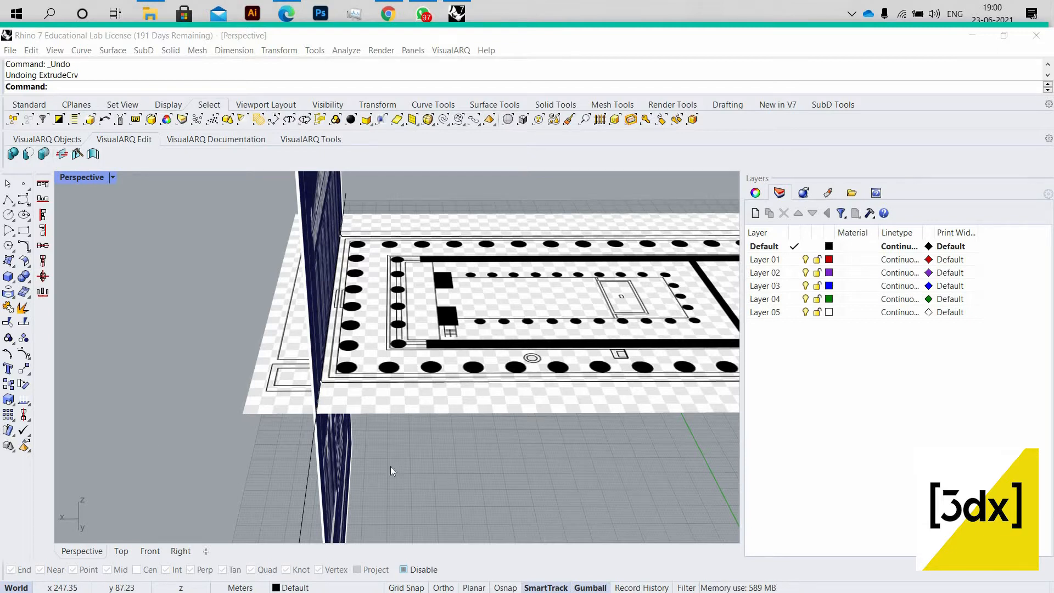
# - Extrude the closed outer outline curve of the temple plan upward into a solid about 19.66 m high
pyautogui.scroll(-7, 350, 420)
pyautogui.scroll(4, 438, 396)
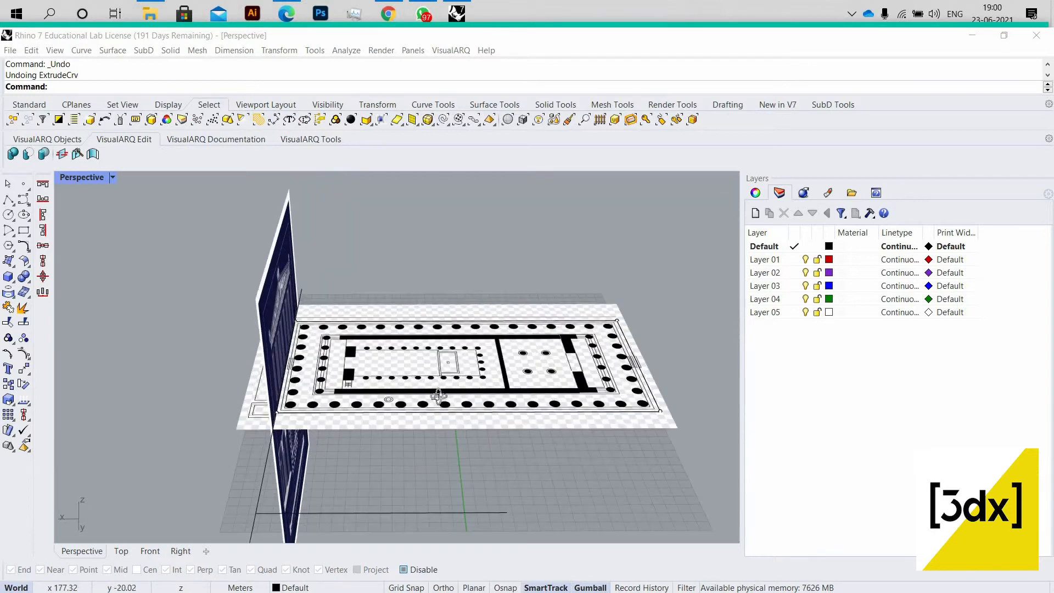
pyautogui.scroll(4, 308, 432)
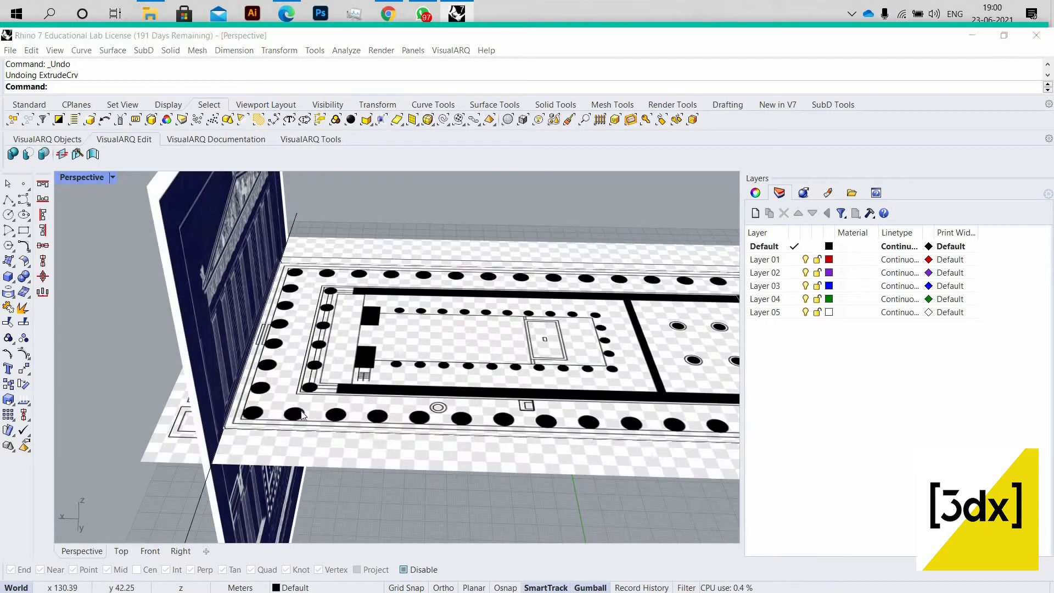
pyautogui.click(251, 395)
pyautogui.write('ex')
pyautogui.press('Return')
pyautogui.scroll(5, 217, 370)
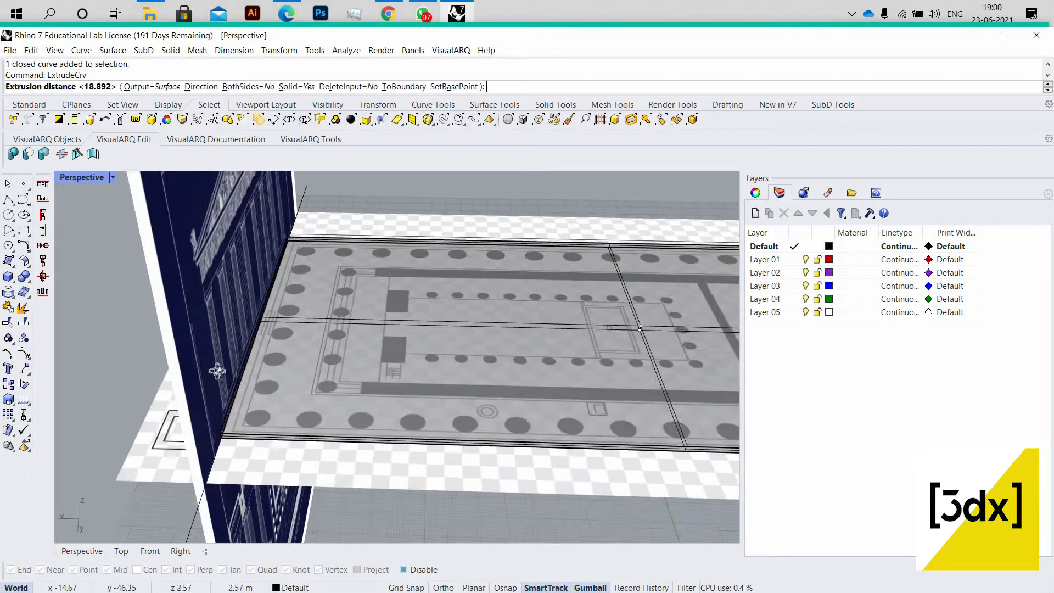
pyautogui.moveTo(215, 379); pyautogui.dragTo(210, 387, button='right')
pyautogui.scroll(3, 209, 382)
pyautogui.click(208, 383)
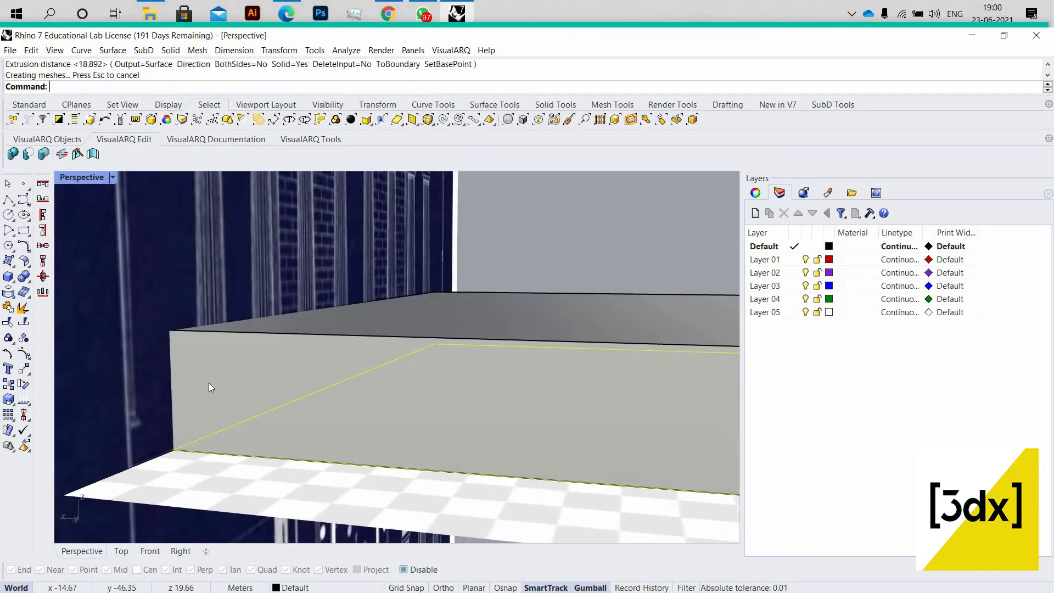
# - Scale the extruded block vertically with Scale1D from its bottom corner, using object snaps, to a height of about 2.69 m
pyautogui.click(210, 383)
pyautogui.write('Scale2D')
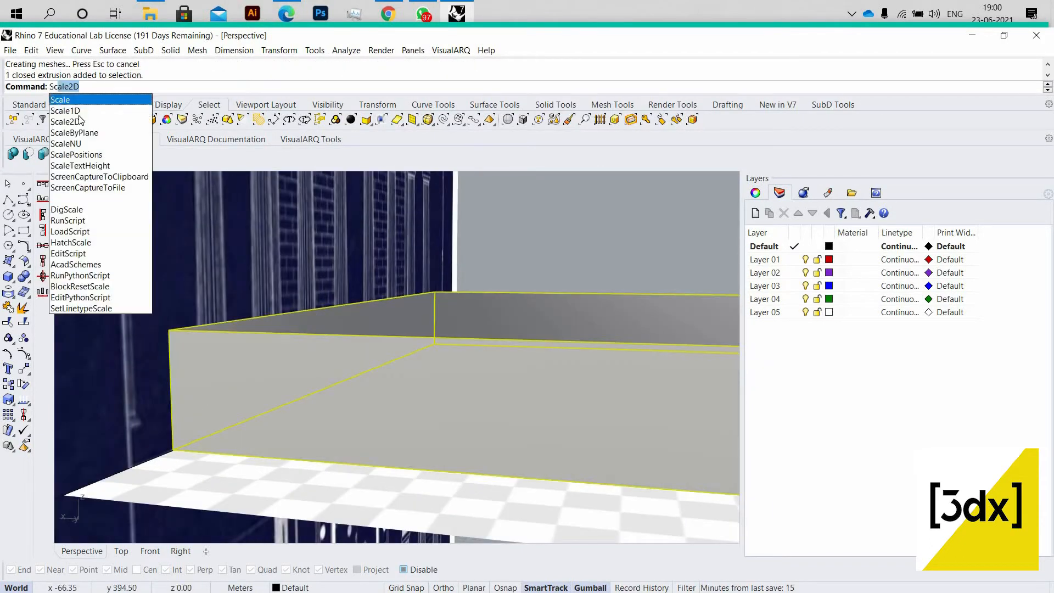
pyautogui.press('Down')
pyautogui.press('Return')
pyautogui.scroll(2, 189, 430)
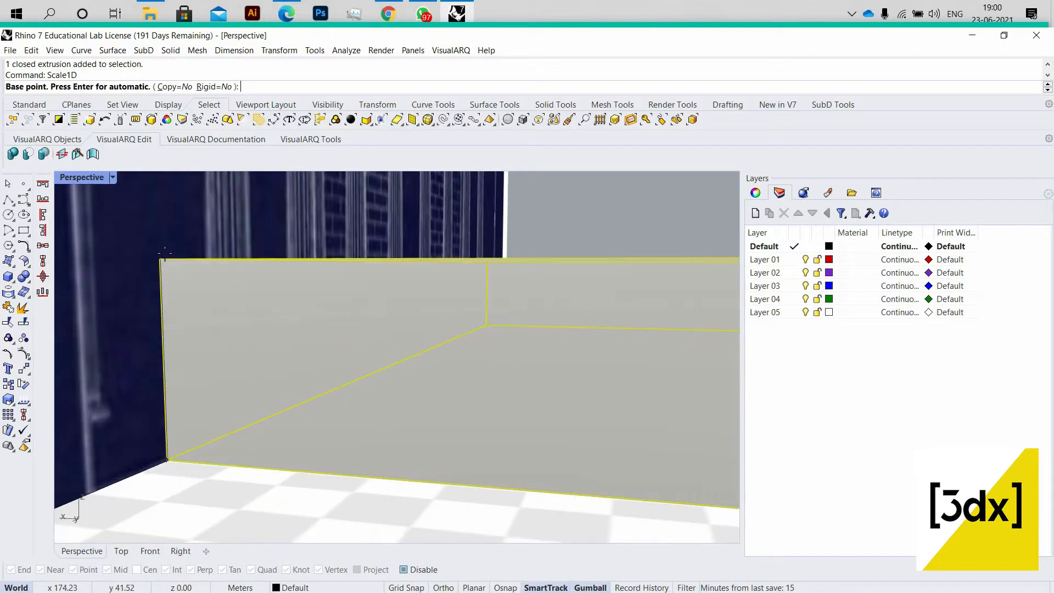
pyautogui.click(166, 460)
pyautogui.press('Escape')
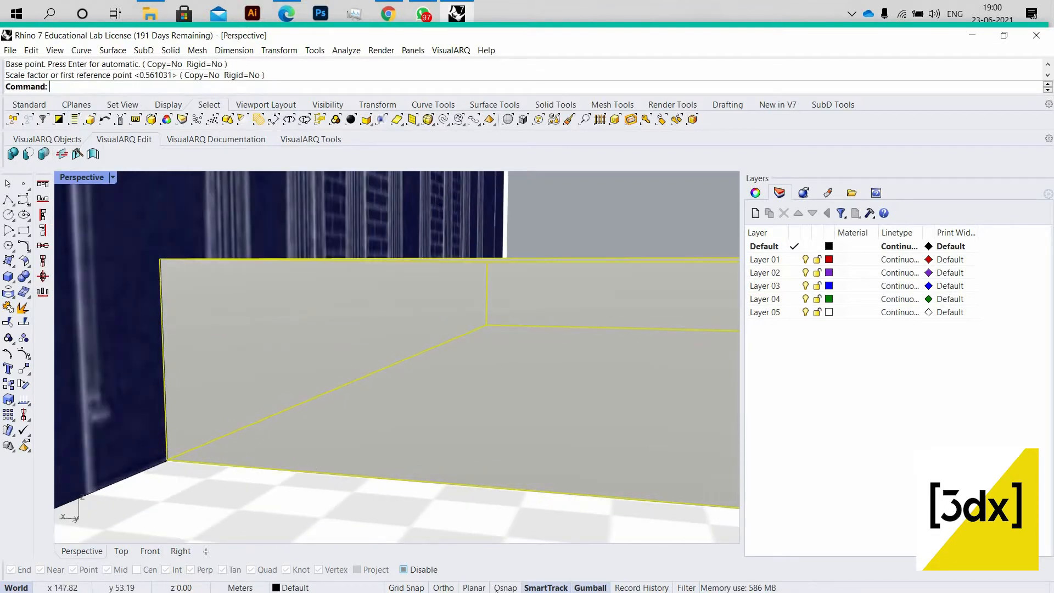
pyautogui.press('Return')
pyautogui.click(167, 460)
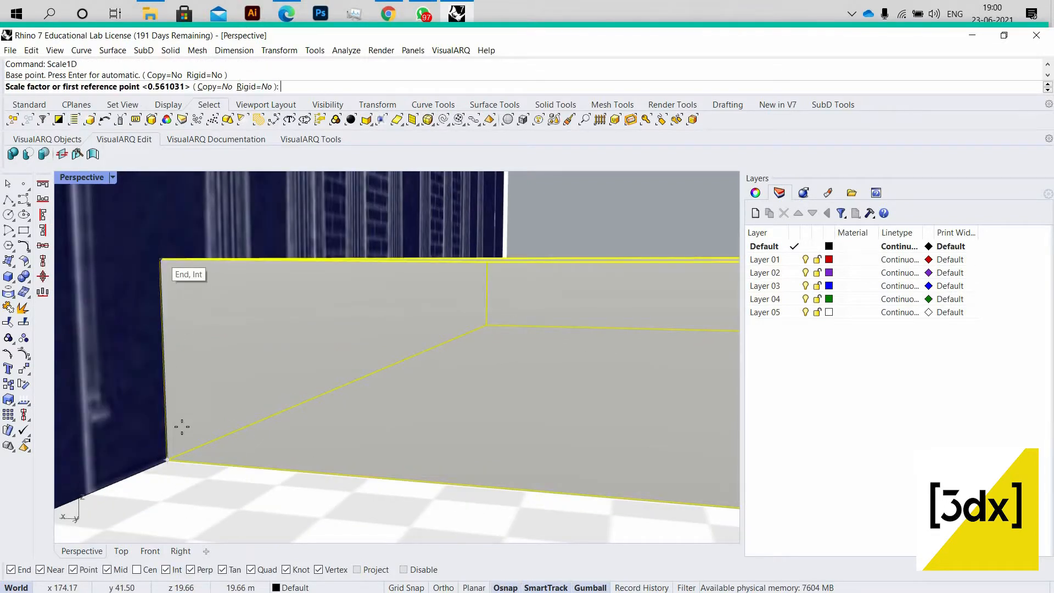
pyautogui.click(161, 259)
pyautogui.scroll(2, 180, 440)
pyautogui.click(157, 426)
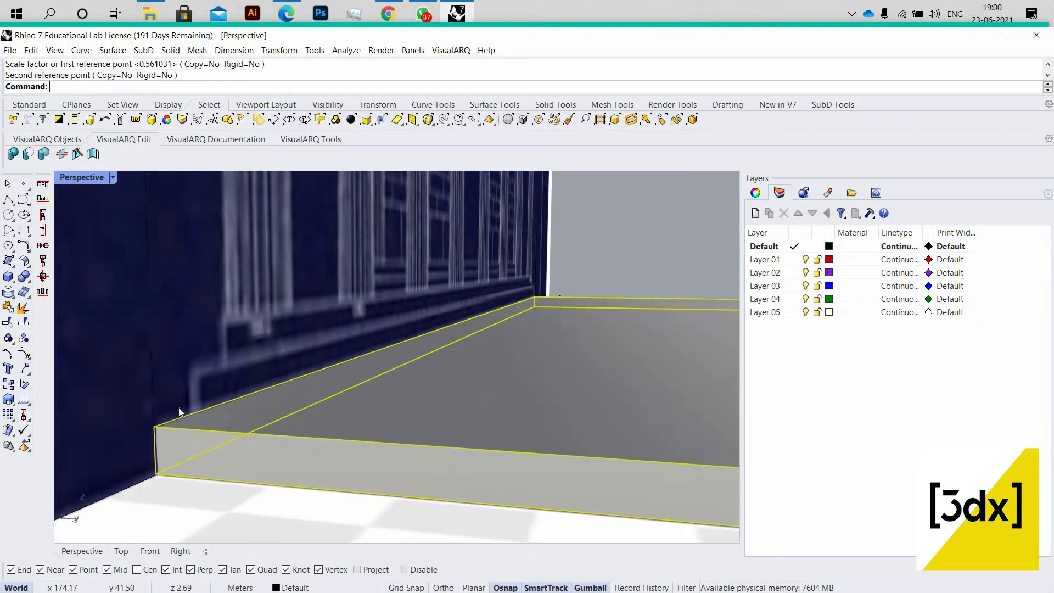
# - Hide the lowered base block so the plan image underneath can be traced
pyautogui.scroll(-4, 171, 414)
pyautogui.press('Escape')
pyautogui.moveTo(170, 418); pyautogui.dragTo(473, 364, button='right')
pyautogui.scroll(-6, 430, 375)
pyautogui.scroll(5, 526, 376)
pyautogui.click(500, 371)
pyautogui.middleClick(473, 364)
pyautogui.click(471, 365)
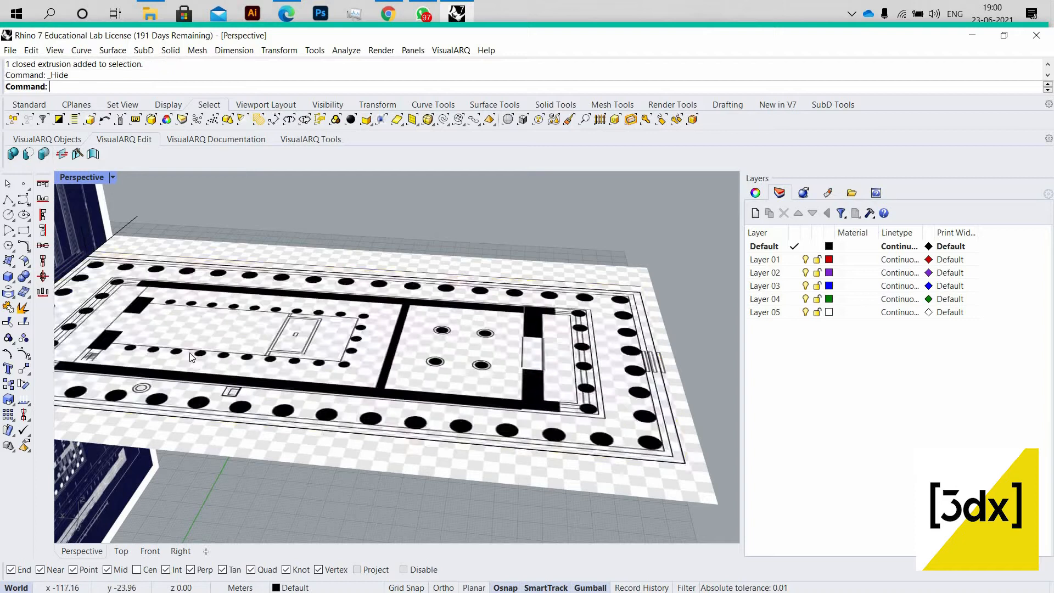
# - Start a polyline in the Top view at the lower-left corner of the plan's second outline from the outside
pyautogui.scroll(-5, 191, 358)
pyautogui.scroll(7, 291, 411)
pyautogui.moveTo(291, 411); pyautogui.dragTo(312, 418, button='right')
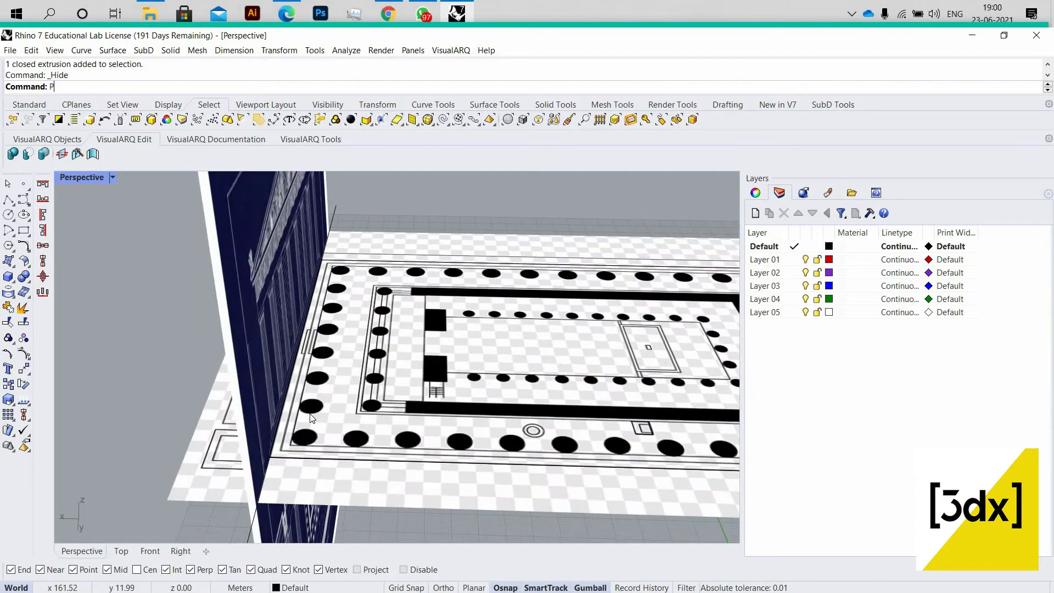
pyautogui.write('olyline')
pyautogui.press('Return')
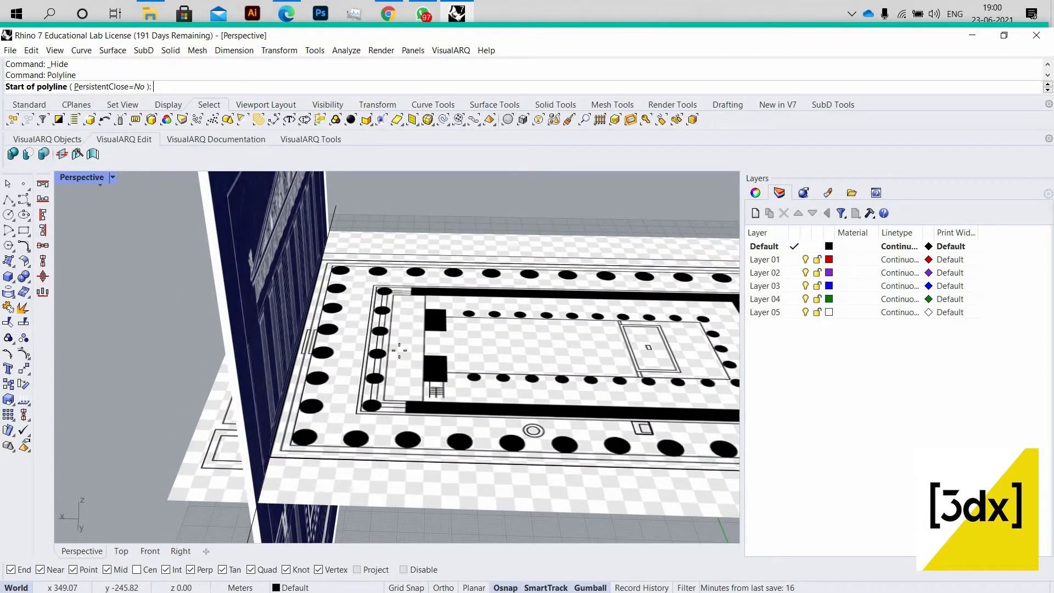
pyautogui.doubleClick(100, 182)
pyautogui.scroll(-5, 230, 238)
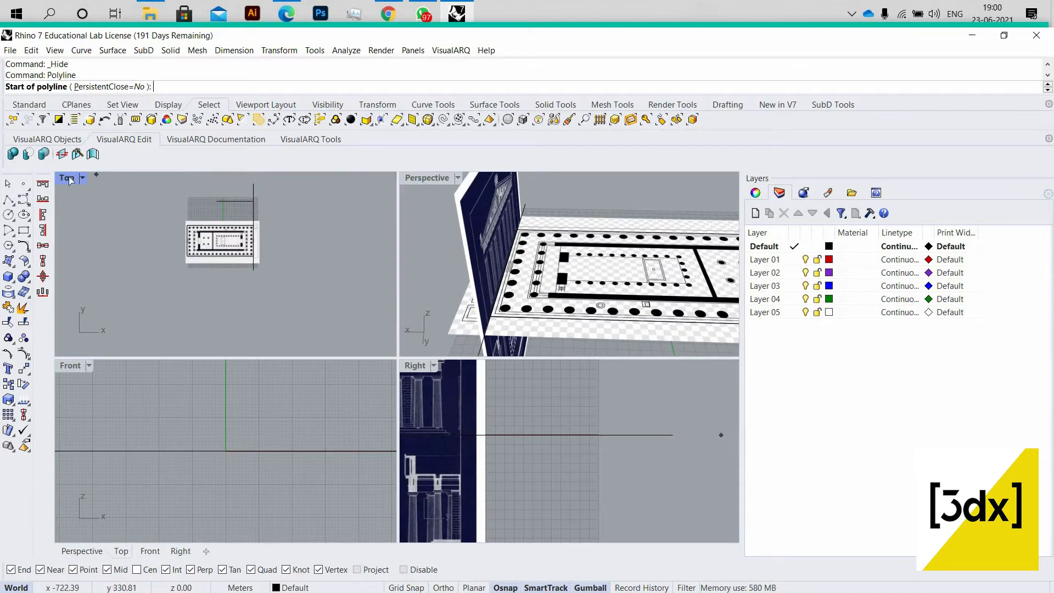
pyautogui.hotkey('ctrl', 'm')
pyautogui.scroll(10, 379, 369)
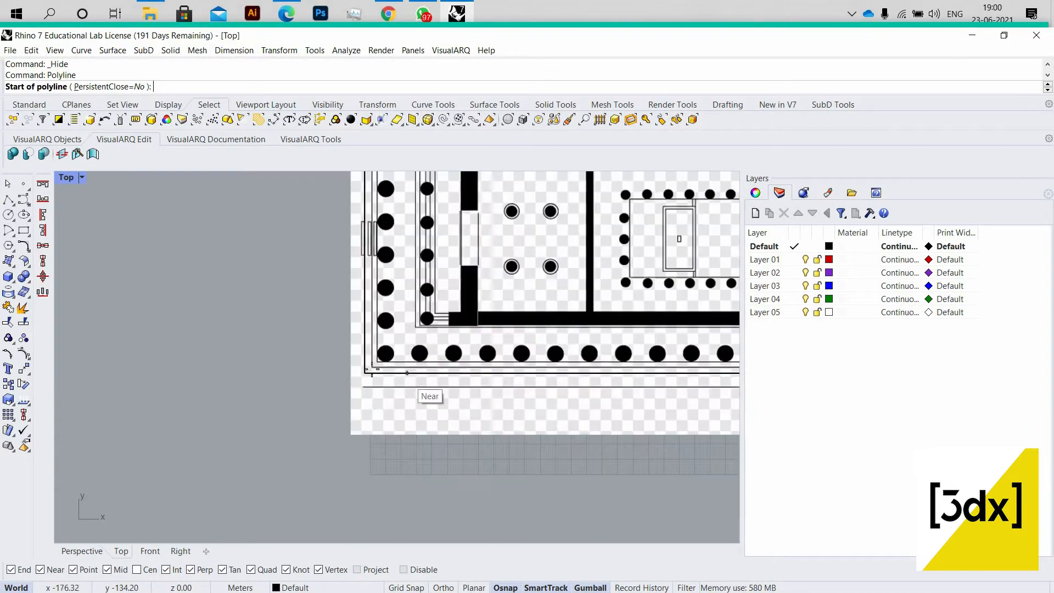
pyautogui.scroll(5, 354, 356)
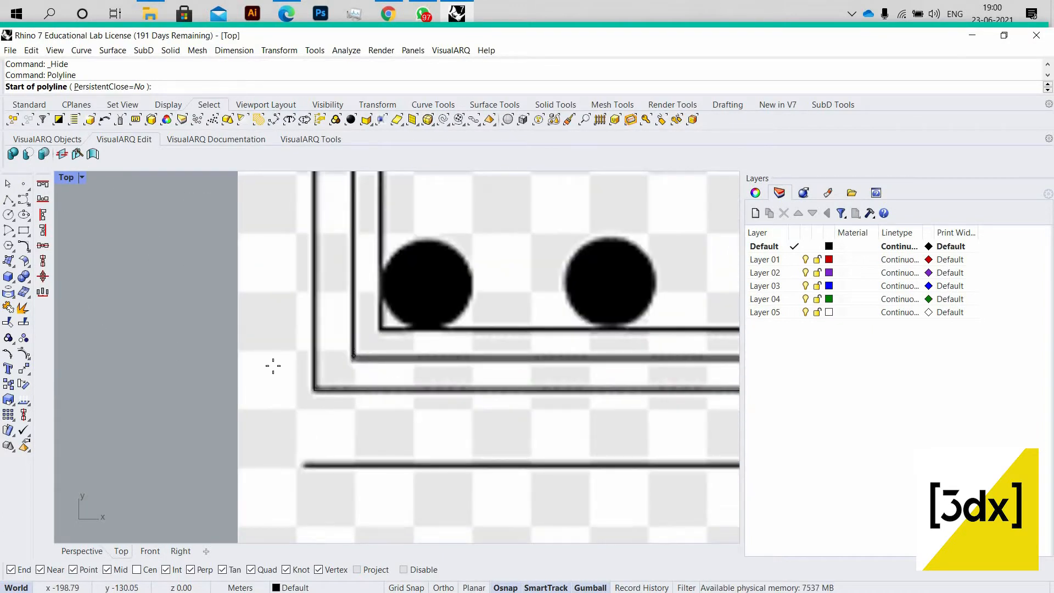
pyautogui.click(170, 341)
# - Trace the second outline's lower and right edges with orthogonal segments about 369 m and 167.3 m long
pyautogui.scroll(-8, 170, 341)
pyautogui.scroll(6, 437, 356)
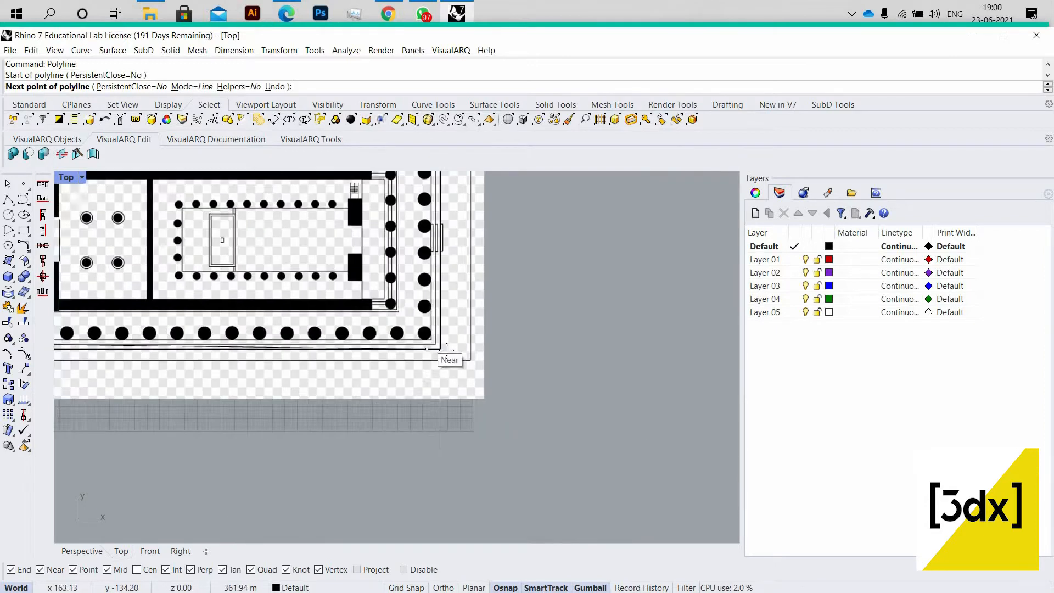
pyautogui.scroll(3, 439, 351)
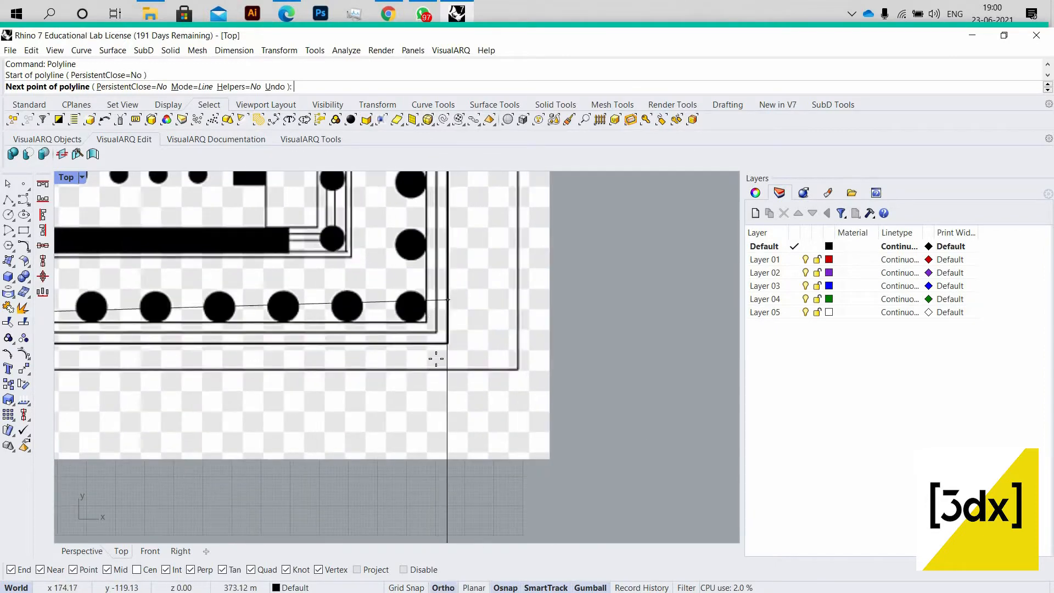
pyautogui.scroll(5, 436, 354)
pyautogui.click(436, 440)
pyautogui.scroll(-8, 435, 425)
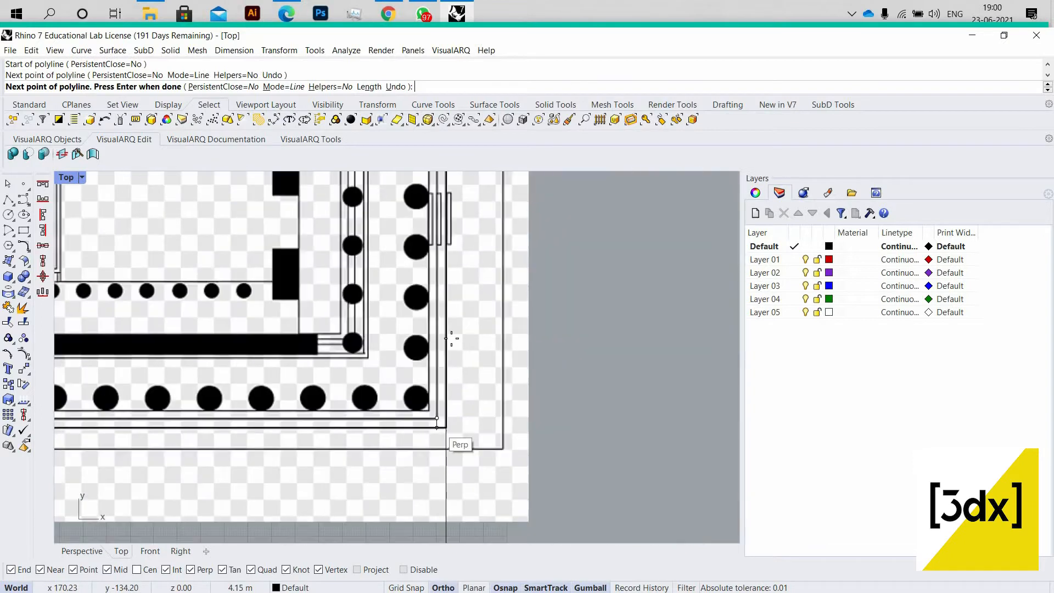
pyautogui.scroll(6, 442, 301)
pyautogui.scroll(3, 389, 375)
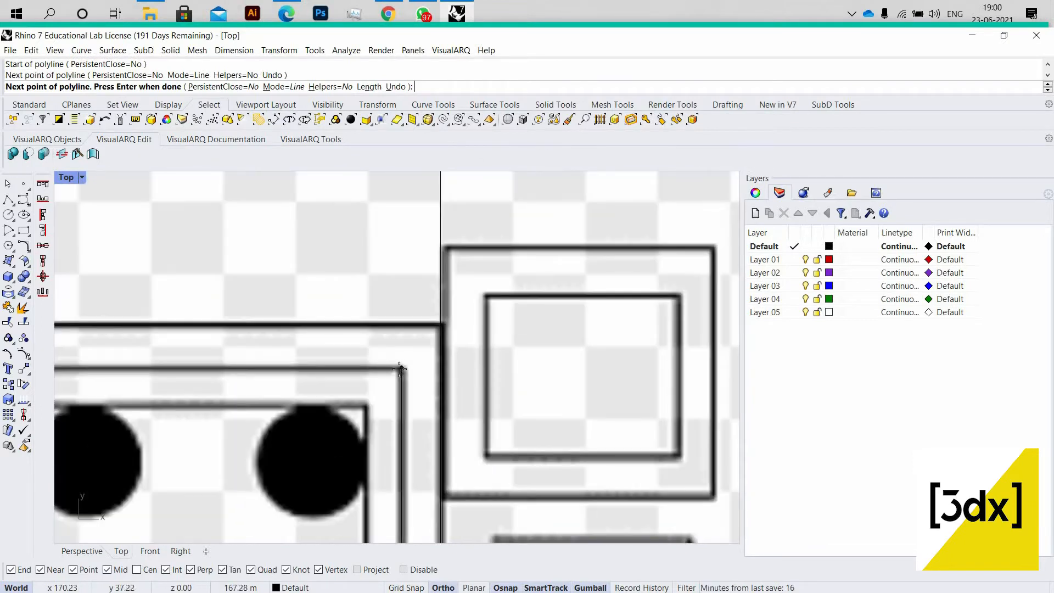
pyautogui.click(646, 364)
# - Place the polyline's upper-left corner on the second outline and close the rectangle at its start point
pyautogui.scroll(-10, 454, 370)
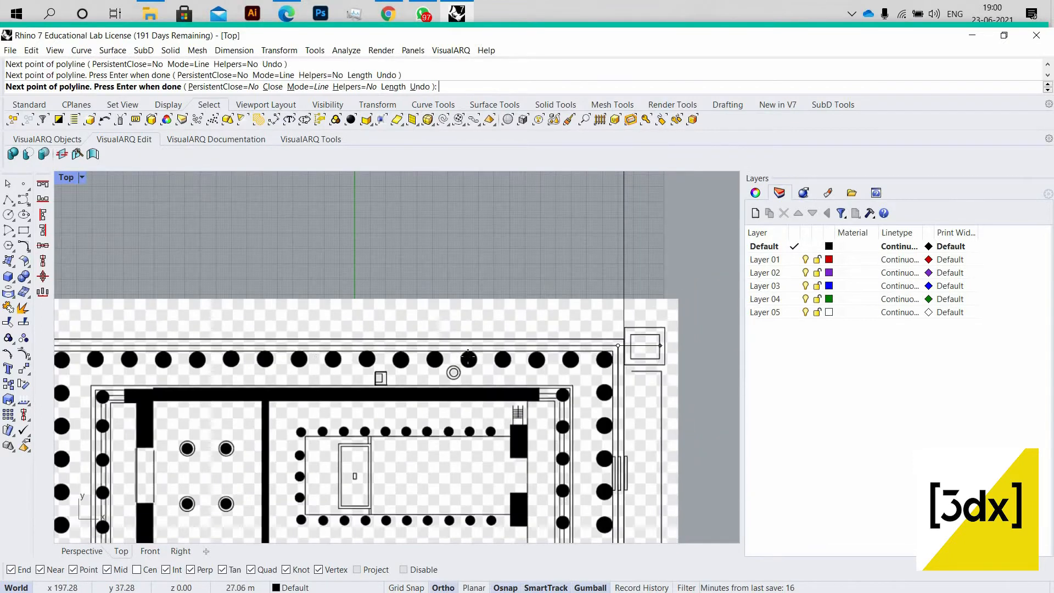
pyautogui.scroll(10, 442, 284)
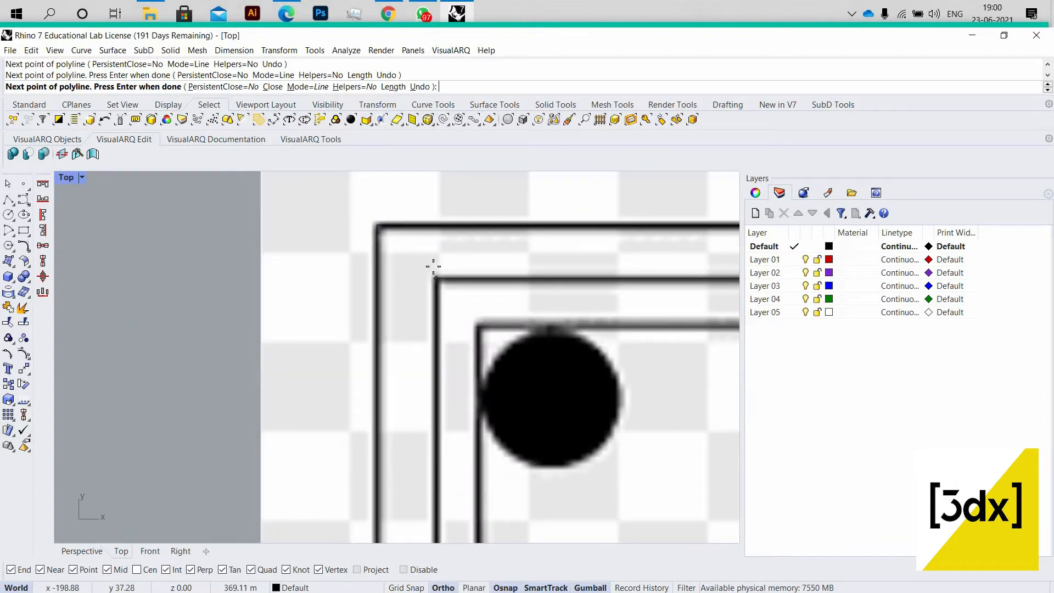
pyautogui.scroll(-6, 434, 287)
pyautogui.scroll(3, 435, 281)
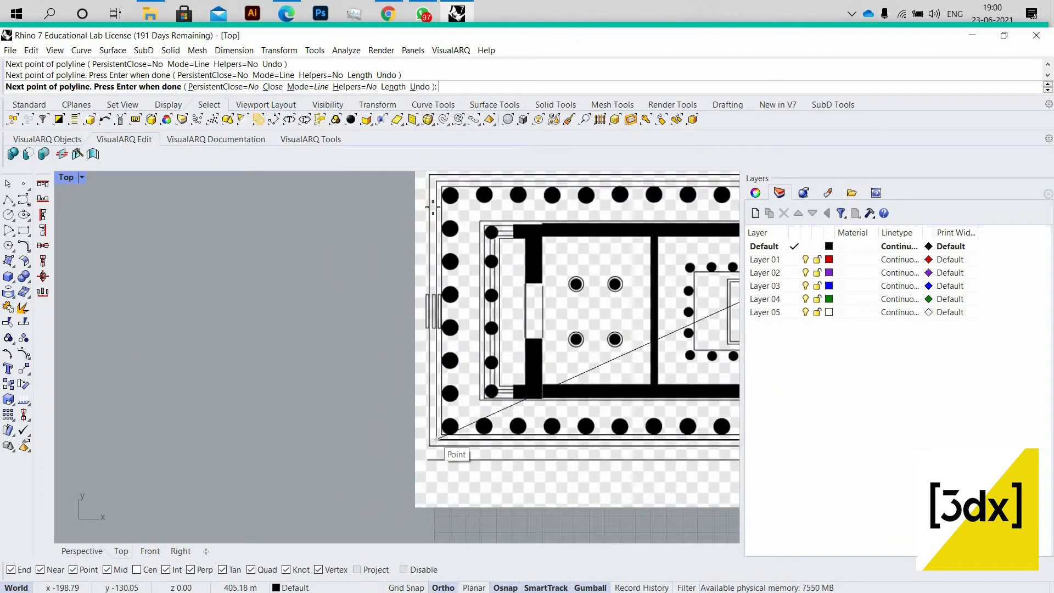
pyautogui.scroll(3, 434, 183)
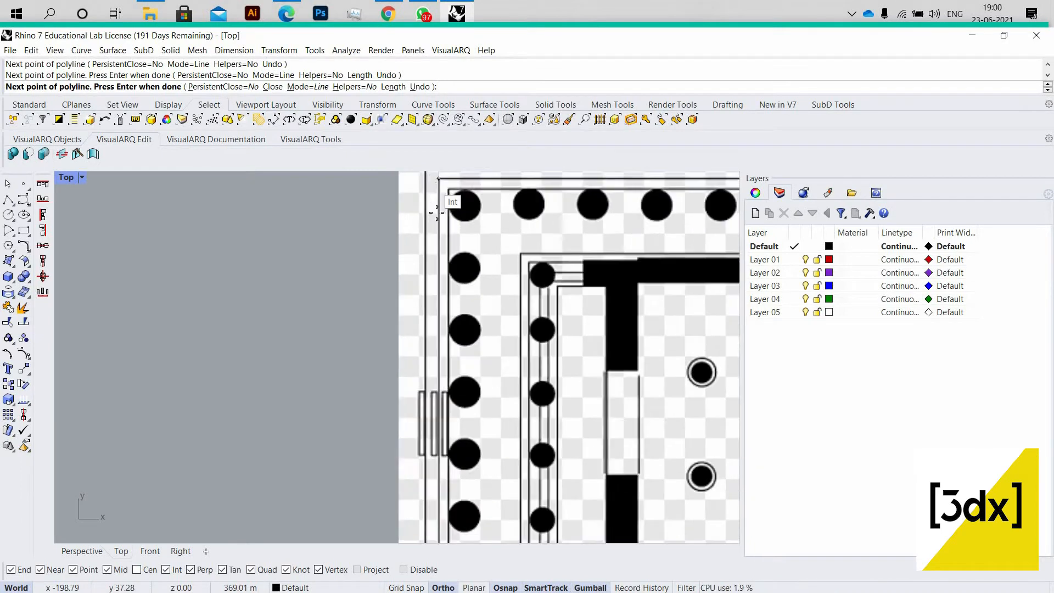
pyautogui.click(436, 180)
pyautogui.scroll(-3, 433, 467)
pyautogui.scroll(6, 430, 440)
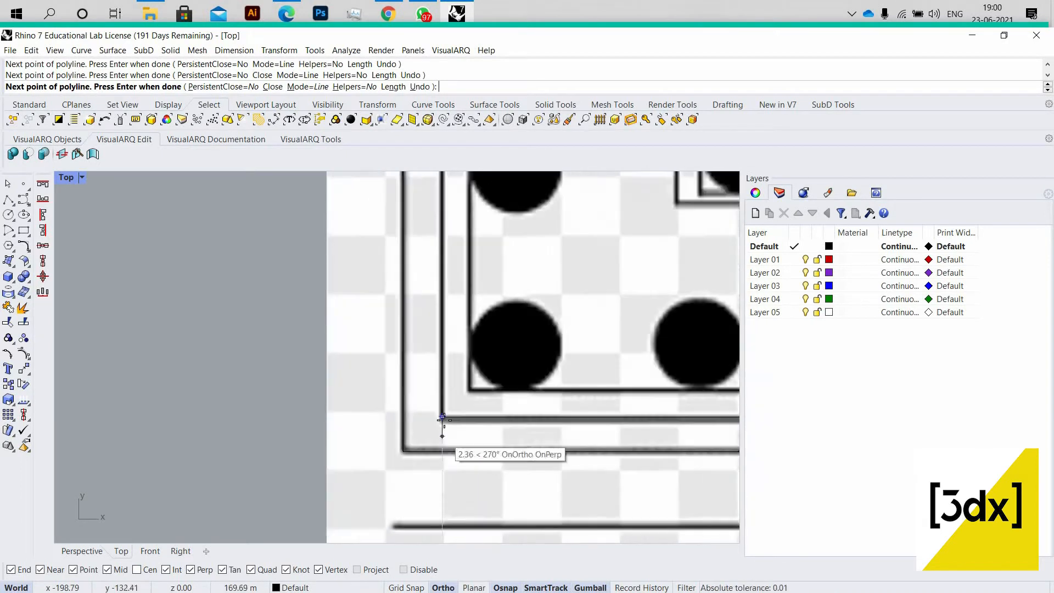
pyautogui.click(451, 417)
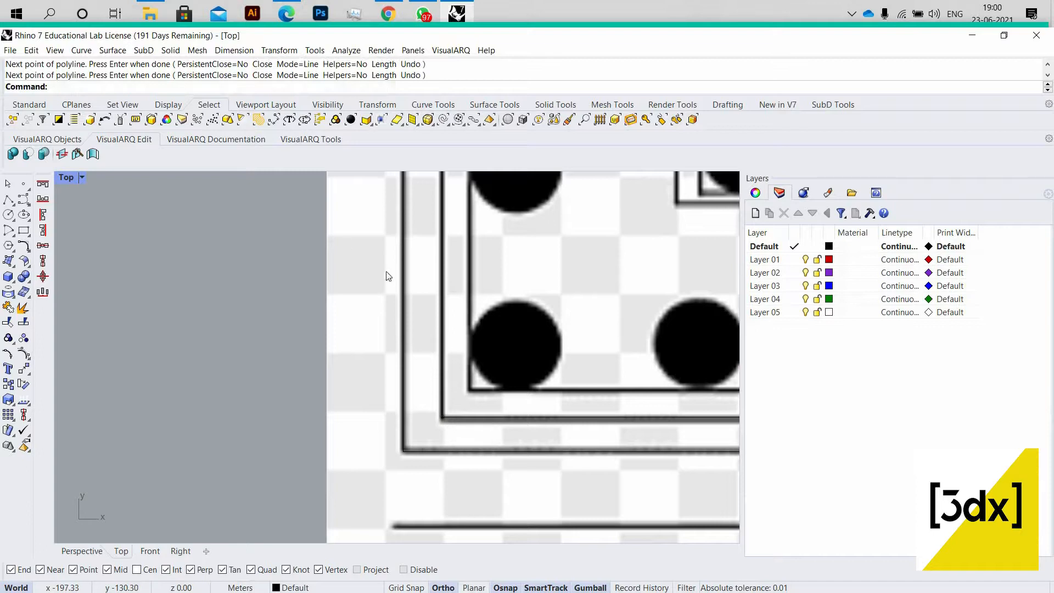
# - Extrude the new closed rectangle upward in the Perspective view into a solid about 39.27 m high
pyautogui.click(464, 418)
pyautogui.click(490, 453)
pyautogui.doubleClick(61, 182)
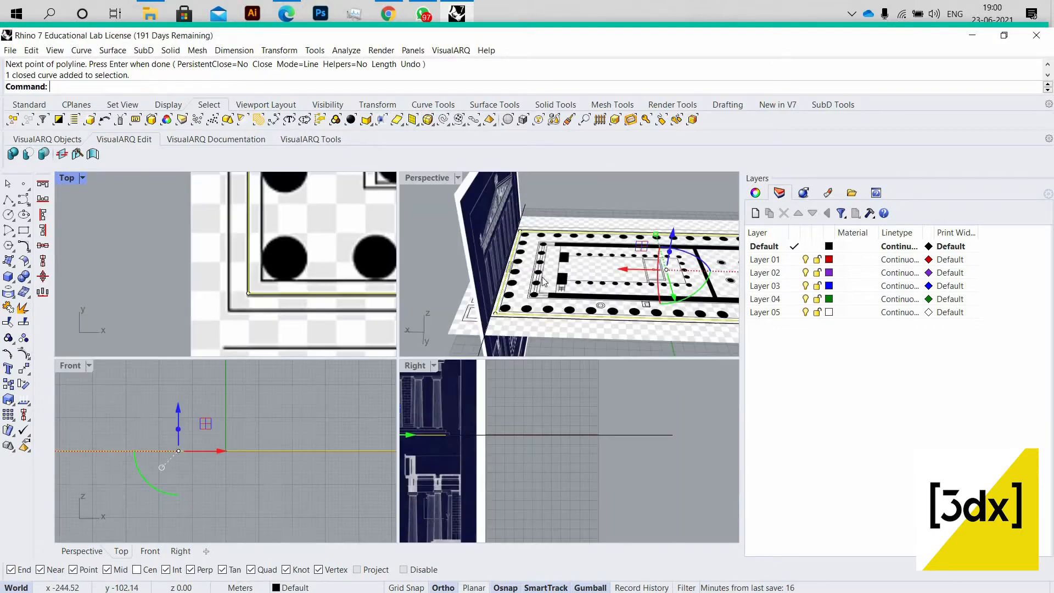
pyautogui.doubleClick(426, 179)
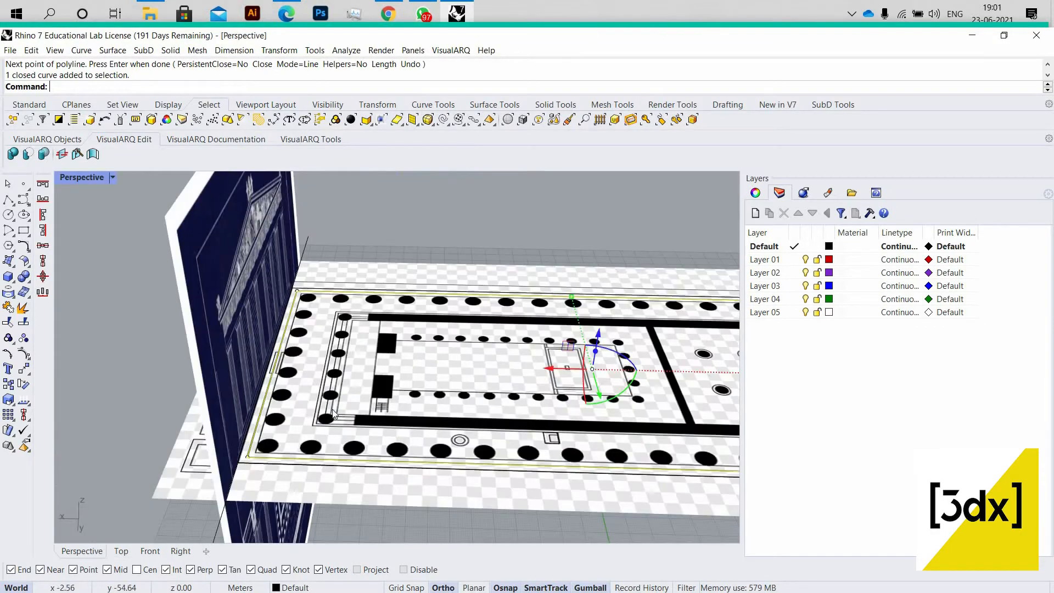
pyautogui.scroll(10, 309, 441)
pyautogui.press('Return')
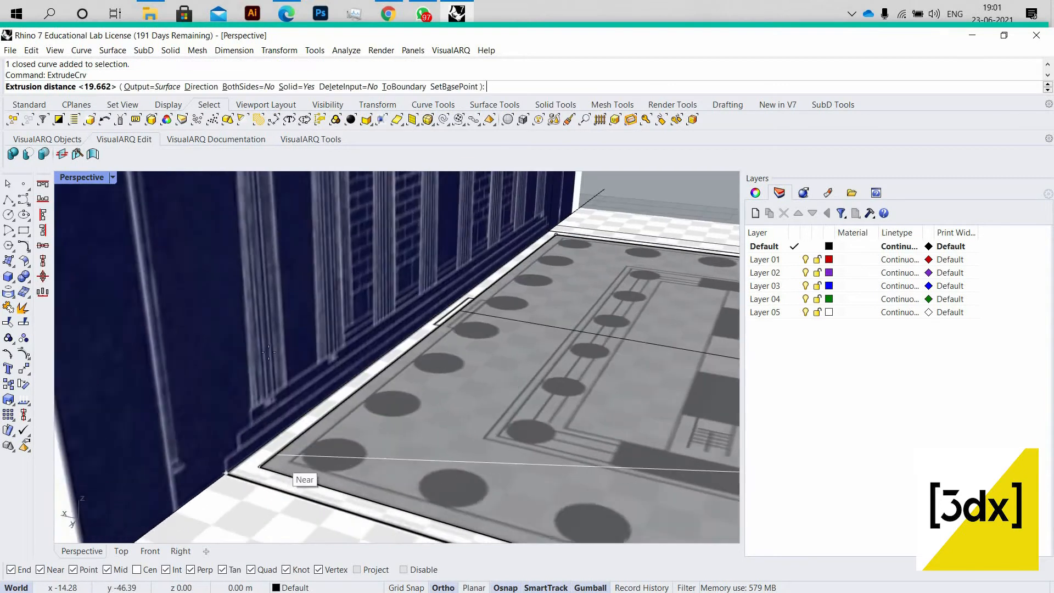
pyautogui.click(294, 304)
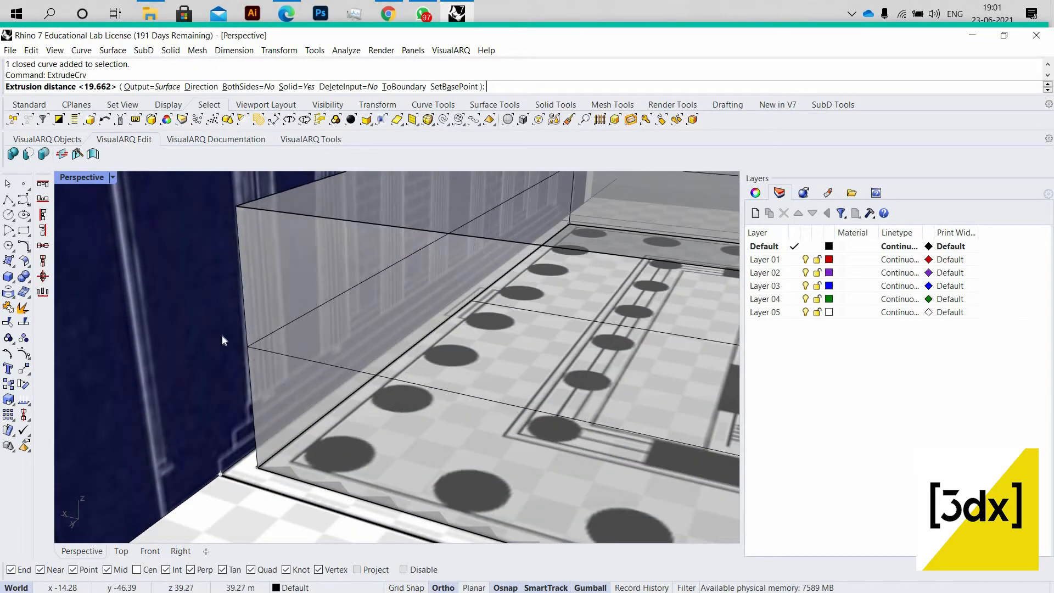
# - Show the hidden base block again
pyautogui.middleClick(205, 335)
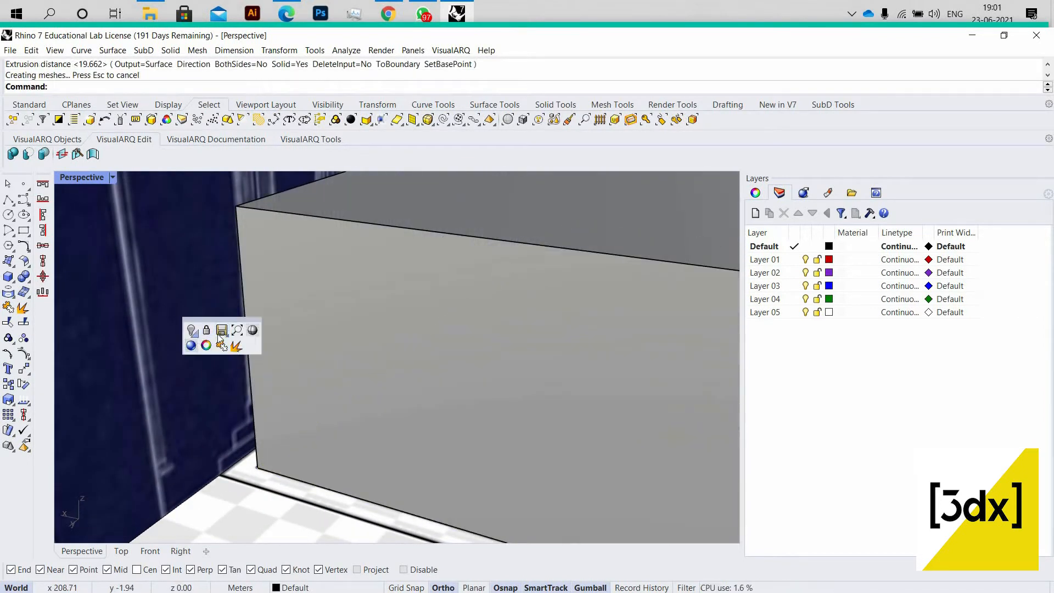
pyautogui.middleClick(188, 332)
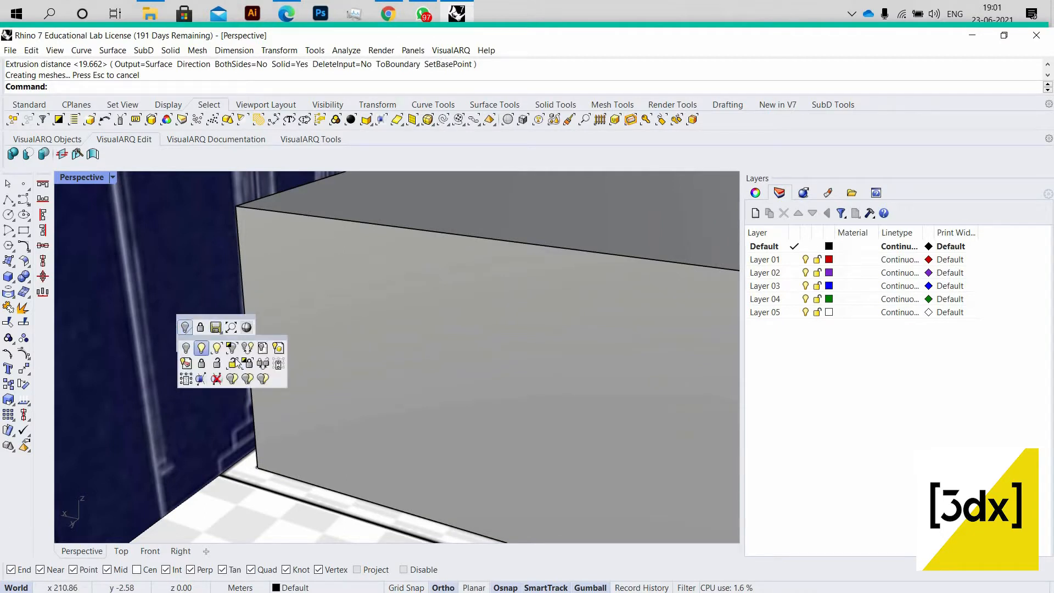
# - Start a Scale1D of the second block from its bottom front corner, using its top corner as the first reference point
pyautogui.click(248, 422)
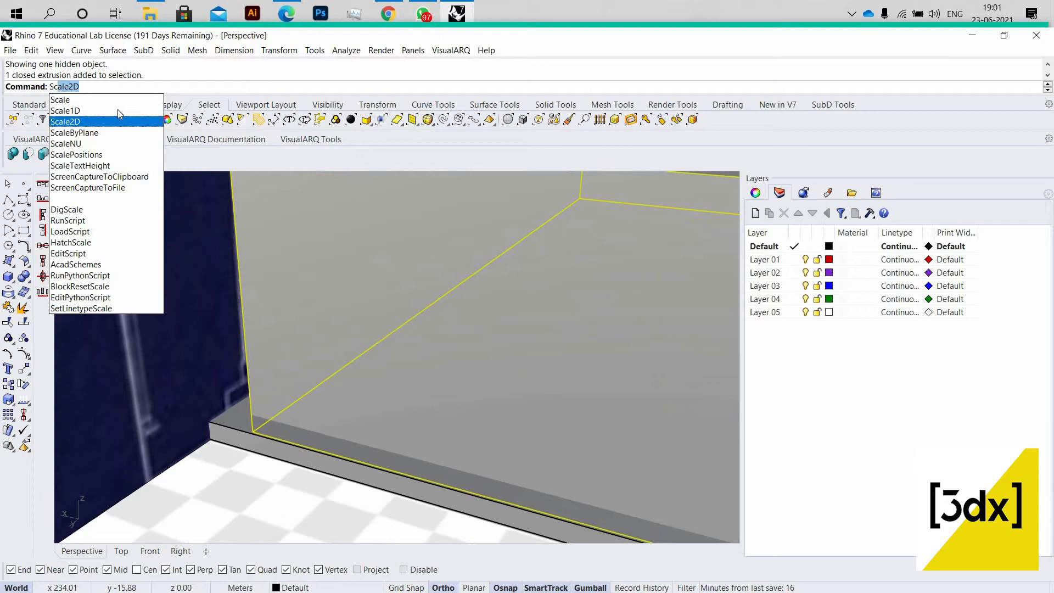
pyautogui.click(117, 109)
pyautogui.scroll(1, 306, 505)
pyautogui.click(250, 418)
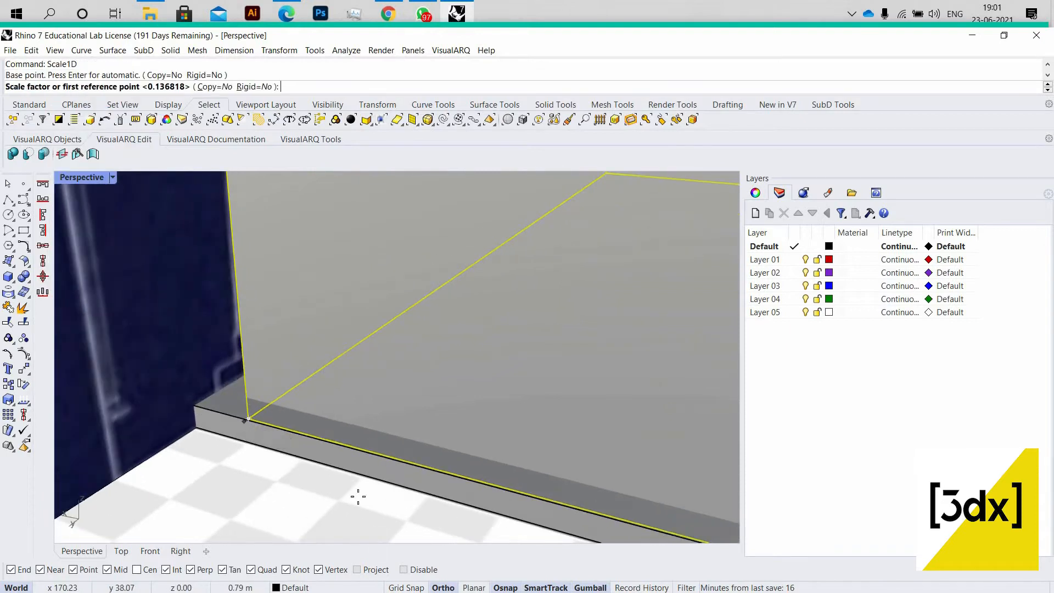
pyautogui.scroll(-4, 357, 481)
pyautogui.scroll(-3, 306, 318)
pyautogui.scroll(3, 326, 342)
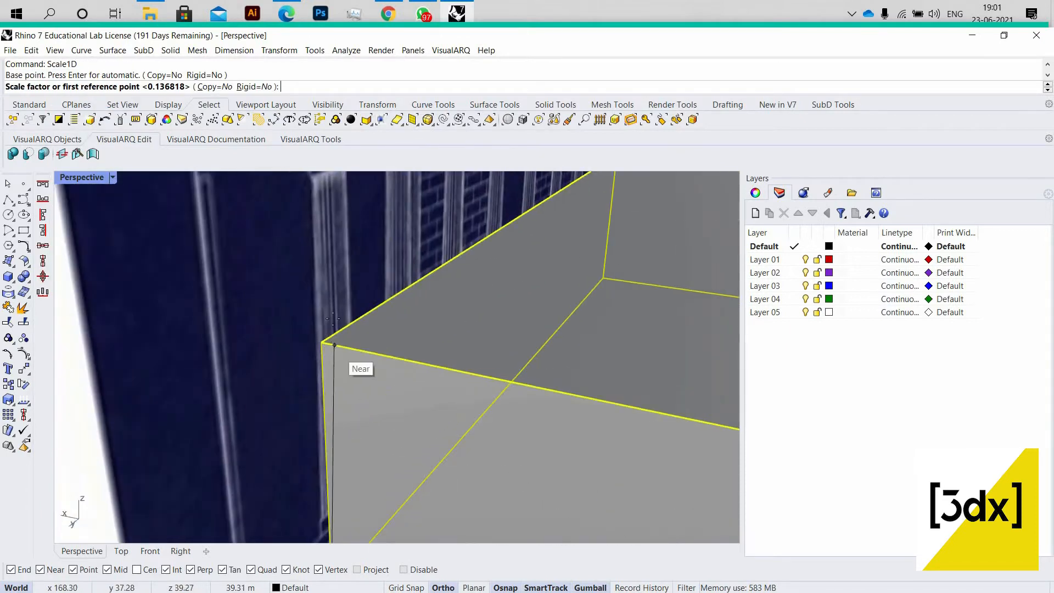
pyautogui.click(324, 346)
# - Set the scaled block's height to the second step's top line on the elevation image in the Right view
pyautogui.scroll(-3, 355, 393)
pyautogui.scroll(4, 357, 458)
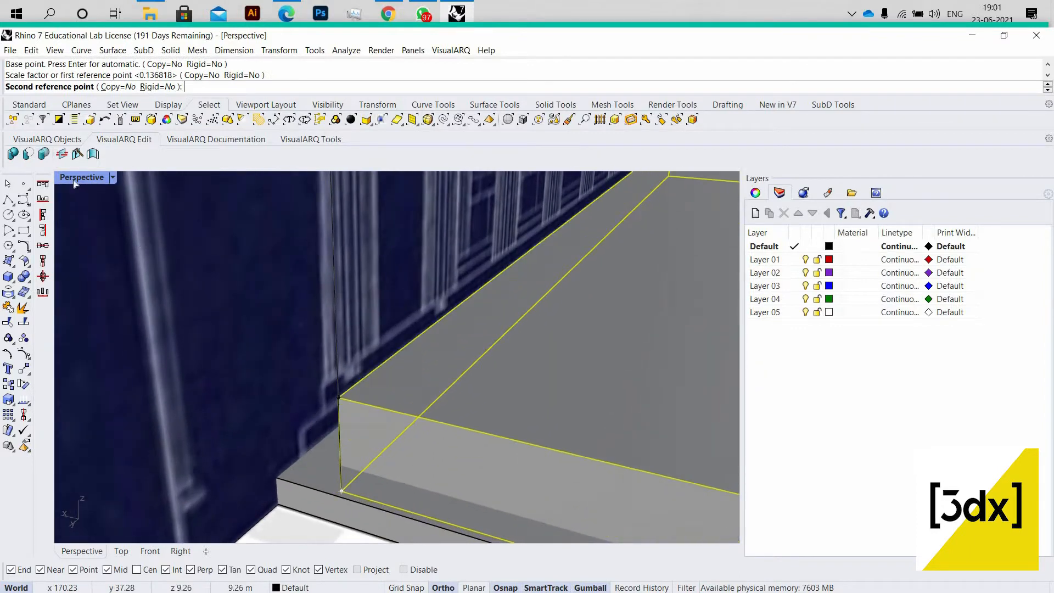
pyautogui.hotkey('ctrl', 'm')
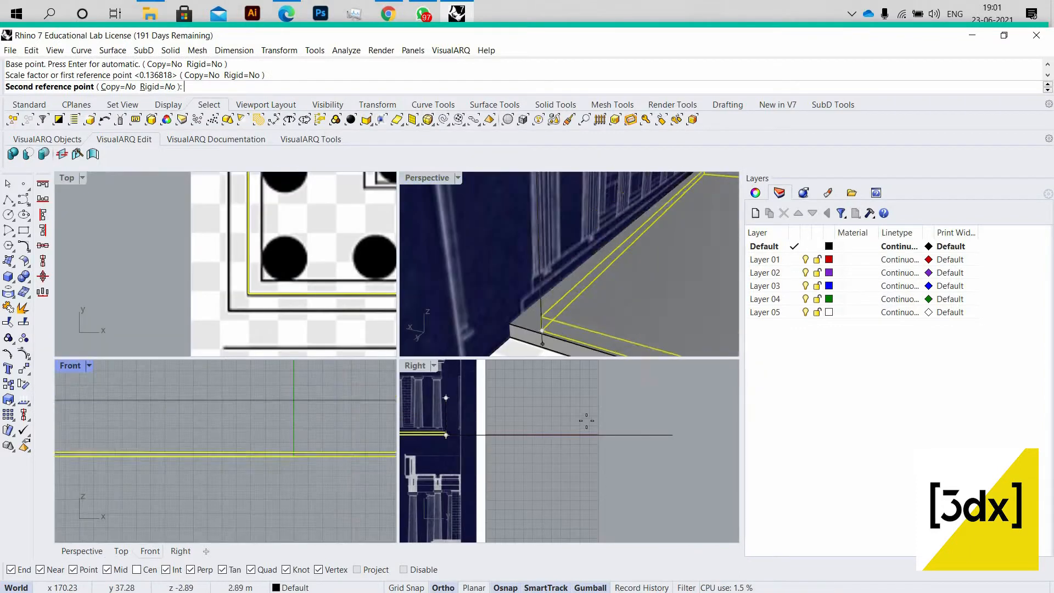
pyautogui.scroll(8, 527, 427)
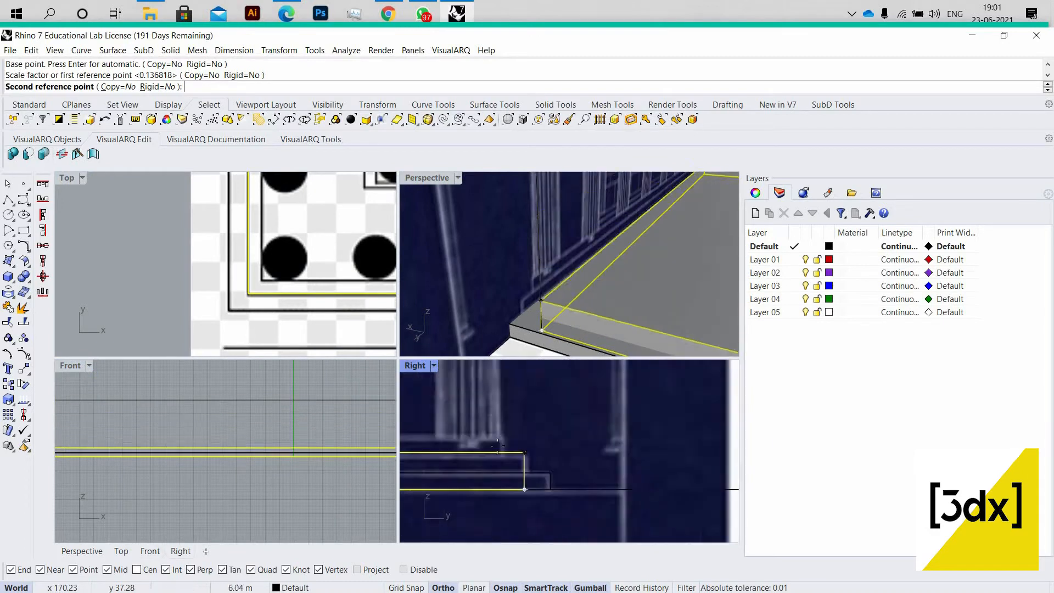
pyautogui.click(497, 426)
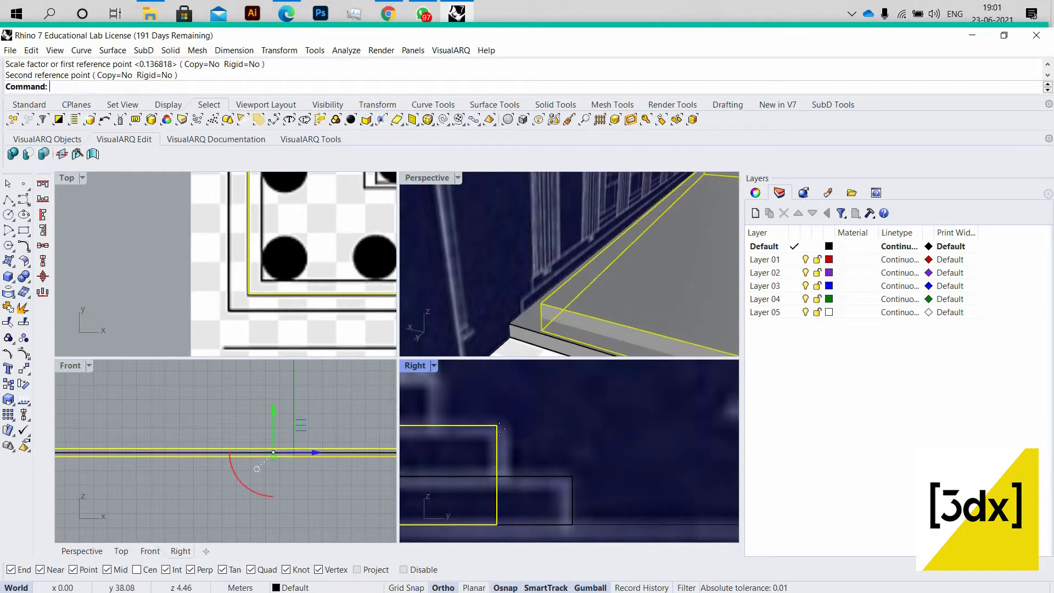
# - Scale the second block vertically from its top edge so its underside meets the top of the base block
pyautogui.press('Return')
pyautogui.click(497, 524)
pyautogui.click(497, 525)
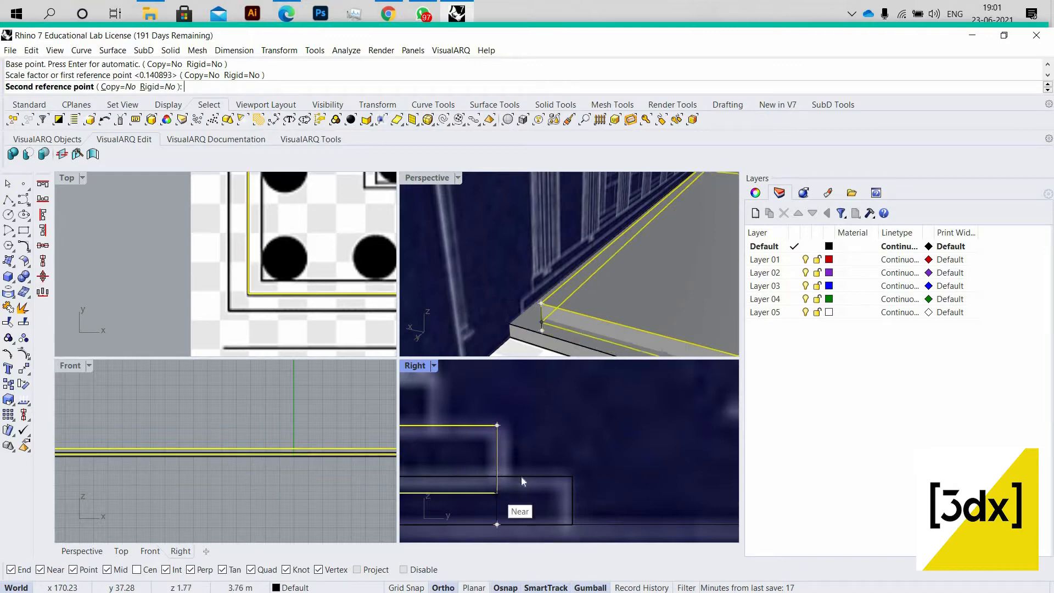
pyautogui.click(521, 476)
pyautogui.press('Escape')
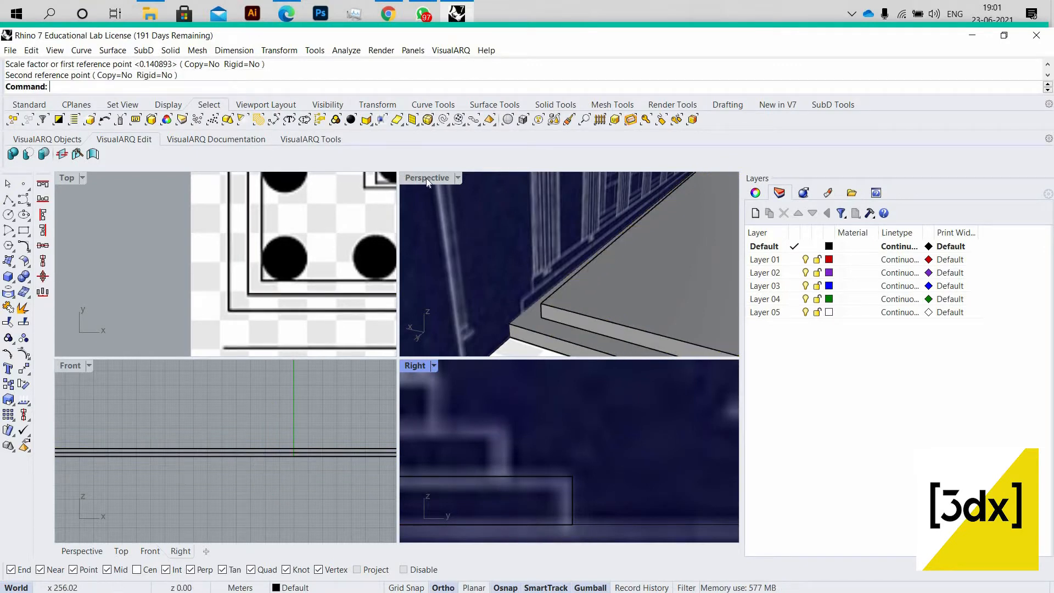
# - Select both step blocks in the Perspective view and hide them to expose the plan image
pyautogui.click(474, 309)
pyautogui.hotkey('ctrl', 'm')
pyautogui.moveTo(258, 309); pyautogui.dragTo(236, 379, button='right')
pyautogui.scroll(-5, 299, 457)
pyautogui.scroll(5, 269, 379)
pyautogui.scroll(5, 260, 390)
pyautogui.scroll(-5, 192, 370)
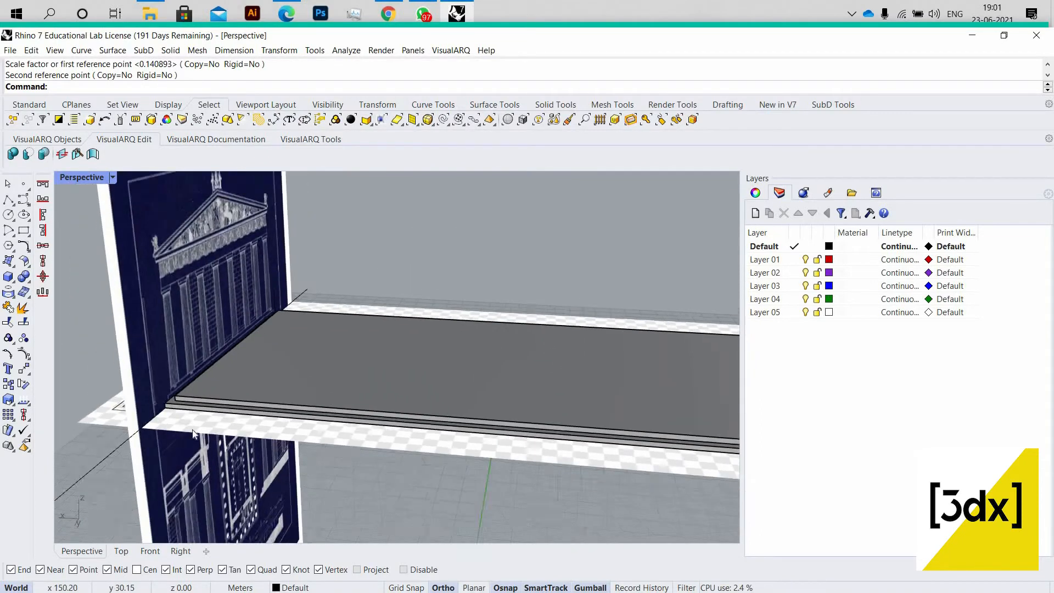
pyautogui.moveTo(140, 384); pyautogui.dragTo(202, 376, button='right')
pyautogui.click(246, 462)
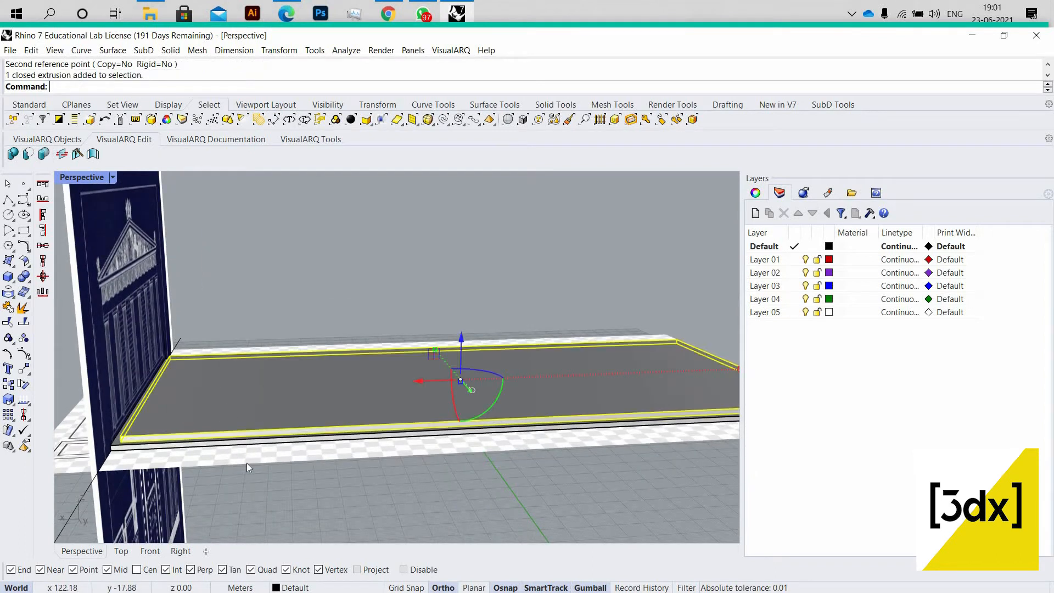
pyautogui.scroll(3, 248, 460)
pyautogui.keyDown('shift'); pyautogui.click(219, 451); pyautogui.keyUp('shift')
pyautogui.middleClick(256, 451)
pyautogui.click(220, 452)
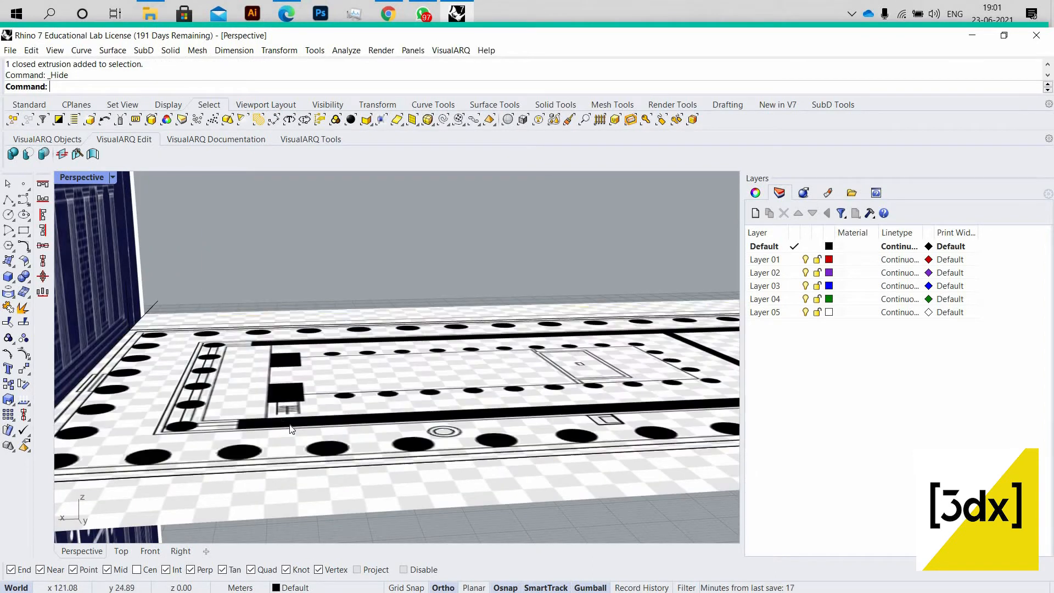
# - Start a polyline in the Top view at the lower-left corner of the third, innermost step outline around the outer columns
pyautogui.scroll(-5, 198, 323)
pyautogui.moveTo(199, 323); pyautogui.dragTo(219, 386, button='right')
pyautogui.scroll(5, 238, 382)
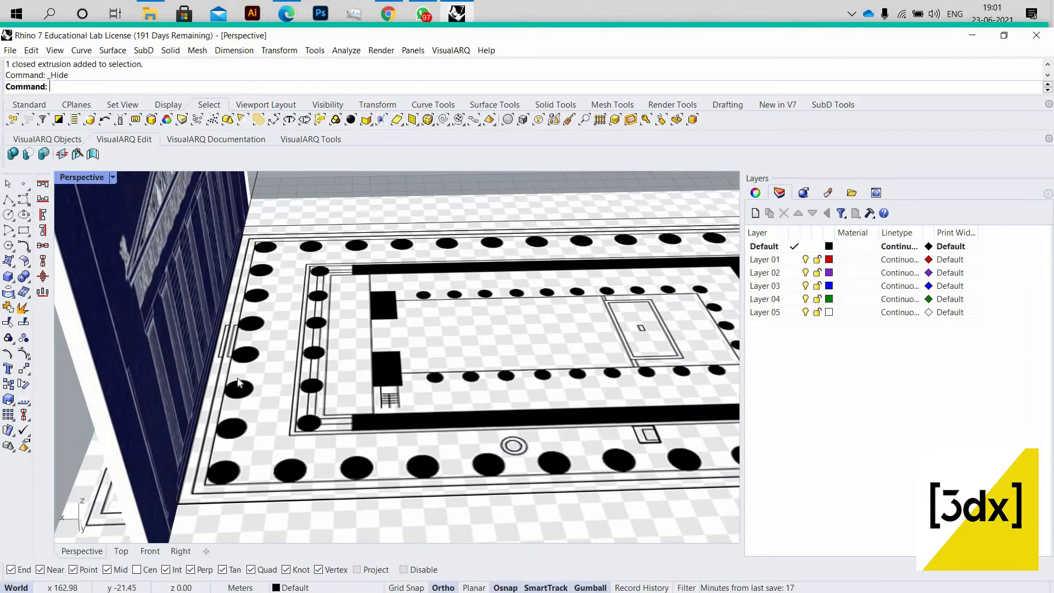
pyautogui.write('Poly')
pyautogui.press('Return')
pyautogui.scroll(4, 211, 483)
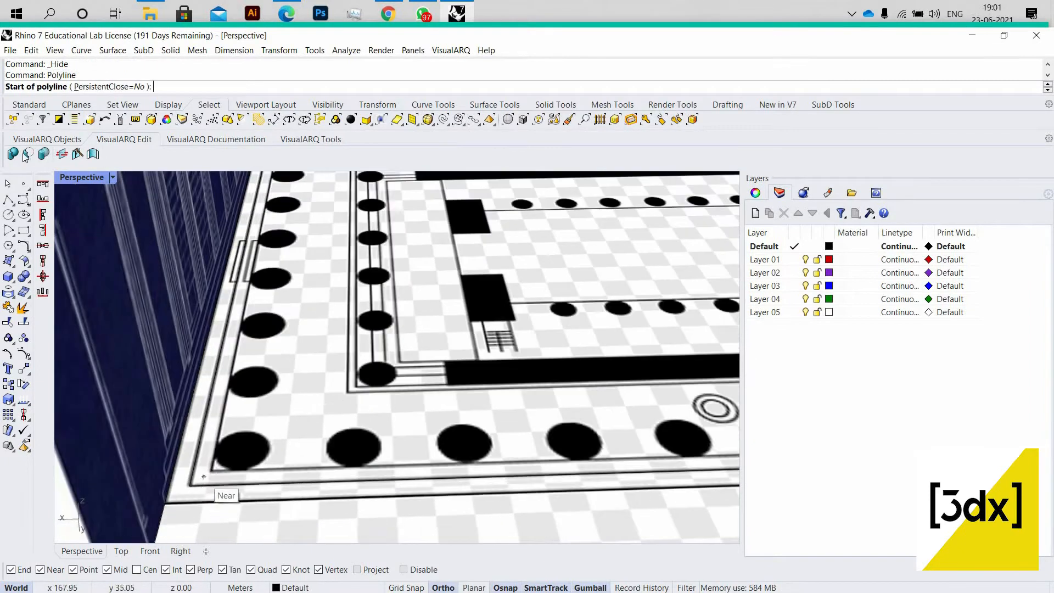
pyautogui.doubleClick(86, 180)
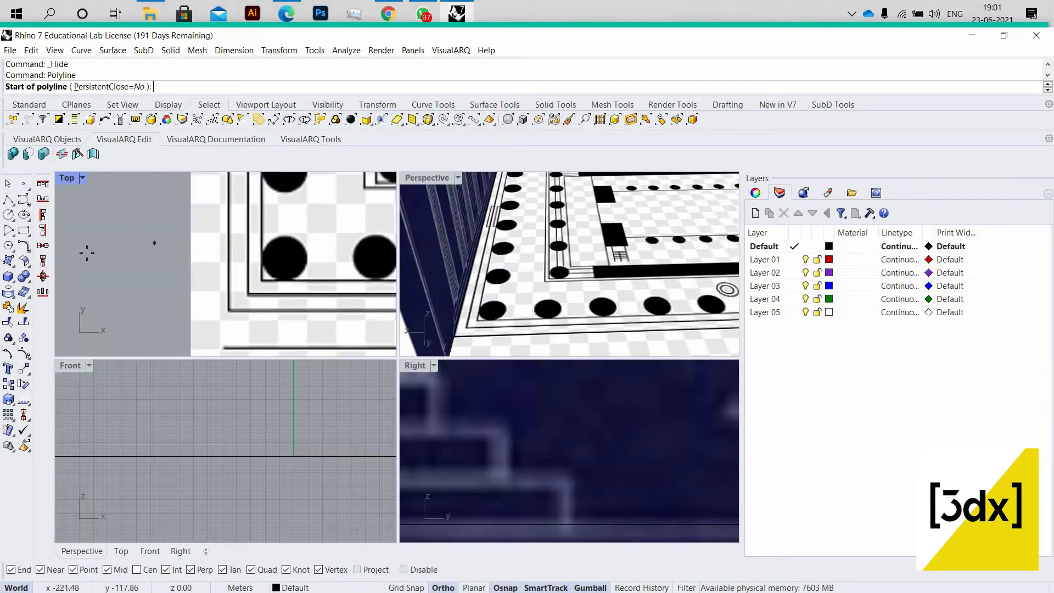
pyautogui.scroll(-12, 151, 264)
pyautogui.scroll(-3, 151, 264)
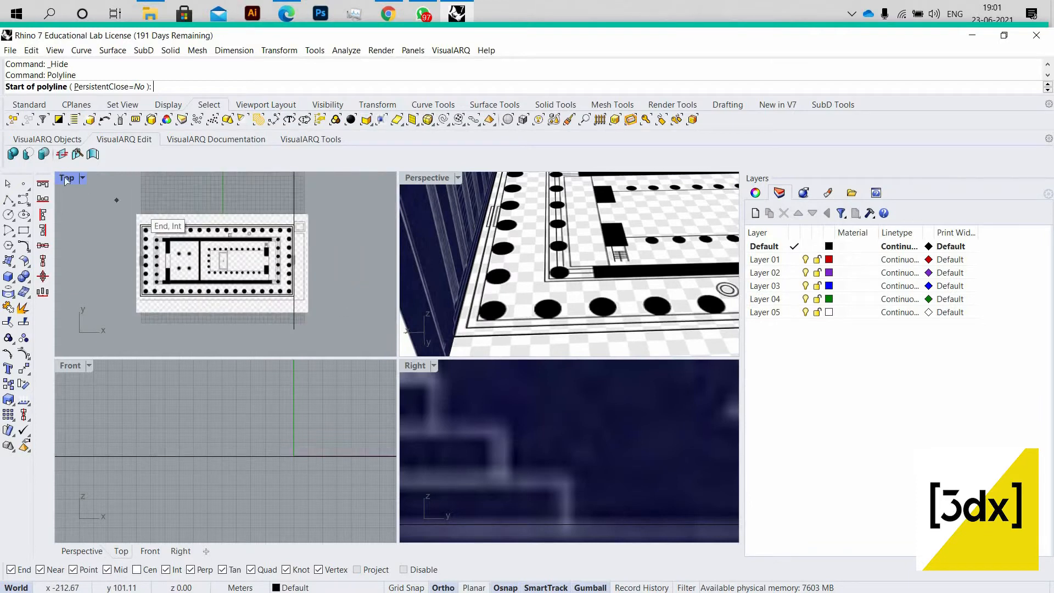
pyautogui.doubleClick(64, 181)
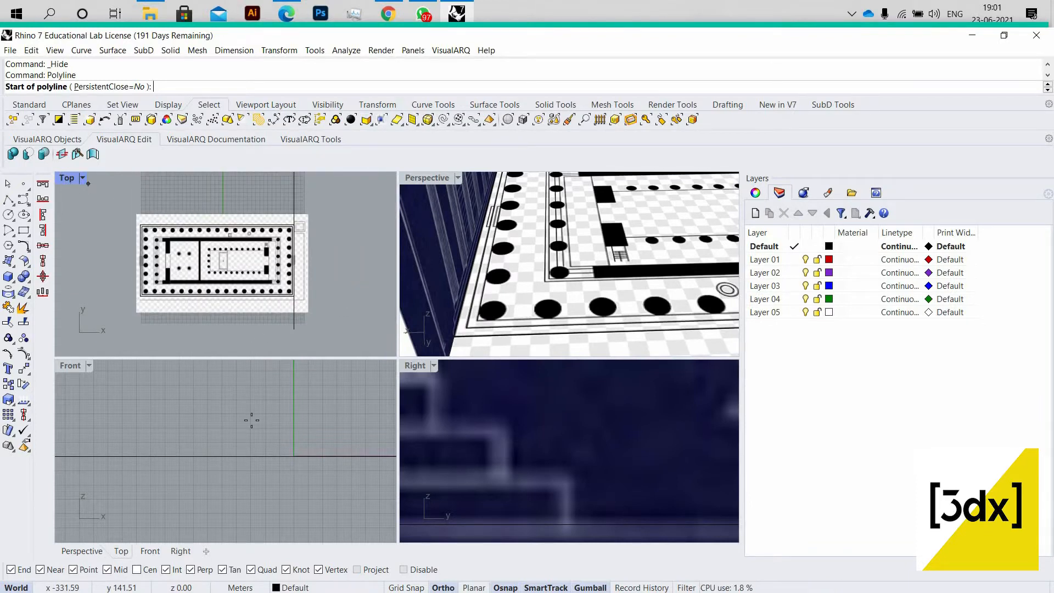
pyautogui.scroll(3, 203, 439)
pyautogui.scroll(4, 203, 434)
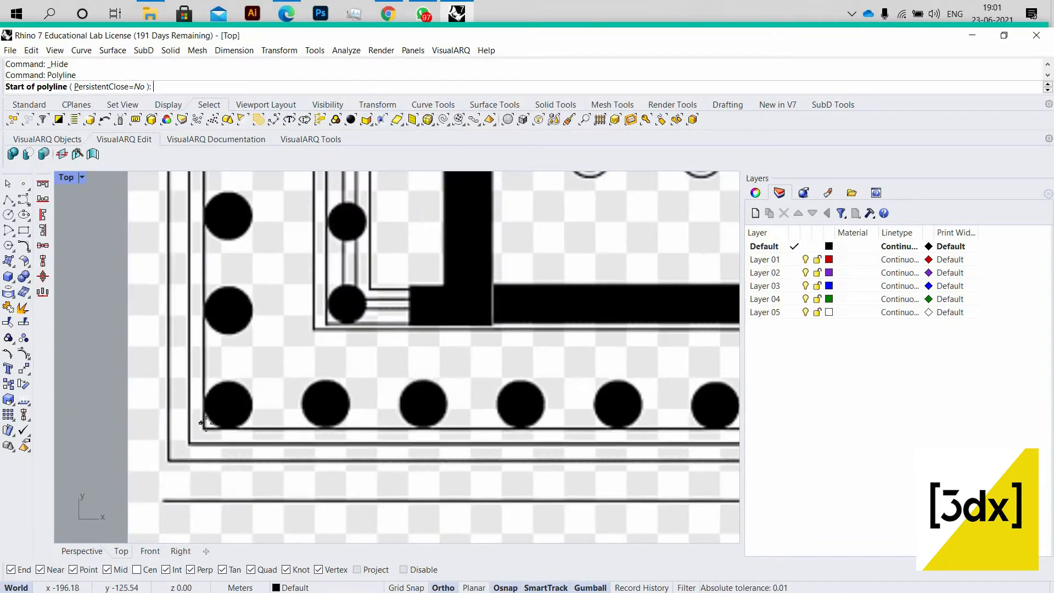
pyautogui.scroll(10, 209, 428)
pyautogui.click(218, 449)
# - Trace the third outline's left and upper edges with orthogonal segments about 160.5 m and 362.4 m long
pyautogui.scroll(-6, 214, 439)
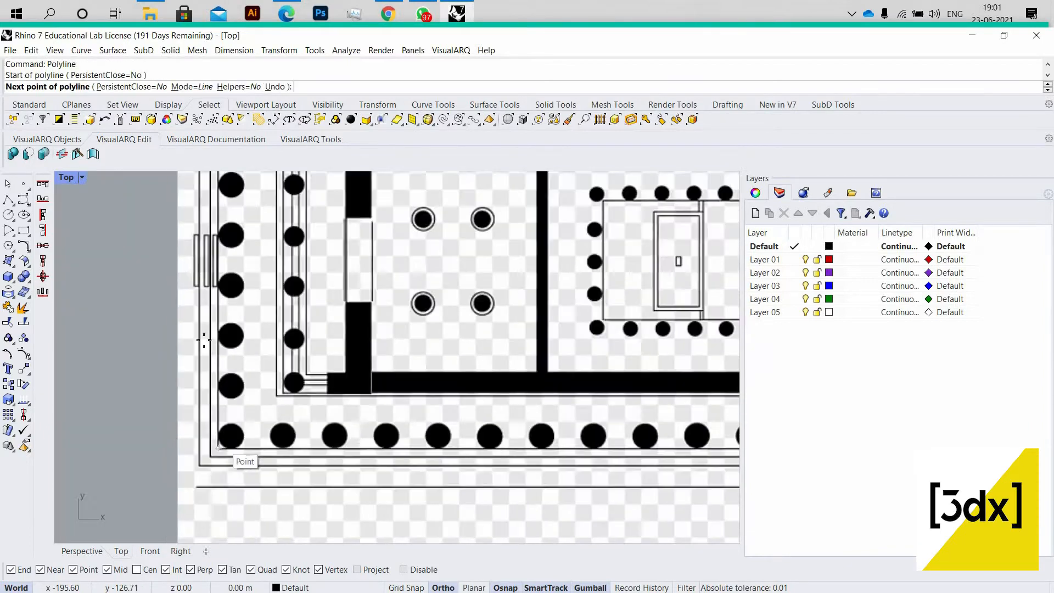
pyautogui.scroll(4, 209, 406)
pyautogui.scroll(5, 209, 406)
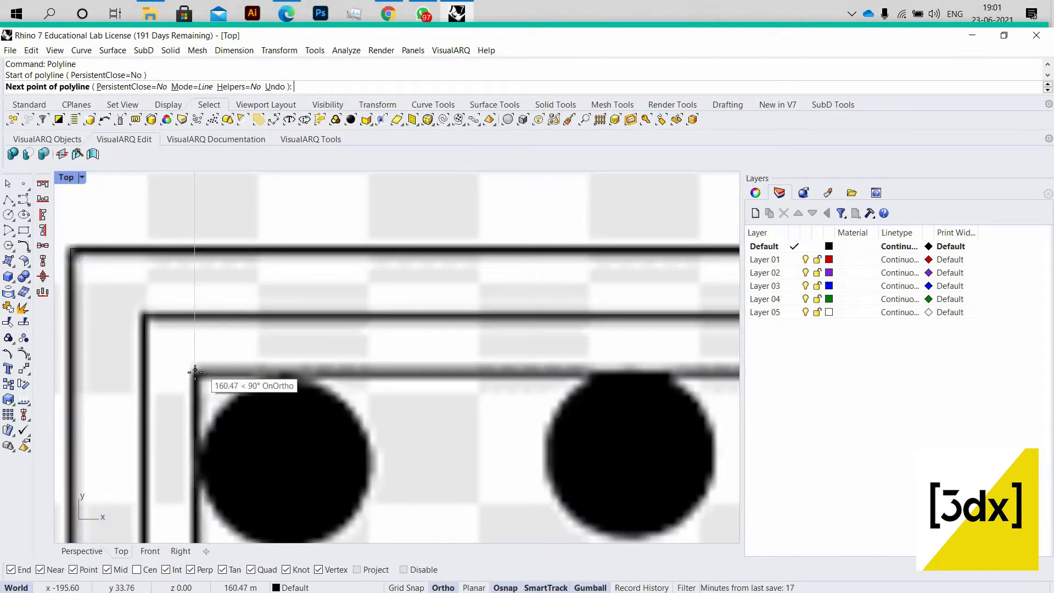
pyautogui.click(182, 365)
pyautogui.scroll(-8, 624, 340)
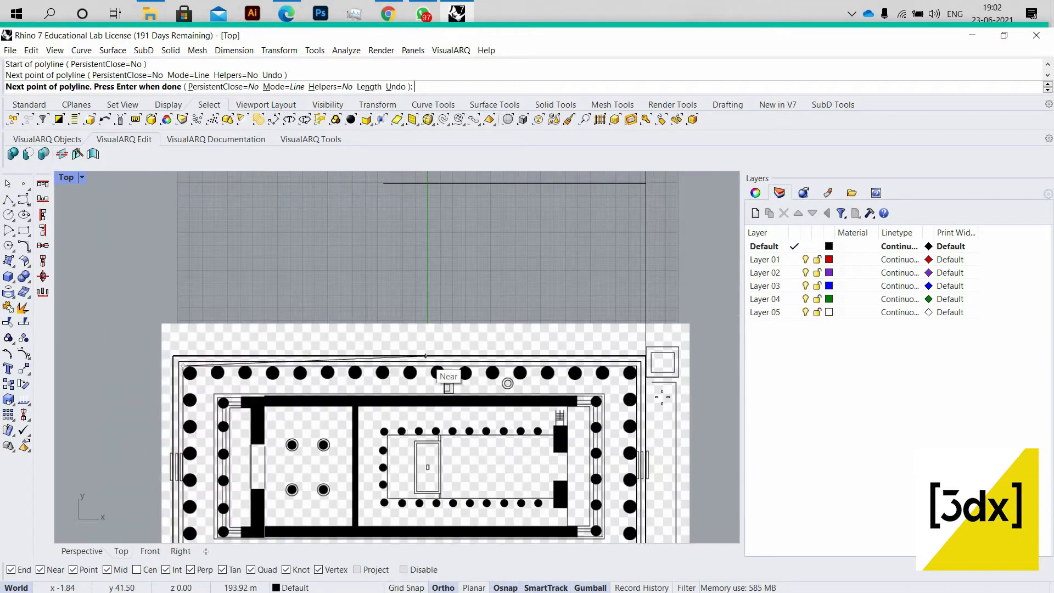
pyautogui.scroll(8, 562, 416)
pyautogui.scroll(3, 562, 415)
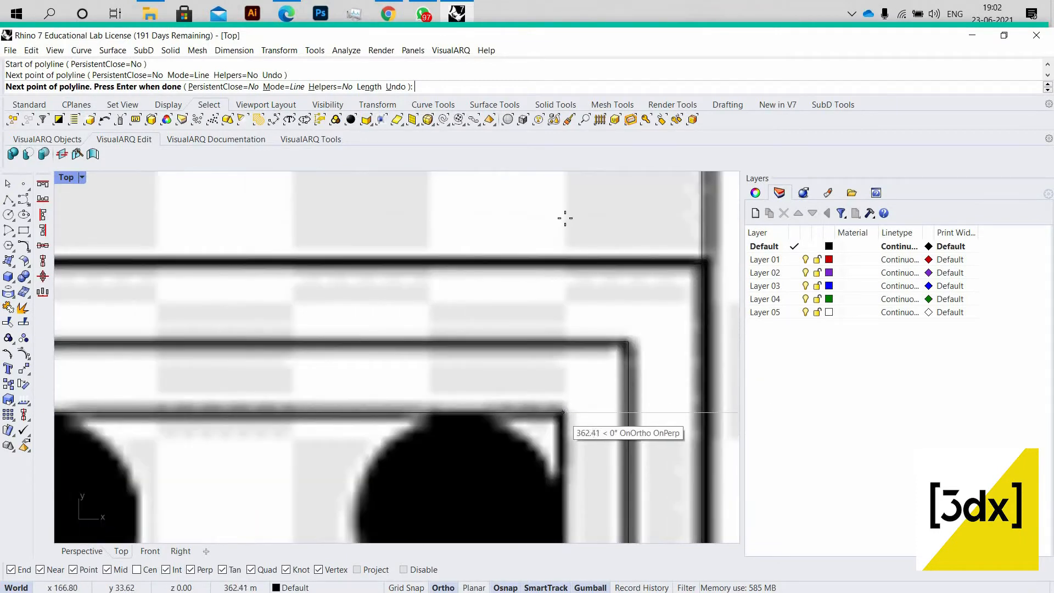
pyautogui.click(563, 214)
# - Trace the third outline's right edge about 160.3 m long and close the rectangle at its start point
pyautogui.scroll(-8, 570, 359)
pyautogui.scroll(-3, 571, 359)
pyautogui.scroll(8, 568, 352)
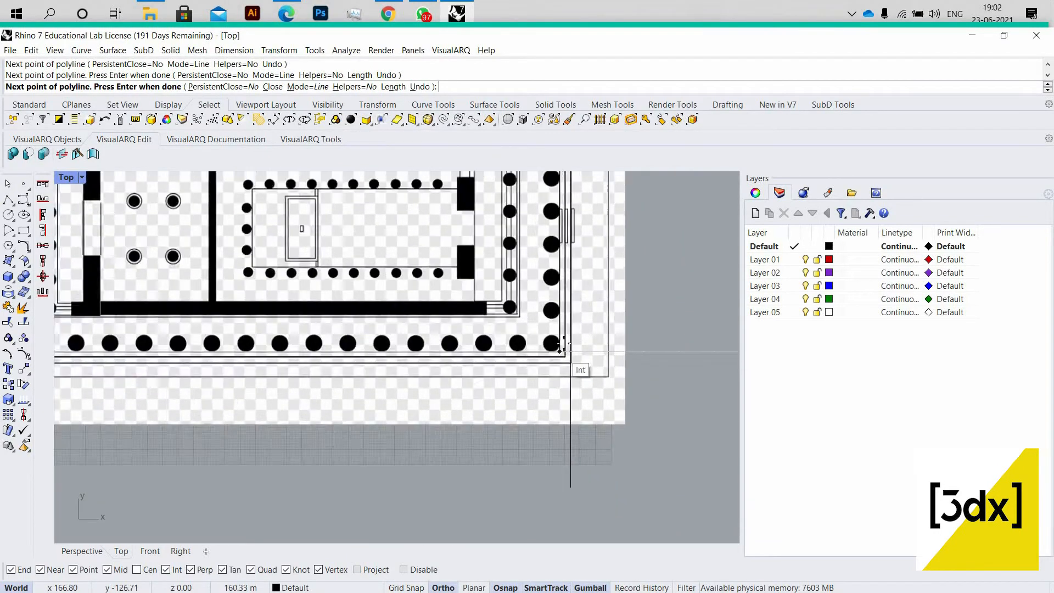
pyautogui.scroll(6, 554, 341)
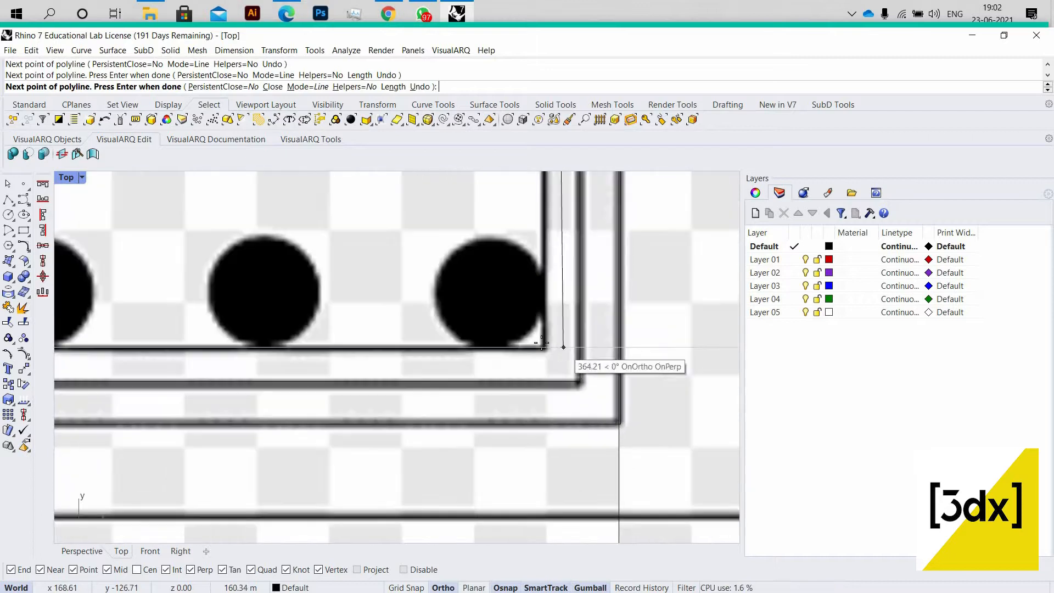
pyautogui.click(686, 341)
pyautogui.scroll(-5, 549, 346)
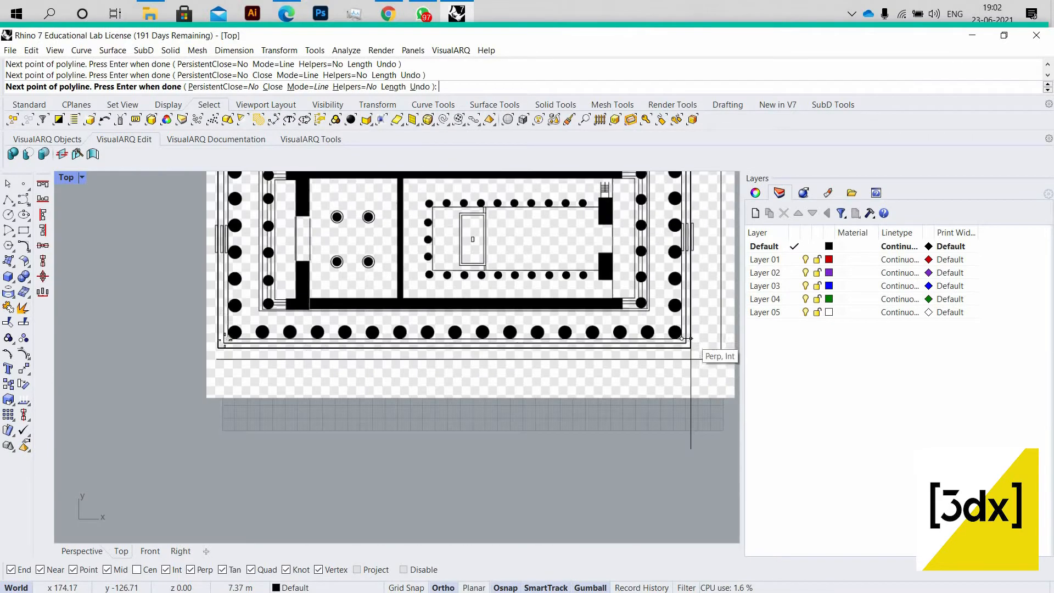
pyautogui.scroll(6, 252, 367)
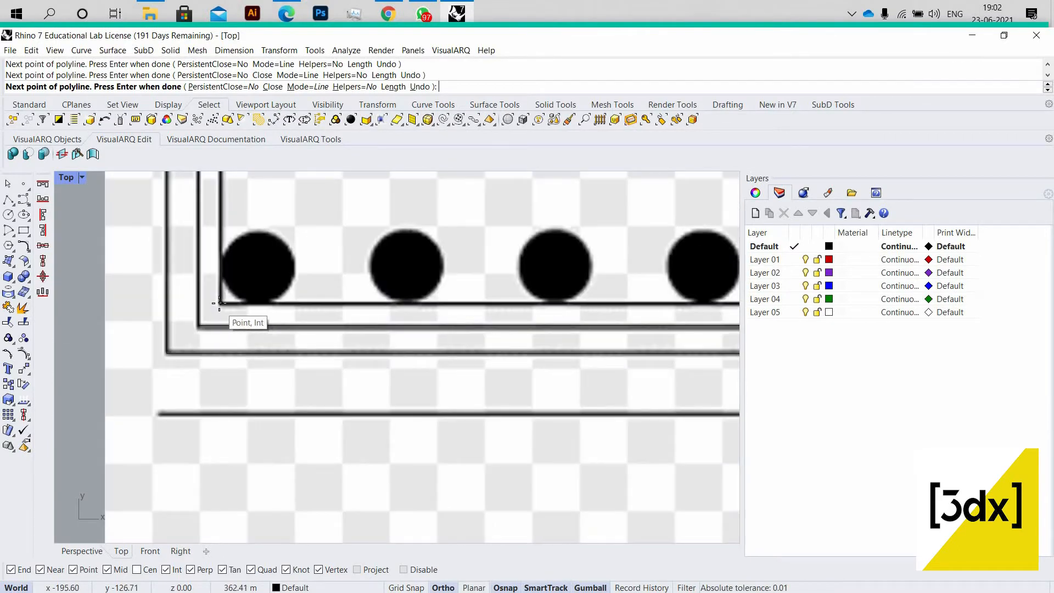
pyautogui.click(231, 304)
# - Extrude the third closed rectangle upward into a solid block in the Perspective view
pyautogui.click(240, 304)
pyautogui.click(266, 336)
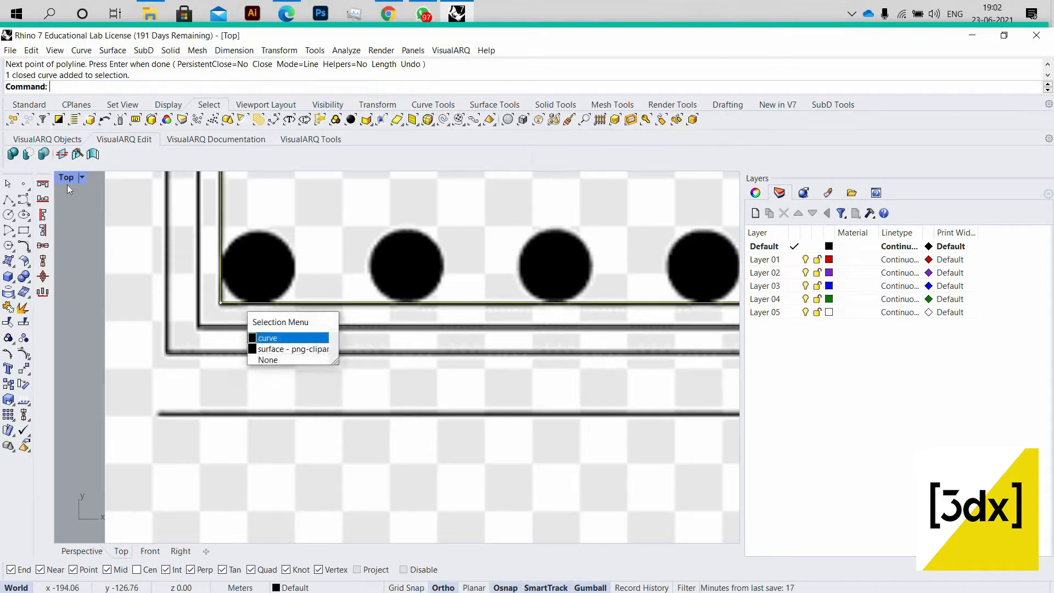
pyautogui.click(60, 186)
pyautogui.doubleClick(67, 180)
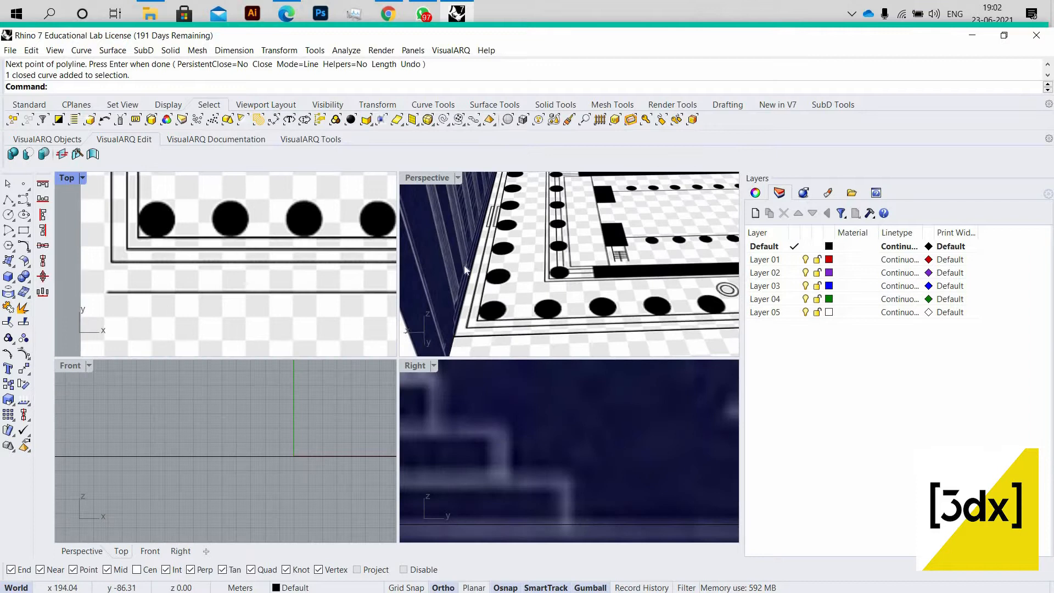
pyautogui.doubleClick(427, 178)
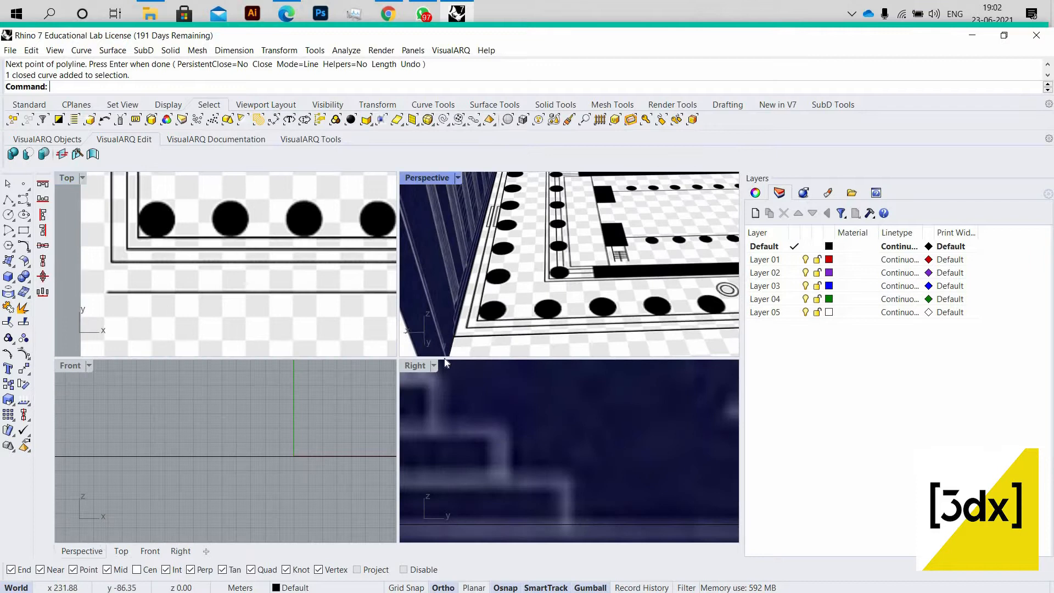
pyautogui.scroll(-5, 472, 307)
pyautogui.moveTo(477, 329); pyautogui.dragTo(473, 275, button='right')
pyautogui.write('ExtrudeCrv')
pyautogui.press('Return')
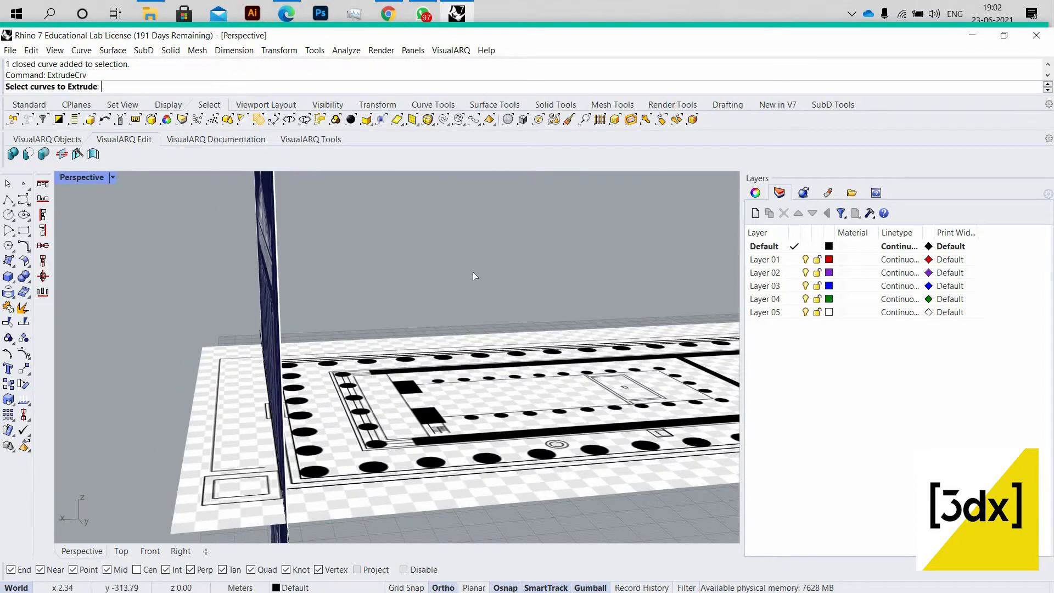
pyautogui.scroll(5, 294, 482)
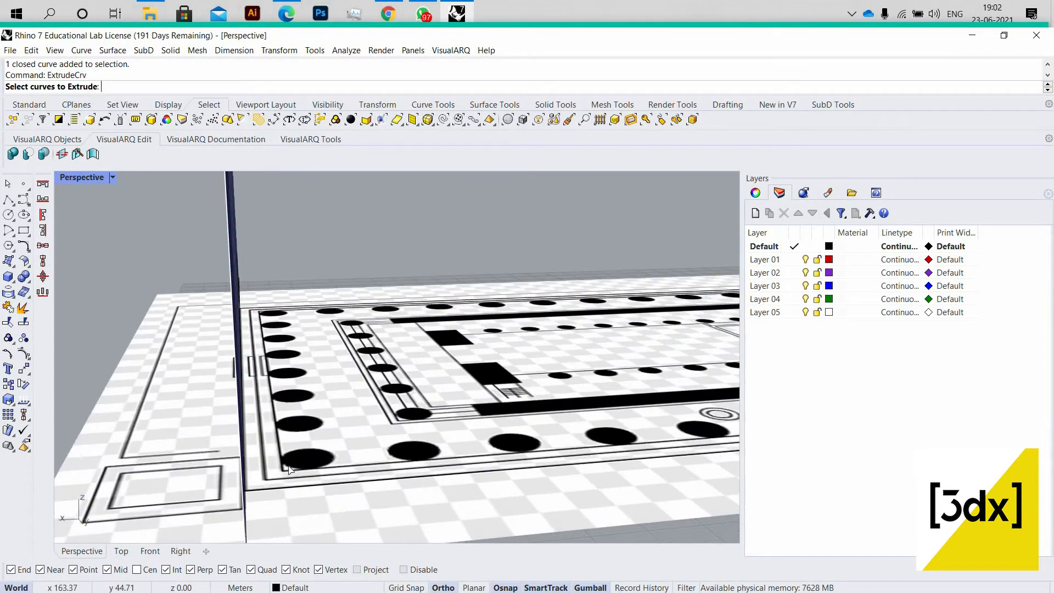
pyautogui.click(291, 468)
pyautogui.press('Return')
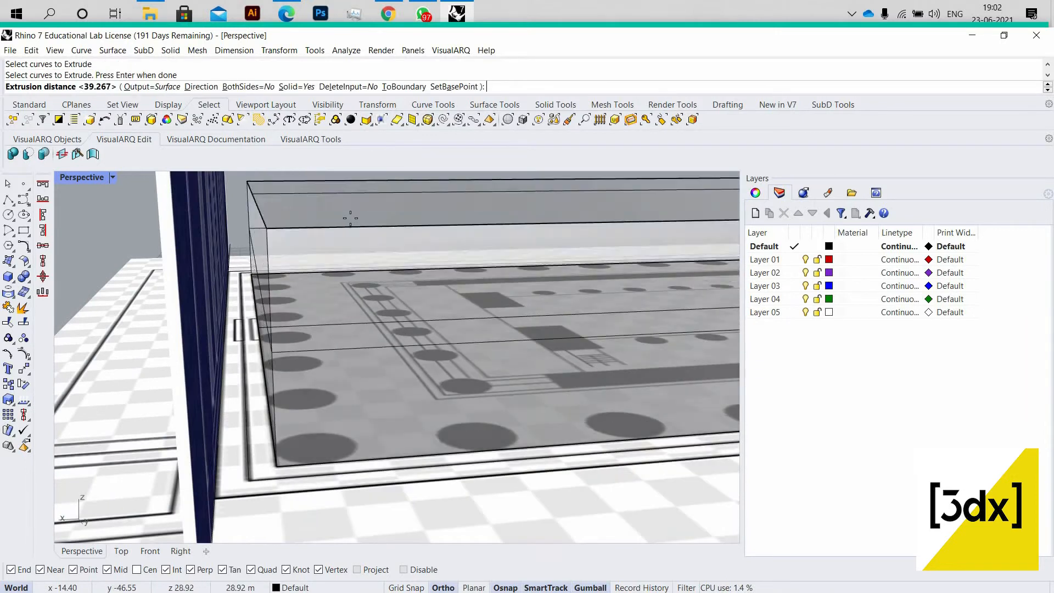
pyautogui.scroll(-3, 346, 218)
pyautogui.click(256, 202)
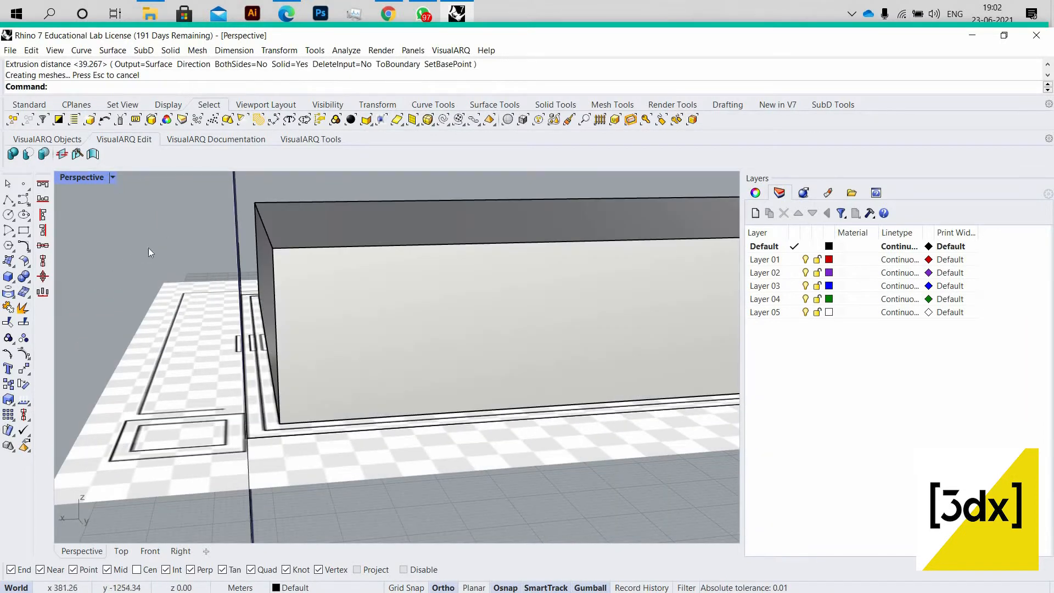
# - Show the two hidden step blocks again beneath the new extrusion
pyautogui.middleClick(100, 220)
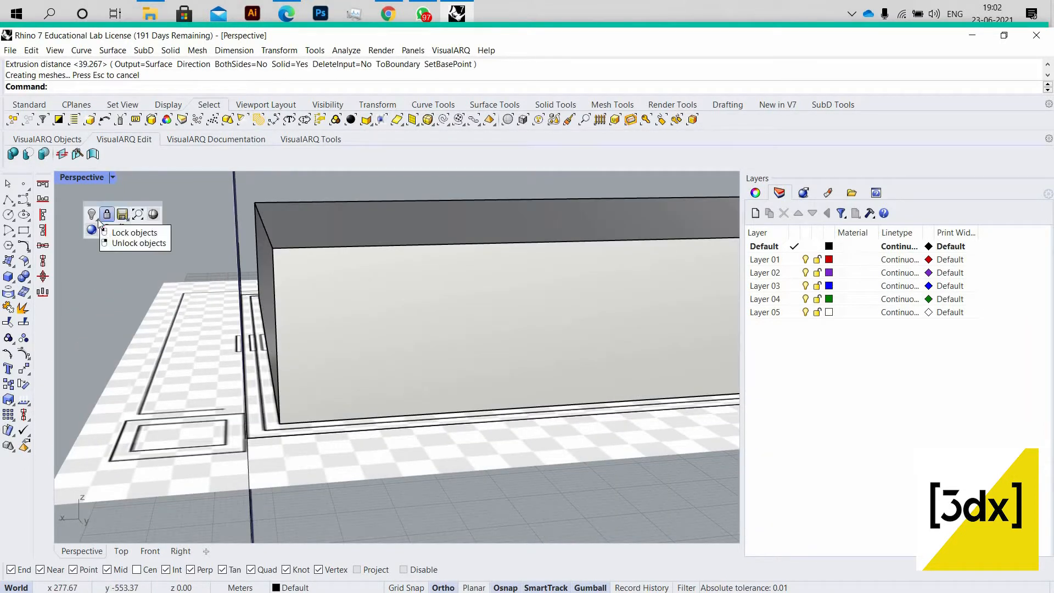
pyautogui.click(97, 219)
pyautogui.click(108, 236)
pyautogui.scroll(-6, 329, 334)
pyautogui.moveTo(330, 335); pyautogui.dragTo(265, 344, button='right')
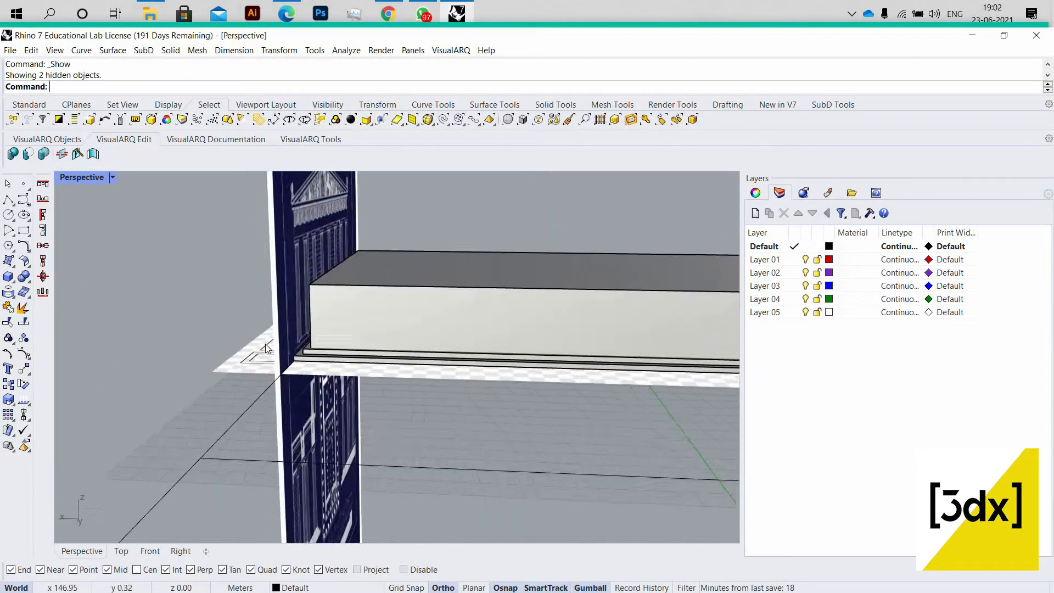
# - Scale the third block in one direction from its top corner, bringing its bottom corner up to the second step's top level
pyautogui.scroll(5, 324, 335)
pyautogui.click(321, 334)
pyautogui.scroll(6, 257, 337)
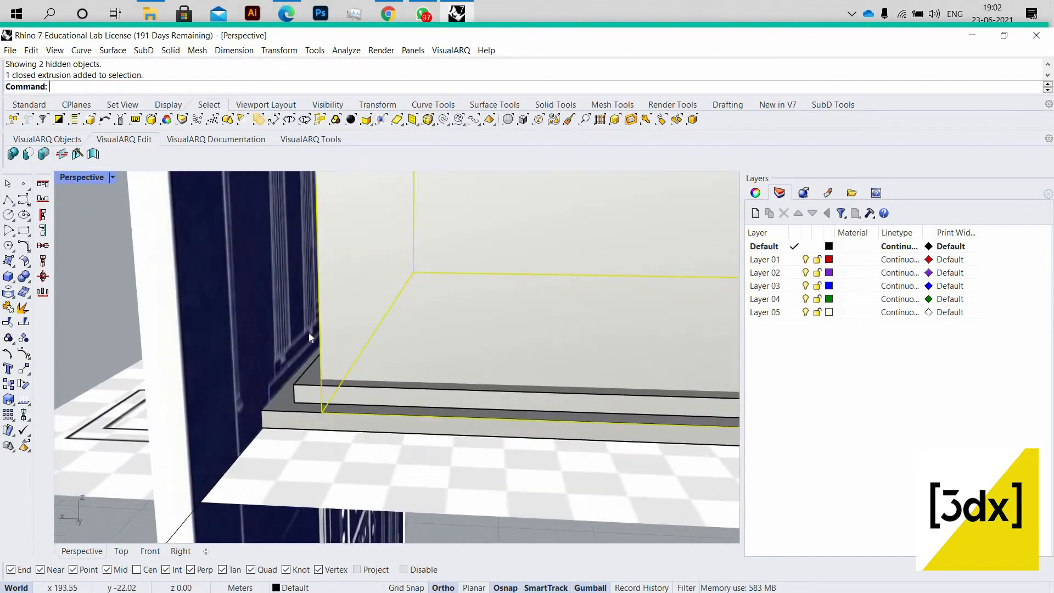
pyautogui.write('Scale1D')
pyautogui.scroll(-5, 371, 433)
pyautogui.press('Return')
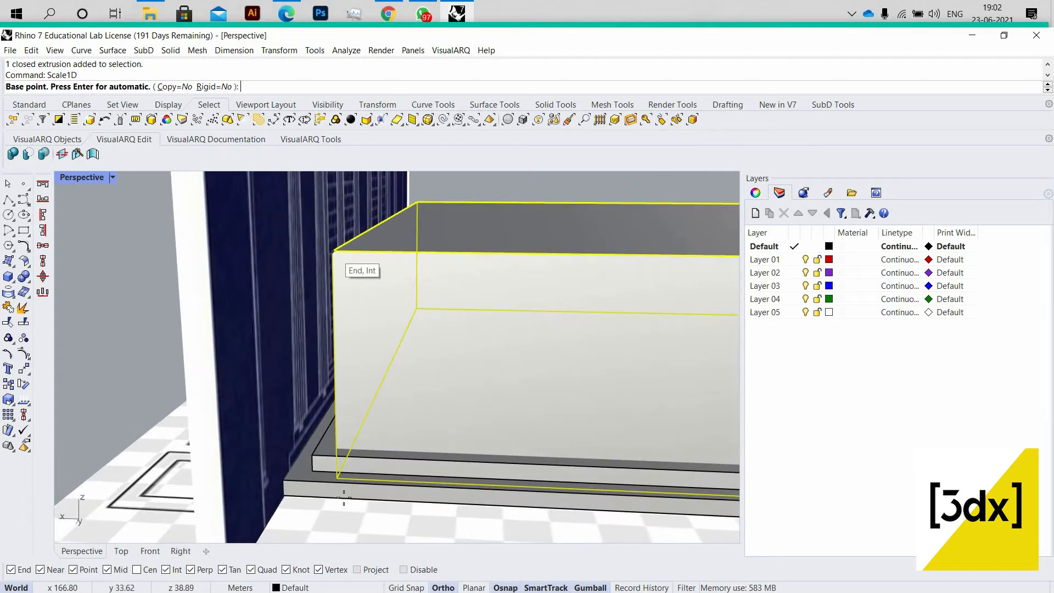
pyautogui.click(336, 263)
pyautogui.scroll(4, 338, 472)
pyautogui.click(335, 471)
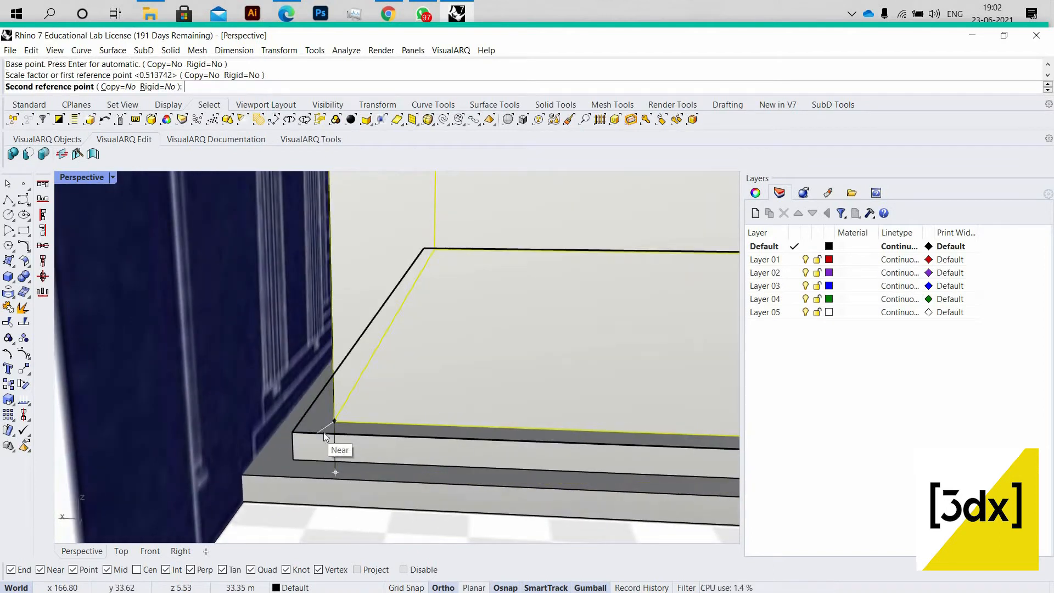
pyautogui.click(335, 421)
# - Scale the third block's height in one direction from its bottom corner to match the top step in the Right view's elevation image
pyautogui.doubleClick(82, 177)
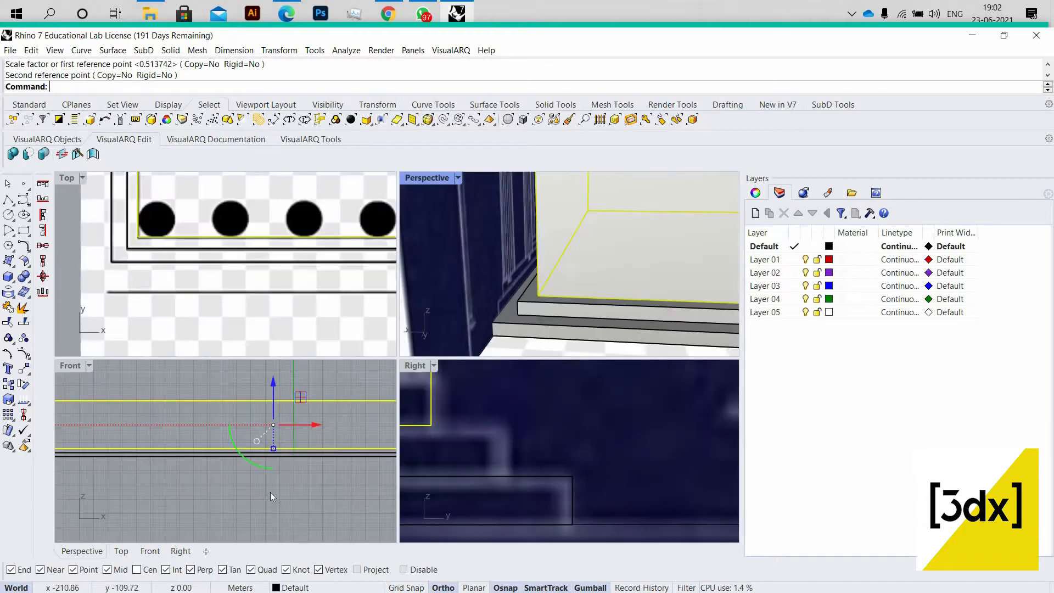
pyautogui.scroll(-3, 261, 463)
pyautogui.scroll(8, 221, 453)
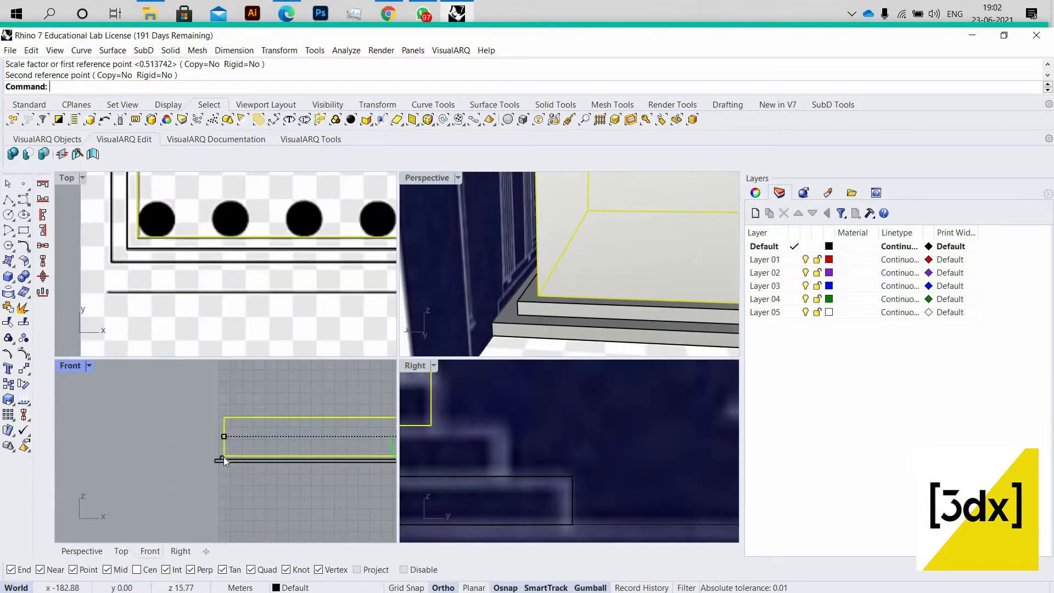
pyautogui.scroll(1, 223, 456)
pyautogui.write('Scale1D')
pyautogui.press('Return')
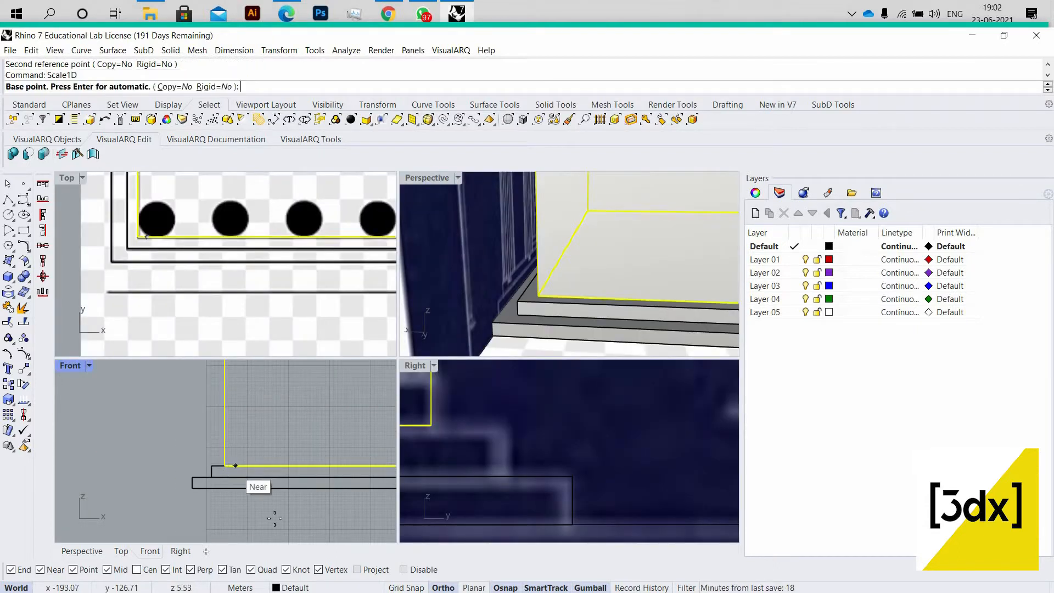
pyautogui.click(224, 465)
pyautogui.scroll(-7, 222, 457)
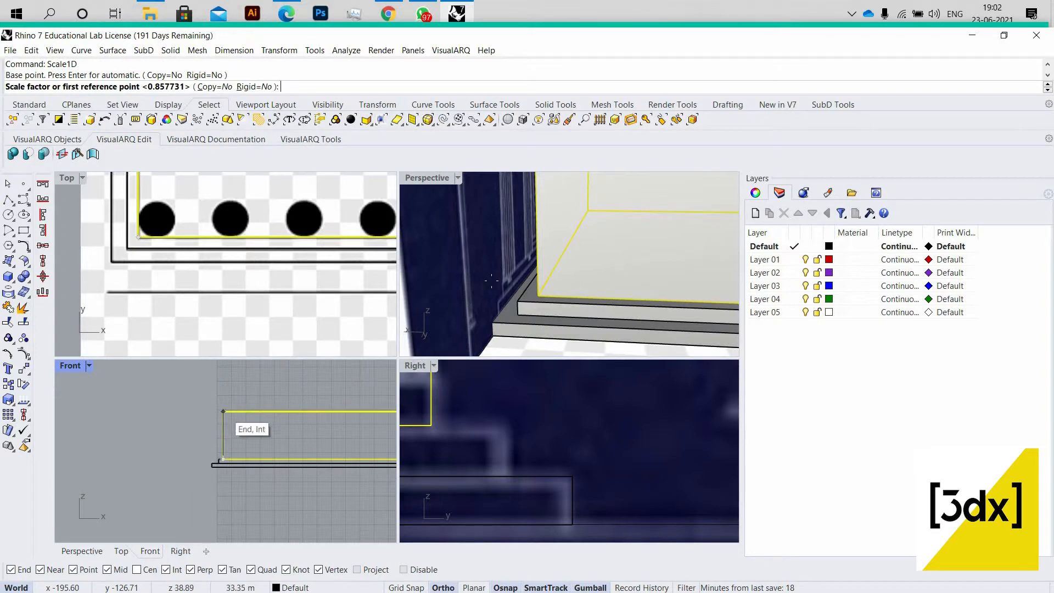
pyautogui.click(223, 412)
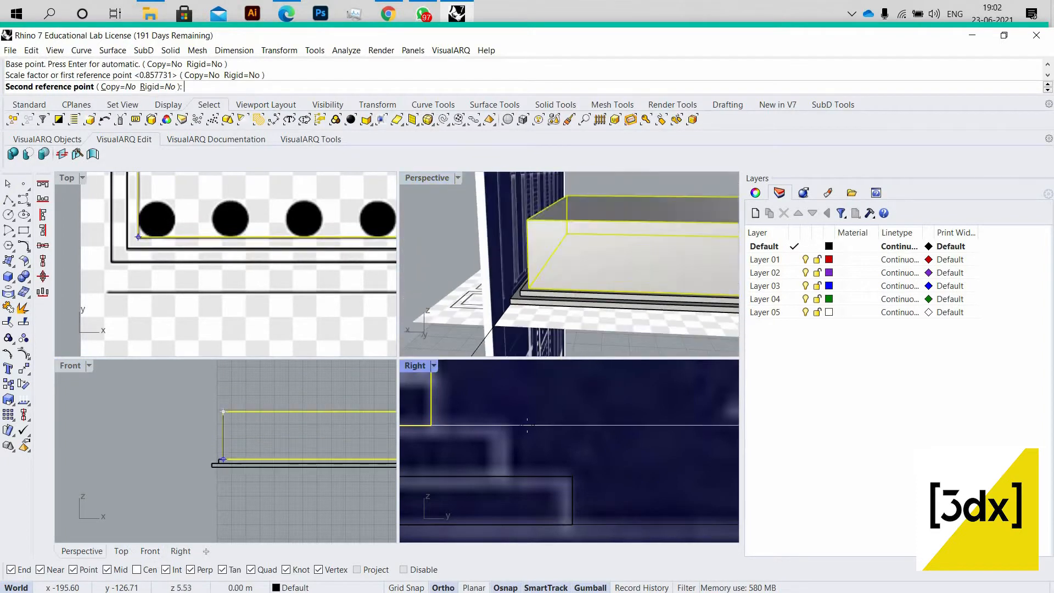
pyautogui.scroll(3, 532, 404)
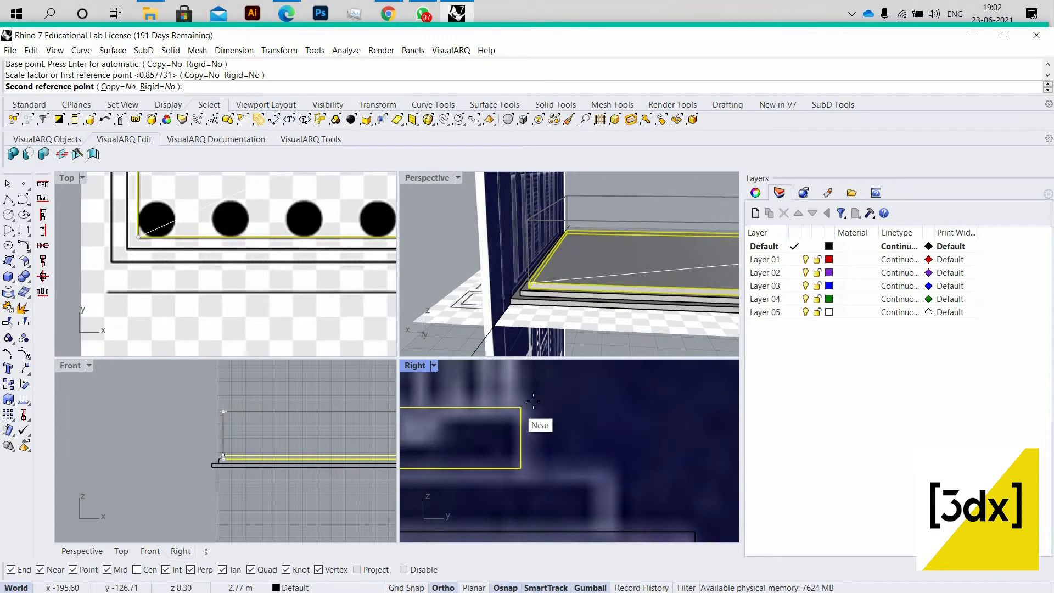
pyautogui.click(525, 410)
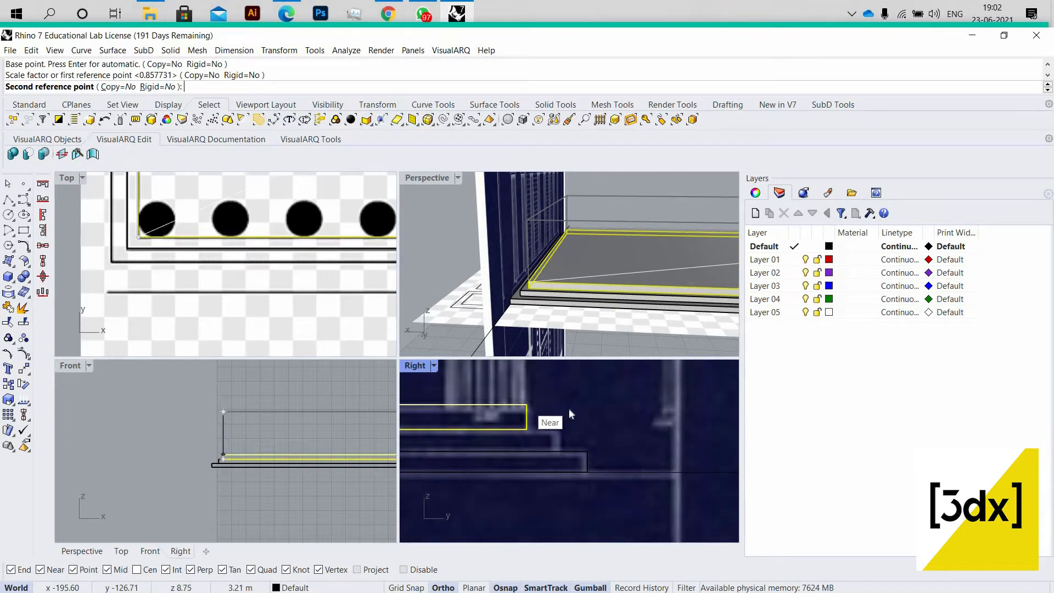
pyautogui.scroll(-13, 569, 409)
pyautogui.press('Escape')
# - Save the model as the Rhino 7 3D model Untitled in the Documents folder
pyautogui.moveTo(608, 262); pyautogui.dragTo(611, 272, button='right')
pyautogui.hotkey('ctrl', 's')
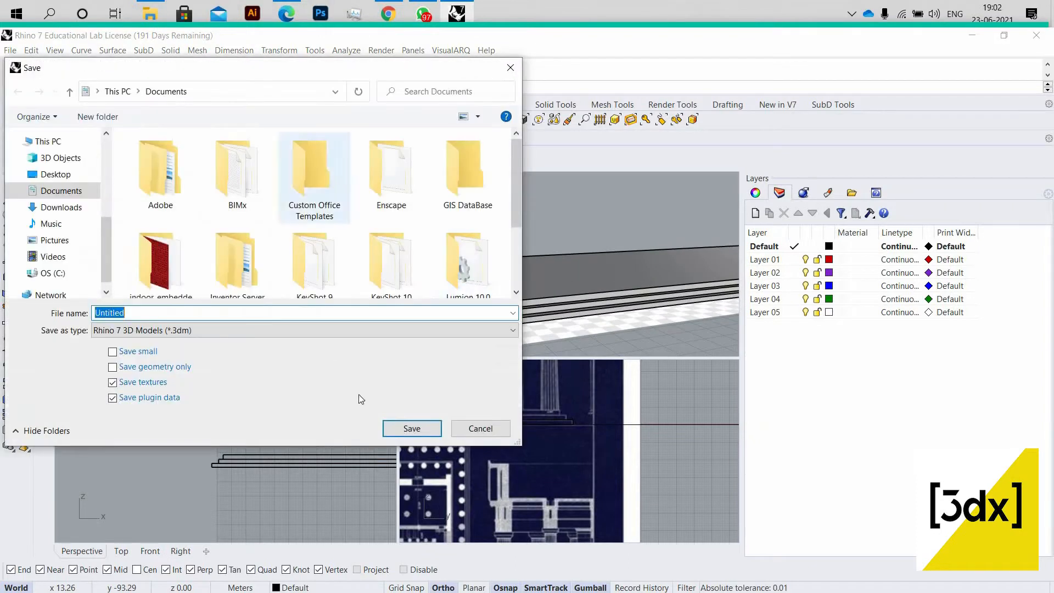
pyautogui.press('Return')
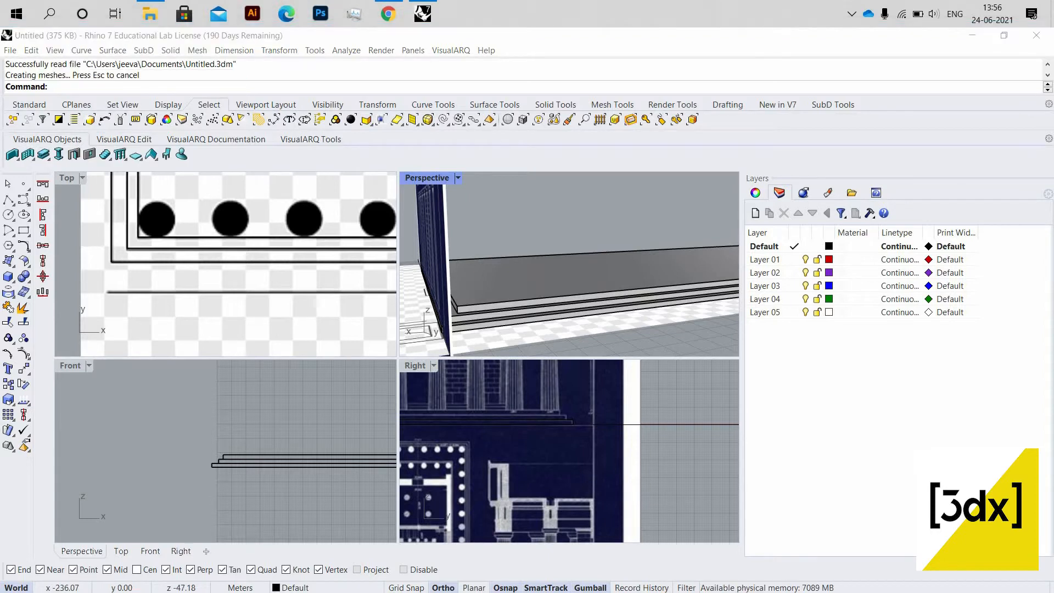
# - Examine the three-stepped base and its corners from several angles in the maximized Perspective view
pyautogui.hotkey('ctrl', 'm')
pyautogui.scroll(-5, 390, 369)
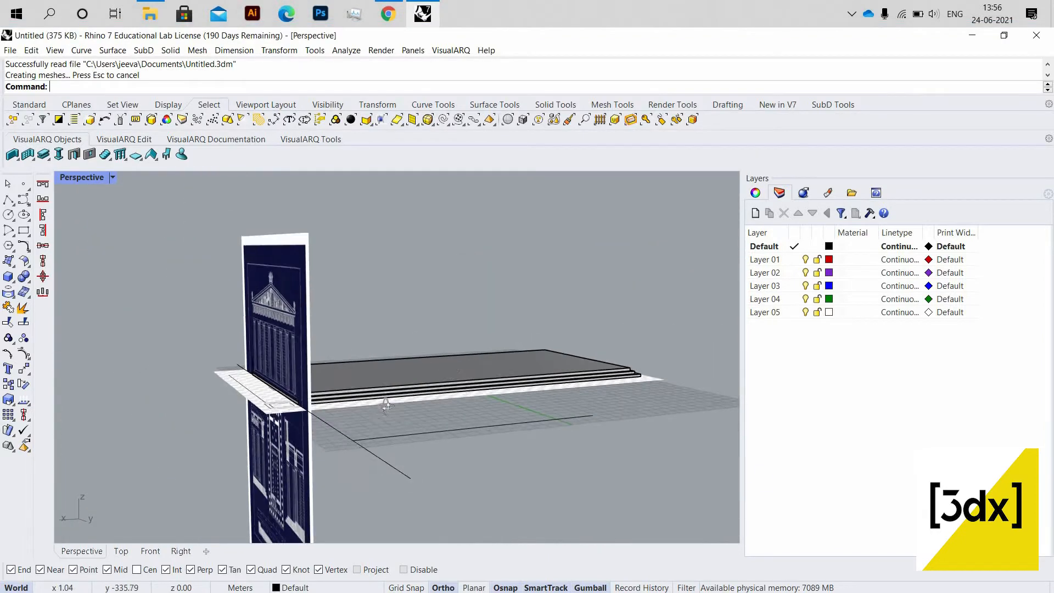
pyautogui.moveTo(387, 406); pyautogui.dragTo(466, 367, button='right')
pyautogui.scroll(5, 310, 371)
pyautogui.moveTo(311, 371); pyautogui.dragTo(350, 395, button='right')
pyautogui.scroll(-5, 415, 404)
pyautogui.scroll(4, 330, 415)
pyautogui.scroll(3, 331, 415)
pyautogui.scroll(7, 350, 396)
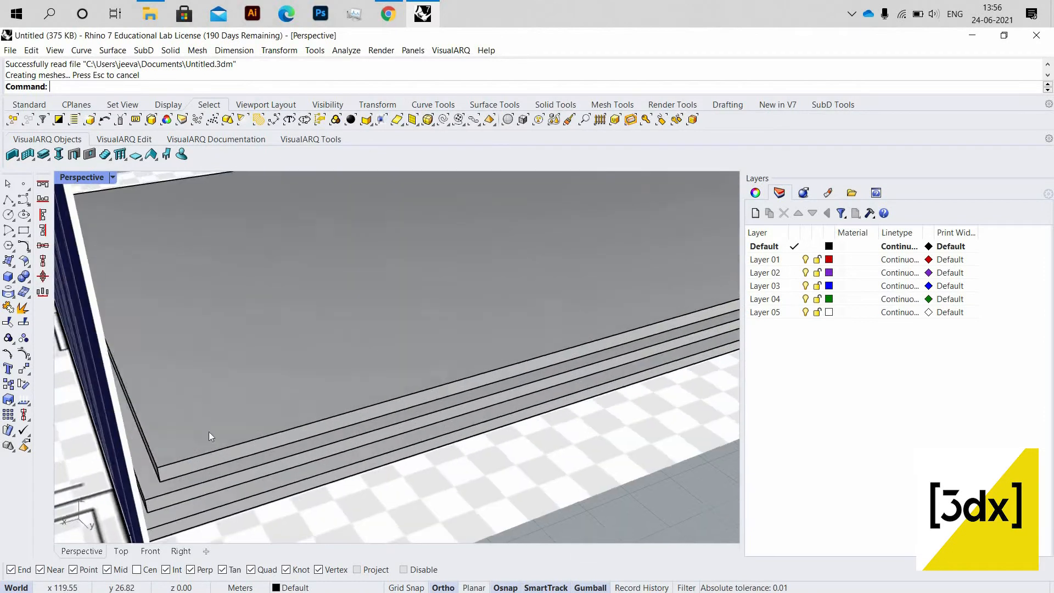
# - Hide all three step blocks so that the plan image beneath them is exposed
pyautogui.moveTo(208, 432); pyautogui.dragTo(189, 441, button='right')
pyautogui.click(189, 443)
pyautogui.scroll(1, 168, 472)
pyautogui.keyDown('shift'); pyautogui.click(167, 484); pyautogui.keyUp('shift')
pyautogui.keyDown('shift'); pyautogui.click(166, 506); pyautogui.keyUp('shift')
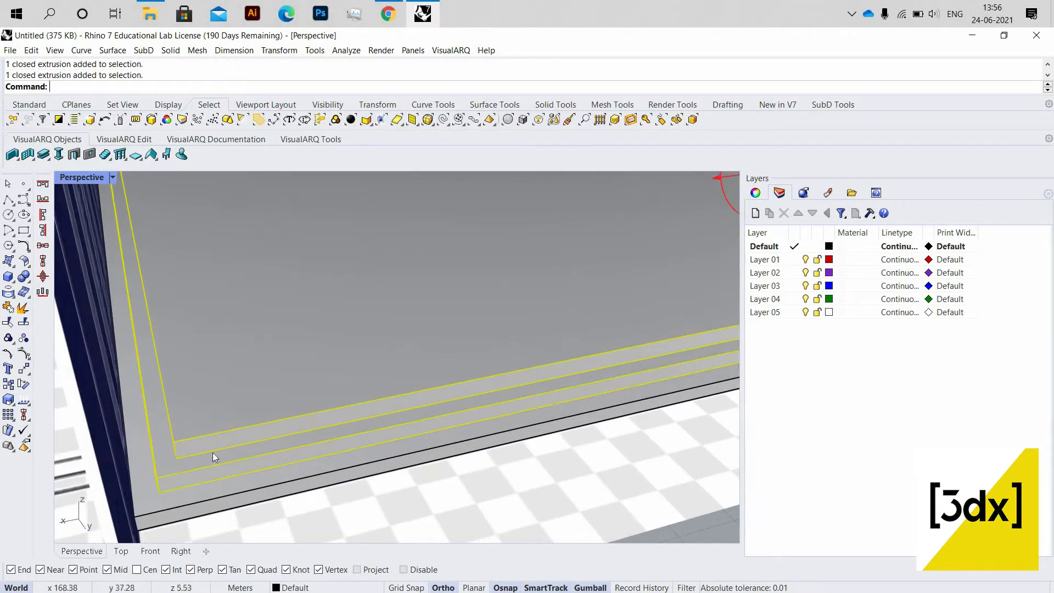
pyautogui.middleClick(222, 425)
pyautogui.click(193, 425)
pyautogui.scroll(-6, 313, 407)
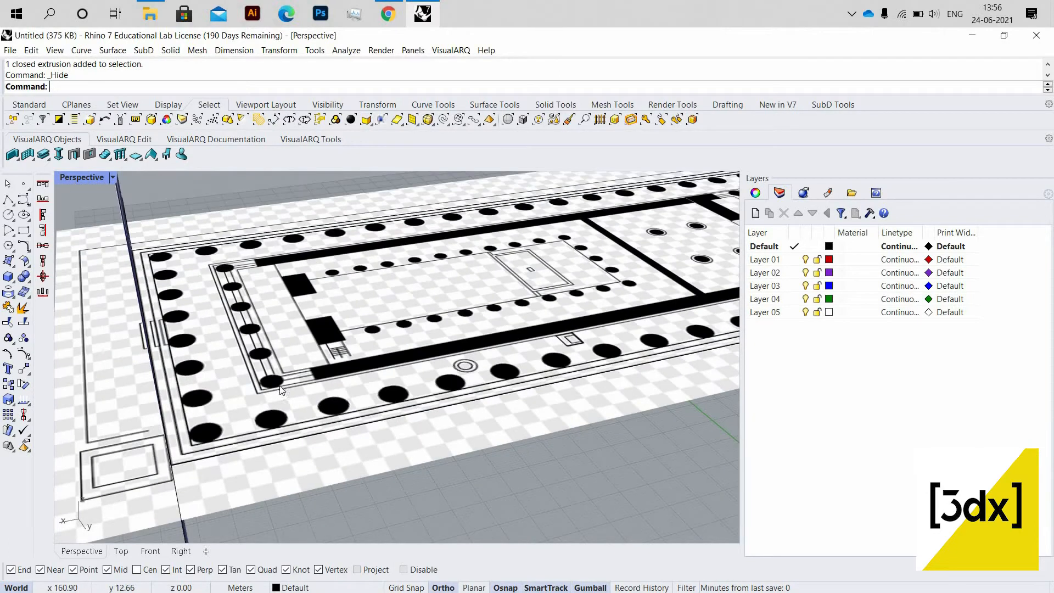
# - Examine the plan's column layout and its corner columns in the maximized Top view
pyautogui.moveTo(279, 386); pyautogui.dragTo(244, 408, button='right')
pyautogui.doubleClick(83, 178)
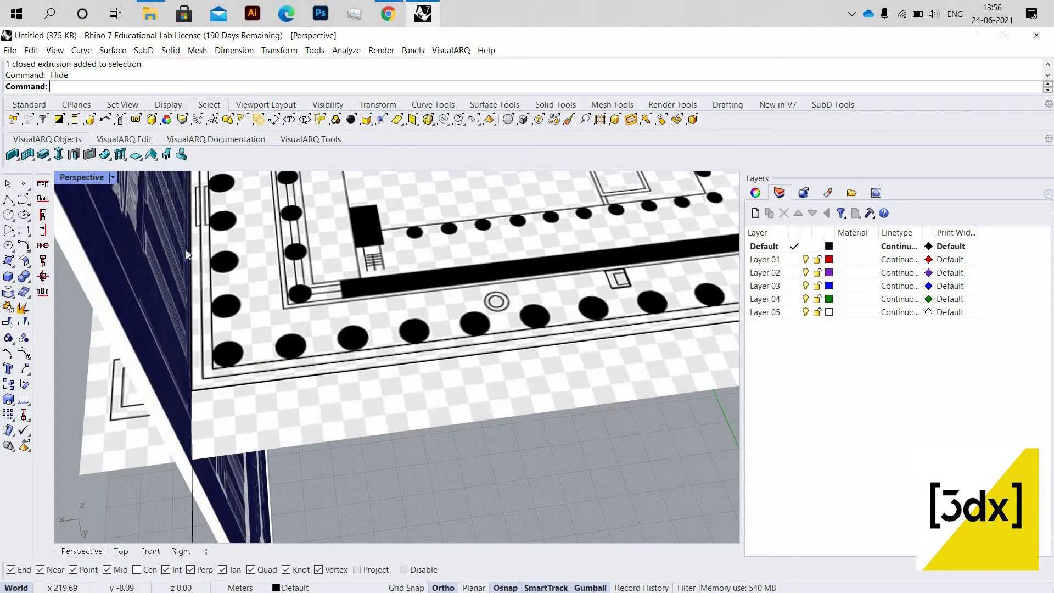
pyautogui.scroll(-13, 186, 249)
pyautogui.doubleClick(68, 180)
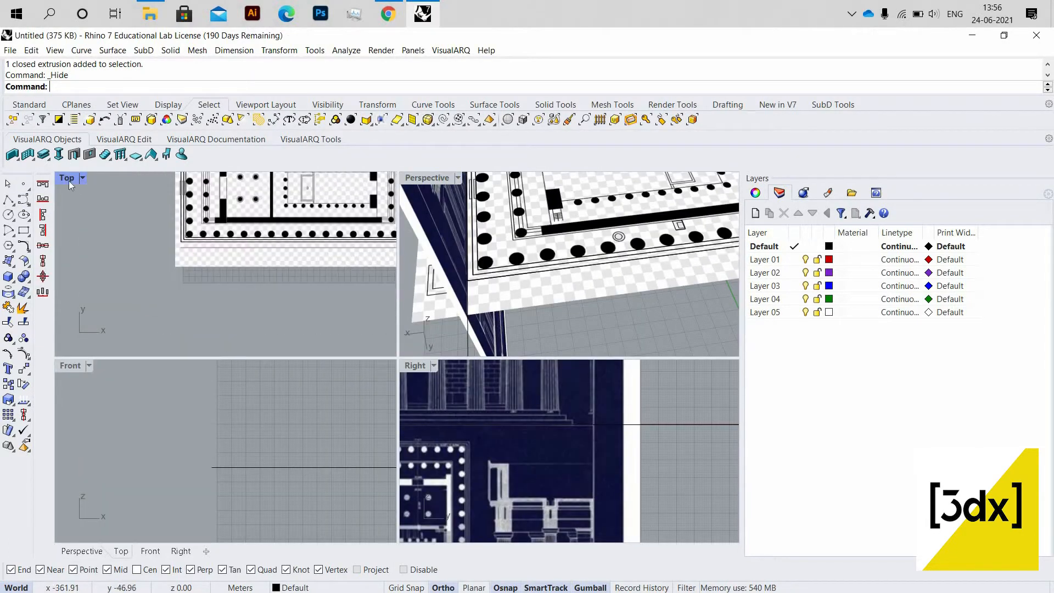
pyautogui.scroll(-8, 134, 332)
pyautogui.scroll(3, 474, 333)
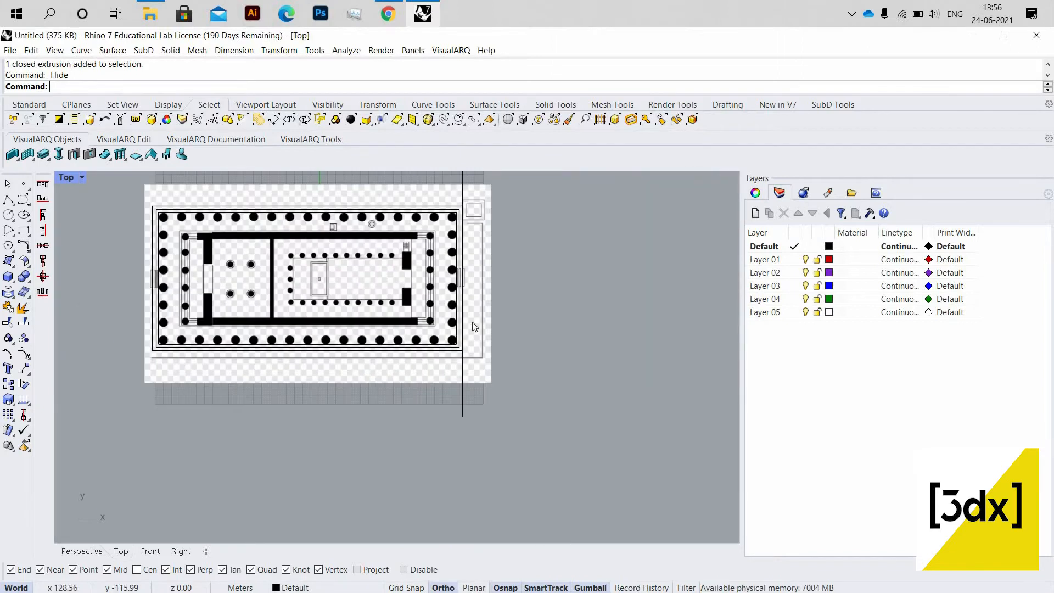
pyautogui.scroll(4, 439, 362)
pyautogui.scroll(-5, 403, 364)
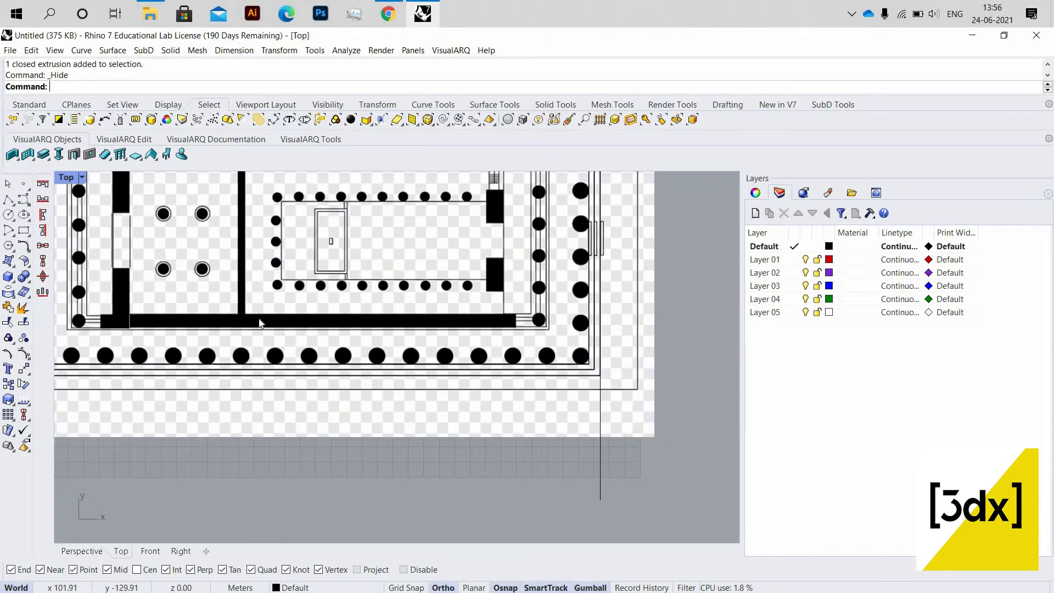
pyautogui.scroll(10, 423, 419)
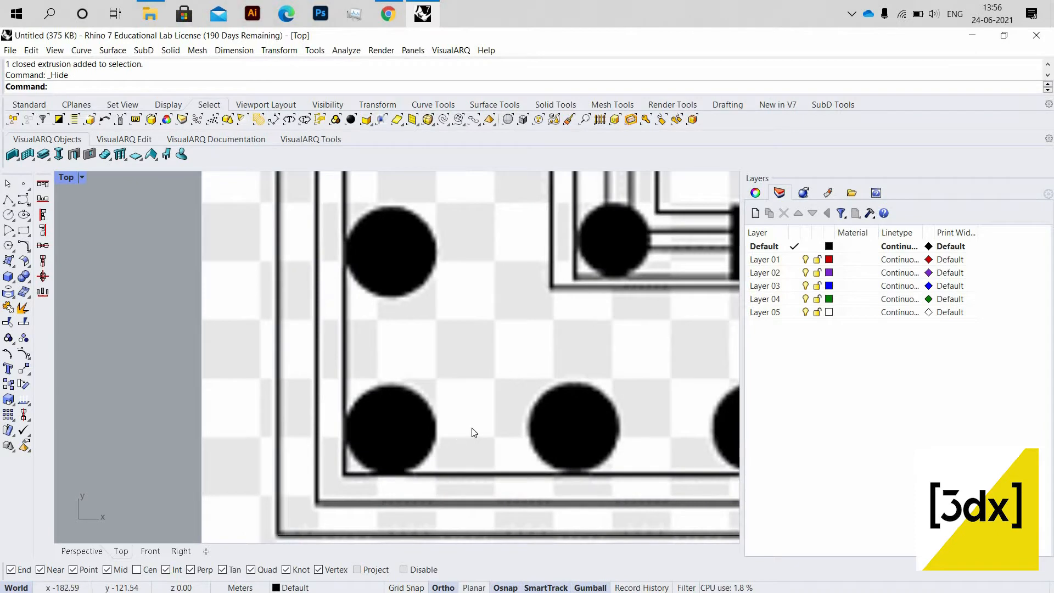
pyautogui.scroll(3, 471, 433)
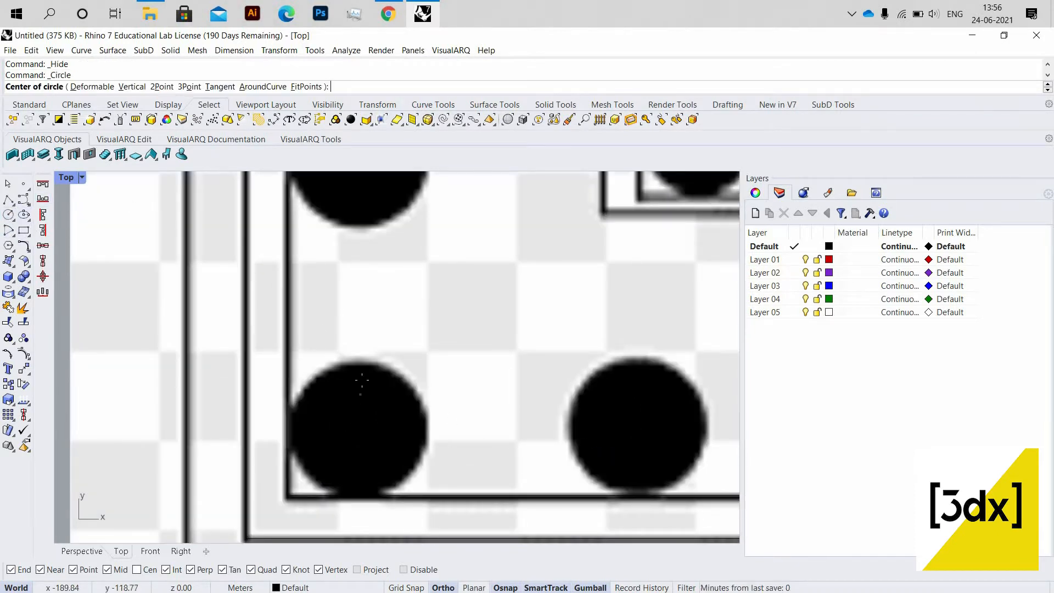
# - Draw a vertical line across the plan's lower-left corner column and trace its outline with a two-point circle about 9.5 m in diameter
pyautogui.press('Escape')
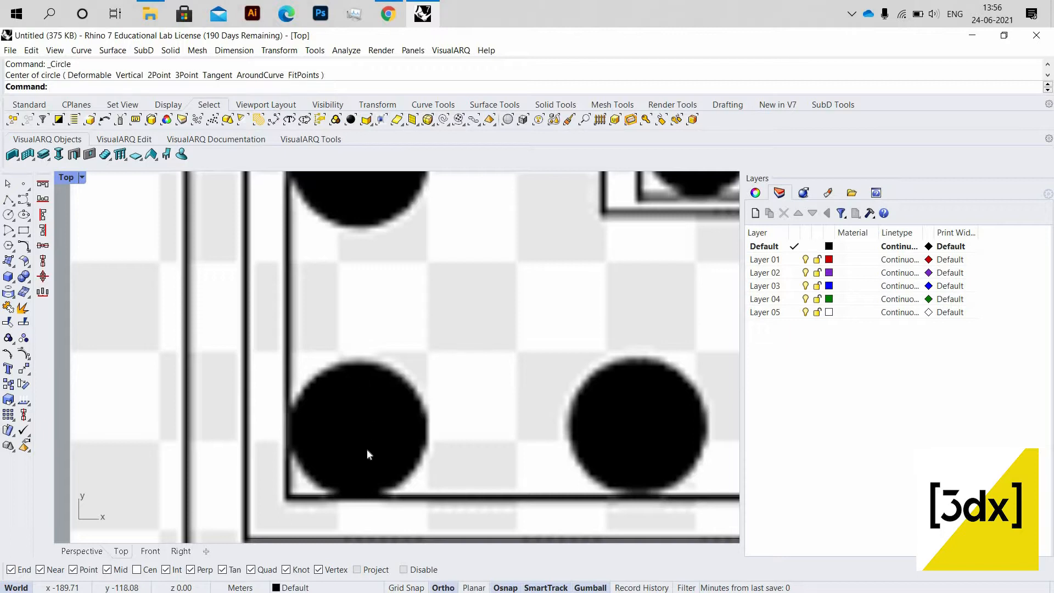
pyautogui.write('L')
pyautogui.press('Return')
pyautogui.click(358, 496)
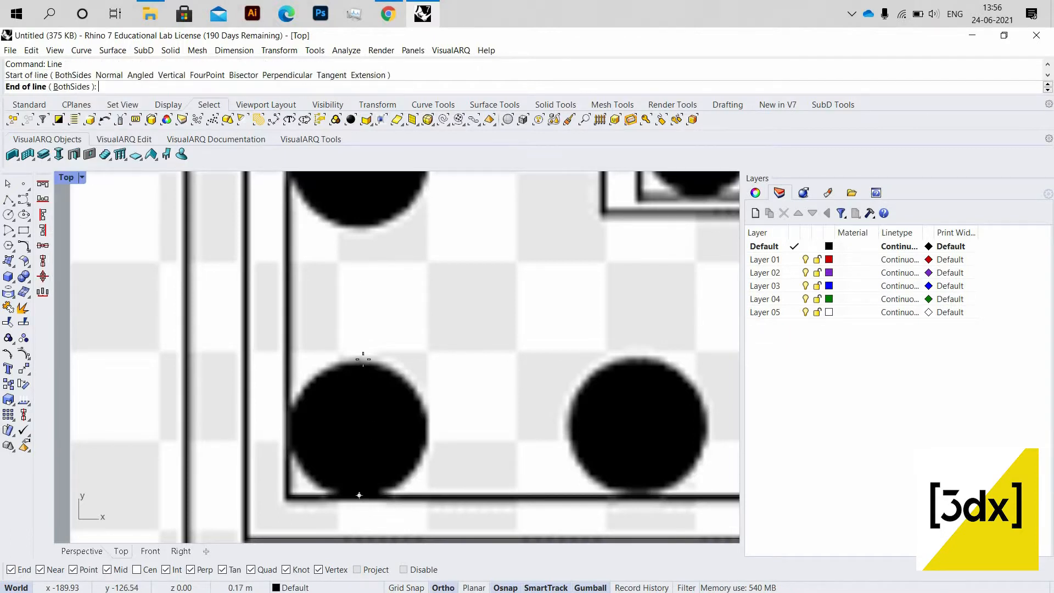
pyautogui.click(359, 359)
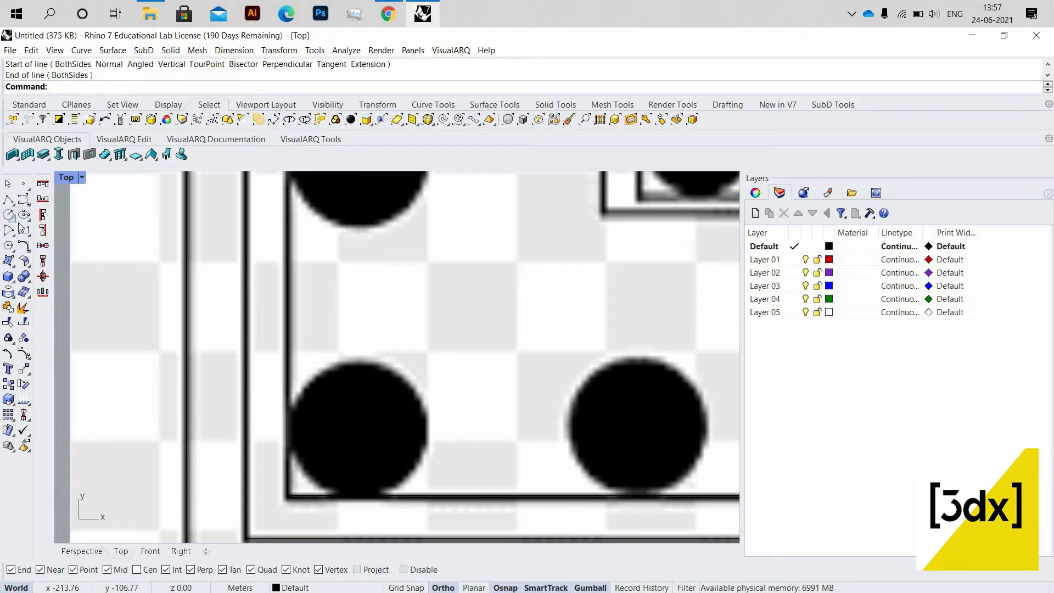
pyautogui.click(359, 363)
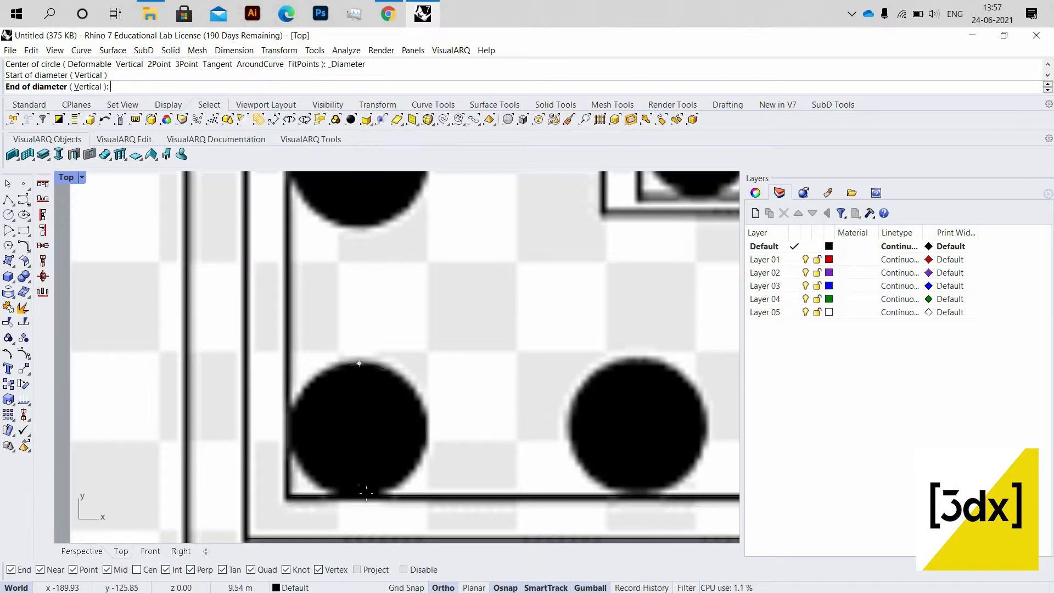
pyautogui.click(406, 444)
# - Assign the new column circle to Layer 01
pyautogui.click(431, 436)
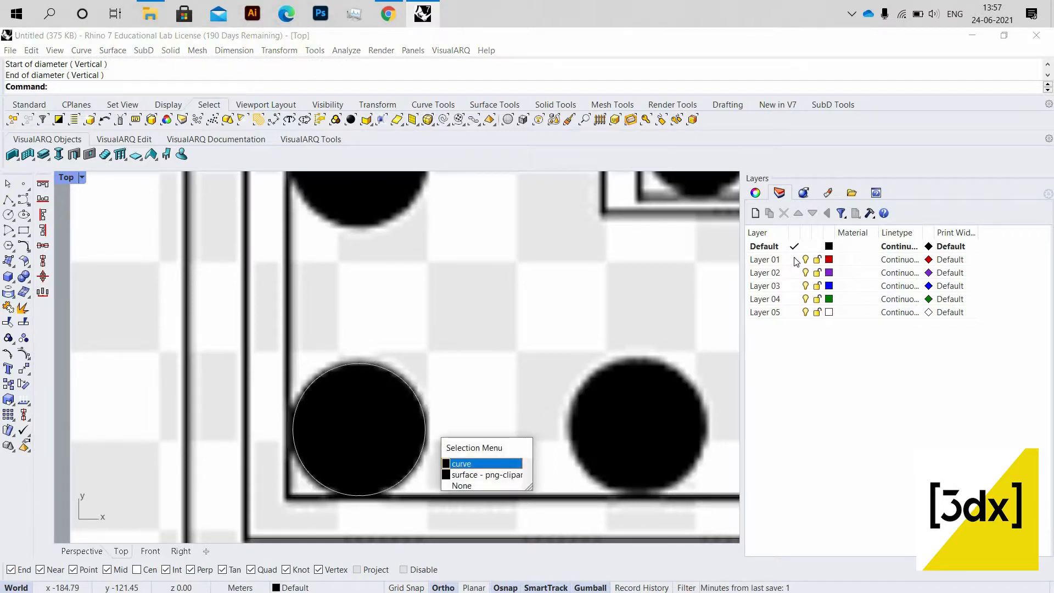
pyautogui.click(455, 447)
pyautogui.rightClick(796, 260)
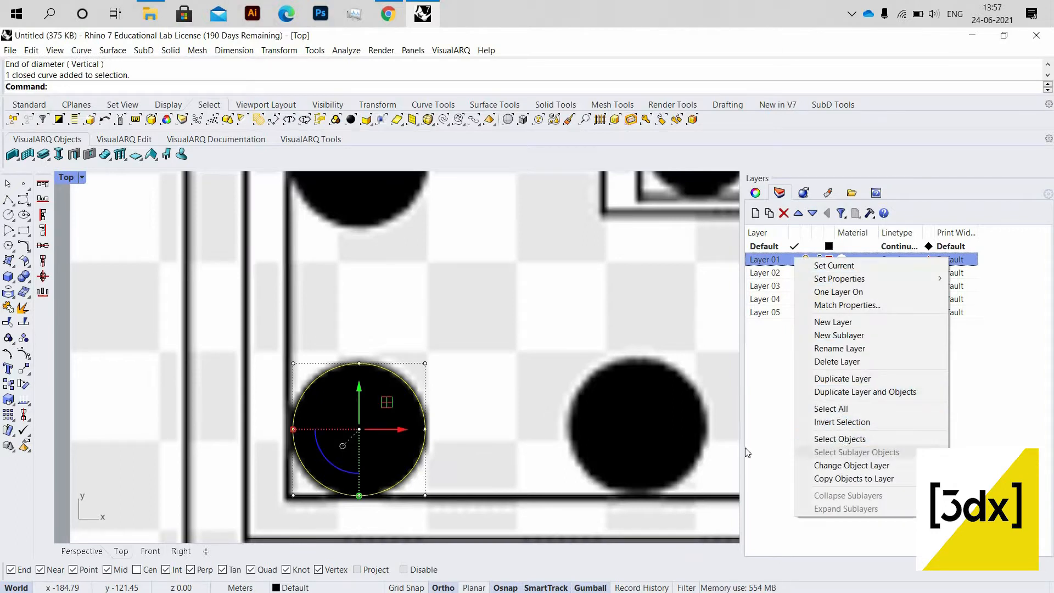
pyautogui.click(843, 465)
# - Move the column circle along the Y axis into empty space well away from the plan in the Perspective view
pyautogui.scroll(-4, 351, 364)
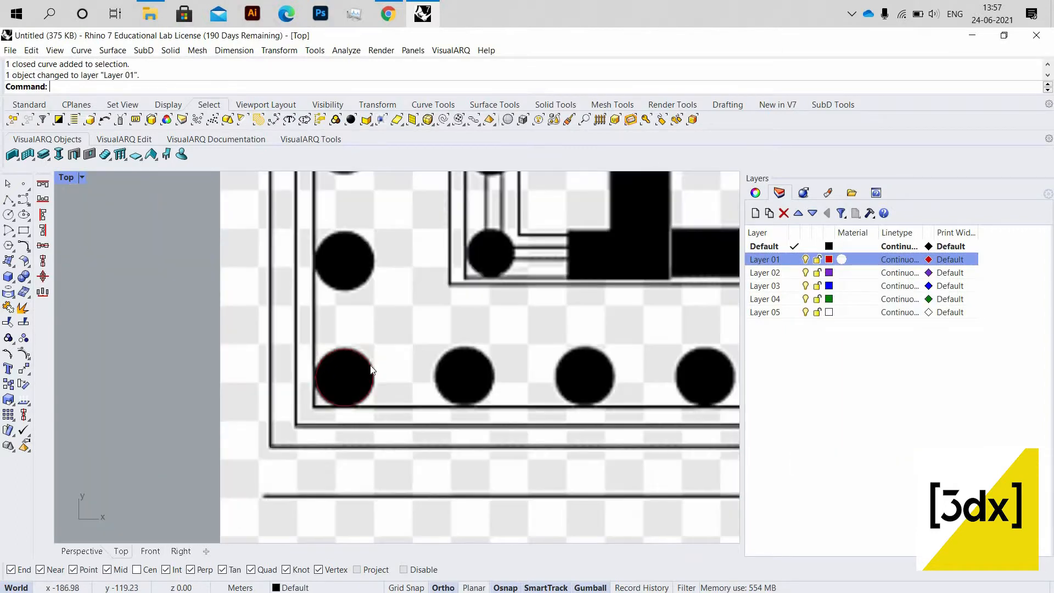
pyautogui.click(350, 346)
pyautogui.doubleClick(63, 178)
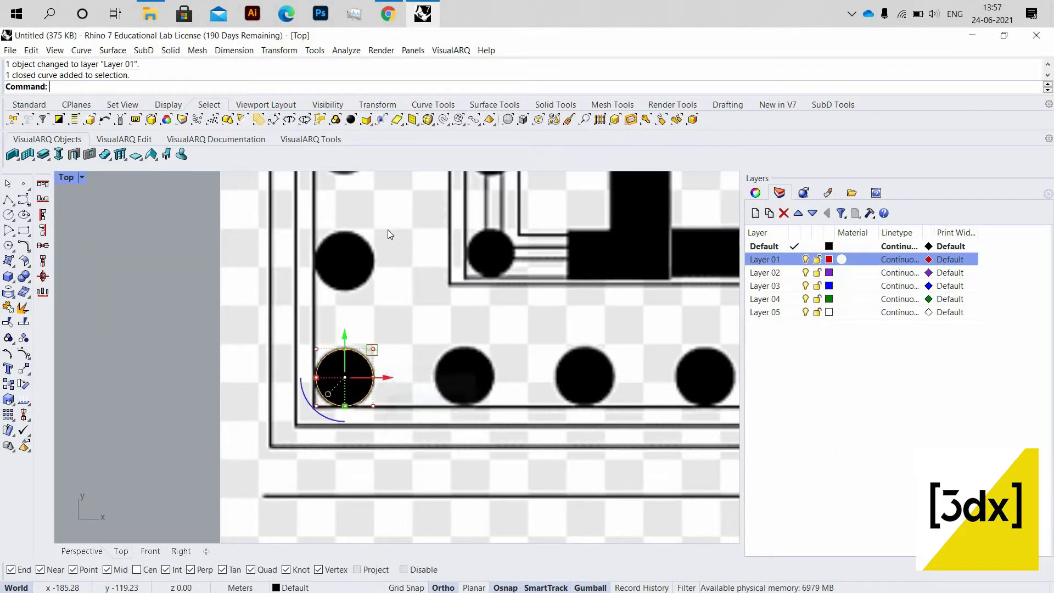
pyautogui.scroll(-10, 481, 237)
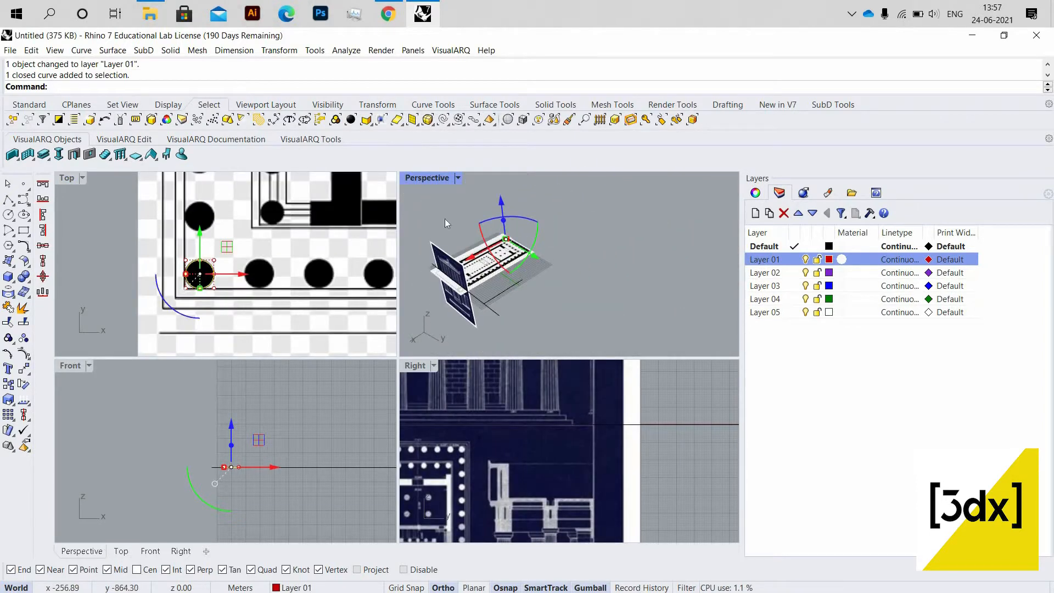
pyautogui.hotkey('ctrl', 'm')
pyautogui.scroll(3, 265, 328)
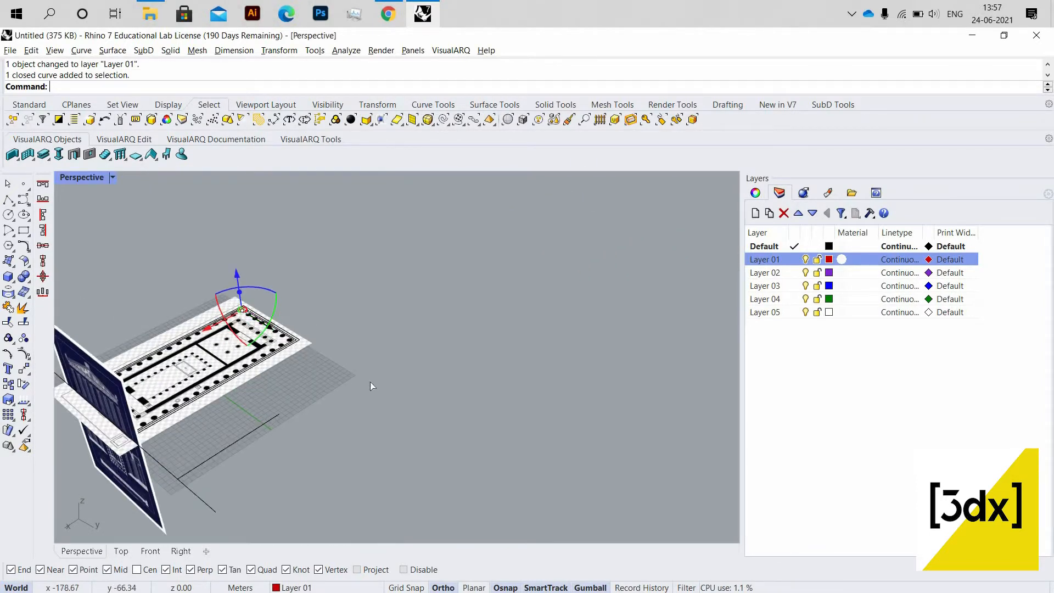
pyautogui.moveTo(370, 380); pyautogui.dragTo(510, 439)
pyautogui.click(502, 438)
# - Draw a diameter line about 10.4 m long across the column circle between two opposite quadrant points
pyautogui.scroll(6, 501, 438)
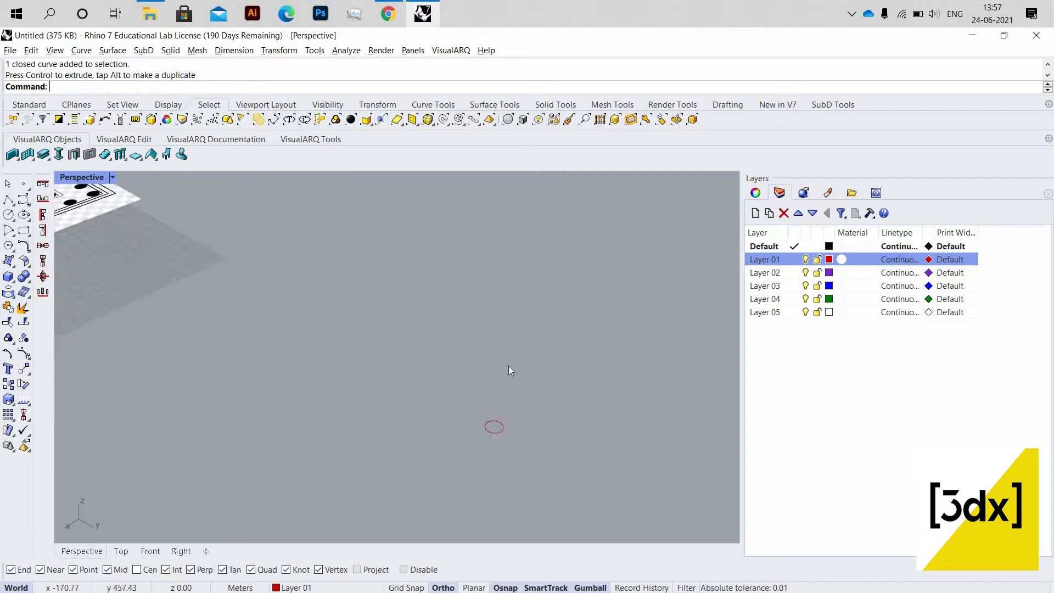
pyautogui.scroll(8, 508, 366)
pyautogui.scroll(-5, 483, 374)
pyautogui.scroll(10, 495, 371)
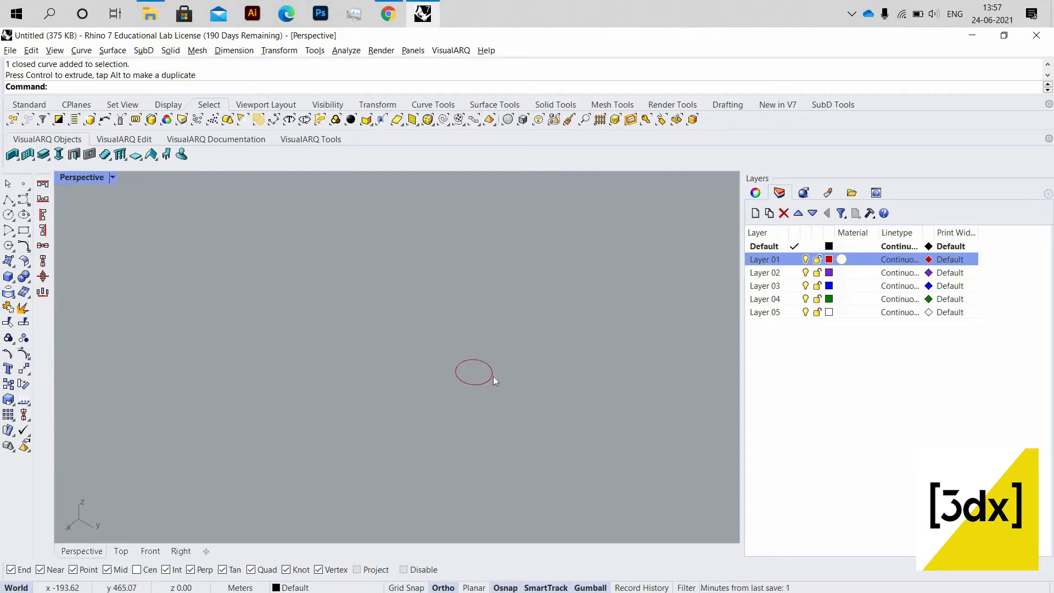
pyautogui.moveTo(519, 347); pyautogui.dragTo(413, 341)
pyautogui.click(351, 328)
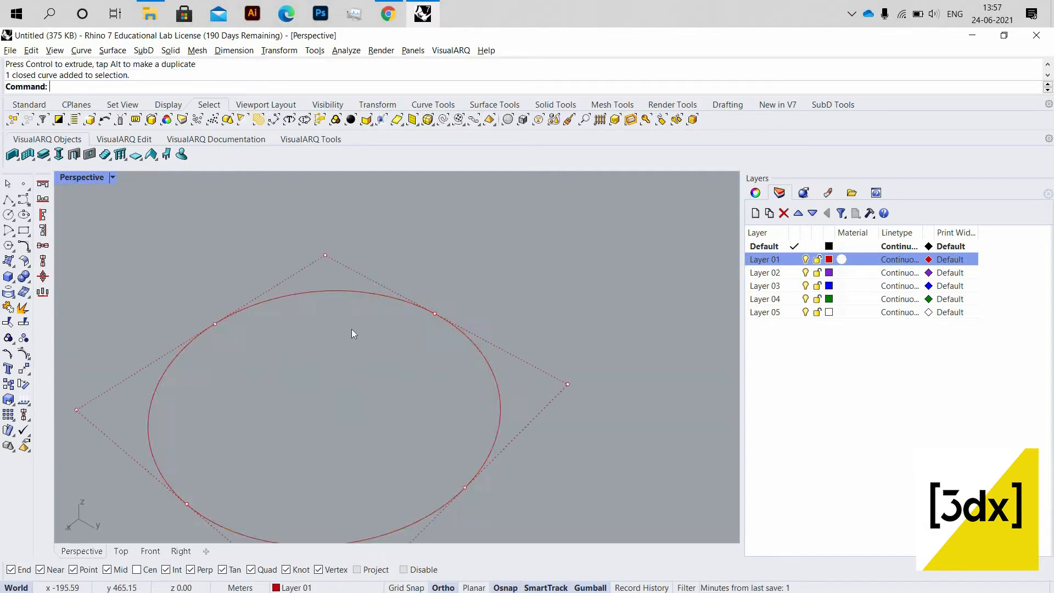
pyautogui.write('Line')
pyautogui.press('Return')
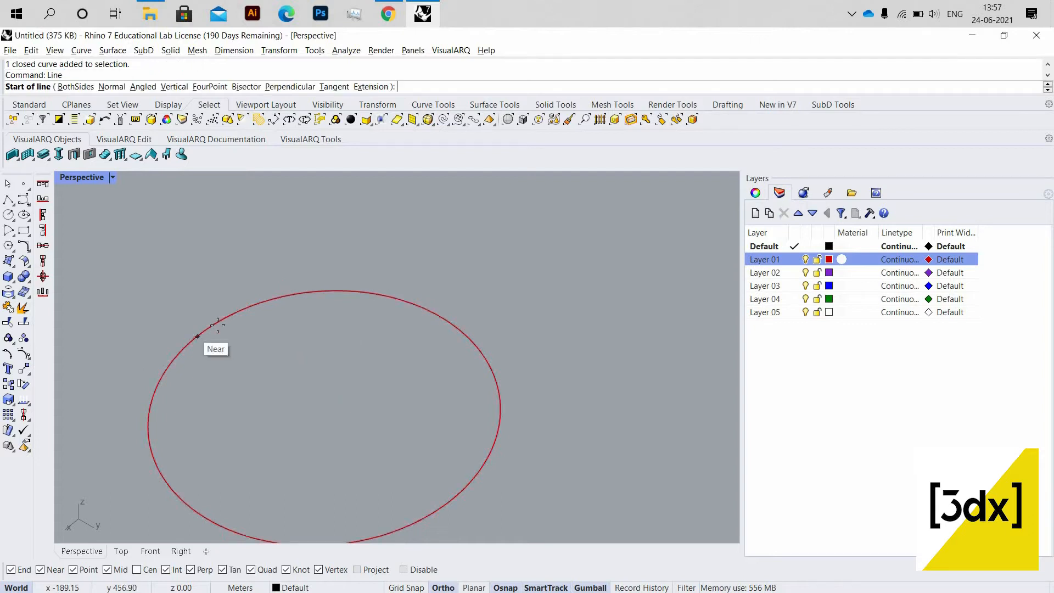
pyautogui.click(214, 324)
pyautogui.click(465, 483)
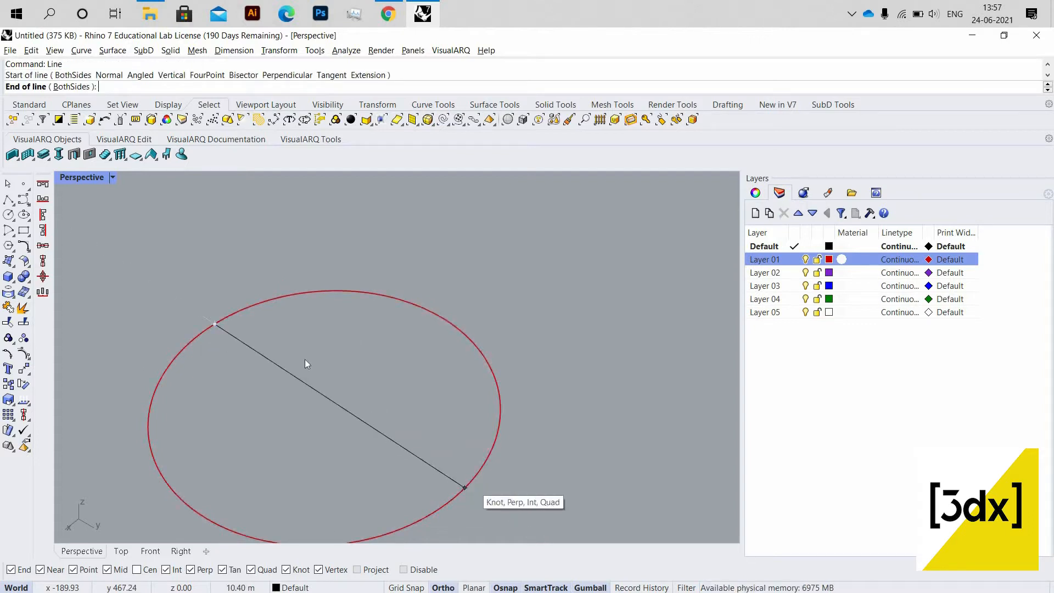
# - Draw a 26-sided polygon around the column circle, centred on the diameter line's midpoint, with one side centred on the line's end
pyautogui.write('Polygon')
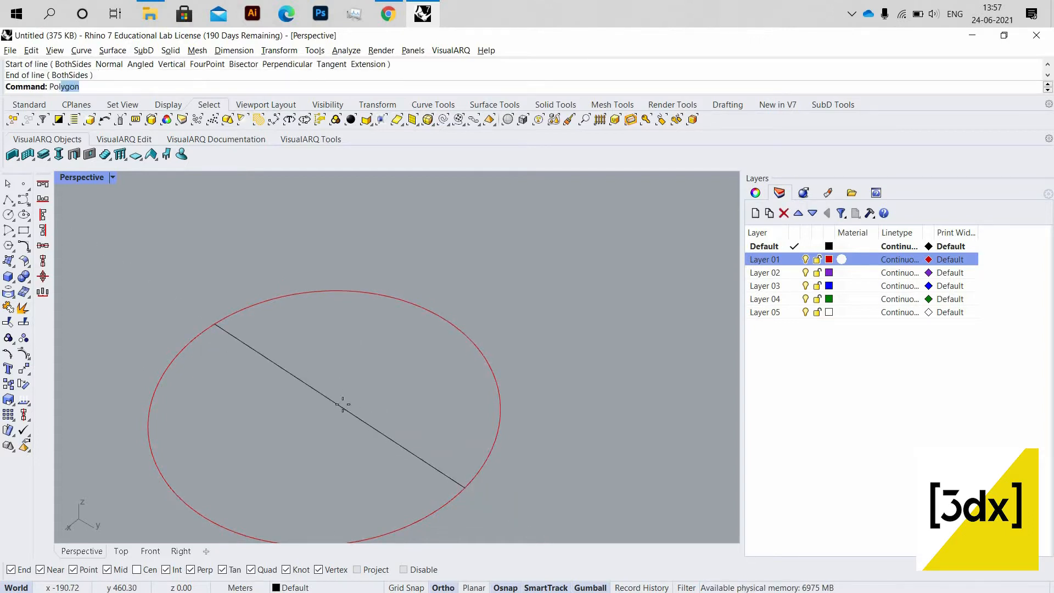
pyautogui.press('Return')
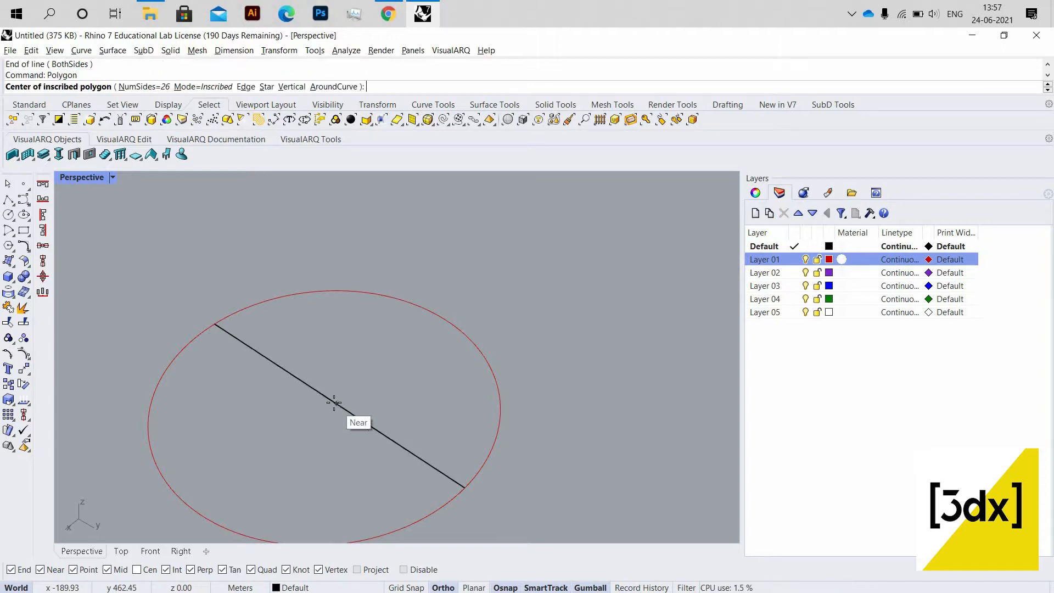
pyautogui.click(423, 462)
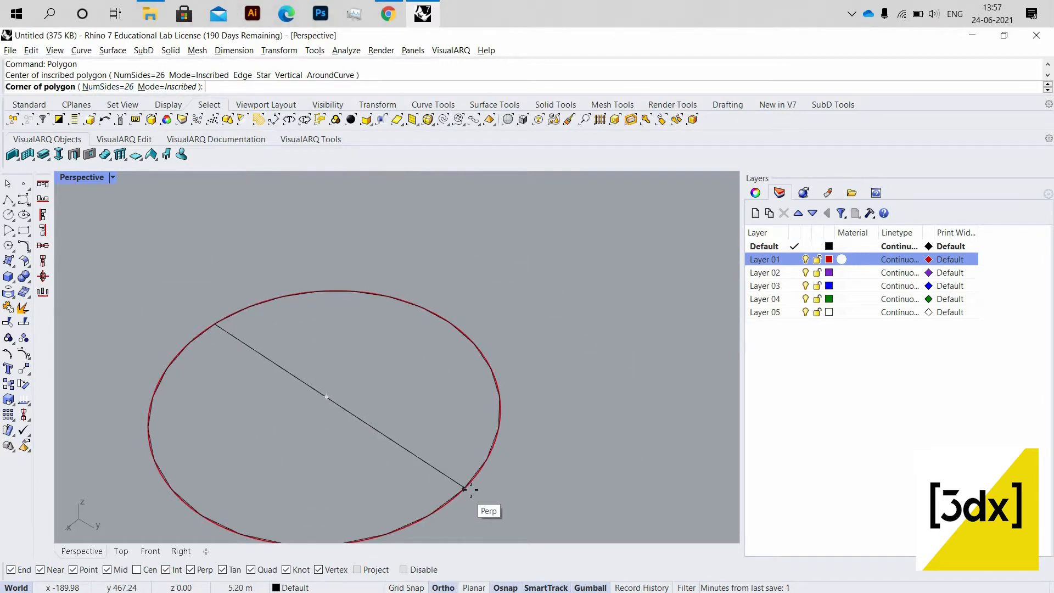
pyautogui.click(466, 489)
# - Draw an outward-bulging arc by start, end and direction between the corners of the polygon side at the diameter line's end, with Ortho off
pyautogui.scroll(3, 465, 489)
pyautogui.click(24, 245)
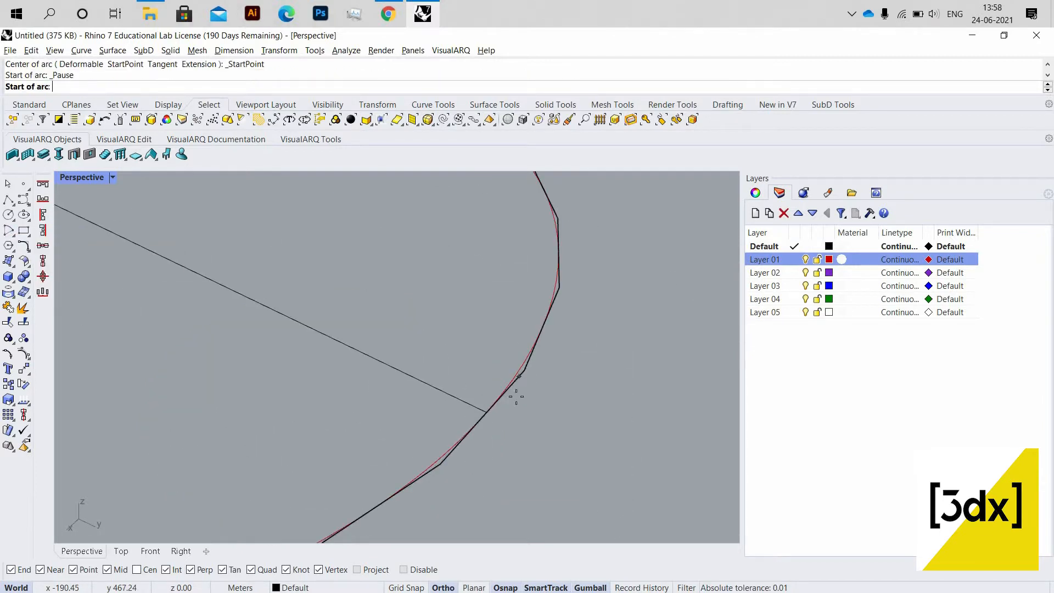
pyautogui.click(524, 369)
pyautogui.click(440, 464)
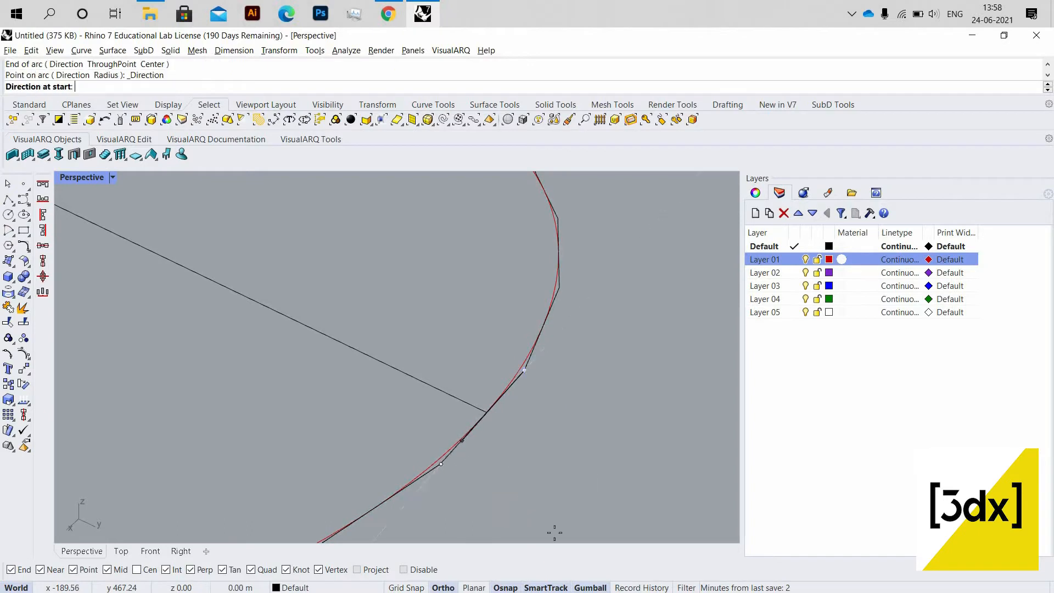
pyautogui.press('F8')
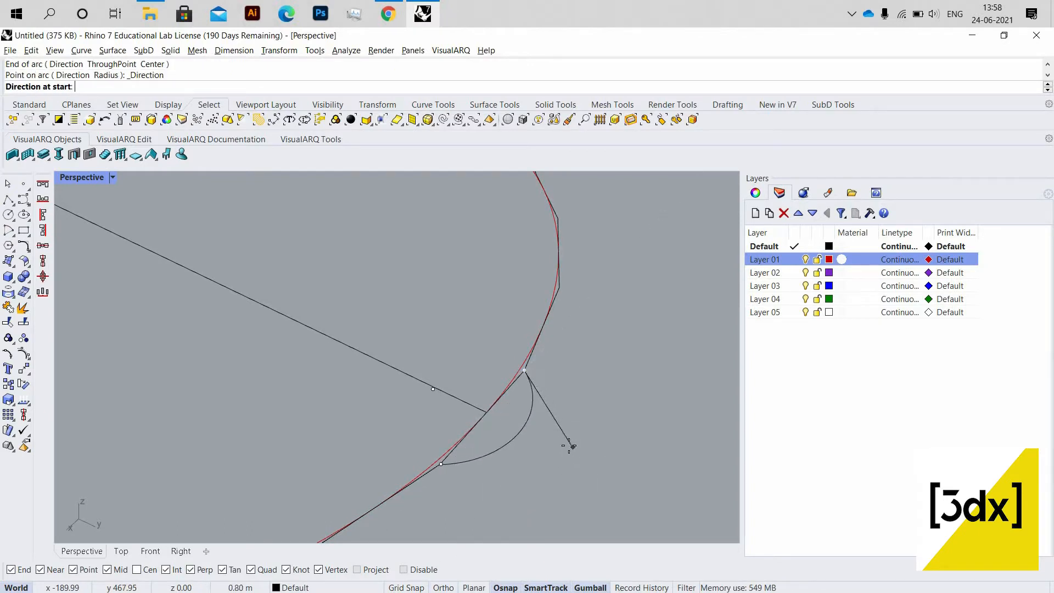
pyautogui.click(568, 445)
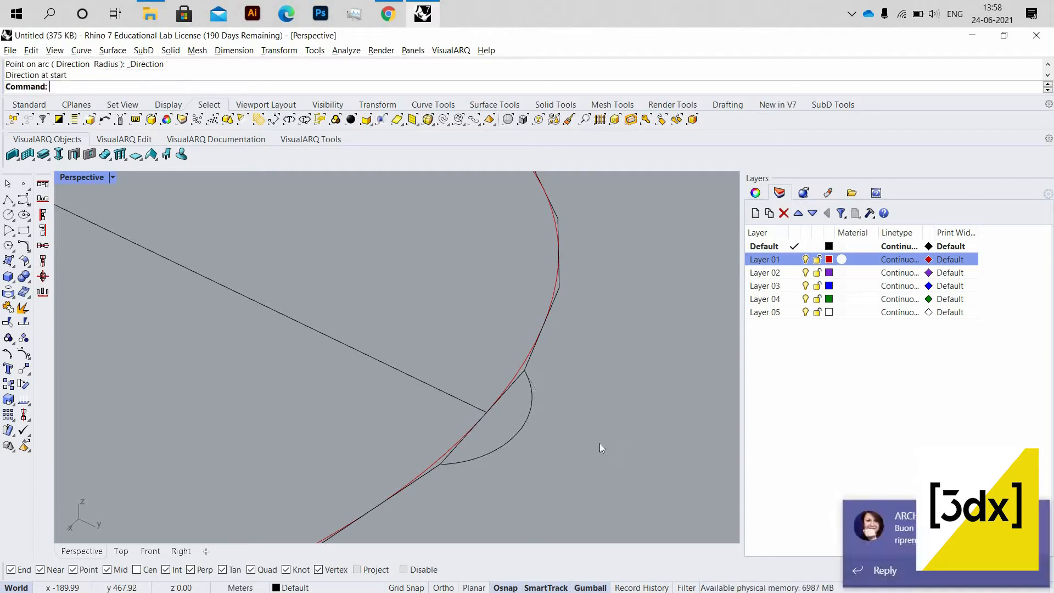
pyautogui.click(529, 412)
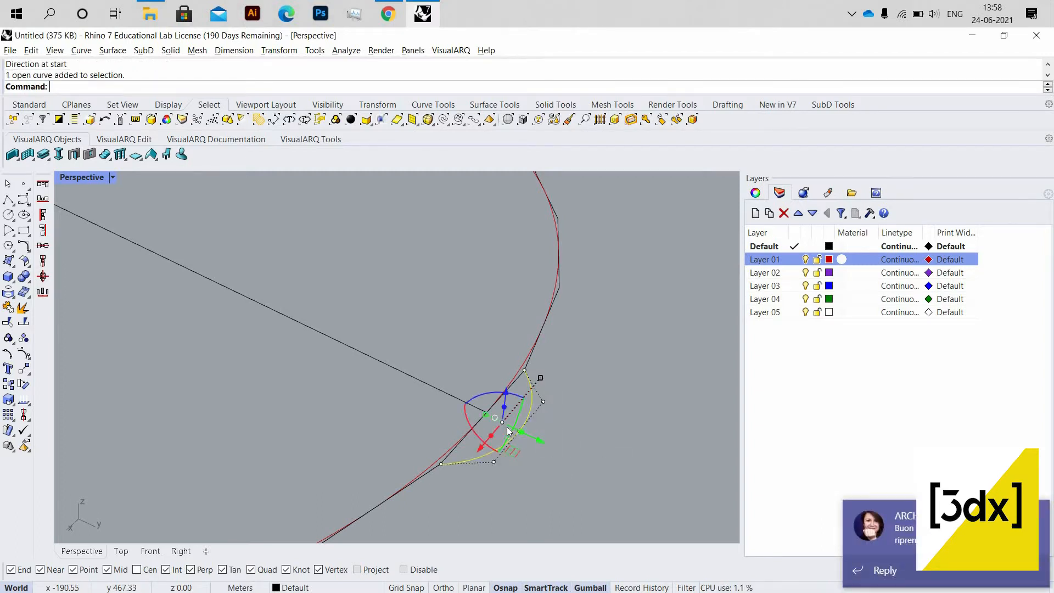
pyautogui.scroll(-5, 507, 430)
pyautogui.press('Escape')
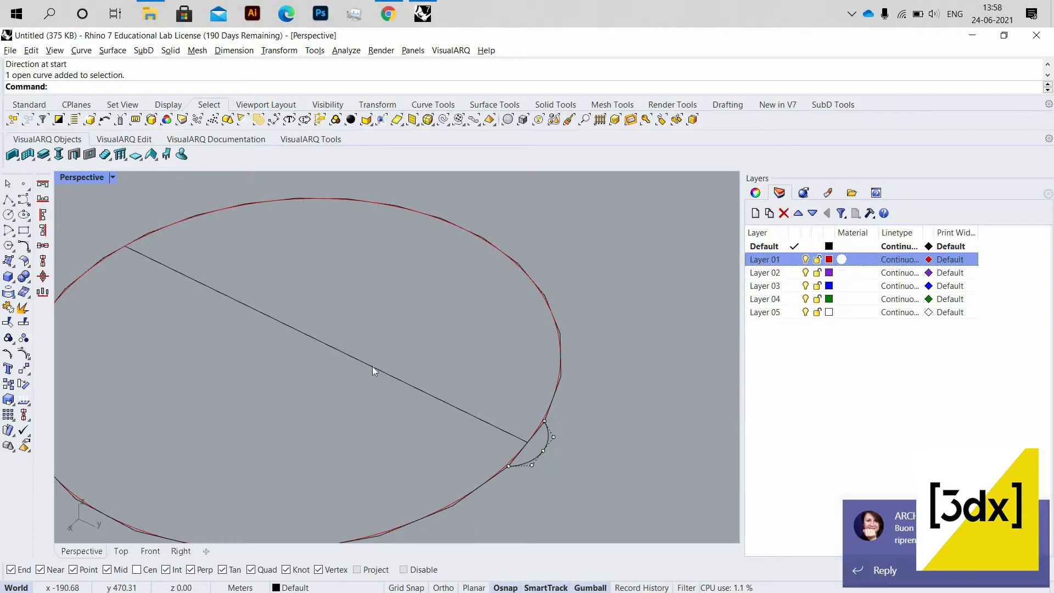
# - Polar-array the arc around the diameter line's midpoint with 26 items over 360 degrees
pyautogui.scroll(2, 390, 368)
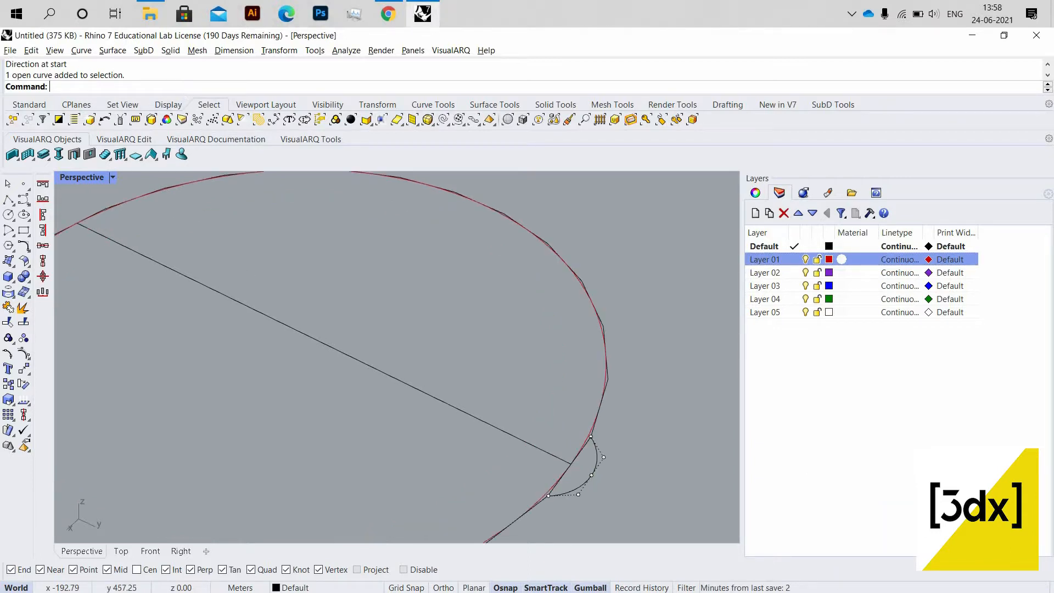
pyautogui.write('ar')
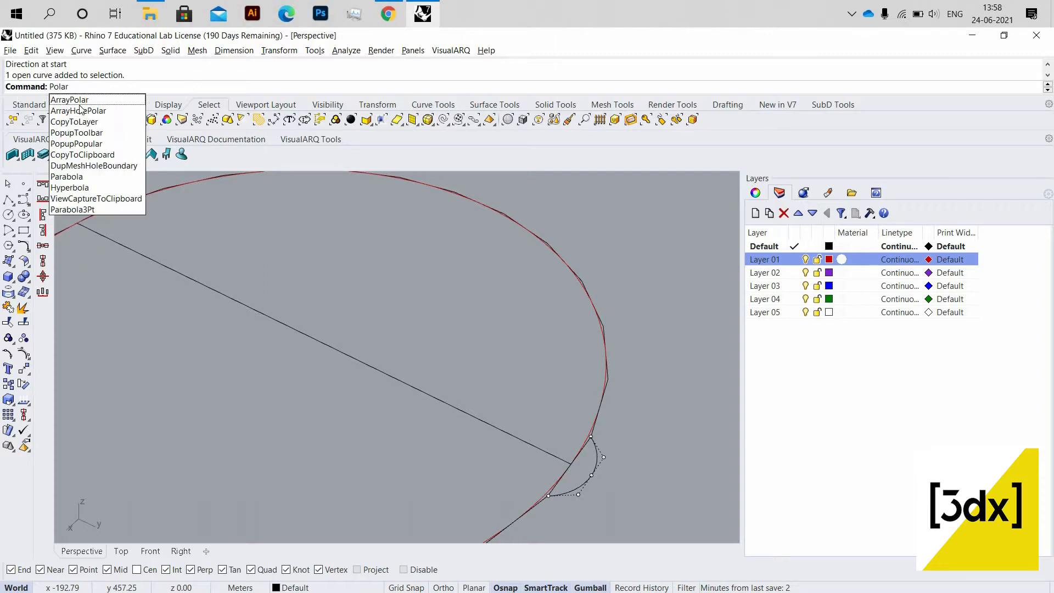
pyautogui.press('Return')
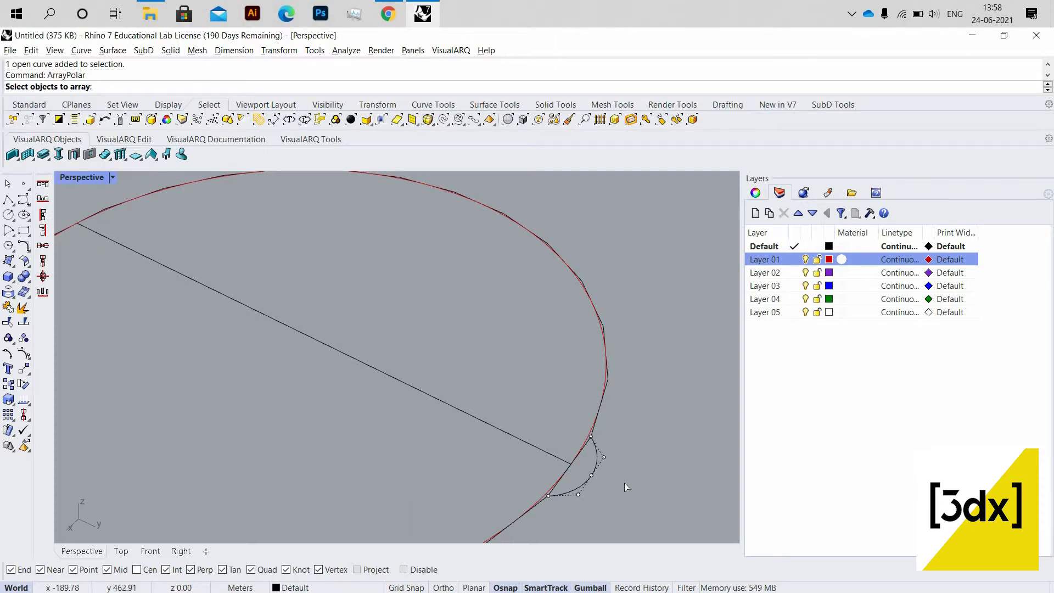
pyautogui.press('Escape')
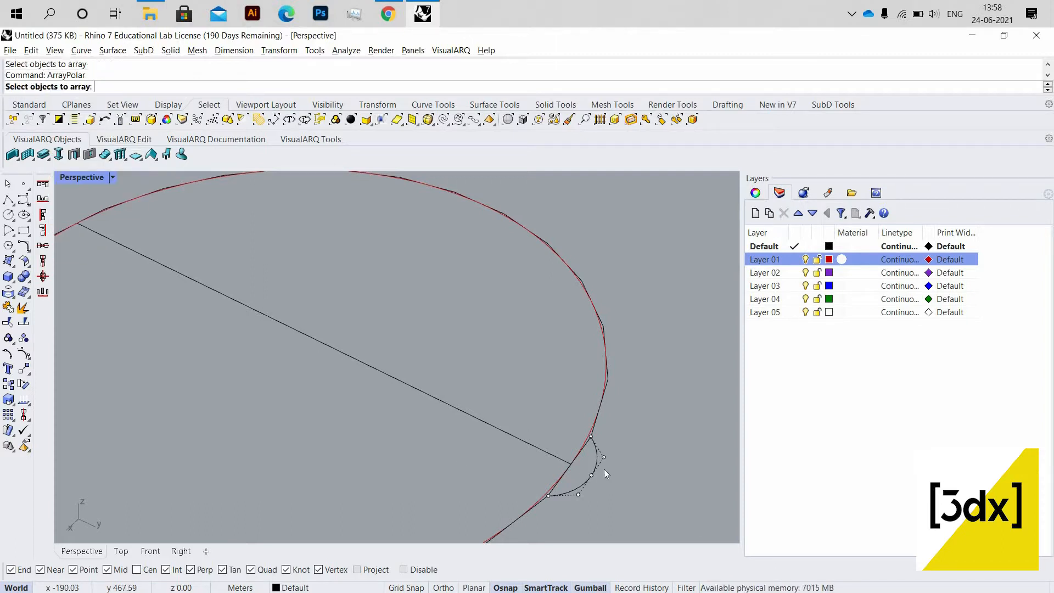
pyautogui.press('Return')
pyautogui.click(597, 465)
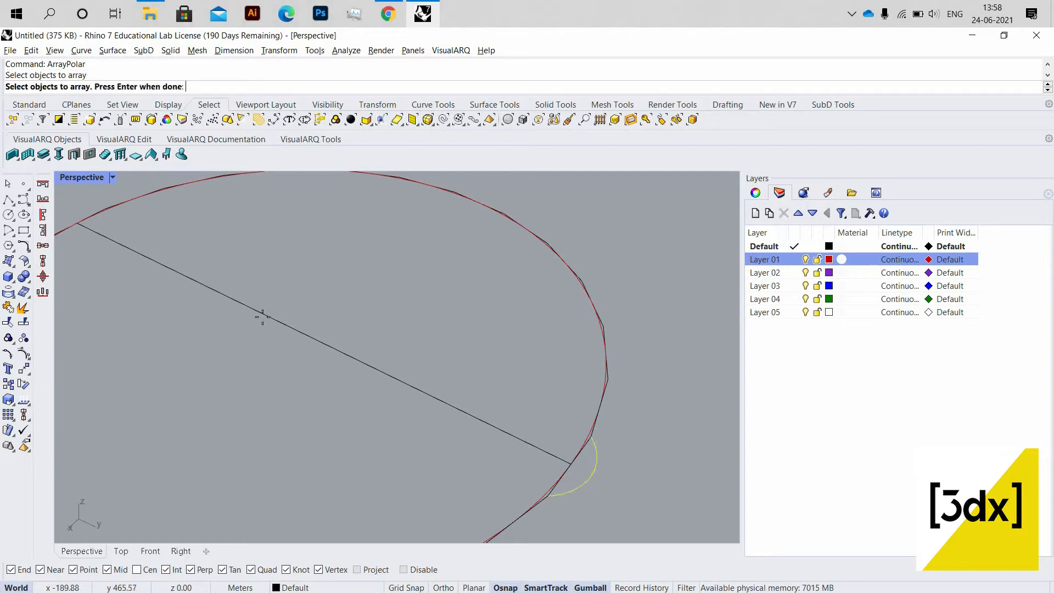
pyautogui.press('Return')
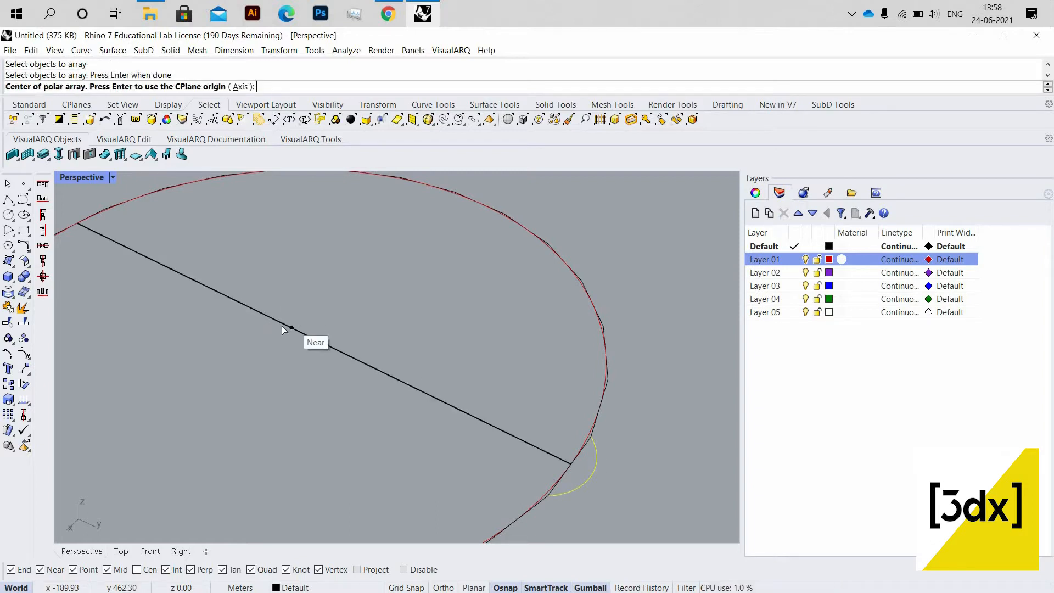
pyautogui.click(474, 428)
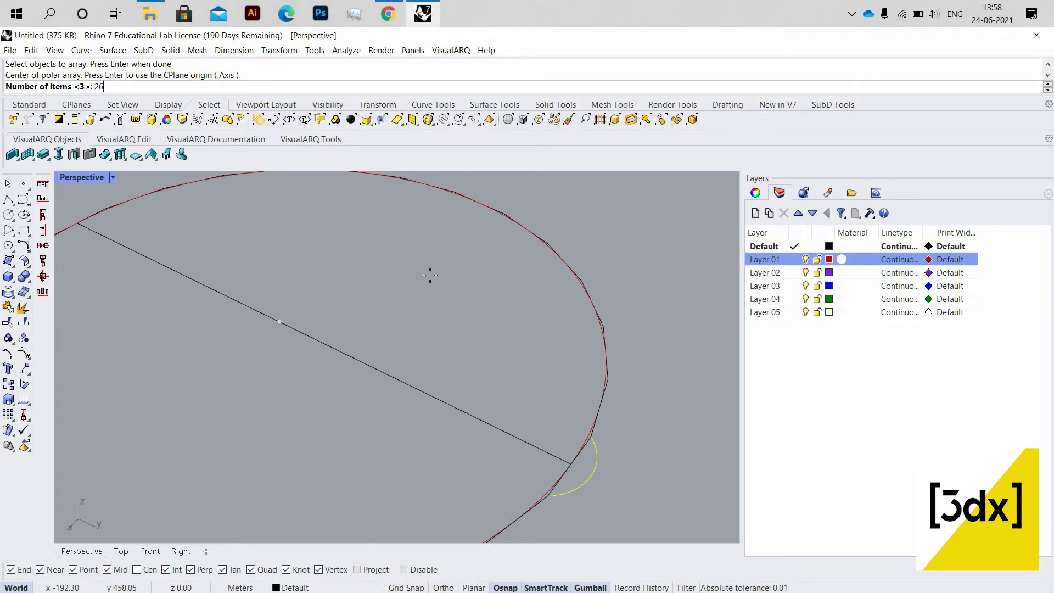
pyautogui.press('Return')
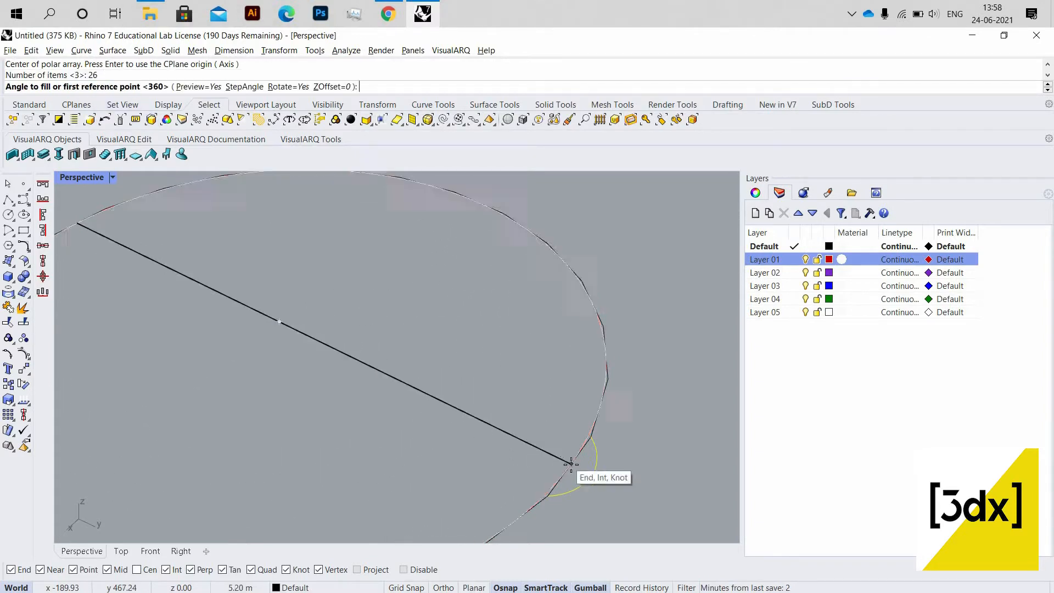
pyautogui.click(522, 312)
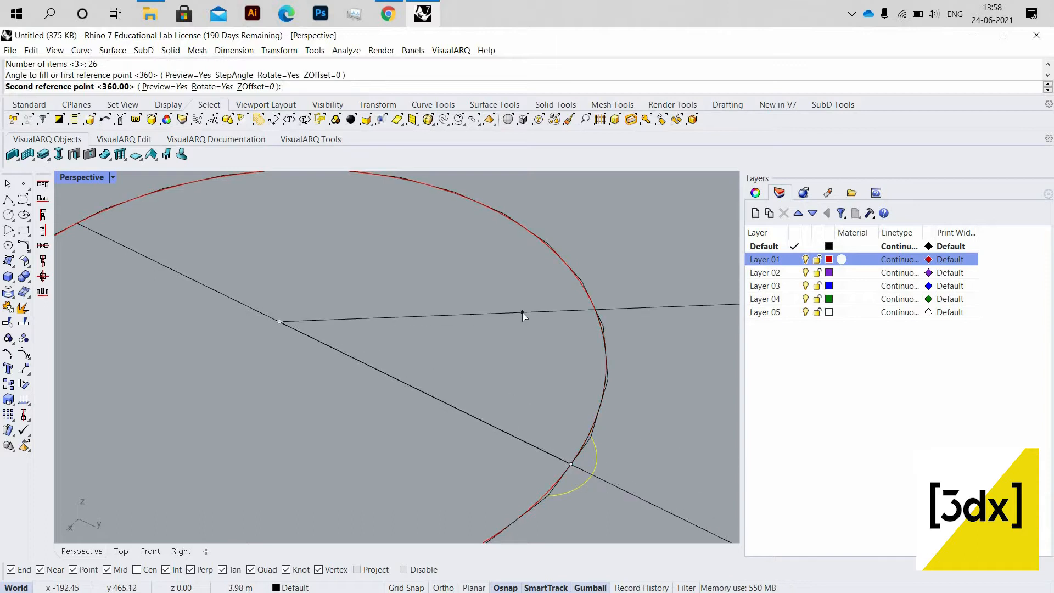
pyautogui.press('Return')
pyautogui.scroll(3, 602, 434)
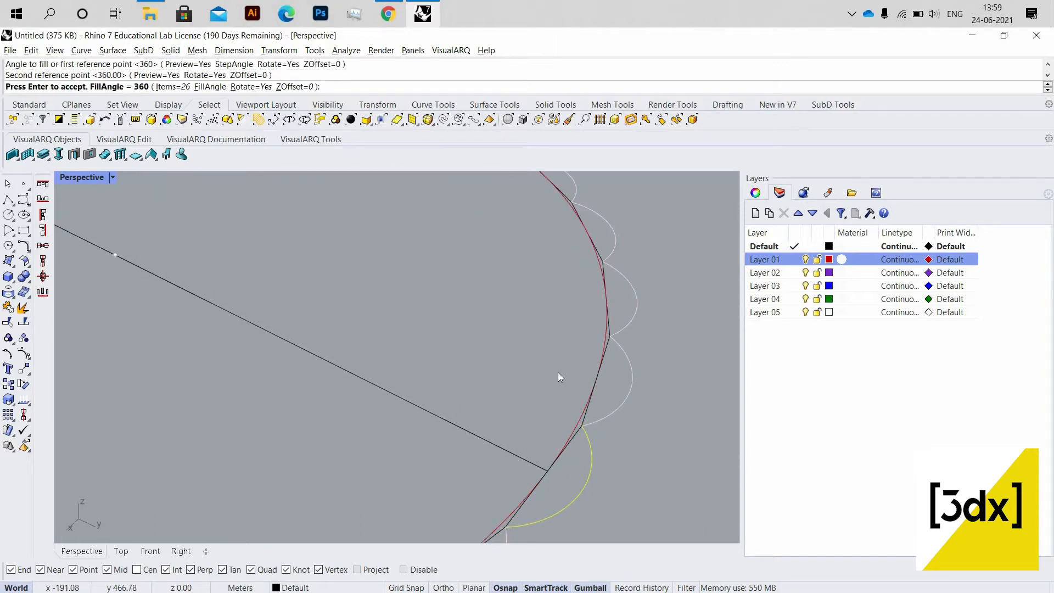
pyautogui.scroll(-8, 558, 374)
pyautogui.press('Return')
pyautogui.scroll(9, 536, 399)
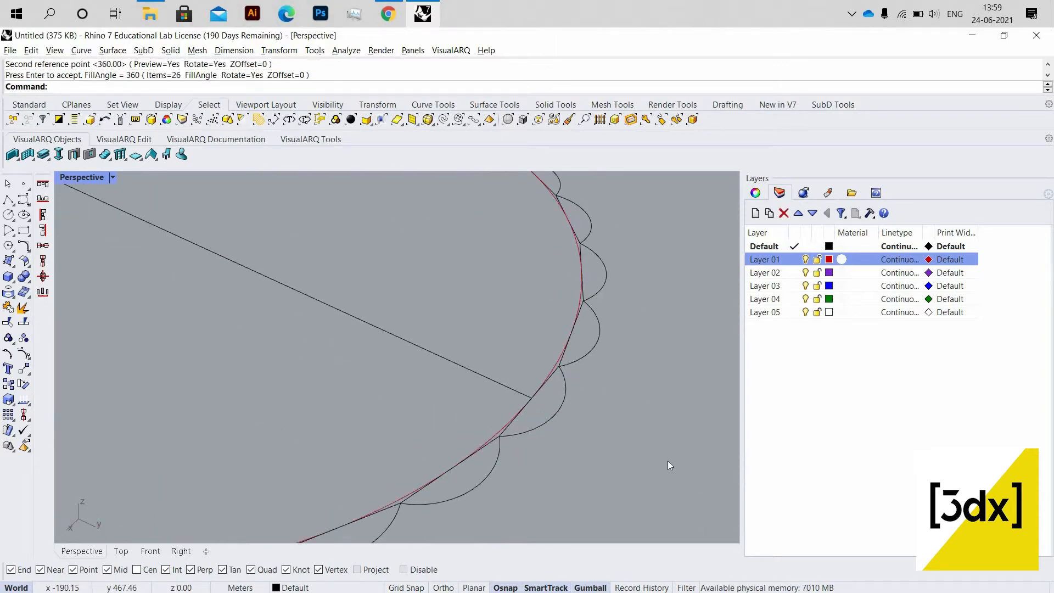
# - Select all the arrayed arcs without the circle, polygon and diameter line, and join them into one closed scalloped curve
pyautogui.scroll(-9, 658, 444)
pyautogui.scroll(-2, 544, 351)
pyautogui.hotkey('ctrl', 'a')
pyautogui.scroll(6, 618, 428)
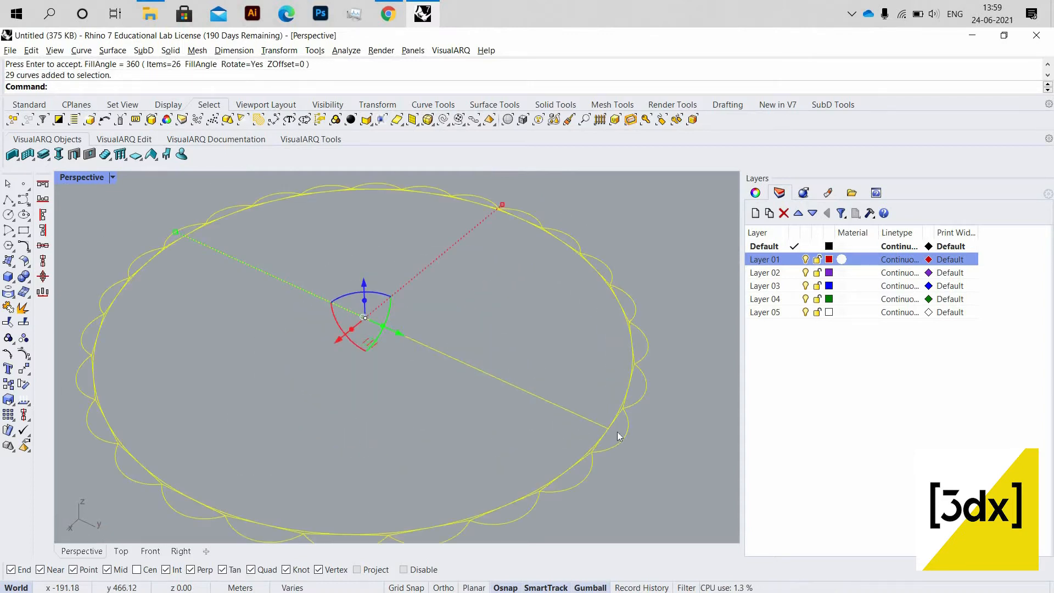
pyautogui.keyDown('ctrl'); pyautogui.moveTo(618, 428); pyautogui.dragTo(556, 387); pyautogui.keyUp('ctrl')
pyautogui.scroll(-8, 618, 380)
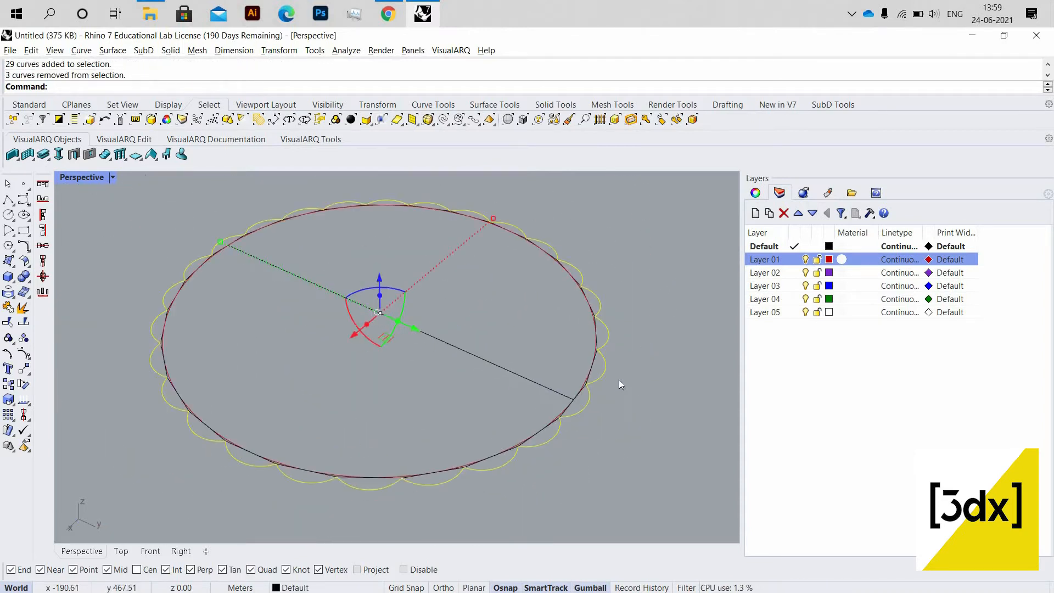
pyautogui.hotkey('ctrl', 'j')
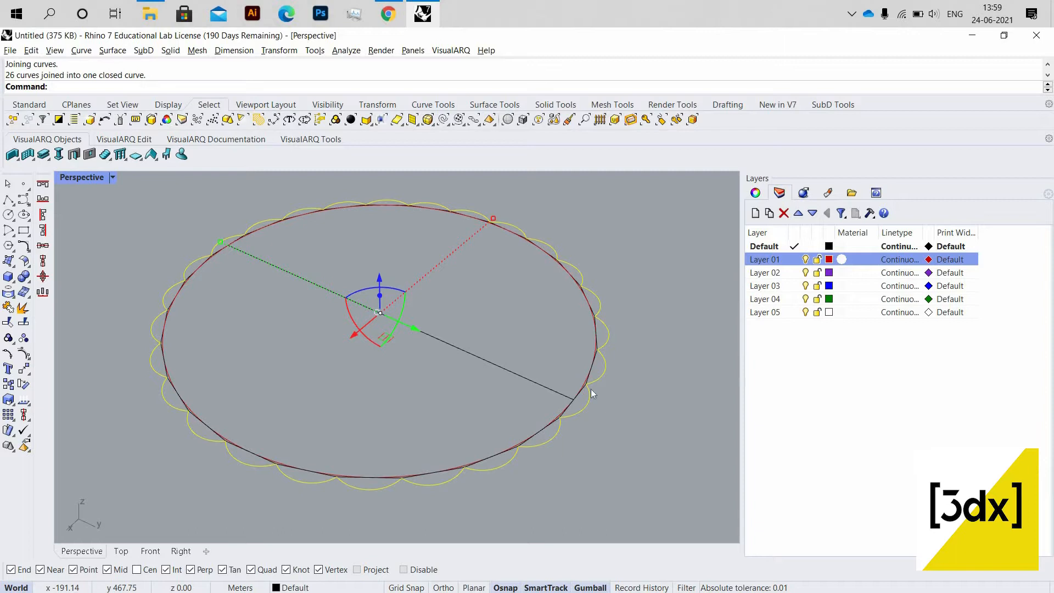
pyautogui.press('Escape')
# - Offset the scalloped curve inward by about 0.30 m, picking the distance from an arc's midpoint towards the polygon side
pyautogui.scroll(7, 590, 388)
pyautogui.click(606, 369)
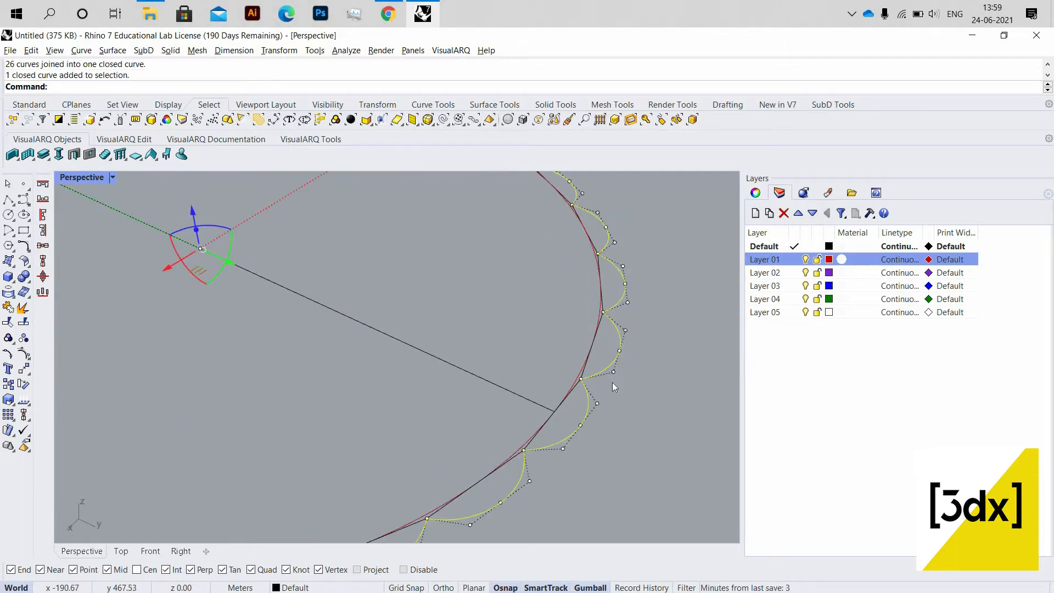
pyautogui.write('offset')
pyautogui.press('Return')
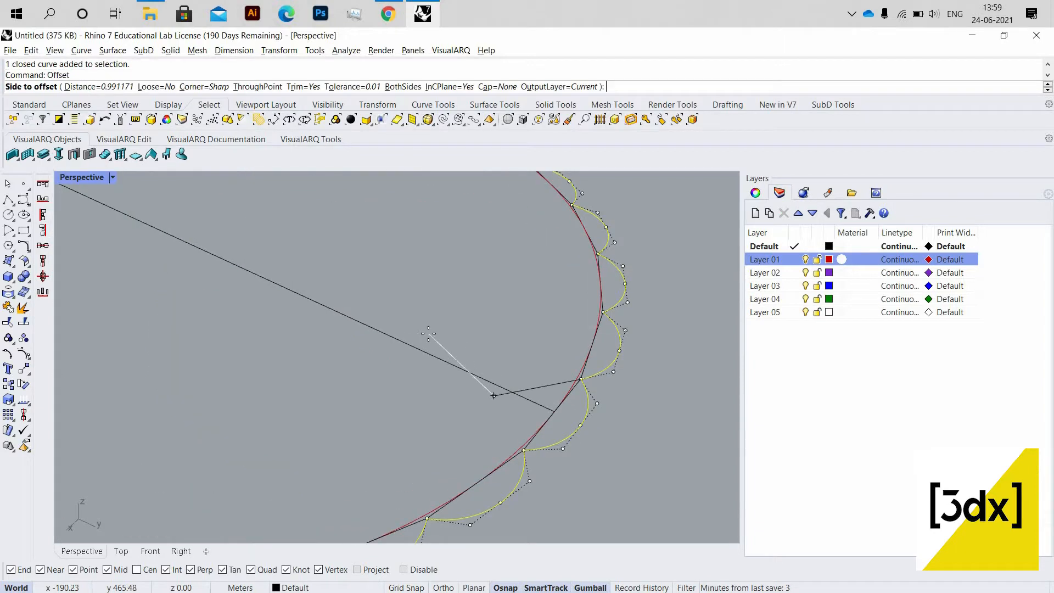
pyautogui.write('d')
pyautogui.press('Return')
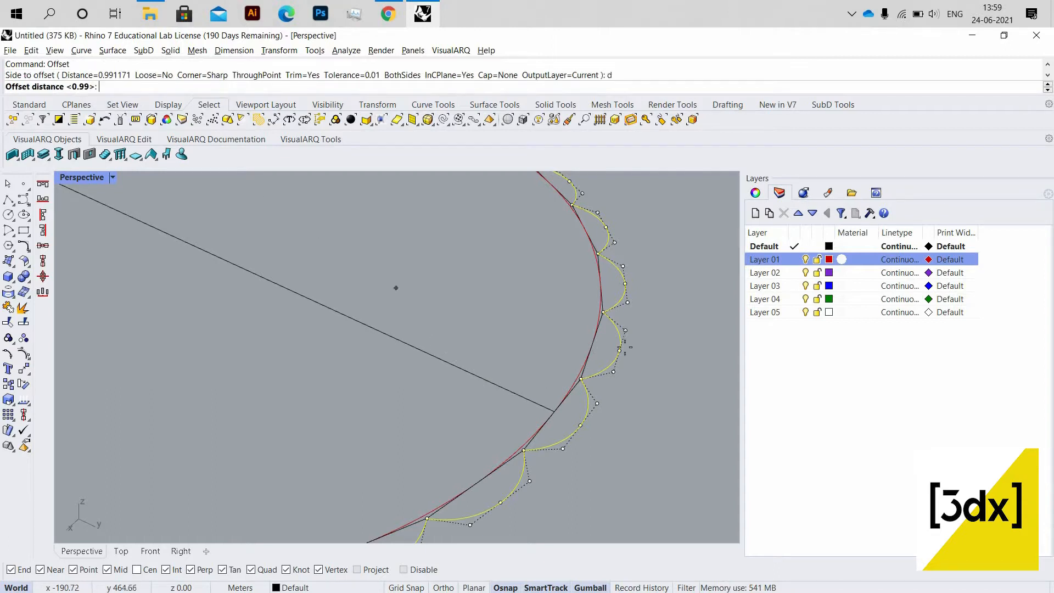
pyautogui.click(619, 350)
pyautogui.click(575, 338)
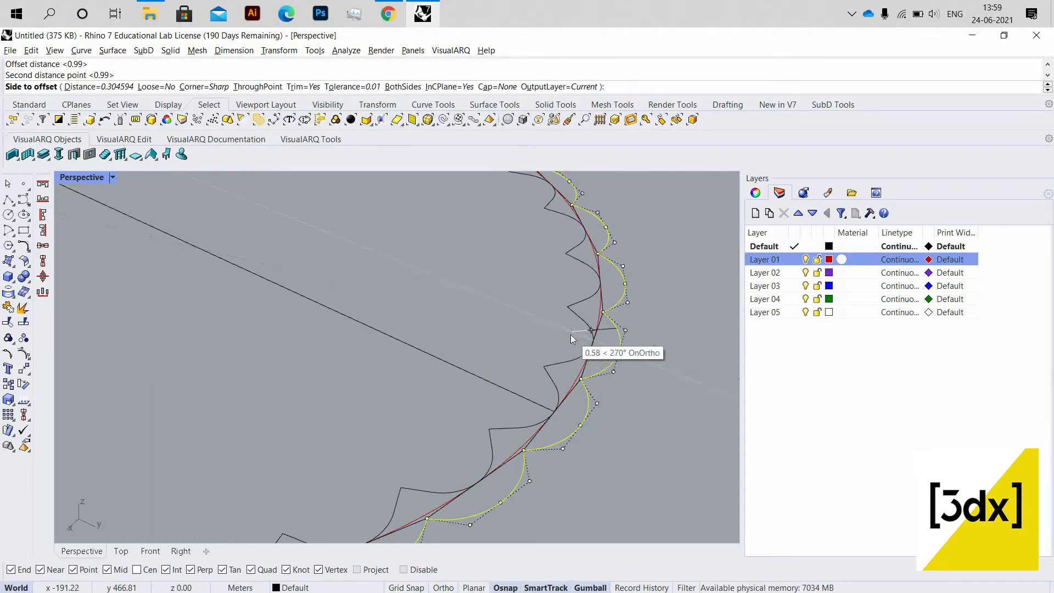
pyautogui.click(601, 337)
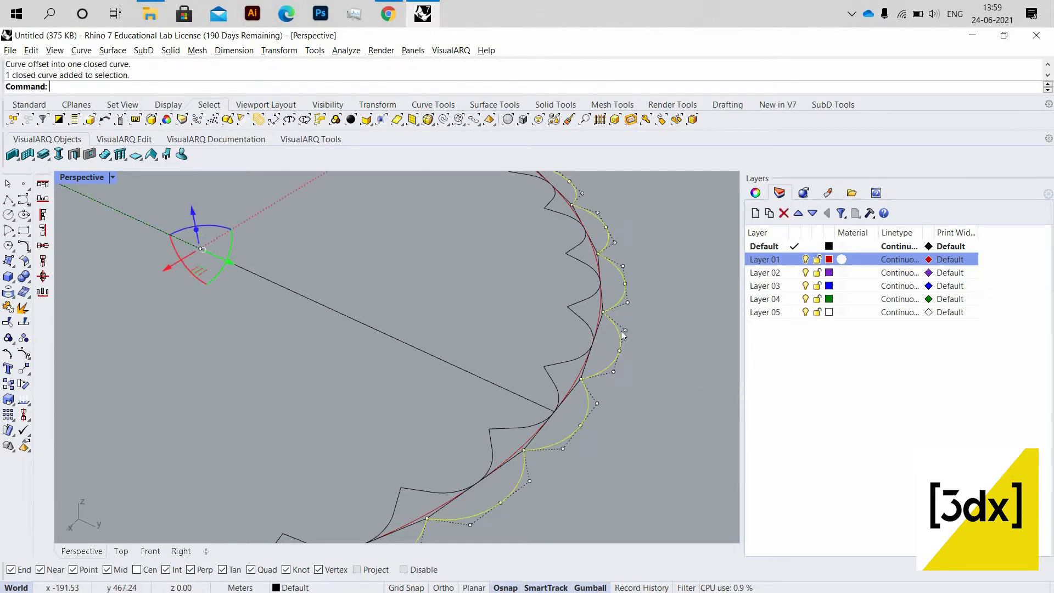
# - Delete the original outer scalloped curve, keeping the inward offset as the column's fluted outline
pyautogui.press('Delete')
pyautogui.scroll(-3, 588, 340)
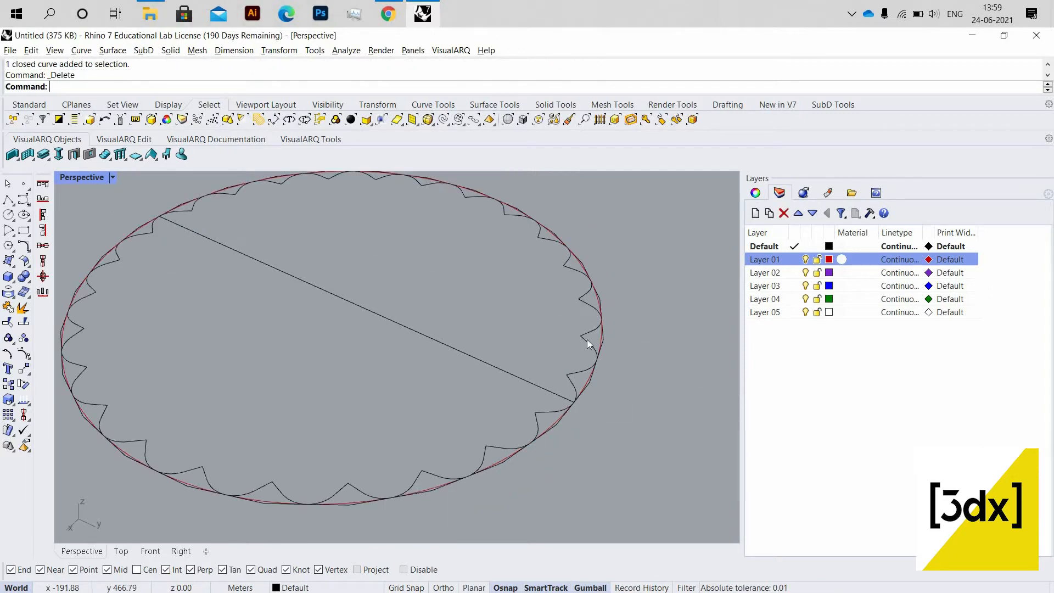
pyautogui.scroll(3, 587, 339)
pyautogui.scroll(1, 551, 381)
pyautogui.scroll(-3, 551, 386)
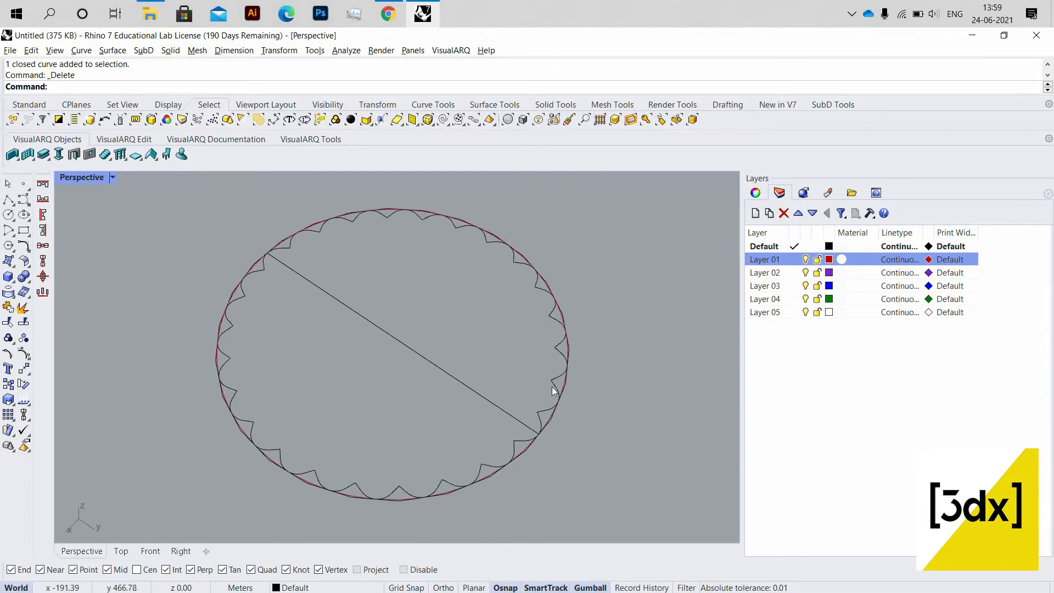
# - Undo the last extrusion of the scalloped curve
pyautogui.scroll(2, 552, 386)
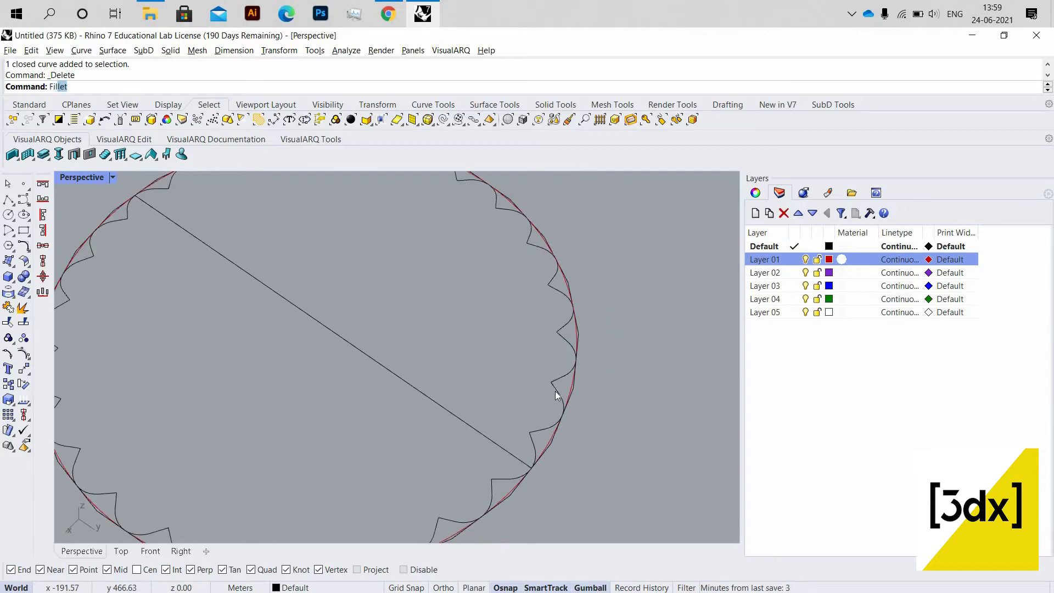
pyautogui.press('Escape')
pyautogui.scroll(-3, 552, 369)
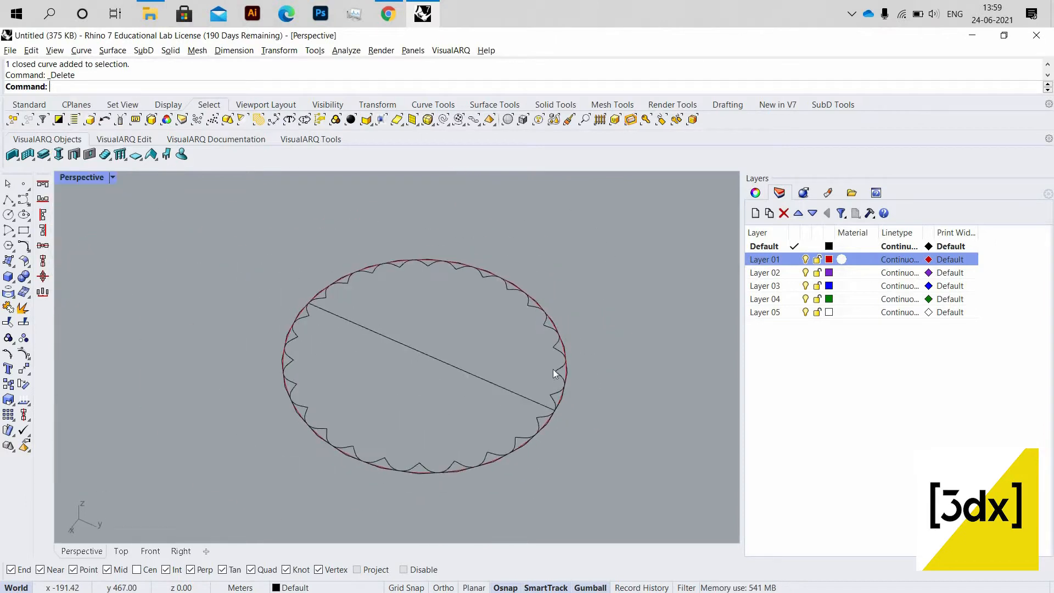
pyautogui.hotkey('ctrl', 'z')
# - Try to fillet one inward cusp of the scalloped outline with a radius of 1.75
pyautogui.scroll(3, 440, 397)
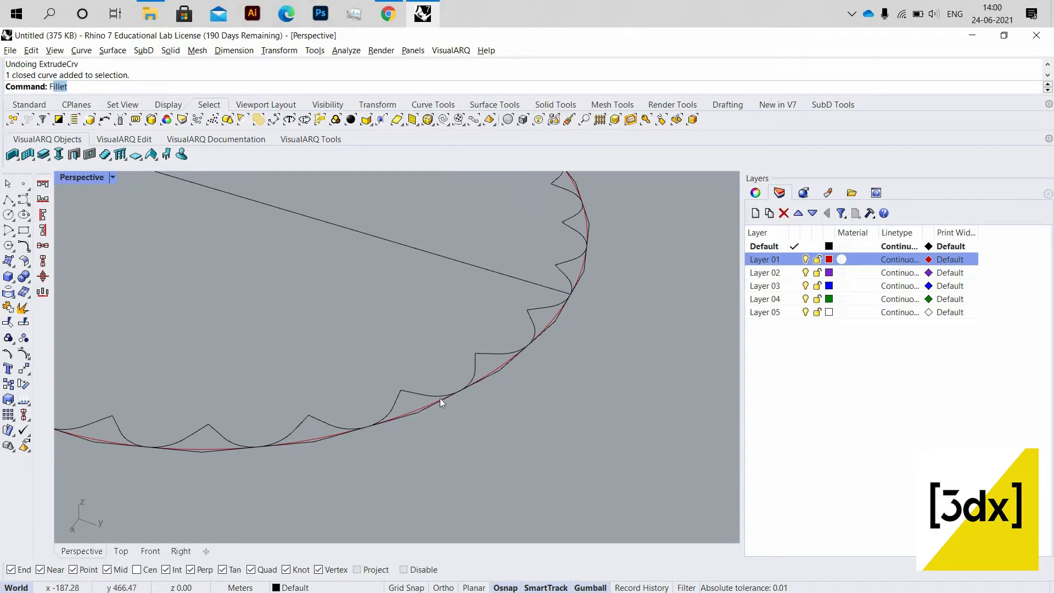
pyautogui.press('Return')
pyautogui.scroll(1, 410, 391)
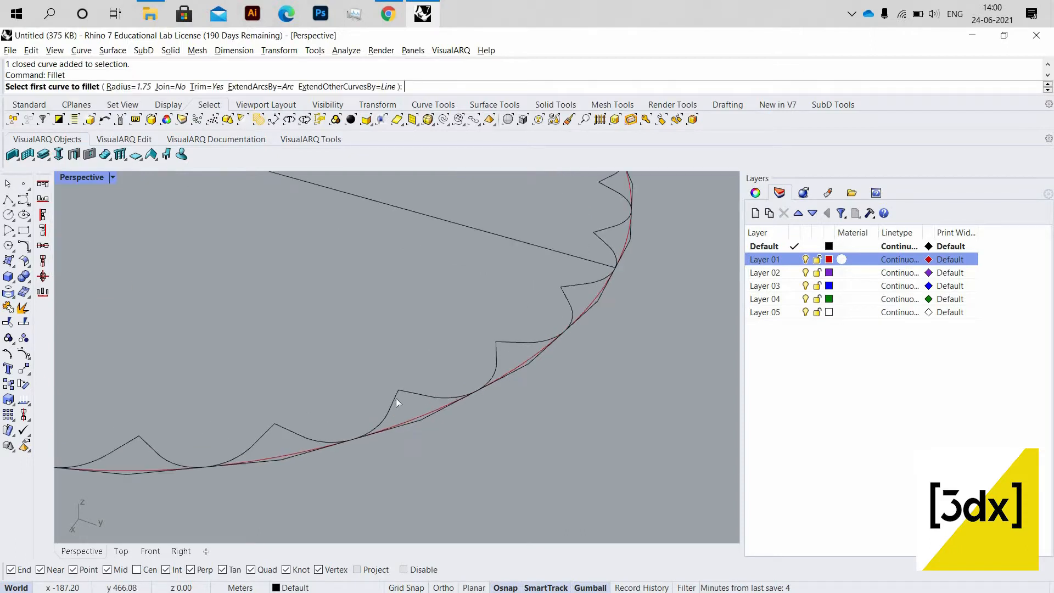
pyautogui.click(396, 398)
pyautogui.click(467, 364)
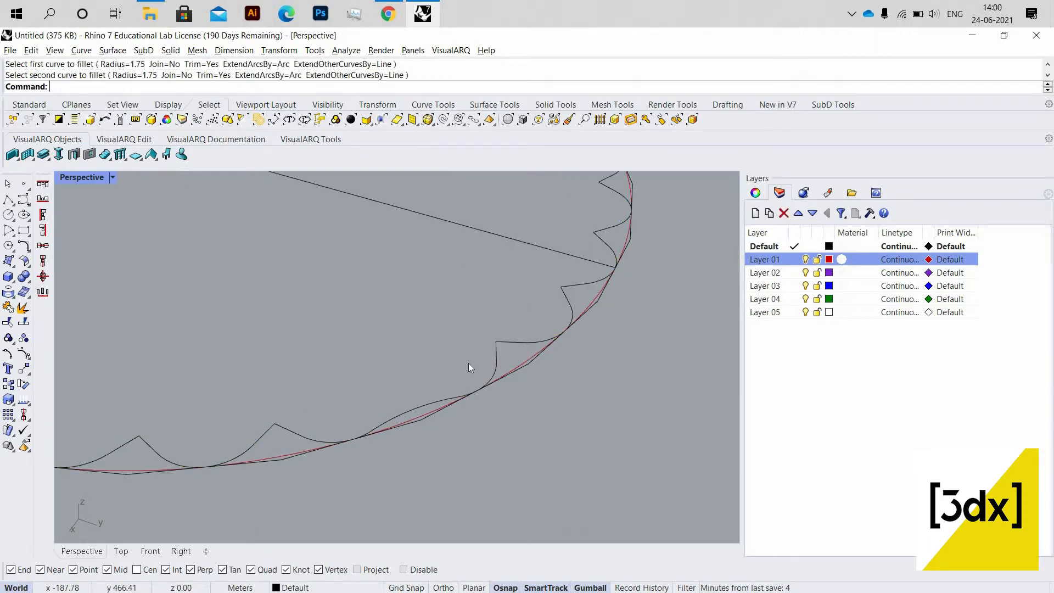
pyautogui.hotkey('ctrl', 'z')
# - Fillet a cusp at the lower edge of the scalloped outline with the radius set to 0.2
pyautogui.press('Return')
pyautogui.click(128, 86)
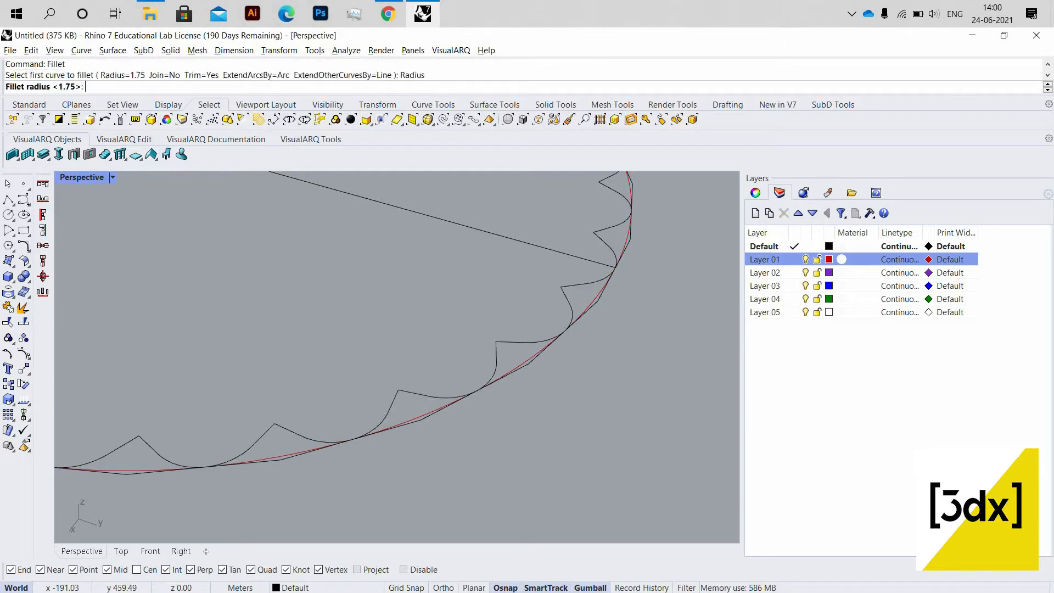
pyautogui.write('0.2')
pyautogui.press('Return')
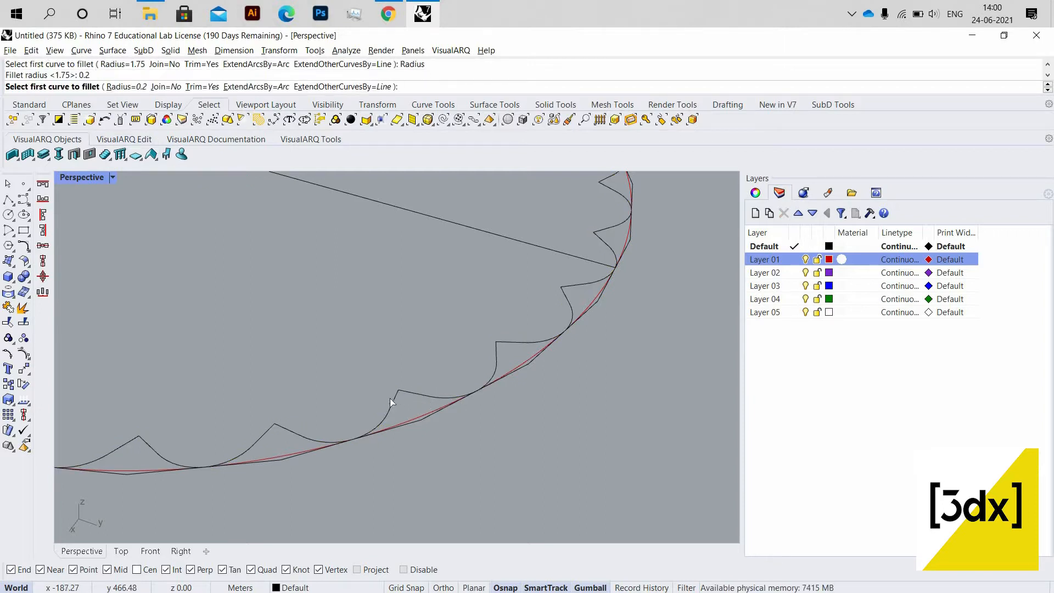
pyautogui.click(409, 392)
pyautogui.click(420, 417)
pyautogui.scroll(-5, 426, 411)
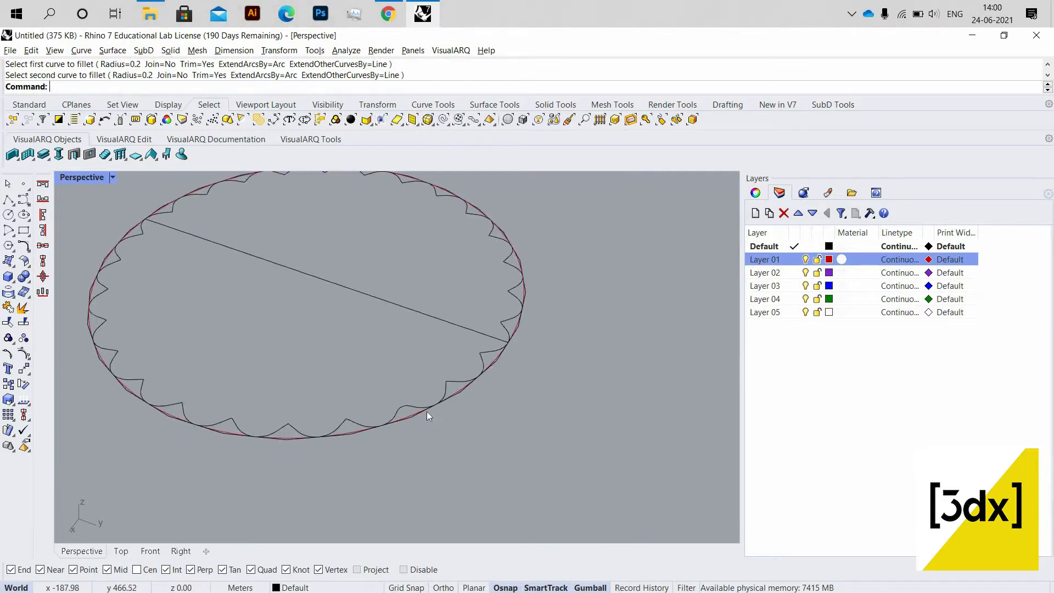
# - Fillet the next sharp cusps, from the first rounded one up to the diameter line's lower end, with radius 0.2
pyautogui.scroll(5, 411, 409)
pyautogui.scroll(2, 413, 413)
pyautogui.click(439, 402)
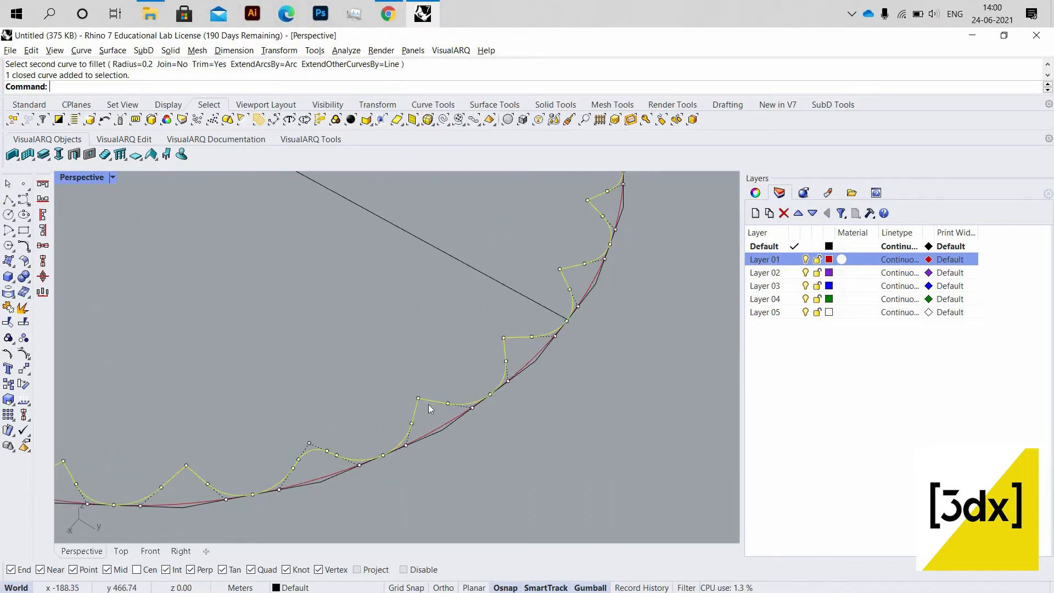
pyautogui.press('F10')
pyautogui.rightClick(429, 395)
pyautogui.click(429, 402)
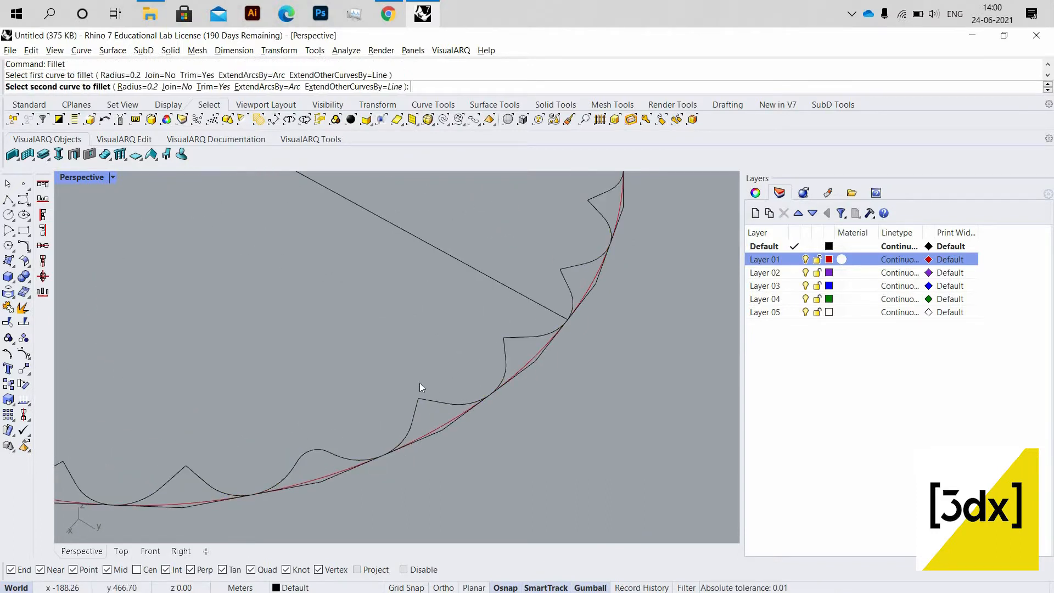
pyautogui.click(415, 411)
pyautogui.scroll(-7, 407, 407)
pyautogui.scroll(5, 400, 410)
pyautogui.scroll(6, 420, 393)
pyautogui.rightClick(421, 389)
pyautogui.click(421, 386)
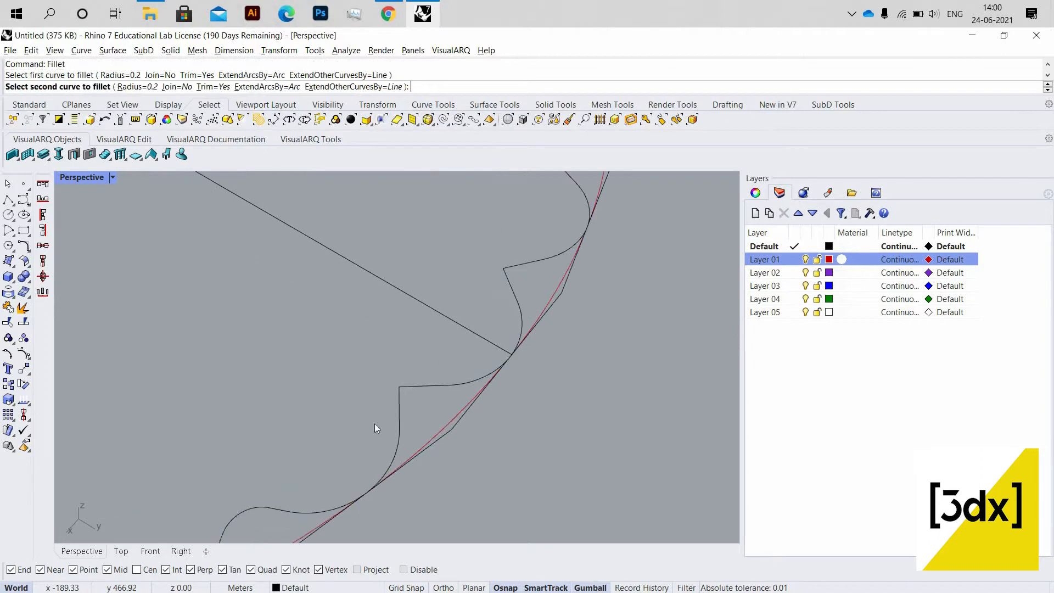
pyautogui.click(398, 420)
pyautogui.scroll(-8, 391, 420)
pyautogui.scroll(4, 370, 419)
pyautogui.scroll(3, 371, 417)
# - Fillet the three cusps following the diameter line's lower end with radius 0.2
pyautogui.rightClick(377, 413)
pyautogui.click(379, 410)
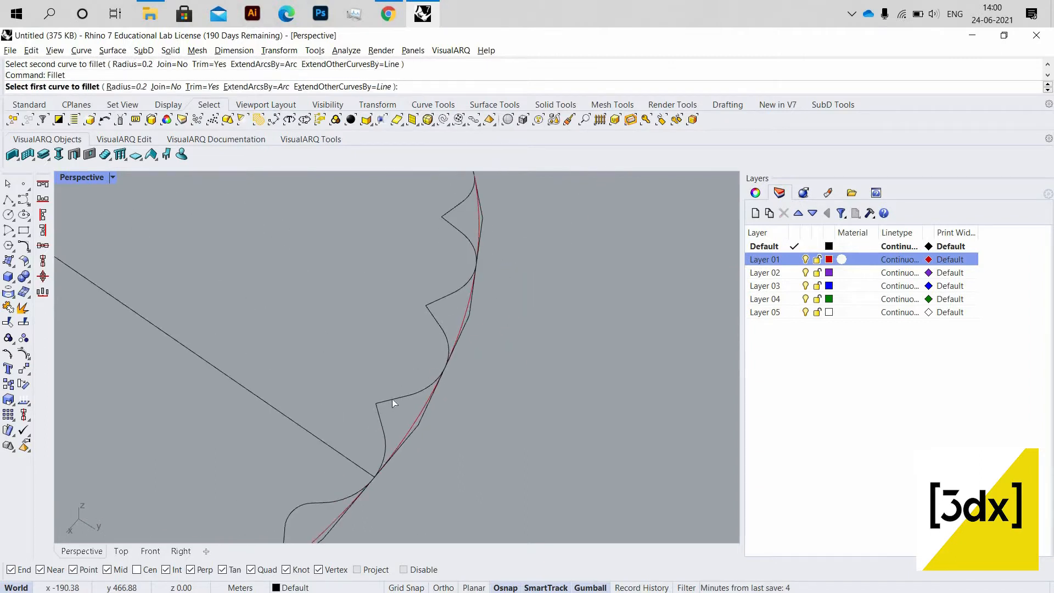
pyautogui.click(392, 399)
pyautogui.keyDown('shift'); pyautogui.moveTo(432, 319); pyautogui.dragTo(385, 417, button='right'); pyautogui.keyUp('shift')
pyautogui.rightClick(386, 420)
pyautogui.click(387, 419)
pyautogui.click(397, 395)
pyautogui.scroll(-6, 404, 387)
pyautogui.rightClick(395, 389)
pyautogui.click(395, 390)
pyautogui.click(392, 386)
pyautogui.scroll(-8, 393, 390)
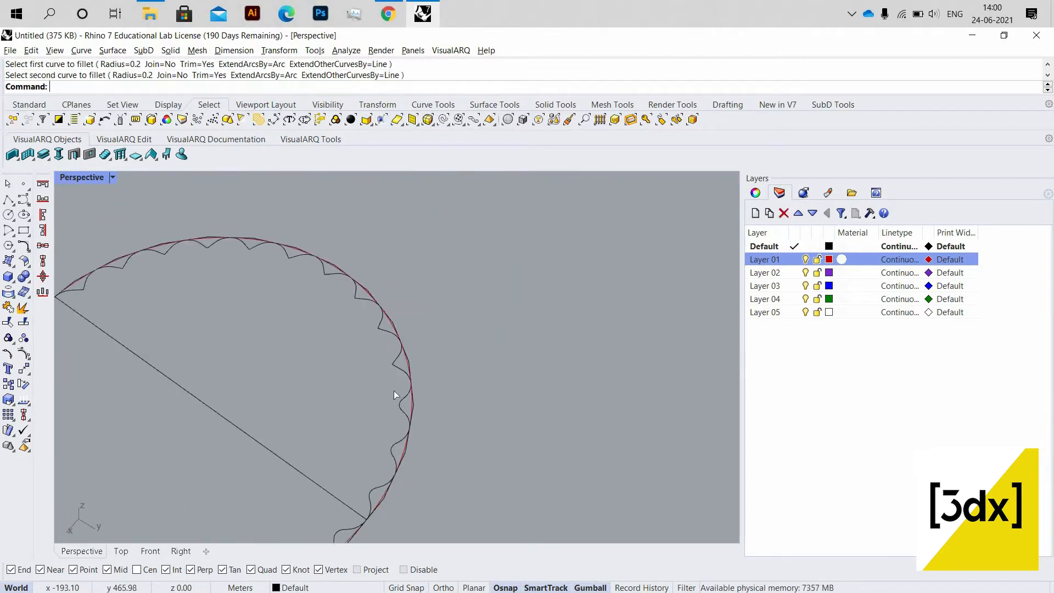
# - Fillet the cusps along the outline's upper arc with radius 0.2, continuing from the rounded ones
pyautogui.scroll(7, 379, 383)
pyautogui.rightClick(382, 387)
pyautogui.click(386, 393)
pyautogui.click(381, 385)
pyautogui.rightClick(329, 358)
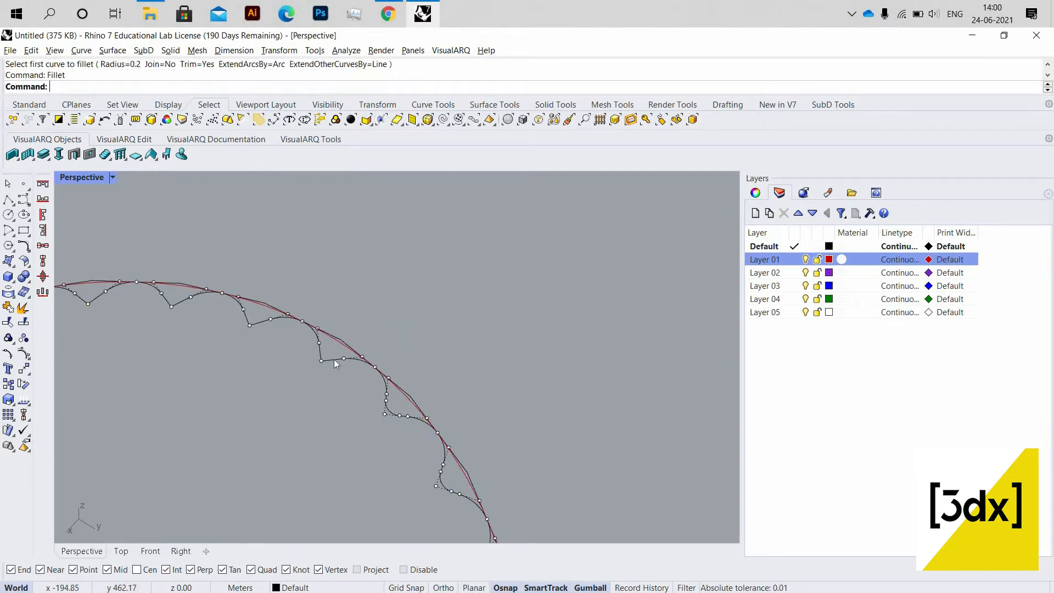
pyautogui.scroll(5, 331, 360)
pyautogui.click(333, 362)
pyautogui.click(314, 347)
pyautogui.rightClick(227, 306)
pyautogui.click(222, 304)
pyautogui.click(200, 298)
pyautogui.rightClick(326, 379)
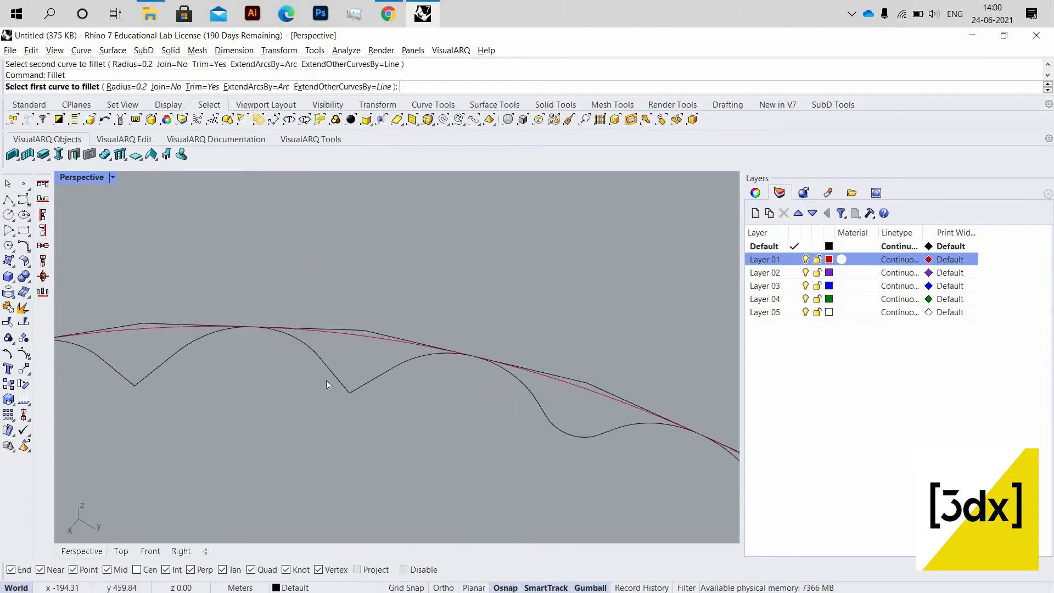
pyautogui.click(334, 379)
pyautogui.click(360, 379)
# - Fillet the cusps around the diameter line's upper end with radius 0.2
pyautogui.rightClick(227, 381)
pyautogui.click(226, 385)
pyautogui.click(295, 374)
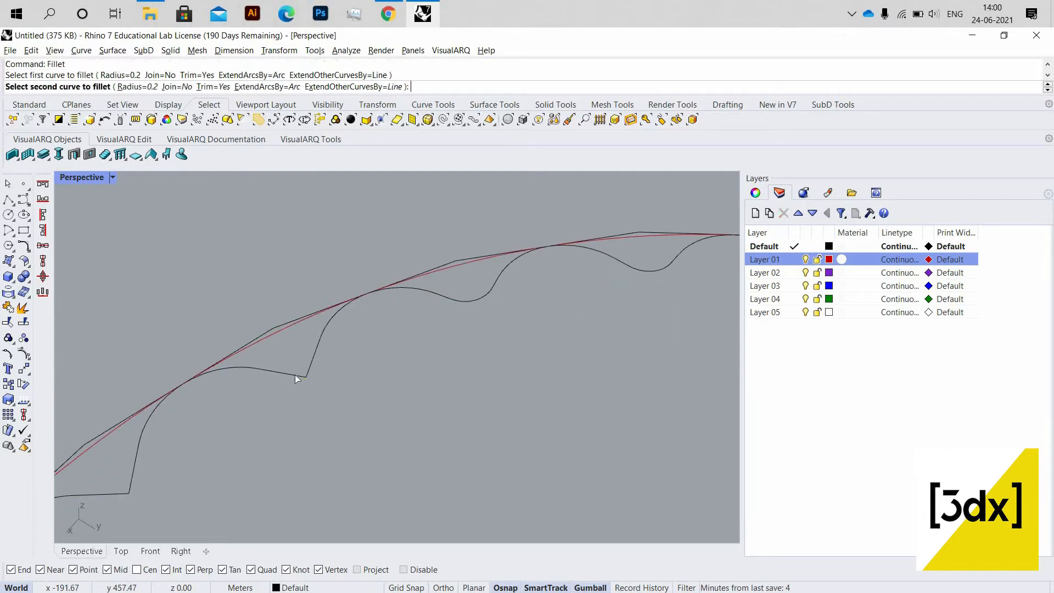
pyautogui.click(314, 363)
pyautogui.press('Return')
pyautogui.click(247, 405)
pyautogui.click(272, 387)
pyautogui.scroll(-5, 318, 308)
pyautogui.press('Return')
pyautogui.click(258, 455)
pyautogui.click(245, 446)
pyautogui.scroll(-8, 300, 413)
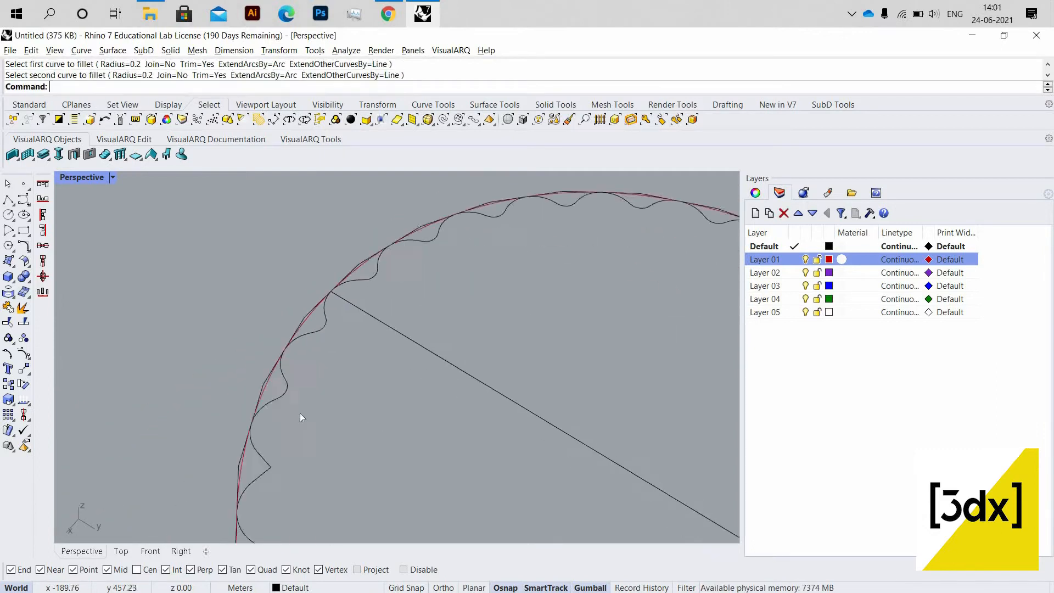
# - Fillet the remaining sharp cusps down the far side and along the lower edge with radius 0.2, completing the outline
pyautogui.scroll(8, 274, 351)
pyautogui.scroll(-2, 258, 323)
pyautogui.press('Return')
pyautogui.click(264, 338)
pyautogui.scroll(-6, 274, 346)
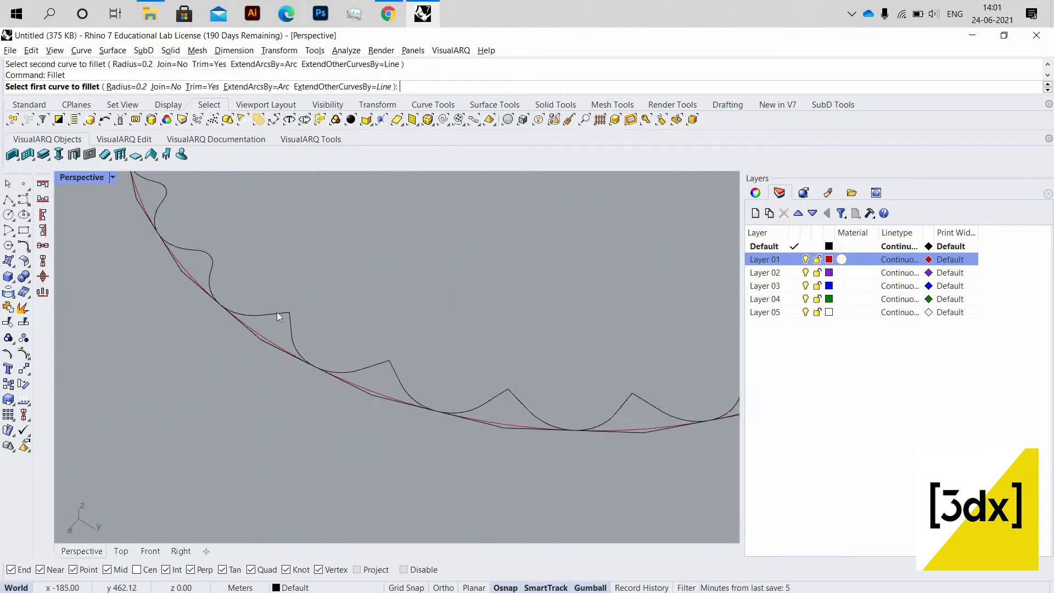
pyautogui.click(292, 356)
pyautogui.scroll(-3, 373, 396)
pyautogui.scroll(3, 467, 363)
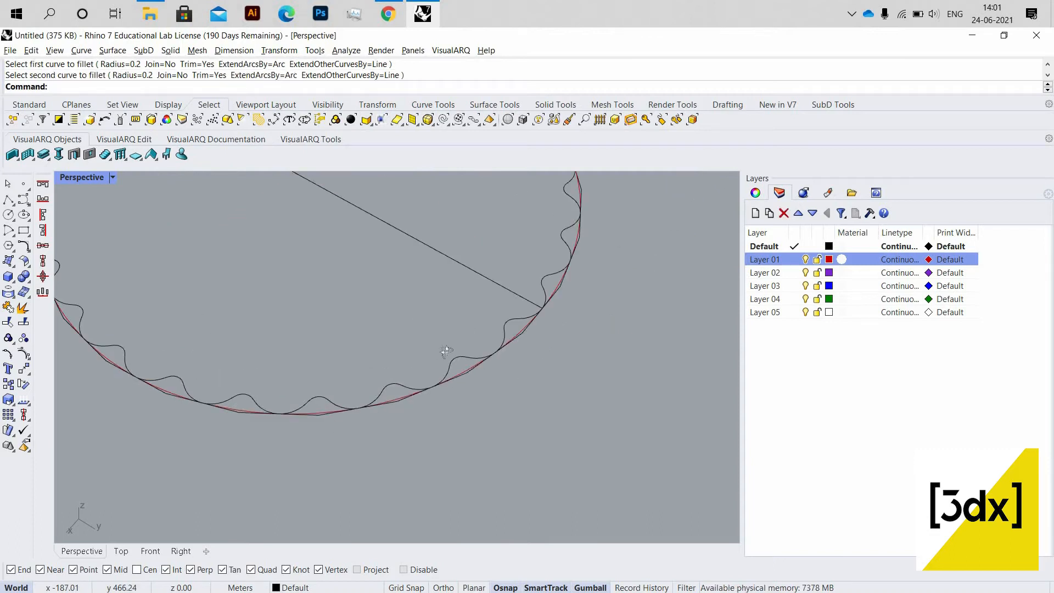
pyautogui.scroll(-6, 475, 347)
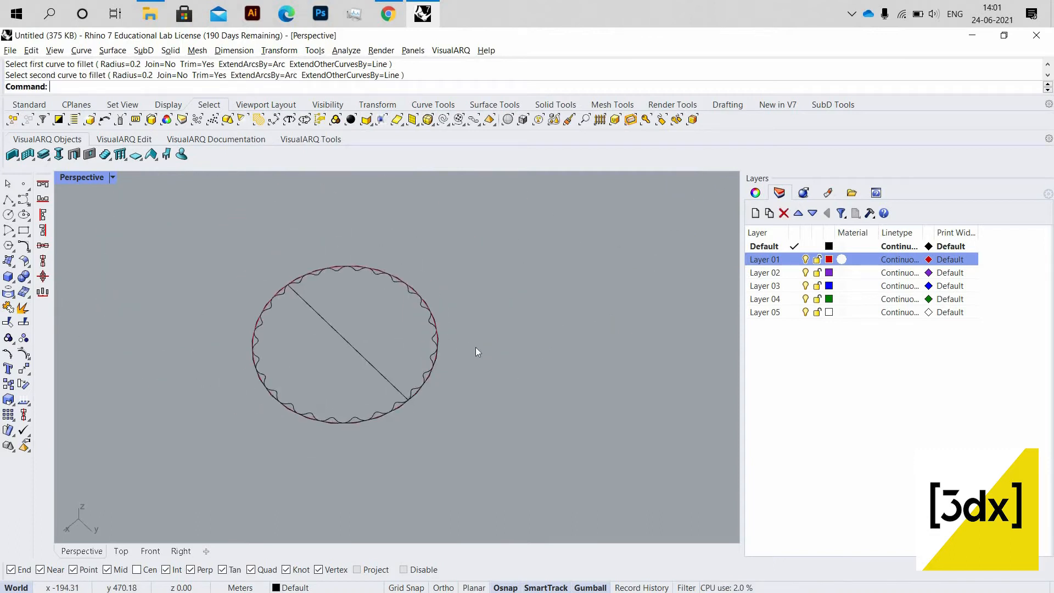
pyautogui.scroll(3, 466, 416)
pyautogui.click(468, 418)
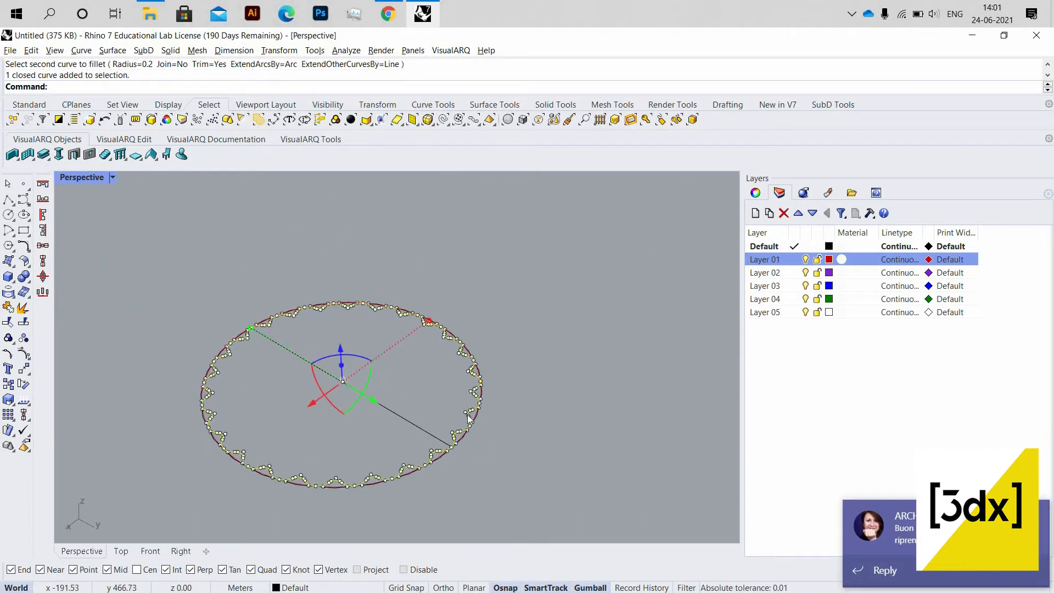
pyautogui.press('Return')
pyautogui.scroll(-8, 461, 381)
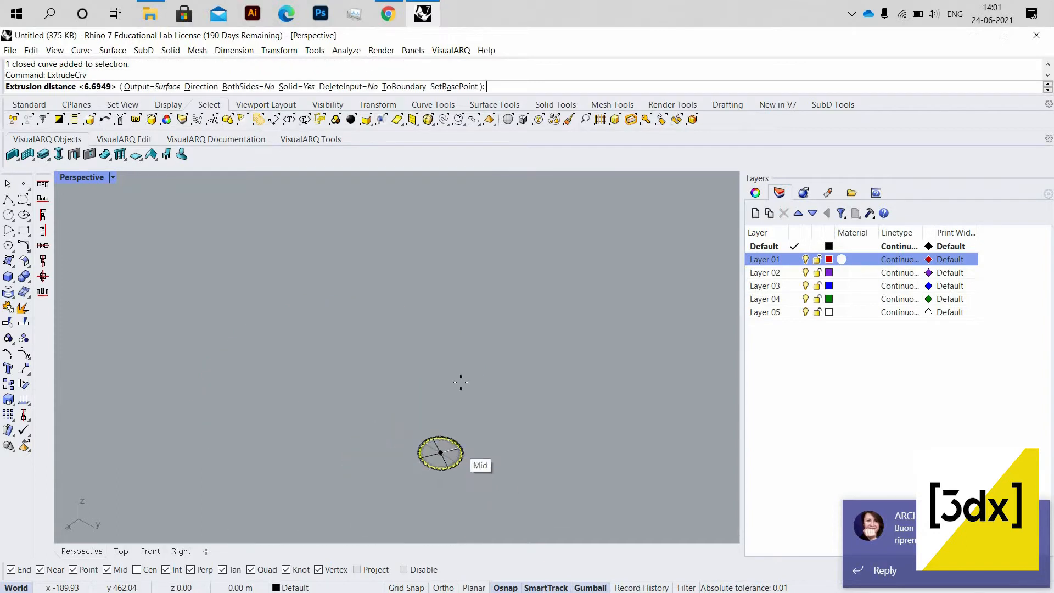
pyautogui.moveTo(503, 332); pyautogui.dragTo(506, 291, button='right')
pyautogui.scroll(-5, 301, 348)
pyautogui.moveTo(303, 351); pyautogui.dragTo(356, 360, button='right')
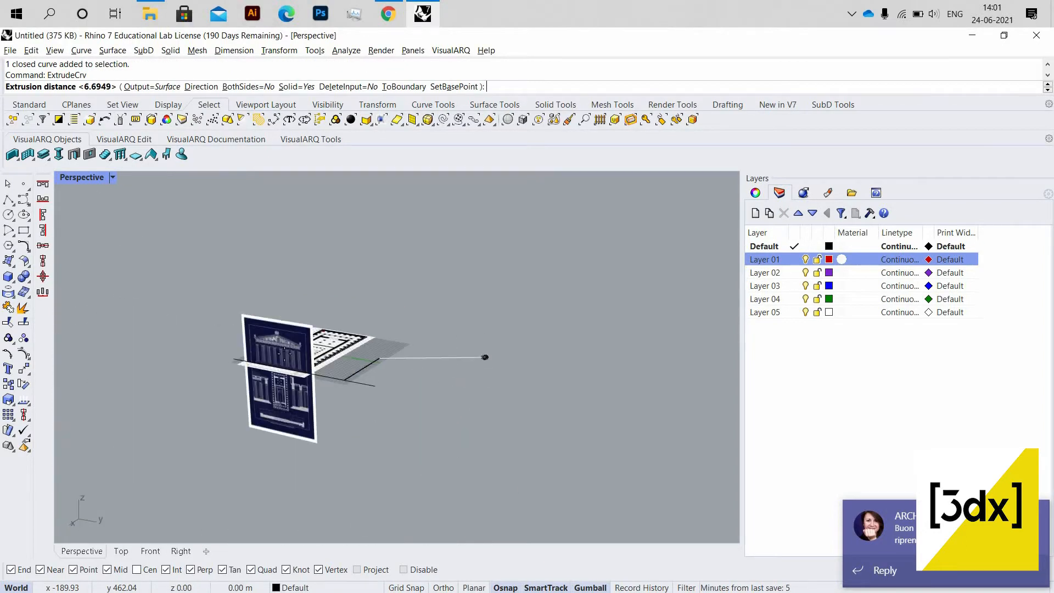
pyautogui.scroll(8, 303, 367)
pyautogui.scroll(5, 293, 369)
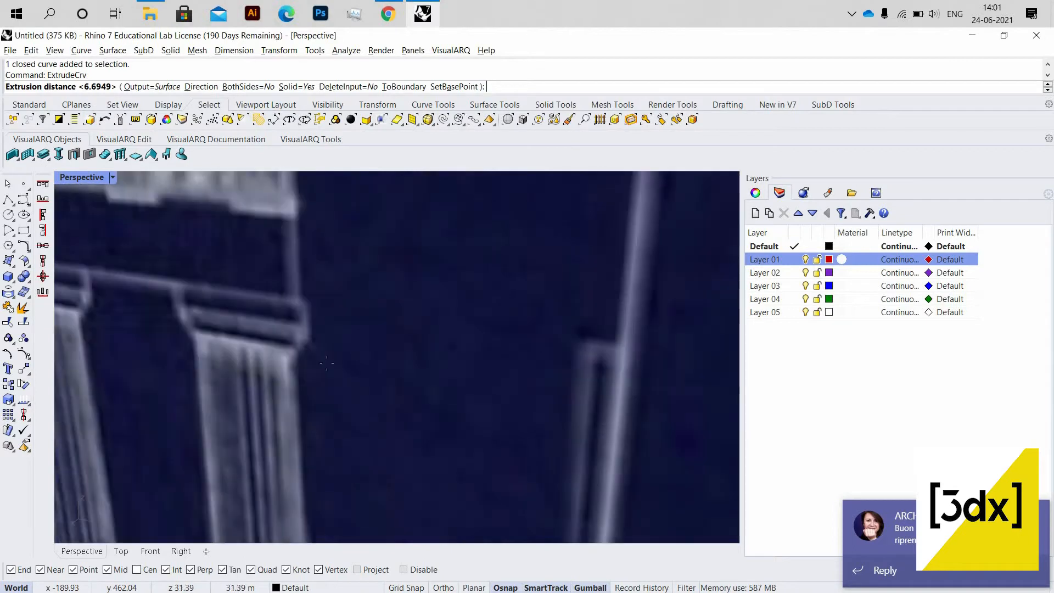
pyautogui.scroll(-7, 333, 506)
pyautogui.scroll(4, 332, 506)
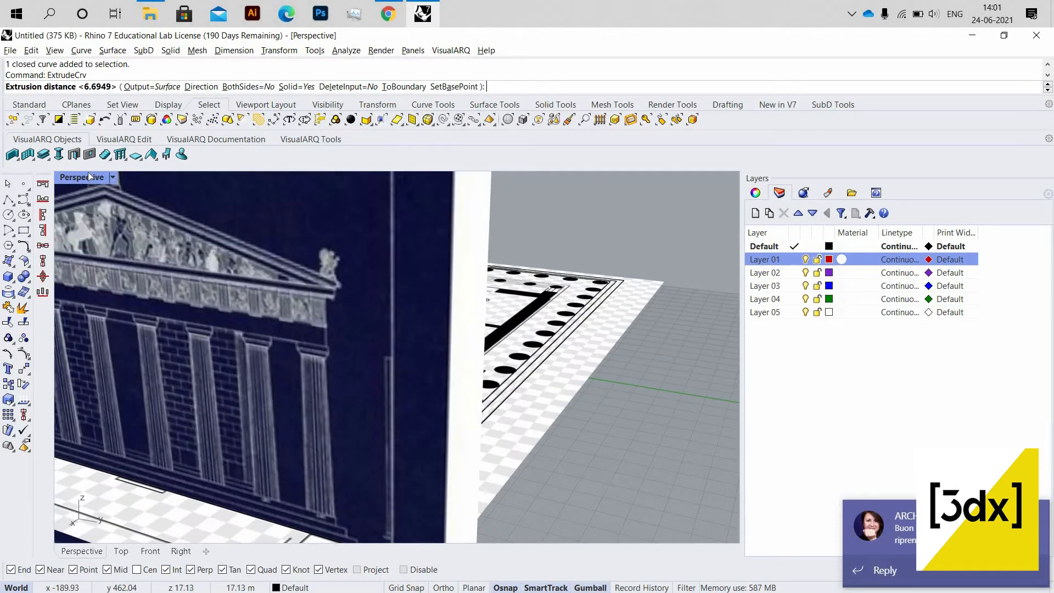
# - Show all four viewports and frame the column's top below the capital on the Right view's elevation image
pyautogui.hotkey('ctrl', 'm')
pyautogui.scroll(-9, 510, 297)
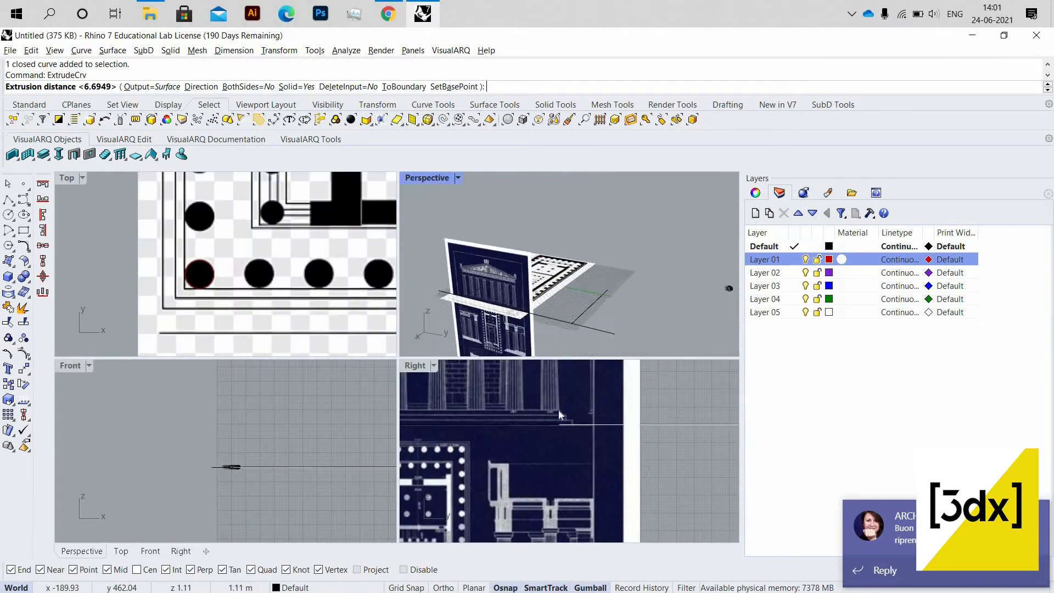
pyautogui.press('Escape')
pyautogui.scroll(-8, 600, 404)
pyautogui.moveTo(582, 416); pyautogui.dragTo(535, 442, button='right')
pyautogui.click(534, 443)
pyautogui.scroll(15, 535, 443)
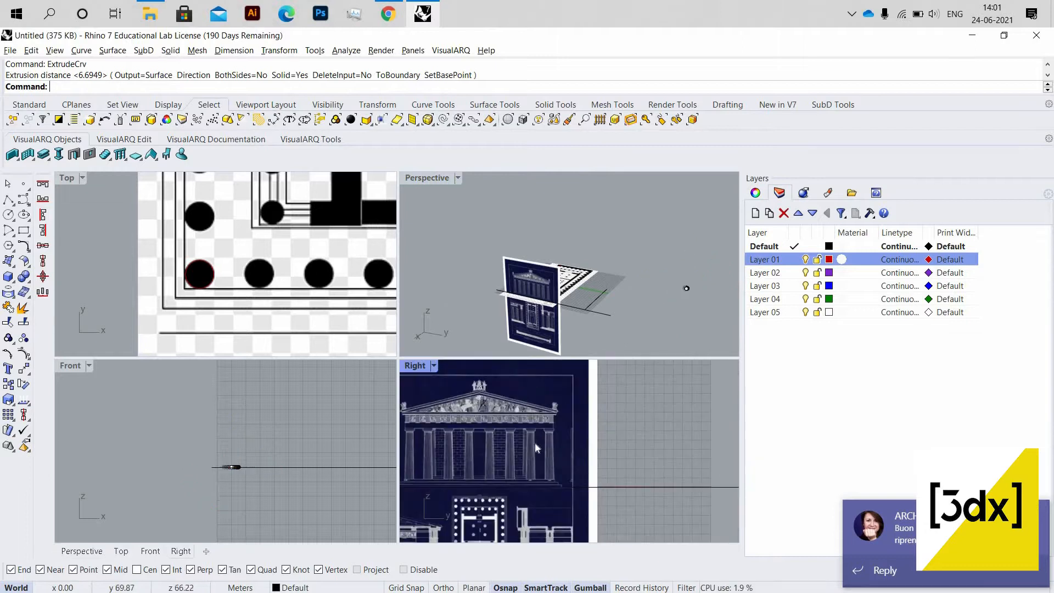
pyautogui.scroll(2, 557, 417)
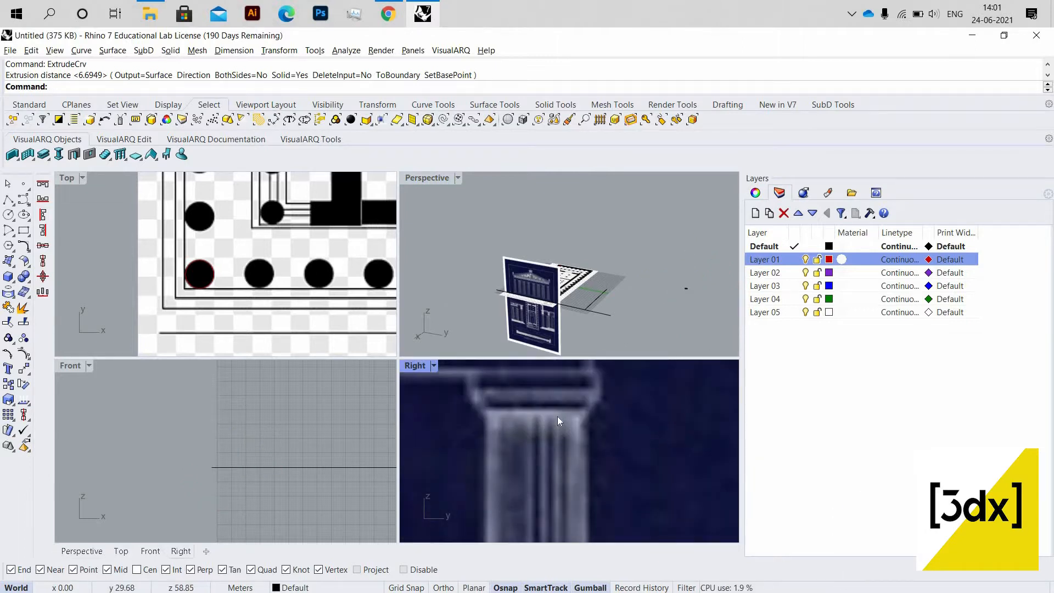
pyautogui.press('Return')
pyautogui.scroll(2, 479, 410)
pyautogui.click(479, 410)
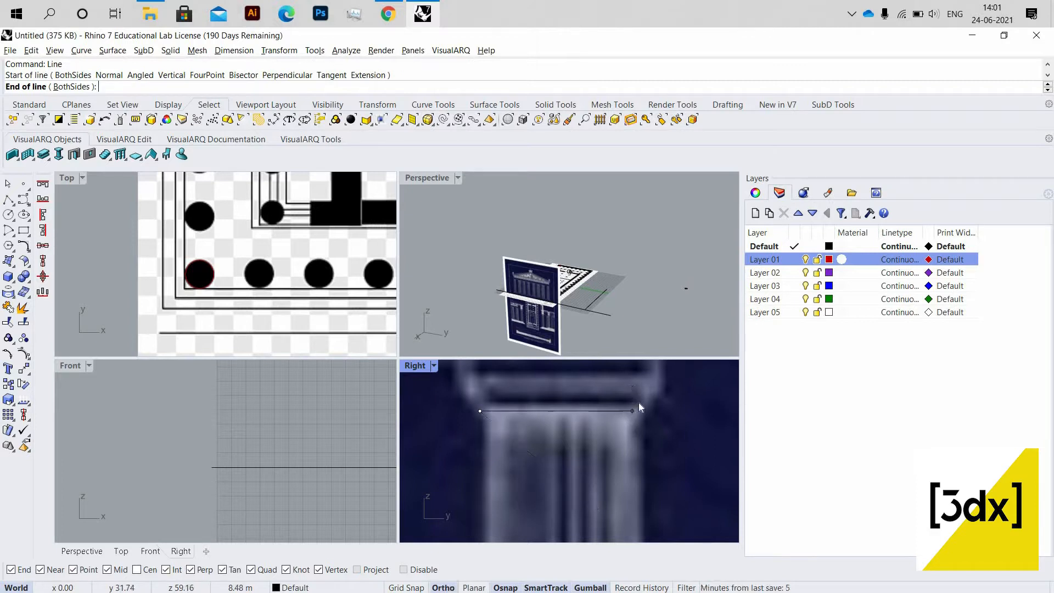
pyautogui.scroll(5, 697, 294)
pyautogui.click(670, 283)
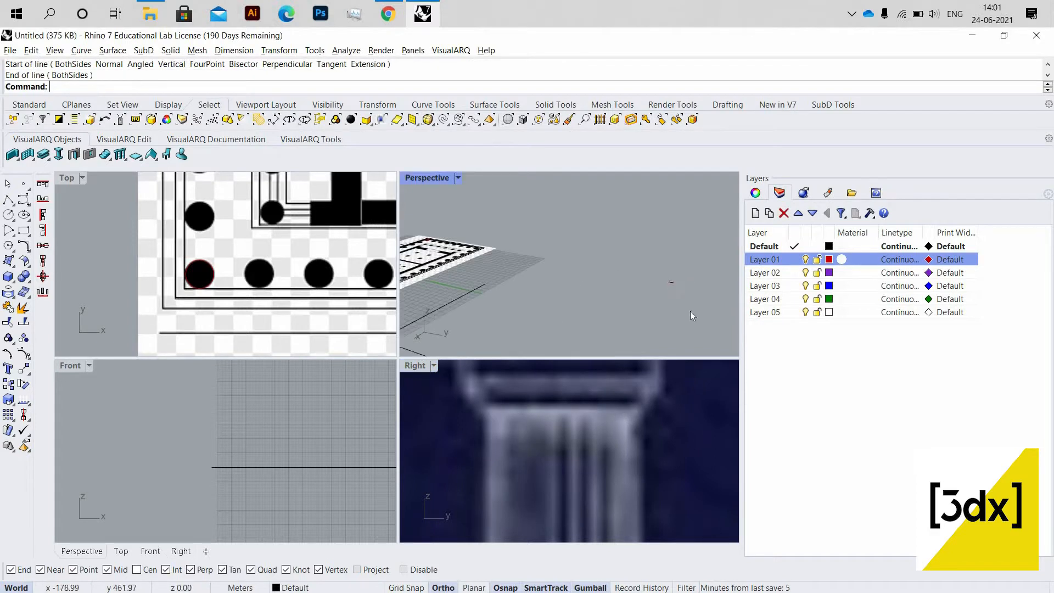
# - Extrude the fluted outline upward as a solid, picking the height at the shaft's top just below the capital in the elevation
pyautogui.click(634, 263)
pyautogui.scroll(5, 633, 265)
pyautogui.scroll(3, 701, 319)
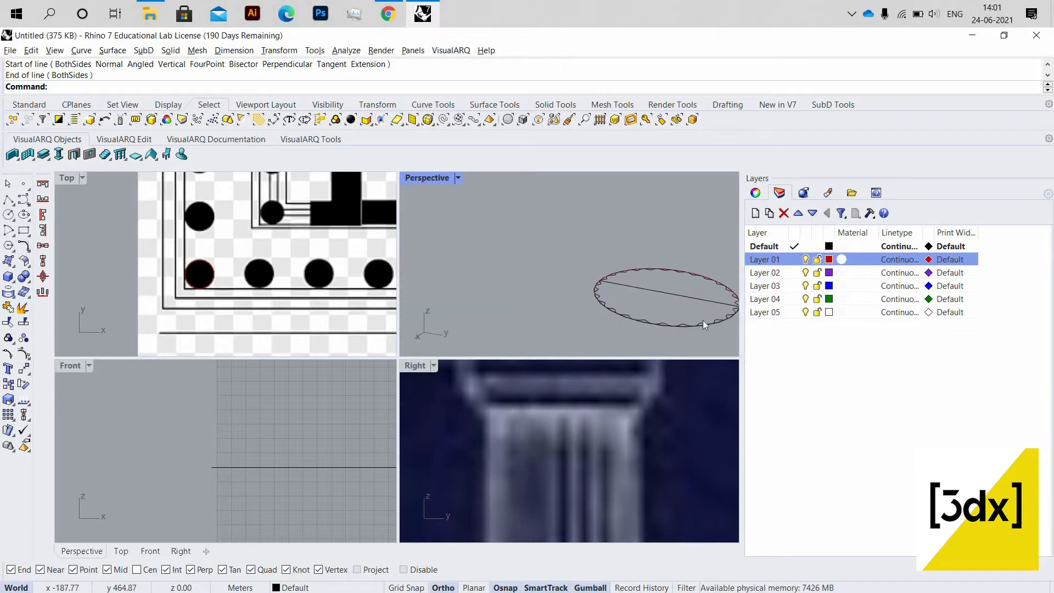
pyautogui.click(703, 320)
pyautogui.write('ExtrudeCrv')
pyautogui.press('Return')
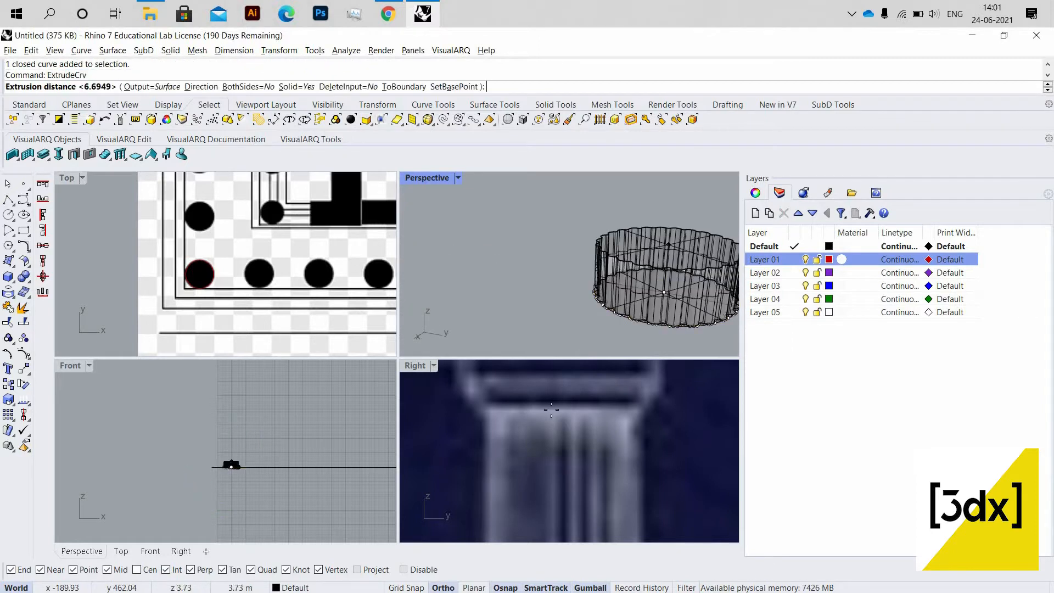
pyautogui.click(571, 419)
pyautogui.scroll(-6, 572, 311)
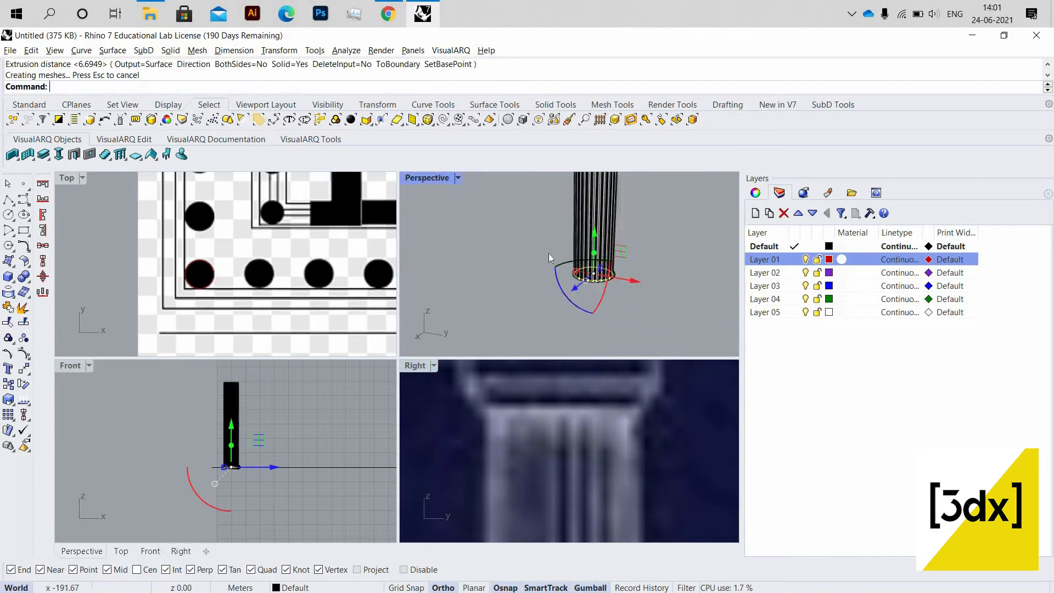
# - Maximize the Perspective view, clear the selection and inspect the extruded column's fluted top
pyautogui.doubleClick(442, 178)
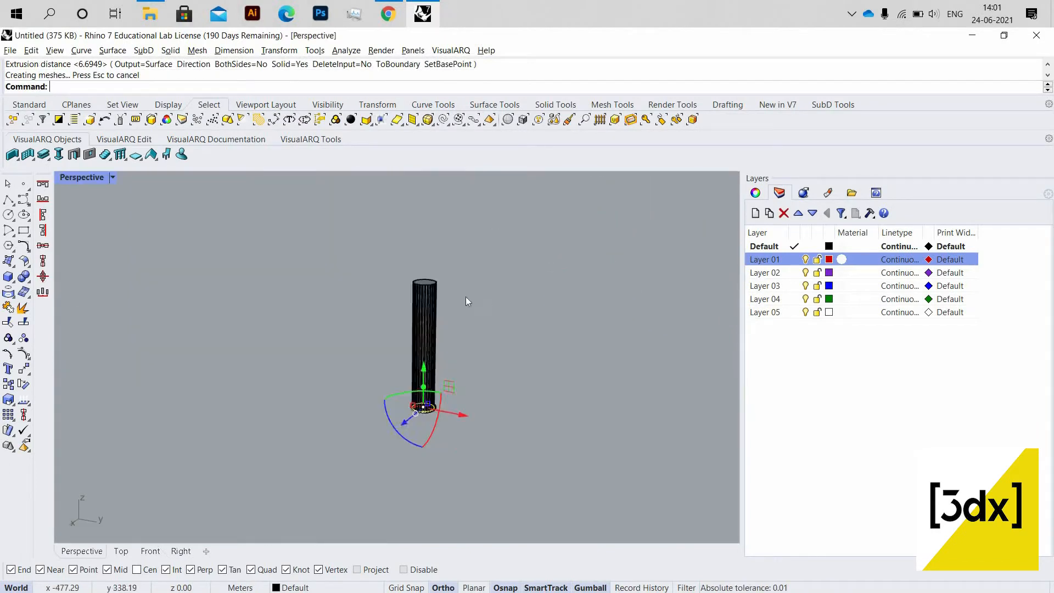
pyautogui.scroll(-3, 426, 308)
pyautogui.press('Escape')
pyautogui.scroll(12, 427, 316)
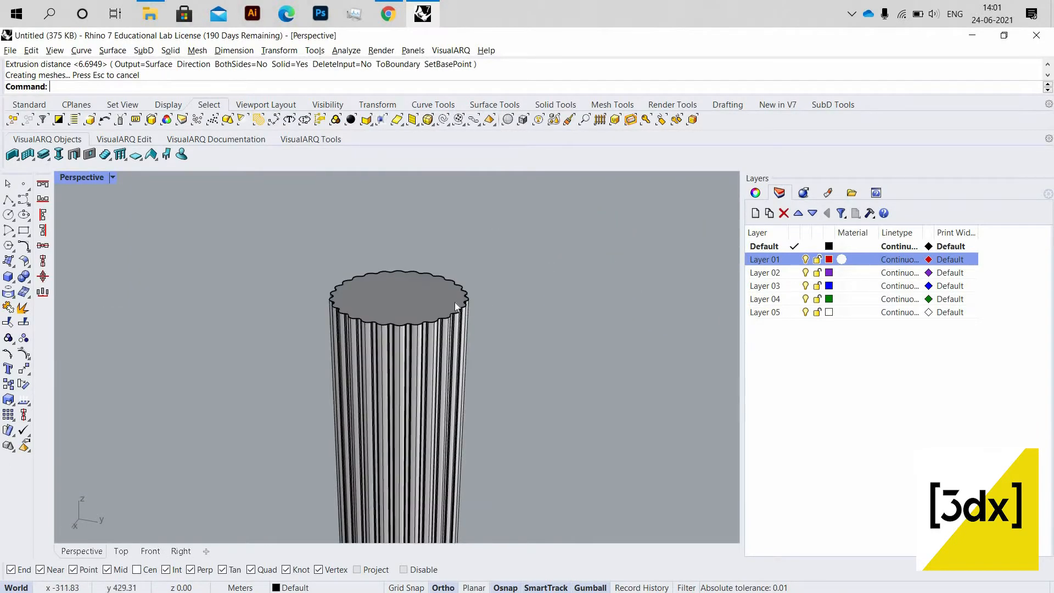
pyautogui.moveTo(249, 216); pyautogui.dragTo(673, 376)
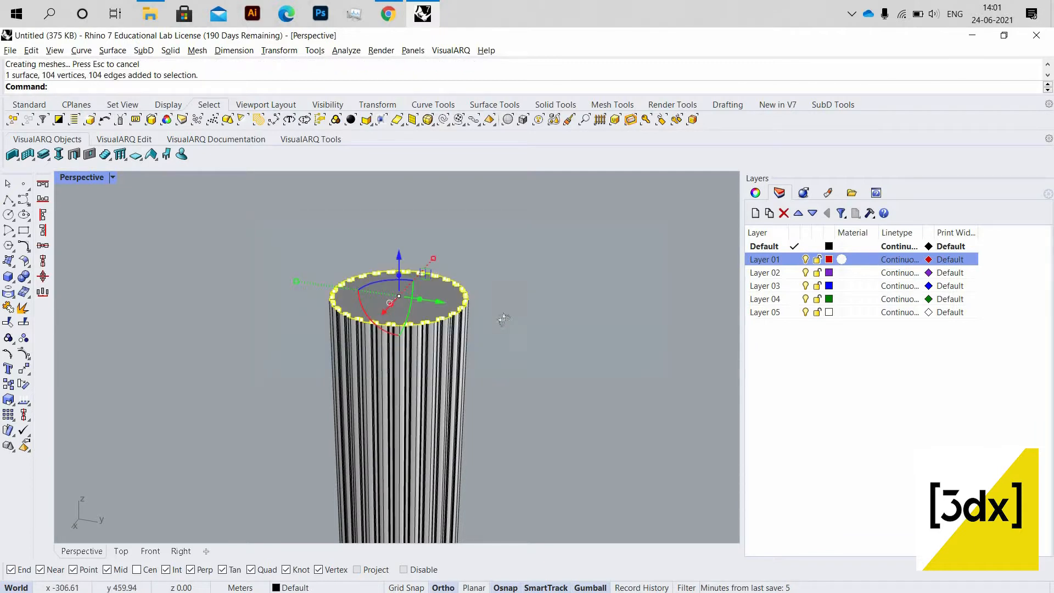
pyautogui.moveTo(505, 327); pyautogui.dragTo(507, 328, button='right')
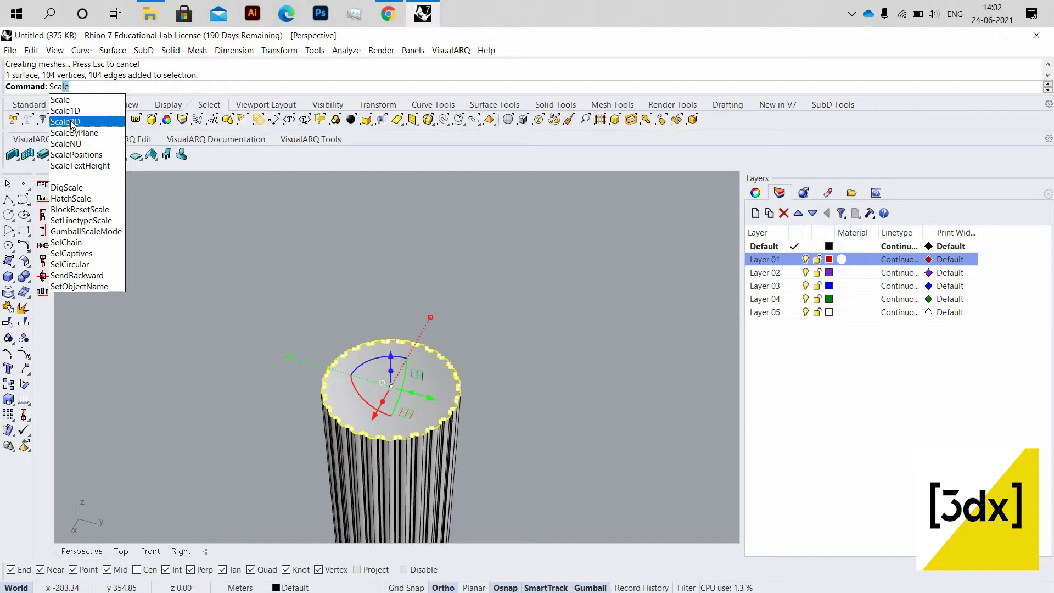
pyautogui.press('Return')
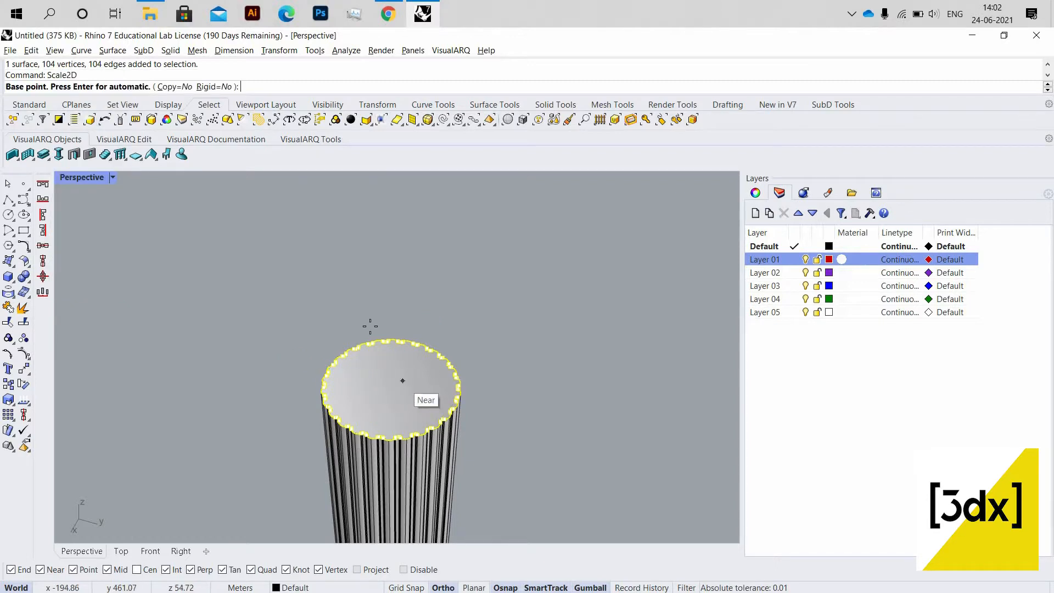
pyautogui.moveTo(369, 326); pyautogui.dragTo(416, 455, button='right')
pyautogui.scroll(-6, 415, 451)
pyautogui.press('Escape')
pyautogui.press('Escape')
# - Copy the diameter line at the column's base from its endpoint up to the matching point on the shaft's top edge
pyautogui.moveTo(430, 302); pyautogui.dragTo(417, 327, button='right')
pyautogui.click(386, 327)
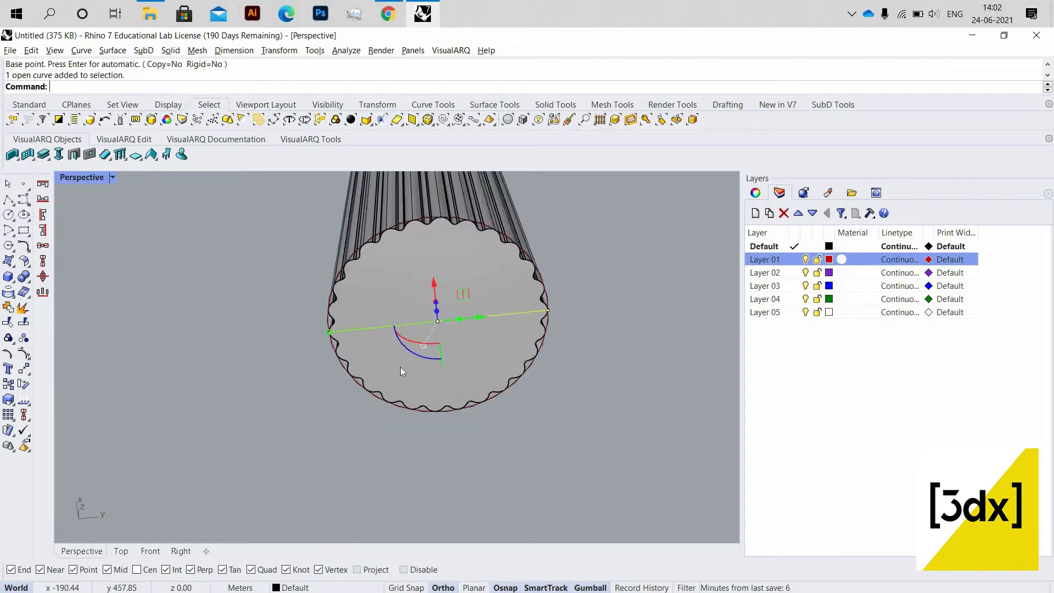
pyautogui.moveTo(400, 367); pyautogui.dragTo(401, 313, button='right')
pyautogui.scroll(9, 402, 314)
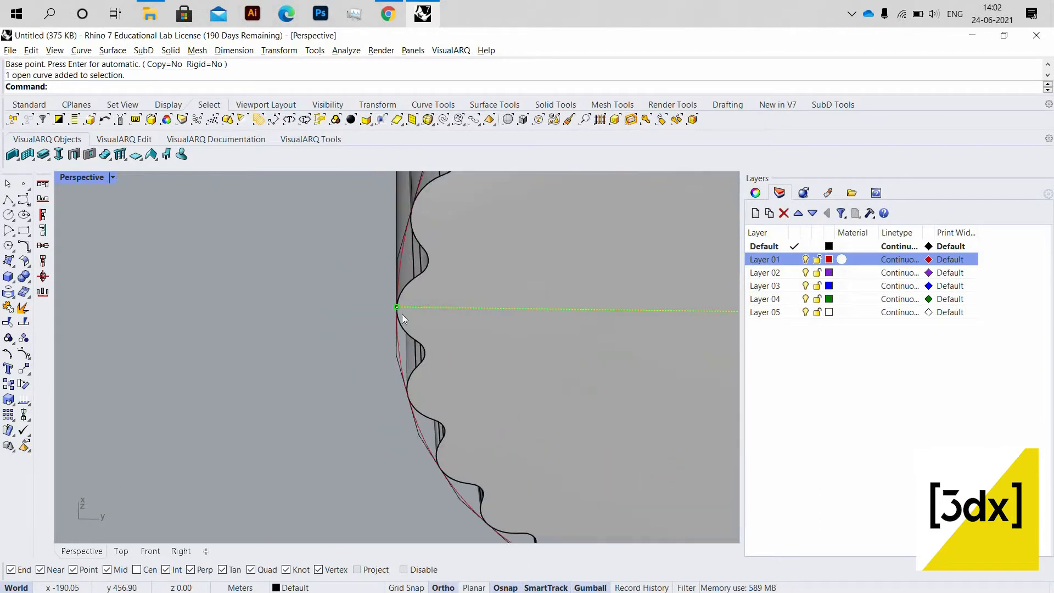
pyautogui.write('Copy')
pyautogui.press('Return')
pyautogui.click(397, 307)
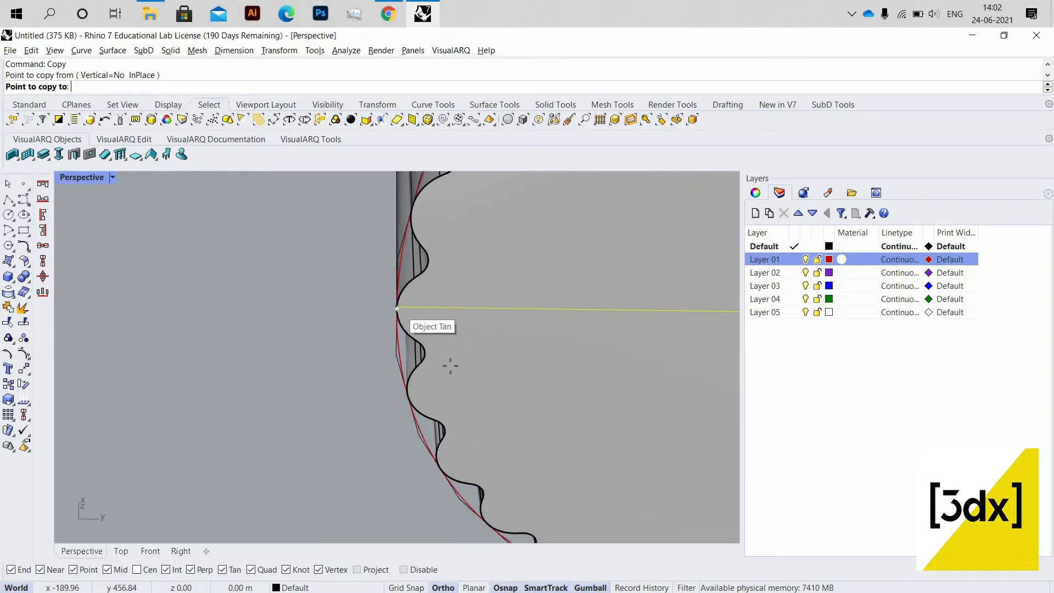
pyautogui.scroll(-9, 454, 378)
pyautogui.moveTo(529, 438); pyautogui.dragTo(523, 367, button='right')
pyautogui.scroll(7, 535, 190)
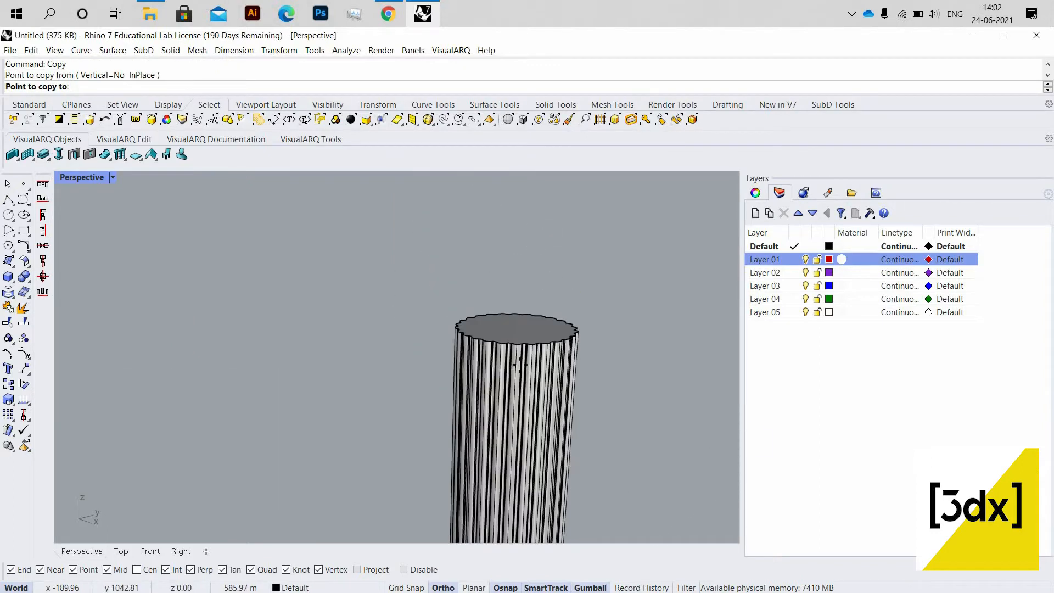
pyautogui.moveTo(497, 313); pyautogui.dragTo(472, 508, button='right')
pyautogui.scroll(-5, 485, 407)
pyautogui.scroll(5, 489, 458)
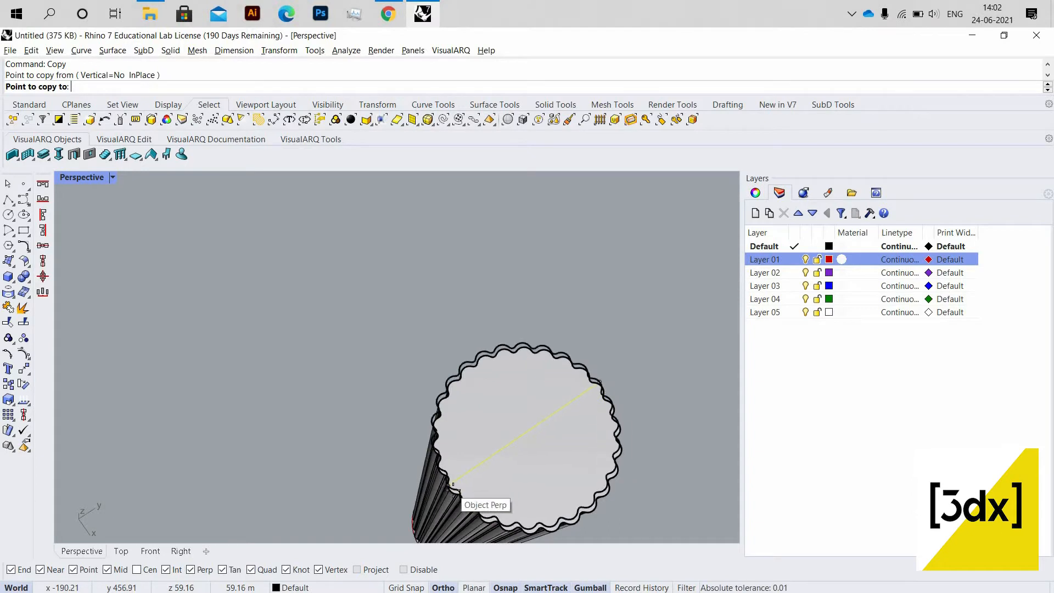
pyautogui.click(449, 489)
pyautogui.press('Return')
# - Scale the shaft's top face and its diameter line inward with Scale2D about the line's midpoint, tapering the column
pyautogui.scroll(-2, 477, 427)
pyautogui.moveTo(477, 427); pyautogui.dragTo(385, 420, button='right')
pyautogui.scroll(3, 484, 378)
pyautogui.moveTo(484, 357); pyautogui.dragTo(481, 381, button='right')
pyautogui.scroll(-3, 323, 267)
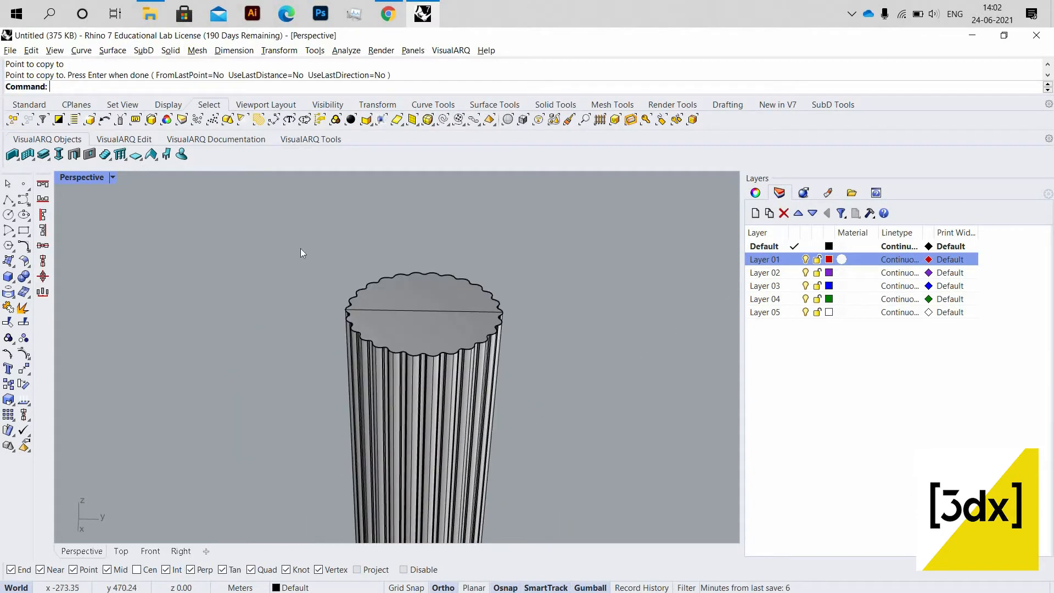
pyautogui.moveTo(287, 245); pyautogui.dragTo(561, 338)
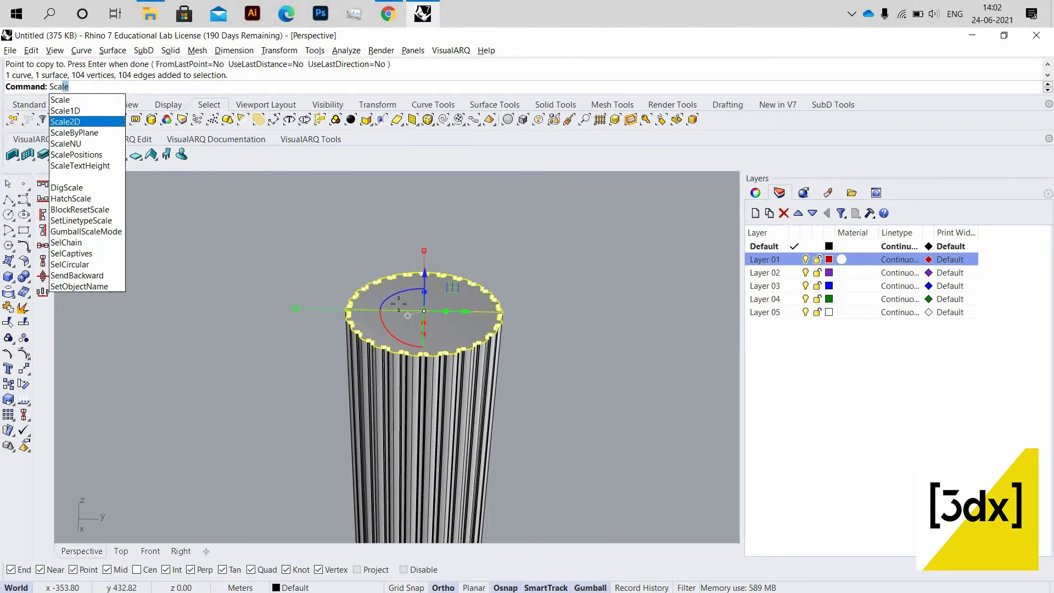
pyautogui.click(60, 125)
pyautogui.scroll(2, 427, 311)
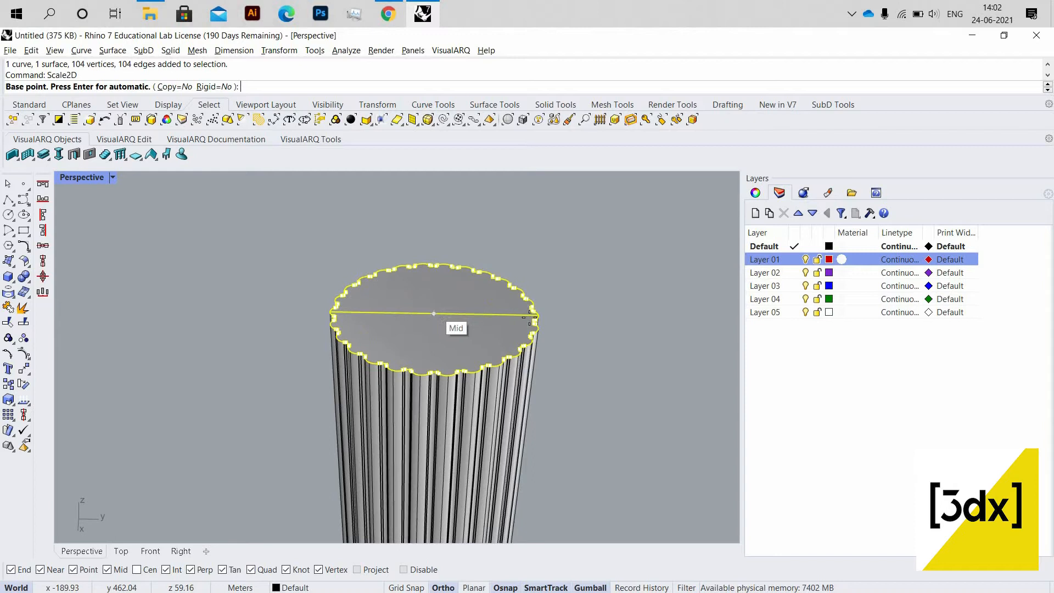
pyautogui.click(434, 313)
pyautogui.scroll(2, 525, 314)
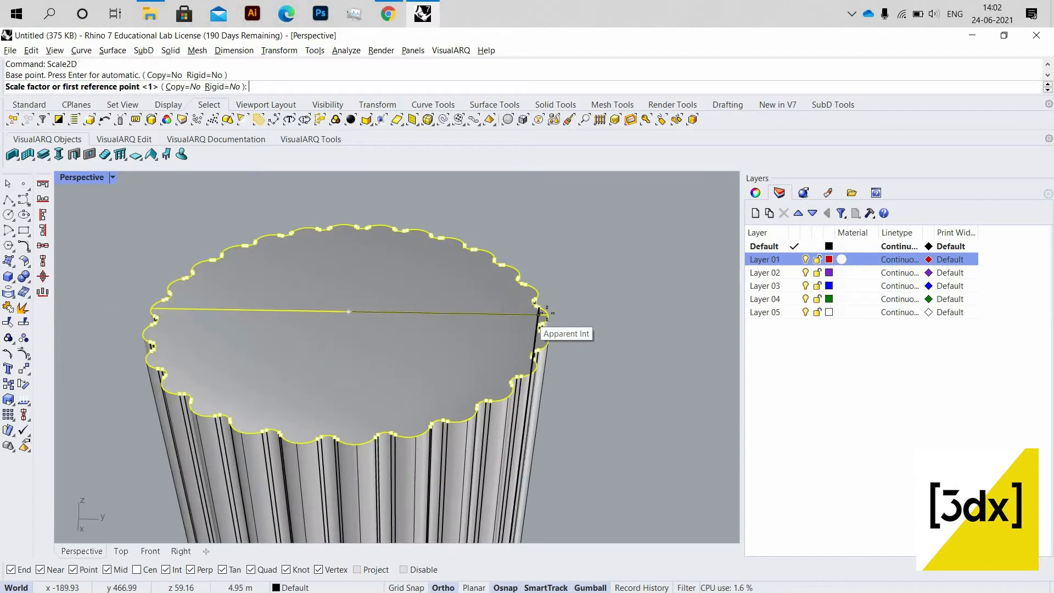
pyautogui.click(508, 313)
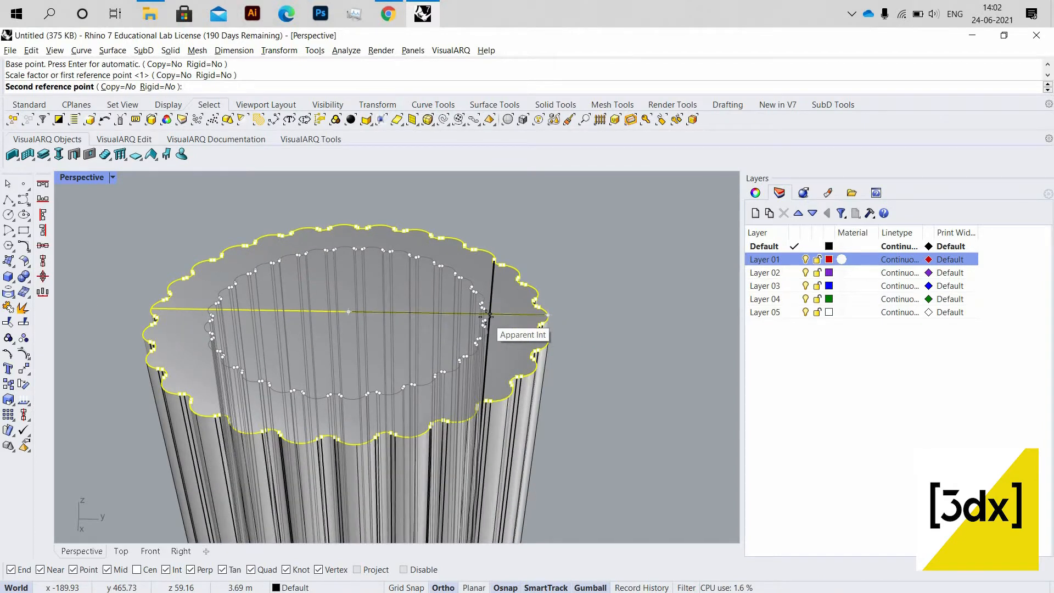
pyautogui.click(490, 313)
pyautogui.scroll(-5, 492, 316)
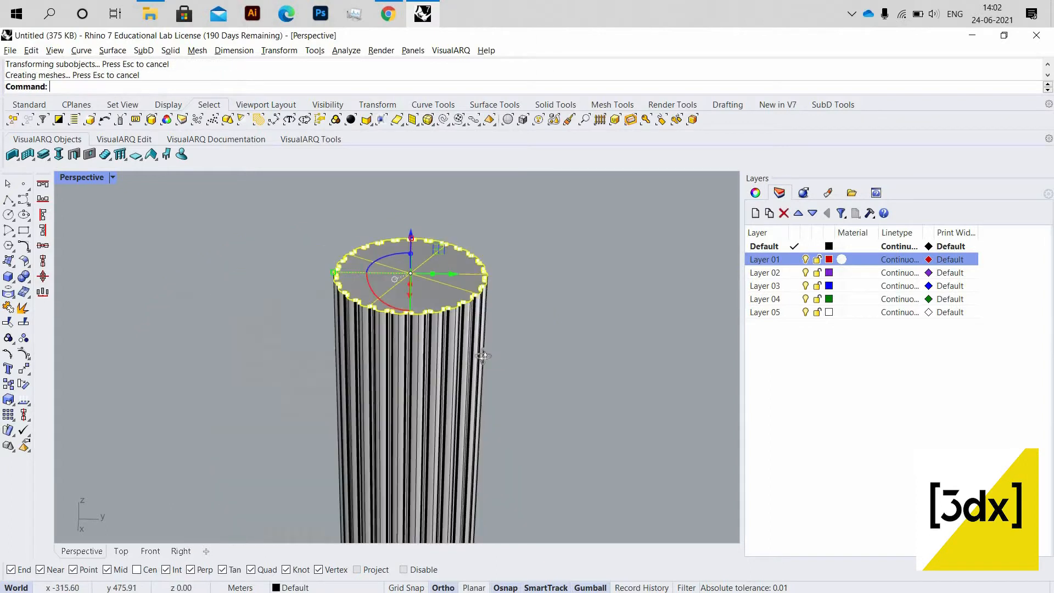
pyautogui.moveTo(494, 318); pyautogui.dragTo(468, 243, button='right')
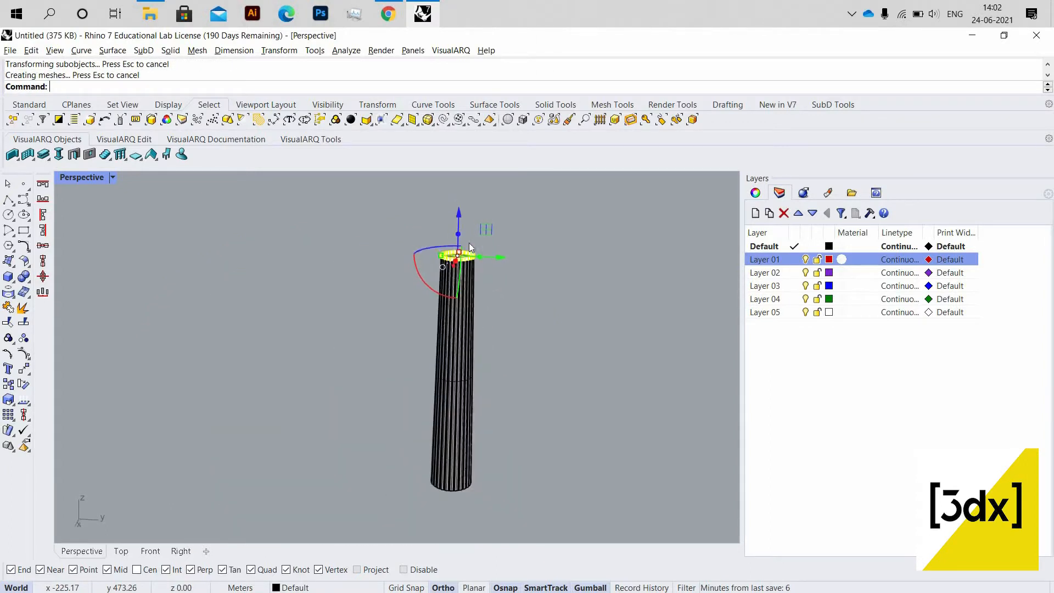
pyautogui.press('Escape')
# - Offset the circle at the column's base outward by about 0.72 m, picking the distance with two points
pyautogui.scroll(3, 469, 243)
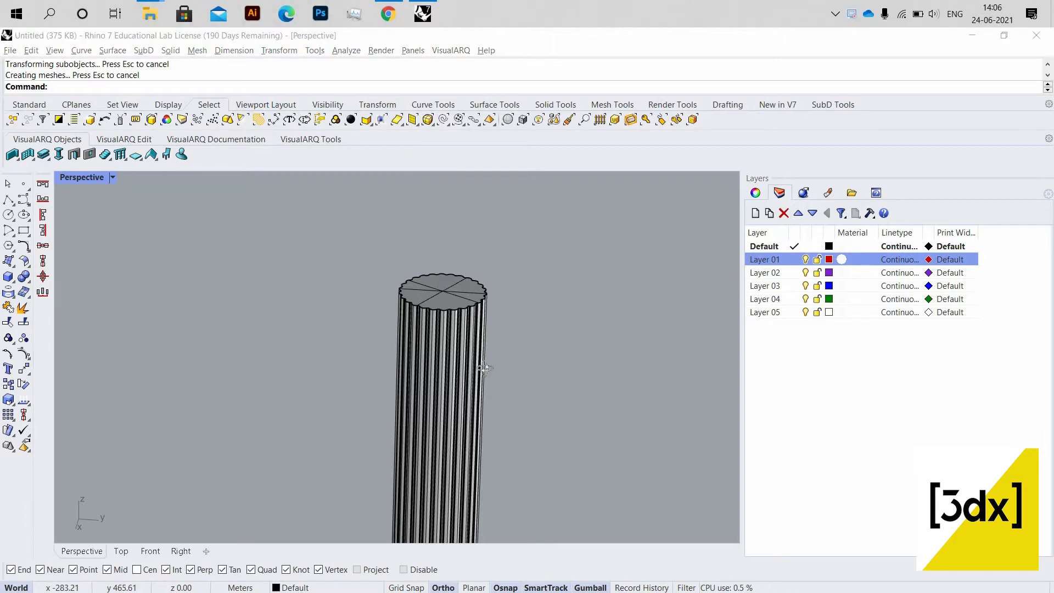
pyautogui.scroll(-5, 481, 364)
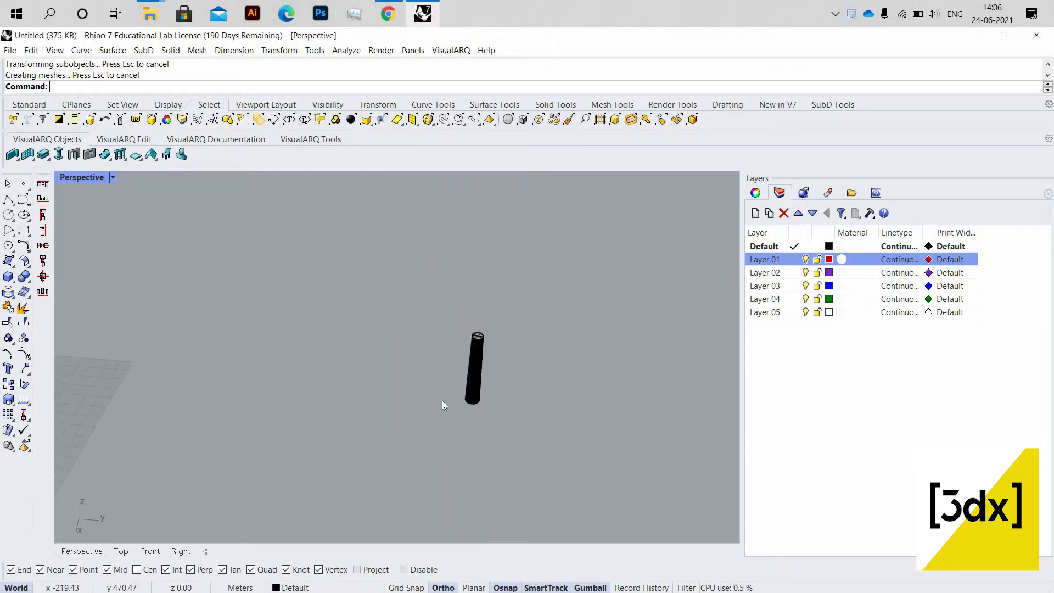
pyautogui.scroll(10, 444, 404)
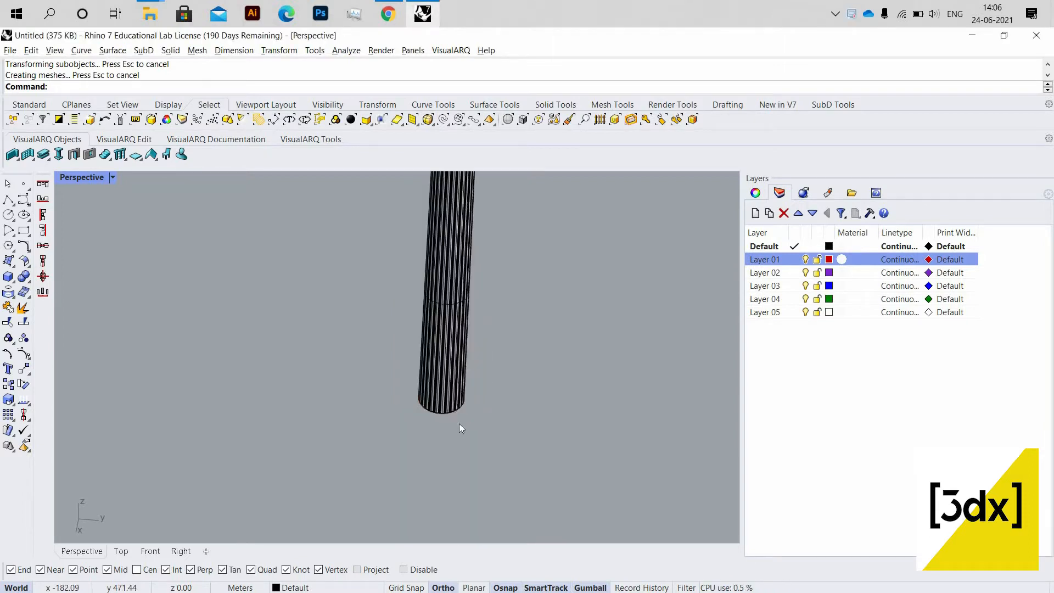
pyautogui.click(480, 444)
pyautogui.click(487, 439)
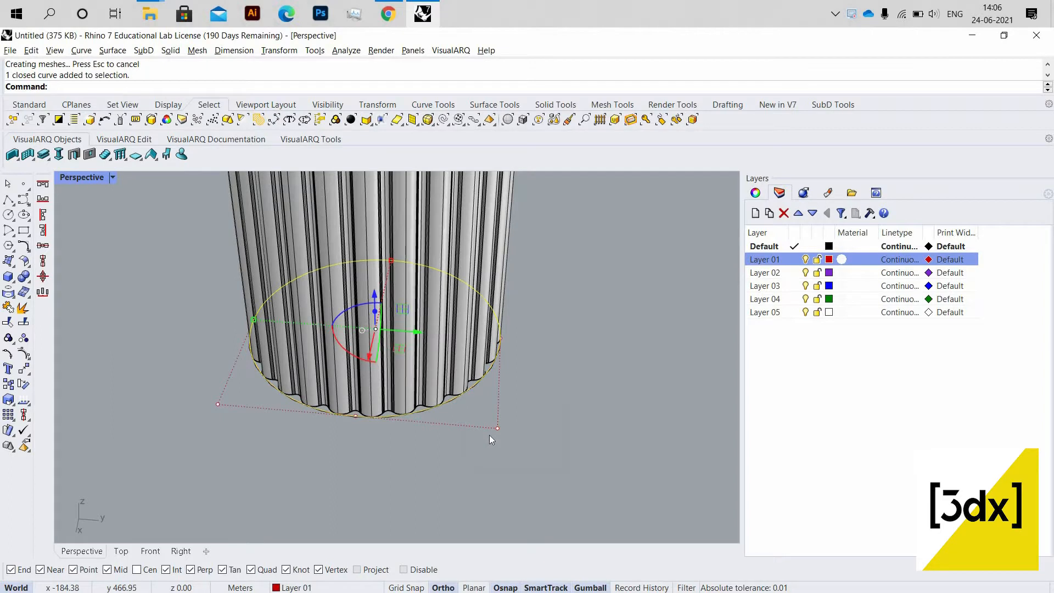
pyautogui.write('Offset')
pyautogui.press('Return')
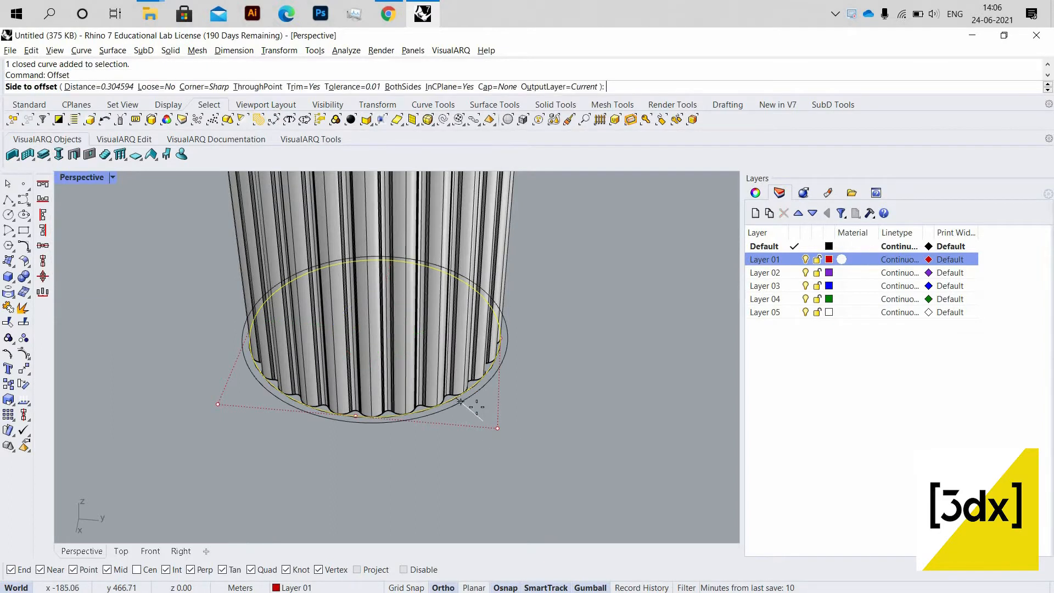
pyautogui.scroll(3, 483, 410)
pyautogui.rightClick(459, 402)
pyautogui.rightClick(458, 400)
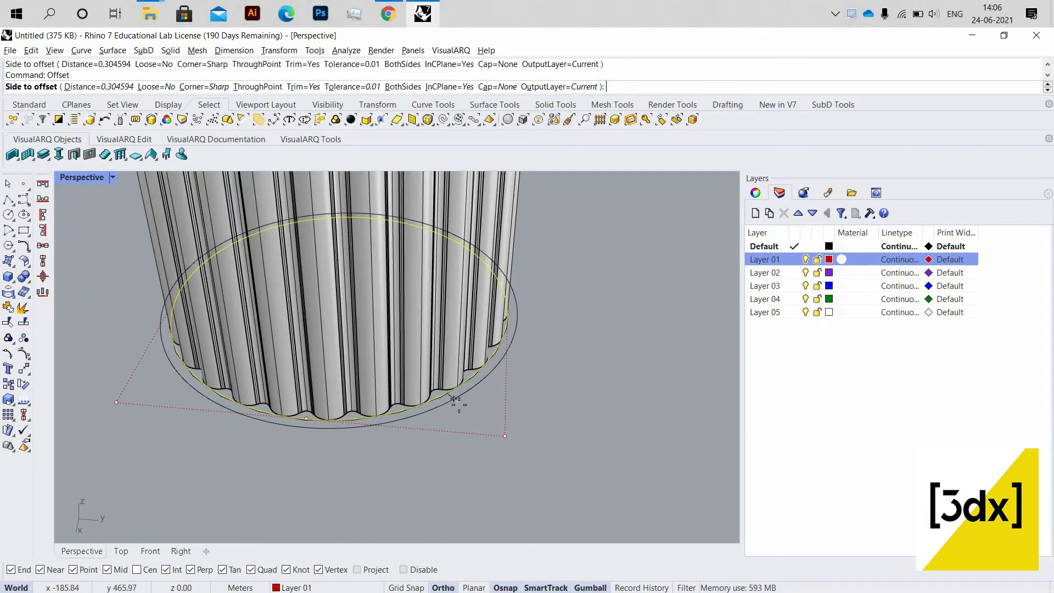
pyautogui.scroll(1, 455, 399)
pyautogui.write('d')
pyautogui.press('Return')
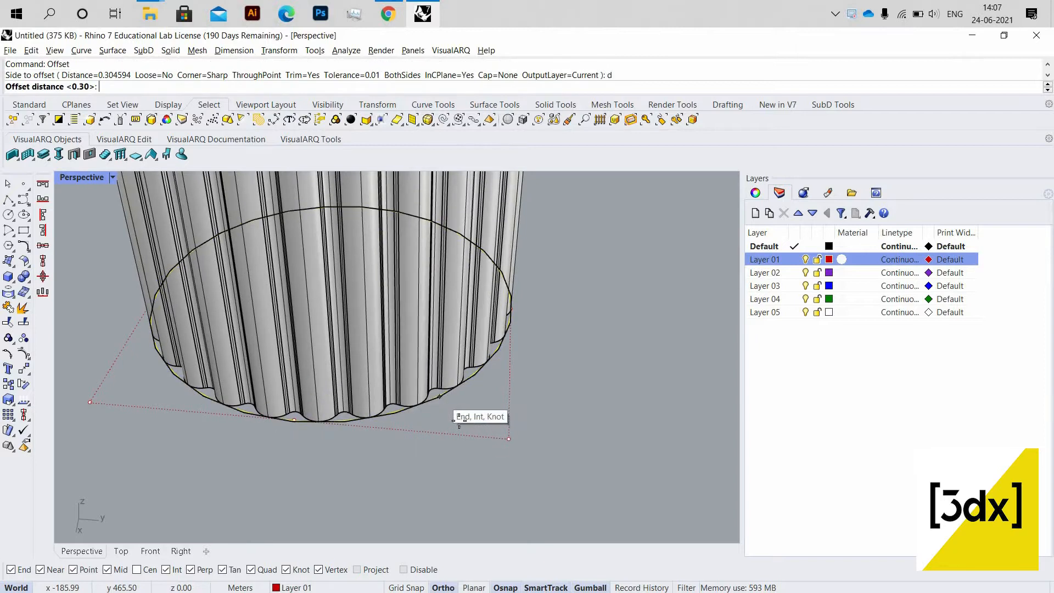
pyautogui.click(439, 396)
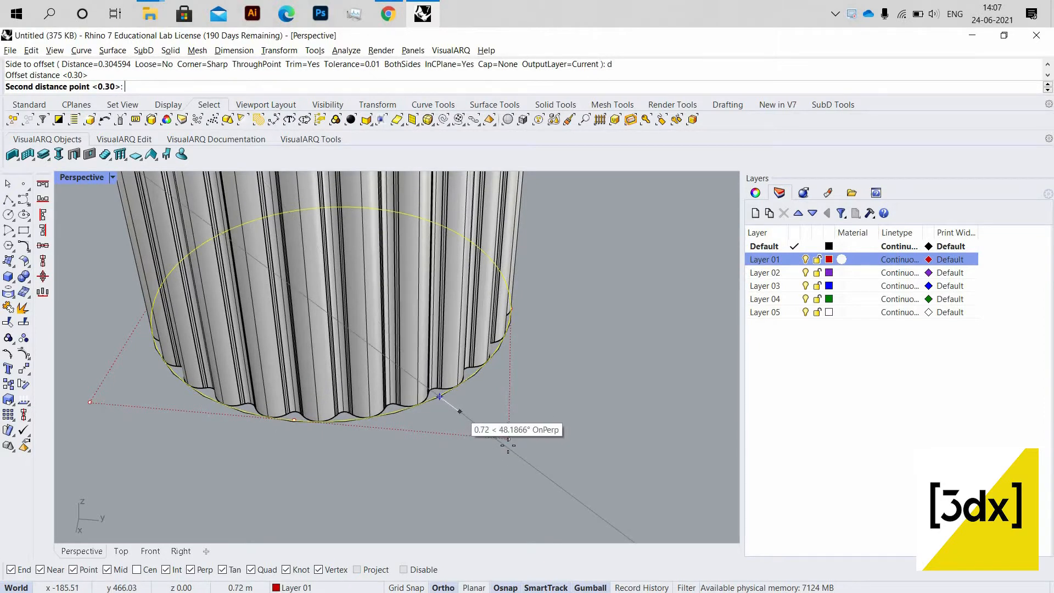
pyautogui.click(459, 409)
pyautogui.scroll(-5, 461, 393)
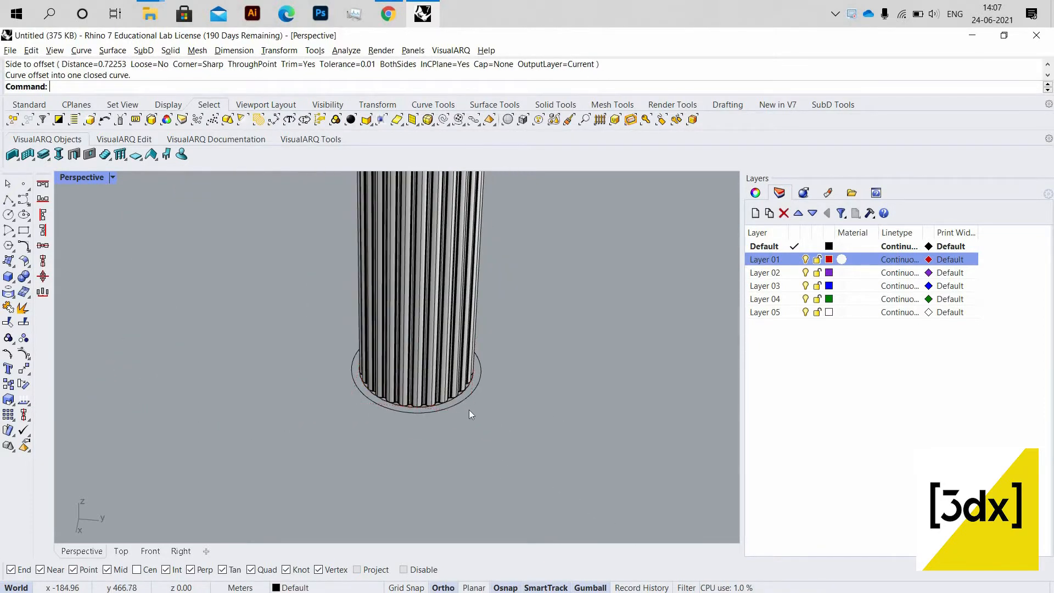
# - Select the offset circle and draw a line between two of its corner control points along one side
pyautogui.scroll(2, 471, 413)
pyautogui.click(472, 415)
pyautogui.scroll(-3, 482, 436)
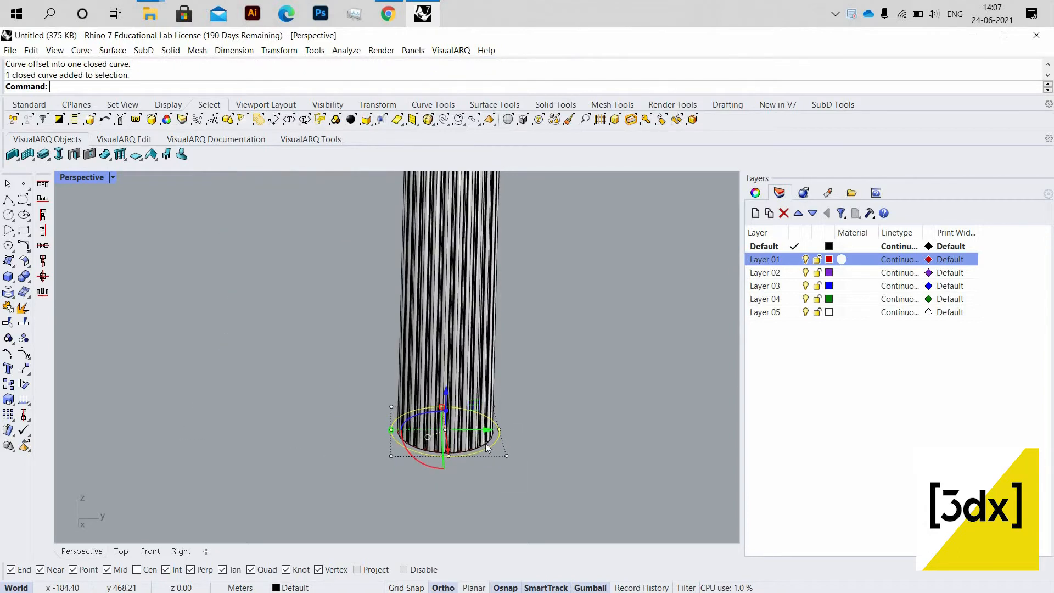
pyautogui.scroll(2, 486, 443)
pyautogui.scroll(1, 472, 460)
pyautogui.scroll(1, 426, 466)
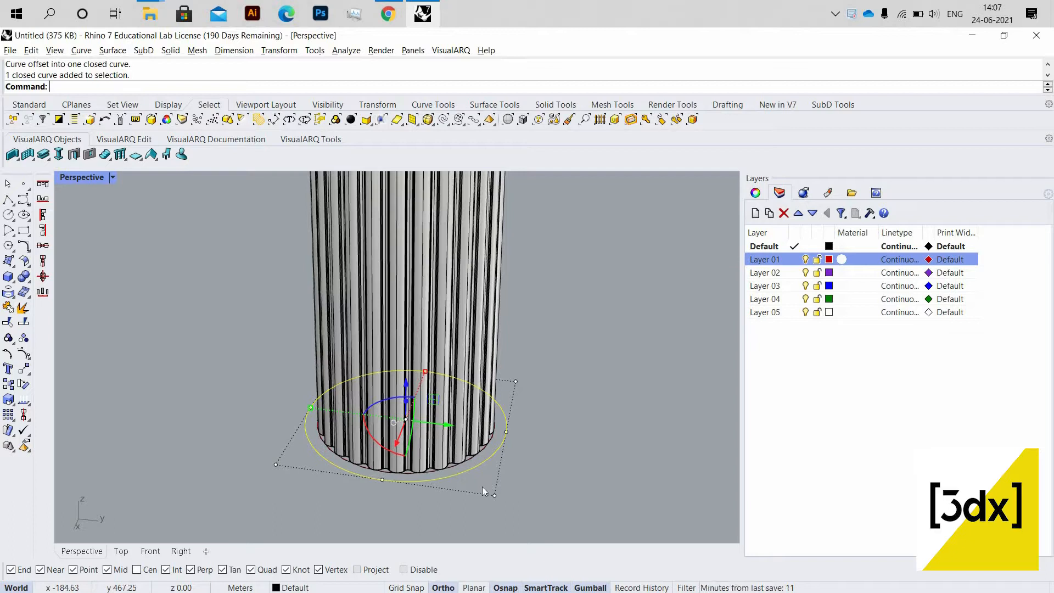
pyautogui.press('Return')
pyautogui.click(494, 495)
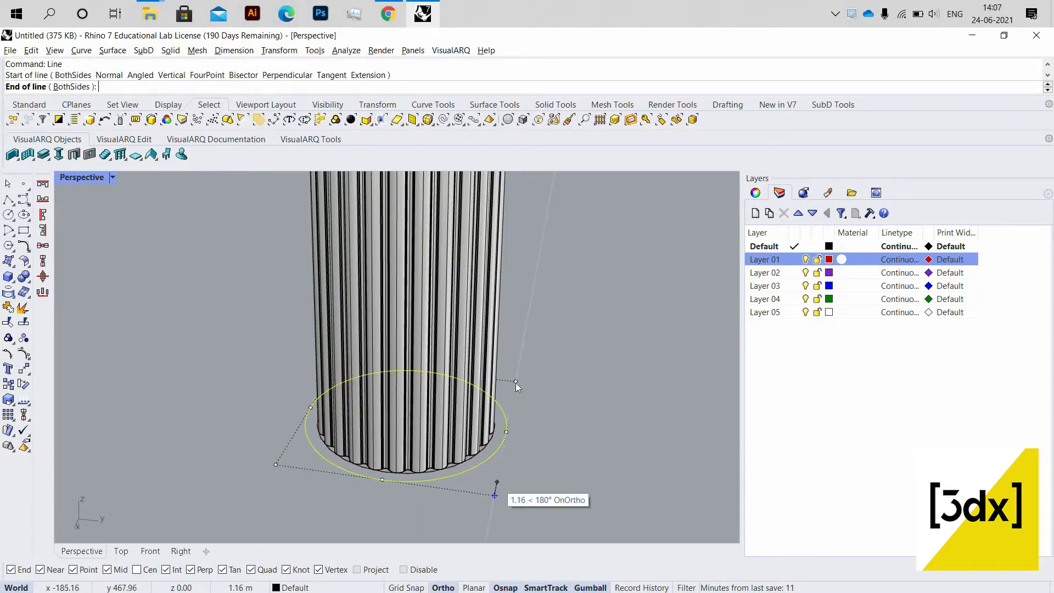
pyautogui.click(515, 381)
# - Draw lines along two more sides of the square between the offset circle's corner control points
pyautogui.scroll(-5, 439, 463)
pyautogui.moveTo(434, 461); pyautogui.dragTo(351, 407, button='right')
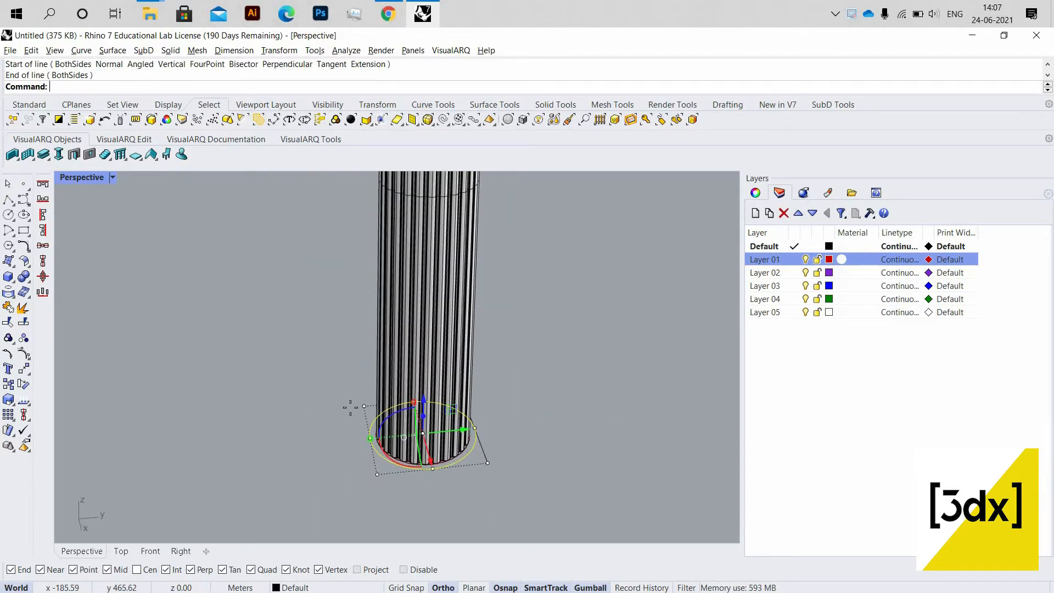
pyautogui.scroll(4, 362, 409)
pyautogui.press('Return')
pyautogui.click(365, 504)
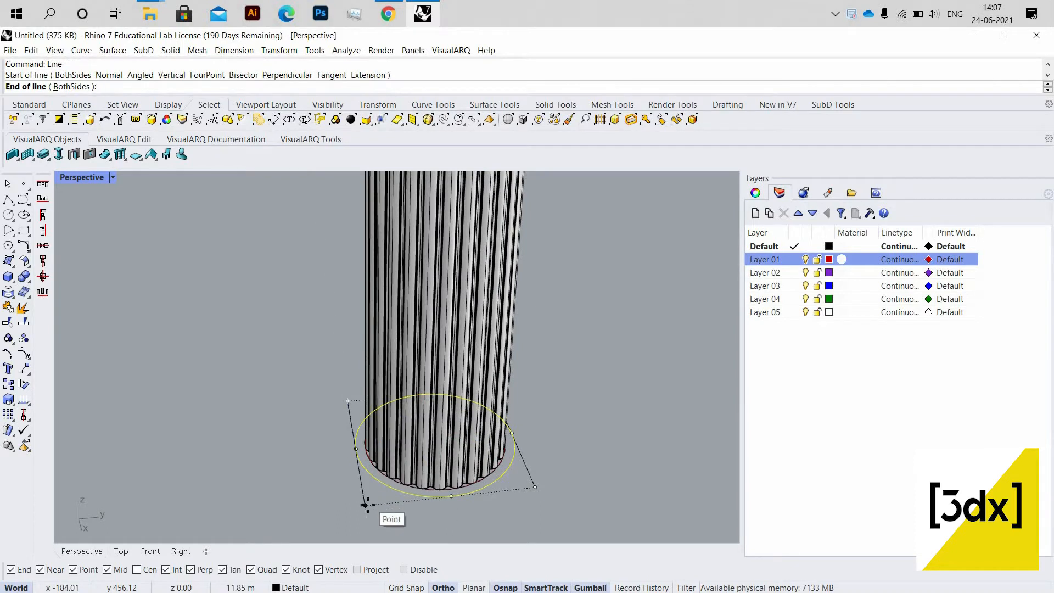
pyautogui.click(536, 488)
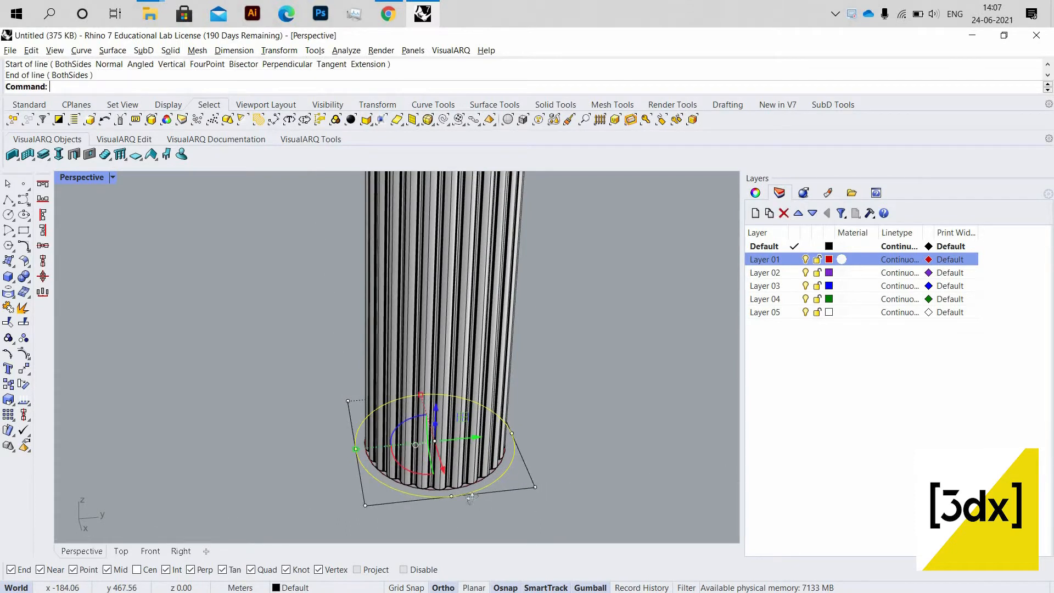
# - Close the square around the offset circle with a line between the remaining corner control points and clear the selection
pyautogui.scroll(-3, 457, 512)
pyautogui.moveTo(535, 491); pyautogui.dragTo(412, 393, button='right')
pyautogui.scroll(5, 438, 471)
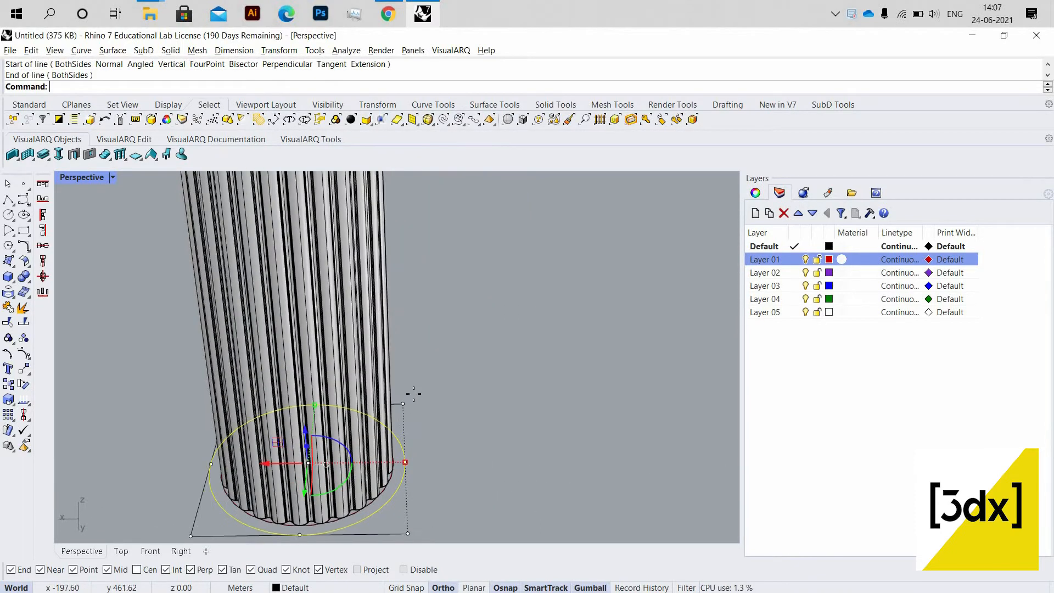
pyautogui.press('Return')
pyautogui.click(403, 403)
pyautogui.click(407, 533)
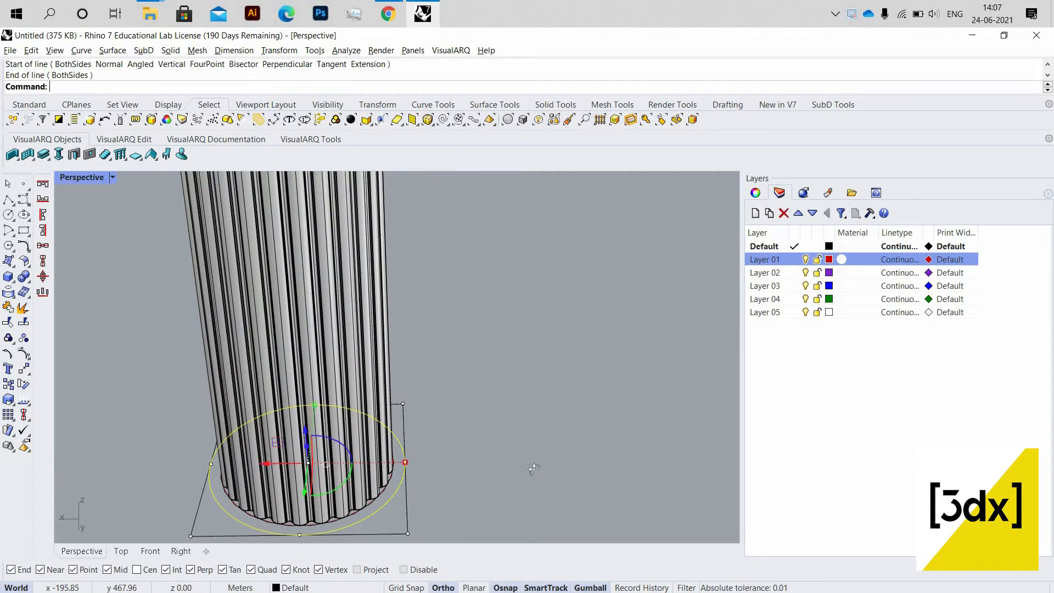
pyautogui.scroll(-7, 467, 472)
pyautogui.press('Escape')
# - Select the four lines forming the square around the column's base and join them into one closed curve
pyautogui.moveTo(421, 476); pyautogui.dragTo(441, 519, button='right')
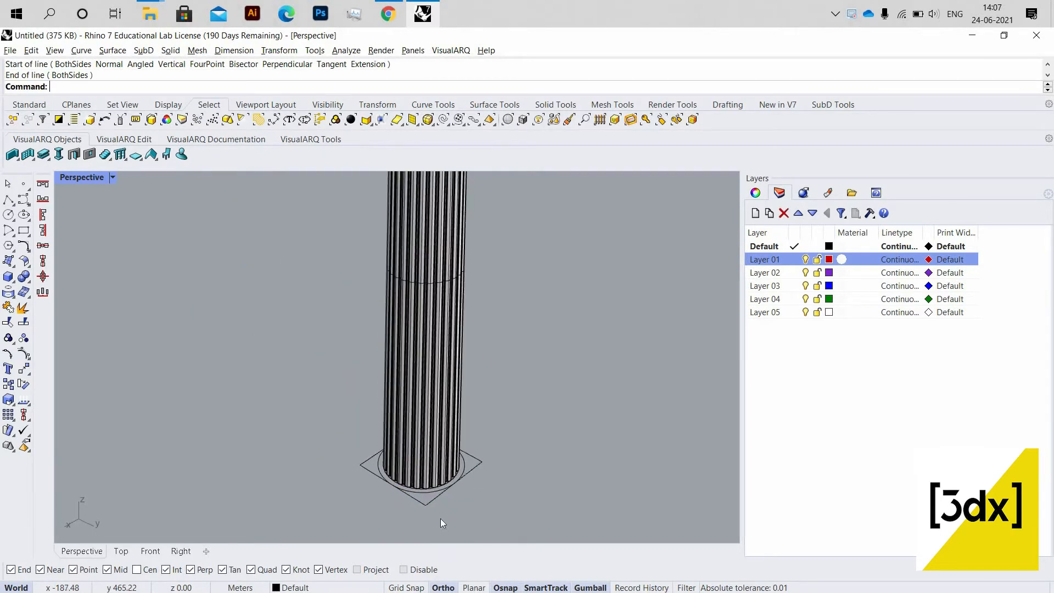
pyautogui.scroll(5, 440, 518)
pyautogui.click(441, 515)
pyautogui.keyDown('shift'); pyautogui.click(403, 511); pyautogui.keyUp('shift')
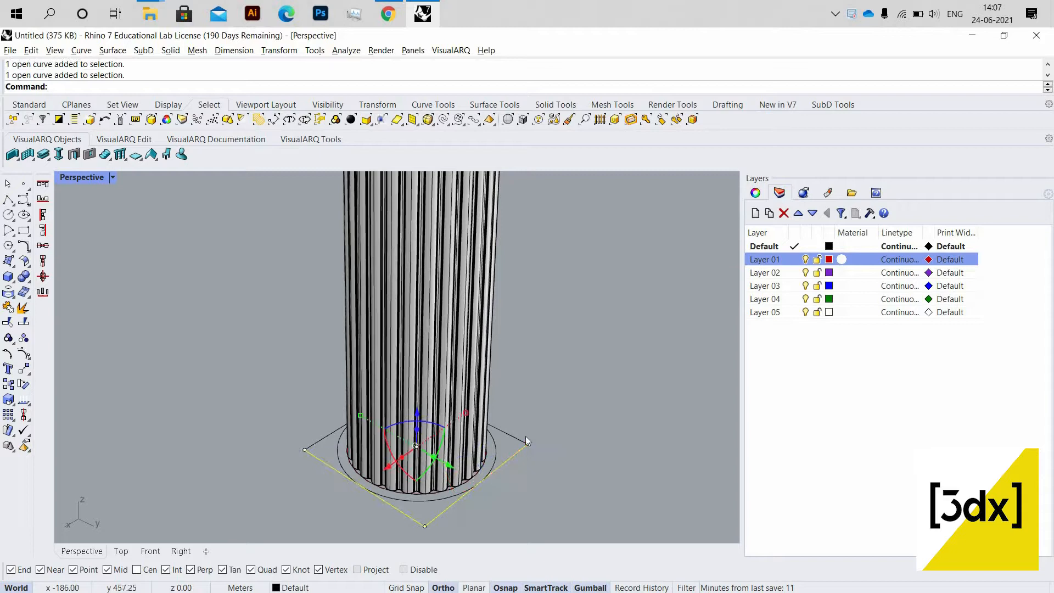
pyautogui.keyDown('shift'); pyautogui.click(509, 435); pyautogui.keyUp('shift')
pyautogui.scroll(-9, 525, 467)
pyautogui.moveTo(525, 467); pyautogui.dragTo(544, 472, button='right')
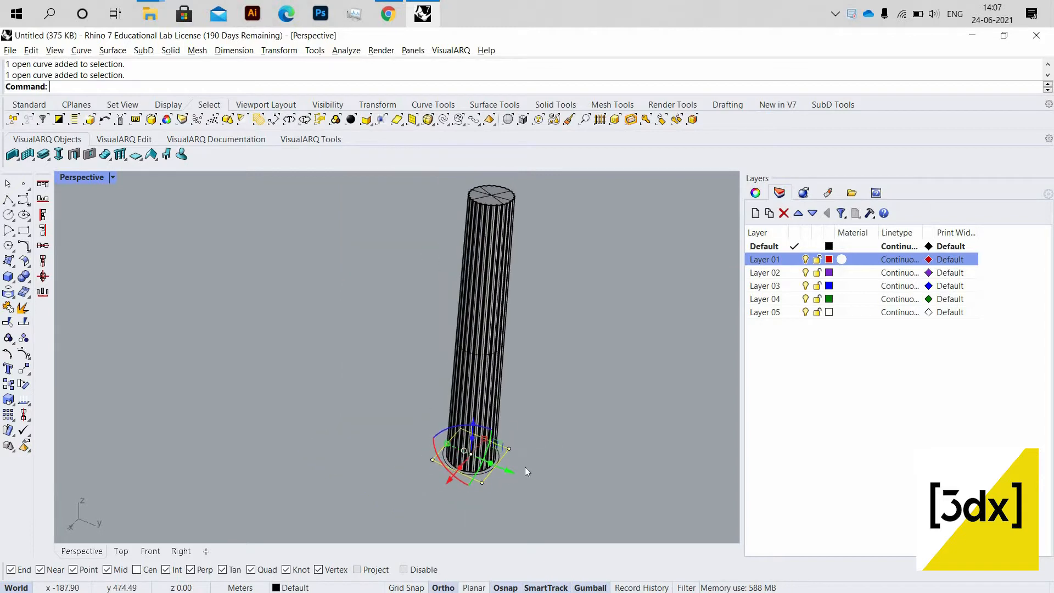
pyautogui.scroll(7, 524, 466)
pyautogui.hotkey('ctrl', 'j')
pyautogui.scroll(-3, 501, 452)
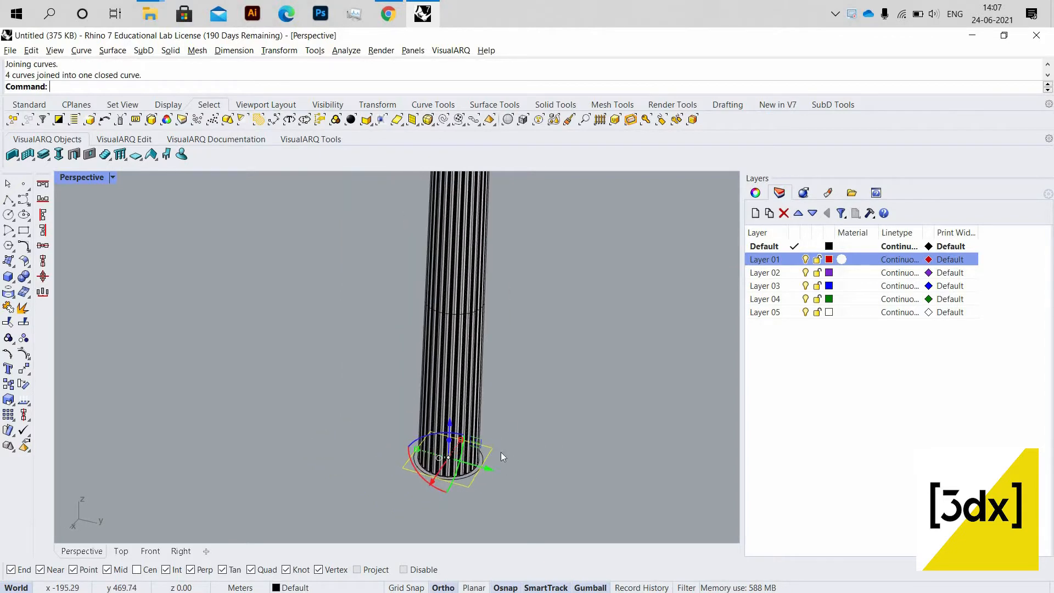
pyautogui.press('Return')
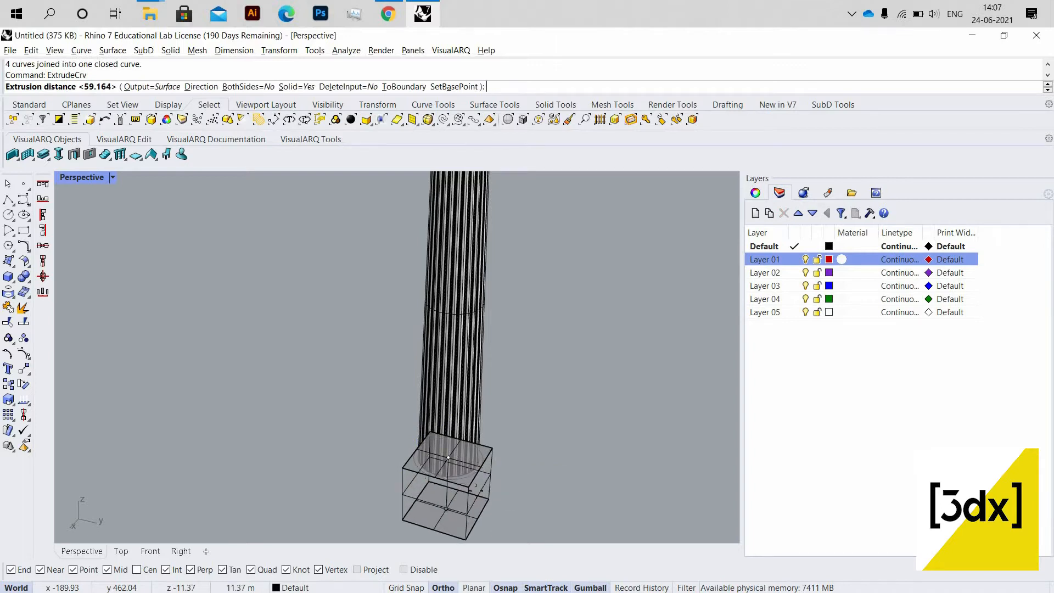
pyautogui.scroll(3, 488, 454)
pyautogui.scroll(2, 488, 455)
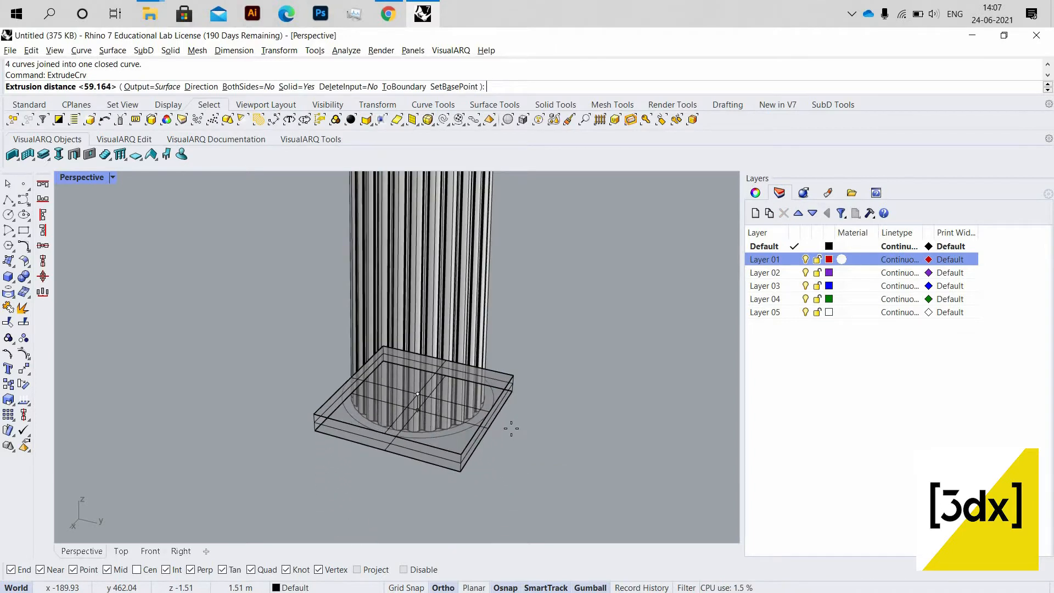
pyautogui.click(515, 417)
# - Measure the height of the capital's top slab on the elevation image with a temporary vertical line in the Right view
pyautogui.scroll(-8, 404, 408)
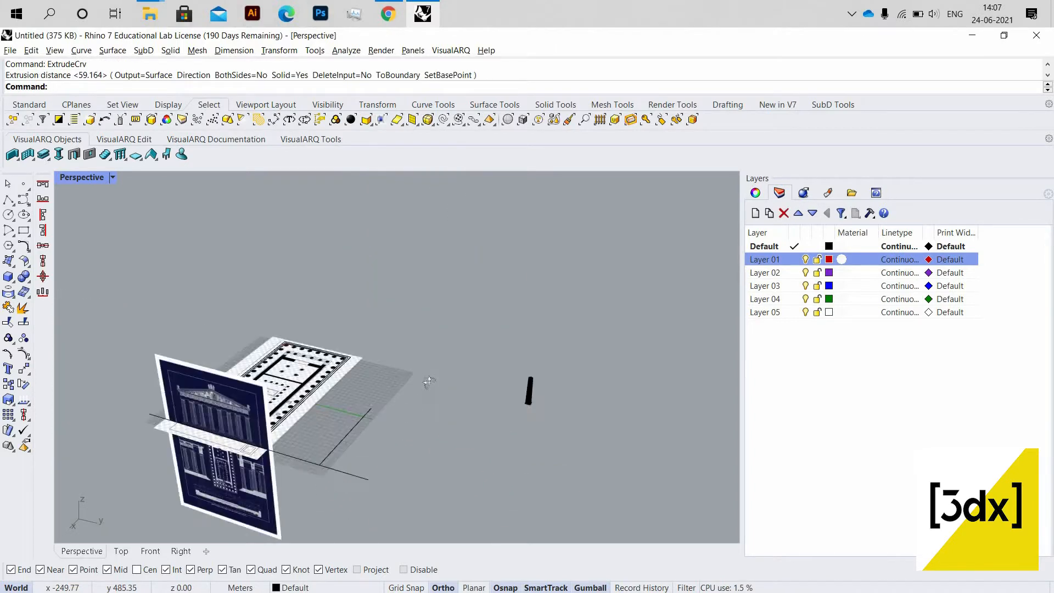
pyautogui.scroll(10, 555, 423)
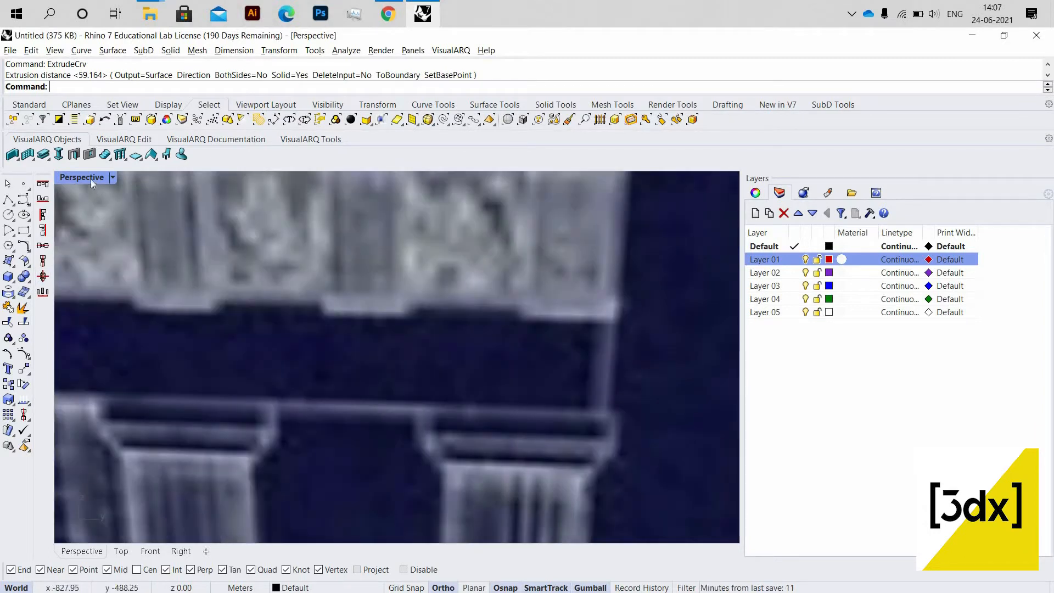
pyautogui.hotkey('ctrl', 'm')
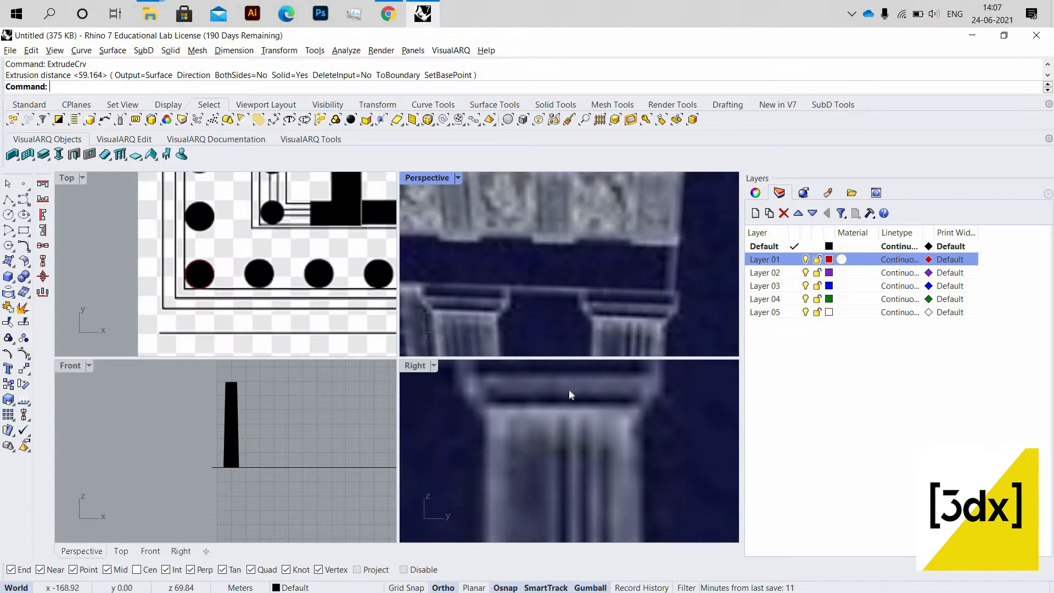
pyautogui.scroll(3, 619, 379)
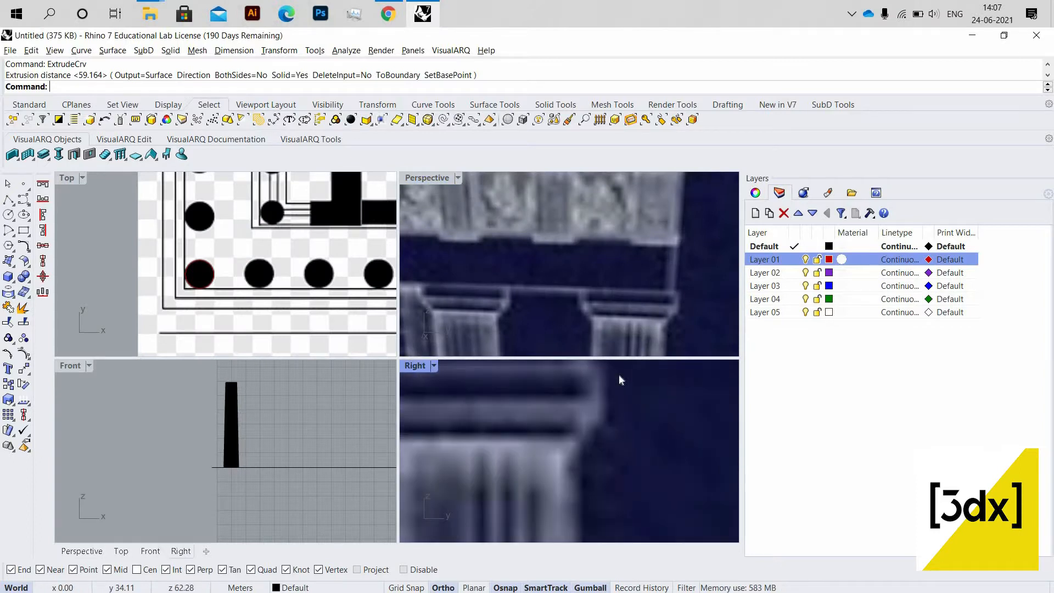
pyautogui.press('Return')
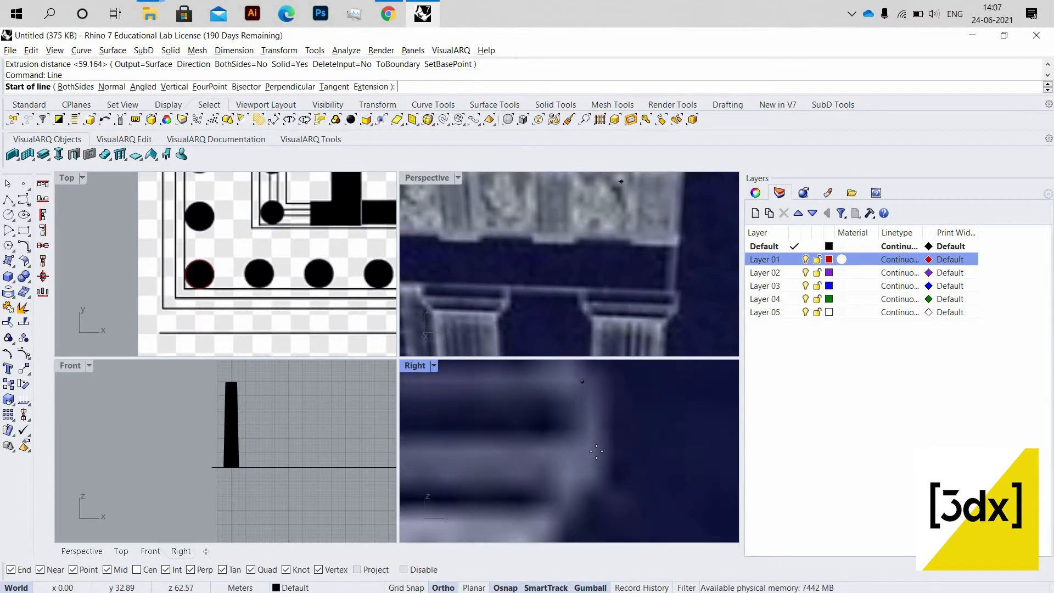
pyautogui.click(588, 380)
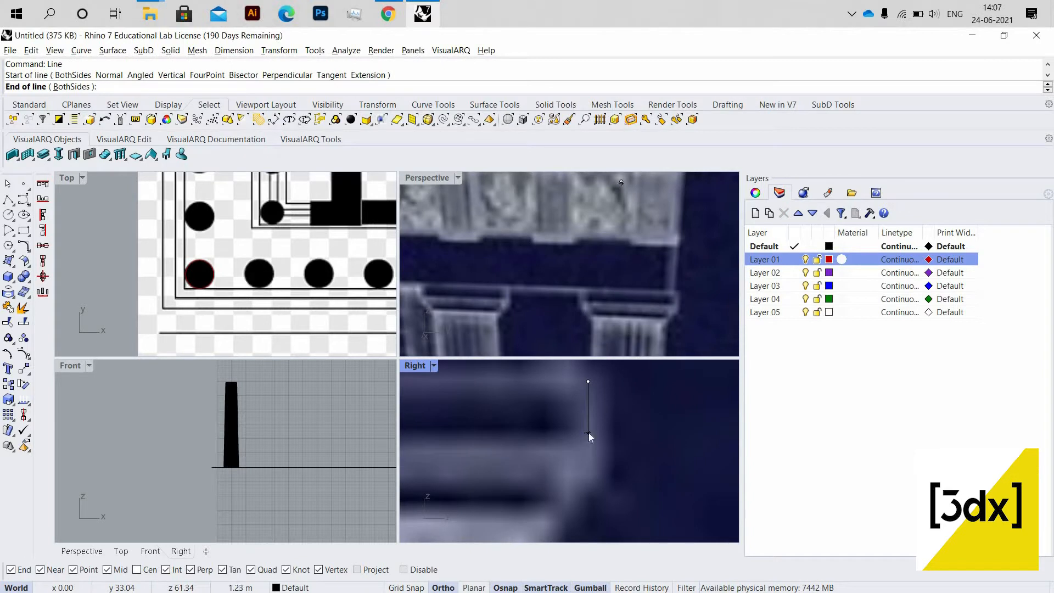
pyautogui.press('Escape')
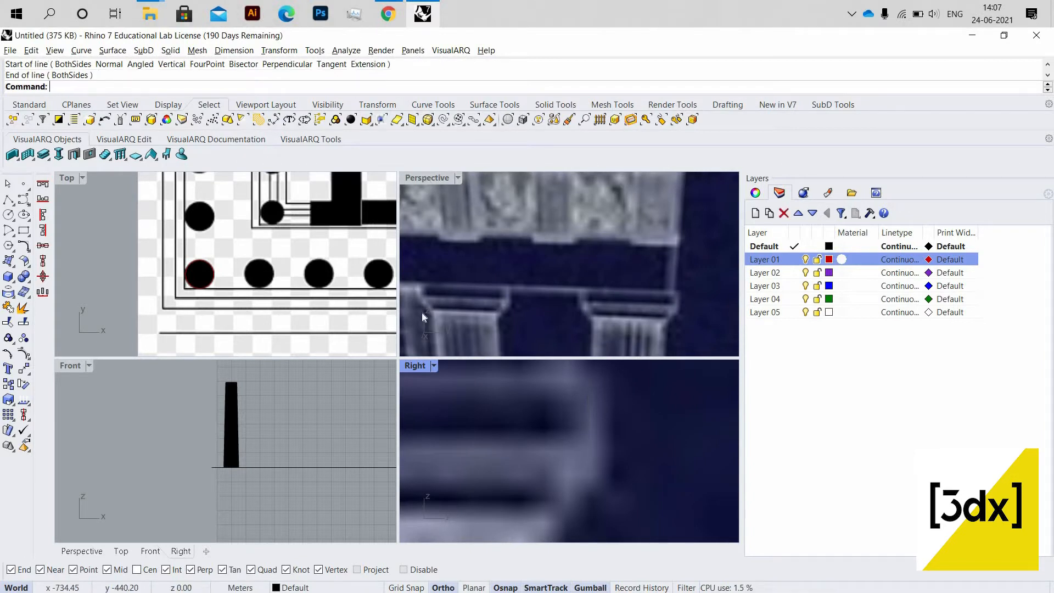
# - Extrude the closed square around the column's base 1.23 m as a solid slab
pyautogui.doubleClick(426, 179)
pyautogui.scroll(-5, 465, 317)
pyautogui.scroll(-7, 289, 376)
pyautogui.scroll(5, 334, 378)
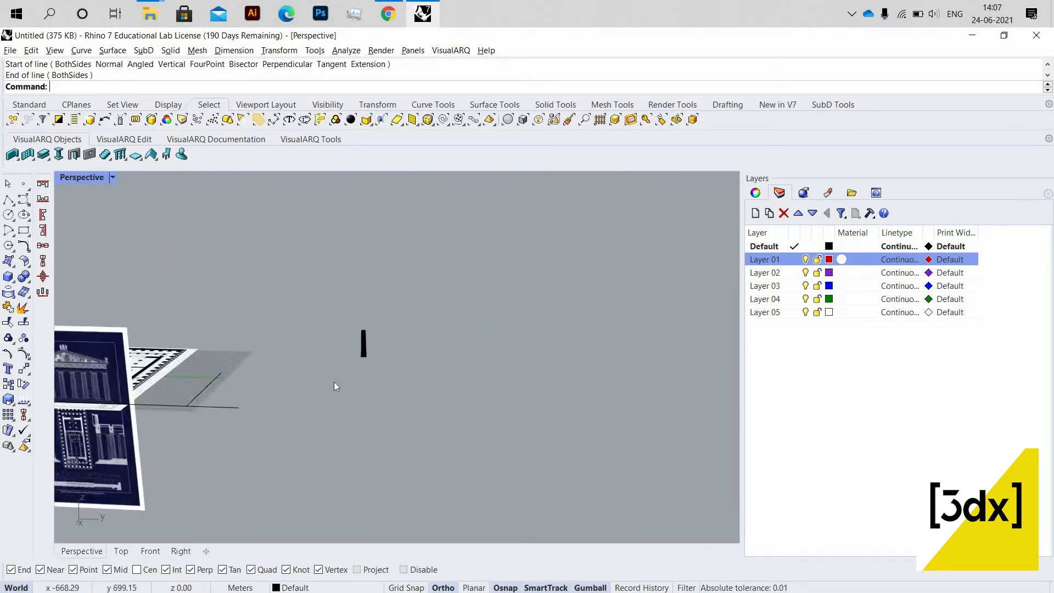
pyautogui.scroll(-4, 336, 381)
pyautogui.scroll(12, 379, 389)
pyautogui.scroll(8, 385, 371)
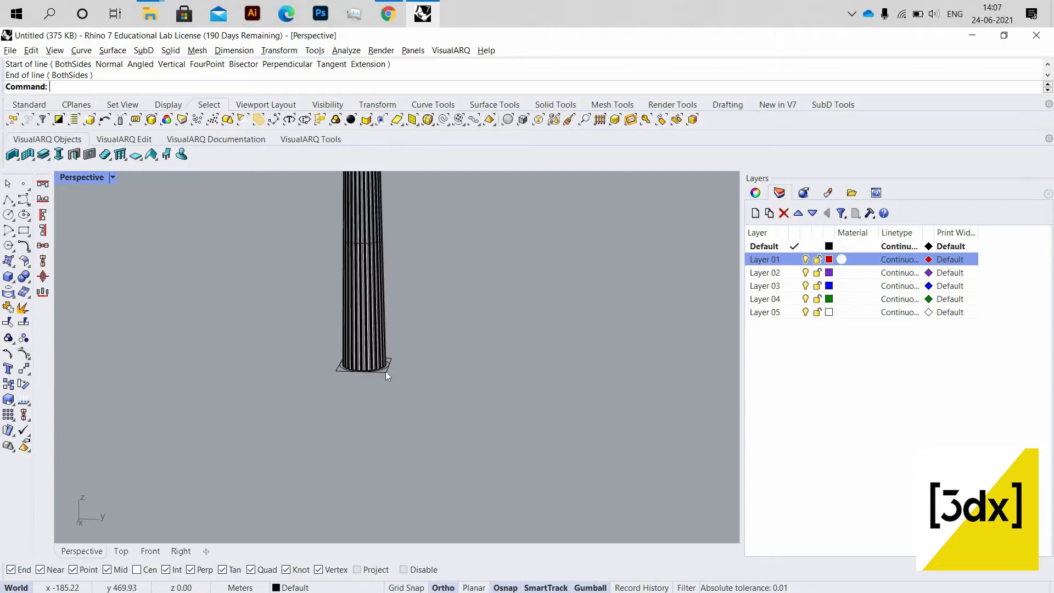
pyautogui.scroll(2, 396, 354)
pyautogui.click(399, 350)
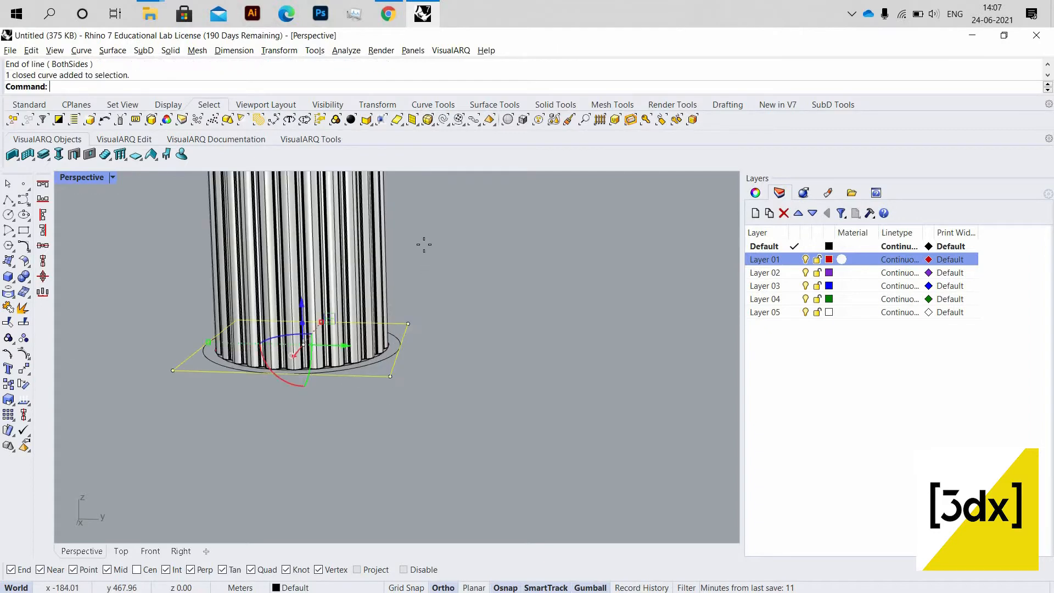
pyautogui.write('ExtrudeCrv')
pyautogui.press('Return')
pyautogui.write('1.23')
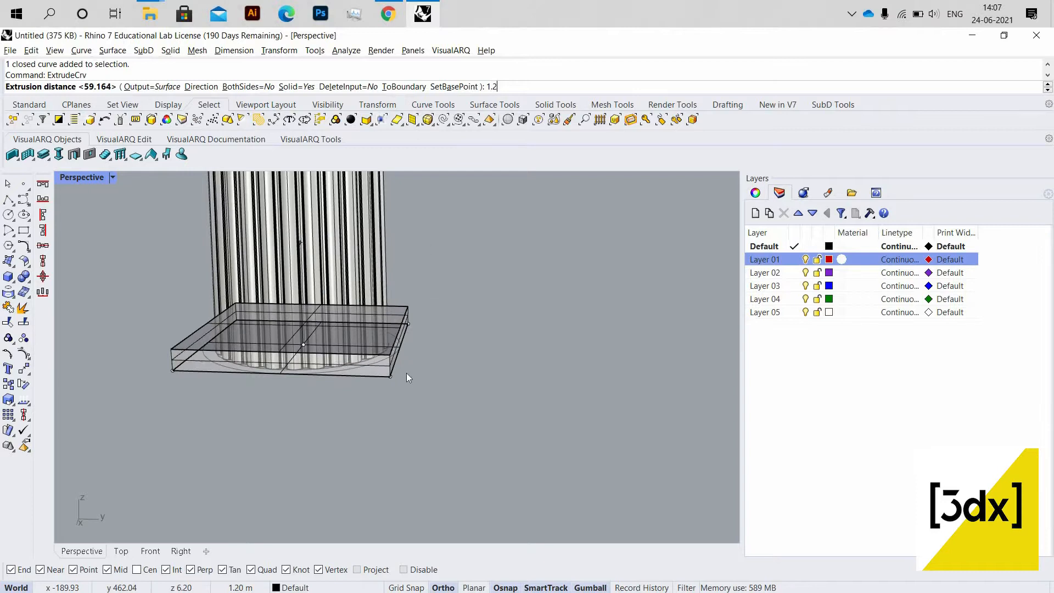
pyautogui.press('Return')
pyautogui.click(399, 447)
pyautogui.click(387, 369)
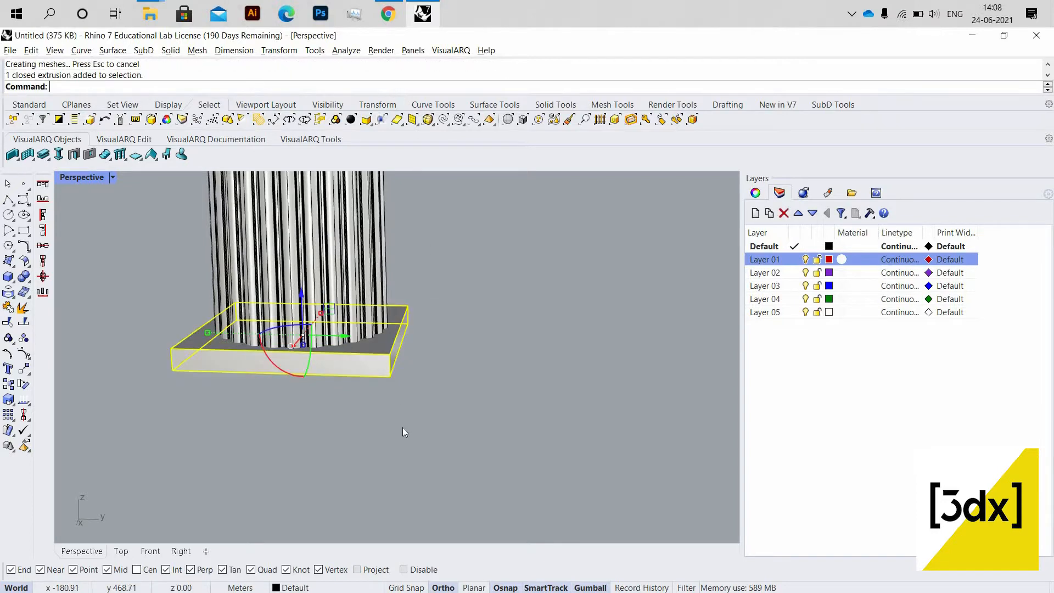
# - Extrude the offset circle beneath the slab 1.23 m downward as a solid disc
pyautogui.scroll(-12, 400, 427)
pyautogui.scroll(6, 397, 389)
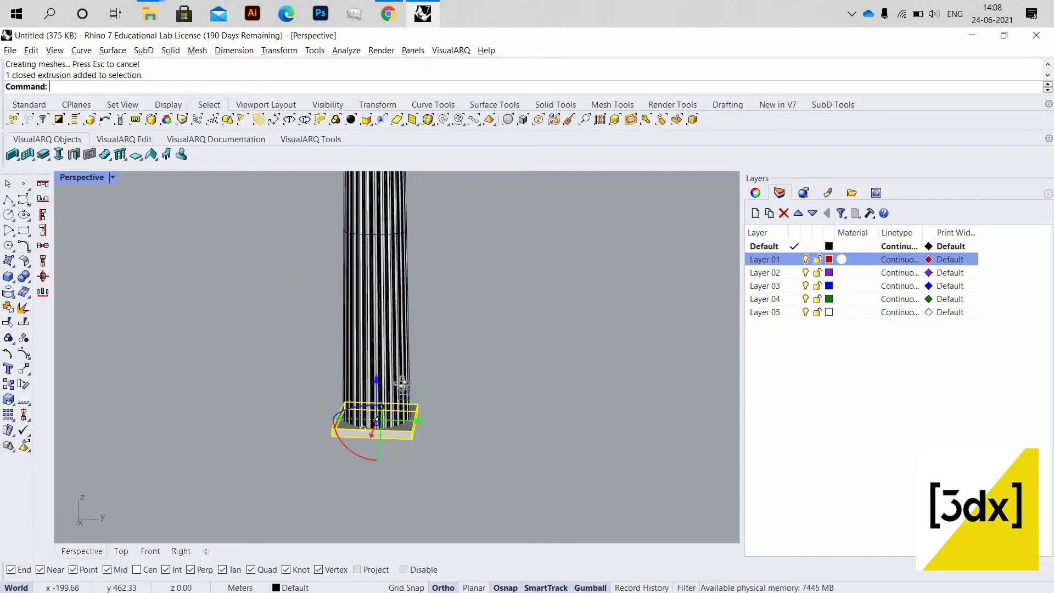
pyautogui.moveTo(405, 338); pyautogui.dragTo(378, 470, button='right')
pyautogui.scroll(8, 394, 463)
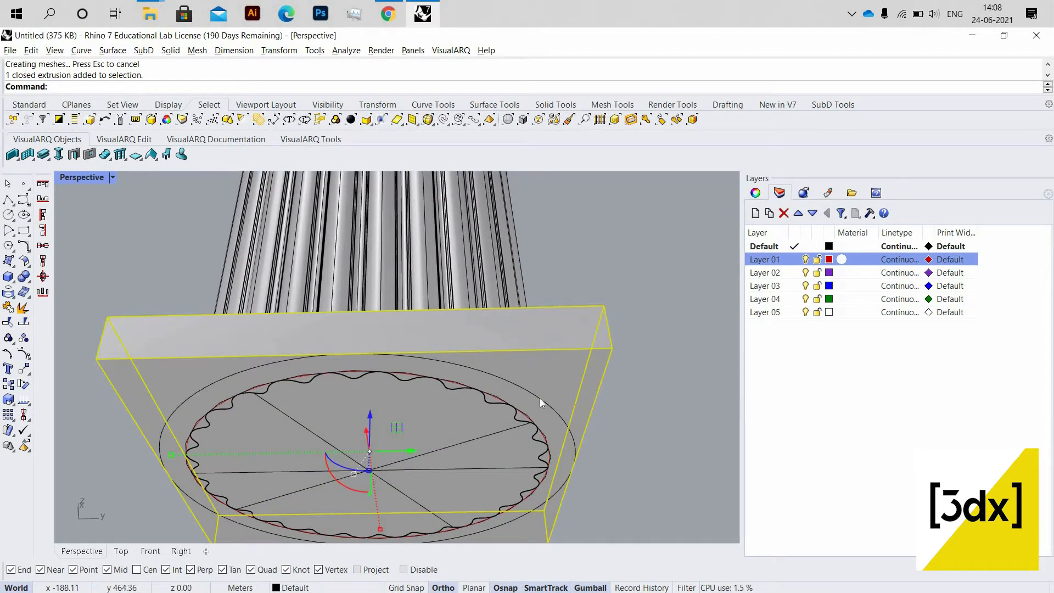
pyautogui.click(540, 411)
pyautogui.write('ExtrudeCrv')
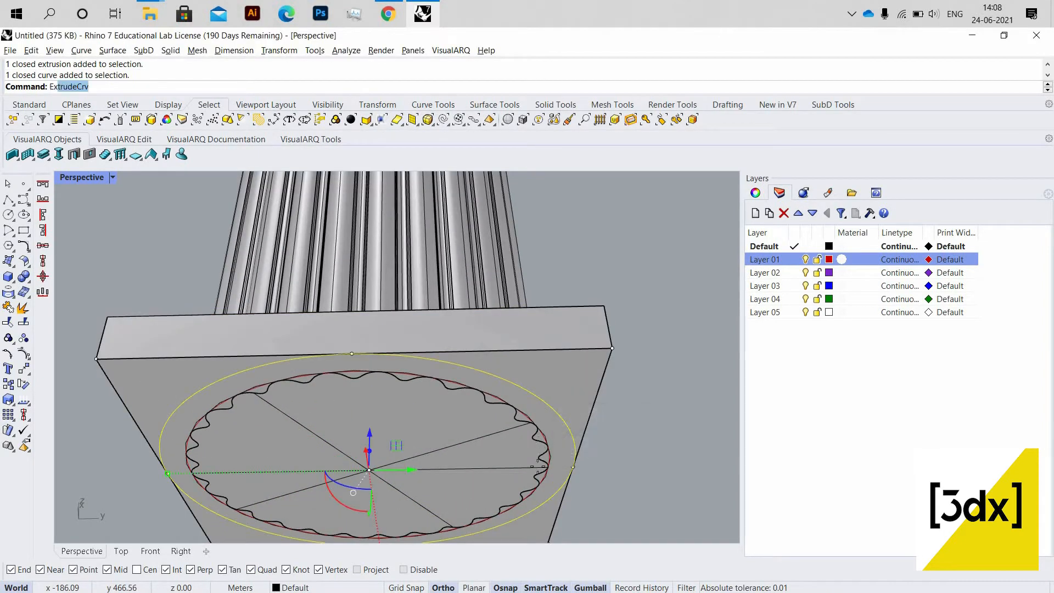
pyautogui.press('Return')
pyautogui.scroll(-9, 475, 475)
pyautogui.moveTo(439, 515); pyautogui.dragTo(431, 528, button='right')
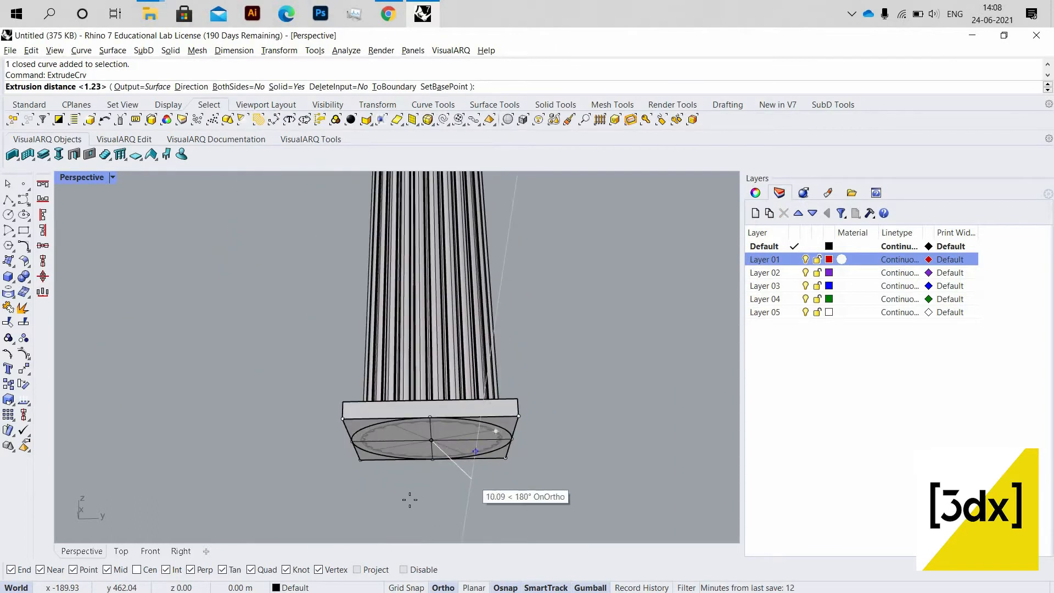
pyautogui.write('1.23')
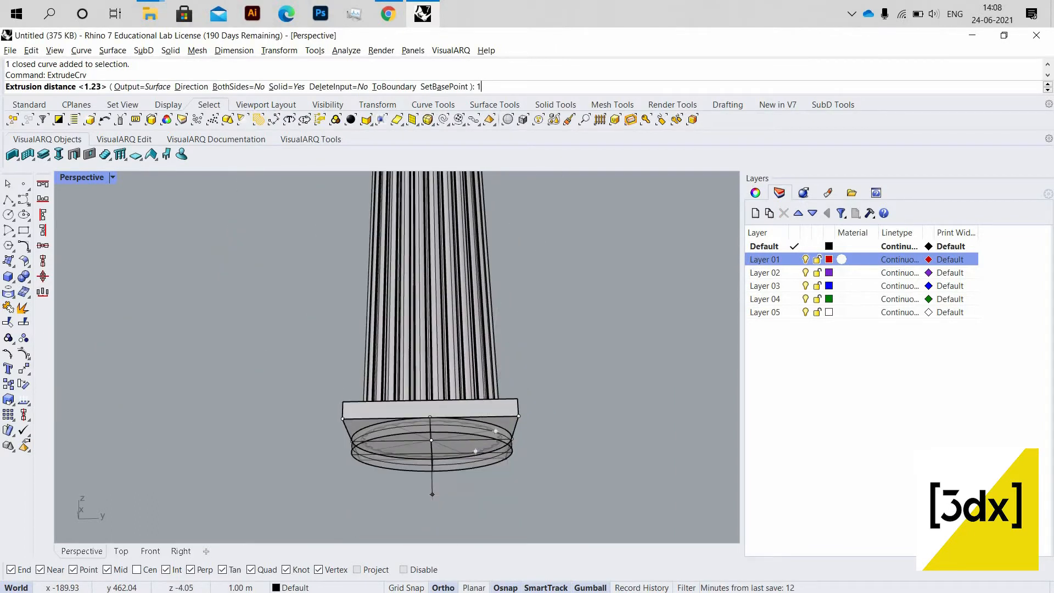
pyautogui.press('Return')
pyautogui.press('Escape')
pyautogui.moveTo(453, 460); pyautogui.dragTo(520, 459, button='right')
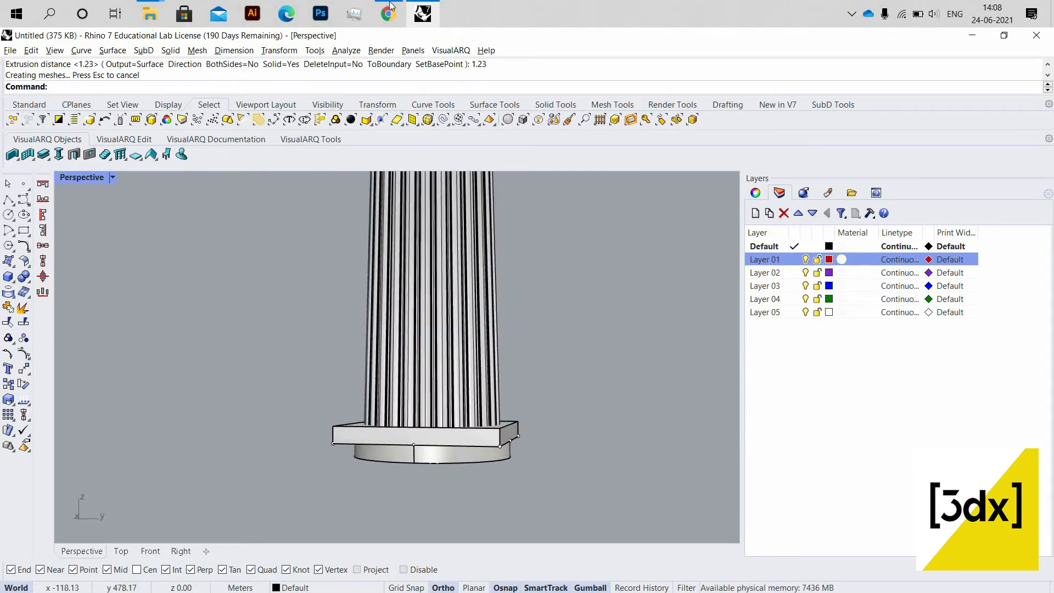
# - Scale the slab, the disc and their curves vertically with Scale1D, based at the slab's upper corner with its height as reference
pyautogui.scroll(5, 479, 434)
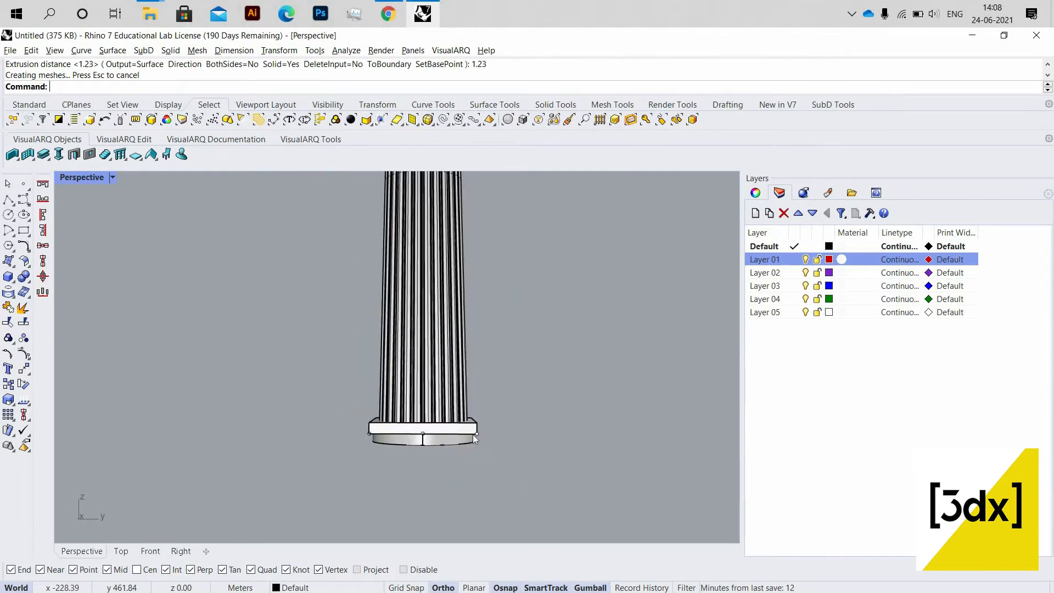
pyautogui.moveTo(483, 467); pyautogui.dragTo(459, 421)
pyautogui.scroll(2, 490, 420)
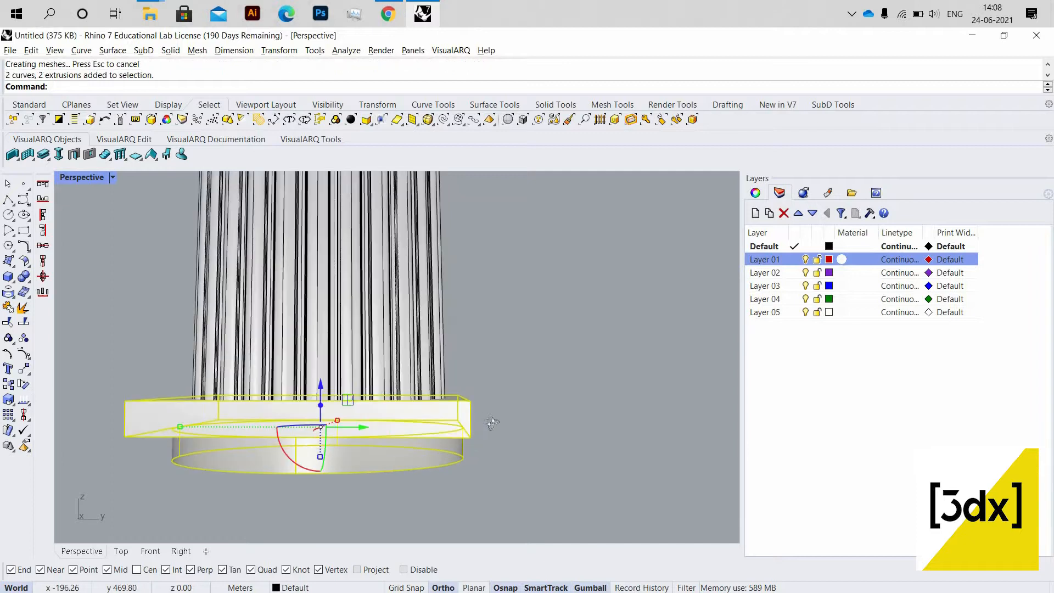
pyautogui.moveTo(492, 421); pyautogui.dragTo(446, 439, button='right')
pyautogui.scroll(2, 445, 442)
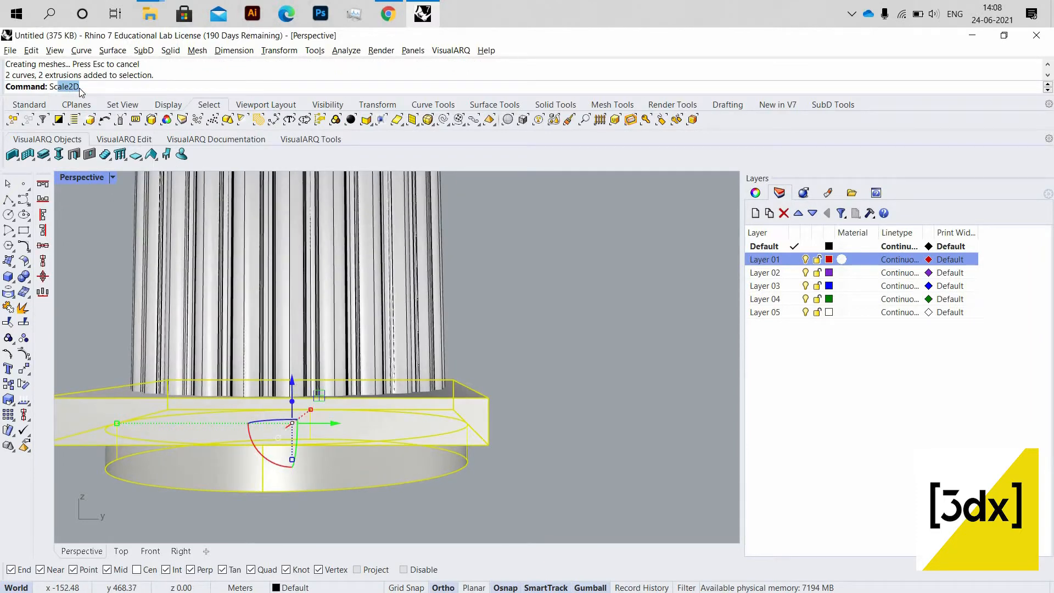
pyautogui.click(85, 111)
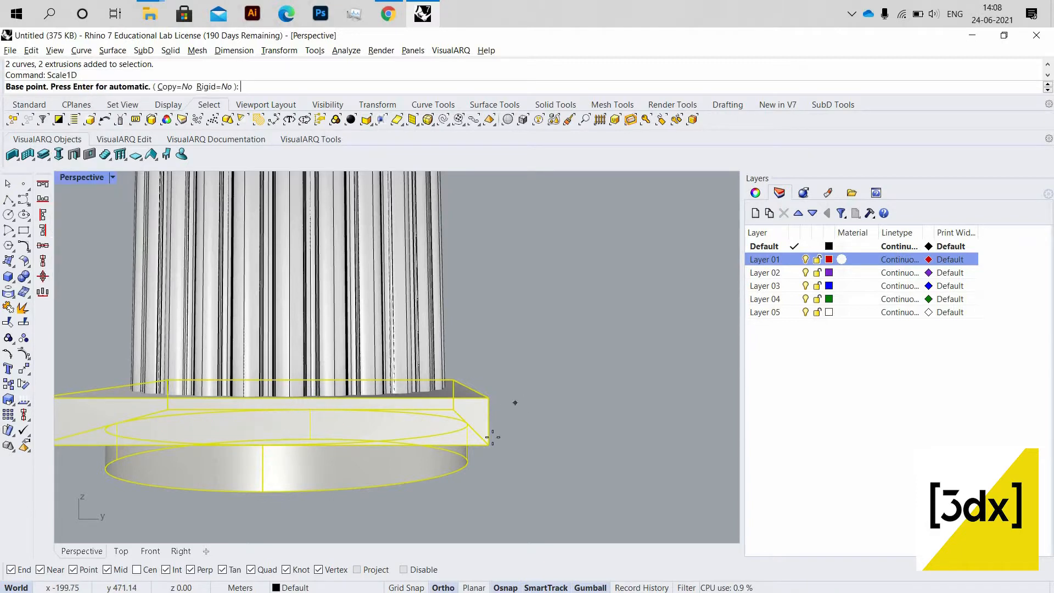
pyautogui.click(488, 398)
pyautogui.click(489, 445)
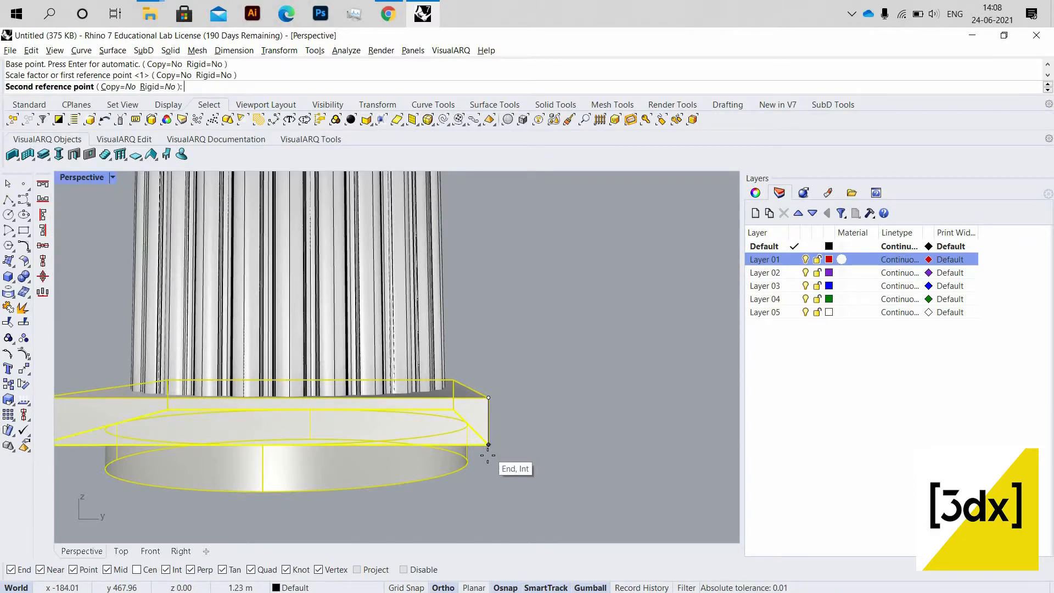
pyautogui.click(488, 455)
pyautogui.click(515, 431)
# - Select the square slab with its outline and the disc, and move them up about 63 m in the Front view, above the shaft's top
pyautogui.scroll(-4, 516, 428)
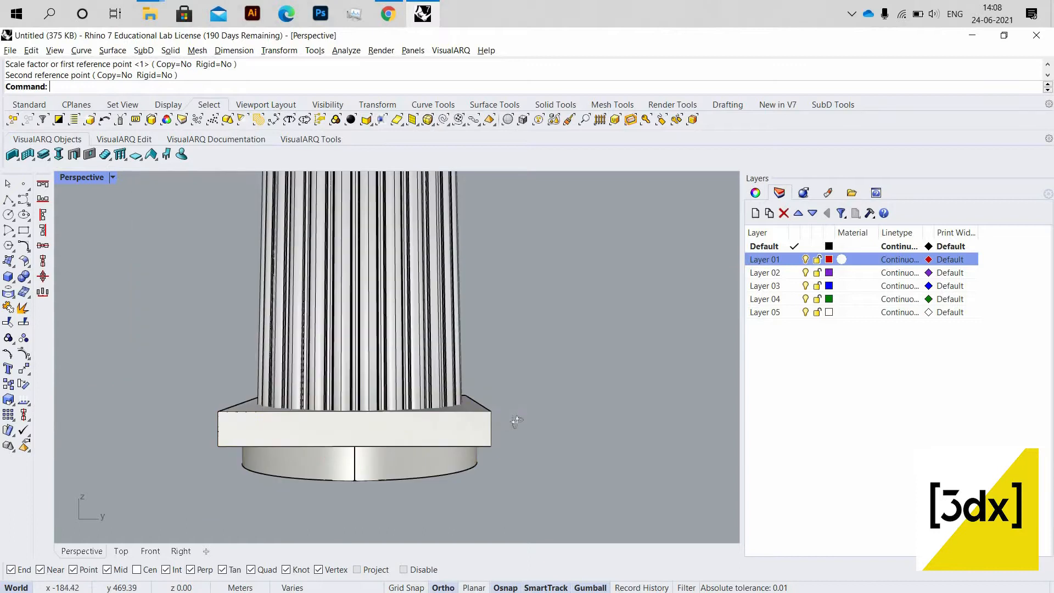
pyautogui.moveTo(518, 421); pyautogui.dragTo(491, 420, button='right')
pyautogui.moveTo(490, 383); pyautogui.dragTo(484, 398)
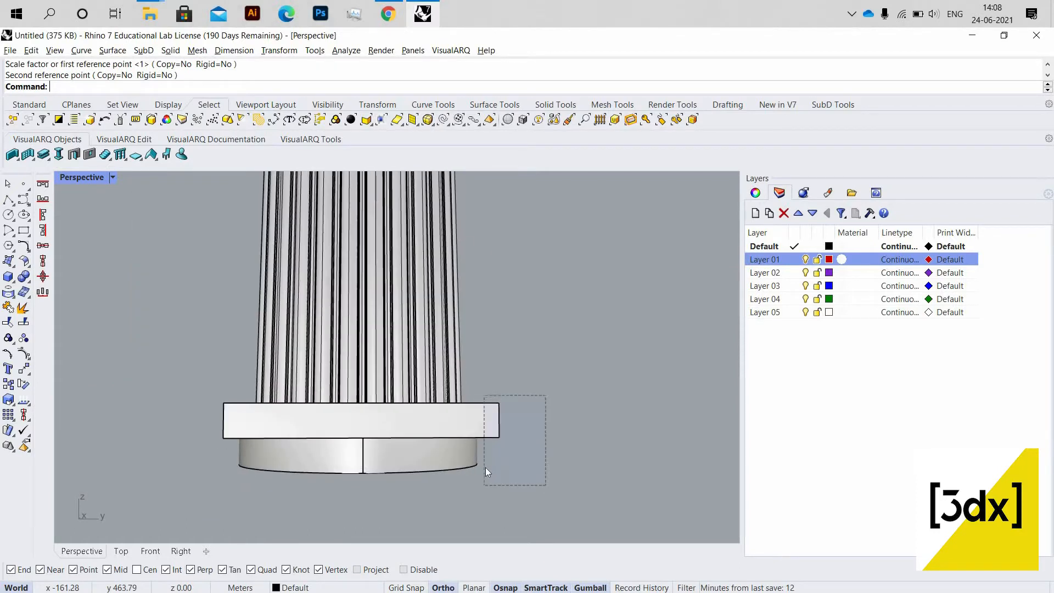
pyautogui.keyDown('shift'); pyautogui.click(473, 456); pyautogui.keyUp('shift')
pyautogui.moveTo(473, 456); pyautogui.dragTo(467, 383, button='right')
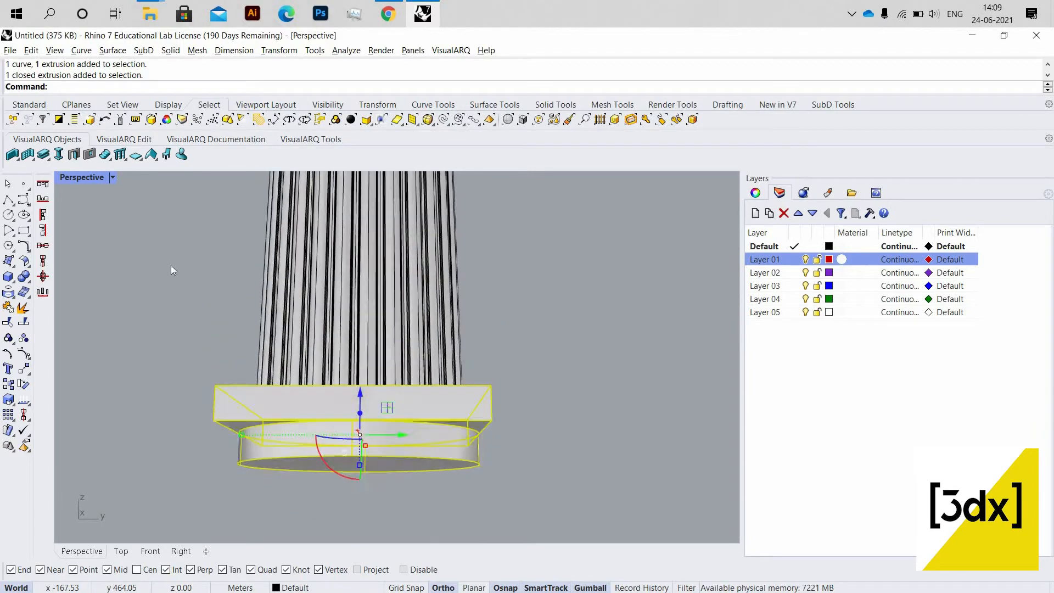
pyautogui.doubleClick(81, 179)
pyautogui.scroll(-5, 548, 449)
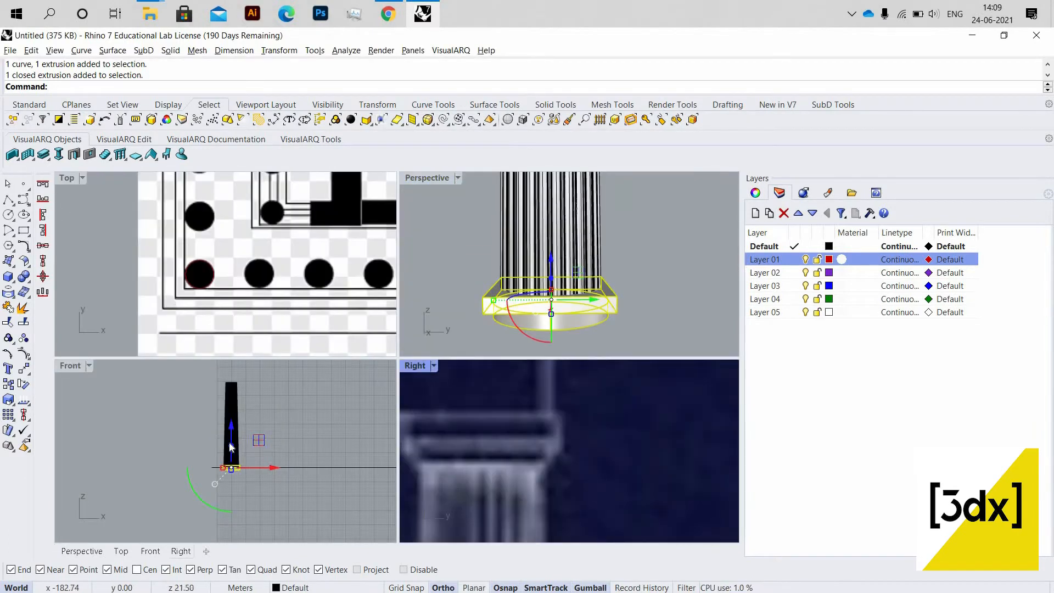
pyautogui.scroll(2, 243, 422)
pyautogui.moveTo(255, 483); pyautogui.dragTo(249, 430)
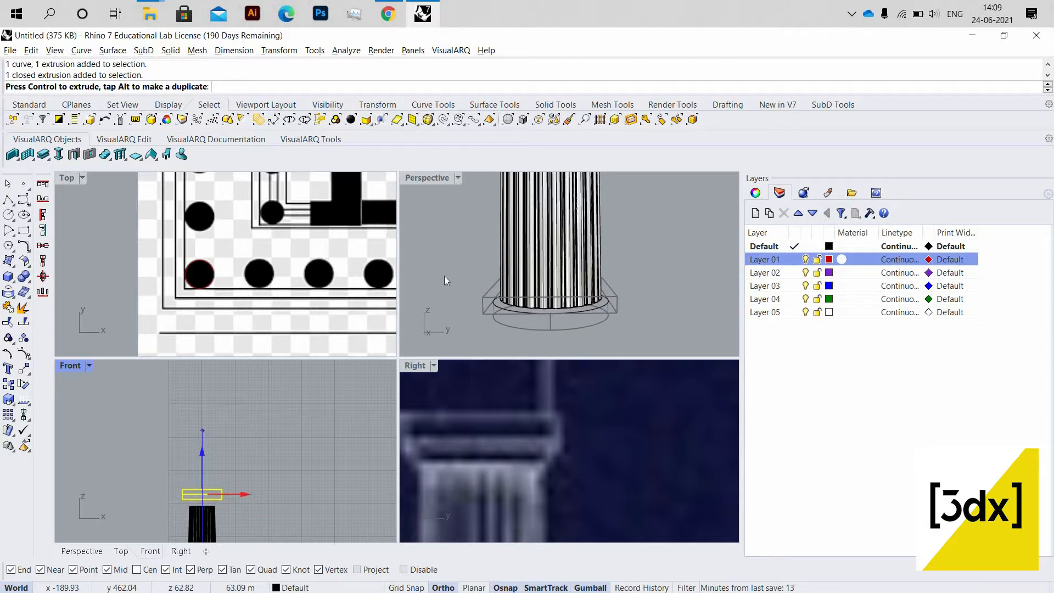
pyautogui.doubleClick(440, 176)
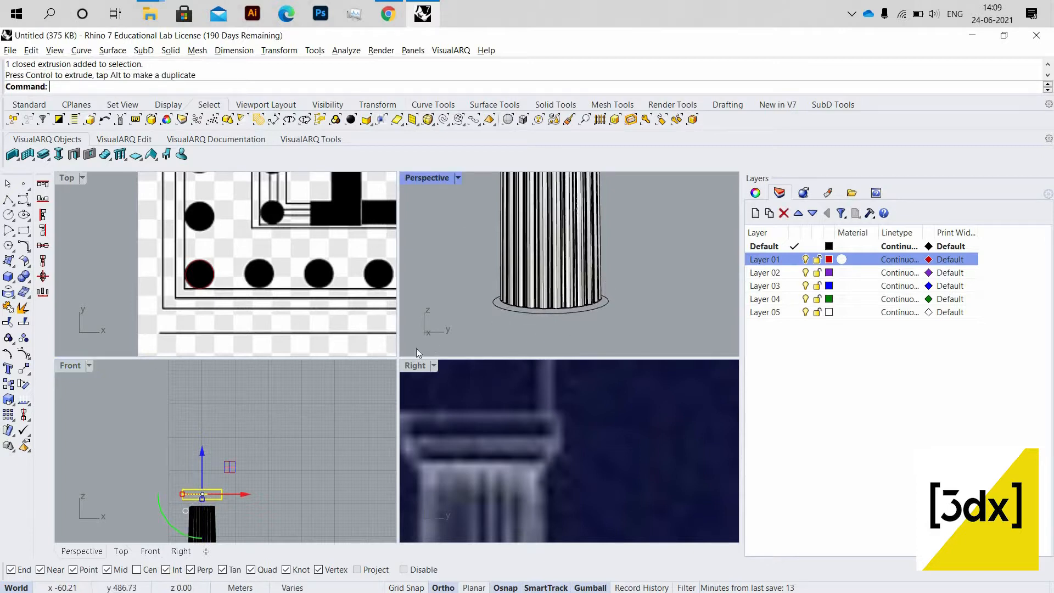
# - Try to resize the disc beneath the slab with Scale2D, using a point on its lower edge as the base
pyautogui.scroll(6, 439, 264)
pyautogui.moveTo(453, 341); pyautogui.dragTo(441, 259, button='right')
pyautogui.click(476, 275)
pyautogui.scroll(4, 443, 322)
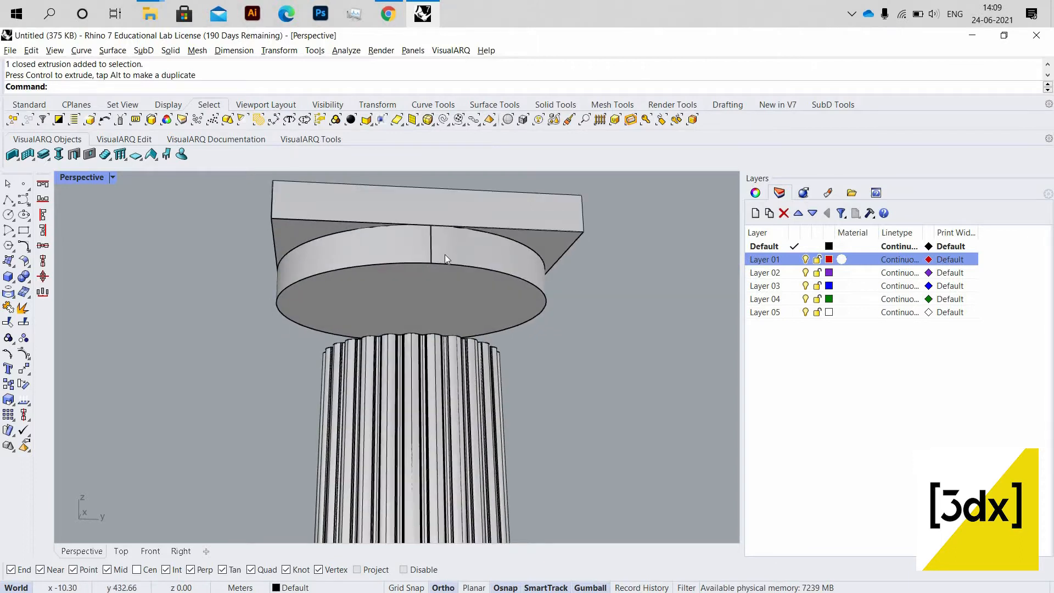
pyautogui.scroll(3, 445, 254)
pyautogui.click(445, 253)
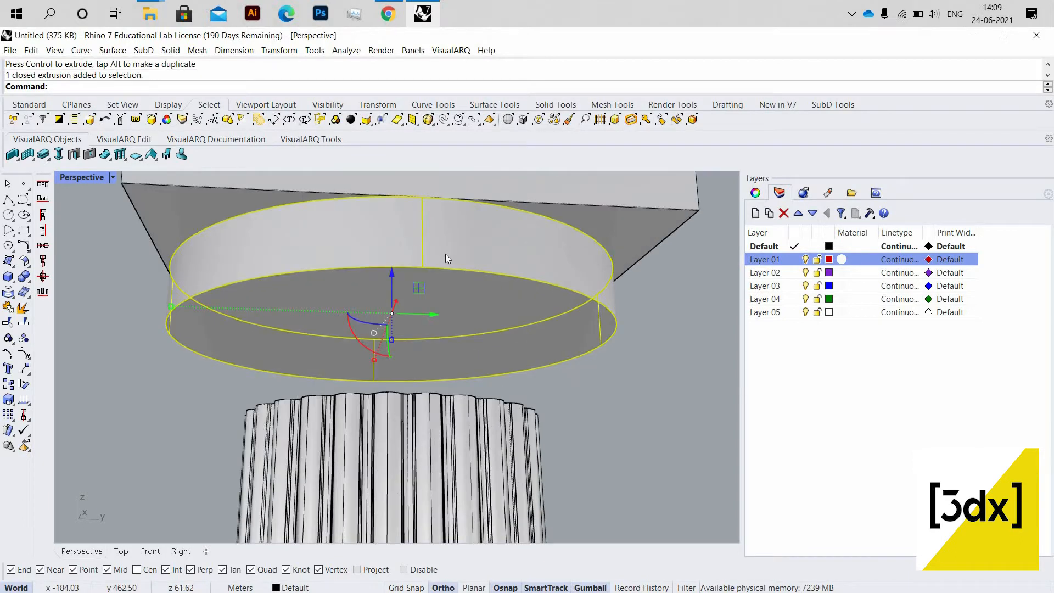
pyautogui.write('sca')
pyautogui.click(85, 117)
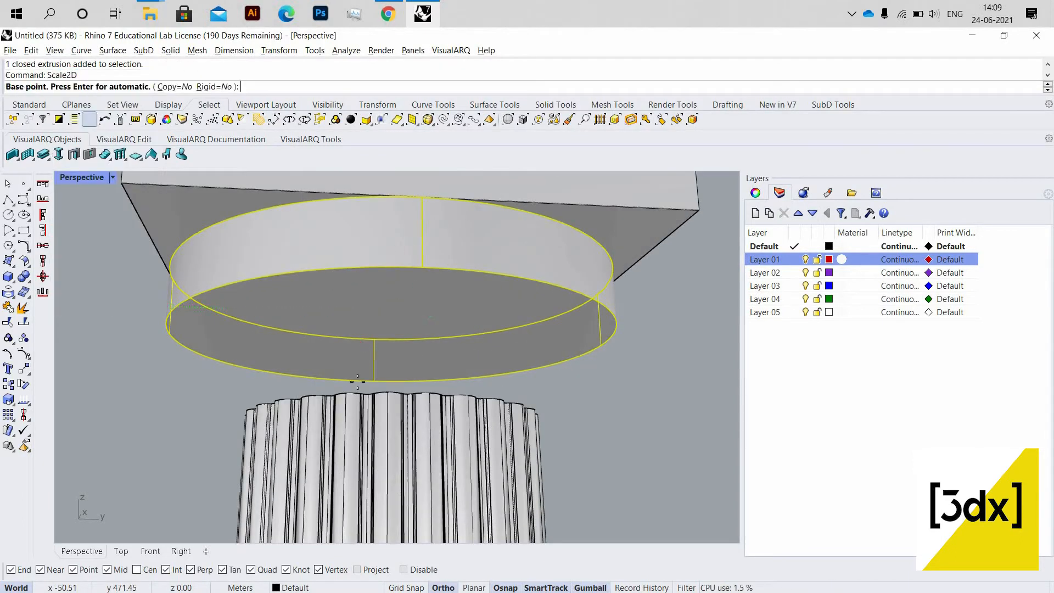
pyautogui.click(374, 380)
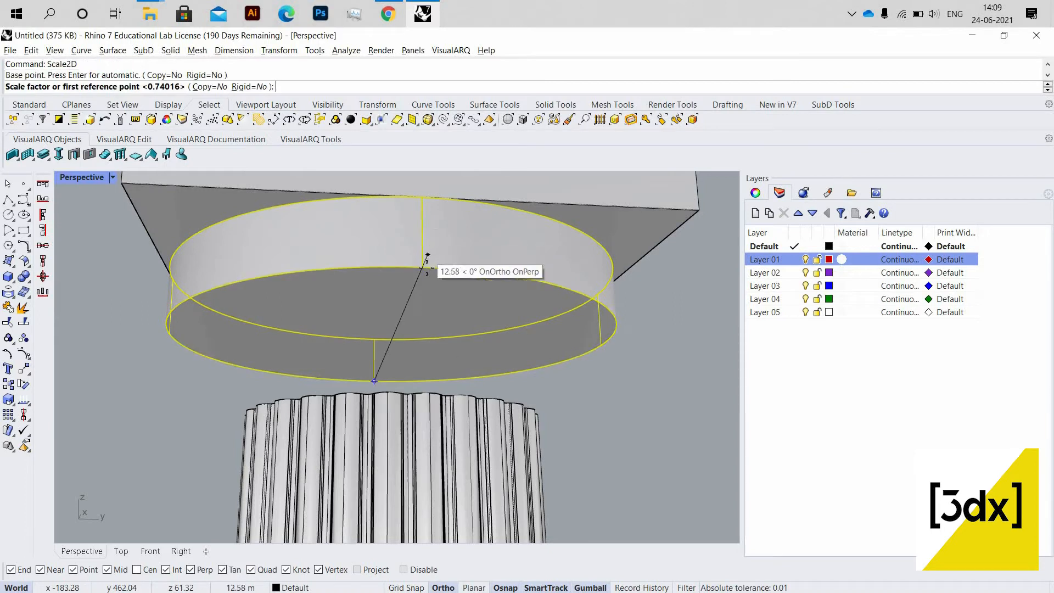
pyautogui.click(420, 275)
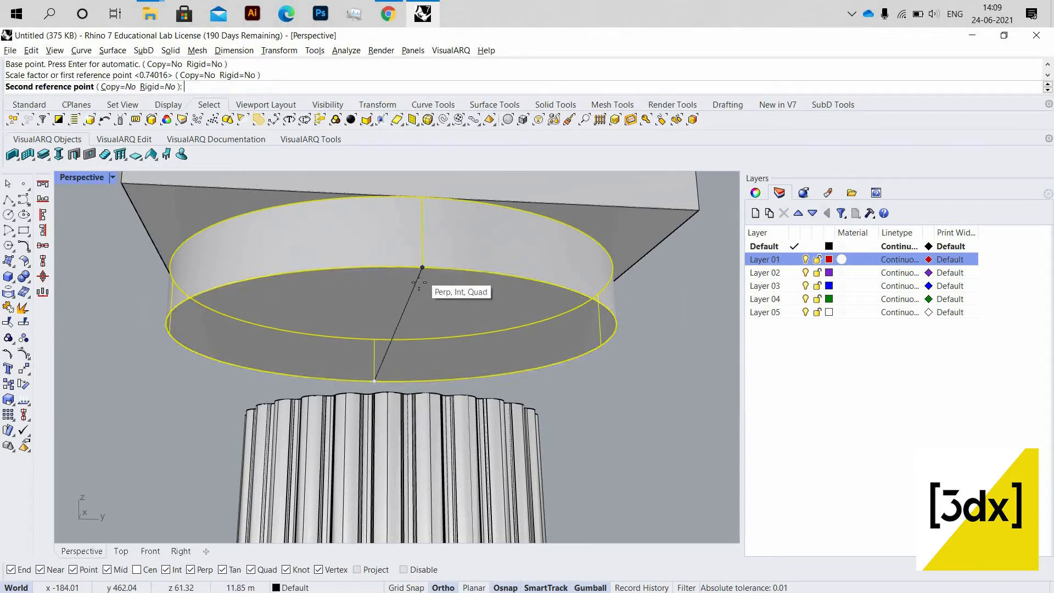
pyautogui.click(424, 324)
# - Draw a line across the full diameter of the disc's underside
pyautogui.scroll(2, 423, 329)
pyautogui.write('line')
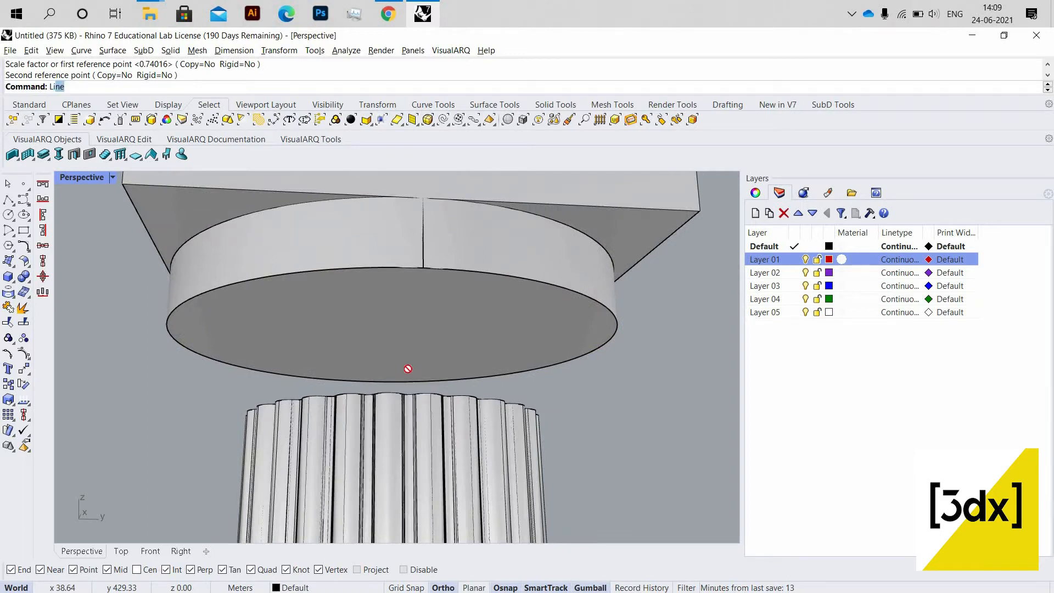
pyautogui.press('Return')
pyautogui.click(425, 238)
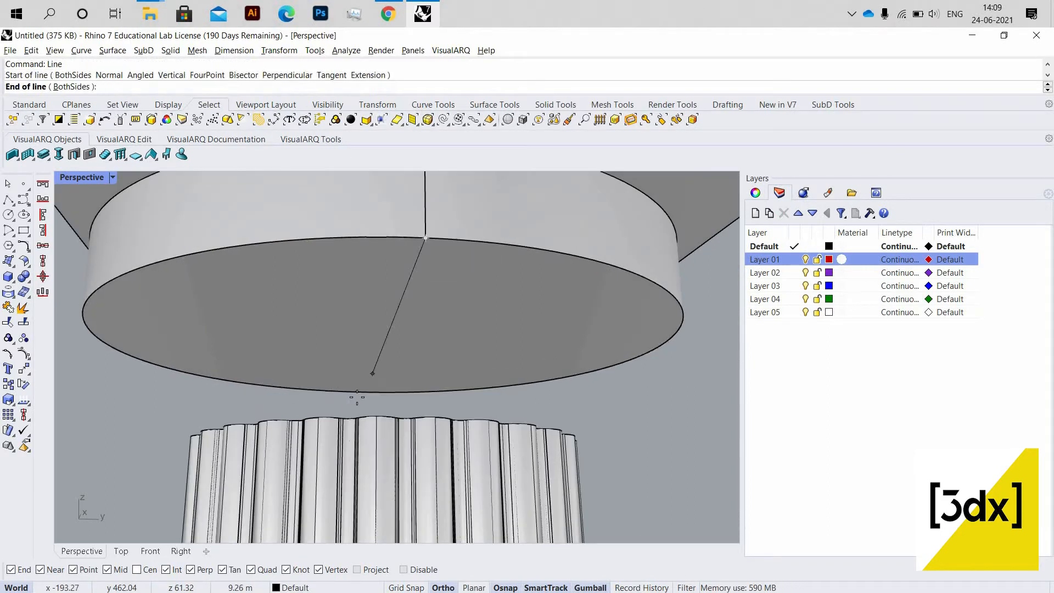
pyautogui.click(382, 360)
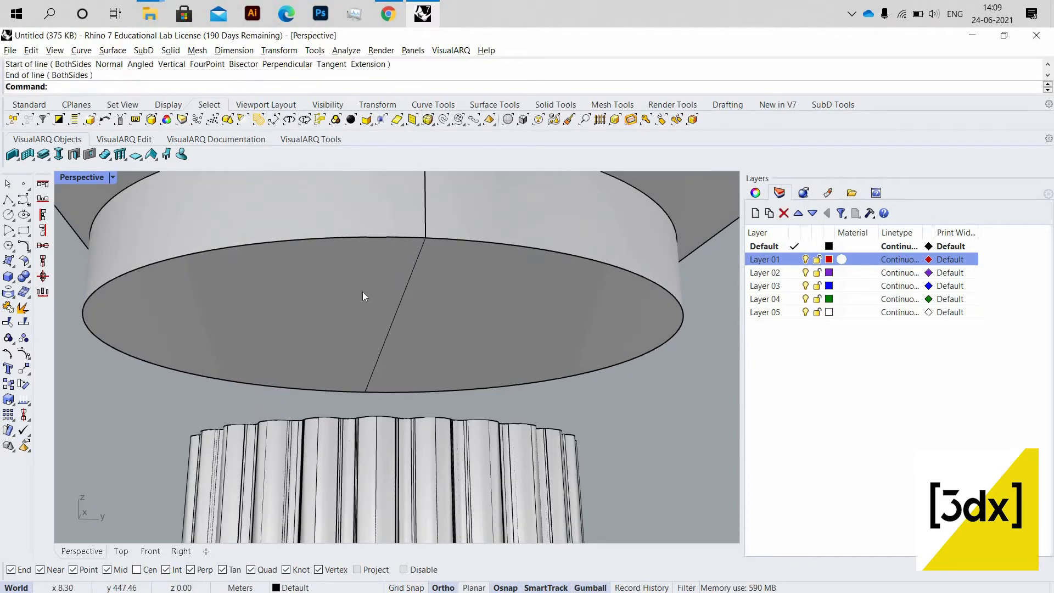
# - Shrink the disc in plan with Scale2D, based at the diameter line's midpoint and using the line's end as reference
pyautogui.write('Scale1D')
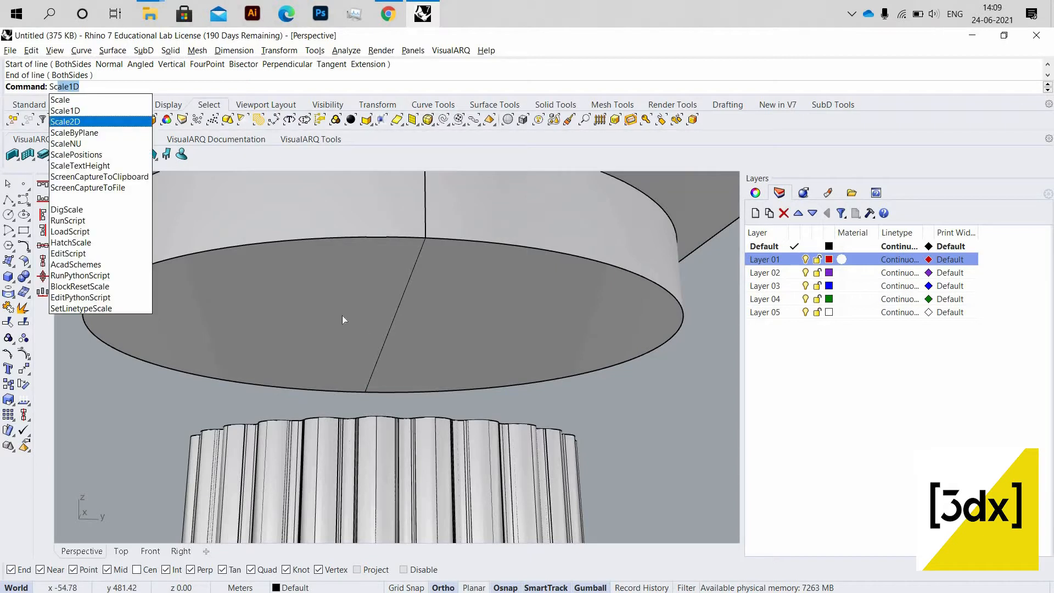
pyautogui.press('Return')
pyautogui.click(374, 332)
pyautogui.press('Return')
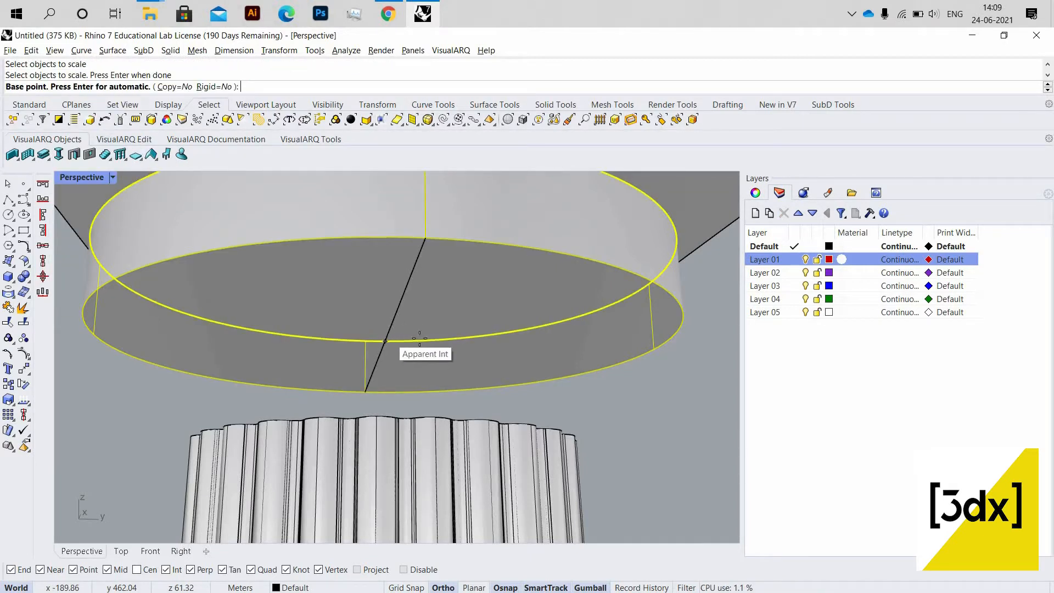
pyautogui.moveTo(400, 339); pyautogui.dragTo(410, 354, button='right')
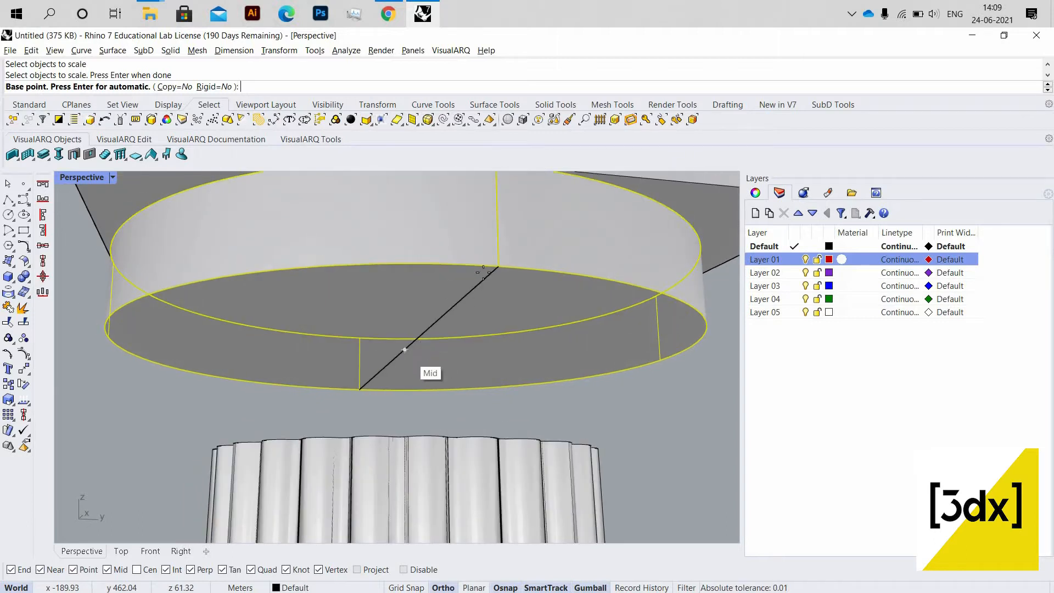
pyautogui.click(405, 349)
pyautogui.click(498, 267)
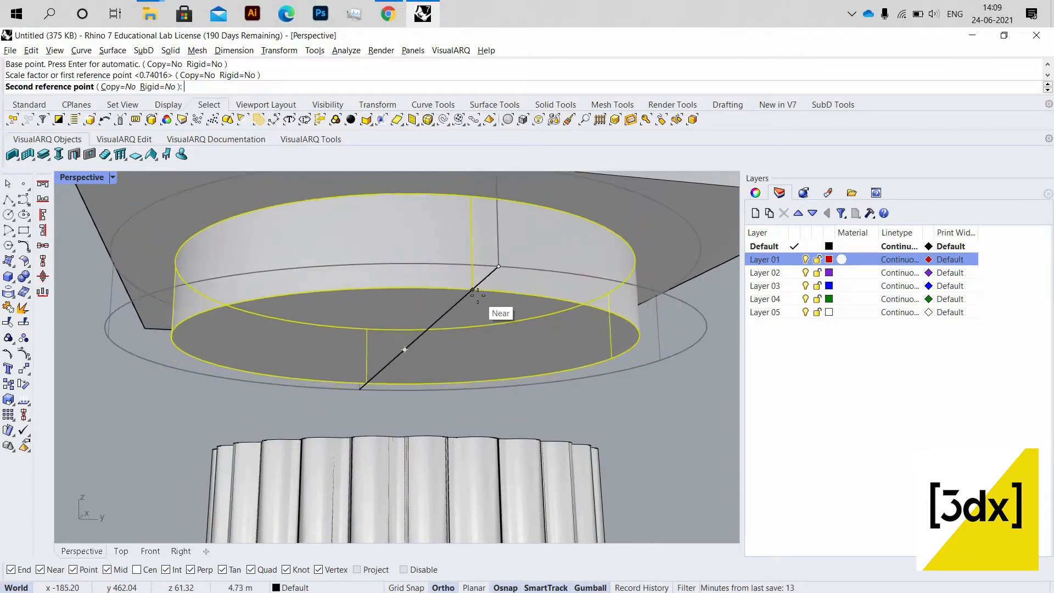
pyautogui.click(477, 309)
pyautogui.moveTo(463, 330); pyautogui.dragTo(518, 352, button='right')
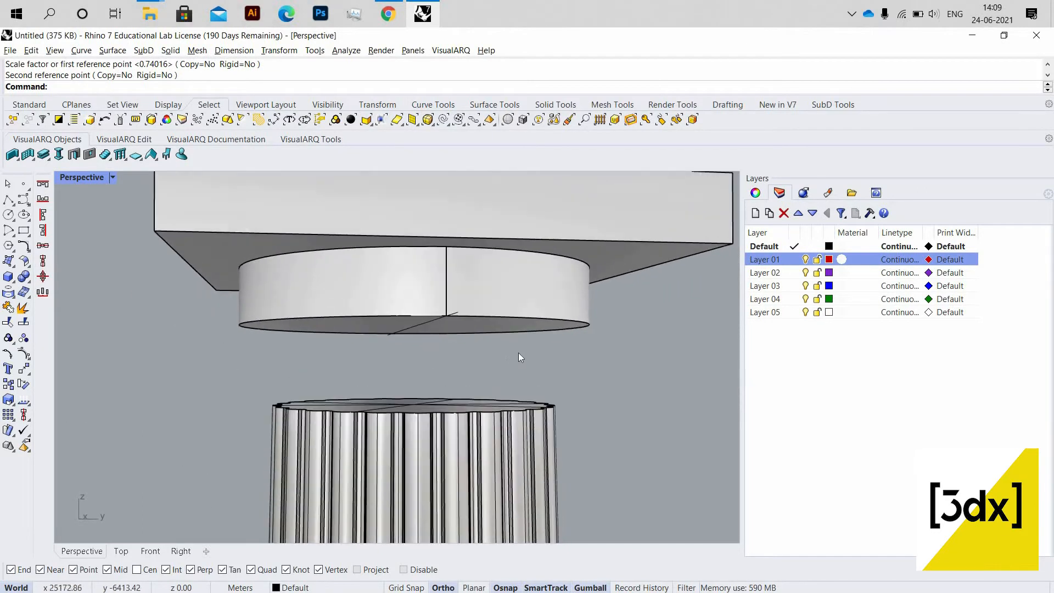
# - Select the slab, the disc, their curve and the diameter line, and lower them closer to the shaft's top
pyautogui.scroll(-7, 502, 339)
pyautogui.scroll(10, 511, 331)
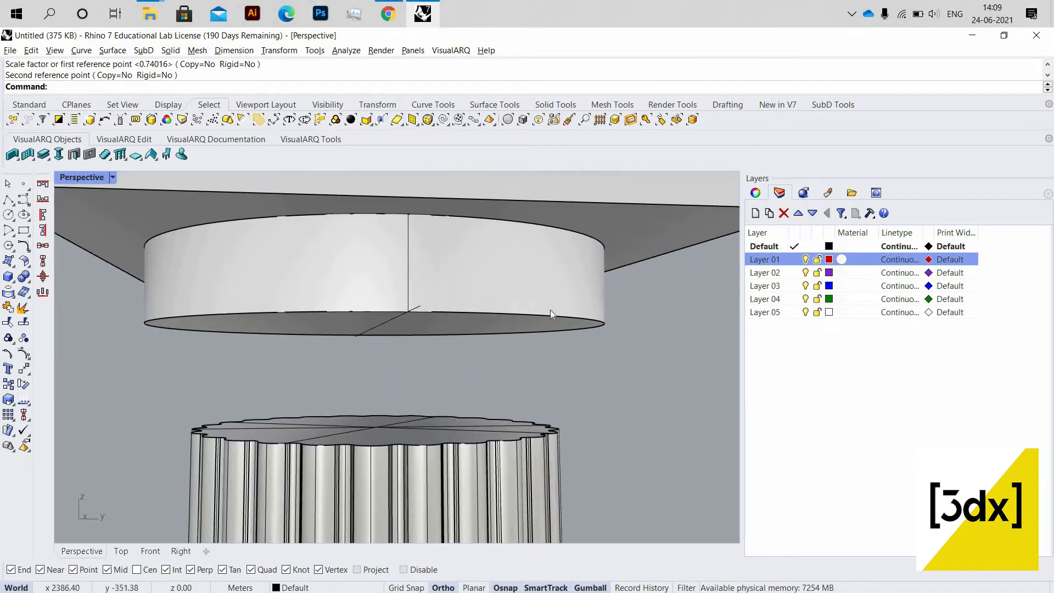
pyautogui.scroll(-3, 444, 322)
pyautogui.moveTo(550, 367); pyautogui.dragTo(424, 320)
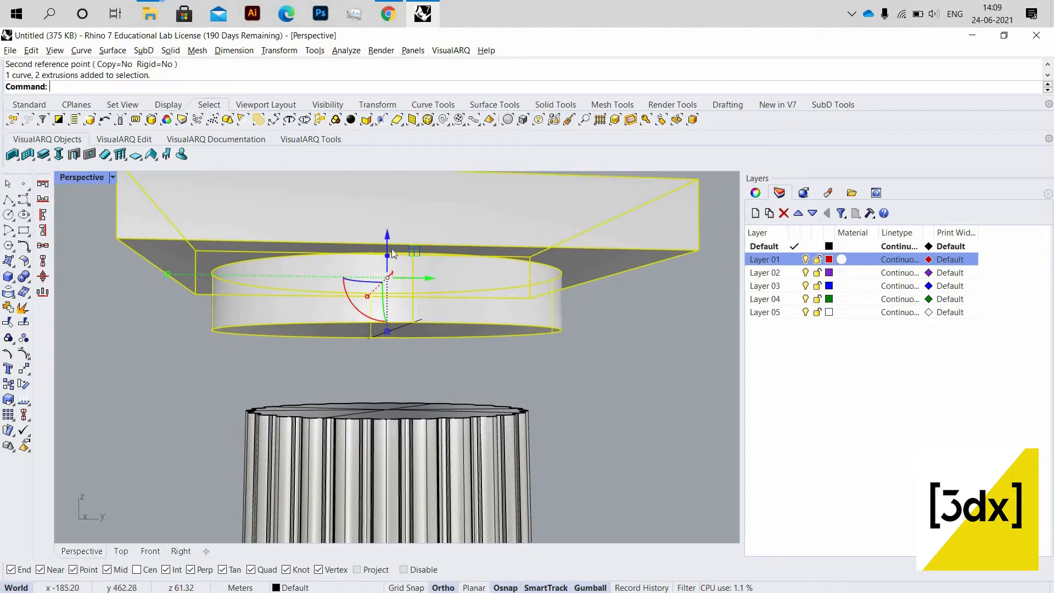
pyautogui.keyDown('shift'); pyautogui.click(393, 329); pyautogui.keyUp('shift')
pyautogui.moveTo(389, 264); pyautogui.dragTo(431, 362)
pyautogui.scroll(-6, 438, 393)
pyautogui.press('Escape')
pyautogui.scroll(4, 439, 405)
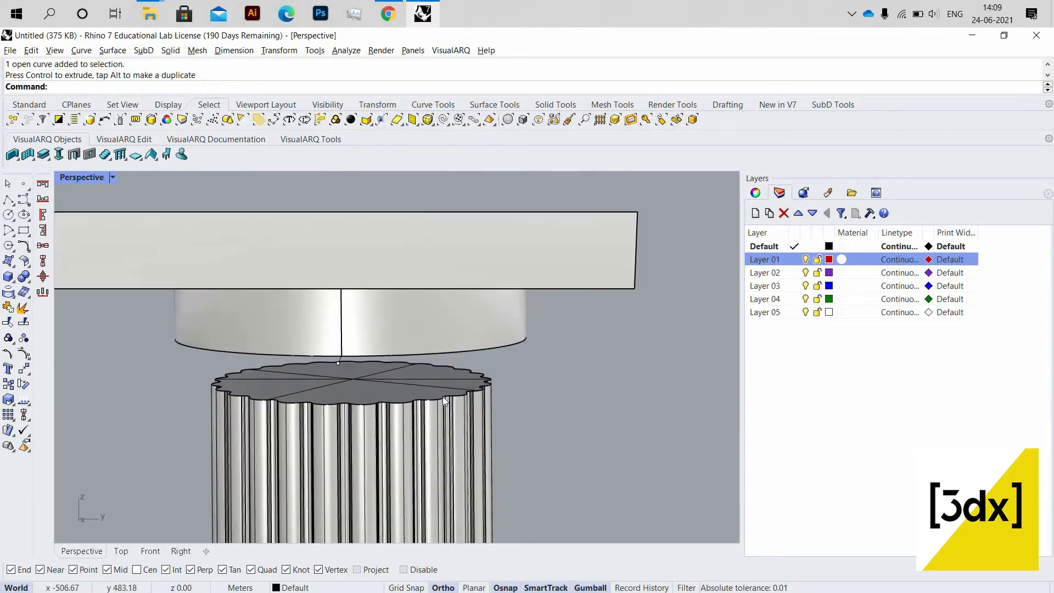
pyautogui.write('BlendEdge')
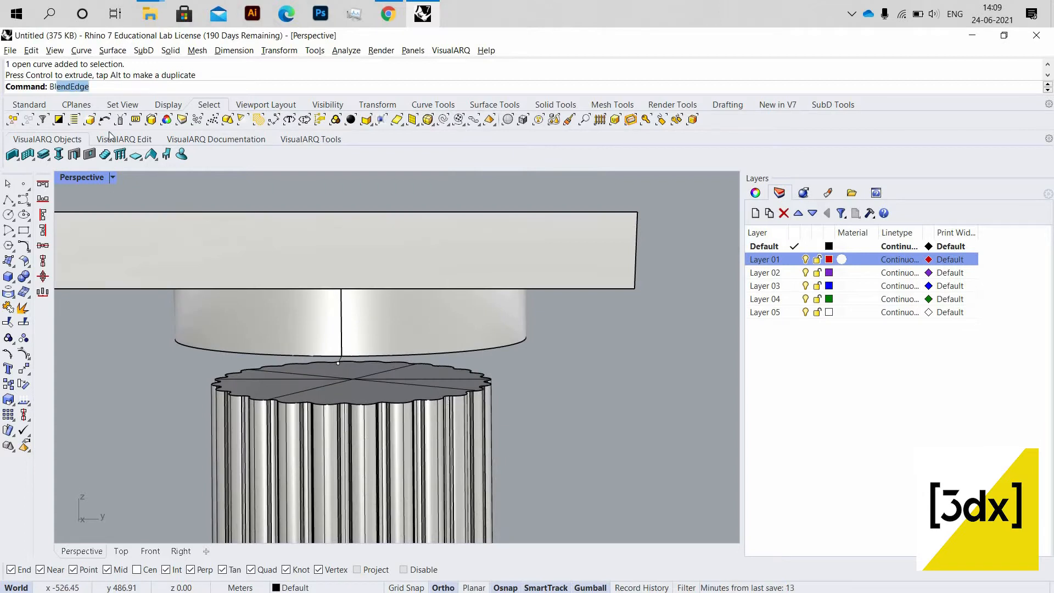
pyautogui.press('Return')
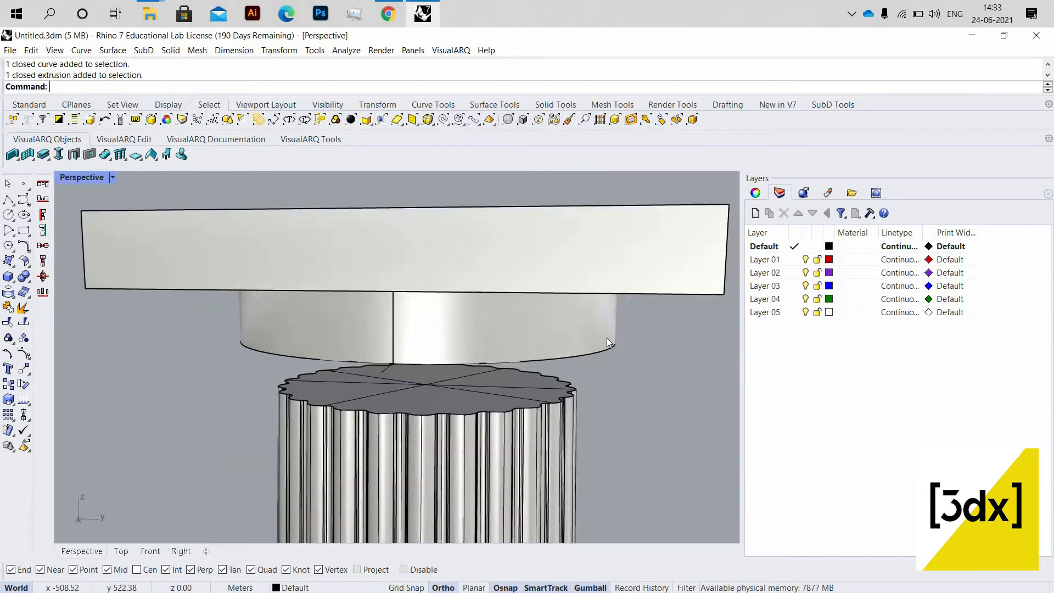
# - Extract the wireframe curves of the disc beneath the slab
pyautogui.scroll(3, 607, 335)
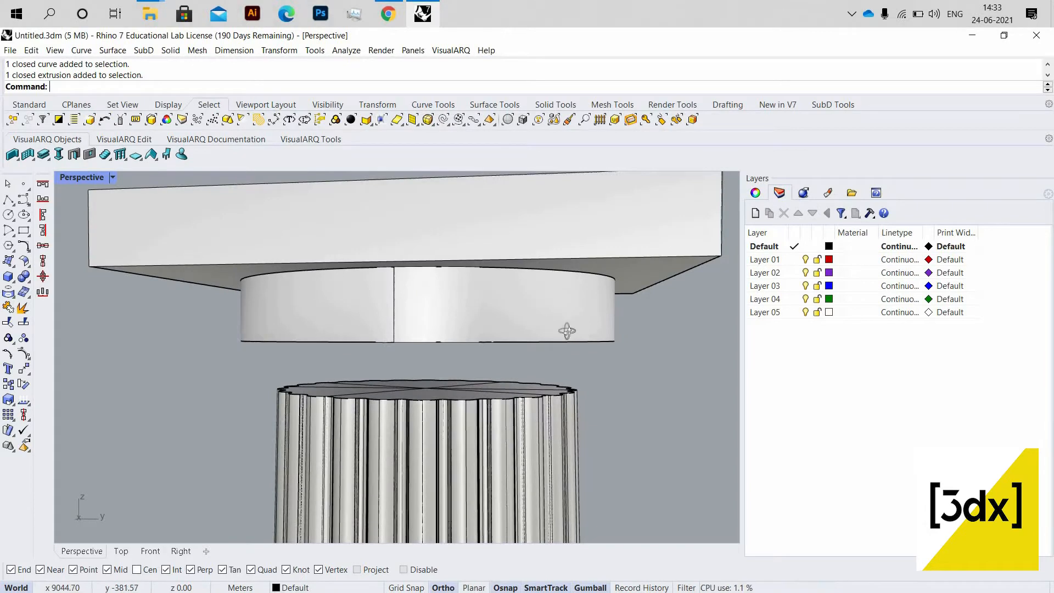
pyautogui.click(580, 338)
pyautogui.press('Escape')
pyautogui.moveTo(579, 338); pyautogui.dragTo(596, 349, button='right')
pyautogui.click(580, 338)
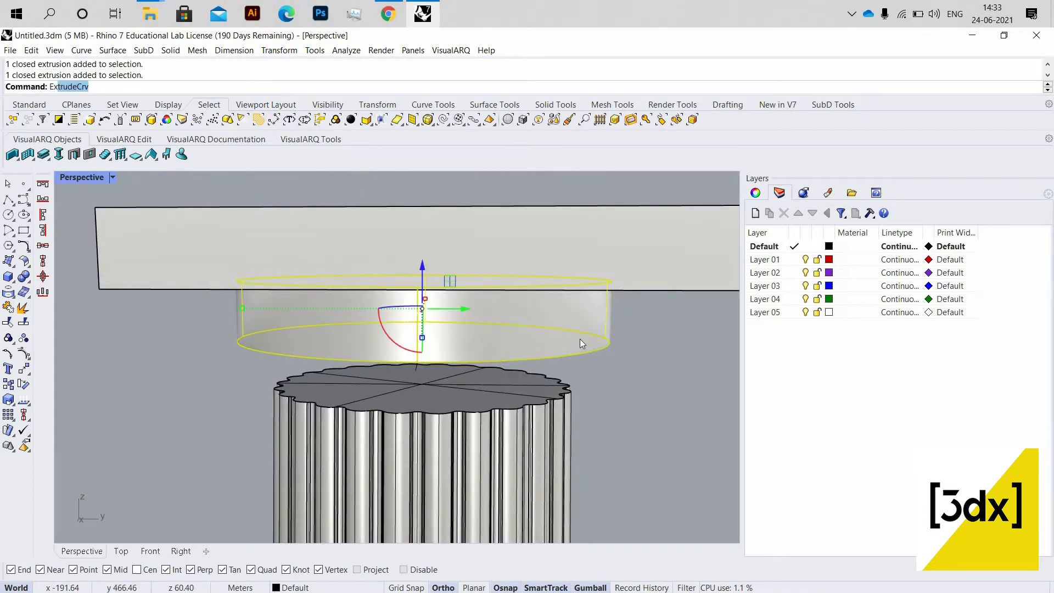
pyautogui.write('ExtractWireframe')
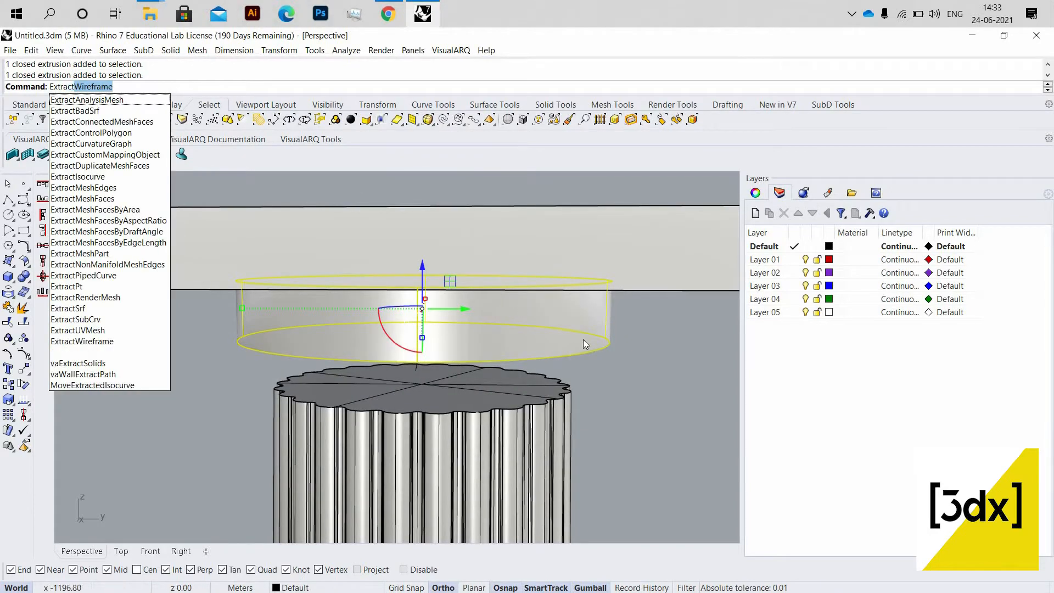
pyautogui.press('Return')
# - Add the shaft's fluted top outline to the selected wireframe curves and move them along Y, clear of the column
pyautogui.scroll(3, 541, 392)
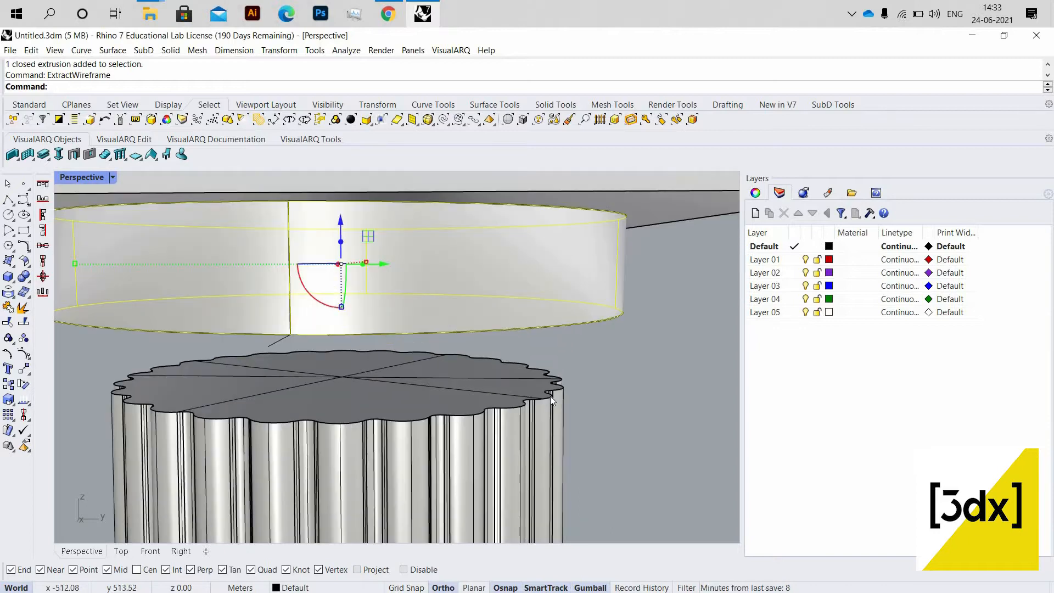
pyautogui.click(550, 396)
pyautogui.press('Return')
pyautogui.scroll(-5, 487, 406)
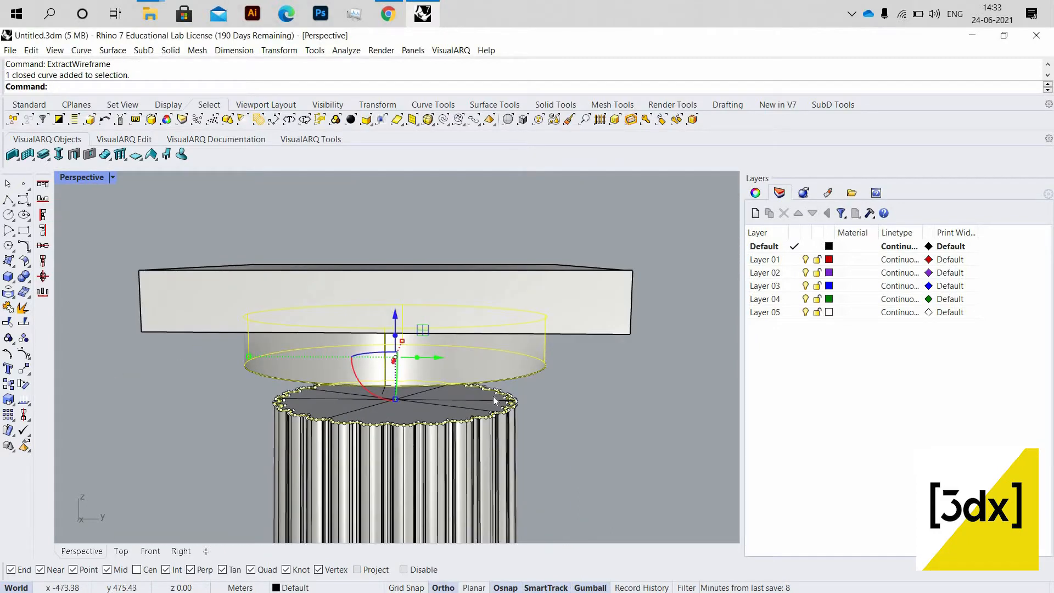
pyautogui.scroll(4, 493, 397)
pyautogui.moveTo(396, 335); pyautogui.dragTo(476, 351)
pyautogui.scroll(-5, 558, 425)
pyautogui.scroll(7, 521, 370)
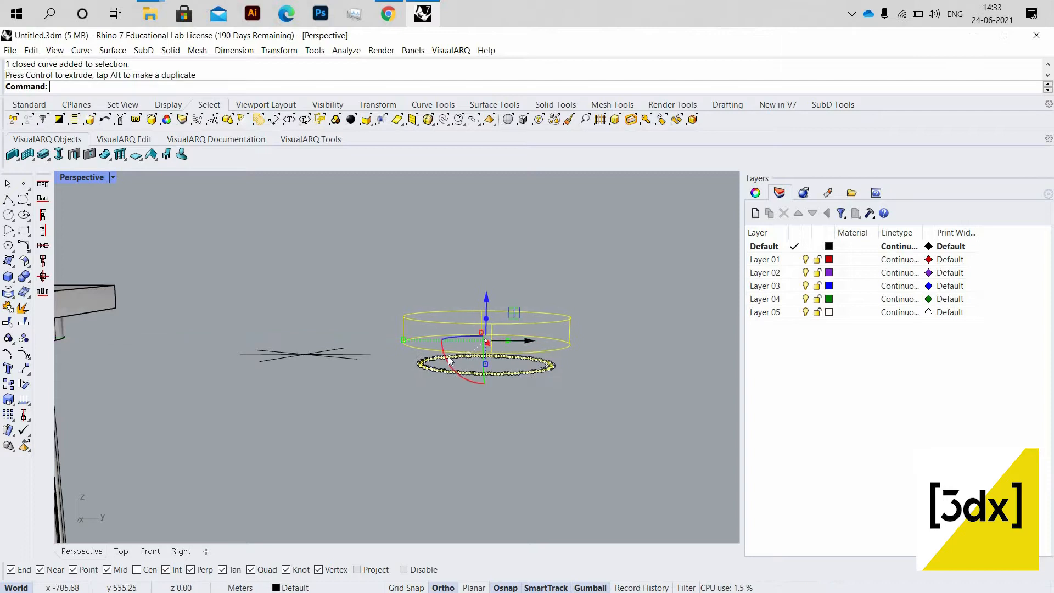
# - Delete the farther surplus set of disc and fluted outline curves beside the column
pyautogui.press('Escape')
pyautogui.scroll(-6, 476, 352)
pyautogui.moveTo(728, 409); pyautogui.dragTo(595, 304)
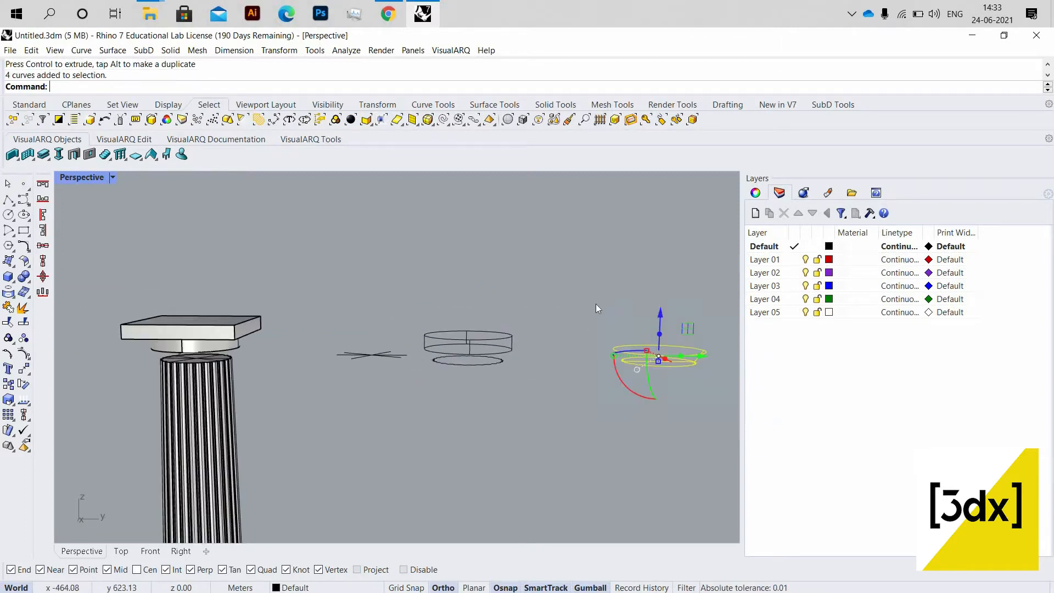
pyautogui.press('Delete')
# - Restore the four-viewport layout and draw a line outward along Y from the quadrant of the wireframe's top circle
pyautogui.scroll(5, 485, 344)
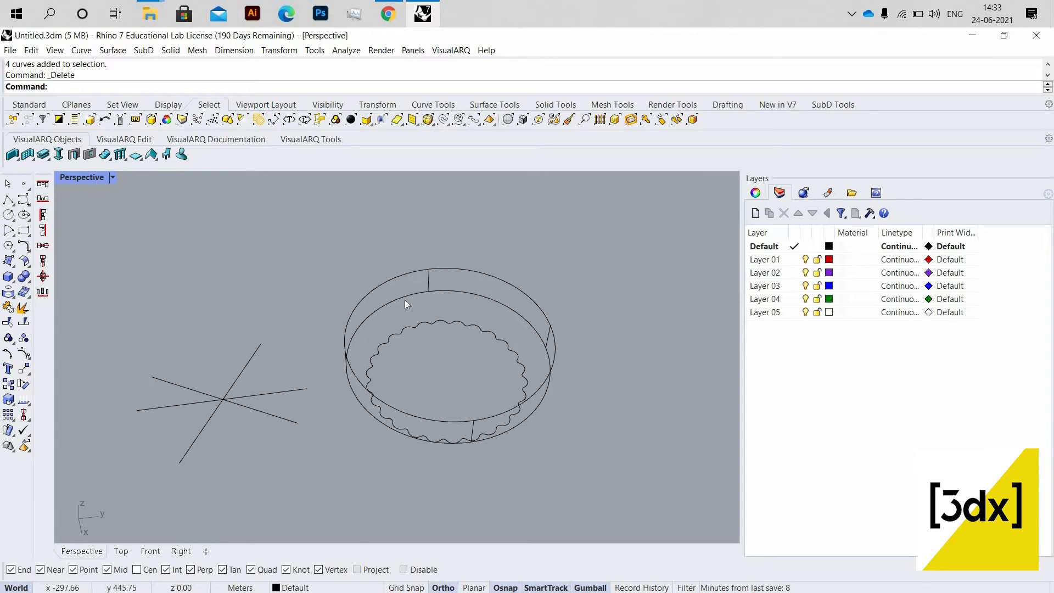
pyautogui.hotkey('ctrl', 'm')
pyautogui.scroll(-5, 246, 311)
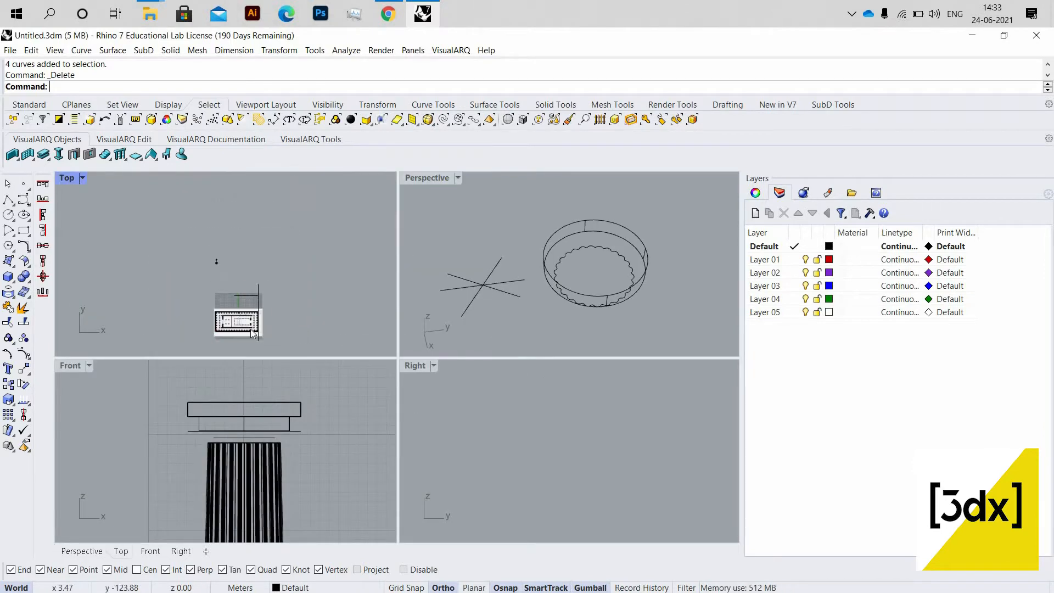
pyautogui.scroll(-4, 225, 320)
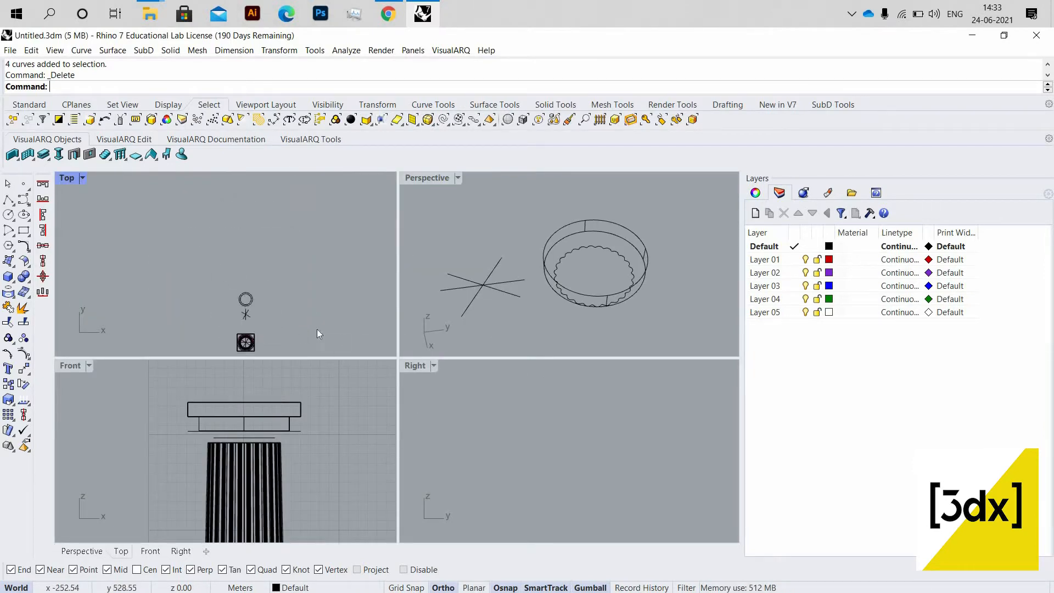
pyautogui.scroll(10, 311, 319)
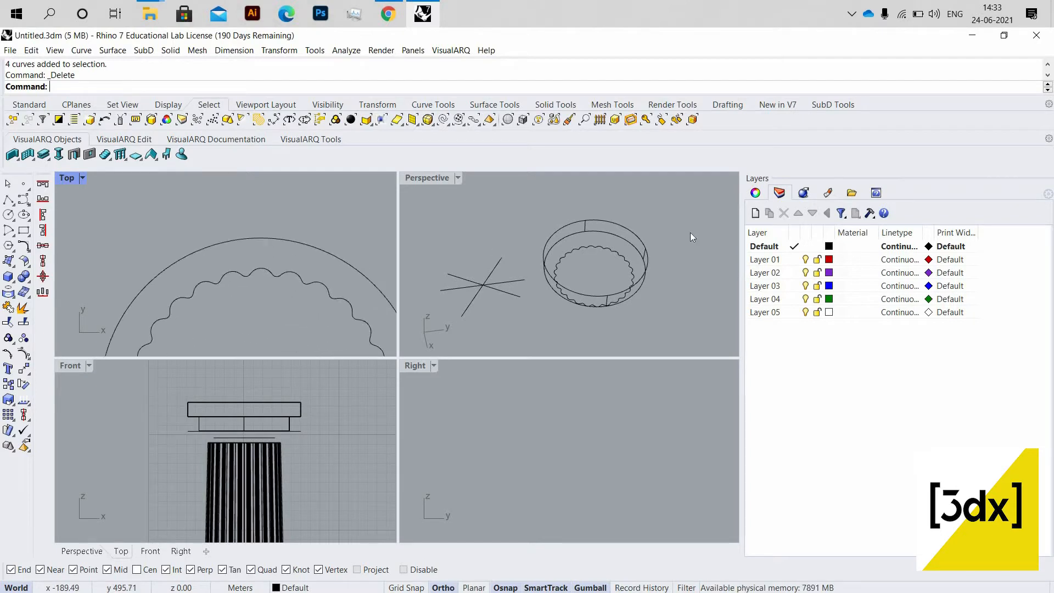
pyautogui.scroll(2, 634, 263)
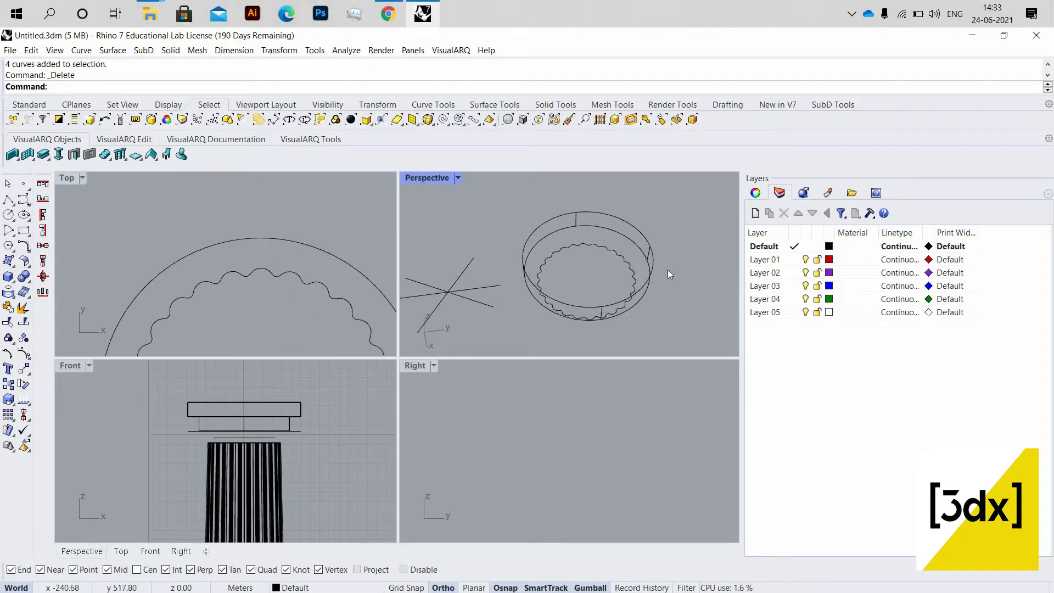
pyautogui.press('Return')
pyautogui.click(651, 249)
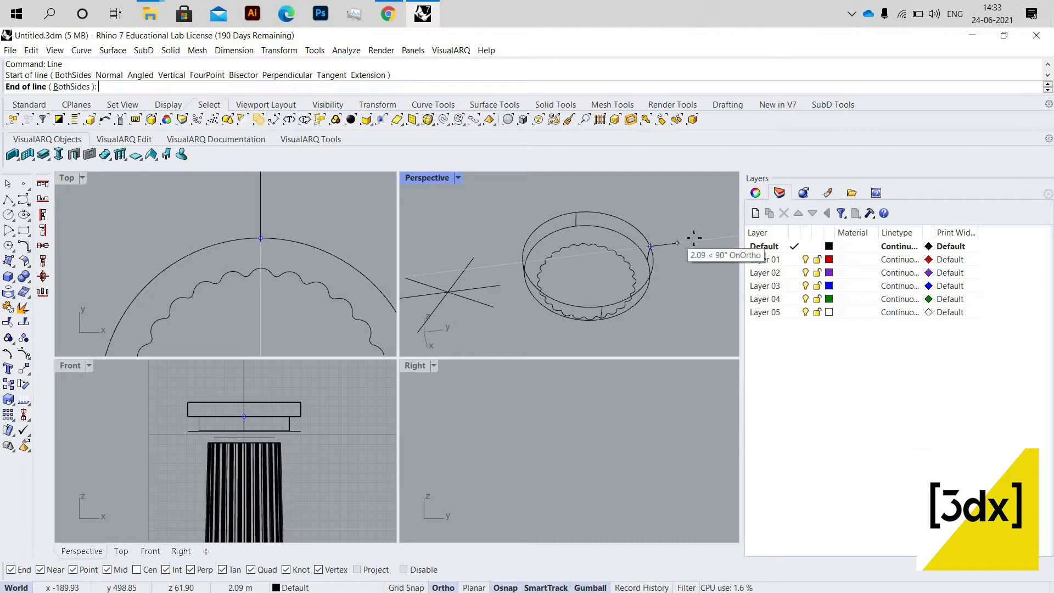
# - Draw a line from the circle's quadrant to the nearest crest of the fluted outline, and delete it
pyautogui.press('Return')
pyautogui.click(260, 240)
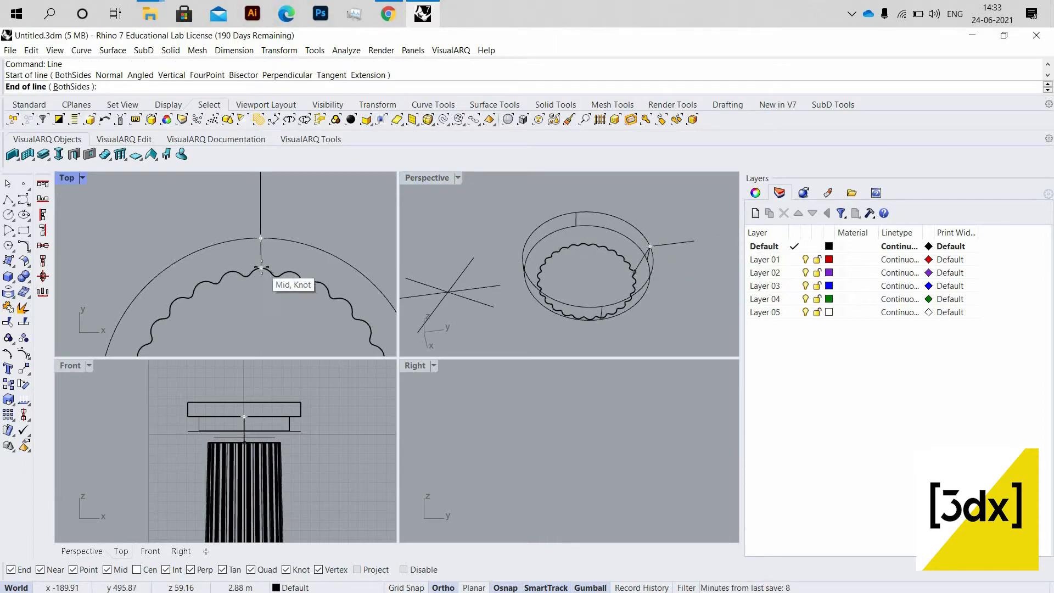
pyautogui.click(617, 265)
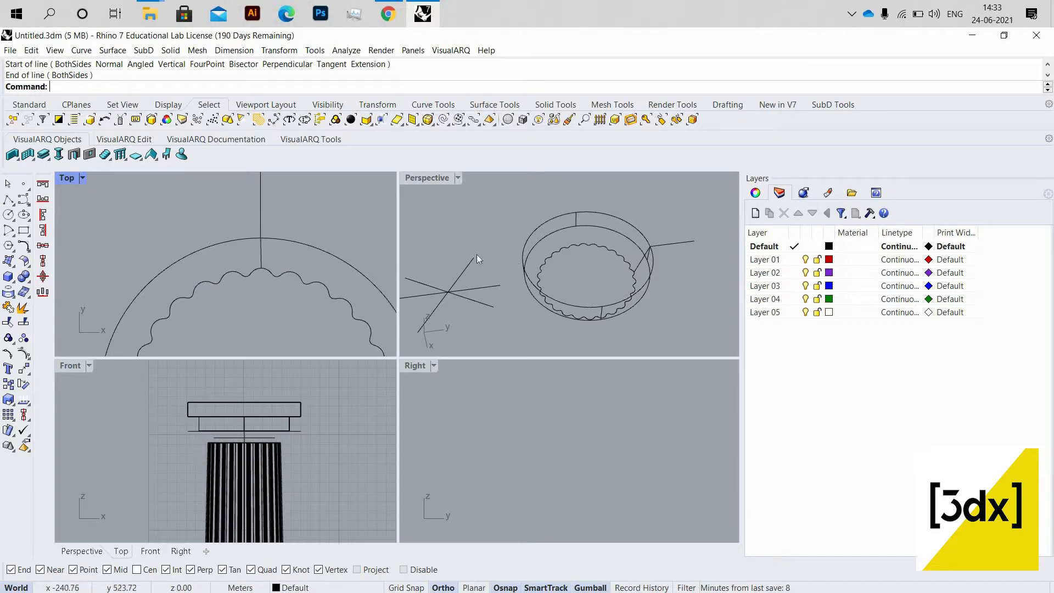
pyautogui.scroll(3, 315, 256)
pyautogui.click(222, 246)
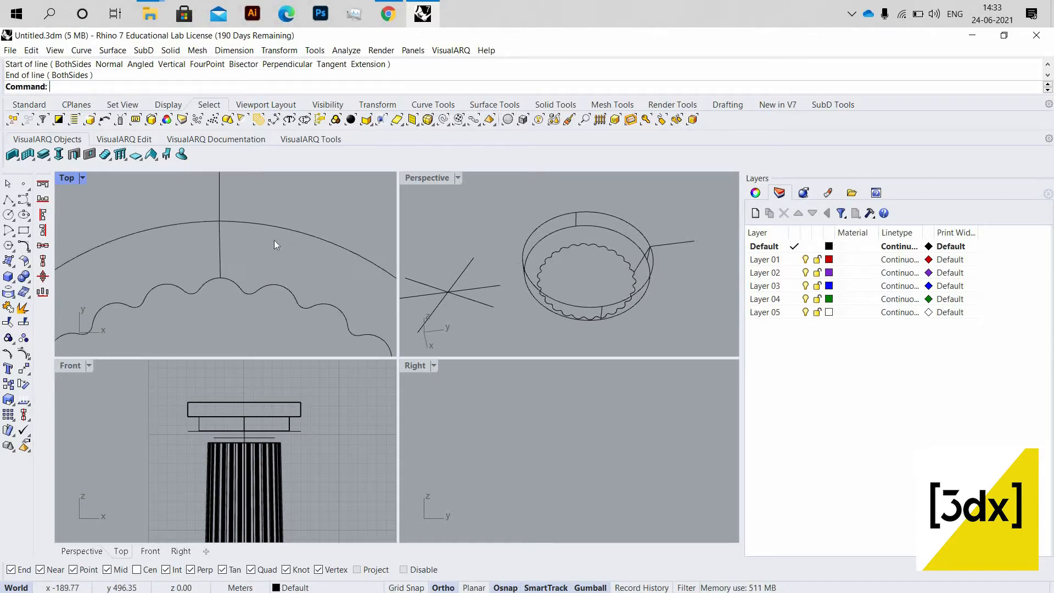
pyautogui.press('Delete')
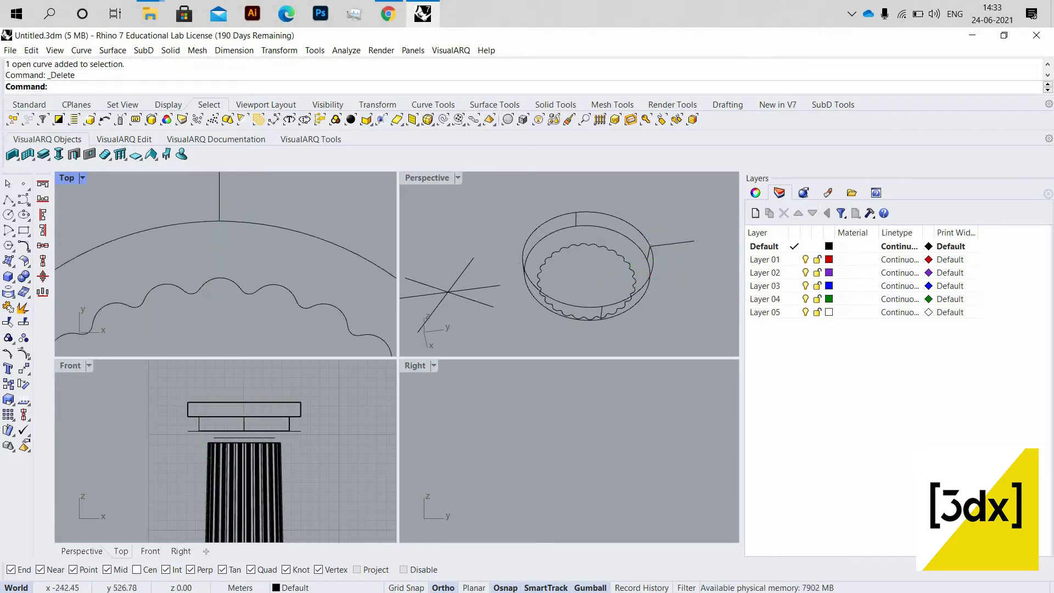
# - Draw a slanted line from the lower circle's quadrant to the nearest crest of the fluted outline
pyautogui.press('Return')
pyautogui.click(646, 260)
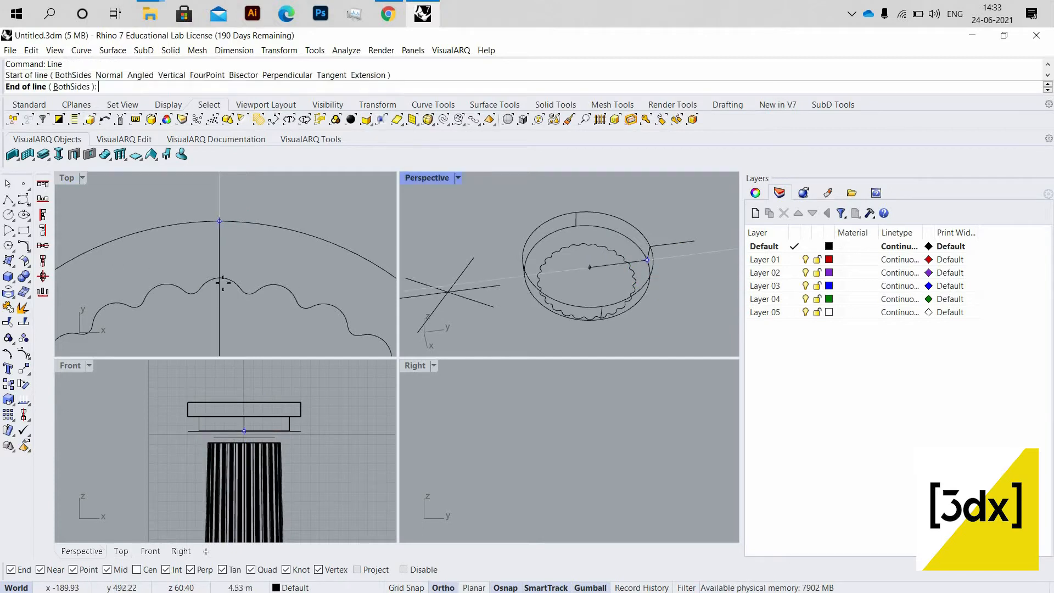
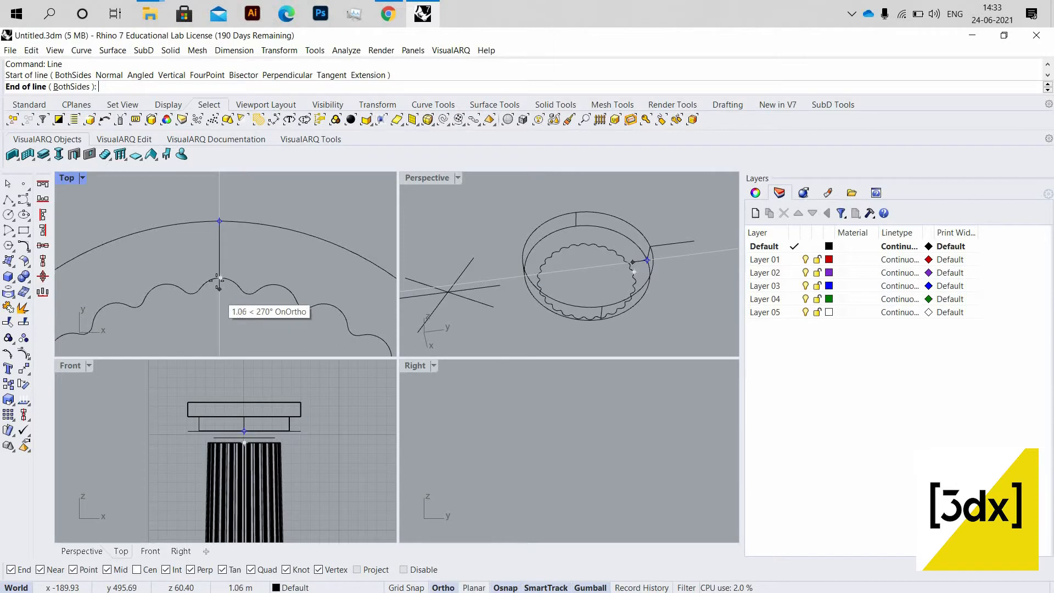
pyautogui.scroll(5, 218, 281)
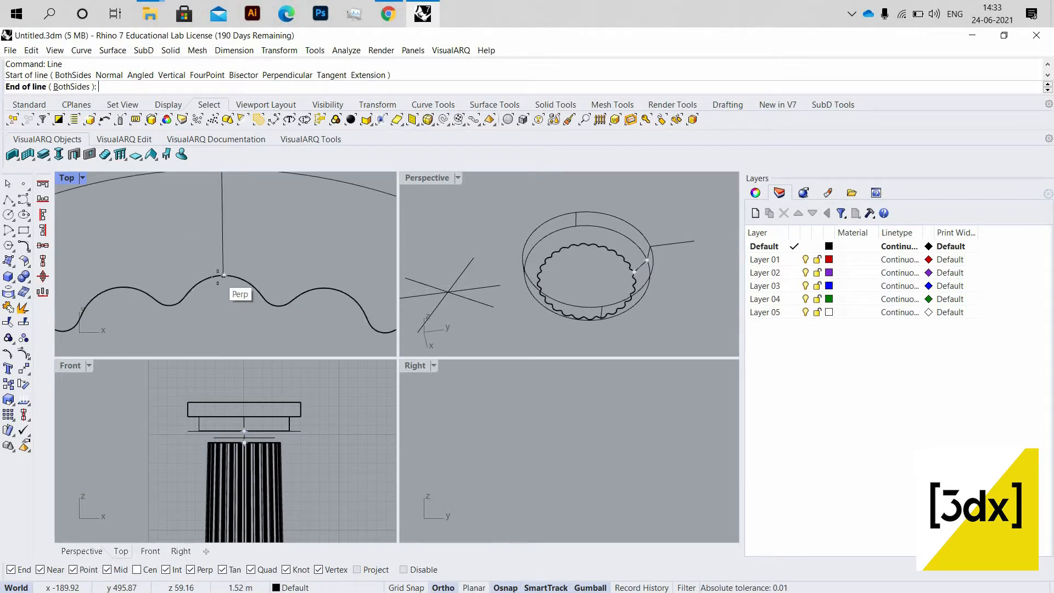
pyautogui.scroll(5, 225, 275)
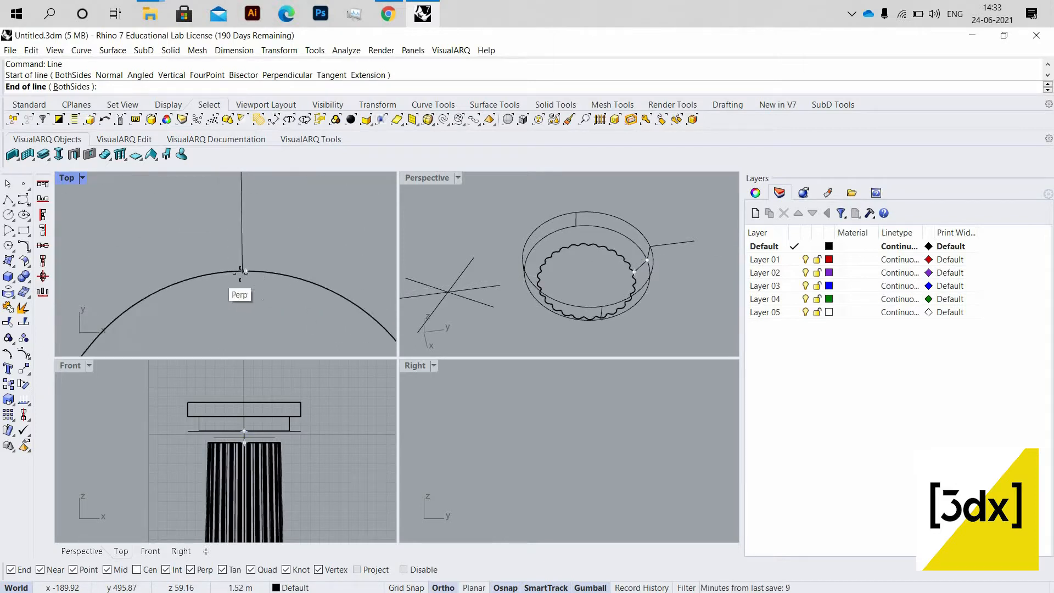
pyautogui.click(255, 302)
pyautogui.scroll(-8, 249, 244)
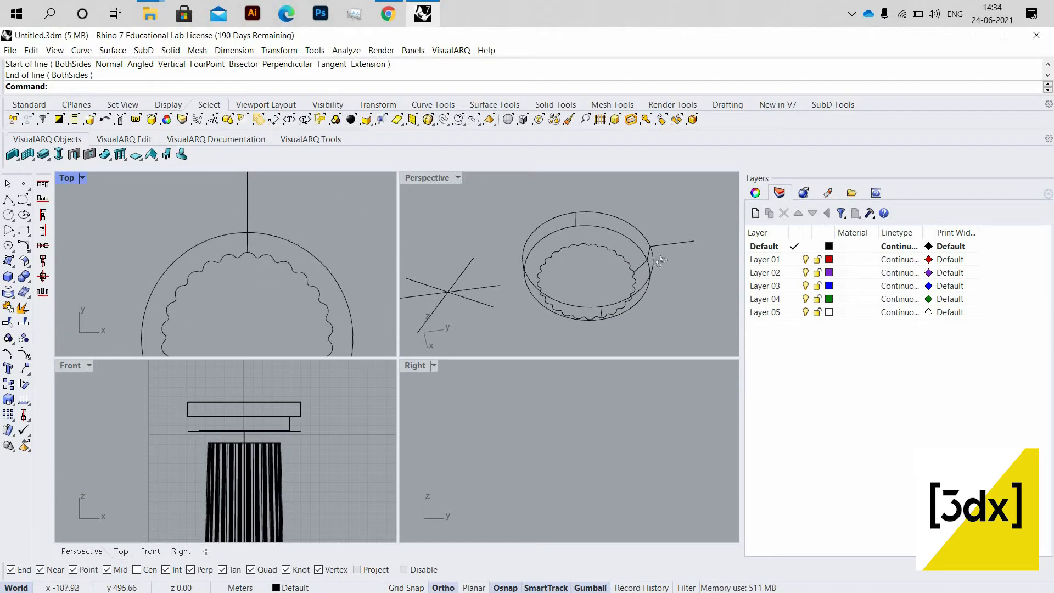
# - Try a 0.5 radius fillet between the vertical edge line and the slanted line in the Right view, and undo it
pyautogui.scroll(3, 660, 263)
pyautogui.click(509, 409)
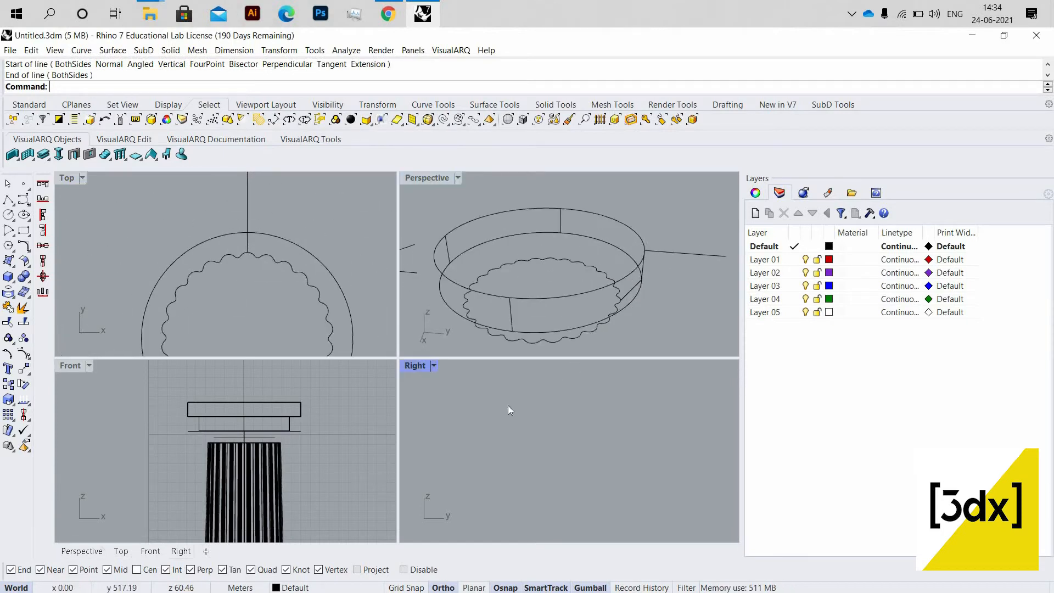
pyautogui.scroll(-6, 646, 278)
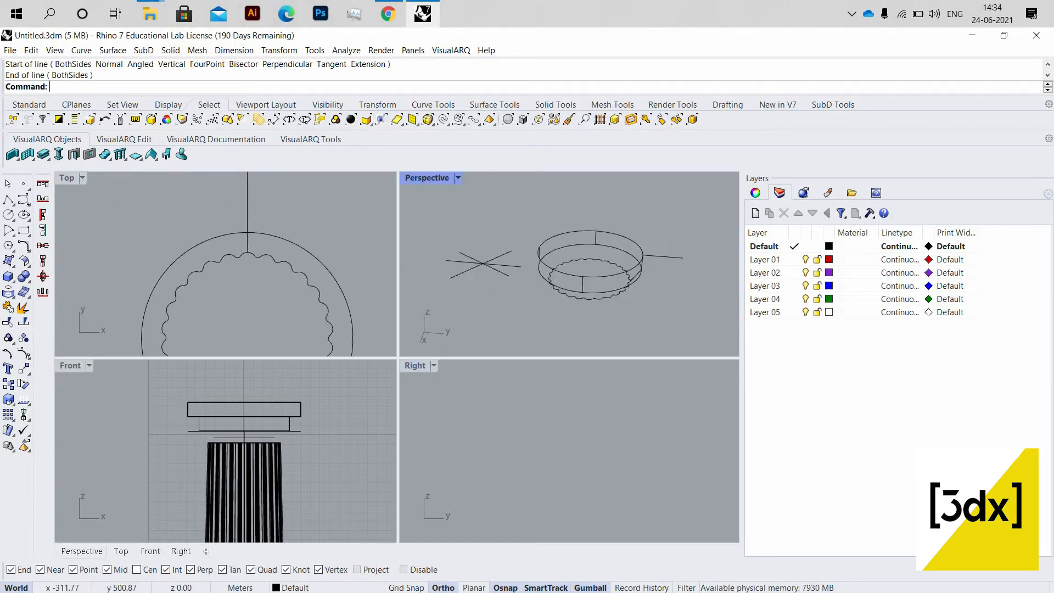
pyautogui.hotkey('ctrl', 'a')
pyautogui.moveTo(475, 423); pyautogui.dragTo(561, 430, button='right')
pyautogui.click(561, 429)
pyautogui.scroll(8, 556, 423)
pyautogui.click(565, 379)
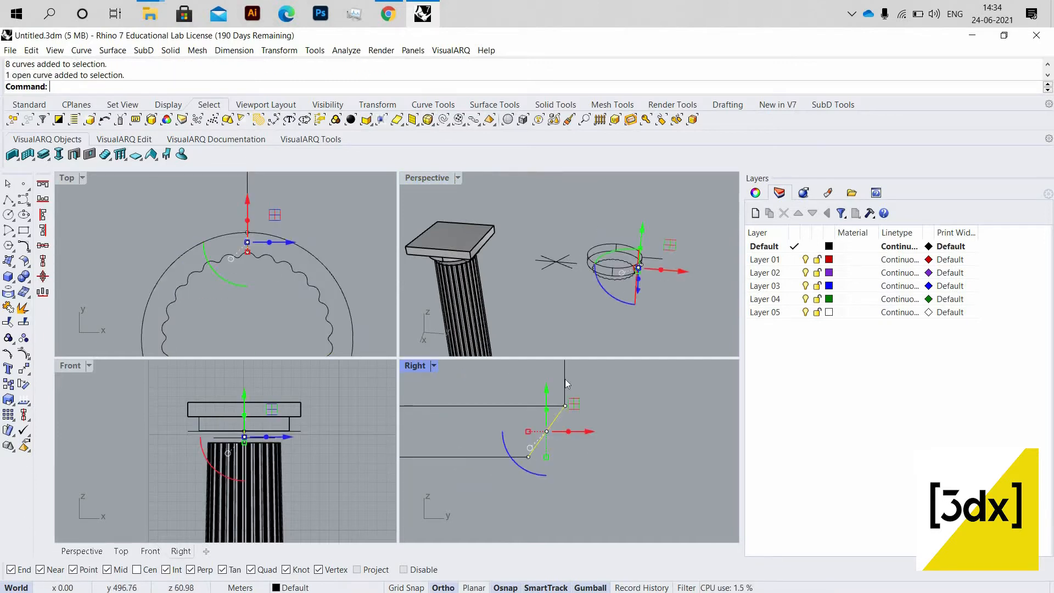
pyautogui.click(565, 378)
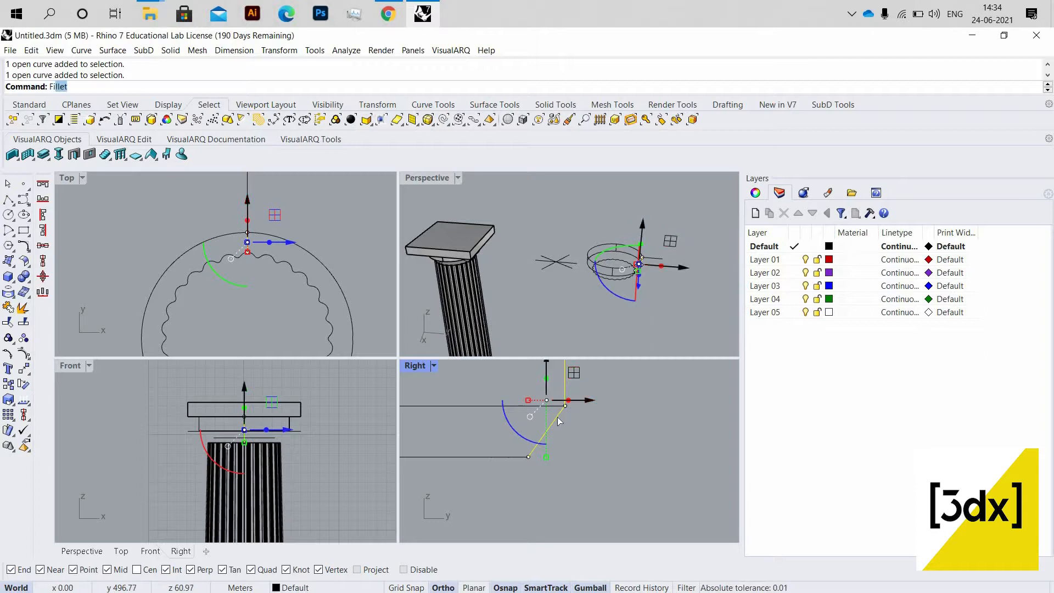
pyautogui.press('Return')
pyautogui.scroll(3, 571, 408)
pyautogui.click(570, 378)
pyautogui.click(574, 409)
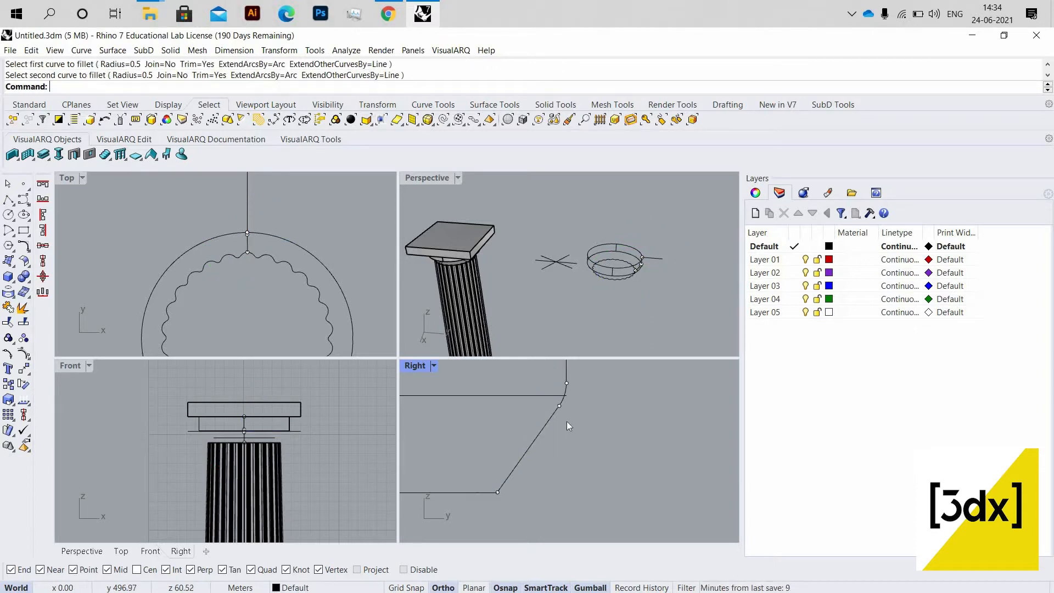
pyautogui.scroll(-2, 573, 411)
pyautogui.hotkey('ctrl', 'z')
# - Retry the 0.5 fillet at the same corner in the maximized Right view, picking the slanted line first, and undo it
pyautogui.scroll(3, 566, 420)
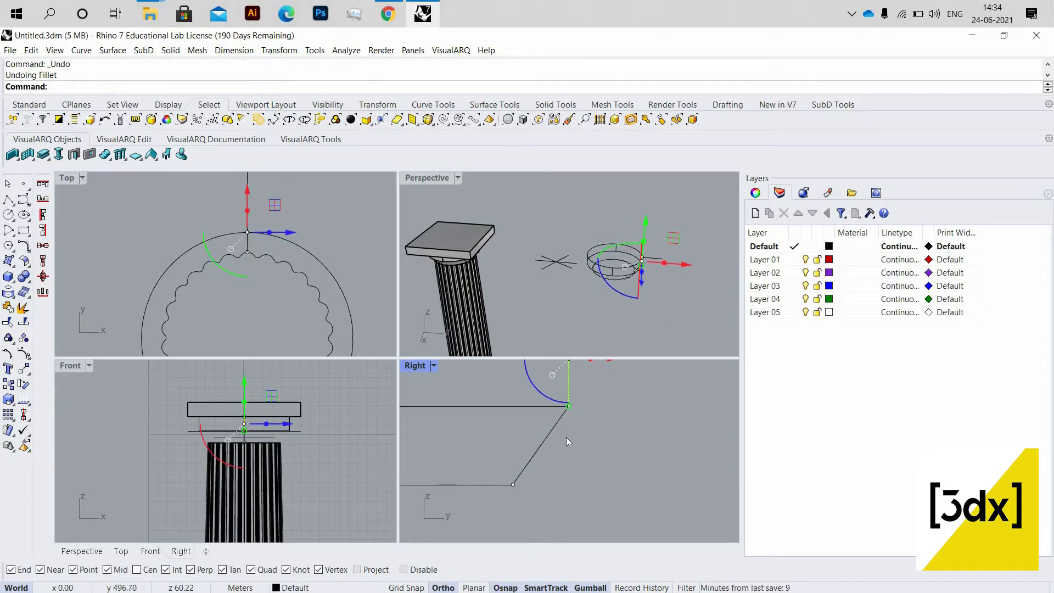
pyautogui.press('Return')
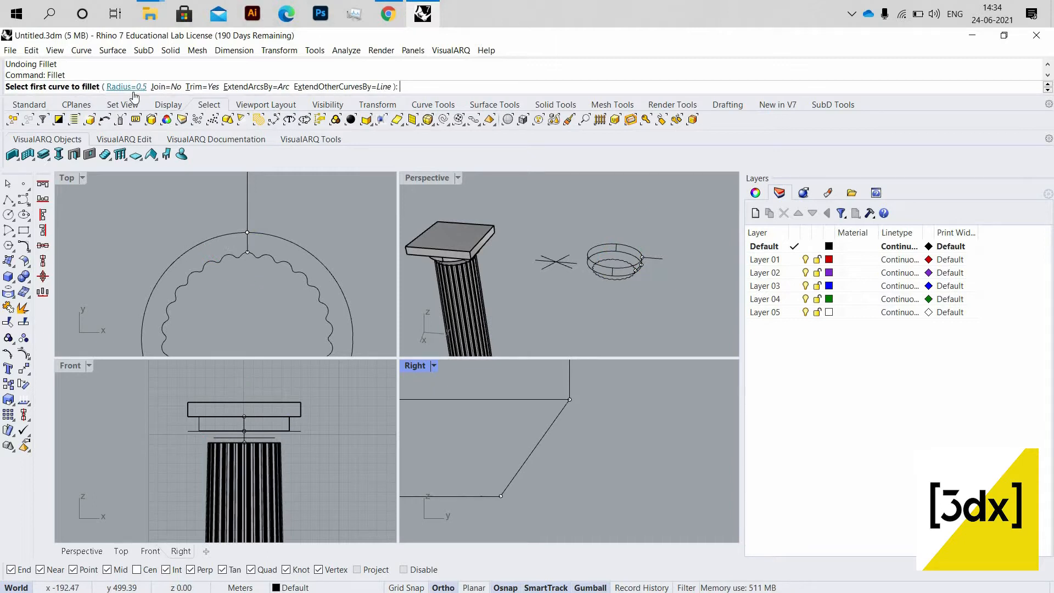
pyautogui.hotkey('ctrl', 'm')
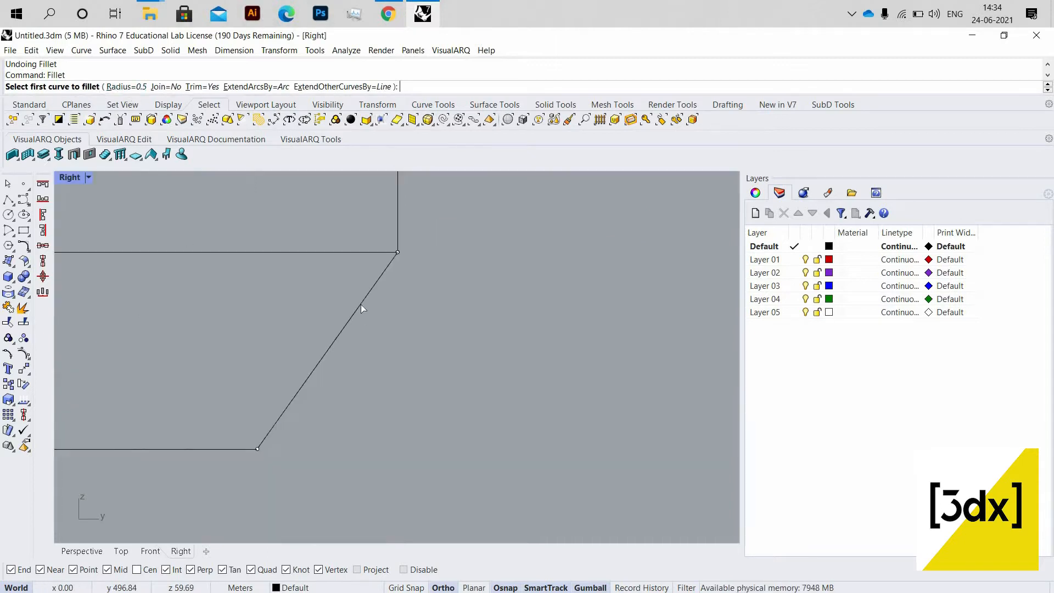
pyautogui.click(361, 304)
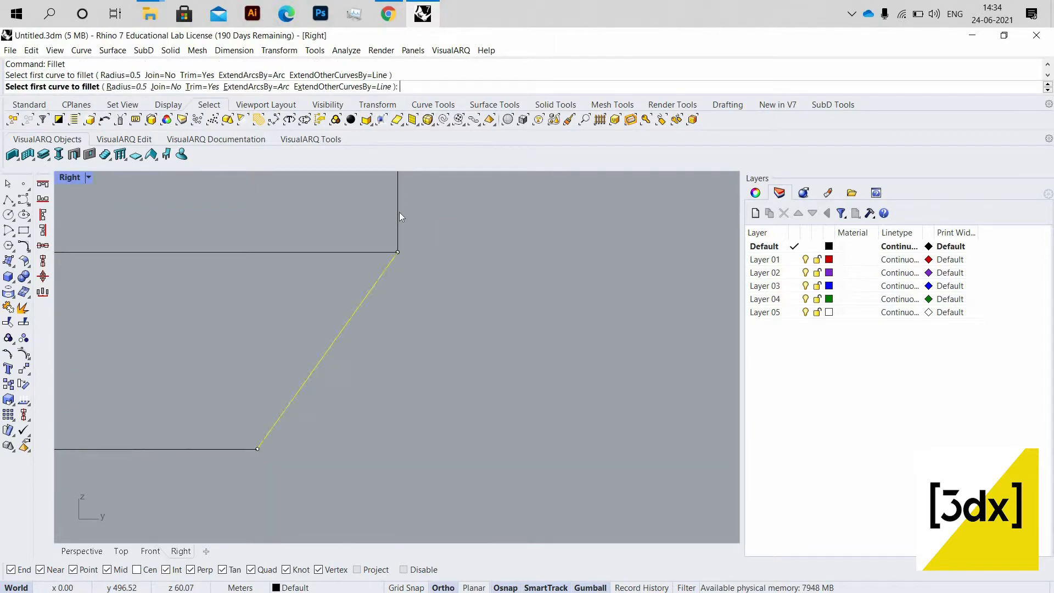
pyautogui.scroll(-3, 453, 279)
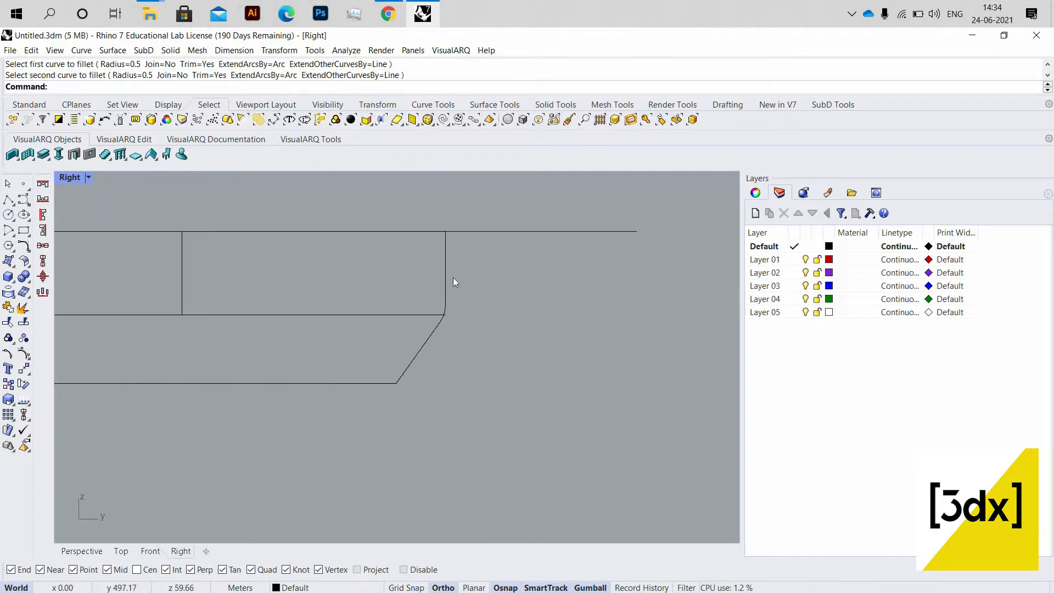
pyautogui.hotkey('ctrl', 'z')
# - Fillet the corner between the vertical edge line and the slanted line with a radius of 1
pyautogui.press('Return')
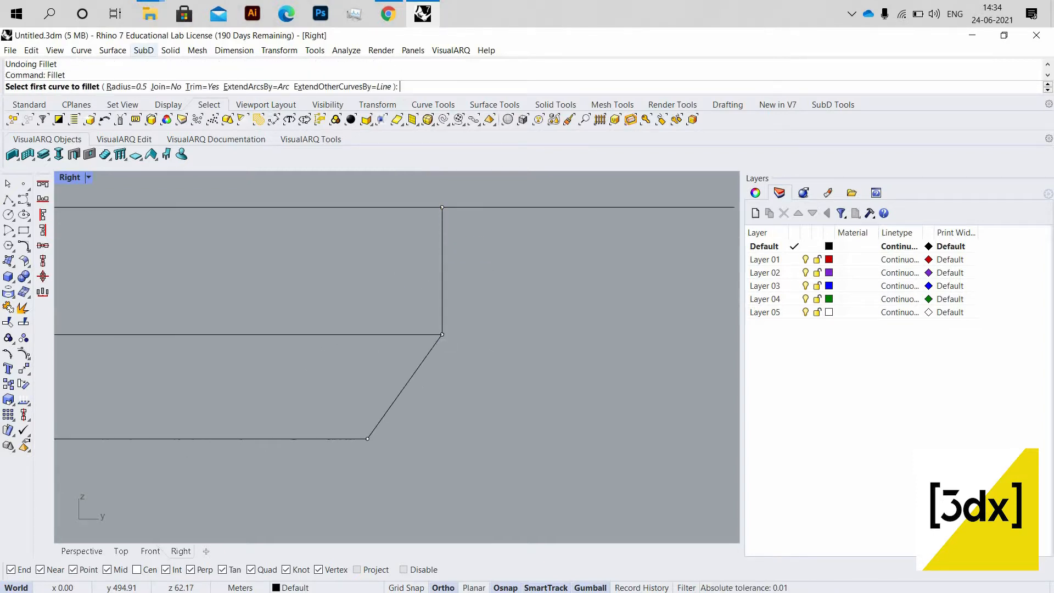
pyautogui.write('1')
pyautogui.press('Return')
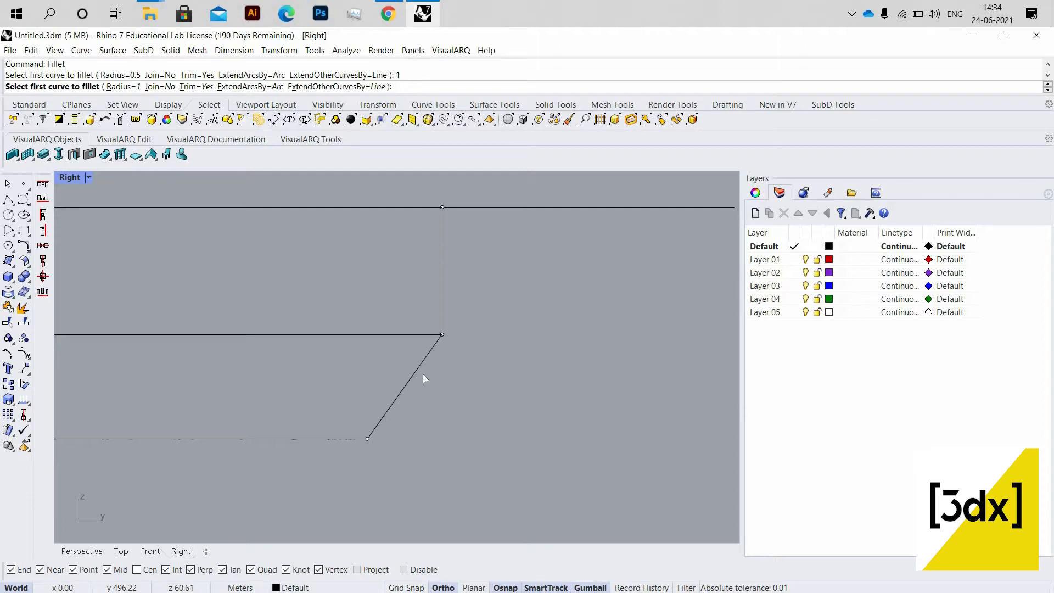
pyautogui.click(441, 297)
pyautogui.click(421, 365)
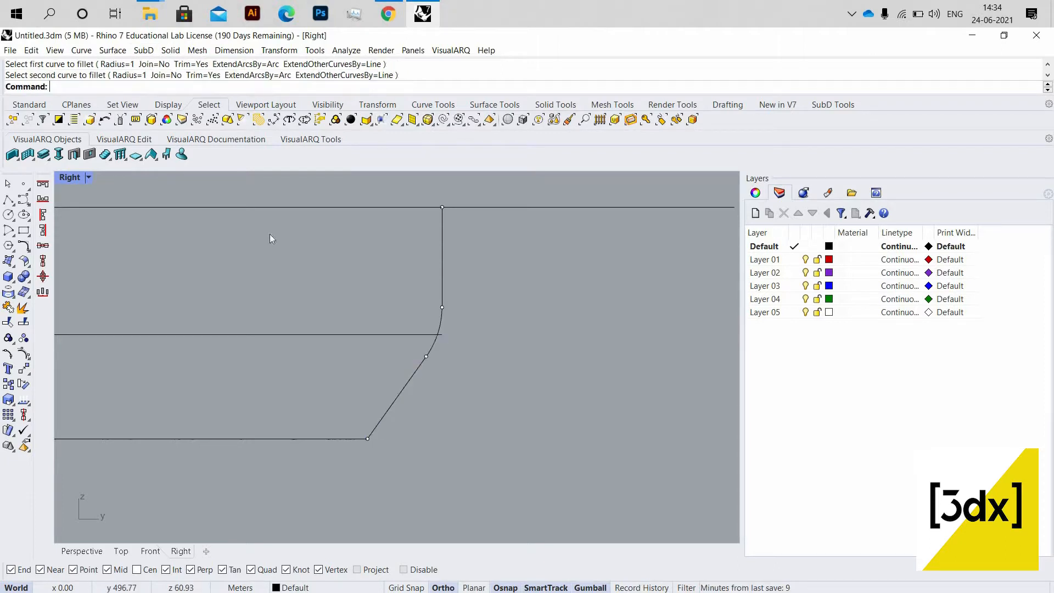
# - Restore the four-viewport layout and join the slanted line, fillet arc and vertical line into one profile curve
pyautogui.scroll(-10, 74, 183)
pyautogui.hotkey('ctrl', 'm')
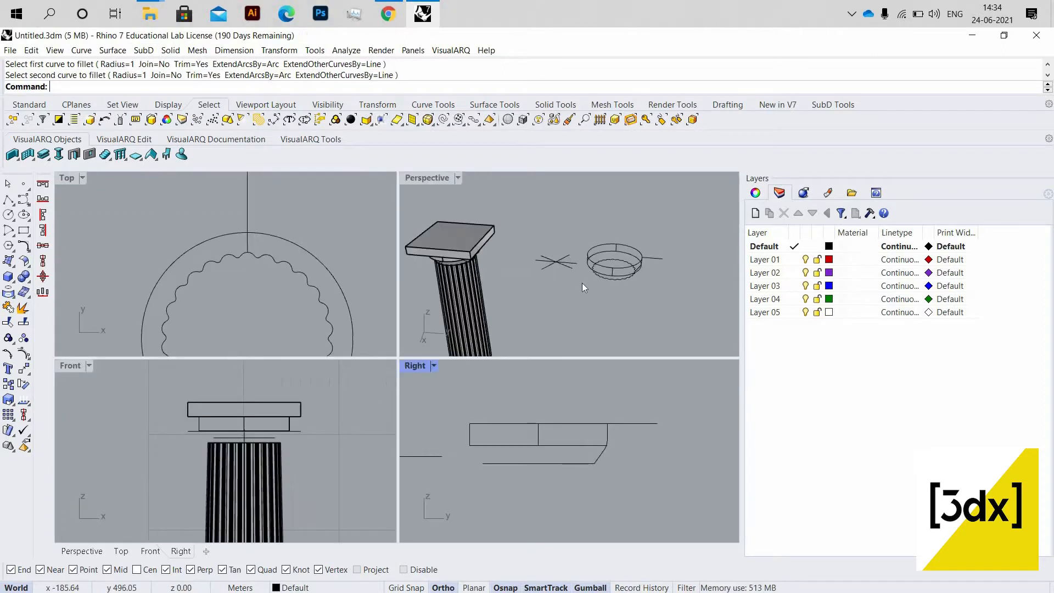
pyautogui.scroll(10, 524, 263)
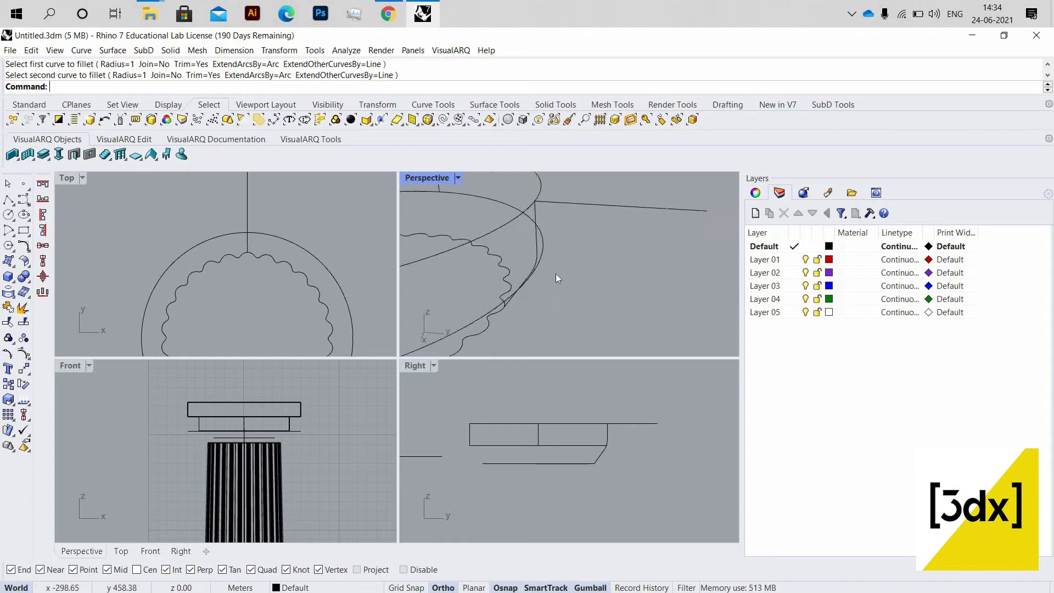
pyautogui.click(559, 265)
pyautogui.click(563, 209)
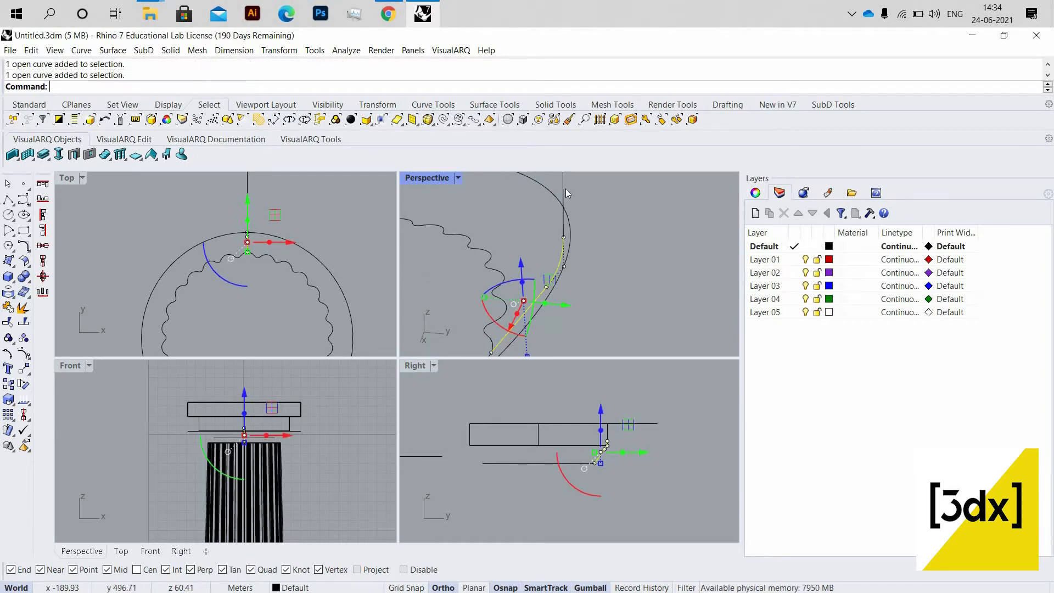
pyautogui.keyDown('shift'); pyautogui.click(565, 190); pyautogui.keyUp('shift')
pyautogui.hotkey('ctrl', 'j')
pyautogui.click(573, 205)
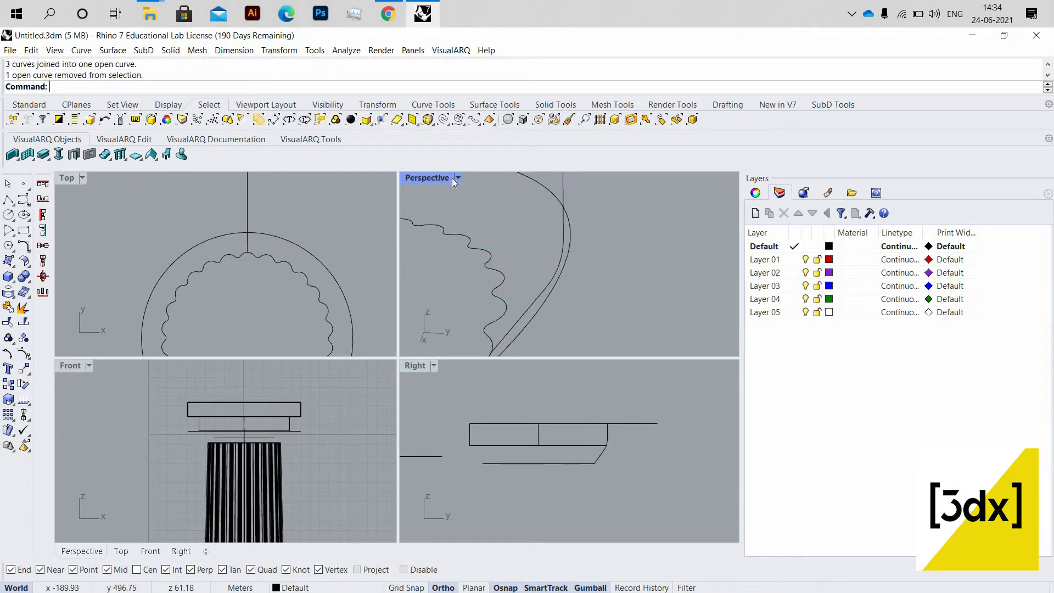
# - Examine the joined profile curve and its contact with the fluted outline and circles in the maximized Perspective view
pyautogui.scroll(-8, 573, 205)
pyautogui.doubleClick(443, 180)
pyautogui.scroll(-8, 511, 334)
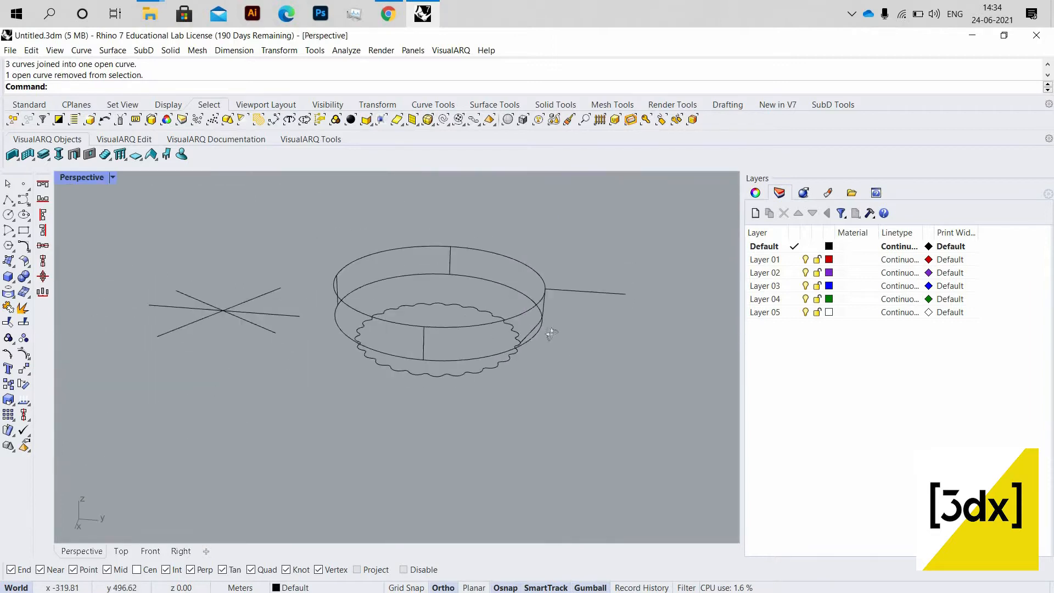
pyautogui.scroll(4, 537, 326)
pyautogui.moveTo(537, 322)
pyautogui.mouseDown(button='right')
pyautogui.moveTo(558, 335)
pyautogui.moveTo(546, 325)
pyautogui.mouseUp(button='right')
pyautogui.scroll(6, 546, 325)
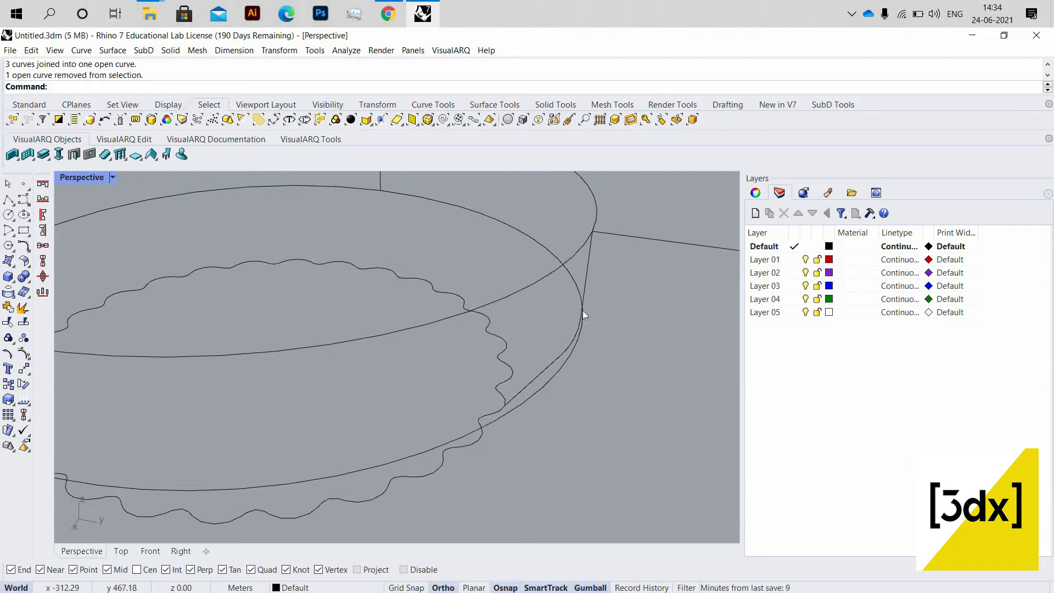
pyautogui.click(539, 379)
pyautogui.click(511, 367)
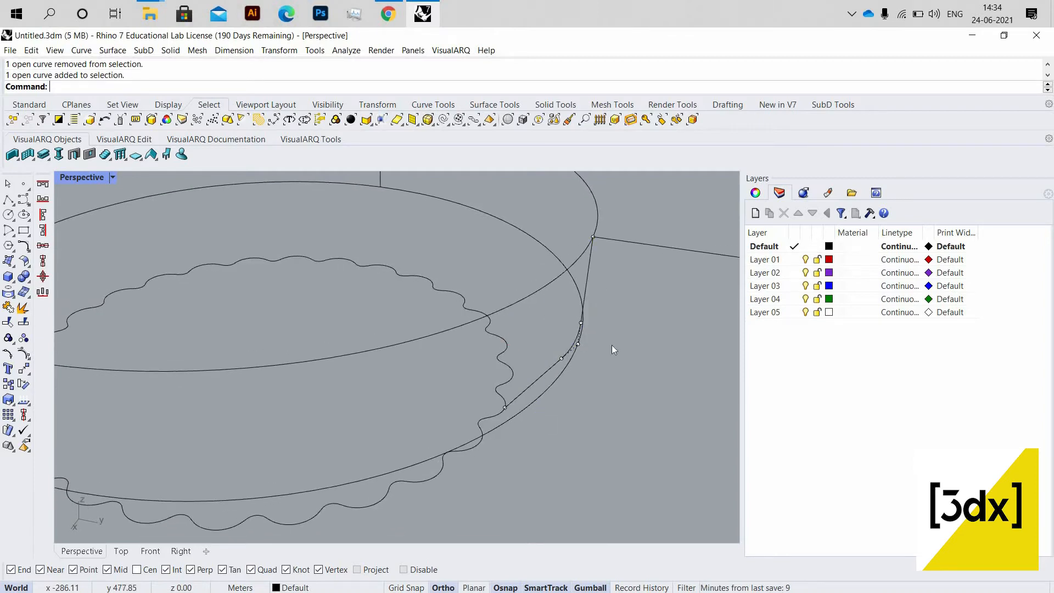
pyautogui.click(638, 338)
pyautogui.press('Escape')
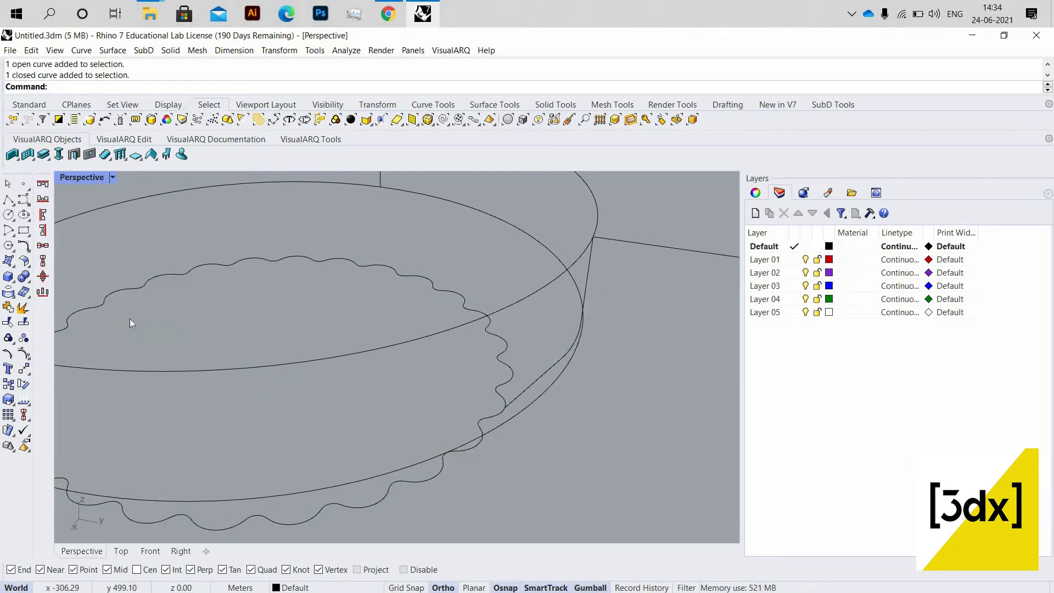
# - Create a closed two-rail sweep using the fluted outline and top circle as rails and the joined profile as cross section
pyautogui.write('Sweep2')
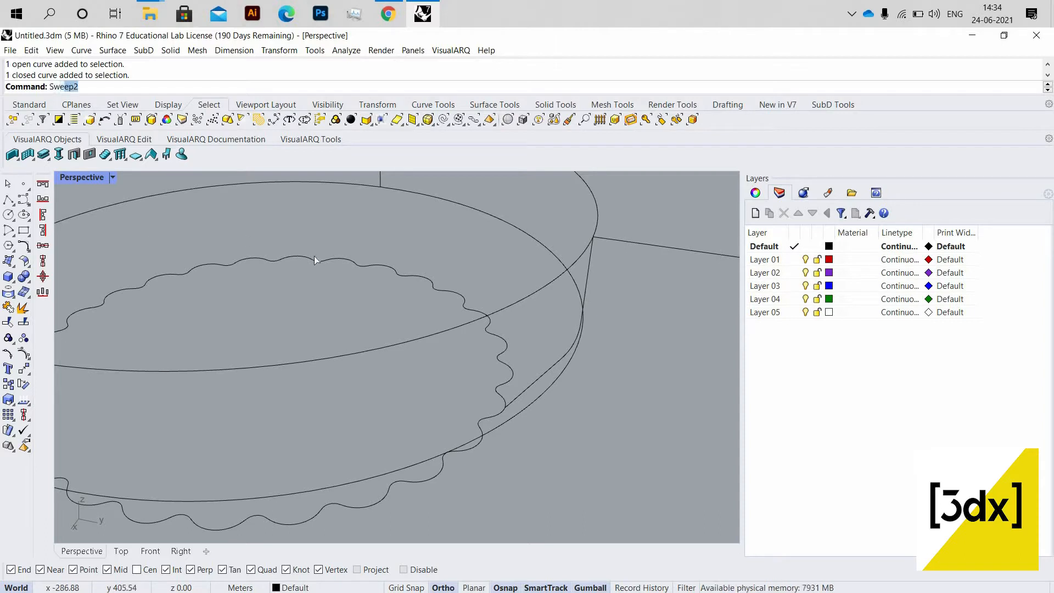
pyautogui.press('Return')
pyautogui.moveTo(550, 302)
pyautogui.mouseDown(button='right')
pyautogui.moveTo(520, 363)
pyautogui.moveTo(500, 363)
pyautogui.mouseUp(button='right')
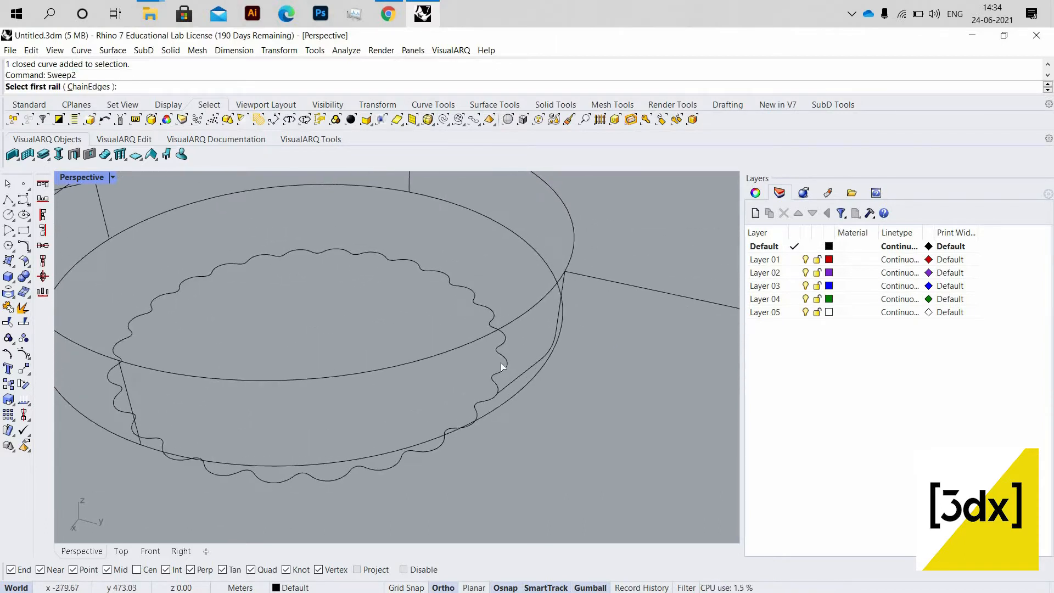
pyautogui.scroll(3, 497, 363)
pyautogui.click(501, 357)
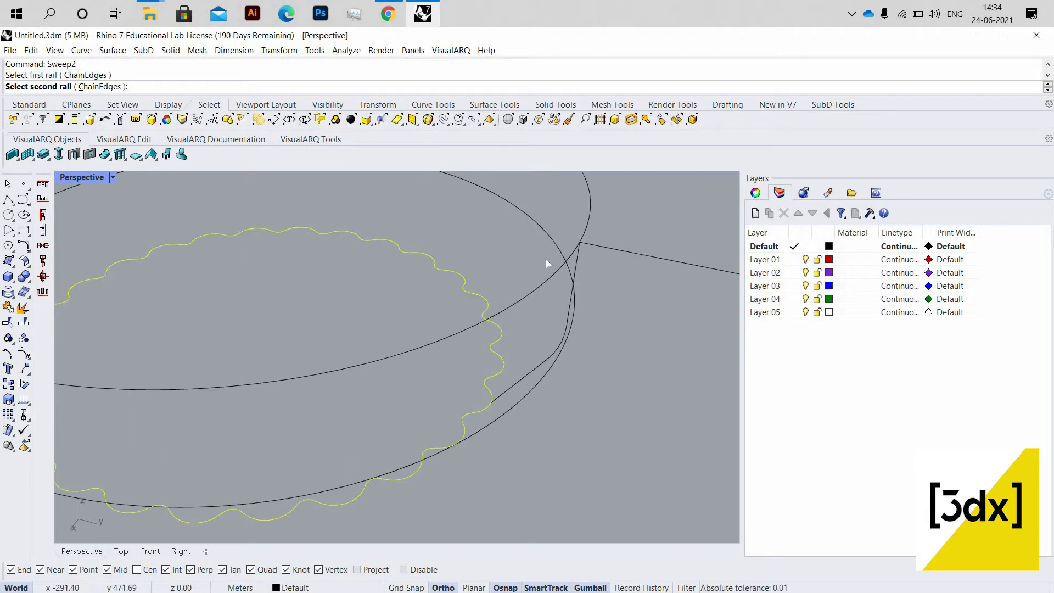
pyautogui.click(548, 278)
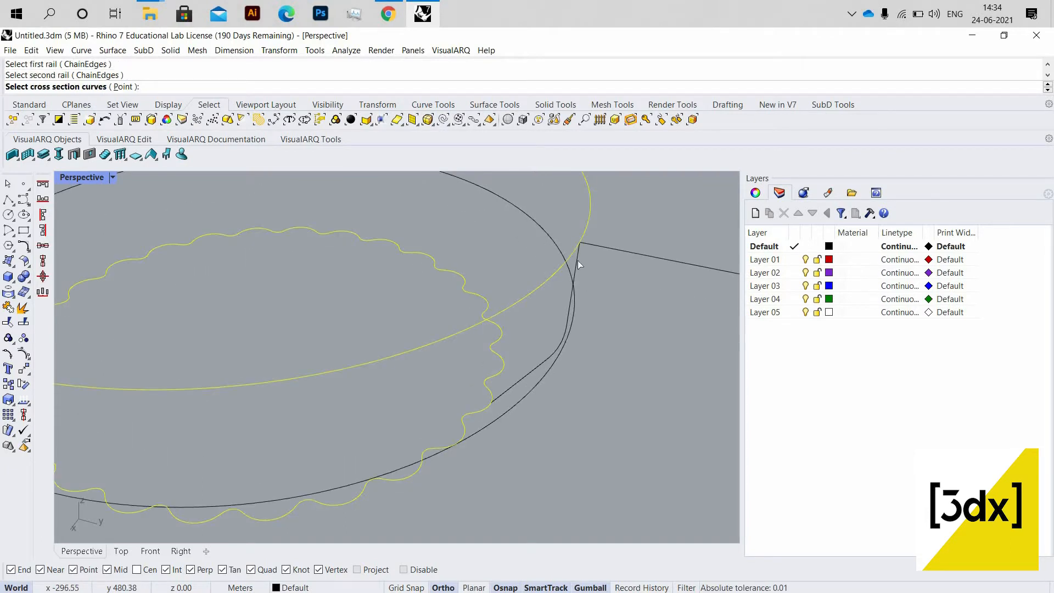
pyautogui.click(579, 262)
pyautogui.press('Return')
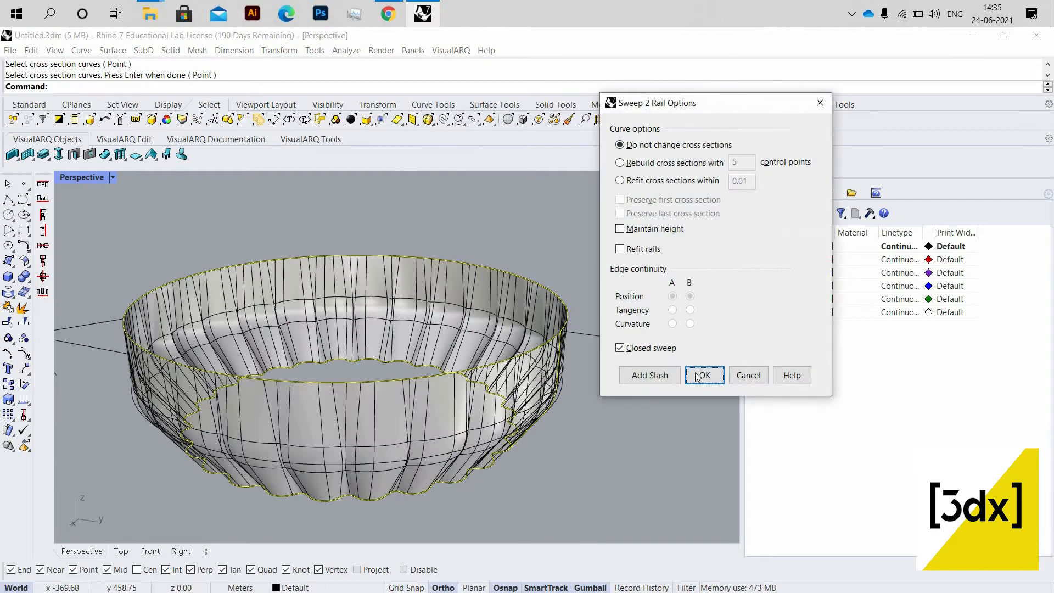
pyautogui.press('Return')
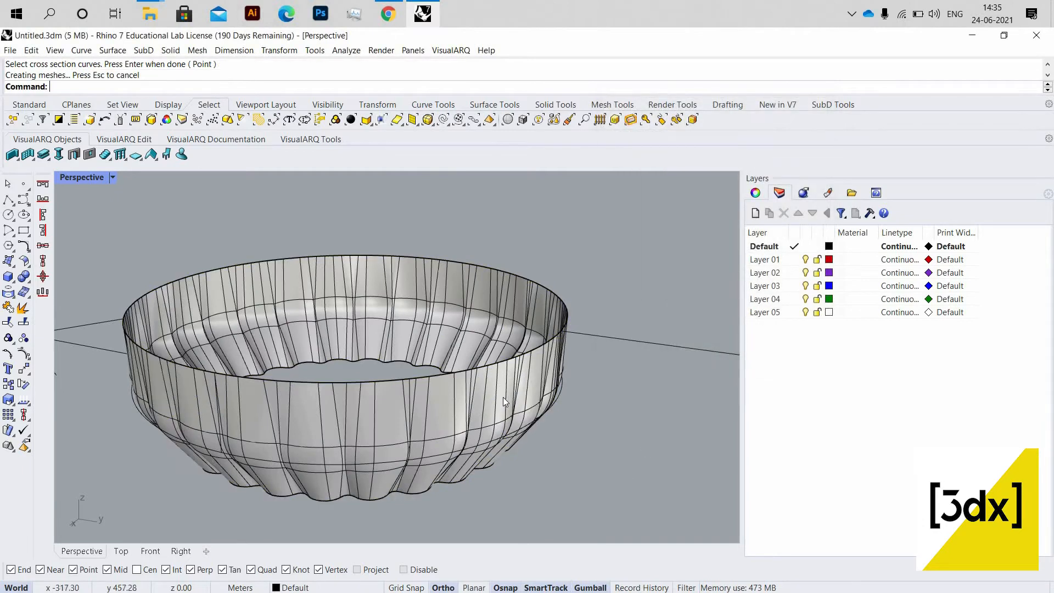
# - Cap the open ends of the swept capital surface and inspect the solid beside the column
pyautogui.click(504, 399)
pyautogui.write('Cap')
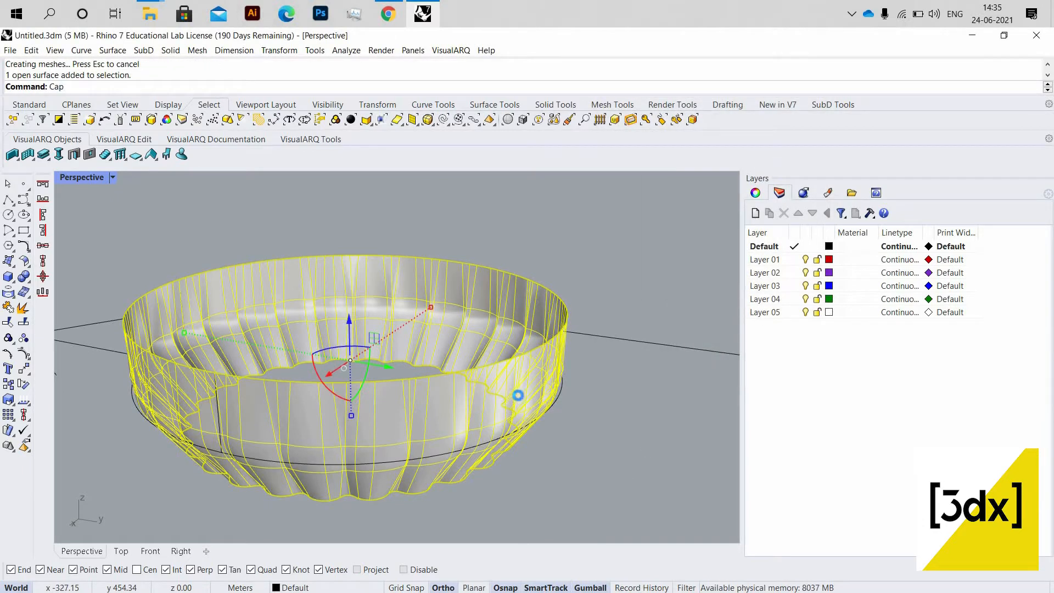
pyautogui.press('Return')
pyautogui.press('Escape')
pyautogui.scroll(-14, 549, 318)
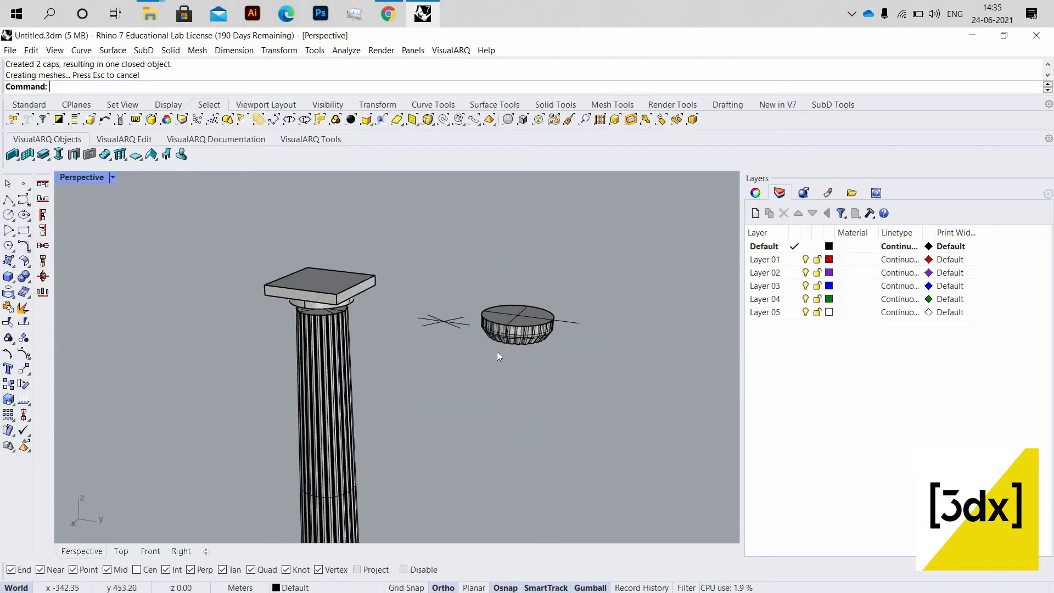
pyautogui.scroll(6, 280, 281)
pyautogui.scroll(-3, 483, 337)
pyautogui.scroll(1, 666, 360)
pyautogui.moveTo(666, 358); pyautogui.dragTo(623, 410, button='right')
pyautogui.scroll(5, 543, 410)
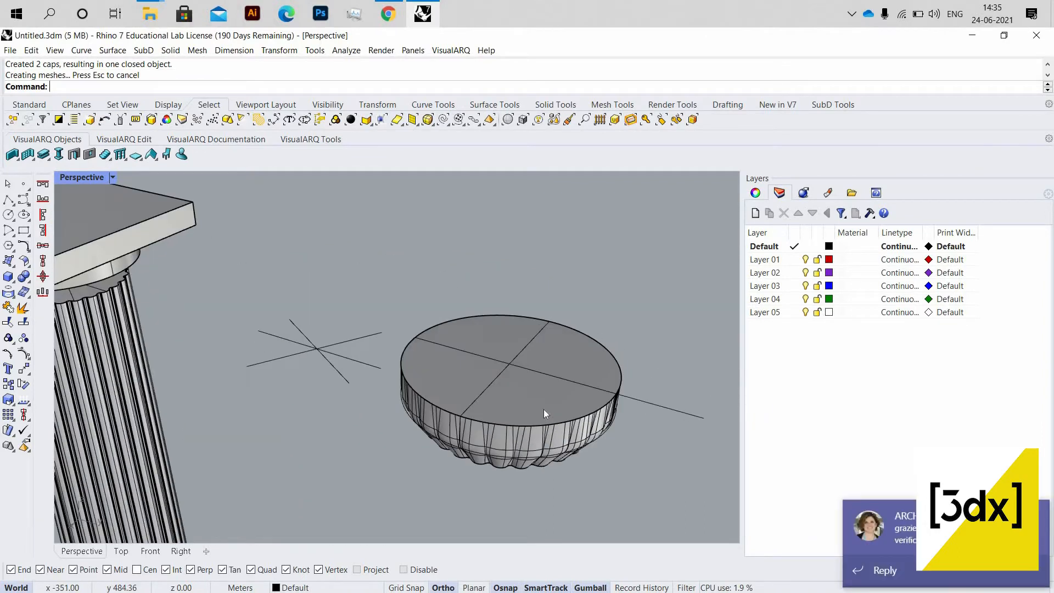
# - Select the capped capital solid and switch the Perspective view to Wireframe display
pyautogui.click(542, 404)
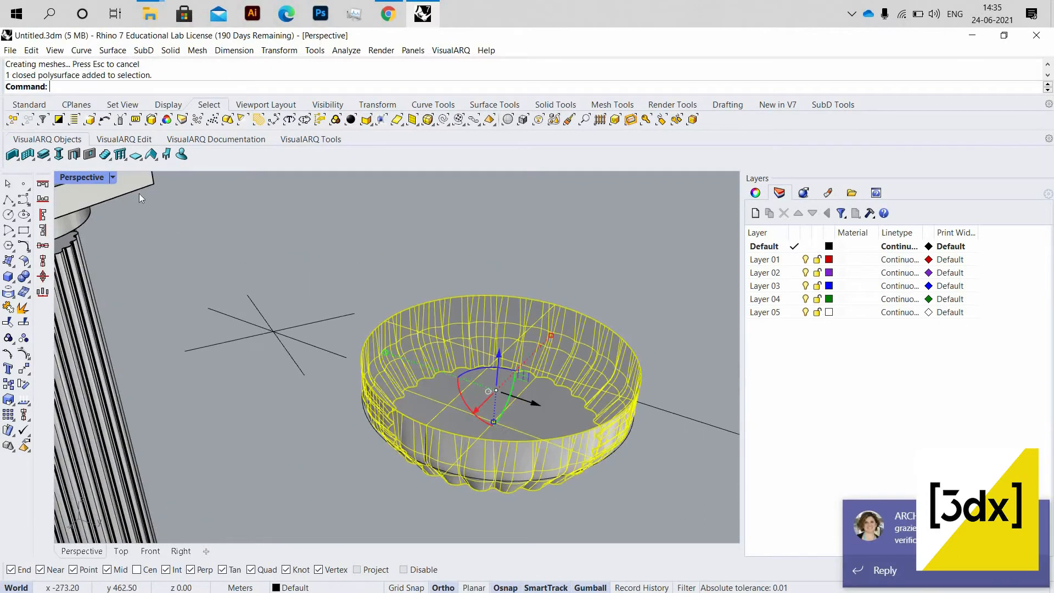
pyautogui.click(112, 177)
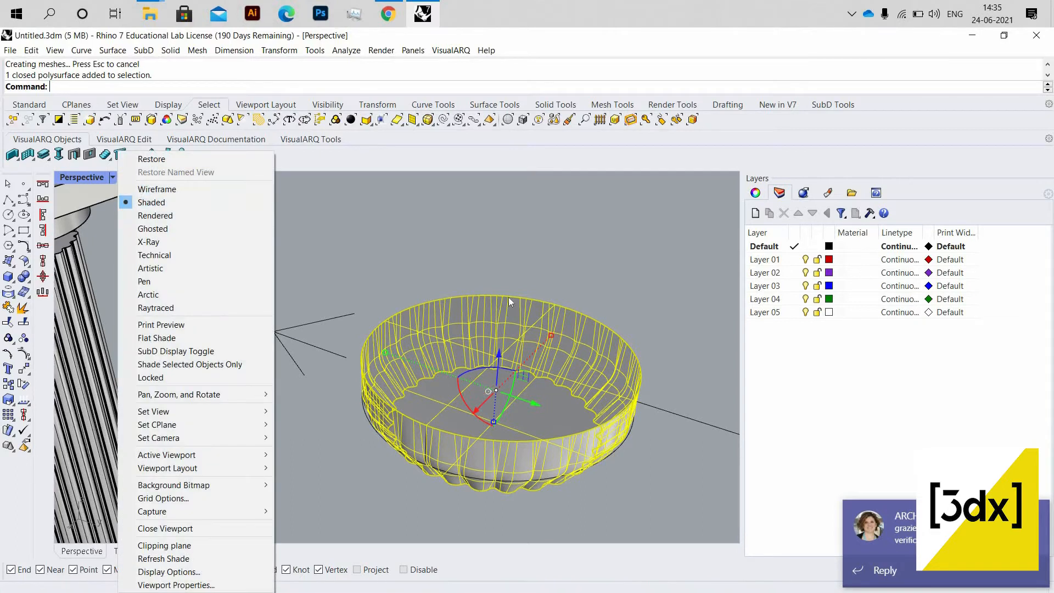
pyautogui.press('Return')
pyautogui.scroll(6, 436, 282)
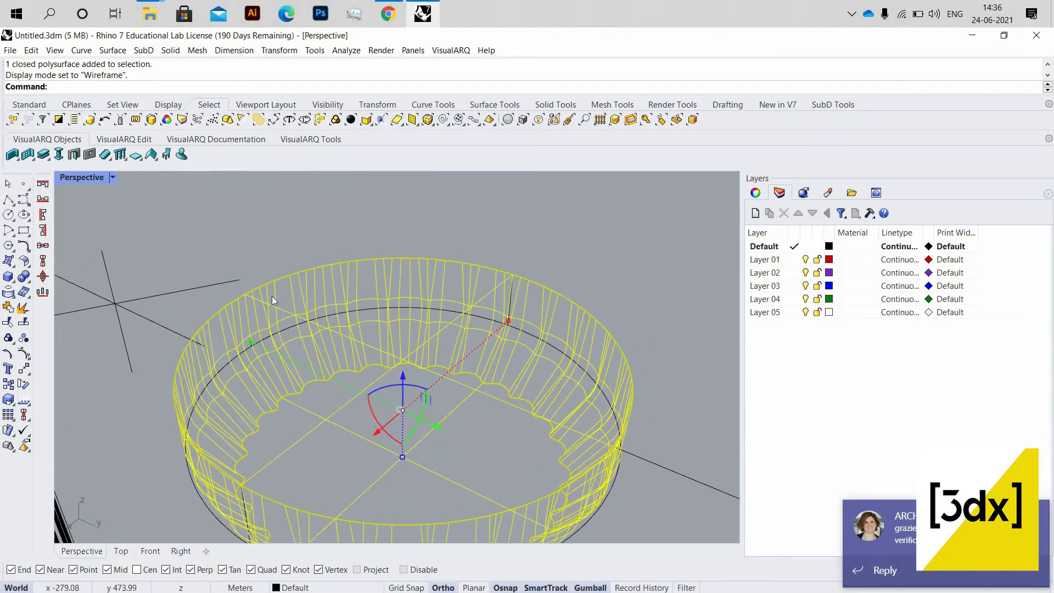
# - Move the capital solid by a point on its top rim onto the matching rim point beneath the column's square slab
pyautogui.write('Move')
pyautogui.scroll(3, 220, 285)
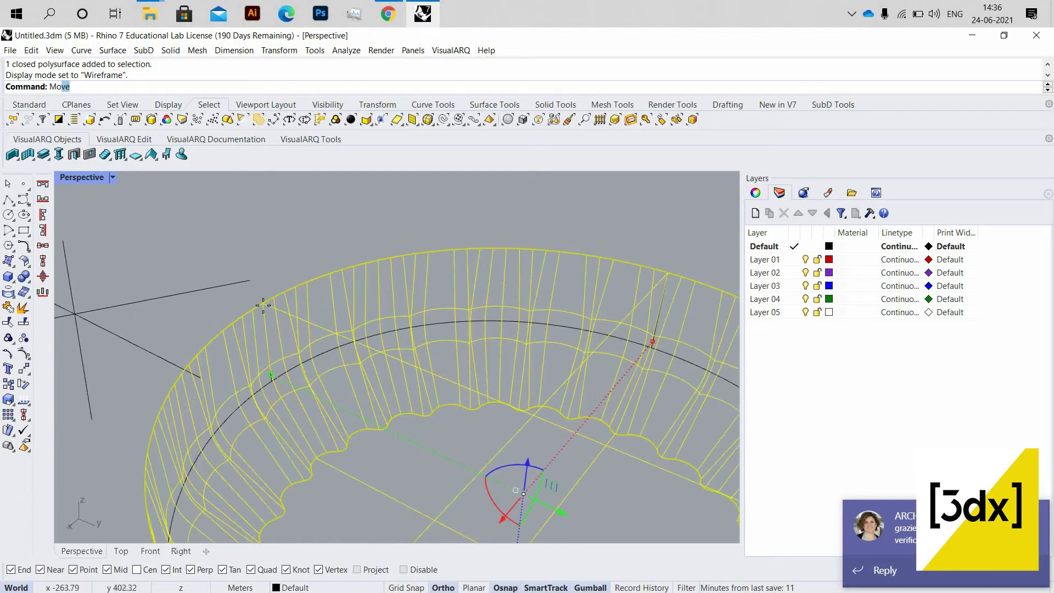
pyautogui.press('Return')
pyautogui.click(264, 302)
pyautogui.scroll(-10, 537, 257)
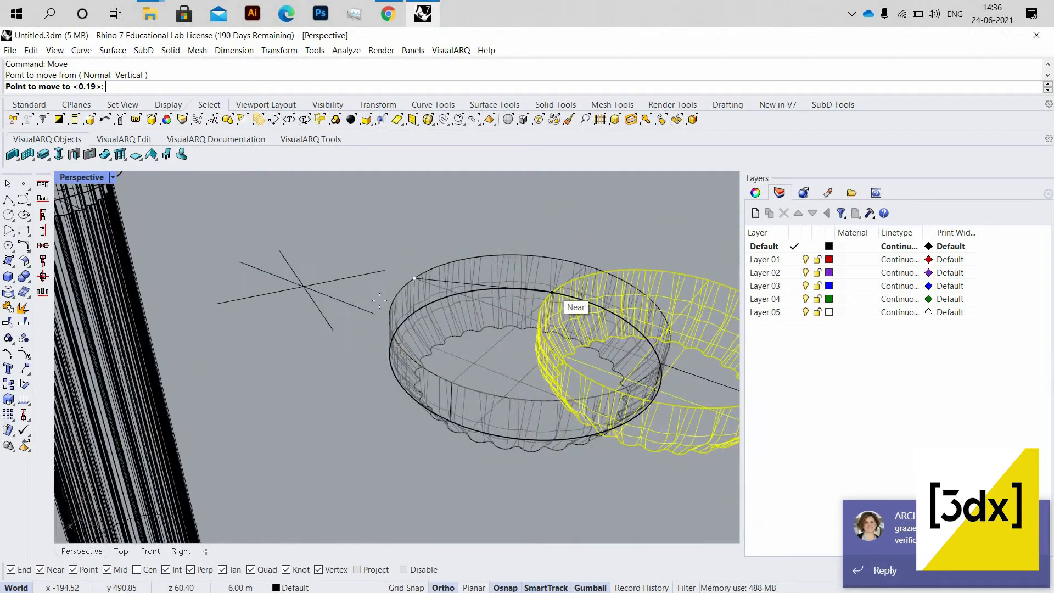
pyautogui.scroll(6, 246, 233)
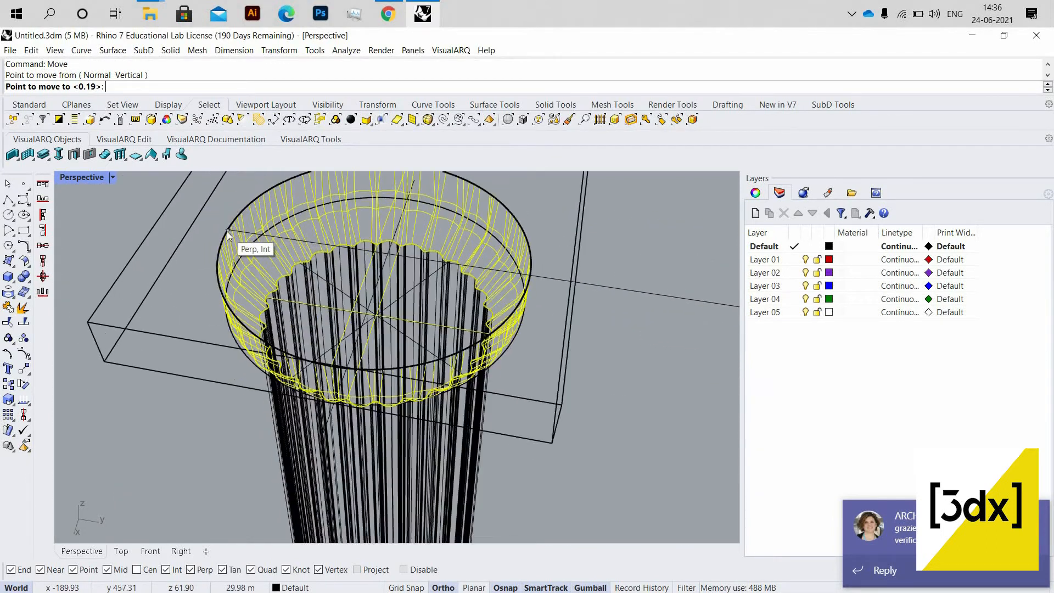
pyautogui.click(492, 319)
pyautogui.scroll(-7, 495, 312)
# - Delete the old plain disc extrusion that overlaps the new capital at the top of the column
pyautogui.scroll(5, 495, 312)
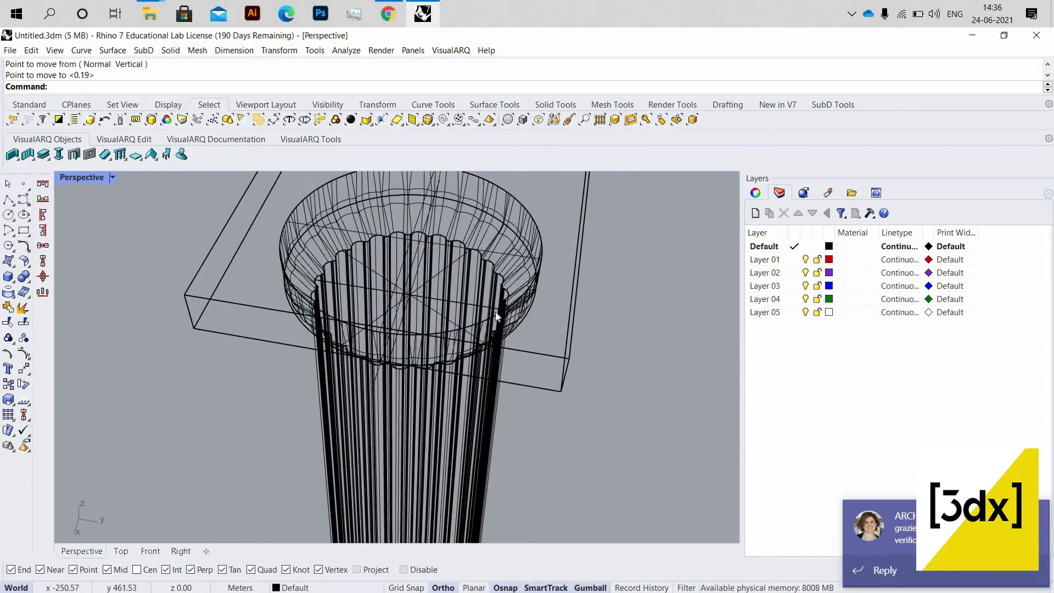
pyautogui.click(497, 311)
pyautogui.click(543, 300)
pyautogui.click(529, 295)
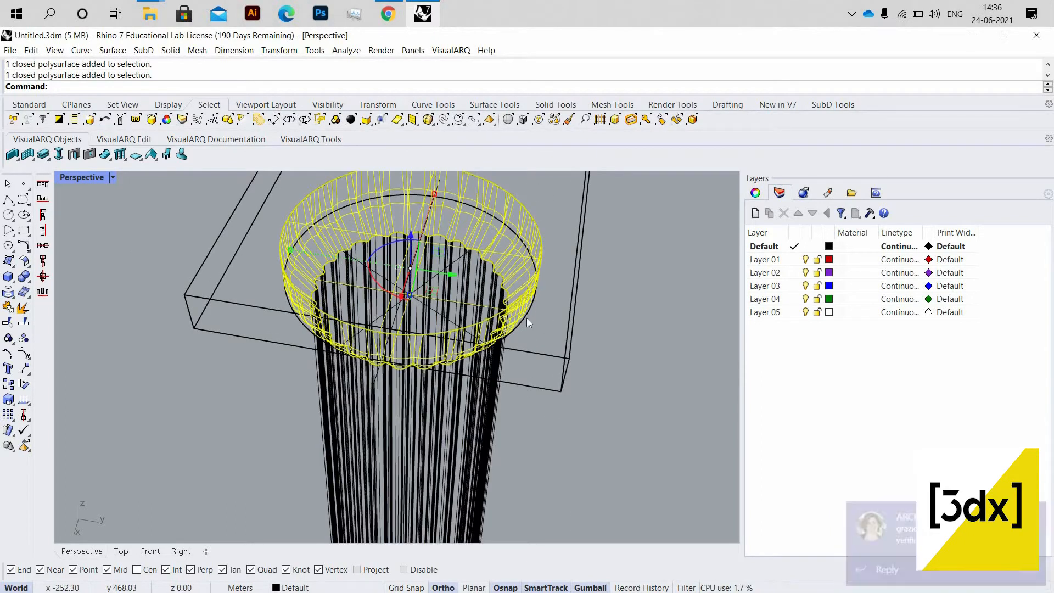
pyautogui.press('Escape')
pyautogui.click(526, 318)
pyautogui.rightClick(603, 297)
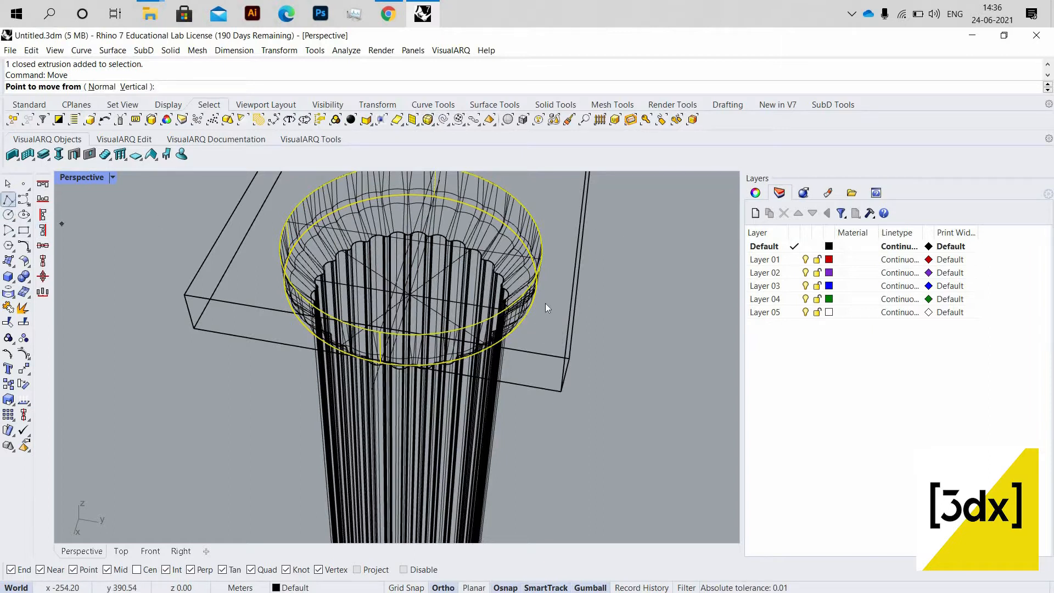
pyautogui.press('Escape')
pyautogui.press('Delete')
# - Return the Perspective view to Shaded display and inspect how the capital meets the slab and fluted shaft
pyautogui.scroll(-7, 539, 283)
pyautogui.moveTo(535, 428); pyautogui.dragTo(549, 349, button='right')
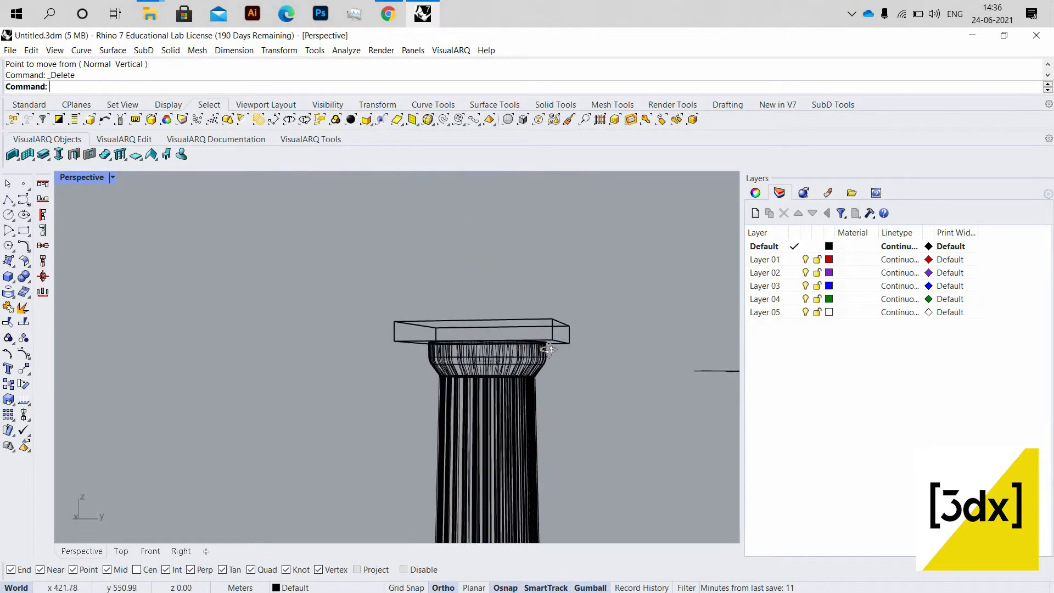
pyautogui.scroll(4, 548, 349)
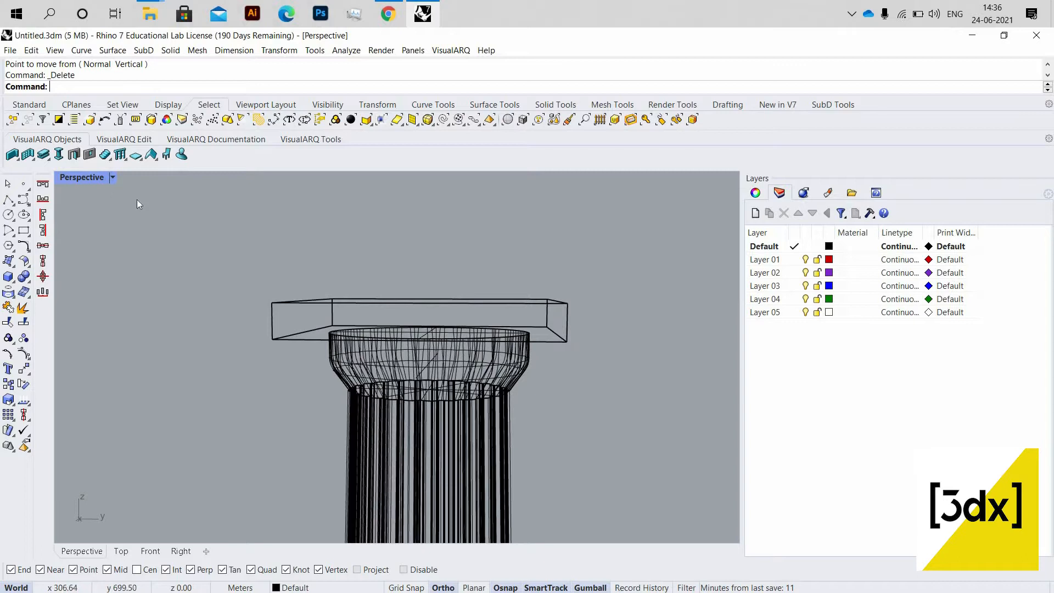
pyautogui.click(112, 178)
pyautogui.click(144, 202)
pyautogui.moveTo(360, 335); pyautogui.dragTo(430, 330, button='right')
pyautogui.scroll(5, 426, 320)
pyautogui.scroll(-8, 426, 321)
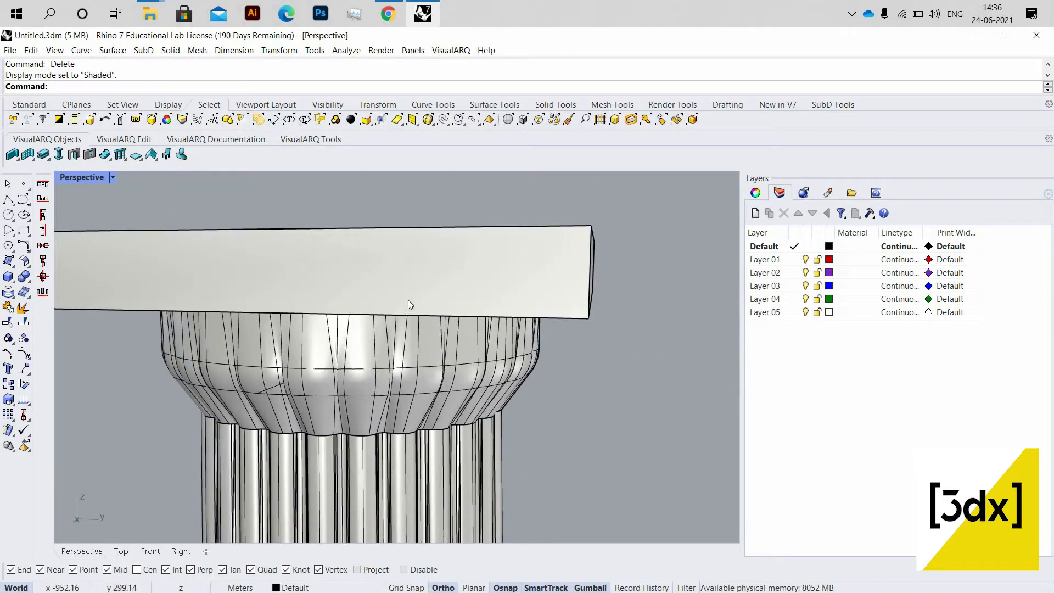
pyautogui.moveTo(423, 336); pyautogui.dragTo(397, 296, button='right')
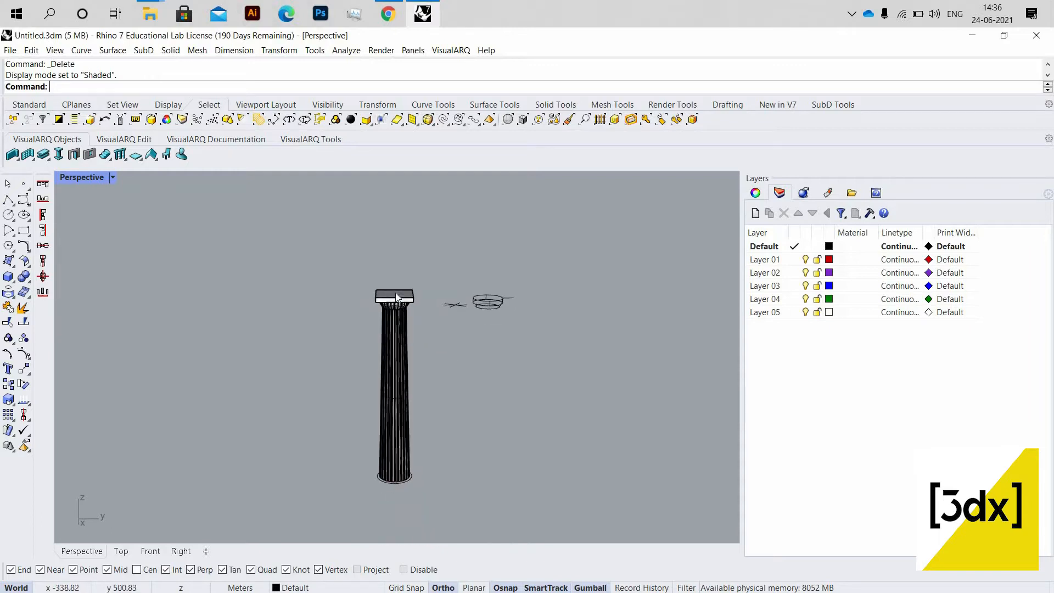
pyautogui.scroll(8, 431, 311)
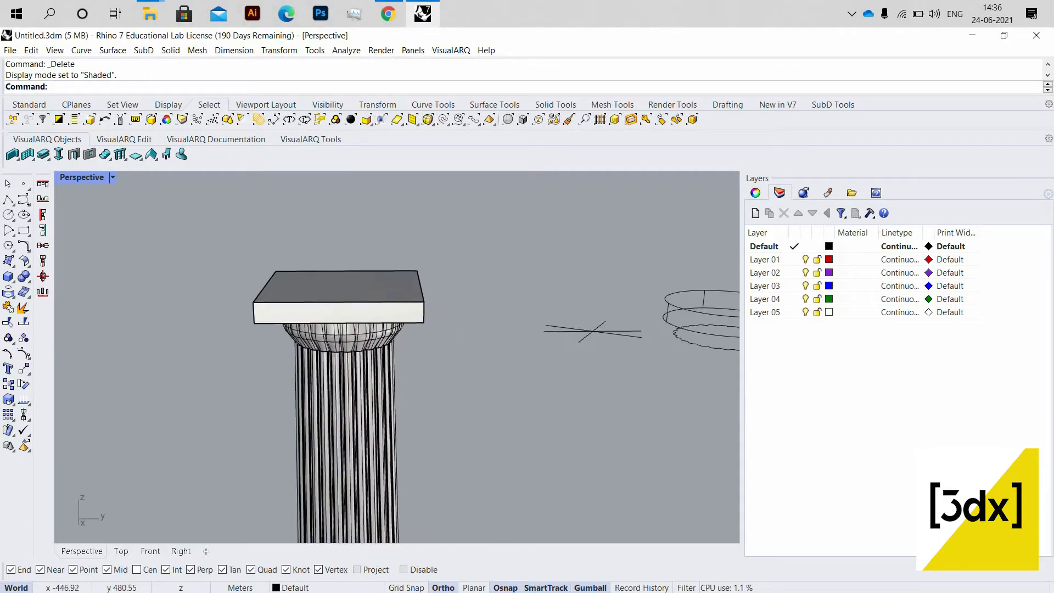
# - Try to join the fluted shaft, capital and square slab into one object
pyautogui.click(432, 311)
pyautogui.press('Escape')
pyautogui.press('Escape')
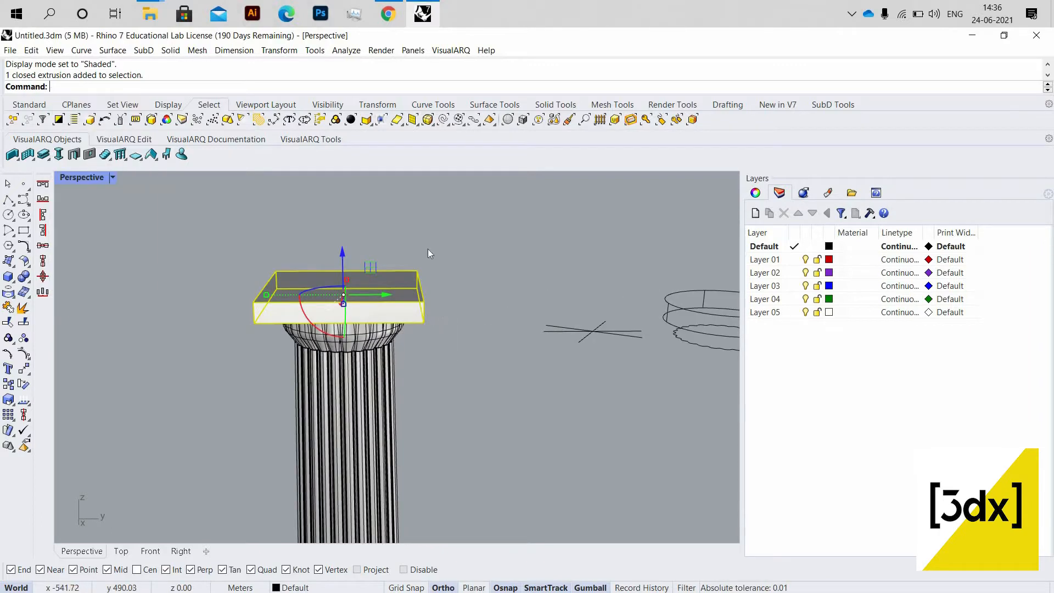
pyautogui.scroll(-6, 423, 278)
pyautogui.scroll(3, 401, 304)
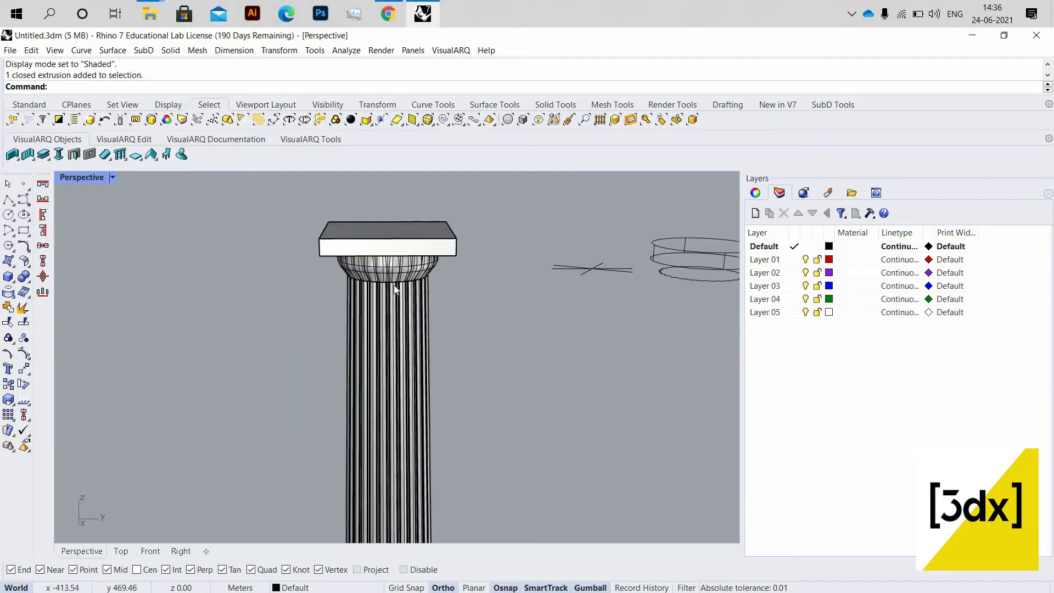
pyautogui.click(394, 285)
pyautogui.scroll(4, 434, 231)
pyautogui.click(439, 235)
pyautogui.click(466, 213)
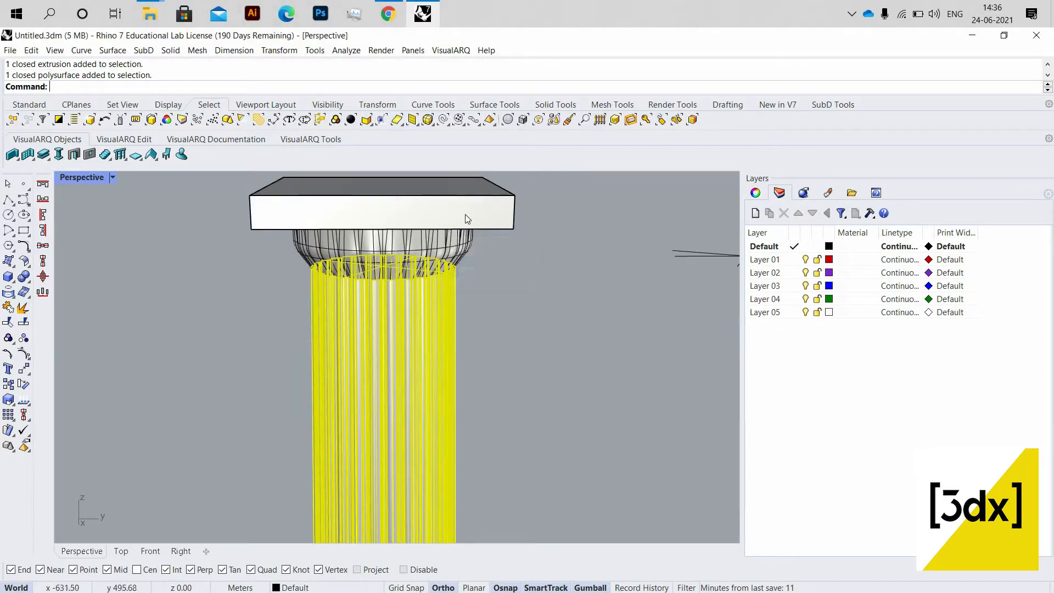
pyautogui.keyDown('shift'); pyautogui.click(466, 214); pyautogui.keyUp('shift')
pyautogui.keyDown('shift'); pyautogui.click(466, 213); pyautogui.keyUp('shift')
pyautogui.scroll(-7, 467, 213)
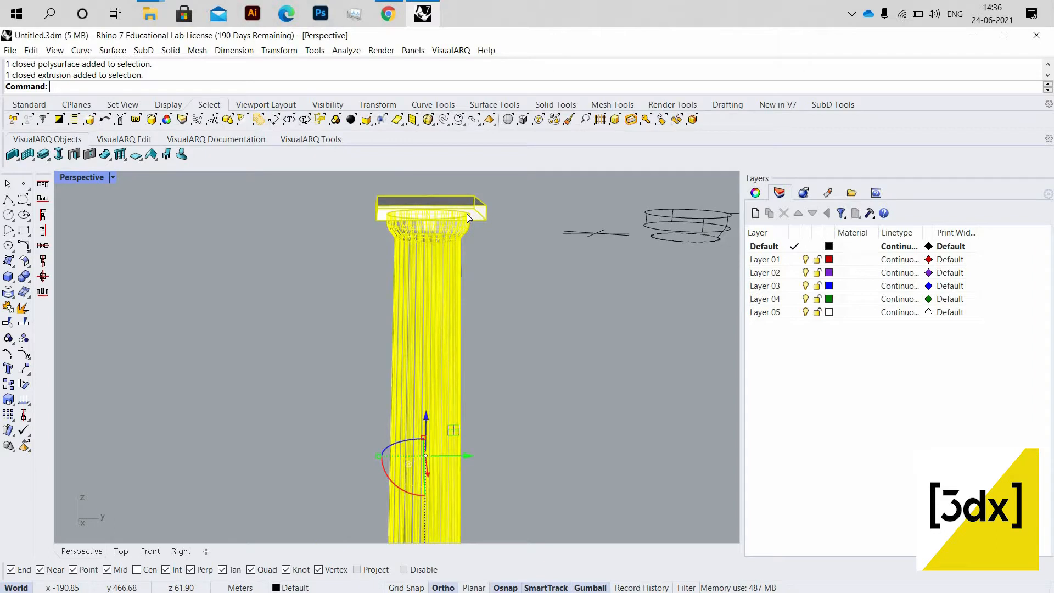
pyautogui.hotkey('ctrl', 'j')
pyautogui.press('Escape')
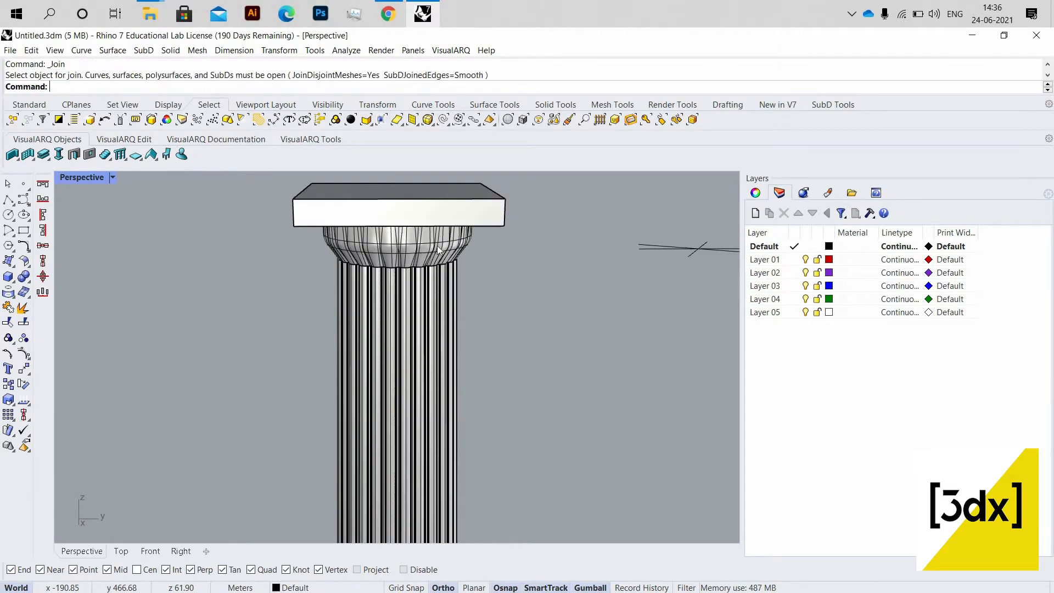
# - Define the slab, capital and fluted shaft as a block named pillar, with its base point at the column's foot
pyautogui.click(465, 213)
pyautogui.scroll(3, 417, 351)
pyautogui.keyDown('shift'); pyautogui.click(408, 239); pyautogui.keyUp('shift')
pyautogui.keyDown('shift'); pyautogui.click(446, 258); pyautogui.keyUp('shift')
pyautogui.scroll(-7, 446, 258)
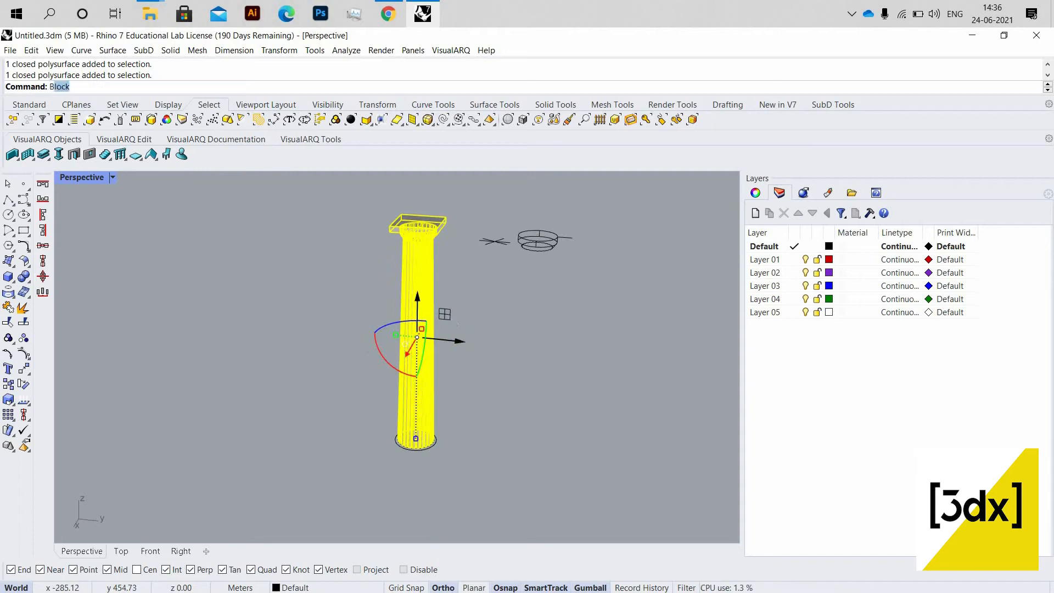
pyautogui.write('B')
pyautogui.press('Return')
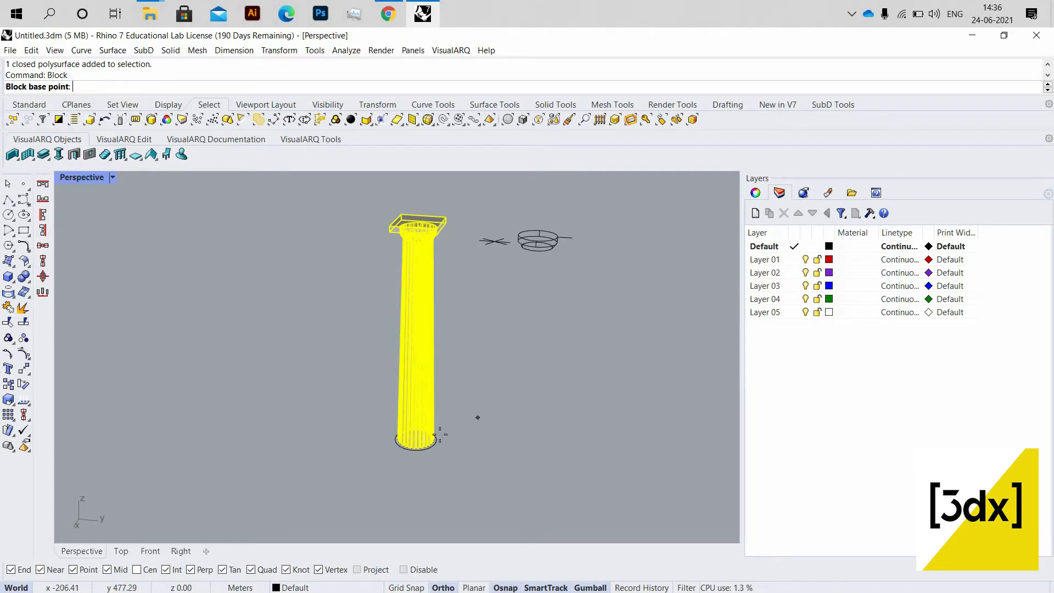
pyautogui.scroll(6, 439, 434)
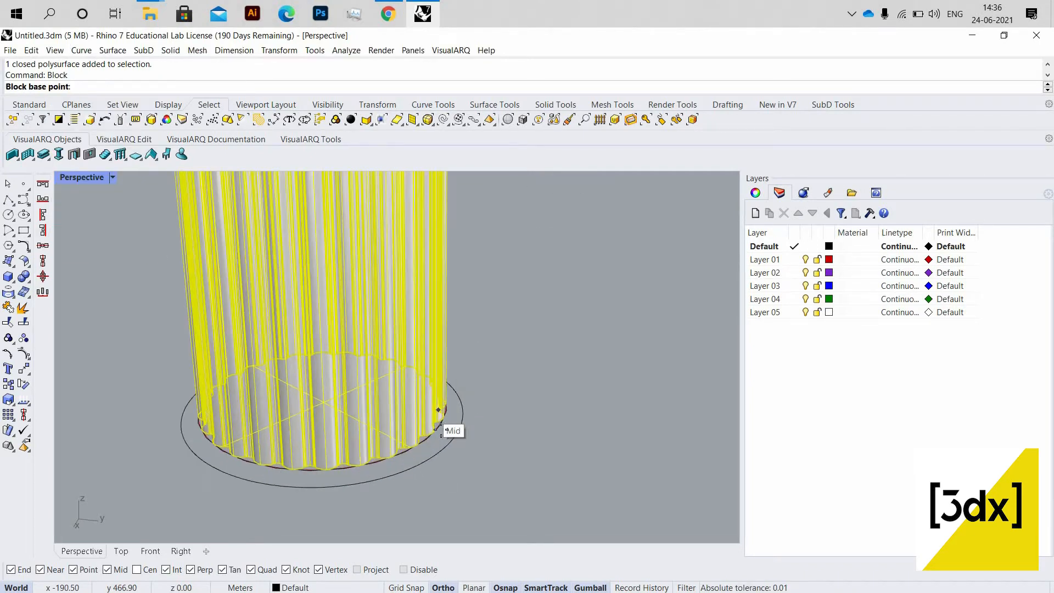
pyautogui.click(661, 418)
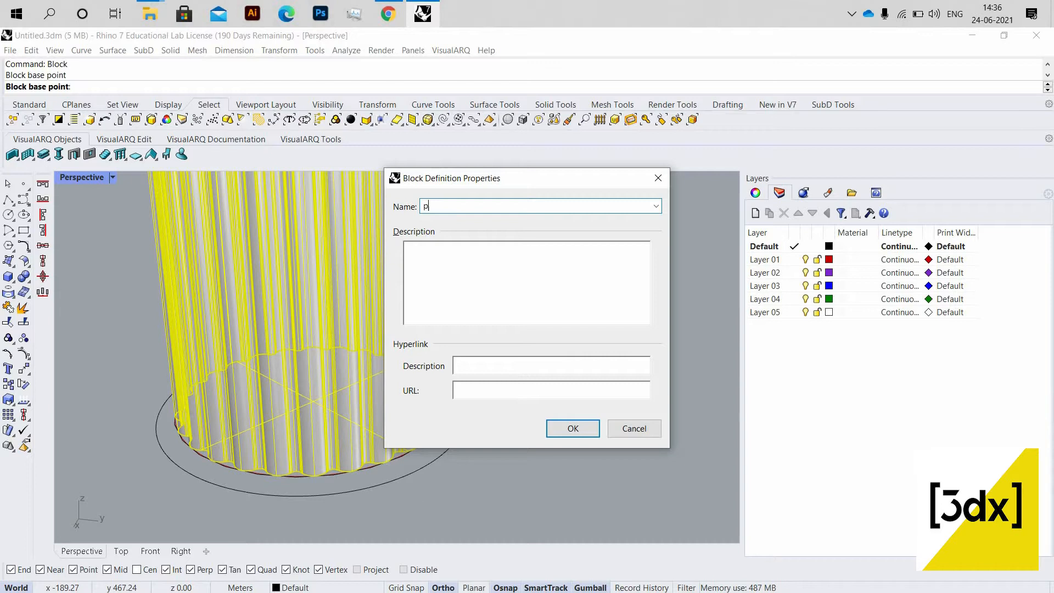
pyautogui.write('pillar')
pyautogui.press('Return')
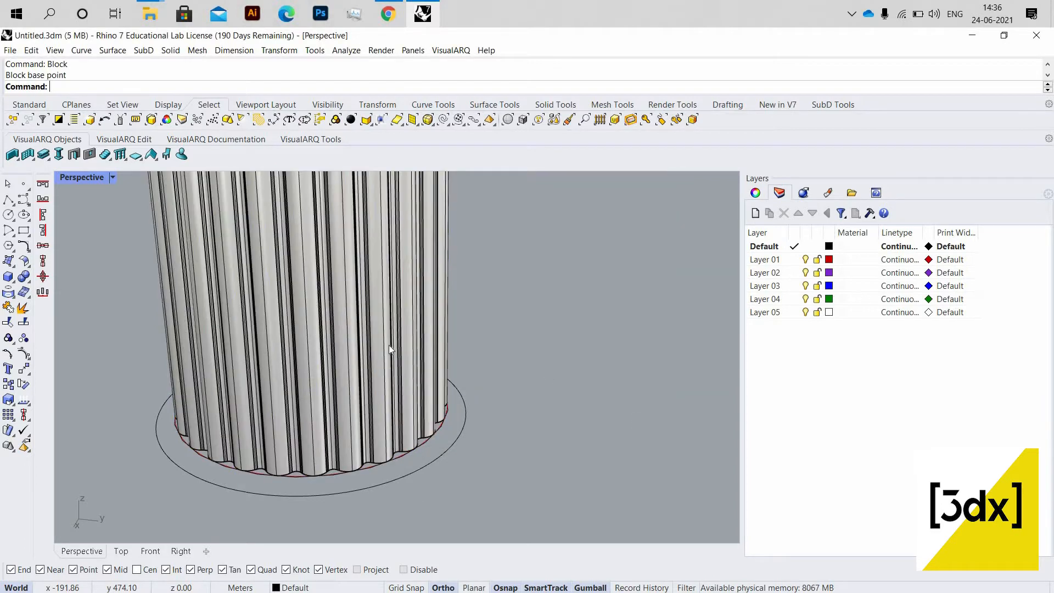
# - Start a copy of the pillar block from a point on the edge of its base circle
pyautogui.click(436, 338)
pyautogui.click(543, 327)
pyautogui.scroll(-20, 542, 334)
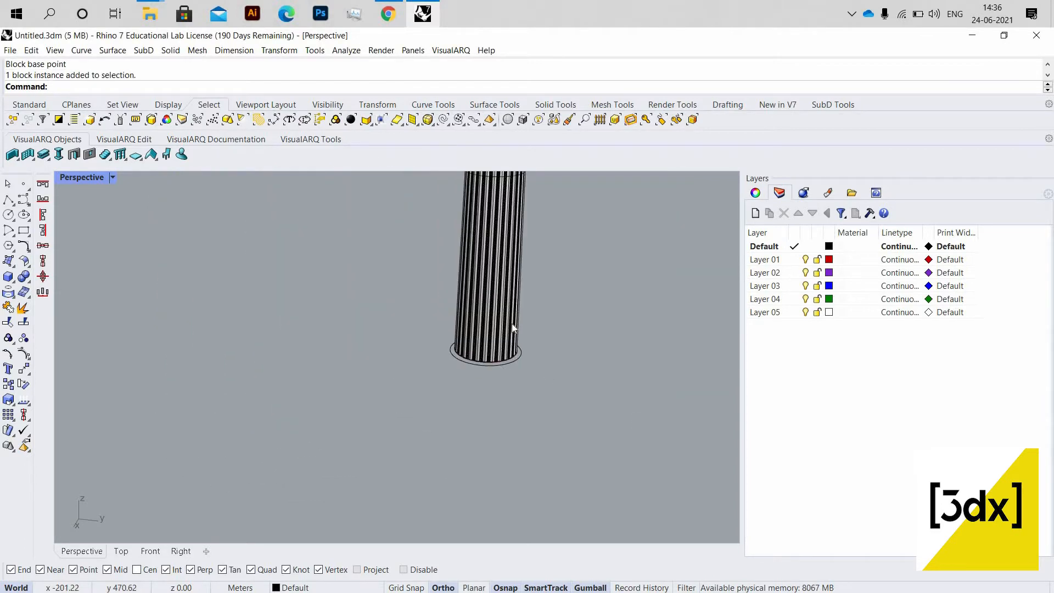
pyautogui.scroll(5, 493, 332)
pyautogui.click(516, 469)
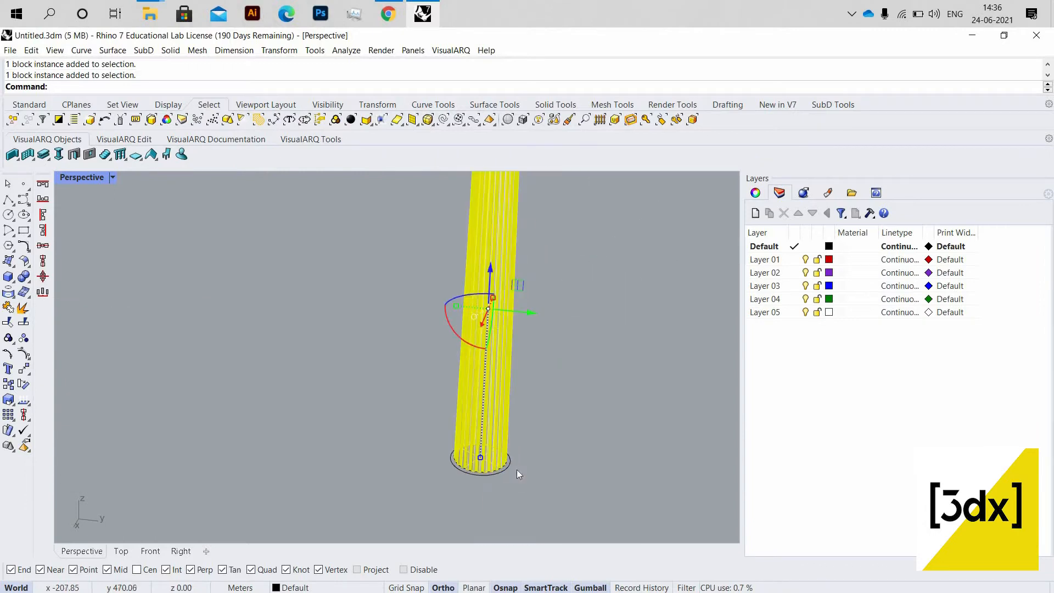
pyautogui.scroll(3, 516, 468)
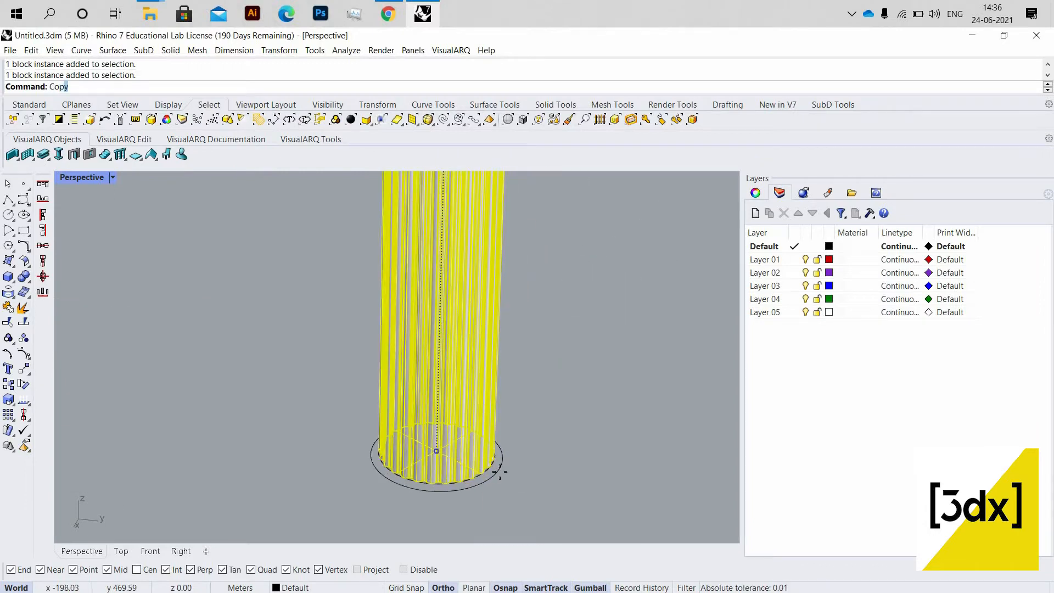
pyautogui.press('Return')
pyautogui.scroll(2, 496, 473)
pyautogui.scroll(2, 486, 465)
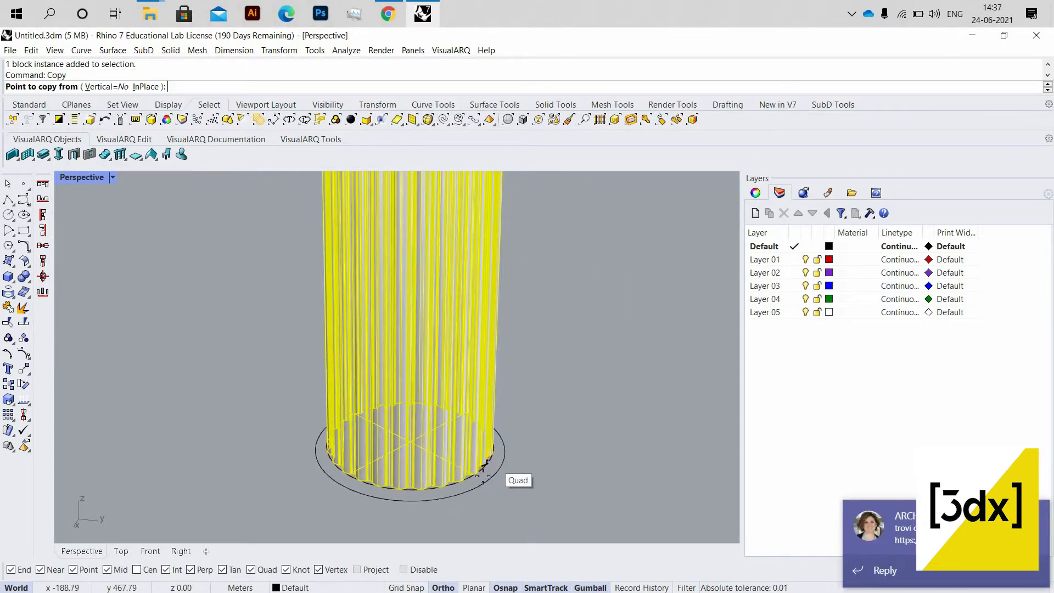
pyautogui.scroll(3, 482, 474)
pyautogui.click(476, 474)
# - Place the pillar copy on the front corner column circle of the temple plan and check its position
pyautogui.scroll(-3, 693, 431)
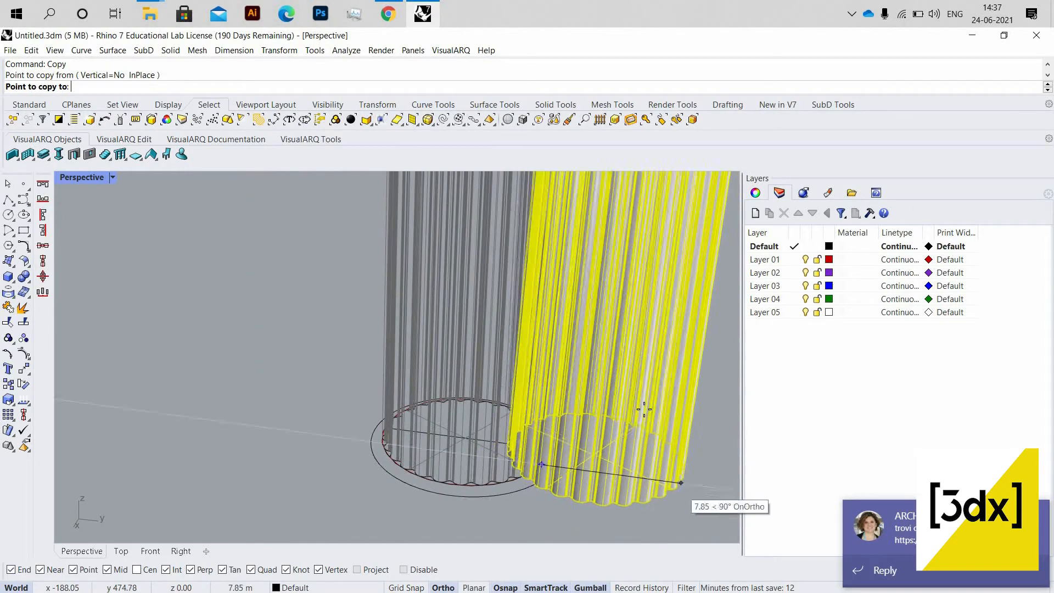
pyautogui.scroll(-8, 644, 407)
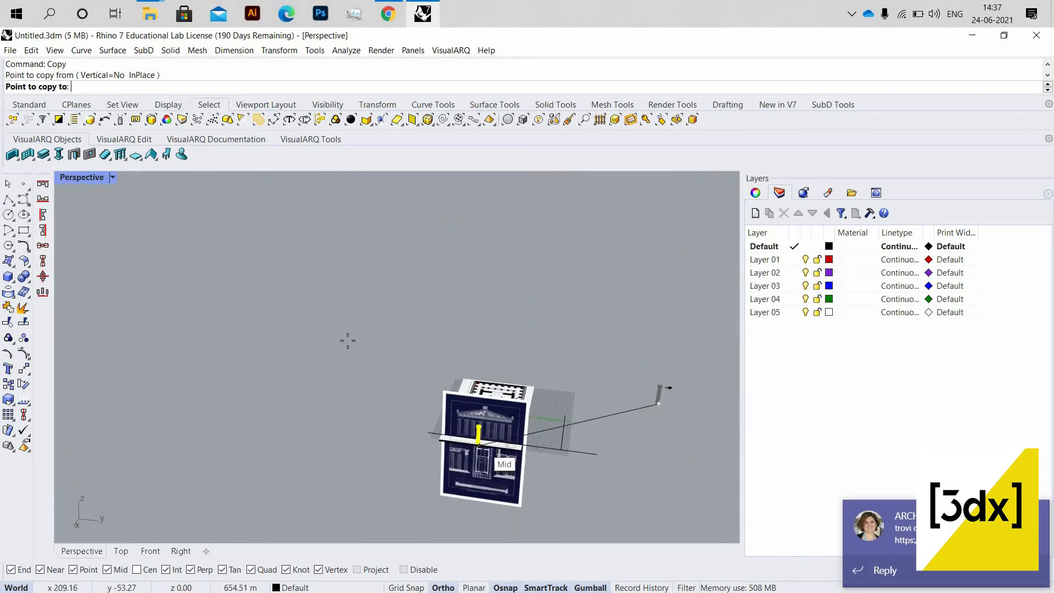
pyautogui.moveTo(348, 340); pyautogui.dragTo(384, 506, button='right')
pyautogui.scroll(4, 323, 438)
pyautogui.scroll(4, 238, 390)
pyautogui.scroll(3, 287, 407)
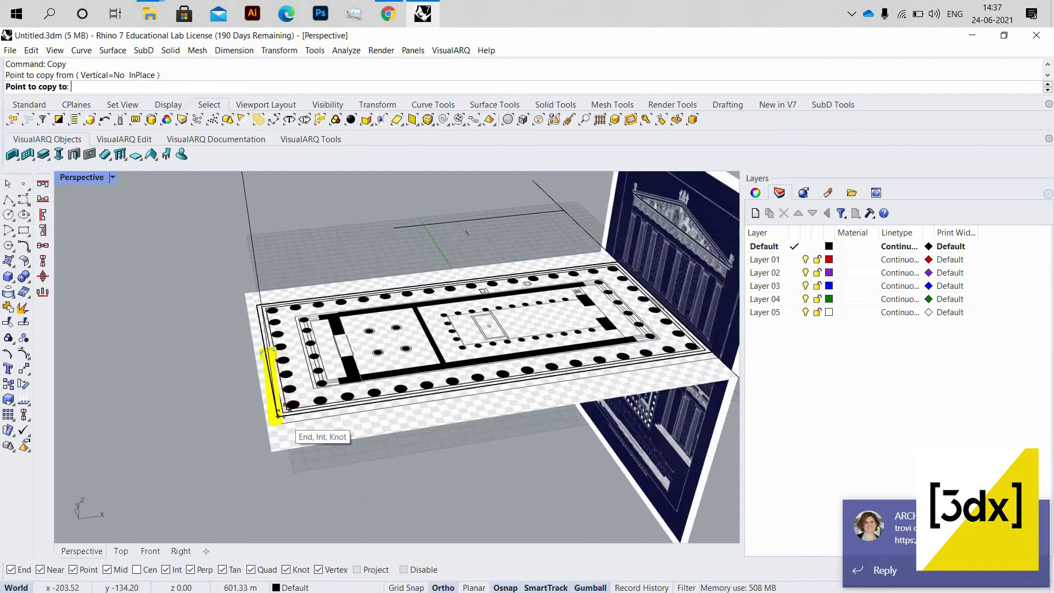
pyautogui.scroll(6, 279, 416)
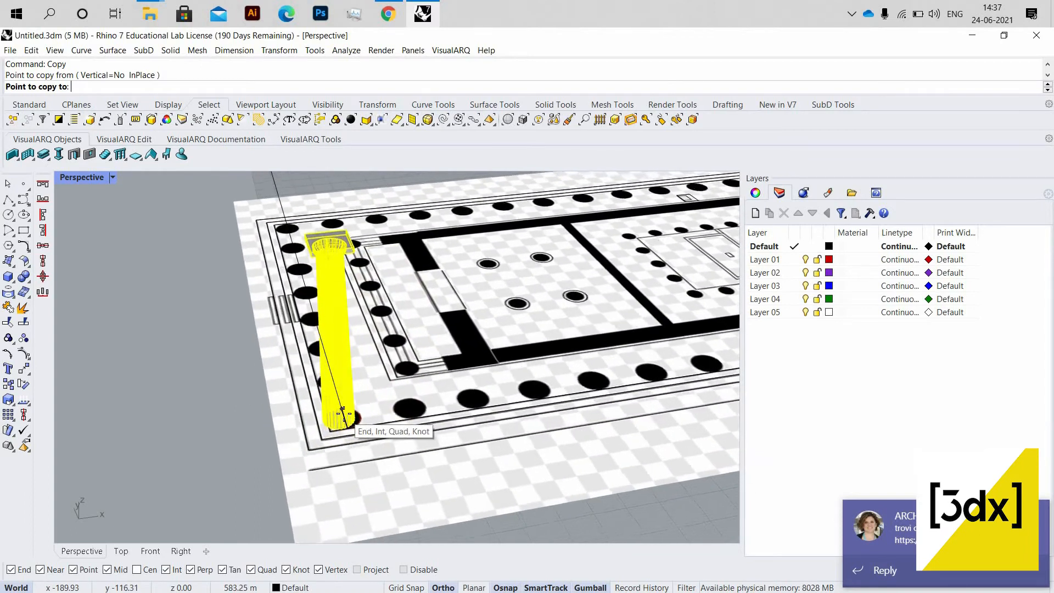
pyautogui.scroll(10, 341, 410)
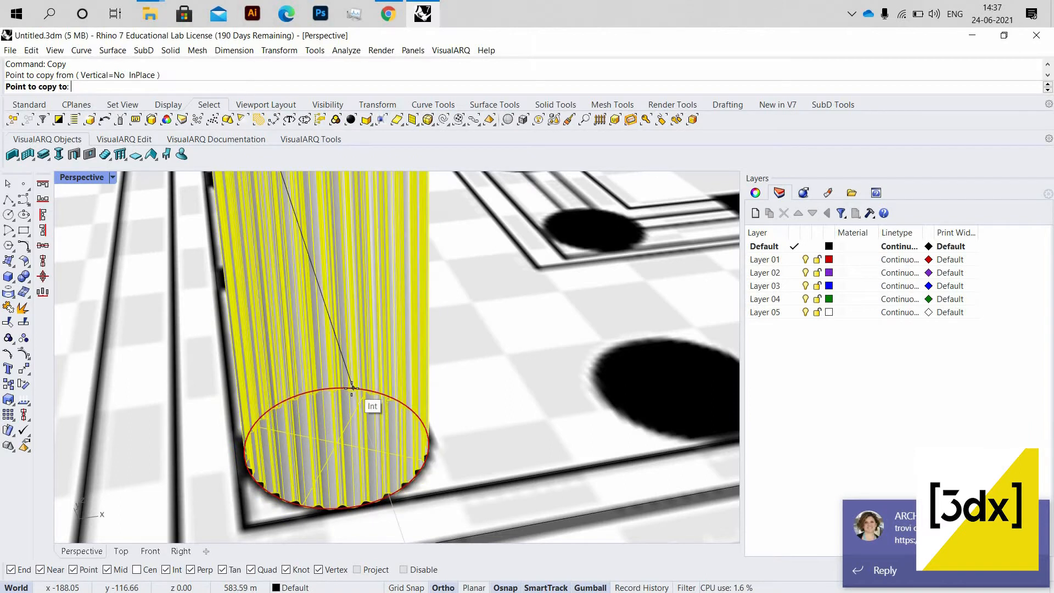
pyautogui.click(469, 428)
pyautogui.press('Return')
pyautogui.scroll(-10, 483, 417)
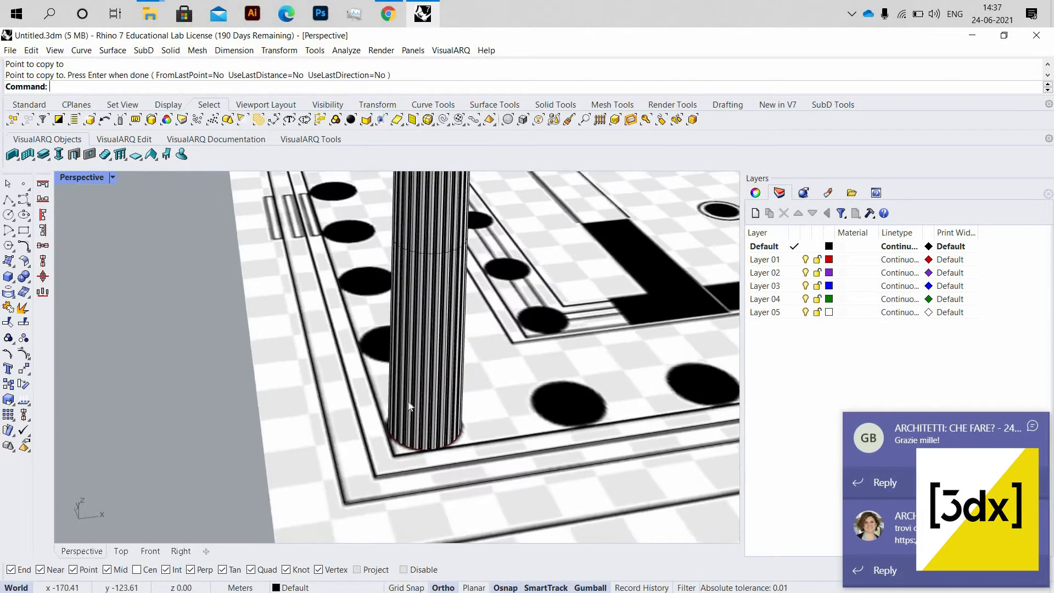
pyautogui.scroll(-10, 488, 395)
pyautogui.moveTo(456, 360); pyautogui.dragTo(321, 392, button='right')
pyautogui.scroll(4, 430, 399)
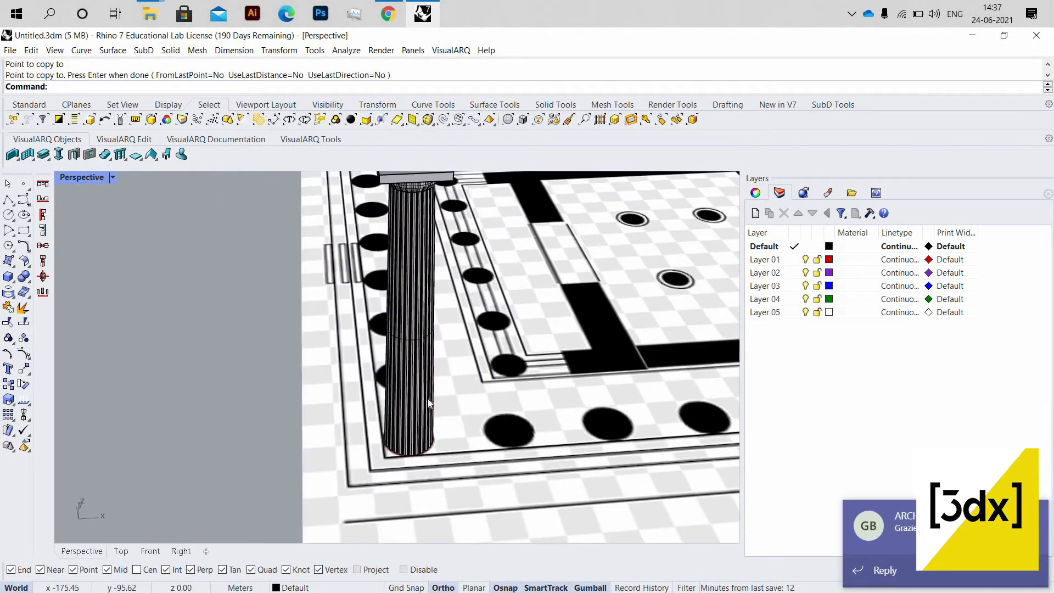
# - In the top view, start a line from the lower outer corner of the small entrance steps on the temple plan's left short side
pyautogui.scroll(-7, 432, 397)
pyautogui.scroll(-3, 433, 402)
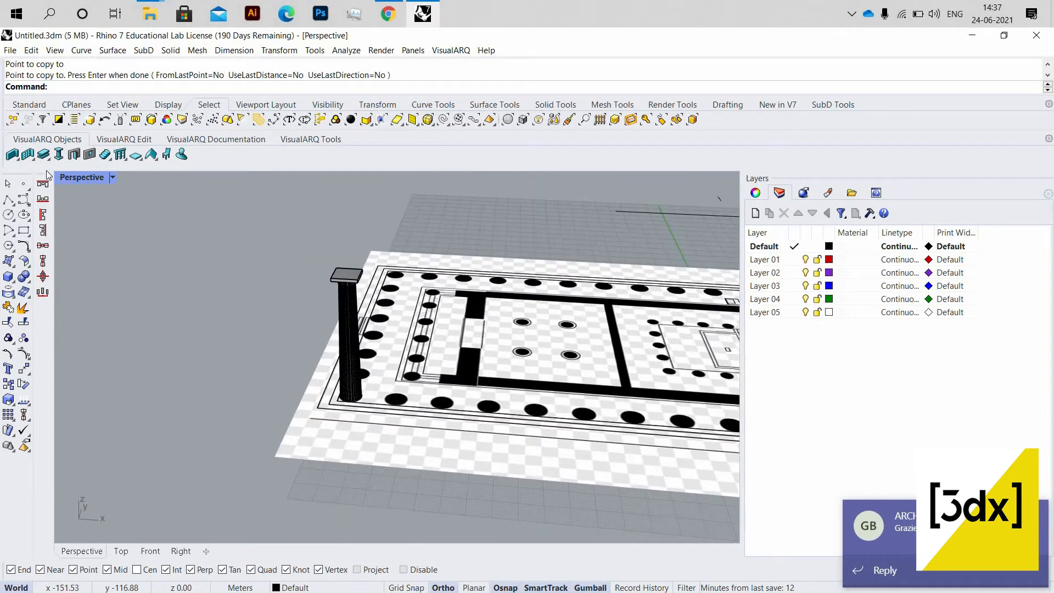
pyautogui.scroll(-12, 265, 260)
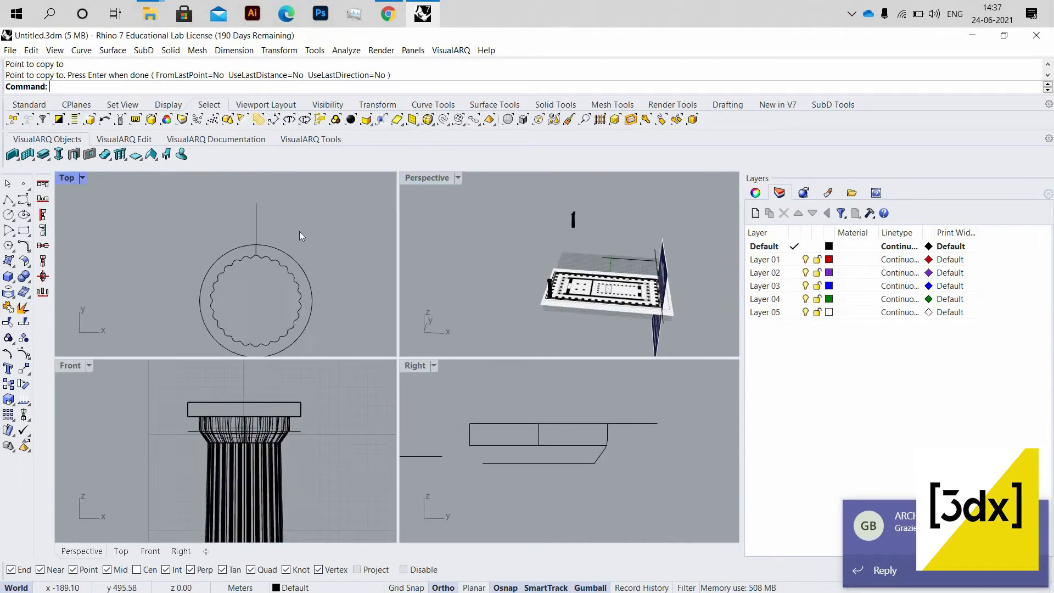
pyautogui.scroll(-10, 257, 239)
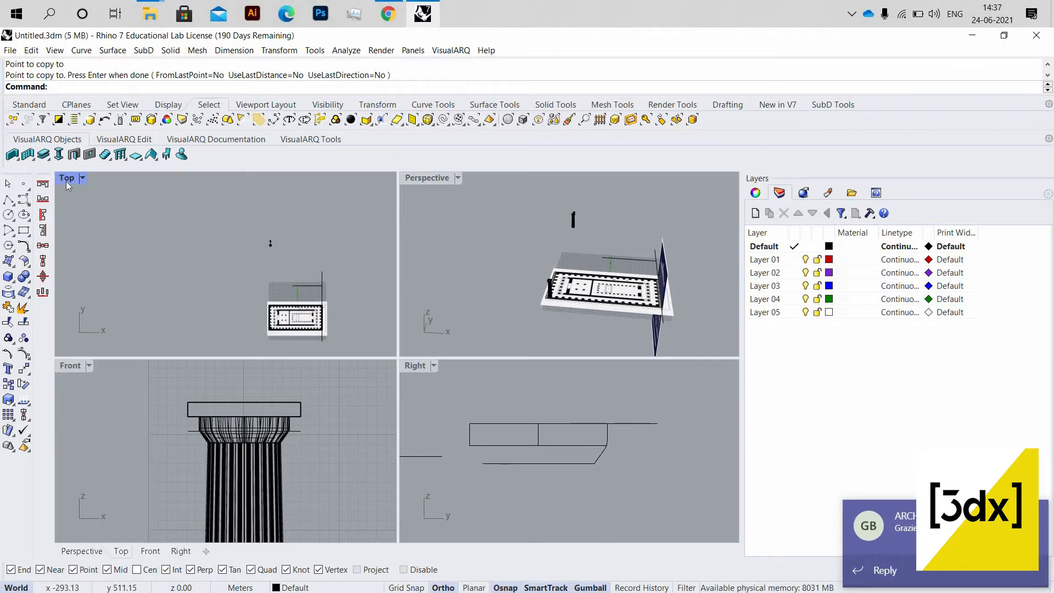
pyautogui.hotkey('ctrl', 'm')
pyautogui.scroll(6, 607, 427)
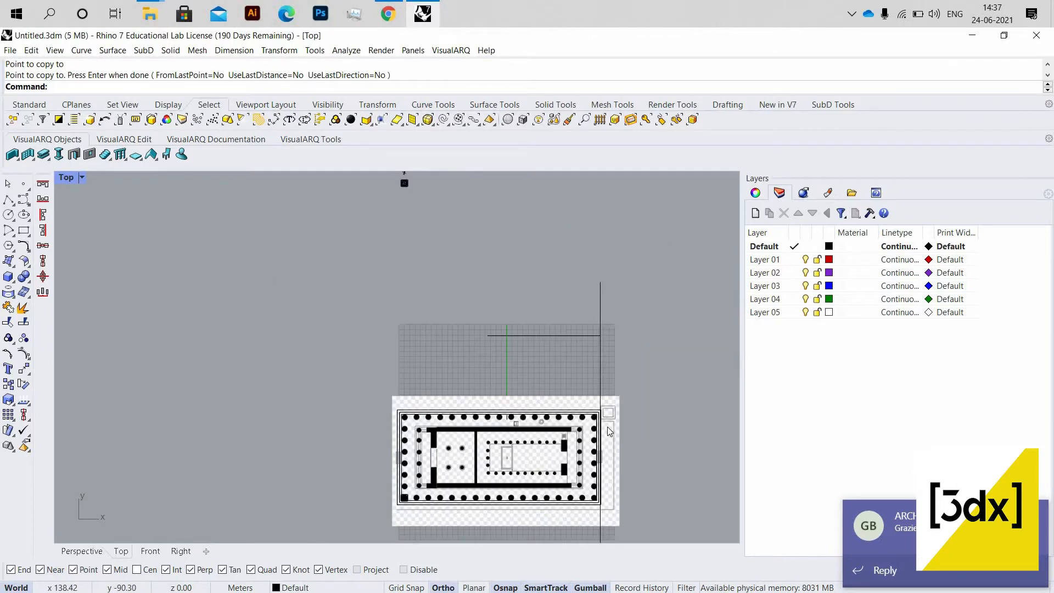
pyautogui.scroll(-12, 464, 393)
pyautogui.scroll(10, 471, 393)
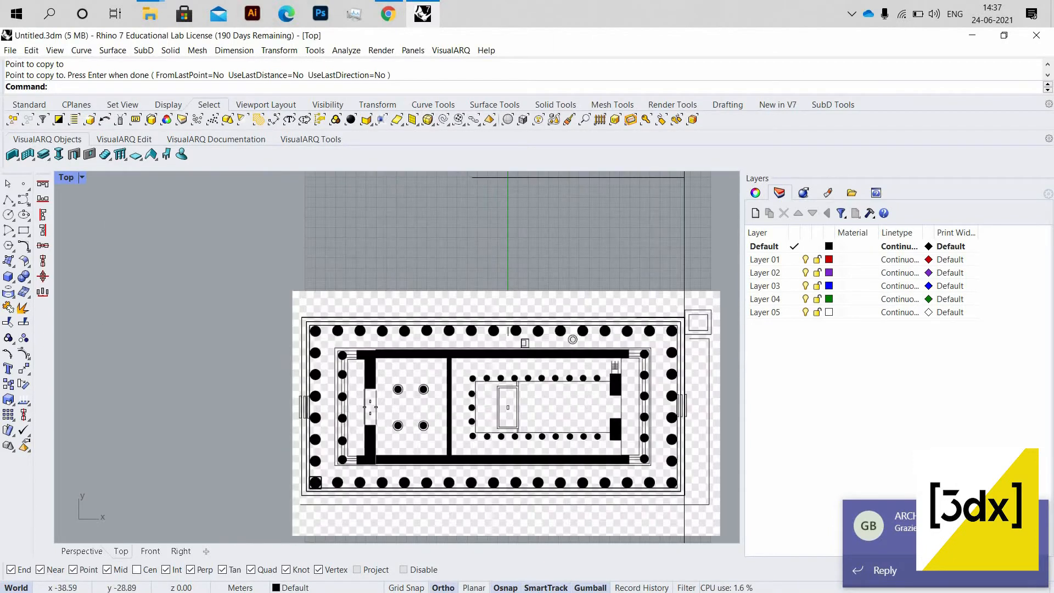
pyautogui.press('Return')
pyautogui.scroll(15, 308, 406)
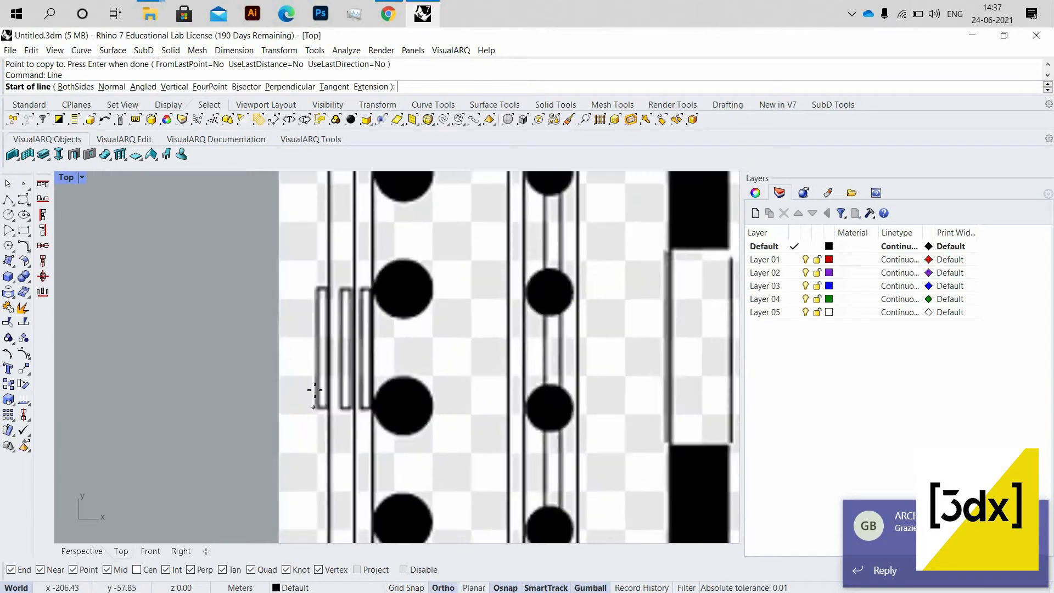
pyautogui.click(315, 390)
pyautogui.scroll(-8, 322, 217)
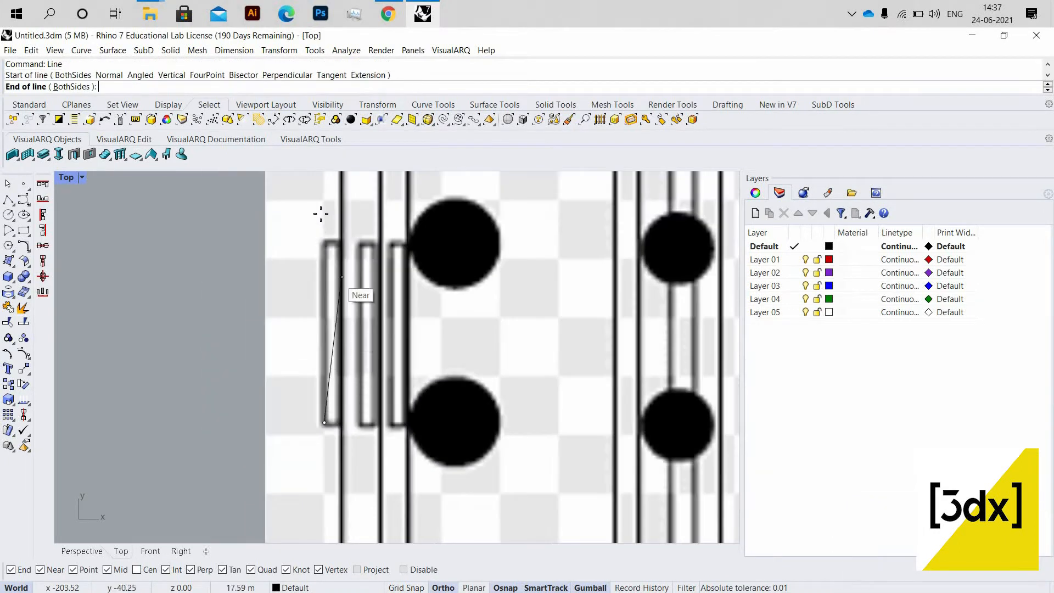
# - Finish the vertical line along the outermost edge of the steps on the temple plan's left end
pyautogui.scroll(9, 318, 214)
pyautogui.click(320, 405)
pyautogui.press('Return')
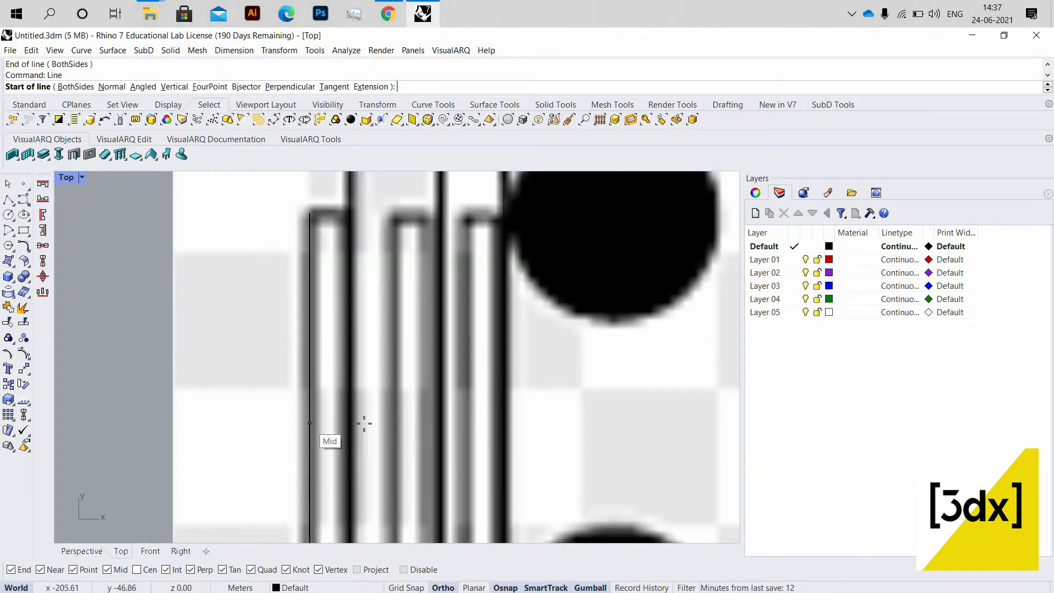
# - Draw a horizontal centreline about 470 m long from the midpoint of the step edge line across the plan, and select it
pyautogui.click(271, 386)
pyautogui.scroll(-10, 195, 393)
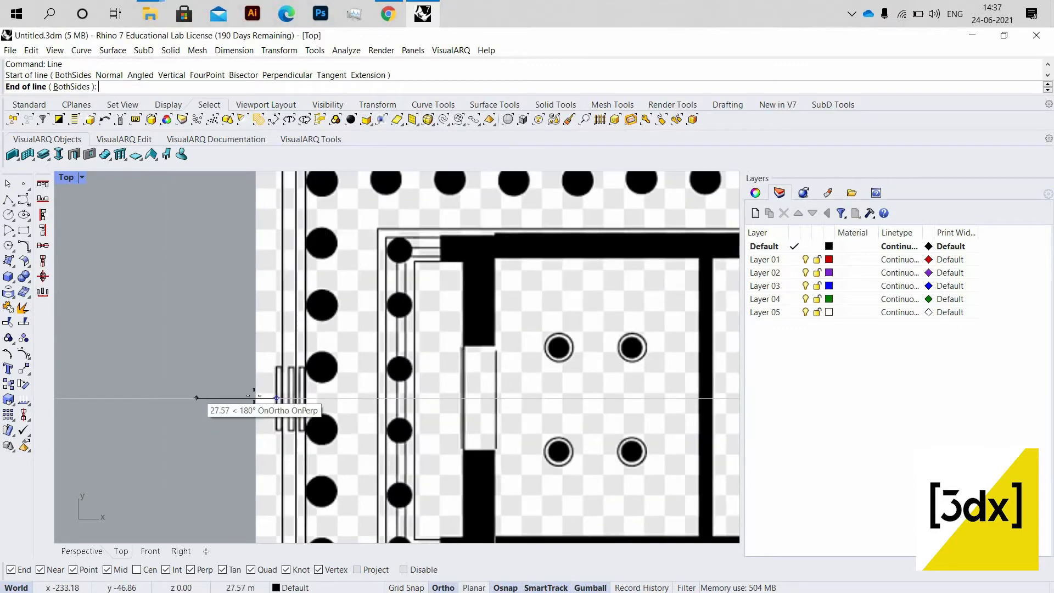
pyautogui.scroll(-2, 453, 406)
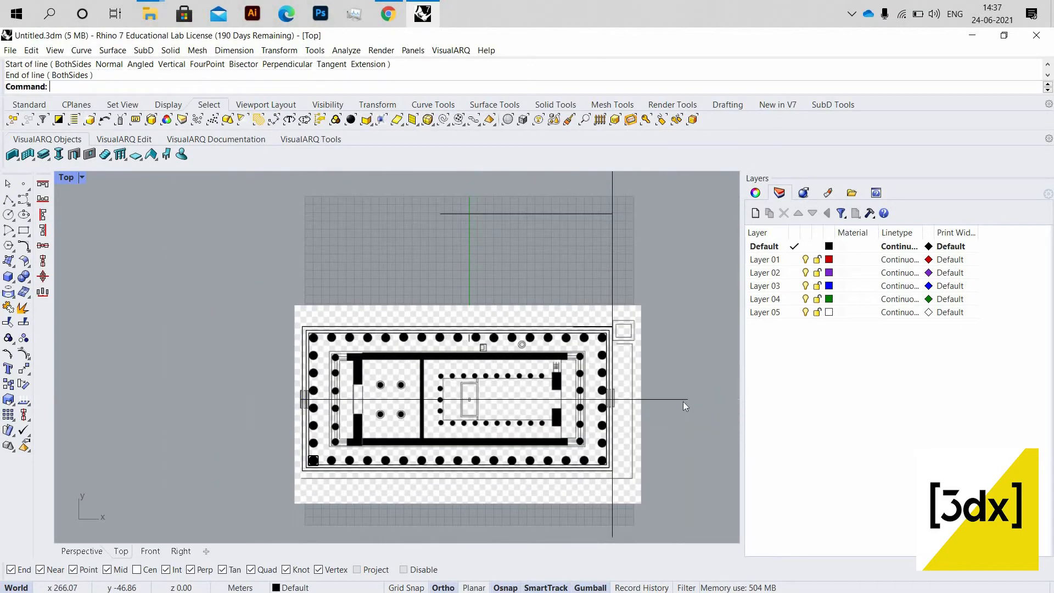
pyautogui.click(686, 404)
pyautogui.click(683, 400)
pyautogui.write('scale2d')
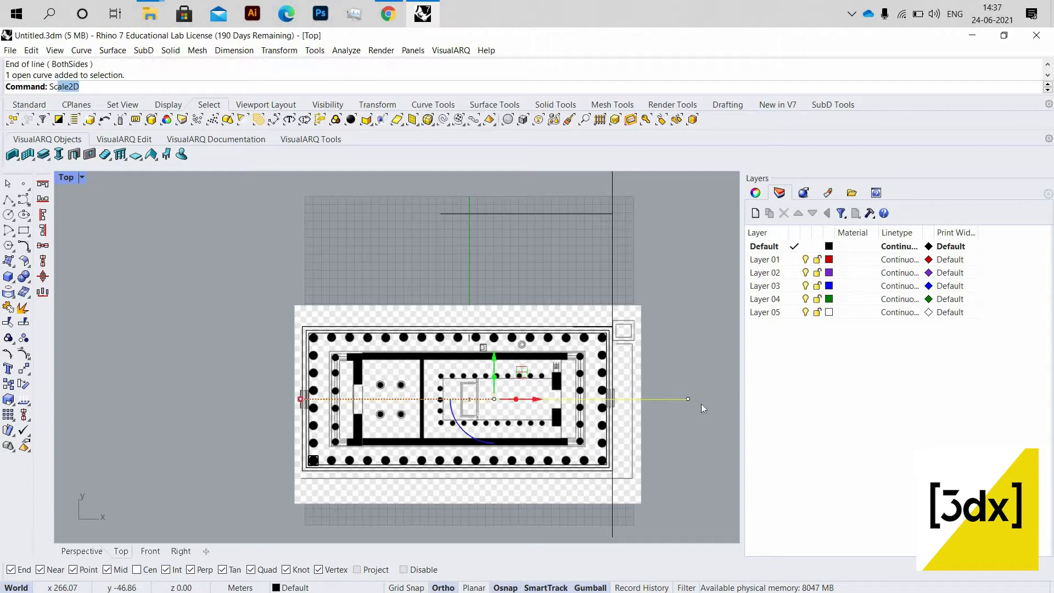
pyautogui.press('Return')
pyautogui.press('Escape')
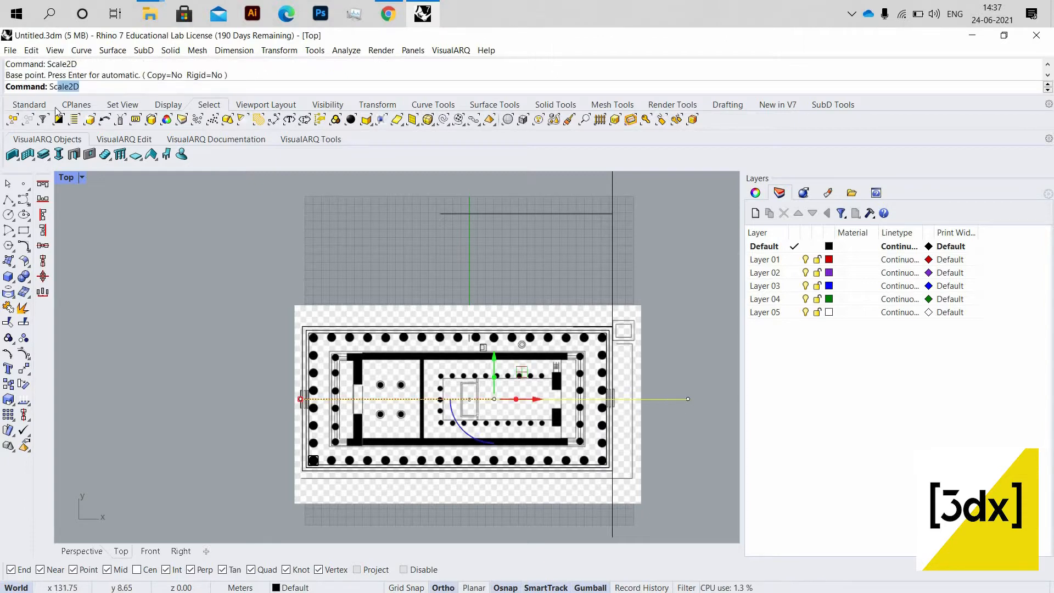
# - Scale the horizontal centreline in one direction from its right endpoint so it extends past the plan's left edge
pyautogui.write('Scale1d')
pyautogui.press('Return')
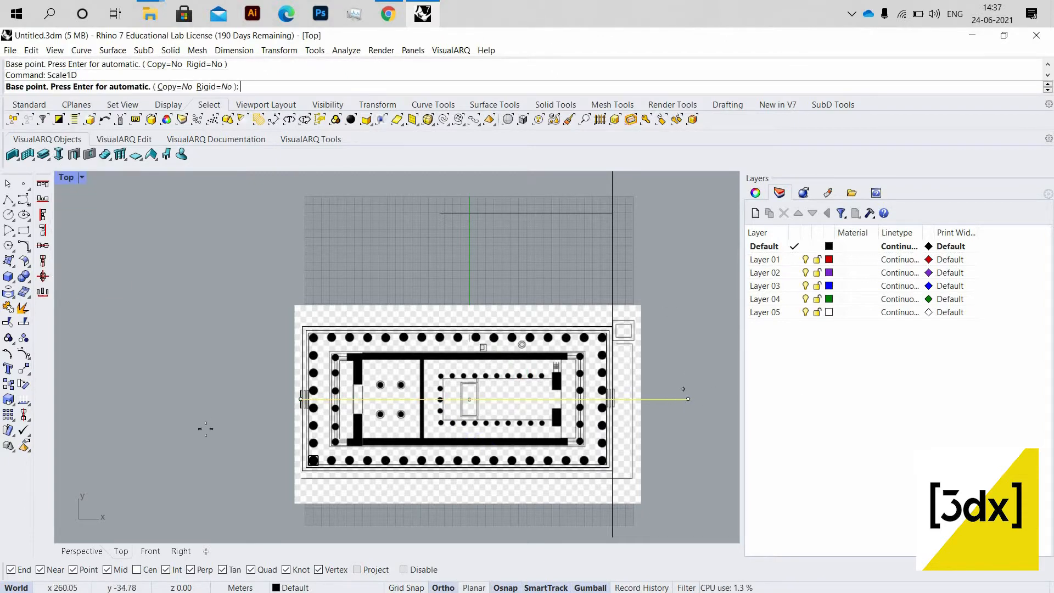
pyautogui.click(687, 399)
pyautogui.scroll(6, 319, 379)
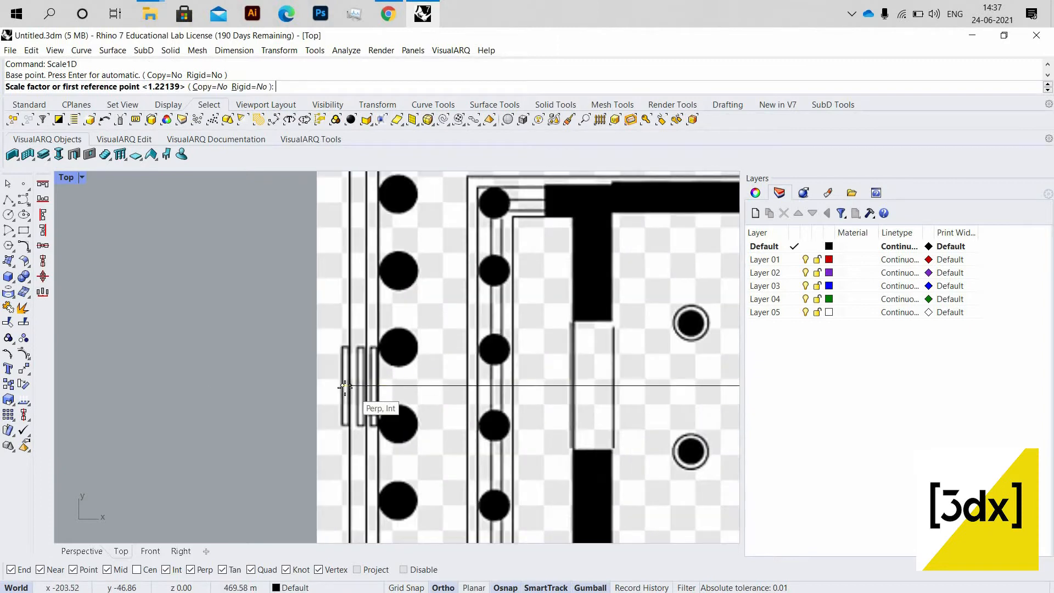
pyautogui.click(345, 386)
pyautogui.click(146, 337)
pyautogui.scroll(-6, 241, 353)
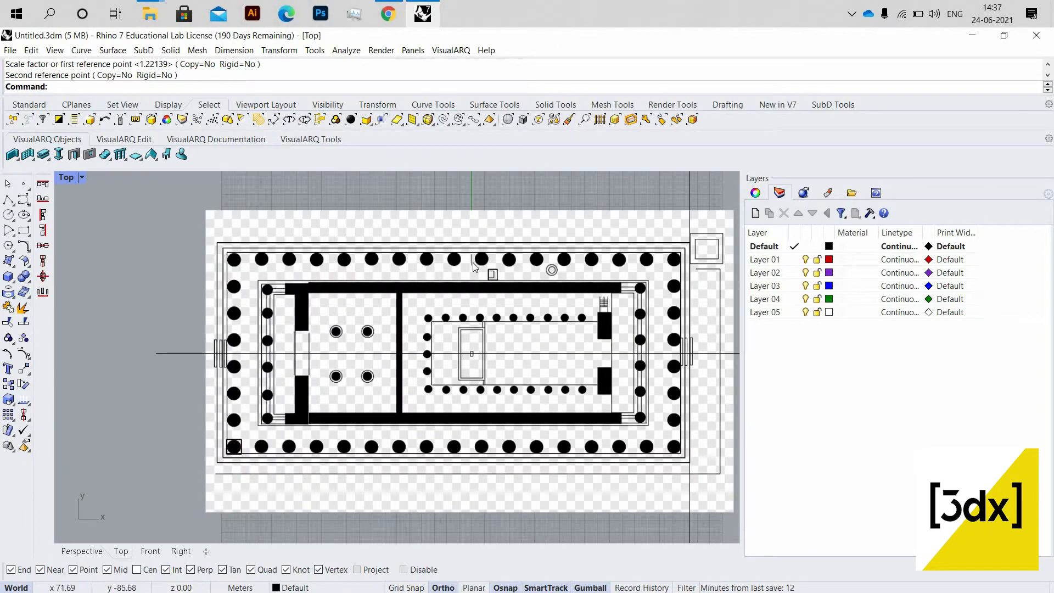
pyautogui.scroll(3, 475, 266)
pyautogui.click(488, 273)
pyautogui.click(527, 296)
pyautogui.scroll(-4, 382, 331)
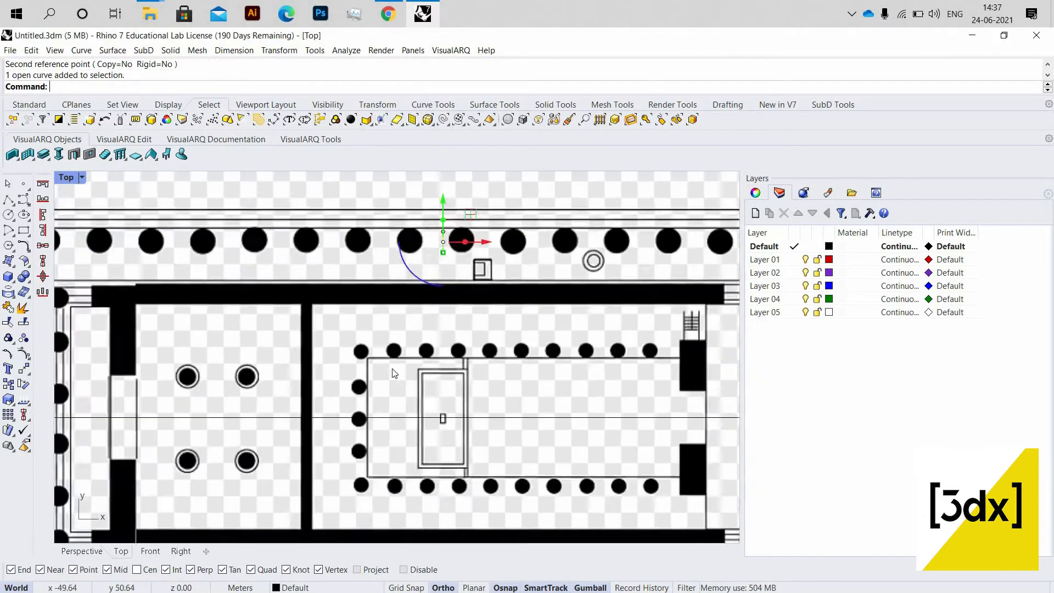
pyautogui.scroll(2, 416, 341)
pyautogui.scroll(-1, 236, 399)
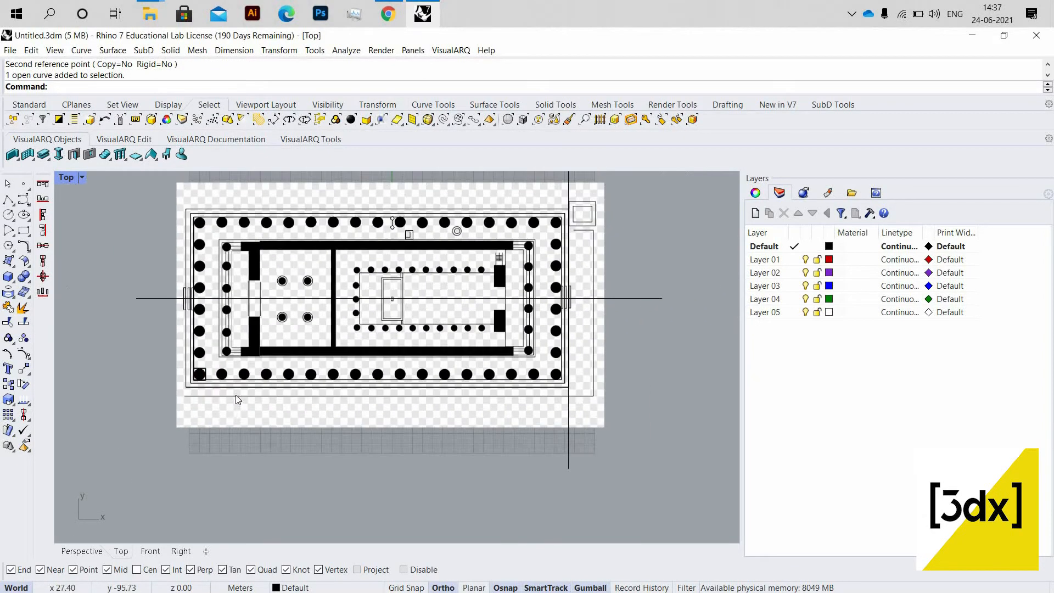
pyautogui.scroll(4, 483, 376)
# - Draw a vertical line from the lower platform edge, below a middle column, up past the plan's upper edge
pyautogui.rightClick(485, 377)
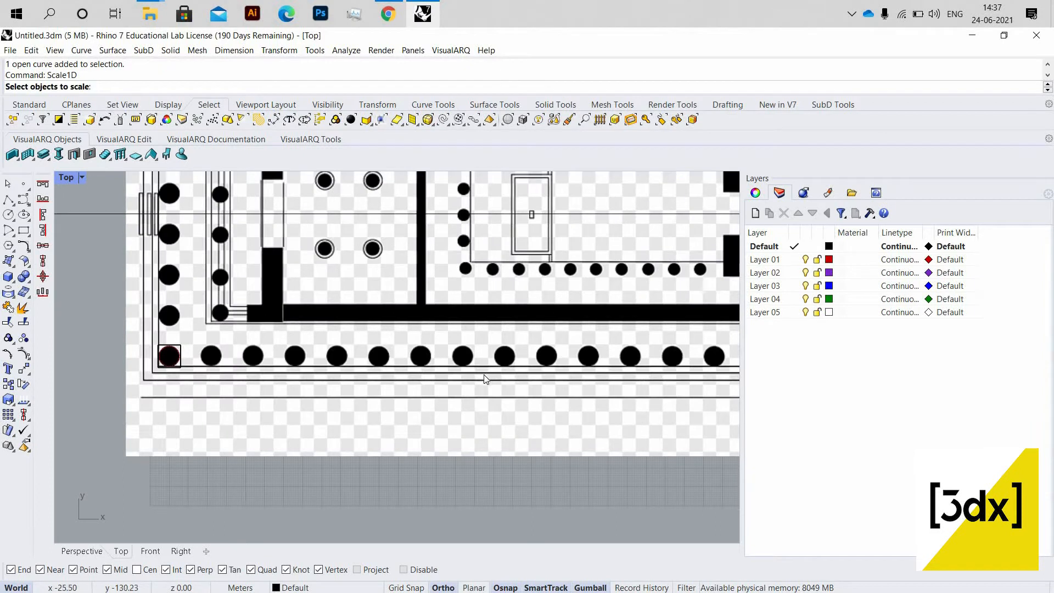
pyautogui.press('Escape')
pyautogui.press('Return')
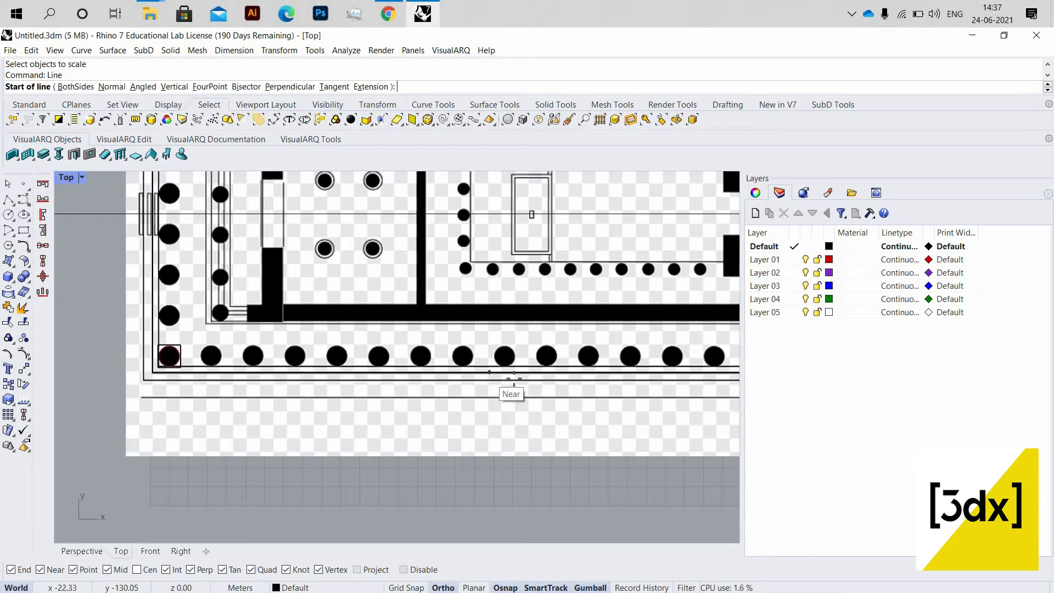
pyautogui.click(506, 377)
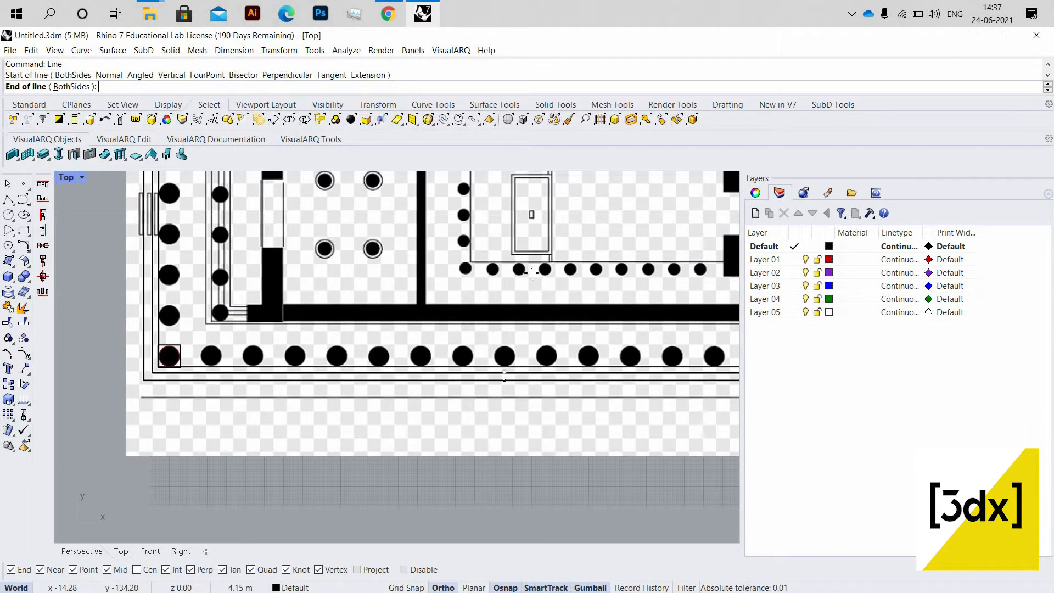
pyautogui.scroll(-2, 488, 494)
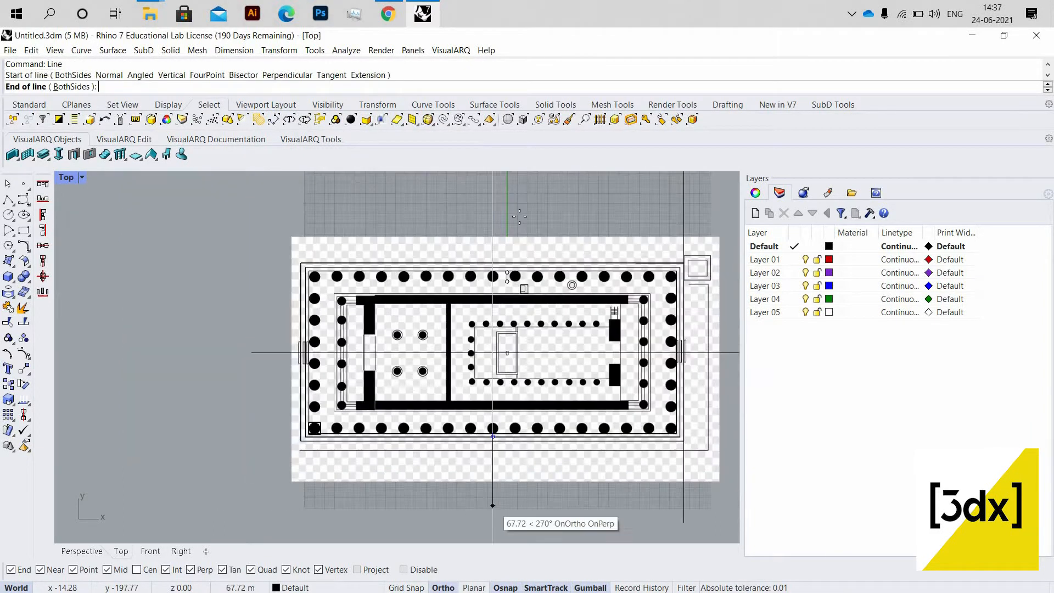
pyautogui.click(479, 216)
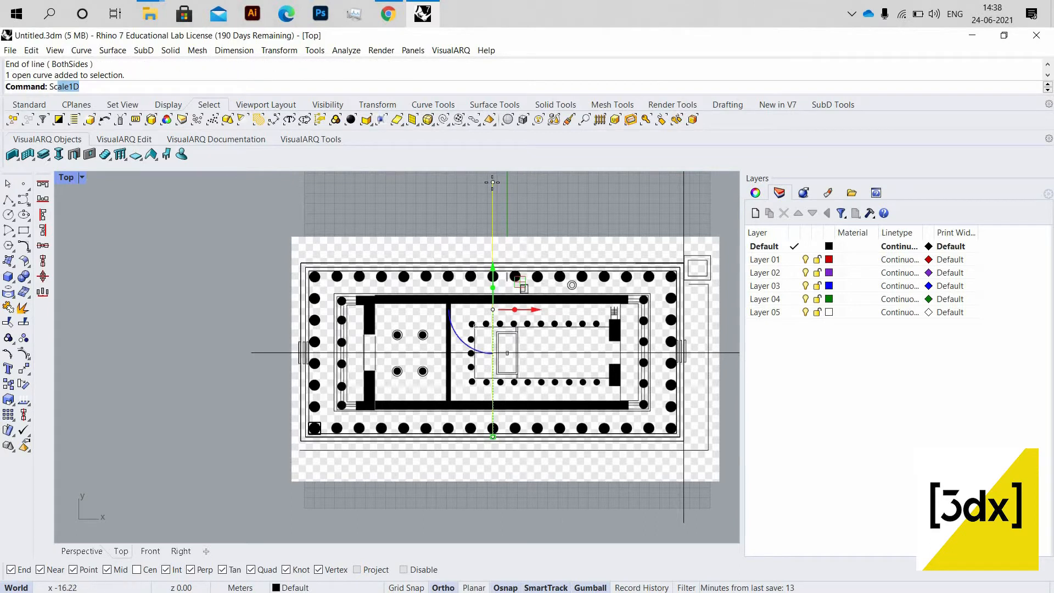
# - Scale the vertical line in one direction from its upper endpoint so it extends below the plan
pyautogui.press('Return')
pyautogui.click(492, 182)
pyautogui.click(492, 211)
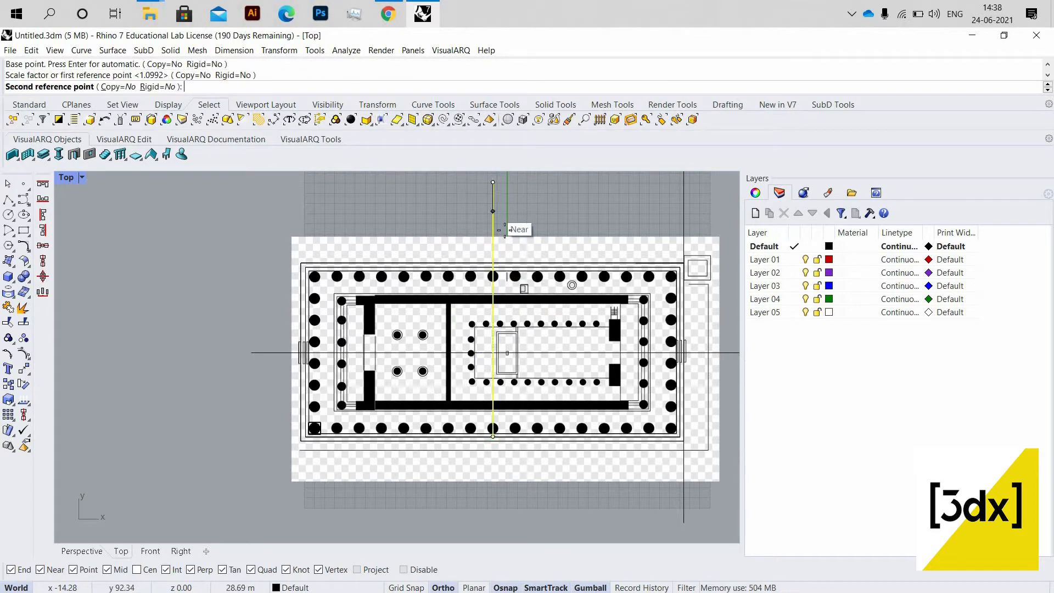
pyautogui.click(507, 224)
pyautogui.scroll(-2, 409, 378)
pyautogui.scroll(10, 362, 368)
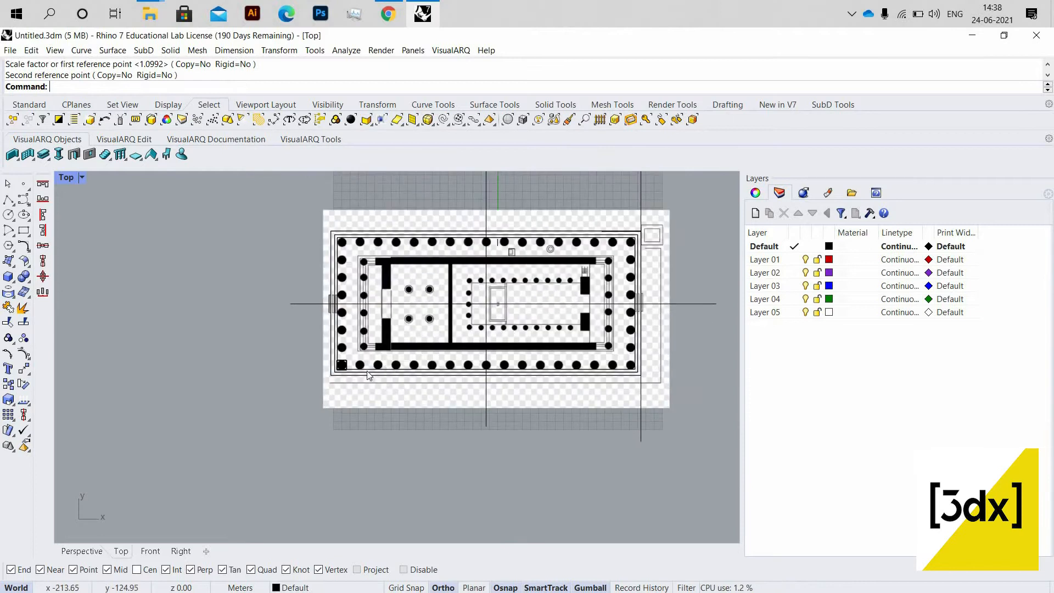
pyautogui.scroll(4, 372, 361)
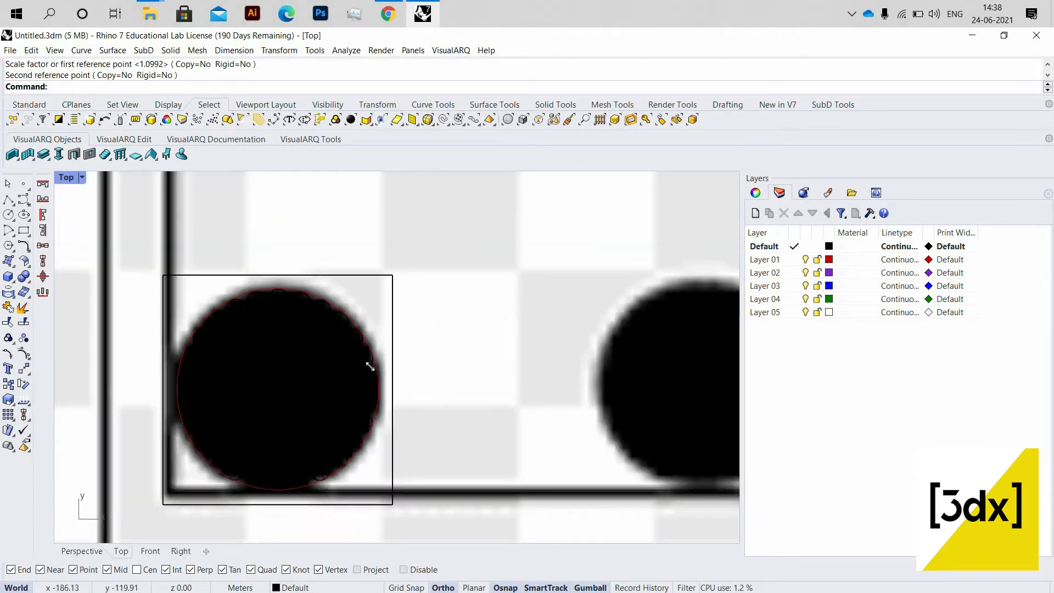
pyautogui.click(368, 364)
pyautogui.press('Return')
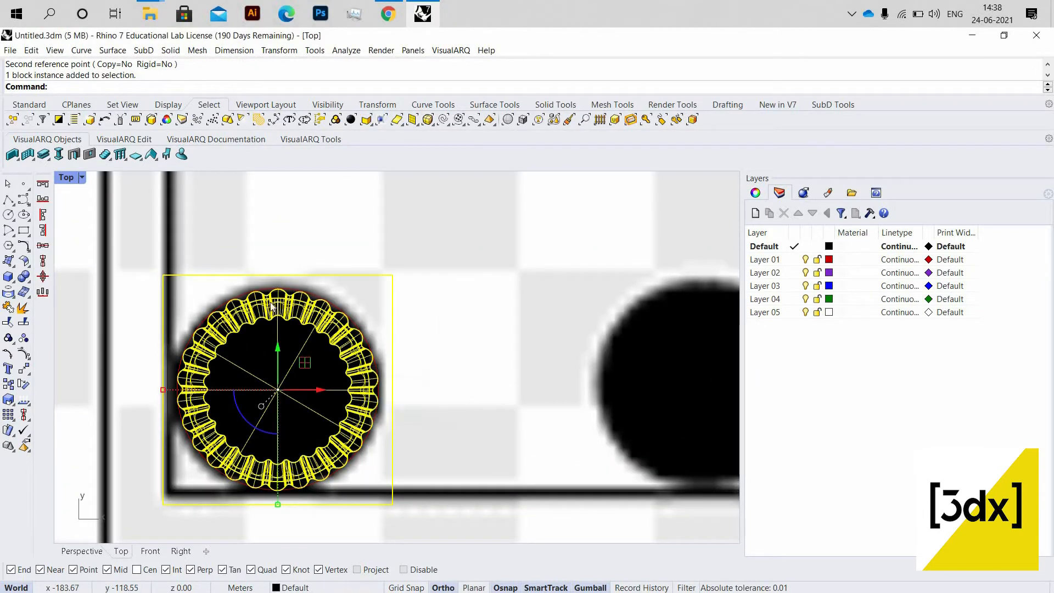
pyautogui.scroll(-10, 246, 316)
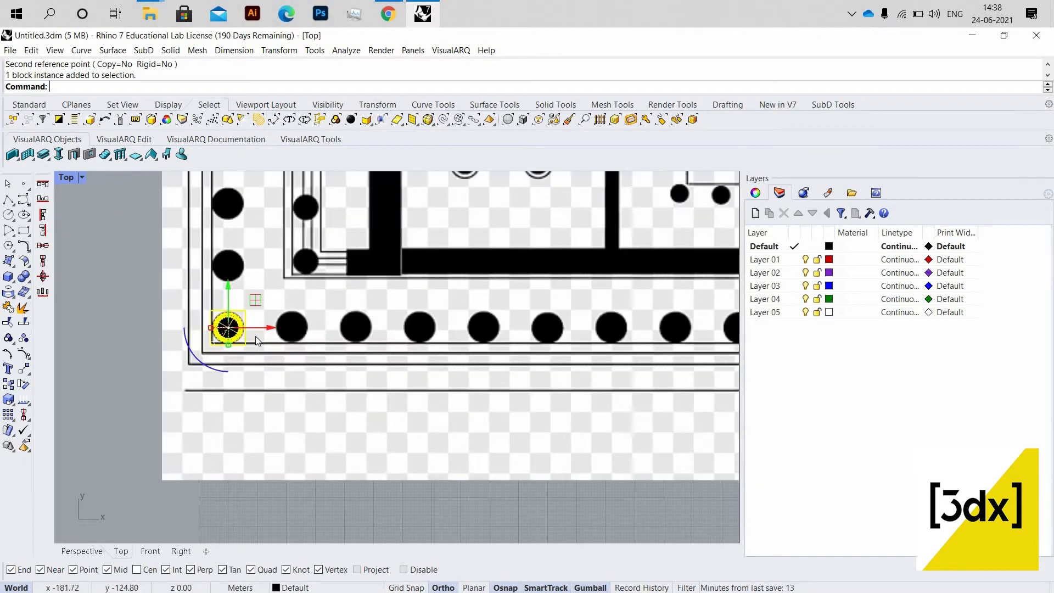
pyautogui.scroll(3, 260, 340)
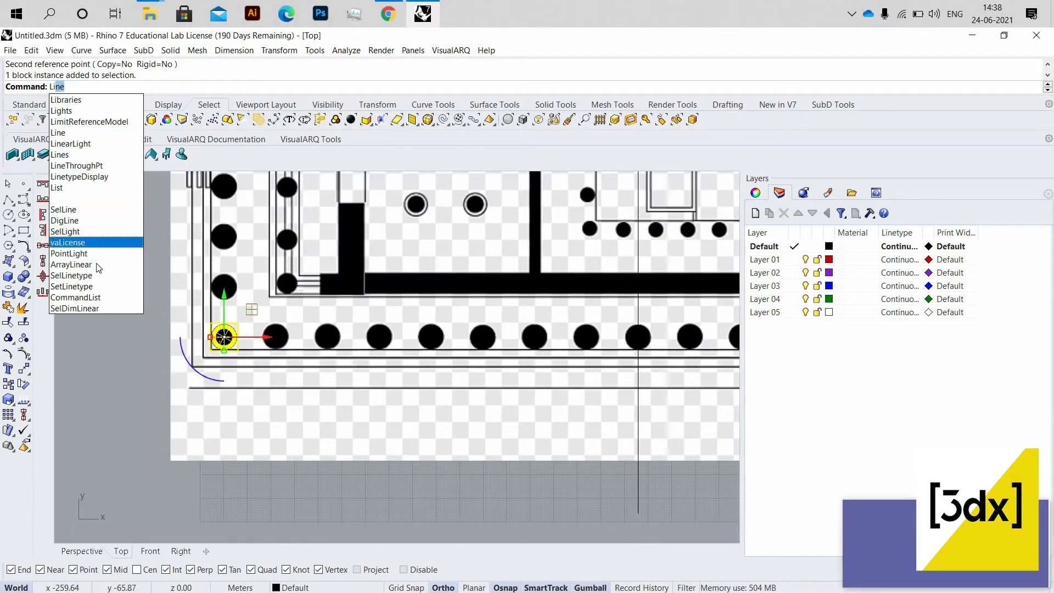
pyautogui.click(72, 264)
pyautogui.scroll(6, 223, 351)
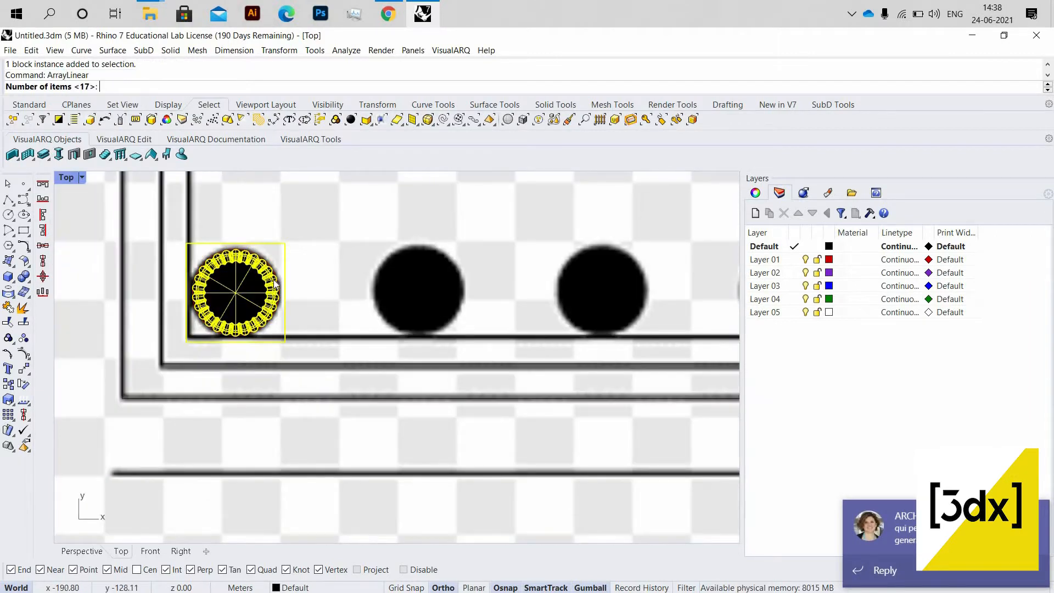
pyautogui.press('Escape')
pyautogui.press('Escape')
# - Select the pillar block at the plan's lower-left corner and move it so its square base aligns with the inner platform corner
pyautogui.scroll(2, 277, 281)
pyautogui.click(312, 325)
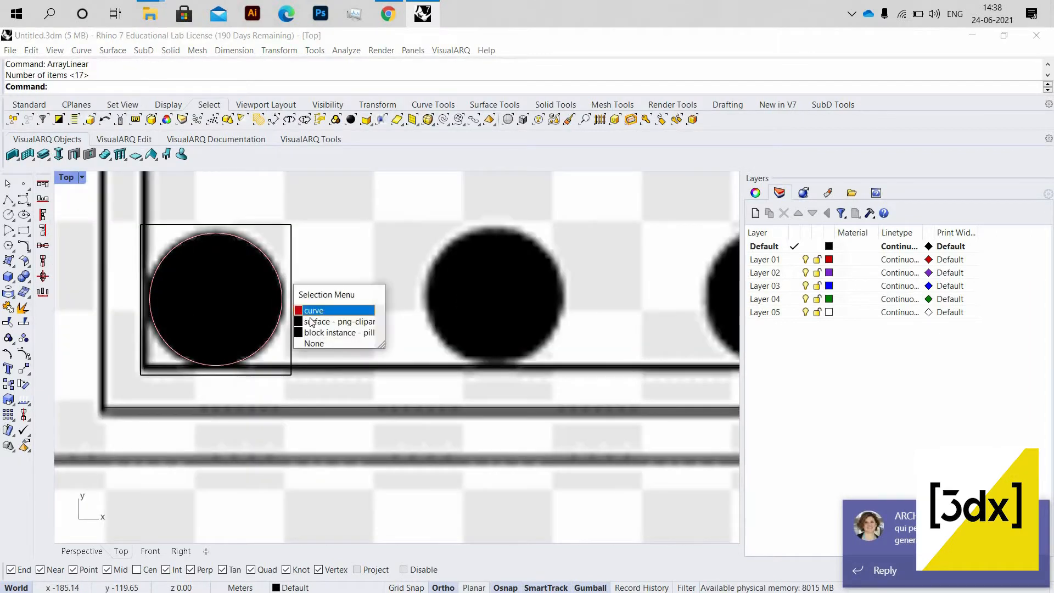
pyautogui.click(269, 283)
pyautogui.click(274, 291)
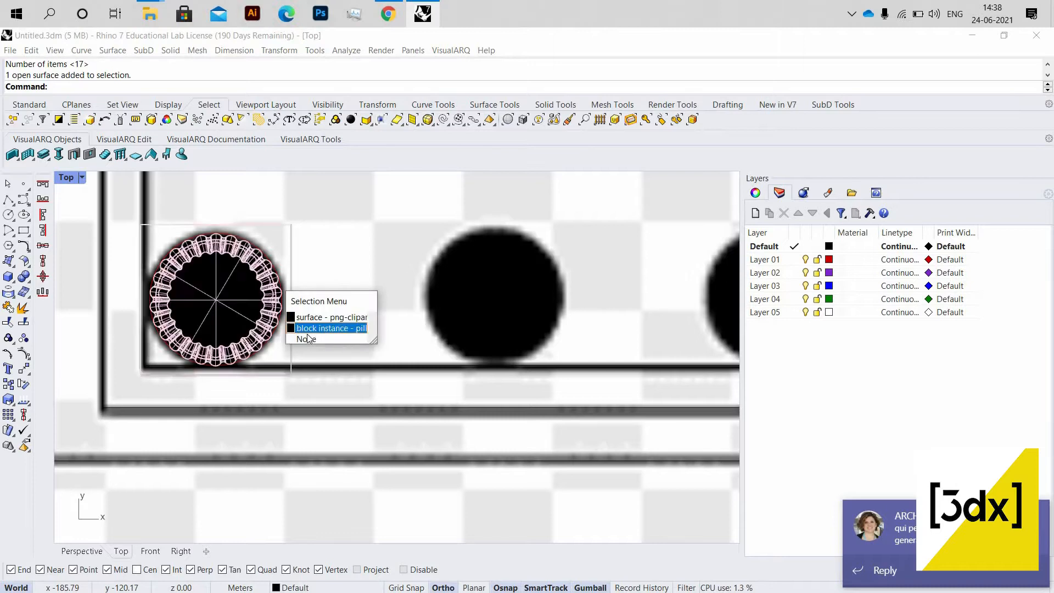
pyautogui.click(264, 306)
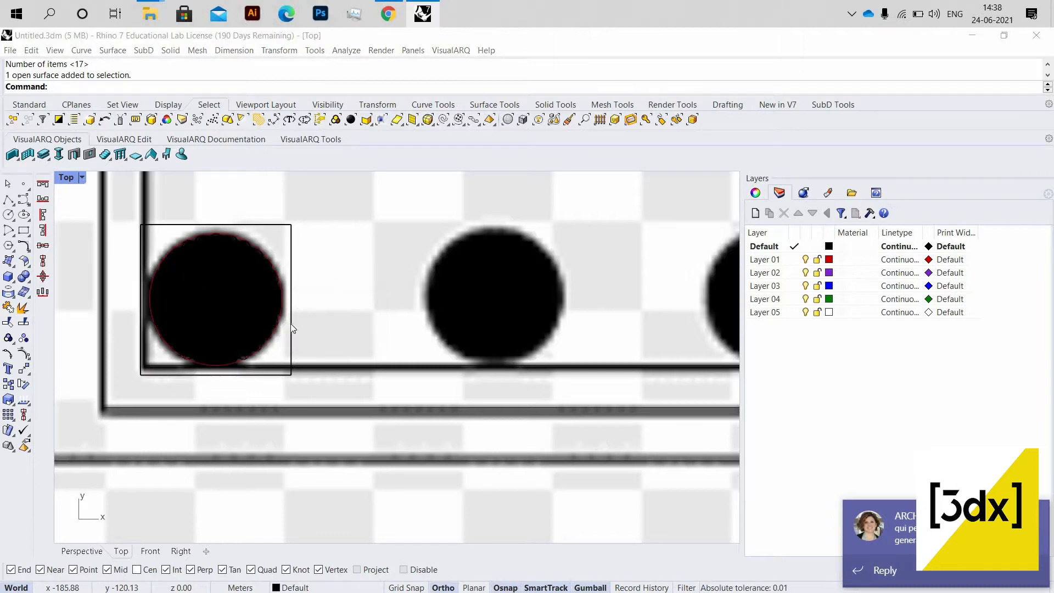
pyautogui.click(275, 285)
pyautogui.click(282, 328)
pyautogui.scroll(-2, 265, 327)
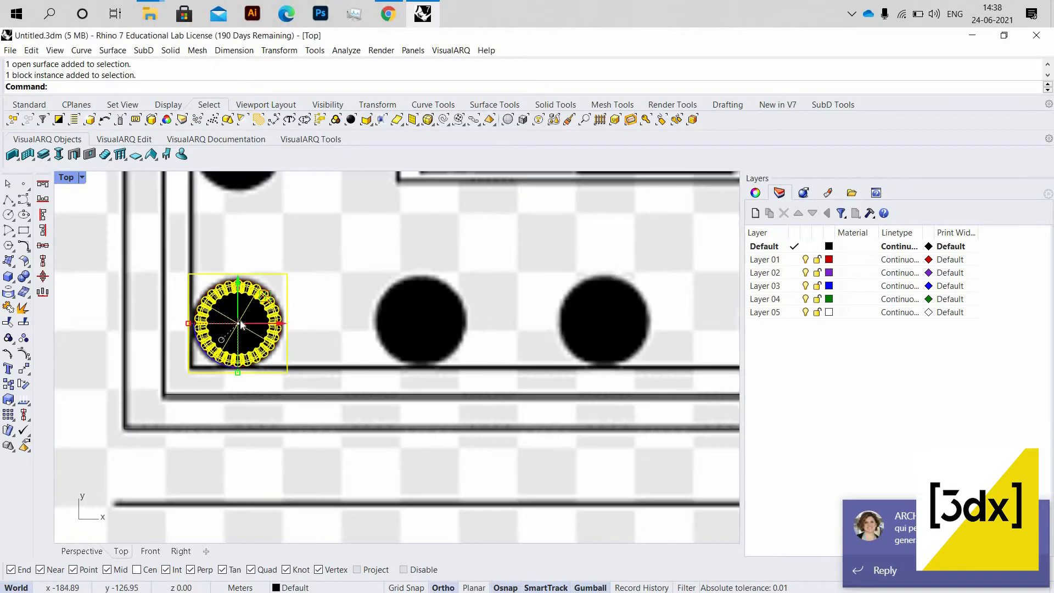
pyautogui.scroll(2, 268, 324)
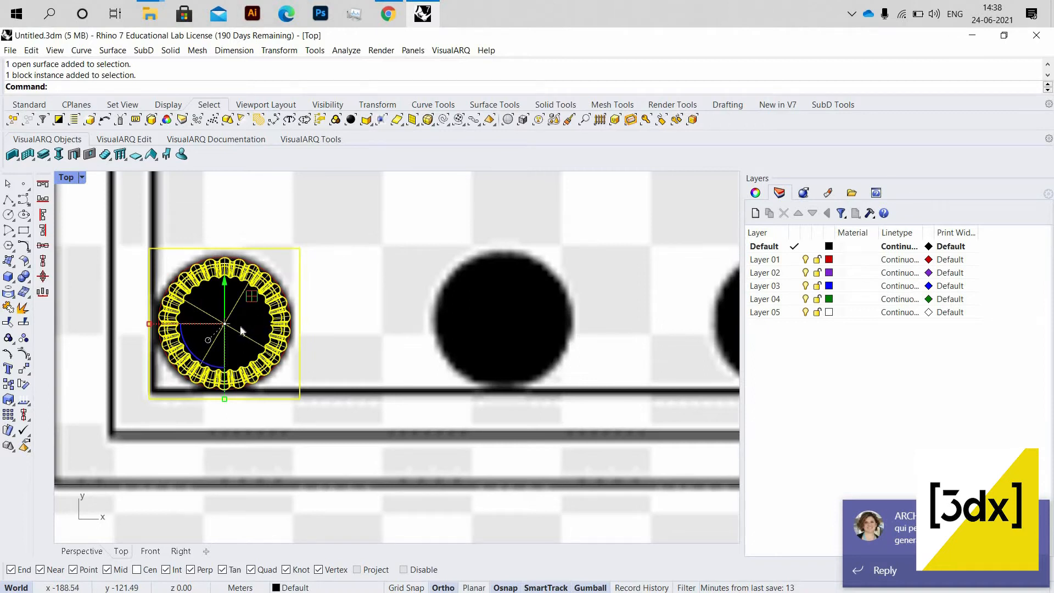
pyautogui.scroll(3, 241, 330)
pyautogui.moveTo(223, 280); pyautogui.dragTo(273, 311)
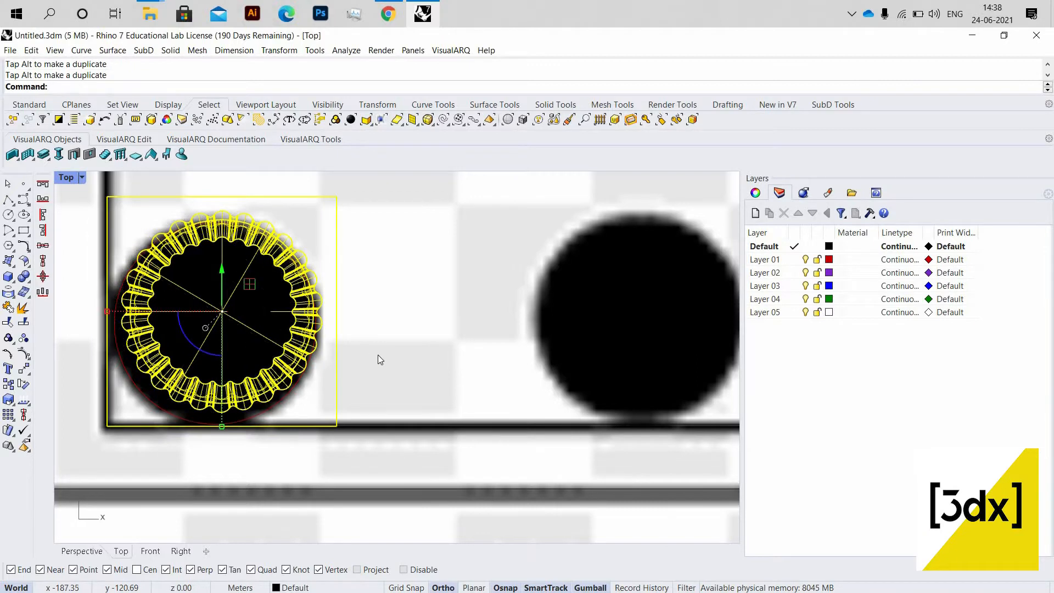
pyautogui.scroll(-10, 248, 335)
pyautogui.click(307, 325)
# - Array the lower-left corner pillar block linearly along the plan's lower colonnade, using 17 items spaced about 21.94 m apart
pyautogui.scroll(6, 270, 325)
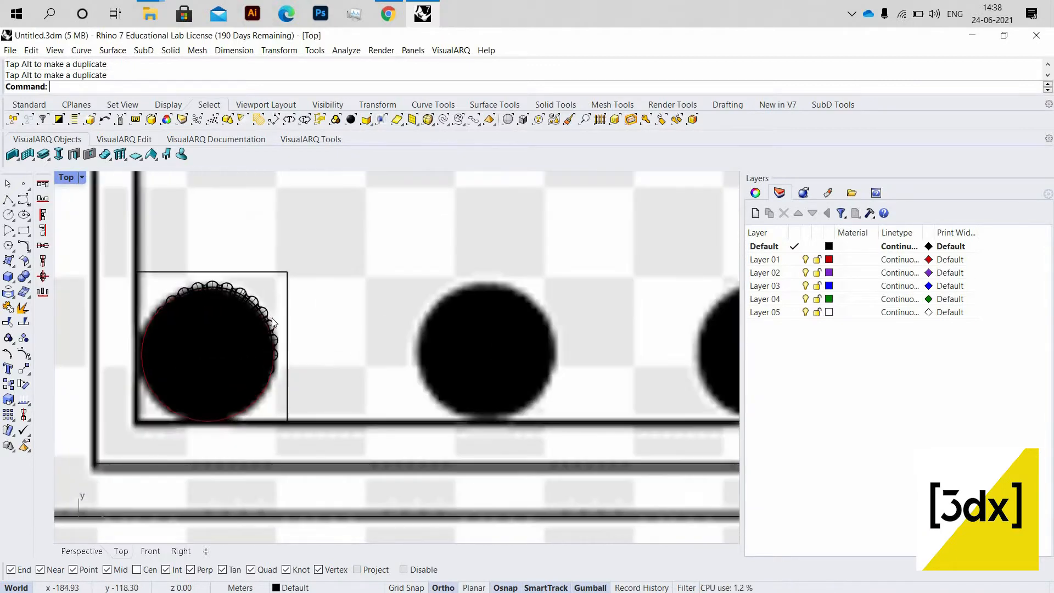
pyautogui.click(308, 358)
pyautogui.click(309, 366)
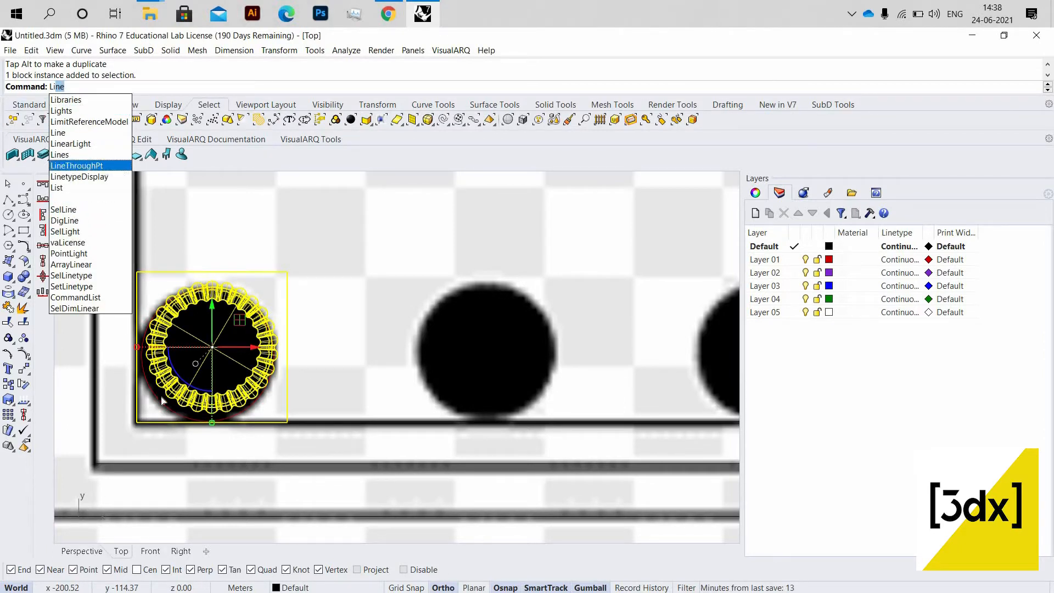
pyautogui.press('Down')
pyautogui.press('Down')
pyautogui.press('Down')
pyautogui.press('Down')
pyautogui.press('Down')
pyautogui.press('Down')
pyautogui.press('Down')
pyautogui.press('Down')
pyautogui.press('Return')
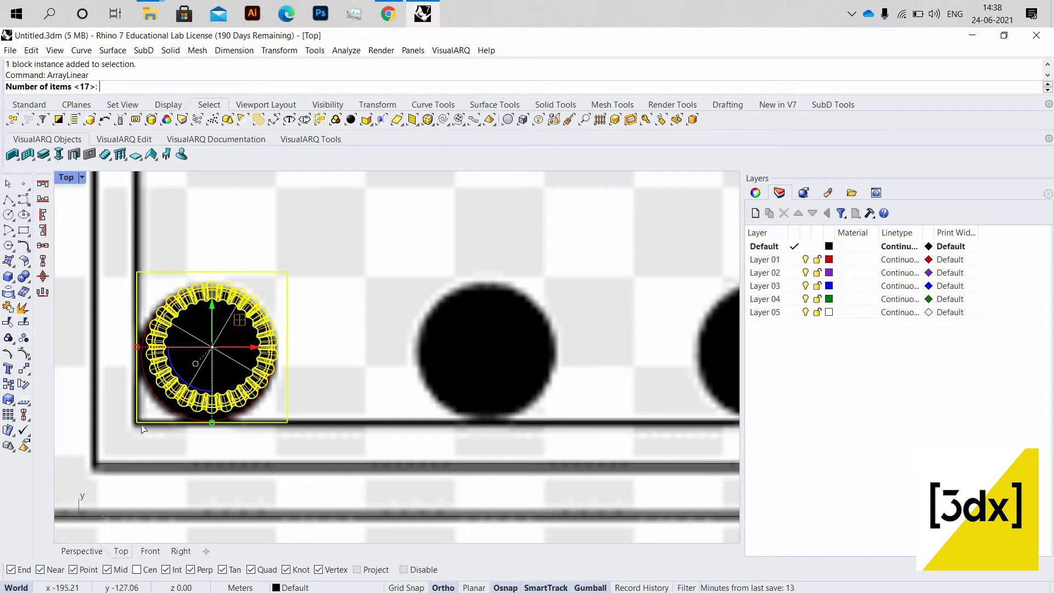
pyautogui.press('Return')
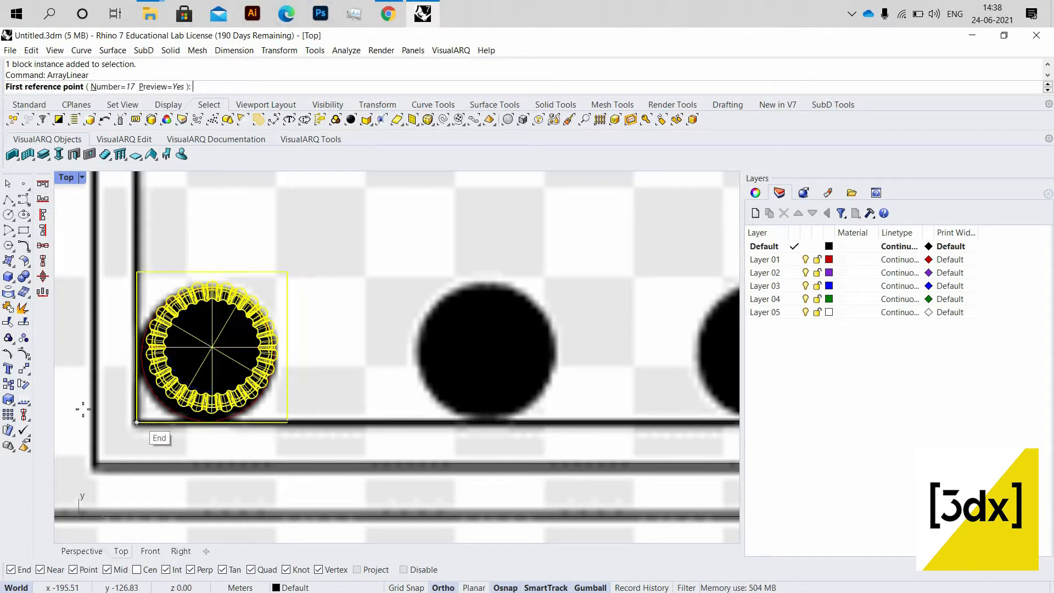
pyautogui.click(137, 422)
pyautogui.scroll(-3, 90, 406)
pyautogui.scroll(-5, 90, 407)
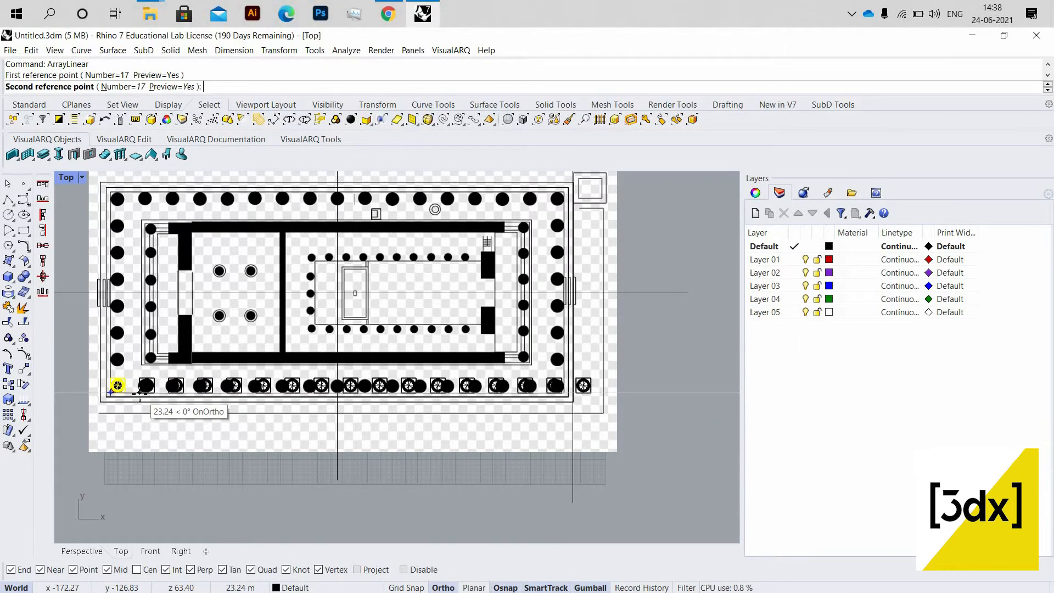
pyautogui.scroll(5, 140, 392)
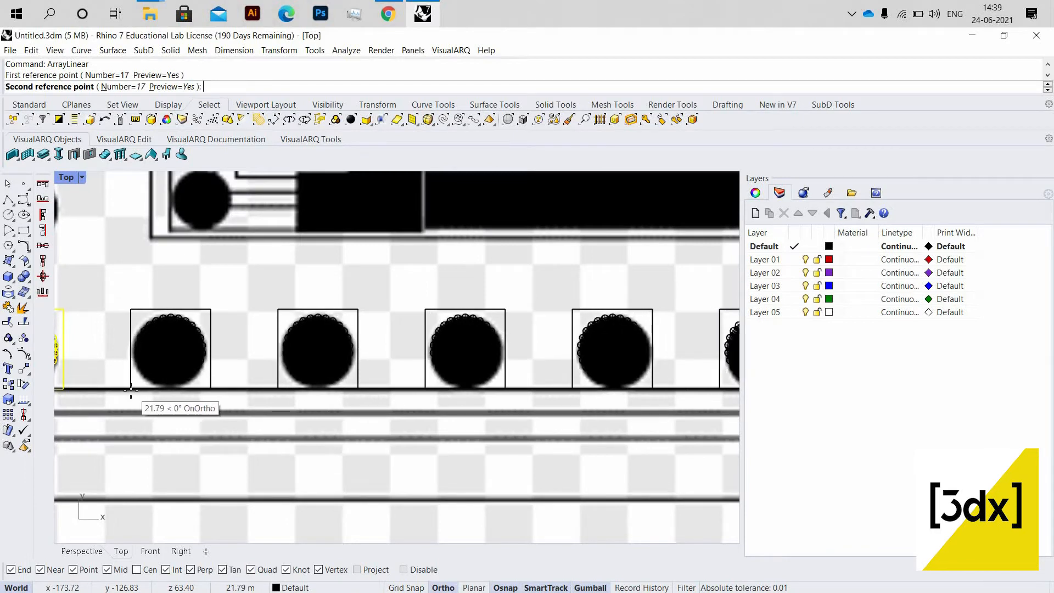
pyautogui.scroll(-6, 131, 391)
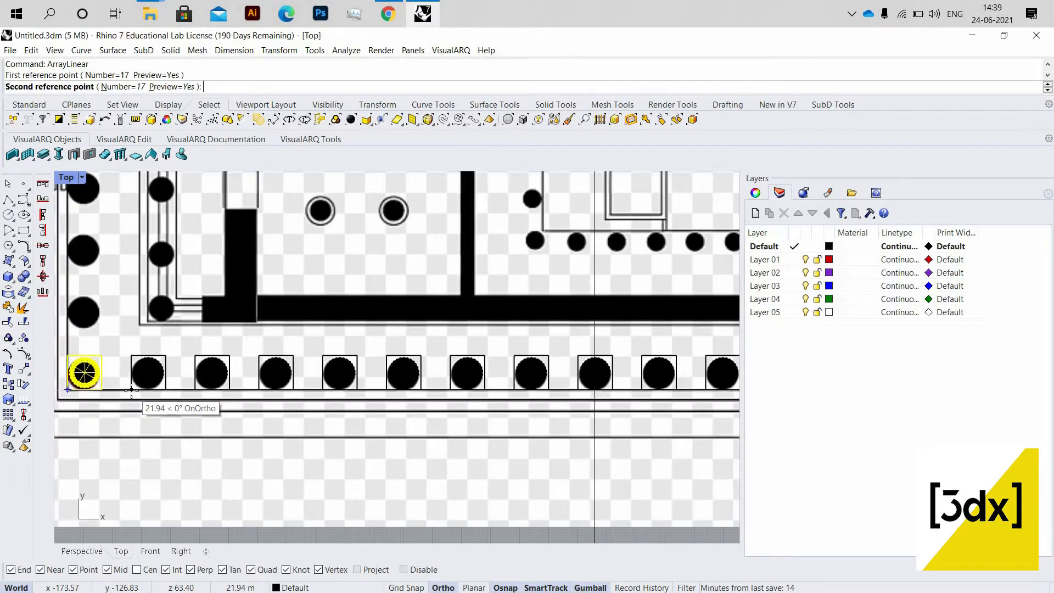
pyautogui.scroll(-3, 132, 390)
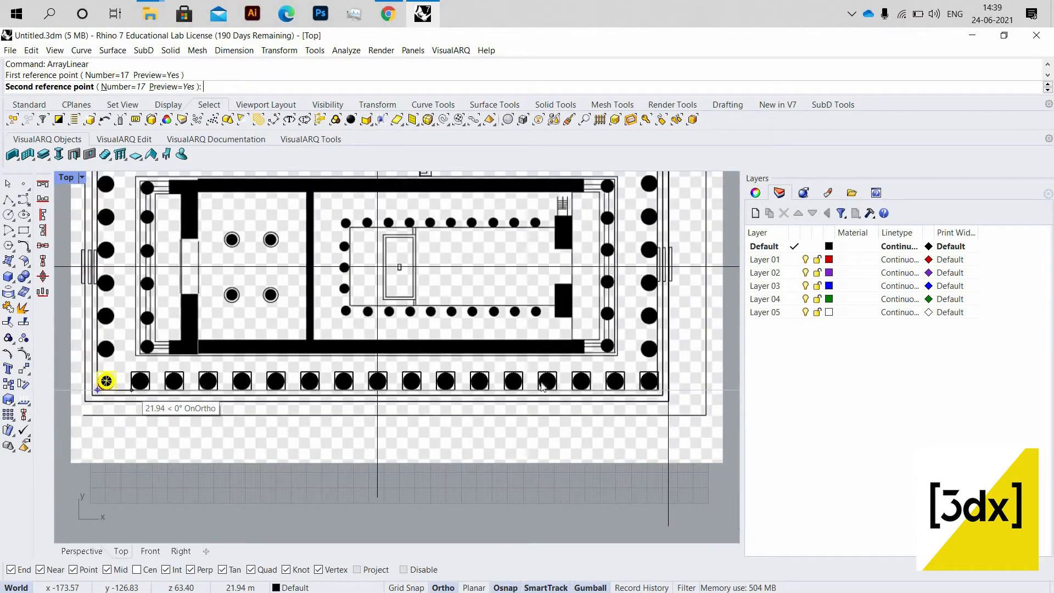
pyautogui.click(131, 390)
# - Delete the pillar block immediately to the right of the vertical centreline in the lower row
pyautogui.scroll(5, 633, 379)
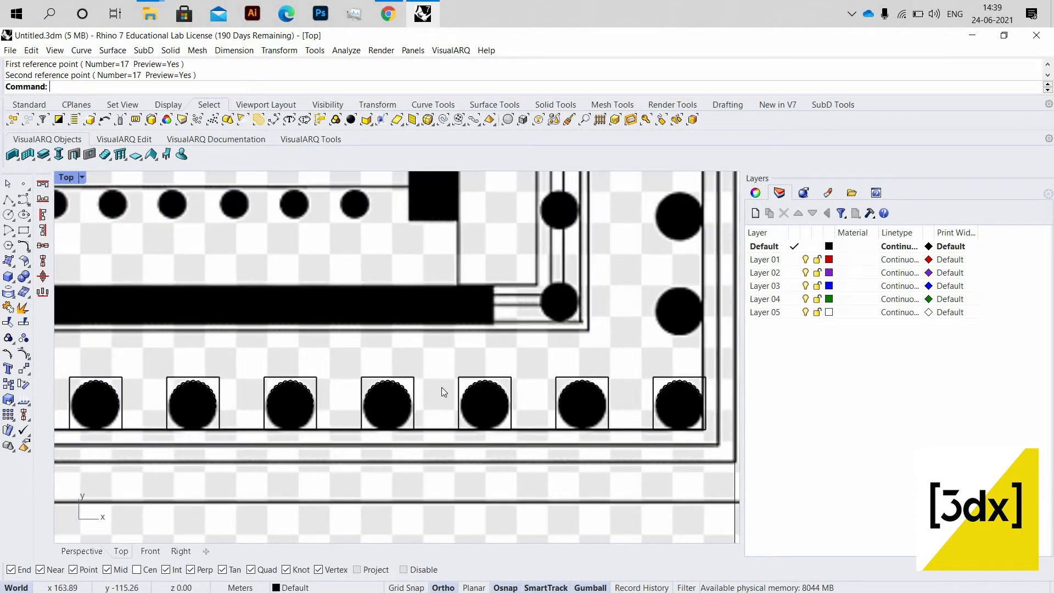
pyautogui.scroll(-3, 441, 388)
pyautogui.scroll(3, 324, 392)
pyautogui.scroll(3, 484, 380)
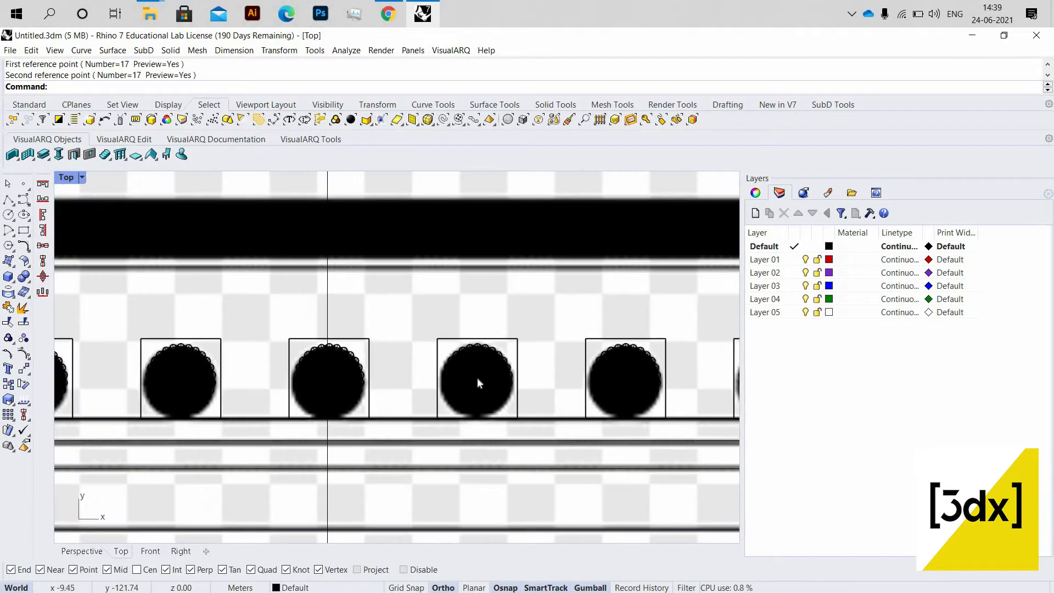
pyautogui.click(496, 391)
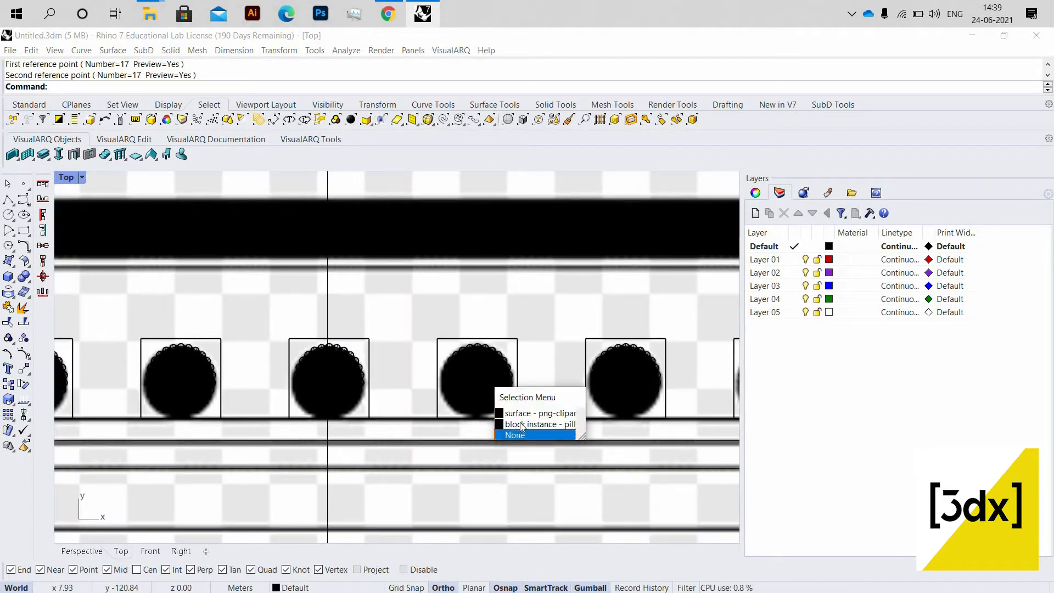
pyautogui.click(535, 423)
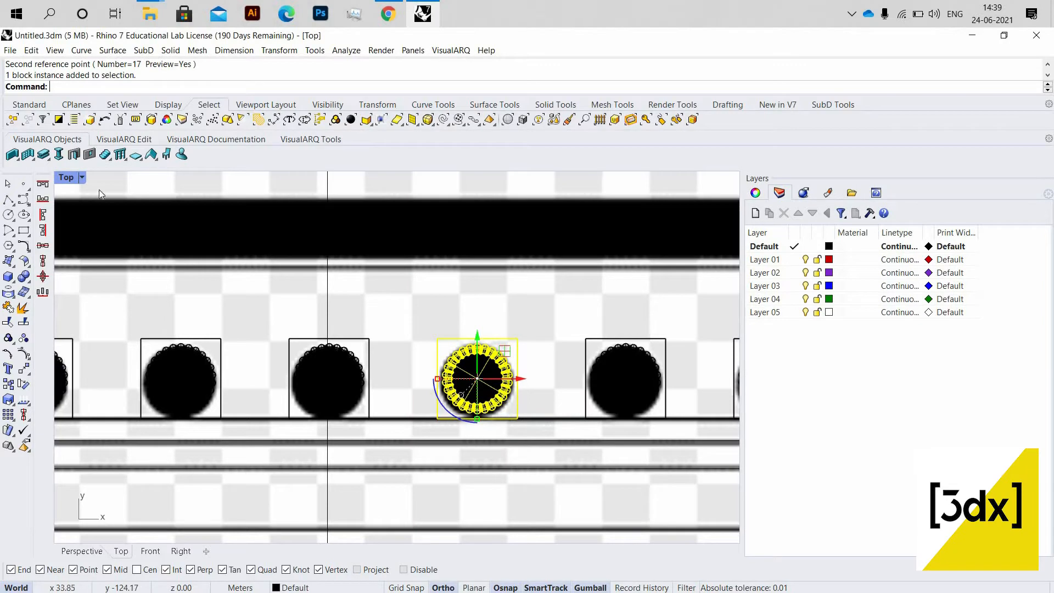
pyautogui.press('Delete')
# - Delete the remaining seven pillar blocks on the right half of the lower row, picking them in the perspective view
pyautogui.hotkey('ctrl', 'm')
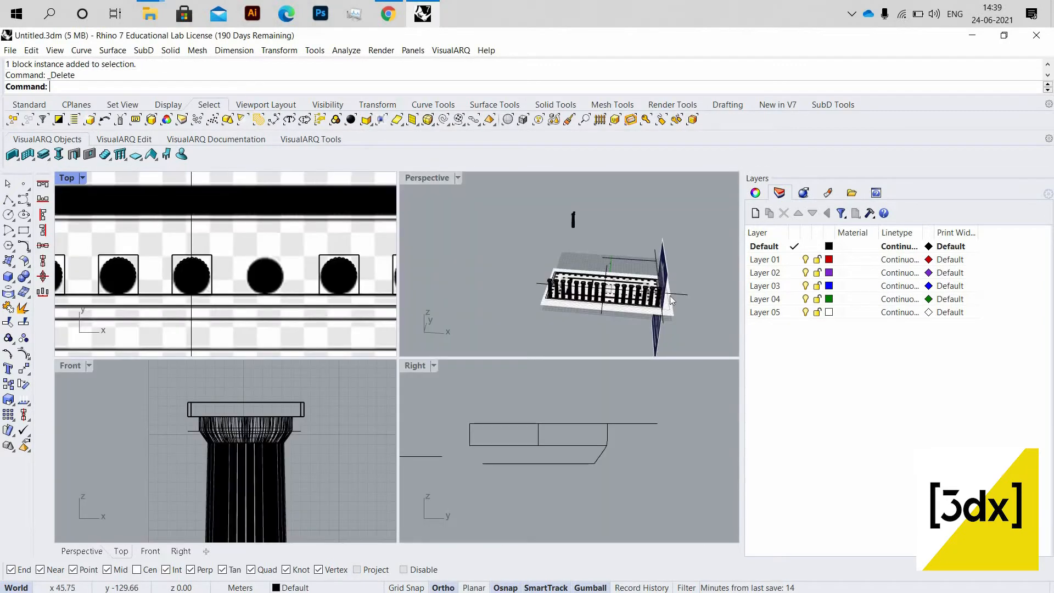
pyautogui.scroll(10, 667, 301)
pyautogui.click(713, 305)
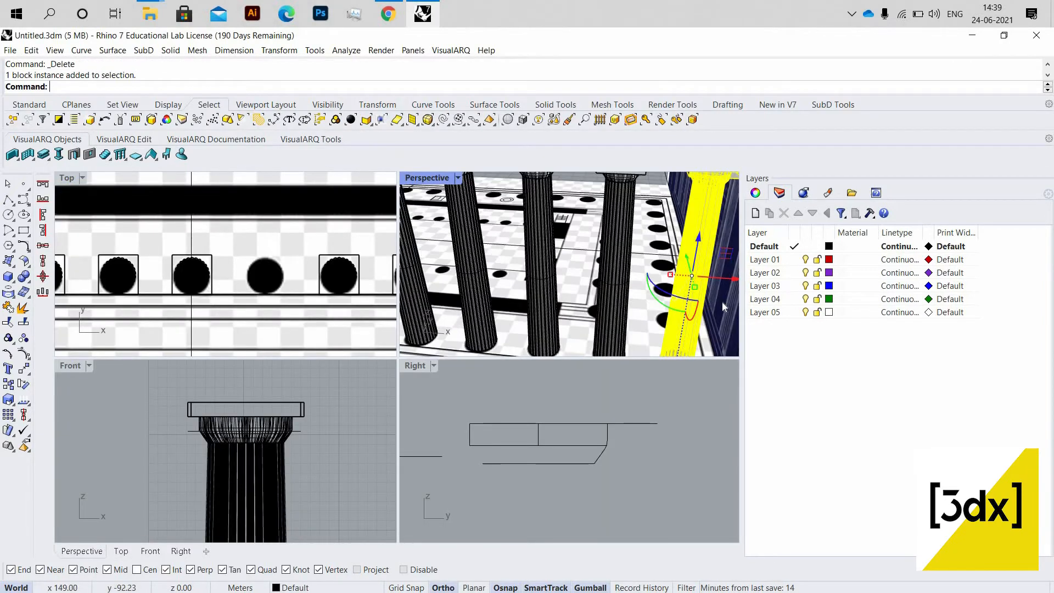
pyautogui.keyDown('shift'); pyautogui.click(620, 282); pyautogui.keyUp('shift')
pyautogui.scroll(-4, 620, 283)
pyautogui.keyDown('shift'); pyautogui.click(641, 291); pyautogui.keyUp('shift')
pyautogui.keyDown('shift'); pyautogui.click(595, 292); pyautogui.keyUp('shift')
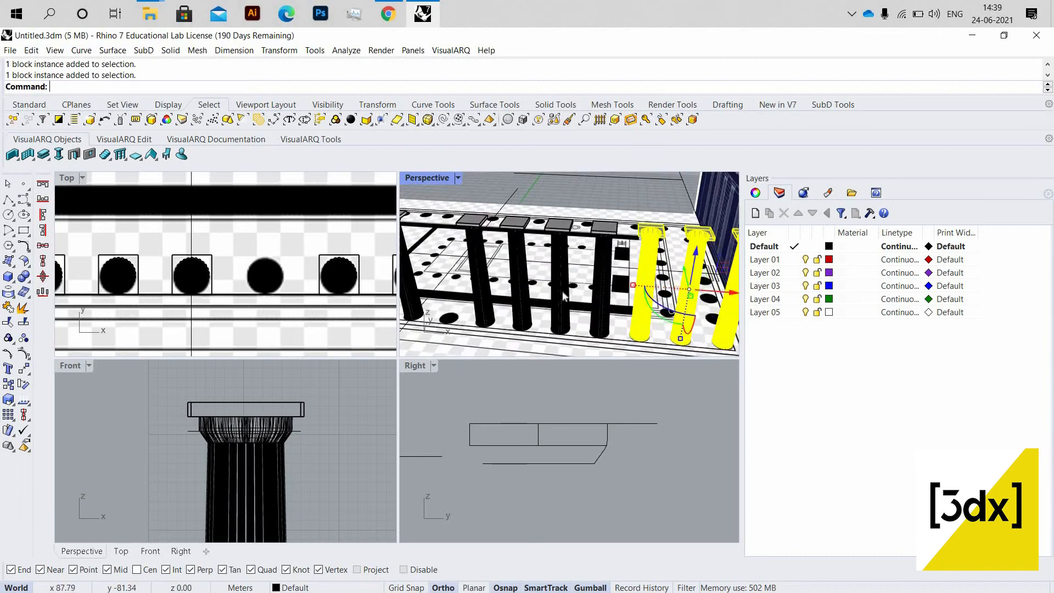
pyautogui.keyDown('shift'); pyautogui.click(561, 285); pyautogui.keyUp('shift')
pyautogui.keyDown('shift'); pyautogui.click(519, 287); pyautogui.keyUp('shift')
pyautogui.keyDown('shift'); pyautogui.click(483, 286); pyautogui.keyUp('shift')
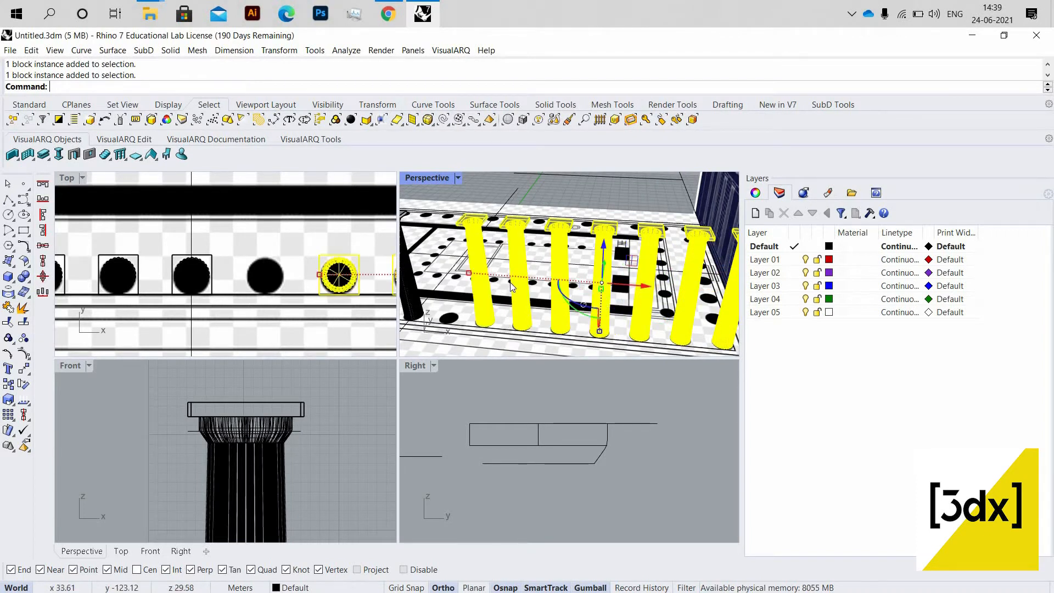
pyautogui.press('Delete')
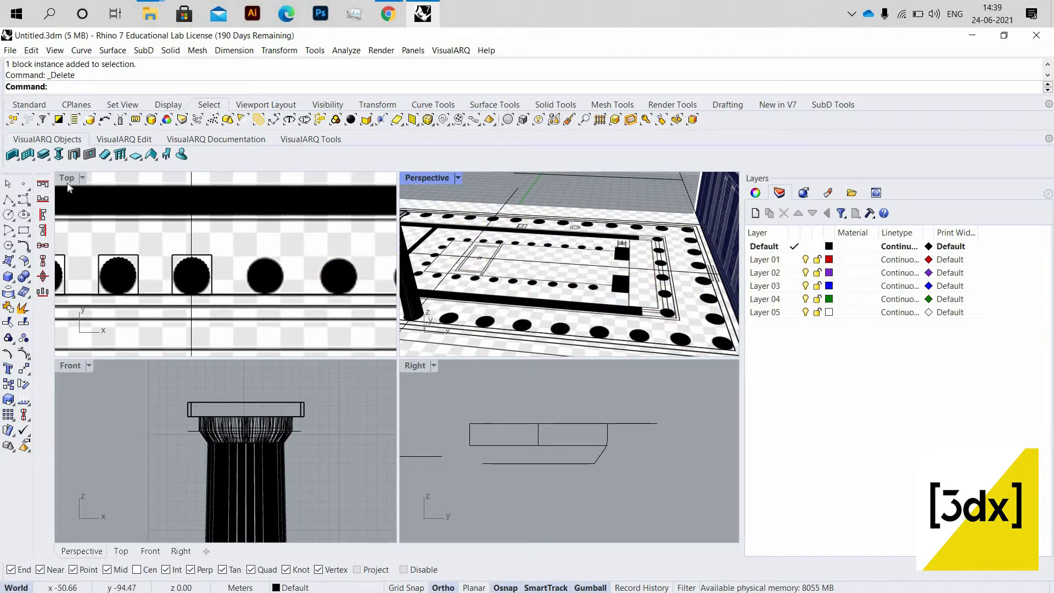
# - Mirror copies of the seven pillar blocks between the lower-left corner pillar and the middle pillar across the vertical centreline
pyautogui.doubleClick(66, 178)
pyautogui.scroll(-8, 394, 328)
pyautogui.scroll(10, 398, 324)
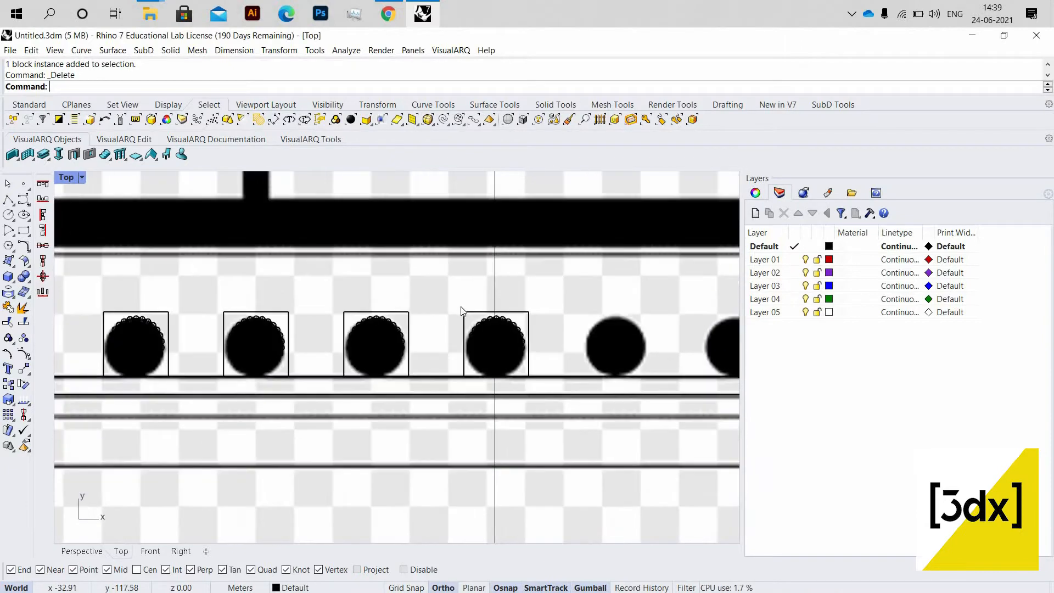
pyautogui.scroll(-5, 439, 328)
pyautogui.scroll(6, 434, 324)
pyautogui.click(433, 322)
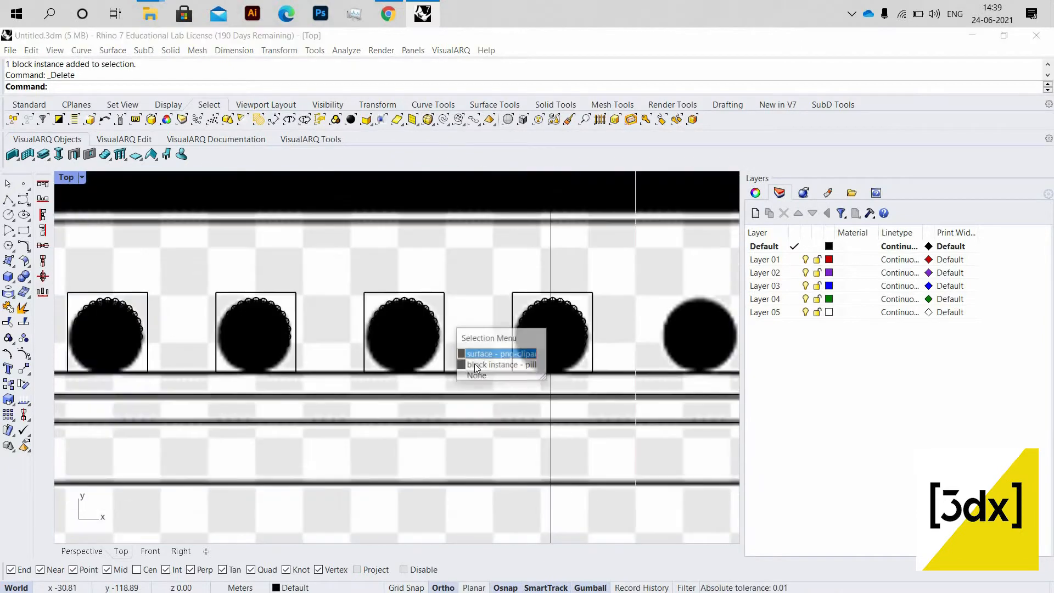
pyautogui.click(497, 365)
pyautogui.scroll(-7, 516, 340)
pyautogui.scroll(11, 461, 326)
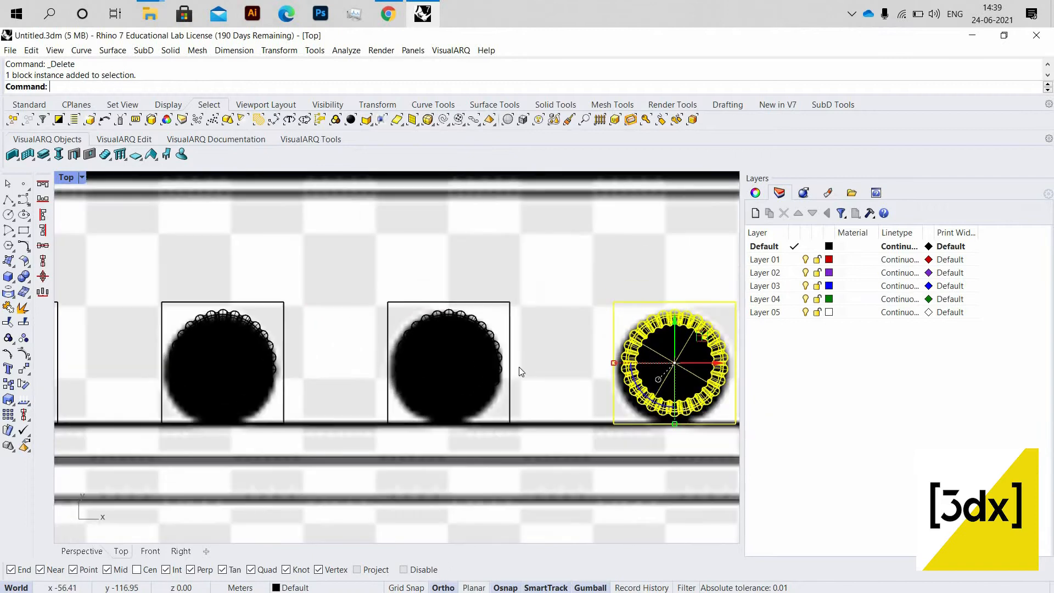
pyautogui.click(462, 317)
pyautogui.click(521, 369)
pyautogui.scroll(-8, 409, 296)
pyautogui.scroll(14, 378, 296)
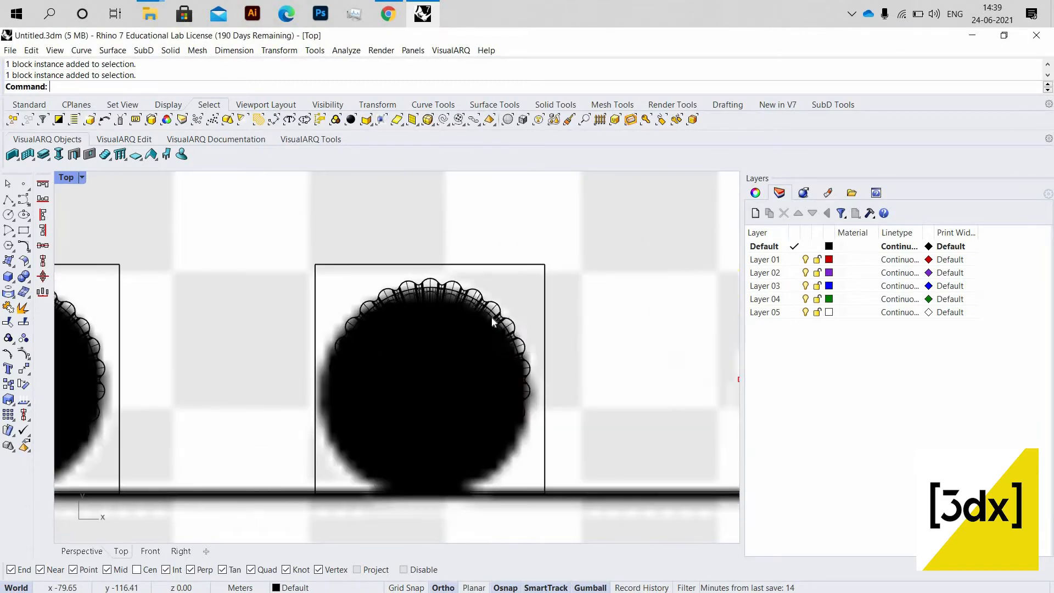
pyautogui.keyDown('shift'); pyautogui.click(492, 314); pyautogui.keyUp('shift')
pyautogui.click(494, 338)
pyautogui.scroll(-6, 494, 335)
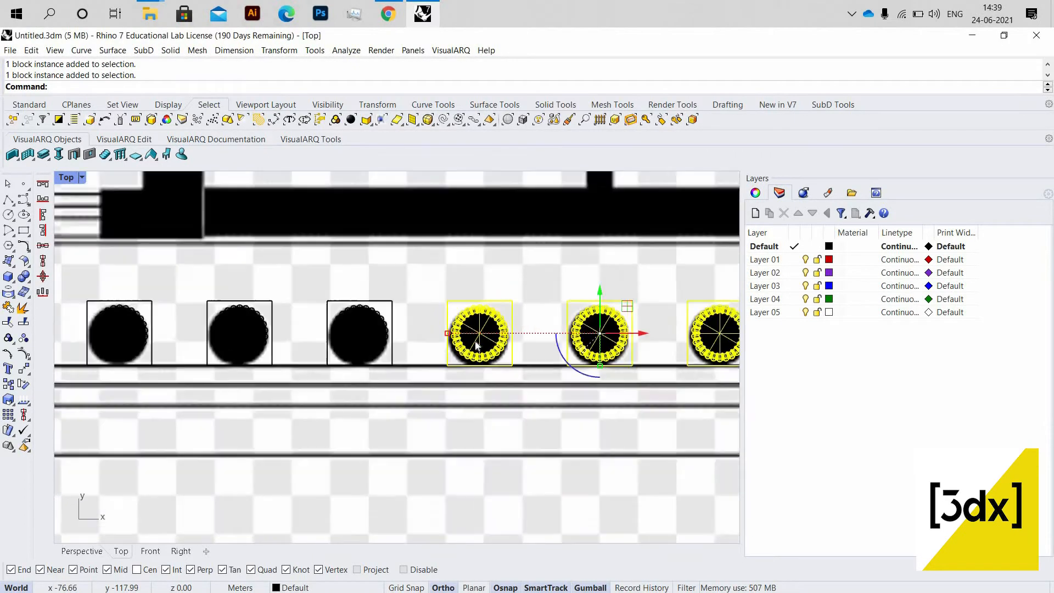
pyautogui.scroll(3, 481, 331)
pyautogui.scroll(4, 481, 331)
pyautogui.keyDown('shift'); pyautogui.click(495, 335); pyautogui.keyUp('shift')
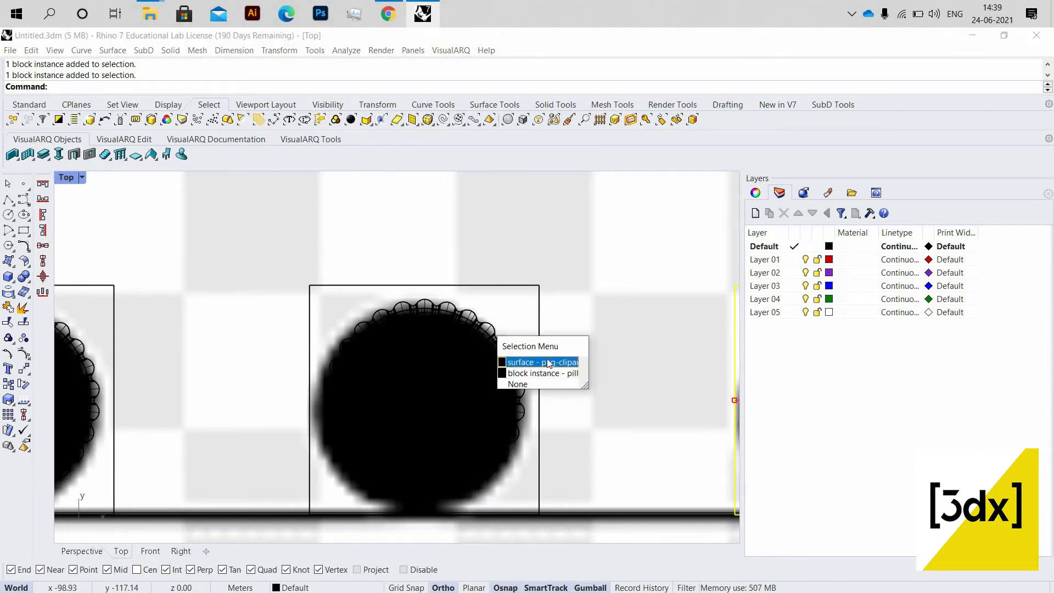
pyautogui.press('Return')
pyautogui.scroll(-4, 318, 343)
pyautogui.scroll(2, 324, 329)
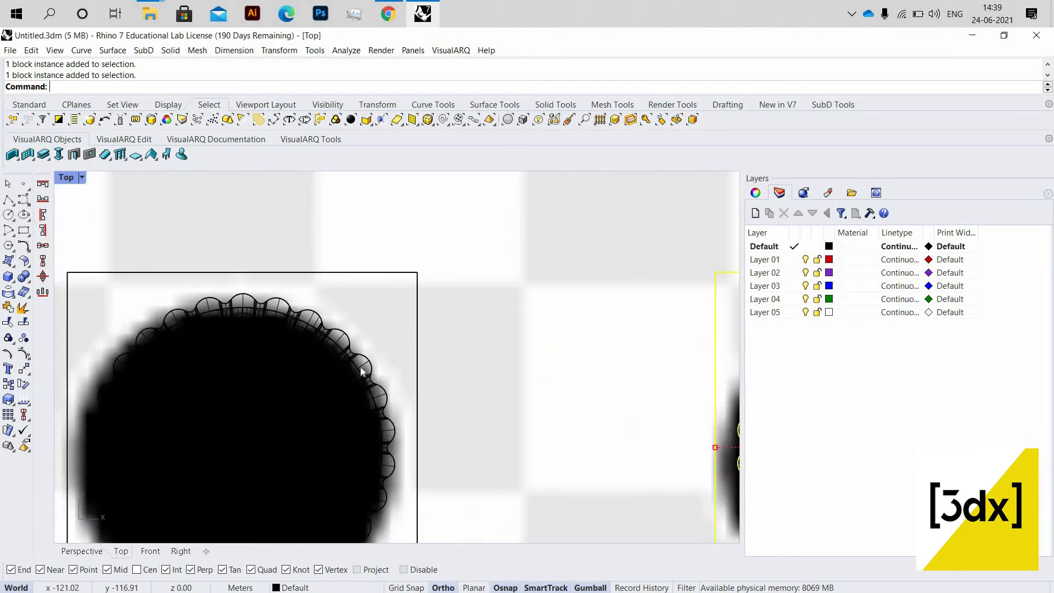
pyautogui.click(360, 367)
pyautogui.click(379, 373)
pyautogui.scroll(-3, 340, 332)
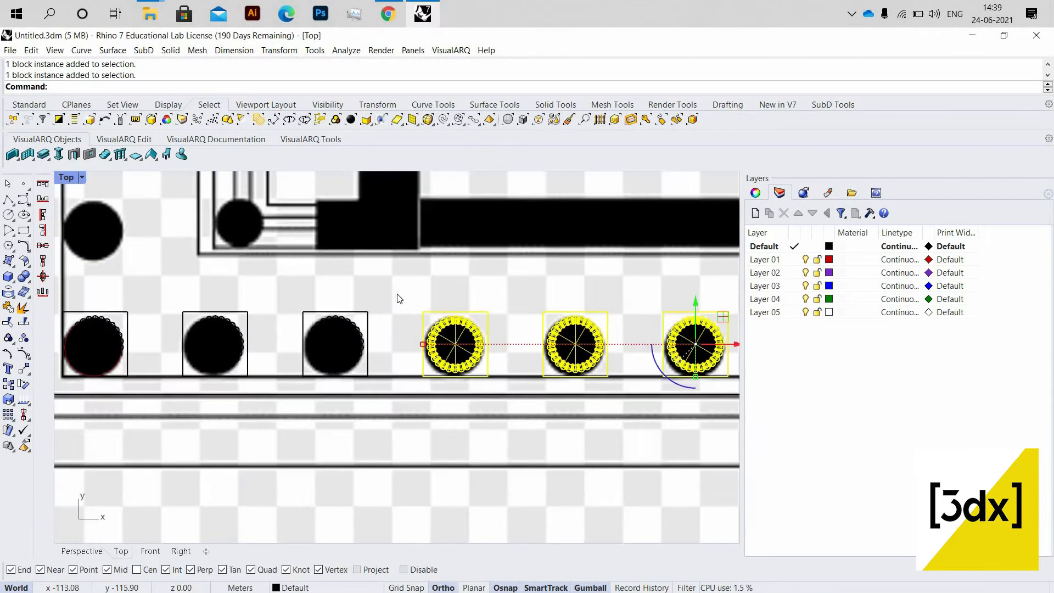
pyautogui.scroll(4, 380, 312)
pyautogui.click(445, 361)
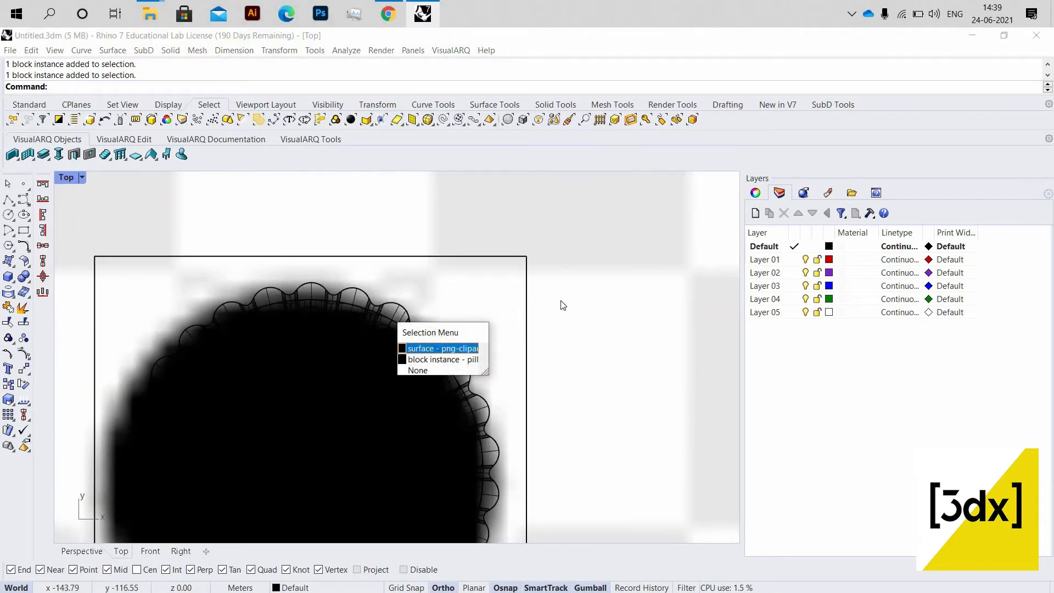
pyautogui.click(461, 360)
pyautogui.scroll(-6, 527, 311)
pyautogui.scroll(3, 502, 310)
pyautogui.scroll(1, 508, 308)
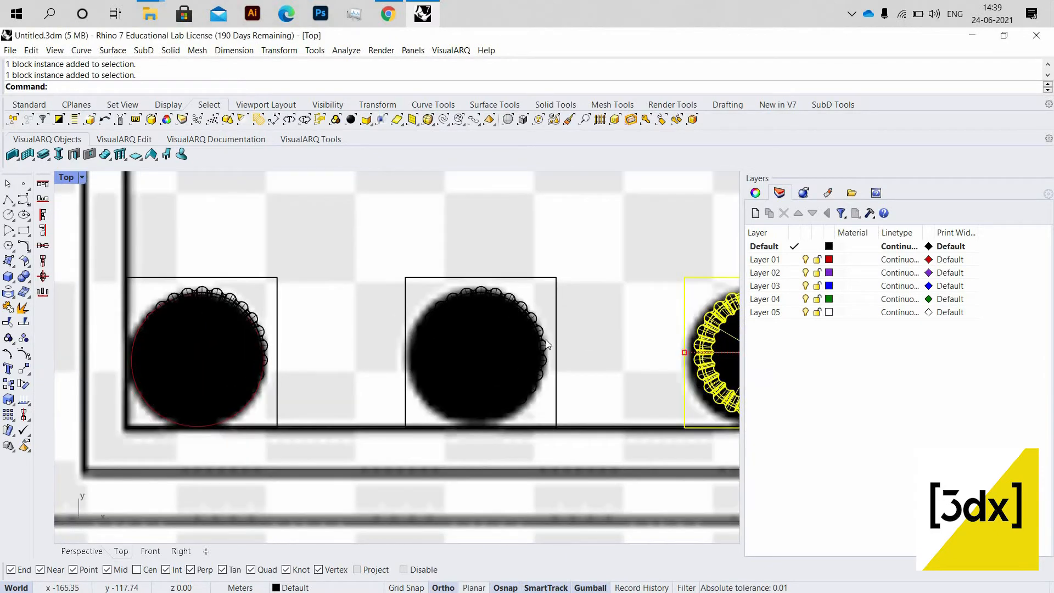
pyautogui.click(553, 352)
pyautogui.click(571, 353)
pyautogui.scroll(-6, 177, 313)
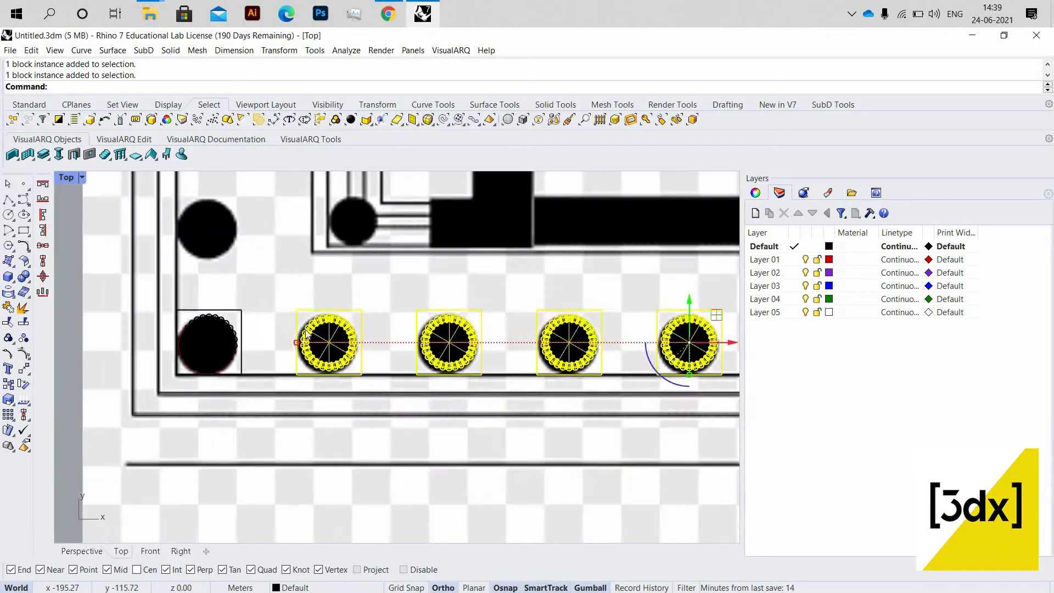
pyautogui.scroll(5, 366, 348)
pyautogui.write('M')
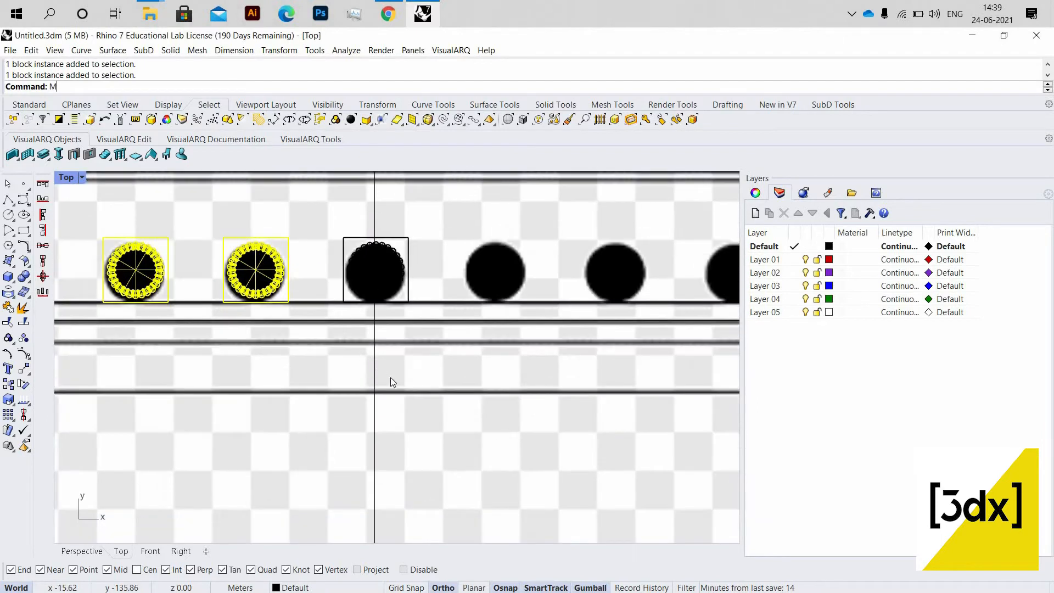
pyautogui.write('irror')
pyautogui.press('Return')
pyautogui.scroll(3, 356, 351)
pyautogui.click(361, 372)
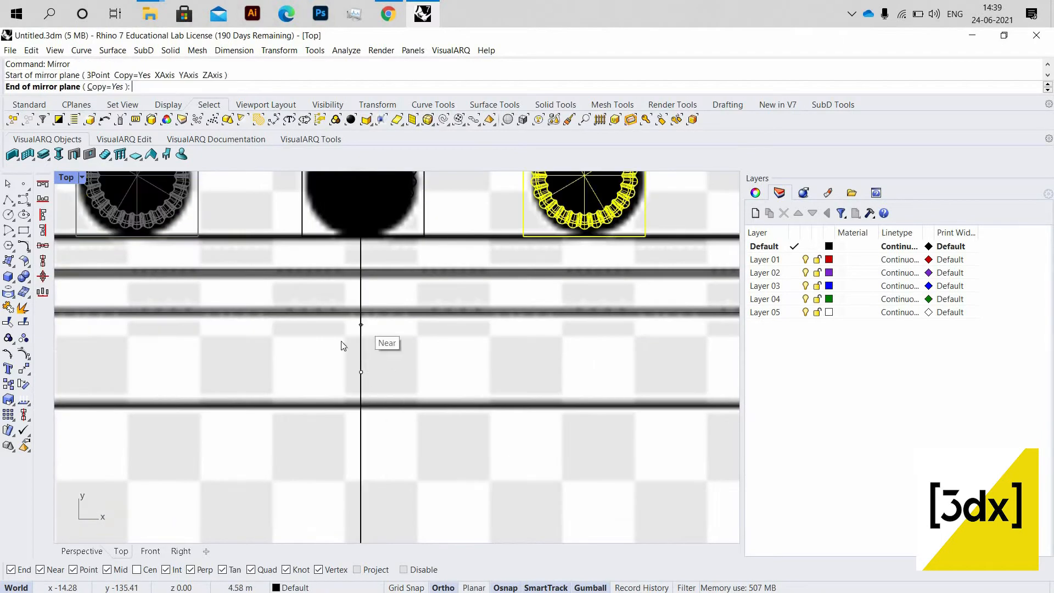
pyautogui.click(343, 338)
pyautogui.scroll(-4, 405, 306)
pyautogui.scroll(2, 314, 340)
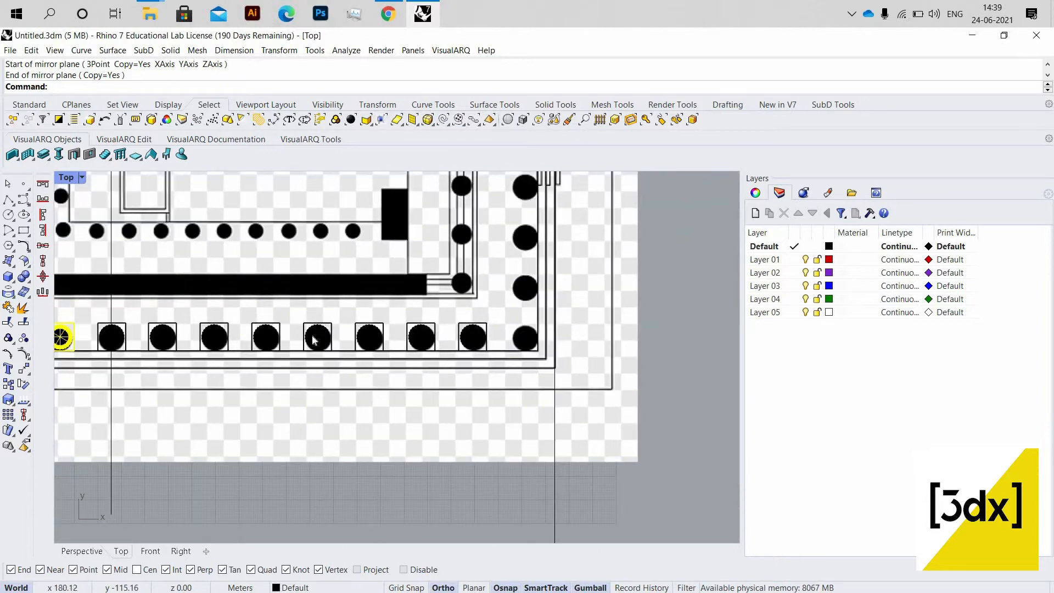
# - Mirror a copy of the lower-left corner pillar block across the vertical centreline to the lower-right corner
pyautogui.scroll(-8, 593, 324)
pyautogui.scroll(12, 292, 346)
pyautogui.scroll(5, 301, 345)
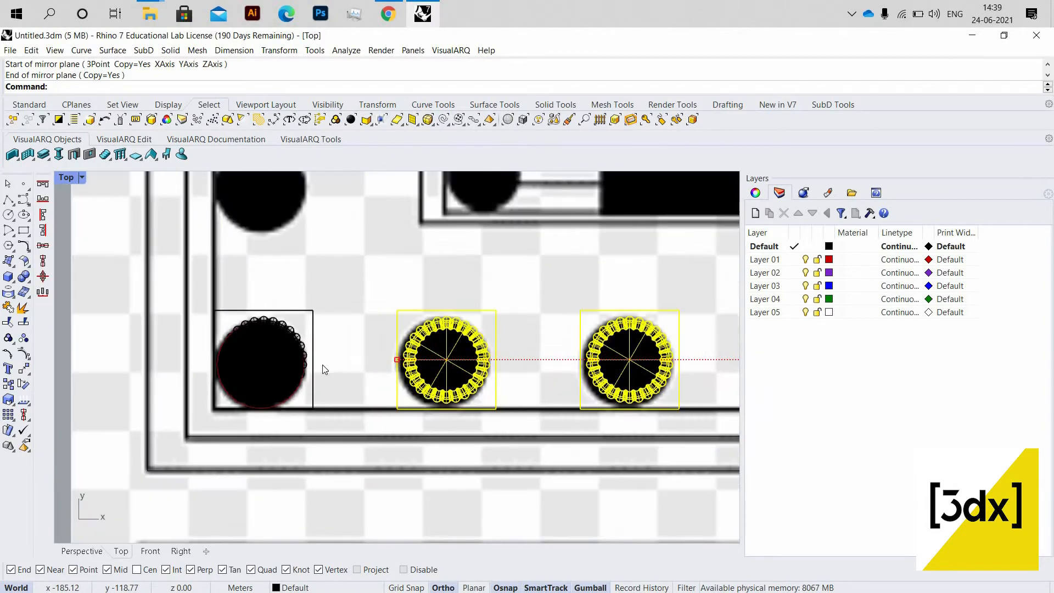
pyautogui.click(304, 338)
pyautogui.click(352, 399)
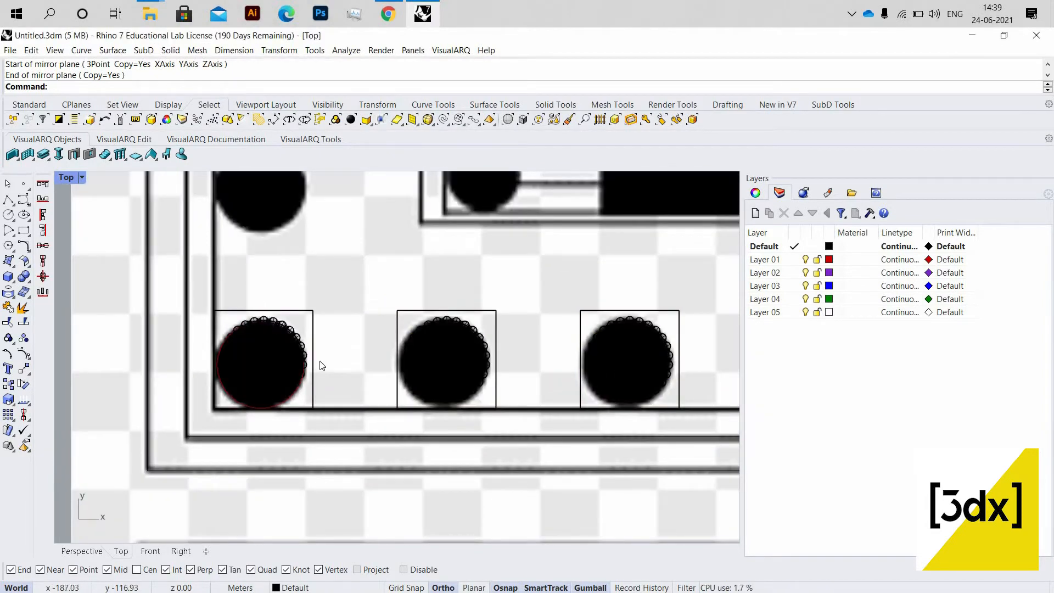
pyautogui.click(305, 336)
pyautogui.click(342, 371)
pyautogui.scroll(-4, 445, 366)
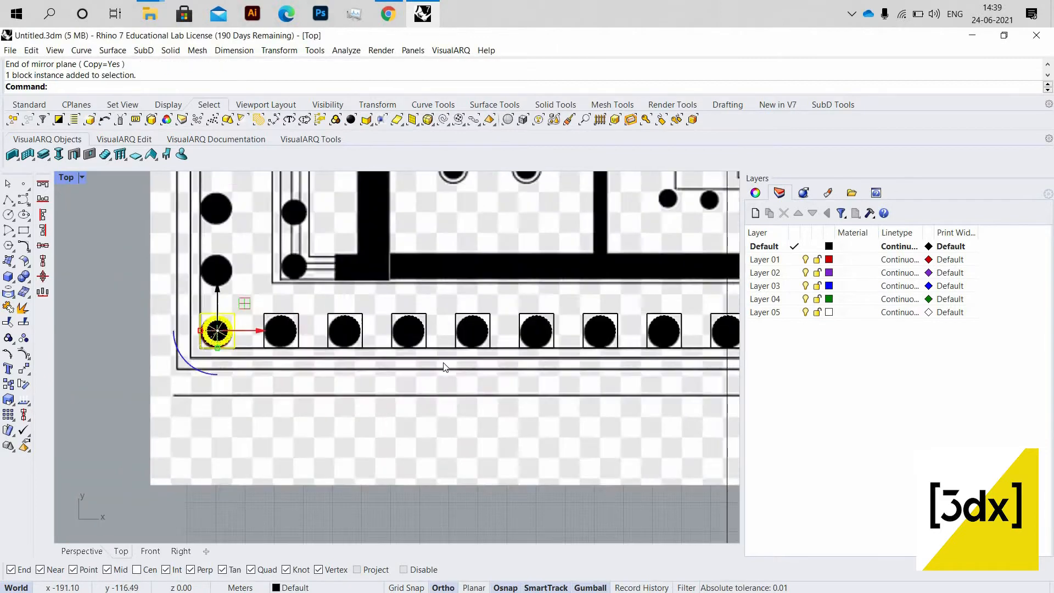
pyautogui.scroll(-3, 445, 367)
pyautogui.scroll(6, 513, 357)
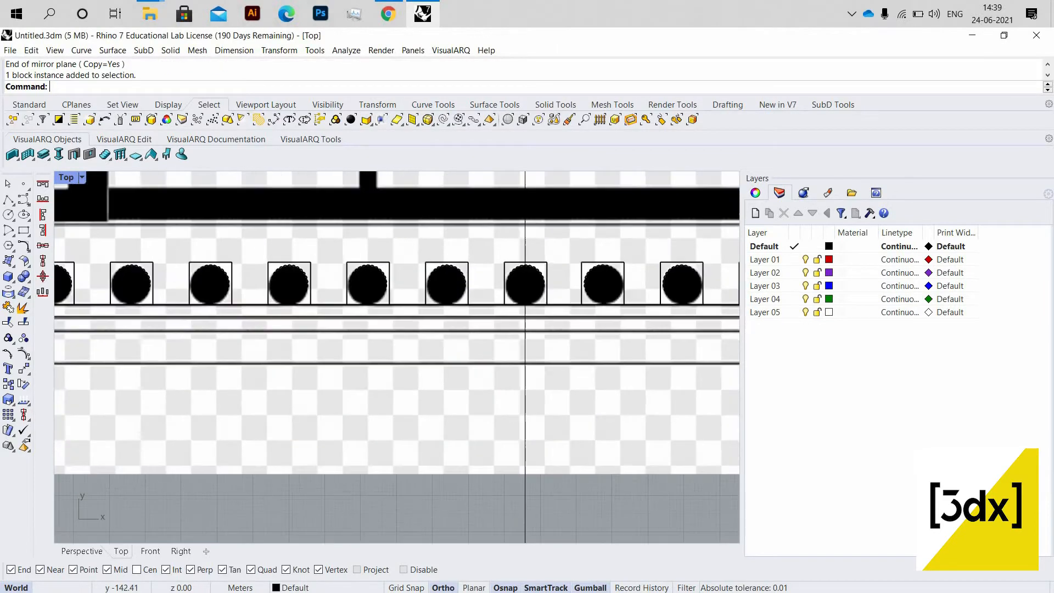
pyautogui.press('Return')
pyautogui.click(524, 410)
pyautogui.click(525, 386)
pyautogui.scroll(-8, 519, 379)
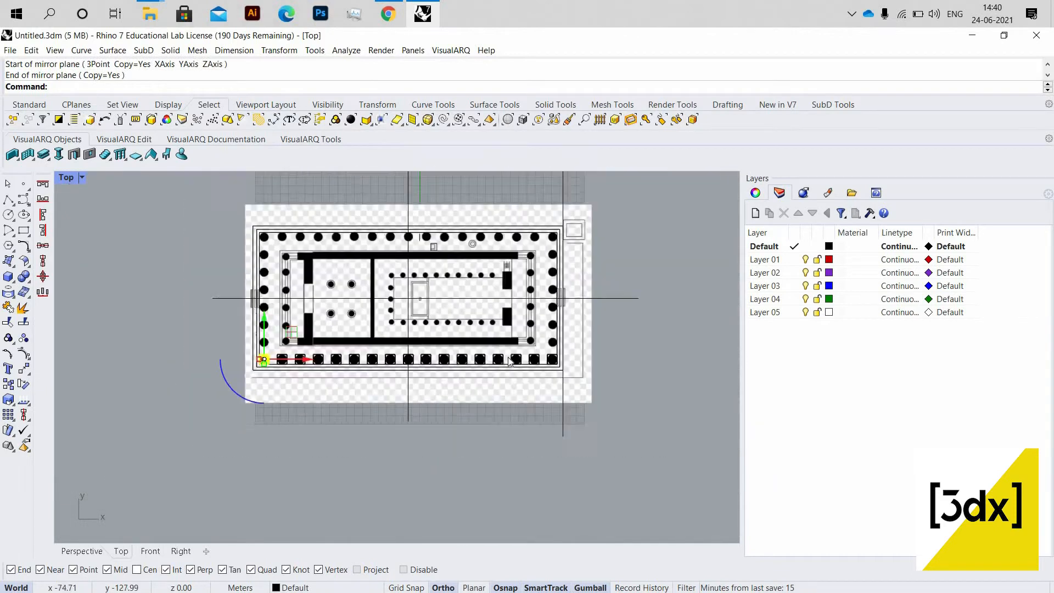
# - Mirror a copy of the entire lower row of 17 pillar blocks across the horizontal centreline to the upper colonnade
pyautogui.scroll(6, 643, 359)
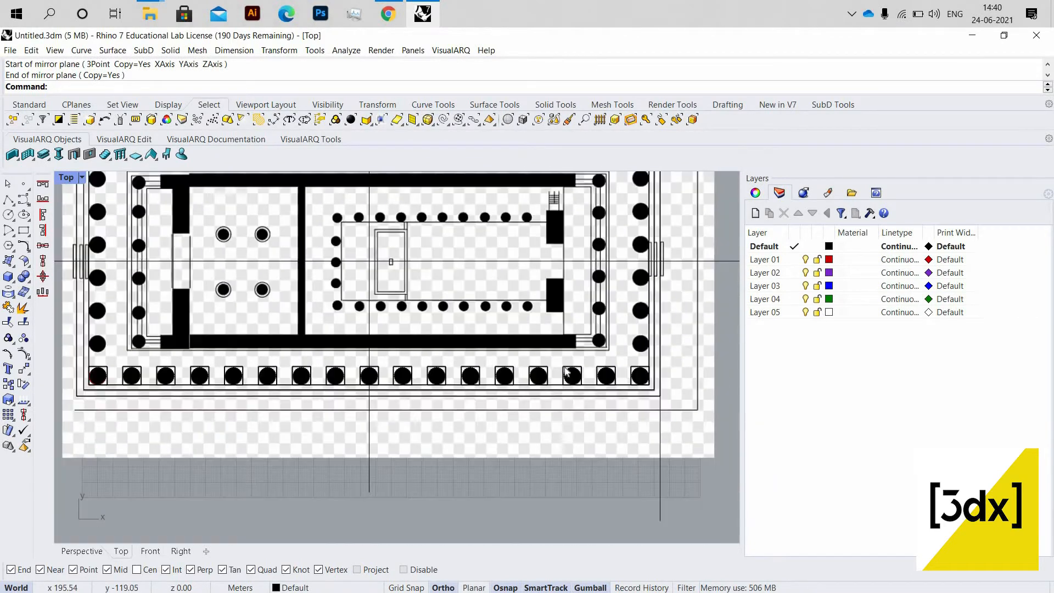
pyautogui.scroll(-3, 582, 365)
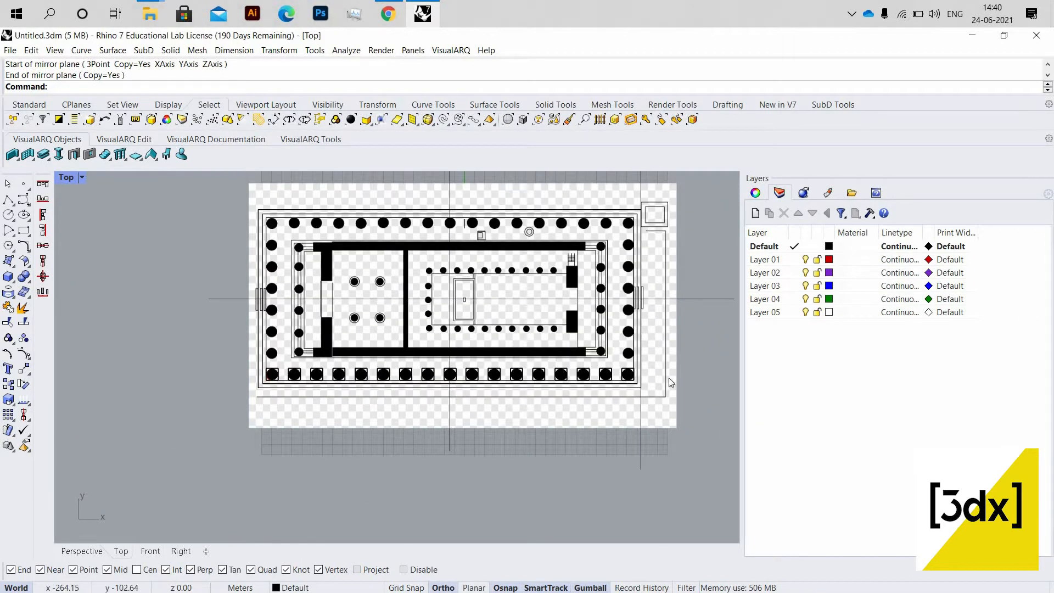
pyautogui.moveTo(196, 355); pyautogui.dragTo(674, 383)
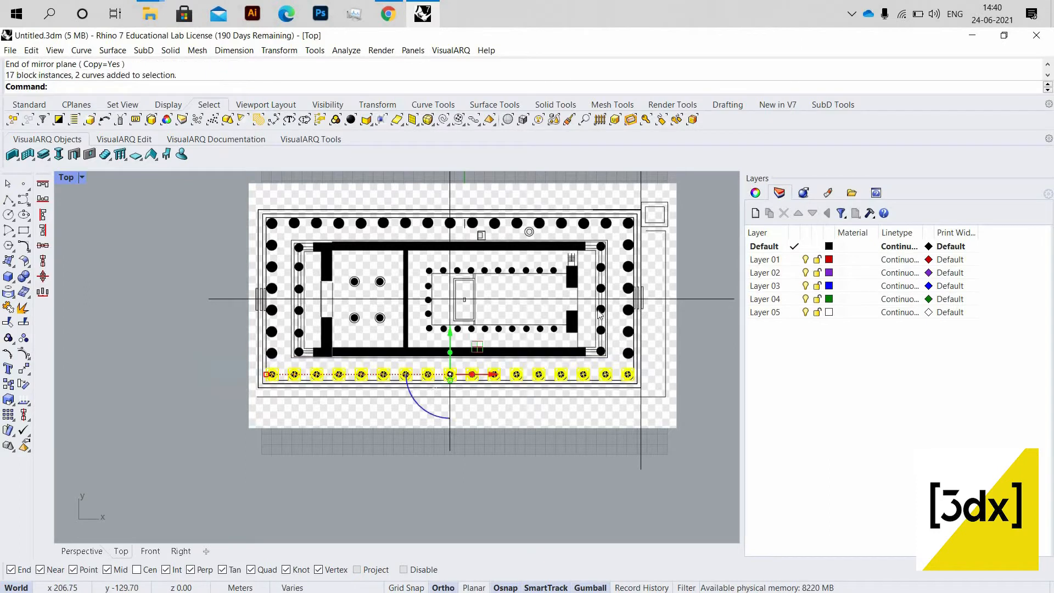
pyautogui.scroll(2, 593, 309)
pyautogui.write('Mirror')
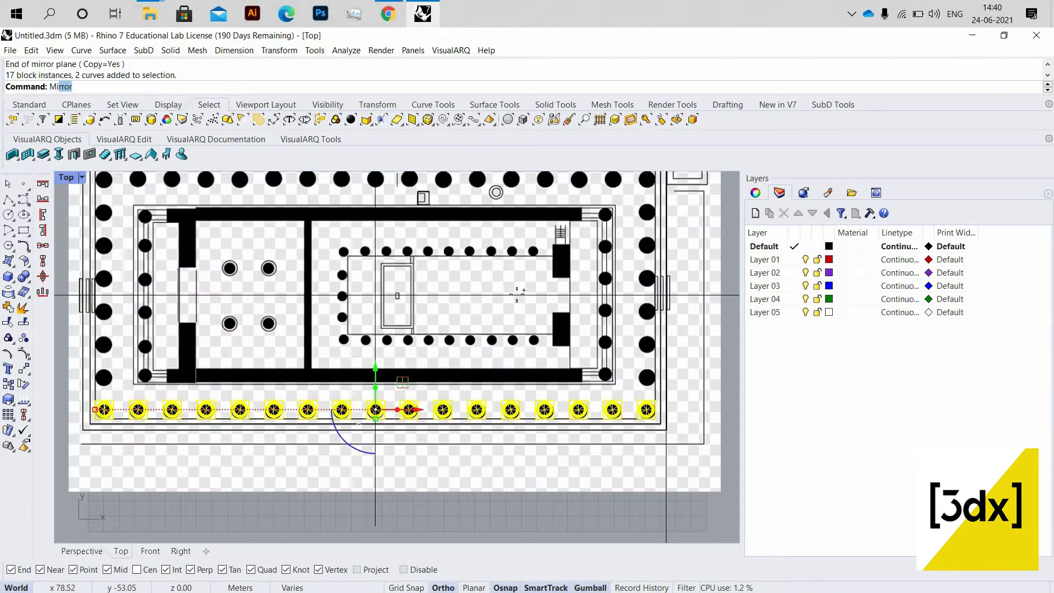
pyautogui.press('Return')
pyautogui.scroll(4, 517, 294)
pyautogui.click(517, 294)
pyautogui.click(555, 296)
pyautogui.scroll(-2, 555, 367)
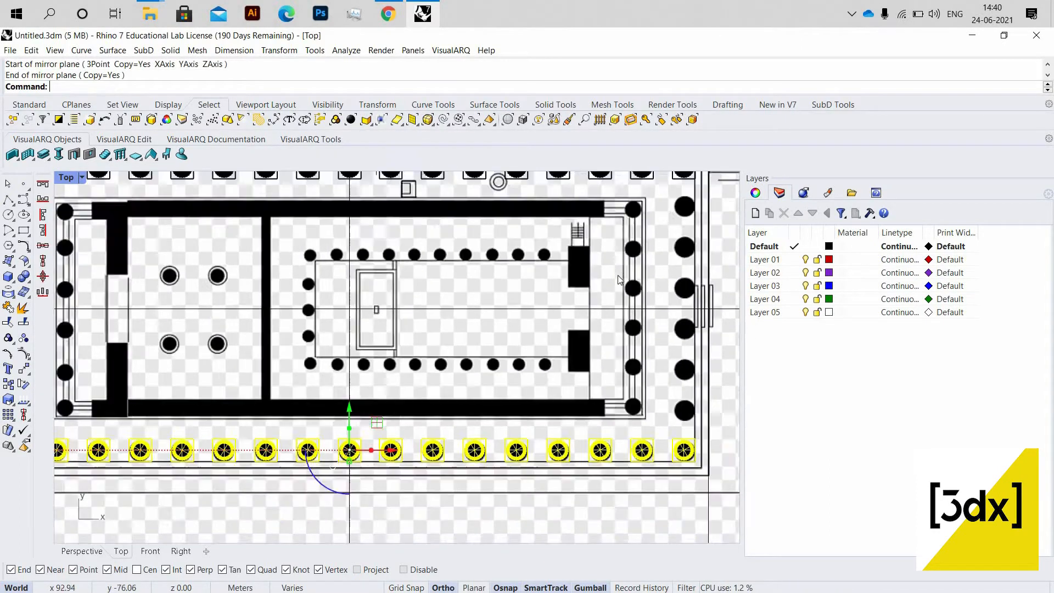
pyautogui.scroll(-2, 617, 275)
pyautogui.scroll(4, 601, 312)
pyautogui.press('Escape')
# - Select the pillar block at the upper-left corner of the colonnade
pyautogui.scroll(-8, 282, 285)
pyautogui.scroll(4, 224, 224)
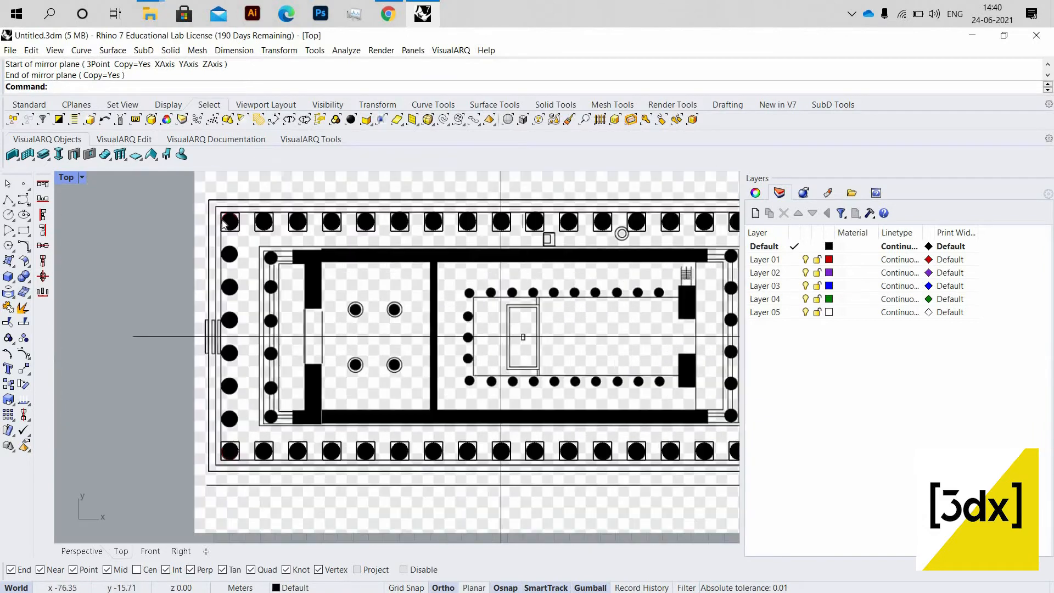
pyautogui.scroll(2, 319, 271)
pyautogui.scroll(3, 317, 274)
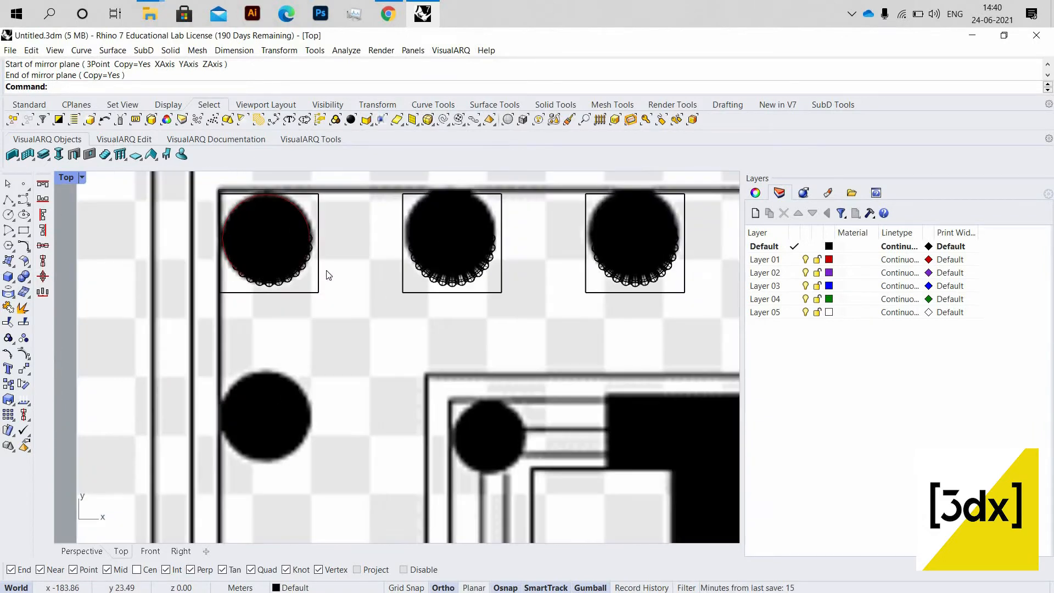
pyautogui.click(328, 278)
pyautogui.click(381, 320)
pyautogui.scroll(-10, 337, 214)
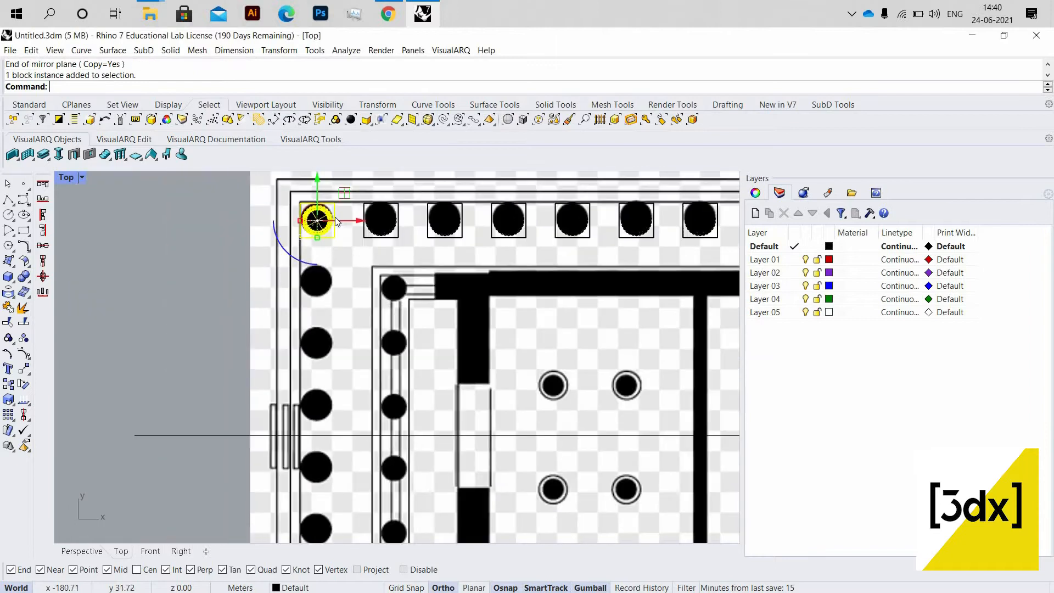
pyautogui.scroll(4, 337, 214)
pyautogui.scroll(2, 337, 205)
pyautogui.press('Escape')
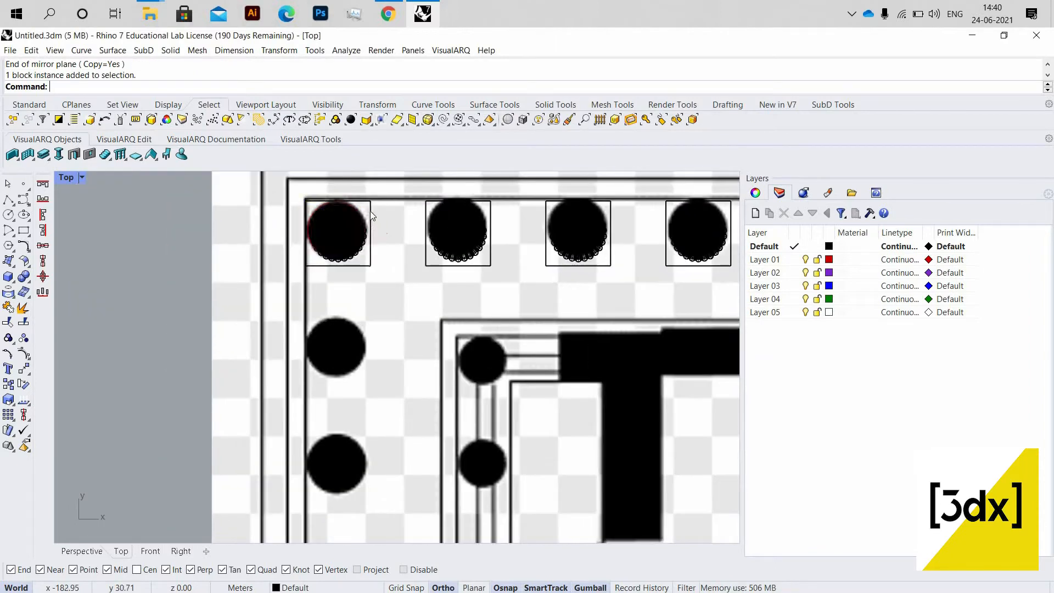
pyautogui.click(369, 210)
pyautogui.click(404, 258)
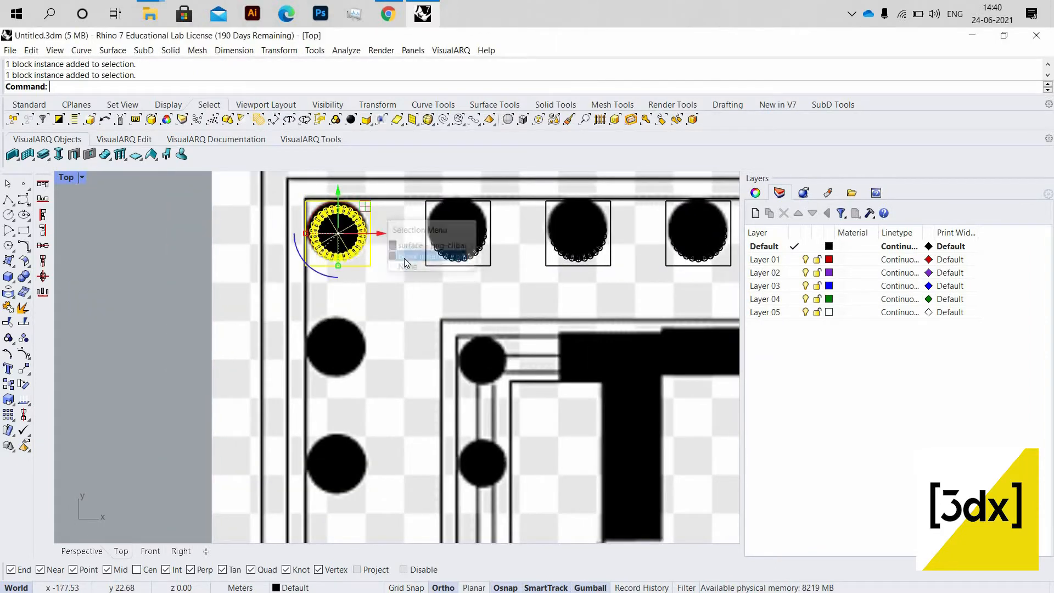
# - Try a linear array of 5 items from the upper-left corner pillar block down the left colonnade, and undo it
pyautogui.write('Line')
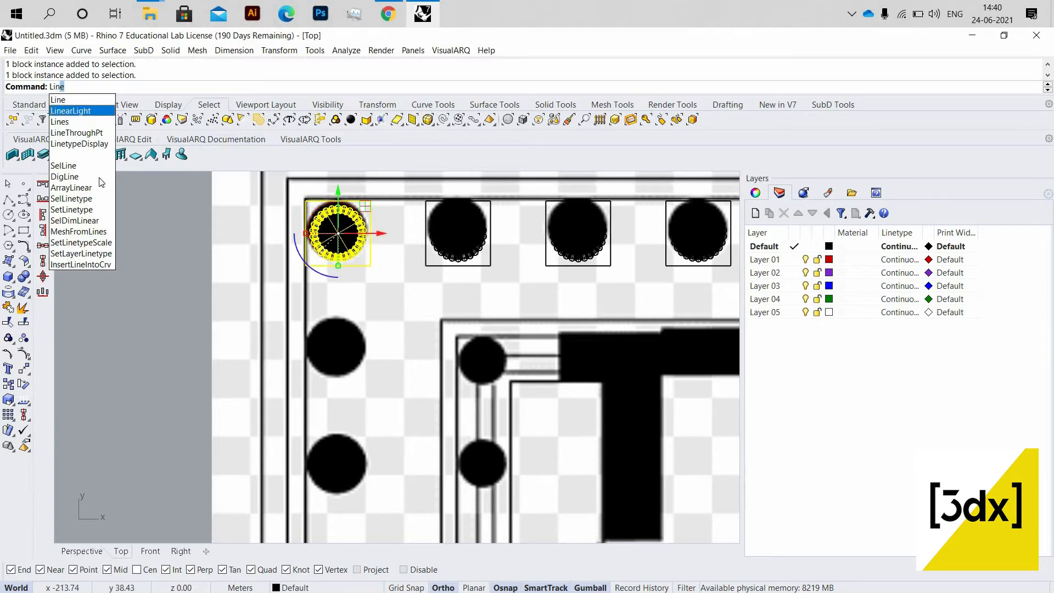
pyautogui.press('Up')
pyautogui.press('Return')
pyautogui.scroll(2, 294, 195)
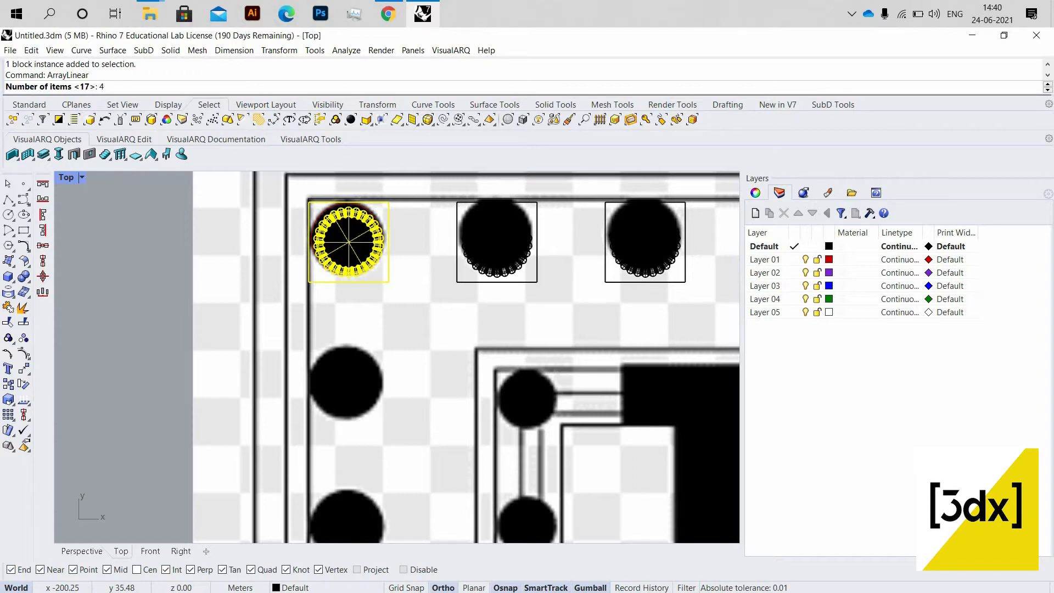
pyautogui.write('5')
pyautogui.press('Return')
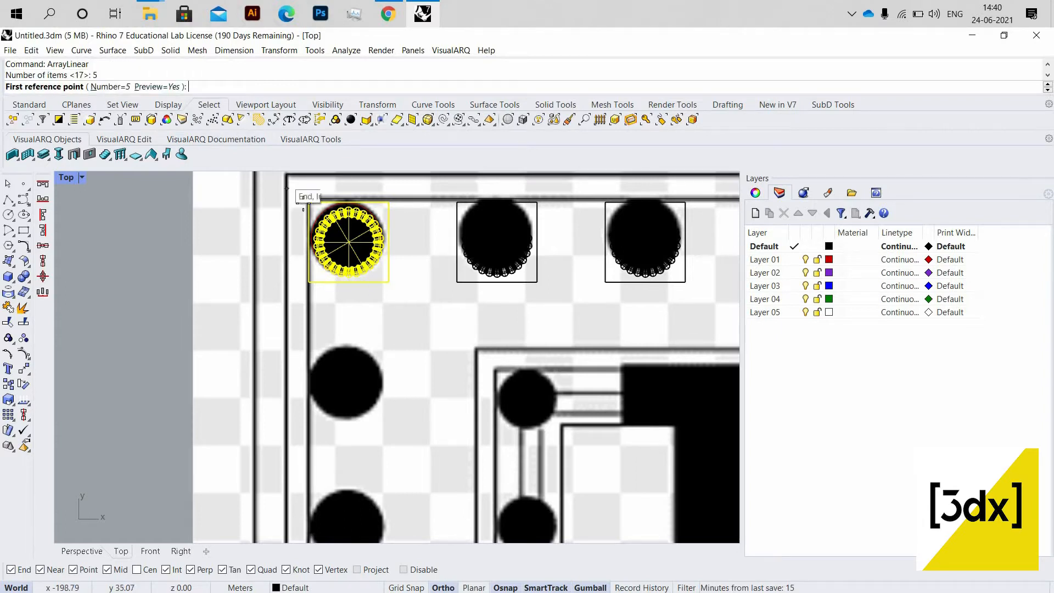
pyautogui.click(308, 202)
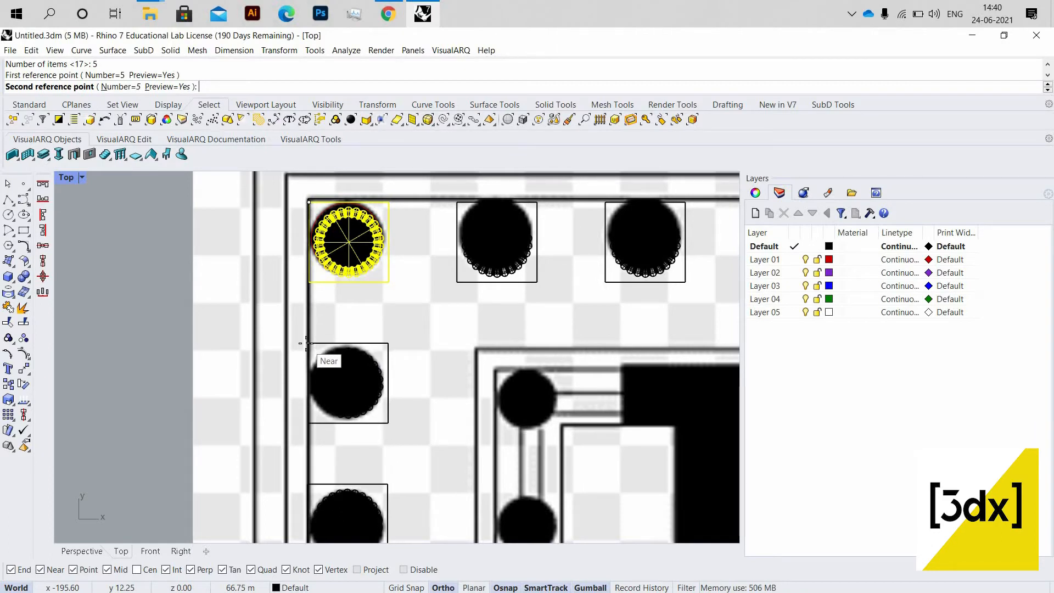
pyautogui.press('Escape')
pyautogui.scroll(-8, 364, 242)
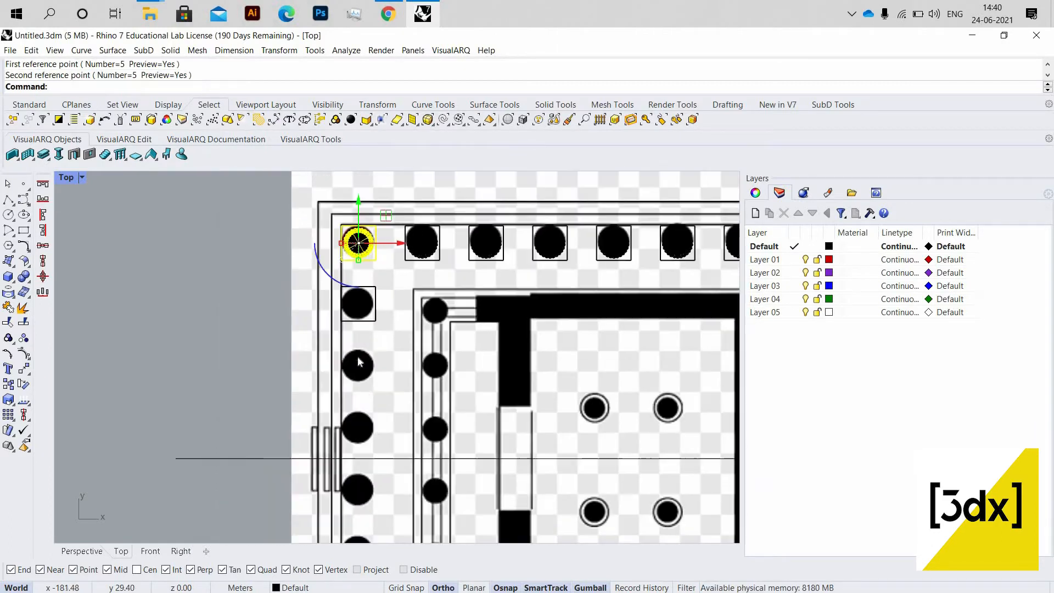
pyautogui.scroll(6, 357, 355)
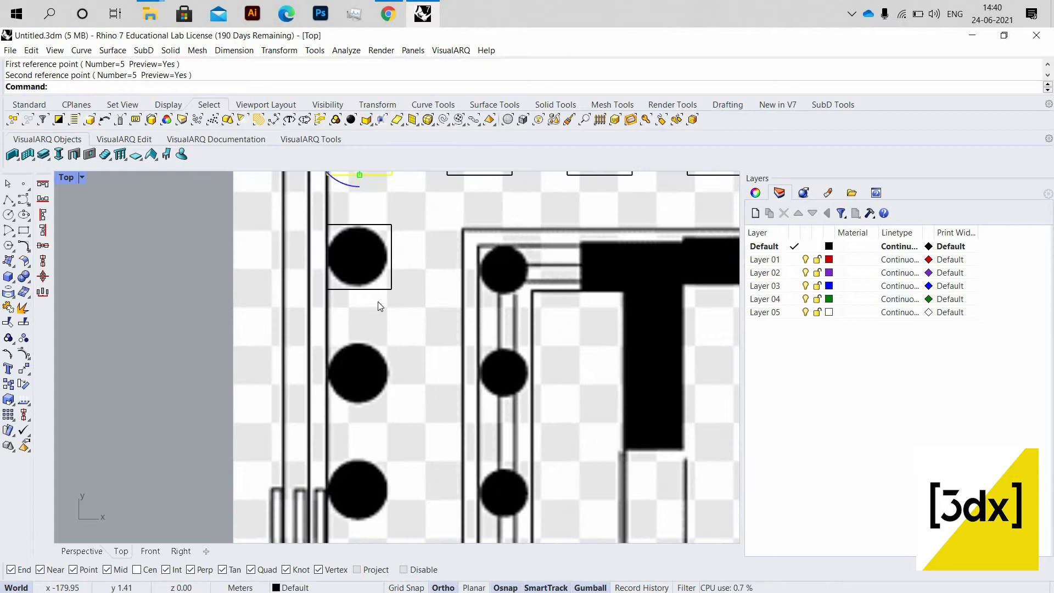
pyautogui.hotkey('ctrl', 'z')
# - Array the upper-left corner pillar block linearly down the left colonnade with 5 items, spaced to match the plan's second column
pyautogui.scroll(-3, 365, 236)
pyautogui.press('Return')
pyautogui.scroll(5, 332, 202)
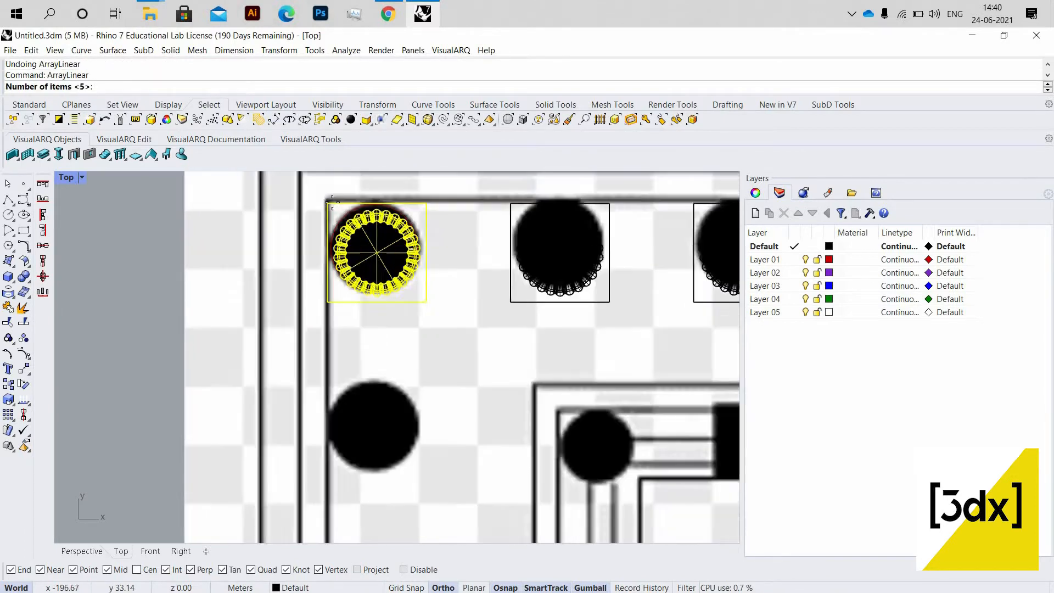
pyautogui.scroll(2, 330, 201)
pyautogui.press('Return')
pyautogui.click(332, 204)
pyautogui.scroll(-4, 330, 211)
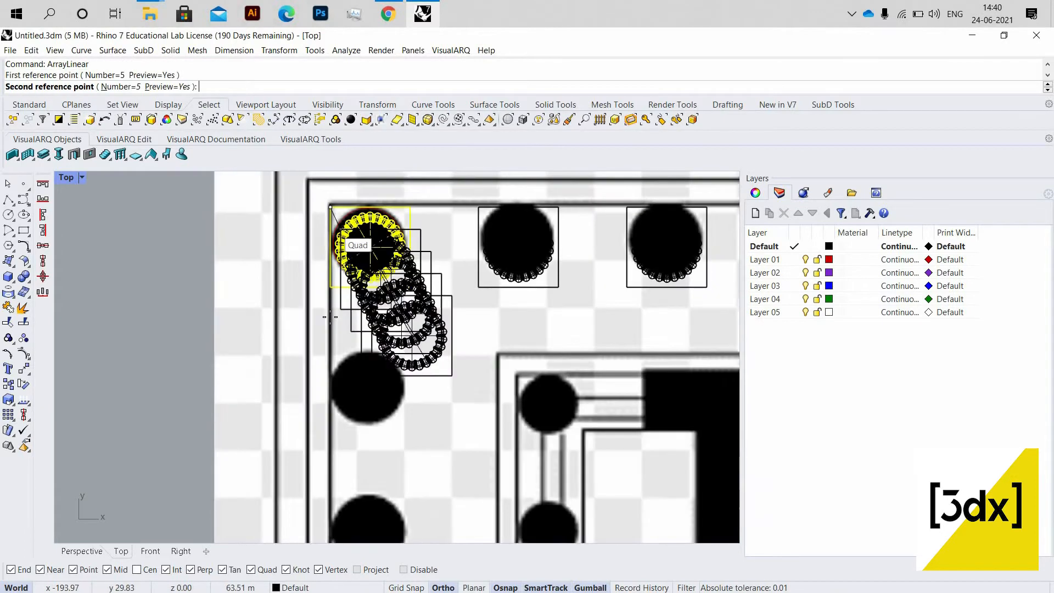
pyautogui.click(333, 349)
pyautogui.scroll(-8, 430, 292)
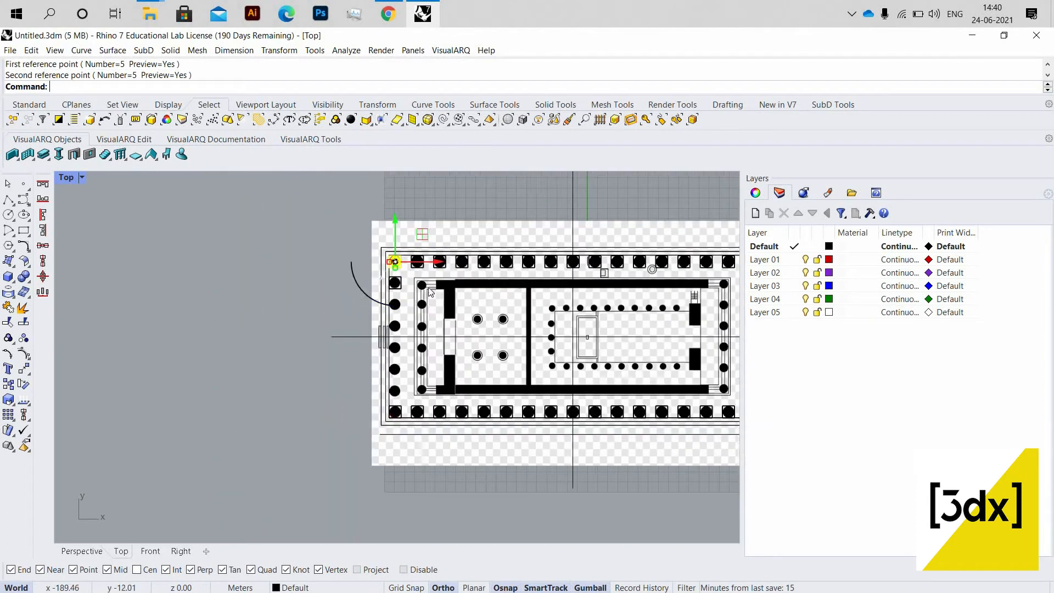
# - Delete the arrayed pillar block just below the horizontal centreline in the left colonnade
pyautogui.scroll(10, 429, 292)
pyautogui.click(459, 393)
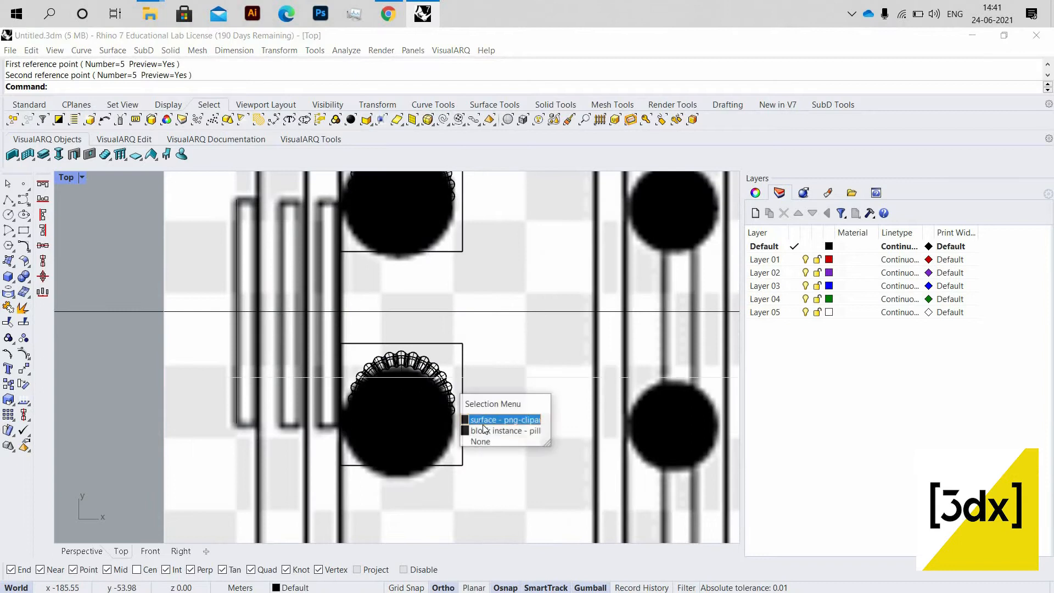
pyautogui.click(484, 430)
pyautogui.press('Delete')
pyautogui.scroll(-3, 461, 296)
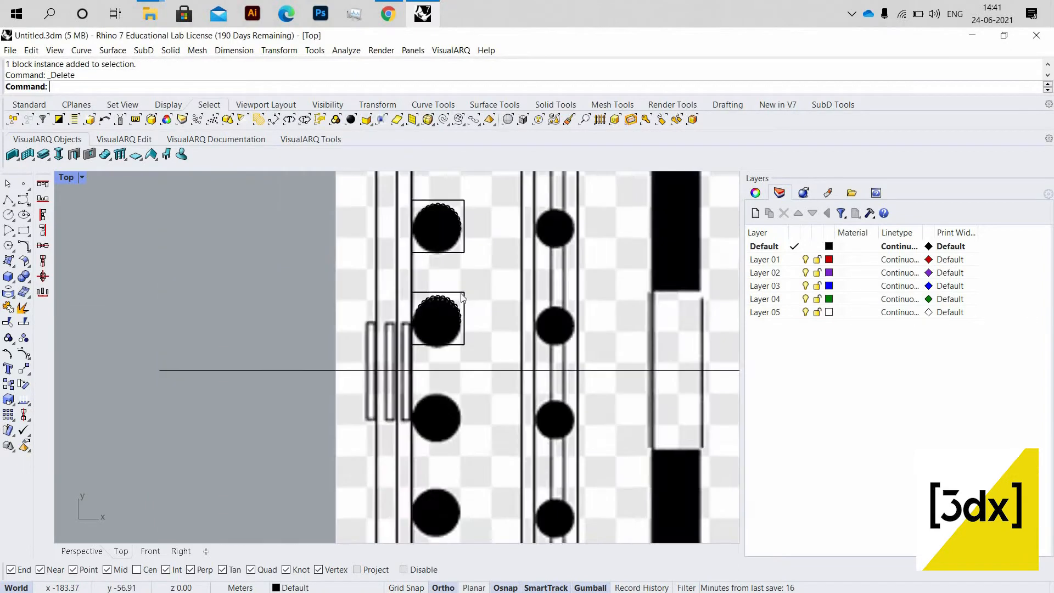
# - Mirror copies of the three left-colonnade pillar blocks between the upper corner and the horizontal centreline across that centreline
pyautogui.scroll(3, 453, 283)
pyautogui.click(464, 286)
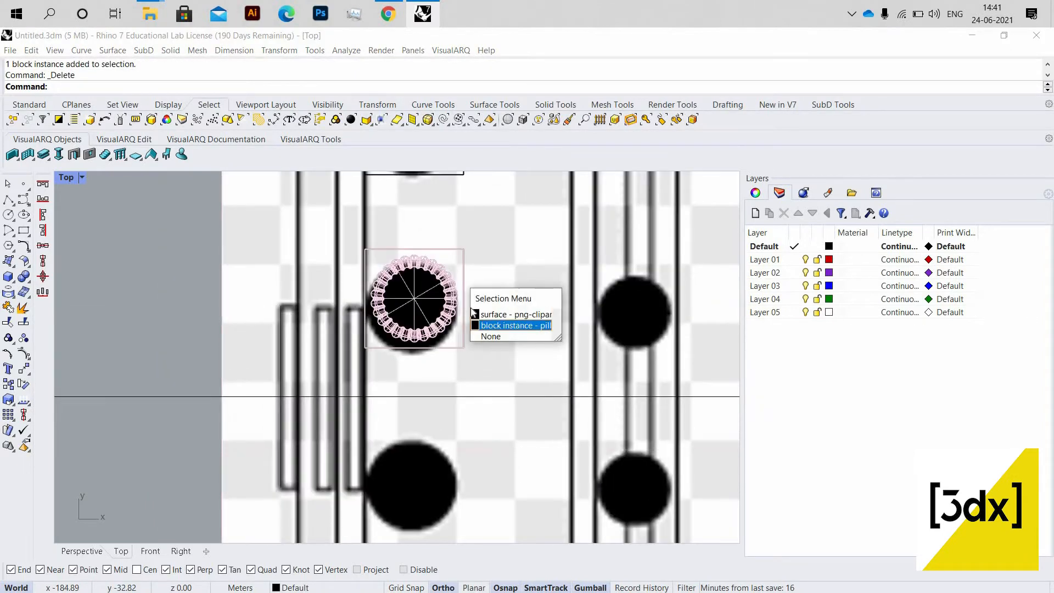
pyautogui.click(496, 317)
pyautogui.scroll(-2, 467, 242)
pyautogui.scroll(2, 467, 247)
pyautogui.keyDown('shift'); pyautogui.click(483, 253); pyautogui.keyUp('shift')
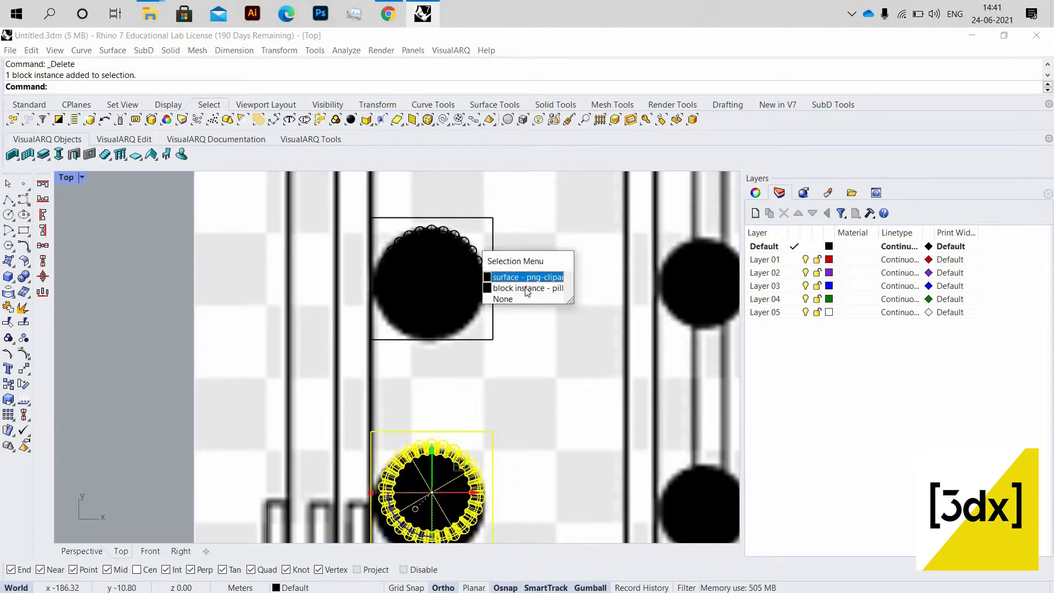
pyautogui.click(507, 285)
pyautogui.scroll(-2, 483, 221)
pyautogui.scroll(-8, 483, 220)
pyautogui.scroll(10, 485, 212)
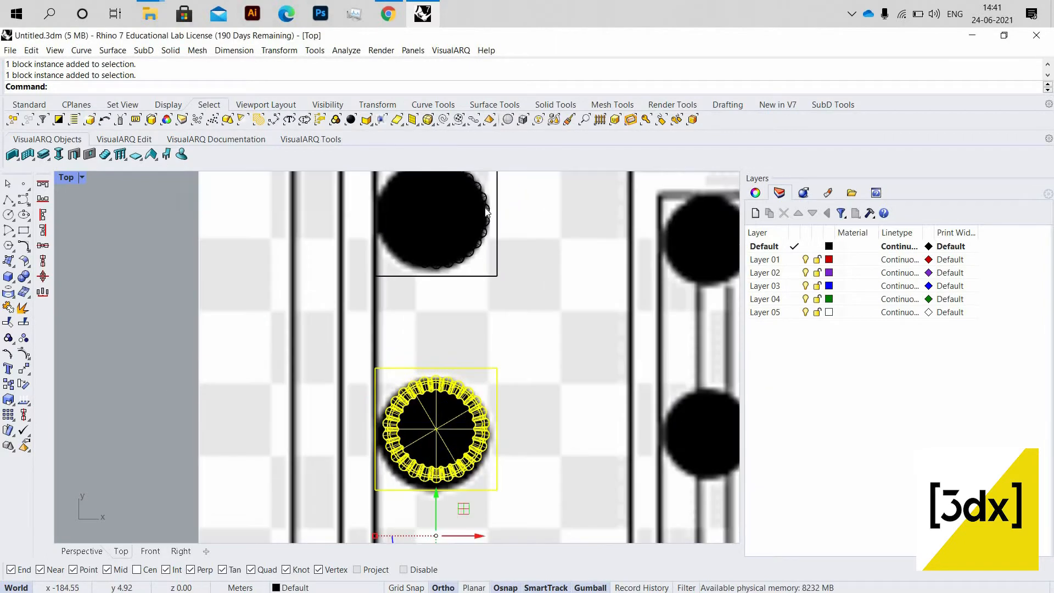
pyautogui.keyDown('shift'); pyautogui.click(516, 249); pyautogui.keyUp('shift')
pyautogui.click(535, 253)
pyautogui.scroll(-4, 485, 340)
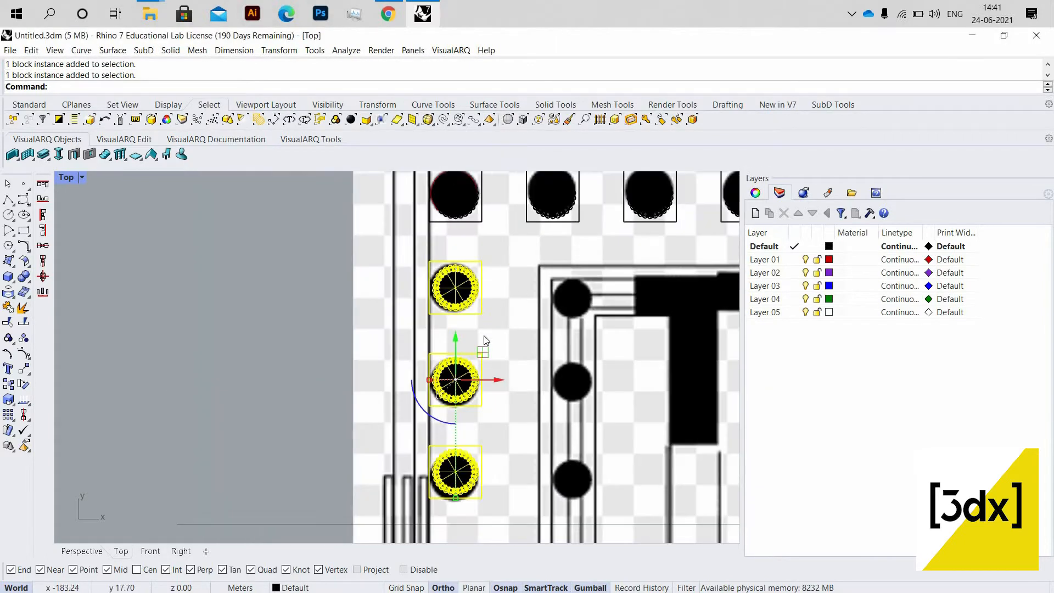
pyautogui.scroll(-4, 485, 341)
pyautogui.scroll(4, 489, 371)
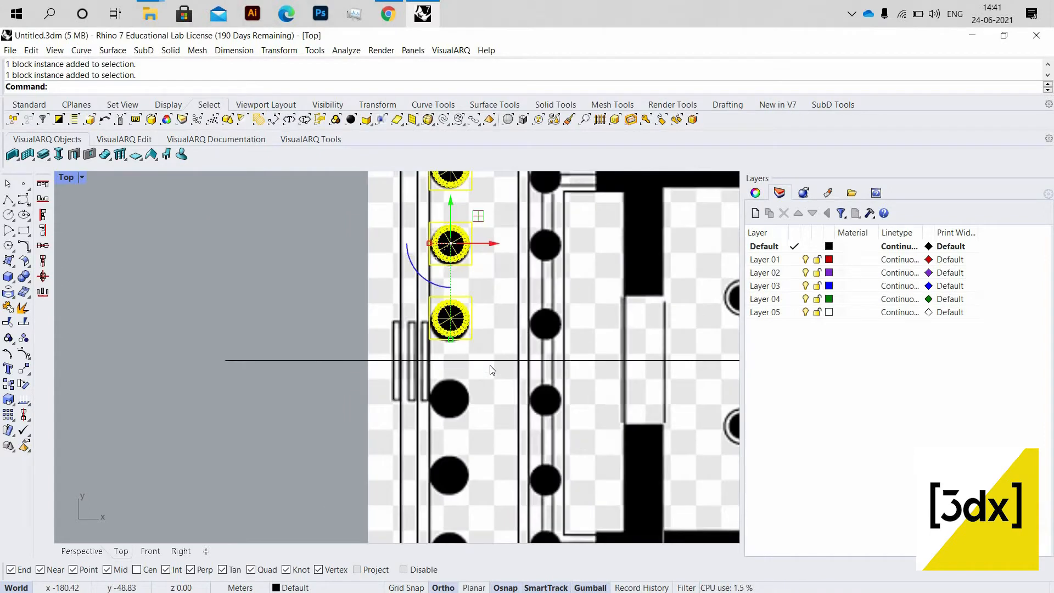
pyautogui.scroll(4, 489, 360)
pyautogui.press('Return')
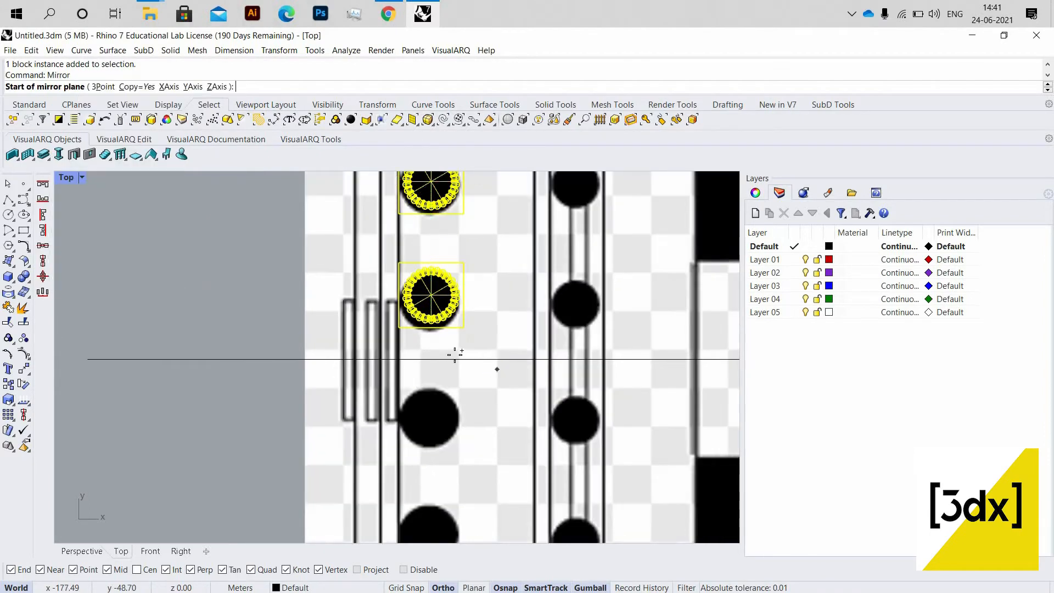
pyautogui.click(502, 358)
pyautogui.click(457, 357)
# - Mirror copies of the six left-colonnade pillar blocks between the corners across the plan's vertical centreline to the right colonnade
pyautogui.keyDown('shift'); pyautogui.click(431, 182); pyautogui.keyUp('shift')
pyautogui.keyDown('shift'); pyautogui.click(431, 295); pyautogui.keyUp('shift')
pyautogui.scroll(-3, 383, 330)
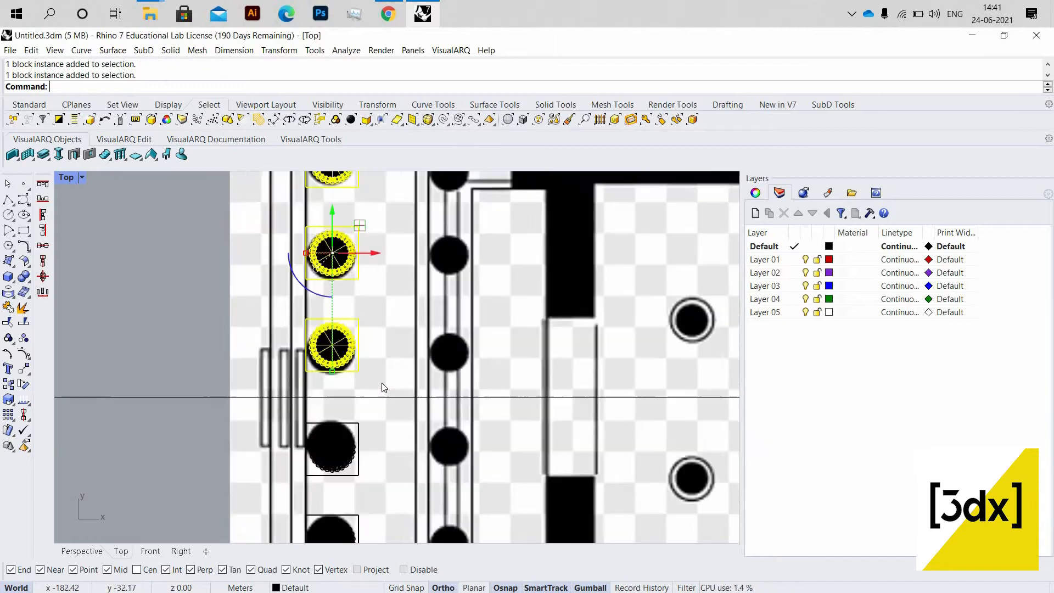
pyautogui.scroll(6, 379, 387)
pyautogui.click(426, 433)
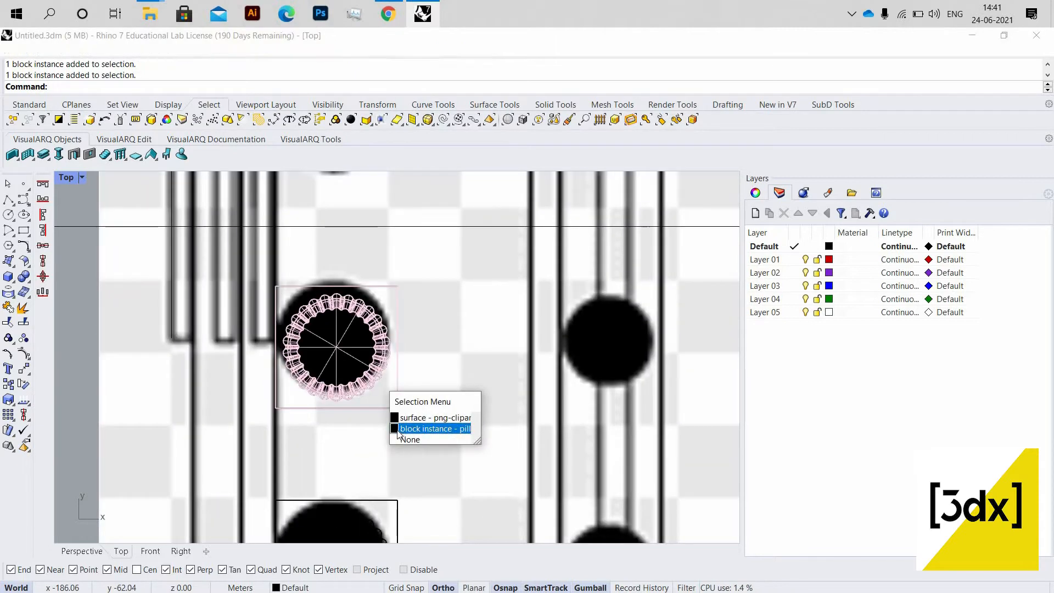
pyautogui.click(431, 429)
pyautogui.scroll(-3, 423, 425)
pyautogui.scroll(3, 417, 421)
pyautogui.click(428, 432)
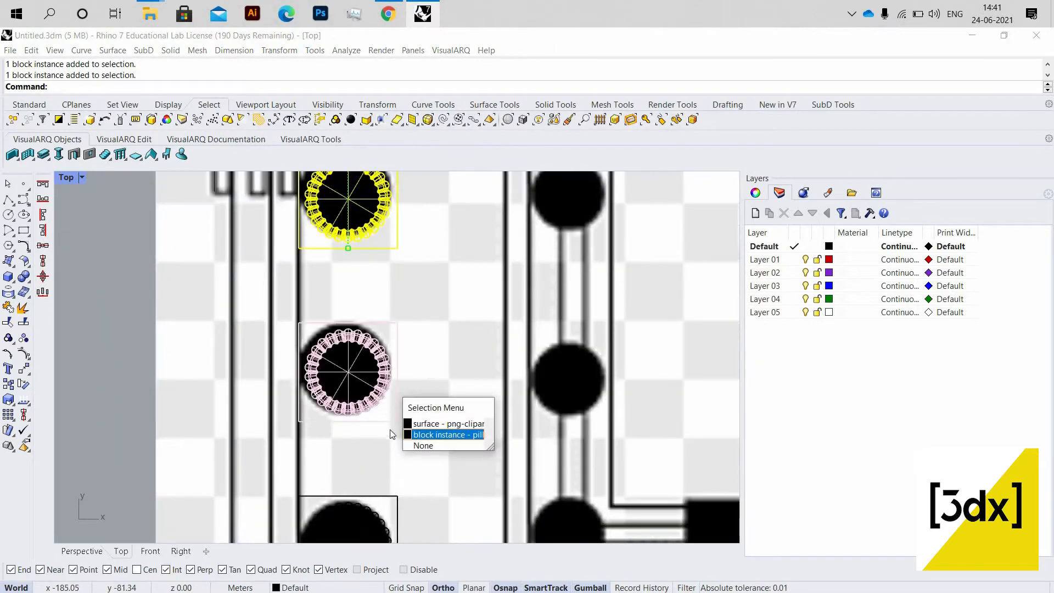
pyautogui.click(434, 433)
pyautogui.scroll(-3, 384, 418)
pyautogui.scroll(3, 380, 399)
pyautogui.click(427, 445)
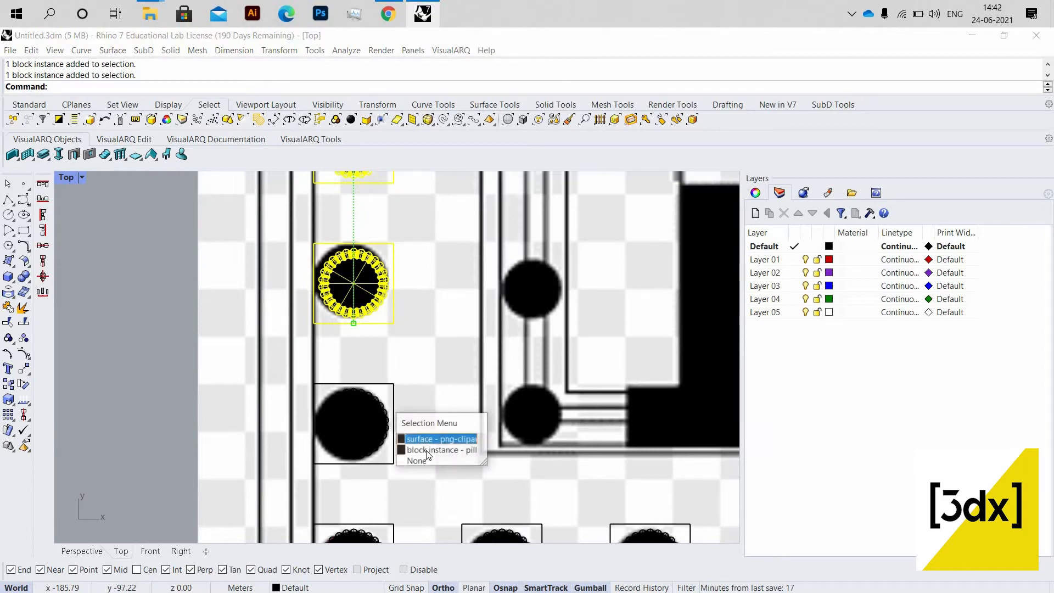
pyautogui.click(431, 447)
pyautogui.scroll(-3, 506, 386)
pyautogui.scroll(-3, 506, 387)
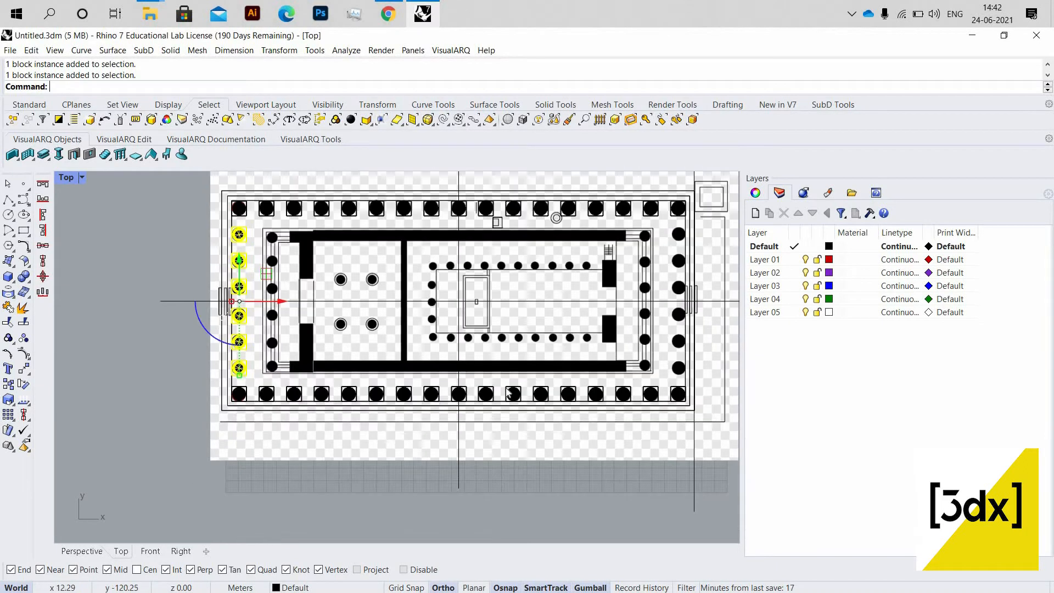
pyautogui.scroll(3, 496, 387)
pyautogui.scroll(3, 434, 372)
pyautogui.press('Return')
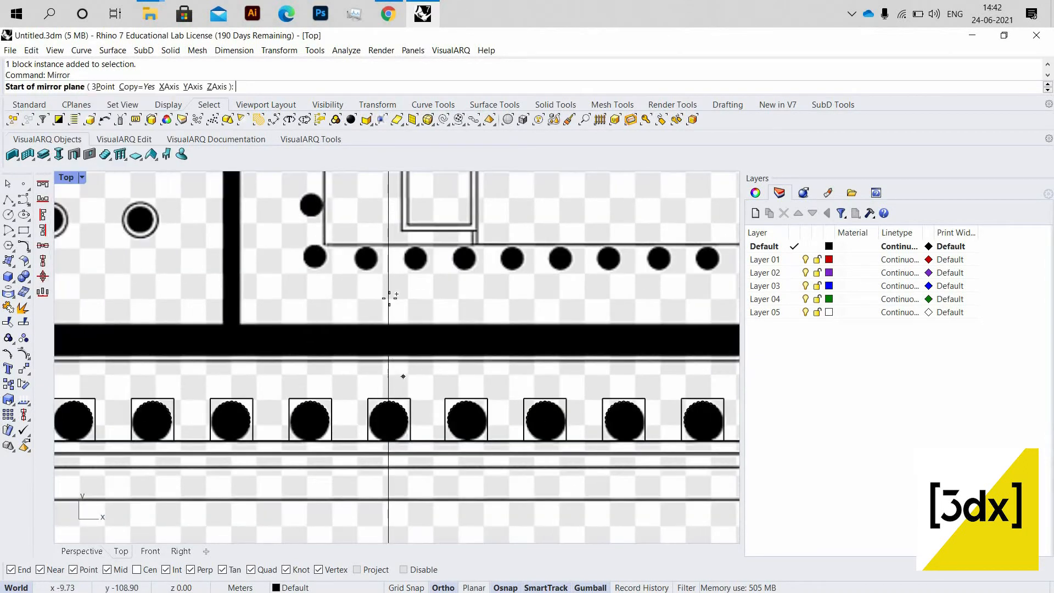
pyautogui.click(388, 291)
pyautogui.click(410, 305)
pyautogui.scroll(-4, 472, 268)
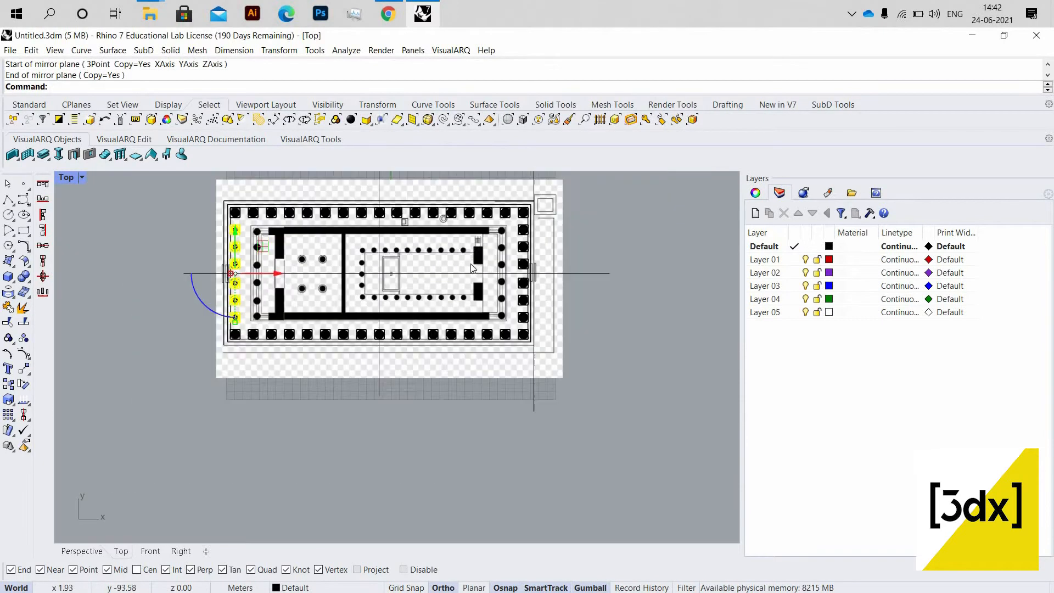
# - Examine the complete outer colonnade from several angles in the maximized Perspective view
pyautogui.scroll(5, 723, 292)
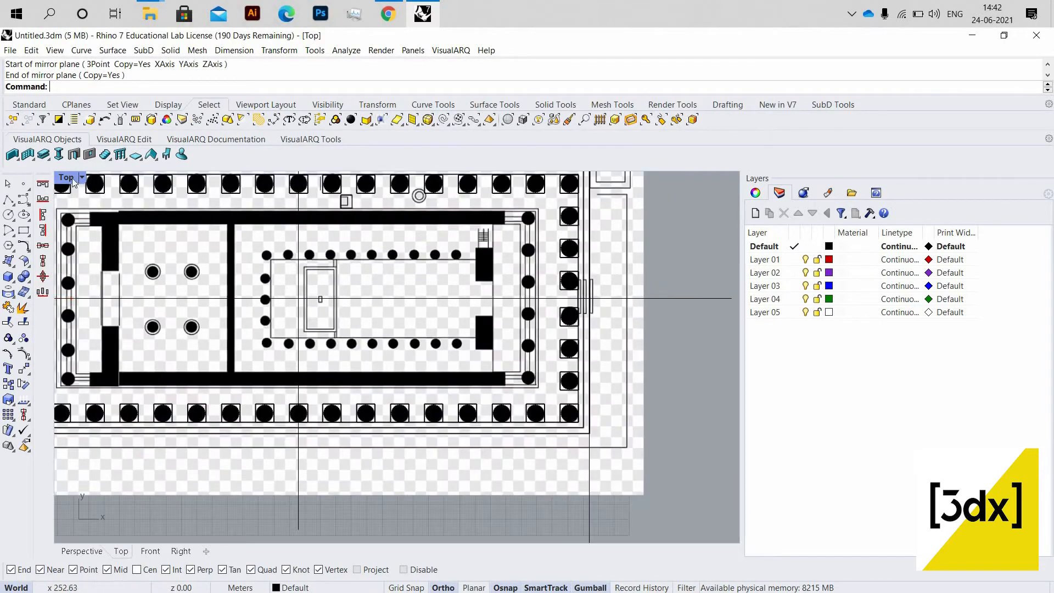
pyautogui.hotkey('ctrl', 'm')
pyautogui.scroll(-10, 524, 245)
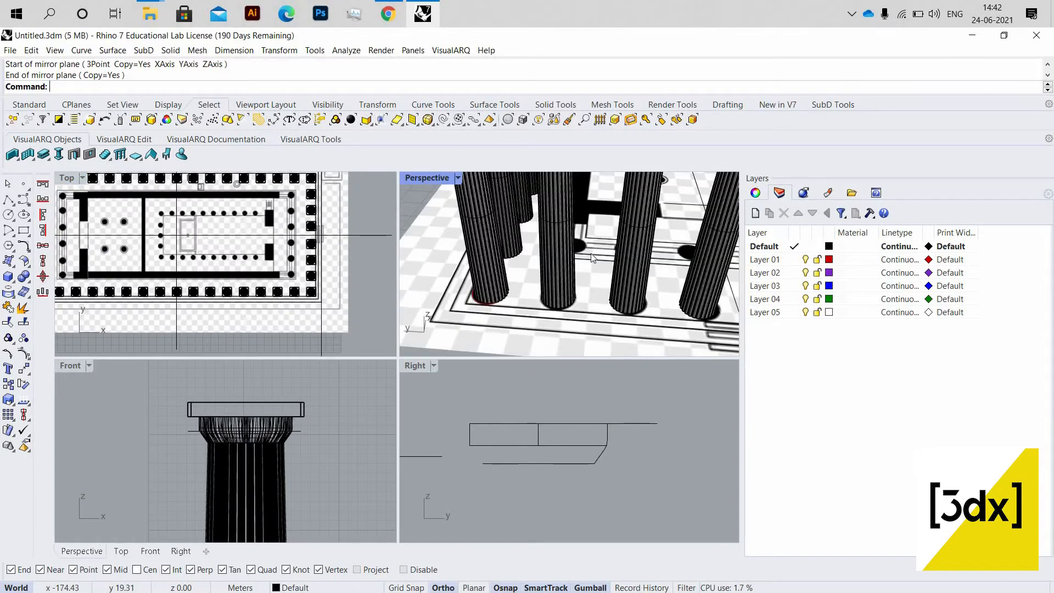
pyautogui.moveTo(672, 202); pyautogui.dragTo(572, 211, button='right')
pyautogui.scroll(8, 572, 211)
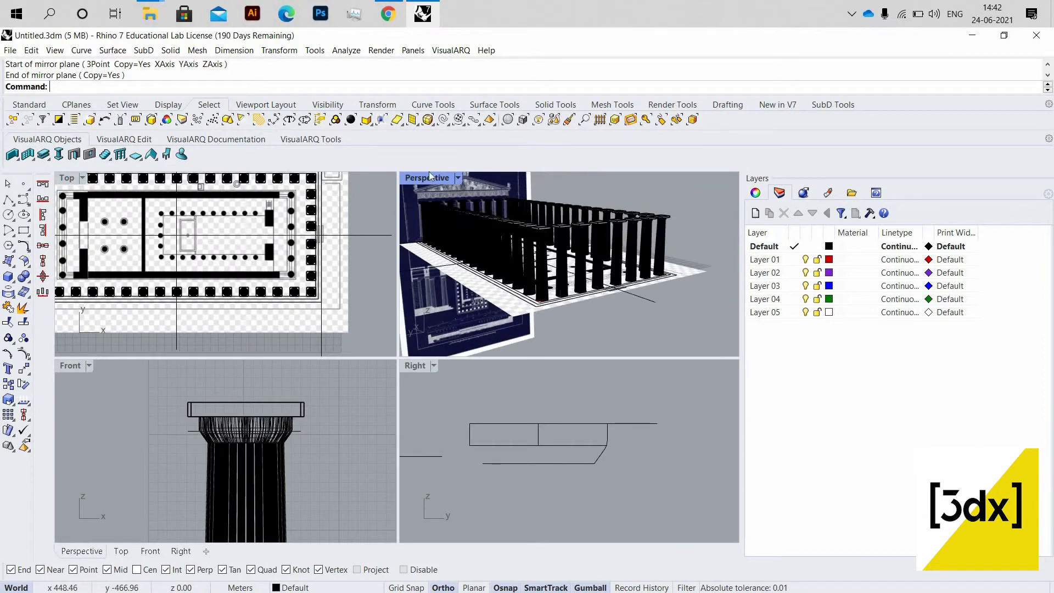
pyautogui.doubleClick(435, 180)
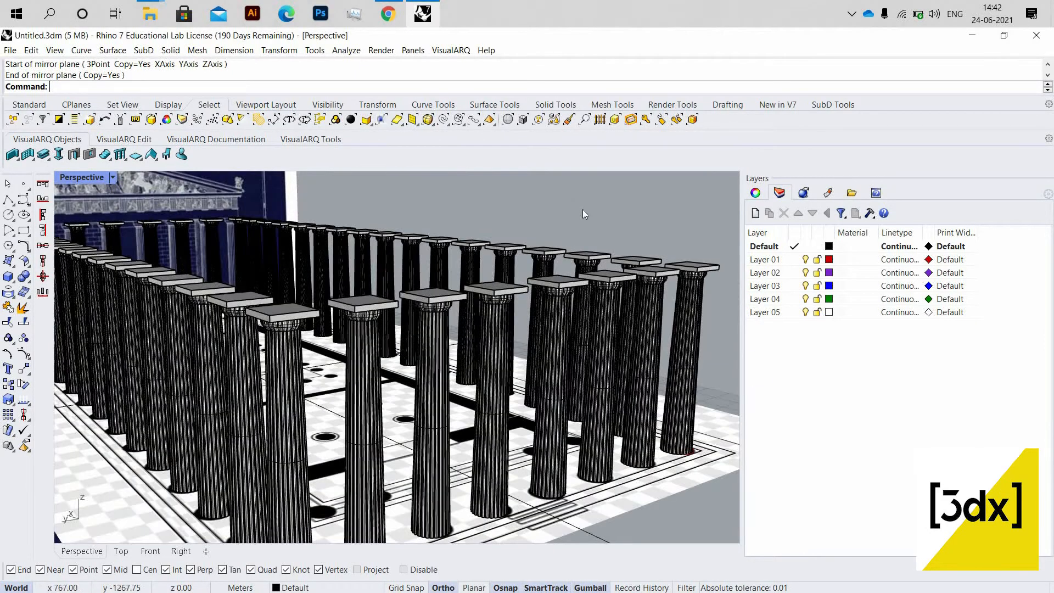
pyautogui.scroll(-5, 582, 285)
pyautogui.moveTo(581, 285); pyautogui.dragTo(384, 301, button='right')
pyautogui.scroll(-3, 399, 292)
pyautogui.scroll(3, 399, 292)
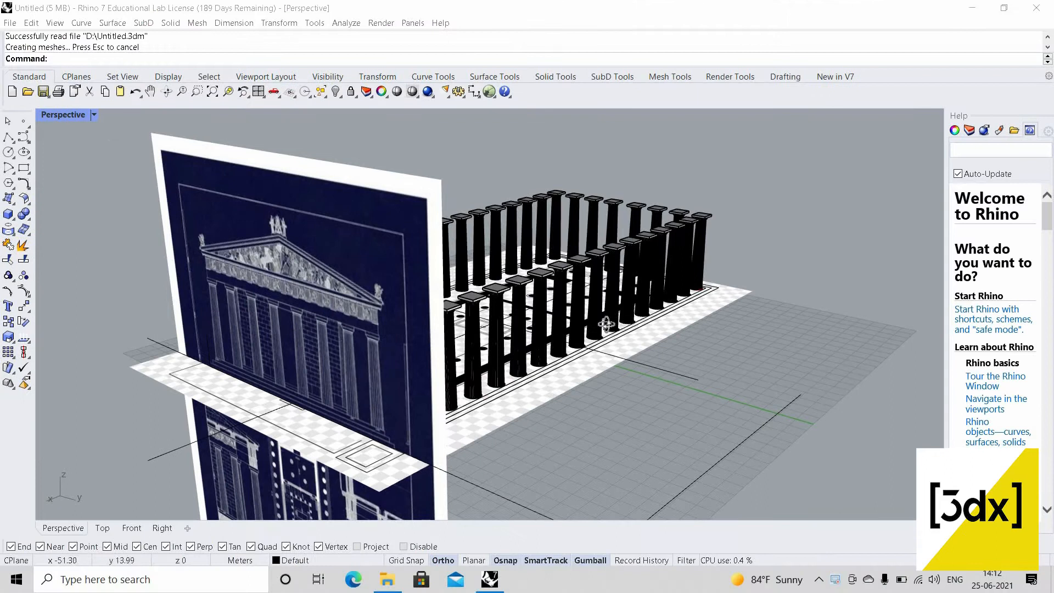
# - Show all hidden objects and check the stepped platform beneath the colonnade from several angles
pyautogui.moveTo(503, 311); pyautogui.dragTo(568, 324, button='right')
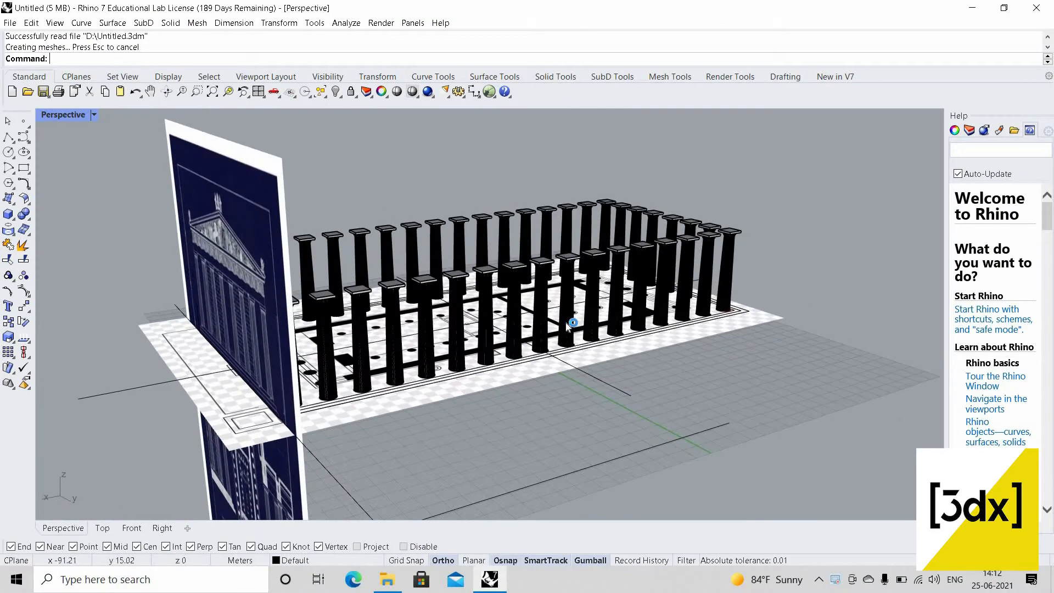
pyautogui.middleClick(543, 328)
pyautogui.click(539, 320)
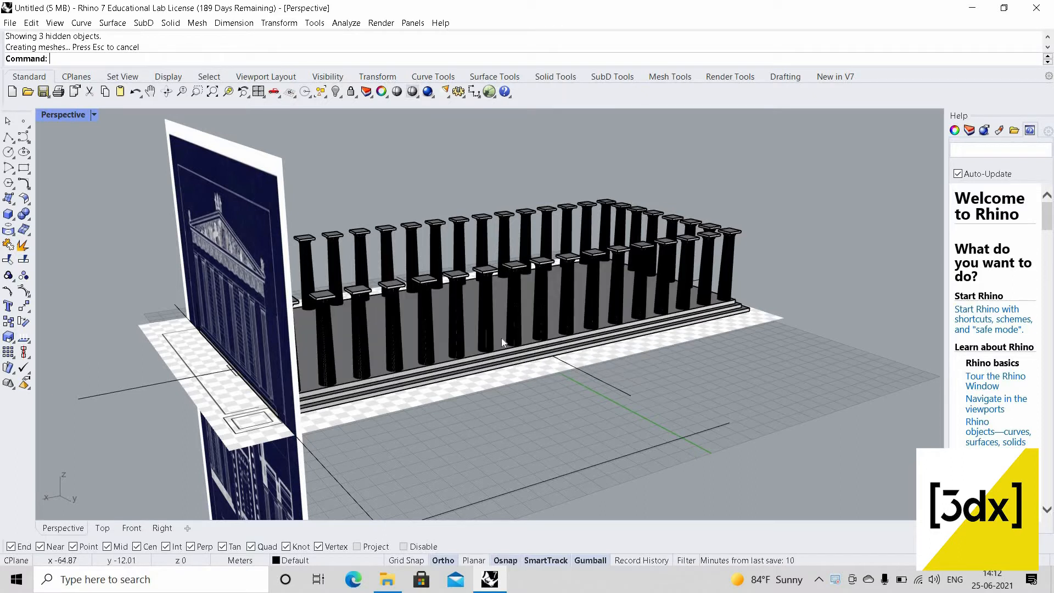
pyautogui.moveTo(501, 338); pyautogui.dragTo(536, 300, button='right')
pyautogui.scroll(-7, 535, 300)
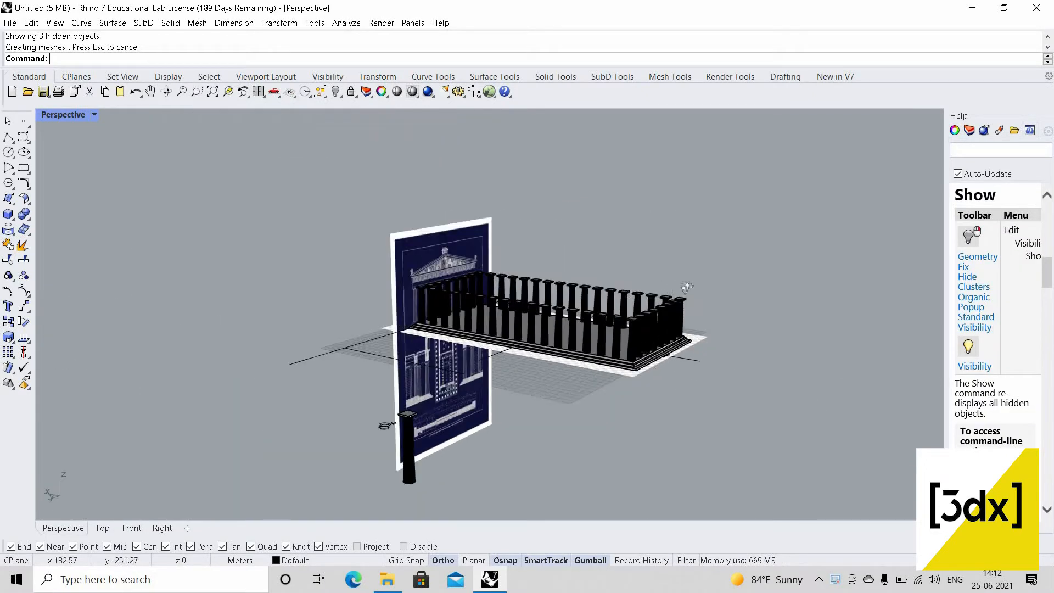
pyautogui.moveTo(384, 426); pyautogui.dragTo(734, 301, button='right')
pyautogui.moveTo(548, 309); pyautogui.dragTo(126, 167, button='right')
pyautogui.scroll(3, 71, 124)
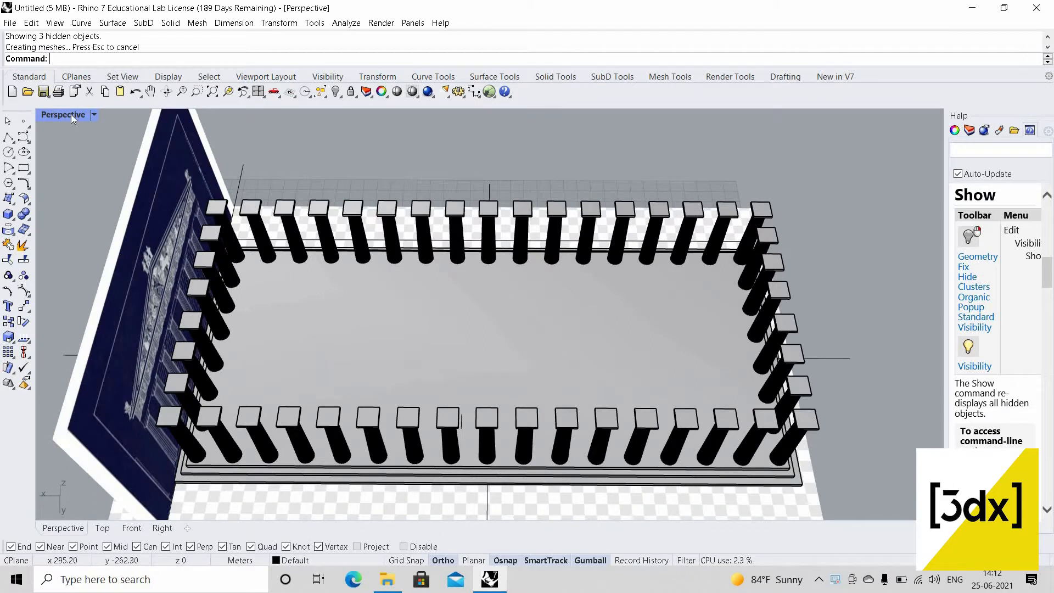
# - Maximize the Top view, framed on the temple's inner plan
pyautogui.doubleClick(70, 114)
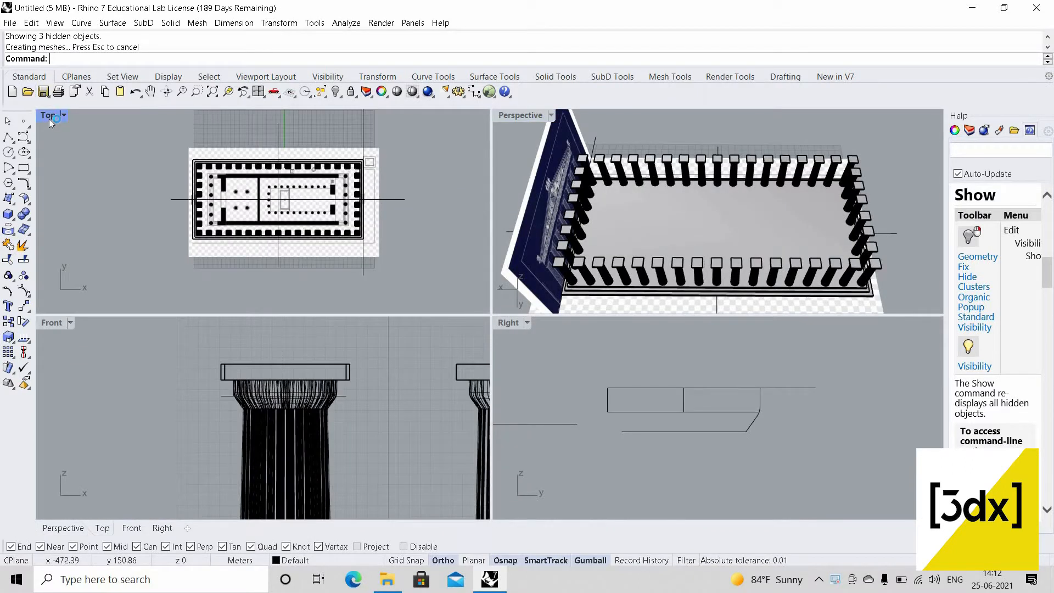
pyautogui.hotkey('ctrl', 'm')
pyautogui.scroll(6, 653, 301)
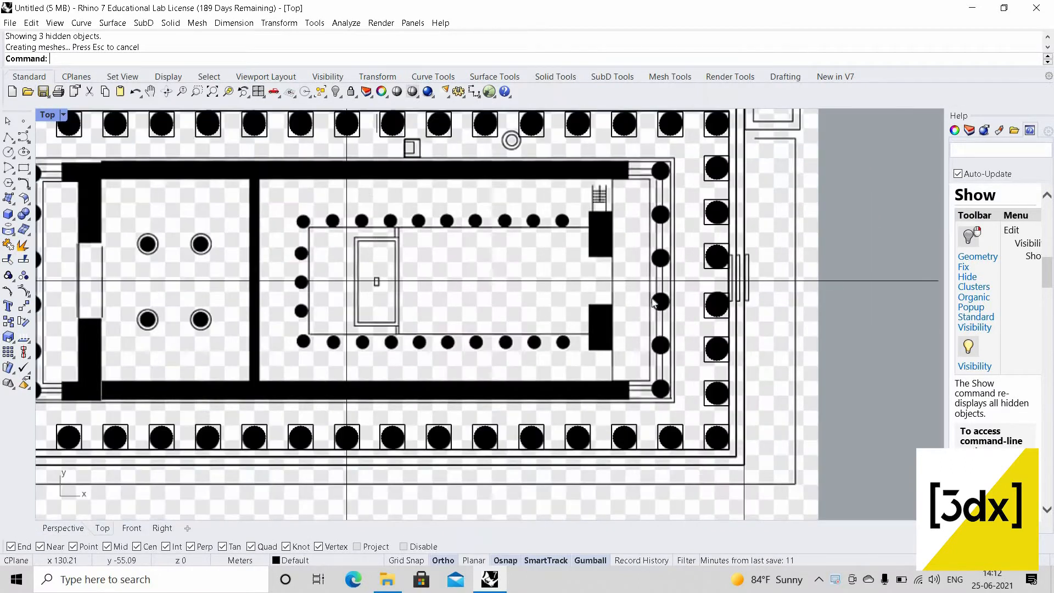
pyautogui.write('lygon')
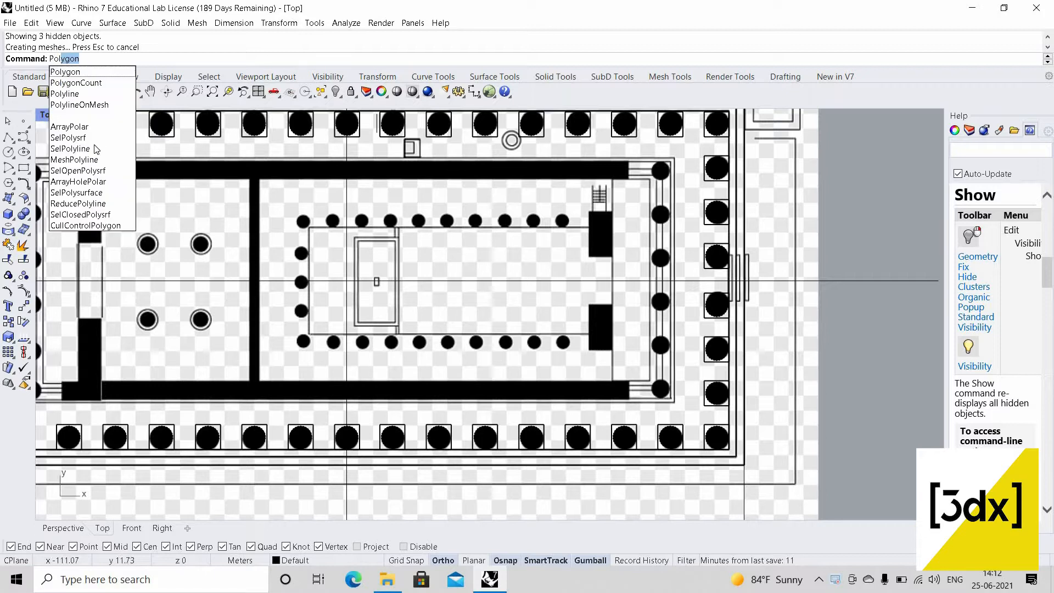
pyautogui.click(82, 94)
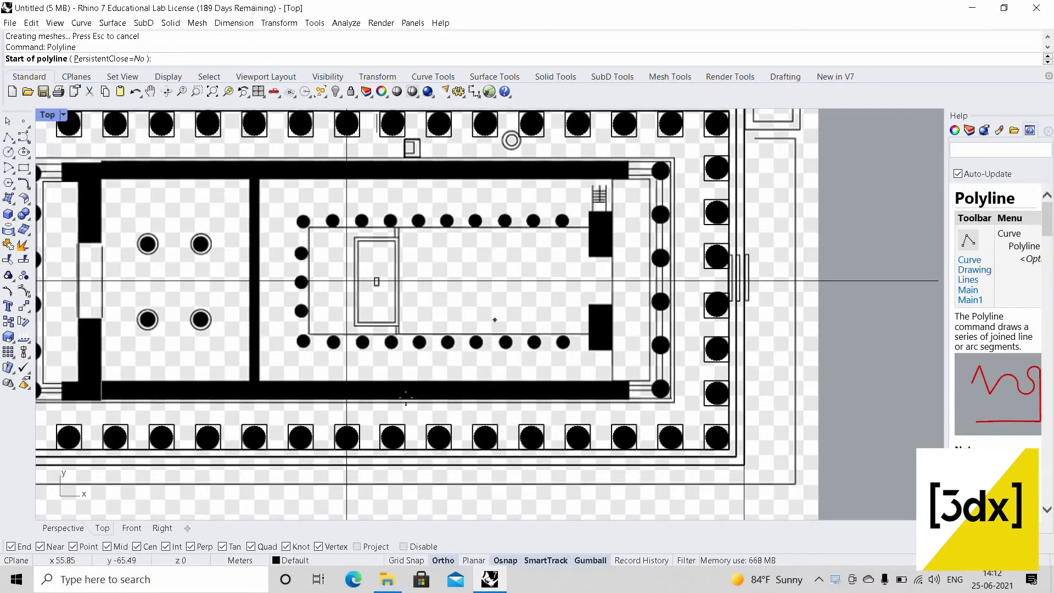
pyautogui.scroll(-5, 405, 398)
pyautogui.scroll(10, 367, 383)
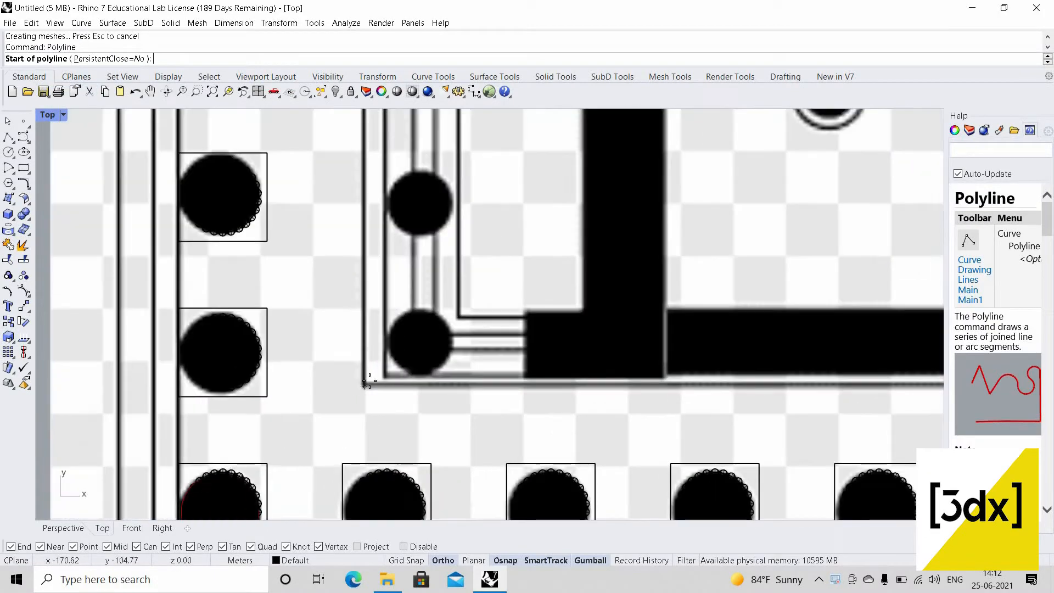
pyautogui.scroll(-6, 384, 371)
pyautogui.press('Escape')
pyautogui.scroll(6, 410, 321)
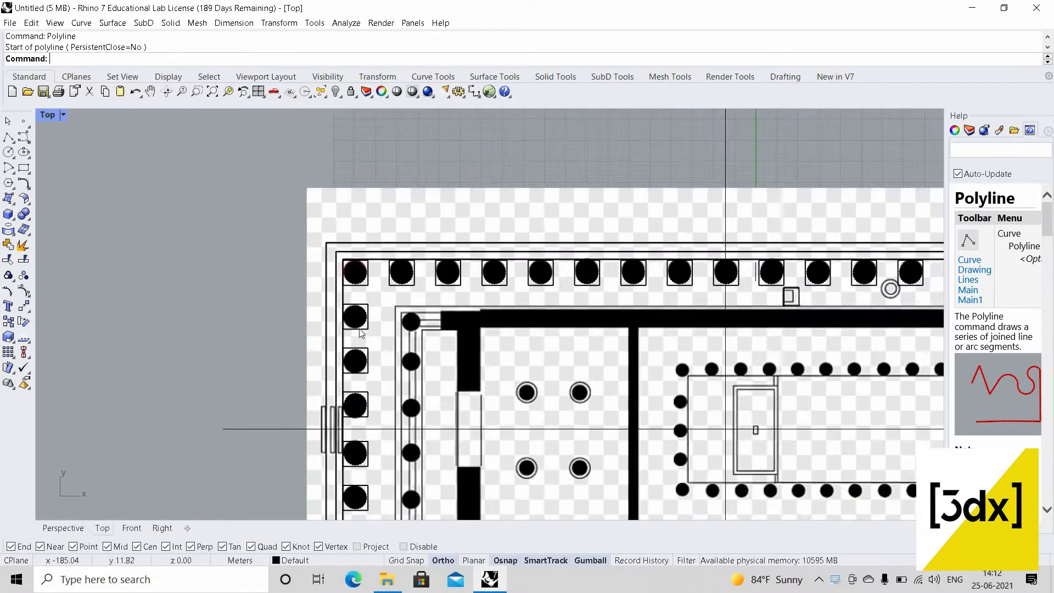
pyautogui.rightClick(407, 317)
pyautogui.moveTo(422, 305); pyautogui.dragTo(390, 303, button='right')
pyautogui.scroll(4, 391, 303)
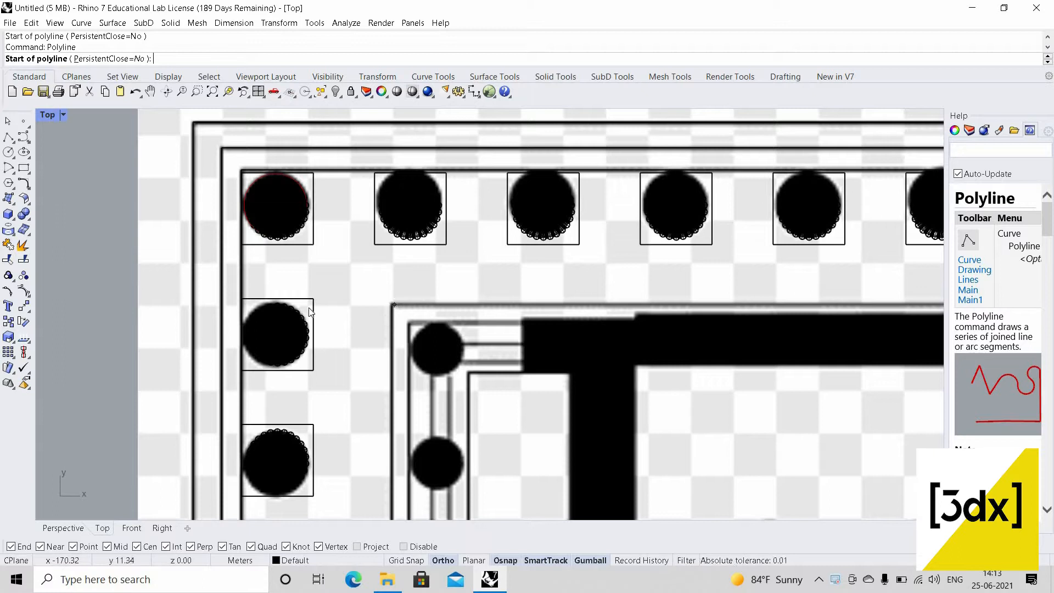
pyautogui.press('Escape')
# - Copy the pillar block just below the upper-left outer corner onto the upper-left corner column of the inner colonnade
pyautogui.click(312, 342)
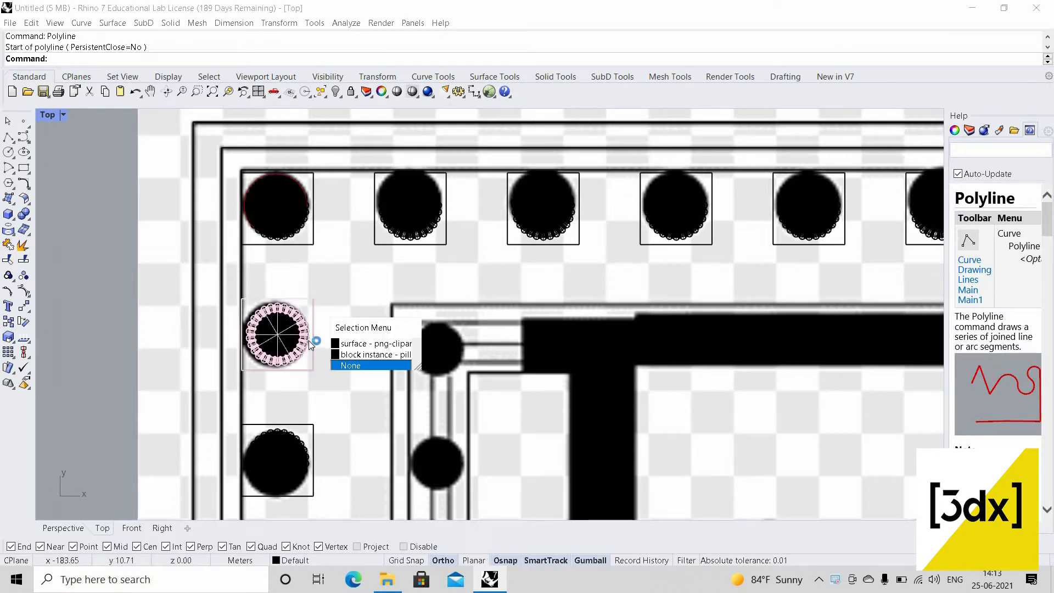
pyautogui.click(375, 354)
pyautogui.moveTo(317, 334); pyautogui.dragTo(468, 354)
pyautogui.scroll(2, 469, 354)
pyautogui.press('Escape')
pyautogui.scroll(2, 473, 354)
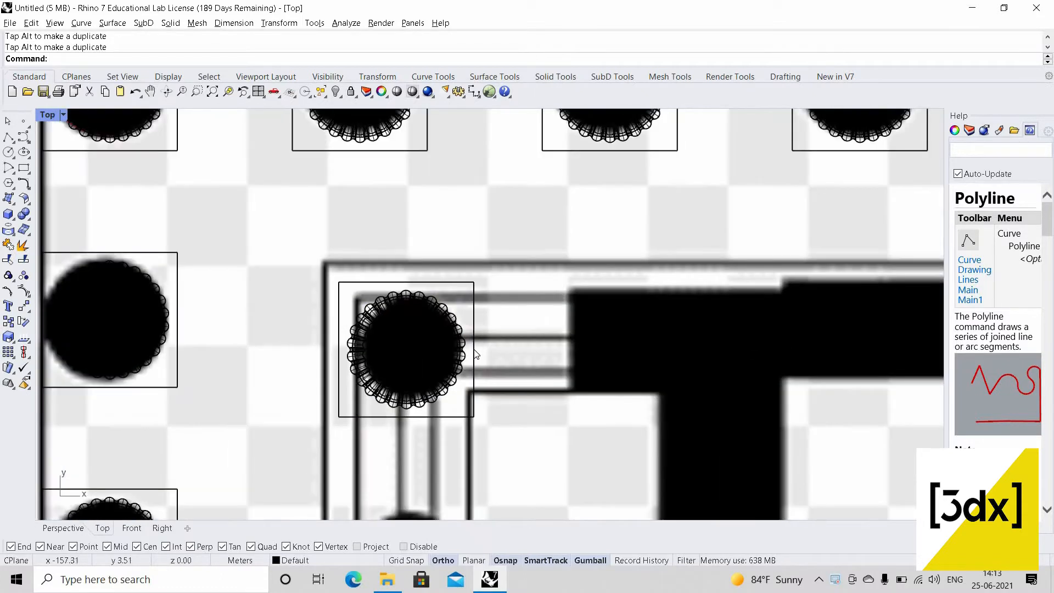
pyautogui.click(475, 351)
pyautogui.click(514, 396)
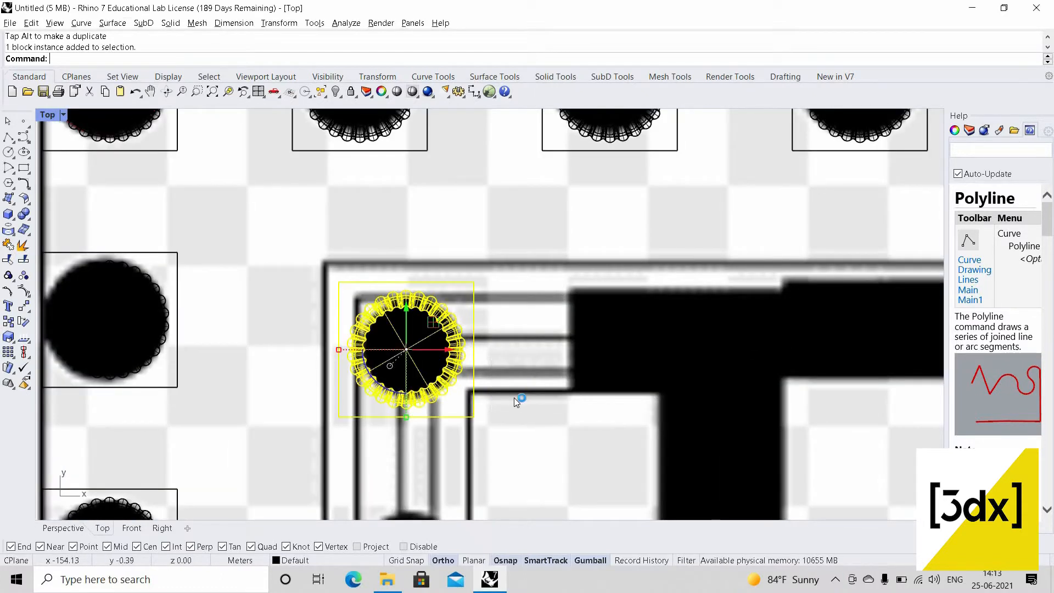
pyautogui.press('Escape')
pyautogui.press('Escape')
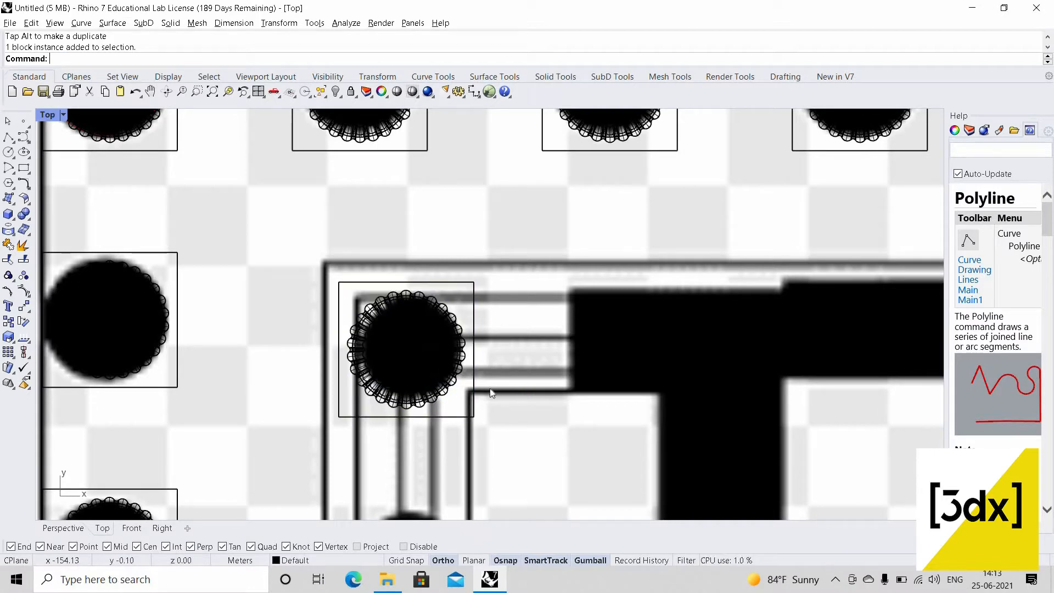
# - Draw a diagonal line between the lower-right and upper-left corners of the copied pillar block's square cap
pyautogui.write('line')
pyautogui.press('Return')
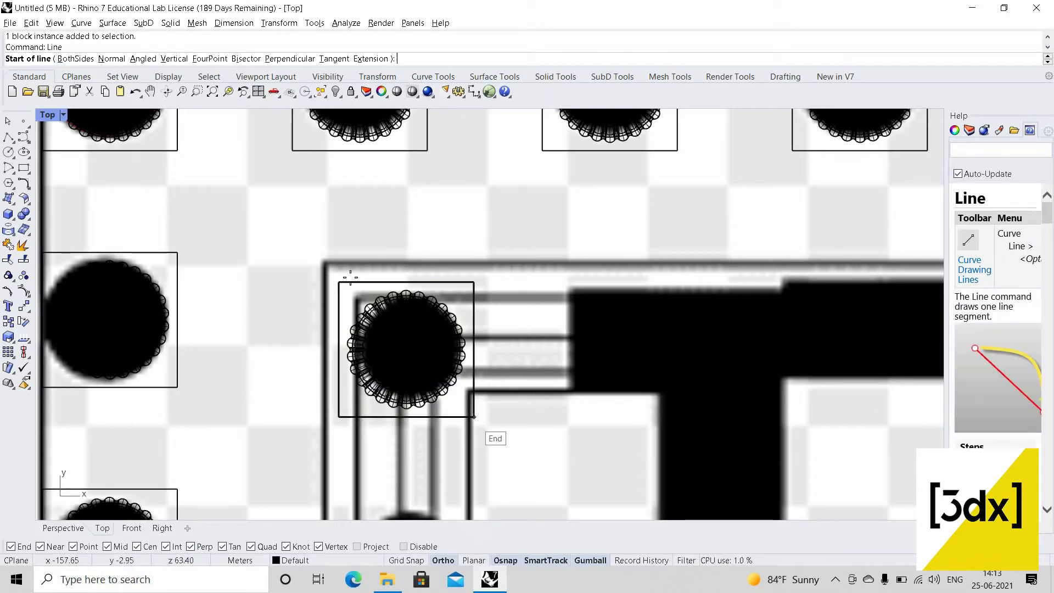
pyautogui.click(473, 416)
pyautogui.click(351, 292)
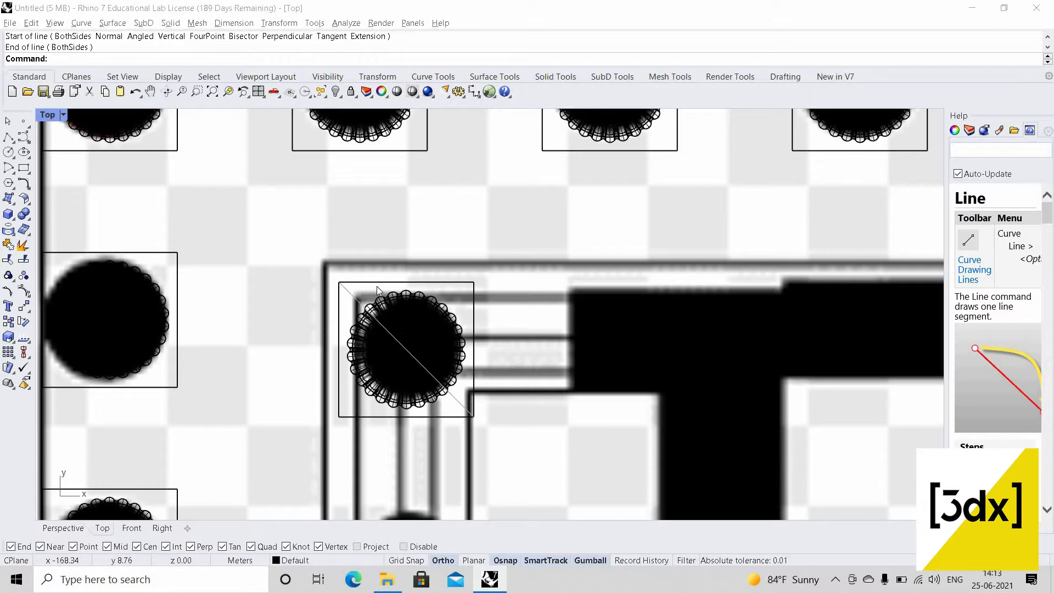
# - Scale the copied pillar block and its diagonal in 2D about the pillar's centre, shrinking them to the inner column's plan size
pyautogui.click(373, 307)
pyautogui.click(395, 302)
pyautogui.keyDown('shift'); pyautogui.click(403, 309); pyautogui.keyUp('shift')
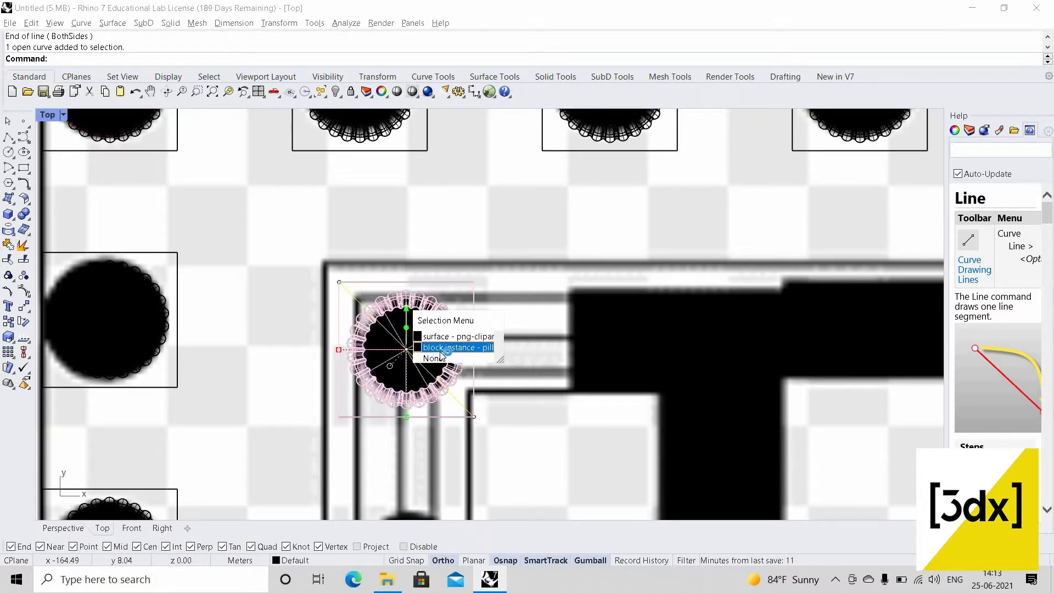
pyautogui.click(441, 351)
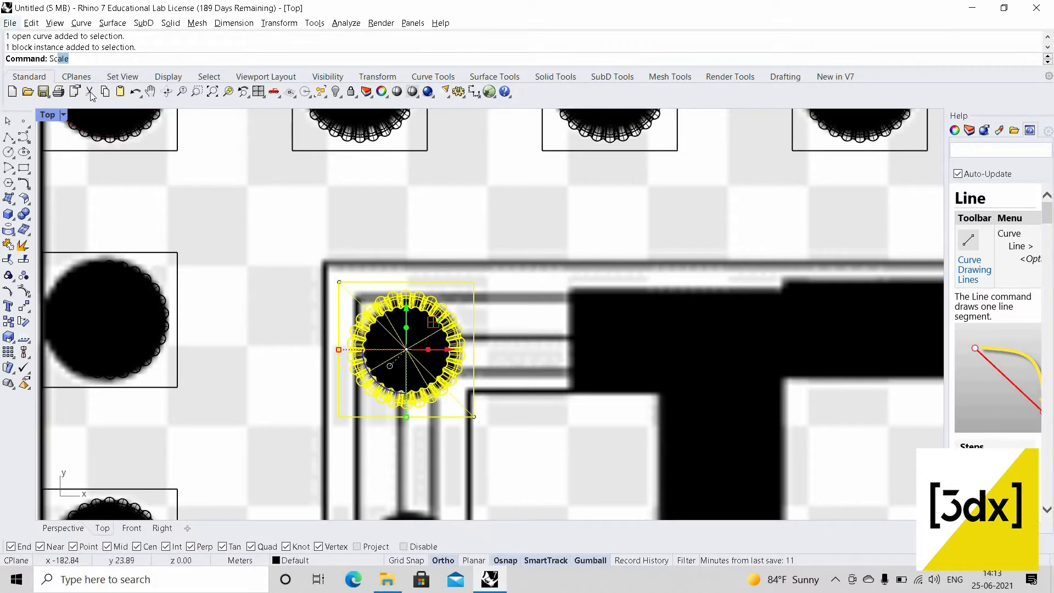
pyautogui.click(65, 93)
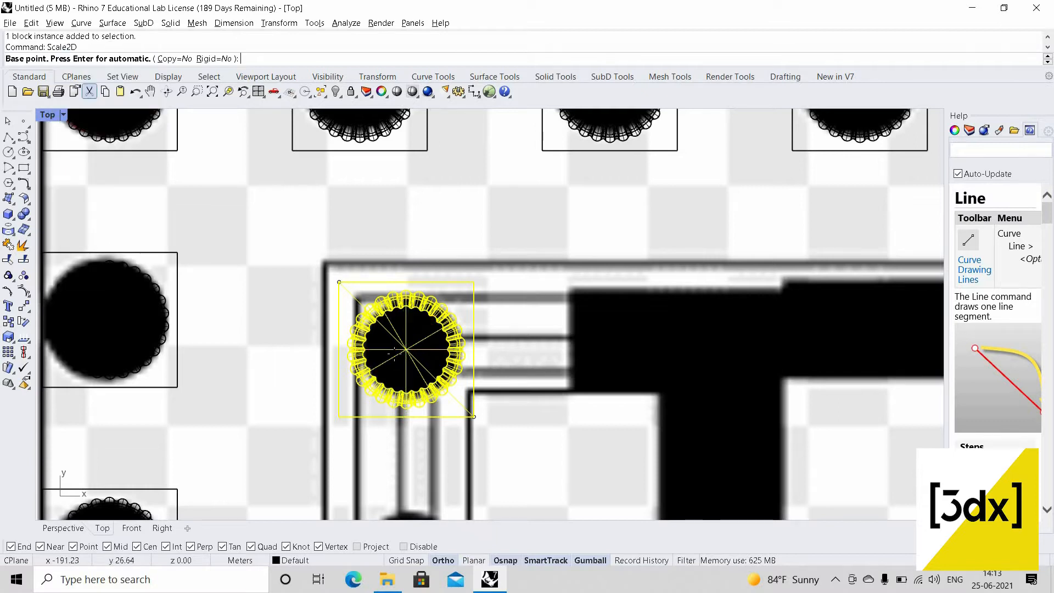
pyautogui.scroll(3, 430, 349)
pyautogui.click(393, 350)
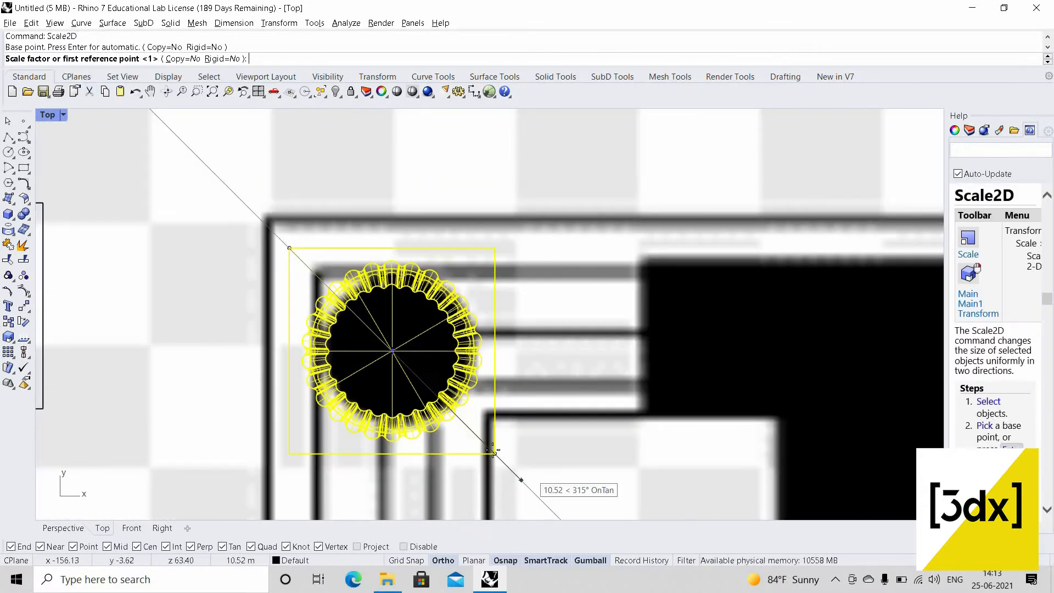
pyautogui.click(494, 453)
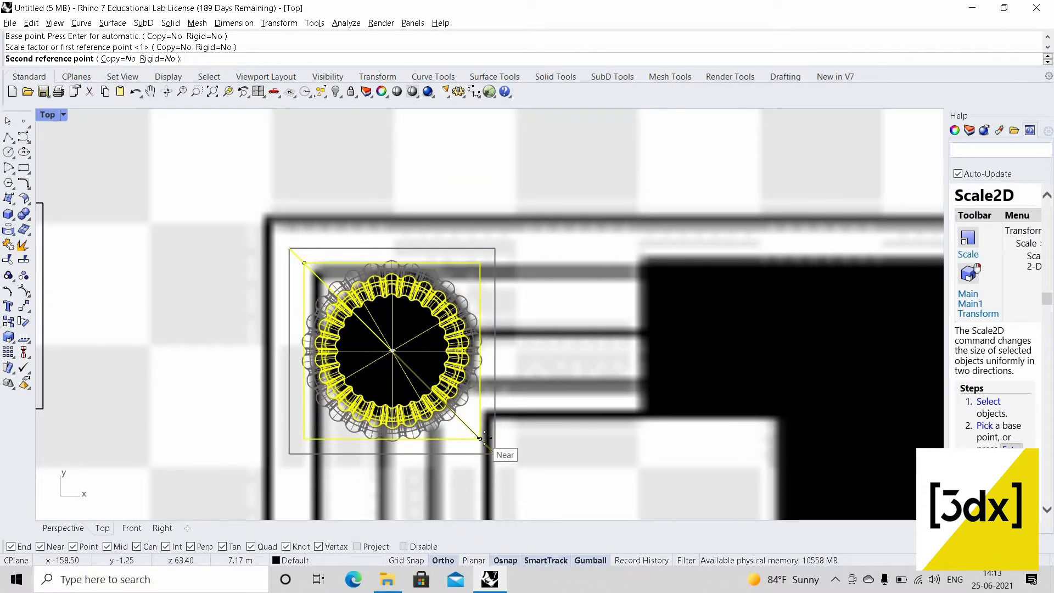
pyautogui.click(482, 439)
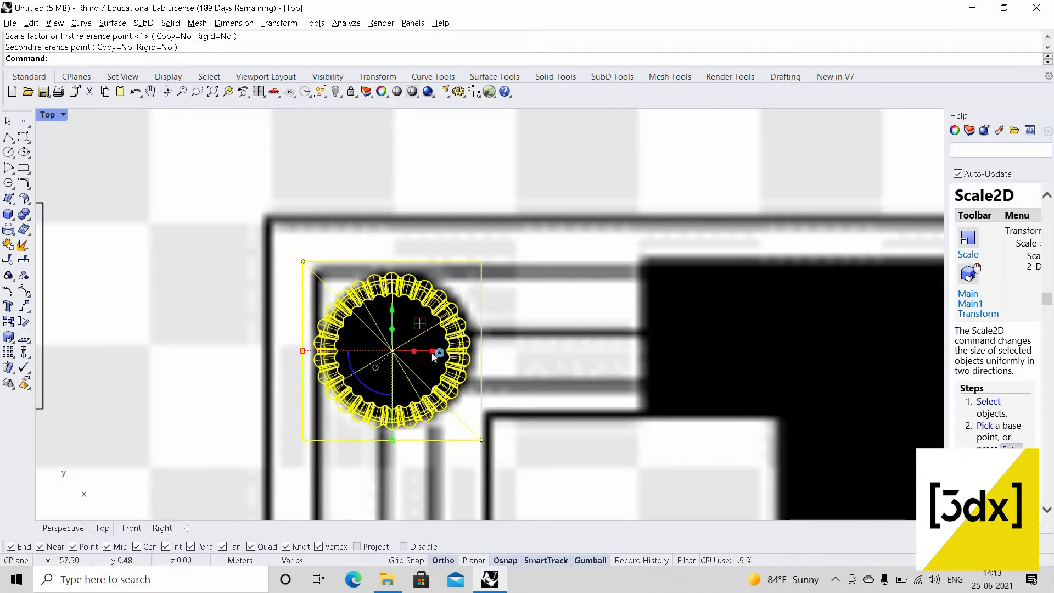
# - Delete the diagonal construction line across the scaled pillar block's square cap
pyautogui.press('Escape')
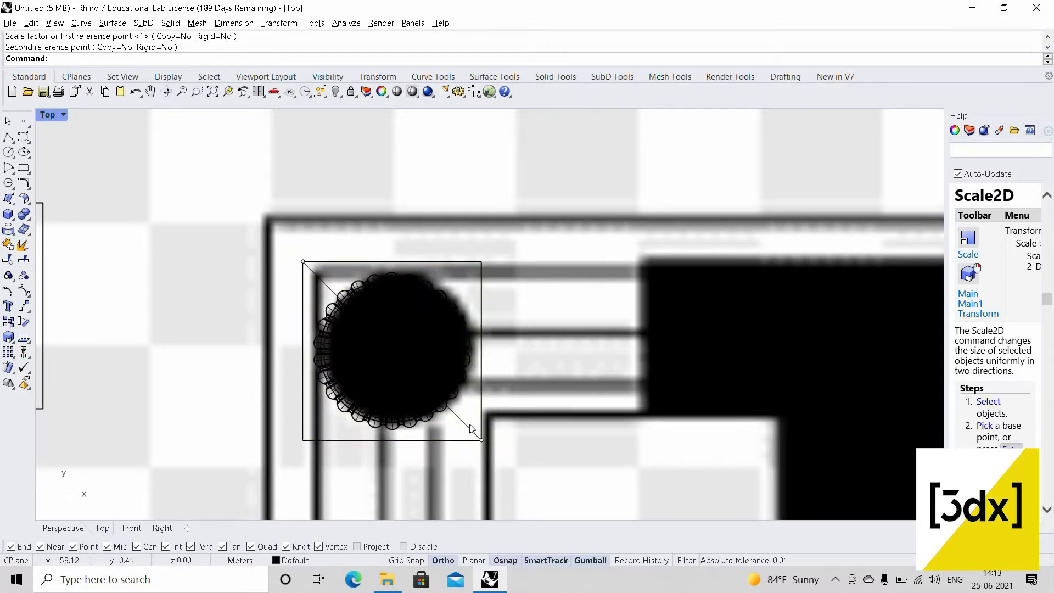
pyautogui.click(471, 428)
pyautogui.press('Return')
pyautogui.press('Delete')
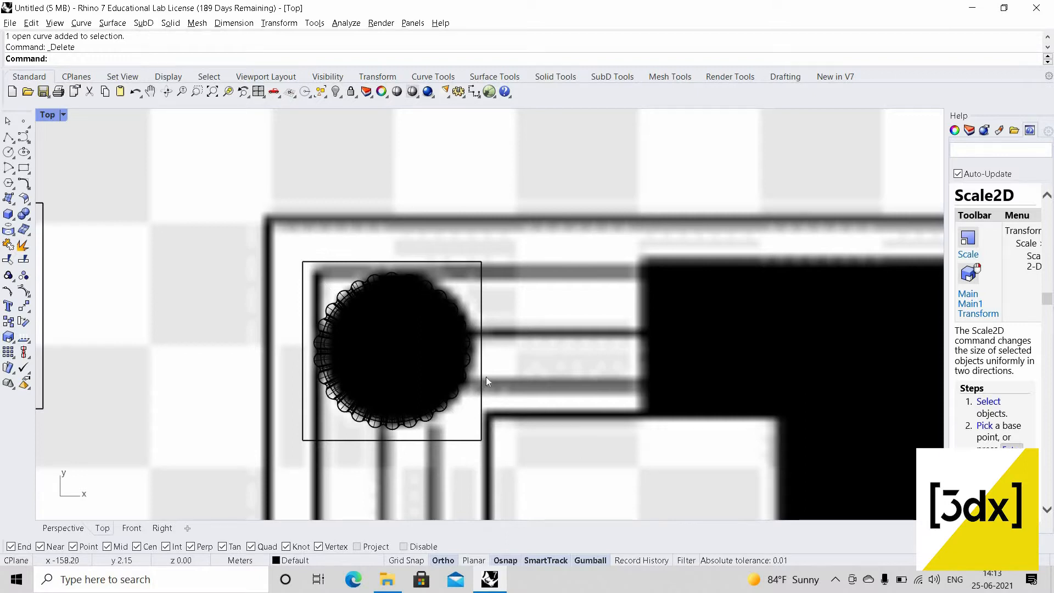
# - Move the scaled pillar block so its square cap lines up with the upper-left corner of the inner colonnade's plan lines
pyautogui.click(483, 383)
pyautogui.press('Down')
pyautogui.press('Return')
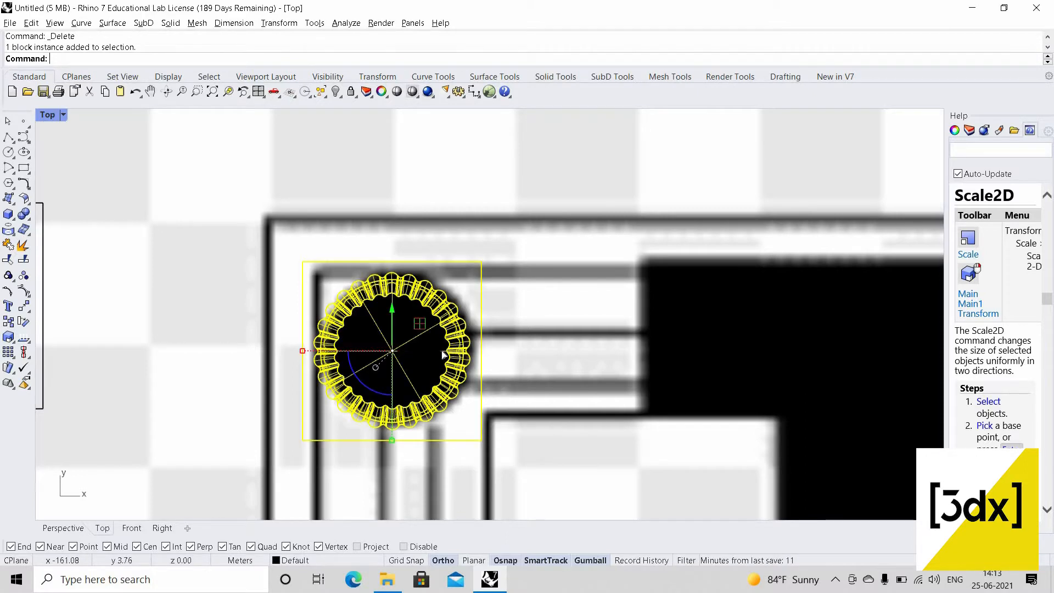
pyautogui.moveTo(442, 354); pyautogui.dragTo(407, 329)
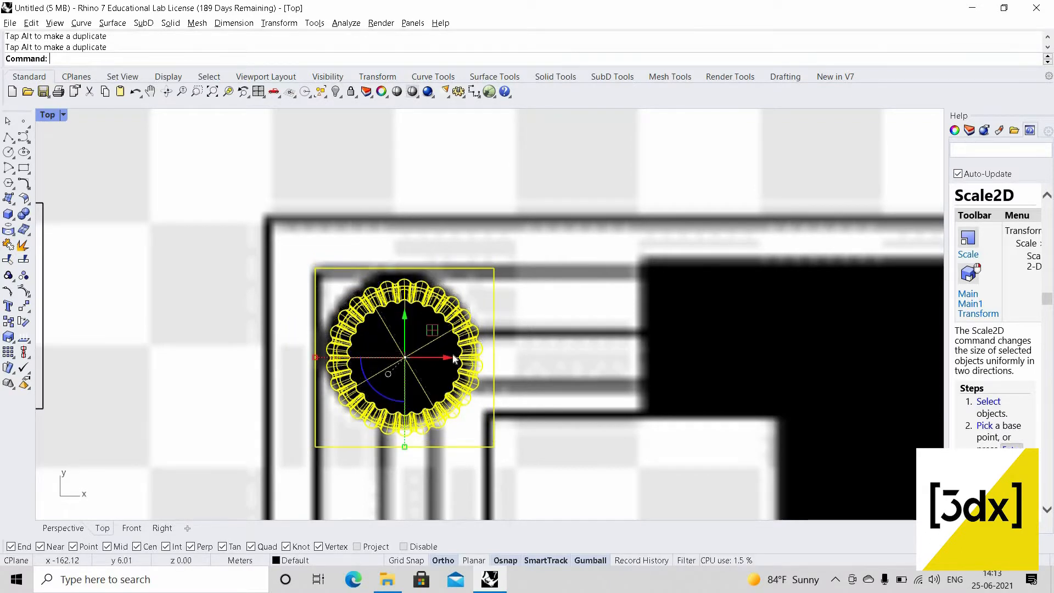
pyautogui.scroll(-5, 451, 240)
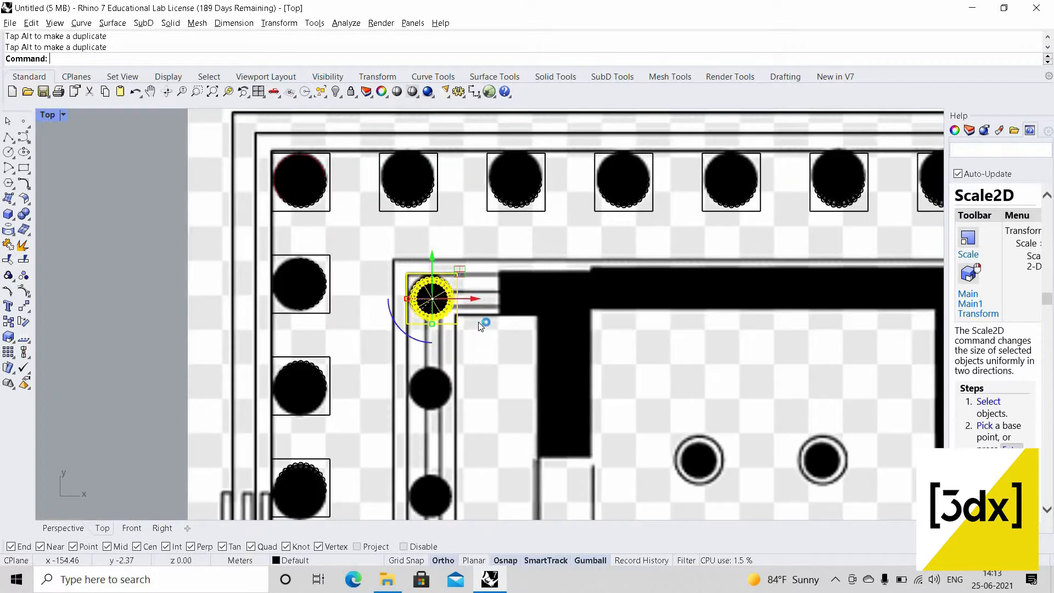
pyautogui.scroll(2, 479, 326)
pyautogui.scroll(2, 439, 293)
pyautogui.click(450, 299)
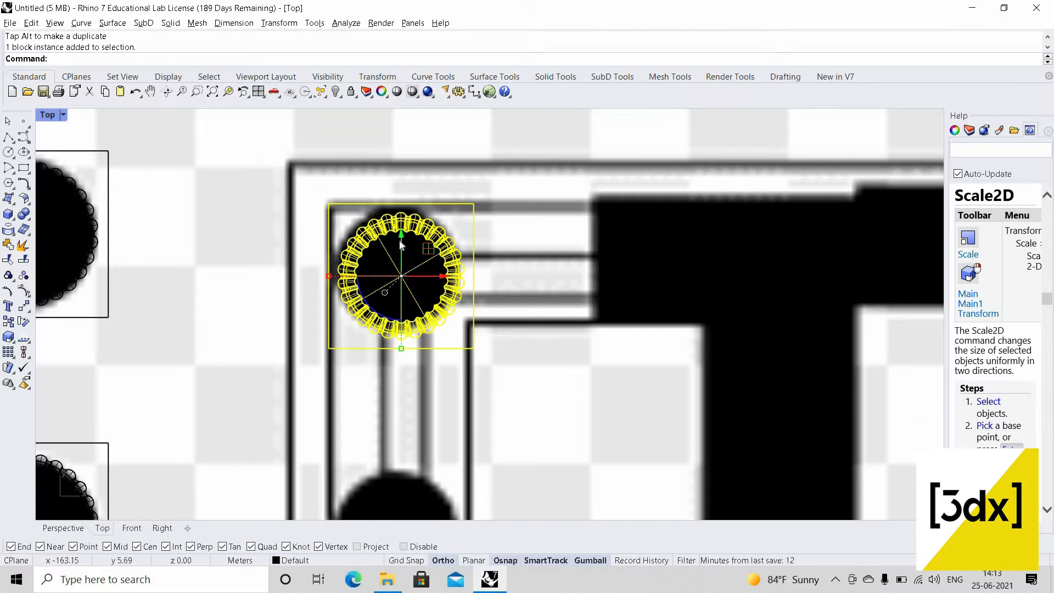
pyautogui.moveTo(400, 239); pyautogui.dragTo(401, 237)
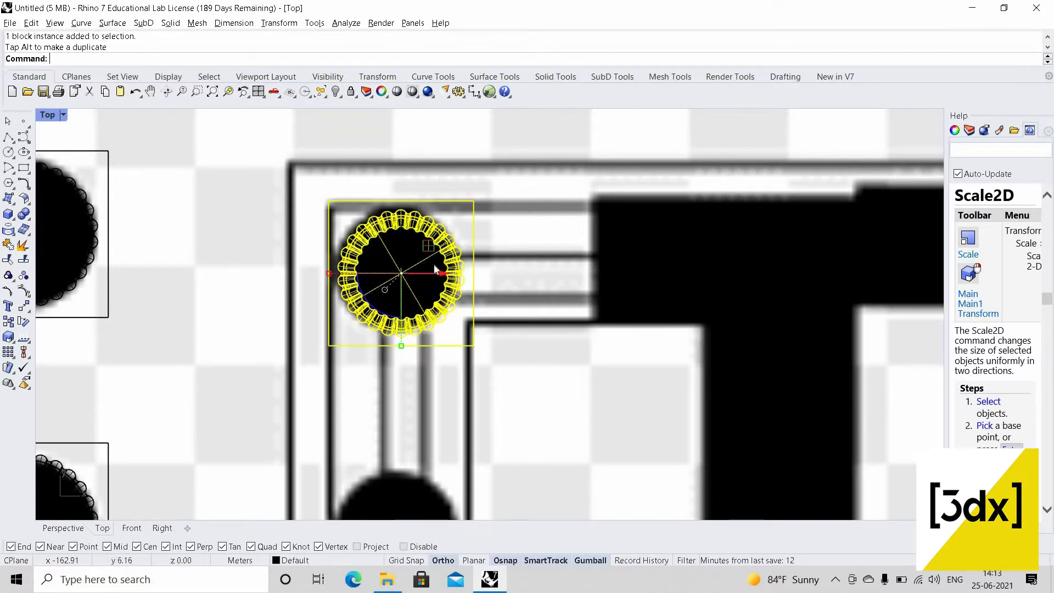
pyautogui.press('Escape')
# - Copy the inner corner pillar block straight down onto the second column of the inner colonnade's left row
pyautogui.click(507, 328)
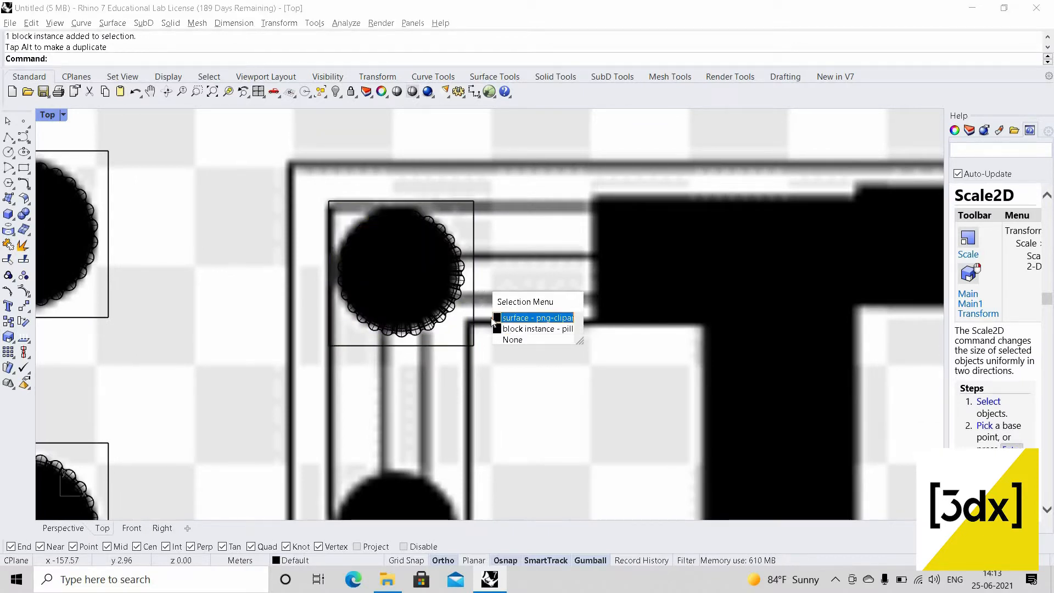
pyautogui.click(511, 328)
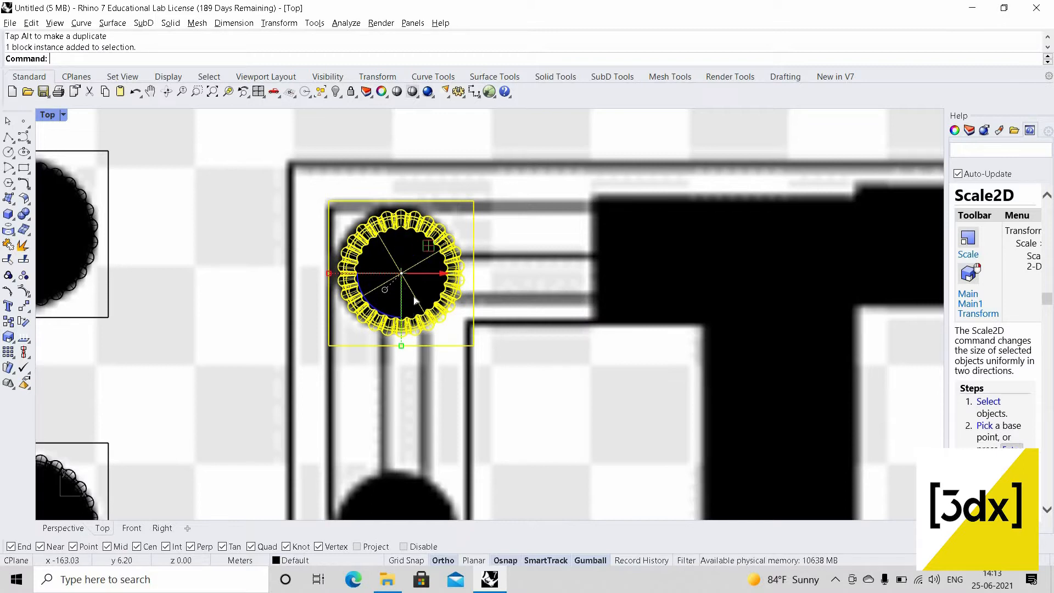
pyautogui.moveTo(401, 237); pyautogui.dragTo(428, 353)
pyautogui.scroll(-10, 423, 359)
pyautogui.scroll(10, 421, 360)
pyautogui.press('alt')
pyautogui.scroll(-10, 428, 335)
pyautogui.press('Escape')
# - Copy the second inner pillar block straight down onto the third column of the left row
pyautogui.scroll(4, 429, 335)
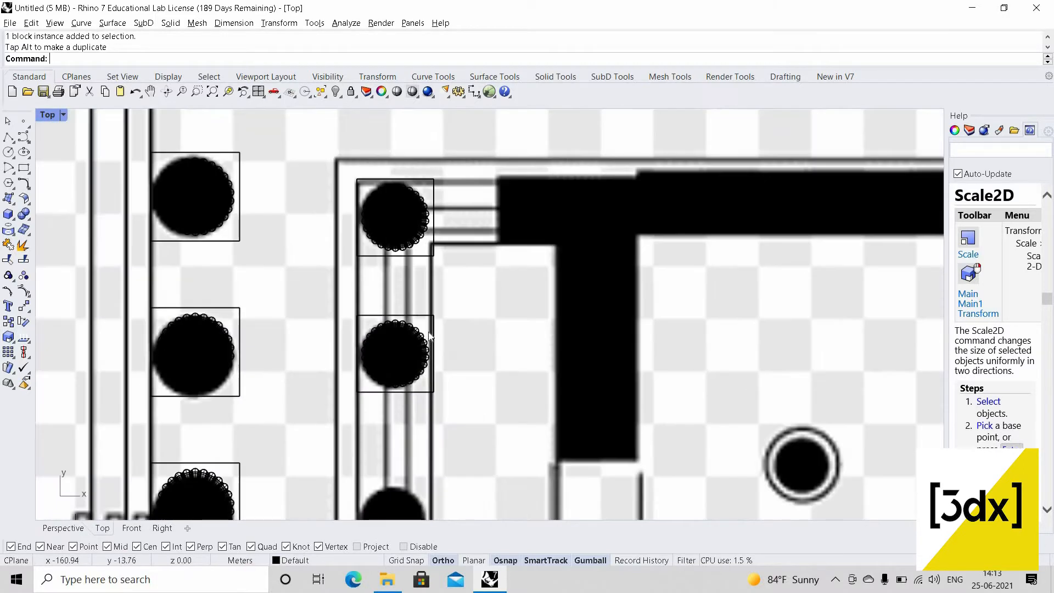
pyautogui.scroll(3, 430, 335)
pyautogui.click(459, 376)
pyautogui.click(467, 378)
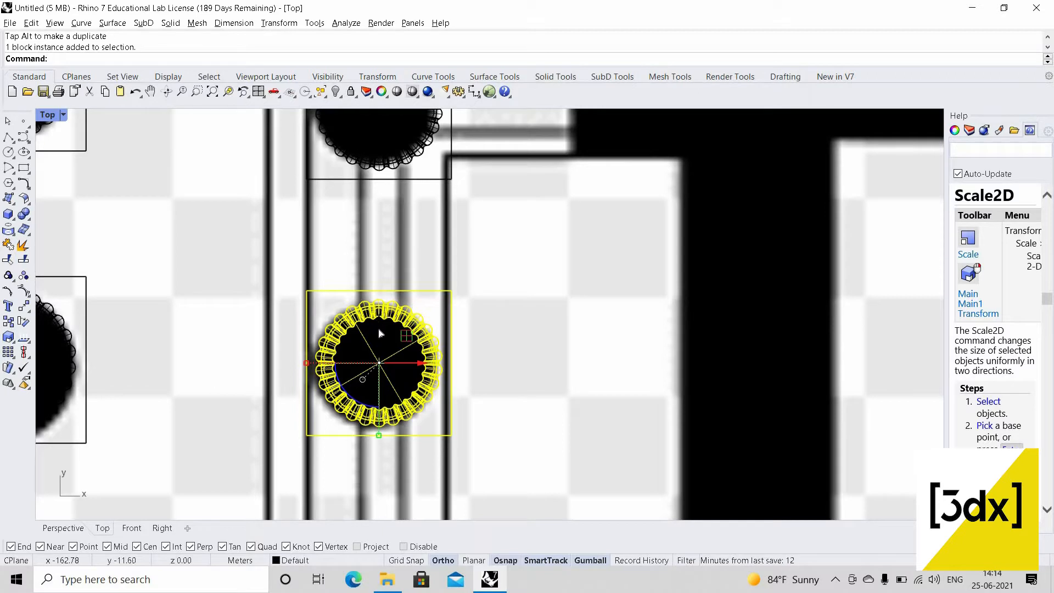
pyautogui.moveTo(380, 323); pyautogui.dragTo(446, 337)
pyautogui.scroll(-8, 389, 299)
pyautogui.scroll(4, 405, 452)
pyautogui.scroll(-6, 418, 382)
pyautogui.scroll(8, 400, 433)
pyautogui.scroll(4, 400, 386)
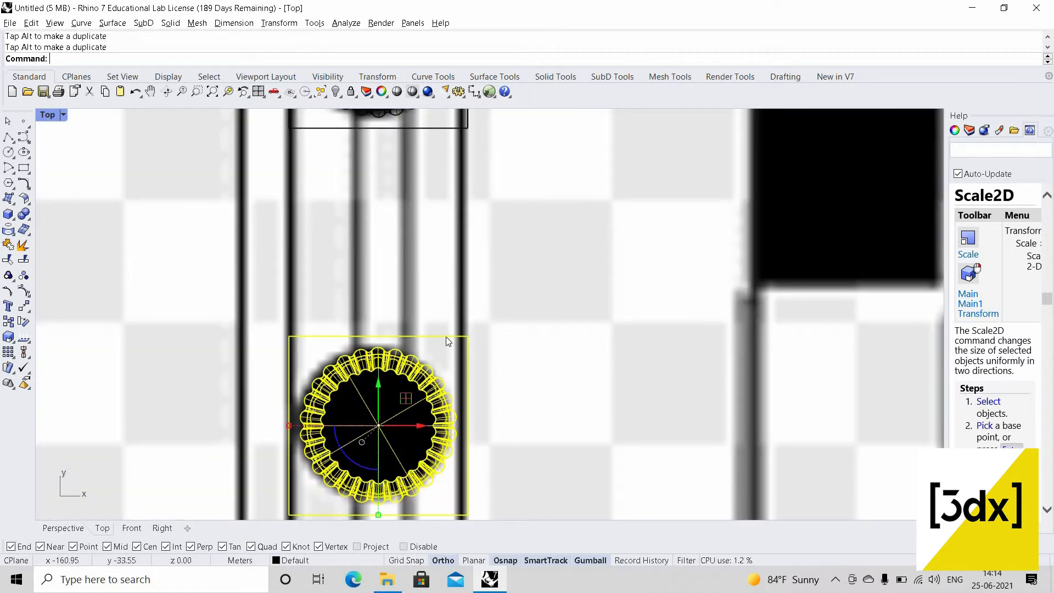
pyautogui.scroll(-6, 445, 337)
pyautogui.scroll(6, 442, 356)
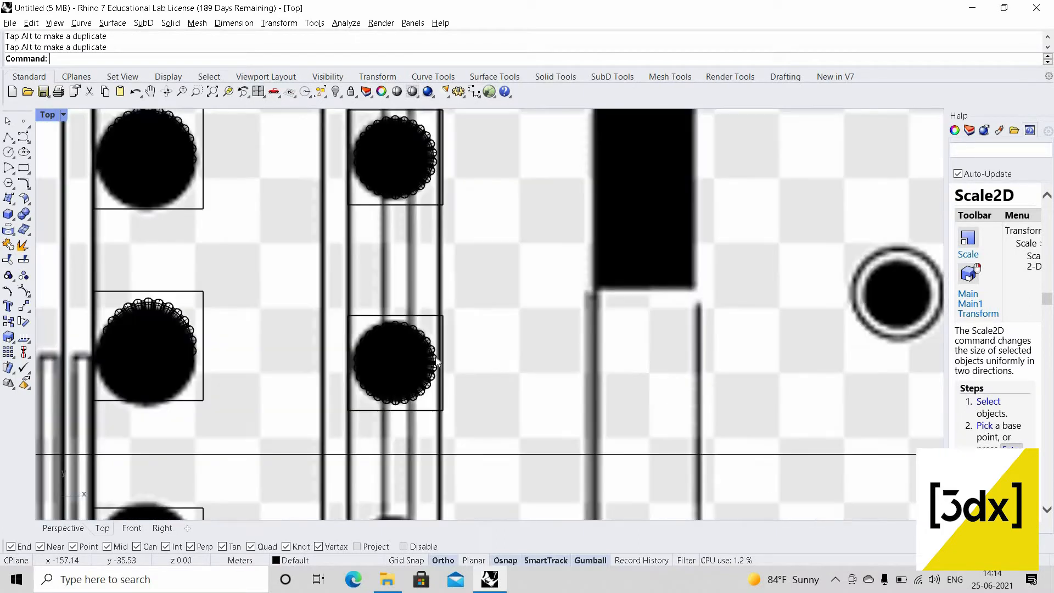
# - Mirror the three upper pillar blocks of the inner left row across the temple's horizontal centre line, keeping the originals
pyautogui.click(459, 383)
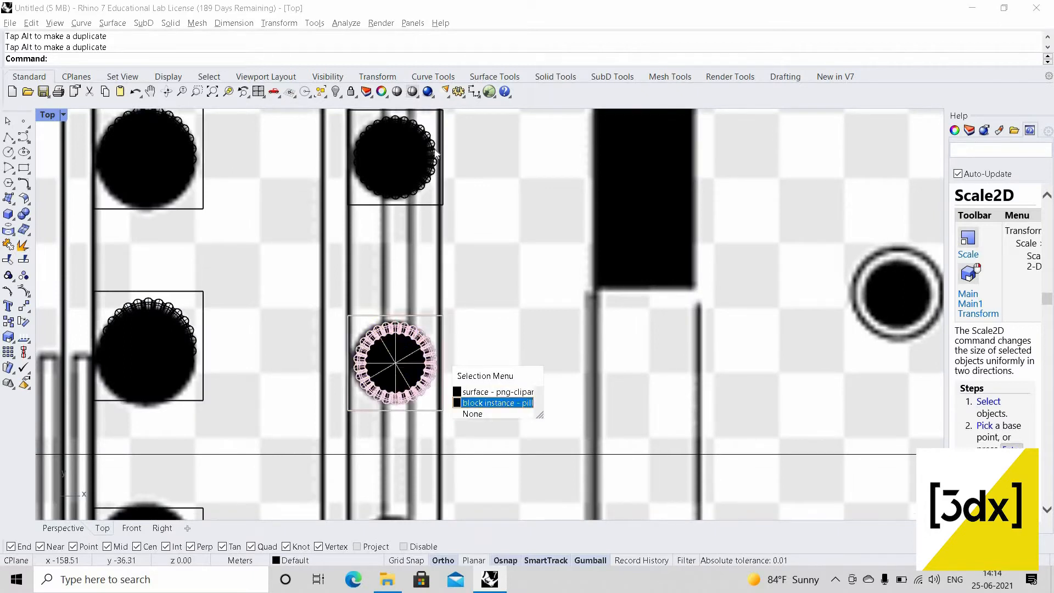
pyautogui.click(493, 403)
pyautogui.keyDown('shift'); pyautogui.click(442, 205); pyautogui.keyUp('shift')
pyautogui.click(478, 193)
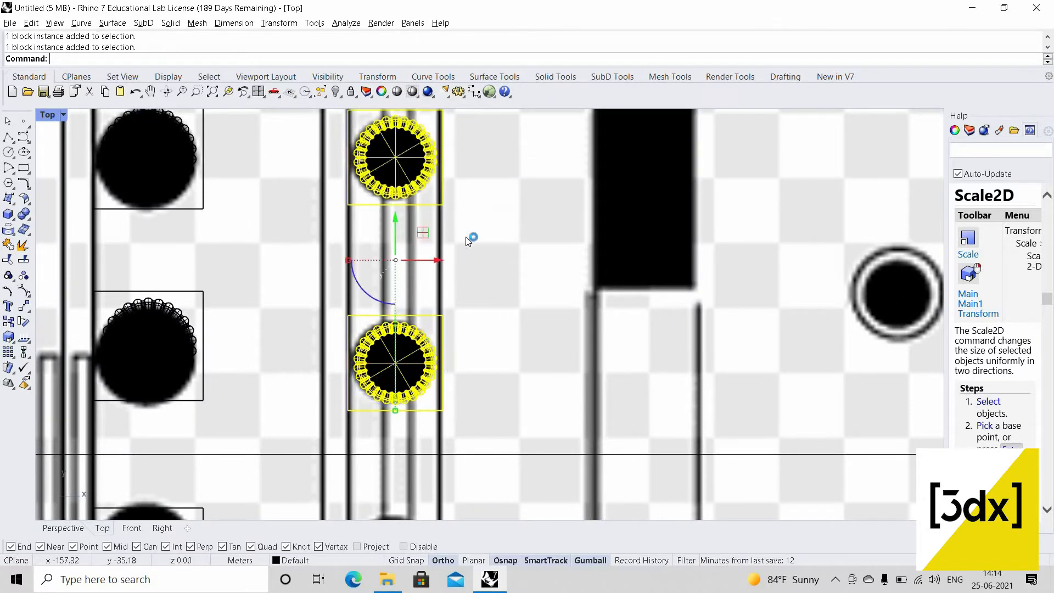
pyautogui.scroll(-8, 465, 236)
pyautogui.scroll(6, 463, 215)
pyautogui.keyDown('shift'); pyautogui.click(460, 221); pyautogui.keyUp('shift')
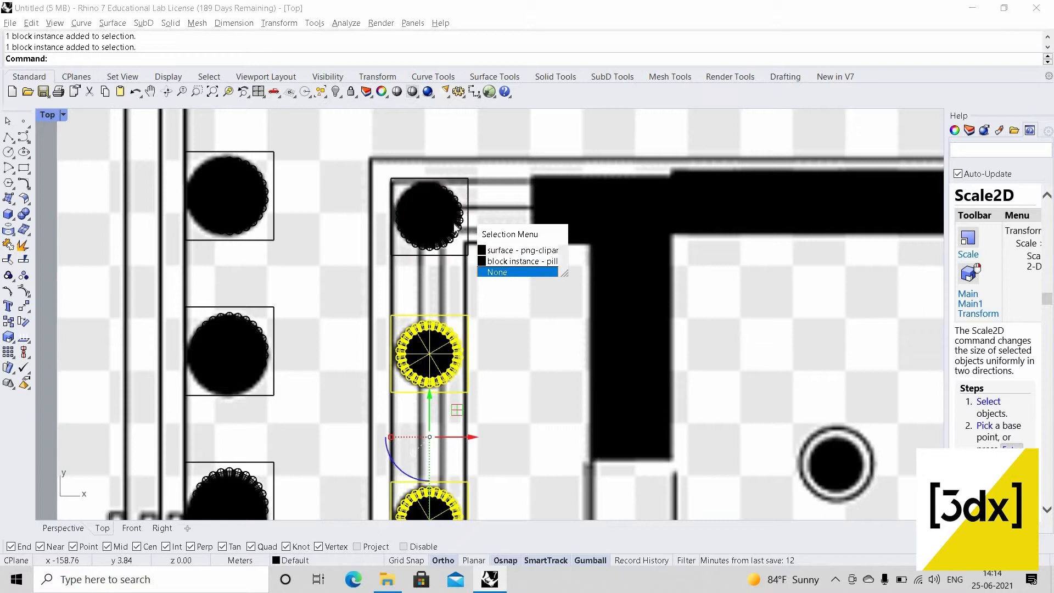
pyautogui.click(514, 270)
pyautogui.keyDown('shift'); pyautogui.click(499, 267); pyautogui.keyUp('shift')
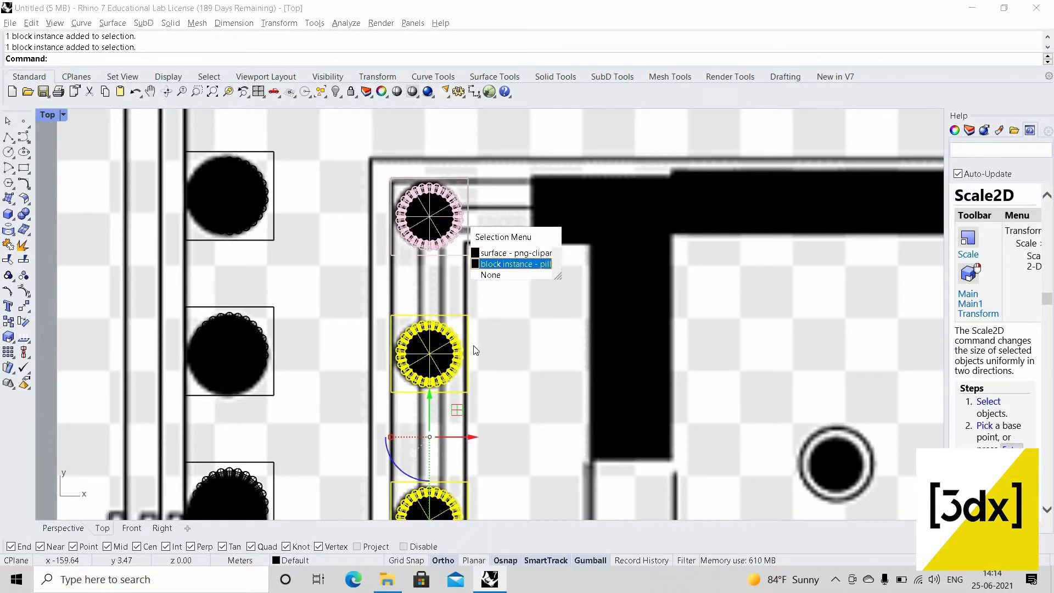
pyautogui.click(506, 261)
pyautogui.scroll(-5, 456, 381)
pyautogui.scroll(2, 456, 380)
pyautogui.write('M')
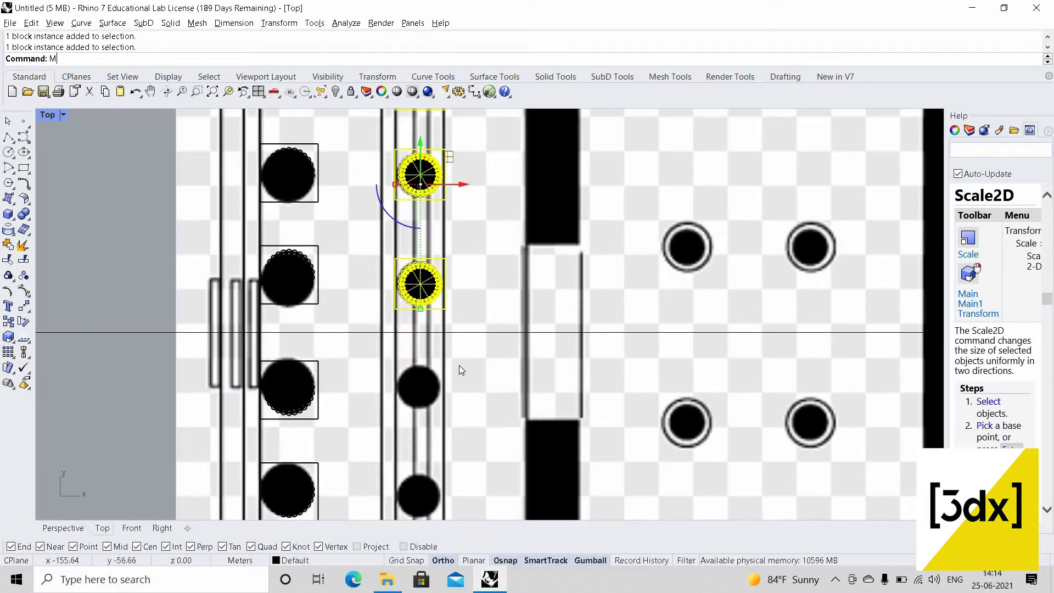
pyautogui.write('irror')
pyautogui.press('Return')
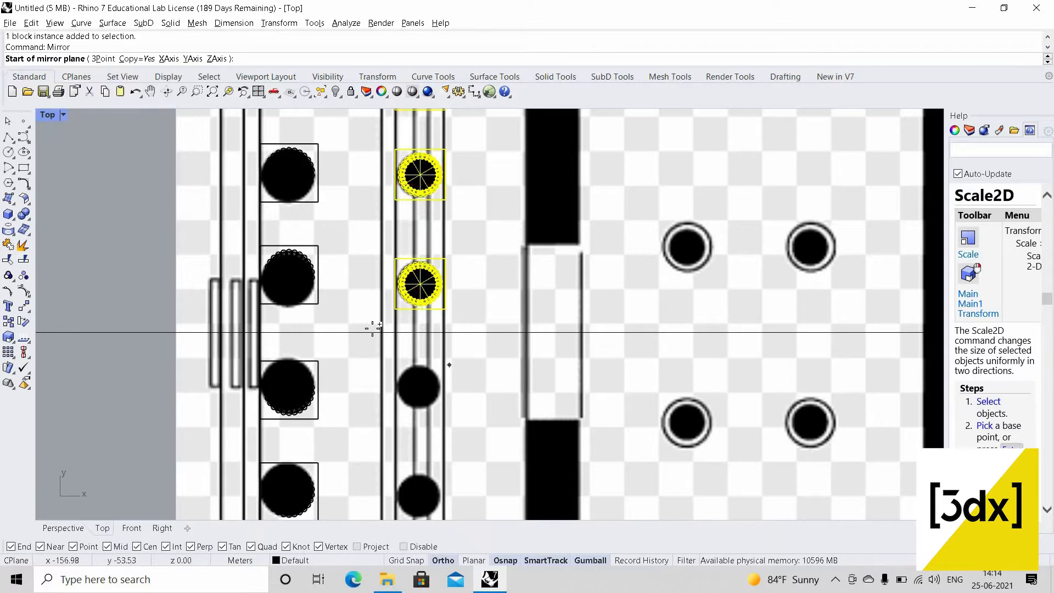
pyautogui.click(372, 332)
pyautogui.click(479, 346)
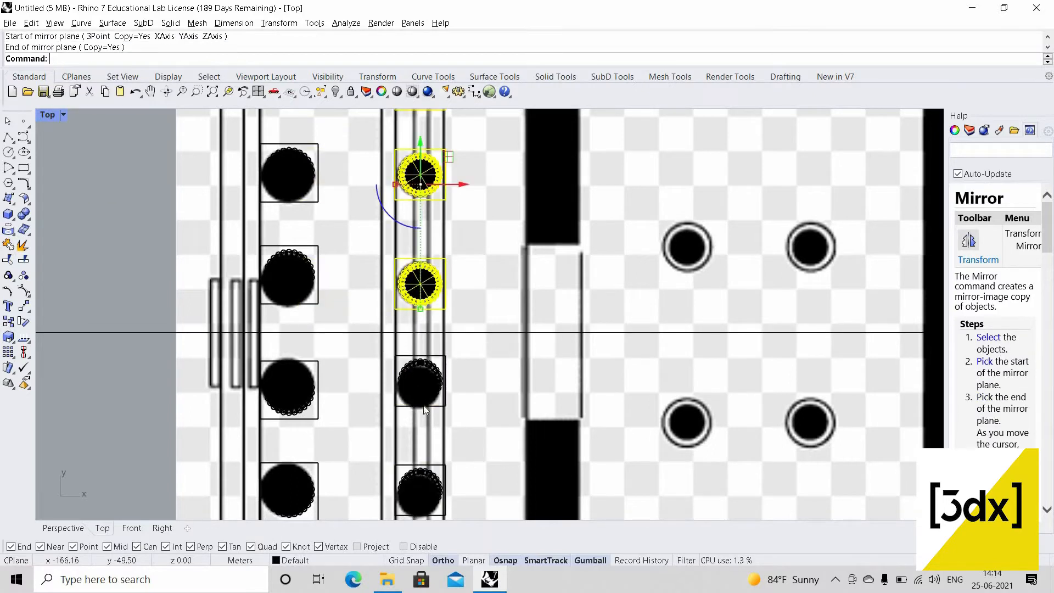
# - Mirror all six pillar blocks of the inner left row across the temple's vertical centre line to form the right row
pyautogui.scroll(-3, 423, 405)
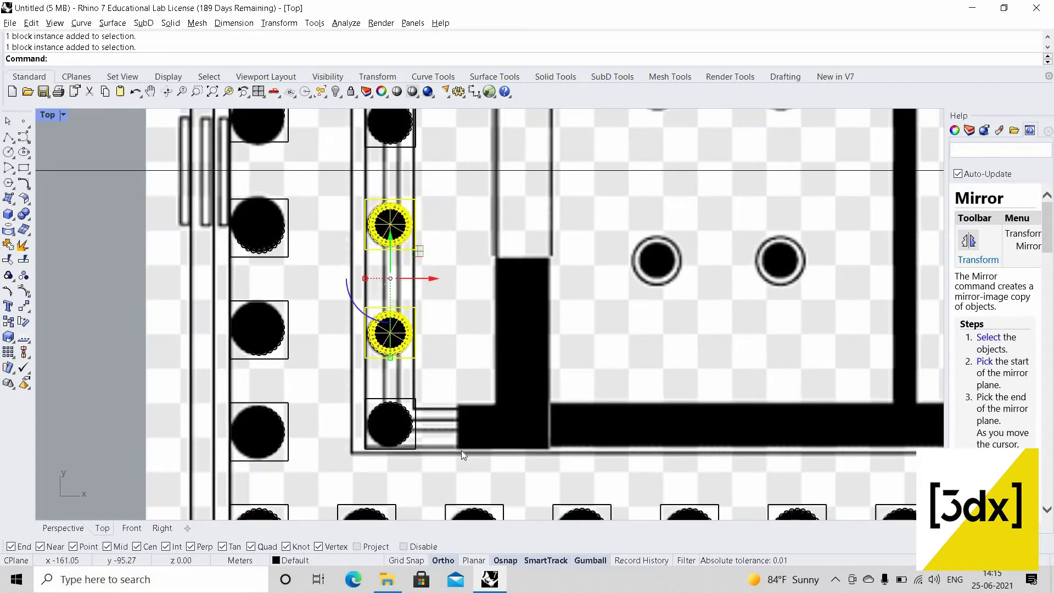
pyautogui.keyDown('shift'); pyautogui.click(415, 417); pyautogui.keyUp('shift')
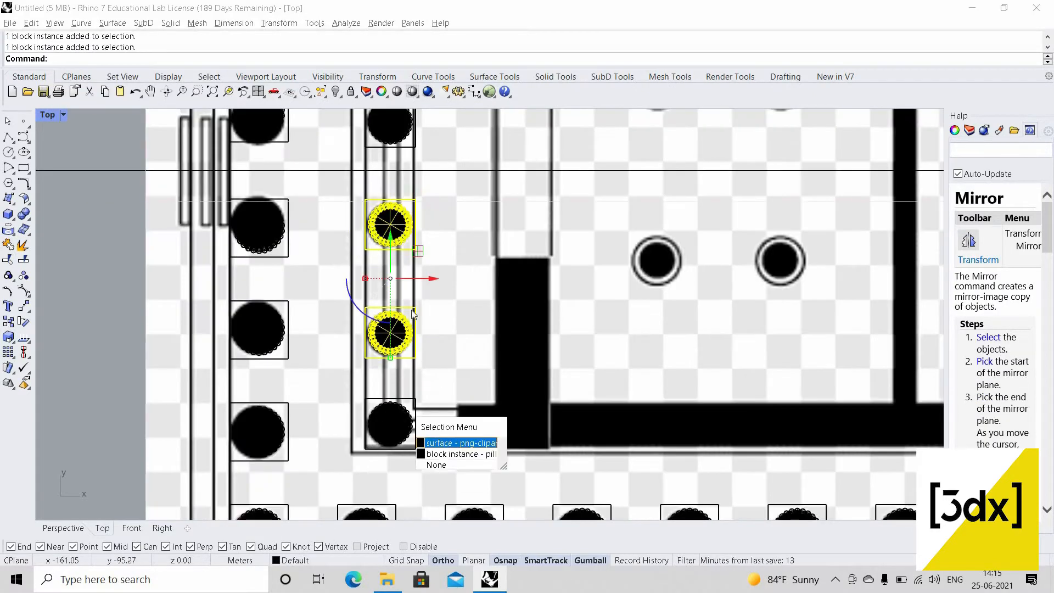
pyautogui.click(458, 454)
pyautogui.scroll(-6, 409, 409)
pyautogui.scroll(13, 404, 273)
pyautogui.keyDown('shift'); pyautogui.click(414, 281); pyautogui.keyUp('shift')
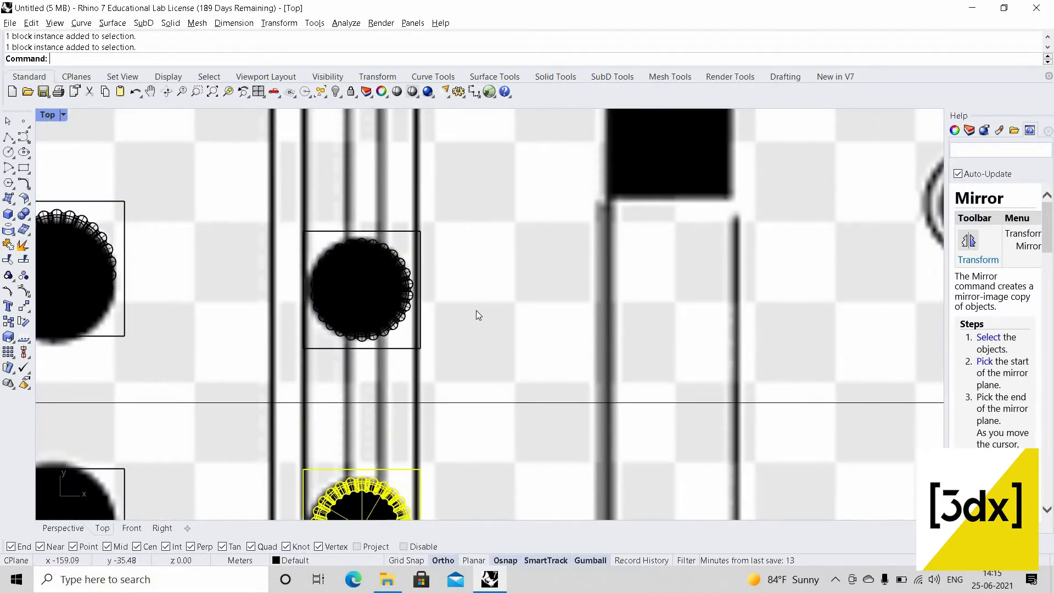
pyautogui.click(460, 319)
pyautogui.scroll(-9, 336, 384)
pyautogui.scroll(4, 347, 305)
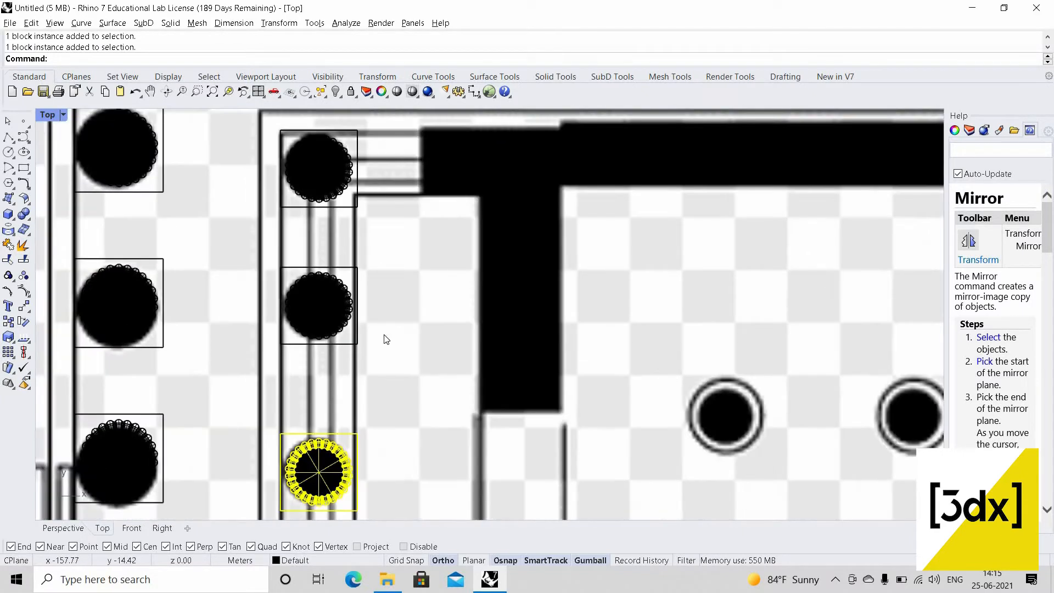
pyautogui.keyDown('shift'); pyautogui.click(358, 312); pyautogui.keyUp('shift')
pyautogui.click(414, 346)
pyautogui.scroll(-5, 360, 288)
pyautogui.scroll(4, 358, 287)
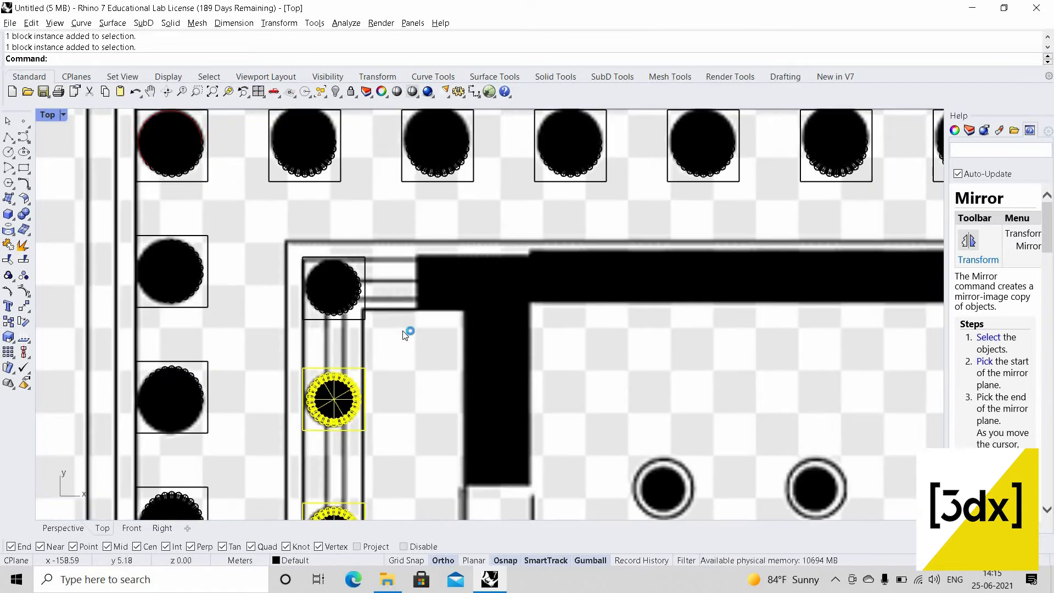
pyautogui.keyDown('shift'); pyautogui.click(360, 291); pyautogui.keyUp('shift')
pyautogui.click(412, 317)
pyautogui.scroll(-5, 417, 378)
pyautogui.scroll(-3, 418, 378)
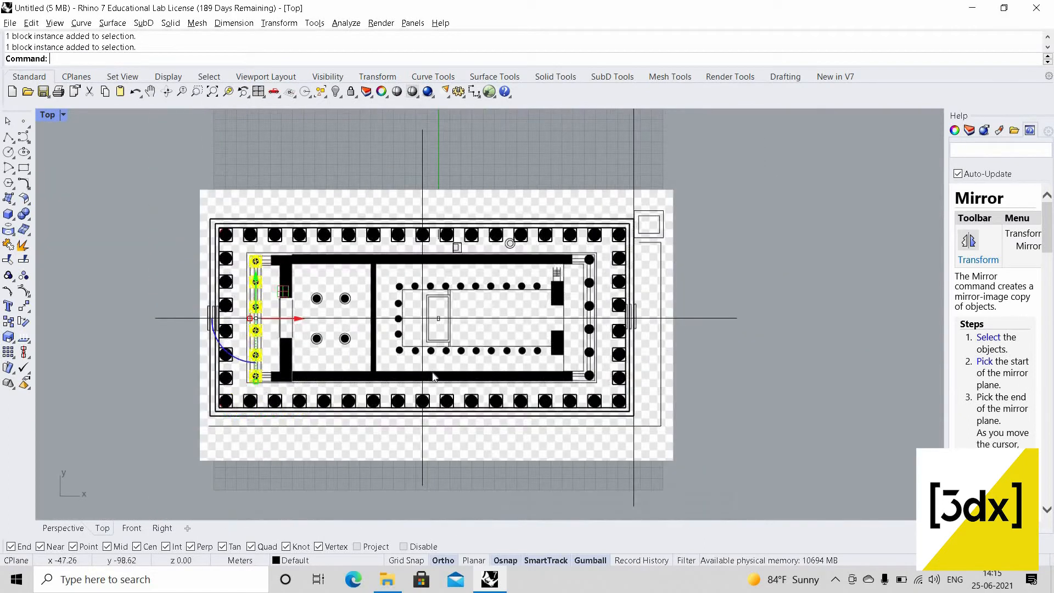
pyautogui.scroll(6, 434, 368)
pyautogui.write('Mir')
pyautogui.press('Return')
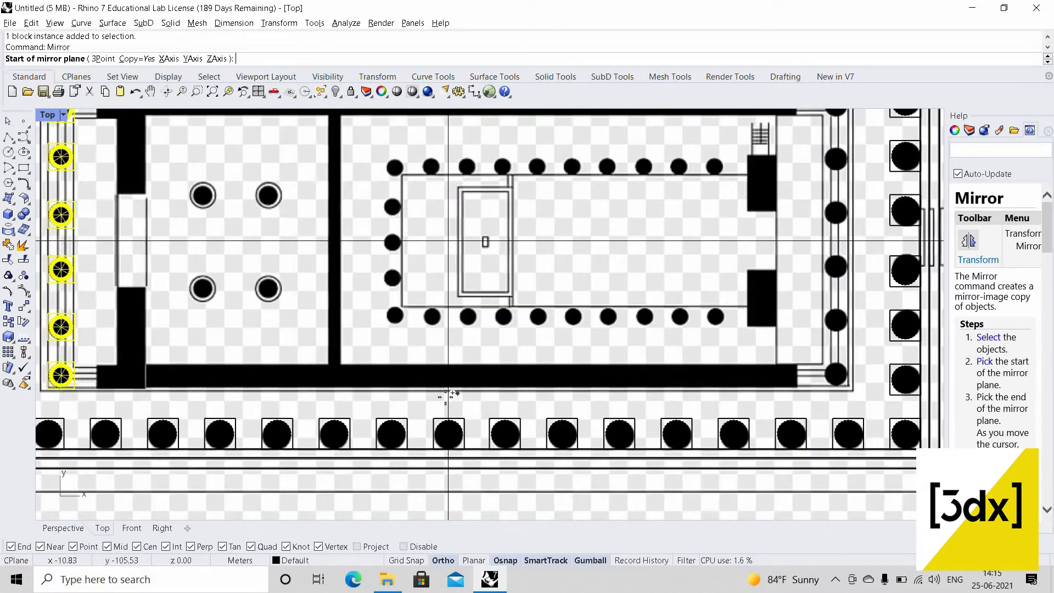
pyautogui.scroll(2, 448, 405)
pyautogui.click(448, 419)
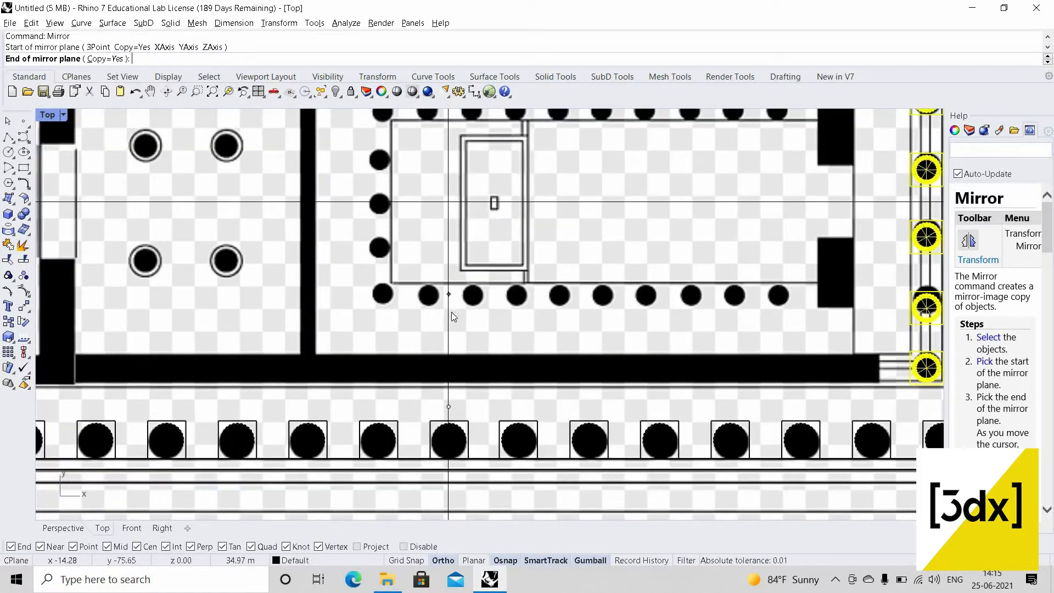
pyautogui.click(458, 313)
pyautogui.scroll(-4, 680, 312)
pyautogui.scroll(5, 700, 314)
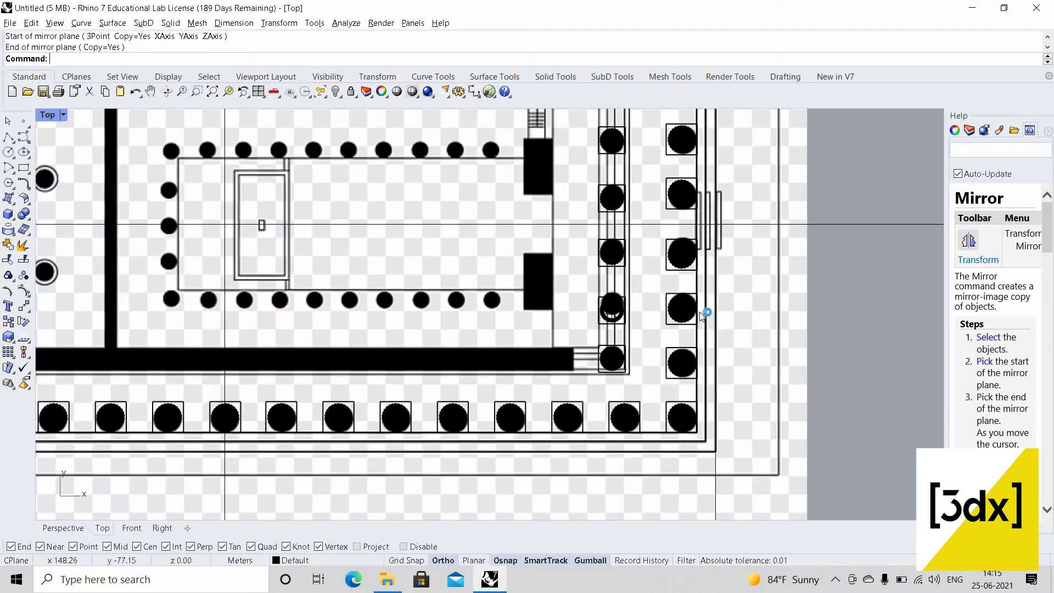
pyautogui.scroll(-4, 704, 305)
pyautogui.scroll(4, 641, 318)
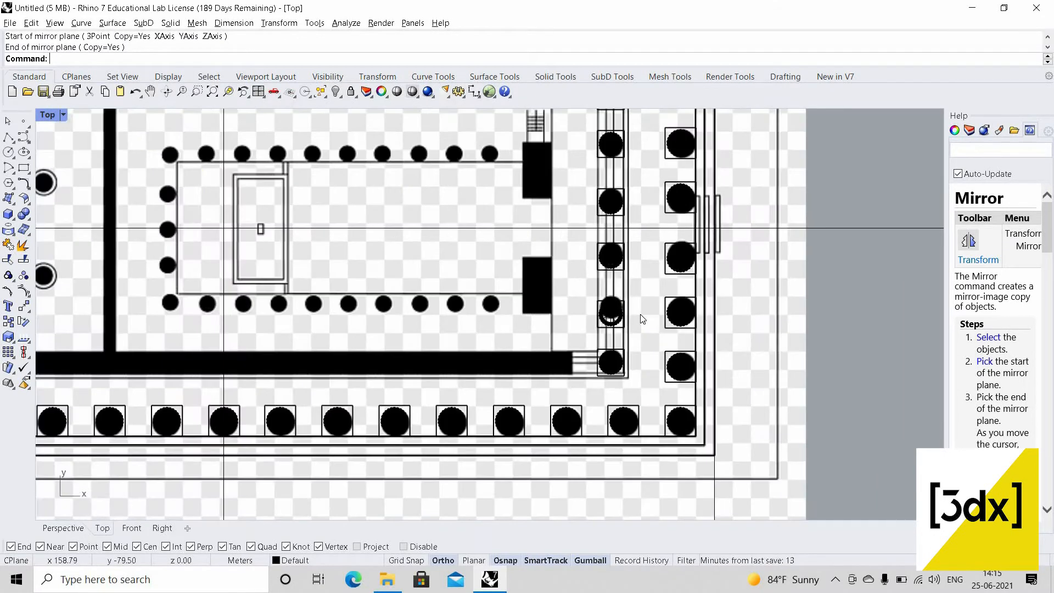
pyautogui.scroll(-4, 637, 214)
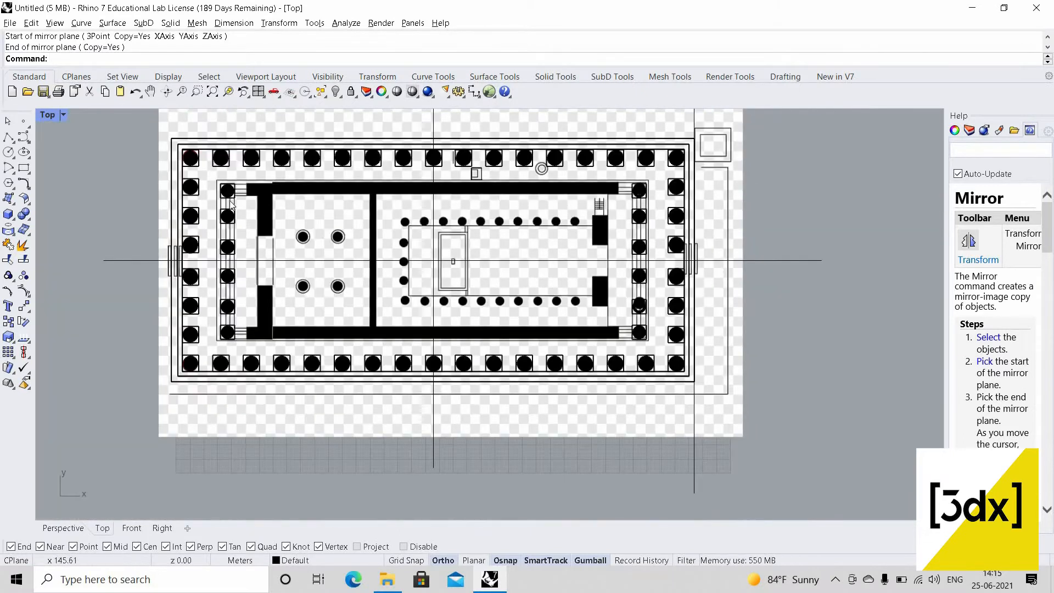
# - Start a polyline at the upper left corner of the inner building's outer line and run it to the upper right corner
pyautogui.scroll(4, 228, 189)
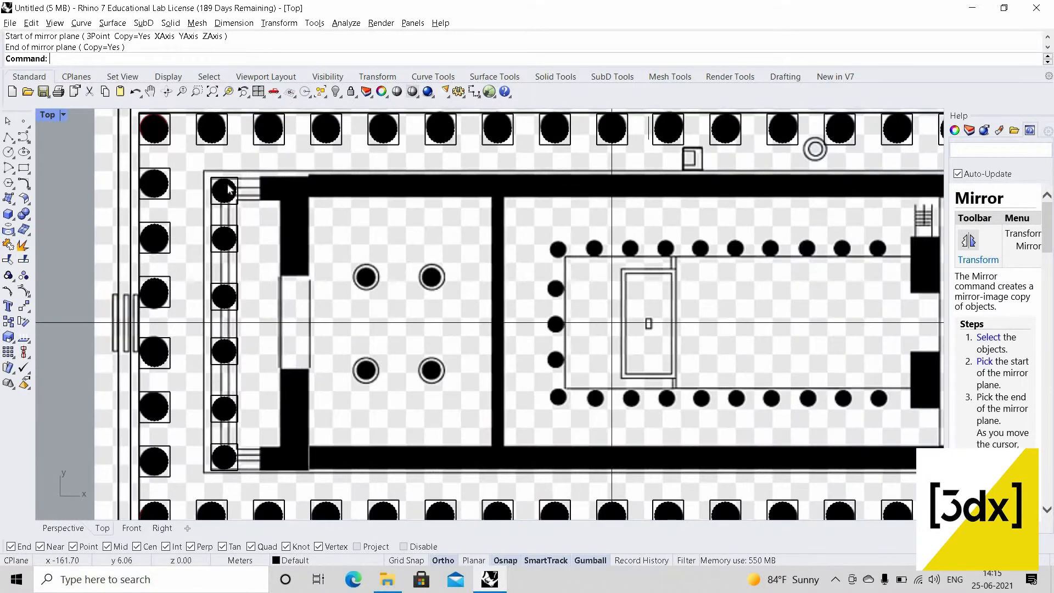
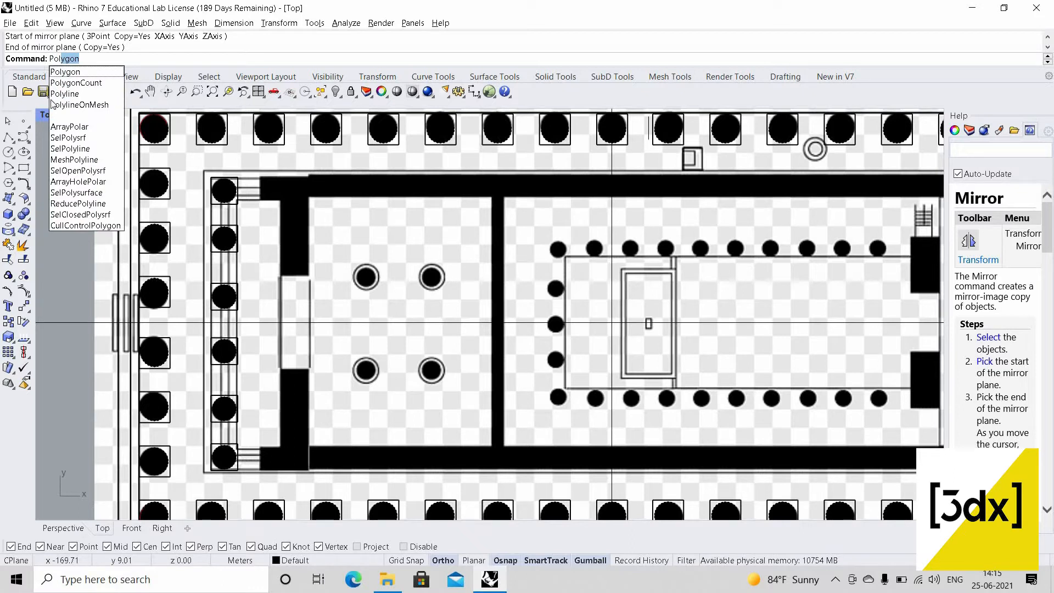
pyautogui.click(65, 93)
pyautogui.scroll(3, 196, 171)
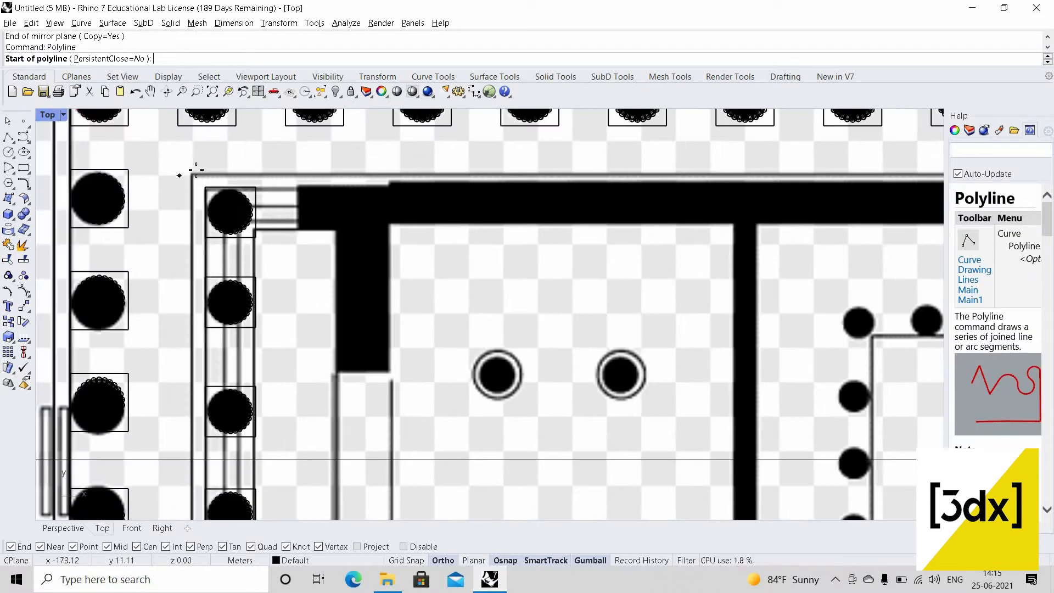
pyautogui.scroll(1, 195, 170)
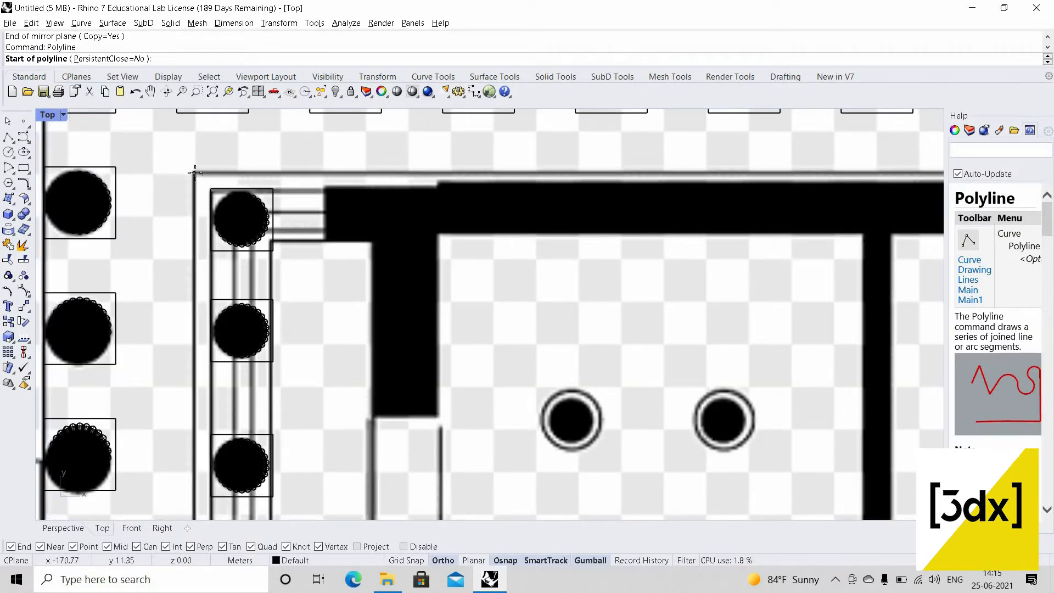
pyautogui.scroll(1, 194, 174)
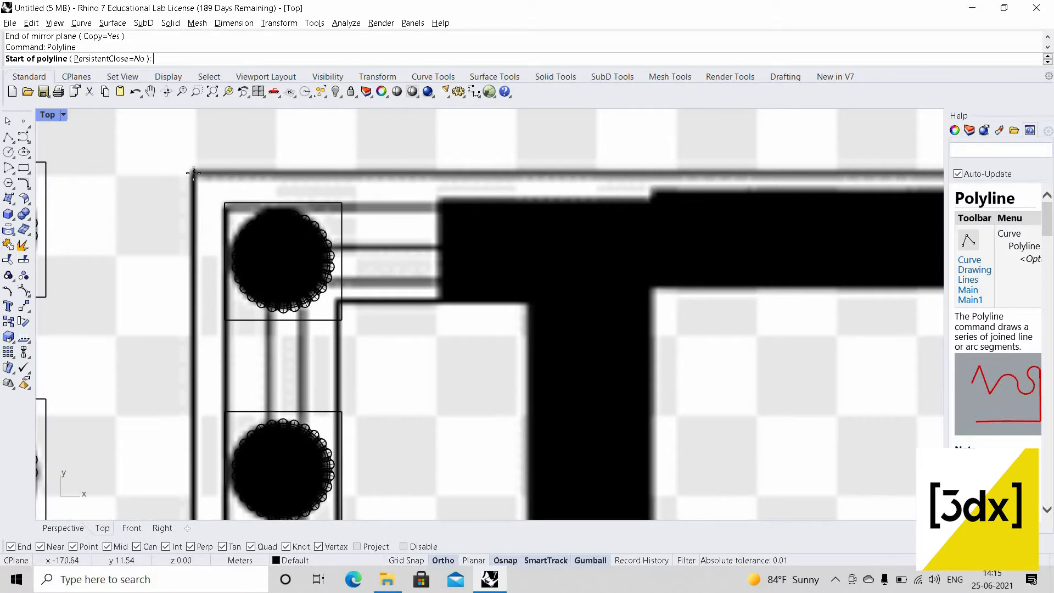
pyautogui.click(102, 201)
pyautogui.scroll(-5, 506, 181)
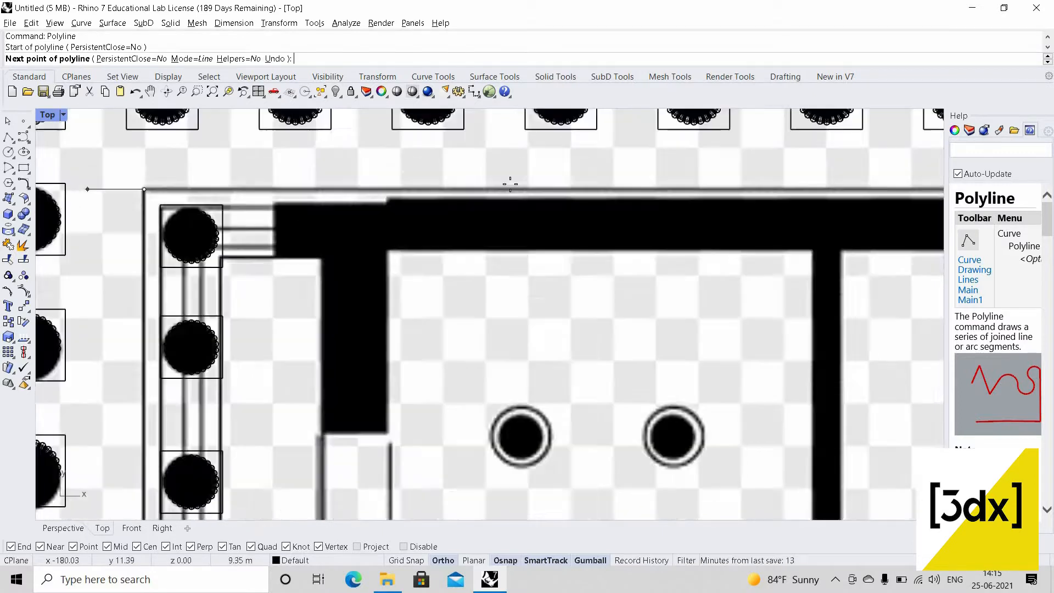
pyautogui.scroll(4, 442, 228)
pyautogui.scroll(2, 287, 241)
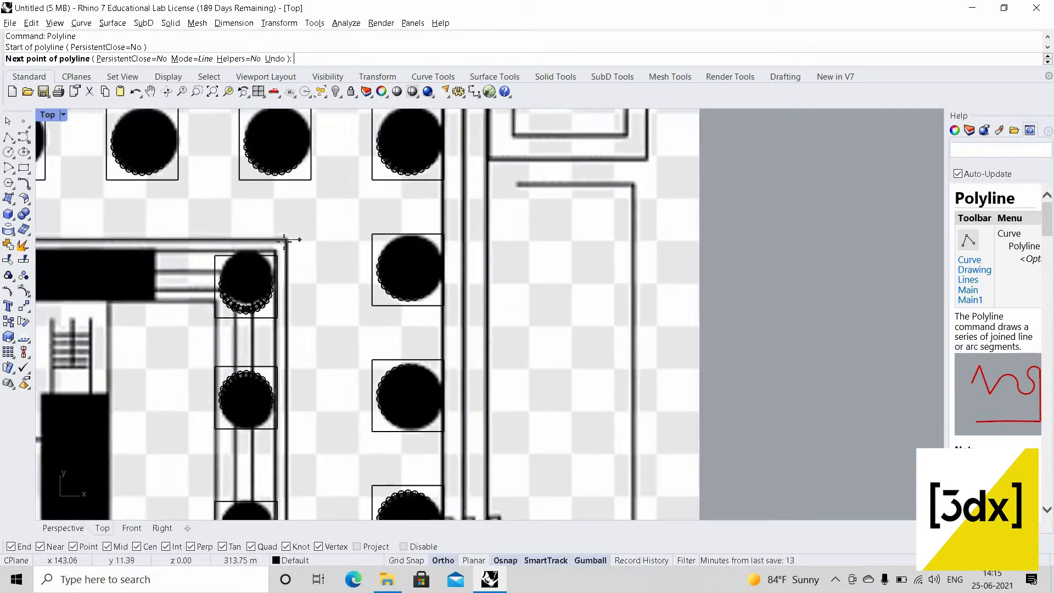
pyautogui.click(295, 175)
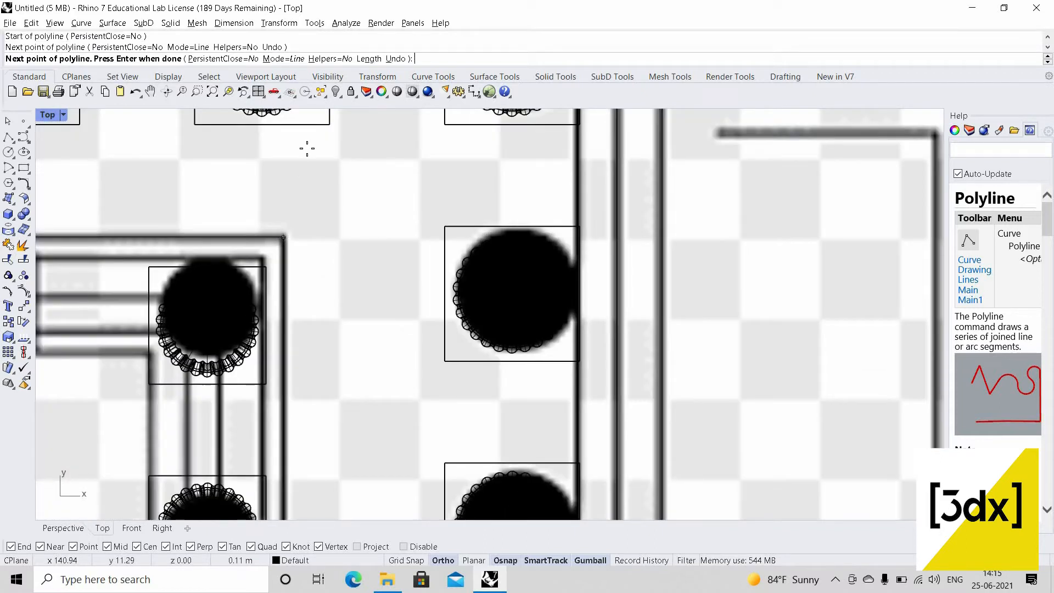
# - Continue the polyline through the lower right and lower left corners of the inner building and close it at its start point
pyautogui.scroll(-4, 305, 154)
pyautogui.scroll(3, 311, 318)
pyautogui.scroll(4, 311, 318)
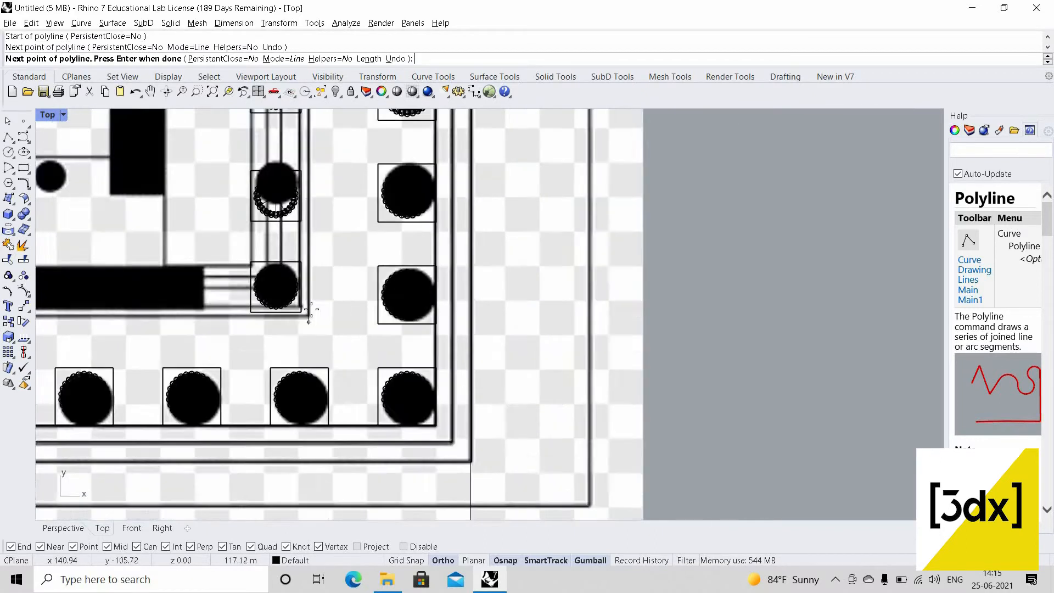
pyautogui.click(531, 305)
pyautogui.scroll(-8, 530, 307)
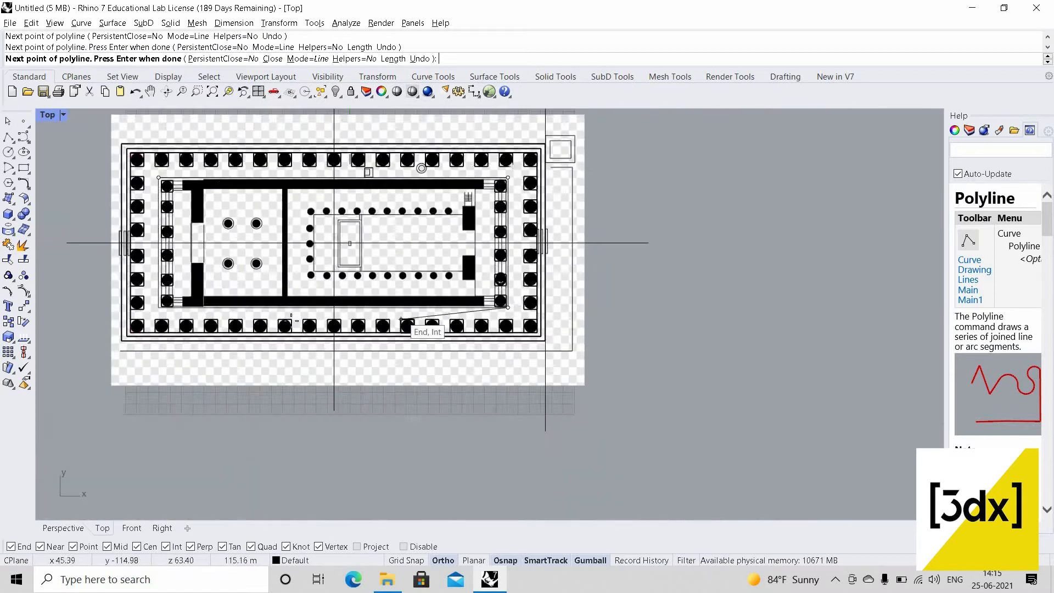
pyautogui.scroll(4, 219, 324)
pyautogui.scroll(-3, 293, 318)
pyautogui.scroll(-2, 259, 291)
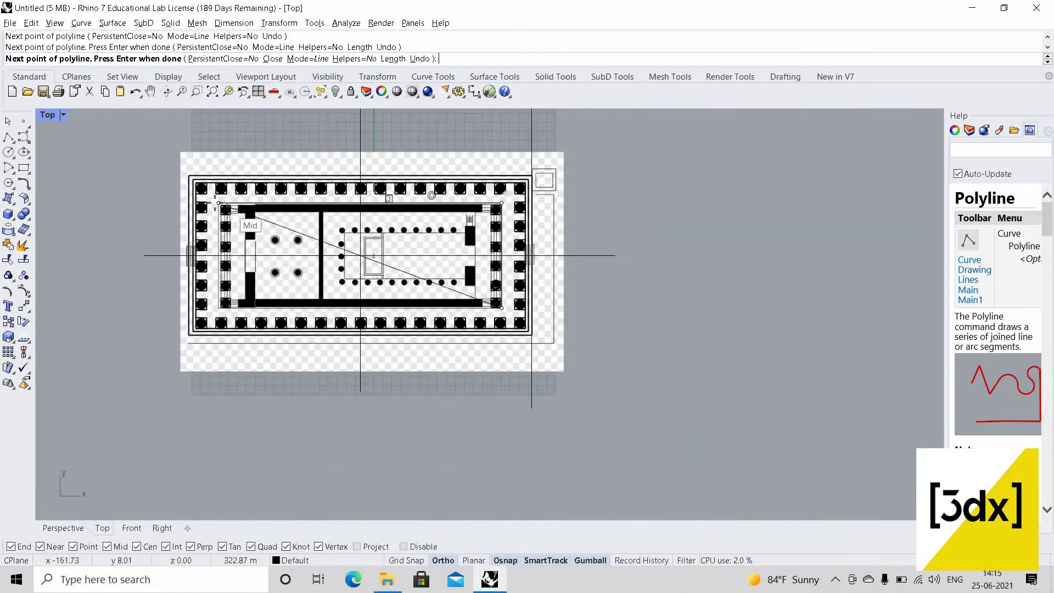
pyautogui.scroll(3, 220, 220)
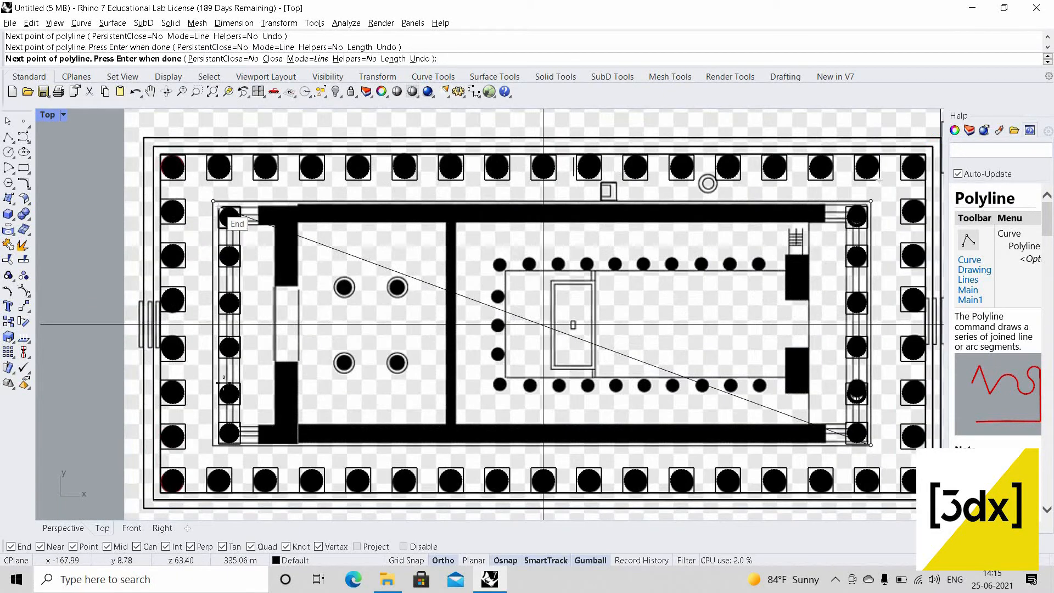
pyautogui.click(214, 443)
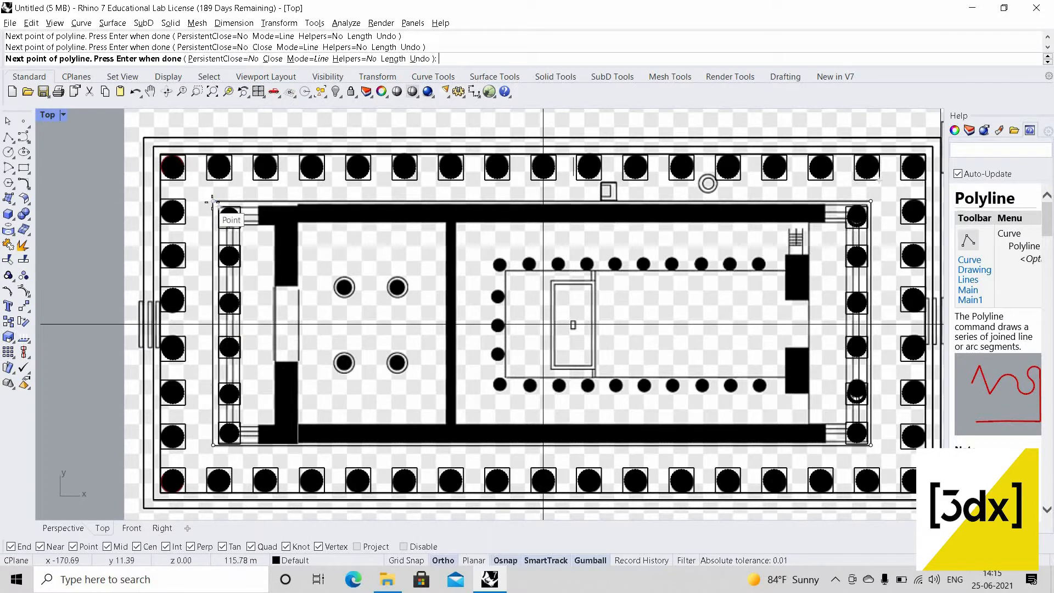
pyautogui.click(213, 202)
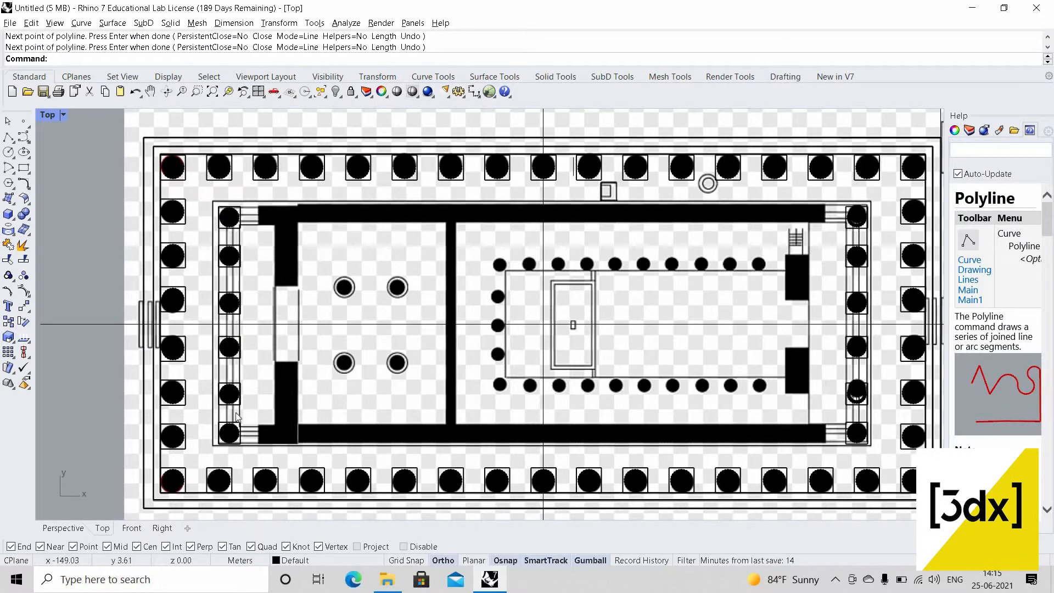
pyautogui.scroll(8, 234, 408)
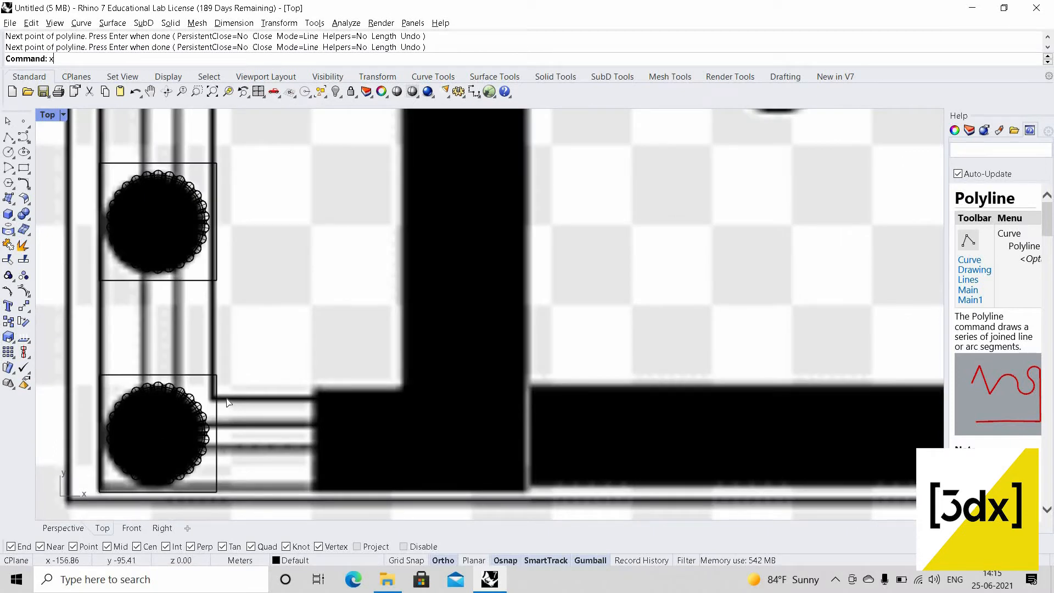
pyautogui.press('Return')
pyautogui.scroll(3, 220, 406)
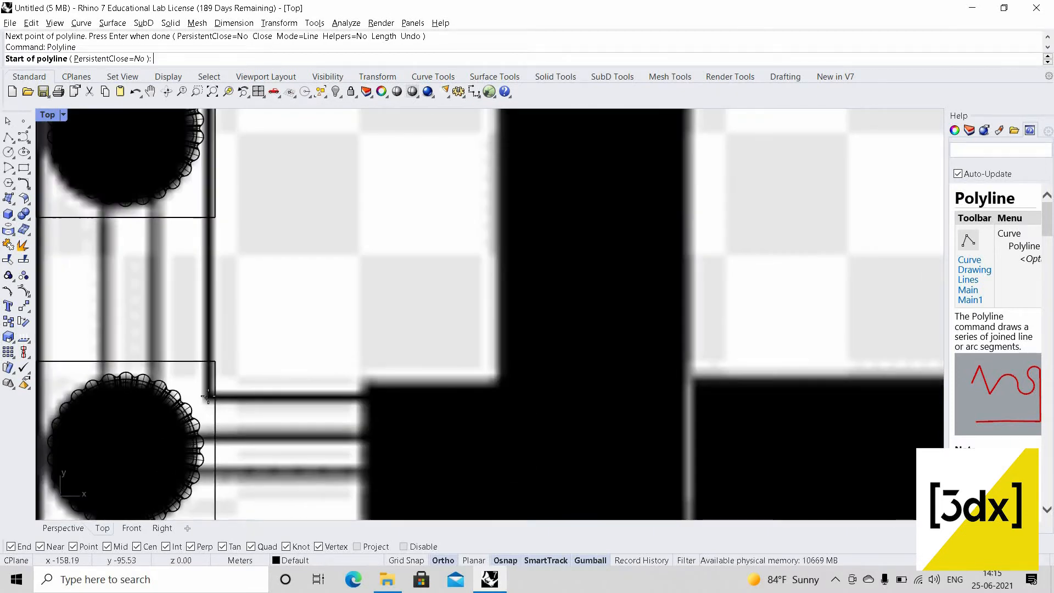
pyautogui.scroll(-3, 219, 406)
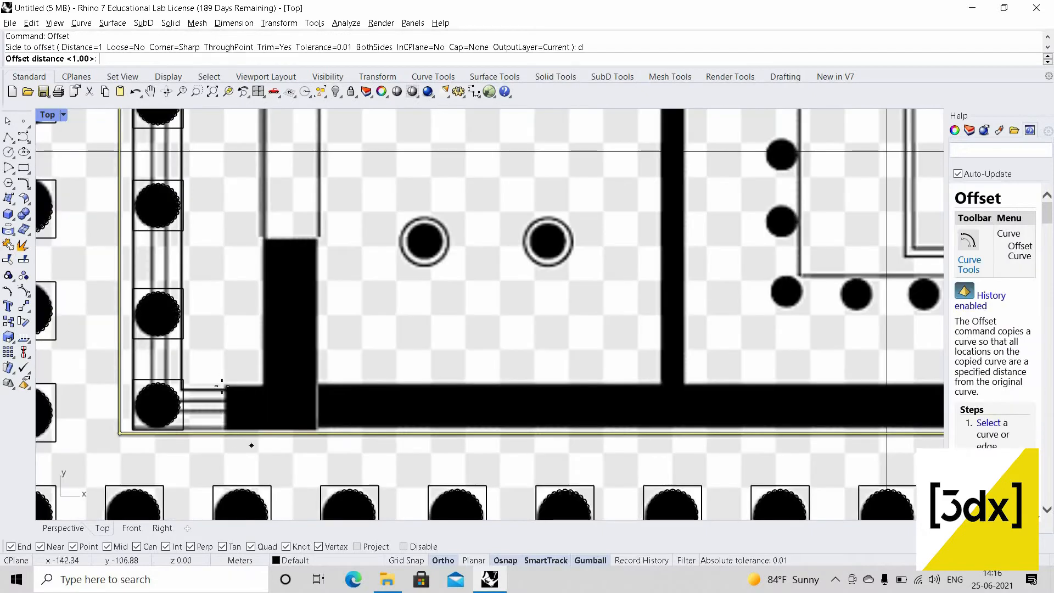
# - Try to offset the inner building outline inward by about 9.37 m, picking the distance from the plan near the lower left corner
pyautogui.click(222, 383)
pyautogui.click(255, 336)
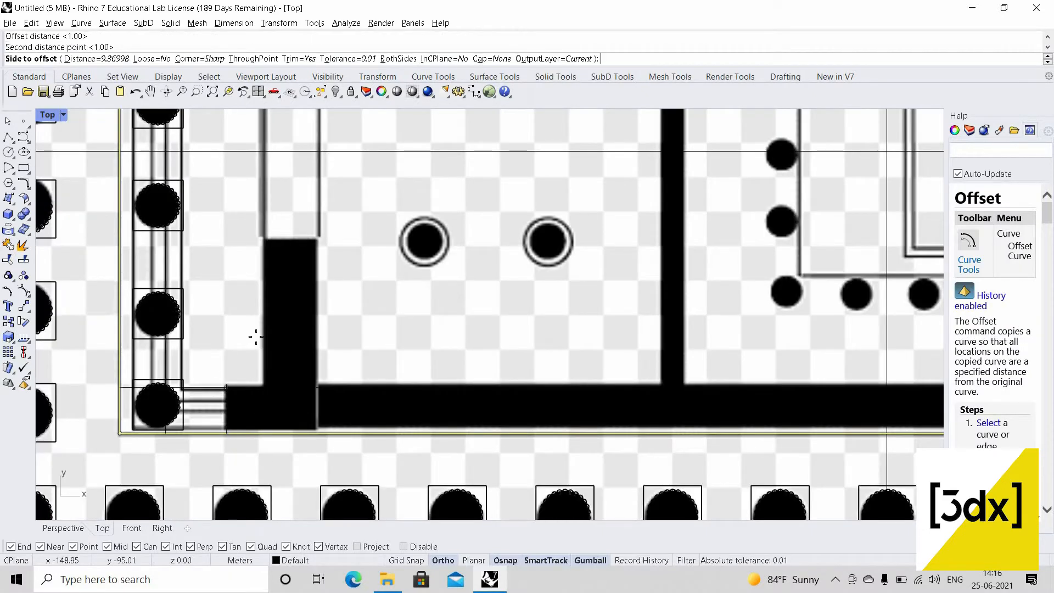
pyautogui.click(346, 405)
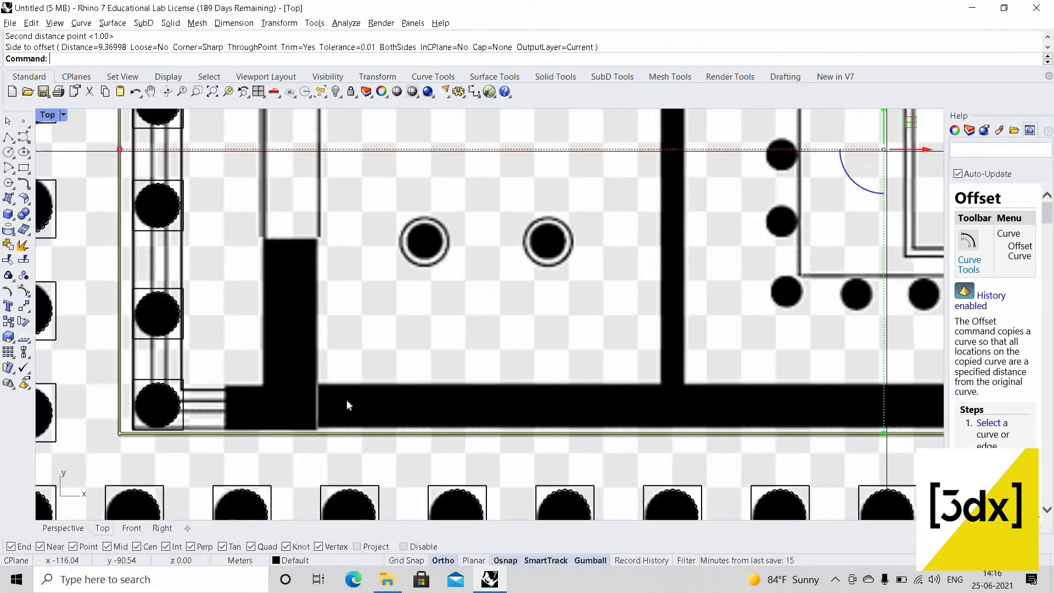
pyautogui.scroll(-6, 346, 400)
pyautogui.press('Escape')
# - Hide the temple plan reference image
pyautogui.scroll(2, 222, 362)
pyautogui.click(273, 346)
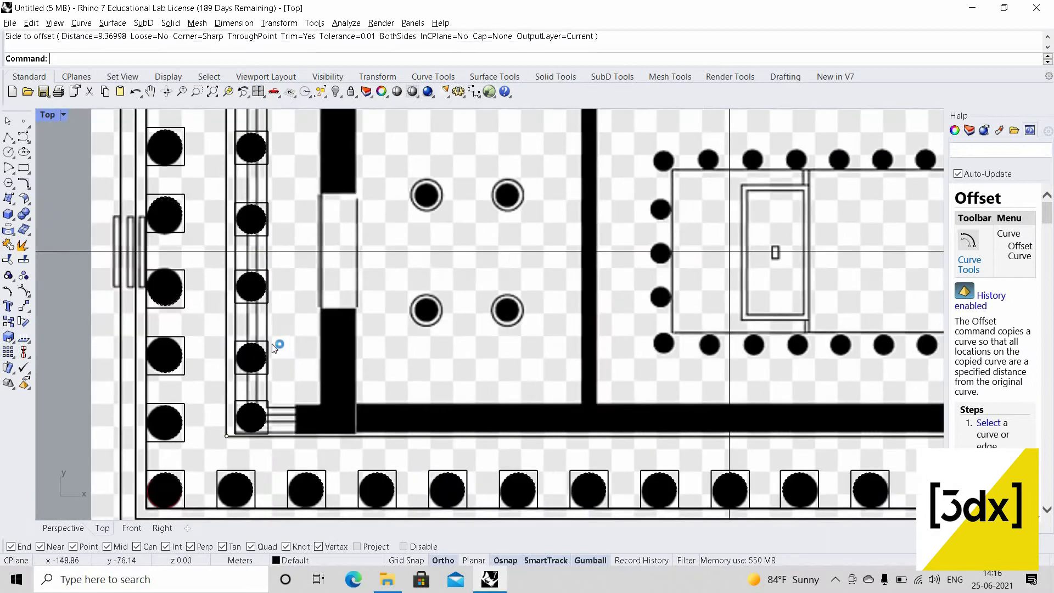
pyautogui.middleClick(294, 345)
pyautogui.hotkey('ctrl', 'h')
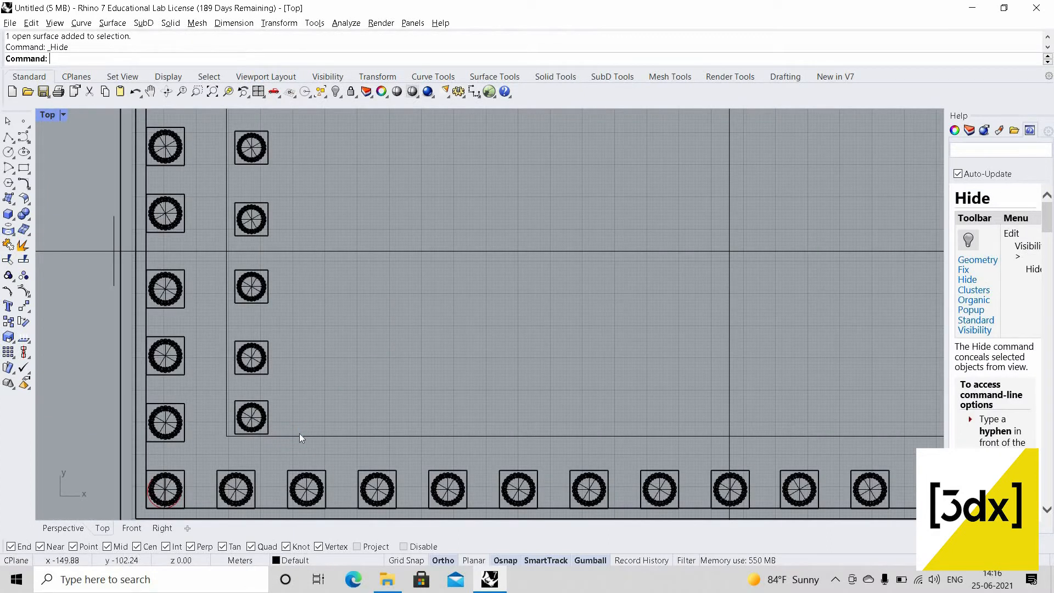
# - Offset the inner building outline inward by the stored distance of about 9.37 m
pyautogui.click(300, 436)
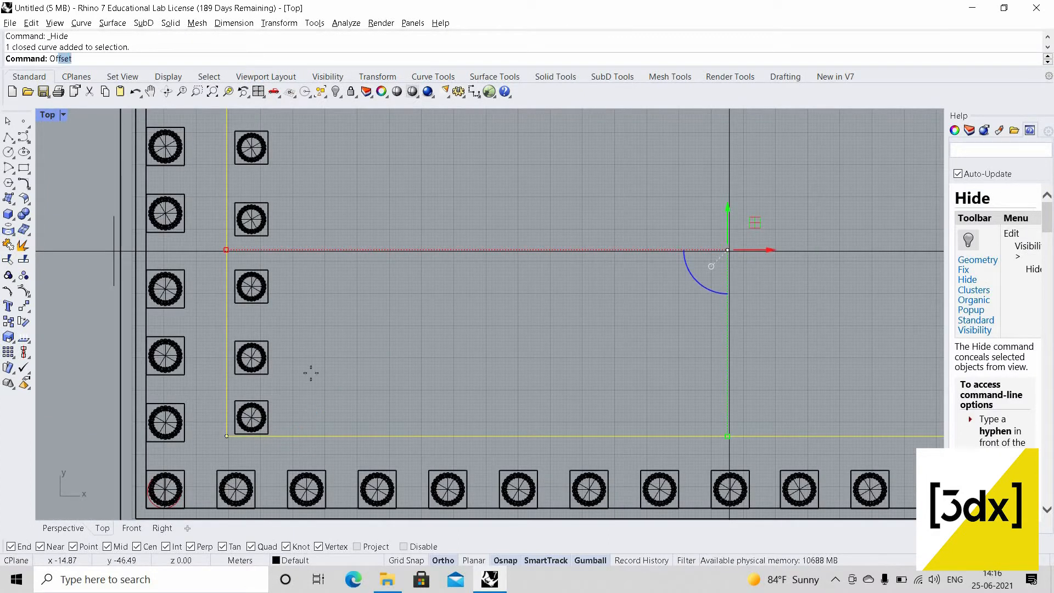
pyautogui.press('Return')
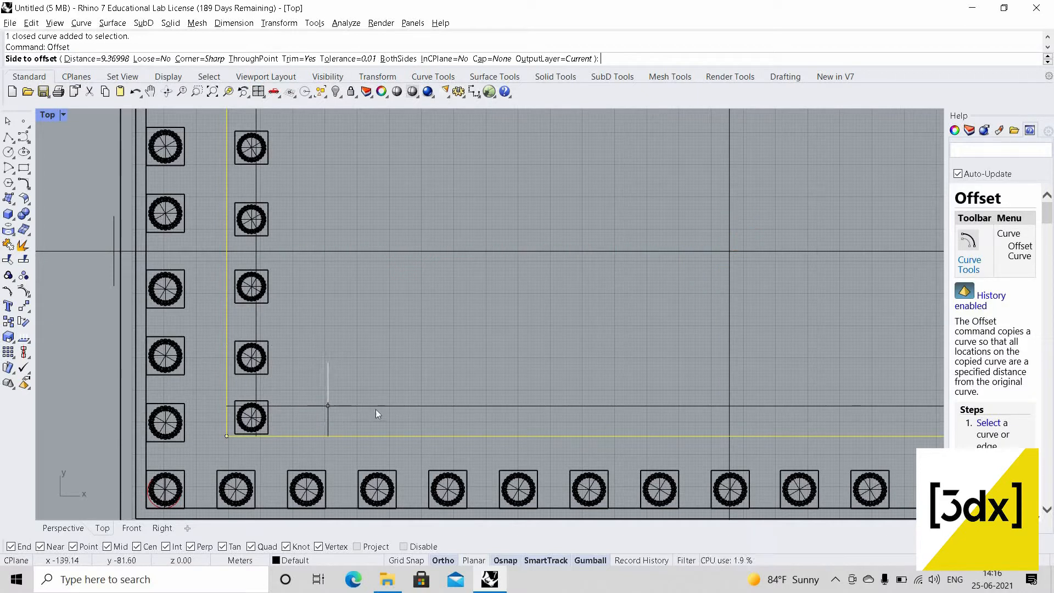
pyautogui.click(376, 408)
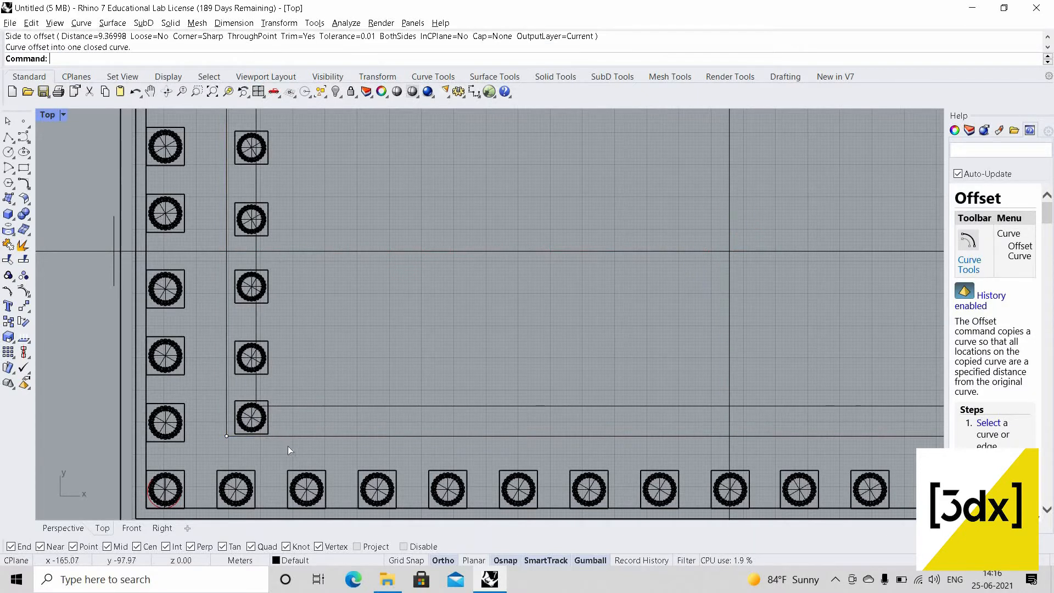
# - Offset the inner building outline inward by 13.13 m, picking the distance from its left edge to the inner side of the corner pillar block
pyautogui.scroll(3, 286, 439)
pyautogui.press('Return')
pyautogui.click(282, 436)
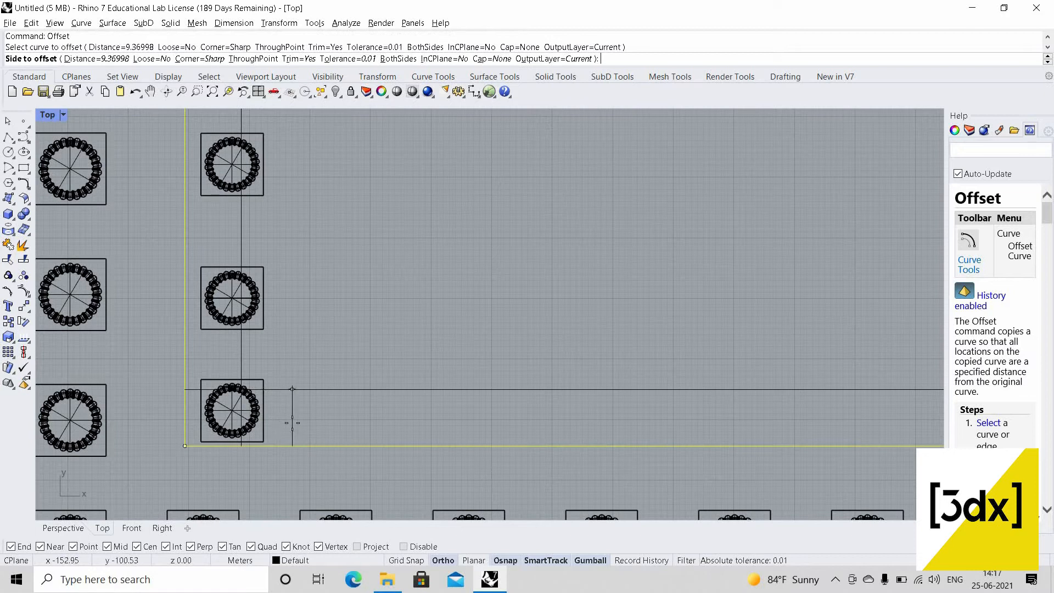
pyautogui.write('d')
pyautogui.press('Return')
pyautogui.click(185, 410)
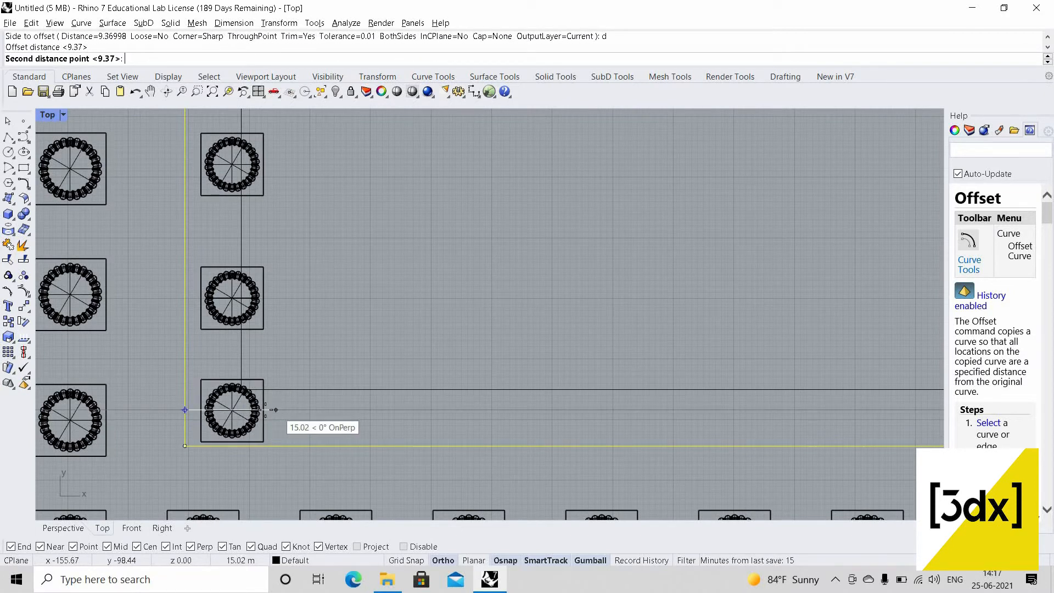
pyautogui.scroll(3, 258, 410)
pyautogui.scroll(4, 258, 410)
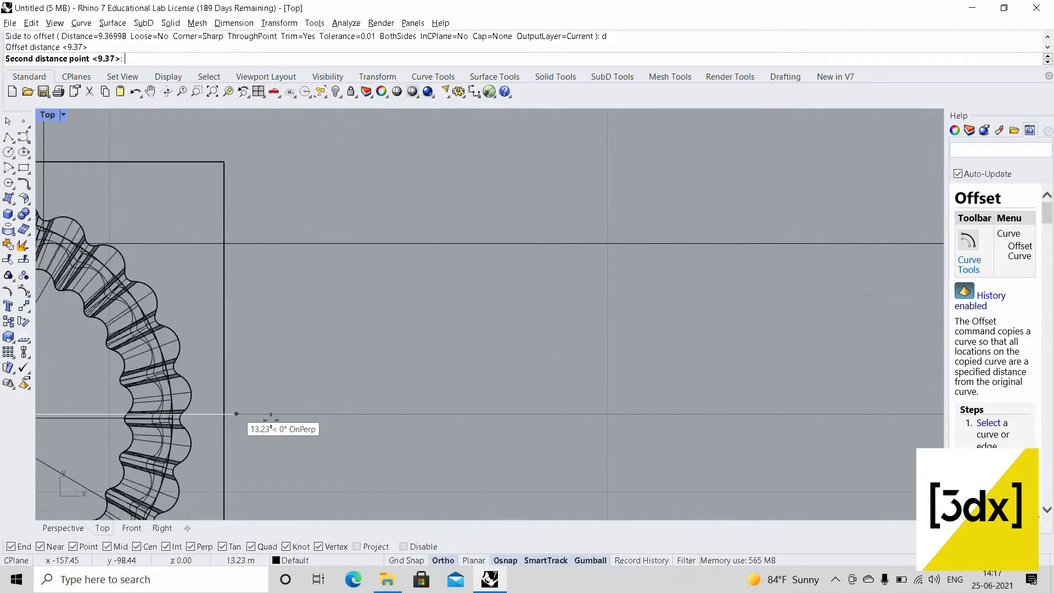
pyautogui.click(282, 419)
pyautogui.scroll(-8, 374, 249)
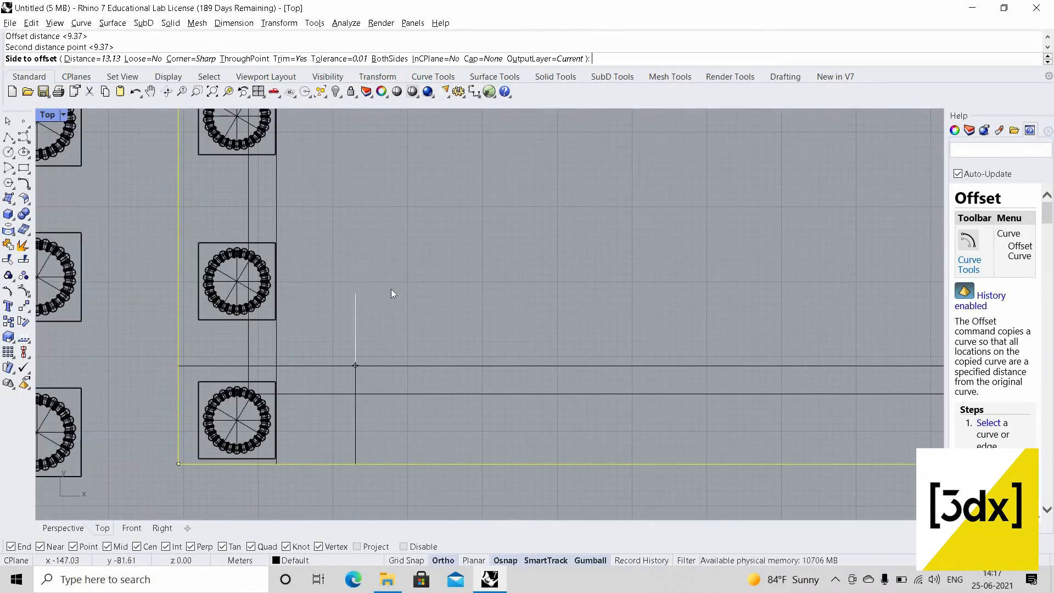
pyautogui.click(337, 386)
# - Delete the middle offset rectangle that cuts through the inner pillar blocks
pyautogui.scroll(-3, 337, 385)
pyautogui.click(337, 385)
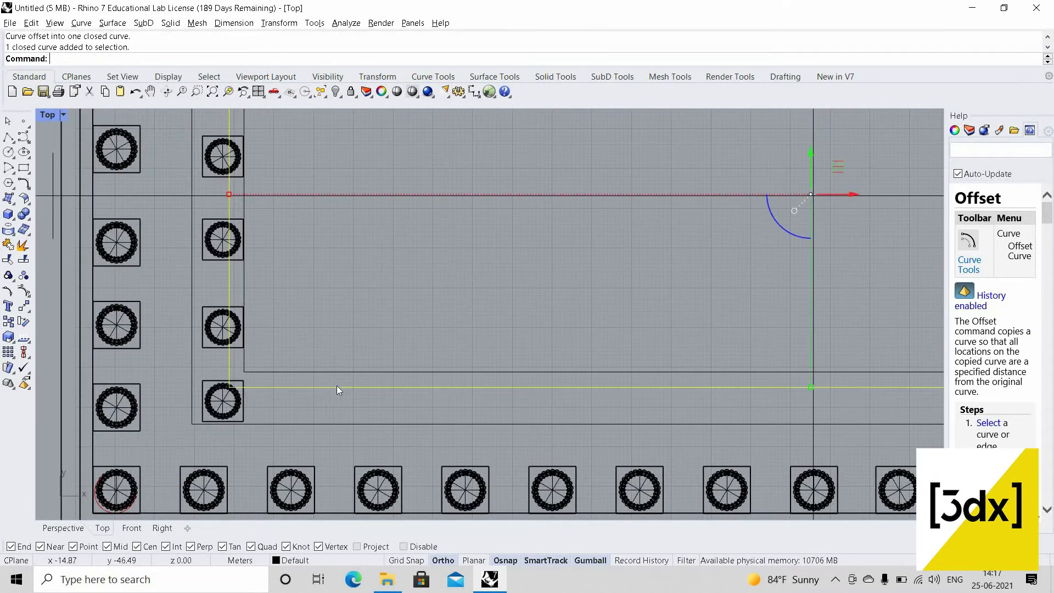
pyautogui.press('Delete')
pyautogui.scroll(-3, 255, 361)
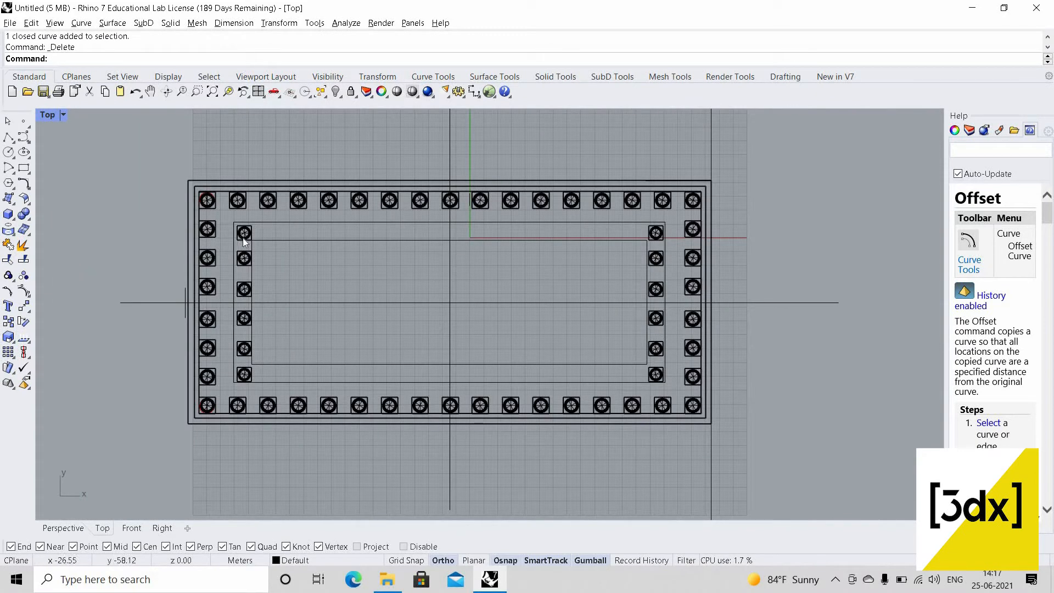
# - Try to extrude the outer rectangle of the inner building upward about 59 m as an open surface, and undo it
pyautogui.doubleClick(48, 115)
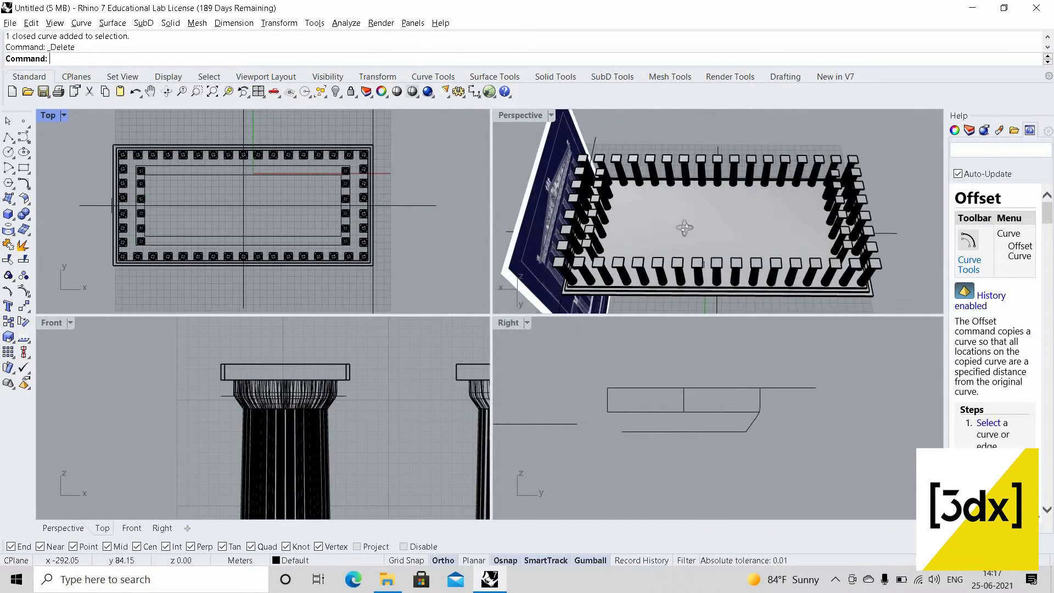
pyautogui.scroll(-6, 648, 242)
pyautogui.moveTo(648, 242); pyautogui.dragTo(683, 228, button='right')
pyautogui.scroll(6, 331, 255)
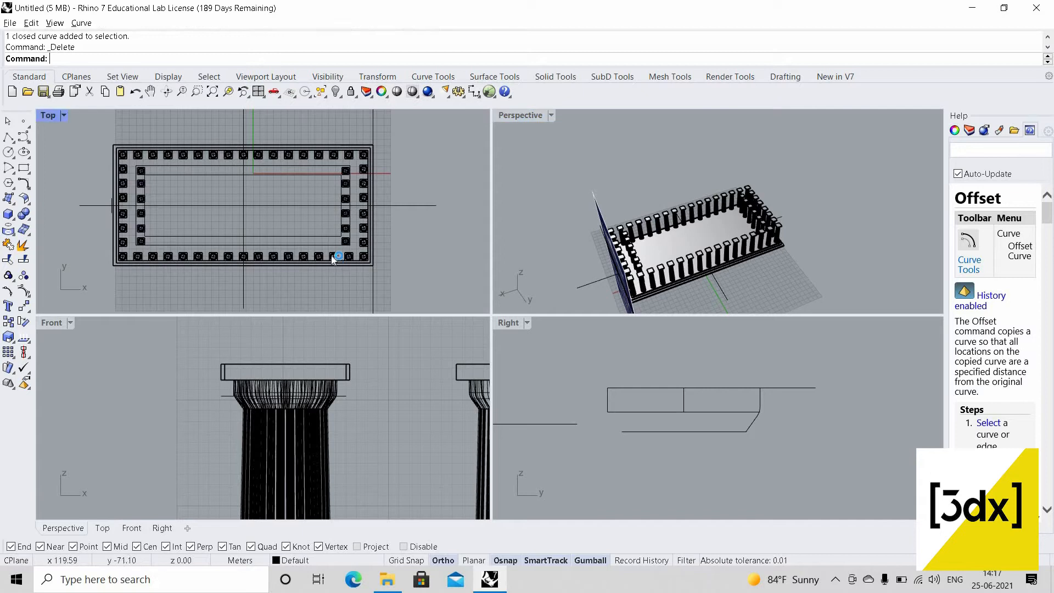
pyautogui.click(376, 230)
pyautogui.scroll(-6, 481, 192)
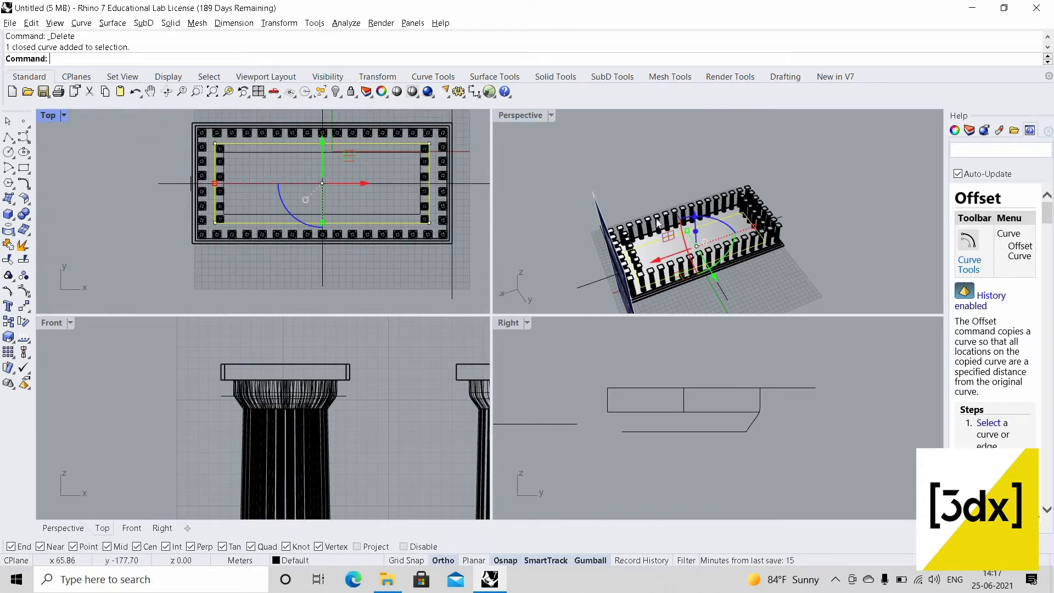
pyautogui.moveTo(657, 222); pyautogui.dragTo(657, 232, button='right')
pyautogui.write('ExtrudeCrv')
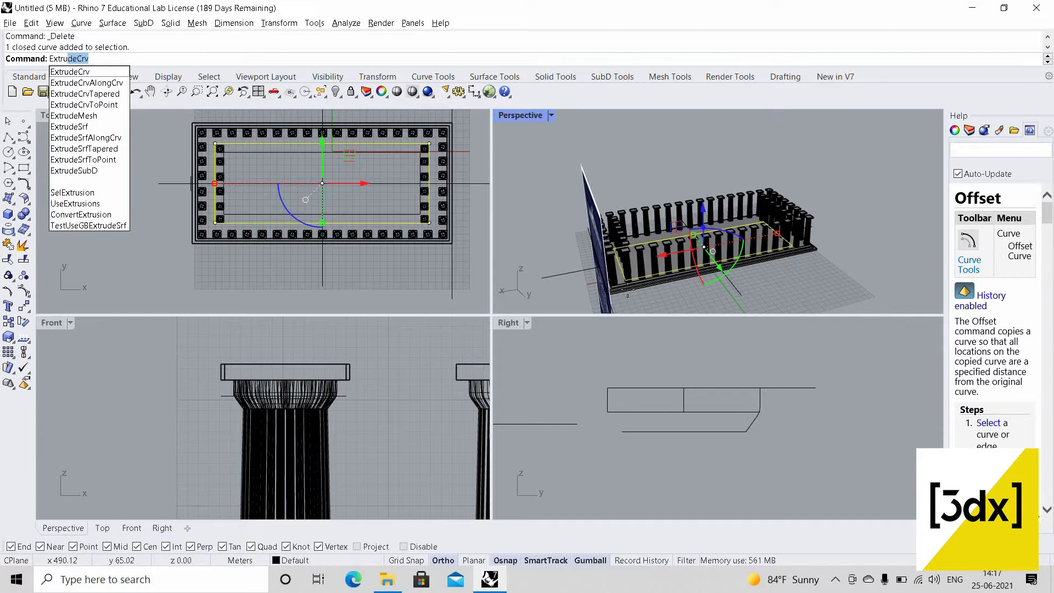
pyautogui.press('Return')
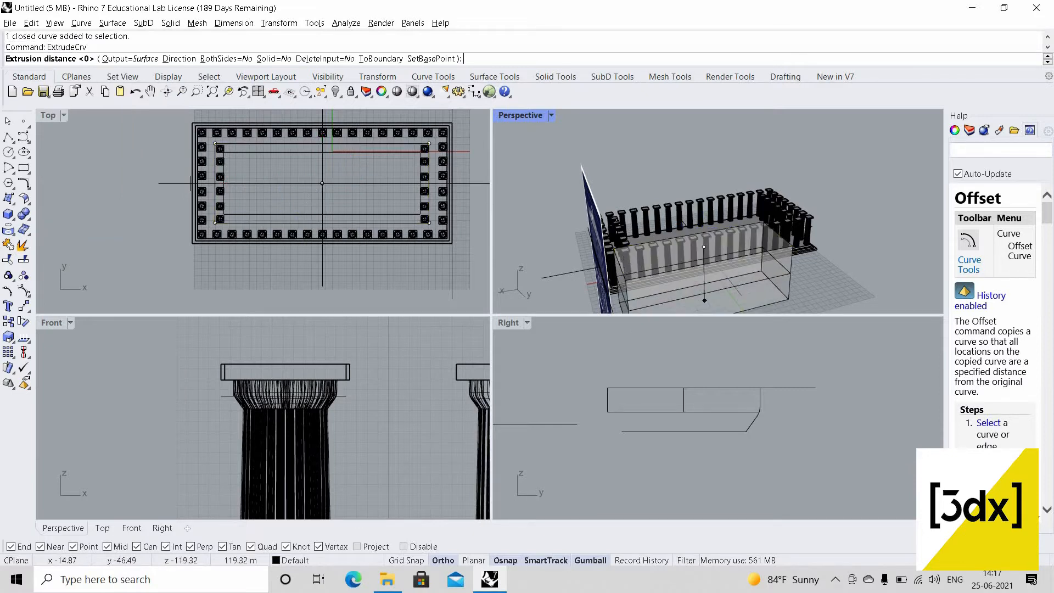
pyautogui.scroll(5, 627, 295)
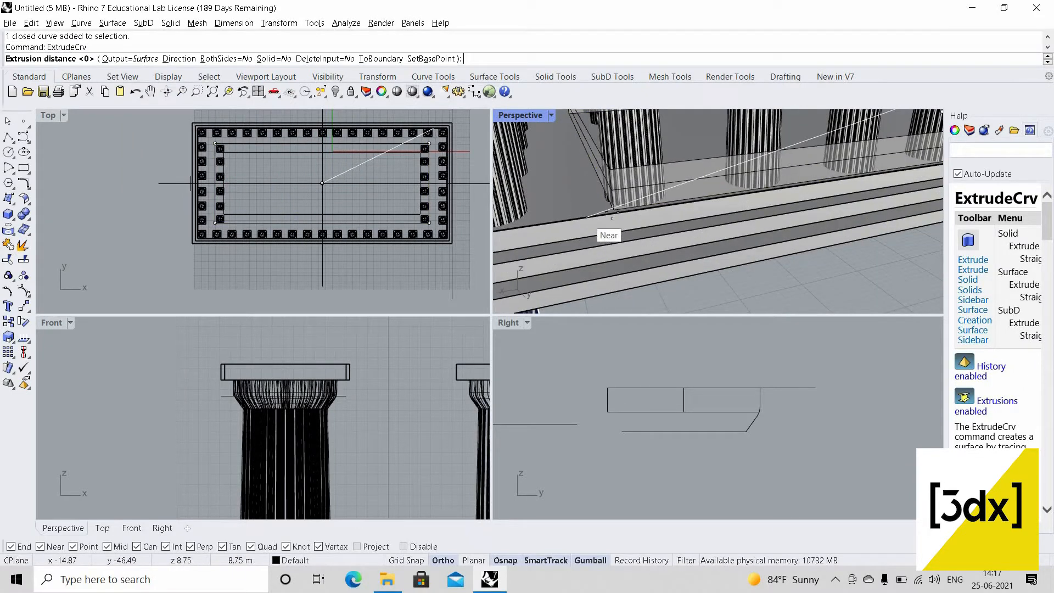
pyautogui.scroll(-7, 624, 278)
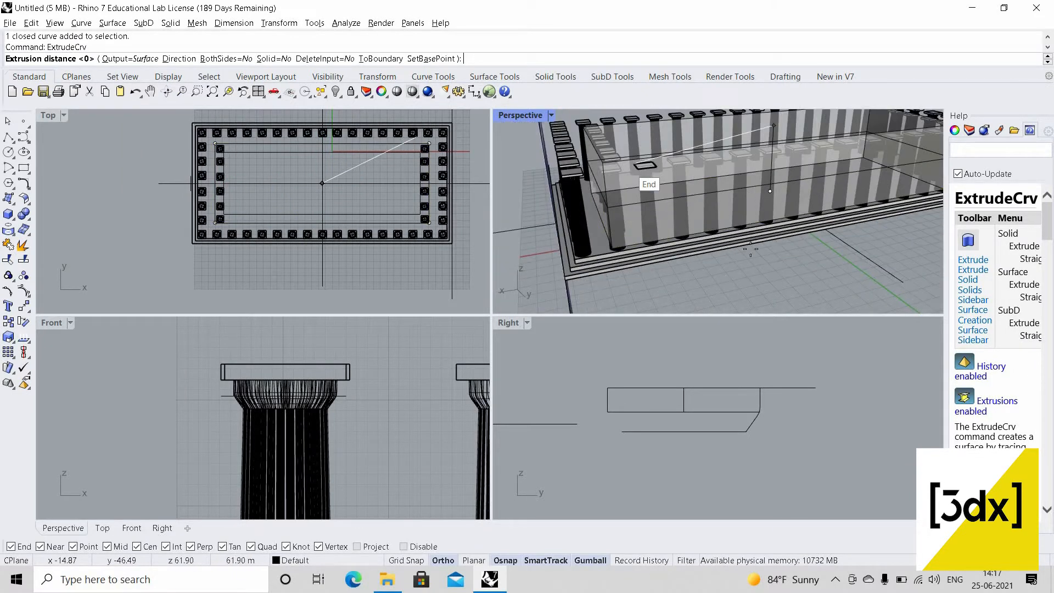
pyautogui.click(709, 151)
pyautogui.moveTo(711, 182); pyautogui.dragTo(425, 214, button='right')
pyautogui.hotkey('ctrl', 'z')
# - Extrude the outer rectangle of the inner building upward about 36.93 m with the Solid option set to Yes
pyautogui.scroll(6, 405, 234)
pyautogui.click(405, 233)
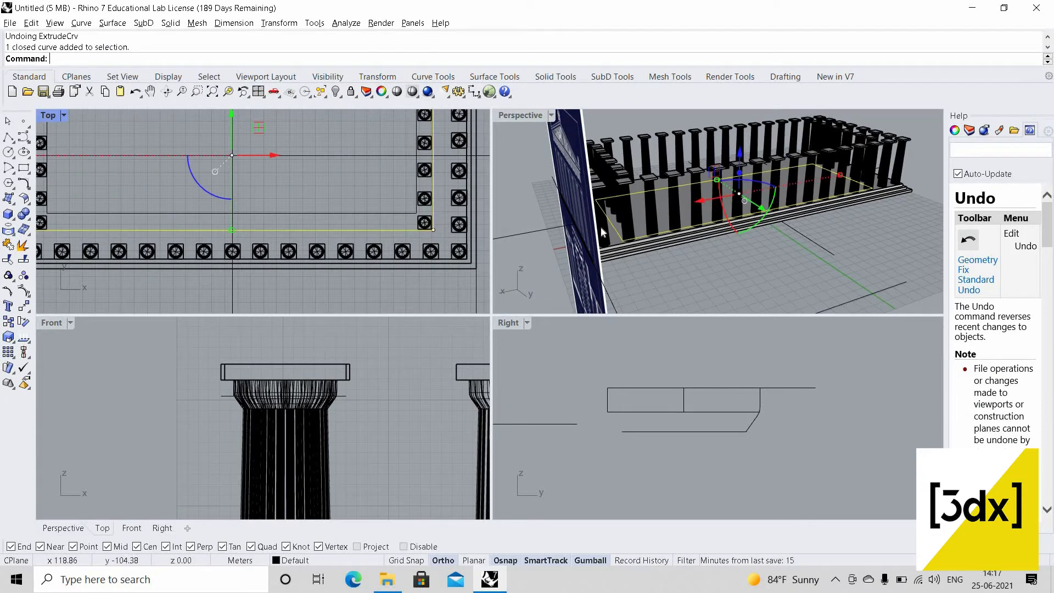
pyautogui.write('Ext')
pyautogui.press('Return')
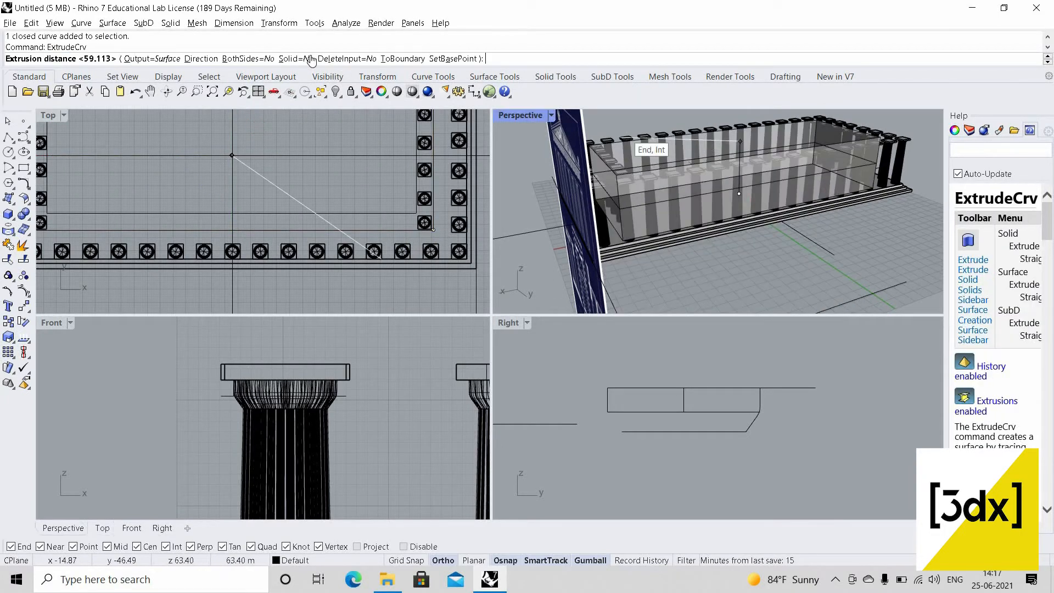
pyautogui.click(298, 59)
pyautogui.scroll(5, 680, 192)
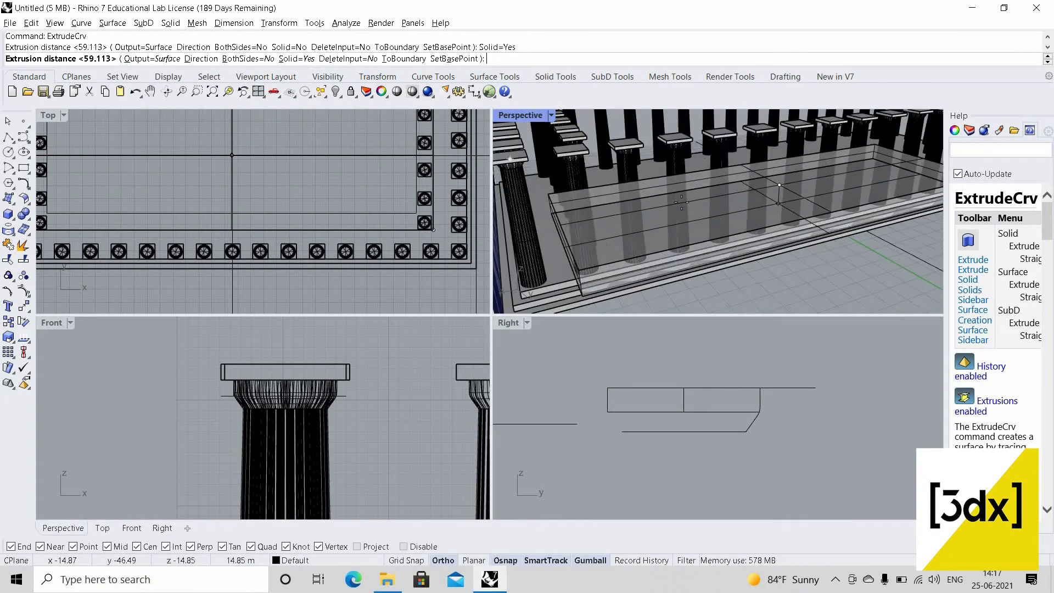
pyautogui.click(680, 196)
pyautogui.scroll(-5, 546, 205)
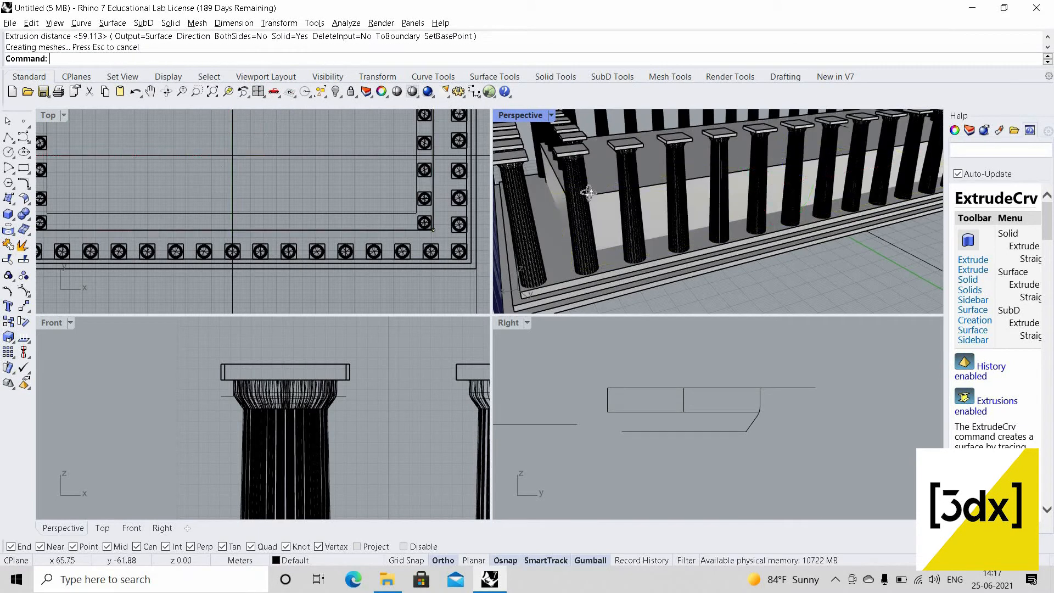
pyautogui.moveTo(460, 127); pyautogui.dragTo(524, 128, button='right')
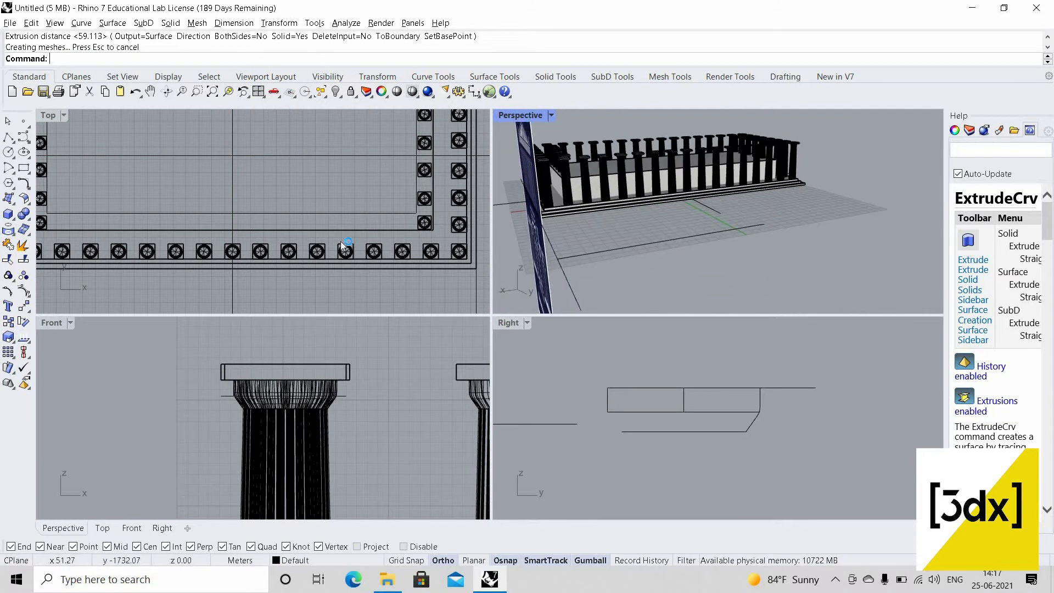
# - Scale the solid in one direction from its upper corner so its underside sits on the temple platform's top surface
pyautogui.hotkey('ctrl', 'm')
pyautogui.scroll(5, 403, 297)
pyautogui.click(339, 225)
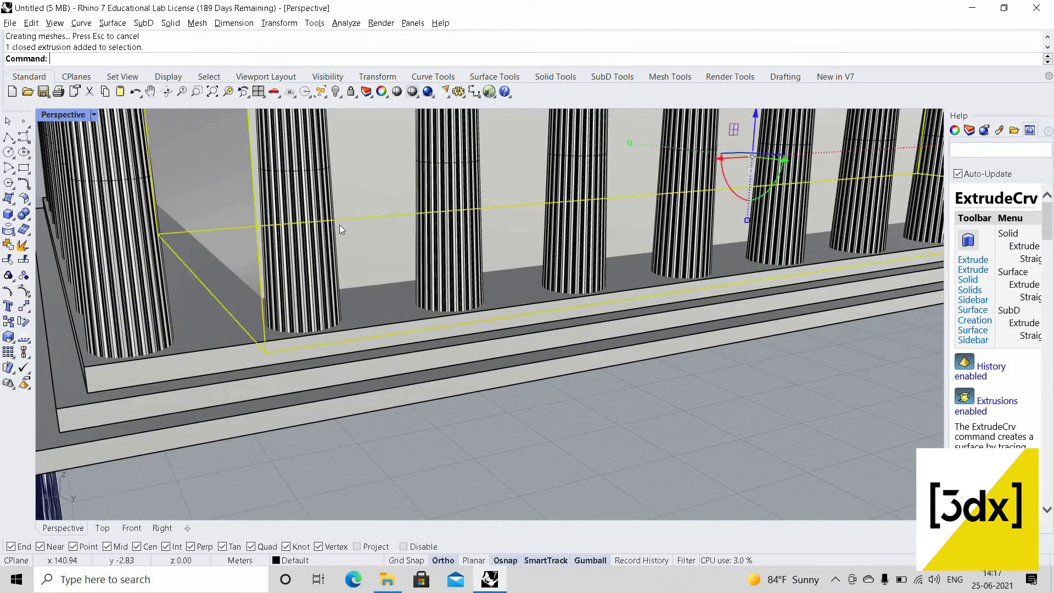
pyautogui.scroll(-6, 339, 225)
pyautogui.scroll(6, 337, 207)
pyautogui.write('Scale2D')
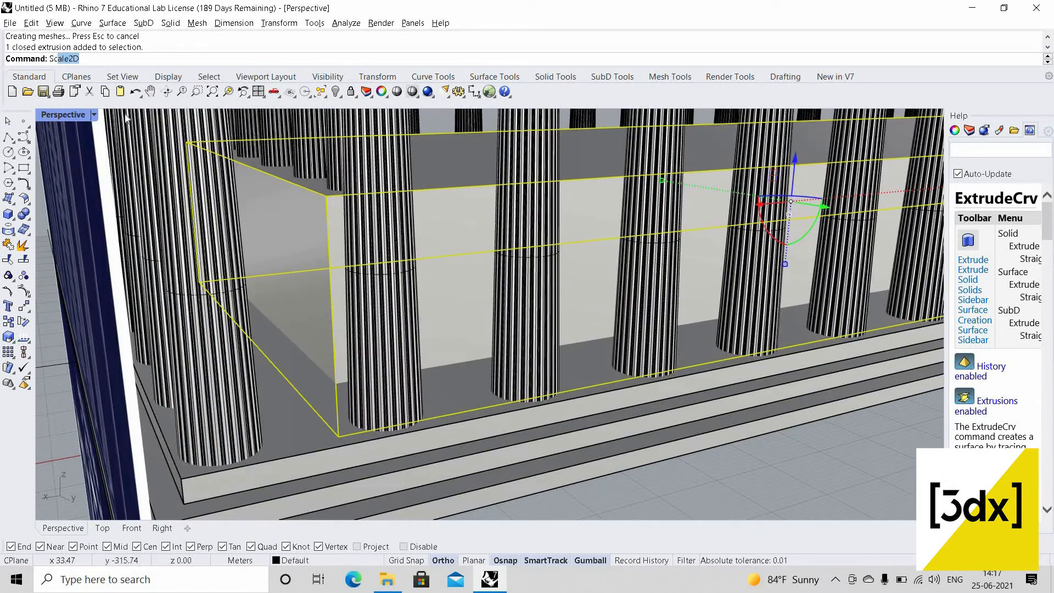
pyautogui.click(98, 92)
pyautogui.press('Up')
pyautogui.press('Return')
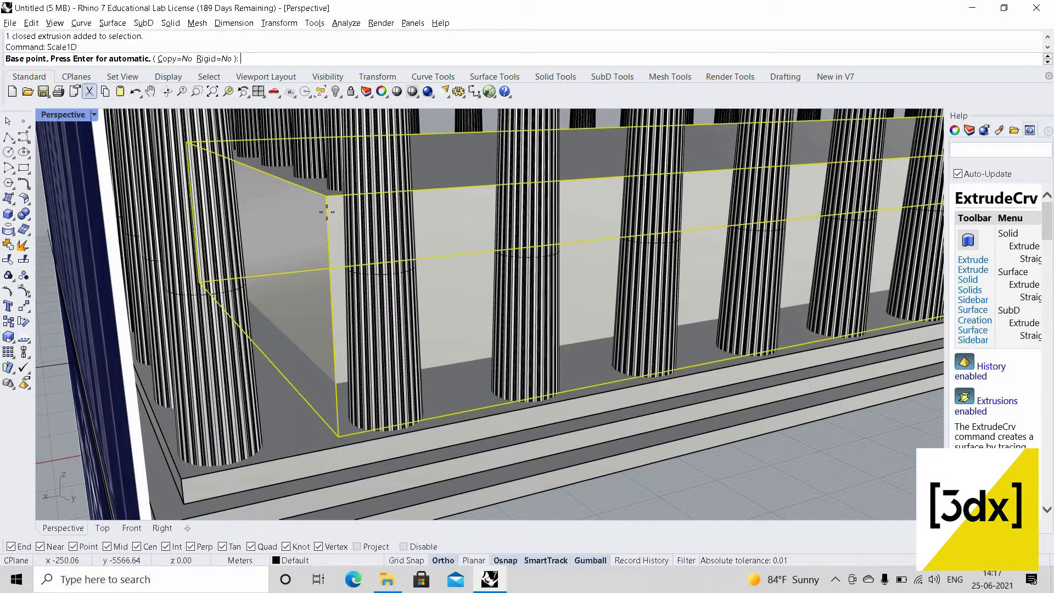
pyautogui.click(327, 196)
pyautogui.click(336, 434)
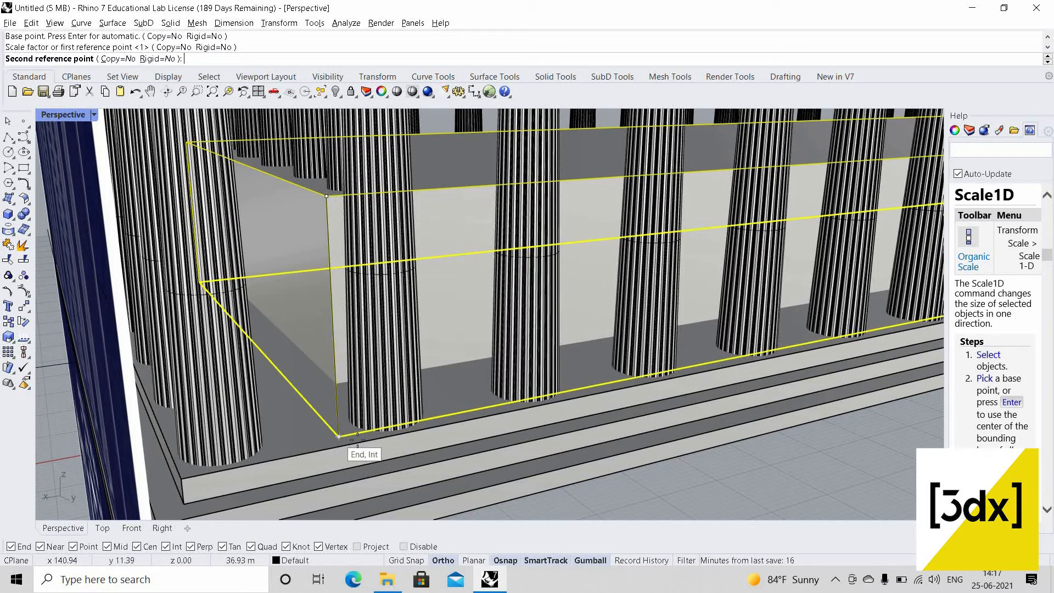
pyautogui.click(336, 388)
# - Scale the solid vertically from its lower corner to a height of 1.61 m, forming a thin base slab
pyautogui.scroll(3, 337, 397)
pyautogui.press('Return')
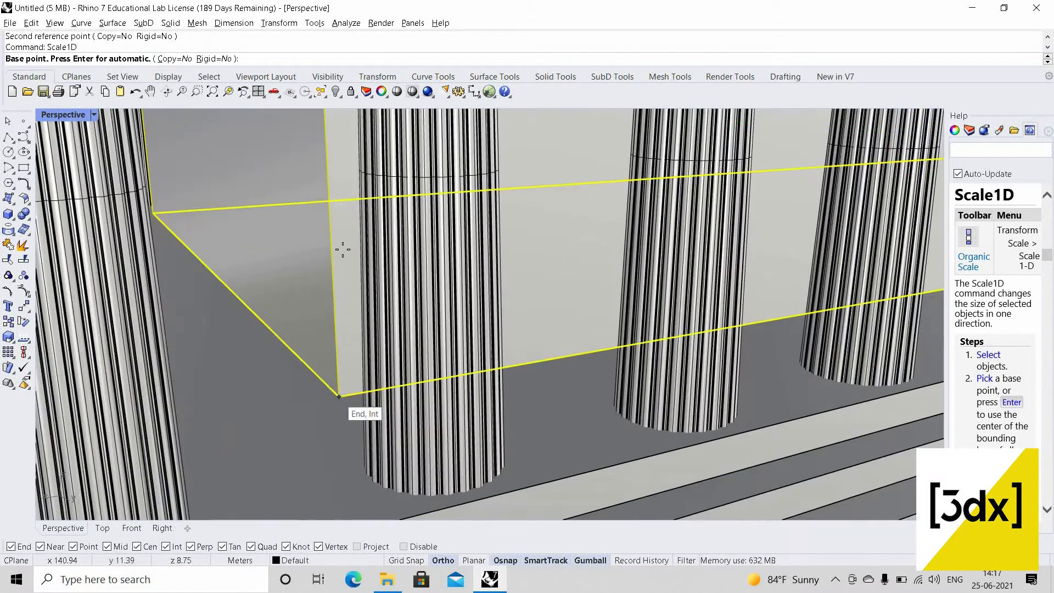
pyautogui.click(339, 397)
pyautogui.scroll(-4, 351, 412)
pyautogui.click(337, 220)
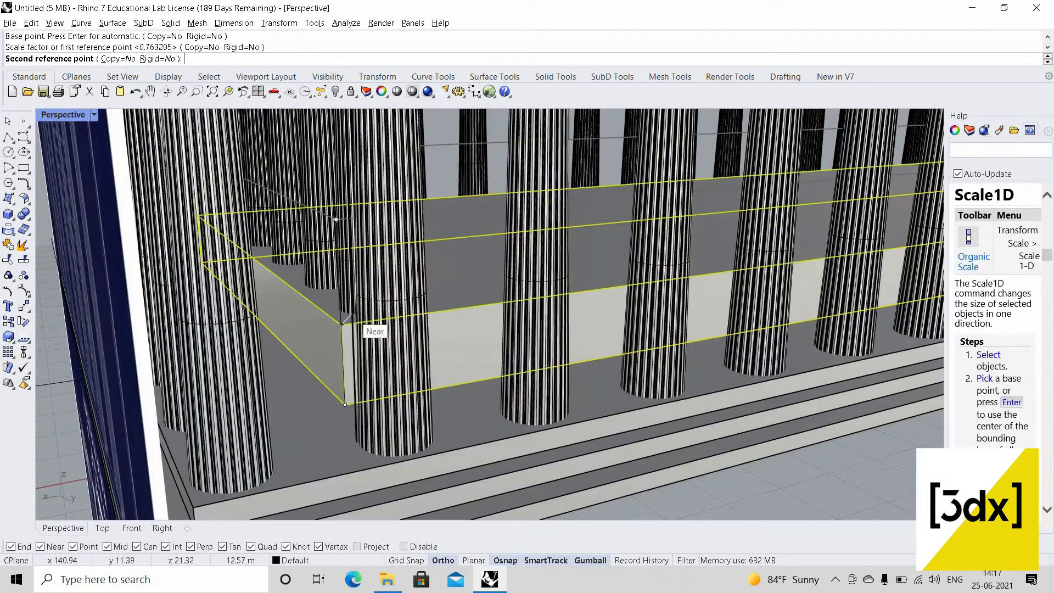
pyautogui.write('1.61')
pyautogui.press('Return')
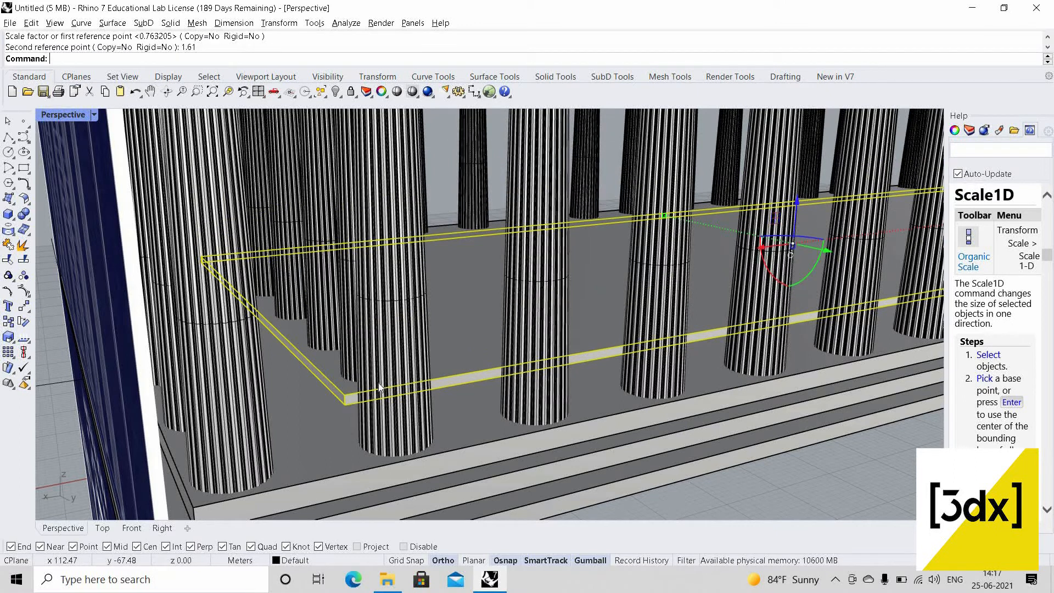
pyautogui.press('Escape')
pyautogui.scroll(-8, 423, 344)
pyautogui.moveTo(474, 394); pyautogui.dragTo(426, 374, button='right')
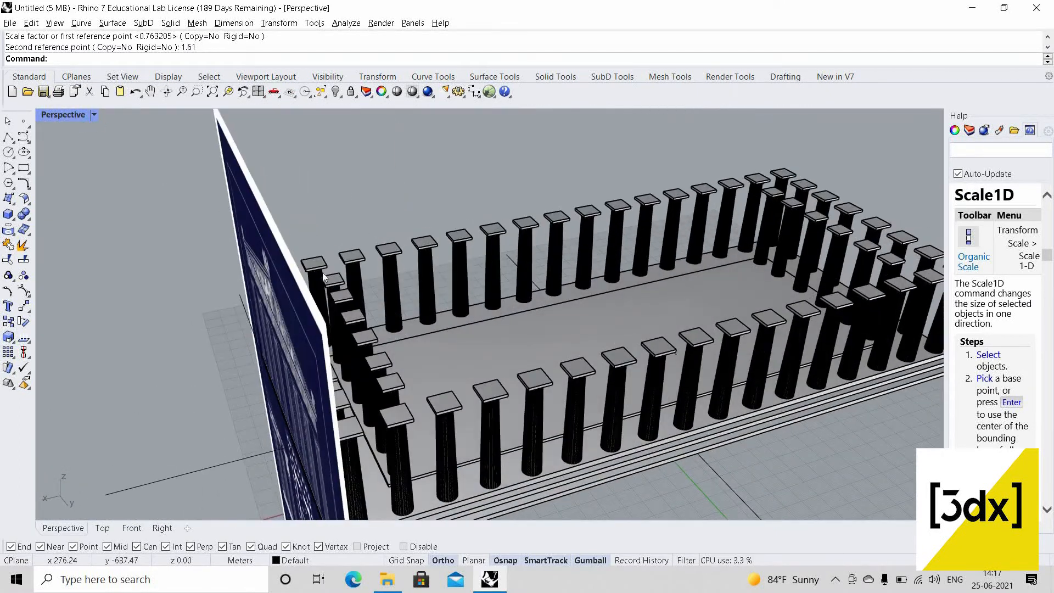
# - Extrude the inner offset rectangle upward about 61.9 m as a solid, snapping the height to the pillars' top blocks
pyautogui.doubleClick(64, 117)
pyautogui.scroll(2, 350, 240)
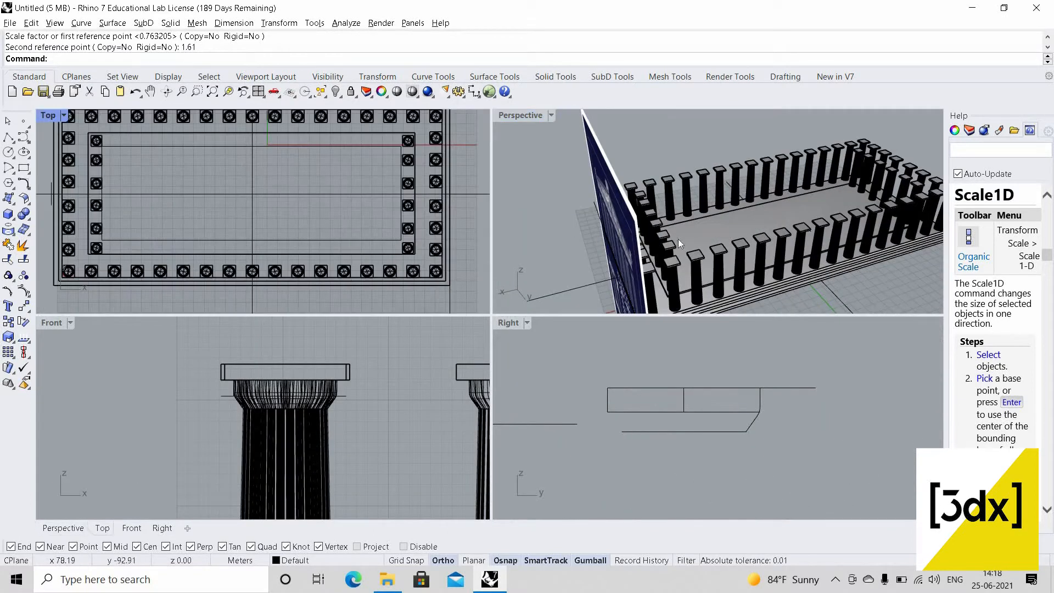
pyautogui.click(677, 239)
pyautogui.write('extrudecrv')
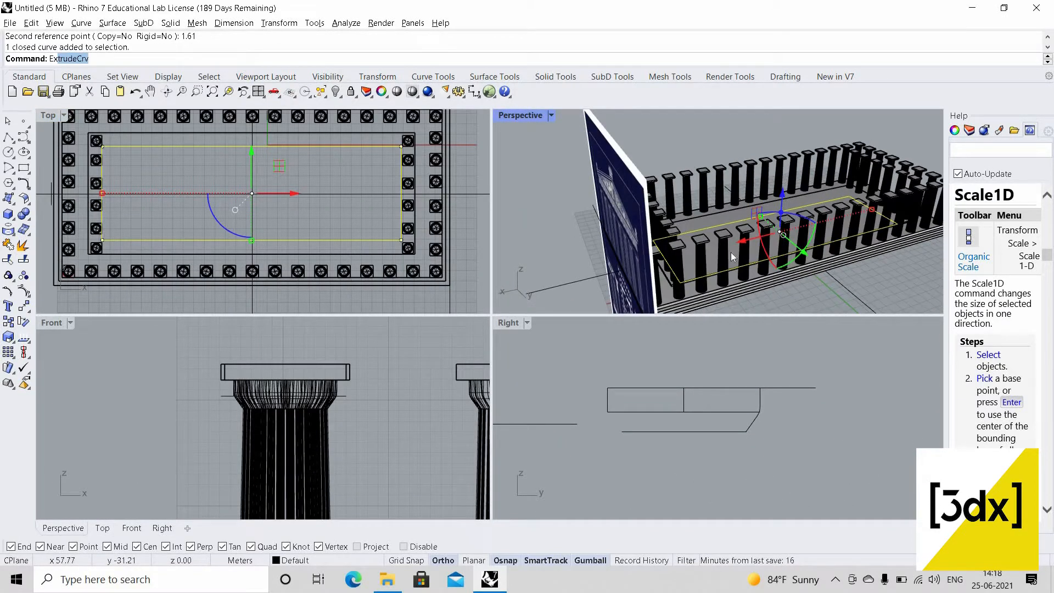
pyautogui.press('Return')
pyautogui.scroll(3, 714, 159)
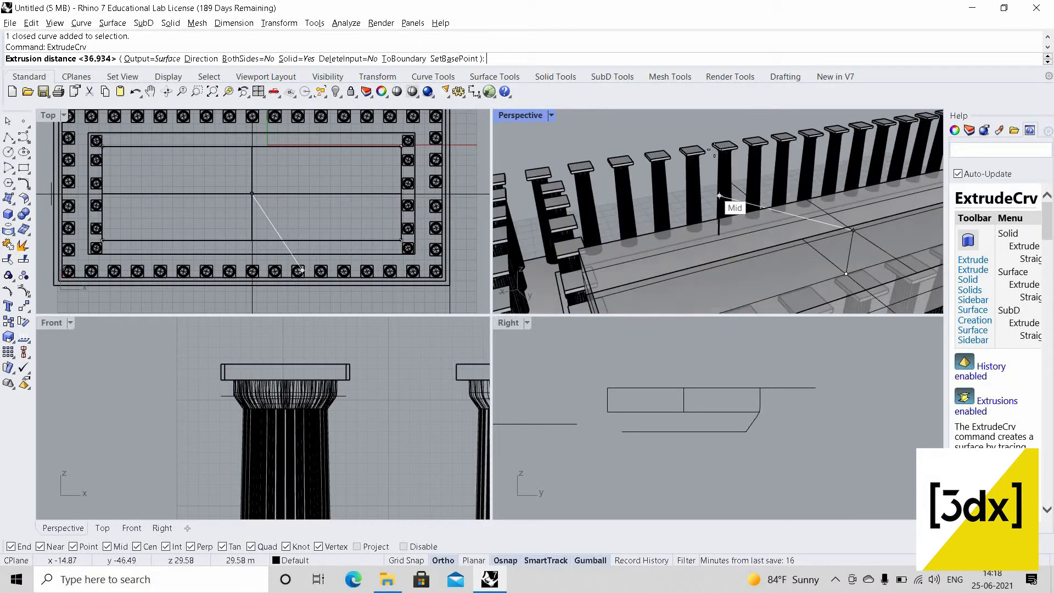
pyautogui.doubleClick(520, 116)
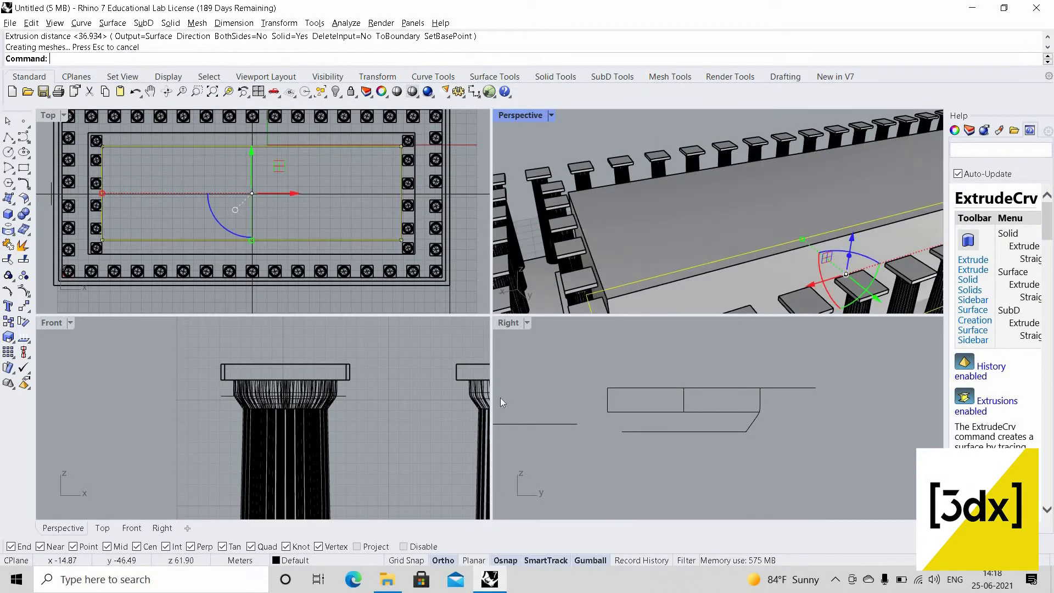
# - Scale the new solid vertically from its upper corner so its underside rests on the top of the base slab
pyautogui.scroll(-4, 501, 352)
pyautogui.moveTo(501, 352); pyautogui.dragTo(457, 365, button='right')
pyautogui.scroll(5, 459, 362)
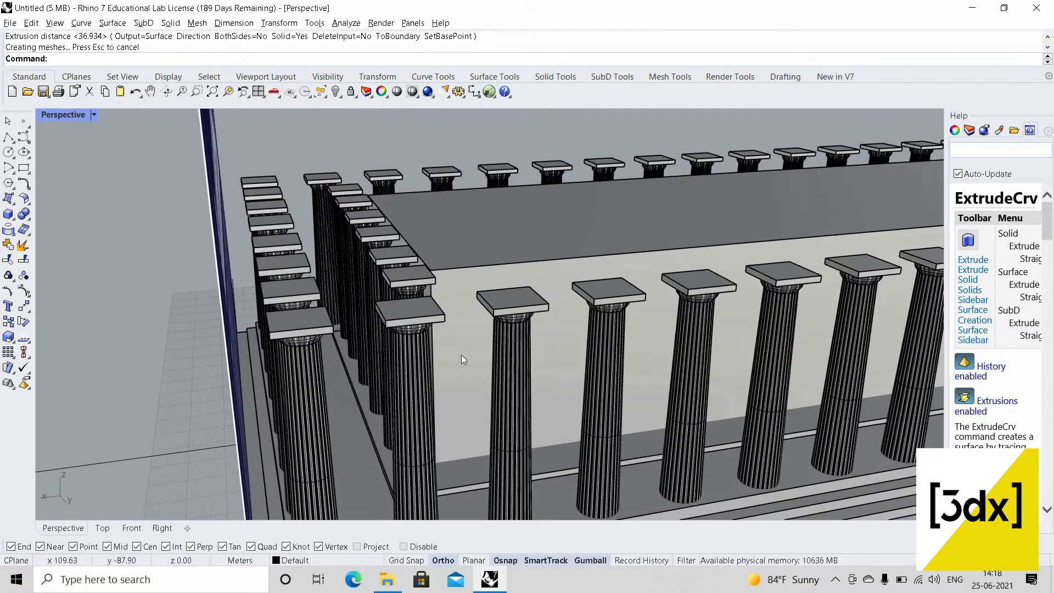
pyautogui.click(460, 357)
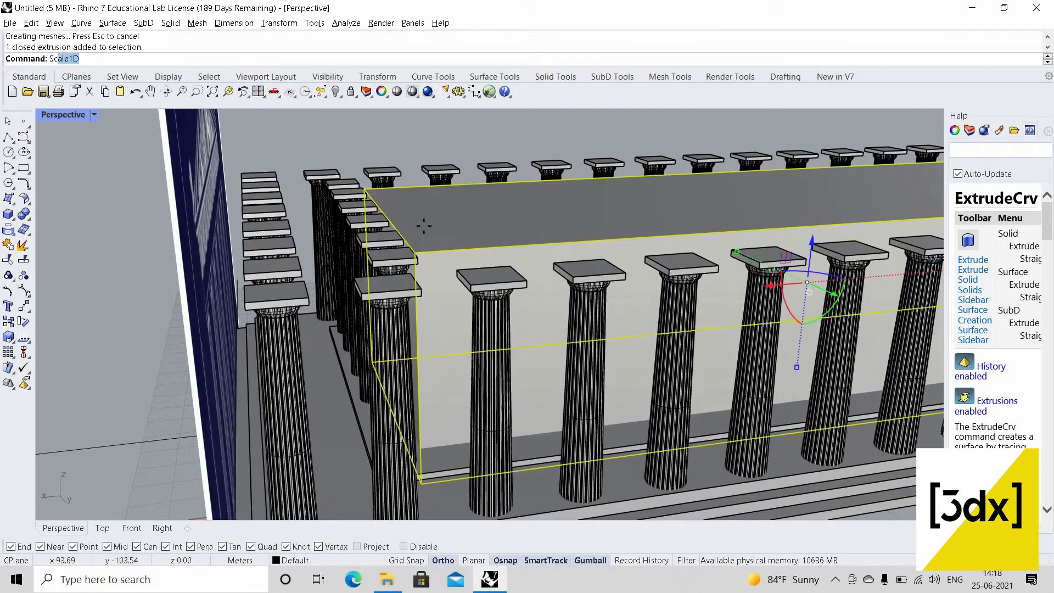
pyautogui.scroll(5, 418, 247)
pyautogui.press('Return')
pyautogui.click(419, 191)
pyautogui.scroll(-6, 446, 333)
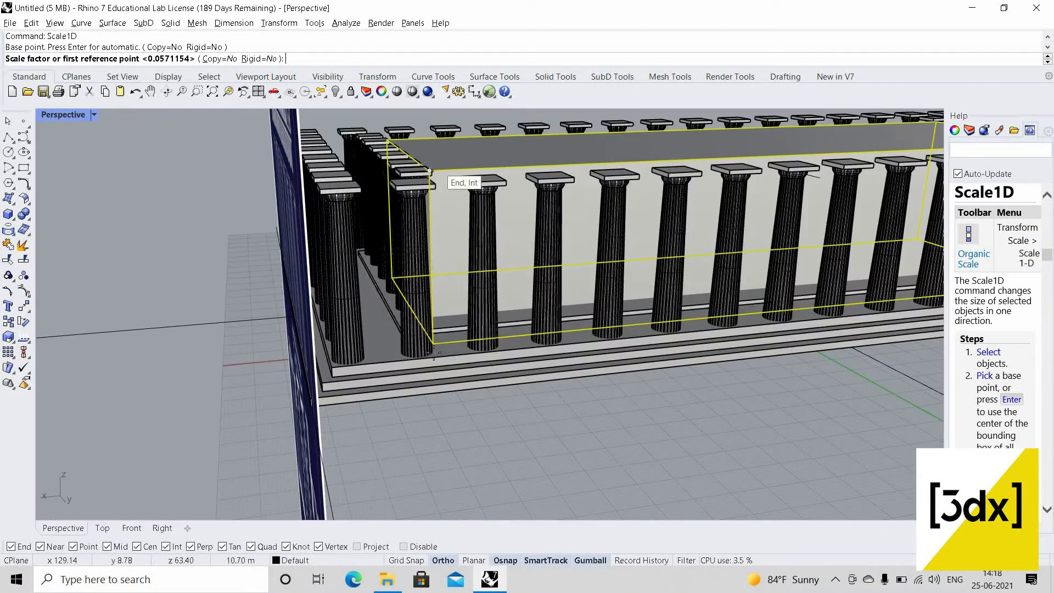
pyautogui.scroll(5, 434, 352)
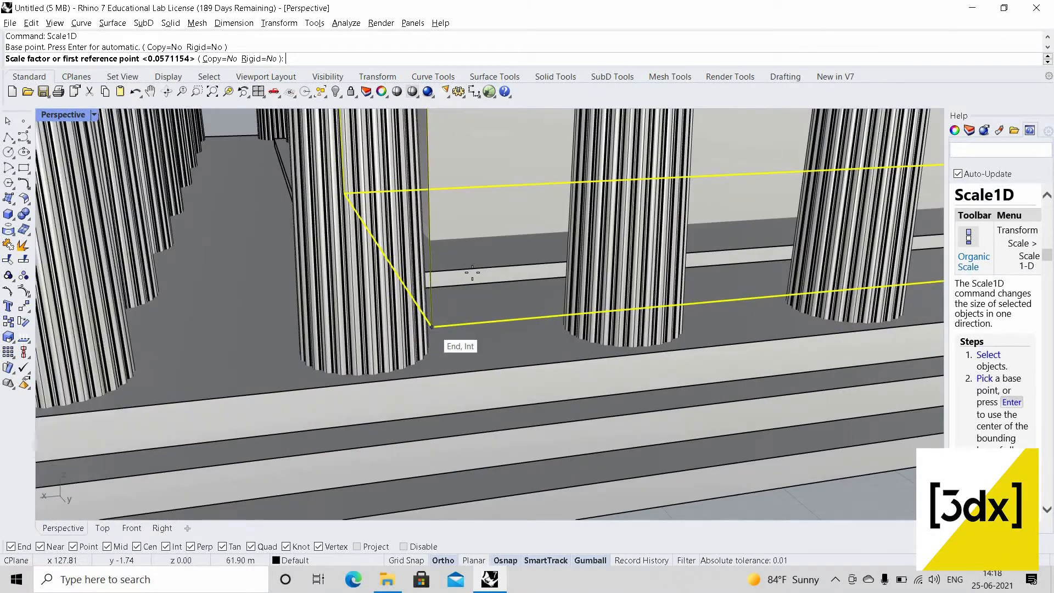
pyautogui.click(432, 328)
pyautogui.click(472, 273)
# - Scale the new solid vertically from its lower corner to a height of 1.61 m, forming the second base slab
pyautogui.scroll(-7, 464, 319)
pyautogui.scroll(2, 428, 283)
pyautogui.press('Return')
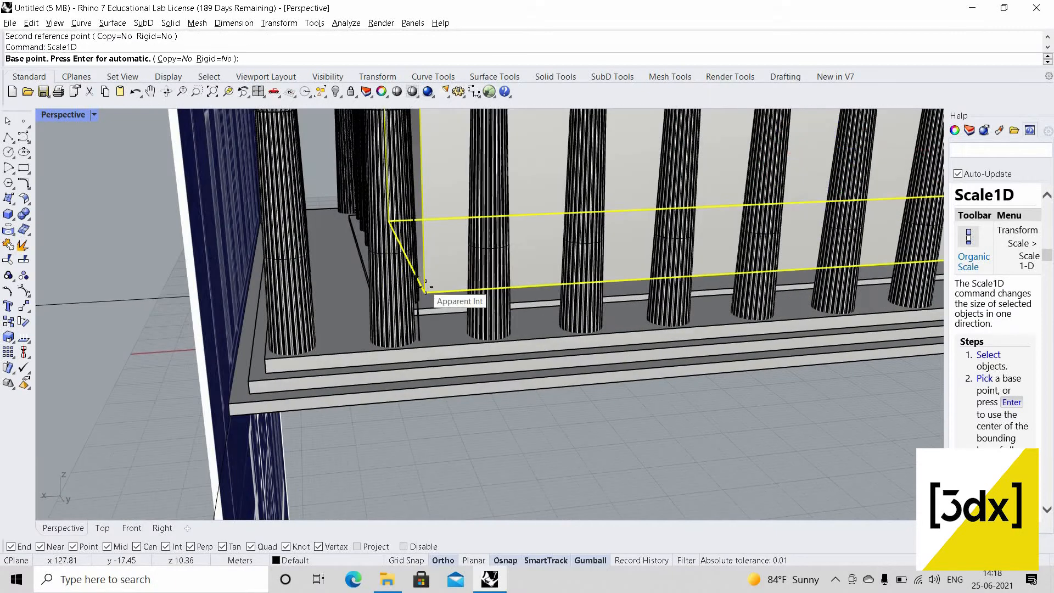
pyautogui.scroll(4, 428, 308)
pyautogui.click(458, 431)
pyautogui.scroll(-6, 461, 433)
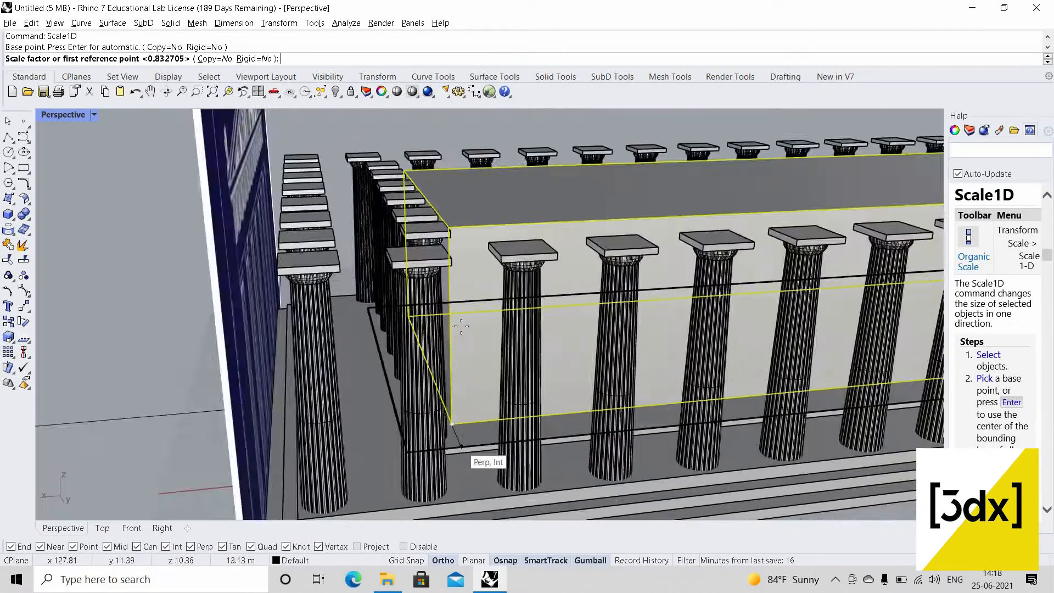
pyautogui.scroll(-5, 461, 340)
pyautogui.scroll(6, 455, 335)
pyautogui.click(442, 333)
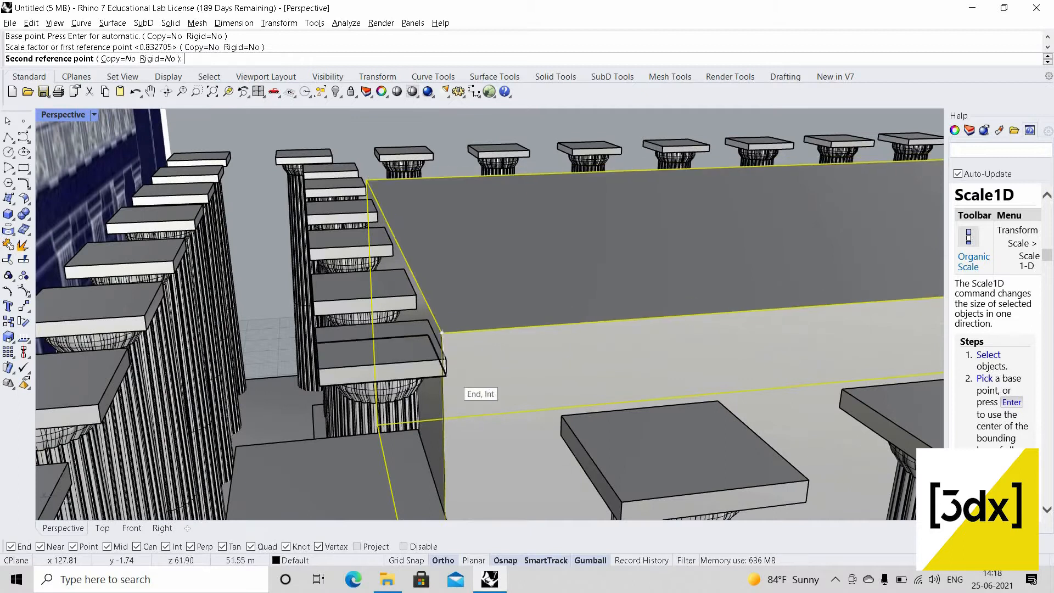
pyautogui.write('1.61')
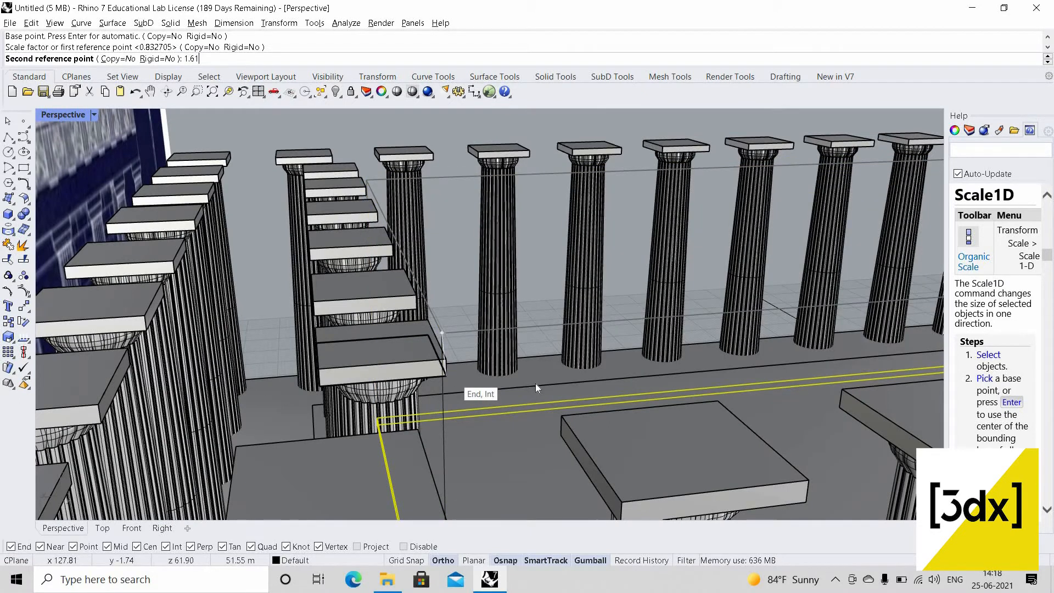
pyautogui.press('Return')
pyautogui.scroll(-8, 568, 445)
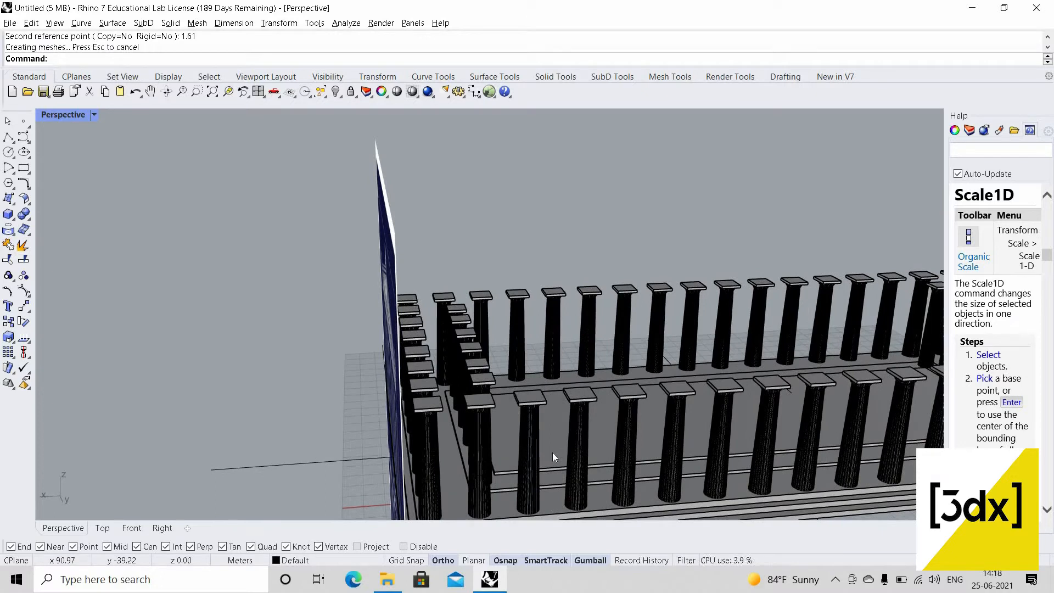
# - Show the hidden temple plan image again in the top view
pyautogui.doubleClick(81, 120)
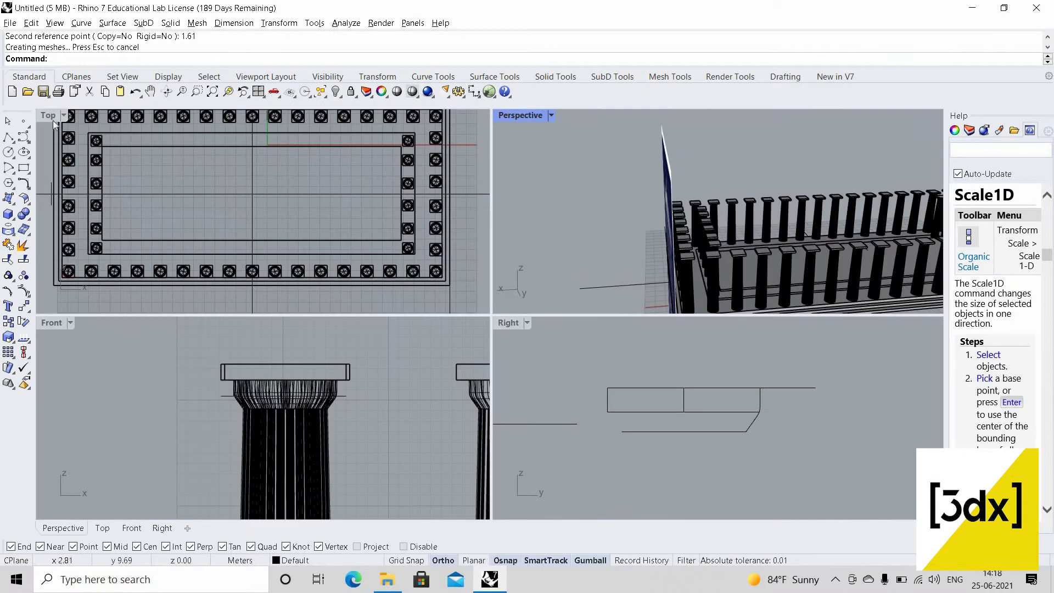
pyautogui.doubleClick(54, 116)
pyautogui.middleClick(339, 265)
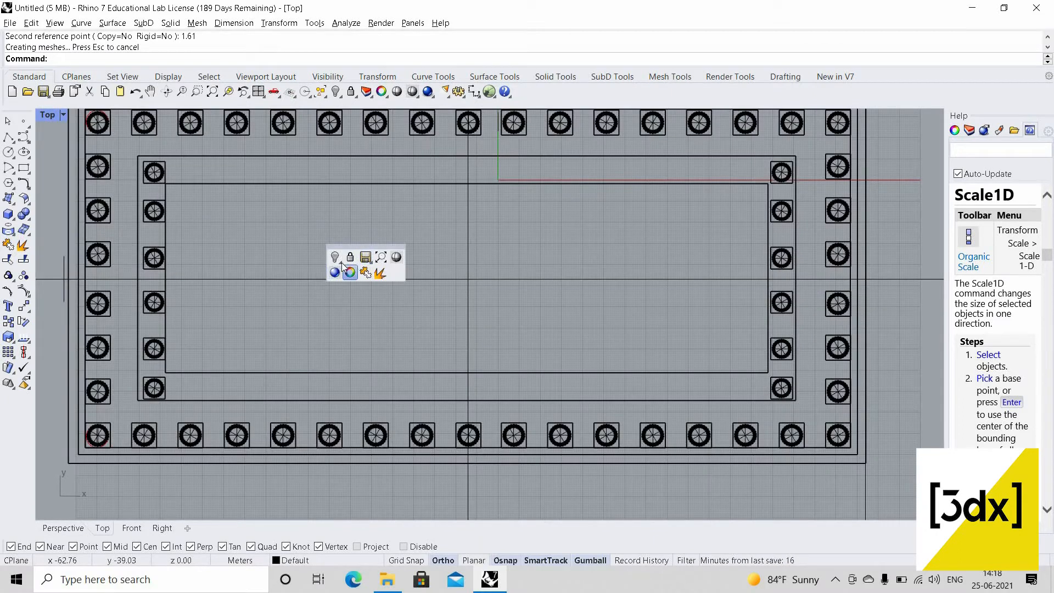
pyautogui.click(338, 261)
pyautogui.click(352, 278)
pyautogui.scroll(-4, 377, 329)
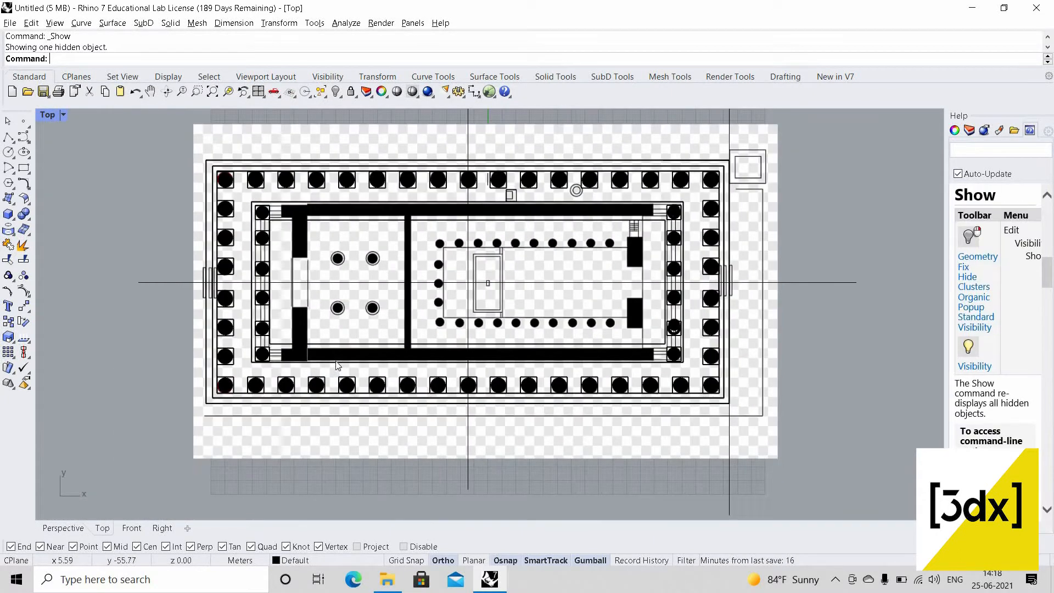
# - Trace the lower long wall's inner edge with a polyline from its left end to the vertical centre axis, continuing about 9.4 m across its thickness
pyautogui.scroll(3, 355, 329)
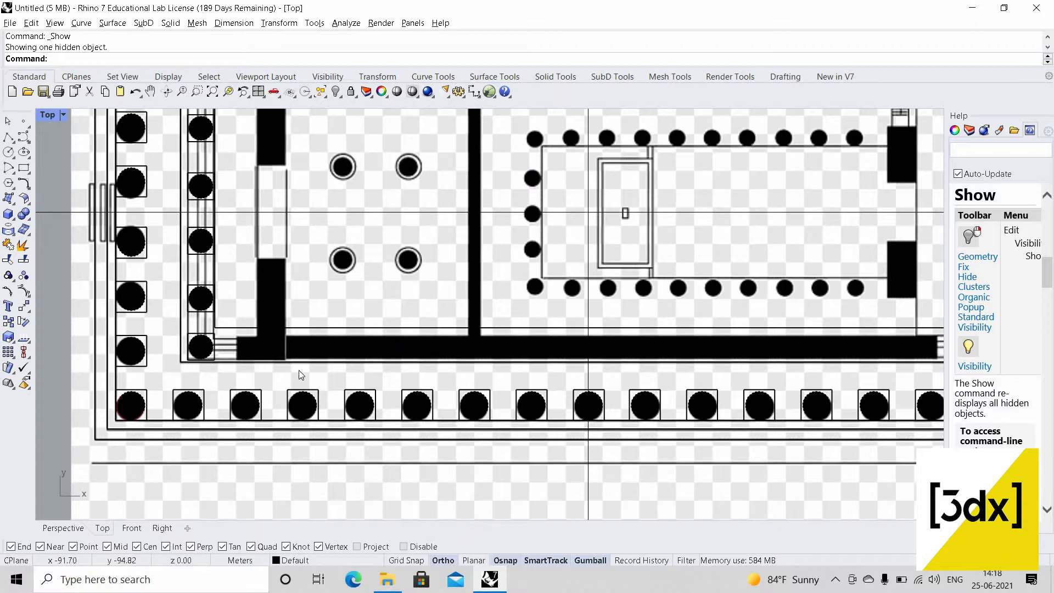
pyautogui.scroll(5, 239, 340)
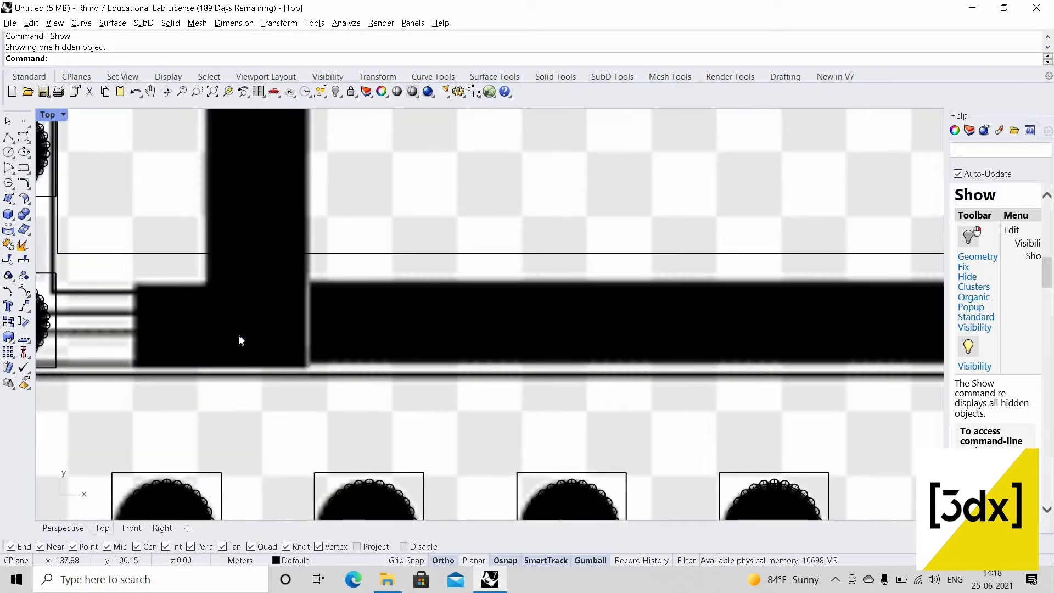
pyautogui.press('Return')
pyautogui.scroll(2, 138, 284)
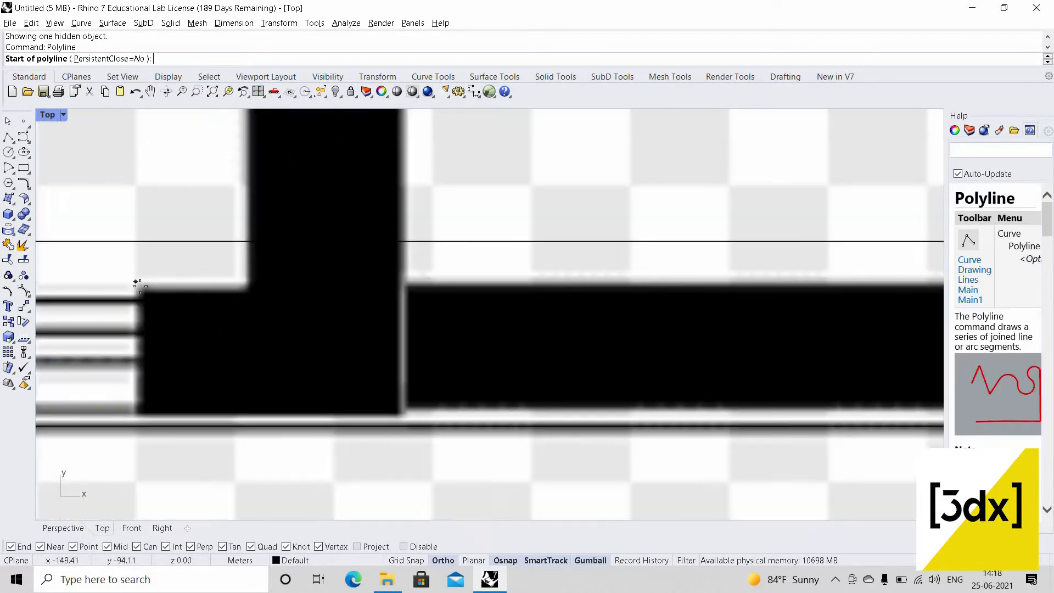
pyautogui.click(308, 284)
pyautogui.scroll(-4, 330, 291)
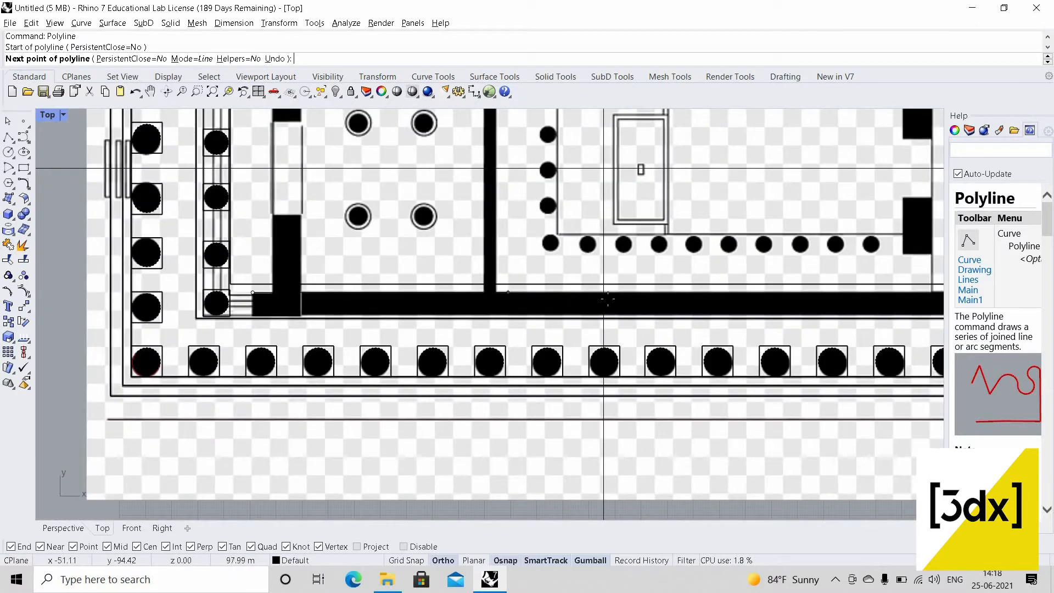
pyautogui.scroll(4, 604, 295)
pyautogui.click(604, 295)
pyautogui.scroll(2, 602, 317)
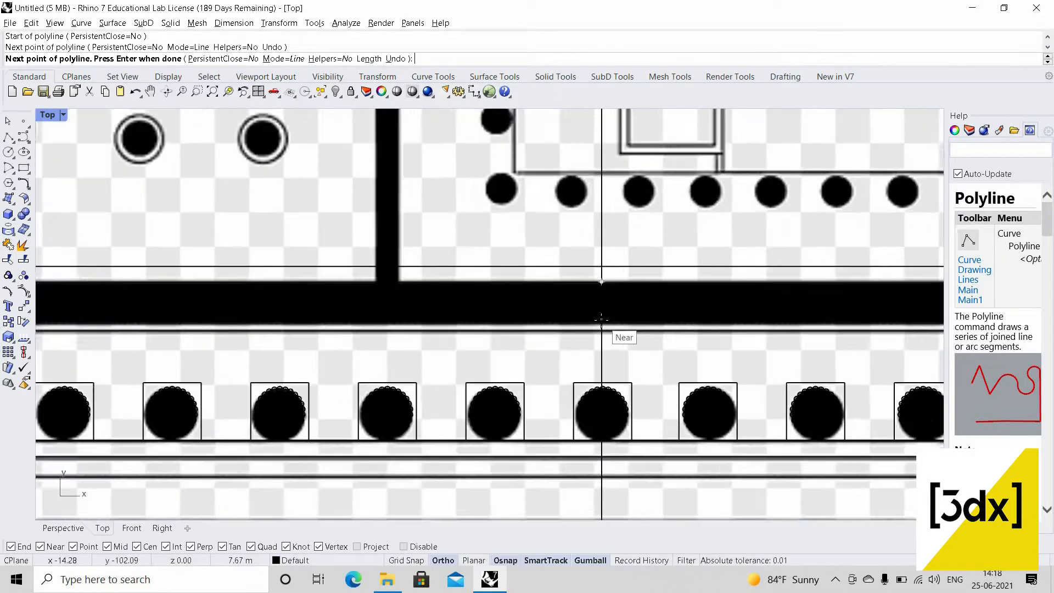
pyautogui.scroll(-4, 601, 320)
pyautogui.scroll(5, 601, 336)
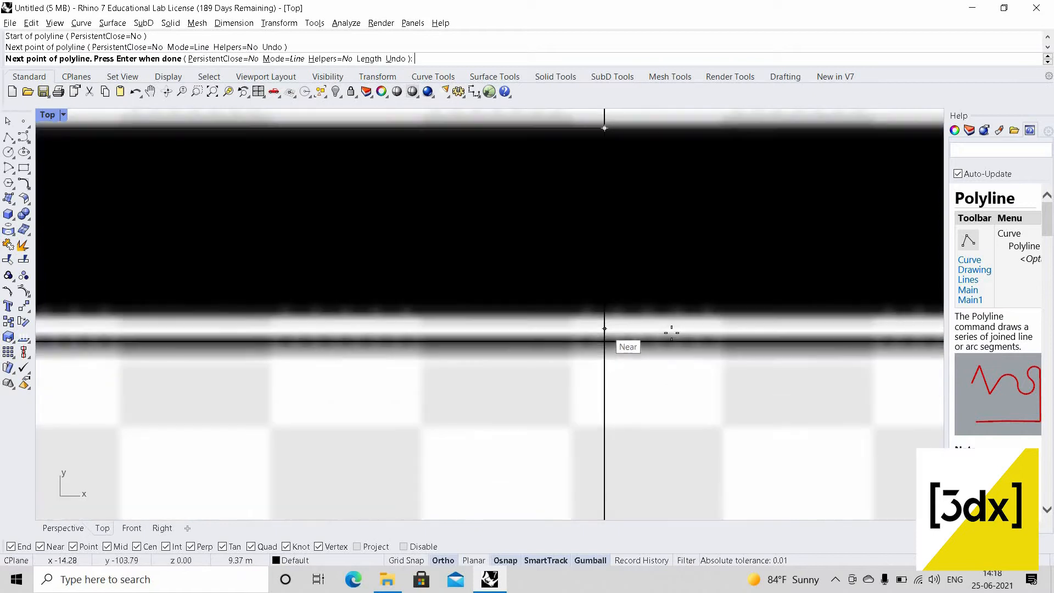
pyautogui.click(604, 328)
# - Trace the wall's outer edge about 135 m back to its left end and close the outline at the starting corner
pyautogui.scroll(-6, 371, 347)
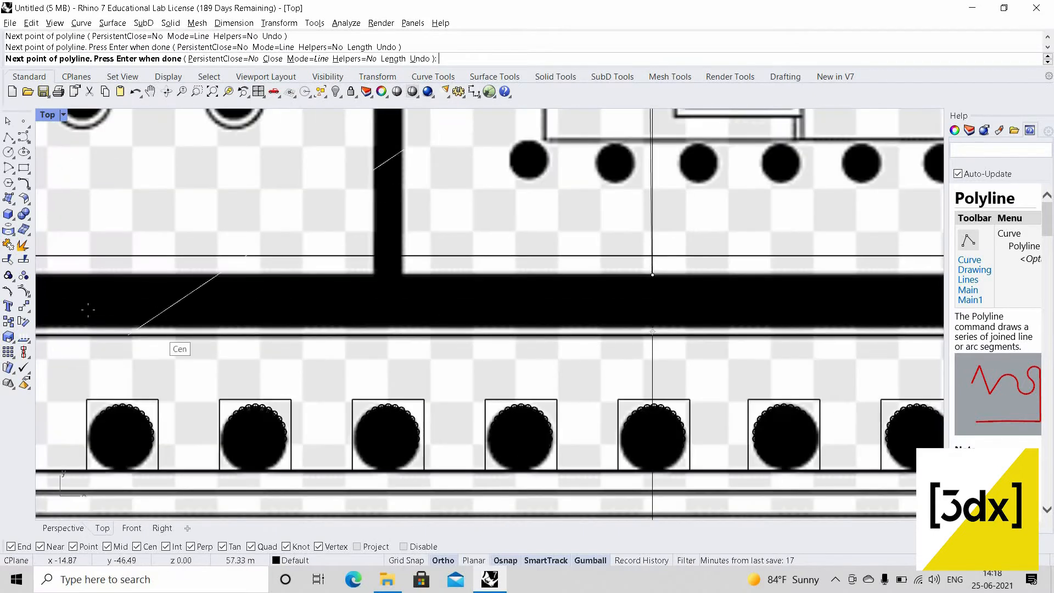
pyautogui.scroll(3, 278, 345)
pyautogui.scroll(2, 277, 345)
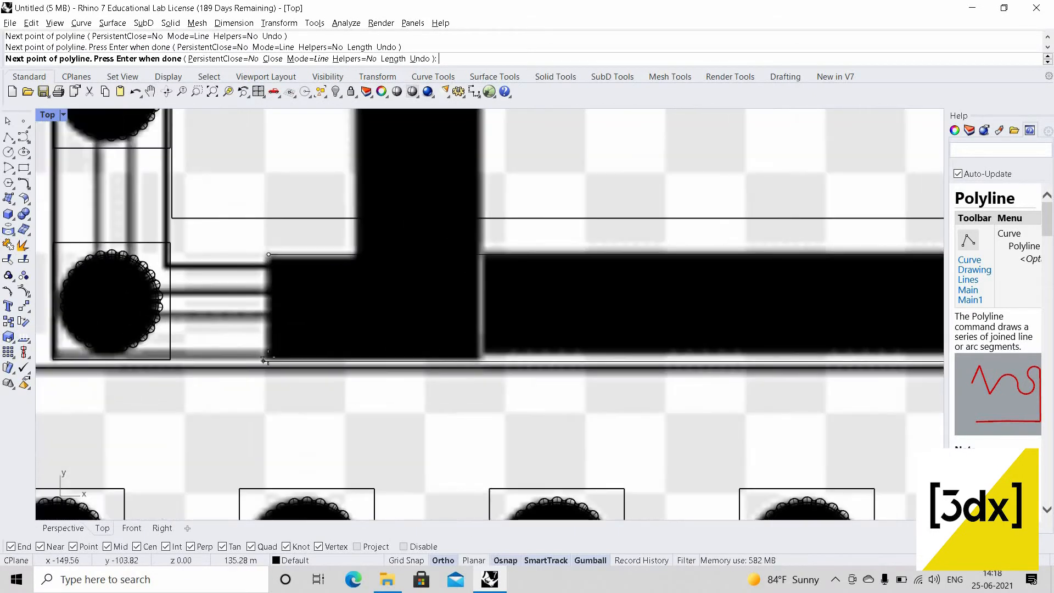
pyautogui.click(271, 272)
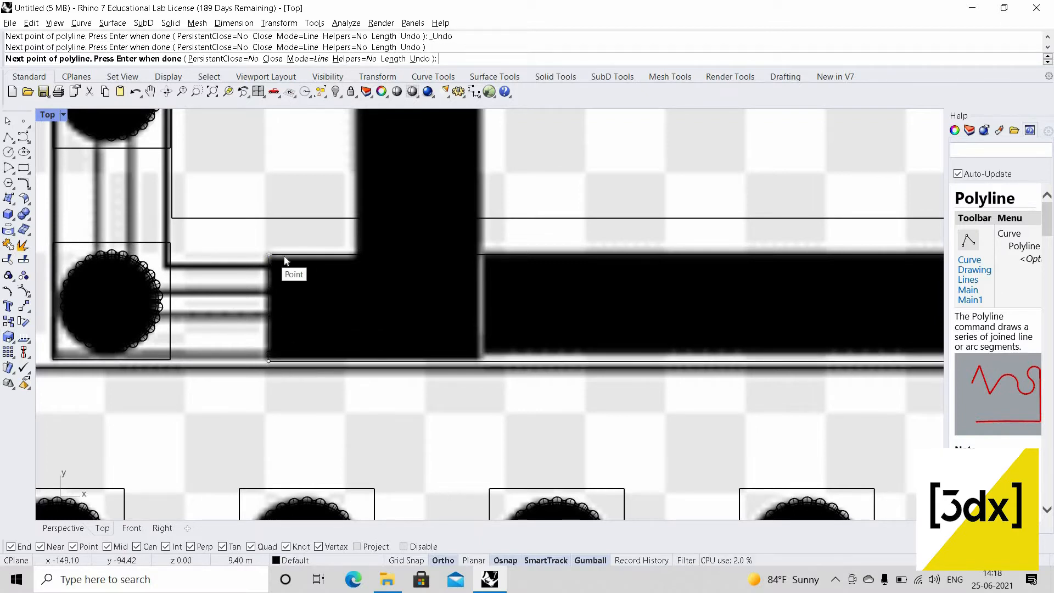
pyautogui.click(283, 256)
pyautogui.click(335, 256)
pyautogui.click(357, 294)
# - Outline the adjoining left cross wall with a closed polyline about 10.7 m wide and 30 m long, rising from the long wall's inner edge
pyautogui.scroll(-5, 374, 291)
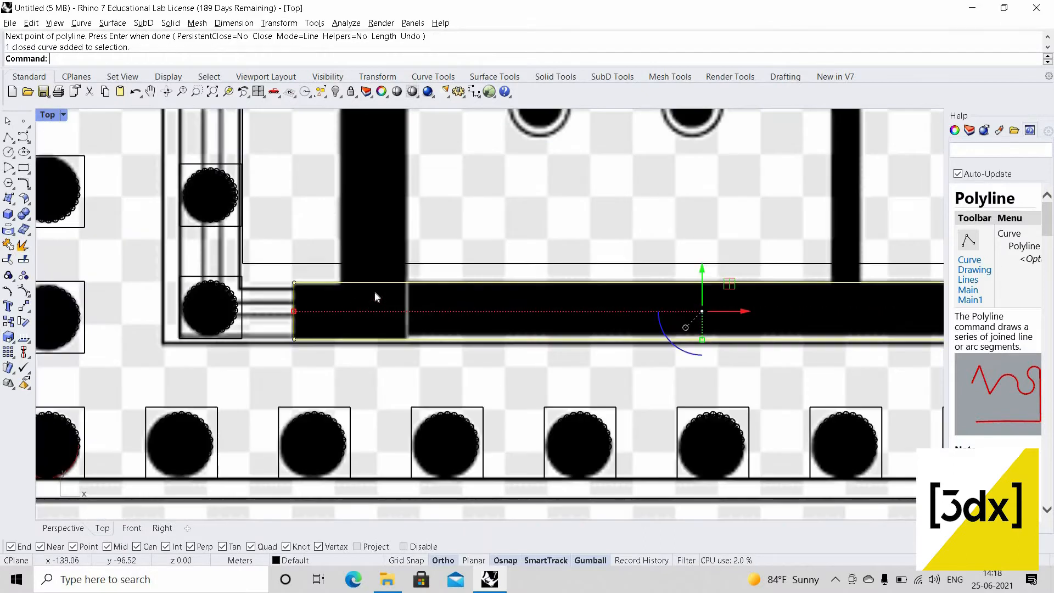
pyautogui.scroll(3, 373, 278)
pyautogui.scroll(3, 373, 278)
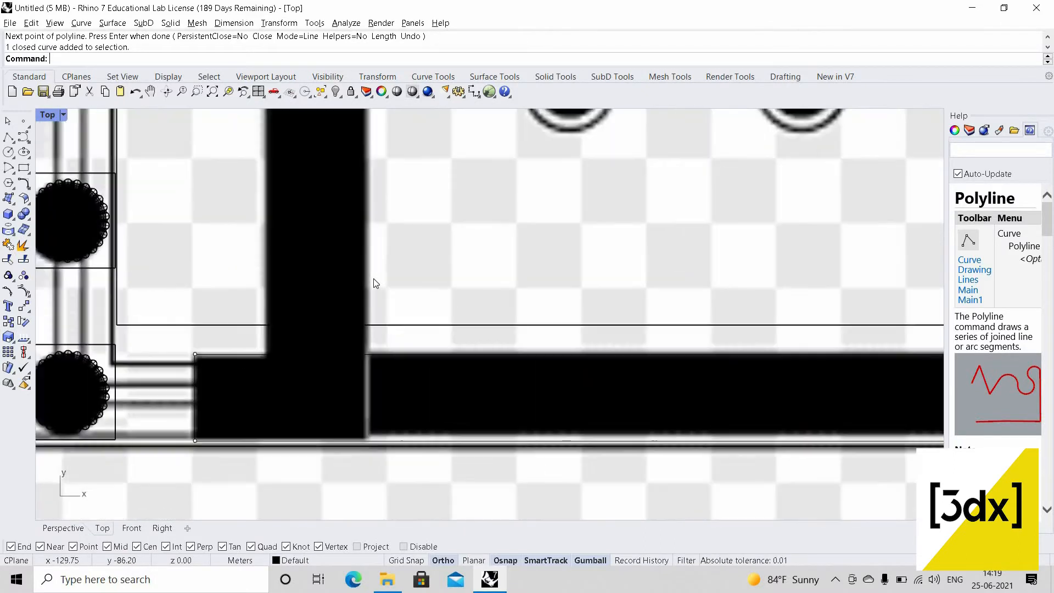
pyautogui.write('Polyline')
pyautogui.press('Return')
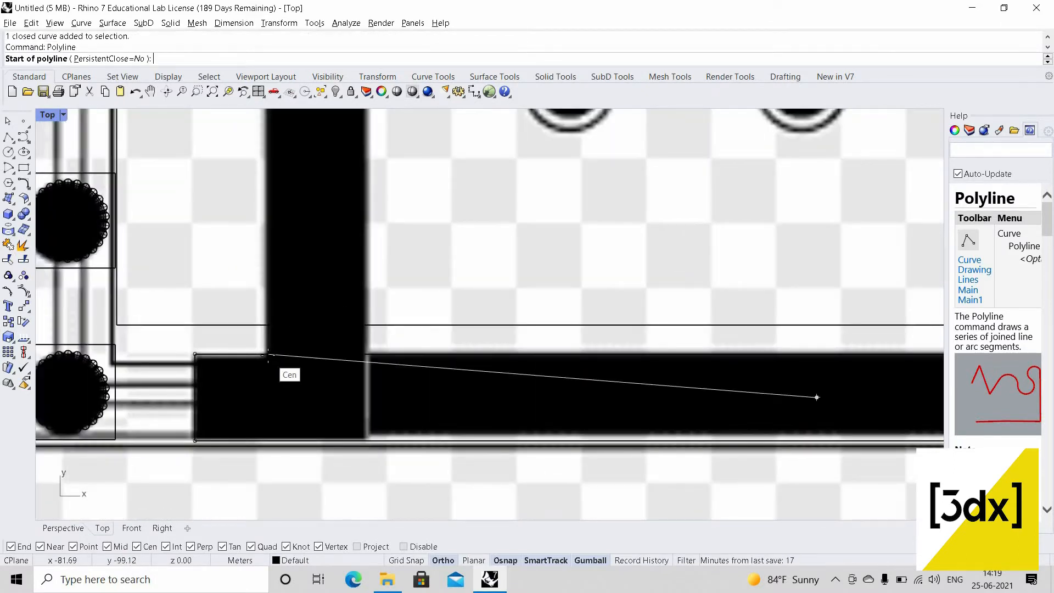
pyautogui.scroll(4, 267, 352)
pyautogui.click(279, 327)
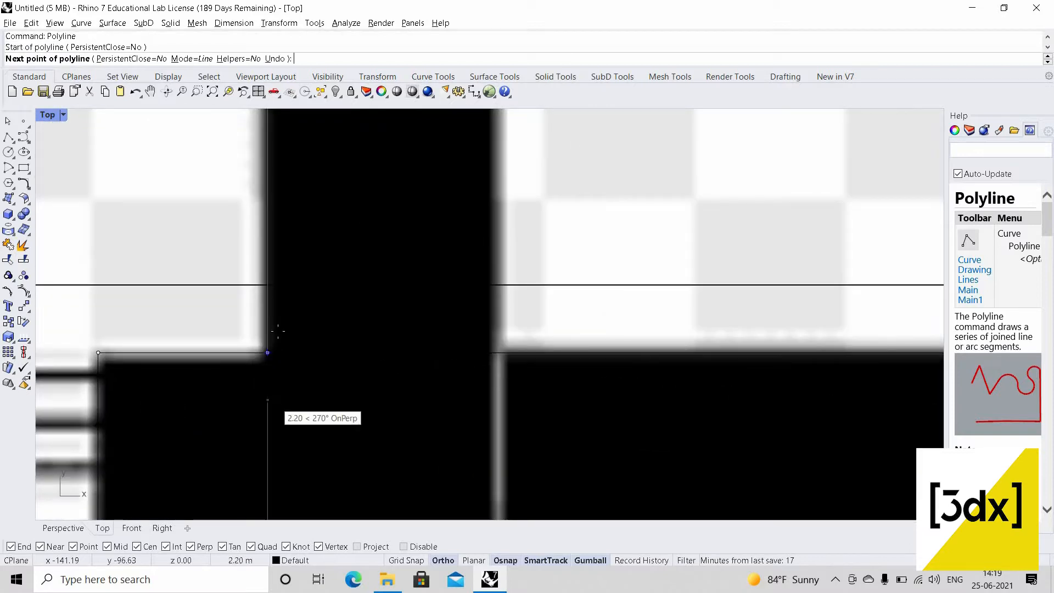
pyautogui.scroll(-5, 270, 224)
pyautogui.scroll(4, 263, 210)
pyautogui.scroll(3, 260, 206)
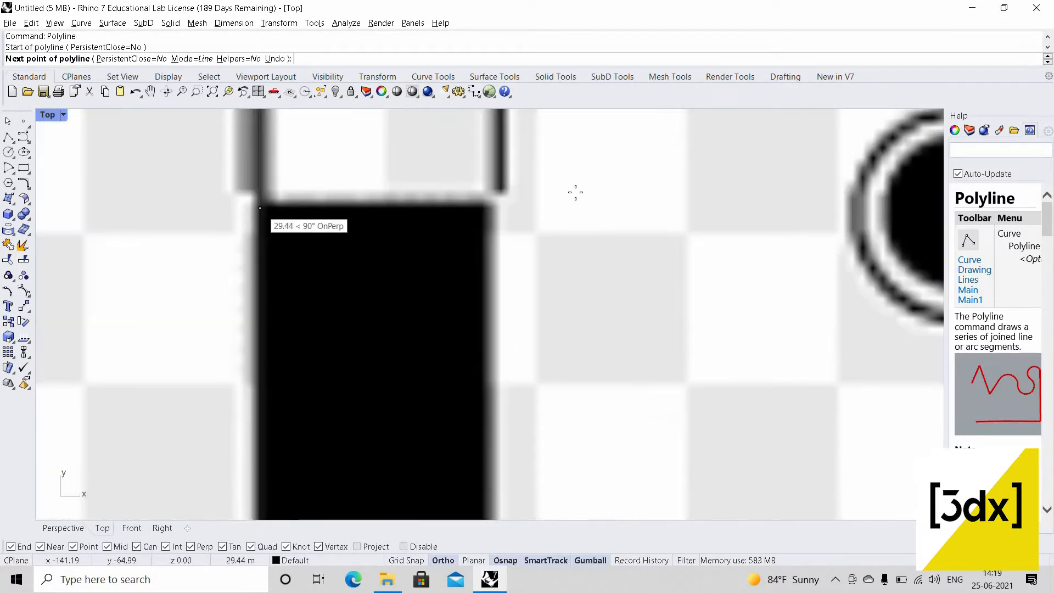
pyautogui.click(488, 202)
pyautogui.click(490, 203)
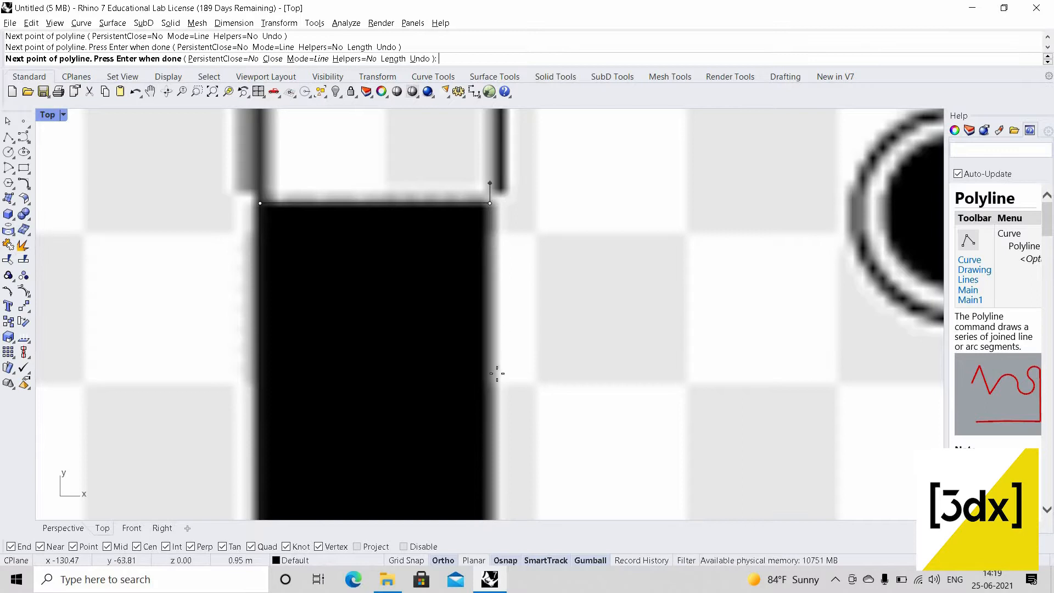
pyautogui.scroll(-4, 497, 369)
pyautogui.scroll(1, 439, 422)
pyautogui.click(397, 421)
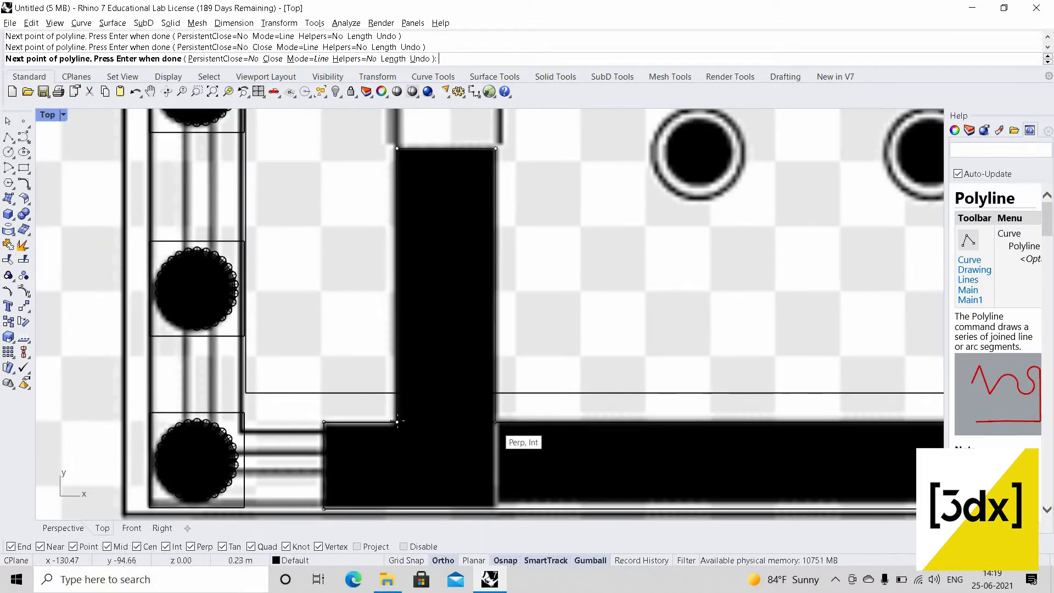
pyautogui.press('Return')
# - Extrude the long wall outline upward about 63.4 m as a solid, snapping its height in the perspective view
pyautogui.doubleClick(47, 114)
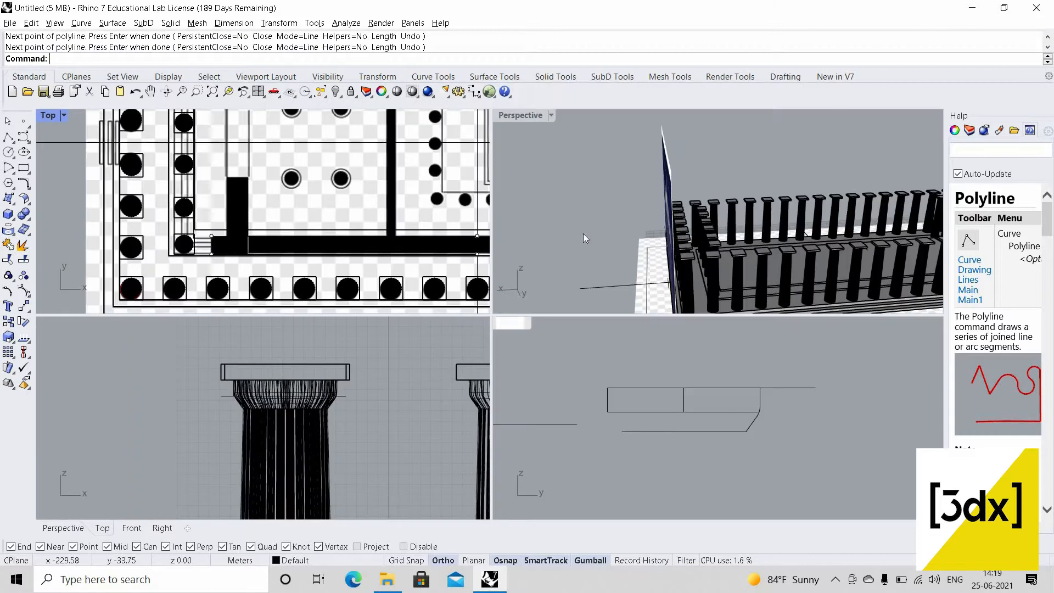
pyautogui.scroll(-10, 538, 174)
pyautogui.moveTo(537, 175); pyautogui.dragTo(648, 314, button='right')
pyautogui.doubleClick(520, 115)
pyautogui.moveTo(439, 334); pyautogui.dragTo(422, 411, button='right')
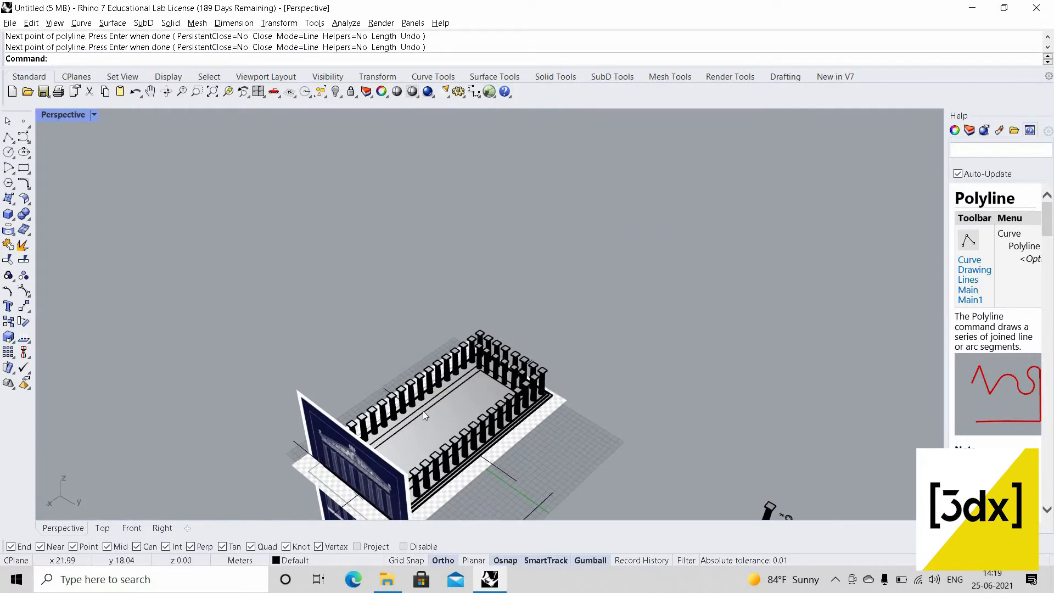
pyautogui.scroll(-3, 423, 410)
pyautogui.scroll(5, 423, 410)
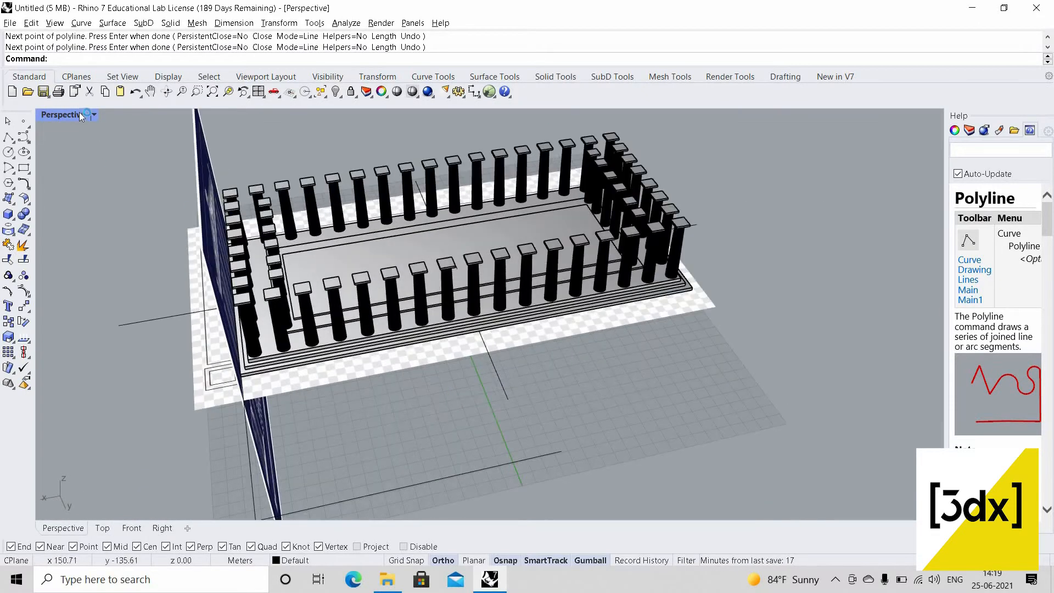
pyautogui.doubleClick(79, 114)
pyautogui.scroll(2, 215, 246)
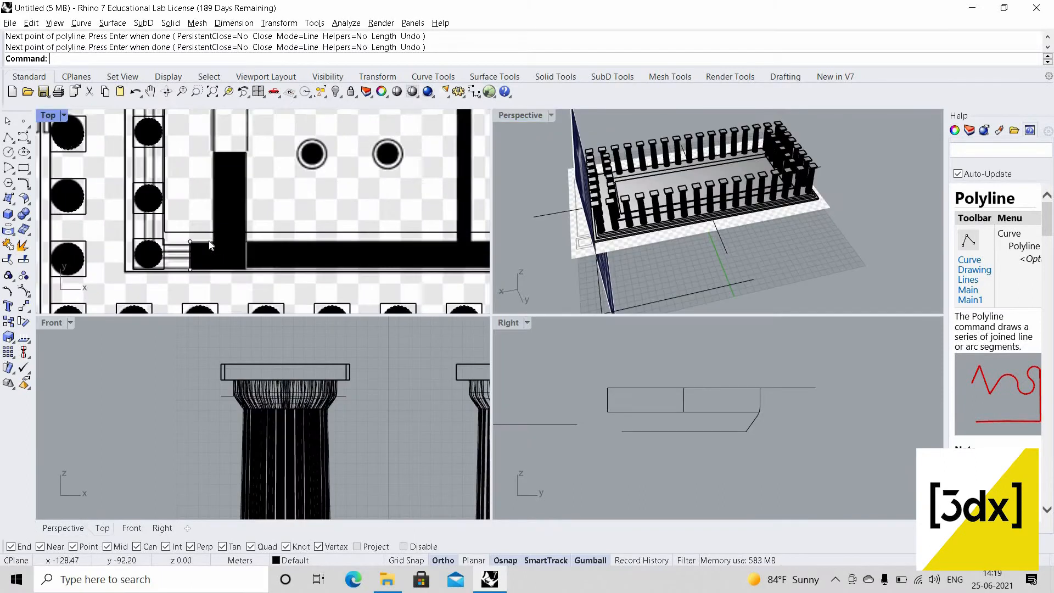
pyautogui.click(216, 242)
pyautogui.click(247, 274)
pyautogui.write('ExtrudeCrv')
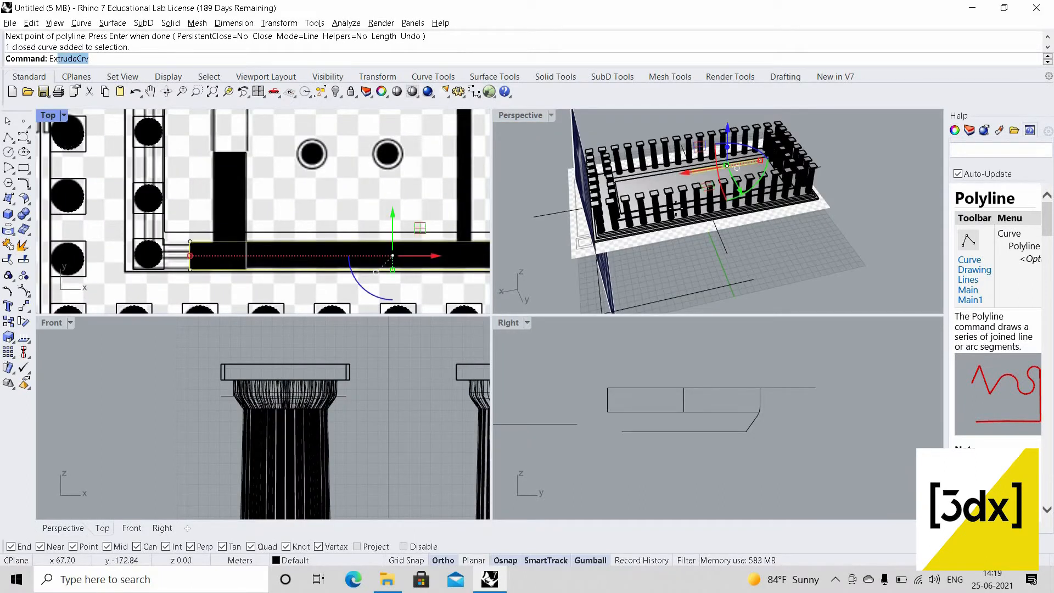
pyautogui.press('Return')
pyautogui.click(666, 213)
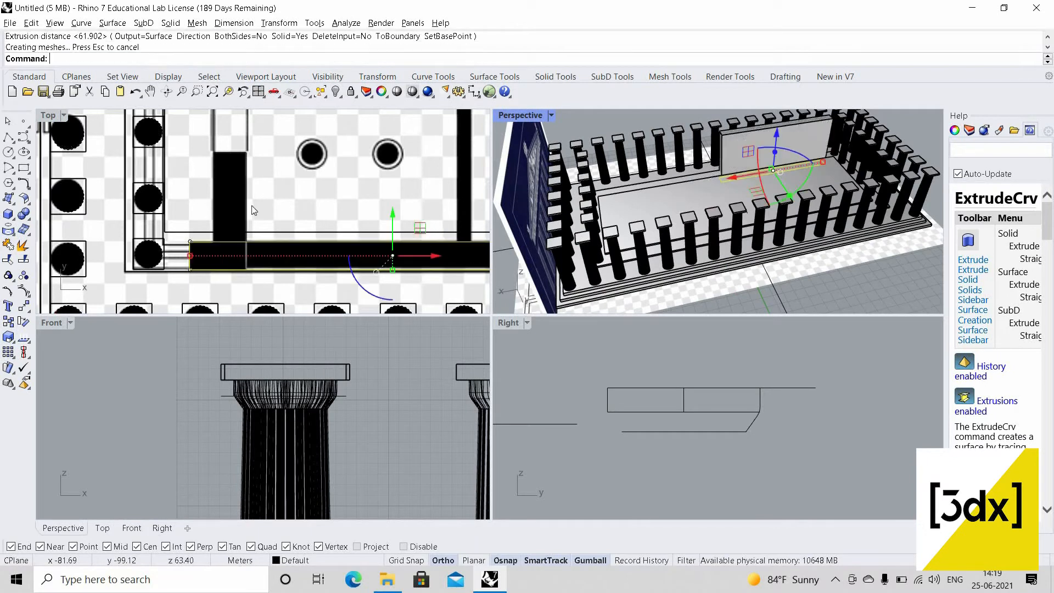
# - Extrude the cross wall outline upward about 59.2 m as a solid
pyautogui.click(215, 199)
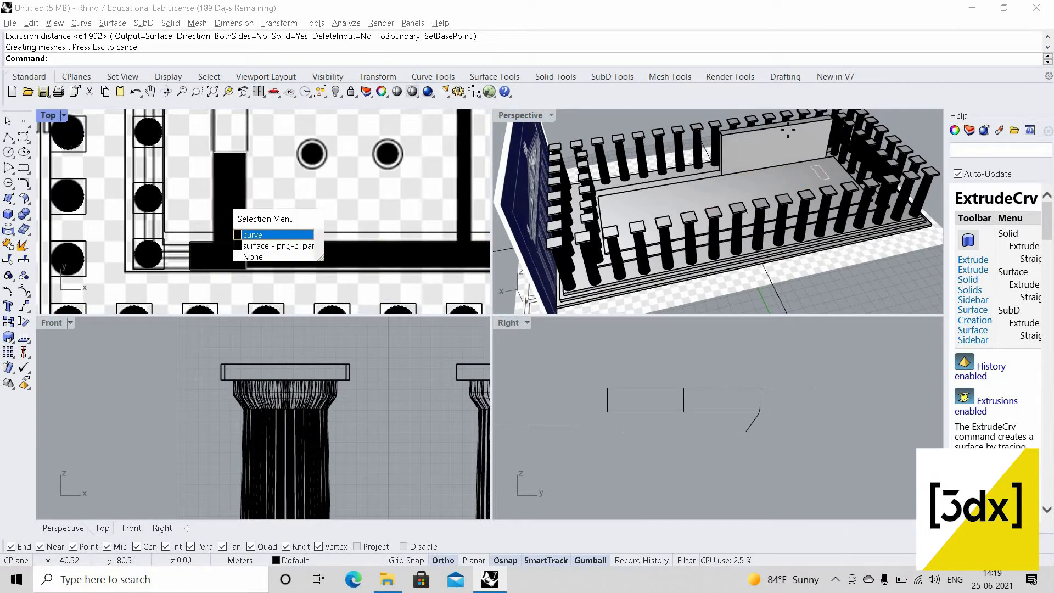
pyautogui.click(253, 235)
pyautogui.write('ExtrudeCrv')
pyautogui.press('Return')
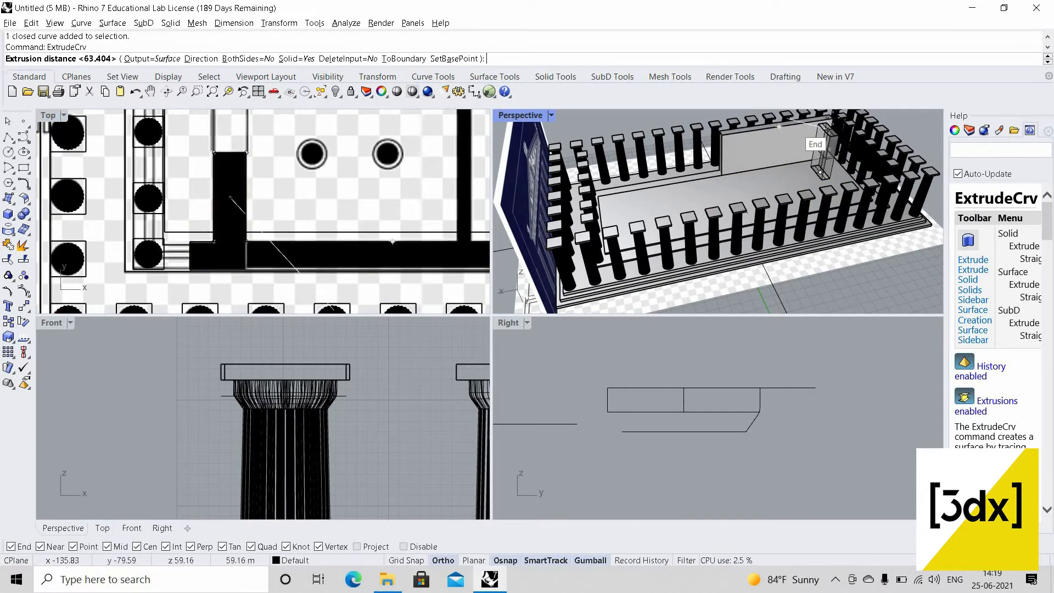
pyautogui.click(840, 127)
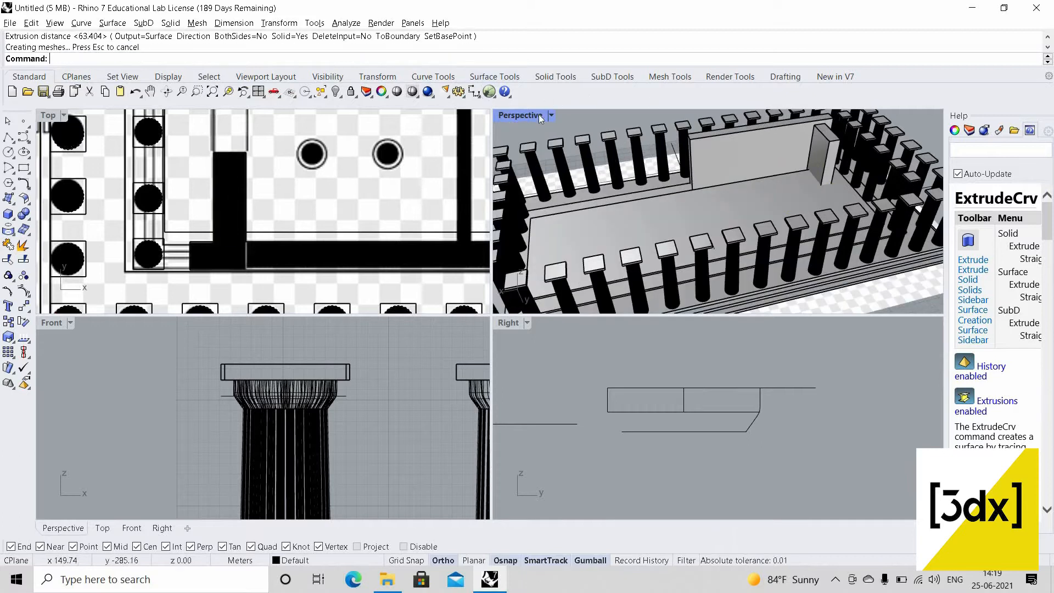
# - Scale the cross wall solid vertically with Scale1D from its lower corner to match the long wall's top edge
pyautogui.doubleClick(534, 116)
pyautogui.scroll(5, 743, 279)
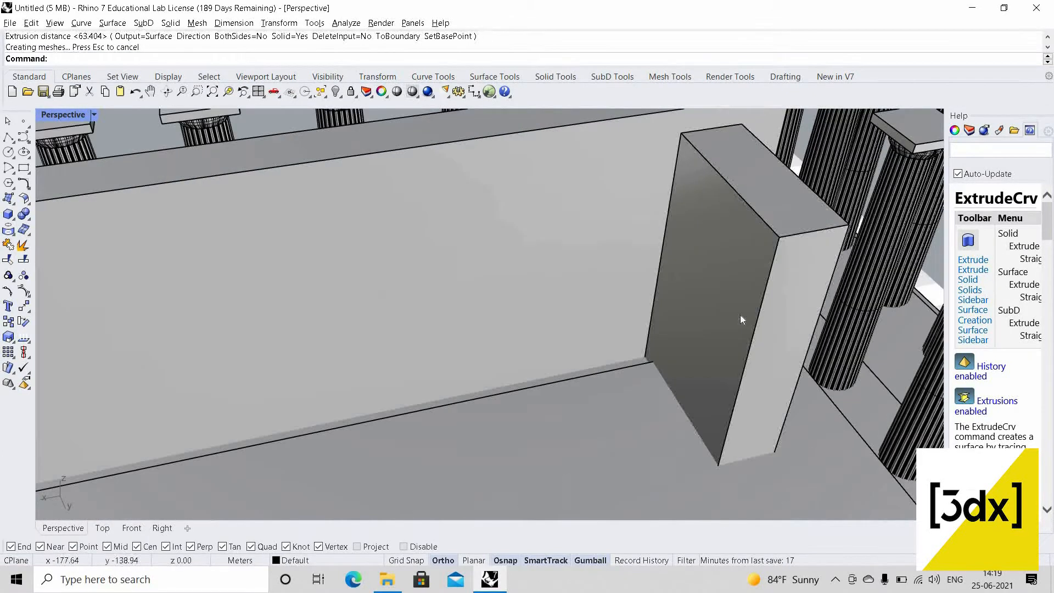
pyautogui.click(741, 317)
pyautogui.write('Scale1D')
pyautogui.press('Return')
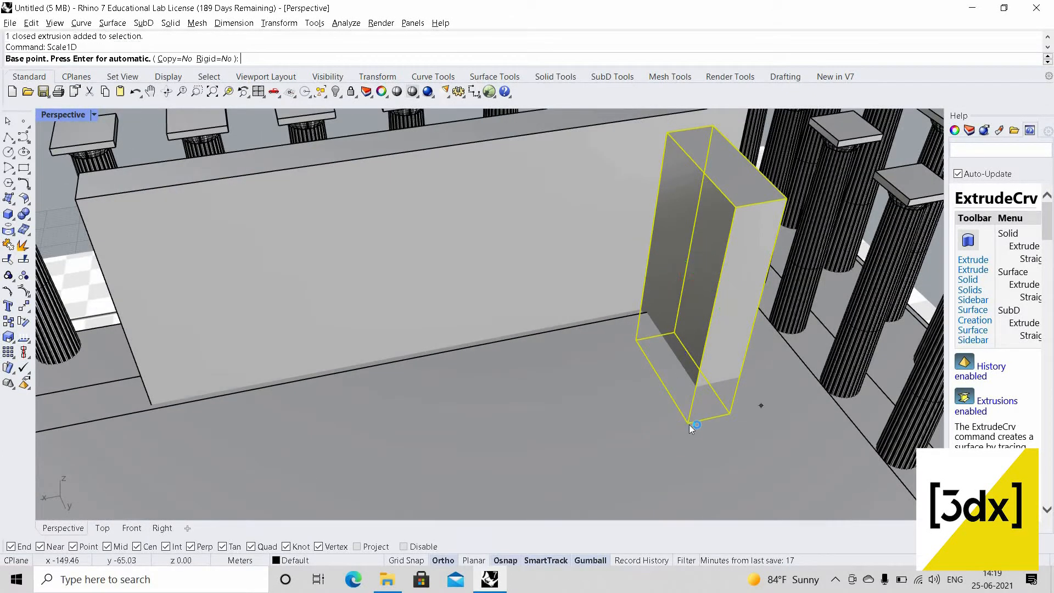
pyautogui.click(688, 423)
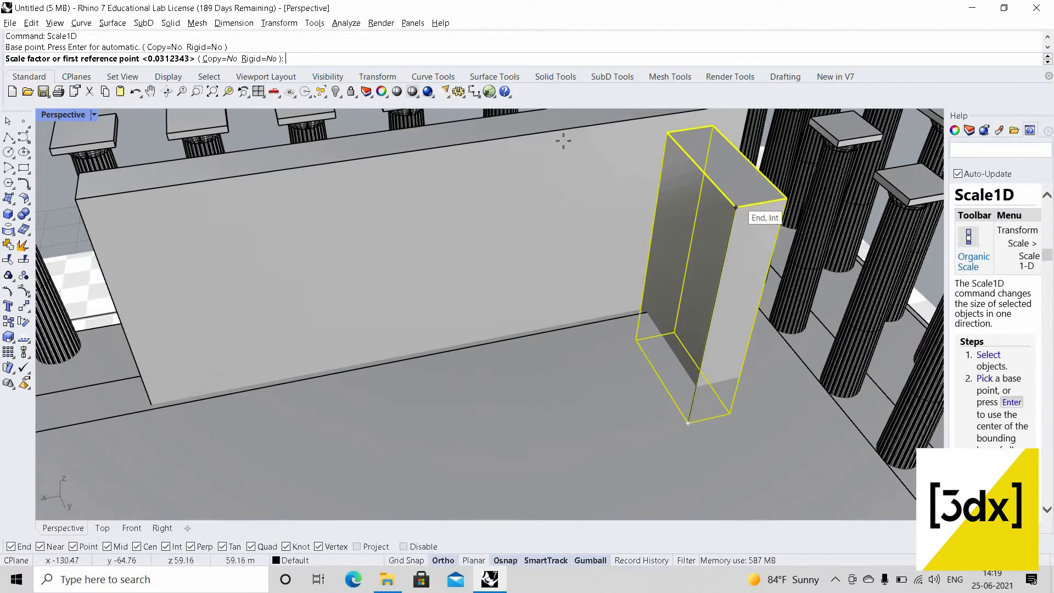
pyautogui.click(745, 206)
pyautogui.click(566, 140)
pyautogui.scroll(-6, 607, 353)
pyautogui.press('Escape')
# - Join the long wall and cross wall solids with BooleanUnion and merge all their coplanar faces
pyautogui.moveTo(629, 230); pyautogui.dragTo(585, 376, button='right')
pyautogui.scroll(5, 585, 376)
pyautogui.click(527, 428)
pyautogui.keyDown('shift'); pyautogui.click(439, 263); pyautogui.keyUp('shift')
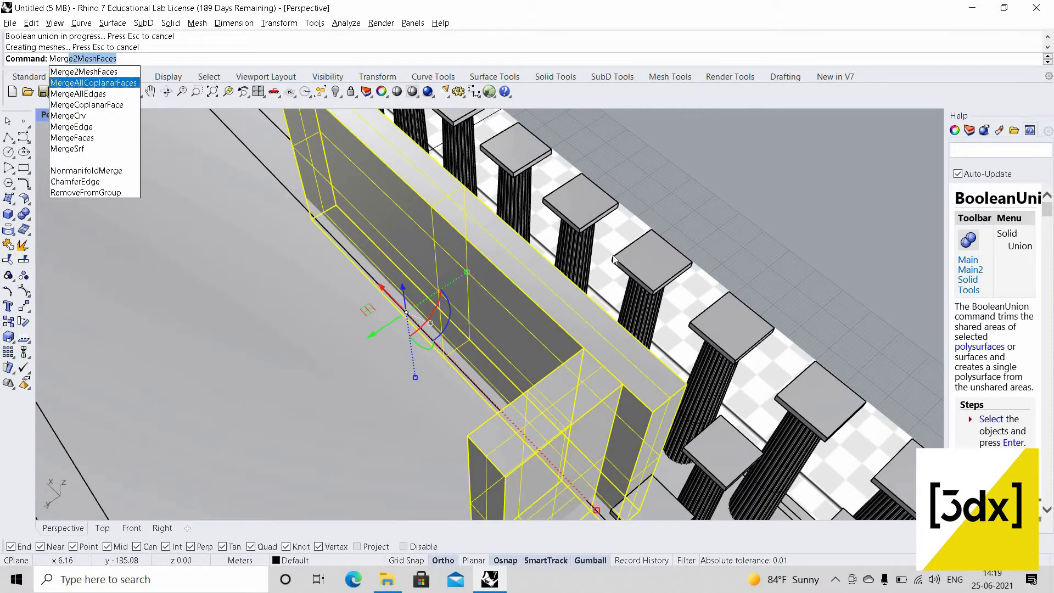
pyautogui.press('Return')
pyautogui.press('Escape')
pyautogui.scroll(-8, 647, 247)
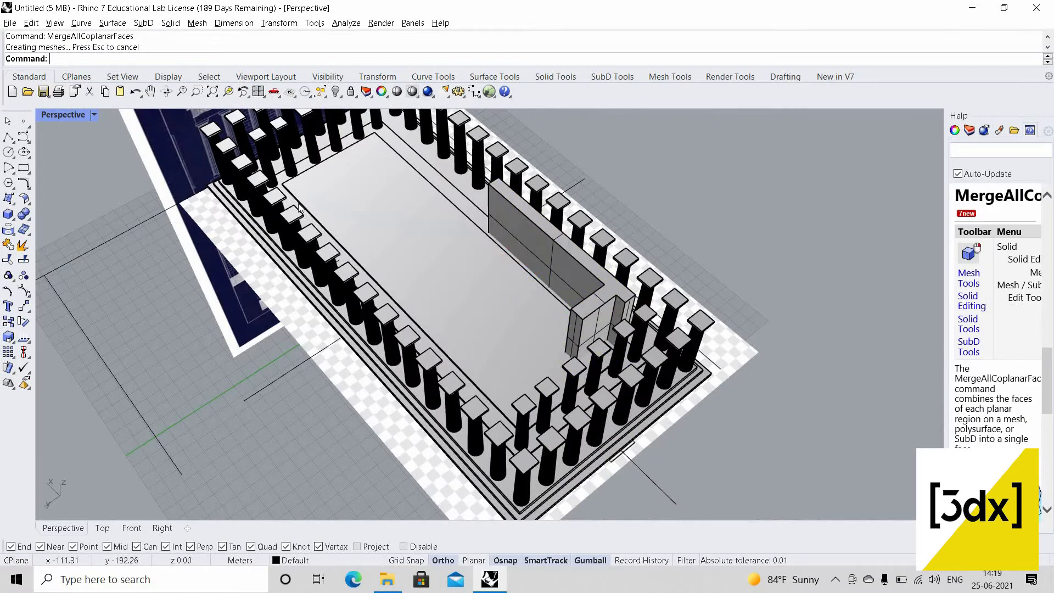
# - Mirror the joined wall solid across a plane at the long wall's inner end to create the wall's other half
pyautogui.doubleClick(67, 116)
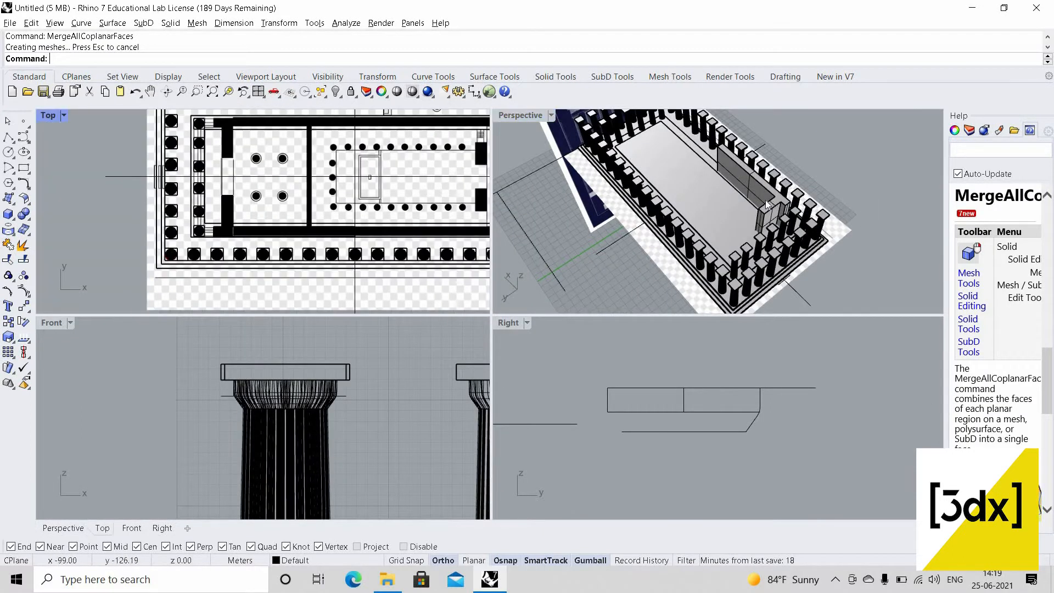
pyautogui.click(765, 200)
pyautogui.scroll(-2, 330, 170)
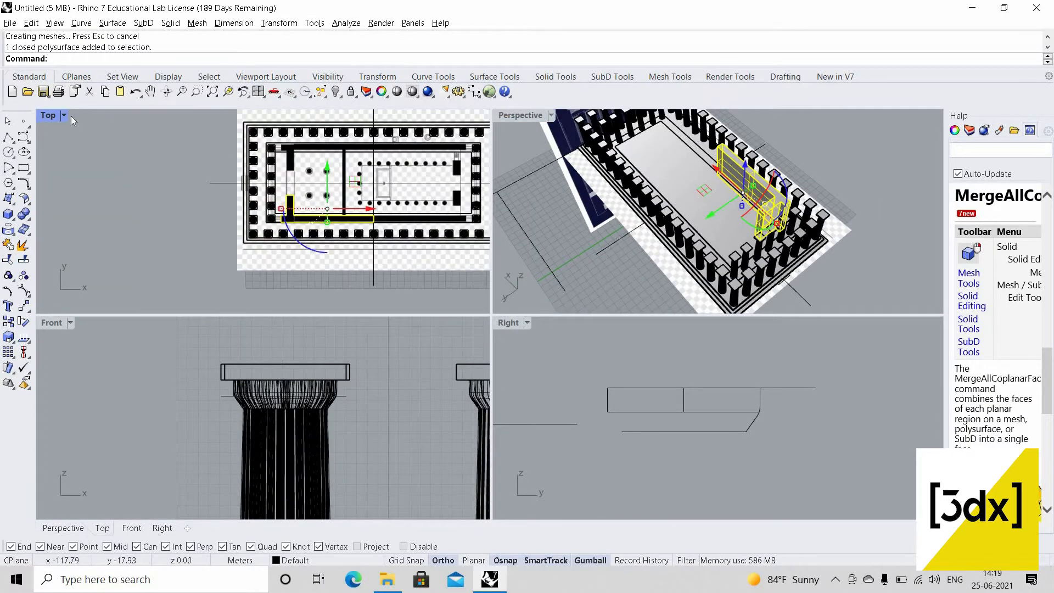
pyautogui.scroll(2, 63, 119)
pyautogui.hotkey('ctrl', 'm')
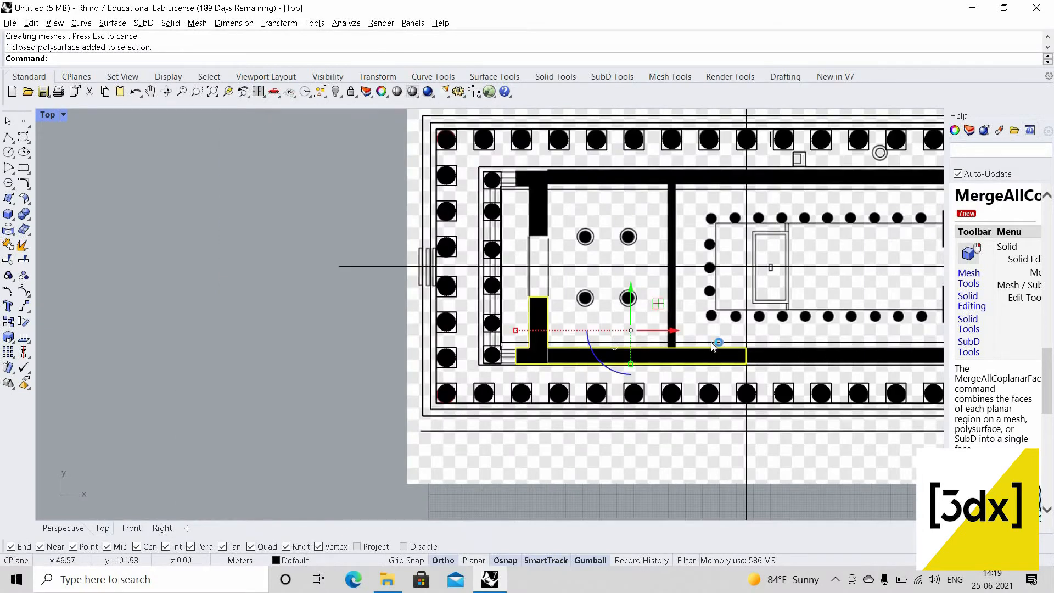
pyautogui.scroll(3, 712, 346)
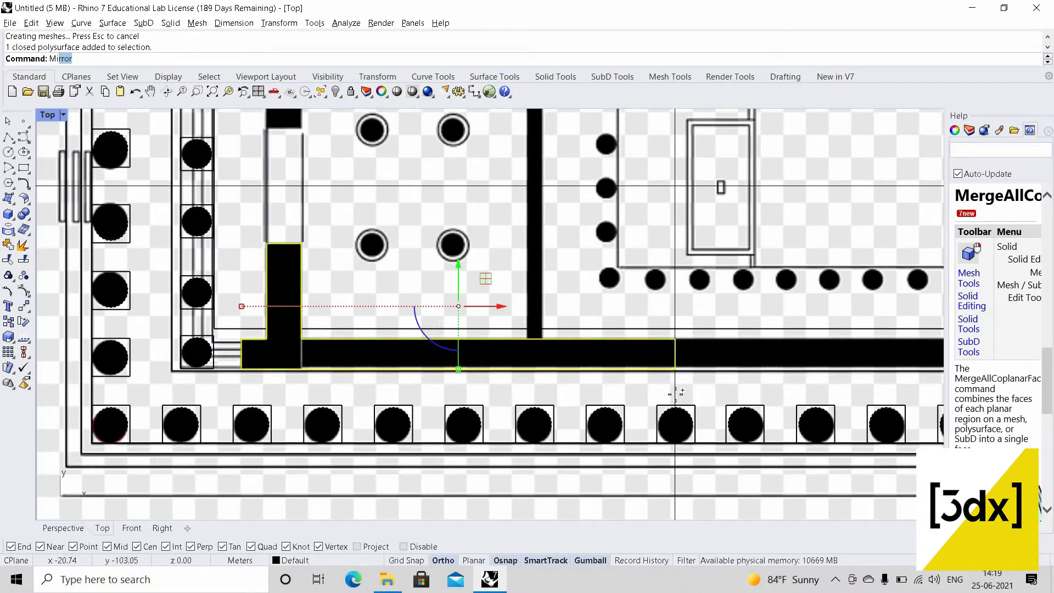
pyautogui.scroll(4, 676, 384)
pyautogui.press('Return')
pyautogui.click(675, 389)
pyautogui.click(681, 373)
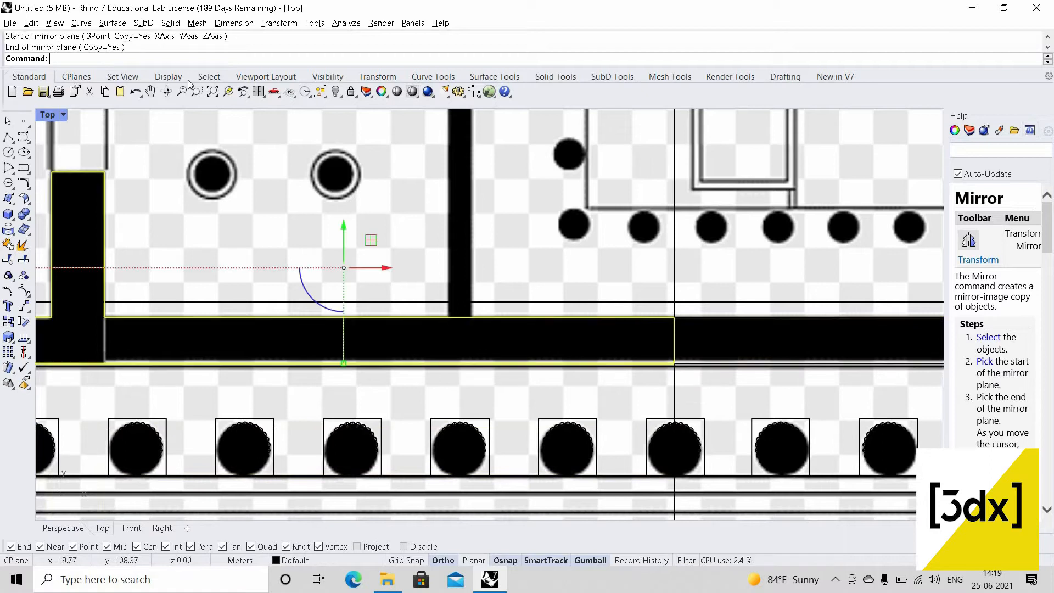
# - Try to mirror both wall halves across the temple's lengthwise centreline, picking the mirror plane in the plan view
pyautogui.scroll(-6, 608, 382)
pyautogui.doubleClick(50, 114)
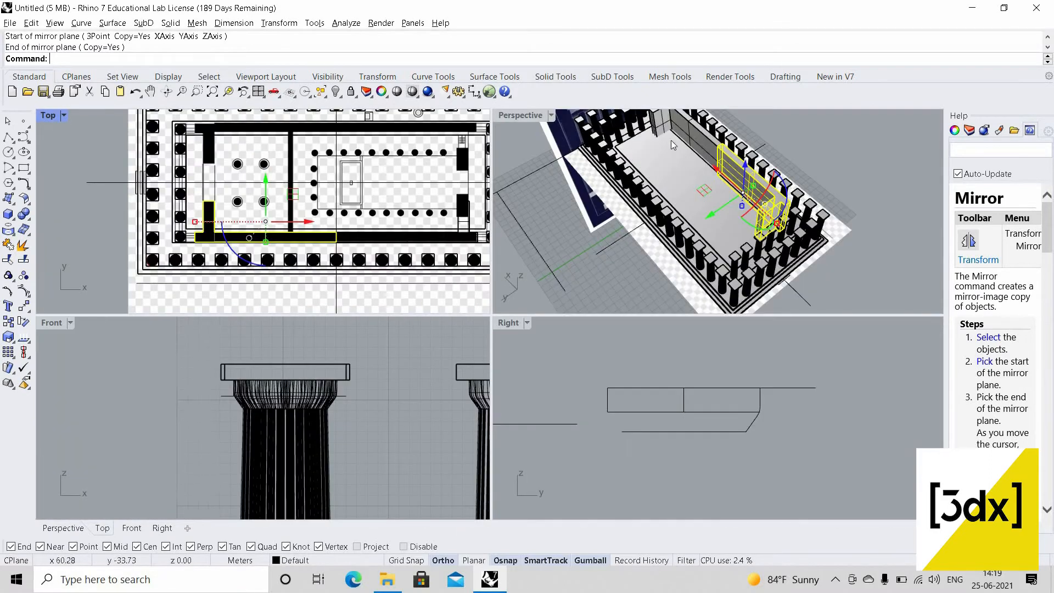
pyautogui.scroll(5, 707, 141)
pyautogui.keyDown('shift'); pyautogui.click(707, 141); pyautogui.keyUp('shift')
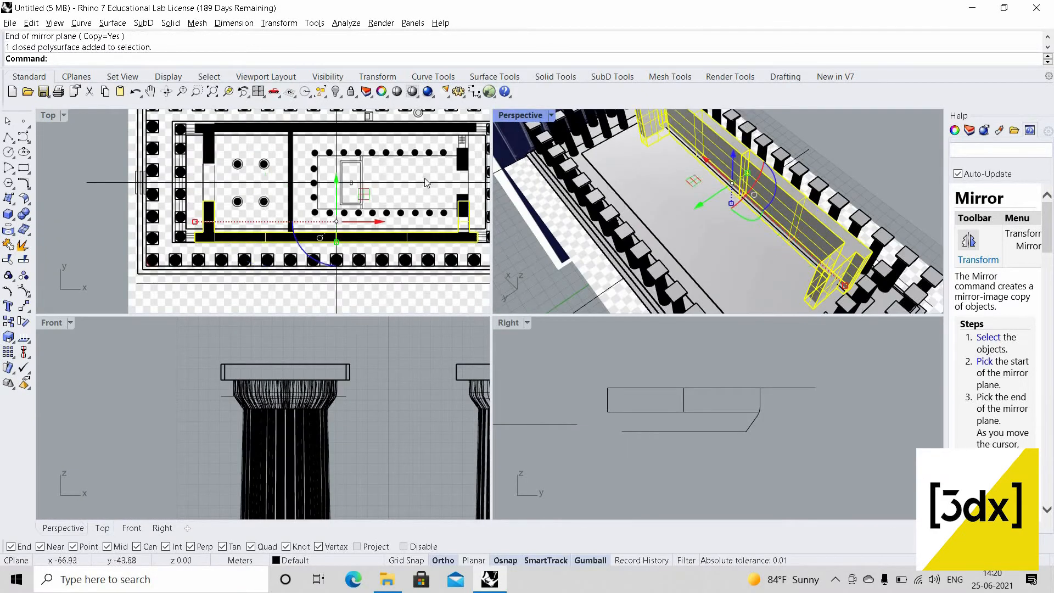
pyautogui.scroll(5, 427, 182)
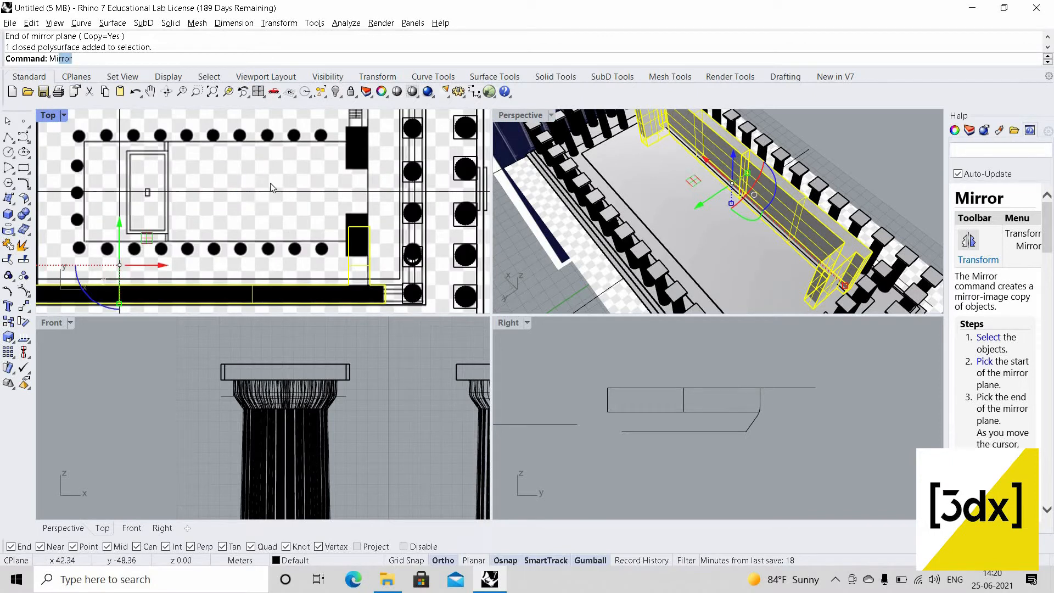
pyautogui.press('Return')
pyautogui.click(274, 200)
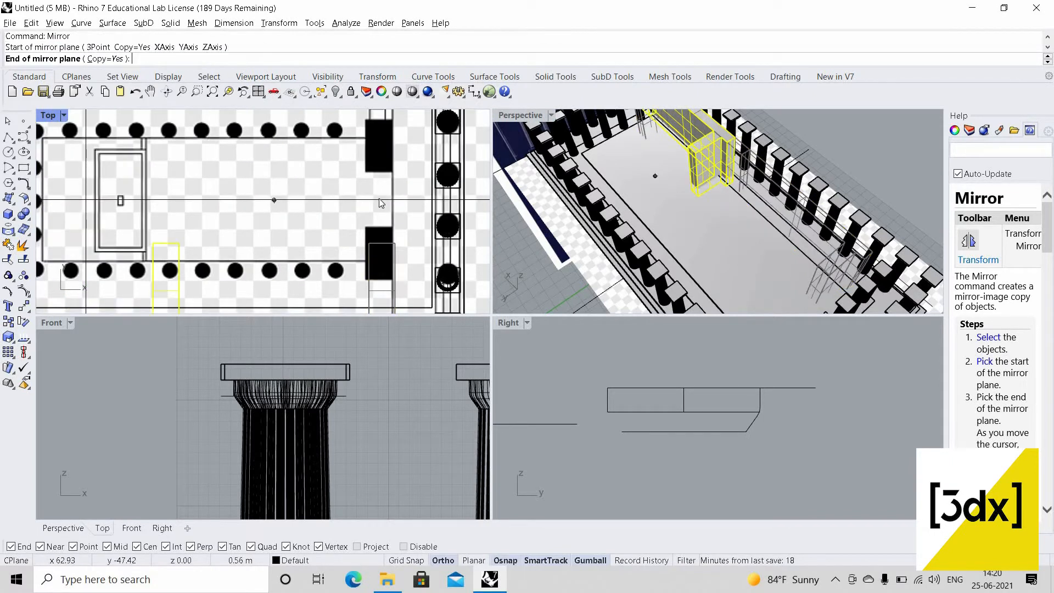
pyautogui.click(378, 199)
pyautogui.scroll(-5, 768, 176)
pyautogui.moveTo(834, 214); pyautogui.dragTo(692, 213, button='right')
pyautogui.scroll(1, 749, 273)
pyautogui.press('Escape')
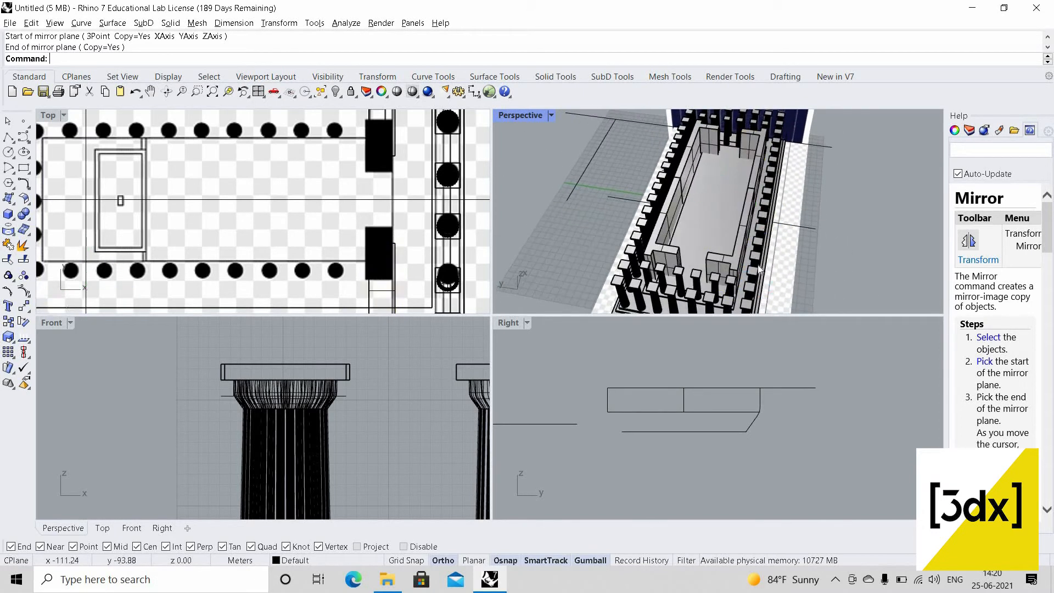
# - Undo the last mirroring of the two wall halves
pyautogui.scroll(5, 759, 285)
pyautogui.scroll(3, 750, 187)
pyautogui.scroll(-3, 726, 206)
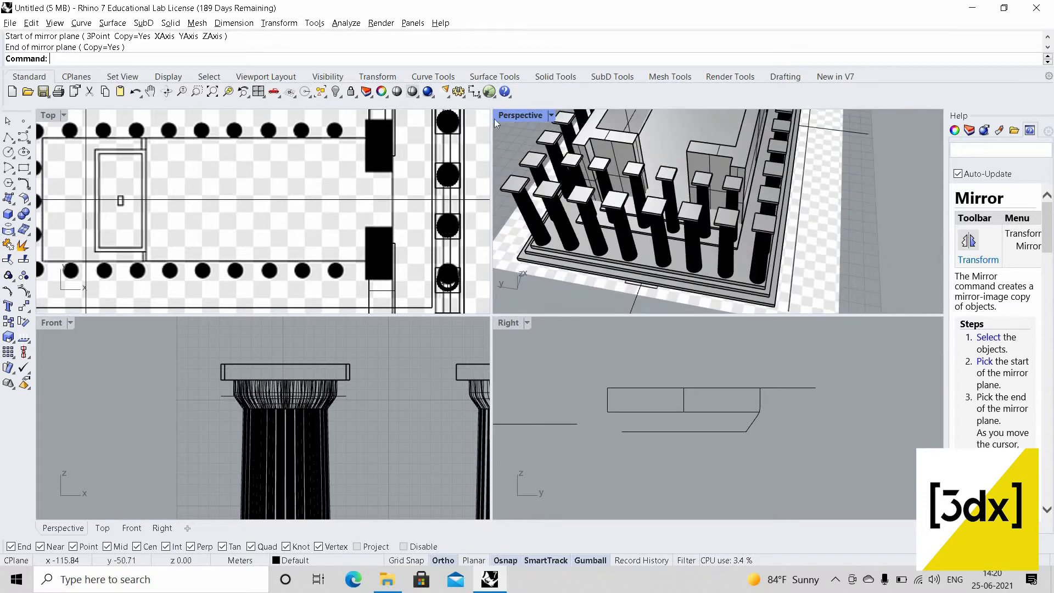
pyautogui.doubleClick(519, 115)
pyautogui.hotkey('ctrl', 'z')
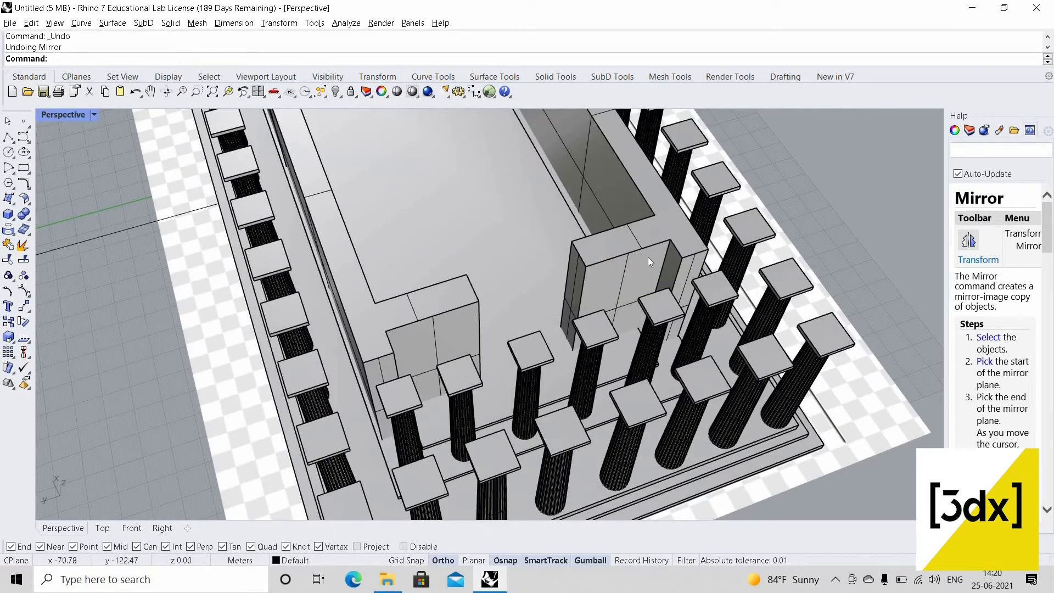
# - Mirror both wall halves to the opposite side across the temple's lengthwise axis, starting the plane at the inner slab's short-edge midpoint
pyautogui.scroll(-3, 647, 257)
pyautogui.moveTo(624, 215); pyautogui.dragTo(627, 232, button='right')
pyautogui.scroll(6, 643, 288)
pyautogui.click(644, 289)
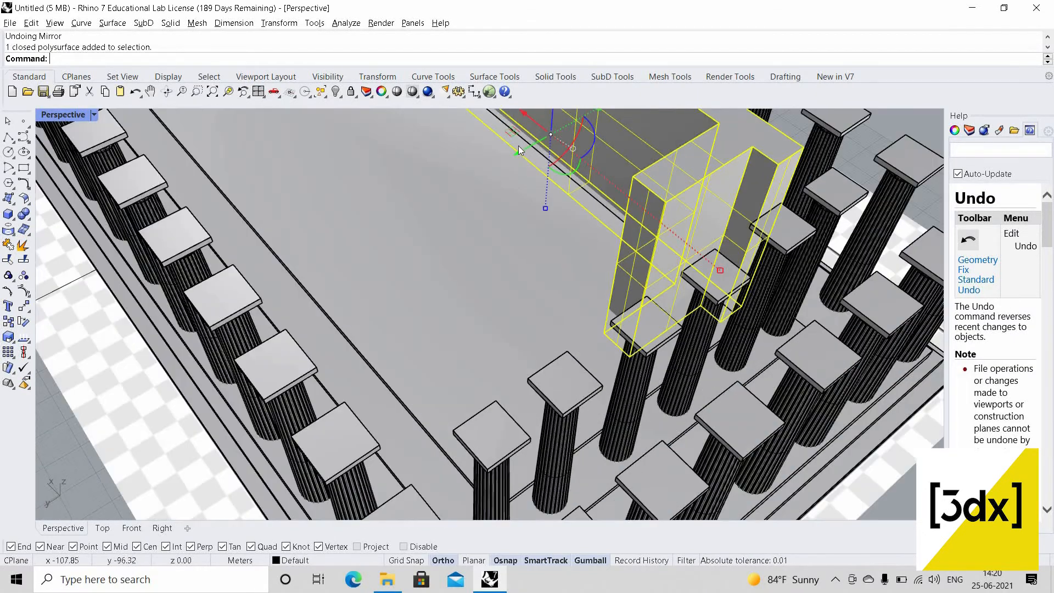
pyautogui.scroll(-8, 496, 236)
pyautogui.scroll(4, 495, 236)
pyautogui.keyDown('shift'); pyautogui.click(524, 184); pyautogui.keyUp('shift')
pyautogui.moveTo(686, 301); pyautogui.dragTo(783, 358, button='right')
pyautogui.scroll(5, 784, 357)
pyautogui.write('Mirror')
pyautogui.press('Return')
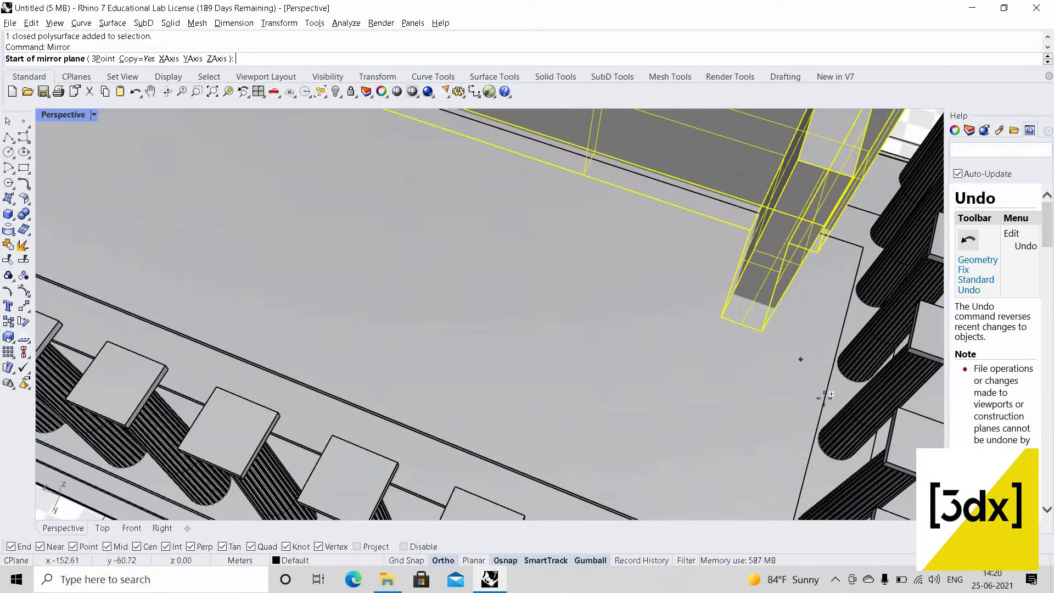
pyautogui.click(825, 395)
pyautogui.scroll(-8, 445, 310)
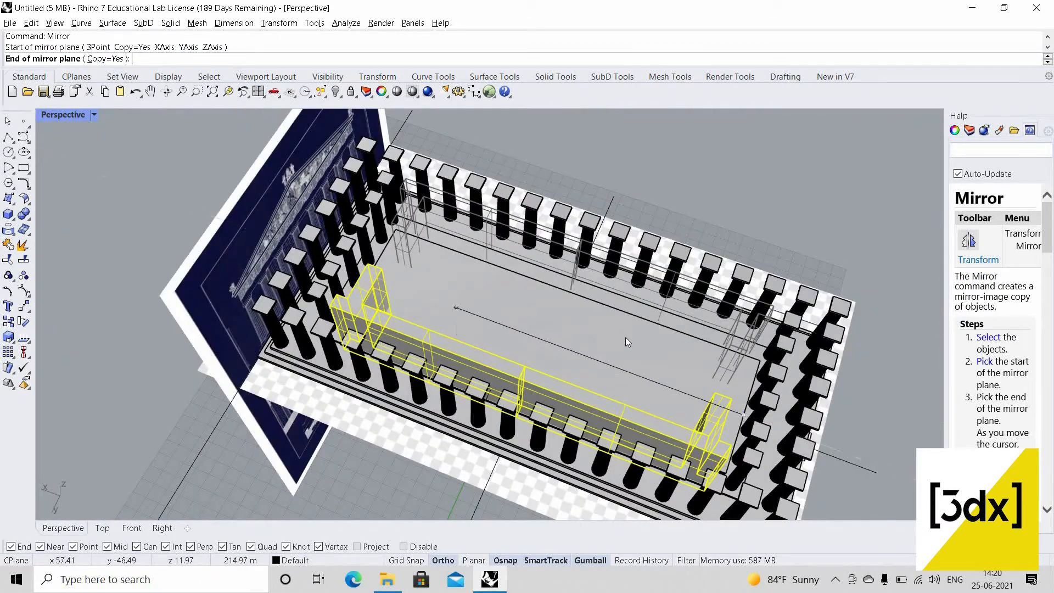
pyautogui.click(620, 337)
pyautogui.scroll(-4, 560, 379)
pyautogui.press('Escape')
pyautogui.moveTo(555, 426); pyautogui.dragTo(410, 345, button='right')
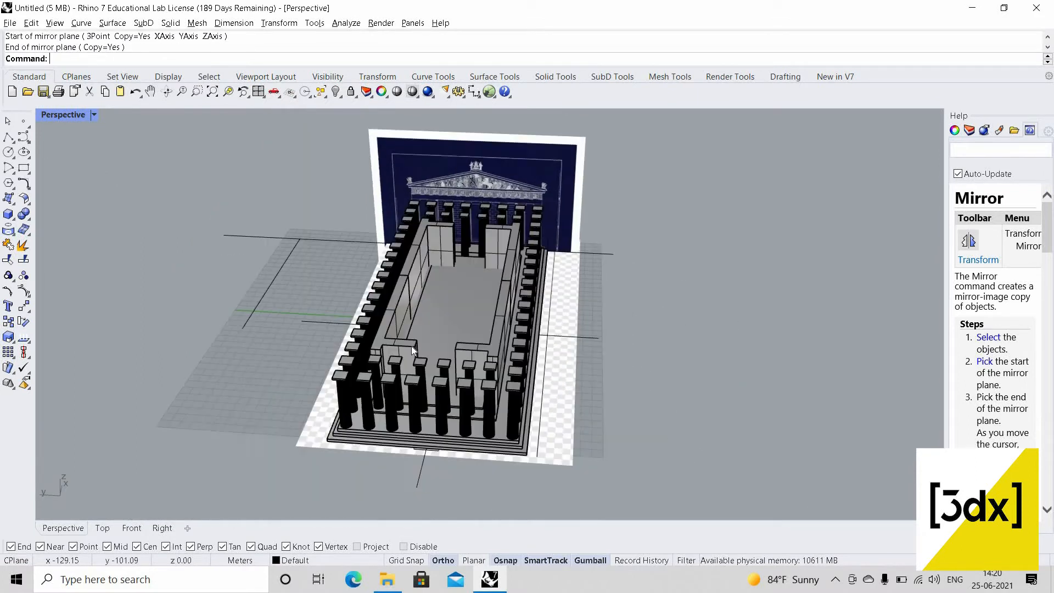
pyautogui.scroll(10, 579, 367)
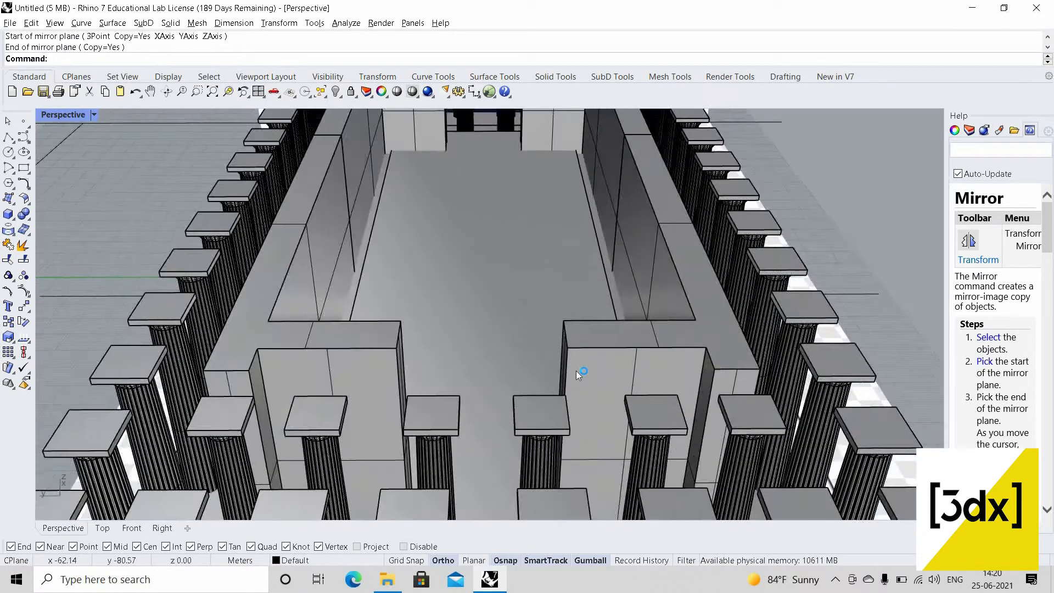
pyautogui.moveTo(575, 371); pyautogui.dragTo(581, 367, button='right')
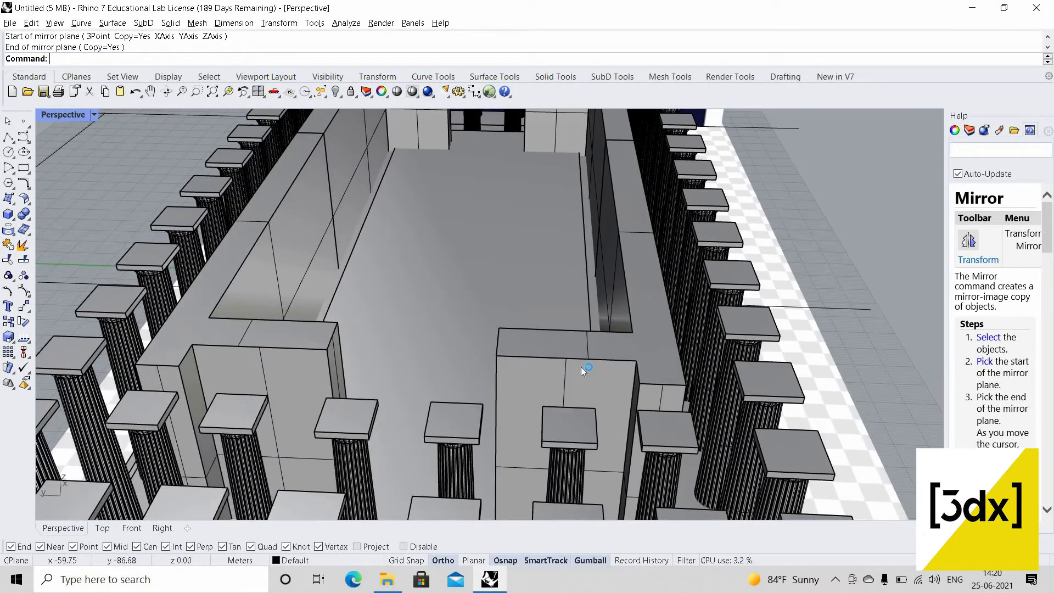
pyautogui.write('yline')
pyautogui.press('Return')
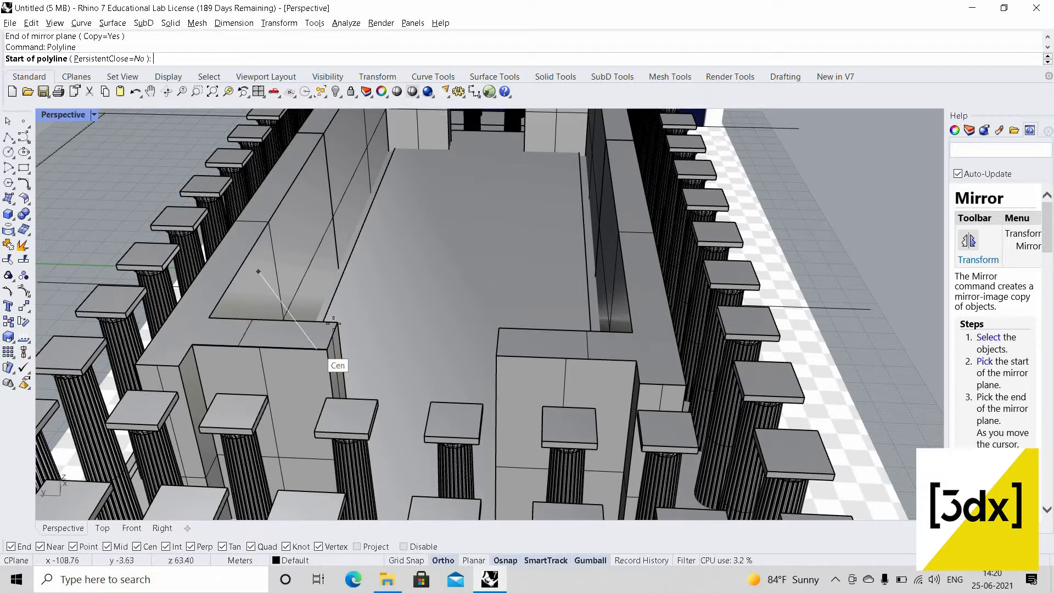
pyautogui.scroll(-4, 422, 310)
pyautogui.moveTo(364, 356)
pyautogui.mouseDown(button='right')
pyautogui.moveTo(433, 298)
pyautogui.moveTo(439, 310)
pyautogui.moveTo(367, 343)
pyautogui.mouseUp(button='right')
pyautogui.scroll(2, 378, 327)
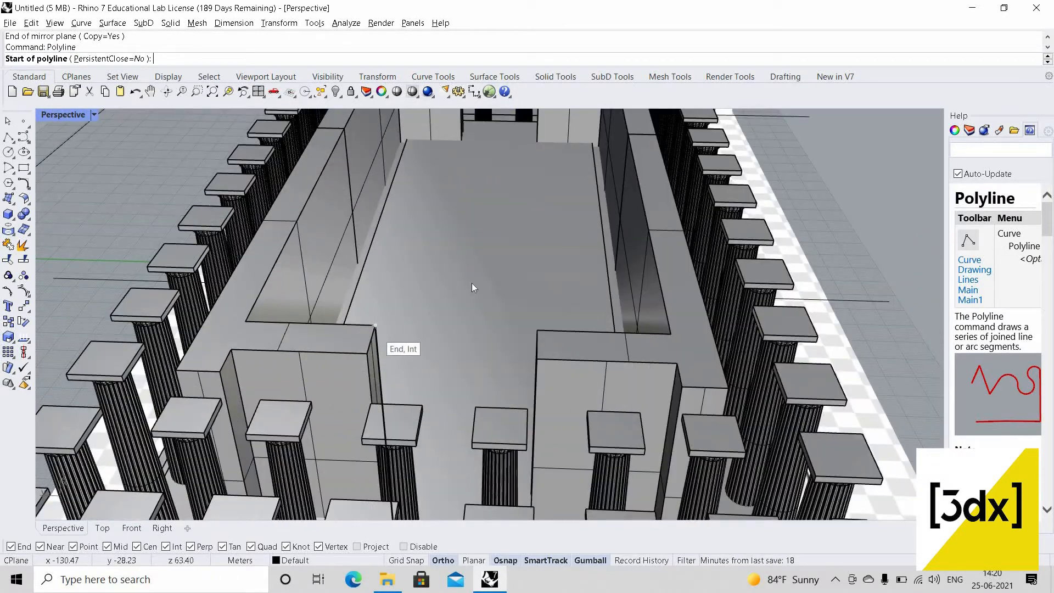
pyautogui.press('Escape')
# - Widen the inner floor slab with Scale1D from its short edge's midpoint to a half-width of about 48.95 m
pyautogui.moveTo(495, 224); pyautogui.dragTo(481, 392, button='right')
pyautogui.click(479, 394)
pyautogui.scroll(-6, 480, 394)
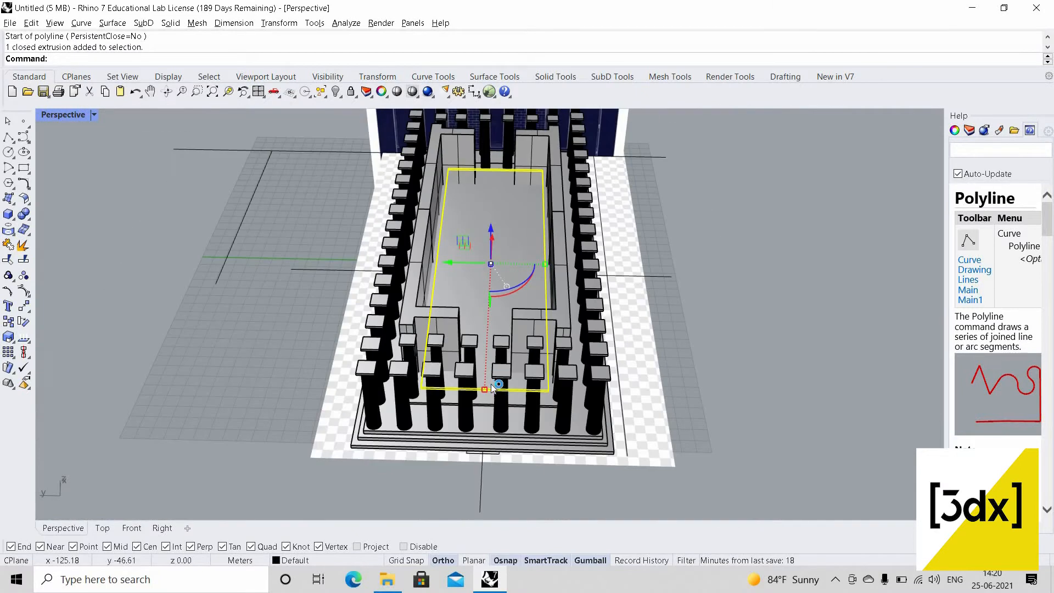
pyautogui.scroll(5, 503, 386)
pyautogui.scroll(3, 503, 384)
pyautogui.write('Scale1D')
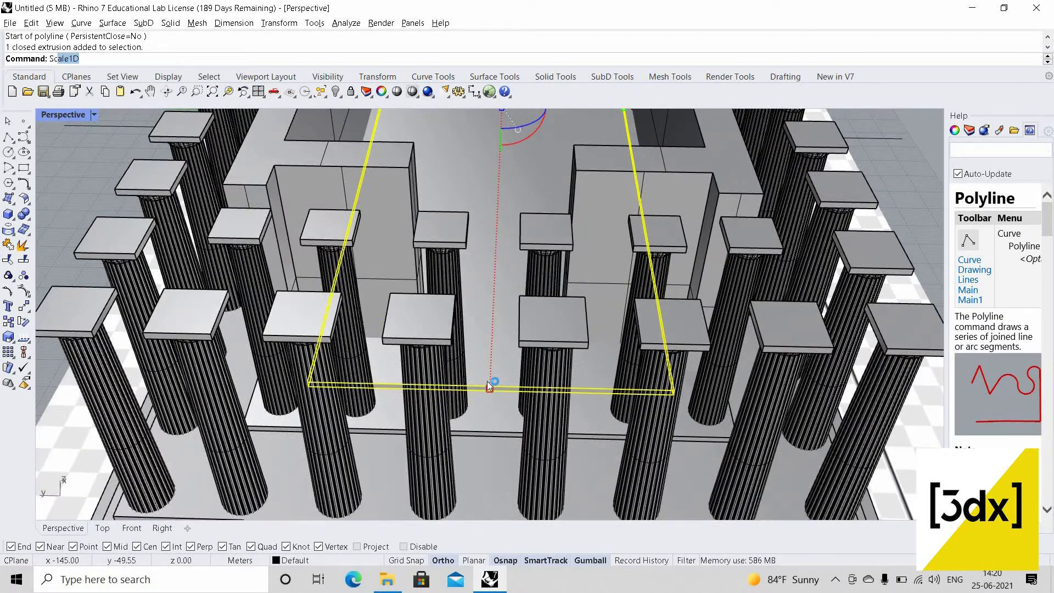
pyautogui.press('Return')
pyautogui.click(490, 386)
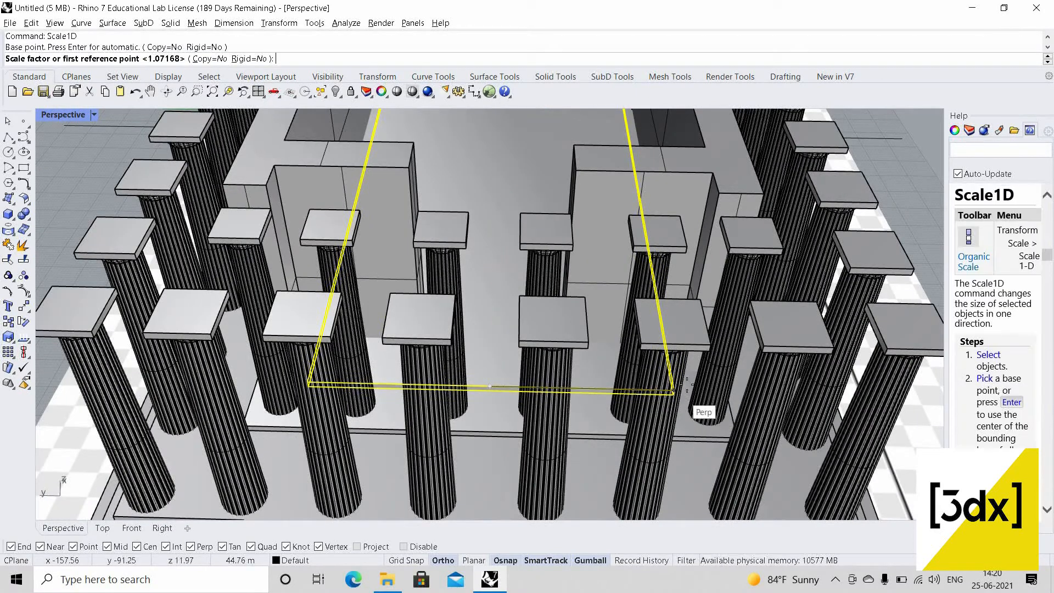
pyautogui.click(709, 163)
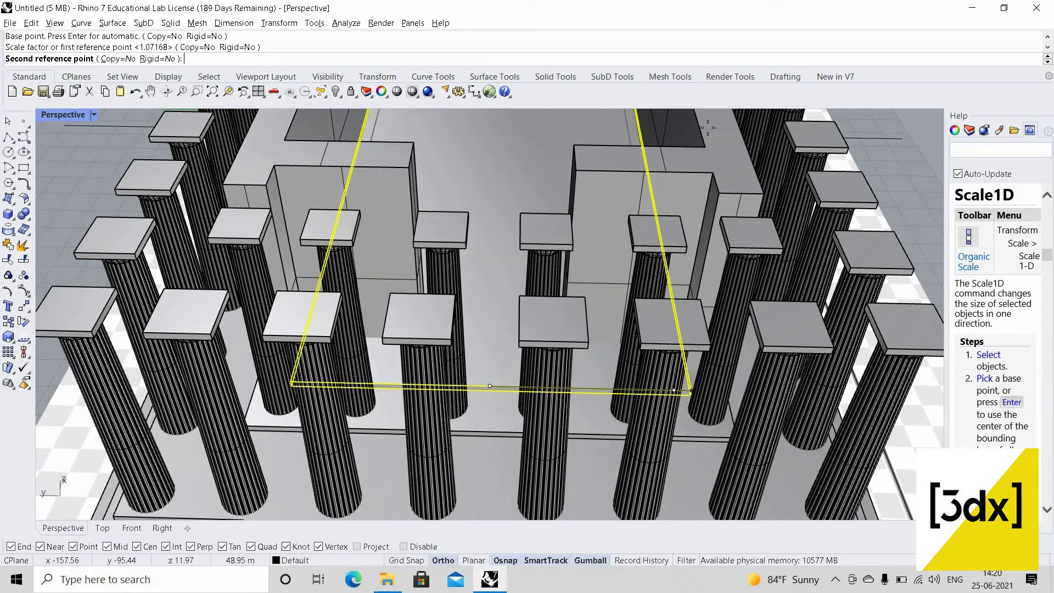
pyautogui.click(706, 128)
pyautogui.press('Escape')
pyautogui.scroll(-5, 571, 224)
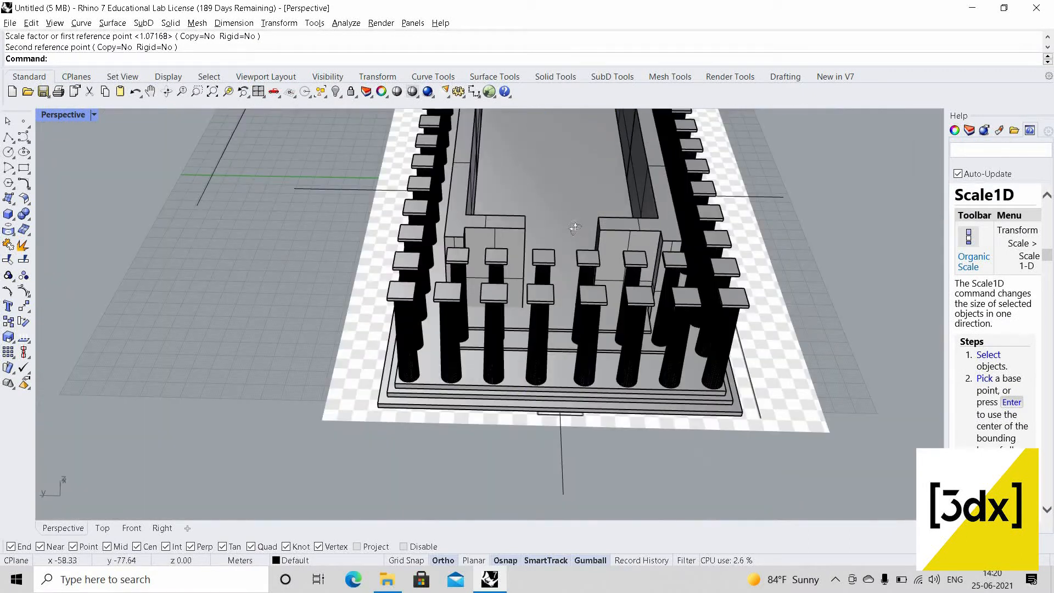
# - Draw a closed rectangular polyline across the doorway gap, snapping to the top corners of the two facing cross walls
pyautogui.moveTo(571, 224); pyautogui.dragTo(603, 305, button='right')
pyautogui.scroll(5, 595, 241)
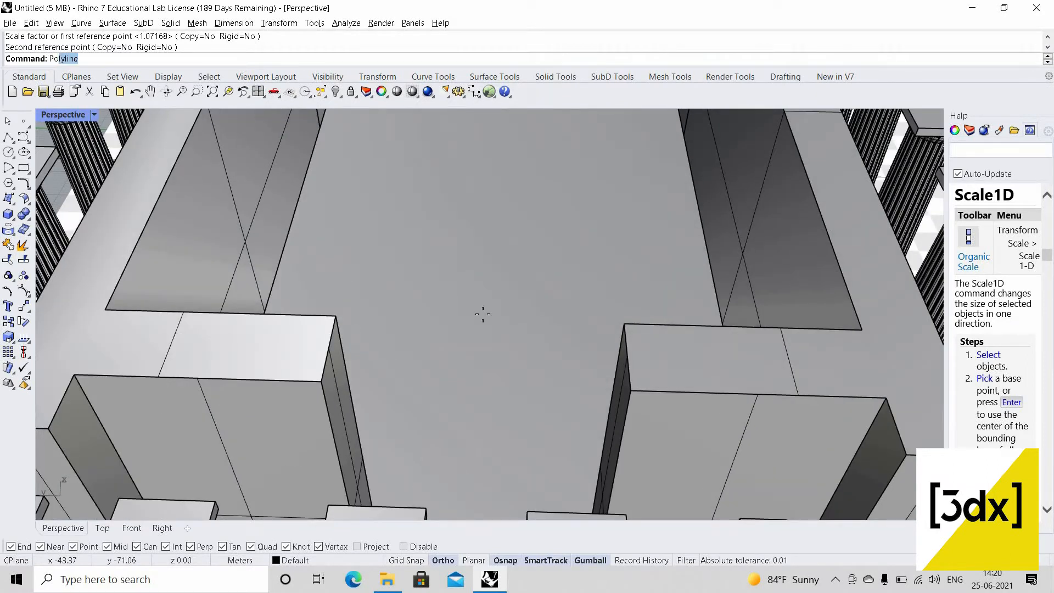
pyautogui.scroll(-5, 482, 314)
pyautogui.press('Return')
pyautogui.scroll(5, 428, 306)
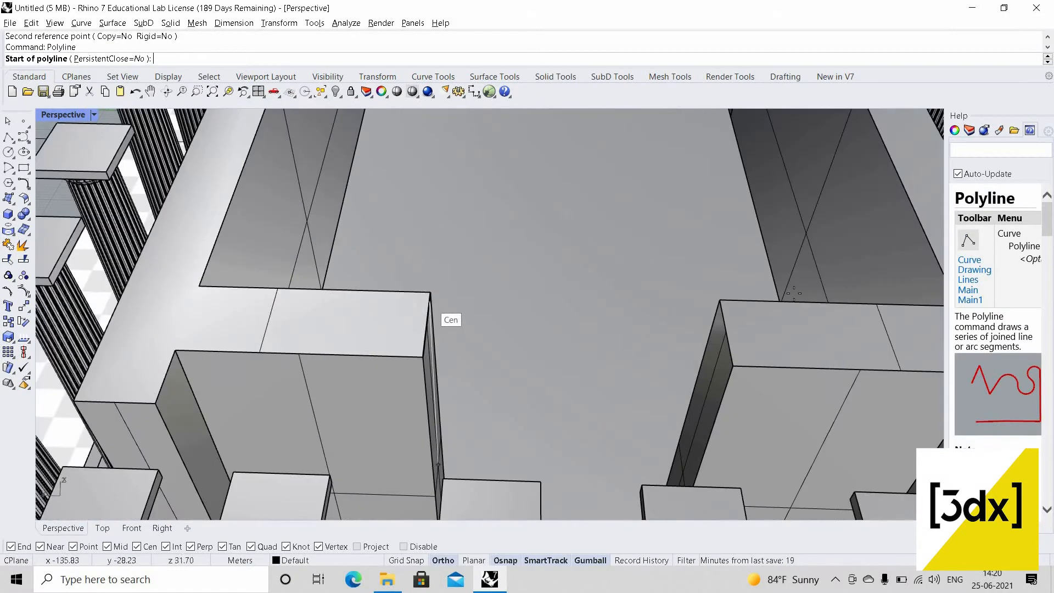
pyautogui.click(430, 292)
pyautogui.click(720, 300)
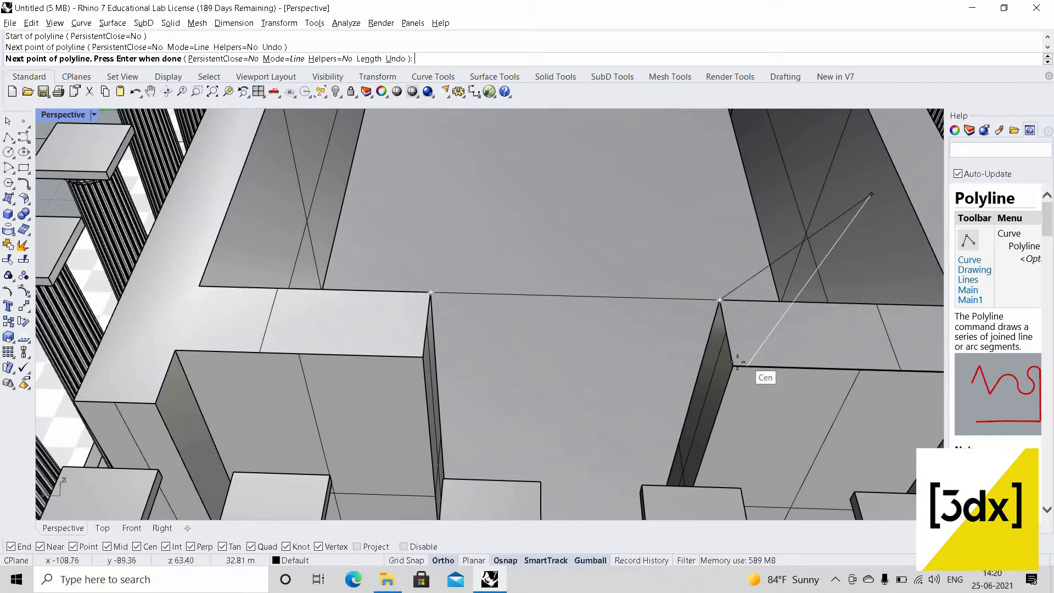
pyautogui.click(737, 362)
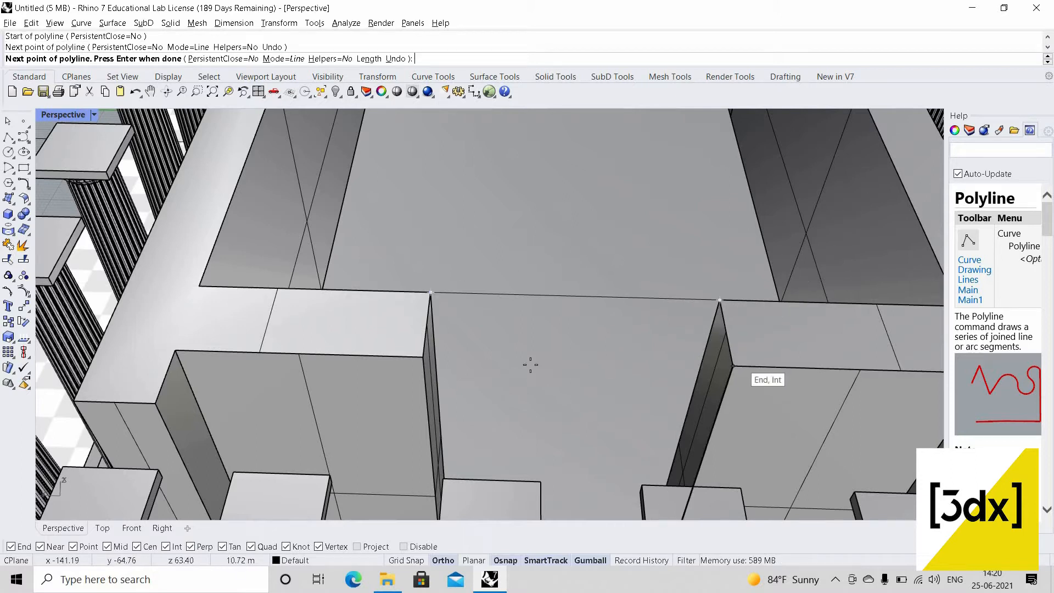
pyautogui.click(435, 357)
pyautogui.press('Return')
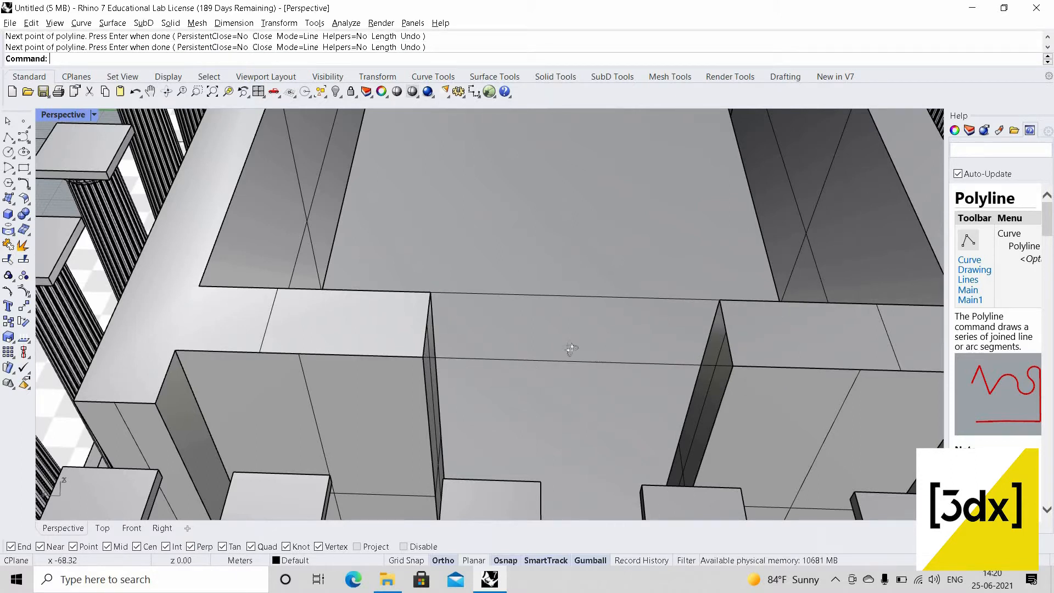
# - Extrude the doorway rectangle downward about 19.4 m as a solid lintel and delete the outline curve
pyautogui.click(570, 361)
pyautogui.scroll(-8, 450, 280)
pyautogui.moveTo(435, 263); pyautogui.dragTo(471, 301, button='right')
pyautogui.scroll(5, 470, 300)
pyautogui.write('ExtrudeCrv')
pyautogui.press('Return')
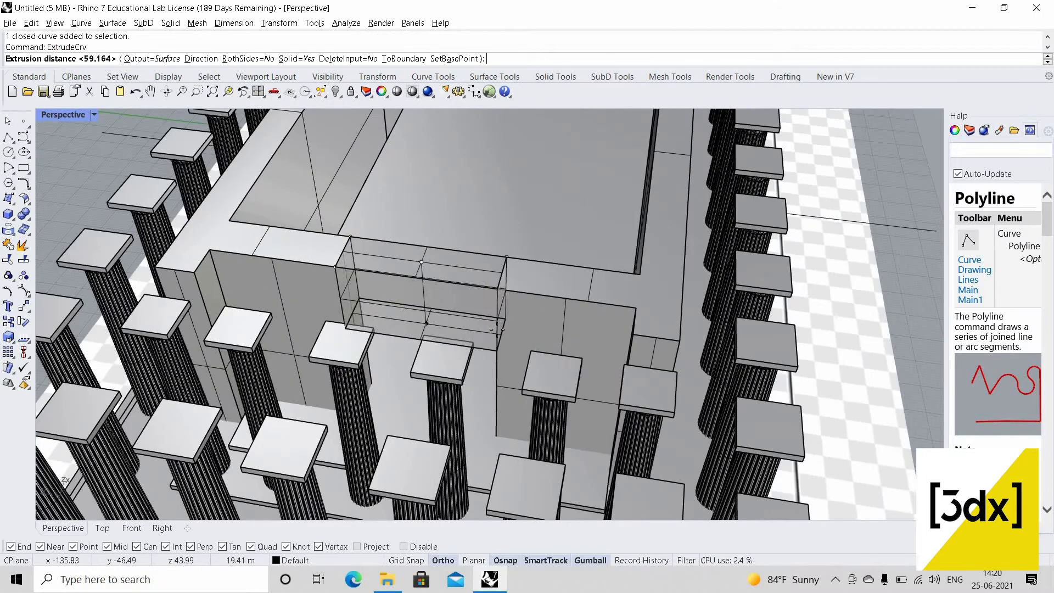
pyautogui.click(497, 333)
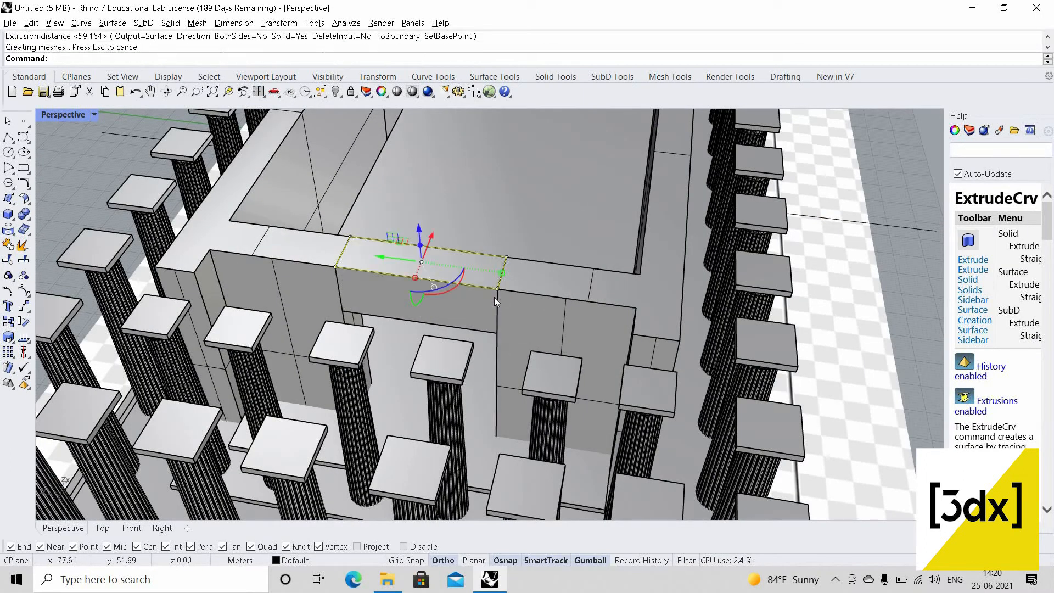
pyautogui.press('Delete')
# - Copy the doorway lintel to the doorway gap at the cella's opposite end, snapping corner to matching wall corner
pyautogui.scroll(-8, 477, 283)
pyautogui.scroll(8, 478, 291)
pyautogui.scroll(-3, 527, 299)
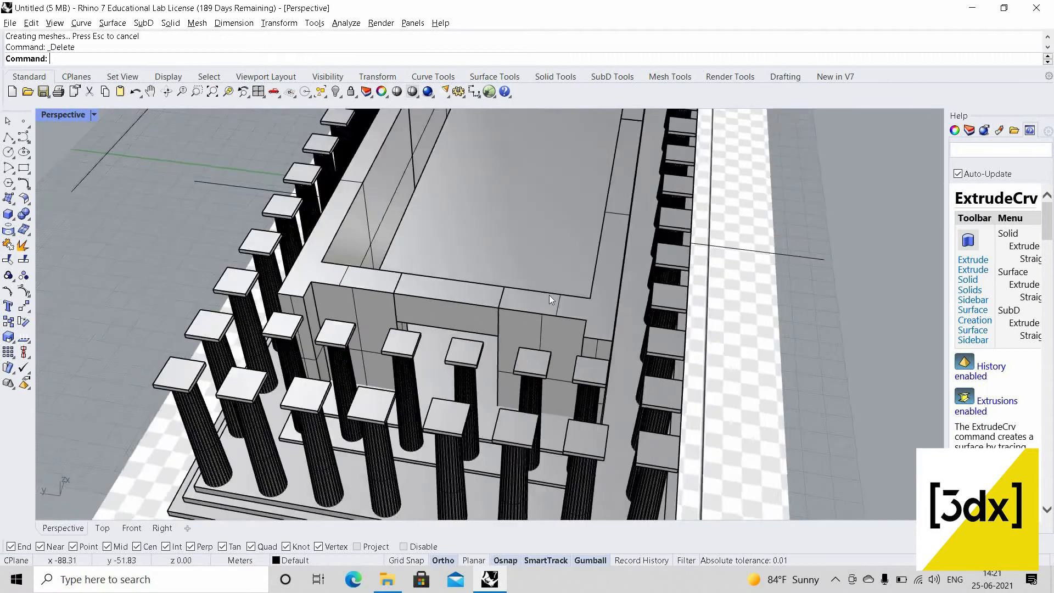
pyautogui.scroll(-3, 549, 297)
pyautogui.scroll(6, 549, 299)
pyautogui.click(550, 300)
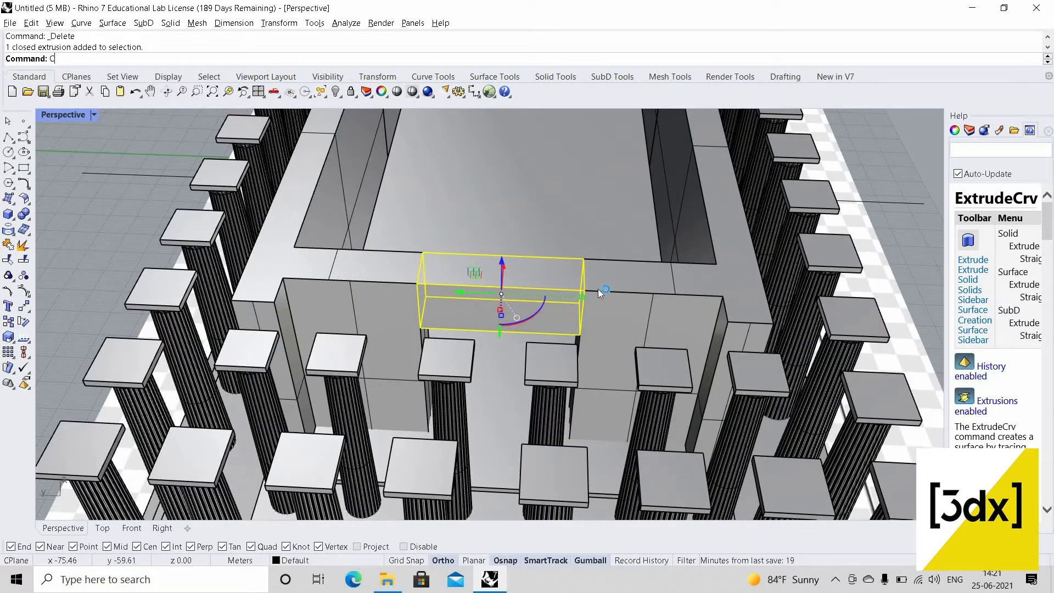
pyautogui.write('copy')
pyautogui.press('Return')
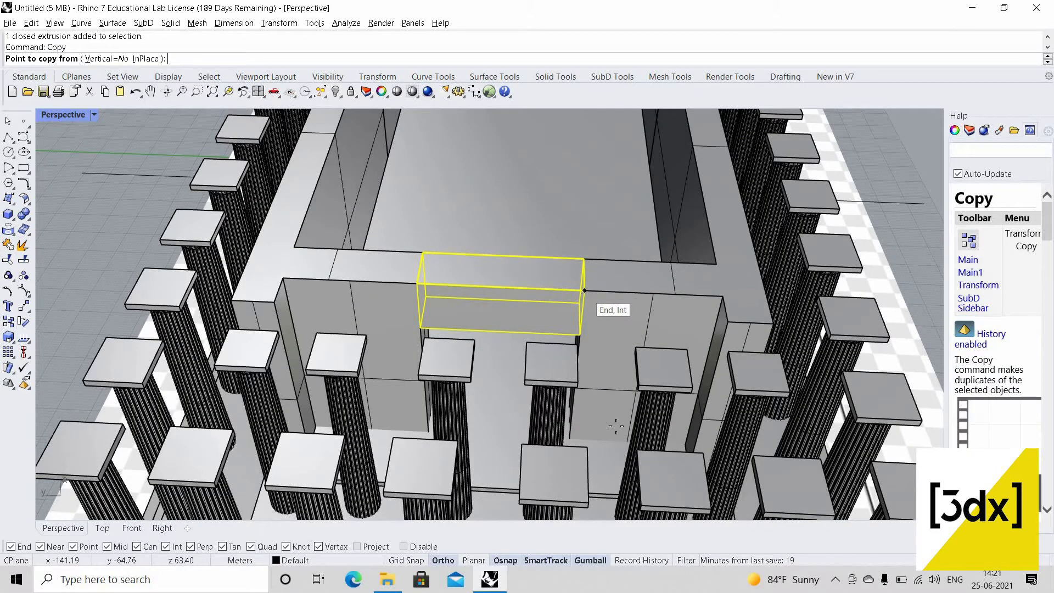
pyautogui.click(585, 292)
pyautogui.scroll(-6, 679, 179)
pyautogui.scroll(3, 588, 241)
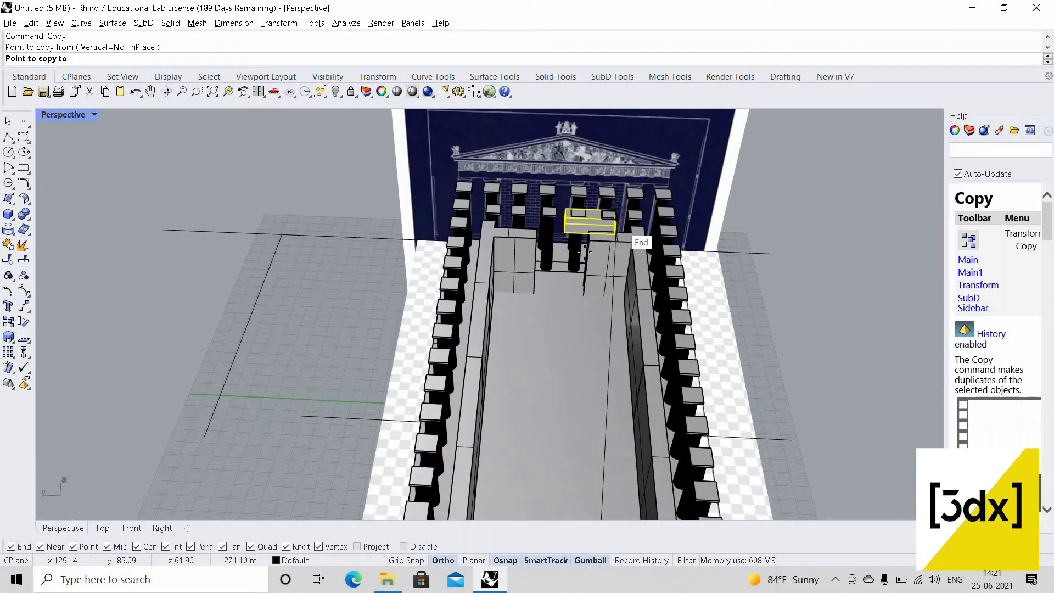
pyautogui.scroll(4, 585, 240)
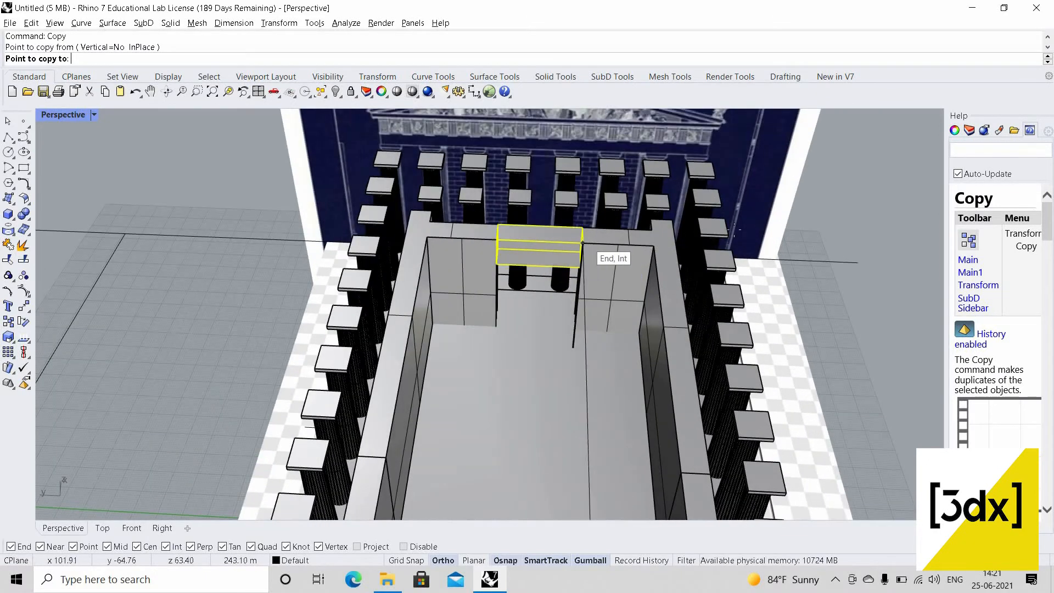
pyautogui.click(583, 245)
pyautogui.scroll(-2, 729, 235)
pyautogui.scroll(-4, 542, 235)
pyautogui.press('Return')
pyautogui.scroll(-6, 542, 235)
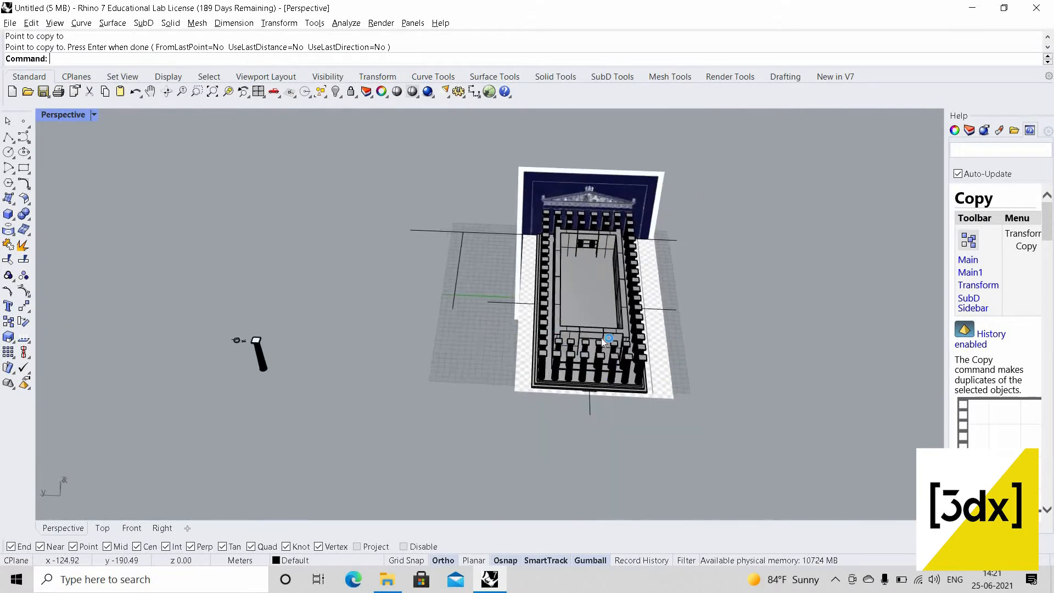
pyautogui.moveTo(601, 337); pyautogui.dragTo(730, 286, button='right')
pyautogui.scroll(8, 594, 325)
pyautogui.scroll(3, 653, 330)
pyautogui.click(590, 325)
pyautogui.keyDown('shift'); pyautogui.click(645, 328); pyautogui.keyUp('shift')
pyautogui.press('Escape')
pyautogui.scroll(-8, 610, 301)
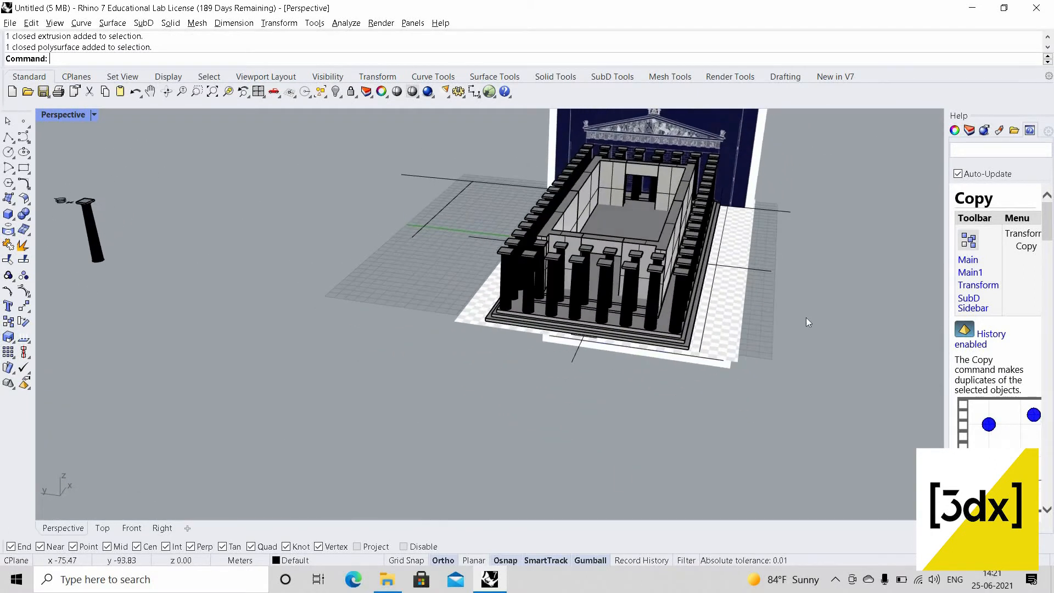
# - Start a polyline at a front corner column's outer capital corner and draw its first side, about 362 m, to the far corner column
pyautogui.moveTo(700, 330); pyautogui.dragTo(720, 380, button='right')
pyautogui.scroll(6, 726, 375)
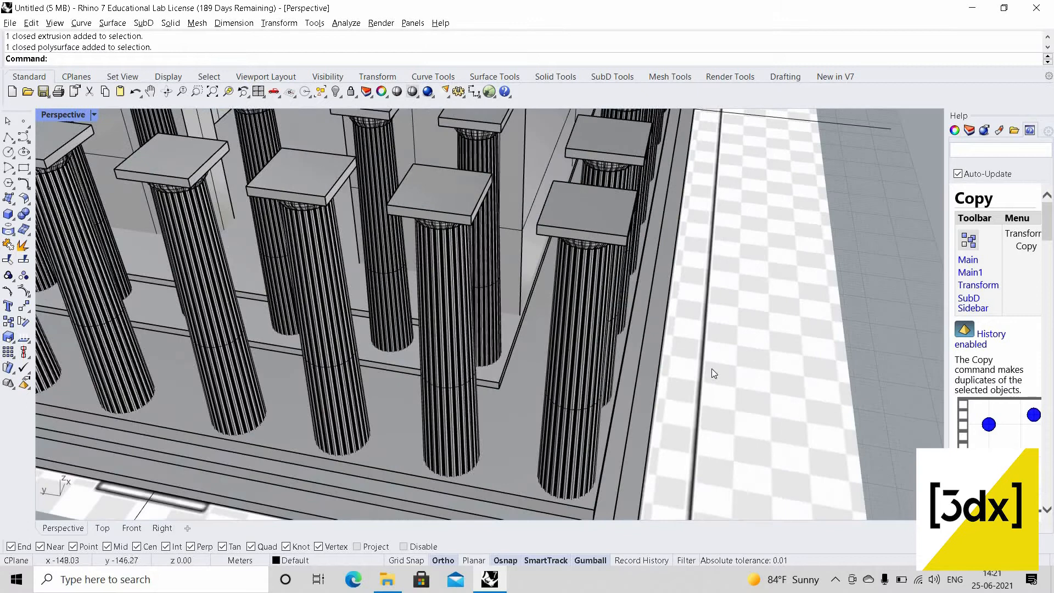
pyautogui.scroll(-4, 711, 368)
pyautogui.scroll(3, 689, 363)
pyautogui.scroll(-5, 689, 363)
pyautogui.write('Polyline')
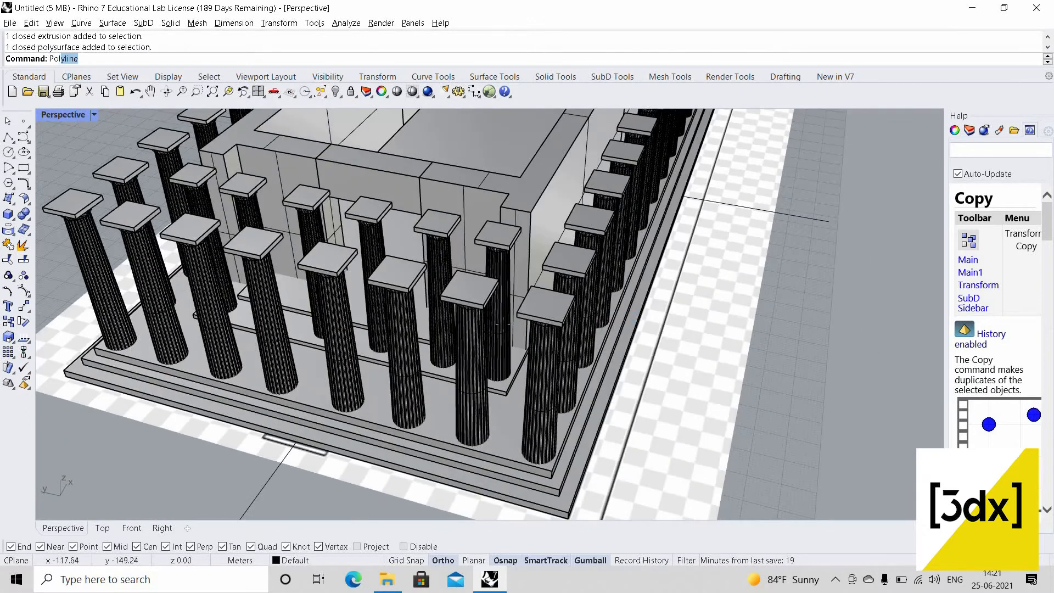
pyautogui.scroll(6, 511, 330)
pyautogui.press('Return')
pyautogui.click(515, 332)
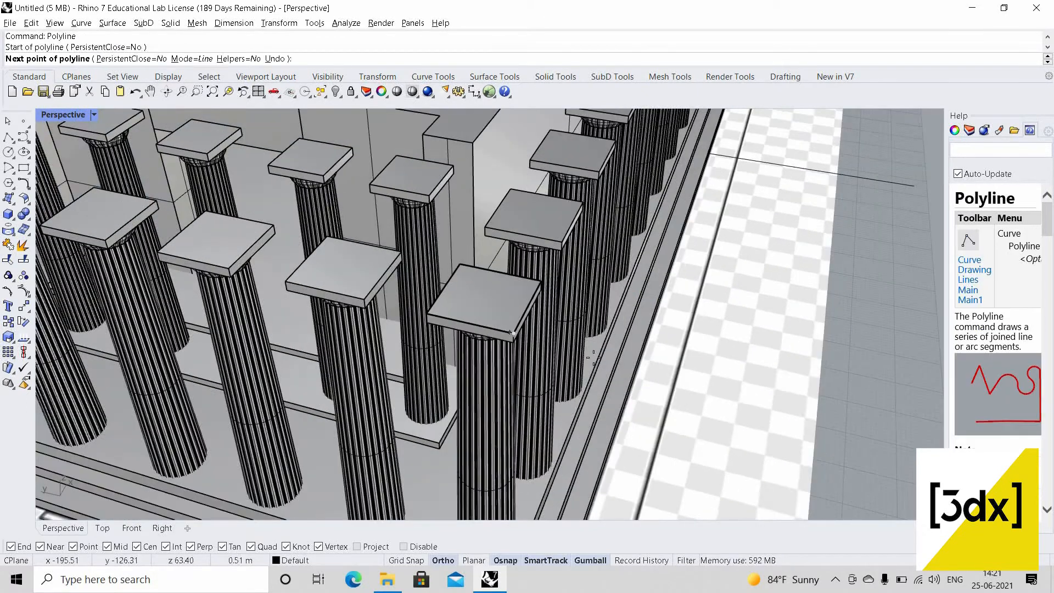
pyautogui.scroll(-8, 576, 303)
pyautogui.moveTo(521, 406); pyautogui.dragTo(417, 434, button='right')
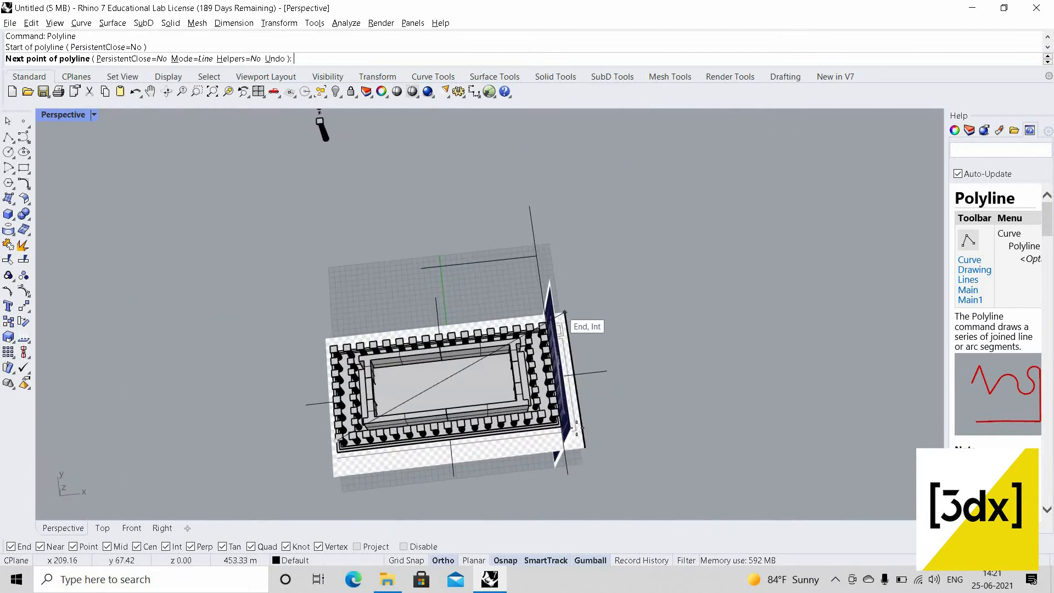
pyautogui.moveTo(524, 428); pyautogui.dragTo(658, 343, button='right')
pyautogui.scroll(8, 620, 391)
pyautogui.scroll(4, 617, 388)
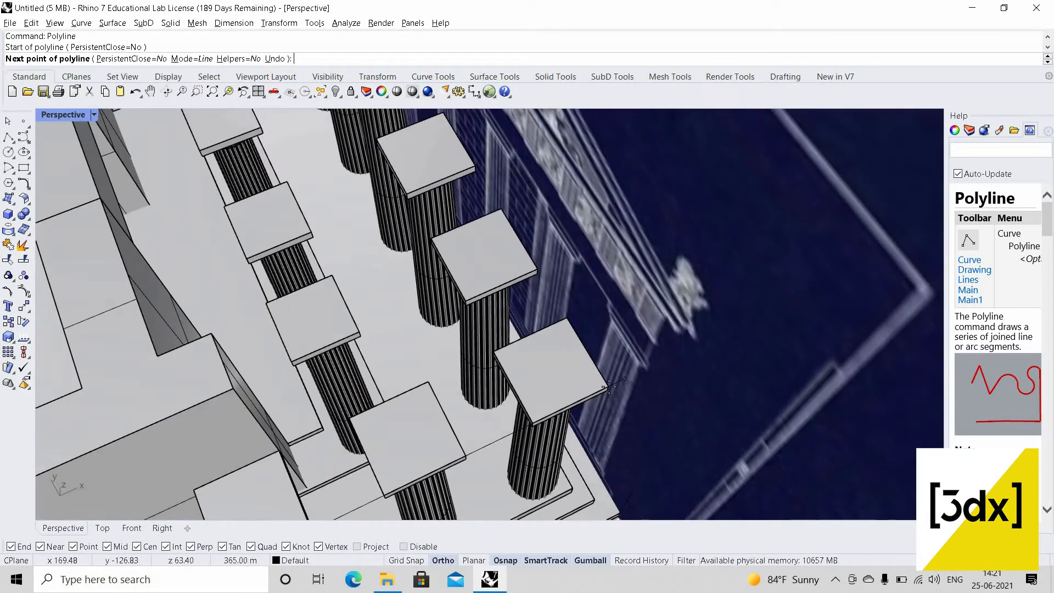
pyautogui.click(660, 406)
# - Continue the polyline around the other two outer corner capitals, with short sides about 160 m, and close it at its start
pyautogui.scroll(-8, 680, 367)
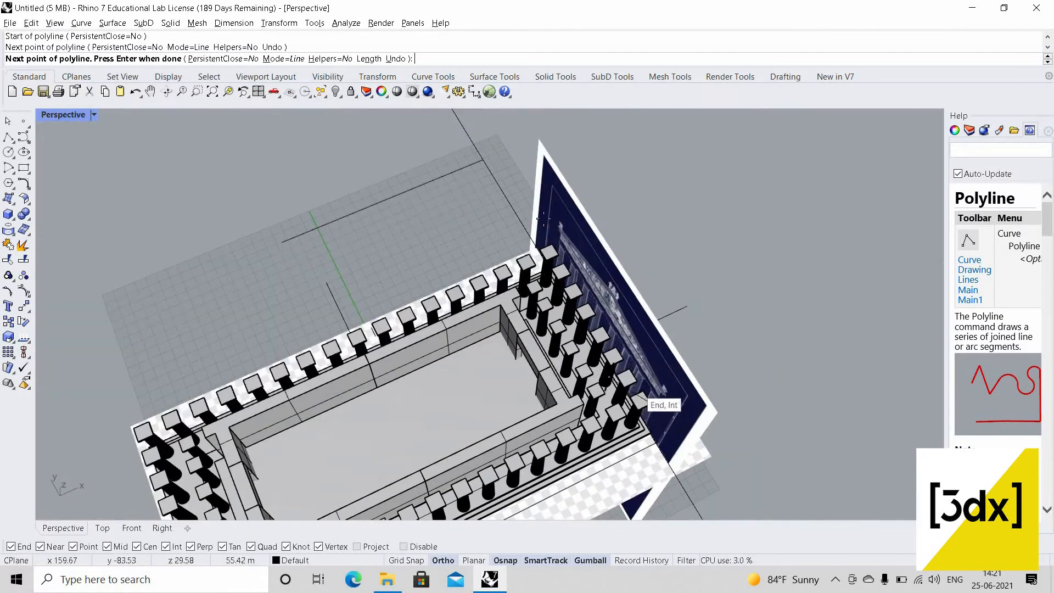
pyautogui.moveTo(595, 405); pyautogui.dragTo(539, 203, button='right')
pyautogui.scroll(6, 539, 203)
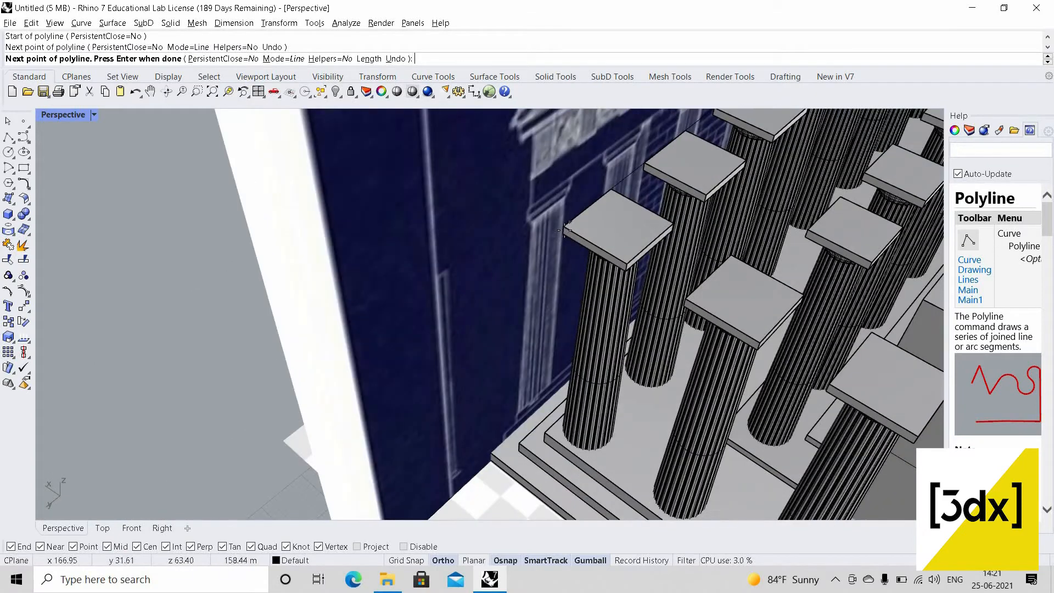
pyautogui.click(563, 227)
pyautogui.scroll(-10, 426, 190)
pyautogui.moveTo(596, 274); pyautogui.dragTo(535, 329, button='right')
pyautogui.scroll(6, 589, 329)
pyautogui.scroll(3, 586, 332)
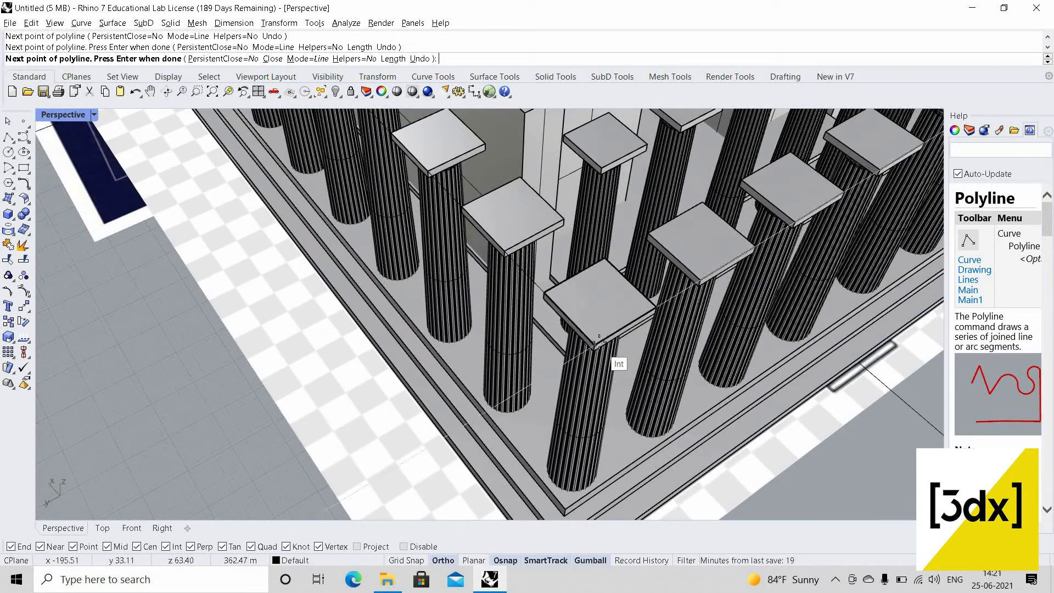
pyautogui.click(354, 389)
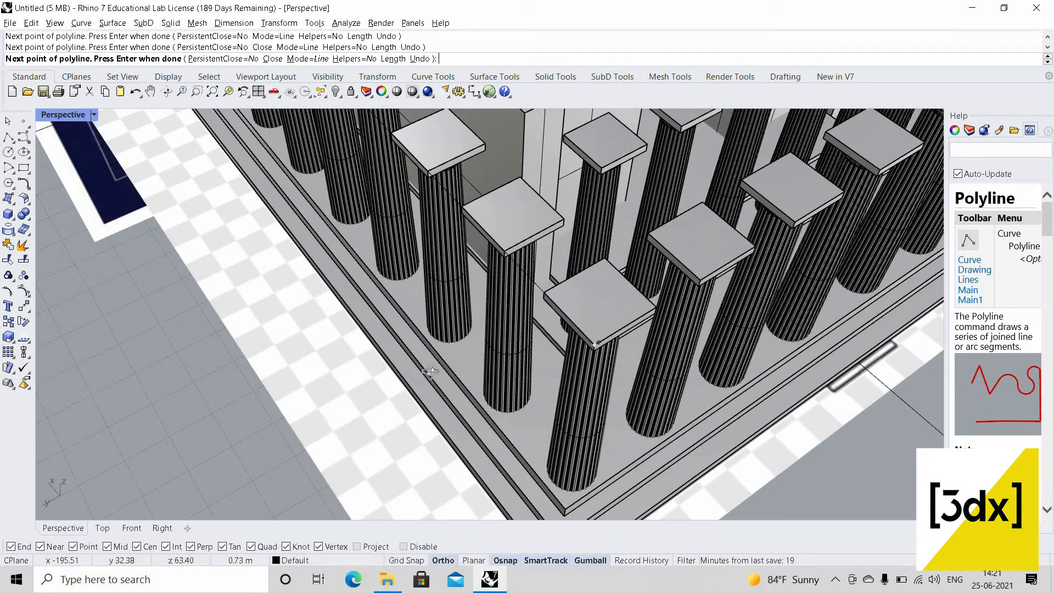
pyautogui.scroll(-12, 460, 404)
pyautogui.moveTo(459, 404); pyautogui.dragTo(393, 392, button='right')
pyautogui.scroll(7, 466, 334)
pyautogui.scroll(3, 574, 332)
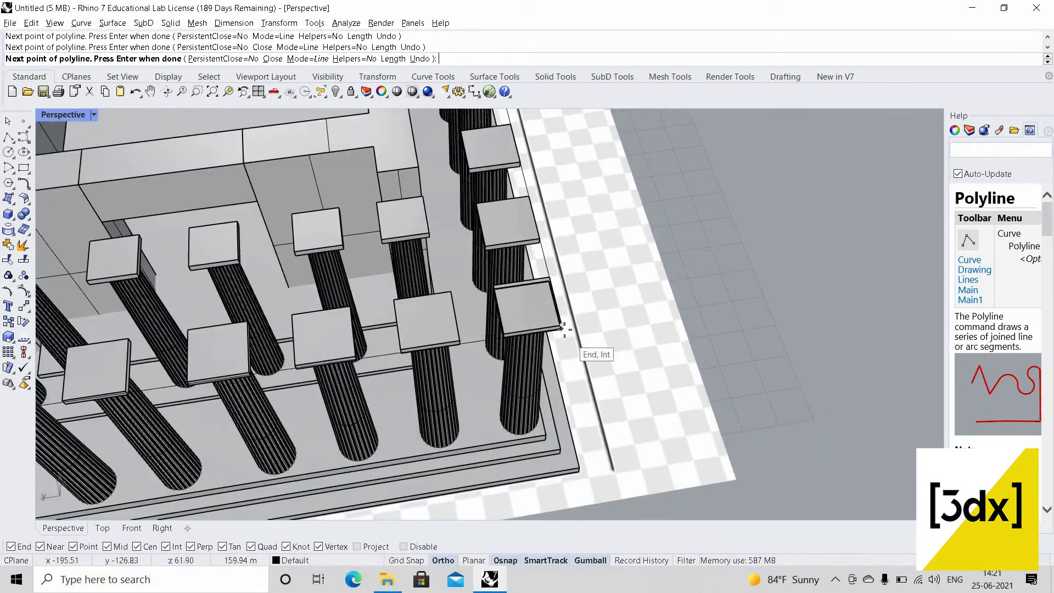
pyautogui.click(560, 324)
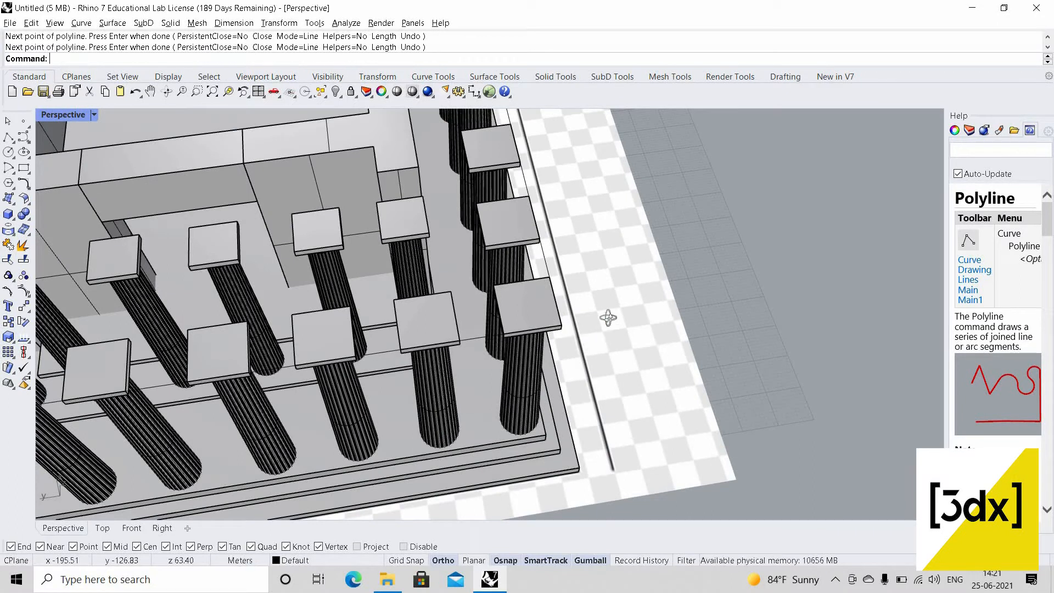
# - Start a second polyline at a front corner capital's inner top corner and draw it across the front row to the opposite corner capital
pyautogui.scroll(-10, 620, 330)
pyautogui.moveTo(621, 332); pyautogui.dragTo(581, 253, button='right')
pyautogui.scroll(10, 559, 281)
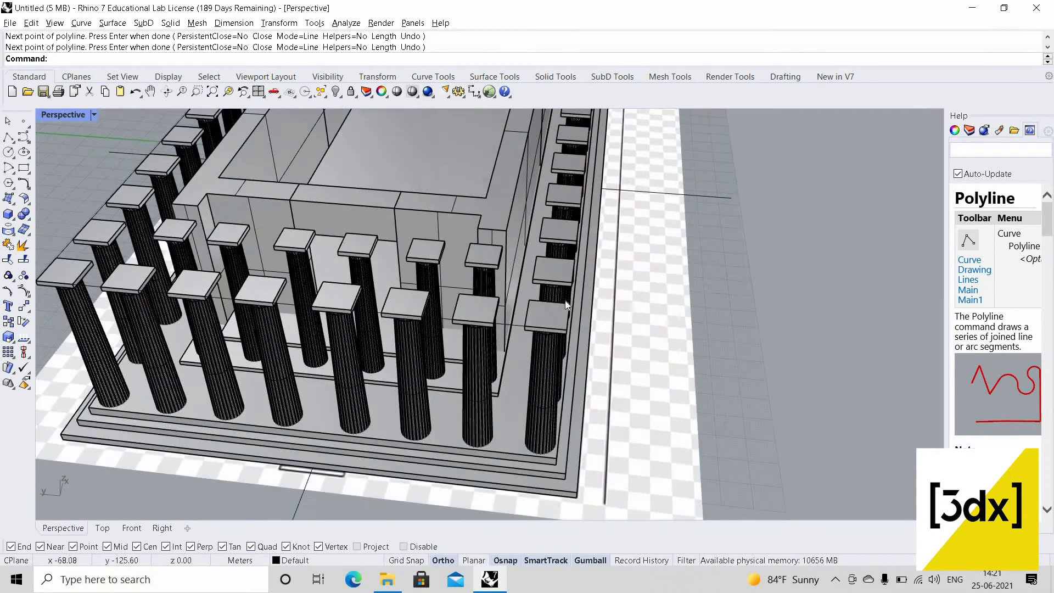
pyautogui.scroll(3, 572, 301)
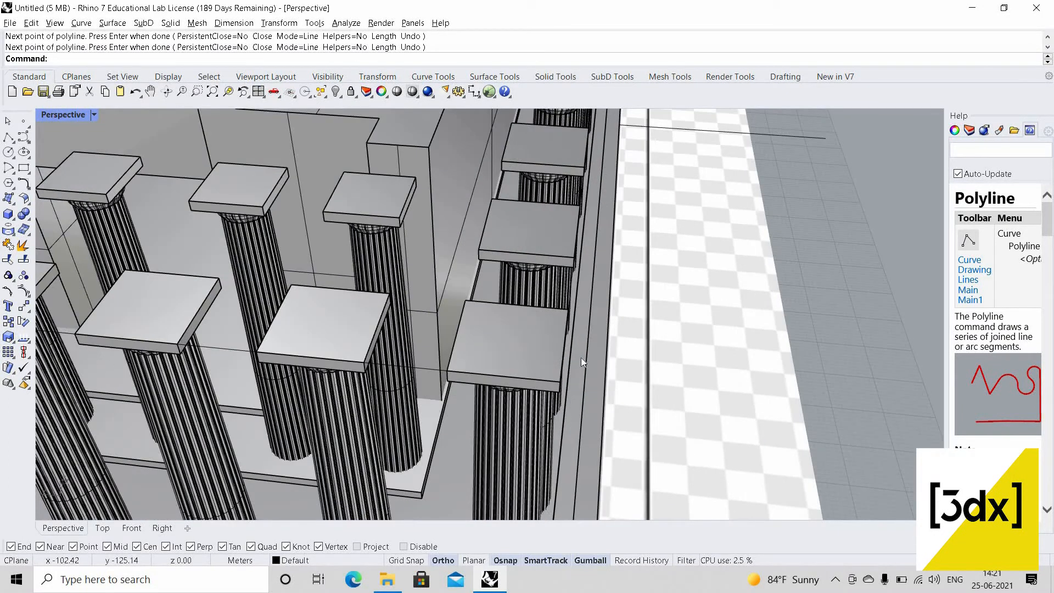
pyautogui.scroll(-10, 597, 360)
pyautogui.scroll(4, 597, 360)
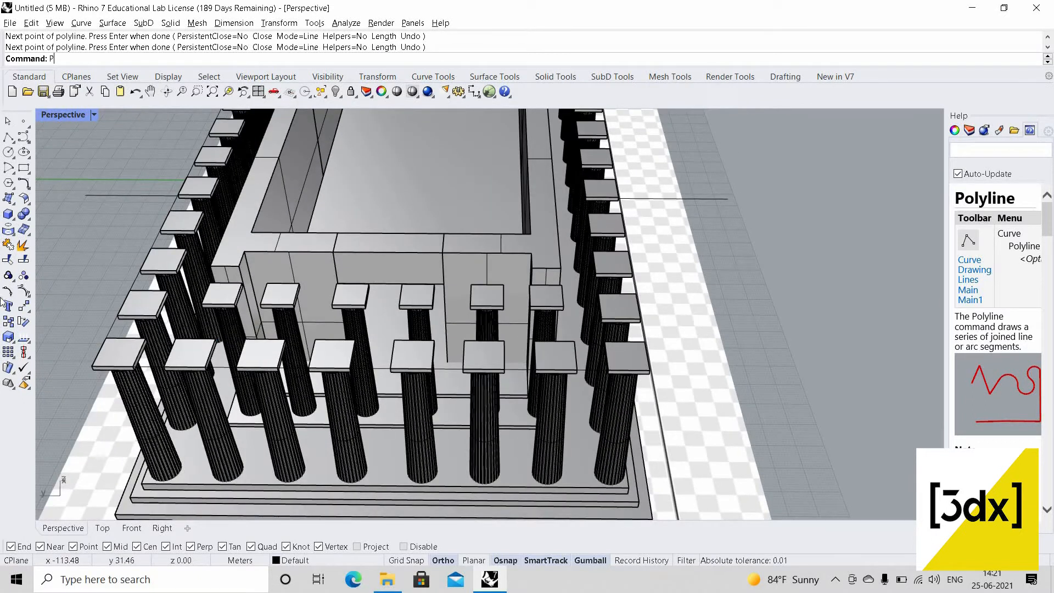
pyautogui.press('Return')
pyautogui.scroll(3, 230, 373)
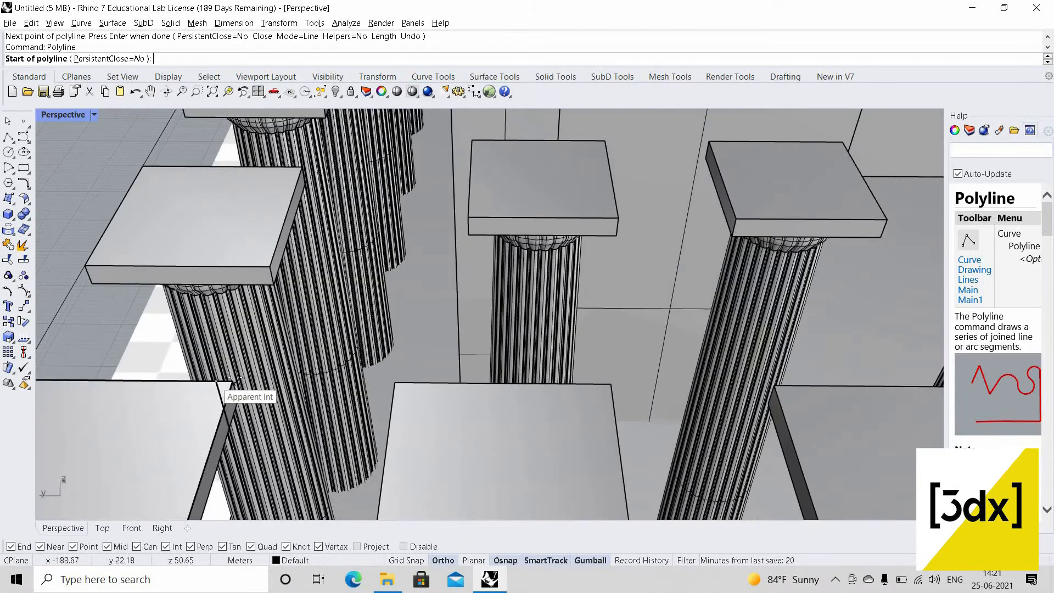
pyautogui.click(233, 382)
pyautogui.scroll(-5, 275, 407)
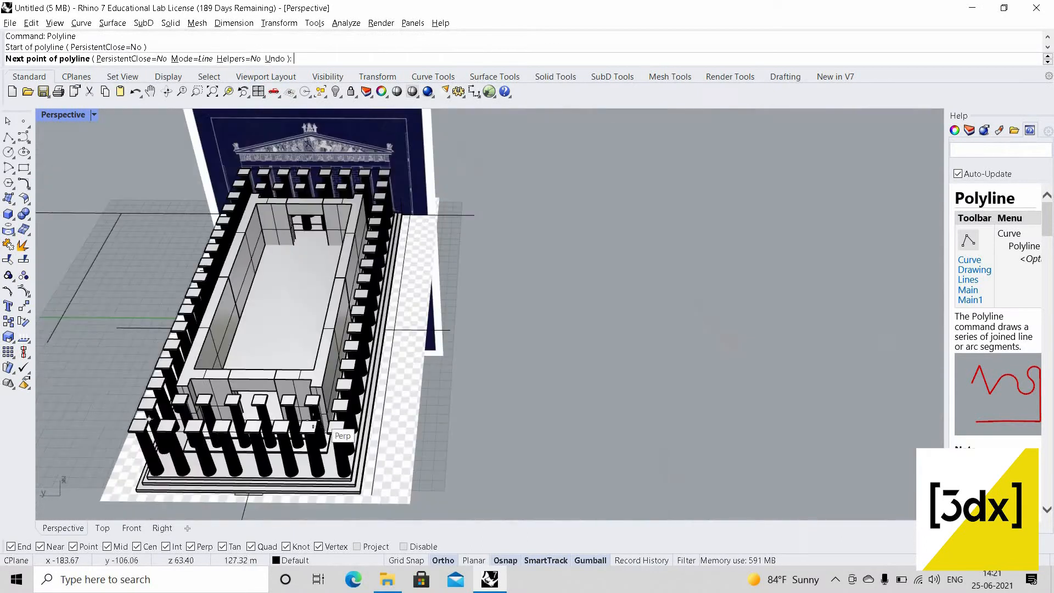
pyautogui.scroll(6, 310, 425)
pyautogui.click(310, 425)
# - Complete the inner rectangle through the two far corner capitals' inner corners, with long sides about 339 m, closing it at its start
pyautogui.scroll(-5, 329, 429)
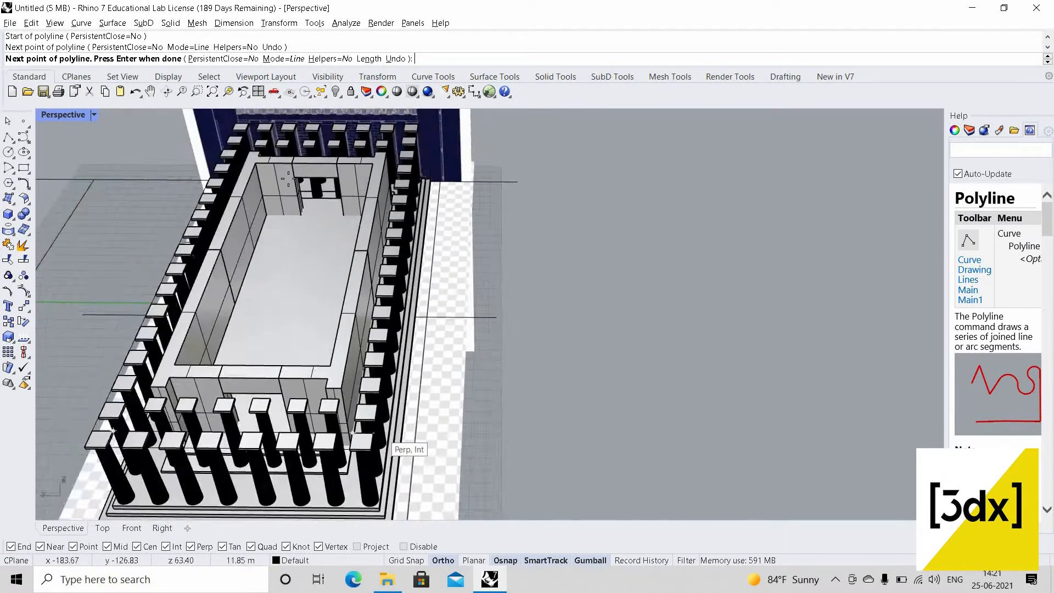
pyautogui.scroll(3, 413, 438)
pyautogui.scroll(6, 413, 182)
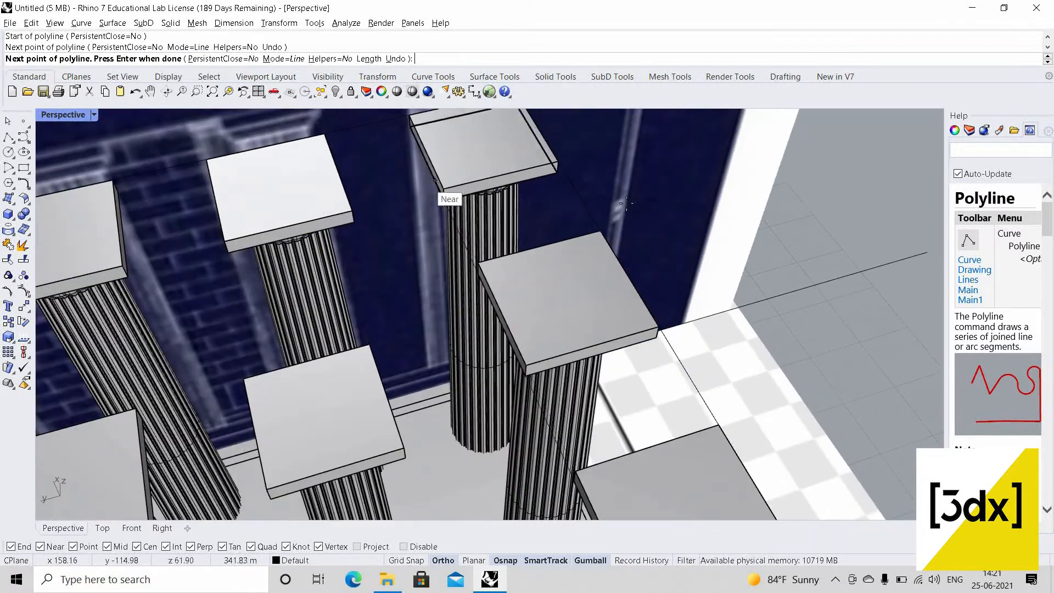
pyautogui.click(472, 194)
pyautogui.scroll(-5, 474, 224)
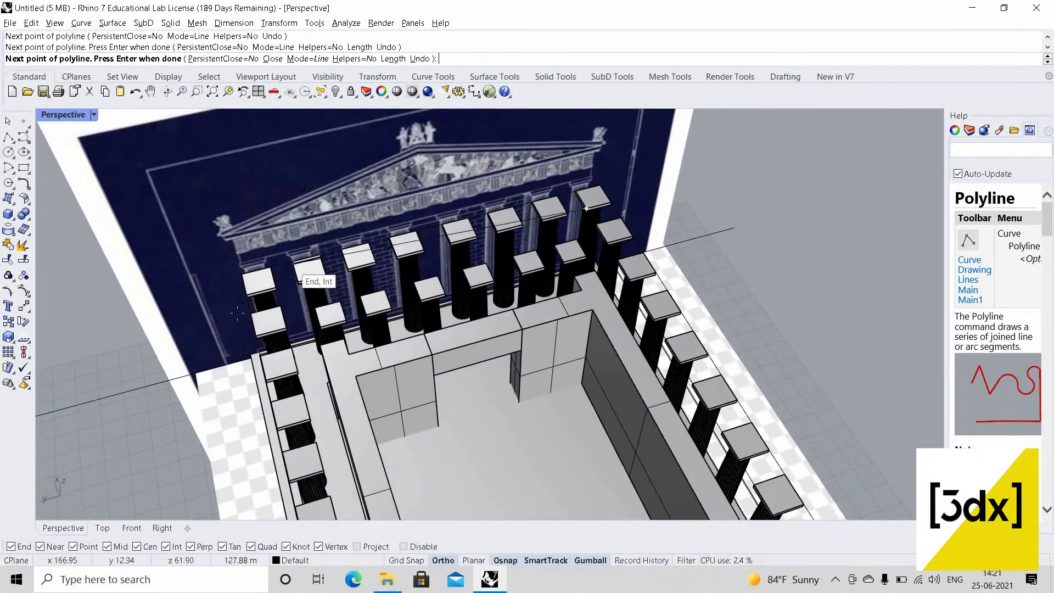
pyautogui.scroll(5, 231, 310)
pyautogui.click(234, 315)
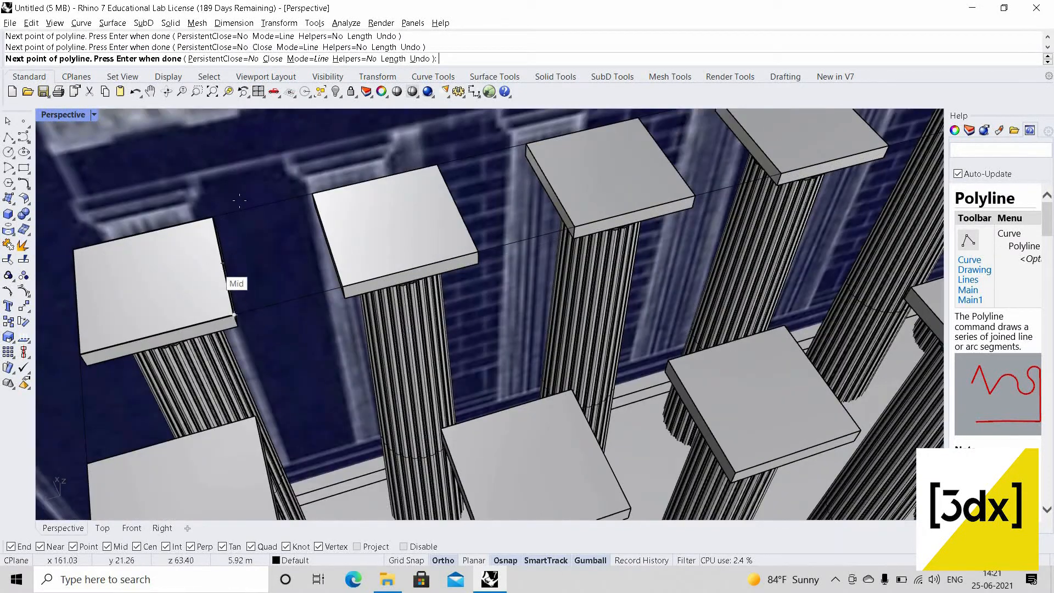
pyautogui.scroll(-5, 219, 335)
pyautogui.scroll(5, 231, 209)
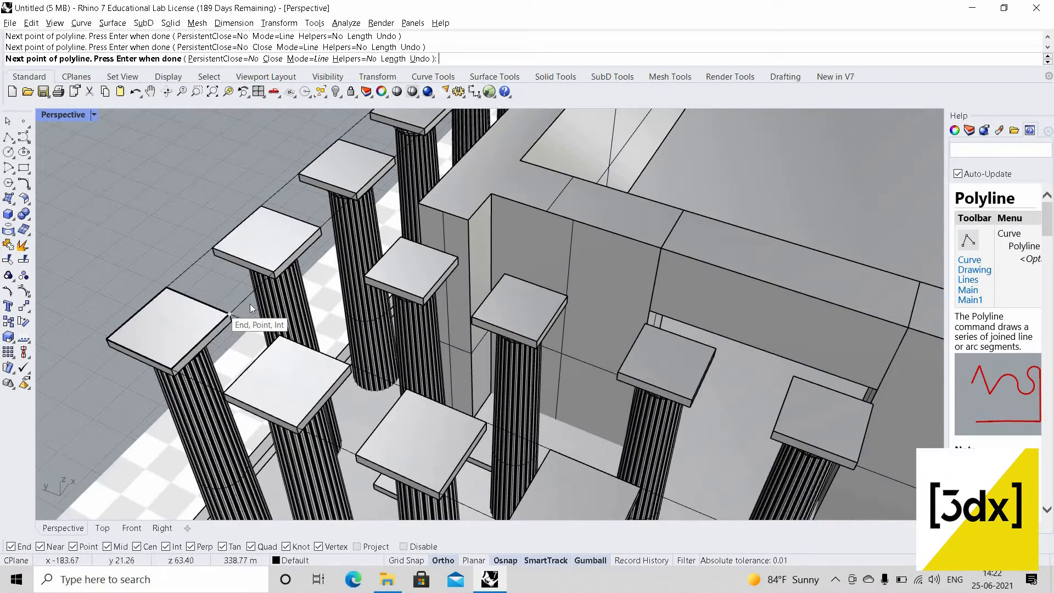
pyautogui.click(246, 302)
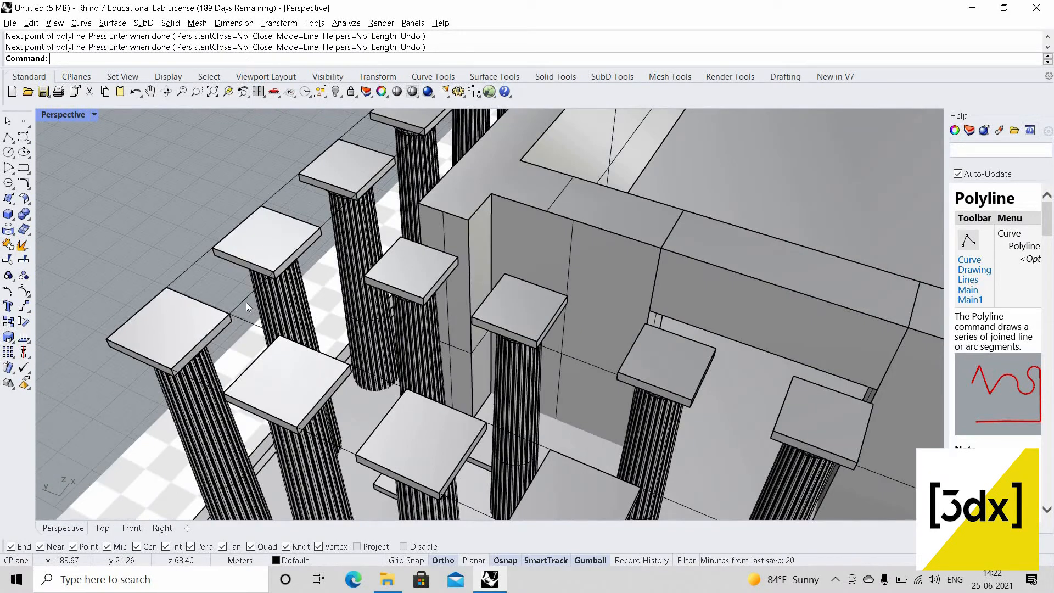
# - Select the outer and inner rectangles and extrude them together 5 m as a solid beam ring above the outer columns
pyautogui.scroll(-5, 274, 401)
pyautogui.scroll(3, 276, 402)
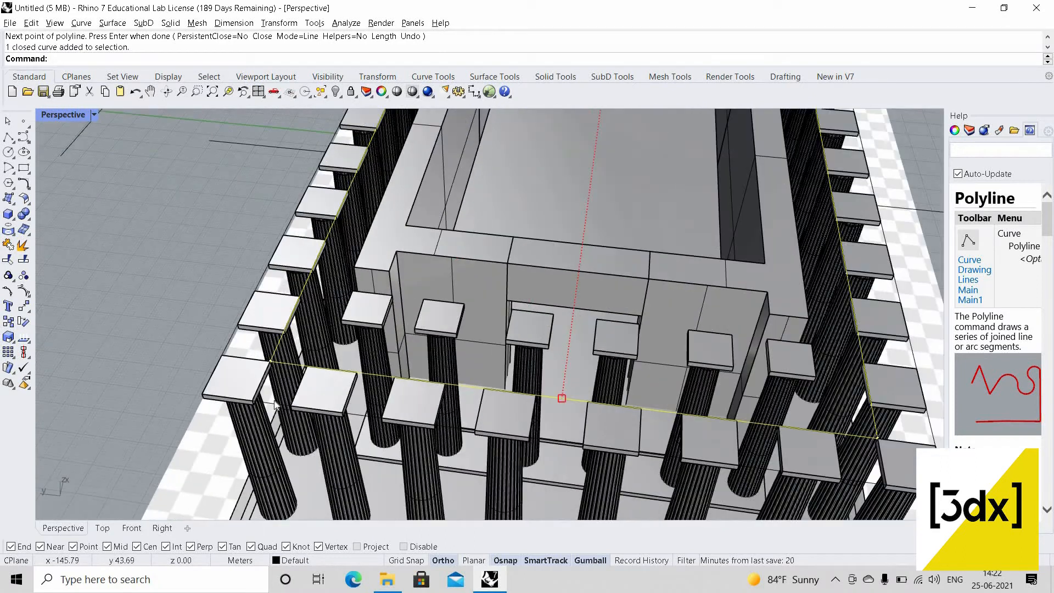
pyautogui.scroll(-5, 306, 368)
pyautogui.scroll(2, 309, 352)
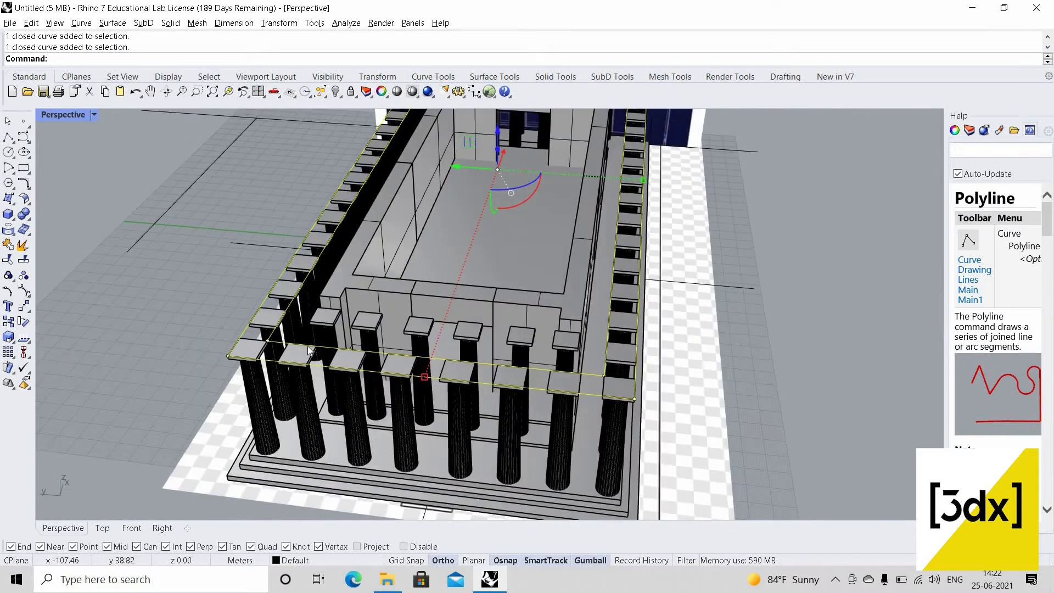
pyautogui.press('Return')
pyautogui.scroll(-5, 321, 396)
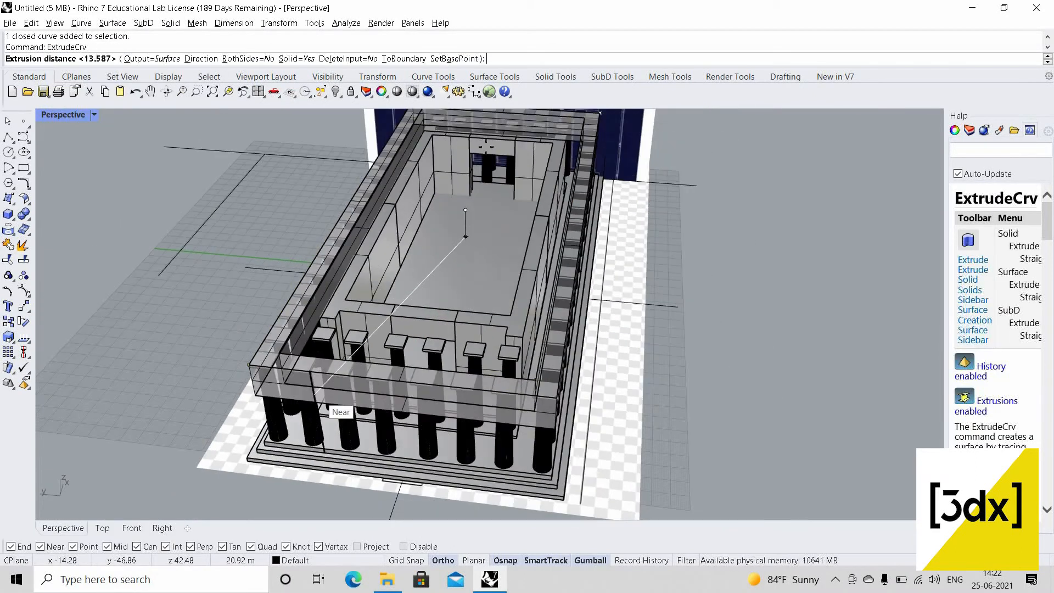
pyautogui.scroll(2, 321, 396)
pyautogui.scroll(10, 477, 292)
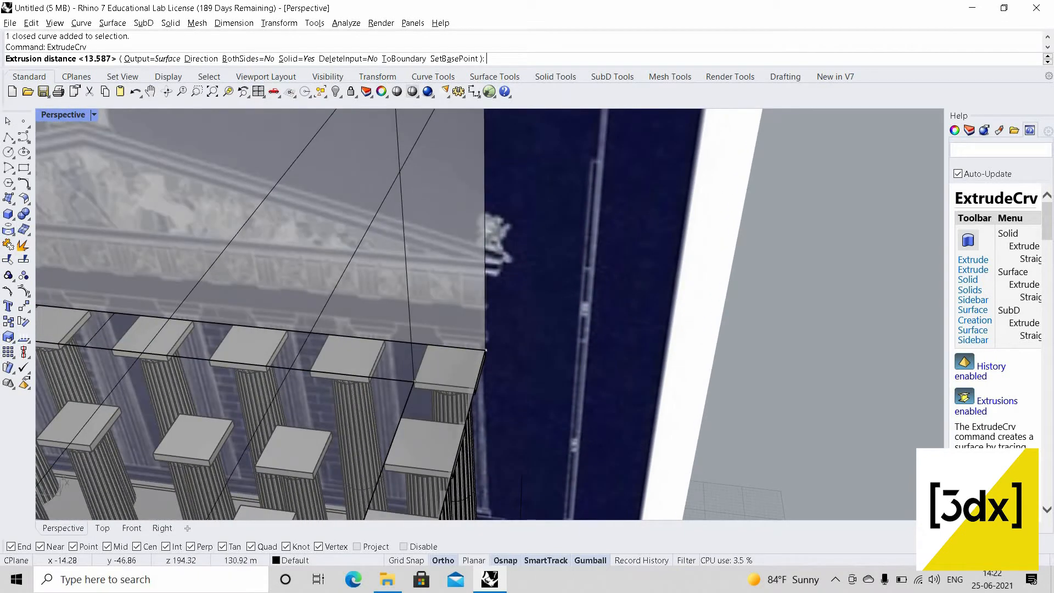
pyautogui.write('5')
pyautogui.press('Return')
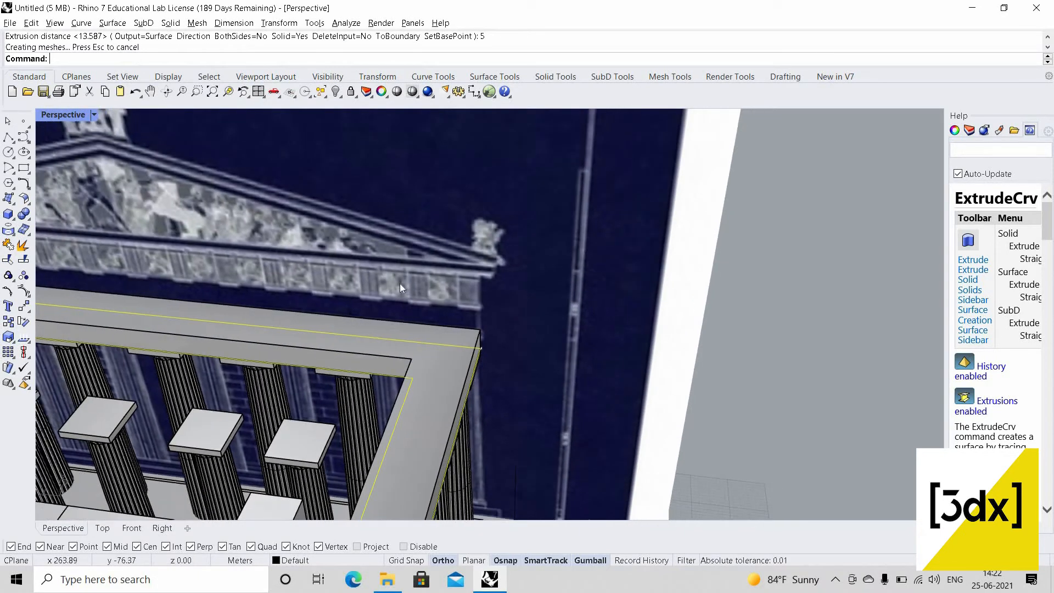
pyautogui.scroll(-2, 285, 285)
pyautogui.scroll(-4, 536, 387)
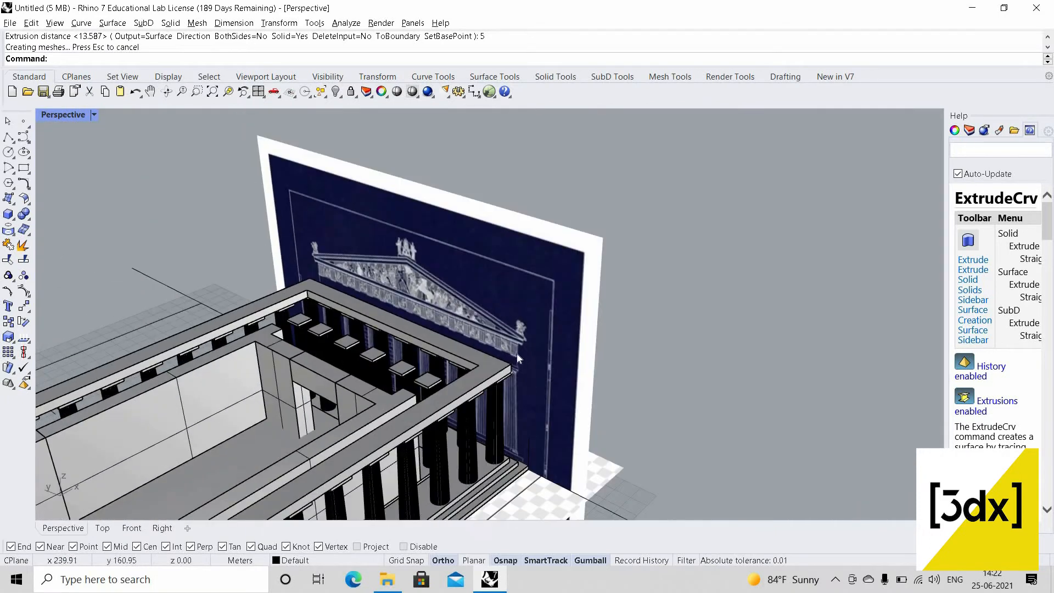
# - Try to scale the beam ring's height in one direction from its lower corner to match the reference image's architrave
pyautogui.scroll(5, 485, 367)
pyautogui.scroll(5, 486, 368)
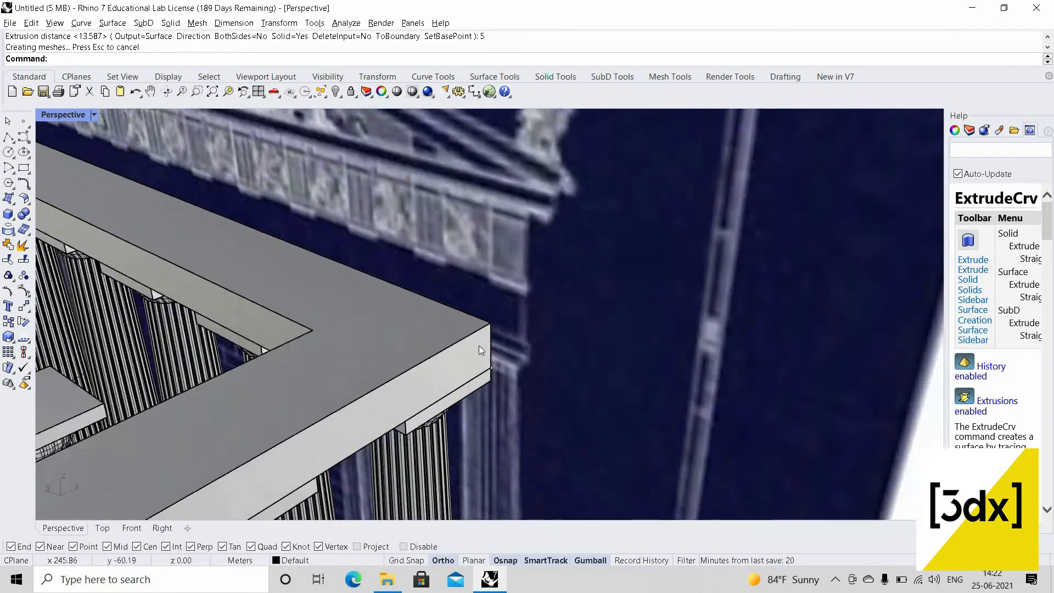
pyautogui.click(479, 345)
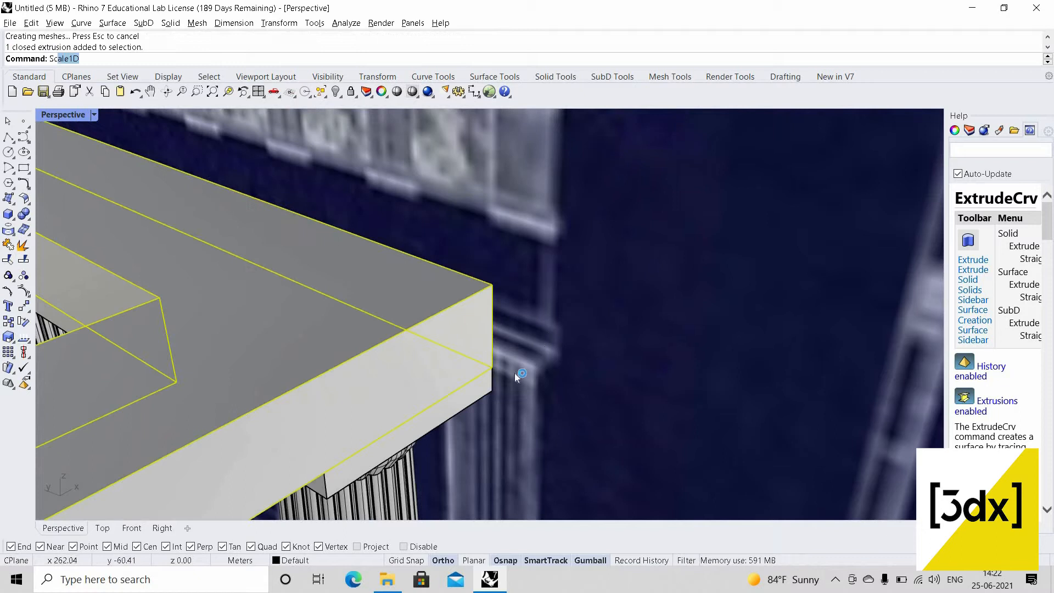
pyautogui.press('Return')
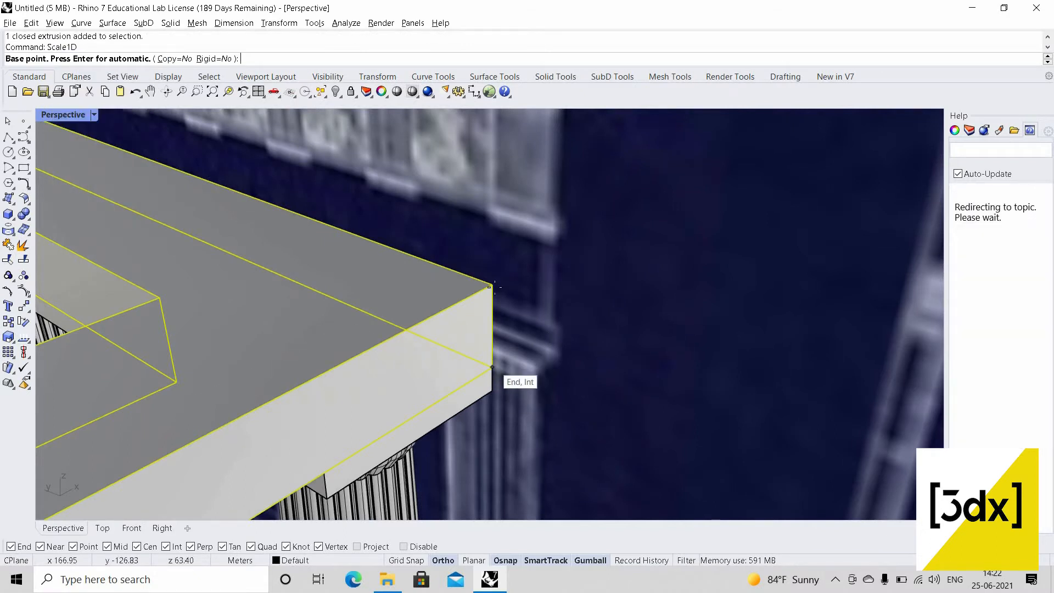
pyautogui.click(492, 367)
pyautogui.click(491, 284)
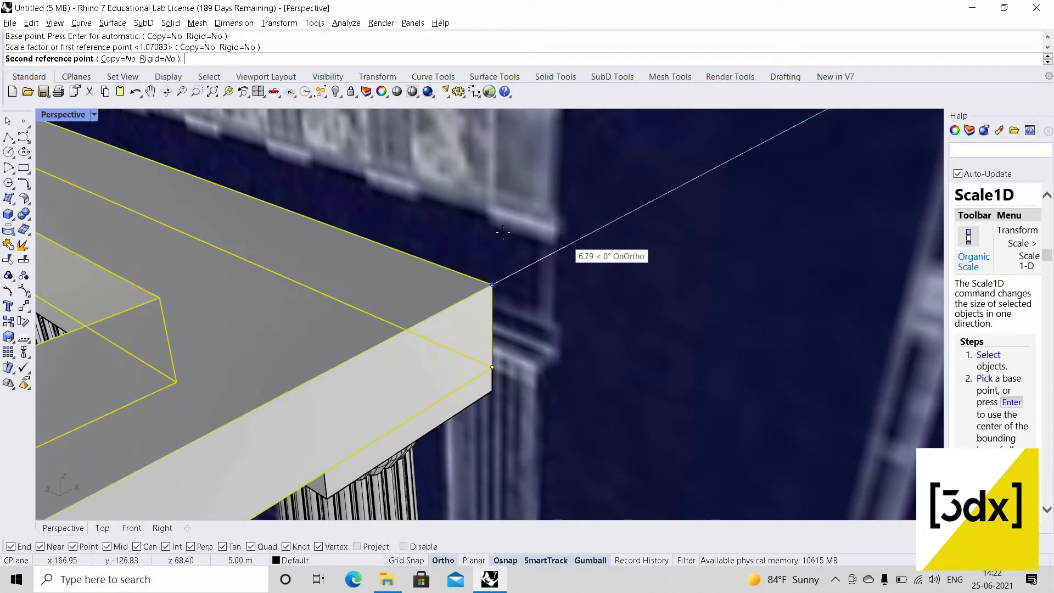
pyautogui.moveTo(503, 232); pyautogui.dragTo(736, 282, button='right')
pyautogui.scroll(8, 513, 255)
pyautogui.scroll(4, 543, 264)
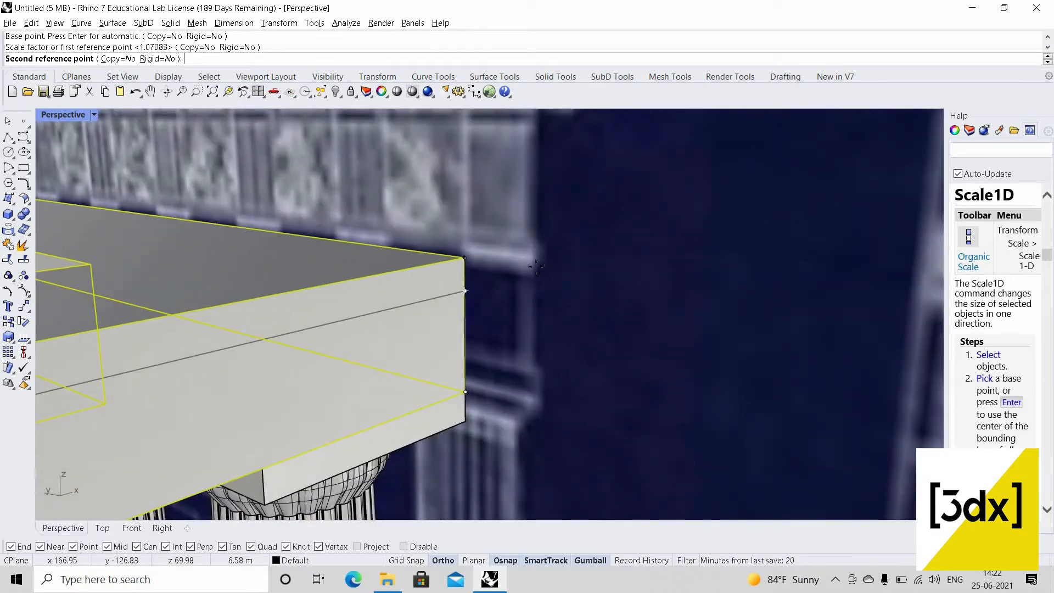
pyautogui.click(552, 277)
pyautogui.scroll(-8, 565, 279)
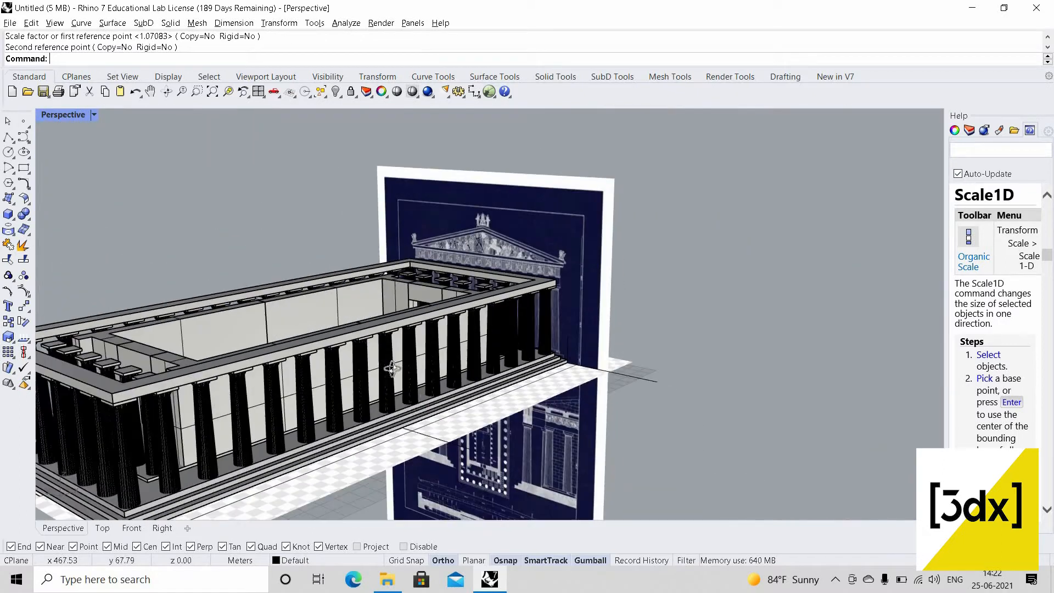
# - Scale the beam ring's width inward in one direction about its short side's midpoint, to about 79 m per half
pyautogui.scroll(-6, 426, 395)
pyautogui.moveTo(344, 430); pyautogui.dragTo(428, 458, button='right')
pyautogui.scroll(5, 379, 433)
pyautogui.scroll(6, 428, 458)
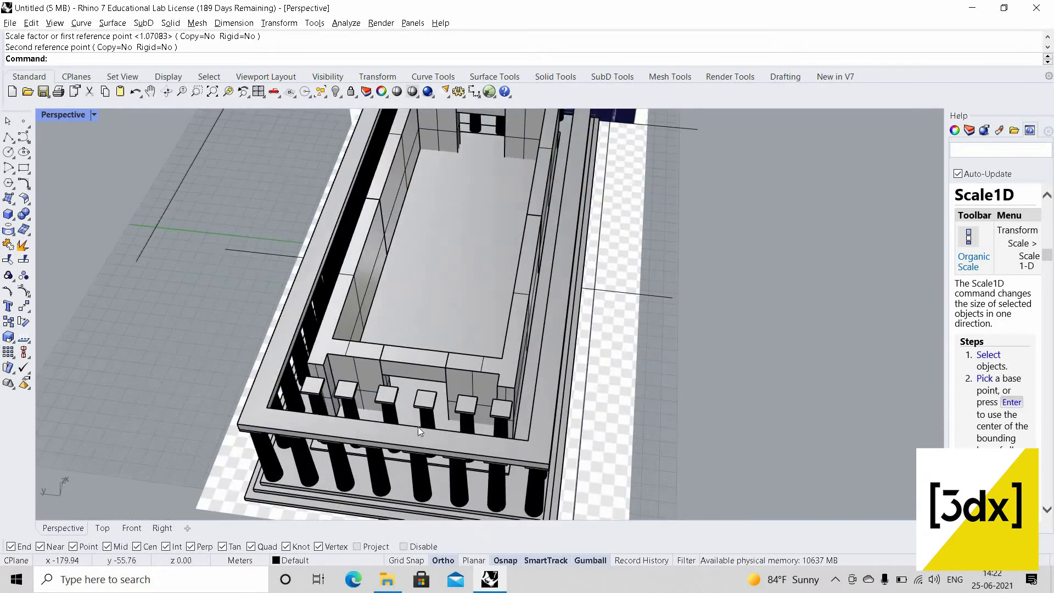
pyautogui.press('Return')
pyautogui.click(356, 412)
pyautogui.press('Return')
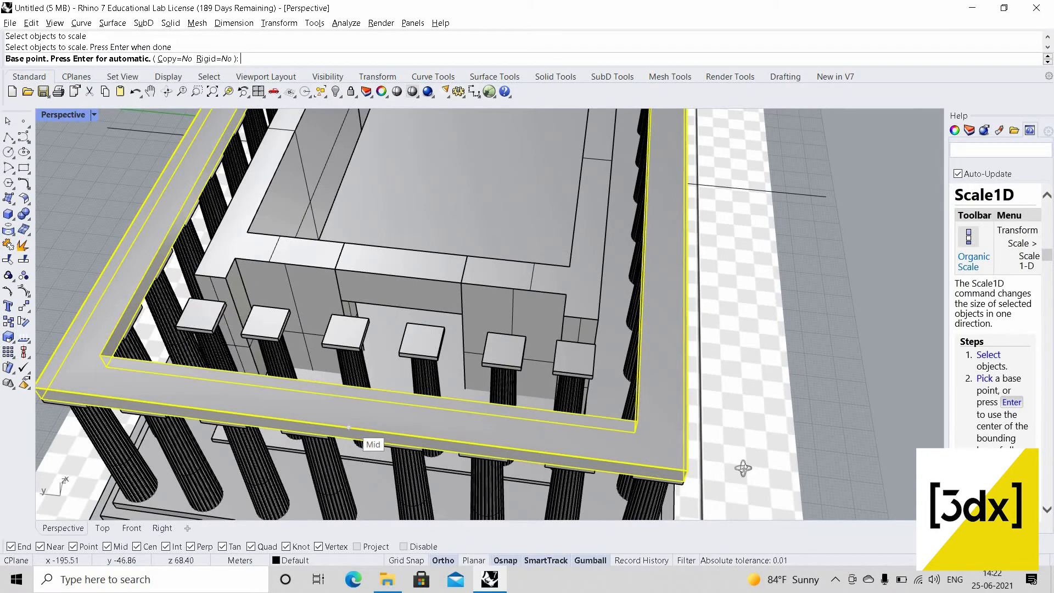
pyautogui.click(348, 427)
pyautogui.moveTo(743, 468); pyautogui.dragTo(296, 336, button='right')
pyautogui.scroll(6, 316, 349)
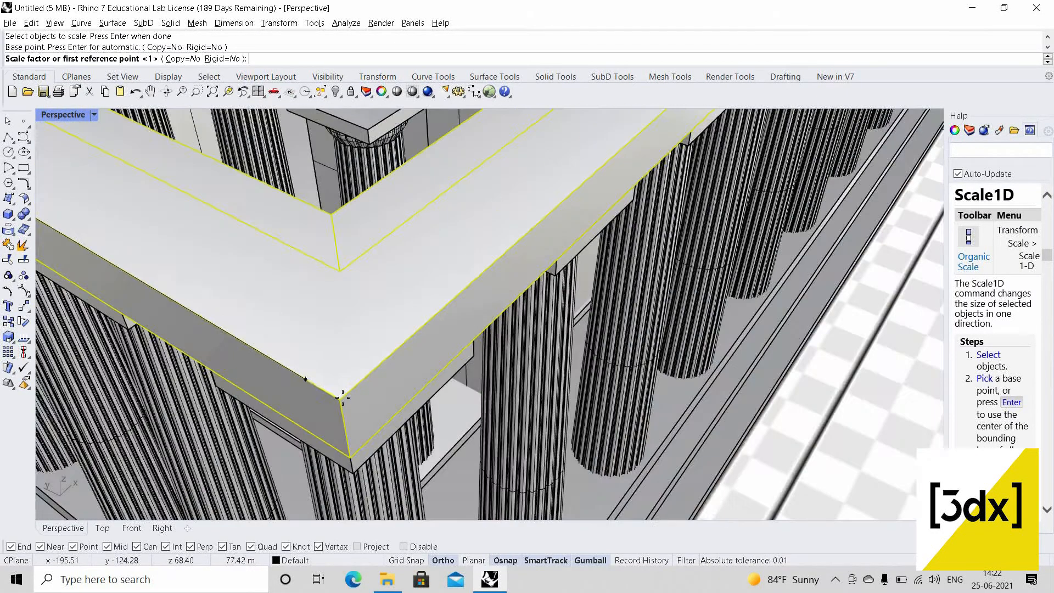
pyautogui.click(316, 382)
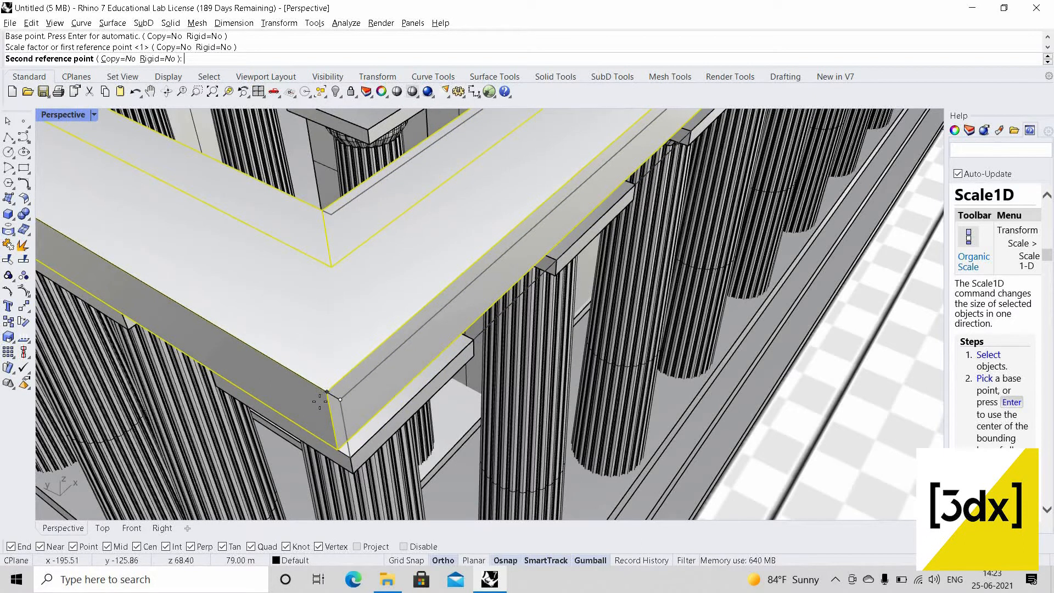
pyautogui.click(404, 410)
# - Scale the beam ring's length inward in one direction about its long side's midpoint, to about 180 m per half
pyautogui.scroll(-5, 417, 373)
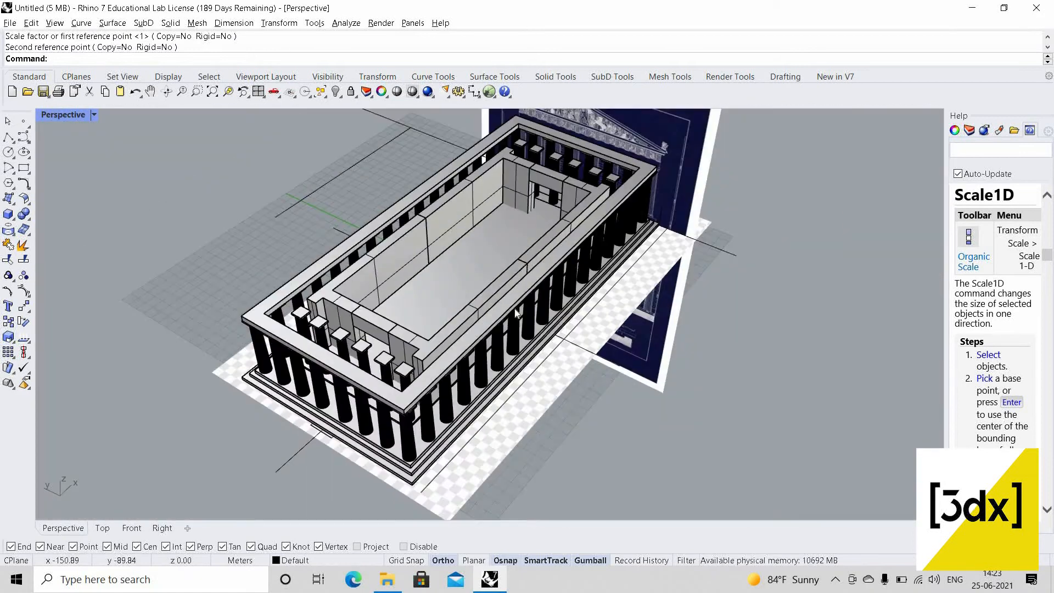
pyautogui.scroll(5, 506, 294)
pyautogui.scroll(3, 508, 298)
pyautogui.click(476, 304)
pyautogui.press('Return')
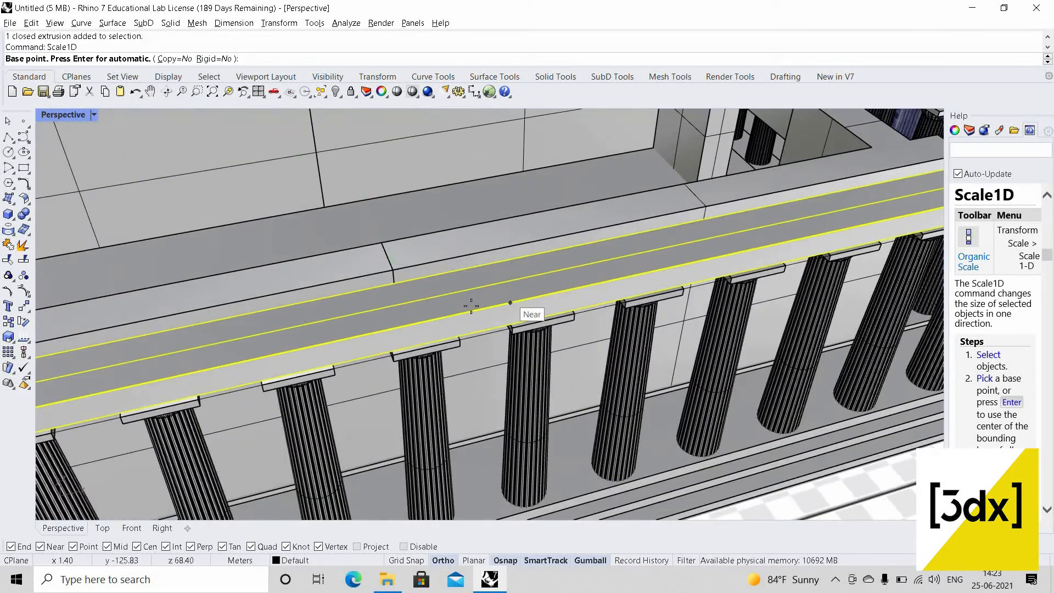
pyautogui.scroll(-4, 449, 311)
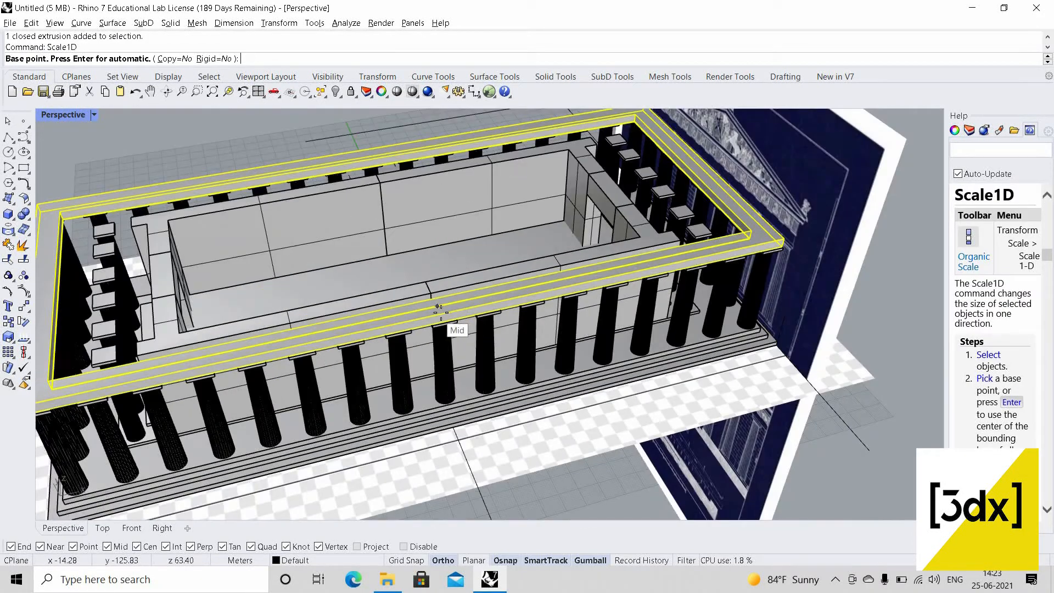
pyautogui.click(444, 313)
pyautogui.scroll(6, 754, 244)
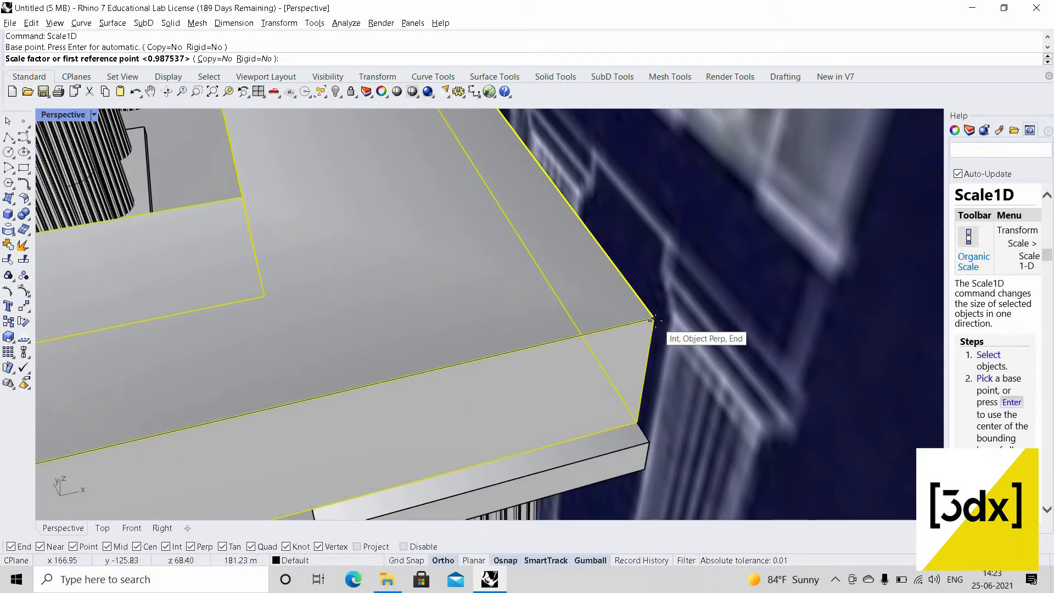
pyautogui.click(642, 325)
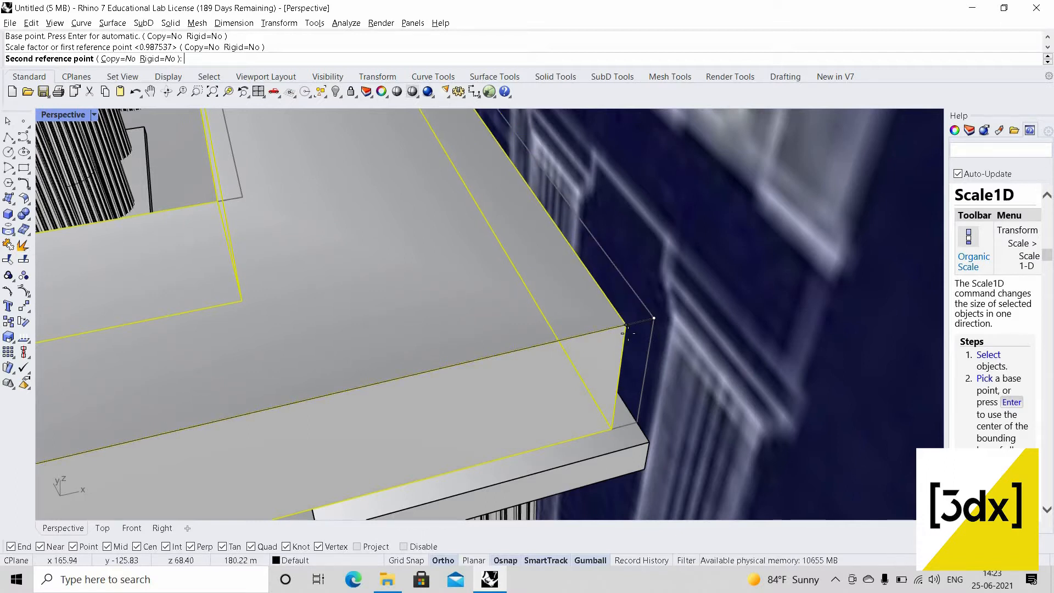
pyautogui.click(645, 308)
pyautogui.scroll(-15, 641, 319)
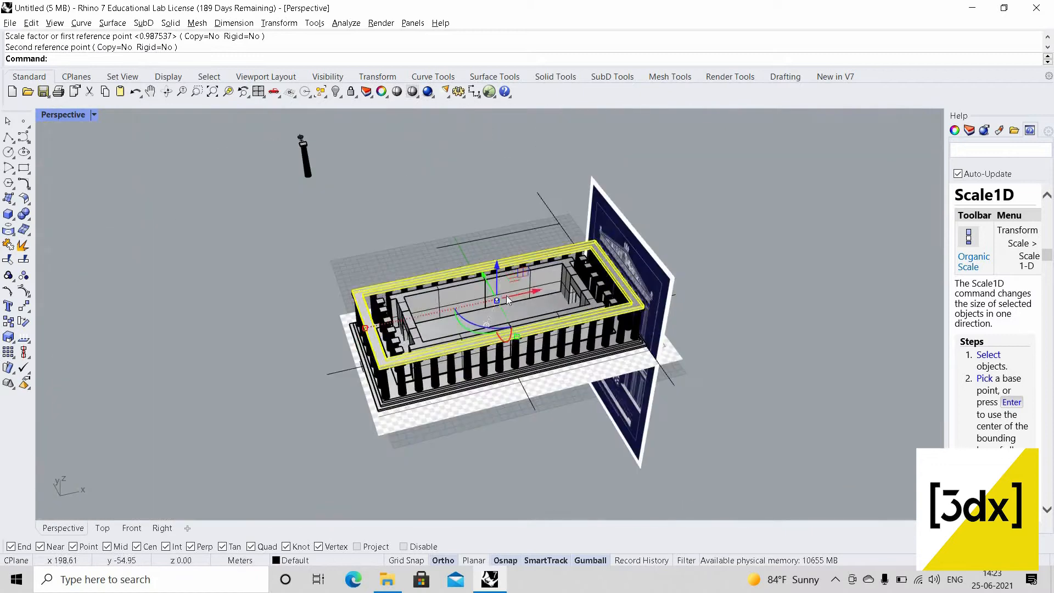
pyautogui.click(379, 397)
# - Extrude the outer rectangle curve on the column capitals upward into a solid block that rises above the beam ring
pyautogui.moveTo(384, 393); pyautogui.dragTo(535, 389, button='right')
pyautogui.scroll(5, 536, 389)
pyautogui.scroll(5, 537, 389)
pyautogui.scroll(-5, 598, 410)
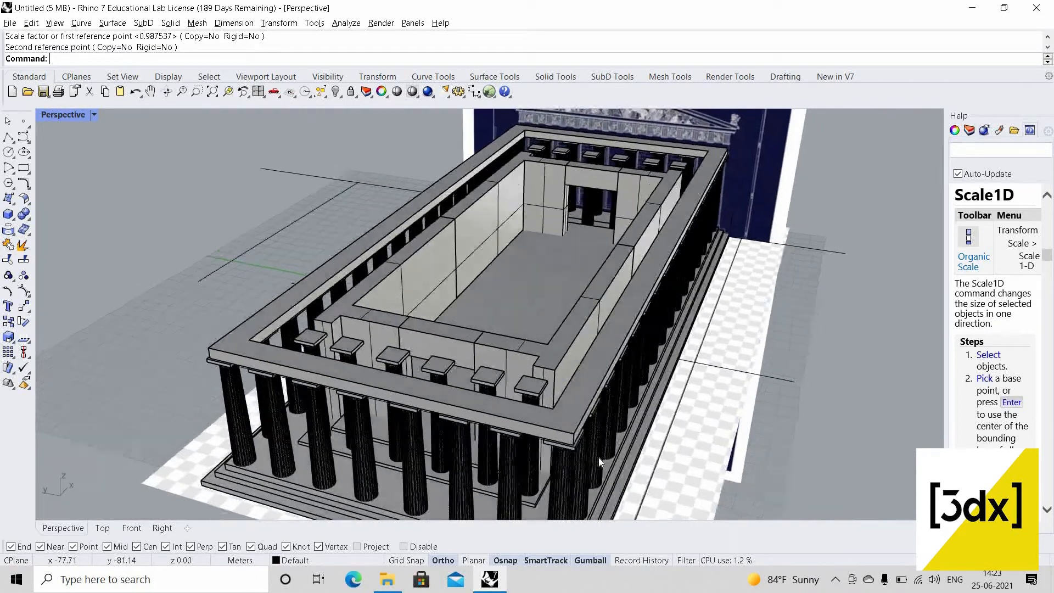
pyautogui.scroll(6, 610, 442)
pyautogui.click(554, 431)
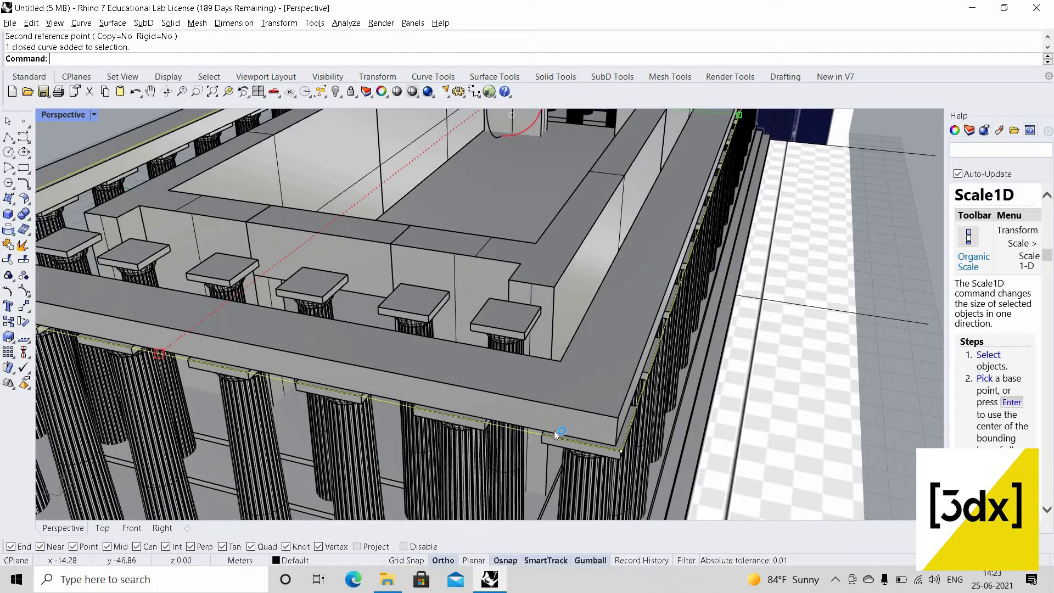
pyautogui.scroll(-6, 540, 402)
pyautogui.scroll(3, 543, 402)
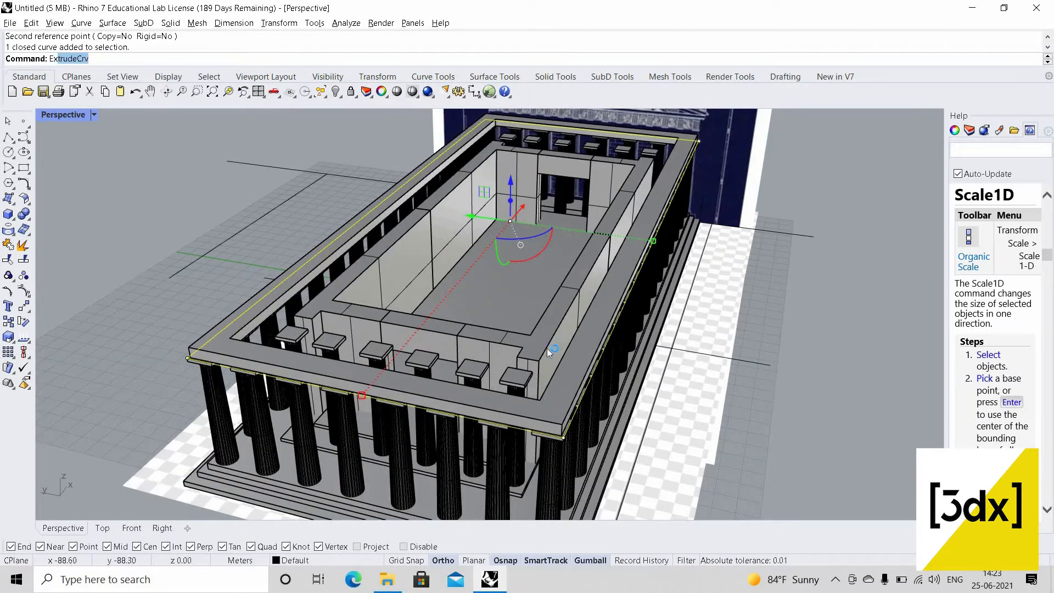
pyautogui.press('Return')
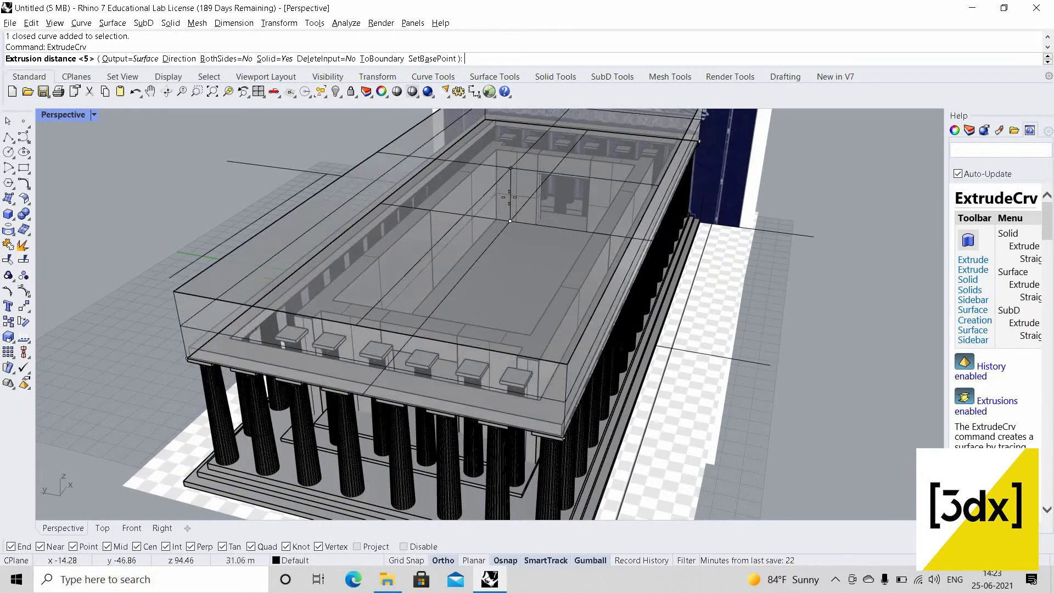
pyautogui.click(620, 345)
pyautogui.scroll(5, 565, 440)
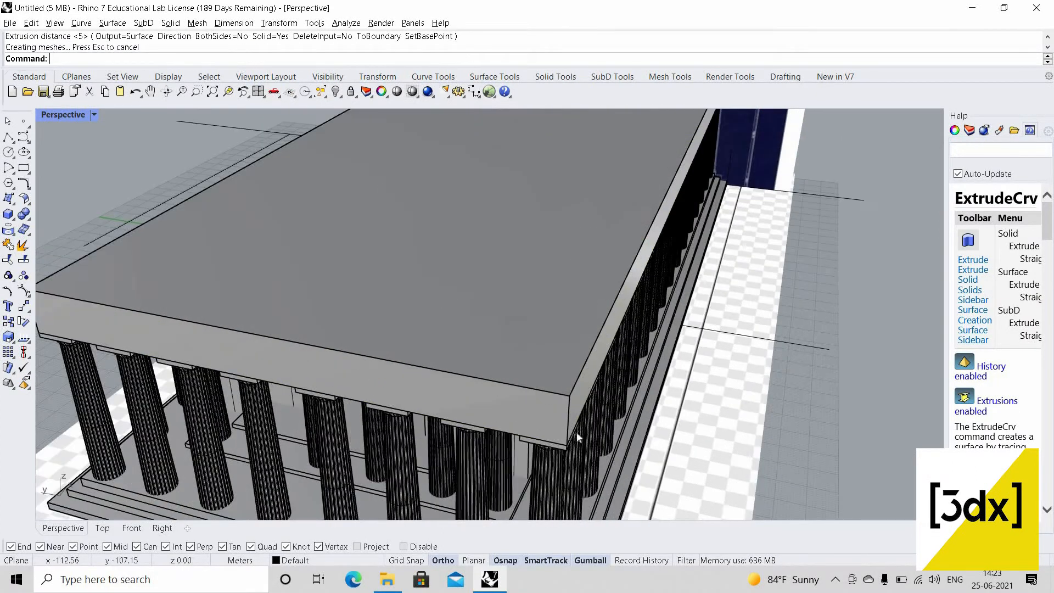
pyautogui.scroll(3, 566, 429)
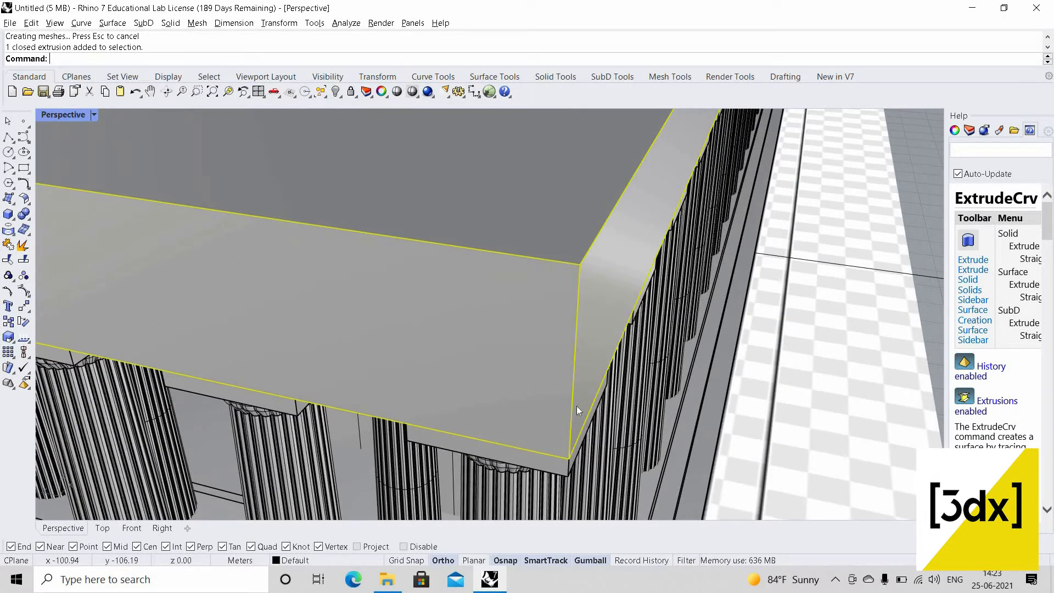
pyautogui.write('S')
pyautogui.press('Escape')
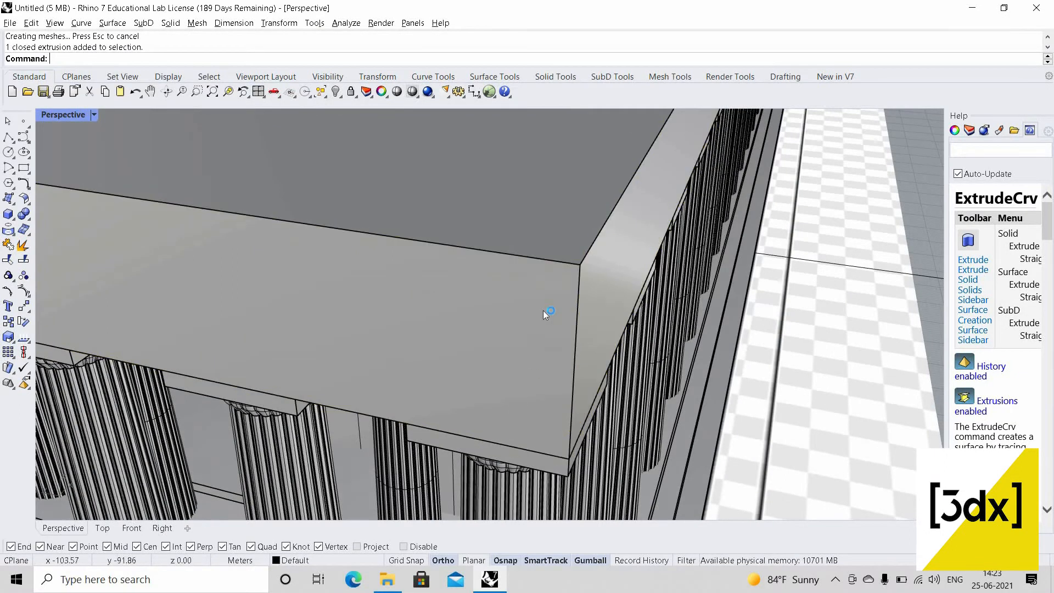
# - Switch the perspective viewport to wireframe display to expose the beam ring inside the new block at the front corner
pyautogui.moveTo(543, 310); pyautogui.dragTo(565, 182, button='right')
pyautogui.moveTo(448, 318); pyautogui.dragTo(345, 421, button='right')
pyautogui.scroll(-4, 344, 422)
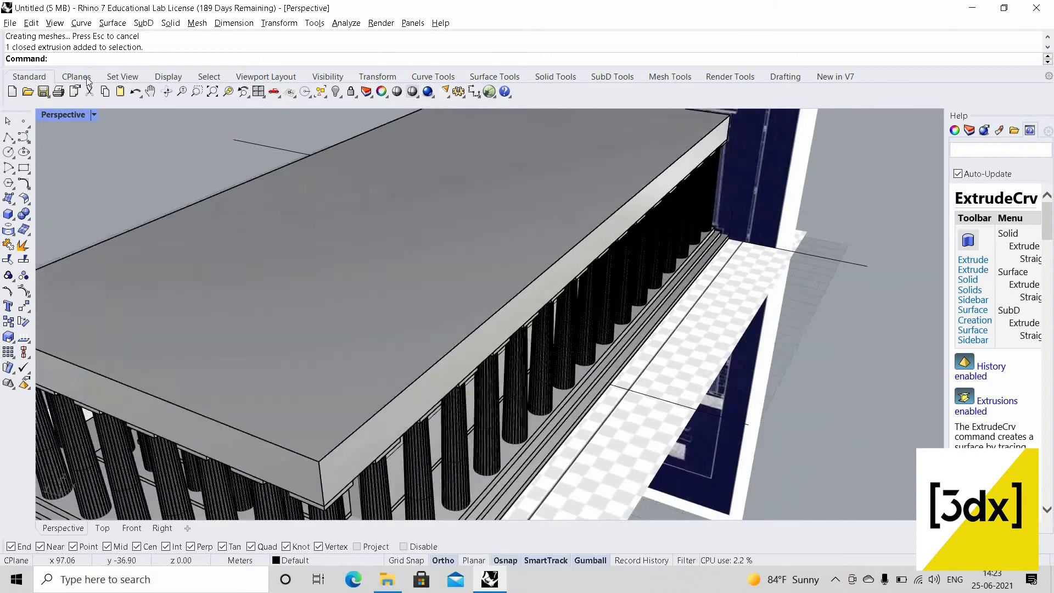
pyautogui.scroll(4, 236, 488)
pyautogui.click(94, 114)
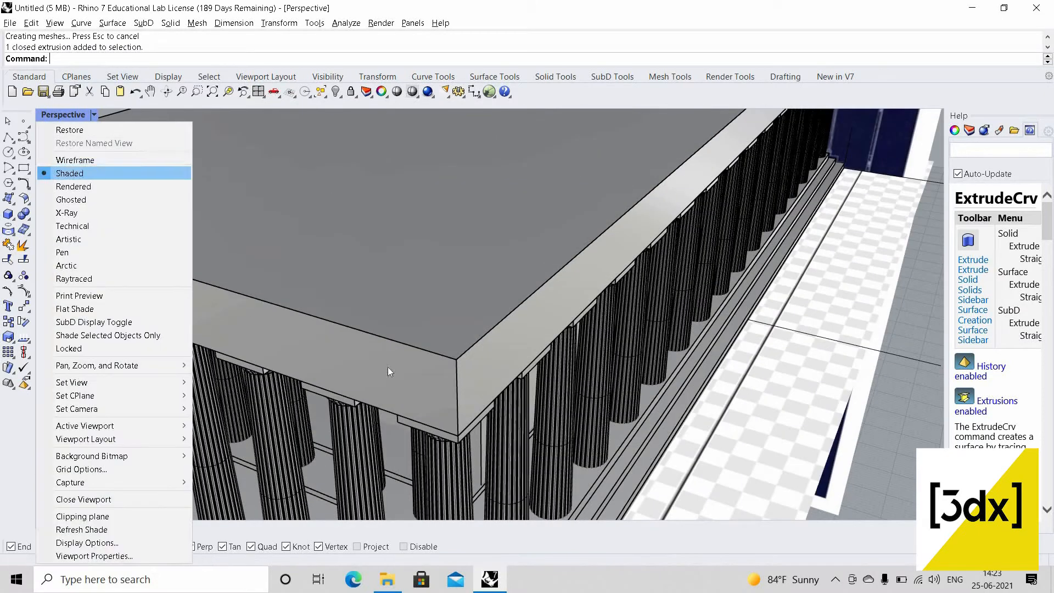
pyautogui.click(76, 160)
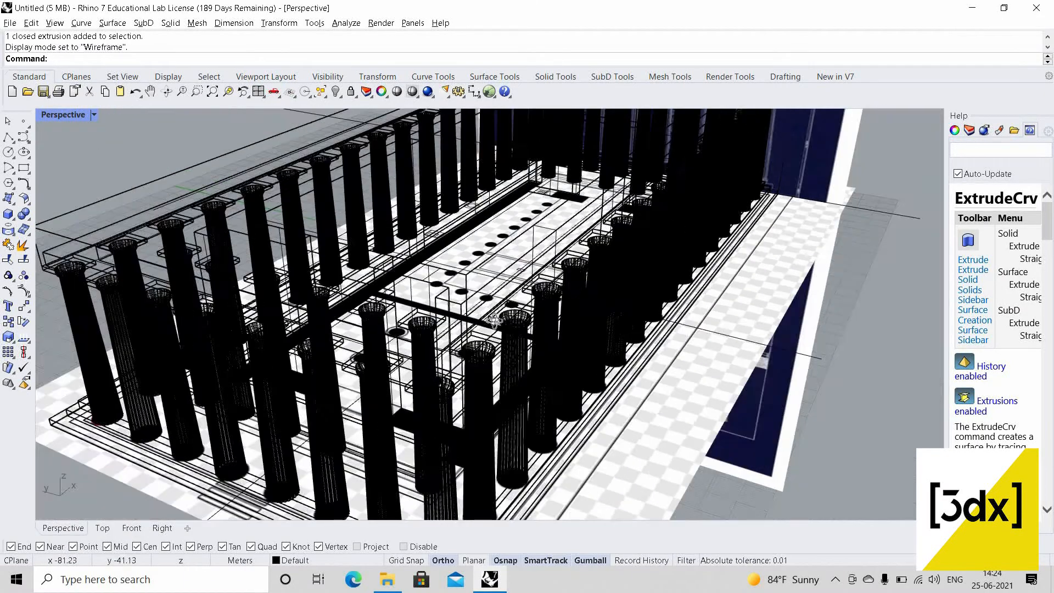
pyautogui.moveTo(495, 320); pyautogui.dragTo(843, 237, button='right')
pyautogui.scroll(5, 865, 243)
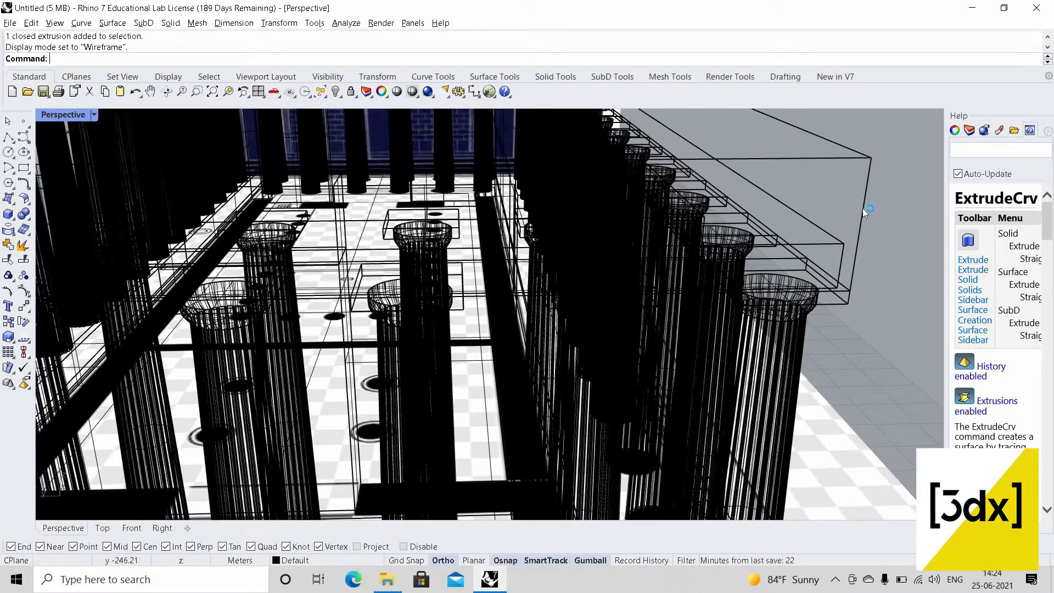
# - Move the upper block so it sits on top of the beam over the columns, and set the perspective view to Shaded
pyautogui.click(846, 269)
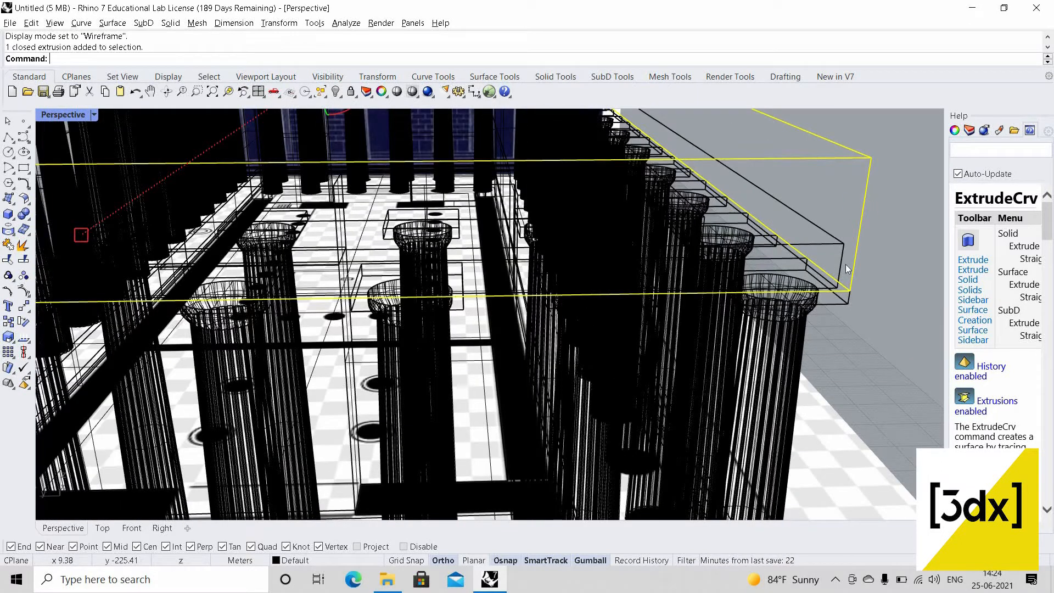
pyautogui.write('Move')
pyautogui.scroll(4, 846, 293)
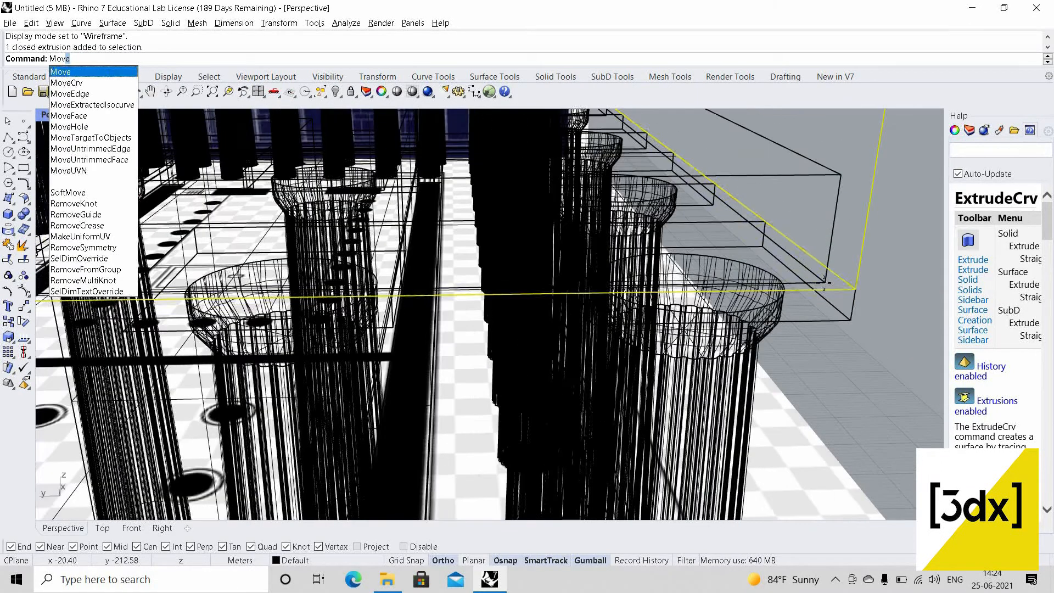
pyautogui.press('Return')
pyautogui.click(824, 283)
pyautogui.click(811, 245)
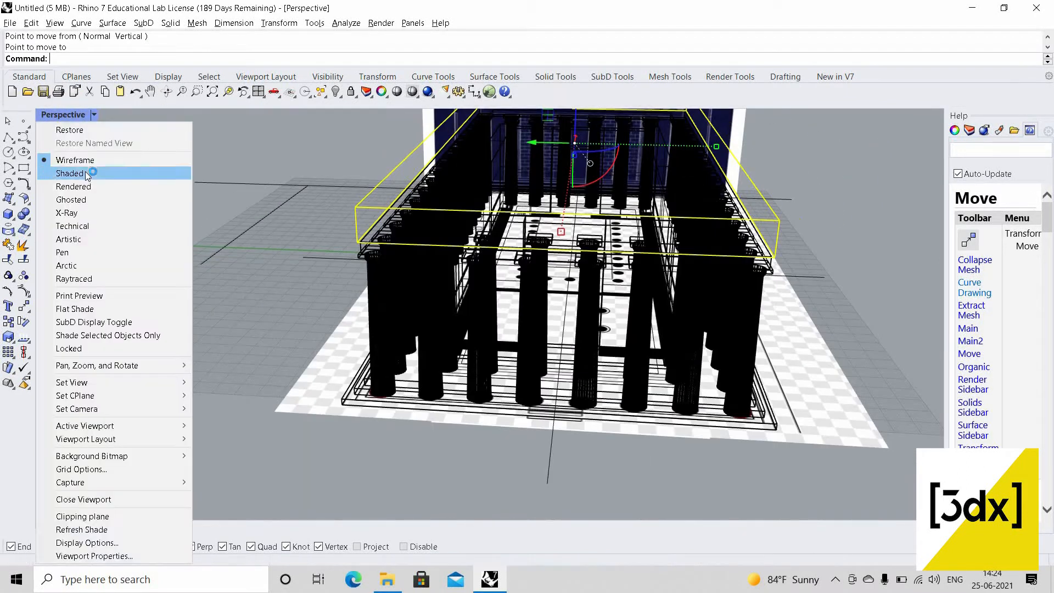
pyautogui.click(85, 171)
# - Reduce the upper block to a thin slab about 0.29 m high with Scale1D, using its bottom and top corner as references
pyautogui.scroll(5, 823, 289)
pyautogui.click(844, 280)
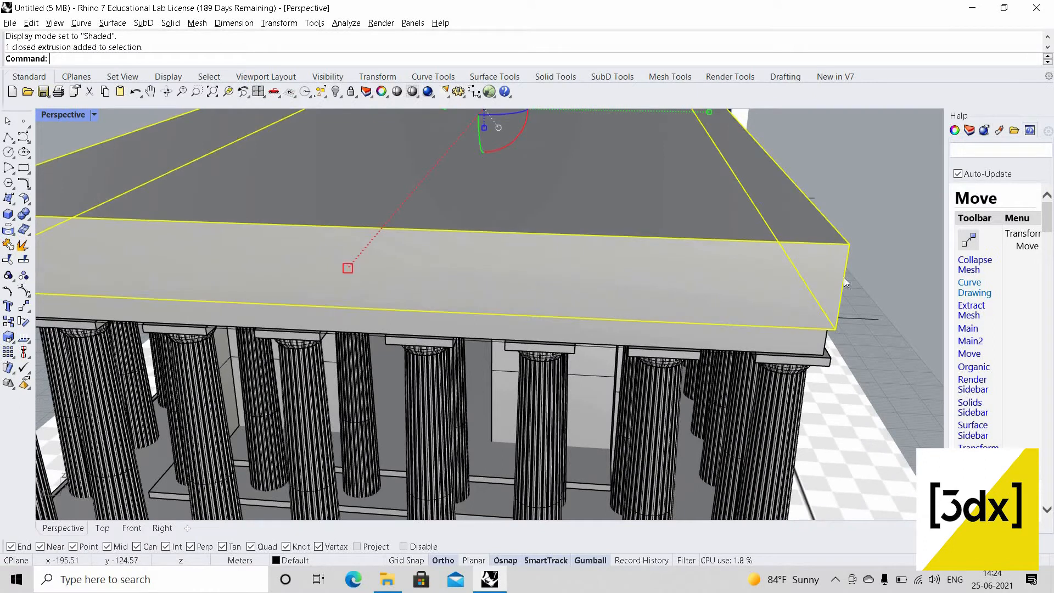
pyautogui.press('Return')
pyautogui.click(835, 330)
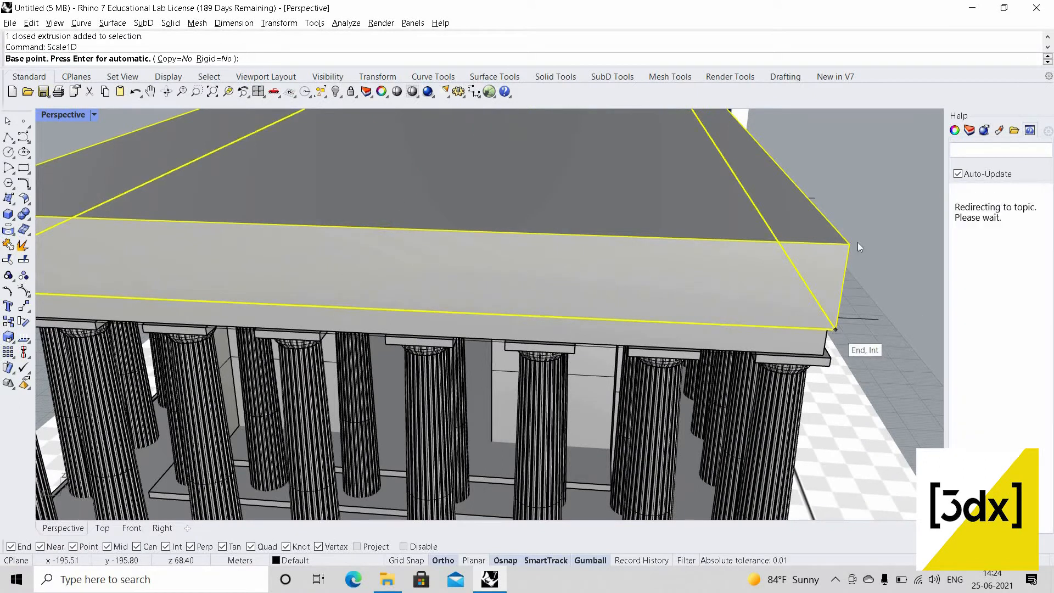
pyautogui.click(849, 243)
pyautogui.scroll(-7, 809, 329)
pyautogui.moveTo(925, 330); pyautogui.dragTo(687, 333, button='right')
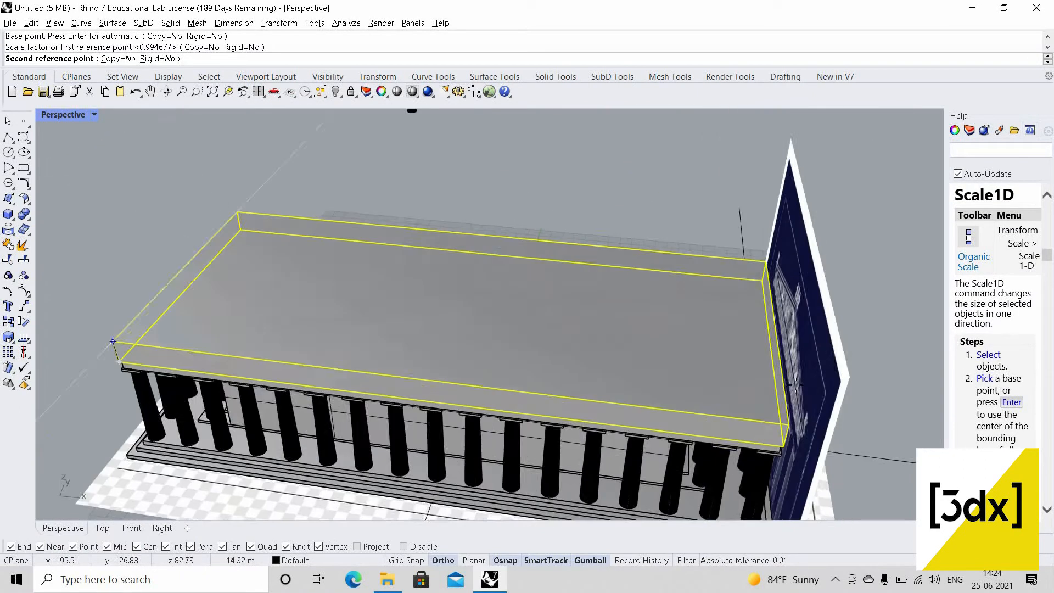
pyautogui.moveTo(594, 252); pyautogui.dragTo(708, 206, button='right')
pyautogui.scroll(7, 560, 263)
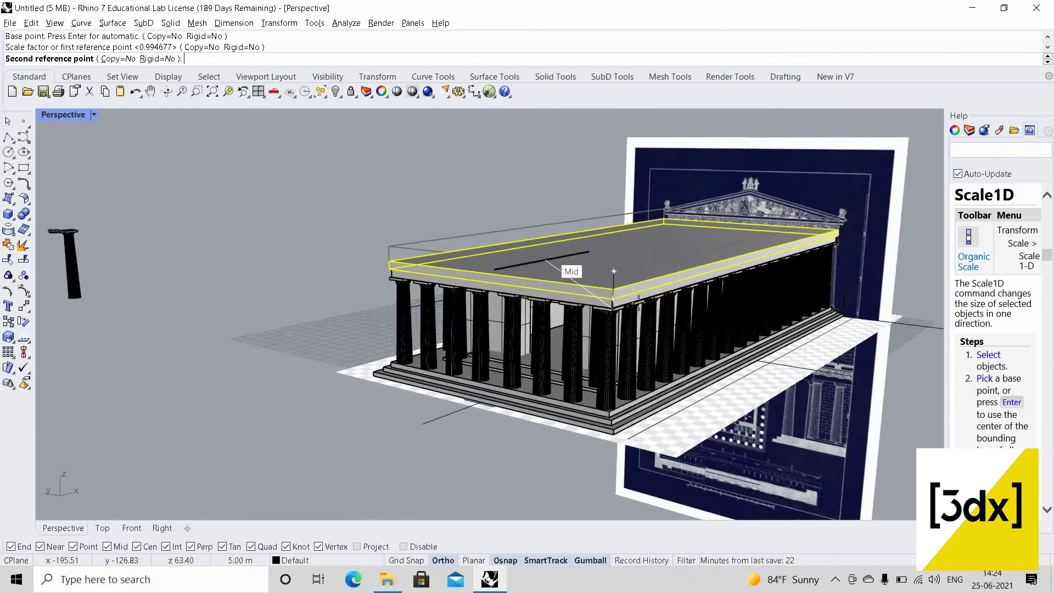
pyautogui.scroll(10, 630, 331)
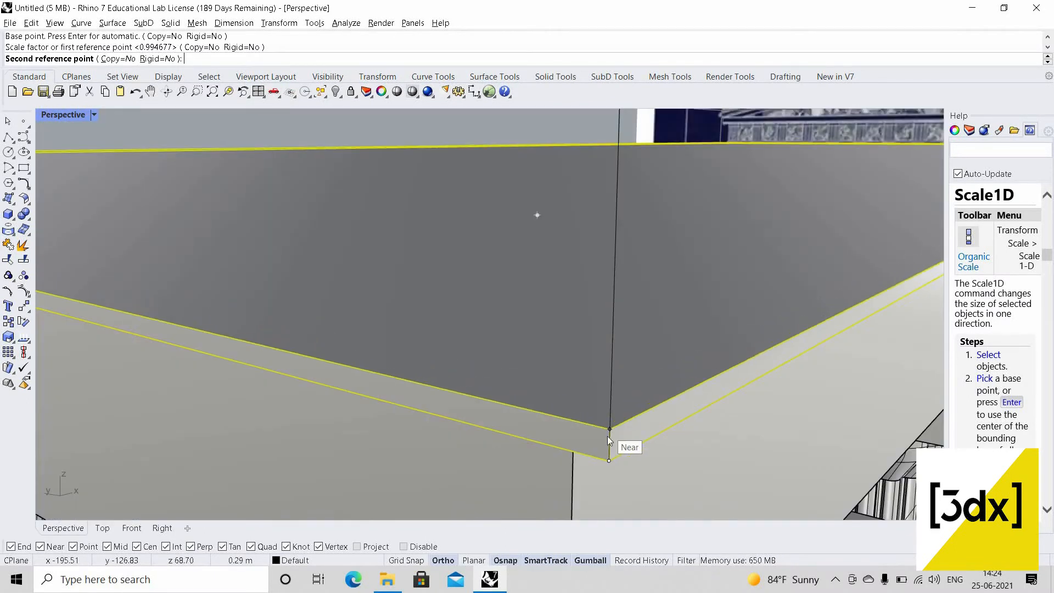
pyautogui.click(609, 438)
pyautogui.scroll(-10, 588, 355)
pyautogui.press('Escape')
pyautogui.moveTo(714, 355); pyautogui.dragTo(699, 398, button='right')
pyautogui.scroll(-3, 681, 409)
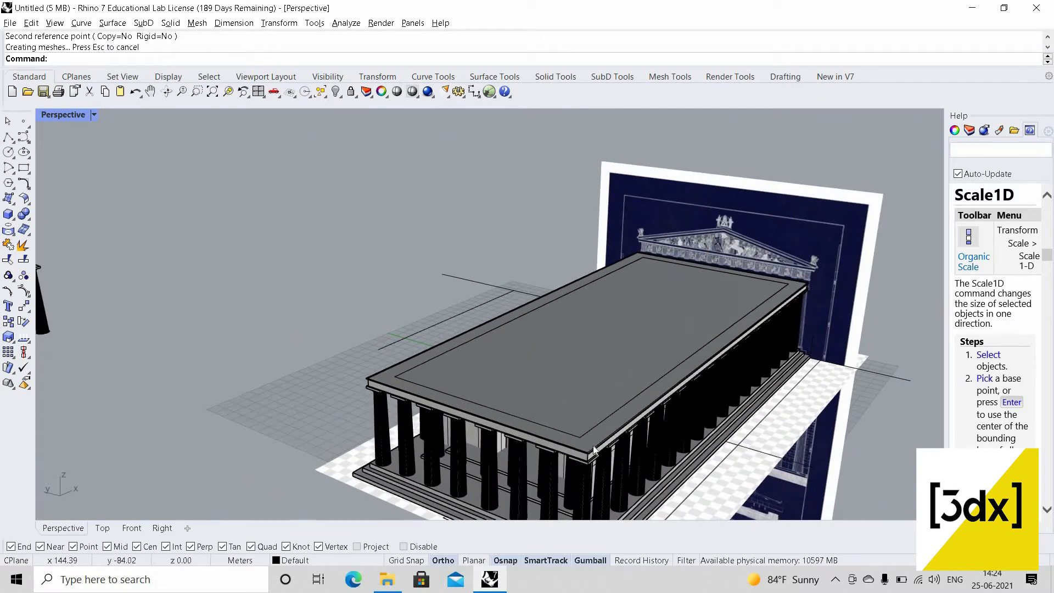
pyautogui.scroll(5, 582, 450)
pyautogui.scroll(-3, 568, 441)
pyautogui.scroll(6, 568, 444)
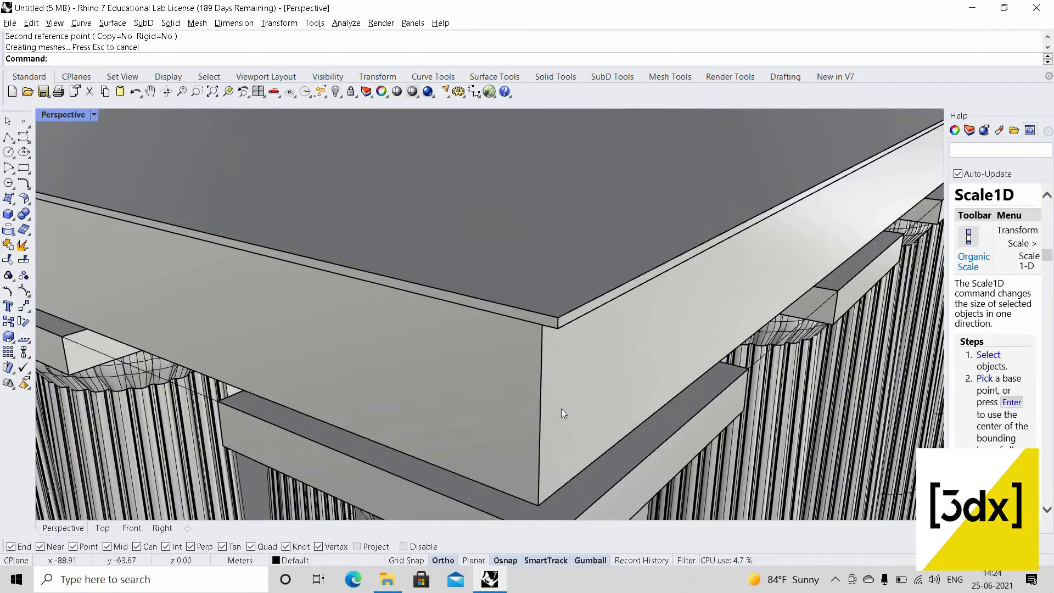
pyautogui.click(561, 412)
pyautogui.scroll(-2, 568, 416)
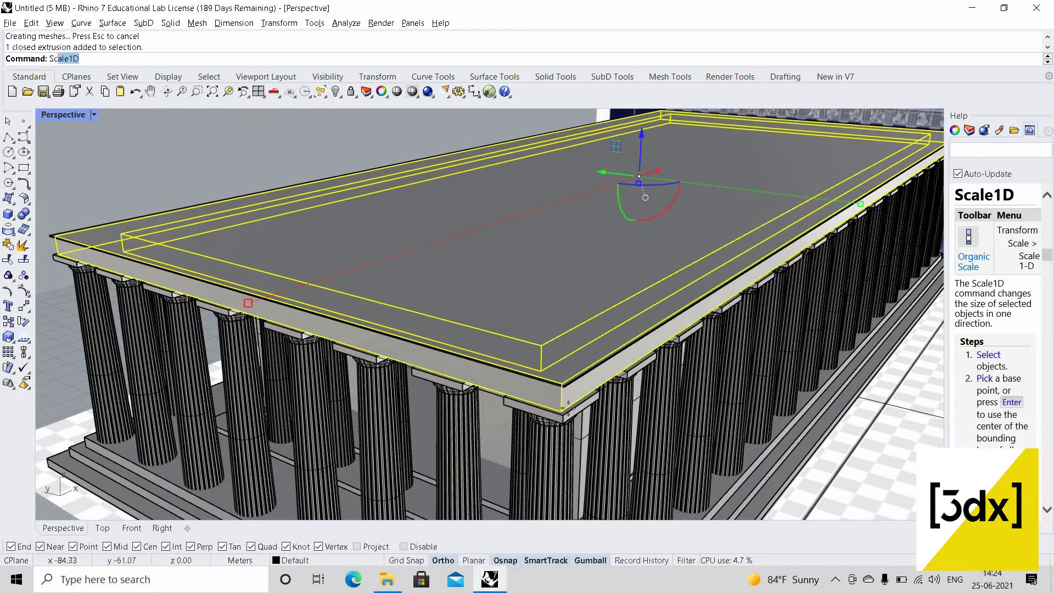
pyautogui.press('Return')
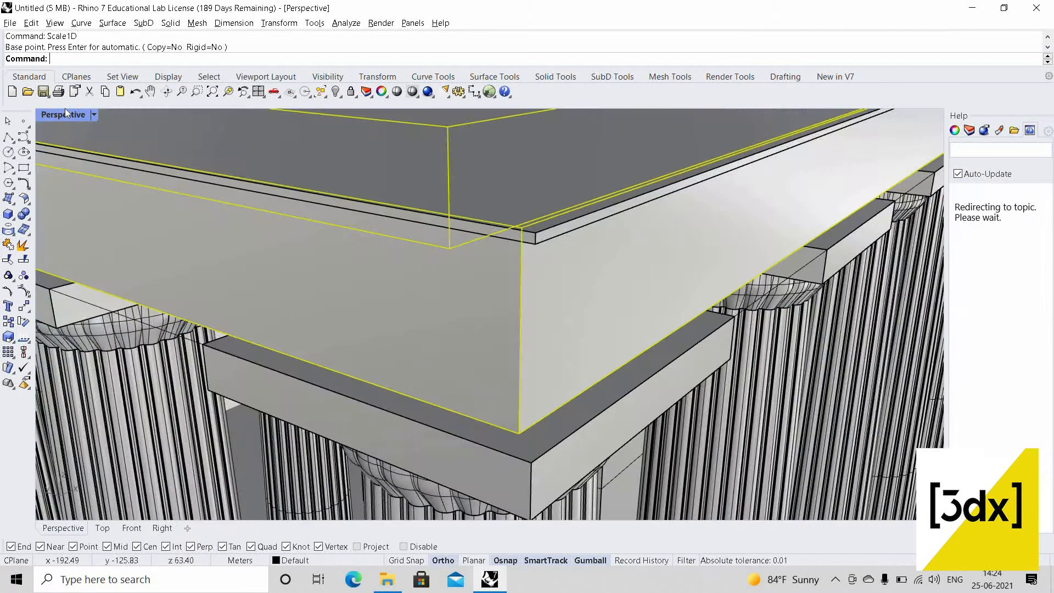
# - Compare the beam's height with the blueprint elevation in the Right view, then return to the maximized perspective view
pyautogui.doubleClick(61, 119)
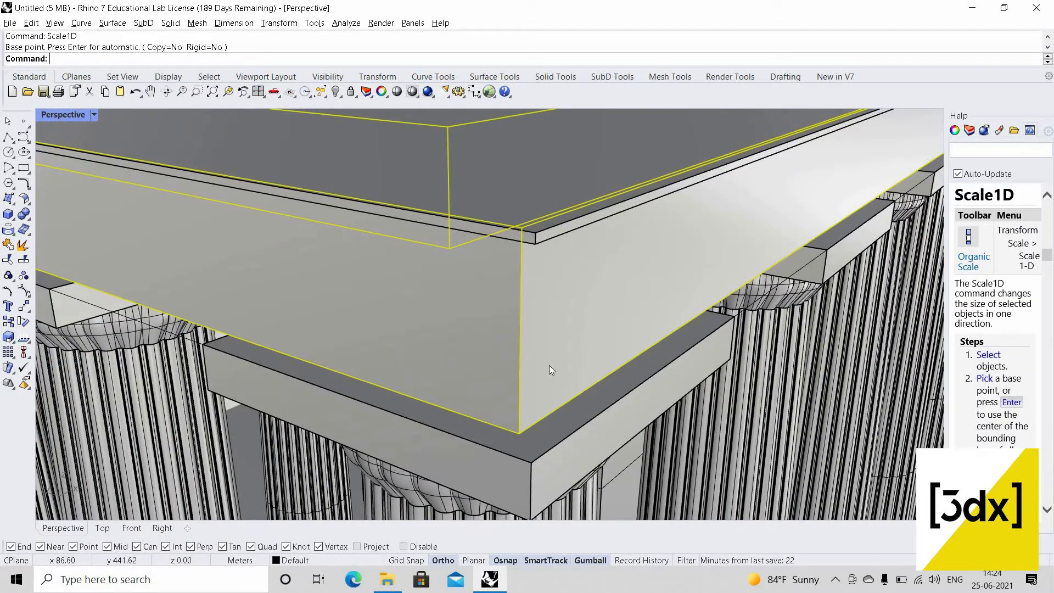
pyautogui.scroll(-5, 620, 395)
pyautogui.scroll(-5, 340, 396)
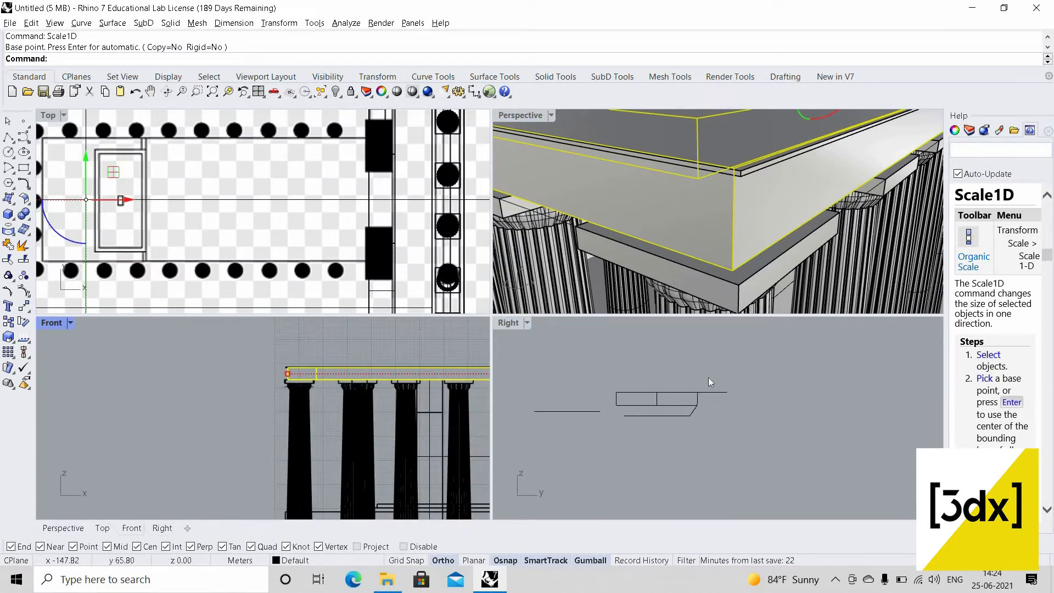
pyautogui.scroll(-8, 708, 379)
pyautogui.scroll(10, 501, 349)
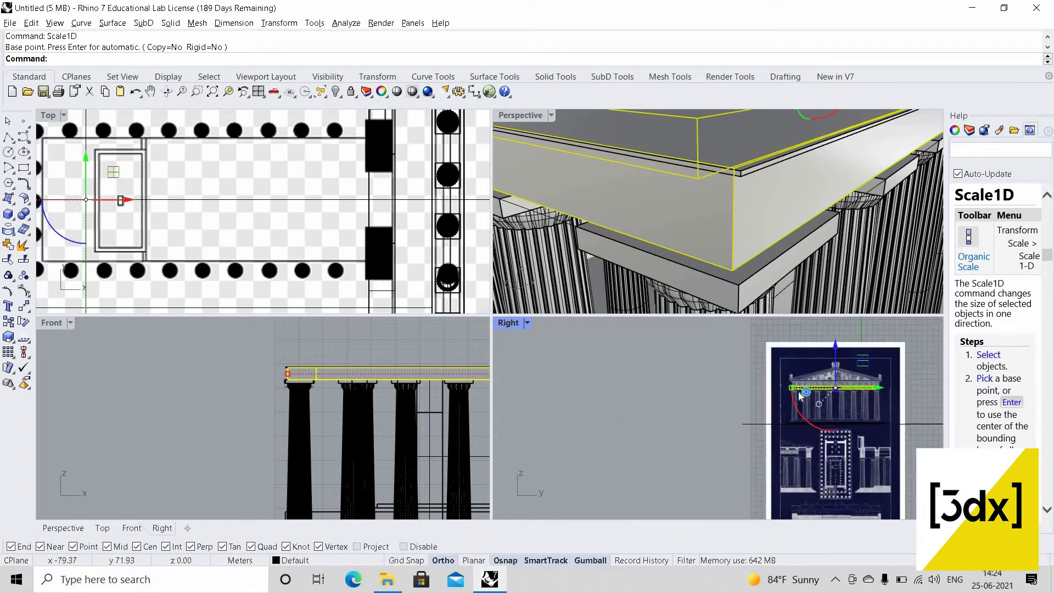
pyautogui.scroll(-3, 502, 346)
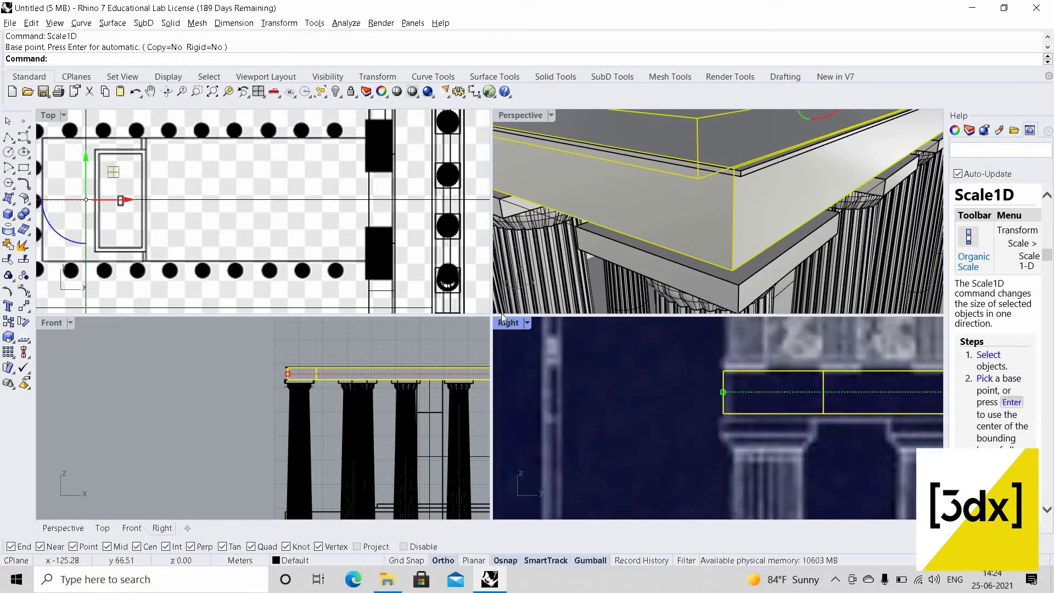
pyautogui.doubleClick(522, 115)
pyautogui.scroll(-5, 561, 340)
pyautogui.scroll(5, 557, 287)
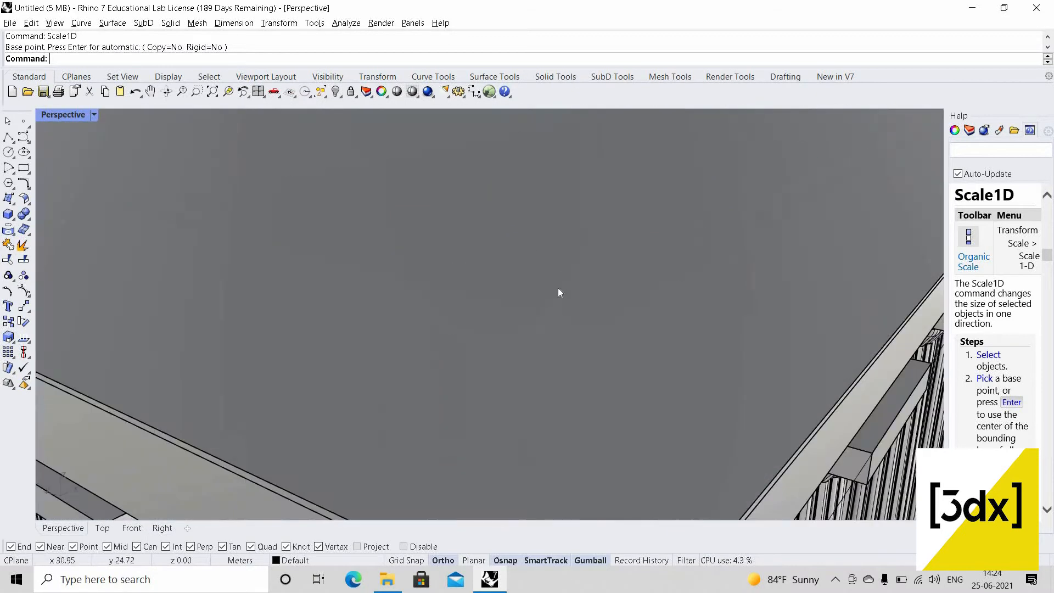
pyautogui.scroll(-3, 516, 277)
pyautogui.scroll(3, 513, 275)
# - Try to scale the thin top slab's height with Scale1D from its lower front corner
pyautogui.click(513, 274)
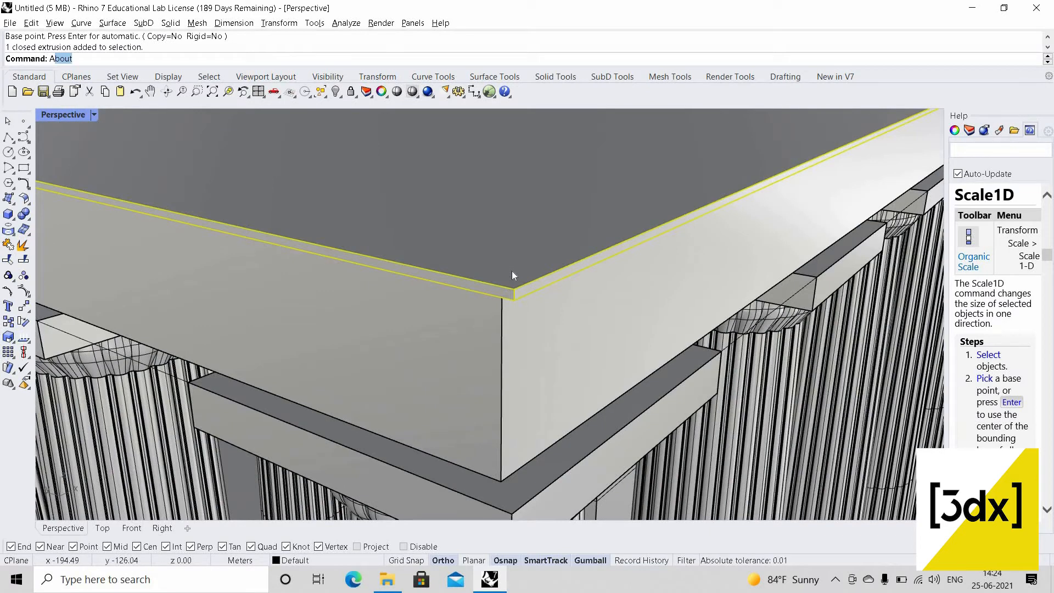
pyautogui.press('Return')
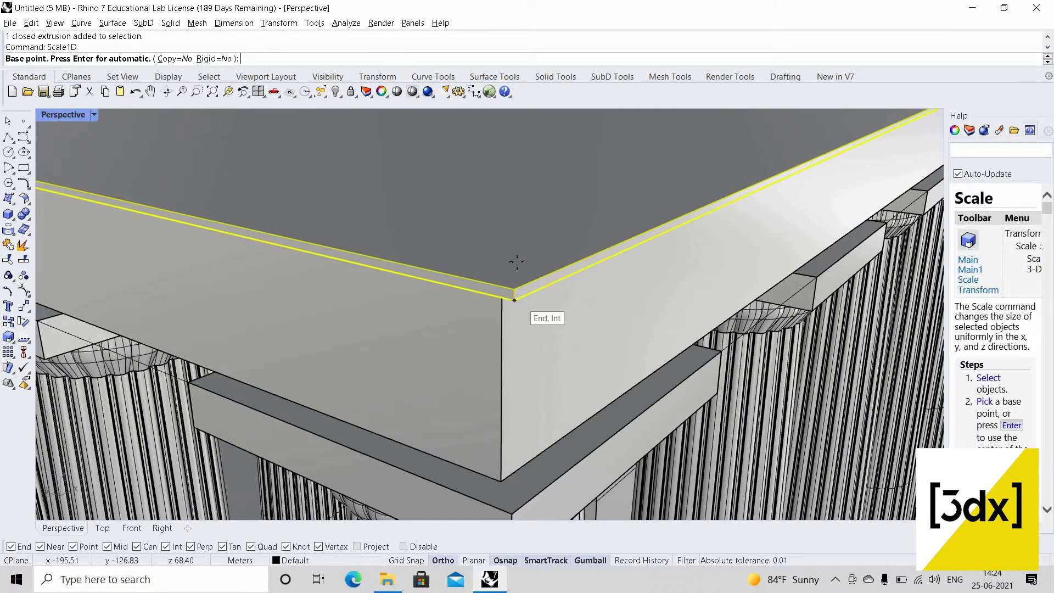
pyautogui.click(514, 299)
pyautogui.click(514, 289)
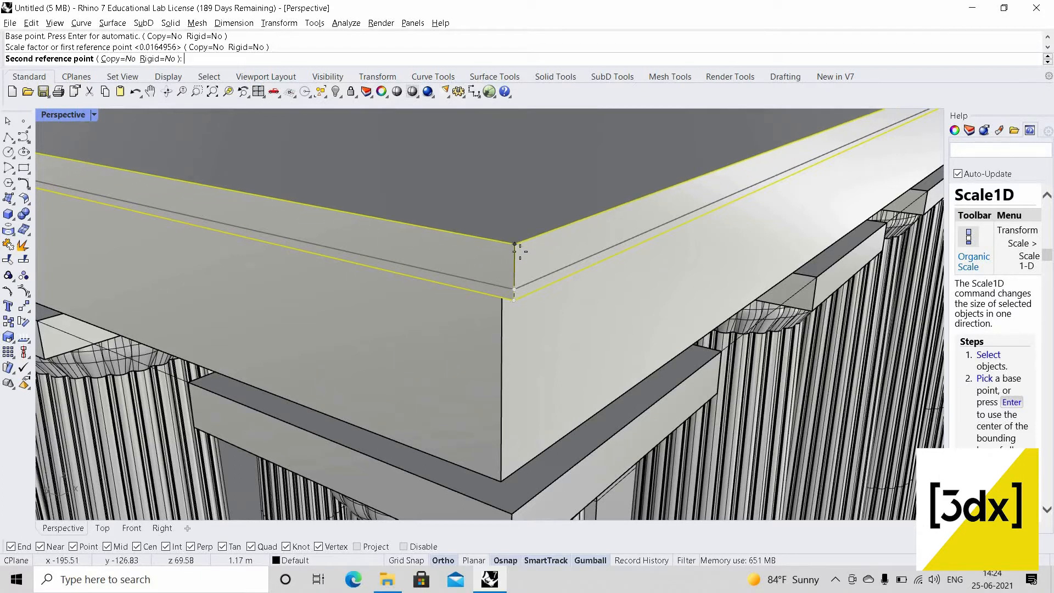
pyautogui.write('1')
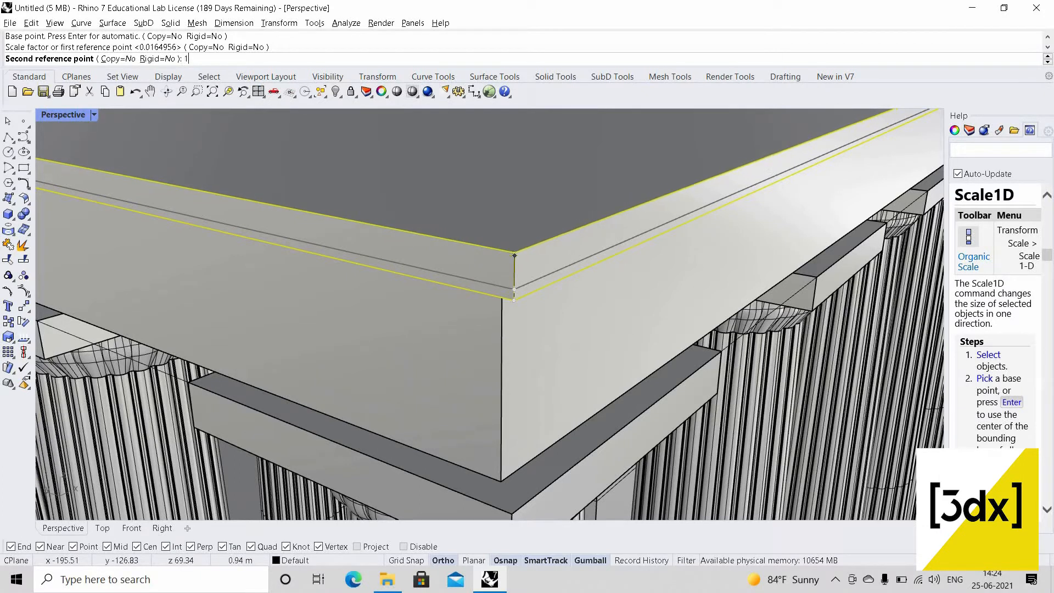
pyautogui.write('..1')
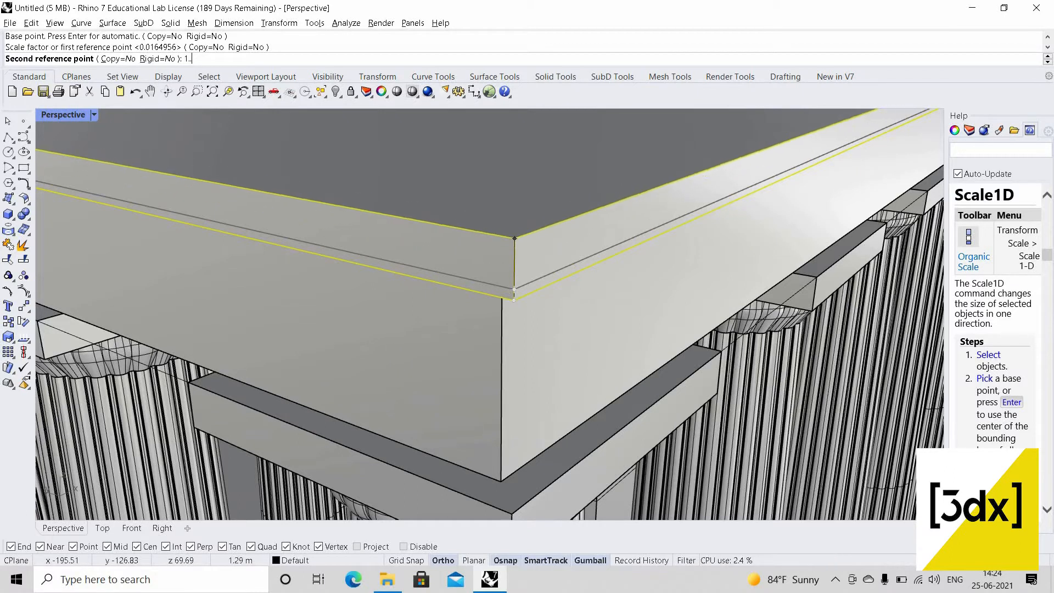
pyautogui.press('BackSpace')
pyautogui.press('BackSpace')
pyautogui.press('BackSpace')
pyautogui.press('BackSpace')
pyautogui.click(520, 301)
# - Scale the thin top slab vertically with Scale1D from its lower corner to a thickness of 1 m
pyautogui.press('Return')
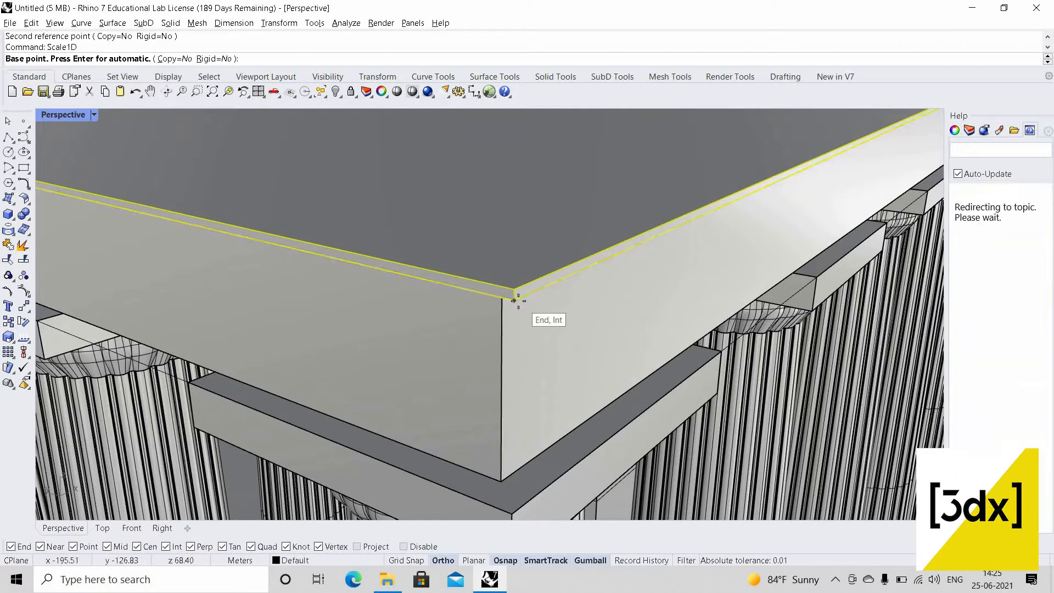
pyautogui.click(507, 298)
pyautogui.click(507, 287)
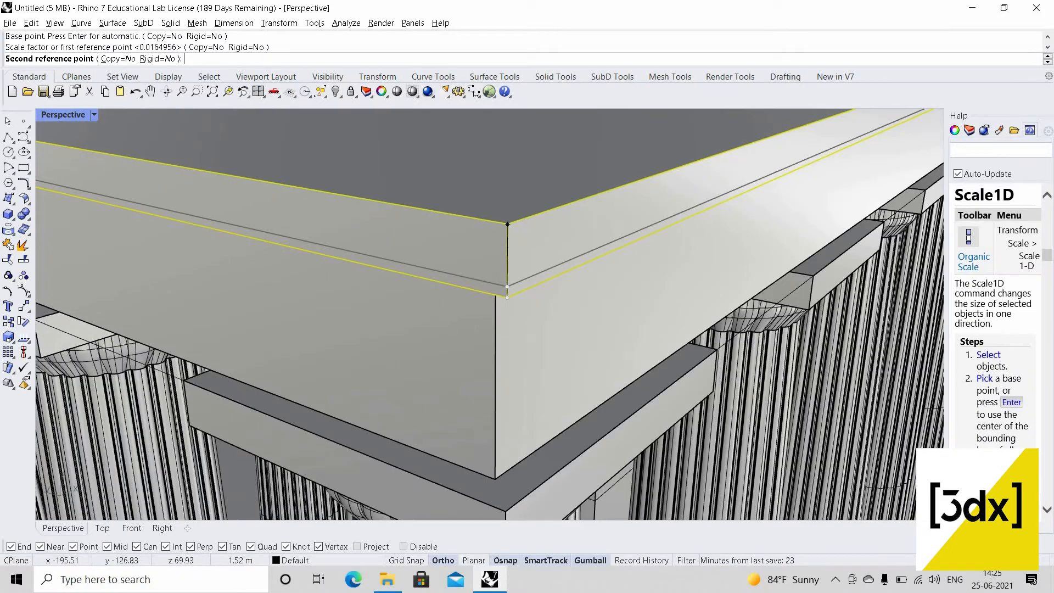
pyautogui.write('1')
pyautogui.press('Return')
pyautogui.scroll(-12, 518, 314)
pyautogui.click(706, 242)
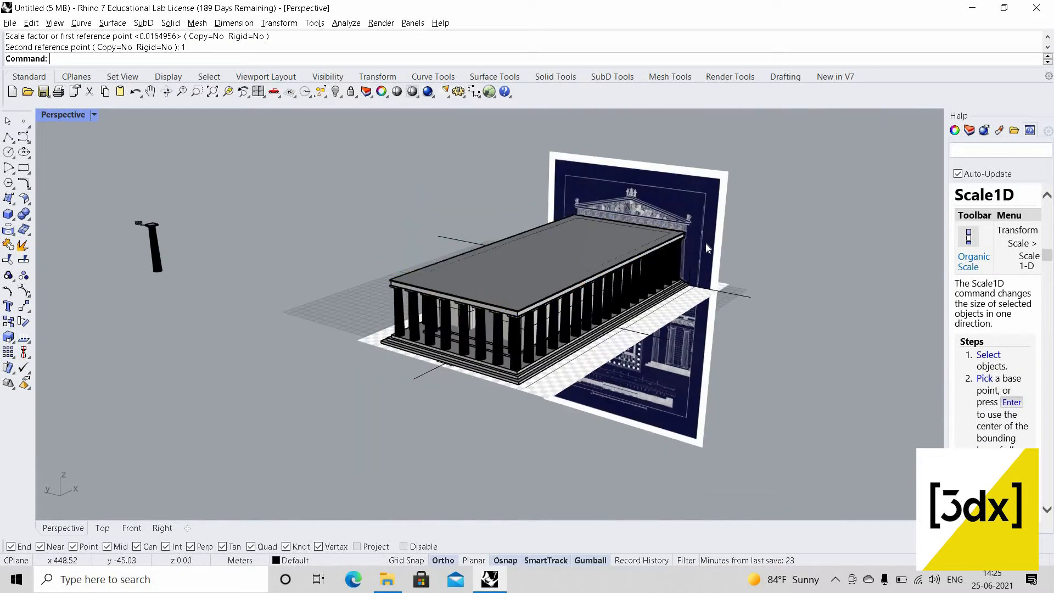
# - Copy the beam frame above the columns up onto the top of the thin slab
pyautogui.scroll(10, 706, 249)
pyautogui.scroll(-8, 707, 198)
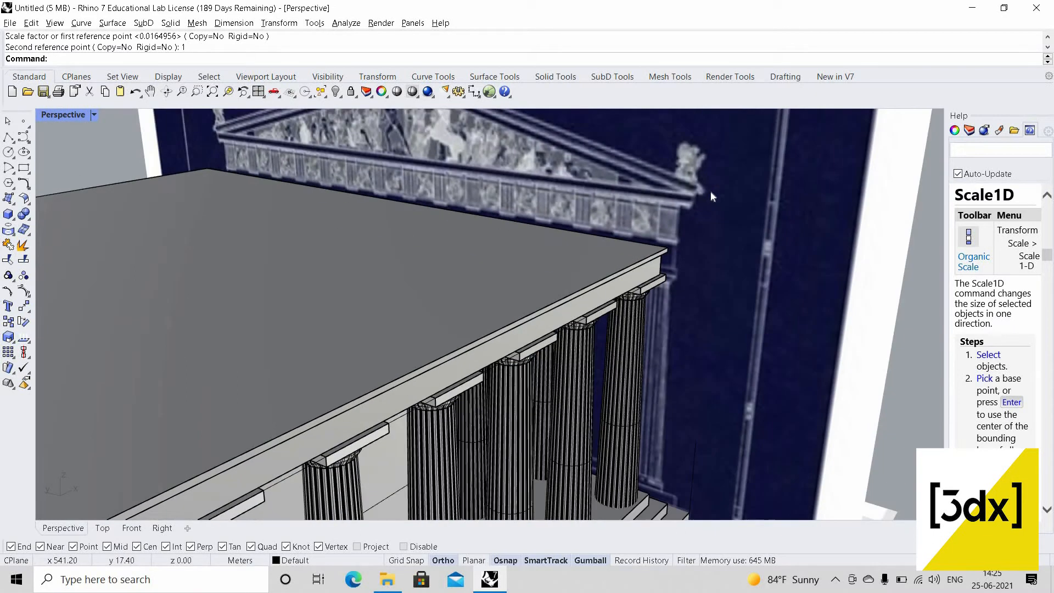
pyautogui.scroll(-4, 482, 283)
pyautogui.scroll(5, 482, 277)
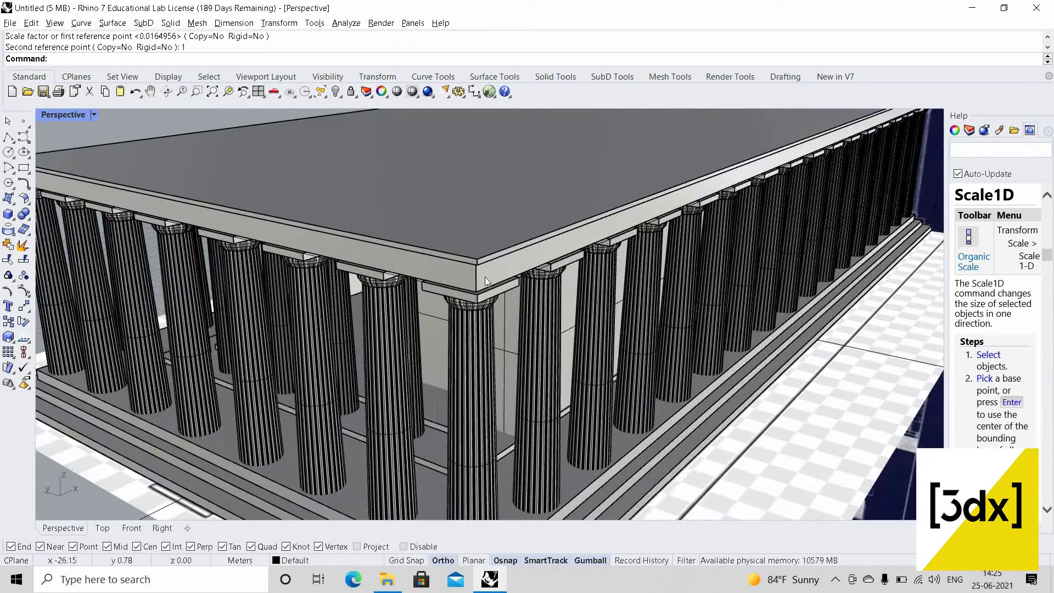
pyautogui.click(481, 286)
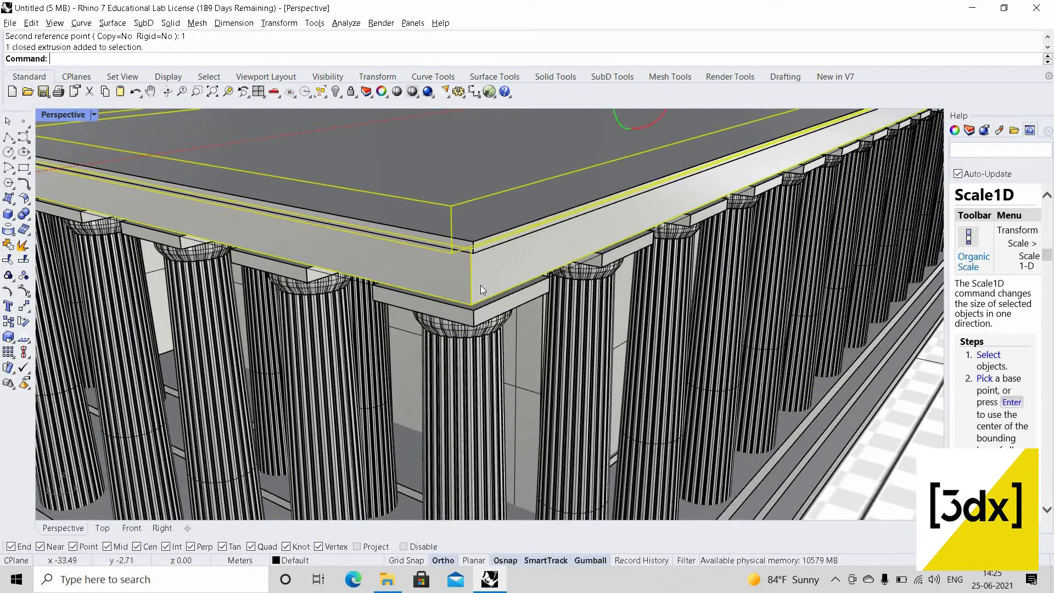
pyautogui.write('Copy')
pyautogui.press('Return')
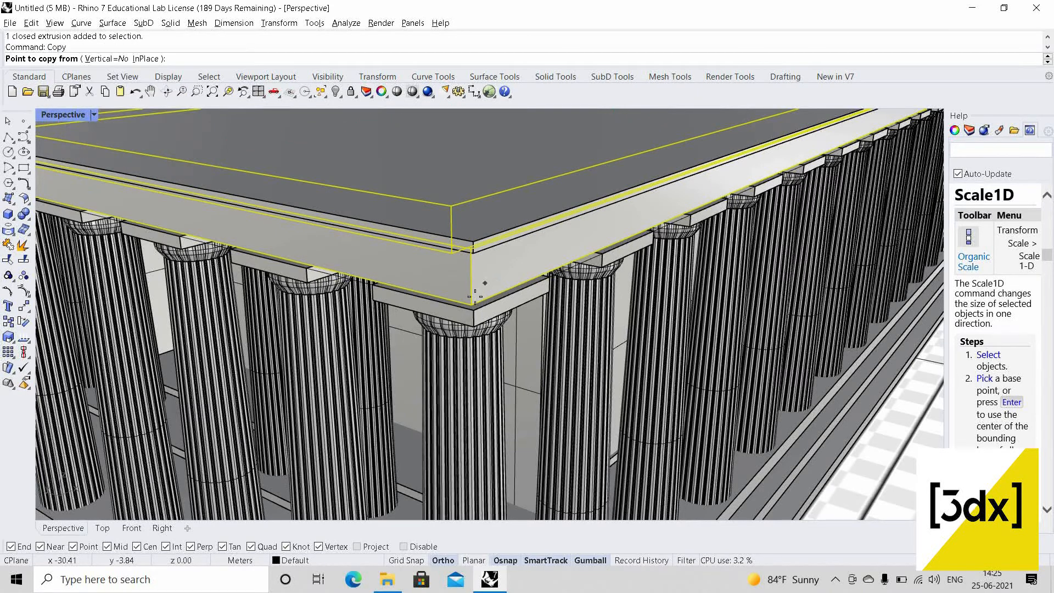
pyautogui.scroll(3, 494, 299)
pyautogui.click(471, 359)
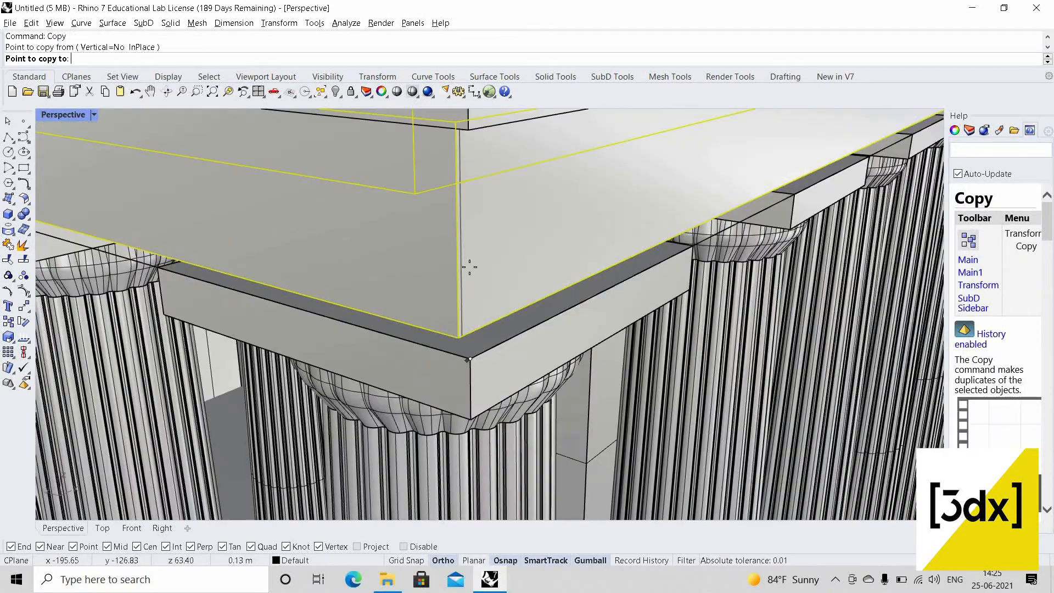
pyautogui.scroll(-5, 472, 275)
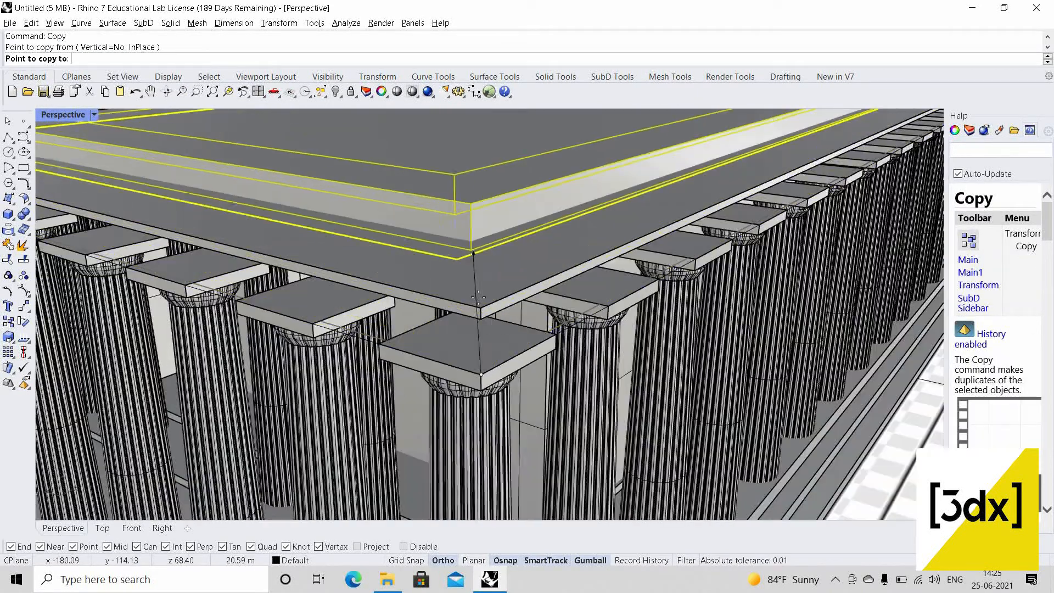
pyautogui.click(515, 300)
pyautogui.press('Return')
# - Draw a closed rectangular polyline through the four inner corners of the upper beam frame's top opening
pyautogui.scroll(-5, 515, 295)
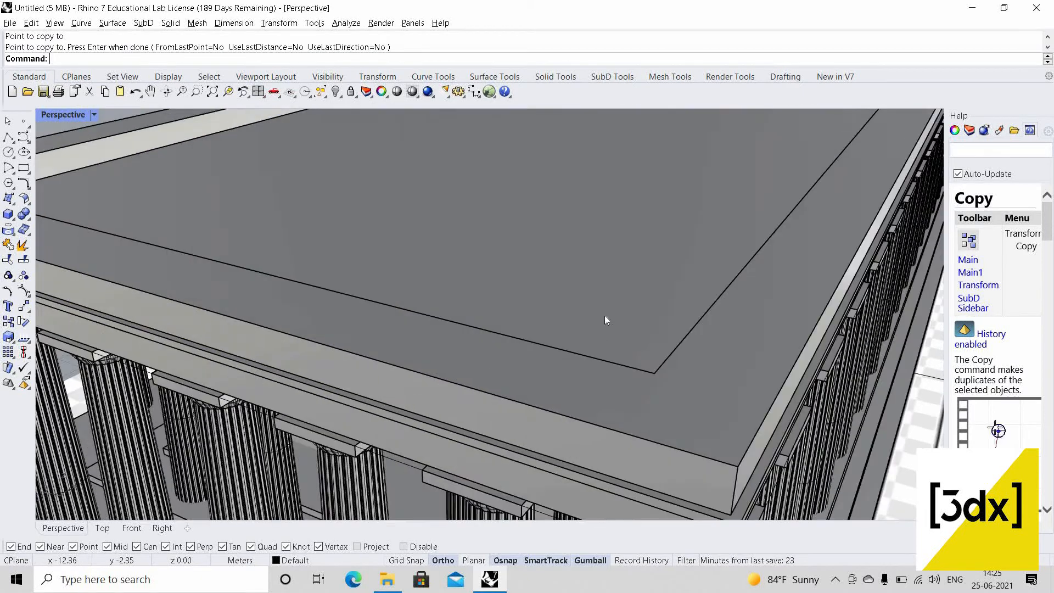
pyautogui.scroll(-3, 549, 324)
pyautogui.scroll(3, 548, 351)
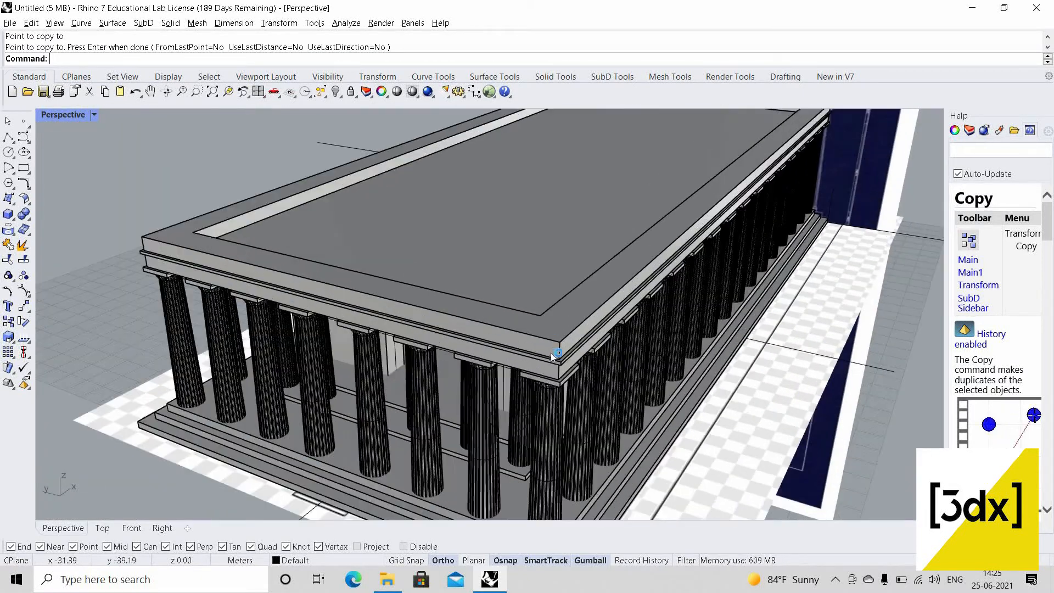
pyautogui.moveTo(504, 318); pyautogui.dragTo(520, 347, button='right')
pyautogui.scroll(-3, 520, 346)
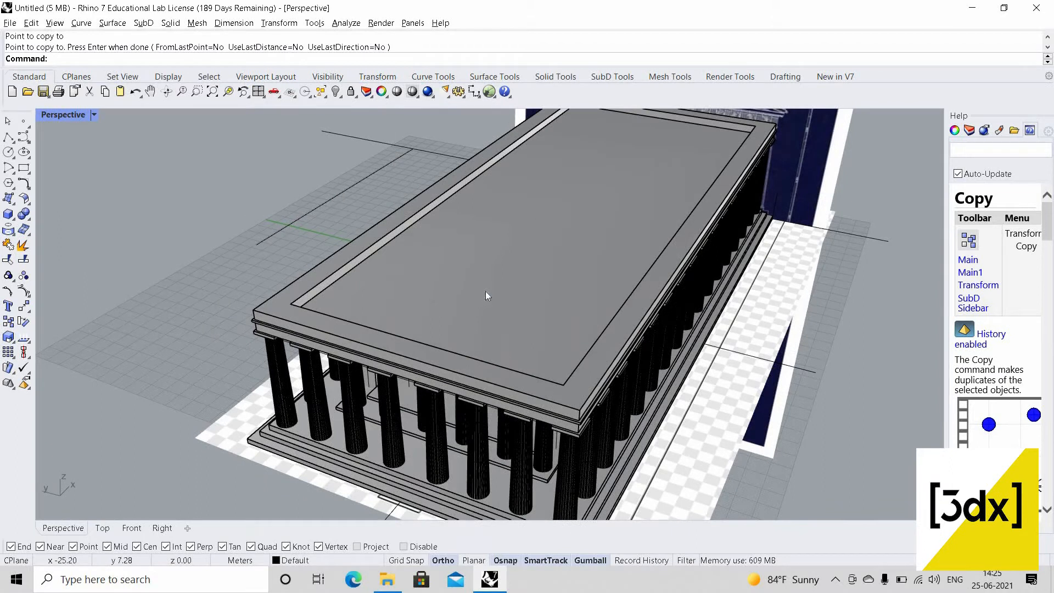
pyautogui.press('Return')
pyautogui.scroll(5, 281, 297)
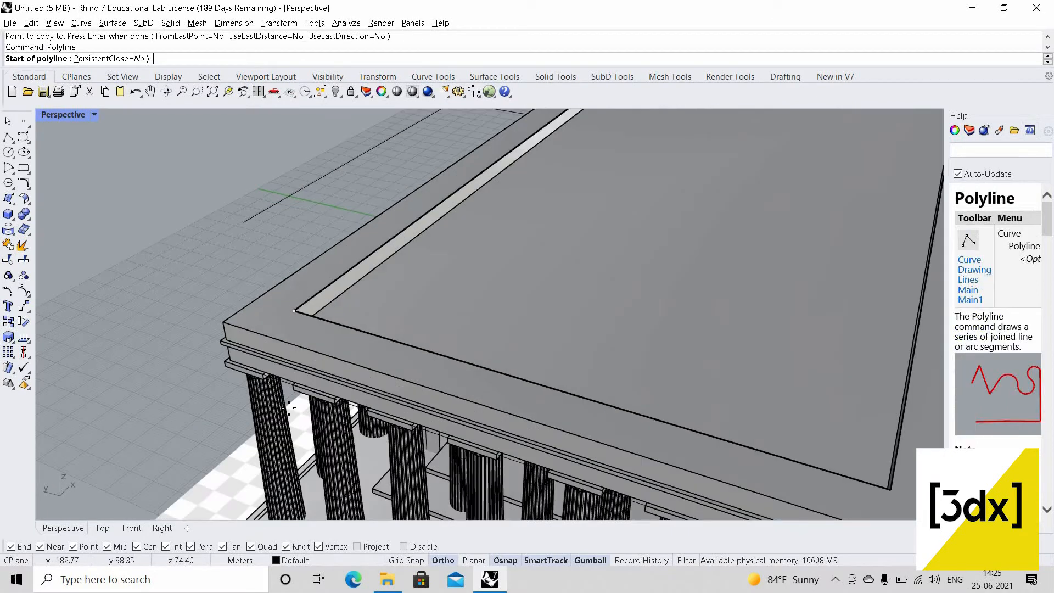
pyautogui.click(296, 309)
pyautogui.scroll(-7, 301, 403)
pyautogui.scroll(-3, 419, 276)
pyautogui.scroll(5, 428, 283)
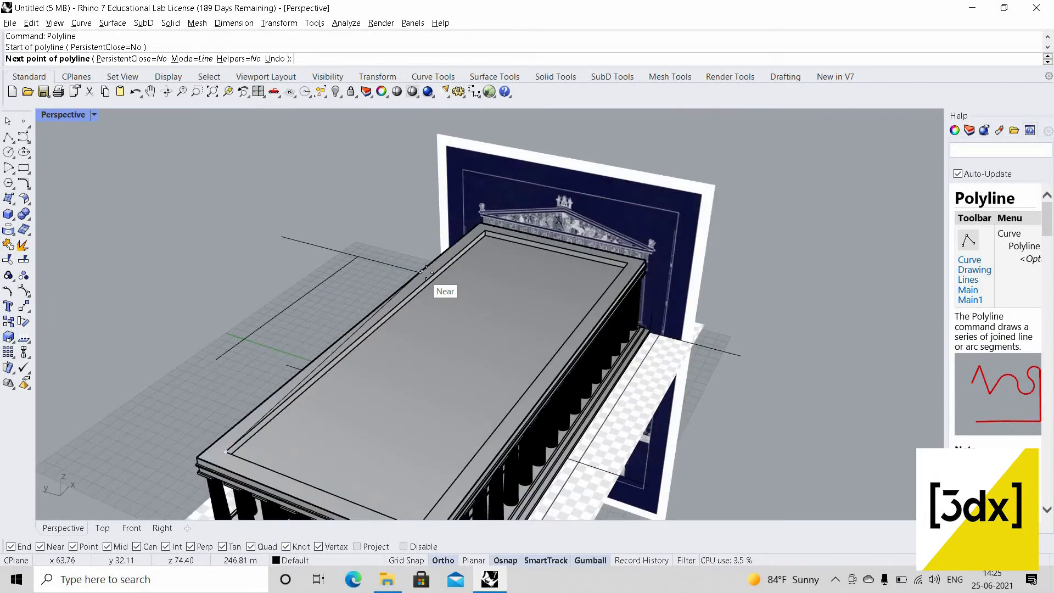
pyautogui.scroll(5, 483, 252)
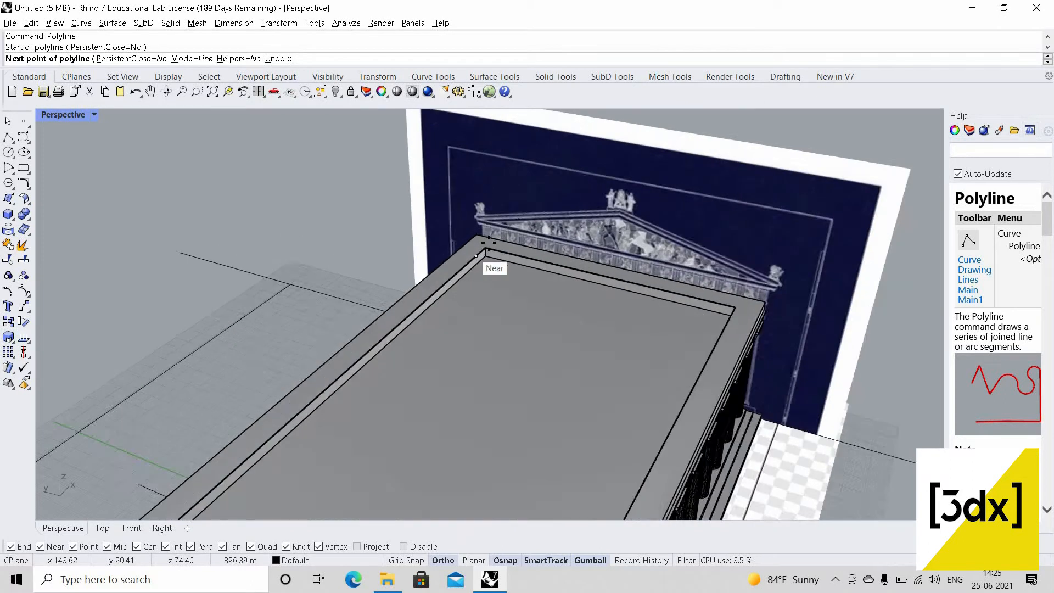
pyautogui.click(490, 249)
pyautogui.scroll(-3, 609, 344)
pyautogui.scroll(5, 700, 350)
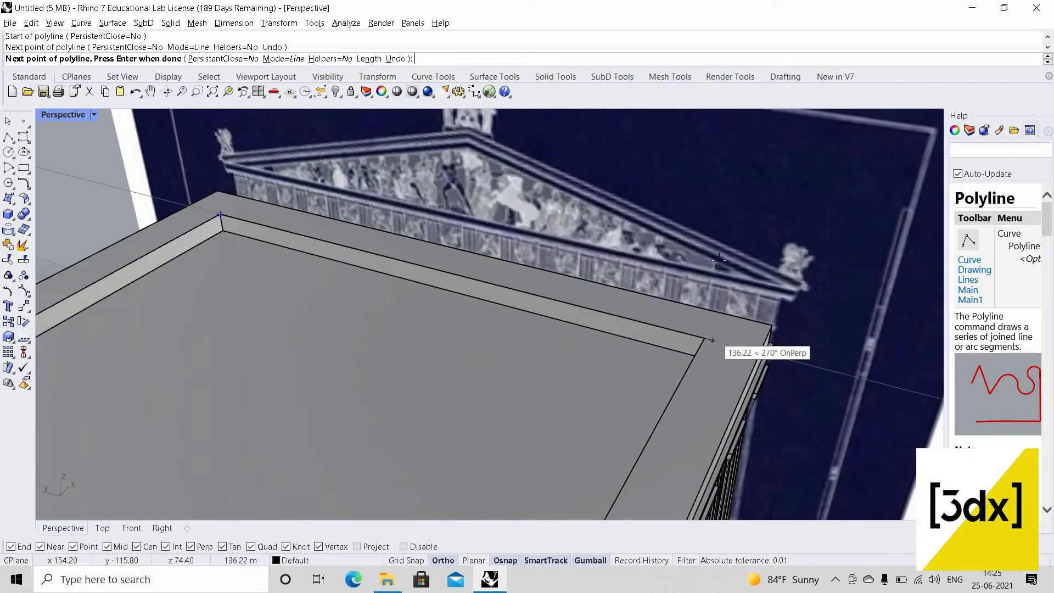
pyautogui.click(715, 345)
pyautogui.scroll(-3, 621, 420)
pyautogui.scroll(-5, 712, 293)
pyautogui.scroll(7, 626, 424)
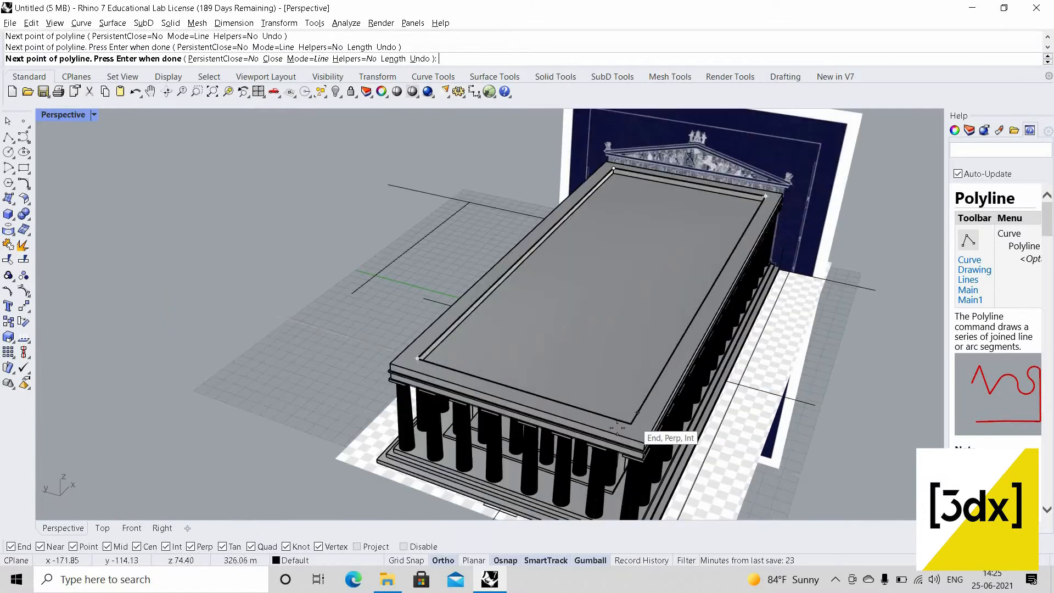
pyautogui.click(617, 427)
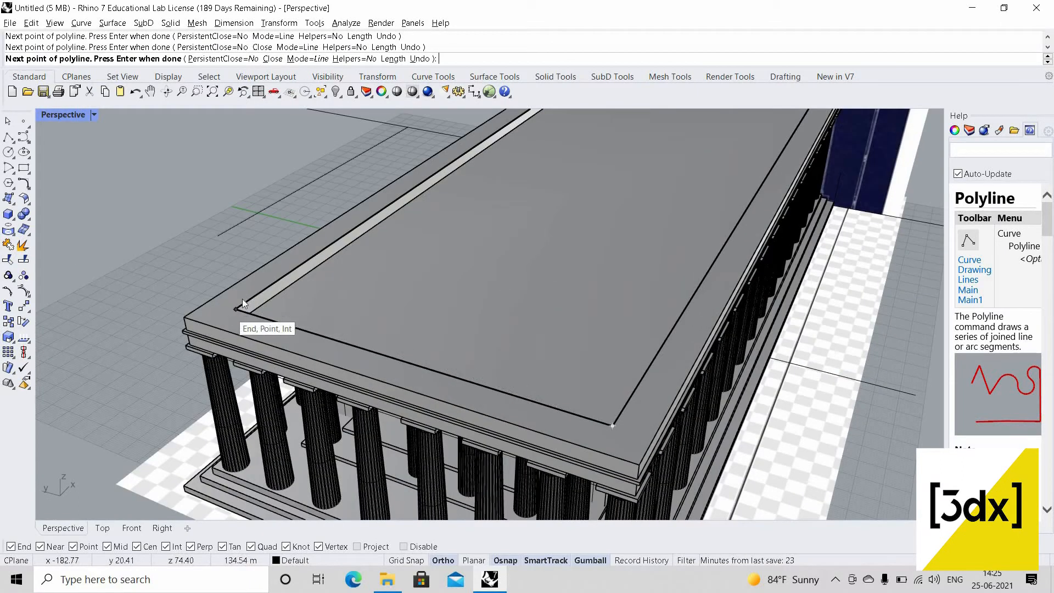
pyautogui.click(237, 309)
# - Extrude the closed rectangular curve down through the frame's depth as a solid that fills the opening
pyautogui.click(257, 298)
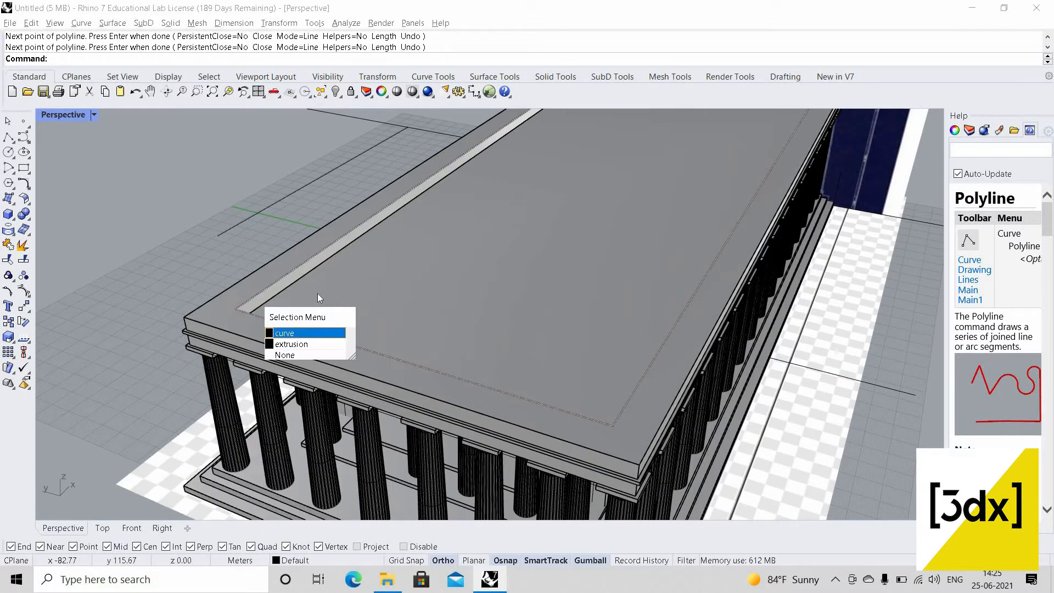
pyautogui.click(315, 310)
pyautogui.write('ExtrudeCrv')
pyautogui.press('Return')
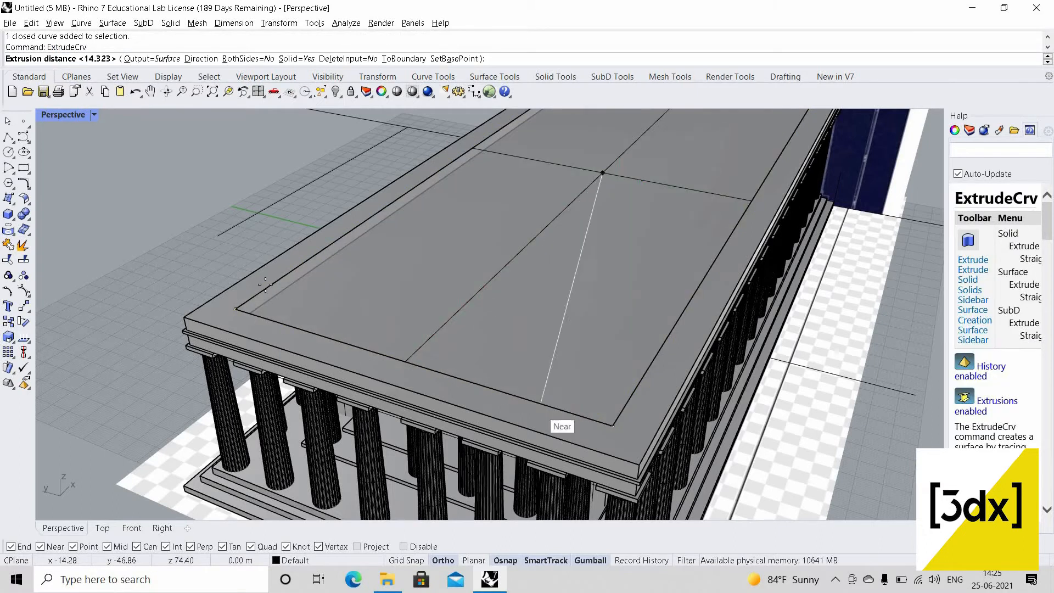
pyautogui.click(347, 294)
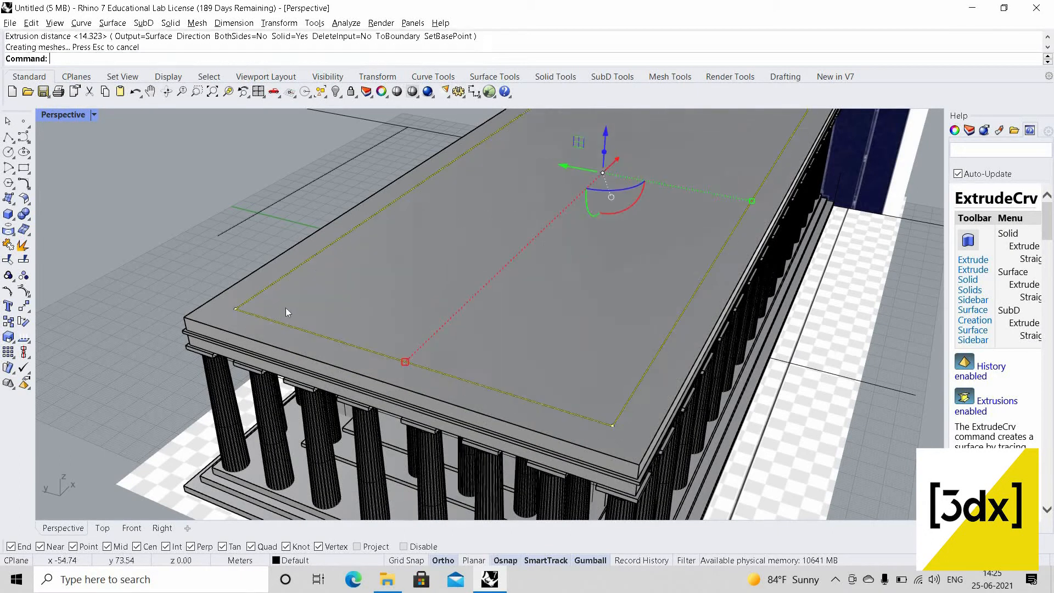
# - Boolean-union the upper beam frame with its infill solid, and merge the result's faces with MergeAllCoplanarFaces
pyautogui.keyDown('shift'); pyautogui.click(219, 312); pyautogui.keyUp('shift')
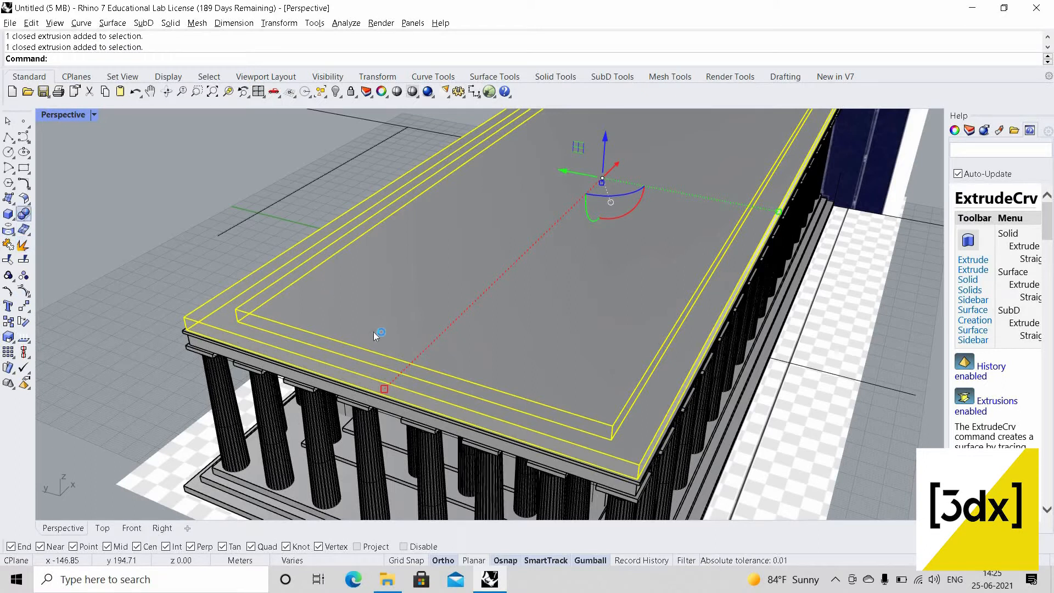
pyautogui.click(23, 214)
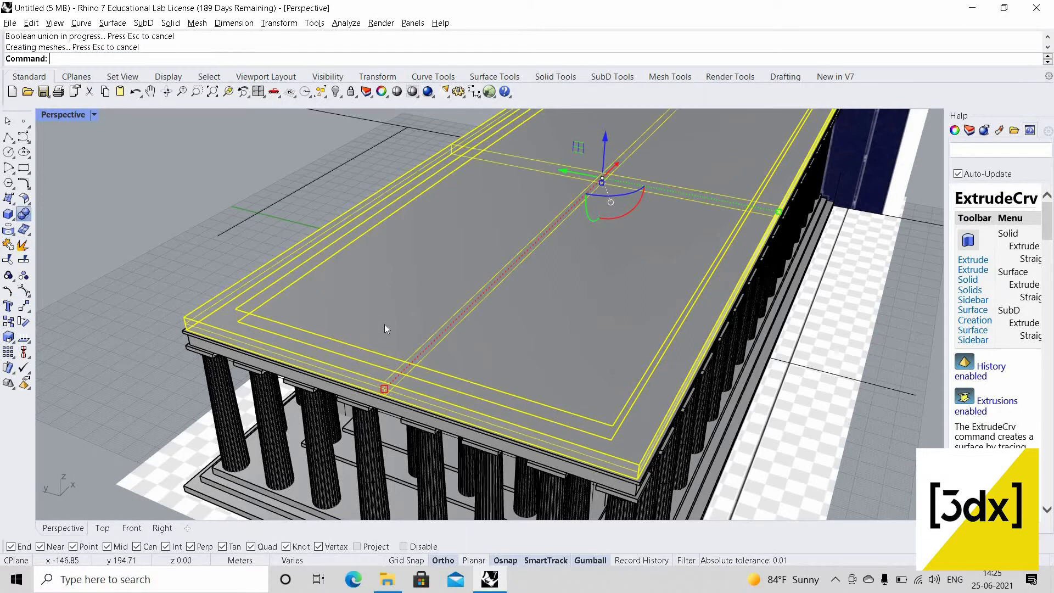
pyautogui.click(28, 217)
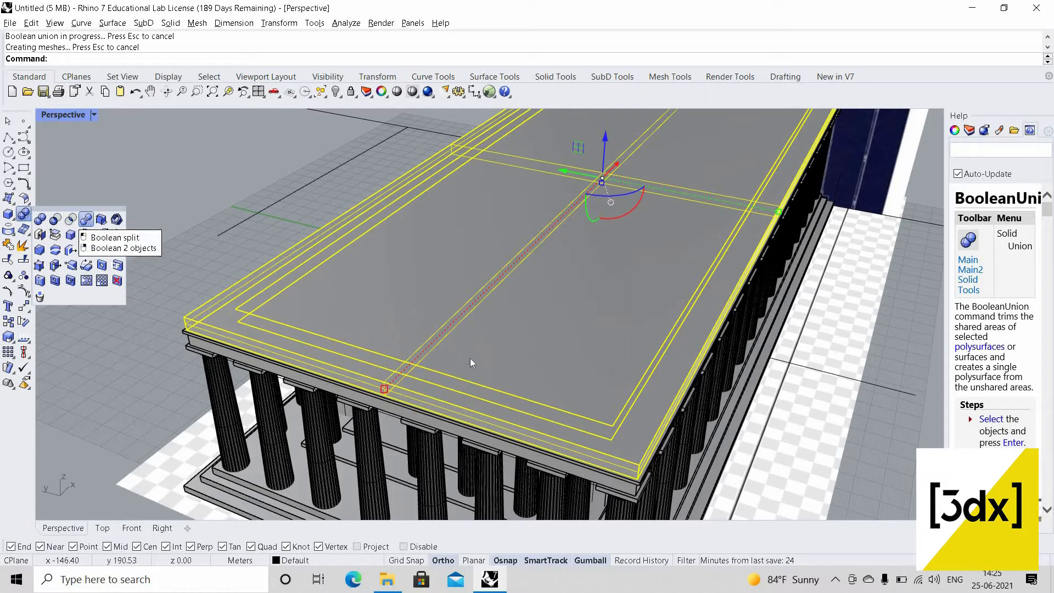
pyautogui.write('M')
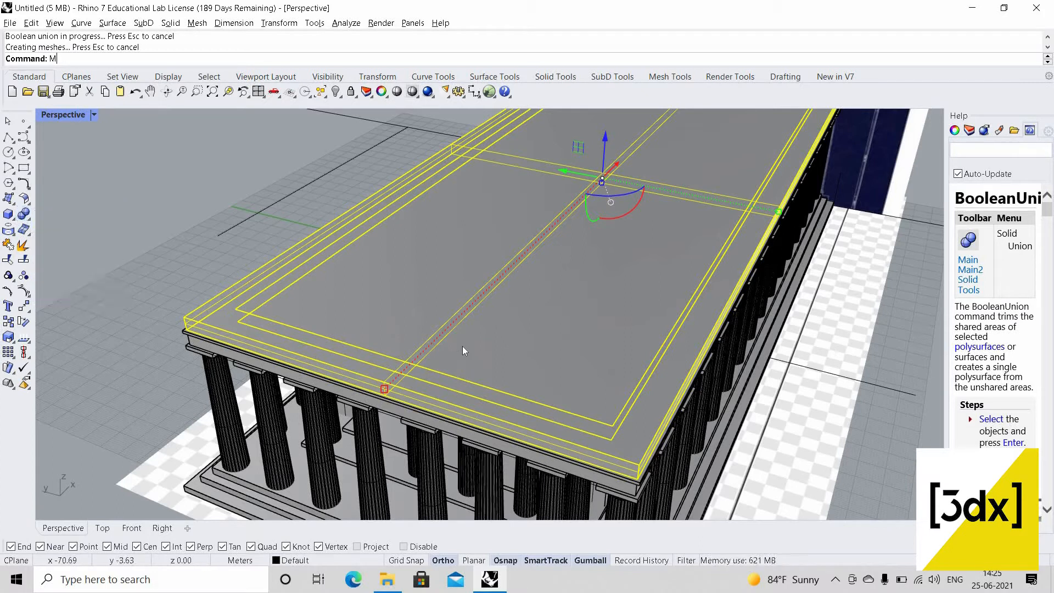
pyautogui.write('ergeAllCoplanarFaces')
pyautogui.press('Return')
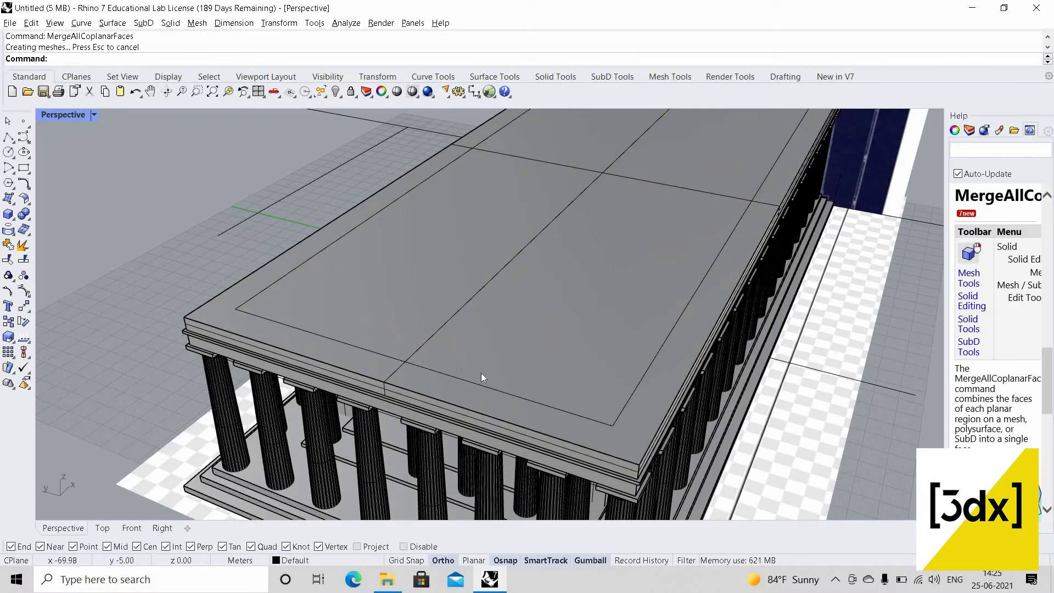
# - Copy the thin slab between the two beams 6 m up onto the top of the upper beam, using the beam corners as reference points
pyautogui.scroll(-6, 409, 272)
pyautogui.moveTo(446, 339); pyautogui.dragTo(428, 440, button='right')
pyautogui.scroll(6, 409, 269)
pyautogui.scroll(6, 492, 434)
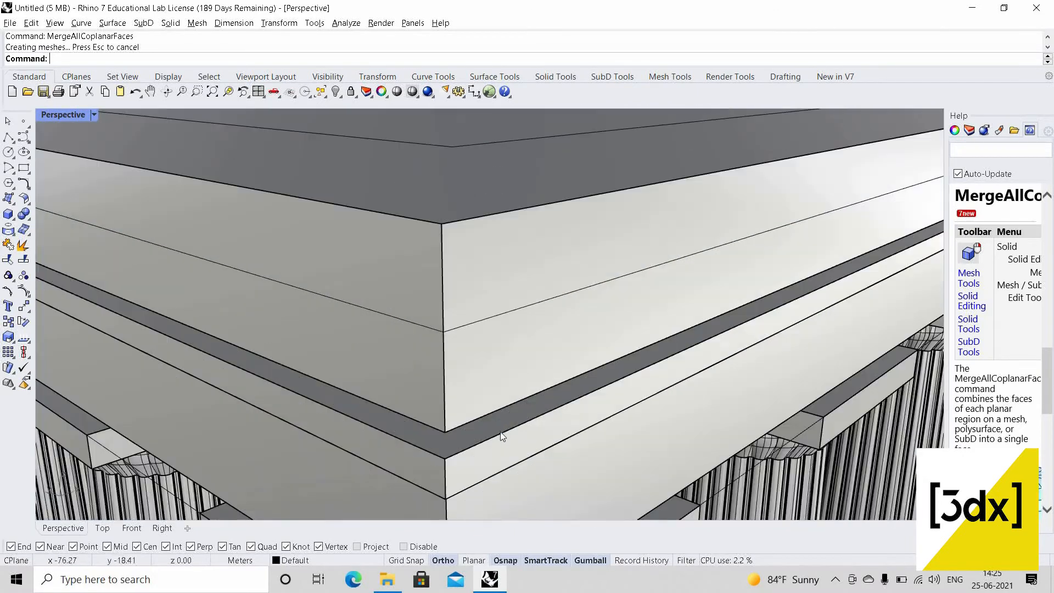
pyautogui.click(500, 431)
pyautogui.scroll(-3, 501, 434)
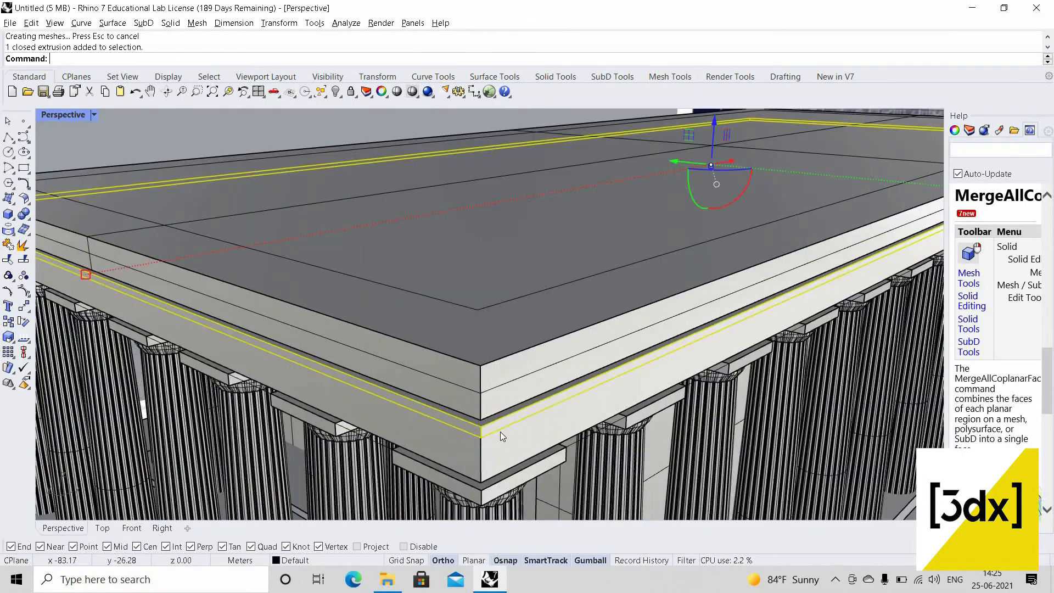
pyautogui.write('opy')
pyautogui.press('Return')
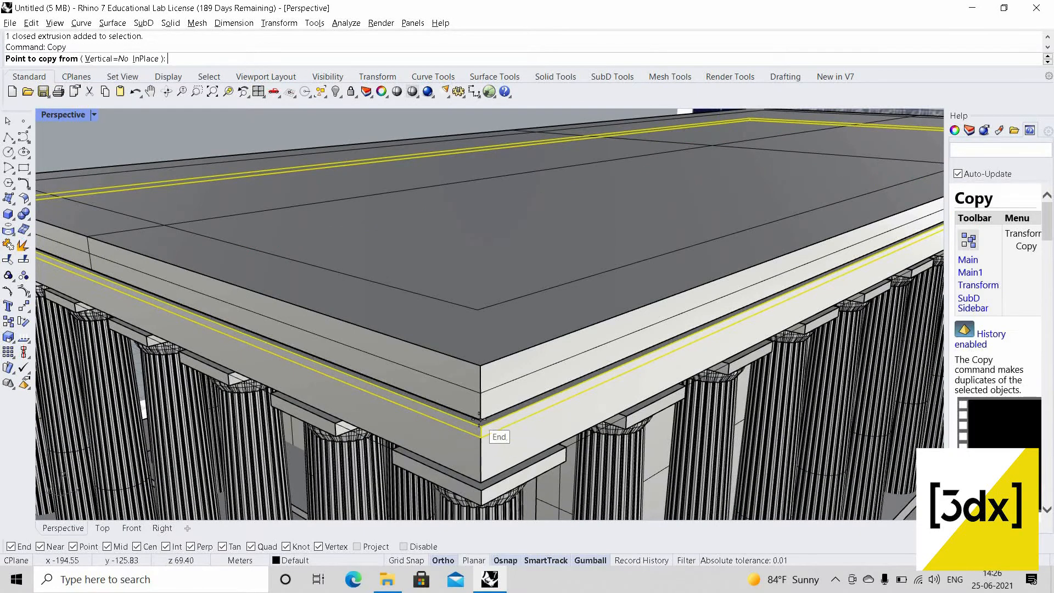
pyautogui.scroll(5, 486, 426)
pyautogui.scroll(-8, 522, 374)
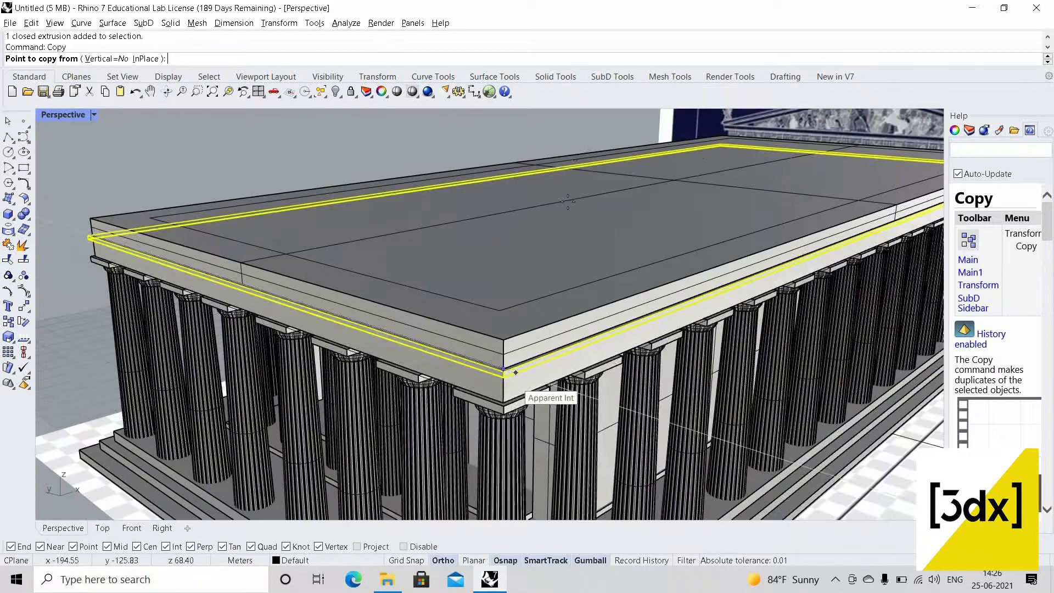
pyautogui.moveTo(521, 374); pyautogui.dragTo(587, 170, button='right')
pyautogui.scroll(4, 587, 169)
pyautogui.scroll(5, 589, 167)
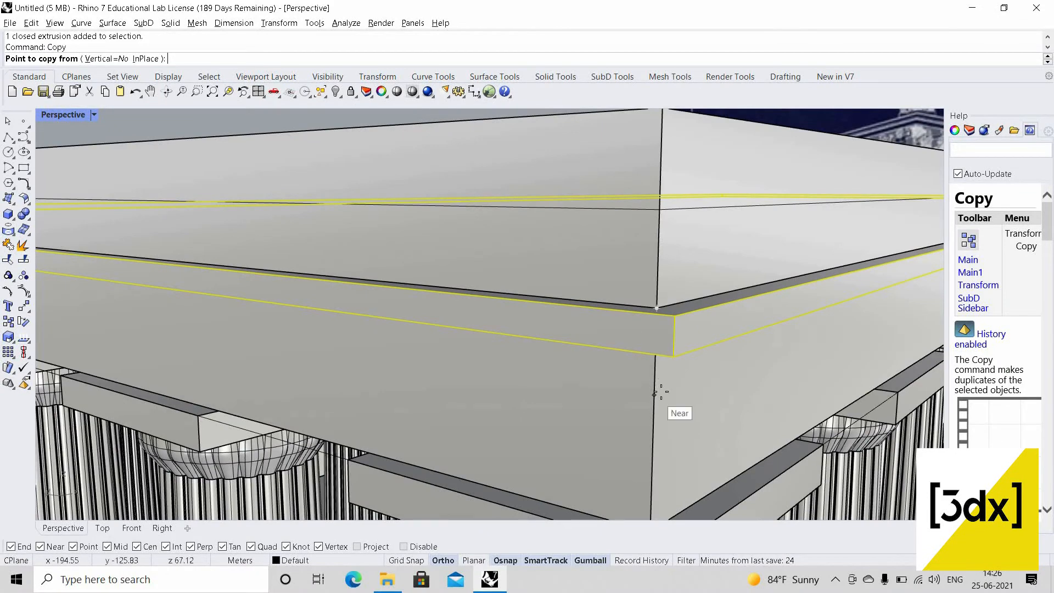
pyautogui.moveTo(661, 391); pyautogui.dragTo(671, 253, button='right')
pyautogui.scroll(-5, 670, 253)
pyautogui.scroll(4, 690, 200)
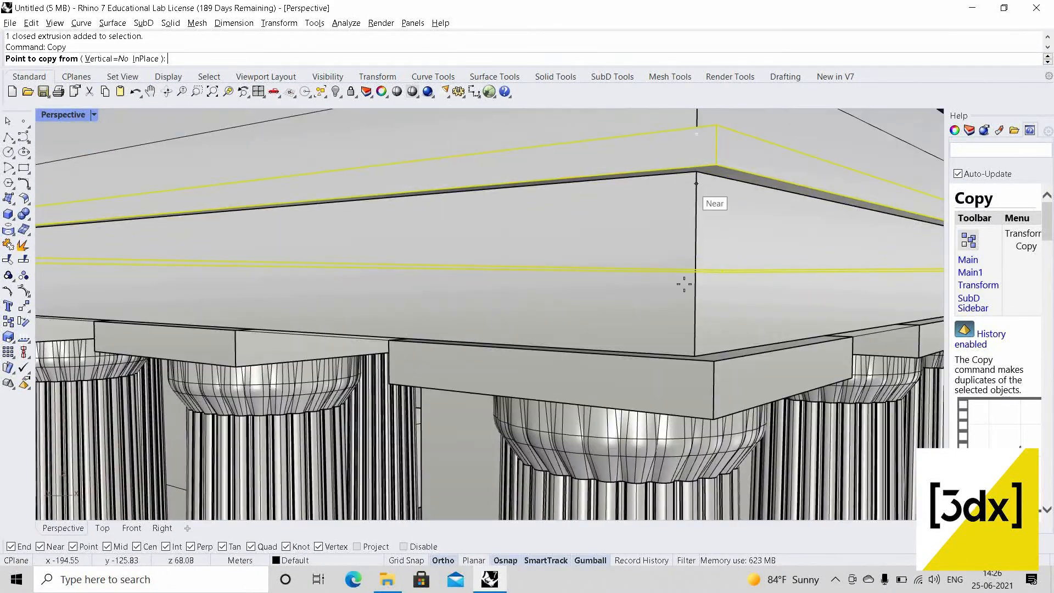
pyautogui.click(701, 188)
pyautogui.scroll(-5, 684, 339)
pyautogui.moveTo(683, 314); pyautogui.dragTo(664, 377, button='right')
pyautogui.scroll(-6, 665, 380)
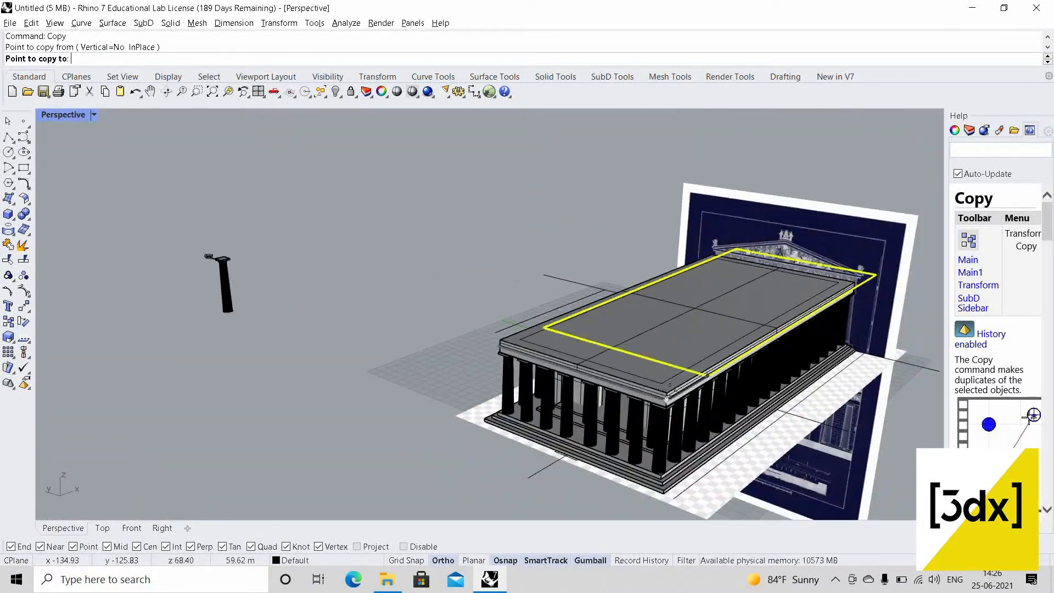
pyautogui.scroll(4, 668, 399)
pyautogui.scroll(2, 667, 396)
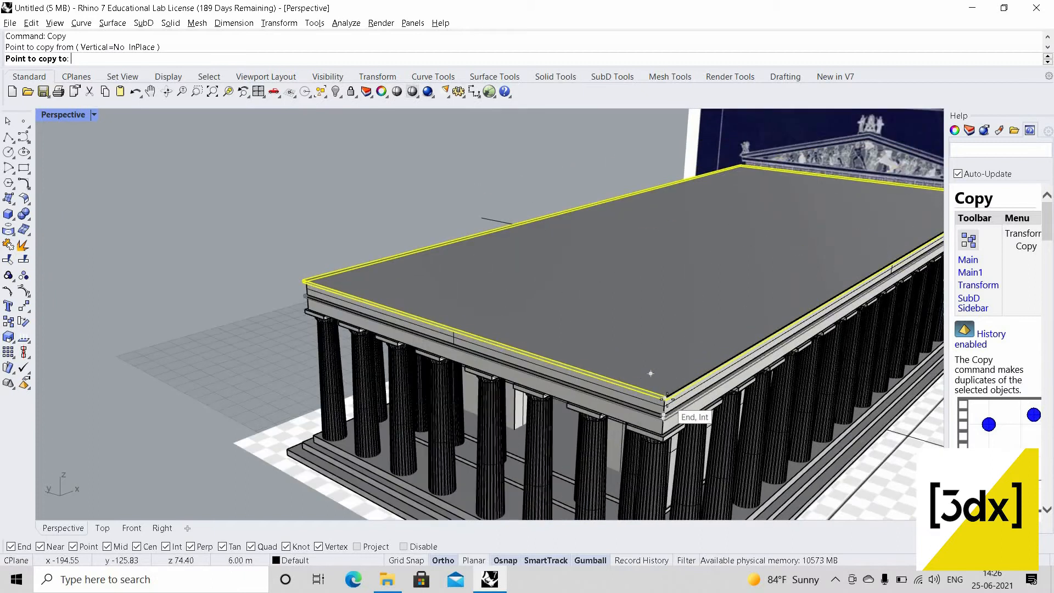
pyautogui.click(686, 406)
pyautogui.press('Return')
pyautogui.scroll(-5, 650, 406)
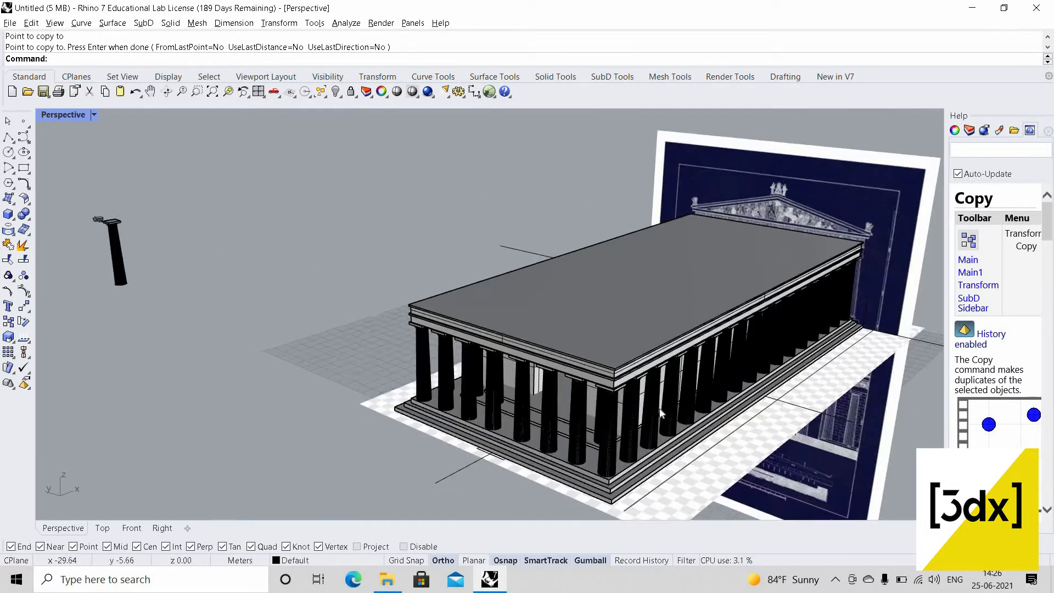
# - Stack a copy of the topmost thin slab directly on itself, from its lower front corner to its upper front corner
pyautogui.scroll(6, 650, 405)
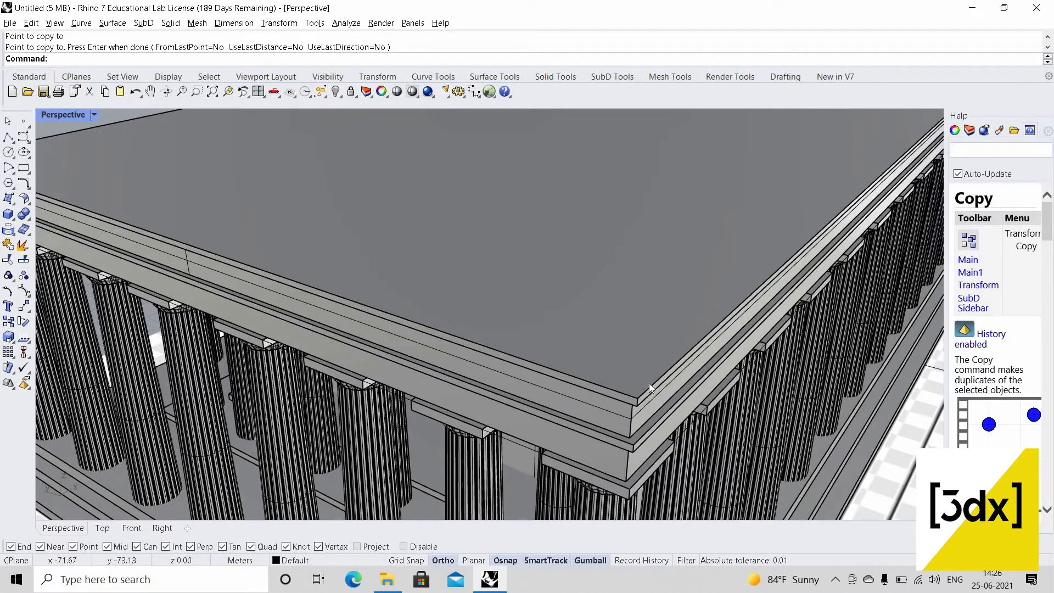
pyautogui.scroll(-7, 641, 398)
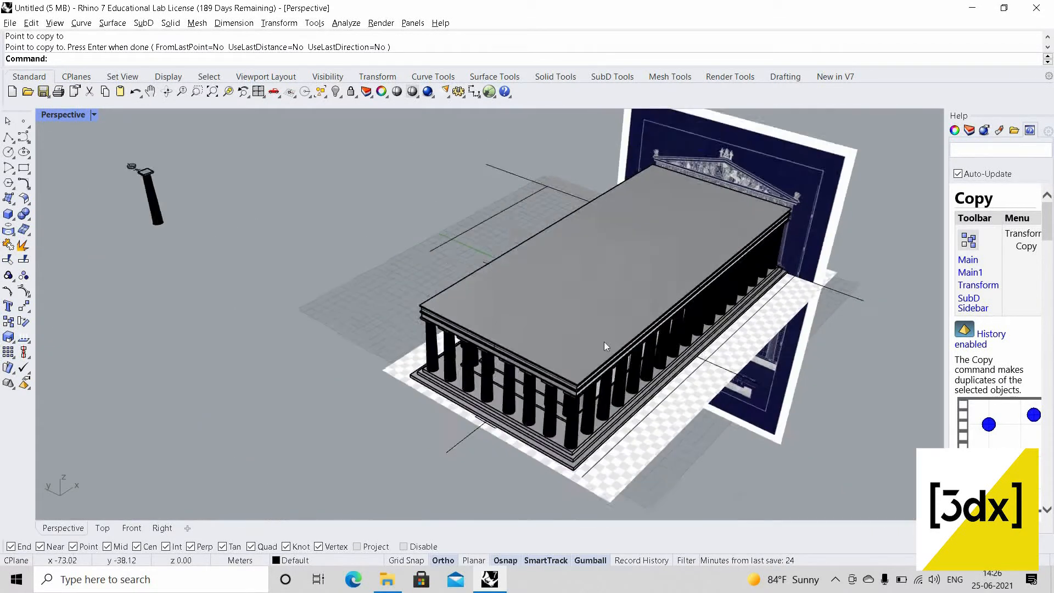
pyautogui.scroll(8, 599, 339)
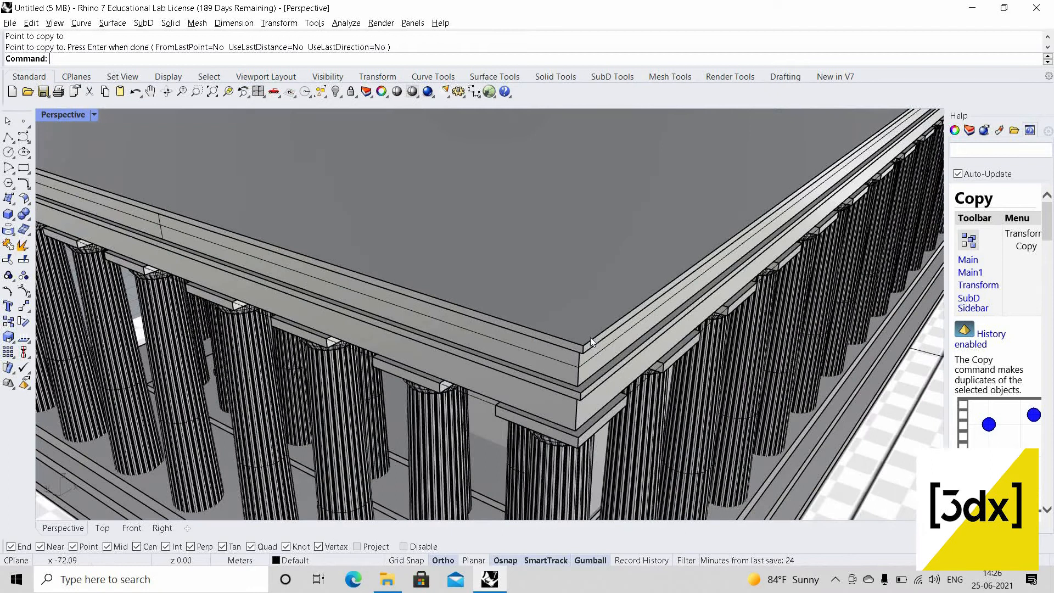
pyautogui.click(590, 337)
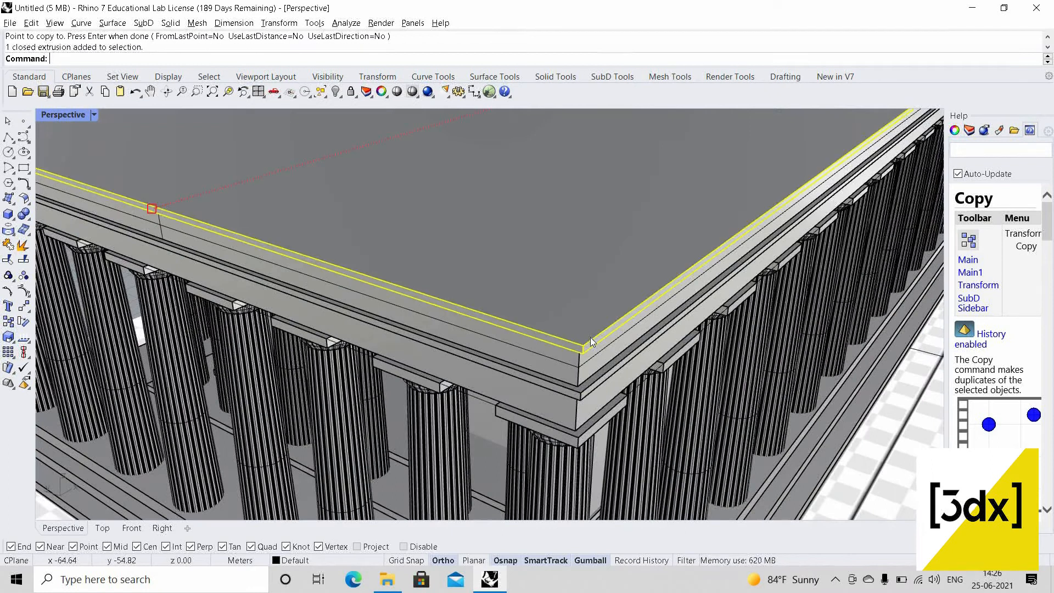
pyautogui.scroll(3, 591, 337)
pyautogui.write('copy')
pyautogui.press('Return')
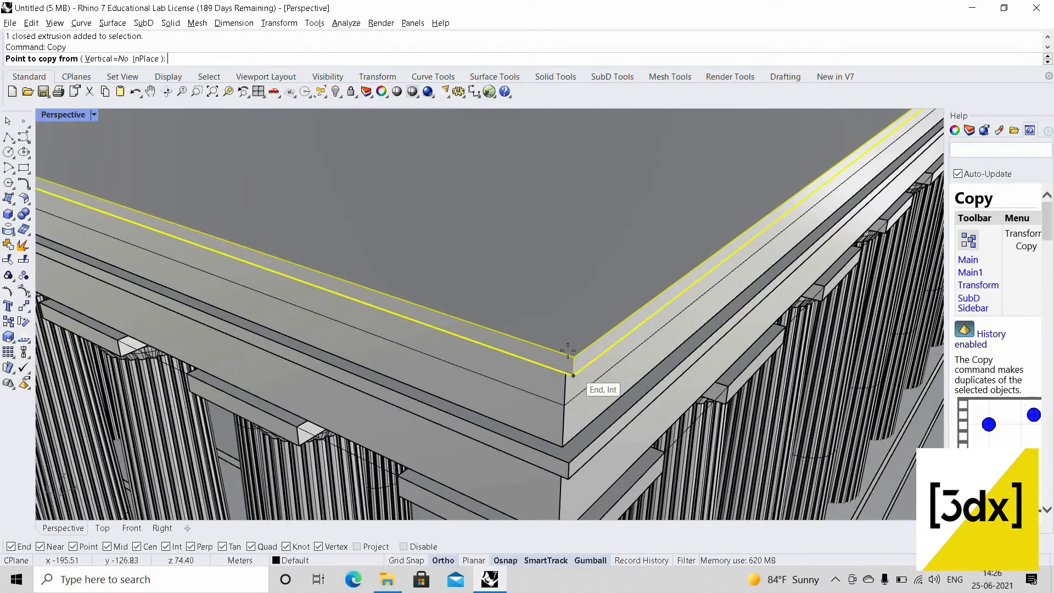
pyautogui.click(568, 350)
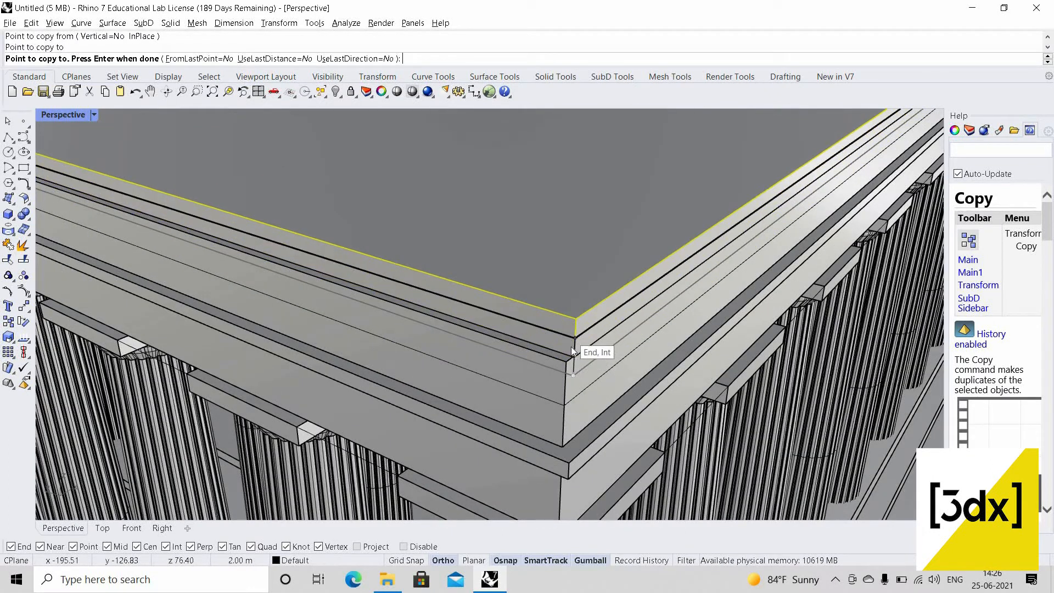
pyautogui.click(571, 348)
pyautogui.press('Return')
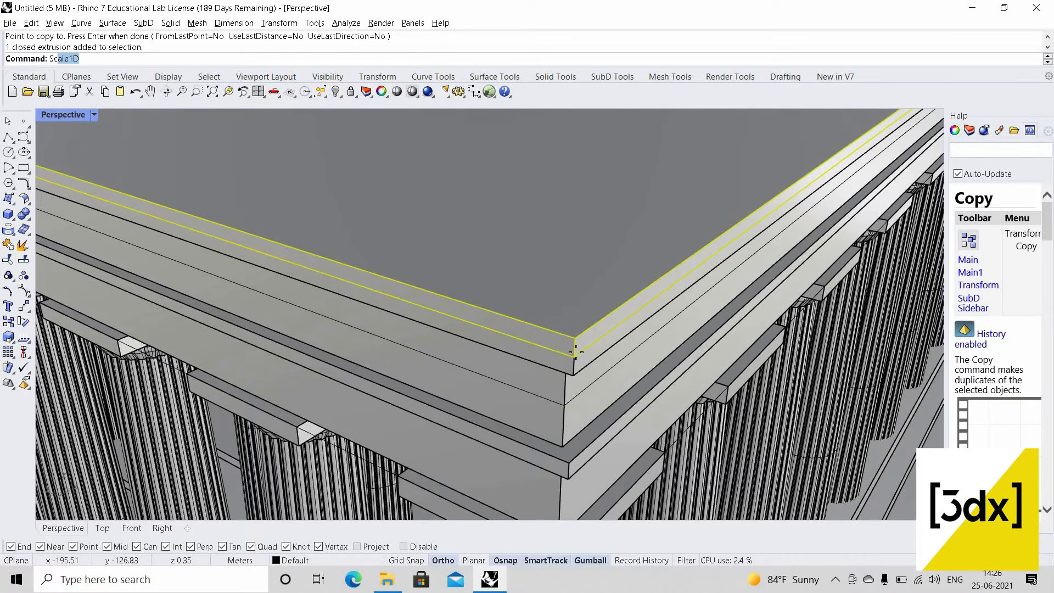
# - Scale the newly stacked slab vertically with Scale1D from its lower front corner to make it thinner
pyautogui.press('Return')
pyautogui.click(574, 355)
pyautogui.click(573, 334)
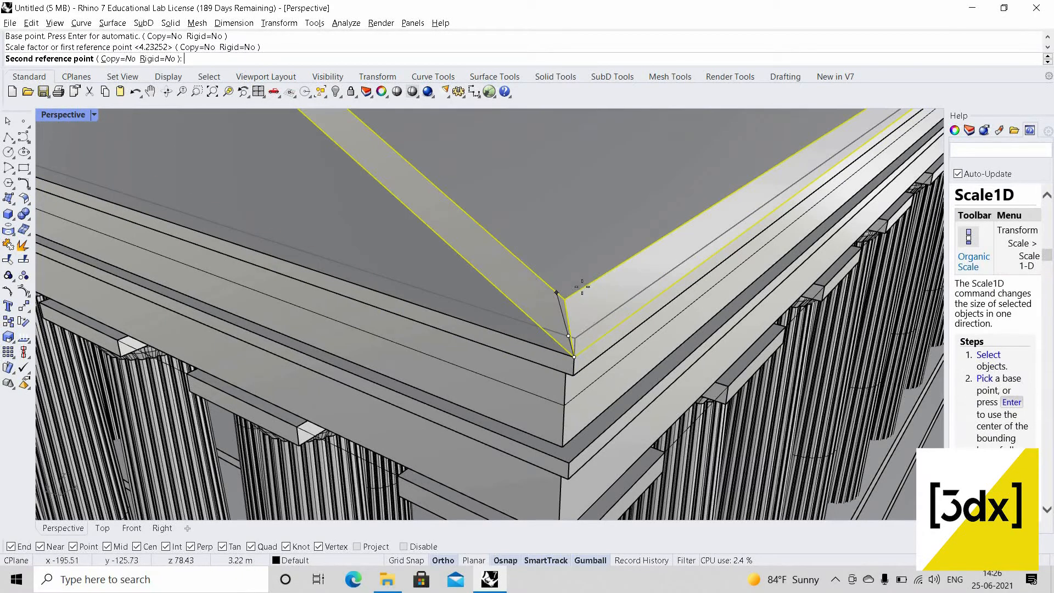
pyautogui.click(577, 344)
pyautogui.scroll(-3, 581, 348)
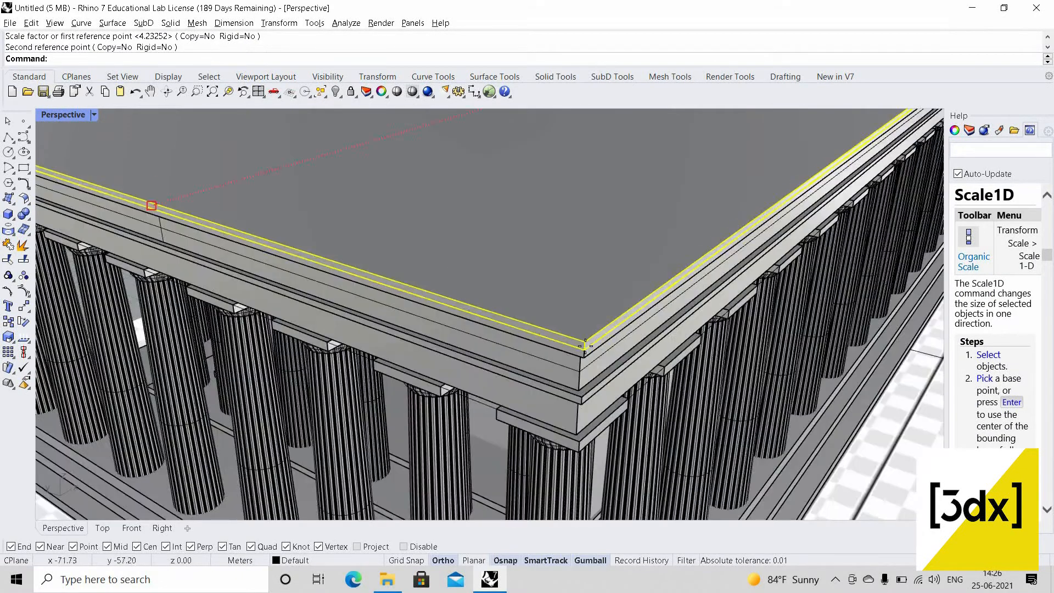
# - Try to scale the top slab vertically with Scale1D from its lower front corner to a height of 1.25 m
pyautogui.press('Return')
pyautogui.scroll(5, 586, 348)
pyautogui.click(589, 350)
pyautogui.click(590, 332)
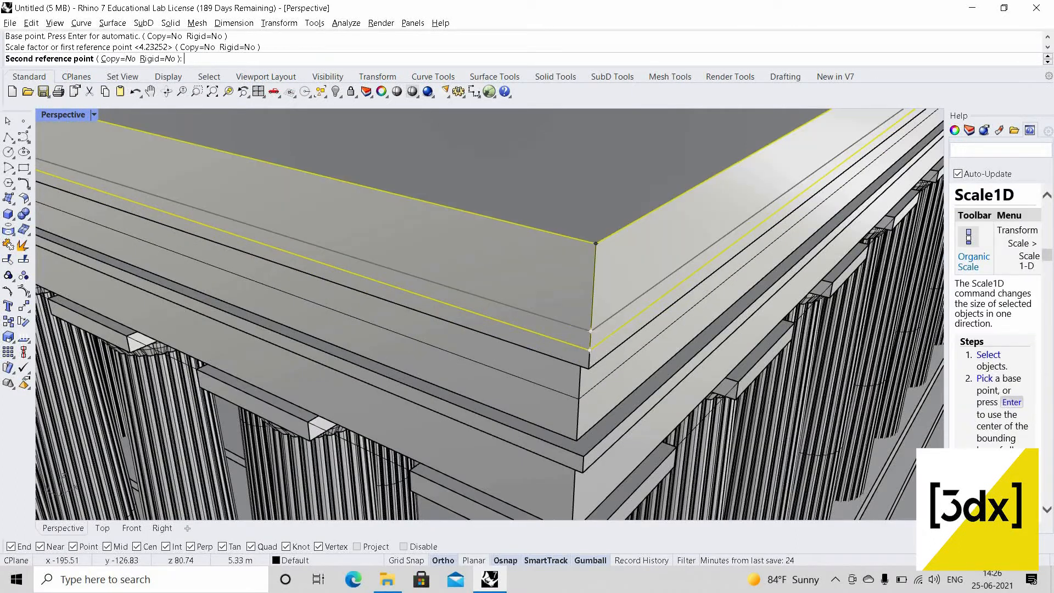
pyautogui.write('1.25')
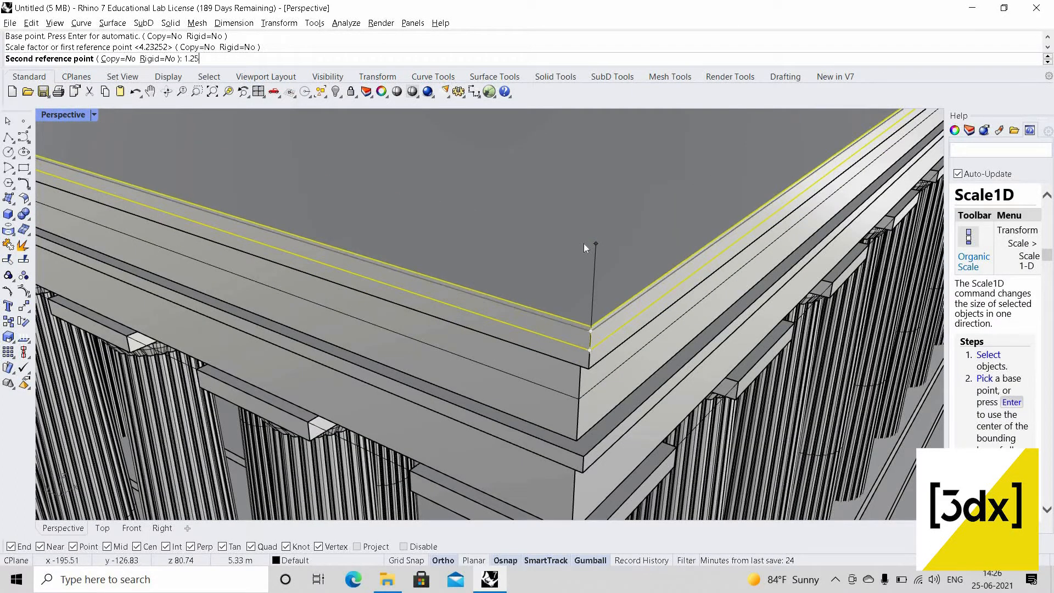
pyautogui.press('Return')
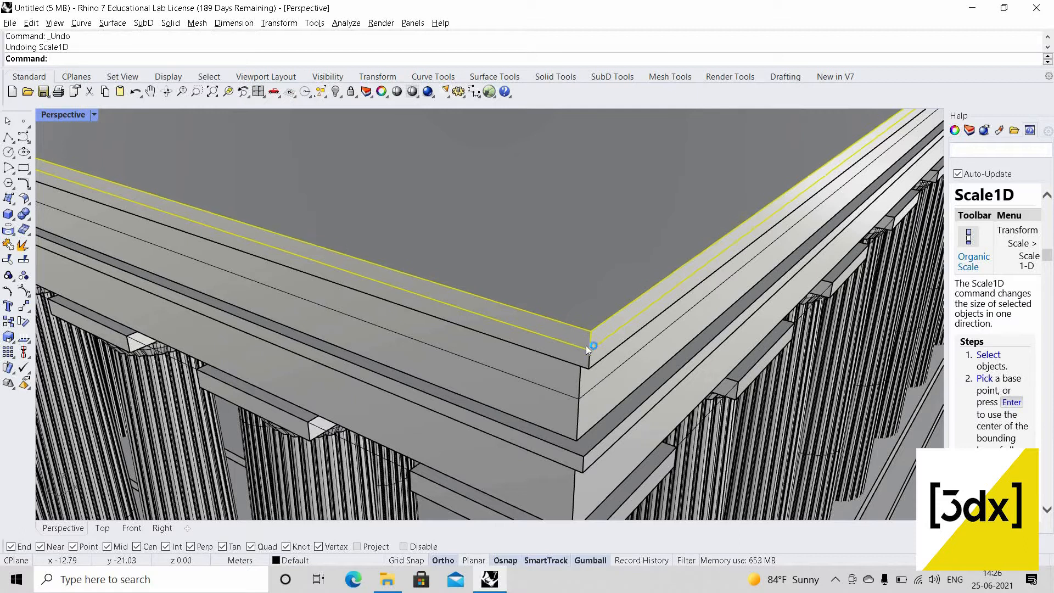
# - Scale the top slab vertically with Scale1D from its lower front corner to a height of 1.5 m, and deselect it
pyautogui.press('Return')
pyautogui.click(591, 331)
pyautogui.click(593, 272)
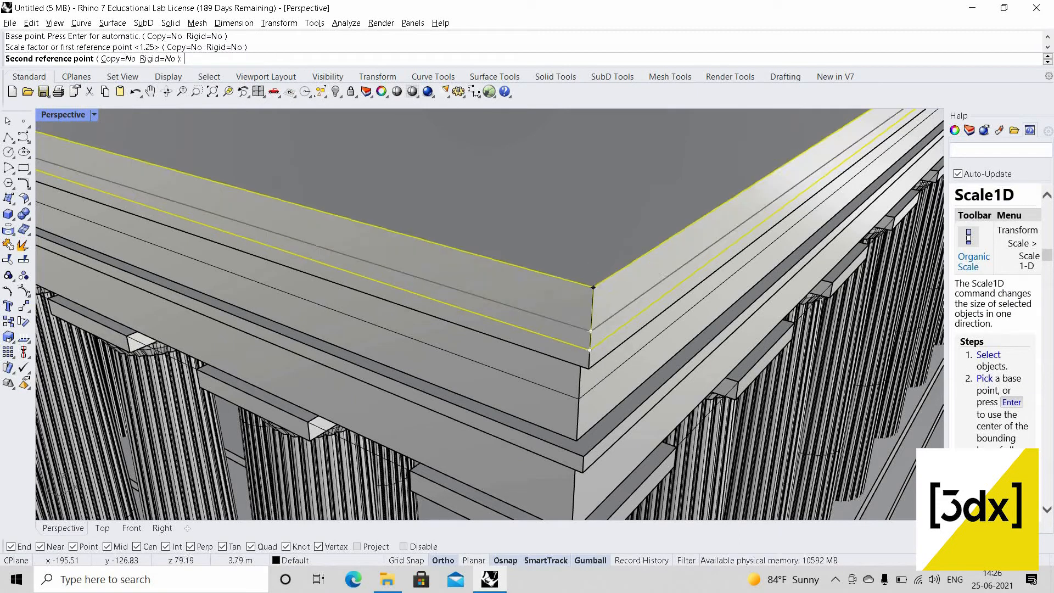
pyautogui.write('1.5')
pyautogui.press('Return')
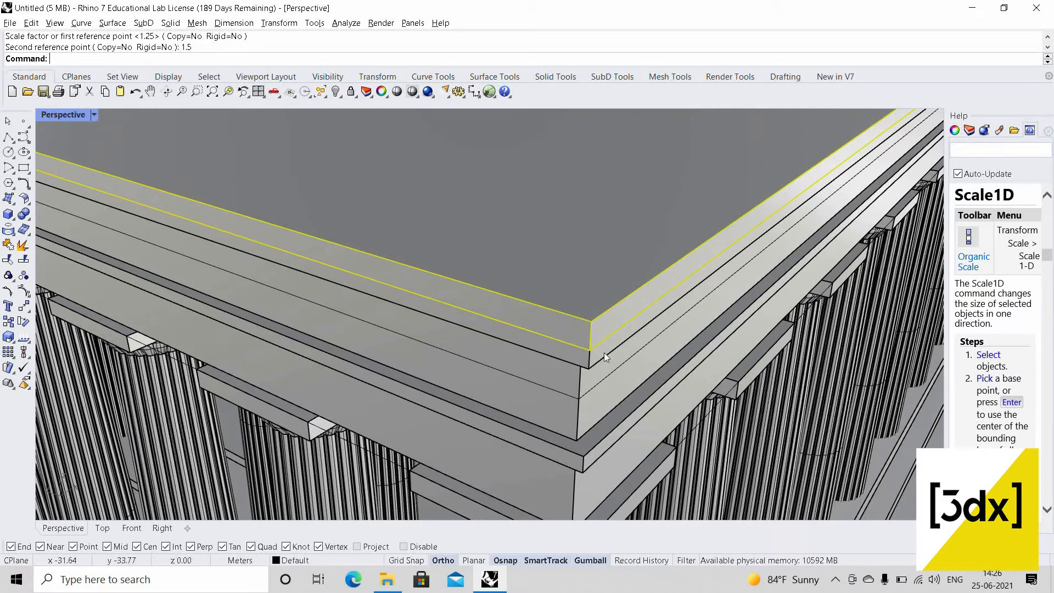
pyautogui.press('Escape')
# - Copy the thin slab beneath the top slab onto its top, from the thin slab's lower front corner to the top slab's upper front corner
pyautogui.click(597, 358)
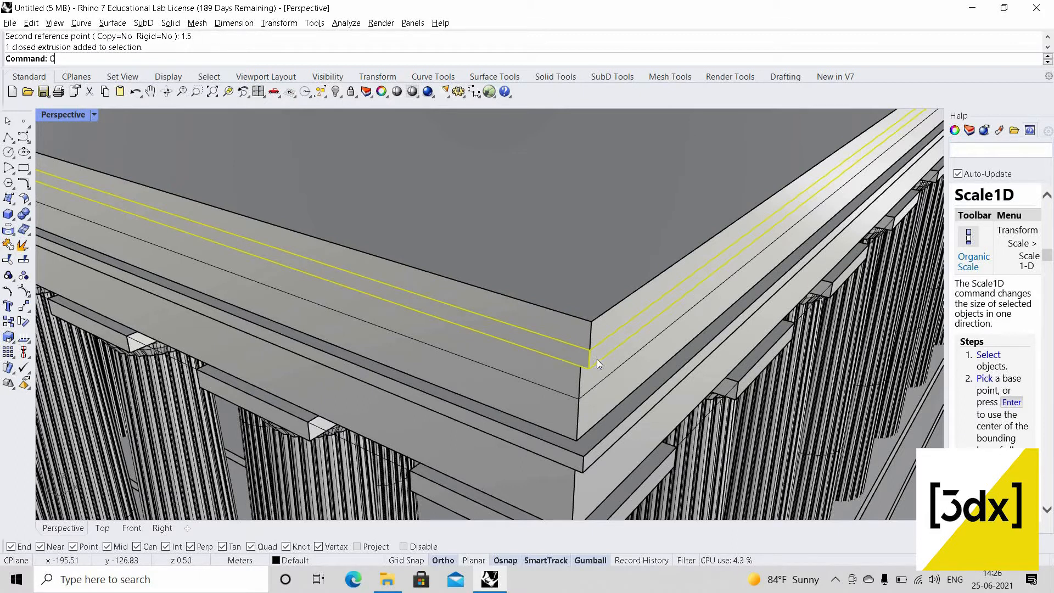
pyautogui.write('Copy')
pyautogui.press('Return')
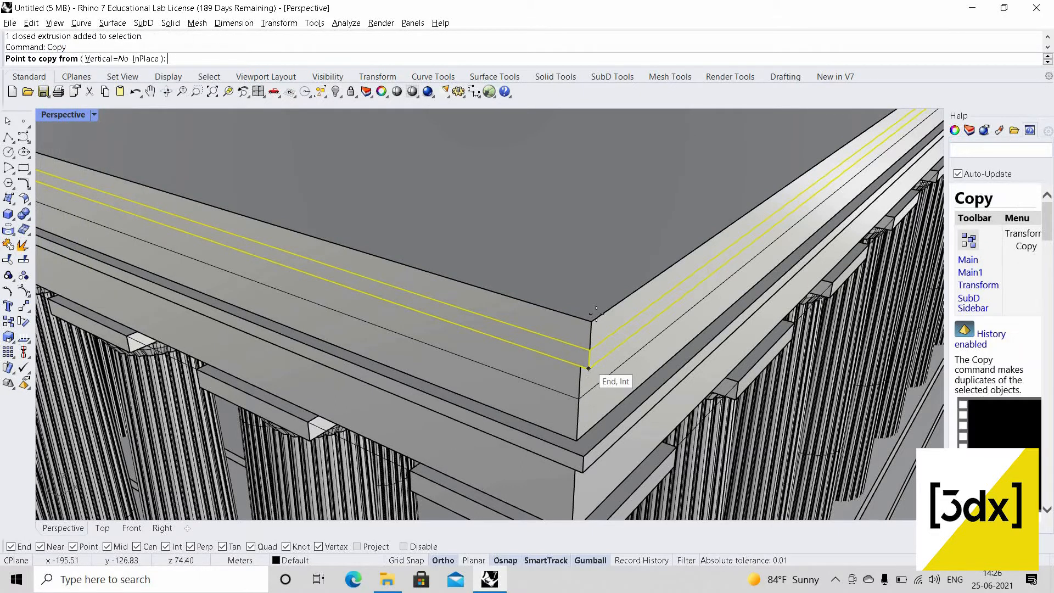
pyautogui.click(588, 366)
pyautogui.click(617, 332)
pyautogui.press('Return')
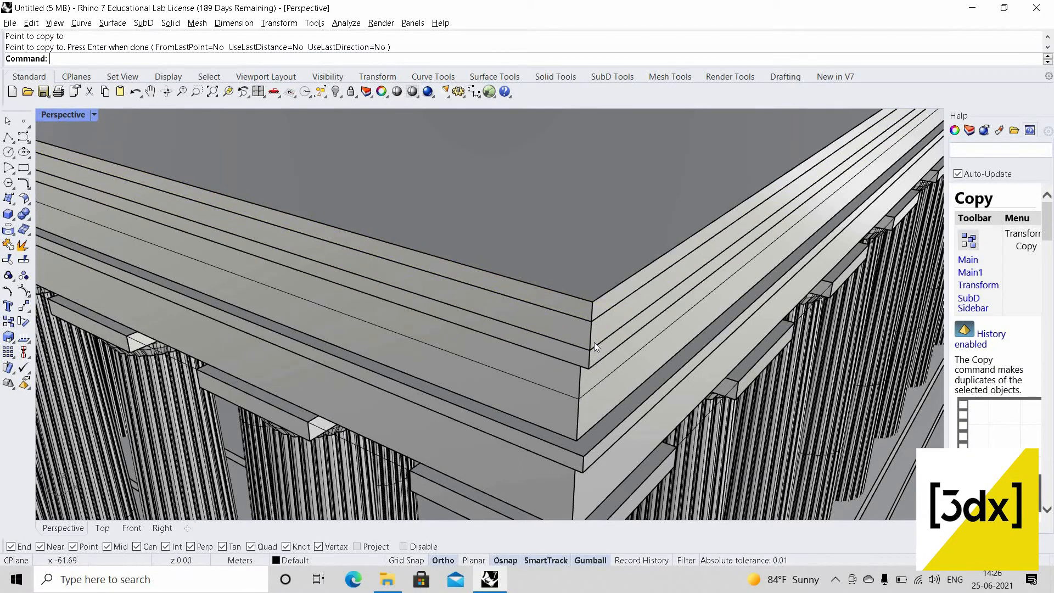
pyautogui.scroll(-5, 593, 342)
pyautogui.scroll(5, 557, 335)
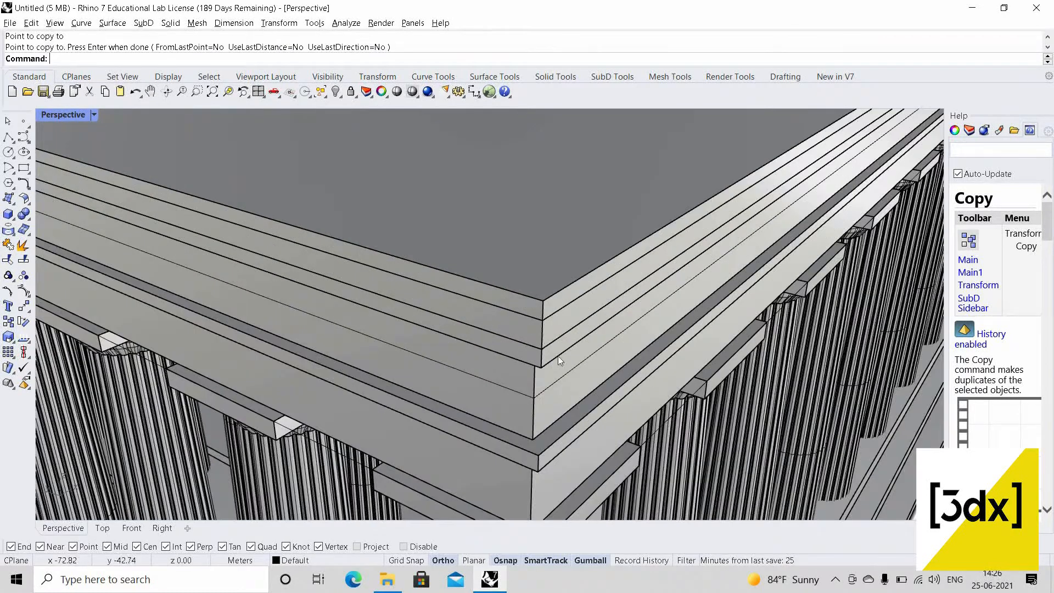
# - Widen the 1.5 m slab with Scale1D from its front edge's midpoint, moving its corner about 1 m outward with object snaps off
pyautogui.click(562, 336)
pyautogui.scroll(-5, 568, 311)
pyautogui.moveTo(602, 330); pyautogui.dragTo(552, 352, button='right')
pyautogui.scroll(6, 384, 312)
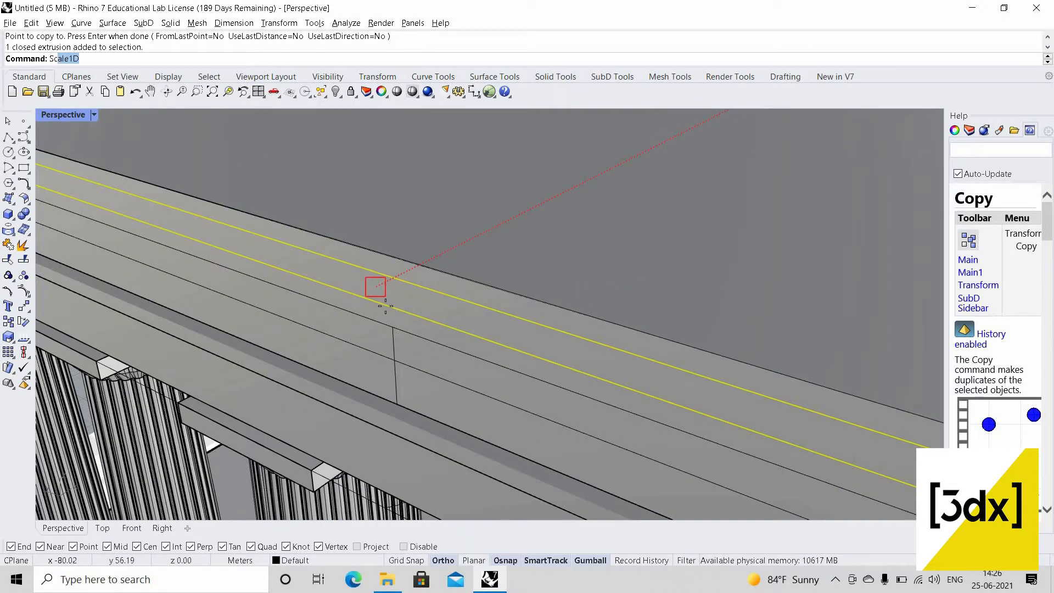
pyautogui.press('Return')
pyautogui.click(388, 304)
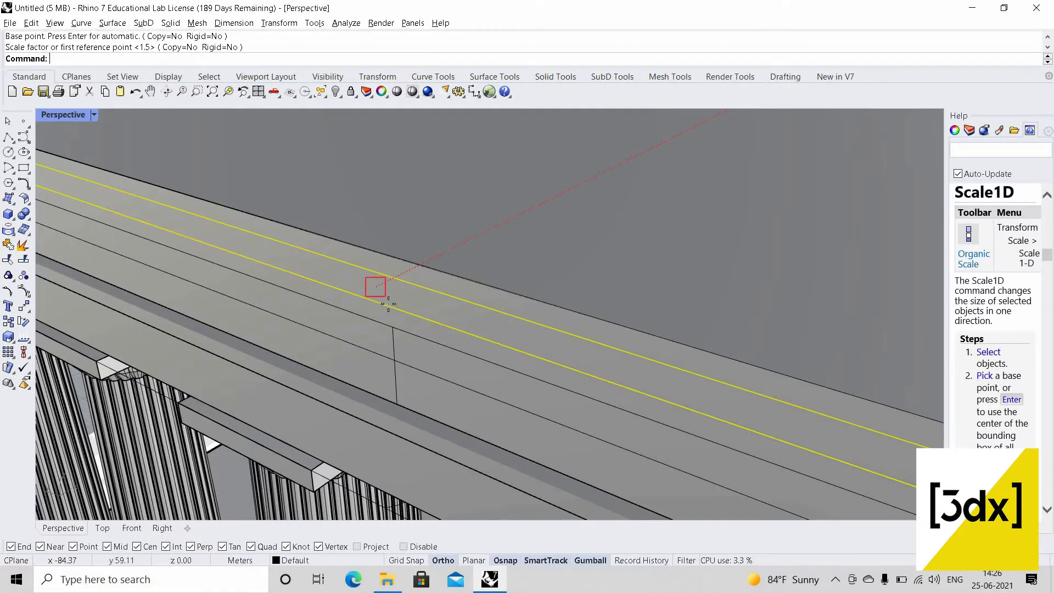
pyautogui.press('Return')
pyautogui.click(380, 303)
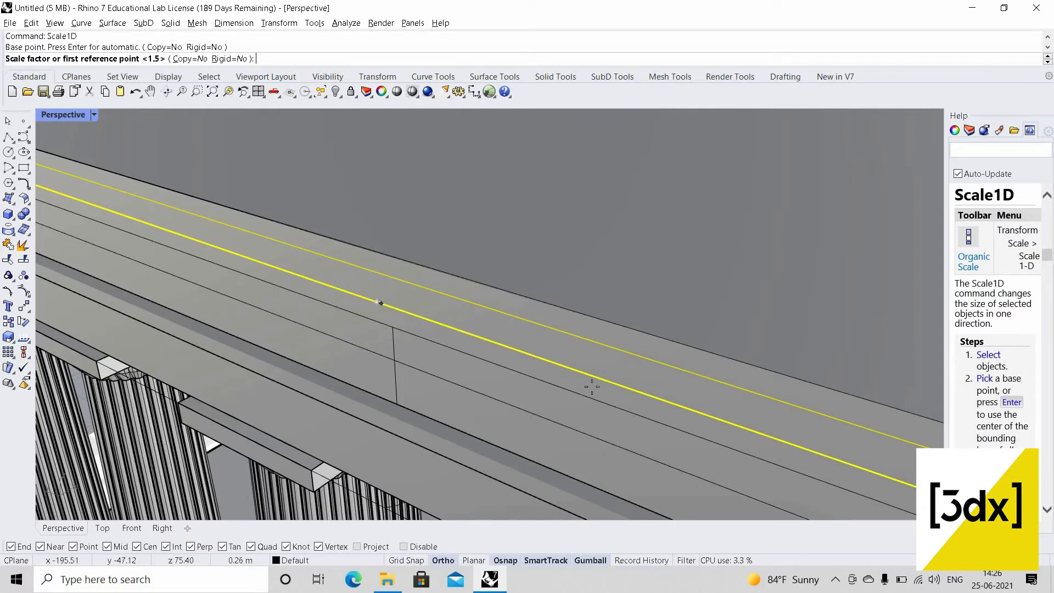
pyautogui.scroll(-5, 592, 387)
pyautogui.scroll(5, 554, 373)
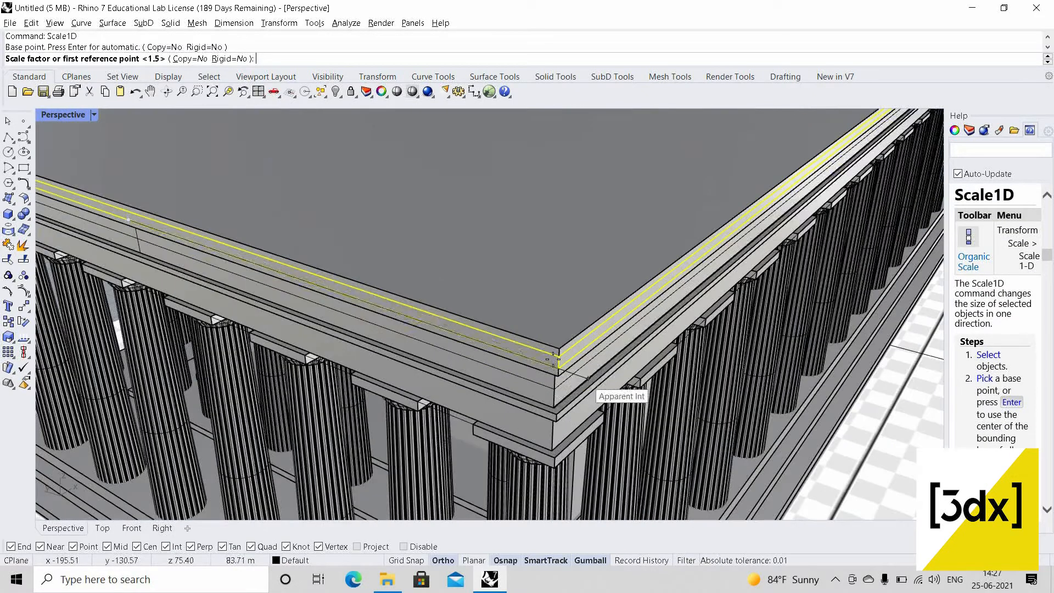
pyautogui.click(560, 369)
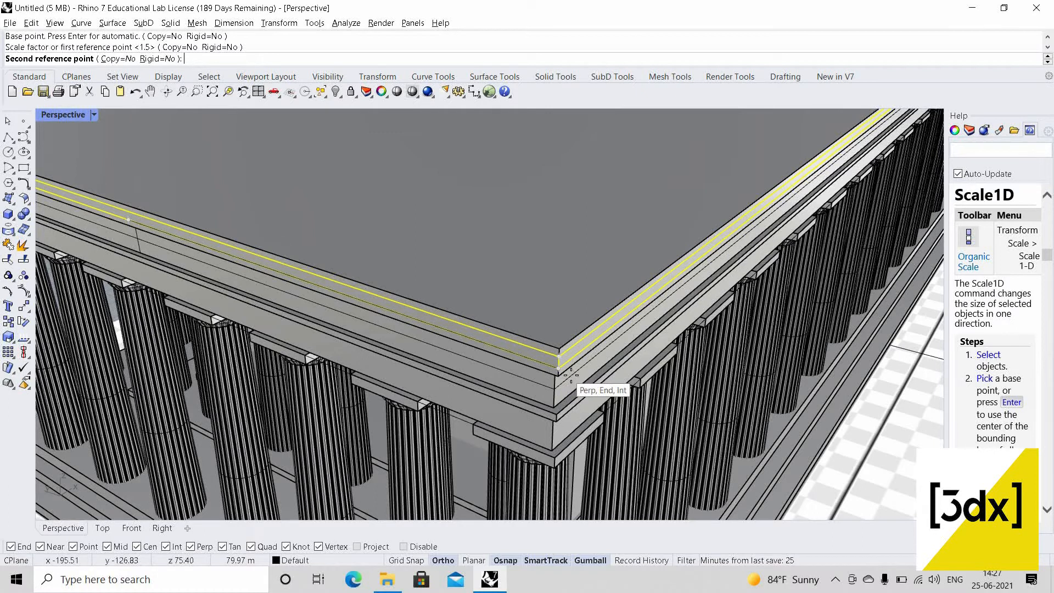
pyautogui.scroll(2, 560, 370)
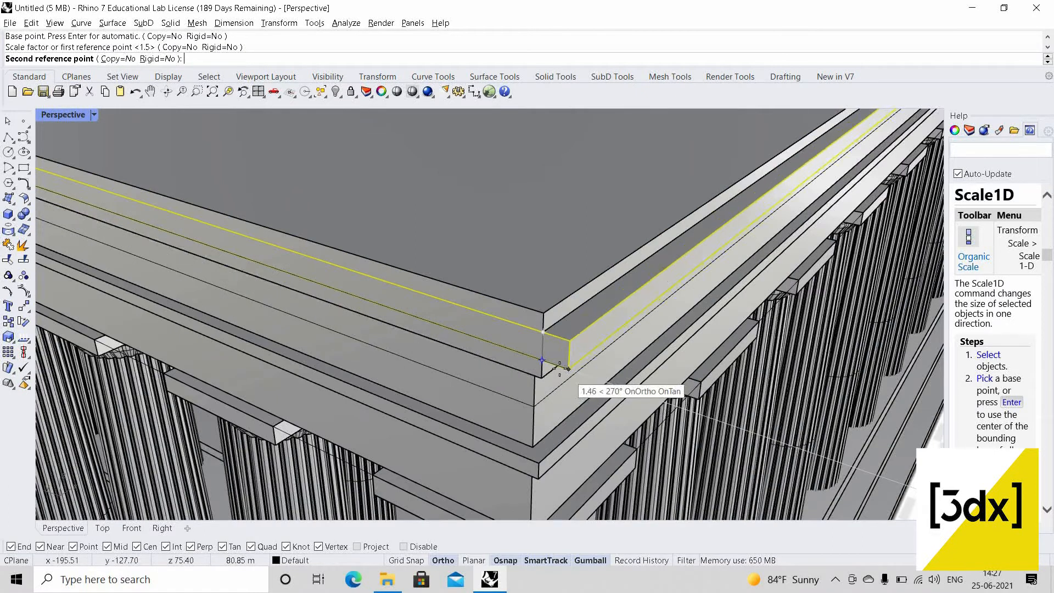
pyautogui.scroll(4, 551, 366)
pyautogui.scroll(-3, 544, 363)
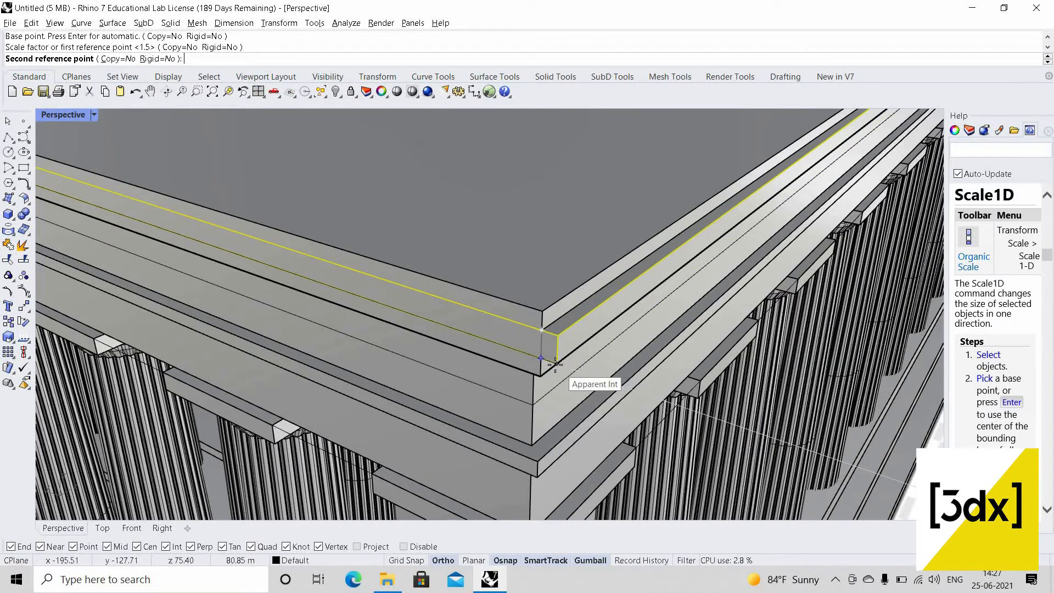
pyautogui.click(500, 558)
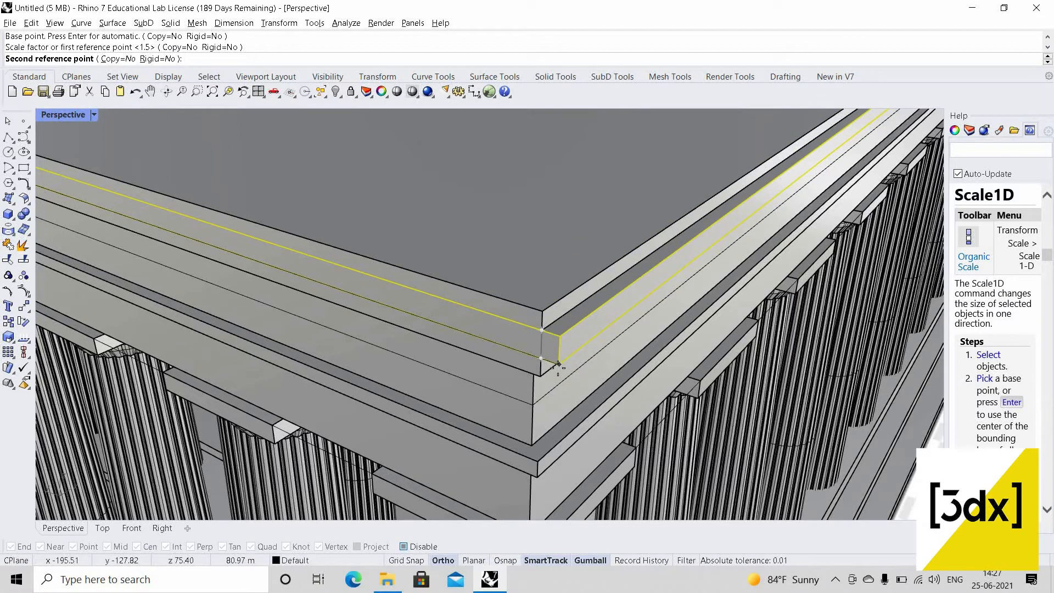
pyautogui.click(555, 357)
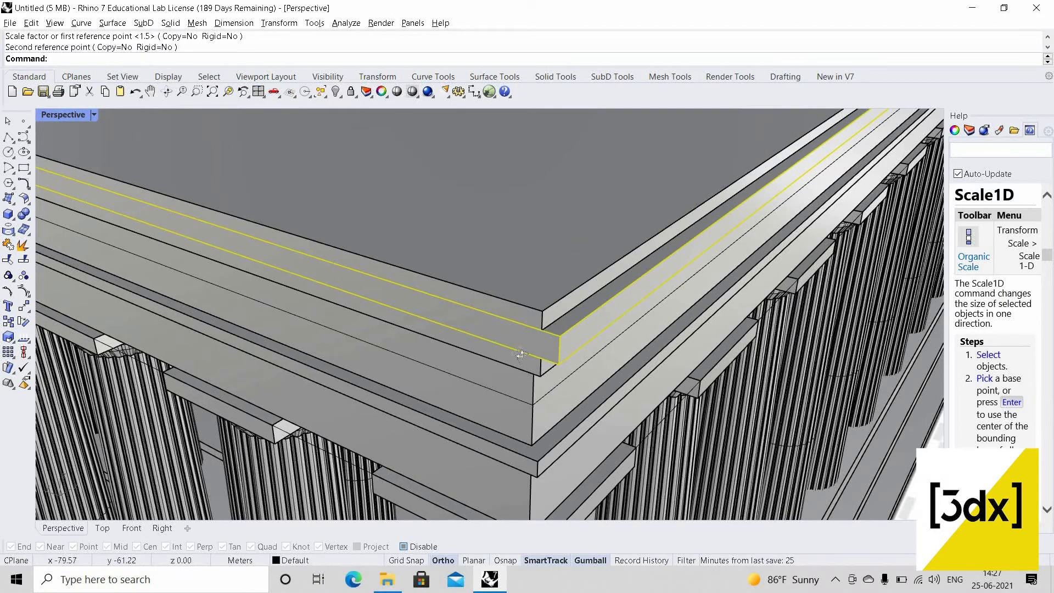
# - Lengthen the 1.5 m slab with Scale1D from its long side's midpoint, moving its corner about 1 m outward with object snaps off
pyautogui.scroll(-10, 521, 354)
pyautogui.moveTo(691, 279); pyautogui.dragTo(653, 292, button='right')
pyautogui.scroll(5, 653, 292)
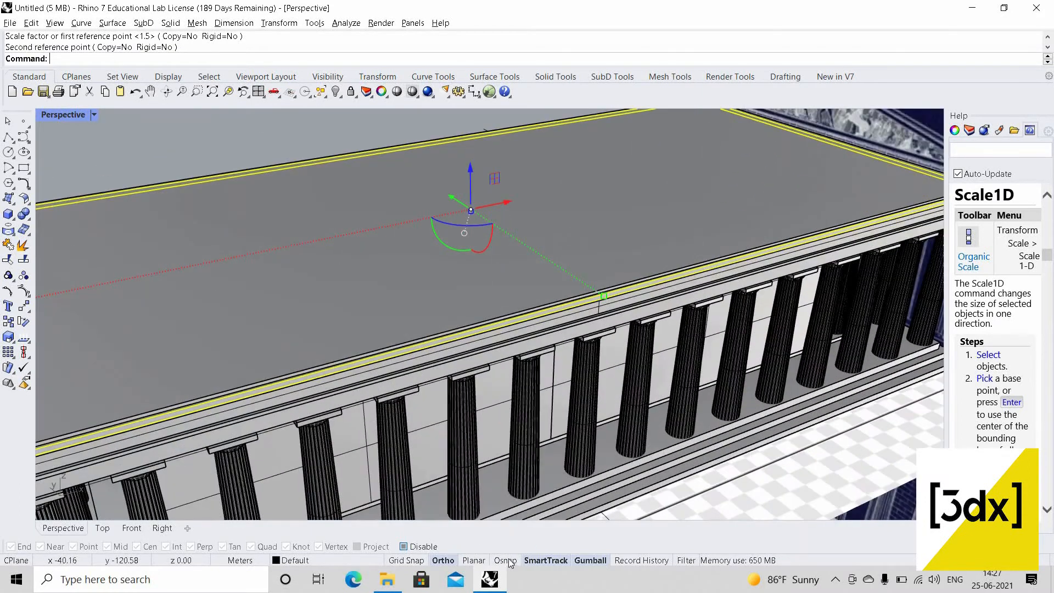
pyautogui.click(505, 560)
pyautogui.rightClick(611, 299)
pyautogui.scroll(5, 612, 299)
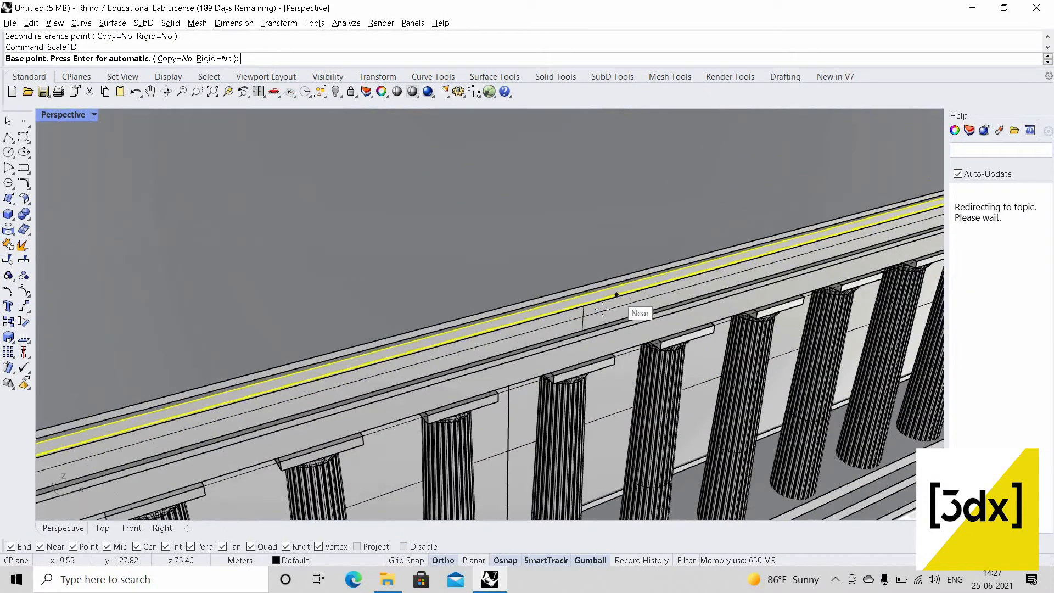
pyautogui.click(671, 279)
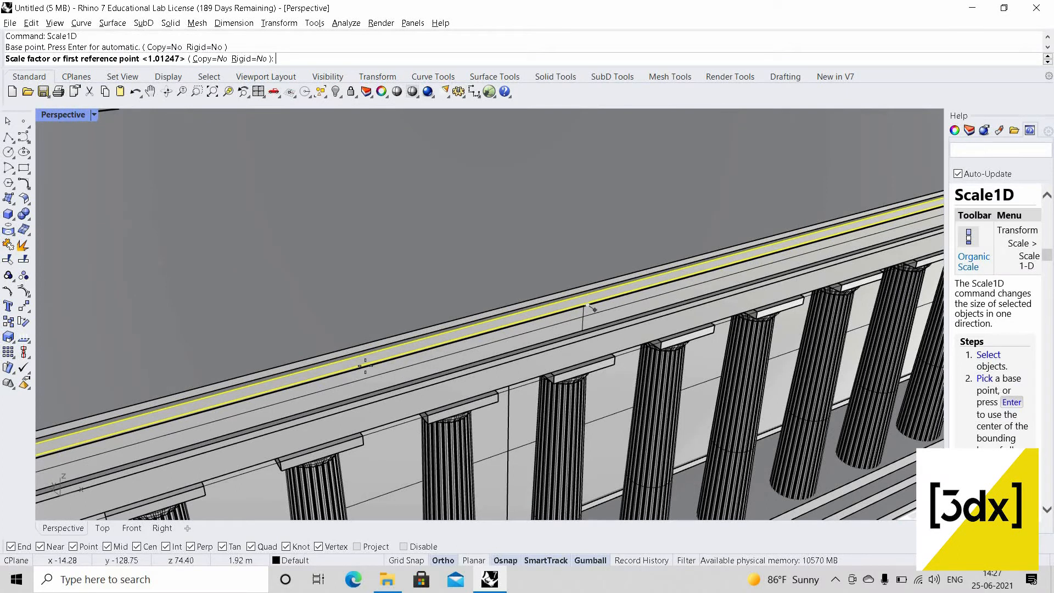
pyautogui.scroll(-6, 672, 279)
pyautogui.scroll(8, 411, 362)
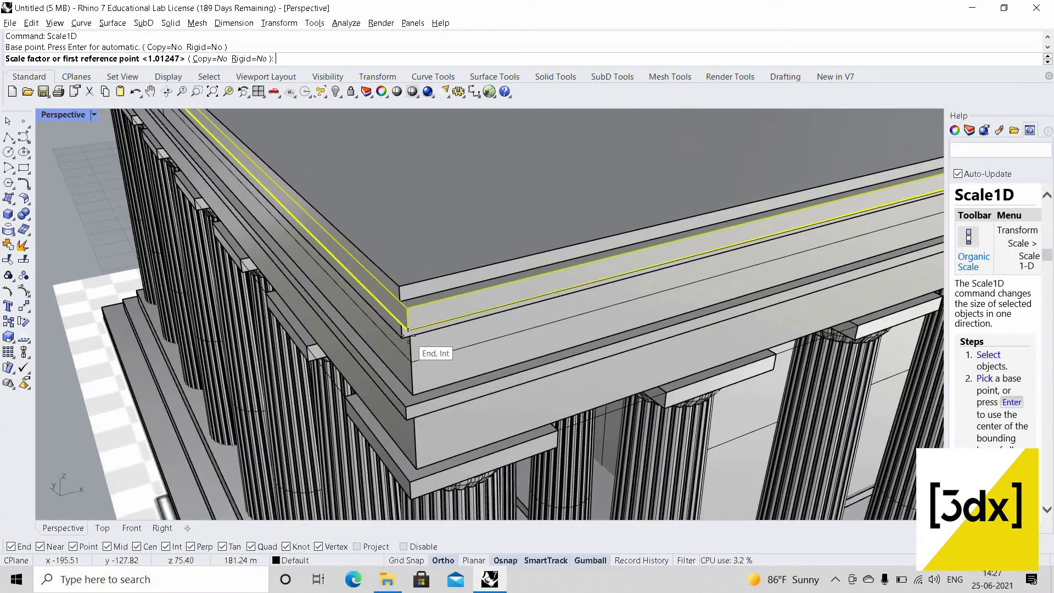
pyautogui.click(383, 344)
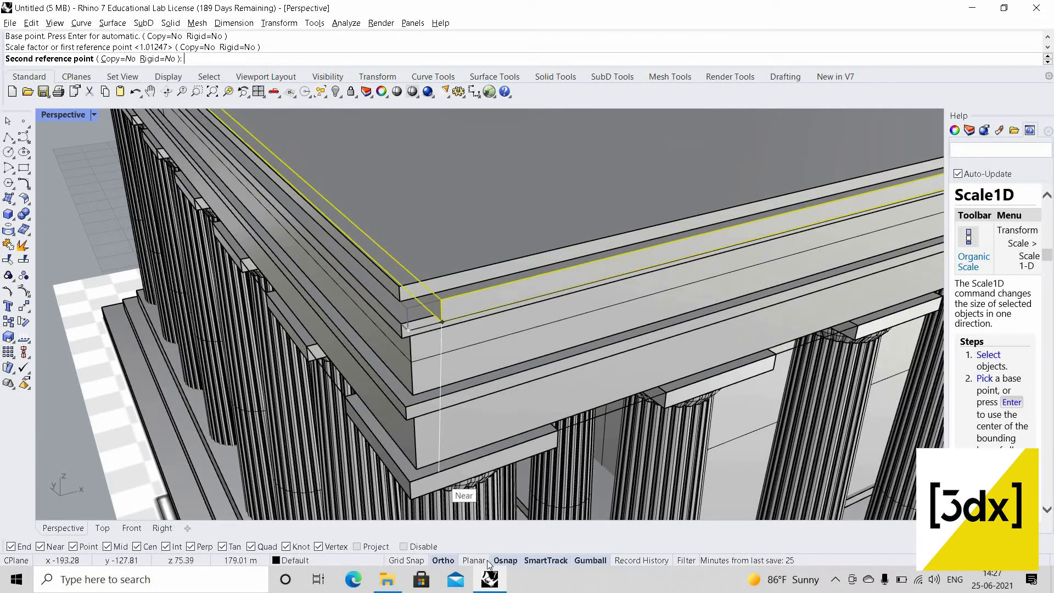
pyautogui.click(504, 559)
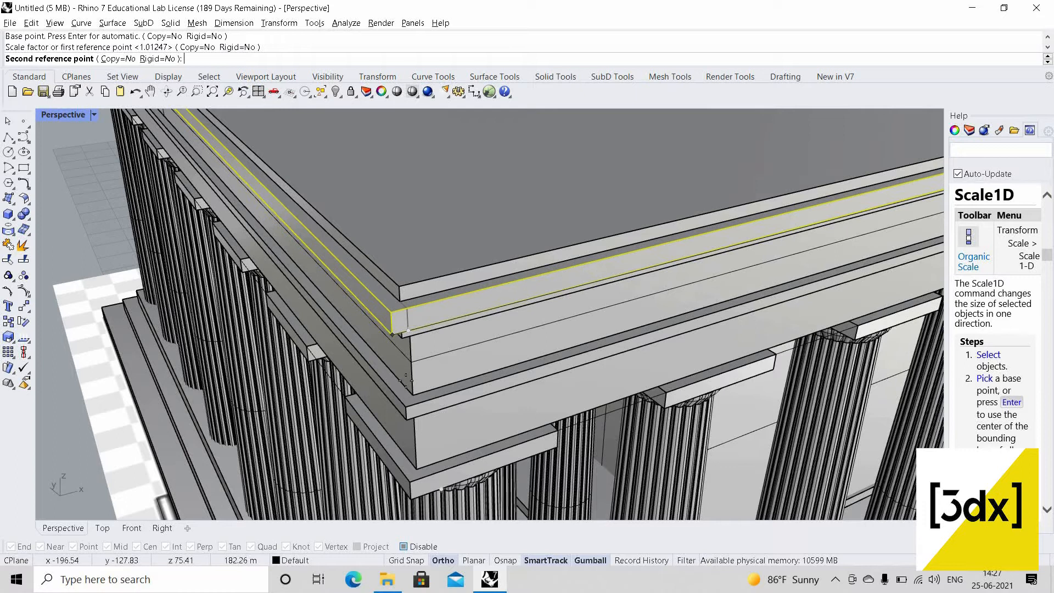
pyautogui.click(405, 377)
pyautogui.press('Escape')
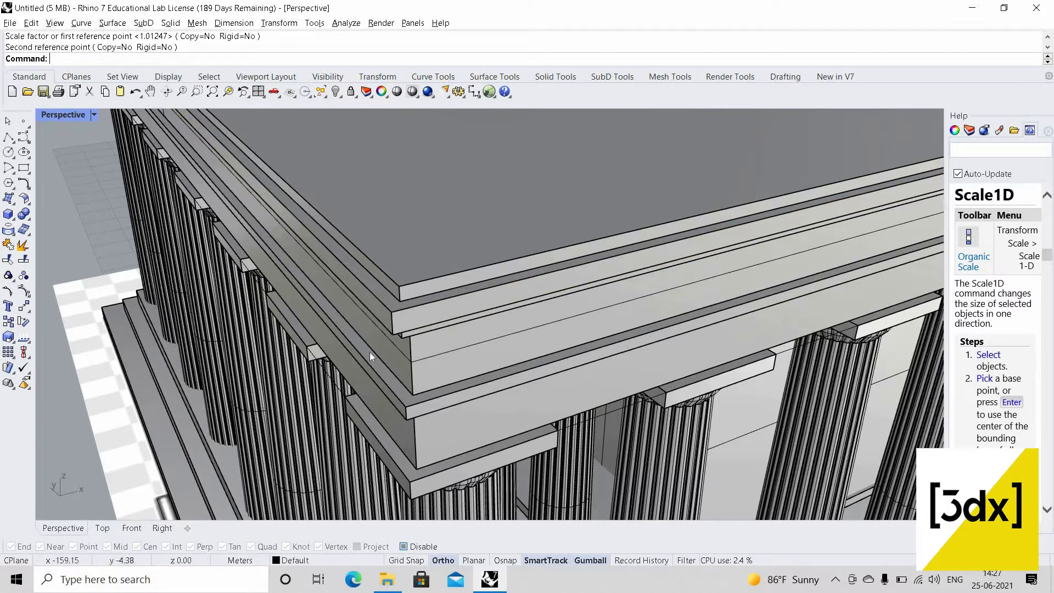
# - Lengthen the topmost thin slab with Scale1D from its long side's midpoint, moving its corner slightly outward toward the edge of the slab below
pyautogui.scroll(-5, 369, 352)
pyautogui.scroll(5, 351, 352)
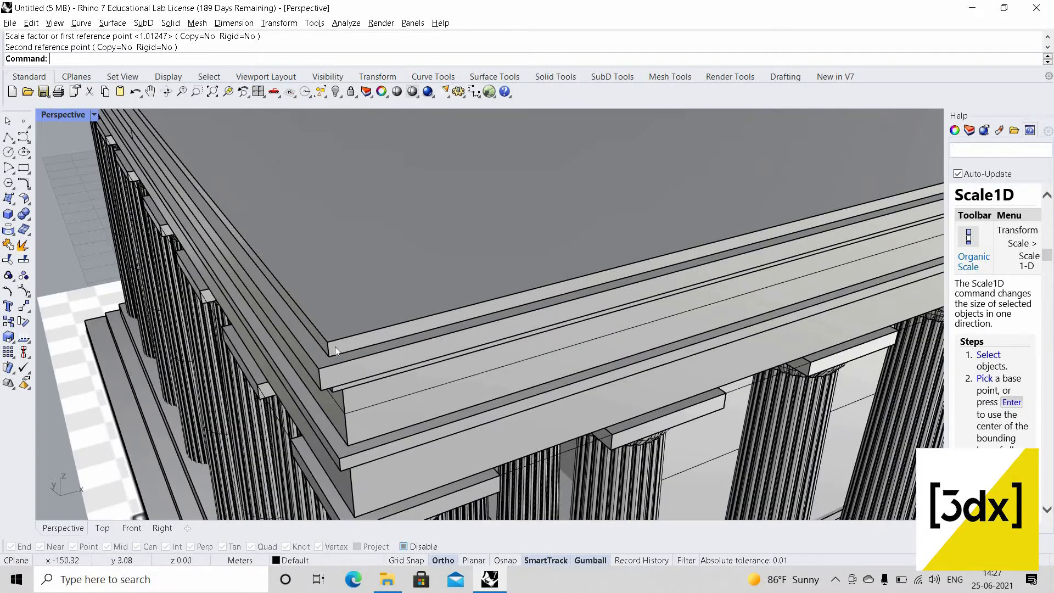
pyautogui.click(340, 346)
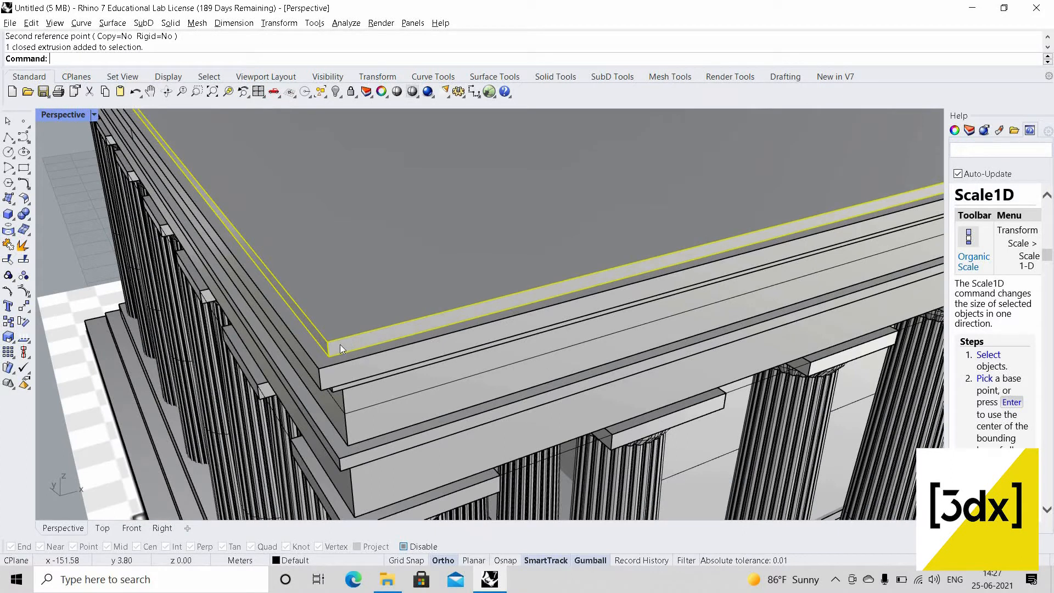
pyautogui.press('Return')
pyautogui.scroll(-4, 338, 347)
pyautogui.scroll(8, 341, 359)
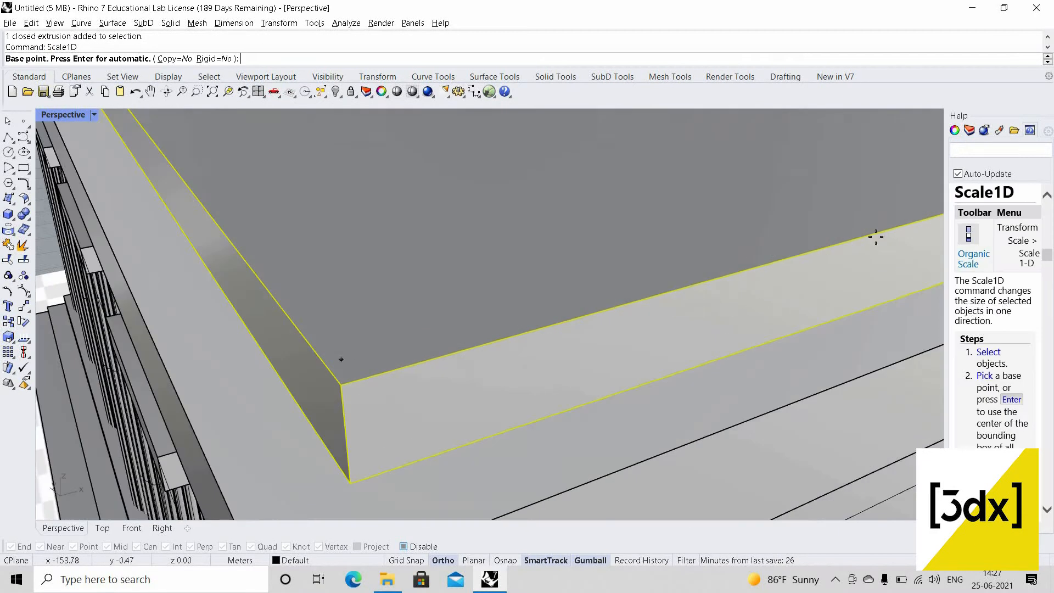
pyautogui.scroll(-10, 754, 247)
pyautogui.scroll(3, 623, 270)
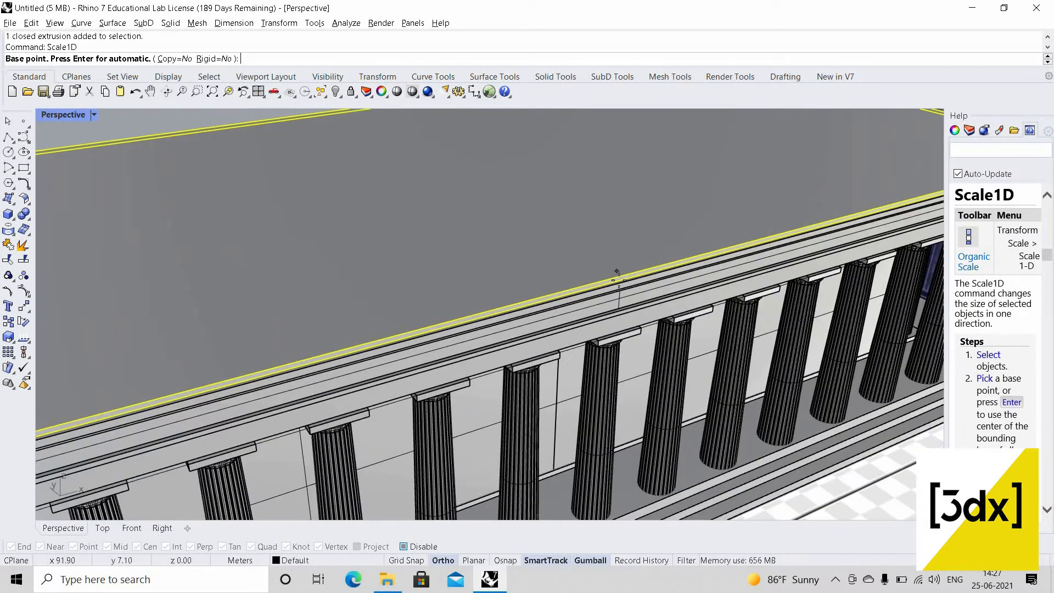
pyautogui.scroll(-8, 580, 326)
pyautogui.scroll(8, 549, 341)
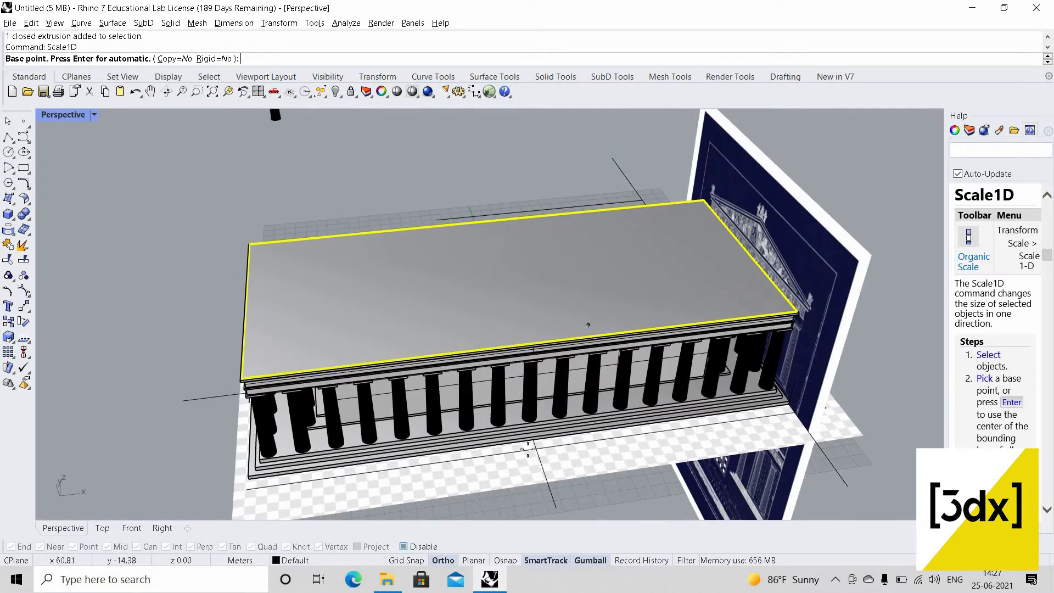
pyautogui.click(503, 561)
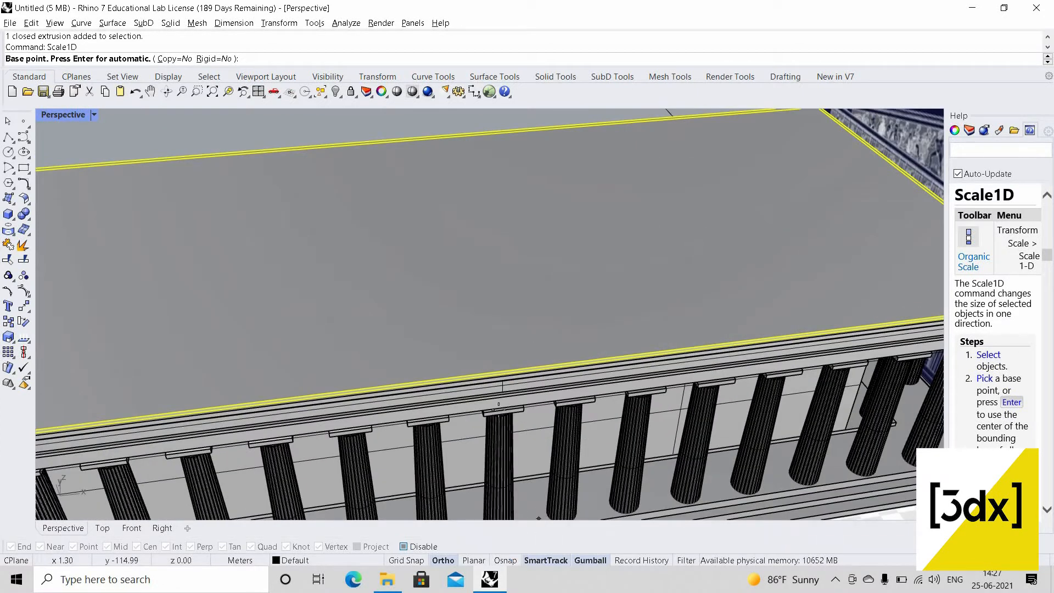
pyautogui.click(522, 377)
pyautogui.scroll(-5, 623, 388)
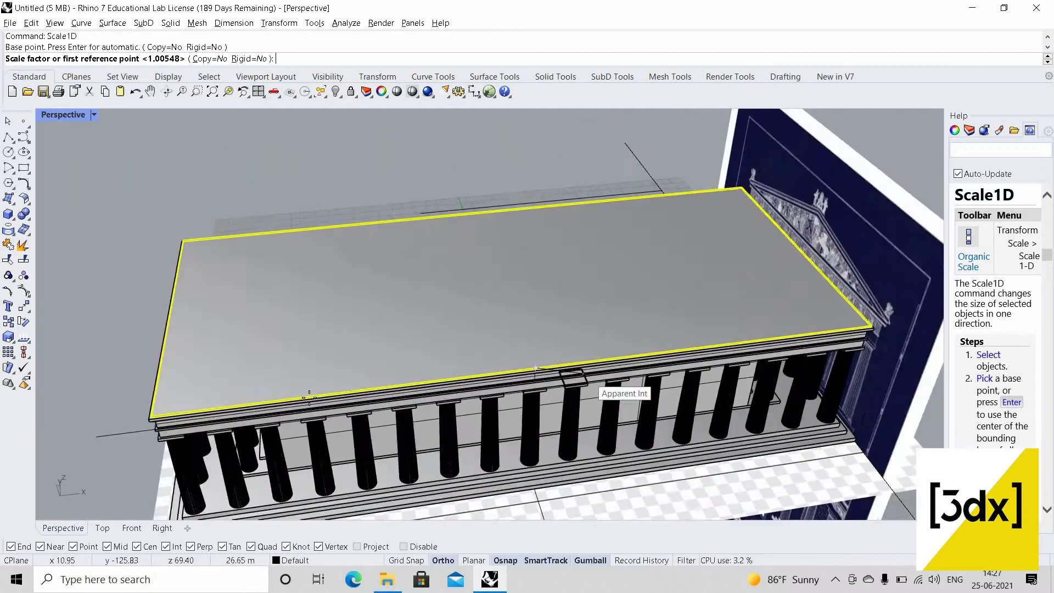
pyautogui.scroll(8, 251, 418)
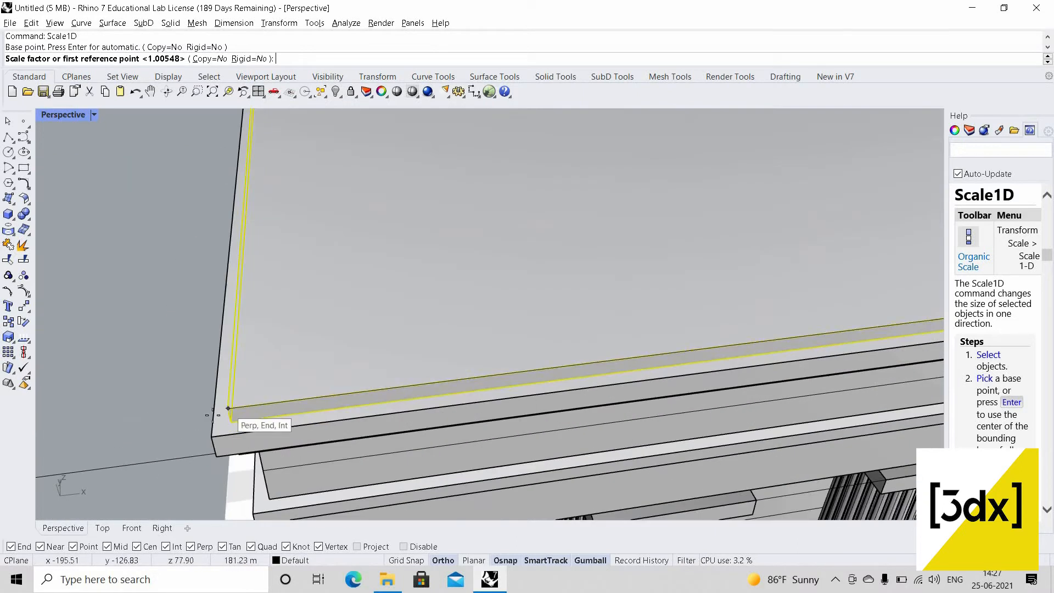
pyautogui.click(217, 416)
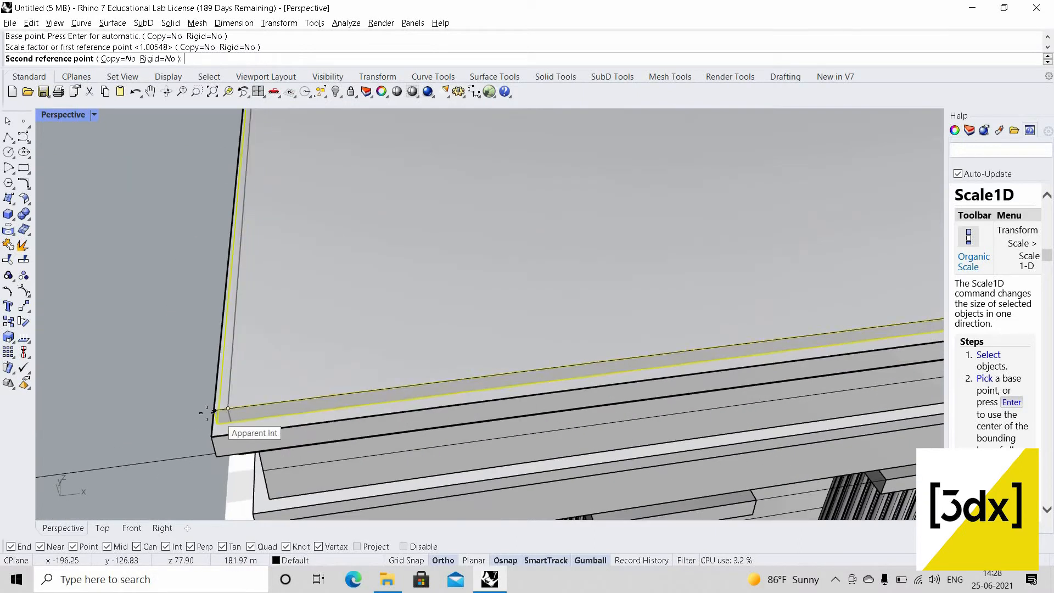
pyautogui.click(308, 406)
pyautogui.scroll(-6, 311, 377)
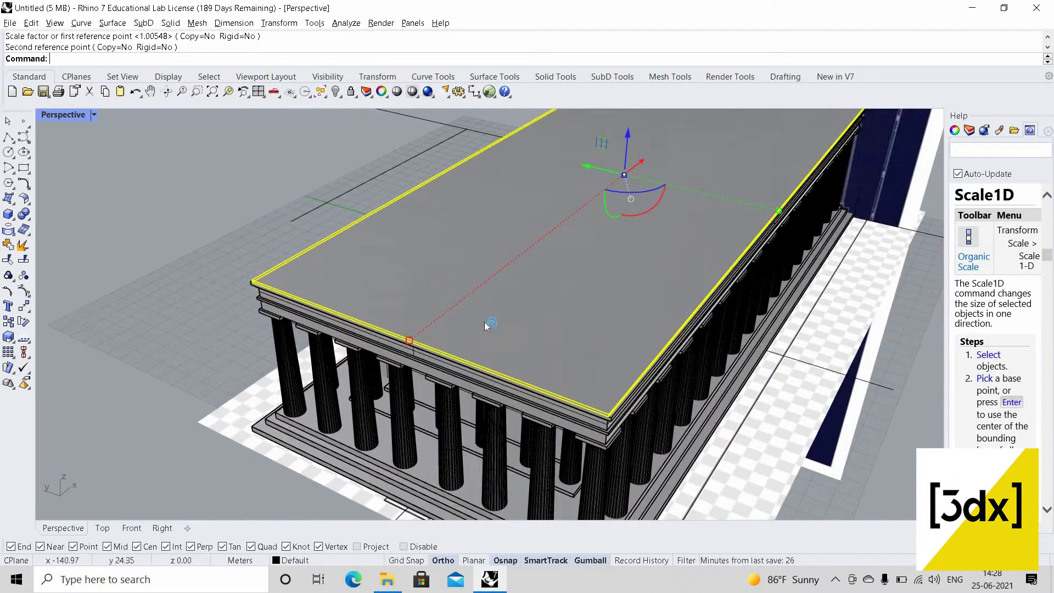
# - Widen the topmost thin slab with Scale1D from its front edge's midpoint, moving its corner out to the corner of the slab below
pyautogui.scroll(5, 486, 326)
pyautogui.press('Return')
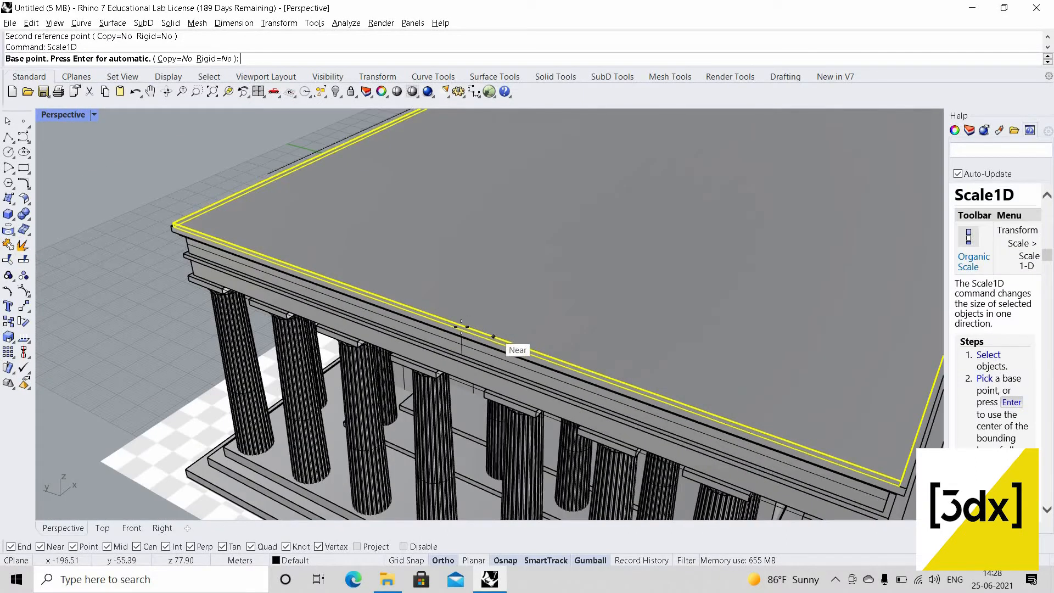
pyautogui.click(460, 326)
pyautogui.scroll(-4, 521, 351)
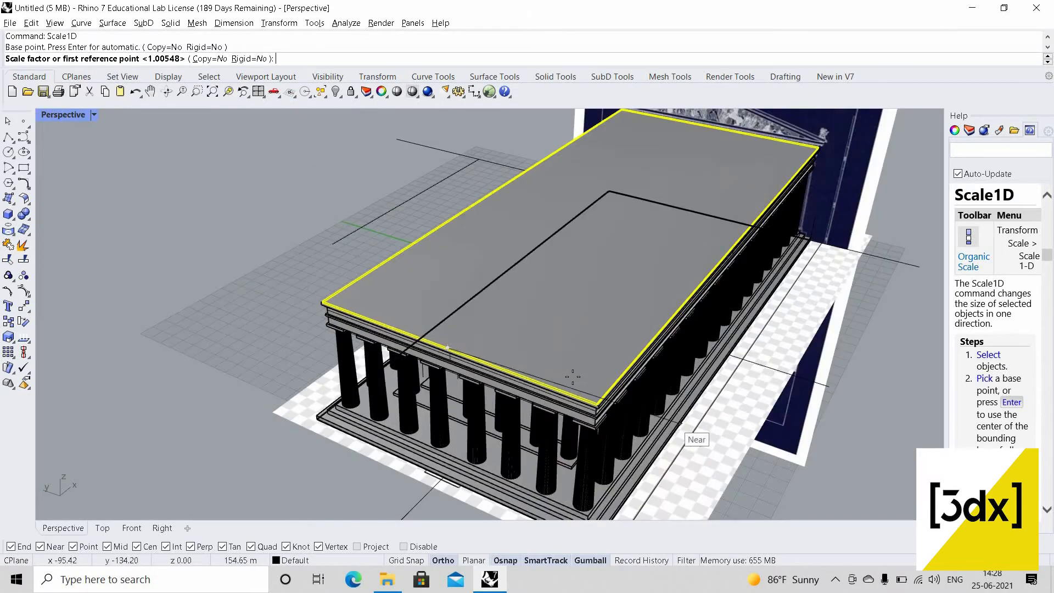
pyautogui.scroll(4, 563, 369)
pyautogui.scroll(2, 564, 369)
pyautogui.click(566, 375)
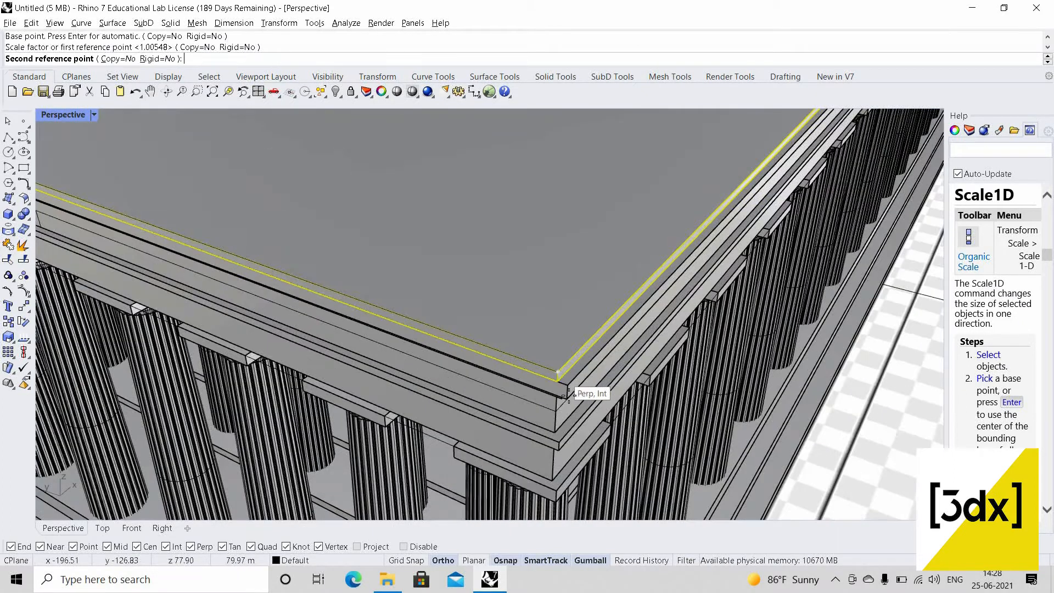
pyautogui.click(576, 389)
pyautogui.press('Escape')
pyautogui.scroll(-5, 571, 382)
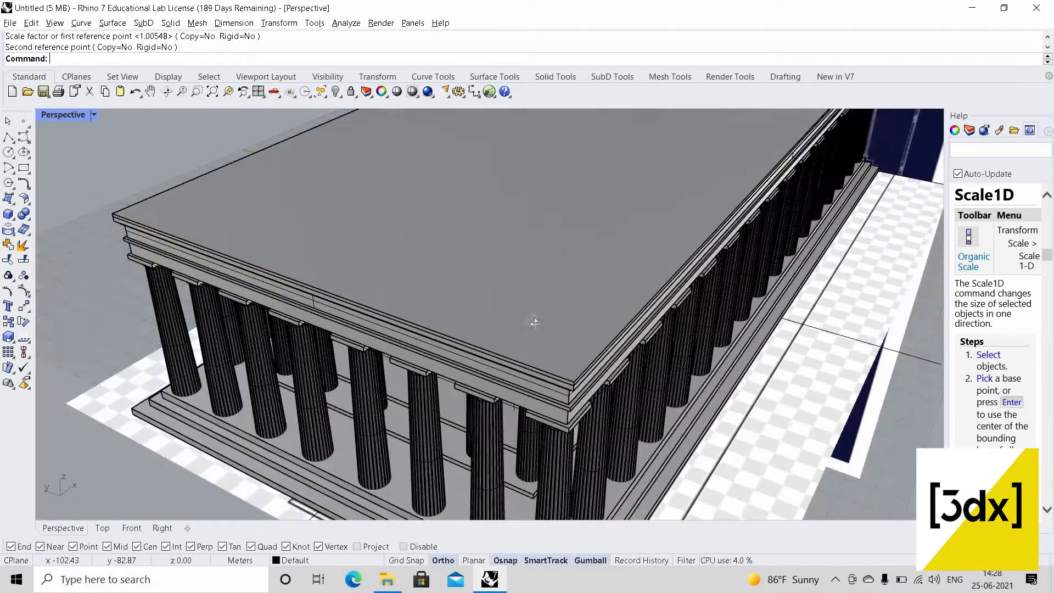
# - Lengthen the topmost thin slab with Scale1D from its long side's midpoint, moving its front corner about 1 m outward with object snaps off
pyautogui.moveTo(534, 323); pyautogui.dragTo(795, 263, button='right')
pyautogui.click(794, 263)
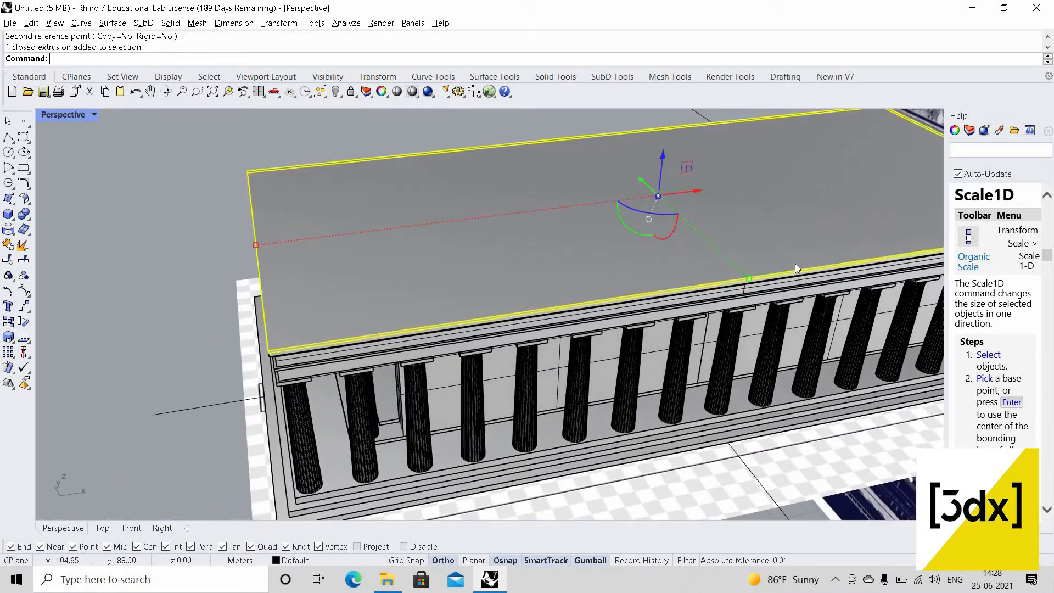
pyautogui.scroll(2, 733, 283)
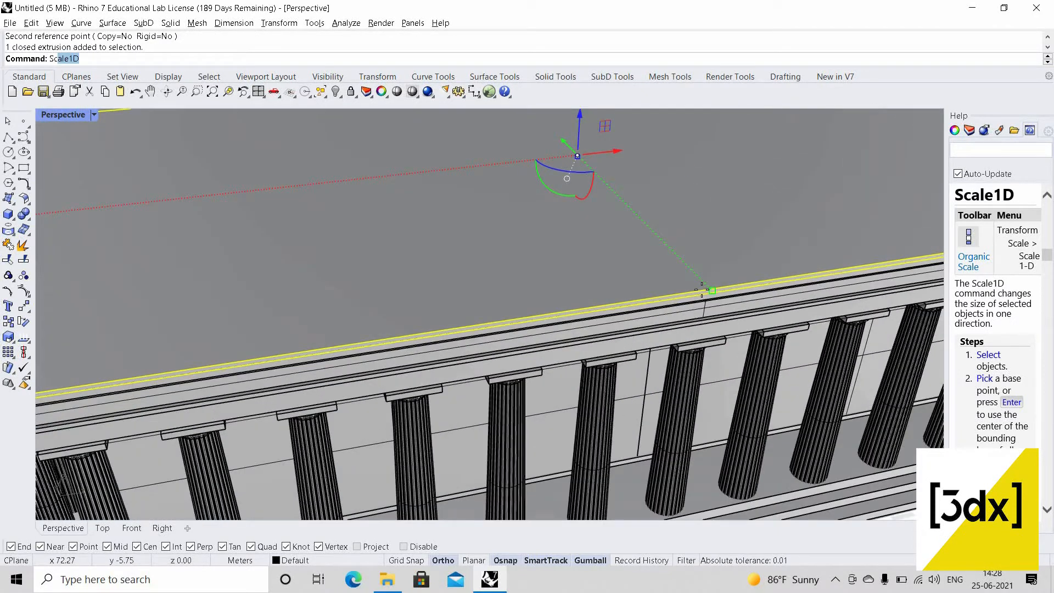
pyautogui.press('Return')
pyautogui.scroll(2, 690, 305)
pyautogui.scroll(-2, 725, 310)
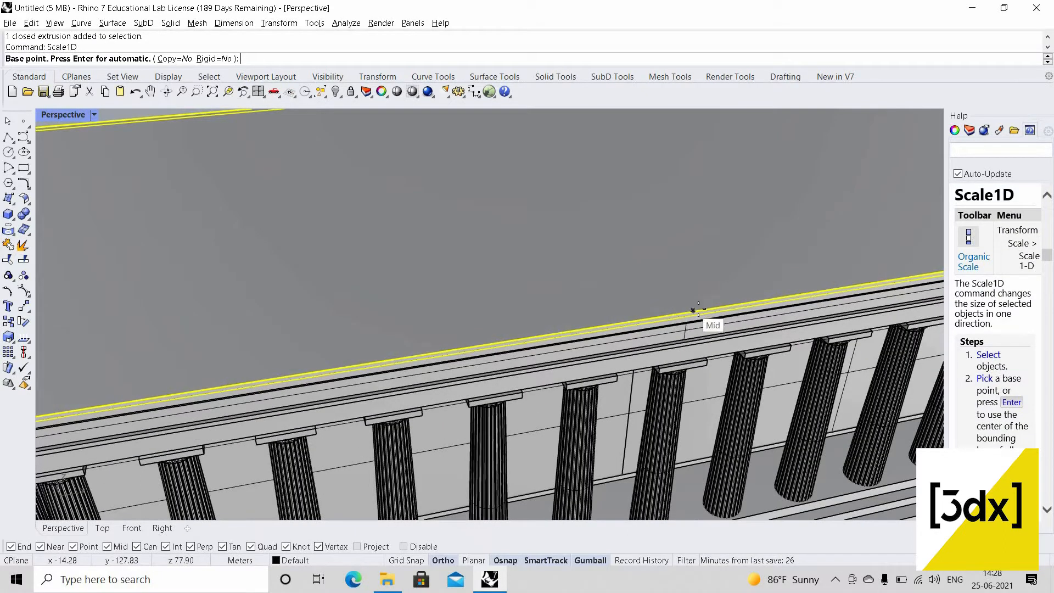
pyautogui.click(731, 329)
pyautogui.scroll(-5, 559, 386)
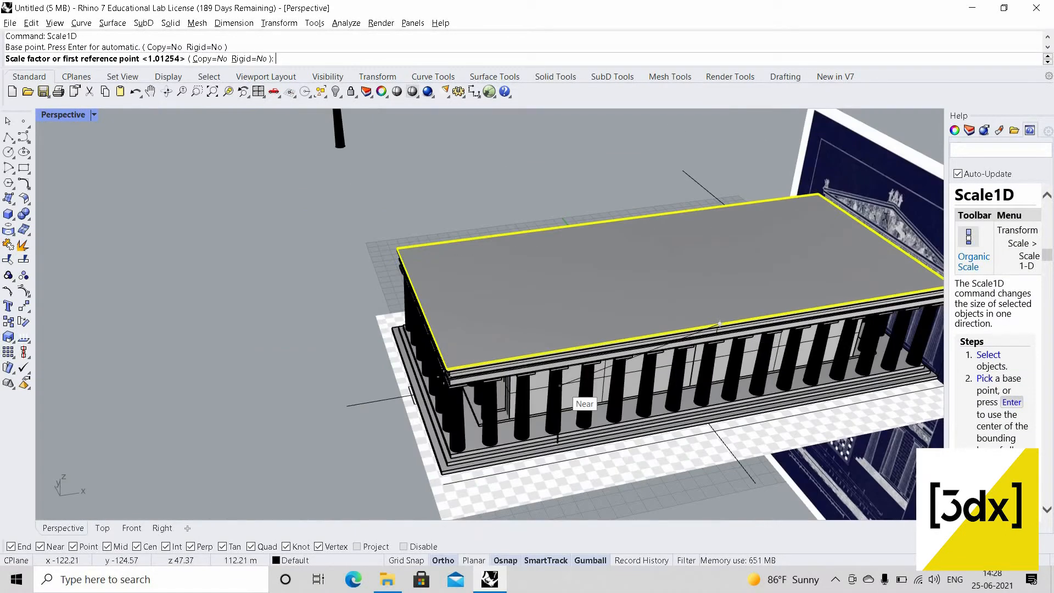
pyautogui.scroll(8, 439, 362)
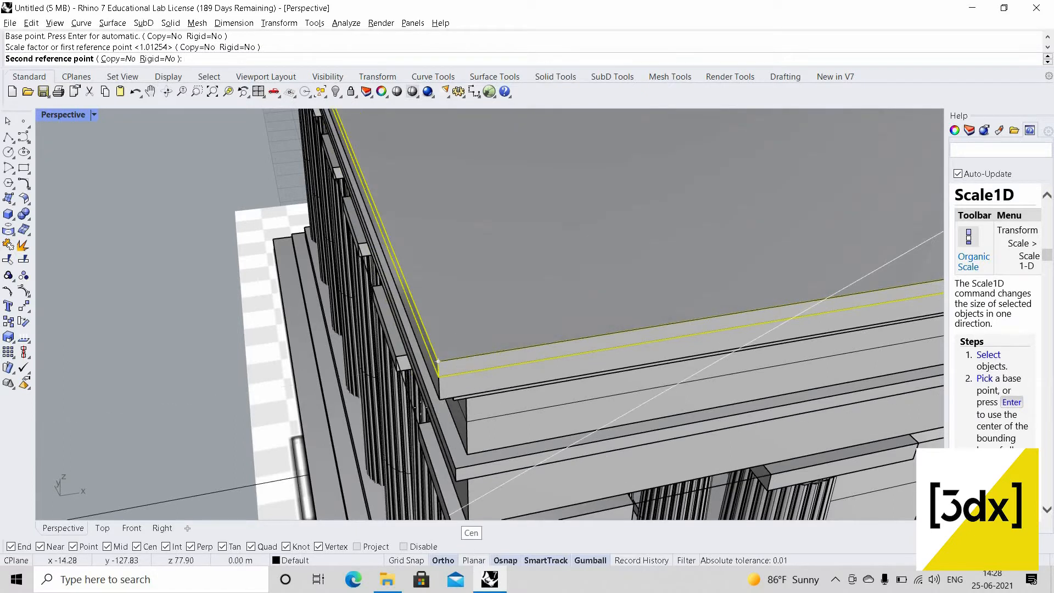
pyautogui.click(505, 560)
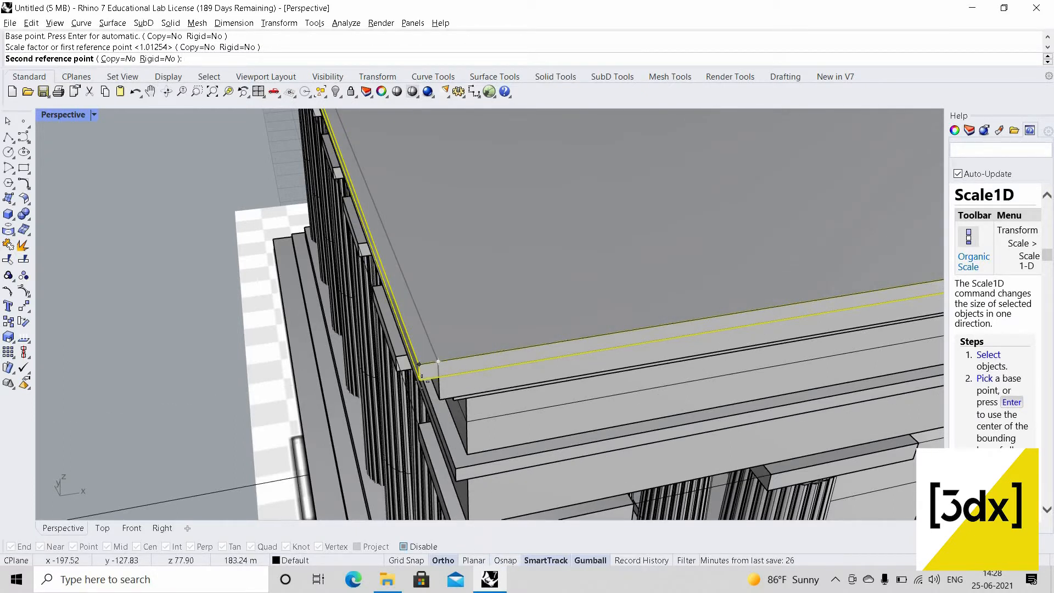
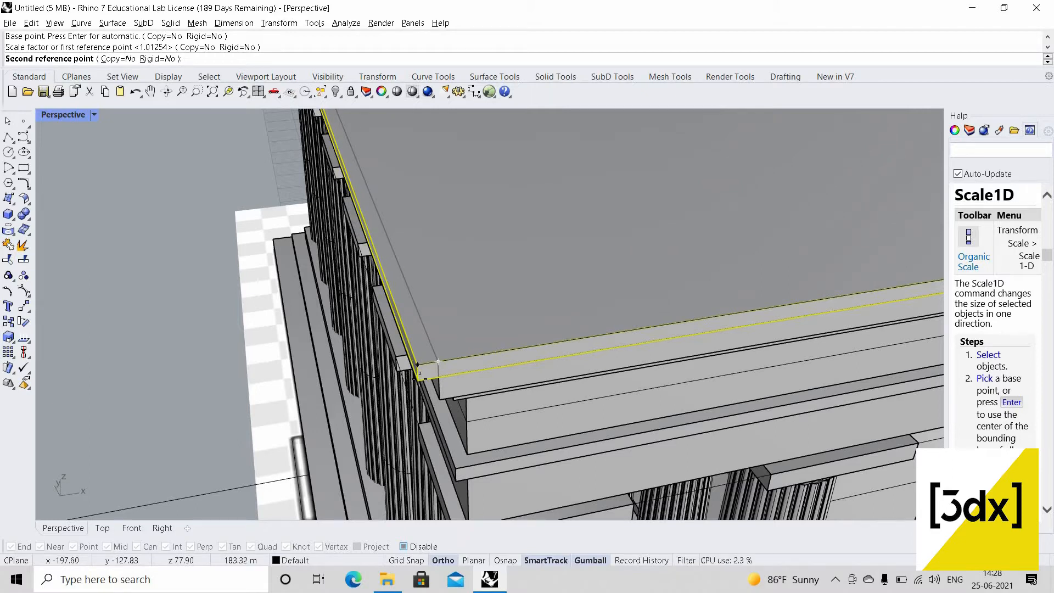
pyautogui.scroll(2, 419, 376)
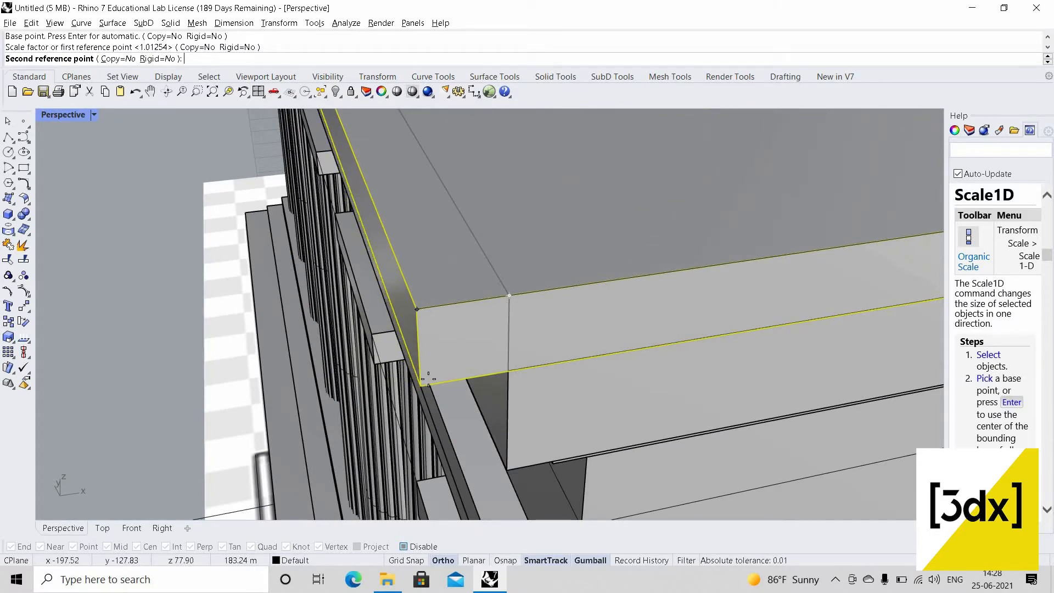
pyautogui.click(428, 379)
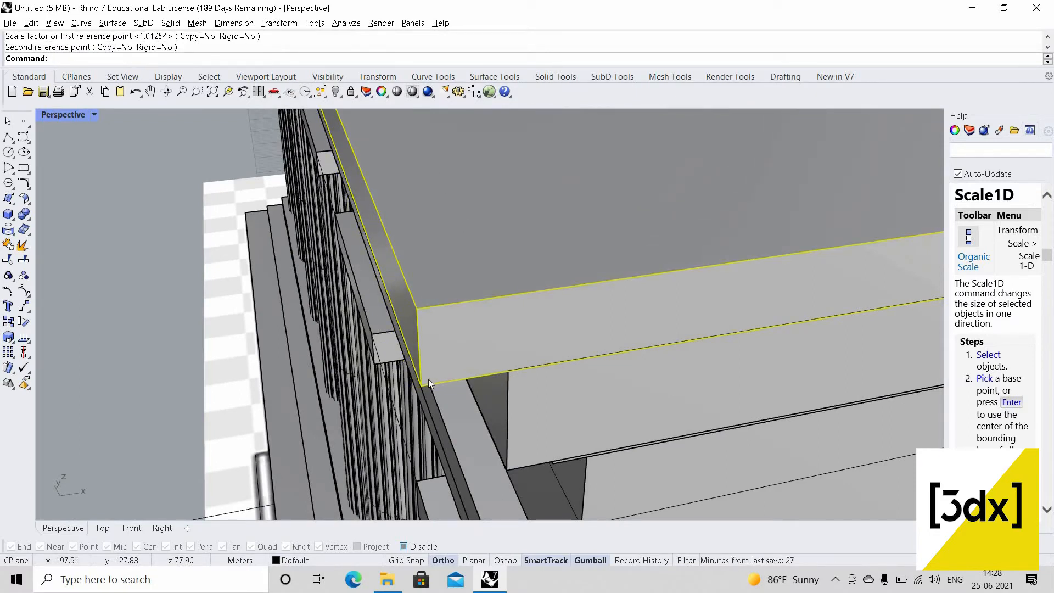
pyautogui.scroll(-5, 530, 403)
pyautogui.scroll(-5, 577, 380)
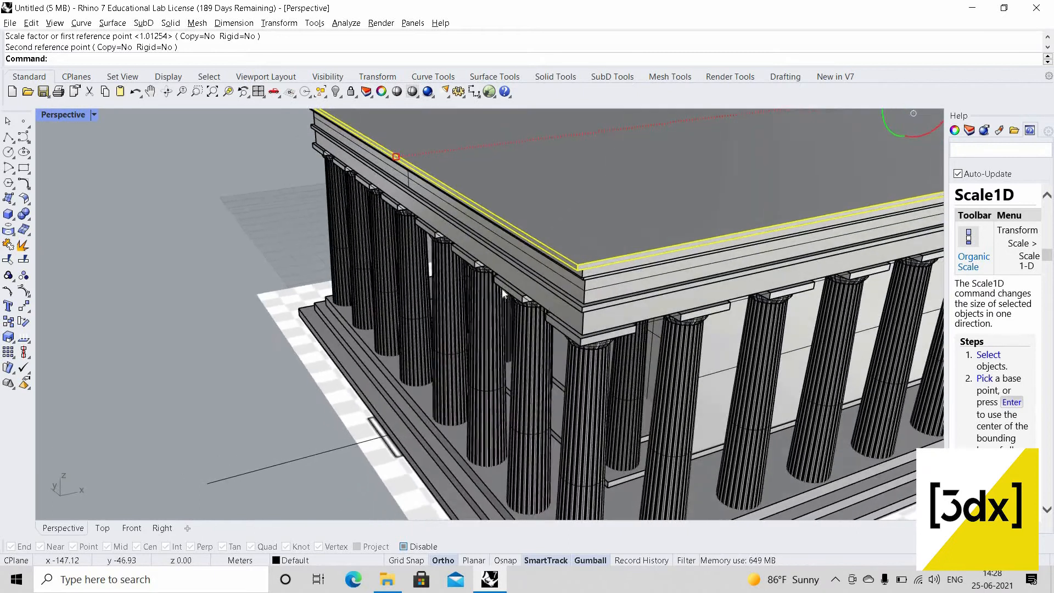
# - Try to widen the topmost thin slab with Scale1D from its front edge's midpoint, using its front corner as reference
pyautogui.scroll(5, 495, 281)
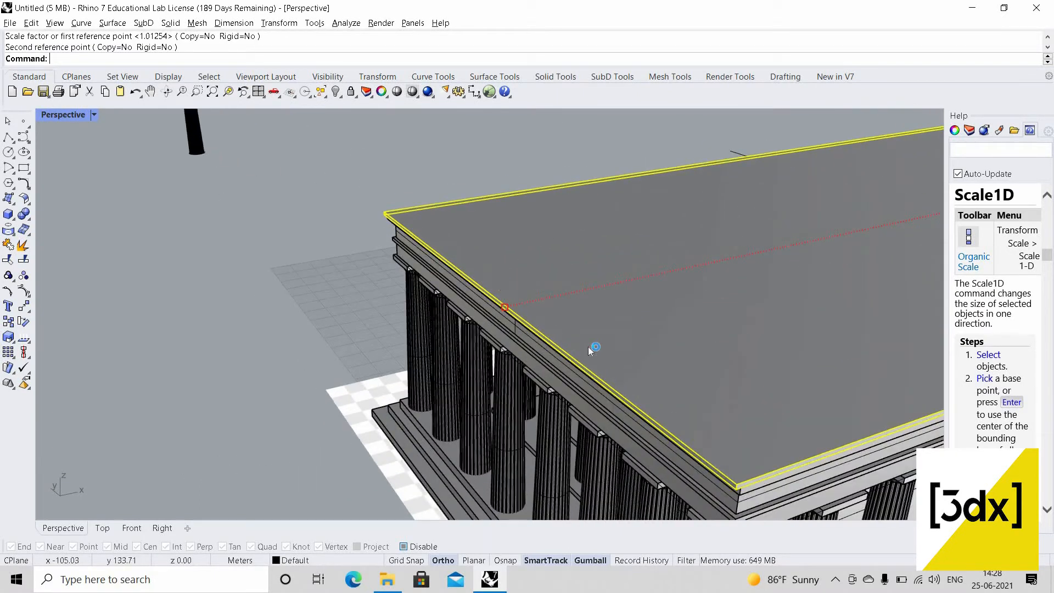
pyautogui.press('Return')
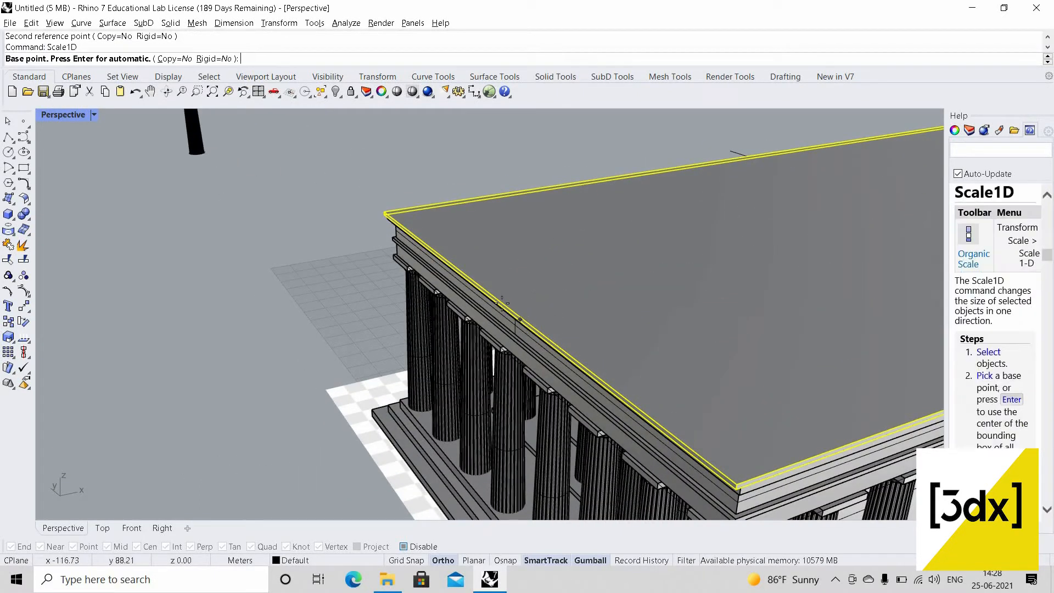
pyautogui.scroll(2, 523, 311)
pyautogui.click(505, 559)
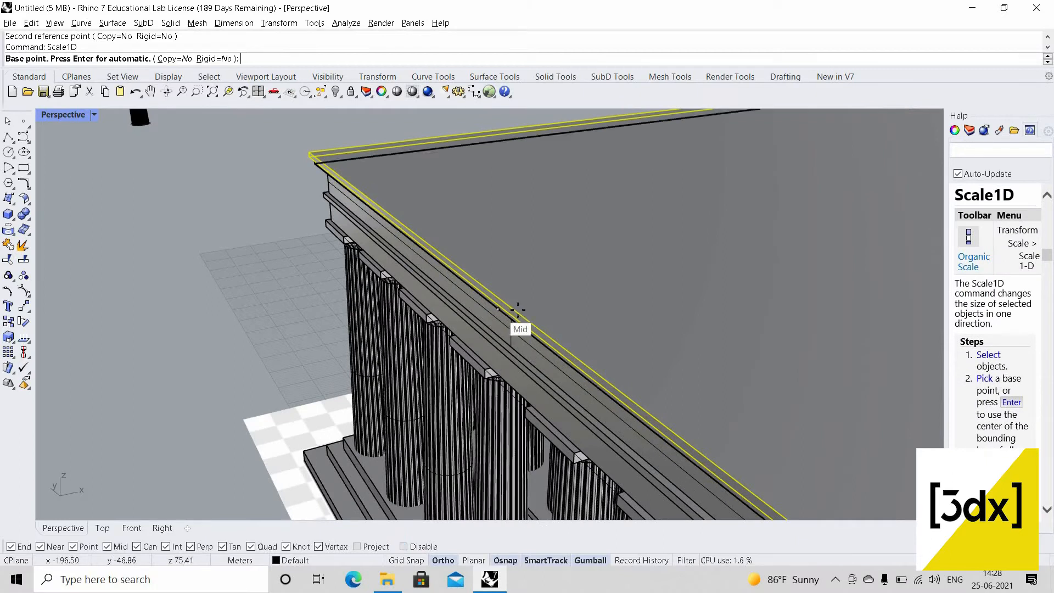
pyautogui.click(490, 269)
pyautogui.scroll(-2, 490, 269)
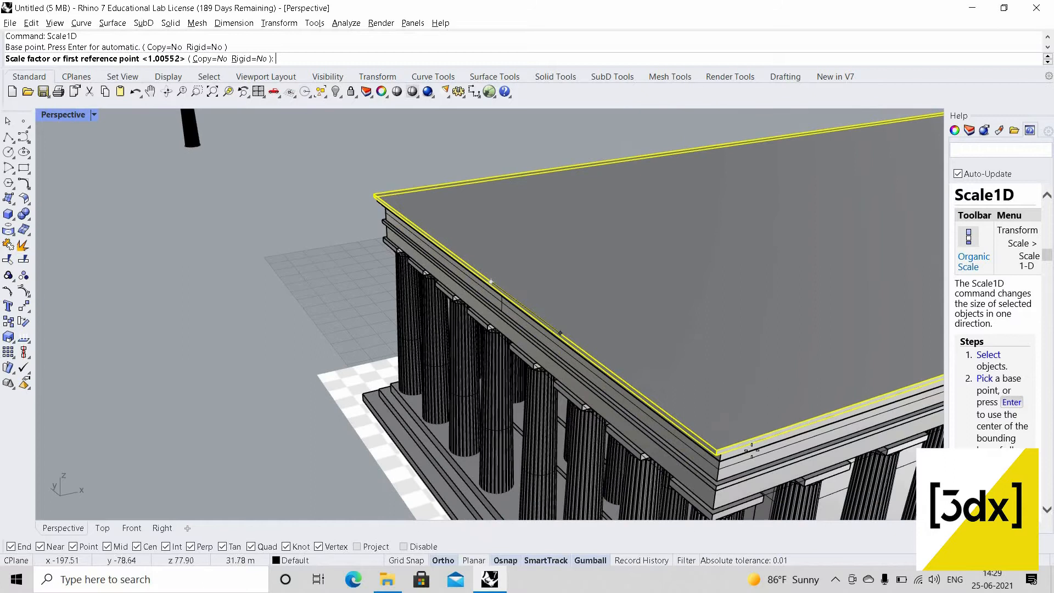
pyautogui.scroll(1, 703, 444)
pyautogui.click(705, 449)
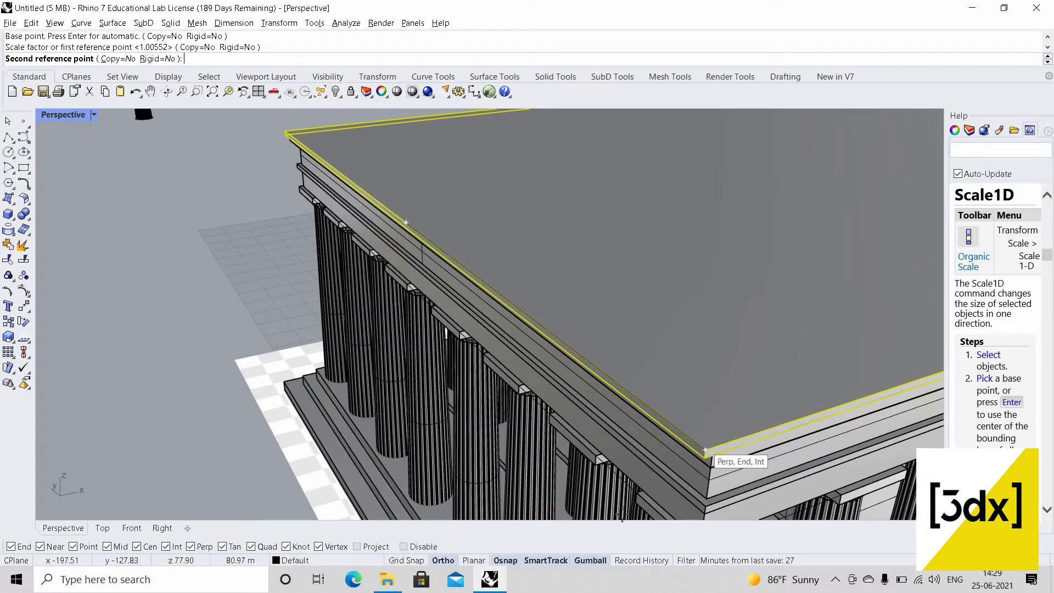
pyautogui.click(505, 560)
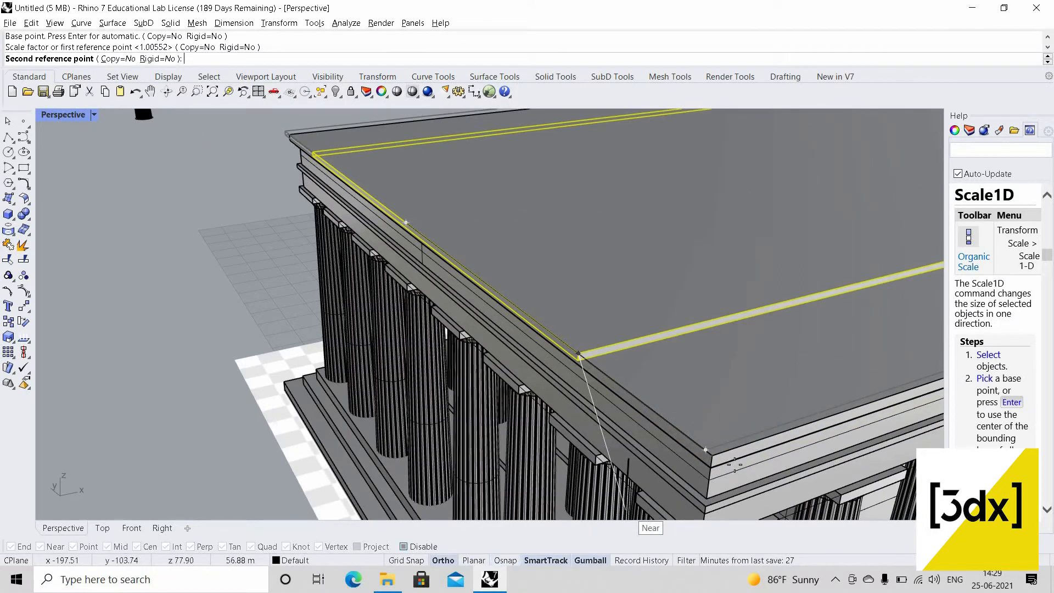
pyautogui.scroll(2, 729, 466)
pyautogui.click(680, 438)
# - Widen the topmost thin slab with Scale1D from its front edge's midpoint, moving its corner about 1 m outward with object snaps off
pyautogui.rightClick(439, 236)
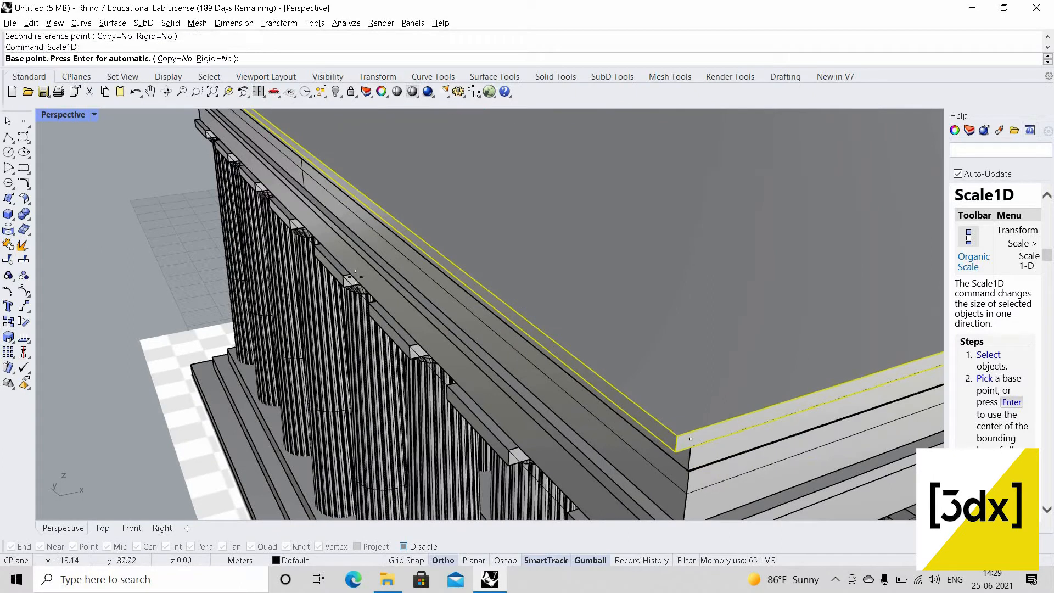
pyautogui.scroll(-3, 437, 234)
pyautogui.click(497, 560)
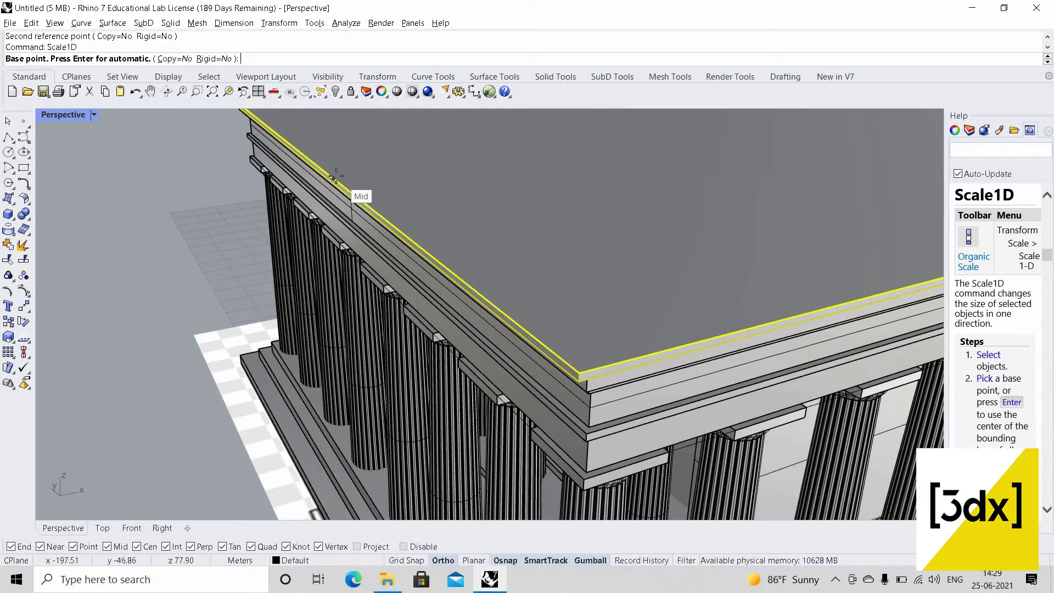
pyautogui.click(622, 372)
pyautogui.scroll(4, 598, 379)
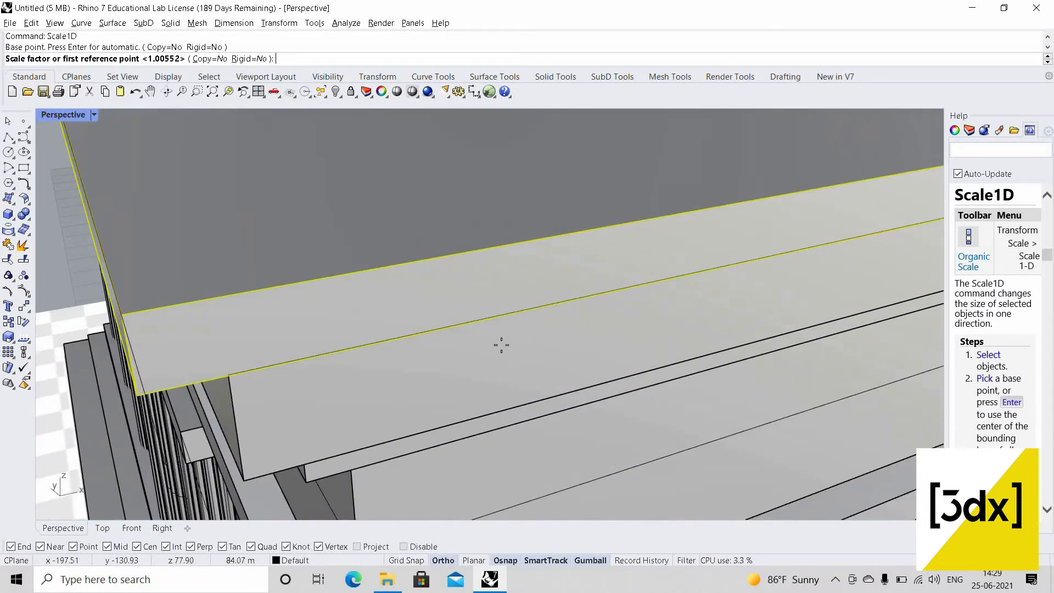
pyautogui.scroll(-2, 566, 346)
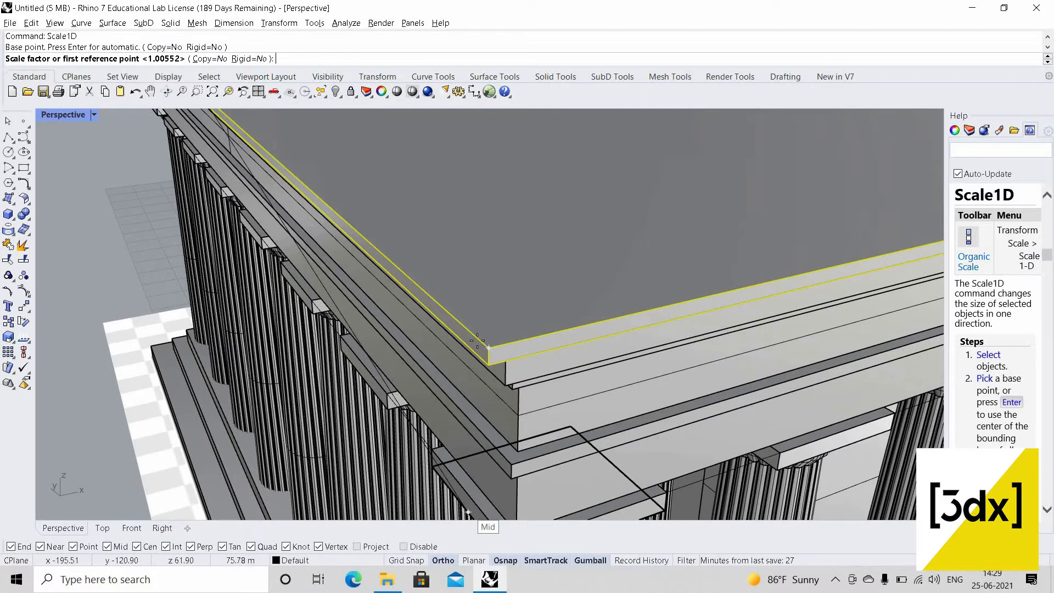
pyautogui.click(487, 346)
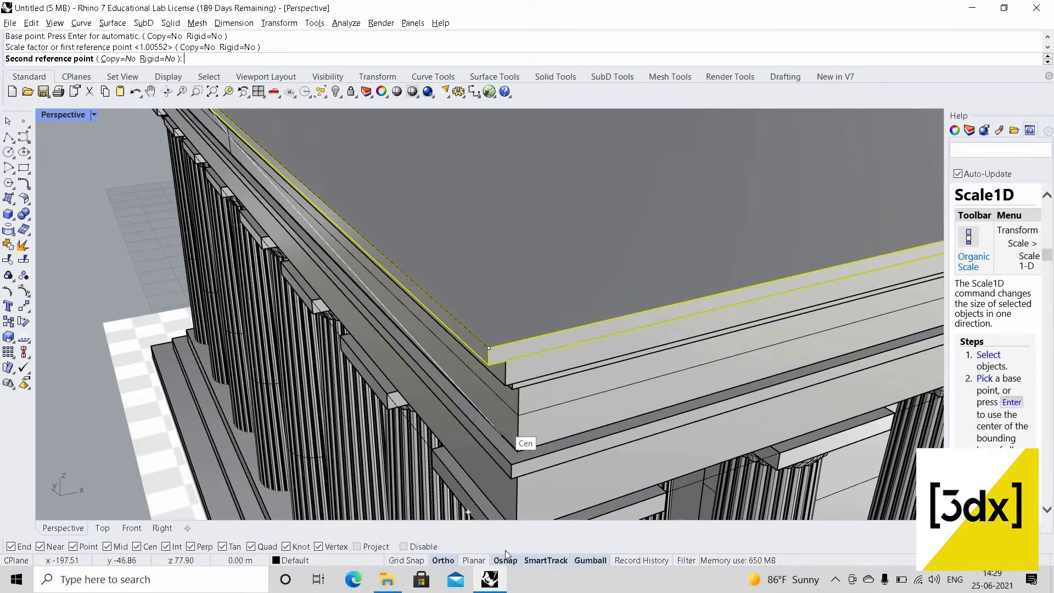
pyautogui.press('alt')
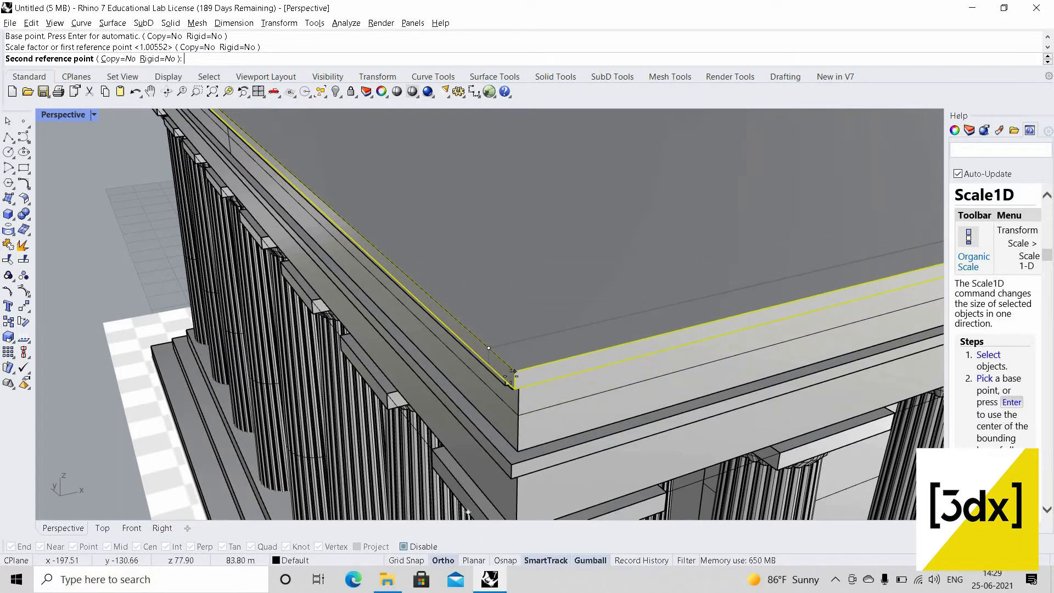
pyautogui.scroll(3, 523, 352)
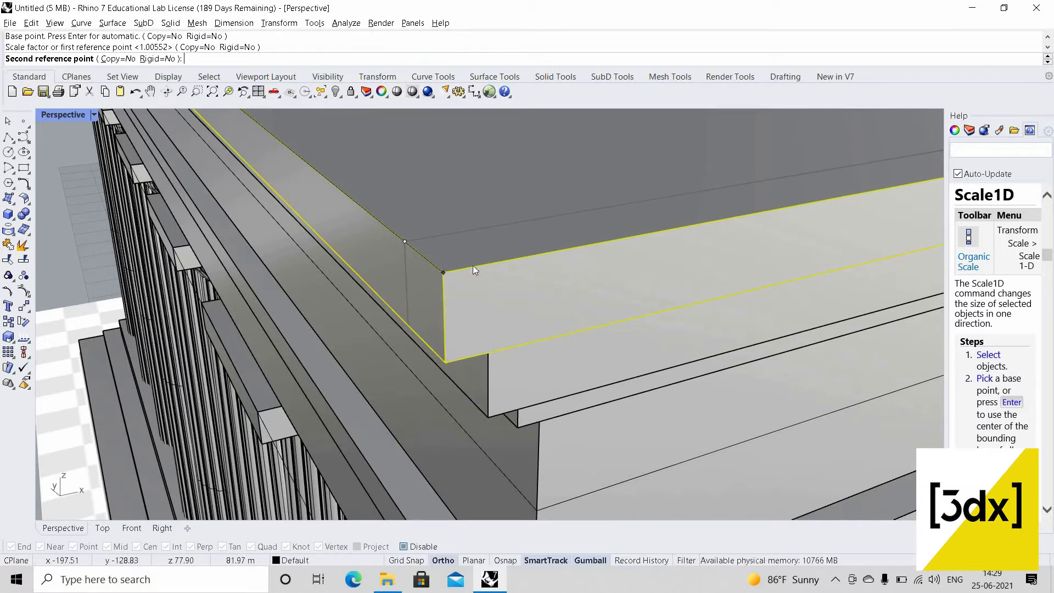
pyautogui.click(464, 305)
pyautogui.scroll(-5, 566, 264)
pyautogui.scroll(-3, 567, 248)
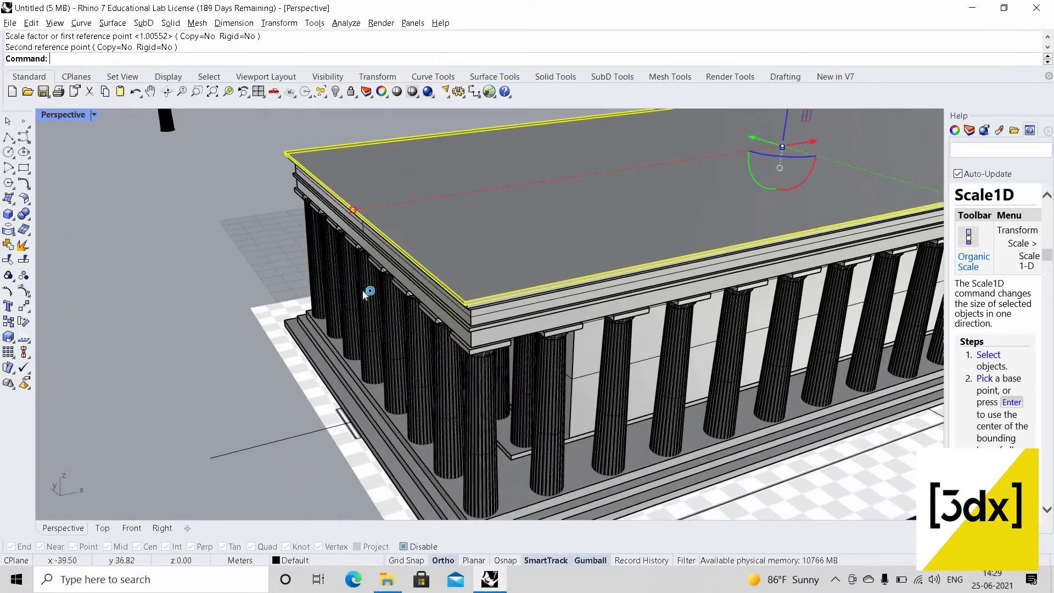
# - Examine the stacked cornice slabs from several angles and compare their far end with the pediment in the front elevation blueprint
pyautogui.moveTo(543, 249); pyautogui.dragTo(584, 205, button='right')
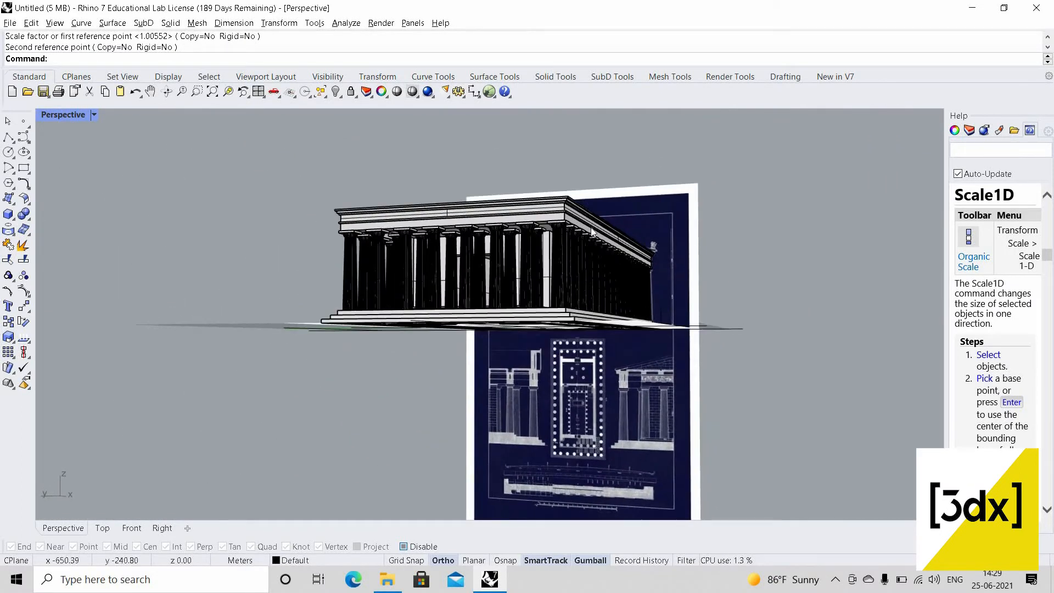
pyautogui.scroll(5, 574, 239)
pyautogui.moveTo(501, 244); pyautogui.dragTo(469, 332, button='right')
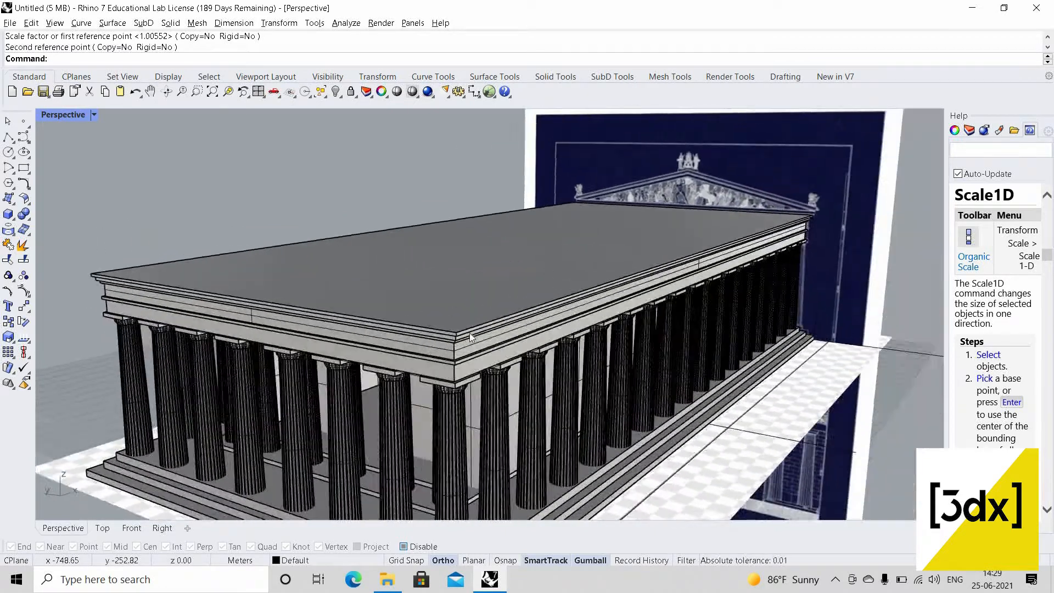
pyautogui.scroll(-3, 533, 312)
pyautogui.scroll(-3, 658, 291)
pyautogui.scroll(3, 701, 346)
pyautogui.scroll(5, 701, 340)
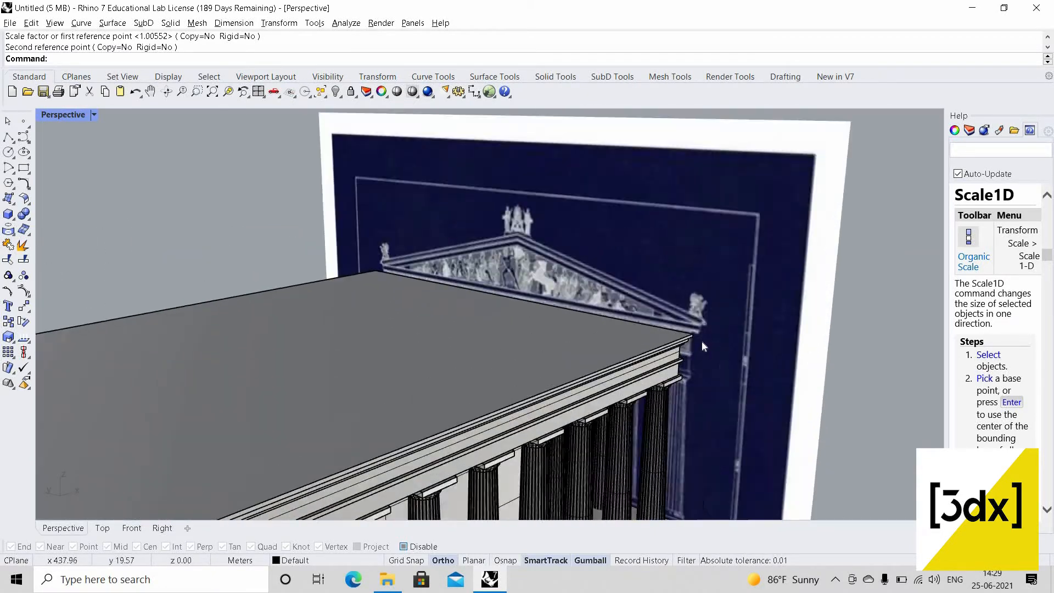
pyautogui.scroll(1, 675, 307)
pyautogui.scroll(-6, 673, 310)
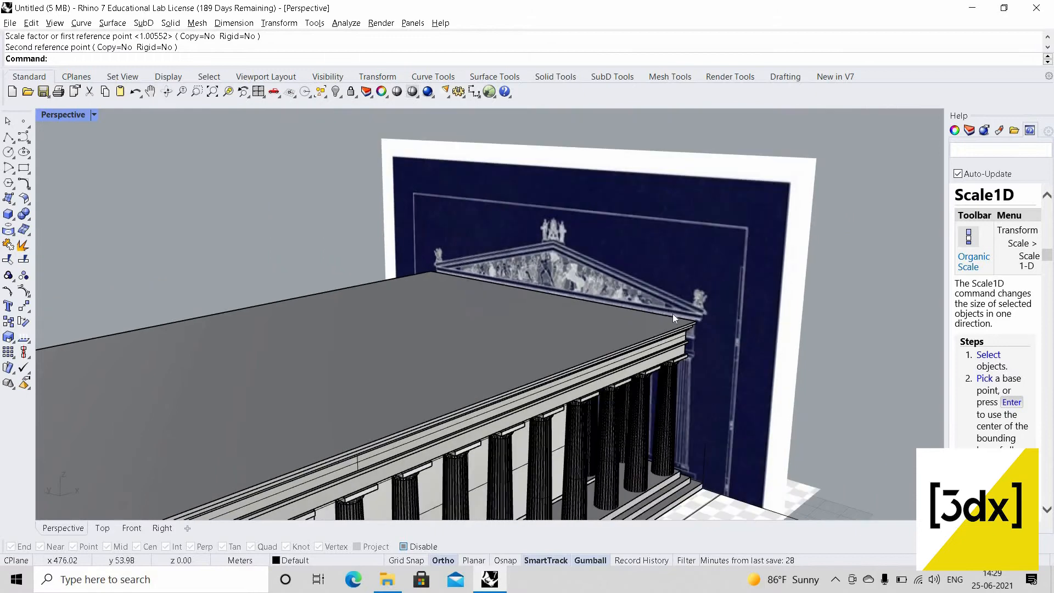
pyautogui.scroll(2, 401, 447)
pyautogui.scroll(8, 465, 326)
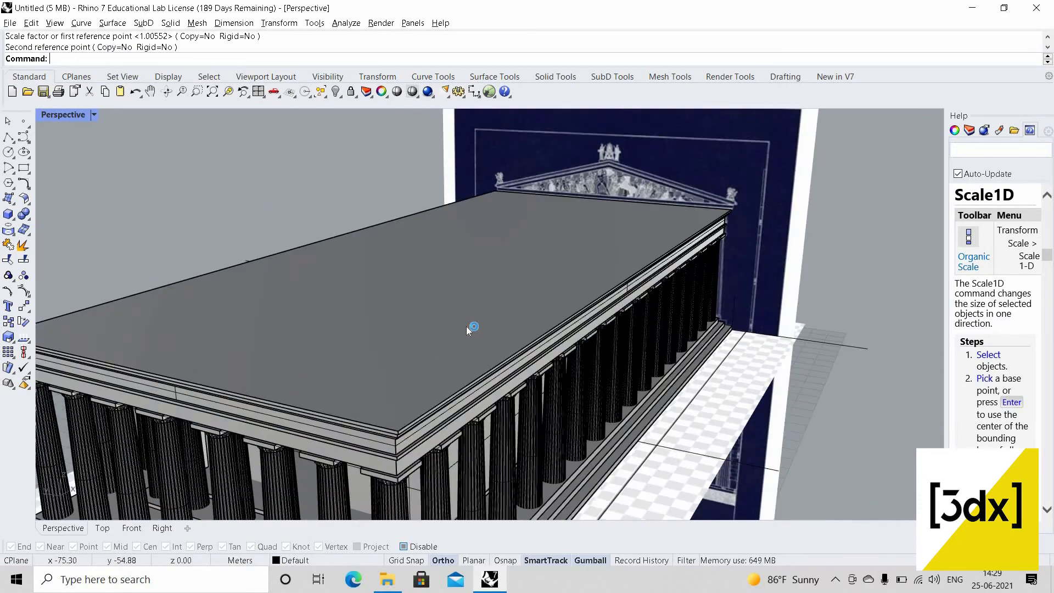
pyautogui.scroll(-5, 478, 321)
pyautogui.scroll(-4, 751, 156)
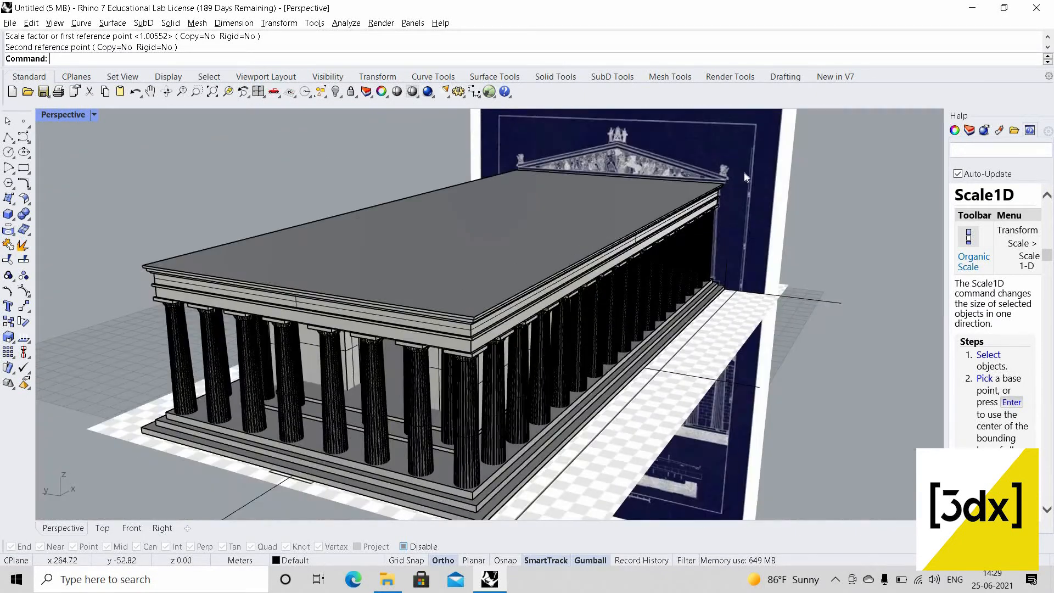
pyautogui.scroll(6, 743, 171)
pyautogui.scroll(-4, 436, 266)
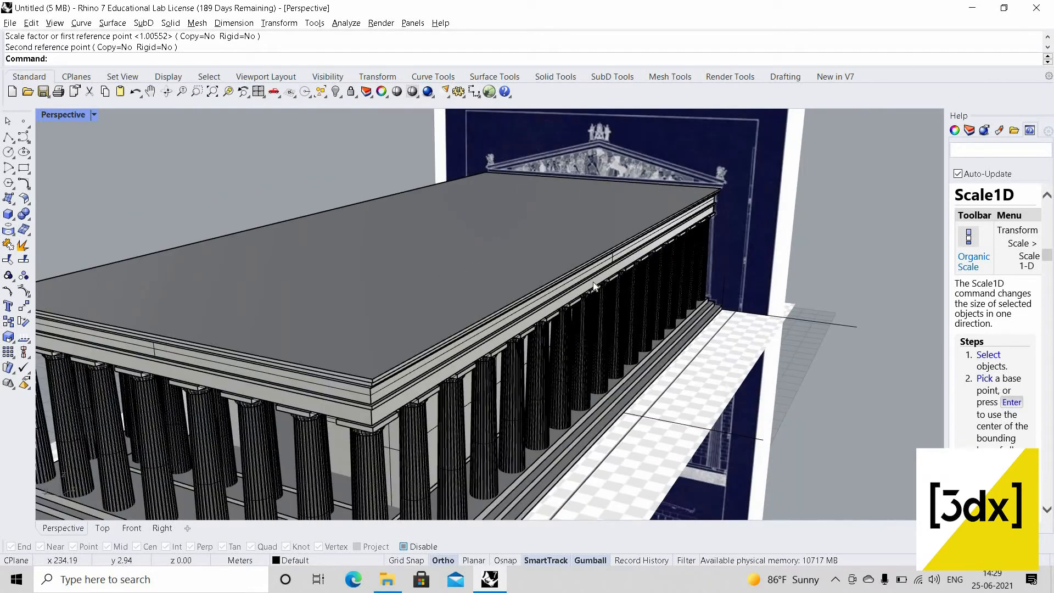
pyautogui.scroll(4, 537, 314)
pyautogui.scroll(-6, 537, 314)
pyautogui.scroll(4, 273, 215)
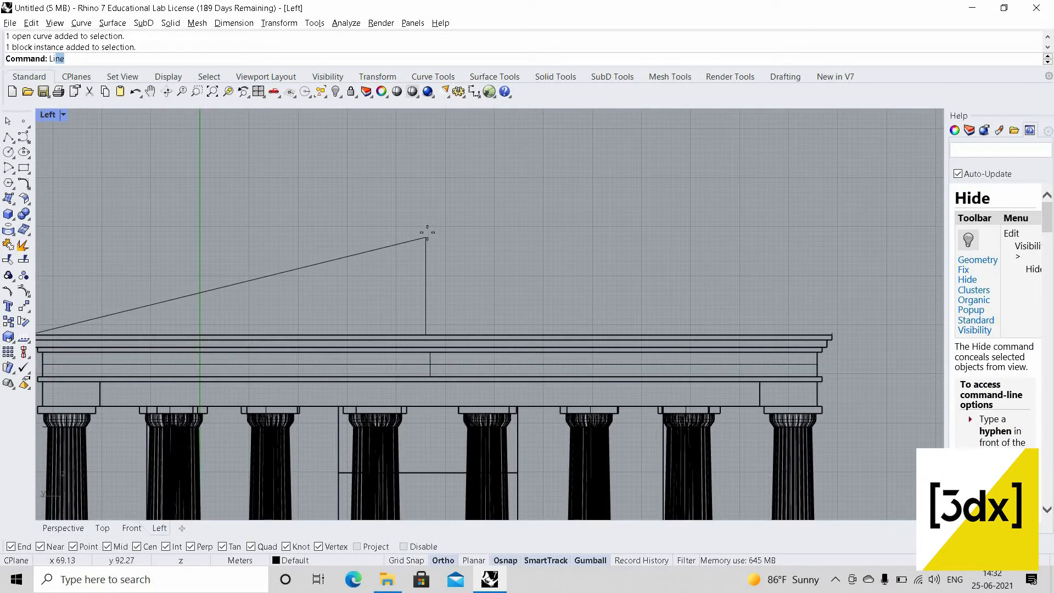
# - Draw a sloped line from the pediment's apex to the top of the short vertical line at the cornice's undrawn-side corner
pyautogui.write('Line')
pyautogui.press('Return')
pyautogui.click(426, 237)
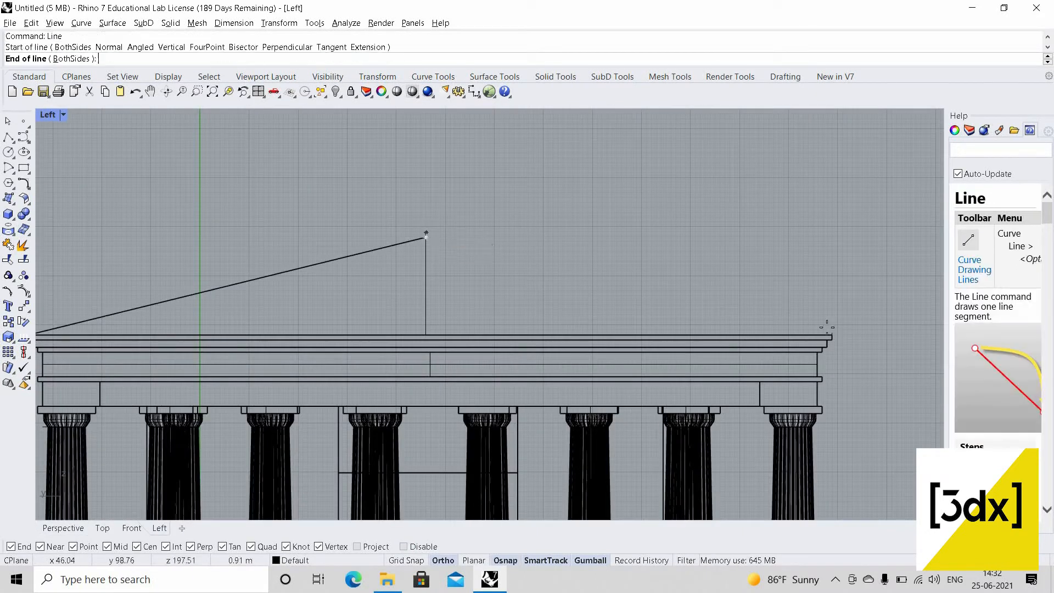
pyautogui.click(831, 335)
pyautogui.scroll(-4, 317, 316)
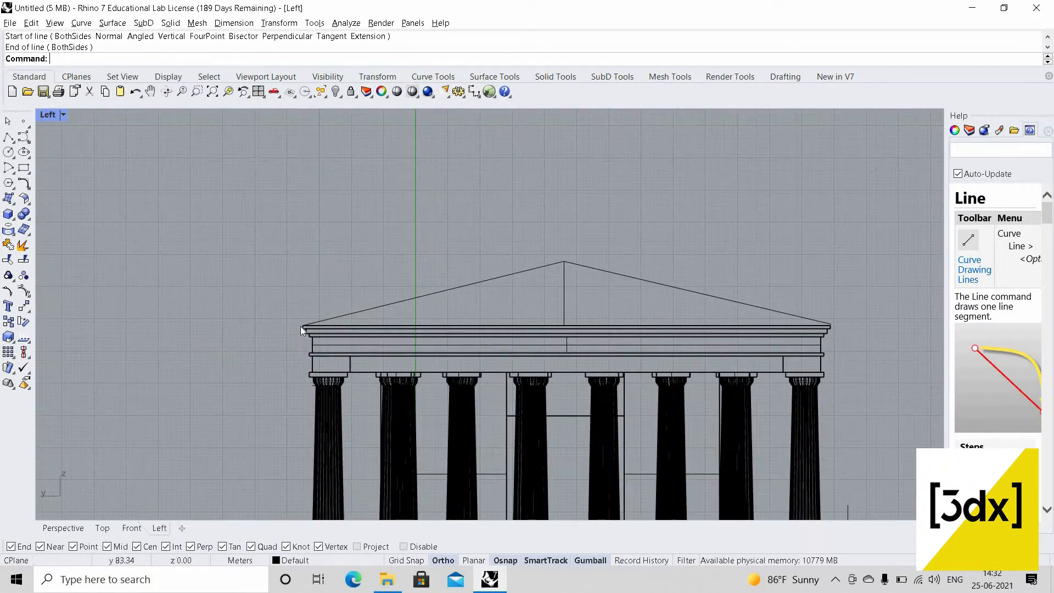
# - Delete the short vertical line rising from the topmost cornice slab's end corner, beneath the new slope line
pyautogui.scroll(6, 301, 326)
pyautogui.scroll(-6, 876, 305)
pyautogui.scroll(2, 838, 338)
pyautogui.scroll(5, 837, 340)
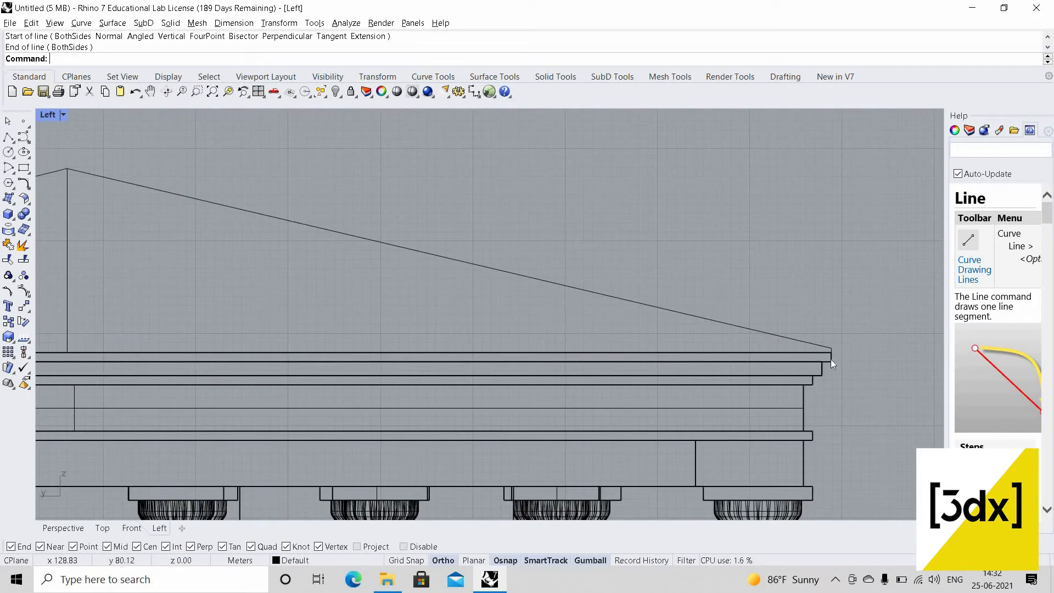
pyautogui.click(822, 356)
pyautogui.press('Escape')
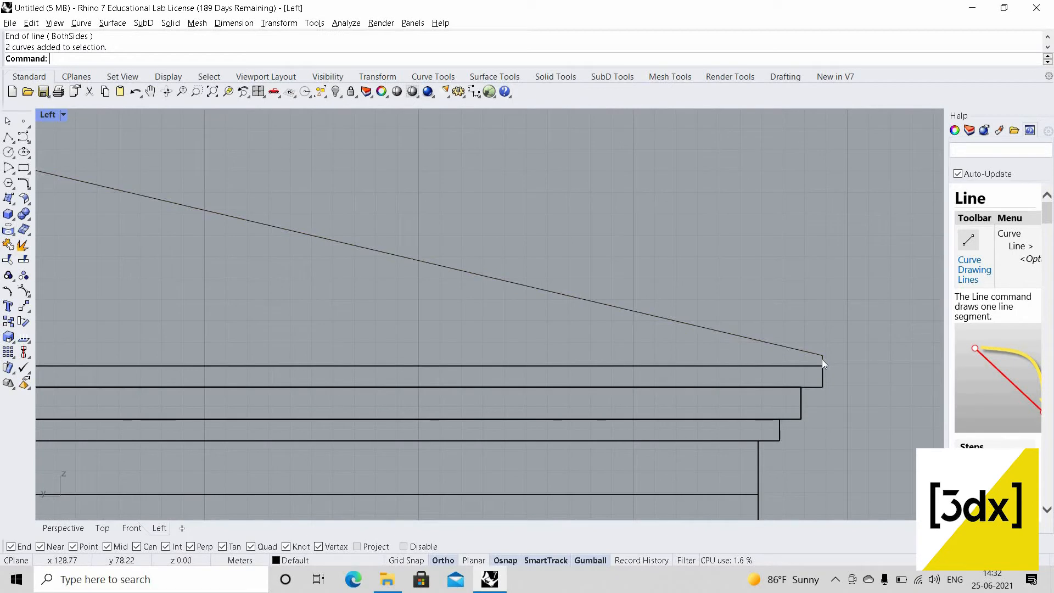
pyautogui.click(821, 360)
pyautogui.press('Delete')
pyautogui.write('line')
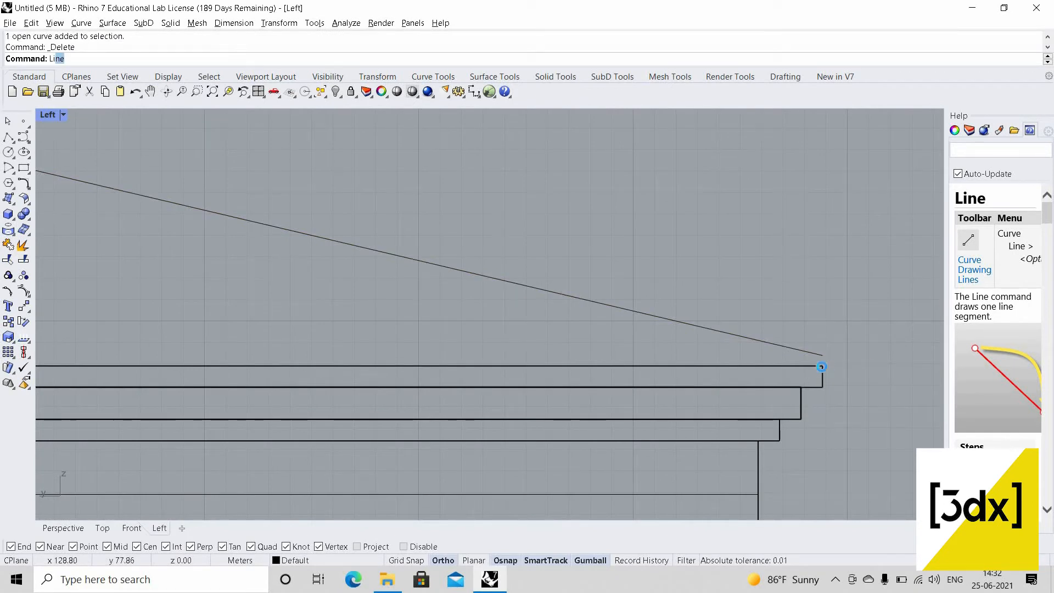
pyautogui.press('Return')
pyautogui.click(821, 366)
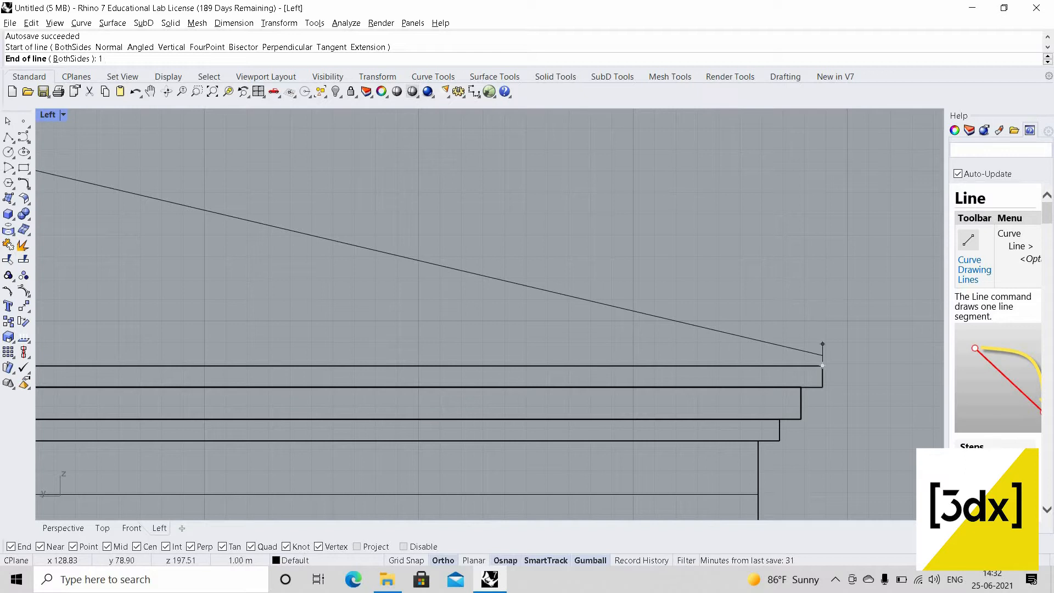
pyautogui.press('Return')
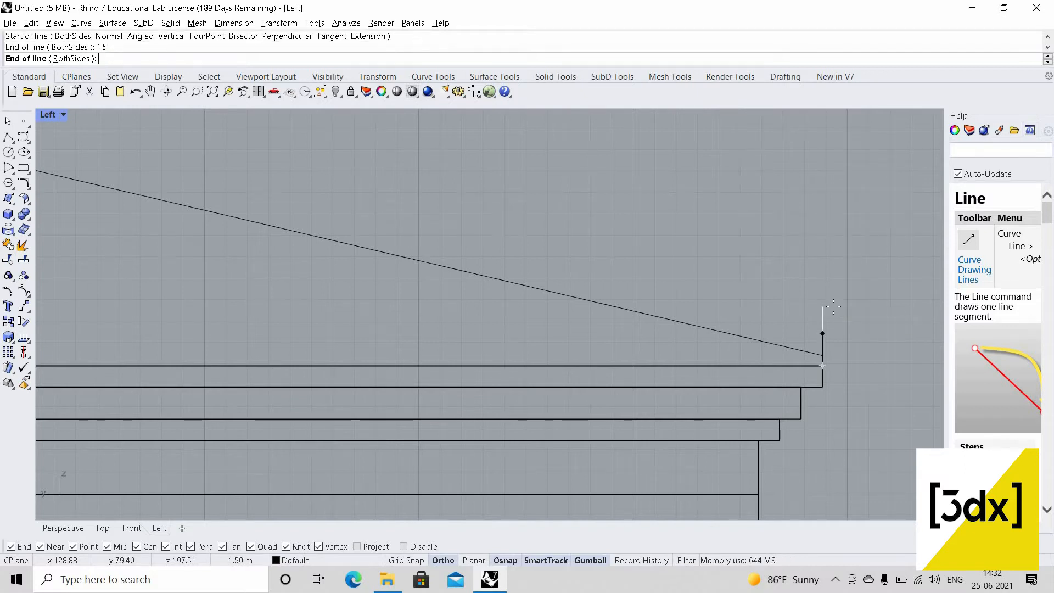
pyautogui.press('Escape')
# - Draw a 1 m vertical line upward from the topmost cornice slab's end corner
pyautogui.press('Return')
pyautogui.click(822, 356)
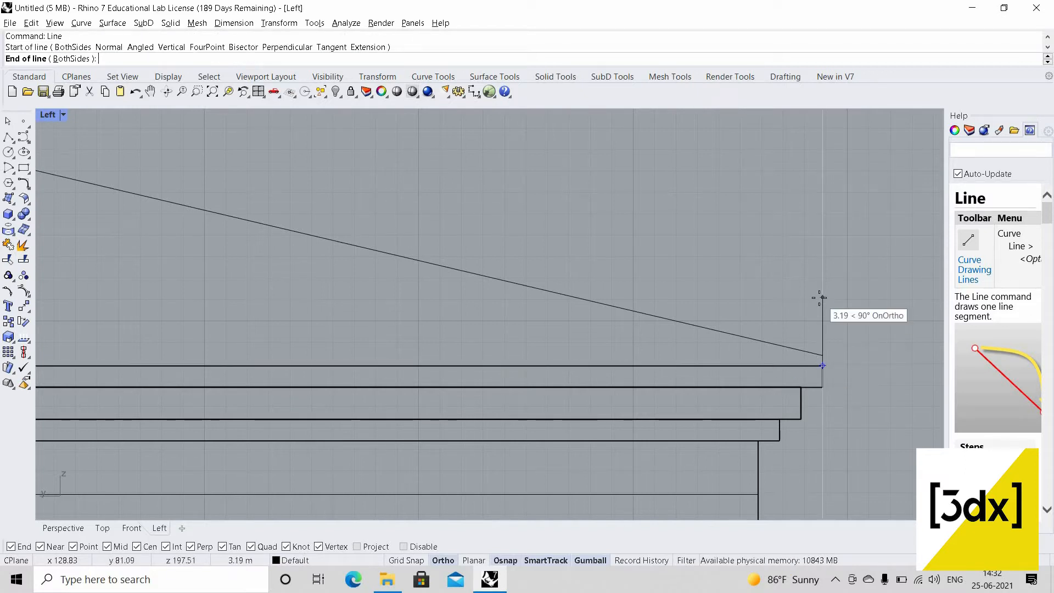
pyautogui.write('1')
pyautogui.press('Return')
# - Draw a sloped line from the top of the 1 m vertical line to the pediment's apex
pyautogui.press('Return')
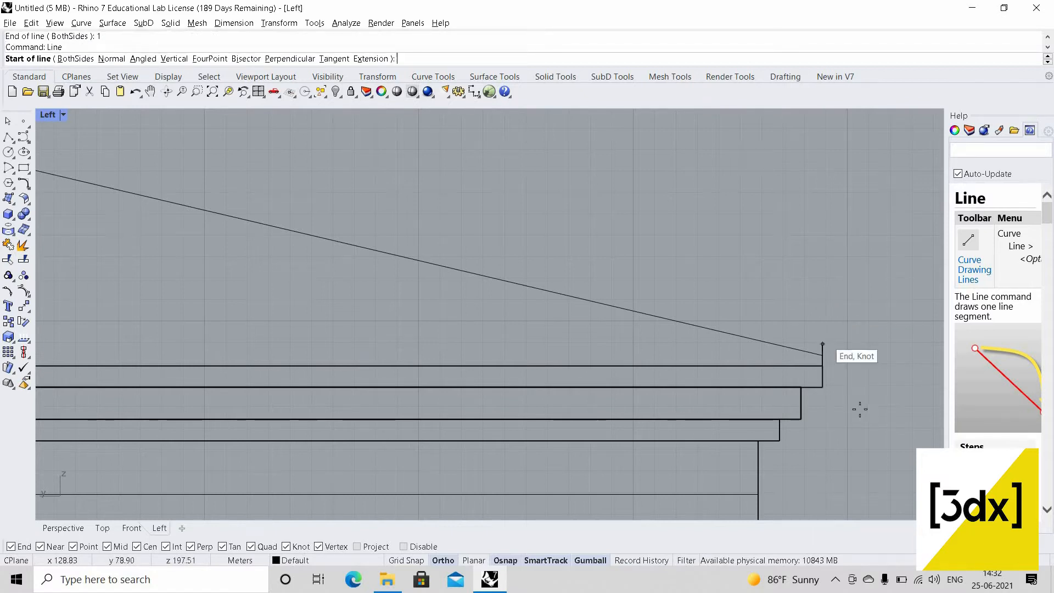
pyautogui.click(822, 344)
pyautogui.scroll(-2, 549, 324)
pyautogui.scroll(-3, 538, 311)
pyautogui.scroll(2, 525, 329)
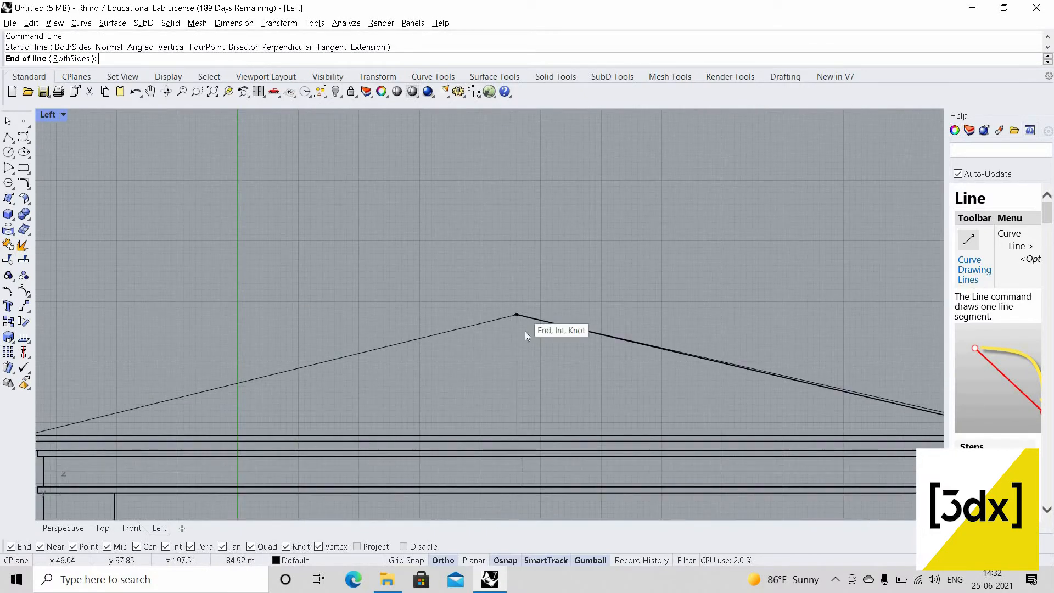
pyautogui.click(522, 322)
# - Delete the lower of the two nearly overlapping slope lines that meet at the apex
pyautogui.scroll(-2, 764, 386)
pyautogui.scroll(2, 800, 397)
pyautogui.click(789, 388)
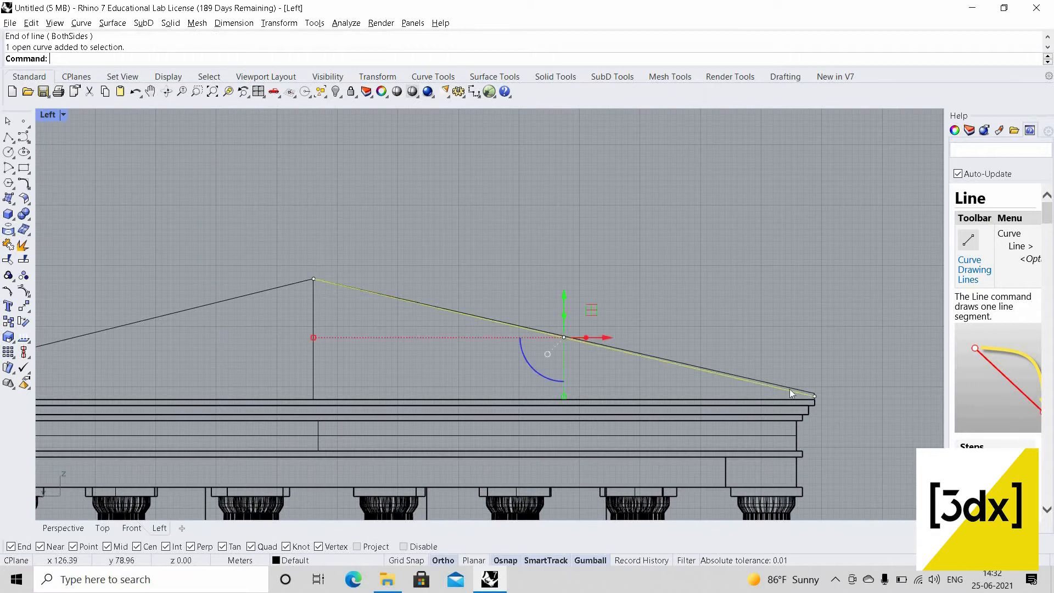
pyautogui.press('Delete')
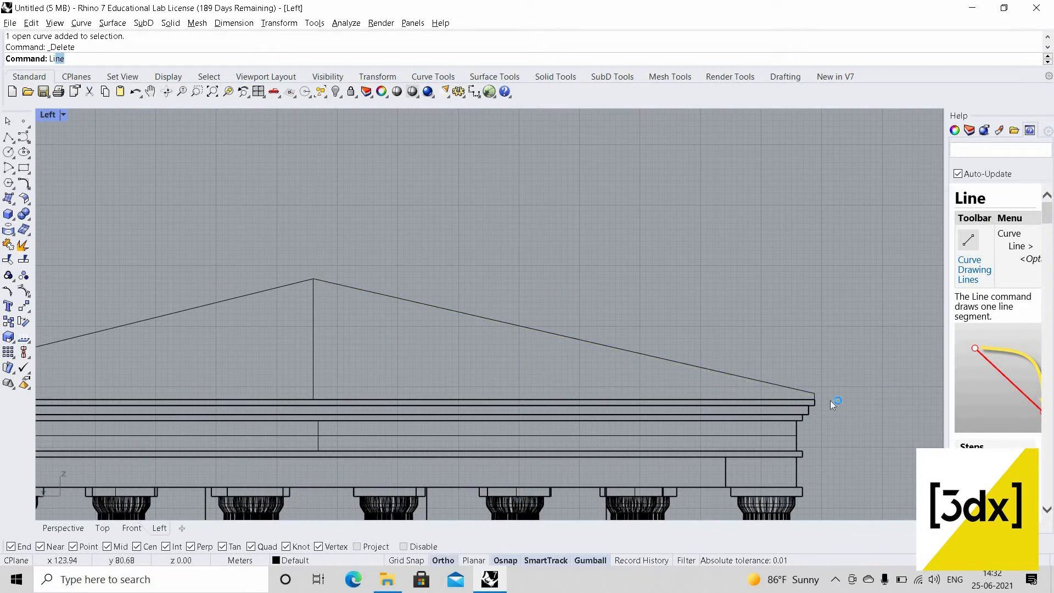
# - Try to draw a line from the topmost cornice slab's end corner to the pediment's apex
pyautogui.press('Return')
pyautogui.scroll(3, 818, 401)
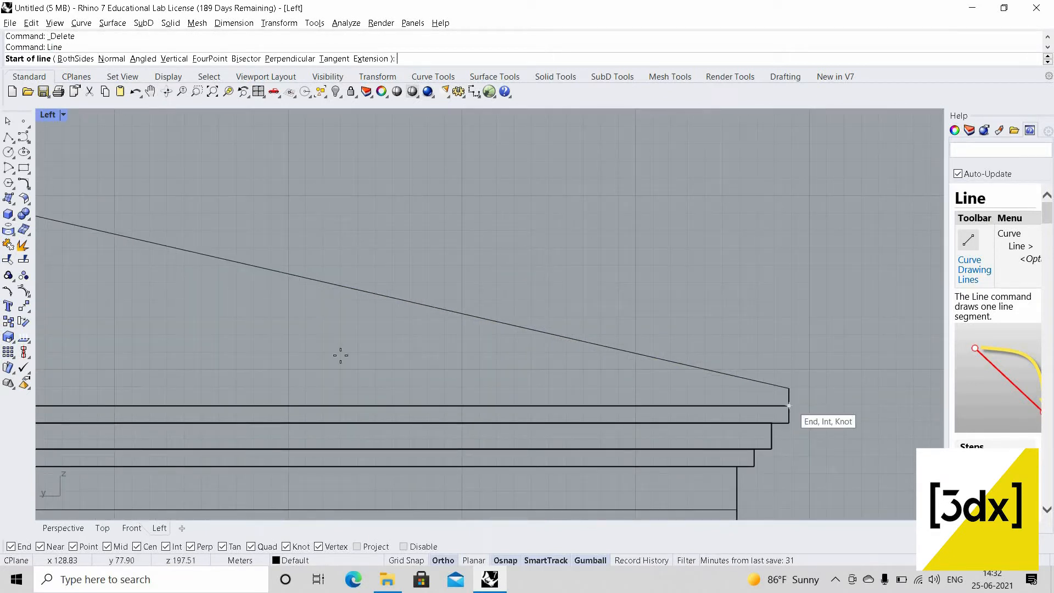
pyautogui.click(788, 406)
pyautogui.scroll(-10, 823, 443)
pyautogui.click(309, 305)
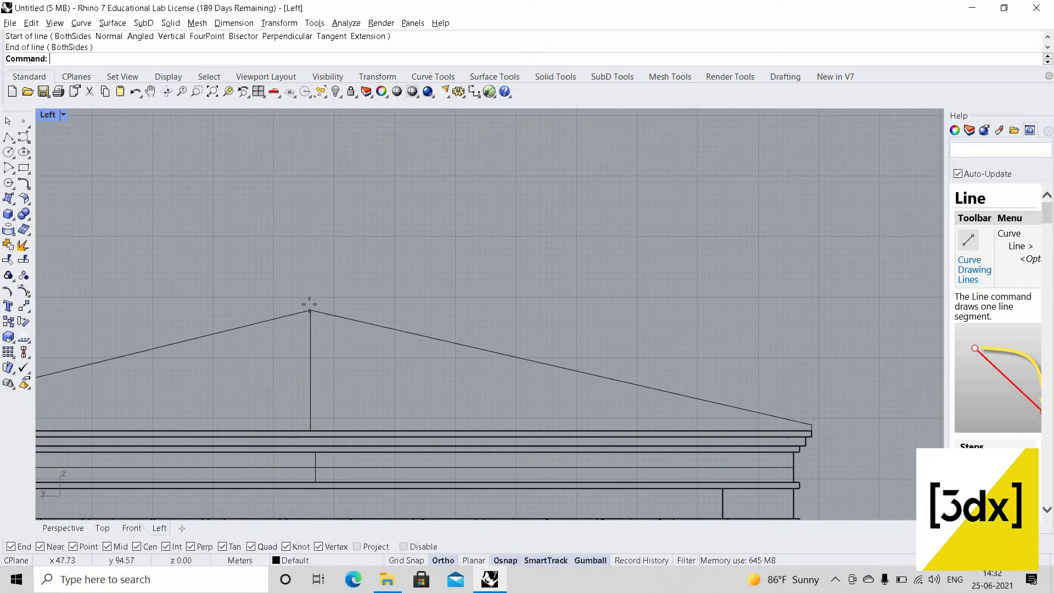
# - Draw a 1 m vertical line downward from the pediment's apex along the centre line
pyautogui.scroll(2, 309, 305)
pyautogui.press('Return')
pyautogui.click(312, 301)
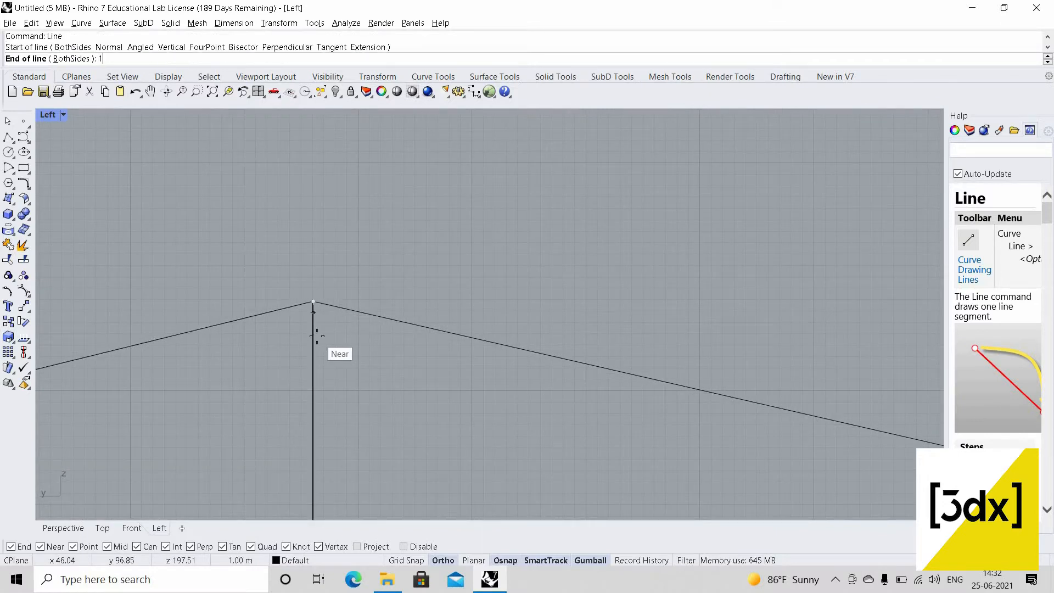
pyautogui.write('1')
pyautogui.press('Return')
# - Draw a second slope line parallel to the first, from 1 m below the apex to the topmost cornice slab's end corner
pyautogui.press('Return')
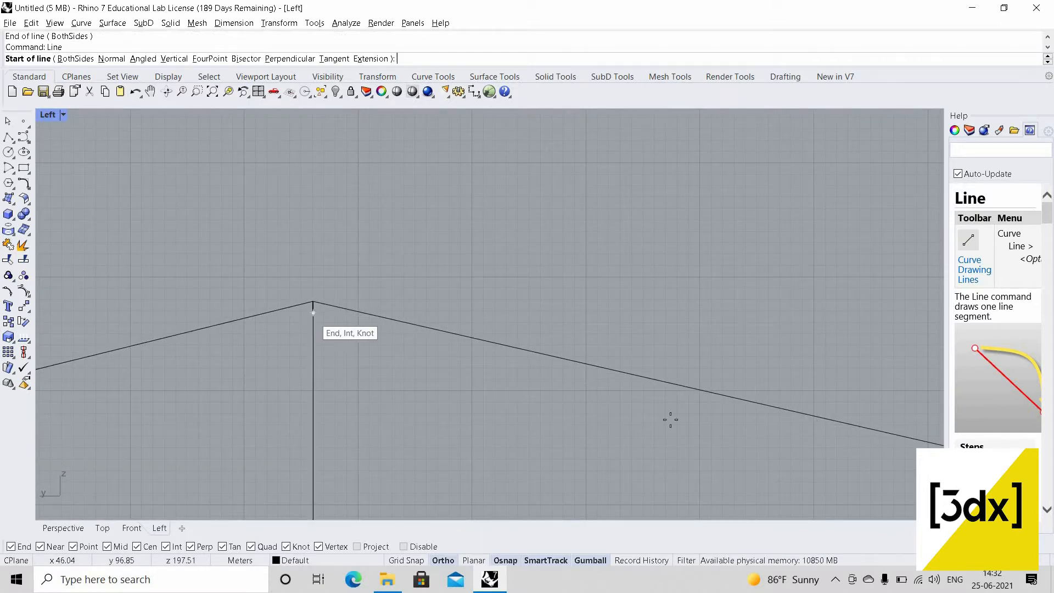
pyautogui.click(313, 313)
pyautogui.scroll(-5, 776, 435)
pyautogui.scroll(6, 787, 442)
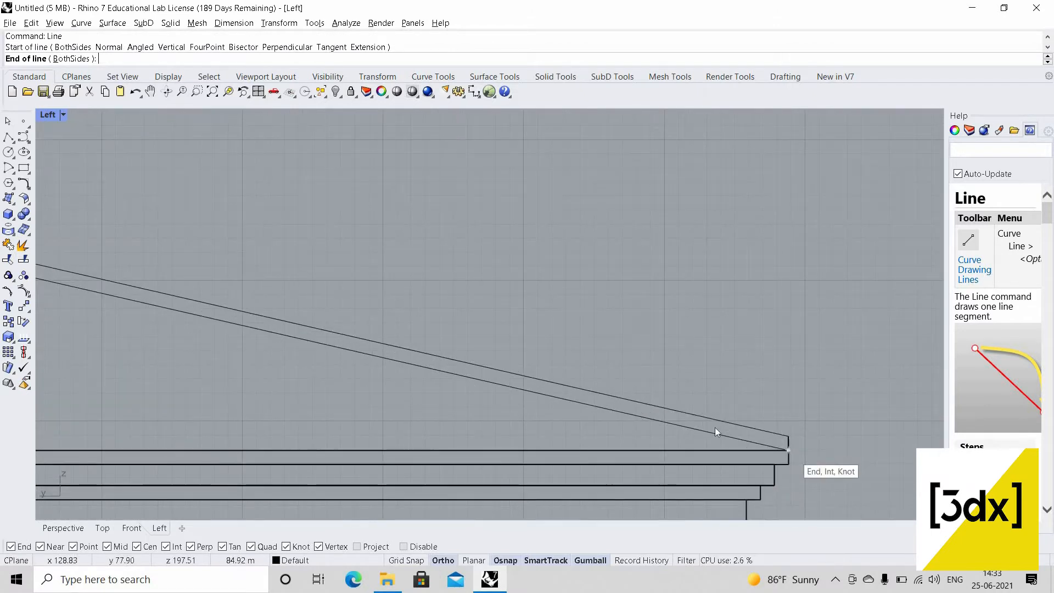
pyautogui.click(716, 428)
# - Draw a long vertical guide line beyond the cornice's end, spanning above and below the slope lines' ends
pyautogui.scroll(3, 708, 425)
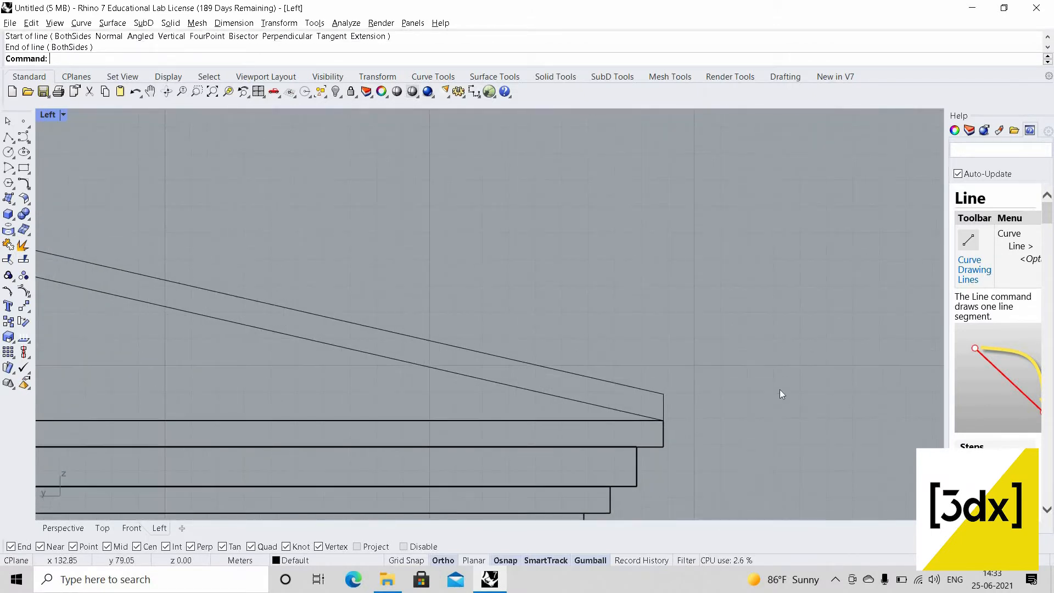
pyautogui.press('Return')
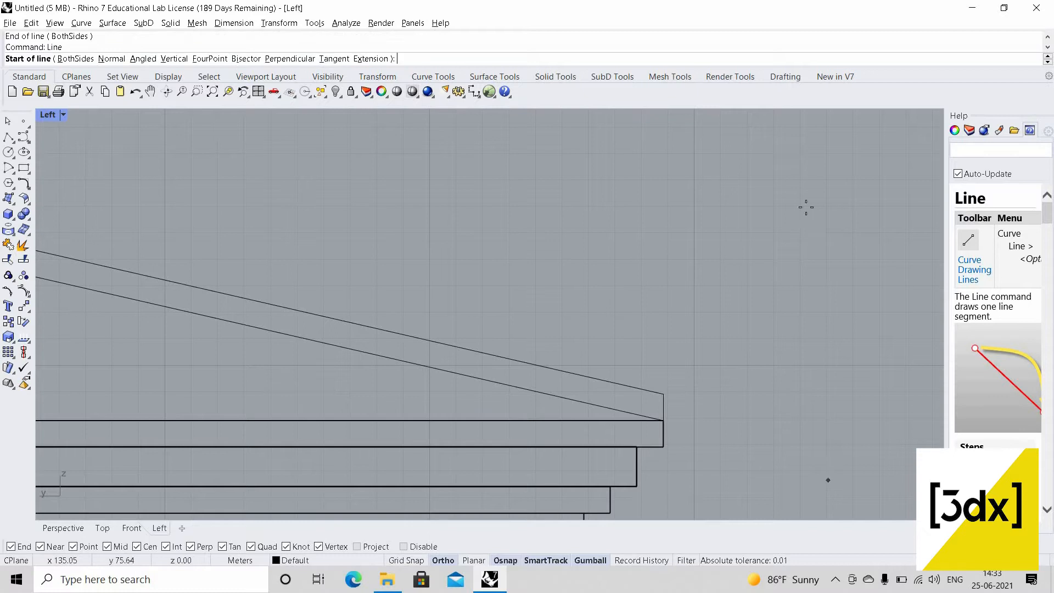
pyautogui.click(828, 489)
pyautogui.click(805, 207)
# - Extend both parallel slope lines beyond the vertical guide line, lengthening the upper one by about 8.9 m
pyautogui.moveTo(594, 317); pyautogui.dragTo(517, 390)
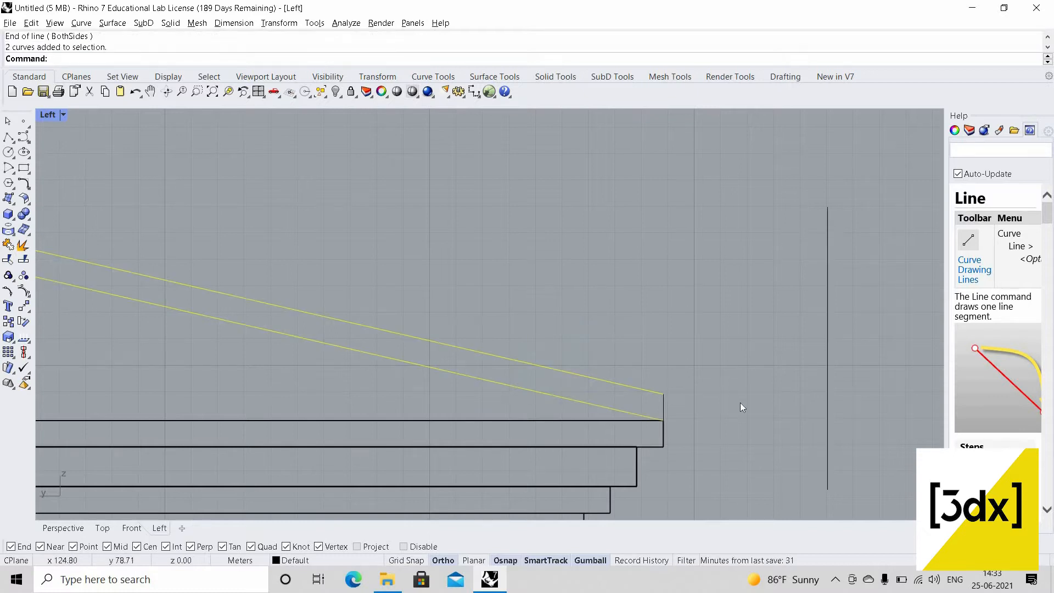
pyautogui.keyDown('shift'); pyautogui.click(827, 439); pyautogui.keyUp('shift')
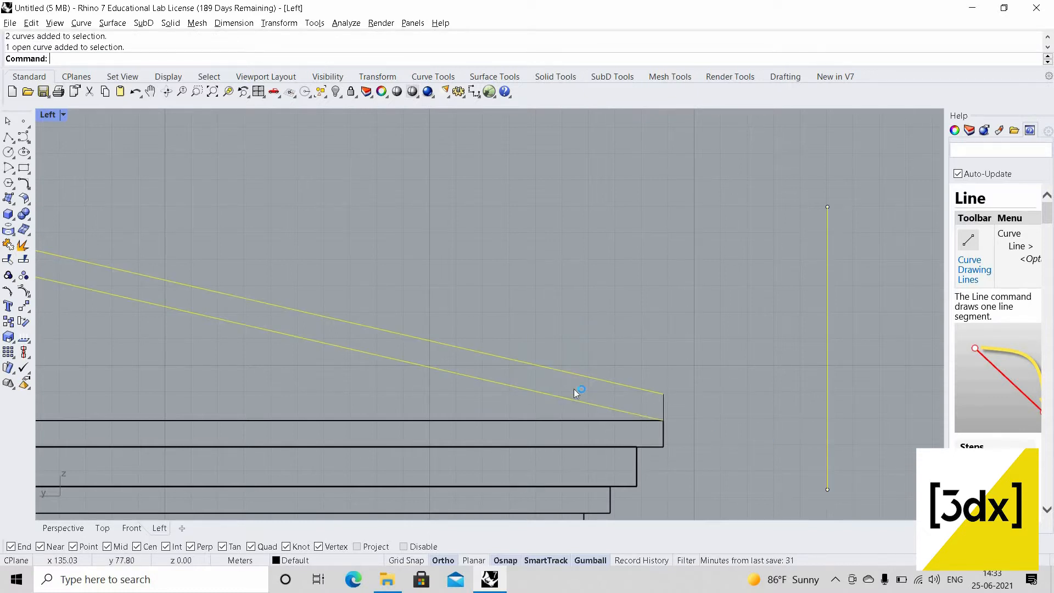
pyautogui.write('tend')
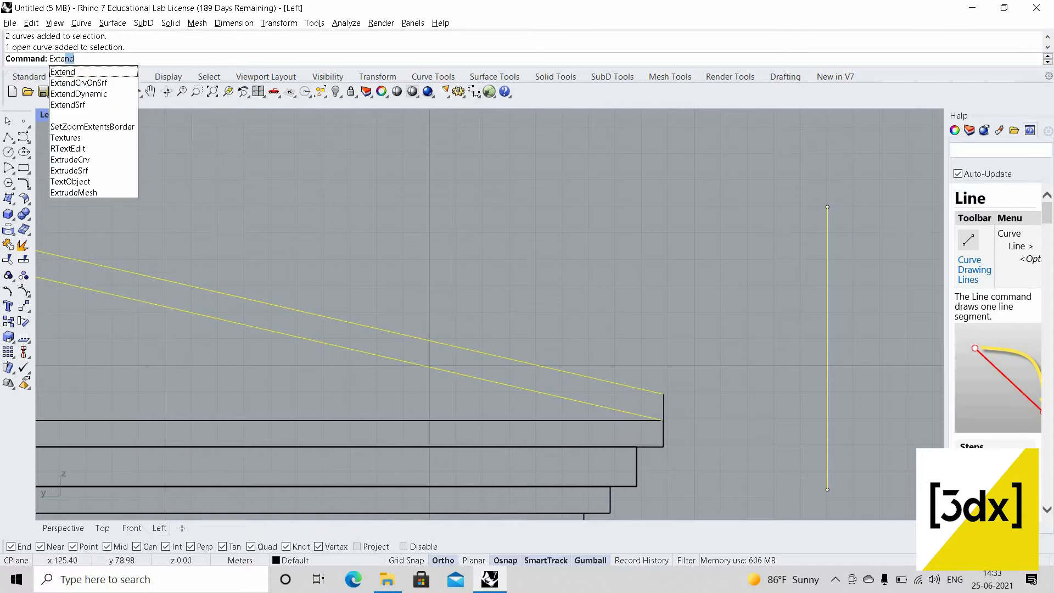
pyautogui.press('Return')
pyautogui.click(645, 389)
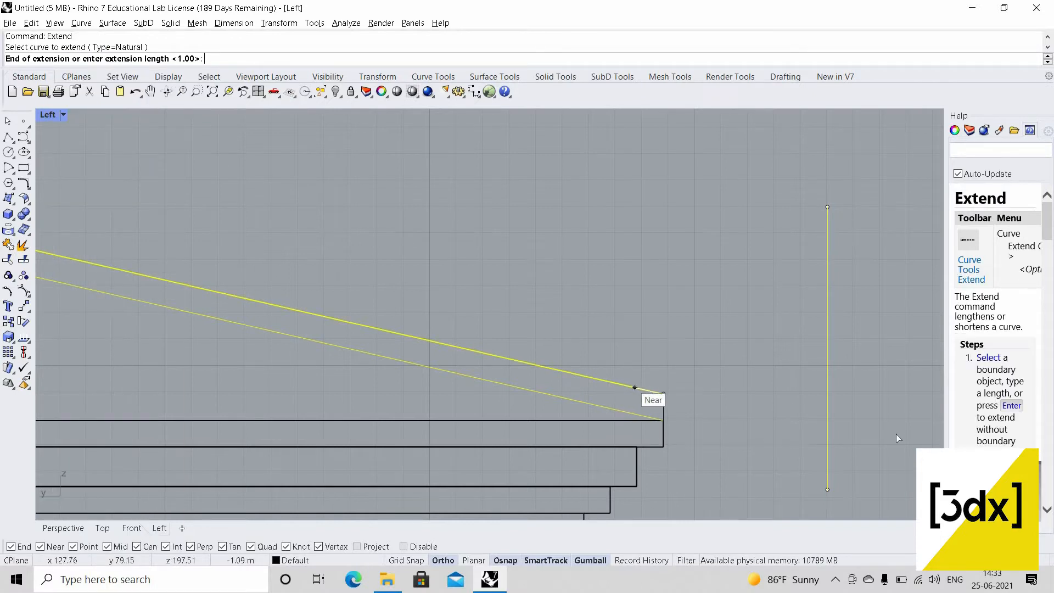
pyautogui.click(615, 415)
pyautogui.click(614, 408)
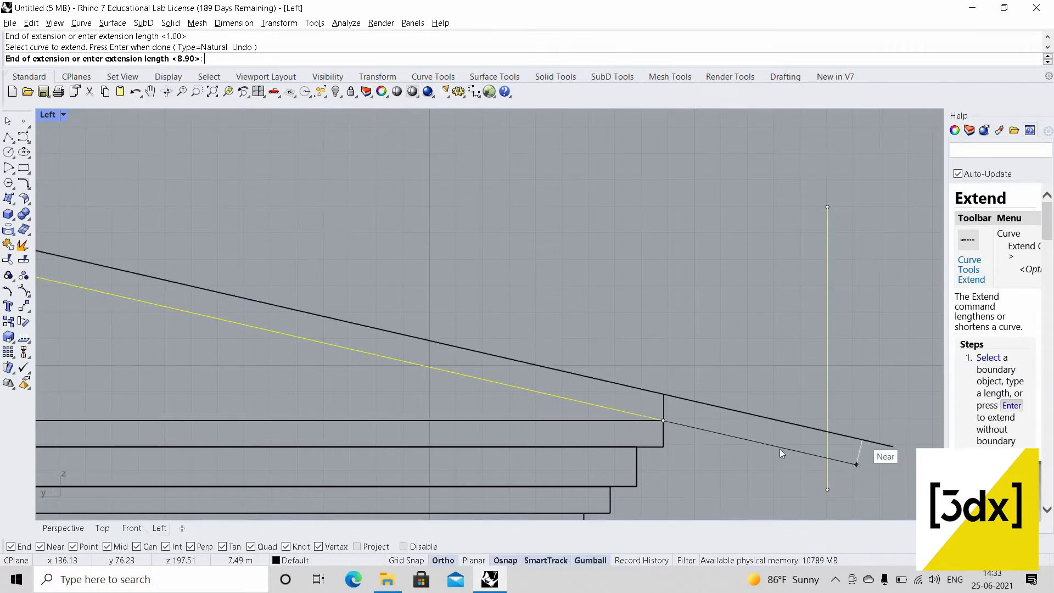
pyautogui.click(925, 480)
pyautogui.rightClick(758, 444)
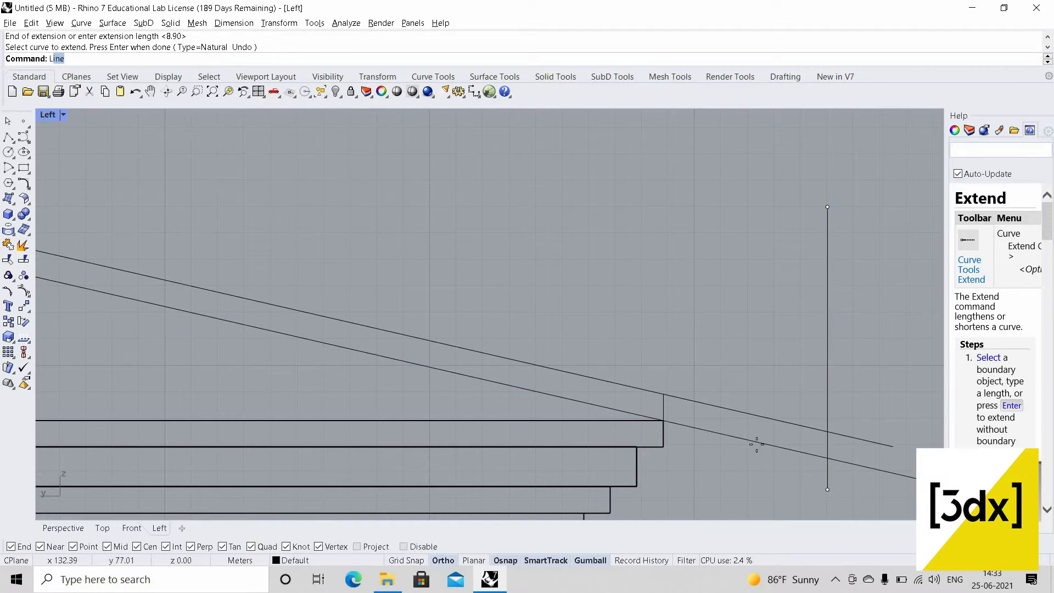
# - Draw a short cross line about 1 m long between the two extended slope lines, between the cornice's end and the vertical guide
pyautogui.write('L')
pyautogui.press('Return')
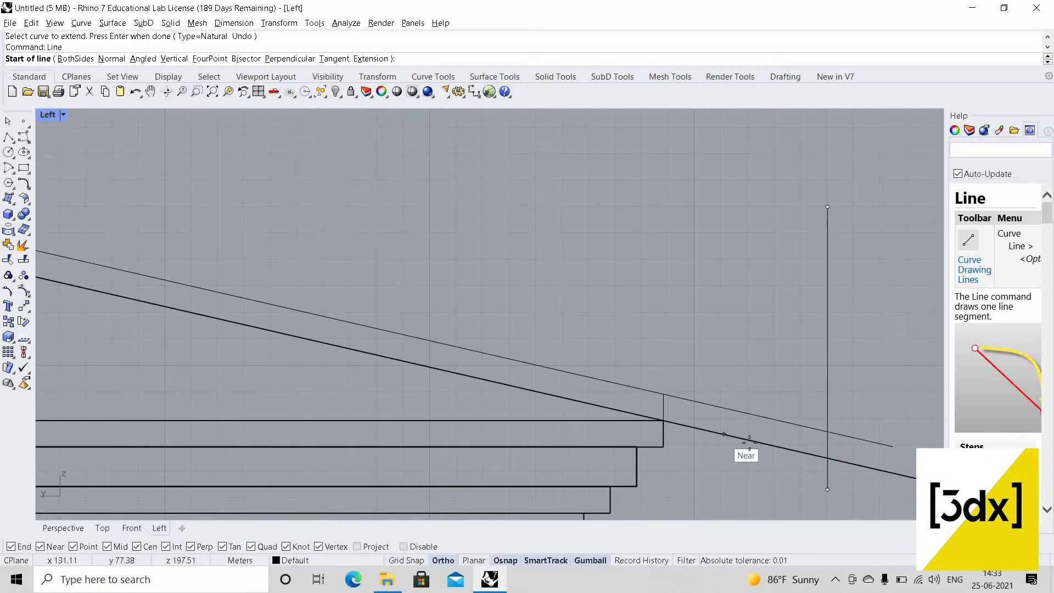
pyautogui.click(758, 441)
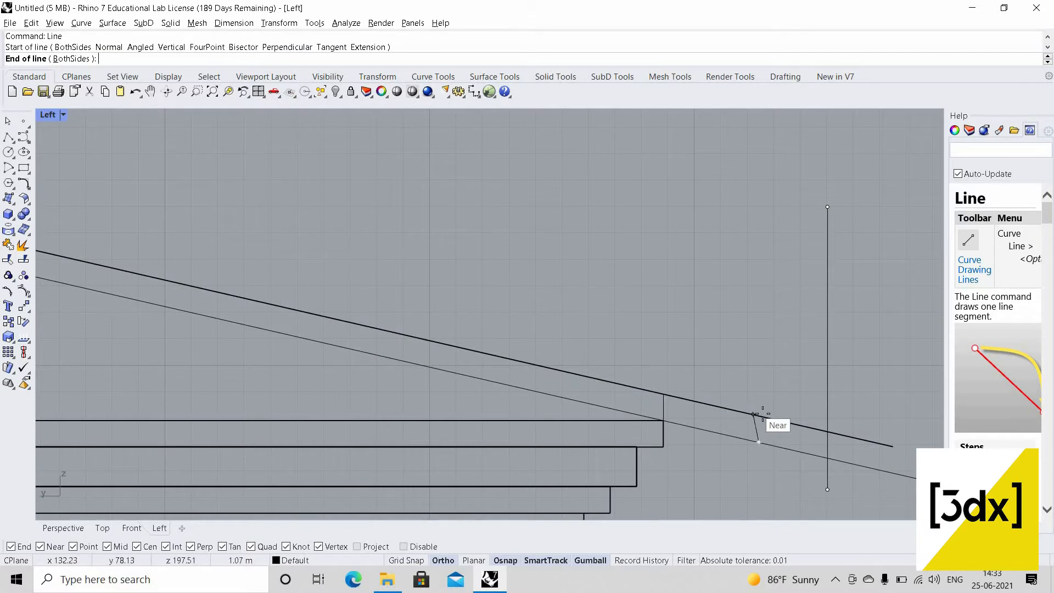
pyautogui.click(769, 416)
# - Trim both slope lines' ends beyond the short cross line and delete the 1 m vertical line at the cornice corner
pyautogui.moveTo(792, 486); pyautogui.dragTo(718, 341)
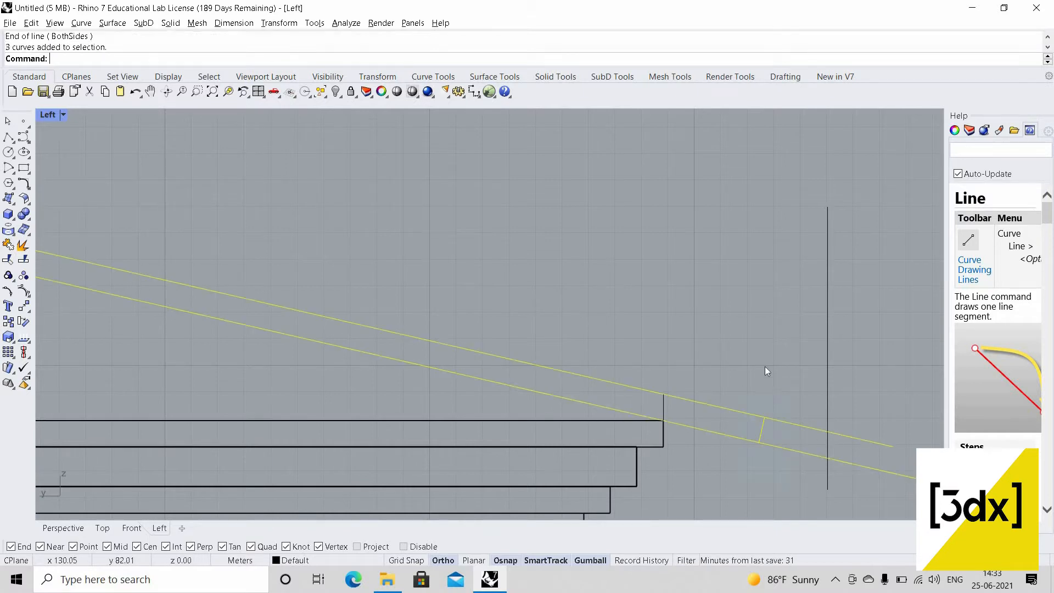
pyautogui.write('Trim')
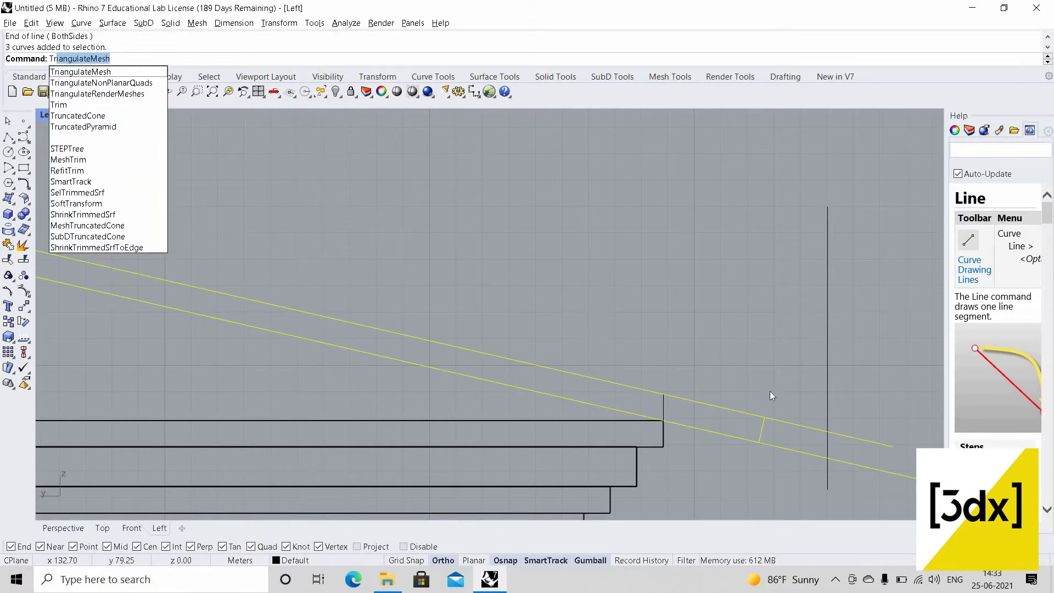
pyautogui.press('Return')
pyautogui.moveTo(787, 464); pyautogui.dragTo(775, 405)
pyautogui.press('Return')
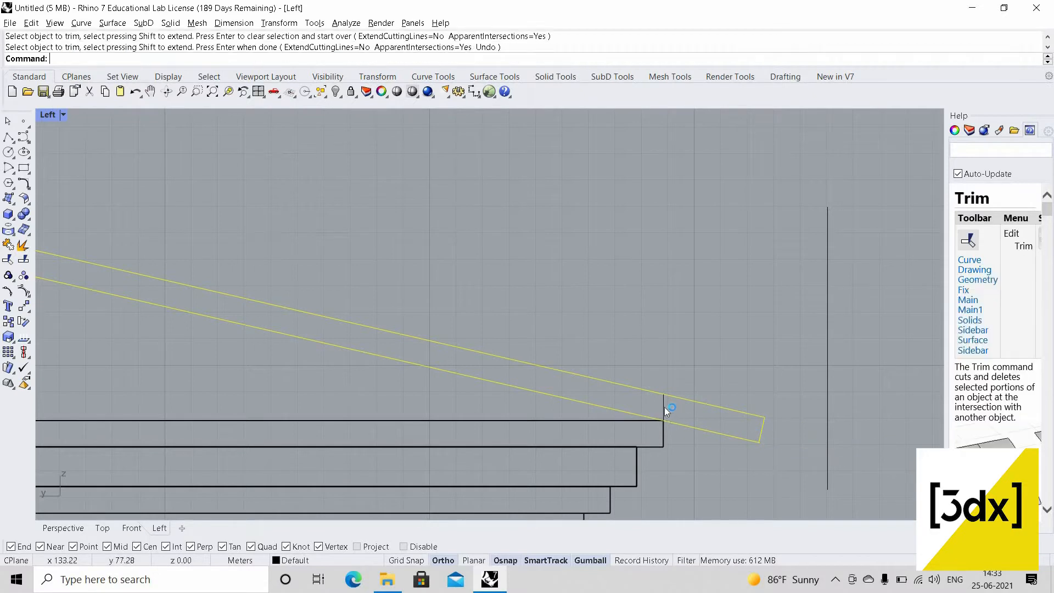
pyautogui.click(663, 407)
pyautogui.press('Delete')
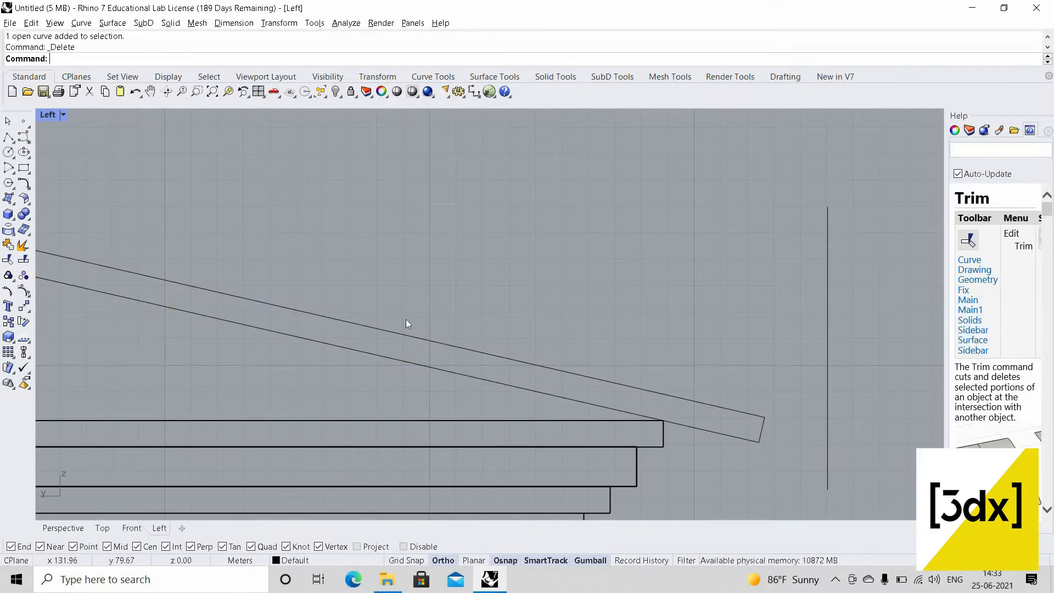
# - Delete the single slope line on the other half of the pediment, from the apex down to the far cornice end
pyautogui.scroll(-5, 379, 314)
pyautogui.scroll(3, 391, 321)
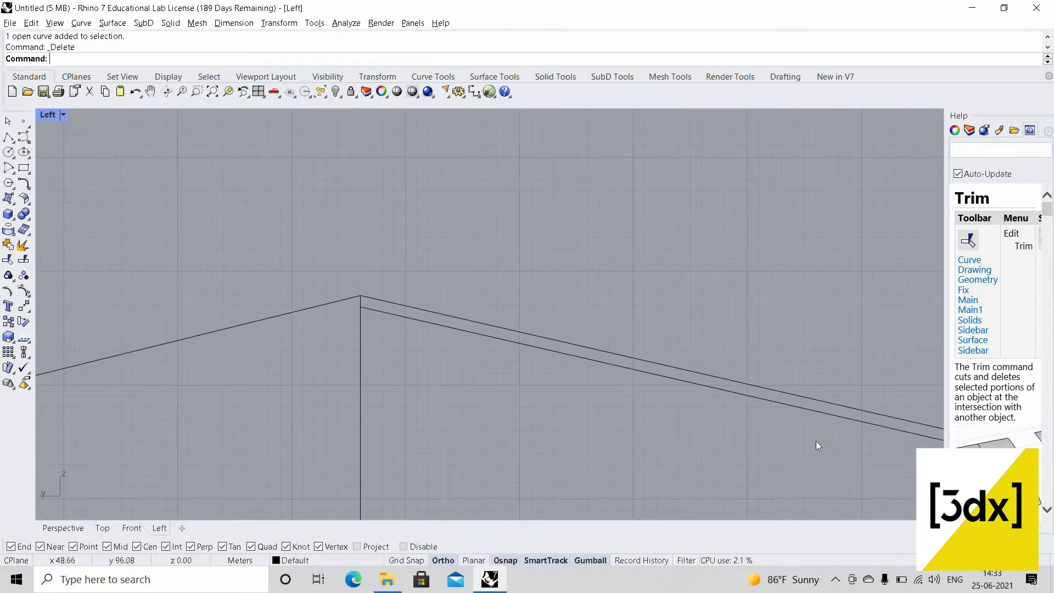
pyautogui.click(864, 422)
pyautogui.scroll(-2, 864, 421)
pyautogui.scroll(5, 828, 360)
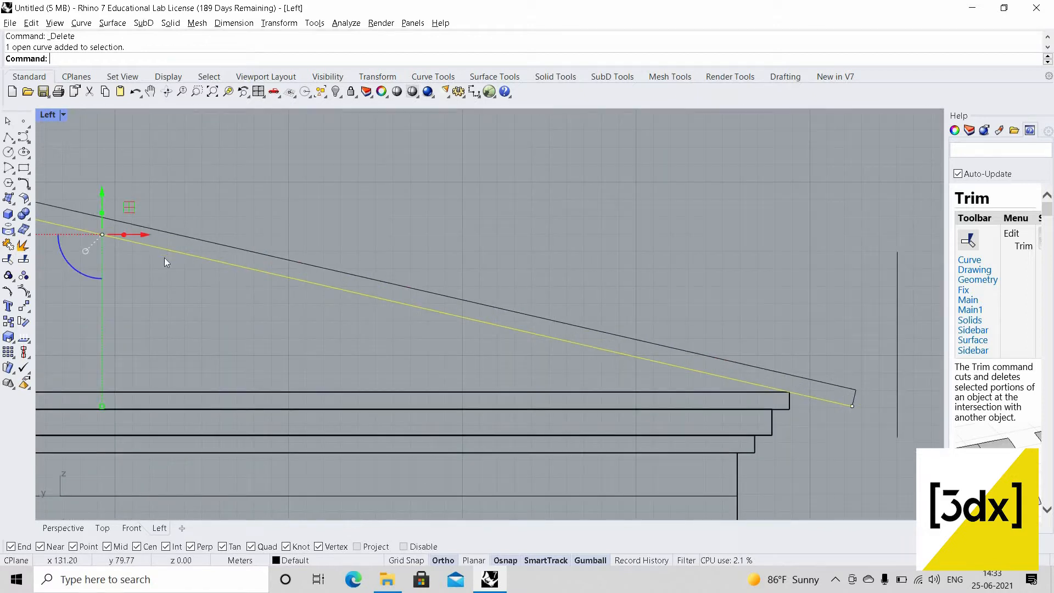
pyautogui.scroll(-8, 831, 360)
pyautogui.click(185, 159)
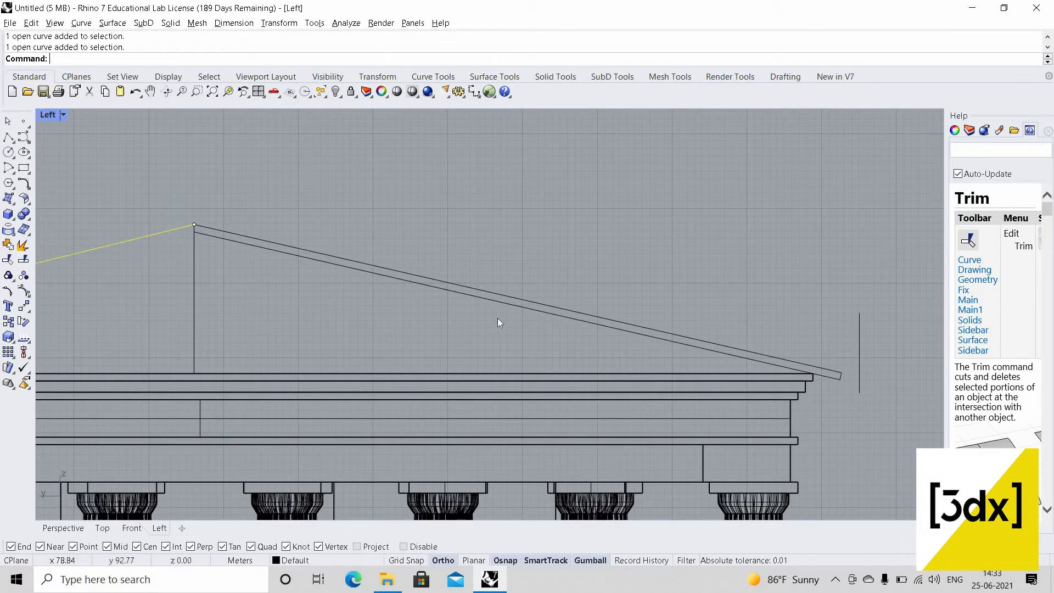
pyautogui.press('Delete')
# - Mirror the two parallel slope lines and their short end line about the vertical line below the apex
pyautogui.moveTo(497, 318); pyautogui.dragTo(458, 266)
pyautogui.scroll(6, 824, 384)
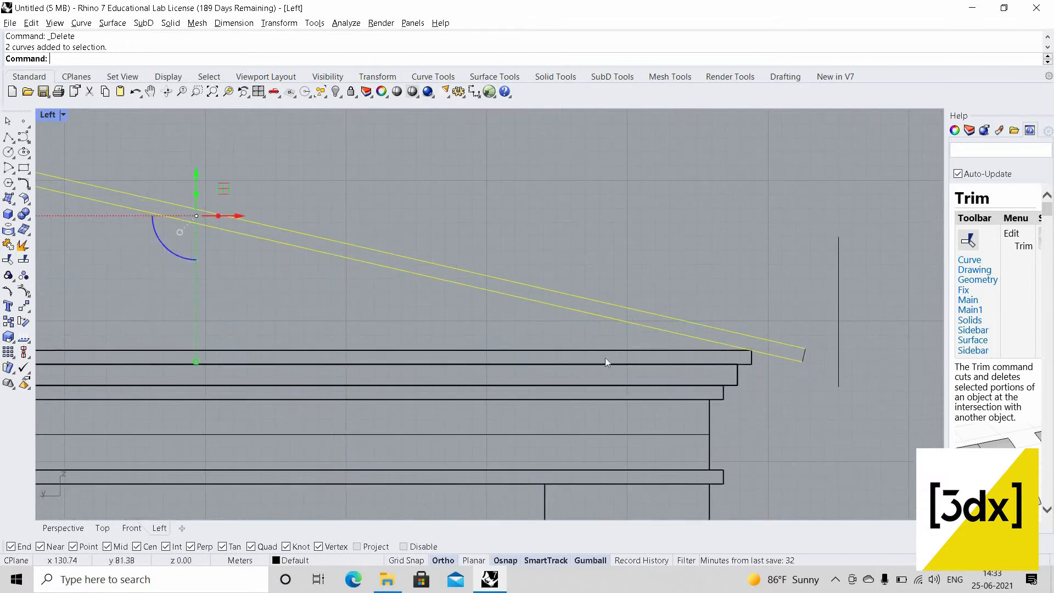
pyautogui.keyDown('shift'); pyautogui.moveTo(791, 308); pyautogui.dragTo(824, 385); pyautogui.keyUp('shift')
pyautogui.scroll(-8, 823, 383)
pyautogui.scroll(6, 271, 318)
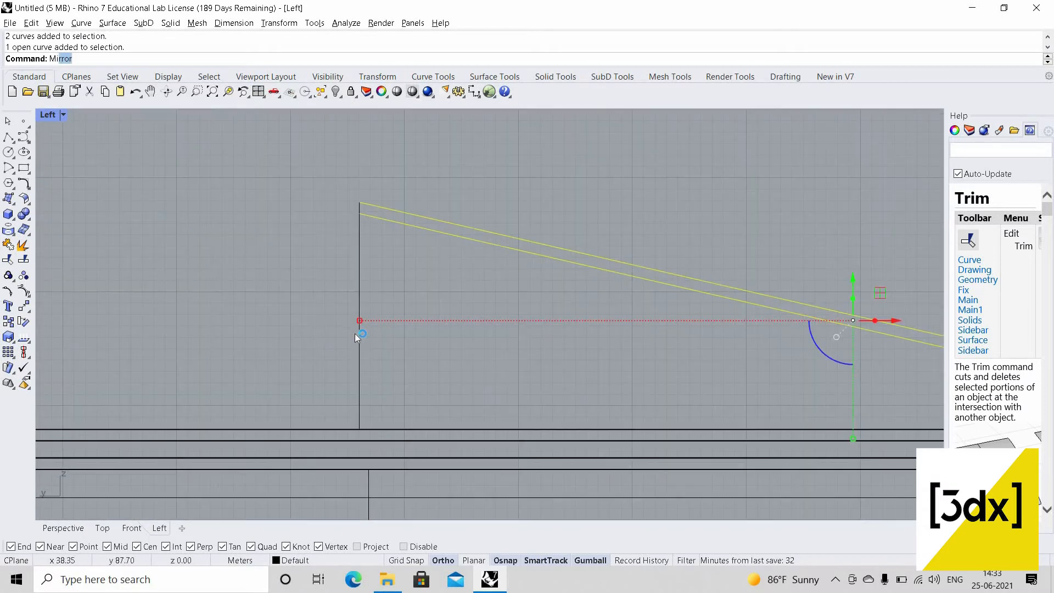
pyautogui.press('Return')
pyautogui.click(360, 266)
pyautogui.click(490, 267)
pyautogui.scroll(-5, 362, 290)
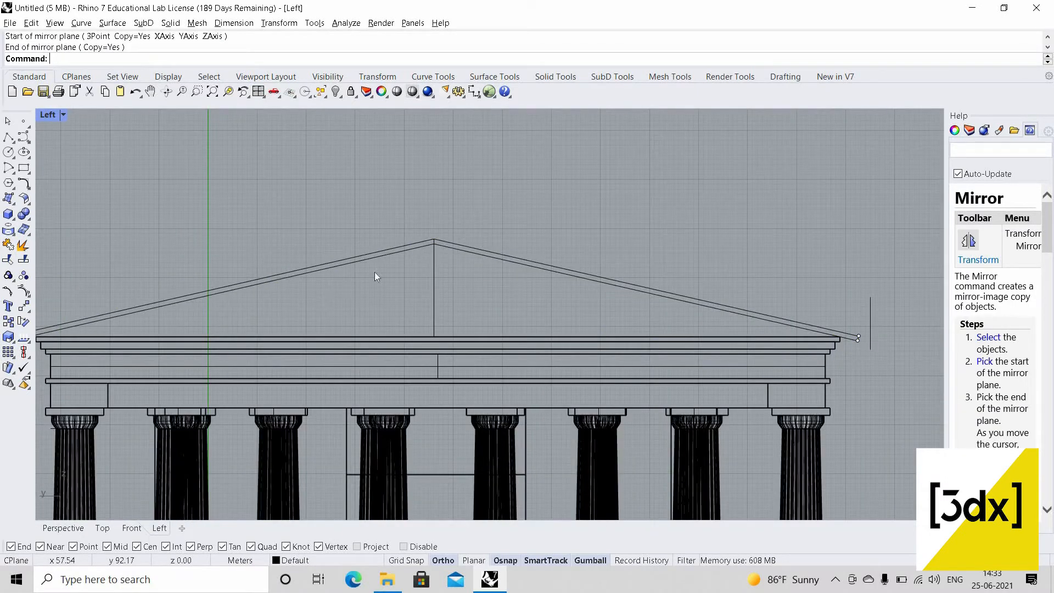
# - Examine the mirrored roof lines at both cornice ends and at the apex against the slabs below
pyautogui.scroll(-4, 374, 271)
pyautogui.moveTo(374, 272); pyautogui.dragTo(500, 256, button='right')
pyautogui.scroll(2, 333, 282)
pyautogui.moveTo(387, 242); pyautogui.dragTo(348, 291)
pyautogui.scroll(6, 170, 321)
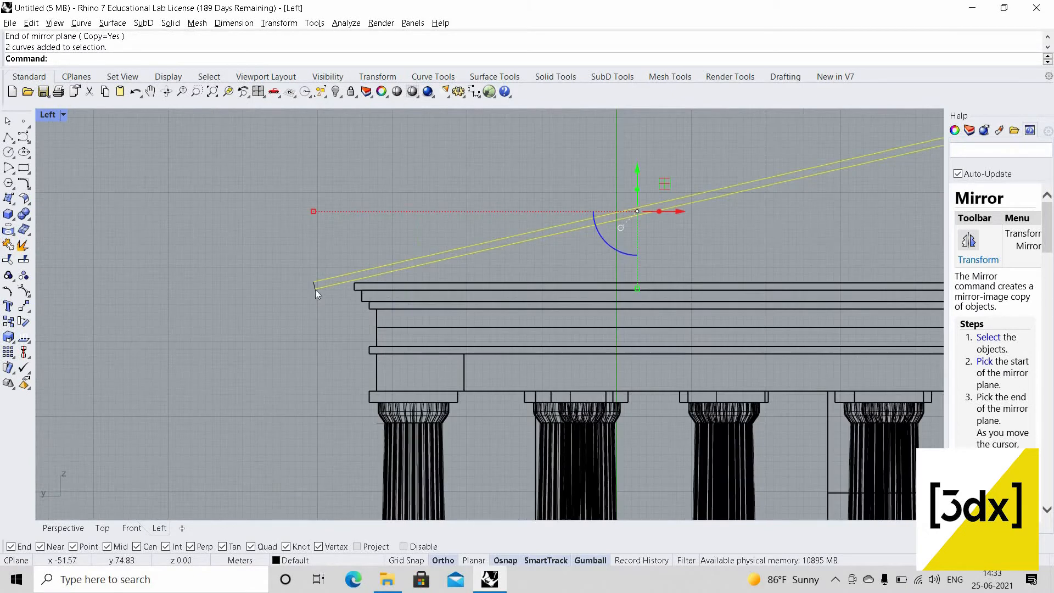
pyautogui.keyDown('shift'); pyautogui.click(358, 284); pyautogui.keyUp('shift')
pyautogui.scroll(2, 359, 284)
pyautogui.press('Escape')
pyautogui.scroll(-6, 817, 316)
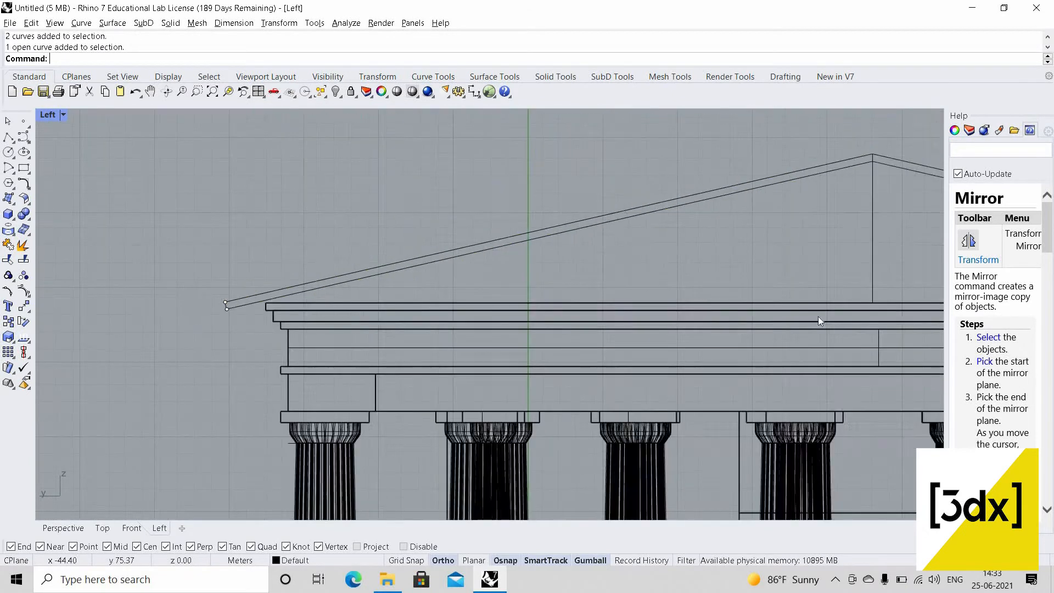
pyautogui.scroll(8, 909, 319)
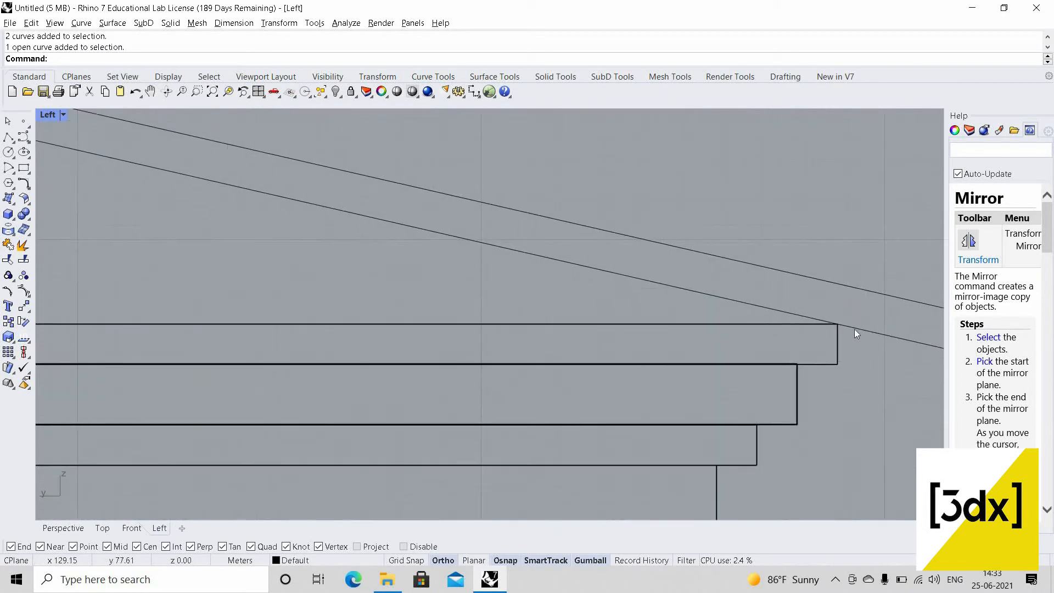
pyautogui.scroll(-5, 631, 256)
pyautogui.scroll(1, 618, 265)
pyautogui.scroll(3, 233, 351)
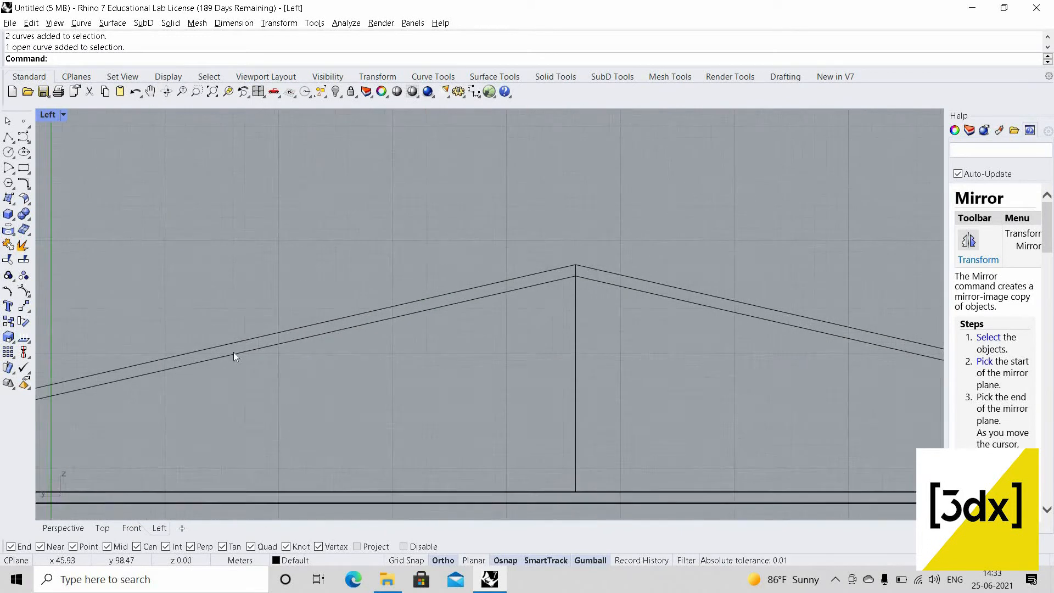
pyautogui.scroll(-2, 264, 366)
pyautogui.scroll(6, 163, 359)
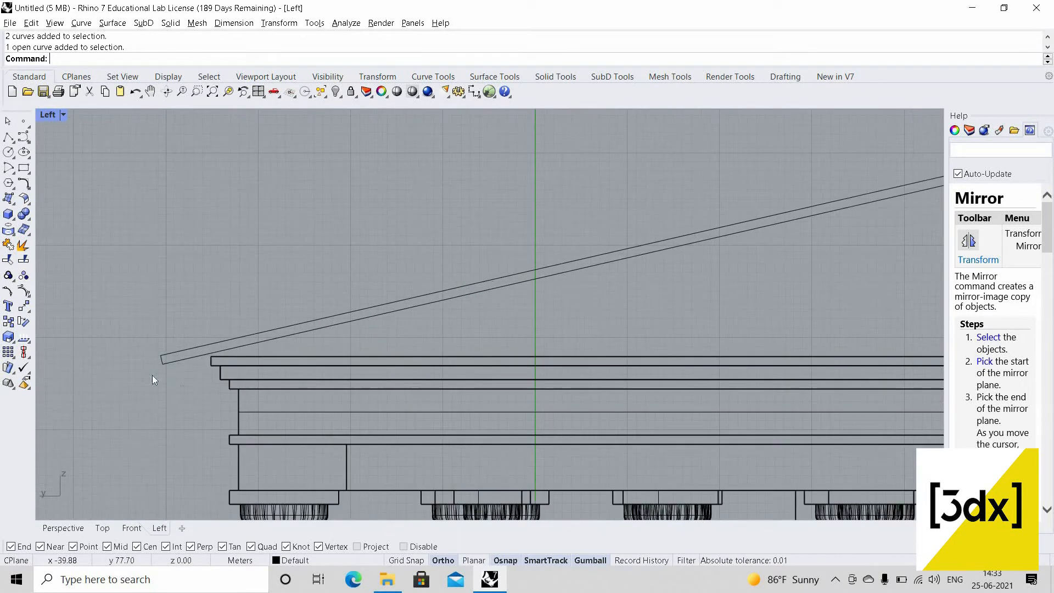
pyautogui.moveTo(183, 379); pyautogui.dragTo(153, 347)
pyautogui.press('Escape')
pyautogui.scroll(-8, 172, 394)
pyautogui.scroll(6, 497, 307)
pyautogui.moveTo(487, 340); pyautogui.dragTo(436, 253)
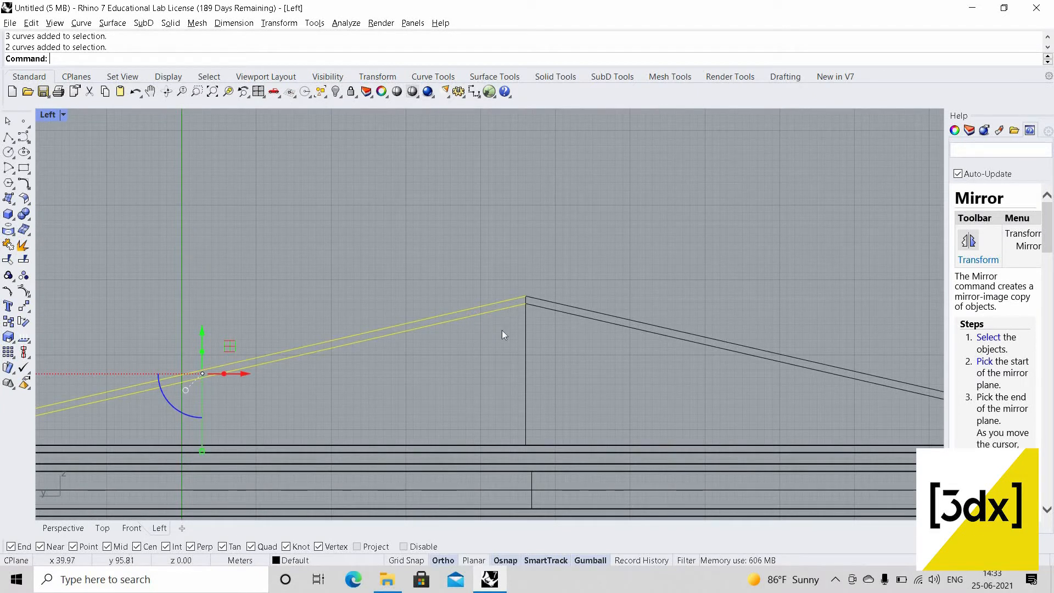
pyautogui.scroll(-3, 502, 331)
pyautogui.scroll(6, 153, 381)
pyautogui.moveTo(225, 391); pyautogui.dragTo(174, 360)
pyautogui.press('Escape')
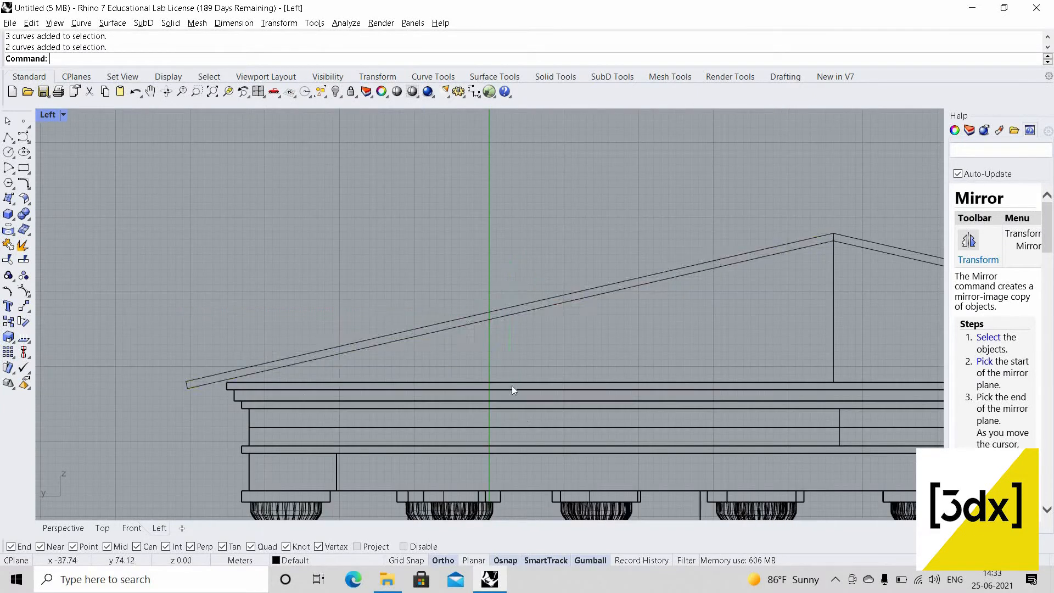
pyautogui.scroll(-4, 643, 387)
pyautogui.scroll(2, 643, 387)
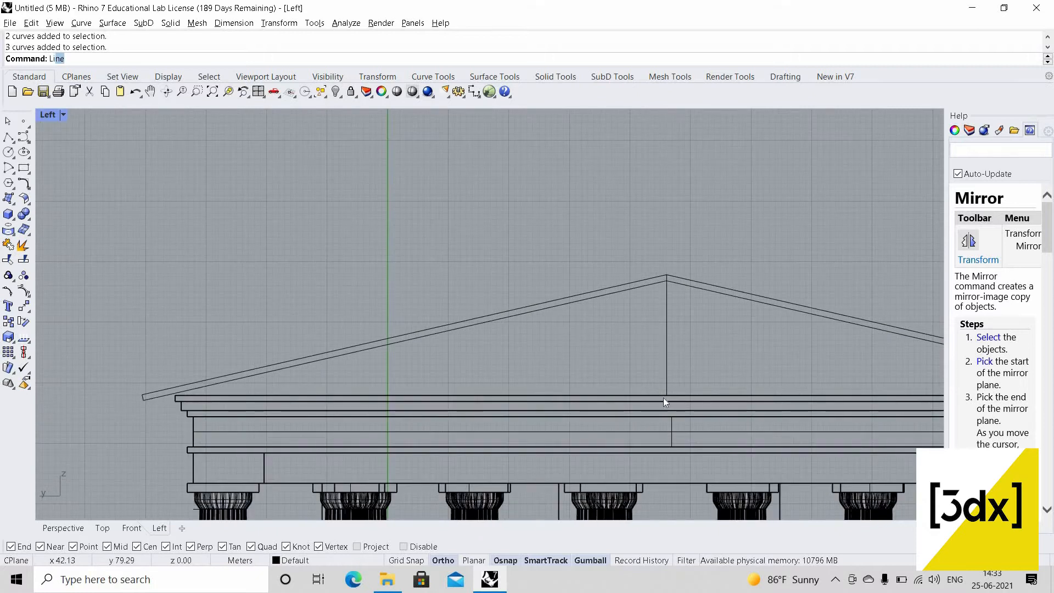
# - Hide the vertical line running from the top cornice slab up to the roof apex
pyautogui.press('Return')
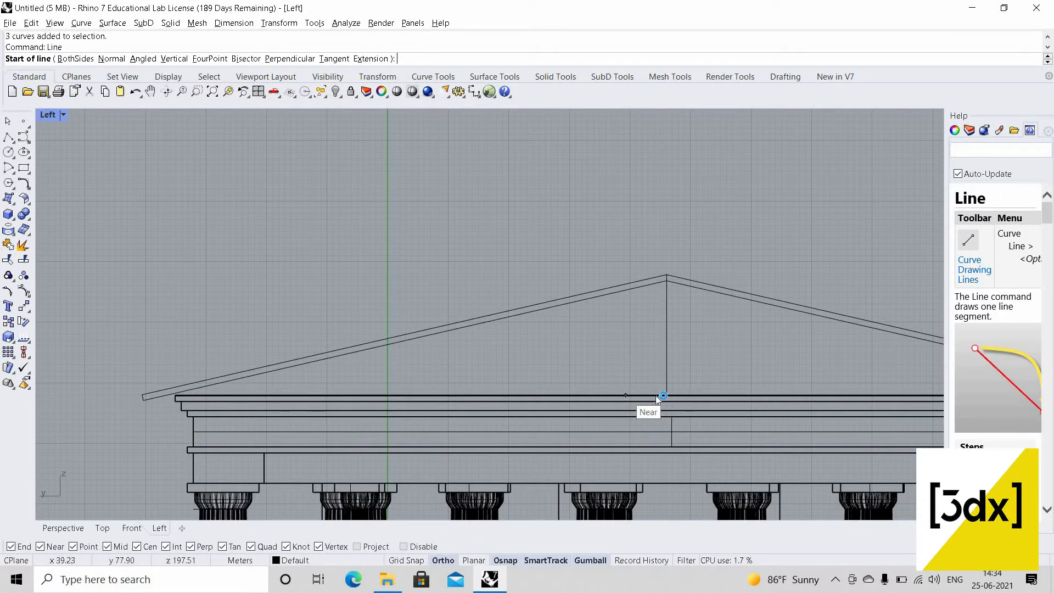
pyautogui.press('Escape')
pyautogui.moveTo(681, 336); pyautogui.dragTo(619, 346)
pyautogui.middleClick(619, 344)
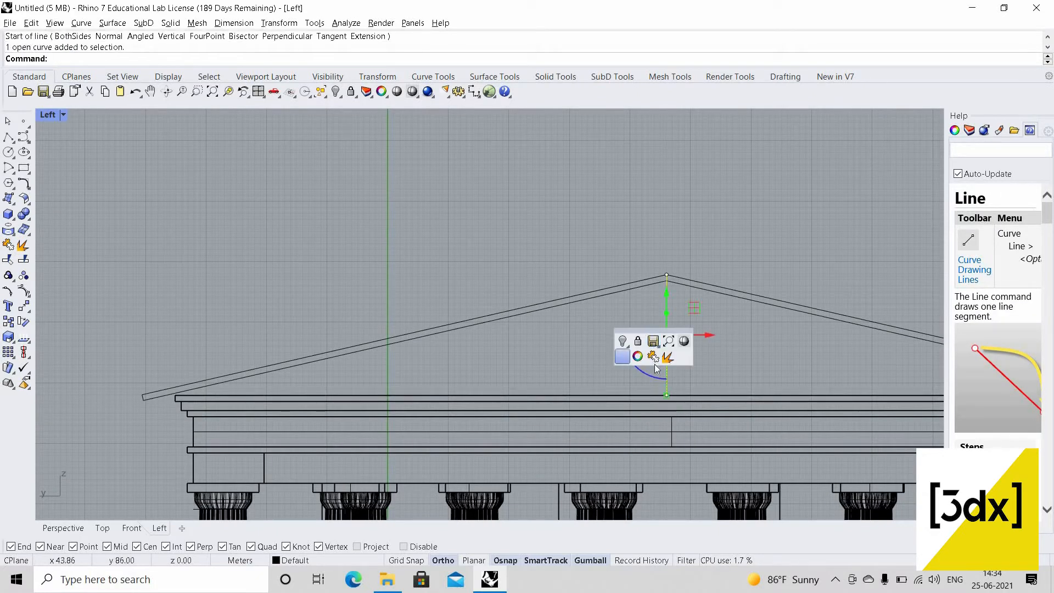
pyautogui.click(621, 343)
# - Draw a vertical line from the midpoint of the top cornice slab up past the roof apex
pyautogui.write('Line')
pyautogui.press('Return')
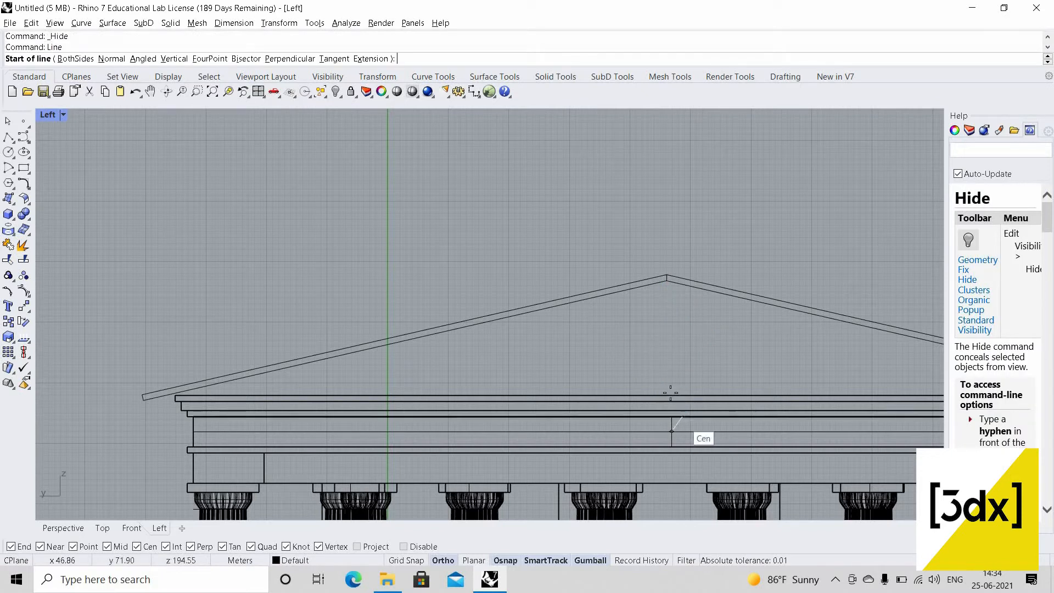
pyautogui.click(671, 395)
pyautogui.click(692, 294)
pyautogui.scroll(-2, 582, 288)
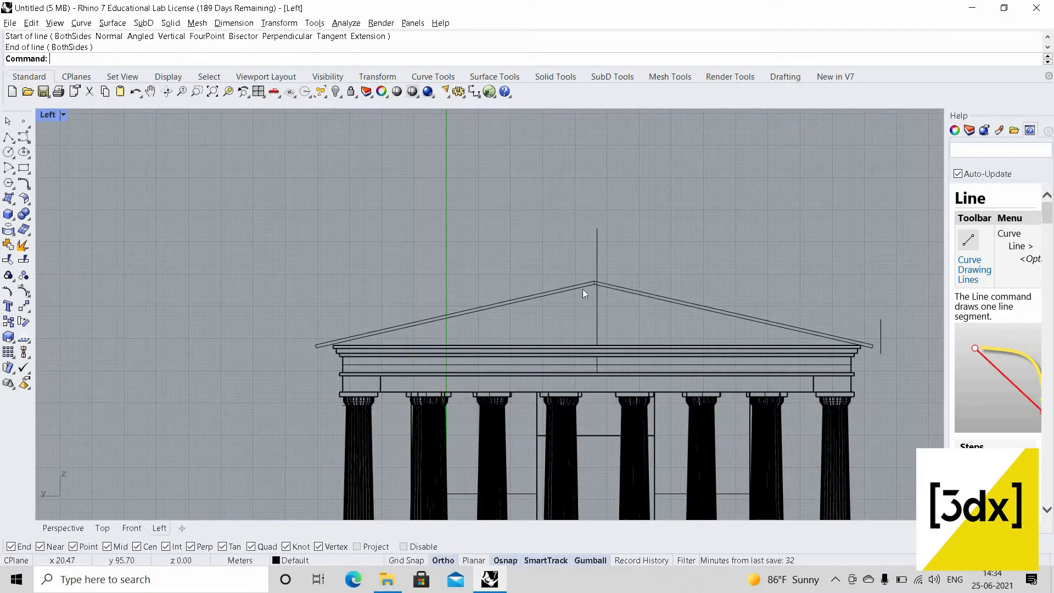
pyautogui.scroll(1, 545, 291)
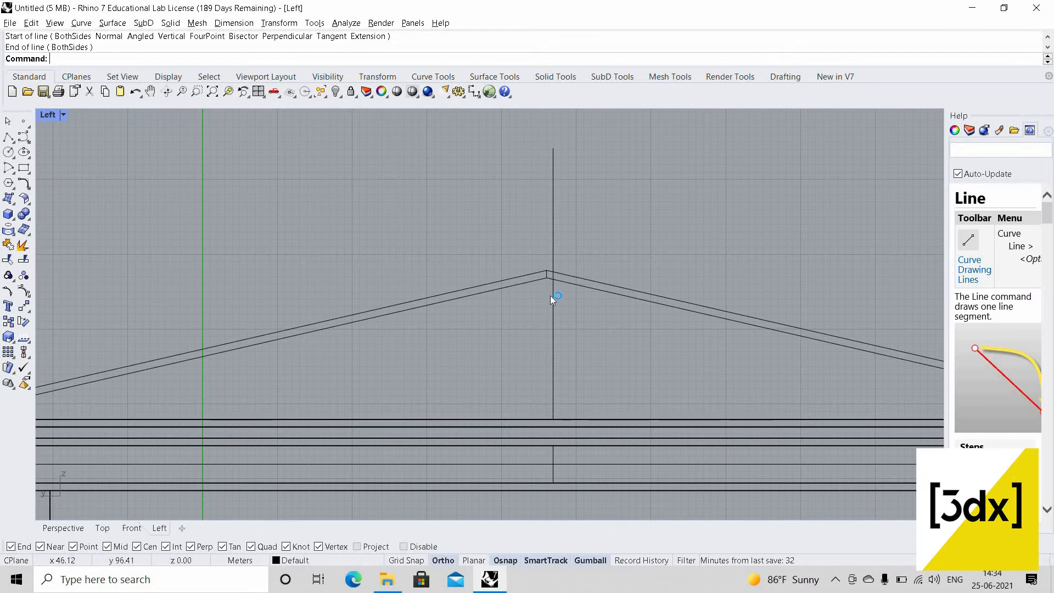
pyautogui.scroll(2, 550, 295)
pyautogui.moveTo(551, 295); pyautogui.dragTo(430, 202)
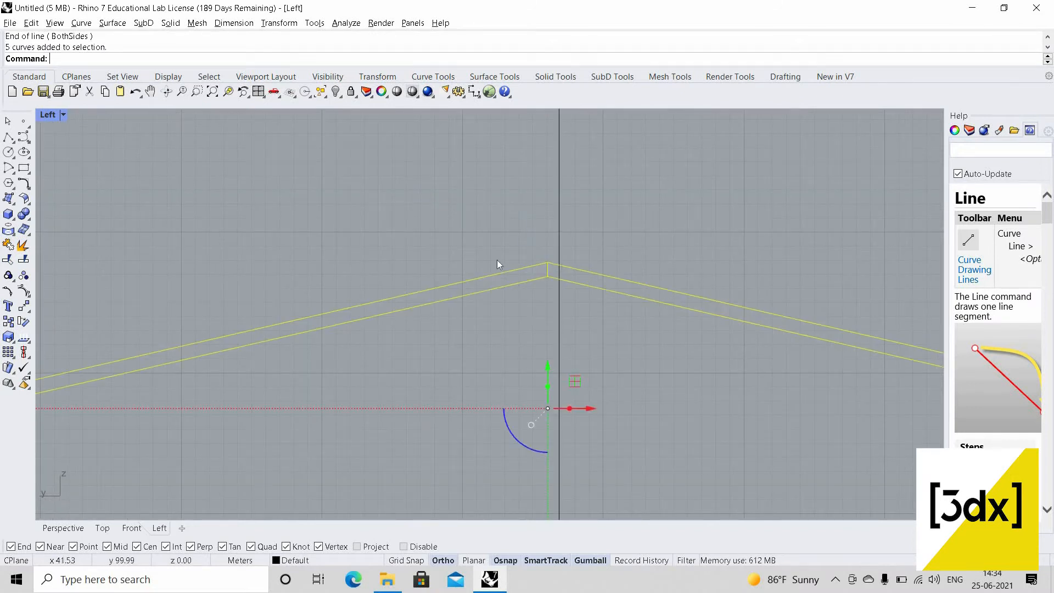
pyautogui.press('Escape')
pyautogui.click(501, 271)
pyautogui.moveTo(557, 304); pyautogui.dragTo(496, 208)
pyautogui.hotkey('ctrl', 'z')
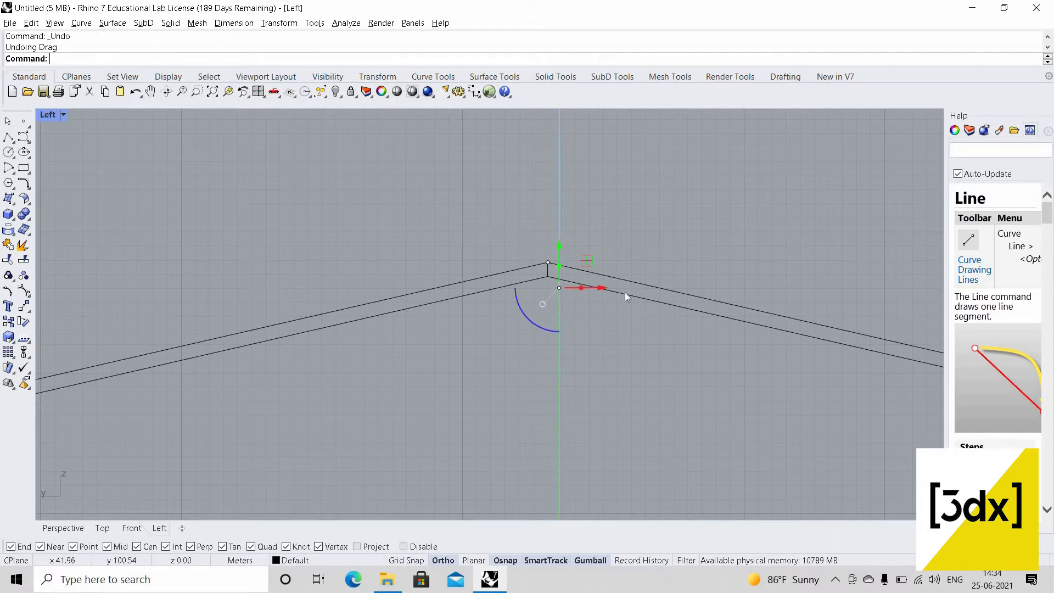
# - Trim the roof lines at the new vertical centre line, removing the mirrored half and the short apex line
pyautogui.press('Return')
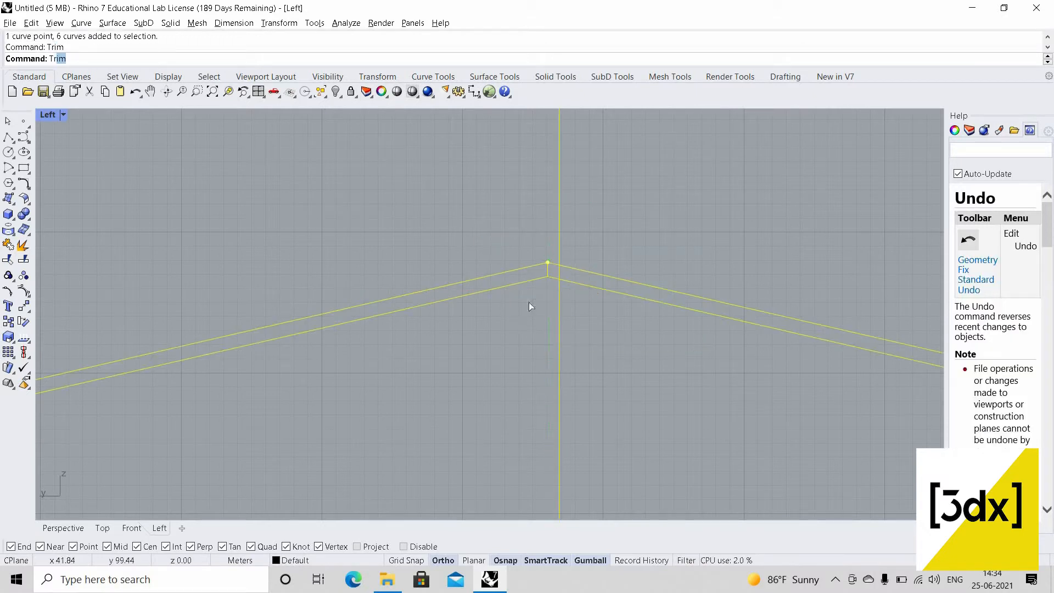
pyautogui.click(519, 286)
pyautogui.press('Return')
# - Mirror the remaining two slope lines and their short end line about the new vertical centre line, keeping the originals
pyautogui.scroll(-12, 510, 253)
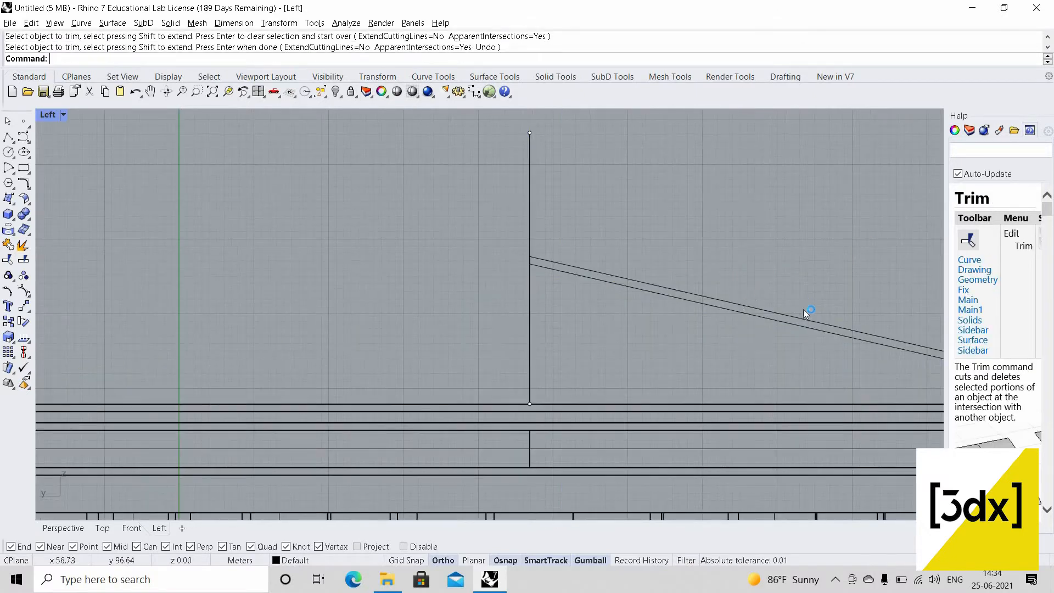
pyautogui.scroll(6, 815, 326)
pyautogui.scroll(5, 908, 360)
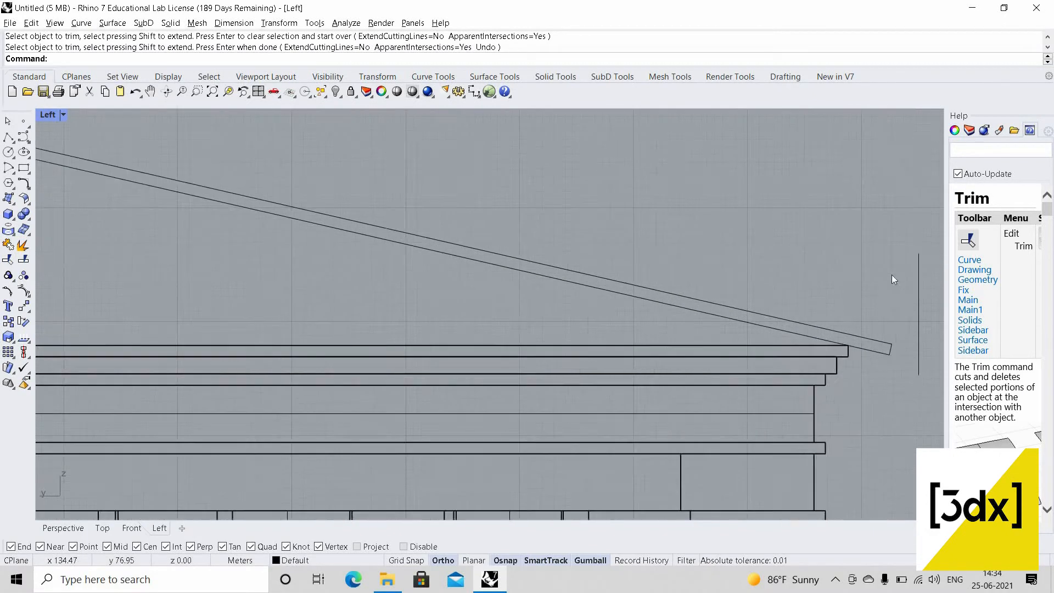
pyautogui.moveTo(890, 228); pyautogui.dragTo(877, 390)
pyautogui.scroll(-8, 878, 371)
pyautogui.scroll(6, 355, 252)
pyautogui.write('M')
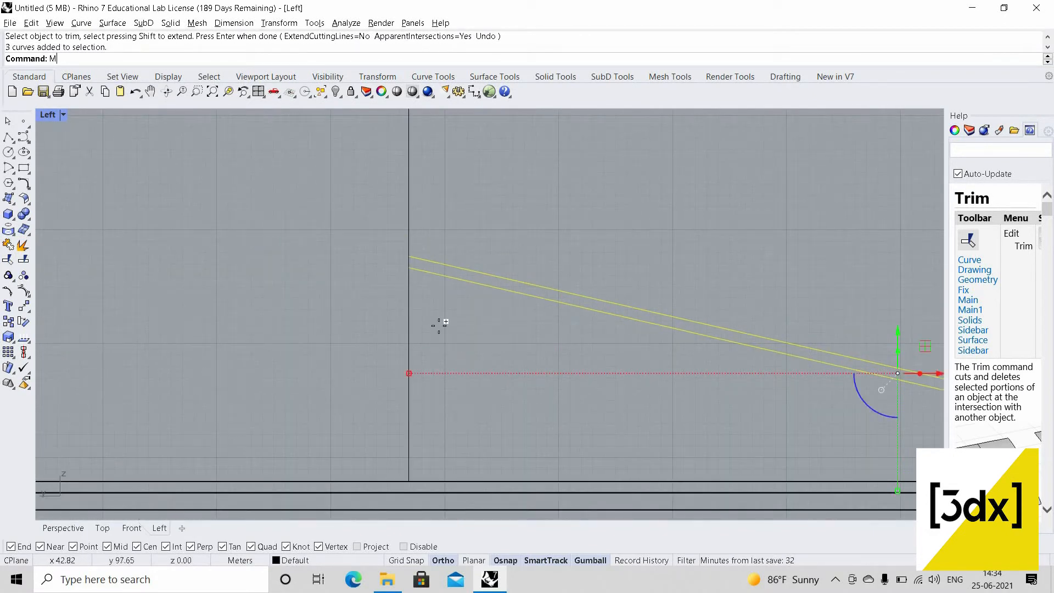
pyautogui.write('irror')
pyautogui.scroll(2, 418, 299)
pyautogui.press('Return')
pyautogui.click(426, 329)
pyautogui.click(426, 189)
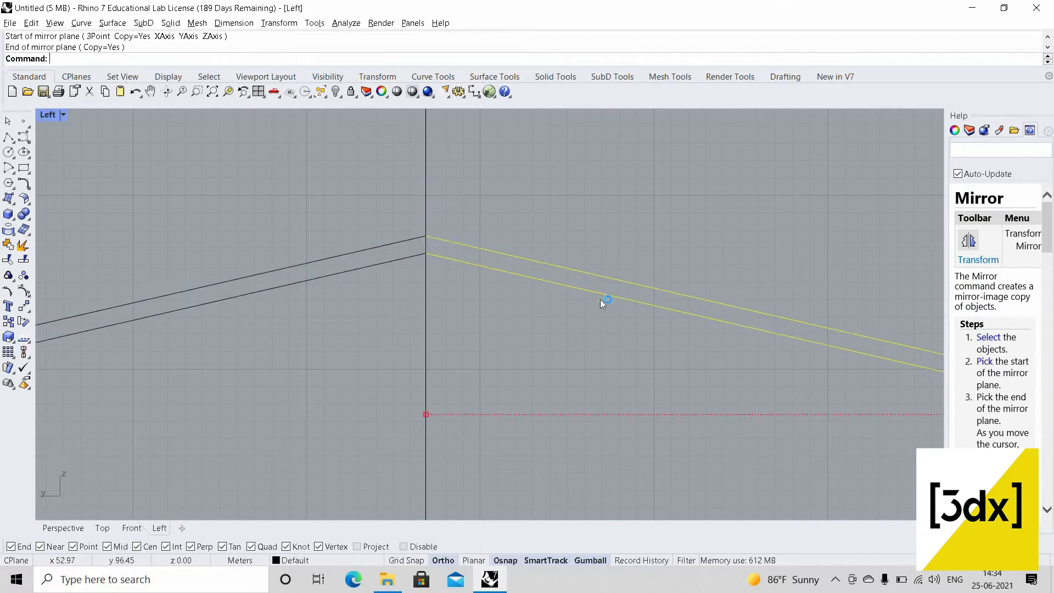
pyautogui.press('Escape')
# - Delete the stray short end line lying just beyond the mirrored roof end
pyautogui.scroll(-8, 600, 299)
pyautogui.scroll(8, 201, 355)
pyautogui.moveTo(245, 429); pyautogui.dragTo(208, 346)
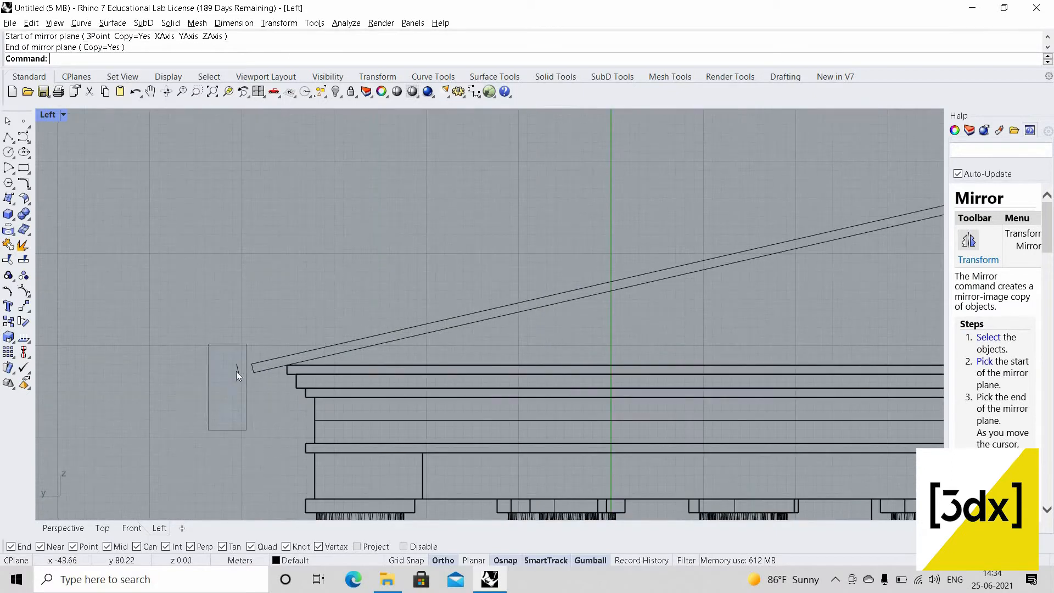
pyautogui.press('Escape')
pyautogui.scroll(4, 230, 359)
pyautogui.moveTo(264, 417); pyautogui.dragTo(224, 335)
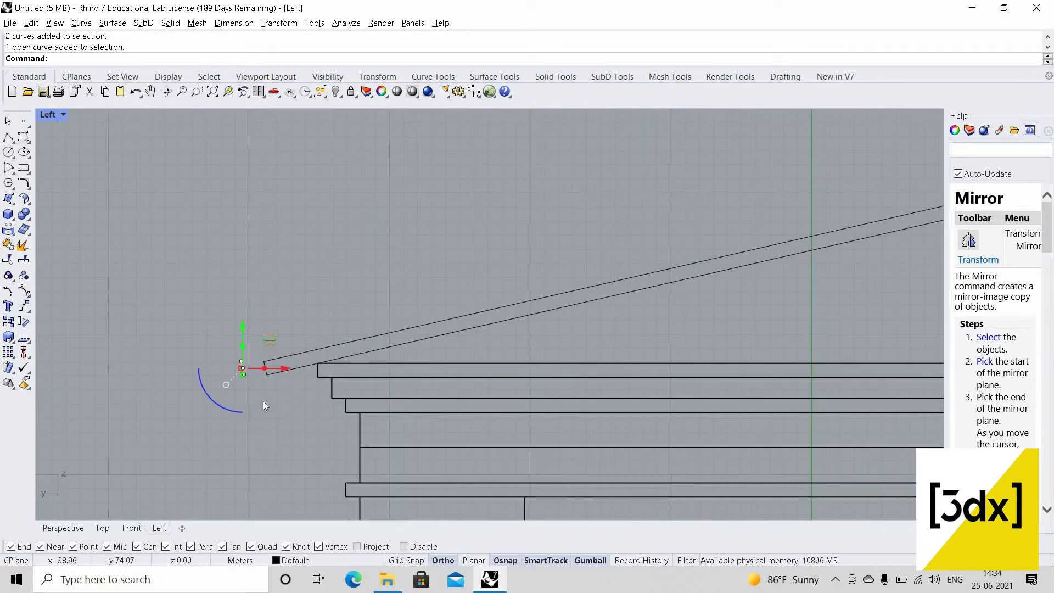
pyautogui.press('Delete')
pyautogui.scroll(-5, 769, 346)
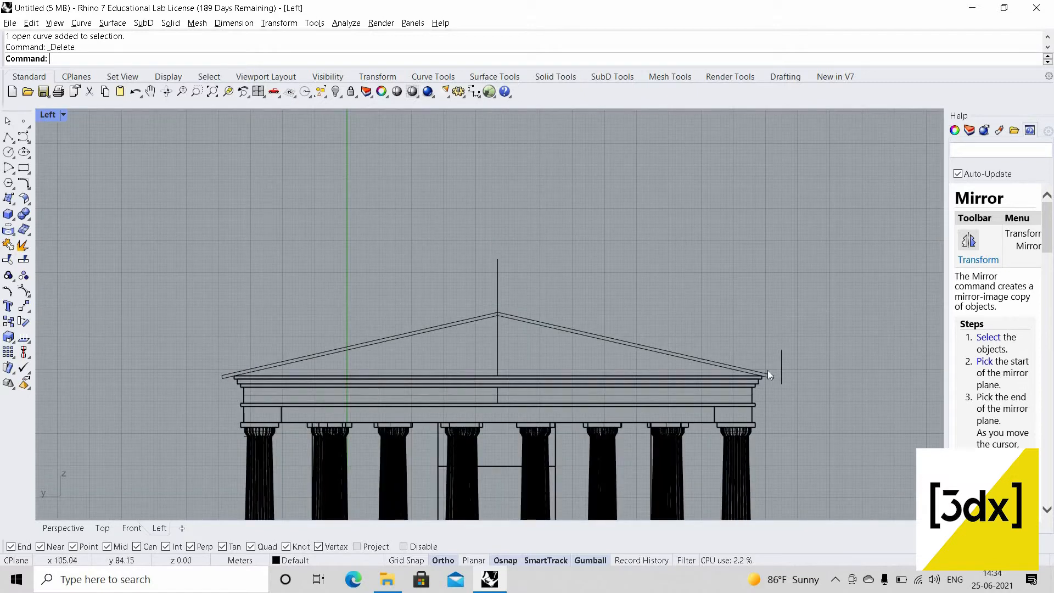
# - Set the offset distance to about 0.98 m by picking two points at the right upper roof slope line near the apex
pyautogui.scroll(5, 780, 383)
pyautogui.click(282, 271)
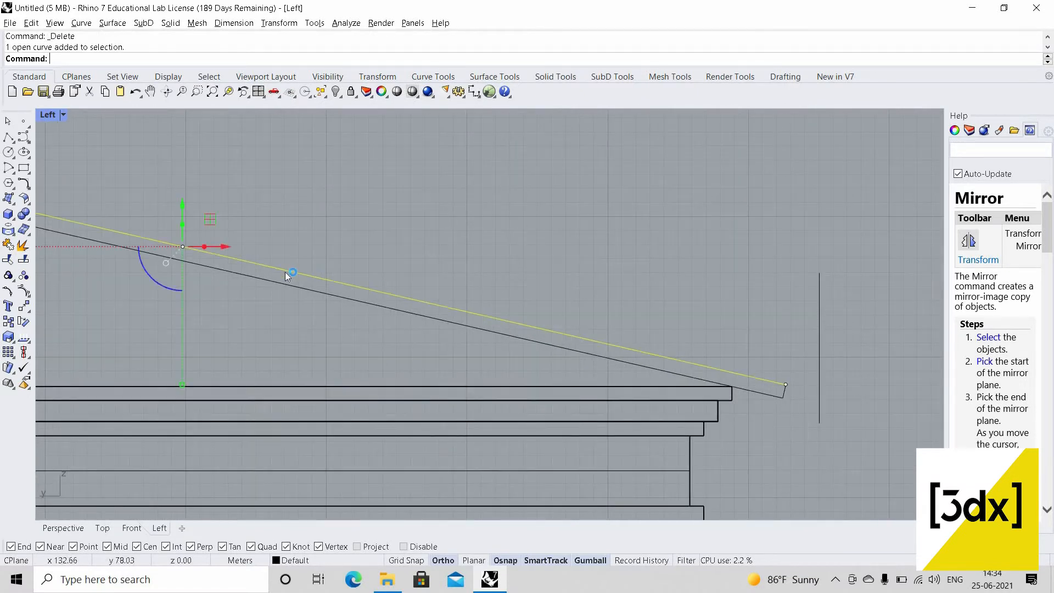
pyautogui.scroll(6, 280, 271)
pyautogui.click(282, 272)
pyautogui.click(330, 282)
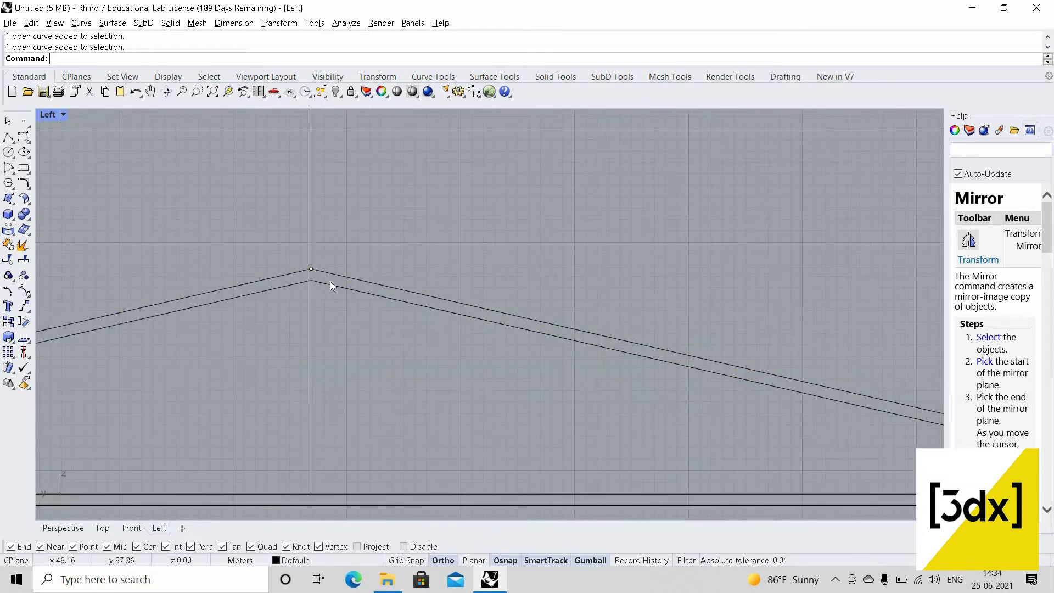
pyautogui.write('Offset')
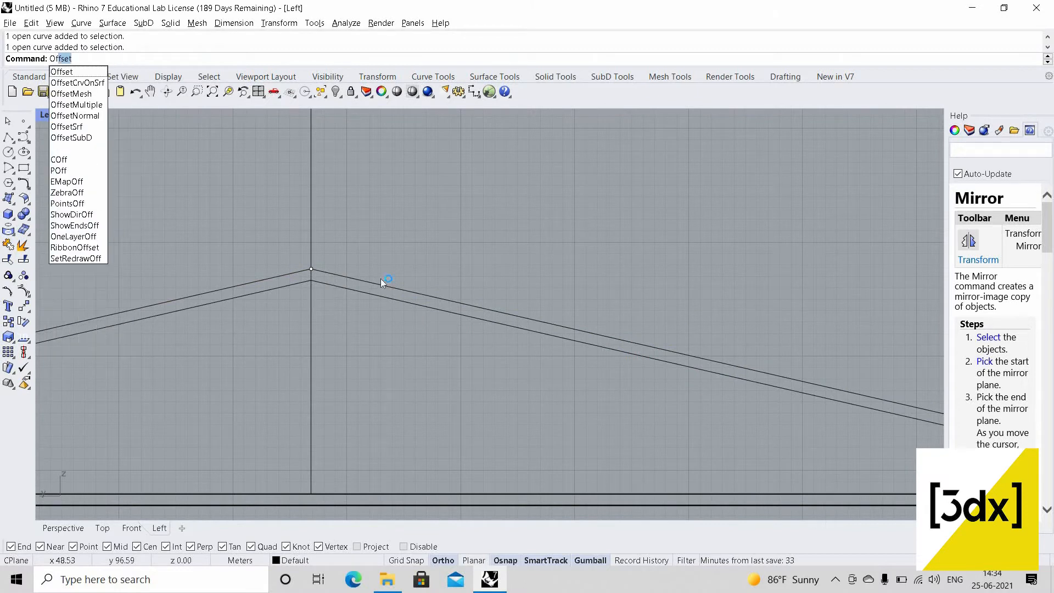
pyautogui.press('Return')
pyautogui.scroll(2, 371, 282)
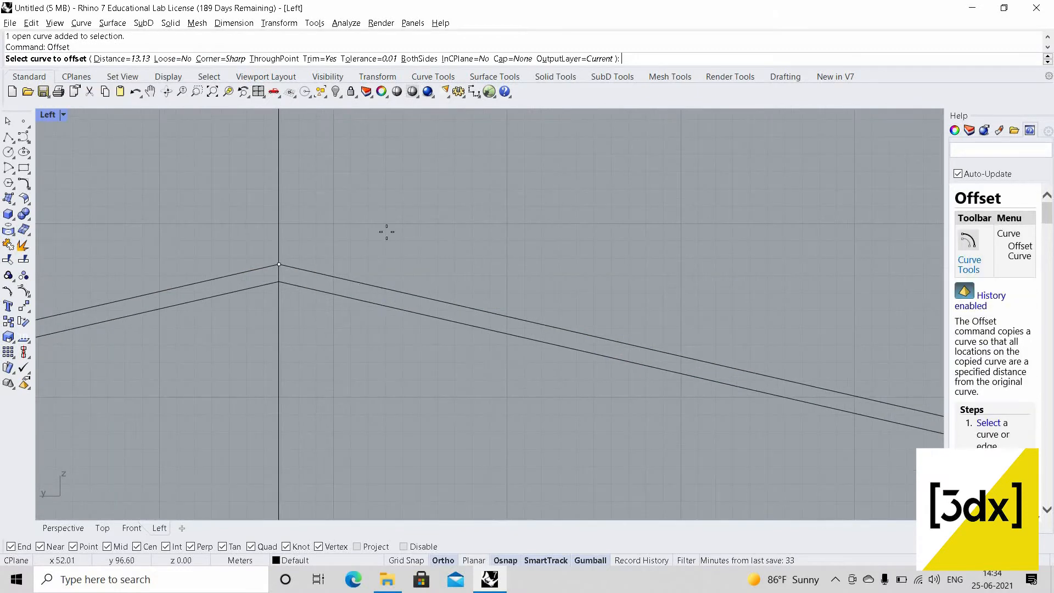
pyautogui.click(391, 290)
pyautogui.write('d')
pyautogui.press('Return')
pyautogui.scroll(2, 348, 259)
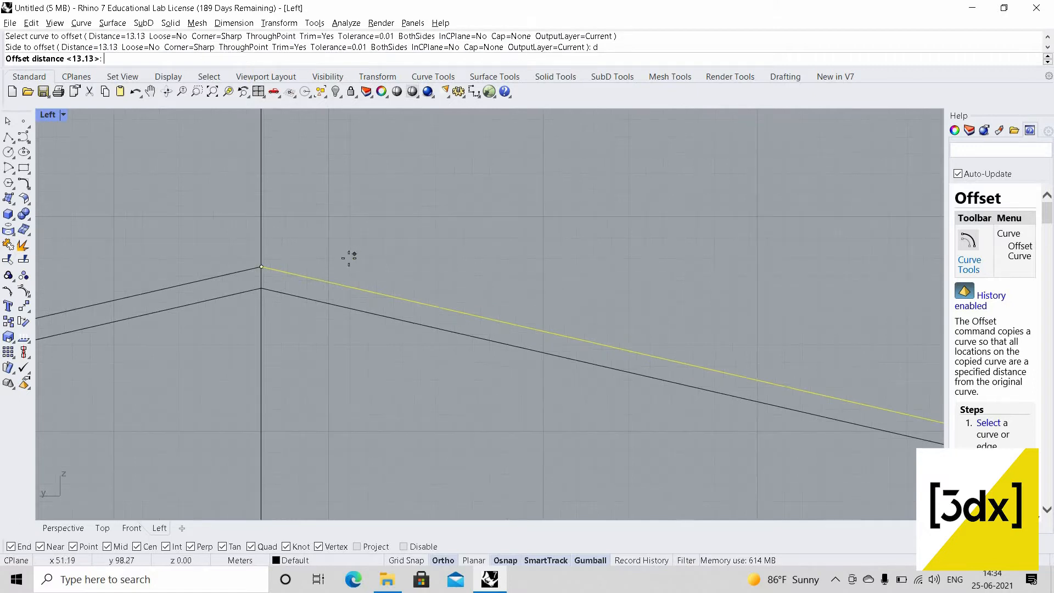
pyautogui.click(346, 265)
pyautogui.click(341, 286)
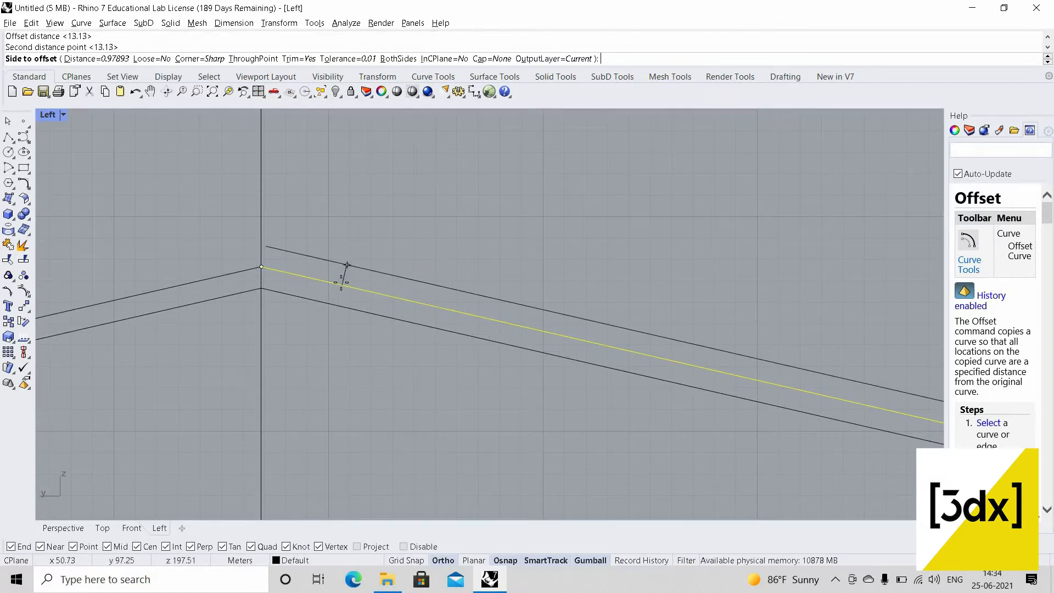
pyautogui.scroll(1, 358, 263)
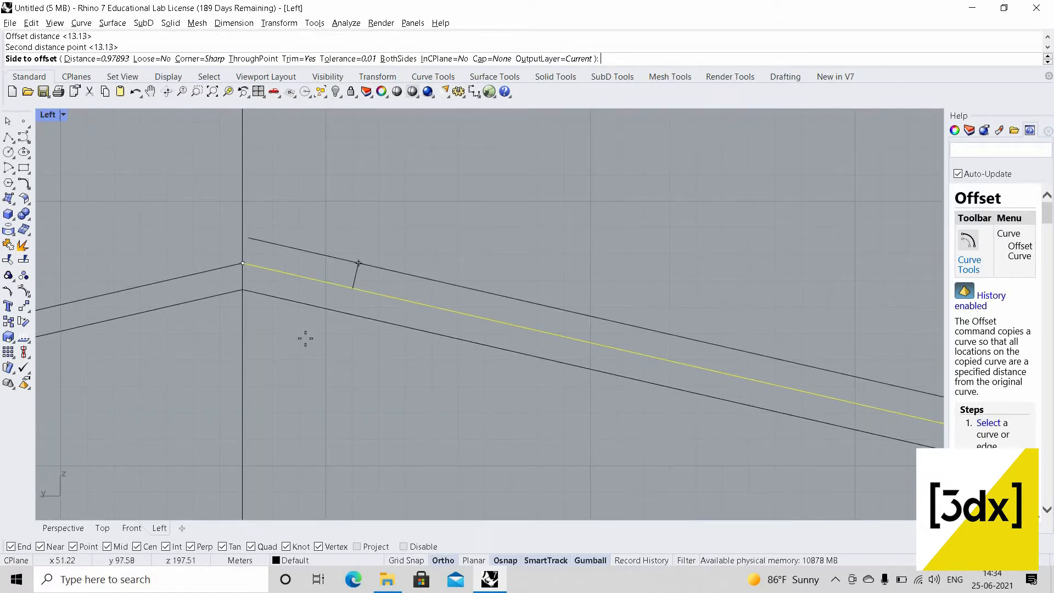
# - Offset the lower roof slope lines on both sides of the centre line downward by about 0.98 m
pyautogui.click(336, 311)
pyautogui.press('Return')
pyautogui.click(327, 309)
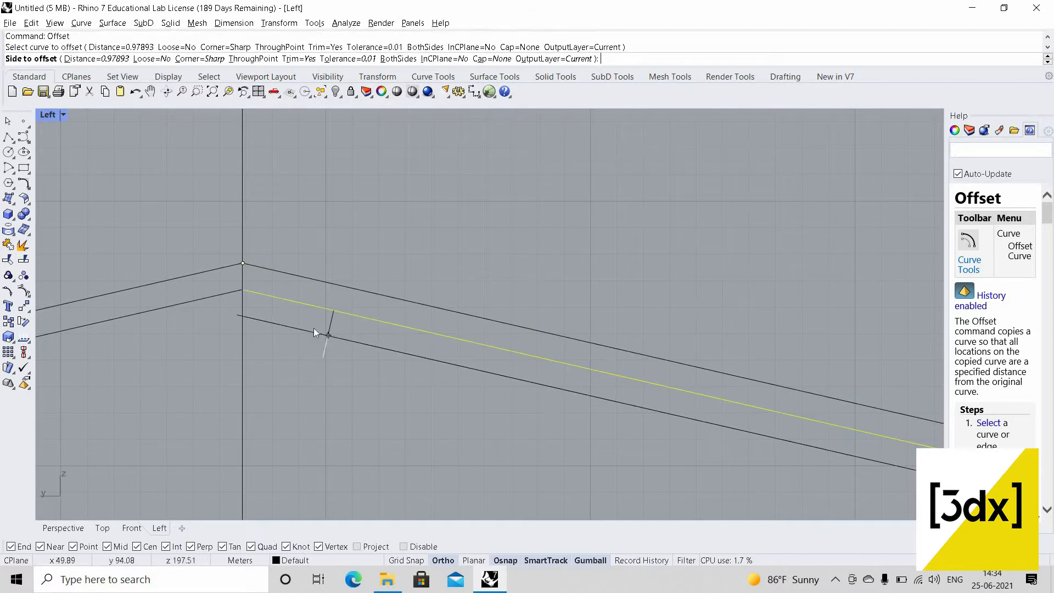
pyautogui.click(315, 330)
pyautogui.scroll(-5, 324, 328)
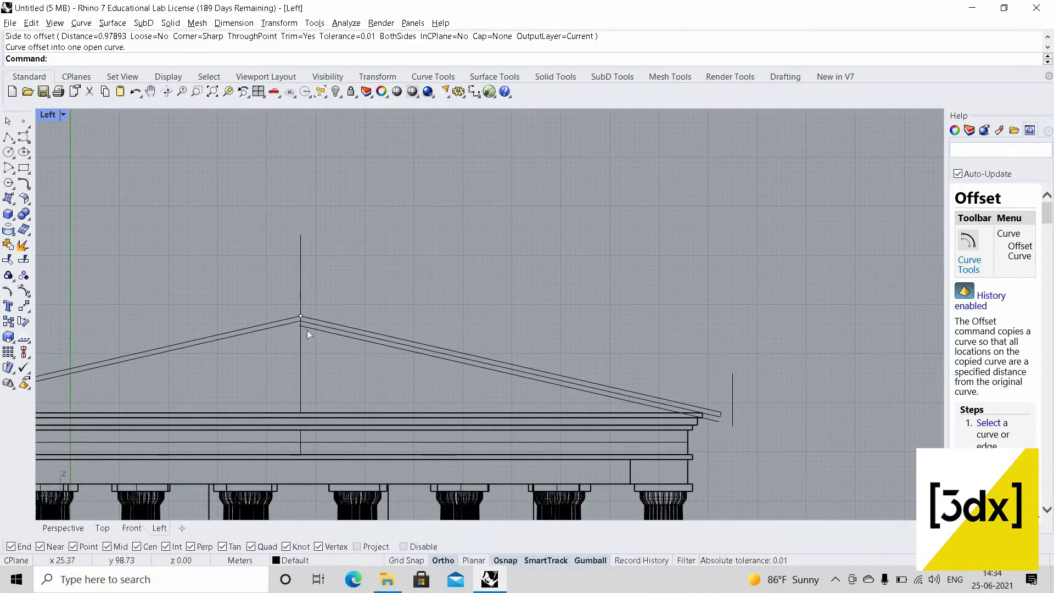
pyautogui.scroll(3, 308, 333)
pyautogui.press('Return')
pyautogui.click(340, 329)
pyautogui.click(406, 359)
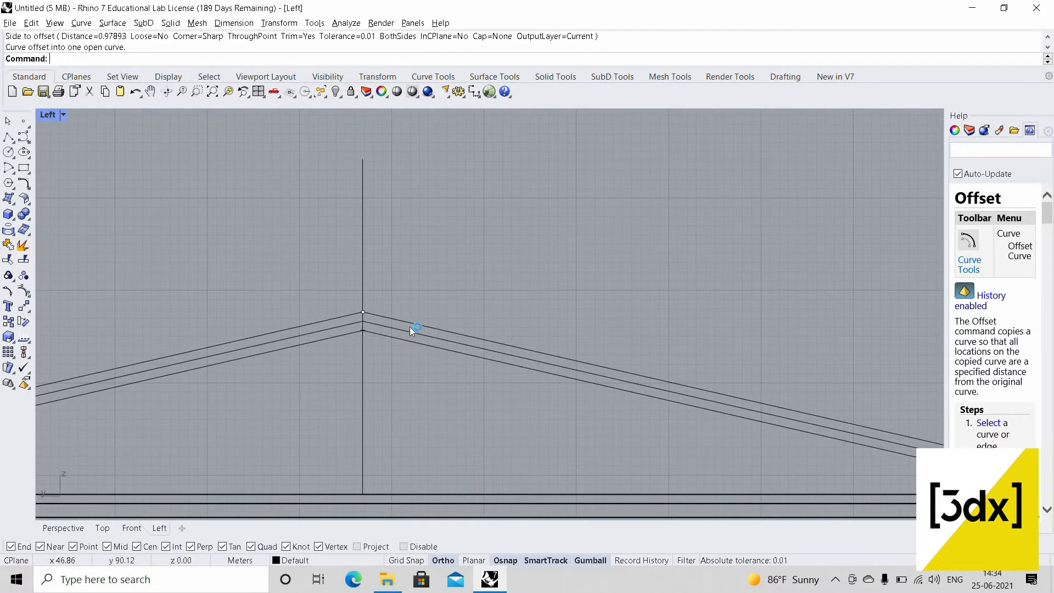
pyautogui.scroll(4, 409, 328)
pyautogui.press('Return')
pyautogui.click(405, 326)
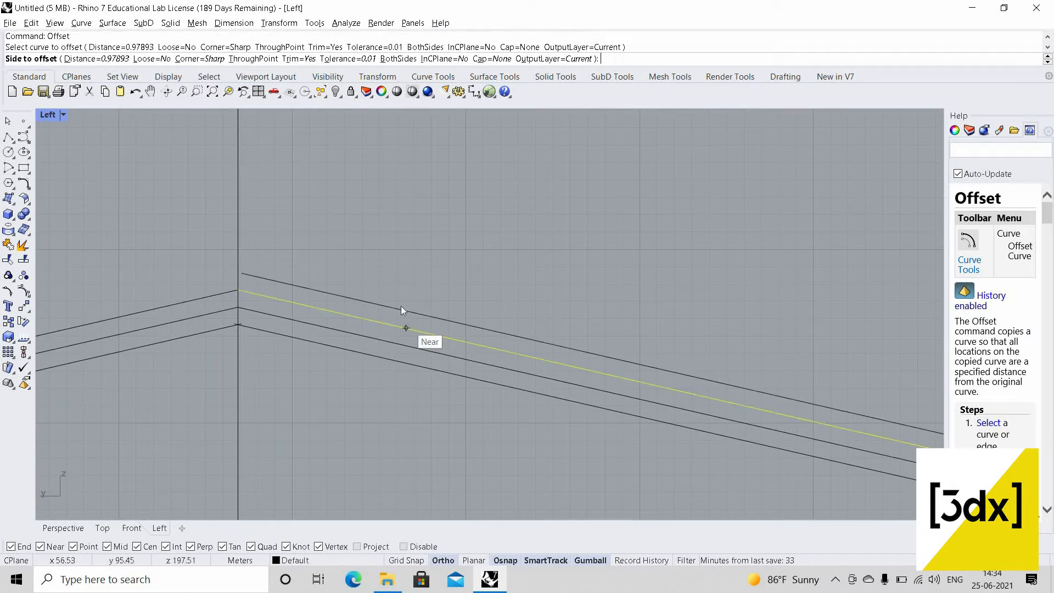
pyautogui.press('Escape')
# - Offset the right upper slope line outward above the roof by a picked distance of about 0.48 m
pyautogui.scroll(4, 309, 308)
pyautogui.press('Return')
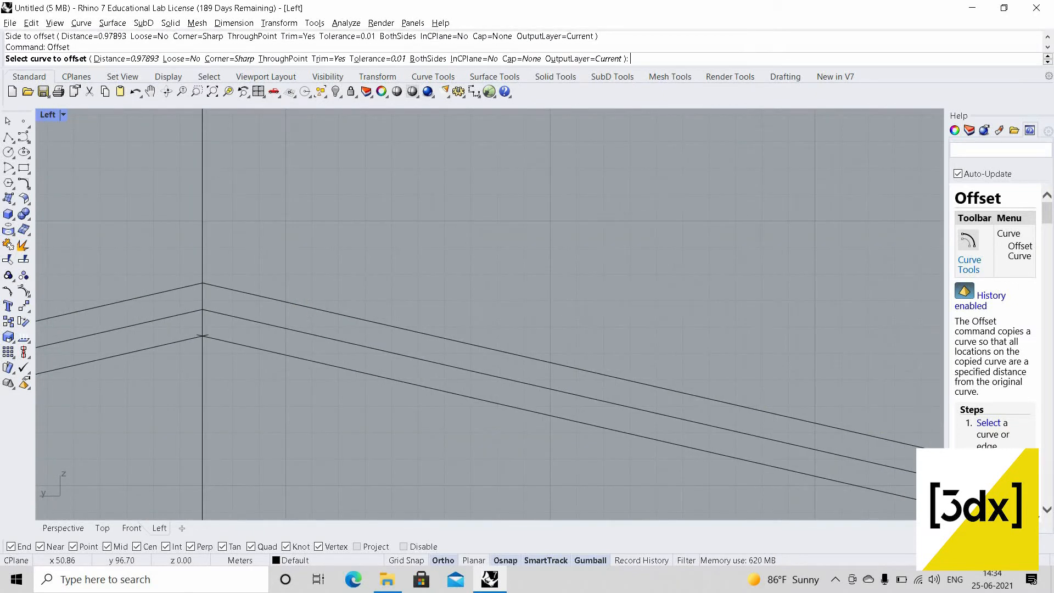
pyautogui.write('d')
pyautogui.press('Return')
pyautogui.click(312, 303)
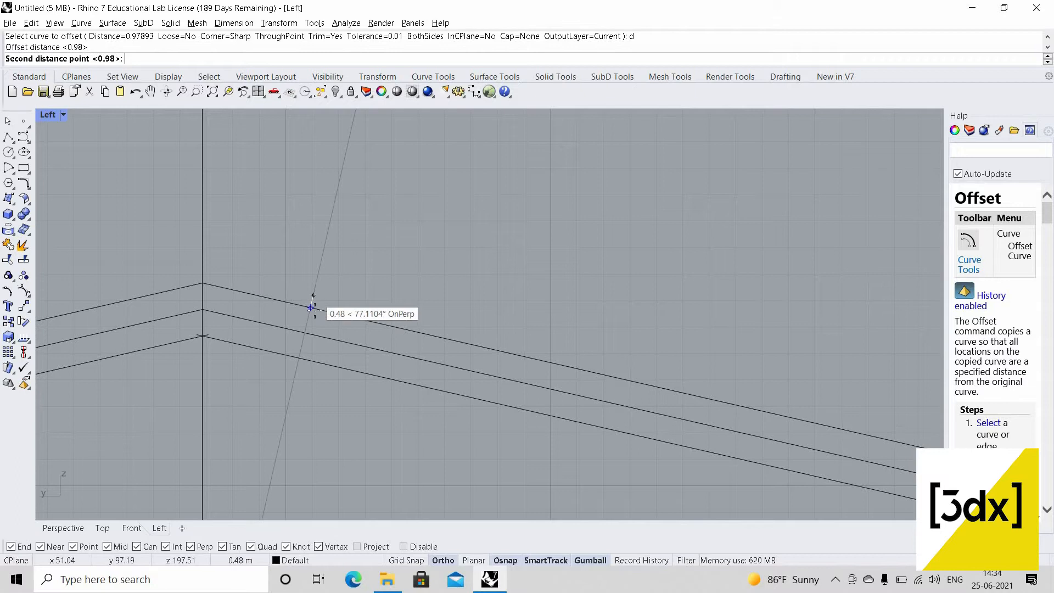
pyautogui.click(321, 291)
pyautogui.click(317, 308)
# - Offset the left upper slope line outward above the roof by the same distance of about 0.48 m
pyautogui.click(185, 275)
pyautogui.click(191, 284)
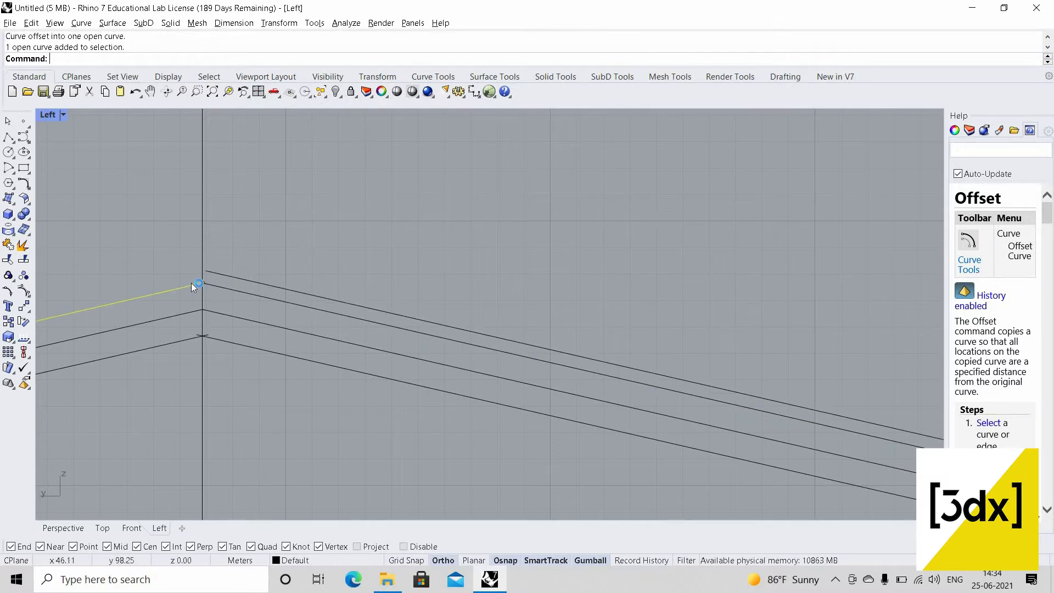
pyautogui.press('Escape')
pyautogui.click(190, 285)
pyautogui.press('Return')
pyautogui.click(215, 266)
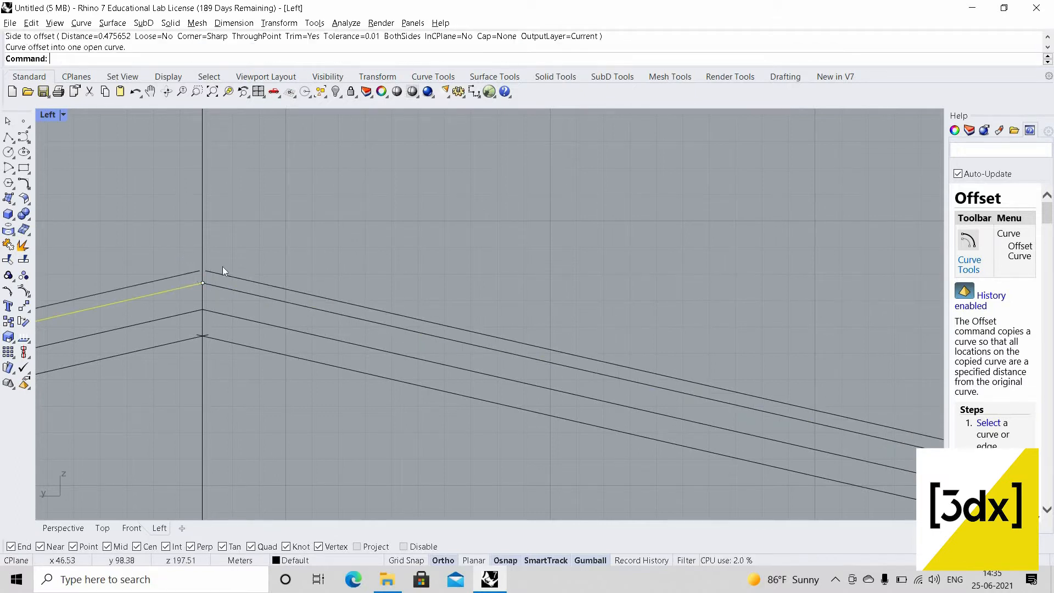
pyautogui.scroll(4, 233, 284)
pyautogui.moveTo(233, 284); pyautogui.dragTo(136, 206)
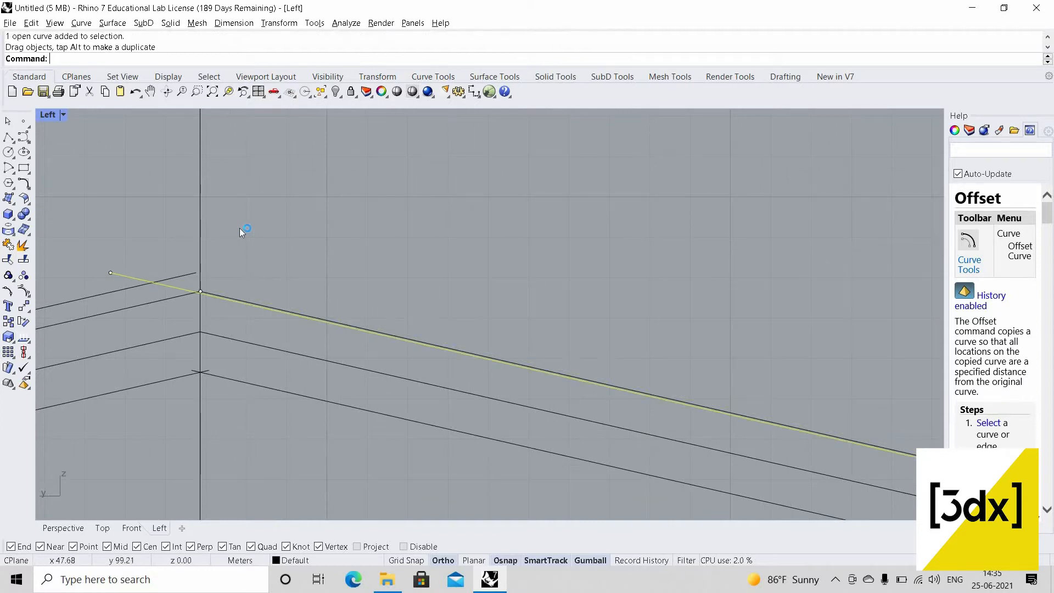
pyautogui.hotkey('ctrl', 'z')
# - Extend the new outermost slope lines on both sides to the vertical centre line so they meet at the apex
pyautogui.moveTo(272, 193); pyautogui.dragTo(89, 278)
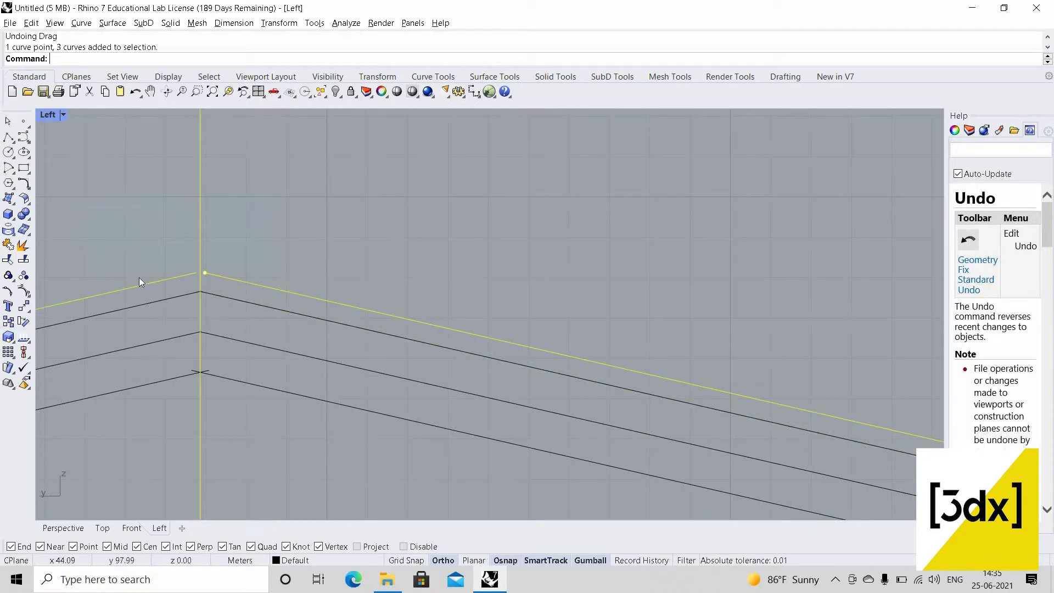
pyautogui.write('Extend')
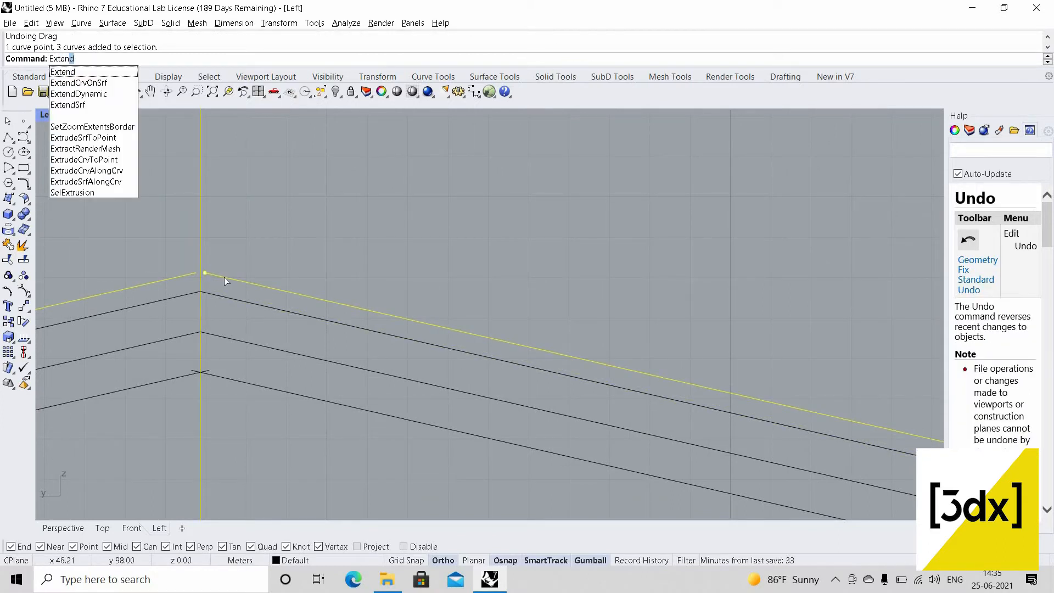
pyautogui.press('Return')
pyautogui.click(189, 276)
pyautogui.click(221, 277)
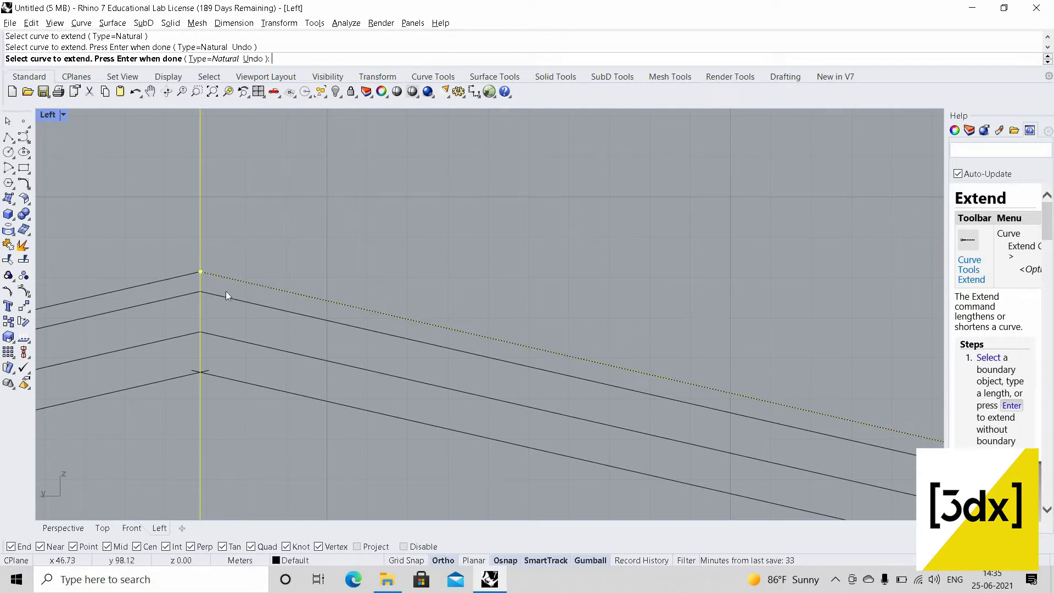
pyautogui.press('Return')
# - Delete the former upper slope lines on both sides, just beneath the new outermost ones
pyautogui.click(225, 294)
pyautogui.press('Delete')
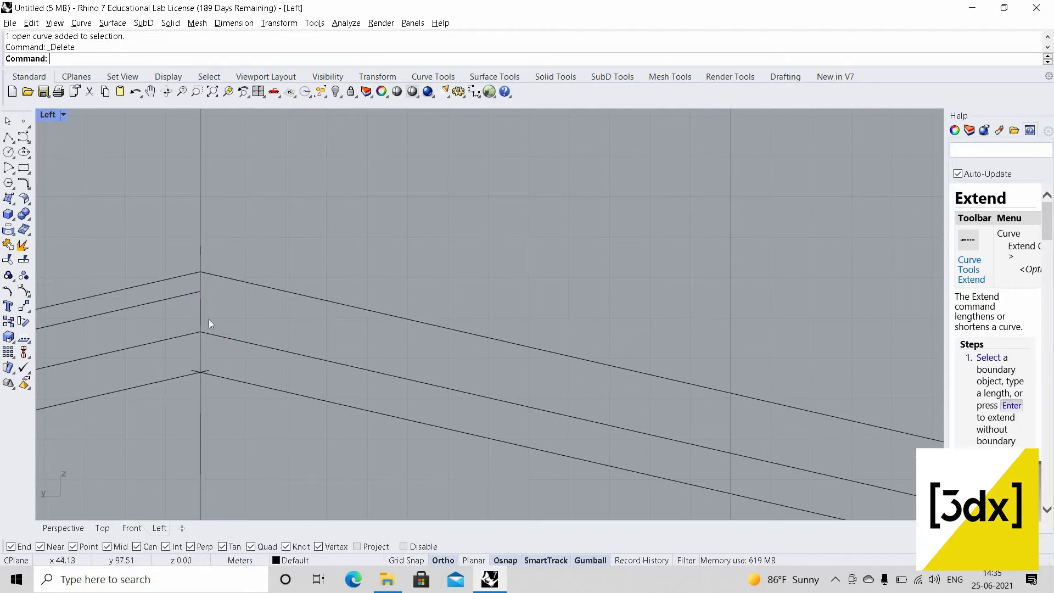
pyautogui.click(181, 296)
pyautogui.press('Delete')
# - Trim the overshooting ends of the lowest slope lines where they cross at the vertical centre line
pyautogui.scroll(4, 204, 372)
pyautogui.moveTo(143, 346); pyautogui.dragTo(210, 390)
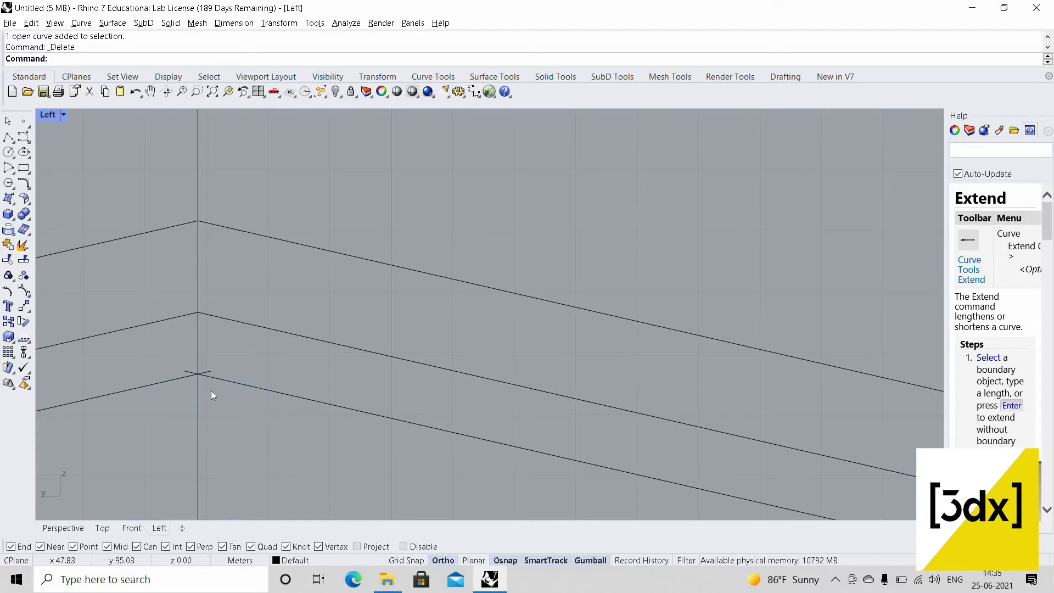
pyautogui.write('trim')
pyautogui.press('Return')
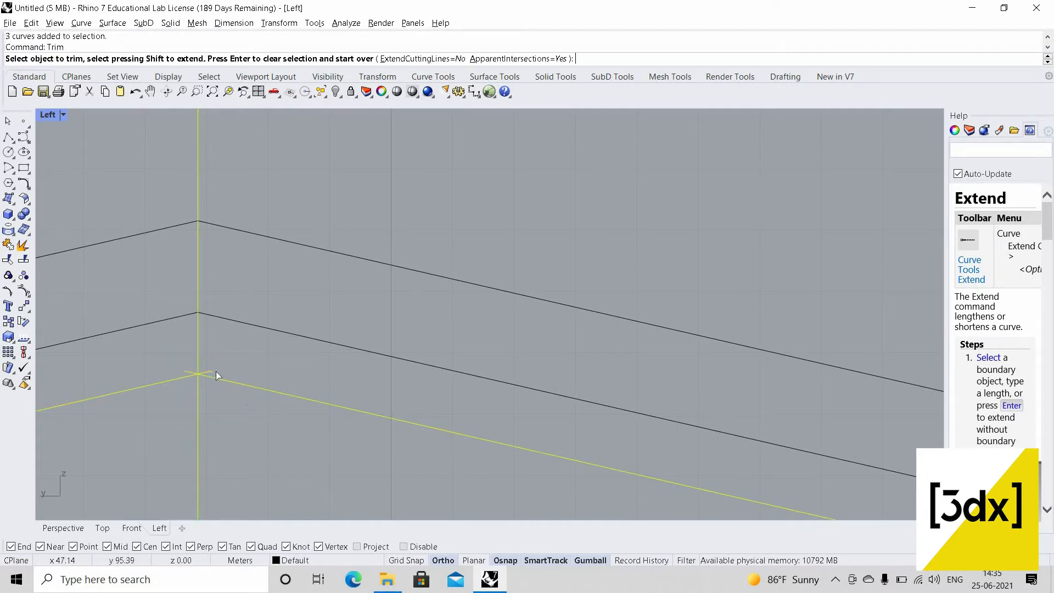
pyautogui.click(190, 372)
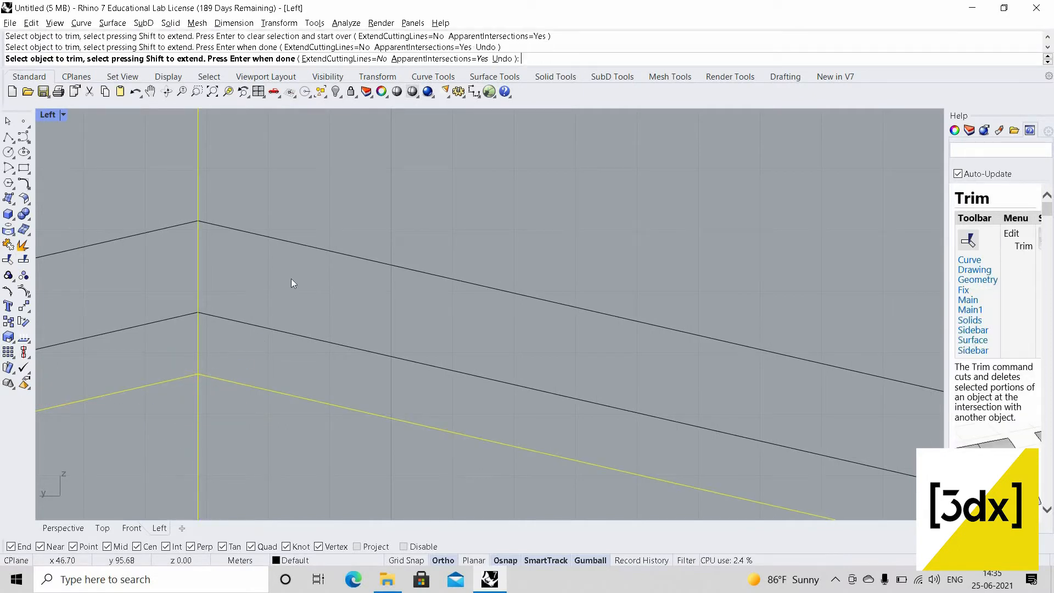
pyautogui.press('Return')
pyautogui.scroll(-15, 290, 279)
pyautogui.press('Escape')
pyautogui.scroll(10, 526, 361)
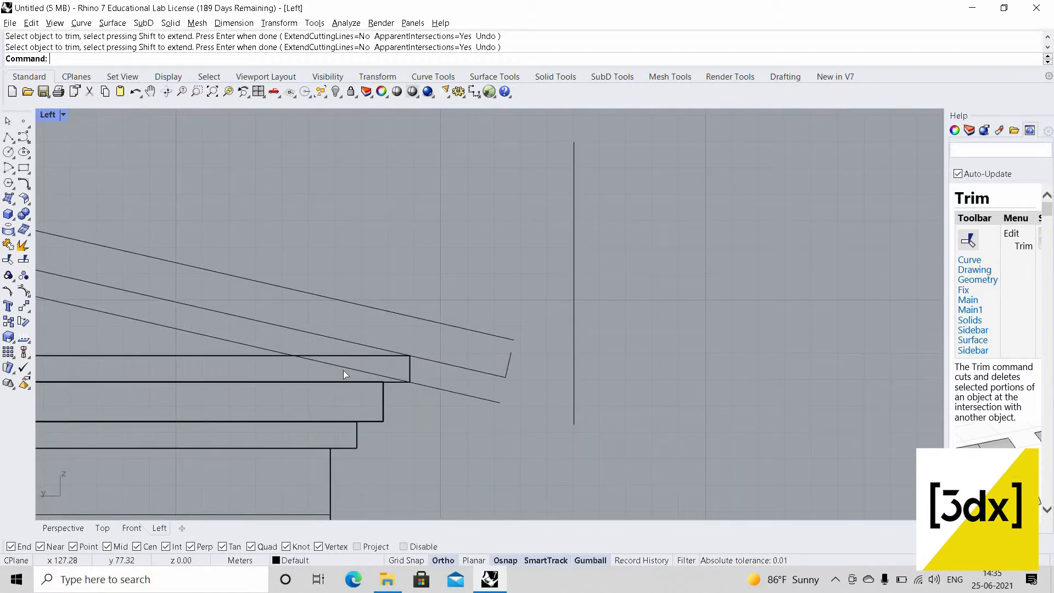
pyautogui.write('trim')
pyautogui.press('Return')
pyautogui.click(343, 367)
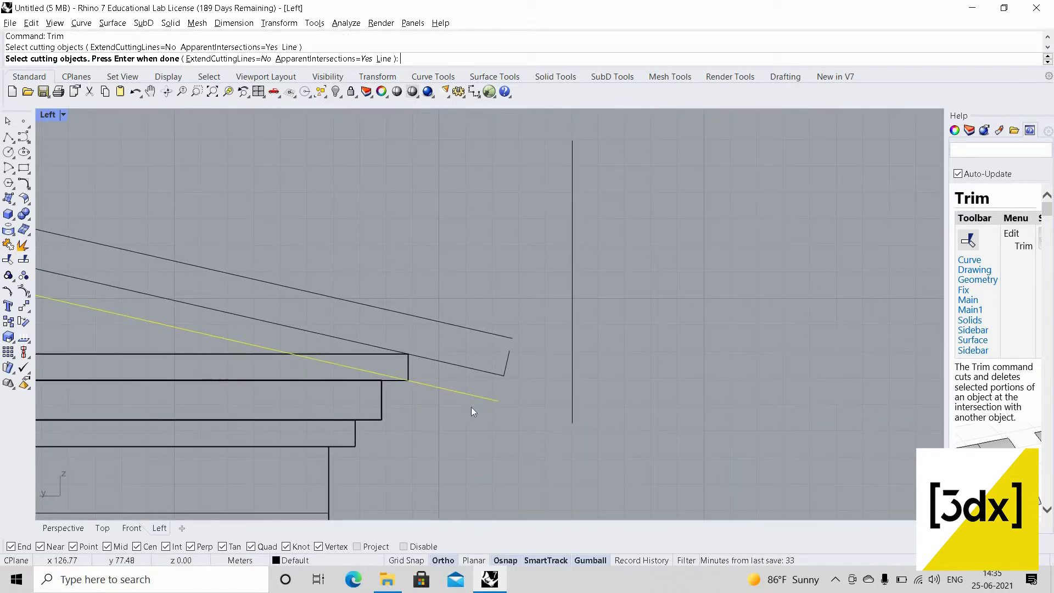
pyautogui.press('Escape')
# - Trim the part of the lowest right slope line inside the top cornice slab and delete its leftover piece beyond the slab
pyautogui.moveTo(471, 426); pyautogui.dragTo(352, 327)
pyautogui.write('tr')
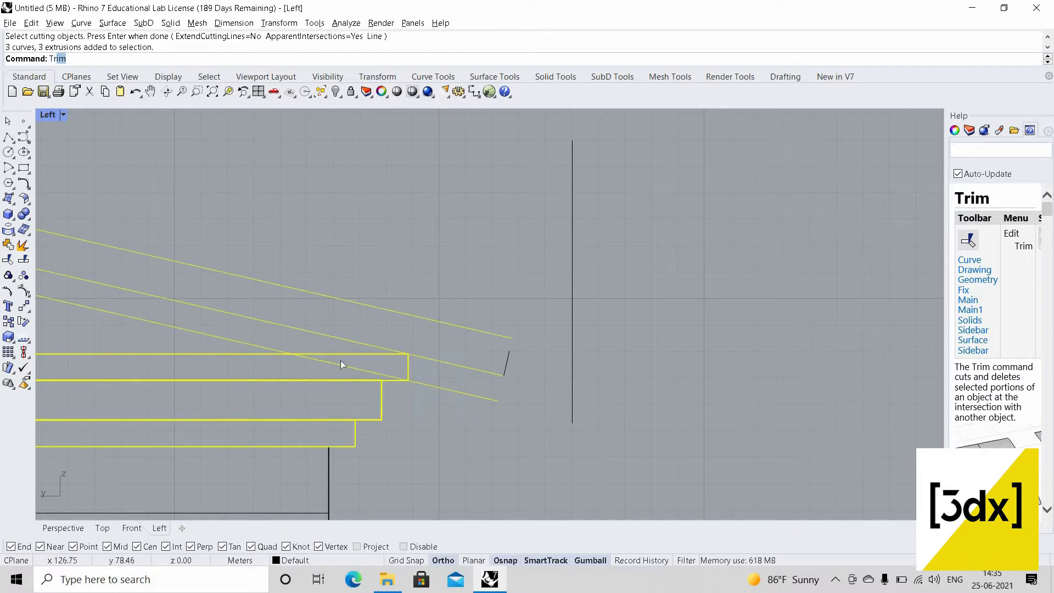
pyautogui.press('Return')
pyautogui.click(344, 366)
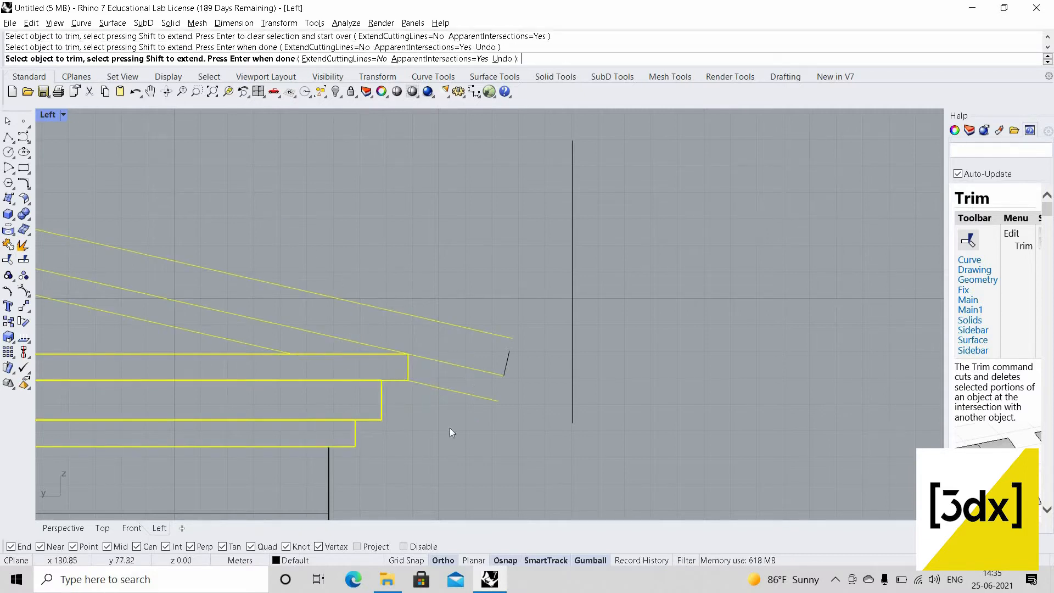
pyautogui.press('Return')
pyautogui.click(471, 394)
pyautogui.press('Delete')
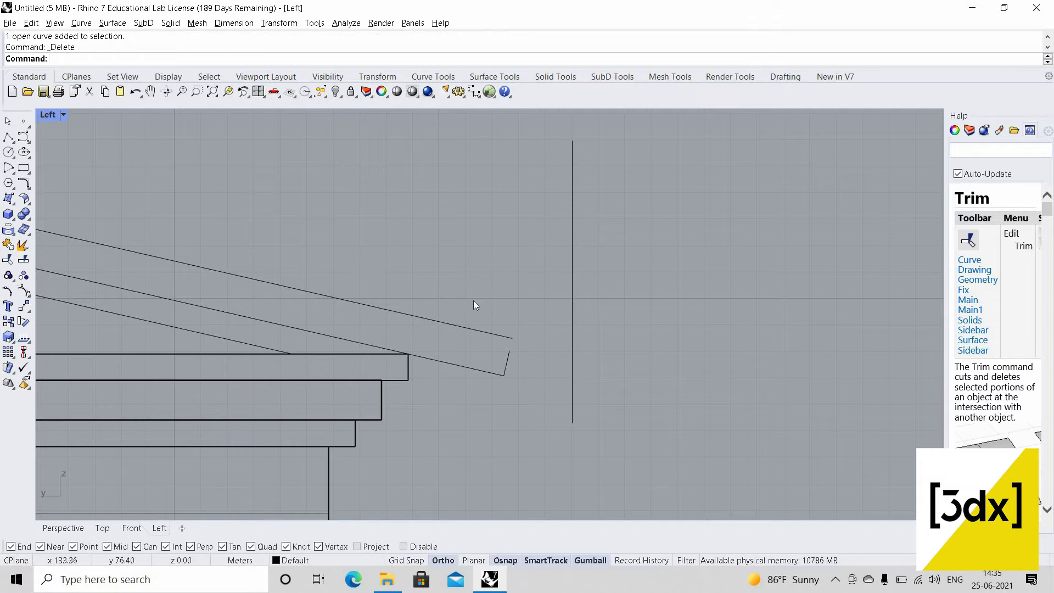
# - Extend the short end line at the right roof overhang up to the outermost slope line
pyautogui.moveTo(527, 393); pyautogui.dragTo(473, 301)
pyautogui.write('exten')
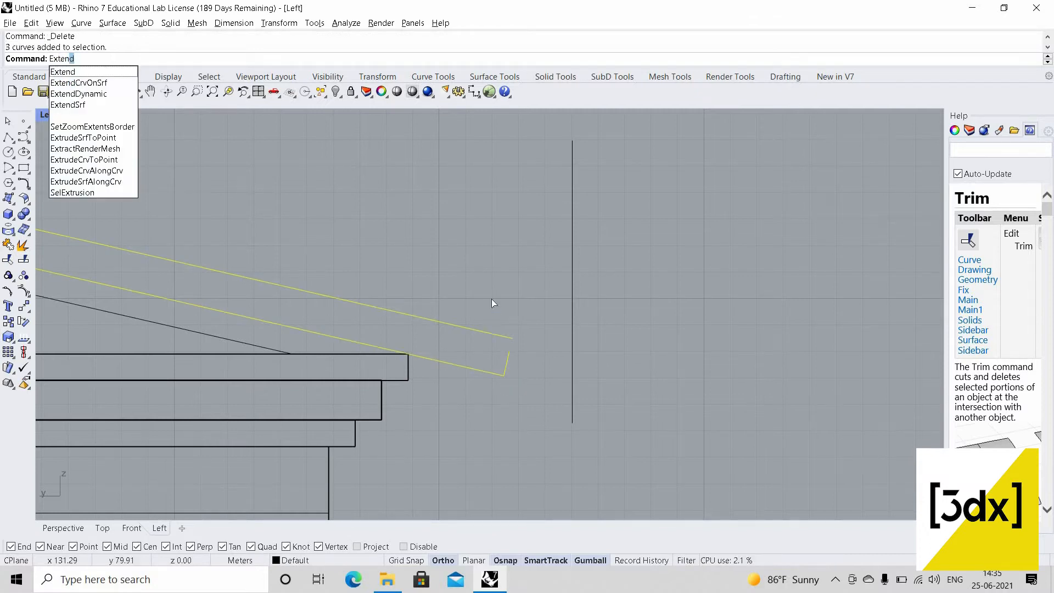
pyautogui.press('Return')
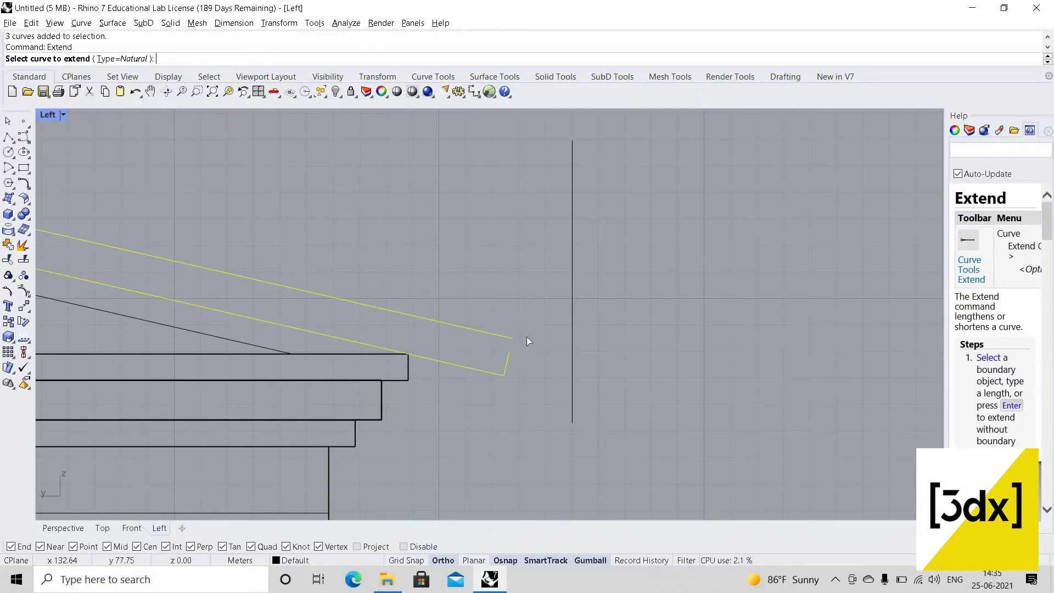
pyautogui.click(509, 354)
pyautogui.press('Return')
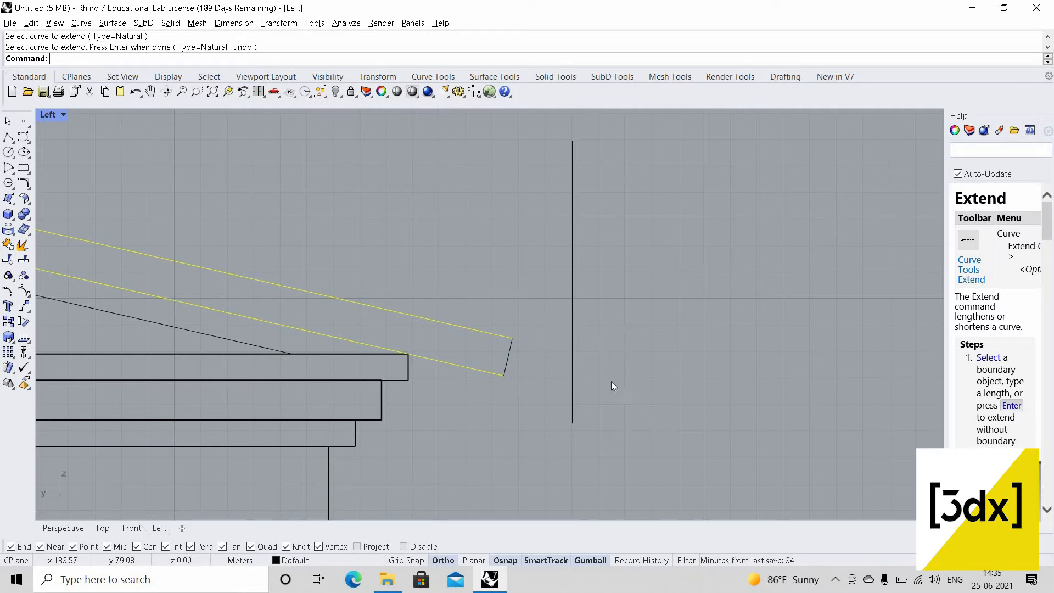
pyautogui.click(729, 339)
# - Trim the part of the lowest left slope line inside the top cornice slab and delete its leftover piece beyond the slab
pyautogui.scroll(-20, 714, 341)
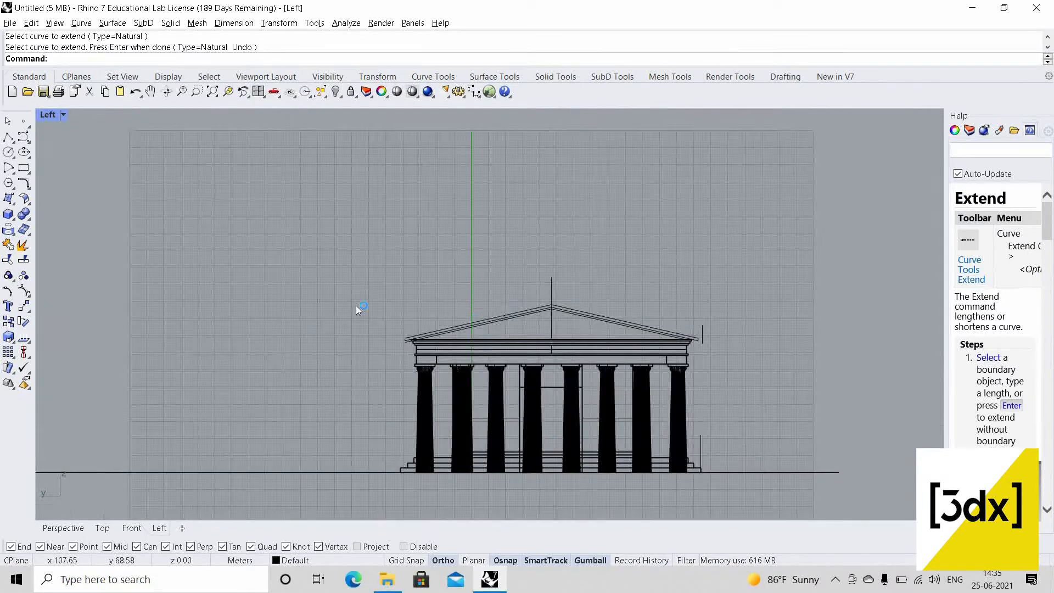
pyautogui.scroll(8, 356, 310)
pyautogui.scroll(15, 64, 317)
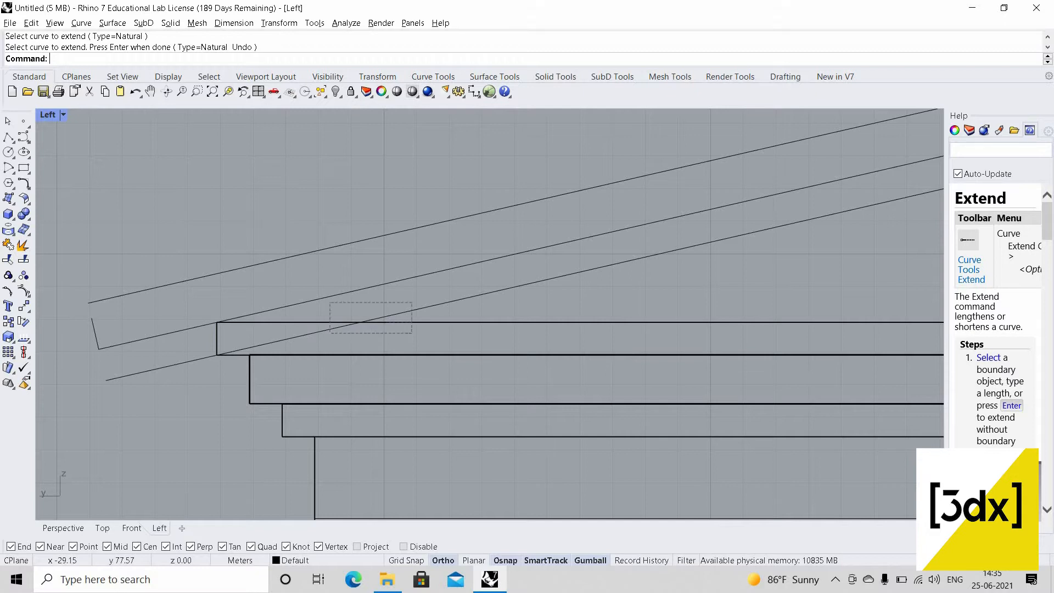
pyautogui.moveTo(404, 315); pyautogui.dragTo(332, 348)
pyautogui.write('Trim')
pyautogui.press('Return')
pyautogui.click(309, 334)
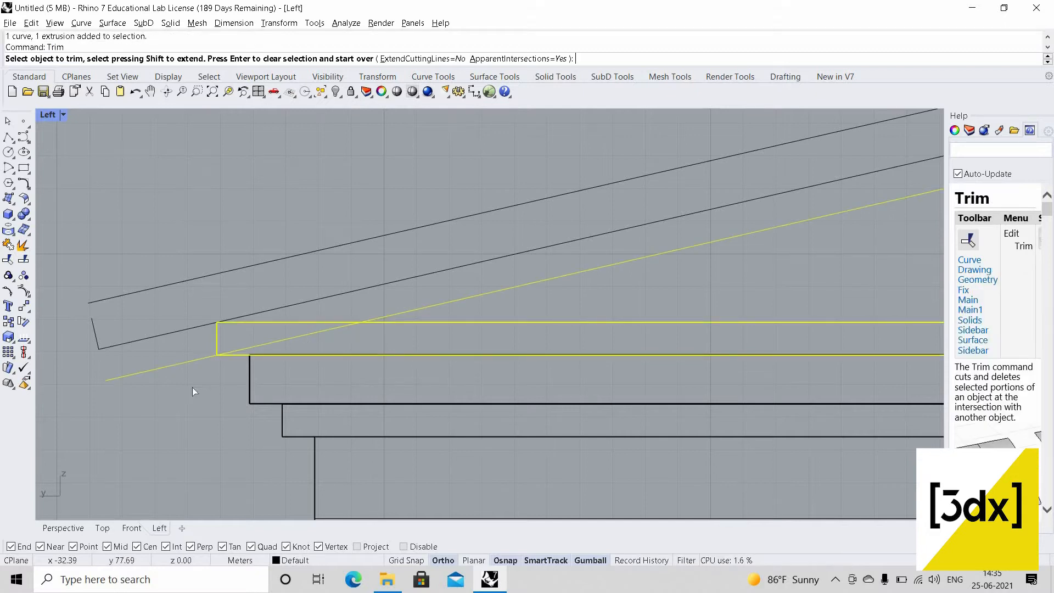
pyautogui.press('Return')
pyautogui.click(152, 364)
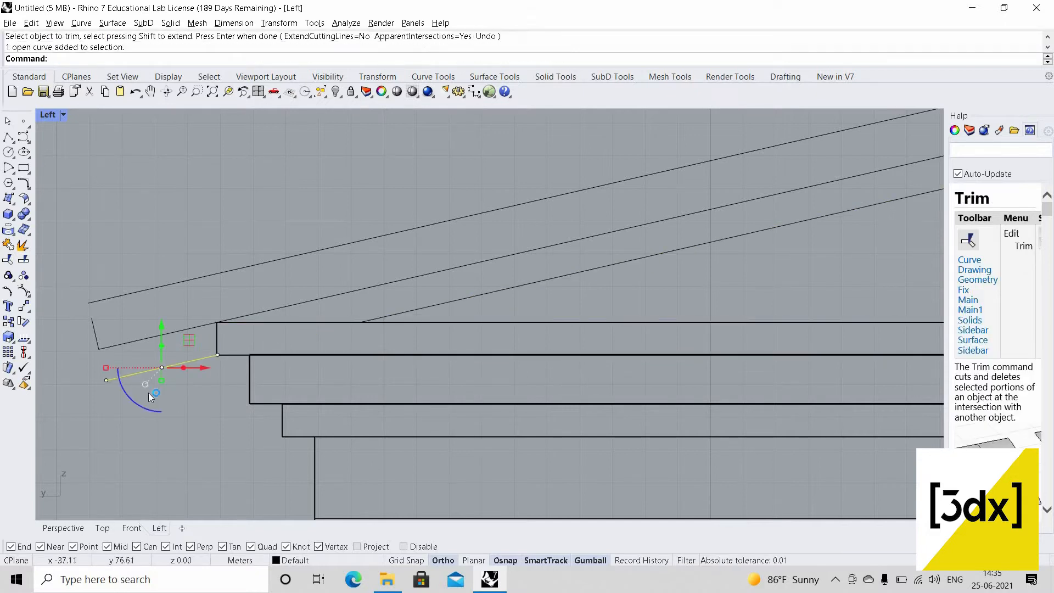
pyautogui.press('Delete')
# - Extend the short end line at the left roof overhang up to the outermost slope line
pyautogui.click(115, 312)
pyautogui.write('Extend')
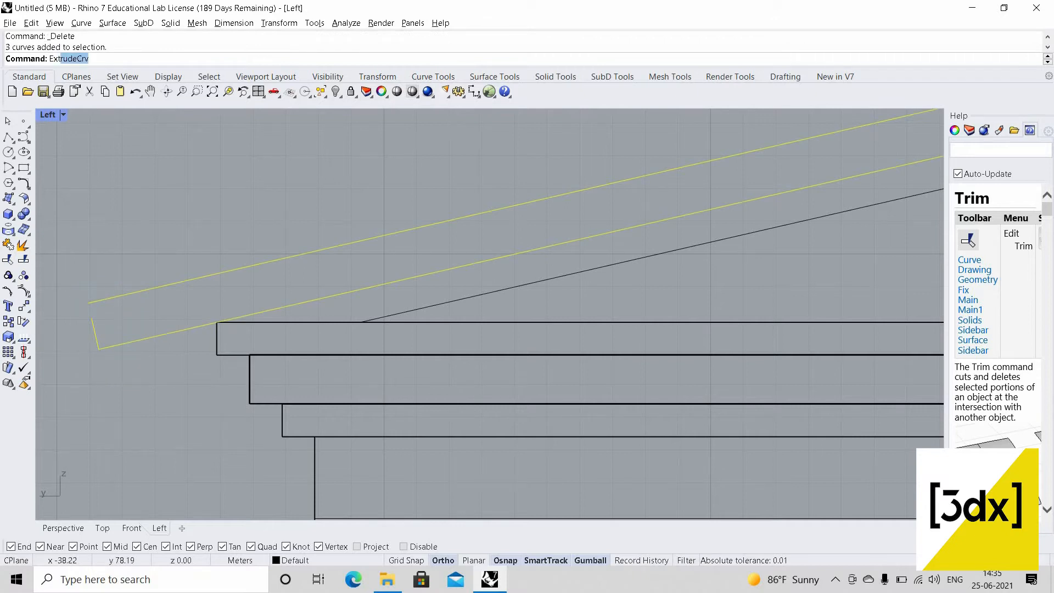
pyautogui.press('Return')
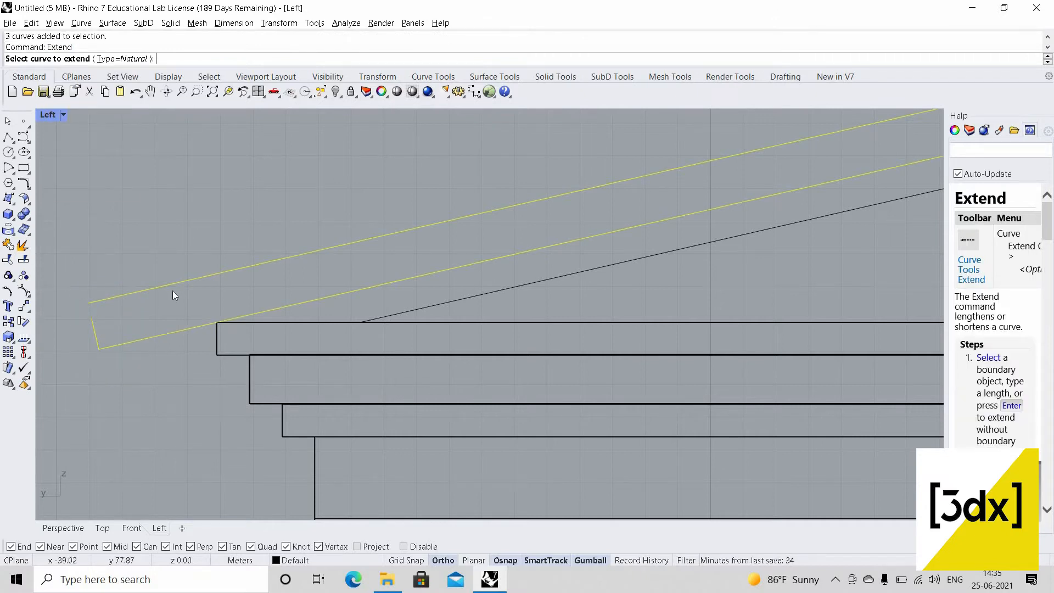
pyautogui.click(212, 324)
pyautogui.press('Return')
# - Save the model as Untitled.3dm on drive D
pyautogui.scroll(-10, 213, 325)
pyautogui.scroll(3, 493, 265)
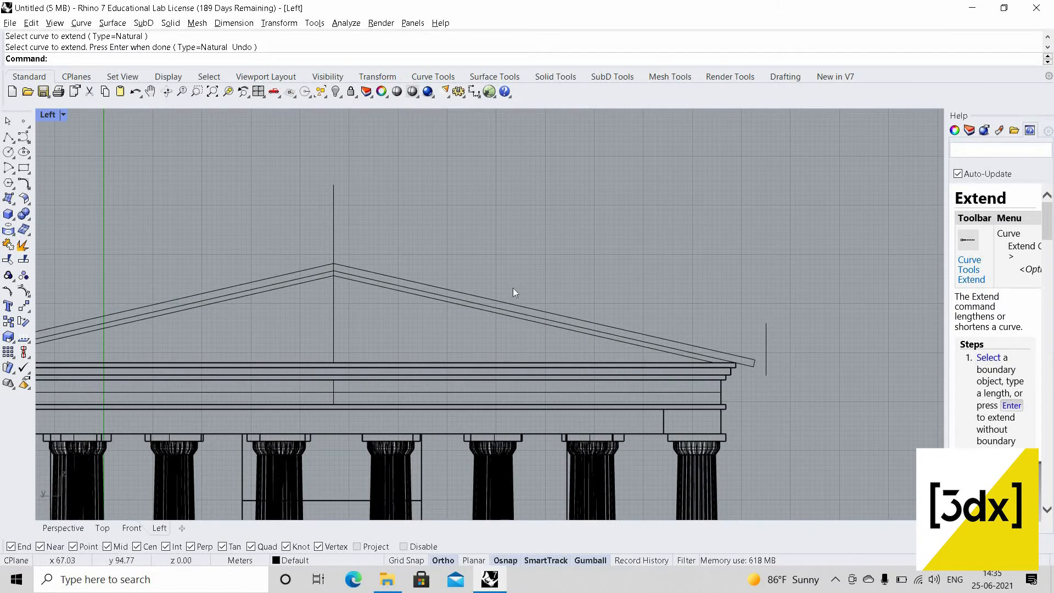
pyautogui.scroll(-2, 513, 288)
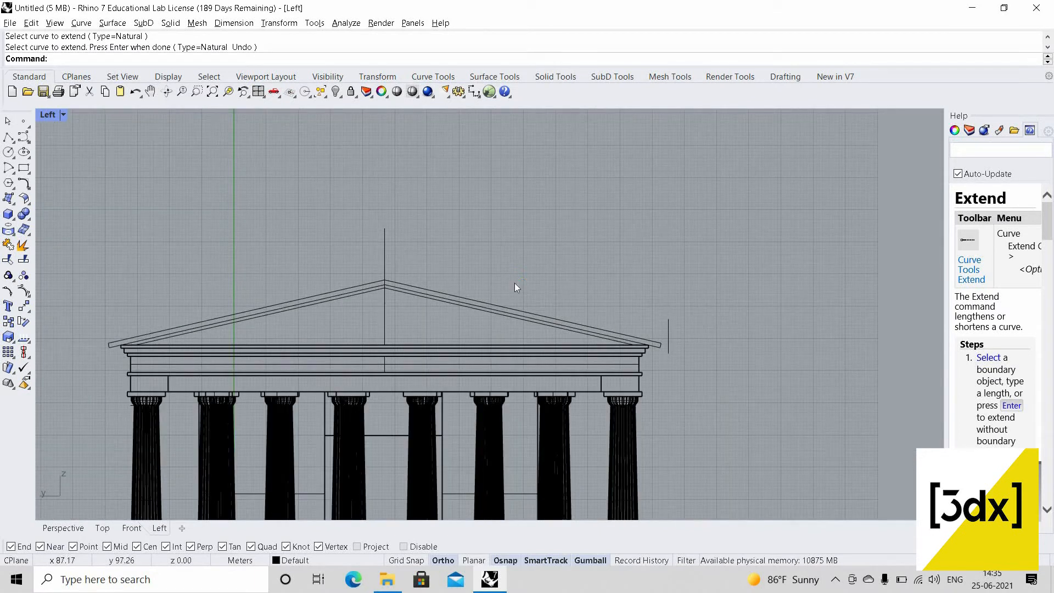
pyautogui.hotkey('ctrl', 's')
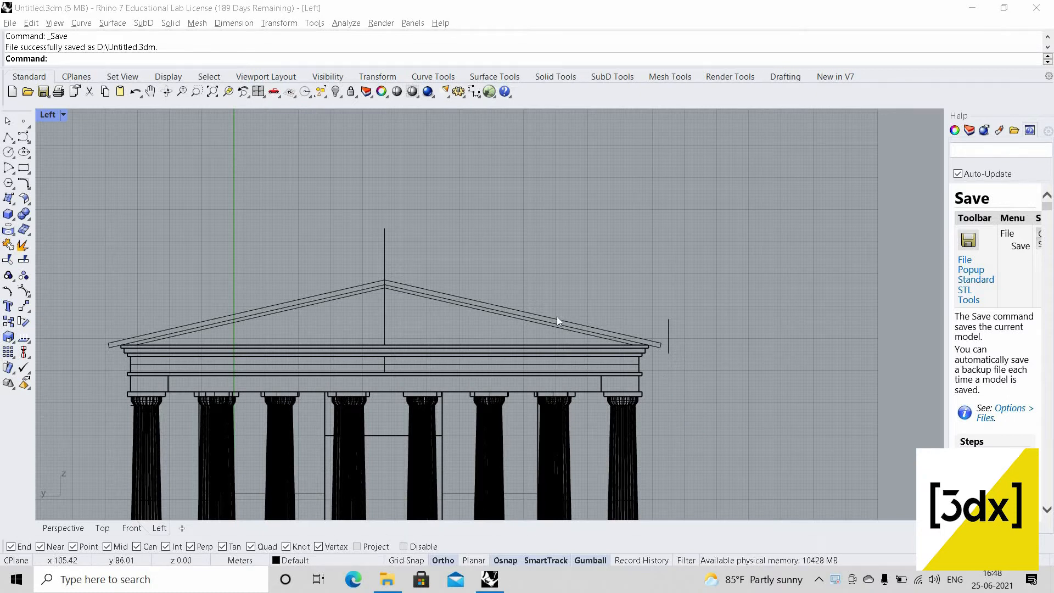
# - Examine the pediment lines and their overhangs against the temple's roof slab in the perspective view
pyautogui.scroll(-4, 556, 316)
pyautogui.doubleClick(49, 115)
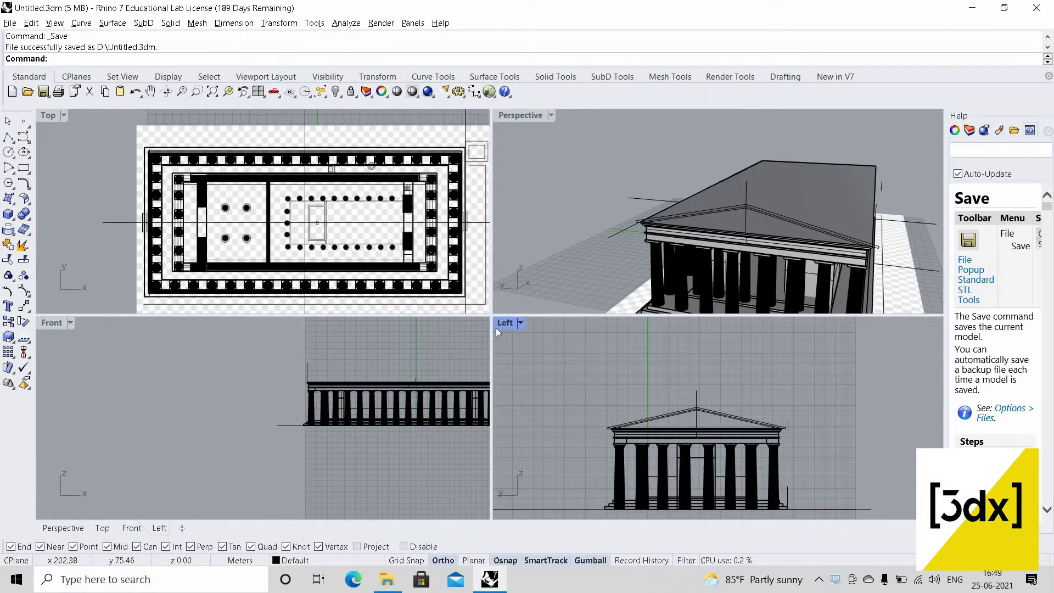
pyautogui.doubleClick(519, 115)
pyautogui.scroll(-5, 579, 334)
pyautogui.moveTo(579, 335); pyautogui.dragTo(817, 297, button='right')
pyautogui.scroll(5, 815, 283)
pyautogui.scroll(5, 817, 298)
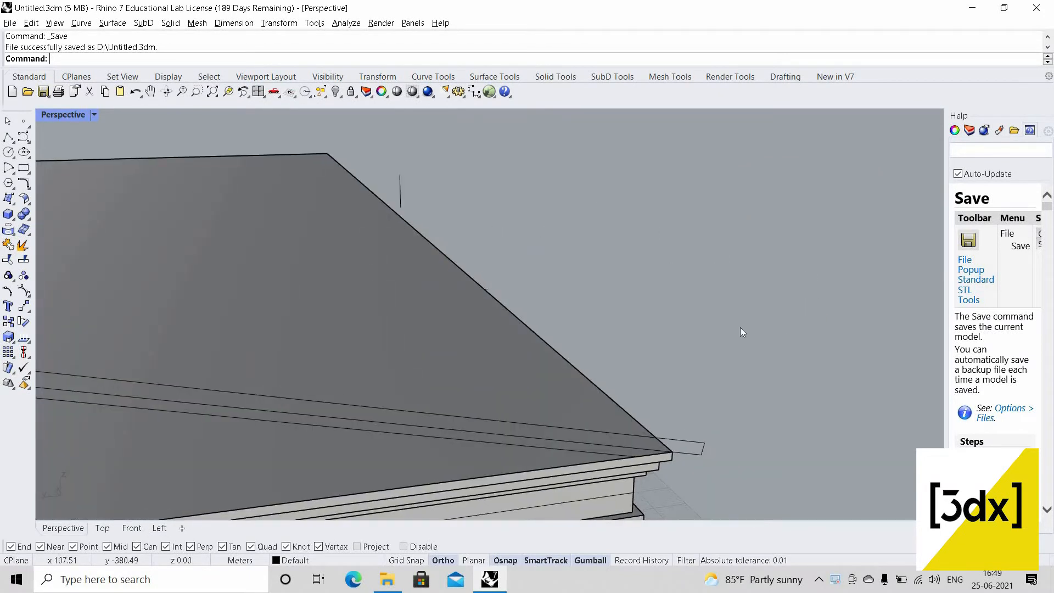
pyautogui.scroll(-3, 574, 295)
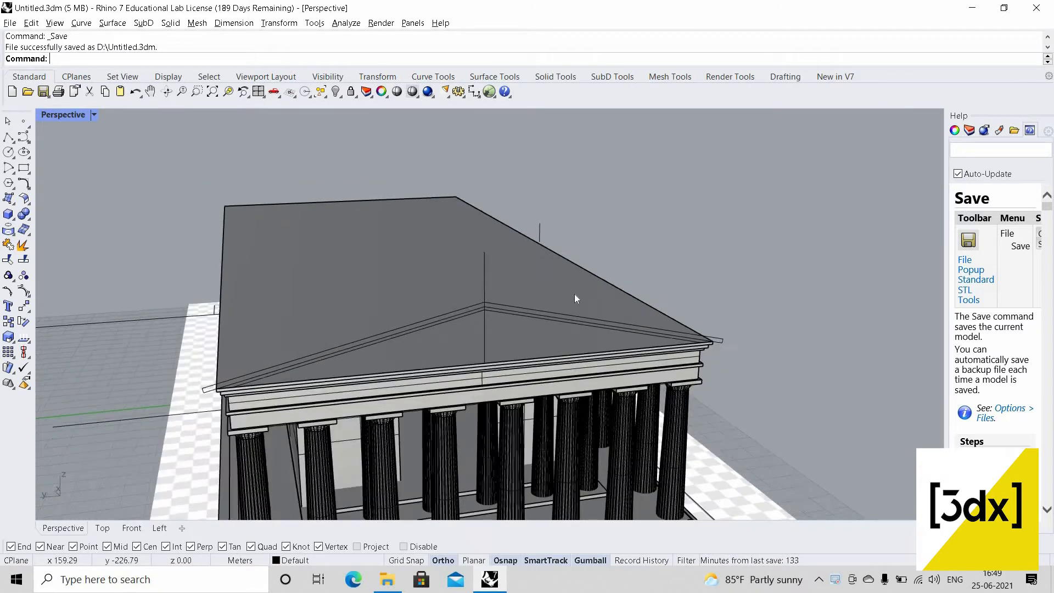
pyautogui.moveTo(576, 296); pyautogui.dragTo(541, 301, button='right')
pyautogui.doubleClick(65, 114)
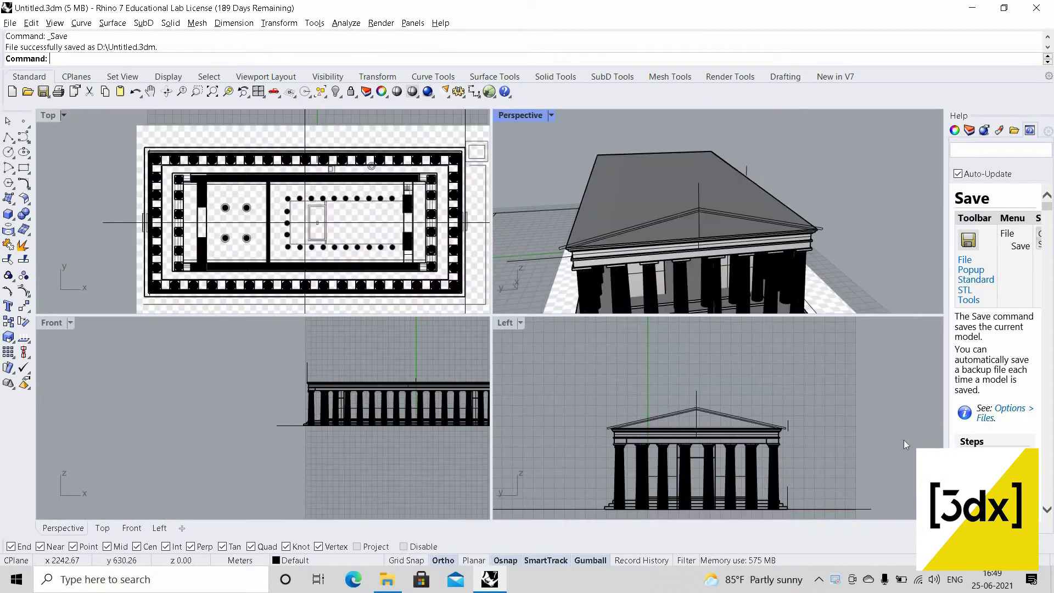
# - Create a closed roof outline with CurveBoolean from the slope lines and both overhang end lines, keeping the regions between the two upper slope lines
pyautogui.scroll(8, 741, 402)
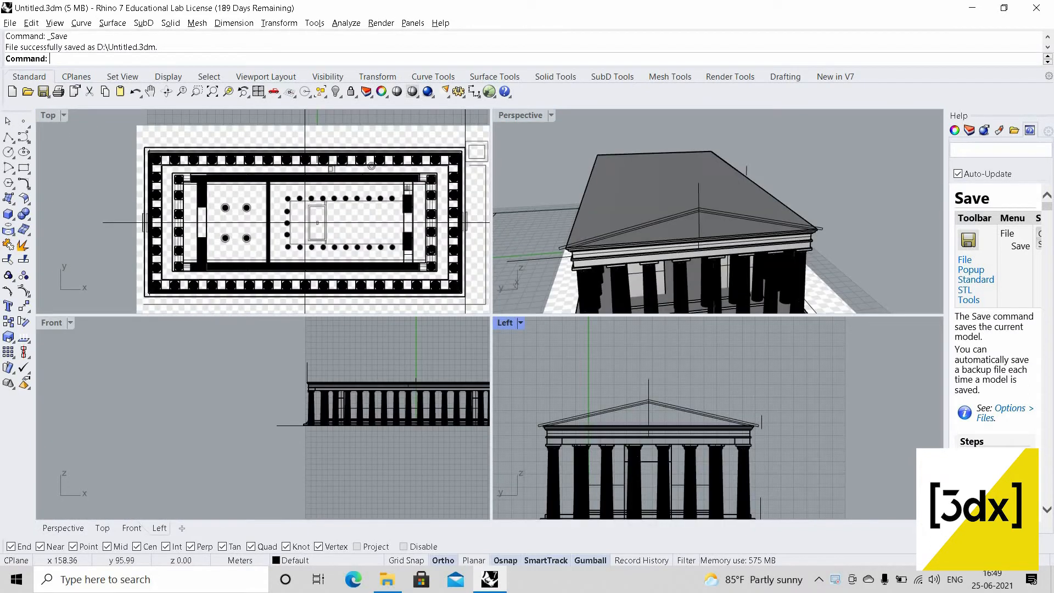
pyautogui.doubleClick(510, 322)
pyautogui.scroll(6, 418, 383)
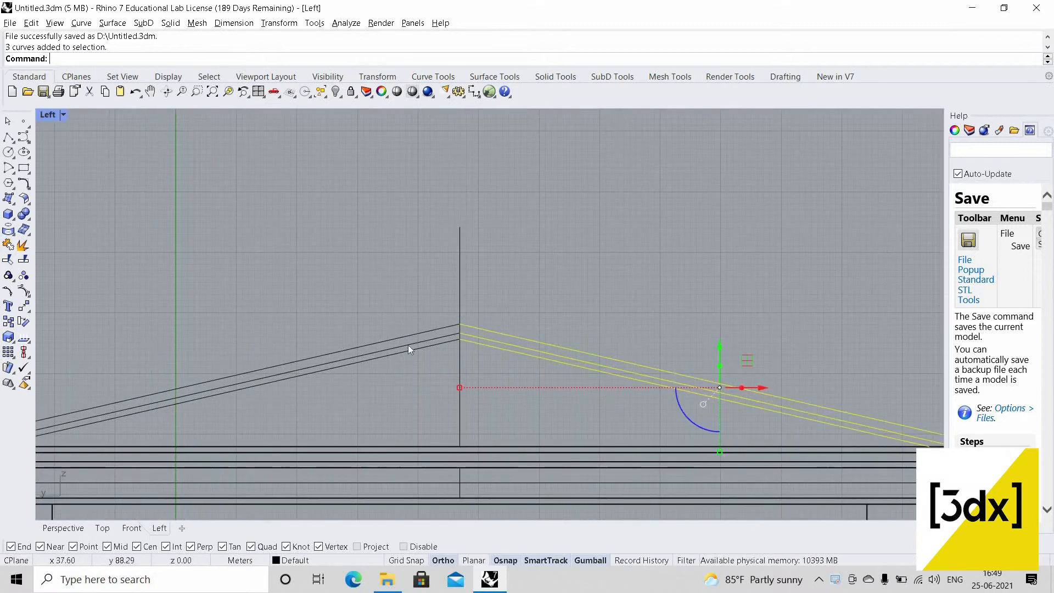
pyautogui.keyDown('shift'); pyautogui.moveTo(416, 376); pyautogui.dragTo(329, 321); pyautogui.keyUp('shift')
pyautogui.scroll(-6, 608, 376)
pyautogui.scroll(11, 703, 379)
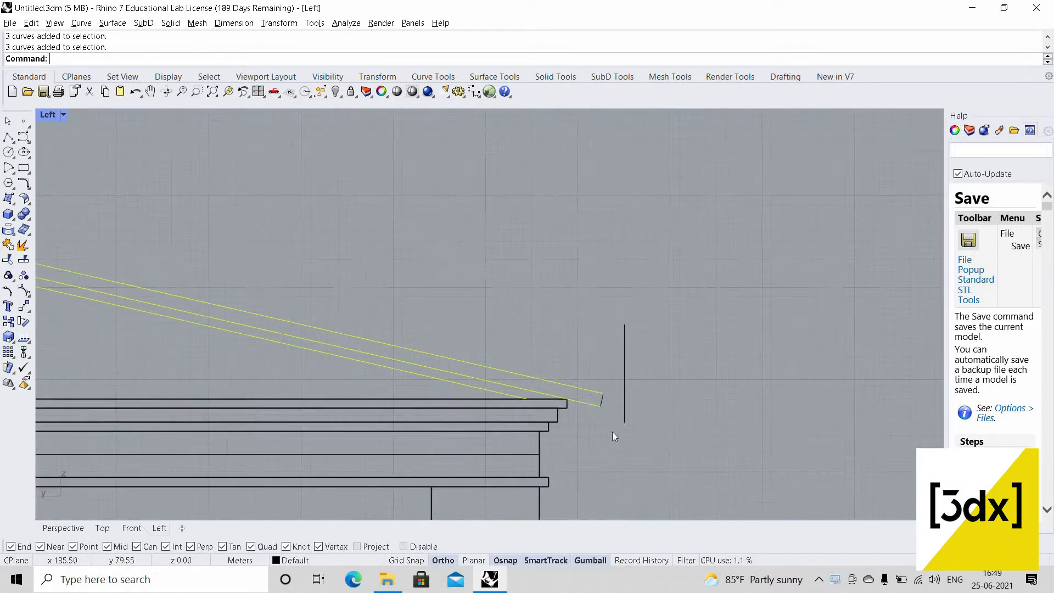
pyautogui.keyDown('shift'); pyautogui.moveTo(611, 432); pyautogui.dragTo(574, 356); pyautogui.keyUp('shift')
pyautogui.scroll(-9, 752, 393)
pyautogui.moveTo(654, 378); pyautogui.dragTo(933, 380, button='right')
pyautogui.scroll(-2, 499, 384)
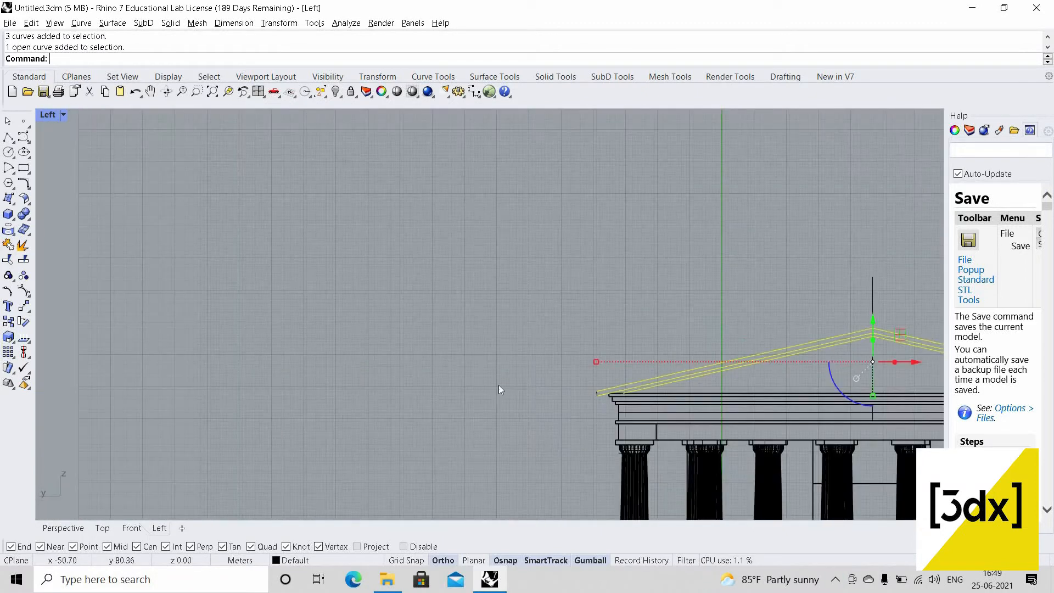
pyautogui.scroll(6, 652, 378)
pyautogui.keyDown('shift'); pyautogui.moveTo(571, 455); pyautogui.dragTo(510, 381); pyautogui.keyUp('shift')
pyautogui.scroll(-5, 791, 413)
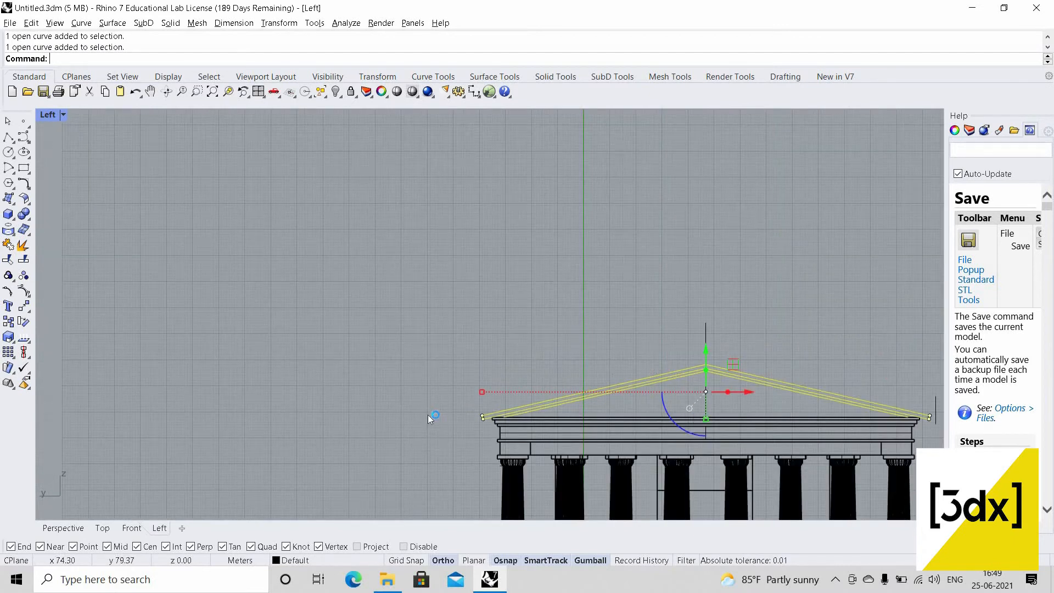
pyautogui.scroll(2, 736, 426)
pyautogui.scroll(-2, 745, 411)
pyautogui.click(433, 77)
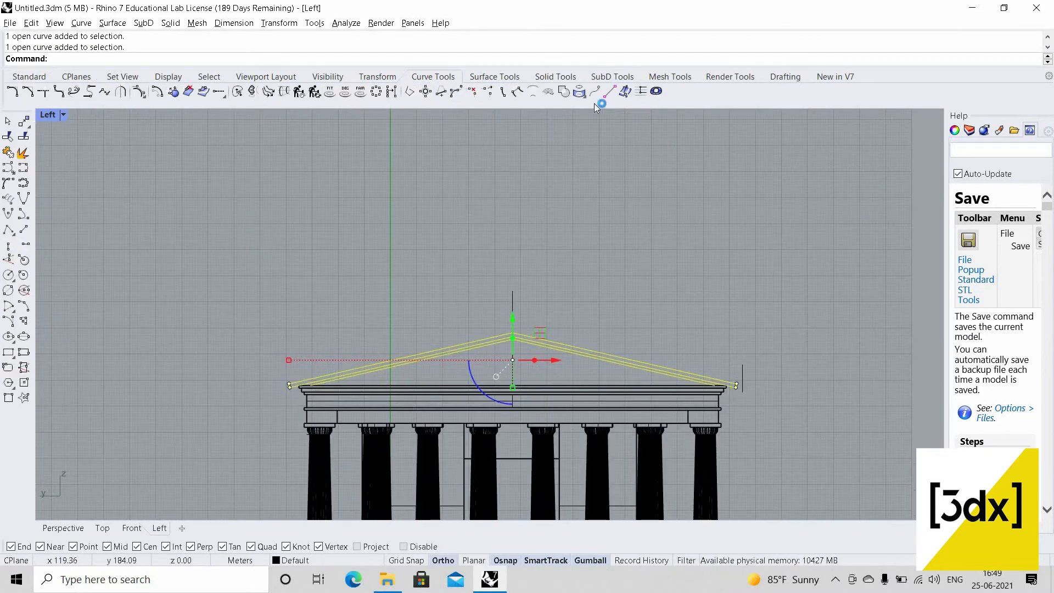
pyautogui.click(563, 92)
pyautogui.scroll(4, 713, 379)
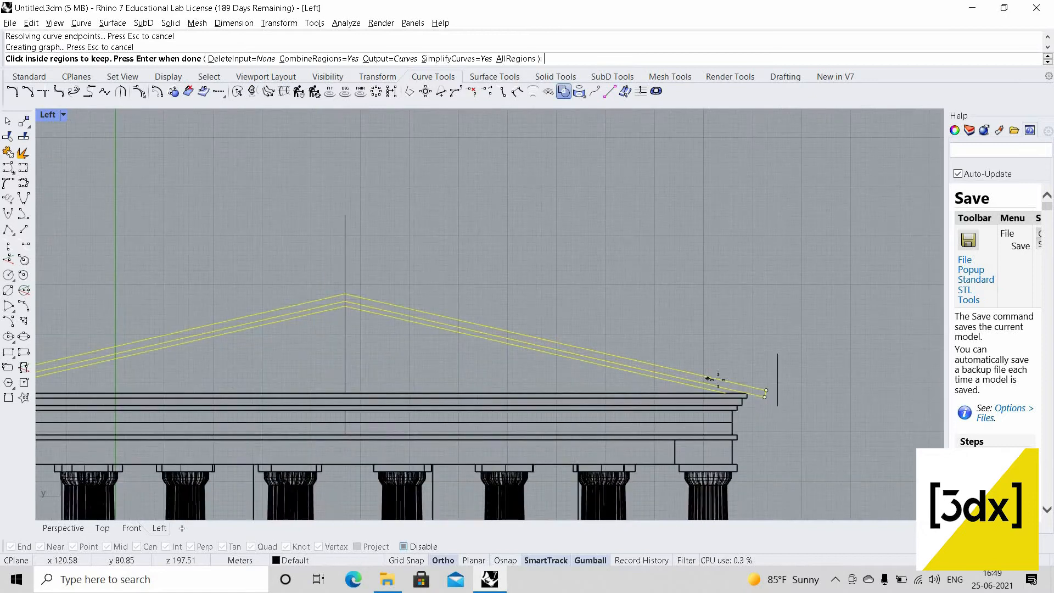
pyautogui.scroll(-5, 785, 312)
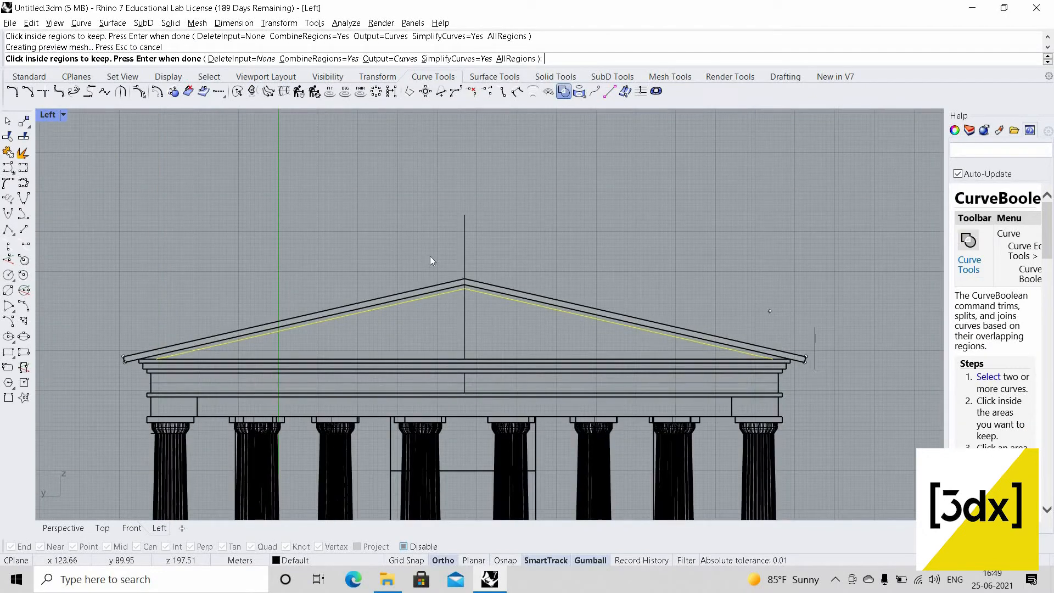
pyautogui.press('Return')
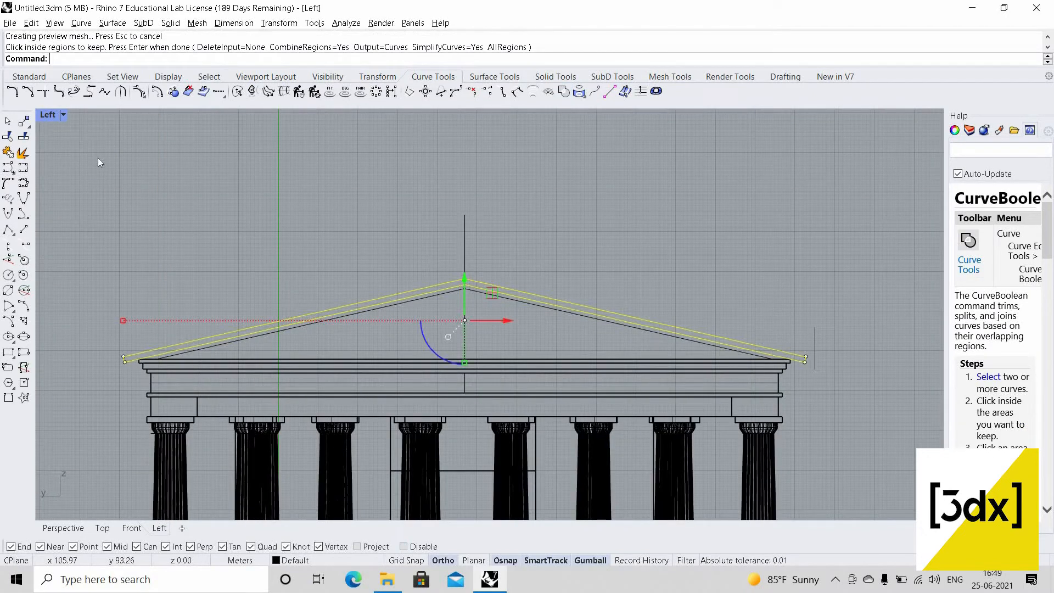
# - Extrude the closed gable roof outline as a solid along the temple's length to the far corner of the top slab
pyautogui.doubleClick(518, 117)
pyautogui.scroll(-6, 547, 392)
pyautogui.moveTo(478, 381); pyautogui.dragTo(547, 393, button='right')
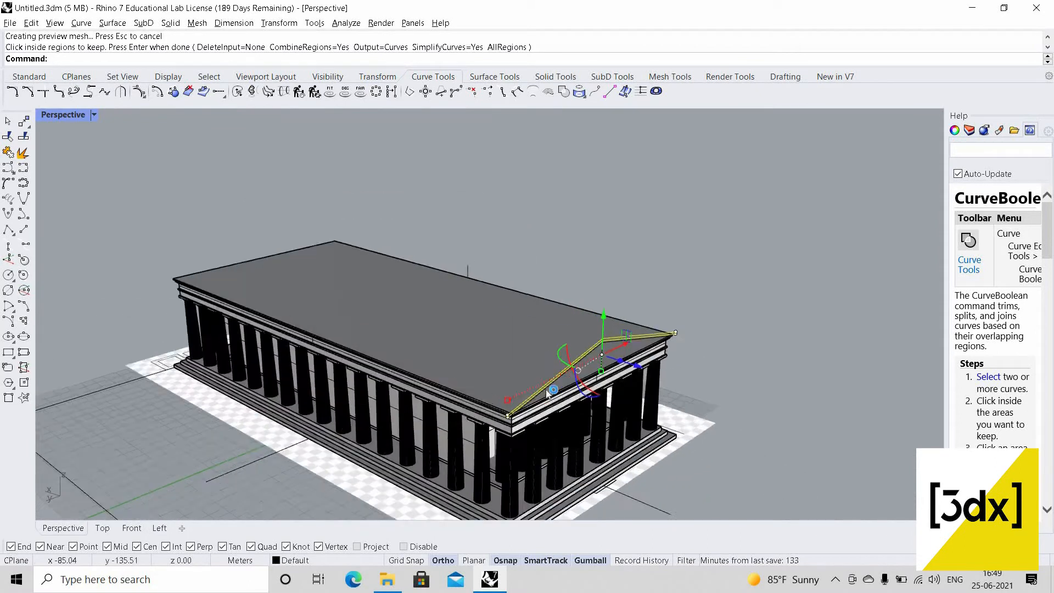
pyautogui.scroll(4, 545, 390)
pyautogui.write('Extr')
pyautogui.press('Return')
pyautogui.scroll(-5, 465, 339)
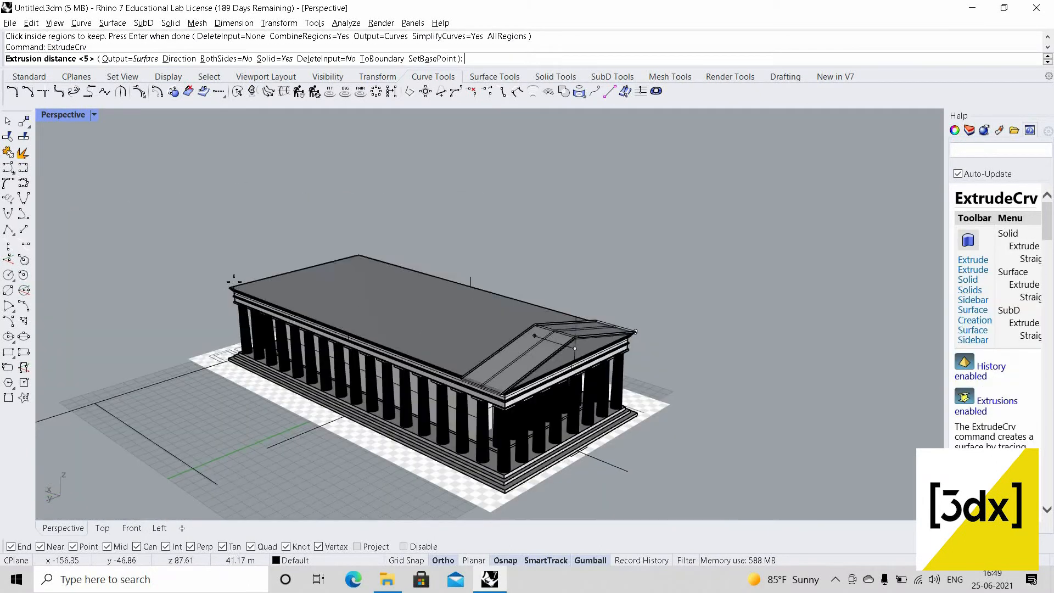
pyautogui.scroll(6, 206, 261)
pyautogui.scroll(3, 256, 295)
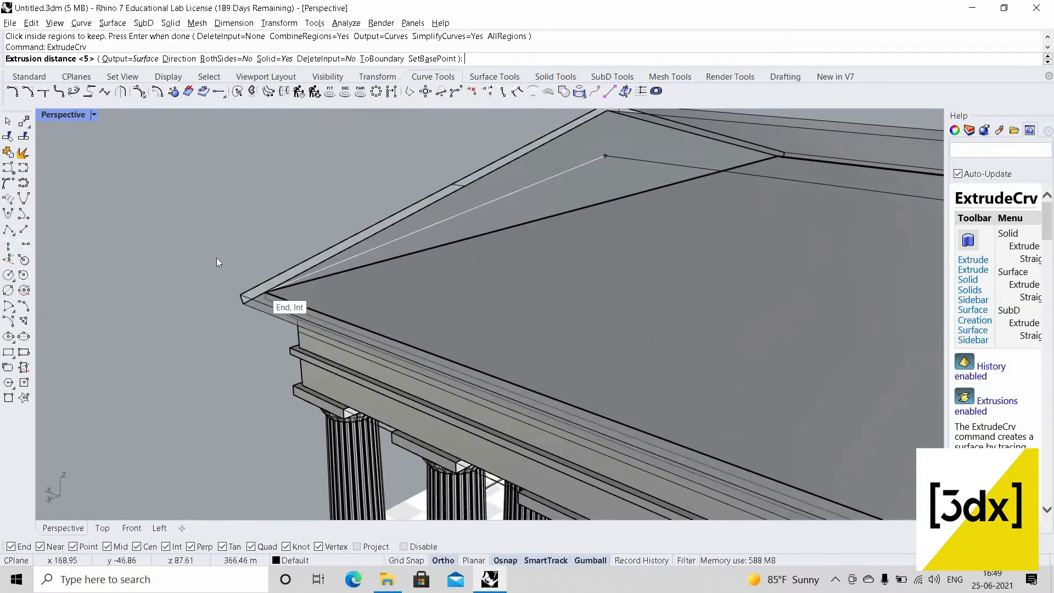
pyautogui.click(216, 256)
pyautogui.scroll(-5, 520, 308)
pyautogui.scroll(6, 512, 270)
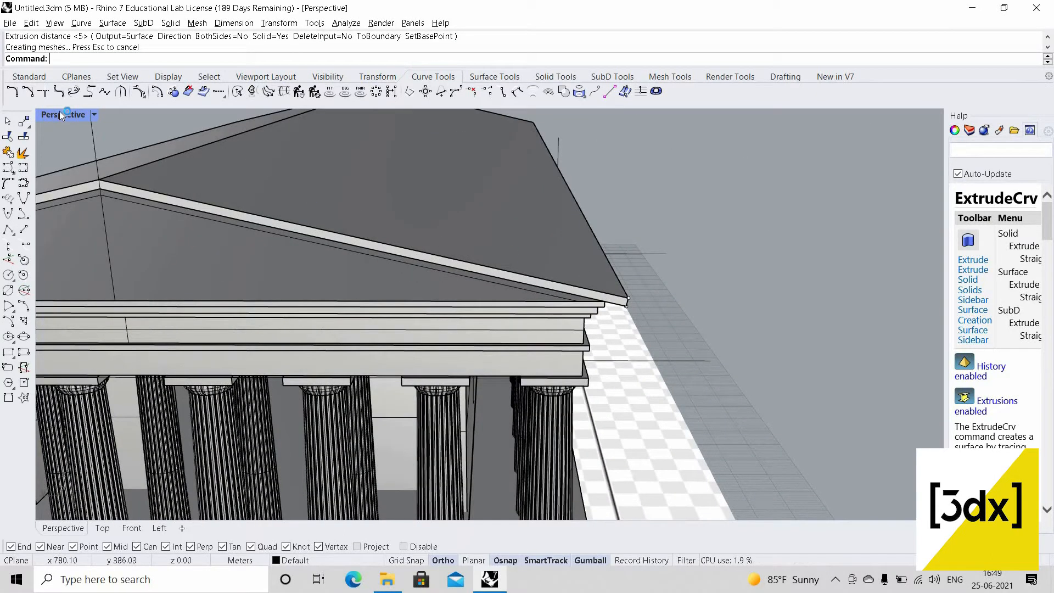
# - Start a polyline in the left view from the lower slope line's foot through the top slab's corner to the middle slope line's apex
pyautogui.hotkey('ctrl', 'm')
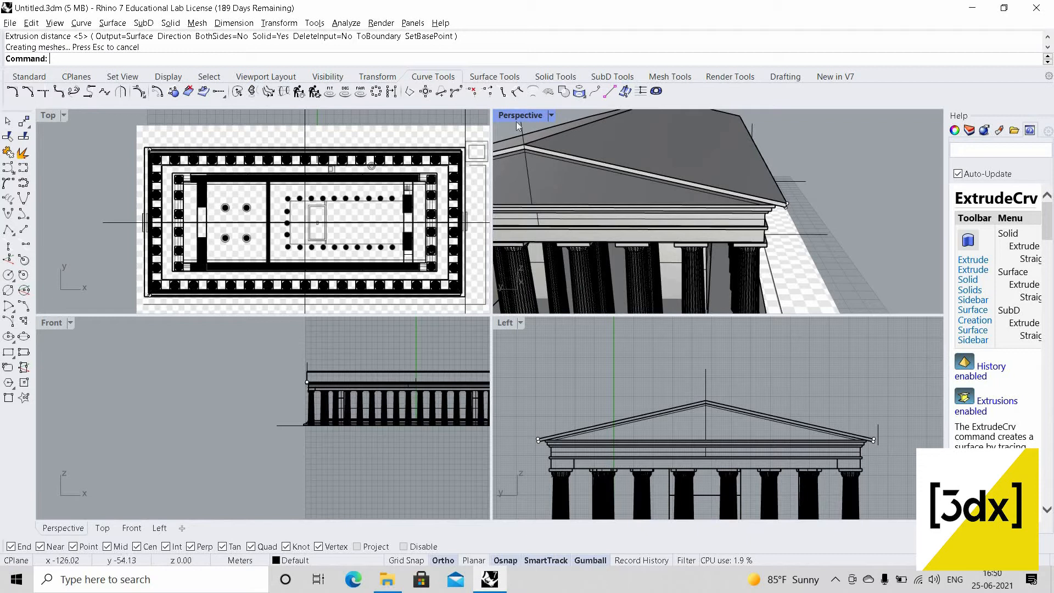
pyautogui.hotkey('ctrl', 'm')
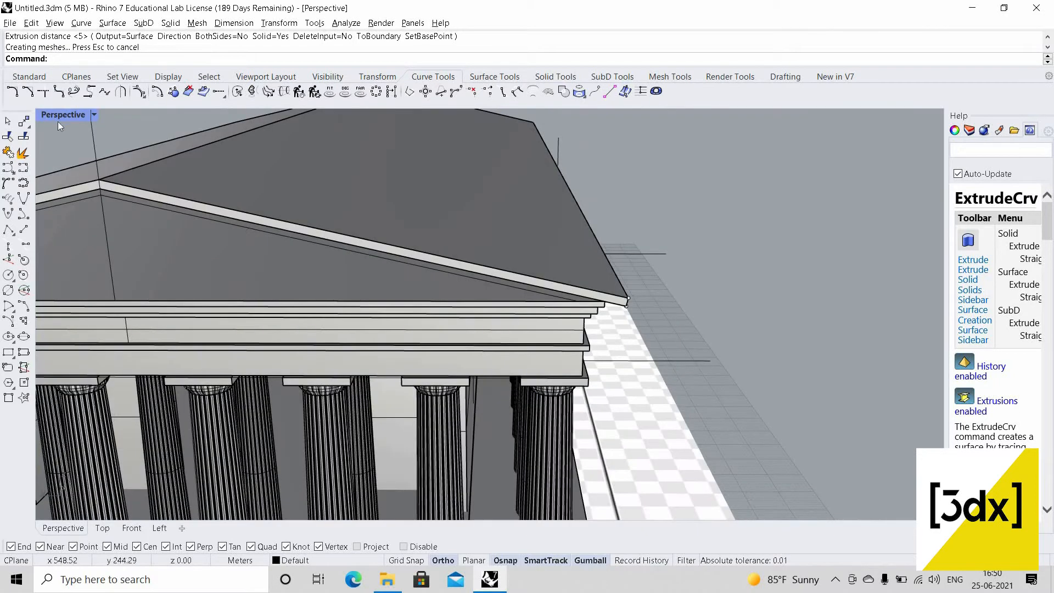
pyautogui.hotkey('ctrl', 'm')
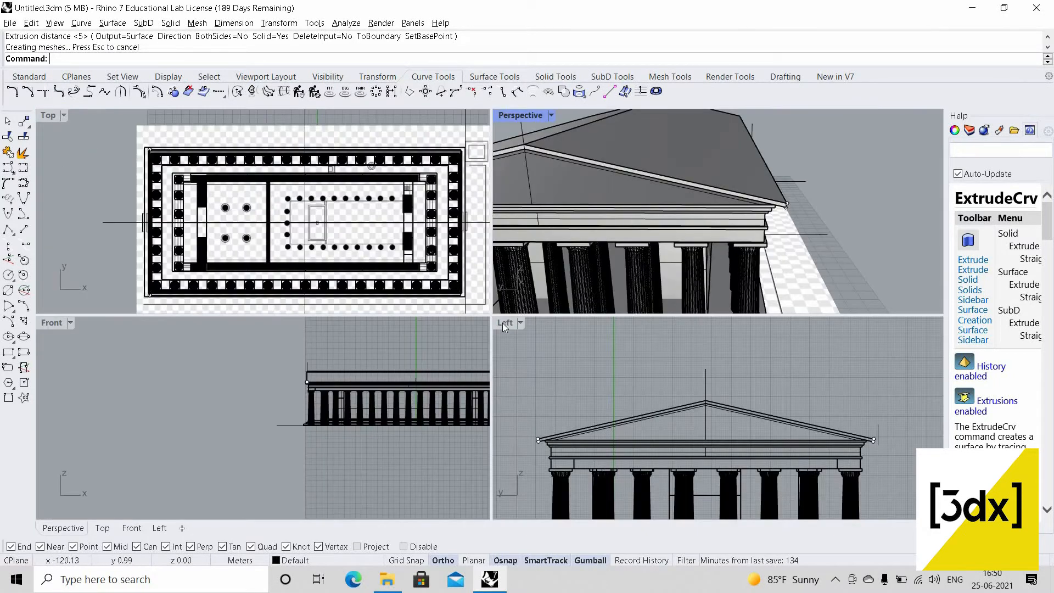
pyautogui.click(664, 353)
pyautogui.hotkey('ctrl', 'm')
pyautogui.scroll(6, 696, 358)
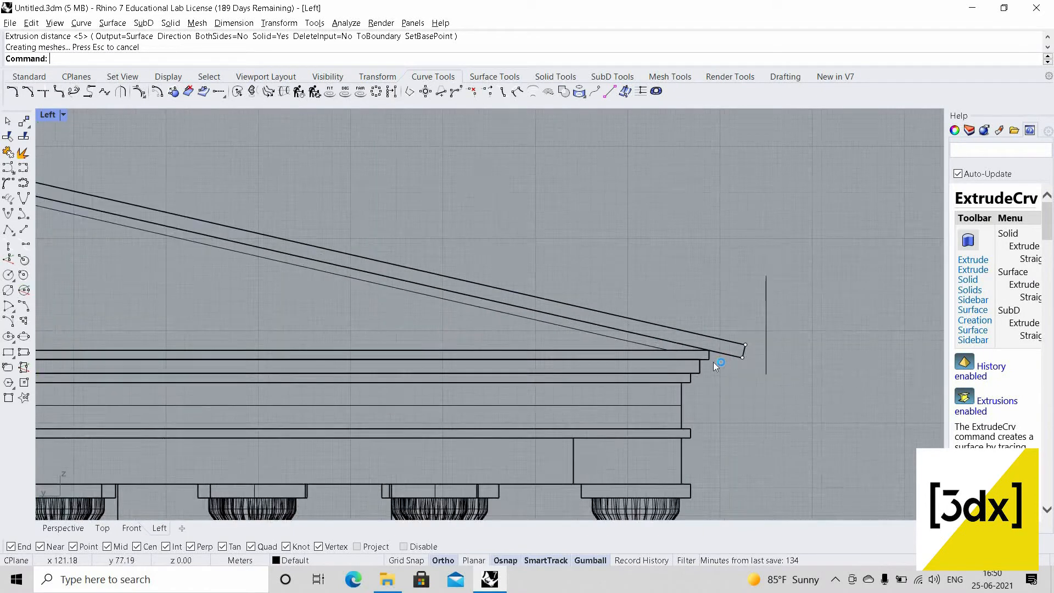
pyautogui.write('Polyline')
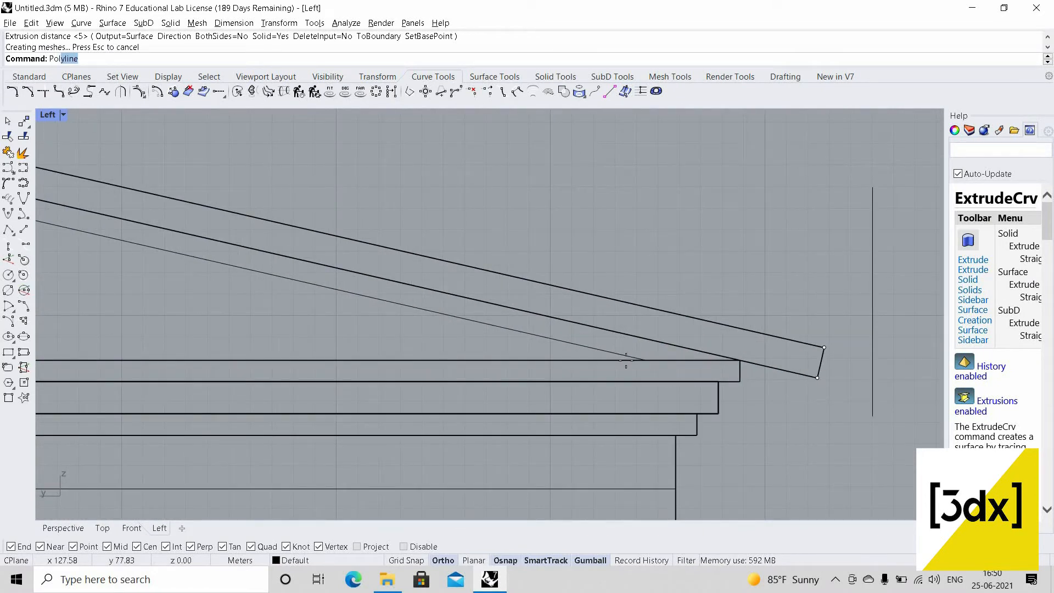
pyautogui.press('Return')
pyautogui.click(730, 361)
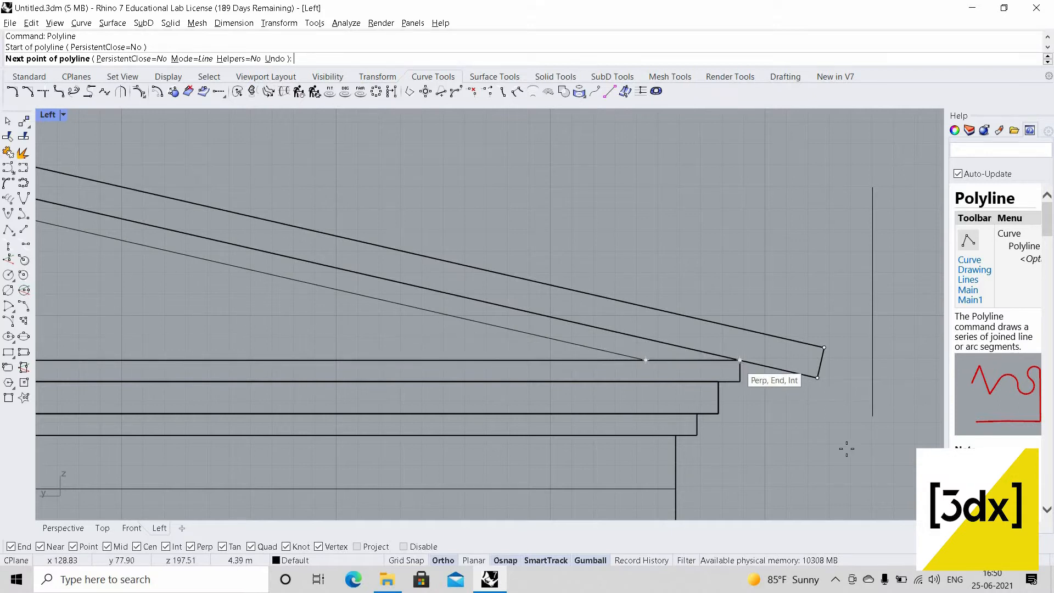
pyautogui.click(829, 423)
pyautogui.scroll(-8, 829, 428)
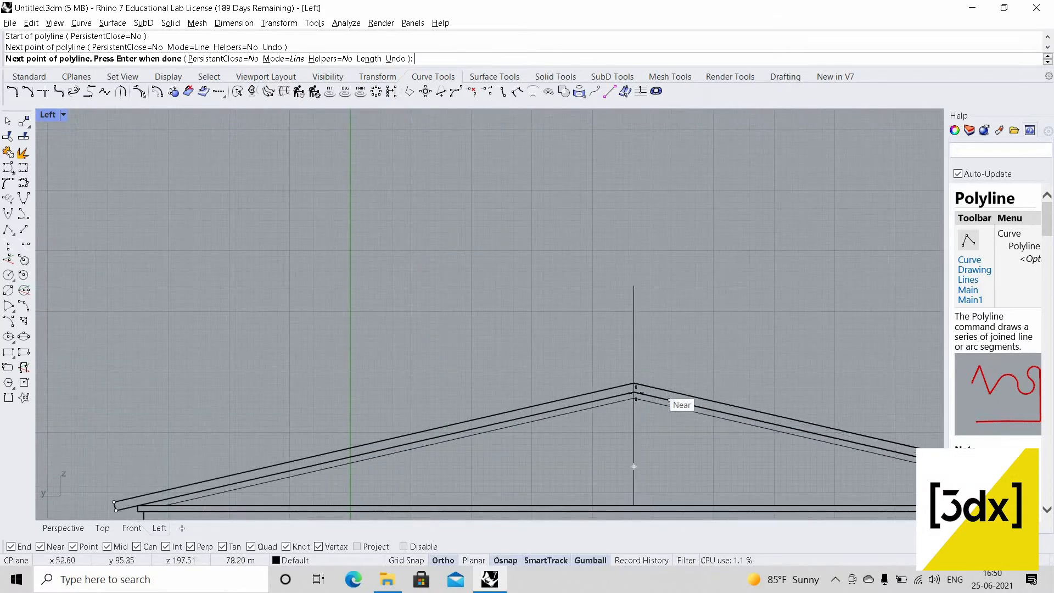
pyautogui.scroll(14, 638, 393)
pyautogui.click(612, 393)
# - Continue the polyline to the opposite slab corner and lower slope line's foot, then over the lower apex to its start, closing the band outline
pyautogui.scroll(-10, 749, 299)
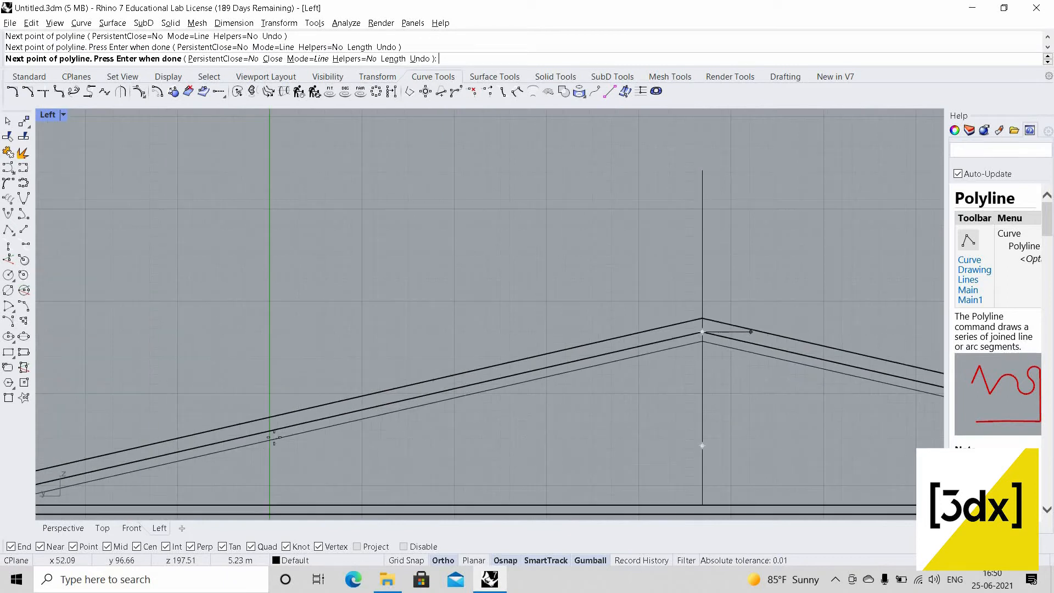
pyautogui.scroll(-5, 369, 381)
pyautogui.scroll(12, 395, 400)
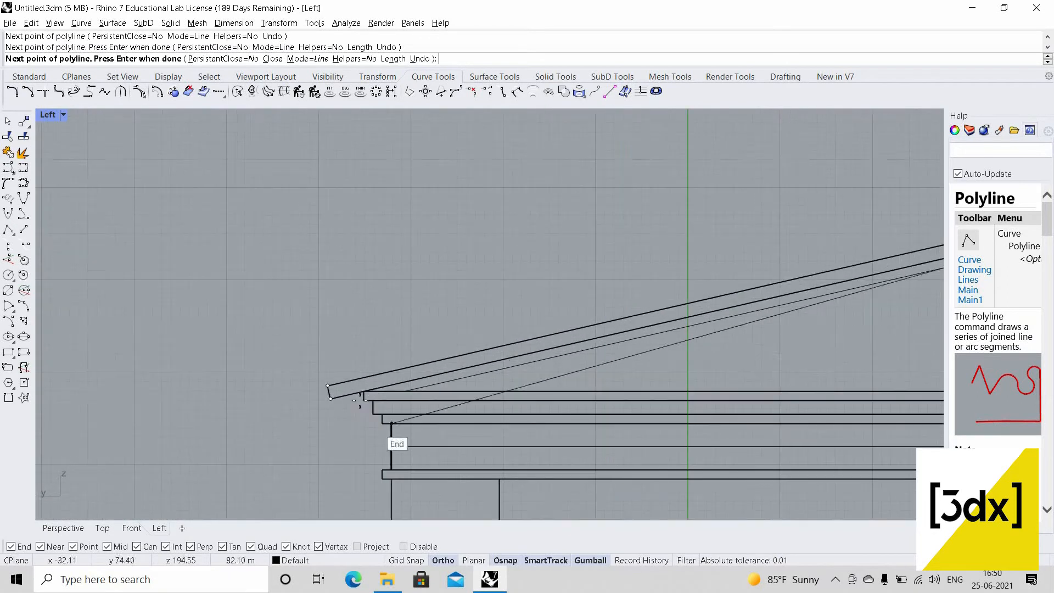
pyautogui.click(476, 398)
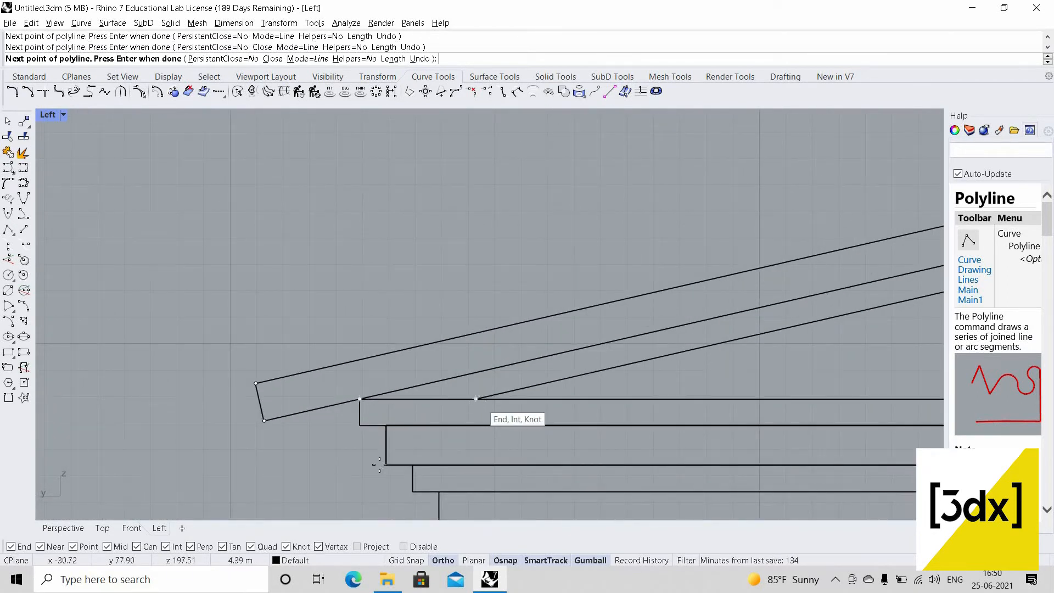
pyautogui.click(379, 465)
pyautogui.scroll(-6, 357, 437)
pyautogui.scroll(10, 809, 341)
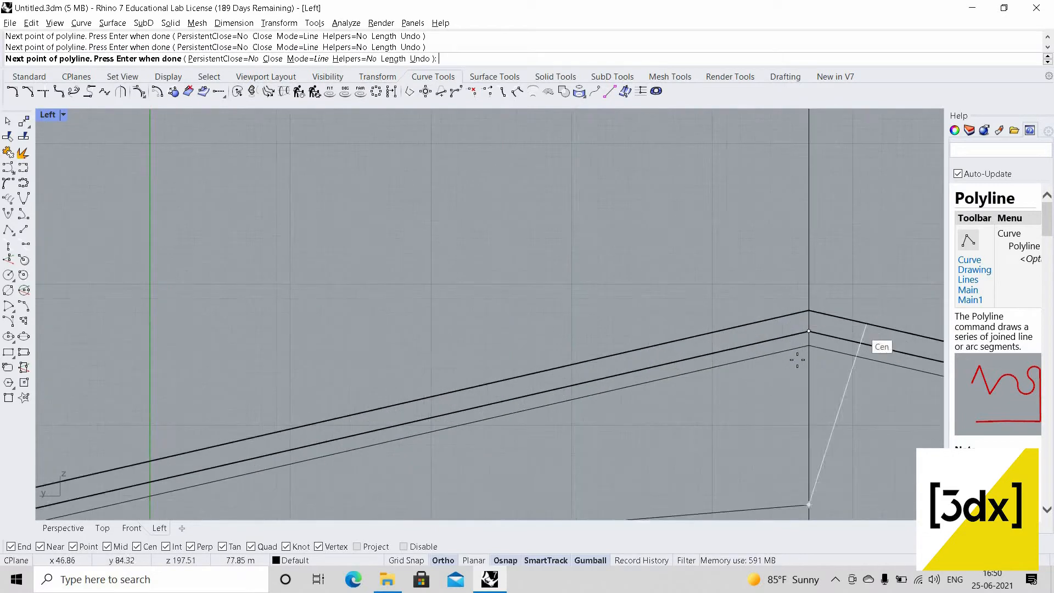
pyautogui.scroll(6, 816, 339)
pyautogui.click(802, 352)
pyautogui.scroll(-18, 349, 327)
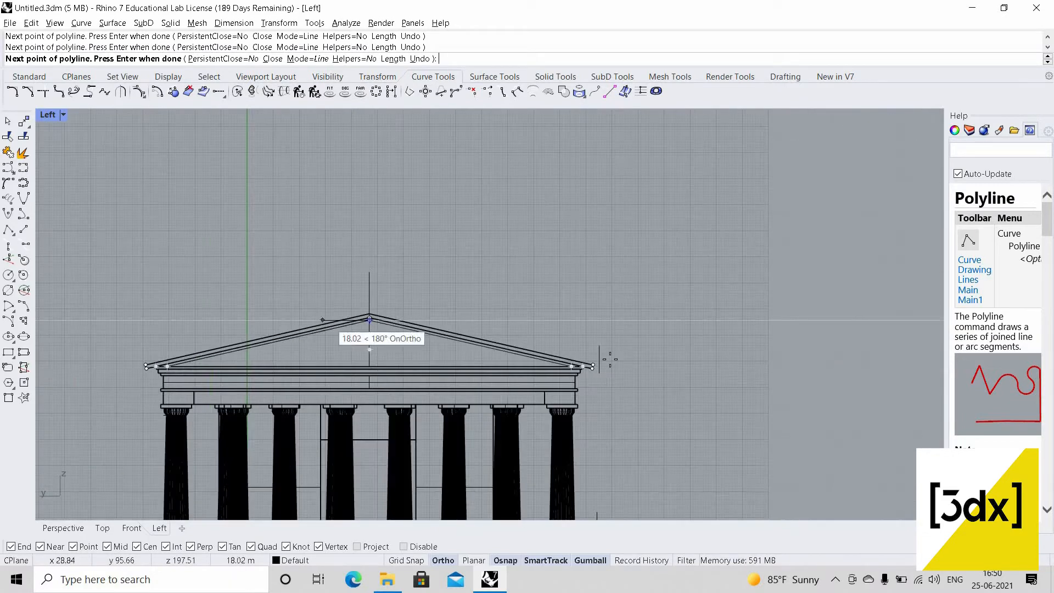
pyautogui.scroll(14, 609, 360)
pyautogui.click(649, 374)
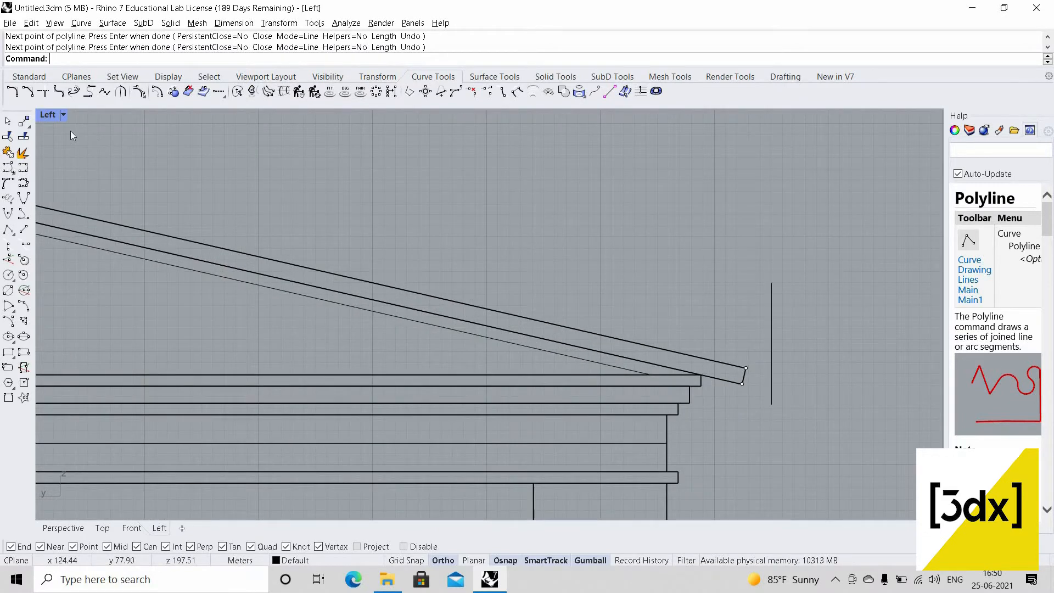
# - Extrude the closed band outline beneath the gable roof as a solid along the temple's length to the roof's far end
pyautogui.hotkey('ctrl', 'm')
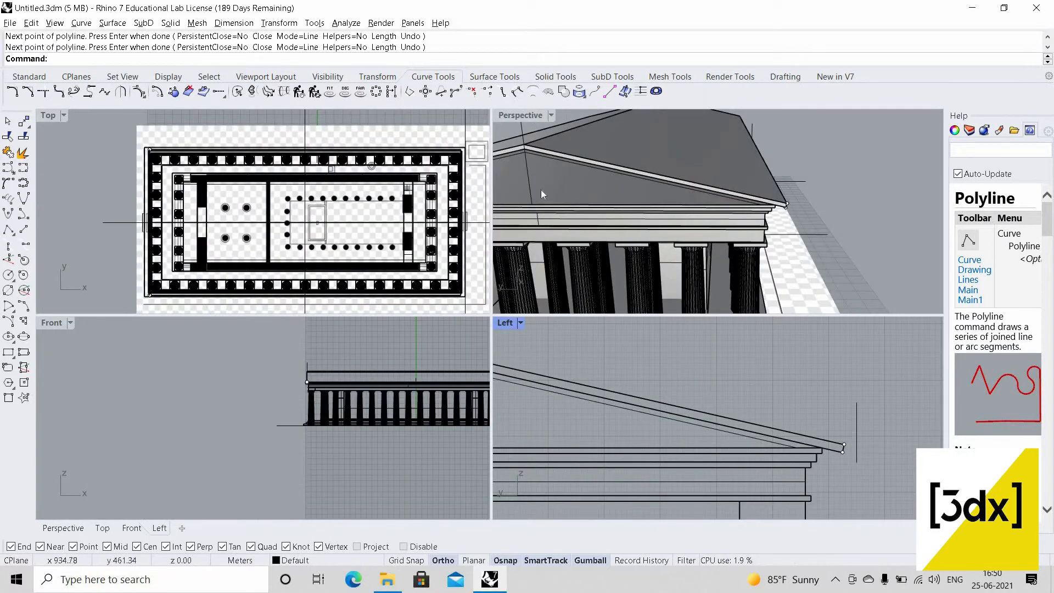
pyautogui.click(530, 114)
pyautogui.hotkey('ctrl', 'm')
pyautogui.scroll(8, 299, 299)
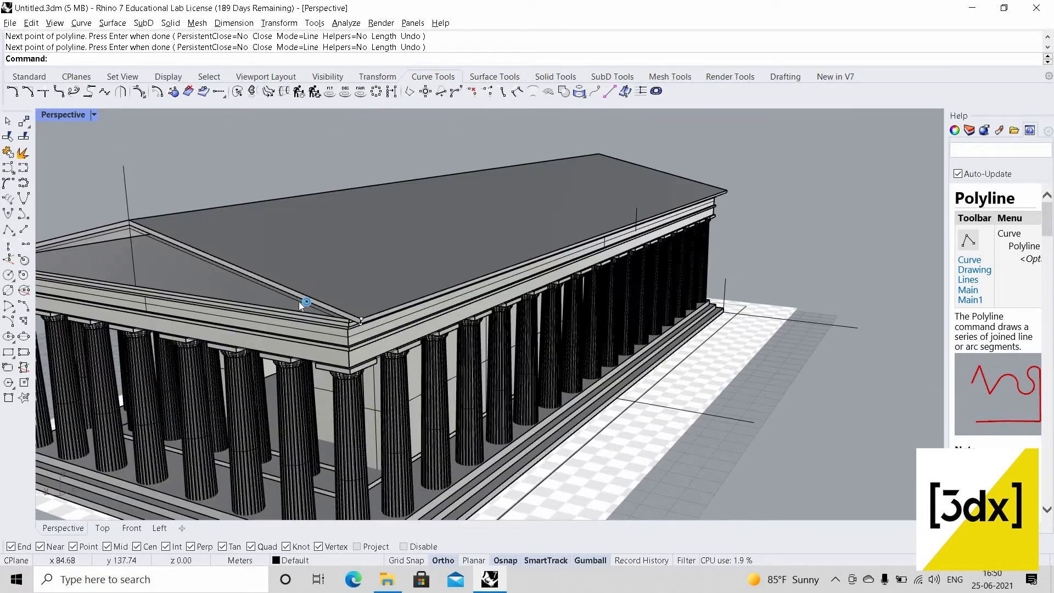
pyautogui.click(317, 311)
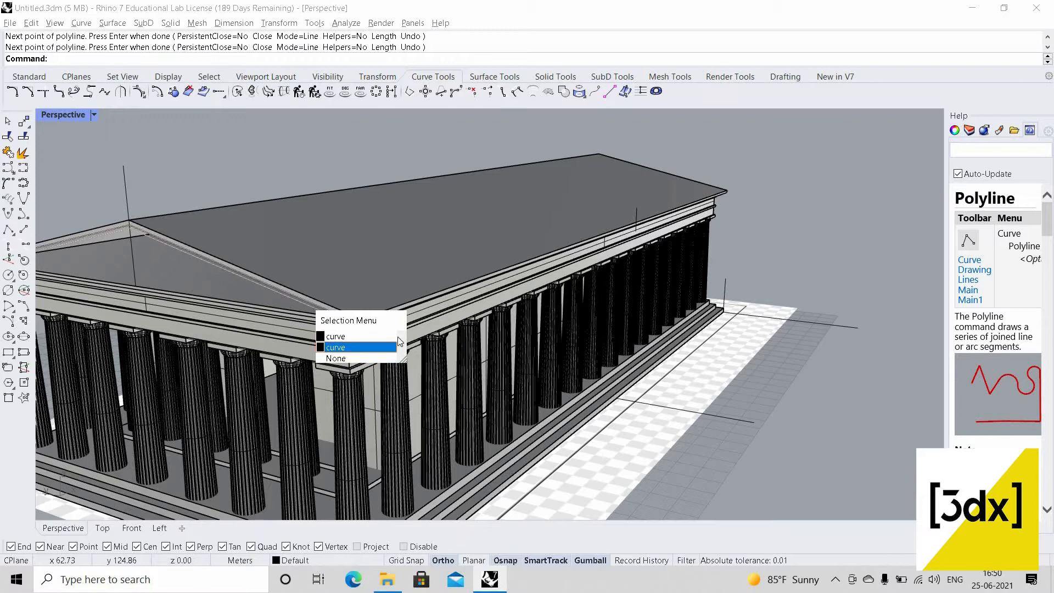
pyautogui.click(398, 337)
pyautogui.scroll(-5, 397, 337)
pyautogui.press('Return')
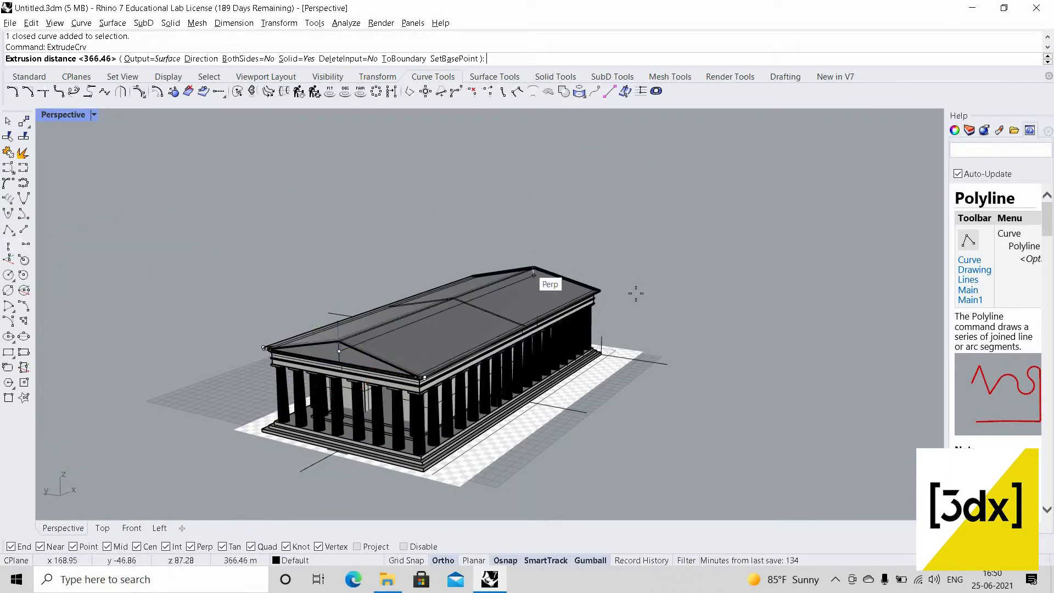
pyautogui.scroll(5, 631, 293)
pyautogui.click(627, 322)
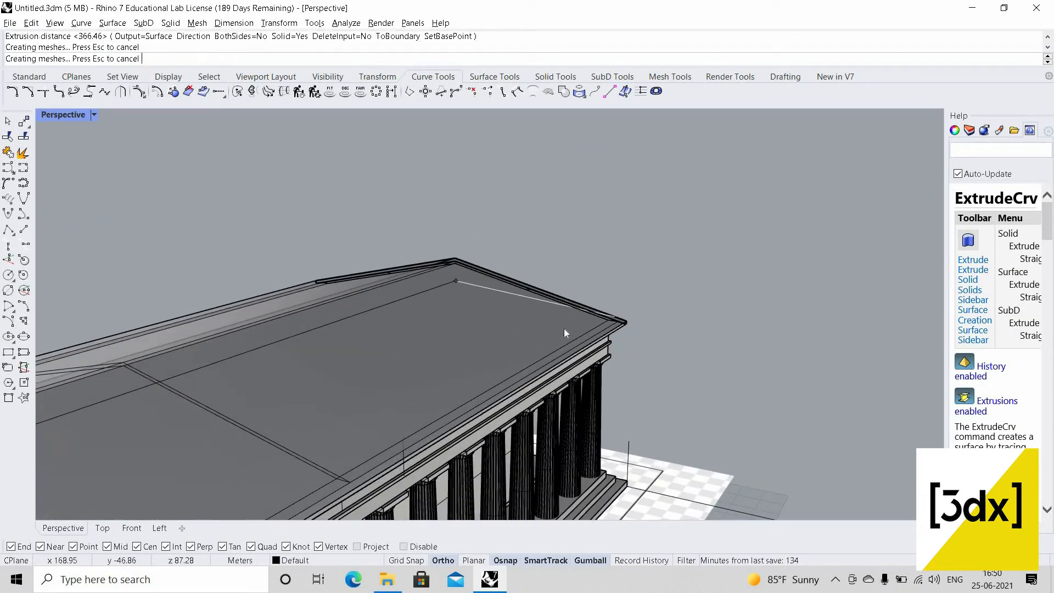
pyautogui.scroll(-7, 564, 328)
pyautogui.press('Escape')
# - Examine the layered roof and pediment from the temple's front in the perspective view
pyautogui.scroll(5, 550, 404)
pyautogui.scroll(5, 780, 352)
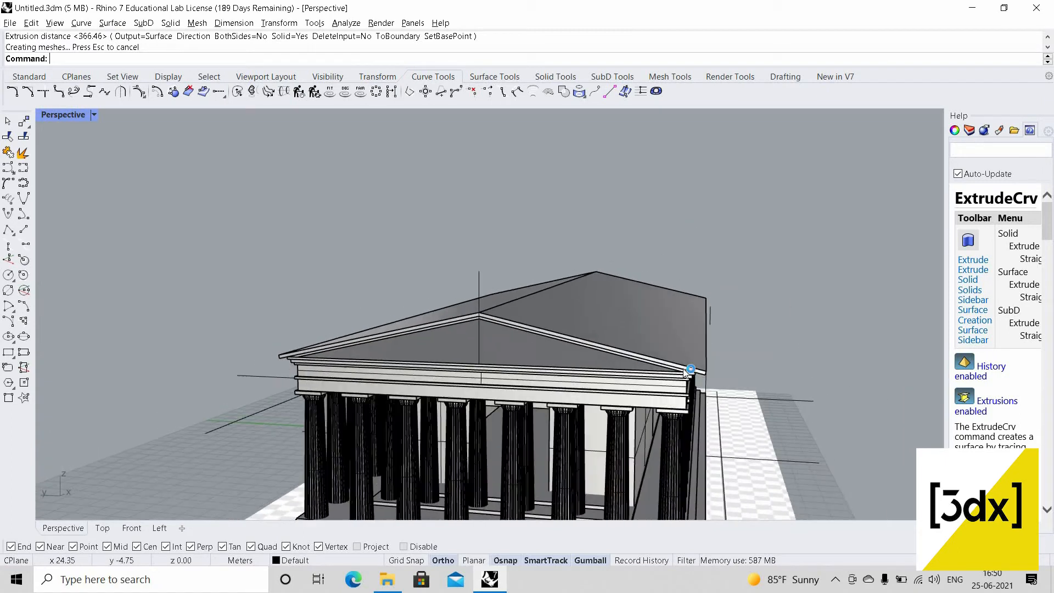
pyautogui.scroll(-8, 782, 349)
pyautogui.moveTo(795, 356); pyautogui.dragTo(779, 315, button='right')
pyautogui.scroll(5, 779, 319)
pyautogui.scroll(-4, 624, 355)
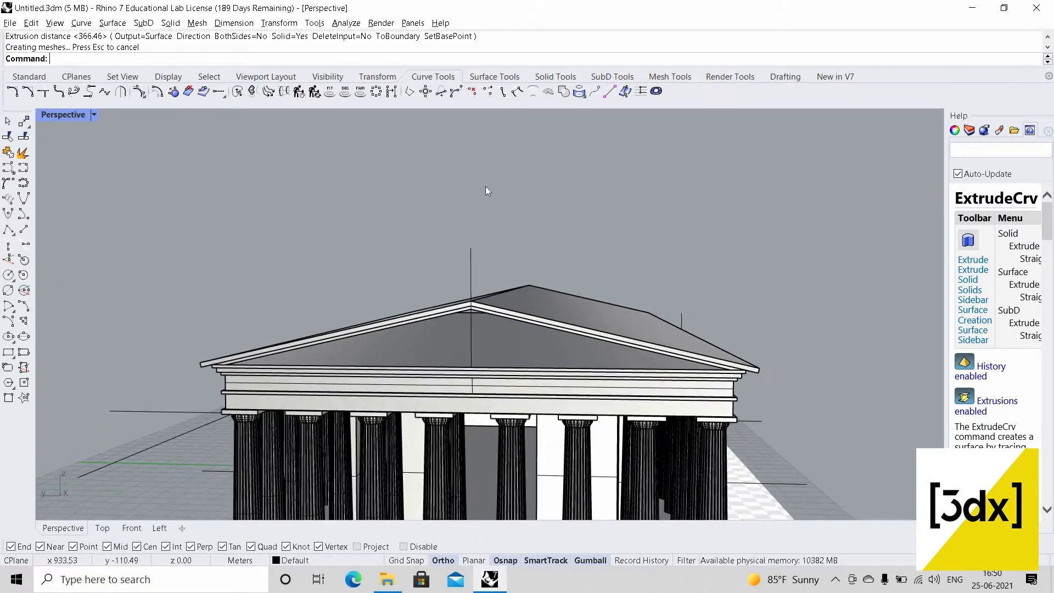
pyautogui.scroll(-5, 565, 272)
pyautogui.scroll(3, 547, 279)
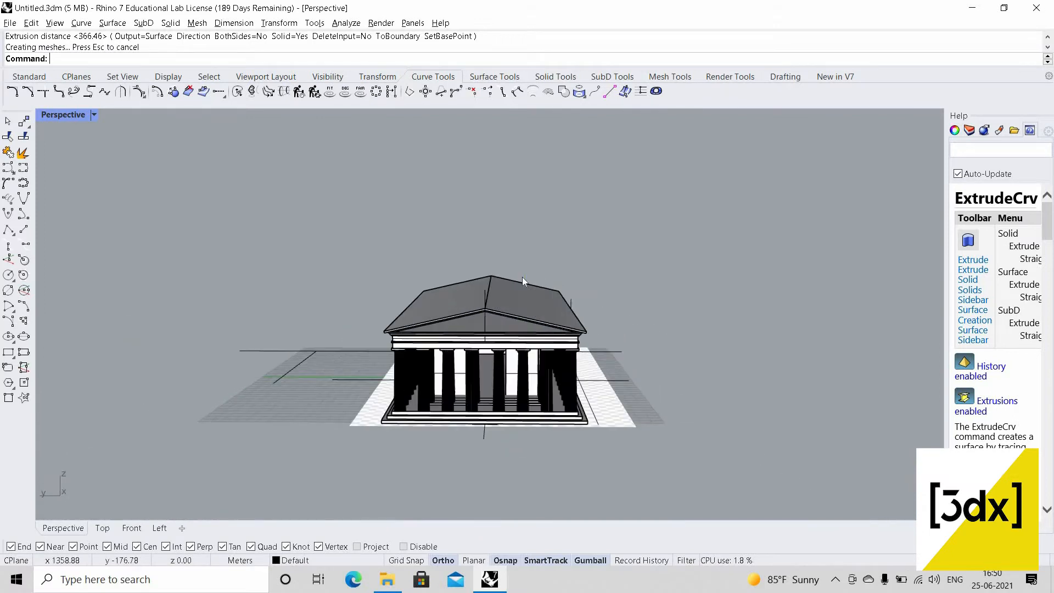
# - Show the hidden blueprint images and examine the pediment and roof corner on the elevation drawing
pyautogui.middleClick(524, 280)
pyautogui.scroll(5, 618, 332)
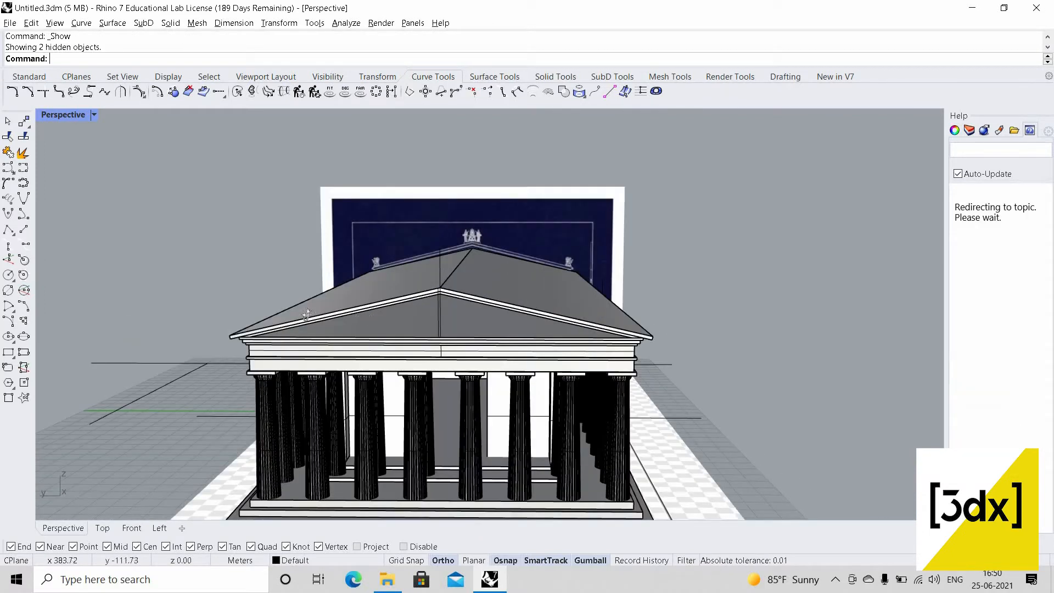
pyautogui.moveTo(628, 318); pyautogui.dragTo(441, 292, button='right')
pyautogui.scroll(-8, 441, 292)
pyautogui.scroll(10, 574, 371)
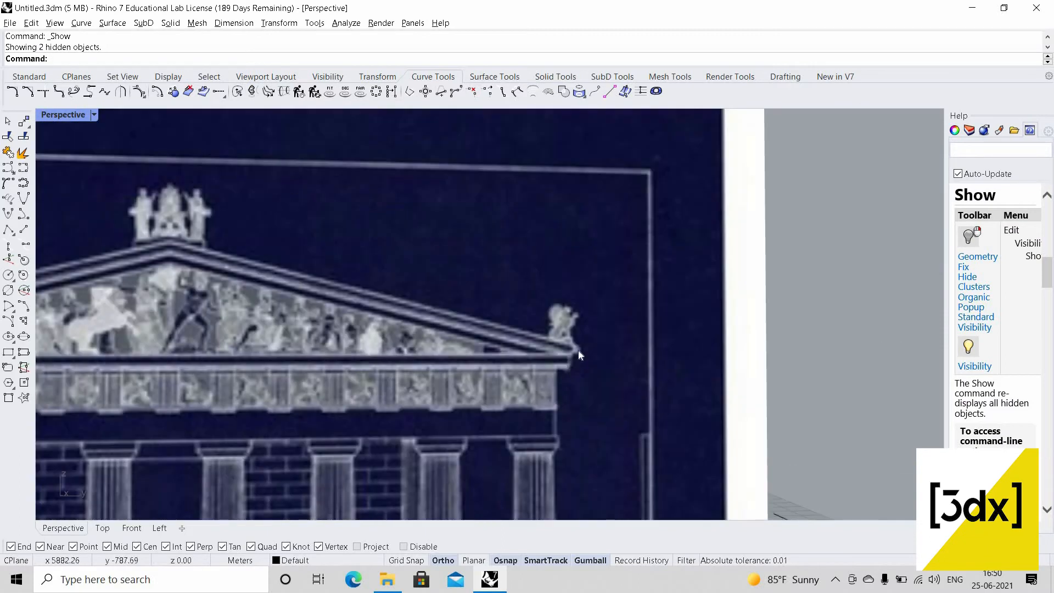
pyautogui.scroll(8, 590, 341)
pyautogui.scroll(-10, 604, 331)
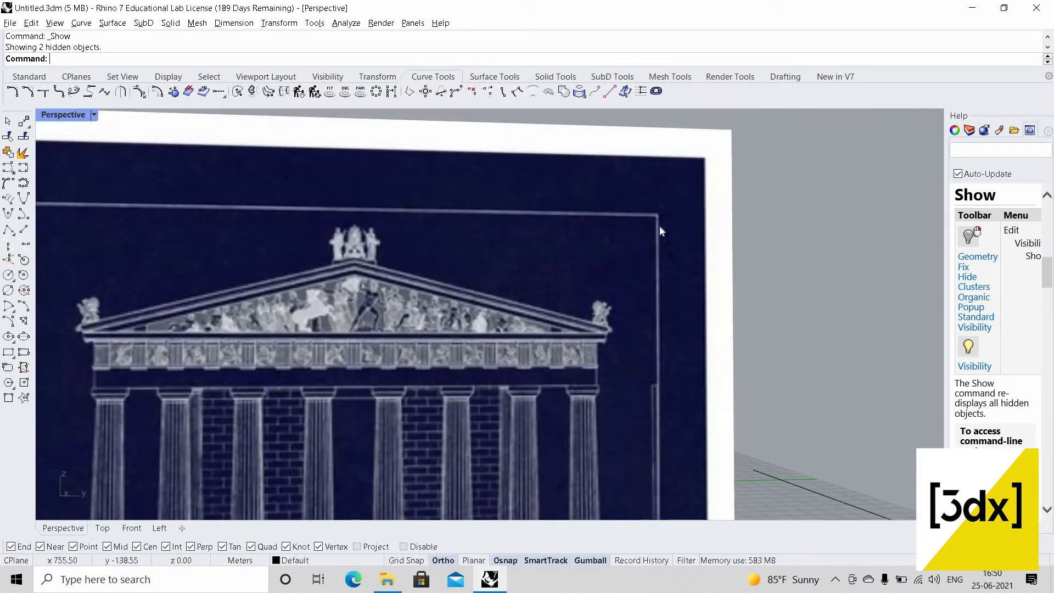
pyautogui.scroll(-10, 815, 347)
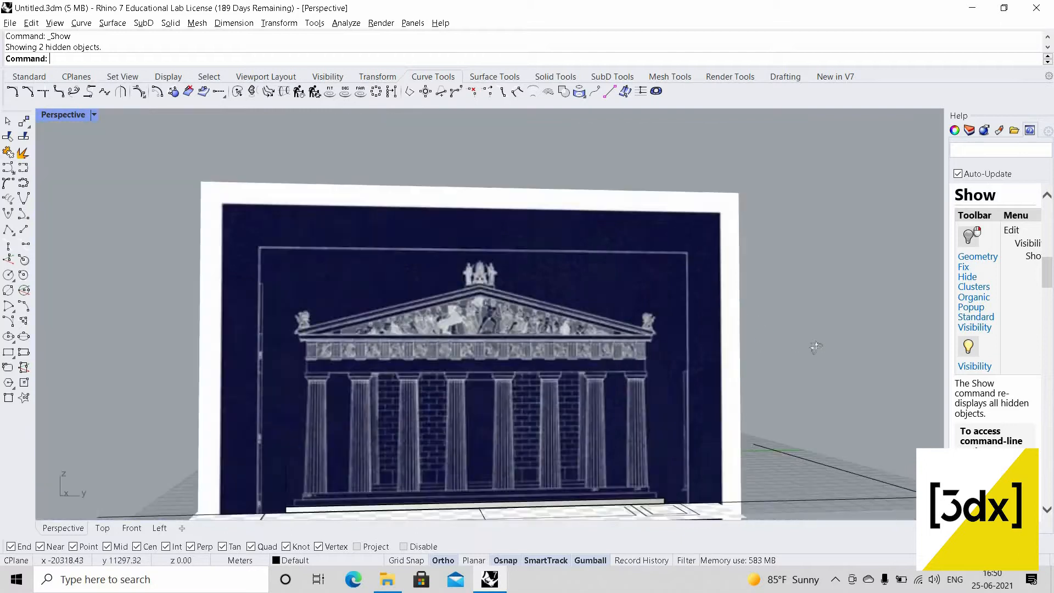
# - Compare the model's pediment opening, apex and eave corner with the blueprint elevation
pyautogui.moveTo(490, 369); pyautogui.dragTo(456, 332, button='right')
pyautogui.scroll(5, 499, 361)
pyautogui.scroll(5, 537, 346)
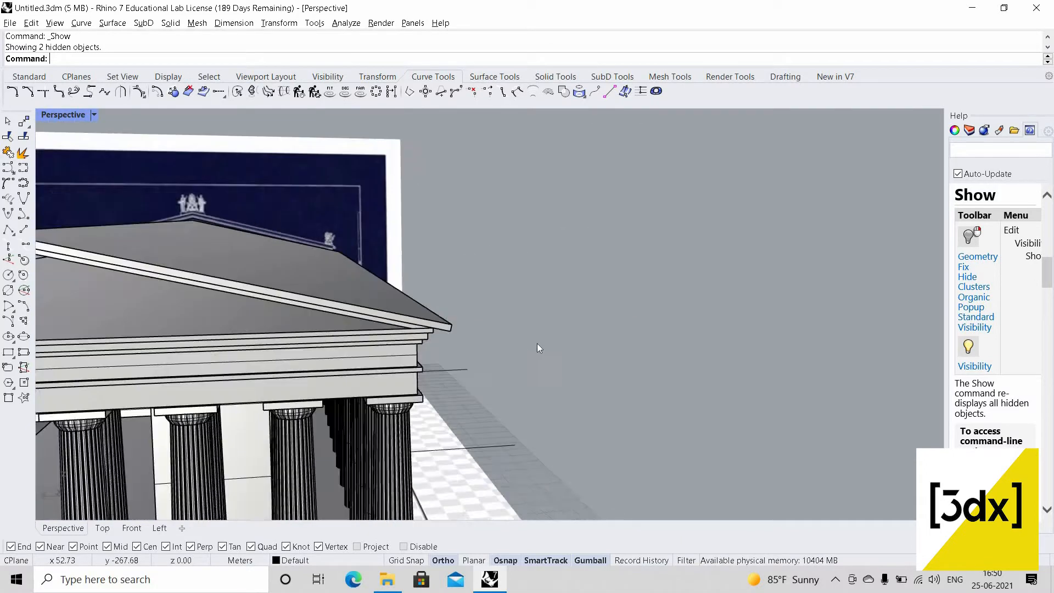
pyautogui.moveTo(537, 346); pyautogui.dragTo(472, 322, button='right')
pyautogui.scroll(-4, 473, 322)
pyautogui.scroll(-4, 415, 343)
pyautogui.moveTo(415, 343); pyautogui.dragTo(300, 315, button='right')
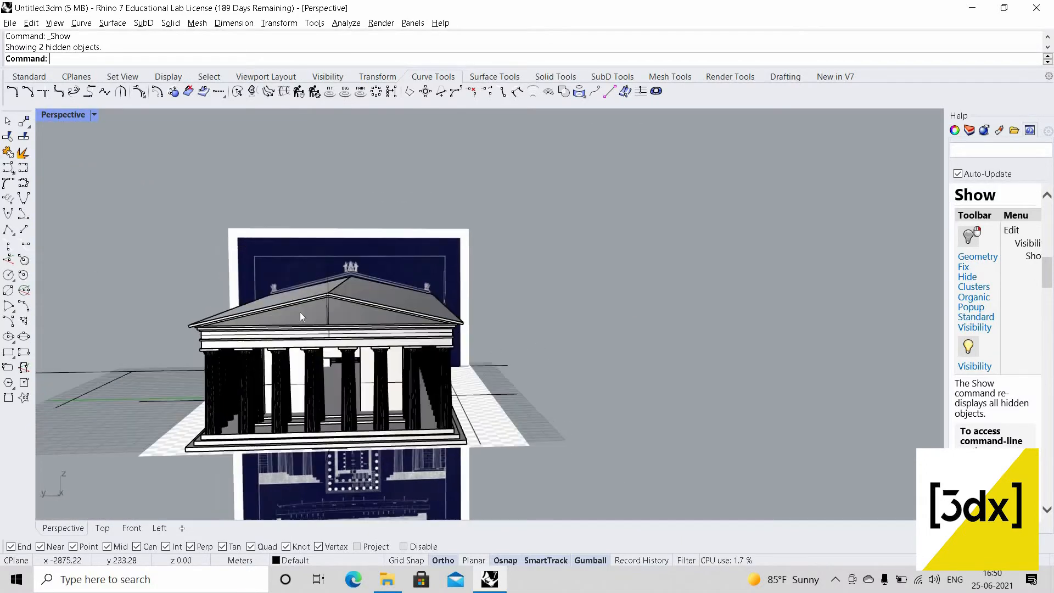
pyautogui.scroll(6, 313, 305)
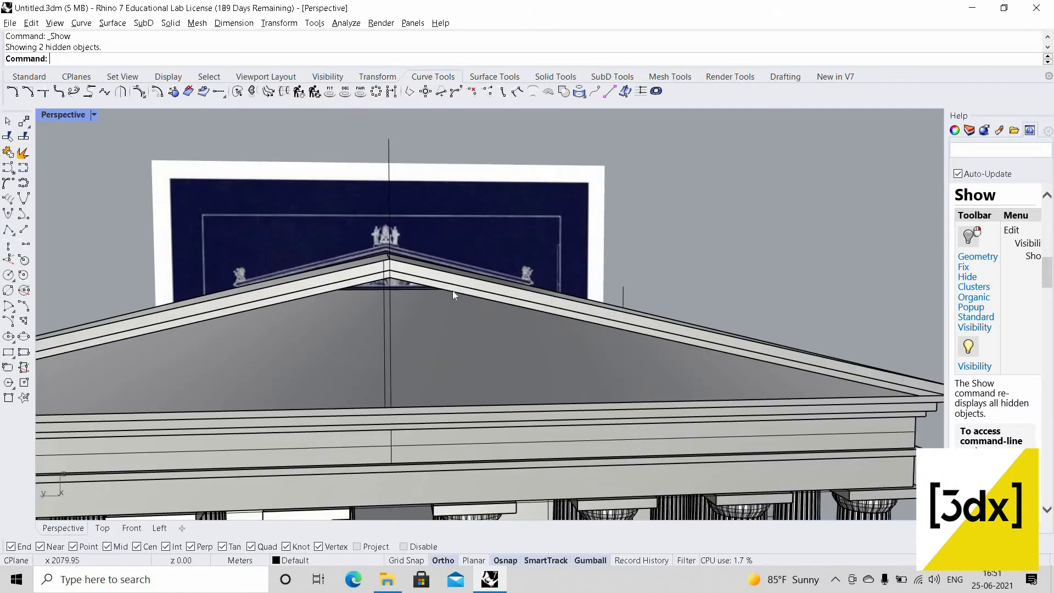
pyautogui.scroll(-3, 599, 286)
pyautogui.scroll(6, 599, 286)
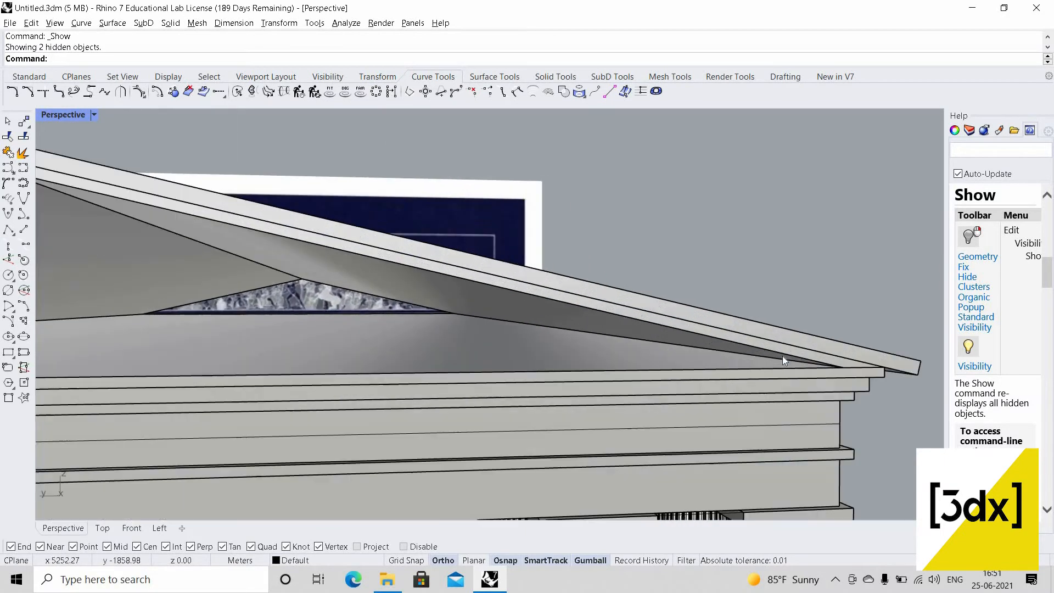
# - Draw a closed triangular polyline around the pediment opening, from one foot of the lower band over its apex to the other foot and back
pyautogui.press('Return')
pyautogui.scroll(4, 843, 368)
pyautogui.click(849, 367)
pyautogui.scroll(-5, 336, 280)
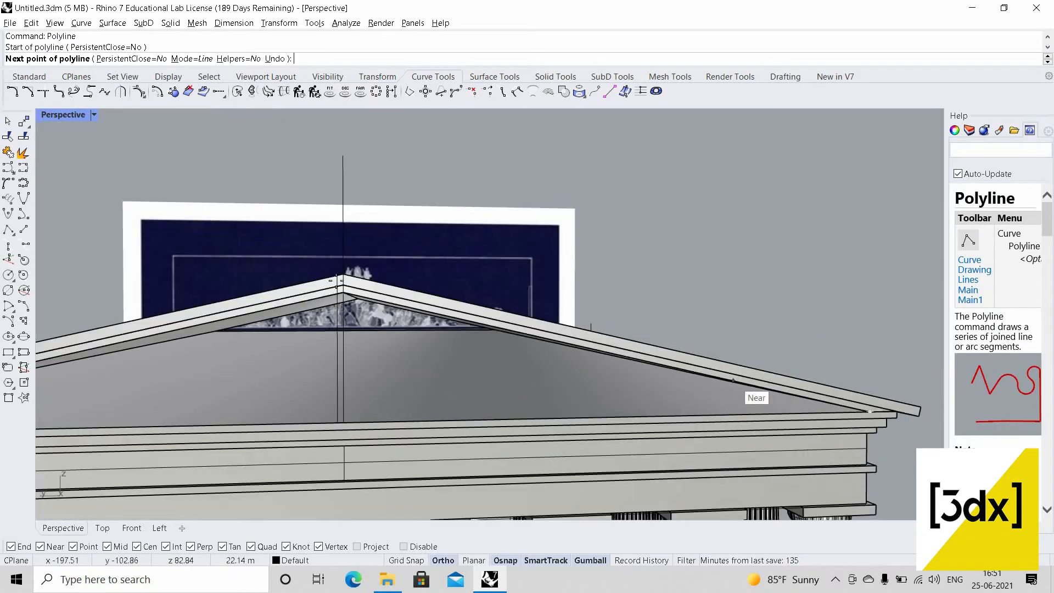
pyautogui.scroll(-4, 339, 280)
pyautogui.click(342, 278)
pyautogui.scroll(-3, 399, 288)
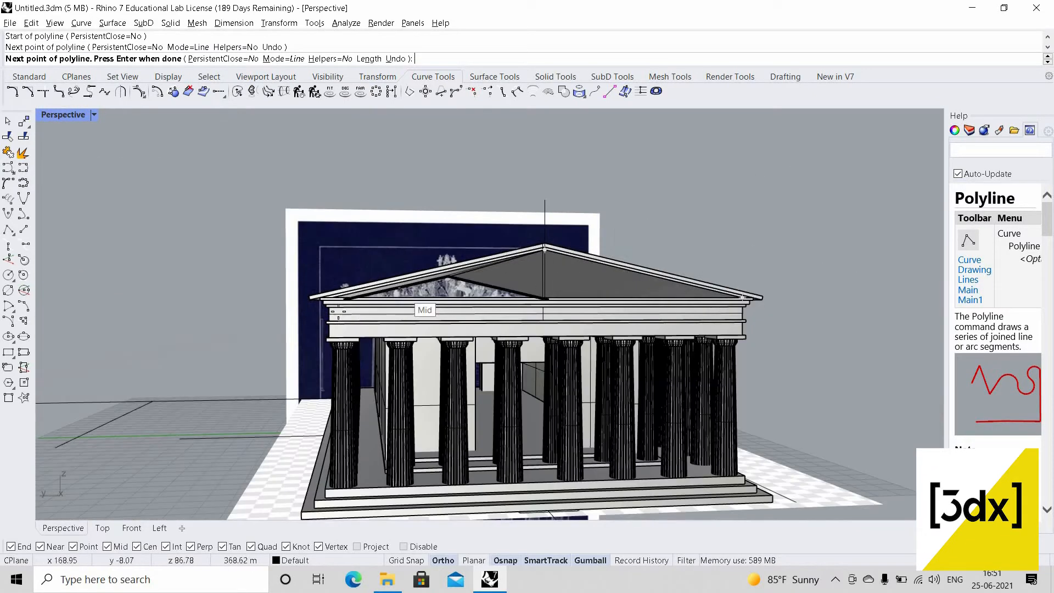
pyautogui.scroll(5, 384, 297)
pyautogui.click(321, 322)
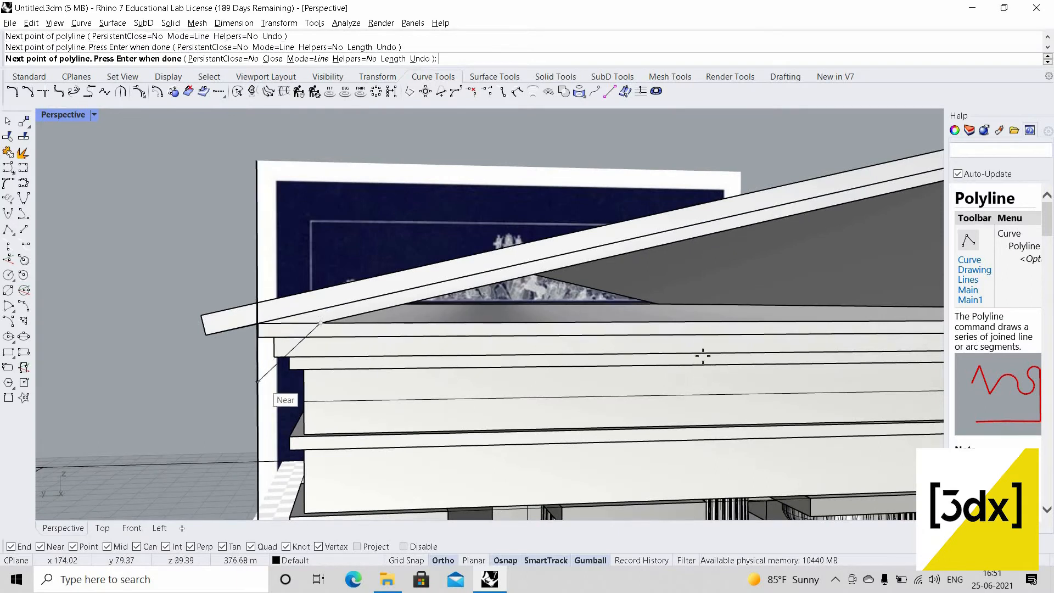
pyautogui.scroll(-5, 703, 355)
pyautogui.scroll(7, 701, 363)
pyautogui.scroll(-2, 666, 376)
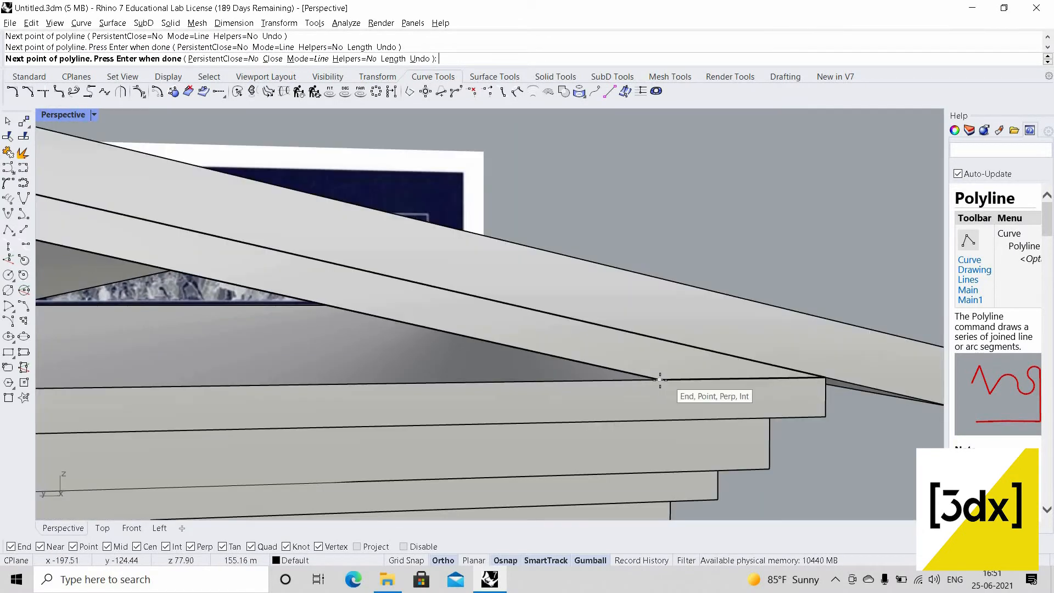
pyautogui.click(661, 379)
pyautogui.scroll(-5, 291, 299)
pyautogui.scroll(3, 289, 295)
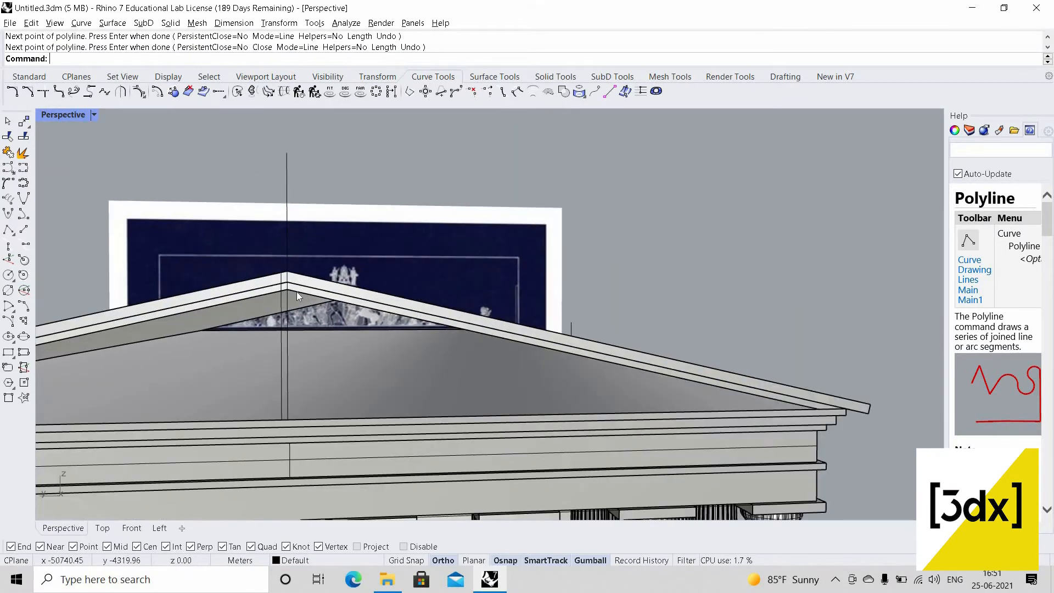
# - Extrude the closed triangular pediment curve as a solid to a distance of 5 m
pyautogui.click(296, 291)
pyautogui.click(335, 327)
pyautogui.moveTo(418, 370); pyautogui.dragTo(623, 318, button='right')
pyautogui.moveTo(574, 418); pyautogui.dragTo(479, 473, button='right')
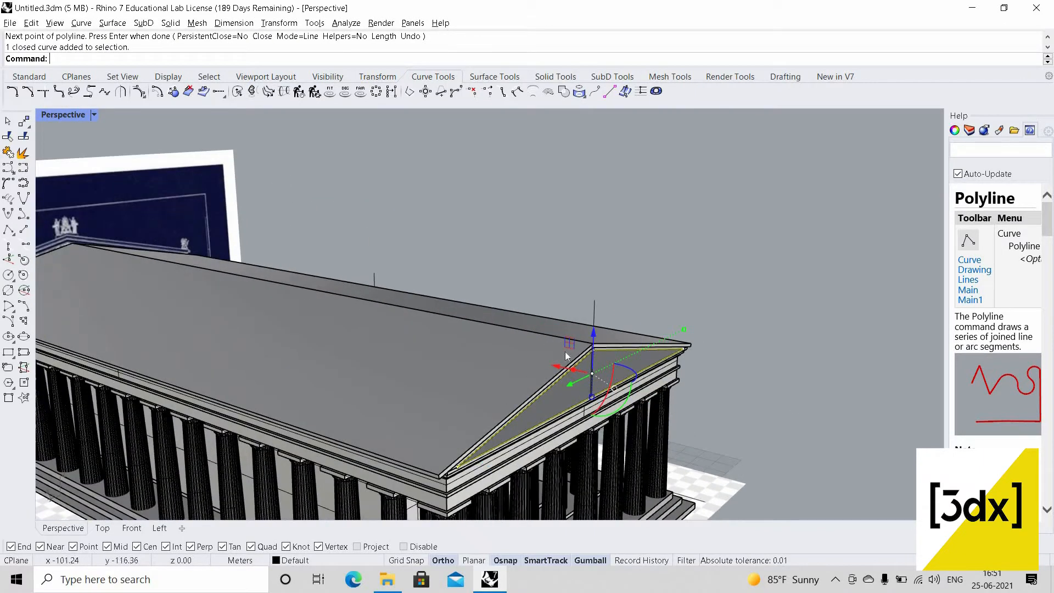
pyautogui.scroll(3, 660, 283)
pyautogui.write('ExtrudeCrv')
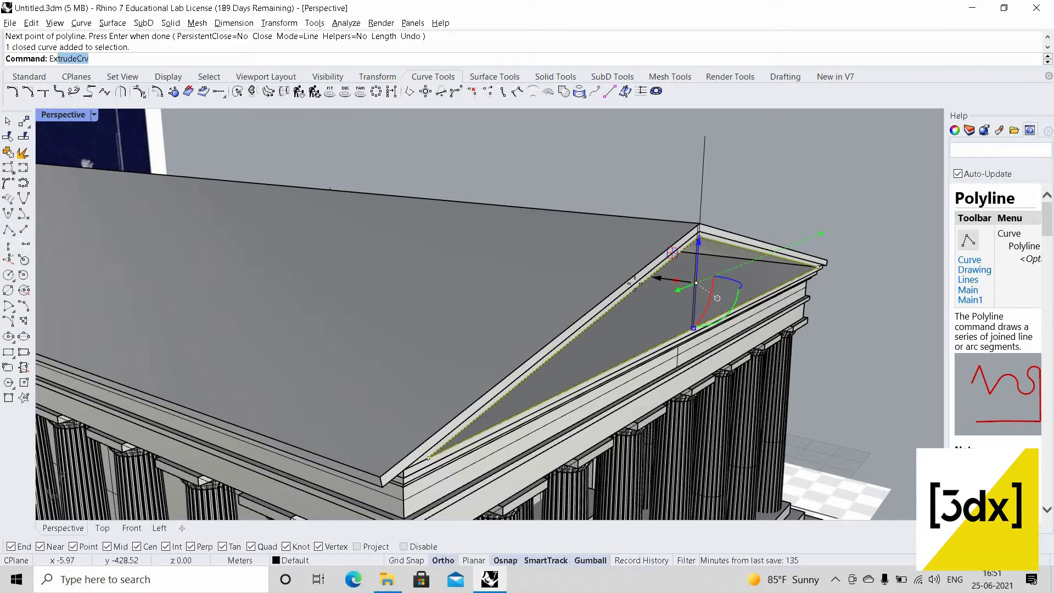
pyautogui.press('Return')
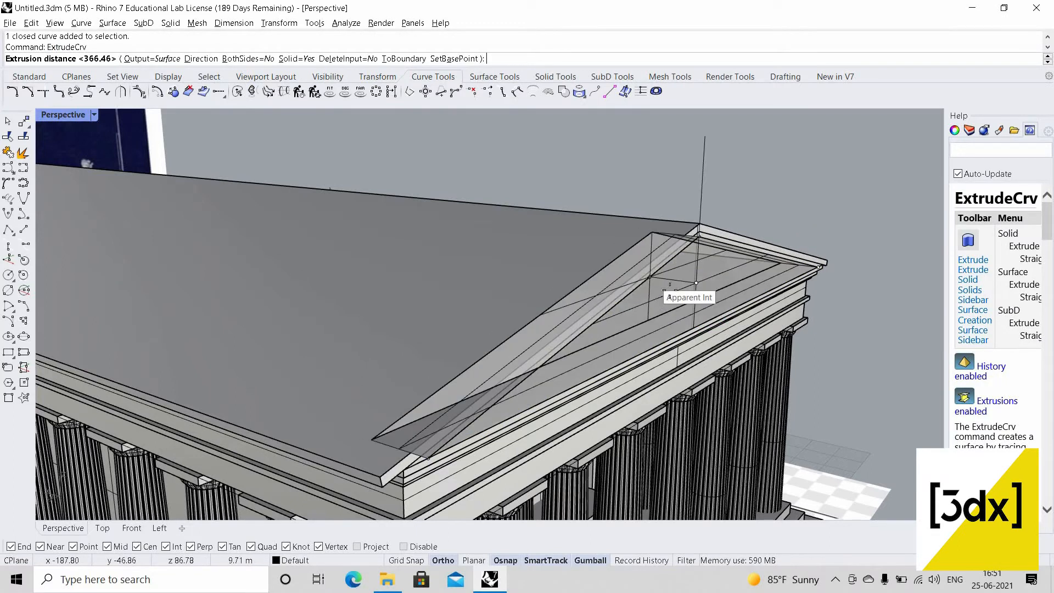
pyautogui.scroll(5, 757, 269)
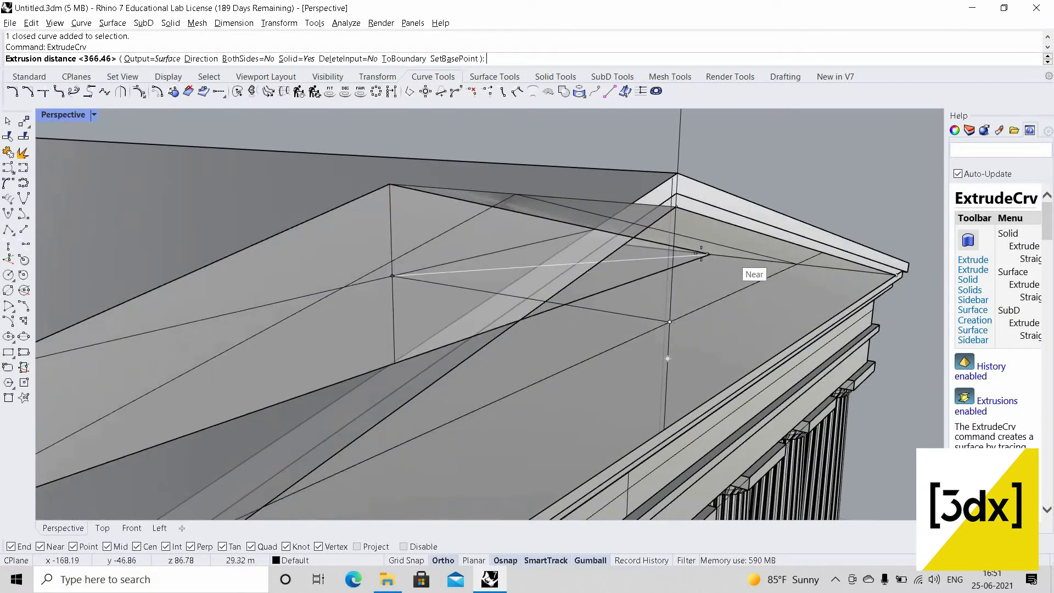
pyautogui.write('1')
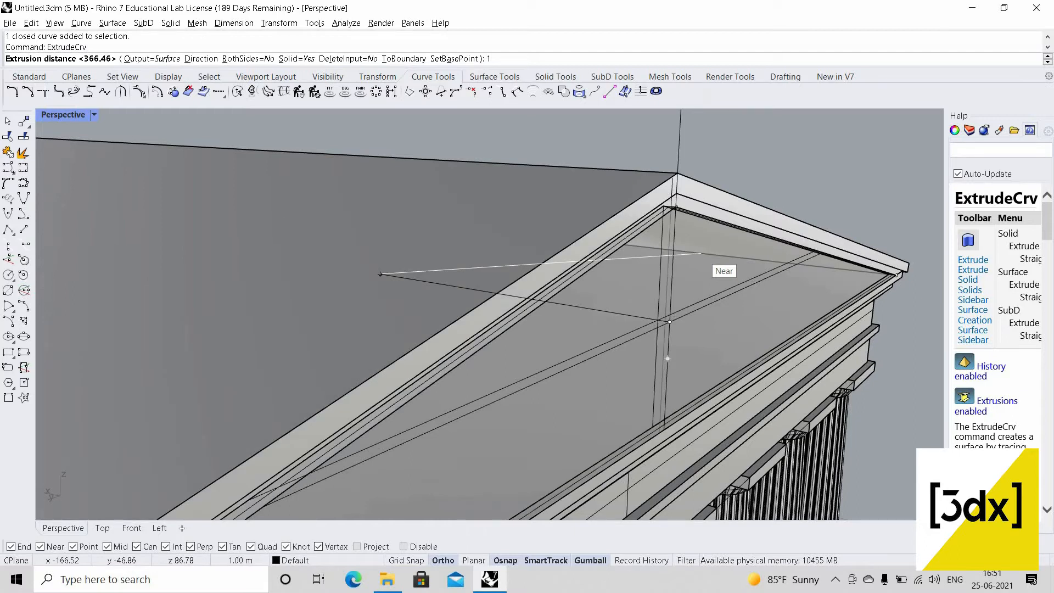
pyautogui.press('BackSpace')
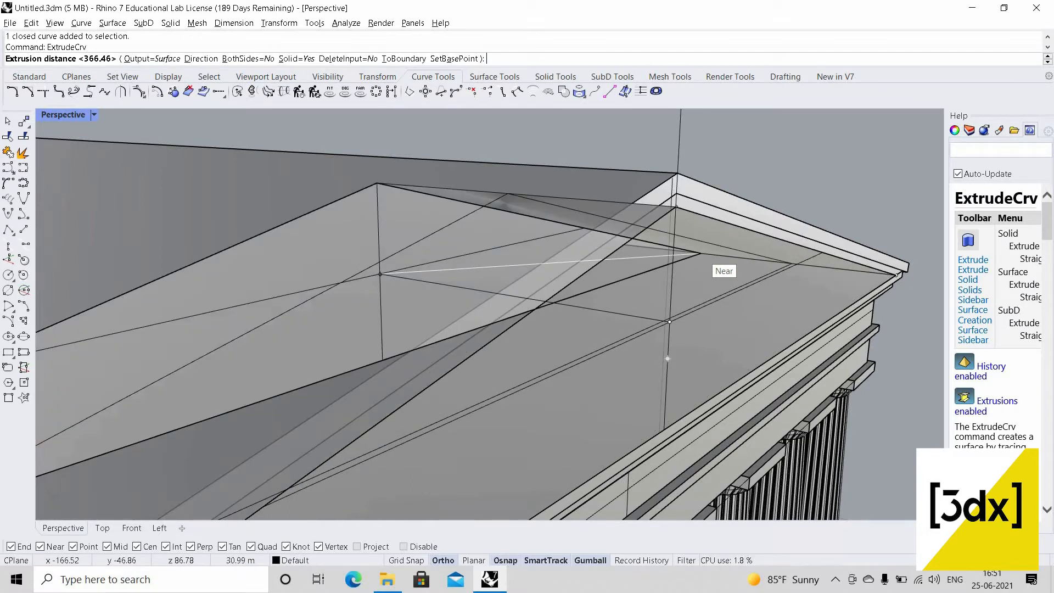
pyautogui.write('5')
pyautogui.press('Return')
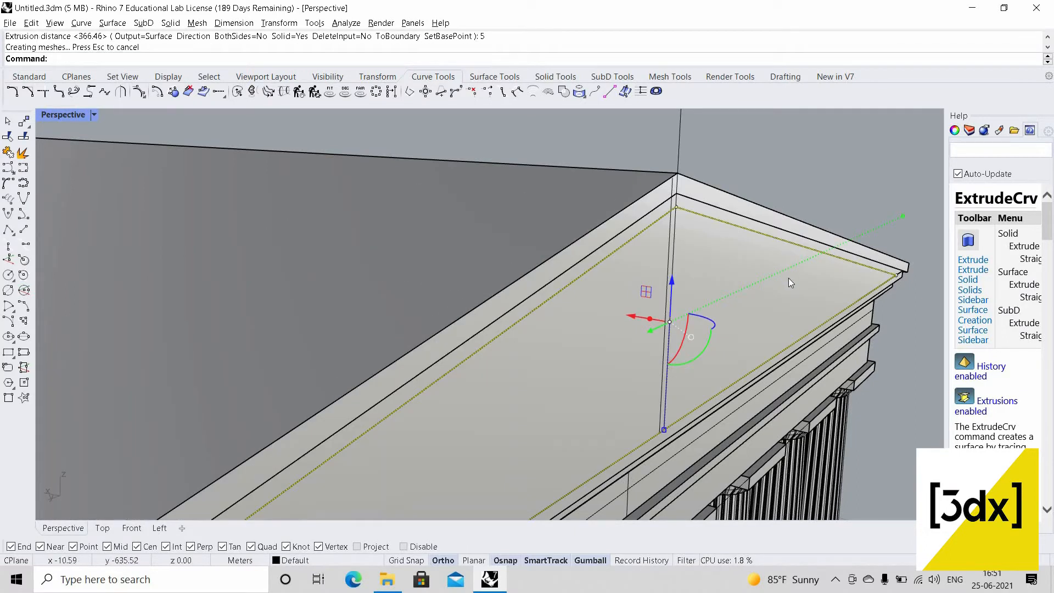
# - Scale the pediment solid in one direction to half its thickness, using its inner corner as base and the edge's midpoint as target
pyautogui.write('Scale1D')
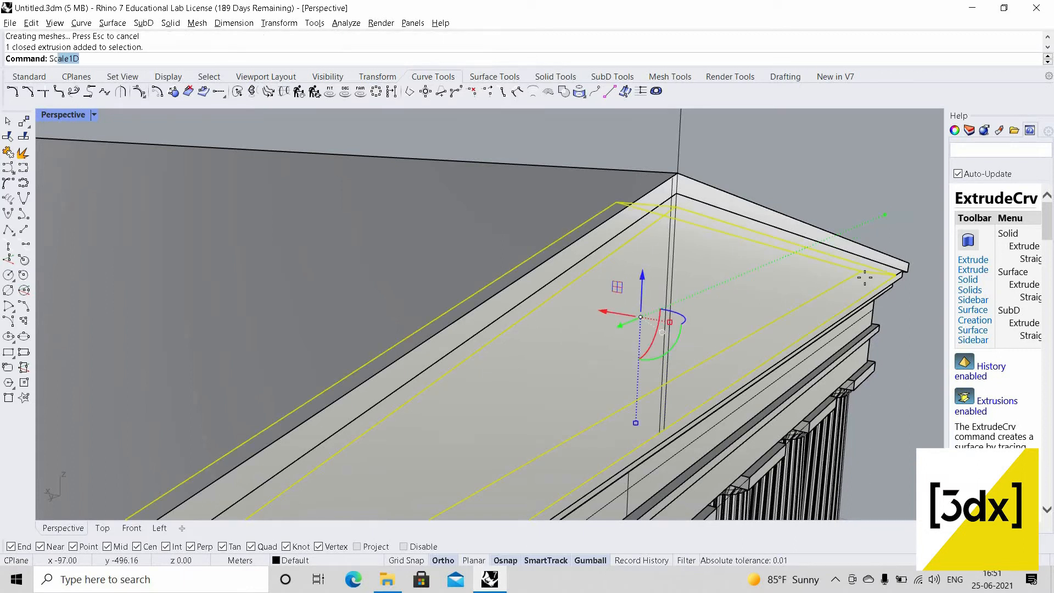
pyautogui.press('Return')
pyautogui.scroll(3, 854, 269)
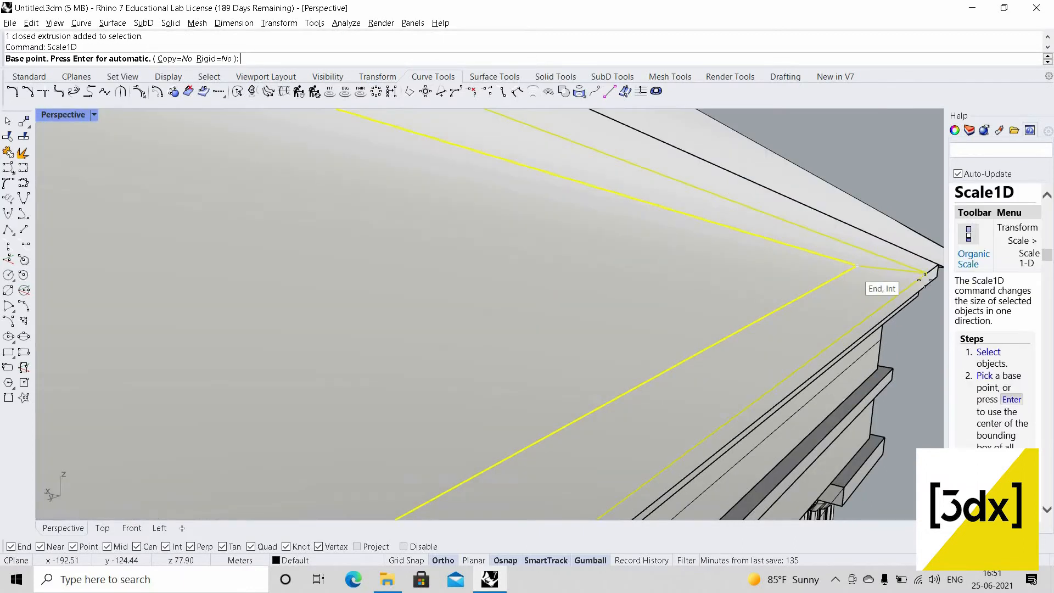
pyautogui.click(856, 266)
pyautogui.click(926, 273)
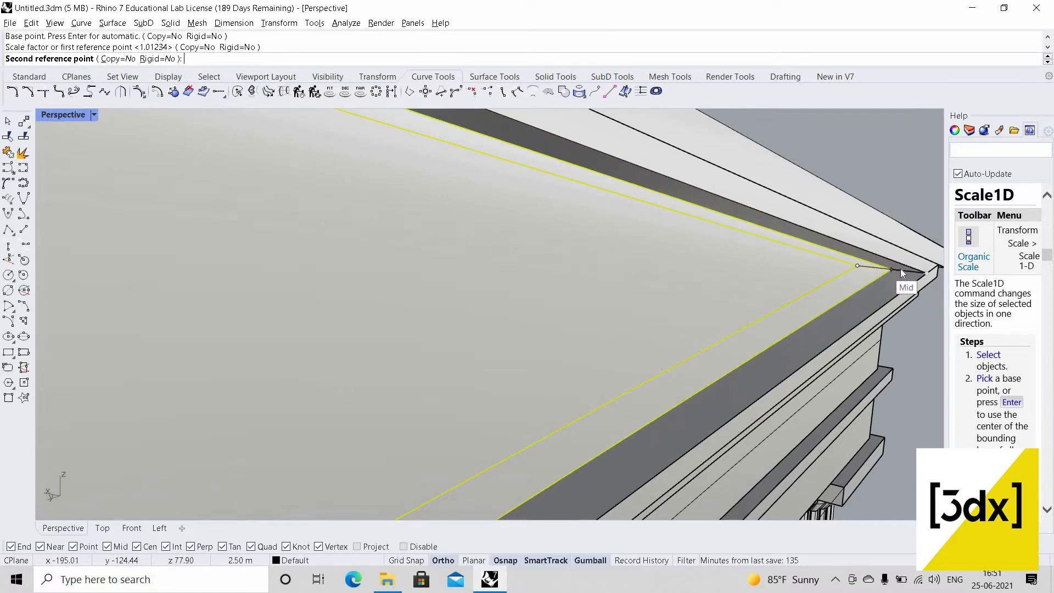
pyautogui.click(891, 270)
pyautogui.press('Escape')
# - Compare the infilled pediment and roof with the blueprint elevation, including the ornaments at the apex and eaves
pyautogui.scroll(-10, 834, 280)
pyautogui.moveTo(828, 280); pyautogui.dragTo(367, 299, button='right')
pyautogui.scroll(3, 367, 298)
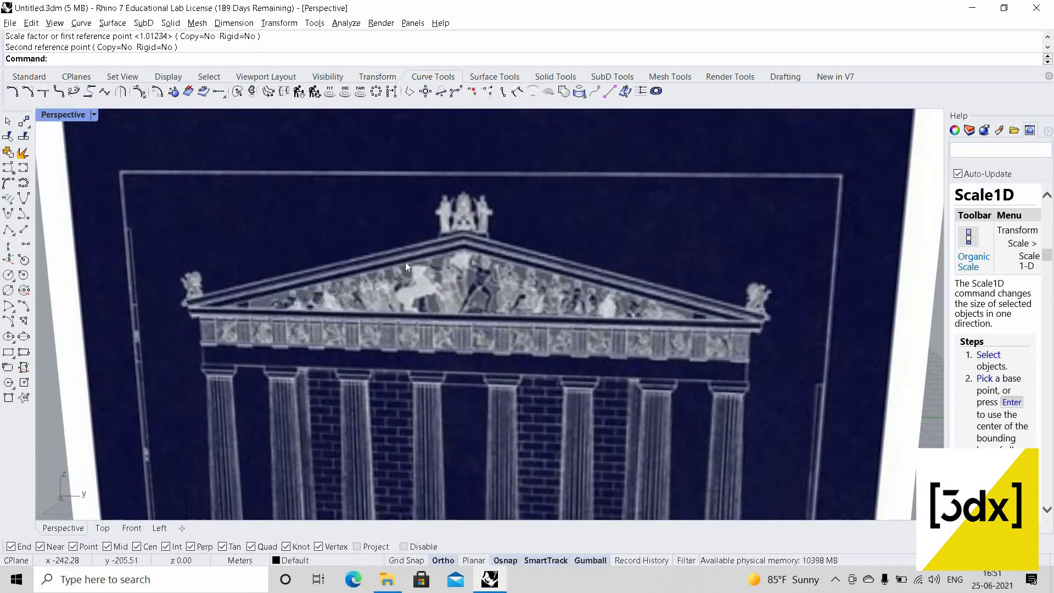
pyautogui.scroll(-5, 412, 274)
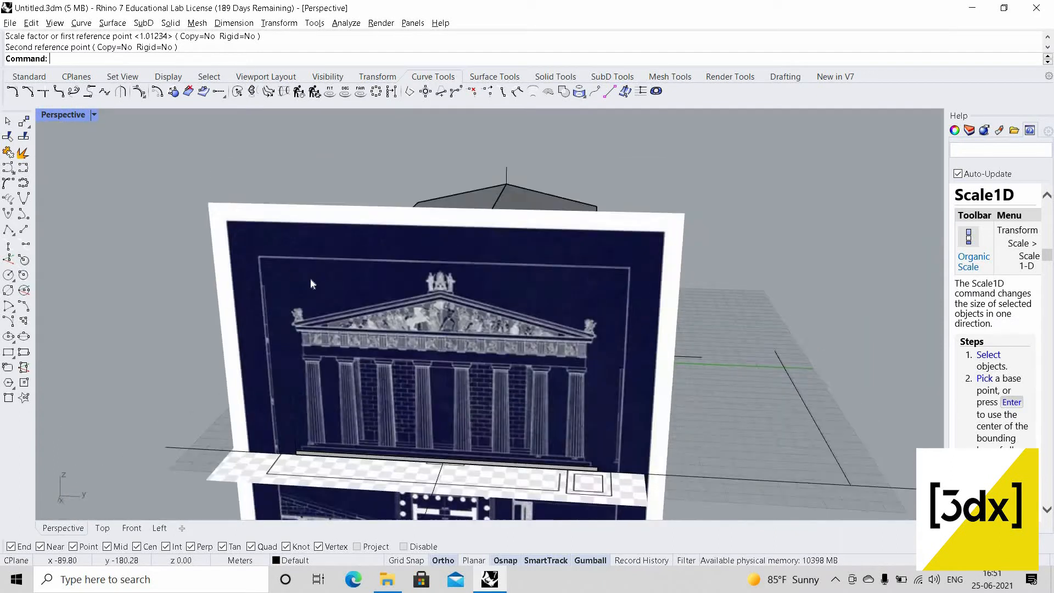
pyautogui.moveTo(311, 277); pyautogui.dragTo(385, 249, button='right')
pyautogui.moveTo(486, 328); pyautogui.dragTo(476, 351, button='right')
pyautogui.scroll(4, 476, 350)
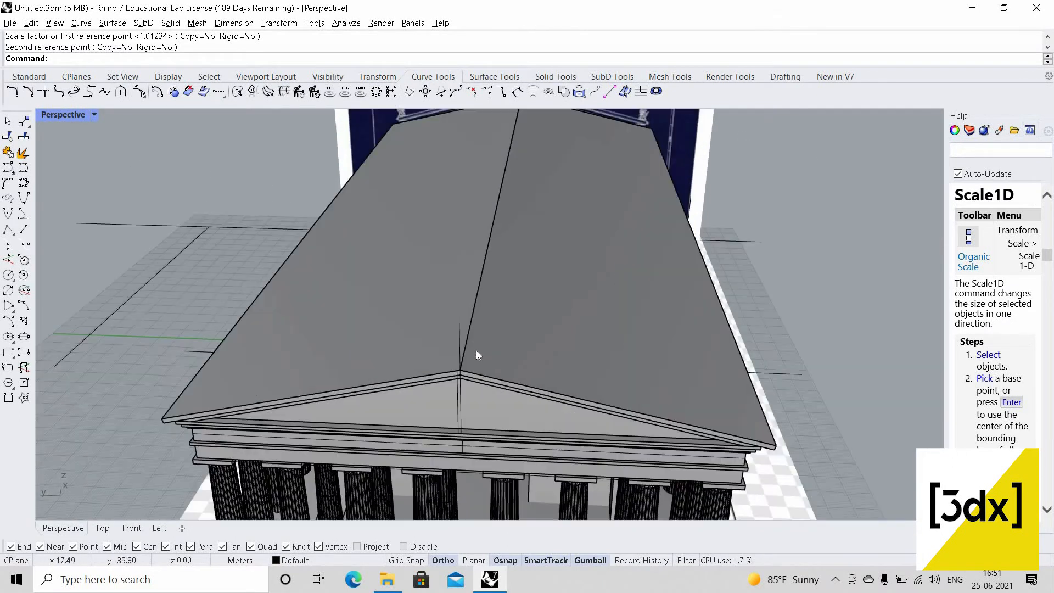
pyautogui.scroll(2, 439, 308)
pyautogui.scroll(-8, 440, 309)
pyautogui.moveTo(446, 317); pyautogui.dragTo(527, 354, button='right')
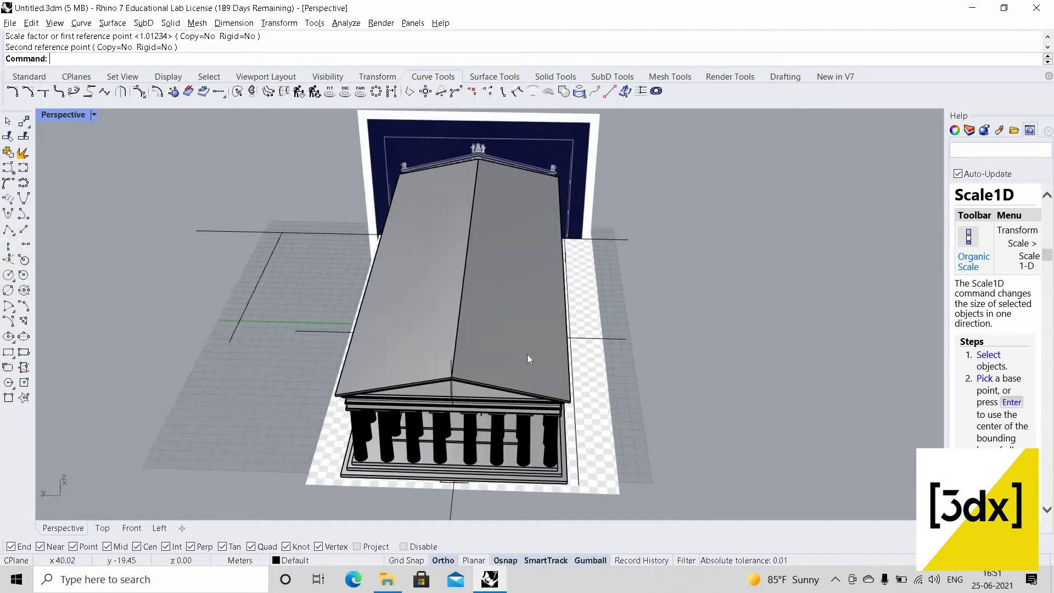
pyautogui.scroll(-4, 384, 324)
# - Extrude the short line across the roof ridge along the ridge direction into a flat rectangle about 6.6 m wide
pyautogui.moveTo(274, 318); pyautogui.dragTo(538, 220, button='right')
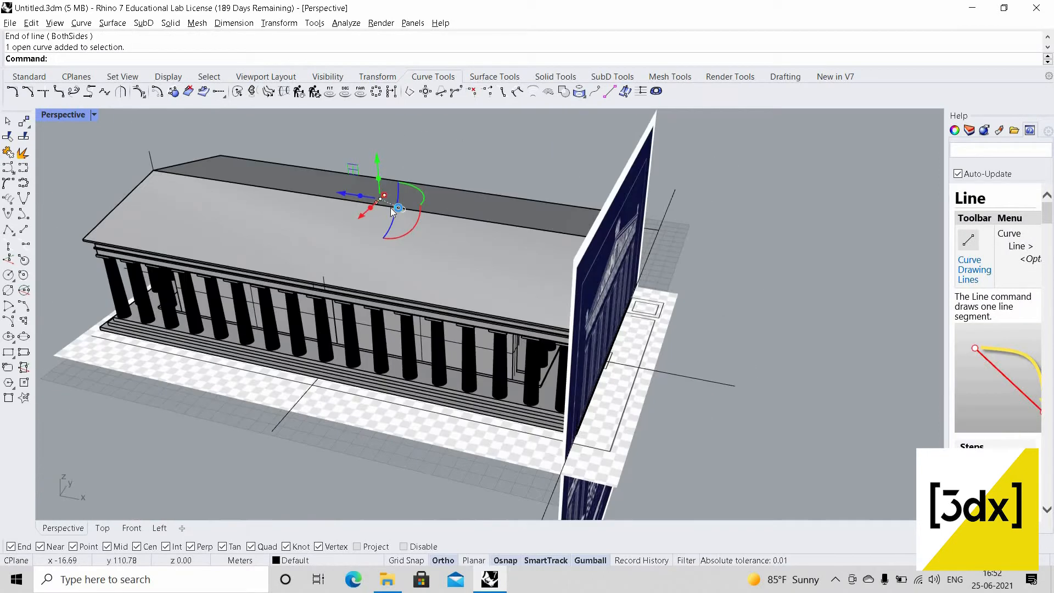
pyautogui.scroll(3, 390, 207)
pyautogui.press('Return')
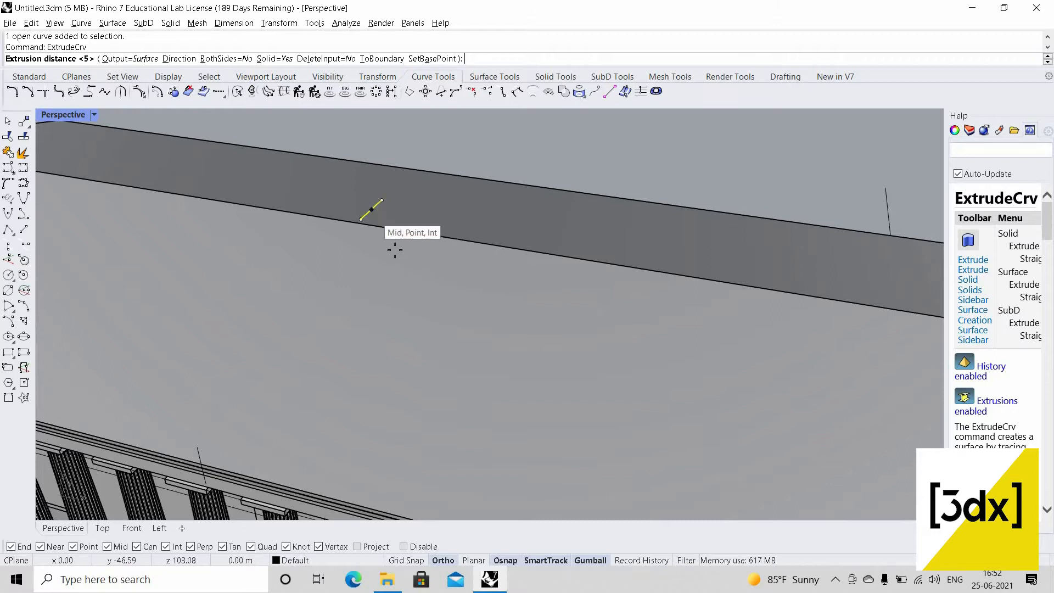
pyautogui.scroll(2, 406, 236)
pyautogui.press('Return')
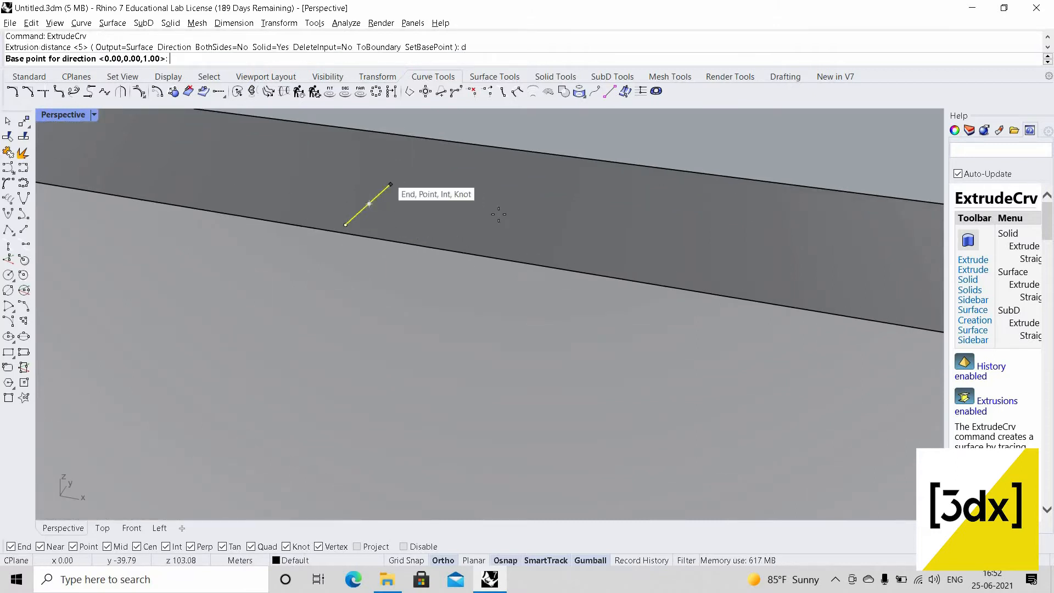
pyautogui.click(390, 185)
pyautogui.click(487, 210)
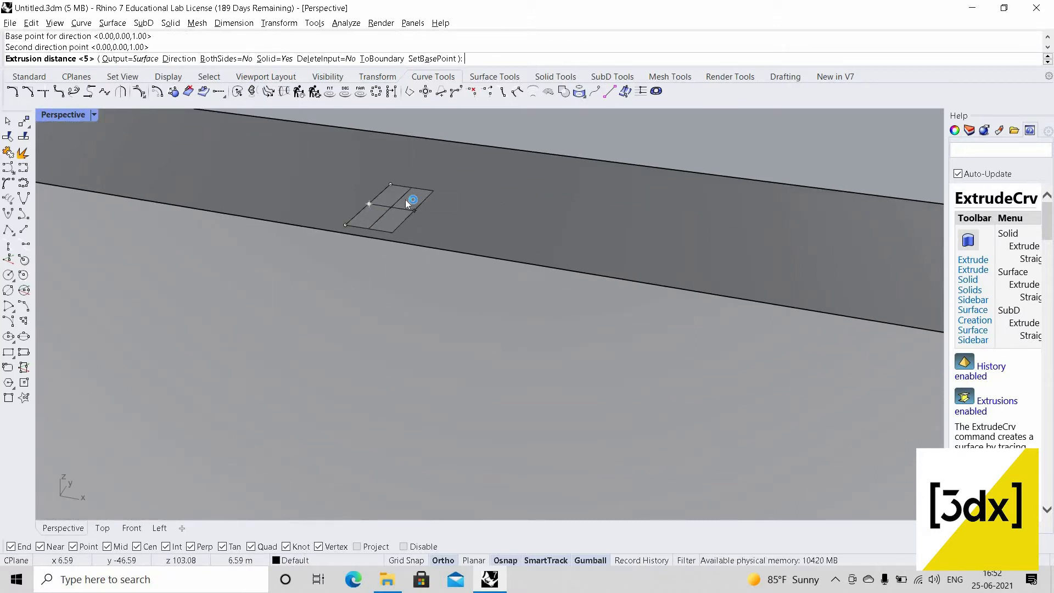
pyautogui.click(404, 207)
pyautogui.scroll(4, 404, 208)
pyautogui.press('Escape')
# - Delete the source line along the edge of the flat rectangle on the ridge
pyautogui.click(347, 201)
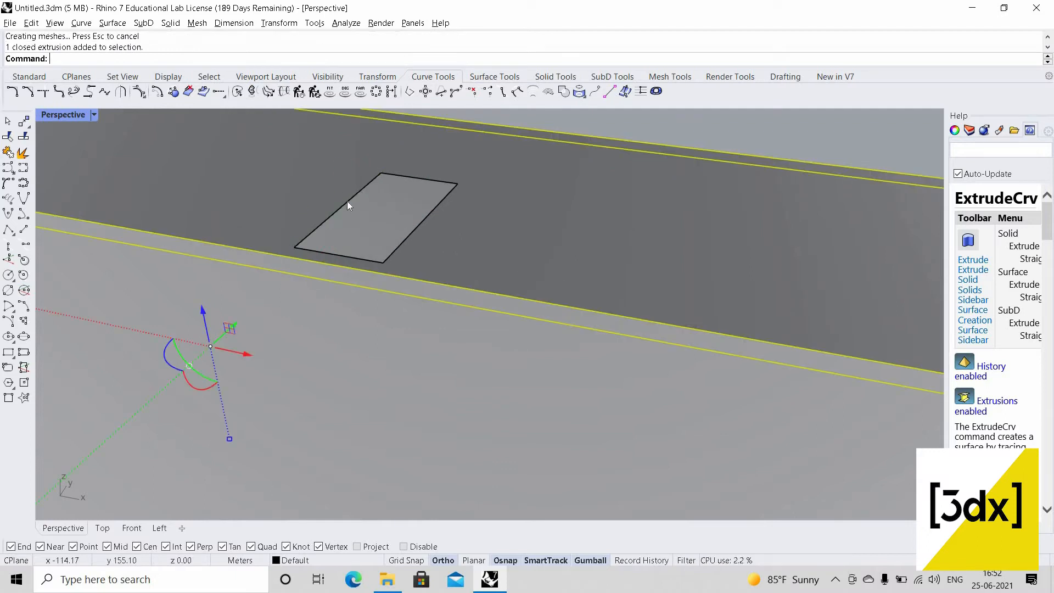
pyautogui.press('Escape')
pyautogui.click(347, 200)
pyautogui.click(363, 211)
pyautogui.press('Delete')
# - Extrude the rectangular surface about 6 m downward through the roof ridge with the Solid option off
pyautogui.click(363, 212)
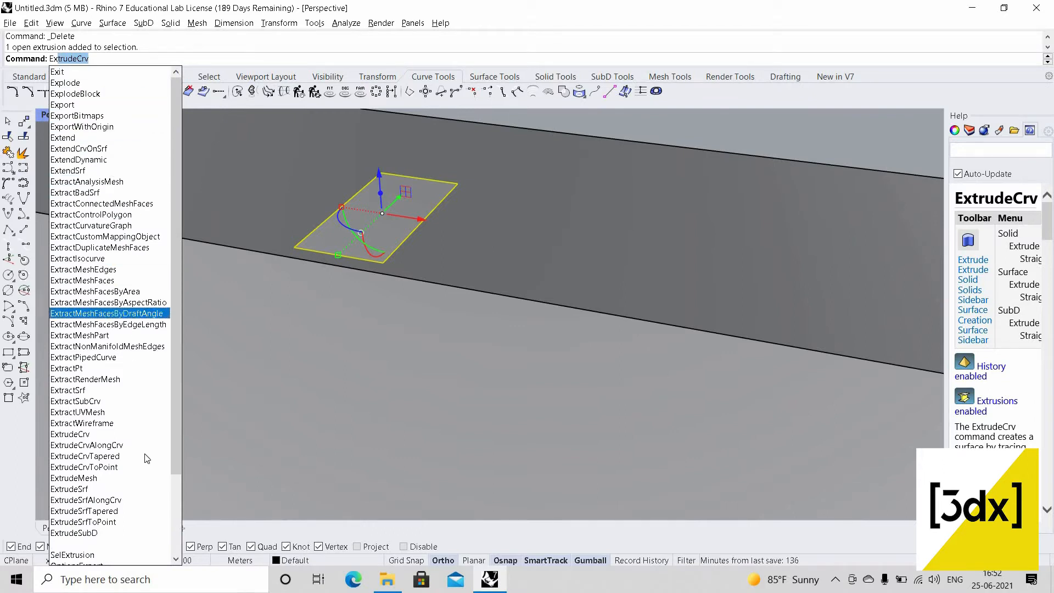
pyautogui.press('Return')
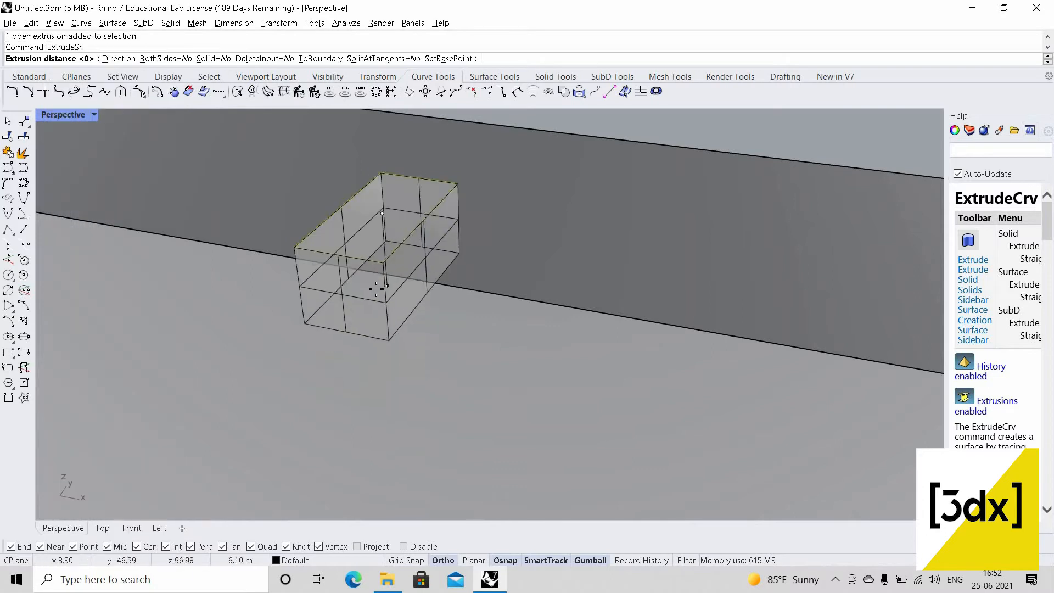
pyautogui.click(406, 227)
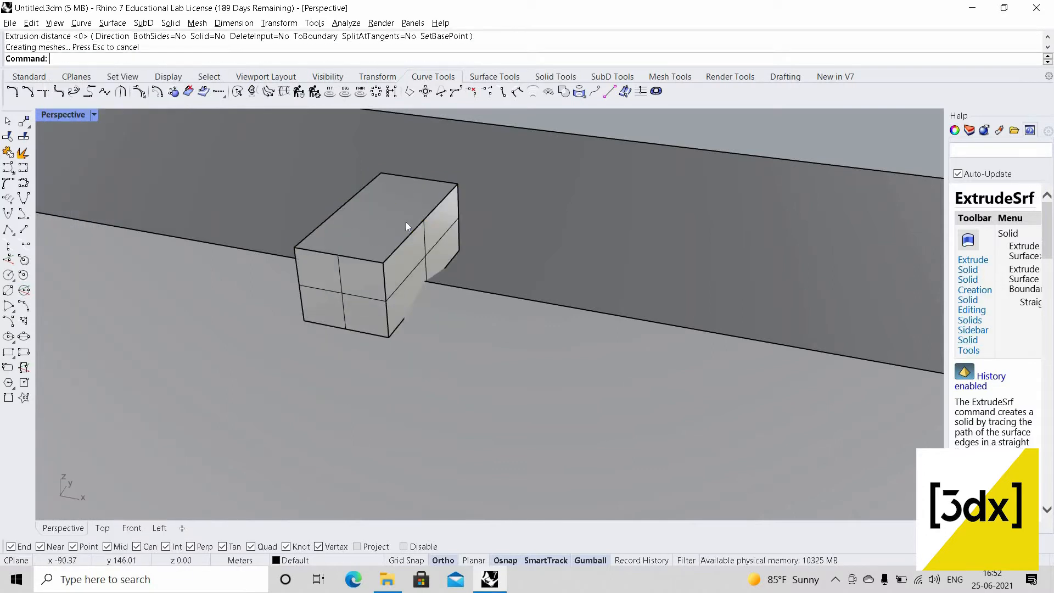
pyautogui.click(406, 222)
pyautogui.press('Delete')
pyautogui.scroll(-2, 410, 222)
pyautogui.scroll(2, 414, 262)
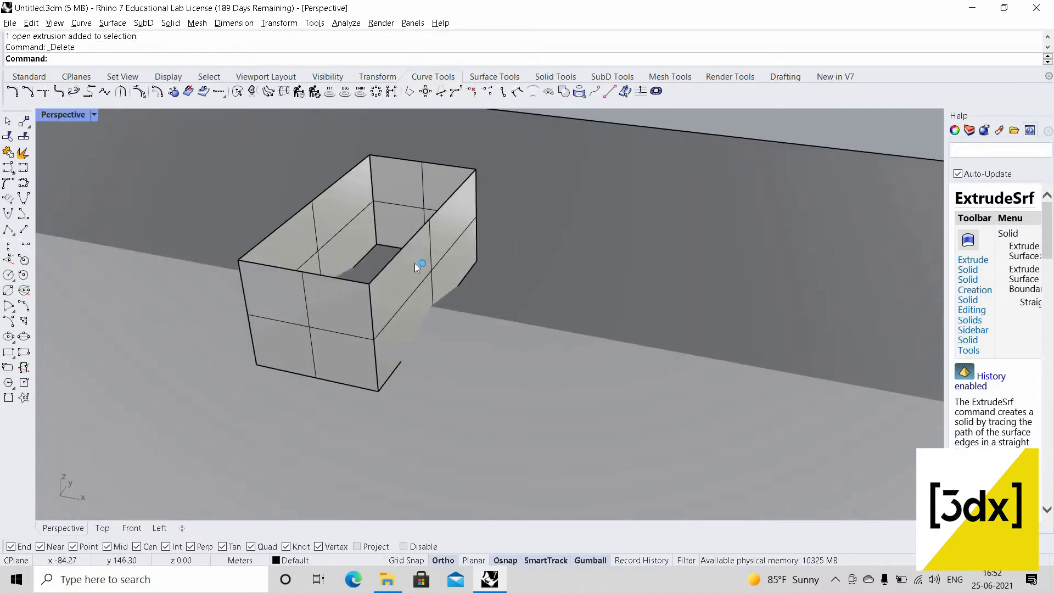
pyautogui.hotkey('ctrl', 'z')
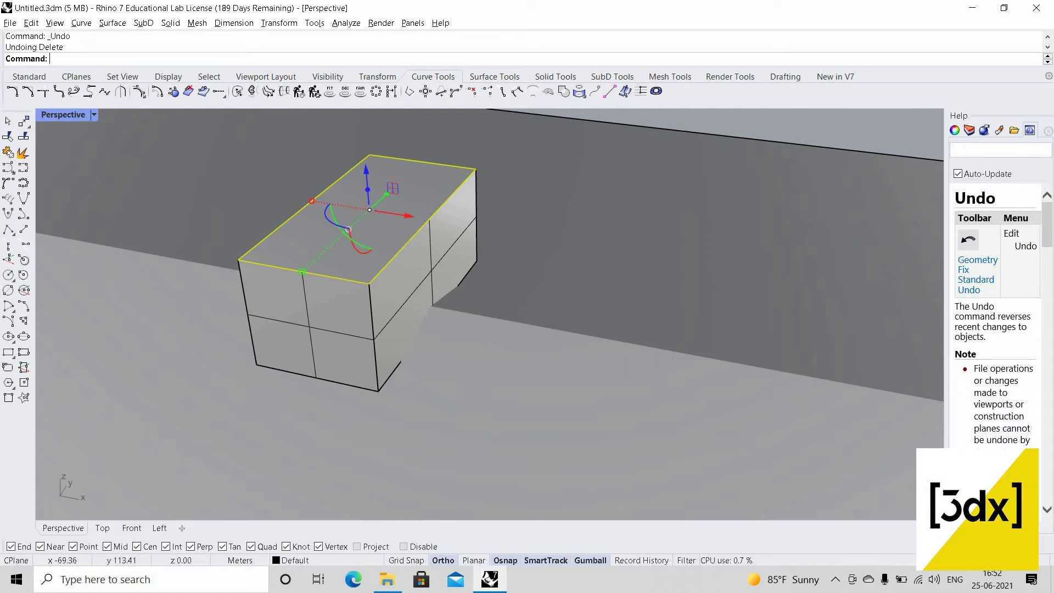
# - Cap the open extruded box on the ridge to make it a closed solid
pyautogui.click(413, 275)
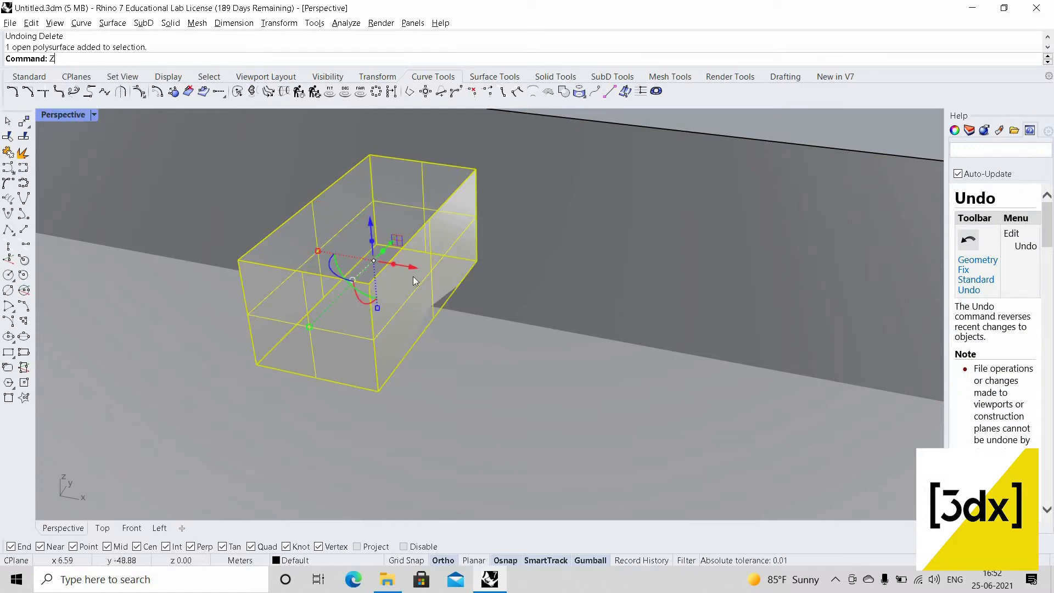
pyautogui.write('Zcap')
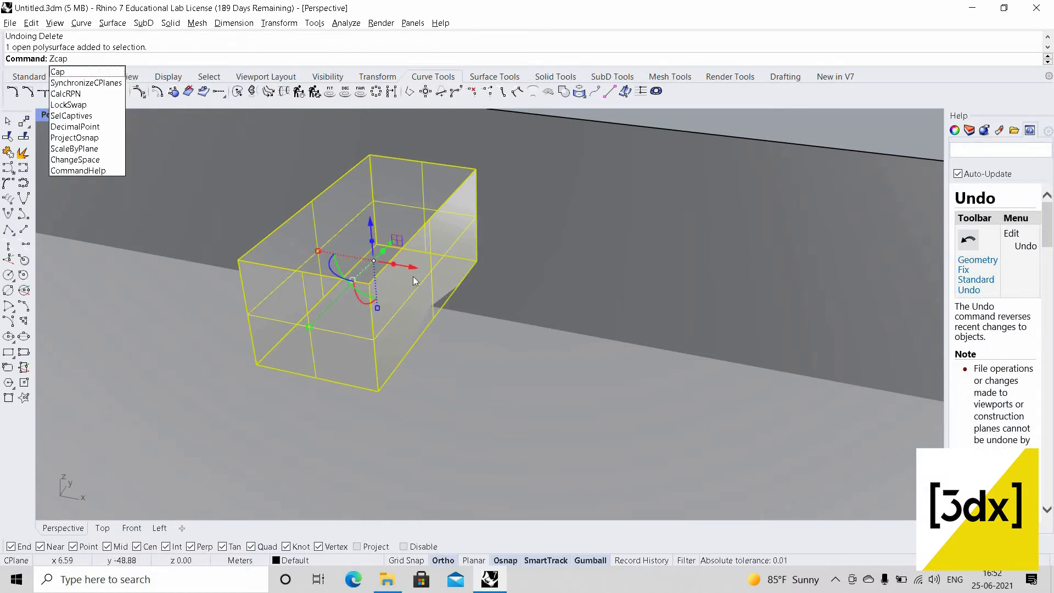
pyautogui.press('Escape')
pyautogui.press('Escape')
pyautogui.click(416, 289)
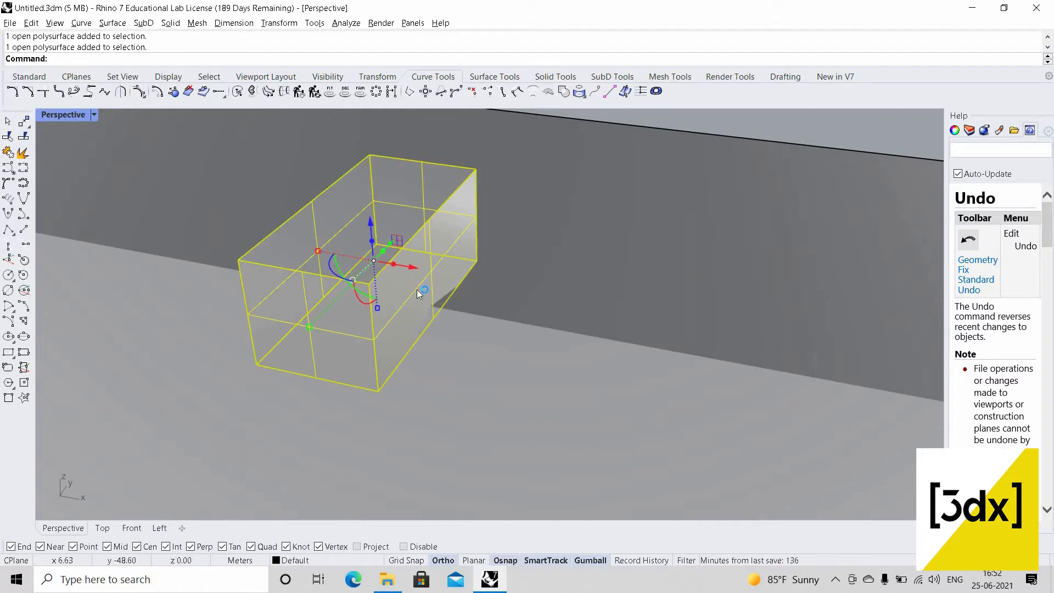
pyautogui.write('Cap')
pyautogui.press('Return')
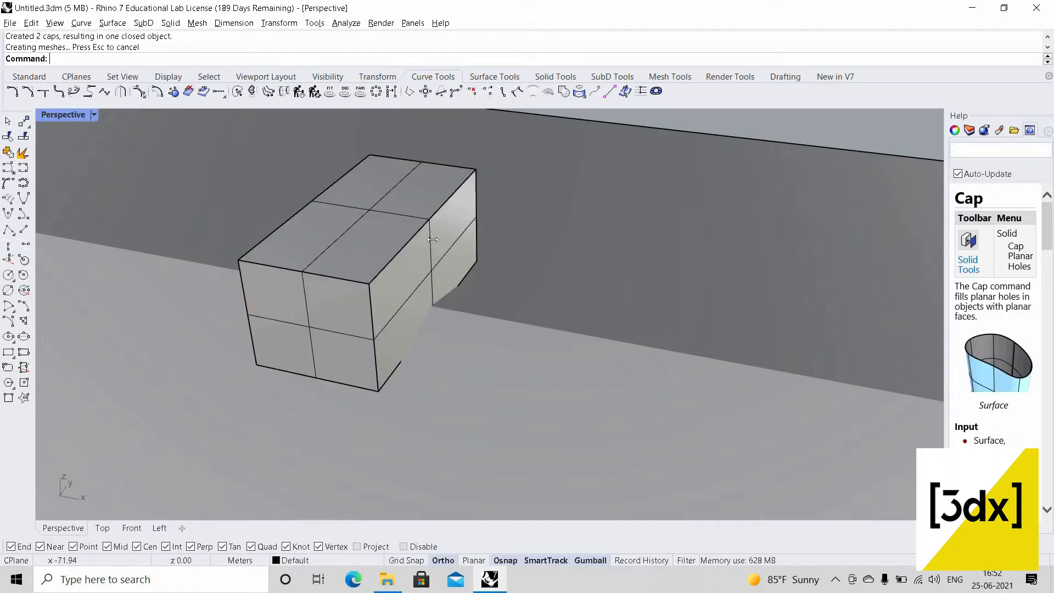
# - Delete the leftover rectangular surface on top of the capped box
pyautogui.click(434, 228)
pyautogui.click(493, 265)
pyautogui.press('Delete')
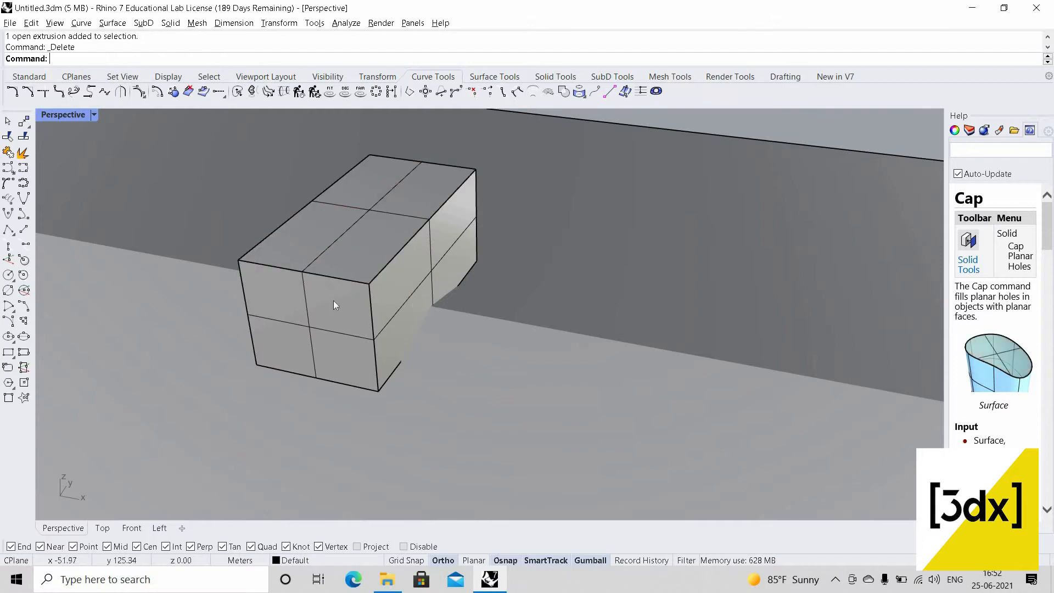
pyautogui.click(333, 301)
# - Move the box along the ridge to the front apex of the roof, using the midpoint of its long top edge as base point
pyautogui.scroll(-5, 538, 308)
pyautogui.moveTo(538, 308); pyautogui.dragTo(647, 277, button='right')
pyautogui.press('Escape')
pyautogui.scroll(8, 647, 277)
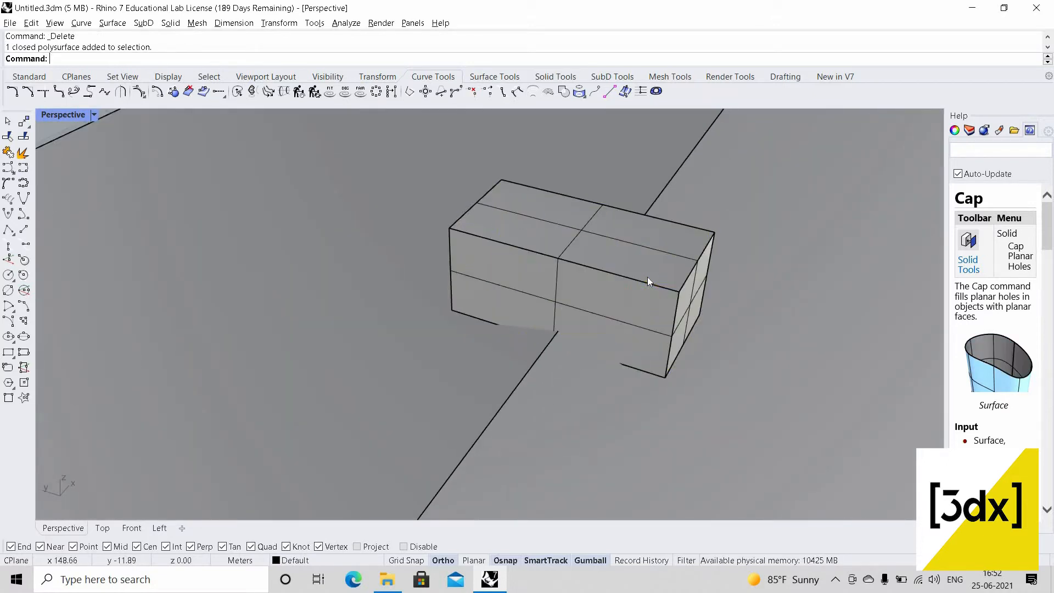
pyautogui.click(647, 276)
pyautogui.write('Move')
pyautogui.press('Return')
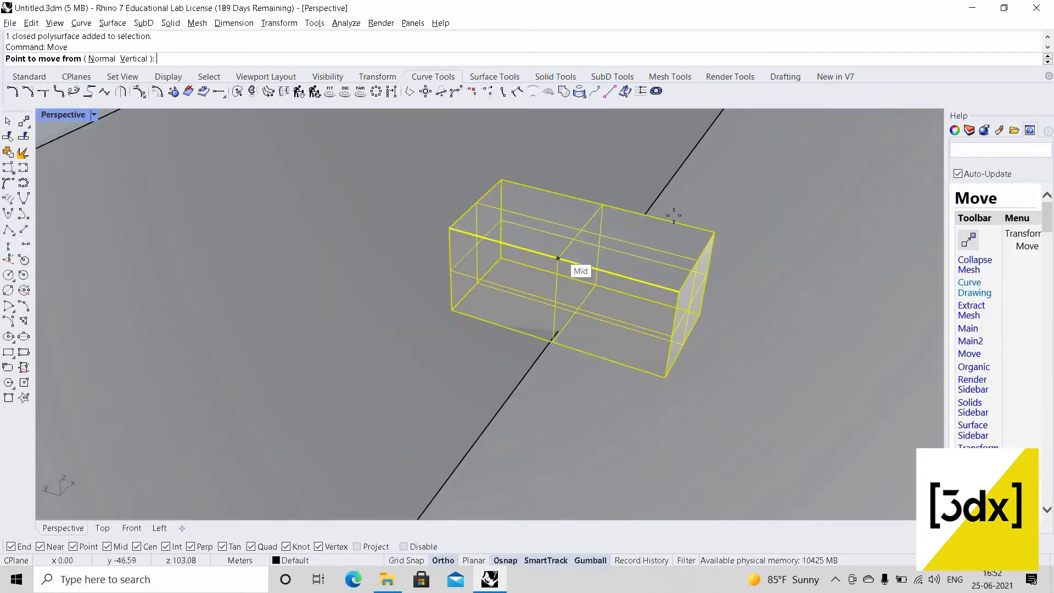
pyautogui.click(557, 254)
pyautogui.scroll(-5, 673, 215)
pyautogui.scroll(10, 554, 362)
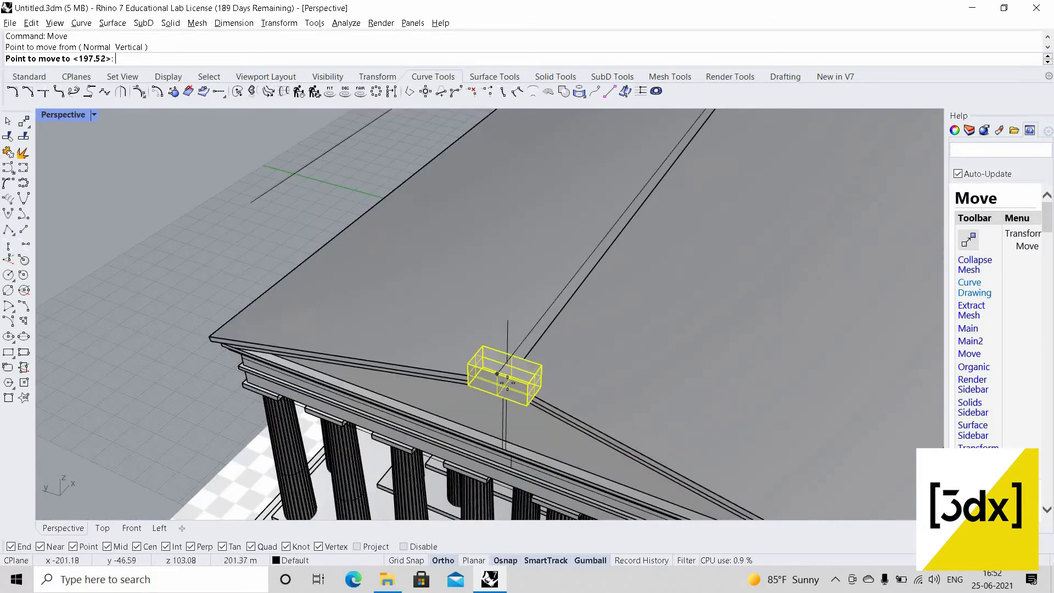
pyautogui.scroll(-5, 674, 230)
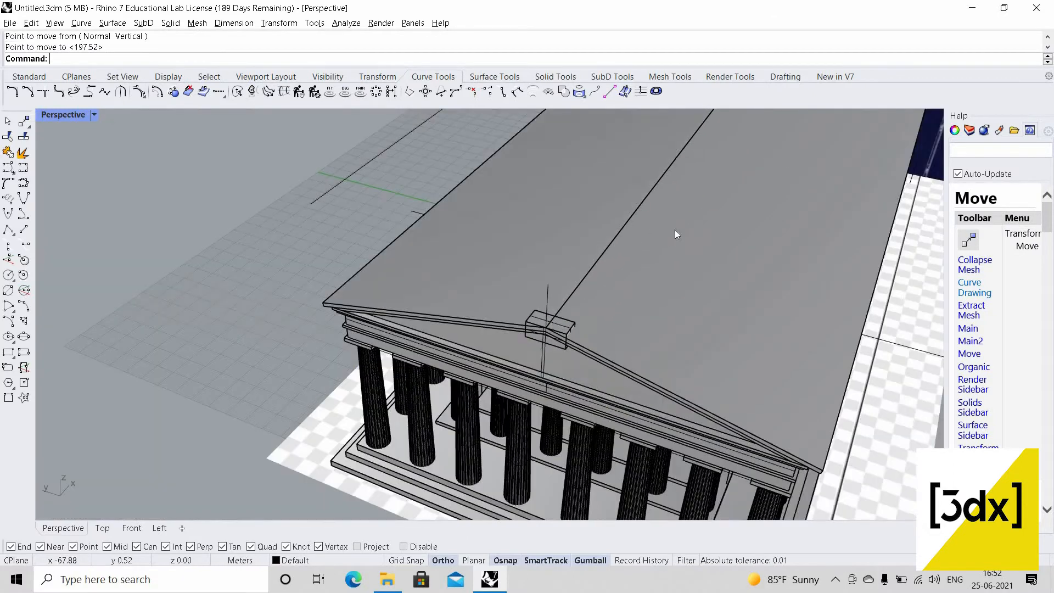
# - Examine how the box sits on the roof and pediment at the front apex
pyautogui.scroll(10, 635, 226)
pyautogui.click(661, 218)
pyautogui.click(661, 217)
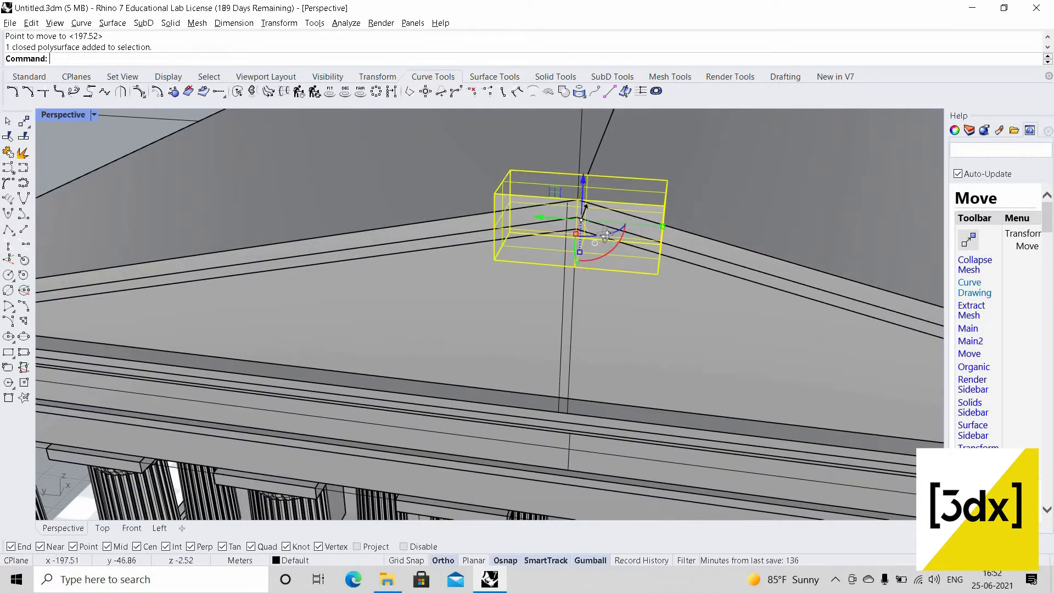
pyautogui.scroll(-5, 662, 213)
pyautogui.moveTo(662, 214); pyautogui.dragTo(347, 307, button='right')
pyautogui.scroll(5, 345, 303)
pyautogui.press('Escape')
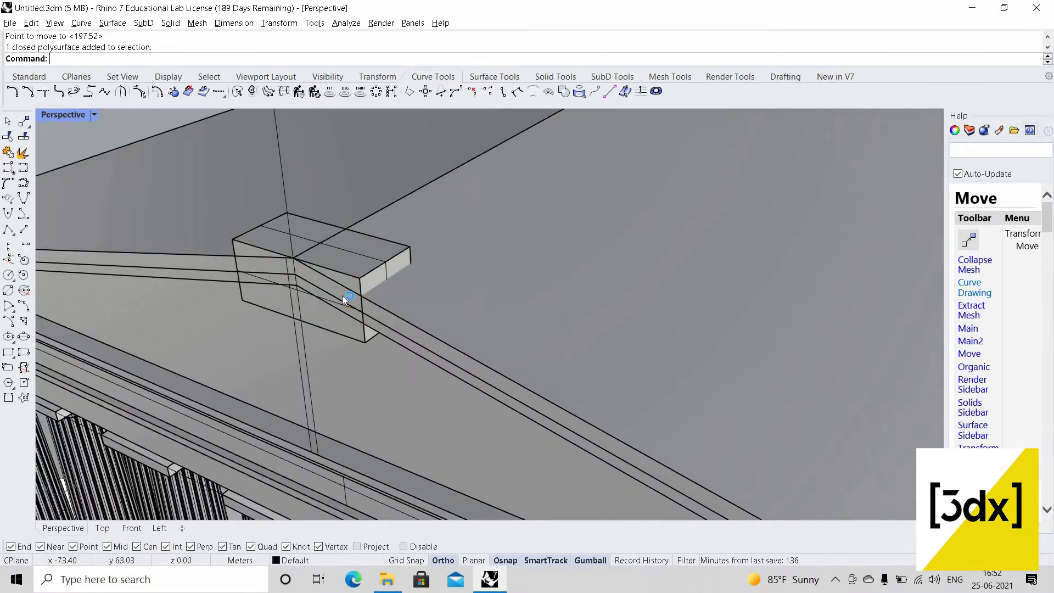
# - Raise the box slightly so its top face sits just above the roof's front apex
pyautogui.scroll(4, 382, 257)
pyautogui.click(382, 256)
pyautogui.scroll(-5, 371, 259)
pyautogui.press('Escape')
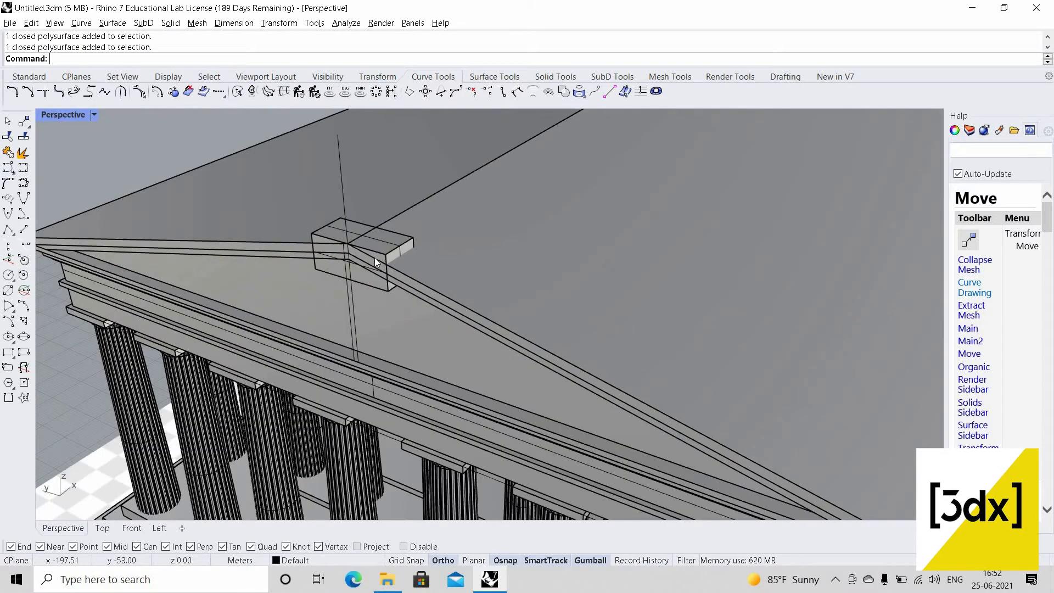
pyautogui.scroll(5, 375, 257)
pyautogui.scroll(4, 410, 261)
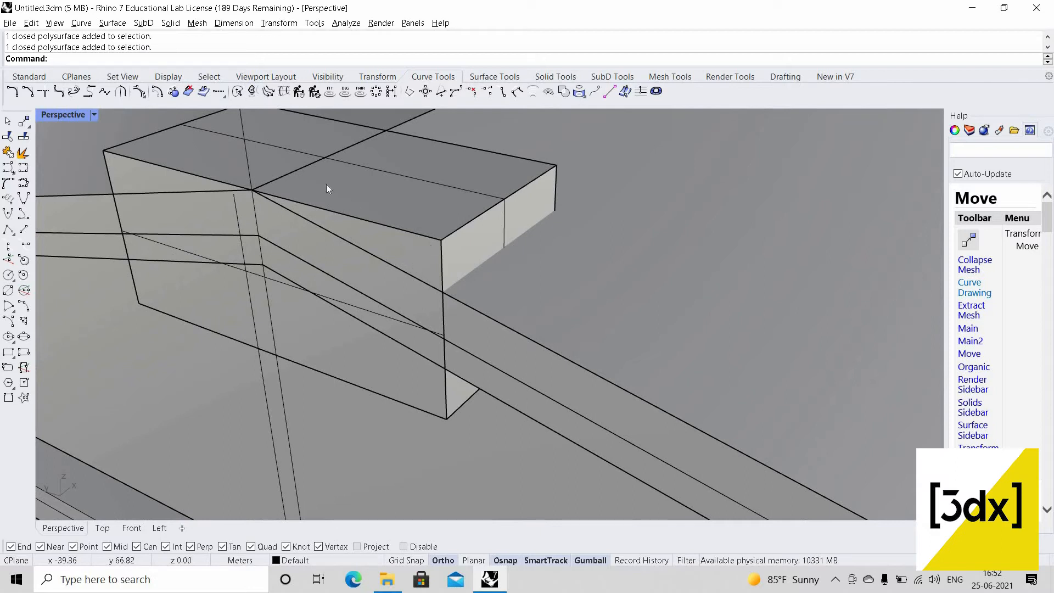
pyautogui.click(327, 203)
pyautogui.moveTo(329, 202); pyautogui.dragTo(362, 205)
pyautogui.press('Escape')
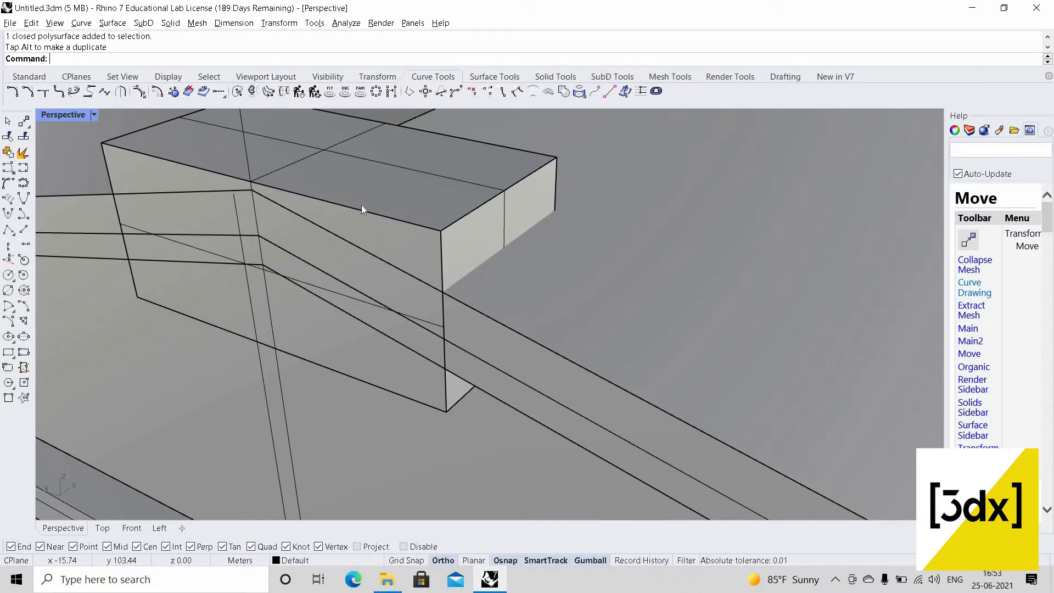
# - Trace a closed polyline around the part of the box's front face above the roofline, following the sloping pediment edges through the apex
pyautogui.press('Return')
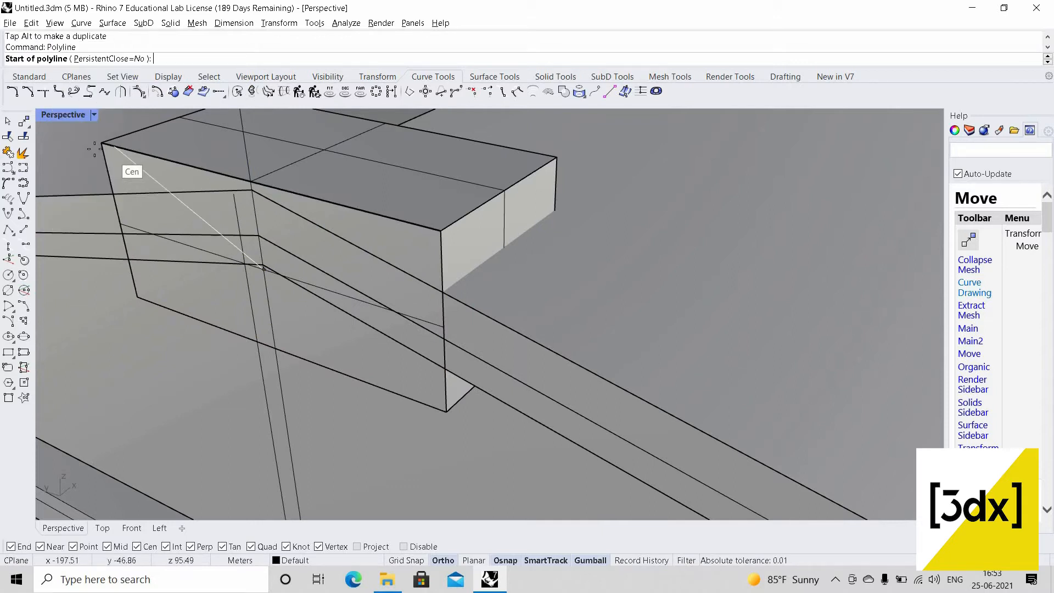
pyautogui.click(102, 144)
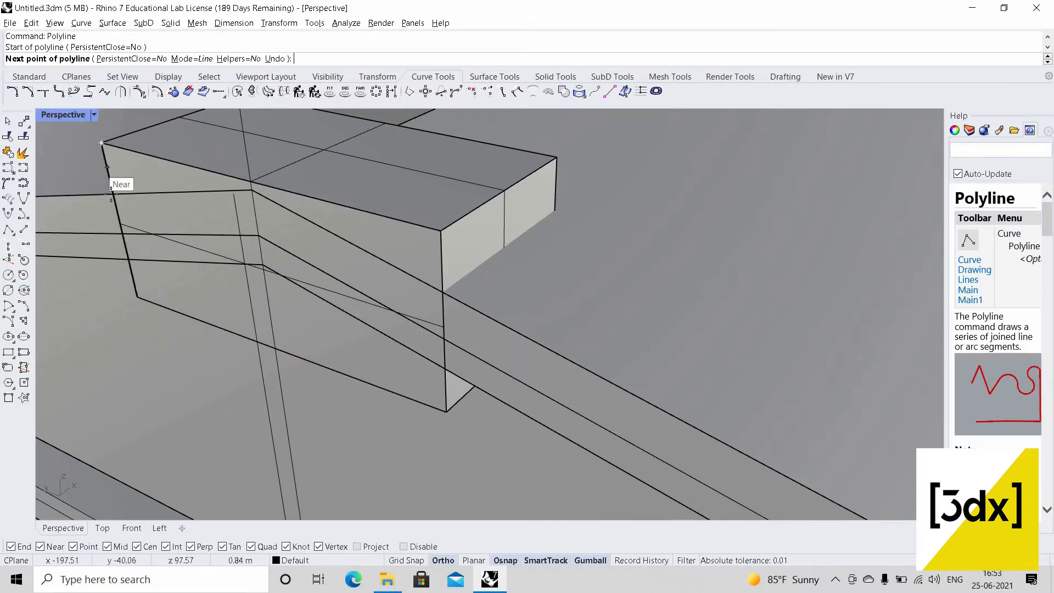
pyautogui.click(252, 191)
pyautogui.click(264, 269)
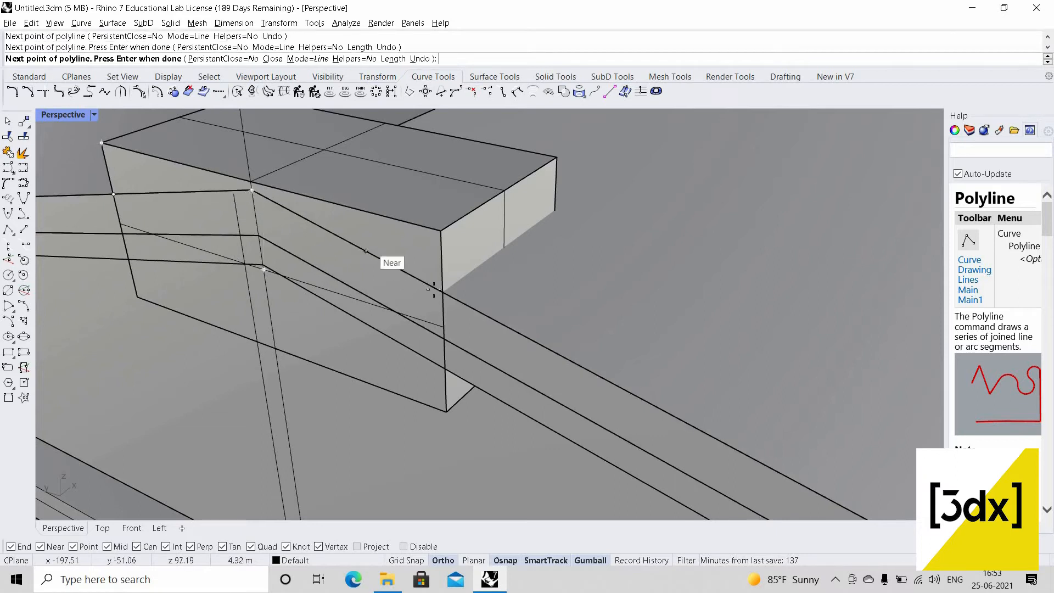
pyautogui.click(442, 292)
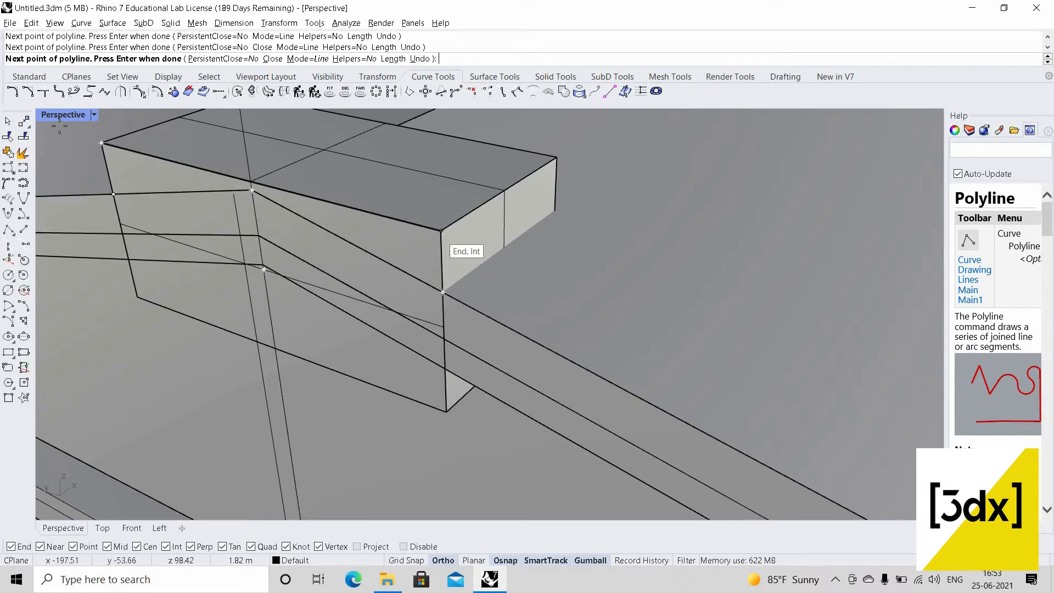
pyautogui.click(103, 144)
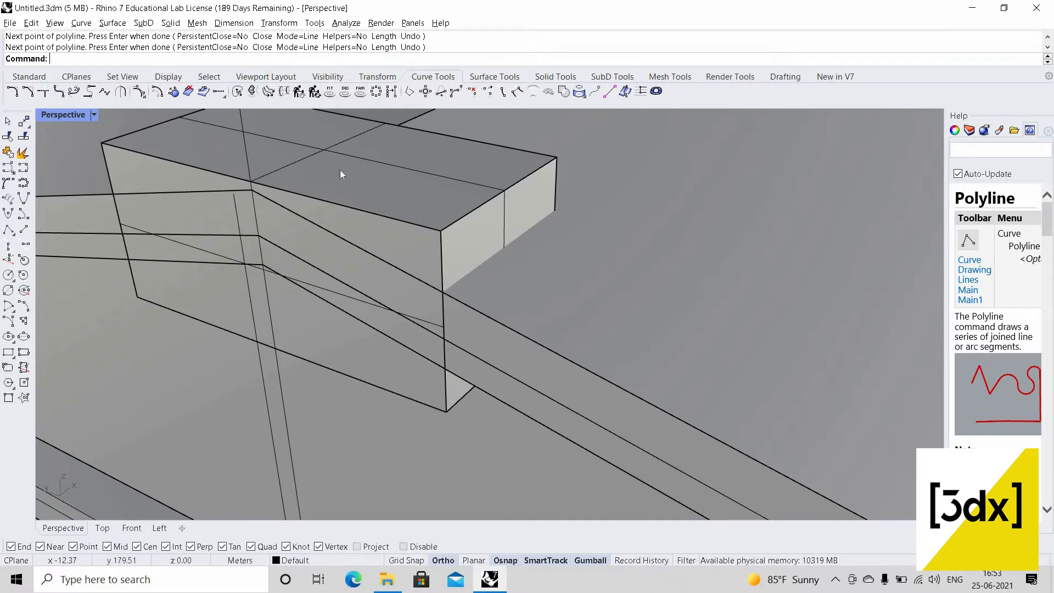
pyautogui.click(340, 175)
pyautogui.press('Delete')
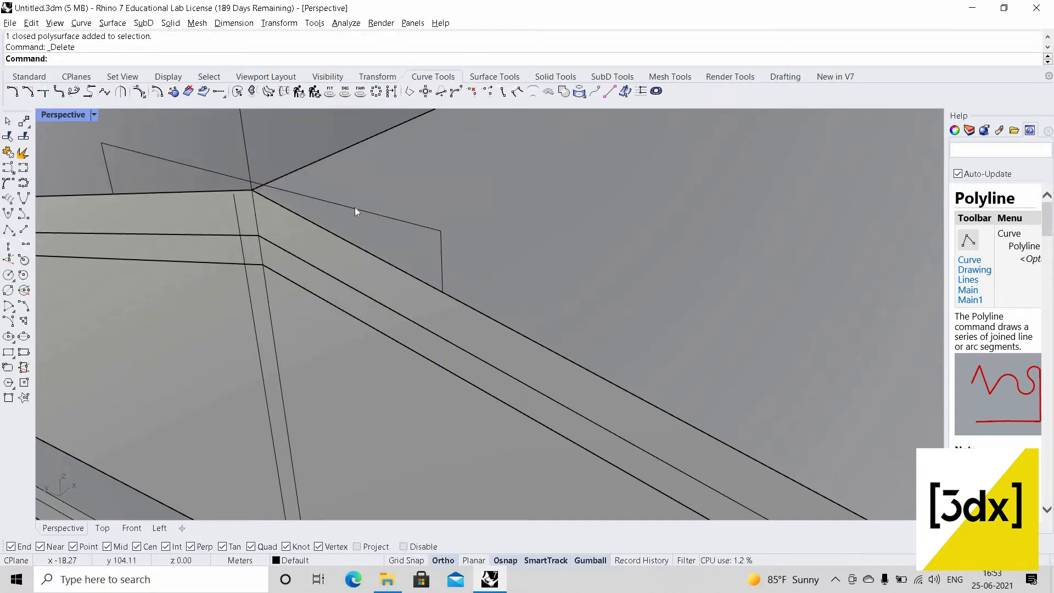
pyautogui.hotkey('ctrl', 'z')
pyautogui.press('Escape')
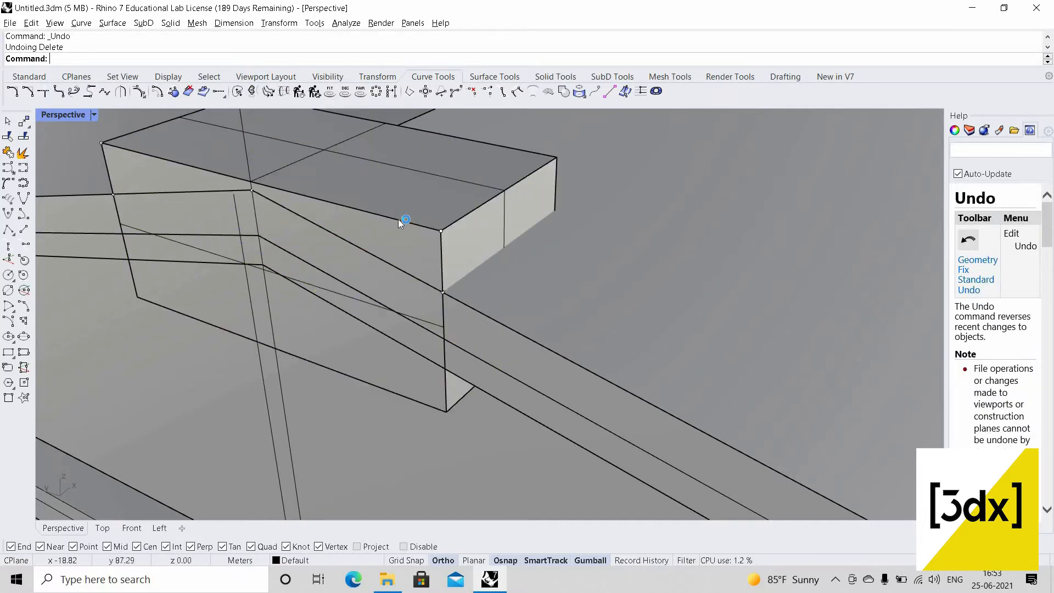
# - Extrude the closed outline as a solid back along the ridge to roughly the box's depth, and delete the original box
pyautogui.click(400, 220)
pyautogui.press('Return')
pyautogui.write('ExtrudeCrv')
pyautogui.press('Return')
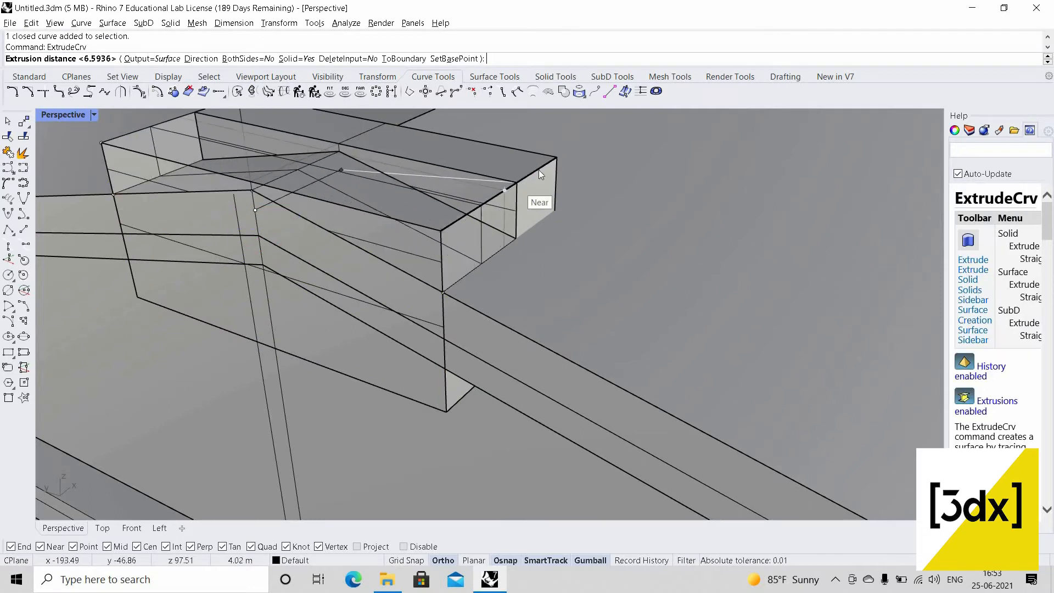
pyautogui.click(554, 163)
pyautogui.click(554, 163)
pyautogui.press('Delete')
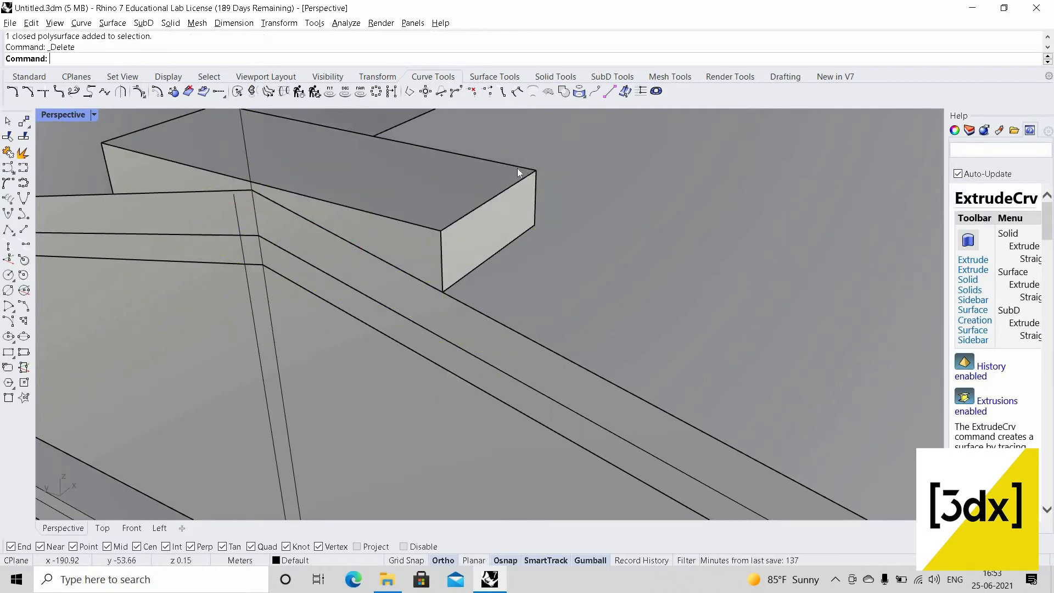
# - Copy the notched block from the front apex to the apex at the opposite end of the ridge
pyautogui.scroll(-15, 518, 169)
pyautogui.moveTo(577, 137); pyautogui.dragTo(551, 139, button='right')
pyautogui.scroll(5, 551, 138)
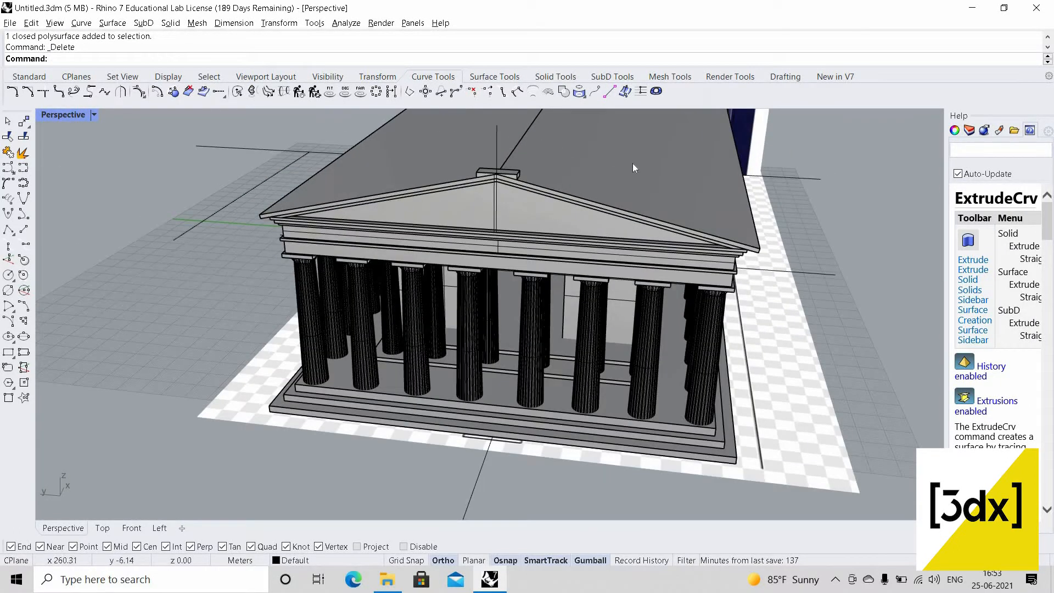
pyautogui.scroll(4, 526, 190)
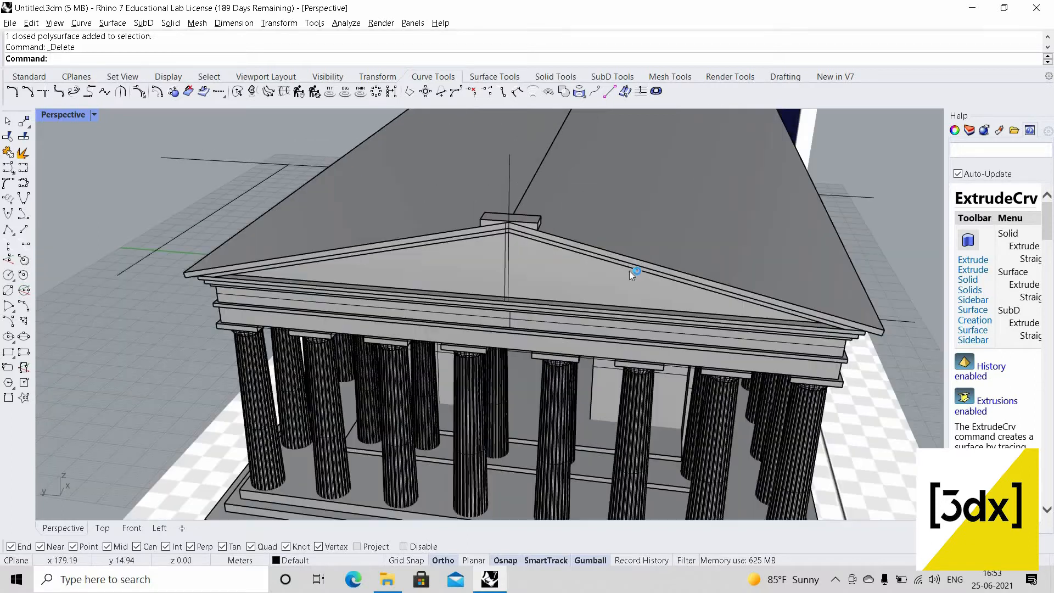
pyautogui.scroll(-8, 539, 252)
pyautogui.scroll(10, 412, 295)
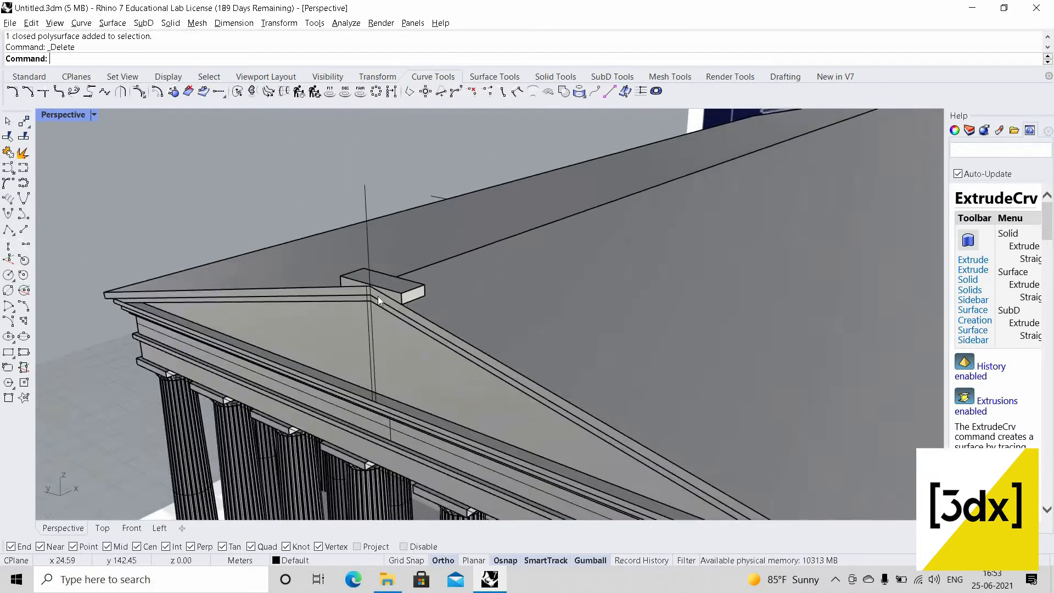
pyautogui.click(385, 299)
pyautogui.write('Co')
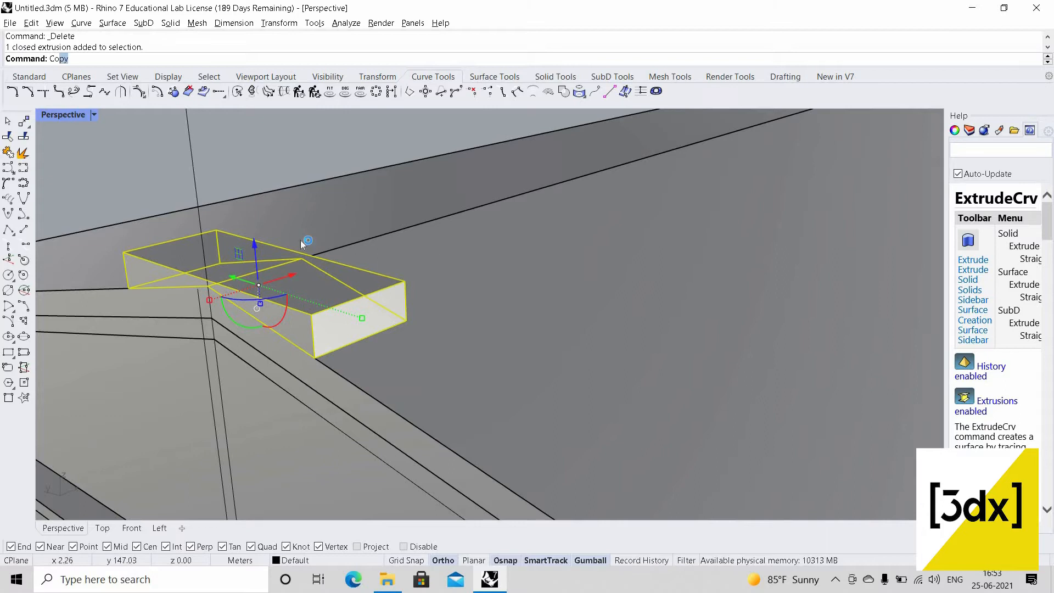
pyautogui.write('py')
pyautogui.press('Return')
pyautogui.click(303, 259)
pyautogui.scroll(-10, 471, 361)
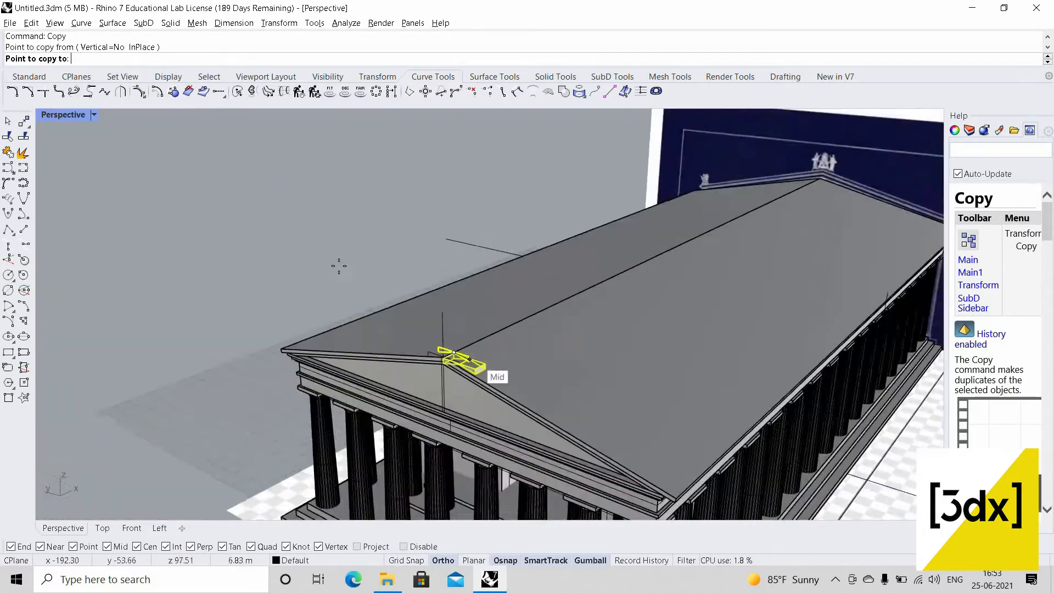
pyautogui.moveTo(339, 266); pyautogui.dragTo(501, 351, button='right')
pyautogui.scroll(-5, 501, 350)
pyautogui.scroll(4, 793, 311)
pyautogui.moveTo(735, 310); pyautogui.dragTo(791, 315, button='right')
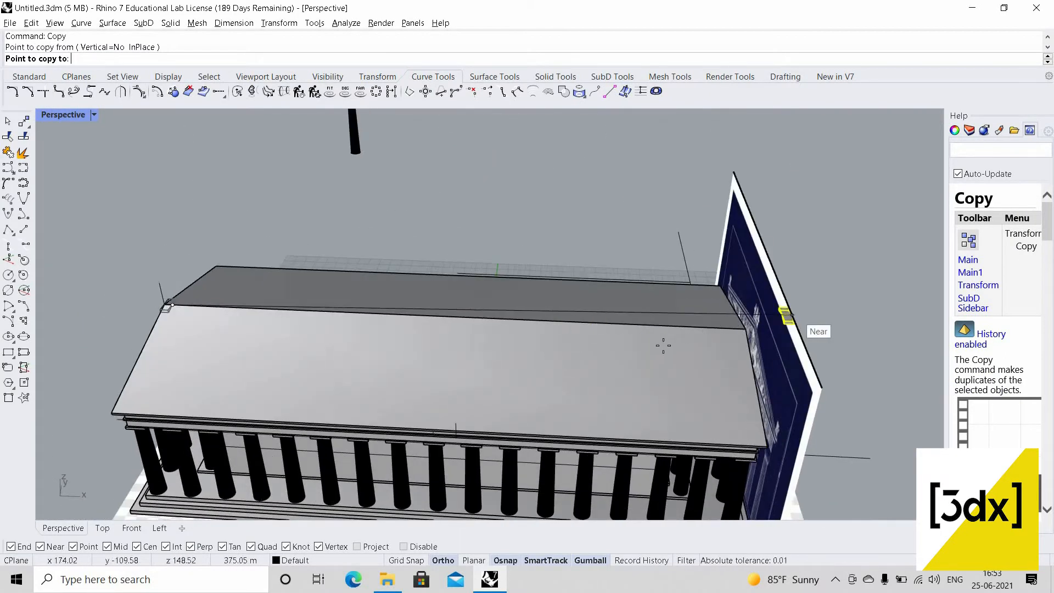
pyautogui.scroll(8, 663, 345)
pyautogui.click(646, 372)
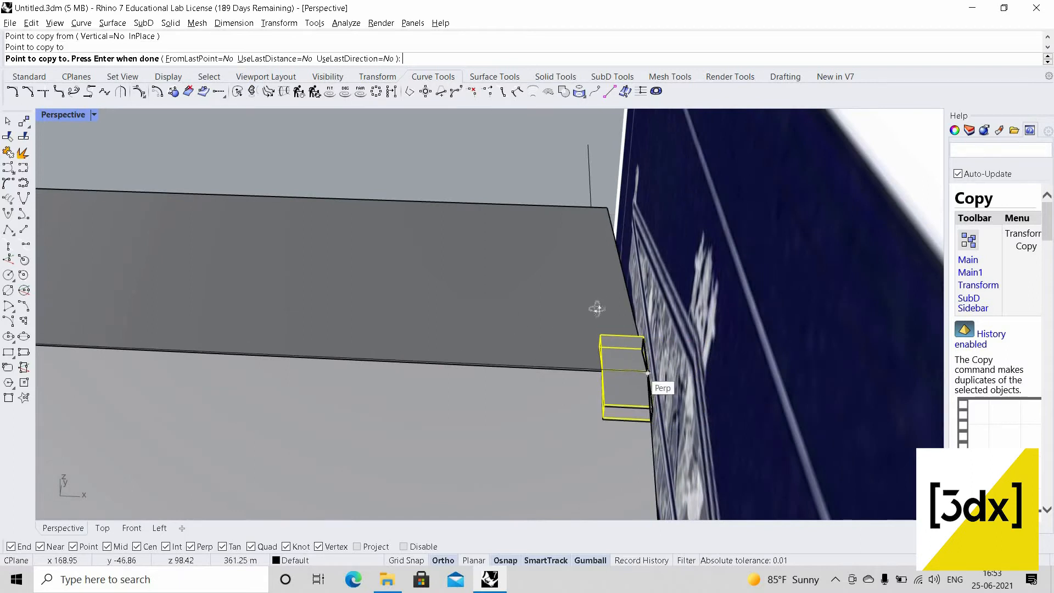
pyautogui.rightClick(597, 309)
# - Hide the upright blueprint image plane standing at the far end of the temple
pyautogui.scroll(-8, 597, 309)
pyautogui.moveTo(417, 307); pyautogui.dragTo(585, 315, button='right')
pyautogui.scroll(-6, 585, 315)
pyautogui.scroll(5, 663, 311)
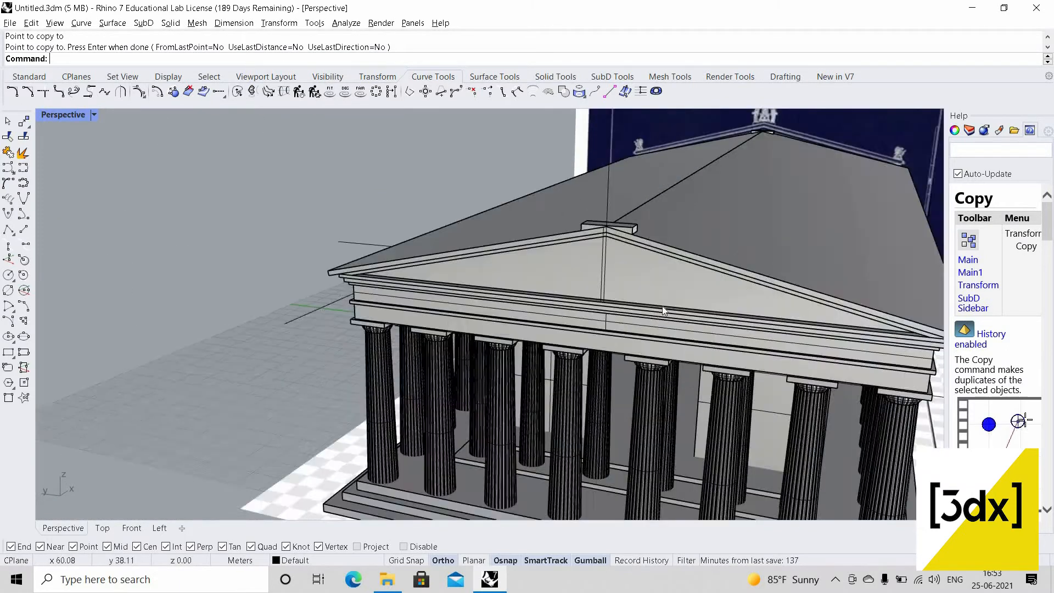
pyautogui.scroll(-5, 662, 311)
pyautogui.moveTo(663, 310); pyautogui.dragTo(625, 215, button='right')
pyautogui.scroll(-3, 624, 215)
pyautogui.scroll(5, 624, 215)
pyautogui.click(589, 213)
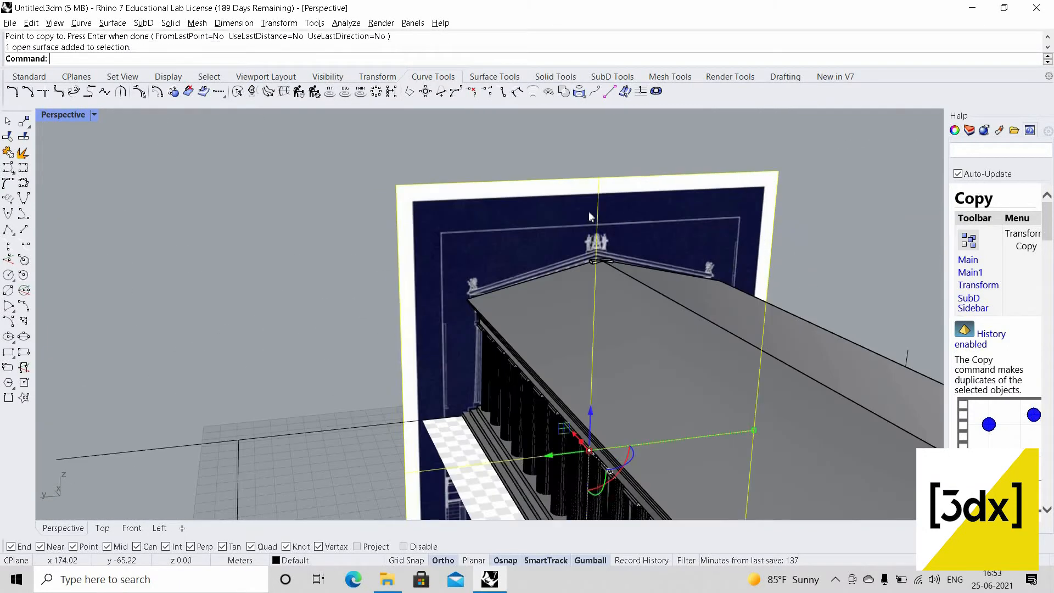
pyautogui.middleClick(589, 213)
pyautogui.click(594, 211)
pyautogui.moveTo(502, 248); pyautogui.dragTo(676, 327, button='right')
pyautogui.scroll(-6, 677, 328)
pyautogui.moveTo(461, 308); pyautogui.dragTo(766, 353, button='right')
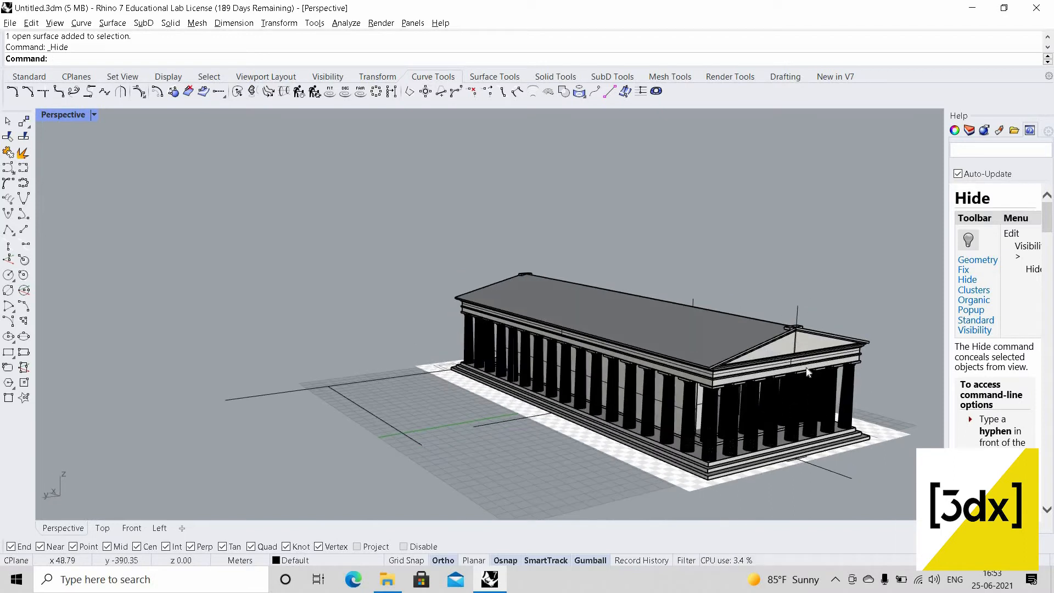
pyautogui.scroll(5, 767, 354)
pyautogui.click(556, 357)
pyautogui.hotkey('ctrl', 'h')
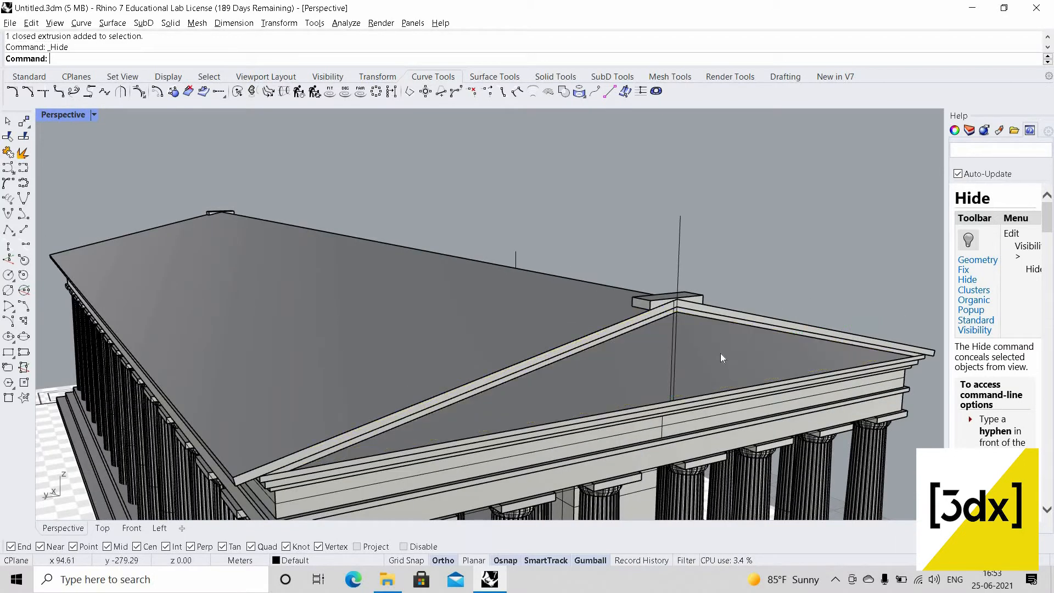
pyautogui.scroll(6, 710, 345)
pyautogui.hotkey('ctrl', 'z')
pyautogui.scroll(-8, 677, 380)
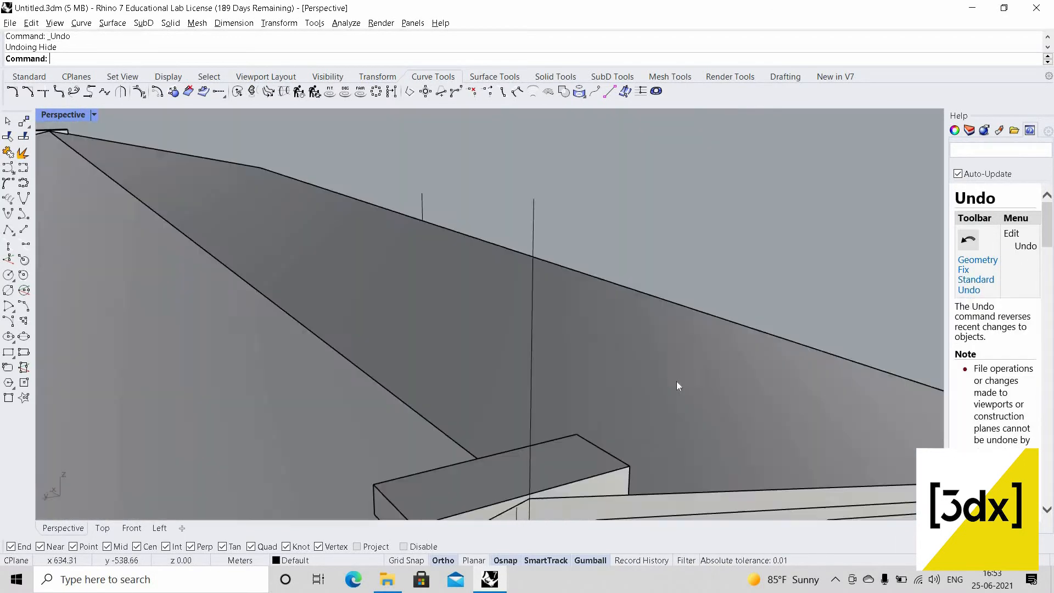
pyautogui.scroll(-6, 606, 276)
pyautogui.moveTo(274, 222); pyautogui.dragTo(449, 243, button='right')
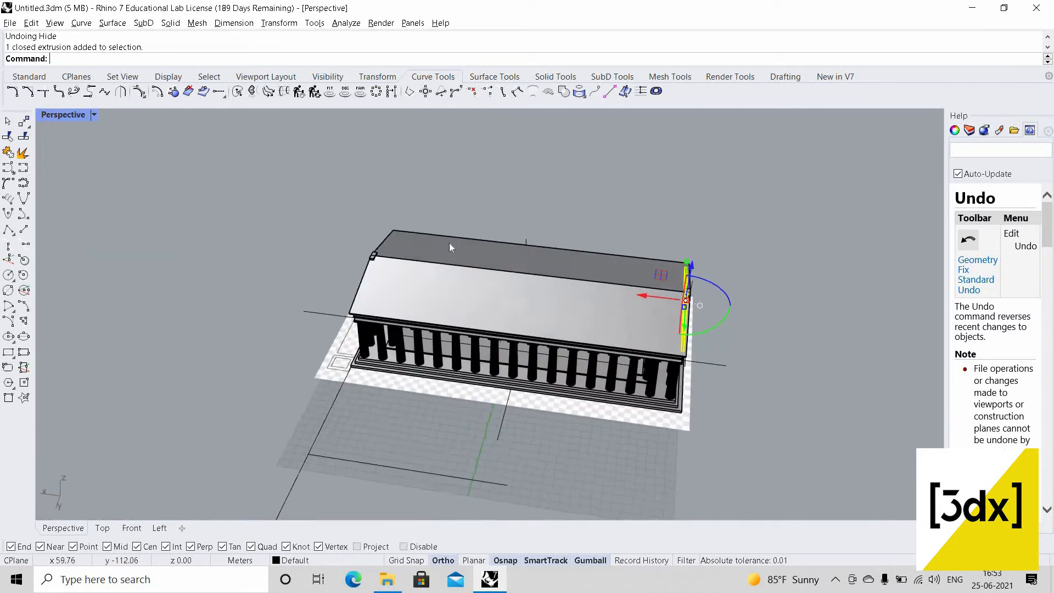
# - Show all four viewports and set the Top viewport's display mode to Shaded
pyautogui.scroll(5, 527, 245)
pyautogui.doubleClick(46, 117)
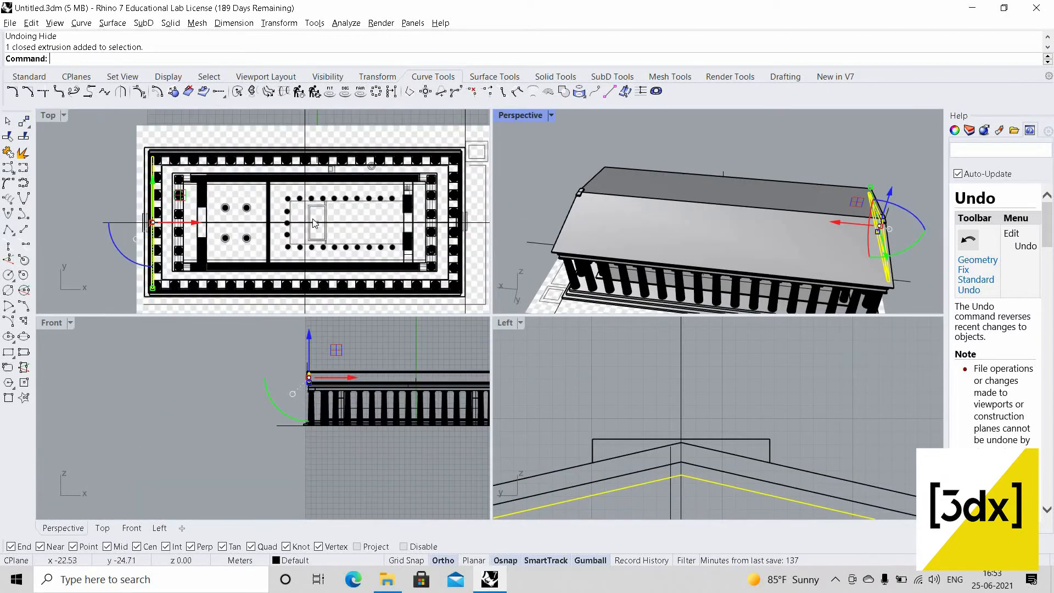
pyautogui.scroll(-3, 371, 202)
pyautogui.scroll(2, 371, 201)
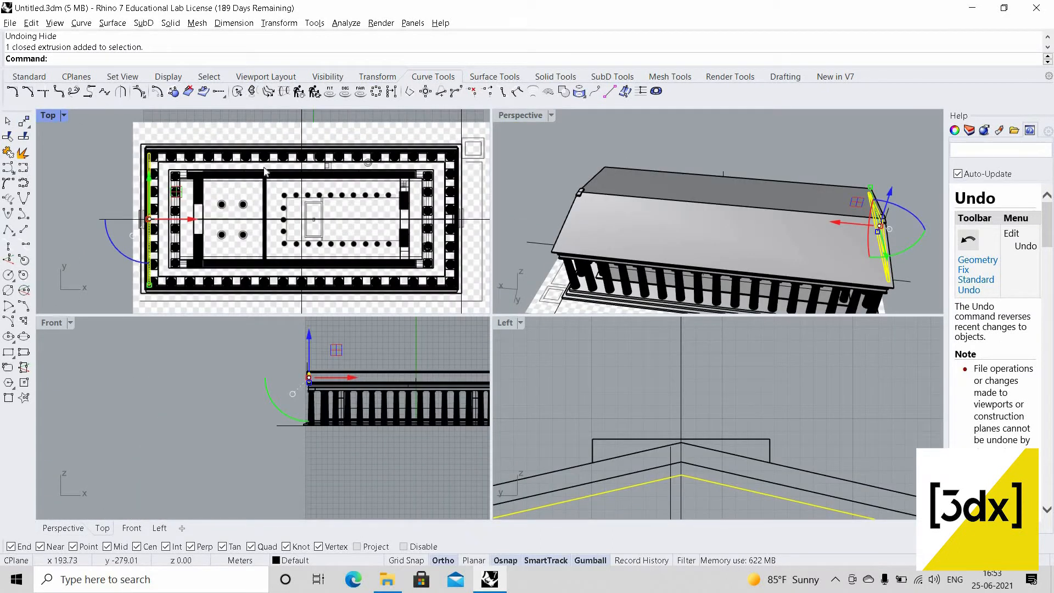
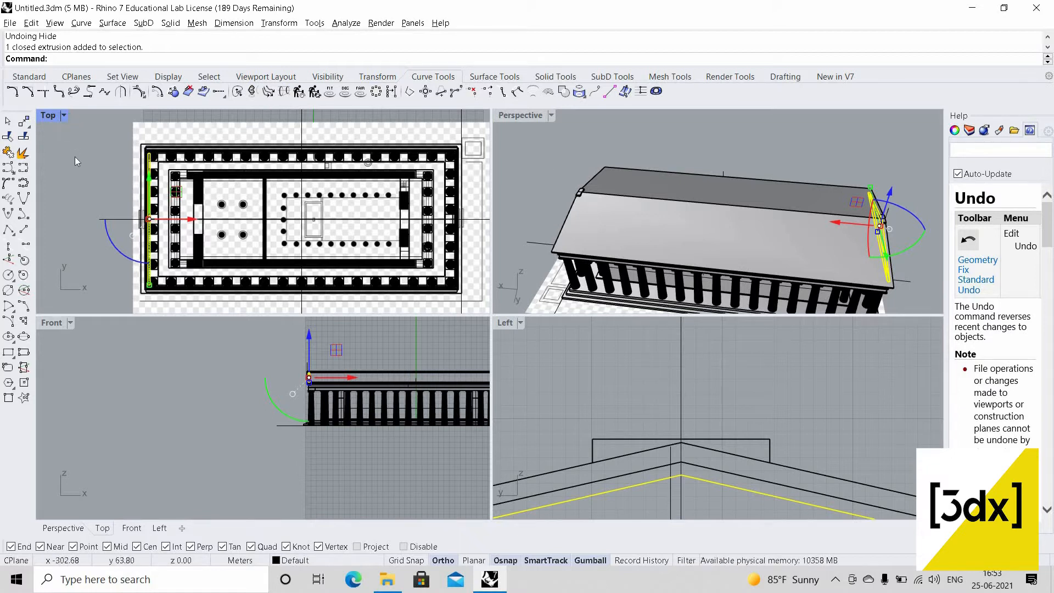
pyautogui.click(64, 116)
pyautogui.click(67, 175)
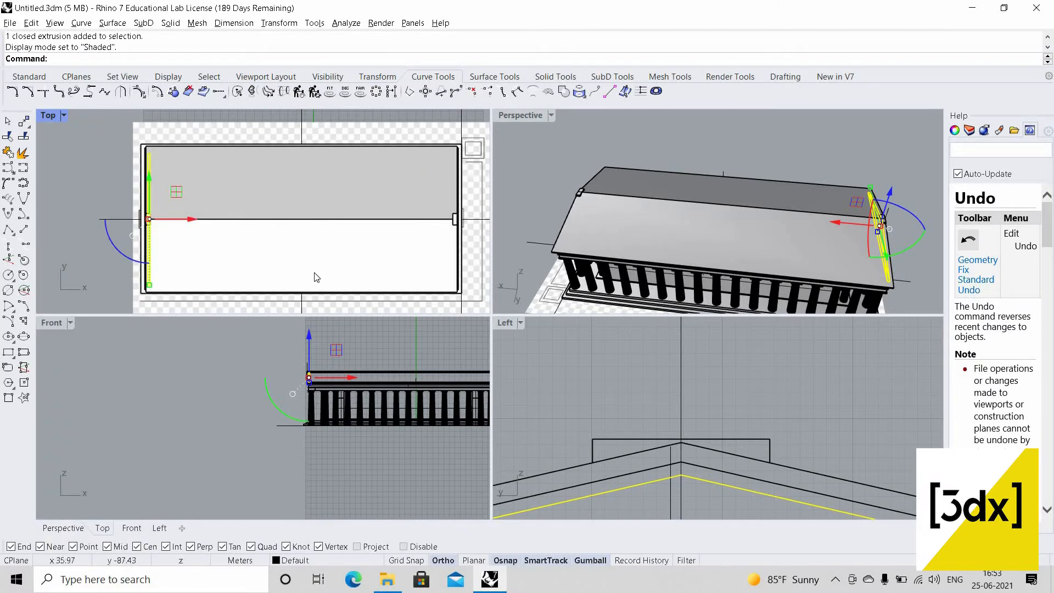
# - Mirror a copy of the selected gable extrusion to the opposite end of the temple, about the midline of the roof's long side
pyautogui.scroll(2, 317, 277)
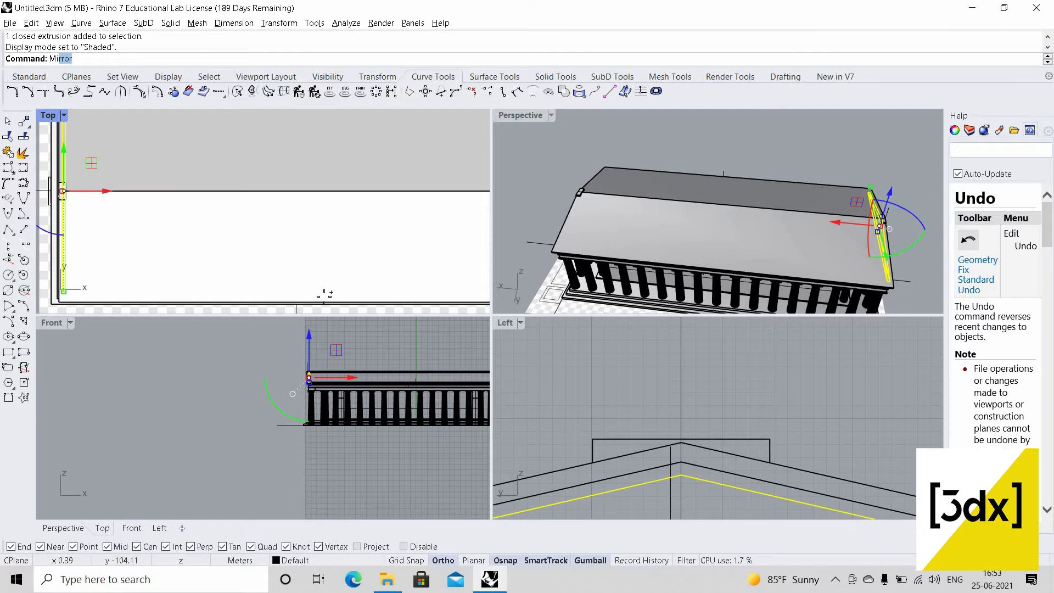
pyautogui.press('Return')
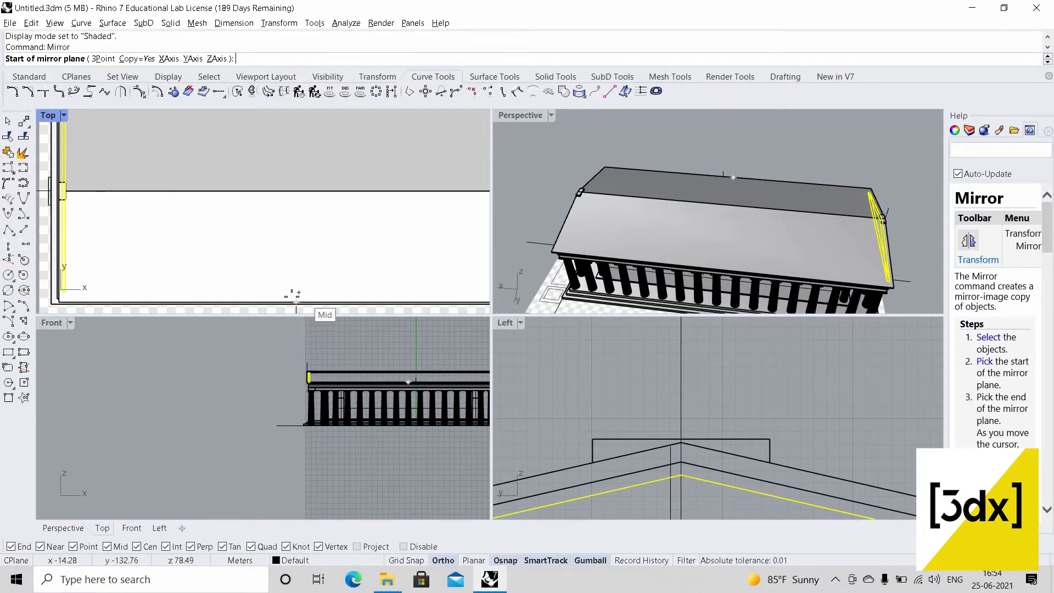
pyautogui.click(302, 209)
pyautogui.scroll(-3, 296, 242)
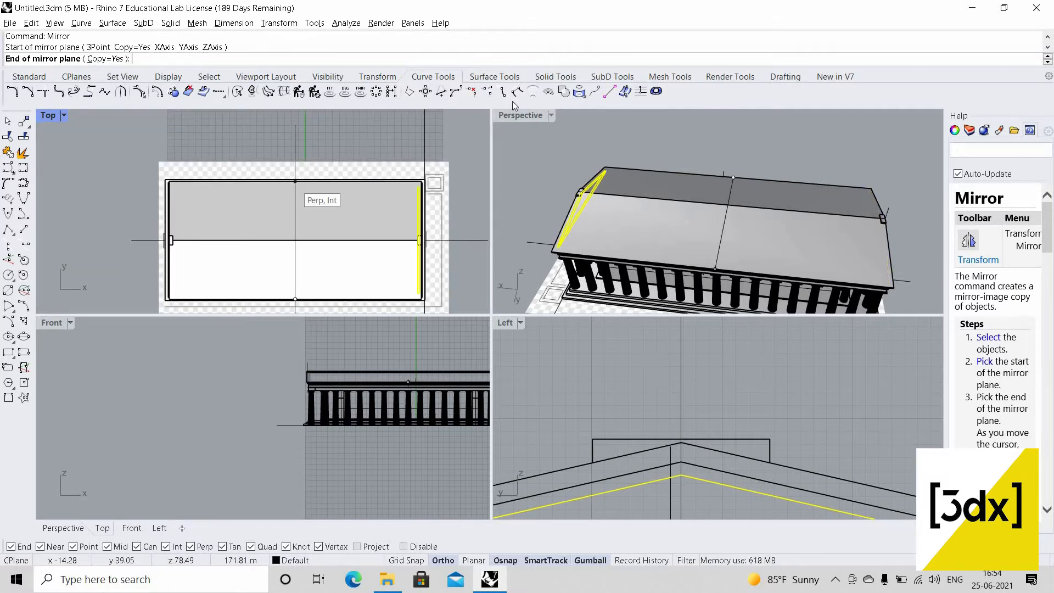
pyautogui.press('Return')
# - Examine the temple's end facade in the maximised Perspective viewport, including the columns, capitals, ceiling and inner wall tops
pyautogui.doubleClick(521, 115)
pyautogui.moveTo(568, 302); pyautogui.dragTo(547, 242, button='right')
pyautogui.scroll(14, 722, 324)
pyautogui.scroll(-7, 716, 320)
pyautogui.scroll(10, 566, 306)
pyautogui.scroll(-12, 534, 294)
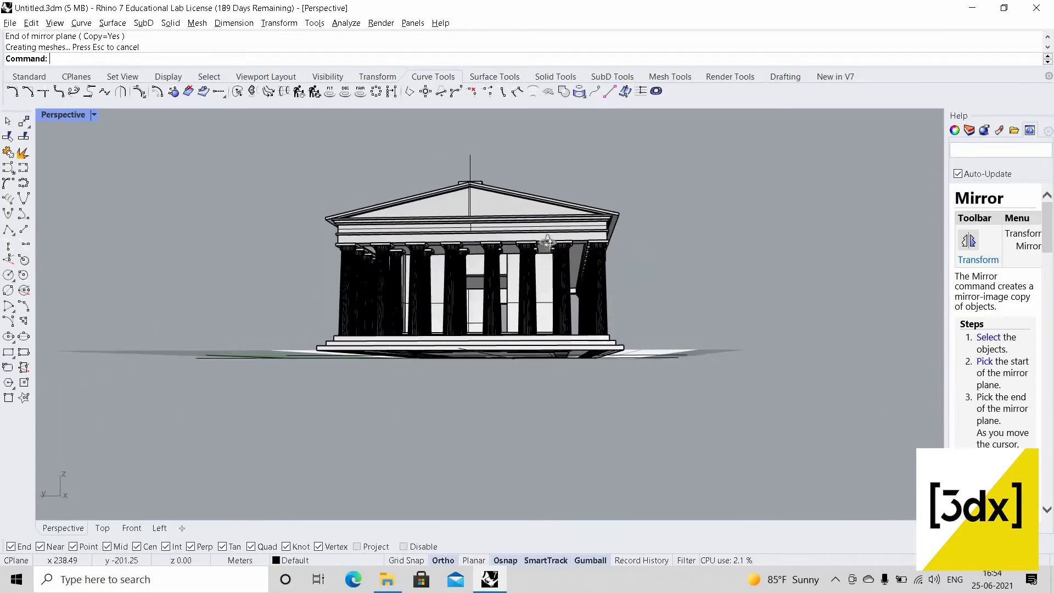
pyautogui.scroll(10, 547, 241)
pyautogui.scroll(3, 629, 173)
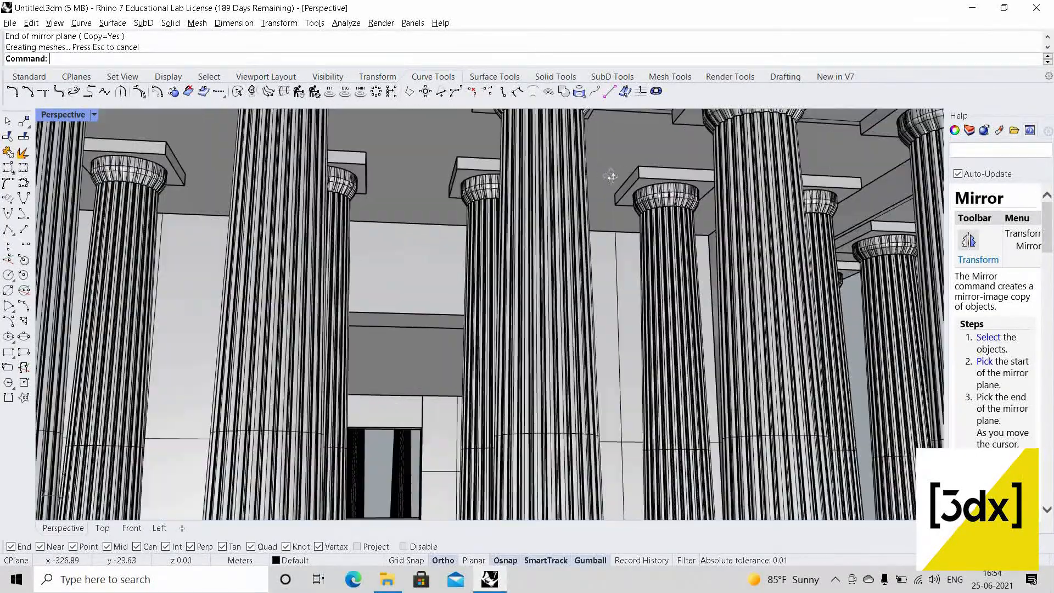
pyautogui.scroll(-6, 593, 174)
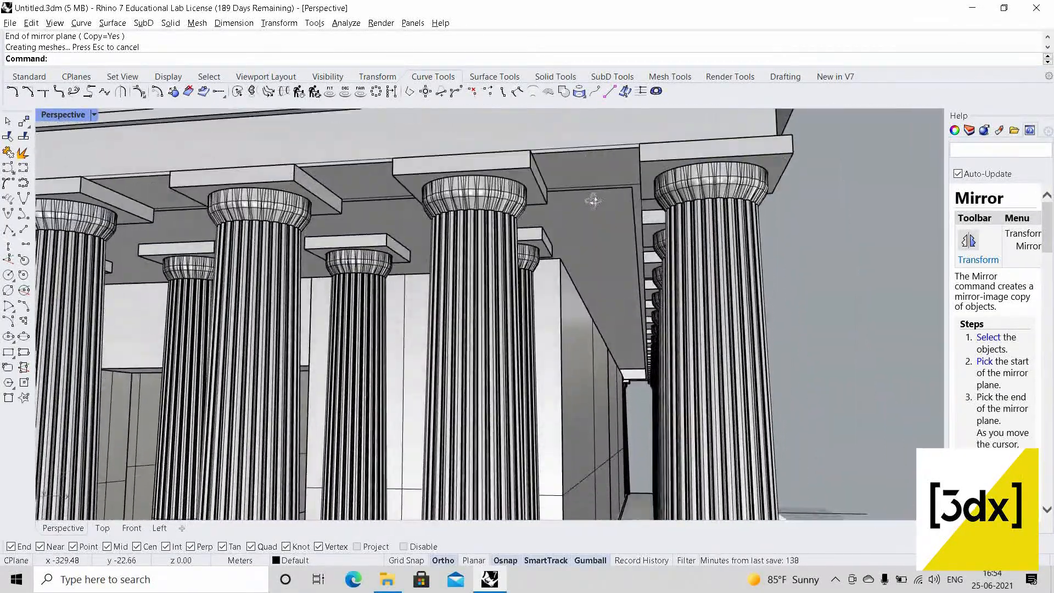
pyautogui.moveTo(593, 201); pyautogui.dragTo(608, 293, button='right')
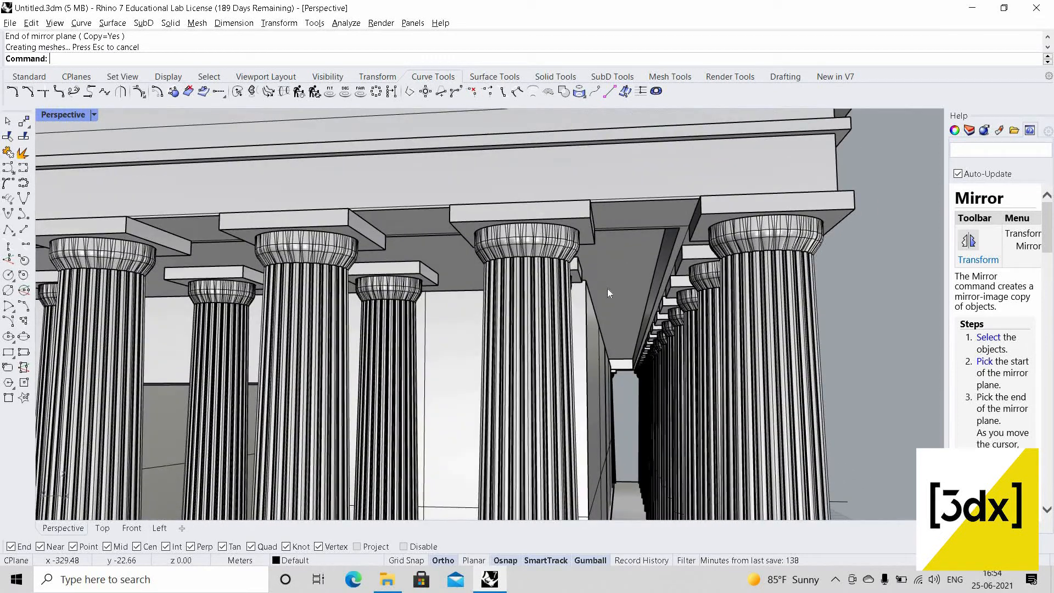
pyautogui.scroll(-6, 578, 341)
pyautogui.click(577, 288)
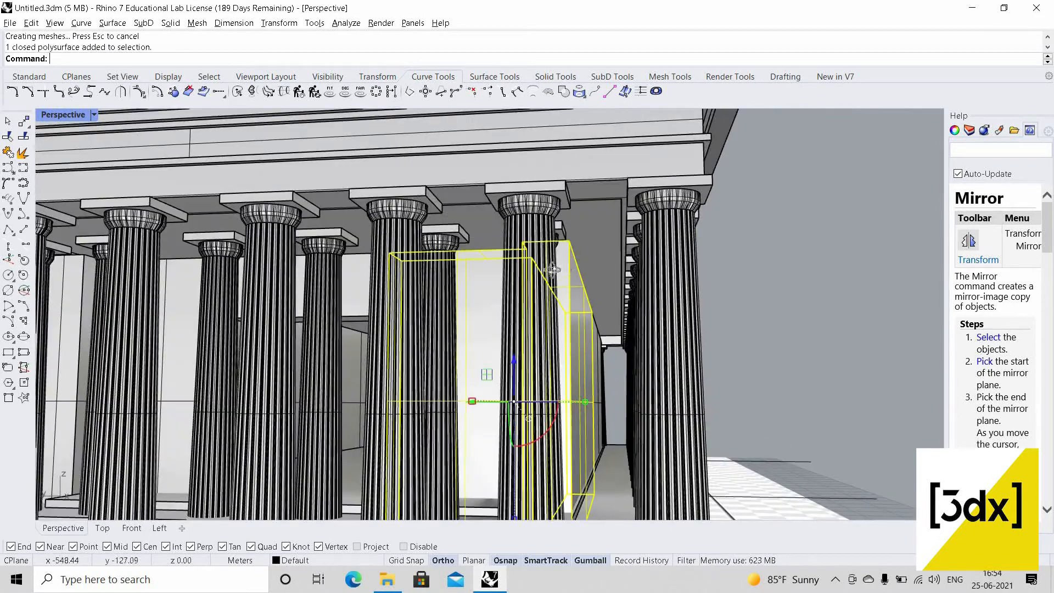
pyautogui.scroll(-3, 579, 287)
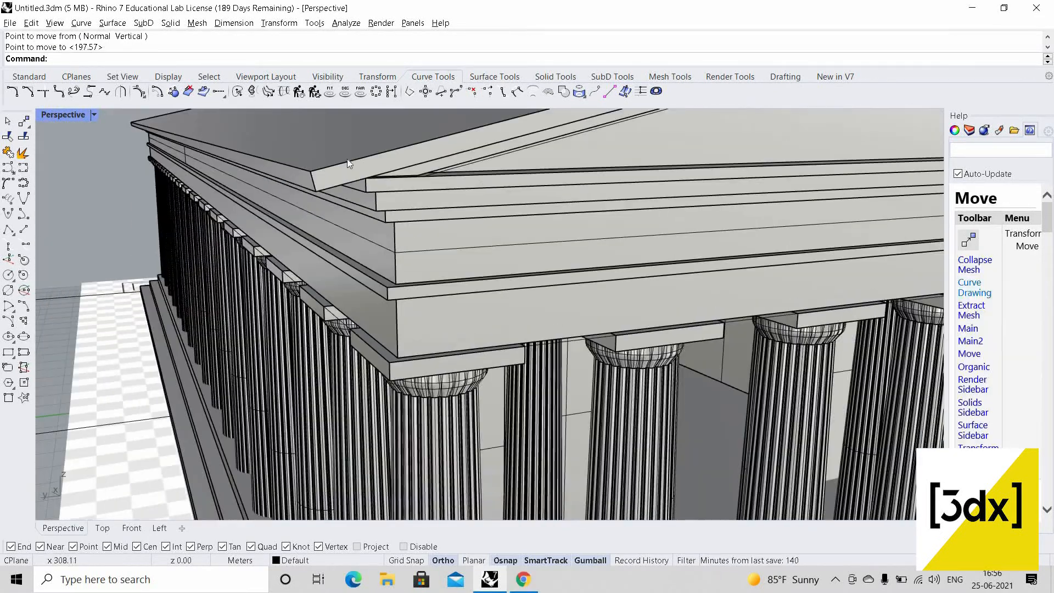
# - Draw a closed rectangular polyline around the exposed end face of the block above the inner column's capital
pyautogui.moveTo(347, 159); pyautogui.dragTo(248, 151, button='right')
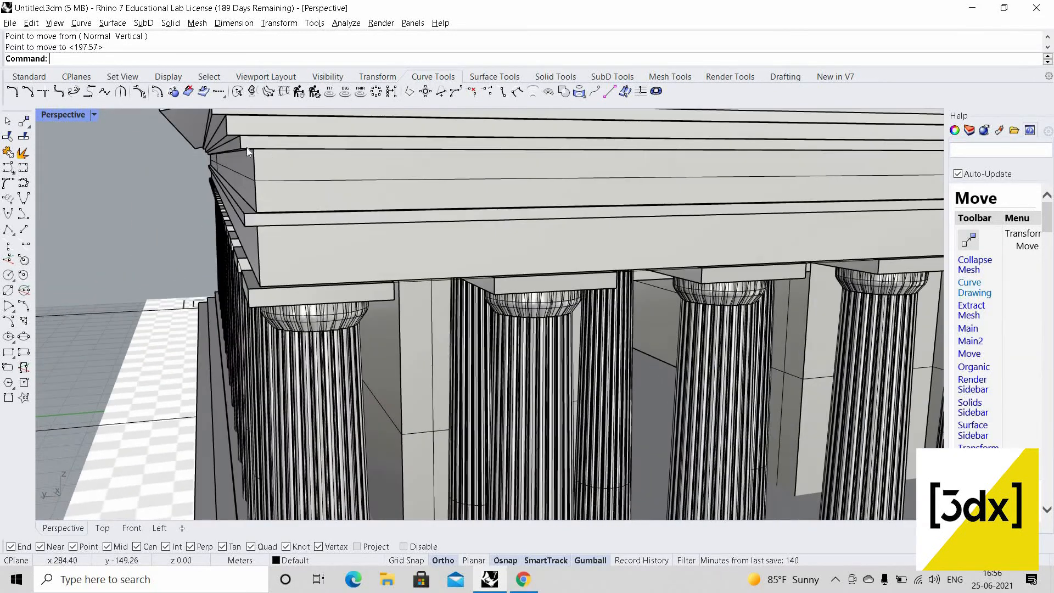
pyautogui.scroll(3, 401, 209)
pyautogui.scroll(-5, 357, 188)
pyautogui.moveTo(358, 188); pyautogui.dragTo(325, 150, button='right')
pyautogui.scroll(5, 324, 151)
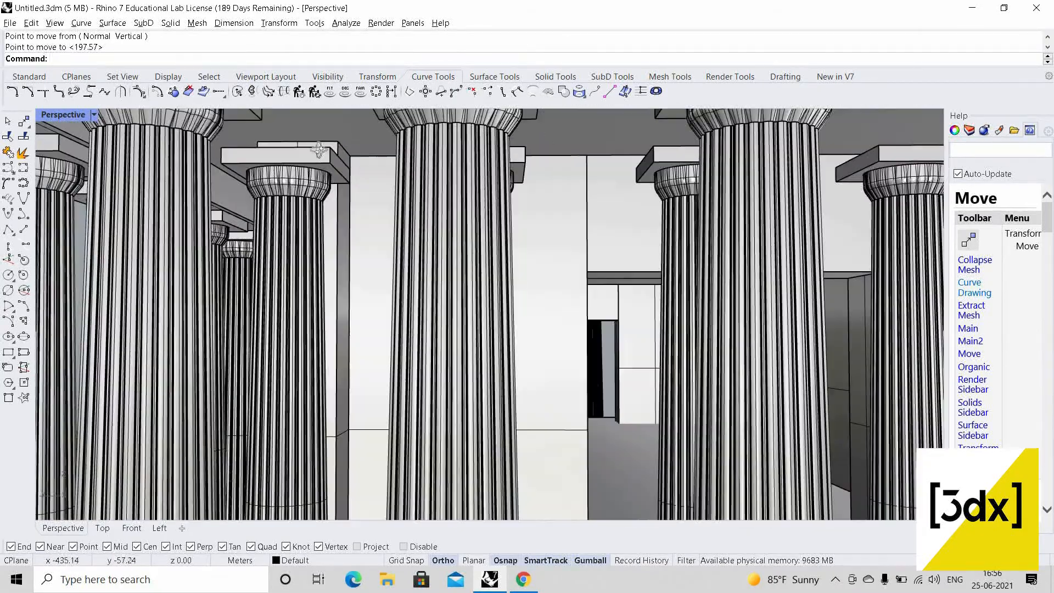
pyautogui.scroll(4, 325, 150)
pyautogui.scroll(-4, 341, 156)
pyautogui.scroll(-1, 343, 157)
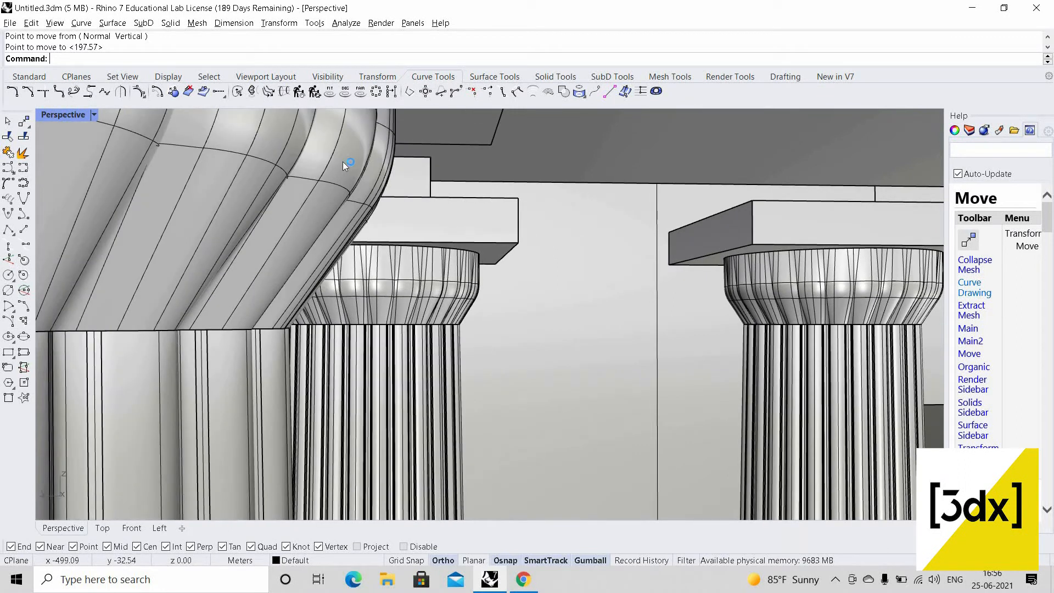
pyautogui.scroll(4, 343, 162)
pyautogui.moveTo(343, 164); pyautogui.dragTo(362, 209, button='right')
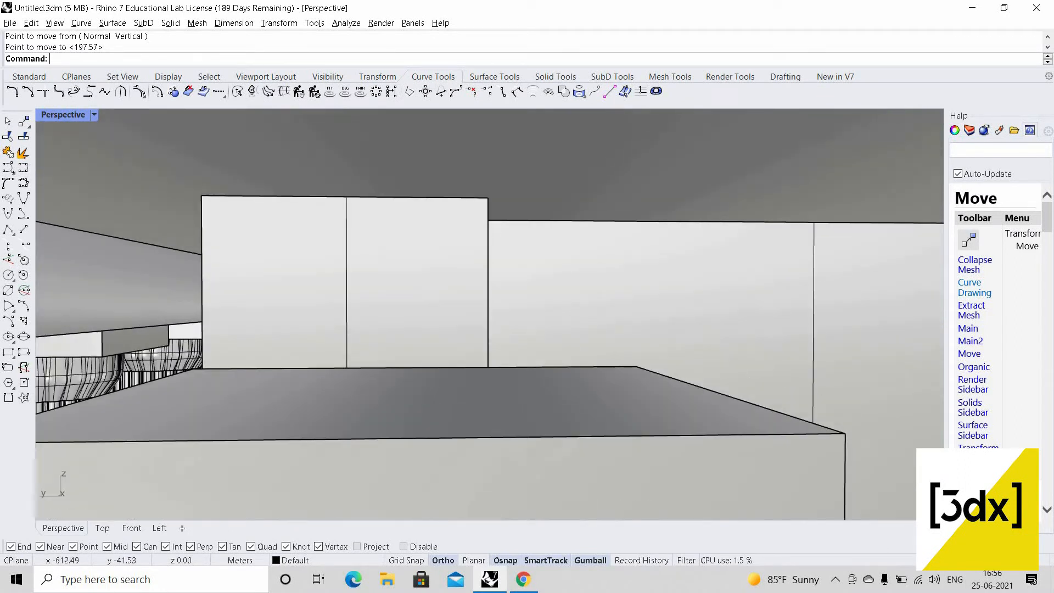
pyautogui.press('Return')
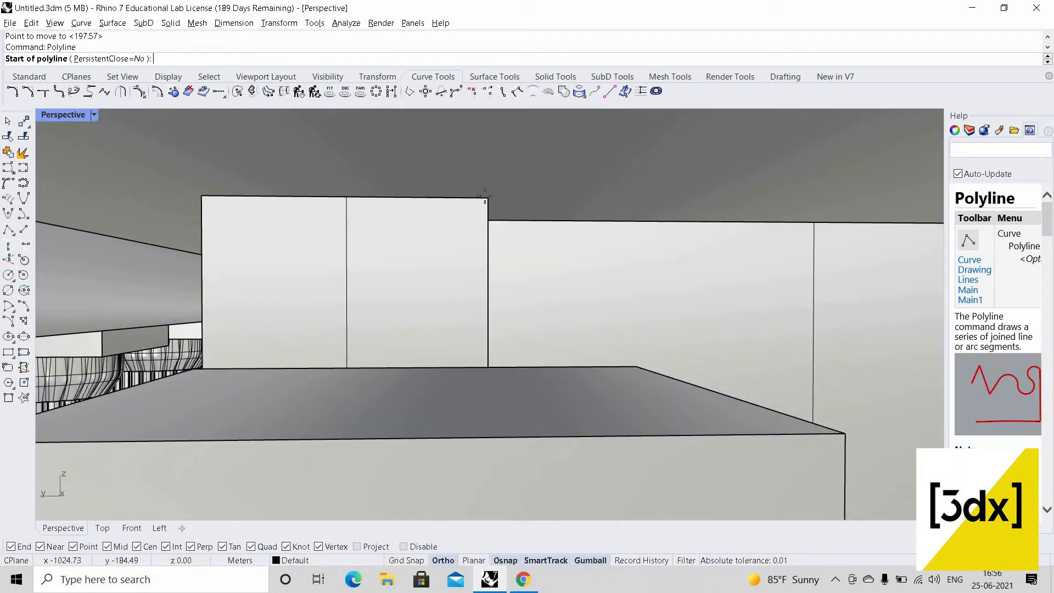
pyautogui.click(201, 195)
pyautogui.click(488, 198)
pyautogui.click(488, 367)
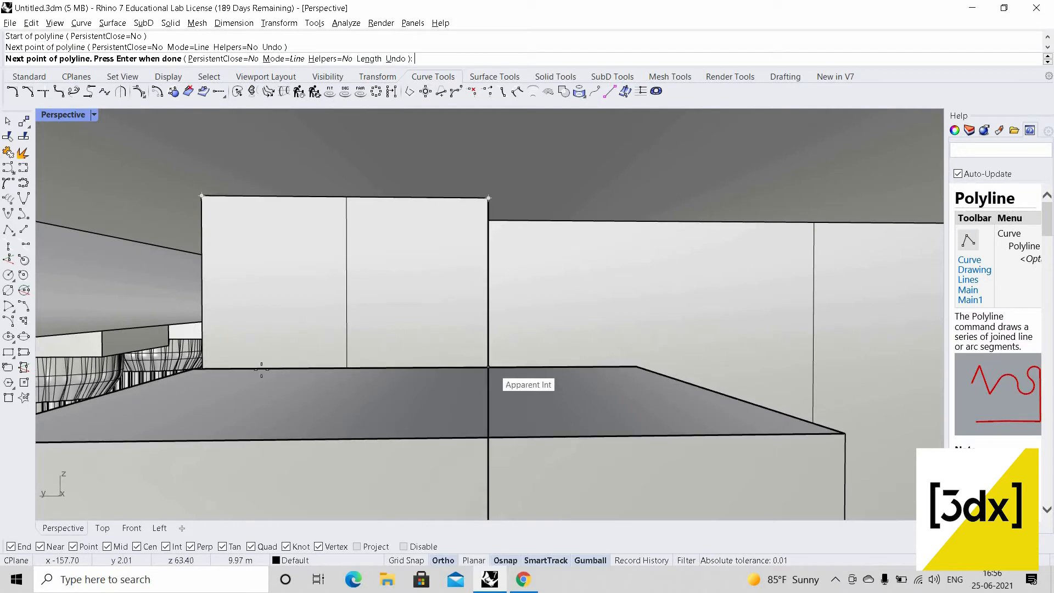
pyautogui.click(203, 368)
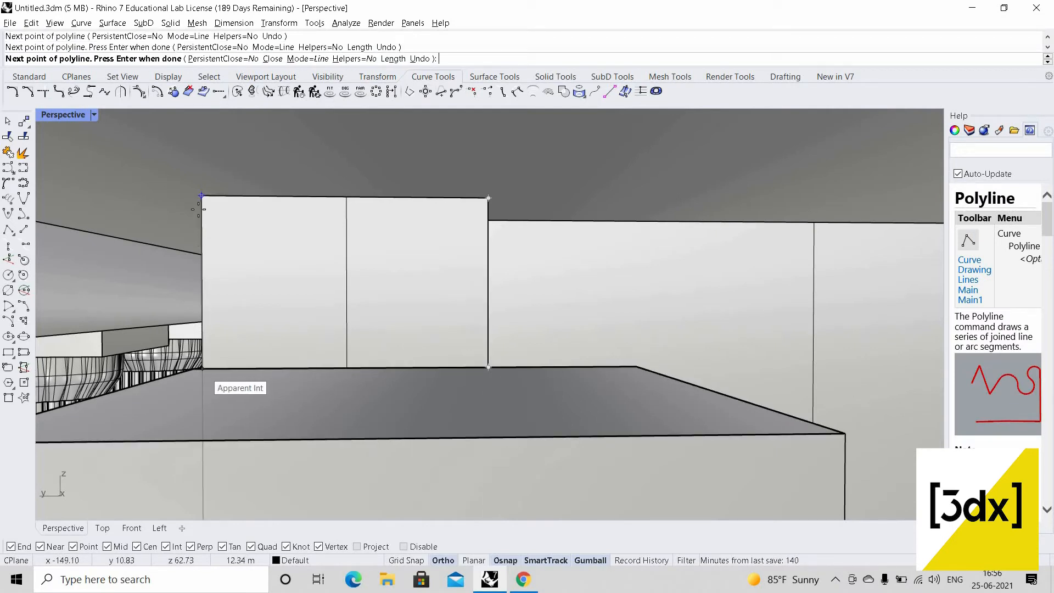
pyautogui.click(207, 192)
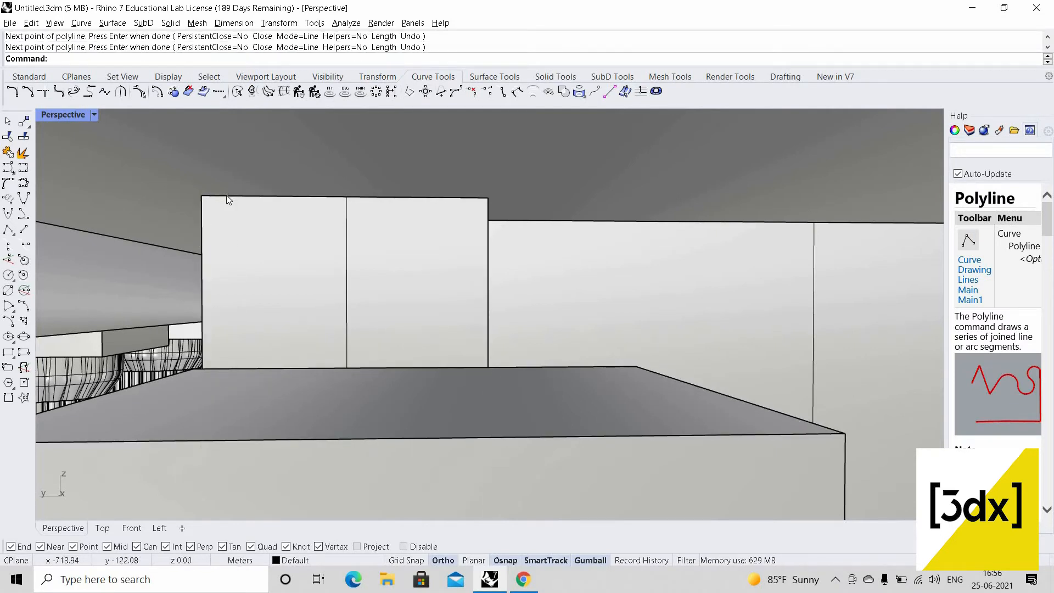
pyautogui.click(227, 196)
pyautogui.click(291, 225)
pyautogui.write('ExtrudeCrv')
pyautogui.press('Return')
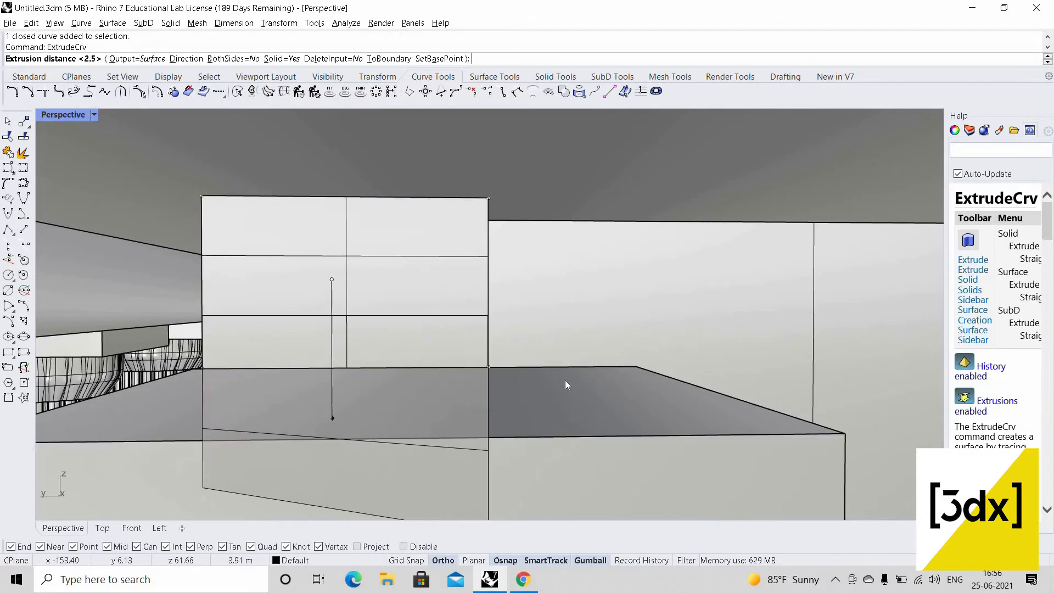
pyautogui.press('Escape')
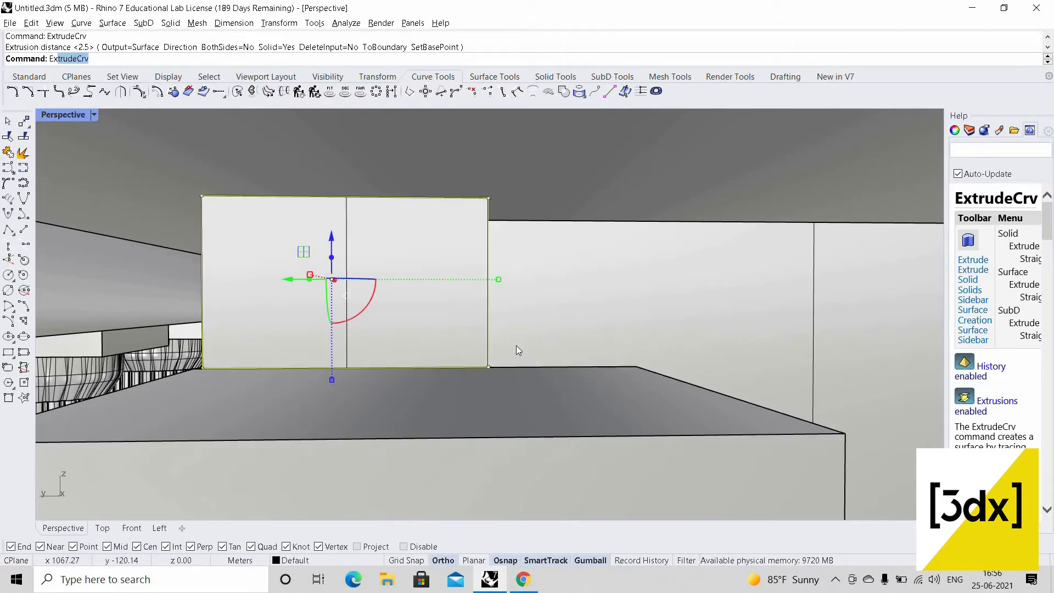
pyautogui.write('Ext')
pyautogui.press('Return')
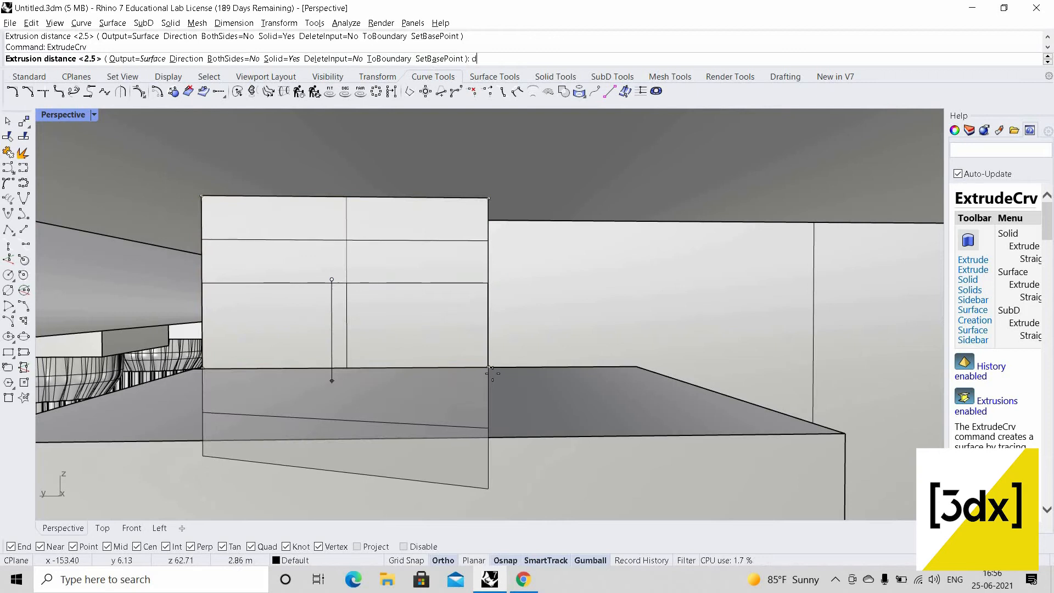
pyautogui.write('d')
pyautogui.press('Return')
pyautogui.press('Escape')
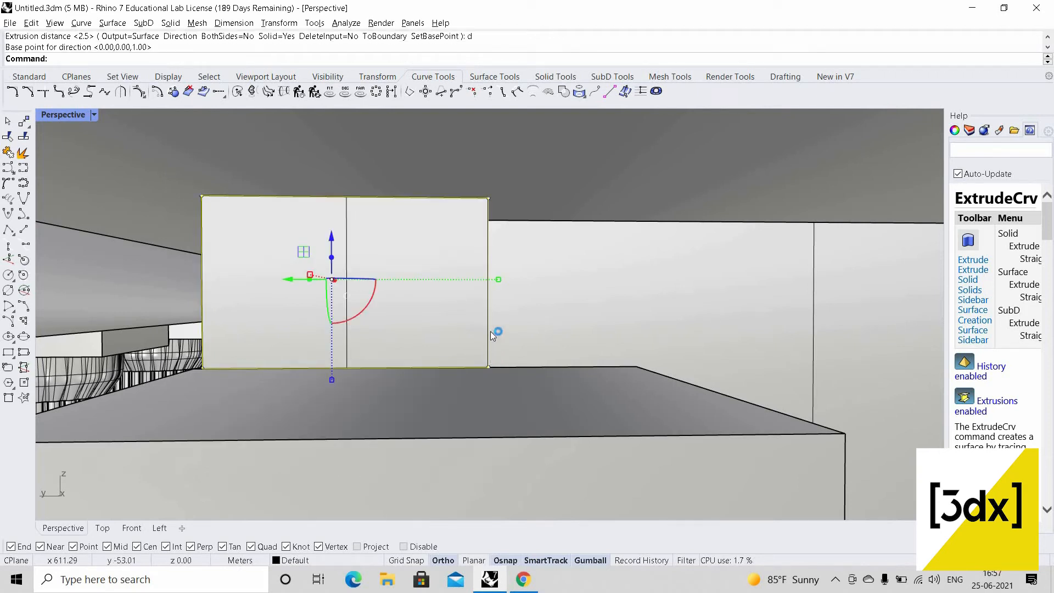
pyautogui.press('Escape')
# - Extrude the selected rectangular curve at the wall's upper end about 46 m into a solid beam
pyautogui.write('ExtrudeCrv')
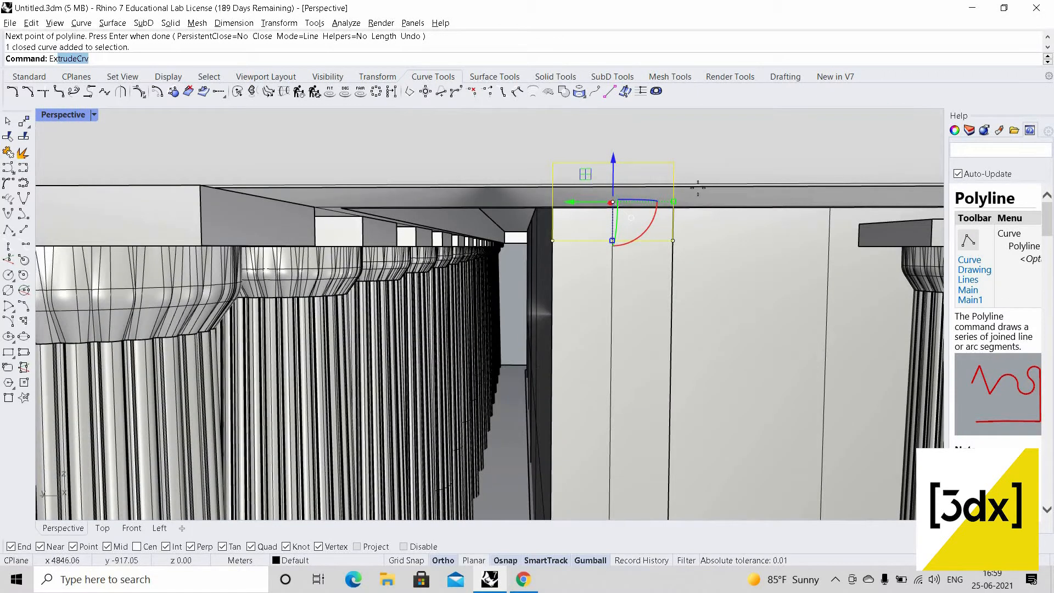
pyautogui.press('Return')
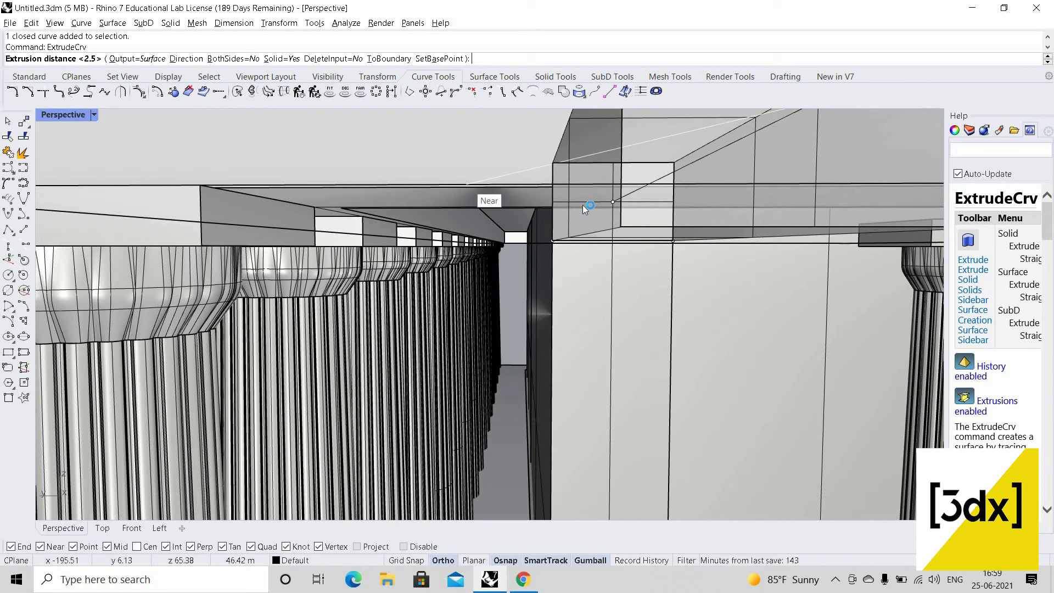
pyautogui.click(576, 205)
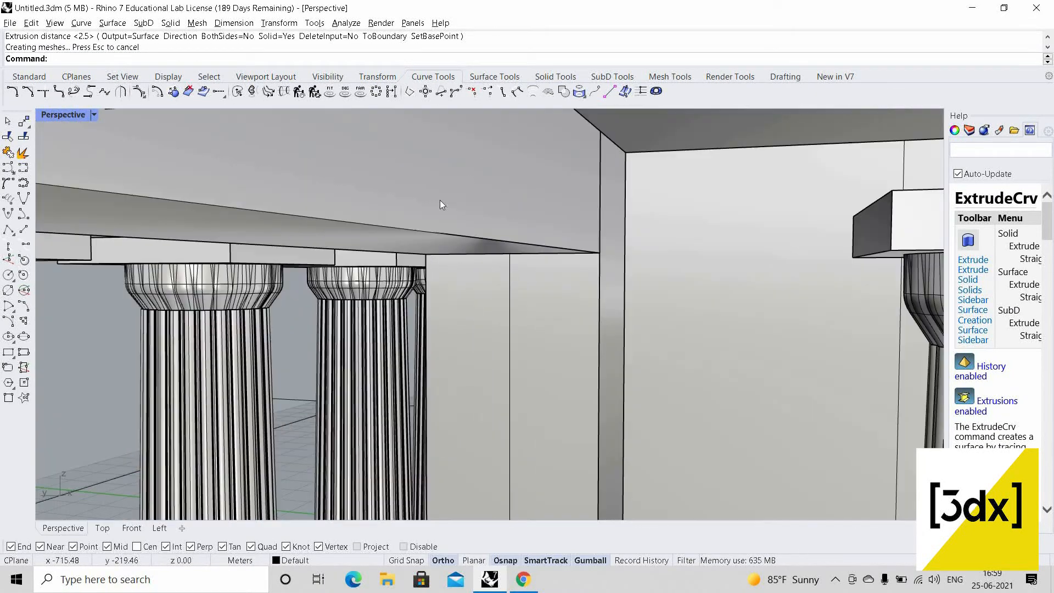
# - Show all hidden objects
pyautogui.middleClick(439, 200)
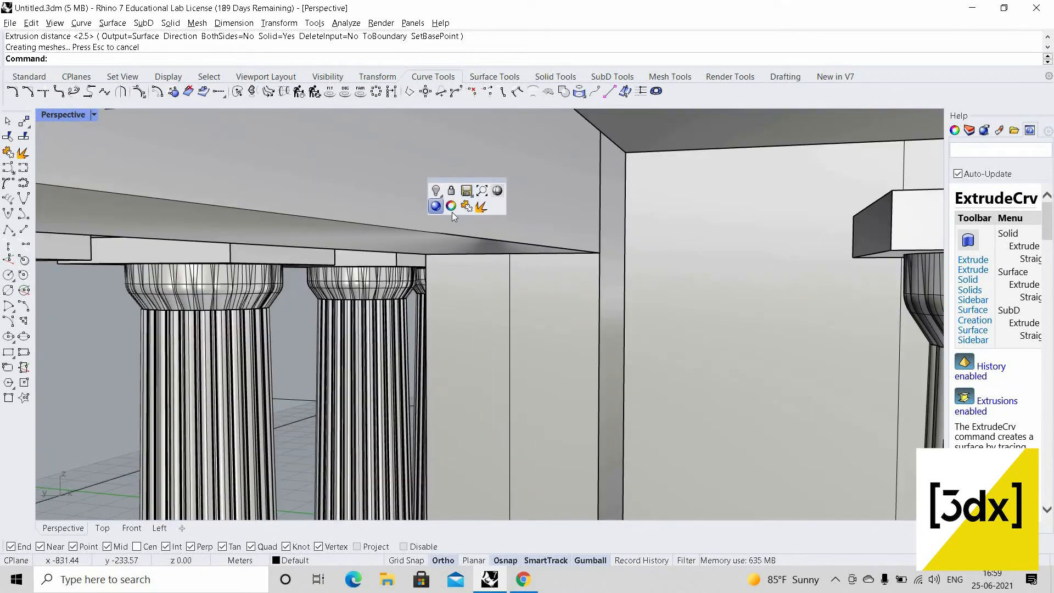
pyautogui.click(441, 195)
pyautogui.click(453, 211)
# - Scale the new beam vertically with Scale1D from its upper end corner by a factor of about 0.83, raising its underside
pyautogui.click(539, 176)
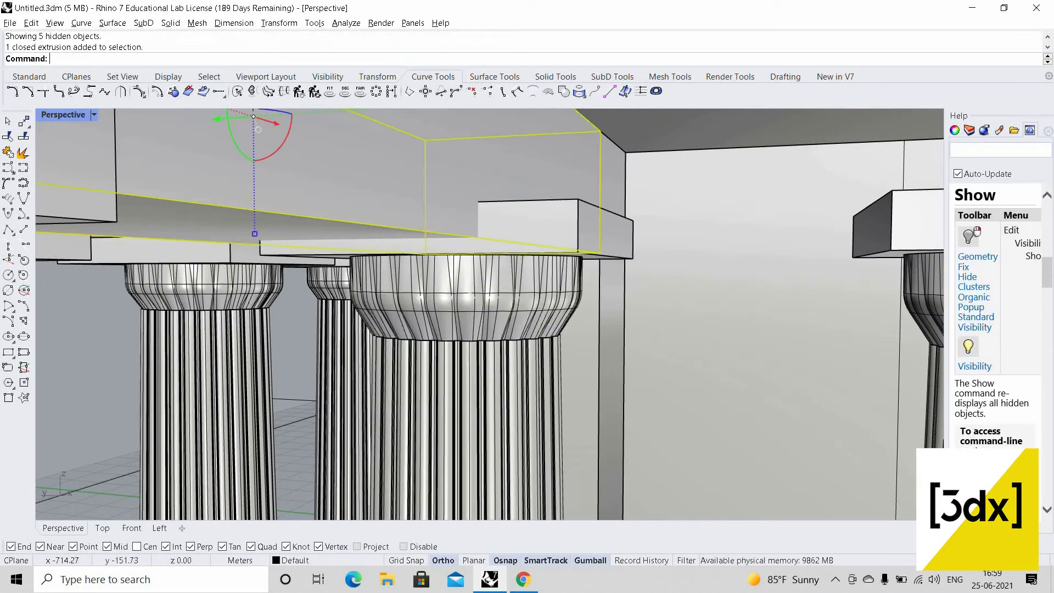
pyautogui.write('Scale1D')
pyautogui.press('Return')
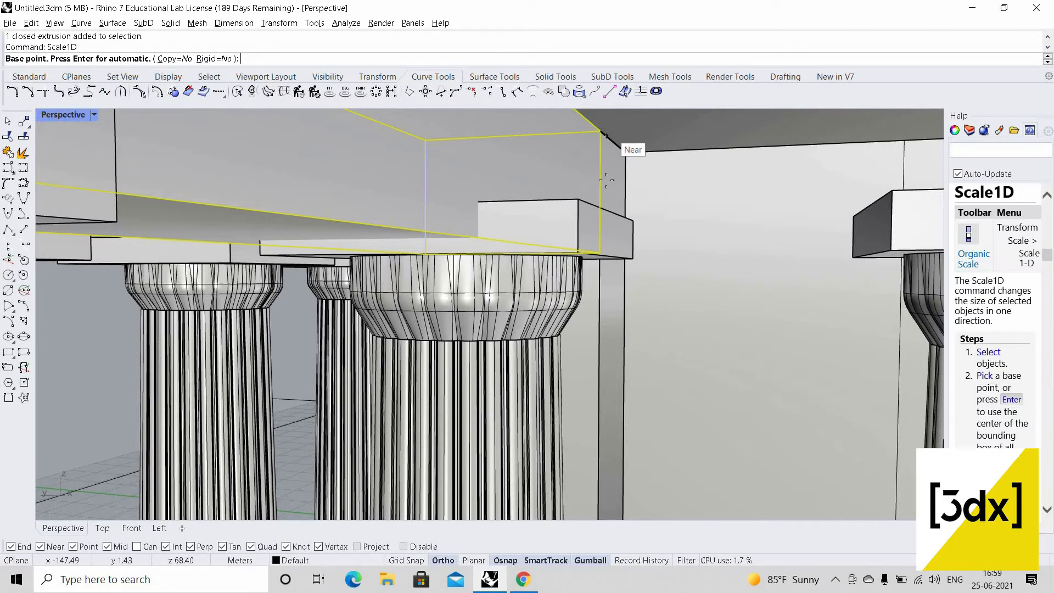
pyautogui.click(601, 131)
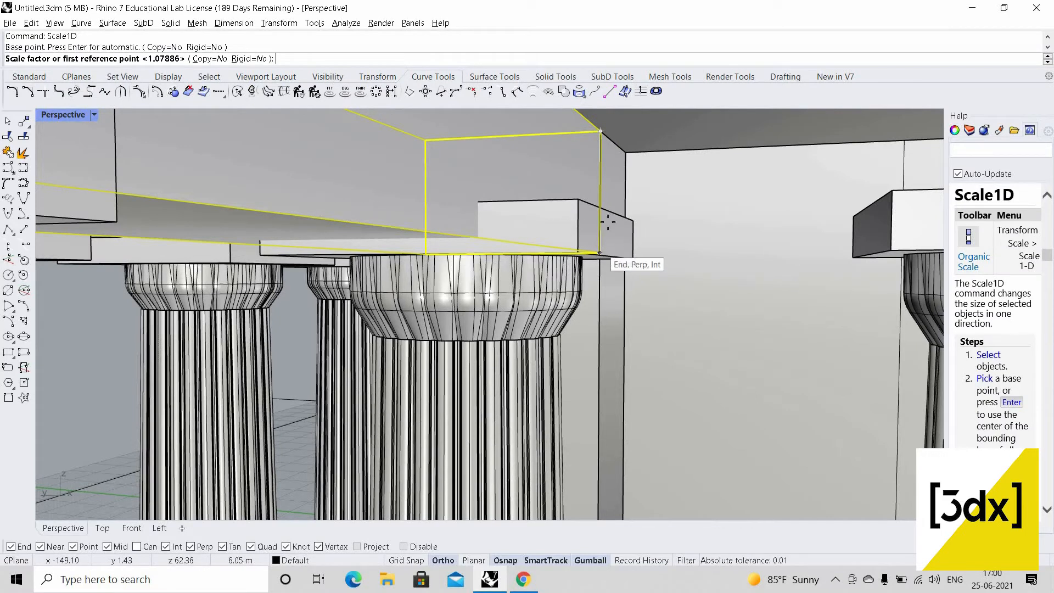
pyautogui.click(599, 254)
pyautogui.click(609, 212)
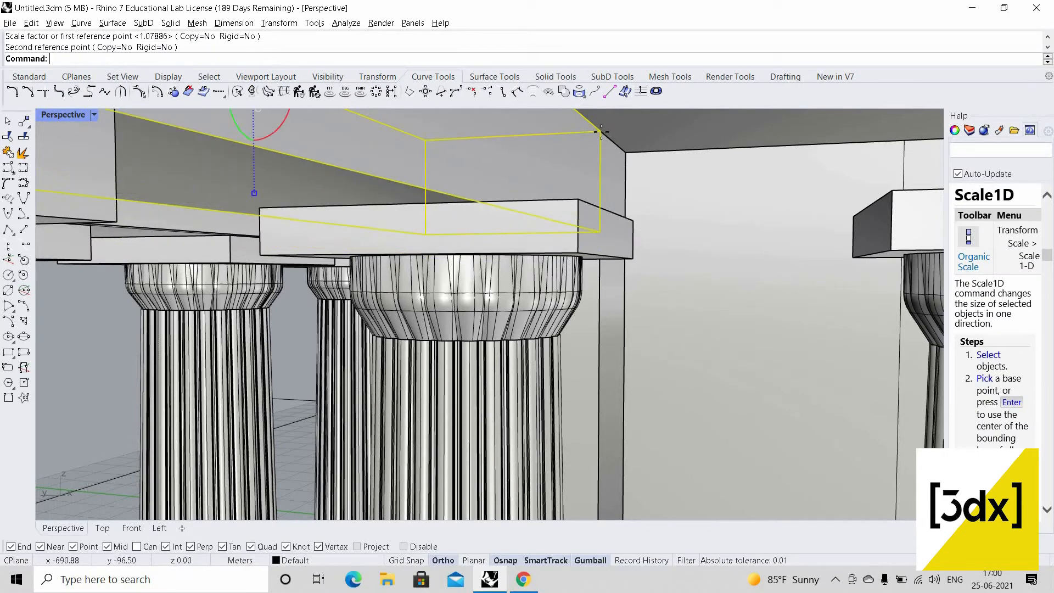
pyautogui.press('Return')
pyautogui.click(601, 131)
pyautogui.scroll(-8, 629, 244)
pyautogui.scroll(5, 599, 226)
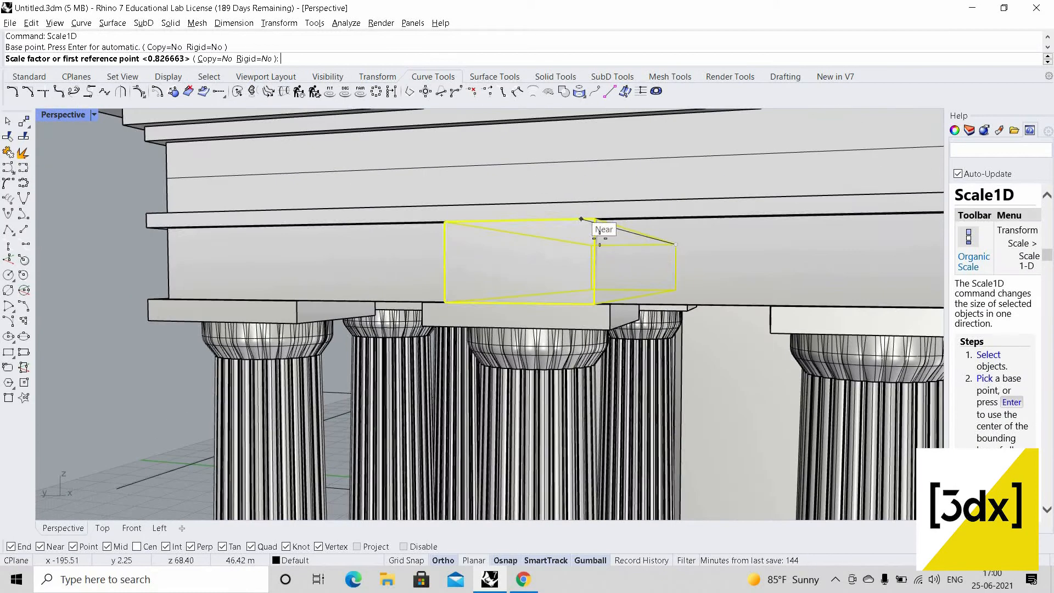
pyautogui.press('Return')
# - Scale the new beam's depth with Scale1D from its inner lower corner by a factor of about 0.41, to about 18.9 m
pyautogui.scroll(5, 676, 290)
pyautogui.press('Return')
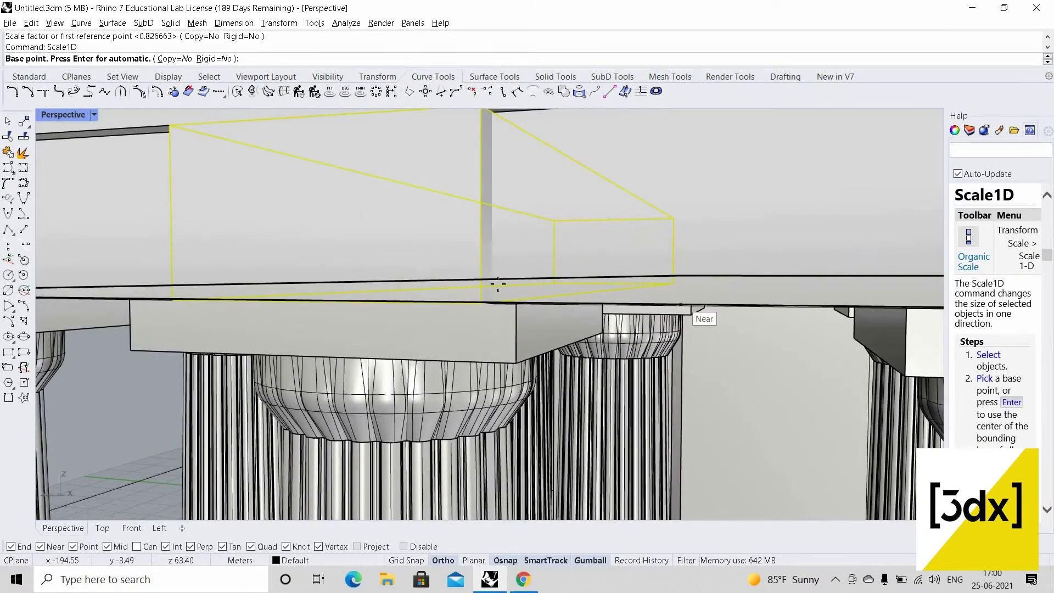
pyautogui.click(675, 289)
pyautogui.click(481, 303)
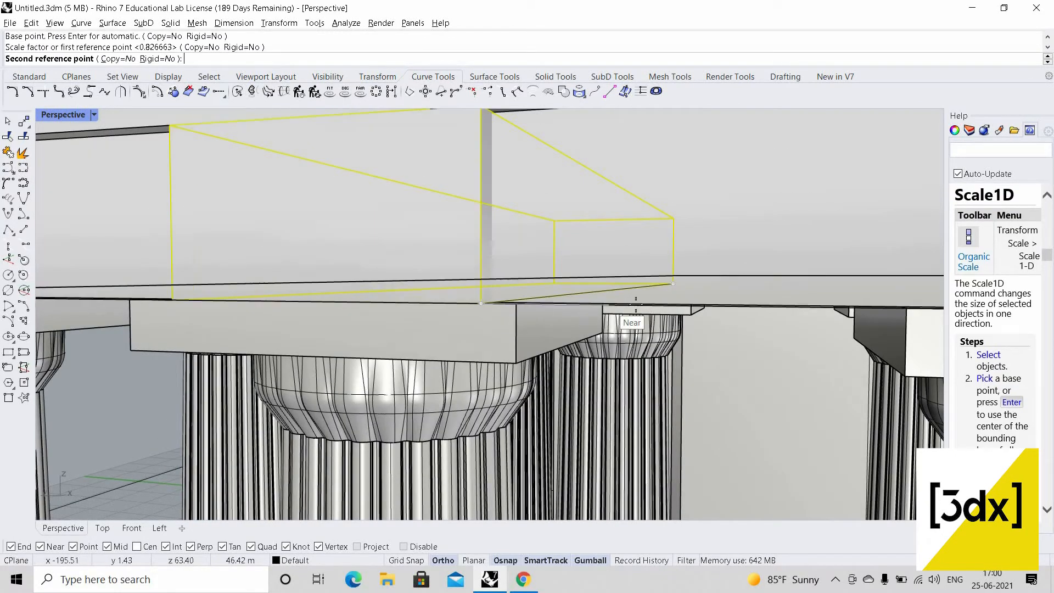
pyautogui.moveTo(641, 312); pyautogui.dragTo(510, 238, button='right')
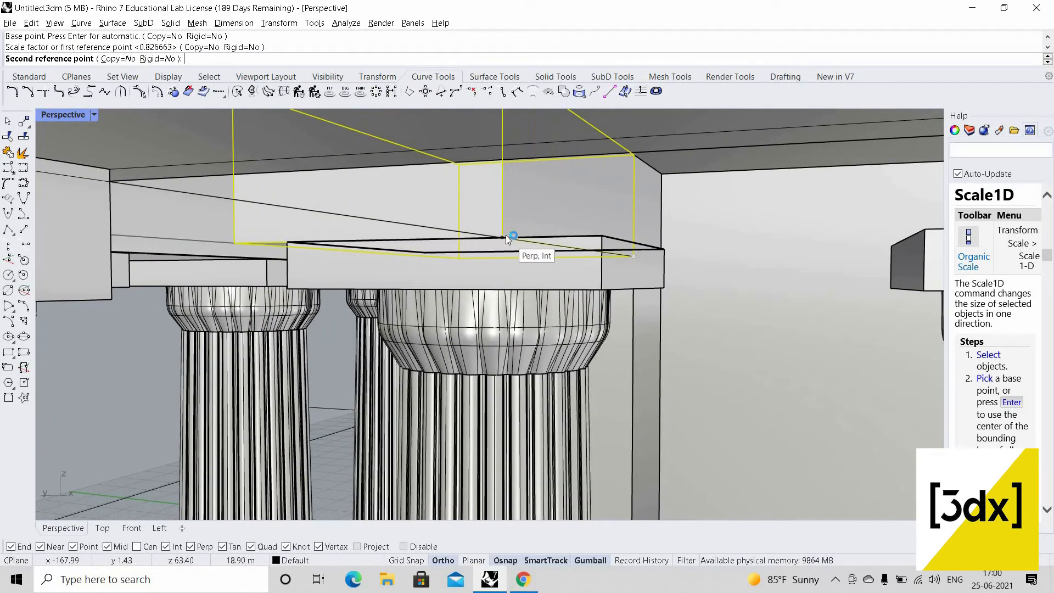
pyautogui.click(486, 230)
pyautogui.scroll(-6, 488, 239)
pyautogui.press('Escape')
pyautogui.moveTo(478, 237); pyautogui.dragTo(335, 181, button='right')
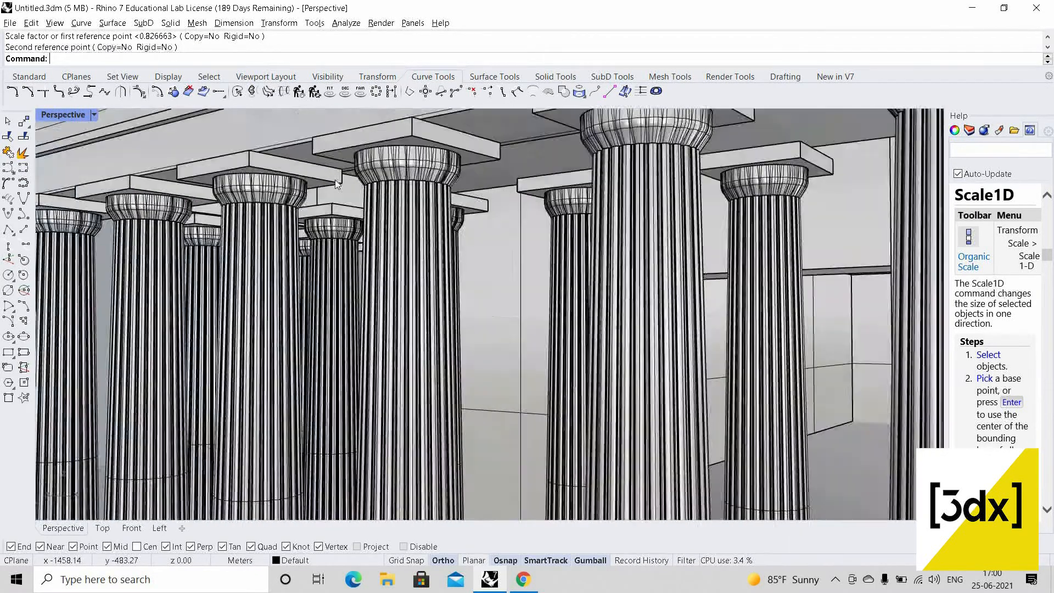
# - Stretch the beam lengthwise with Scale1D from its outer lower corner to about 112 m, spanning the row of inner columns
pyautogui.scroll(8, 390, 201)
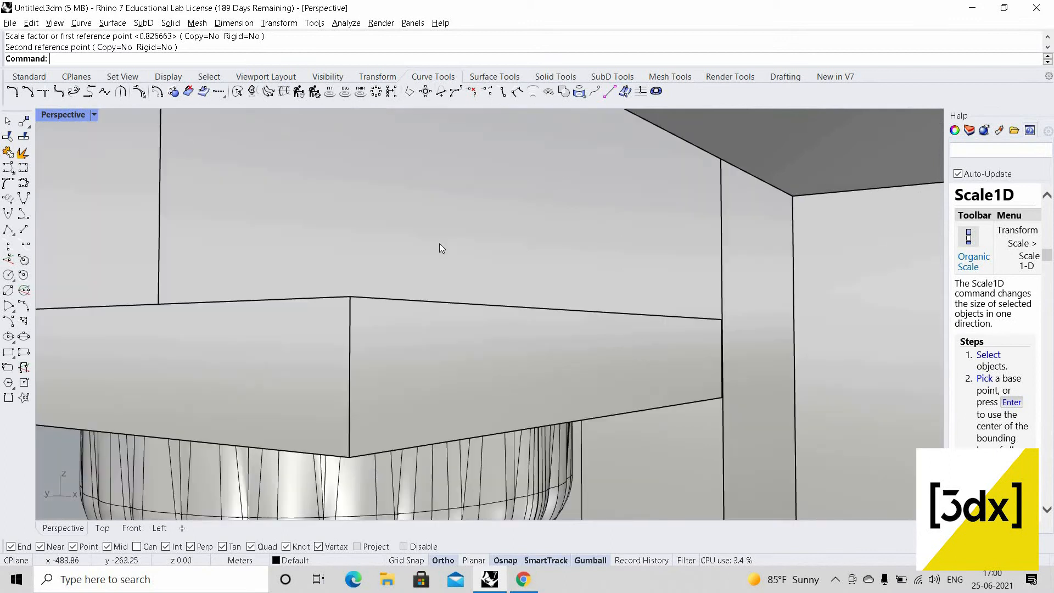
pyautogui.scroll(-5, 477, 255)
pyautogui.scroll(4, 618, 357)
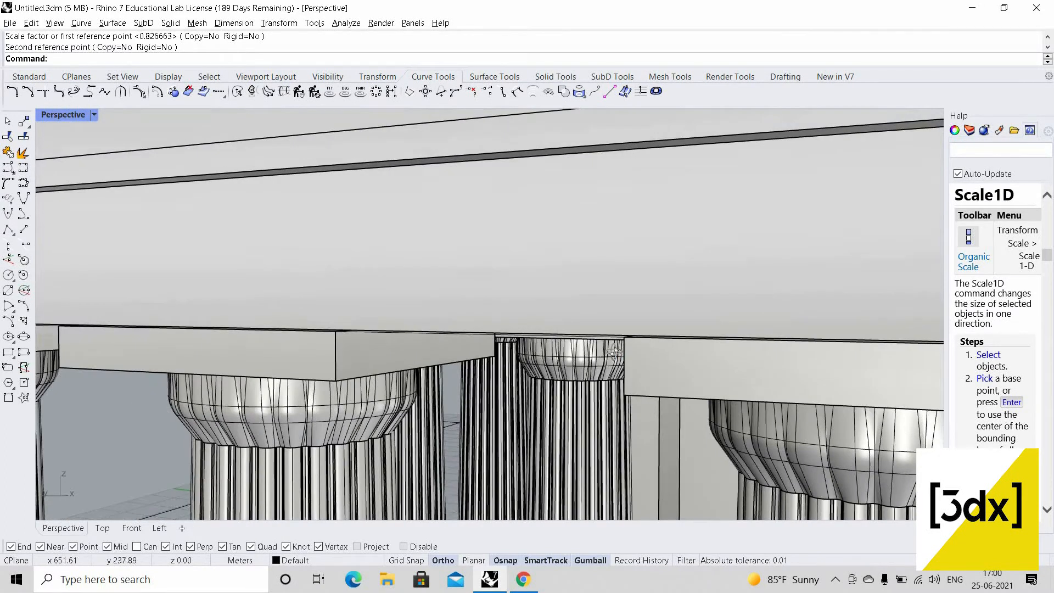
pyautogui.scroll(6, 522, 244)
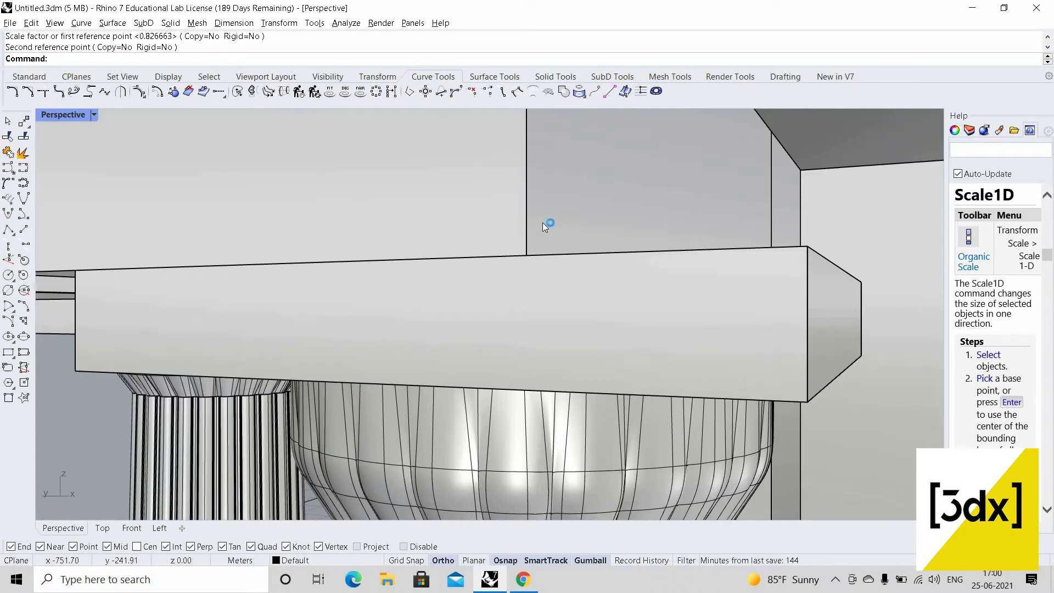
pyautogui.click(543, 223)
pyautogui.scroll(-3, 531, 232)
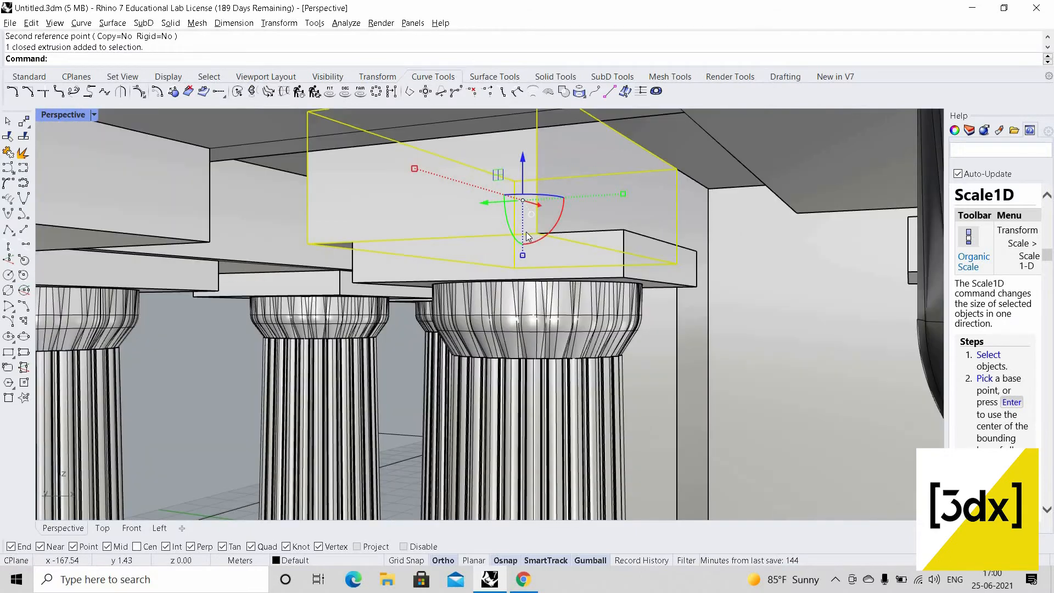
pyautogui.write('Scale1D')
pyautogui.press('Return')
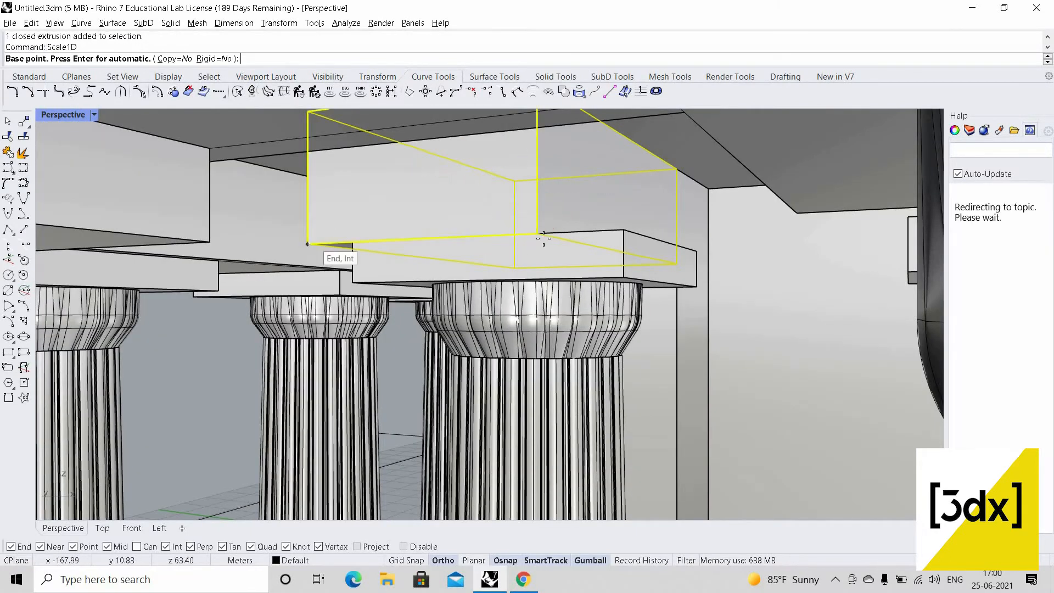
pyautogui.click(308, 241)
pyautogui.click(497, 250)
pyautogui.scroll(-5, 495, 248)
pyautogui.scroll(-8, 496, 248)
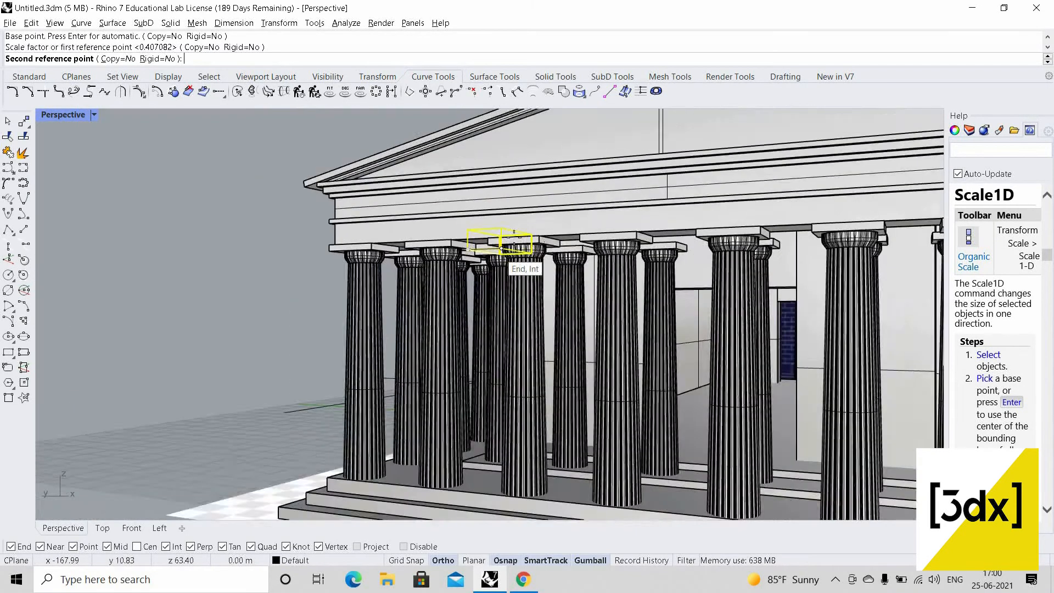
pyautogui.scroll(8, 681, 244)
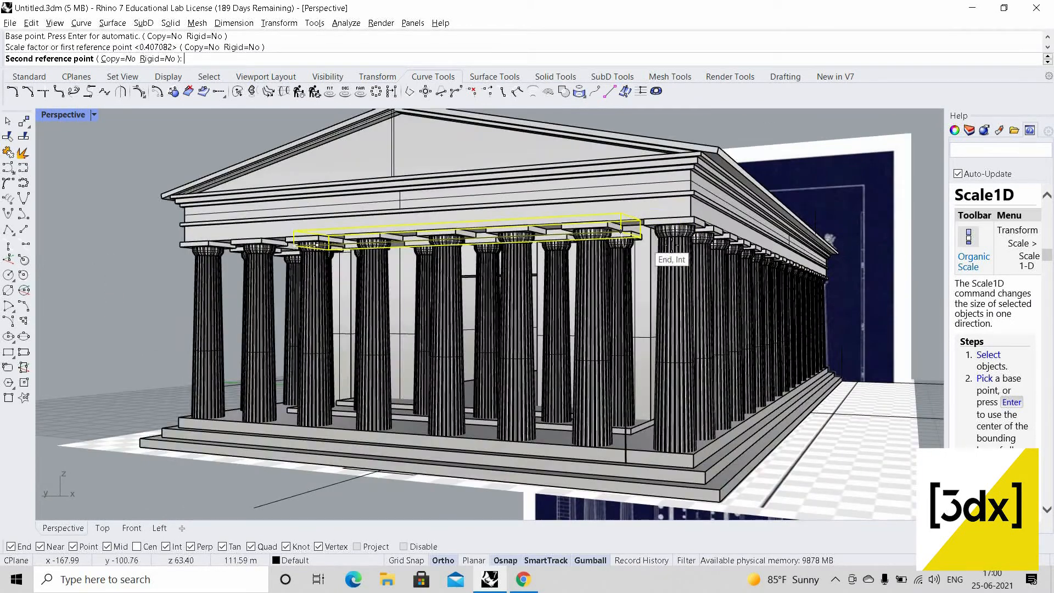
pyautogui.click(681, 241)
pyautogui.press('Escape')
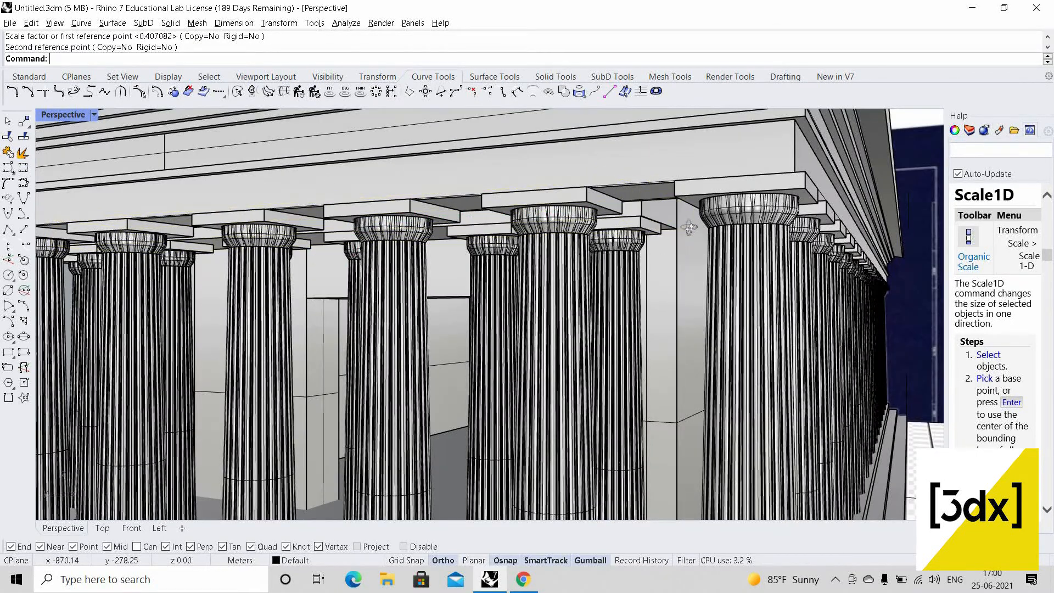
# - Inspect the temple's front, roof and colonnades, and the end corner of the frieze above the columns
pyautogui.moveTo(690, 224); pyautogui.dragTo(673, 238, button='right')
pyautogui.scroll(-8, 675, 243)
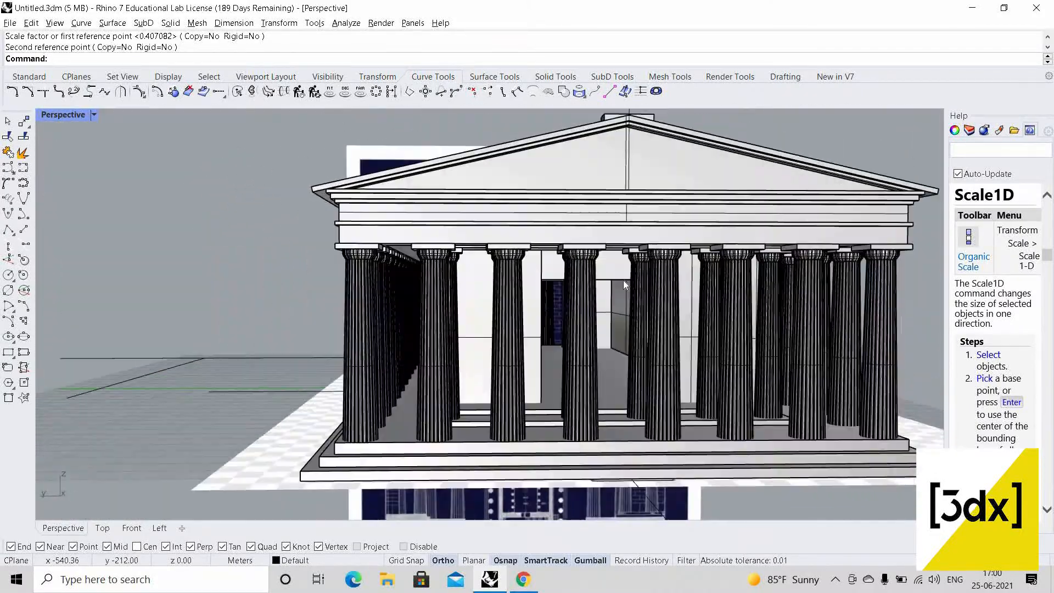
pyautogui.moveTo(623, 285); pyautogui.dragTo(609, 176, button='right')
pyautogui.scroll(-4, 550, 354)
pyautogui.scroll(5, 631, 366)
pyautogui.scroll(-8, 593, 334)
pyautogui.scroll(4, 610, 258)
pyautogui.keyDown('shift'); pyautogui.moveTo(640, 131); pyautogui.dragTo(615, 274, button='right'); pyautogui.keyUp('shift')
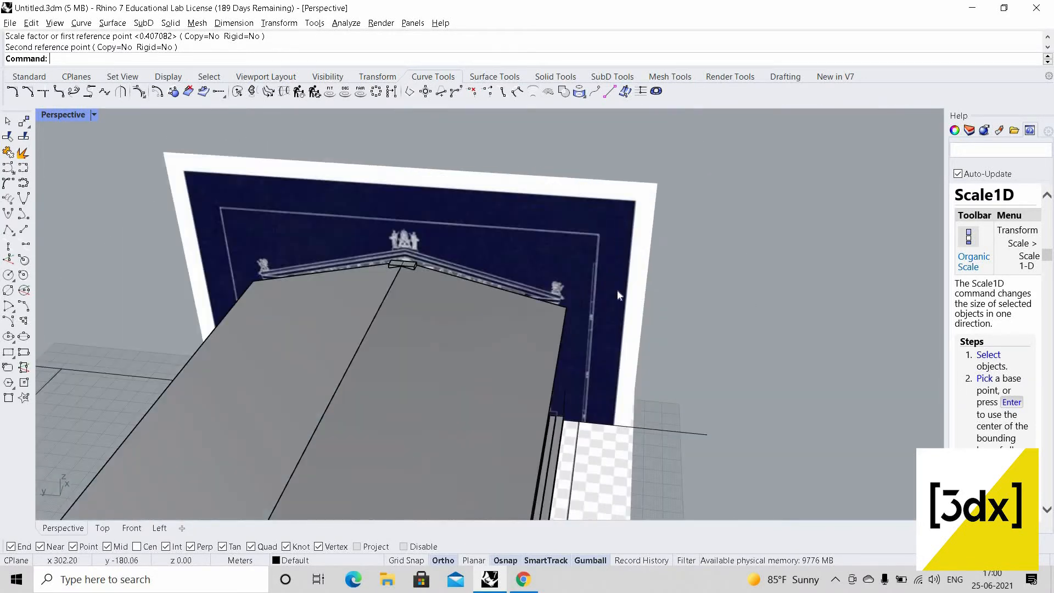
pyautogui.scroll(-7, 617, 295)
pyautogui.scroll(-3, 525, 409)
pyautogui.moveTo(527, 409); pyautogui.dragTo(569, 252, button='right')
pyautogui.scroll(5, 574, 376)
pyautogui.scroll(4, 464, 228)
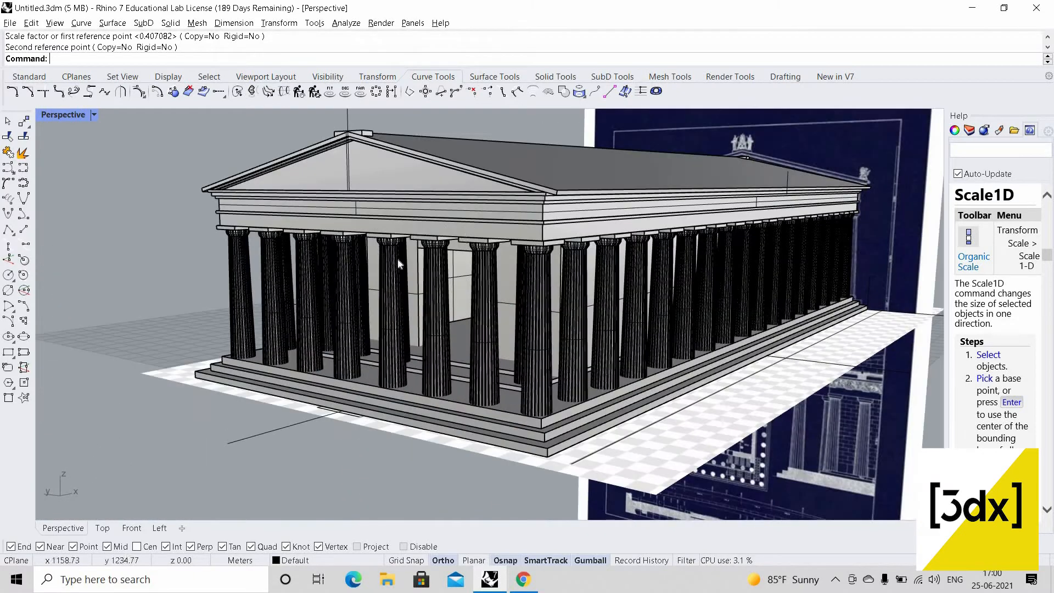
pyautogui.moveTo(397, 259); pyautogui.dragTo(620, 173, button='right')
pyautogui.scroll(5, 498, 238)
pyautogui.scroll(4, 548, 265)
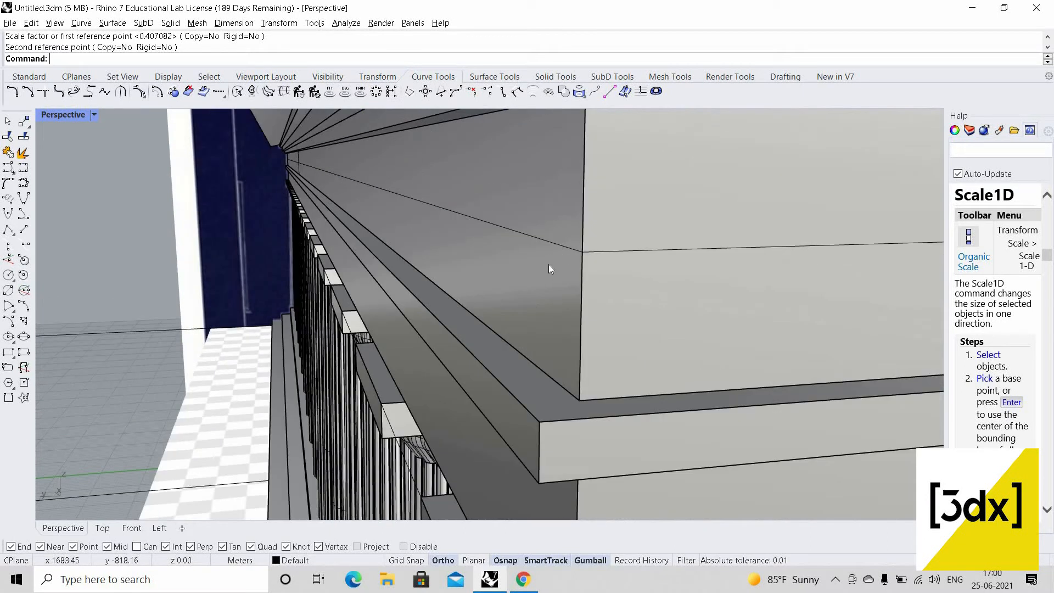
pyautogui.scroll(-5, 548, 265)
pyautogui.scroll(3, 530, 266)
pyautogui.moveTo(527, 263); pyautogui.dragTo(480, 131, button='right')
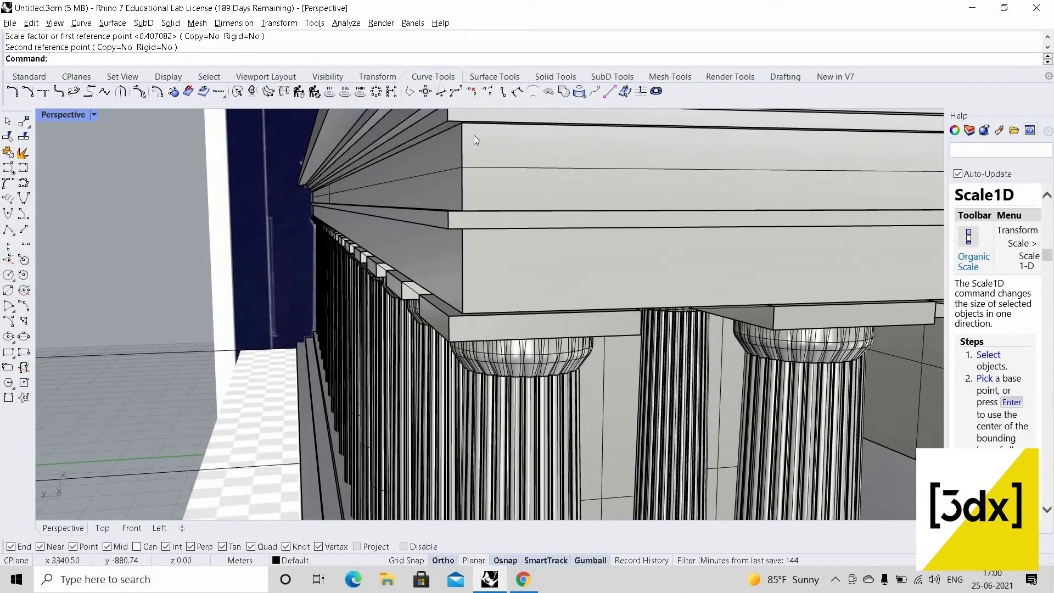
pyautogui.scroll(4, 478, 144)
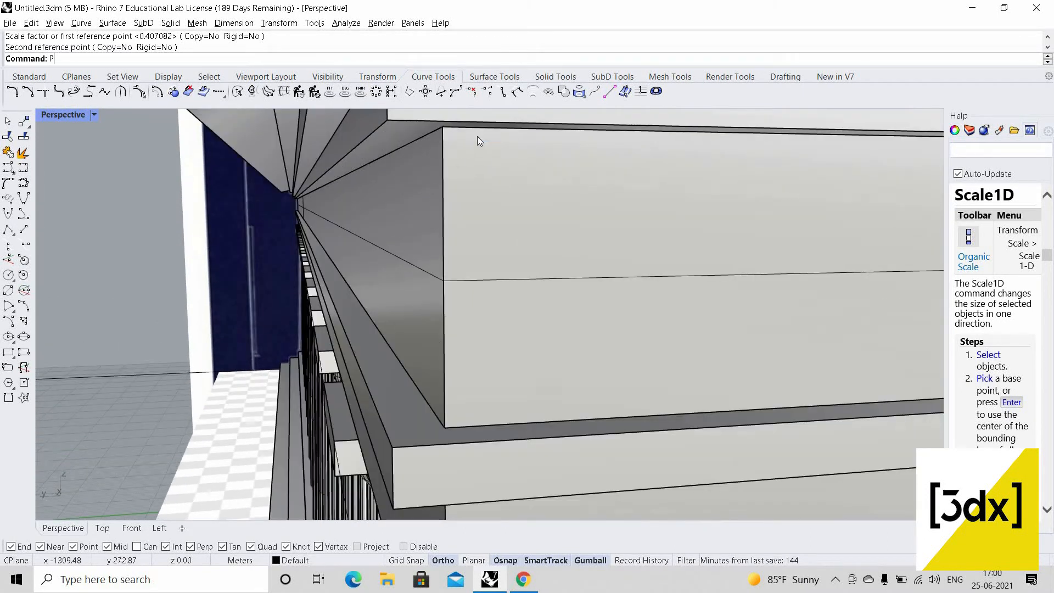
pyautogui.press('Return')
pyautogui.click(444, 128)
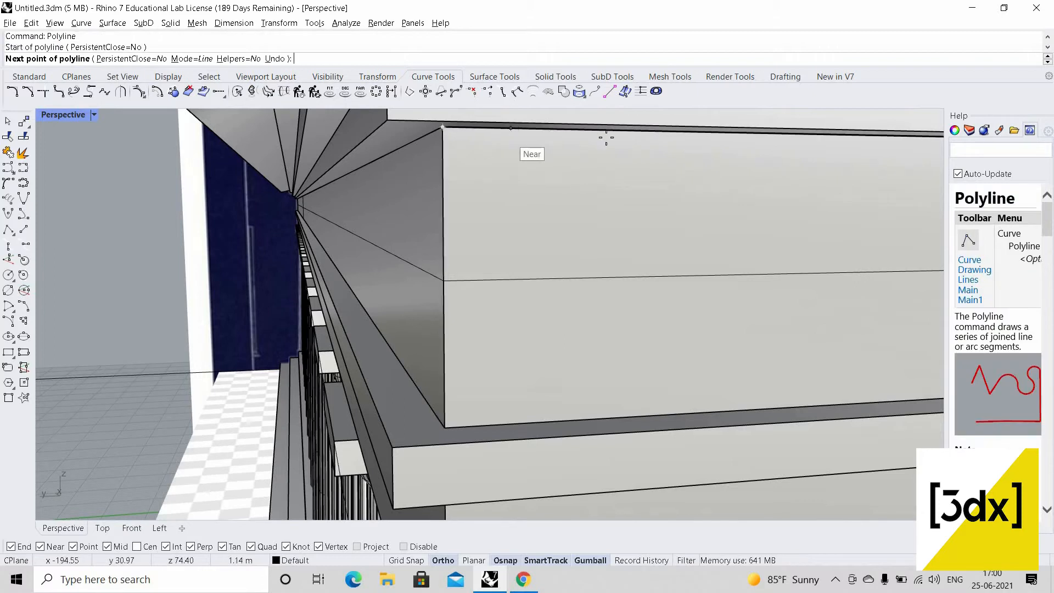
pyautogui.click(611, 131)
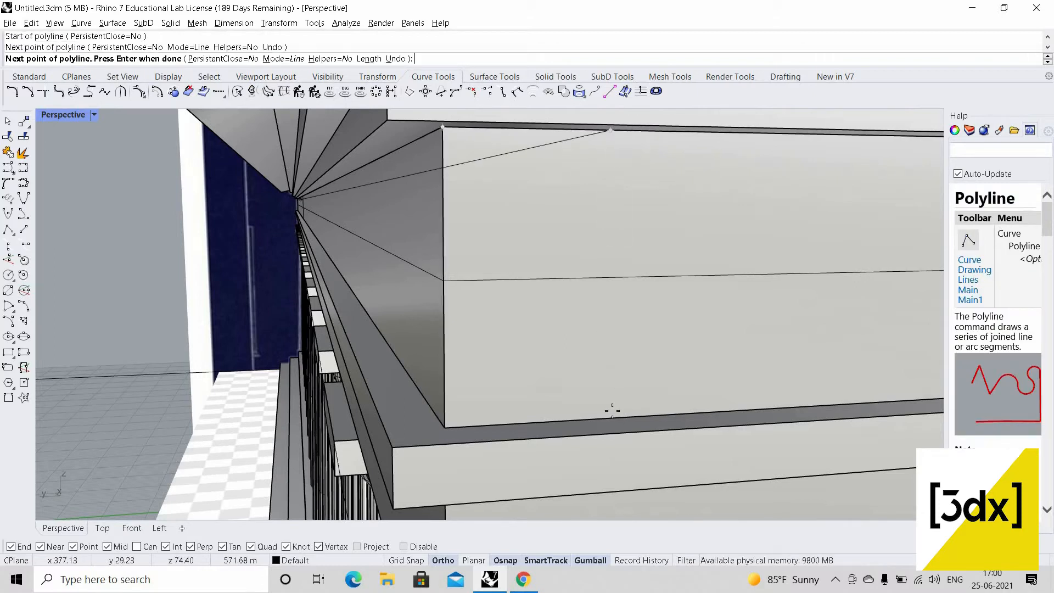
pyautogui.click(607, 416)
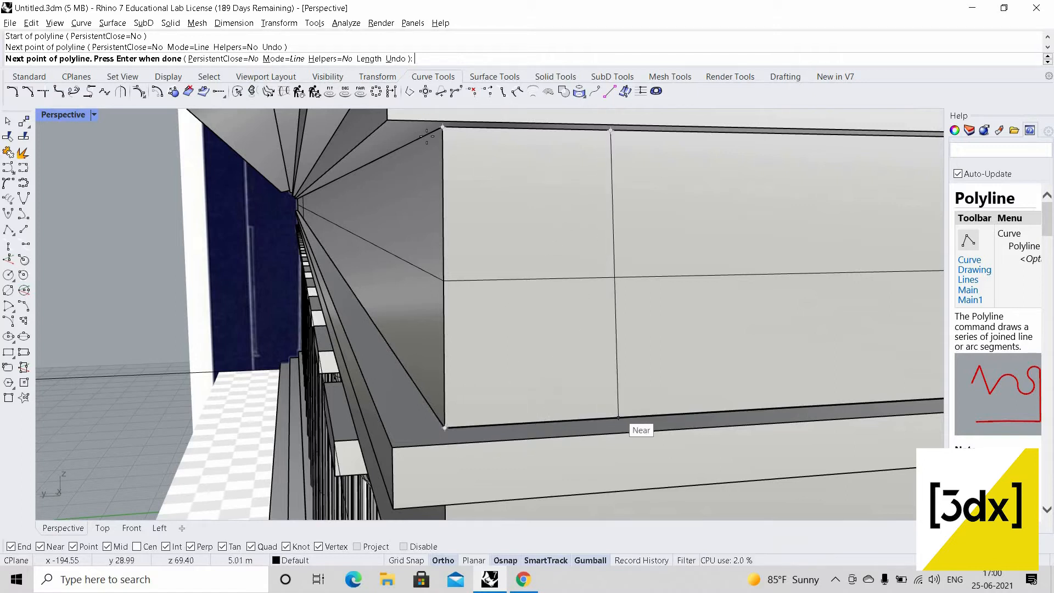
pyautogui.press('Escape')
# - Draw a closed rectangular polyline about 2.5 m wide and 5 m tall on the front frieze face, starting from its upper end corner
pyautogui.press('Return')
pyautogui.click(442, 127)
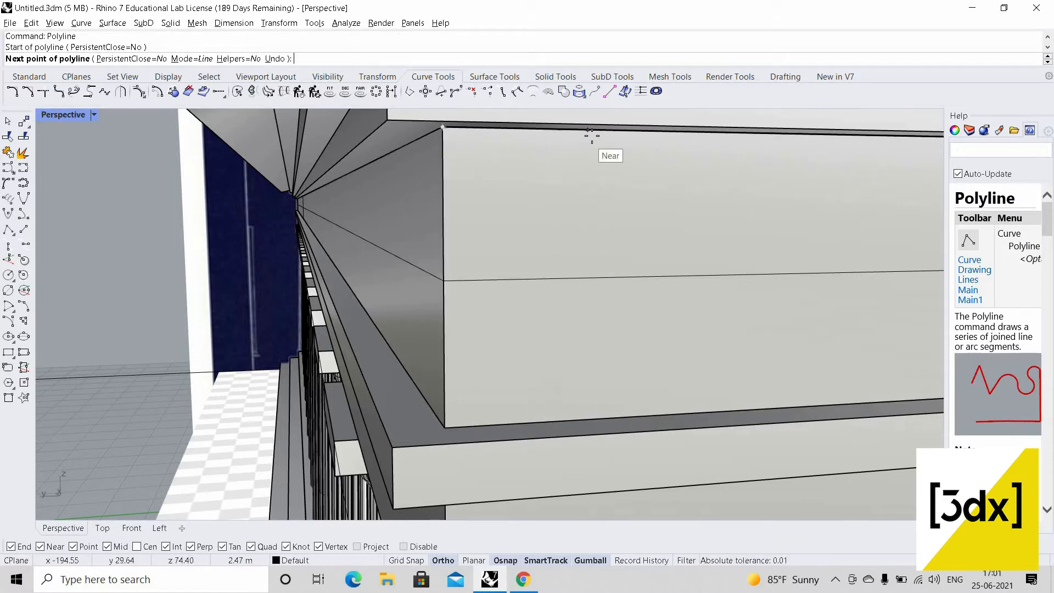
pyautogui.click(582, 332)
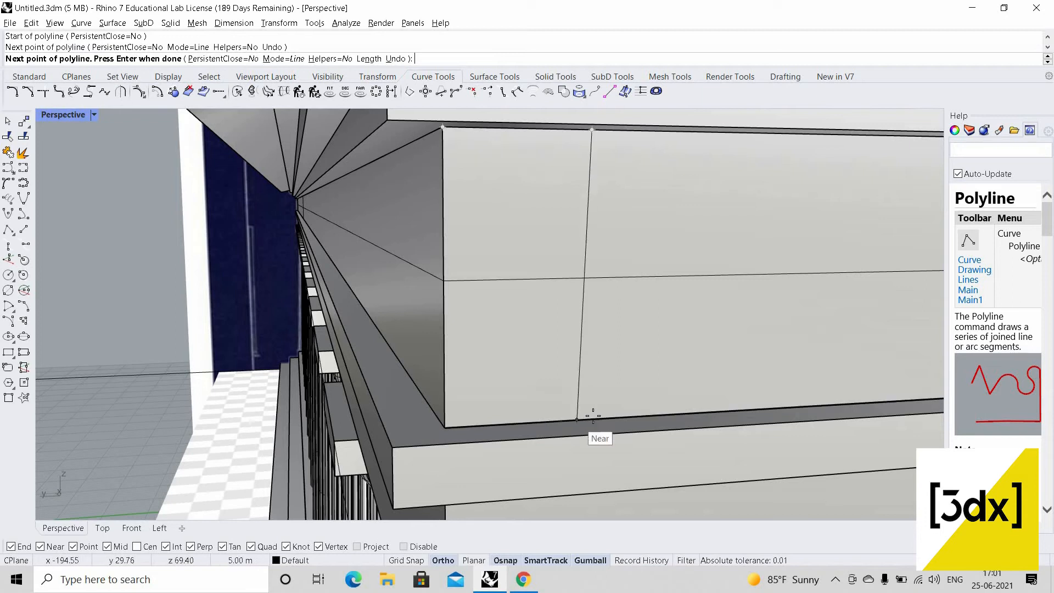
pyautogui.click(587, 420)
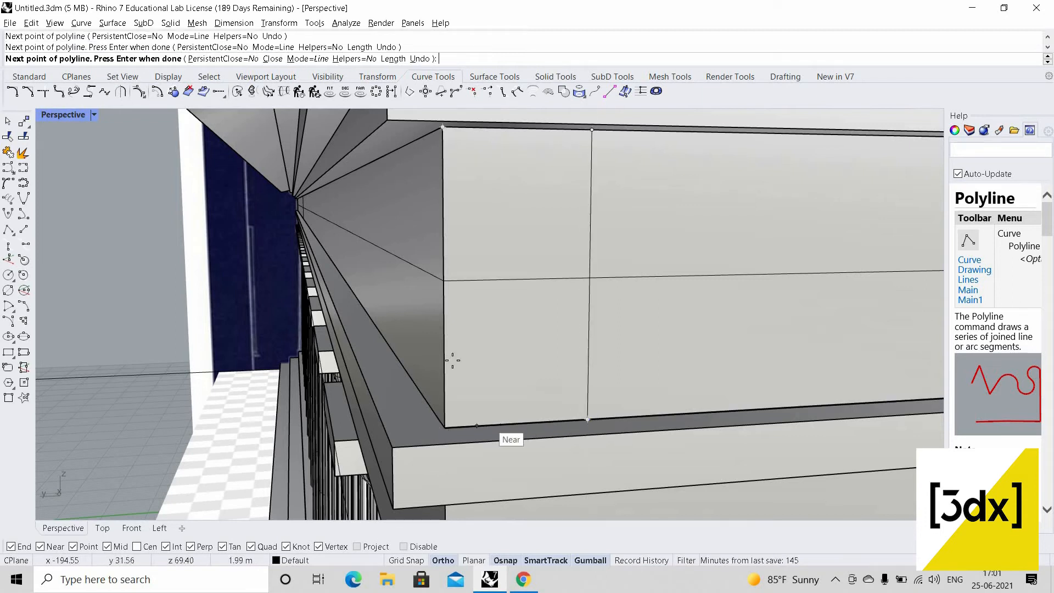
pyautogui.click(445, 426)
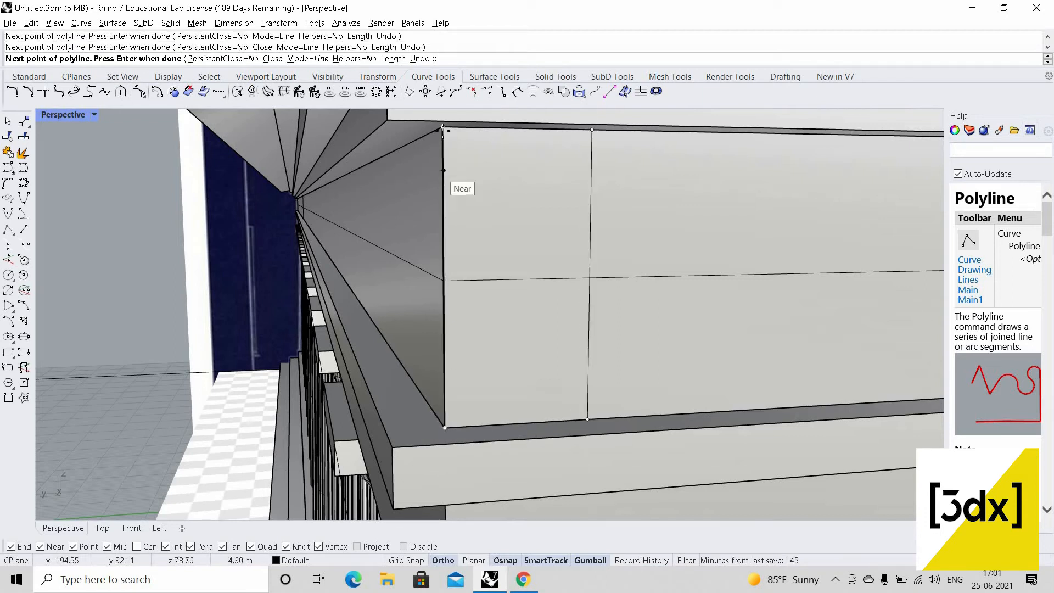
pyautogui.click(592, 209)
pyautogui.click(581, 239)
# - Examine the row of rectangular panel blocks at the frieze's front corner
pyautogui.scroll(-10, 579, 236)
pyautogui.moveTo(860, 288); pyautogui.dragTo(274, 333, button='right')
pyautogui.scroll(5, 452, 245)
pyautogui.scroll(-5, 452, 245)
pyautogui.scroll(-5, 272, 328)
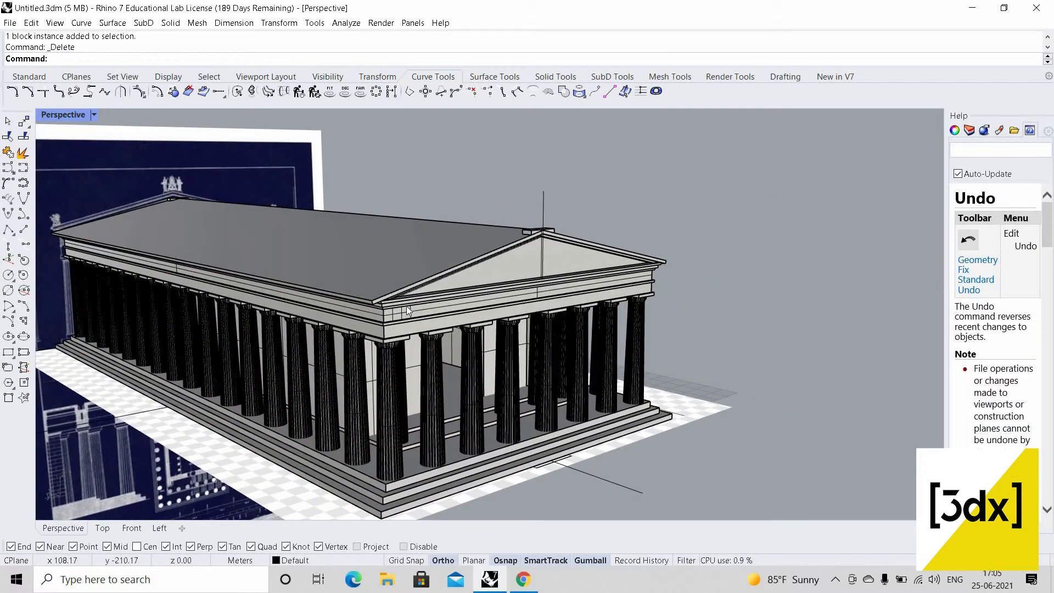
pyautogui.scroll(10, 406, 326)
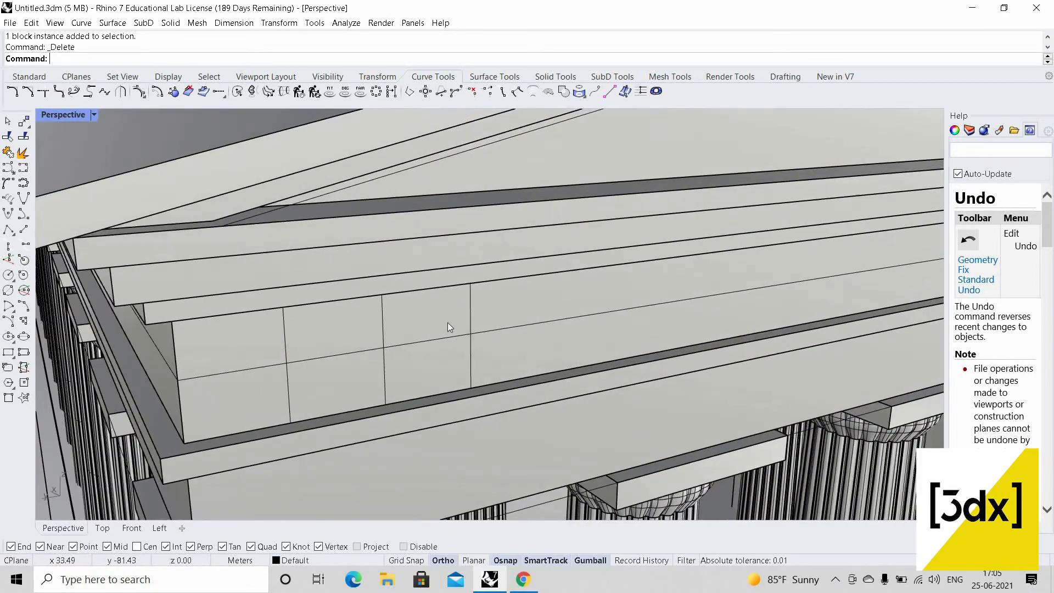
pyautogui.moveTo(448, 323); pyautogui.dragTo(342, 332, button='right')
pyautogui.click(339, 332)
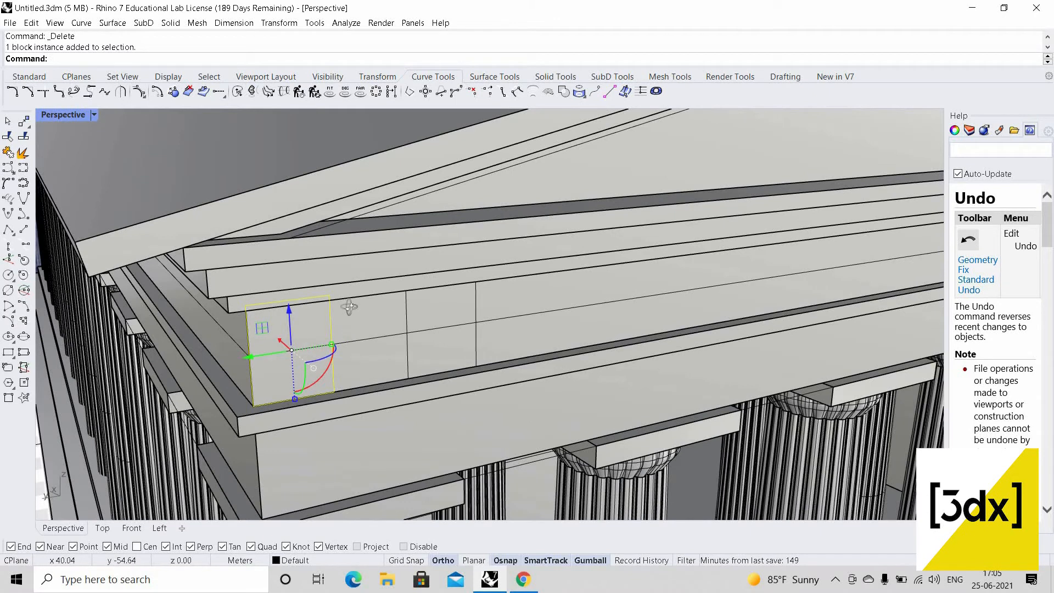
pyautogui.press('Escape')
# - Frame the four curves of the detached rectangular panel drawing beside the temple with Zoom Selected
pyautogui.scroll(5, 343, 285)
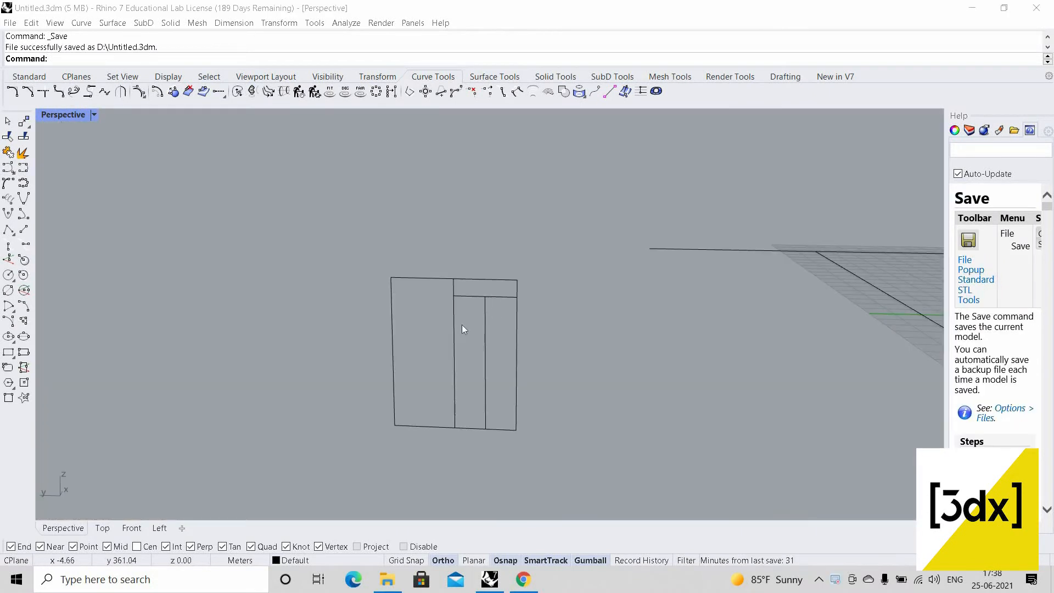
pyautogui.moveTo(462, 324); pyautogui.dragTo(379, 276, button='right')
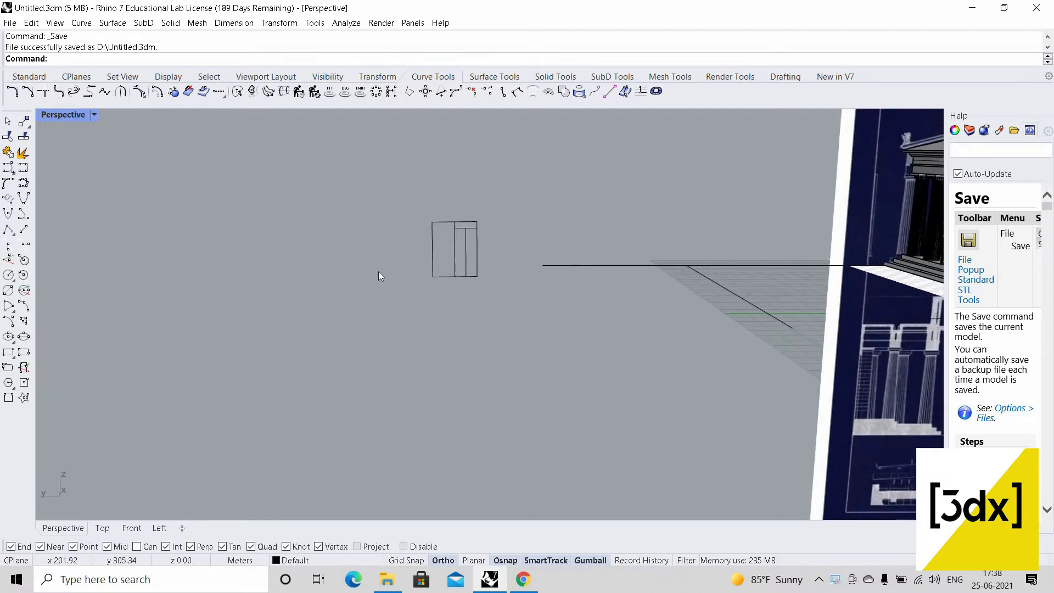
pyautogui.moveTo(349, 326); pyautogui.dragTo(510, 197)
pyautogui.write('Z')
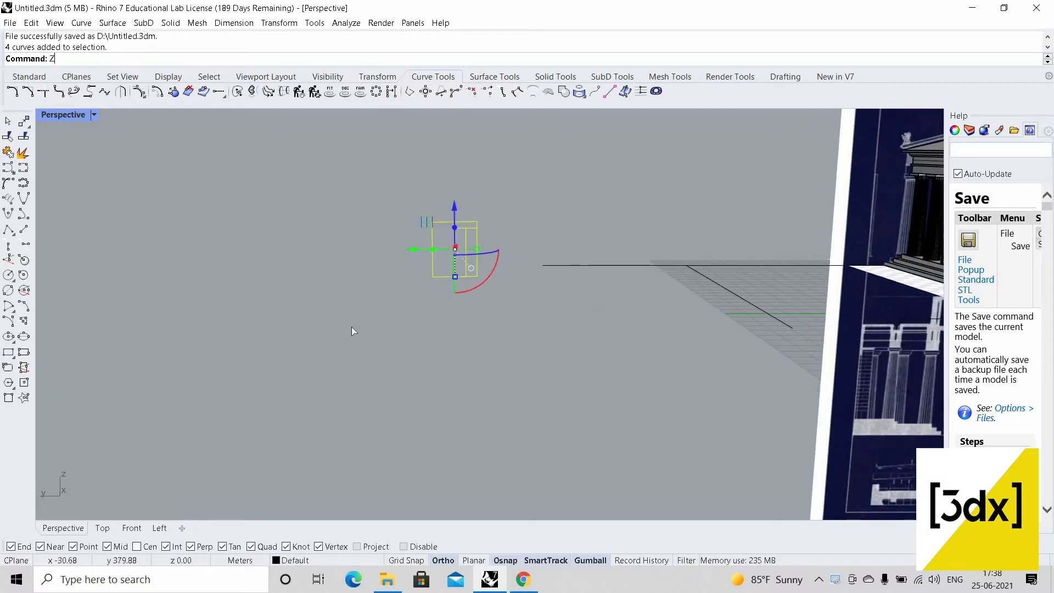
pyautogui.write('oom')
pyautogui.press('Return')
pyautogui.write('s')
pyautogui.press('Return')
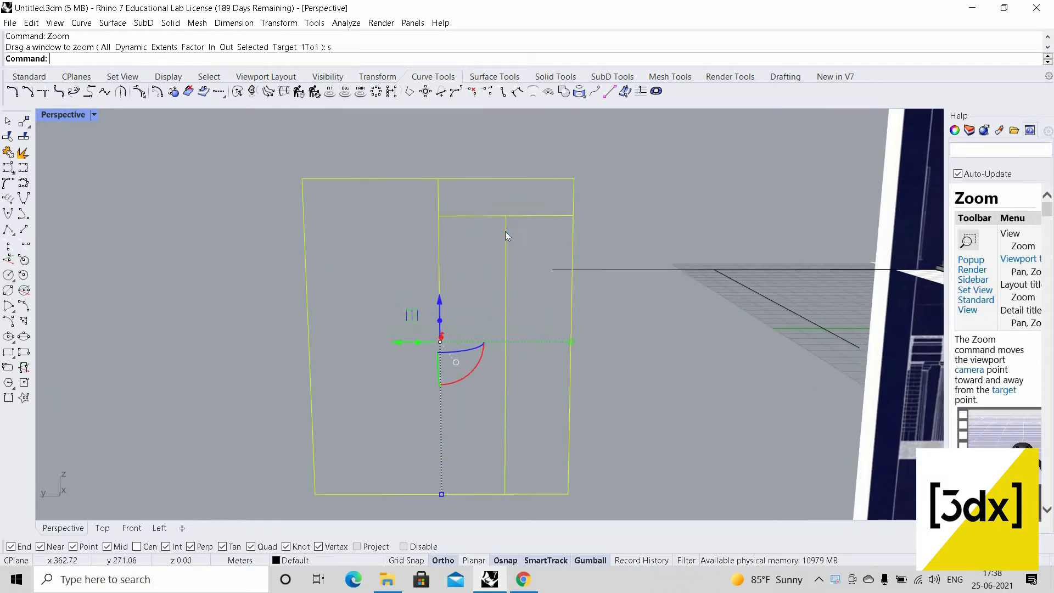
# - Extend the short vertical line in the panel drawing up to the outer rectangle's top edge with Extend, and select the line
pyautogui.press('Escape')
pyautogui.click(507, 238)
pyautogui.write('Extend')
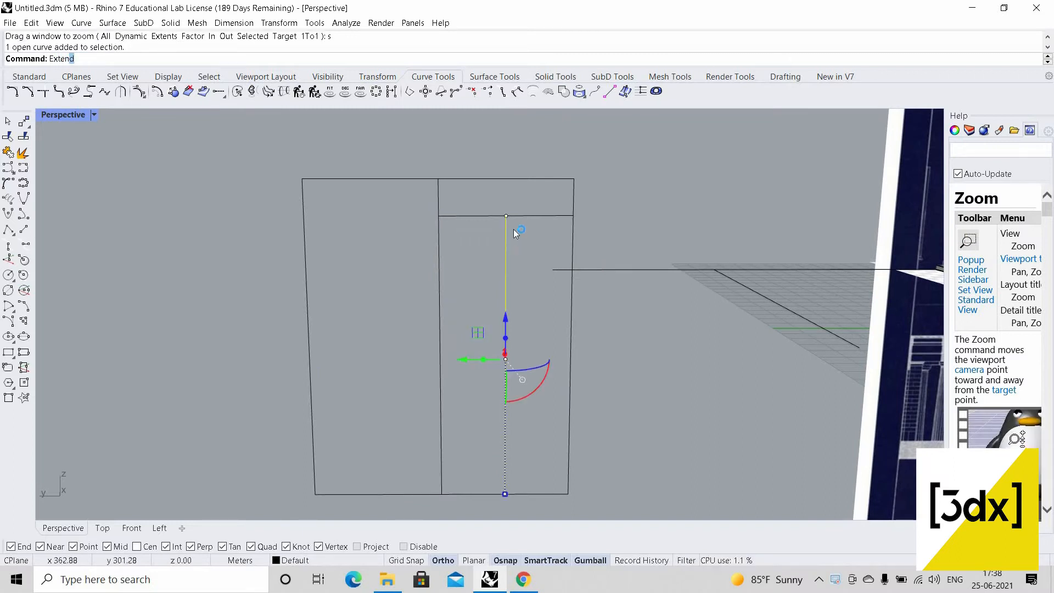
pyautogui.press('Return')
pyautogui.click(506, 236)
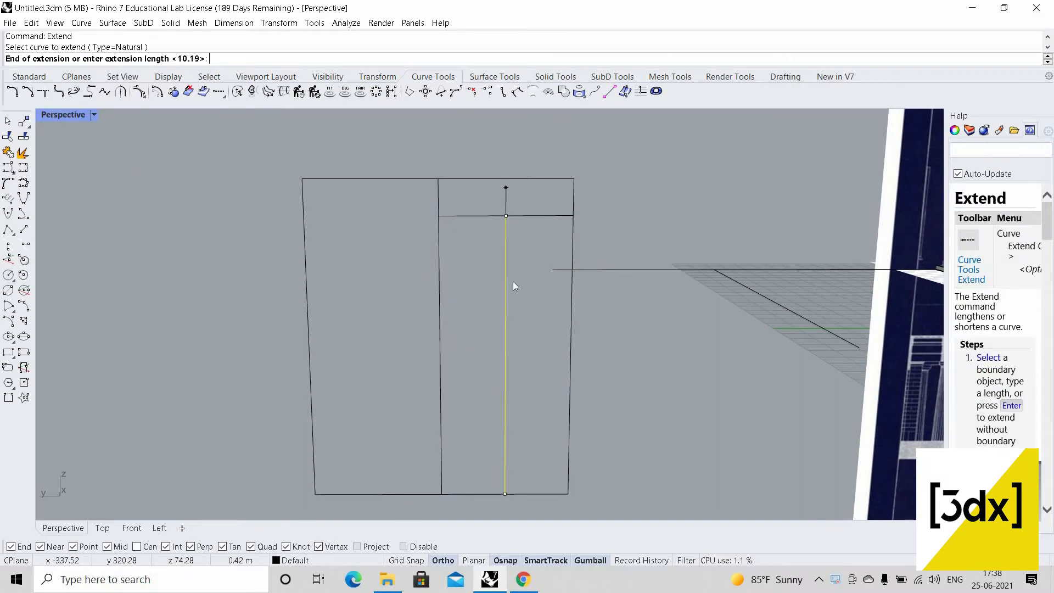
pyautogui.click(506, 178)
pyautogui.press('Return')
pyautogui.click(505, 286)
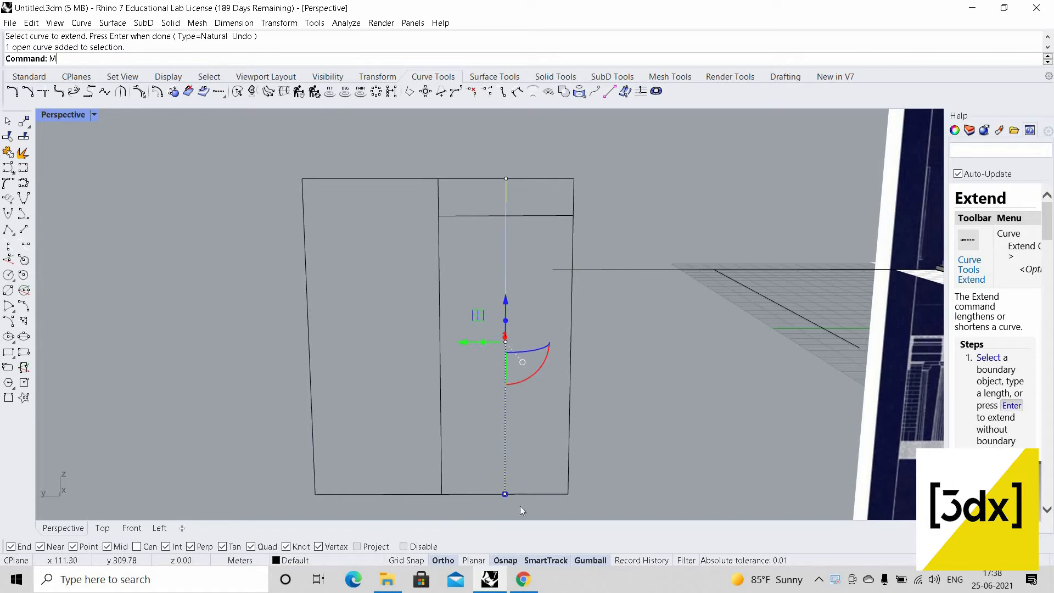
# - Copy the full-height vertical line across the panel drawing into the middle of its undivided half, and select the copy
pyautogui.write('C')
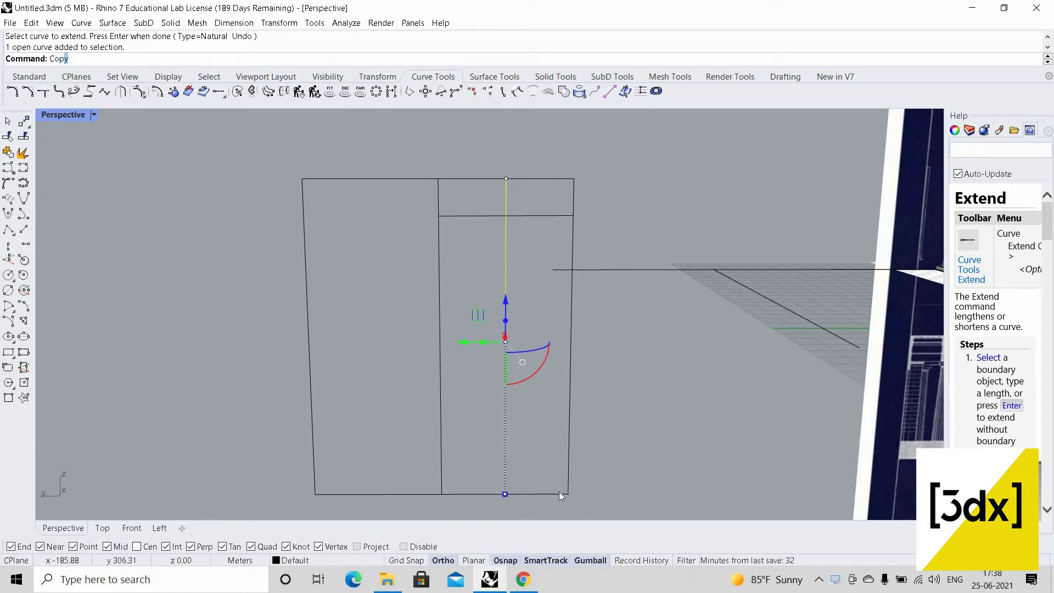
pyautogui.write('op')
pyautogui.press('Return')
pyautogui.click(567, 494)
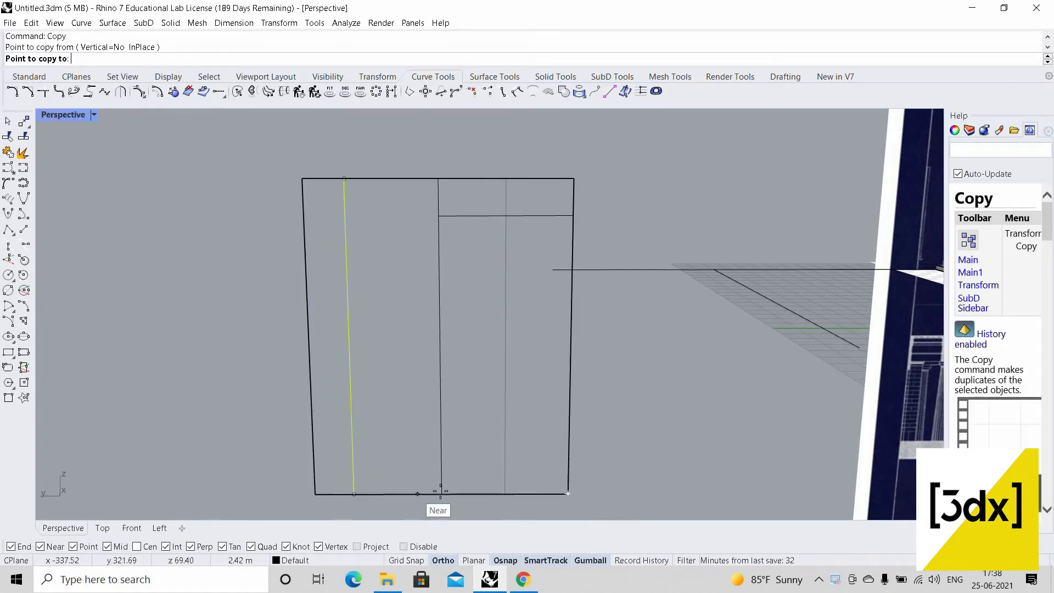
pyautogui.click(385, 264)
pyautogui.press('Return')
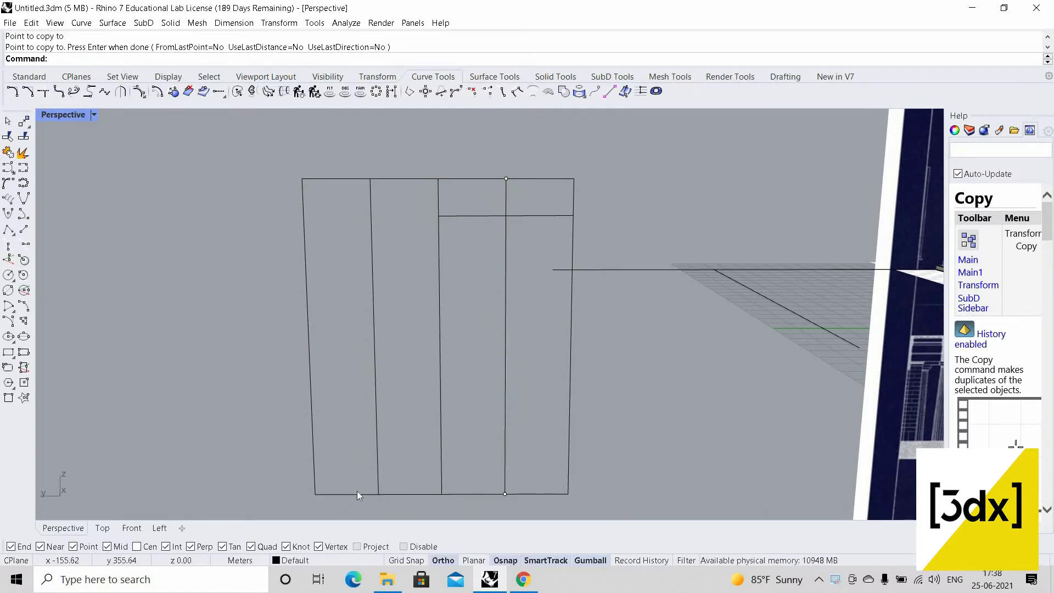
pyautogui.click(381, 481)
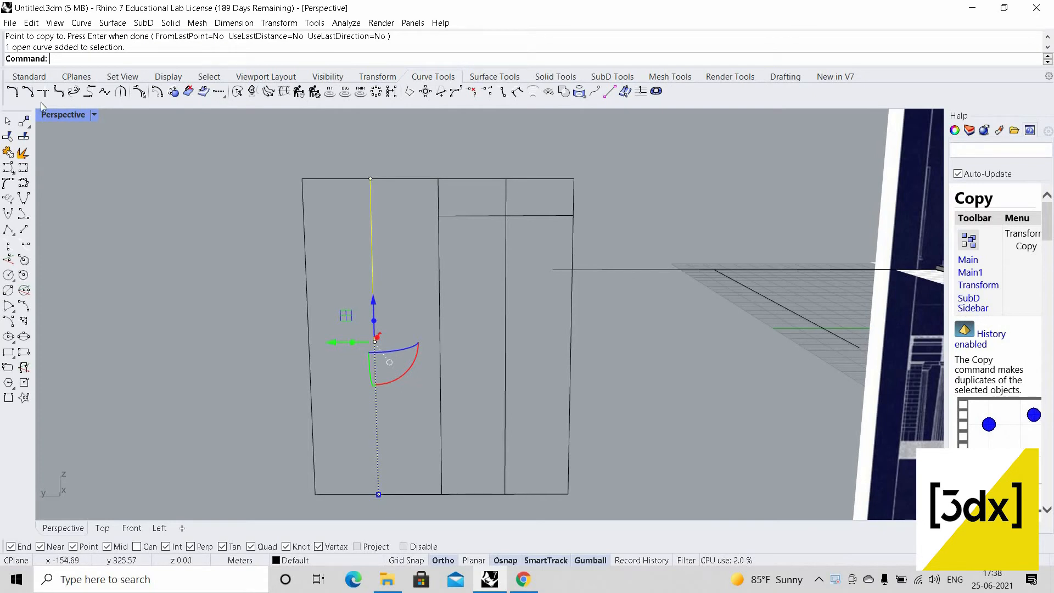
# - Switch to a maximized Left view zoomed in on the rectangular panel drawing
pyautogui.hotkey('ctrl', 'm')
pyautogui.scroll(-6, 878, 423)
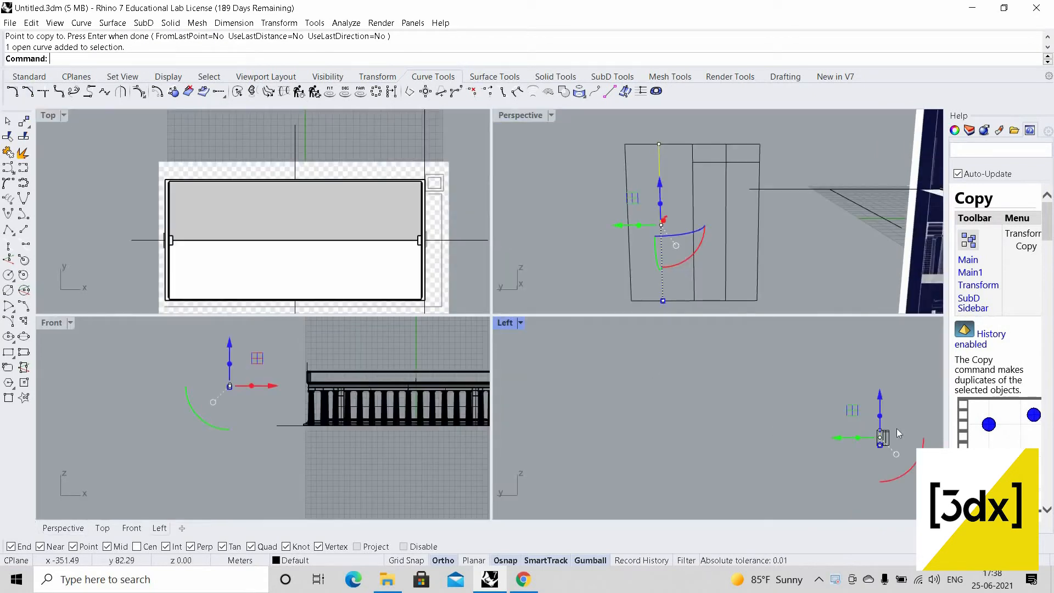
pyautogui.moveTo(700, 416); pyautogui.dragTo(451, 392, button='right')
pyautogui.scroll(10, 627, 401)
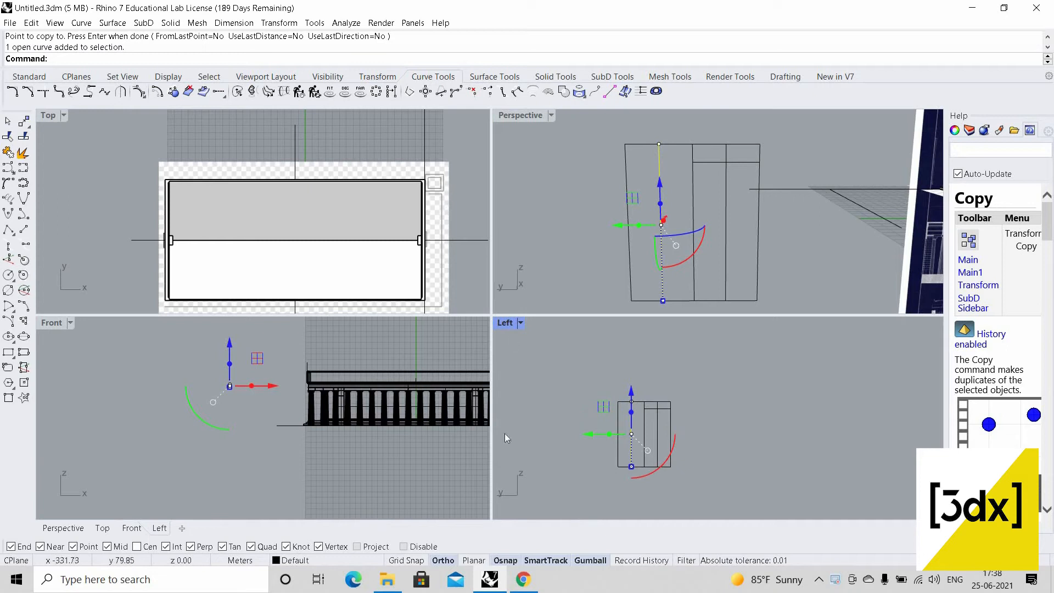
pyautogui.hotkey('ctrl', 'm')
pyautogui.scroll(10, 289, 426)
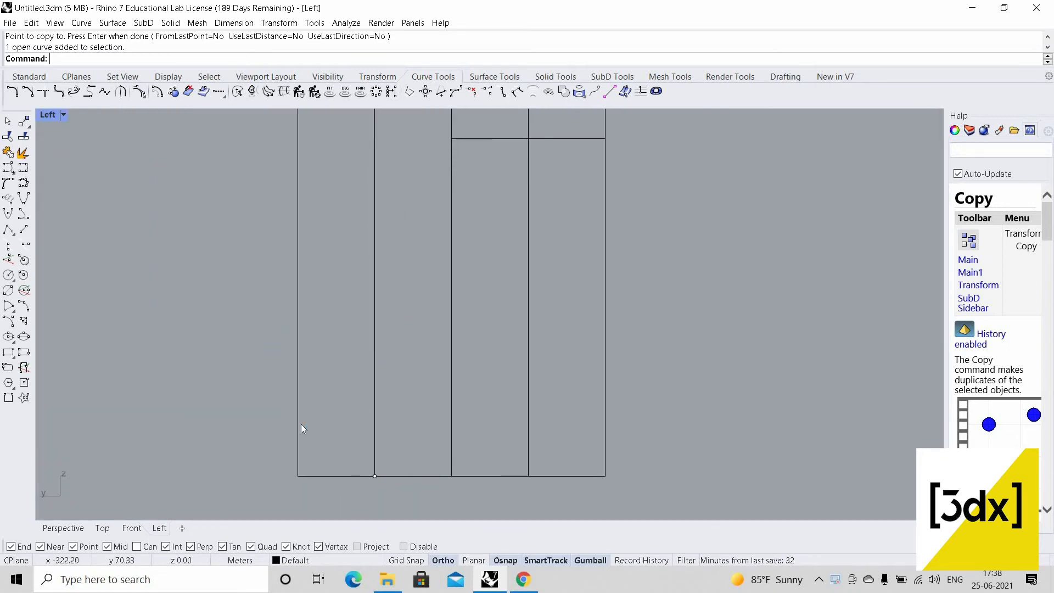
# - Try to offset the panel's outer rectangle inward by 0.475652 m, and delete the offset curve
pyautogui.click(301, 423)
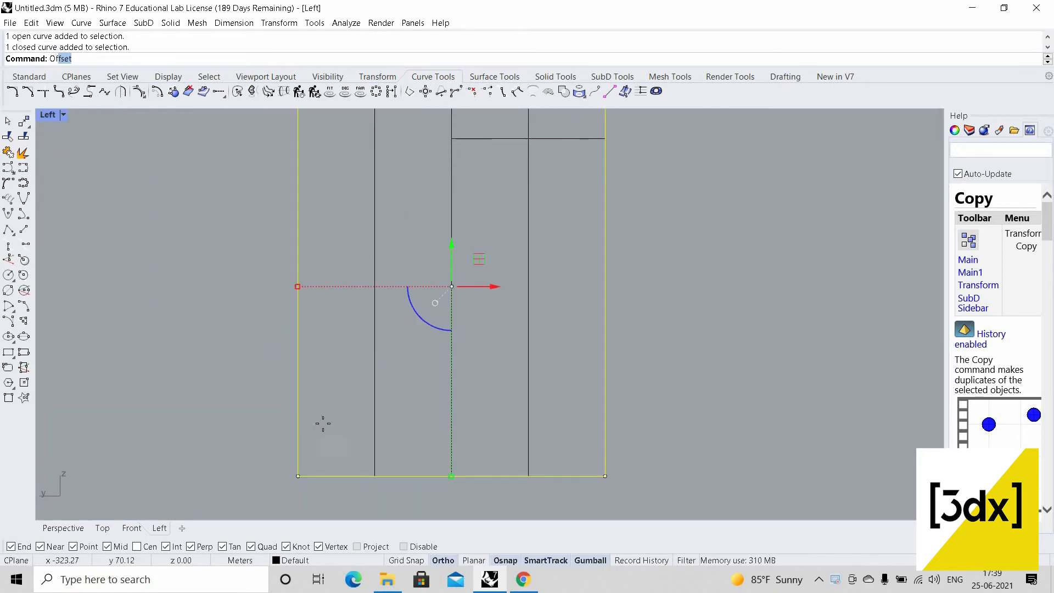
pyautogui.press('Return')
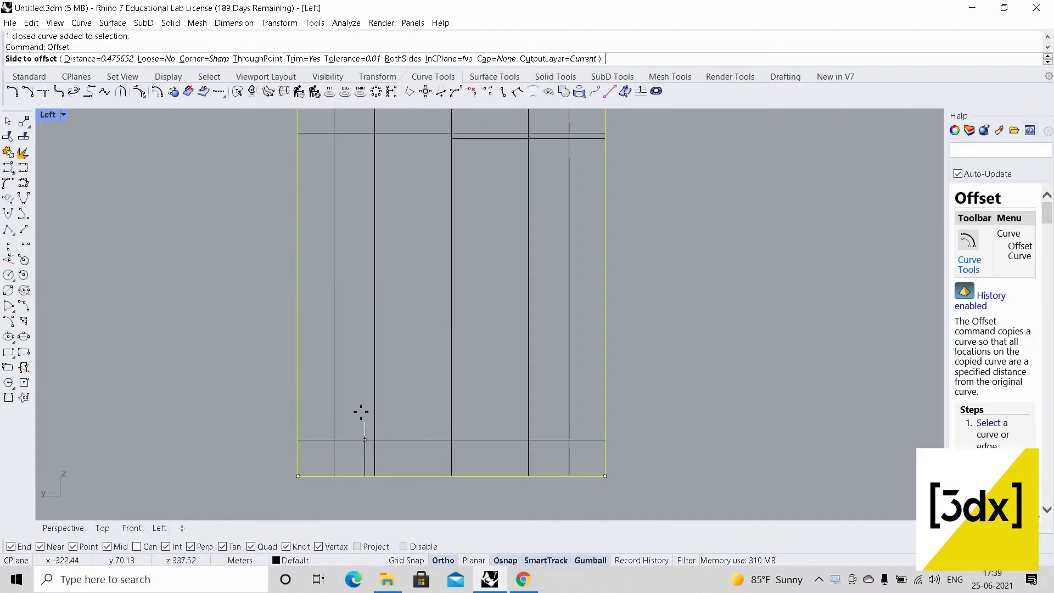
pyautogui.click(393, 417)
pyautogui.scroll(-2, 396, 414)
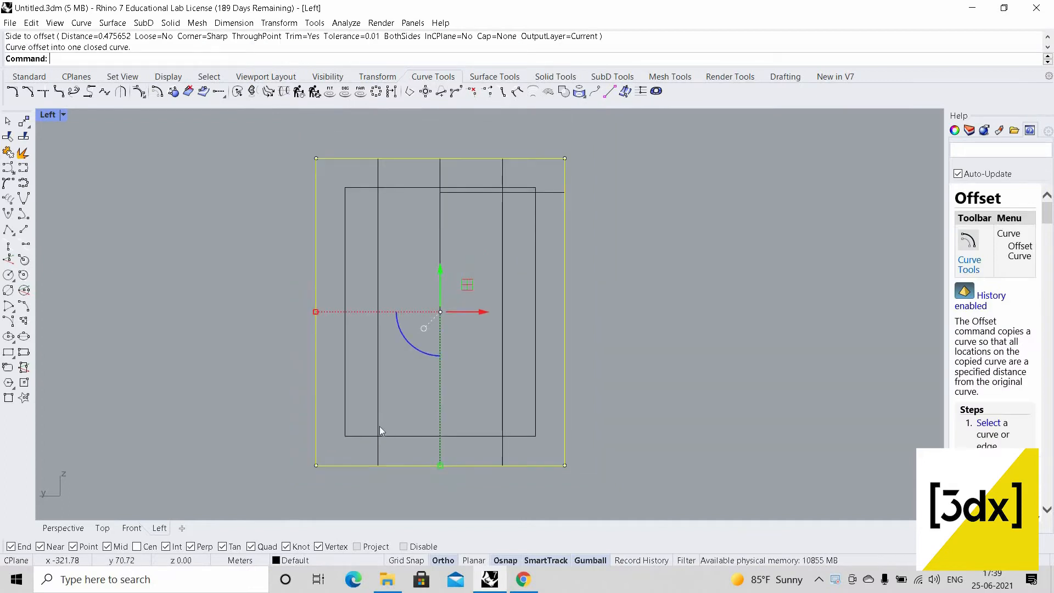
pyautogui.click(344, 393)
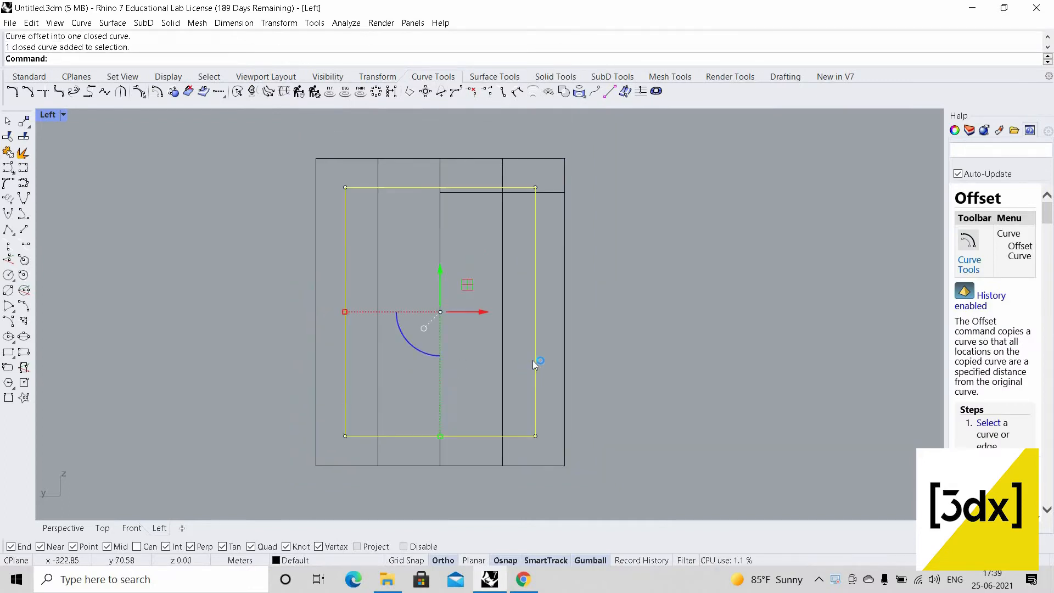
pyautogui.press('Delete')
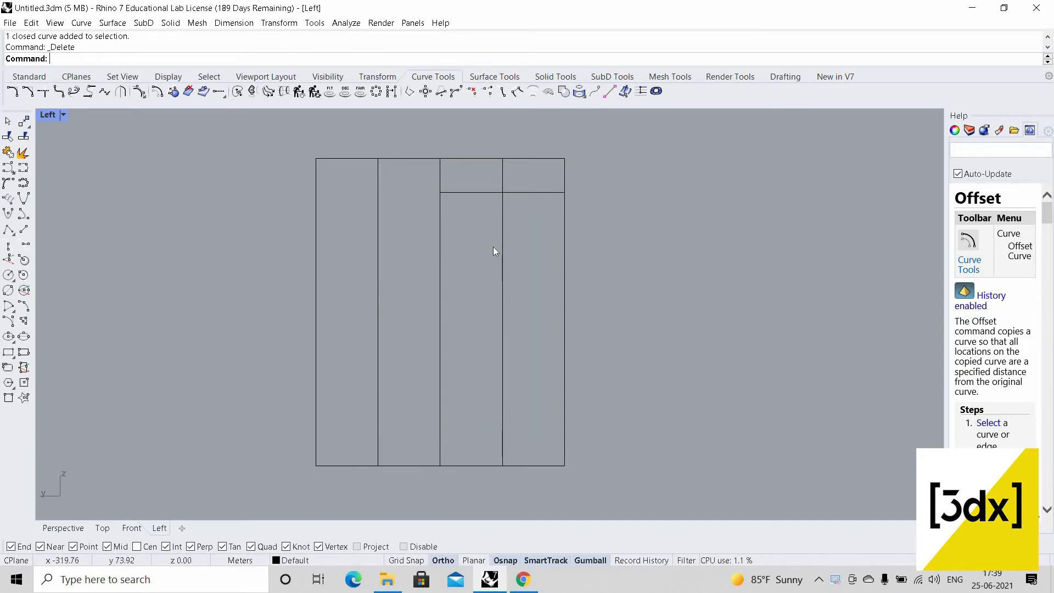
# - Delete the horizontal line near the panel's top edge and draw a lower one spanning only the third vertical strip
pyautogui.click(477, 192)
pyautogui.press('Delete')
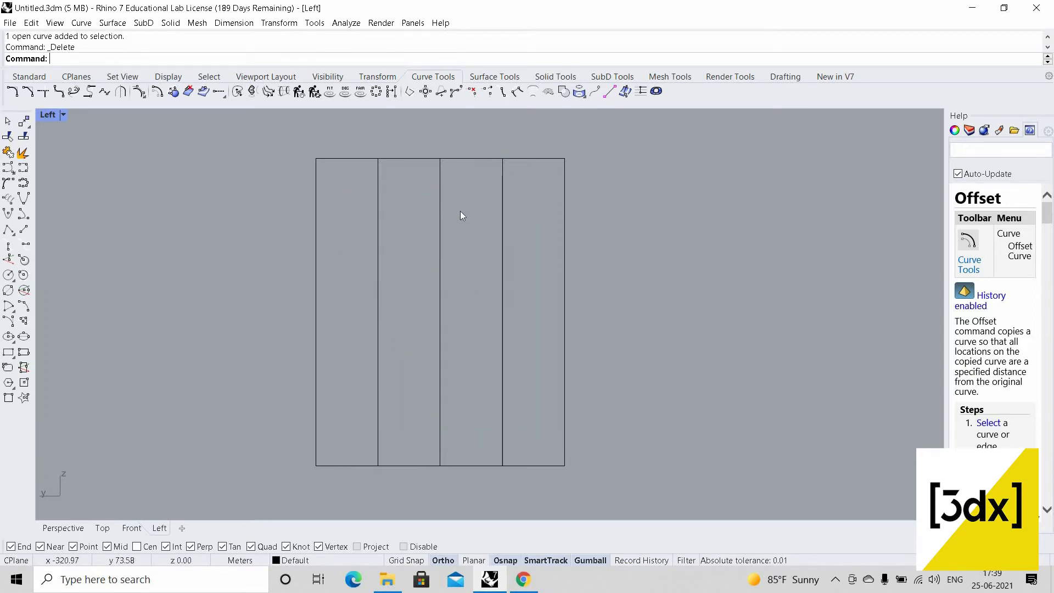
pyautogui.press('Return')
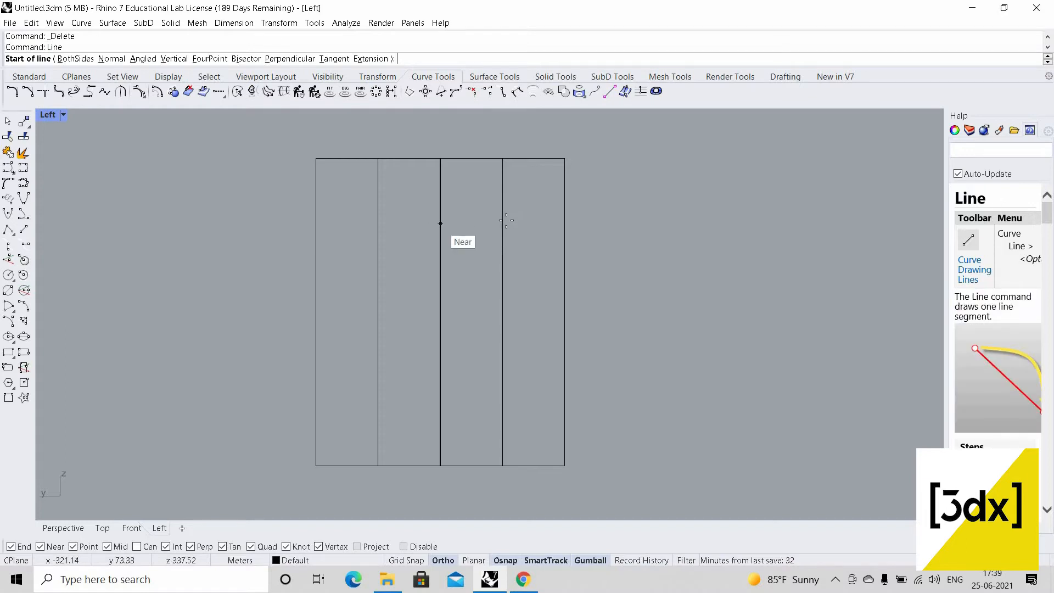
pyautogui.click(440, 224)
pyautogui.click(463, 215)
# - Draw a vertical line from the midpoint of the new horizontal line down to the panel's bottom edge
pyautogui.press('Return')
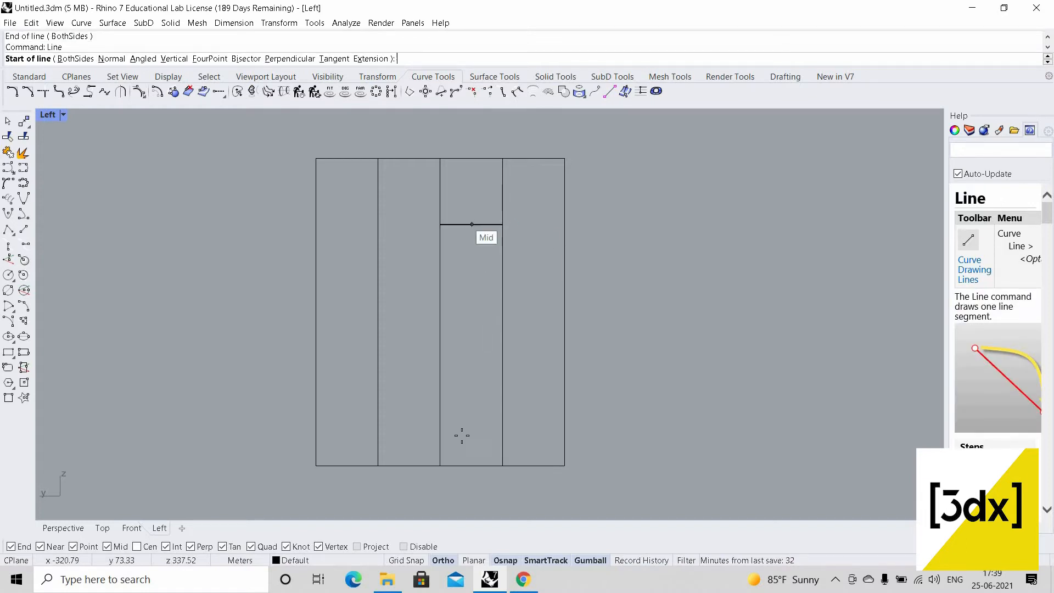
pyautogui.click(471, 224)
pyautogui.click(494, 355)
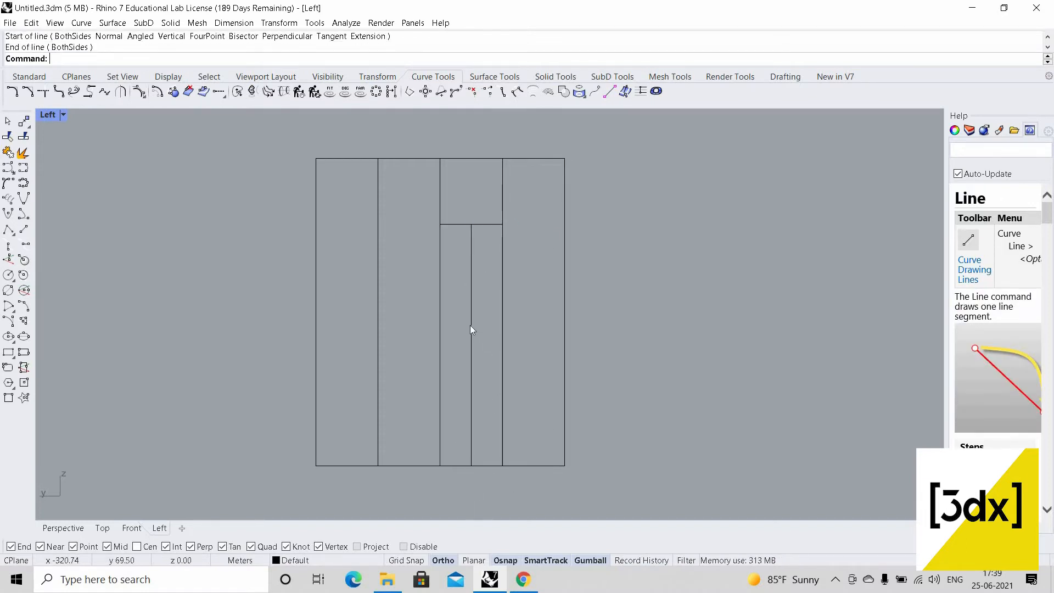
# - Mirror the short vertical line across the divider between the third and fourth strips, and delete the horizontal helper line
pyautogui.click(470, 328)
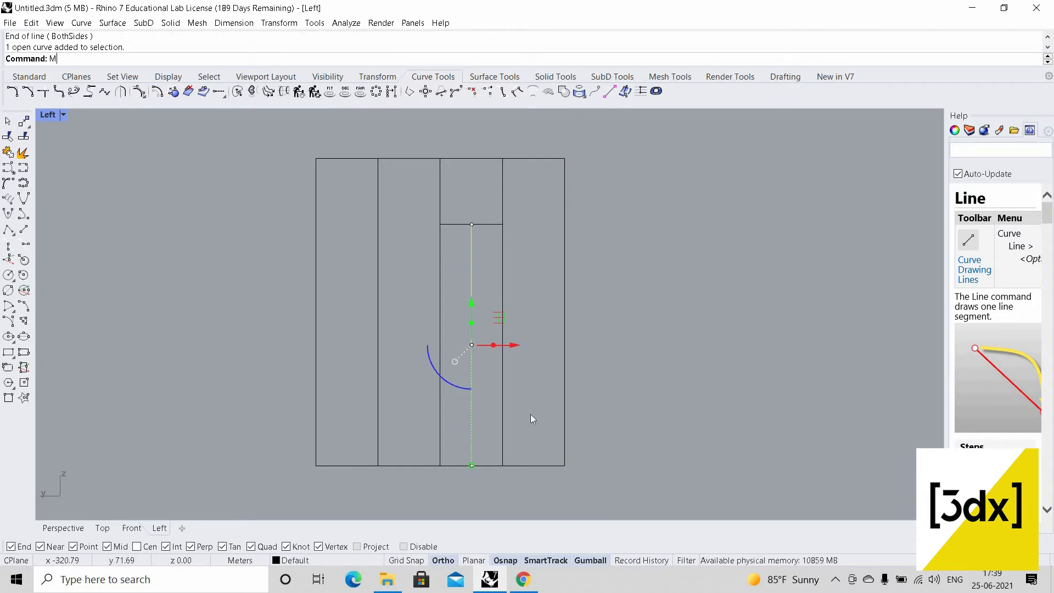
pyautogui.press('Return')
pyautogui.click(502, 466)
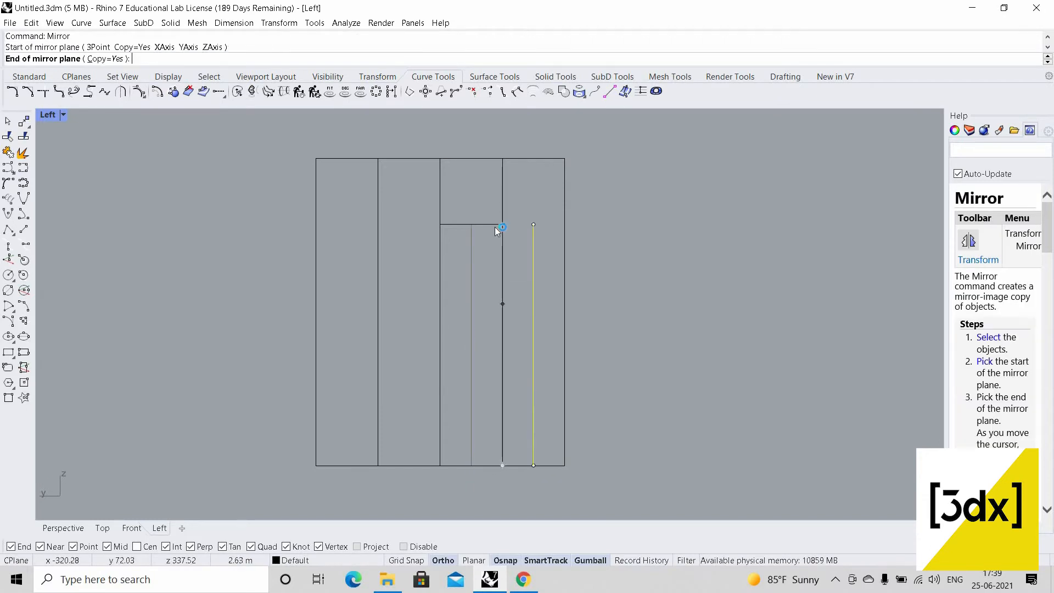
pyautogui.click(496, 228)
pyautogui.click(483, 224)
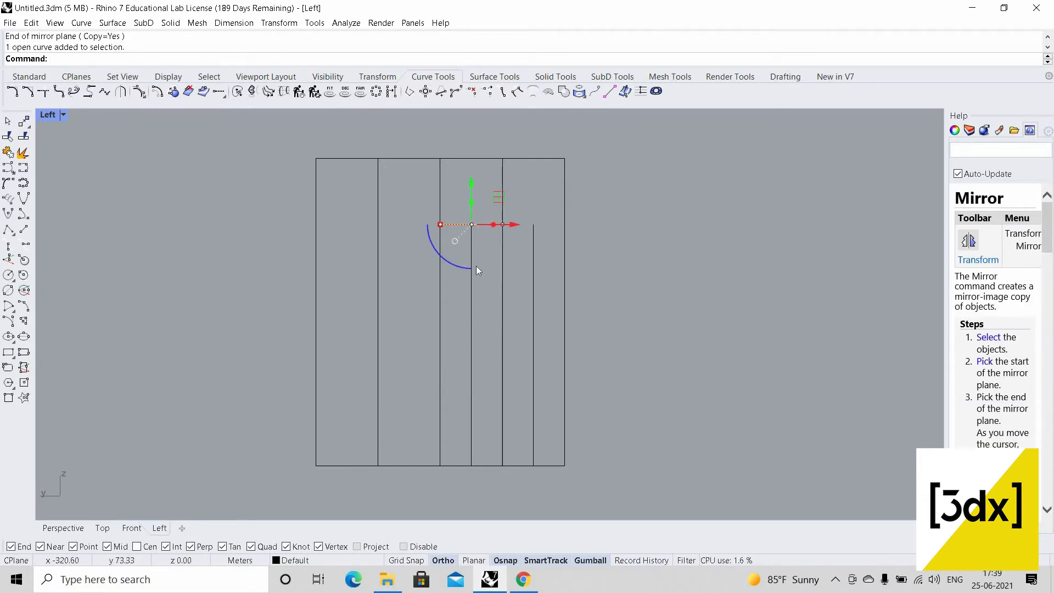
pyautogui.press('Delete')
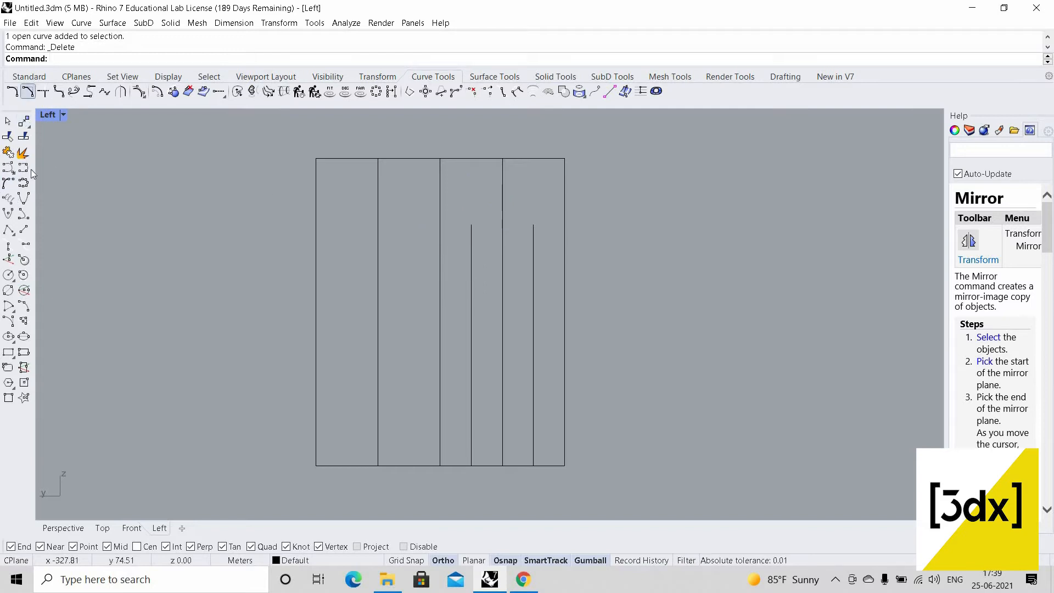
# - Draw a semicircular arc between the two short vertical lines just below their upper ends, using start, end and direction
pyautogui.click(31, 78)
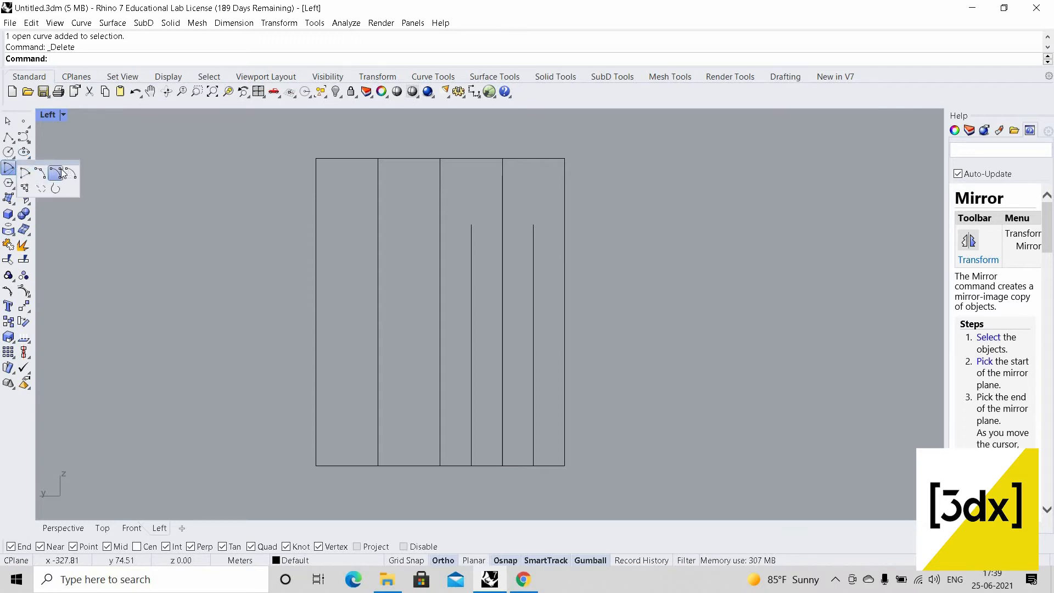
pyautogui.click(472, 253)
pyautogui.click(533, 253)
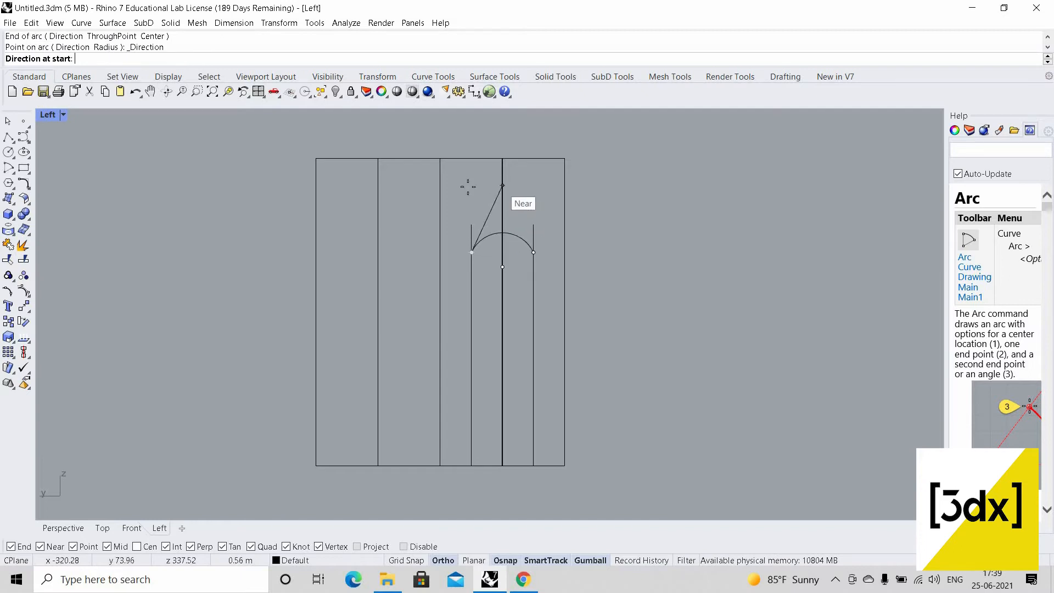
pyautogui.click(517, 216)
pyautogui.scroll(2, 517, 215)
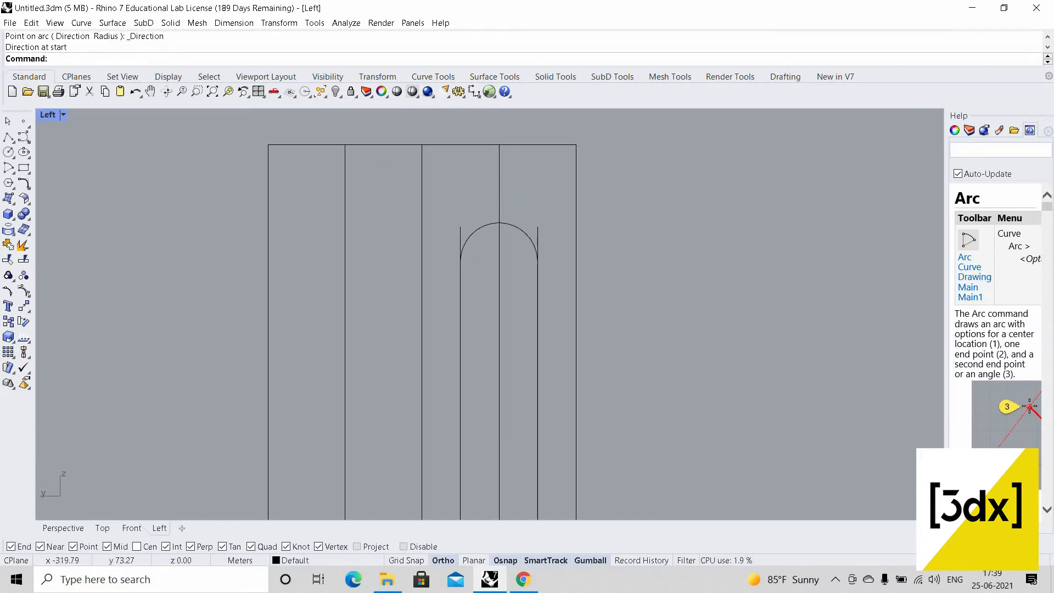
# - Trim the ends of the two vertical lines above the arc, and select the curves forming the arch
pyautogui.moveTo(547, 276); pyautogui.dragTo(452, 258)
pyautogui.press('Return')
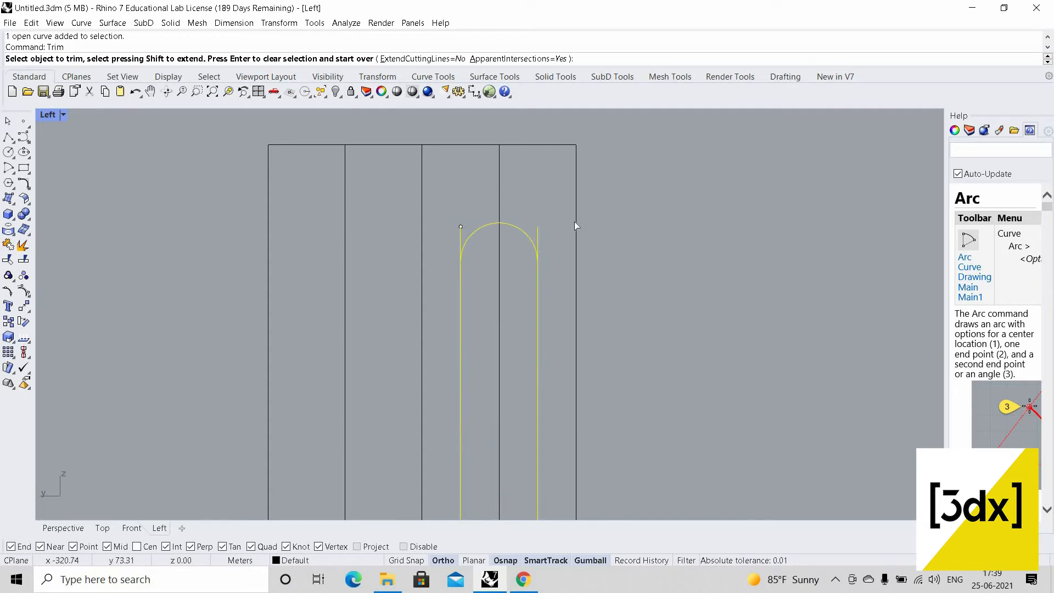
pyautogui.click(538, 240)
pyautogui.press('Escape')
pyautogui.press('Escape')
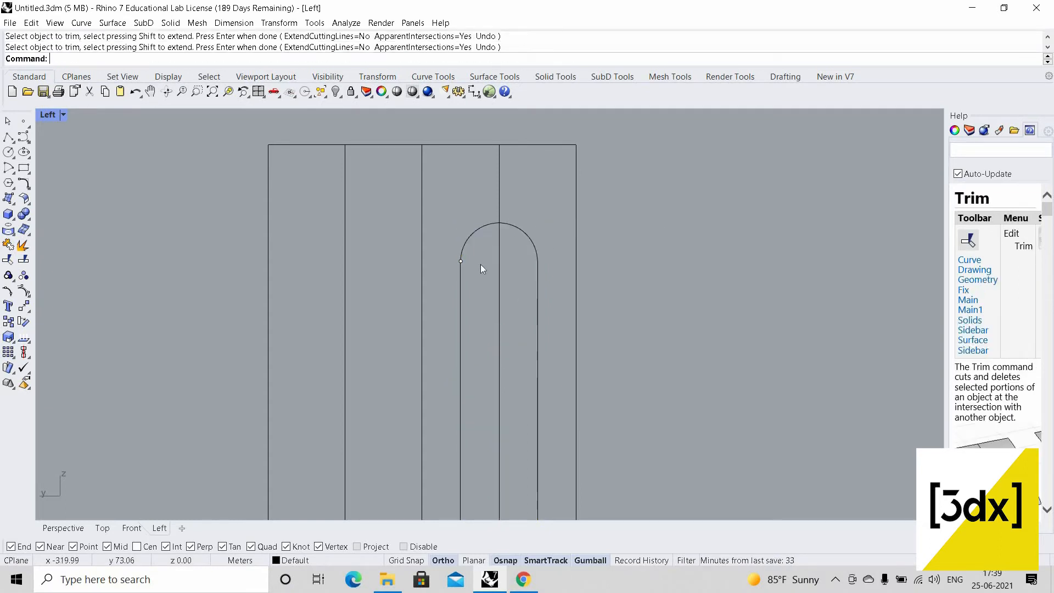
pyautogui.moveTo(547, 274); pyautogui.dragTo(522, 248)
pyautogui.keyDown('shift'); pyautogui.moveTo(484, 284); pyautogui.dragTo(456, 258); pyautogui.keyUp('shift')
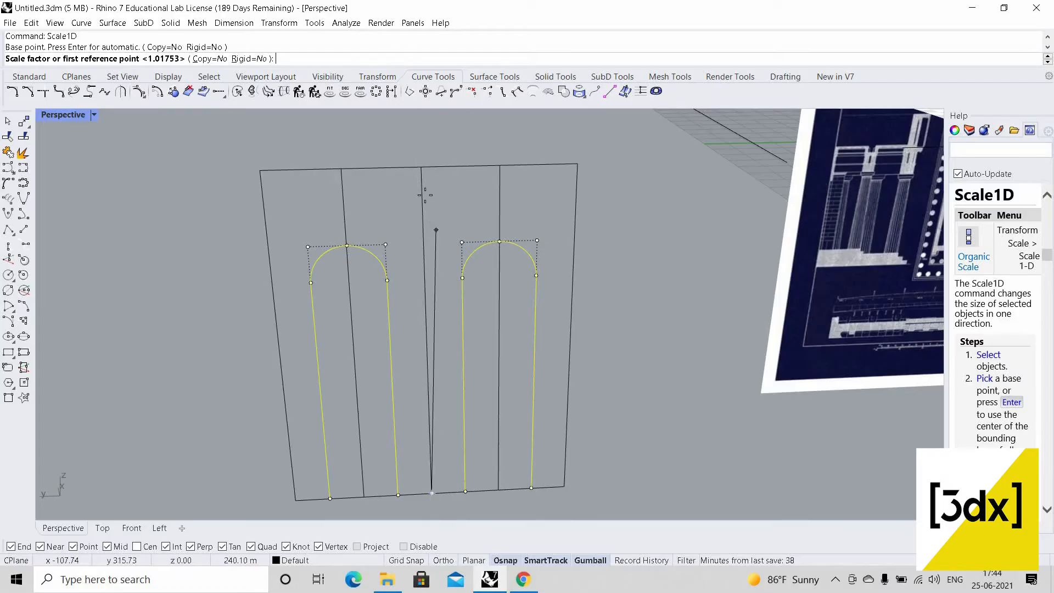
# - Stretch both arch outlines upward from the panel's base with Scale1D, and delete the shorter arches
pyautogui.click(422, 181)
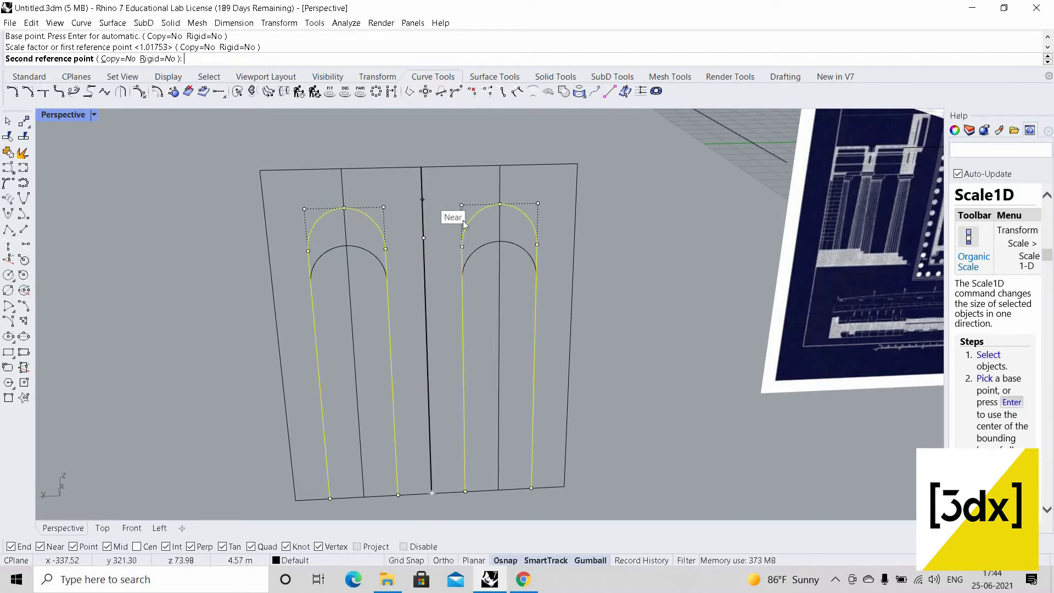
pyautogui.click(464, 224)
pyautogui.press('Escape')
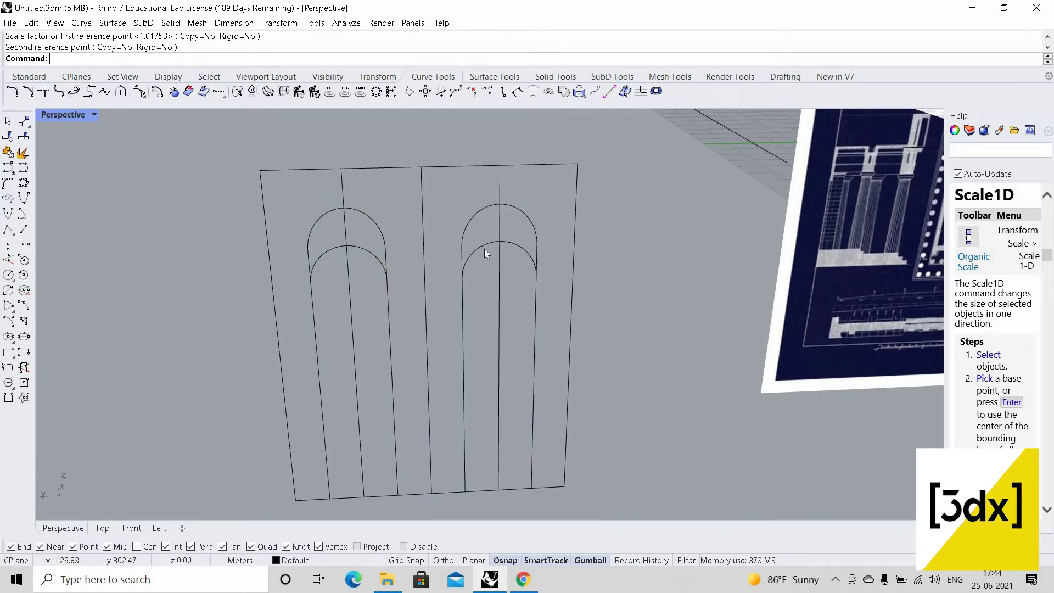
pyautogui.click(484, 250)
pyautogui.press('Delete')
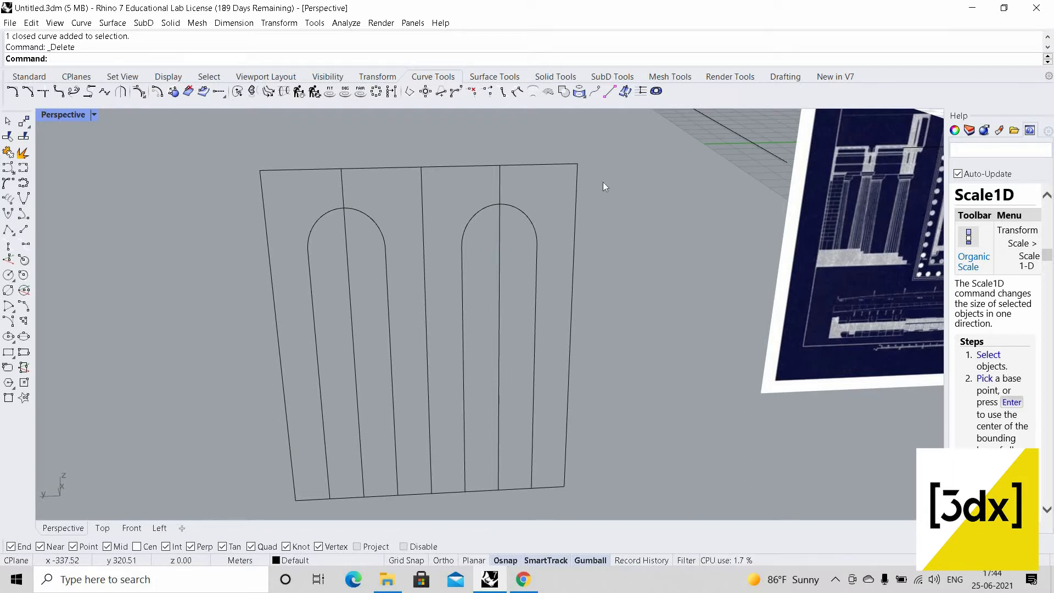
# - Combine the regions outside the two arches into one closed outline from the six panel curves with CurveBoolean
pyautogui.scroll(-3, 489, 296)
pyautogui.moveTo(475, 164); pyautogui.dragTo(477, 160)
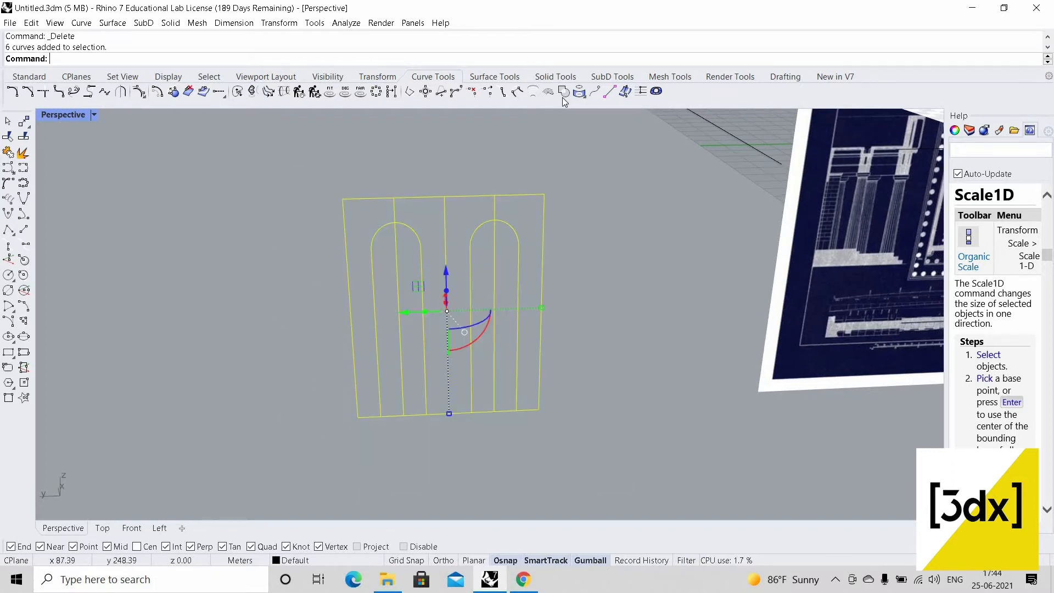
pyautogui.scroll(4, 522, 267)
pyautogui.click(534, 251)
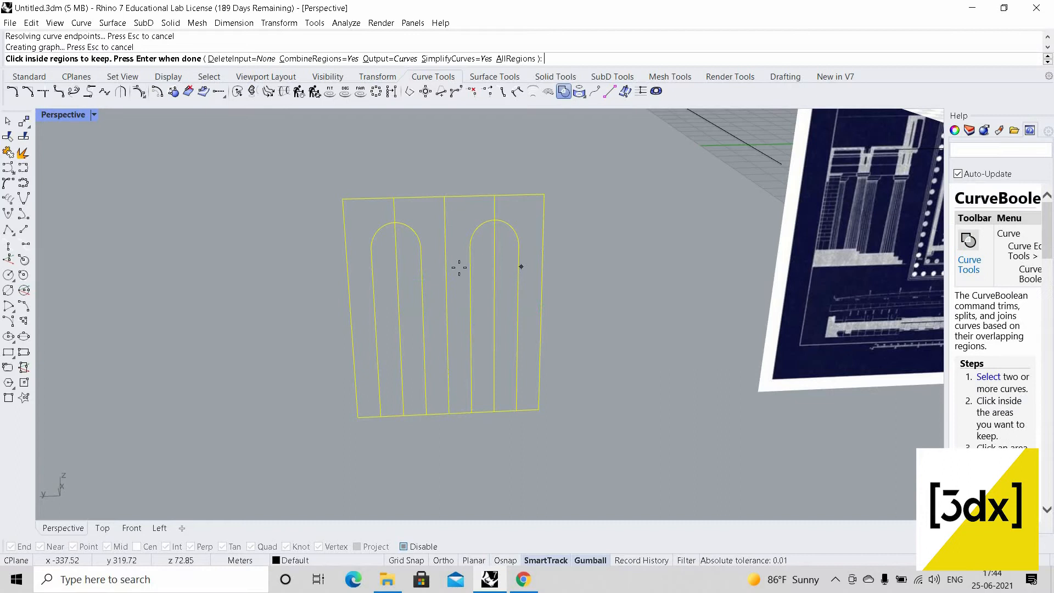
pyautogui.click(414, 233)
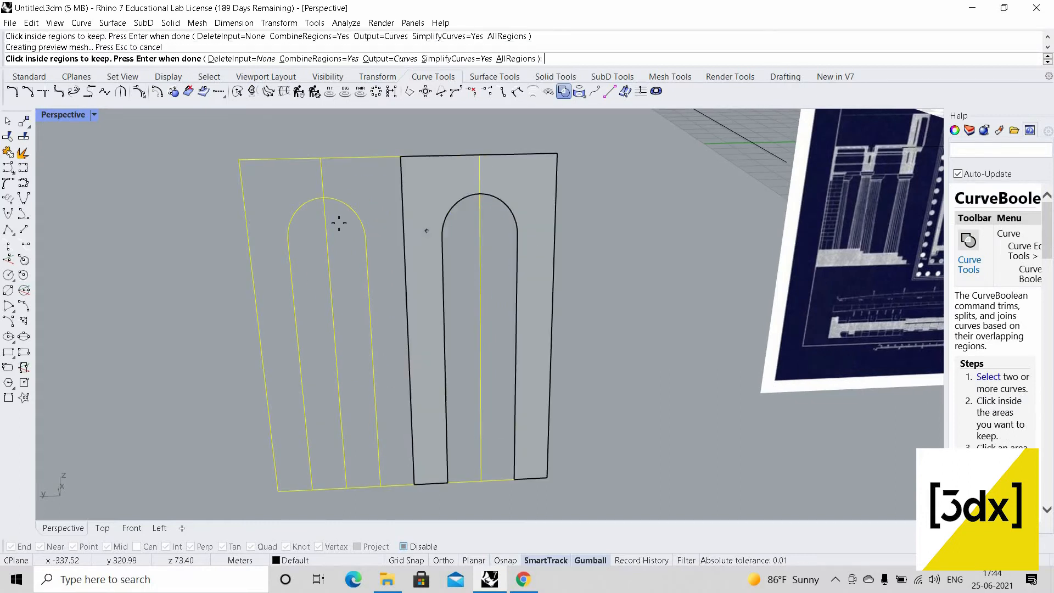
pyautogui.click(292, 204)
pyautogui.scroll(-3, 377, 294)
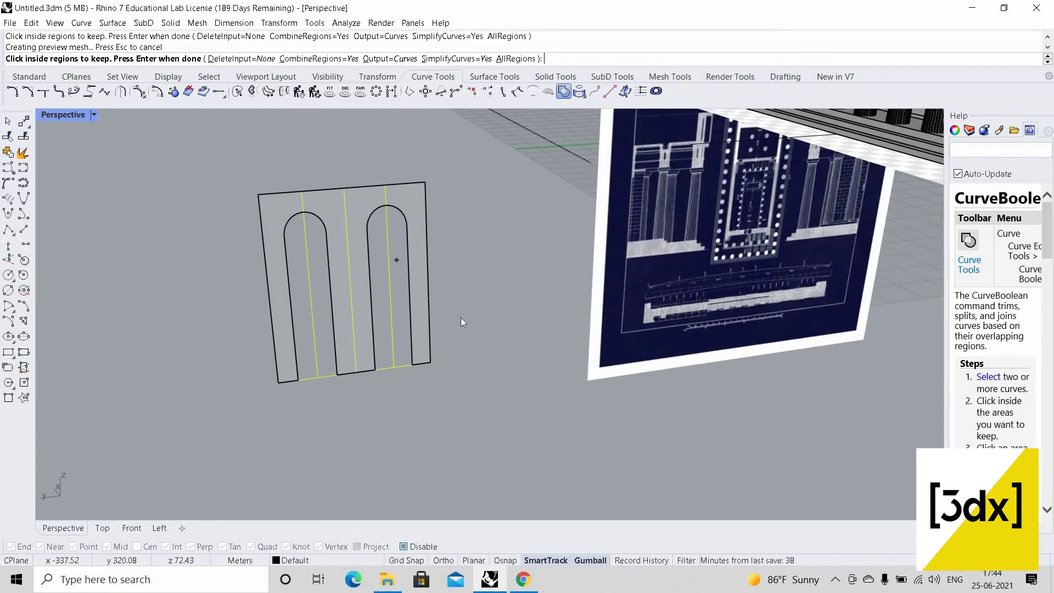
pyautogui.press('Return')
# - Extrude the double-arched panel outline into a solid block with ExtrudeCrv
pyautogui.moveTo(461, 323); pyautogui.dragTo(321, 345, button='right')
pyautogui.write('Ext')
pyautogui.press('Return')
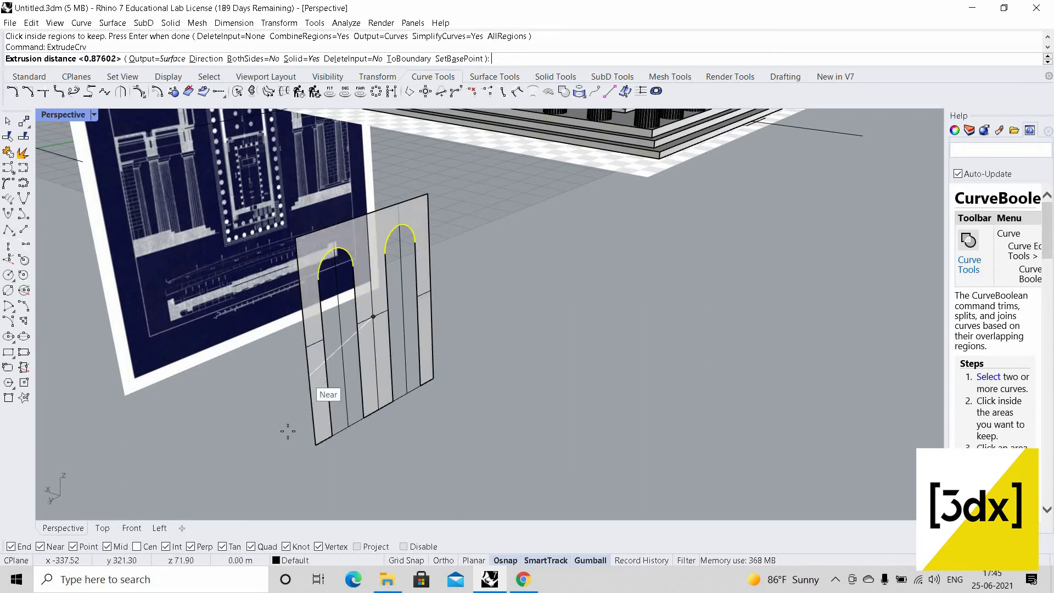
pyautogui.click(300, 426)
pyautogui.click(301, 426)
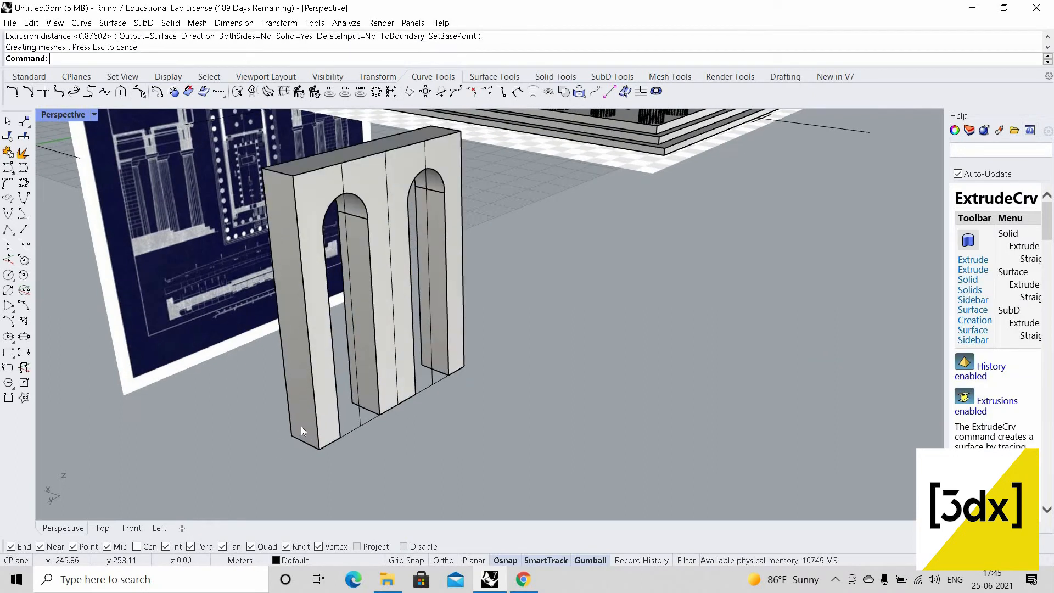
# - Copy the double-arched panel block onto the temple's frieze, with one copy at the corner and one farther along
pyautogui.scroll(3, 301, 426)
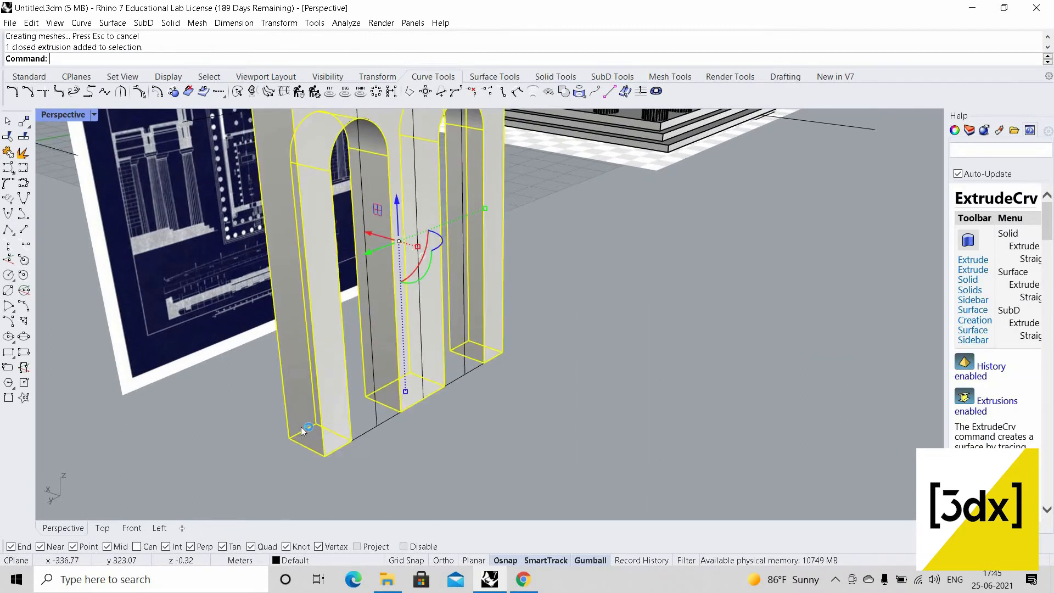
pyautogui.write('Copy')
pyautogui.press('Return')
pyautogui.click(324, 445)
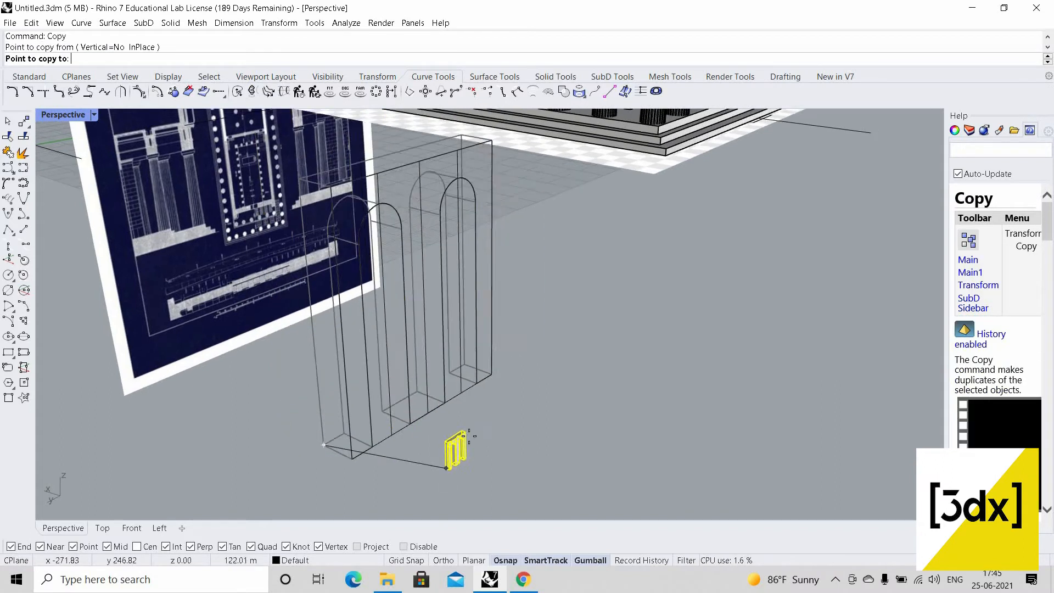
pyautogui.scroll(-10, 469, 437)
# - Start a polyline along the base of the corner panel, tracing its back edge and one short side
pyautogui.write('Polyline')
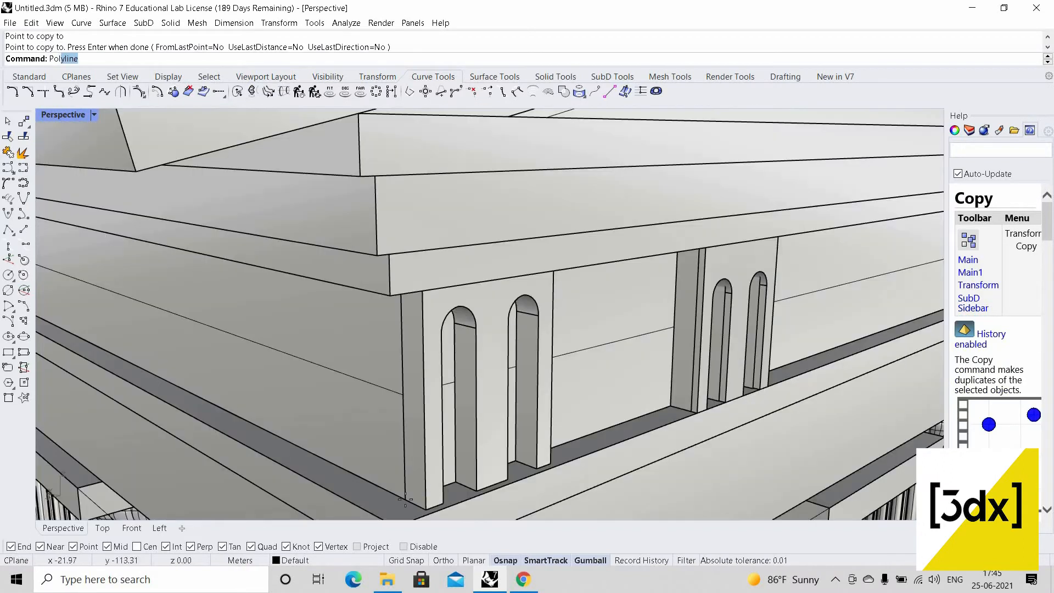
pyautogui.press('Return')
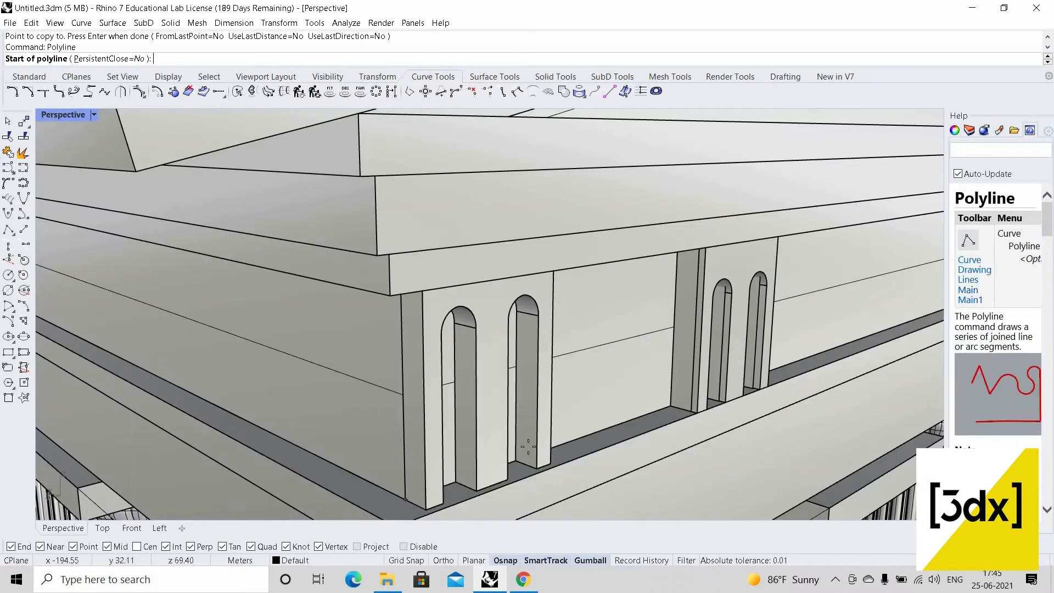
pyautogui.click(405, 498)
pyautogui.scroll(3, 482, 440)
pyautogui.scroll(-6, 326, 438)
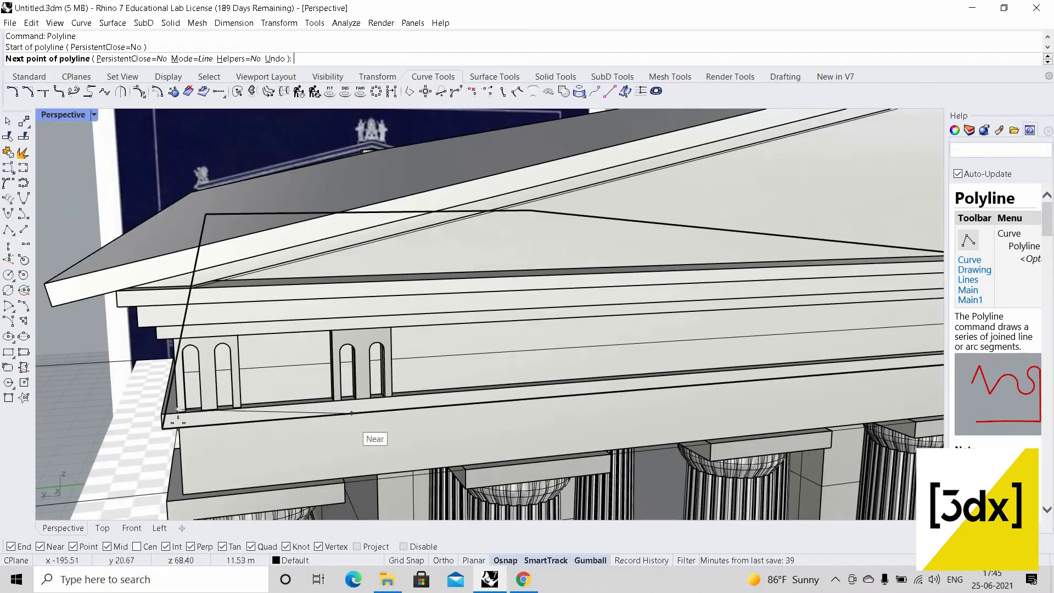
pyautogui.scroll(8, 169, 435)
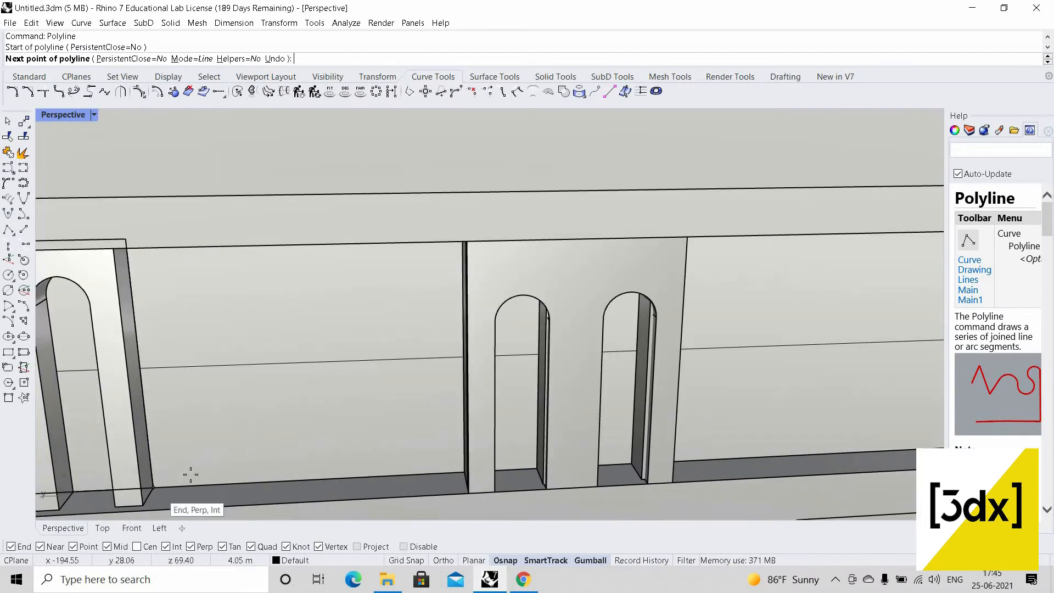
pyautogui.click(156, 488)
pyautogui.scroll(-3, 181, 480)
pyautogui.scroll(3, 187, 473)
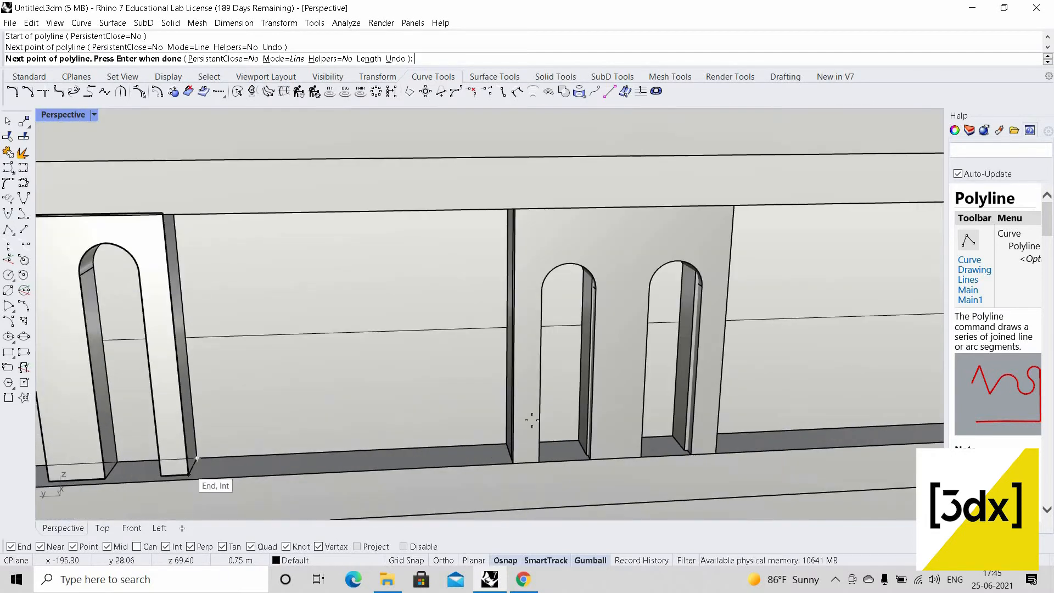
pyautogui.click(188, 475)
# - Continue the polyline along the corner panel's front base edge and close it into a rectangular footprint, removing the misplaced point
pyautogui.scroll(-7, 521, 423)
pyautogui.scroll(4, 310, 454)
pyautogui.moveTo(473, 418); pyautogui.dragTo(527, 430, button='right')
pyautogui.scroll(4, 623, 447)
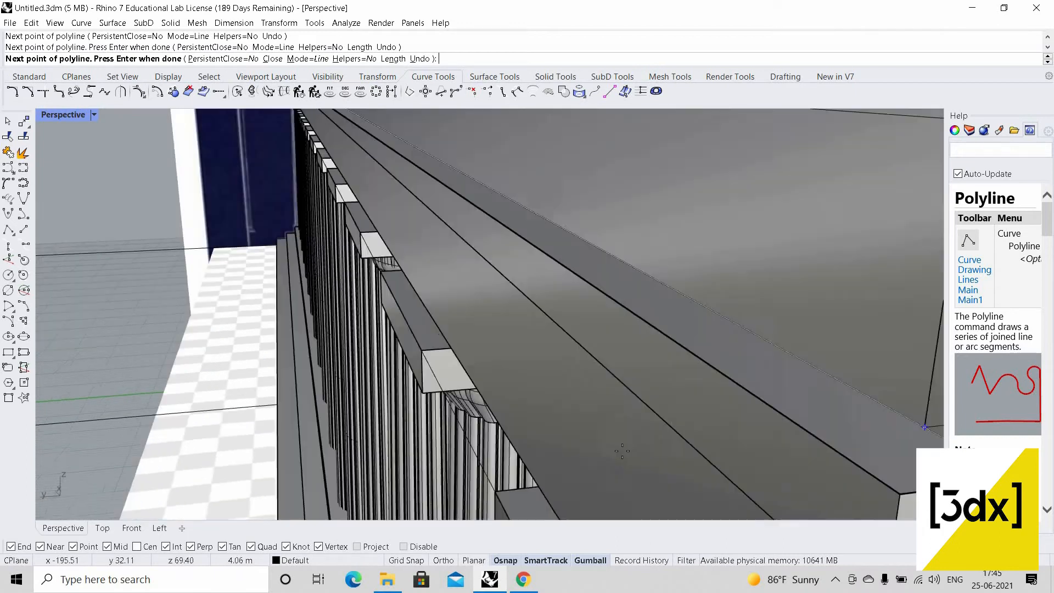
pyautogui.scroll(-2, 624, 447)
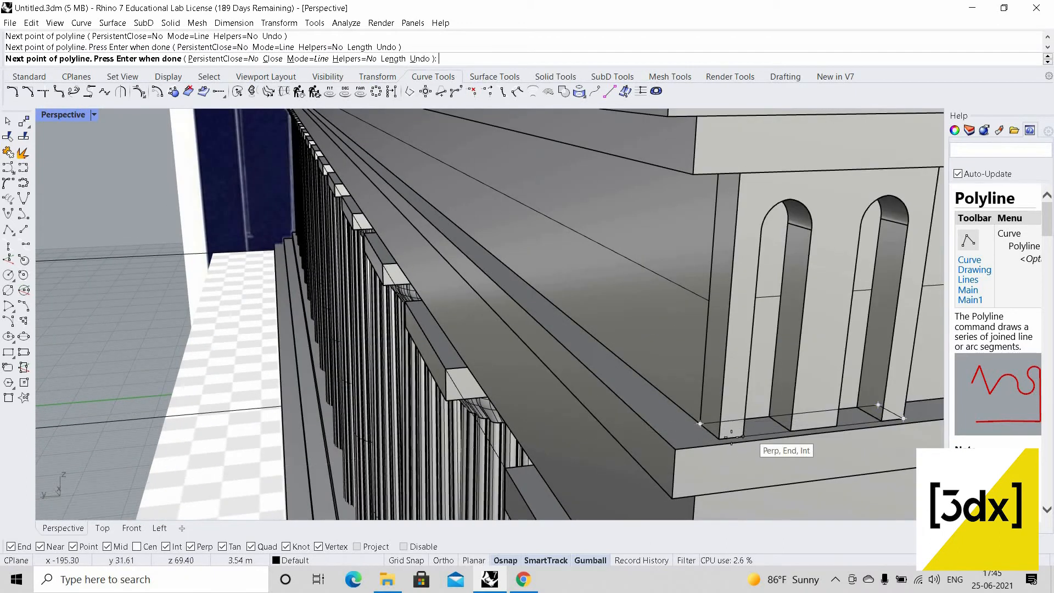
pyautogui.click(691, 419)
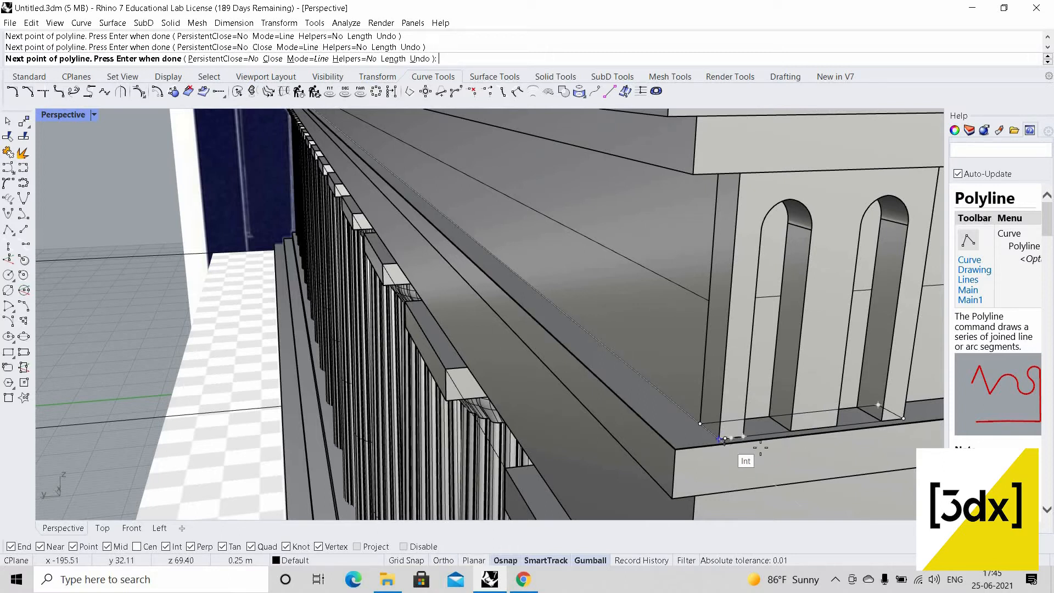
pyautogui.hotkey('ctrl', 'z')
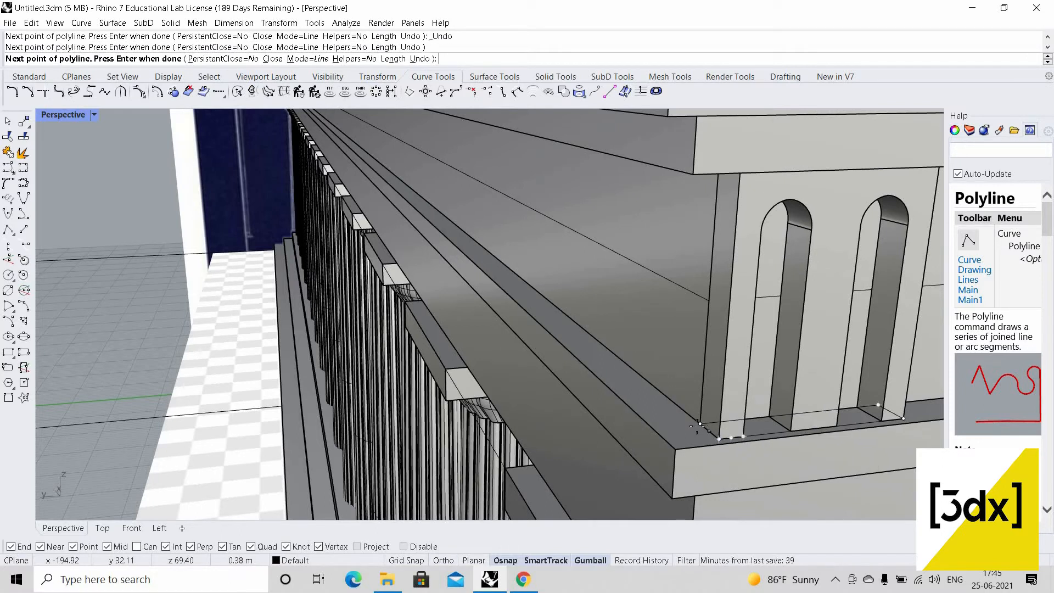
pyautogui.click(742, 420)
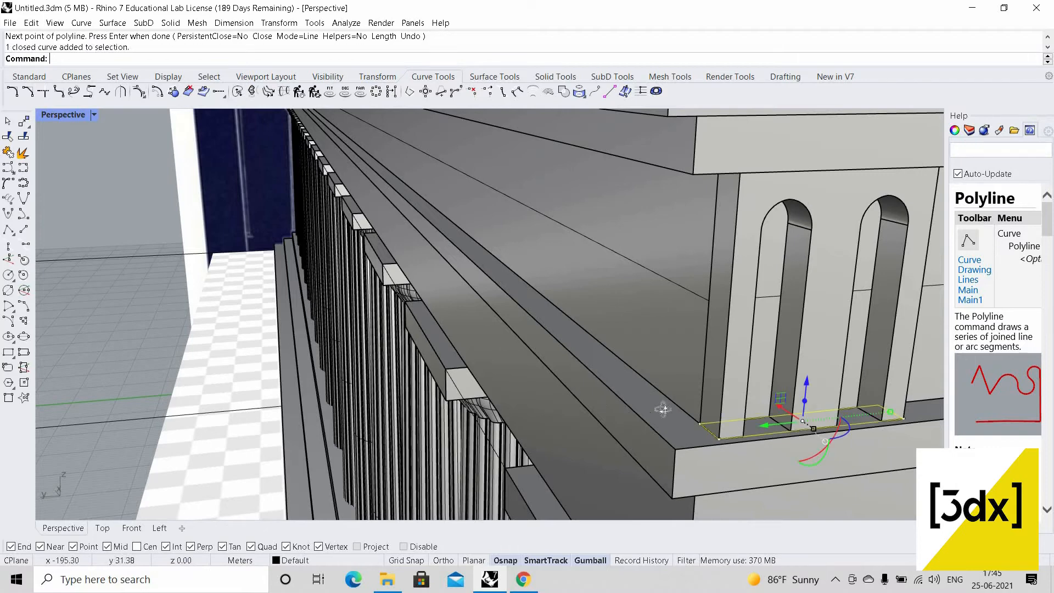
# - Extrude the footprint curve about 3 m downward into a solid block with ExtrudeCrv
pyautogui.scroll(-5, 720, 366)
pyautogui.scroll(-3, 646, 369)
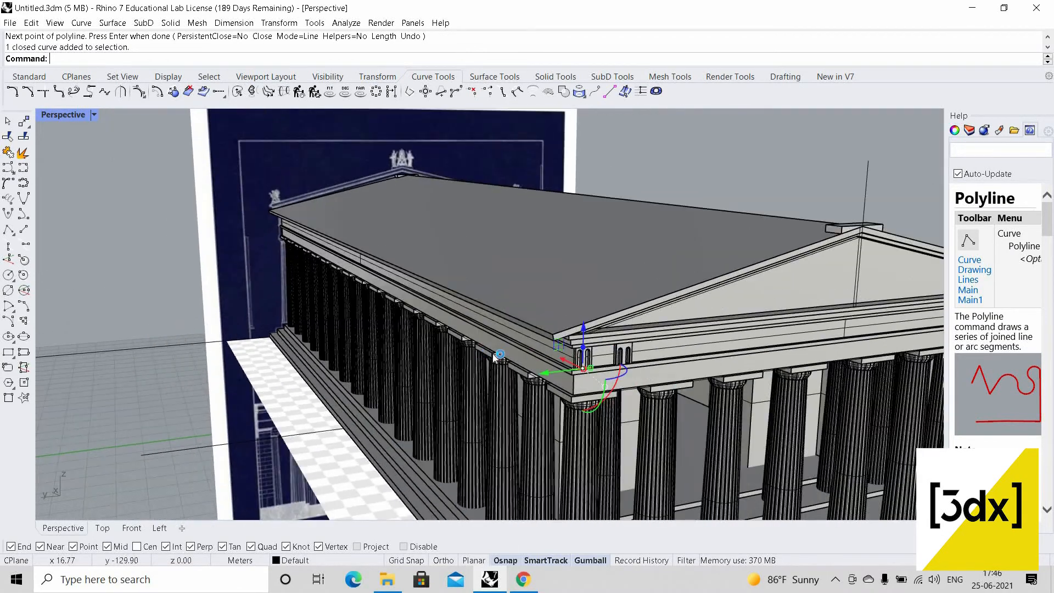
pyautogui.scroll(4, 513, 373)
pyautogui.scroll(5, 482, 373)
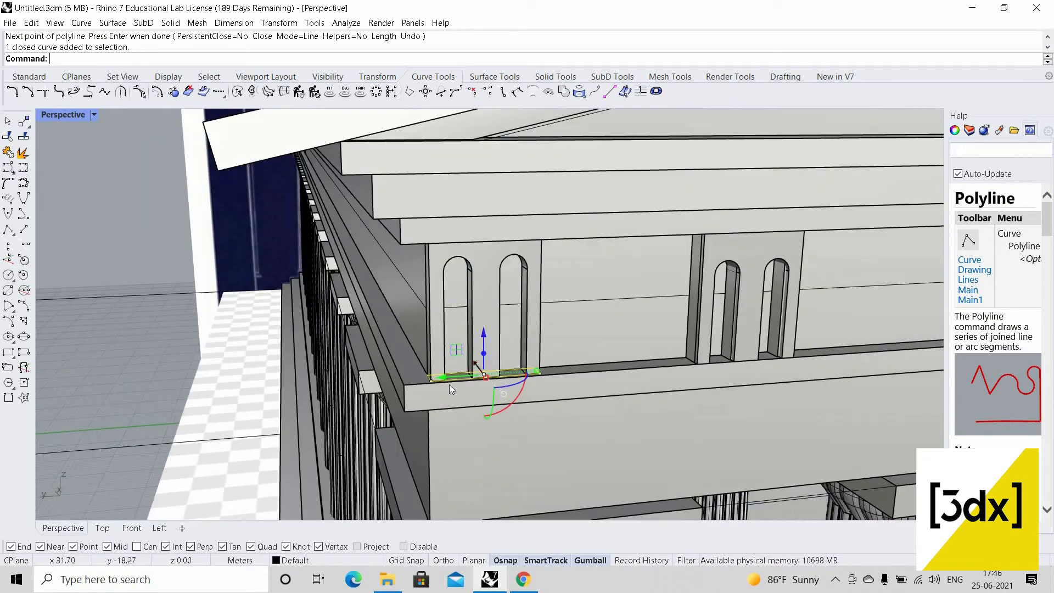
pyautogui.write('ExtrudeCrv')
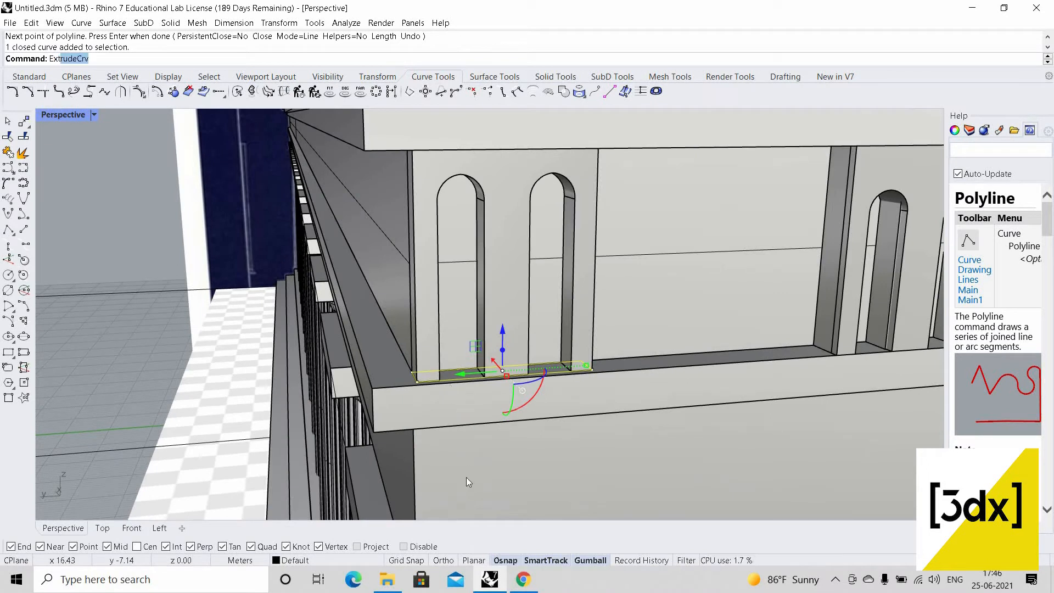
pyautogui.press('Return')
pyautogui.click(470, 507)
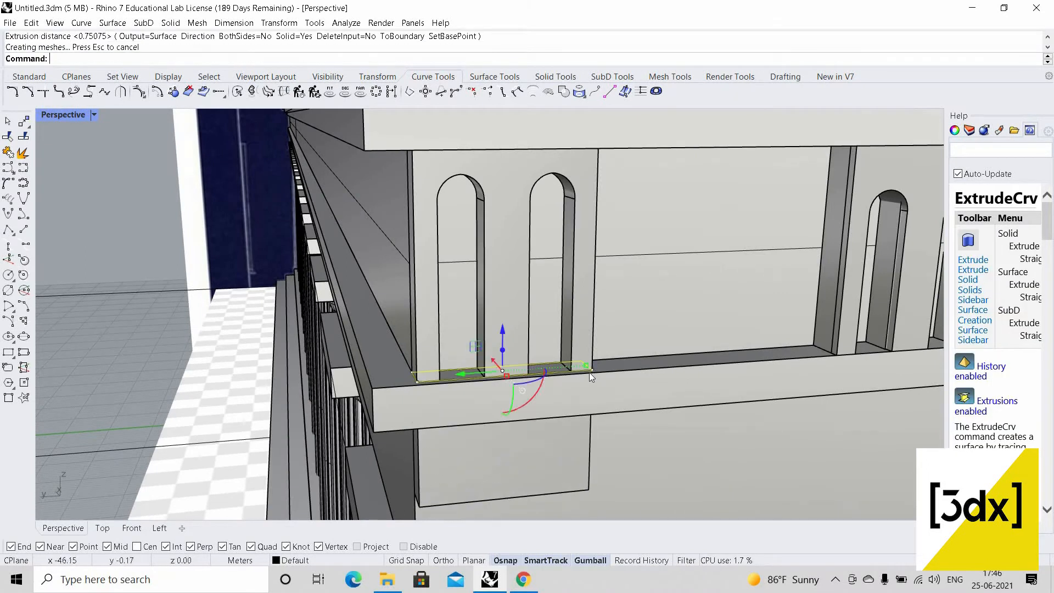
# - Select the footprint curve at the base of the corner panel and delete it
pyautogui.press('Escape')
pyautogui.click(581, 370)
pyautogui.press('Escape')
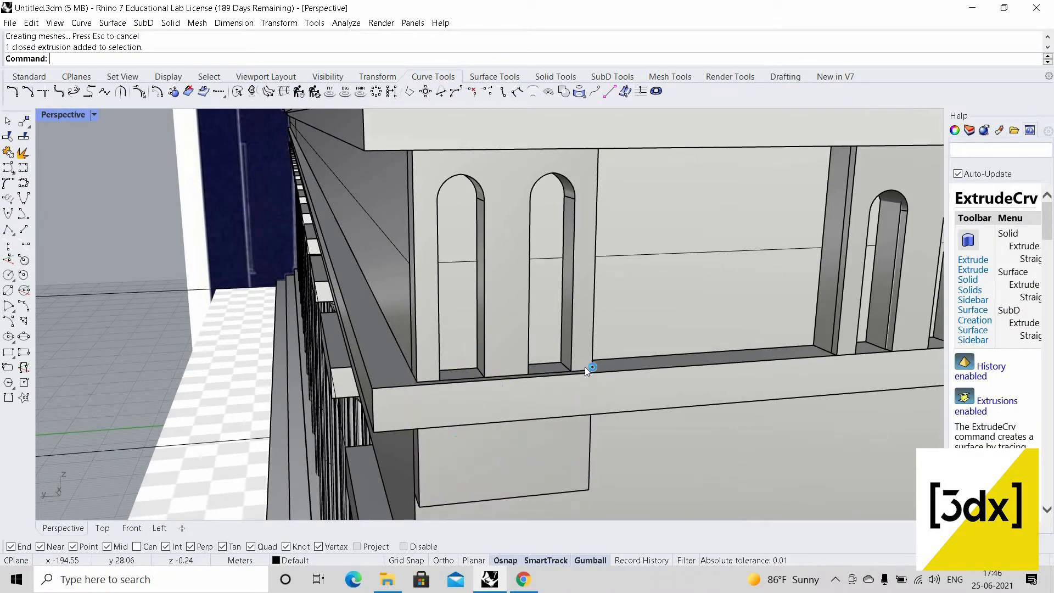
pyautogui.click(584, 368)
pyautogui.press('Escape')
pyautogui.click(556, 363)
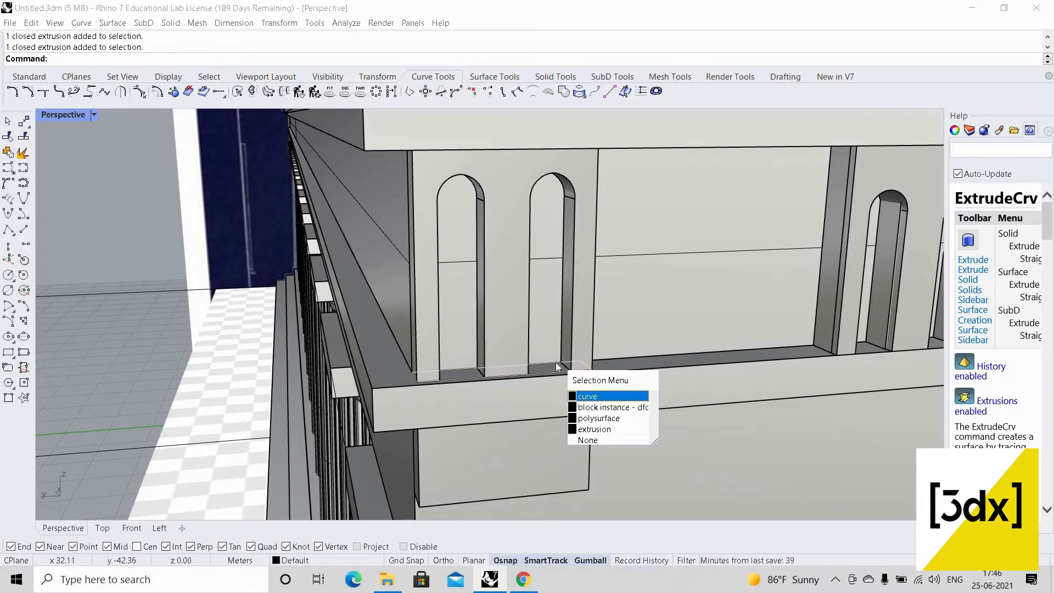
pyautogui.click(603, 409)
pyautogui.press('Delete')
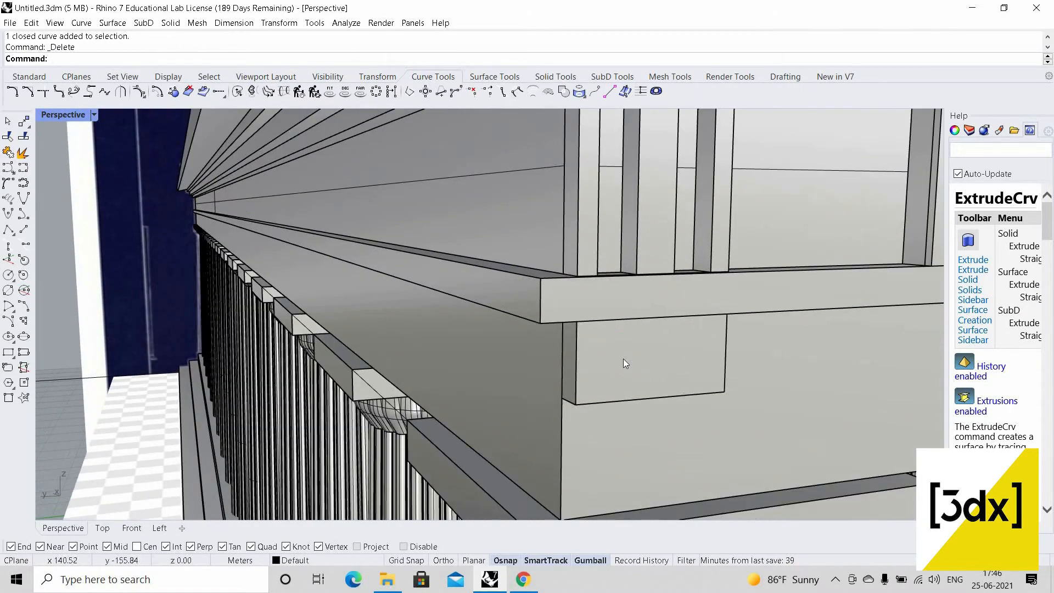
# - Try to shorten the new block from its top with Scale1D, using its lower front corner as the base point
pyautogui.click(604, 380)
pyautogui.press('Return')
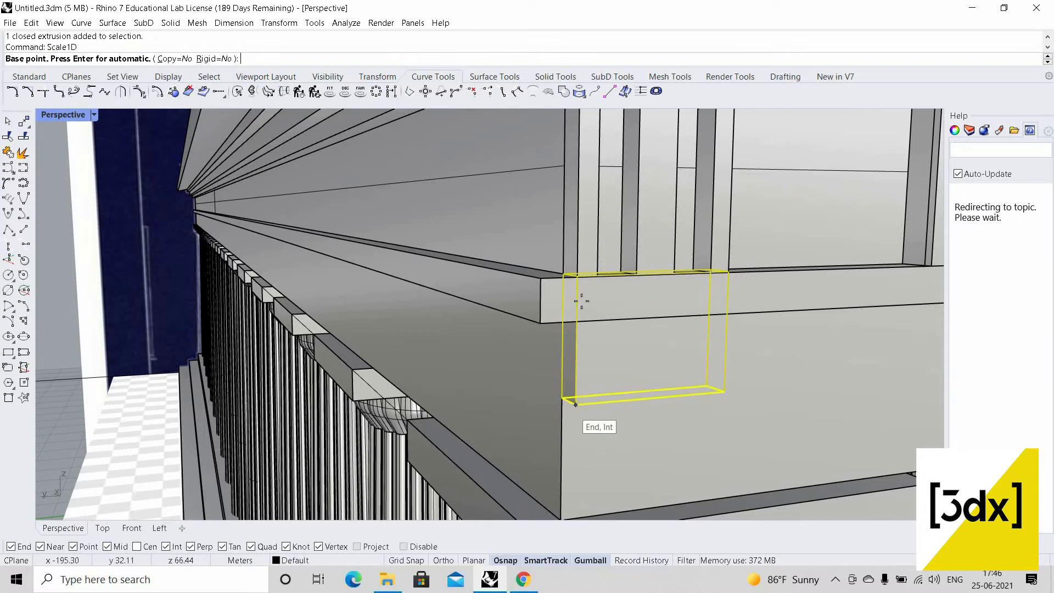
pyautogui.click(575, 405)
pyautogui.click(575, 274)
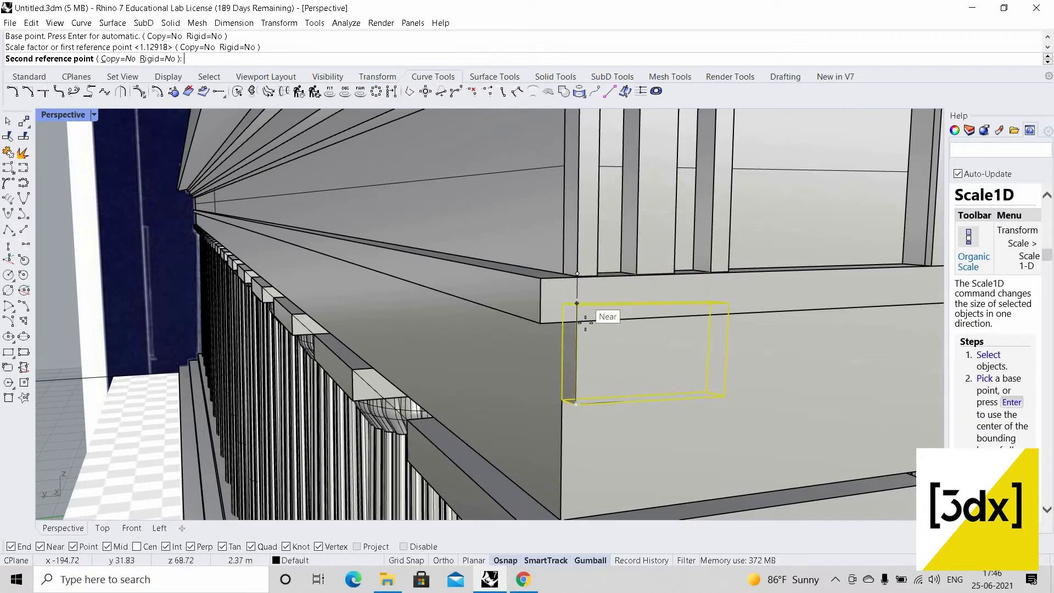
pyautogui.click(583, 297)
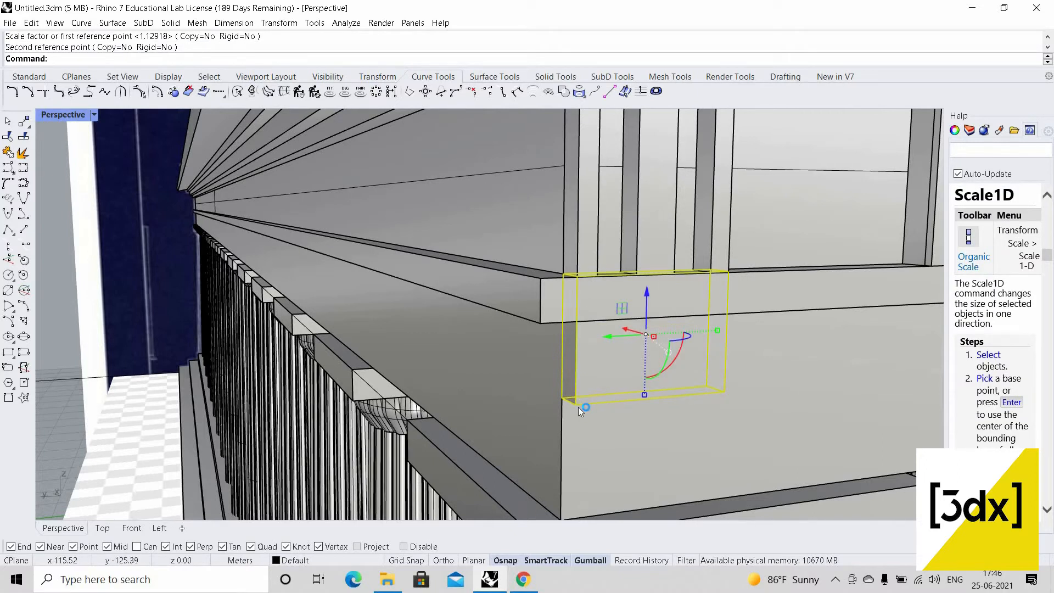
# - Scale the block vertically from its lower front corner with Scale1D so its top meets the underside of the ledge
pyautogui.rightClick(578, 407)
pyautogui.click(575, 405)
pyautogui.scroll(9, 583, 300)
pyautogui.scroll(-5, 568, 268)
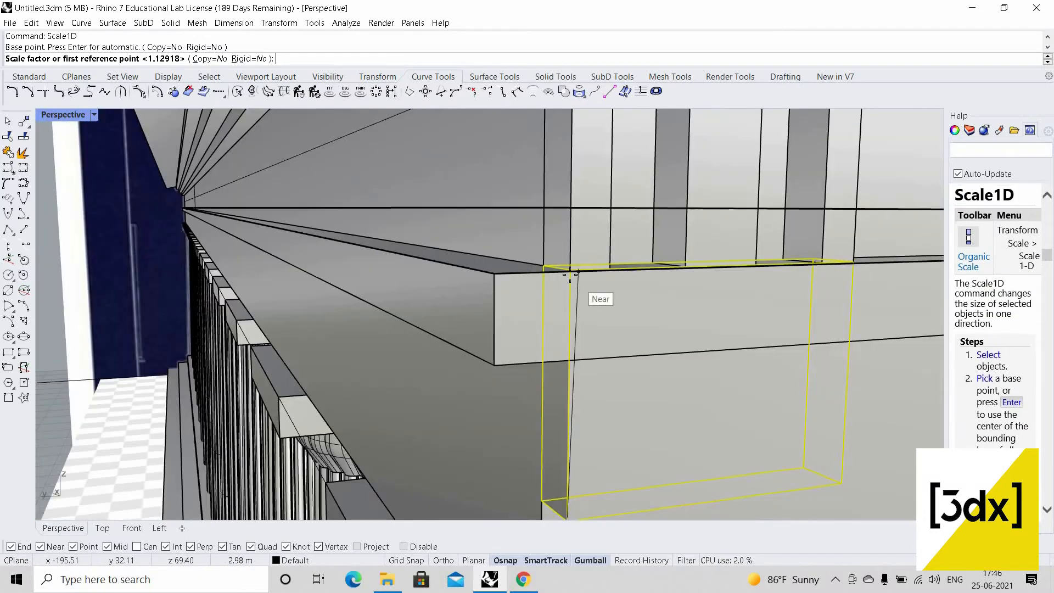
pyautogui.click(570, 270)
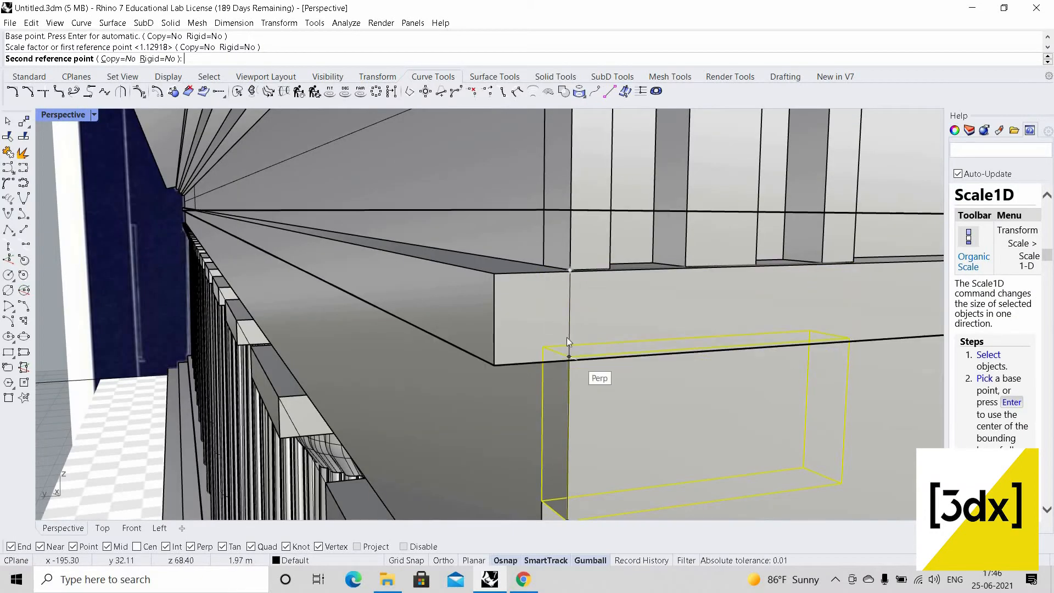
pyautogui.click(568, 339)
pyautogui.scroll(-8, 527, 329)
pyautogui.scroll(8, 538, 329)
# - Reduce the block's height to about 0.63 m with Scale1D, keeping its top edge fixed beneath the ledge
pyautogui.click(635, 334)
pyautogui.moveTo(635, 332); pyautogui.dragTo(647, 288, button='right')
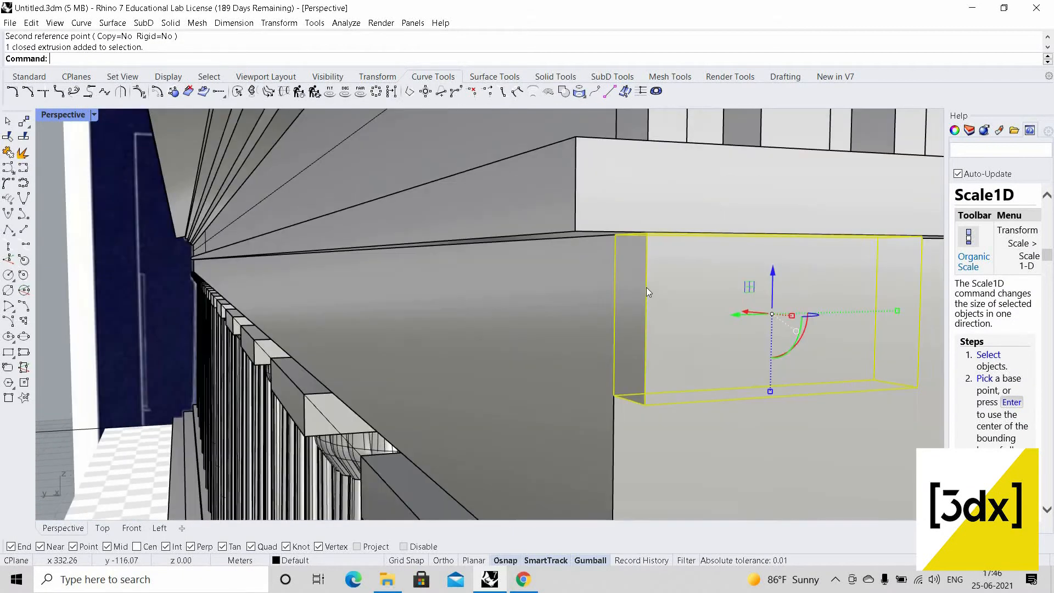
pyautogui.write('cale1D')
pyautogui.press('Return')
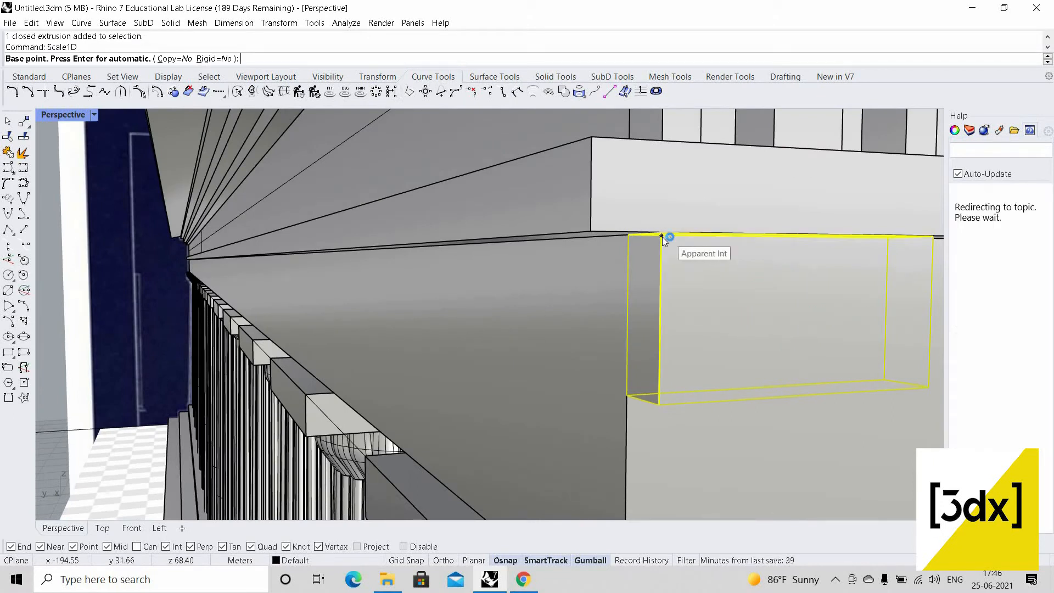
pyautogui.scroll(3, 662, 236)
pyautogui.click(656, 231)
pyautogui.scroll(-3, 656, 231)
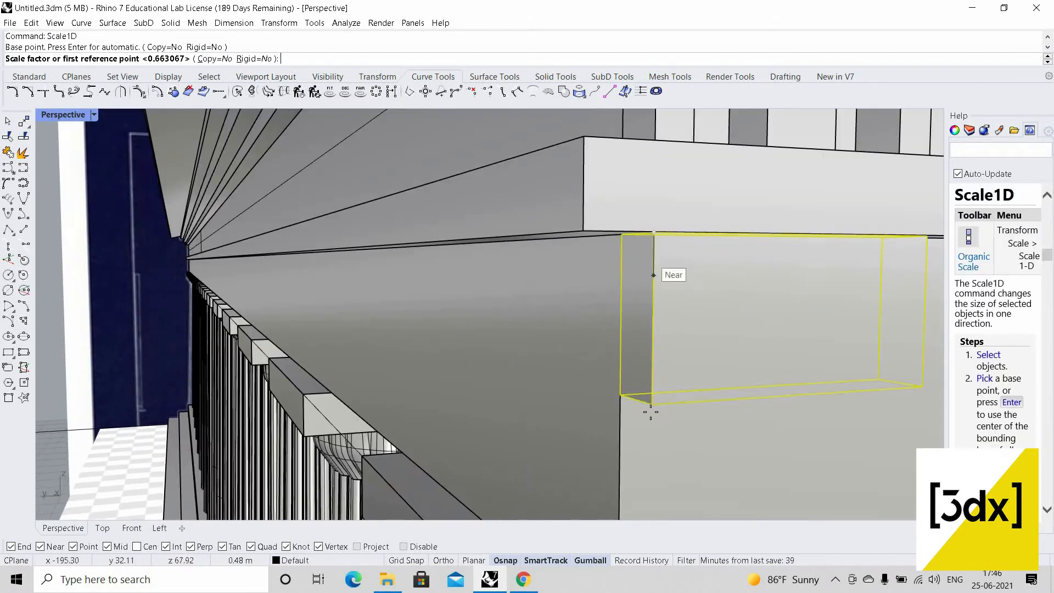
pyautogui.click(652, 404)
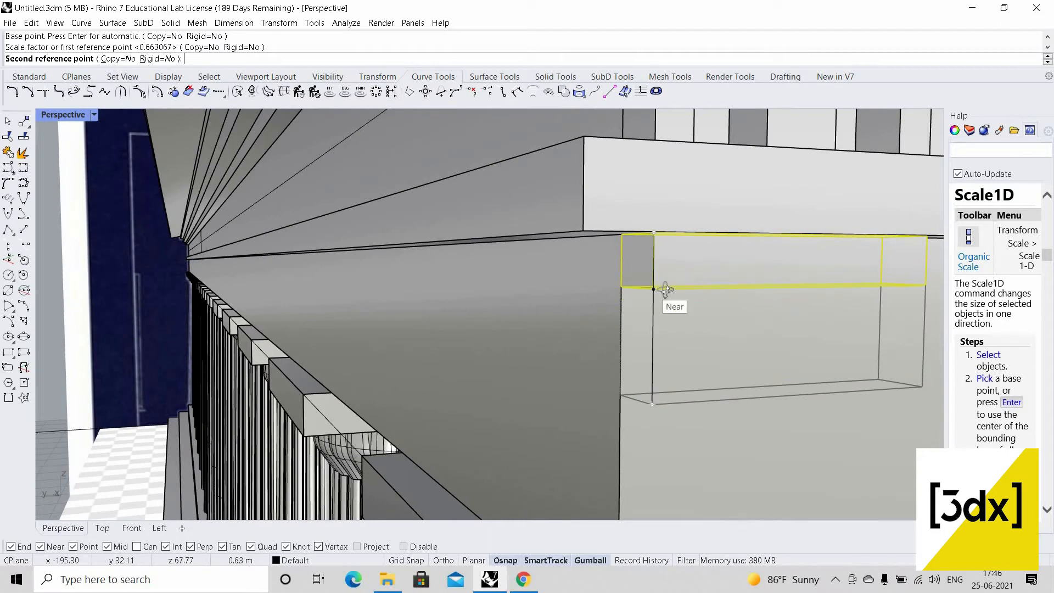
pyautogui.click(653, 289)
pyautogui.moveTo(652, 292); pyautogui.dragTo(668, 319, button='right')
pyautogui.scroll(-5, 670, 320)
pyautogui.moveTo(737, 346); pyautogui.dragTo(796, 362, button='right')
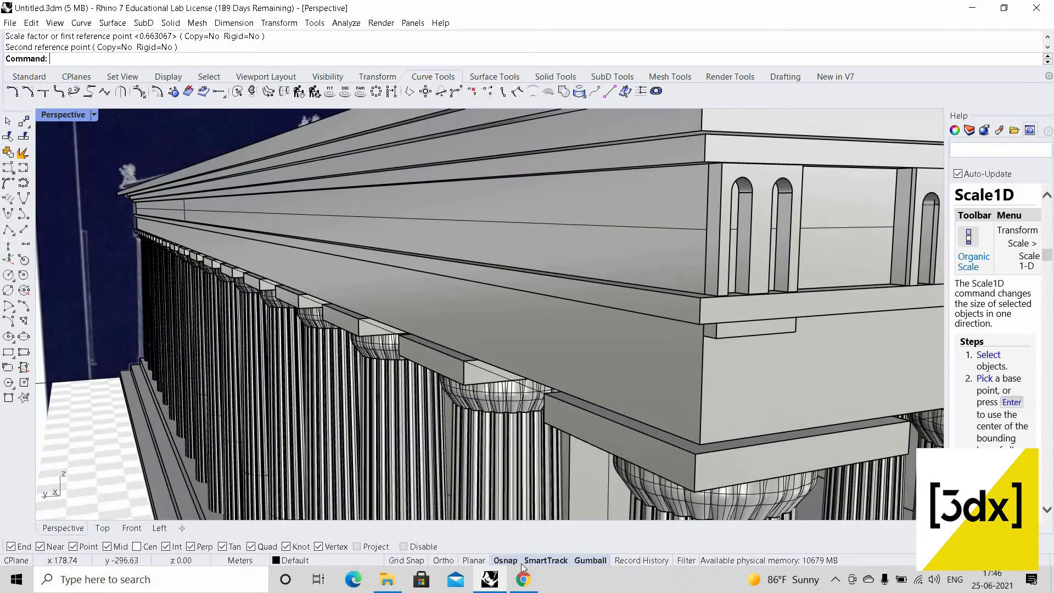
pyautogui.scroll(5, 497, 376)
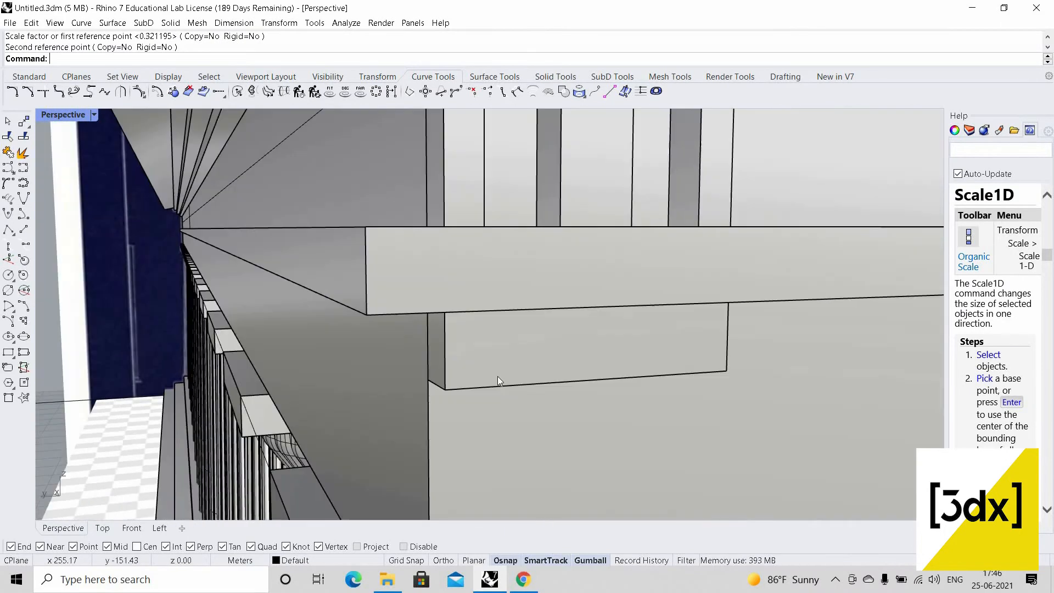
pyautogui.press('Return')
pyautogui.click(444, 389)
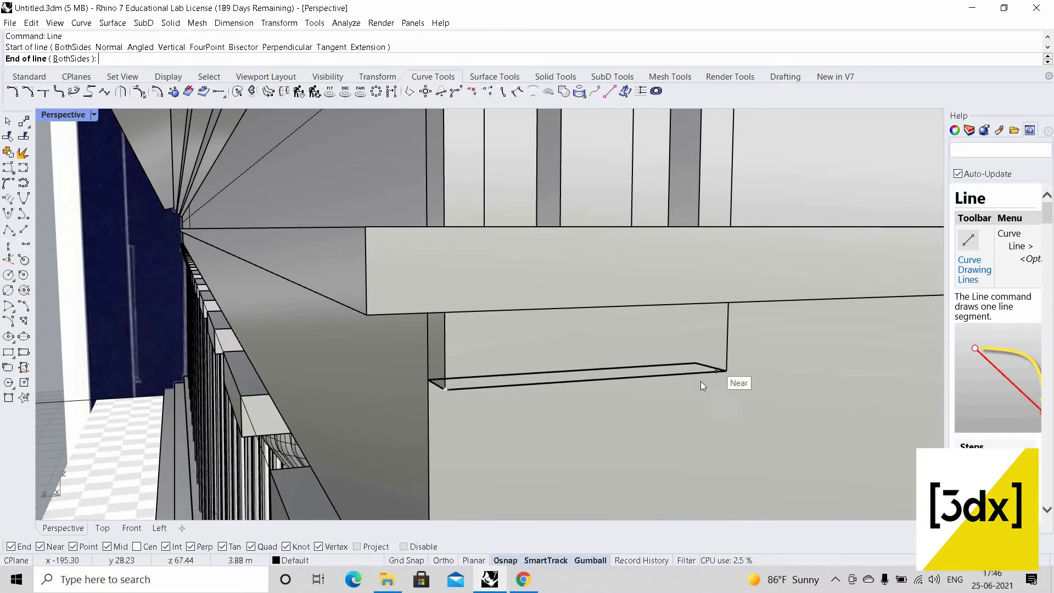
pyautogui.press('Escape')
# - Copy the block directly below itself, from its upper front corner to its lower front corner, and select the copy
pyautogui.click(652, 347)
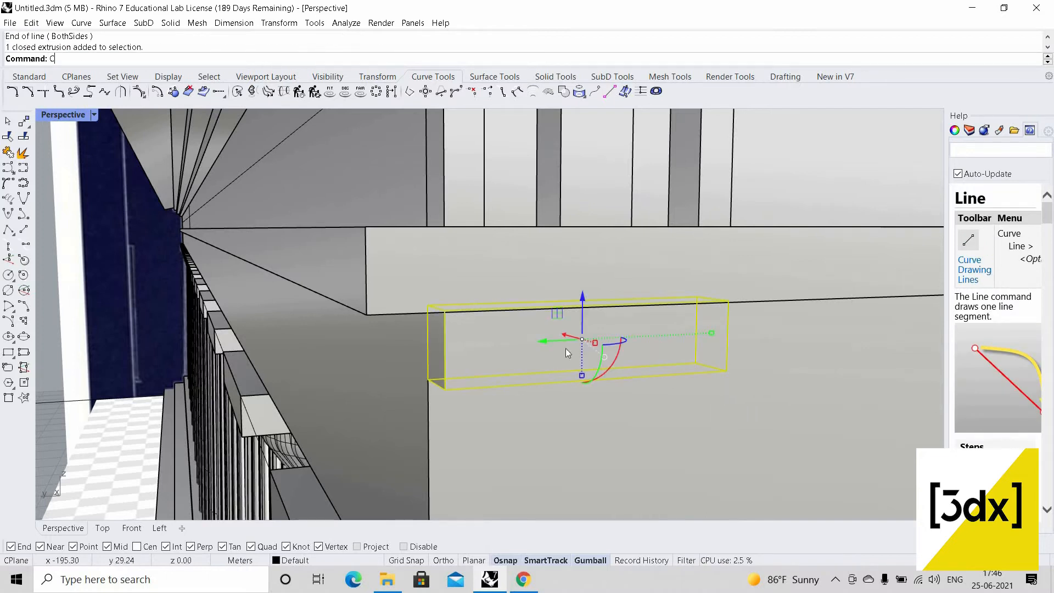
pyautogui.write('Copy')
pyautogui.press('Return')
pyautogui.click(444, 311)
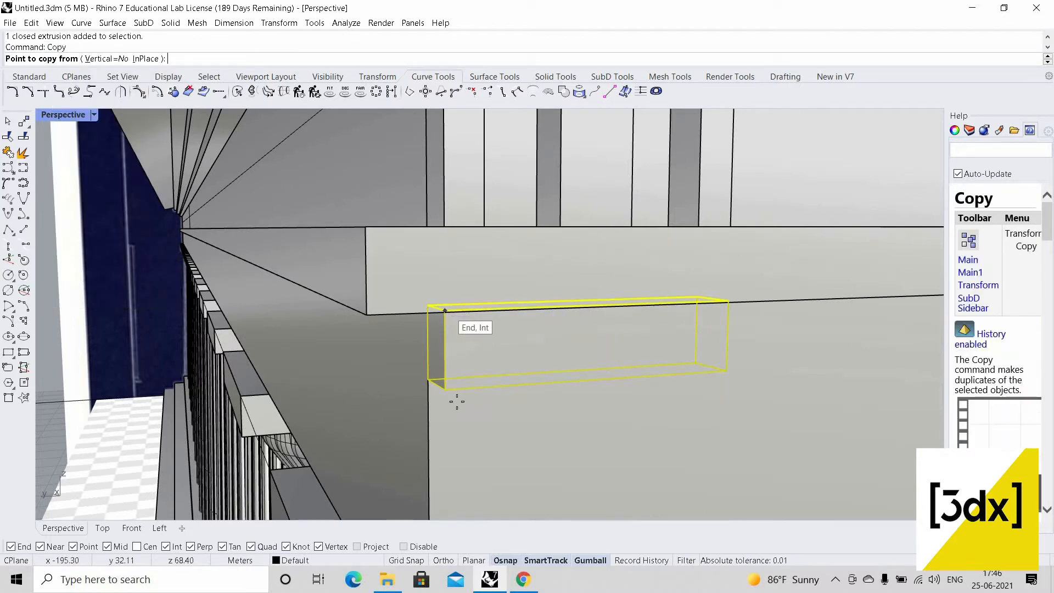
pyautogui.click(470, 413)
pyautogui.press('Return')
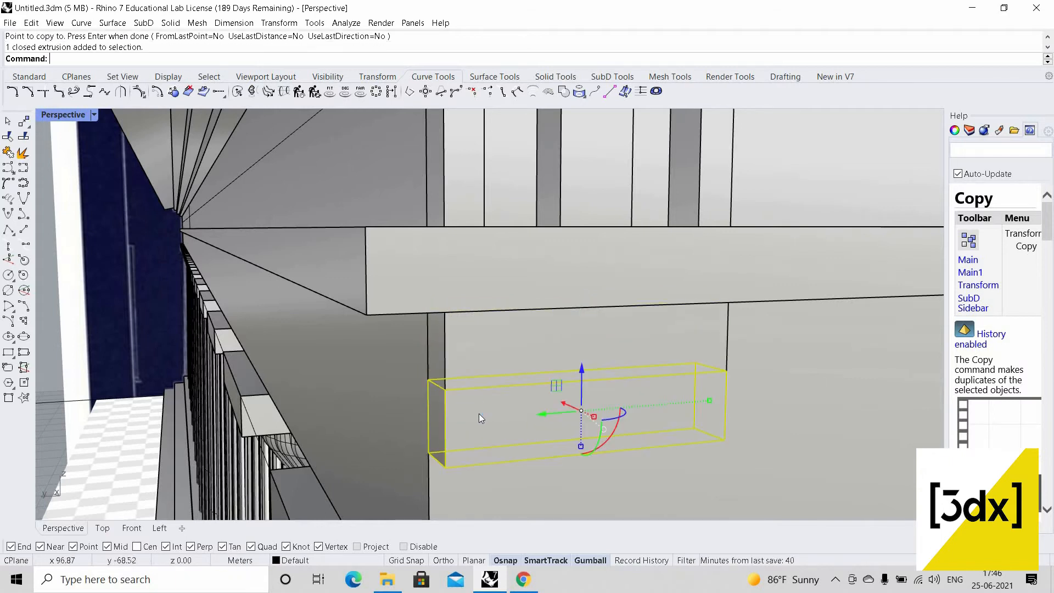
# - Shorten the copied block lengthwise with Scale1D to about a tenth of its length, keeping its outer corner end fixed
pyautogui.write('Scale1D')
pyautogui.press('Return')
pyautogui.click(726, 371)
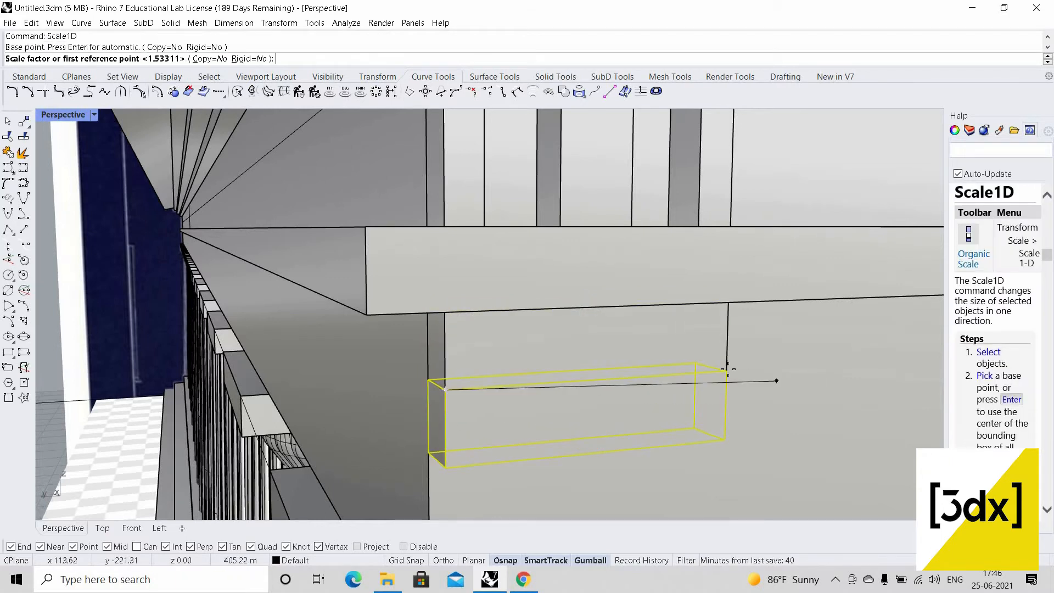
pyautogui.click(469, 378)
pyautogui.click(471, 409)
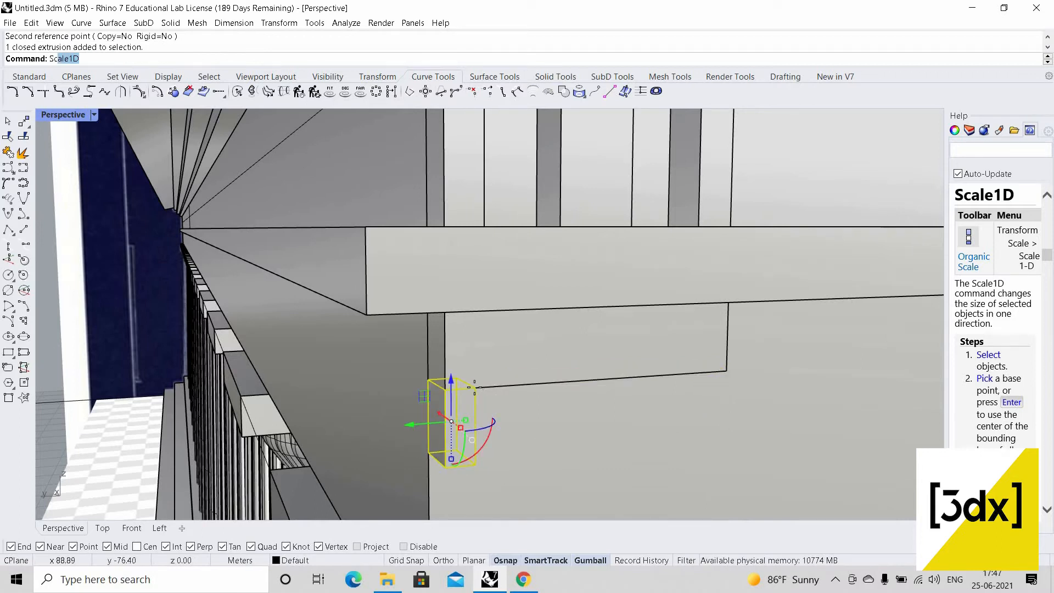
# - Halve the small block's height with Scale1D, using its upper corner as base point and the edge midpoint as target
pyautogui.press('Return')
pyautogui.click(474, 388)
pyautogui.click(477, 464)
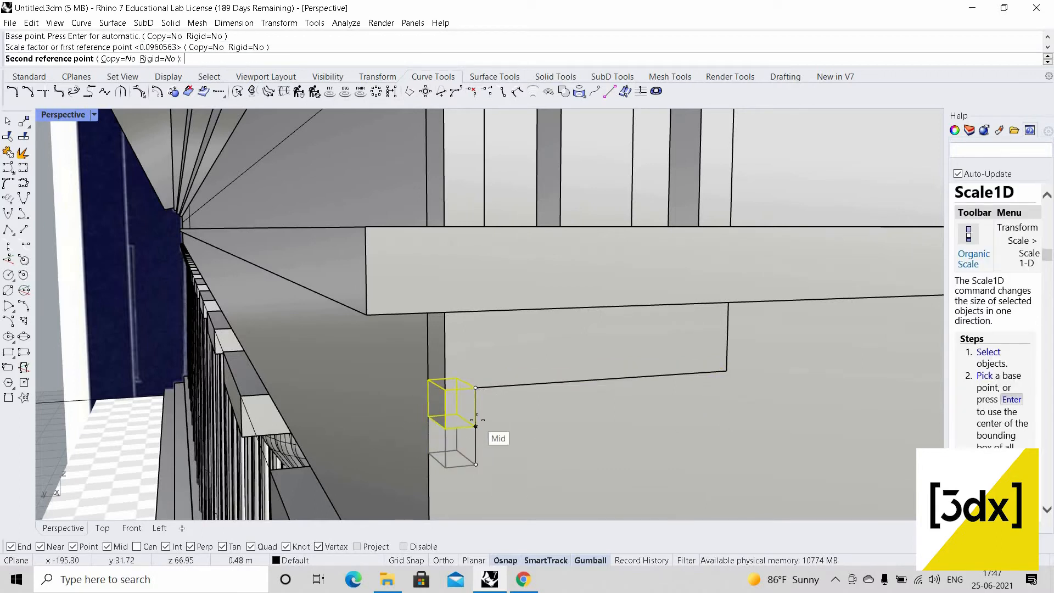
pyautogui.click(476, 418)
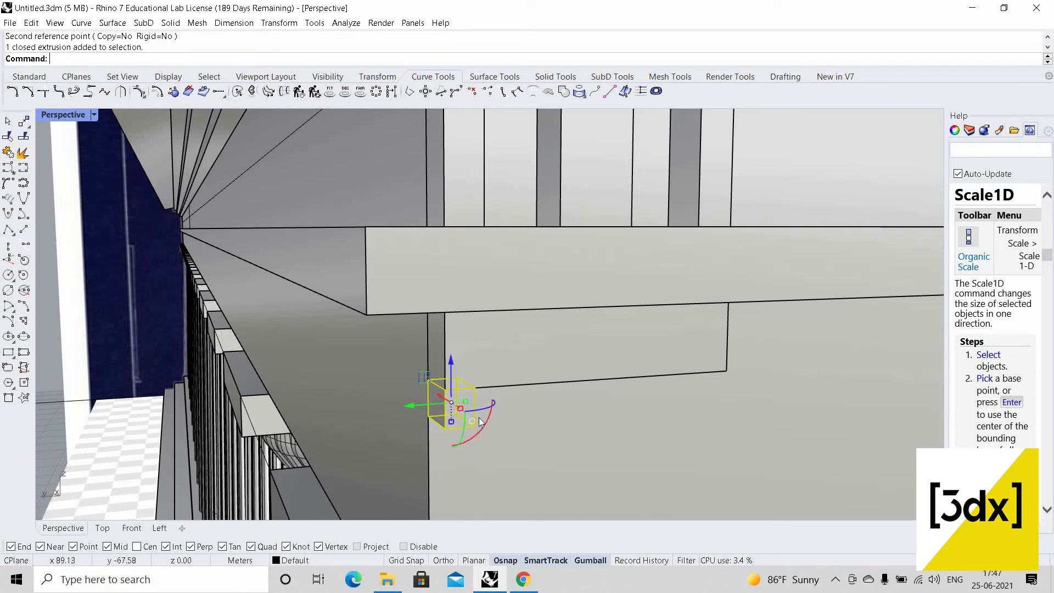
# - Copy the small block end to end along the lower edge of the long block to form a continuous row
pyautogui.write('Copy')
pyautogui.press('Return')
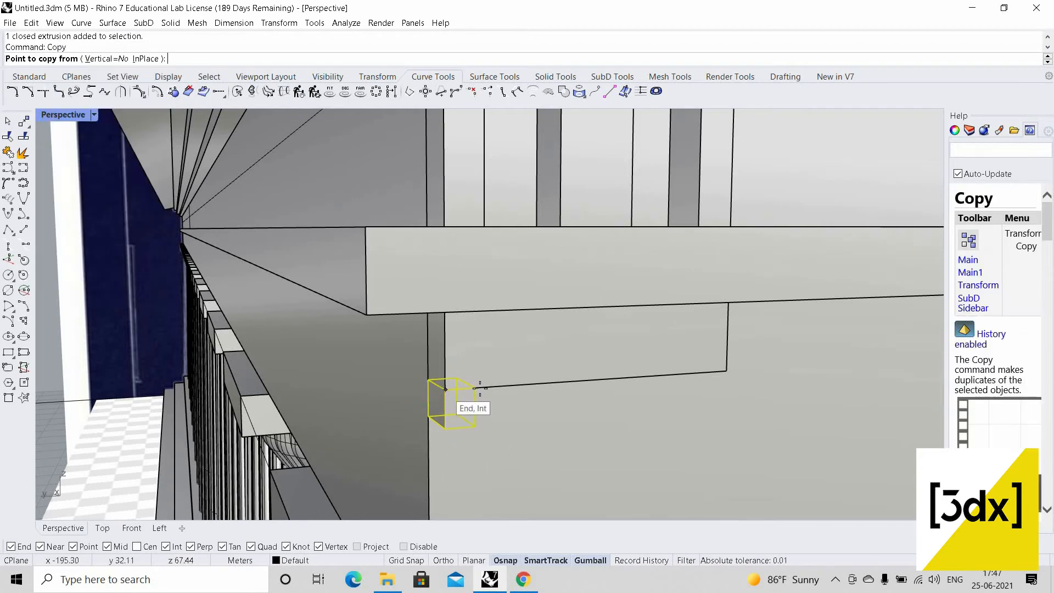
pyautogui.click(445, 388)
pyautogui.click(524, 388)
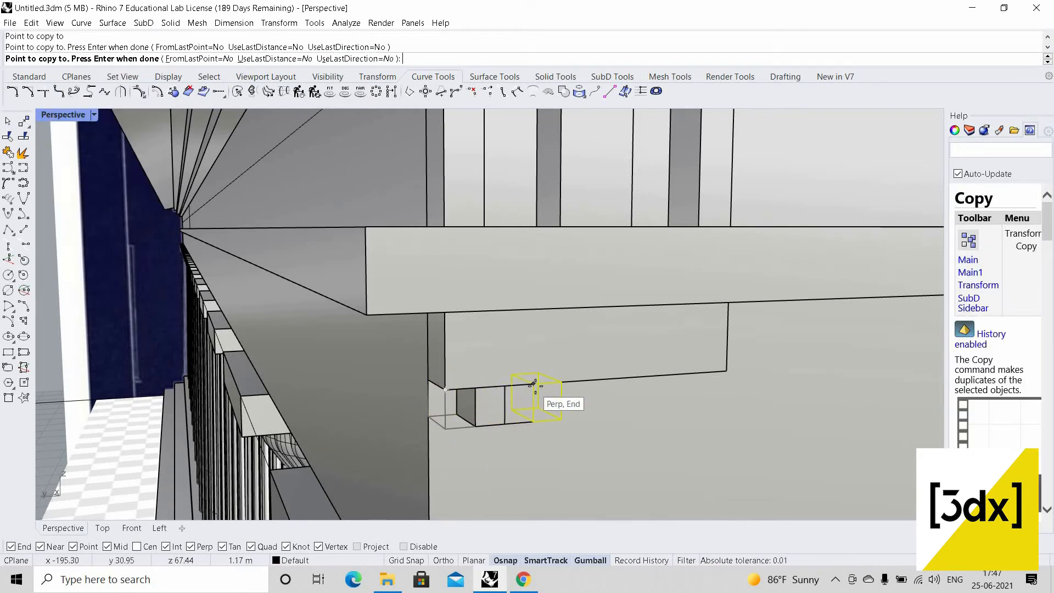
pyautogui.click(571, 386)
pyautogui.click(590, 382)
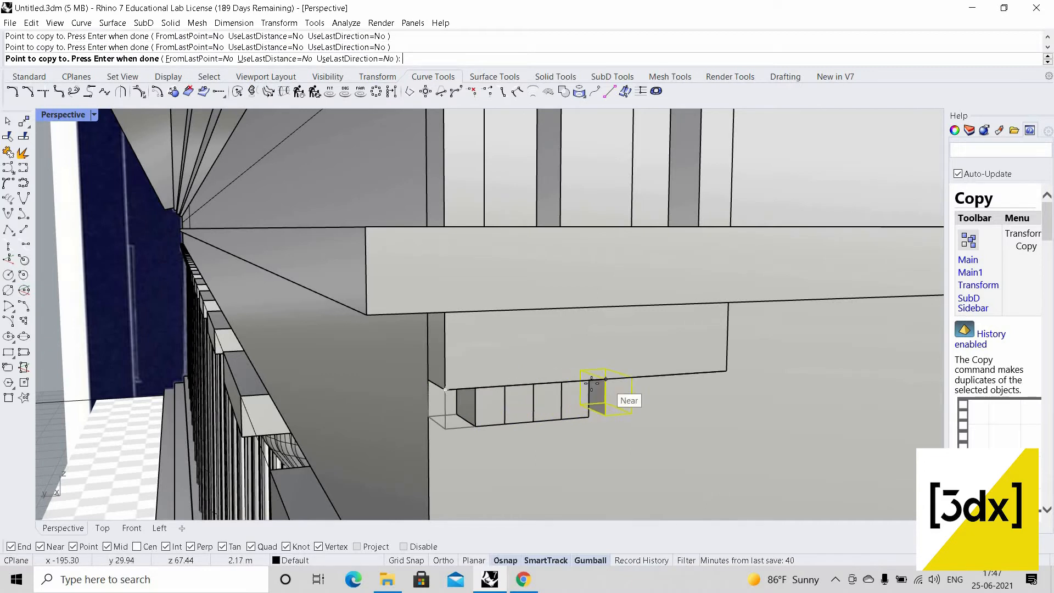
pyautogui.click(591, 380)
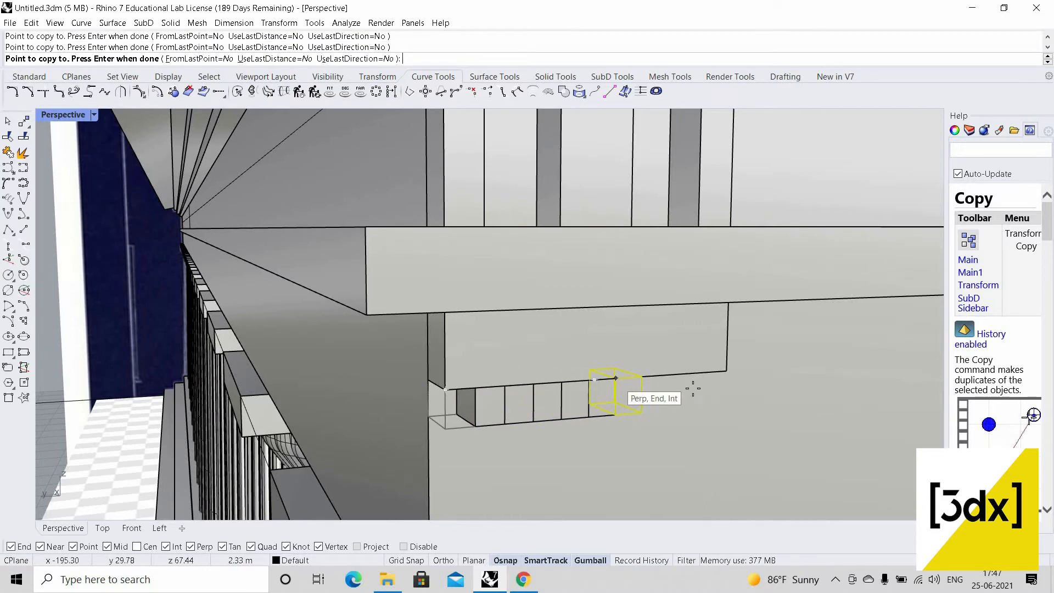
pyautogui.click(616, 378)
pyautogui.scroll(5, 659, 379)
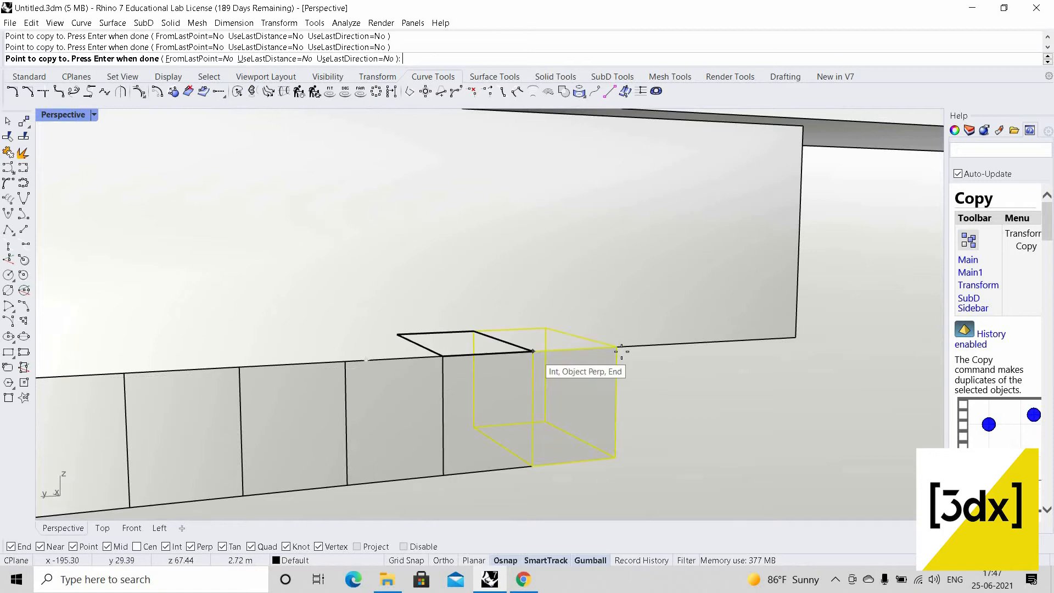
pyautogui.click(616, 361)
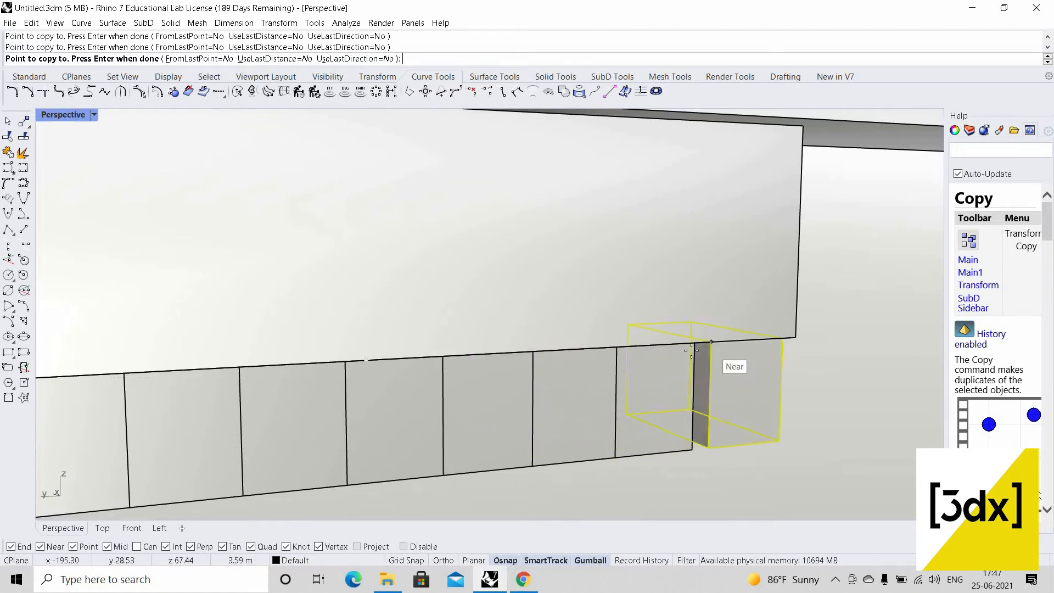
pyautogui.click(694, 342)
pyautogui.rightClick(772, 396)
pyautogui.scroll(-8, 774, 397)
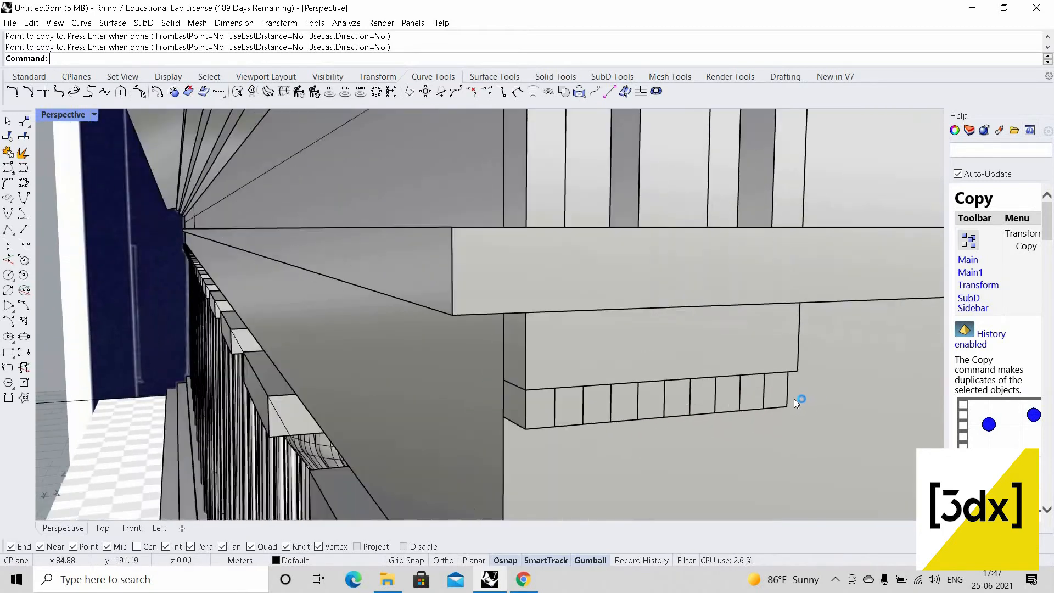
# - Select the whole row of small blocks and stretch it lengthwise with Scale1D to match the length of the block above
pyautogui.scroll(8, 771, 397)
pyautogui.keyDown('shift'); pyautogui.click(772, 399); pyautogui.keyUp('shift')
pyautogui.keyDown('shift'); pyautogui.click(719, 400); pyautogui.keyUp('shift')
pyautogui.keyDown('shift'); pyautogui.click(648, 407); pyautogui.keyUp('shift')
pyautogui.keyDown('shift'); pyautogui.click(570, 414); pyautogui.keyUp('shift')
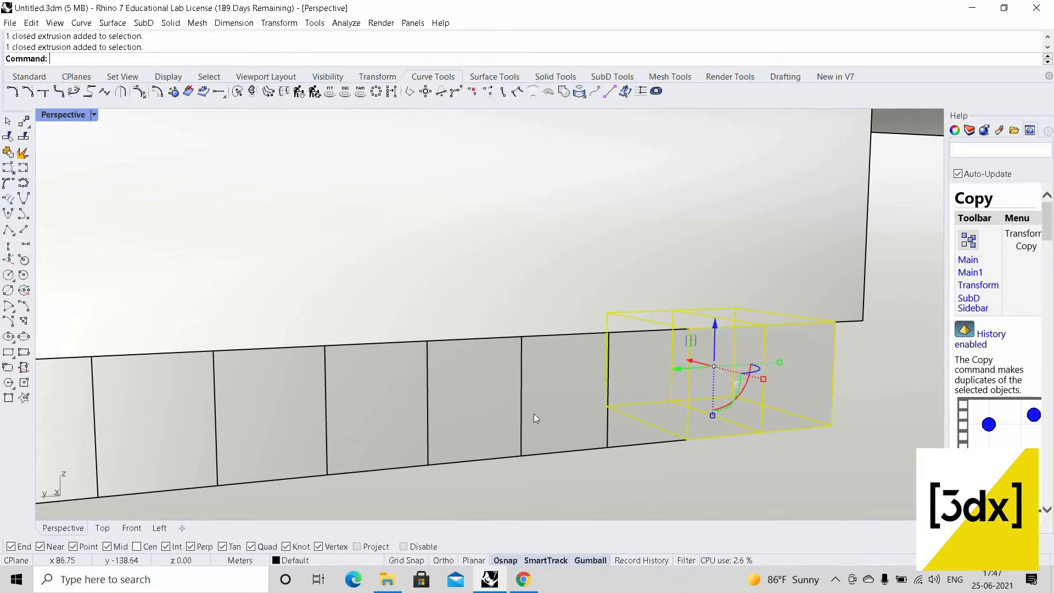
pyautogui.keyDown('shift'); pyautogui.click(450, 419); pyautogui.keyUp('shift')
pyautogui.keyDown('shift'); pyautogui.click(419, 424); pyautogui.keyUp('shift')
pyautogui.scroll(-9, 429, 420)
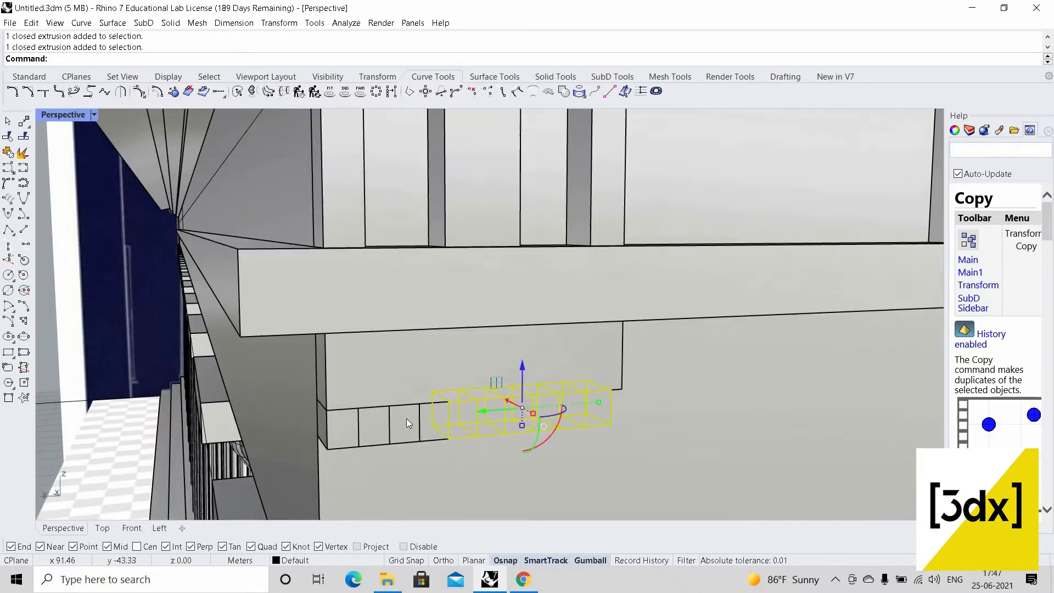
pyautogui.keyDown('shift'); pyautogui.click(428, 420); pyautogui.keyUp('shift')
pyautogui.keyDown('shift'); pyautogui.click(405, 419); pyautogui.keyUp('shift')
pyautogui.keyDown('shift'); pyautogui.click(374, 426); pyautogui.keyUp('shift')
pyautogui.keyDown('shift'); pyautogui.click(353, 429); pyautogui.keyUp('shift')
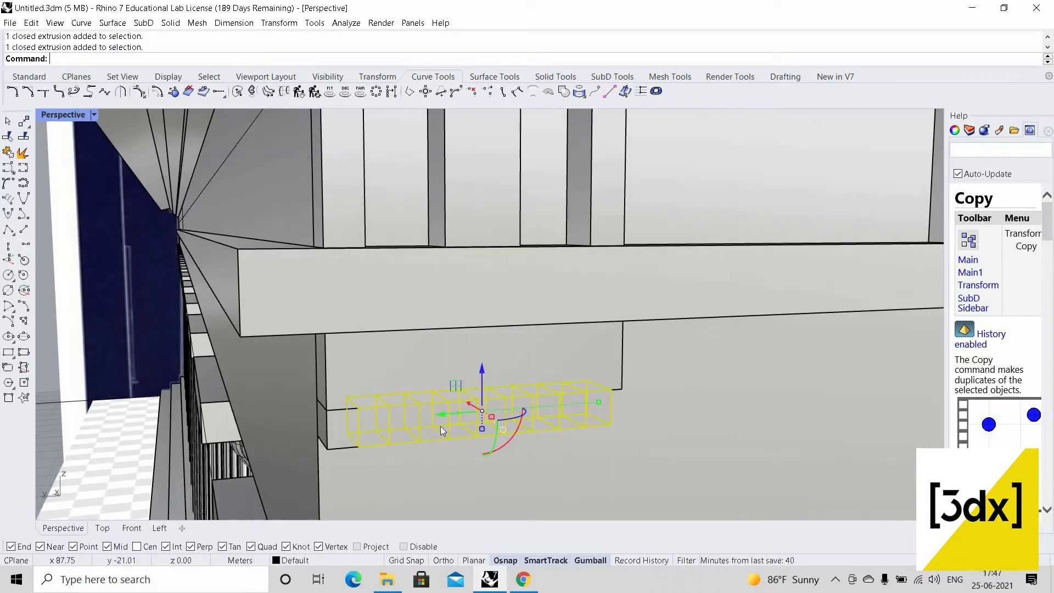
pyautogui.write('Scale1D')
pyautogui.press('Return')
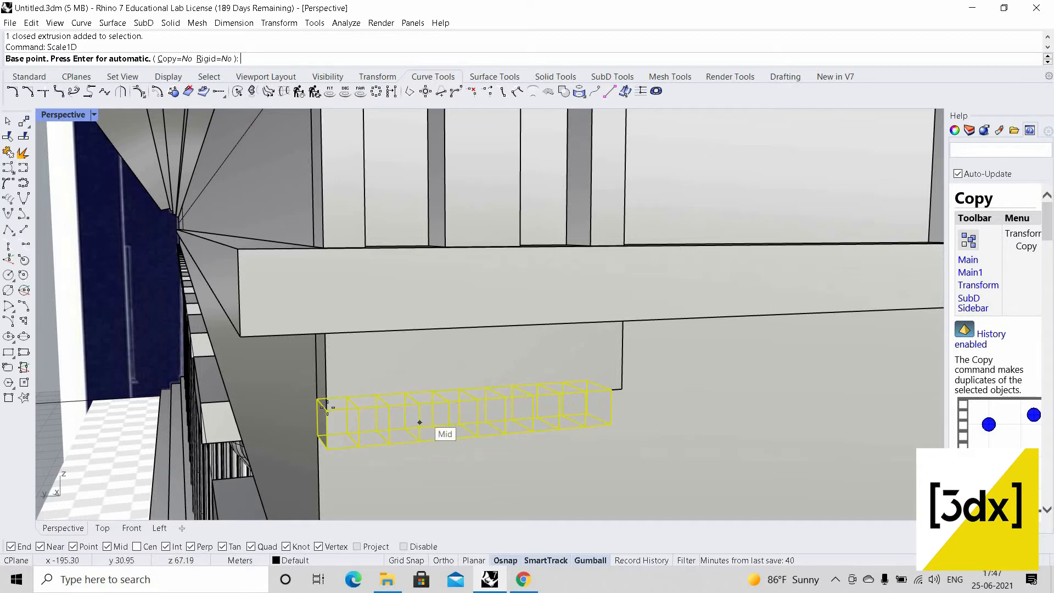
pyautogui.click(328, 409)
pyautogui.click(631, 390)
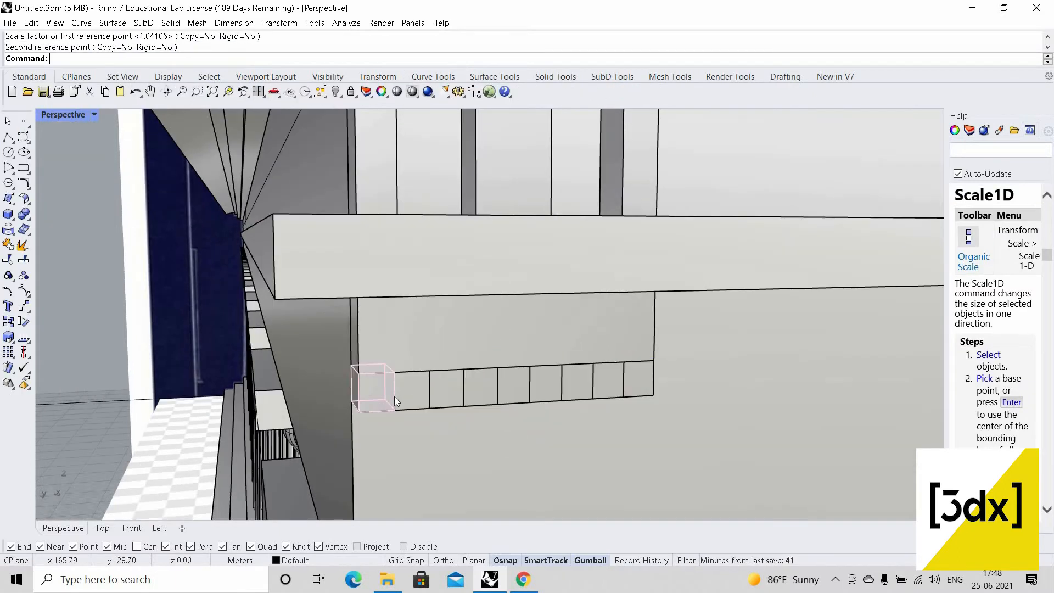
# - Delete every other small block, including both end ones, leaving four evenly spaced blocks
pyautogui.click(394, 396)
pyautogui.press('Delete')
pyautogui.click(453, 393)
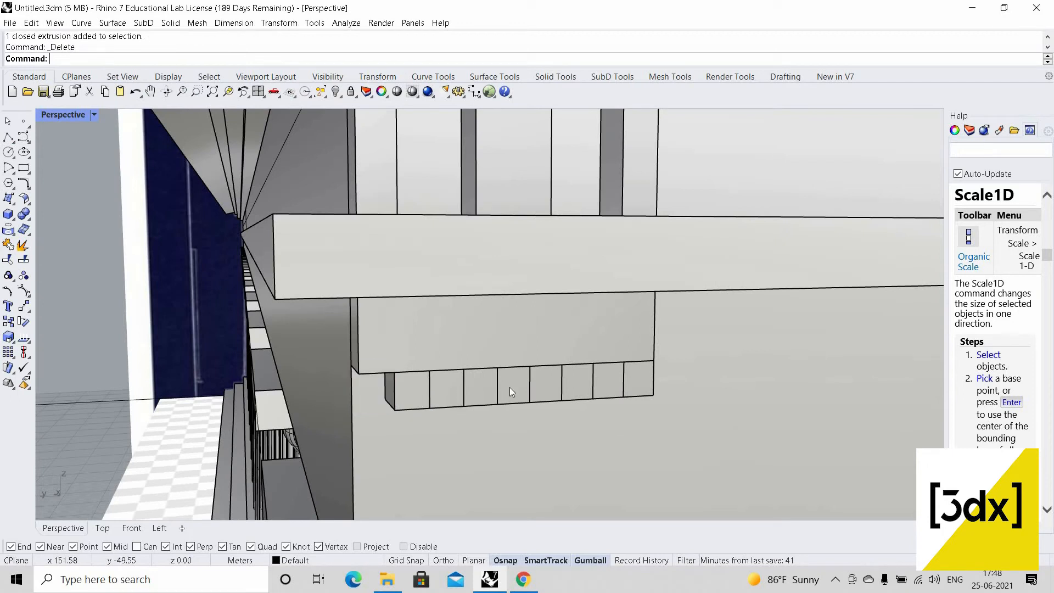
pyautogui.press('Delete')
pyautogui.click(509, 387)
pyautogui.press('Delete')
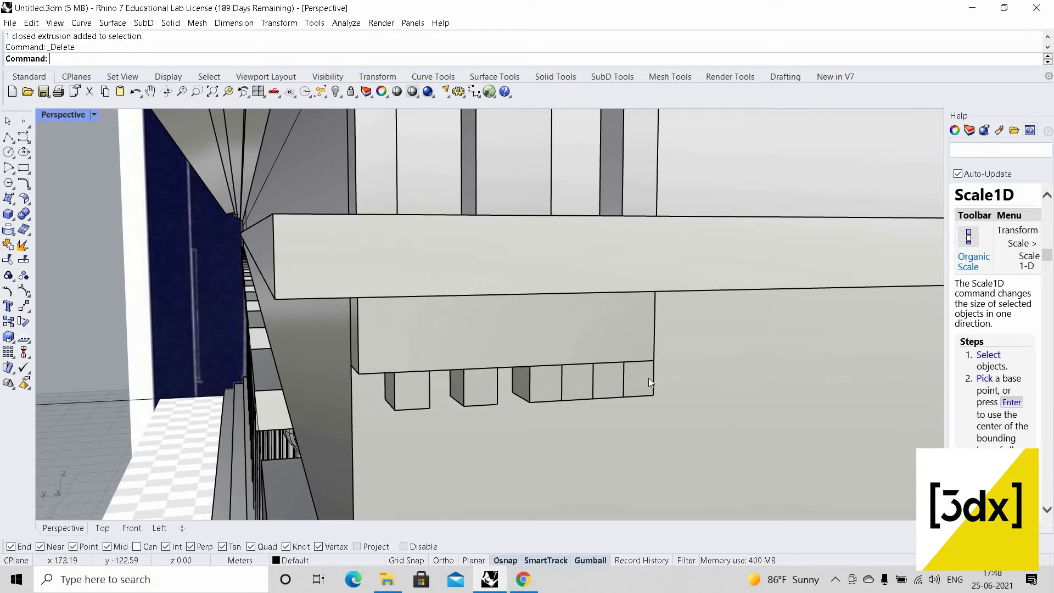
pyautogui.press('Delete')
pyautogui.click(648, 378)
pyautogui.press('Delete')
# - Boolean union the four small blocks with the long block above and merge all coplanar faces of the result
pyautogui.click(604, 379)
pyautogui.keyDown('shift'); pyautogui.click(543, 377); pyautogui.keyUp('shift')
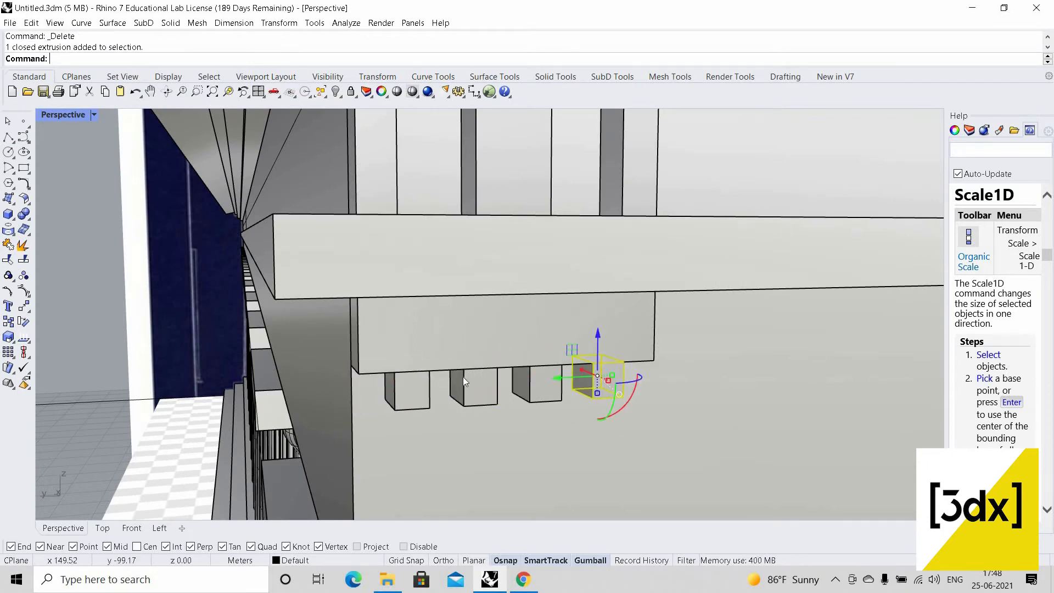
pyautogui.keyDown('shift'); pyautogui.click(466, 368); pyautogui.keyUp('shift')
pyautogui.keyDown('shift'); pyautogui.click(465, 380); pyautogui.keyUp('shift')
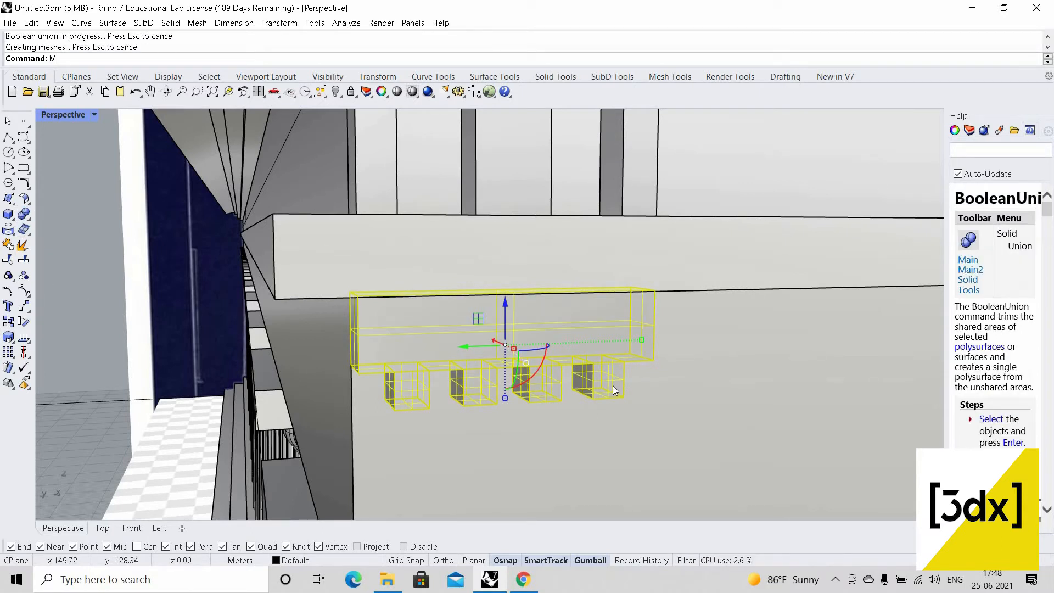
pyautogui.write('ergeAllCoplanarFaces')
pyautogui.press('Return')
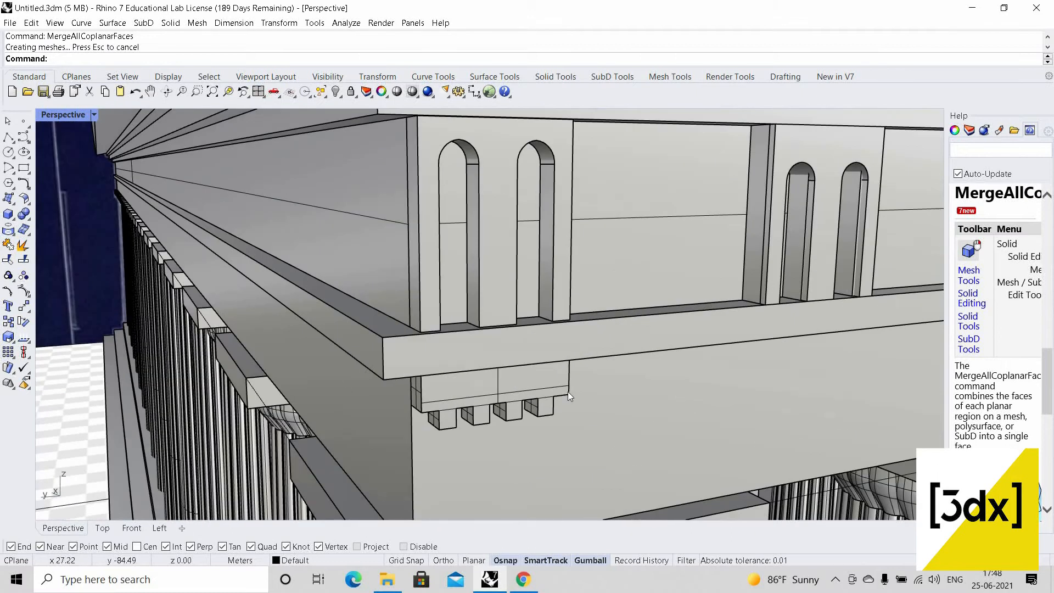
# - Reduce the depth of the corner arched panel and its block detail with Scale1D, based at the panel's rear lower corner
pyautogui.click(568, 391)
pyautogui.moveTo(601, 384); pyautogui.dragTo(696, 266, button='right')
pyautogui.scroll(3, 694, 257)
pyautogui.keyDown('shift'); pyautogui.click(692, 282); pyautogui.keyUp('shift')
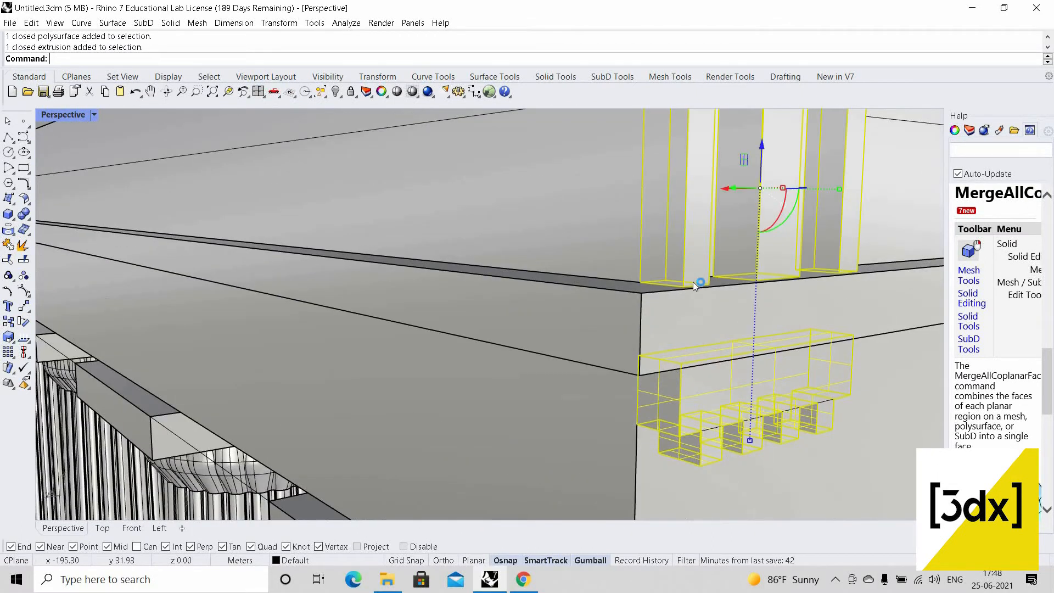
pyautogui.write('Scale1D')
pyautogui.scroll(3, 601, 300)
pyautogui.press('Return')
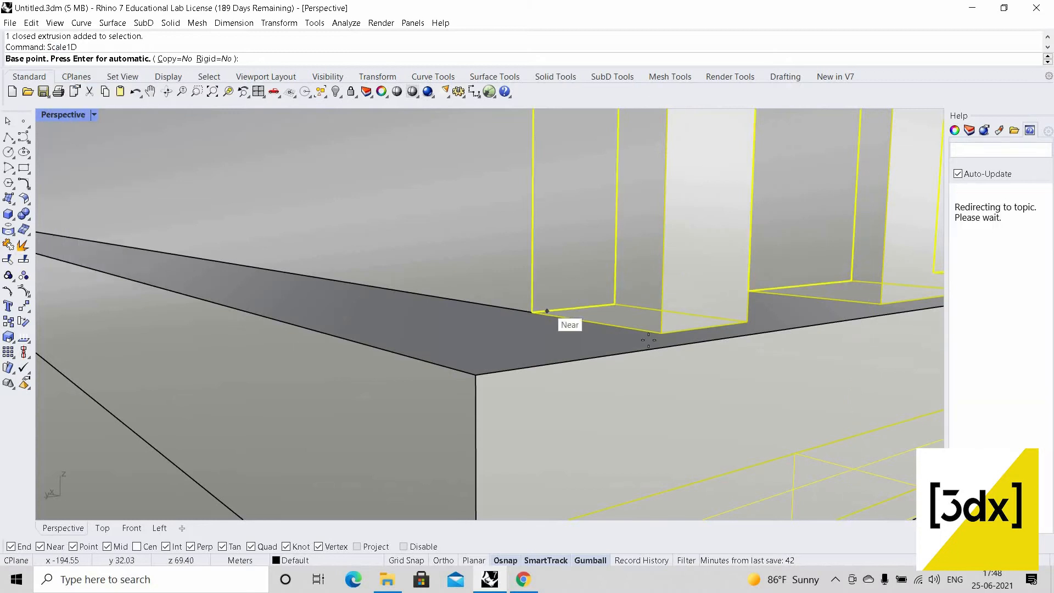
pyautogui.click(533, 314)
pyautogui.click(662, 333)
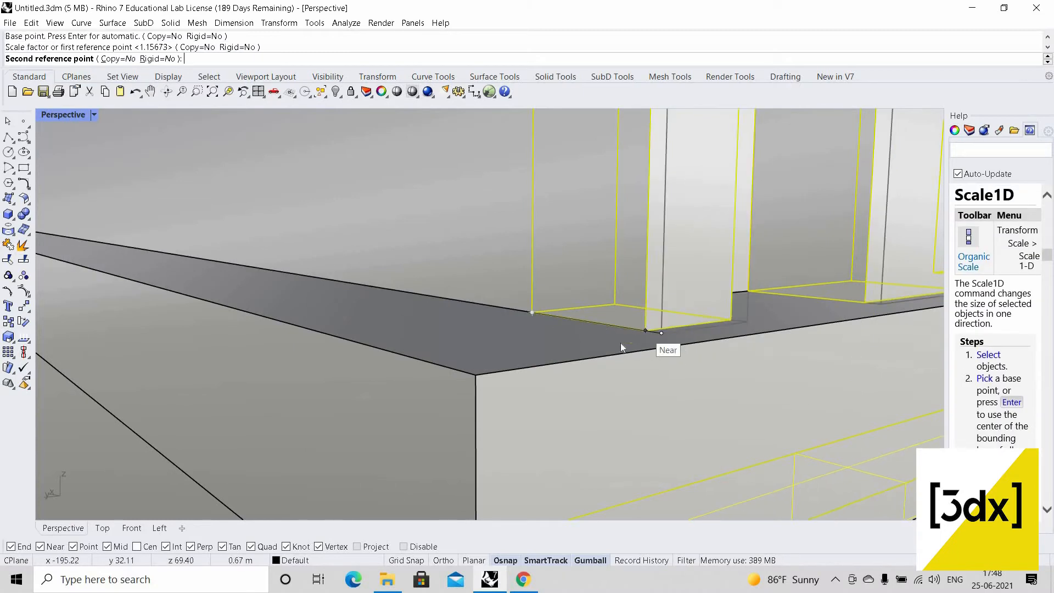
pyautogui.click(623, 342)
pyautogui.scroll(-5, 725, 302)
pyautogui.scroll(5, 733, 312)
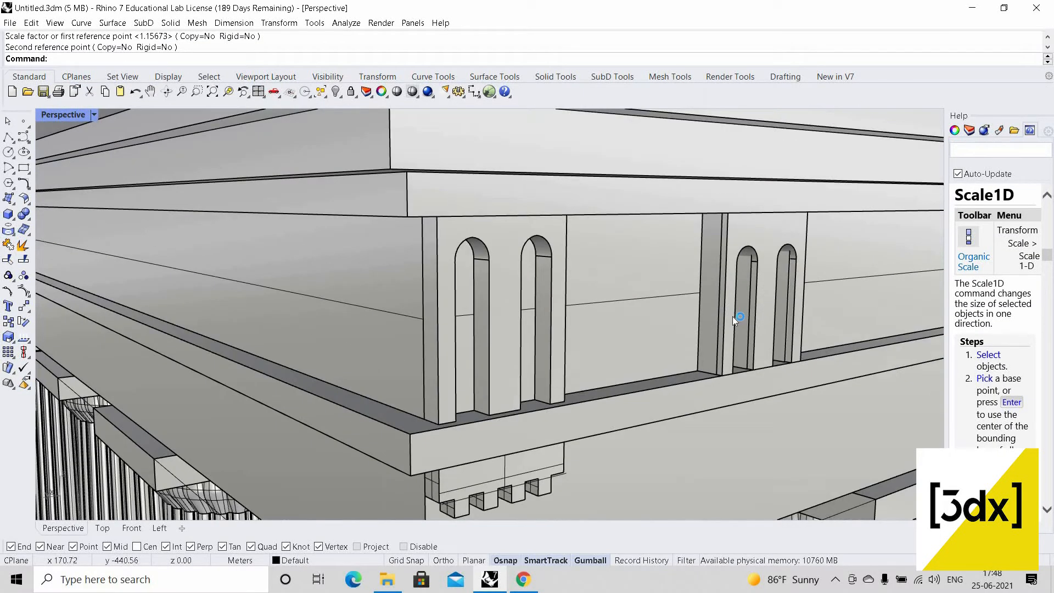
# - Delete one overlapping panel at the second position and copy the corner panel with its block detail there, matching lower rear corners
pyautogui.click(732, 316)
pyautogui.press('Delete')
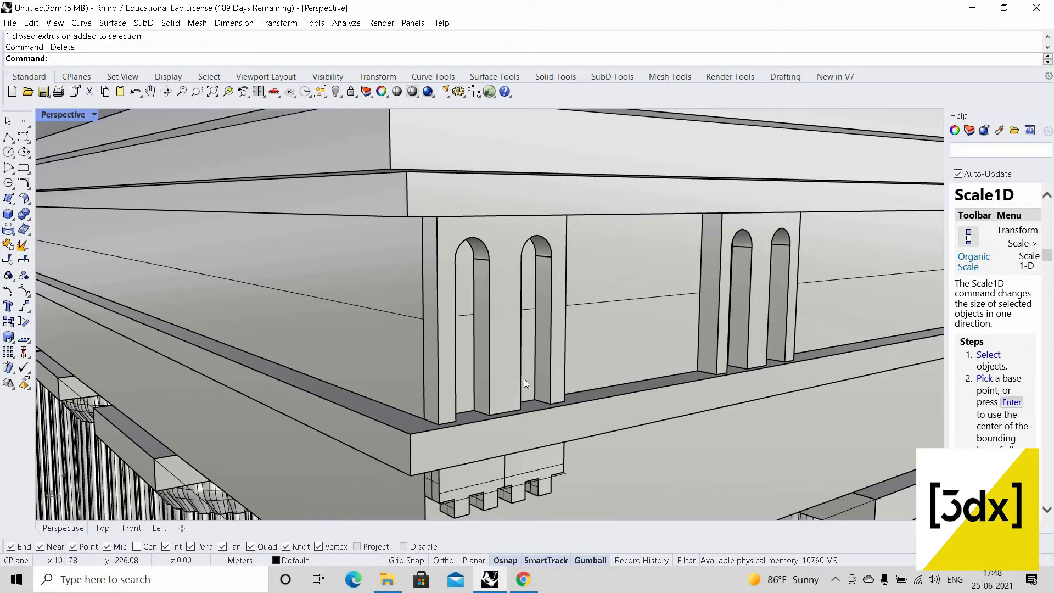
pyautogui.click(523, 377)
pyautogui.keyDown('shift'); pyautogui.click(485, 451); pyautogui.keyUp('shift')
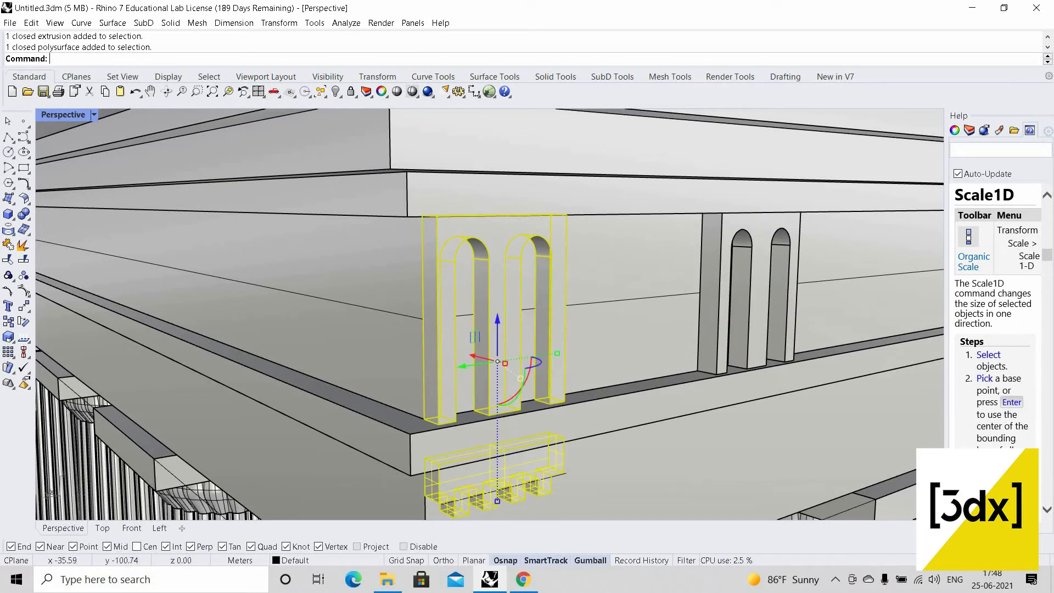
pyautogui.press('Return')
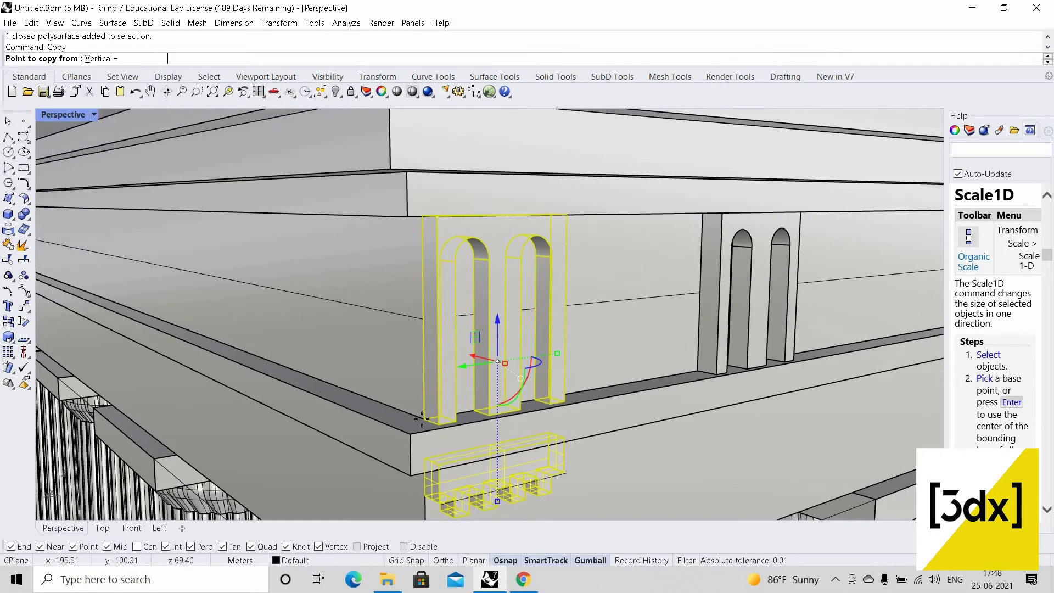
pyautogui.click(424, 419)
pyautogui.click(696, 374)
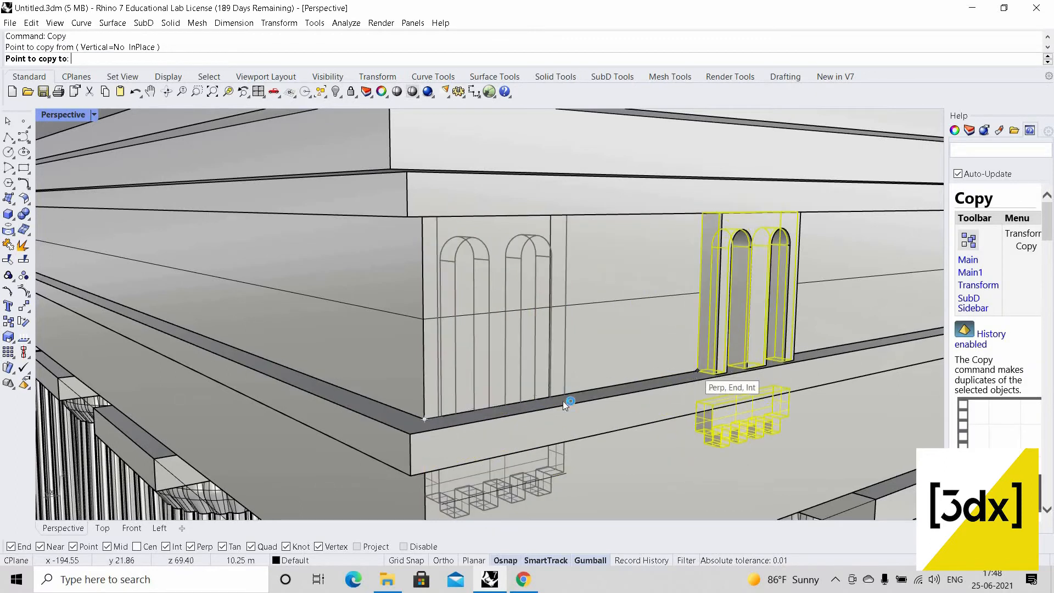
pyautogui.press('Return')
pyautogui.scroll(-3, 700, 310)
pyautogui.press('Escape')
pyautogui.scroll(7, 701, 310)
# - Delete the redundant double-arched panel overlapping the new copy at the second position
pyautogui.click(701, 310)
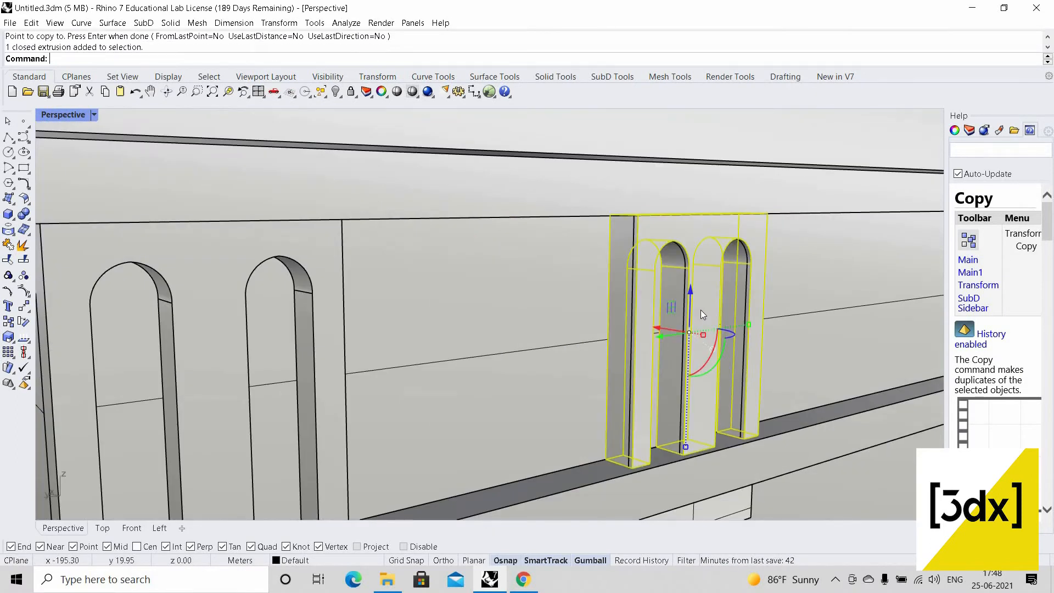
pyautogui.press('Delete')
pyautogui.scroll(-3, 642, 338)
pyautogui.scroll(3, 654, 341)
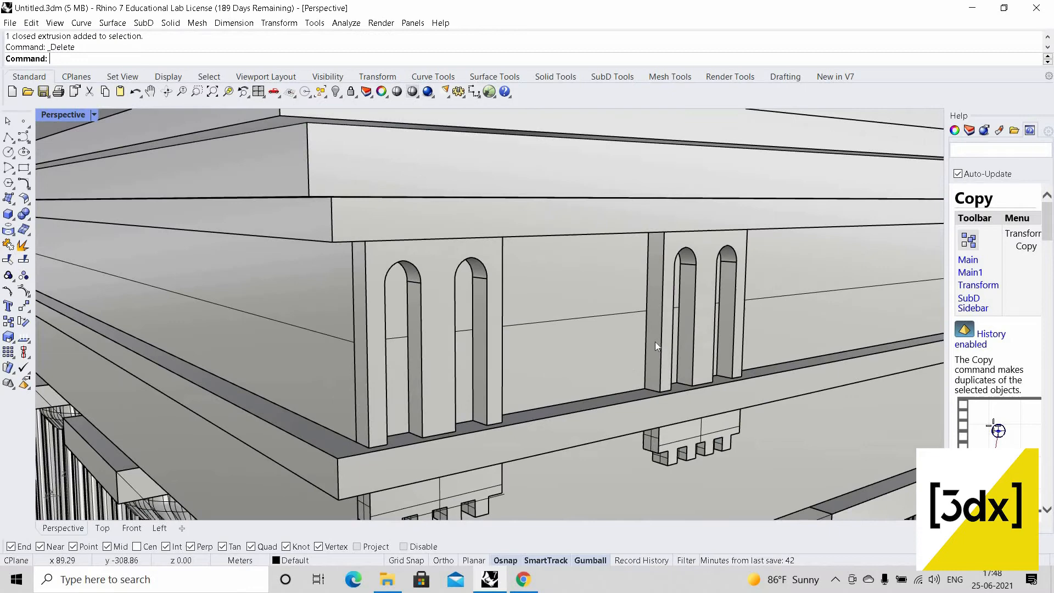
# - Array the second double-arched panel and its toothed block linearly with 20 items, spaced from the corner panel's lower rear corner to the second panel's
pyautogui.click(678, 387)
pyautogui.keyDown('shift'); pyautogui.click(680, 442); pyautogui.keyUp('shift')
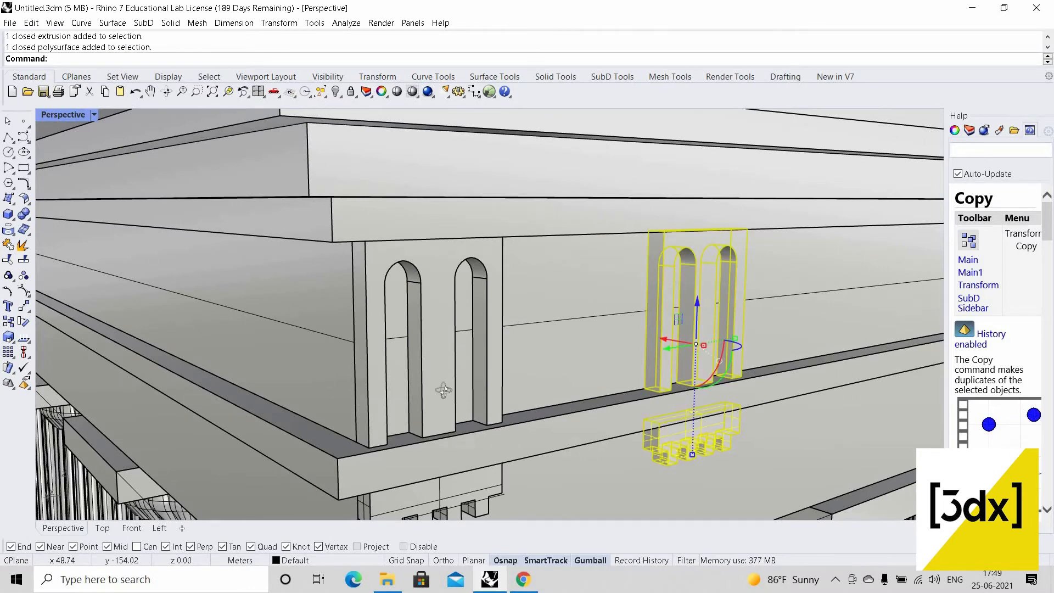
pyautogui.scroll(-3, 443, 390)
pyautogui.scroll(4, 467, 381)
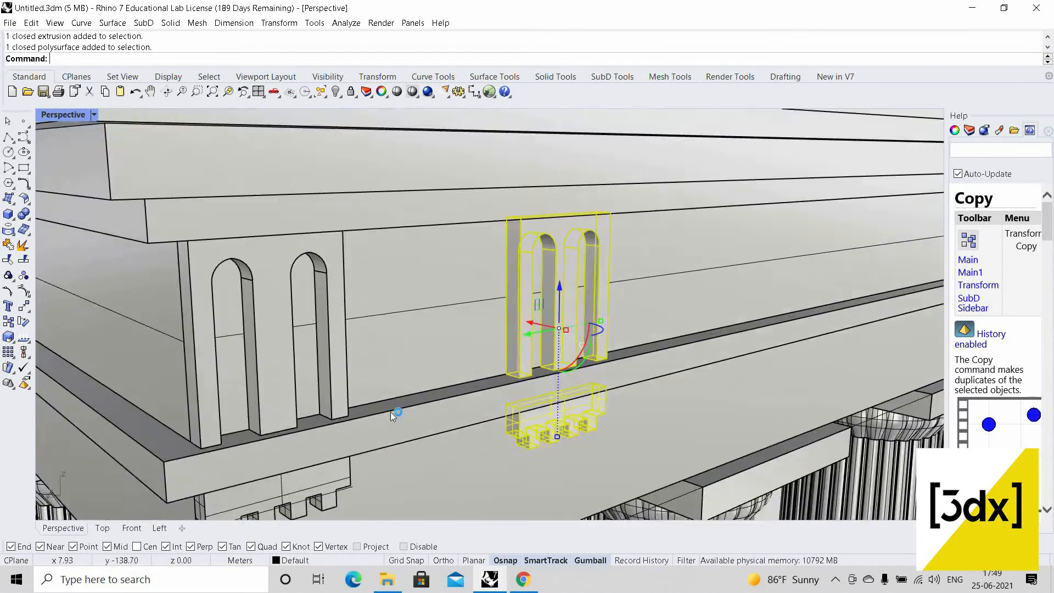
pyautogui.scroll(-3, 329, 419)
pyautogui.scroll(3, 360, 414)
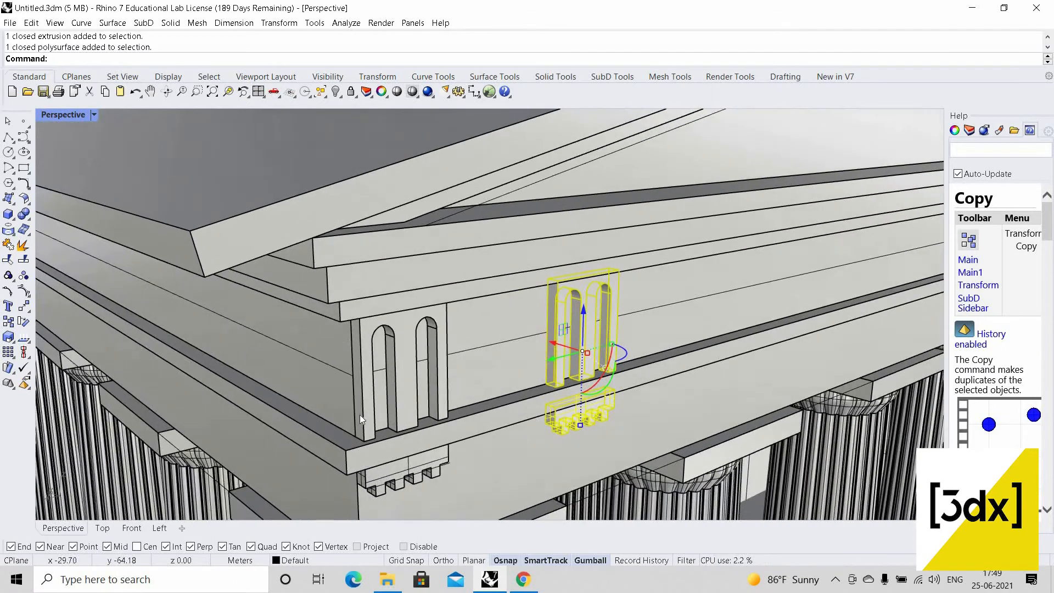
pyautogui.scroll(2, 360, 419)
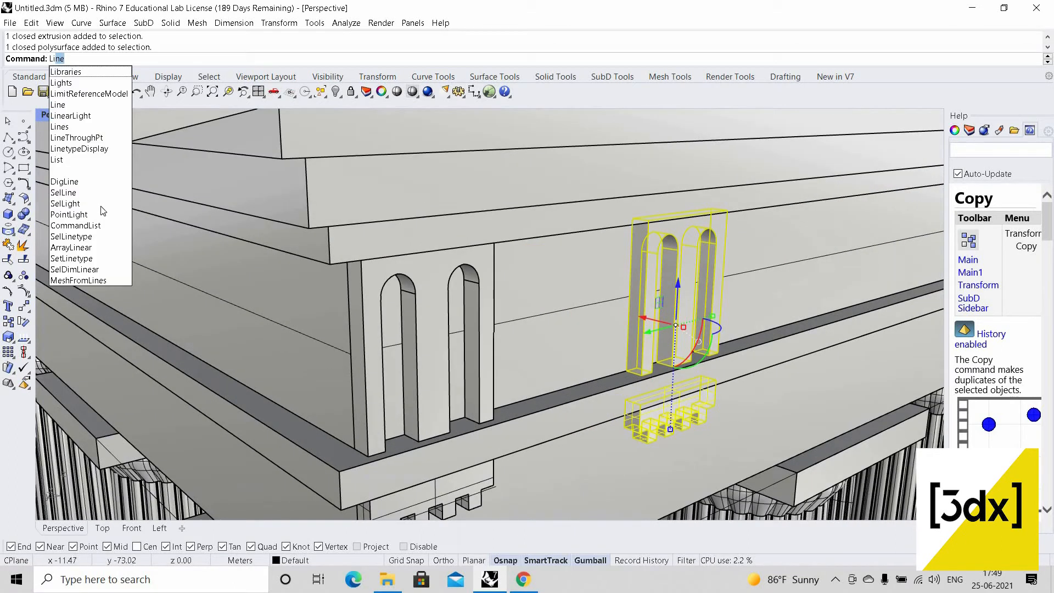
pyautogui.press('Down')
pyautogui.press('Down')
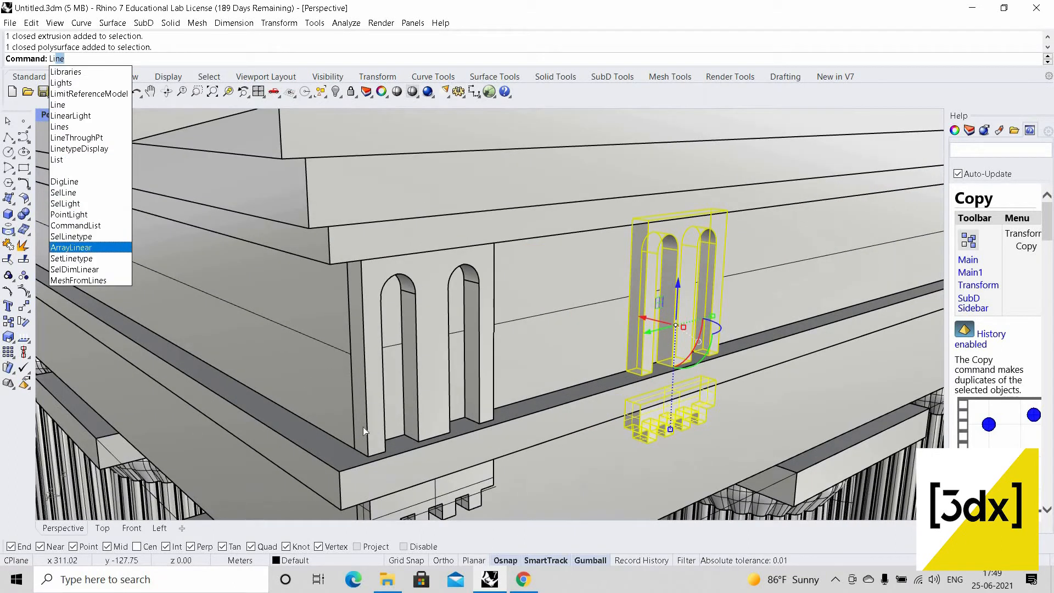
pyautogui.press('Return')
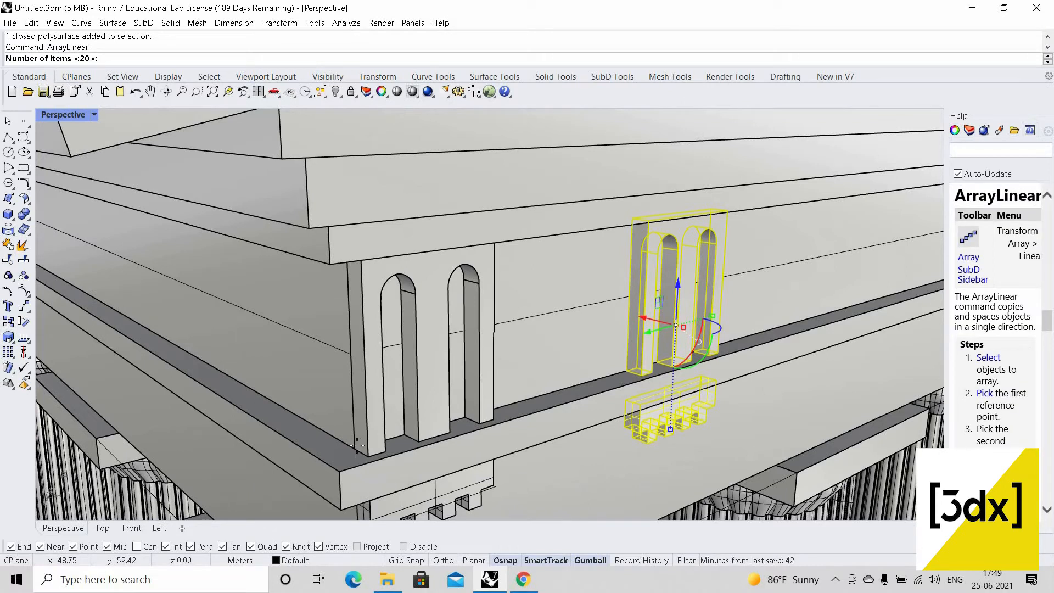
pyautogui.press('Return')
pyautogui.click(355, 448)
pyautogui.click(627, 371)
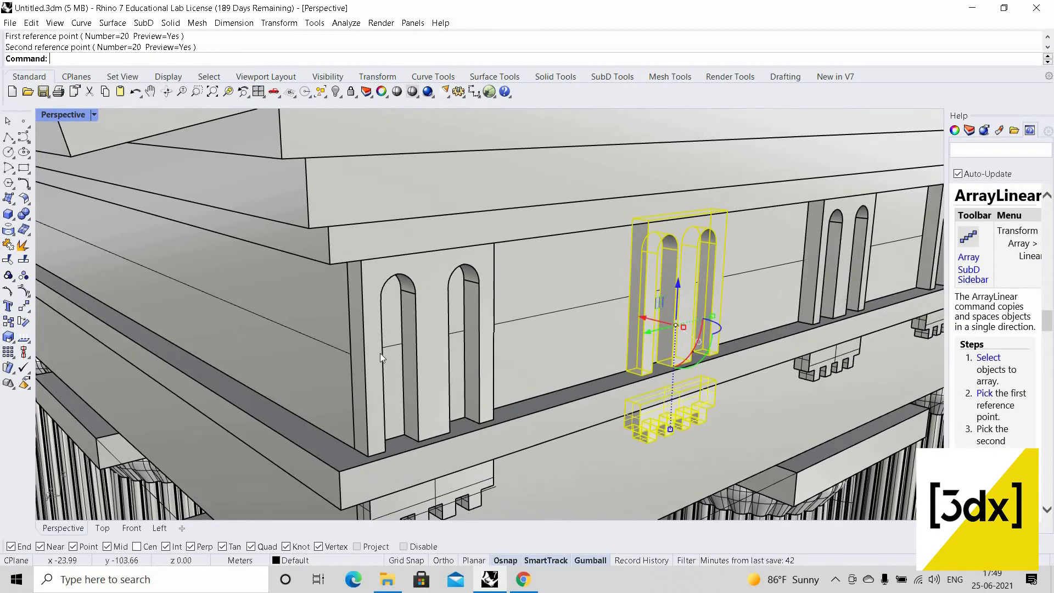
# - Delete the surplus panel and toothed block copies beyond the far end of the entablature, and save the file
pyautogui.scroll(-18, 283, 390)
pyautogui.click(697, 401)
pyautogui.scroll(13, 644, 291)
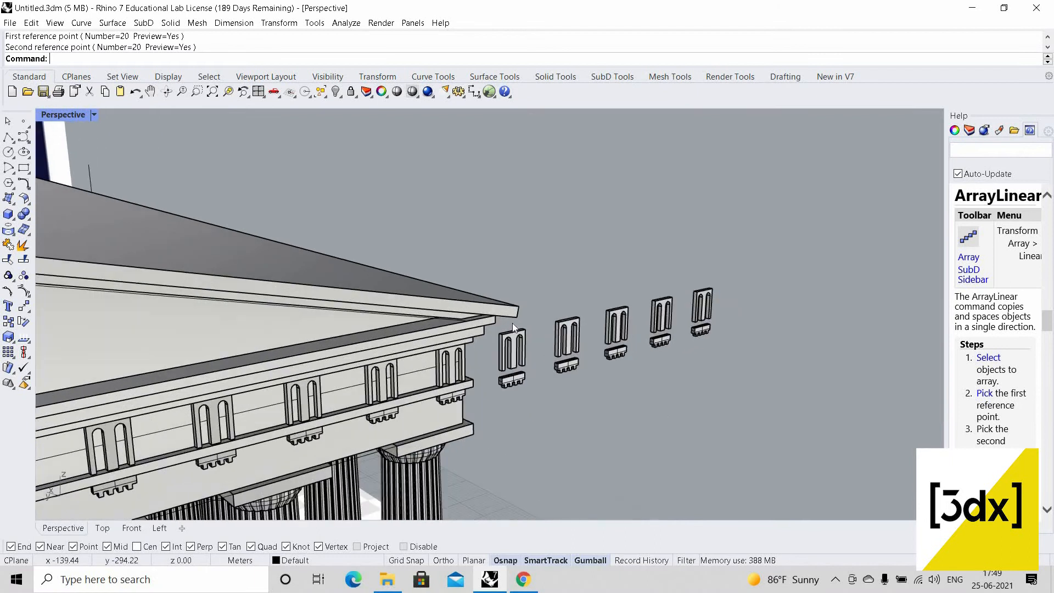
pyautogui.moveTo(769, 431); pyautogui.dragTo(507, 324)
pyautogui.press('Delete')
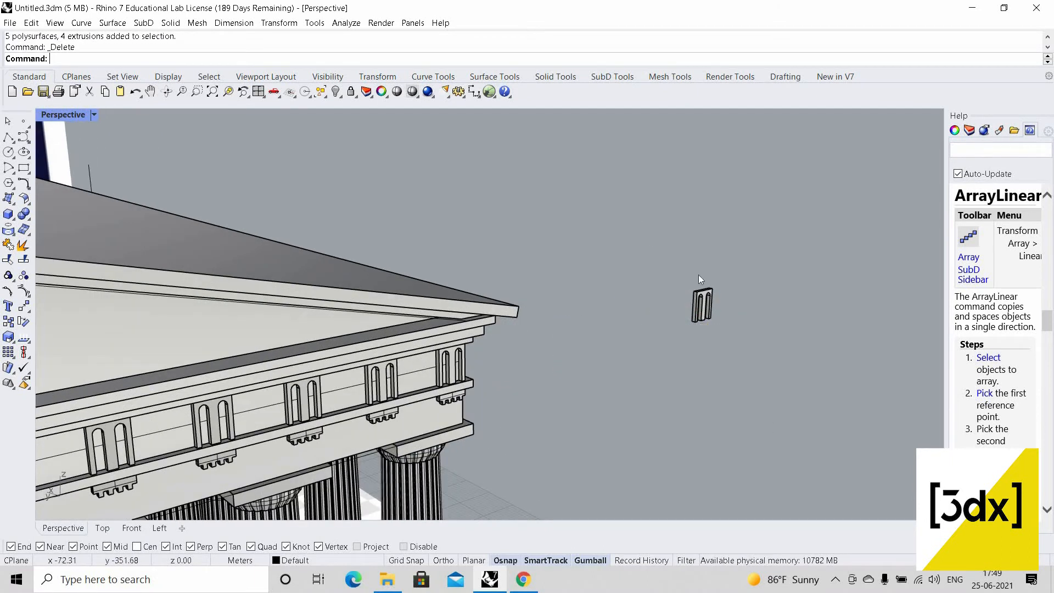
pyautogui.click(701, 303)
pyautogui.press('Delete')
pyautogui.scroll(-5, 504, 342)
pyautogui.scroll(6, 367, 354)
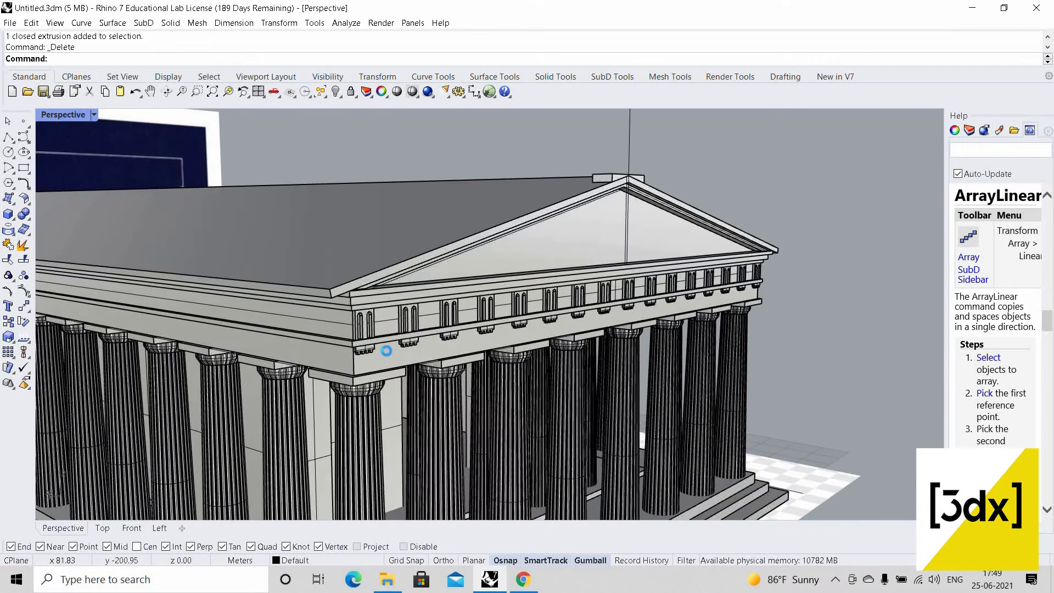
pyautogui.hotkey('ctrl', 's')
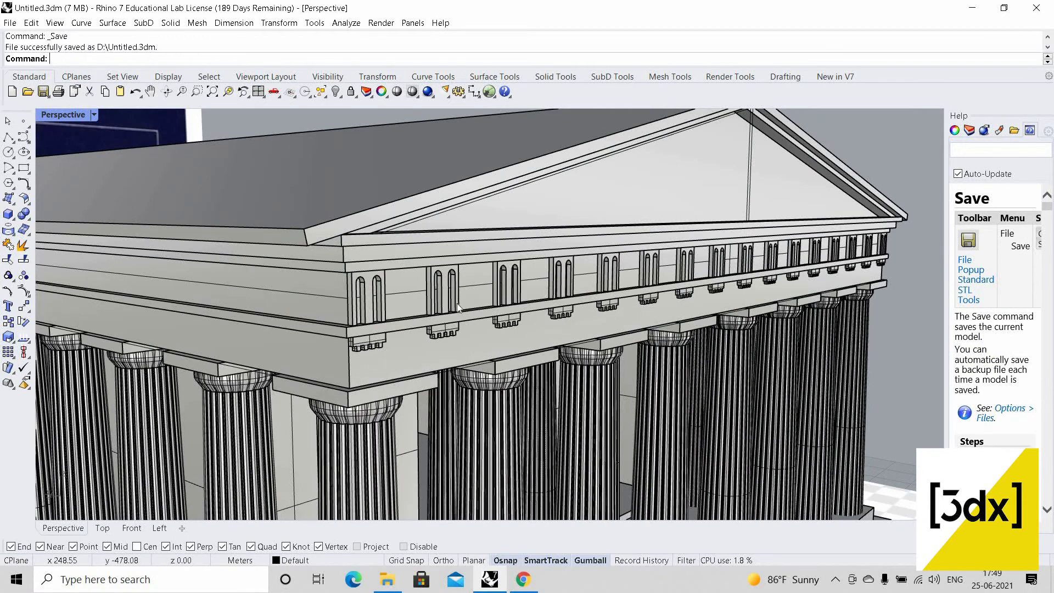
# - Examine the arrayed frieze panels and toothed blocks along the front entablature and the gaps between them
pyautogui.scroll(3, 364, 286)
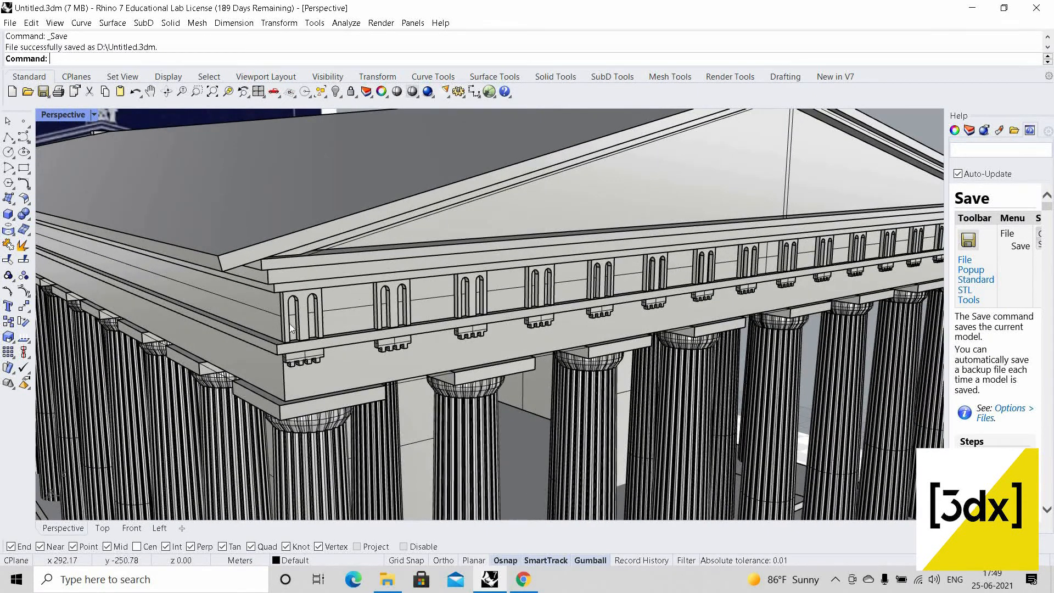
pyautogui.scroll(5, 374, 357)
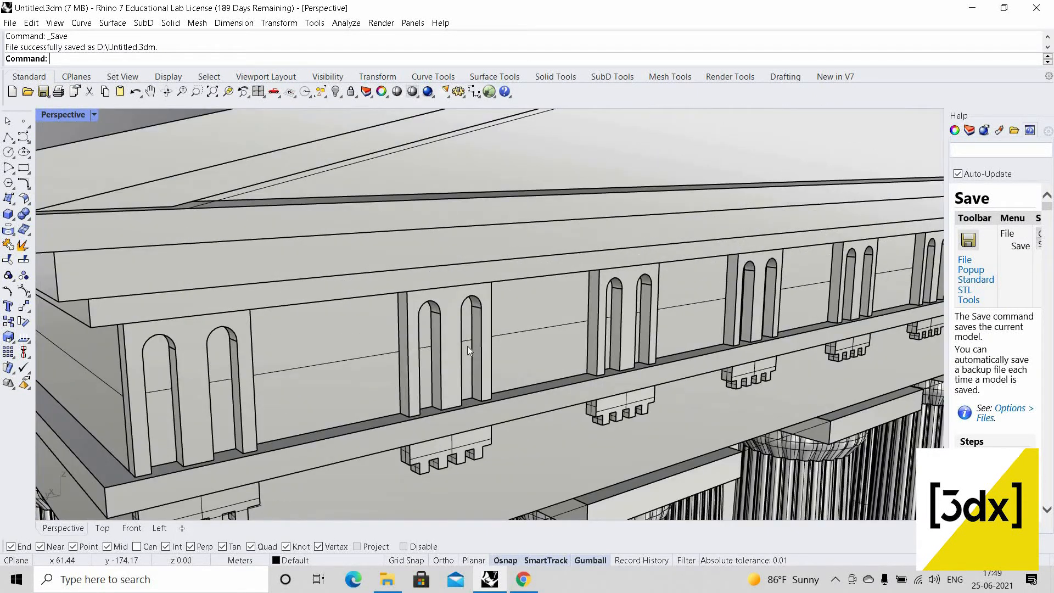
pyautogui.scroll(-10, 565, 325)
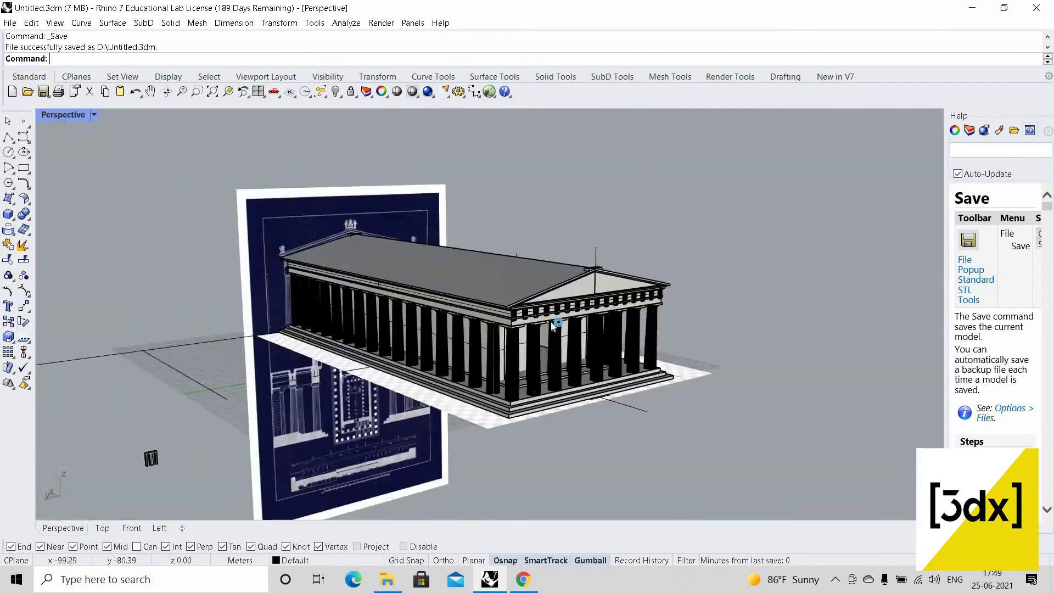
pyautogui.scroll(5, 532, 287)
pyautogui.scroll(-2, 458, 256)
pyautogui.scroll(8, 506, 281)
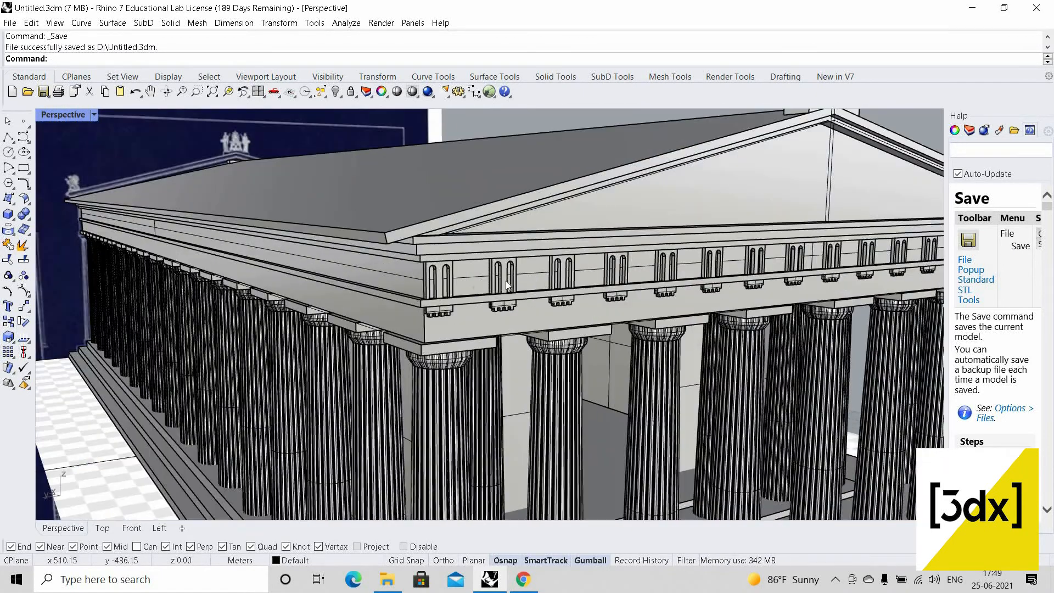
pyautogui.scroll(-2, 430, 308)
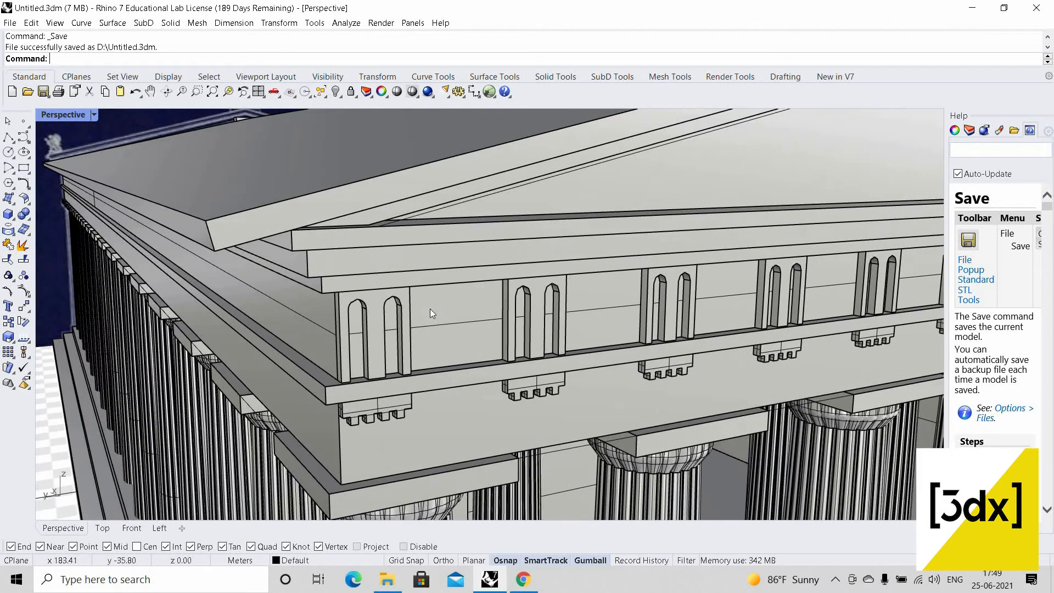
pyautogui.scroll(6, 439, 299)
pyautogui.scroll(-4, 423, 322)
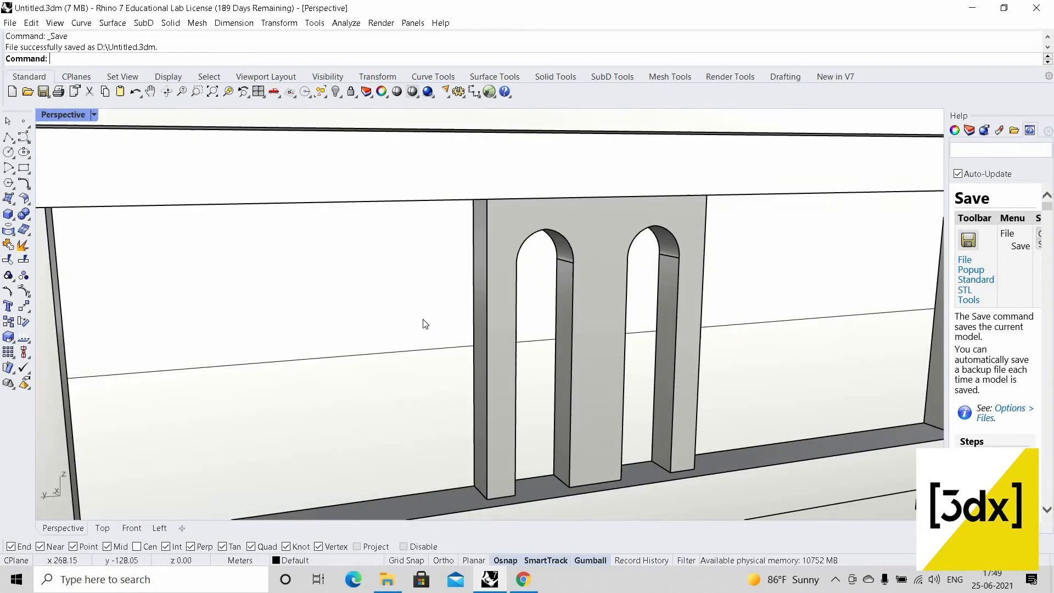
# - Draw a closed four-sided polyline on the wall filling the gap between the corner panel and the second panel, snapping to the panels' rear corners
pyautogui.scroll(5, 400, 327)
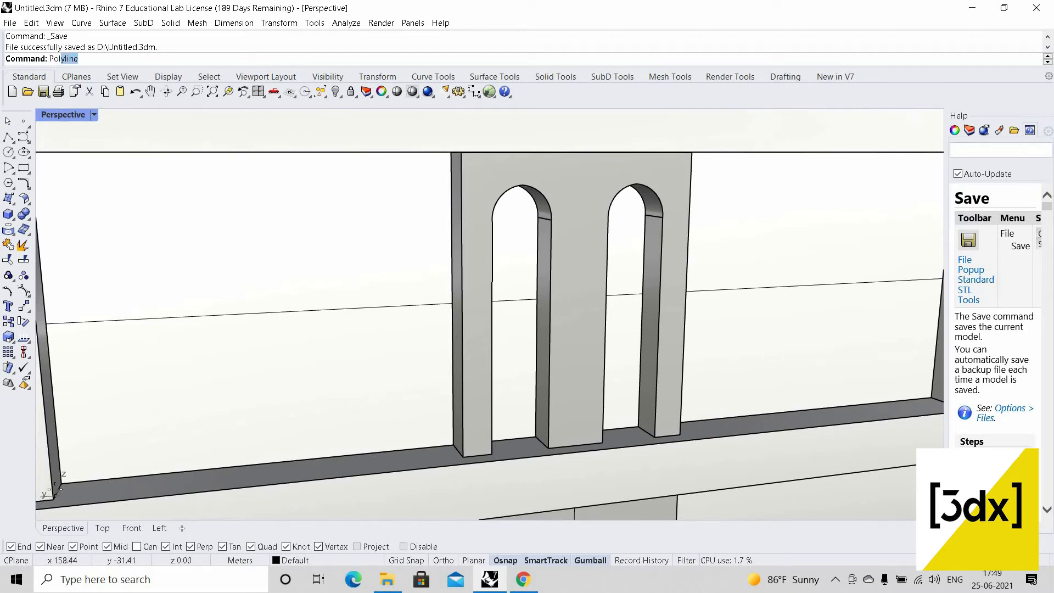
pyautogui.press('Return')
pyautogui.click(60, 484)
pyautogui.scroll(-3, 137, 390)
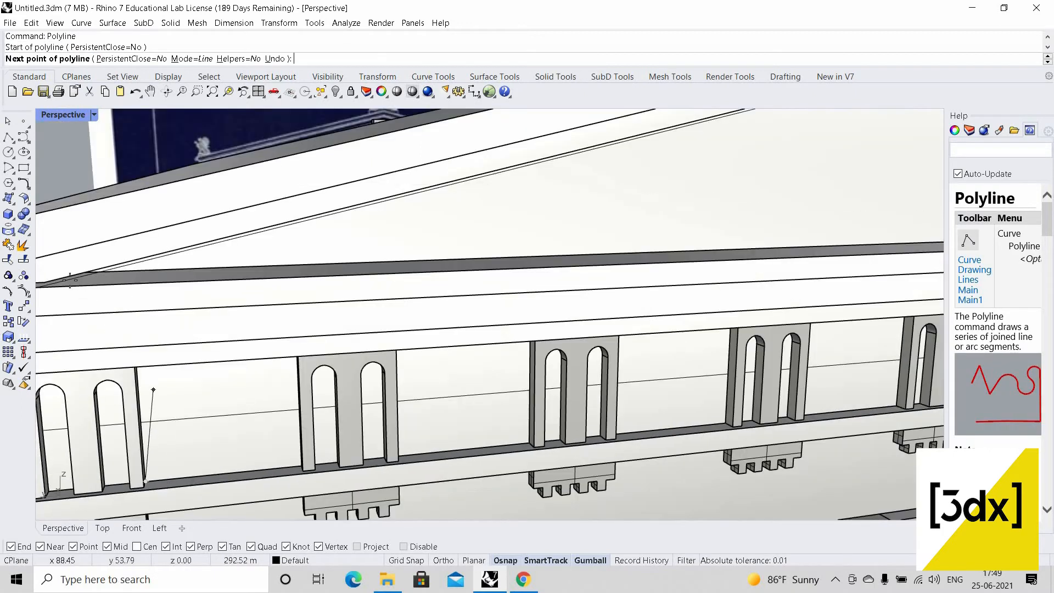
pyautogui.scroll(-2, 70, 280)
pyautogui.scroll(6, 138, 235)
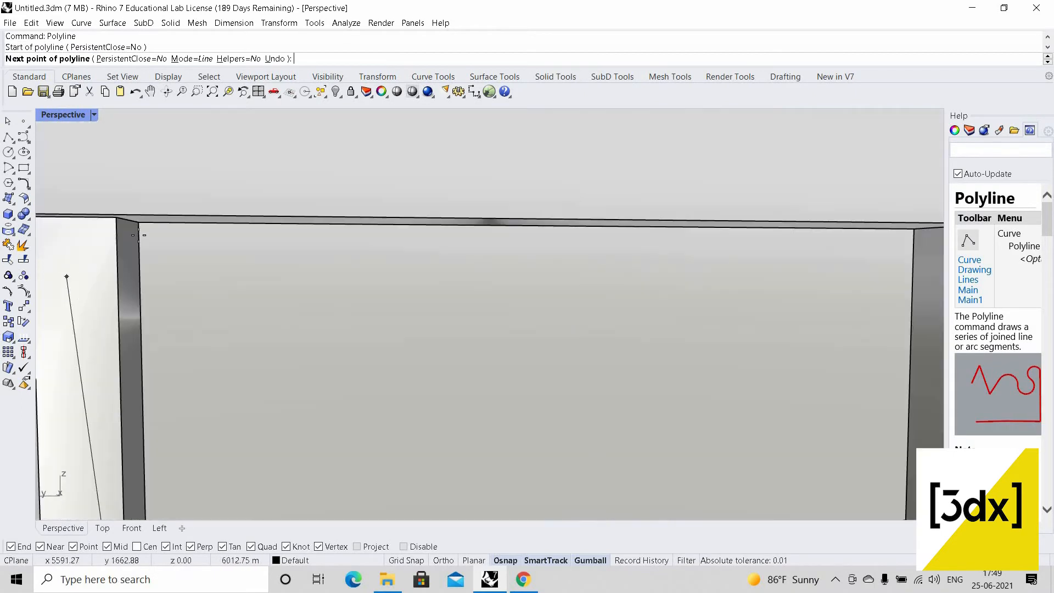
pyautogui.click(236, 287)
pyautogui.scroll(-5, 395, 287)
pyautogui.scroll(5, 521, 343)
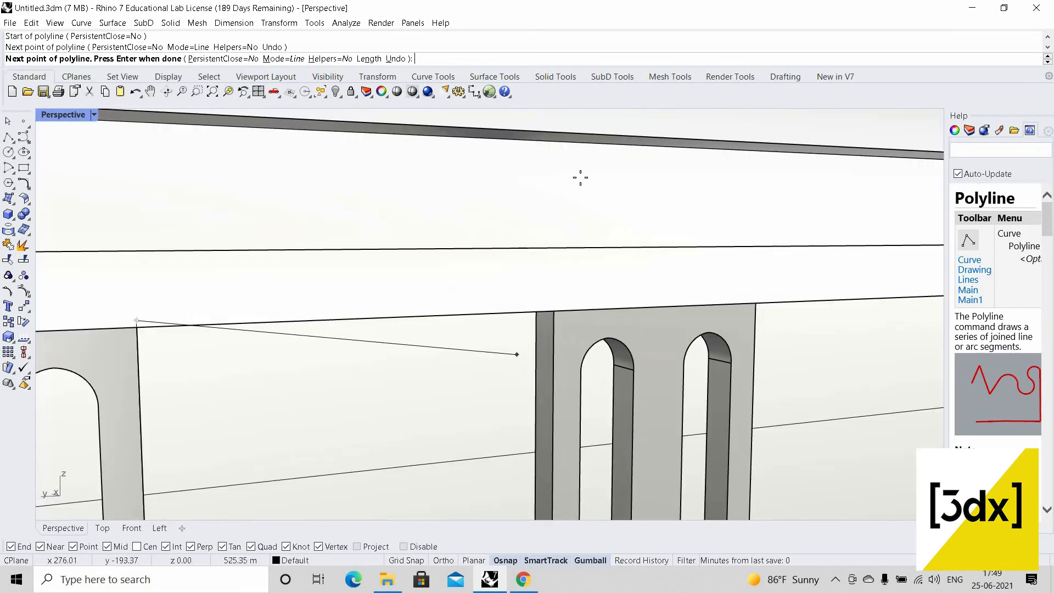
pyautogui.scroll(-3, 581, 177)
pyautogui.click(601, 141)
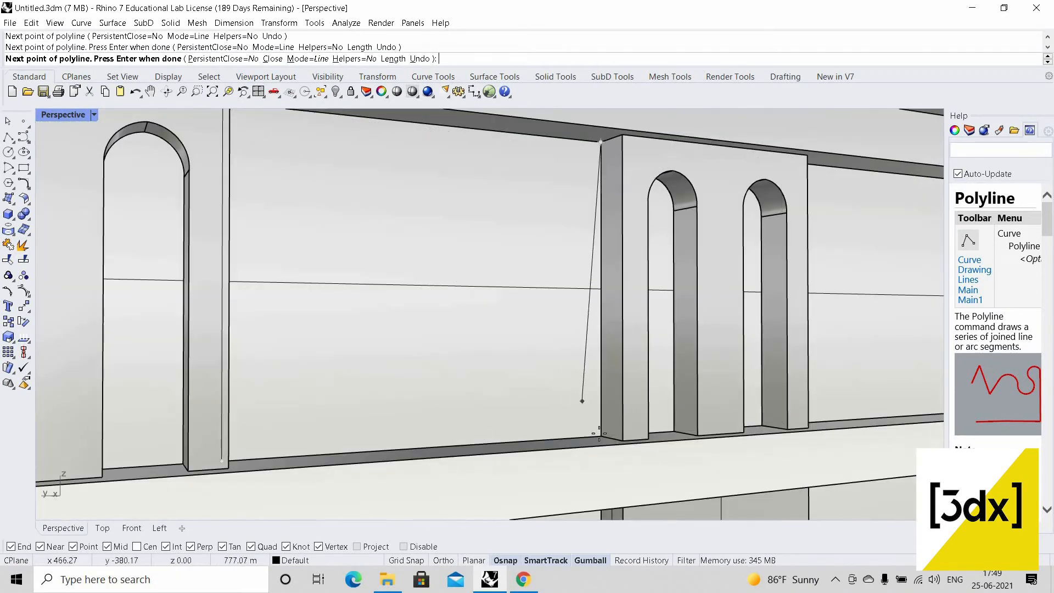
pyautogui.click(601, 436)
pyautogui.scroll(-5, 393, 459)
pyautogui.scroll(-2, 395, 459)
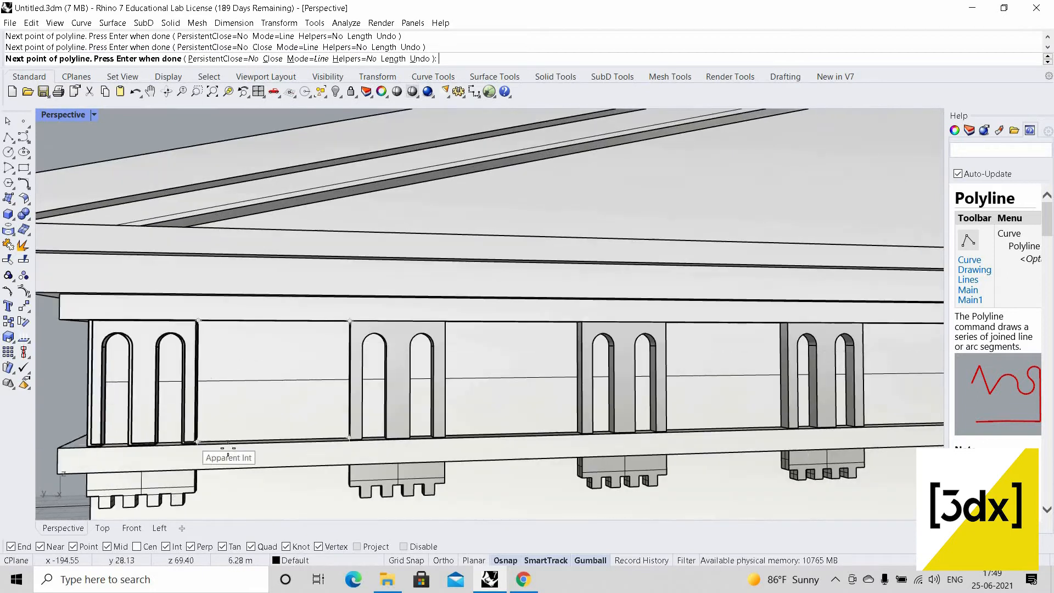
pyautogui.scroll(8, 220, 447)
pyautogui.click(250, 452)
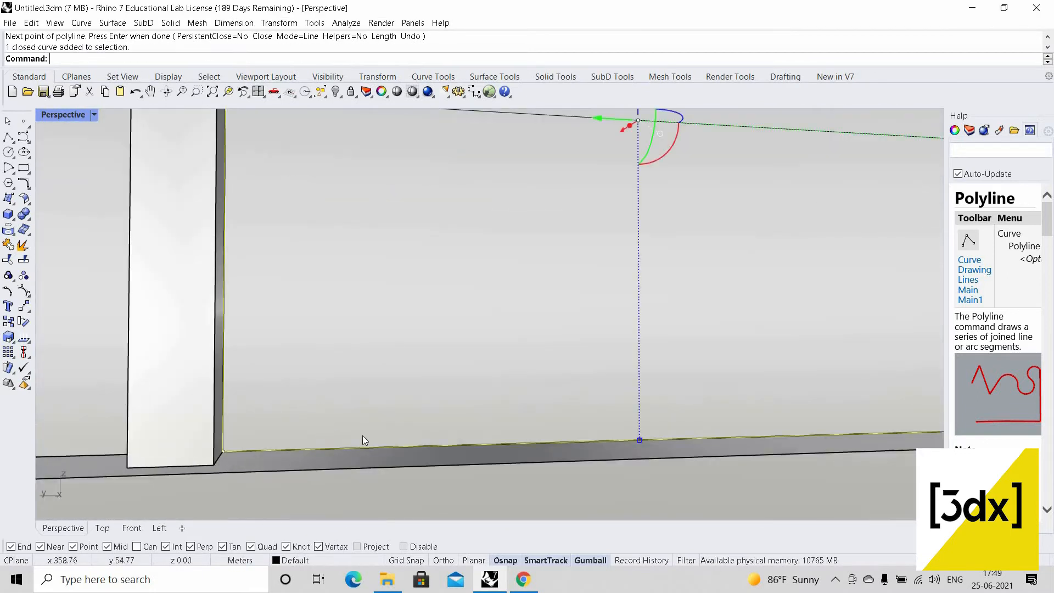
# - Extrude the closed rectangular curve between the first two panels outward into a thin solid slab
pyautogui.scroll(-6, 363, 436)
pyautogui.write('e')
pyautogui.moveTo(531, 382); pyautogui.dragTo(548, 470, button='right')
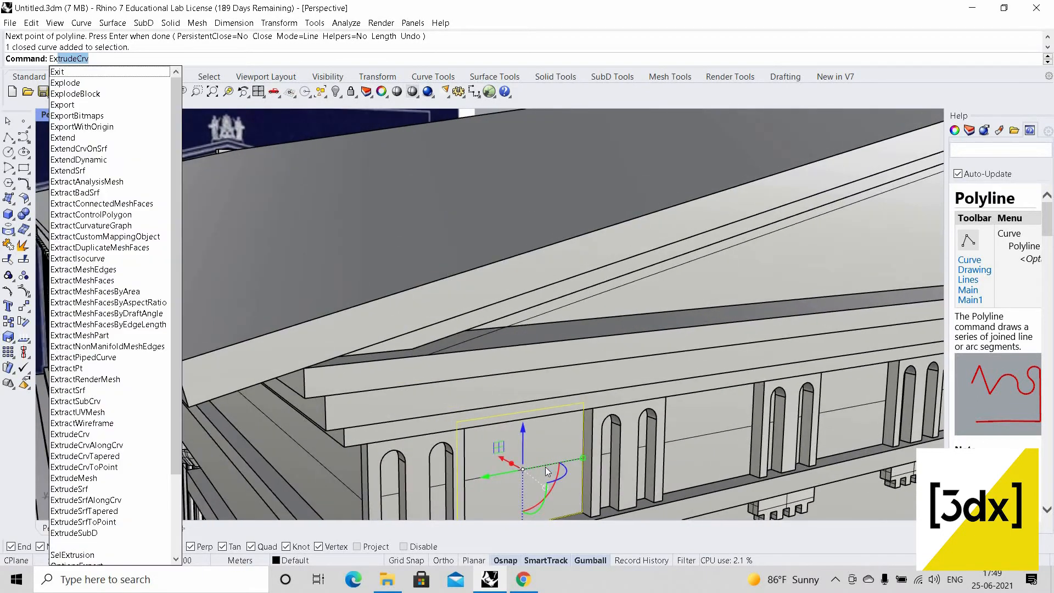
pyautogui.scroll(-5, 549, 470)
pyautogui.scroll(4, 552, 457)
pyautogui.press('Return')
pyautogui.write('ExtrudeCrv')
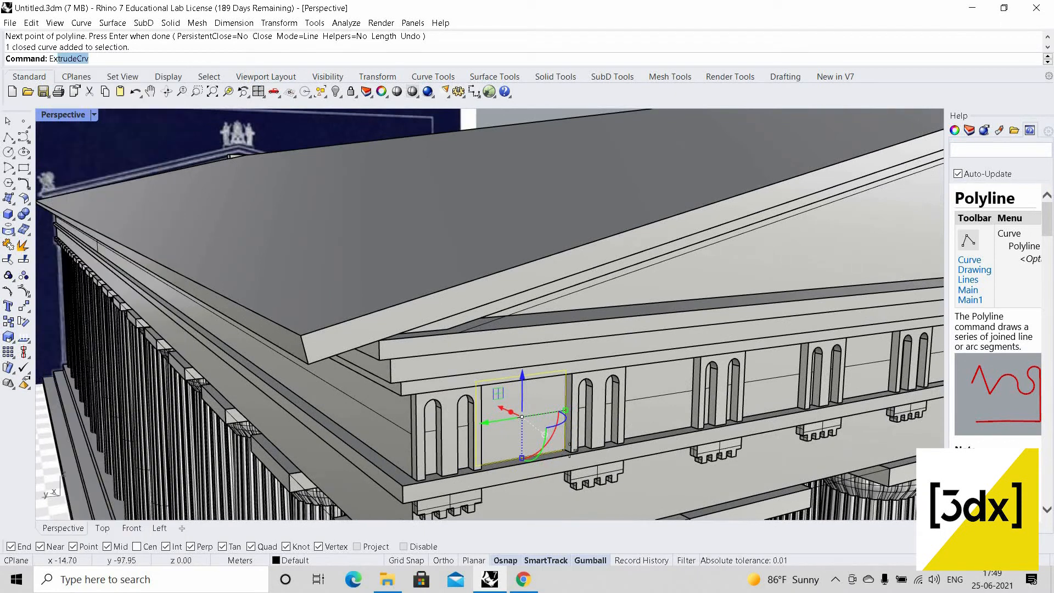
pyautogui.press('Return')
pyautogui.scroll(6, 571, 454)
pyautogui.click(552, 426)
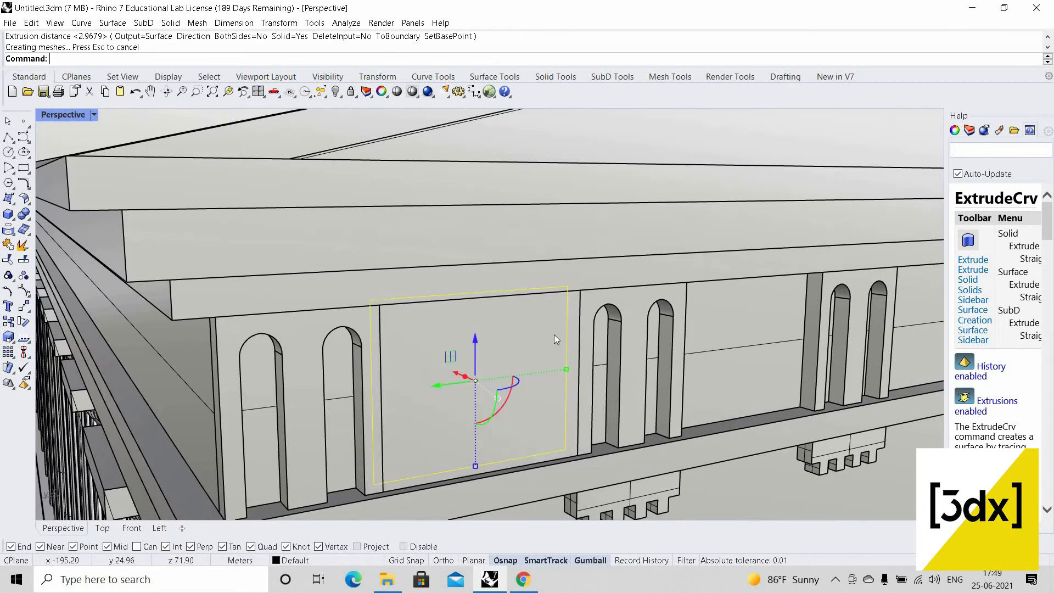
pyautogui.press('Escape')
# - Move the extruded rectangular slab straight out of the frieze gap into the empty space in front of the temple
pyautogui.click(494, 369)
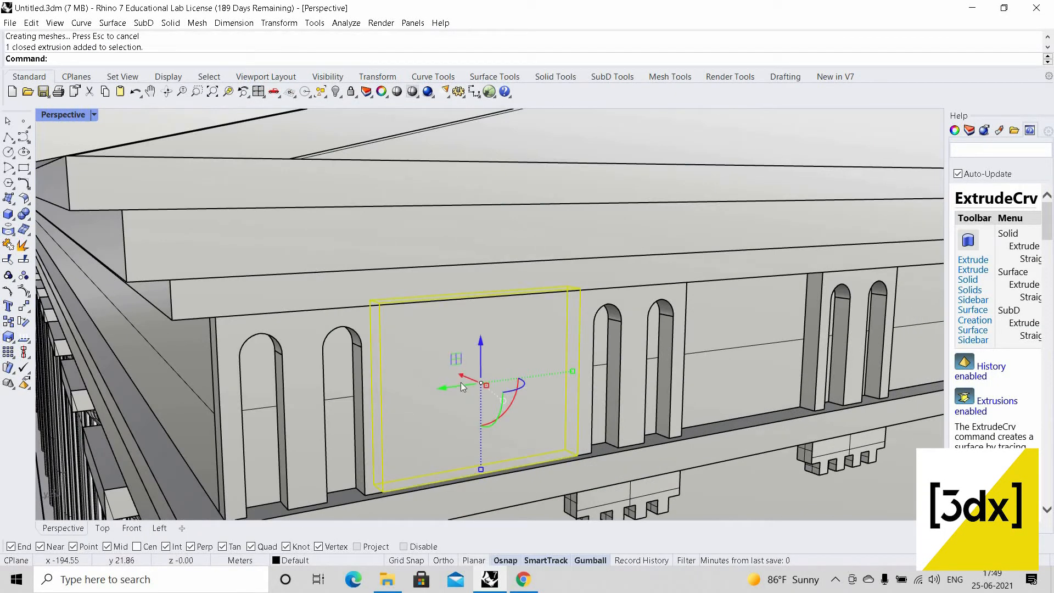
pyautogui.moveTo(462, 376); pyautogui.dragTo(572, 404)
pyautogui.scroll(-15, 466, 351)
pyautogui.scroll(10, 574, 368)
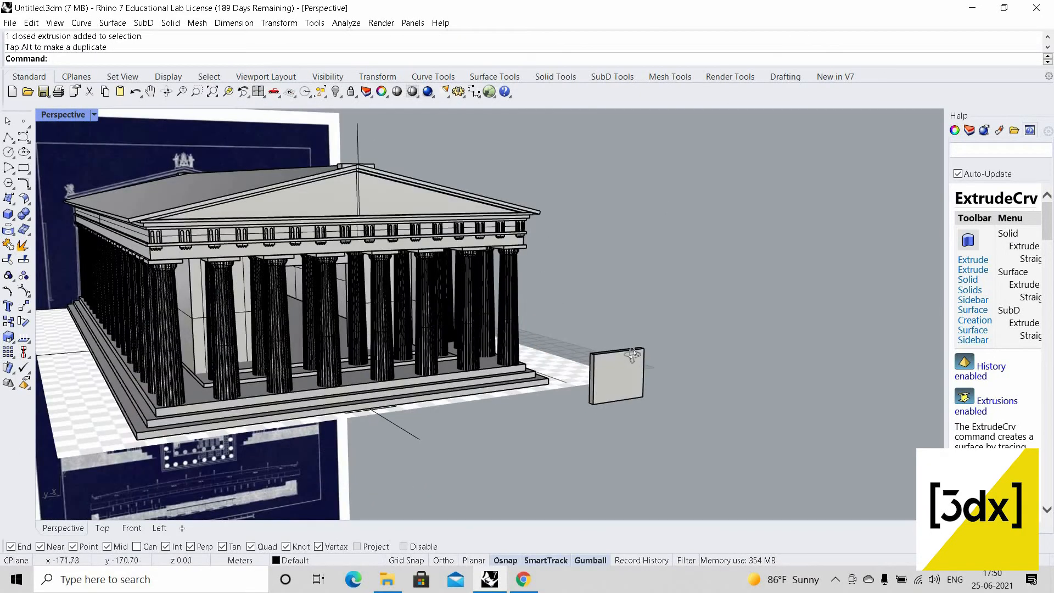
pyautogui.scroll(-10, 453, 244)
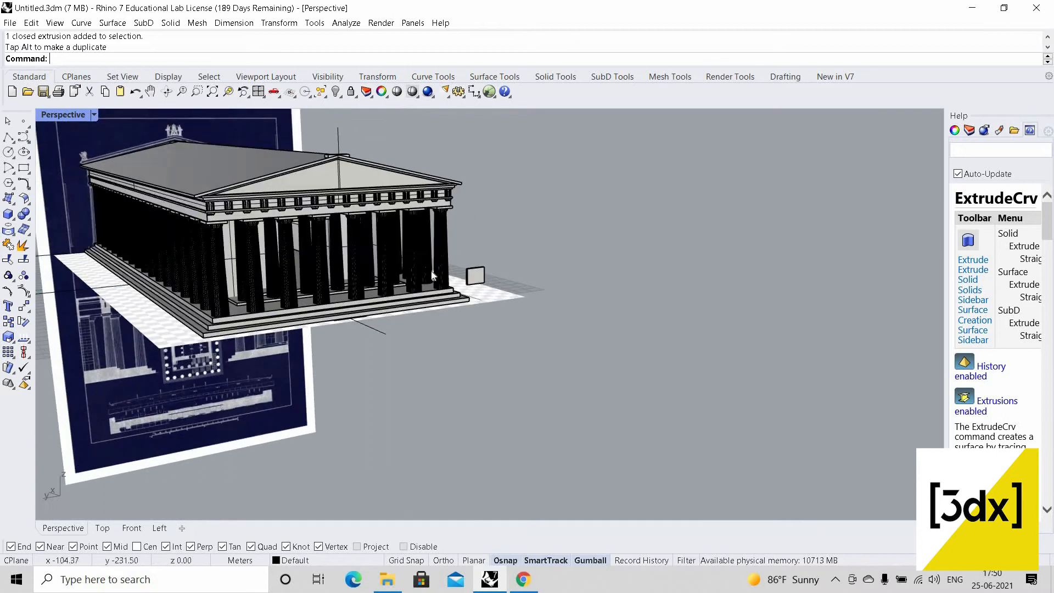
pyautogui.scroll(7, 472, 268)
pyautogui.moveTo(654, 277); pyautogui.dragTo(454, 319, button='right')
pyautogui.scroll(-3, 453, 318)
pyautogui.moveTo(539, 328); pyautogui.dragTo(549, 308, button='right')
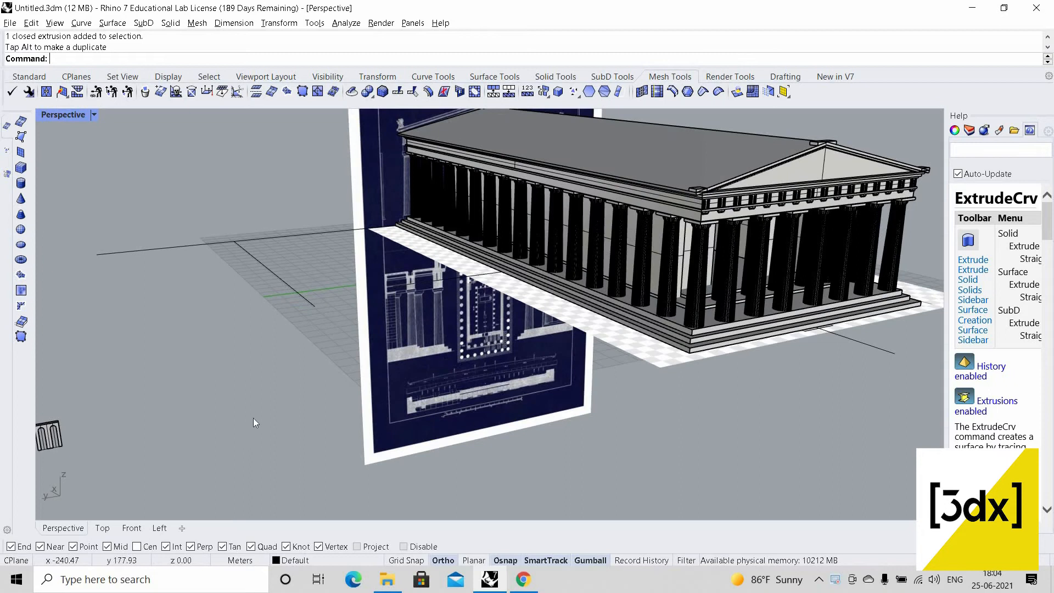
# - Move the five ornament meshes from beside the reference drawing to the separate slab in front of the temple
pyautogui.keyDown('shift'); pyautogui.moveTo(253, 419); pyautogui.dragTo(511, 404, button='right'); pyautogui.keyUp('shift')
pyautogui.scroll(4, 512, 404)
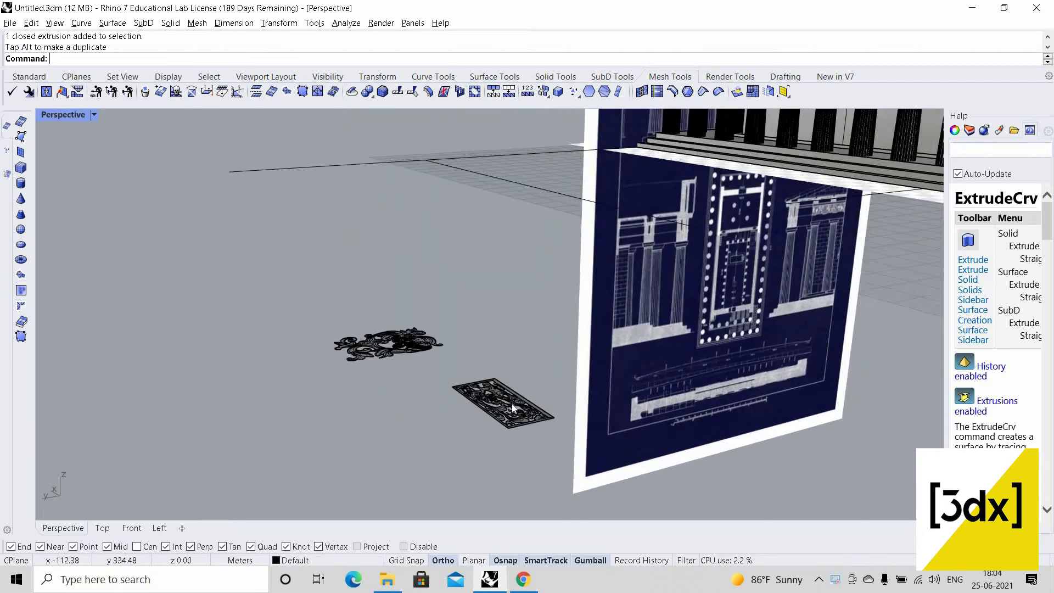
pyautogui.moveTo(541, 461); pyautogui.dragTo(279, 281)
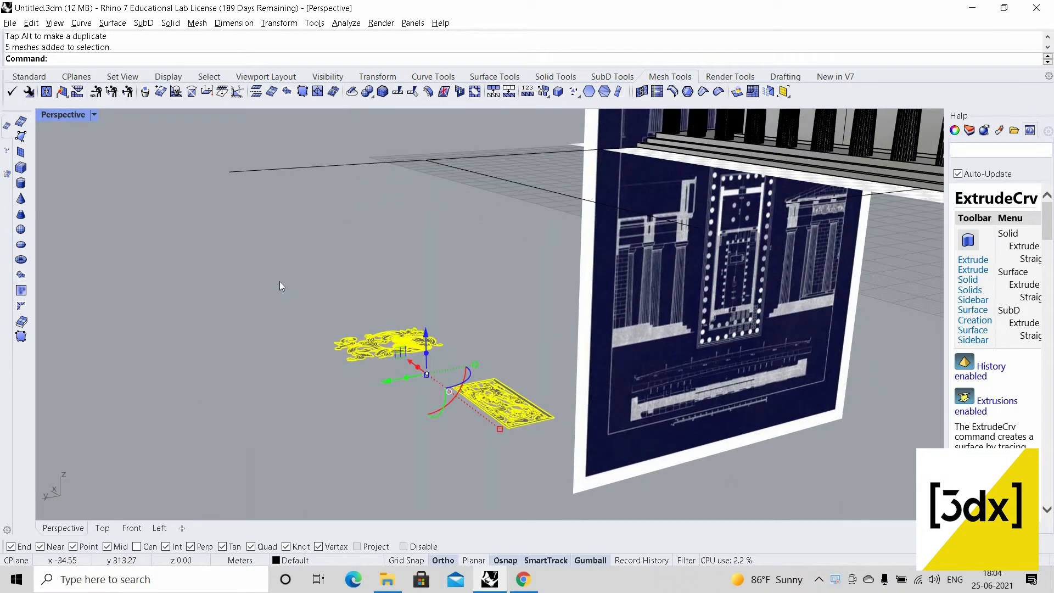
pyautogui.write('Move')
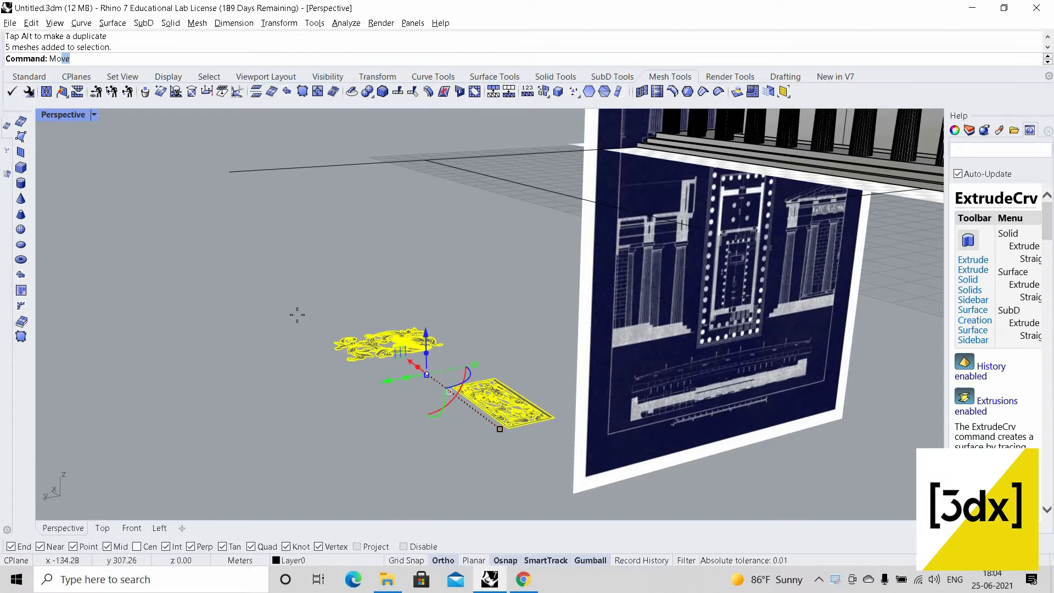
pyautogui.press('Return')
pyautogui.click(196, 300)
pyautogui.scroll(-12, 209, 306)
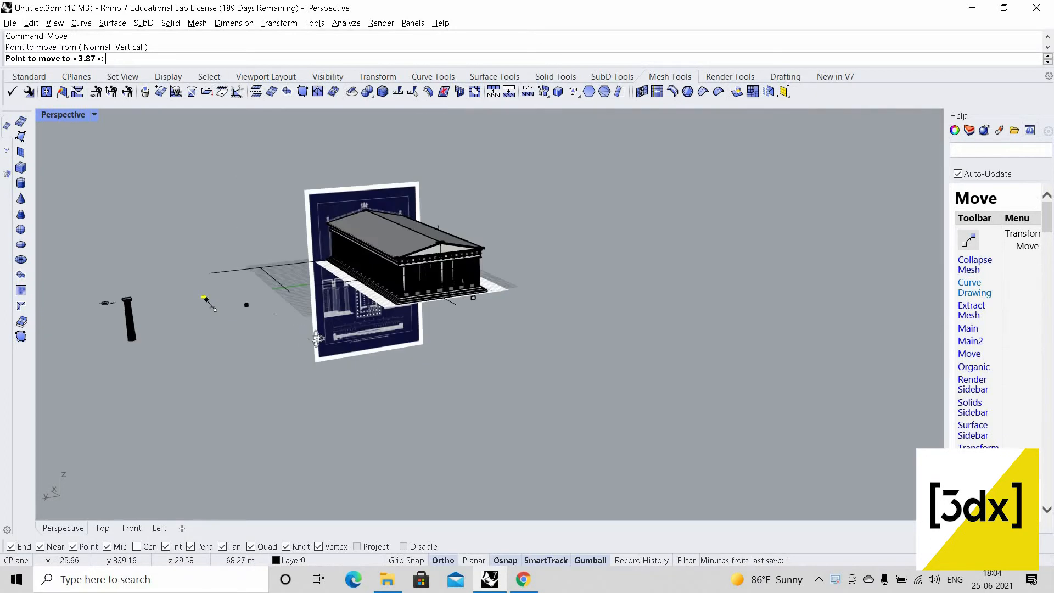
pyautogui.scroll(12, 486, 377)
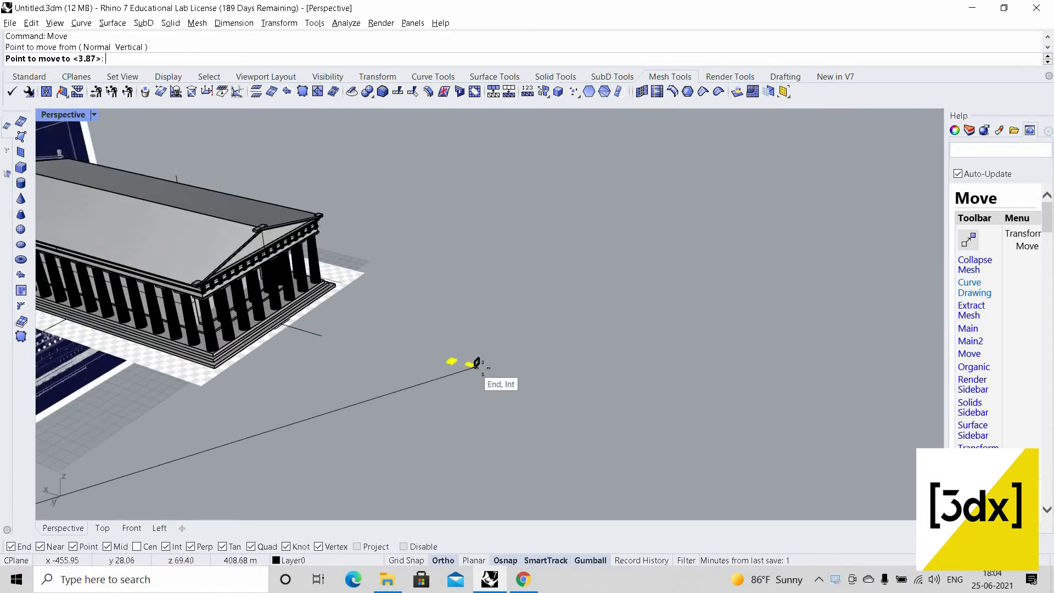
pyautogui.click(488, 364)
pyautogui.click(311, 219)
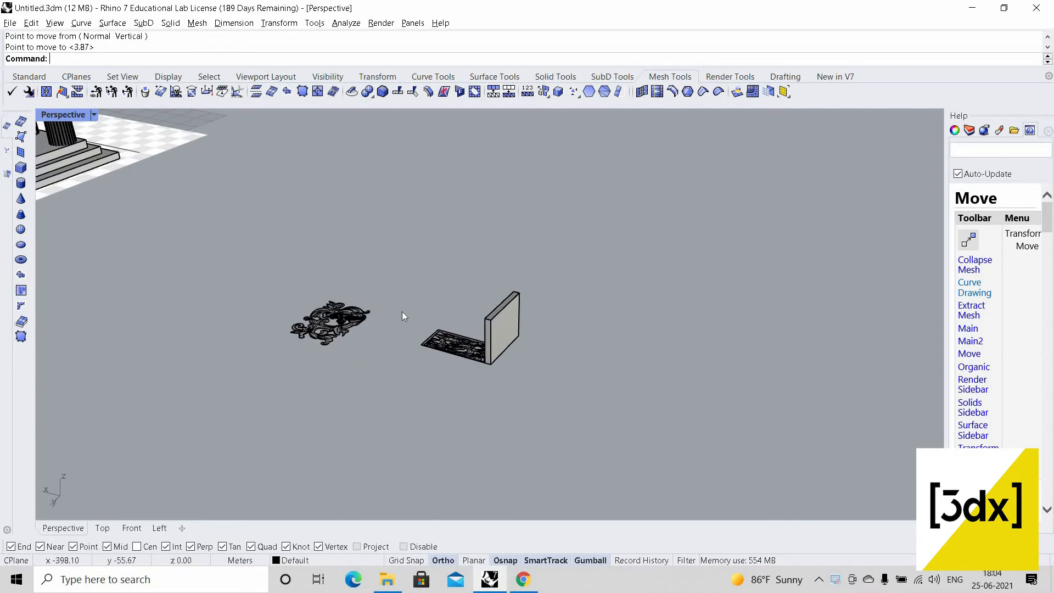
# - Rotate the rectangular framed ornament upright so it stands vertically, parallel to the slab's front face
pyautogui.click(432, 336)
pyautogui.click(449, 312)
pyautogui.scroll(12, 470, 333)
pyautogui.scroll(-15, 519, 315)
pyautogui.scroll(18, 519, 315)
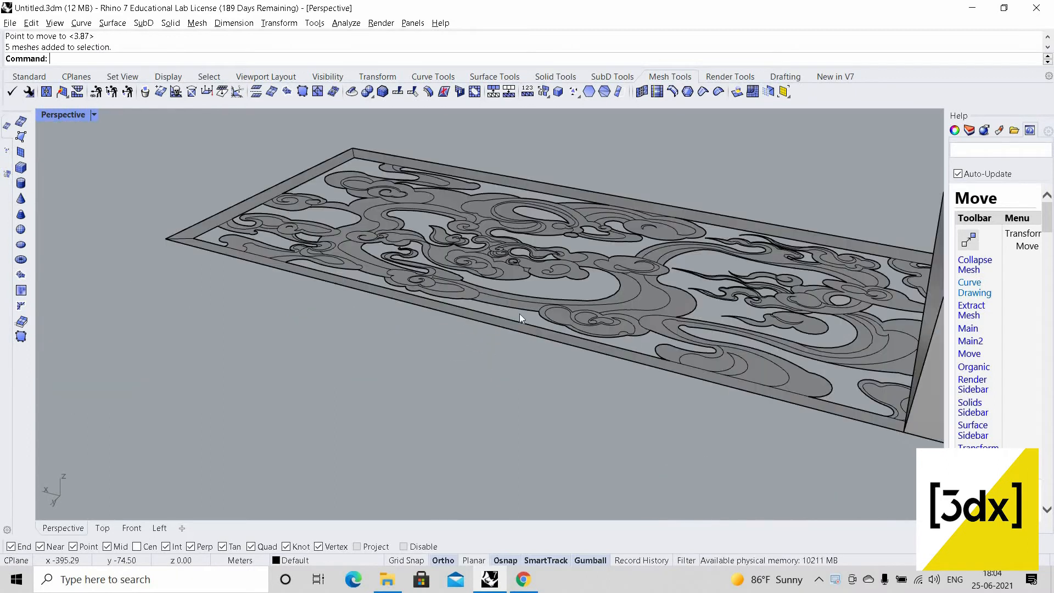
pyautogui.click(525, 336)
pyautogui.scroll(-10, 525, 336)
pyautogui.scroll(12, 574, 329)
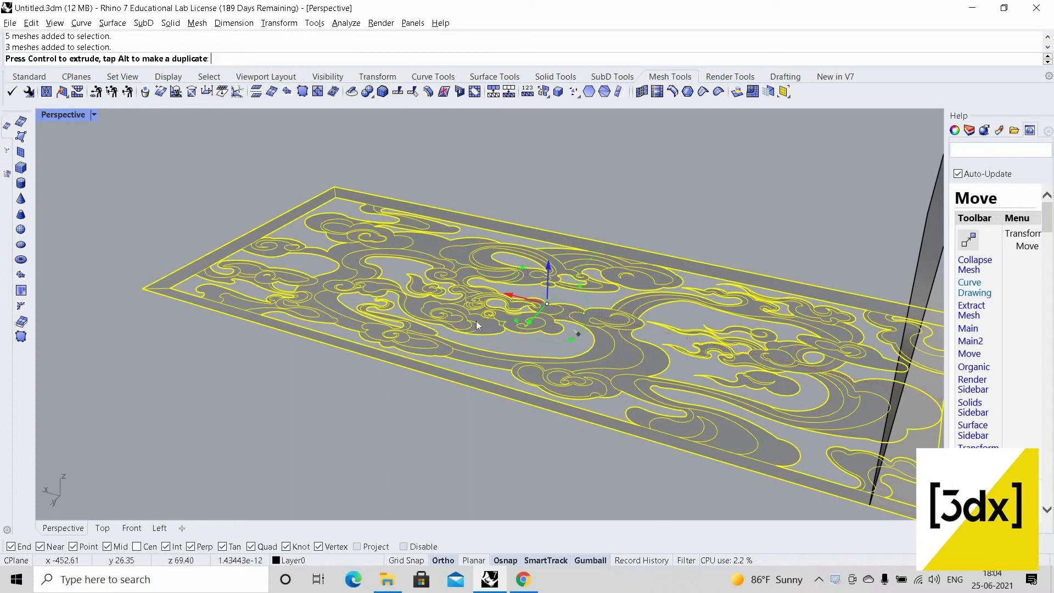
pyautogui.moveTo(477, 321); pyautogui.dragTo(463, 291)
pyautogui.scroll(-15, 463, 291)
# - Move the upright ornament panel so its lower corner snaps onto the lower front corner of the slab
pyautogui.click(447, 335)
pyautogui.scroll(6, 448, 334)
pyautogui.scroll(12, 511, 299)
pyautogui.click(511, 299)
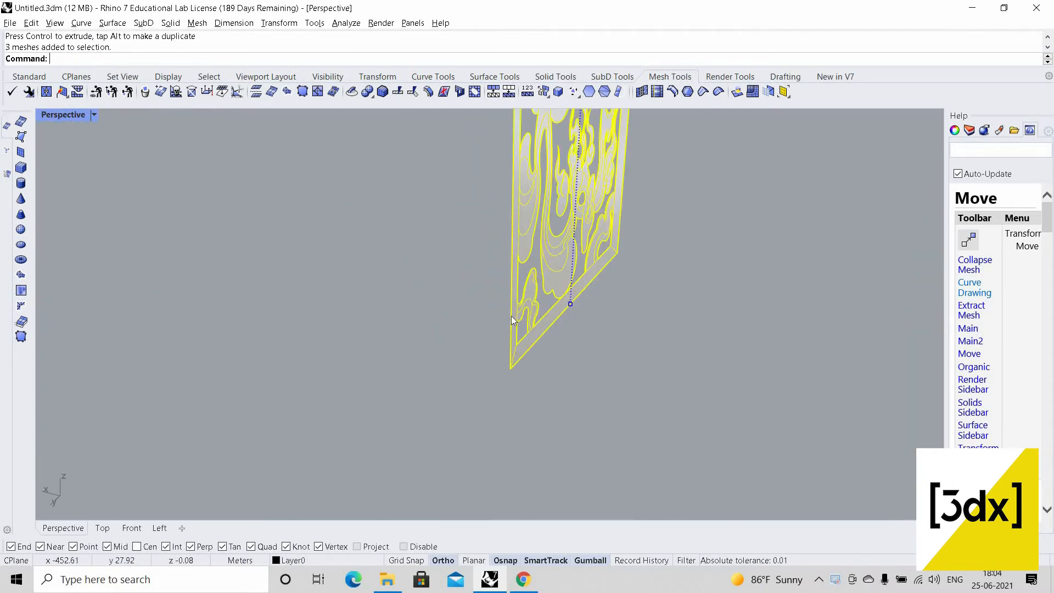
pyautogui.click(367, 405)
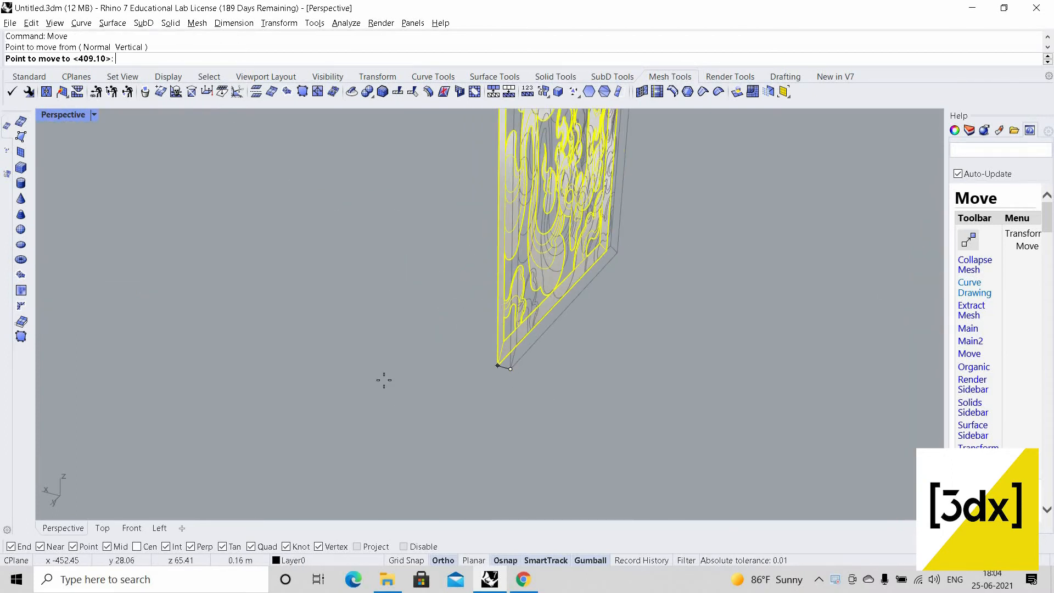
pyautogui.scroll(-10, 367, 404)
pyautogui.scroll(8, 379, 398)
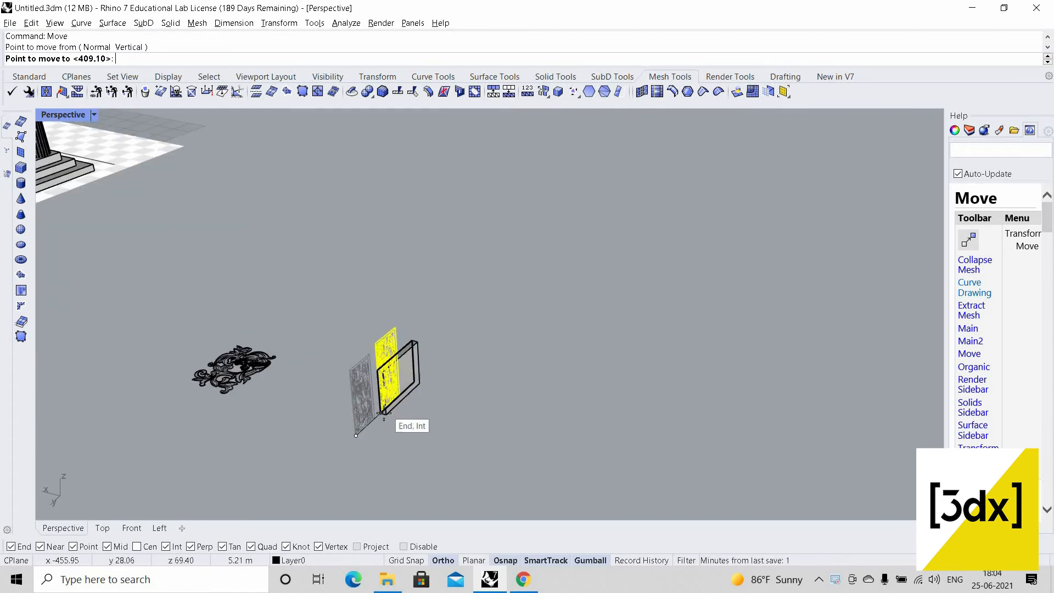
pyautogui.click(393, 389)
pyautogui.press('Escape')
# - Stretch the ornament panel horizontally with Scale1D from its lower corner to match the slab's full width
pyautogui.scroll(12, 392, 387)
pyautogui.click(422, 280)
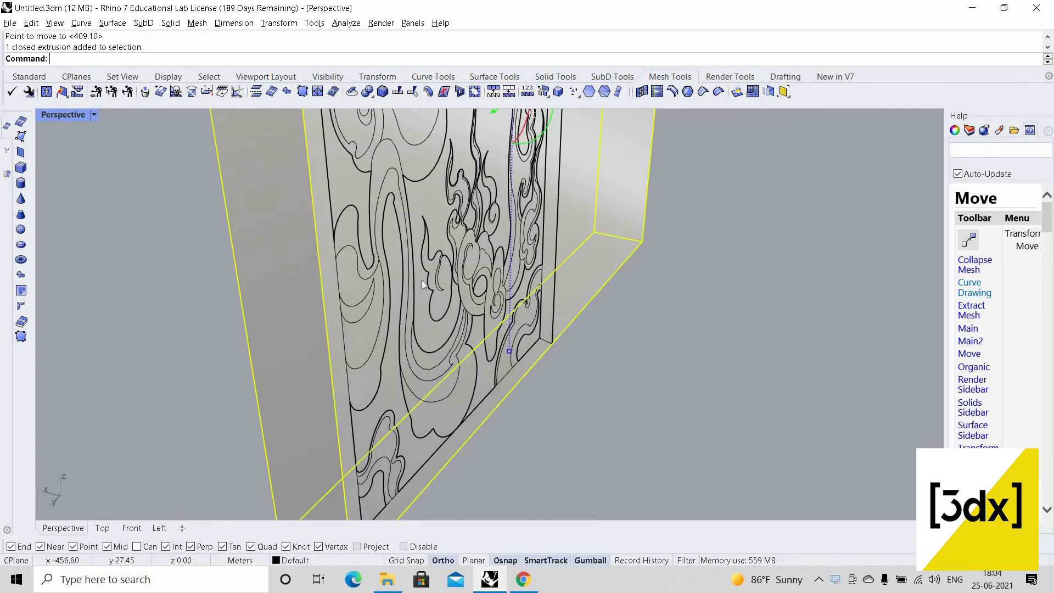
pyautogui.press('Escape')
pyautogui.scroll(-15, 401, 345)
pyautogui.click(407, 344)
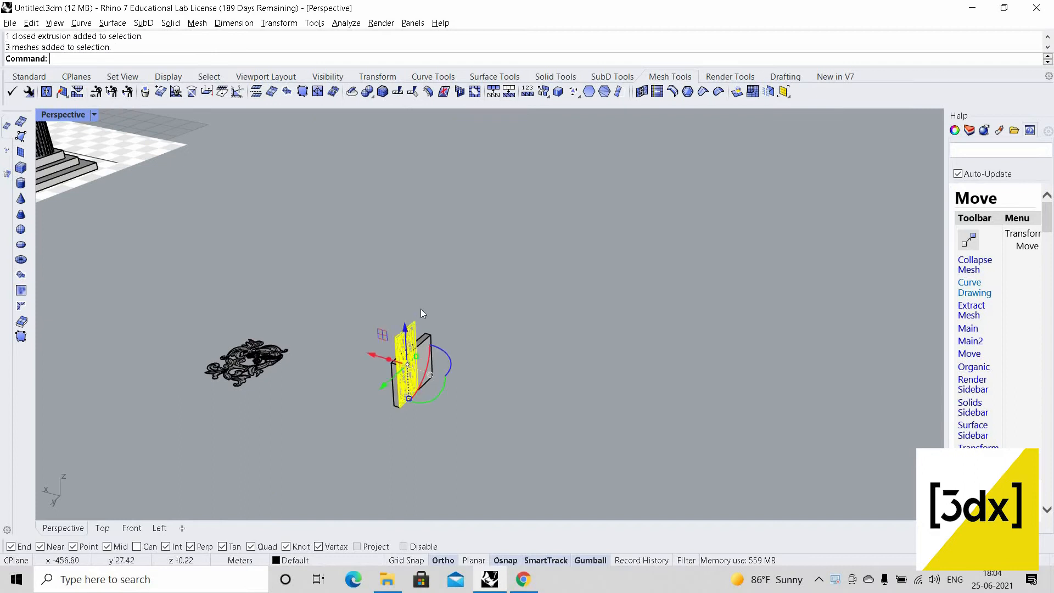
pyautogui.scroll(12, 421, 324)
pyautogui.press('Return')
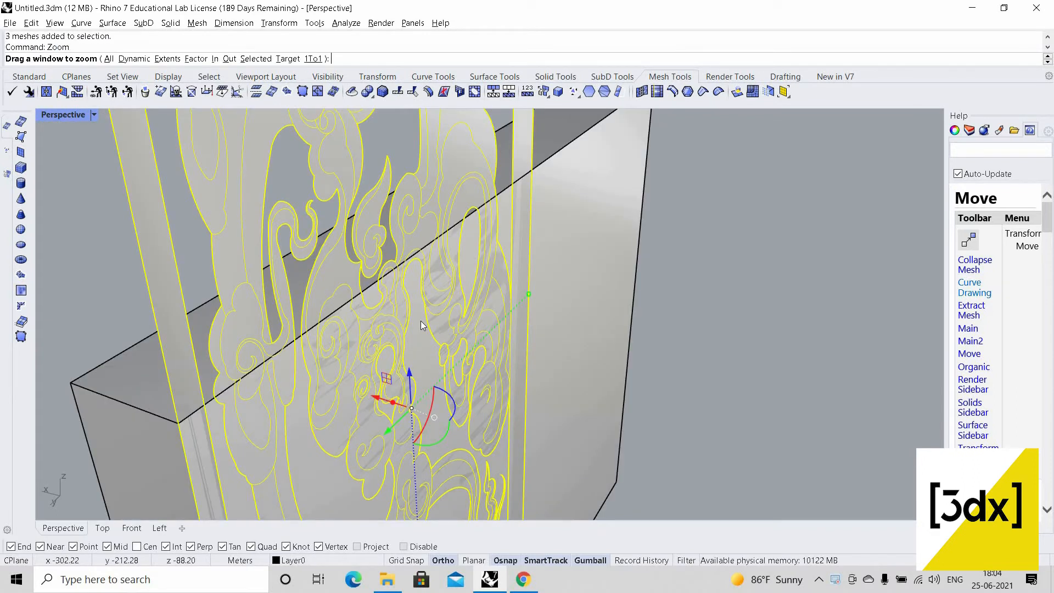
pyautogui.write('s')
pyautogui.press('Return')
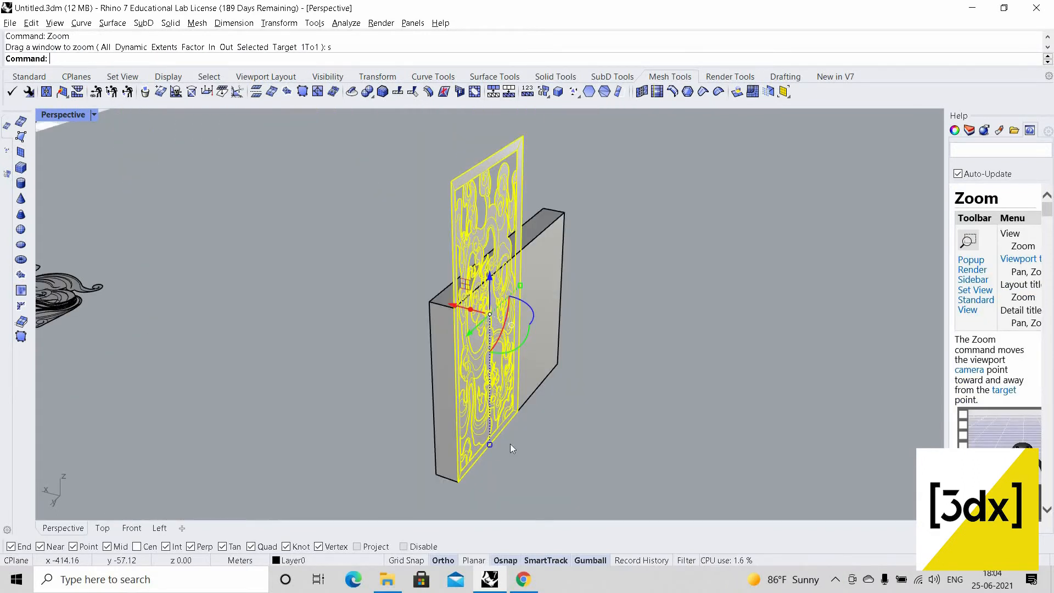
pyautogui.write('Scale1D')
pyautogui.scroll(3, 446, 485)
pyautogui.press('Return')
pyautogui.click(446, 489)
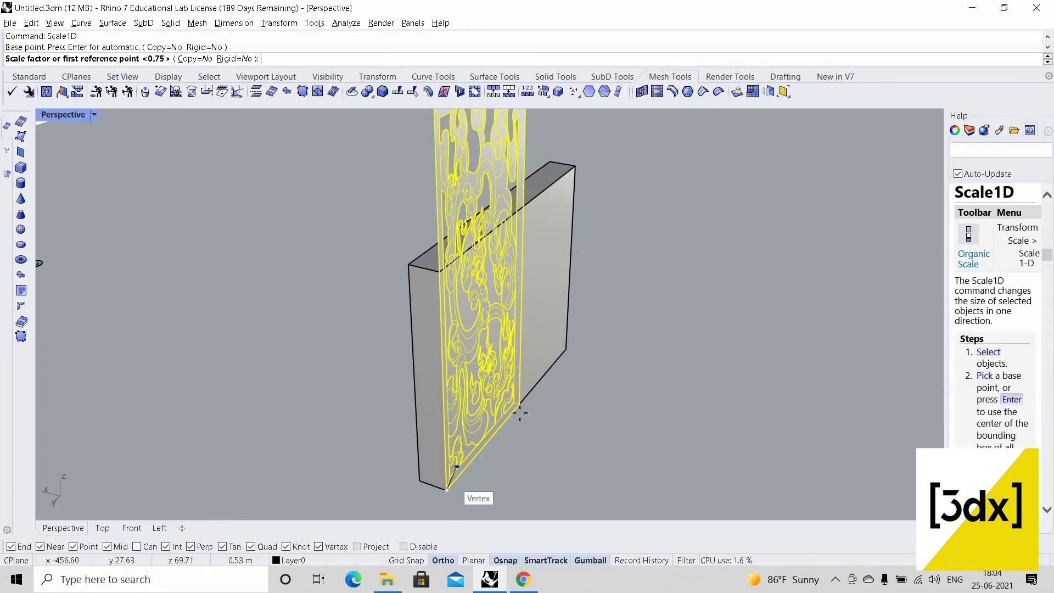
pyautogui.click(519, 407)
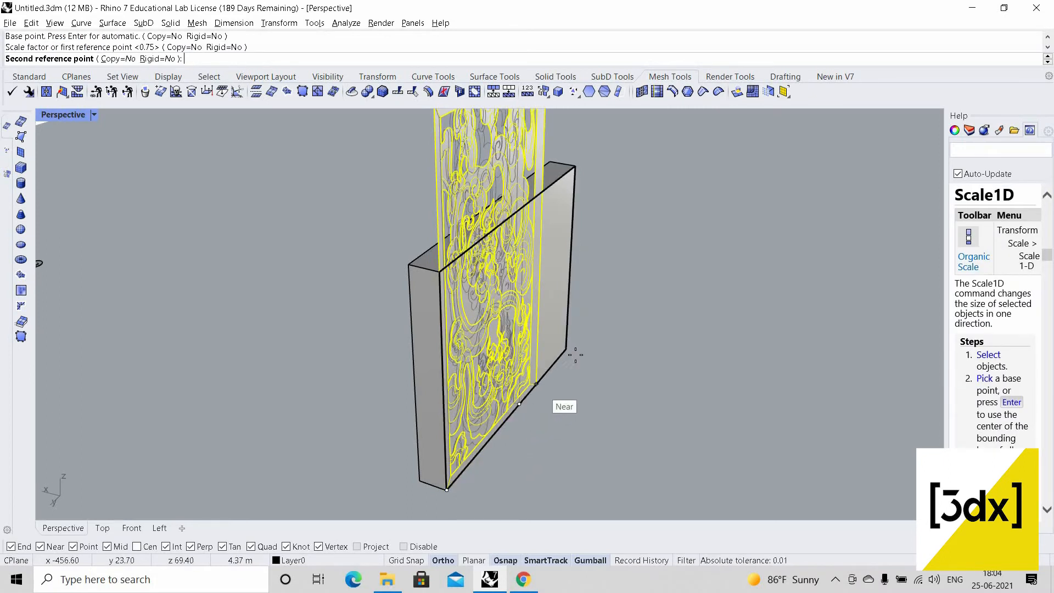
pyautogui.click(569, 354)
pyautogui.scroll(-4, 436, 373)
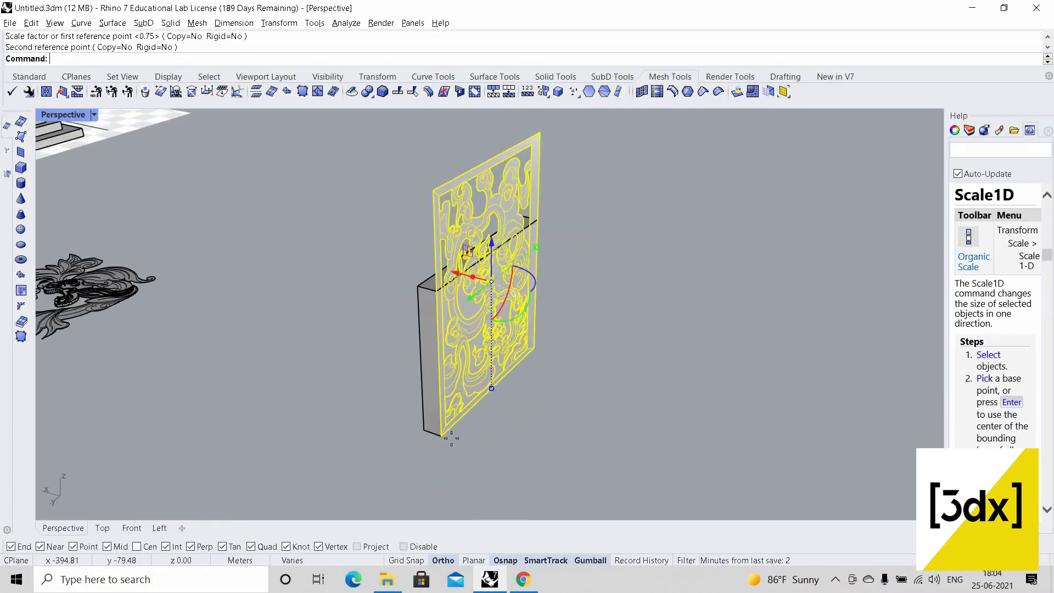
# - Shrink the ornament panel vertically with Scale1D from its lower corner to match the slab's height
pyautogui.moveTo(451, 439); pyautogui.dragTo(434, 380, button='right')
pyautogui.press('Return')
pyautogui.scroll(5, 447, 440)
pyautogui.click(446, 440)
pyautogui.scroll(-6, 460, 439)
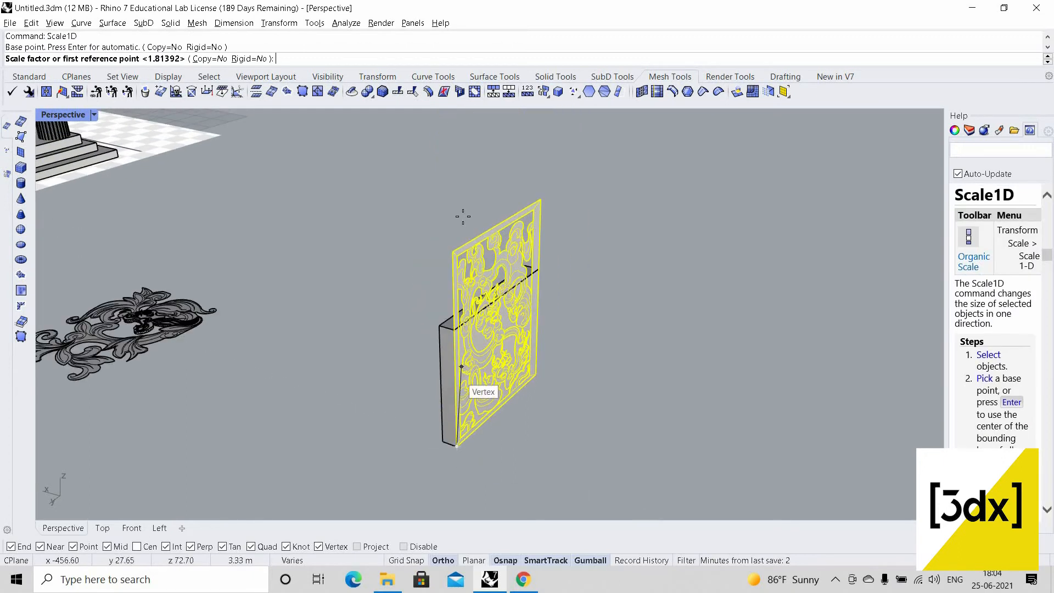
pyautogui.scroll(4, 461, 244)
pyautogui.click(461, 222)
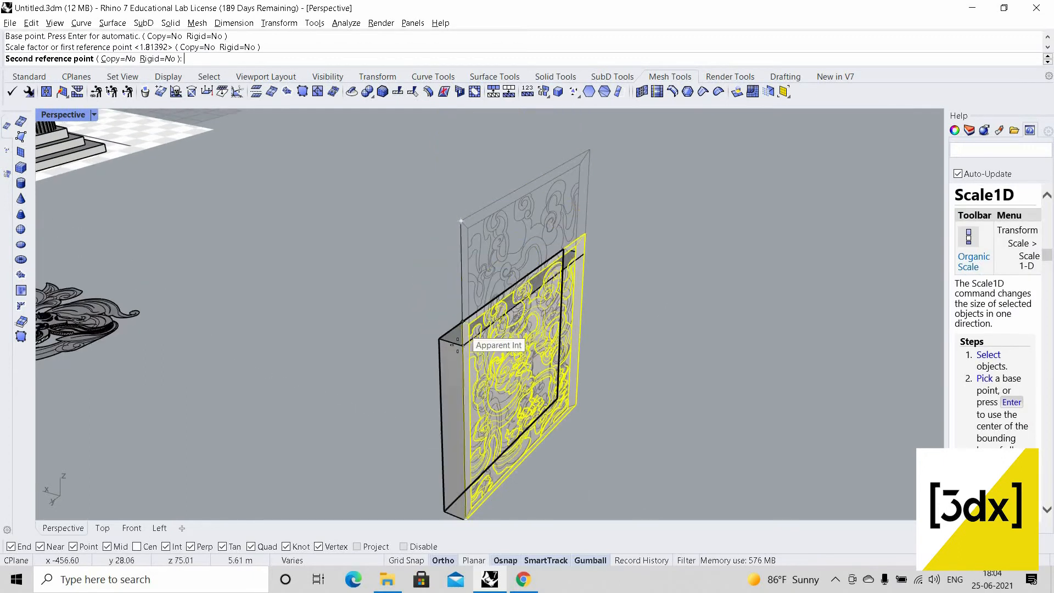
pyautogui.click(466, 377)
pyautogui.scroll(3, 469, 454)
# - Thin the slab with Scale1D from its lower rear corner, leaving a gap behind the ornament panel
pyautogui.click(475, 451)
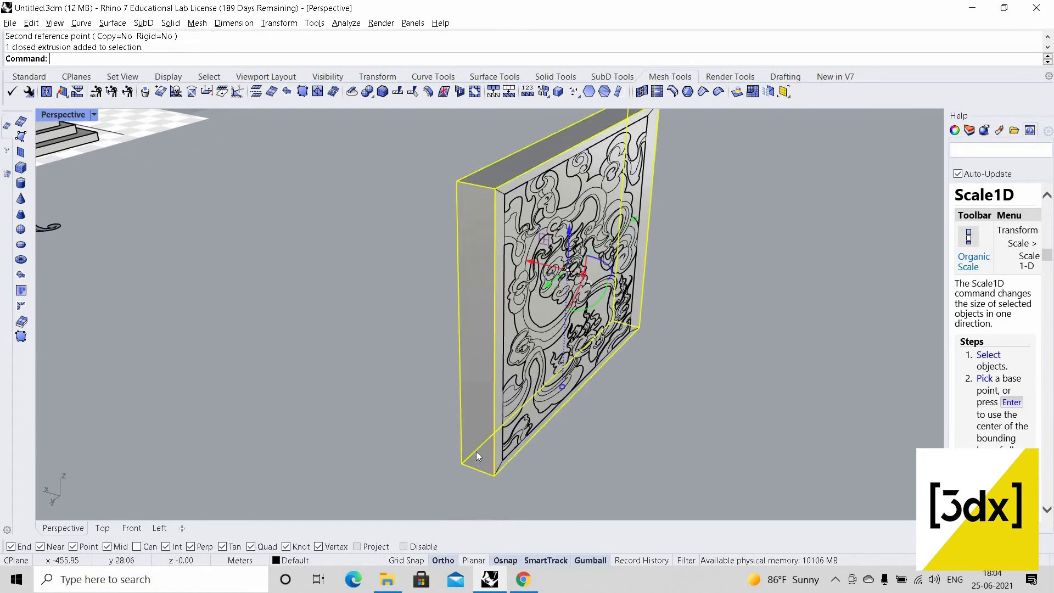
pyautogui.write('Sc')
pyautogui.scroll(3, 450, 464)
pyautogui.press('Return')
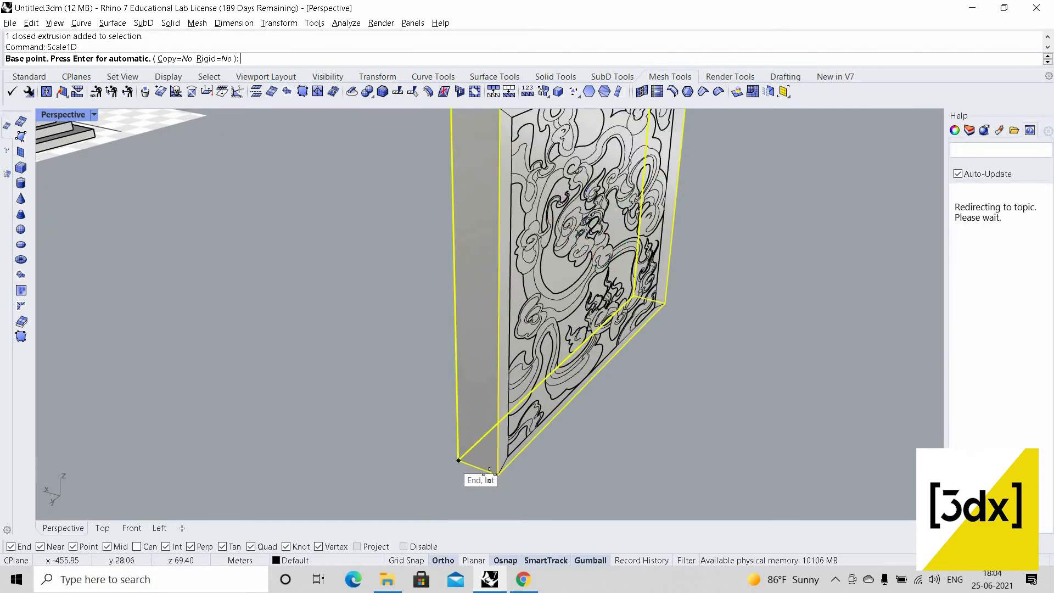
pyautogui.click(477, 468)
pyautogui.click(477, 468)
pyautogui.scroll(1, 476, 467)
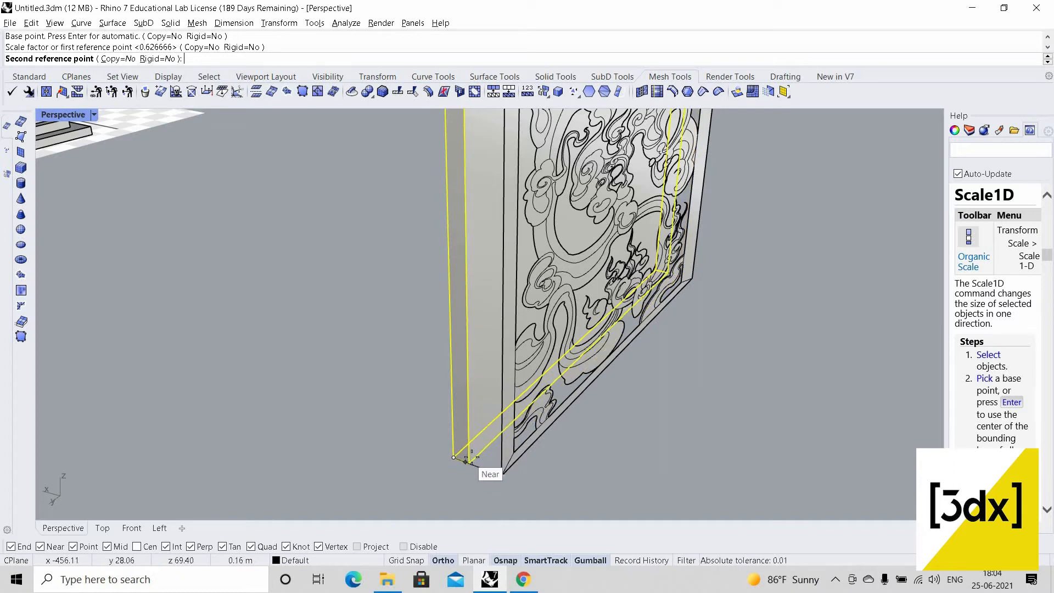
pyautogui.click(490, 471)
pyautogui.scroll(1, 490, 471)
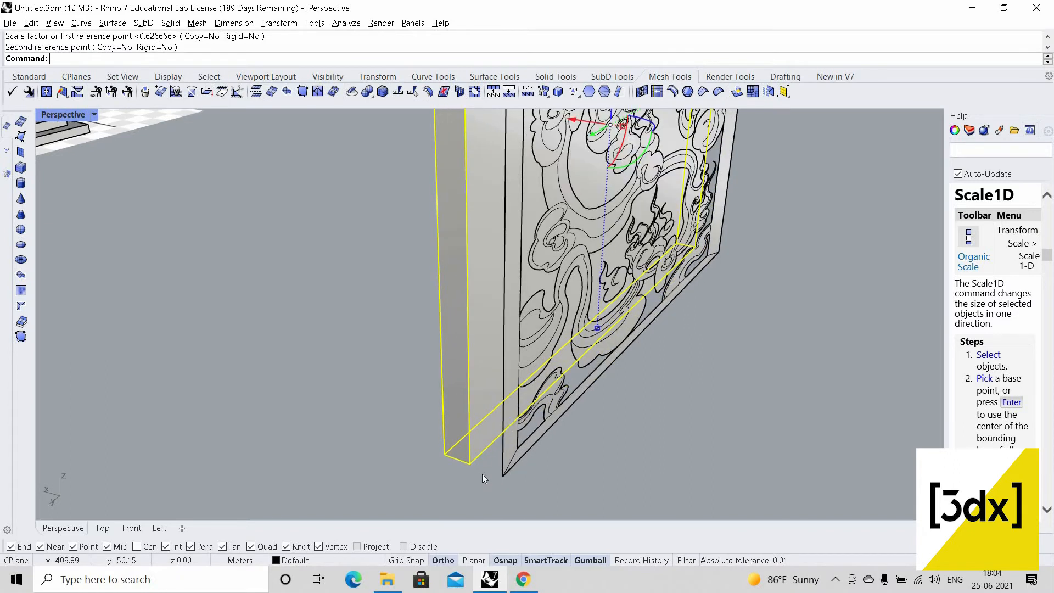
# - Draw a guide line from the slab's lower front corner to the matching corner of the ornament panel
pyautogui.press('Return')
pyautogui.click(470, 465)
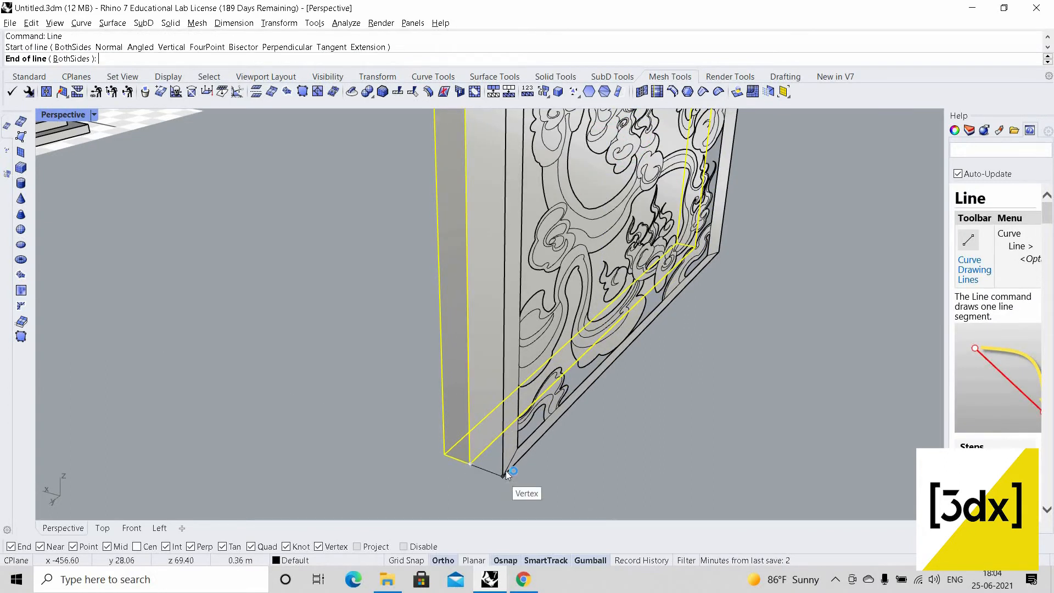
pyautogui.click(504, 475)
# - Move the ornament panel back to the guide line's midpoint and delete the guide line
pyautogui.click(503, 472)
pyautogui.click(504, 472)
pyautogui.write('move')
pyautogui.press('Return')
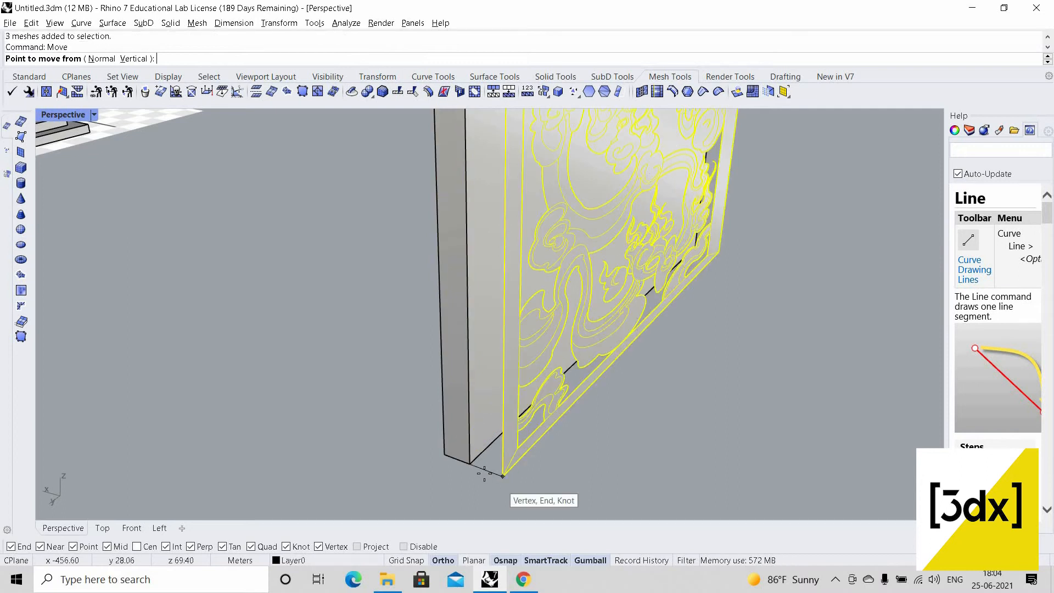
pyautogui.click(504, 474)
pyautogui.click(502, 472)
pyautogui.click(501, 472)
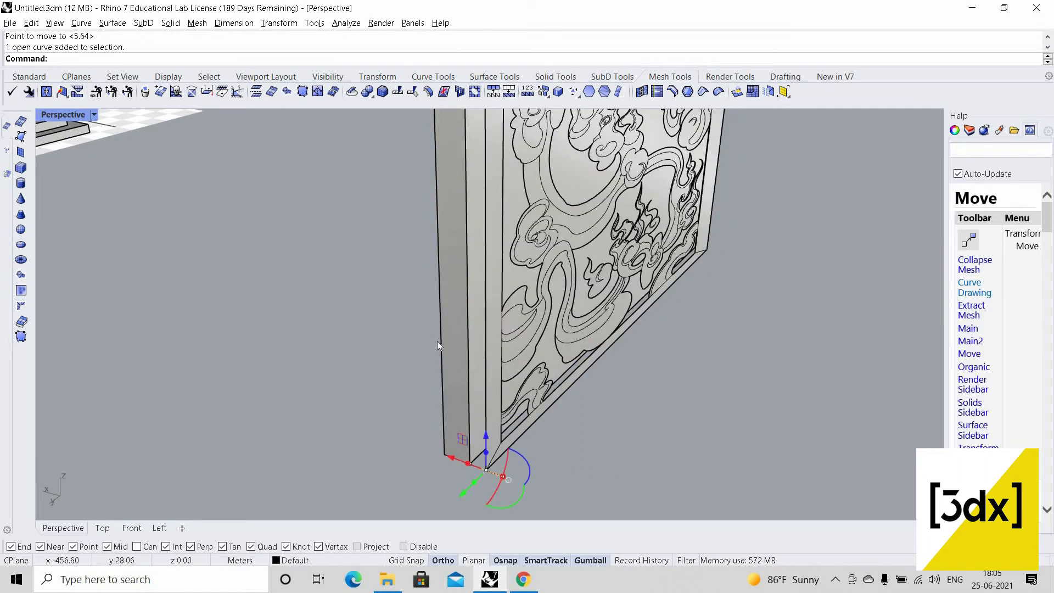
pyautogui.press('Delete')
# - Move the slab and ornament panel together into the frieze gap between the corner panel and the second panel, snapping to the gap's lower corner
pyautogui.hotkey('ctrl', 'a')
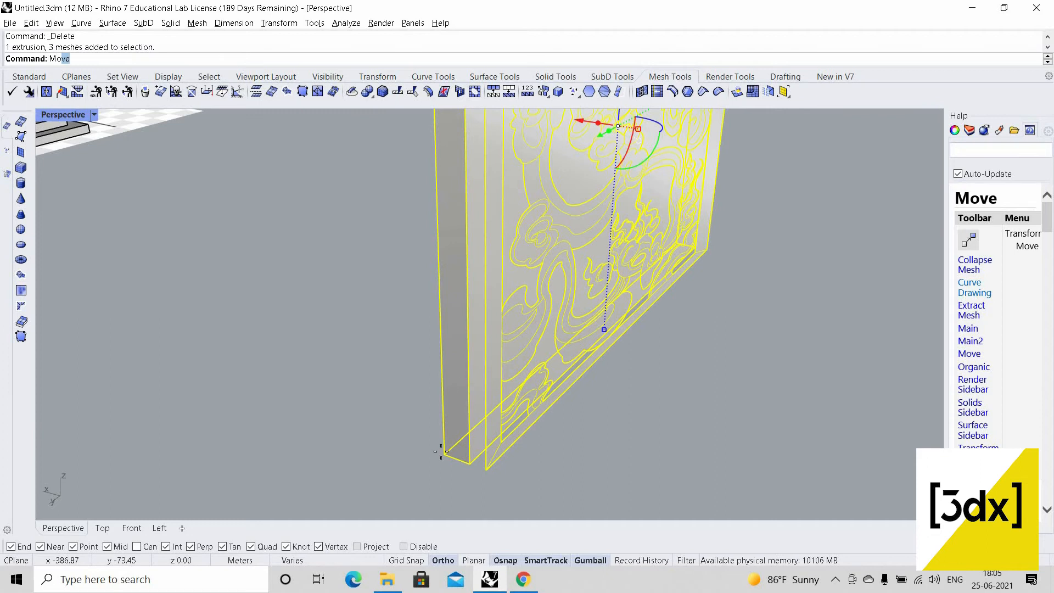
pyautogui.write('Mo')
pyautogui.press('Return')
pyautogui.click(444, 455)
pyautogui.scroll(-10, 571, 356)
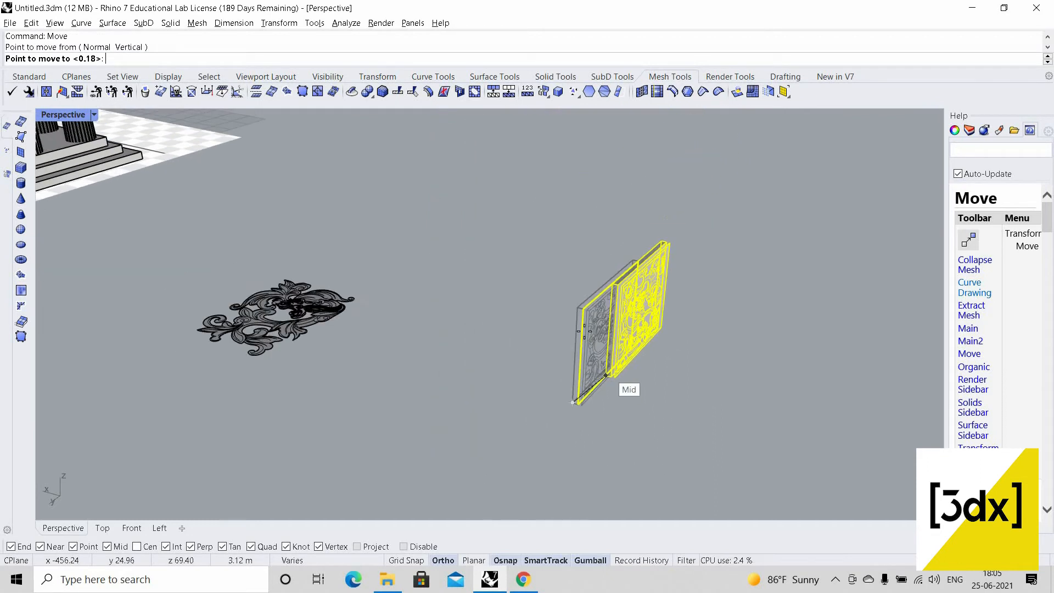
pyautogui.scroll(8, 318, 132)
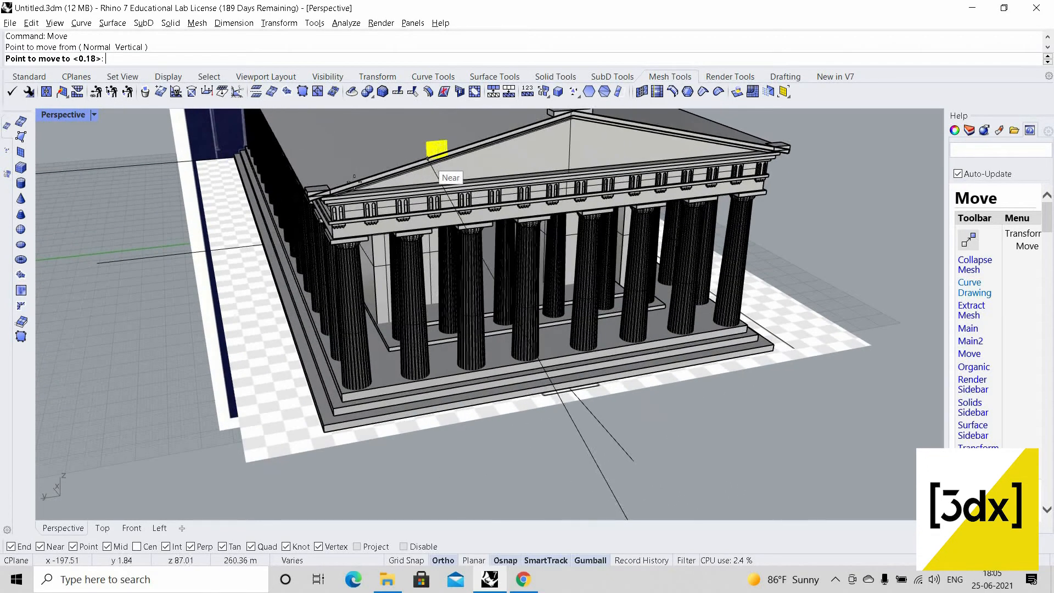
pyautogui.scroll(8, 360, 198)
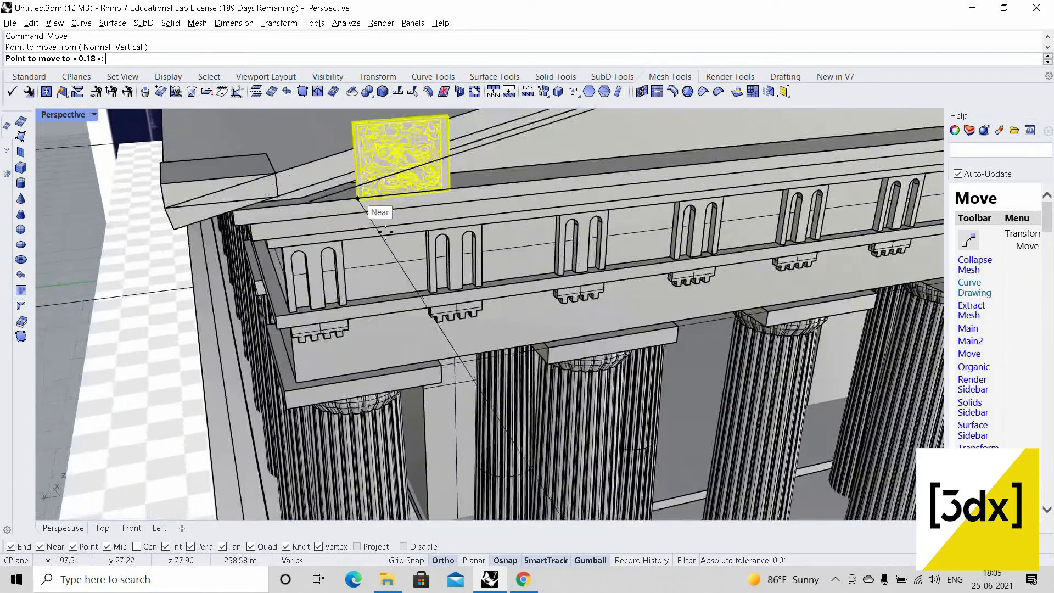
pyautogui.scroll(-4, 365, 242)
pyautogui.scroll(-6, 192, 165)
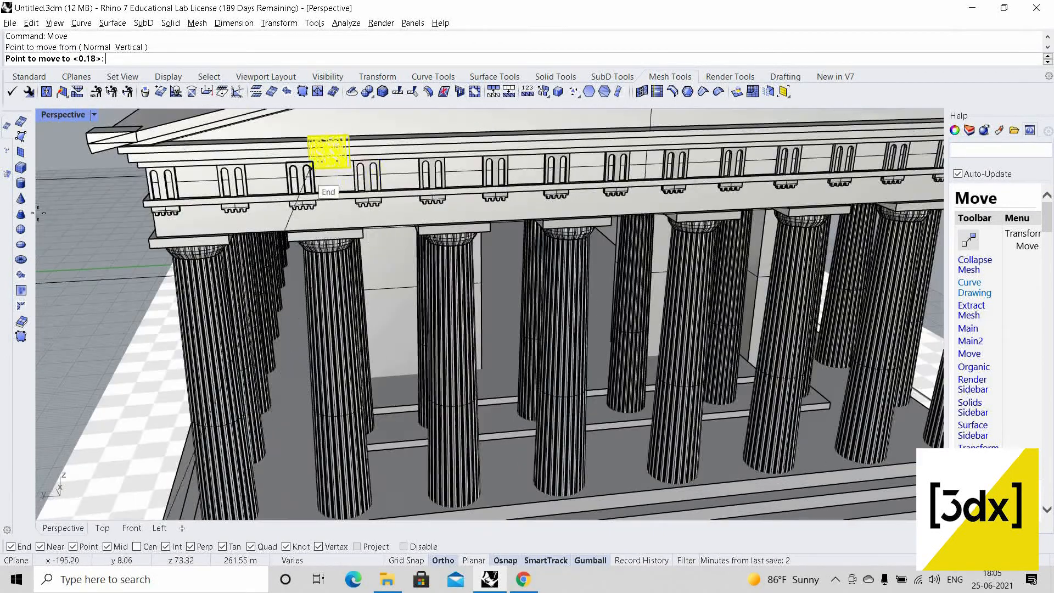
pyautogui.scroll(5, 132, 170)
pyautogui.scroll(5, 91, 219)
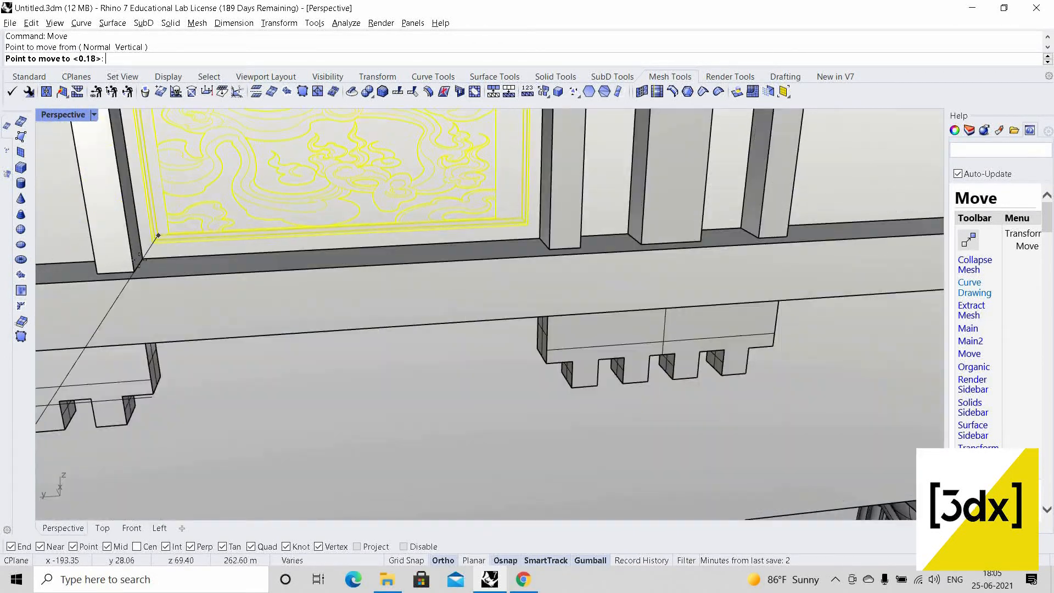
pyautogui.click(138, 266)
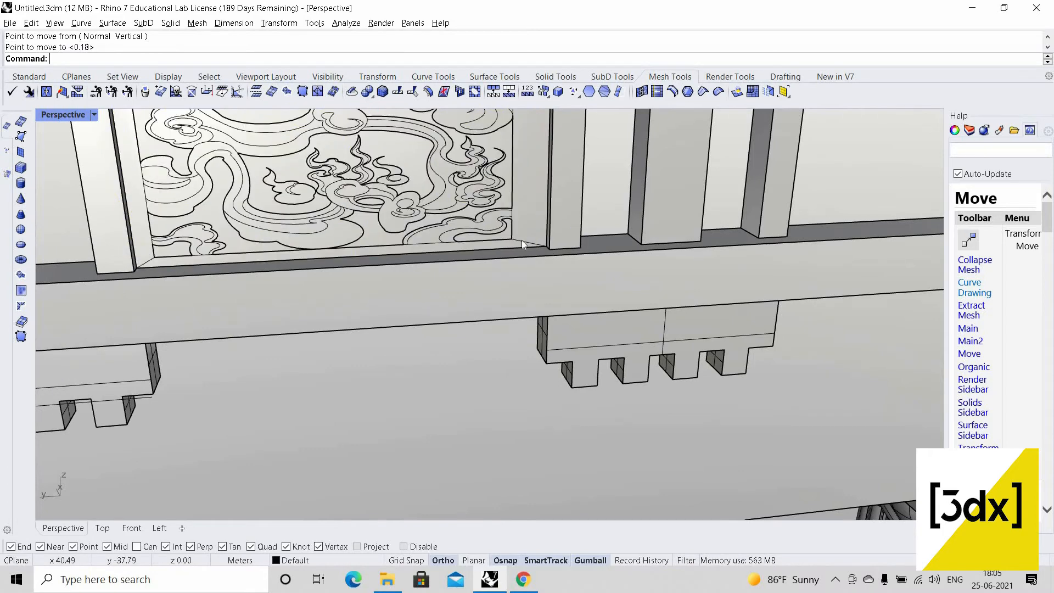
pyautogui.scroll(-5, 745, 263)
pyautogui.scroll(5, 469, 265)
pyautogui.scroll(-4, 518, 290)
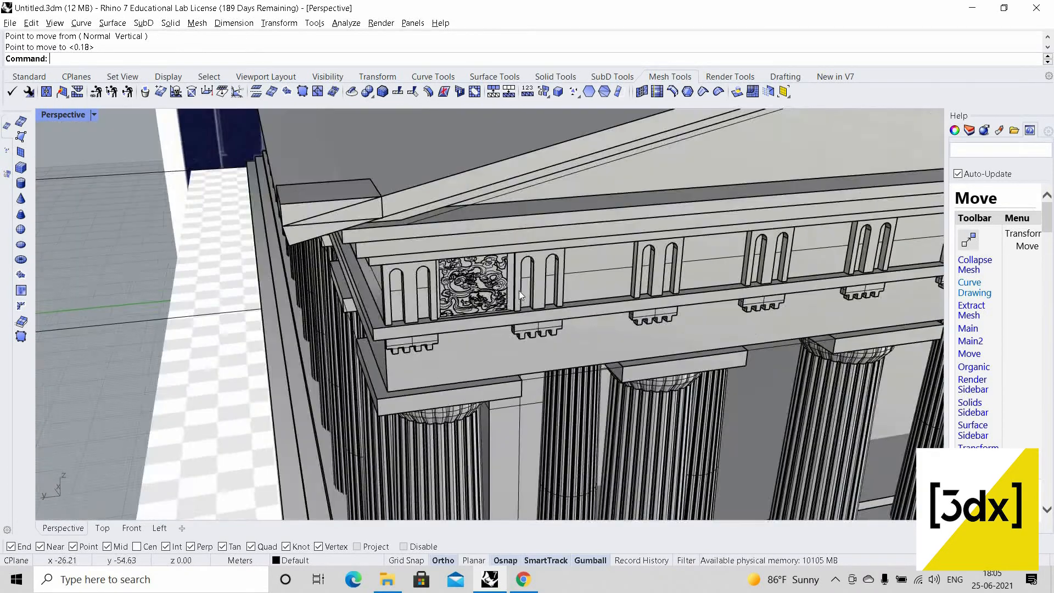
# - Copy the ornament panel with its slab from their lower corner into the second gap of the front frieze
pyautogui.scroll(2, 574, 295)
pyautogui.scroll(5, 574, 296)
pyautogui.click(665, 288)
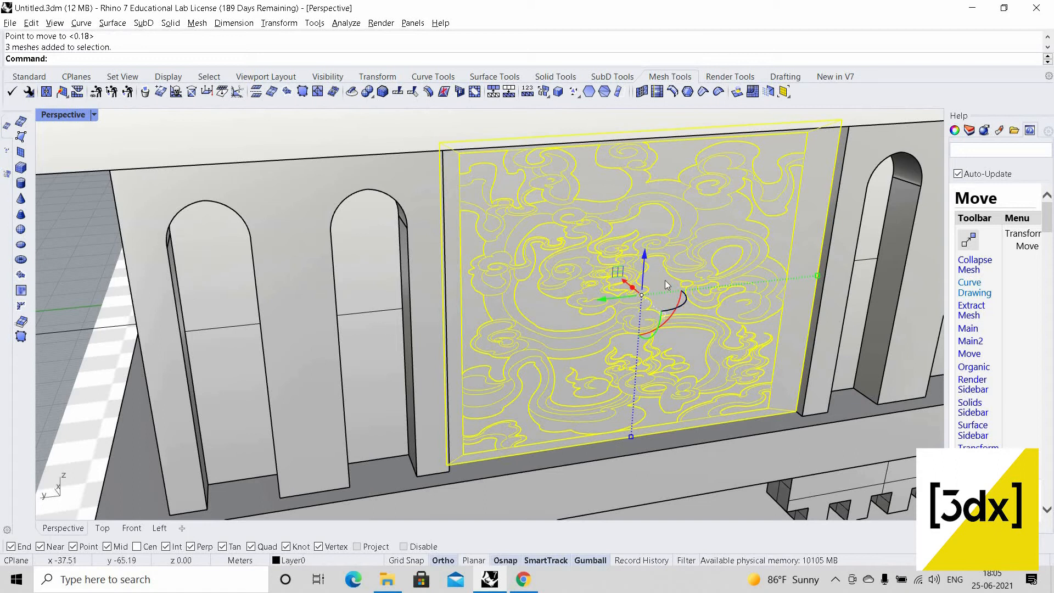
pyautogui.keyDown('shift'); pyautogui.click(664, 280); pyautogui.keyUp('shift')
pyautogui.scroll(-4, 588, 313)
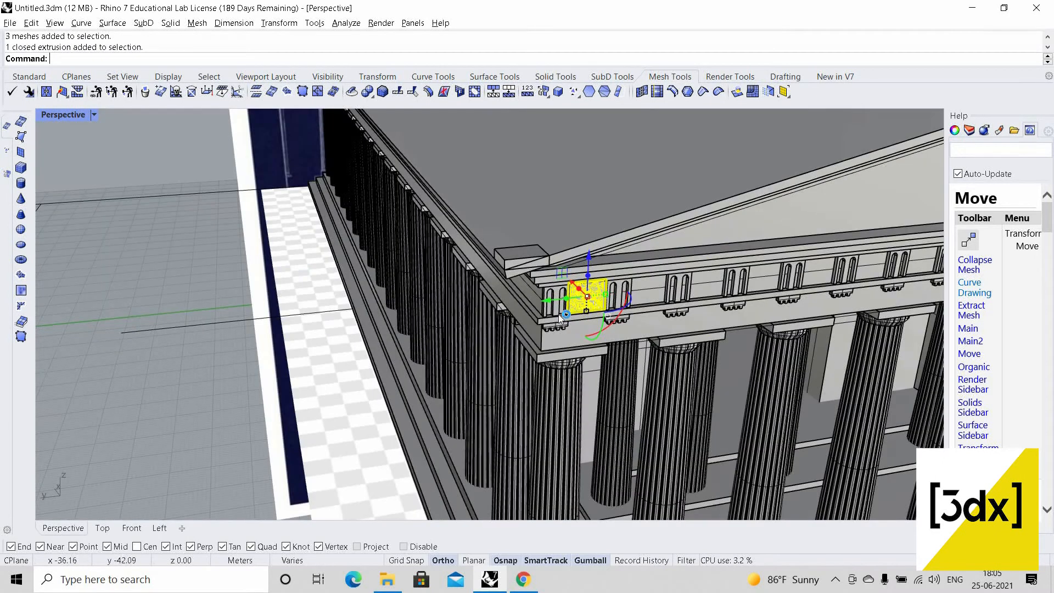
pyautogui.scroll(3, 558, 313)
pyautogui.press('Return')
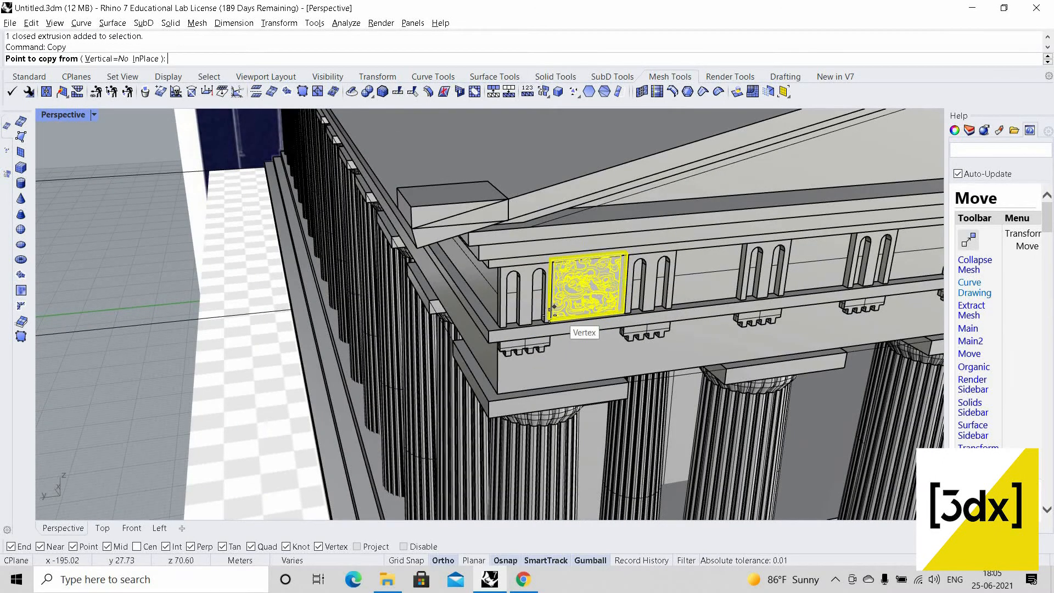
pyautogui.scroll(5, 549, 330)
pyautogui.click(558, 310)
pyautogui.scroll(-5, 509, 330)
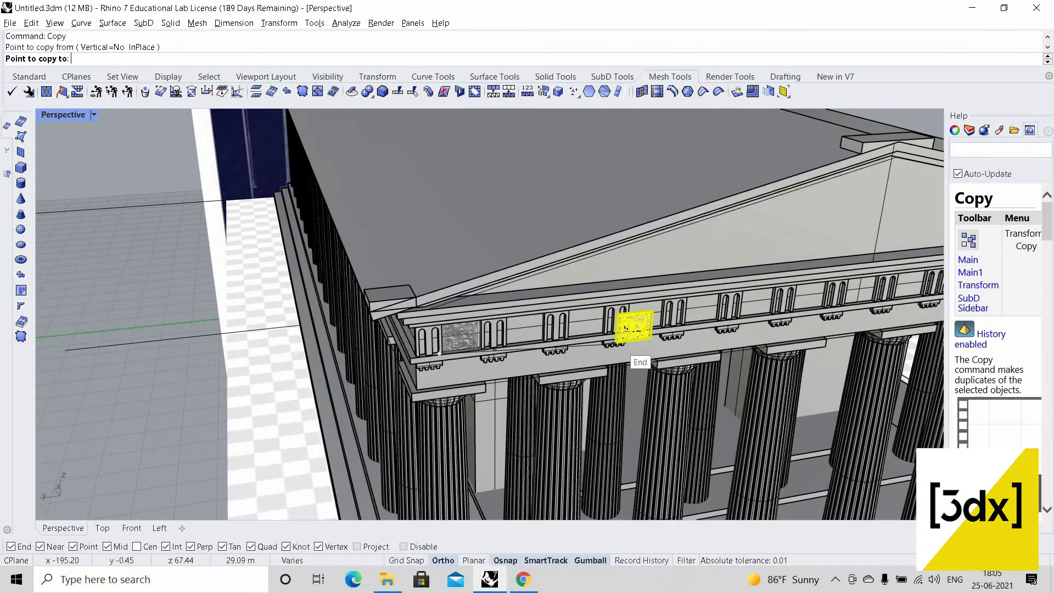
pyautogui.scroll(2, 604, 354)
pyautogui.scroll(5, 493, 360)
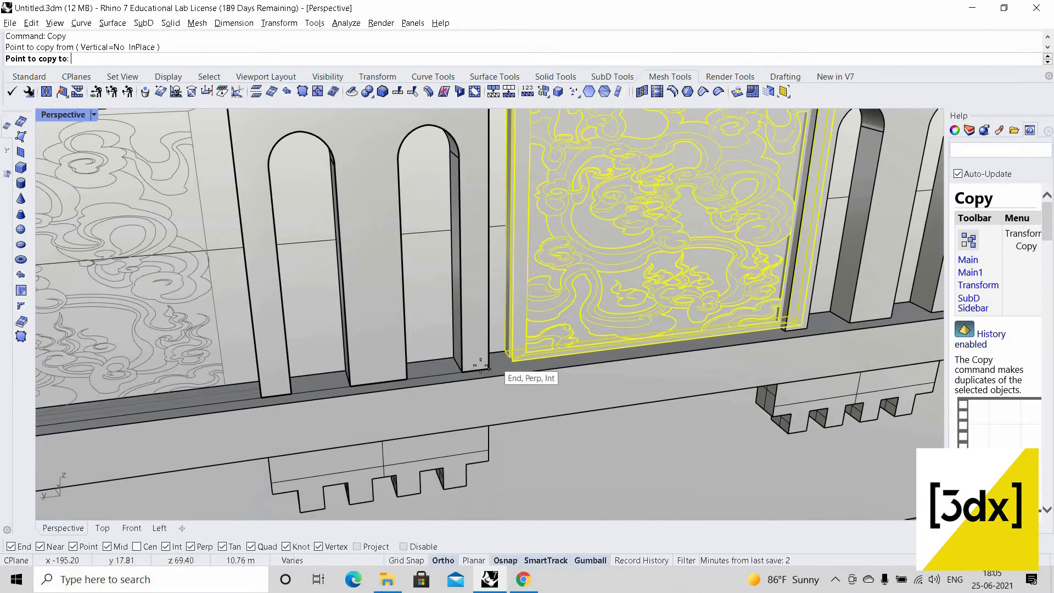
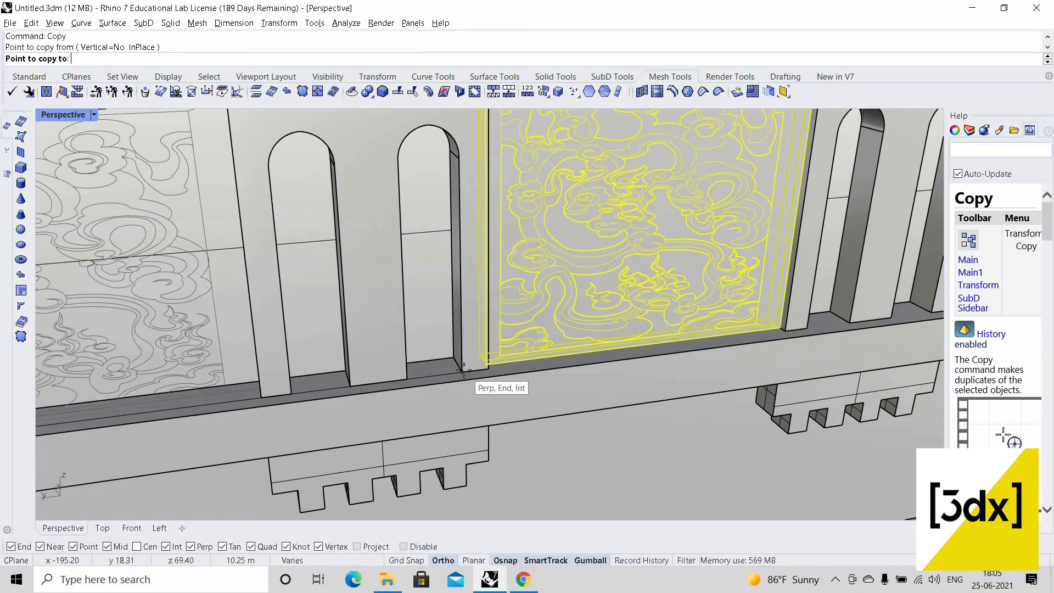
pyautogui.click(462, 371)
# - Place further copies of the ornament panel and slab in the third, fourth and fifth frieze gaps, snapping to the lower corners
pyautogui.scroll(-5, 432, 317)
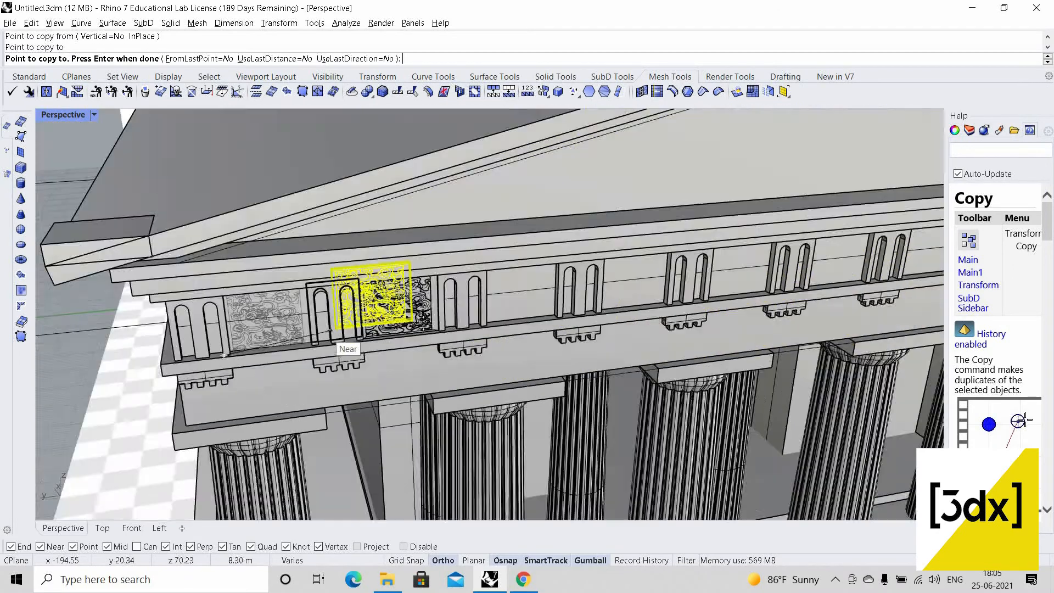
pyautogui.scroll(5, 432, 321)
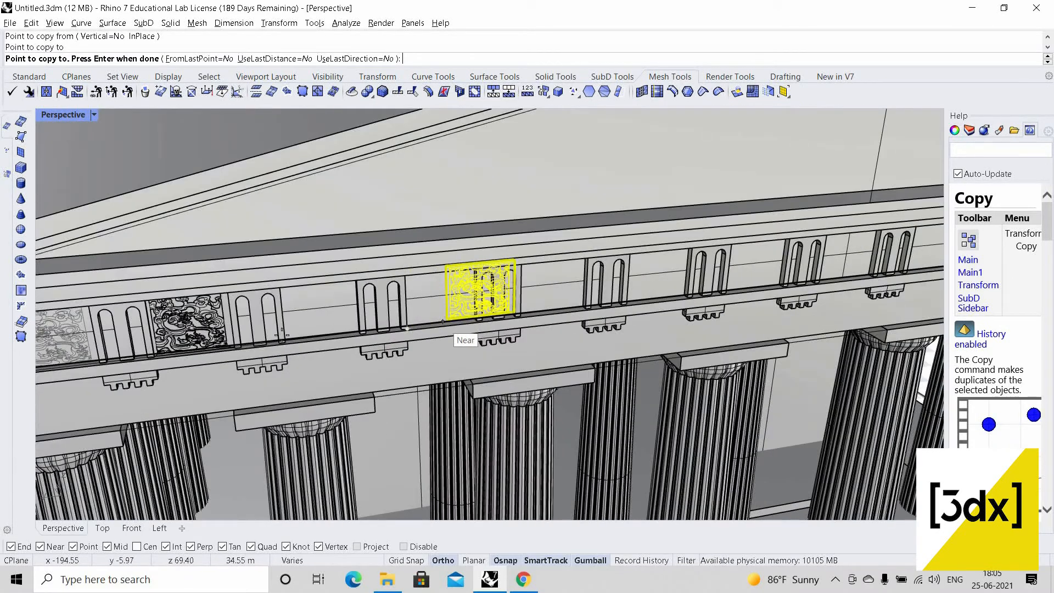
pyautogui.scroll(3, 407, 328)
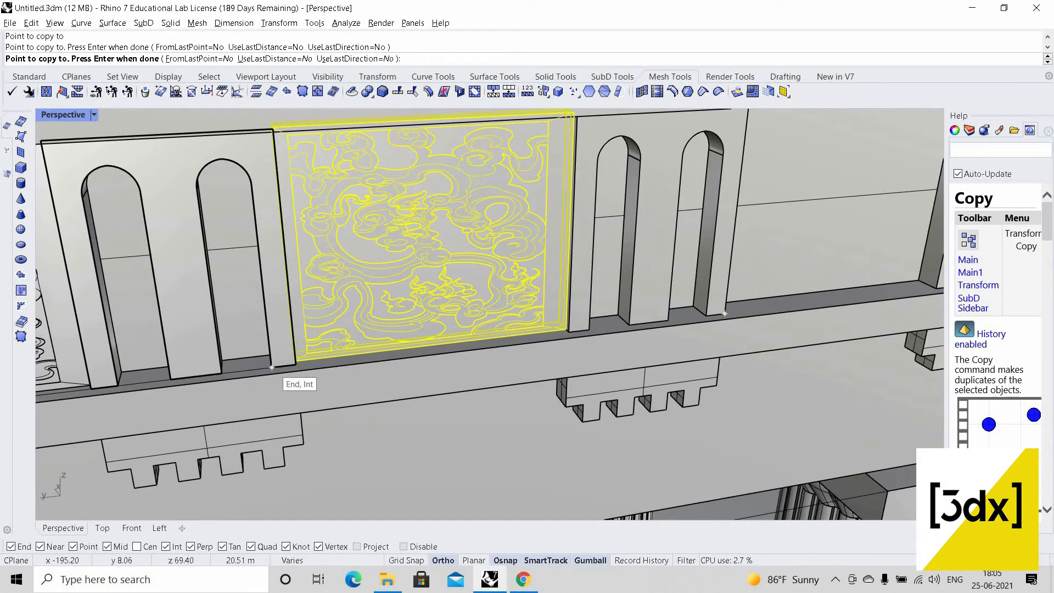
pyautogui.press('Return')
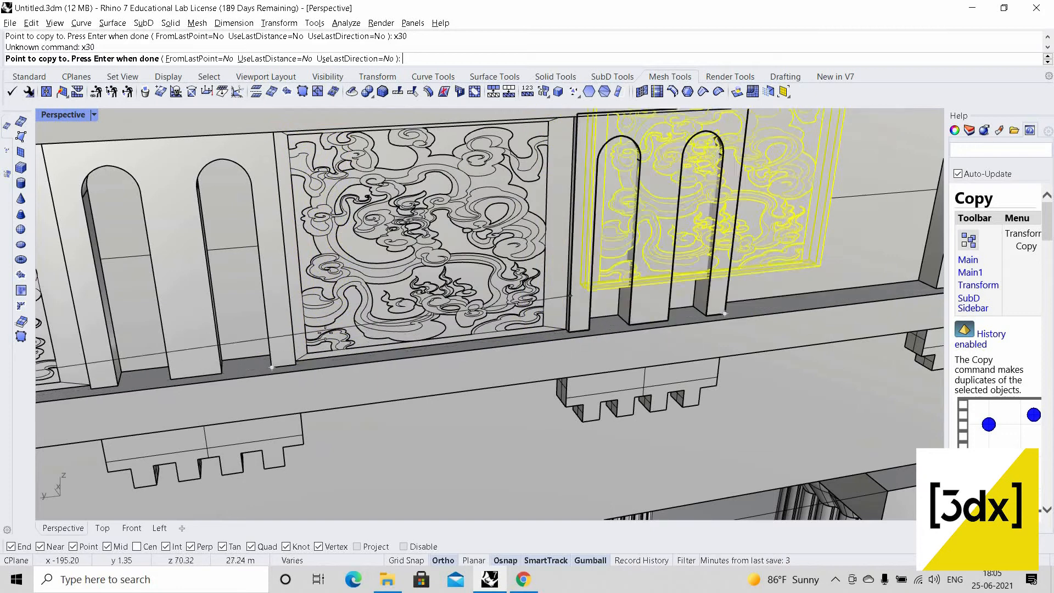
pyautogui.scroll(-5, 569, 295)
pyautogui.scroll(5, 294, 348)
pyautogui.scroll(2, 294, 369)
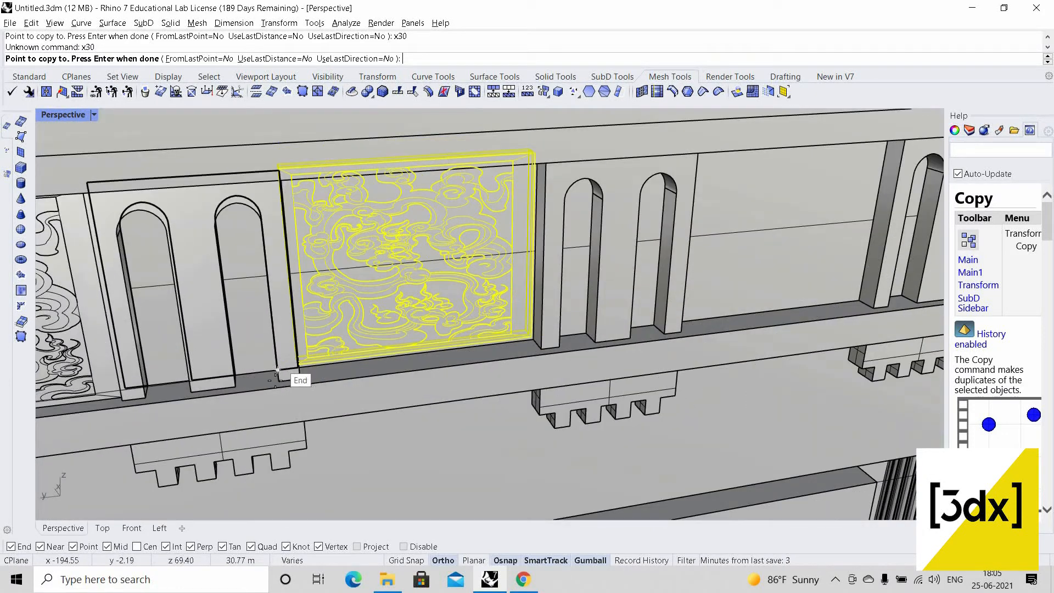
pyautogui.click(301, 378)
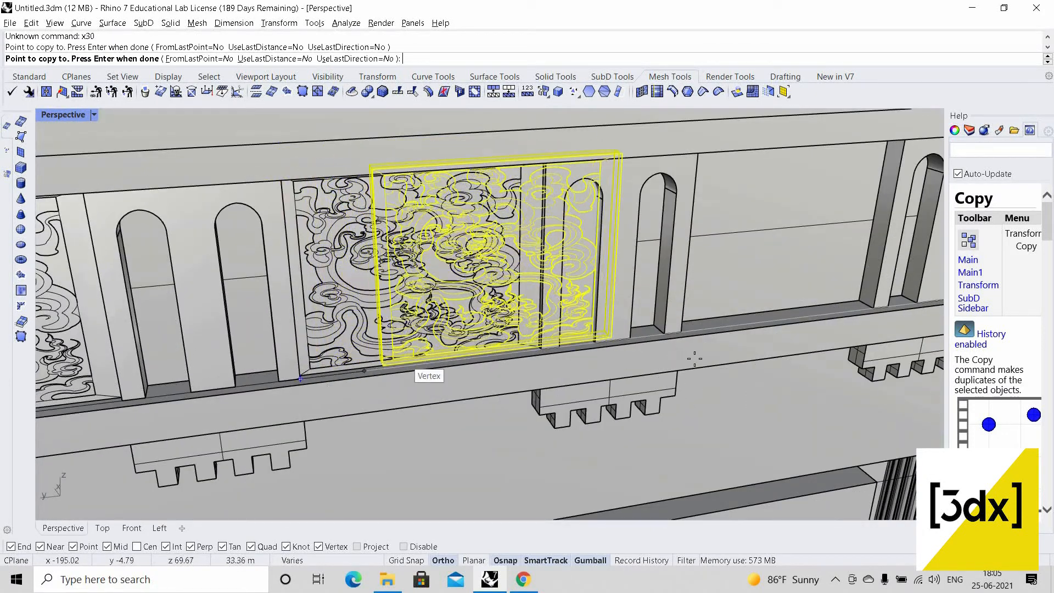
pyautogui.click(688, 331)
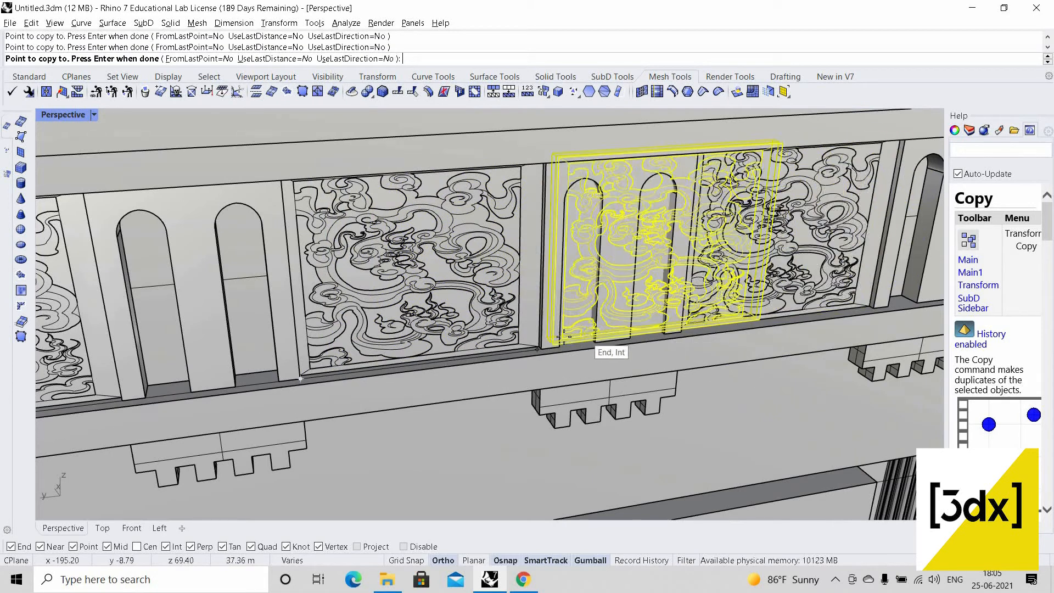
# - Continue the copies of the ornament panel and slab into the sixth, seventh and eighth frieze gaps
pyautogui.scroll(-5, 564, 336)
pyautogui.scroll(4, 582, 352)
pyautogui.scroll(2, 495, 376)
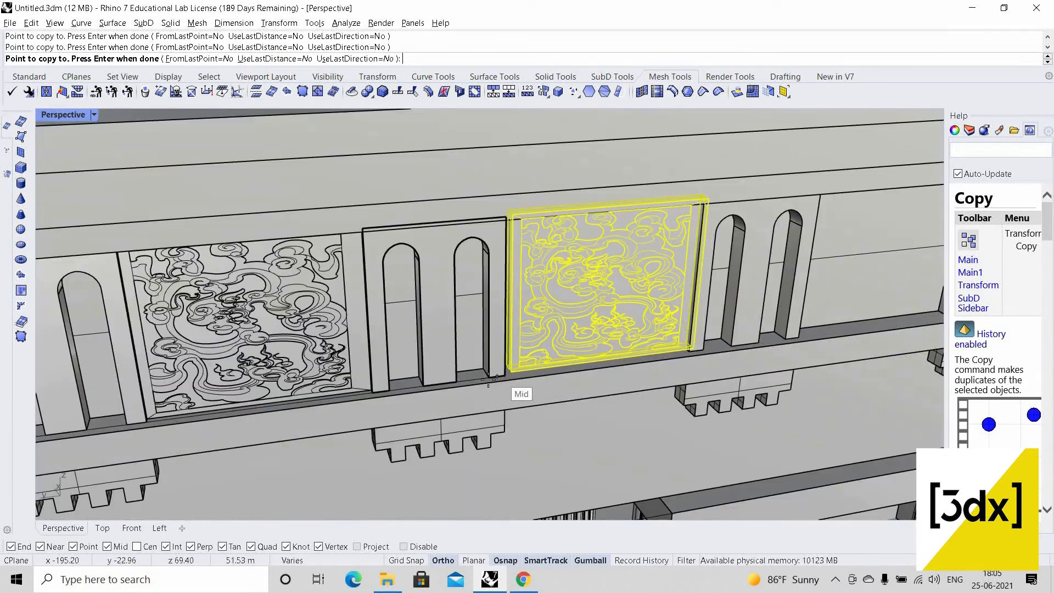
pyautogui.scroll(-5, 543, 351)
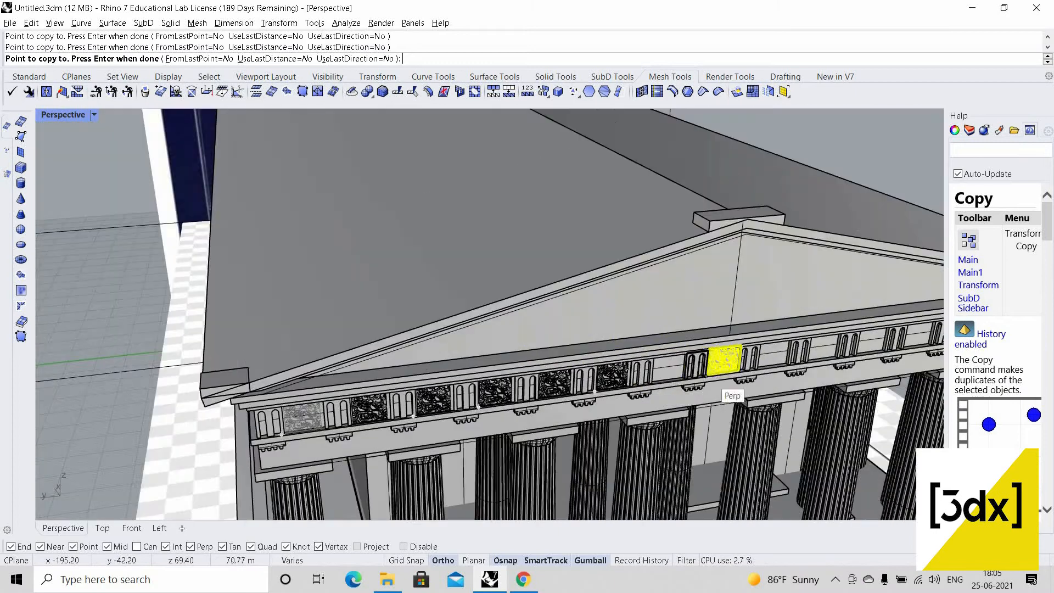
pyautogui.scroll(5, 623, 379)
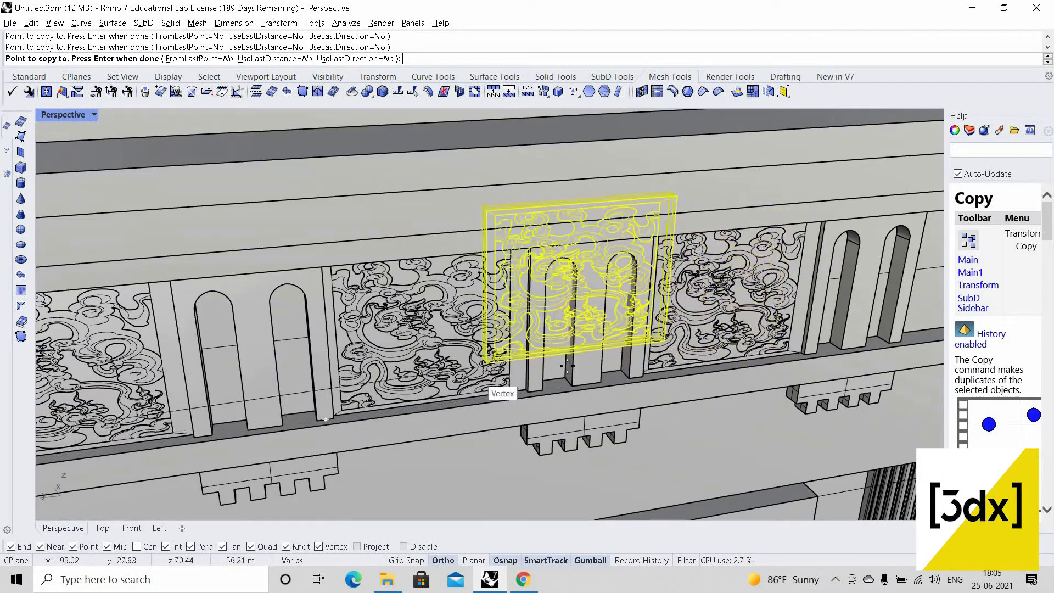
pyautogui.scroll(-5, 549, 379)
pyautogui.scroll(5, 505, 400)
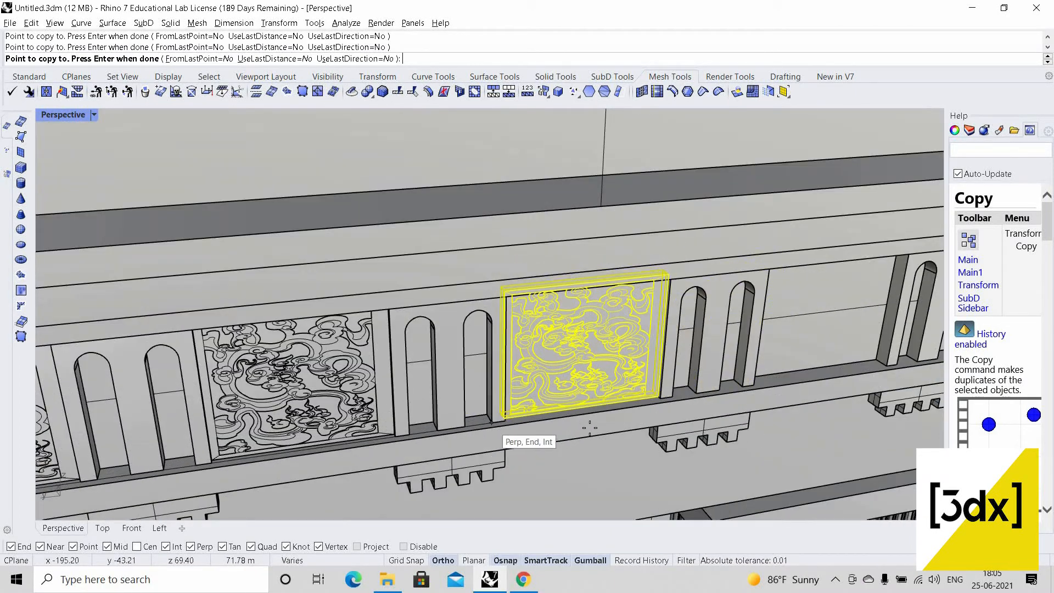
# - Copy the ornament panel and slab into the ninth through twelfth gaps of the front frieze
pyautogui.scroll(-5, 589, 427)
pyautogui.scroll(5, 609, 428)
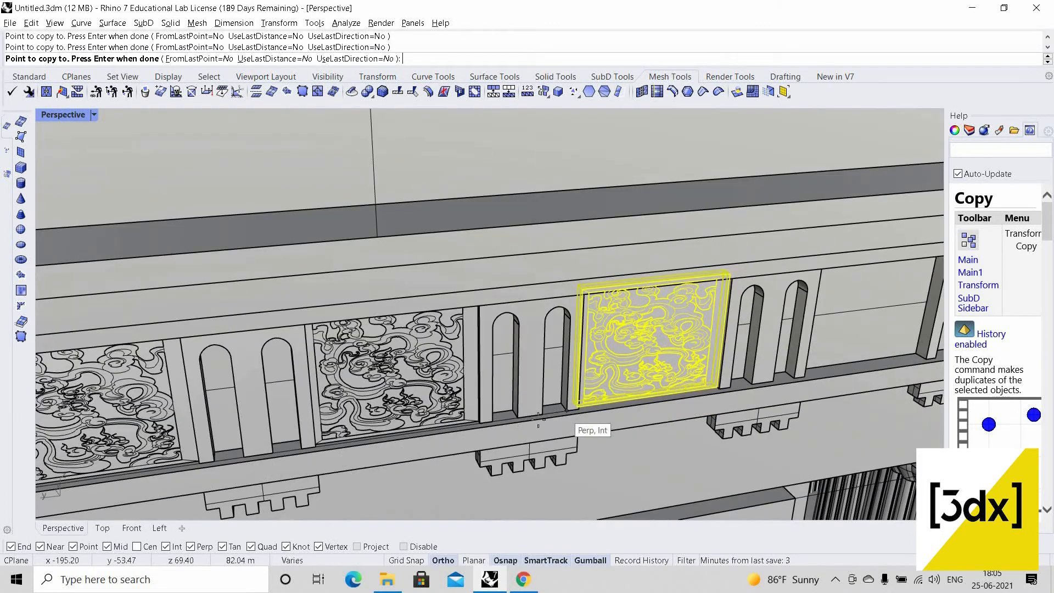
pyautogui.scroll(-5, 543, 422)
pyautogui.scroll(5, 549, 431)
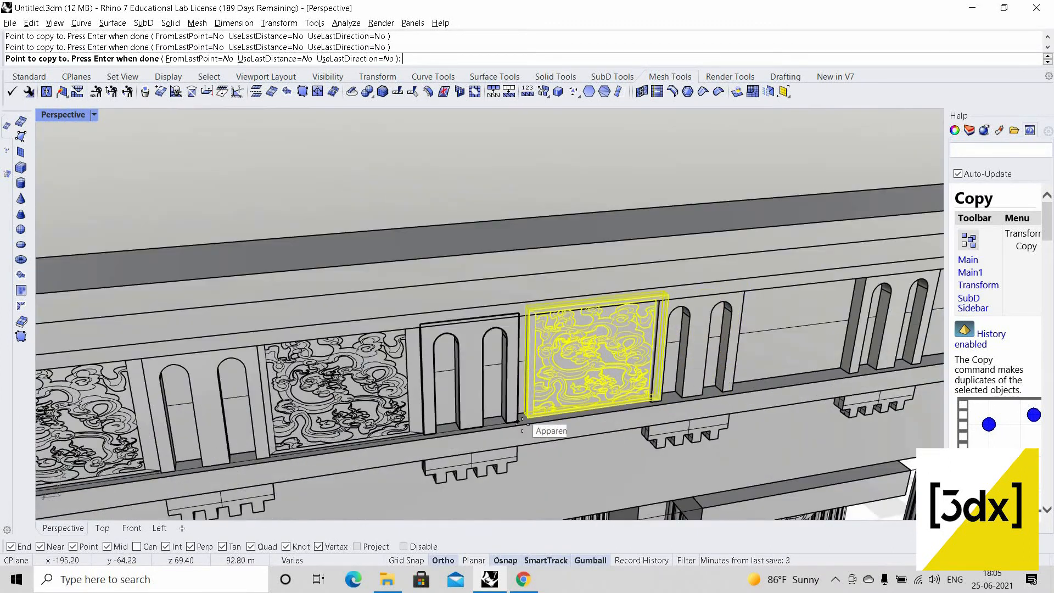
pyautogui.scroll(-5, 522, 423)
pyautogui.scroll(5, 520, 404)
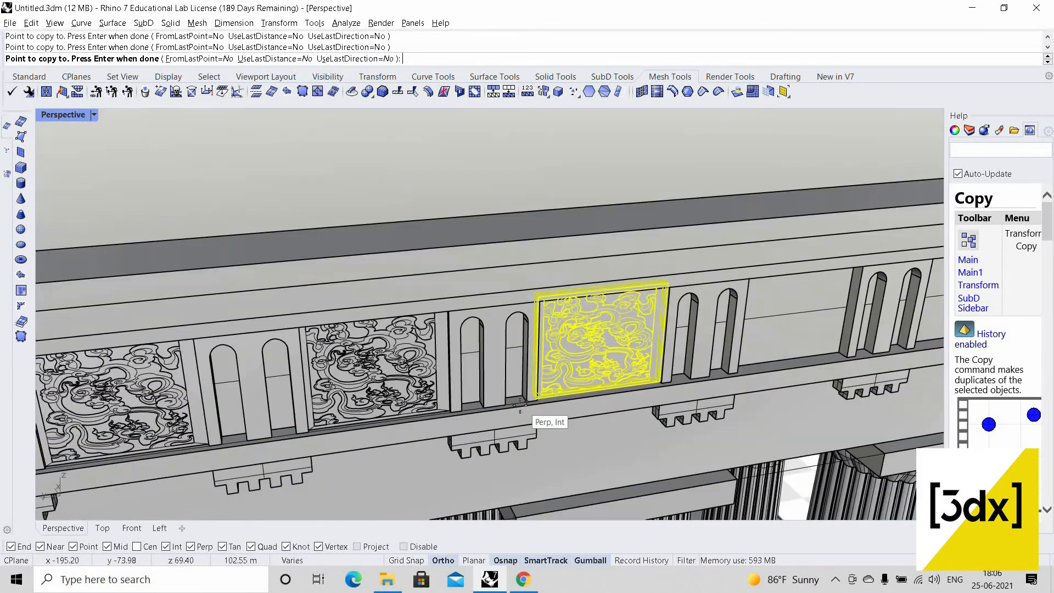
pyautogui.scroll(-5, 626, 421)
pyautogui.scroll(8, 614, 419)
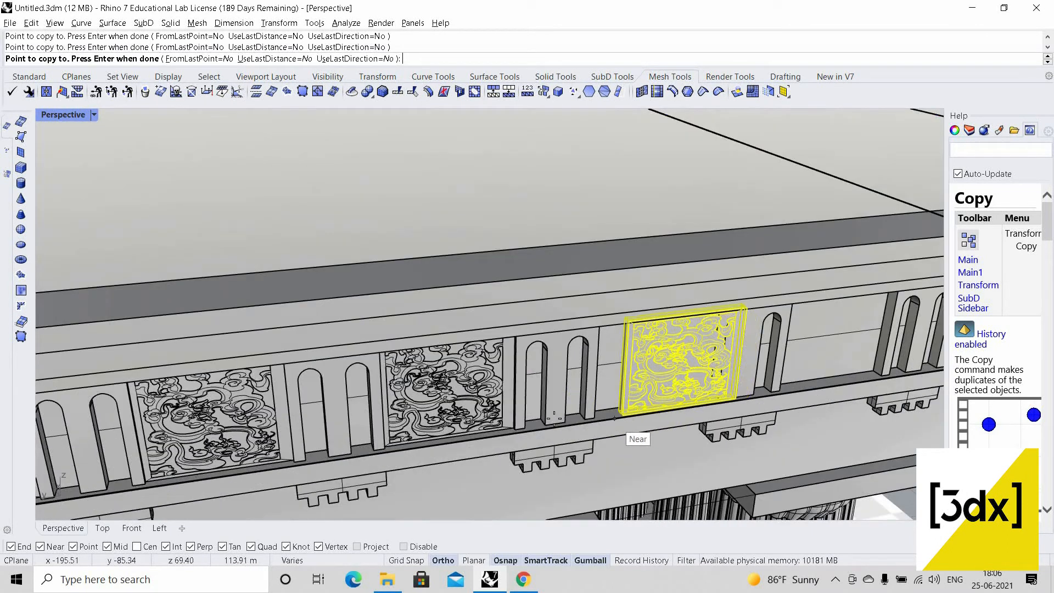
# - Fill the last three front frieze gaps up to the far corner with panel and slab copies, and finish the Copy command
pyautogui.scroll(-6, 551, 416)
pyautogui.scroll(3, 544, 418)
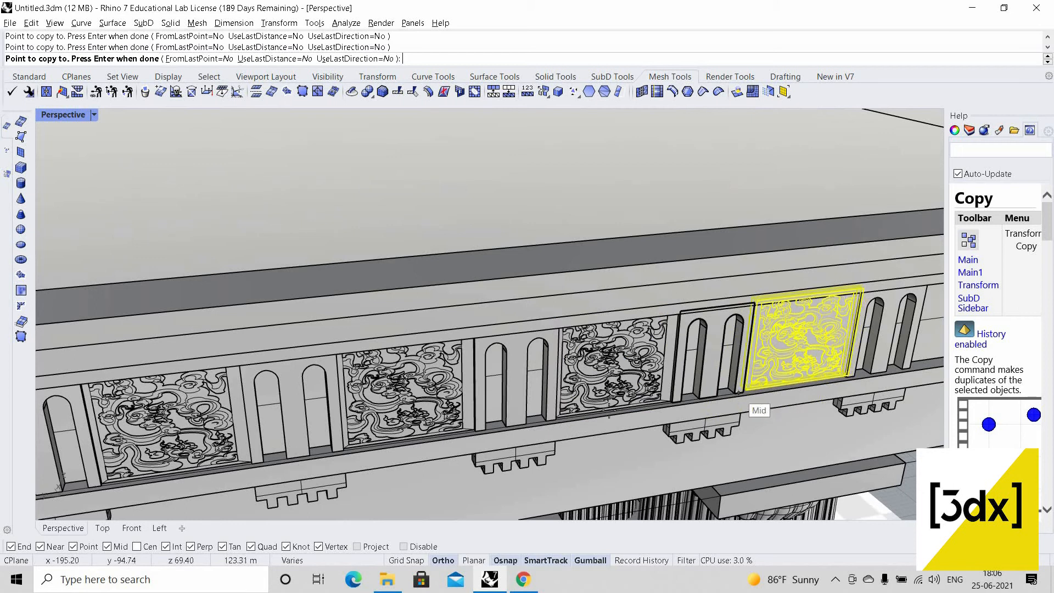
pyautogui.scroll(-5, 740, 403)
pyautogui.scroll(4, 740, 404)
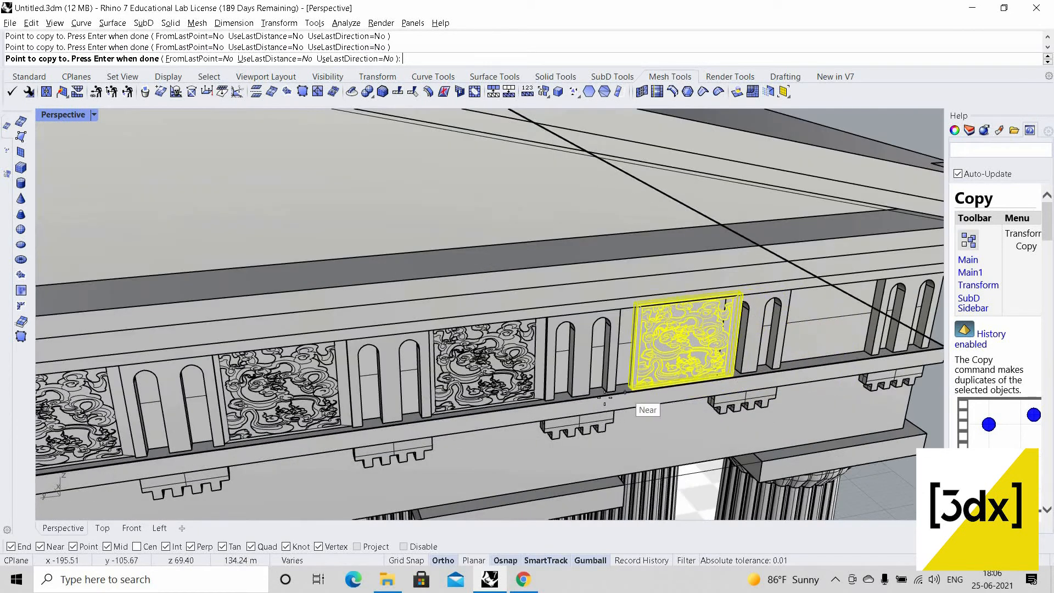
pyautogui.scroll(-4, 695, 409)
pyautogui.scroll(4, 686, 404)
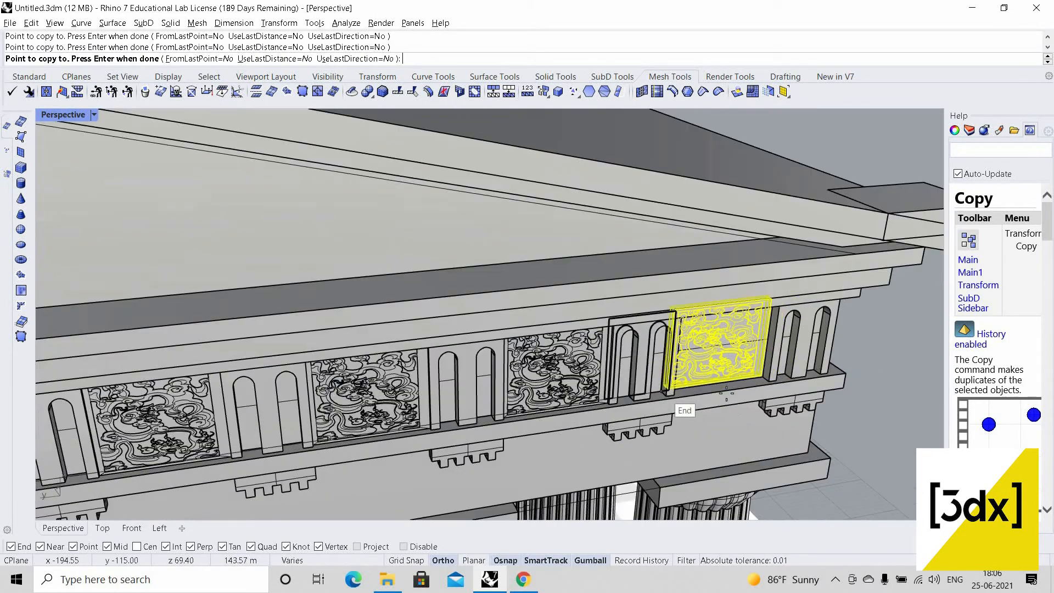
pyautogui.rightClick(830, 341)
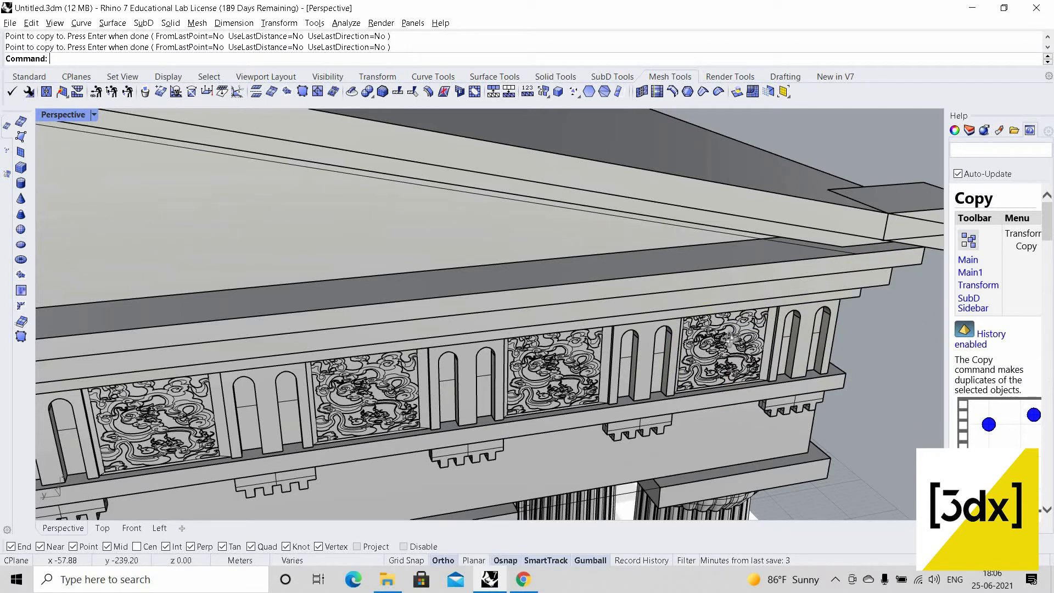
# - Select the first ornament panel and its slab beside the temple's corner arched panel
pyautogui.scroll(-6, 828, 346)
pyautogui.moveTo(718, 343); pyautogui.dragTo(484, 278, button='right')
pyautogui.scroll(4, 511, 321)
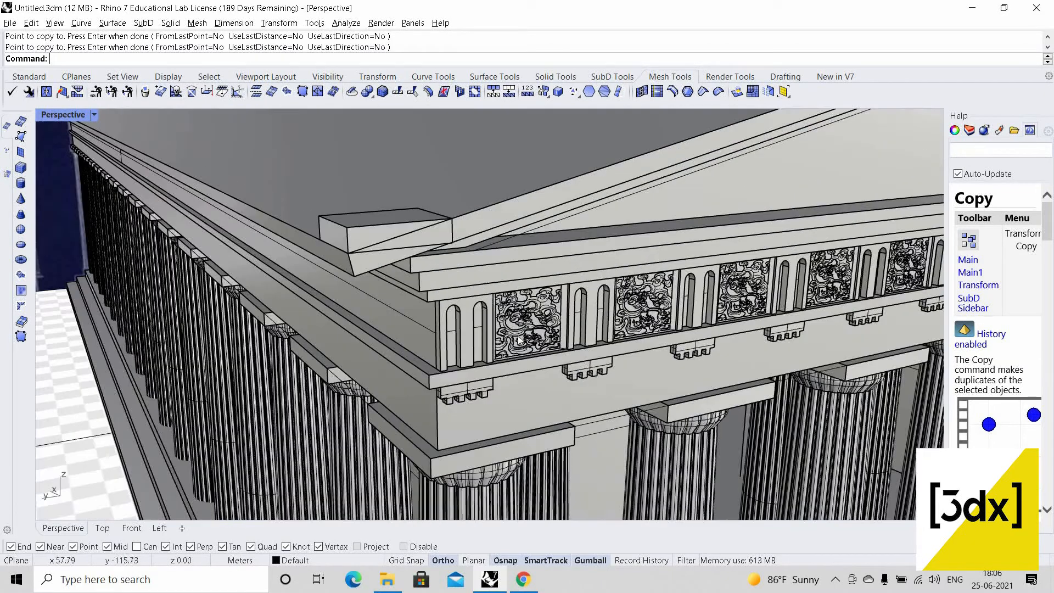
pyautogui.click(549, 322)
pyautogui.scroll(6, 592, 366)
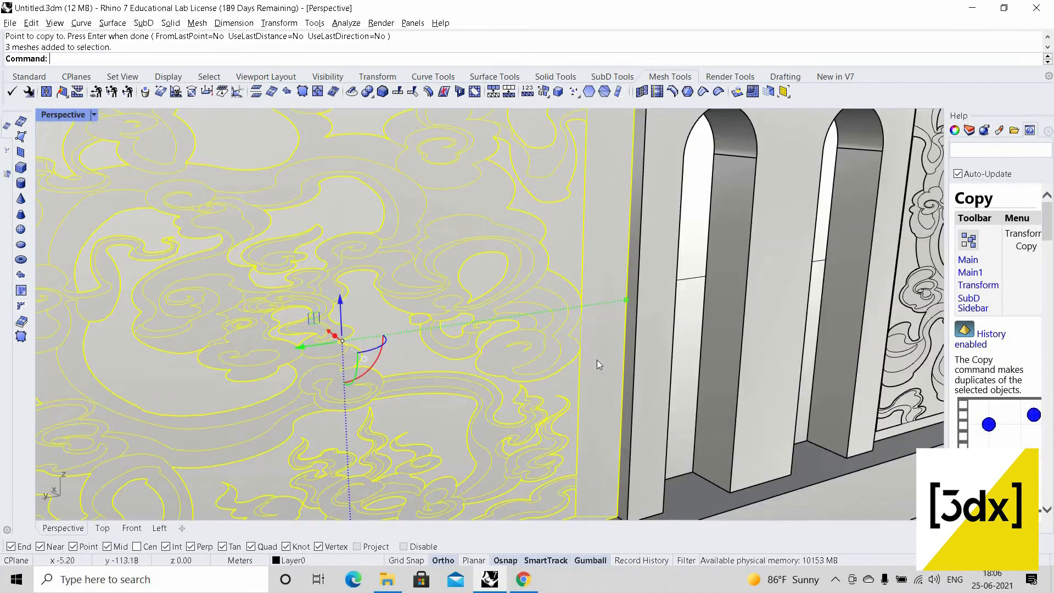
pyautogui.click(615, 368)
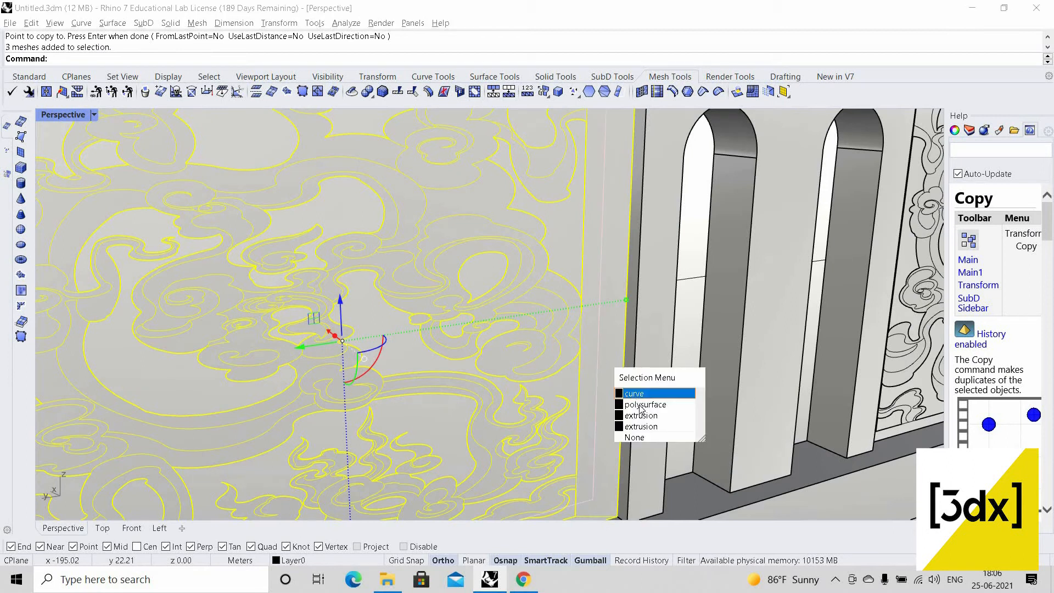
pyautogui.click(603, 376)
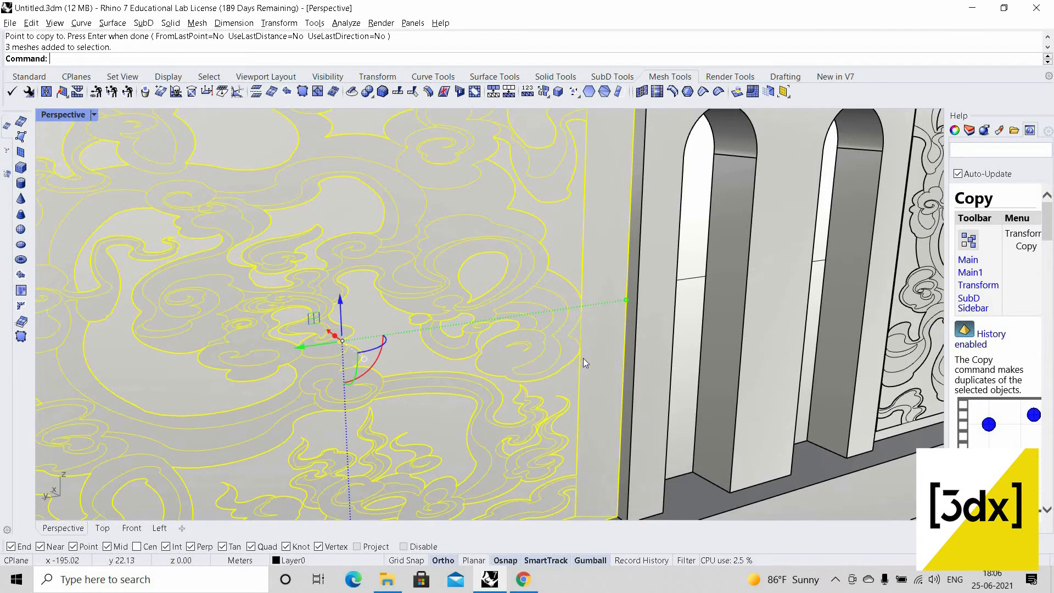
pyautogui.keyDown('shift'); pyautogui.click(583, 359); pyautogui.keyUp('shift')
pyautogui.scroll(-8, 556, 370)
pyautogui.scroll(8, 553, 382)
pyautogui.scroll(-7, 554, 382)
pyautogui.scroll(7, 575, 389)
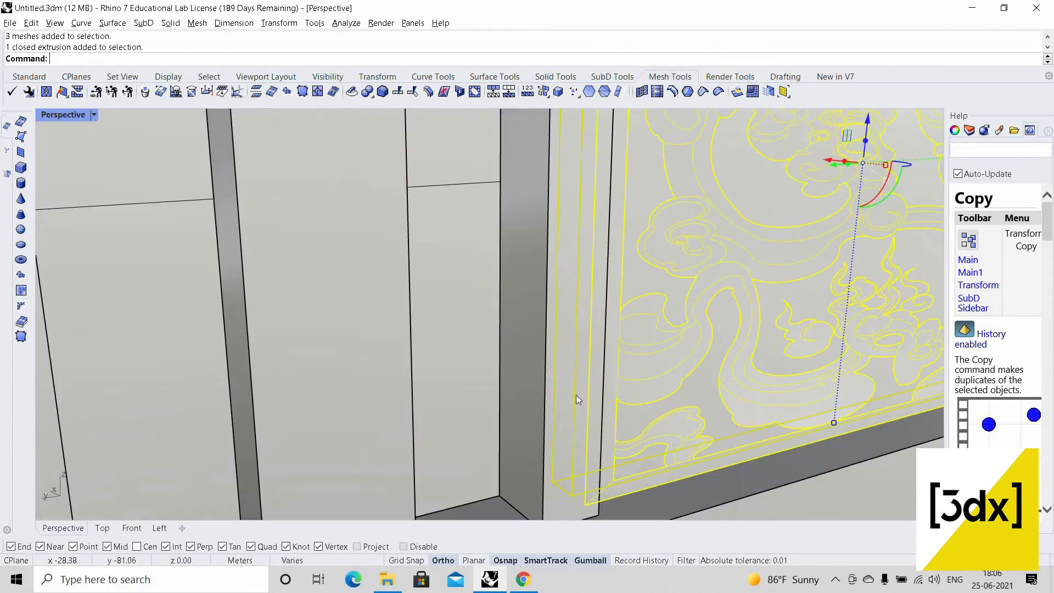
# - Add the corner arched panel and the toothed block beneath it to the selection
pyautogui.scroll(-7, 573, 398)
pyautogui.scroll(5, 571, 400)
pyautogui.click(586, 412)
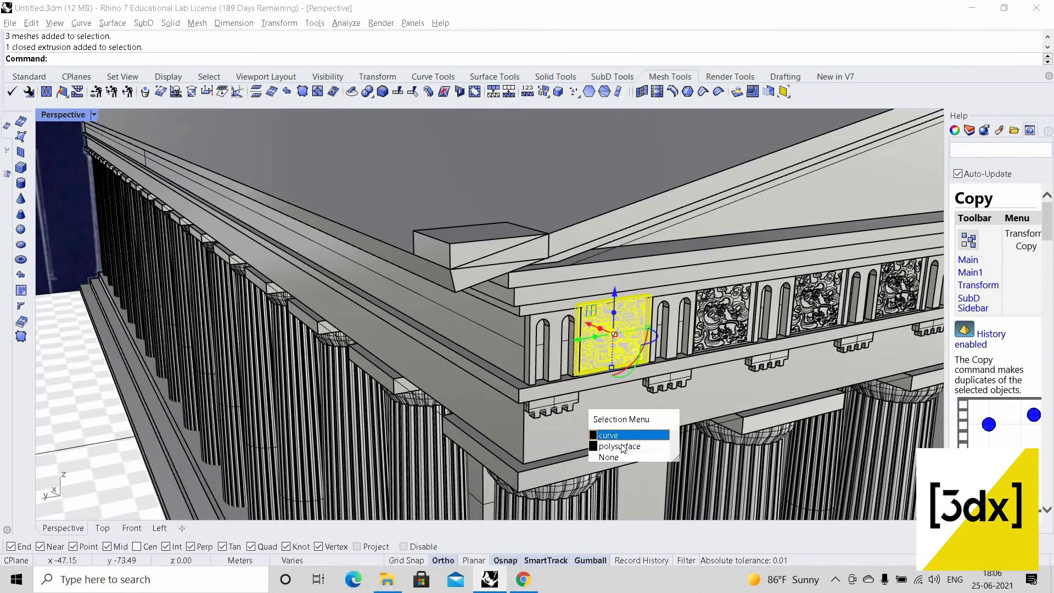
pyautogui.press('Down')
pyautogui.press('Return')
pyautogui.keyDown('shift'); pyautogui.click(570, 374); pyautogui.keyUp('shift')
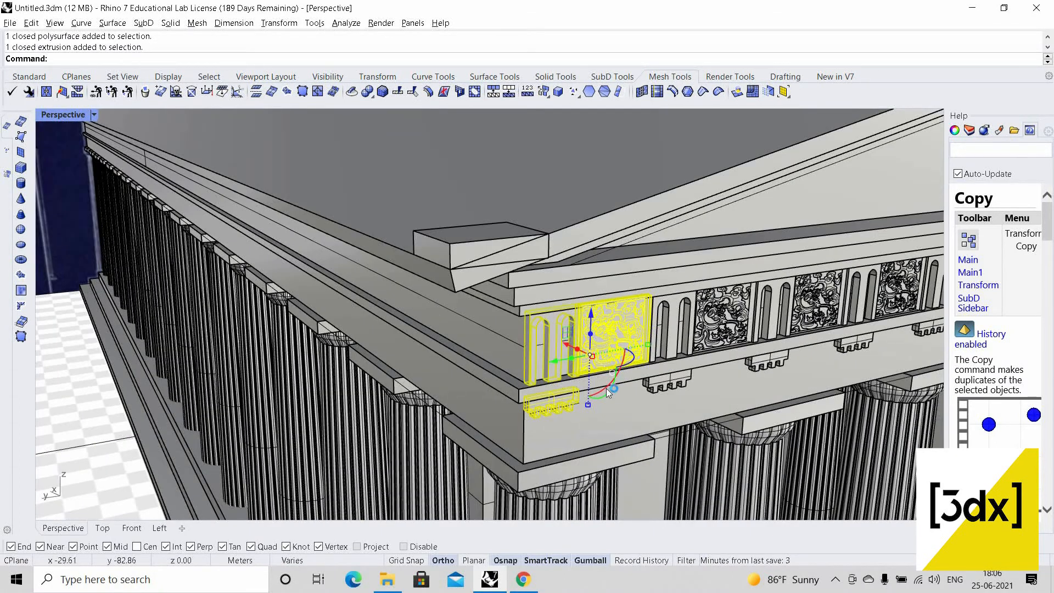
# - Copy the selected corner frieze pieces from the arched panel's lower corner to an open spot beyond the temple's rear end
pyautogui.scroll(-6, 608, 386)
pyautogui.moveTo(603, 387); pyautogui.dragTo(613, 390, button='right')
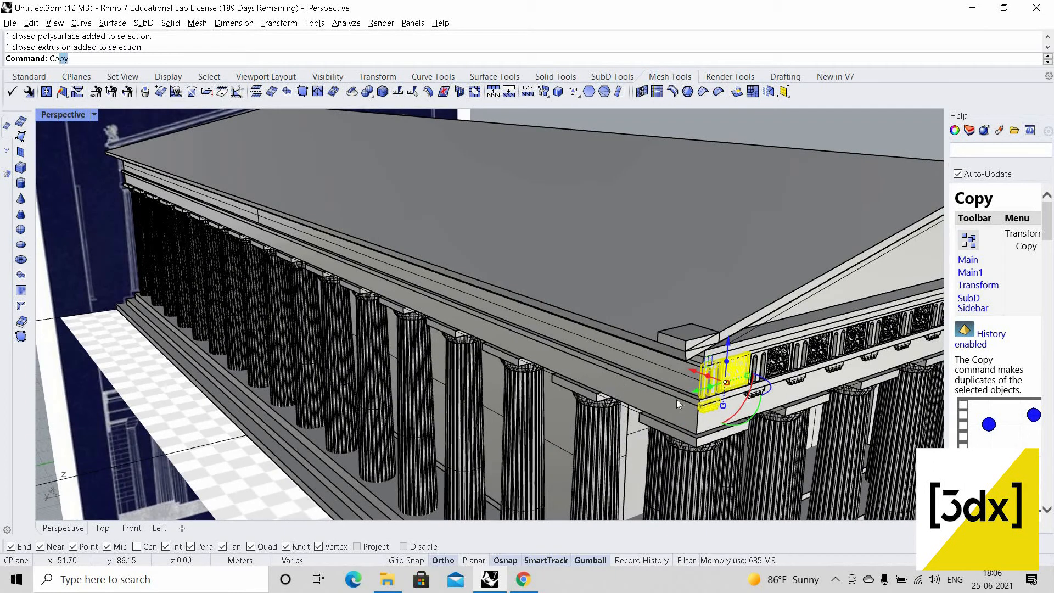
pyautogui.press('Return')
pyautogui.scroll(6, 651, 369)
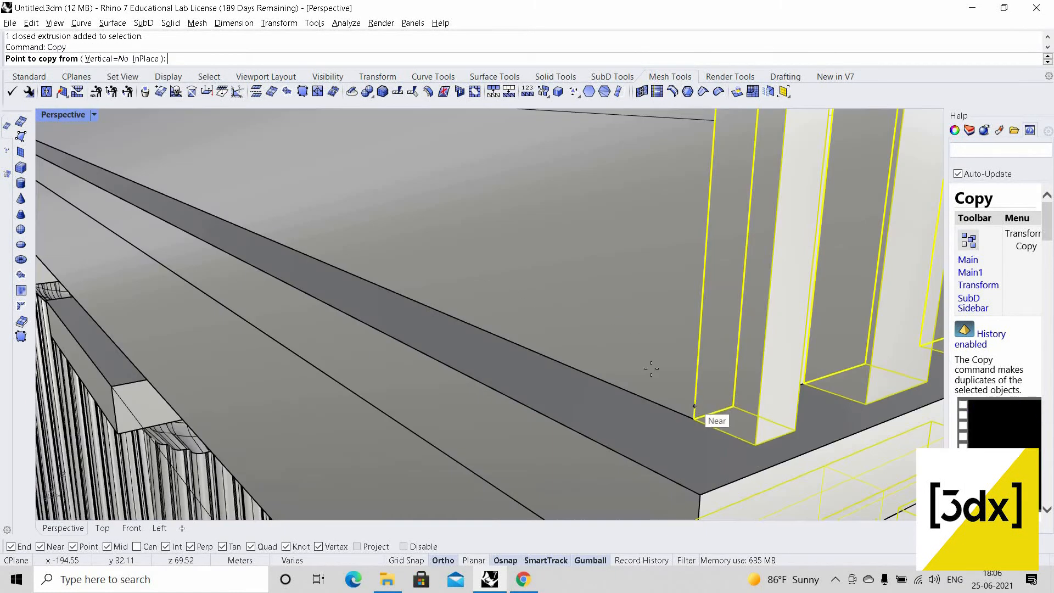
pyautogui.click(695, 417)
pyautogui.scroll(-6, 692, 356)
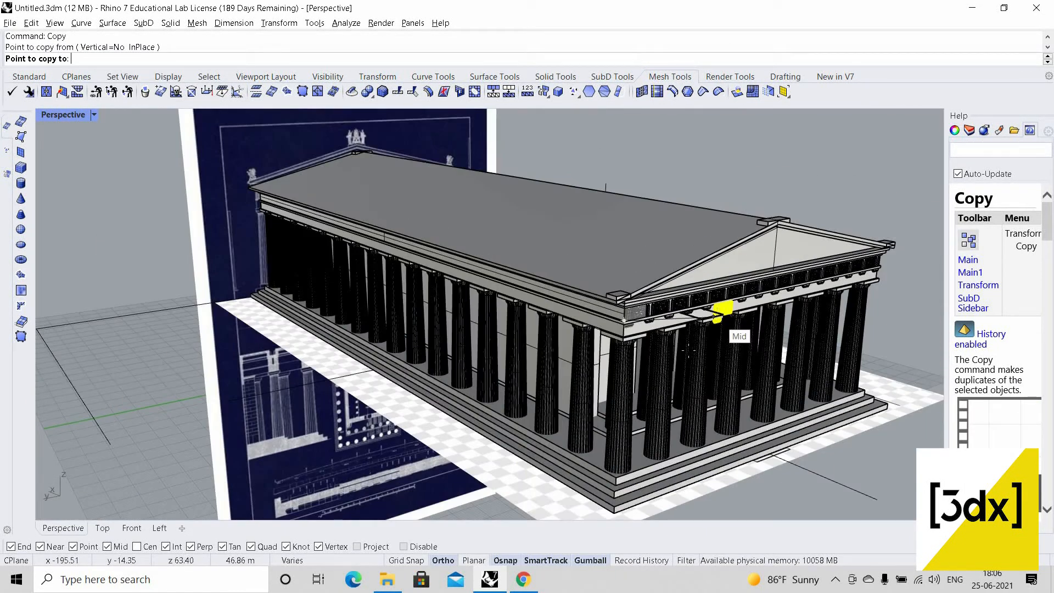
pyautogui.scroll(-3, 714, 317)
pyautogui.scroll(-3, 379, 359)
pyautogui.scroll(3, 384, 439)
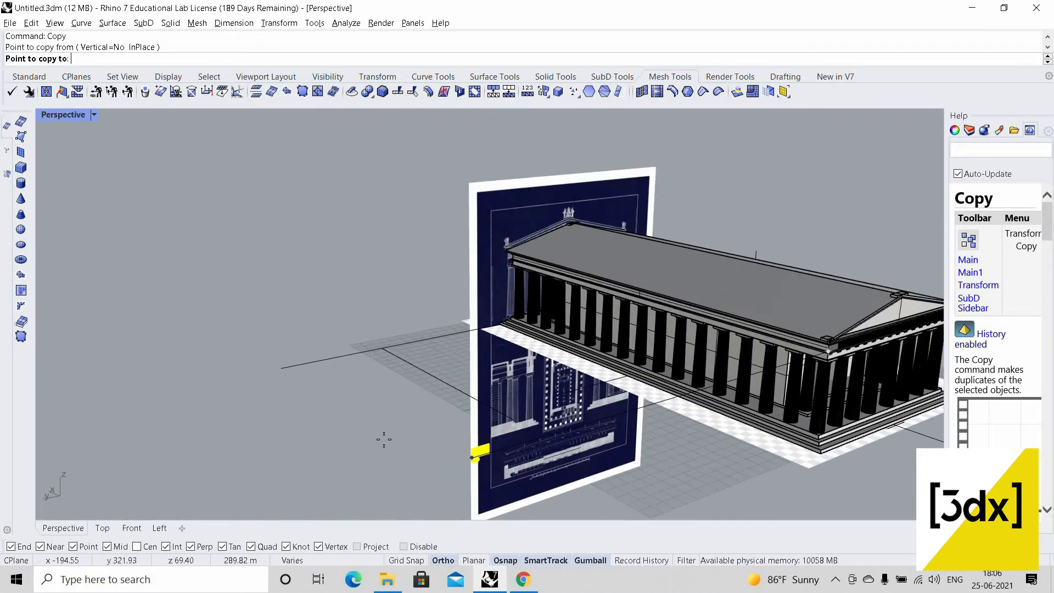
pyautogui.press('Return')
pyautogui.scroll(3, 456, 495)
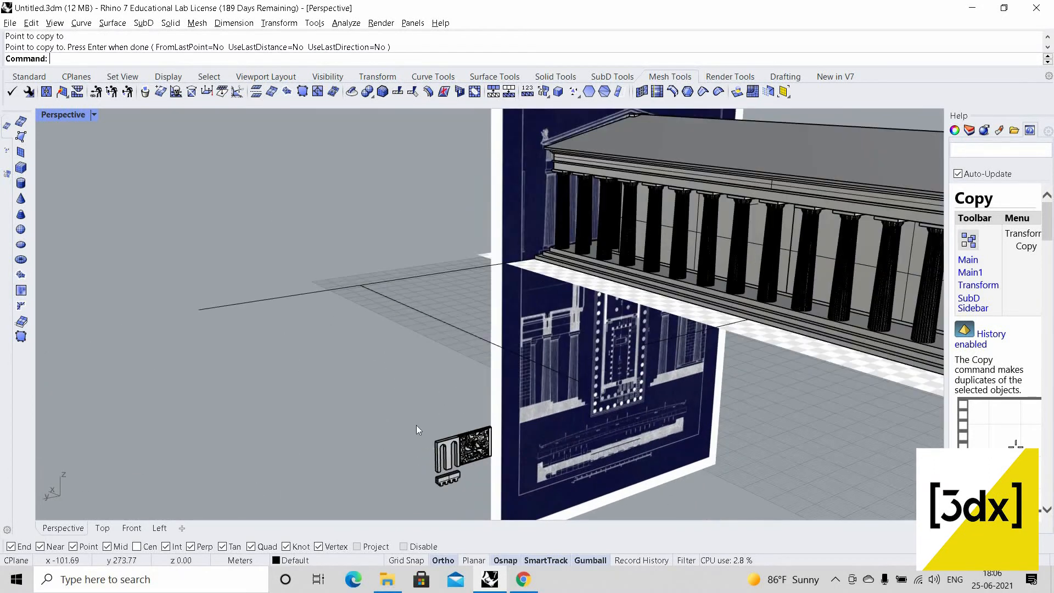
# - Group the copied frieze pieces and move the group to the rear end of the temple's long-side frieze
pyautogui.click(466, 439)
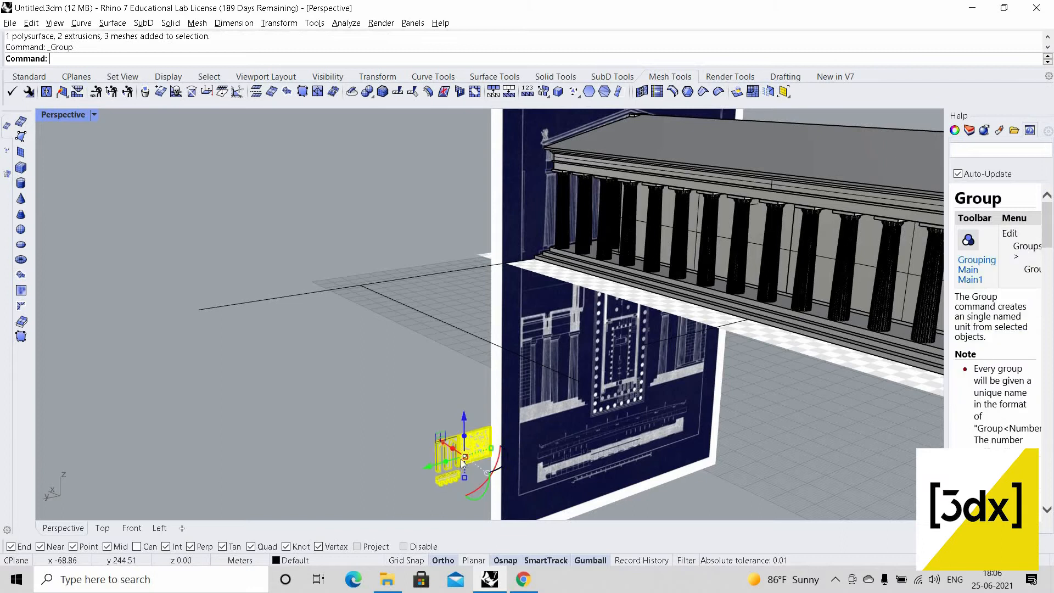
pyautogui.scroll(3, 460, 458)
pyautogui.write('move')
pyautogui.press('Return')
pyautogui.click(368, 491)
pyautogui.scroll(10, 666, 465)
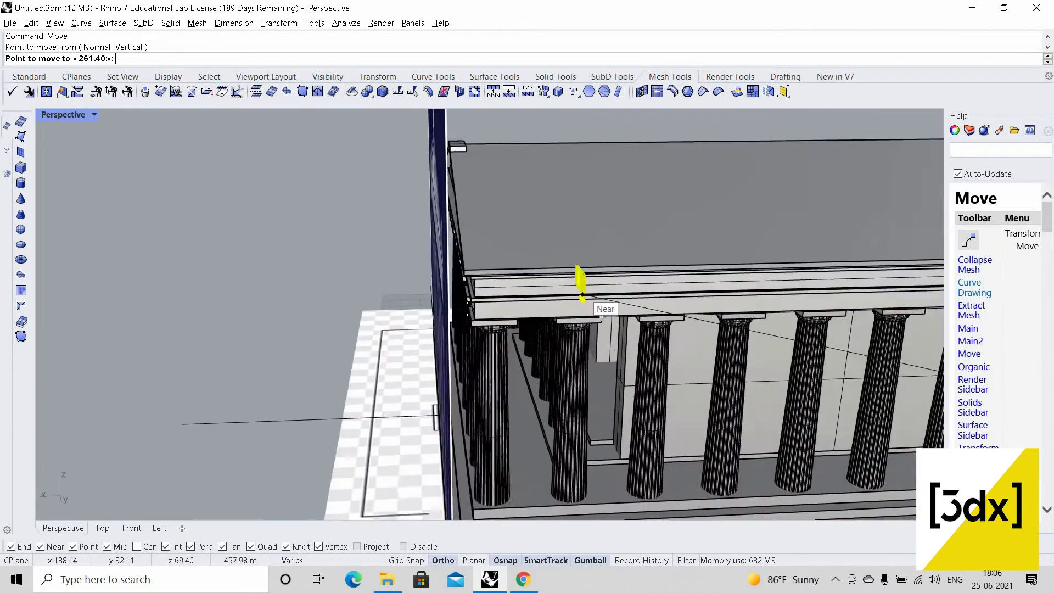
pyautogui.press('Escape')
pyautogui.click(502, 350)
pyautogui.click(530, 450)
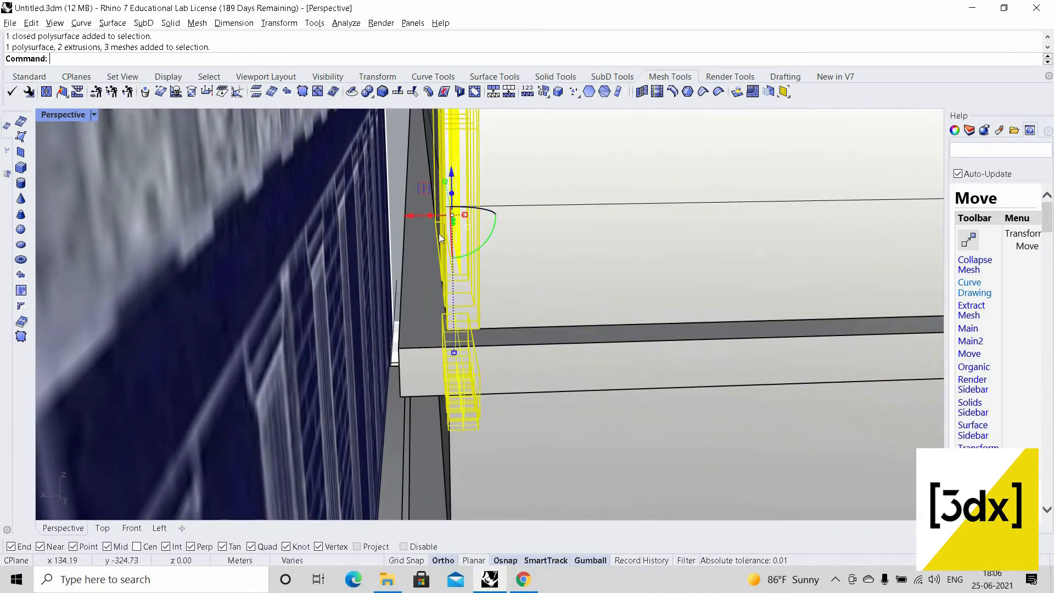
# - Slide the copied frieze group outward past the temple's rear corner and reselect it
pyautogui.moveTo(411, 215); pyautogui.dragTo(308, 220)
pyautogui.press('Escape')
pyautogui.moveTo(308, 220); pyautogui.dragTo(384, 263, button='right')
pyautogui.click(209, 285)
# - Move the frieze group so the arched panel's lower corner snaps to the long side's rear ledge corner
pyautogui.write('move')
pyautogui.press('Return')
pyautogui.moveTo(209, 285); pyautogui.dragTo(252, 296, button='right')
pyautogui.click(121, 333)
pyautogui.moveTo(307, 330); pyautogui.dragTo(417, 340, button='right')
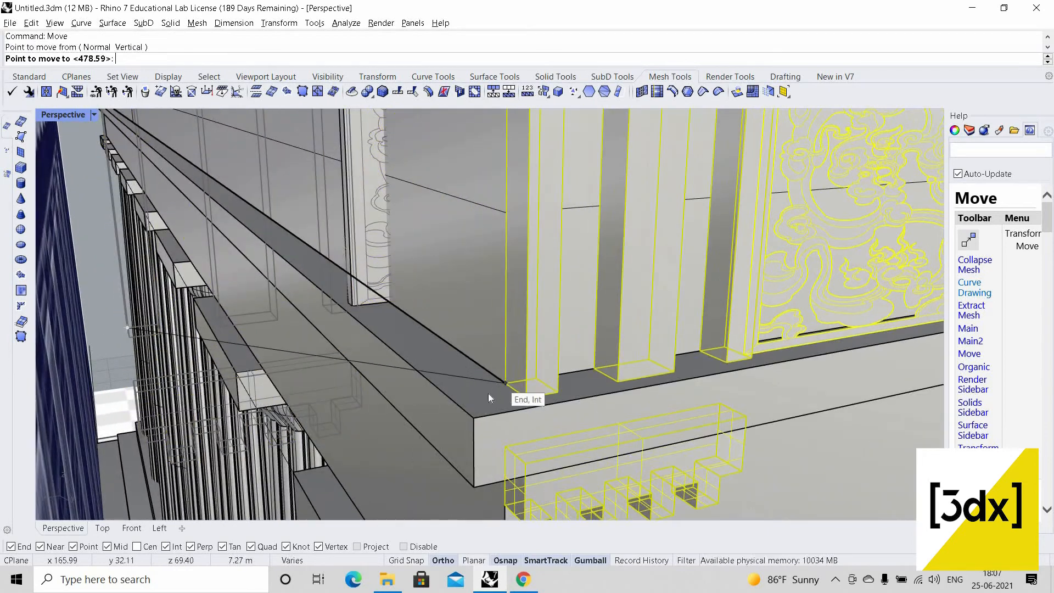
pyautogui.click(489, 393)
pyautogui.press('Escape')
pyautogui.click(572, 361)
pyautogui.press('Escape')
pyautogui.click(535, 348)
pyautogui.moveTo(535, 348); pyautogui.dragTo(367, 335, button='right')
pyautogui.press('Escape')
pyautogui.scroll(-3, 286, 261)
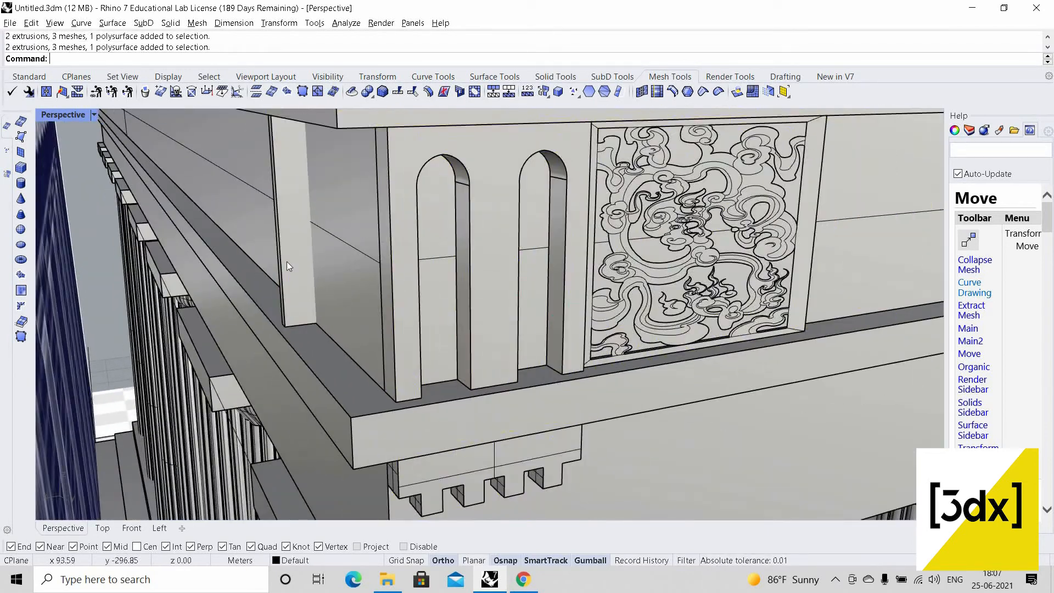
# - Remove the misplaced slab behind the arched panel from the rear corner group
pyautogui.click(286, 261)
pyautogui.scroll(-5, 298, 255)
pyautogui.scroll(4, 292, 253)
pyautogui.write('Remo')
pyautogui.click(126, 105)
pyautogui.click(292, 251)
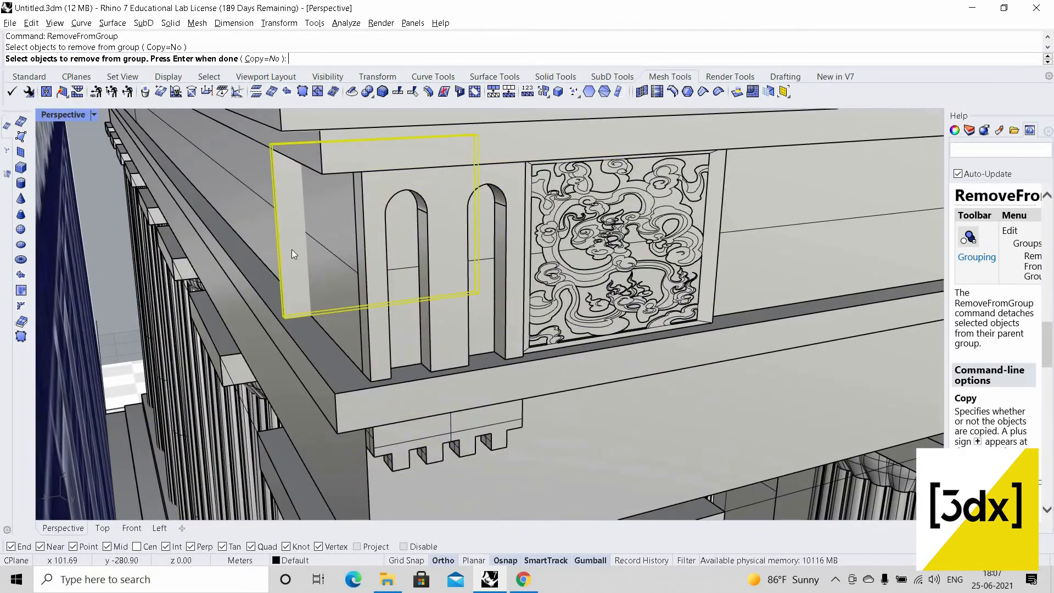
pyautogui.press('Return')
# - Delete the detached slab and select the remaining corner group
pyautogui.press('Delete')
pyautogui.click(418, 309)
pyautogui.write('Copy')
pyautogui.press('Return')
pyautogui.press('Escape')
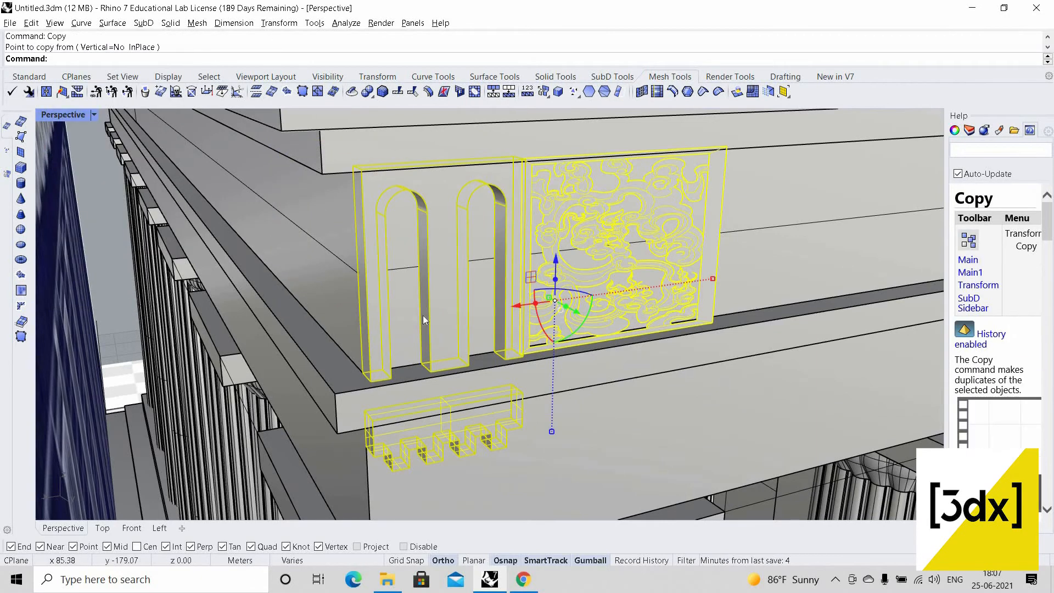
# - Try a 20-item linear array of the corner group along the long-side frieze, starting at the arched panel's lower corner
pyautogui.write('Linear')
pyautogui.click(88, 95)
pyautogui.press('Return')
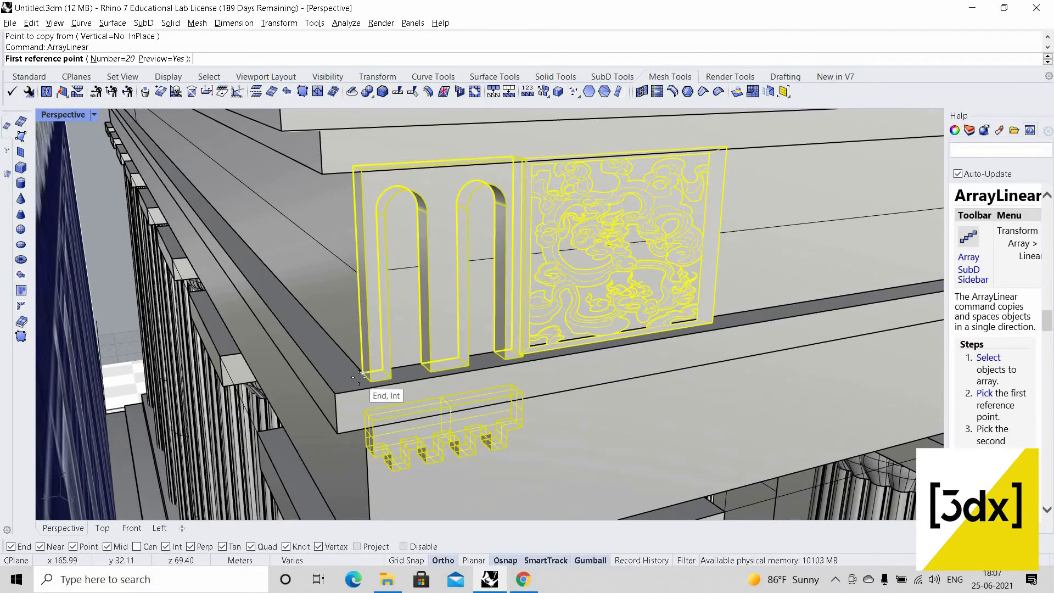
pyautogui.click(364, 381)
pyautogui.scroll(6, 506, 312)
pyautogui.scroll(-4, 505, 312)
pyautogui.moveTo(505, 312); pyautogui.dragTo(463, 311, button='right')
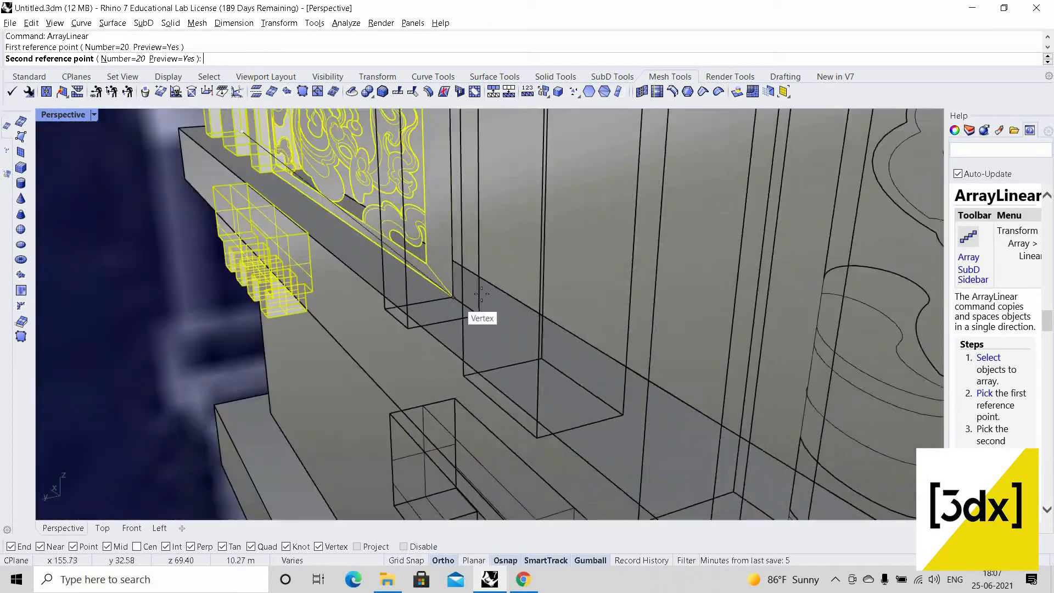
pyautogui.click(548, 315)
pyautogui.scroll(-5, 549, 315)
pyautogui.moveTo(549, 315); pyautogui.dragTo(335, 352, button='right')
pyautogui.scroll(-7, 447, 308)
pyautogui.scroll(6, 459, 338)
pyautogui.scroll(-5, 460, 338)
pyautogui.scroll(-3, 335, 351)
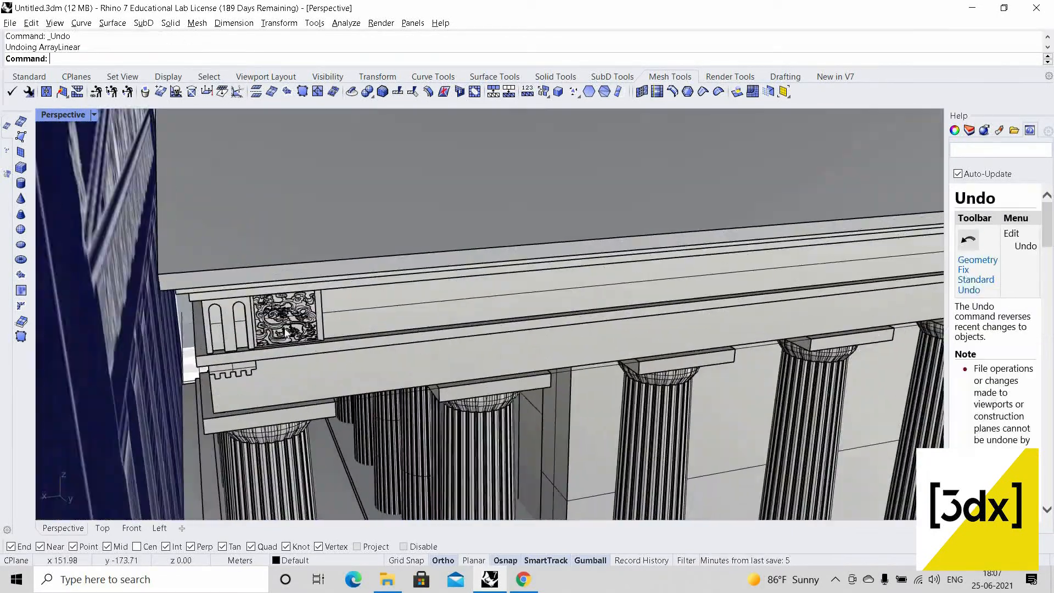
# - Move the detached slab behind the ornament panel and group it with the other corner frieze pieces
pyautogui.scroll(5, 132, 334)
pyautogui.click(137, 370)
pyautogui.write('Move')
pyautogui.press('Return')
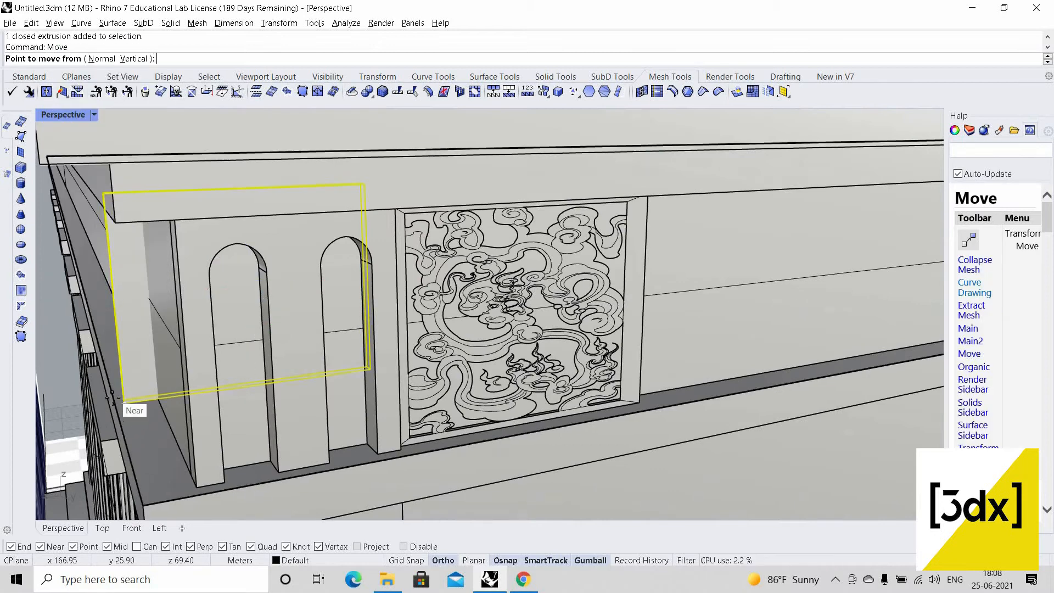
pyautogui.scroll(5, 125, 404)
pyautogui.click(148, 416)
pyautogui.scroll(-8, 400, 376)
pyautogui.moveTo(401, 376); pyautogui.dragTo(307, 368, button='right')
pyautogui.scroll(8, 518, 439)
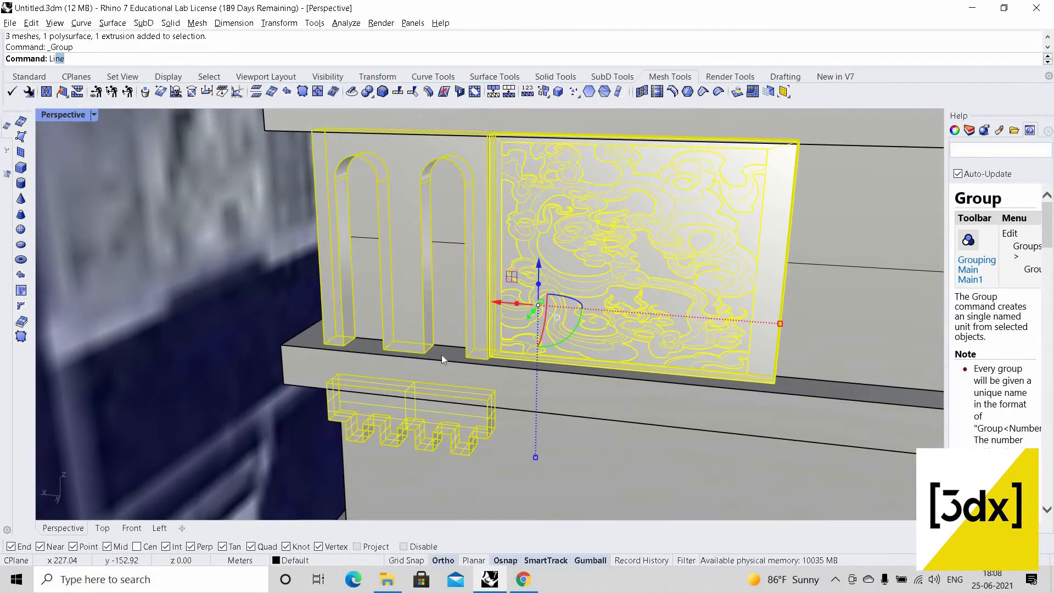
# - Create a 40-item linear array of the corner group along the long-side frieze and delete the surplus copies past the front corner
pyautogui.write('Linear')
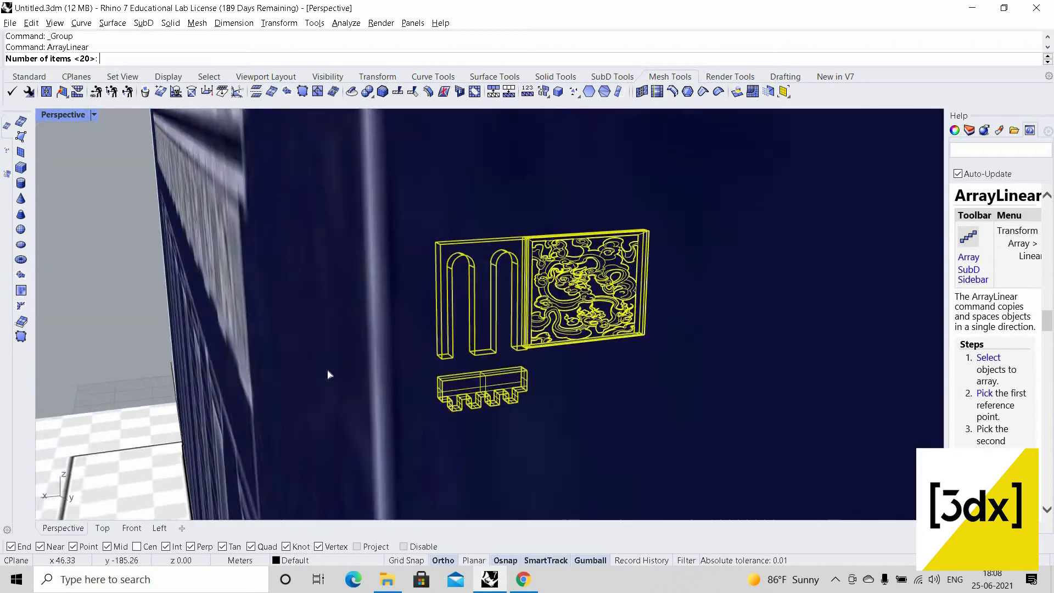
pyautogui.scroll(5, 626, 363)
pyautogui.write('40')
pyautogui.press('Return')
pyautogui.click(626, 363)
pyautogui.scroll(-5, 626, 363)
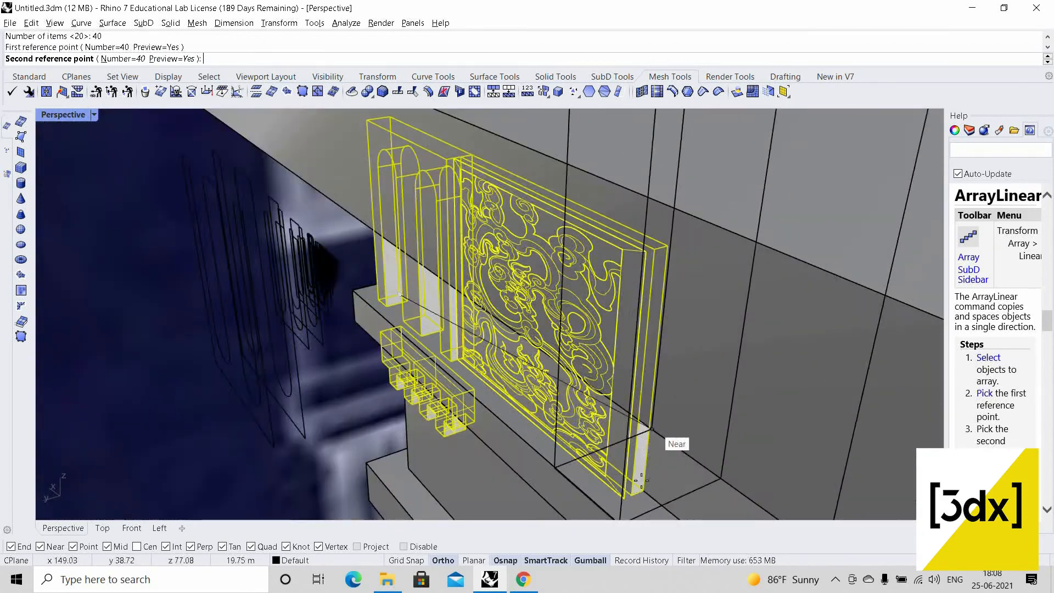
pyautogui.click(447, 195)
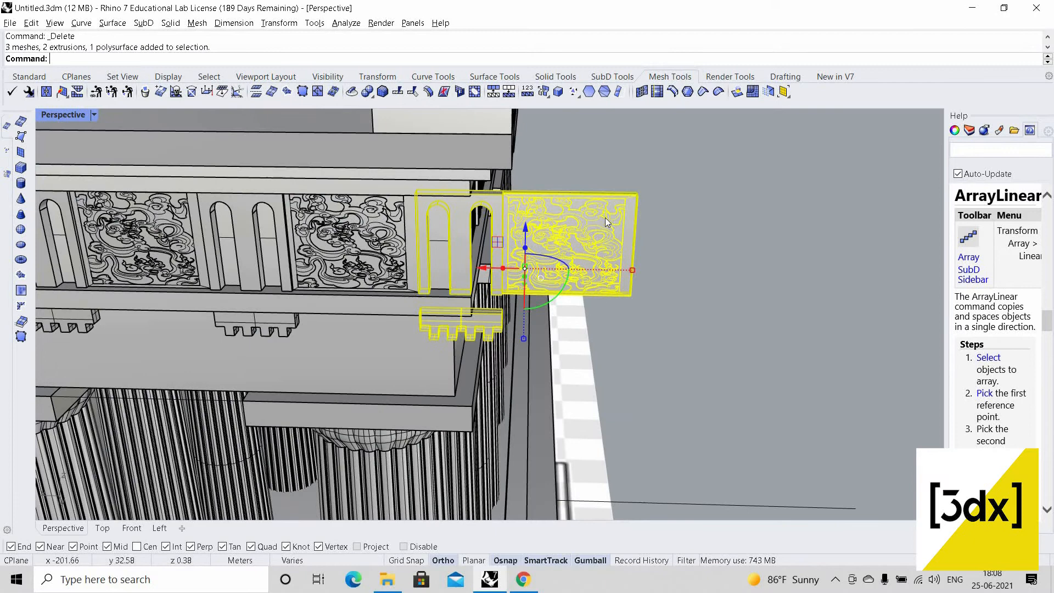
# - Remove the overhanging ornament panel and slab from the last group at the front corner and delete them
pyautogui.write('RemoveFromGroup')
pyautogui.press('Return')
pyautogui.moveTo(630, 173); pyautogui.dragTo(603, 225)
pyautogui.press('Return')
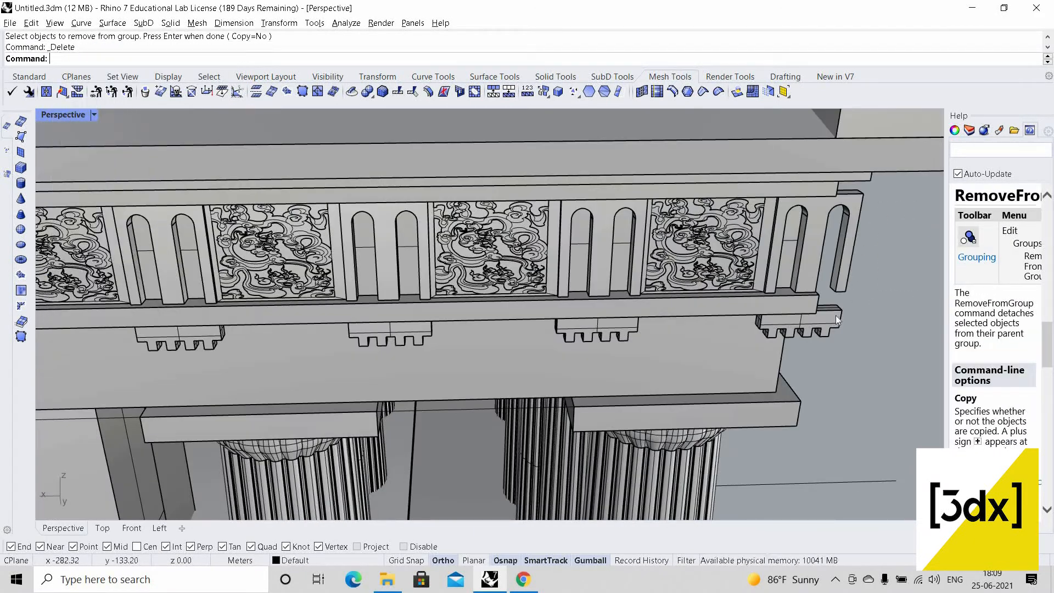
# - Select the long-side frieze groups nearest the front corner, including the last arched panel and toothed block
pyautogui.click(835, 315)
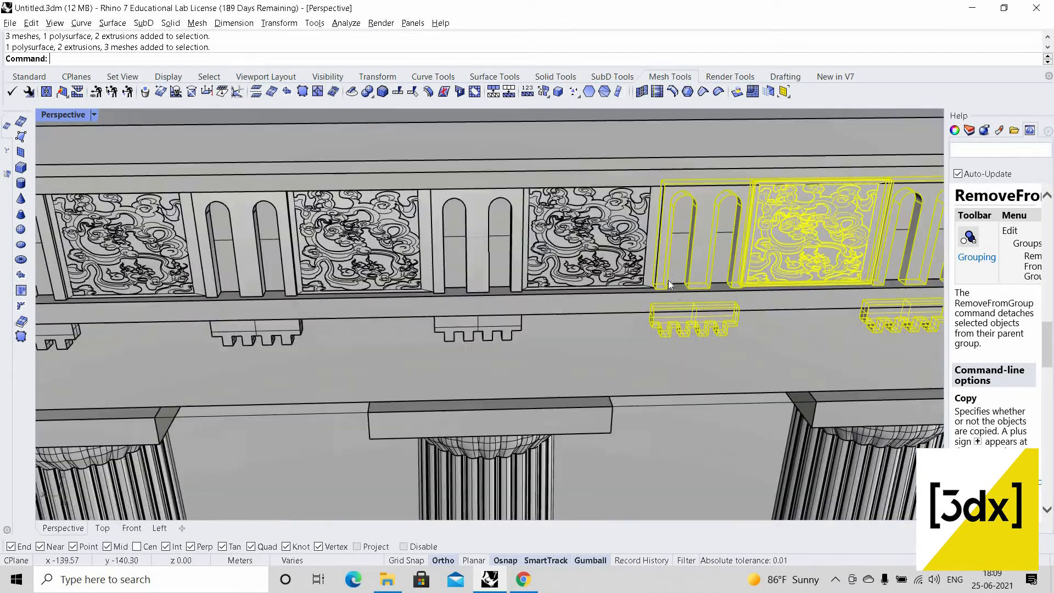
pyautogui.scroll(-8, 668, 281)
pyautogui.keyDown('shift'); pyautogui.click(705, 281); pyautogui.keyUp('shift')
pyautogui.scroll(4, 496, 281)
pyautogui.keyDown('shift'); pyautogui.click(604, 264); pyautogui.keyUp('shift')
pyautogui.keyDown('shift'); pyautogui.click(496, 266); pyautogui.keyUp('shift')
pyautogui.keyDown('shift'); pyautogui.click(386, 268); pyautogui.keyUp('shift')
# - Add the remaining long-side frieze groups, up to the rear corner, to the selection
pyautogui.scroll(-4, 450, 265)
pyautogui.keyDown('shift'); pyautogui.click(572, 297); pyautogui.keyUp('shift')
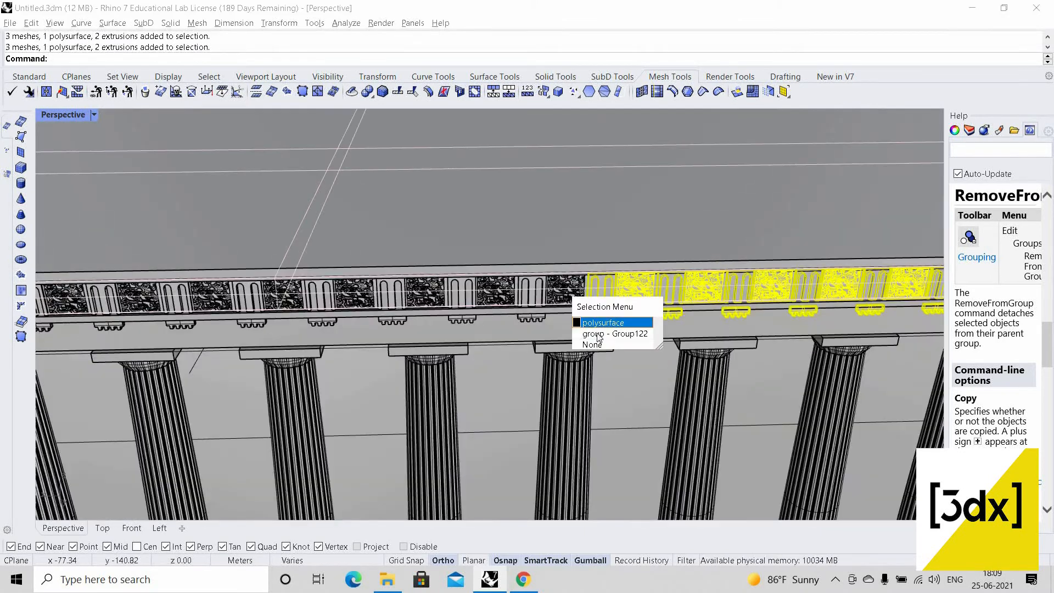
pyautogui.click(598, 333)
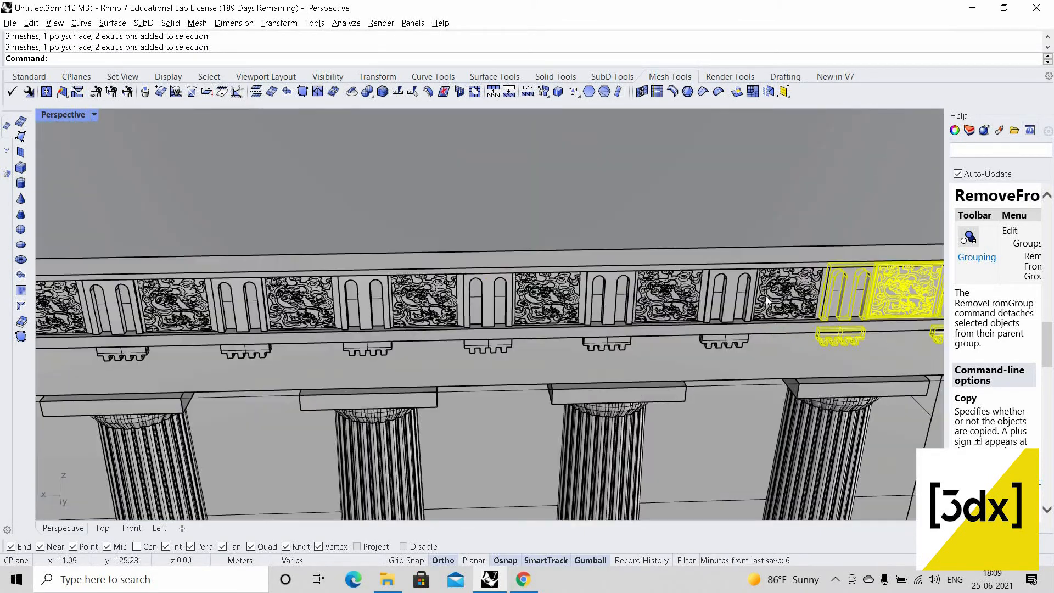
pyautogui.keyDown('shift'); pyautogui.click(767, 301); pyautogui.keyUp('shift')
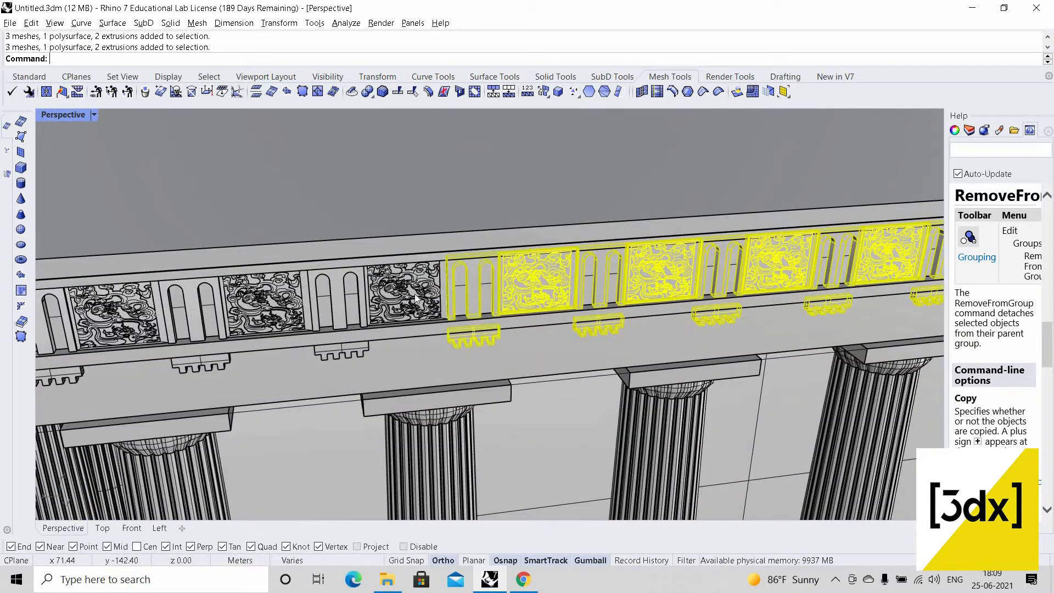
pyautogui.keyDown('shift'); pyautogui.click(94, 332); pyautogui.keyUp('shift')
pyautogui.click(141, 351)
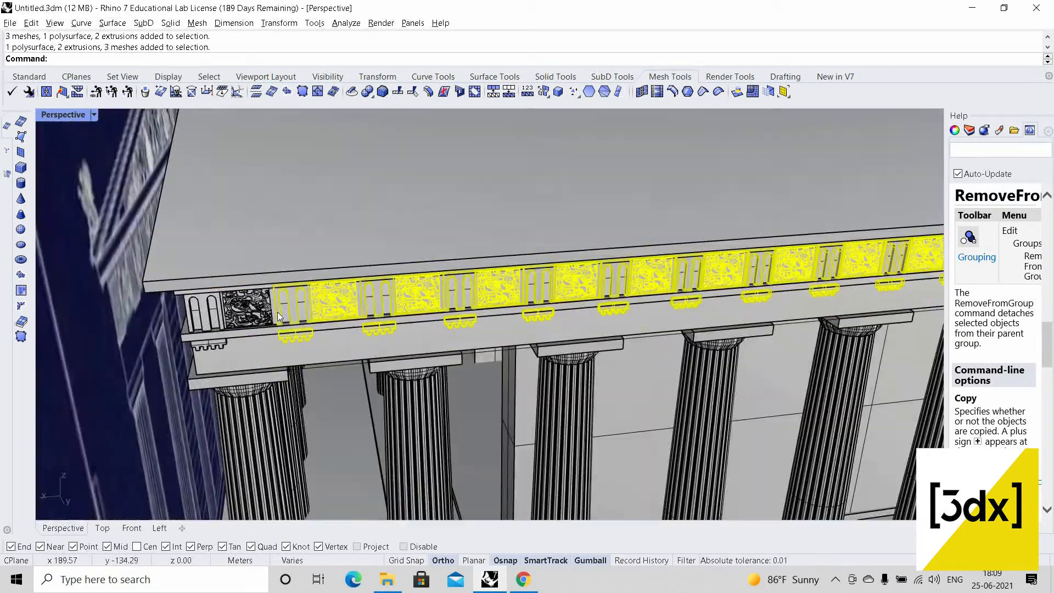
# - Scale the selected frieze groups in one direction from the rear corner so the last panel's end meets the front ledge corner
pyautogui.scroll(5, 381, 361)
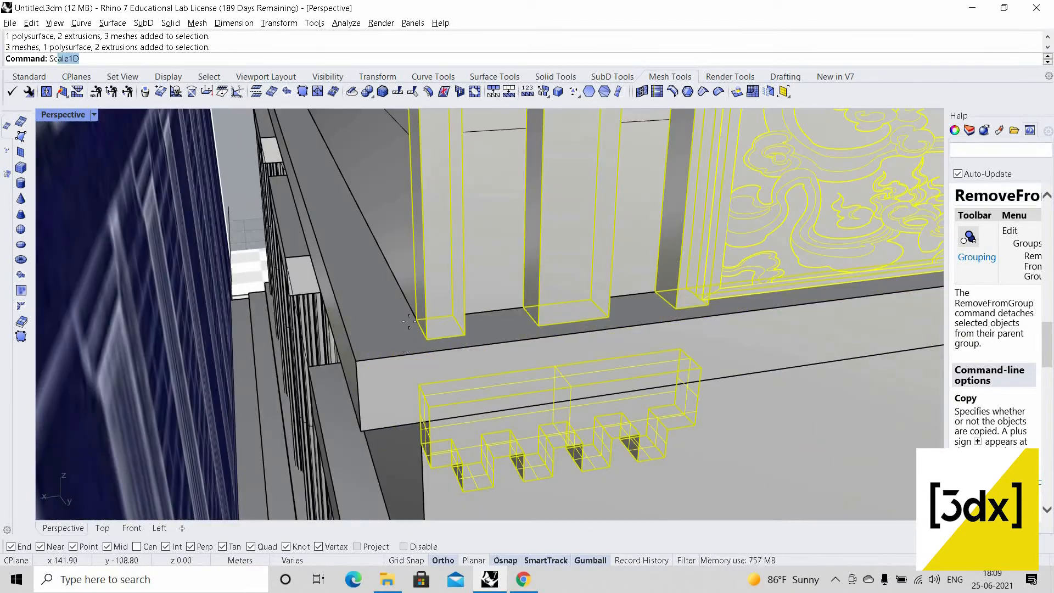
pyautogui.write('Scale1D')
pyautogui.press('Return')
pyautogui.press('Return')
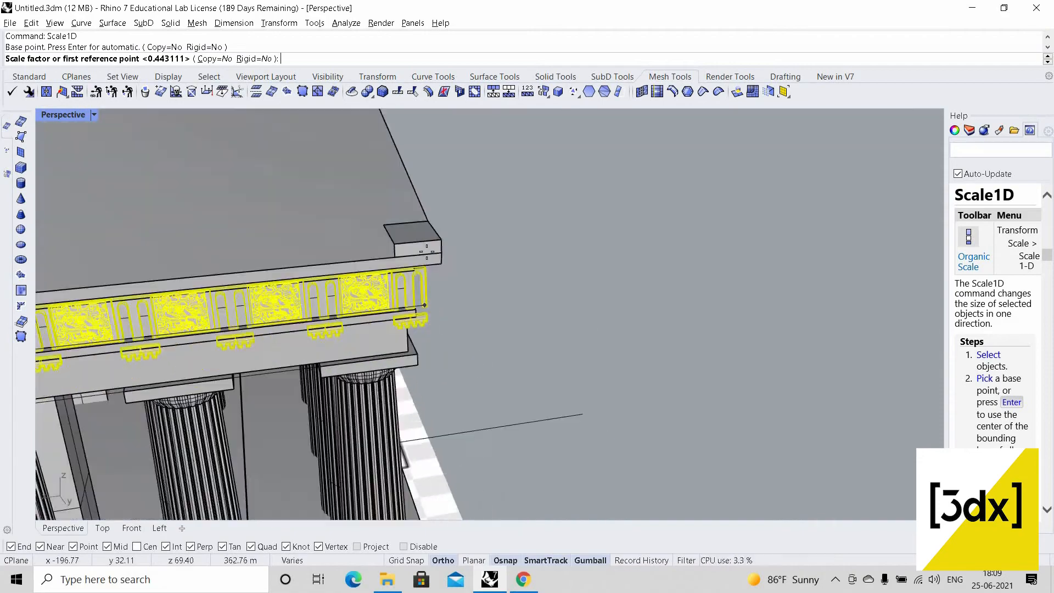
pyautogui.moveTo(426, 252); pyautogui.dragTo(501, 305, button='right')
pyautogui.scroll(5, 501, 306)
pyautogui.click(507, 318)
pyautogui.scroll(-6, 482, 319)
pyautogui.scroll(8, 274, 308)
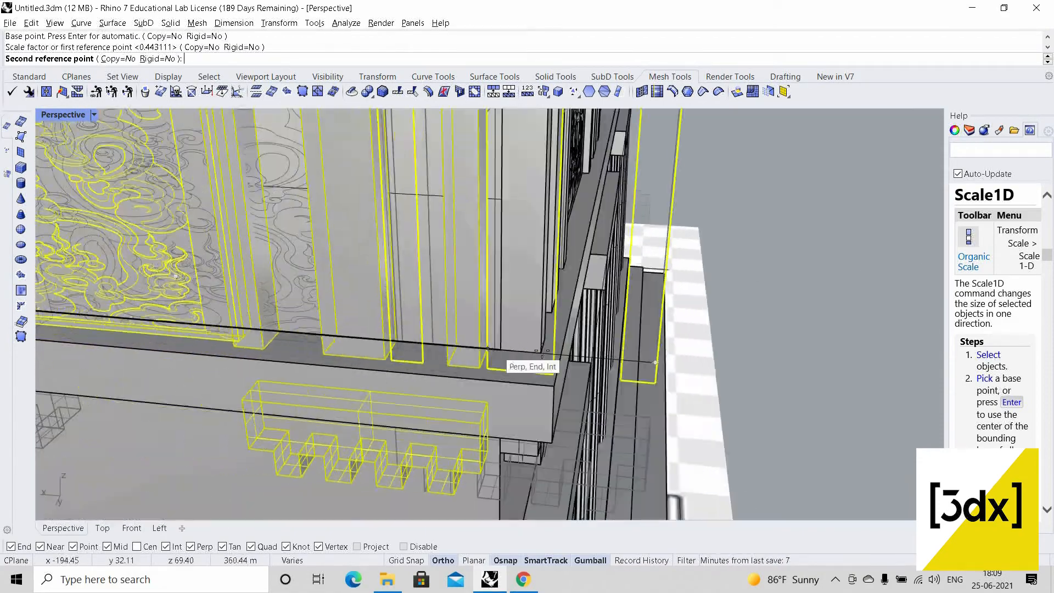
pyautogui.click(542, 350)
pyautogui.scroll(-8, 541, 290)
pyautogui.press('Escape')
pyautogui.moveTo(595, 264); pyautogui.dragTo(647, 291, button='right')
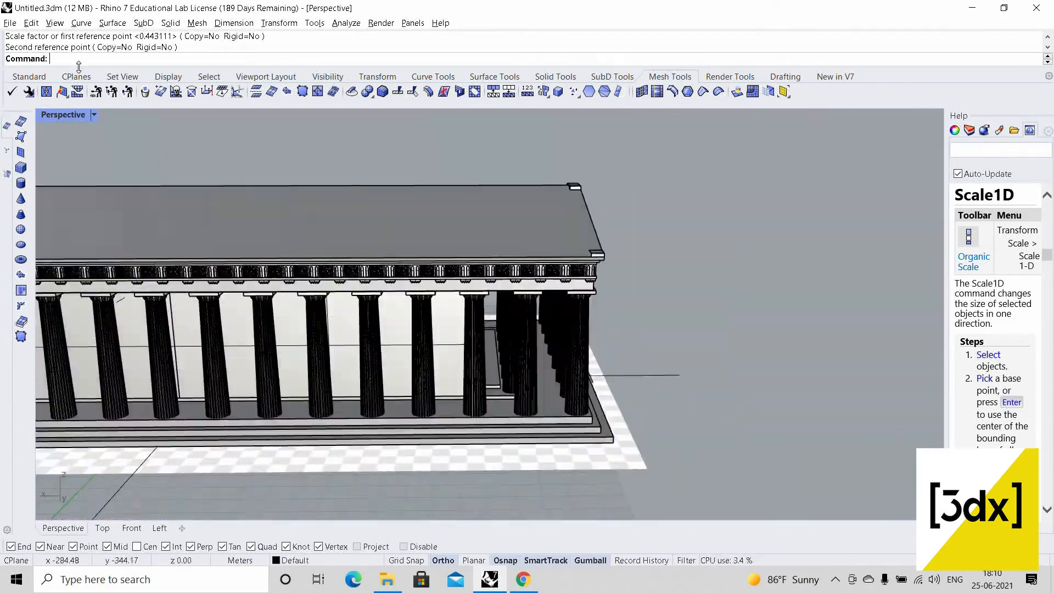
# - Reselect all the scaled long-side frieze pieces and combine them into one group
pyautogui.click(209, 77)
pyautogui.click(90, 92)
pyautogui.moveTo(372, 252); pyautogui.dragTo(448, 265, button='right')
pyautogui.hotkey('ctrl', 'g')
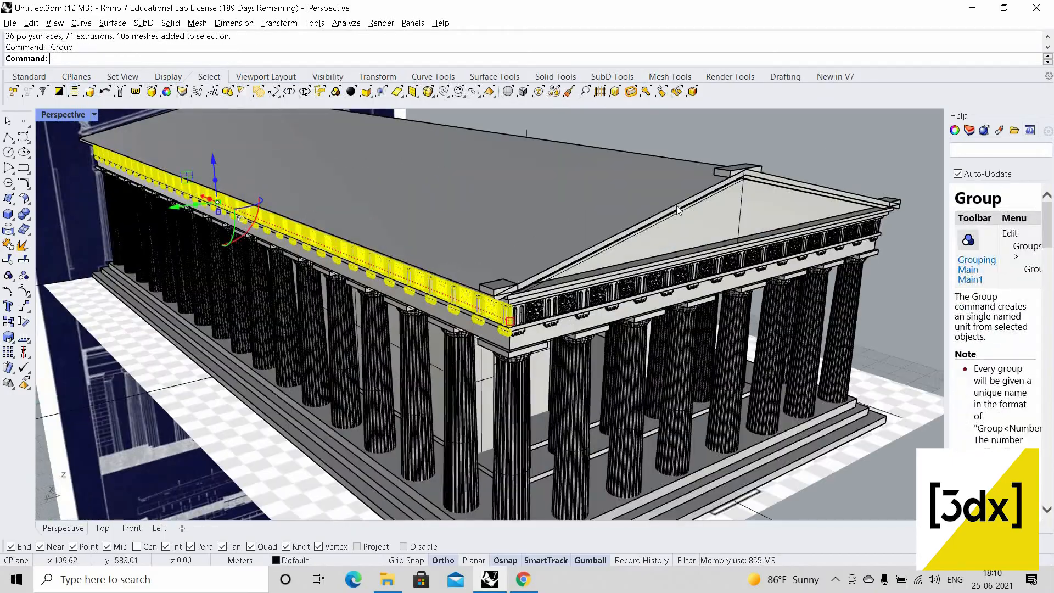
pyautogui.press('Escape')
# - Mirror the long-side frieze group onto the temple's opposite long side
pyautogui.scroll(5, 516, 324)
pyautogui.moveTo(522, 296); pyautogui.dragTo(494, 330, button='right')
pyautogui.click(506, 359)
pyautogui.scroll(-4, 648, 332)
pyautogui.write('mi')
pyautogui.press('Return')
pyautogui.click(641, 349)
pyautogui.click(667, 307)
pyautogui.click(544, 379)
pyautogui.press('Escape')
# - Select the arched and carved frieze panels across the temple's front, from one corner to the other
pyautogui.scroll(-6, 545, 380)
pyautogui.scroll(5, 665, 420)
pyautogui.scroll(8, 474, 282)
pyautogui.scroll(2, 473, 282)
pyautogui.click(473, 282)
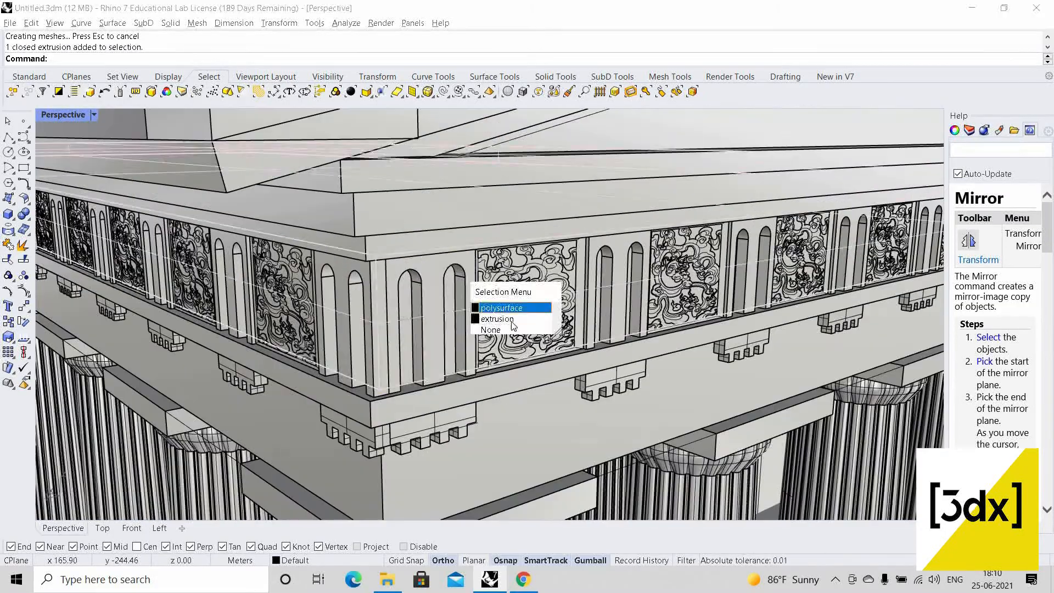
pyautogui.click(512, 320)
pyautogui.keyDown('shift'); pyautogui.click(527, 319); pyautogui.keyUp('shift')
pyautogui.keyDown('shift'); pyautogui.click(585, 303); pyautogui.keyUp('shift')
pyautogui.scroll(10, 566, 306)
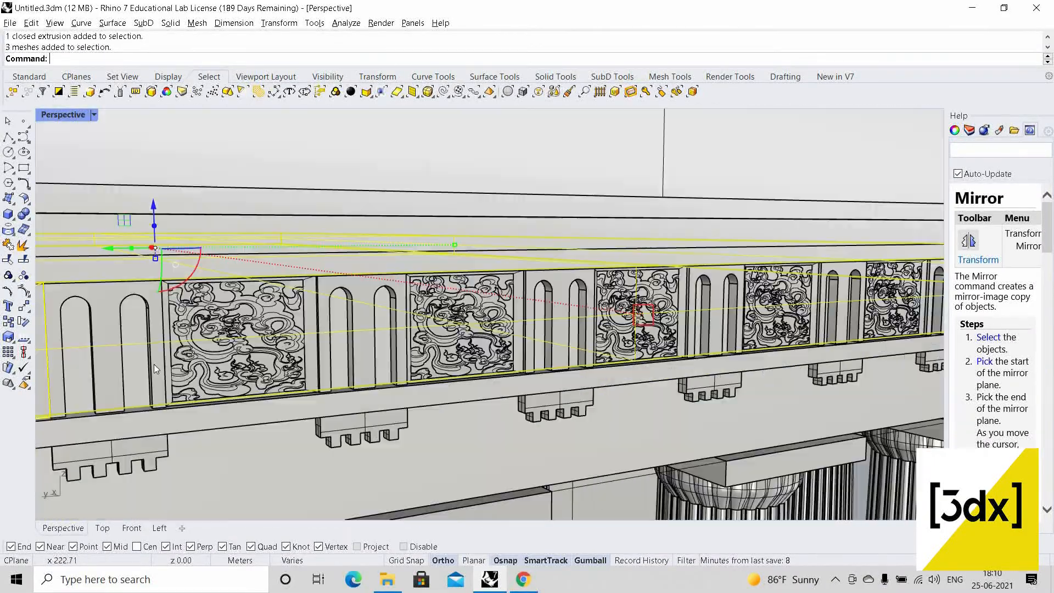
pyautogui.keyDown('shift'); pyautogui.click(236, 335); pyautogui.keyUp('shift')
pyautogui.keyDown('shift'); pyautogui.click(461, 329); pyautogui.keyUp('shift')
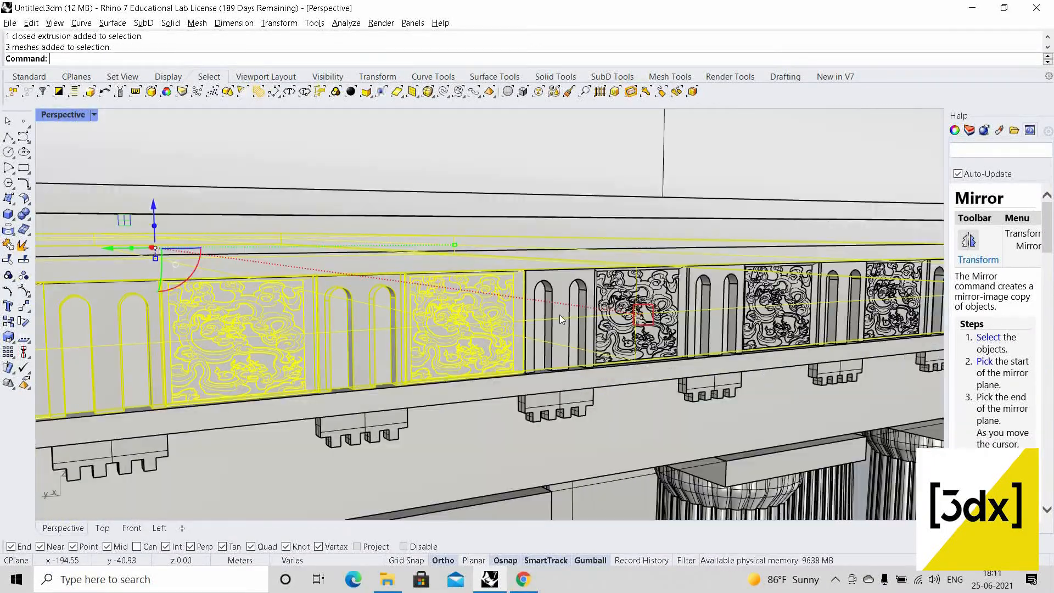
pyautogui.keyDown('shift'); pyautogui.click(637, 315); pyautogui.keyUp('shift')
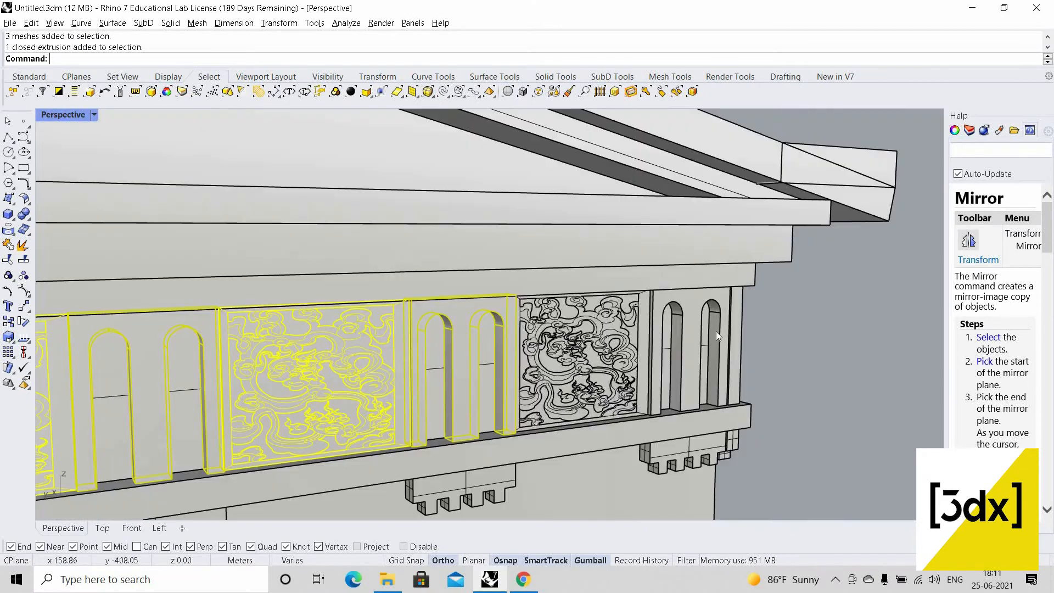
pyautogui.keyDown('shift'); pyautogui.click(582, 335); pyautogui.keyUp('shift')
pyautogui.keyDown('shift'); pyautogui.click(708, 335); pyautogui.keyUp('shift')
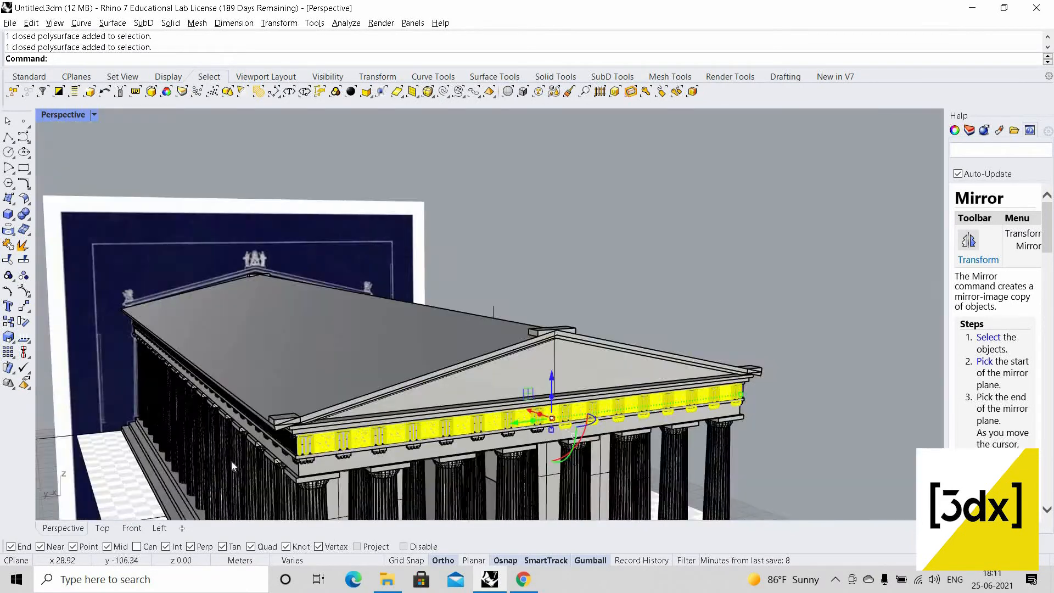
# - Add the toothed brackets below the front frieze to the selection and combine everything into one group
pyautogui.keyDown('shift'); pyautogui.click(247, 456); pyautogui.keyUp('shift')
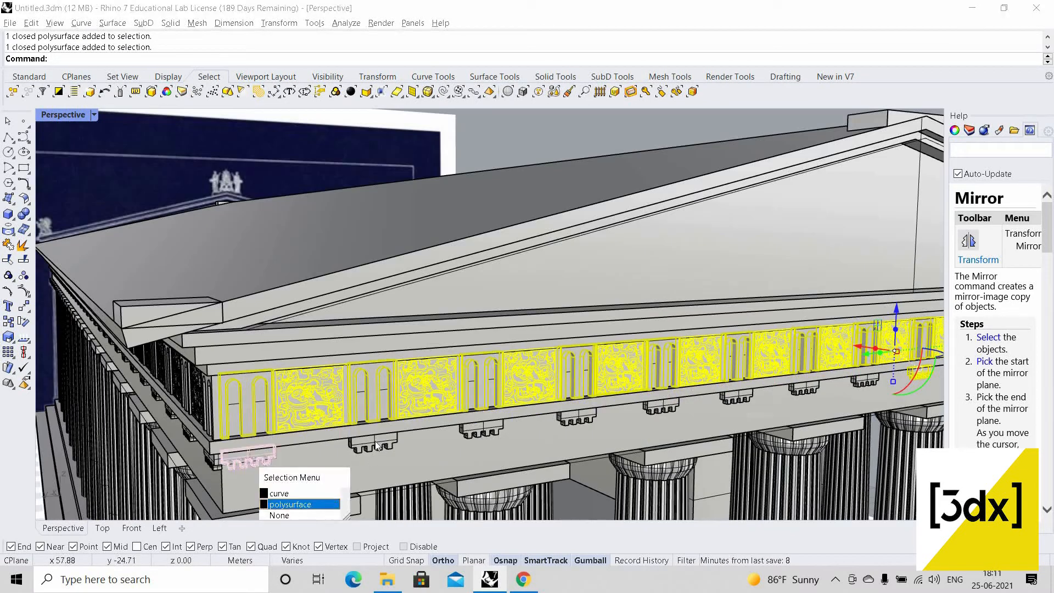
pyautogui.click(257, 493)
pyautogui.keyDown('shift'); pyautogui.click(490, 424); pyautogui.keyUp('shift')
pyautogui.click(529, 468)
pyautogui.keyDown('ctrl'); pyautogui.click(541, 411); pyautogui.keyUp('ctrl')
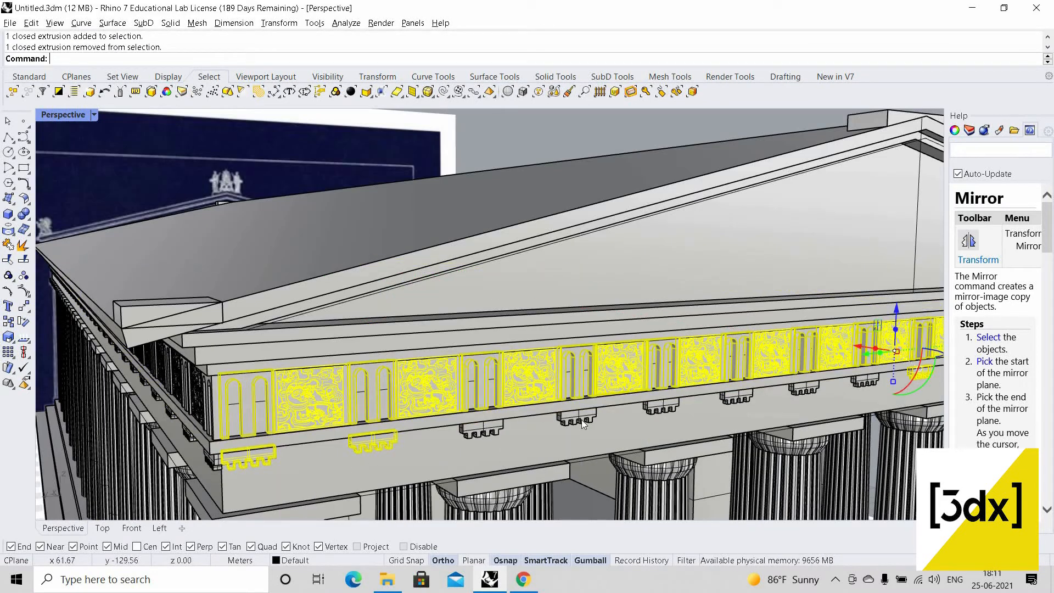
pyautogui.keyDown('shift'); pyautogui.click(485, 427); pyautogui.keyUp('shift')
pyautogui.keyDown('shift'); pyautogui.click(587, 414); pyautogui.keyUp('shift')
pyautogui.keyDown('shift'); pyautogui.click(664, 412); pyautogui.keyUp('shift')
pyautogui.keyDown('shift'); pyautogui.click(736, 396); pyautogui.keyUp('shift')
pyautogui.click(774, 427)
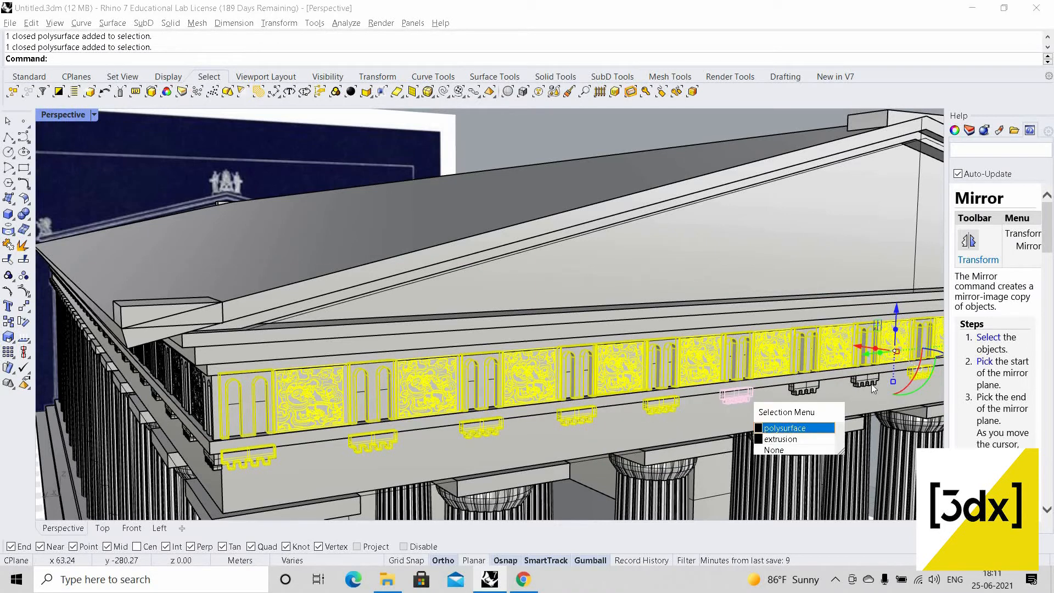
pyautogui.keyDown('shift'); pyautogui.click(867, 382); pyautogui.keyUp('shift')
pyautogui.click(900, 417)
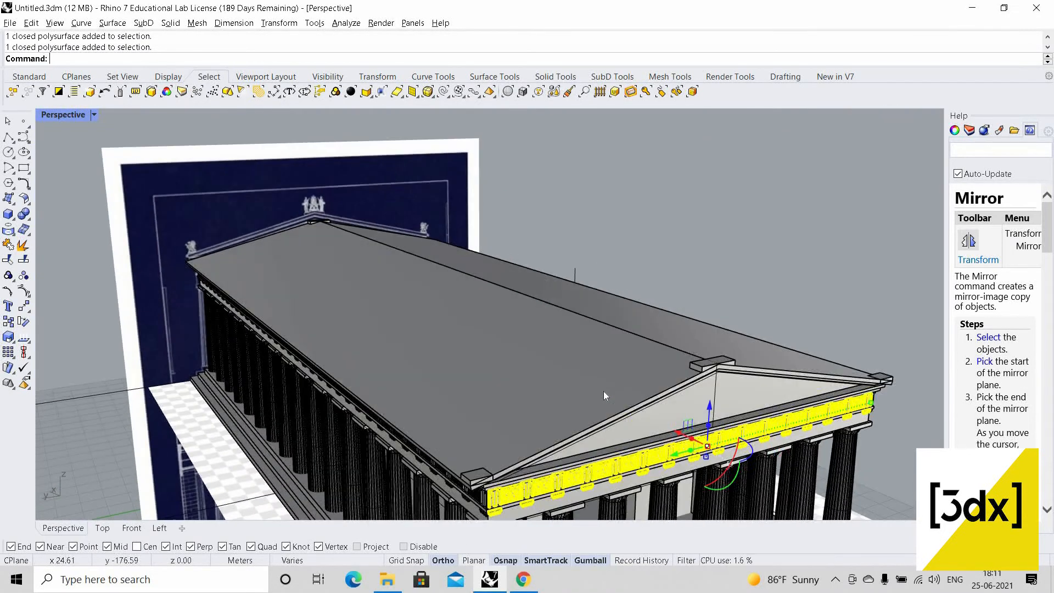
pyautogui.hotkey('ctrl', 'g')
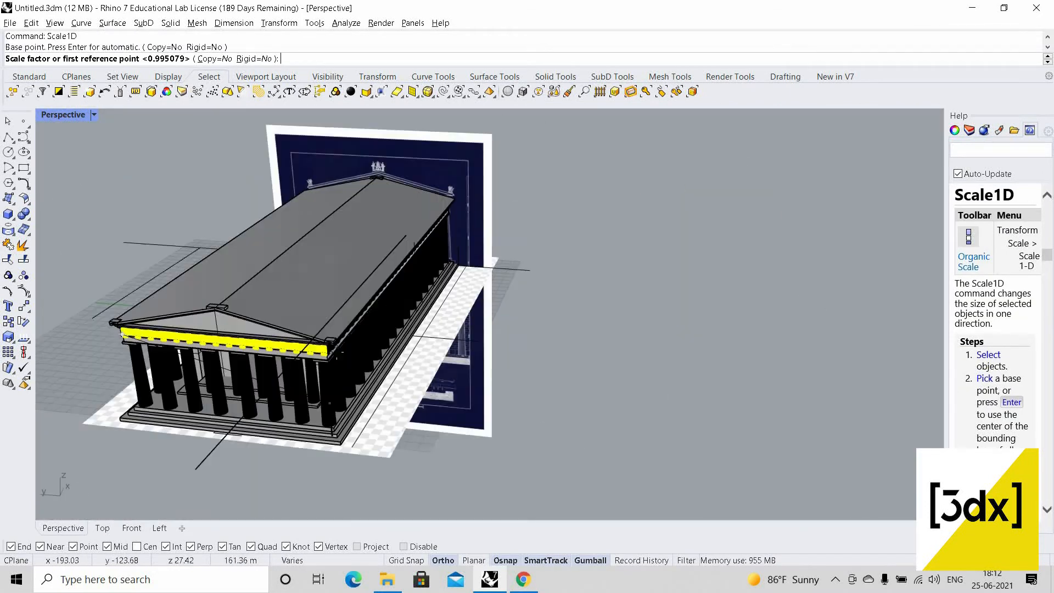
# - Scale the front frieze group in one direction so its end panel reaches the corner of the supporting ledge
pyautogui.scroll(10, 352, 362)
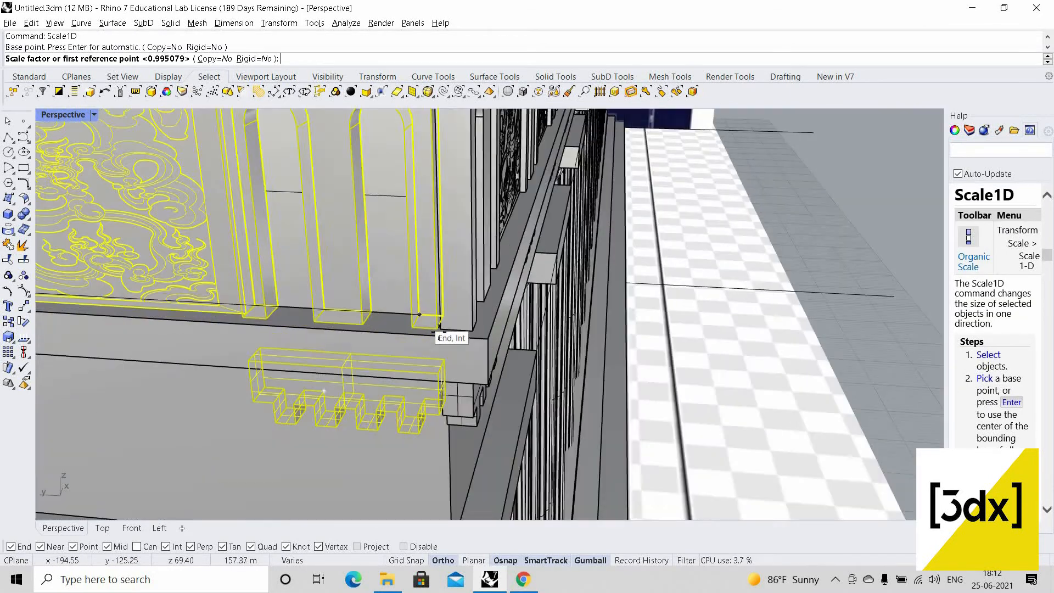
pyautogui.click(444, 336)
pyautogui.click(561, 333)
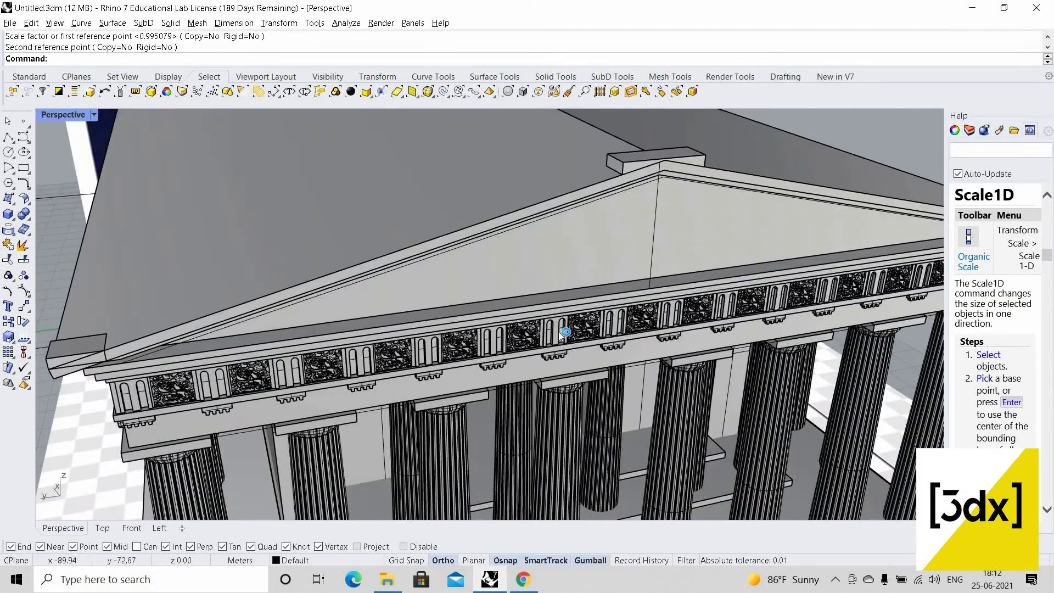
# - Mirror the front frieze group onto the temple's rear side
pyautogui.click(561, 334)
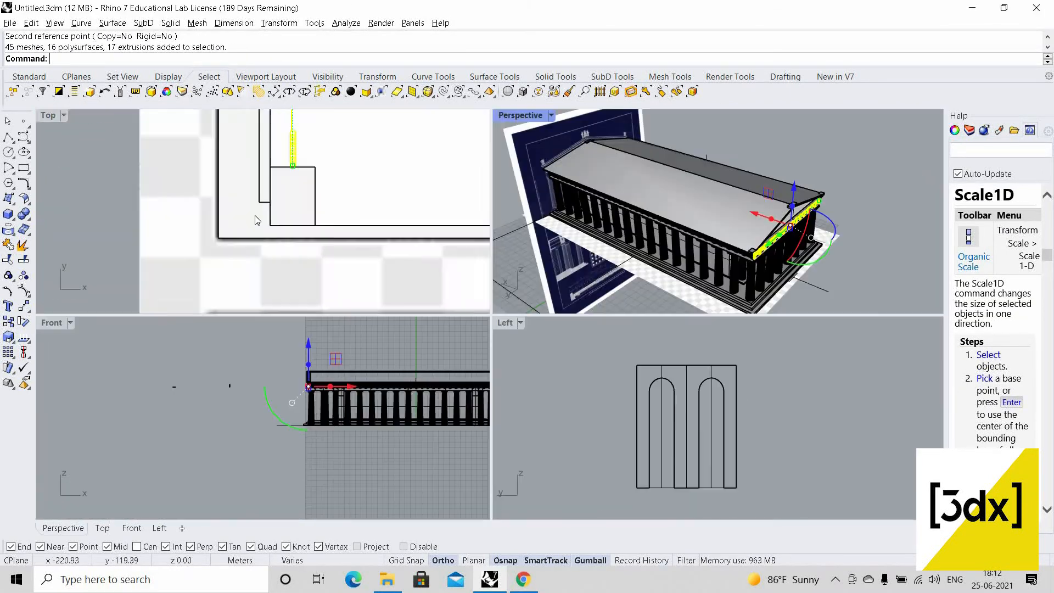
pyautogui.write('Mirror')
pyautogui.press('Return')
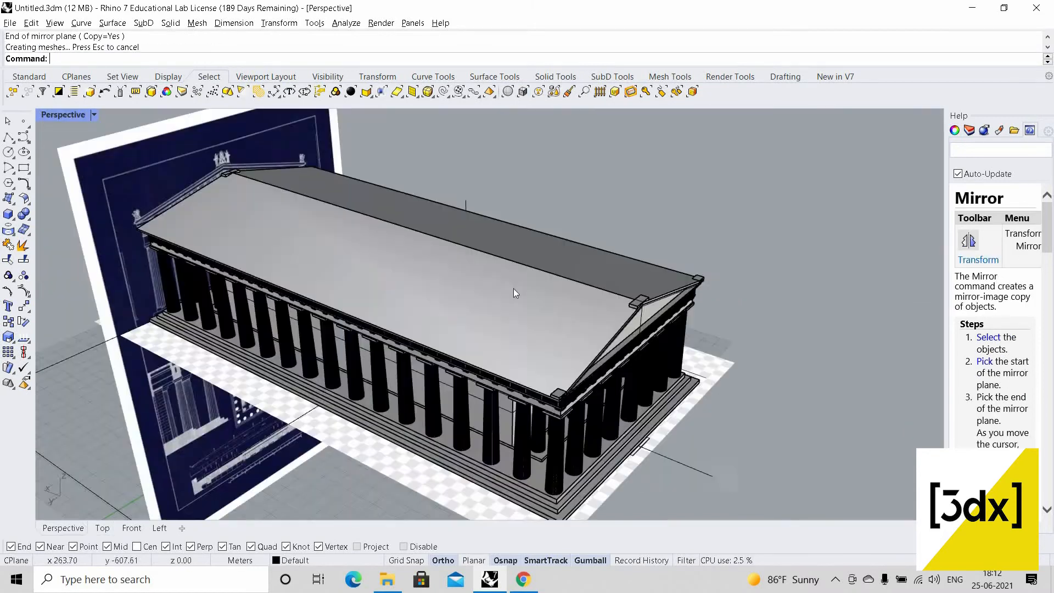
pyautogui.scroll(8, 145, 340)
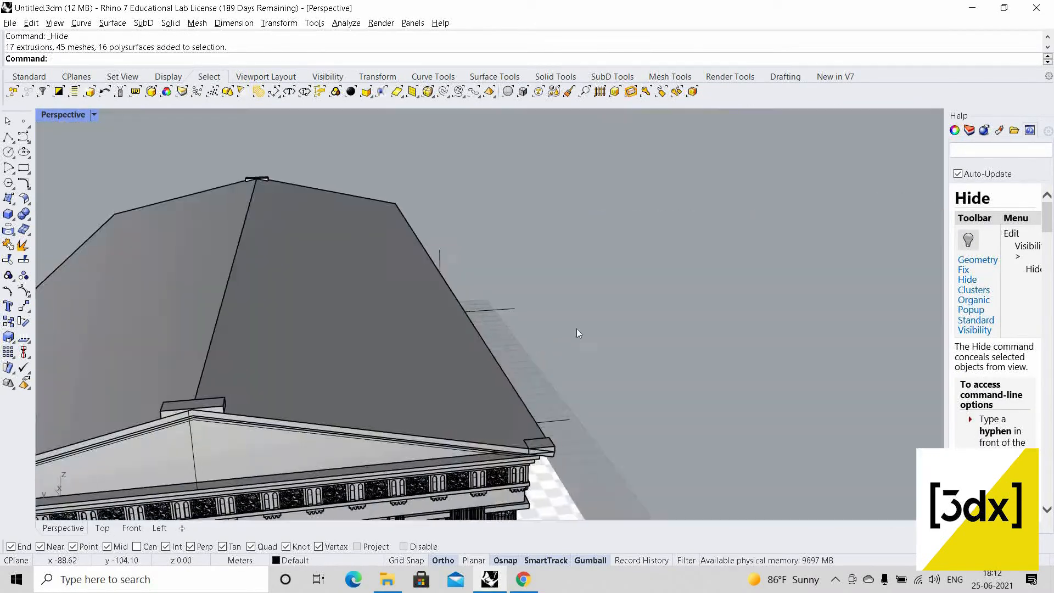
# - Save the model and insert the Divider+10222013 file as an embedded block with mesh faces, in the empty area in front of the temple
pyautogui.hotkey('ctrl', 's')
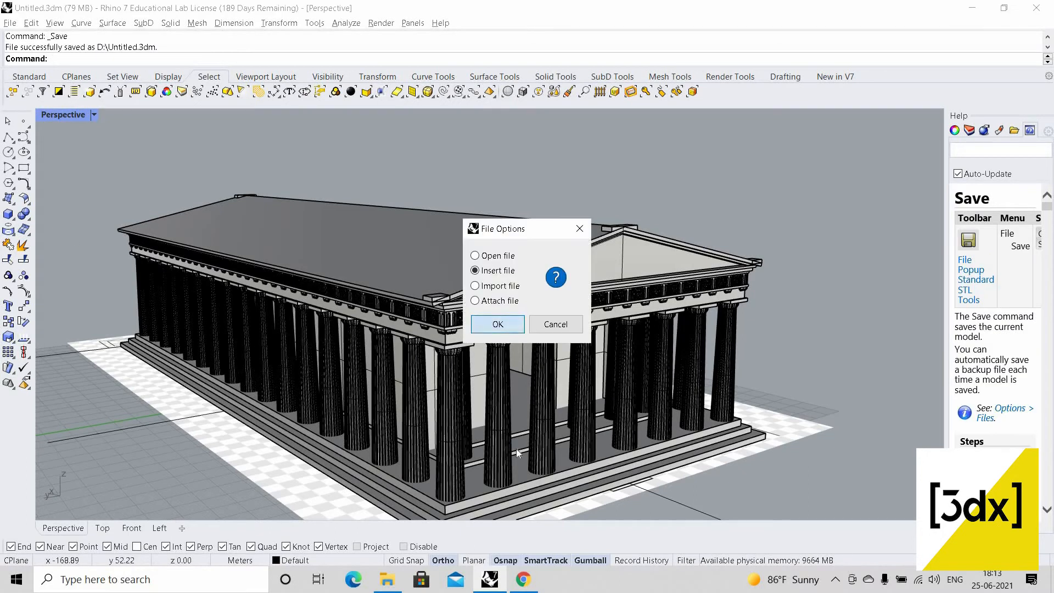
pyautogui.press('Return')
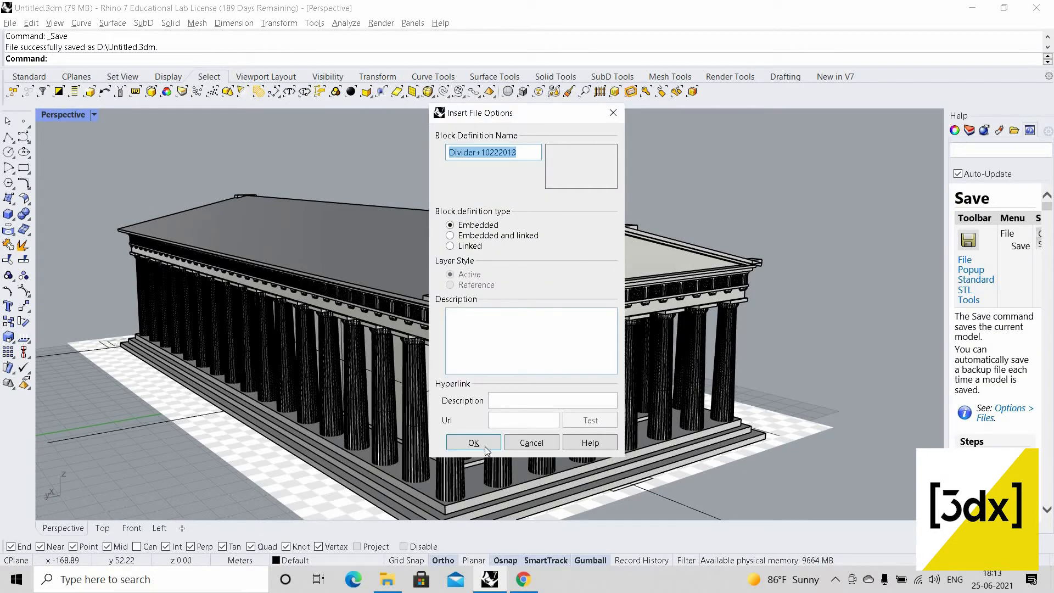
pyautogui.click(524, 426)
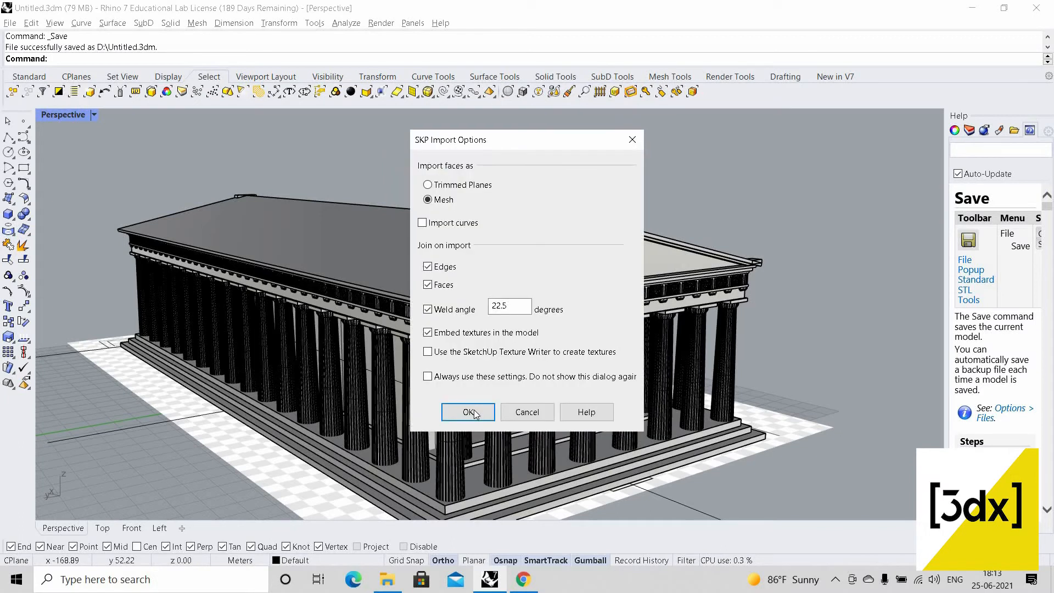
pyautogui.press('Return')
pyautogui.scroll(-5, 610, 475)
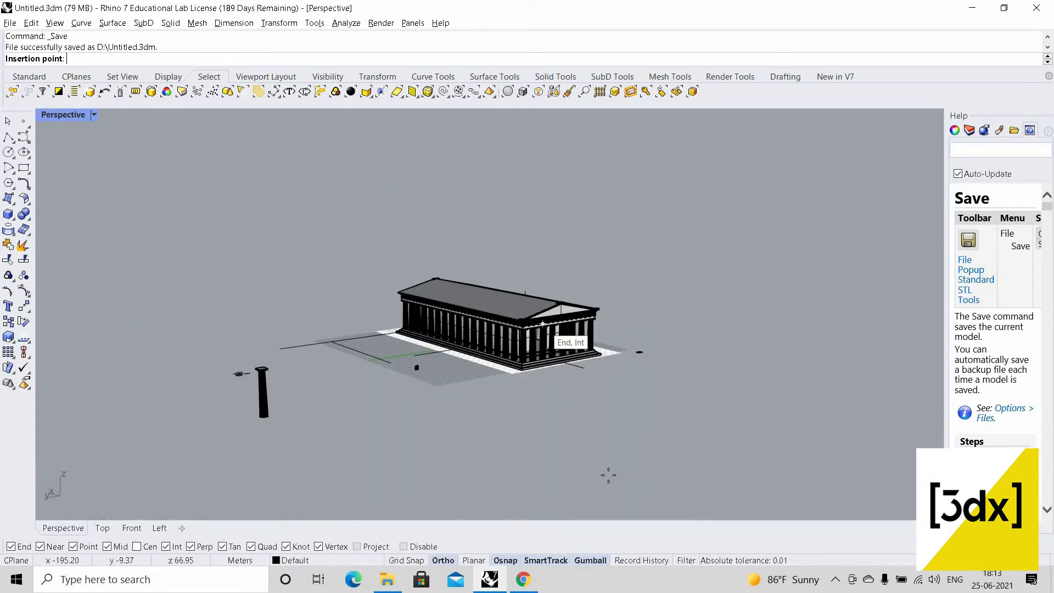
pyautogui.scroll(10, 617, 473)
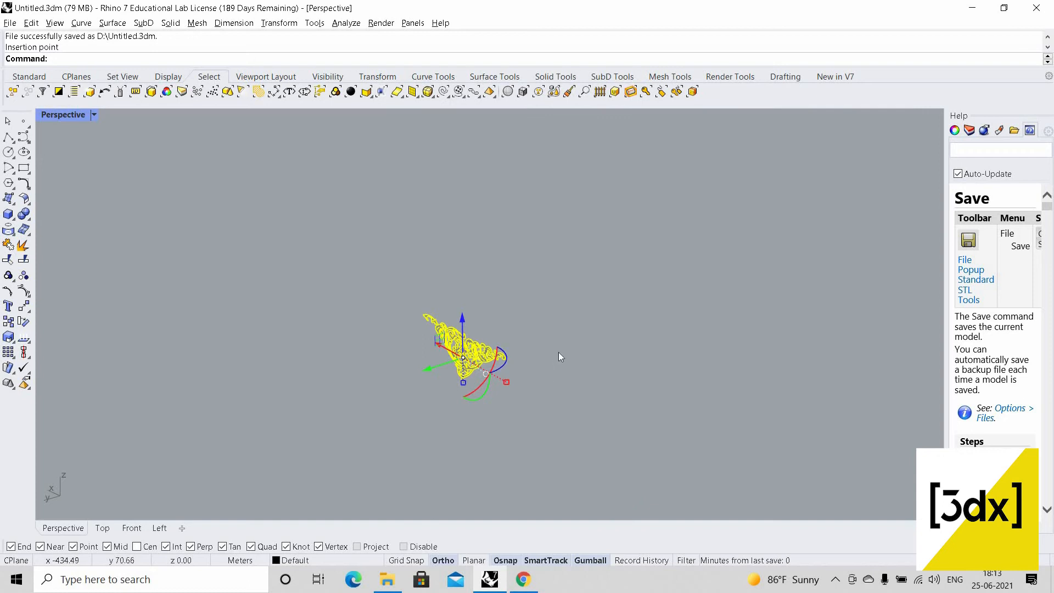
# - Select the inserted ornament block and make a group containing only that object
pyautogui.click(340, 258)
pyautogui.scroll(-5, 541, 340)
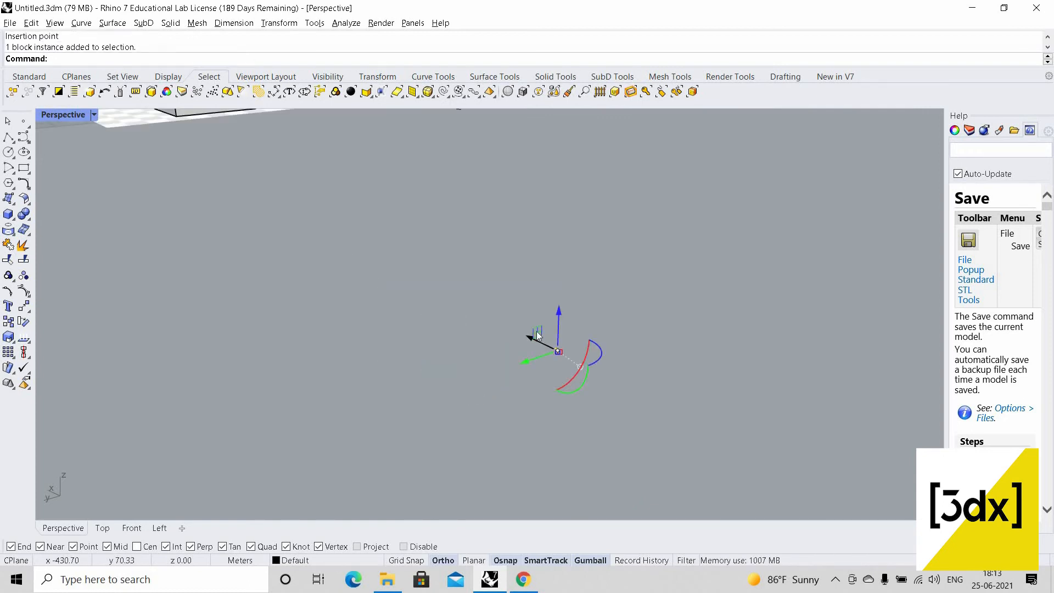
pyautogui.scroll(5, 536, 330)
pyautogui.hotkey('ctrl', 'g')
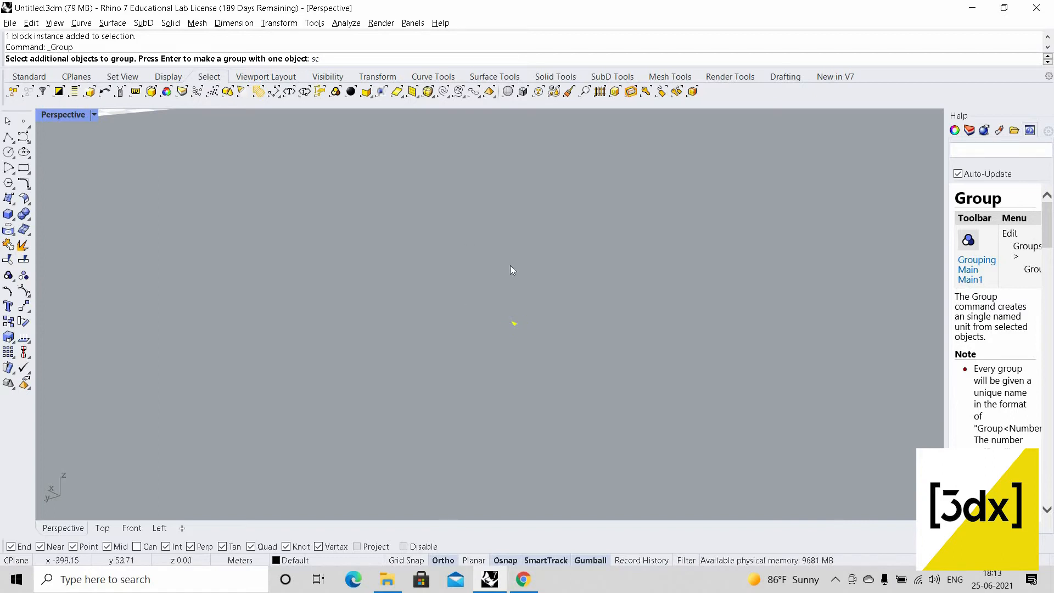
pyautogui.press('BackSpace')
pyautogui.press('BackSpace')
pyautogui.press('Return')
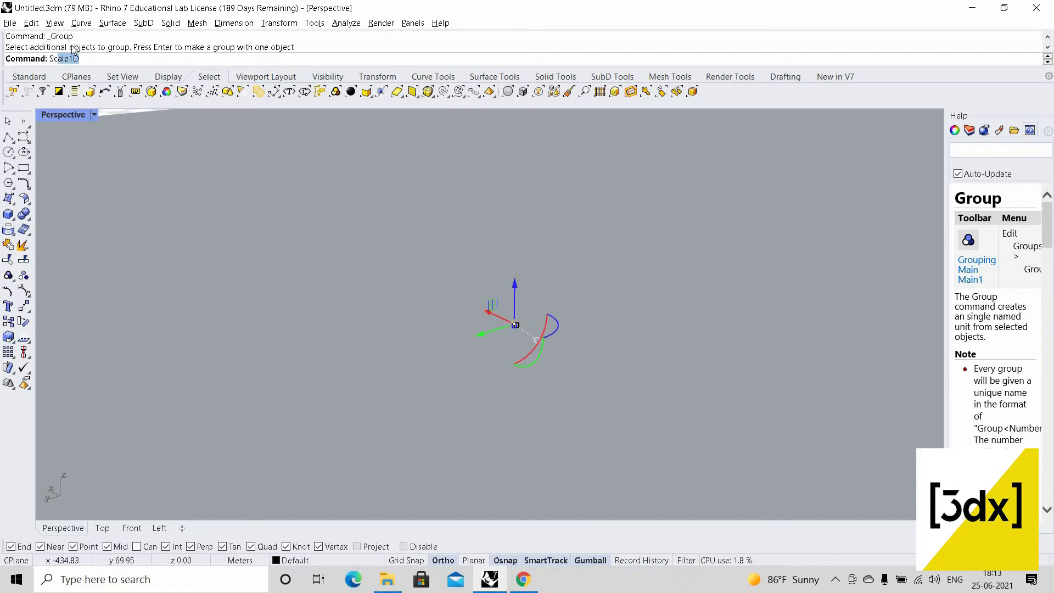
# - Scale the ornament block up uniformly until it is large enough to compare with the temple's pediment
pyautogui.write('Sc')
pyautogui.press('Up')
pyautogui.press('Return')
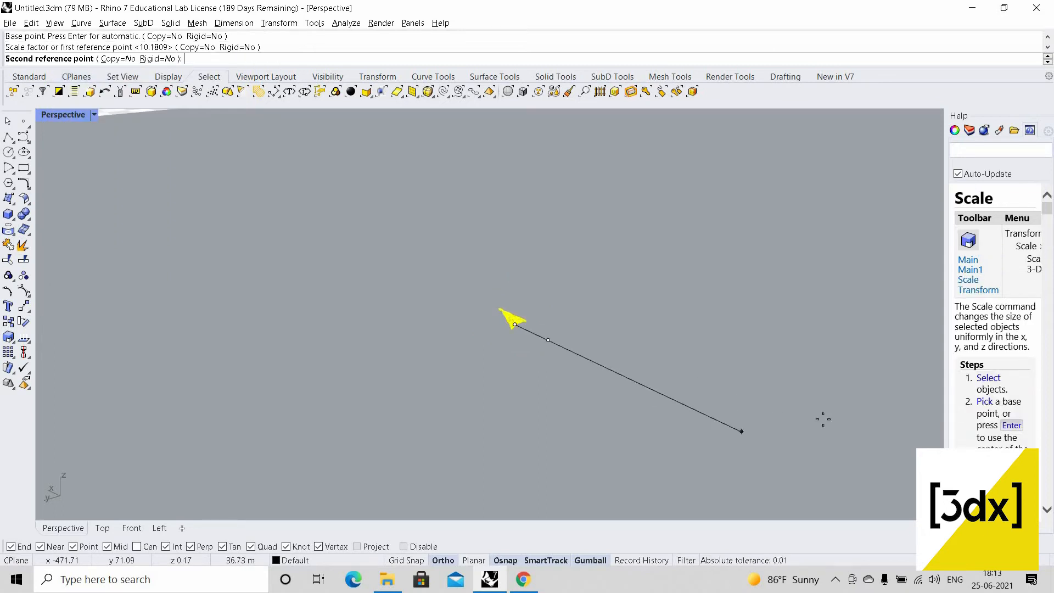
pyautogui.scroll(-3, 683, 366)
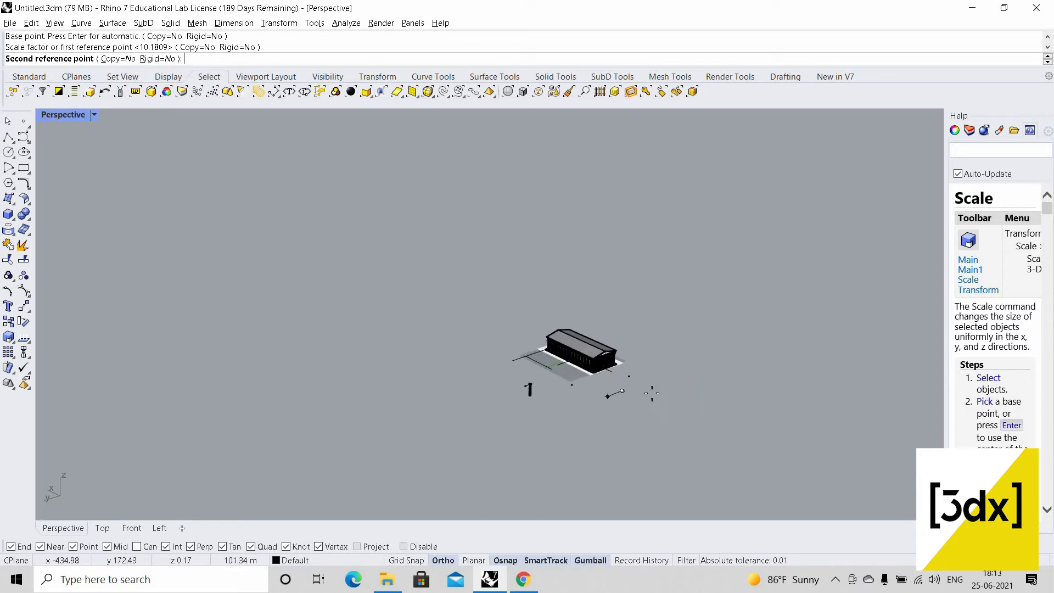
pyautogui.scroll(5, 583, 396)
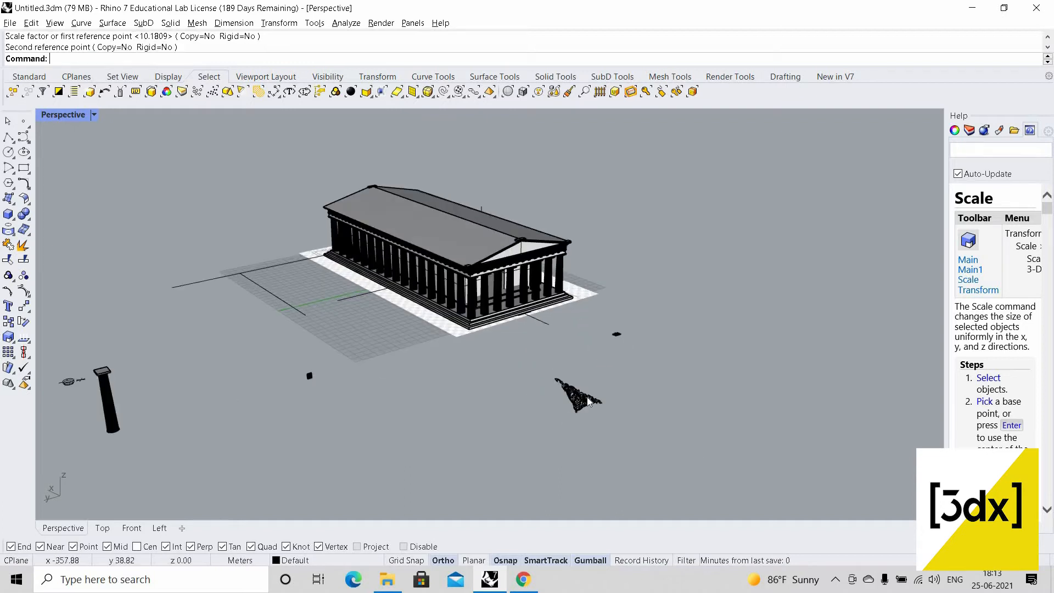
# - Rotate the ornament block so its peak points upward and its long tapering end faces the opposite way
pyautogui.moveTo(569, 400); pyautogui.dragTo(558, 351, button='right')
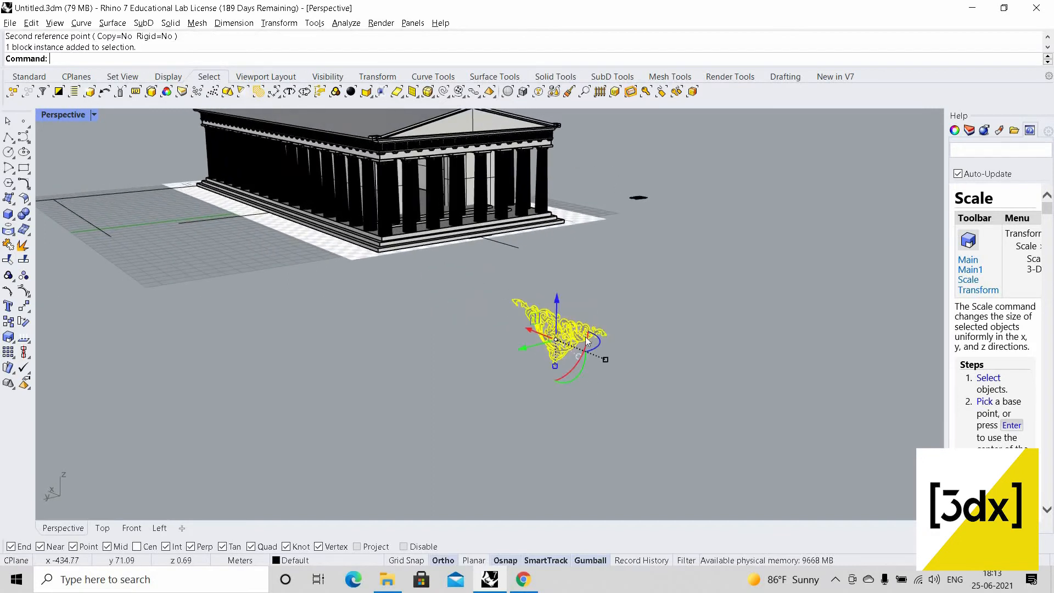
pyautogui.scroll(7, 586, 340)
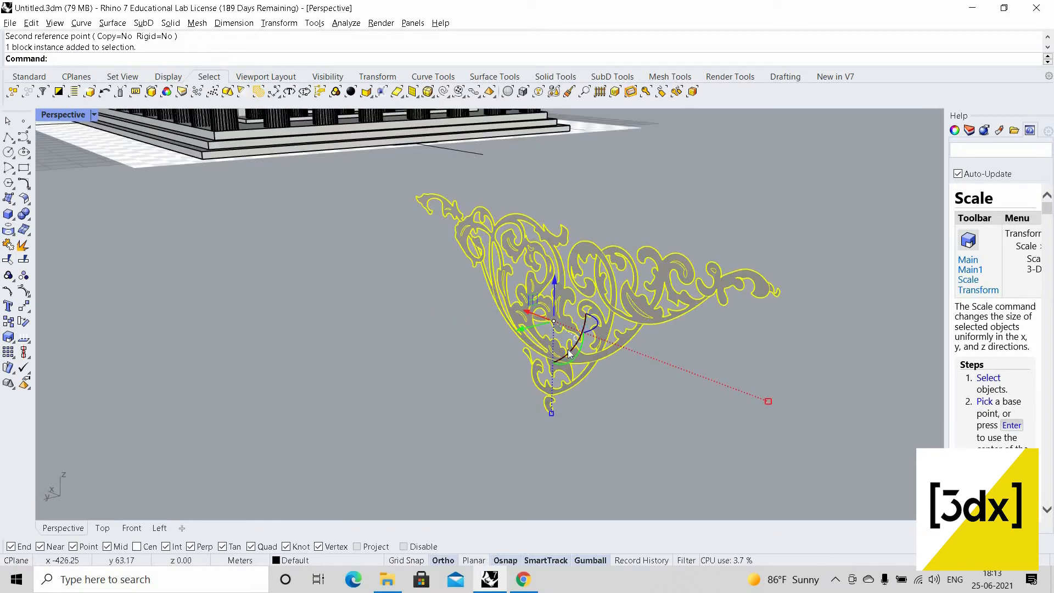
pyautogui.moveTo(577, 343); pyautogui.dragTo(507, 340)
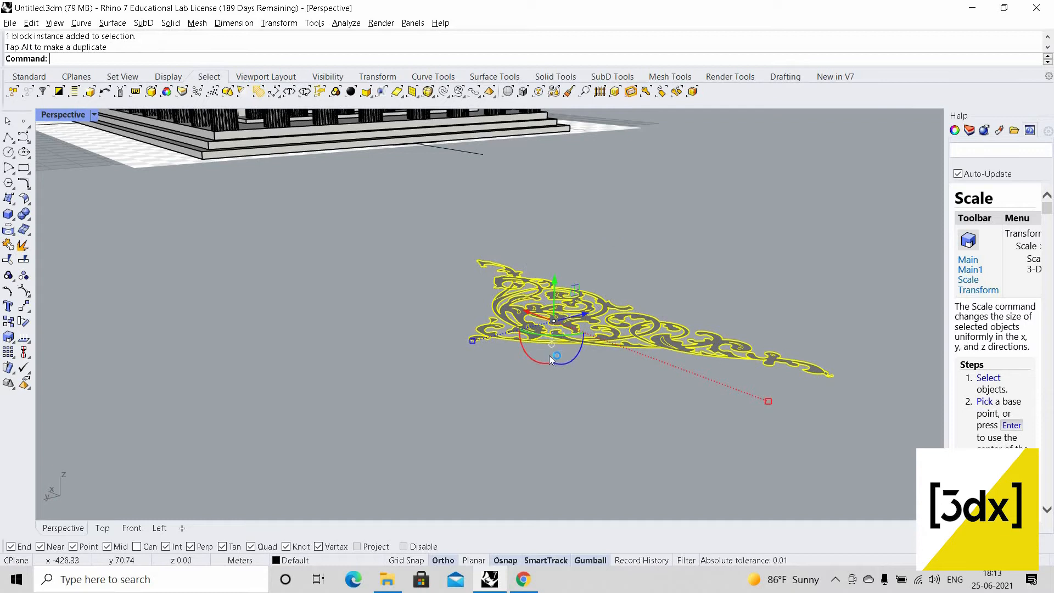
pyautogui.moveTo(597, 334); pyautogui.dragTo(582, 323)
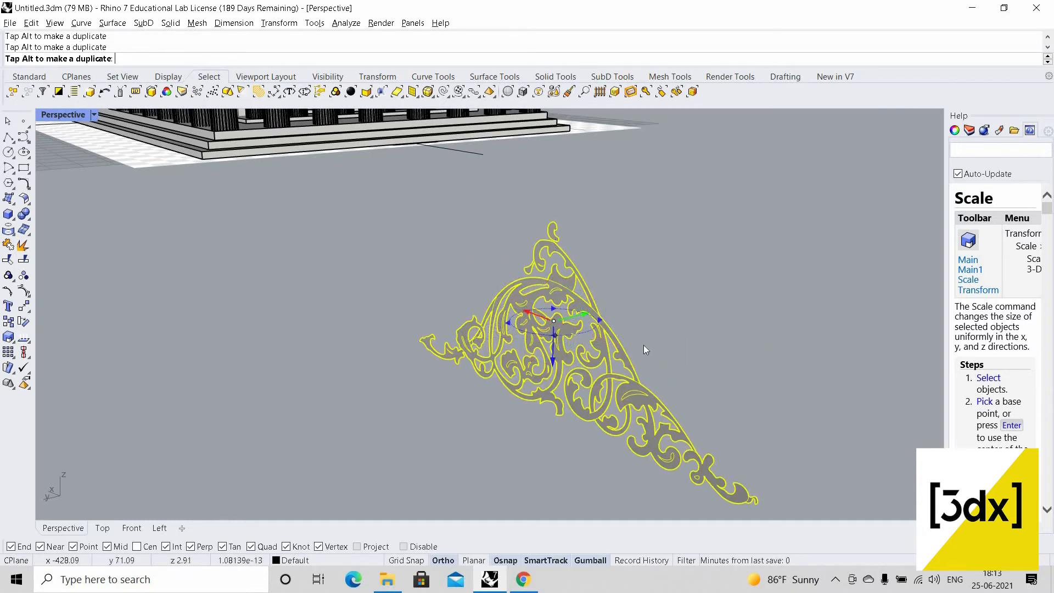
pyautogui.moveTo(644, 344); pyautogui.dragTo(543, 357)
pyautogui.click(663, 342)
pyautogui.scroll(-9, 661, 344)
pyautogui.scroll(5, 659, 347)
pyautogui.click(640, 390)
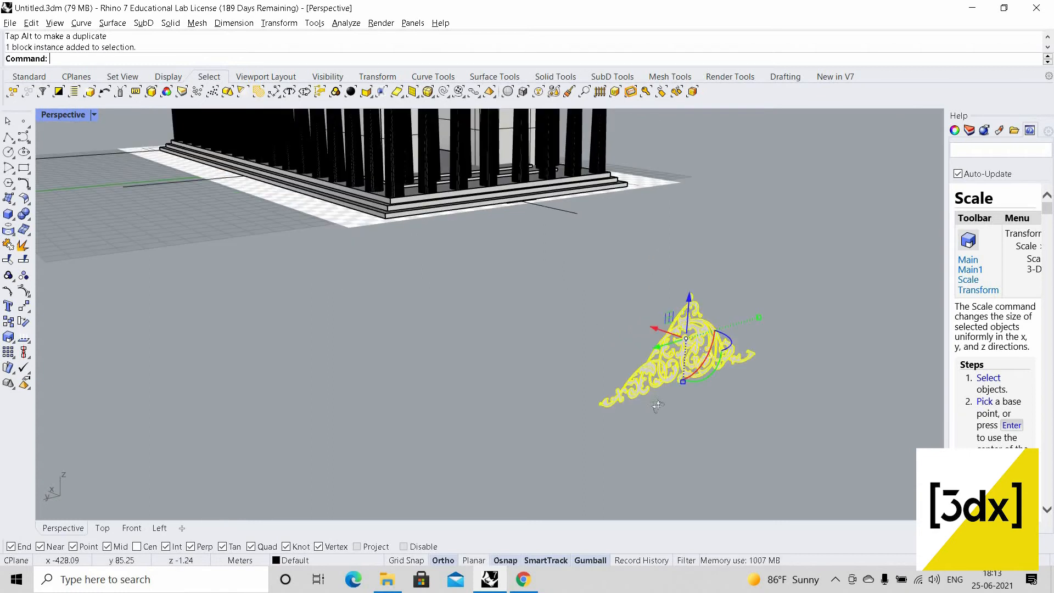
# - Move the triangular pediment extrusion out along the temple's long axis, well clear of the front facade
pyautogui.click(607, 252)
pyautogui.moveTo(607, 252); pyautogui.dragTo(653, 280, button='right')
pyautogui.scroll(-3, 614, 211)
pyautogui.scroll(10, 614, 211)
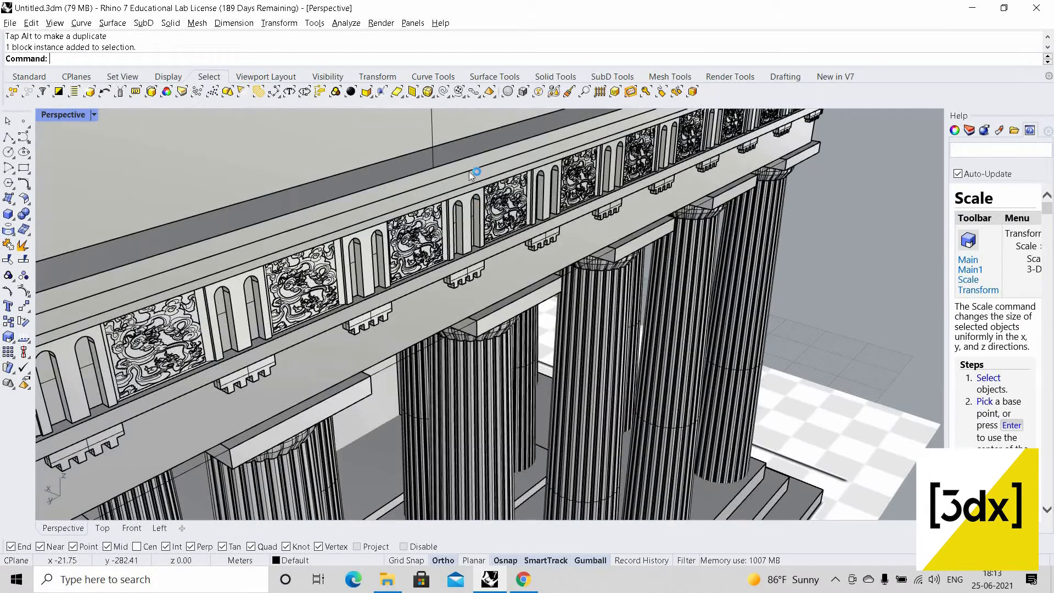
pyautogui.scroll(-3, 472, 167)
pyautogui.click(479, 169)
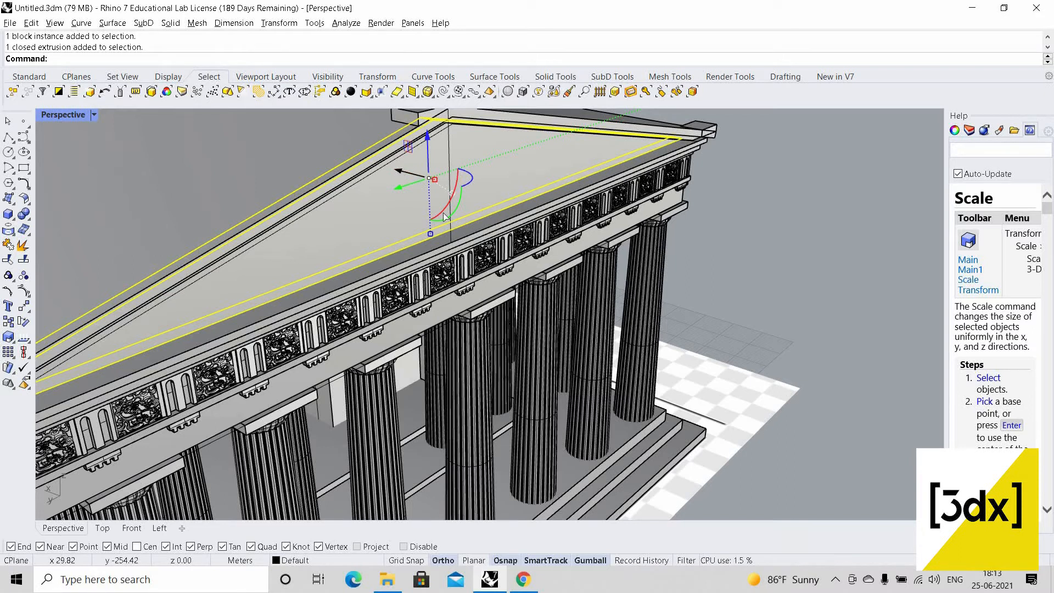
pyautogui.moveTo(397, 169); pyautogui.dragTo(543, 309)
pyautogui.scroll(-10, 400, 211)
pyautogui.scroll(-3, 584, 278)
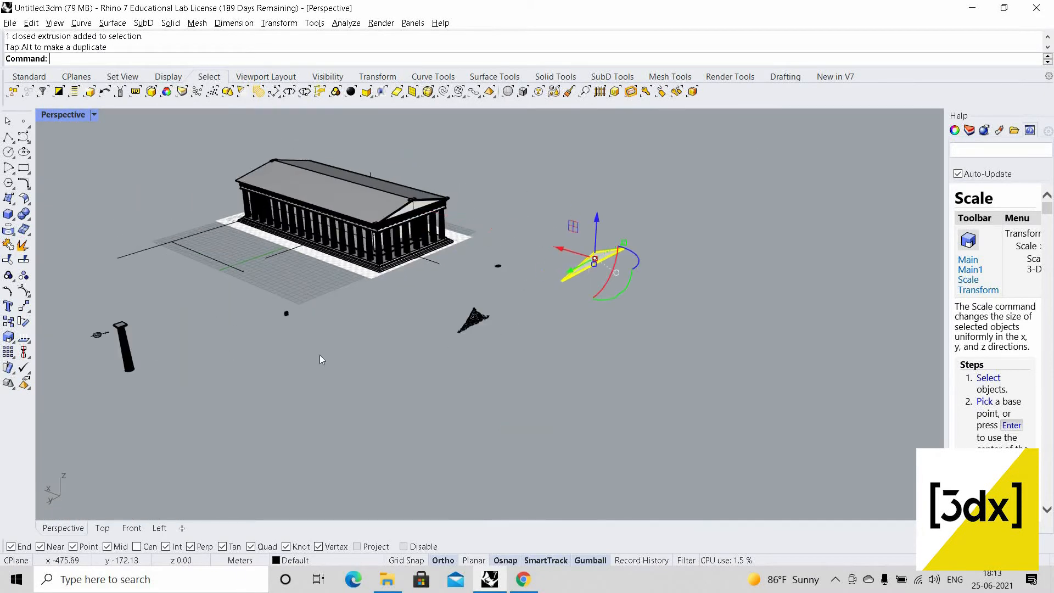
# - Move the ornament block by its tapering tip onto the pediment extrusion's lower edge, and raise it slightly so its base sits on that edge
pyautogui.click(319, 354)
pyautogui.scroll(8, 566, 292)
pyautogui.scroll(5, 316, 406)
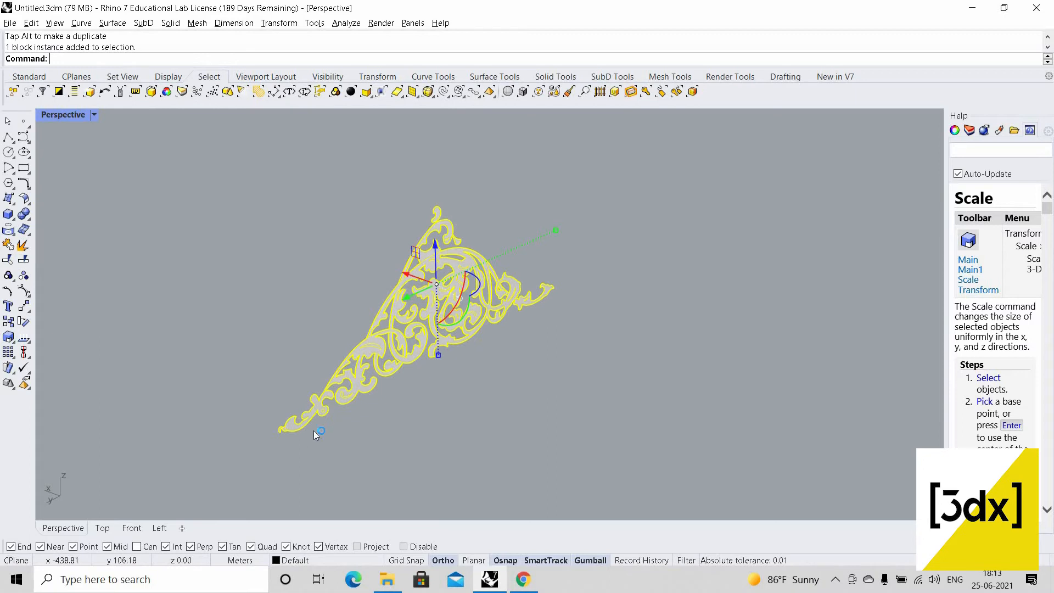
pyautogui.press('Return')
pyautogui.click(281, 428)
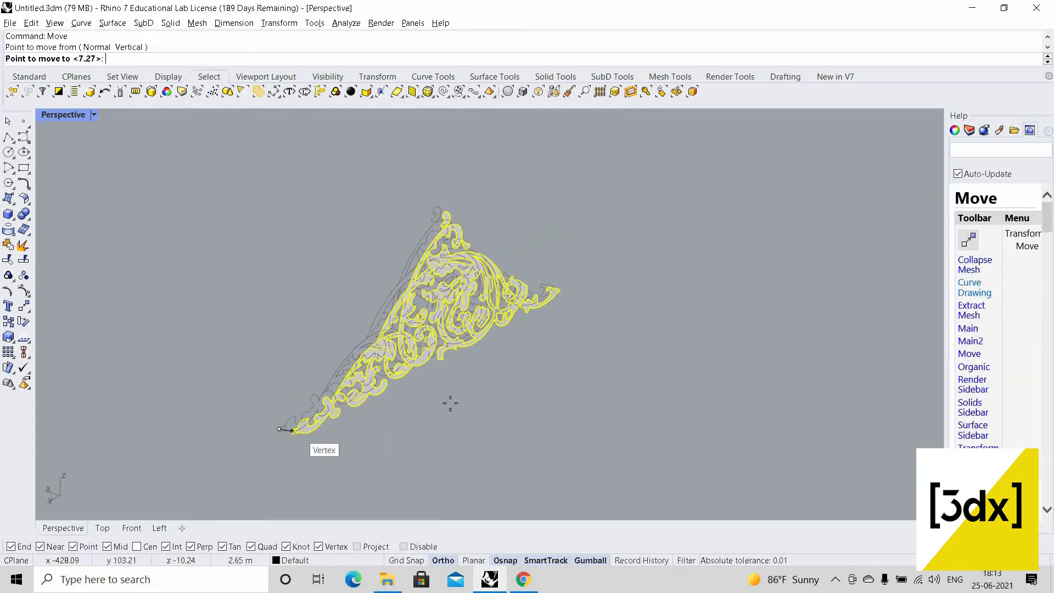
pyautogui.scroll(-5, 388, 432)
pyautogui.scroll(10, 389, 433)
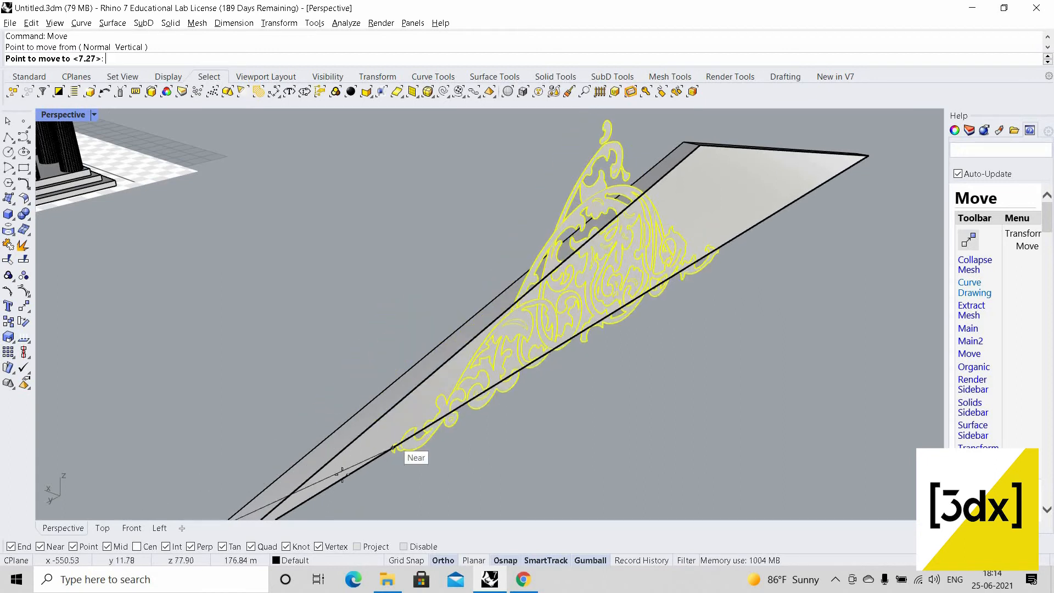
pyautogui.click(369, 470)
pyautogui.press('Escape')
pyautogui.click(572, 207)
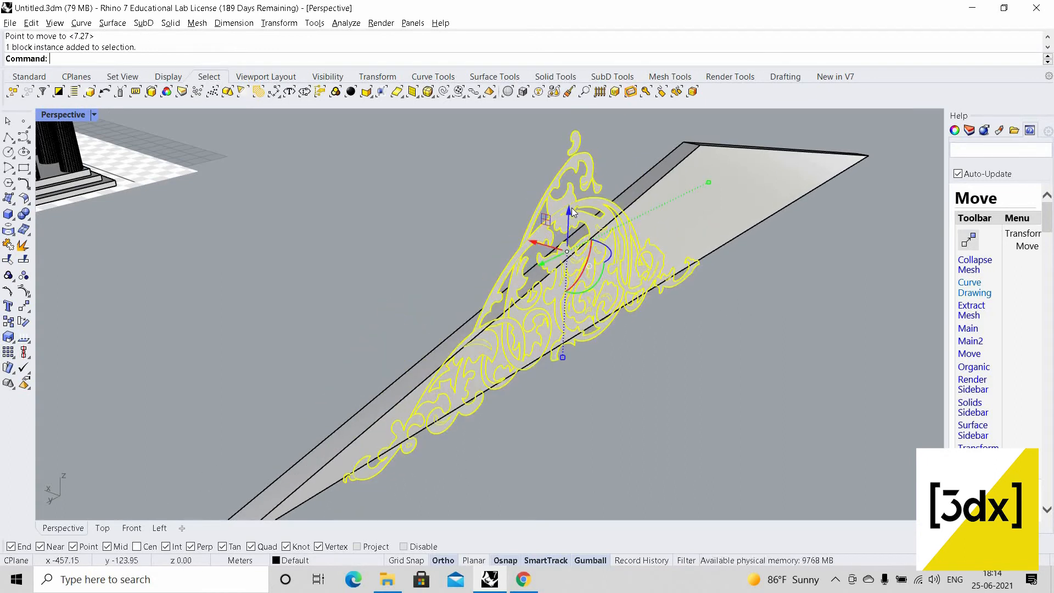
pyautogui.moveTo(571, 206); pyautogui.dragTo(571, 188)
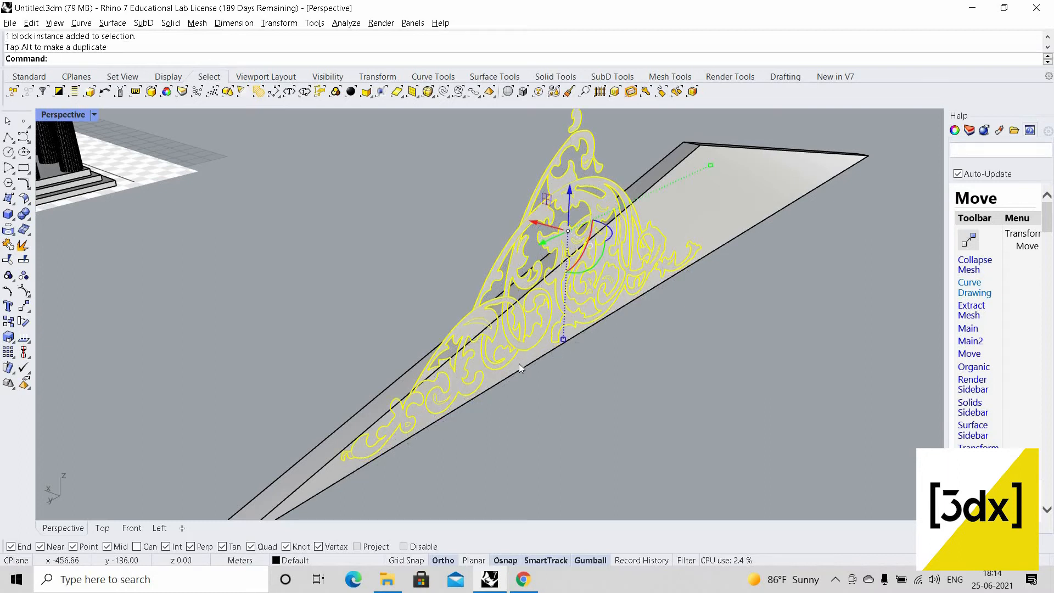
# - Stretch the ornament block lengthwise with Scale1D by a factor of about 1.9, from its tapering tip towards the pediment's far corner
pyautogui.write('Scale1D')
pyautogui.scroll(-5, 486, 401)
pyautogui.press('Return')
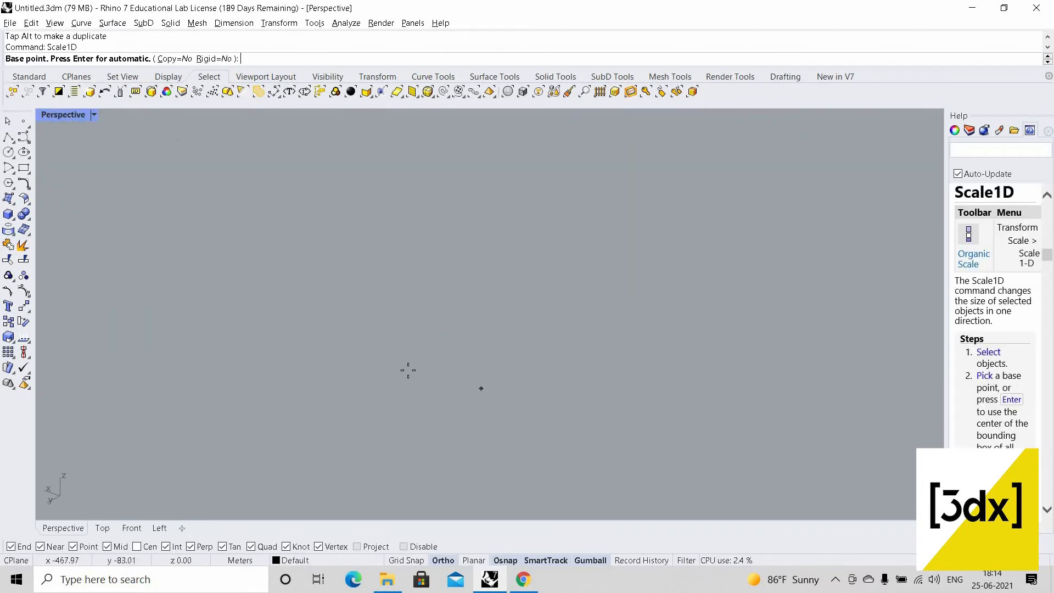
pyautogui.click(467, 311)
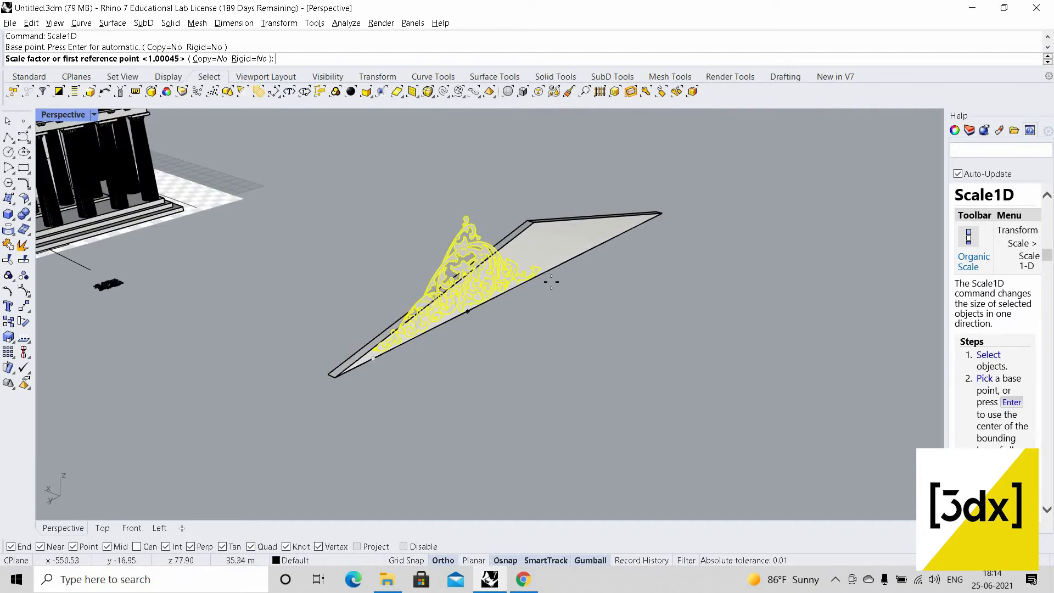
pyautogui.click(536, 276)
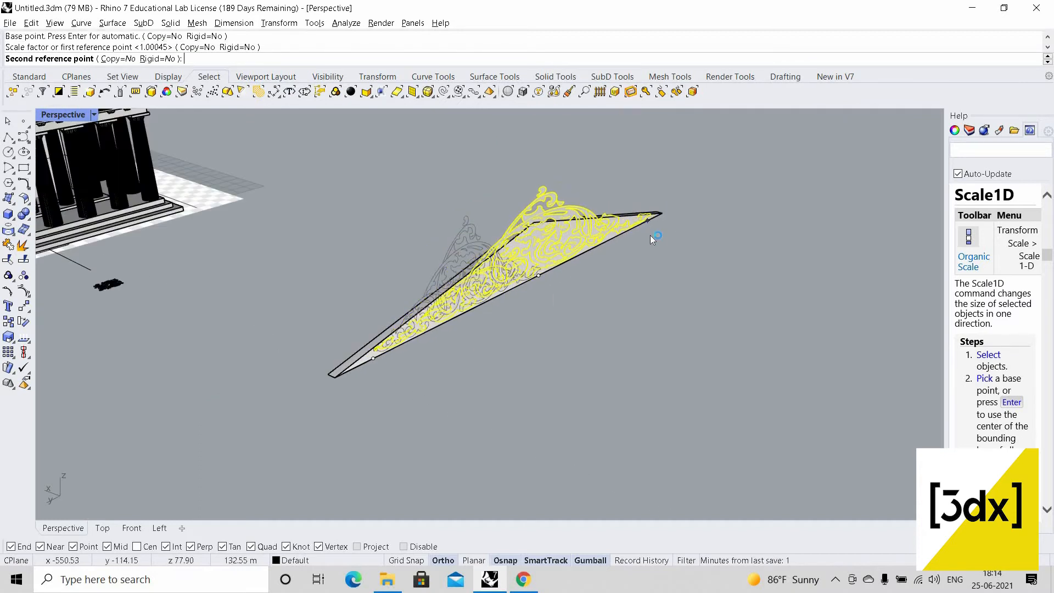
pyautogui.click(575, 259)
# - Compress the ornament block vertically with Scale1D from the pediment's lower edge until its peak meets the sloping top of the triangle
pyautogui.press('Return')
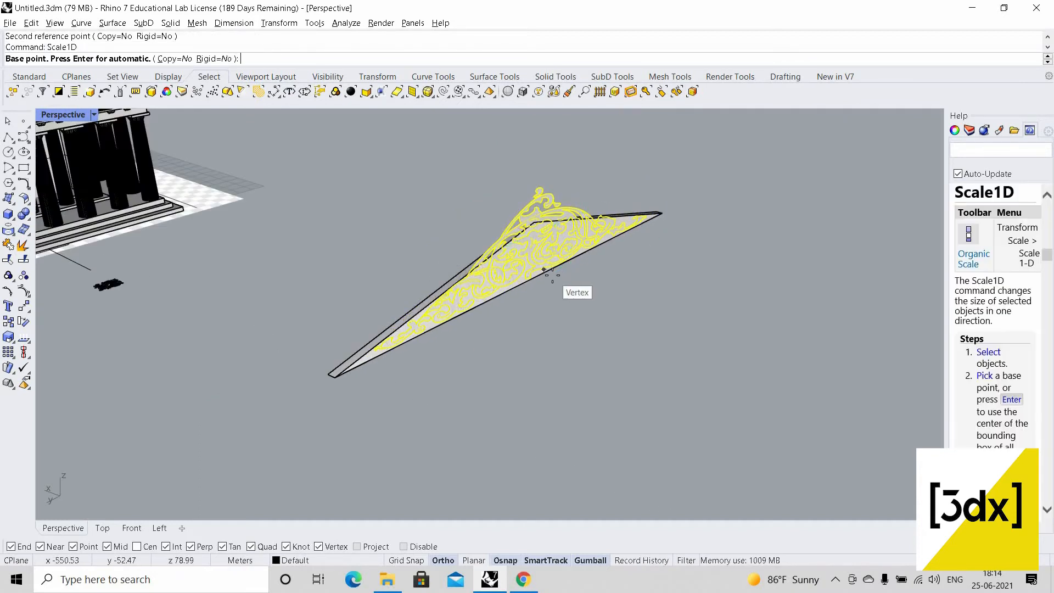
pyautogui.click(551, 279)
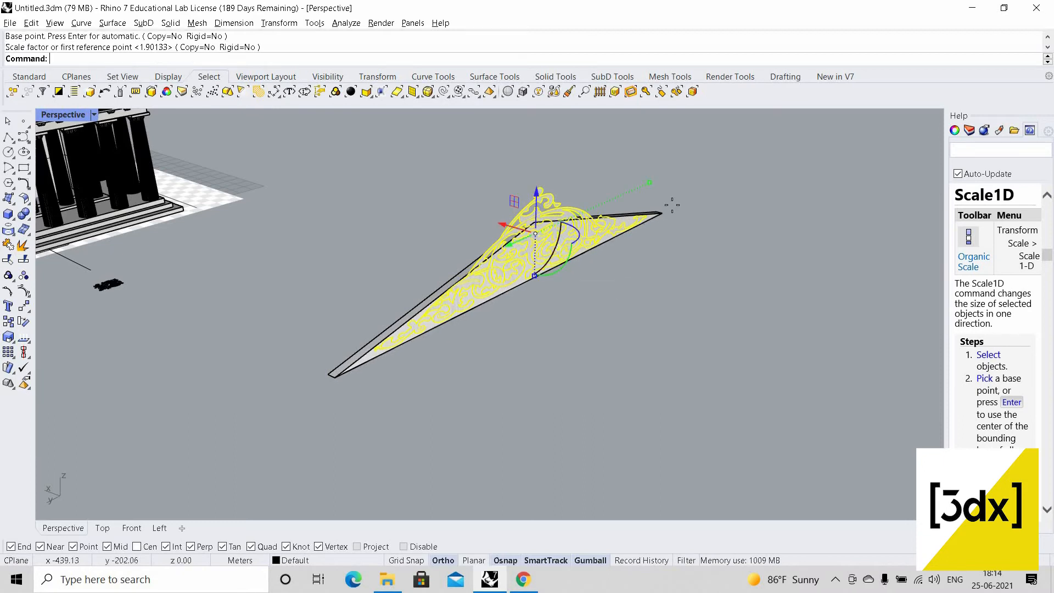
pyautogui.scroll(4, 672, 205)
pyautogui.press('Return')
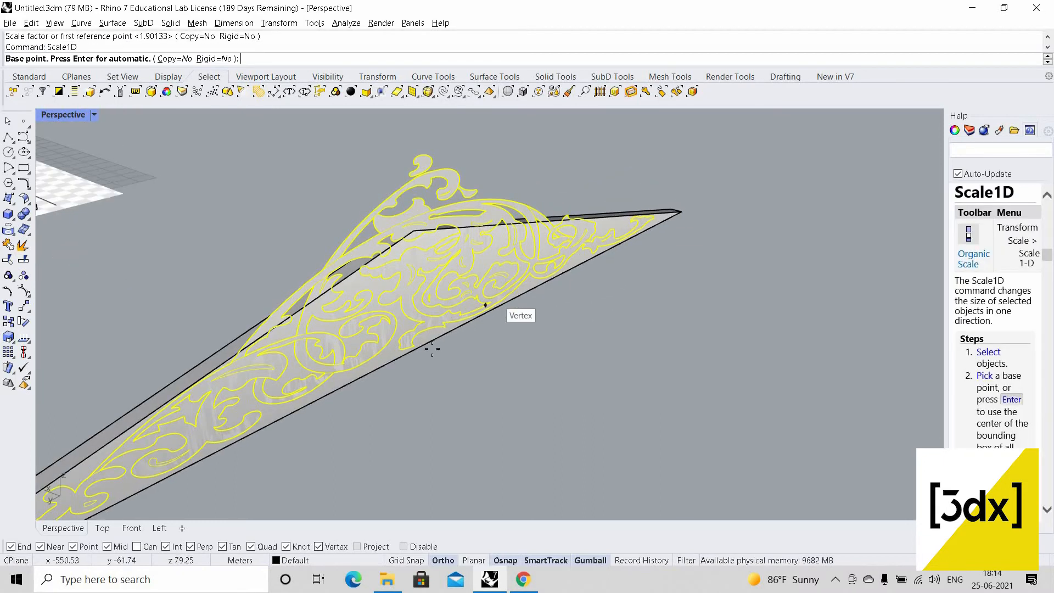
pyautogui.click(431, 342)
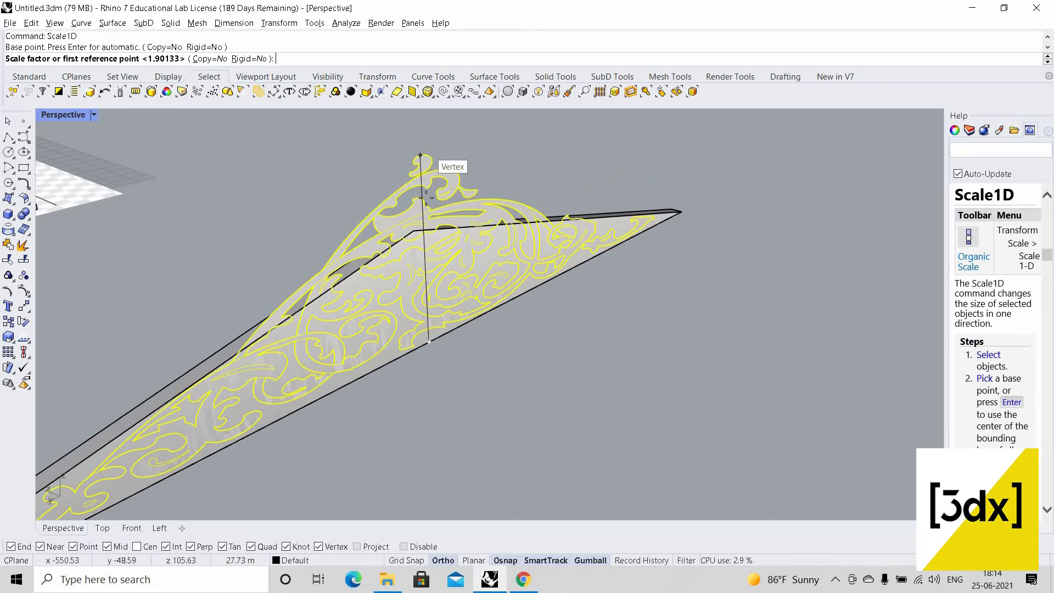
pyautogui.click(424, 236)
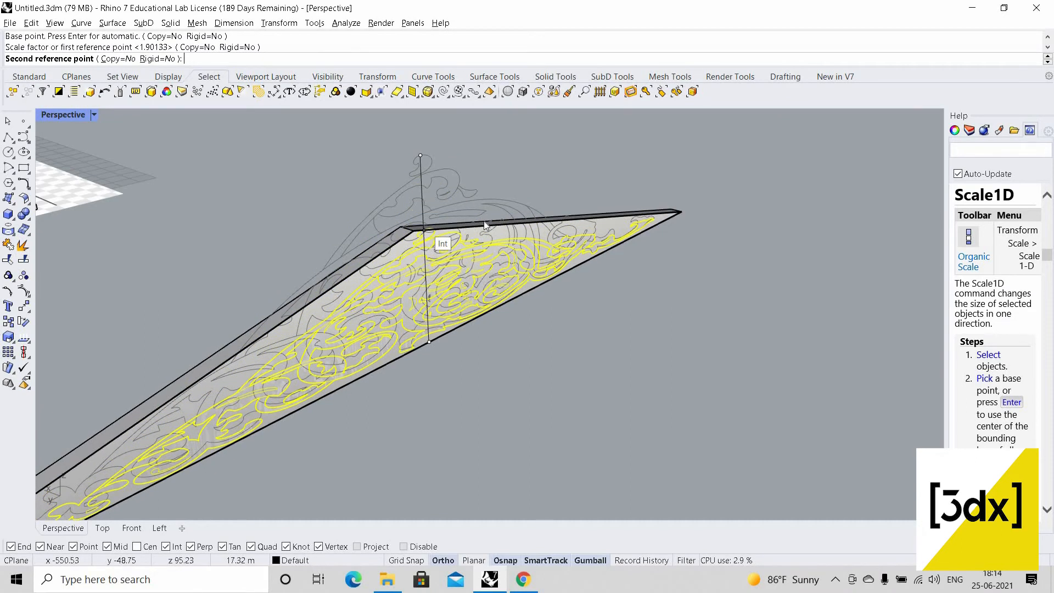
pyautogui.press('Escape')
# - Select the fitted ornament block instance on the face of the pediment
pyautogui.scroll(-5, 566, 259)
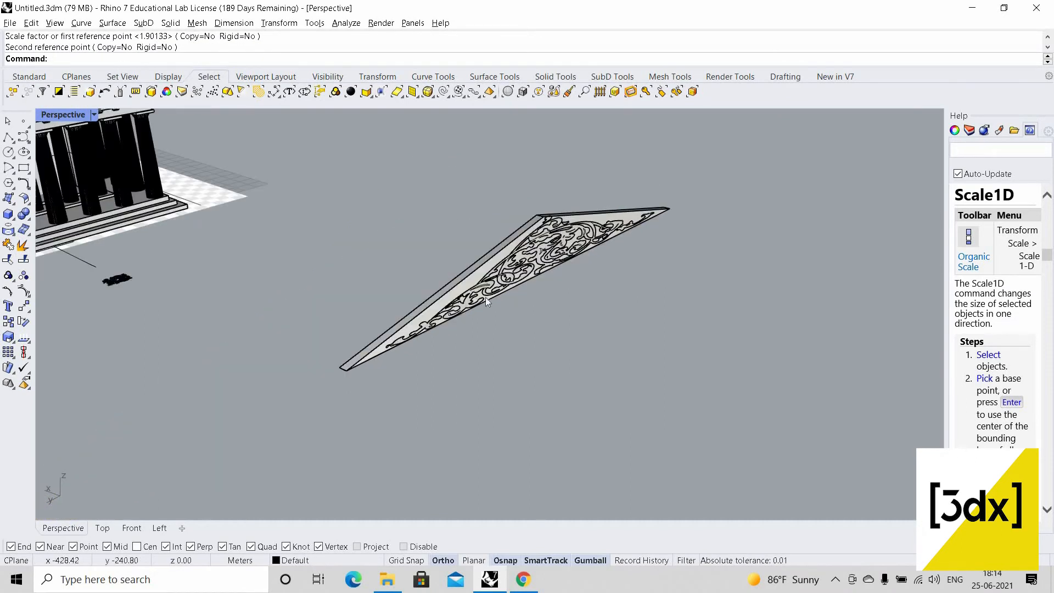
pyautogui.scroll(5, 422, 317)
pyautogui.click(428, 326)
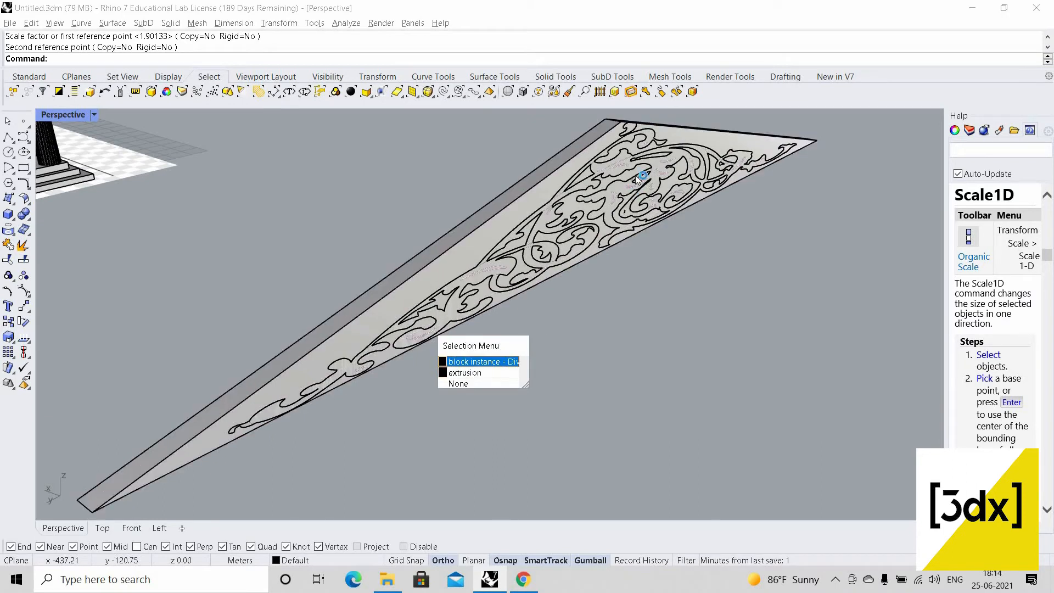
# - Move the ornament block slightly toward the upper edge of the triangular panel and deselect it
pyautogui.click(483, 362)
pyautogui.moveTo(622, 146); pyautogui.dragTo(622, 140)
pyautogui.press('Escape')
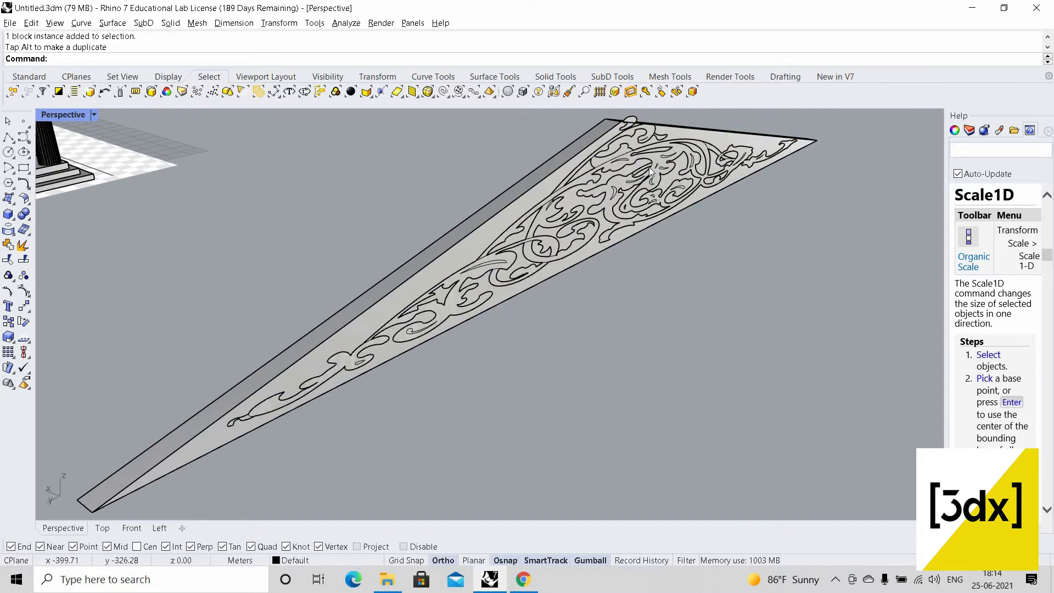
# - Scale1D the ornament block from the midpoint of the panel's long lower edge, making it slightly shorter than the panel's apex
pyautogui.click(689, 206)
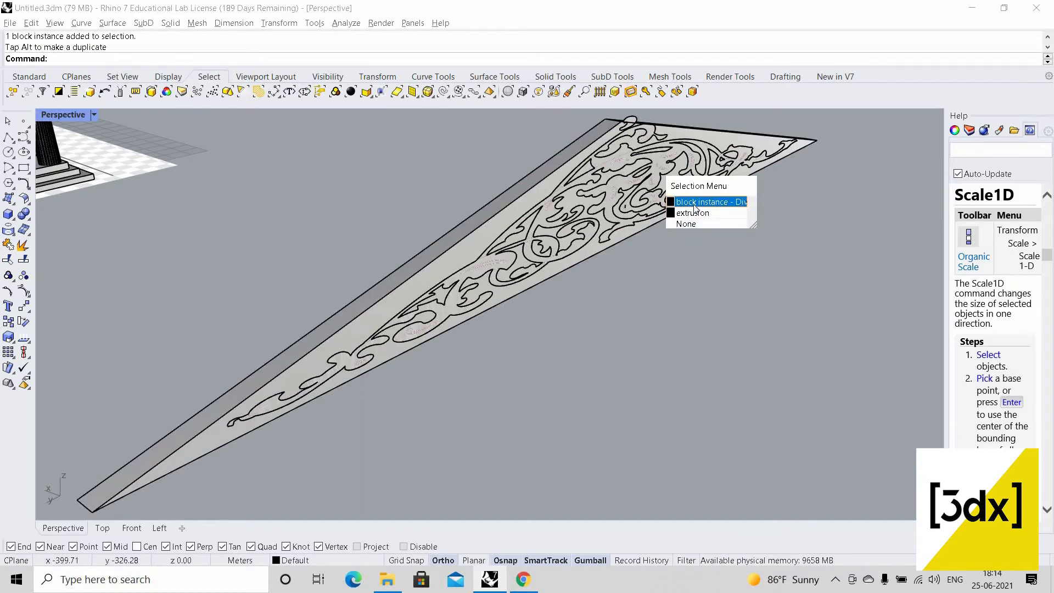
pyautogui.click(702, 202)
pyautogui.press('Return')
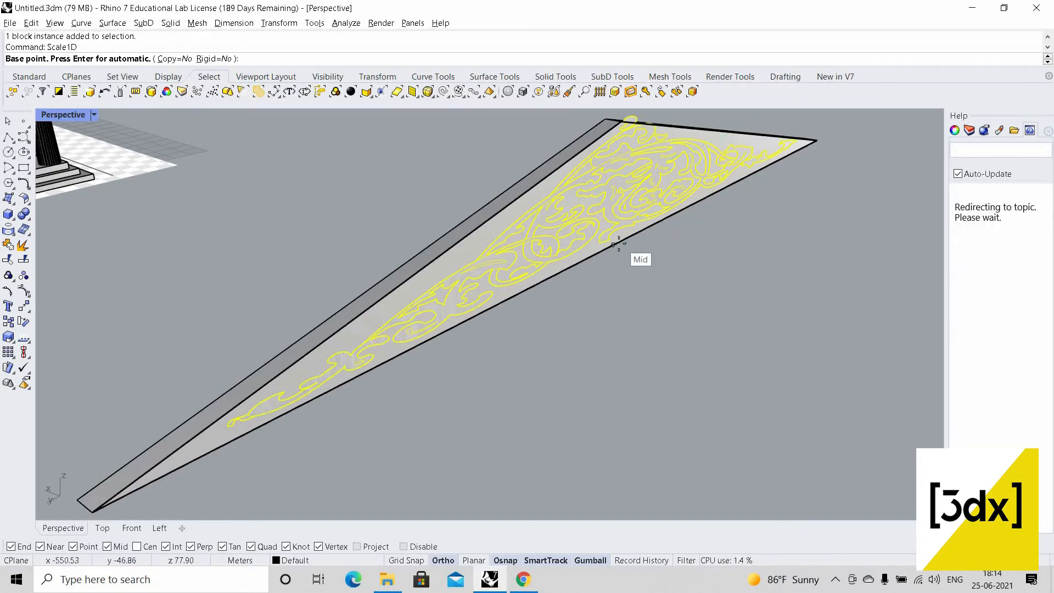
pyautogui.click(612, 244)
pyautogui.click(624, 121)
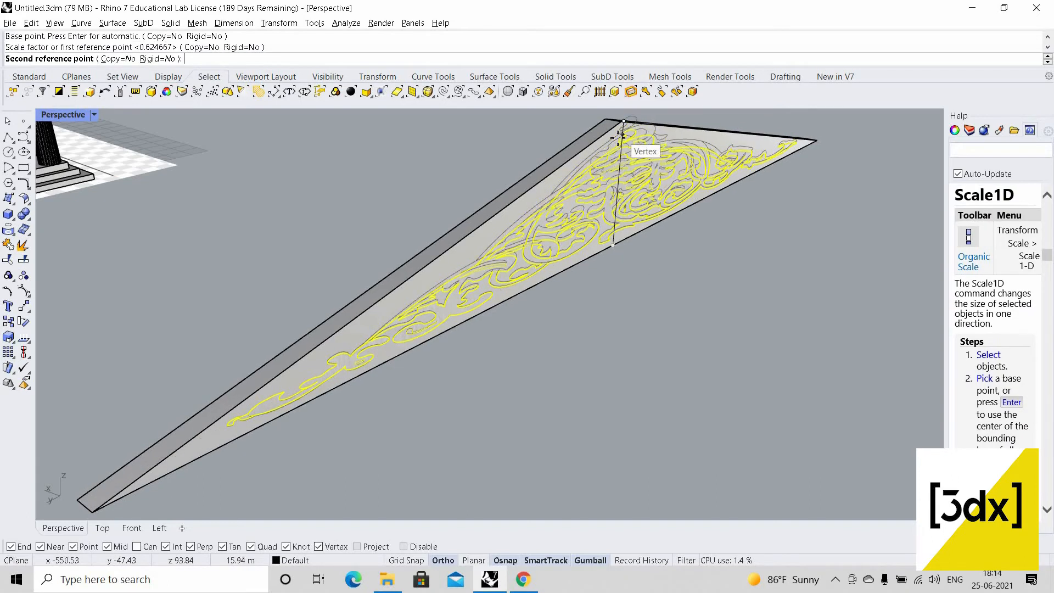
pyautogui.click(630, 133)
pyautogui.press('Escape')
# - Examine how the scaled ornament fits on the triangular panel from several angles, including close up near the apex
pyautogui.scroll(-6, 719, 159)
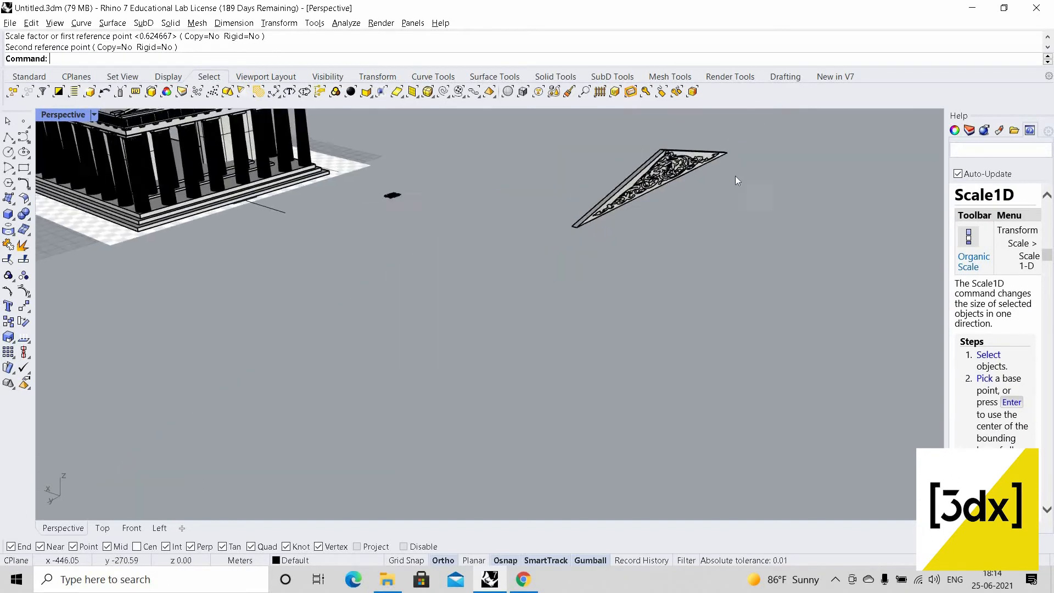
pyautogui.moveTo(735, 176); pyautogui.dragTo(803, 183, button='right')
pyautogui.scroll(6, 803, 182)
pyautogui.scroll(-3, 716, 181)
pyautogui.scroll(-3, 571, 183)
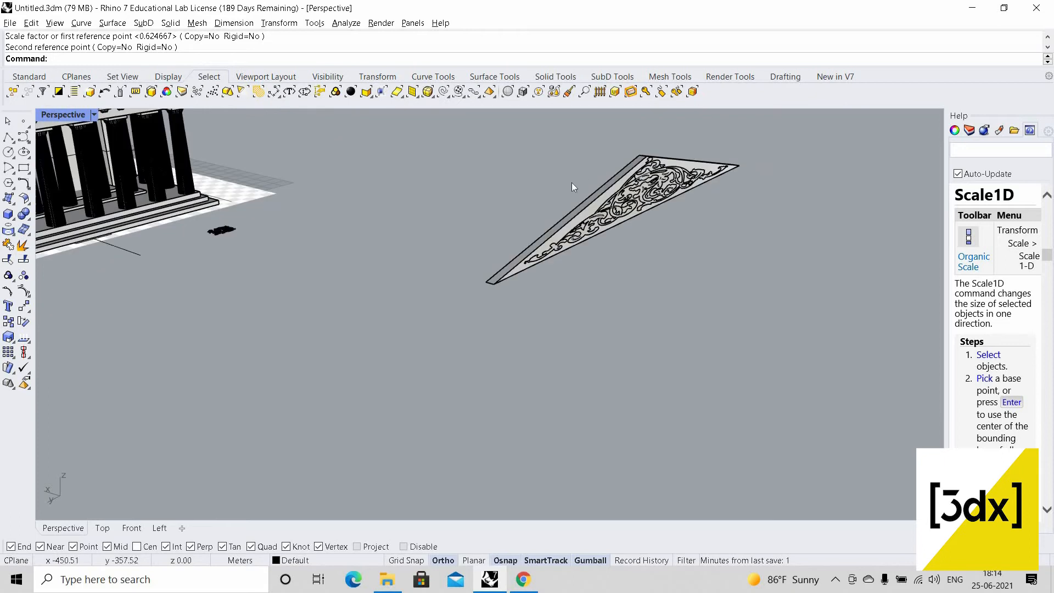
pyautogui.scroll(5, 569, 165)
pyautogui.moveTo(734, 253); pyautogui.dragTo(716, 279, button='right')
pyautogui.scroll(5, 715, 278)
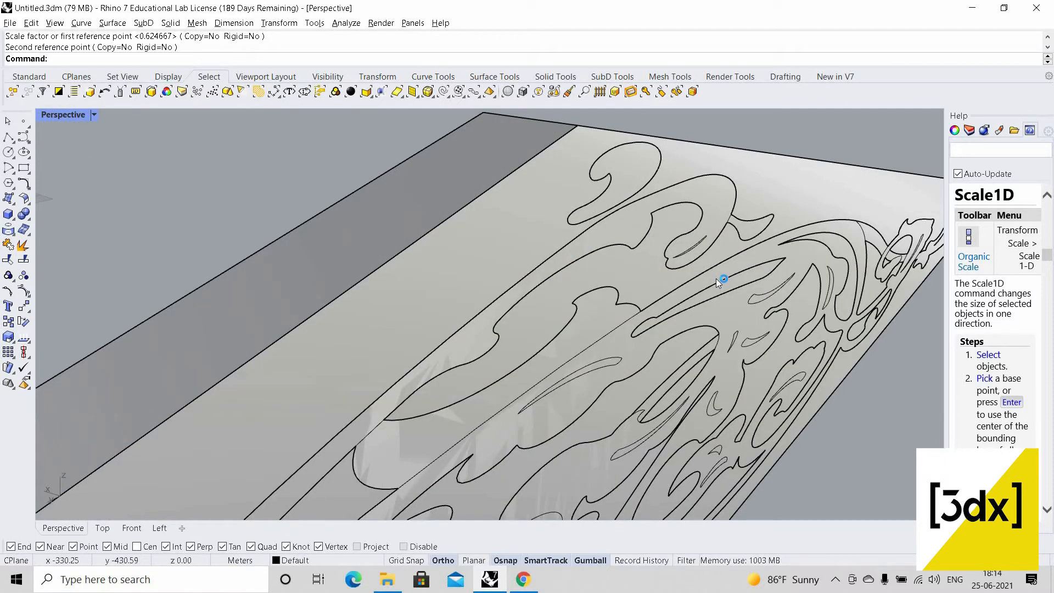
pyautogui.scroll(-5, 716, 278)
# - Group the triangular panel extrusion together with the ornament block
pyautogui.click(715, 279)
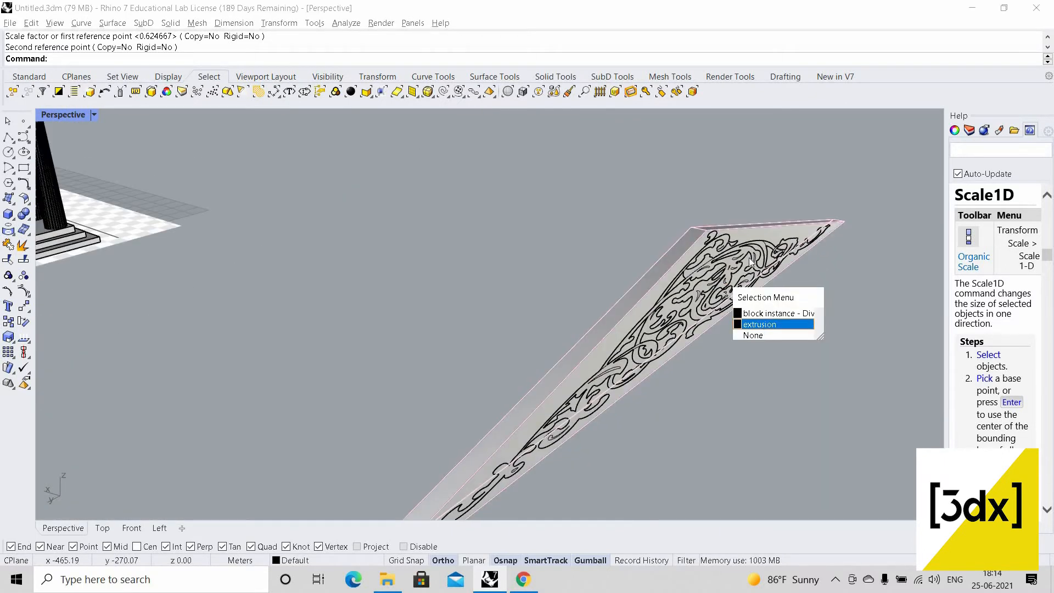
pyautogui.click(760, 324)
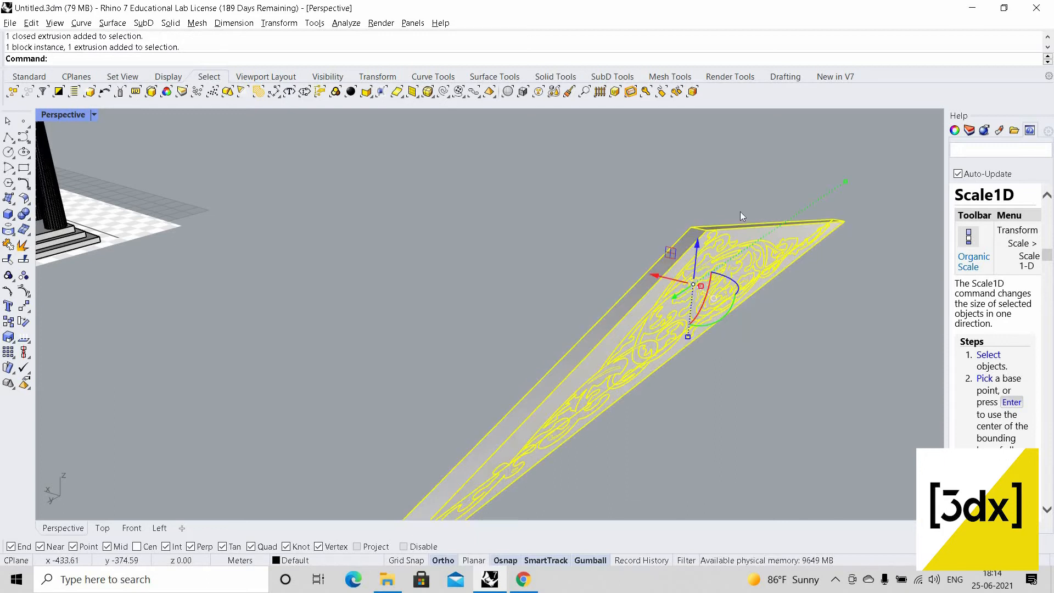
pyautogui.hotkey('ctrl', 'g')
# - Move the grouped panel by its narrow end corner onto the base edge of the temple's front pediment
pyautogui.scroll(5, 668, 289)
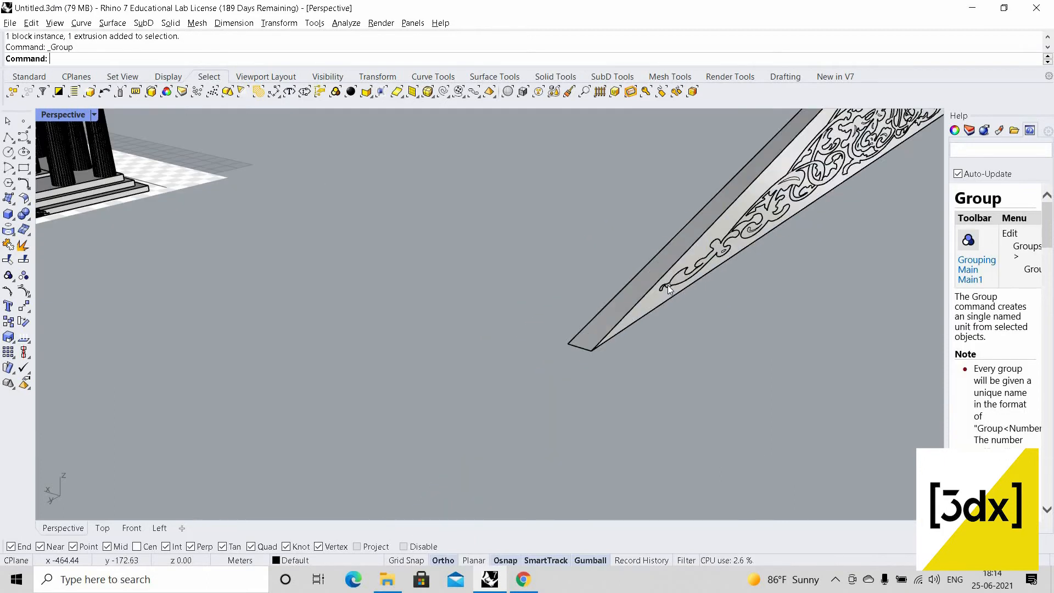
pyautogui.write('ove')
pyautogui.press('Return')
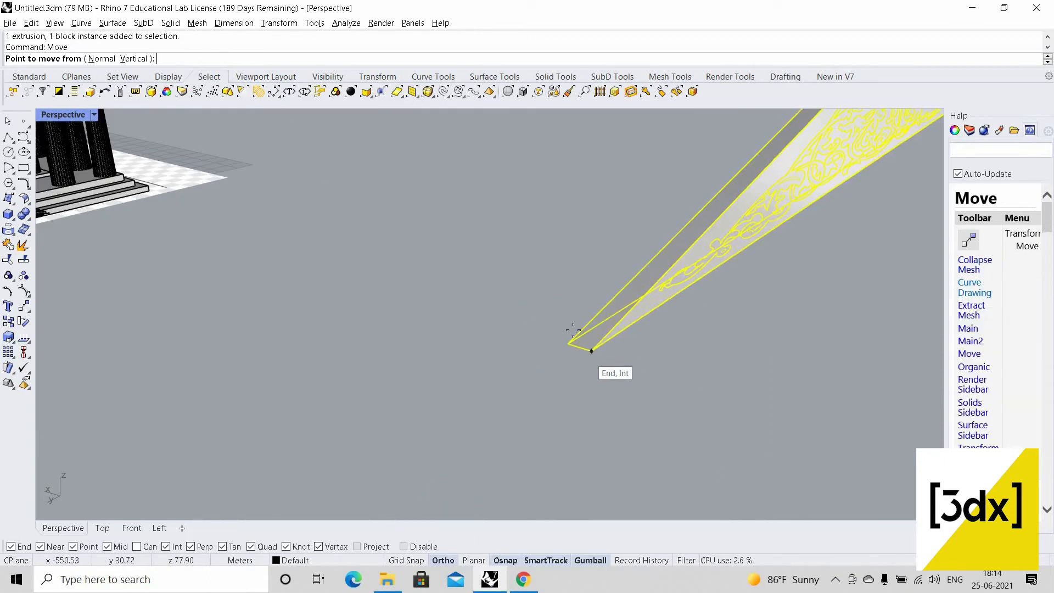
pyautogui.click(576, 345)
pyautogui.scroll(-8, 511, 318)
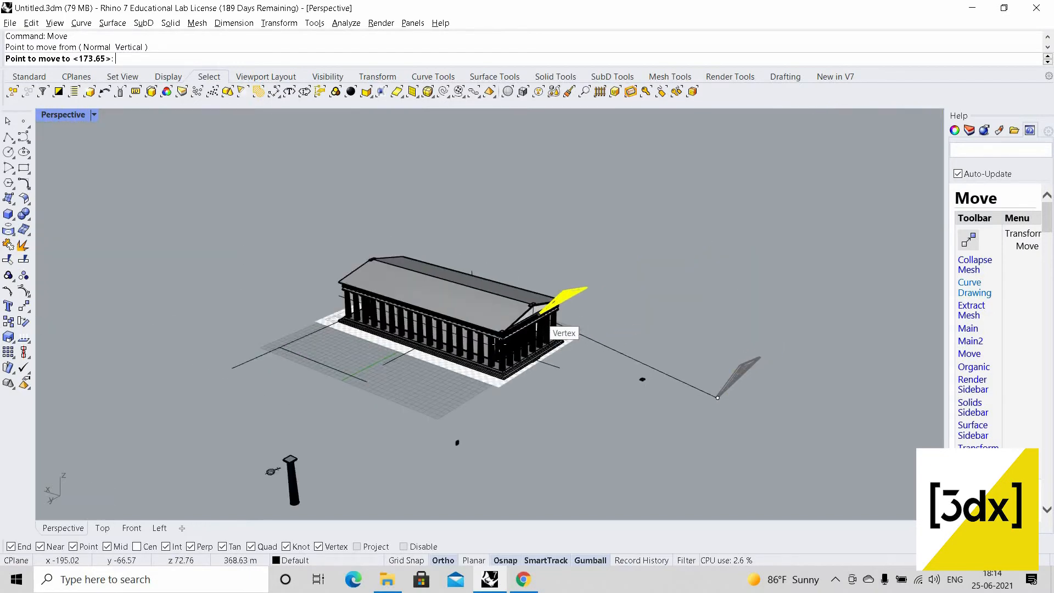
pyautogui.scroll(2, 539, 314)
pyautogui.scroll(5, 521, 323)
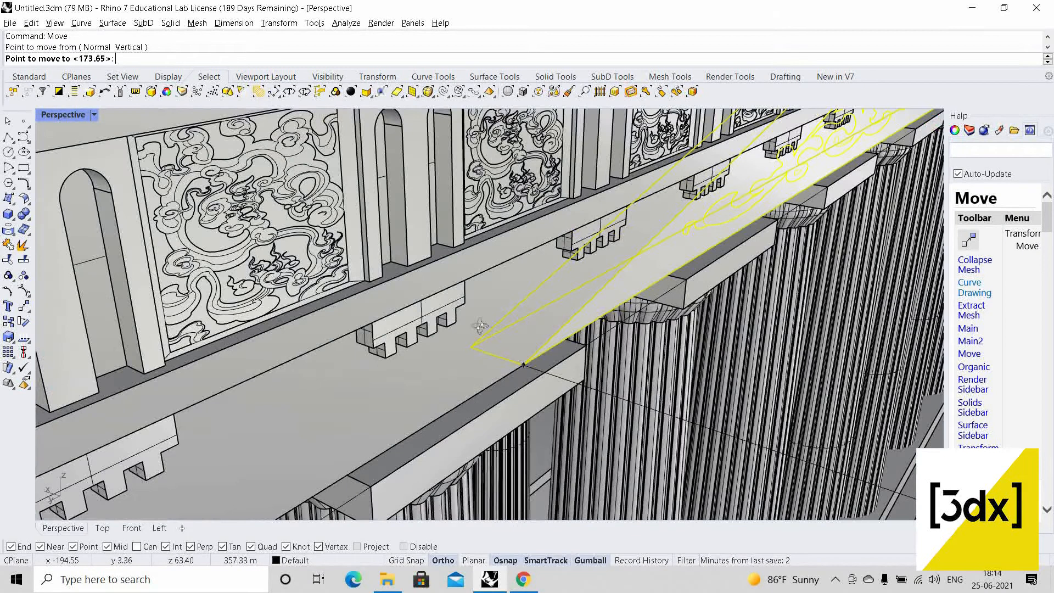
pyautogui.scroll(-3, 477, 328)
pyautogui.scroll(8, 285, 277)
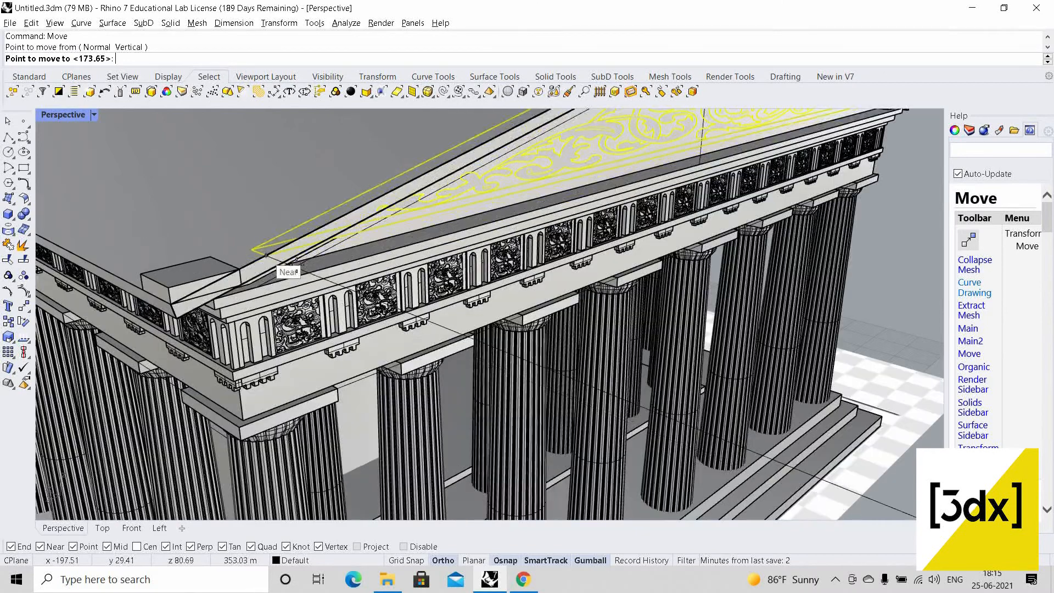
pyautogui.scroll(-8, 413, 269)
pyautogui.scroll(2, 409, 262)
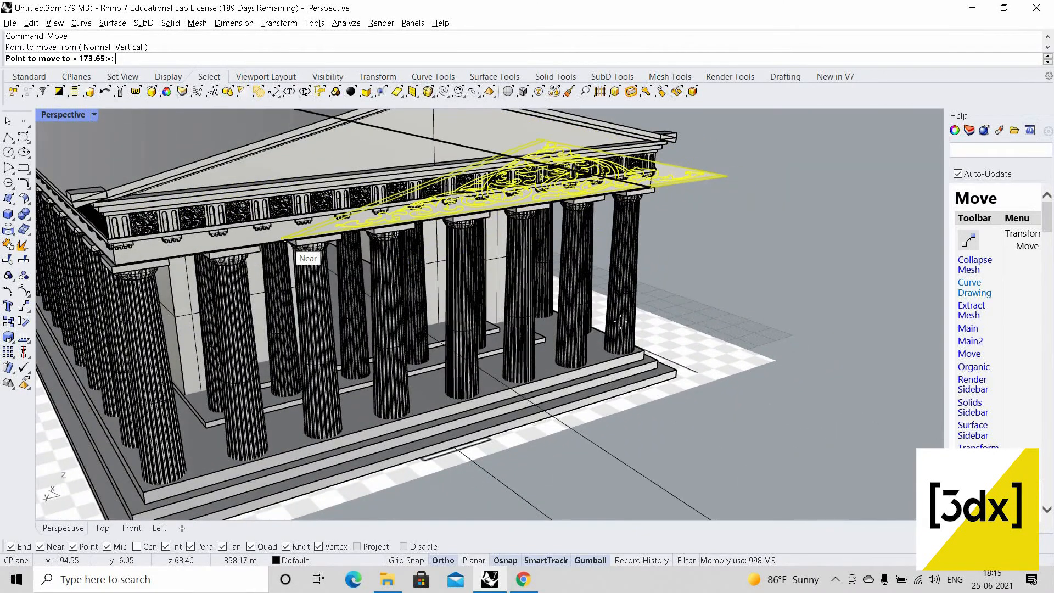
pyautogui.scroll(-3, 285, 242)
pyautogui.scroll(6, 433, 236)
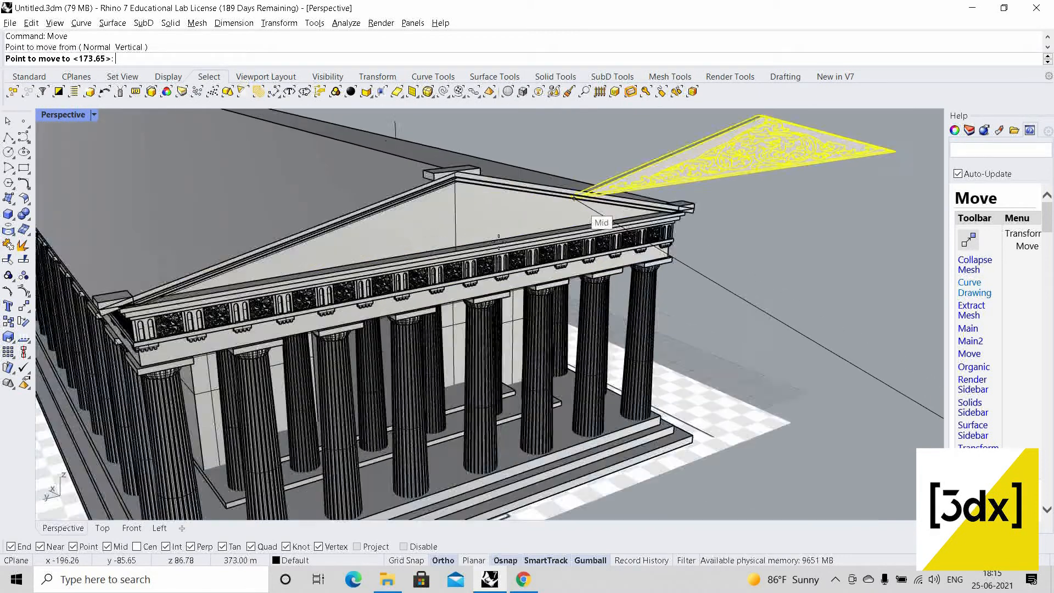
pyautogui.click(518, 248)
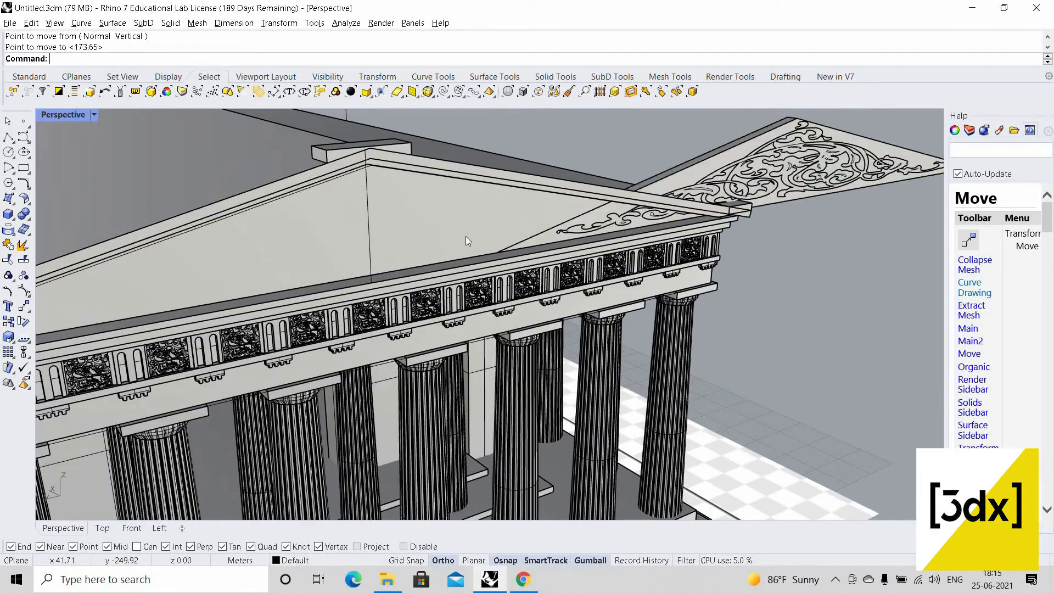
pyautogui.click(530, 231)
pyautogui.scroll(5, 665, 200)
pyautogui.click(841, 244)
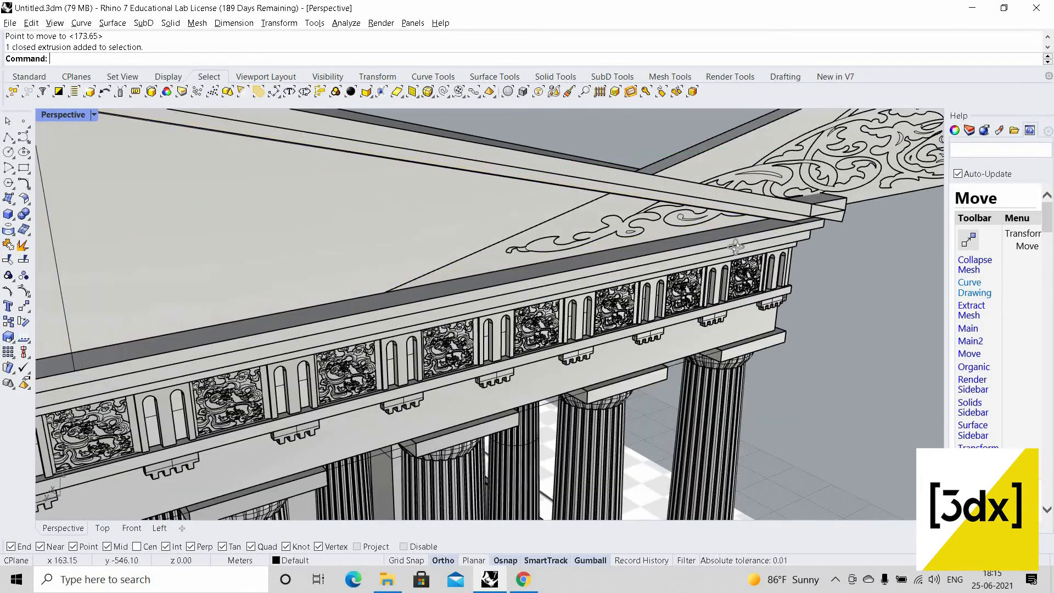
# - Move the grouped panel from its narrow end corner to the matching inner corner of the pediment, filling the gable
pyautogui.scroll(-7, 755, 247)
pyautogui.moveTo(706, 256); pyautogui.dragTo(582, 258, button='right')
pyautogui.scroll(-4, 582, 263)
pyautogui.moveTo(156, 243); pyautogui.dragTo(143, 219, button='right')
pyautogui.scroll(3, 144, 220)
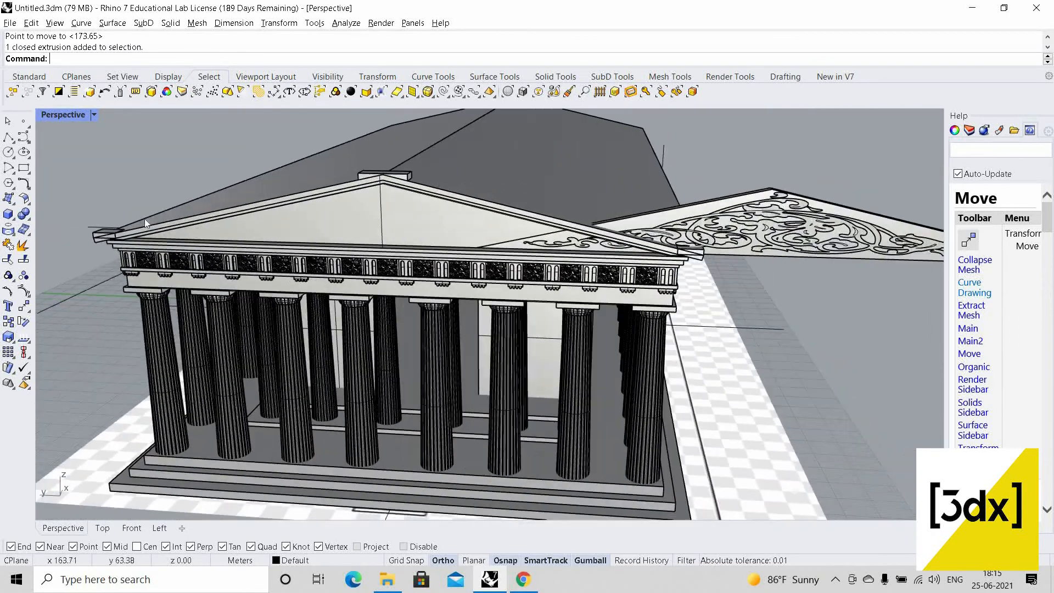
pyautogui.scroll(4, 150, 239)
pyautogui.scroll(-5, 133, 234)
pyautogui.scroll(4, 877, 199)
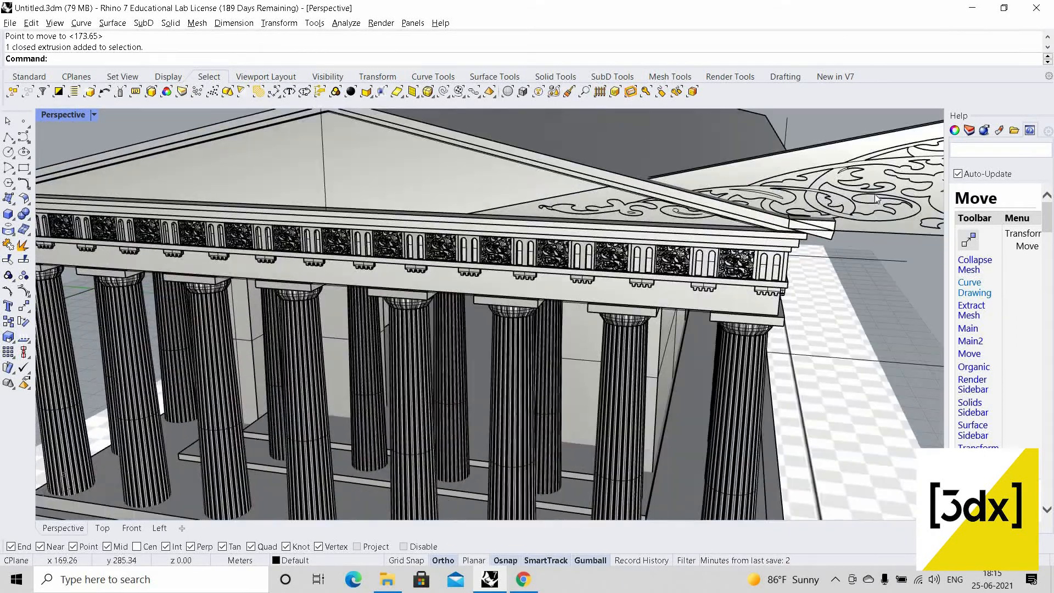
pyautogui.click(494, 211)
pyautogui.scroll(8, 424, 203)
pyautogui.scroll(-10, 541, 255)
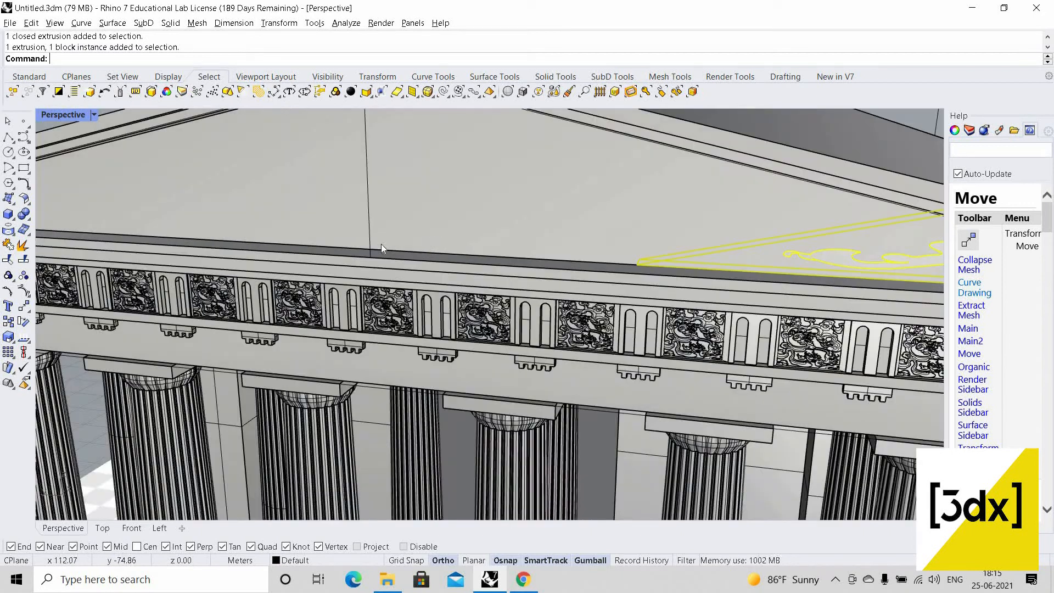
pyautogui.scroll(5, 407, 256)
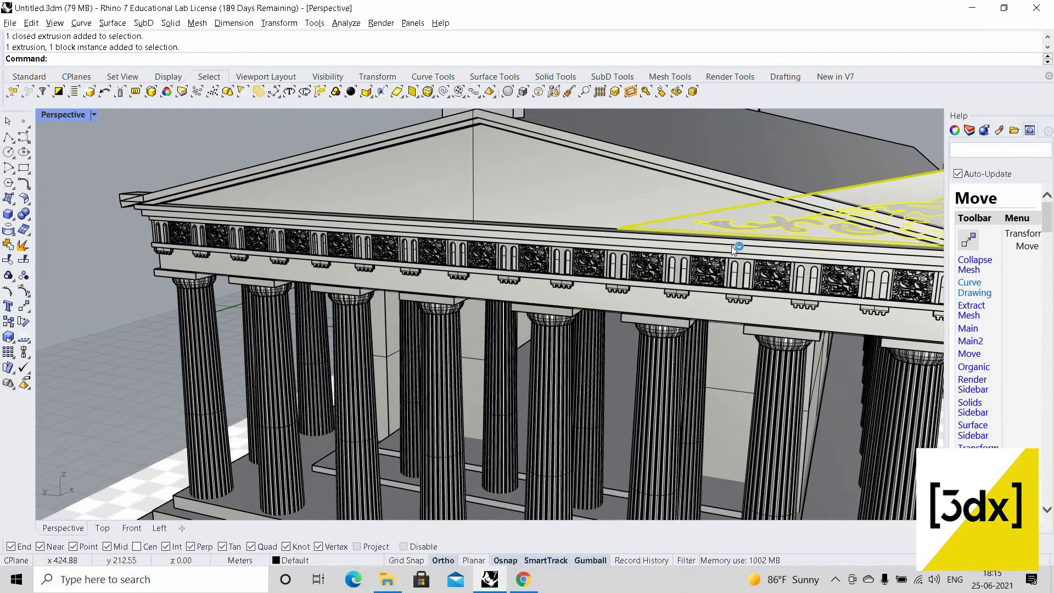
pyautogui.press('Return')
pyautogui.click(621, 227)
pyautogui.scroll(6, 235, 191)
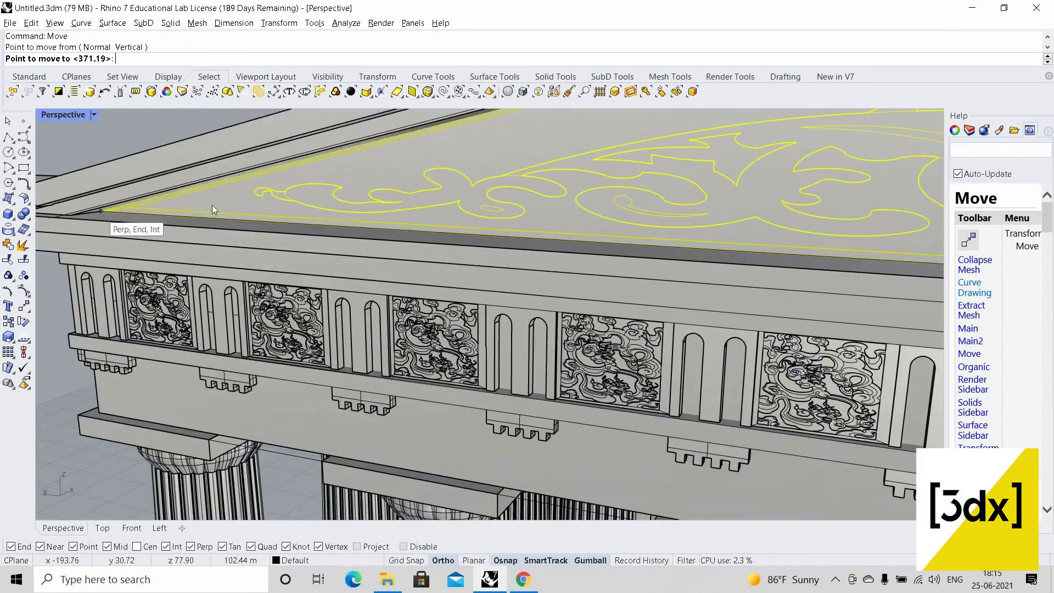
pyautogui.click(101, 211)
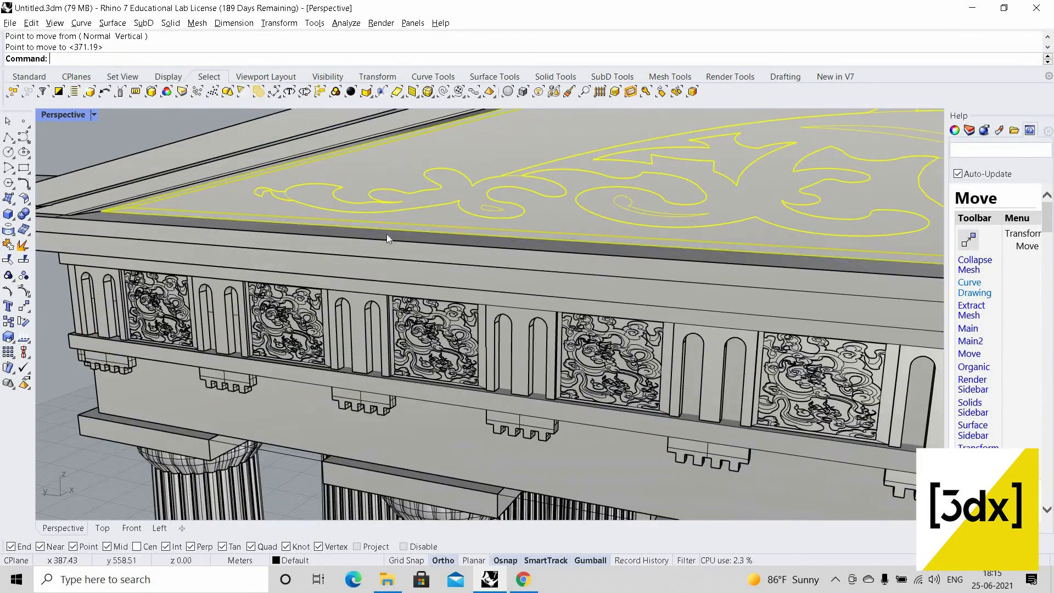
pyautogui.press('Escape')
# - Examine the placed ornament panel in the pediment, both close up and with the whole temple in view
pyautogui.scroll(-10, 387, 234)
pyautogui.moveTo(386, 233); pyautogui.dragTo(695, 220, button='right')
pyautogui.scroll(-4, 708, 217)
pyautogui.scroll(7, 718, 216)
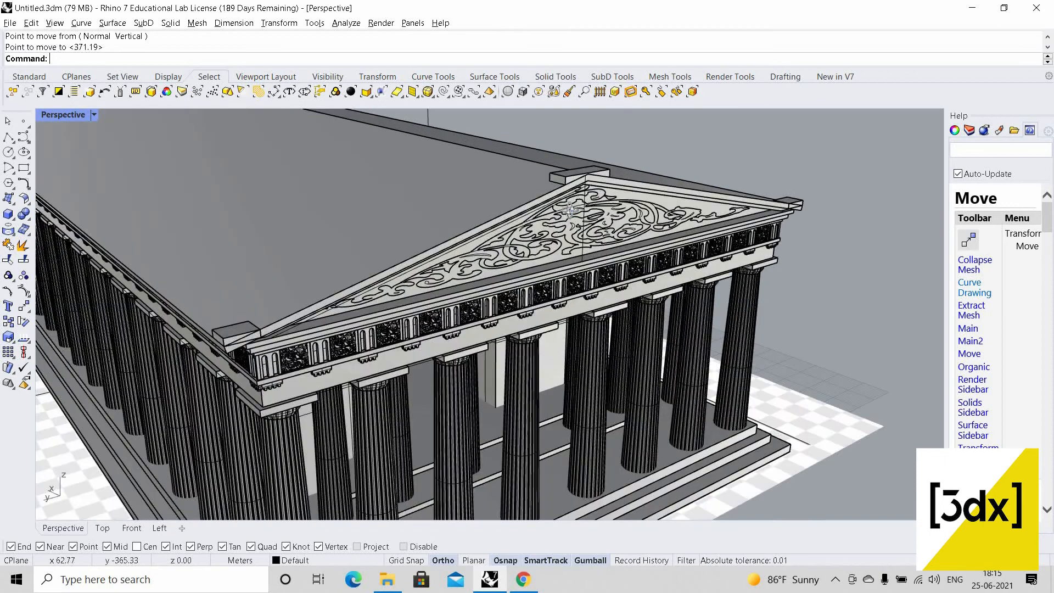
pyautogui.scroll(-5, 581, 173)
pyautogui.moveTo(580, 173); pyautogui.dragTo(608, 181, button='right')
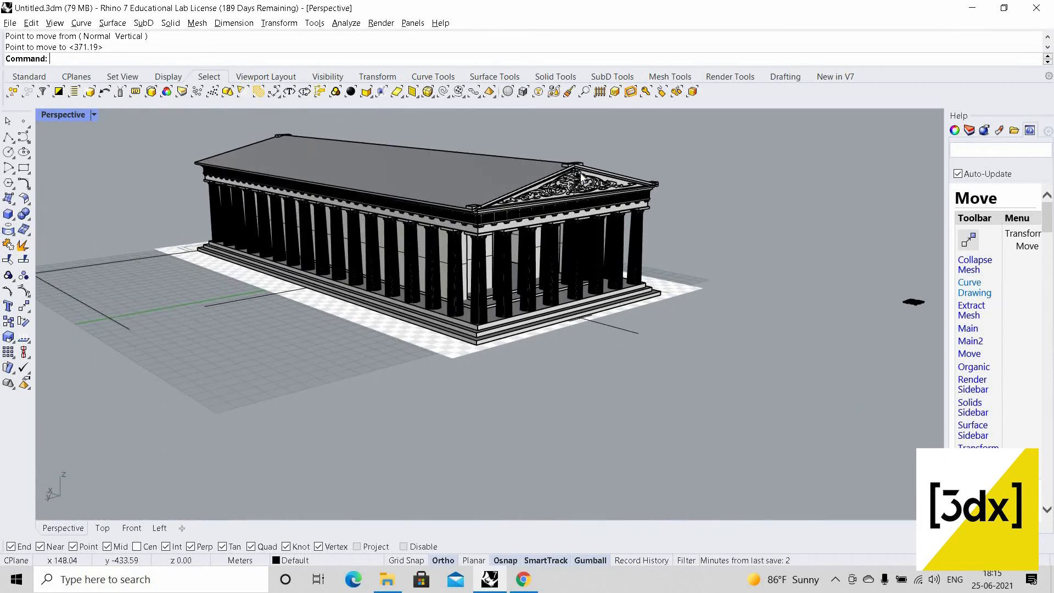
pyautogui.scroll(3, 608, 182)
pyautogui.scroll(5, 606, 196)
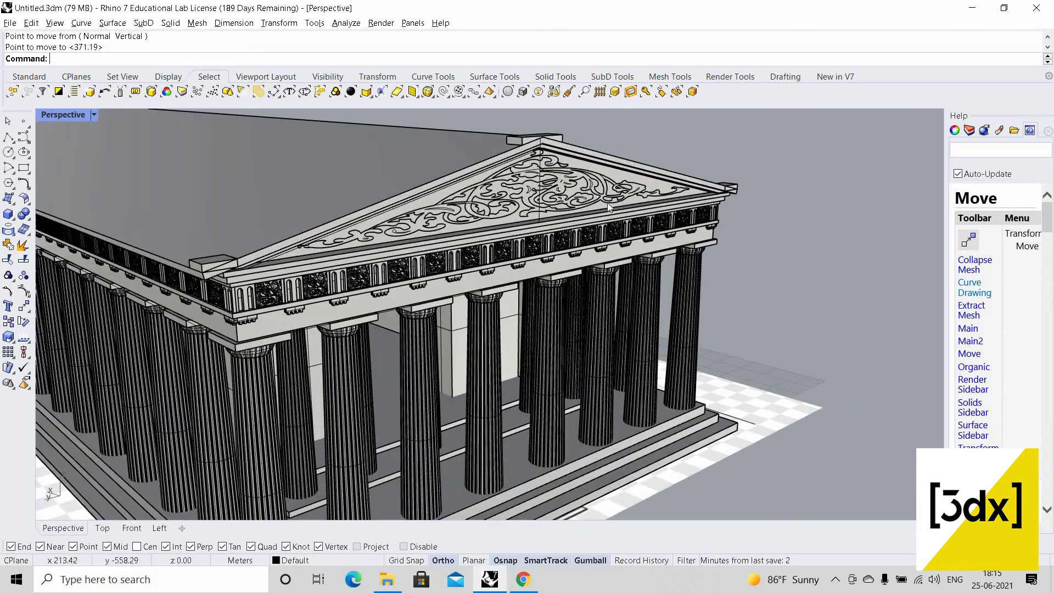
# - Mirror a copy of the ornament panel in the Top view across the temple's transverse centre line onto the opposite gable
pyautogui.click(608, 209)
pyautogui.click(648, 242)
pyautogui.scroll(-8, 557, 212)
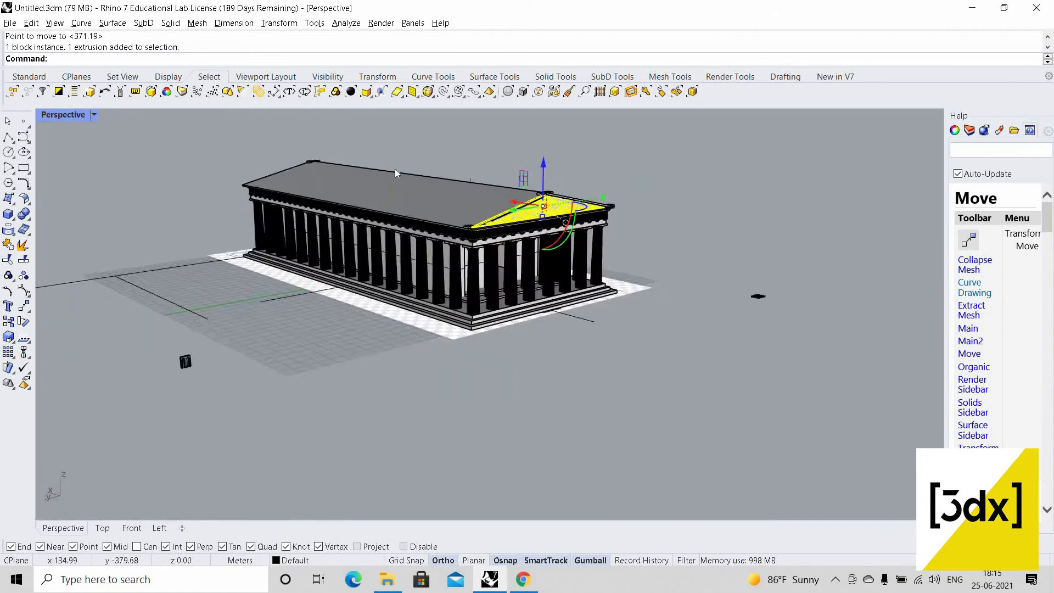
pyautogui.moveTo(394, 169); pyautogui.dragTo(466, 219, button='right')
pyautogui.scroll(4, 391, 174)
pyautogui.doubleClick(65, 116)
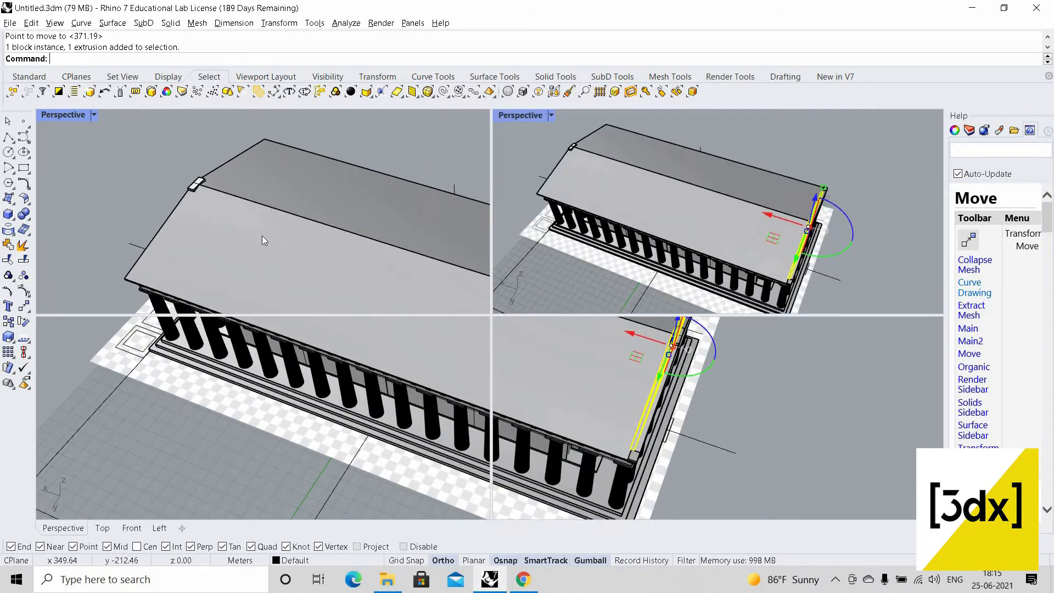
pyautogui.scroll(2, 272, 243)
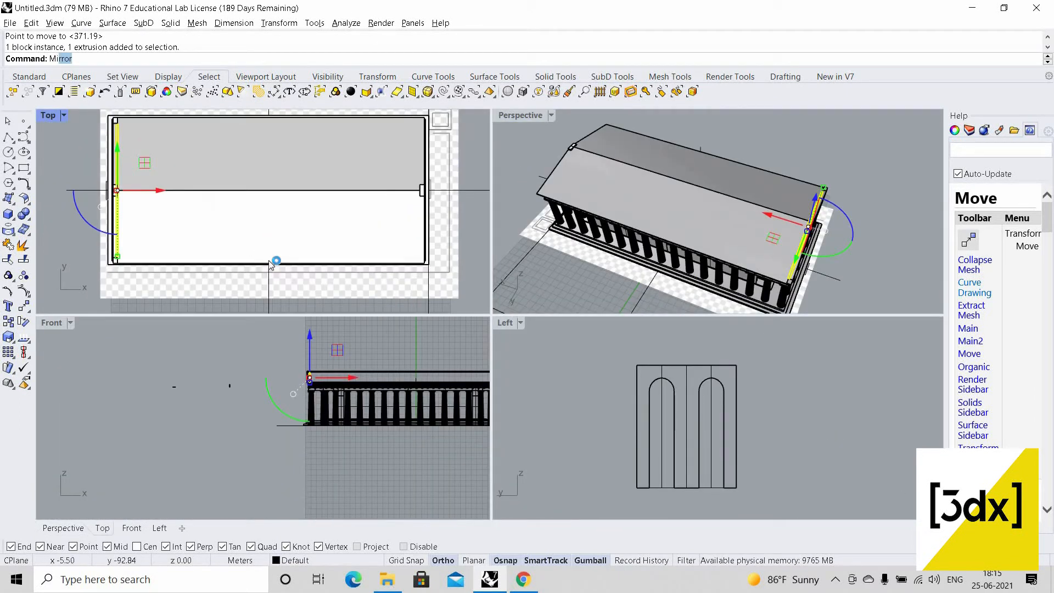
pyautogui.press('Return')
pyautogui.click(278, 137)
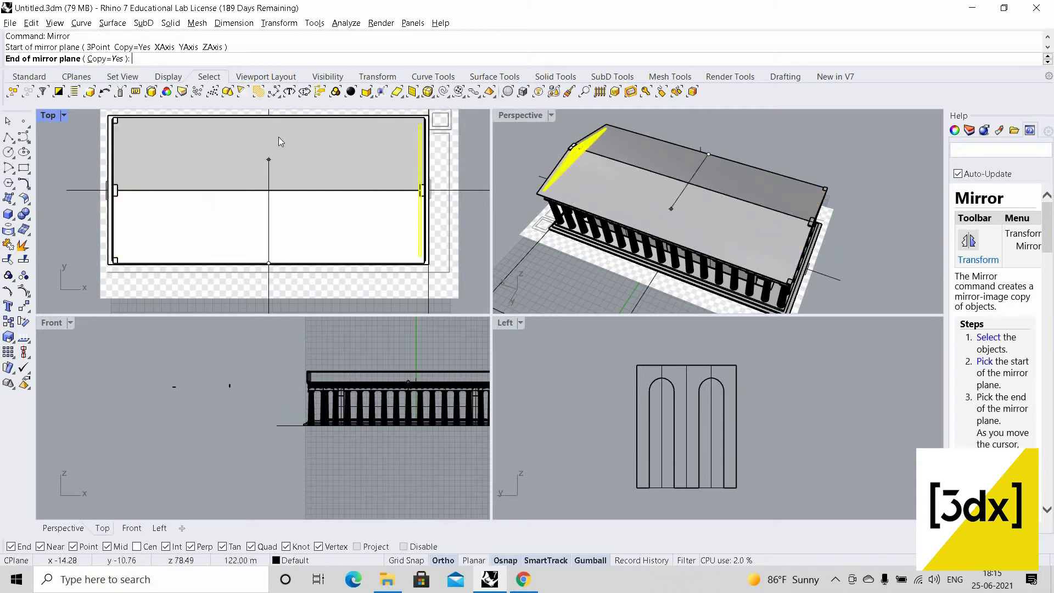
pyautogui.click(390, 188)
# - Delete the plain triangular extrusion covering the mirrored ornament in the opposite pediment, working in the maximized Perspective view
pyautogui.doubleClick(520, 115)
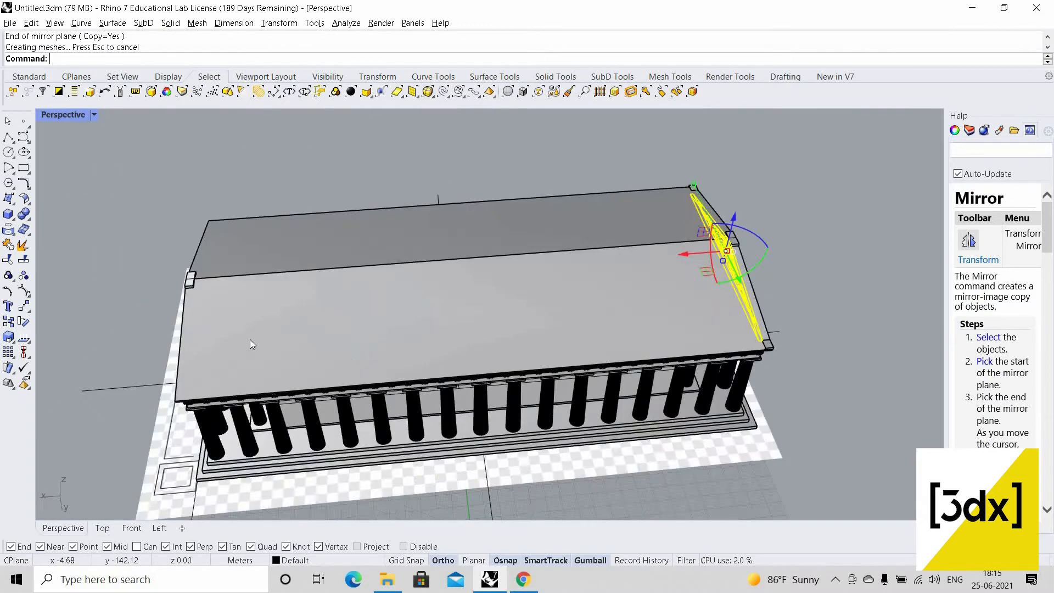
pyautogui.moveTo(251, 344); pyautogui.dragTo(577, 163, button='right')
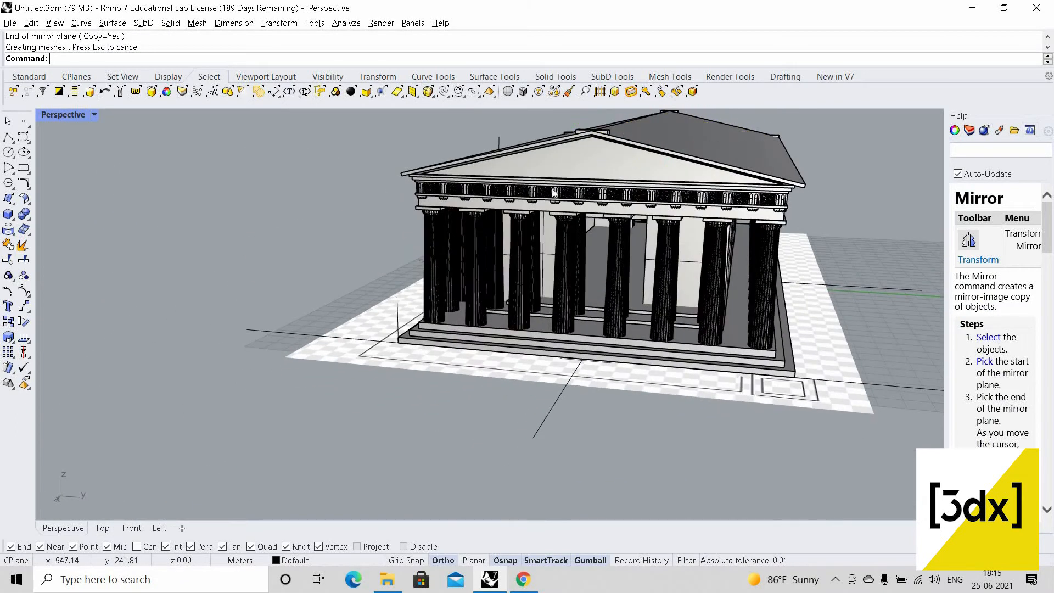
pyautogui.scroll(3, 551, 189)
pyautogui.click(552, 189)
pyautogui.press('Delete')
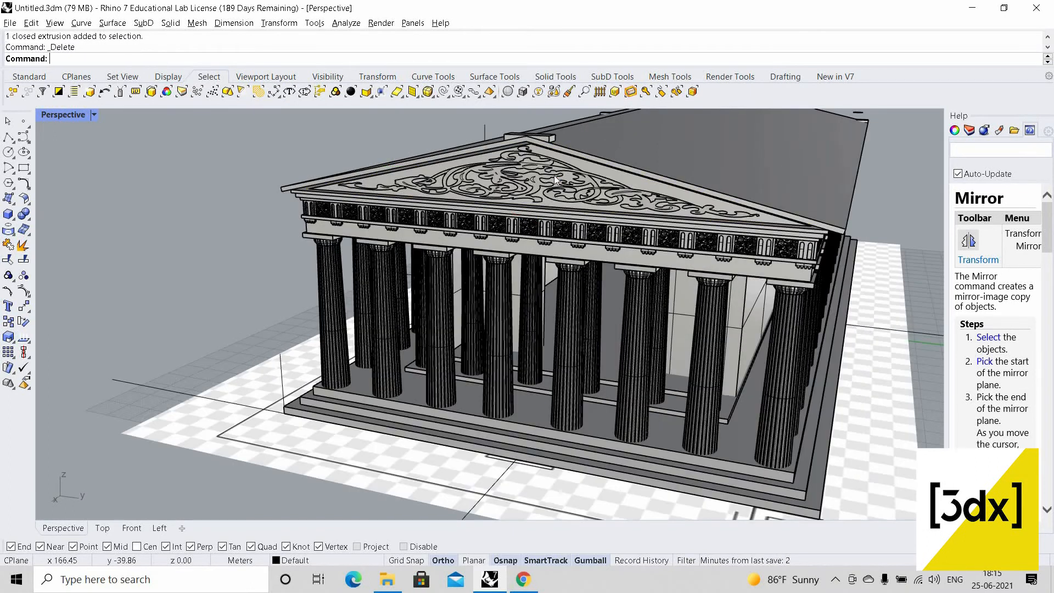
pyautogui.scroll(2, 523, 177)
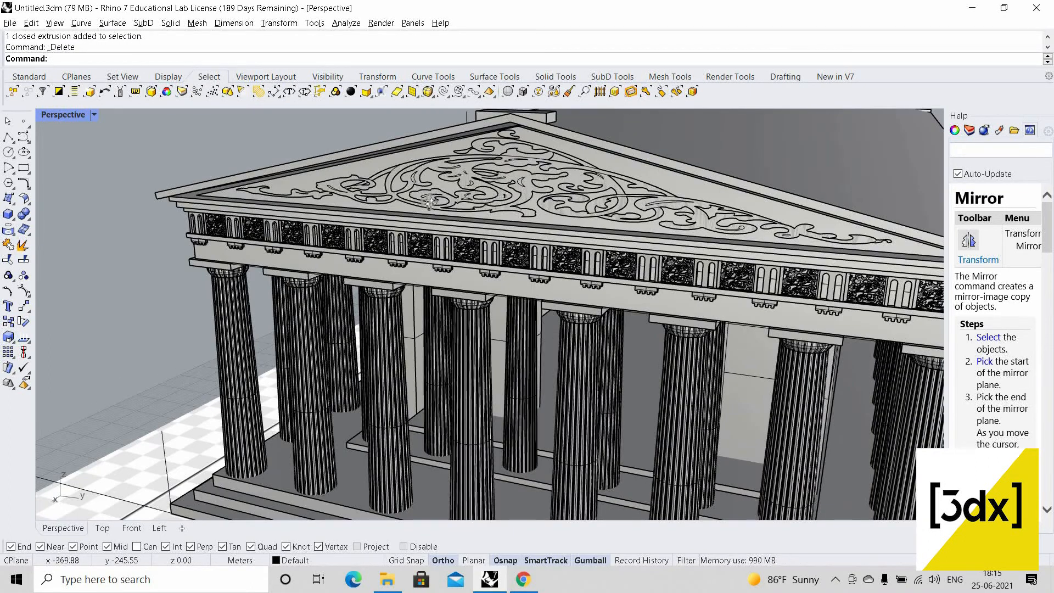
# - Mirror a copy of the sloping gable moulding in the Top view across the temple's transverse centre line onto the opposite gable
pyautogui.moveTo(429, 202); pyautogui.dragTo(209, 236, button='right')
pyautogui.scroll(-8, 453, 197)
pyautogui.scroll(5, 515, 236)
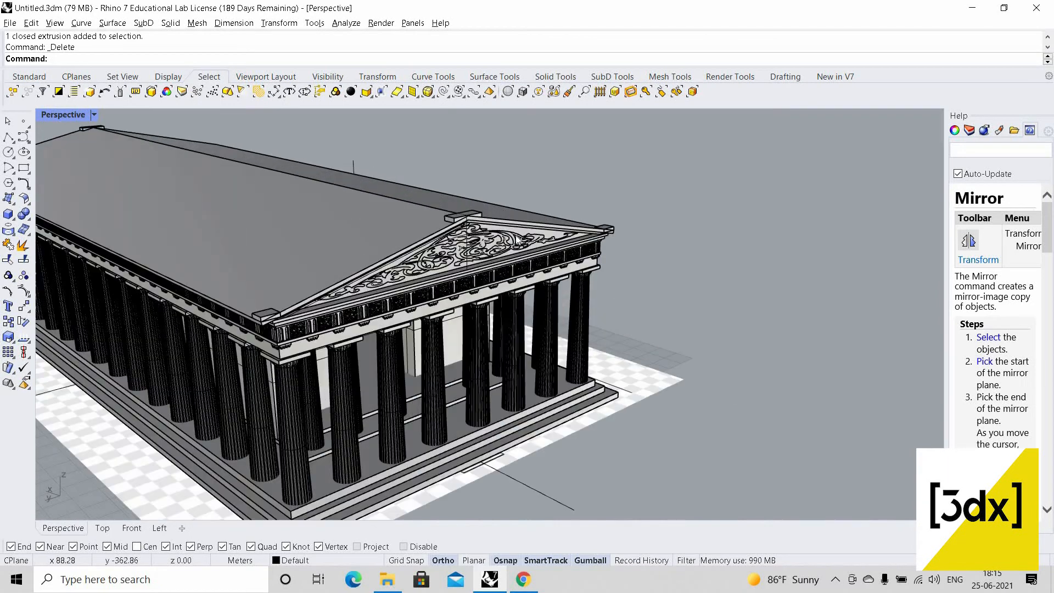
pyautogui.scroll(4, 516, 241)
pyautogui.scroll(2, 519, 238)
pyautogui.click(520, 239)
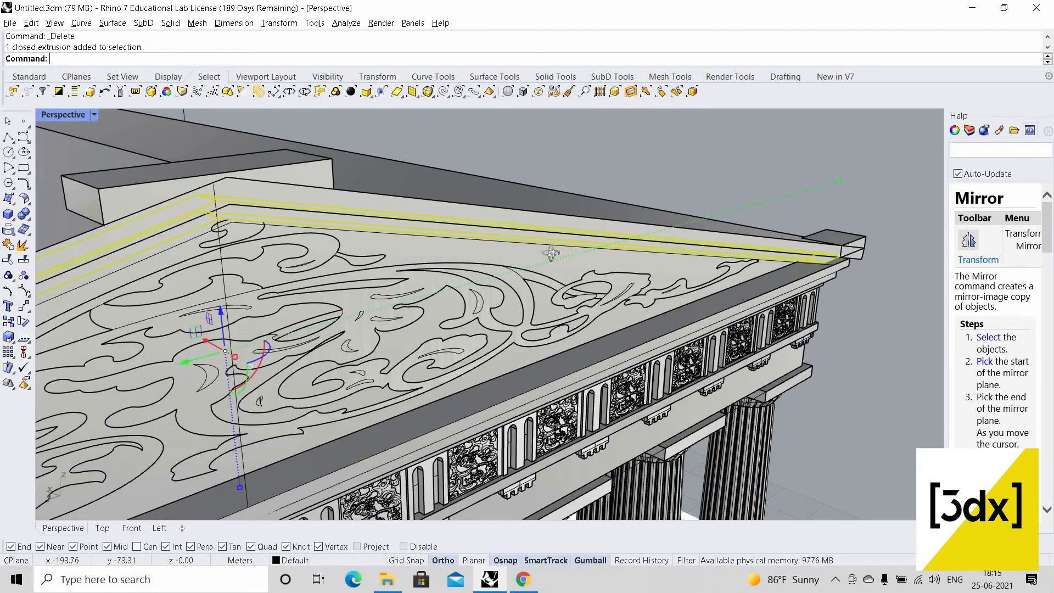
pyautogui.scroll(-8, 565, 252)
pyautogui.moveTo(428, 280); pyautogui.dragTo(563, 291, button='right')
pyautogui.scroll(-6, 562, 291)
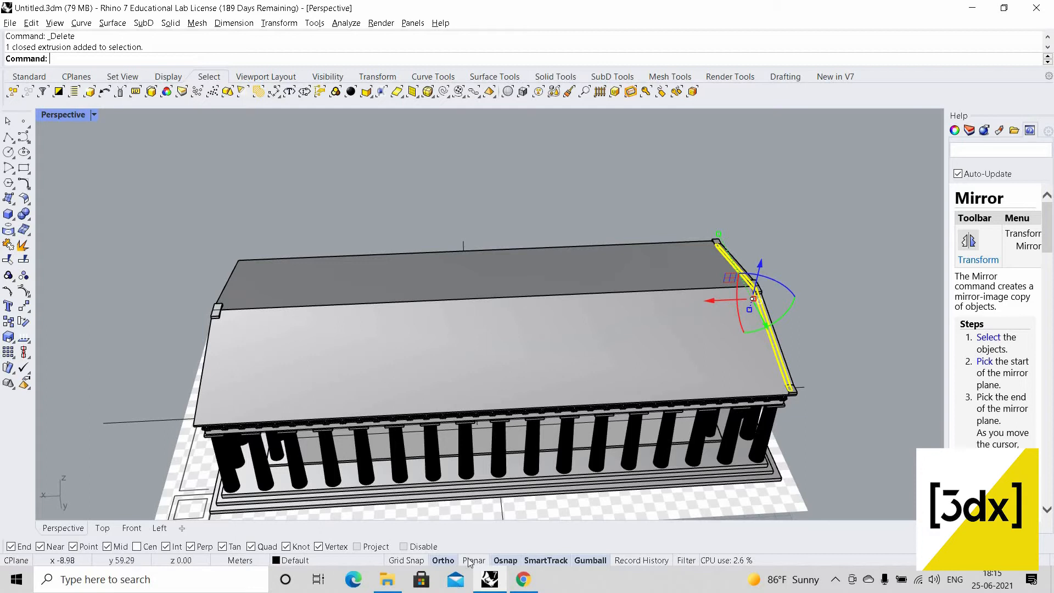
pyautogui.doubleClick(65, 117)
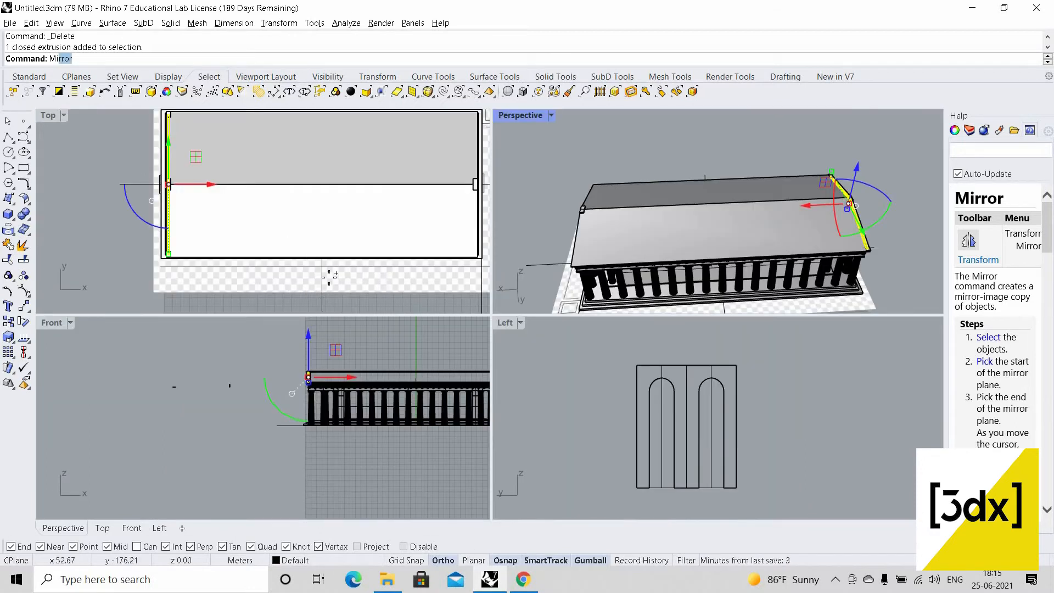
pyautogui.press('Return')
pyautogui.click(322, 149)
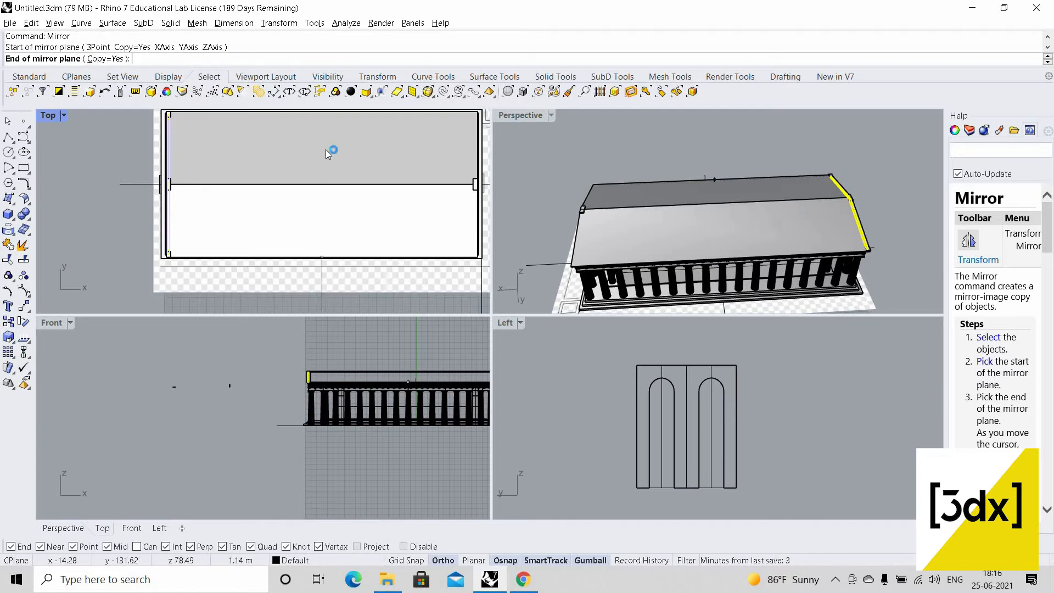
pyautogui.click(816, 202)
# - Examine the mirrored moulding around the opposite pediment in the maximized Perspective view
pyautogui.scroll(5, 659, 190)
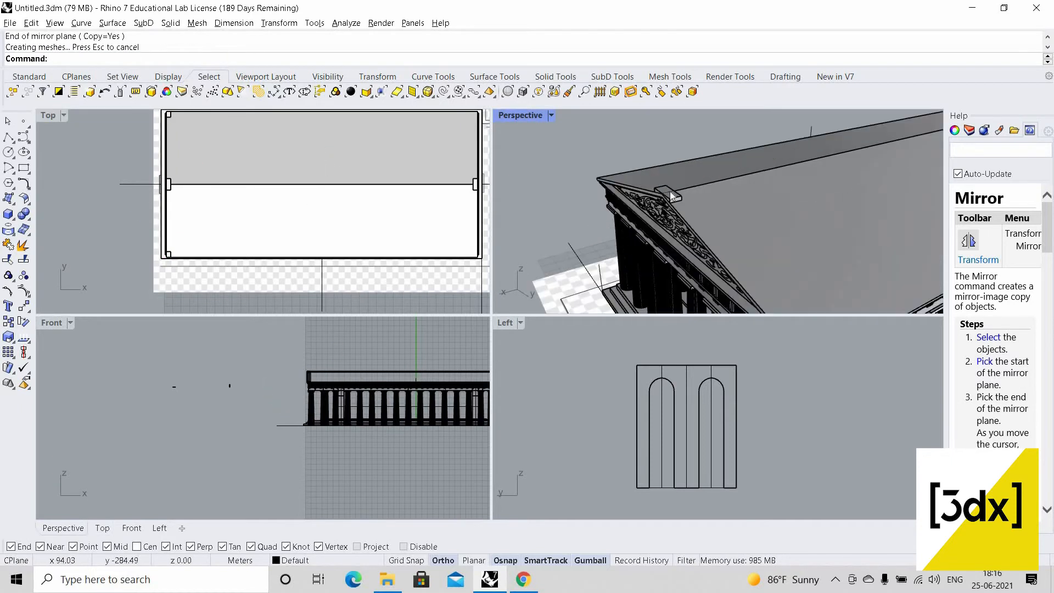
pyautogui.scroll(2, 669, 191)
pyautogui.doubleClick(521, 115)
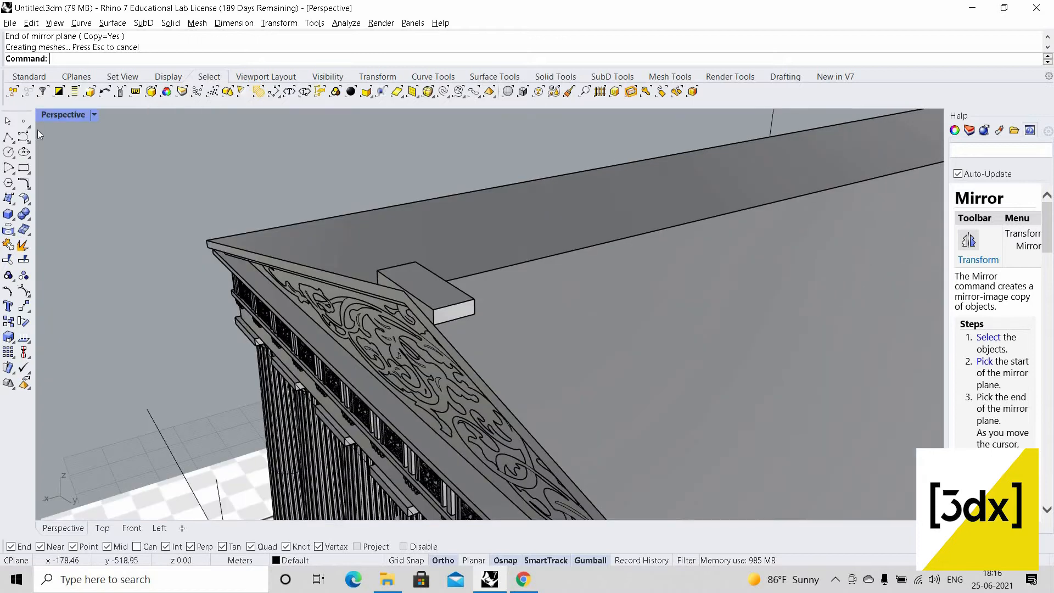
pyautogui.scroll(-3, 243, 160)
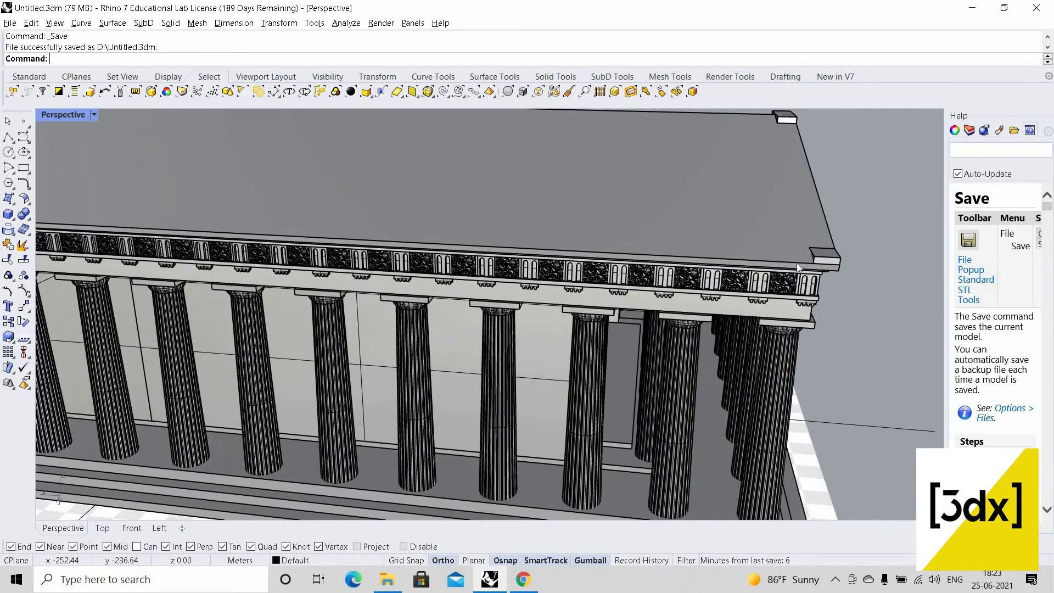
pyautogui.scroll(1, 796, 263)
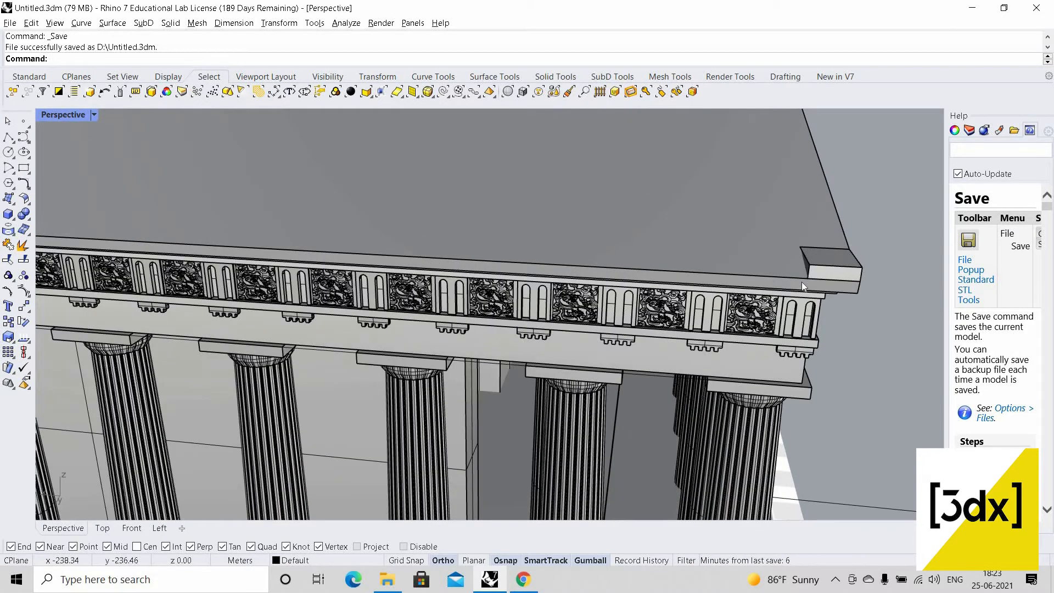
pyautogui.scroll(3, 805, 258)
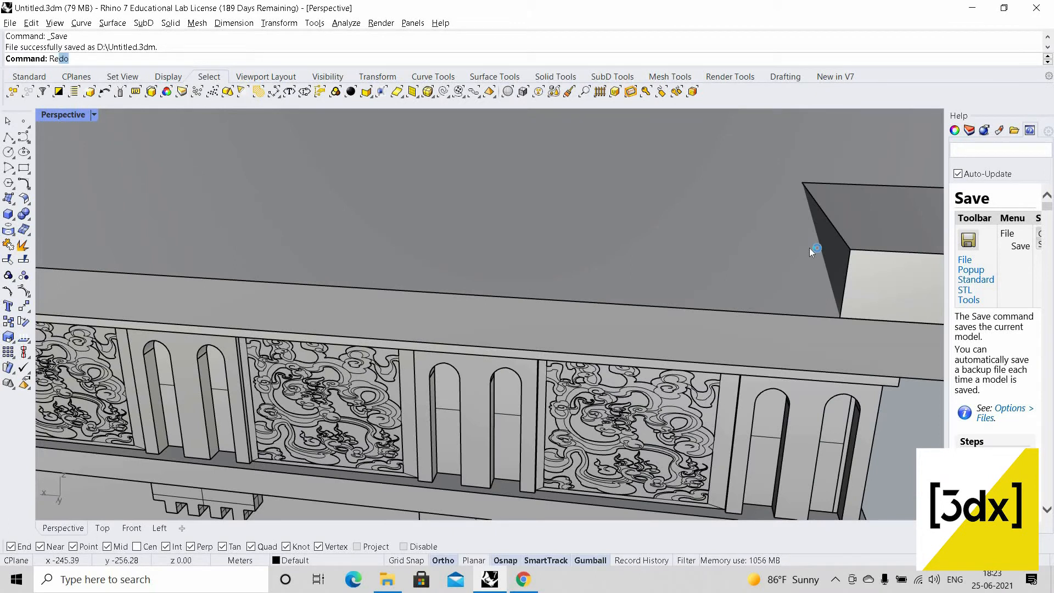
pyautogui.write('Rectangle')
pyautogui.press('Return')
pyautogui.click(764, 309)
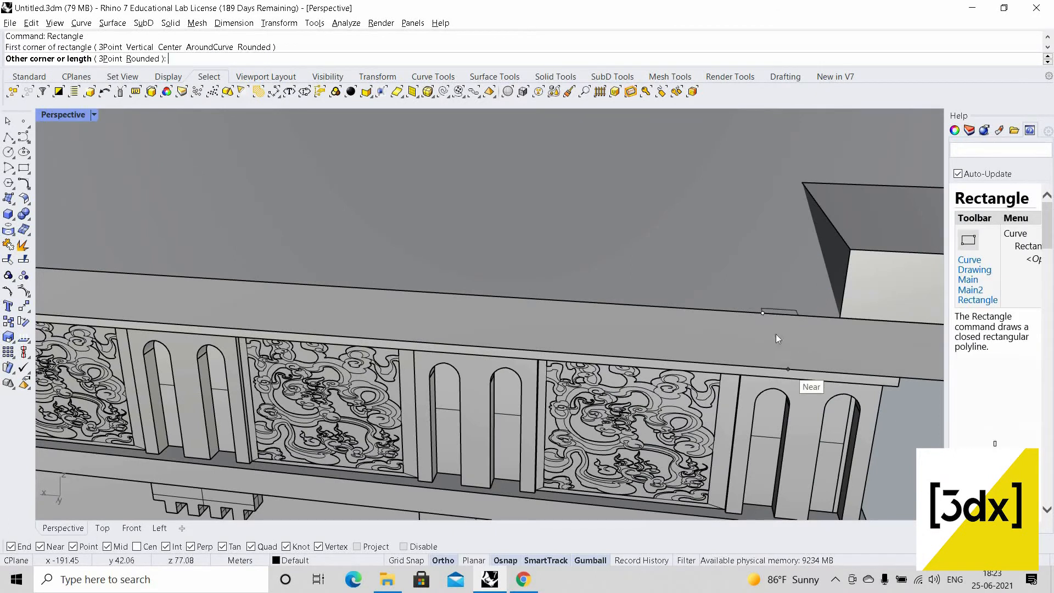
pyautogui.click(764, 310)
pyautogui.scroll(-5, 763, 310)
pyautogui.moveTo(576, 348); pyautogui.dragTo(361, 356, button='right')
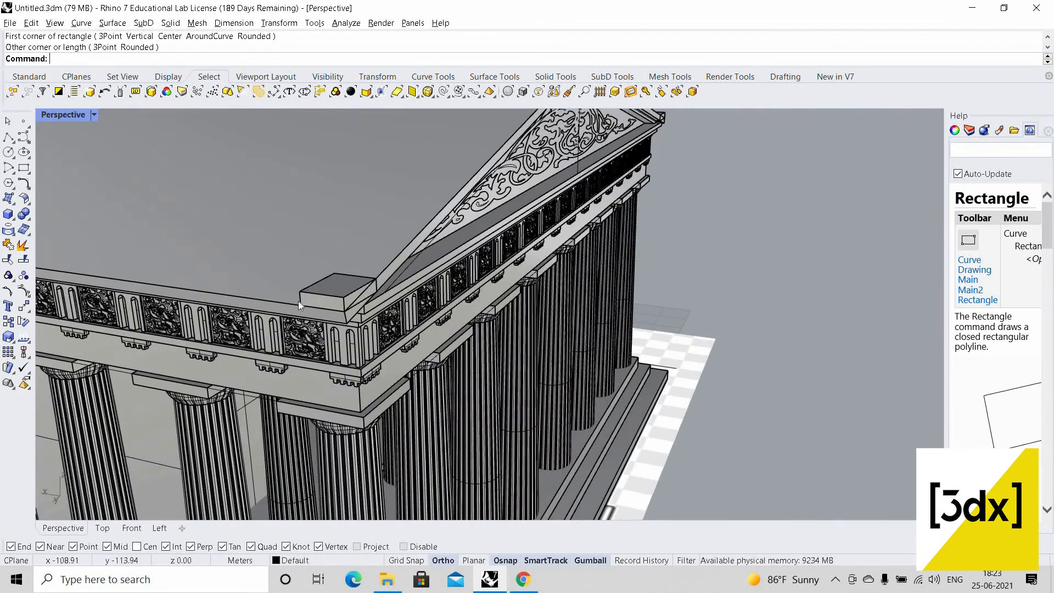
pyautogui.scroll(3, 303, 297)
pyautogui.press('Return')
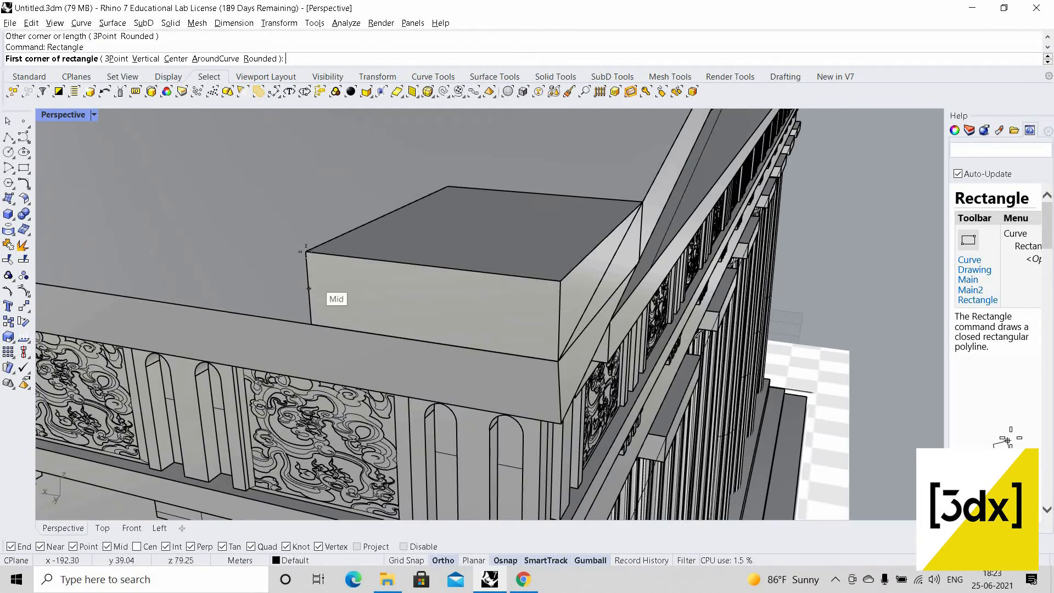
pyautogui.click(324, 330)
pyautogui.click(328, 329)
# - Draw a closed polyline as a narrow upright rectangle on the roof corner block's long side face, starting from its outer edge
pyautogui.write('P')
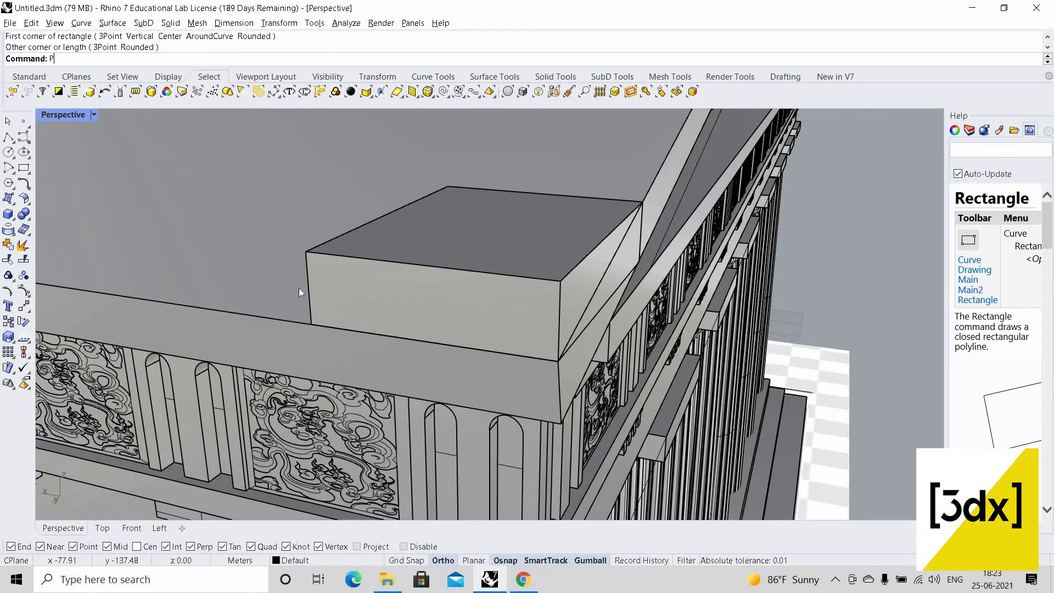
pyautogui.write('olyline')
pyautogui.press('Return')
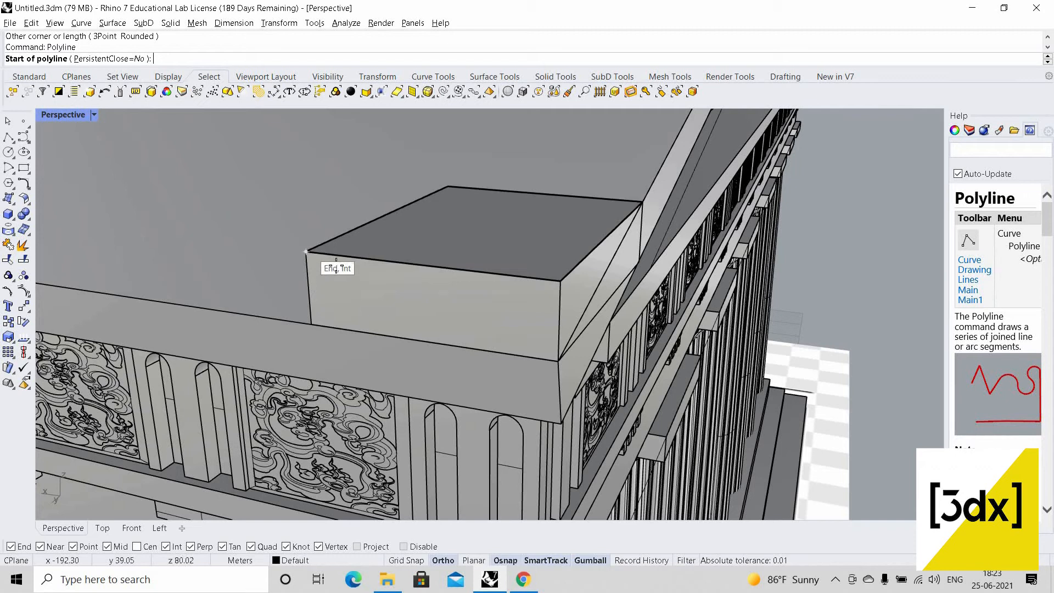
pyautogui.click(336, 263)
pyautogui.click(320, 321)
pyautogui.click(339, 329)
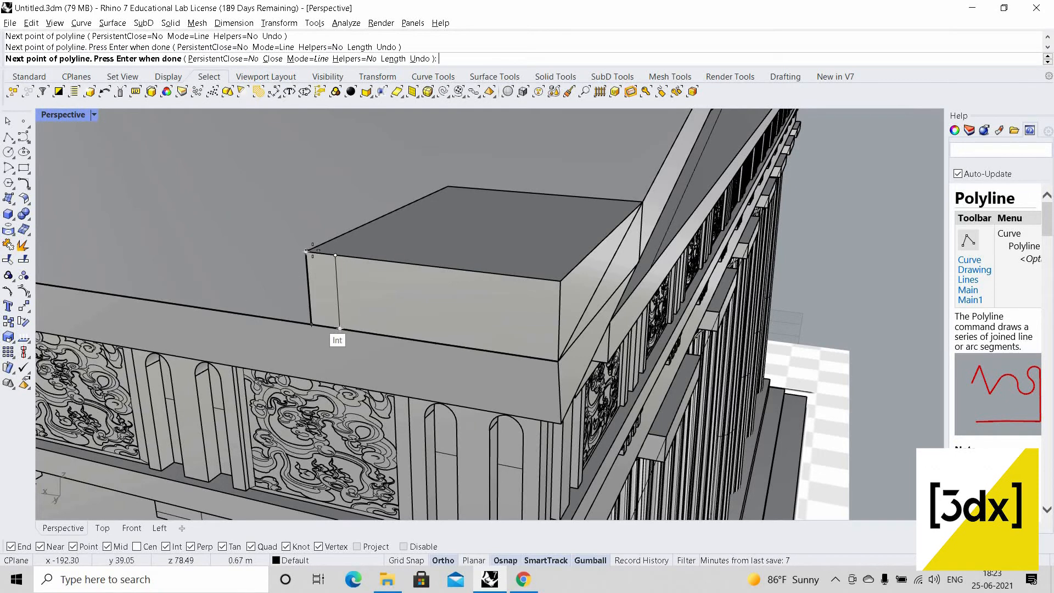
pyautogui.click(311, 323)
pyautogui.click(306, 252)
# - Move the upright rectangle along the roof edge so it stands clear beside the corner block
pyautogui.click(337, 277)
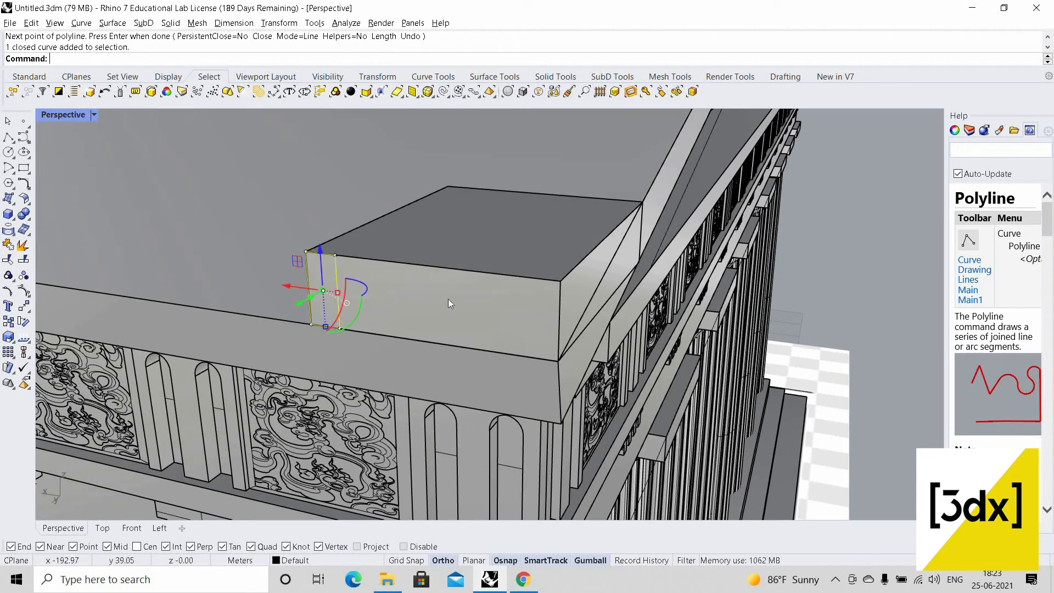
pyautogui.moveTo(462, 293); pyautogui.dragTo(581, 215, button='right')
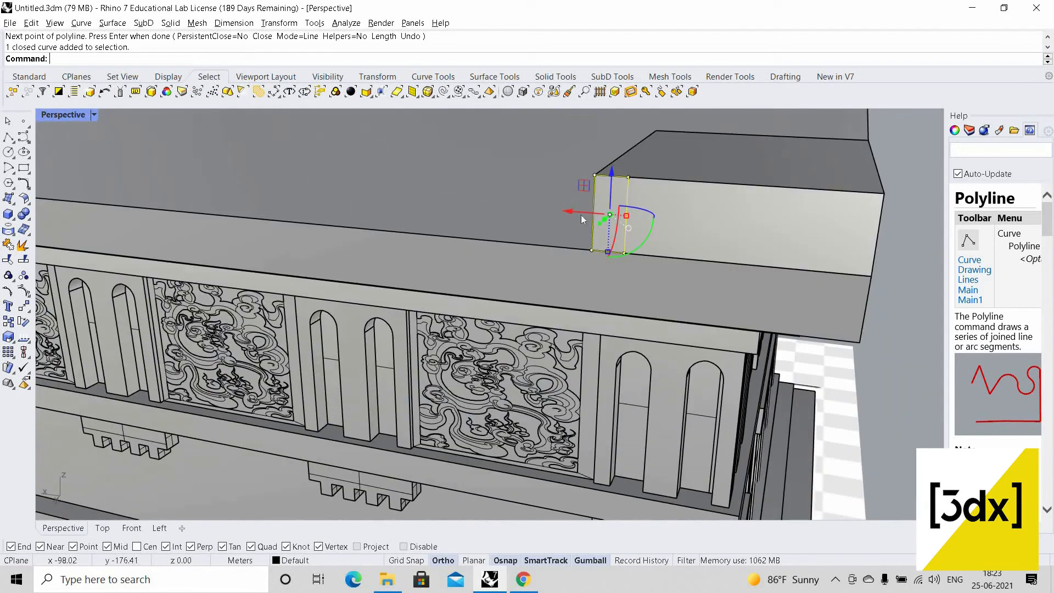
pyautogui.moveTo(578, 211); pyautogui.dragTo(502, 209)
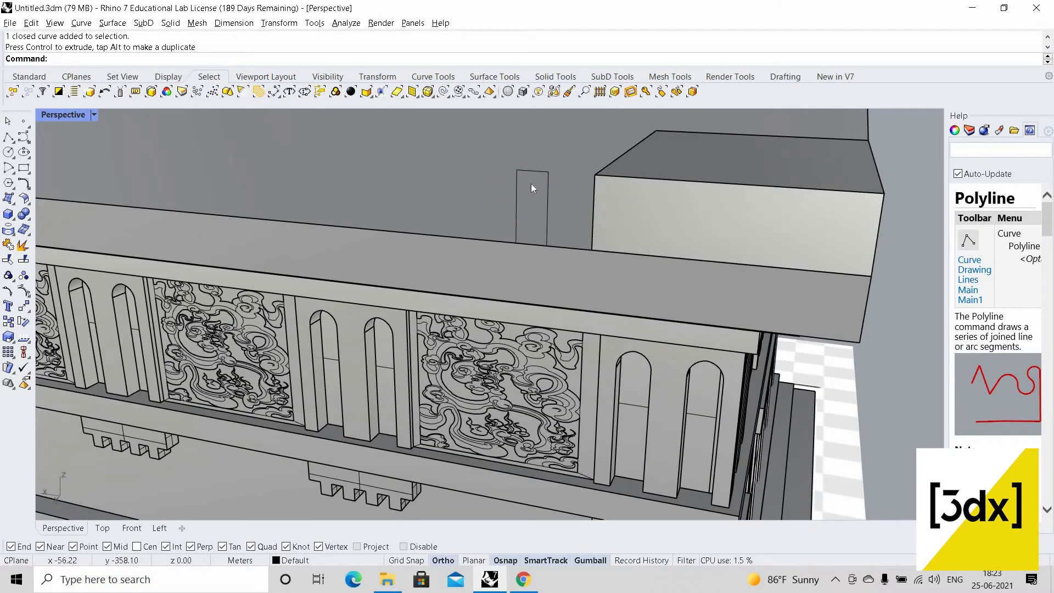
pyautogui.scroll(-5, 548, 191)
pyautogui.scroll(5, 686, 275)
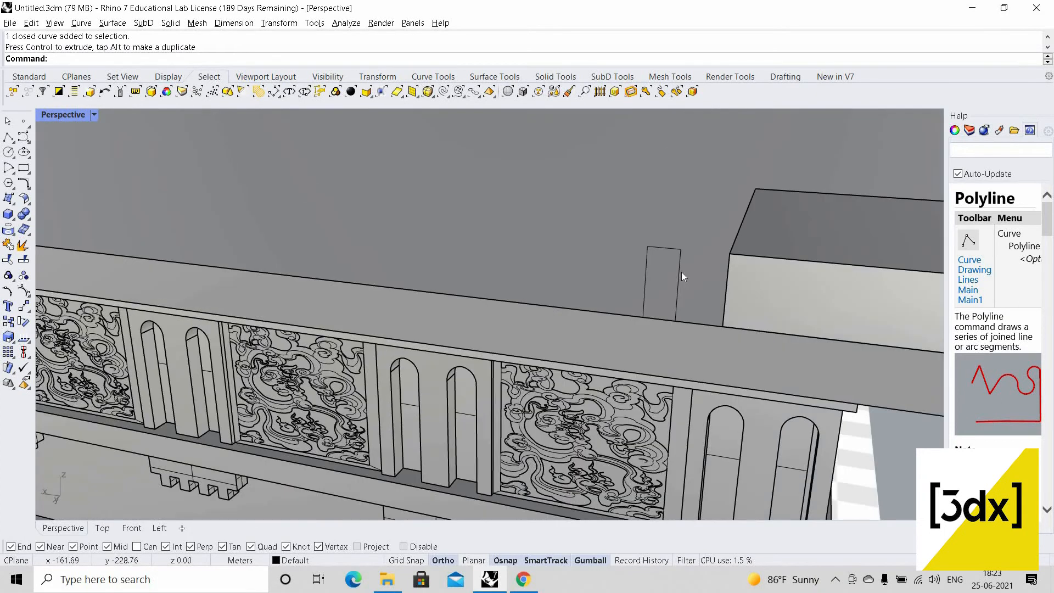
# - Zoom to the upright rectangle and reduce its height to about 1.30 m with Scale1D from its lower corner
pyautogui.click(680, 271)
pyautogui.write('zoom')
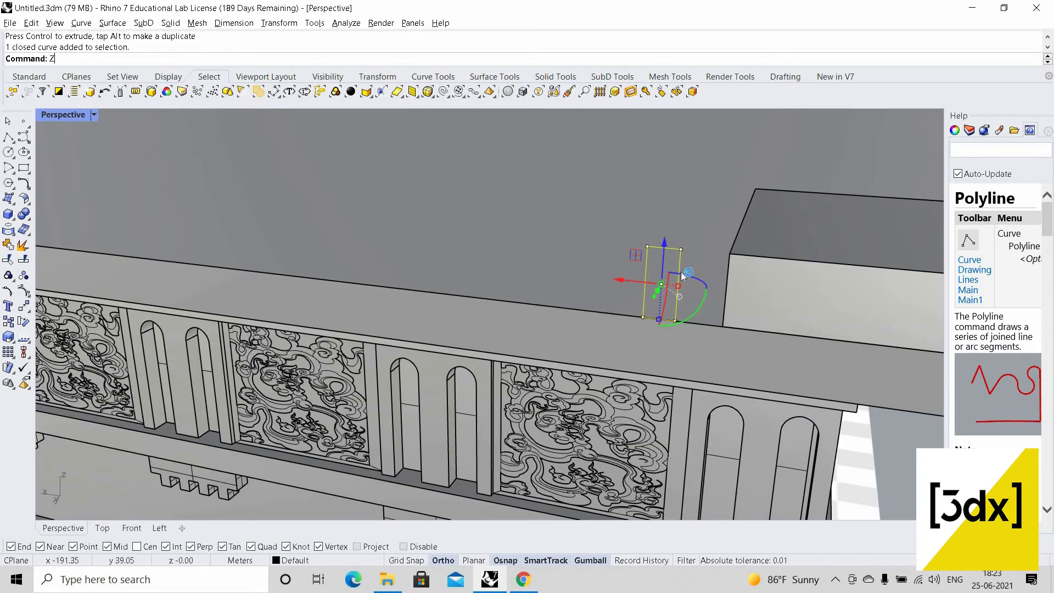
pyautogui.press('Return')
pyautogui.write('s')
pyautogui.press('Return')
pyautogui.scroll(-4, 603, 258)
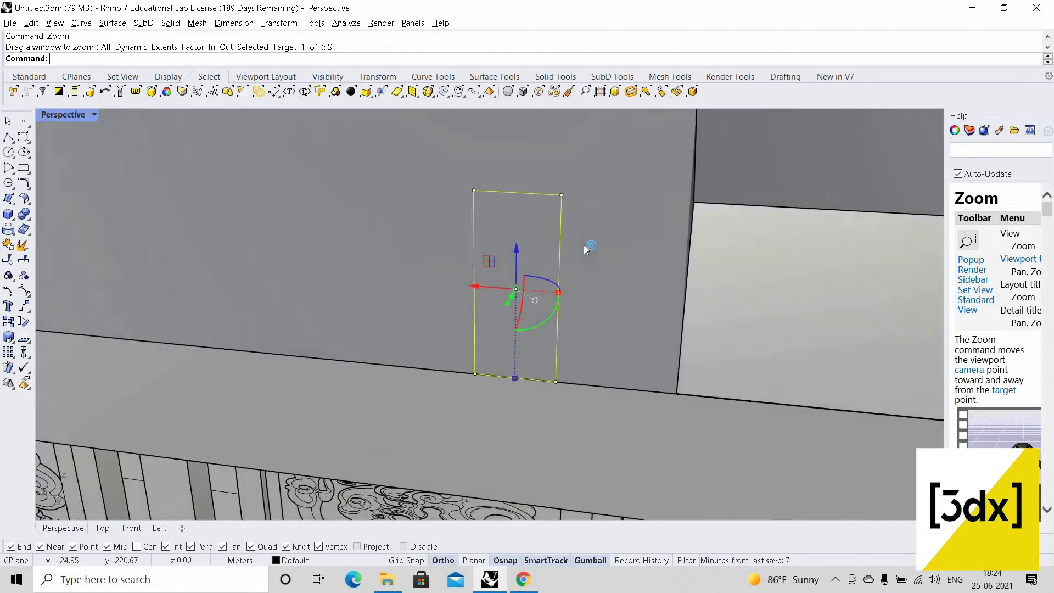
pyautogui.press('Escape')
pyautogui.click(560, 239)
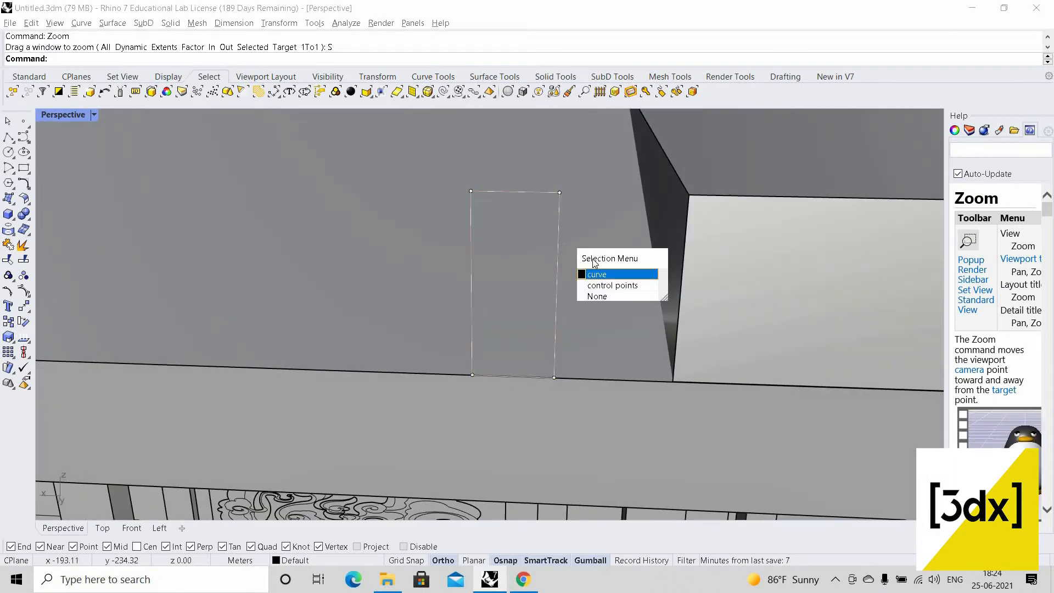
pyautogui.click(594, 273)
pyautogui.write('scale1d')
pyautogui.press('Return')
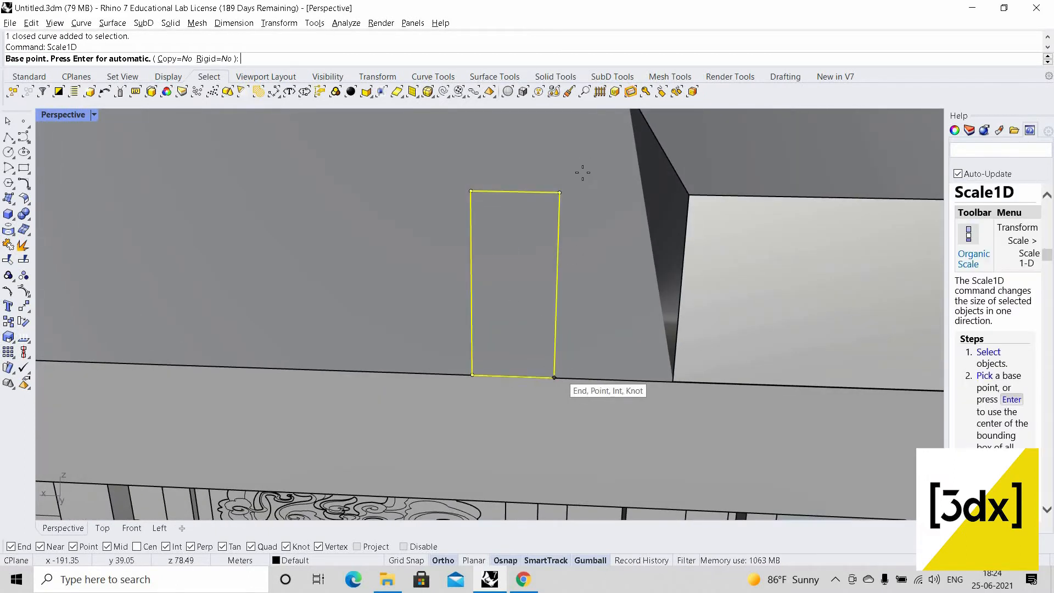
pyautogui.click(554, 377)
pyautogui.click(559, 192)
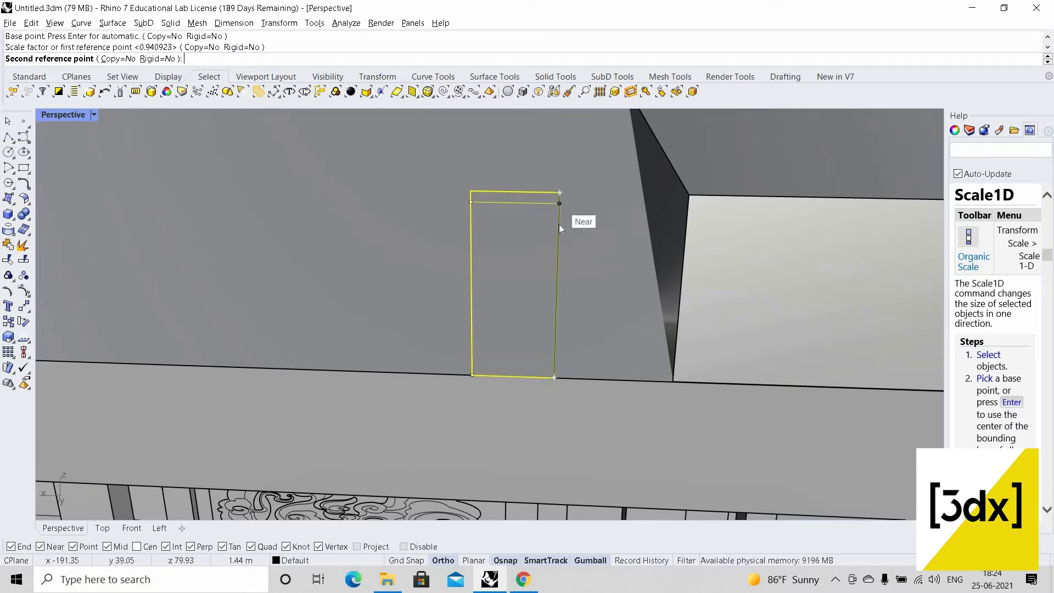
pyautogui.click(559, 225)
# - Shorten the rectangle slightly more with a second Scale1D from its lower corner nearest the block
pyautogui.moveTo(559, 225); pyautogui.dragTo(557, 384, button='right')
pyautogui.press('Return')
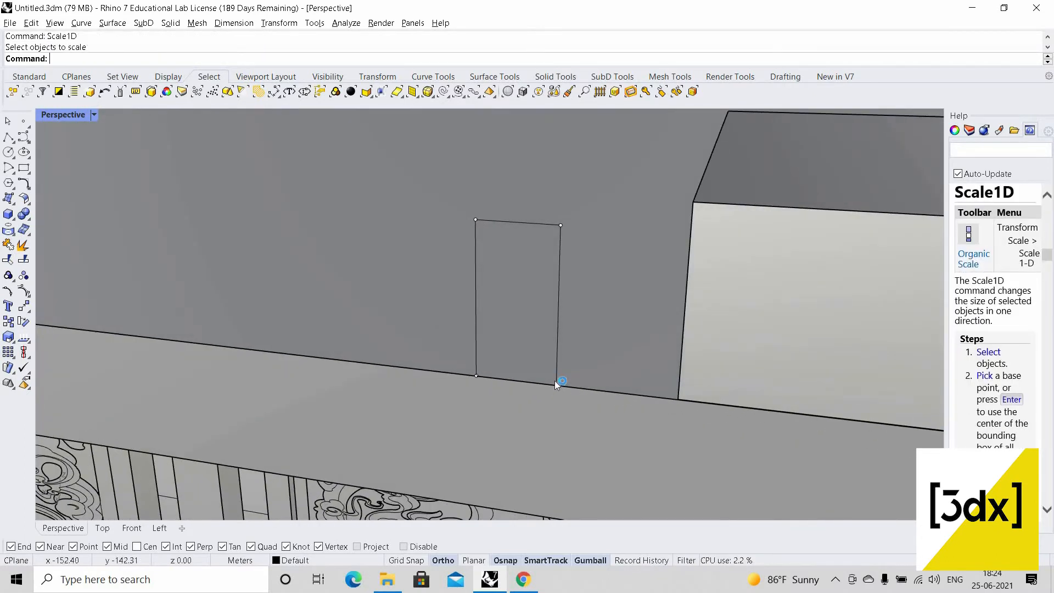
pyautogui.click(558, 380)
pyautogui.click(597, 384)
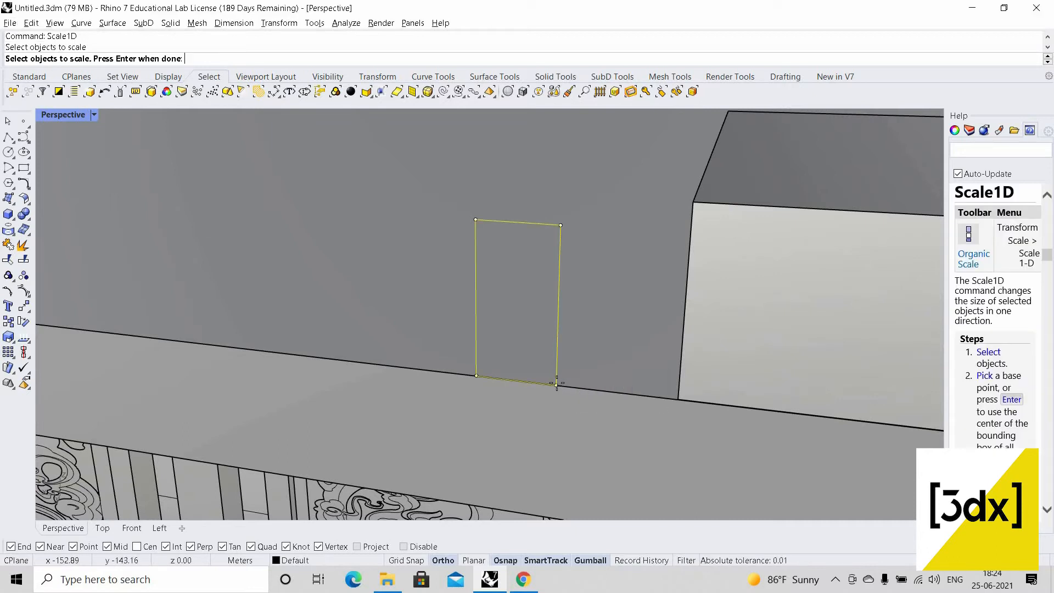
pyautogui.press('Return')
pyautogui.click(557, 385)
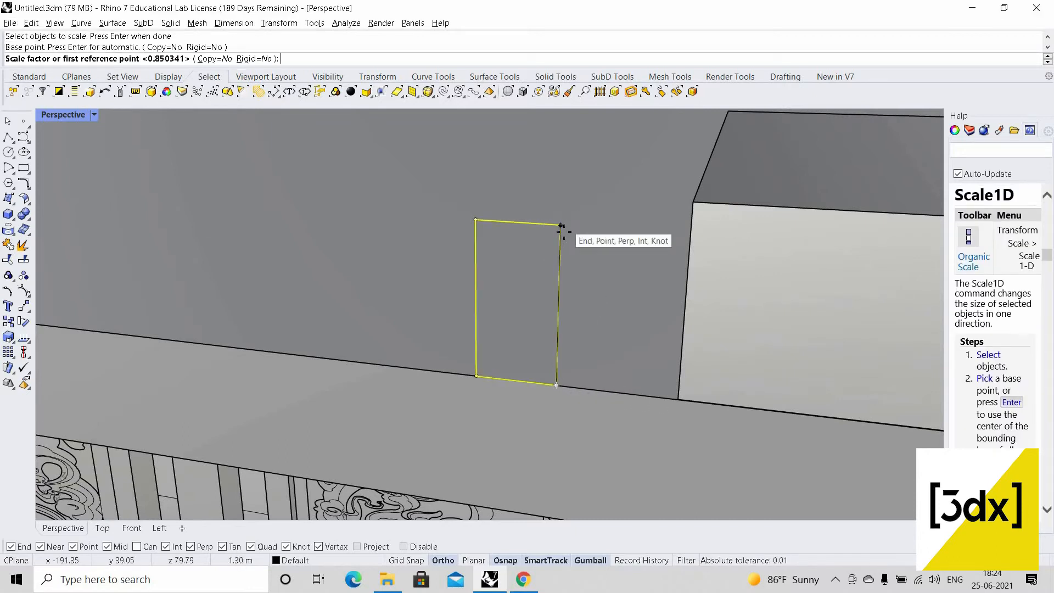
pyautogui.click(560, 224)
pyautogui.click(573, 228)
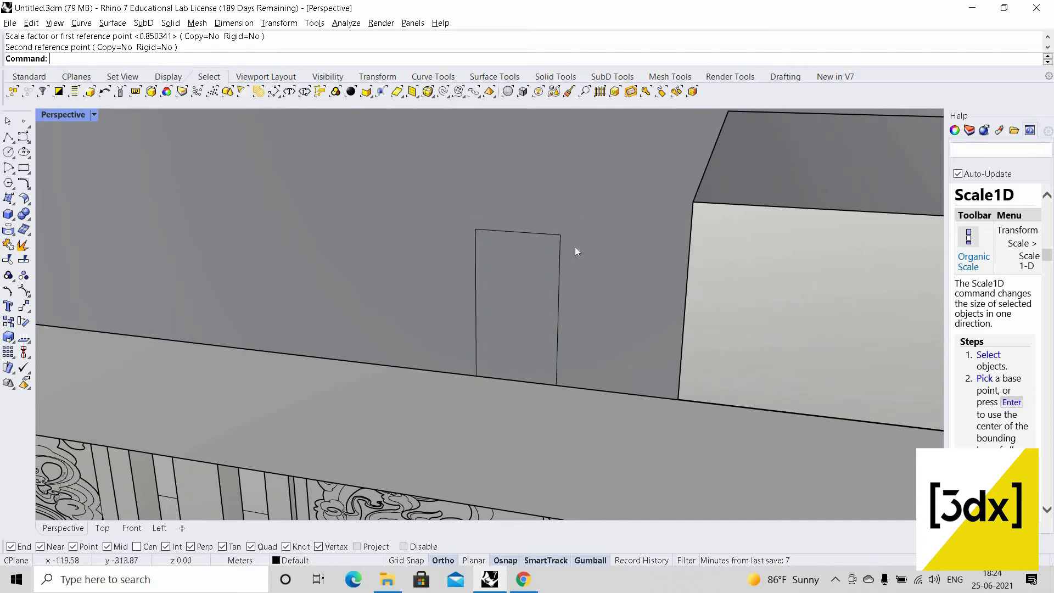
# - Draw a vertical line between the rectangle's top and bottom midpoints and a crosswise line about a quarter of the height below its top
pyautogui.scroll(5, 541, 258)
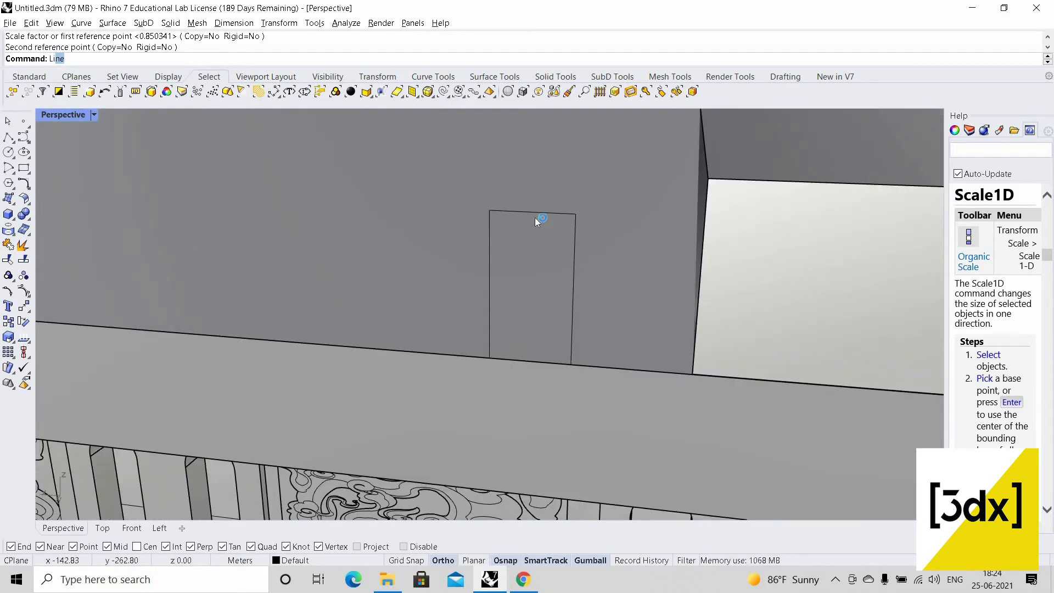
pyautogui.press('Return')
pyautogui.click(533, 330)
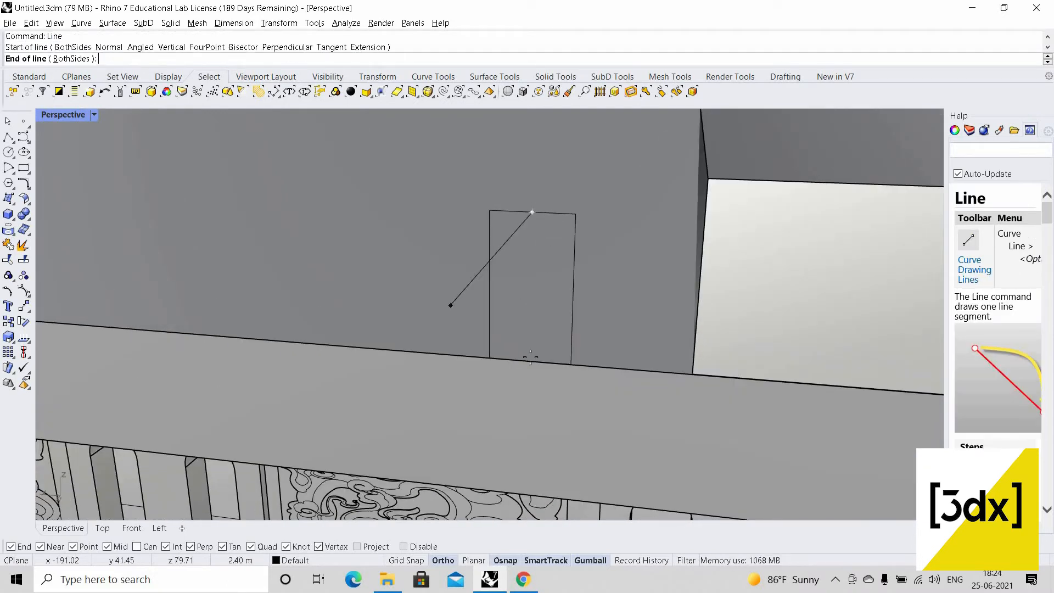
pyautogui.click(528, 361)
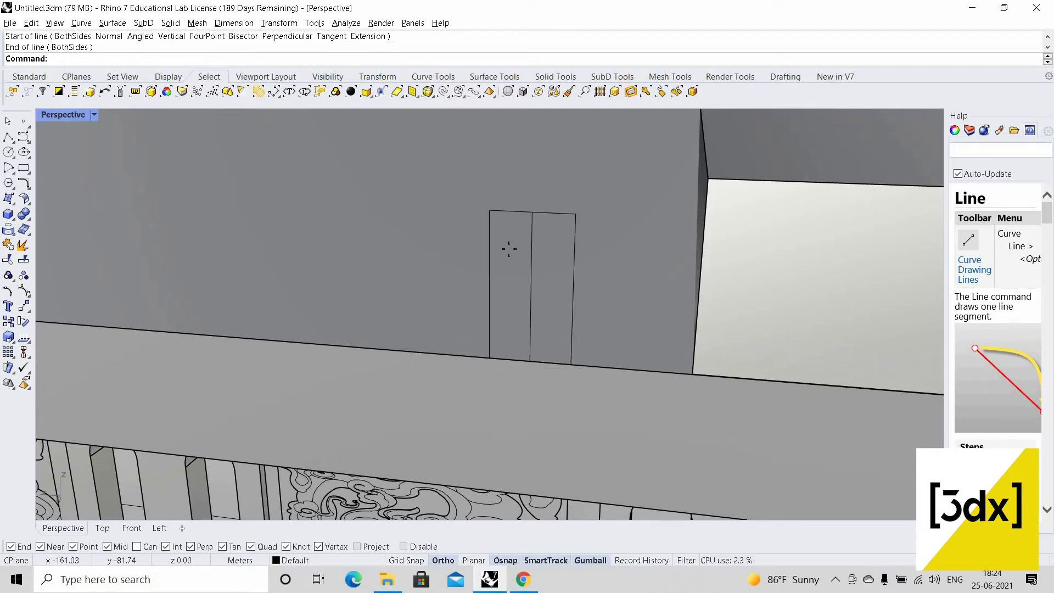
pyautogui.press('Return')
pyautogui.click(490, 246)
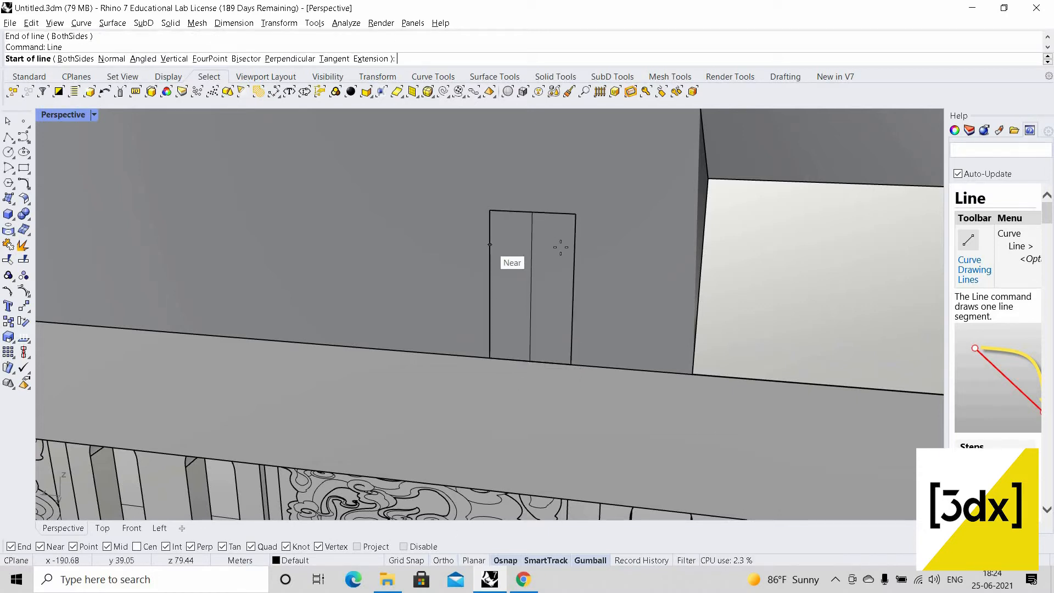
pyautogui.click(577, 247)
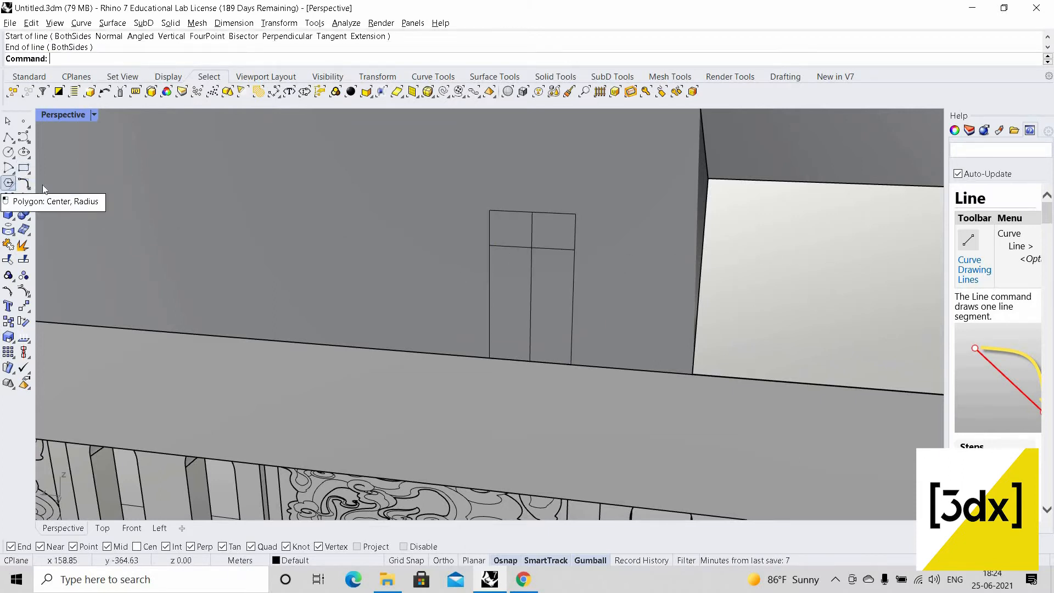
# - Draw a start-end-direction arc from the rectangle's side to its top midpoint and mirror it across the vertical centre line
pyautogui.click(24, 183)
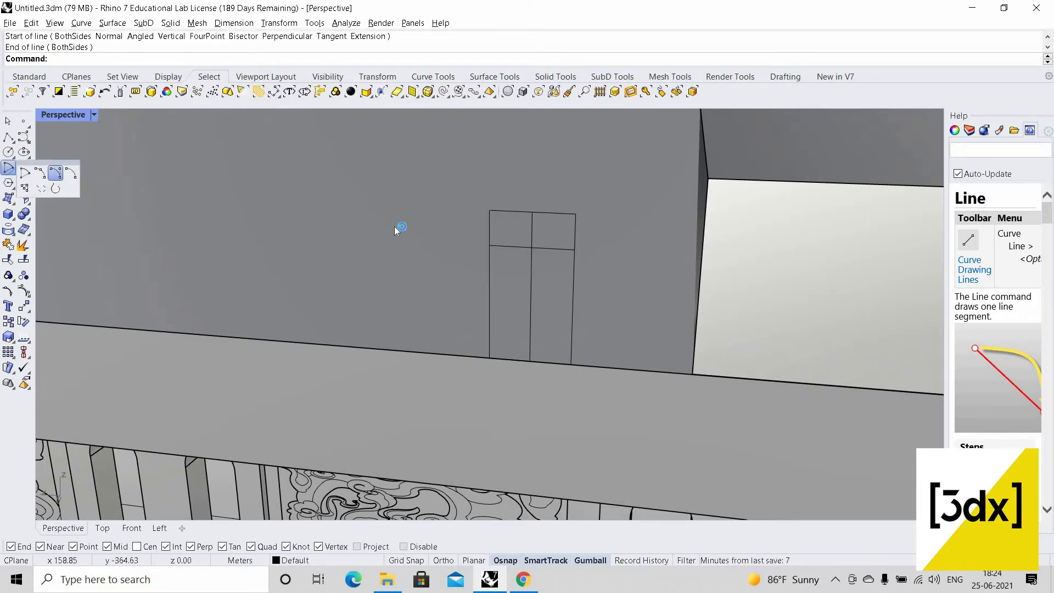
pyautogui.click(489, 268)
pyautogui.click(532, 212)
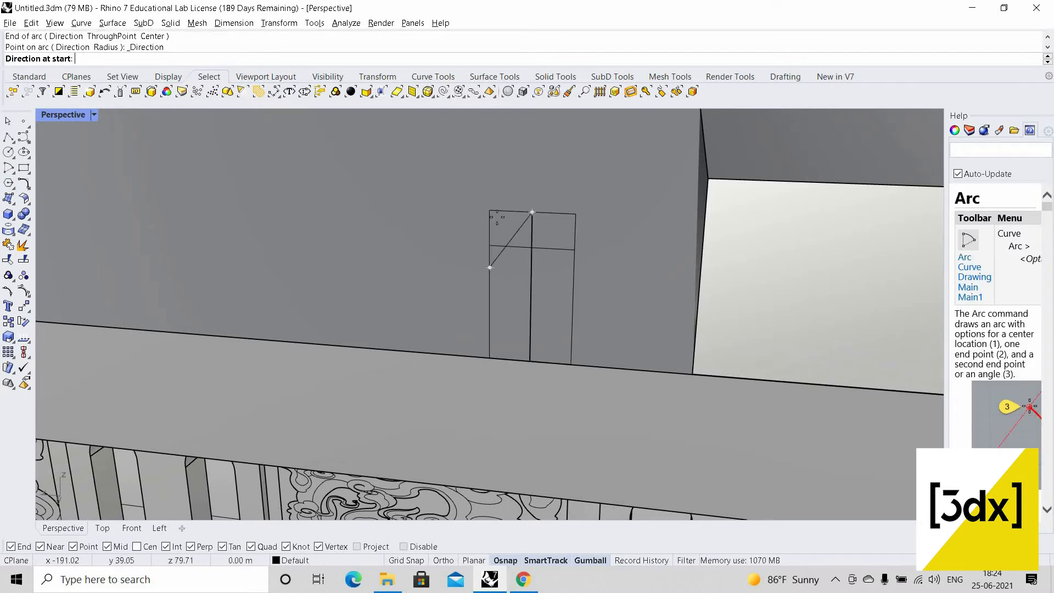
pyautogui.click(520, 224)
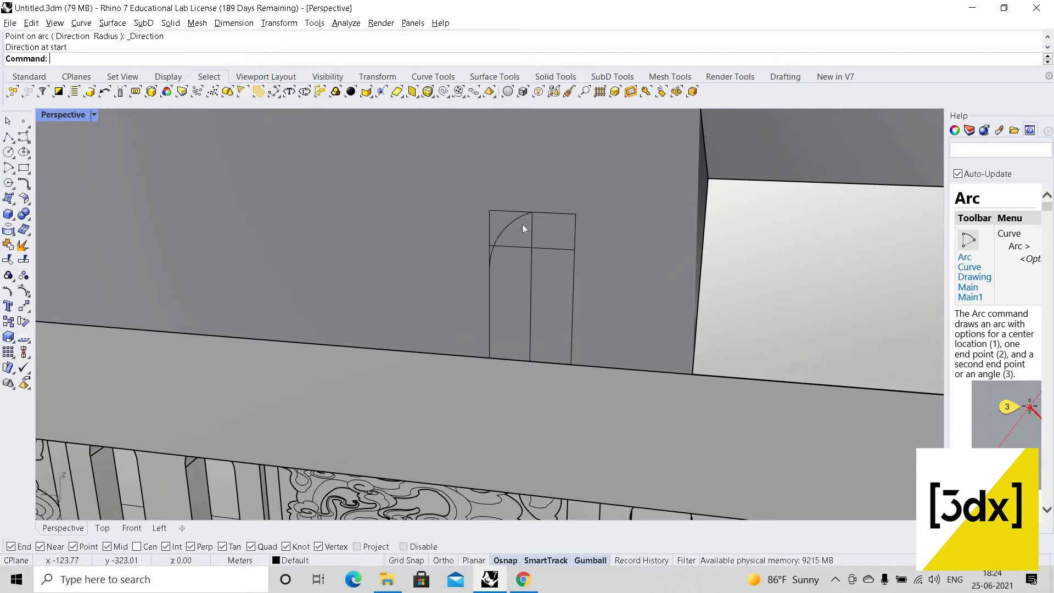
pyautogui.press('Return')
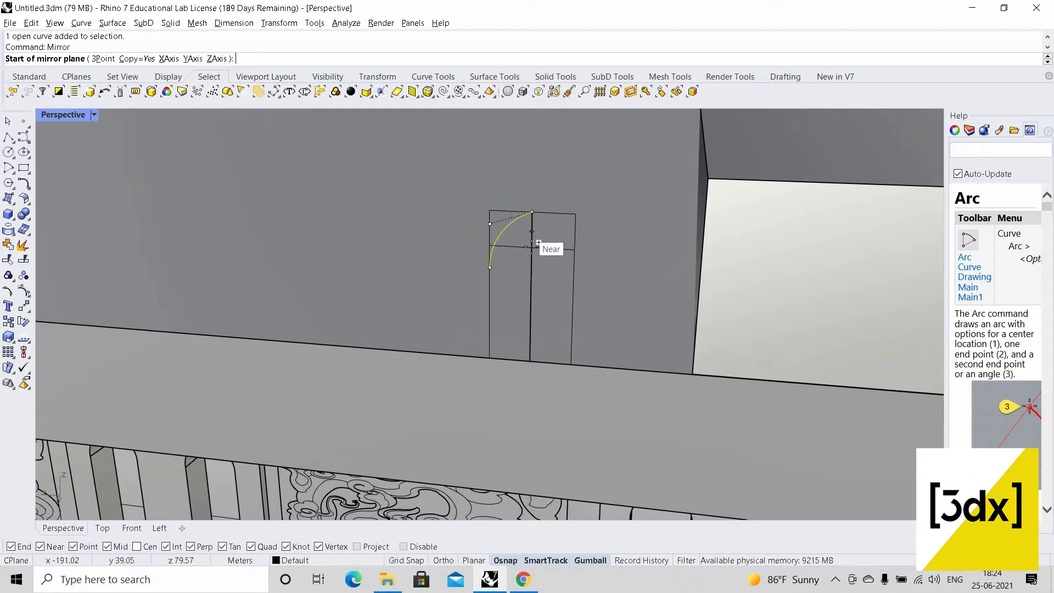
pyautogui.click(531, 212)
pyautogui.click(531, 266)
pyautogui.click(562, 231)
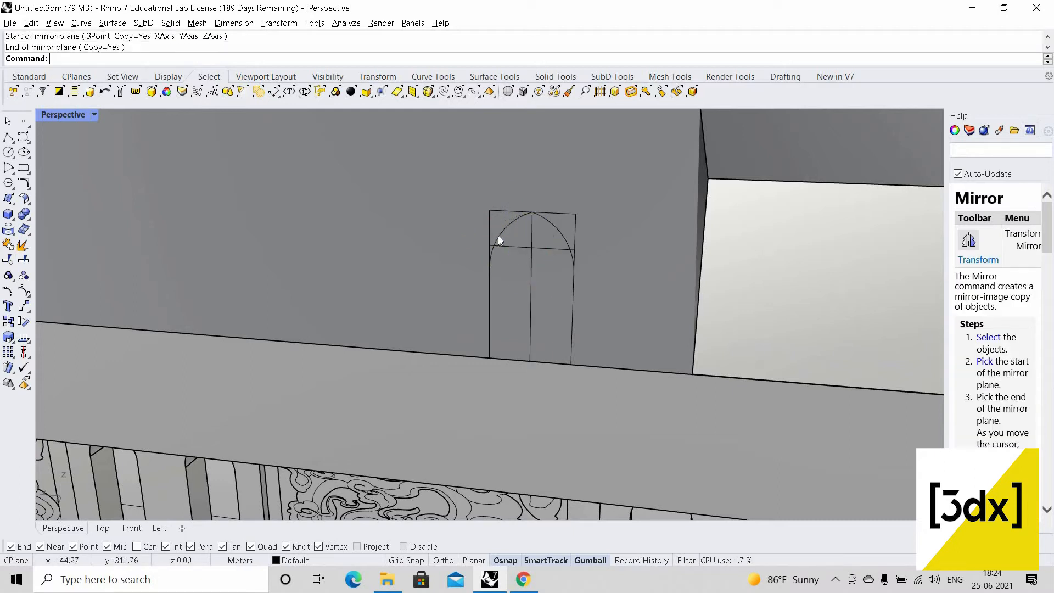
# - Use CurveBoolean on the rectangle and both arcs to keep the region beneath the arcs as one arched outline
pyautogui.keyDown('shift'); pyautogui.click(498, 235); pyautogui.keyUp('shift')
pyautogui.keyDown('shift'); pyautogui.click(572, 313); pyautogui.keyUp('shift')
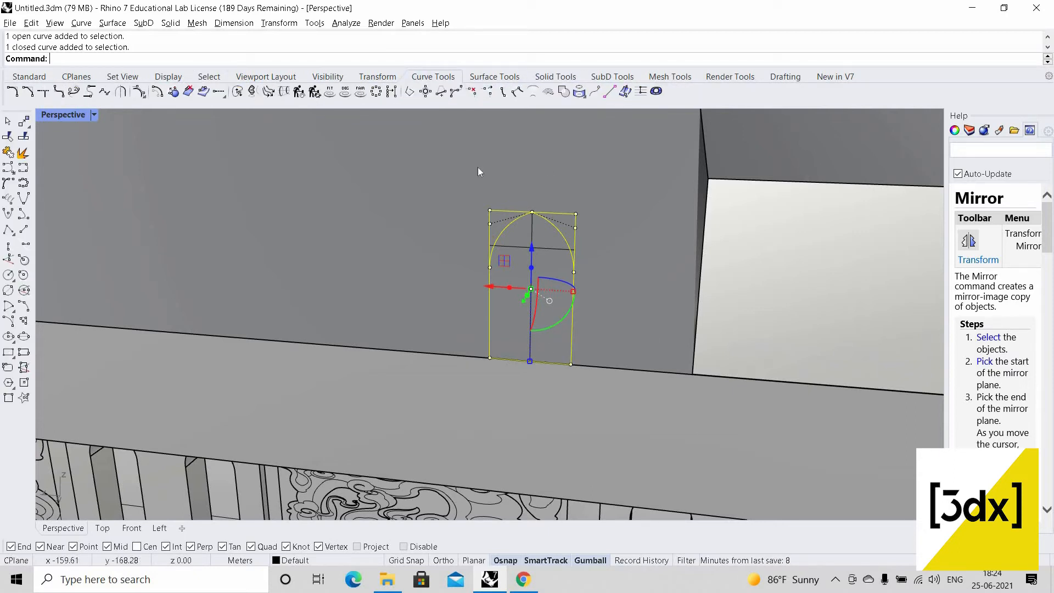
pyautogui.click(564, 90)
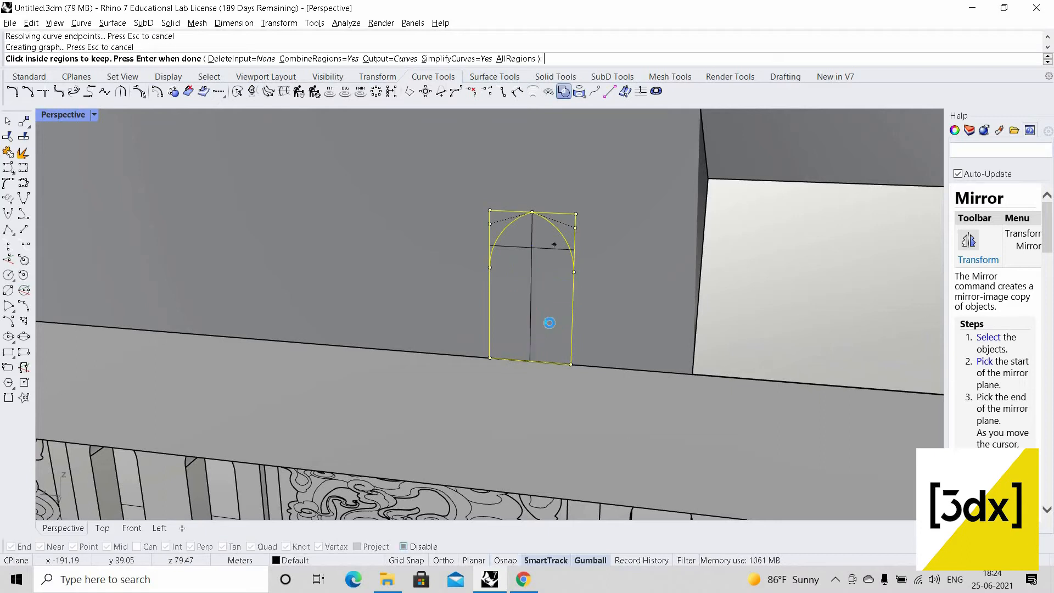
pyautogui.click(549, 325)
pyautogui.press('Return')
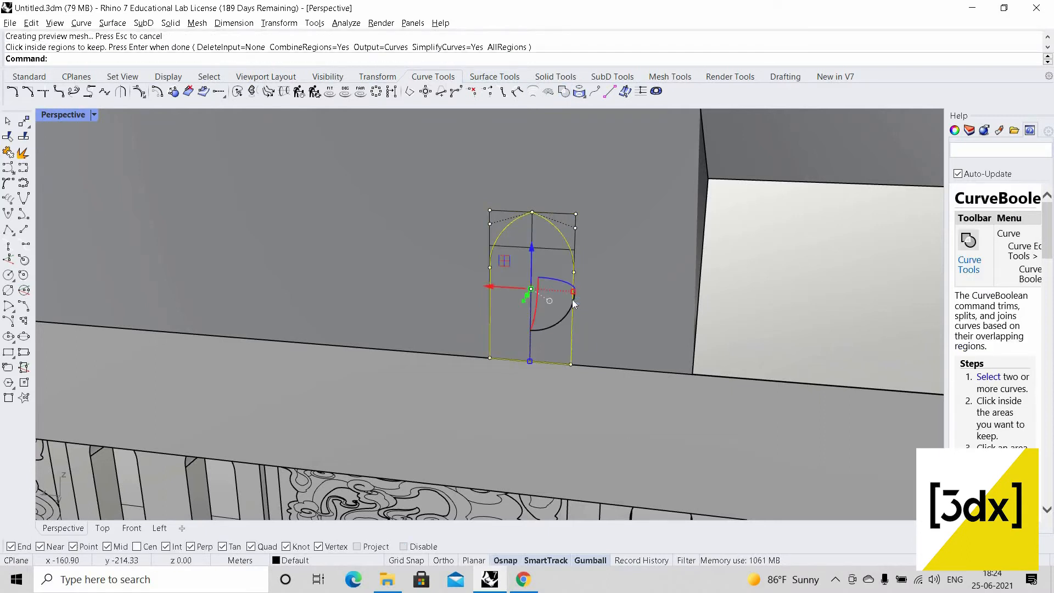
# - Extrude the arched outline with ExtrudeCrv into a thin solid ornament
pyautogui.write('ExtrudeCrv')
pyautogui.press('Return')
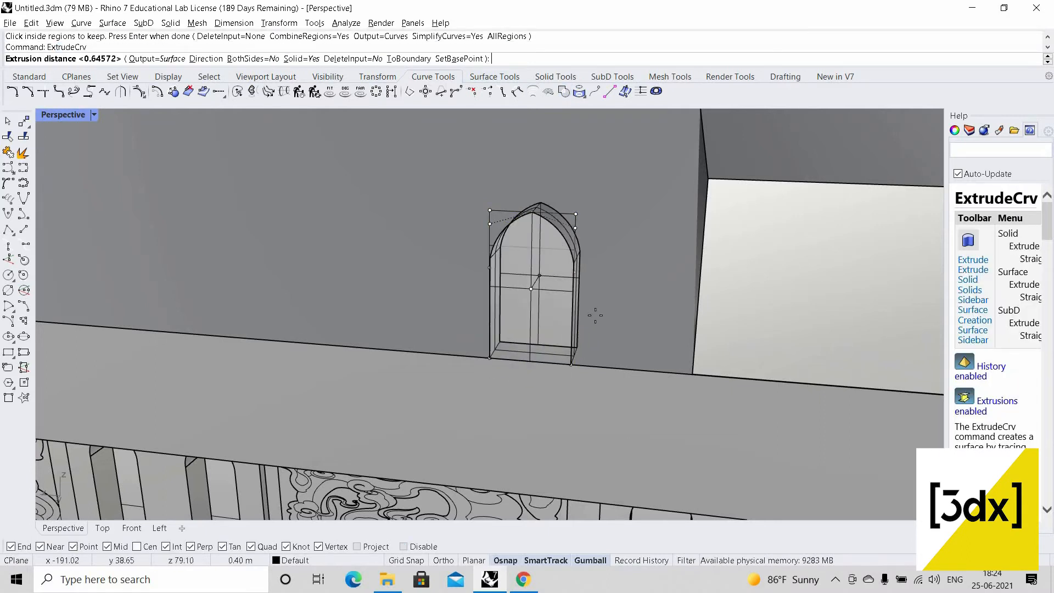
pyautogui.click(576, 215)
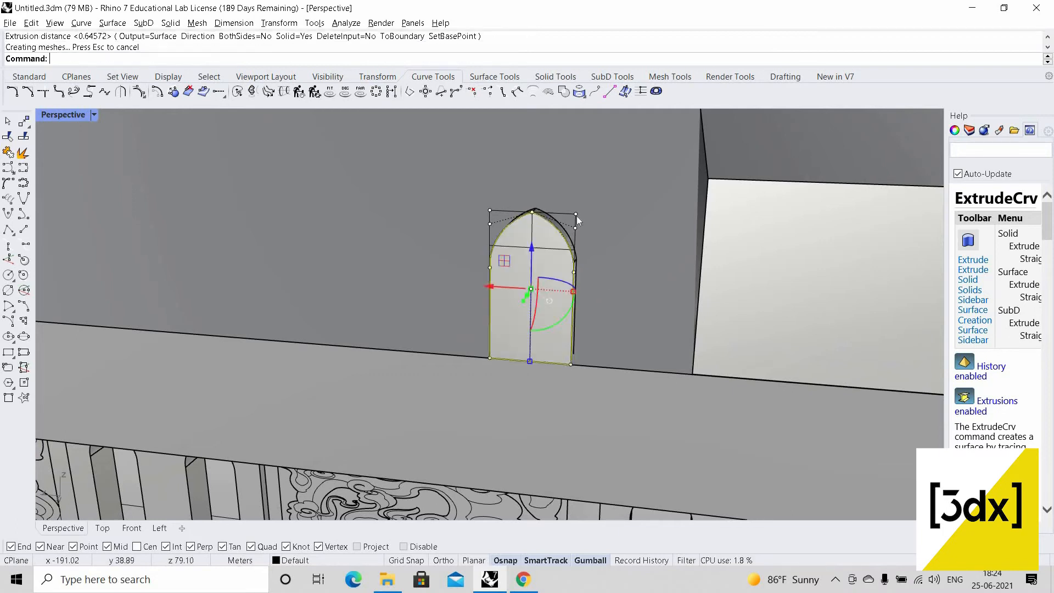
pyautogui.press('Escape')
# - Try deleting the construction rectangle around the arched ornament, and undo the deletion
pyautogui.click(575, 216)
pyautogui.press('Delete')
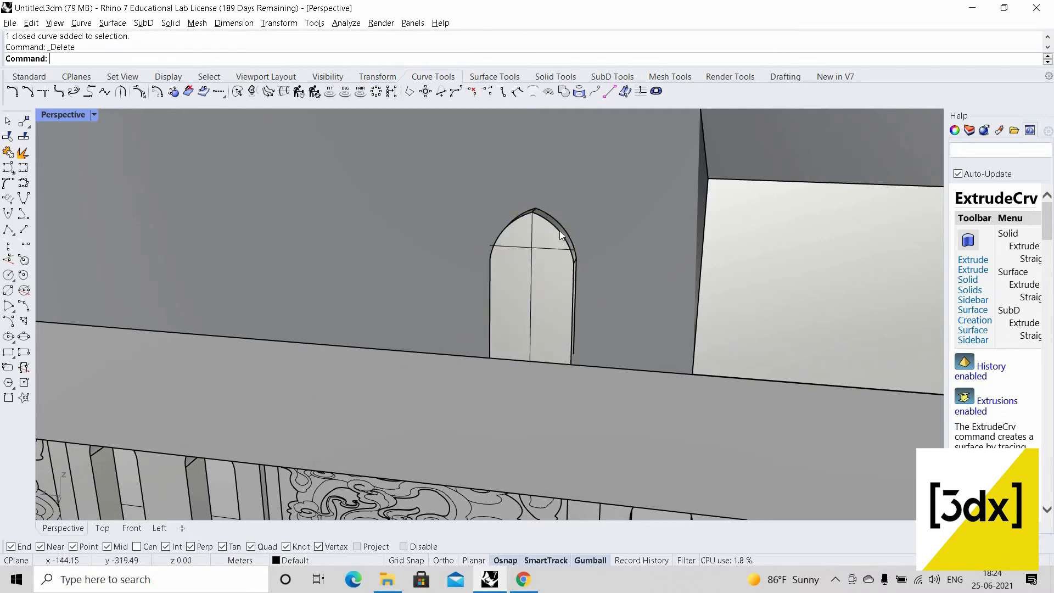
pyautogui.hotkey('ctrl', 'z')
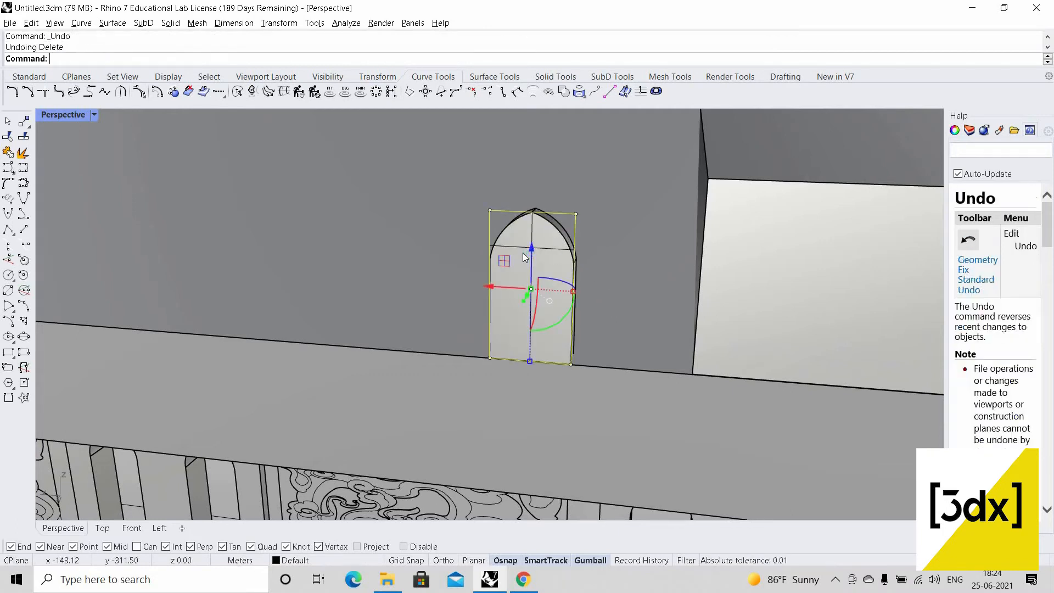
# - Create a linear array of 110 arched ornaments along the roof edge, starting from the ornament's lower corner beside the block
pyautogui.moveTo(559, 231); pyautogui.dragTo(437, 263, button='right')
pyautogui.press('Escape')
pyautogui.scroll(-7, 517, 247)
pyautogui.moveTo(520, 263)
pyautogui.mouseDown(button='right')
pyautogui.moveTo(471, 253)
pyautogui.moveTo(524, 272)
pyautogui.mouseUp(button='right')
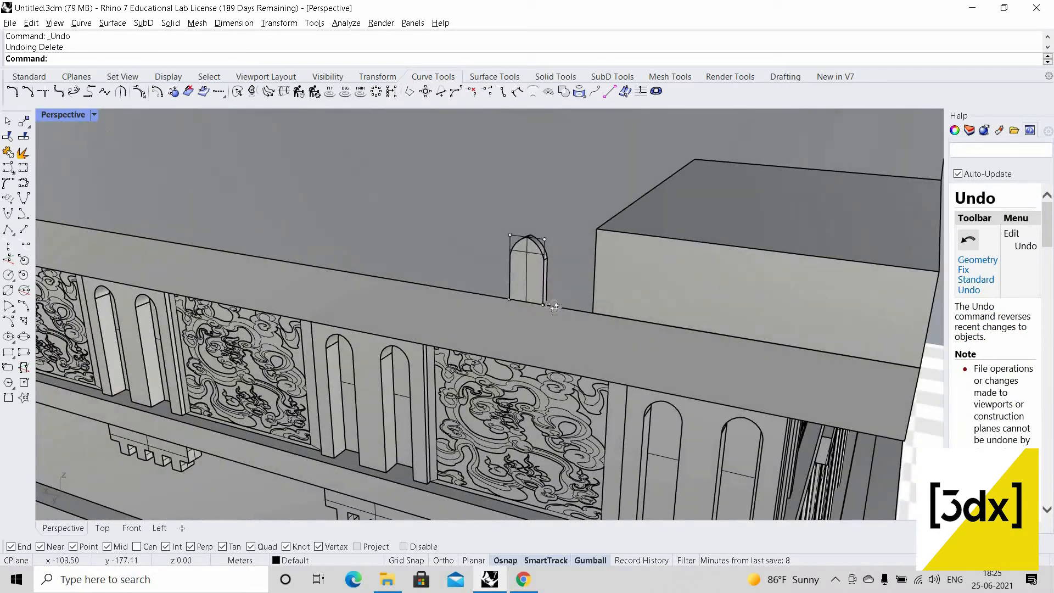
pyautogui.scroll(2, 521, 274)
pyautogui.scroll(3, 553, 293)
pyautogui.click(553, 294)
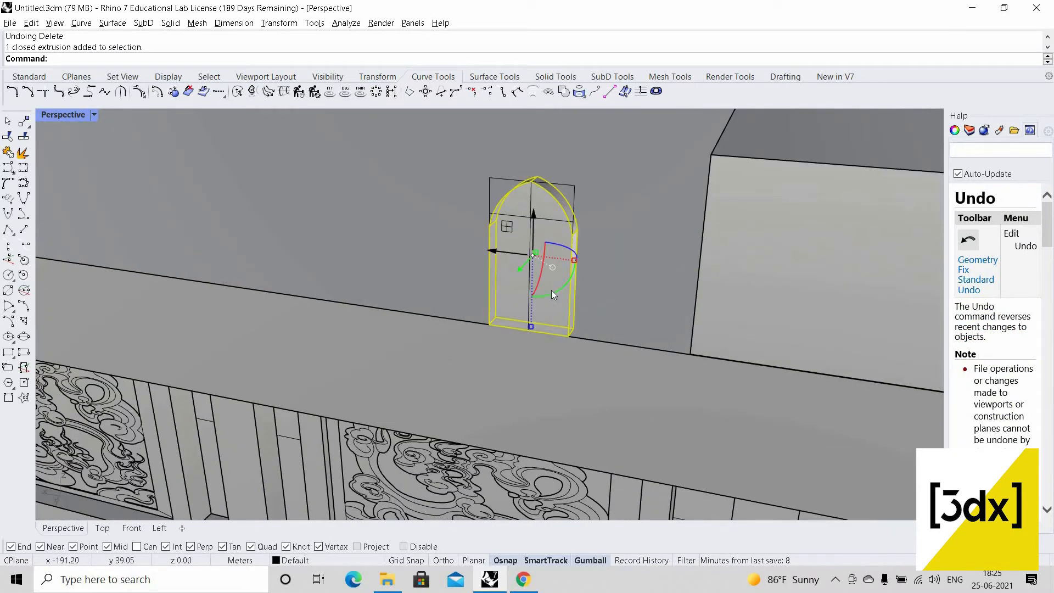
pyautogui.write('A')
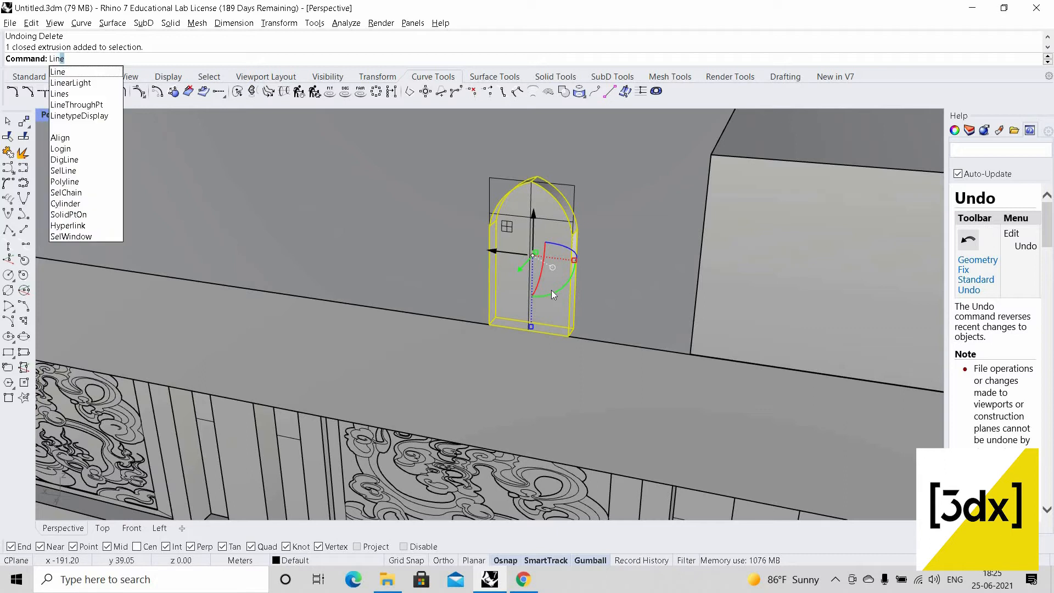
pyautogui.press('BackSpace')
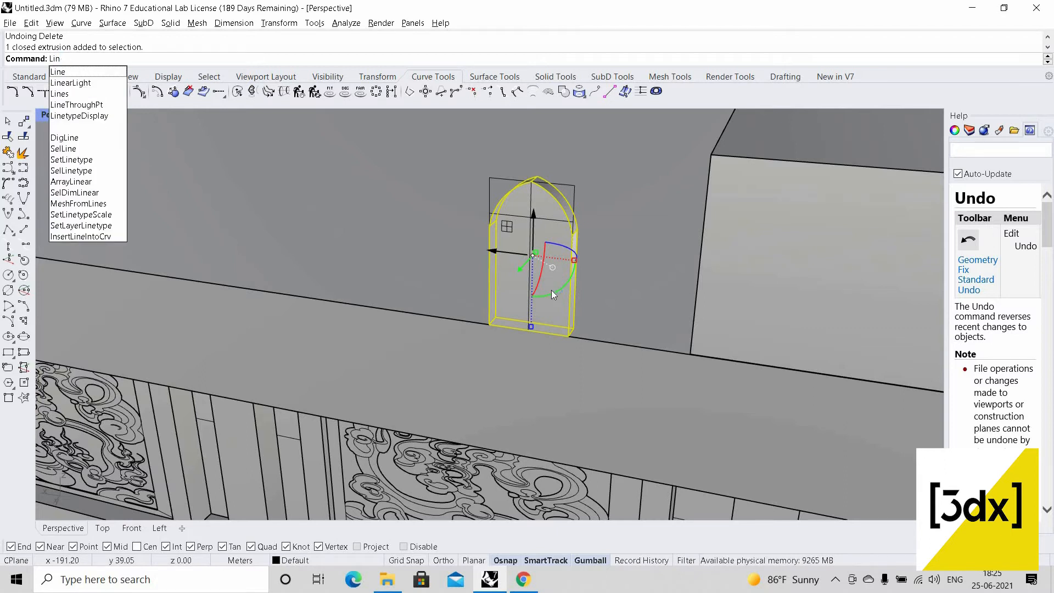
pyautogui.write('earLight')
pyautogui.click(109, 93)
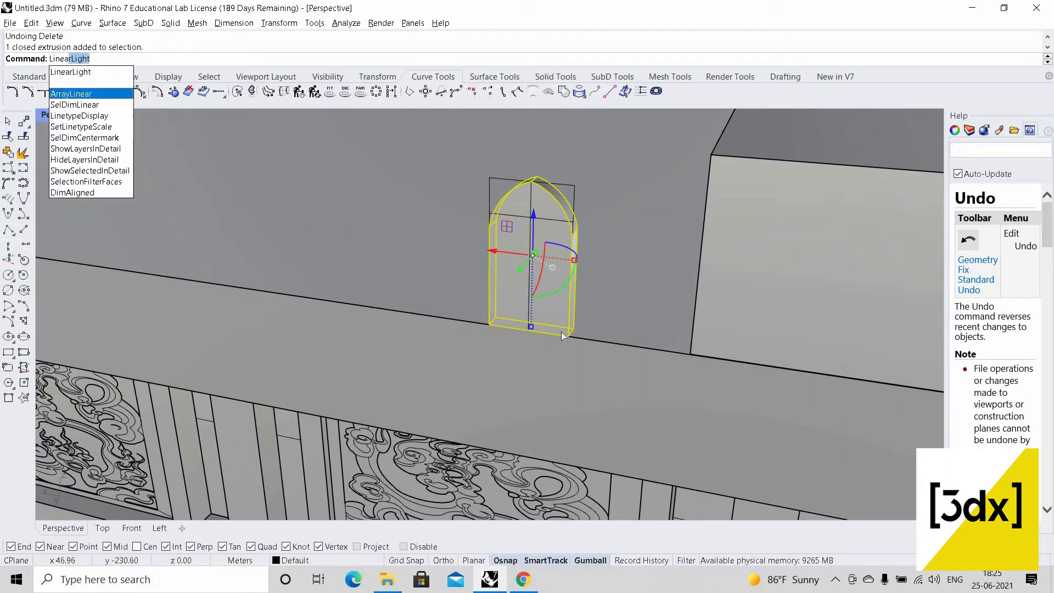
pyautogui.press('Return')
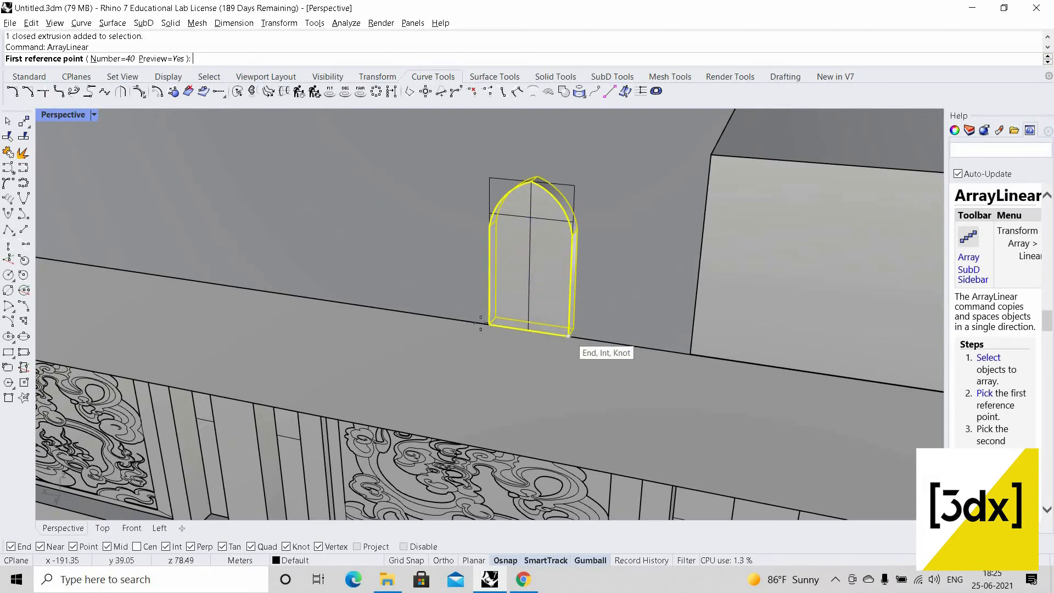
pyautogui.click(570, 334)
pyautogui.scroll(-1, 390, 300)
pyautogui.scroll(-5, 389, 301)
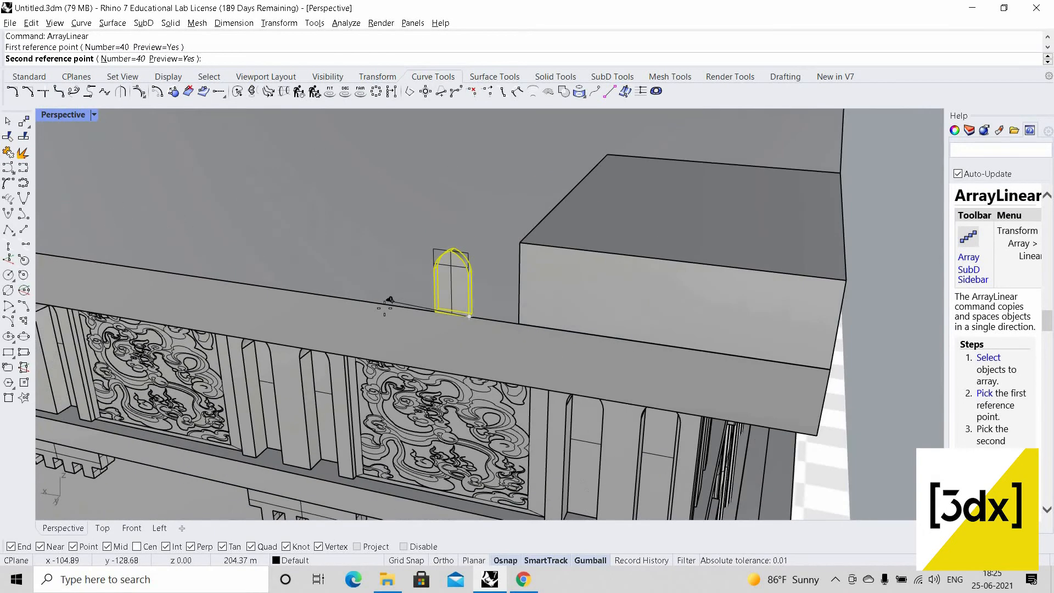
pyautogui.scroll(-5, 394, 303)
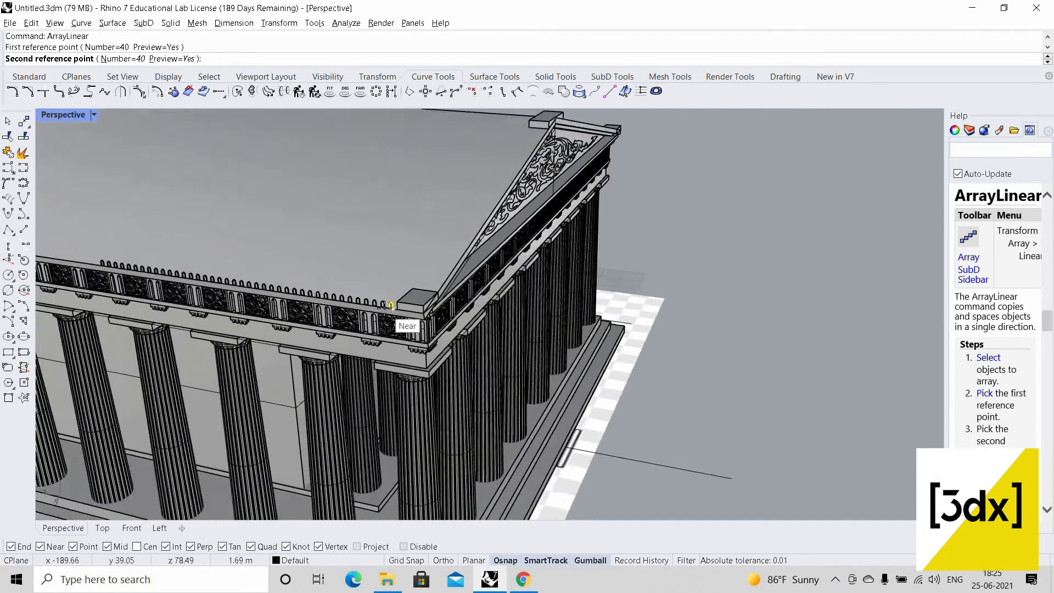
pyautogui.scroll(5, 397, 304)
pyautogui.scroll(2, 392, 300)
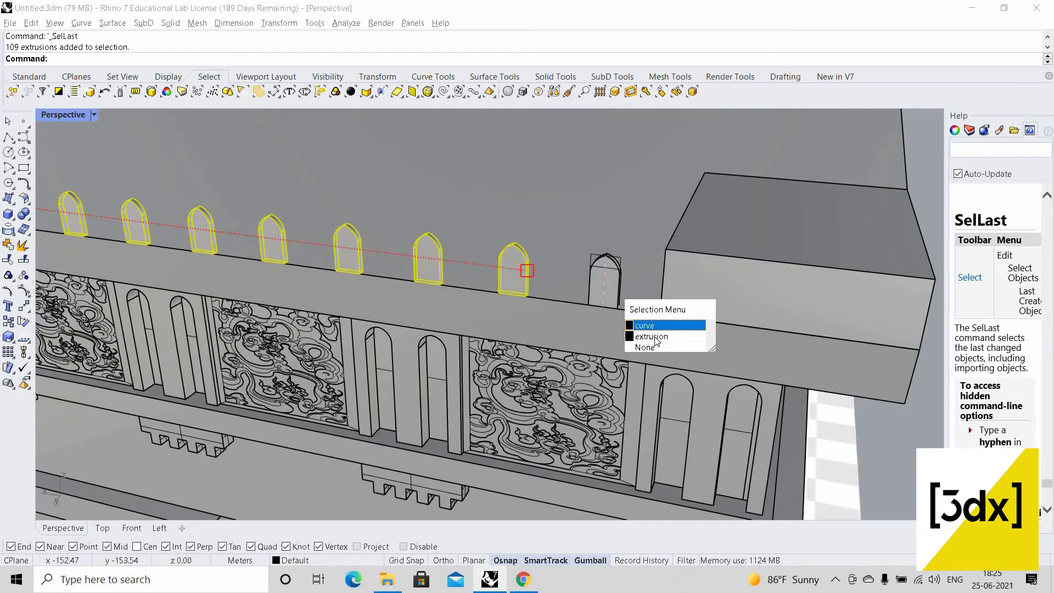
# - Group the arrayed ornaments with the original and copy the group along the roof edge to continue the row past the far corner
pyautogui.click(653, 337)
pyautogui.hotkey('ctrl', 'g')
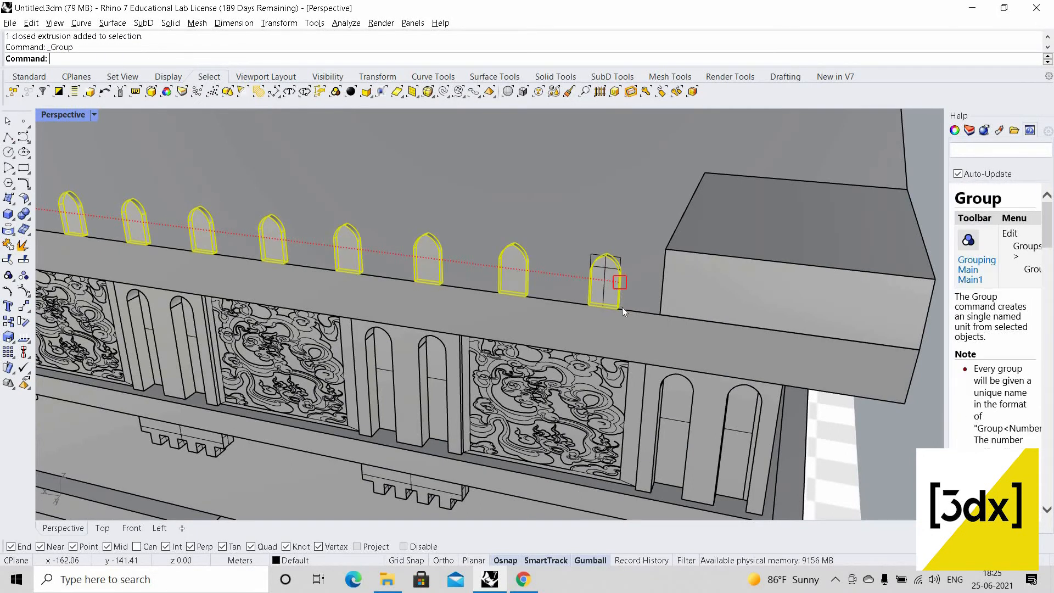
pyautogui.scroll(3, 621, 307)
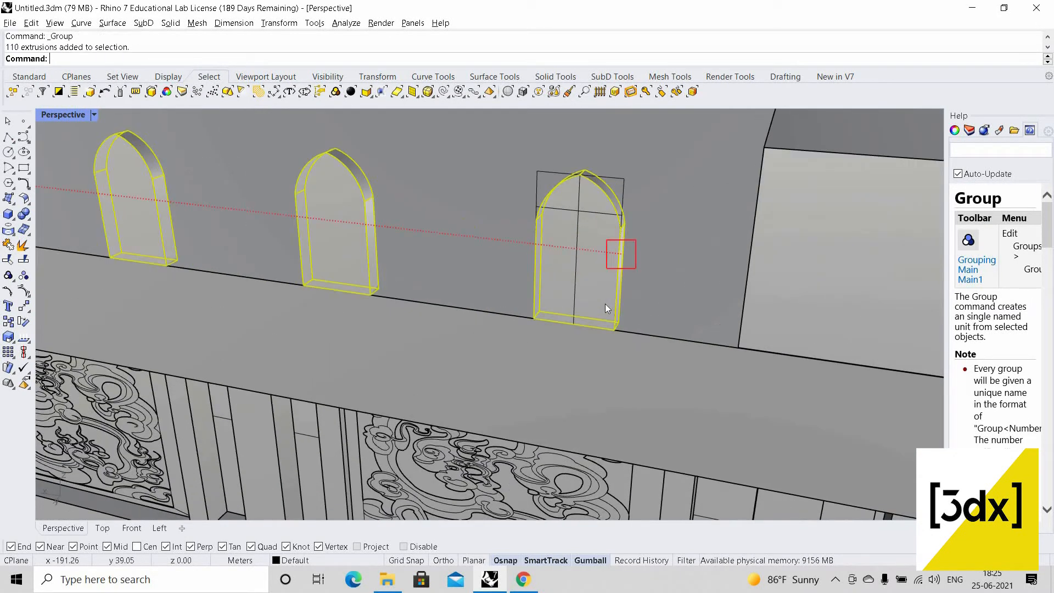
pyautogui.press('Return')
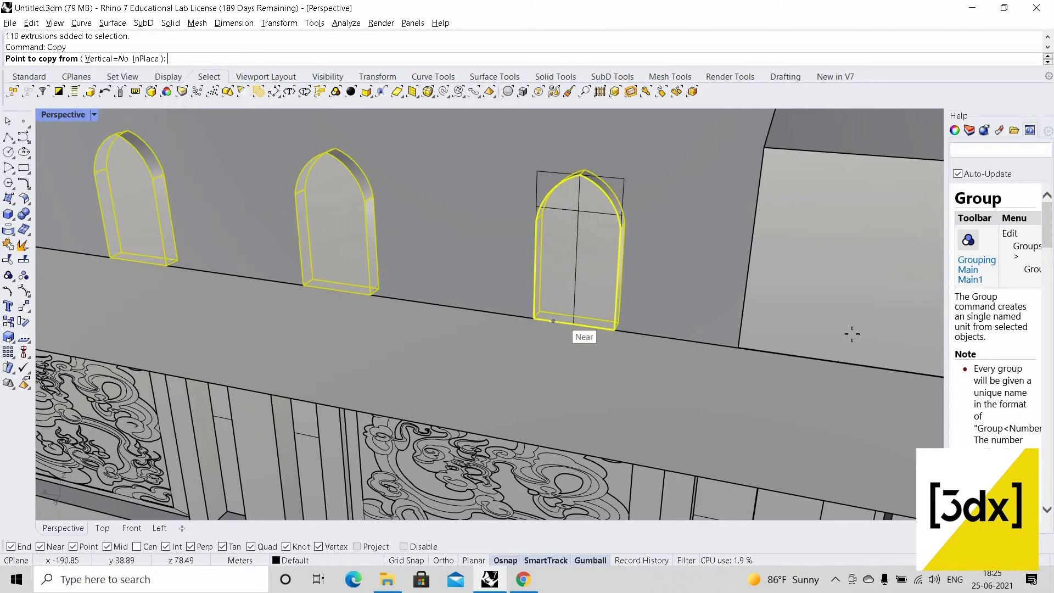
pyautogui.click(533, 318)
pyautogui.scroll(-5, 395, 240)
pyautogui.scroll(-5, 395, 239)
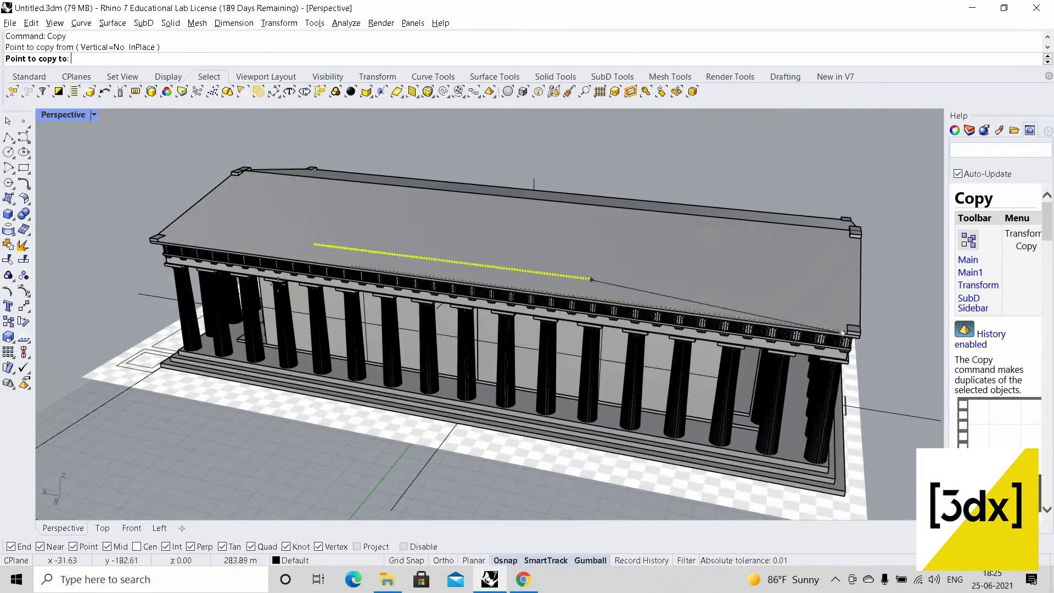
pyautogui.scroll(10, 354, 303)
pyautogui.scroll(10, 376, 254)
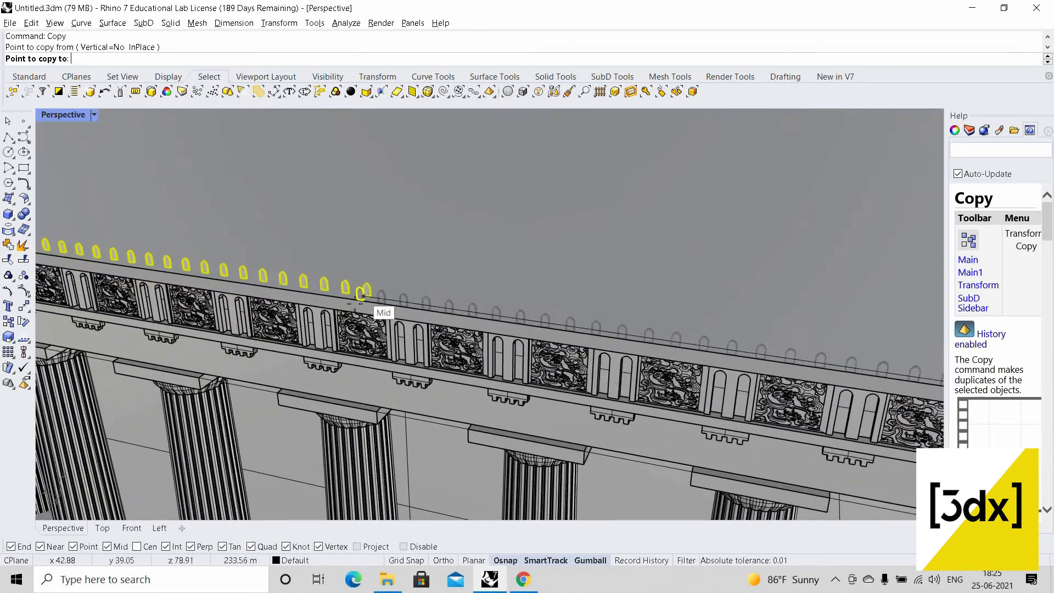
pyautogui.click(381, 239)
pyautogui.scroll(-10, 381, 239)
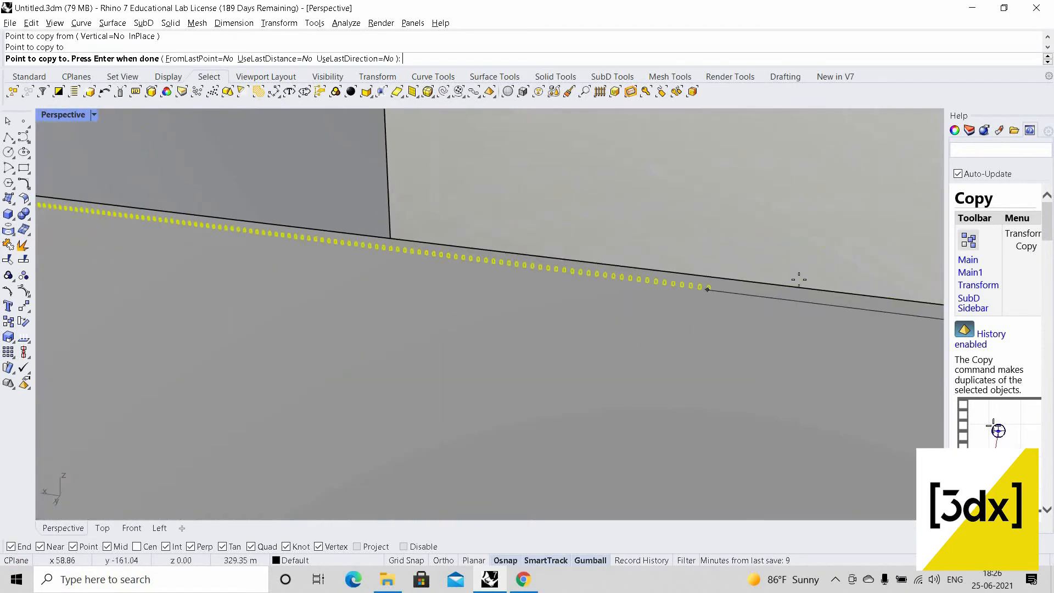
pyautogui.press('Return')
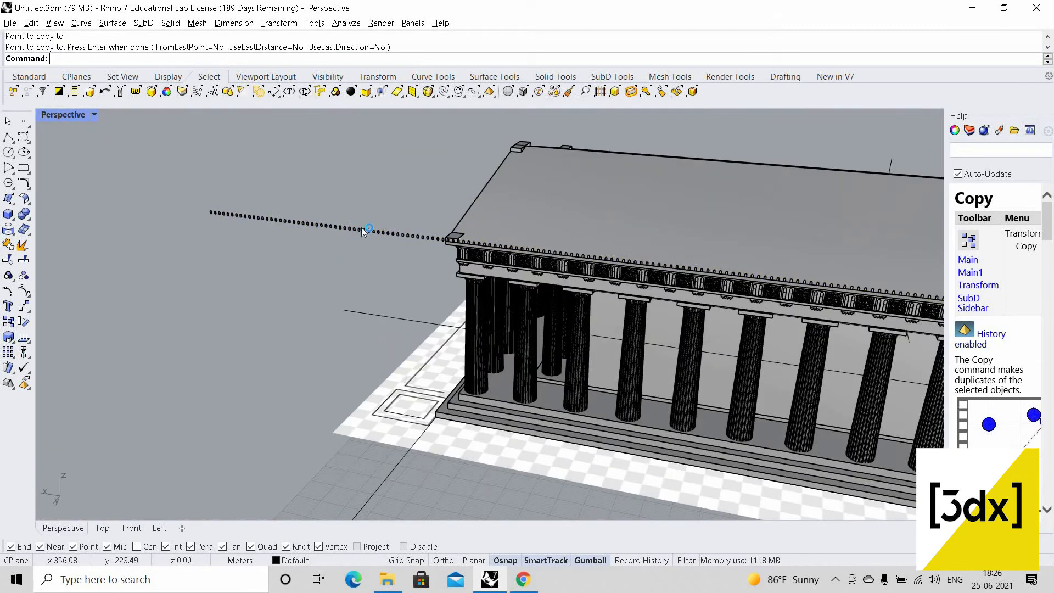
# - Detach the copied ornaments that overrun the far roof corner from their group with RemoveFromGroup and delete them
pyautogui.write('moveFromGroup')
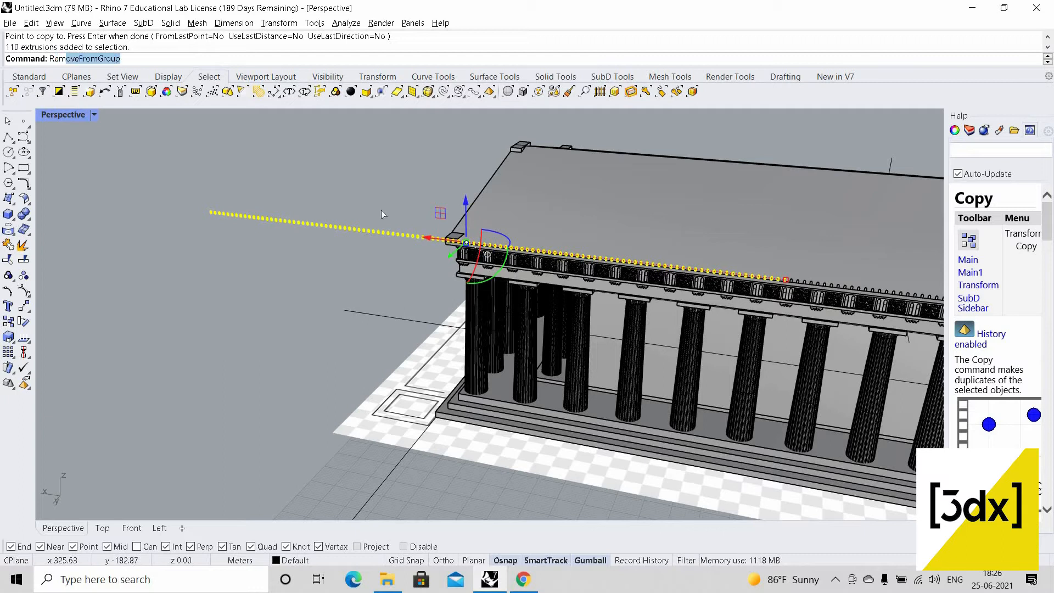
pyautogui.press('Return')
pyautogui.moveTo(156, 267); pyautogui.dragTo(405, 158)
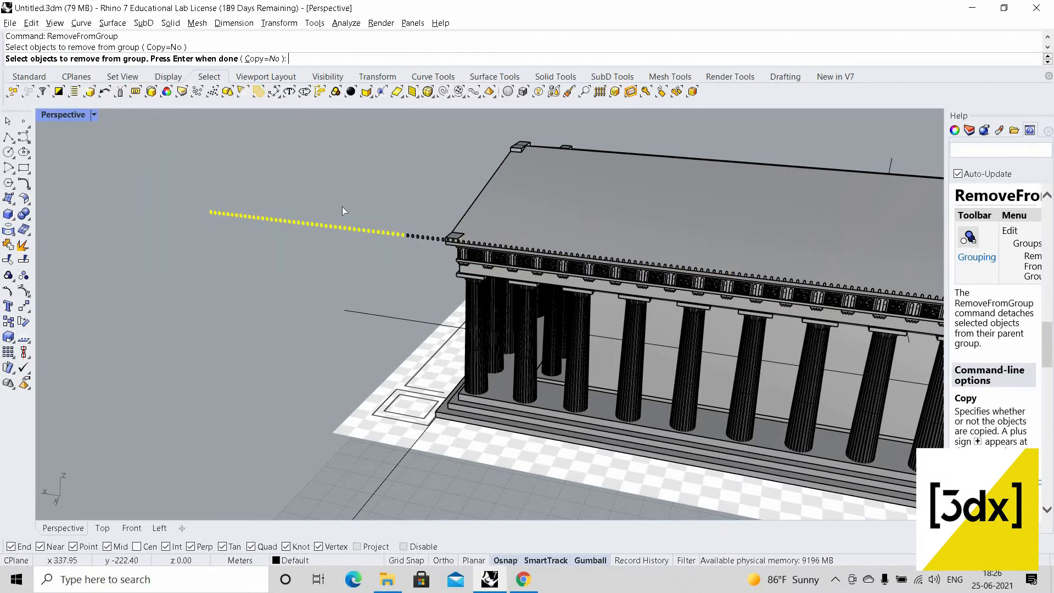
pyautogui.scroll(3, 341, 206)
pyautogui.moveTo(342, 206); pyautogui.dragTo(523, 343)
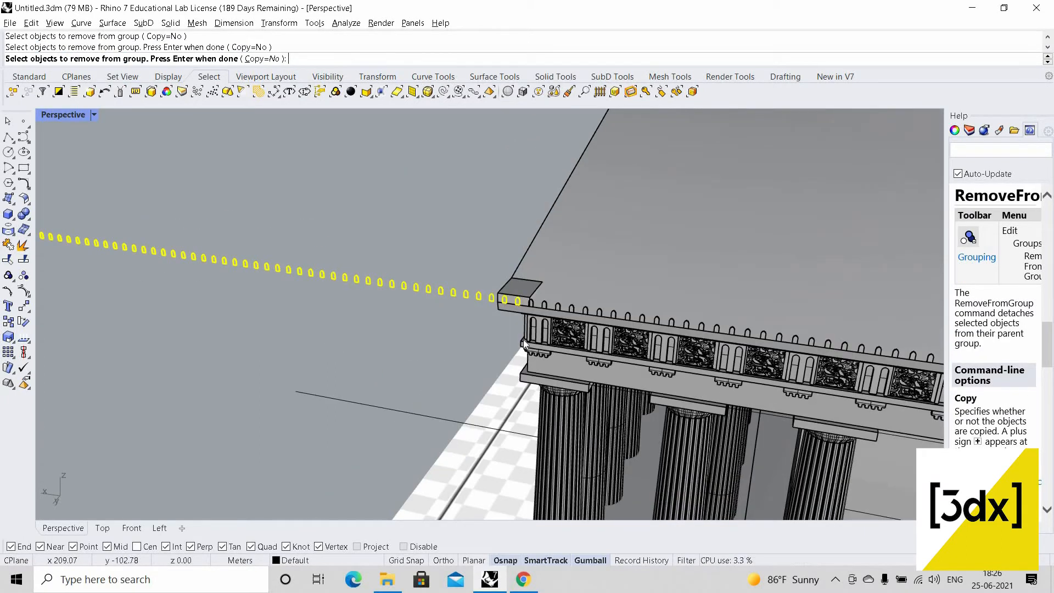
pyautogui.press('Return')
pyautogui.press('Escape')
# - Remove the ornament touching the far corner block from its group and delete it
pyautogui.scroll(5, 527, 301)
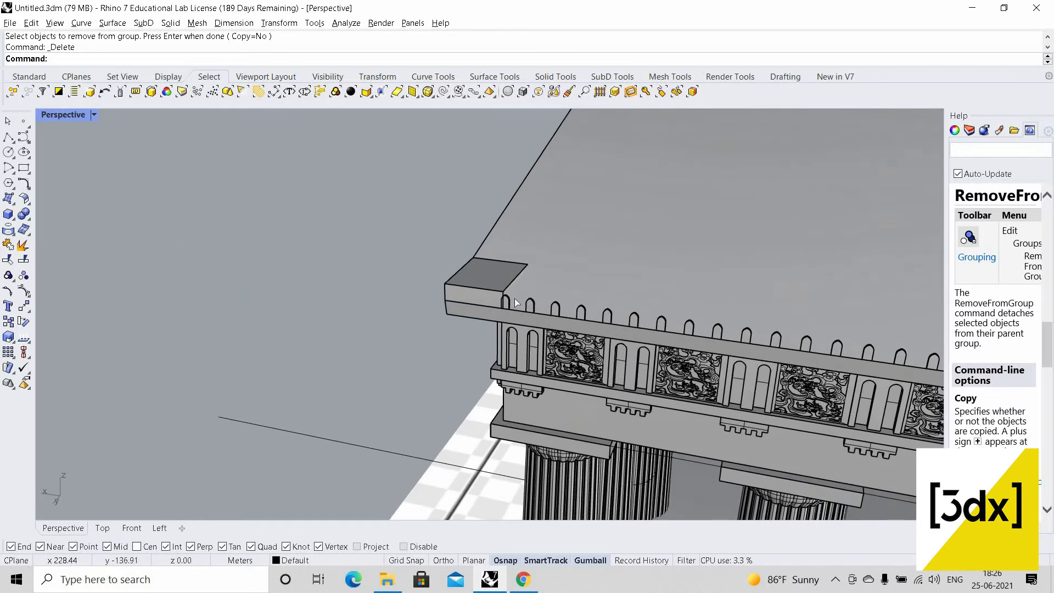
pyautogui.press('Return')
pyautogui.click(515, 300)
pyautogui.press('Return')
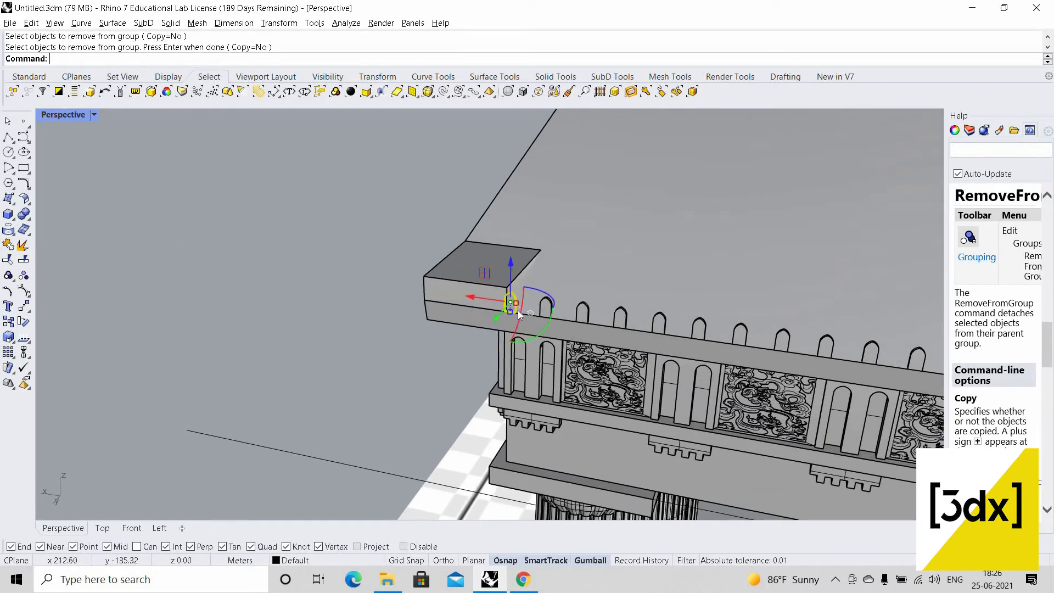
pyautogui.press('Delete')
# - Mirror both groups of arched ornaments across the roof ridge onto the opposite long roof edge, keeping the originals
pyautogui.click(551, 309)
pyautogui.scroll(-15, 330, 301)
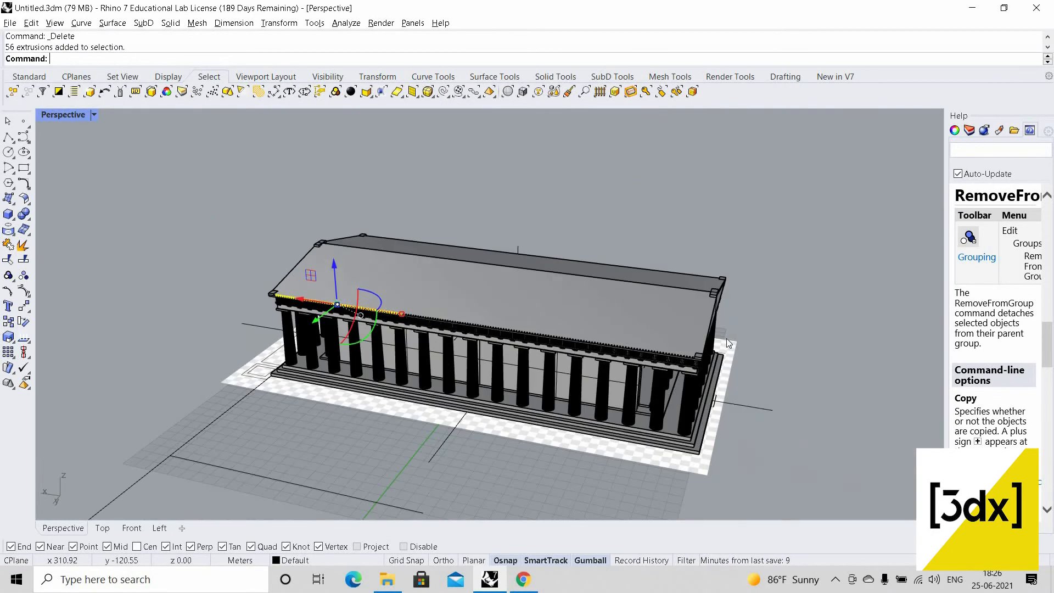
pyautogui.scroll(14, 708, 348)
pyautogui.click(663, 361)
pyautogui.scroll(-12, 532, 365)
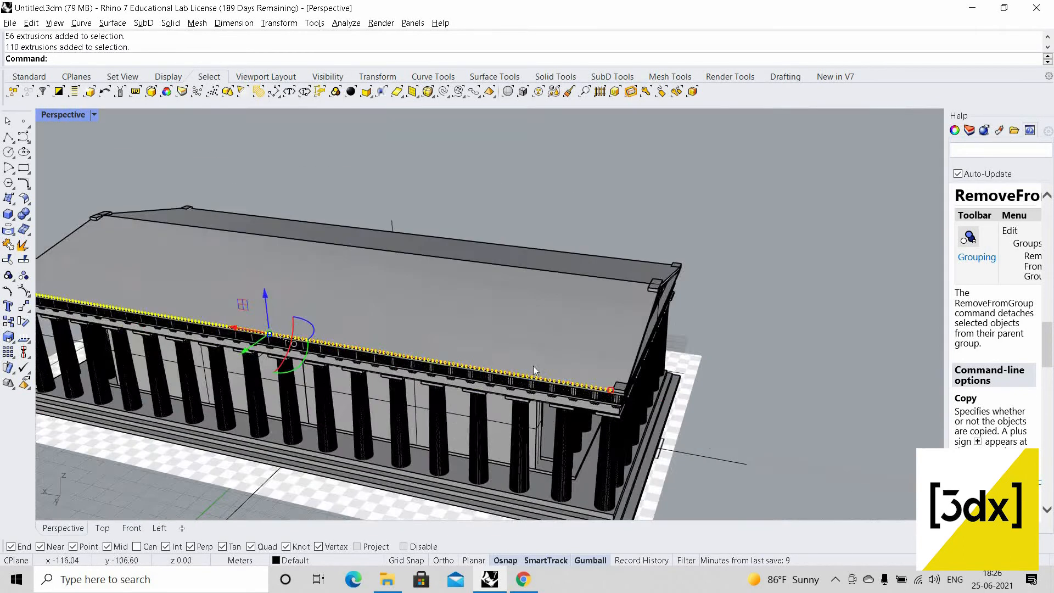
pyautogui.scroll(5, 557, 369)
pyautogui.write('Mirror')
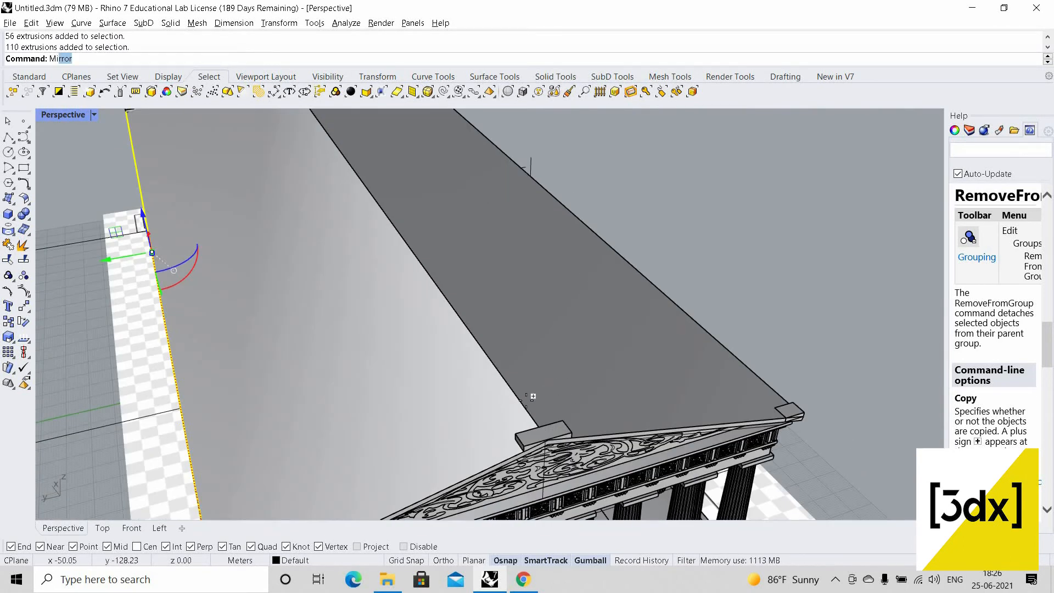
pyautogui.press('Return')
pyautogui.click(523, 405)
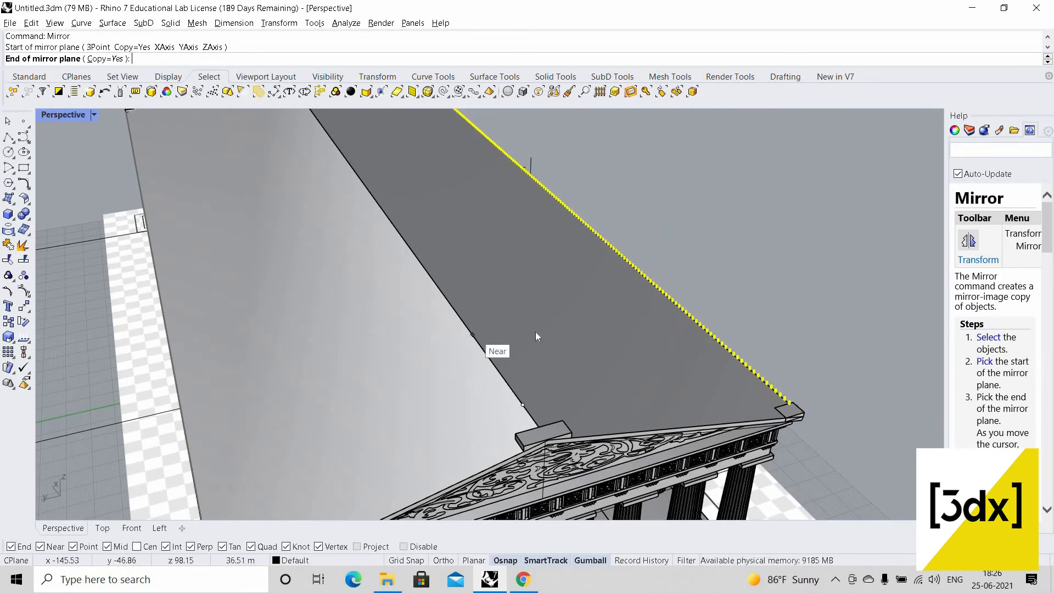
pyautogui.click(473, 333)
pyautogui.scroll(-2, 612, 291)
pyautogui.press('Escape')
# - Save the model and insert the SketchUp lion file as an embedded block, importing faces as meshes, on the ground beside the temple
pyautogui.scroll(-6, 611, 291)
pyautogui.moveTo(611, 291); pyautogui.dragTo(549, 542, button='right')
pyautogui.scroll(5, 511, 382)
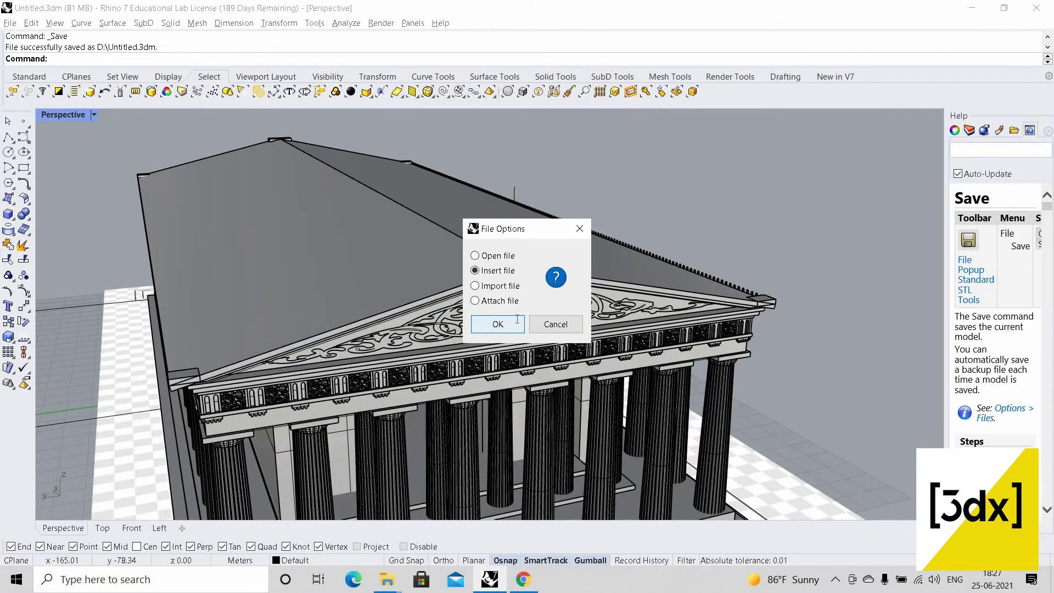
pyautogui.click(498, 321)
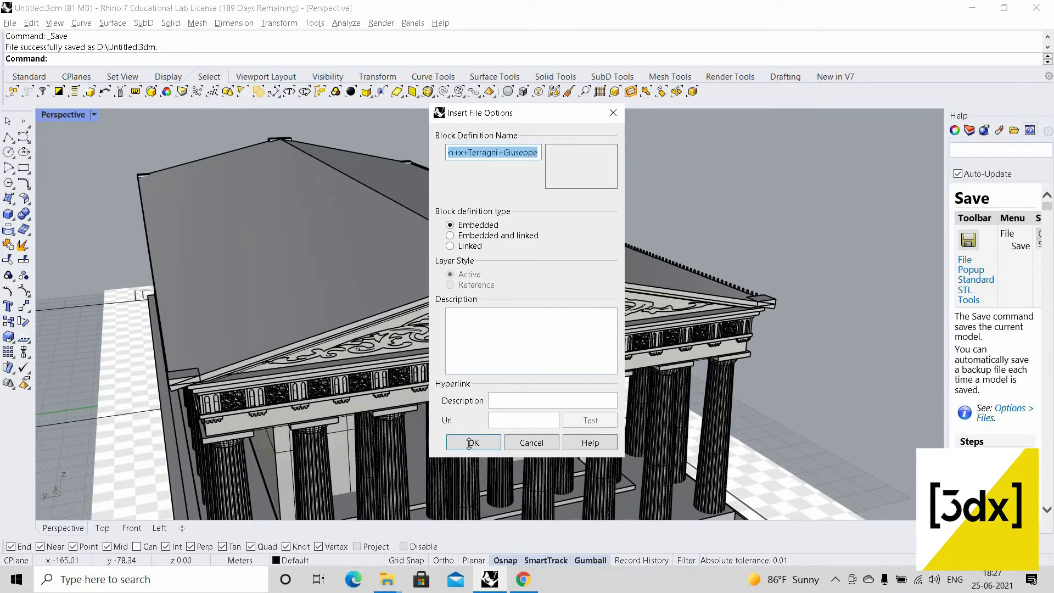
pyautogui.press('Return')
pyautogui.click(494, 424)
pyautogui.click(475, 415)
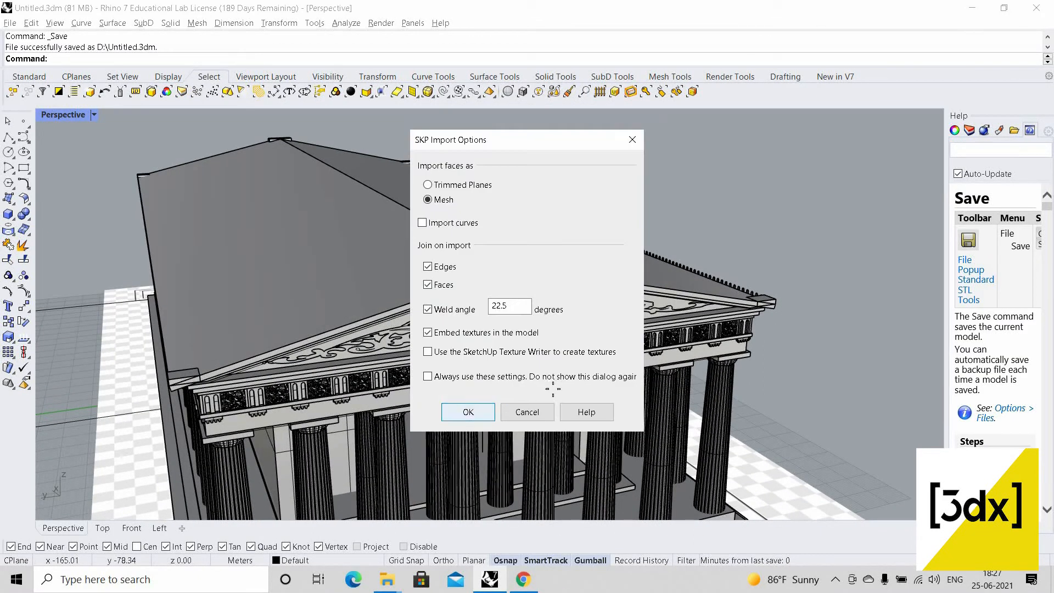
pyautogui.scroll(-2, 639, 282)
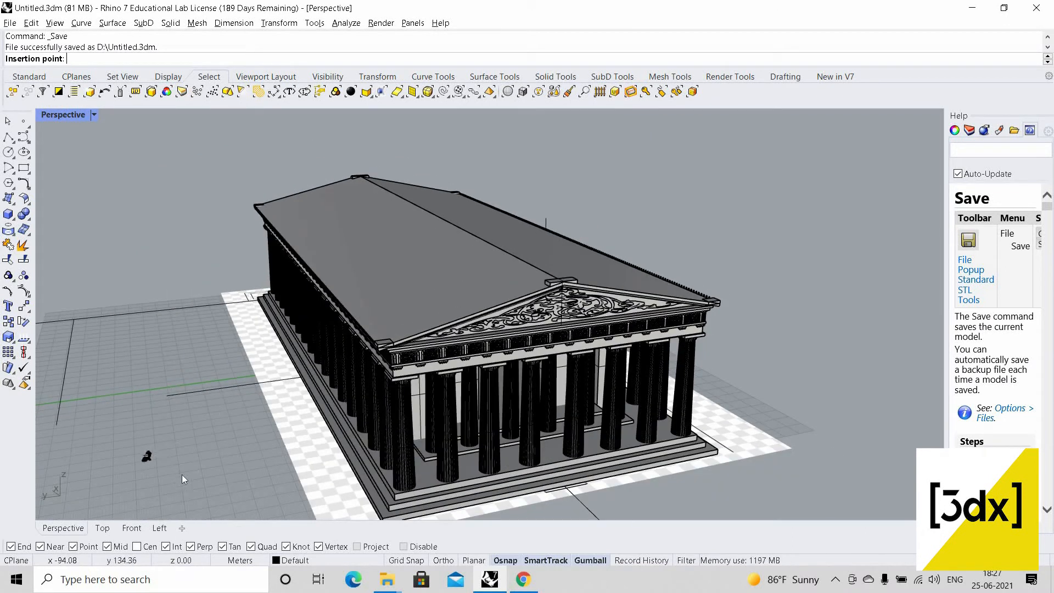
pyautogui.click(169, 470)
pyautogui.scroll(5, 169, 469)
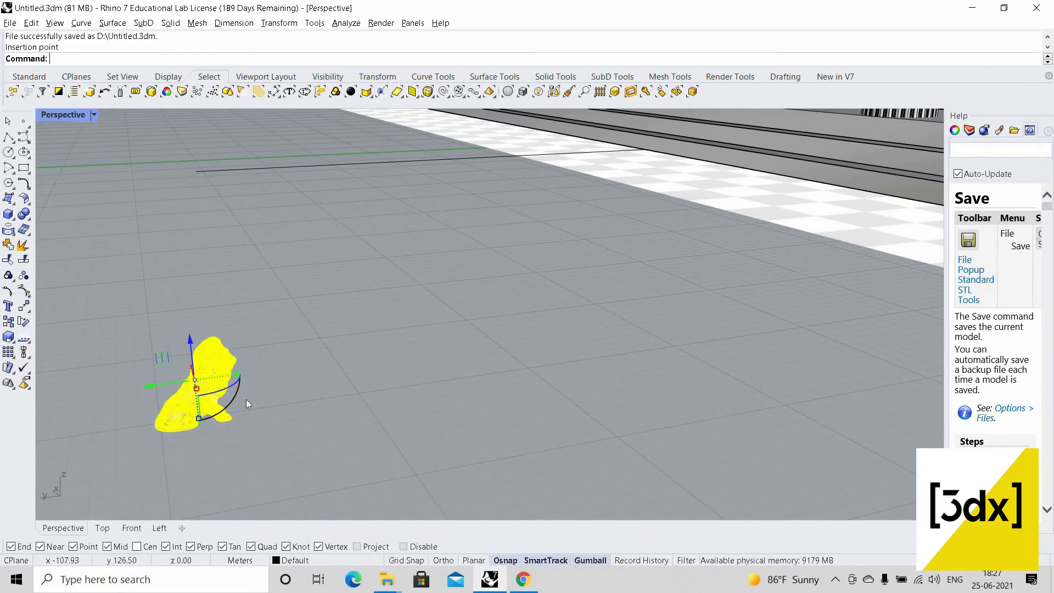
pyautogui.press('Escape')
# - Mirror the lion block on the ground so it faces the opposite way and delete the original
pyautogui.click(255, 407)
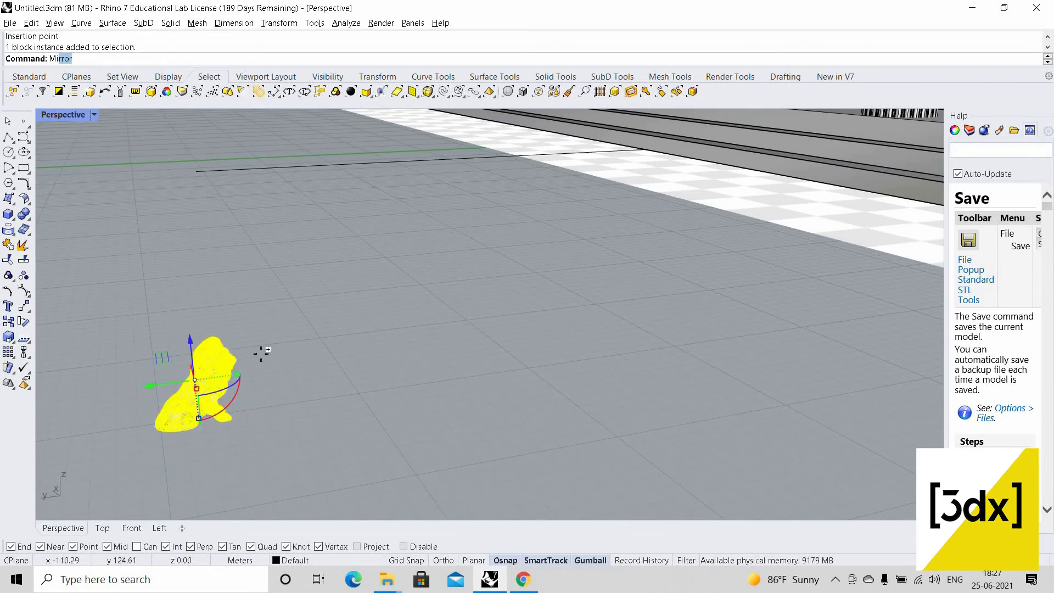
pyautogui.press('Return')
pyautogui.click(287, 407)
pyautogui.click(259, 353)
pyautogui.press('Escape')
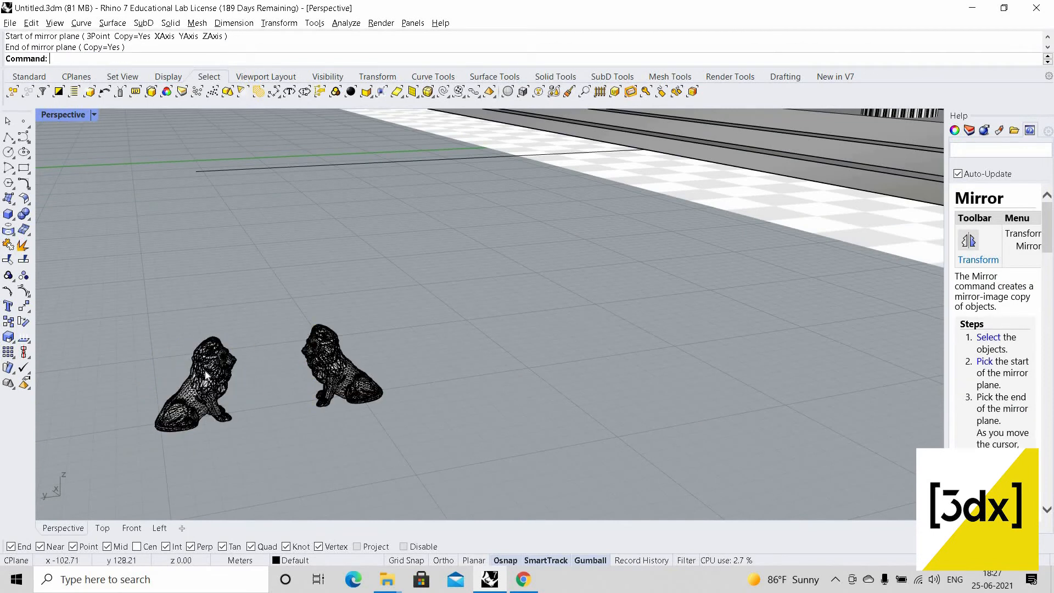
pyautogui.press('Delete')
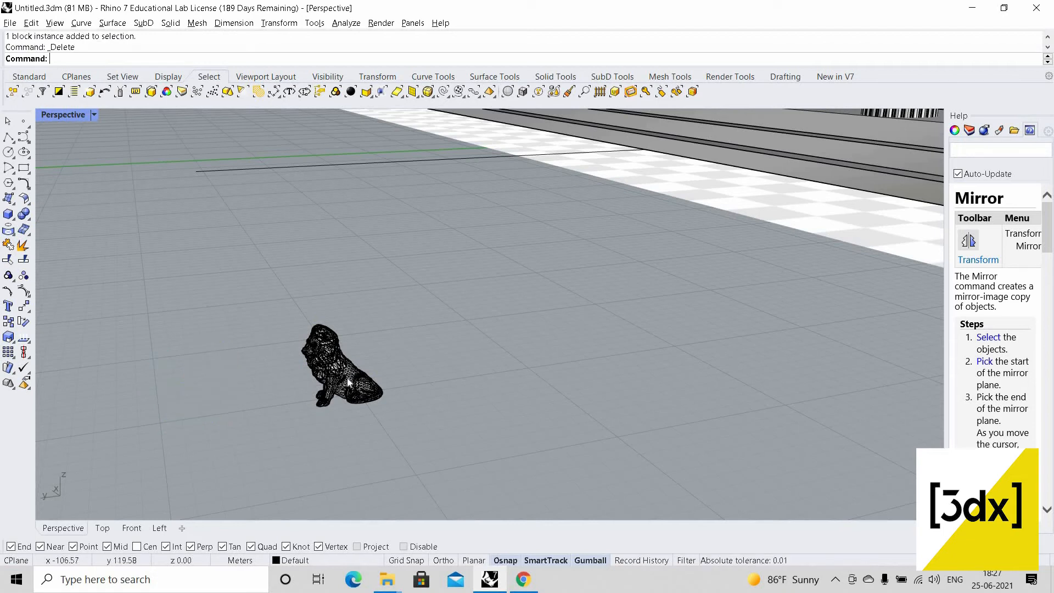
# - Enlarge the mirrored lion uniformly with Scale, using its front paw as the base point
pyautogui.click(306, 389)
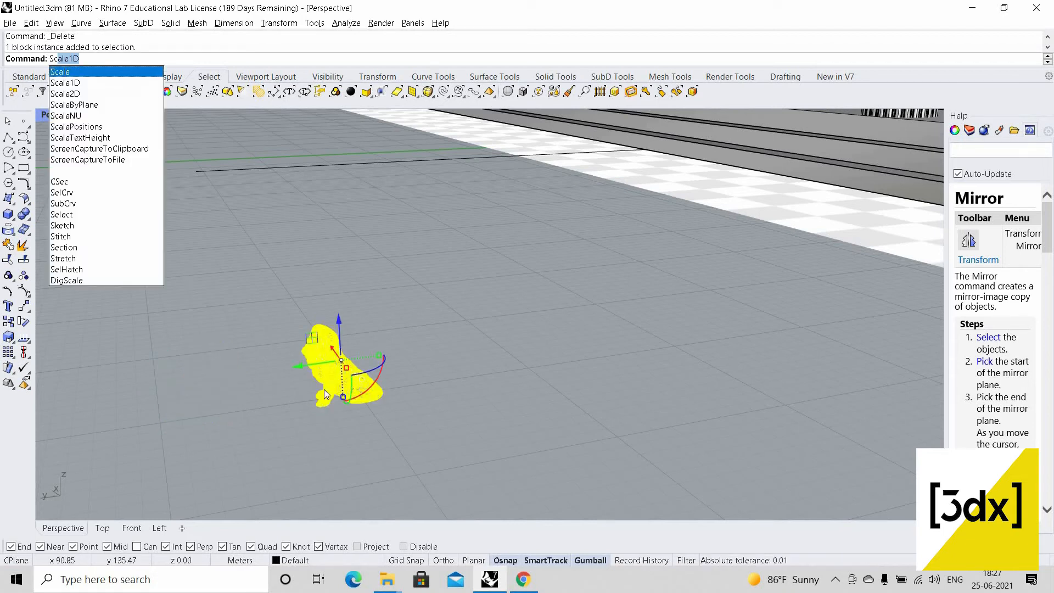
pyautogui.press('Return')
pyautogui.click(323, 403)
pyautogui.click(355, 436)
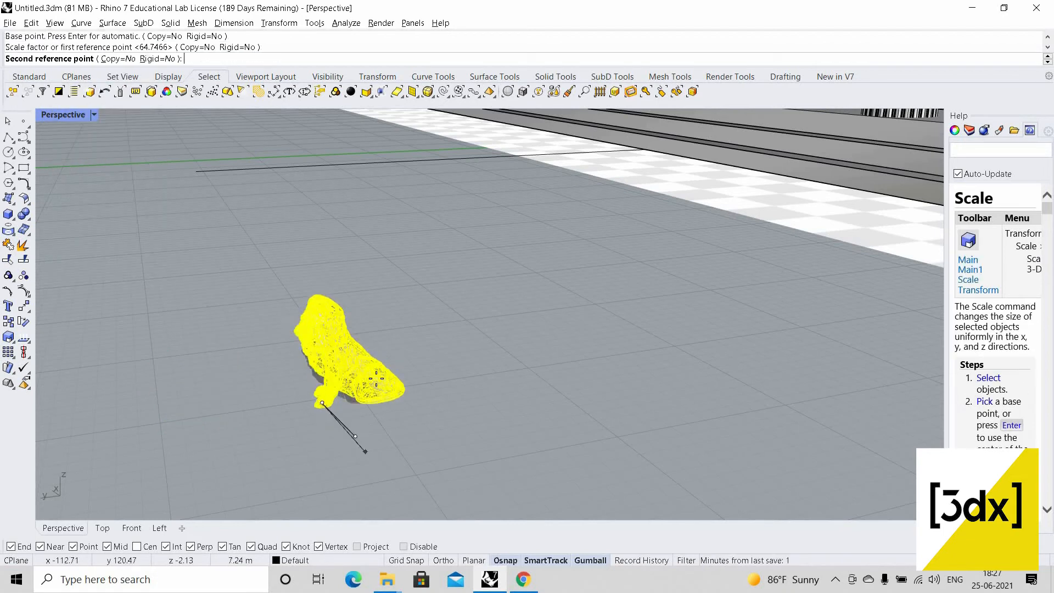
pyautogui.scroll(-6, 384, 407)
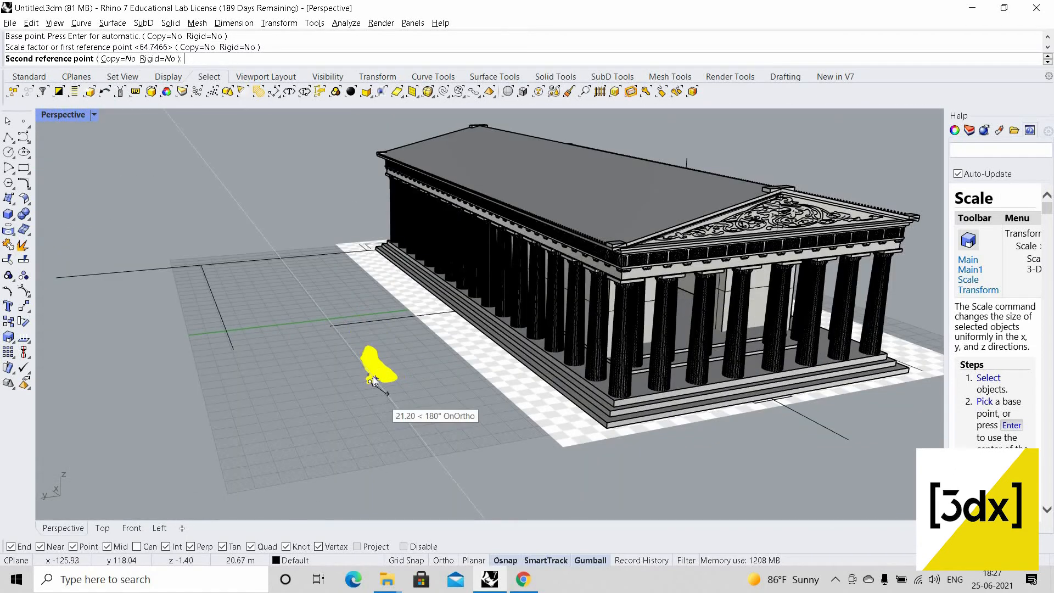
pyautogui.click(385, 407)
pyautogui.scroll(6, 391, 413)
pyautogui.press('Escape')
# - Move the lion by its front paw from the ground onto the block at the front roof corner
pyautogui.click(386, 439)
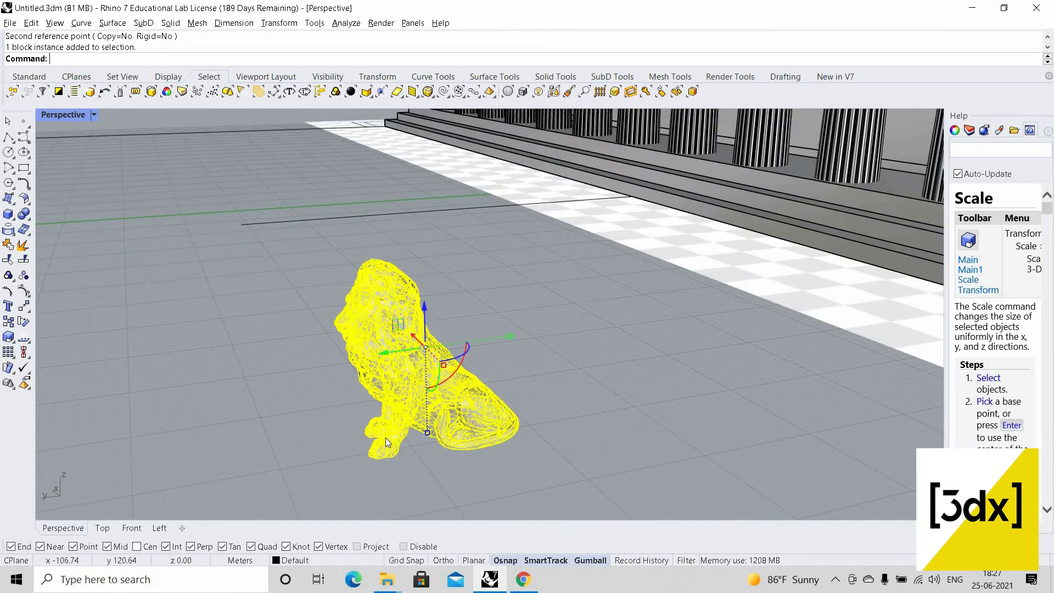
pyautogui.write('Move')
pyautogui.press('Return')
pyautogui.click(377, 441)
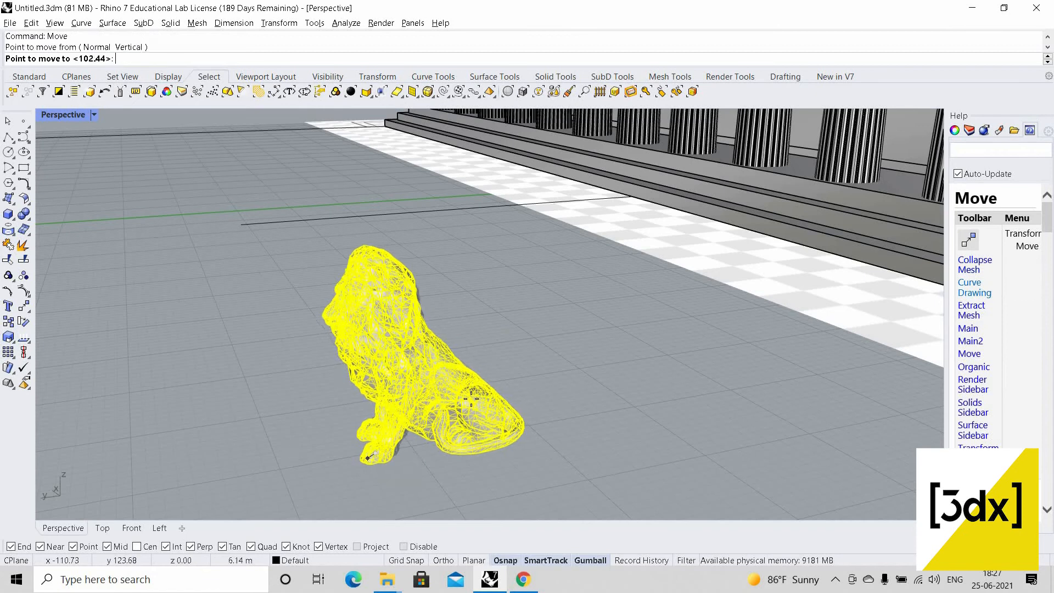
pyautogui.scroll(-4, 330, 447)
pyautogui.scroll(8, 519, 328)
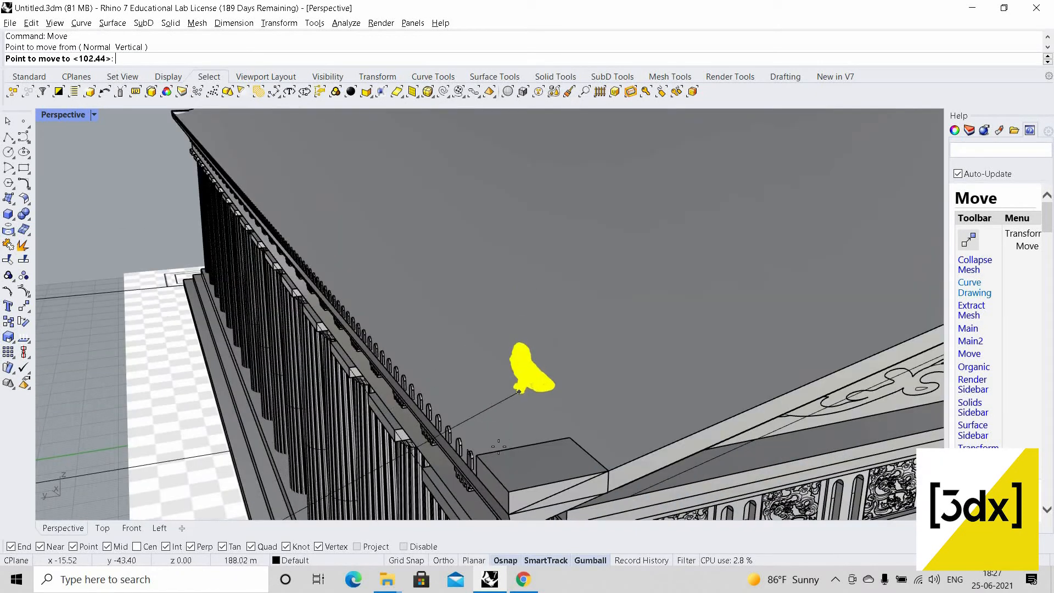
pyautogui.click(530, 483)
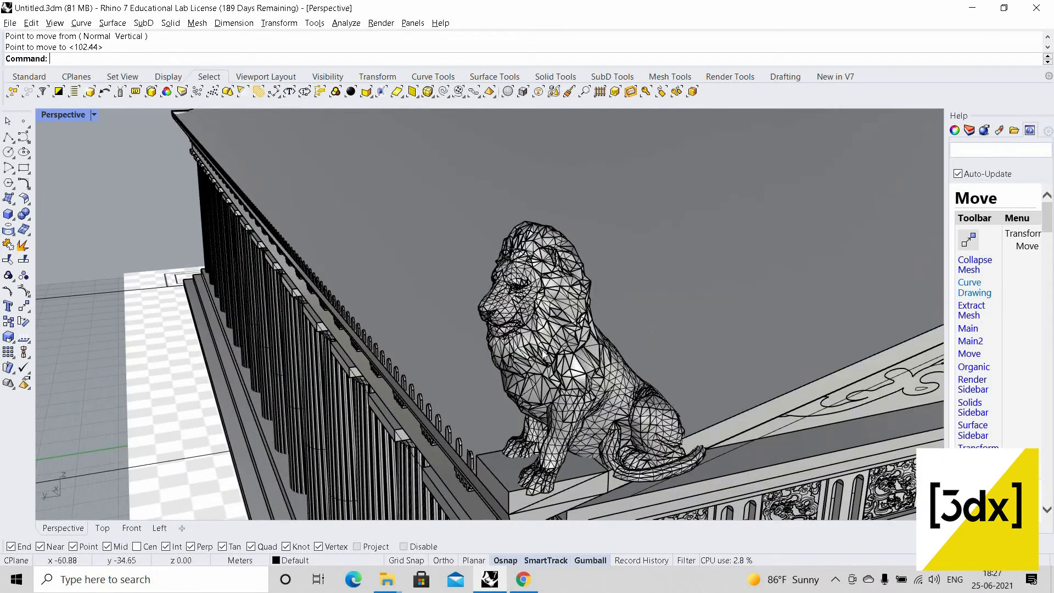
pyautogui.click(560, 396)
pyautogui.scroll(-3, 545, 381)
pyautogui.scroll(7, 545, 380)
pyautogui.write('S')
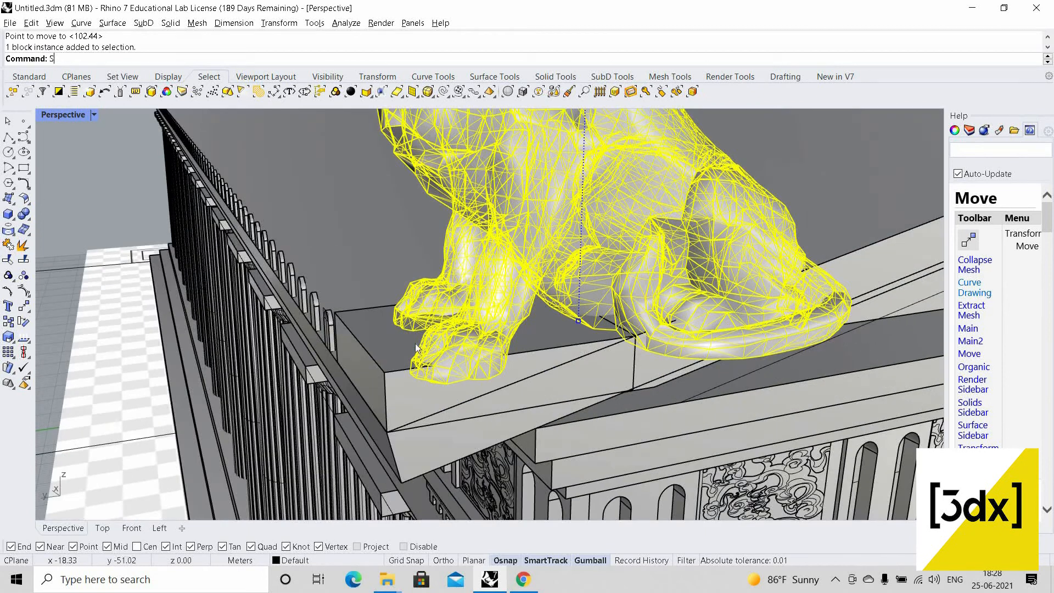
pyautogui.write('c')
pyautogui.press('Return')
pyautogui.press('Escape')
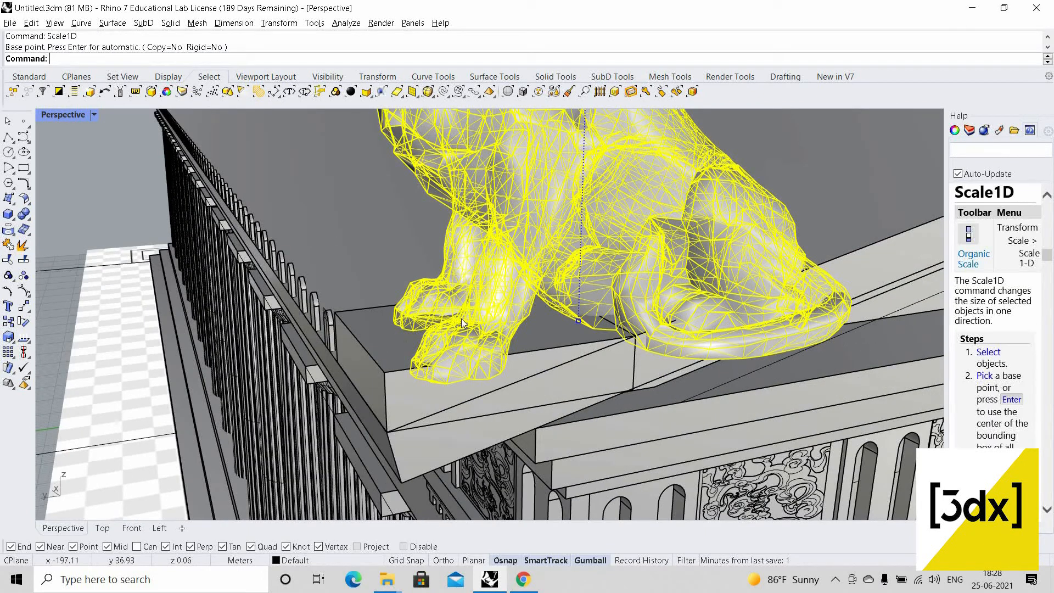
# - Scale the lion down uniformly from the corner block's rear top edge so that it fits on the block
pyautogui.write('Scale1D')
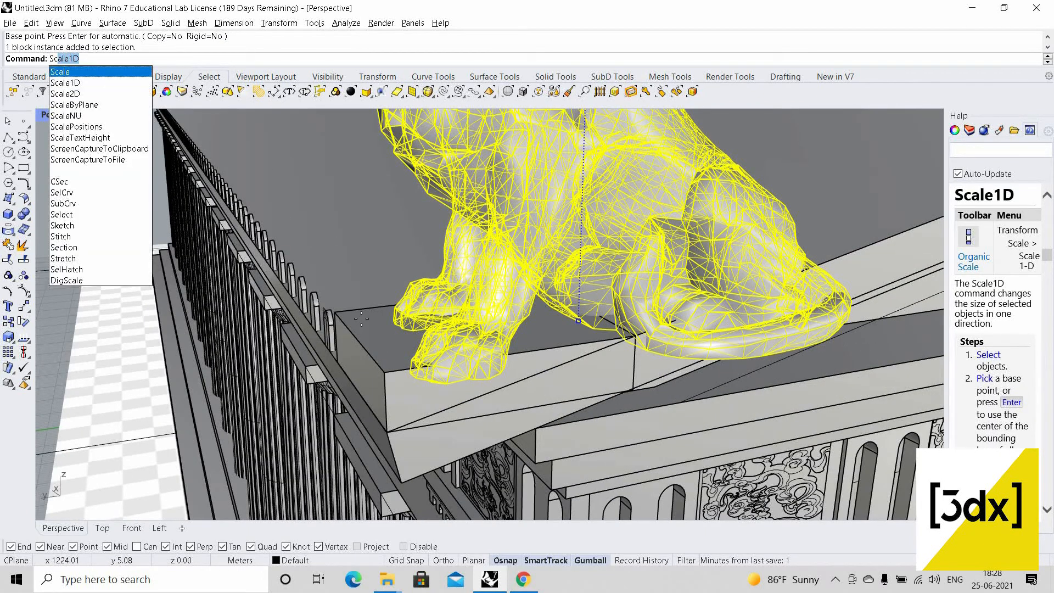
pyautogui.press('Return')
pyautogui.click(362, 309)
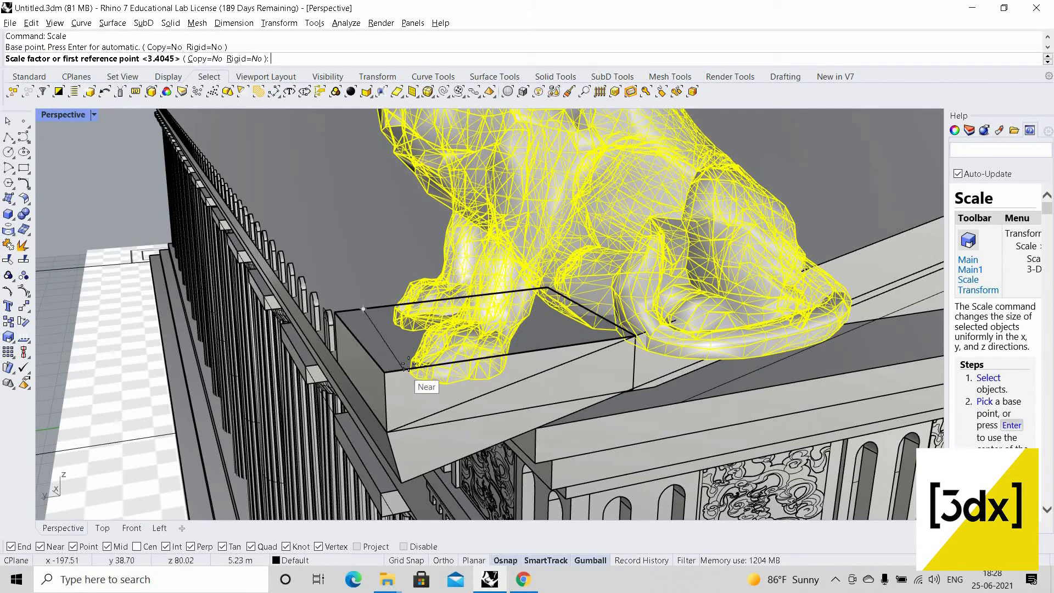
pyautogui.click(387, 329)
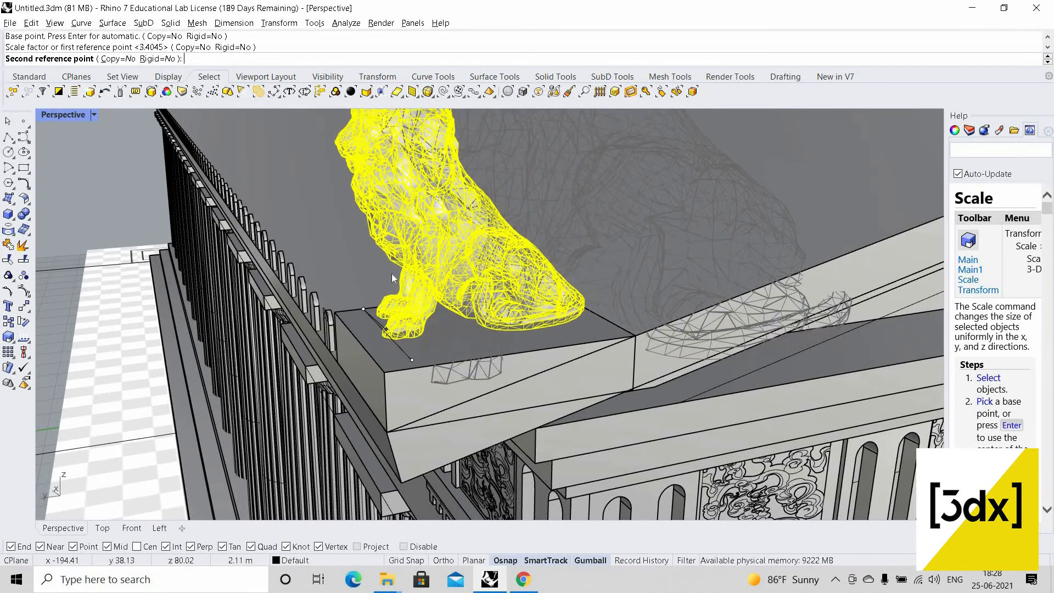
pyautogui.click(391, 273)
pyautogui.scroll(-7, 404, 277)
pyautogui.press('Escape')
pyautogui.scroll(7, 425, 294)
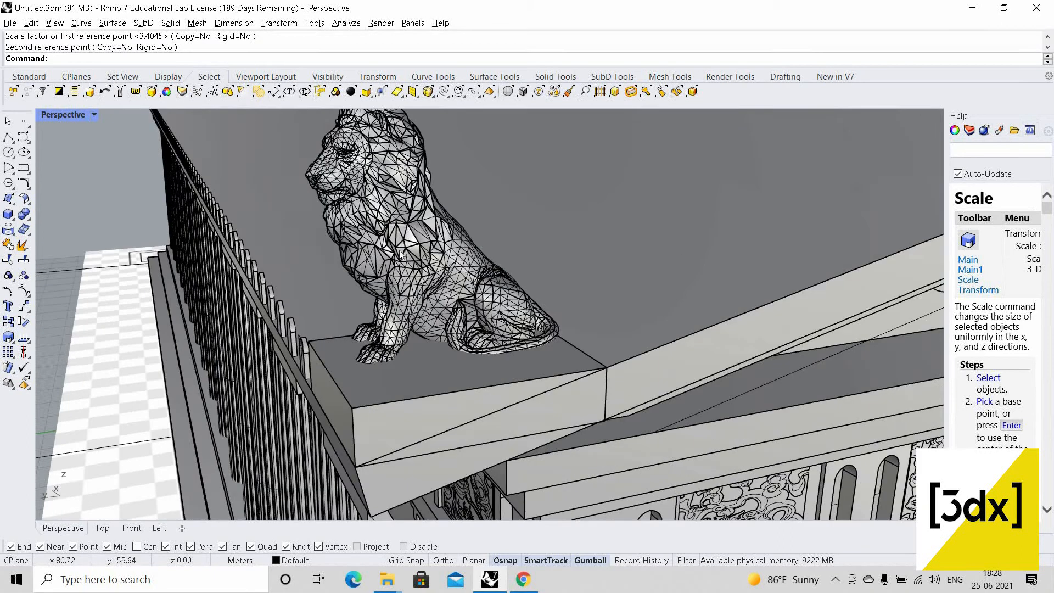
# - Adjust the lion's position on top of the corner block, undoing the first drag
pyautogui.click(407, 219)
pyautogui.moveTo(432, 226)
pyautogui.mouseDown()
pyautogui.moveTo(423, 244)
pyautogui.moveTo(418, 232)
pyautogui.mouseUp()
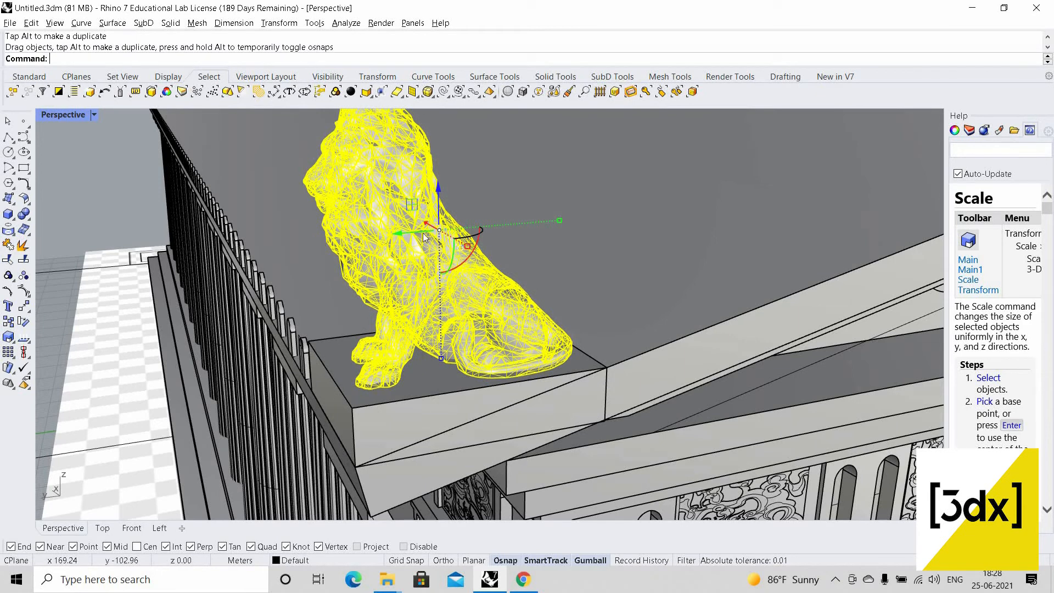
pyautogui.hotkey('ctrl', 'z')
pyautogui.press('Escape')
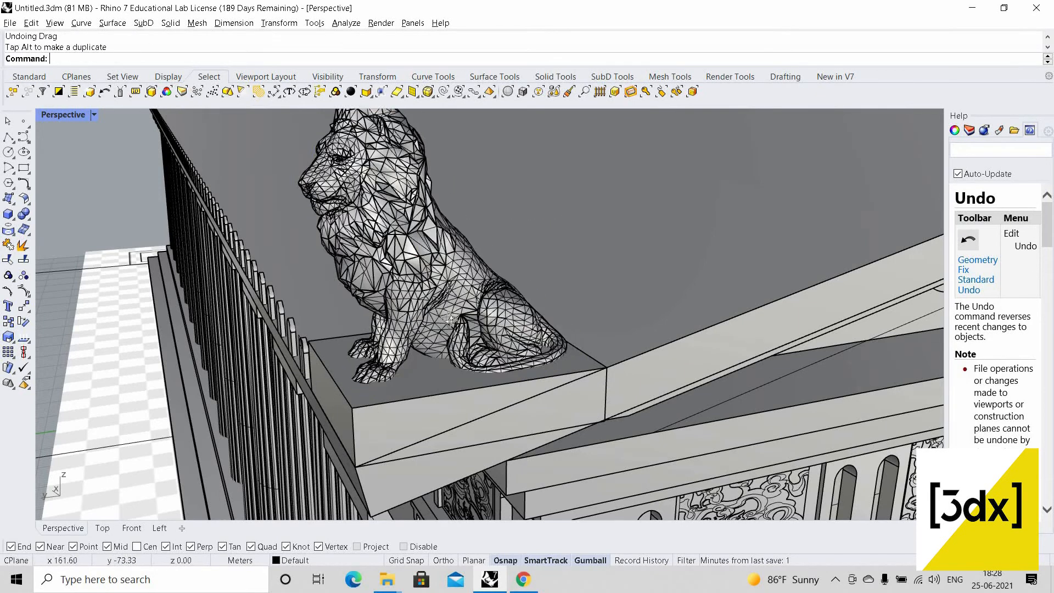
# - Mirror the lion across the roof ridge onto the block at the other front corner, keeping the original
pyautogui.scroll(-6, 467, 328)
pyautogui.moveTo(472, 326); pyautogui.dragTo(436, 290, button='right')
pyautogui.scroll(-7, 381, 311)
pyautogui.scroll(-7, 362, 319)
pyautogui.scroll(7, 401, 321)
pyautogui.click(358, 322)
pyautogui.scroll(-4, 425, 285)
pyautogui.scroll(5, 436, 290)
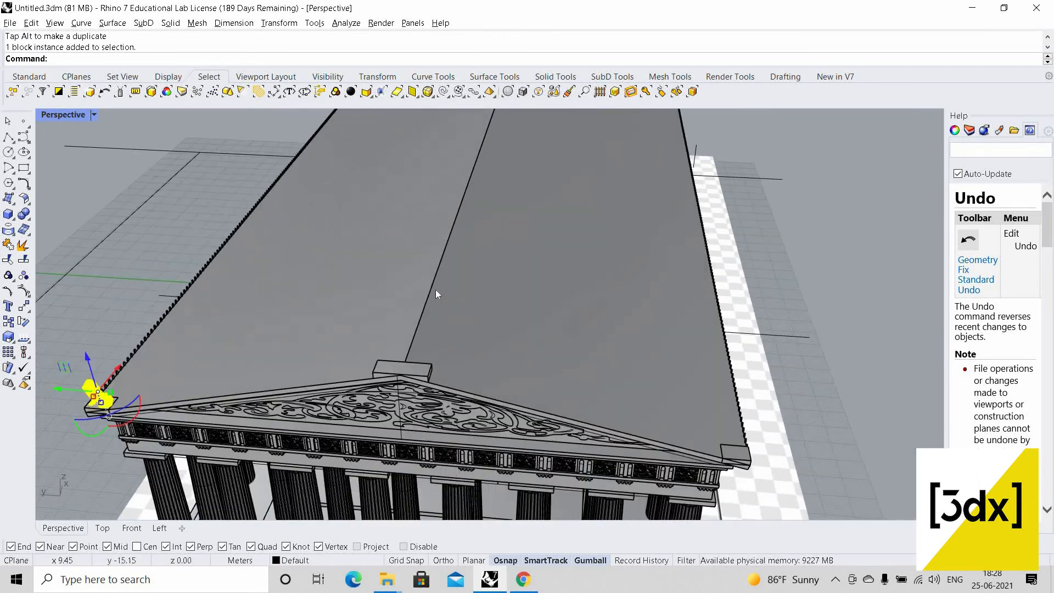
pyautogui.press('Return')
pyautogui.click(426, 320)
pyautogui.click(449, 251)
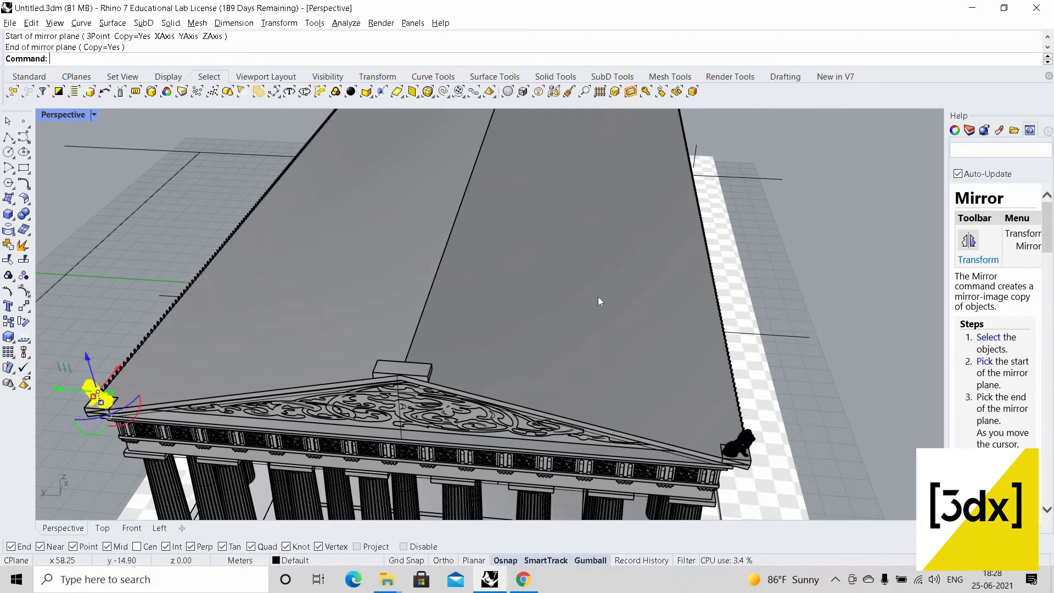
# - Mirror both front lions to the rear roof corners in the Top view, using the temple's transverse centre line as the mirror plane
pyautogui.scroll(-5, 634, 370)
pyautogui.scroll(3, 634, 370)
pyautogui.scroll(2, 654, 351)
pyautogui.click(661, 352)
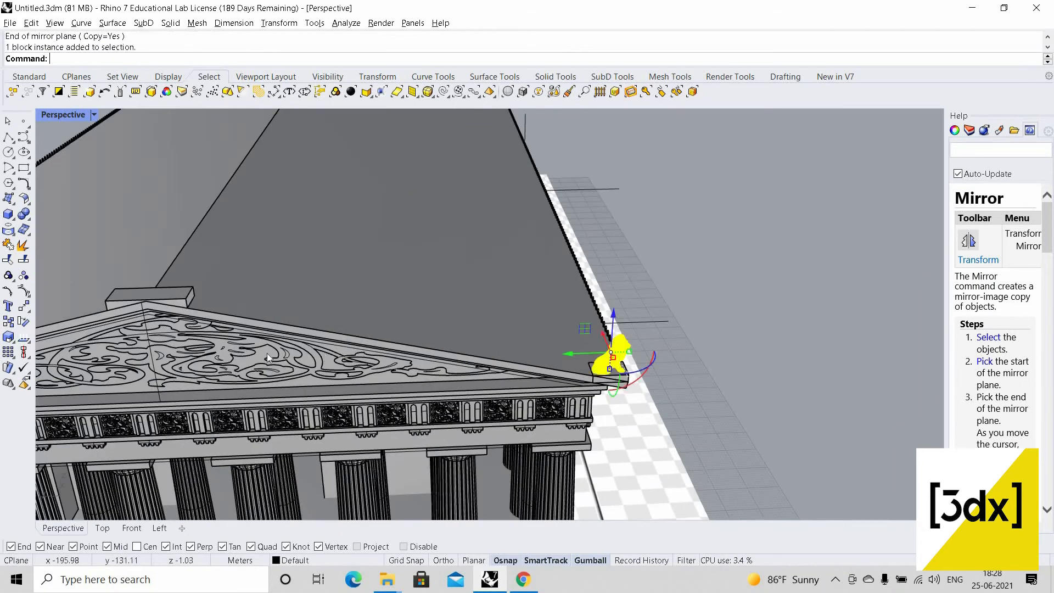
pyautogui.scroll(-2, 220, 368)
pyautogui.scroll(5, 315, 356)
pyautogui.keyDown('shift'); pyautogui.click(218, 368); pyautogui.keyUp('shift')
pyautogui.scroll(-5, 440, 380)
pyautogui.moveTo(440, 380); pyautogui.dragTo(527, 379, button='right')
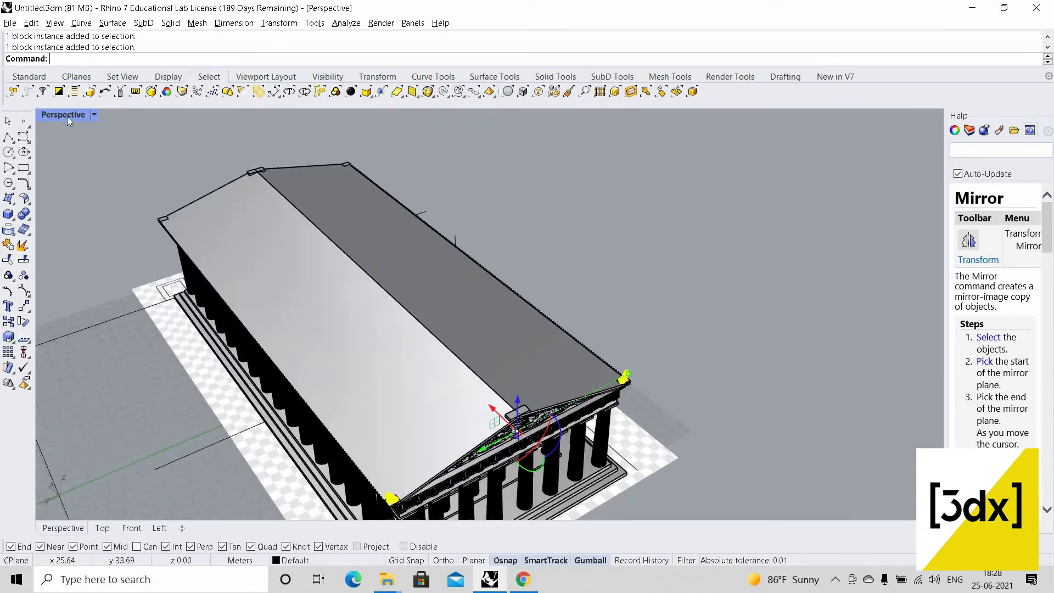
pyautogui.doubleClick(66, 115)
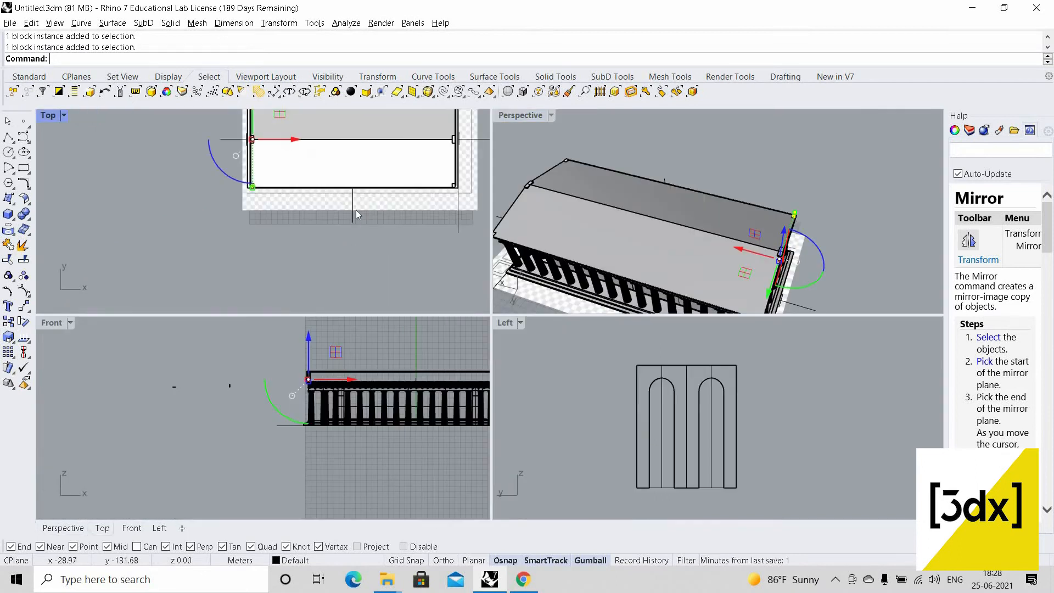
pyautogui.press('Return')
pyautogui.scroll(7, 352, 218)
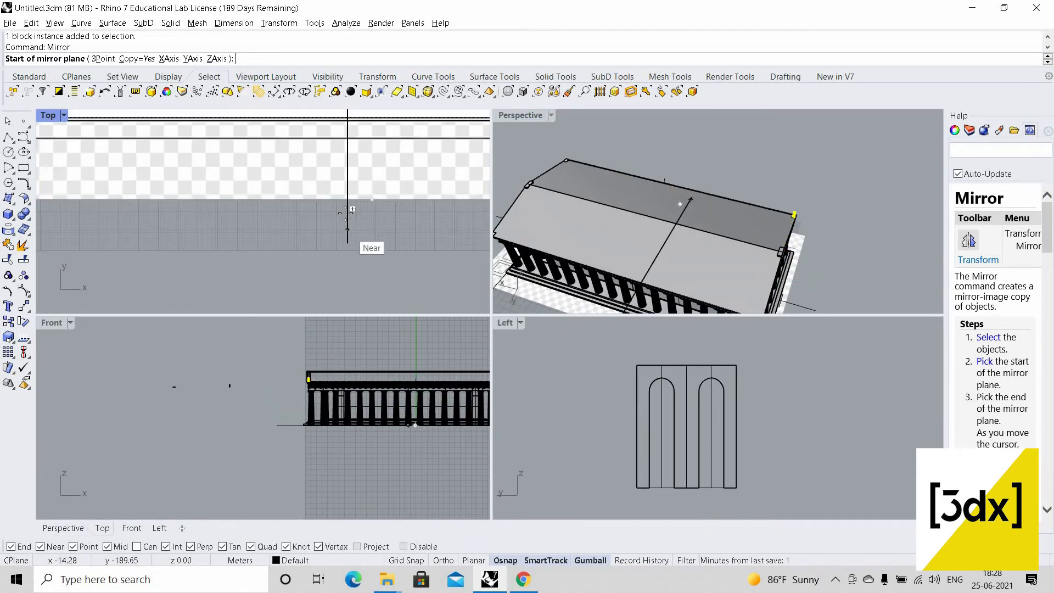
pyautogui.click(348, 229)
pyautogui.click(348, 215)
pyautogui.press('Escape')
# - Maximise the Perspective viewport and examine the lions on the roof corners from the temple's front
pyautogui.scroll(-4, 636, 222)
pyautogui.moveTo(654, 223); pyautogui.dragTo(615, 217, button='right')
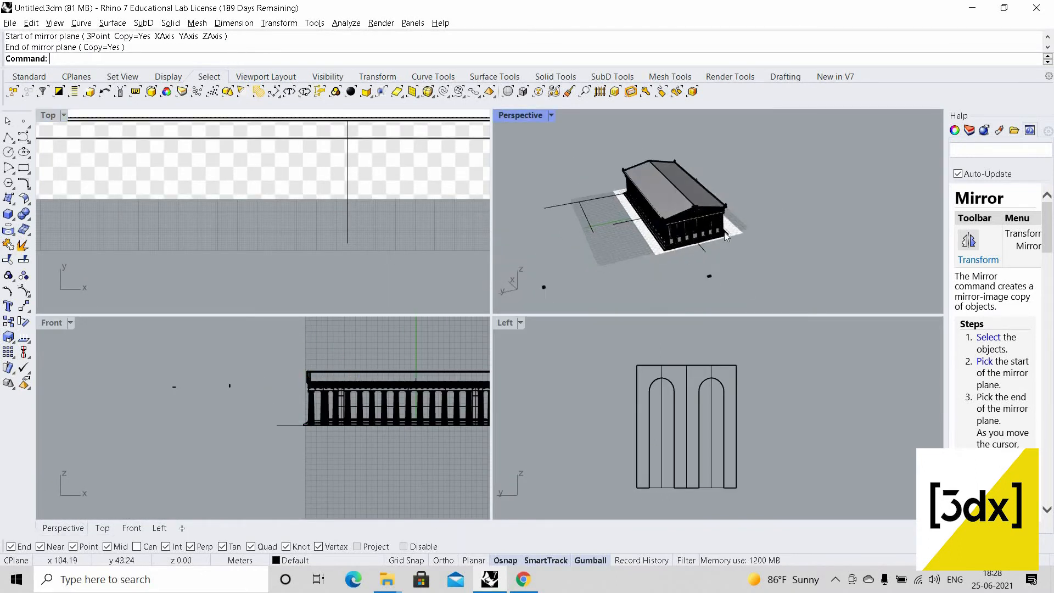
pyautogui.scroll(5, 713, 203)
pyautogui.moveTo(726, 214); pyautogui.dragTo(667, 183, button='right')
pyautogui.hotkey('ctrl', 'm')
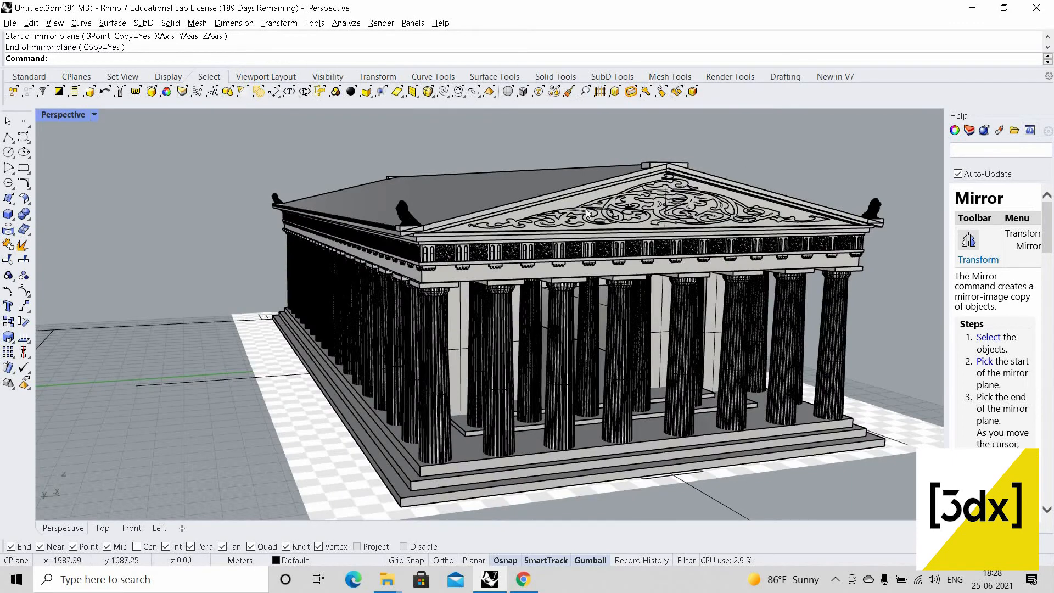
# - Examine the corner lions and the arched roof-edge ornaments from several angles around the temple
pyautogui.scroll(-5, 621, 240)
pyautogui.moveTo(621, 239); pyautogui.dragTo(471, 262, button='right')
pyautogui.scroll(6, 593, 252)
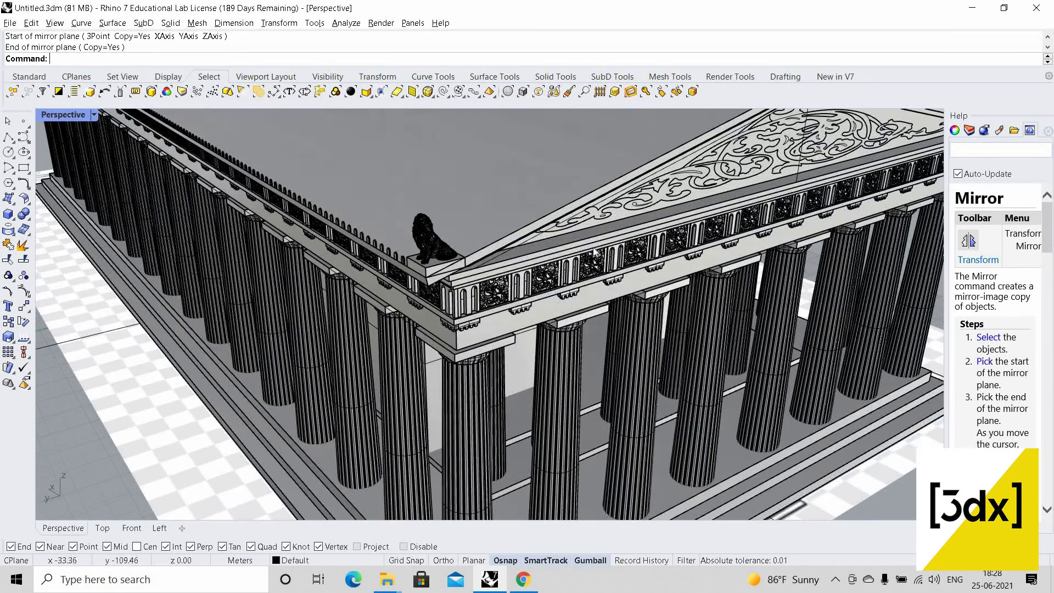
pyautogui.scroll(-6, 558, 245)
pyautogui.moveTo(551, 244)
pyautogui.mouseDown(button='right')
pyautogui.moveTo(561, 202)
pyautogui.moveTo(513, 209)
pyautogui.moveTo(568, 251)
pyautogui.mouseUp(button='right')
pyautogui.scroll(-3, 561, 202)
pyautogui.scroll(4, 568, 251)
pyautogui.scroll(5, 567, 250)
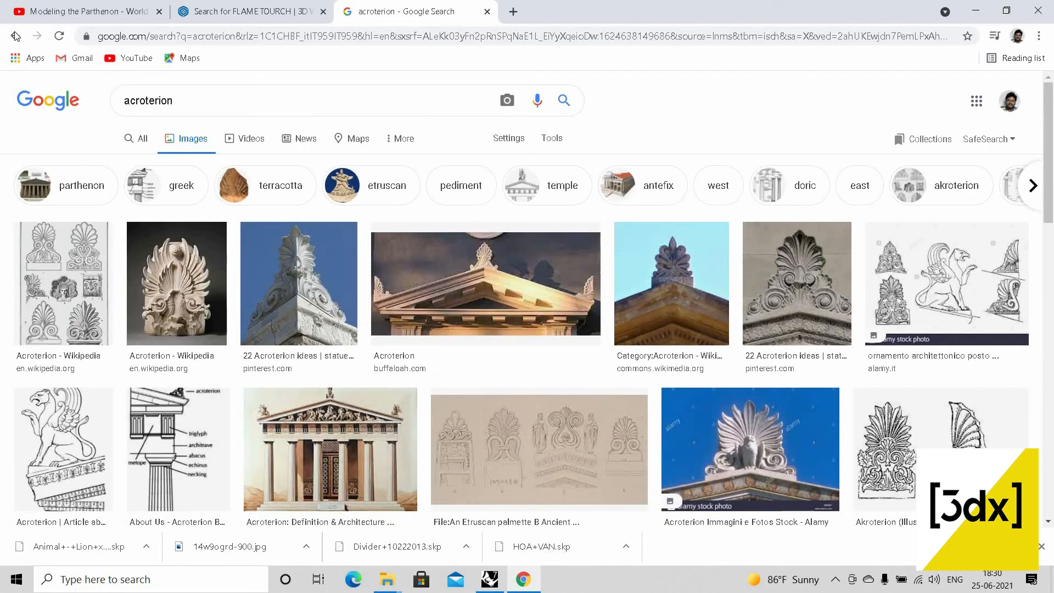
# - Return to the "acroterion 3d free model" image results and save the picture showing the shell acroterion from front and back
pyautogui.click(15, 37)
pyautogui.click(15, 37)
pyautogui.click(15, 36)
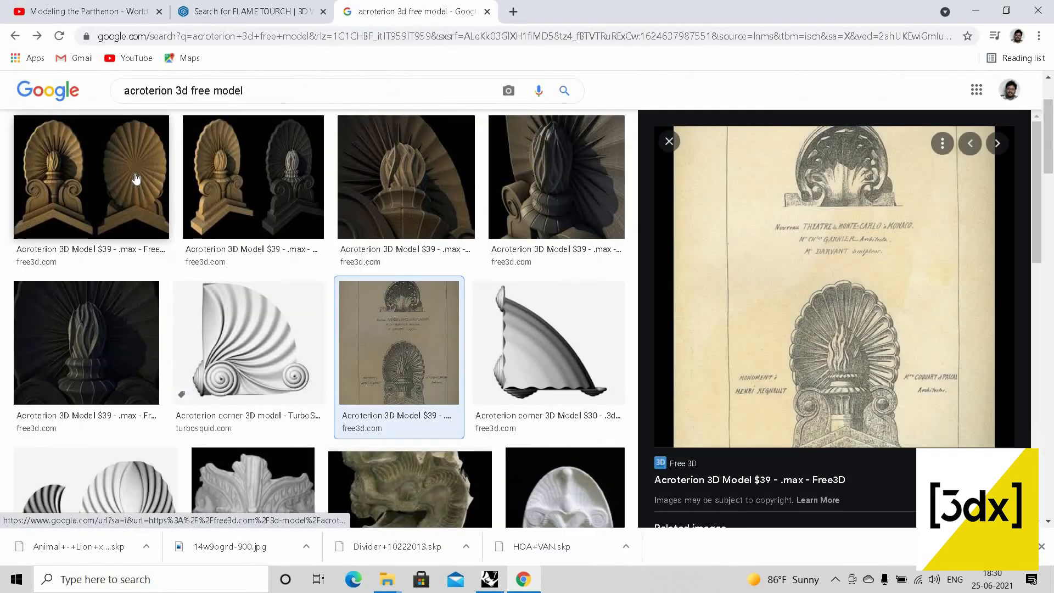
pyautogui.click(88, 181)
pyautogui.rightClick(793, 307)
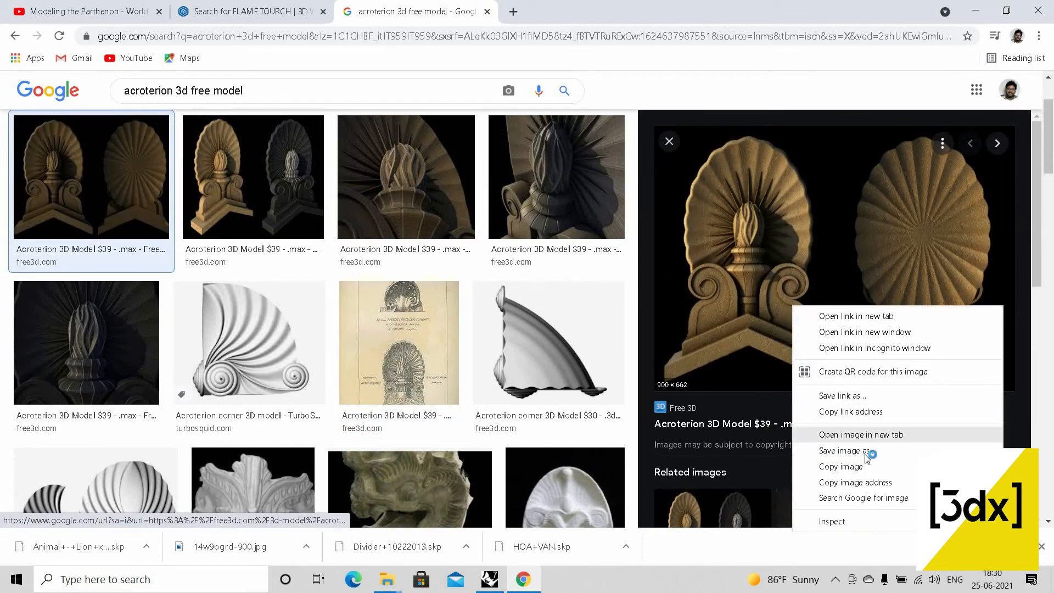
pyautogui.click(865, 452)
pyautogui.press('Return')
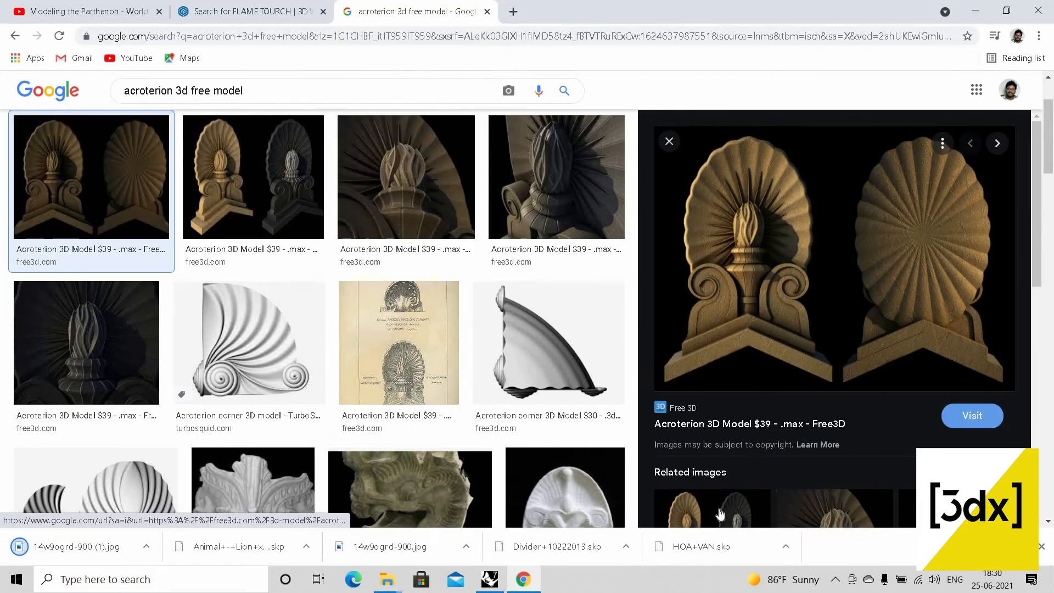
# - Show the downloaded image 14w9ogrd-900 (1).jpg in its folder and place it in Rhino as a Picture on the ground beside the temple
pyautogui.click(146, 546)
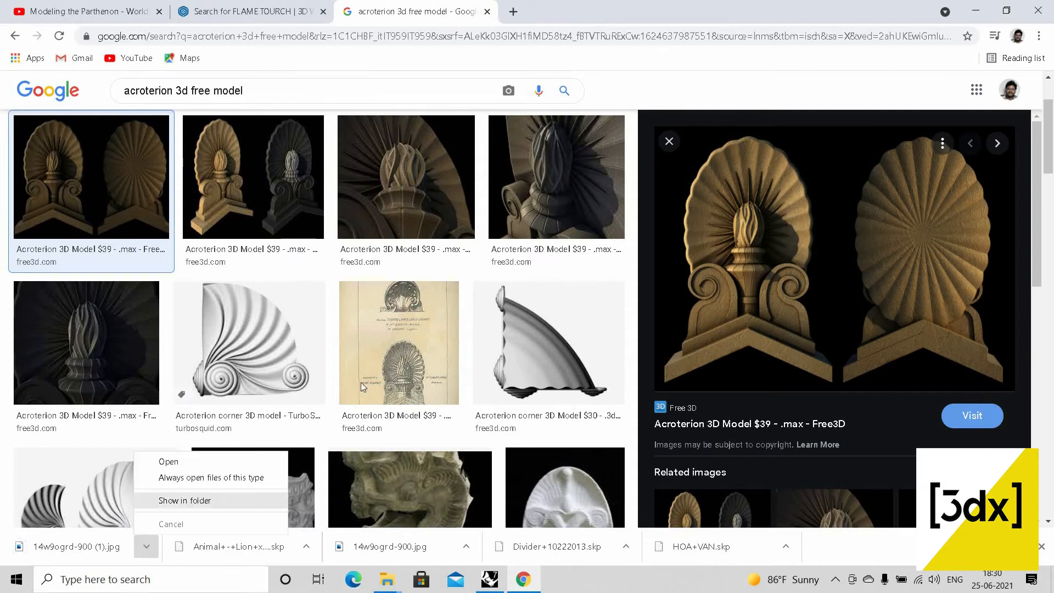
pyautogui.click(181, 501)
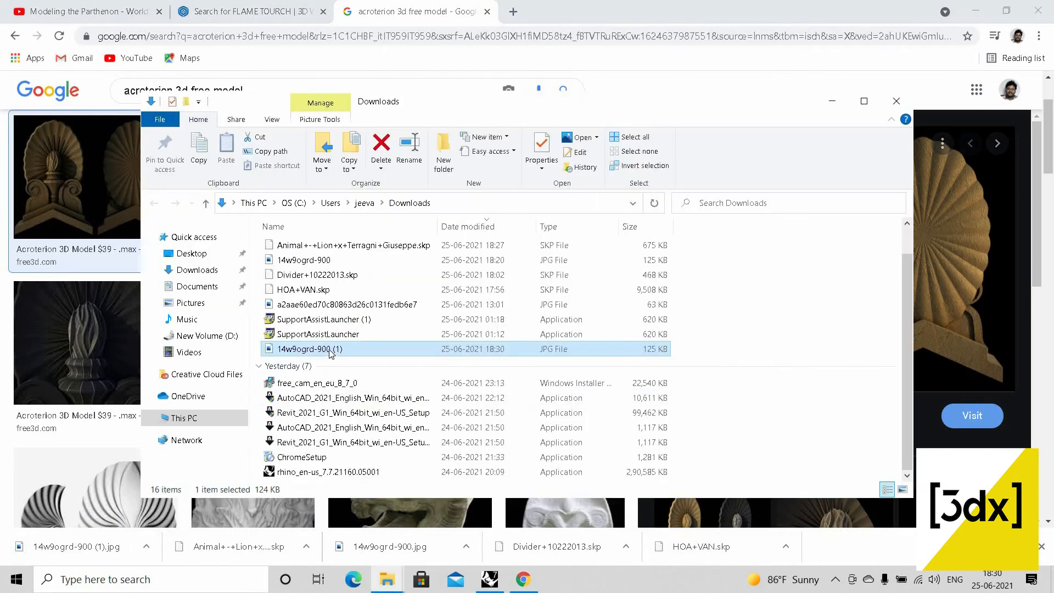
pyautogui.click(489, 578)
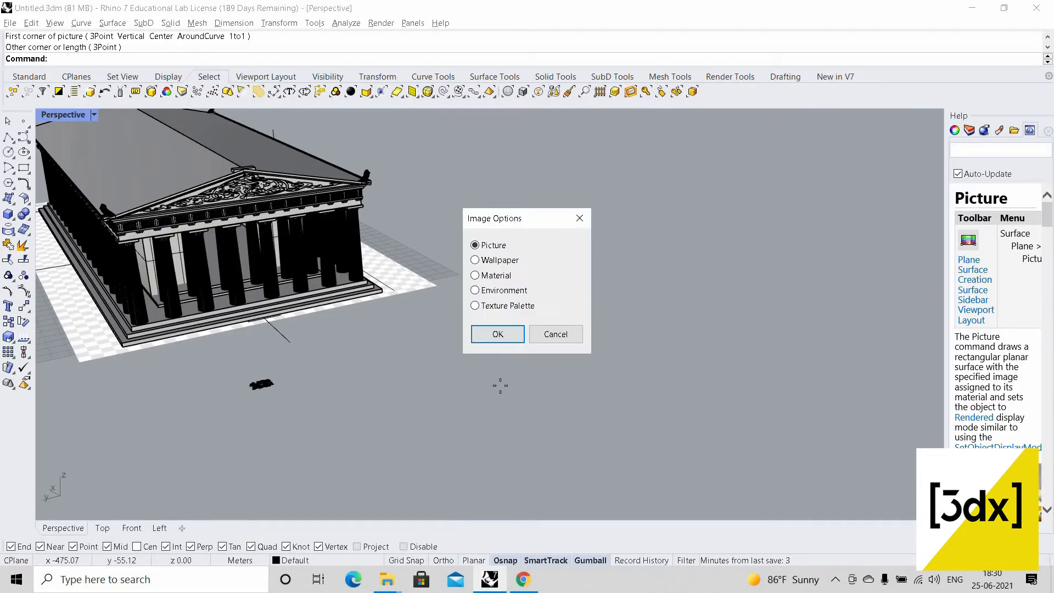
pyautogui.click(496, 333)
pyautogui.click(470, 399)
pyautogui.click(523, 458)
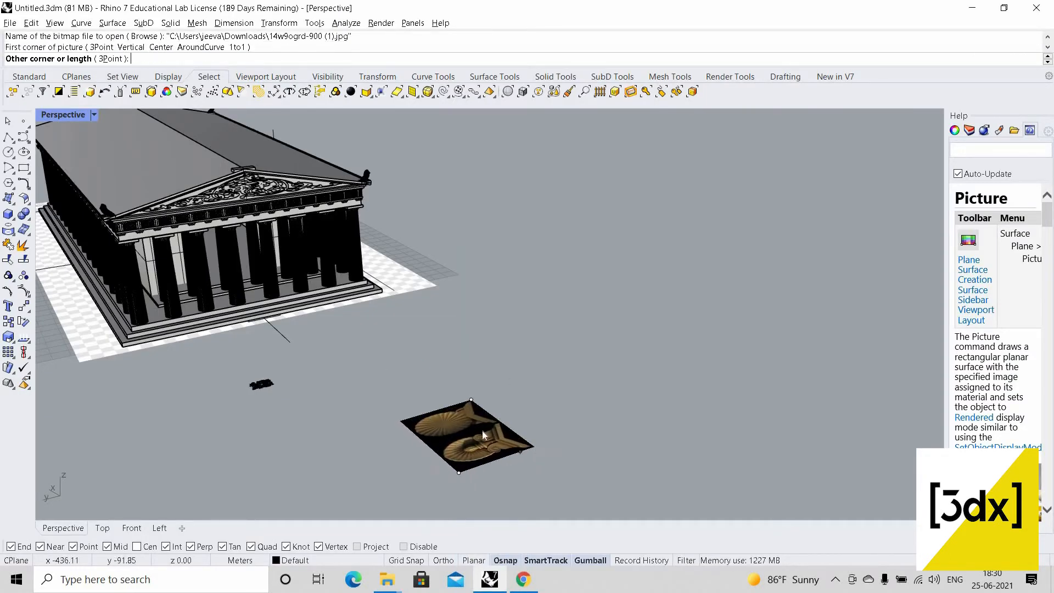
pyautogui.click(466, 432)
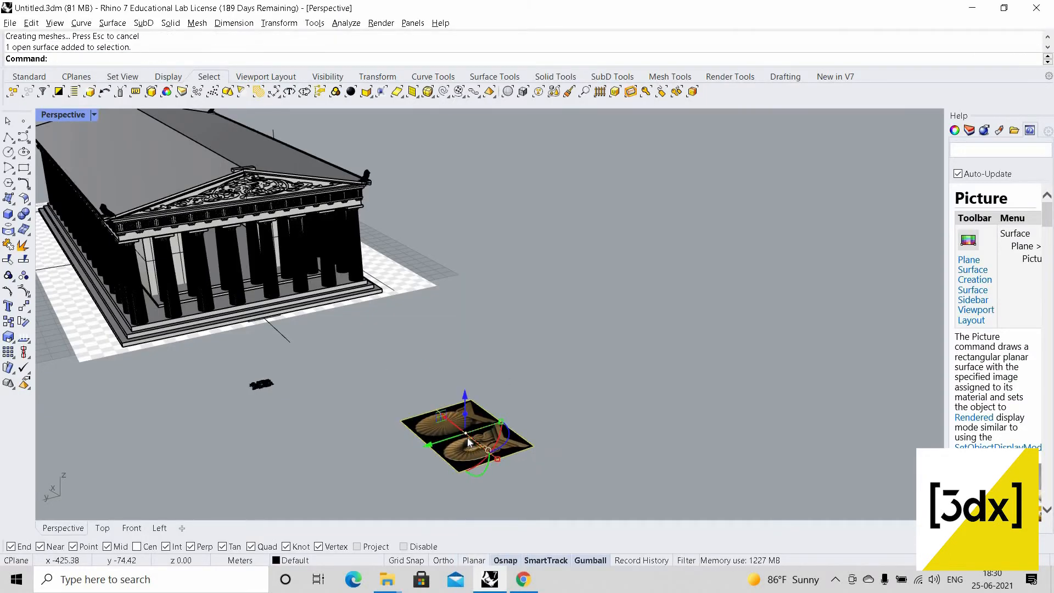
# - Rotate the acroterion picture so it stands upright, undoing the first rotation
pyautogui.scroll(5, 466, 437)
pyautogui.moveTo(459, 457); pyautogui.dragTo(480, 513)
pyautogui.hotkey('ctrl', 'z')
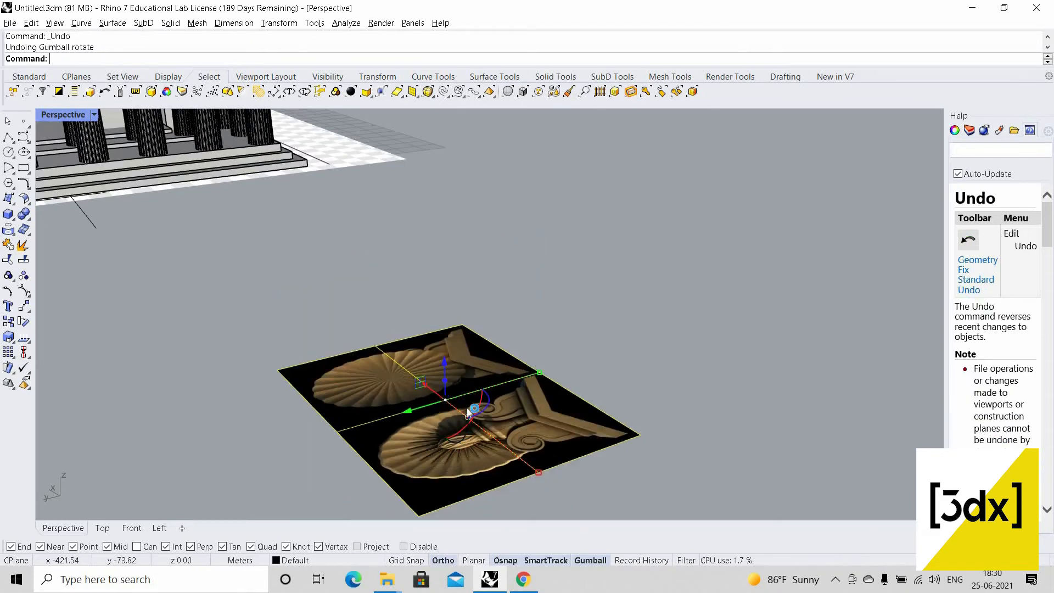
pyautogui.moveTo(467, 407); pyautogui.dragTo(435, 337)
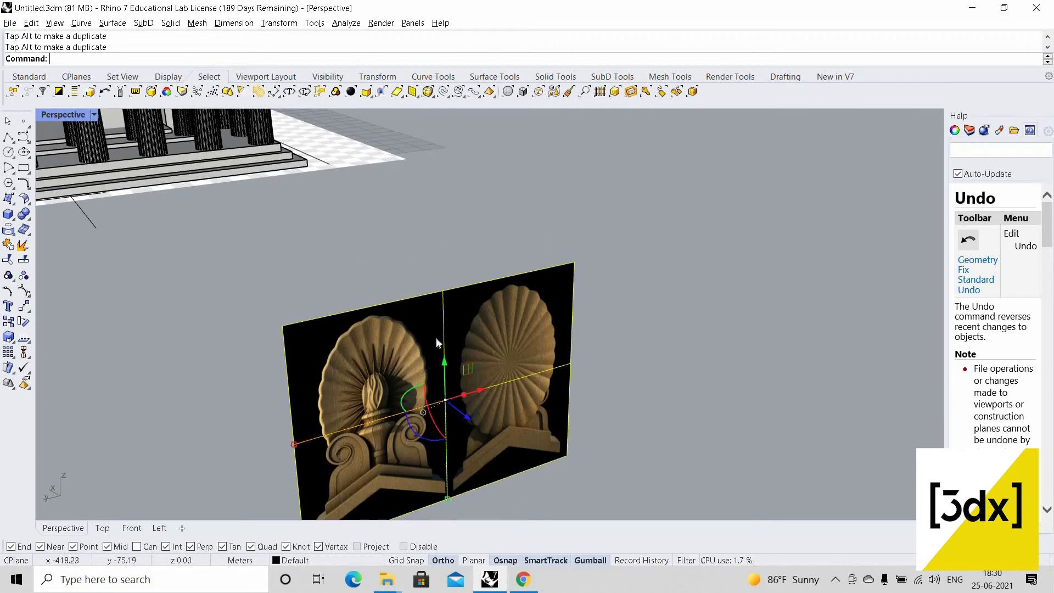
pyautogui.scroll(-5, 432, 361)
pyautogui.press('Escape')
# - Move the upright acroterion picture along its width, clear of the temple
pyautogui.click(423, 362)
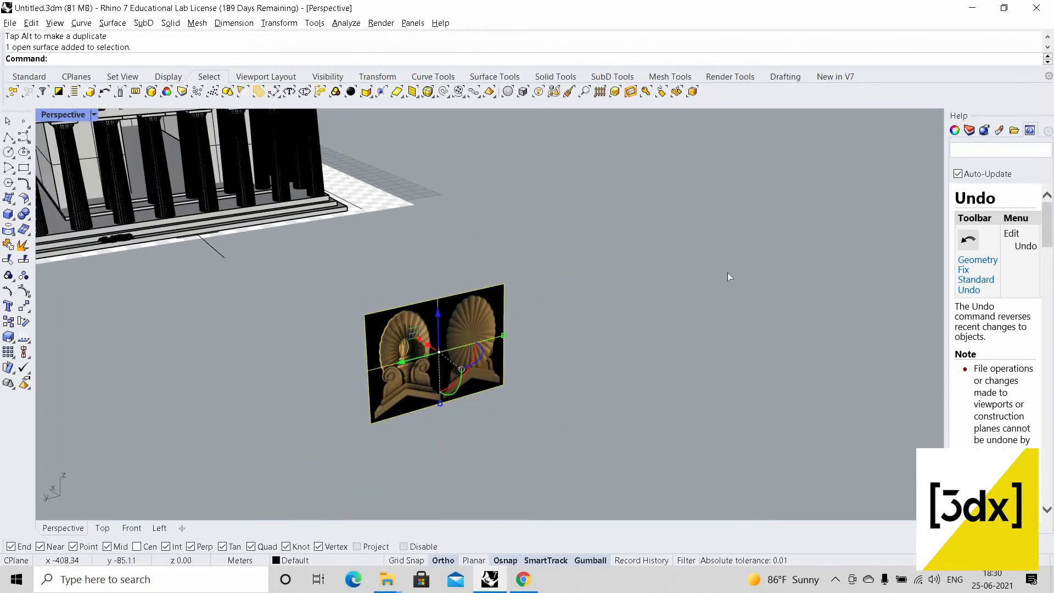
pyautogui.moveTo(404, 361); pyautogui.dragTo(833, 250)
pyautogui.moveTo(537, 299); pyautogui.dragTo(147, 184, button='right')
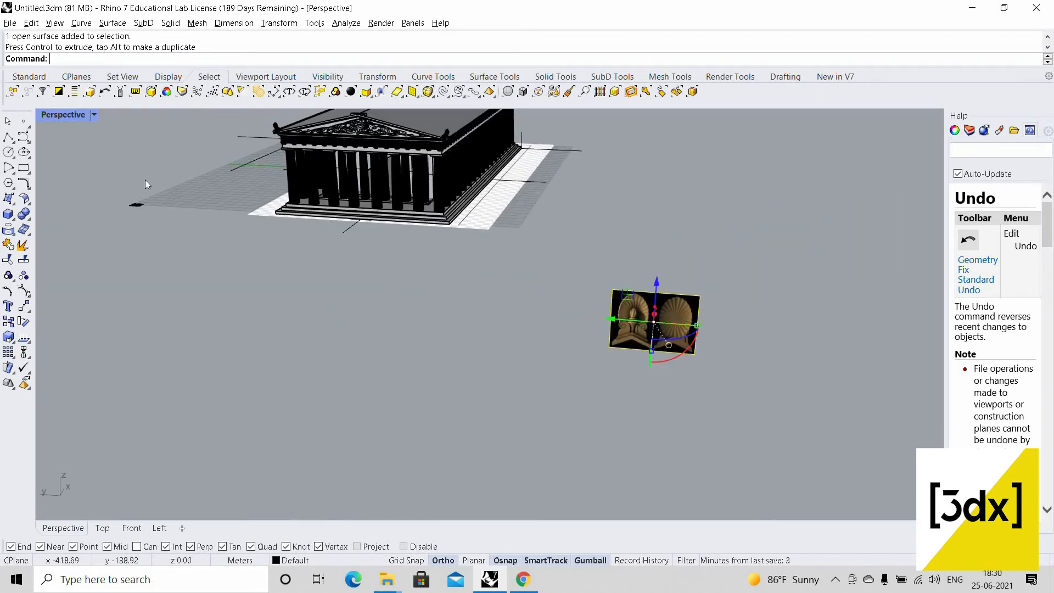
# - Locate the acroterion picture in the Left view and show that view full size
pyautogui.hotkey('ctrl', 'm')
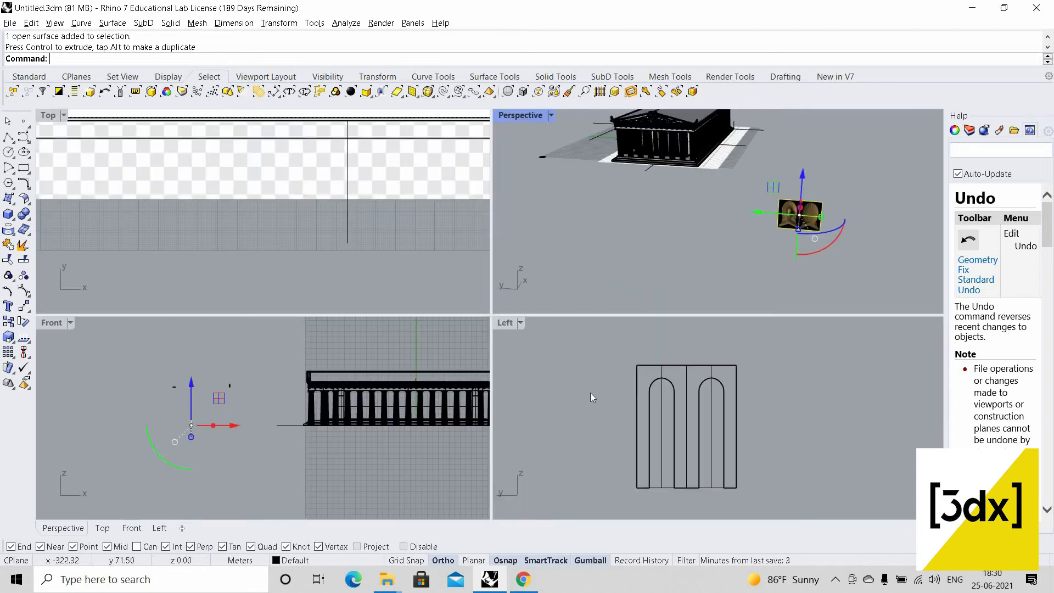
pyautogui.scroll(-15, 756, 412)
pyautogui.scroll(10, 663, 395)
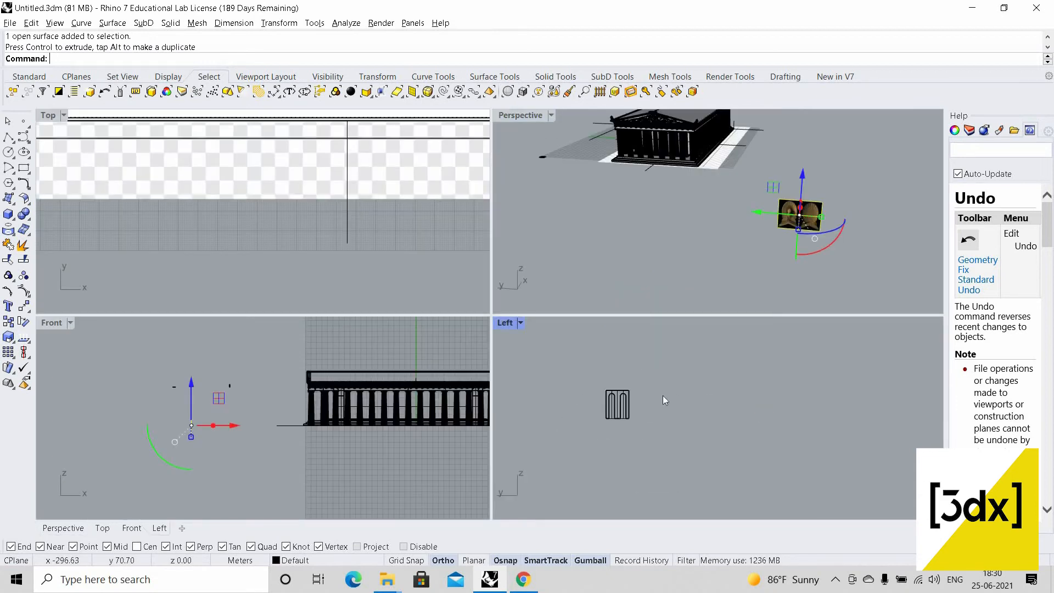
pyautogui.moveTo(898, 481); pyautogui.dragTo(708, 434, button='right')
pyautogui.scroll(-7, 708, 428)
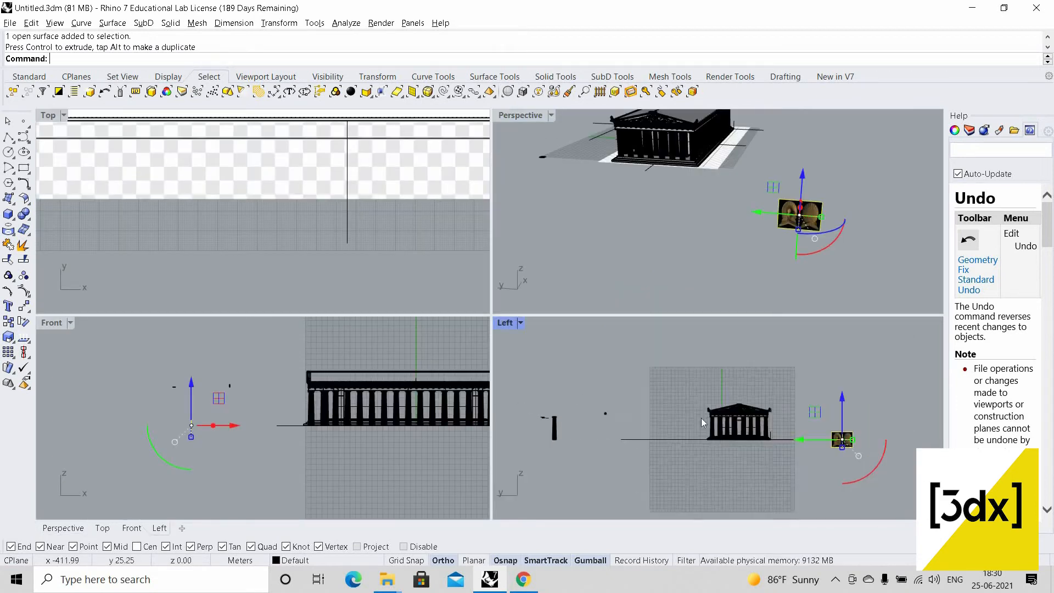
pyautogui.moveTo(843, 443); pyautogui.dragTo(696, 408, button='right')
pyautogui.scroll(15, 695, 407)
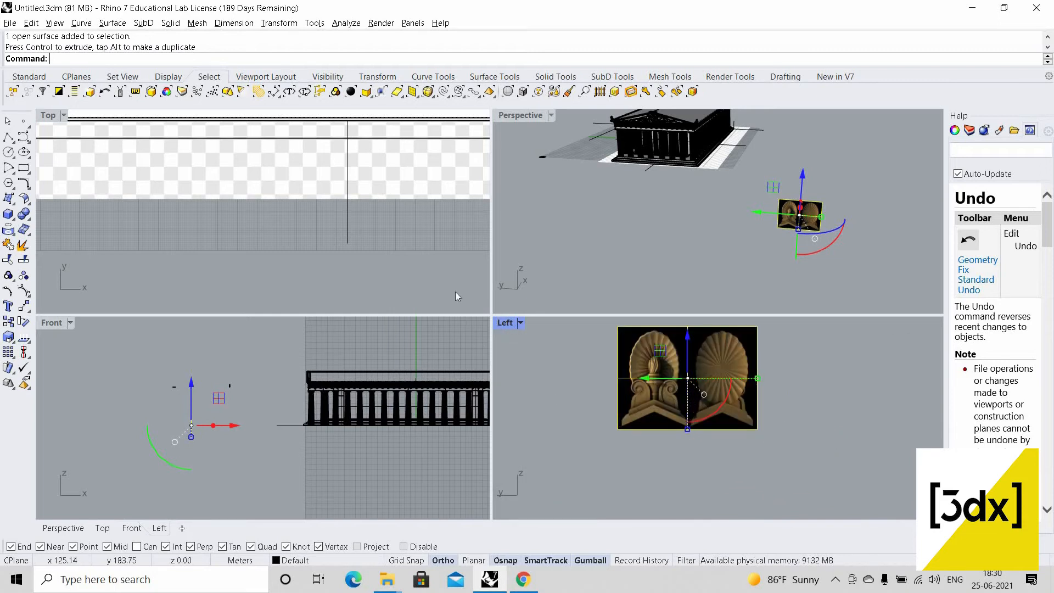
pyautogui.hotkey('ctrl', 'm')
pyautogui.press('Escape')
pyautogui.scroll(5, 390, 261)
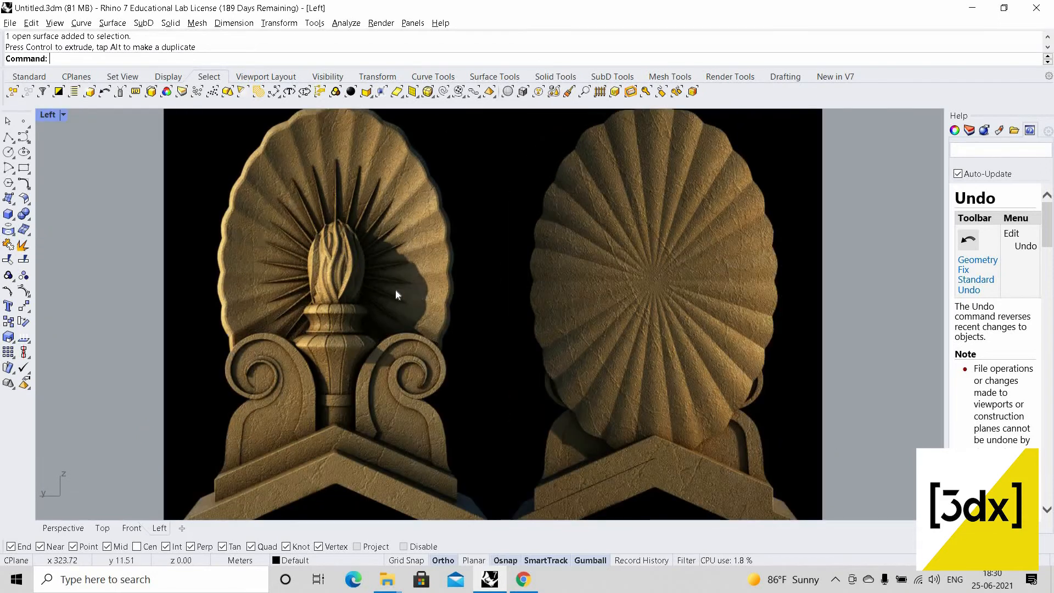
# - Trace the right scroll's inner panel edge on the front-facing acroterion with an interpolated curve, from the gable up around the volute
pyautogui.click(27, 140)
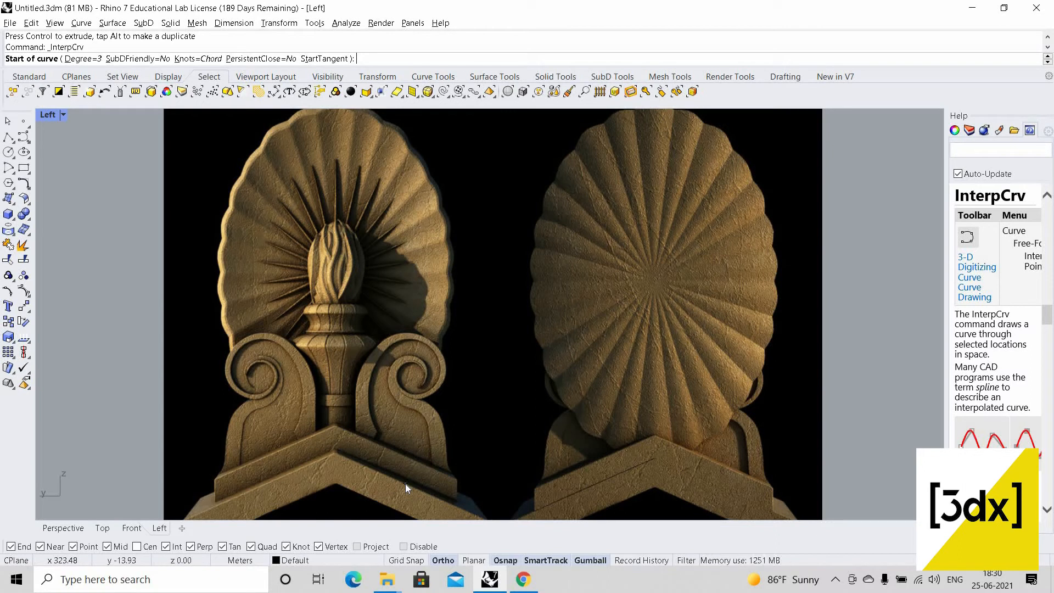
pyautogui.scroll(3, 442, 466)
pyautogui.click(440, 466)
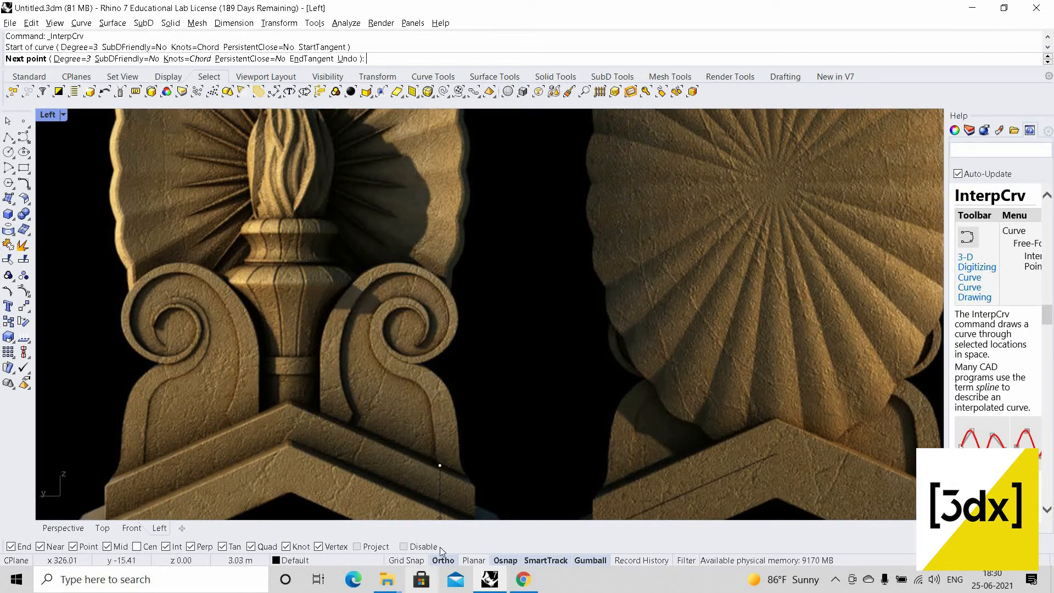
pyautogui.scroll(2, 436, 439)
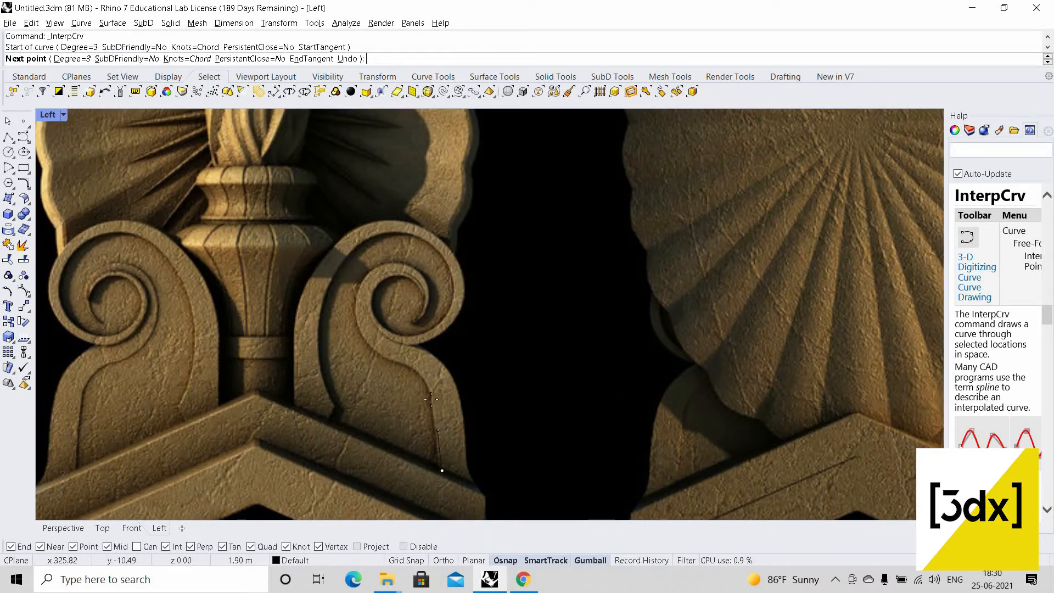
pyautogui.click(438, 429)
pyautogui.click(417, 375)
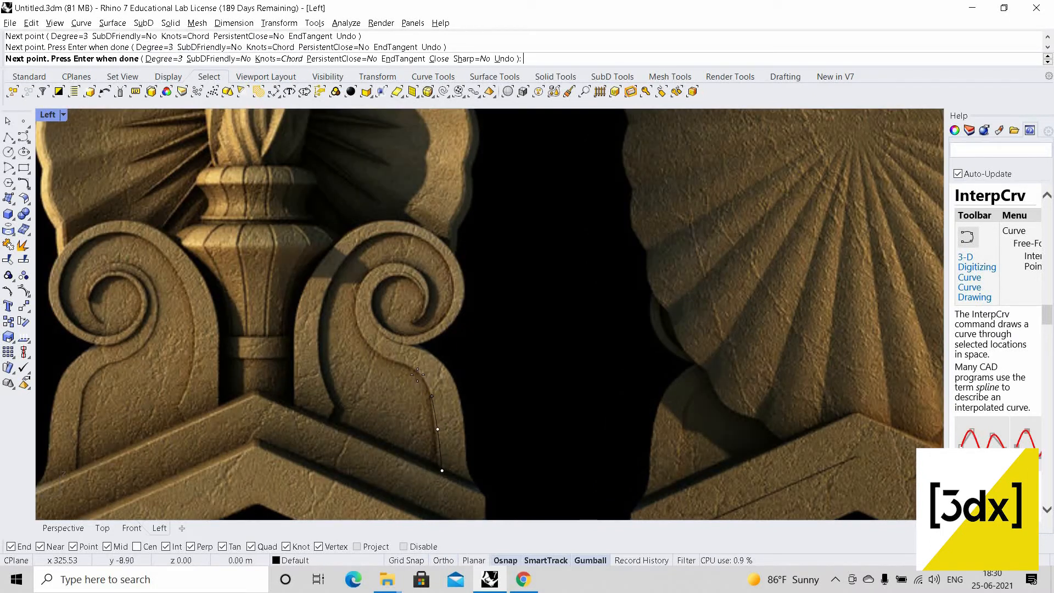
pyautogui.click(379, 355)
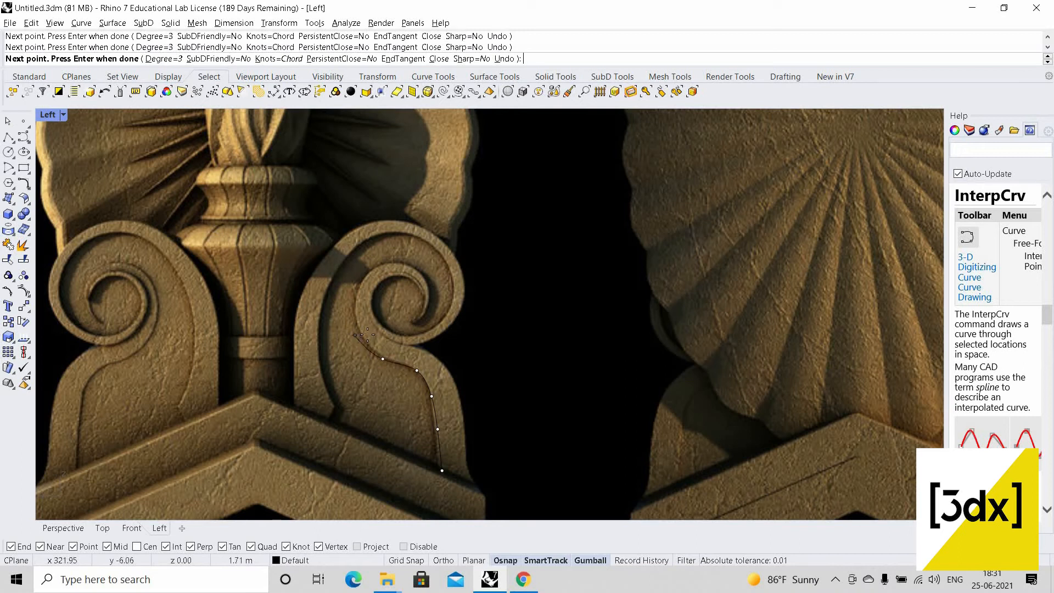
pyautogui.scroll(2, 355, 334)
pyautogui.scroll(2, 360, 312)
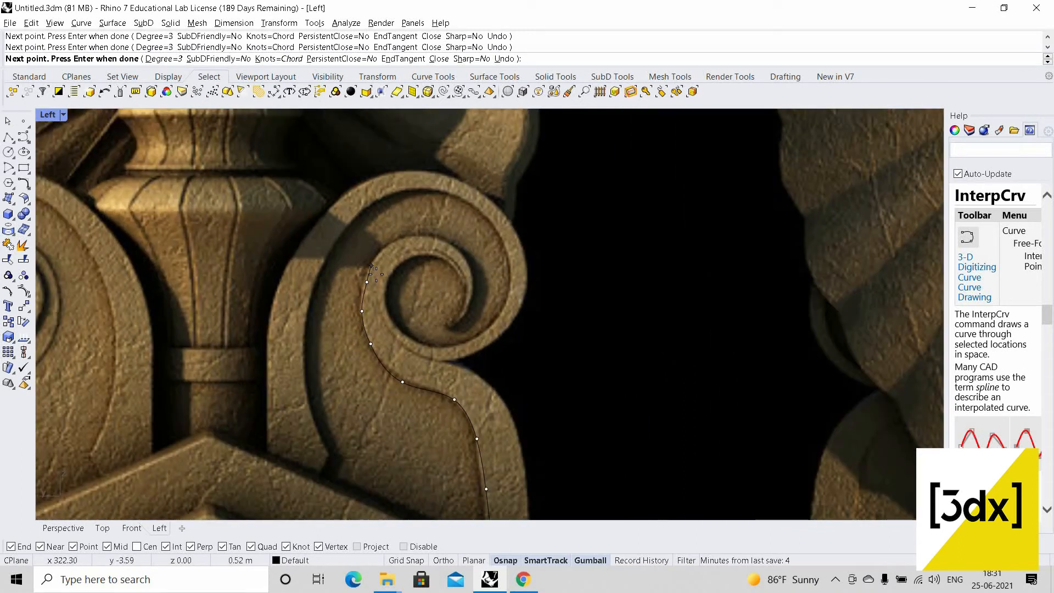
pyautogui.click(413, 236)
pyautogui.click(454, 244)
# - Continue the interpolated curve through the volute's inner coil and along its outer coil, and end the command
pyautogui.scroll(3, 437, 315)
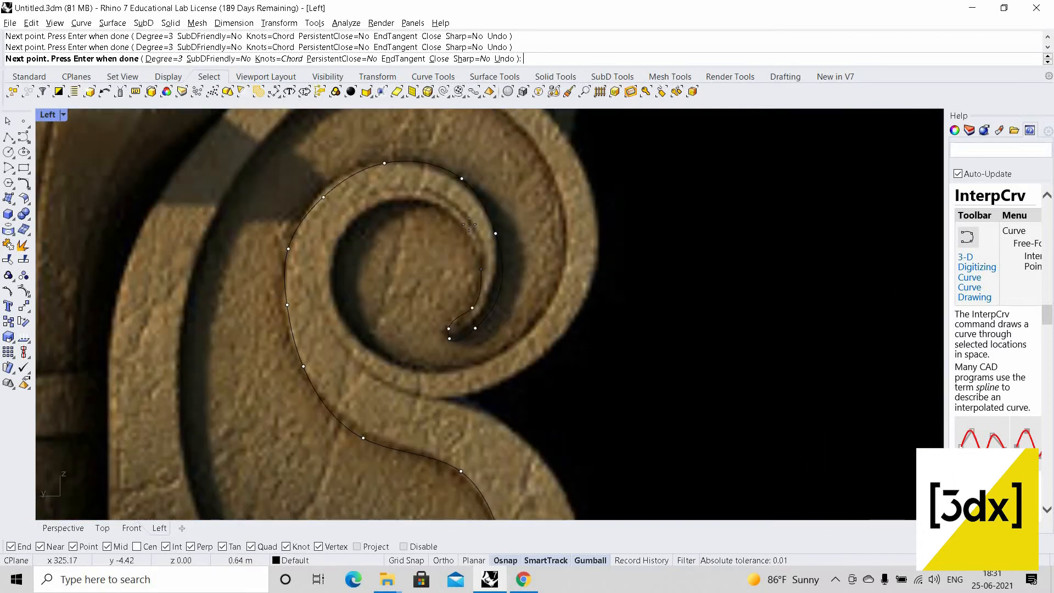
pyautogui.click(542, 320)
pyautogui.click(566, 226)
pyautogui.click(525, 131)
pyautogui.scroll(-1, 515, 131)
pyautogui.click(490, 146)
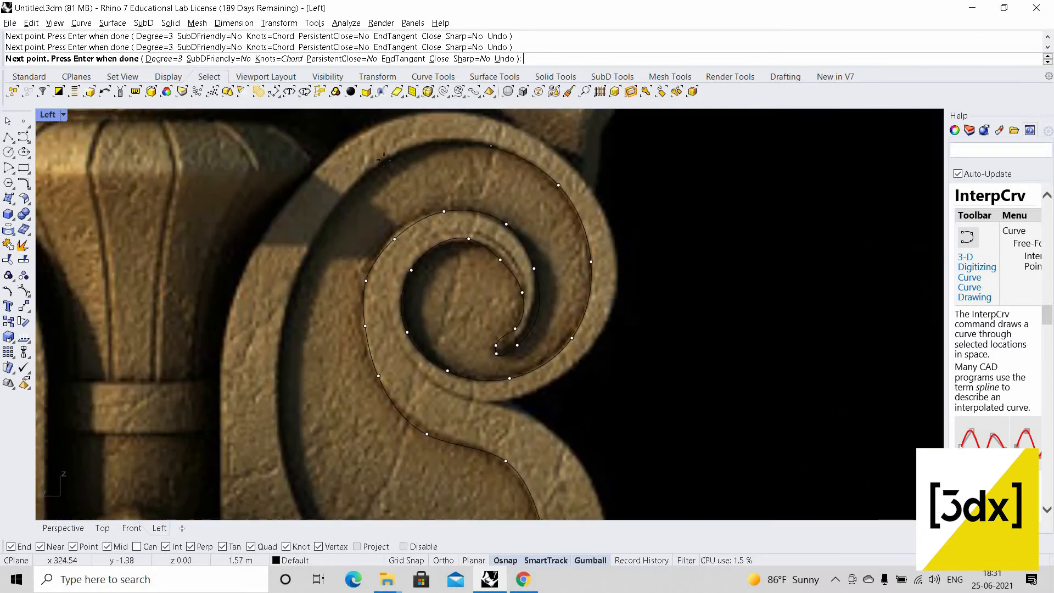
pyautogui.scroll(-3, 297, 386)
pyautogui.scroll(2, 291, 362)
pyautogui.press('Escape')
pyautogui.click(281, 347)
pyautogui.press('Escape')
pyautogui.scroll(-10, 468, 357)
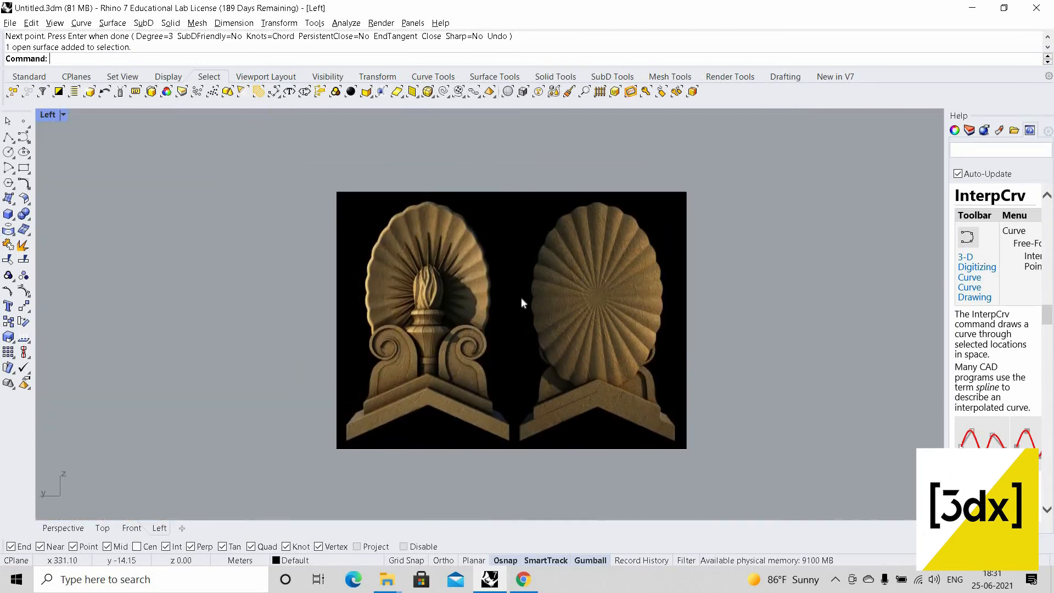
# - Restore the four-viewport layout and raise the acroterion picture vertically in the Perspective view
pyautogui.click(490, 581)
pyautogui.click(489, 580)
pyautogui.doubleClick(48, 115)
pyautogui.click(714, 237)
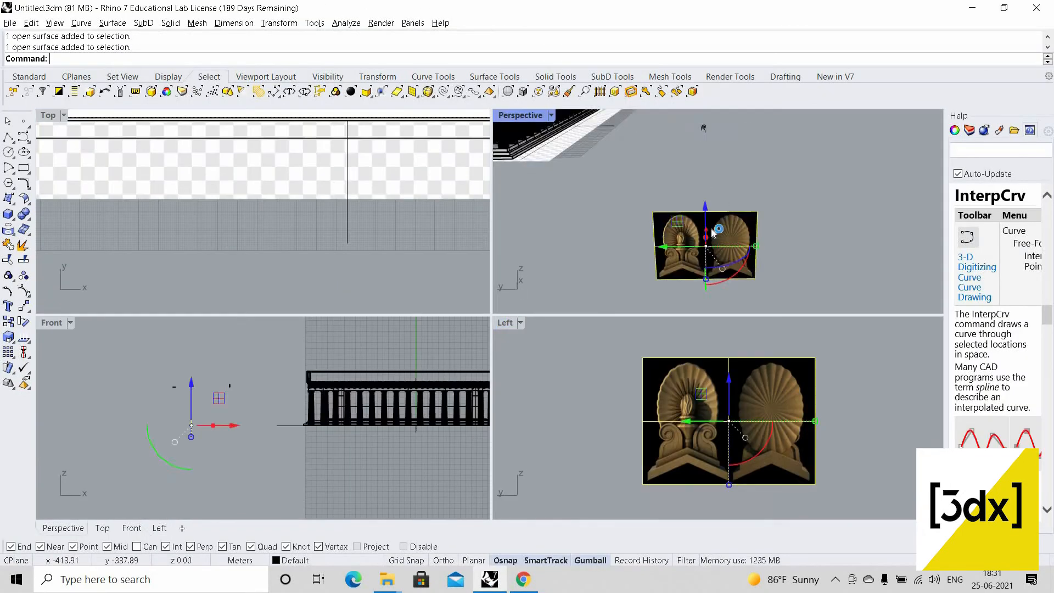
pyautogui.moveTo(715, 229); pyautogui.dragTo(706, 150)
pyautogui.moveTo(707, 150); pyautogui.dragTo(698, 204, button='right')
# - Move the acroterion picture to 0,0 and delete the traced scroll curve beneath it
pyautogui.write('move')
pyautogui.press('Return')
pyautogui.click(667, 219)
pyautogui.write('0,0')
pyautogui.press('Return')
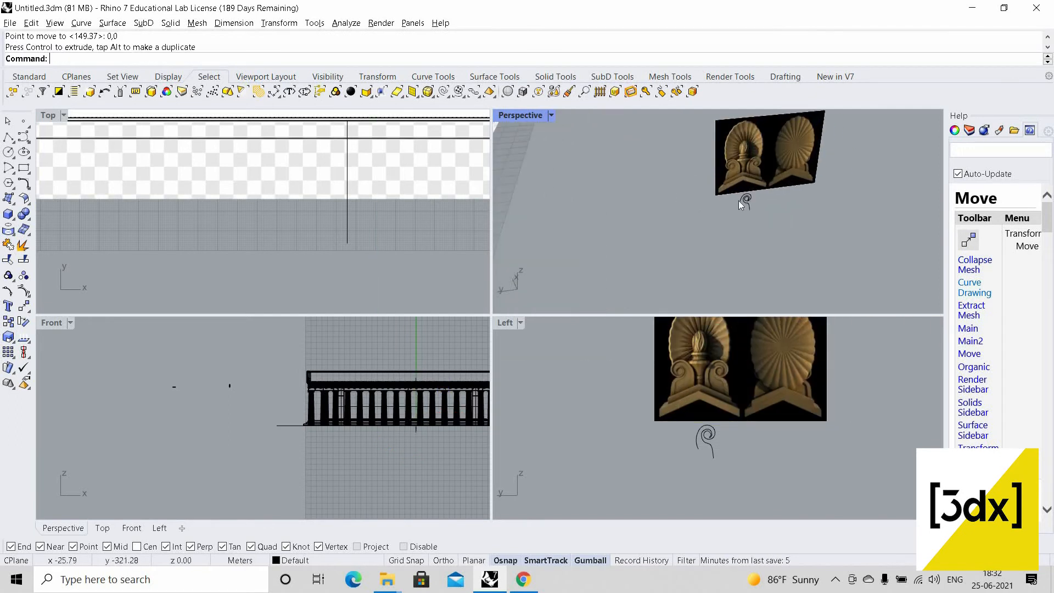
pyautogui.click(739, 200)
pyautogui.press('Delete')
# - In the maximised Left view, trace an interpolated curve from the gable along the right scroll's panel edge to the volute's inner tip
pyautogui.doubleClick(505, 323)
pyautogui.scroll(4, 543, 381)
pyautogui.click(23, 137)
pyautogui.scroll(8, 576, 433)
pyautogui.click(616, 486)
pyautogui.scroll(4, 623, 381)
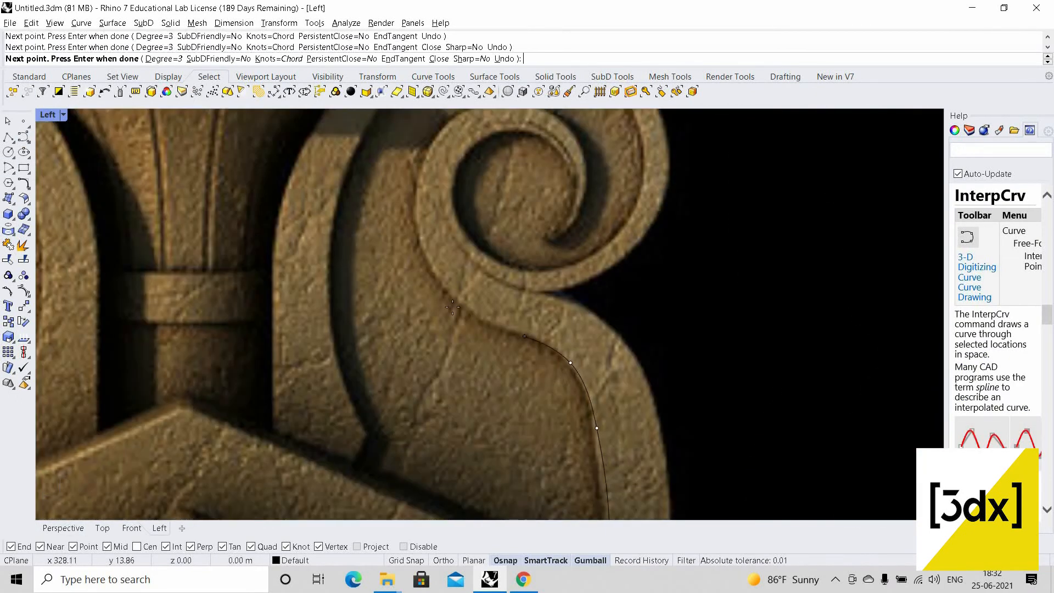
pyautogui.click(453, 306)
pyautogui.click(422, 237)
pyautogui.click(419, 167)
pyautogui.scroll(4, 469, 176)
pyautogui.click(438, 203)
pyautogui.click(520, 195)
pyautogui.click(590, 233)
pyautogui.click(614, 308)
pyautogui.click(602, 379)
pyautogui.click(558, 418)
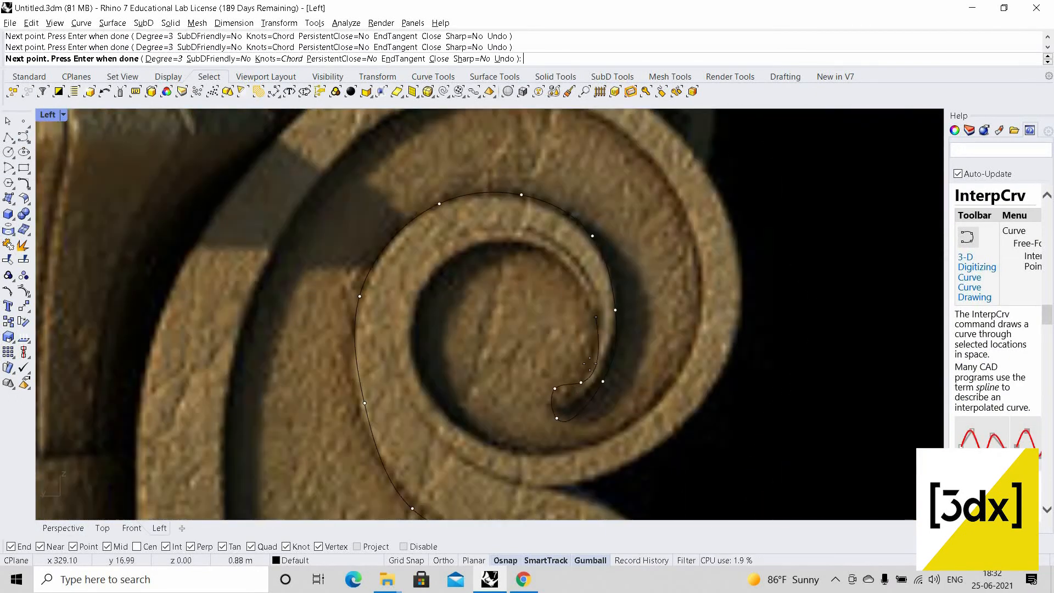
# - Extend the curve back around the volute's inner and outer coils and down the panel's inner side, and finish it
pyautogui.scroll(4, 566, 391)
pyautogui.click(590, 366)
pyautogui.click(598, 243)
pyautogui.click(374, 422)
pyautogui.click(693, 414)
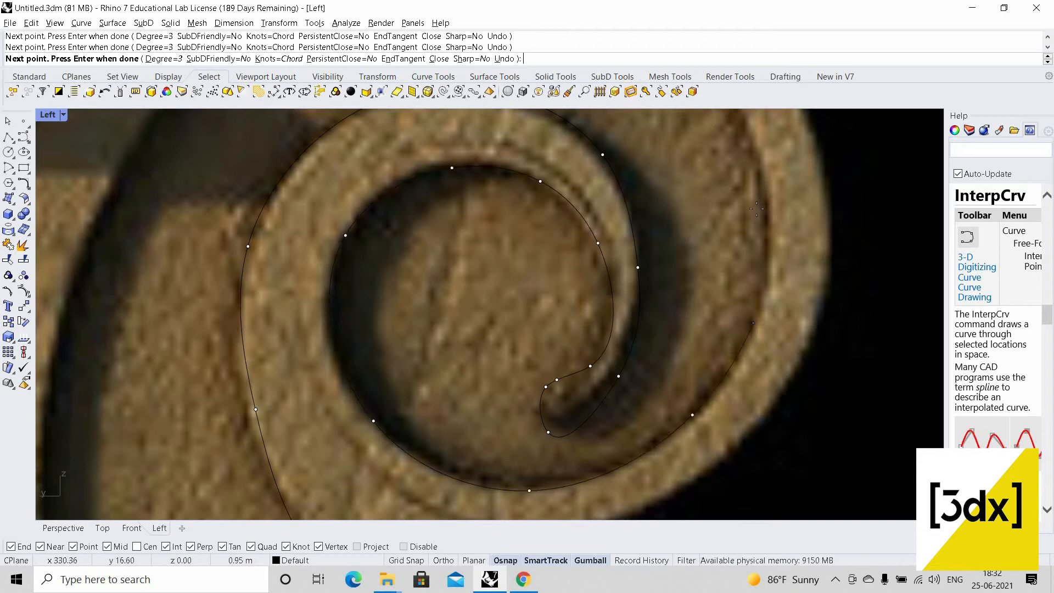
pyautogui.click(764, 297)
pyautogui.click(753, 154)
pyautogui.click(675, 254)
pyautogui.click(437, 167)
pyautogui.click(189, 237)
pyautogui.scroll(-4, 307, 340)
pyautogui.click(314, 407)
pyautogui.scroll(-6, 380, 386)
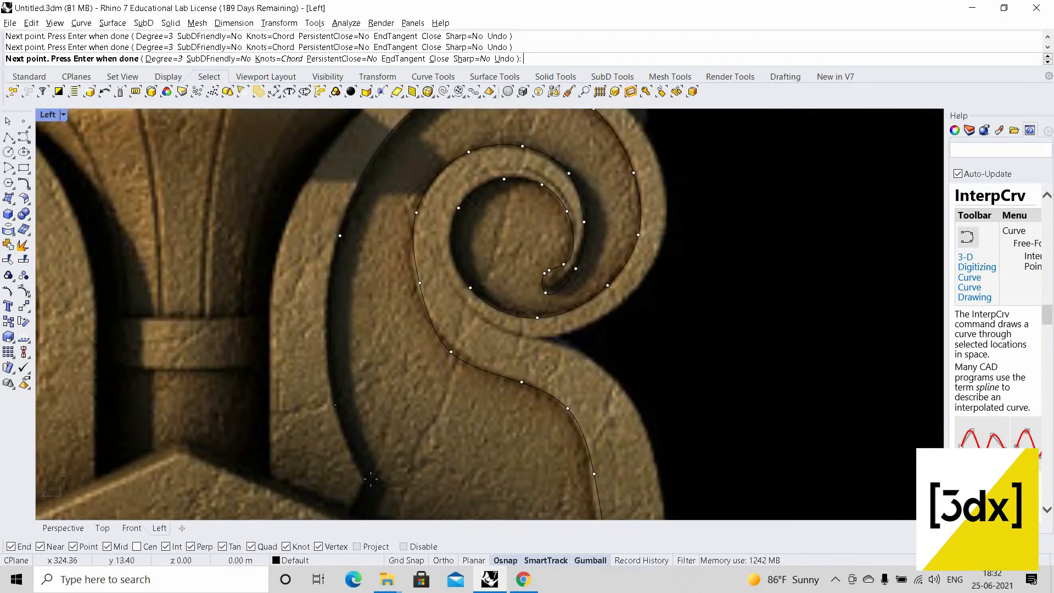
pyautogui.press('Return')
# - Show the scroll curve's control points and nudge the point on the volute's left flank slightly outward to follow the picture
pyautogui.scroll(4, 439, 303)
pyautogui.click(430, 303)
pyautogui.press('F10')
pyautogui.click(422, 279)
pyautogui.click(24, 291)
pyautogui.click(420, 279)
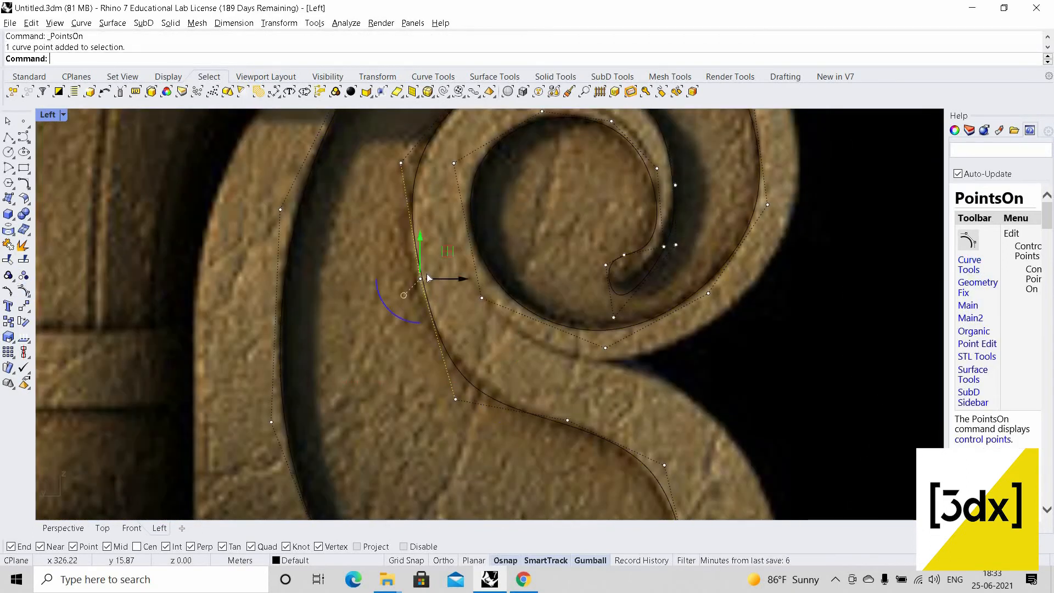
pyautogui.moveTo(421, 279); pyautogui.dragTo(415, 278)
# - Draw a line along the gable's edge between the open lower ends of the scroll panel curve
pyautogui.scroll(5, 403, 341)
pyautogui.write('Line')
pyautogui.press('Return')
pyautogui.click(357, 406)
pyautogui.scroll(-5, 385, 351)
pyautogui.click(594, 458)
# - Join the scroll panel curve and its closing lines into one closed outline
pyautogui.click(228, 237)
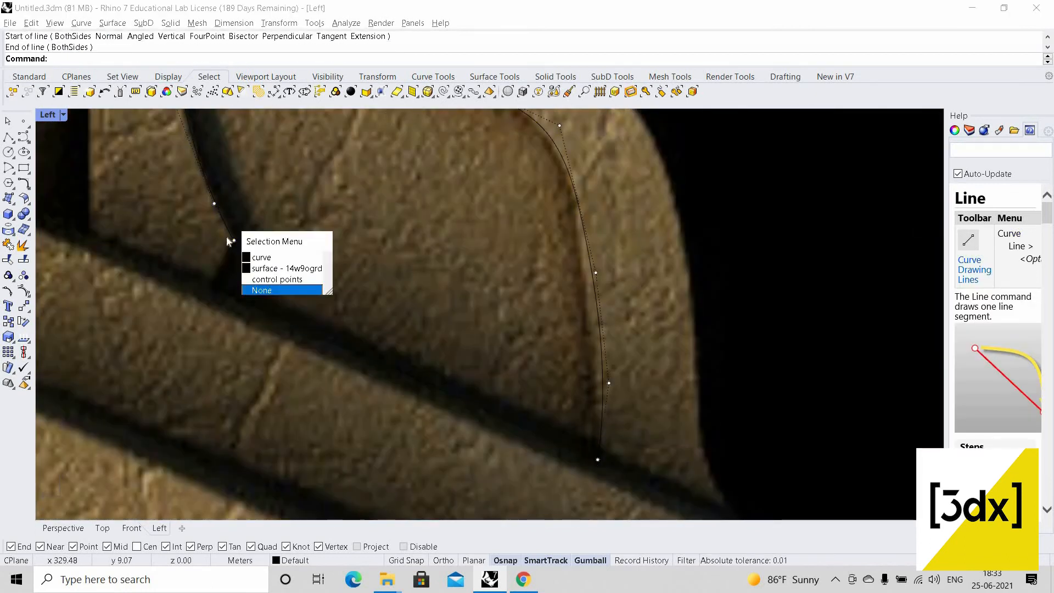
pyautogui.click(264, 257)
pyautogui.keyDown('shift'); pyautogui.click(226, 266); pyautogui.keyUp('shift')
pyautogui.keyDown('shift'); pyautogui.click(273, 310); pyautogui.keyUp('shift')
pyautogui.click(306, 343)
pyautogui.hotkey('ctrl', 'j')
pyautogui.scroll(-15, 471, 328)
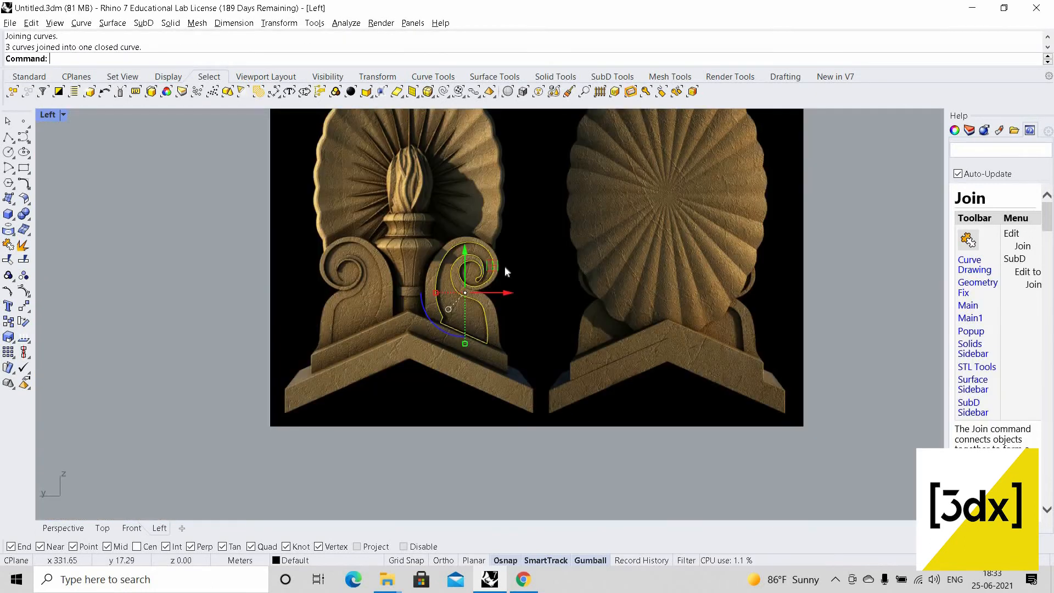
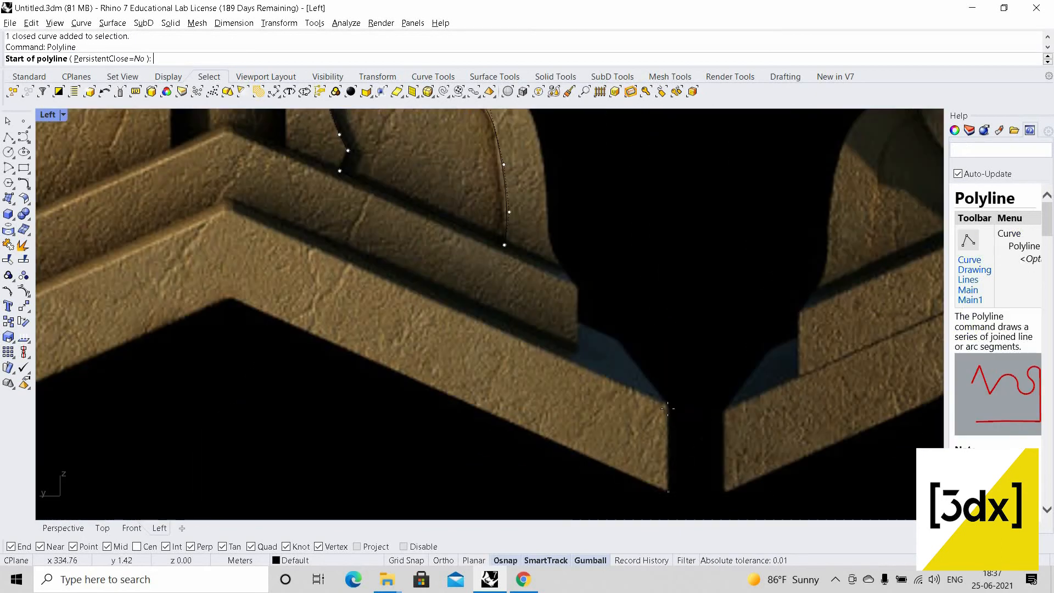
# - Trace polylines around the lower and upper gable bands of the acroterion base in the picture
pyautogui.click(668, 491)
pyautogui.click(666, 406)
pyautogui.click(229, 212)
pyautogui.scroll(-4, 206, 347)
pyautogui.moveTo(205, 346); pyautogui.dragTo(510, 283, button='right')
pyautogui.click(239, 324)
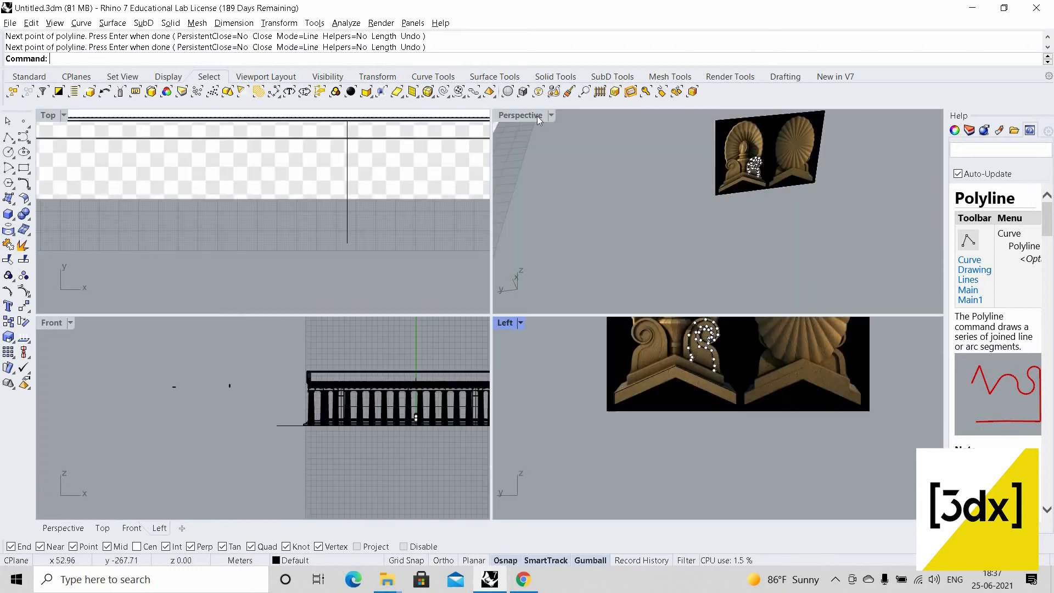
pyautogui.doubleClick(537, 116)
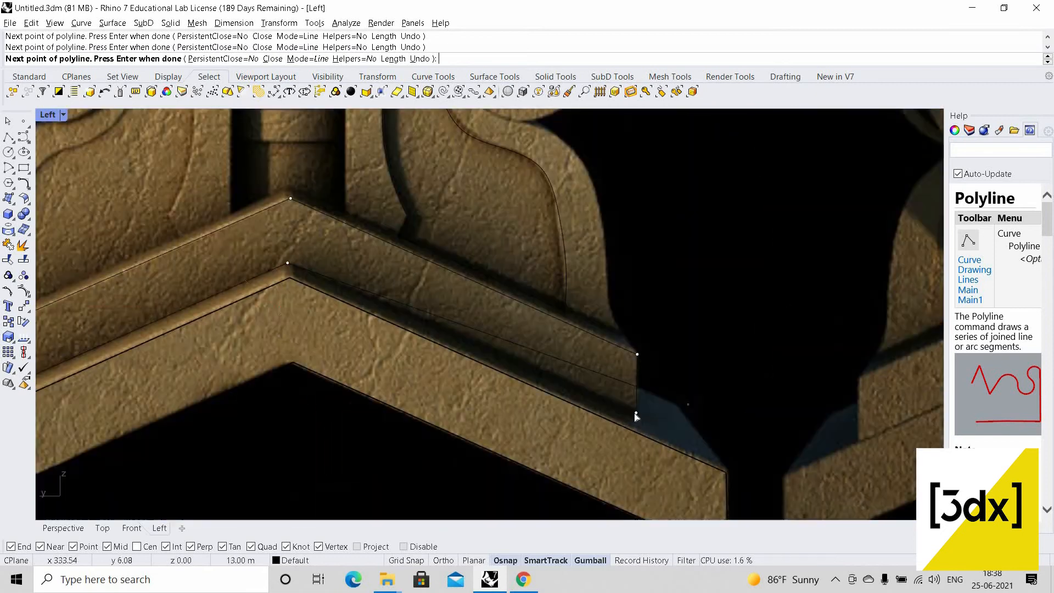
pyautogui.click(635, 412)
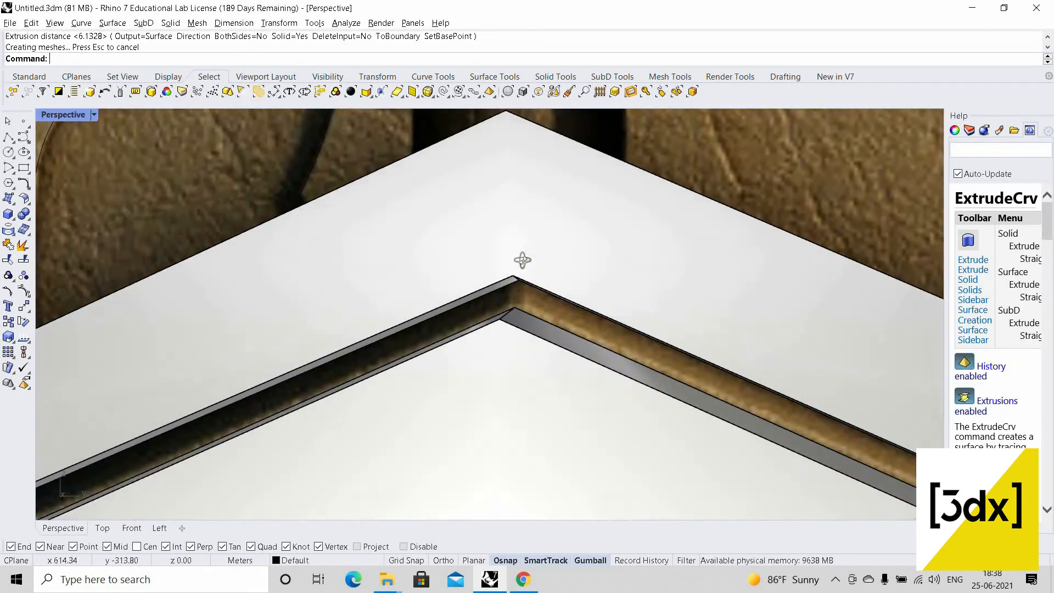
# - Move the extruded upper gable band solid using a midpoint on the block as reference in the Perspective view
pyautogui.write('Move')
pyautogui.press('Return')
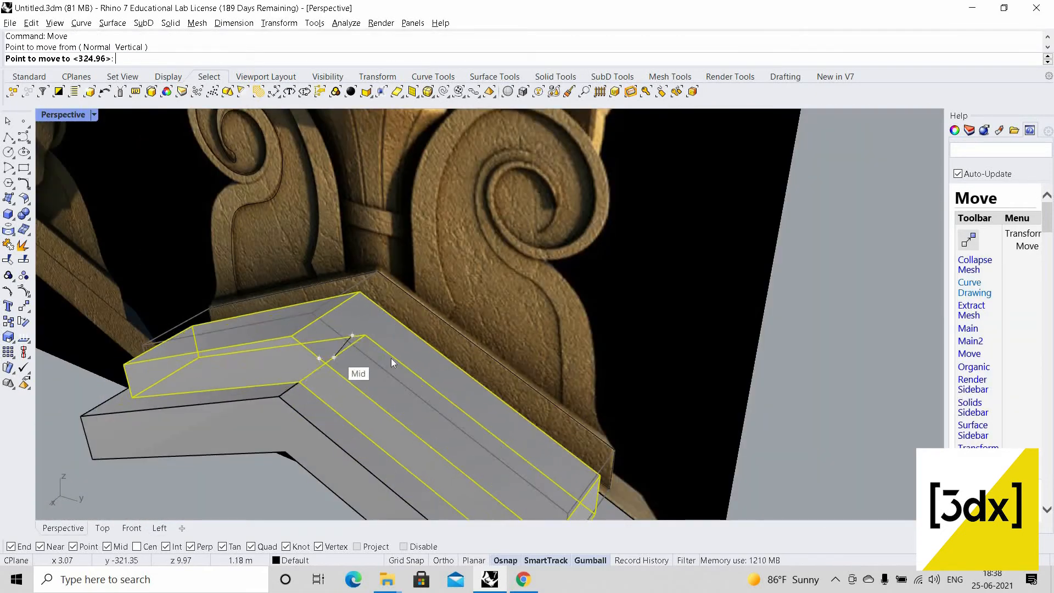
pyautogui.click(391, 357)
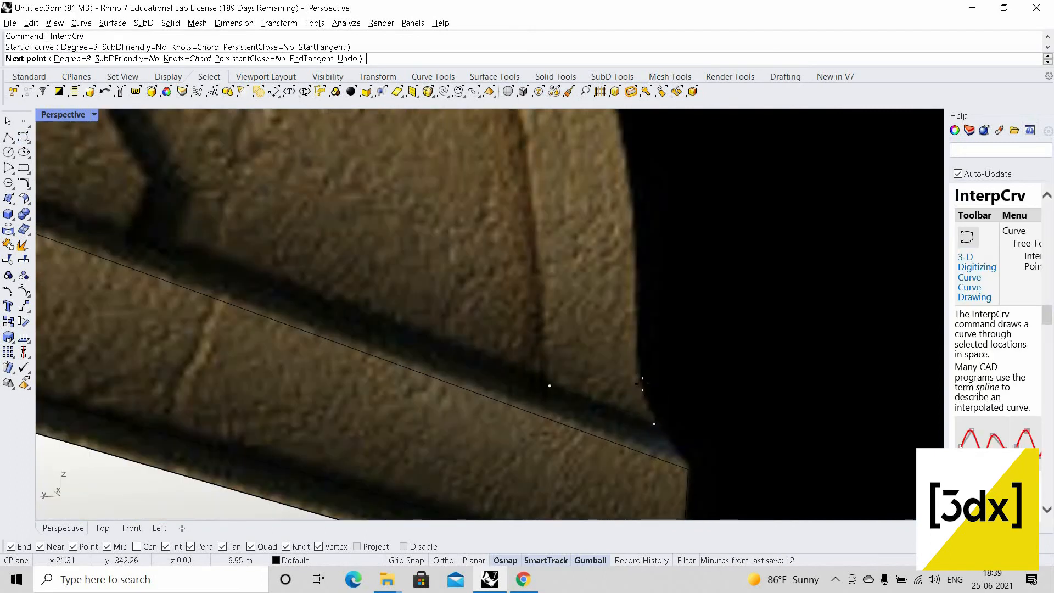
pyautogui.click(642, 383)
pyautogui.click(617, 327)
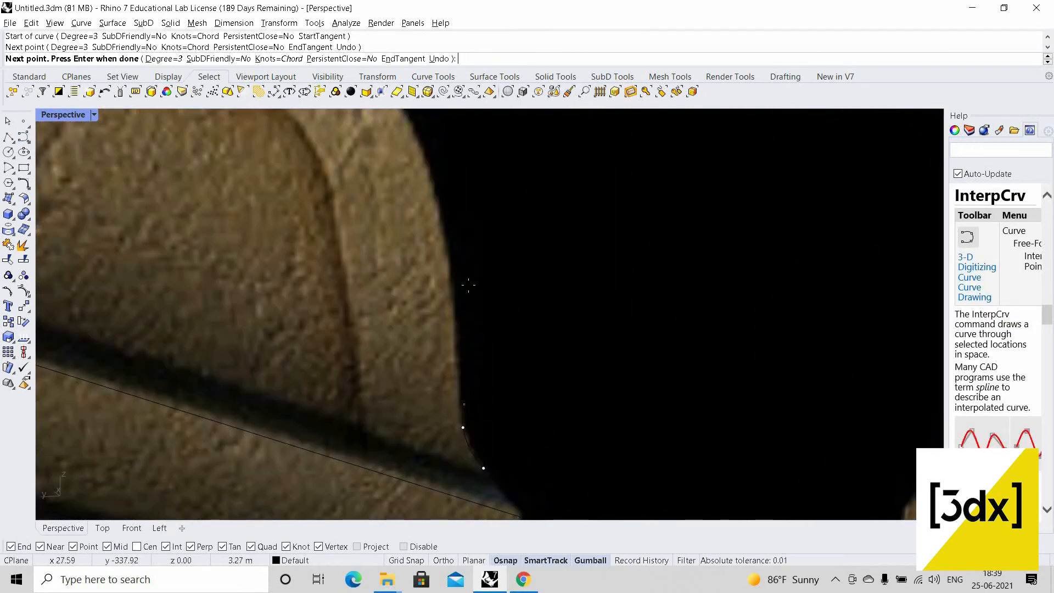
pyautogui.click(463, 421)
pyautogui.click(451, 301)
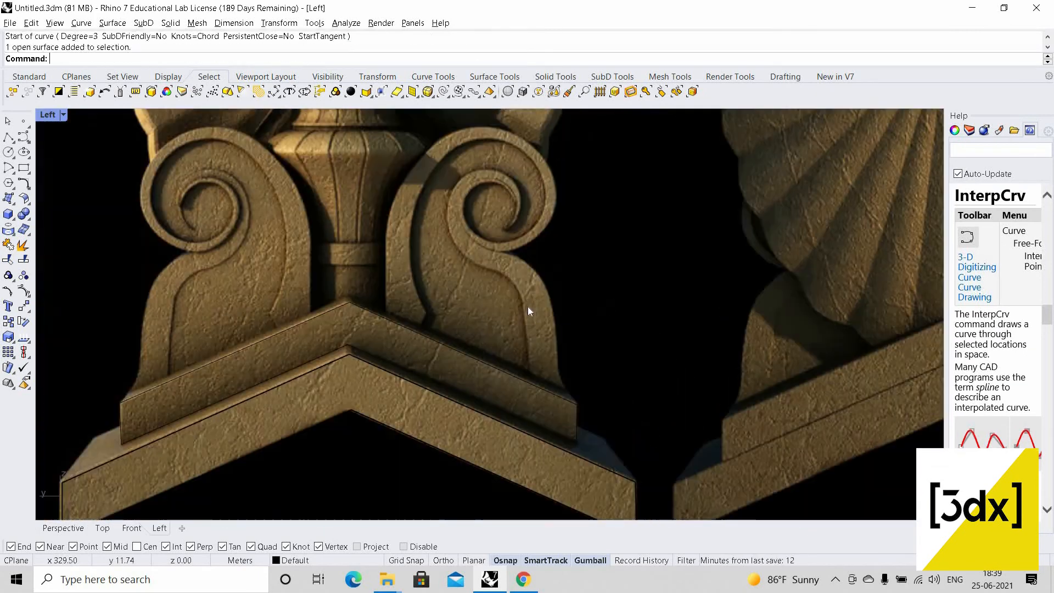
# - In the Left view, trace an interpolated curve around the right scroll's volute and down its panel's inner edge
pyautogui.click(567, 222)
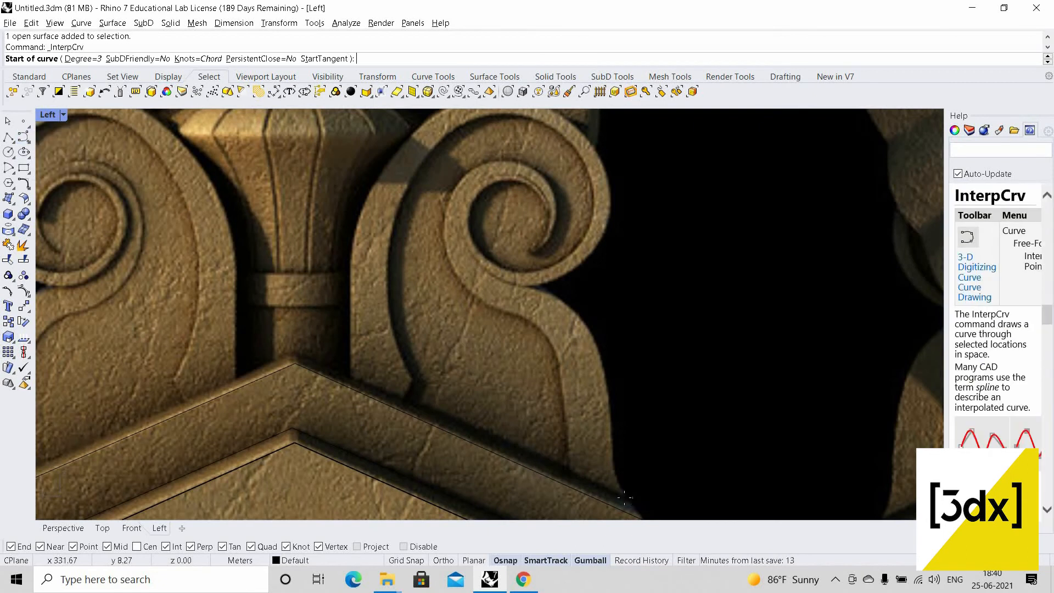
pyautogui.click(576, 229)
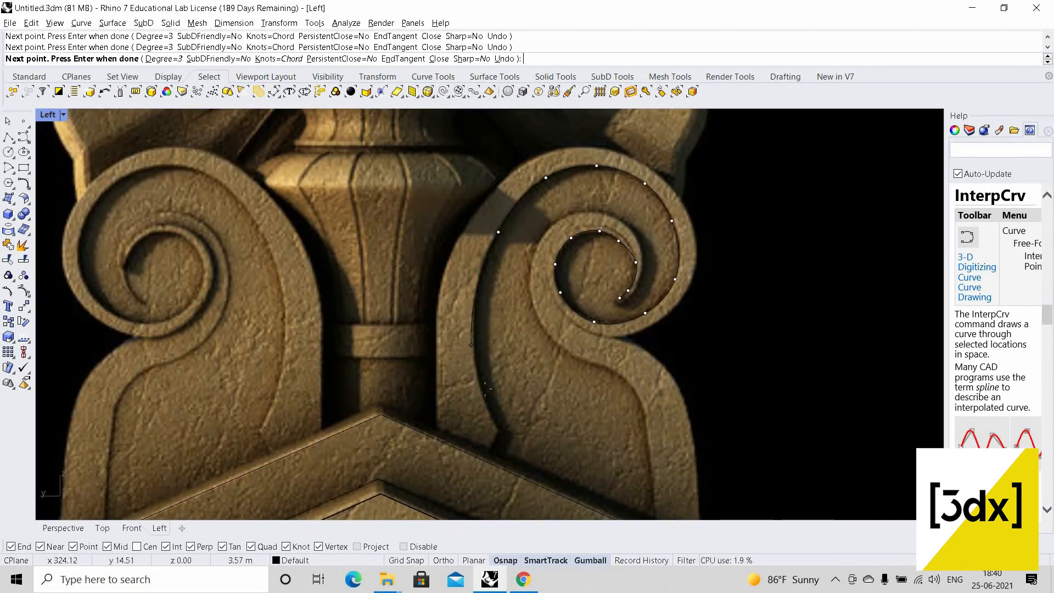
pyautogui.scroll(5, 484, 388)
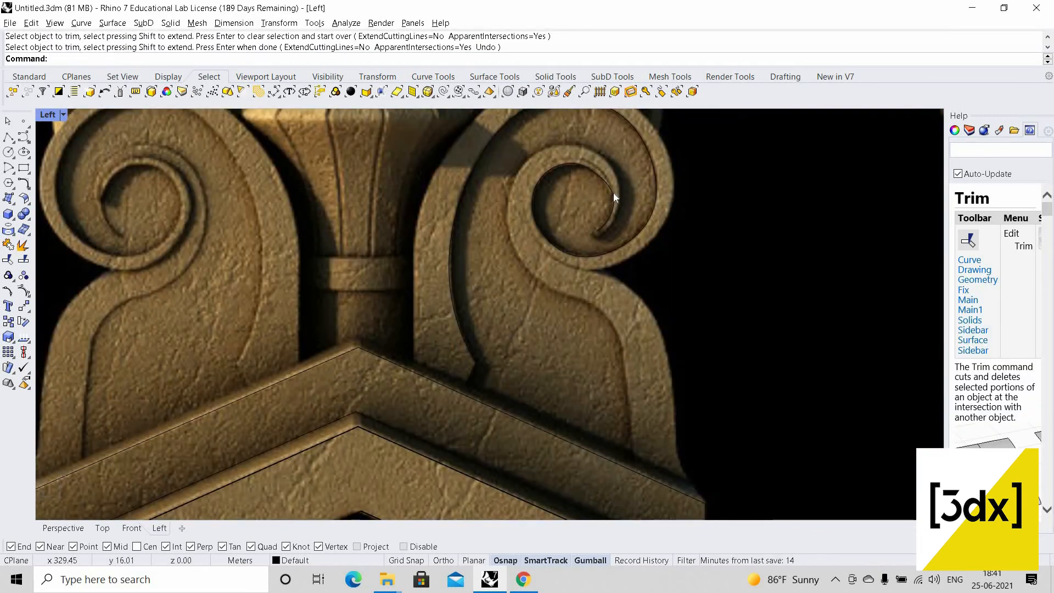
# - Select the curve on the right volute and return to the maximised Perspective view
pyautogui.click(613, 193)
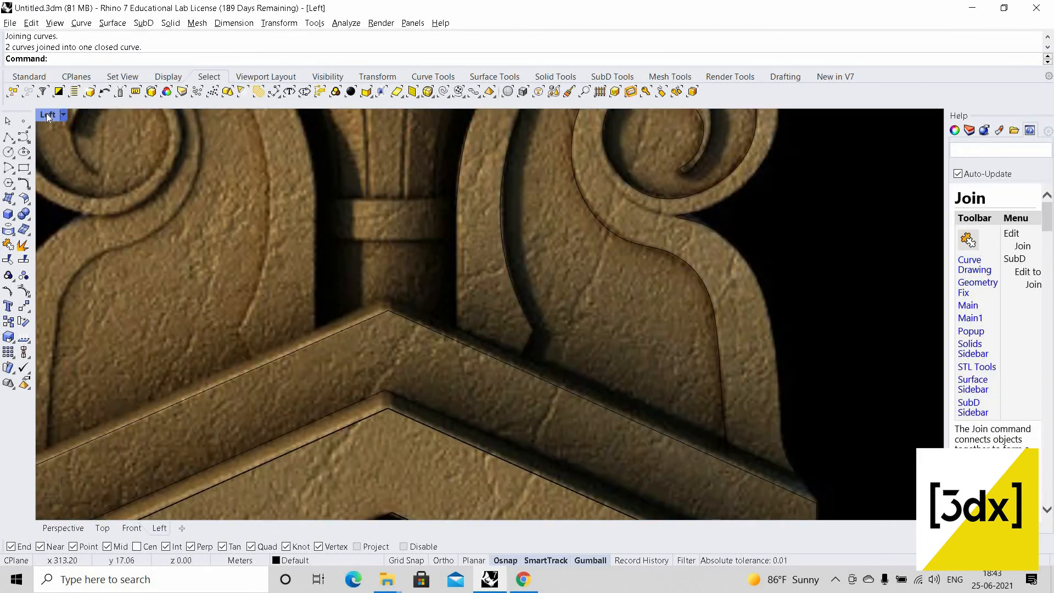
pyautogui.doubleClick(46, 113)
pyautogui.doubleClick(515, 115)
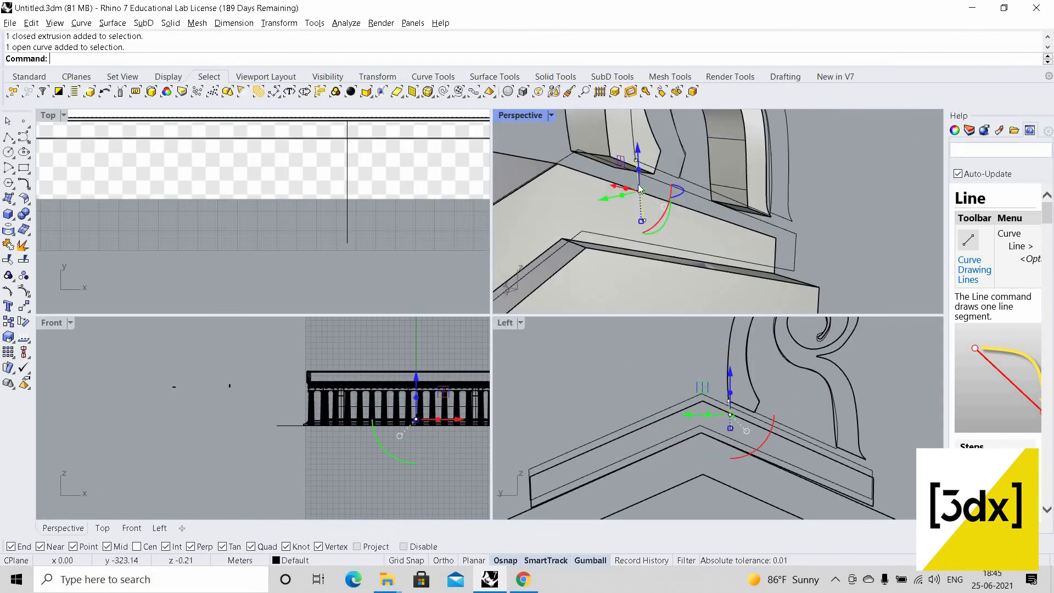
# - Move the short vertical line at the scroll's foot, taking its upper end as the base point
pyautogui.write('m')
pyautogui.press('Return')
pyautogui.scroll(4, 640, 189)
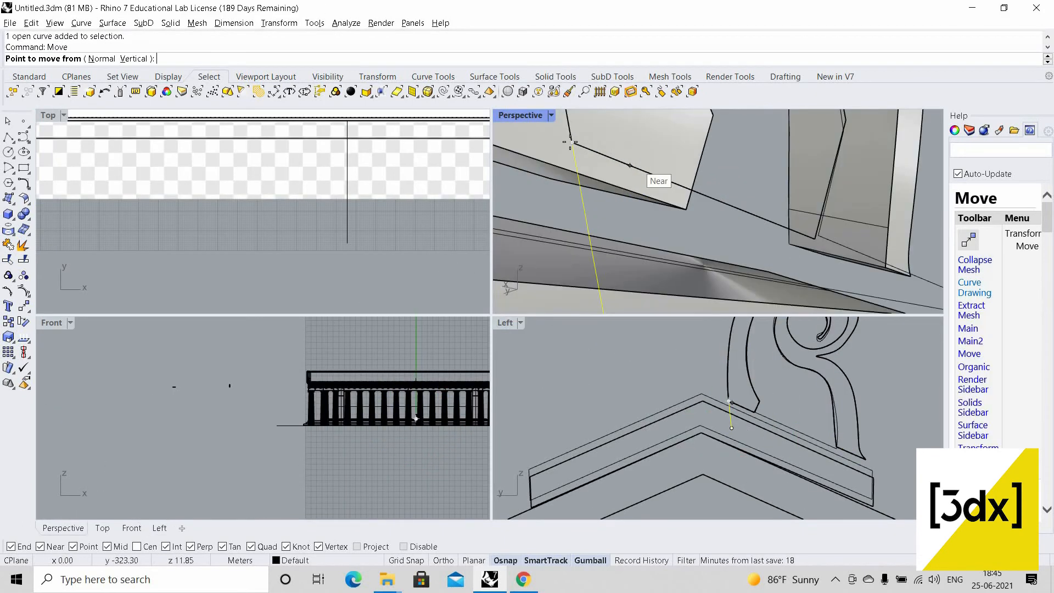
pyautogui.click(569, 145)
pyautogui.click(686, 164)
pyautogui.press('Return')
pyautogui.click(692, 231)
# - Move the scroll's extruded border solid by picked points on top of the upper gable block
pyautogui.moveTo(659, 236); pyautogui.dragTo(714, 247, button='right')
pyautogui.click(793, 187)
pyautogui.write('m')
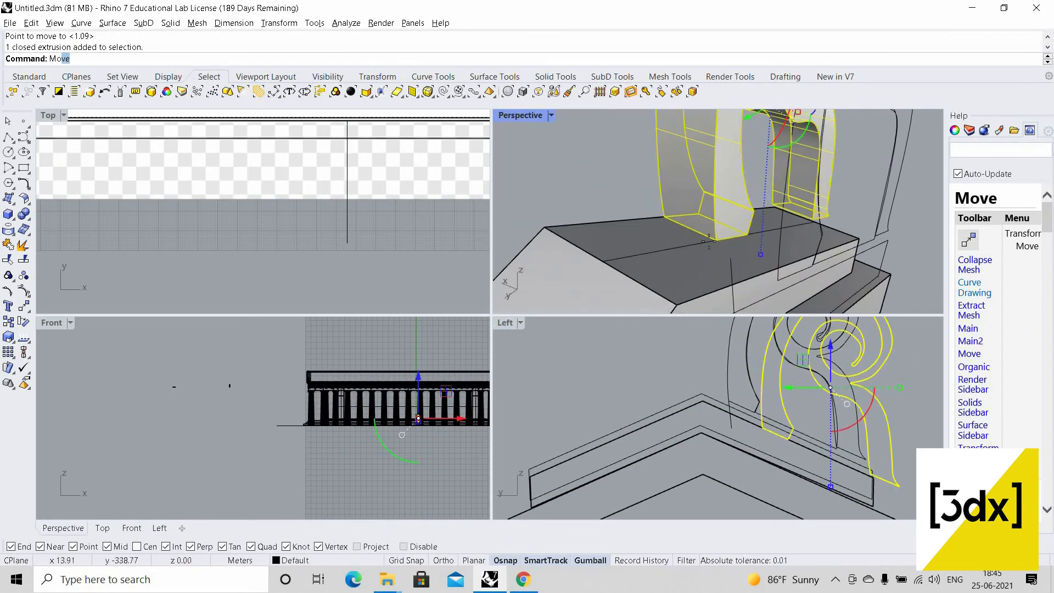
pyautogui.press('Return')
pyautogui.click(817, 226)
pyautogui.click(873, 241)
pyautogui.click(785, 230)
# - Switch to the maximised Left view and redisplay the hidden acroterion picture
pyautogui.moveTo(786, 230); pyautogui.dragTo(659, 159, button='right')
pyautogui.doubleClick(521, 115)
pyautogui.doubleClick(55, 115)
pyautogui.doubleClick(505, 322)
pyautogui.hotkey('ctrl', 'alt', 'h')
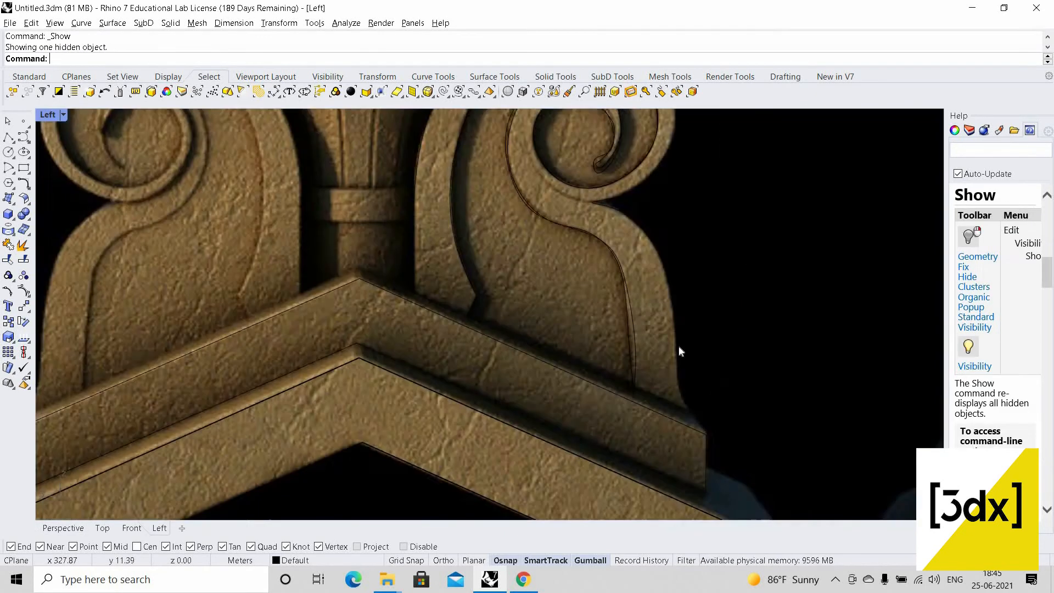
# - Extrude the scroll's closed panel curve as a solid about 3.07 m deep in the Perspective view
pyautogui.scroll(3, 678, 345)
pyautogui.click(678, 330)
pyautogui.click(719, 353)
pyautogui.scroll(-5, 583, 284)
pyautogui.write('ExtrudeCrv')
pyautogui.press('Return')
pyautogui.doubleClick(48, 114)
pyautogui.doubleClick(520, 115)
pyautogui.moveTo(648, 230); pyautogui.dragTo(595, 245, button='right')
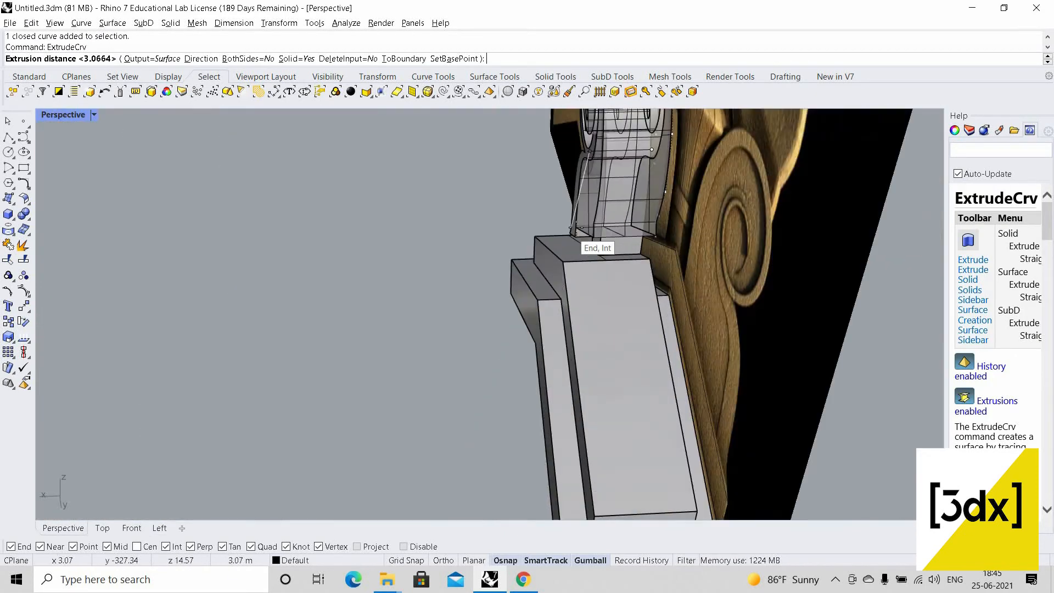
pyautogui.click(595, 244)
# - Hide the acroterion picture and move the panel solid by its foot corner to the scroll border solid
pyautogui.click(547, 285)
pyautogui.hotkey('ctrl', 'h')
pyautogui.click(697, 313)
pyautogui.write('m')
pyautogui.press('Return')
pyautogui.click(648, 355)
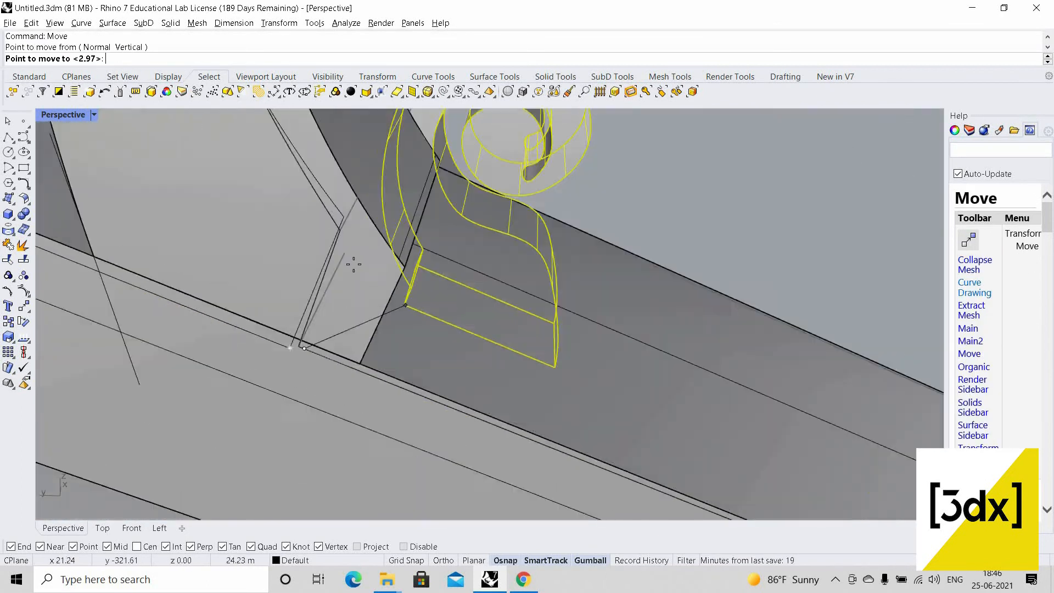
pyautogui.scroll(5, 266, 279)
pyautogui.click(266, 280)
pyautogui.scroll(-8, 353, 264)
# - Shift the panel solid along its depth within the scroll border
pyautogui.click(404, 269)
pyautogui.moveTo(417, 264); pyautogui.dragTo(516, 247, button='right')
pyautogui.moveTo(378, 211); pyautogui.dragTo(428, 195)
pyautogui.click(520, 248)
pyautogui.moveTo(521, 246); pyautogui.dragTo(582, 307, button='right')
# - Scale the panel solid along its depth only with Scale1D, starting from its foot corner
pyautogui.click(588, 318)
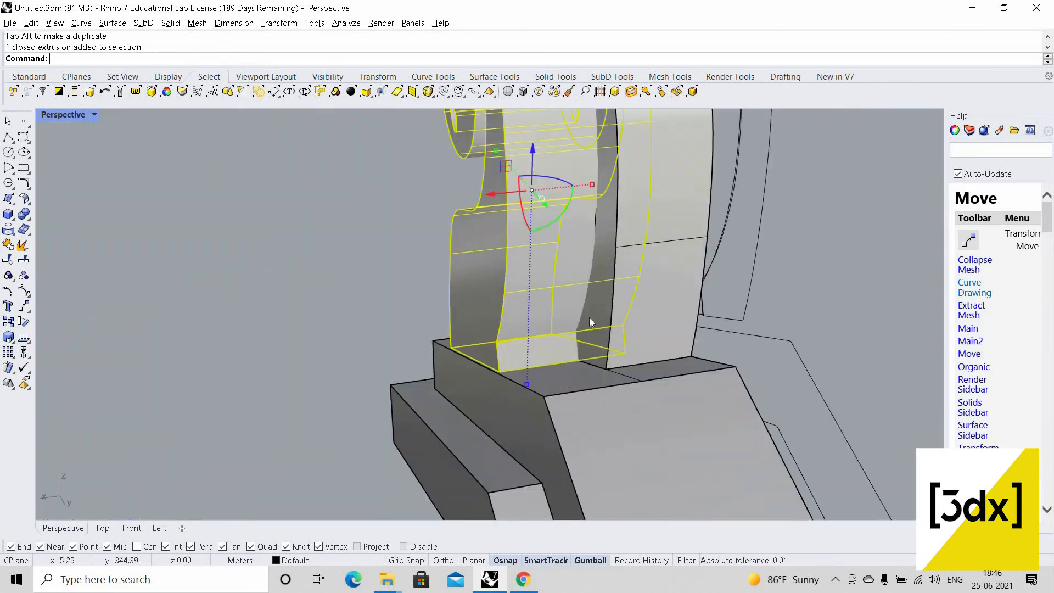
pyautogui.write('Scale1D')
pyautogui.press('Return')
pyautogui.click(630, 358)
pyautogui.click(472, 377)
pyautogui.click(552, 370)
# - Move the scroll's border and panel solids together along their depth, snapping to the foot's end corner
pyautogui.write('Move')
pyautogui.press('Return')
pyautogui.click(720, 364)
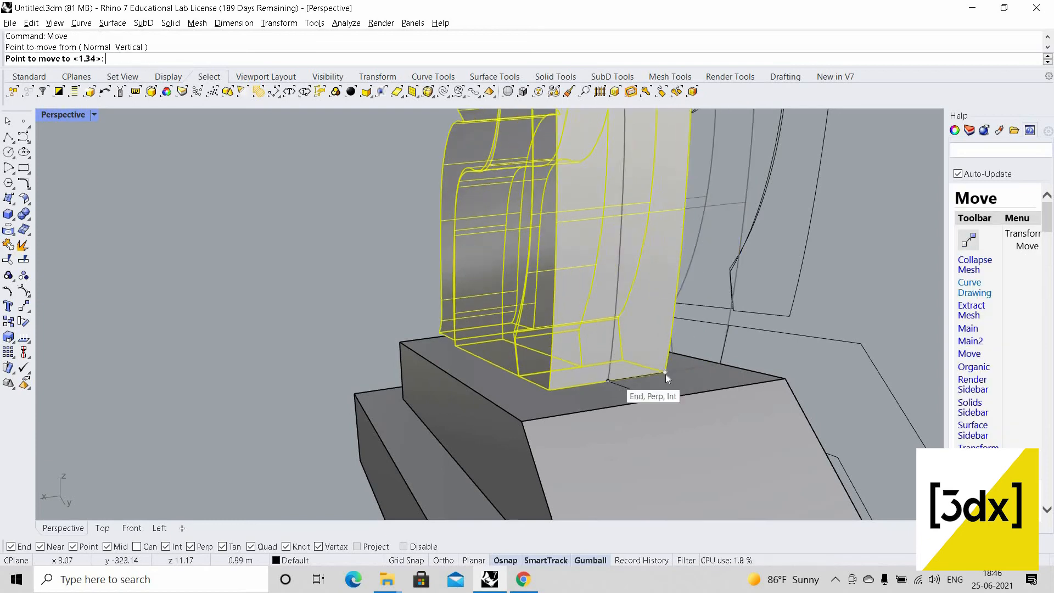
pyautogui.click(665, 376)
# - Mirror a copy of the scroll's border and panel solids across the gable's centreline
pyautogui.click(543, 383)
pyautogui.write('Mirror')
pyautogui.press('Return')
pyautogui.click(502, 433)
pyautogui.click(464, 423)
# - Maximise the Left view and show the hidden acroterion picture again, framing the shell above the scrolls
pyautogui.doubleClick(63, 115)
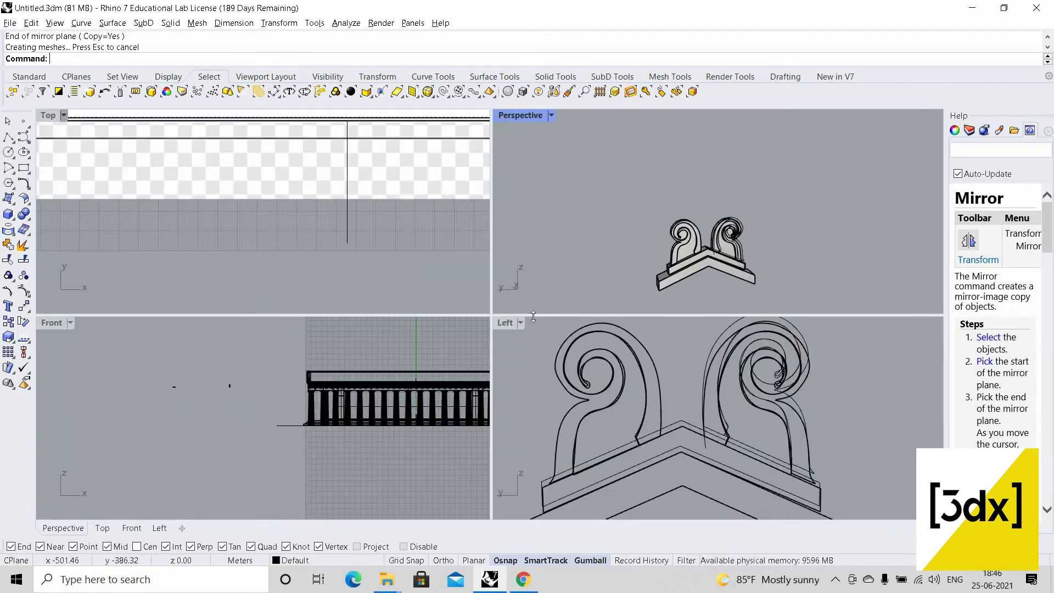
pyautogui.doubleClick(511, 322)
pyautogui.scroll(-5, 295, 242)
pyautogui.scroll(-7, 391, 239)
pyautogui.hotkey('ctrl', 'alt', 'h')
pyautogui.scroll(11, 391, 239)
pyautogui.scroll(-2, 472, 245)
pyautogui.moveTo(472, 244); pyautogui.dragTo(465, 333, button='right')
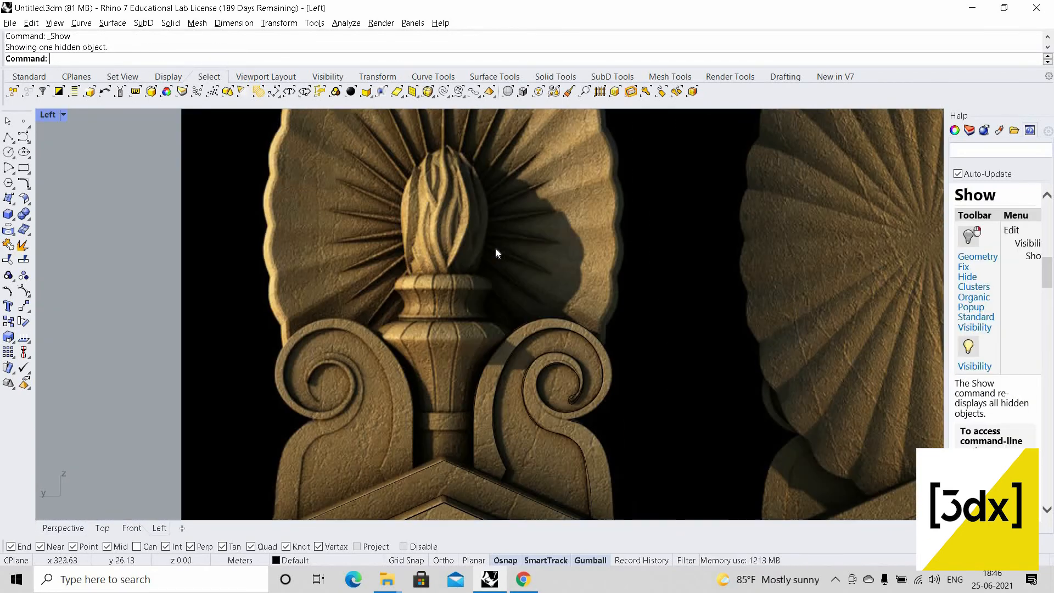
pyautogui.scroll(1, 414, 367)
pyautogui.moveTo(413, 366); pyautogui.dragTo(402, 431, button='right')
# - Start an interpolated curve above the left scroll and trace the shell's wavy left rim upward
pyautogui.rightClick(23, 137)
pyautogui.scroll(5, 241, 411)
pyautogui.scroll(4, 274, 406)
pyautogui.click(268, 388)
pyautogui.click(262, 330)
pyautogui.click(231, 284)
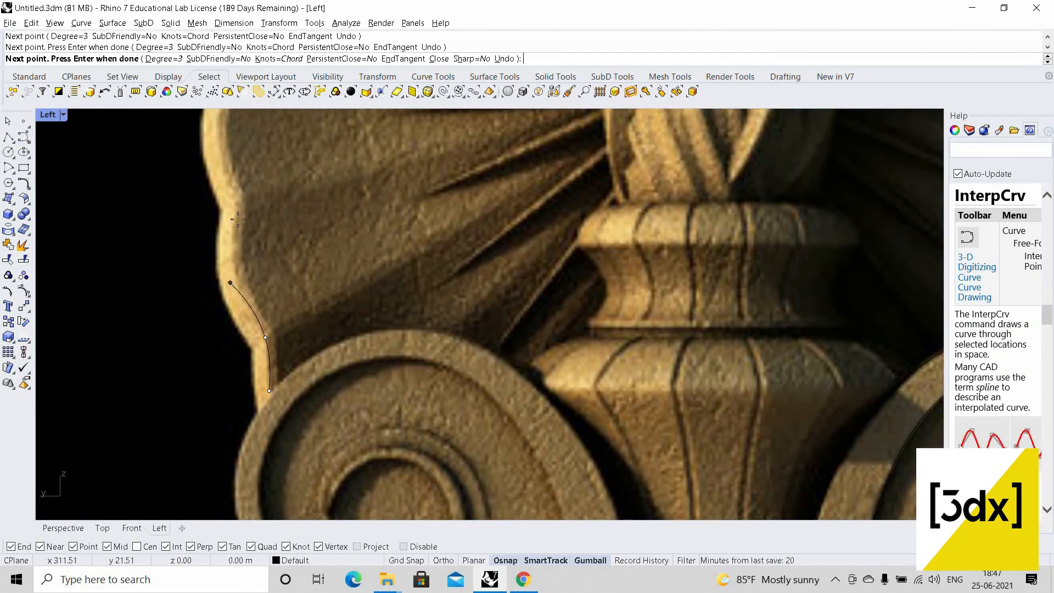
pyautogui.moveTo(231, 284); pyautogui.dragTo(246, 390, button='right')
pyautogui.click(262, 279)
pyautogui.moveTo(293, 187); pyautogui.dragTo(290, 337, button='right')
pyautogui.click(280, 254)
pyautogui.click(329, 177)
pyautogui.moveTo(329, 177); pyautogui.dragTo(347, 357, button='right')
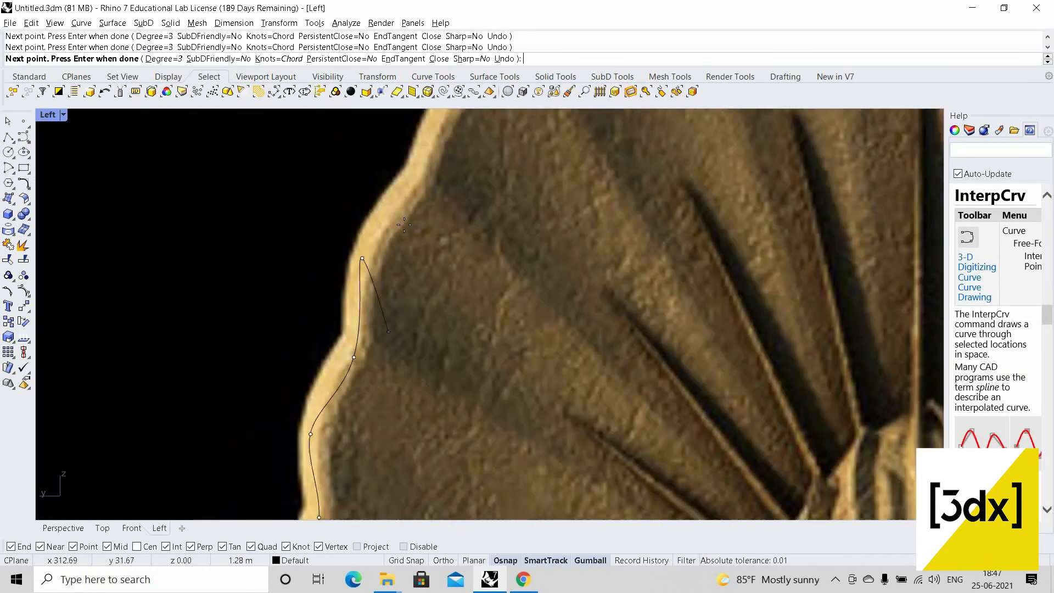
# - Continue the curve along the shell's upper-left scallops to its crest
pyautogui.click(394, 193)
pyautogui.moveTo(394, 193); pyautogui.dragTo(350, 338, button='right')
pyautogui.click(462, 181)
pyautogui.moveTo(462, 181); pyautogui.dragTo(418, 312, button='right')
pyautogui.click(449, 219)
pyautogui.moveTo(563, 179); pyautogui.dragTo(456, 329, button='right')
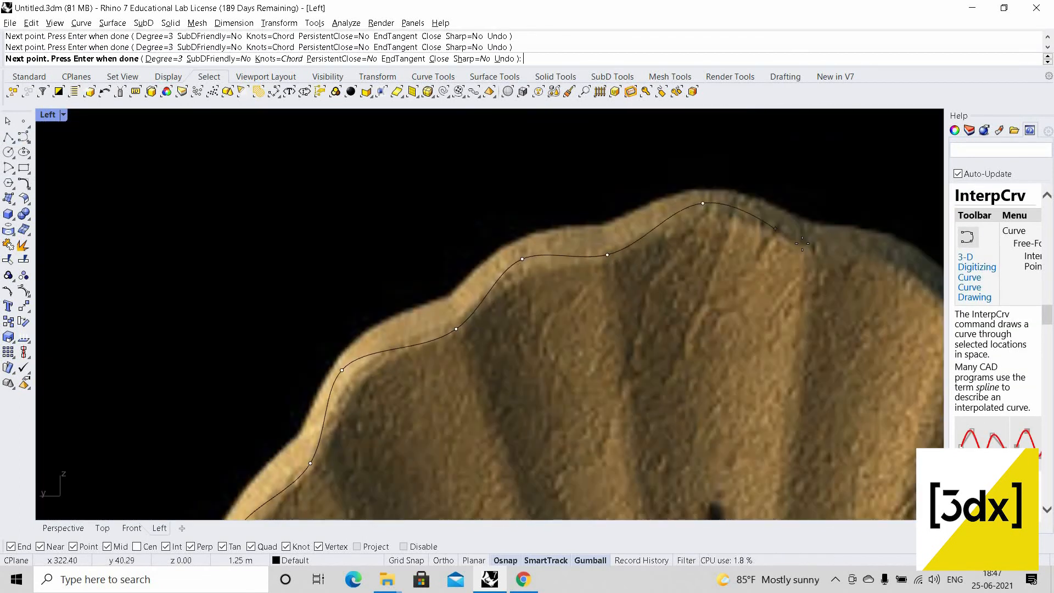
# - Extend the curve from the shell's crest down its upper-right scallops
pyautogui.click(810, 249)
pyautogui.moveTo(810, 249); pyautogui.dragTo(423, 181, button='right')
pyautogui.click(612, 268)
pyautogui.moveTo(611, 268); pyautogui.dragTo(520, 245, button='right')
pyautogui.click(721, 394)
pyautogui.moveTo(722, 394); pyautogui.dragTo(574, 233, button='right')
pyautogui.moveTo(690, 439); pyautogui.dragTo(562, 165, button='right')
pyautogui.click(623, 251)
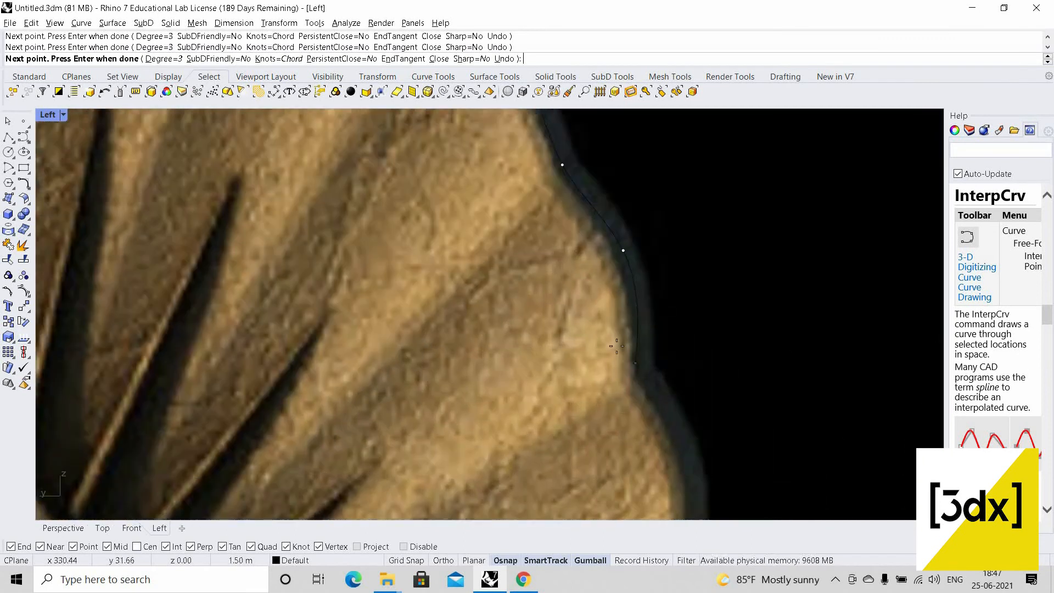
# - Trace the shell's lower-right rim down to the right scroll and finish the curve
pyautogui.click(635, 363)
pyautogui.moveTo(635, 363); pyautogui.dragTo(609, 150, button='right')
pyautogui.click(653, 236)
pyautogui.click(647, 353)
pyautogui.scroll(-8, 647, 329)
pyautogui.scroll(4, 653, 274)
pyautogui.click(663, 255)
pyautogui.click(645, 336)
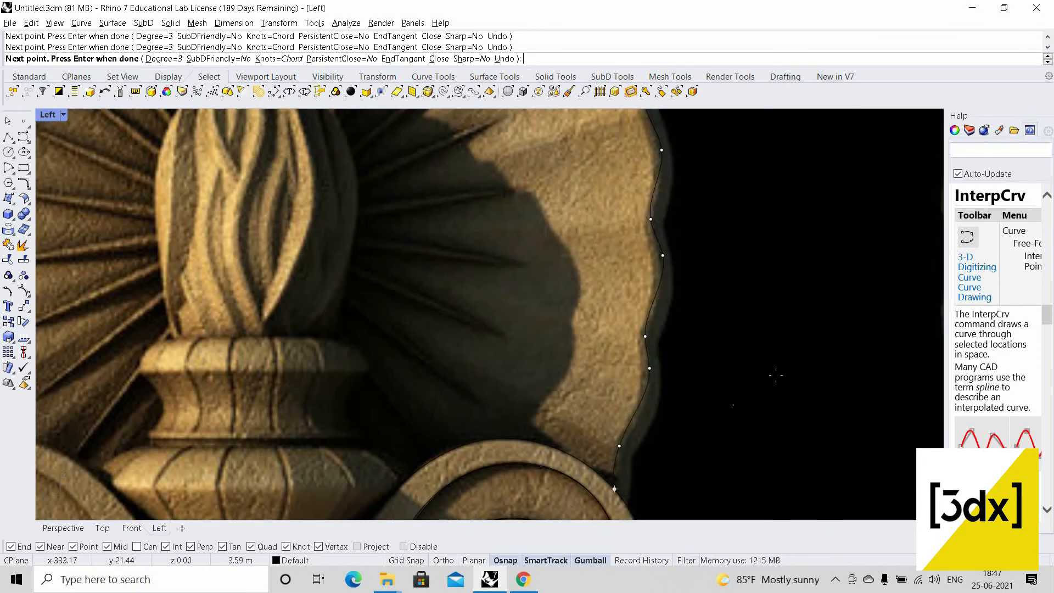
pyautogui.press('Return')
# - Return to the maximised Perspective view and hide the acroterion picture
pyautogui.scroll(-15, 595, 289)
pyautogui.doubleClick(48, 114)
pyautogui.scroll(7, 682, 220)
pyautogui.click(705, 176)
pyautogui.moveTo(705, 176); pyautogui.dragTo(653, 192, button='right')
pyautogui.doubleClick(530, 114)
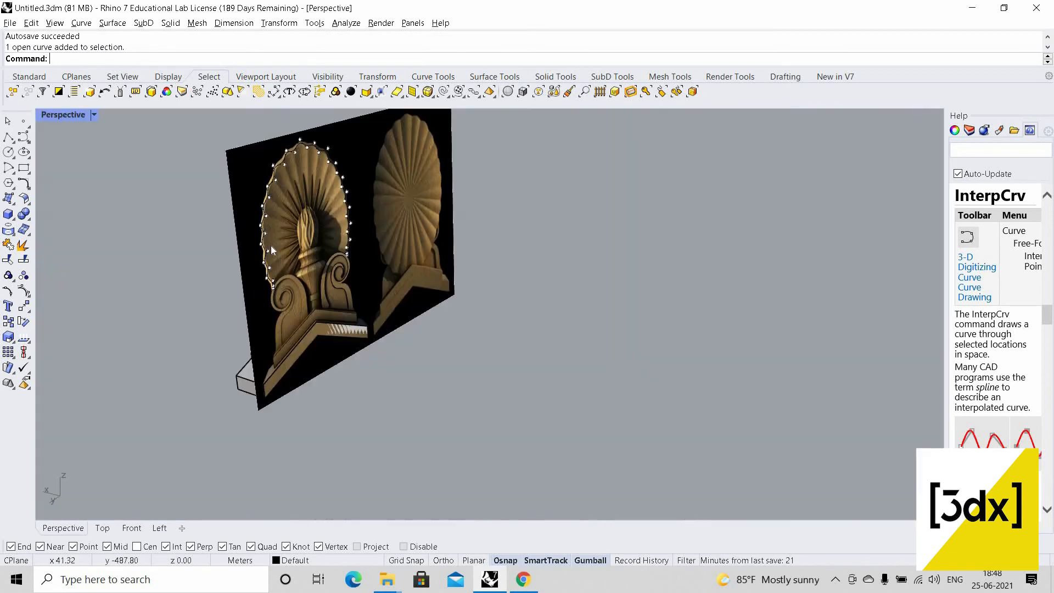
pyautogui.scroll(4, 271, 249)
pyautogui.press('Escape')
pyautogui.click(210, 162)
pyautogui.hotkey('ctrl', 'h')
# - Close the shell outline with a straight line between its two lower ends and join both curves
pyautogui.moveTo(494, 308); pyautogui.dragTo(798, 328, button='right')
pyautogui.write('line')
pyautogui.press('Return')
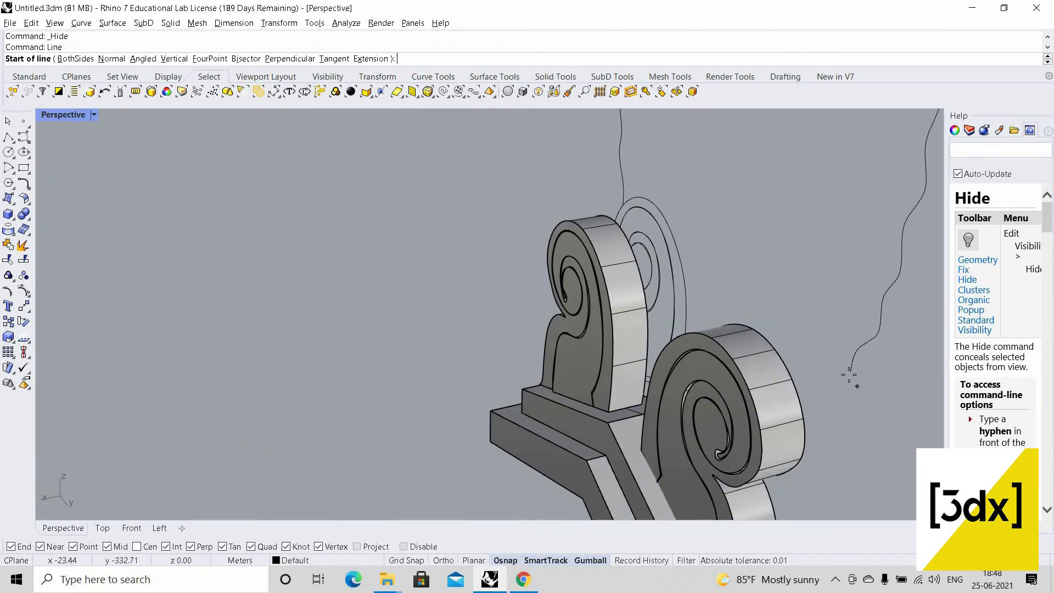
pyautogui.click(849, 376)
pyautogui.click(646, 256)
pyautogui.click(737, 328)
pyautogui.keyDown('shift'); pyautogui.click(822, 305); pyautogui.keyUp('shift')
pyautogui.hotkey('ctrl', 'j')
# - Extrude the closed shell outline into a solid slab behind the scrolls and shift the slab slightly into place
pyautogui.scroll(-6, 598, 294)
pyautogui.click(600, 293)
pyautogui.write('extrudecrv')
pyautogui.press('Return')
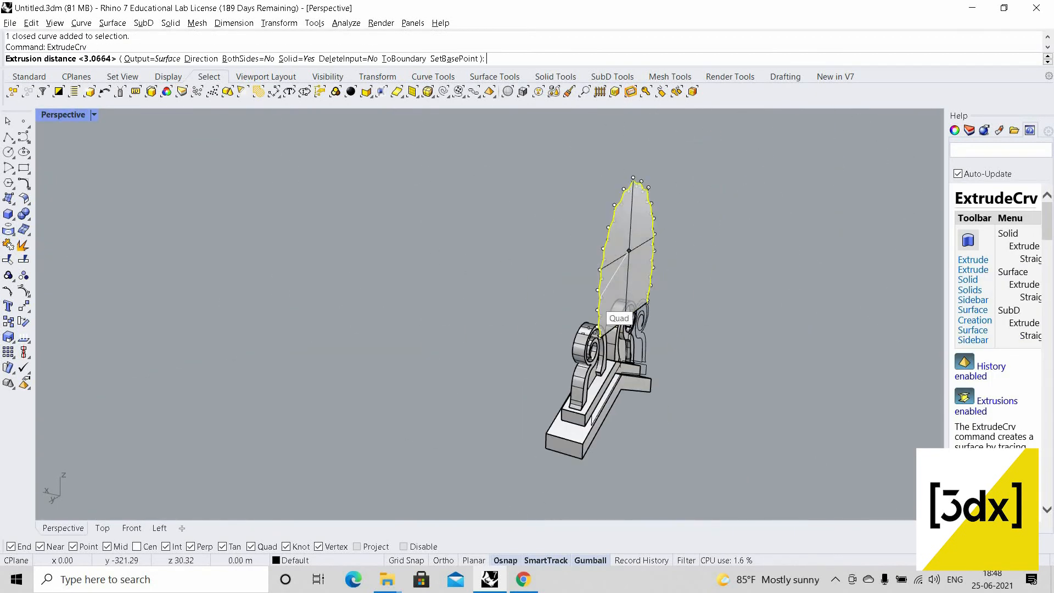
pyautogui.click(598, 329)
pyautogui.moveTo(590, 243)
pyautogui.mouseDown()
pyautogui.moveTo(555, 237)
pyautogui.moveTo(596, 249)
pyautogui.mouseUp()
pyautogui.press('Escape')
pyautogui.moveTo(582, 307); pyautogui.dragTo(475, 357, button='right')
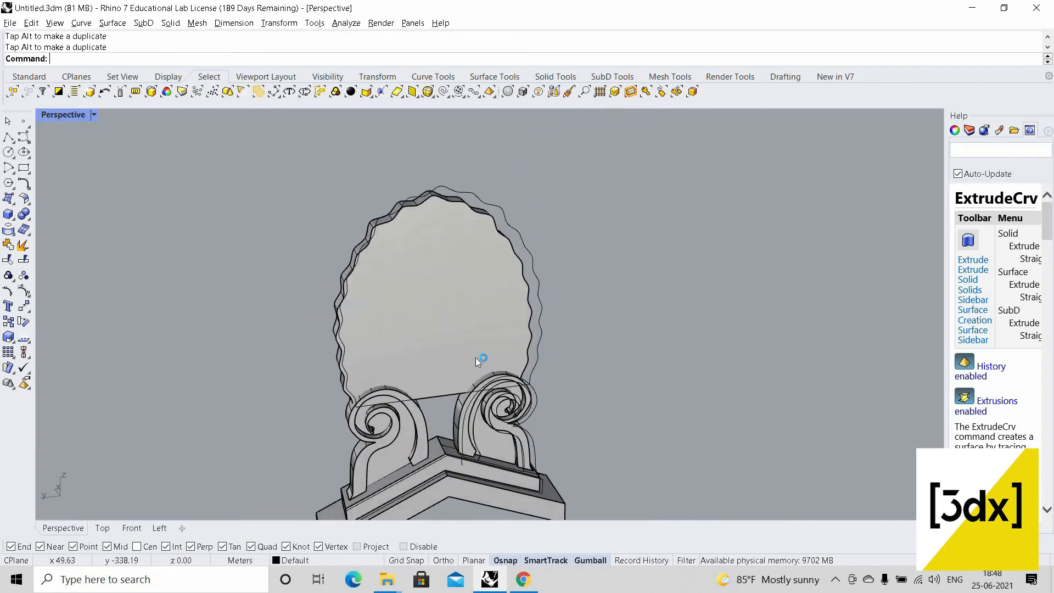
# - Draw a circle on the ground plane in front of the acroterion's gable base
pyautogui.moveTo(466, 424); pyautogui.dragTo(460, 478, button='right')
pyautogui.scroll(-20, 459, 384)
pyautogui.scroll(20, 549, 359)
pyautogui.write('circle')
pyautogui.press('Return')
pyautogui.click(541, 355)
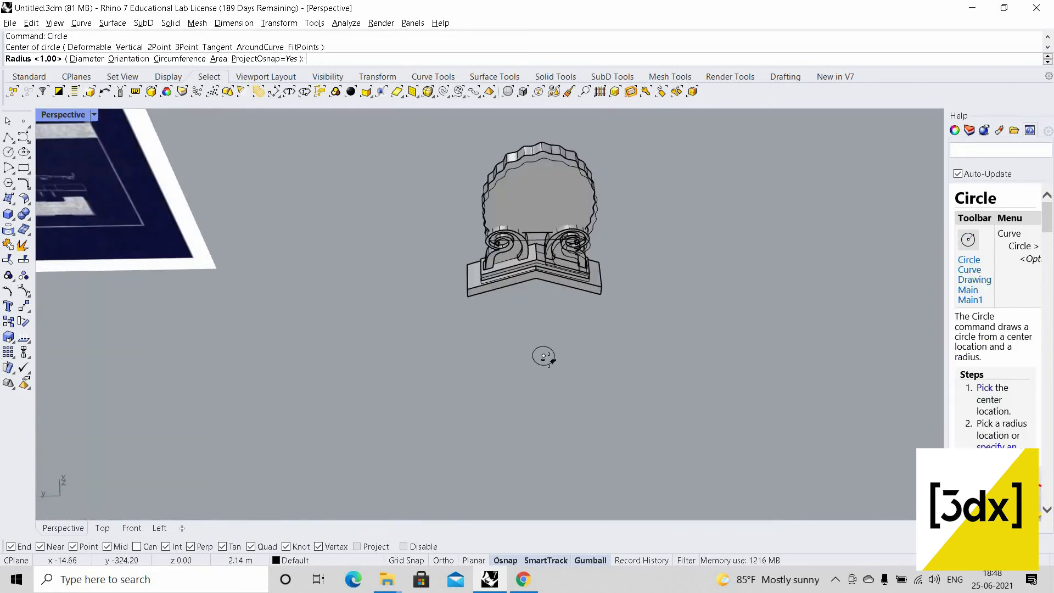
pyautogui.scroll(8, 543, 359)
pyautogui.click(547, 358)
# - Offset the circle inward and raise the larger circle about 5.6 m above the smaller one, undoing the surplus gumball move
pyautogui.click(546, 356)
pyautogui.write('offset')
pyautogui.press('Return')
pyautogui.click(554, 362)
pyautogui.moveTo(576, 352); pyautogui.dragTo(623, 301, button='right')
pyautogui.hotkey('ctrl', 'z')
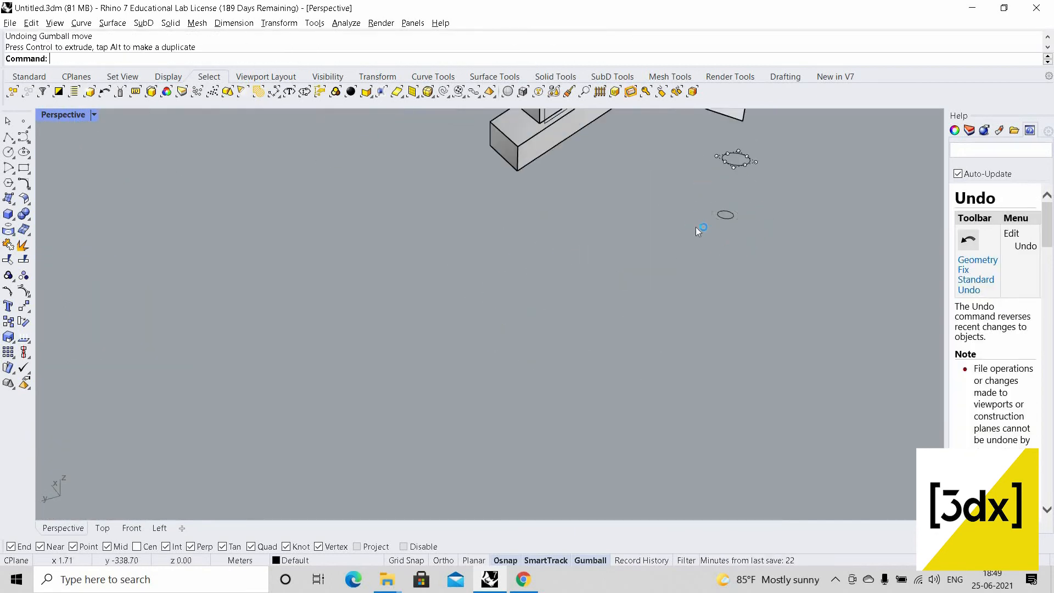
# - Draw a line from the small lower circle's quadrant point to the matching quadrant of the large upper circle
pyautogui.click(704, 240)
pyautogui.keyDown('shift'); pyautogui.click(682, 302); pyautogui.keyUp('shift')
pyautogui.scroll(4, 706, 241)
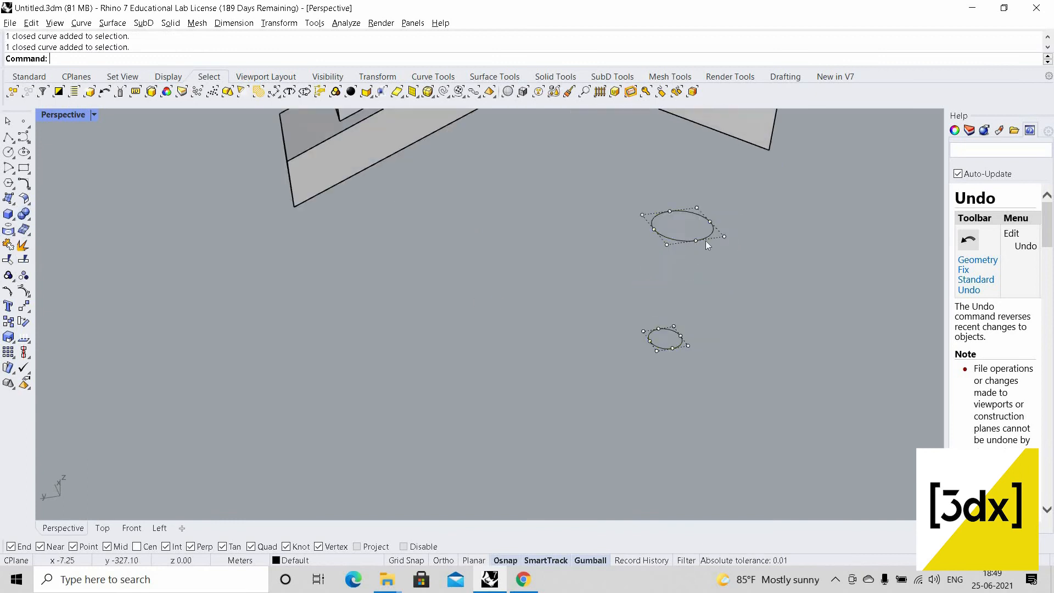
pyautogui.write('l')
pyautogui.press('Return')
pyautogui.click(683, 336)
pyautogui.click(713, 226)
pyautogui.scroll(-5, 641, 286)
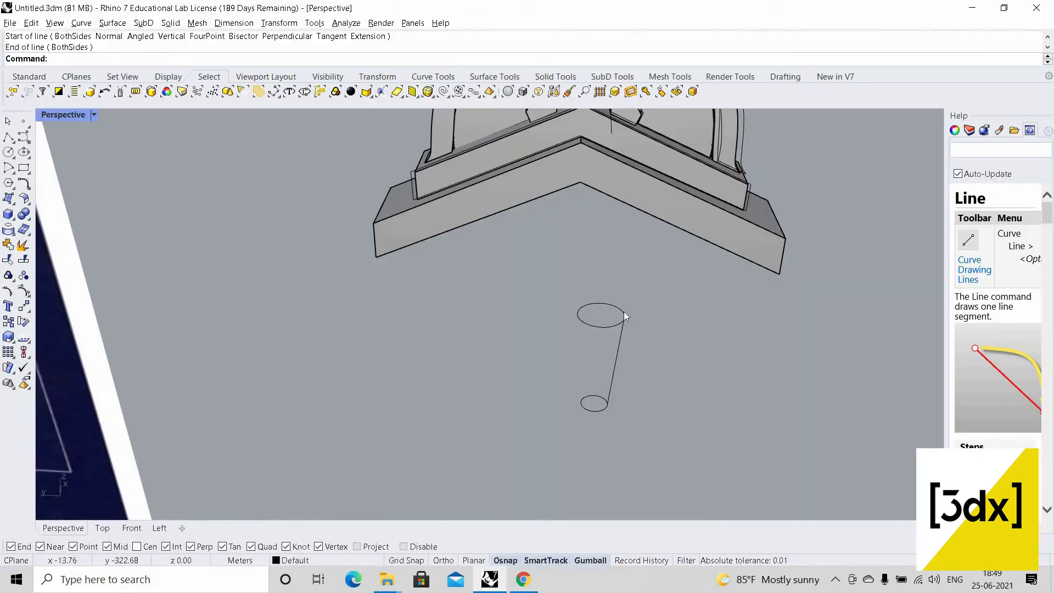
# - Draw a vertical line upward from the large circle's quadrant point where the slanted line ends
pyautogui.moveTo(623, 312); pyautogui.dragTo(571, 334, button='right')
pyautogui.press('Return')
pyautogui.write('v')
pyautogui.press('Return')
pyautogui.click(529, 400)
pyautogui.click(533, 324)
pyautogui.press('Return')
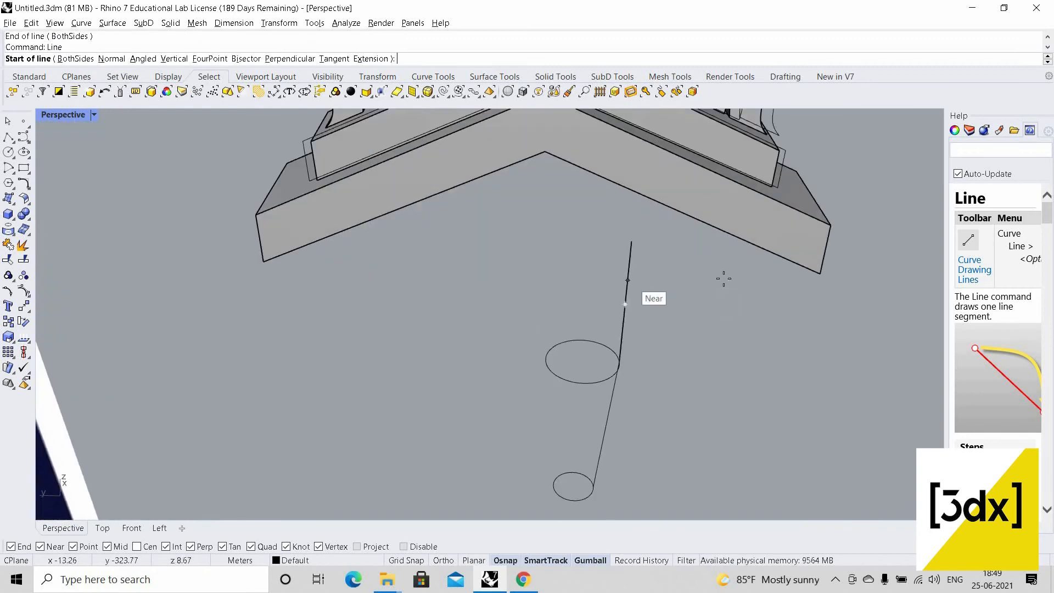
pyautogui.click(626, 299)
pyautogui.press('Escape')
# - Show all four viewports and examine the two circles and their connecting lines in the Top view
pyautogui.moveTo(463, 426); pyautogui.dragTo(502, 483, button='right')
pyautogui.scroll(-8, 505, 485)
pyautogui.scroll(8, 502, 486)
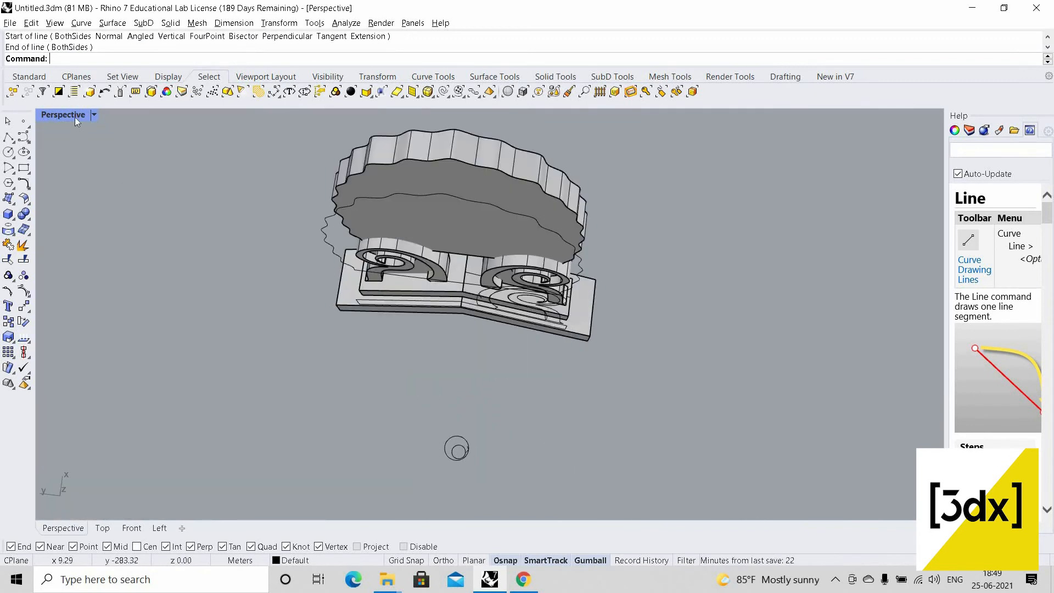
pyautogui.doubleClick(74, 116)
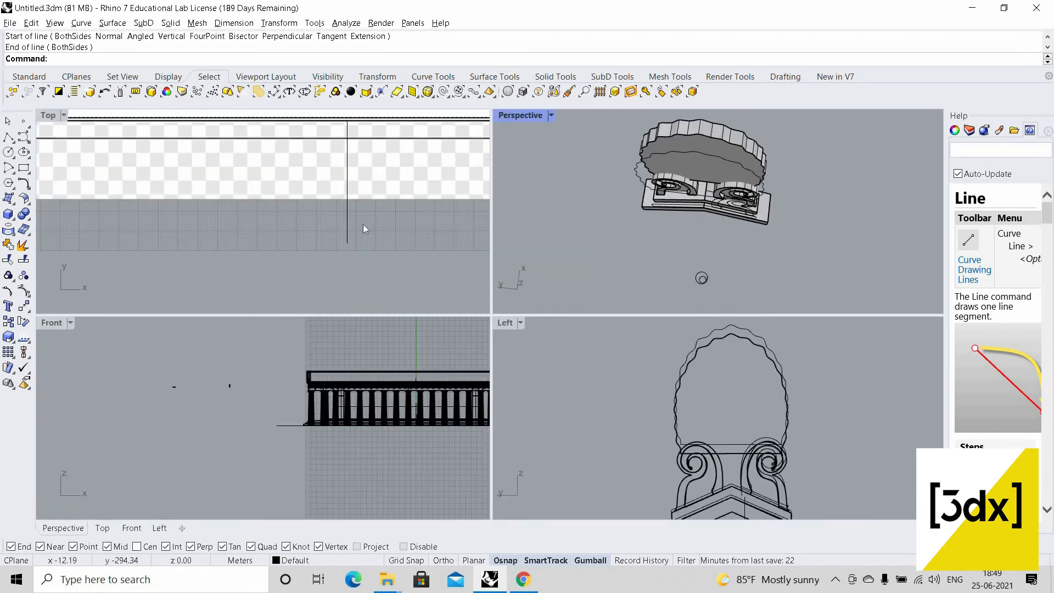
pyautogui.scroll(-5, 307, 230)
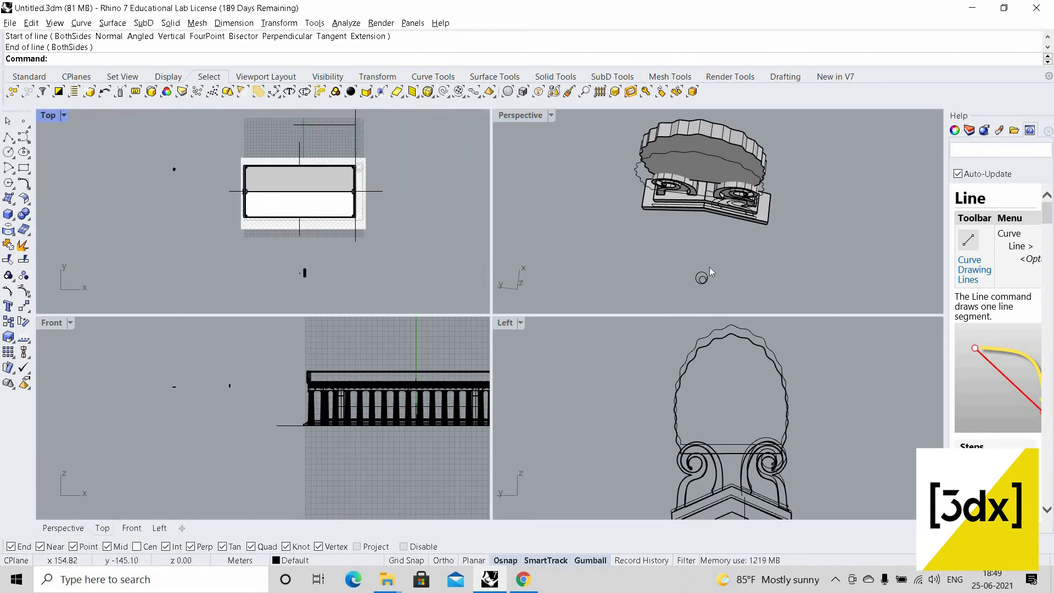
pyautogui.moveTo(668, 248); pyautogui.dragTo(741, 299)
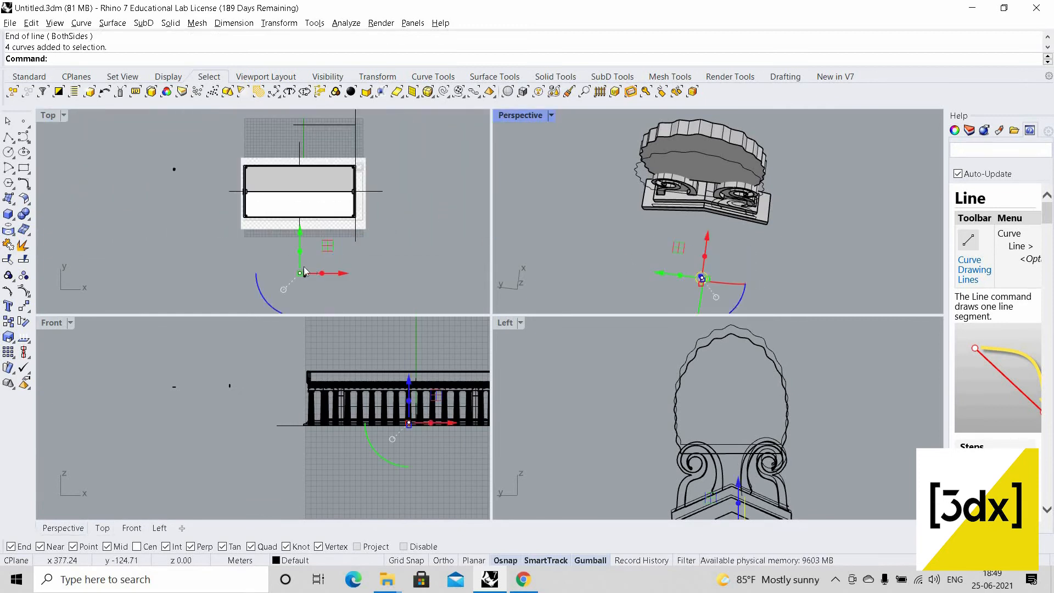
pyautogui.scroll(-2, 307, 271)
pyautogui.scroll(12, 324, 295)
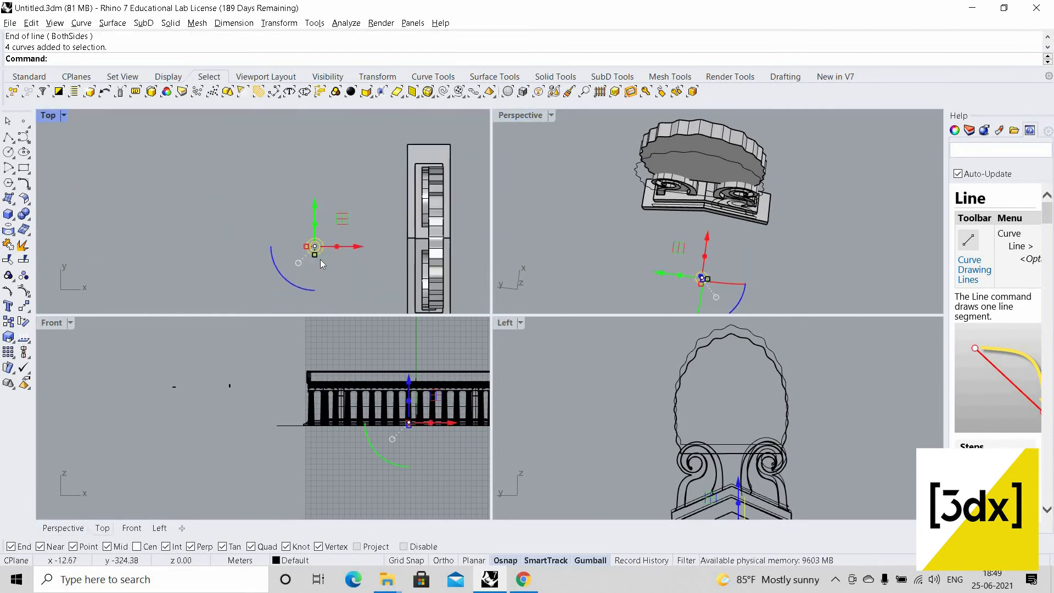
pyautogui.scroll(7, 321, 257)
pyautogui.click(336, 235)
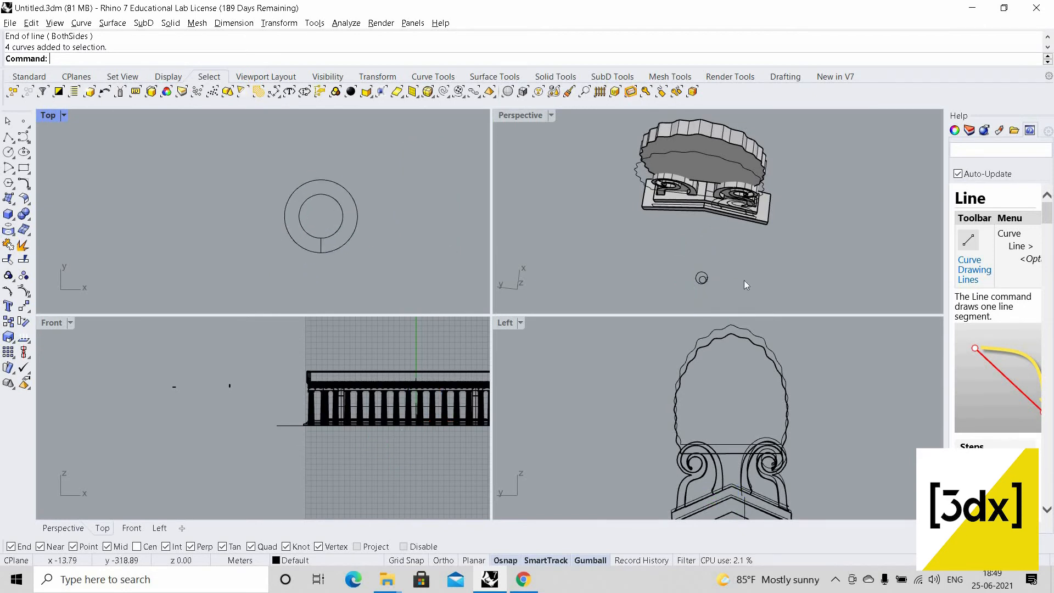
pyautogui.scroll(3, 745, 284)
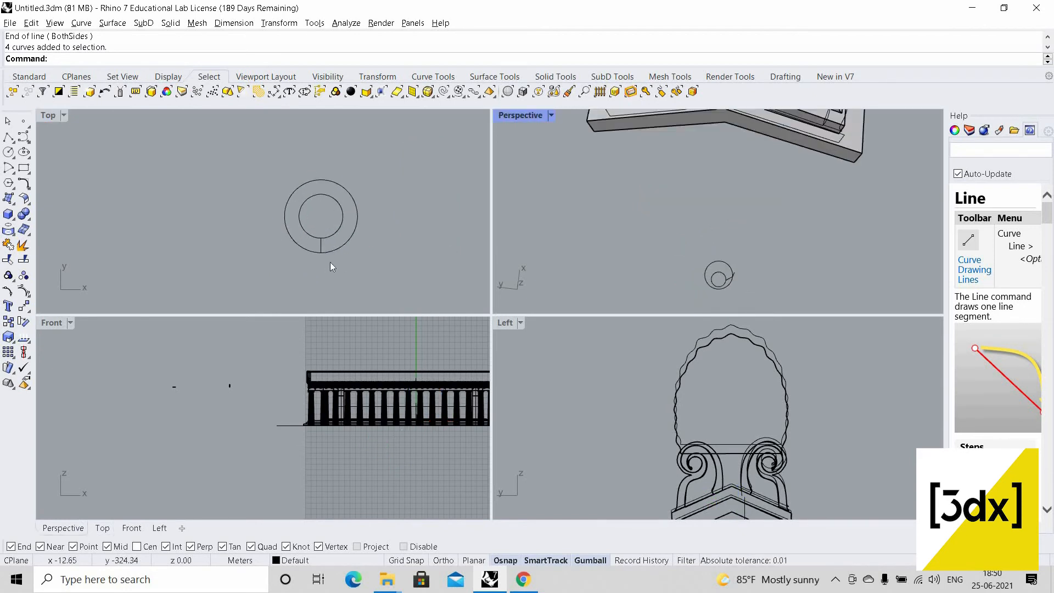
# - Draw a horizontal line about 8 m long outward from the vertical line's upper end, and maximise the Perspective view again
pyautogui.write('Line')
pyautogui.press('Return')
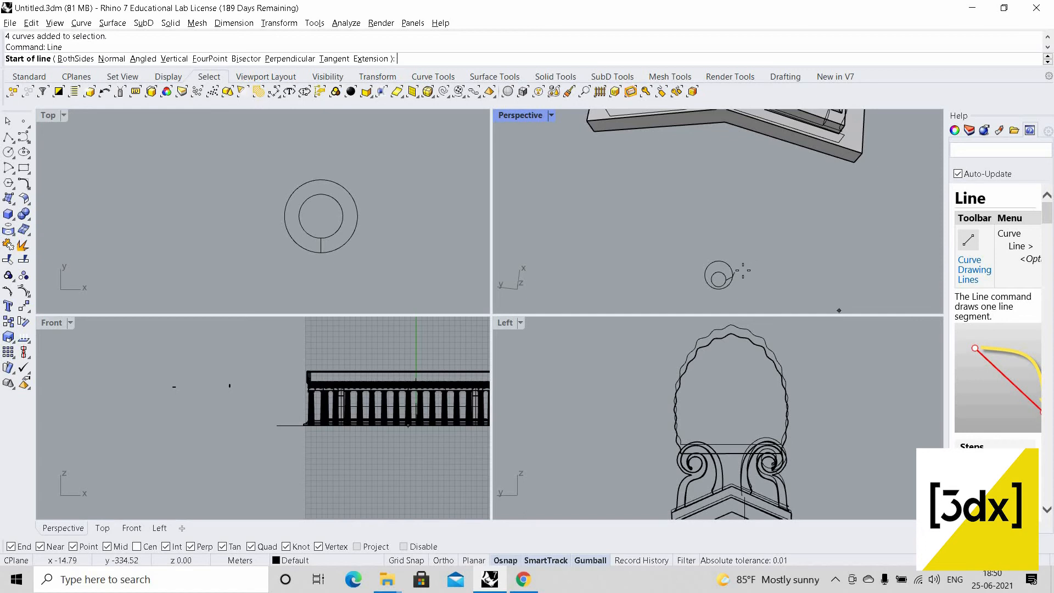
pyautogui.click(734, 272)
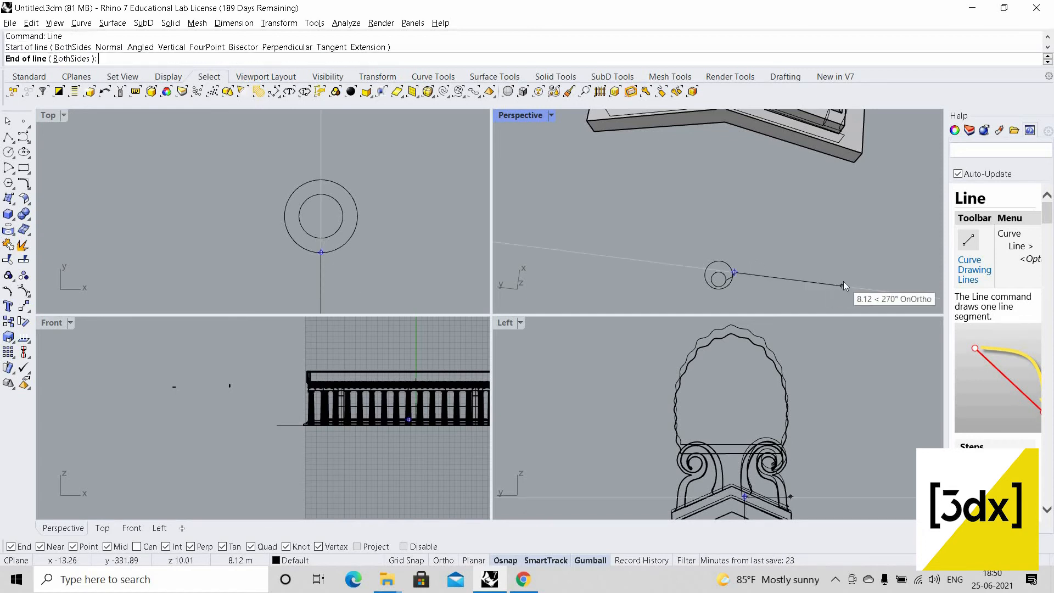
pyautogui.click(759, 242)
pyautogui.moveTo(627, 173); pyautogui.dragTo(529, 118, button='right')
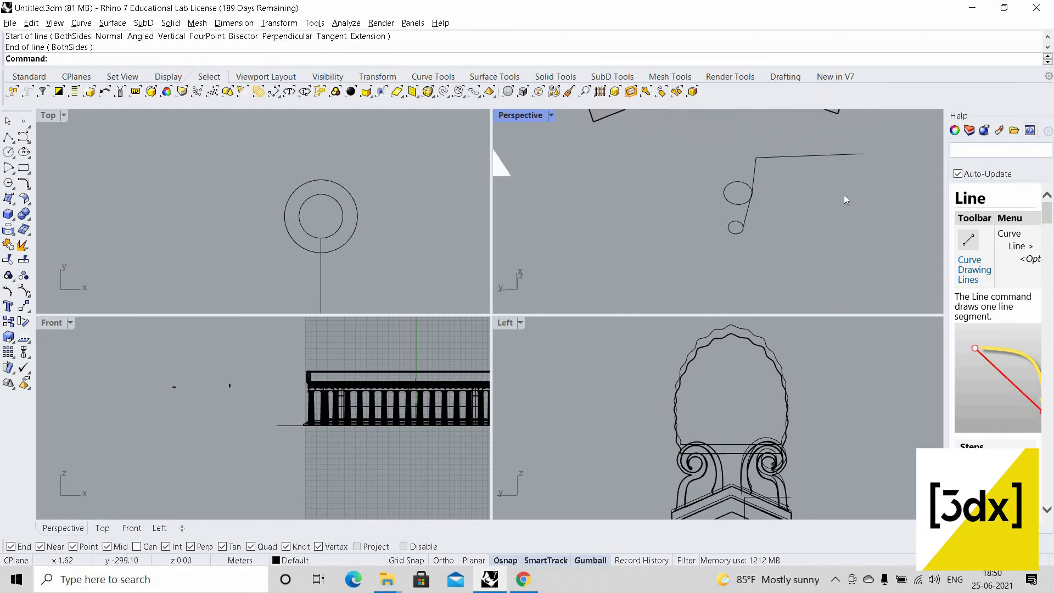
pyautogui.hotkey('ctrl', 'm')
# - Draw an arc by start, end and direction from the vertical line to the horizontal line, rounding their corner
pyautogui.scroll(3, 590, 259)
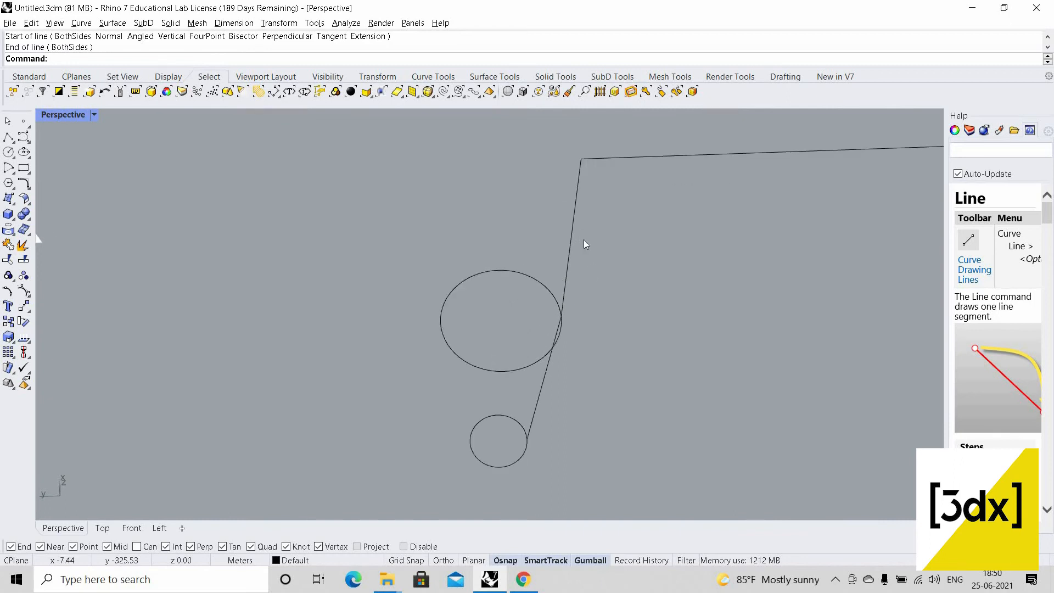
pyautogui.scroll(-3, 584, 239)
pyautogui.scroll(1, 588, 226)
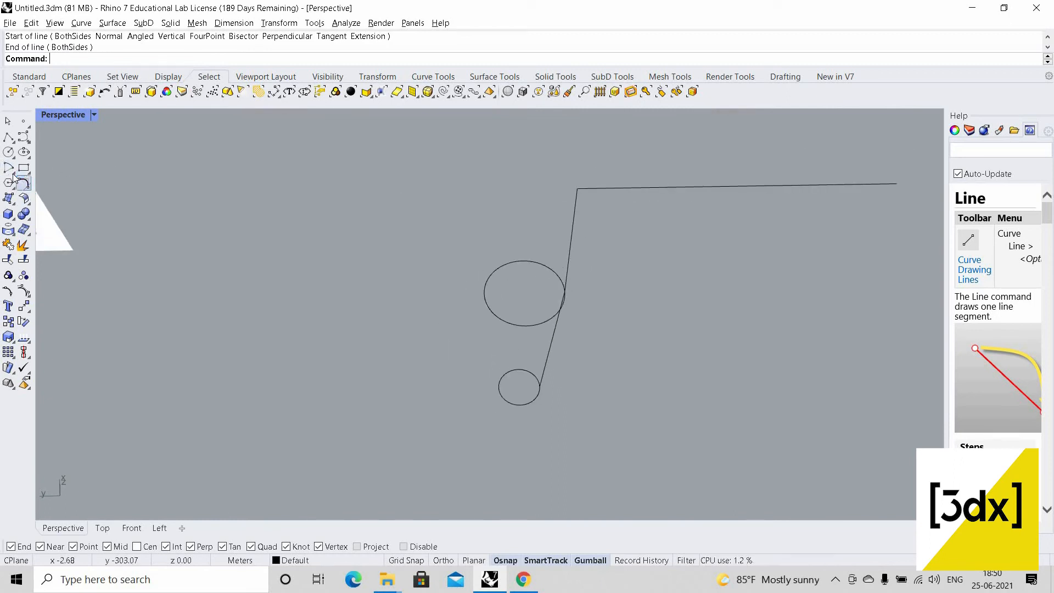
pyautogui.click(56, 173)
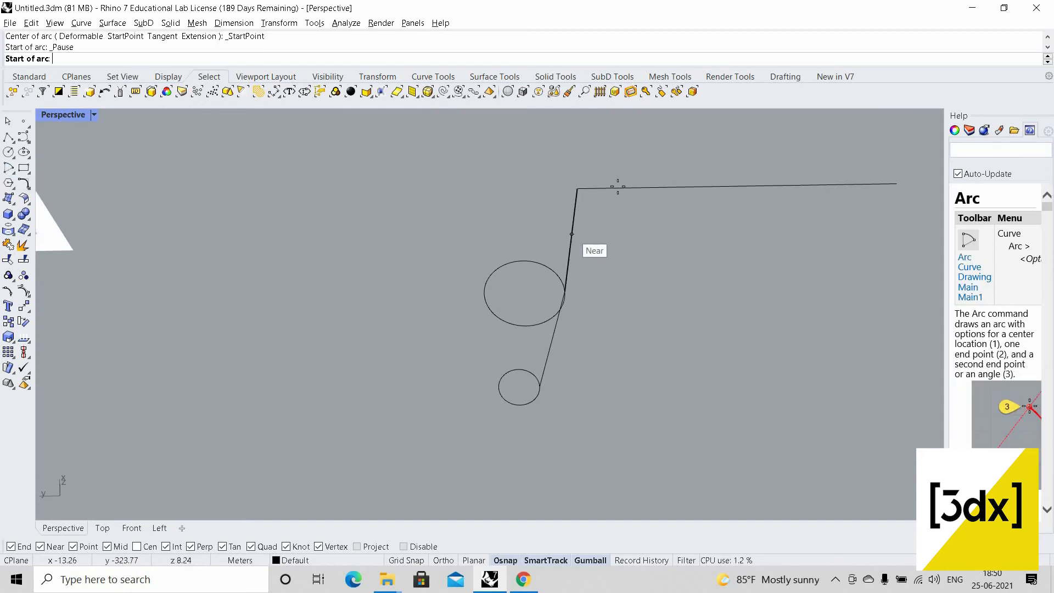
pyautogui.click(571, 243)
pyautogui.click(597, 192)
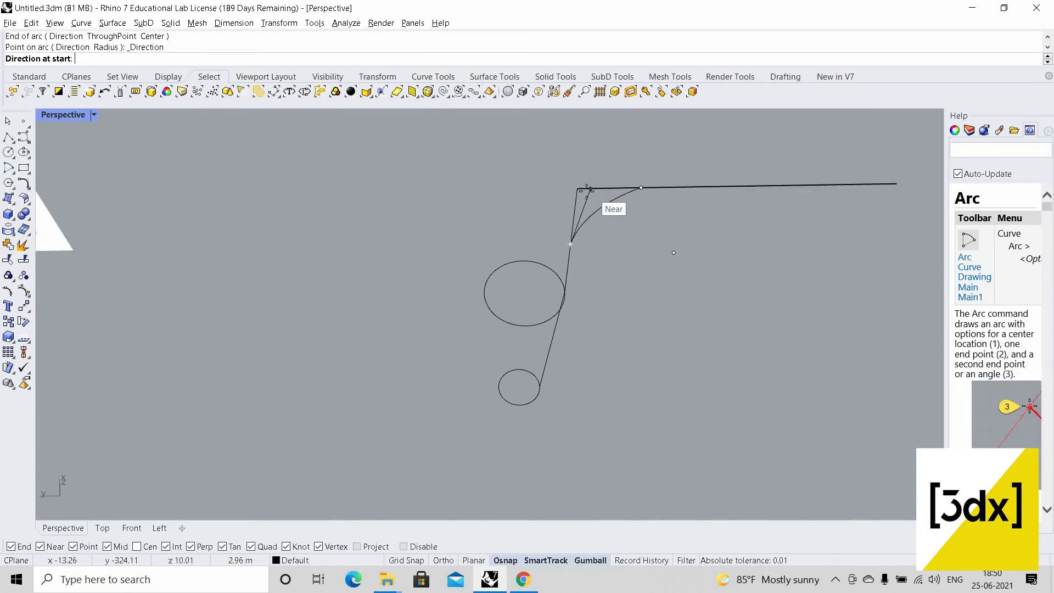
pyautogui.click(569, 263)
# - Turn on the arc's control points and move its lower end point outward, off the vertical line
pyautogui.scroll(5, 535, 211)
pyautogui.scroll(-4, 519, 217)
pyautogui.scroll(3, 511, 219)
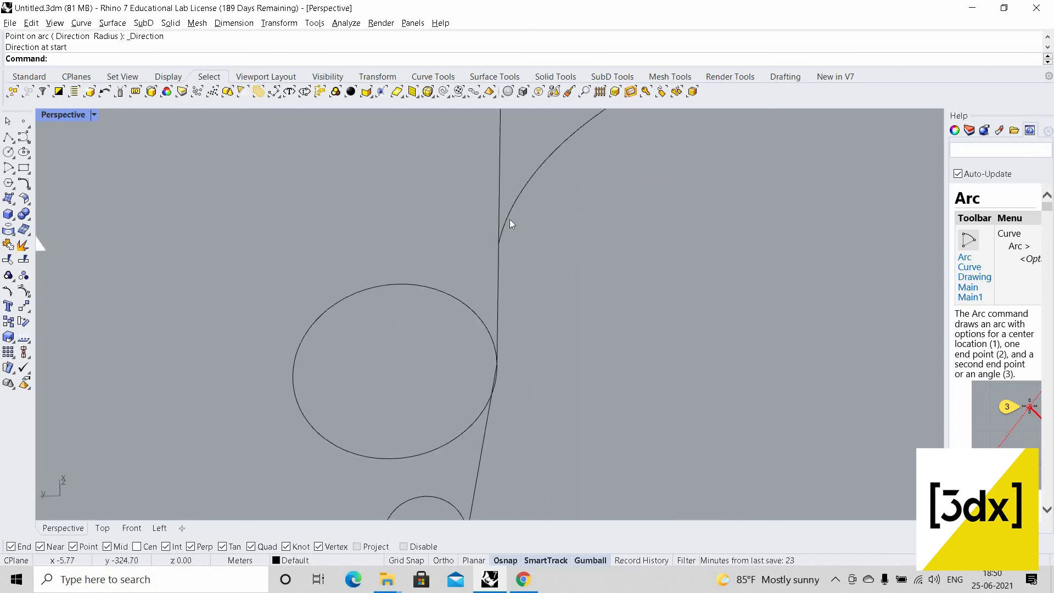
pyautogui.click(504, 227)
pyautogui.press('F10')
pyautogui.moveTo(480, 238); pyautogui.dragTo(541, 251)
pyautogui.press('Escape')
pyautogui.press('Escape')
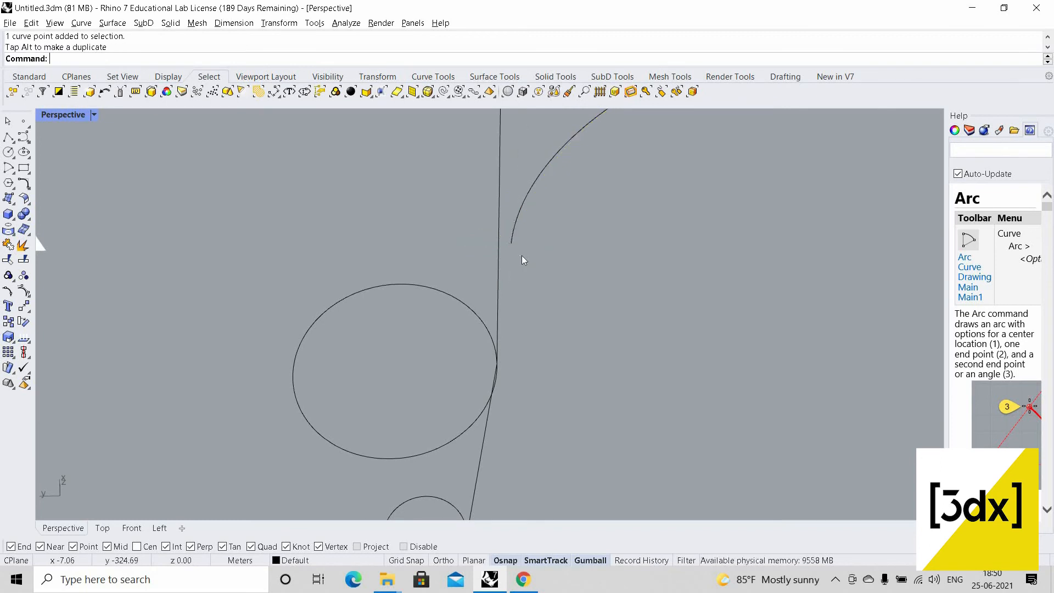
# - Draw a line connecting the arc's lower end to the large circle's quadrant point
pyautogui.press('Return')
pyautogui.moveTo(541, 242); pyautogui.dragTo(706, 268, button='right')
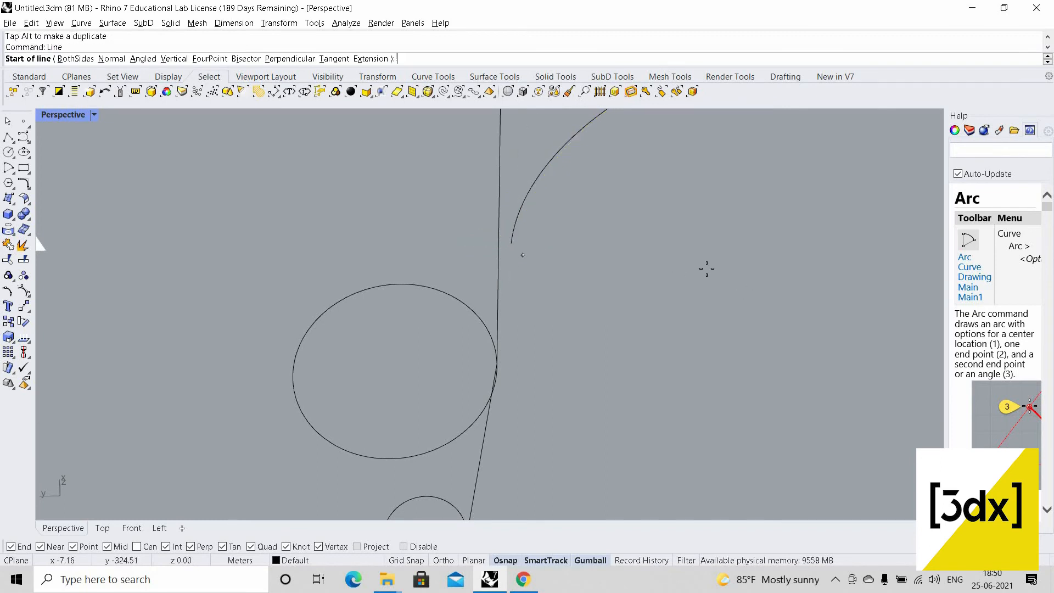
pyautogui.click(652, 345)
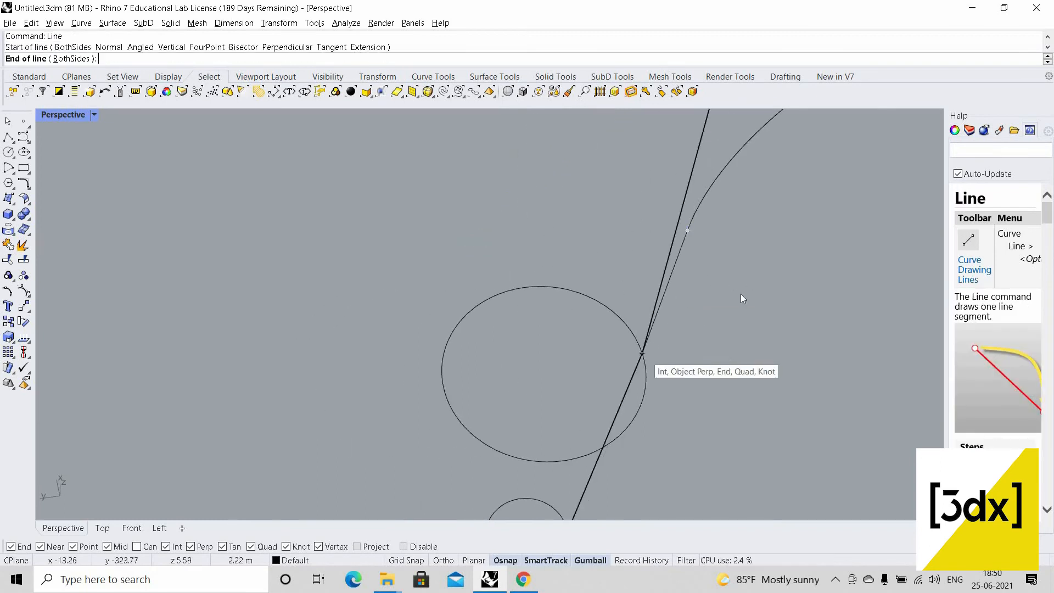
pyautogui.click(734, 353)
pyautogui.moveTo(732, 351); pyautogui.dragTo(609, 209, button='right')
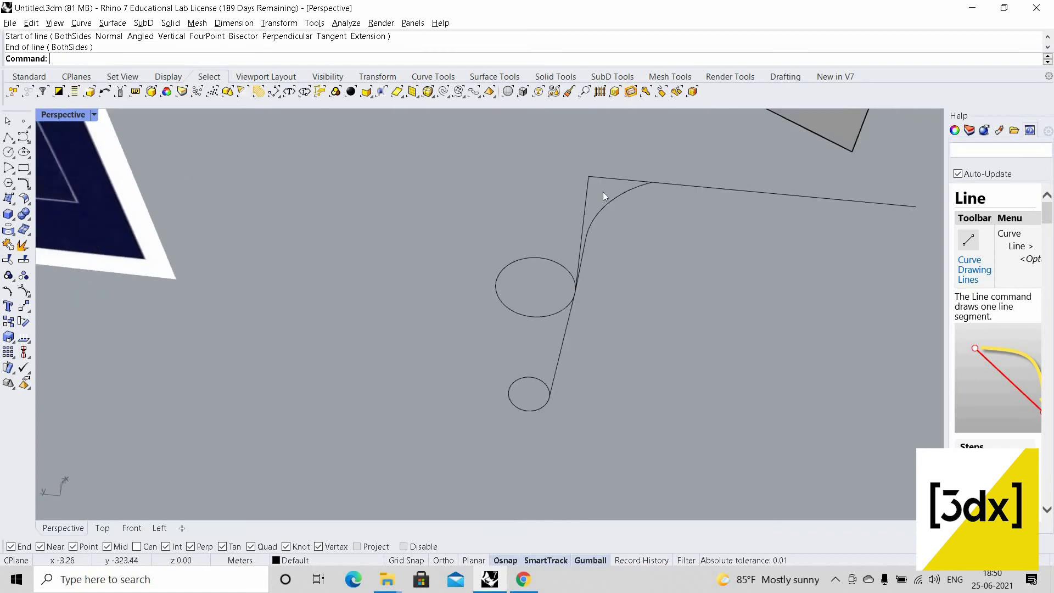
# - Delete the vertical and horizontal construction lines around the arc
pyautogui.scroll(4, 603, 192)
pyautogui.click(711, 128)
pyautogui.keyDown('shift'); pyautogui.click(711, 127); pyautogui.keyUp('shift')
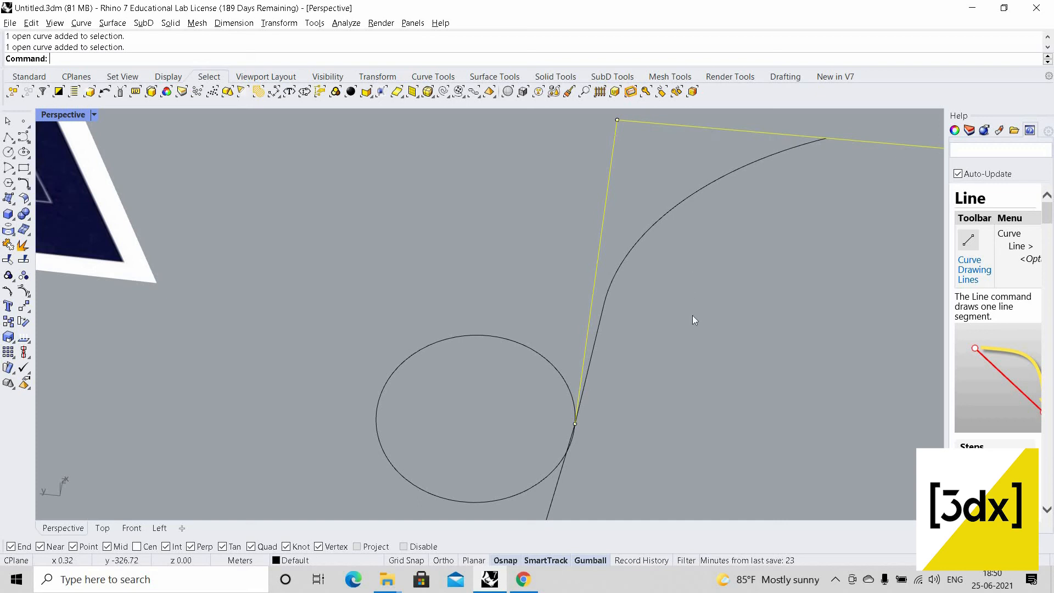
pyautogui.press('Delete')
# - Join the arc and the two slanted lines into one open profile curve
pyautogui.scroll(-6, 567, 358)
pyautogui.scroll(6, 567, 358)
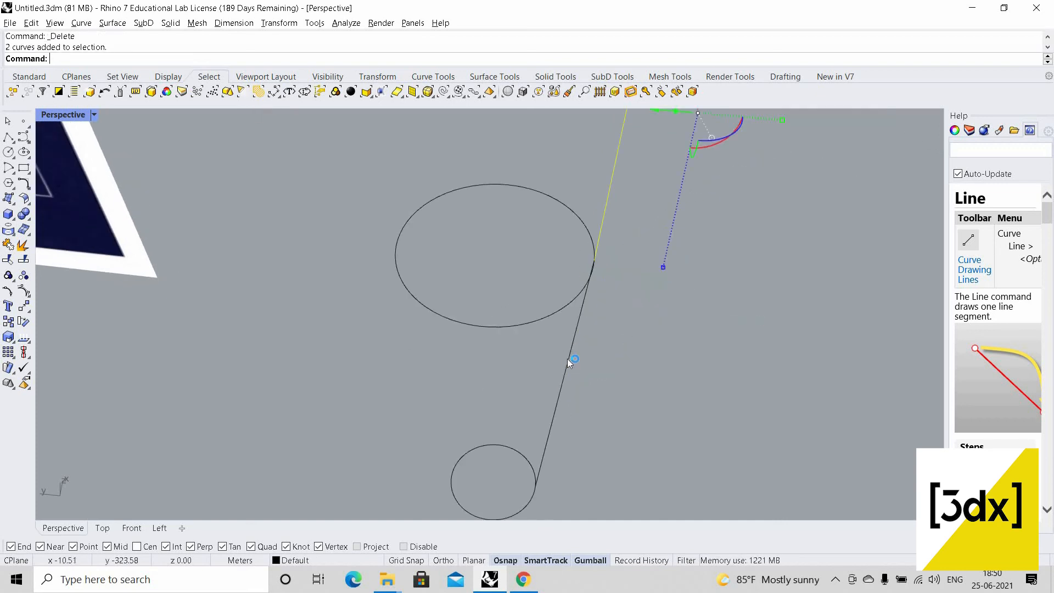
pyautogui.keyDown('shift'); pyautogui.click(568, 358); pyautogui.keyUp('shift')
pyautogui.hotkey('ctrl', 'j')
pyautogui.scroll(-3, 607, 347)
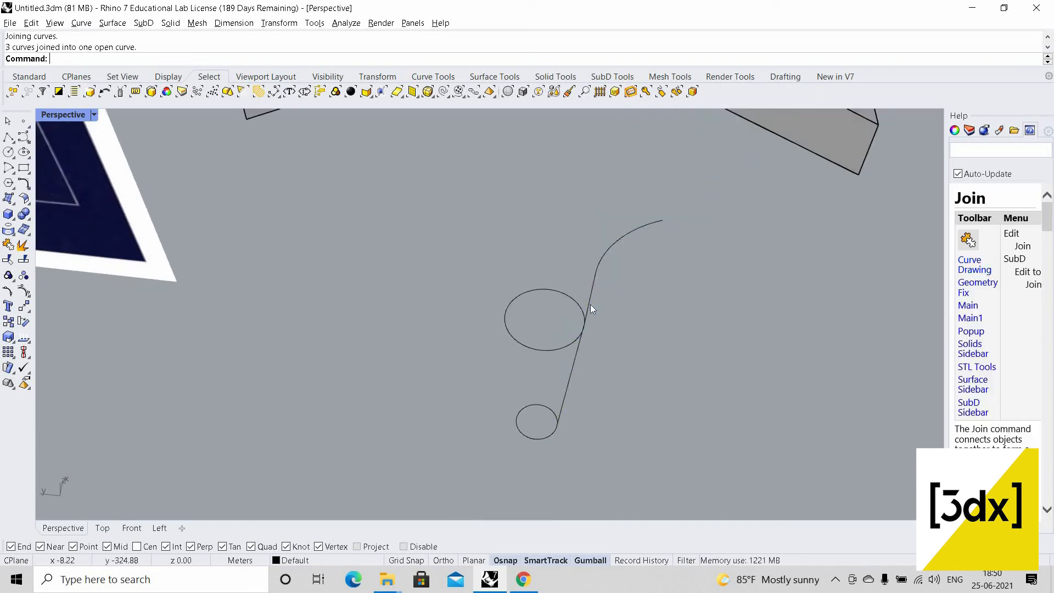
pyautogui.write('Sweep1')
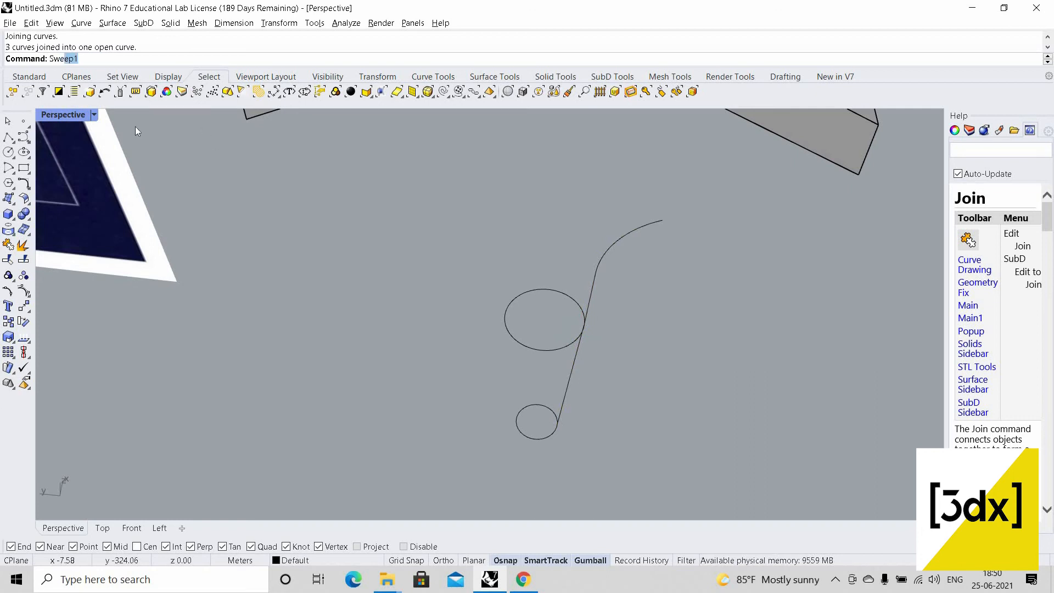
pyautogui.press('Return')
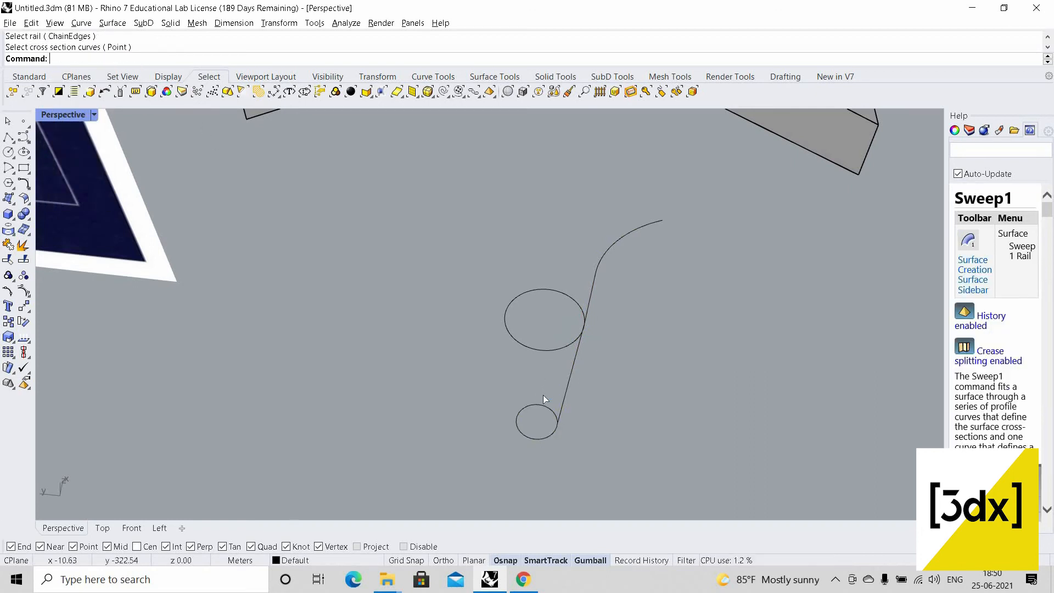
pyautogui.press('Return')
pyautogui.click(539, 388)
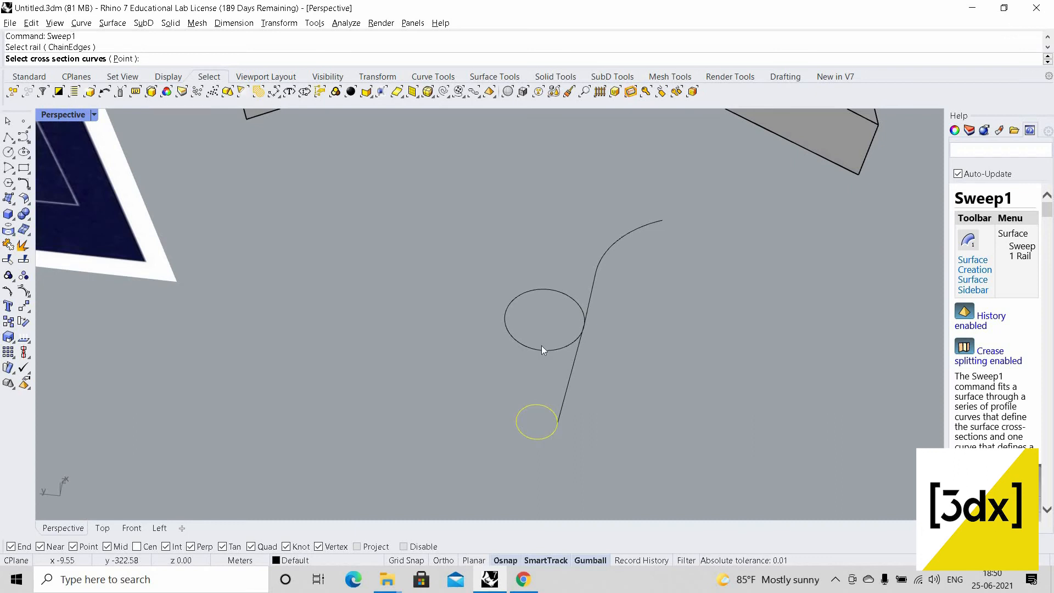
pyautogui.press('Escape')
# - Try a two-rail sweep with the small and large circles as rails and the joined profile curve as cross section
pyautogui.write('SwapMeshEdge')
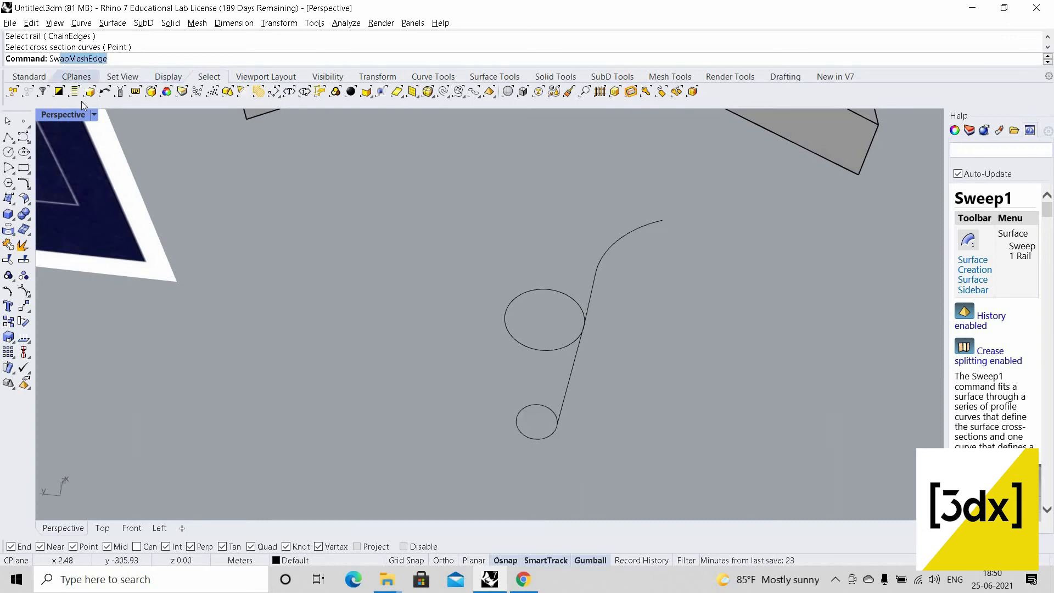
pyautogui.press('Return')
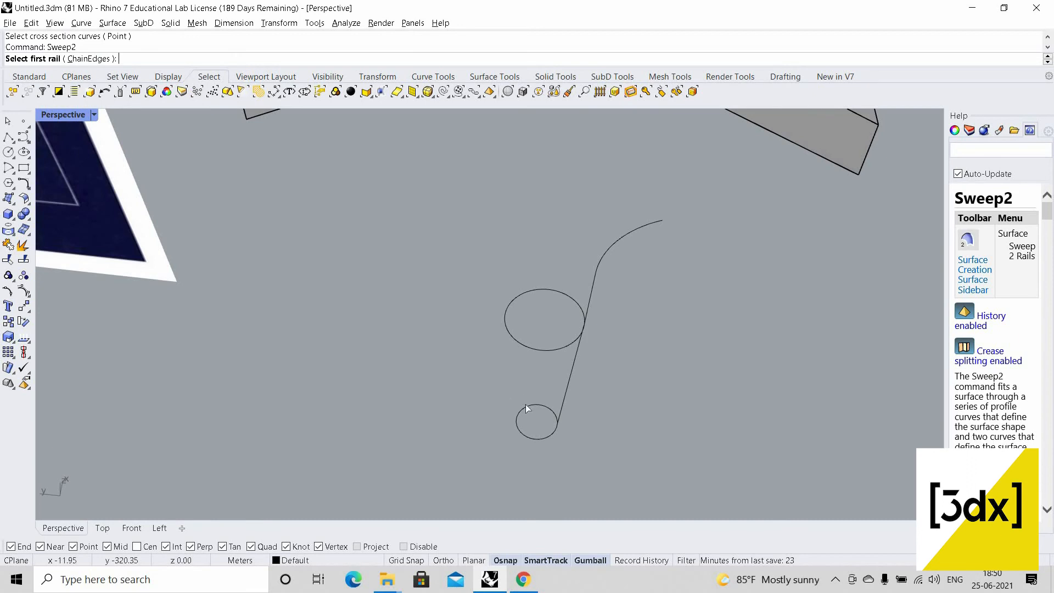
pyautogui.click(525, 405)
pyautogui.click(555, 348)
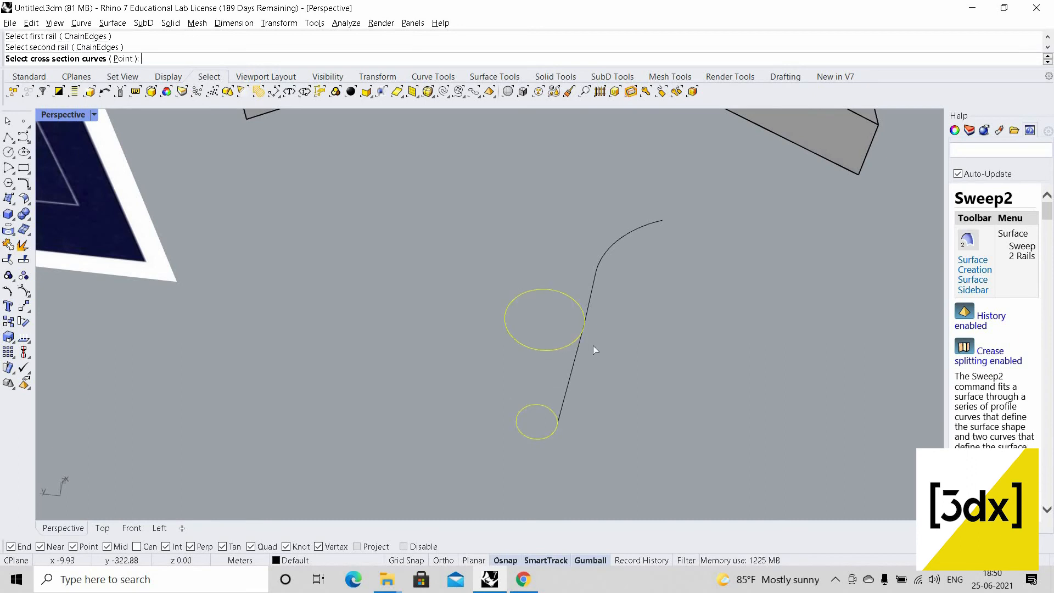
pyautogui.click(578, 344)
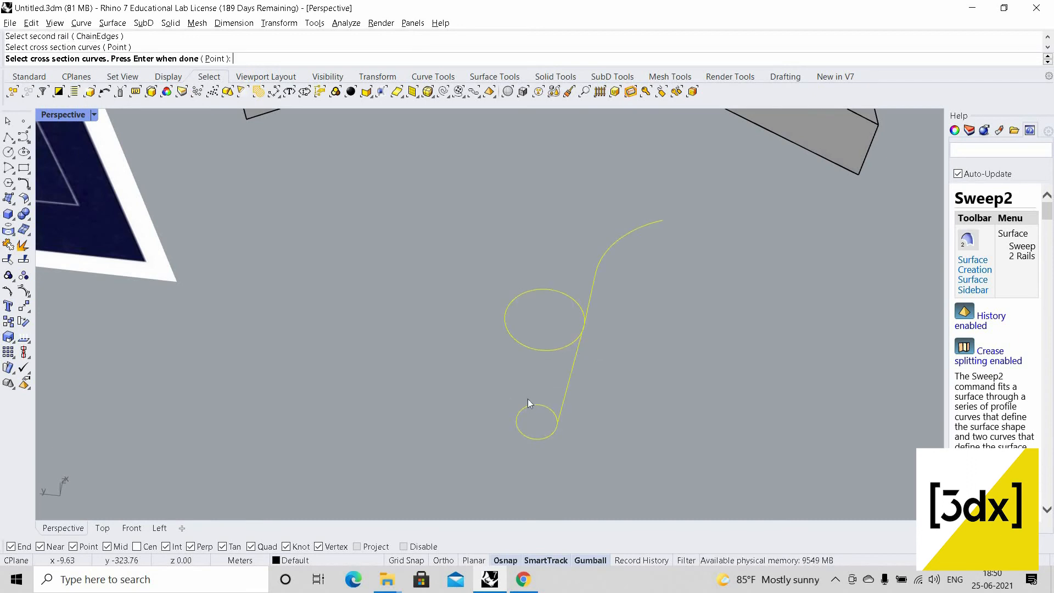
pyautogui.press('Return')
pyautogui.moveTo(565, 139); pyautogui.dragTo(865, 176)
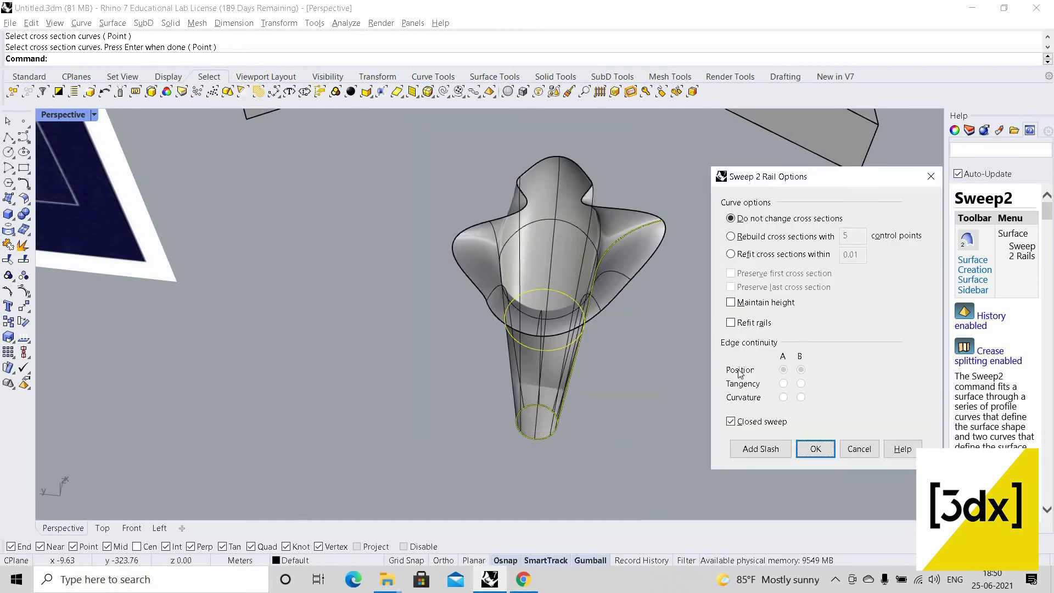
pyautogui.scroll(-5, 597, 224)
pyautogui.press('Return')
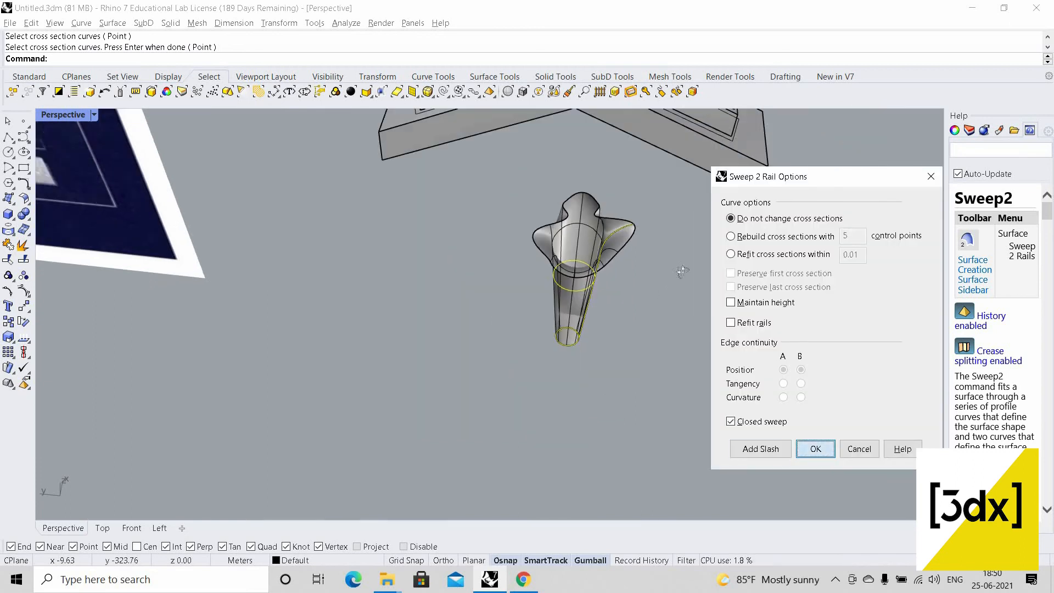
# - Undo the two-rail sweep
pyautogui.moveTo(699, 344); pyautogui.dragTo(571, 274, button='right')
pyautogui.scroll(4, 612, 247)
pyautogui.hotkey('ctrl', 'z')
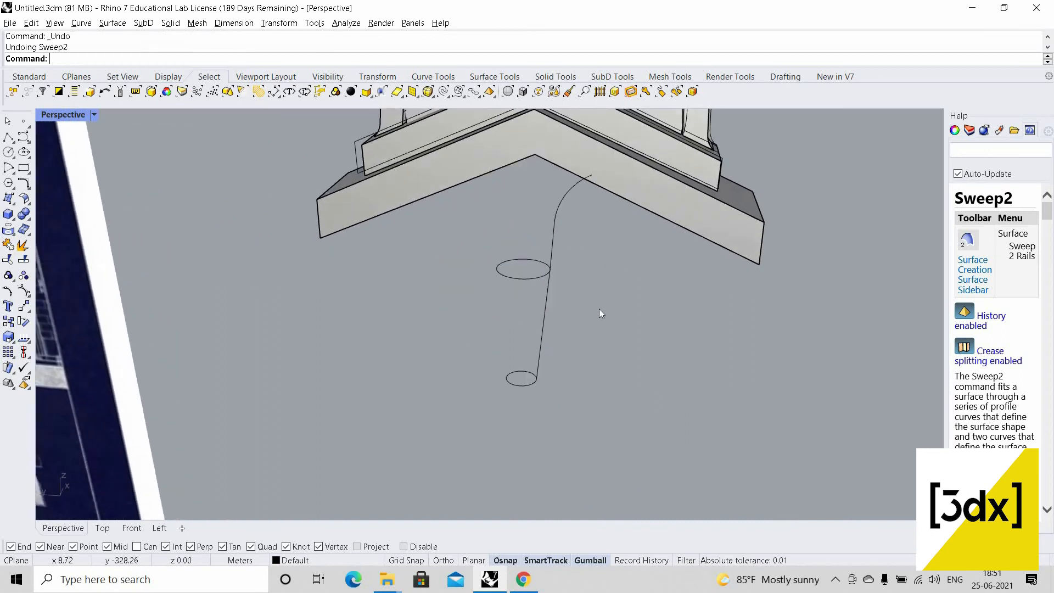
# - Sweep the profile curve along the large circle with Sweep1, using the Freeform frame style and unchanged cross sections
pyautogui.scroll(-2, 571, 280)
pyautogui.scroll(5, 558, 268)
pyautogui.scroll(-3, 563, 301)
pyautogui.scroll(2, 563, 302)
pyautogui.press('Return')
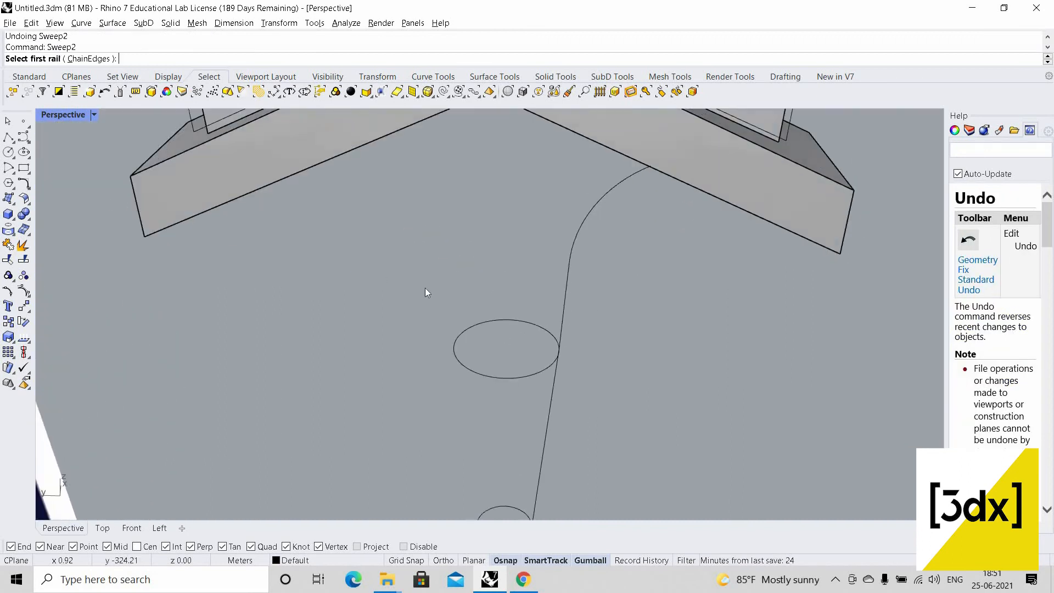
pyautogui.write('Swe')
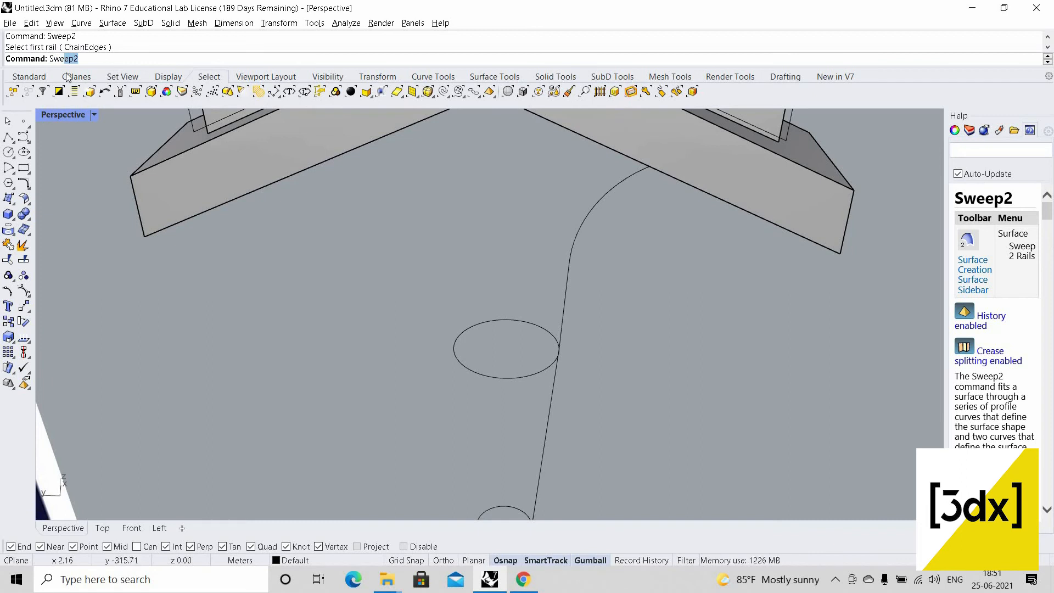
pyautogui.write('ep1')
pyautogui.press('Return')
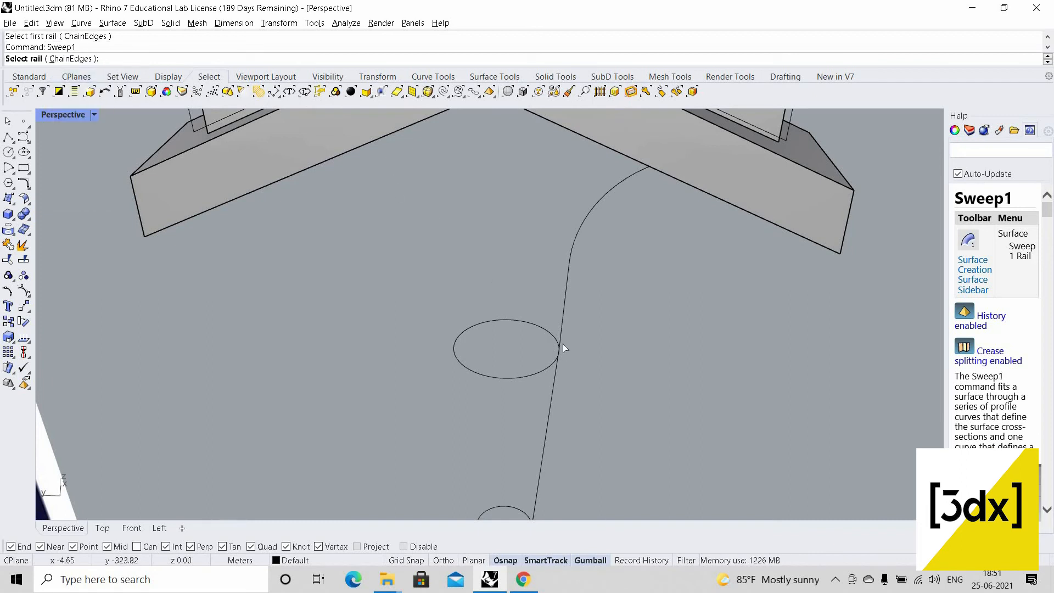
pyautogui.click(538, 371)
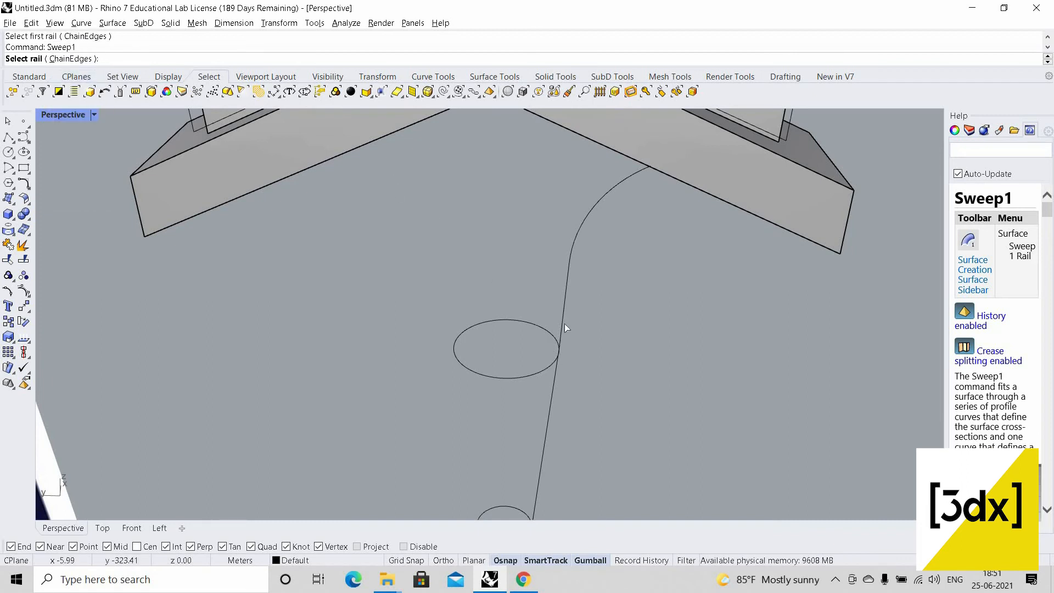
pyautogui.click(562, 310)
pyautogui.press('Return')
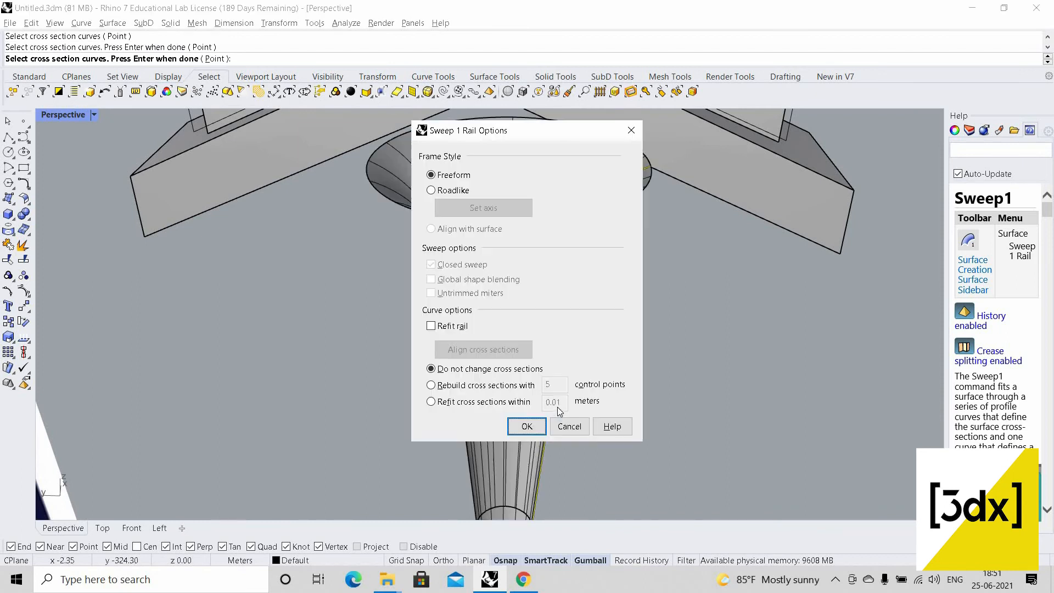
pyautogui.click(527, 426)
pyautogui.scroll(-8, 594, 286)
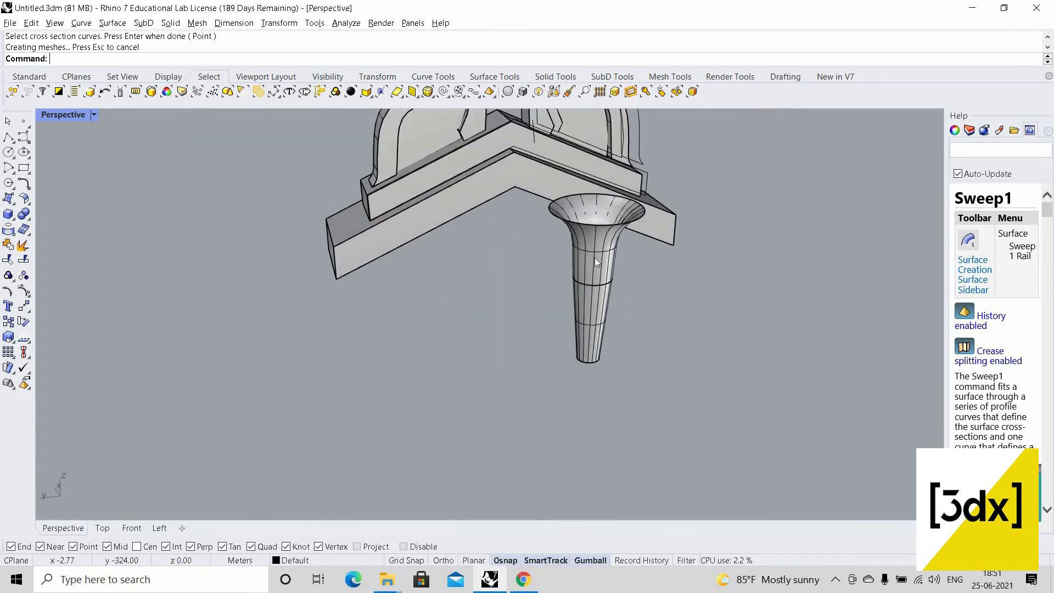
# - Cap both open ends of the swept flared surface
pyautogui.click(600, 359)
pyautogui.scroll(5, 587, 358)
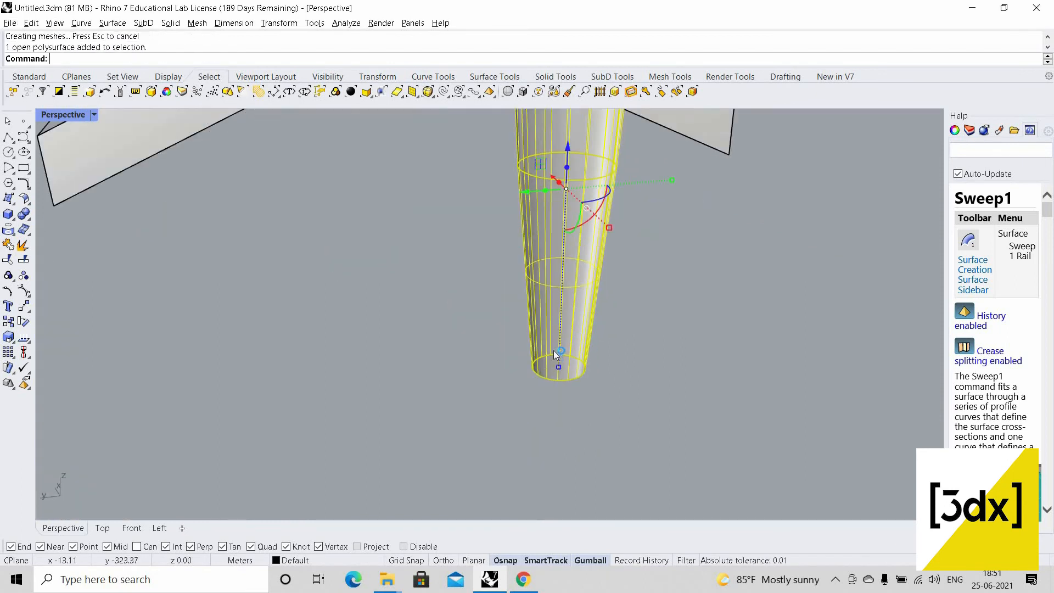
pyautogui.press('Escape')
pyautogui.scroll(-3, 573, 228)
pyautogui.click(573, 230)
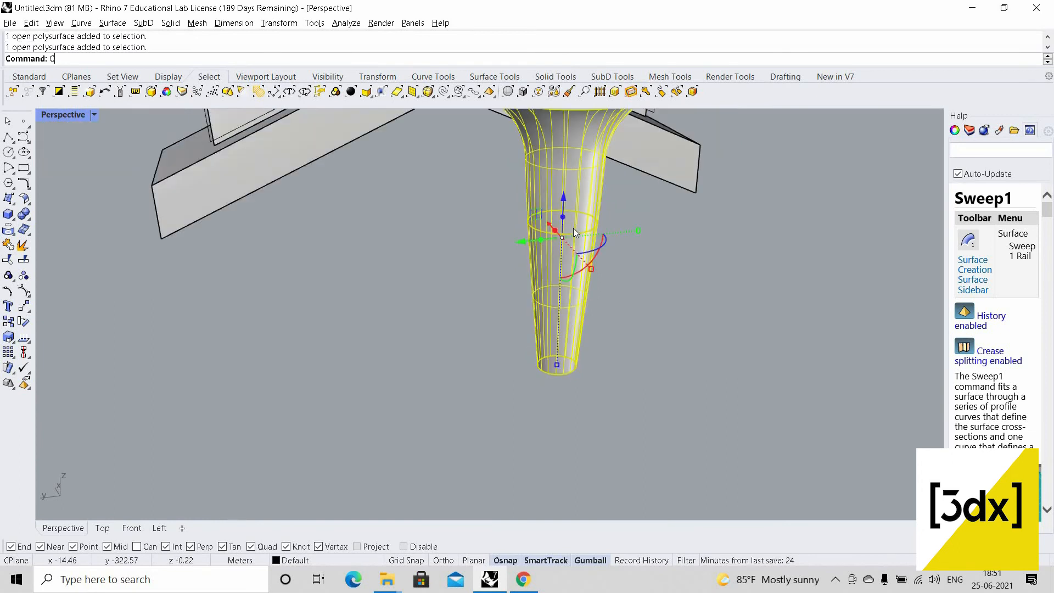
pyautogui.write('Cap')
pyautogui.press('Return')
pyautogui.scroll(-6, 555, 248)
pyautogui.press('Escape')
pyautogui.scroll(6, 562, 231)
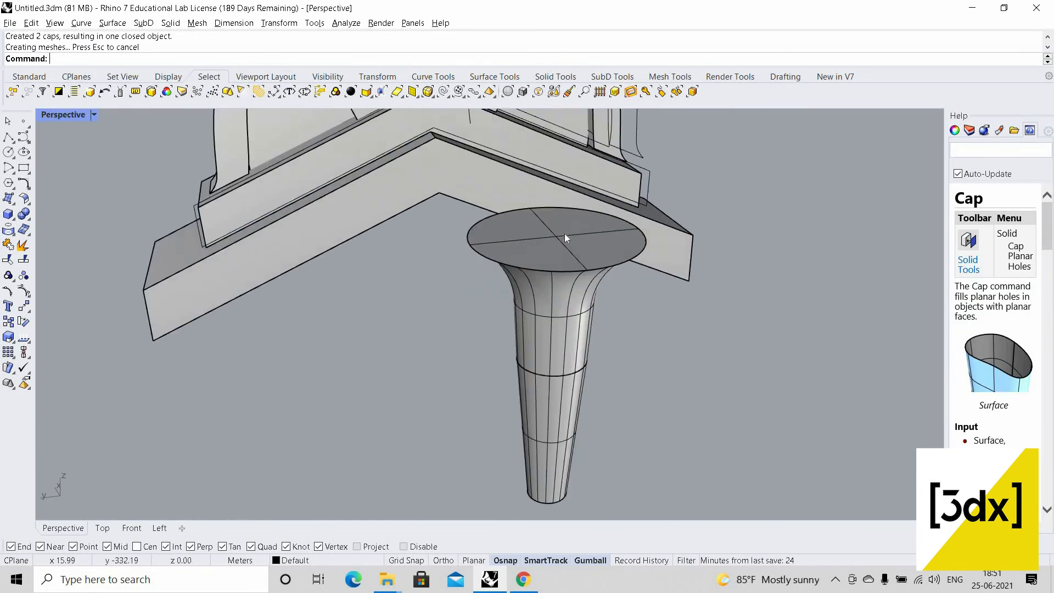
# - Delete only the cap face on the wide upper end of the flared ornament
pyautogui.click(565, 235)
pyautogui.press('Escape')
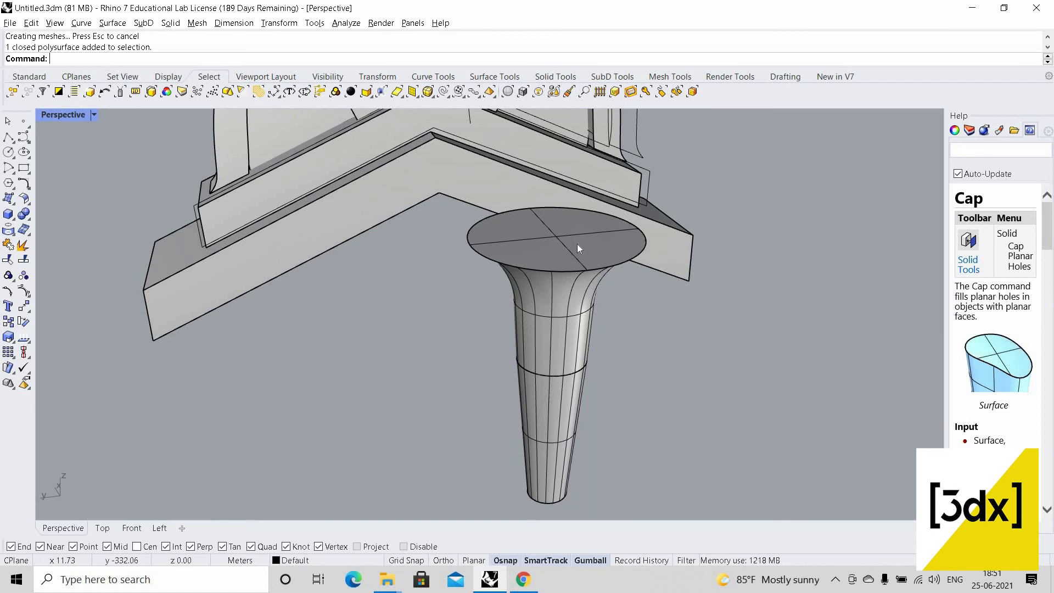
pyautogui.click(568, 245)
pyautogui.moveTo(568, 245); pyautogui.dragTo(563, 248, button='right')
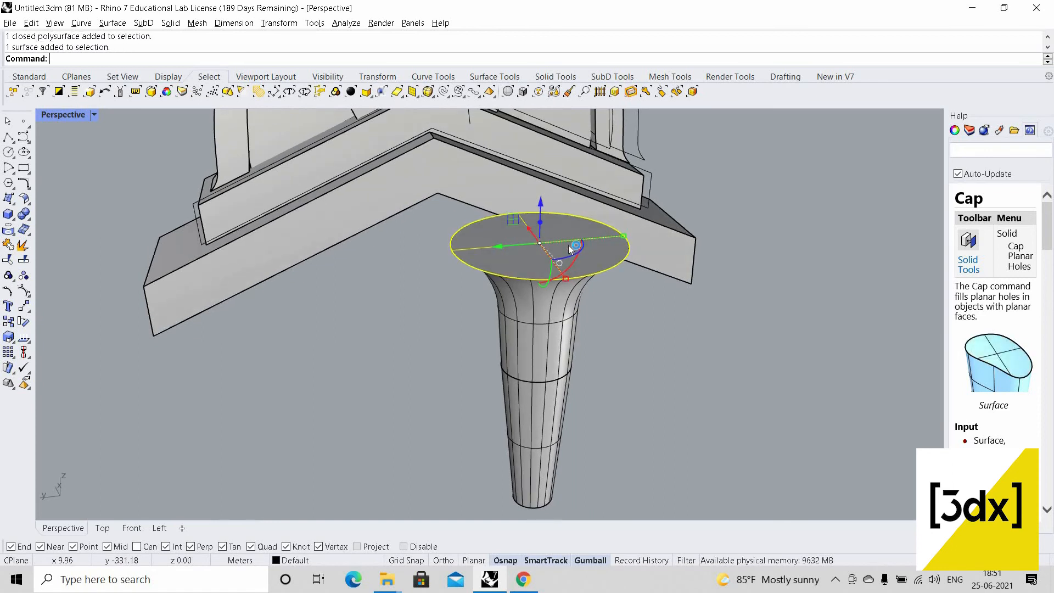
pyautogui.rightClick(568, 245)
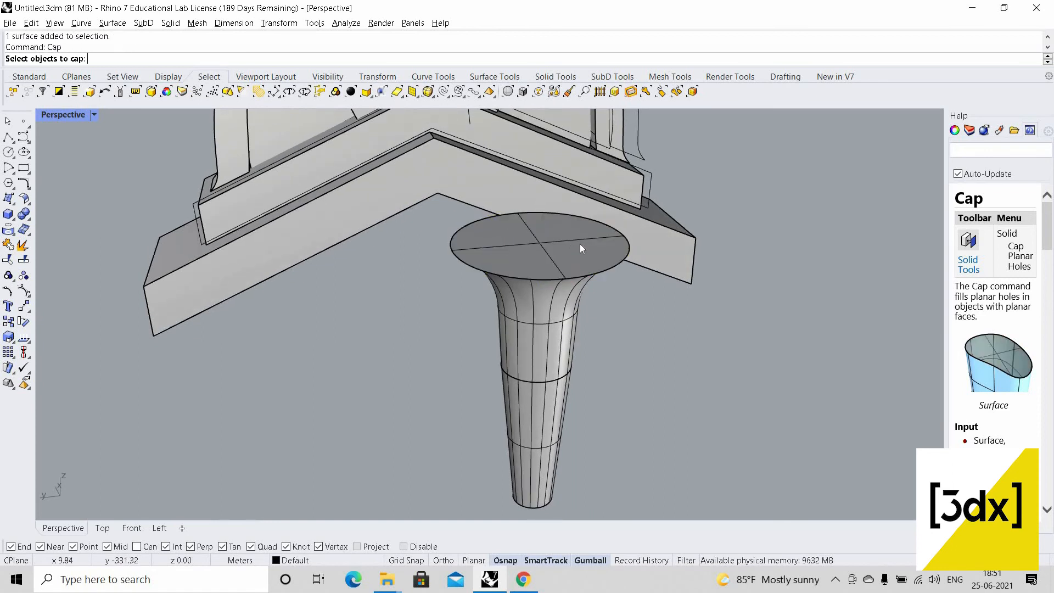
pyautogui.rightClick(582, 245)
pyautogui.click(585, 245)
pyautogui.press('Escape')
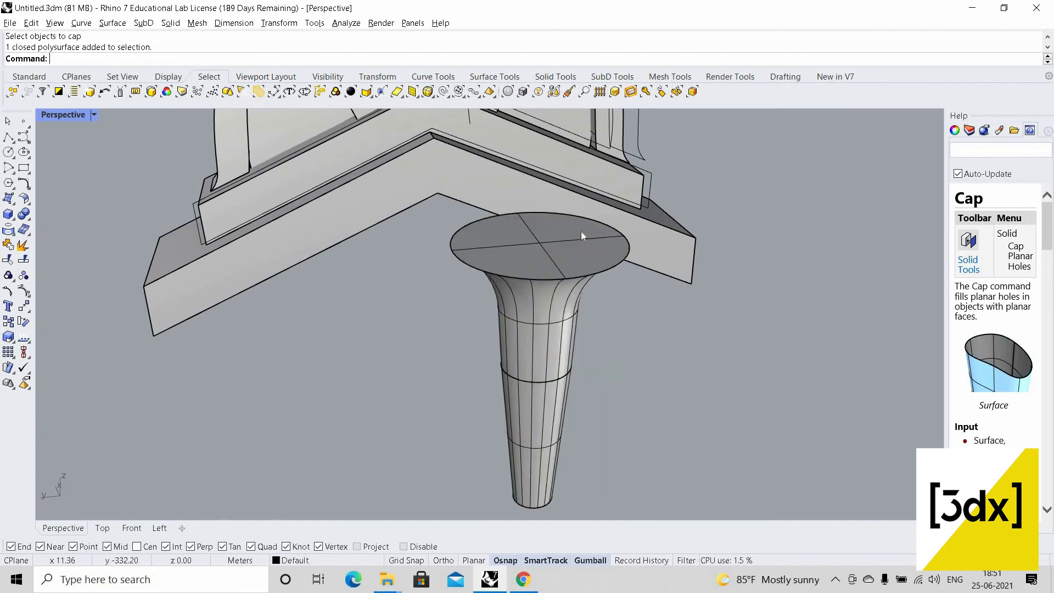
pyautogui.keyDown('ctrl'); pyautogui.keyDown('shift'); pyautogui.click(580, 232); pyautogui.keyUp('shift'); pyautogui.keyUp('ctrl')
pyautogui.press('Delete')
pyautogui.scroll(-5, 588, 238)
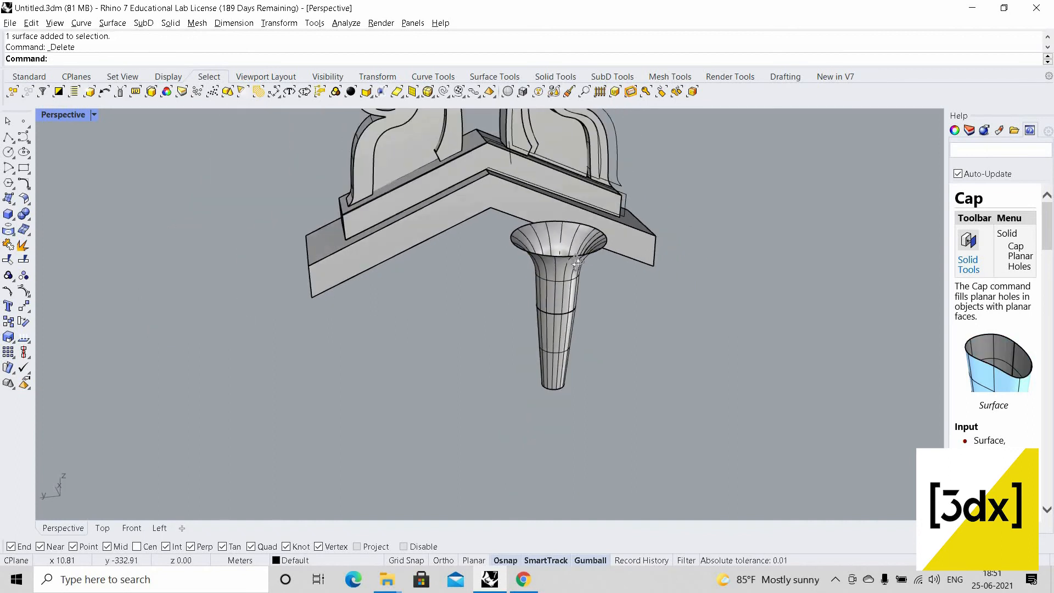
# - Move the flared ornament from its base centre onto the acroterion base, between the two volutes
pyautogui.moveTo(588, 237); pyautogui.dragTo(567, 281, button='right')
pyautogui.scroll(-4, 559, 292)
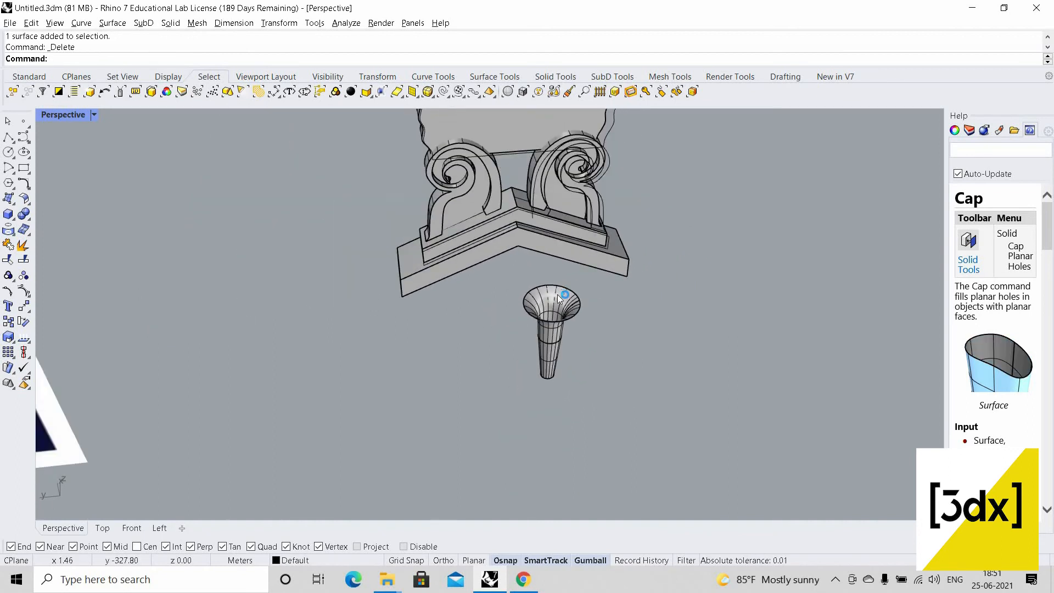
pyautogui.scroll(7, 558, 296)
pyautogui.scroll(-3, 560, 343)
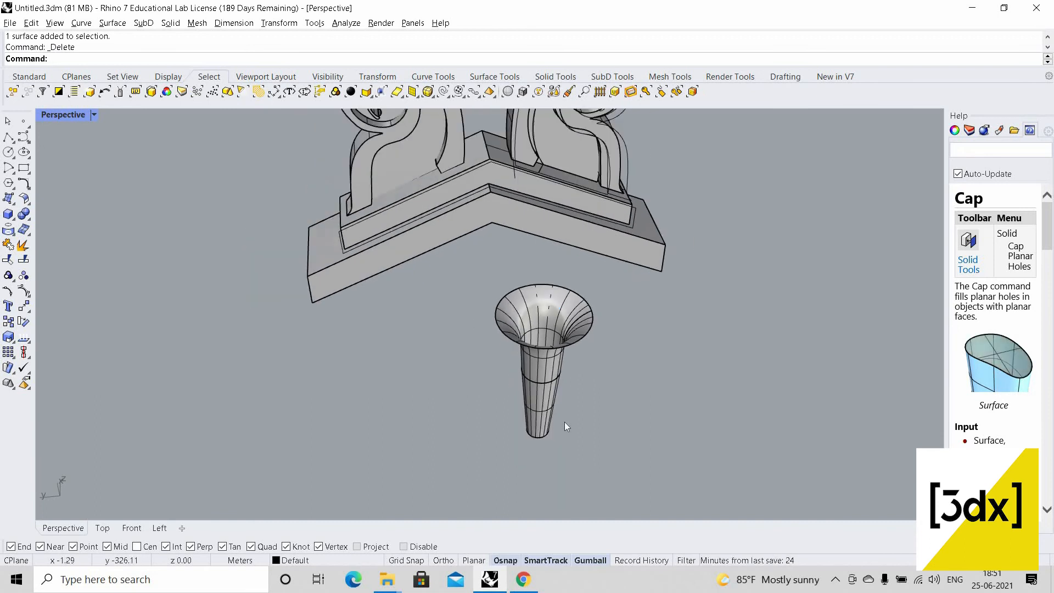
pyautogui.scroll(-4, 543, 407)
pyautogui.scroll(4, 540, 424)
pyautogui.click(535, 412)
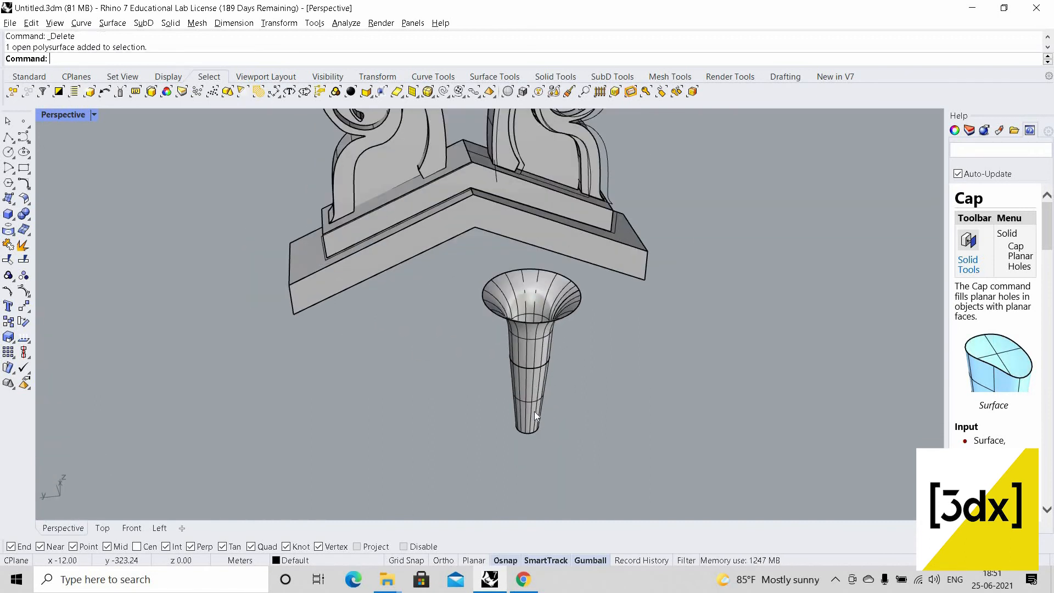
pyautogui.scroll(5, 534, 413)
pyautogui.write('Move')
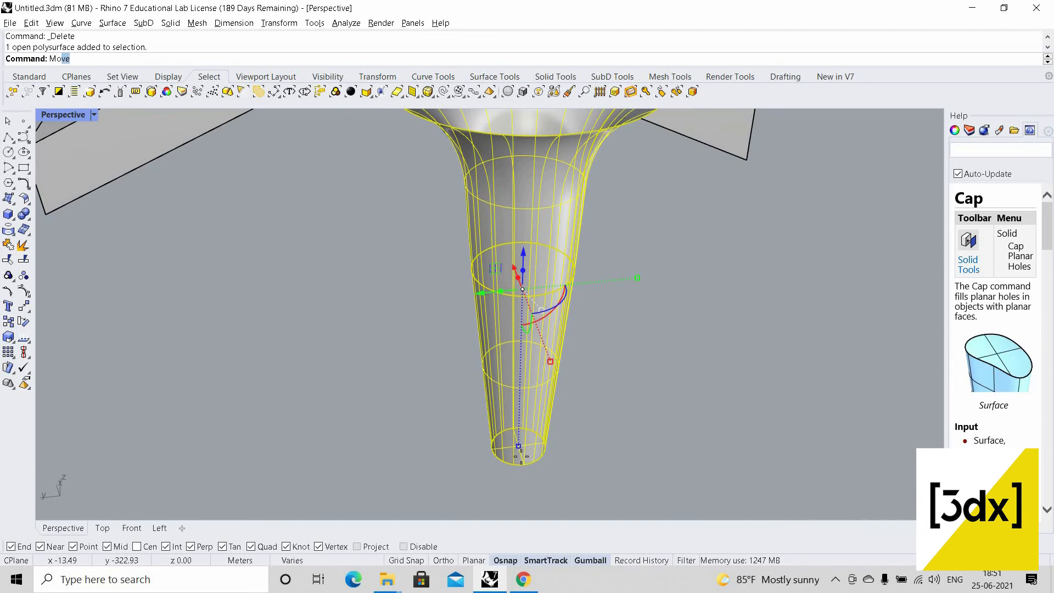
pyautogui.press('Return')
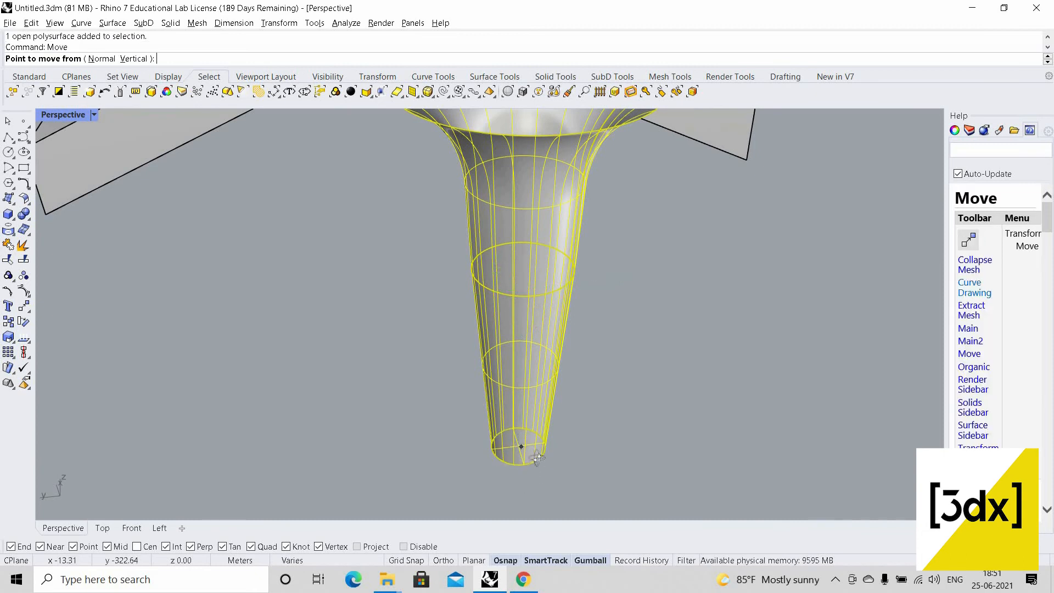
pyautogui.moveTo(558, 384); pyautogui.dragTo(562, 291, button='right')
pyautogui.scroll(-5, 562, 291)
pyautogui.scroll(5, 574, 171)
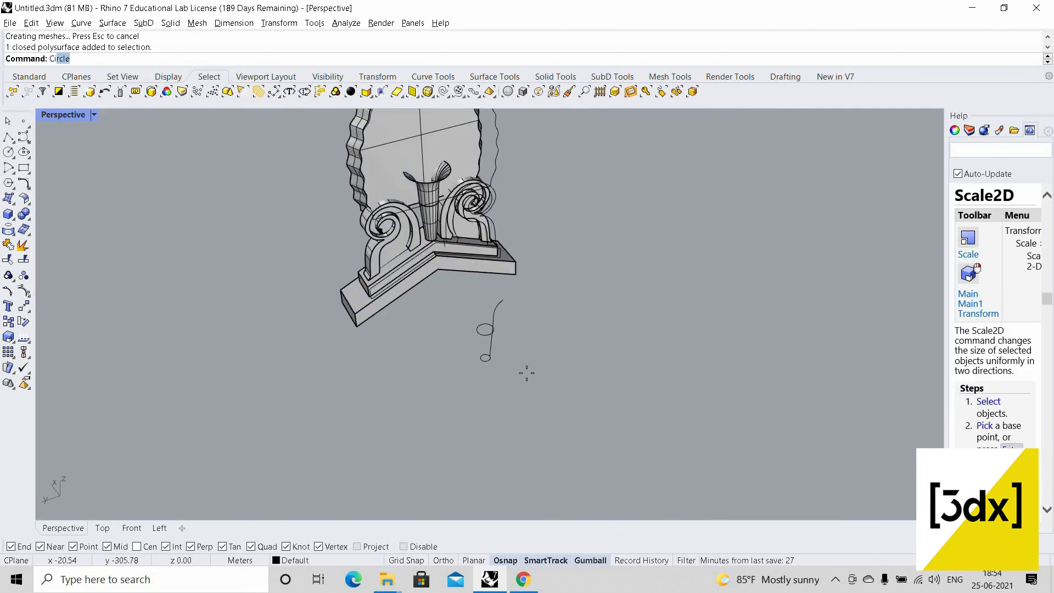
# - Draw a circle in the empty space below the small construction circle, somewhat larger than it
pyautogui.press('Return')
pyautogui.scroll(5, 498, 395)
pyautogui.click(498, 398)
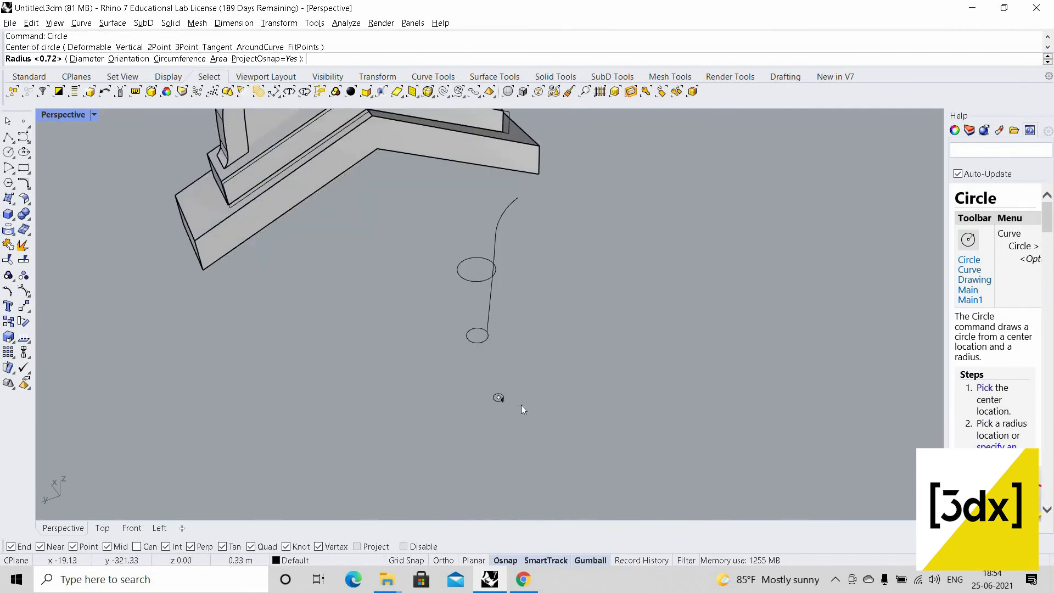
pyautogui.click(525, 407)
pyautogui.scroll(3, 524, 407)
# - Offset the new circle inward by 0.475652 m
pyautogui.click(518, 408)
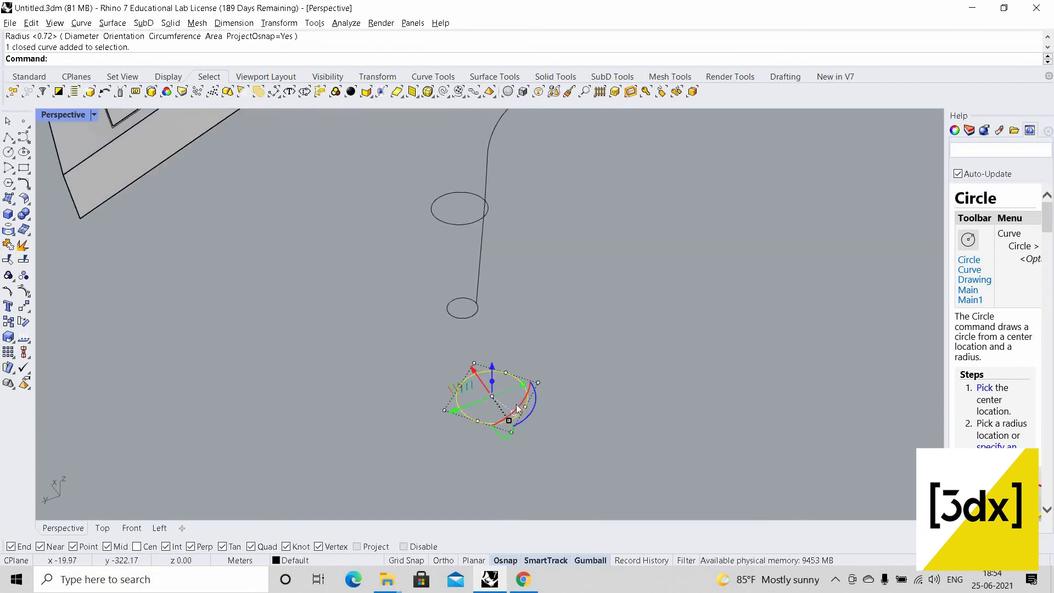
pyautogui.write('ffset')
pyautogui.press('Return')
pyautogui.scroll(4, 524, 402)
pyautogui.click(524, 404)
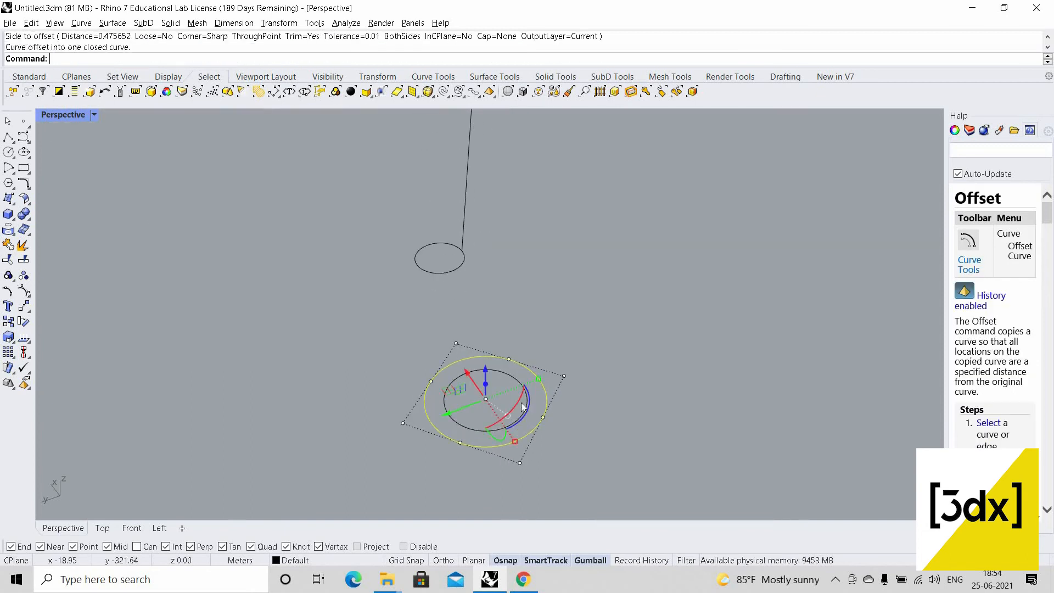
pyautogui.scroll(1, 523, 410)
# - Move the inner offset circle straight down, below the outer circle
pyautogui.click(526, 410)
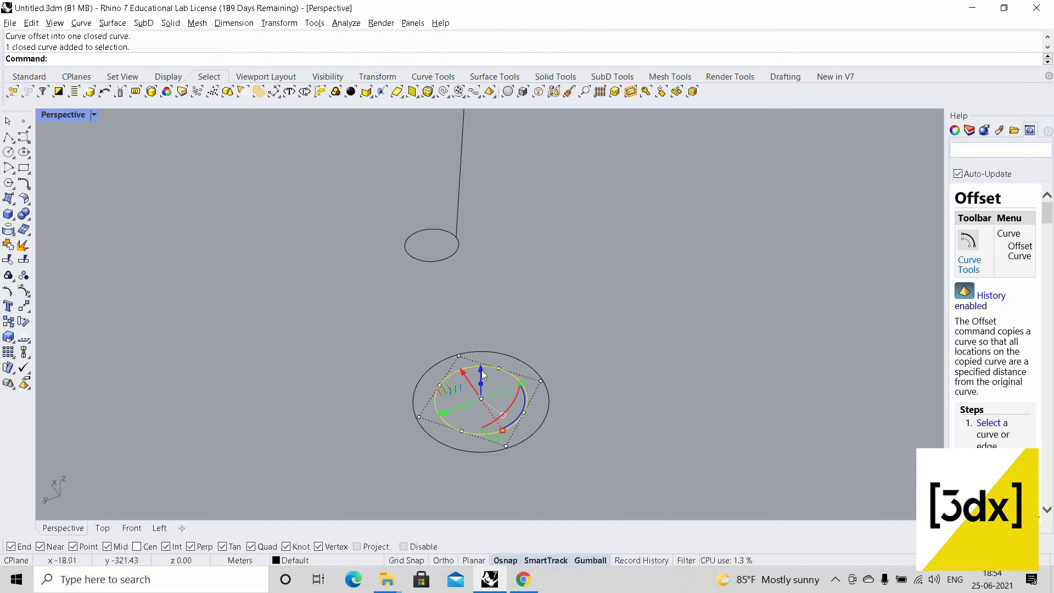
pyautogui.moveTo(481, 373); pyautogui.dragTo(491, 428)
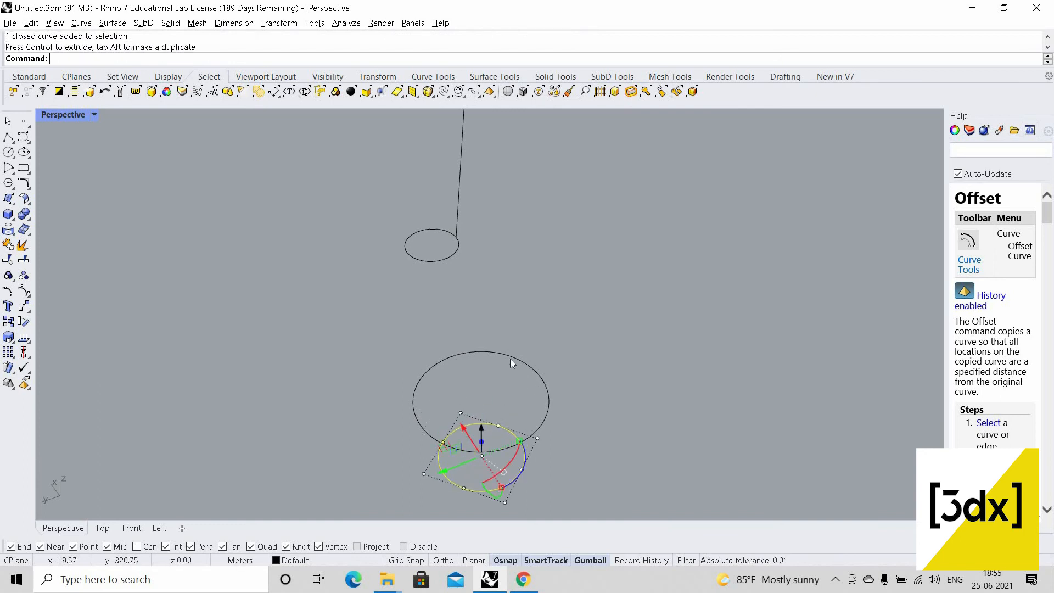
pyautogui.scroll(-8, 510, 358)
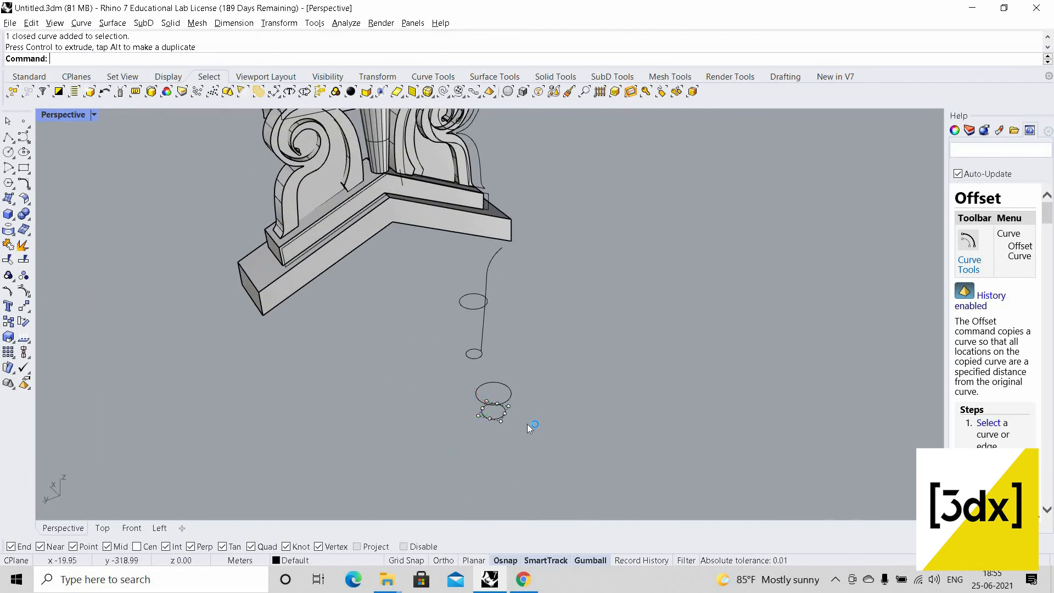
pyautogui.scroll(4, 527, 424)
# - Offset the lowered circle inward by 0.475652 m to add a smaller concentric circle
pyautogui.click(527, 426)
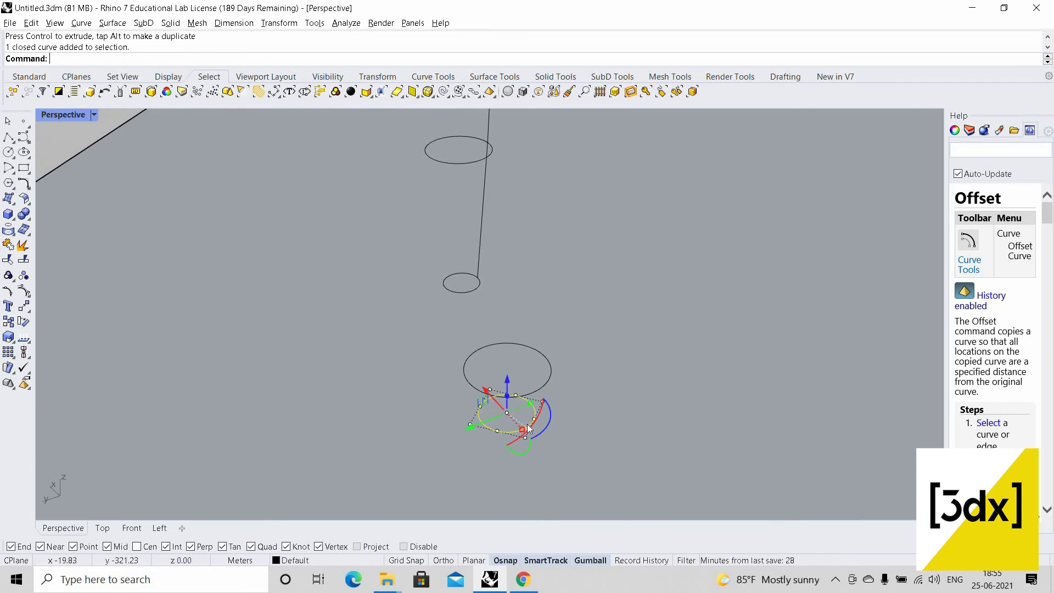
pyautogui.press('Return')
pyautogui.scroll(3, 521, 411)
pyautogui.click(508, 406)
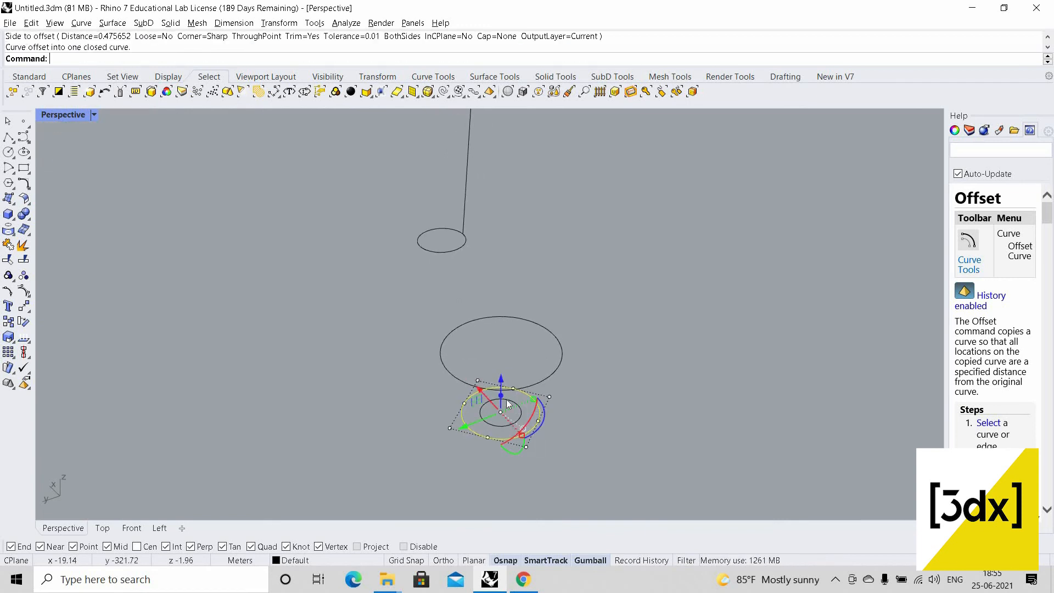
# - Move the innermost concentric circle straight up, well above the largest circle of the stack
pyautogui.click(502, 399)
pyautogui.moveTo(493, 225); pyautogui.dragTo(502, 189)
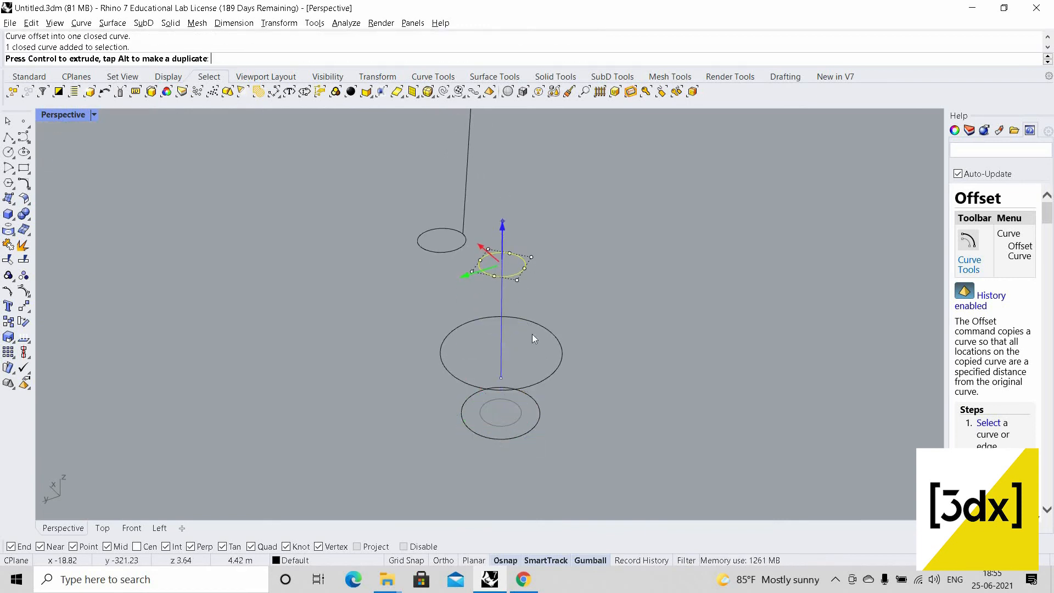
pyautogui.scroll(-2, 562, 369)
pyautogui.click(588, 359)
pyautogui.scroll(-2, 589, 359)
pyautogui.moveTo(448, 294); pyautogui.dragTo(479, 289, button='right')
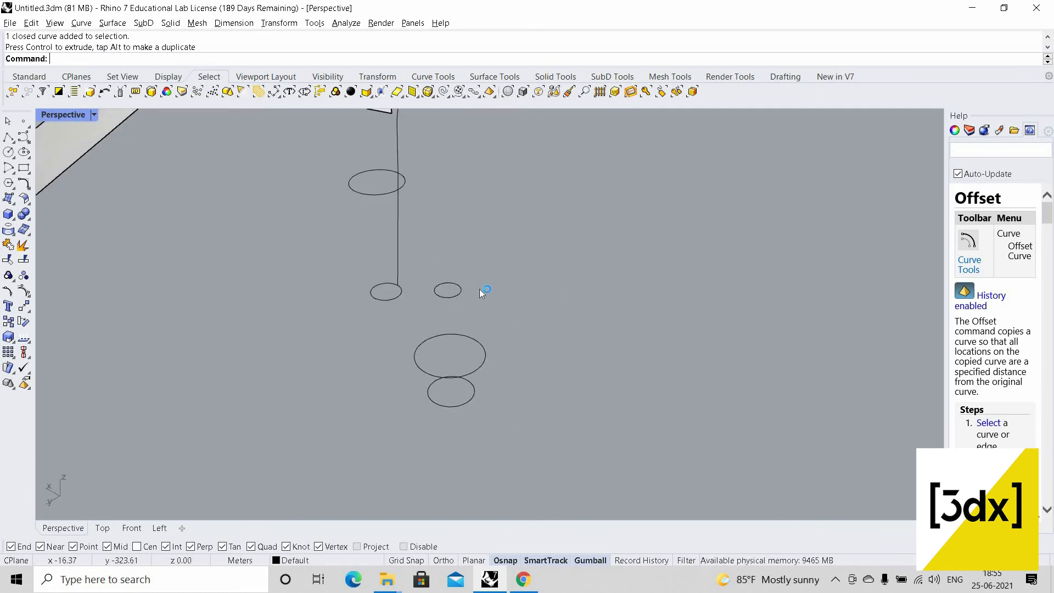
# - Offset the raised circle inward by 0.475652 m to add a tiny concentric circle
pyautogui.scroll(4, 479, 289)
pyautogui.click(478, 289)
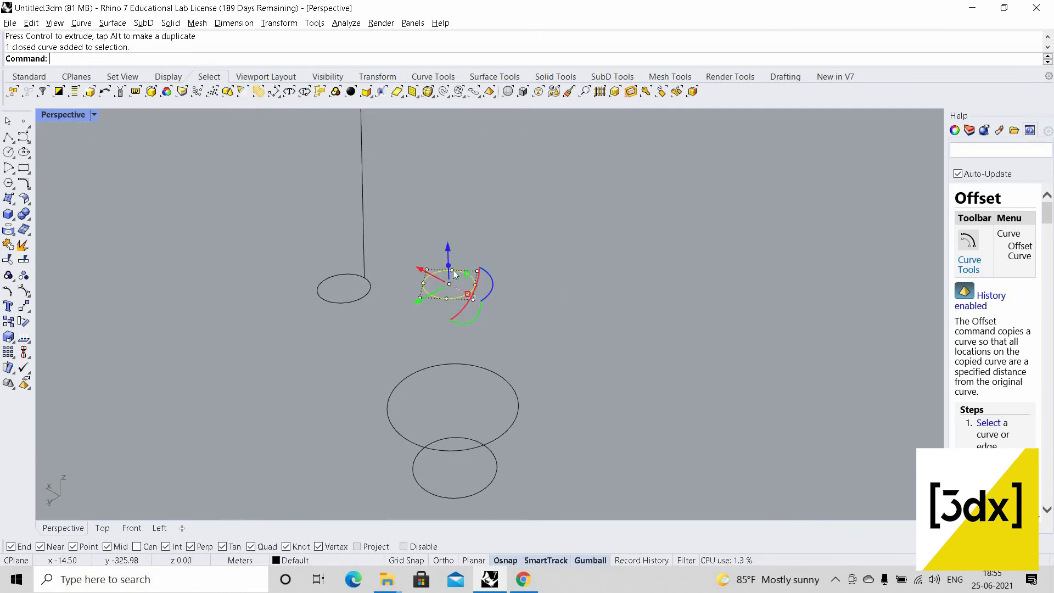
pyautogui.scroll(1, 454, 272)
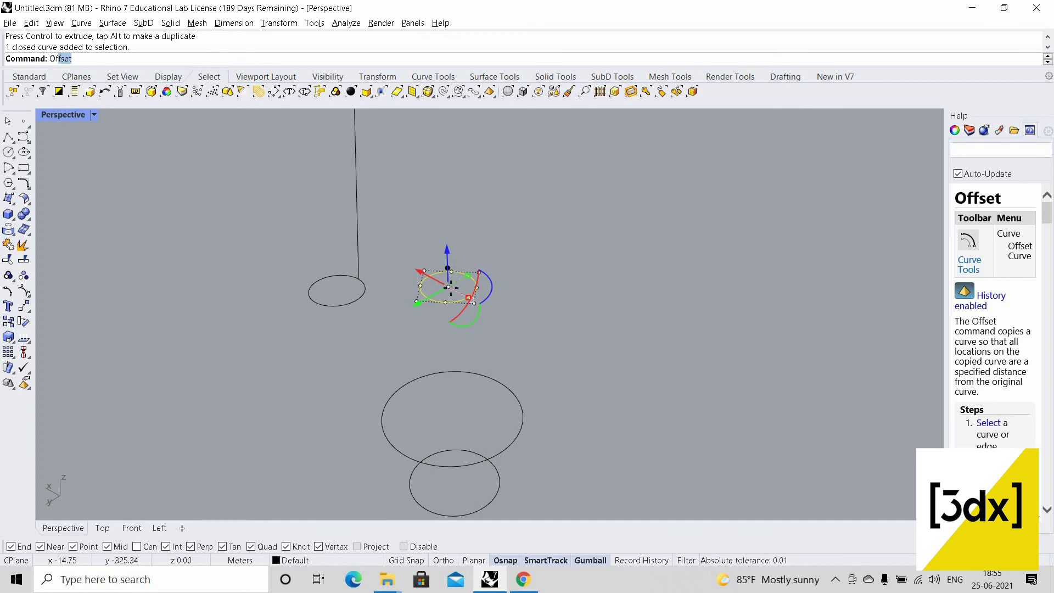
pyautogui.press('Return')
pyautogui.click(450, 285)
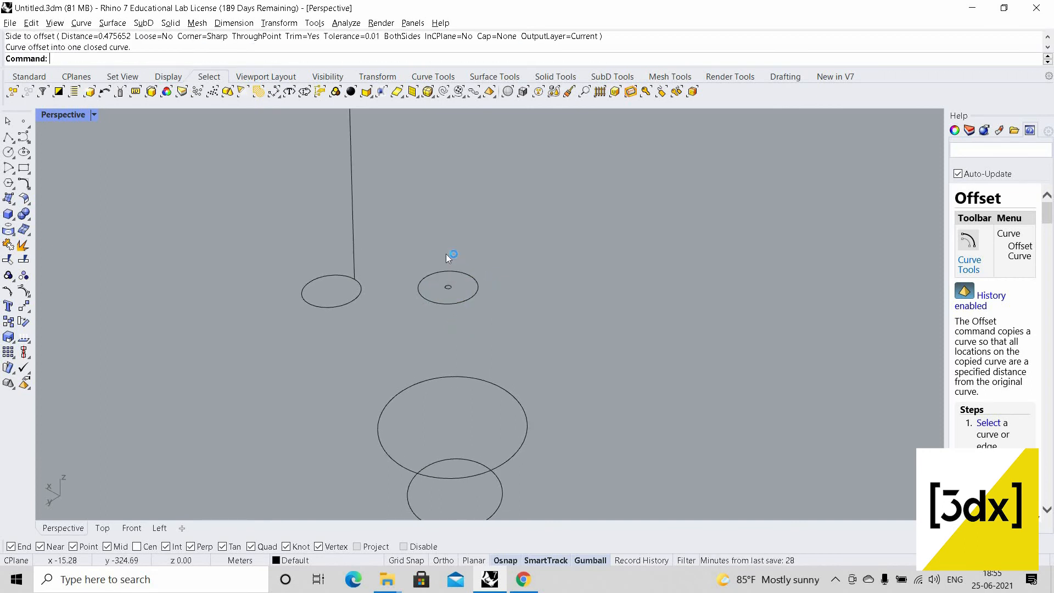
# - Move the tiny circle straight up above the raised circle to form the tip of the stack
pyautogui.click(448, 287)
pyautogui.moveTo(448, 258); pyautogui.dragTo(528, 365)
pyautogui.click(484, 258)
# - Loft the four stacked circles into a pointed bud using the Normal style and Do not simplify
pyautogui.scroll(-5, 484, 258)
pyautogui.scroll(-3, 529, 329)
pyautogui.scroll(4, 423, 215)
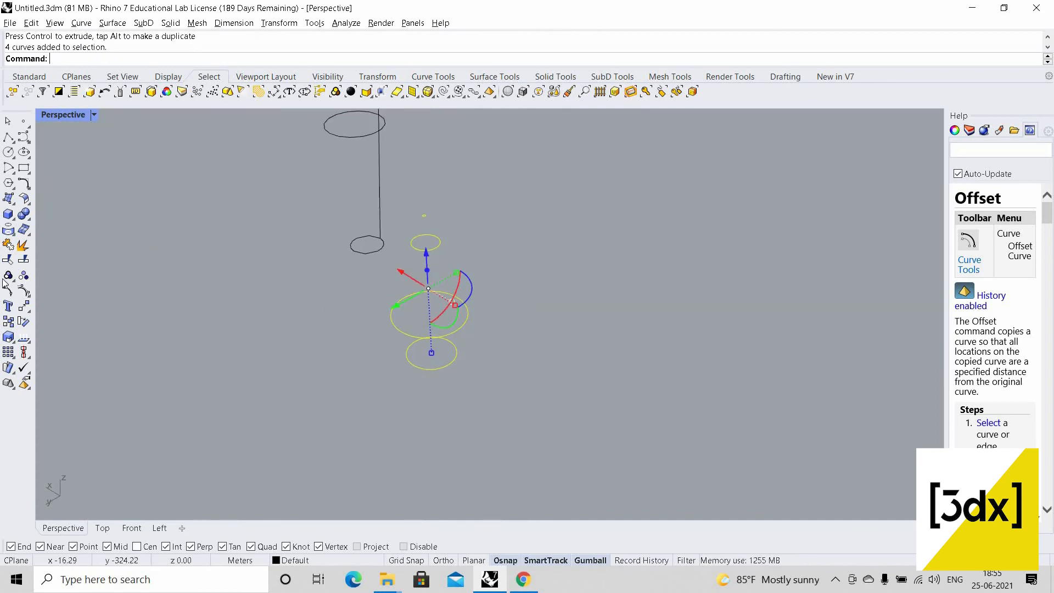
pyautogui.moveTo(3, 283); pyautogui.dragTo(23, 275, button='right')
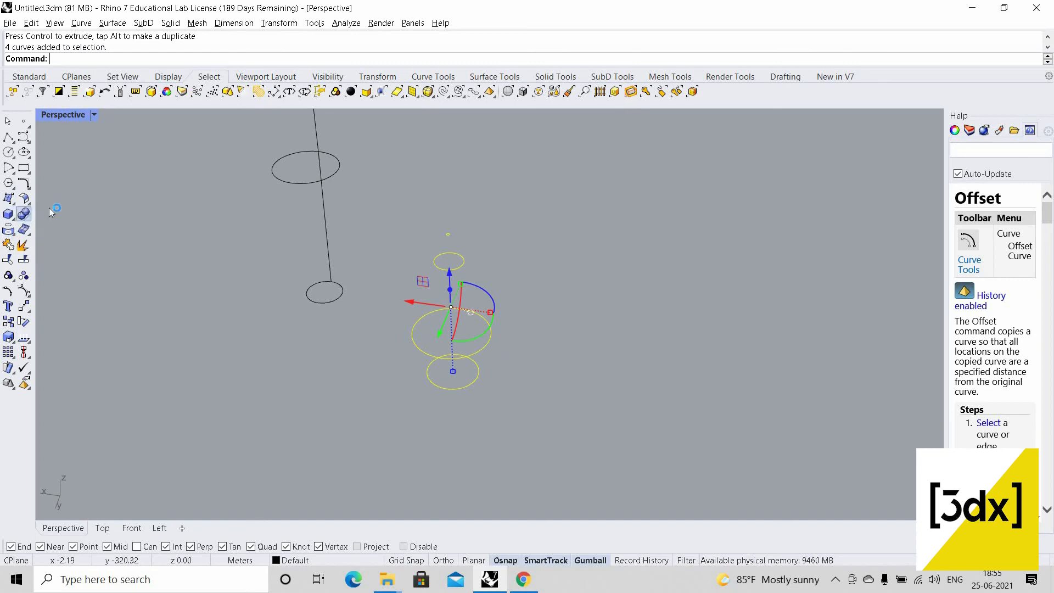
pyautogui.write('loft')
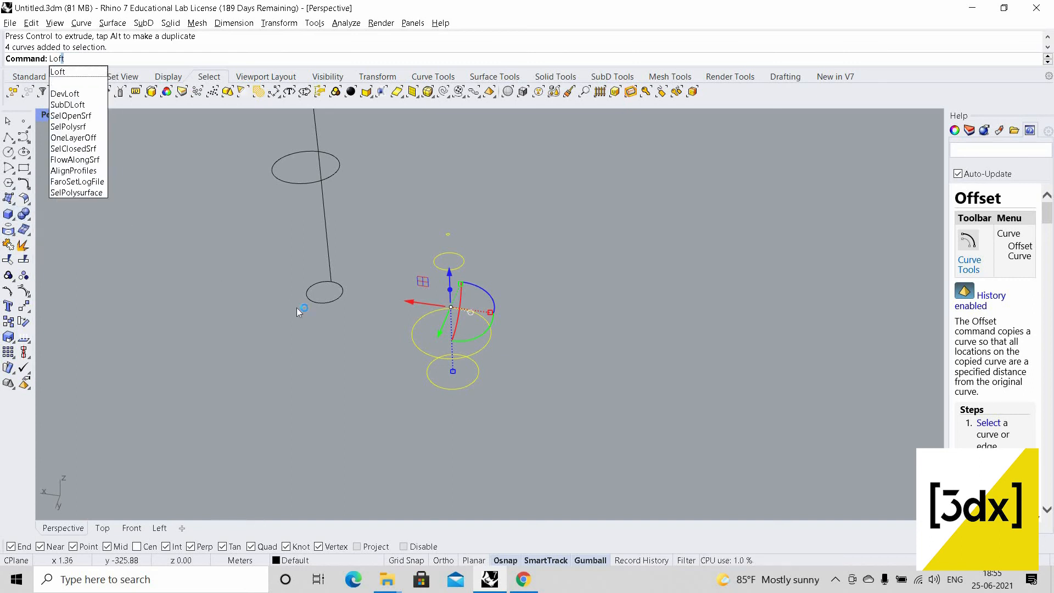
pyautogui.press('Return')
pyautogui.press('Return')
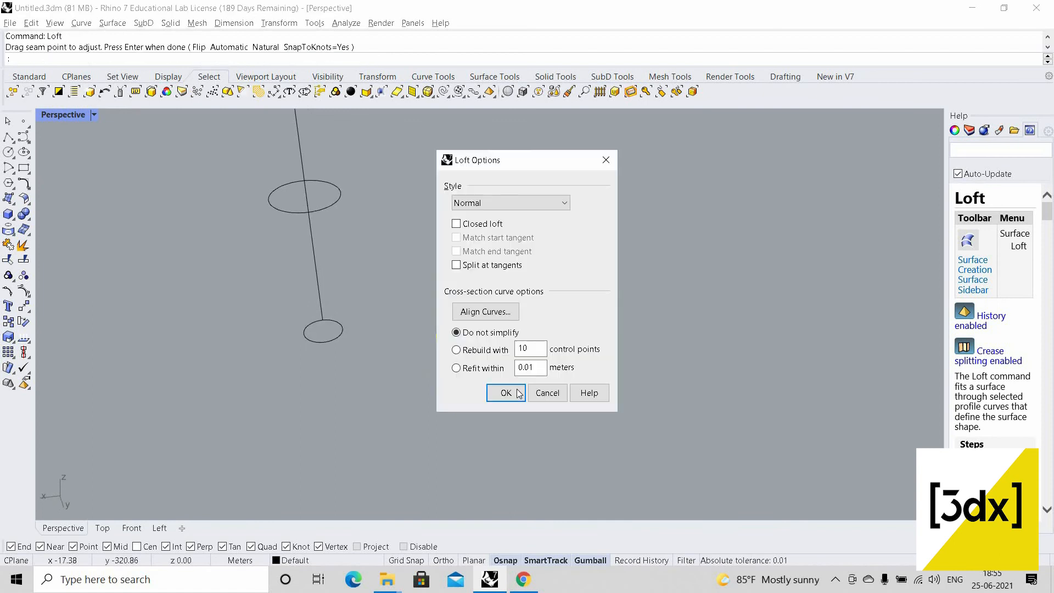
pyautogui.click(501, 391)
pyautogui.press('Escape')
pyautogui.moveTo(466, 313); pyautogui.dragTo(443, 288, button='right')
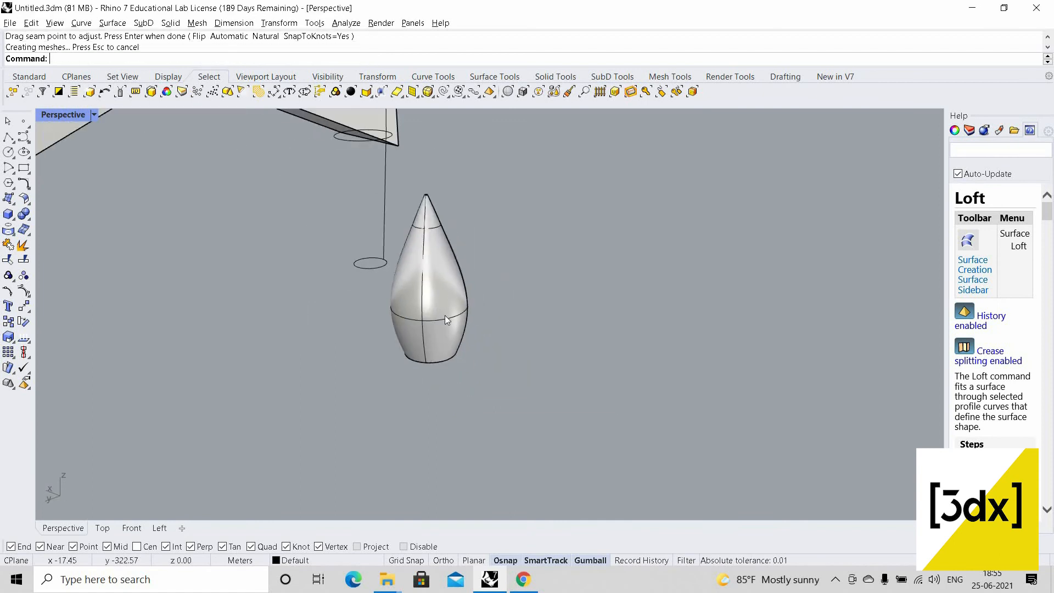
# - Try to move the lofted bud from its base onto the flared ornament of the acroterion
pyautogui.click(444, 314)
pyautogui.scroll(4, 445, 313)
pyautogui.write('M')
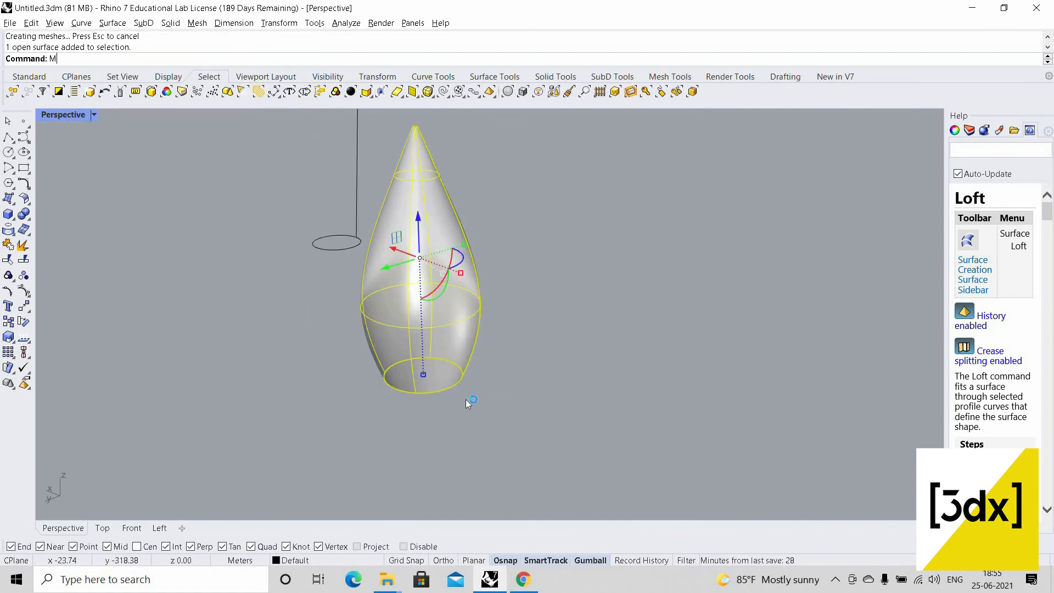
pyautogui.write('ove')
pyautogui.press('Return')
pyautogui.click(448, 386)
pyautogui.scroll(-10, 627, 456)
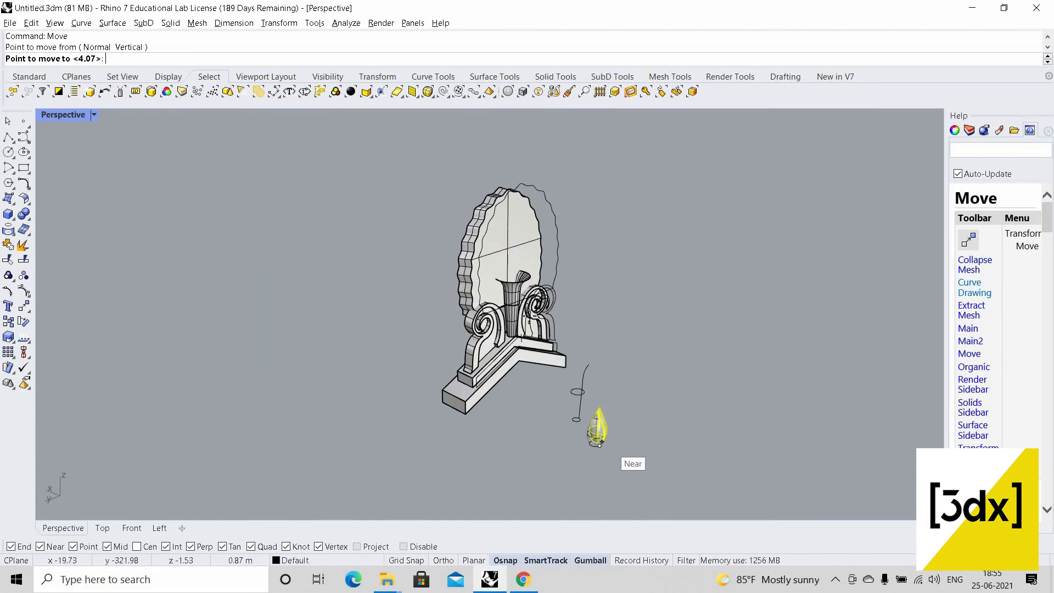
pyautogui.scroll(8, 544, 343)
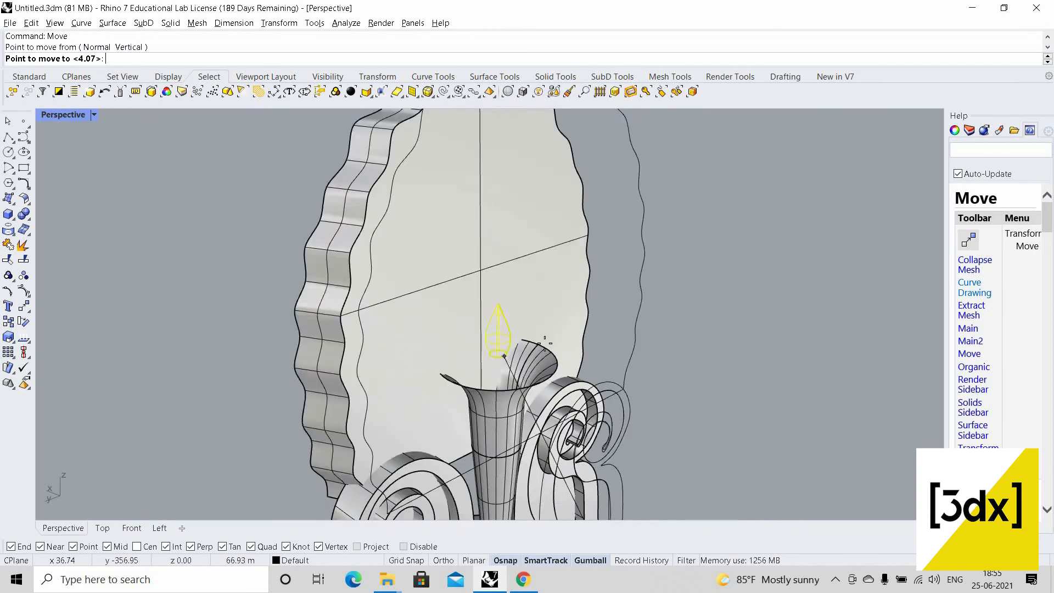
pyautogui.scroll(-5, 544, 343)
pyautogui.click(573, 423)
# - Try to enlarge the lofted bud slightly along one horizontal axis
pyautogui.scroll(6, 579, 415)
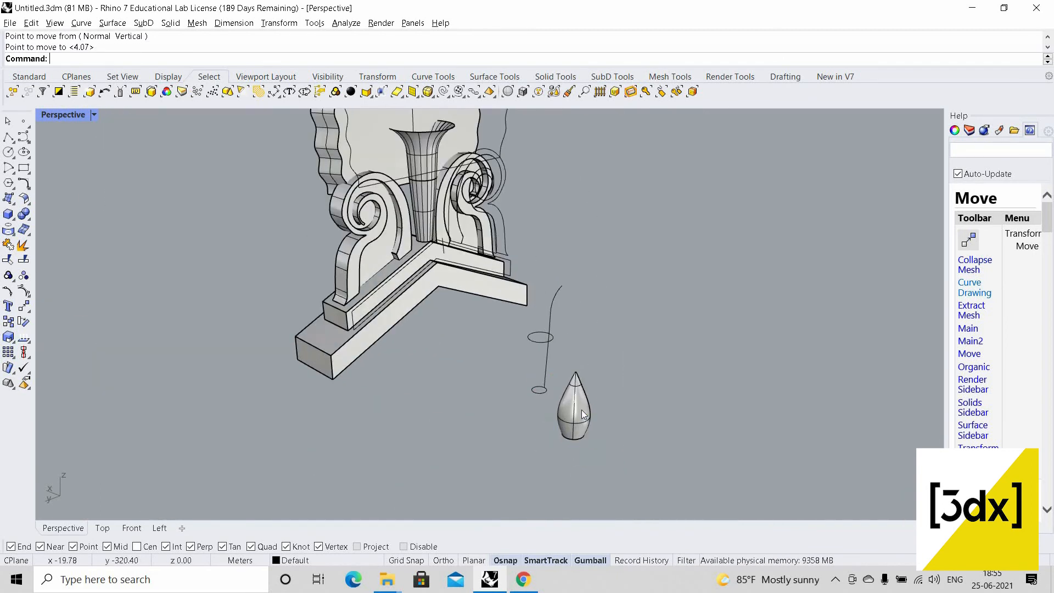
pyautogui.click(581, 409)
pyautogui.scroll(3, 574, 411)
pyautogui.click(574, 411)
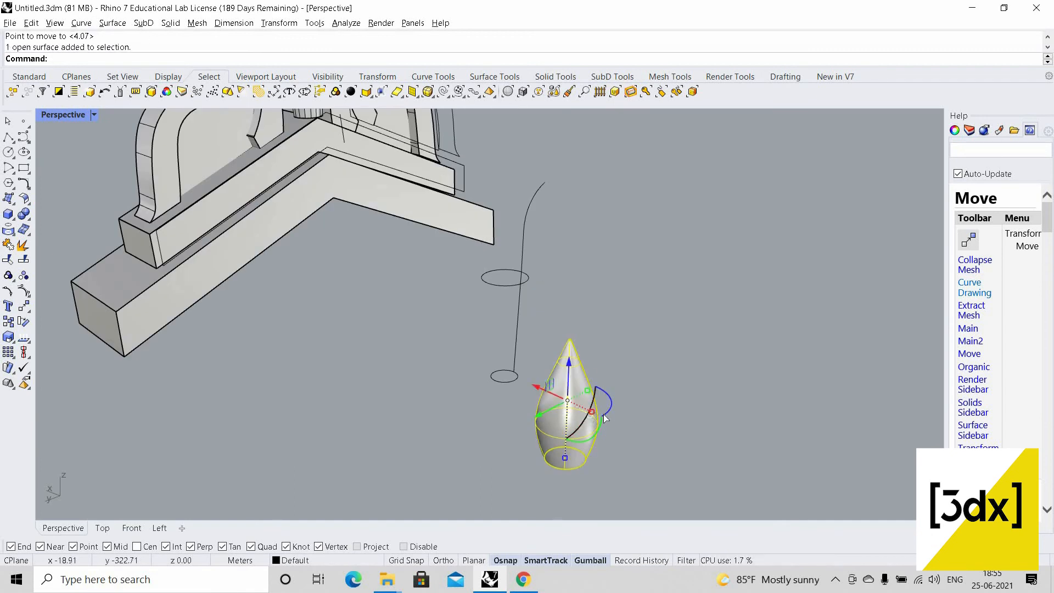
pyautogui.moveTo(592, 412); pyautogui.dragTo(601, 417)
pyautogui.press('Escape')
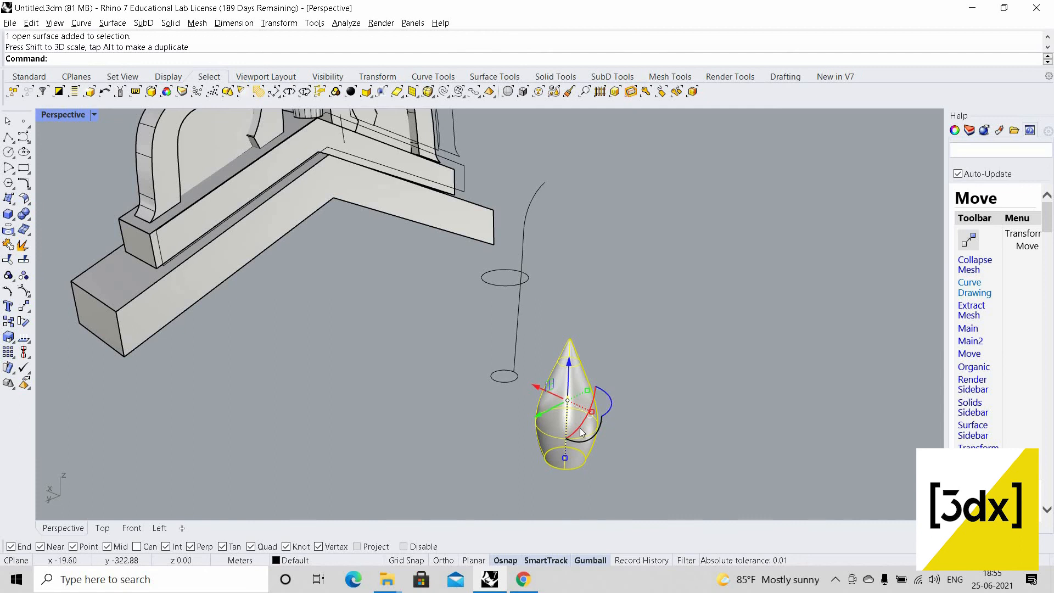
# - Scale the lofted bud uniformly from a base point at its bottom circle
pyautogui.write('Scale1D')
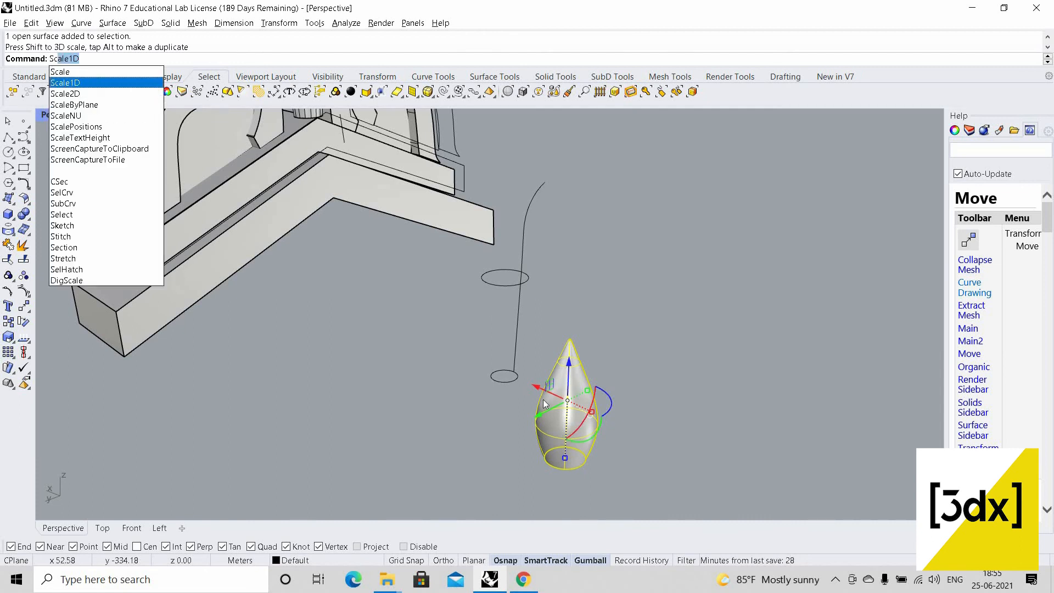
pyautogui.press('Return')
pyautogui.scroll(2, 568, 483)
pyautogui.click(568, 476)
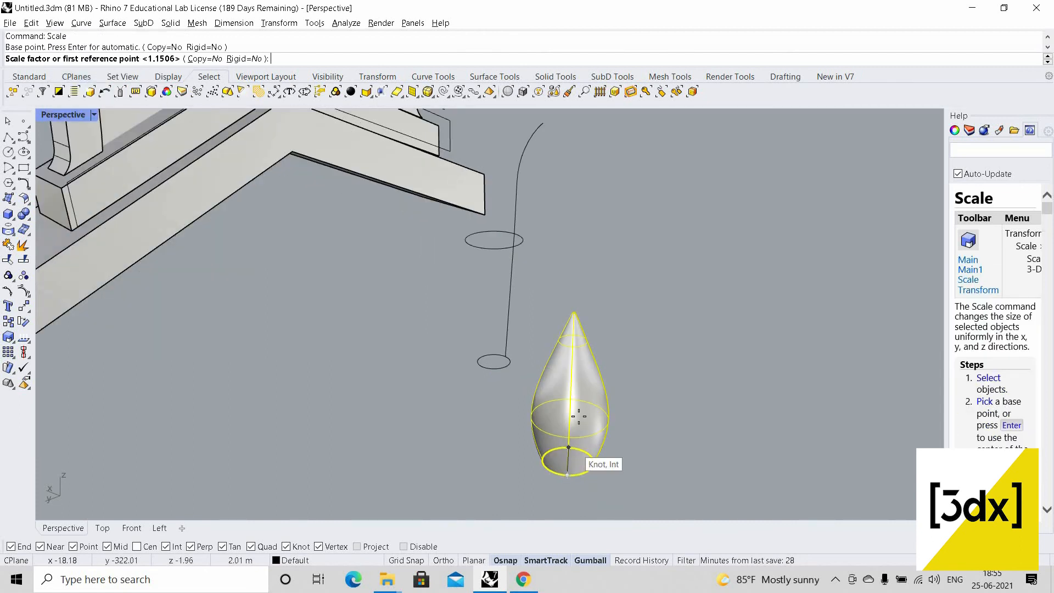
pyautogui.click(566, 460)
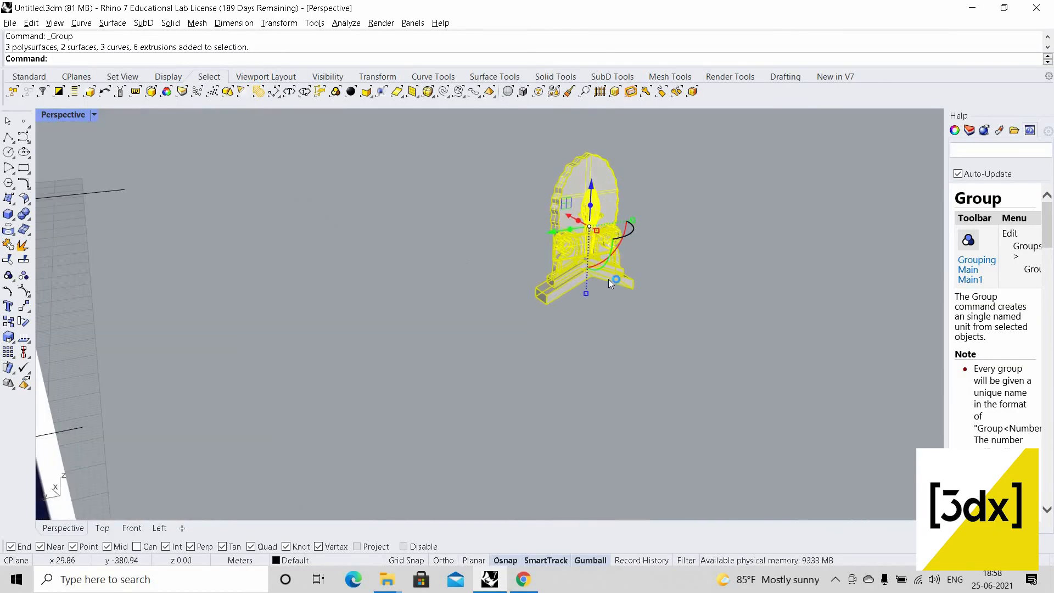
pyautogui.click(608, 279)
pyautogui.scroll(8, 555, 330)
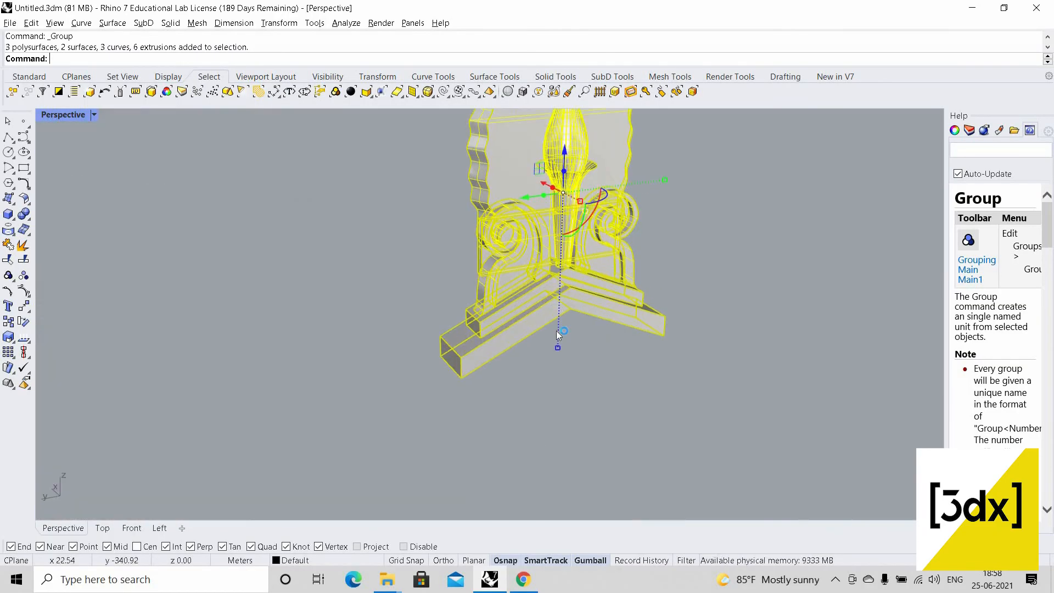
pyautogui.moveTo(521, 292); pyautogui.dragTo(502, 335, button='right')
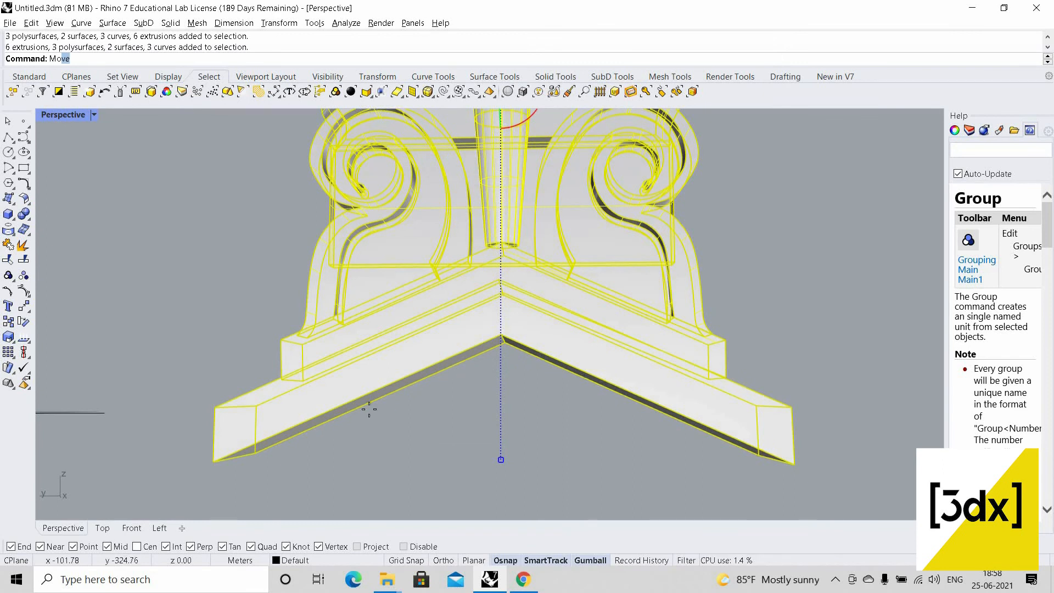
pyautogui.press('Return')
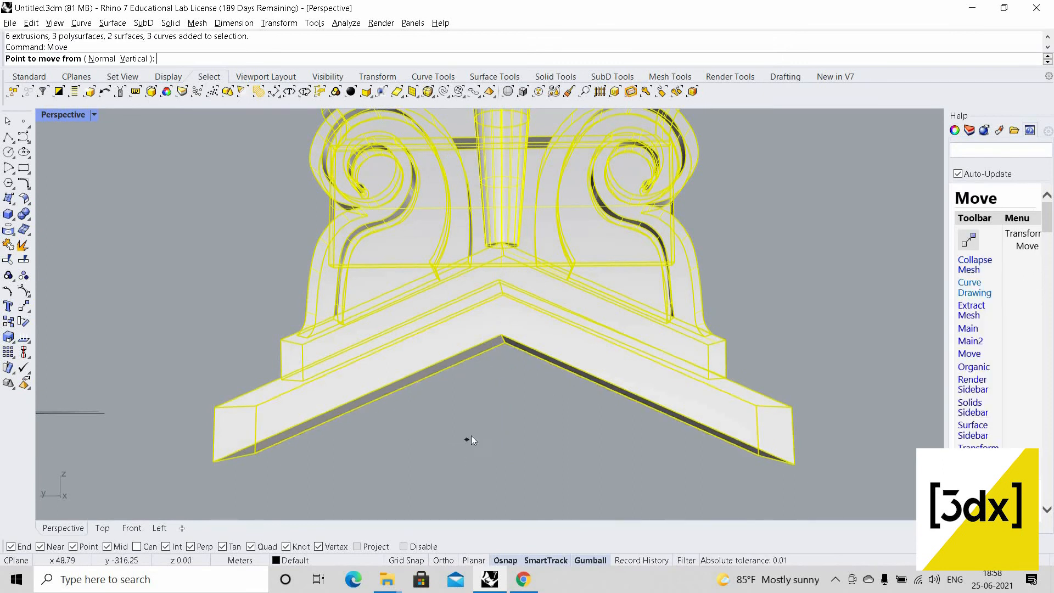
pyautogui.press('Escape')
pyautogui.press('Escape')
# - Draw a closed triangular polyline through the two lower front corners and the inner apex of the acroterion's gabled base
pyautogui.moveTo(471, 437); pyautogui.dragTo(510, 436, button='right')
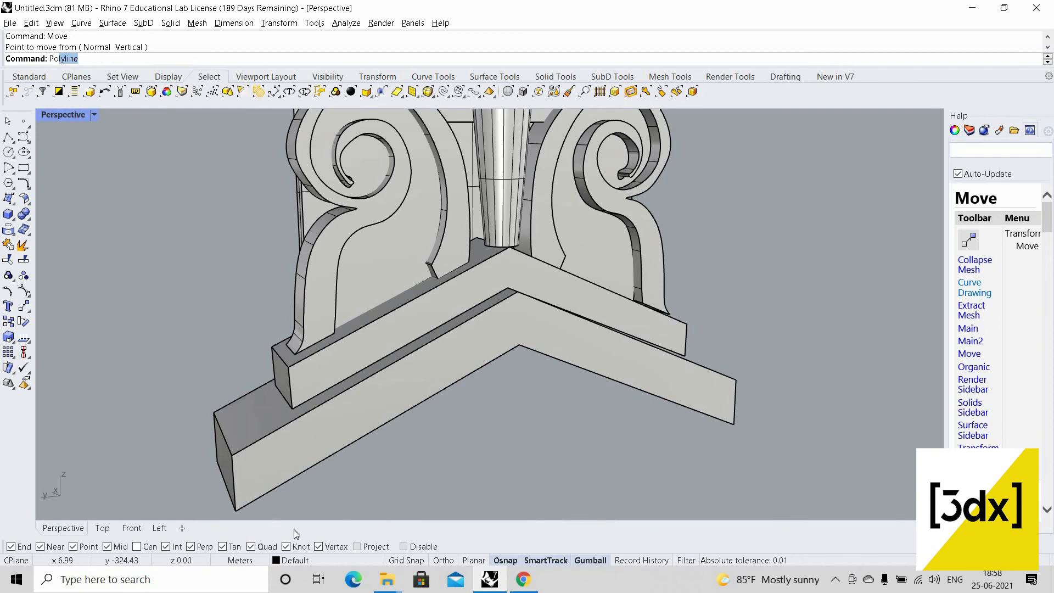
pyautogui.press('Return')
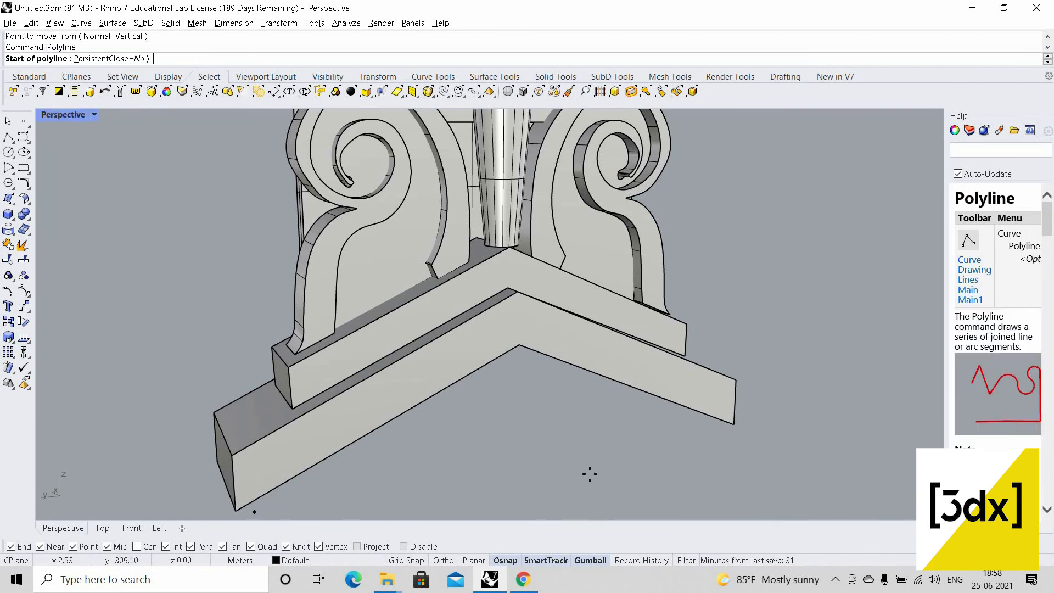
pyautogui.click(237, 509)
pyautogui.click(733, 423)
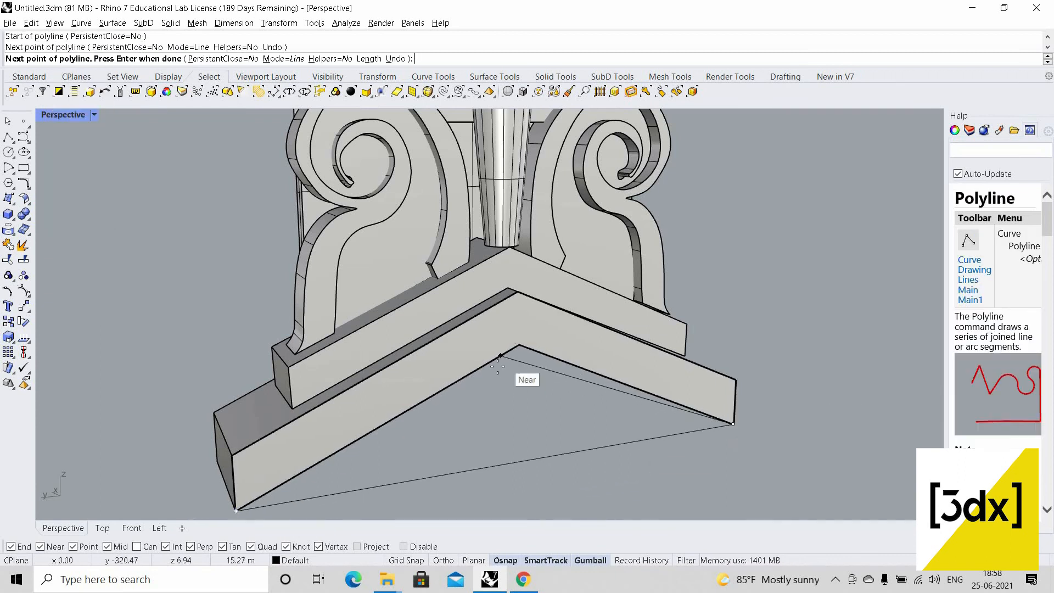
pyautogui.click(518, 345)
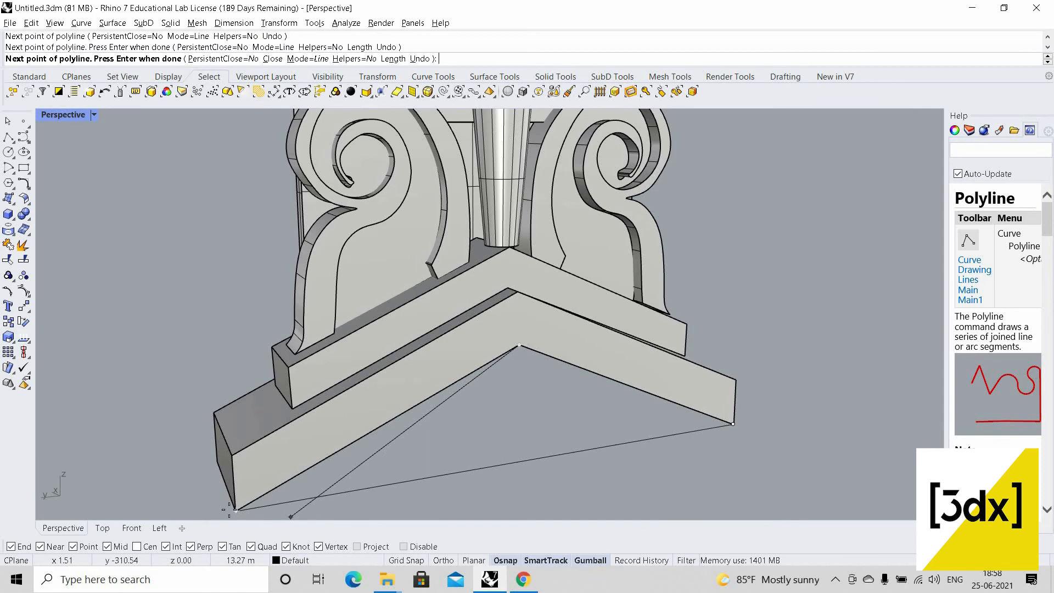
pyautogui.click(510, 463)
pyautogui.rightClick(509, 439)
pyautogui.scroll(-4, 533, 440)
pyautogui.moveTo(533, 440); pyautogui.dragTo(542, 452, button='right')
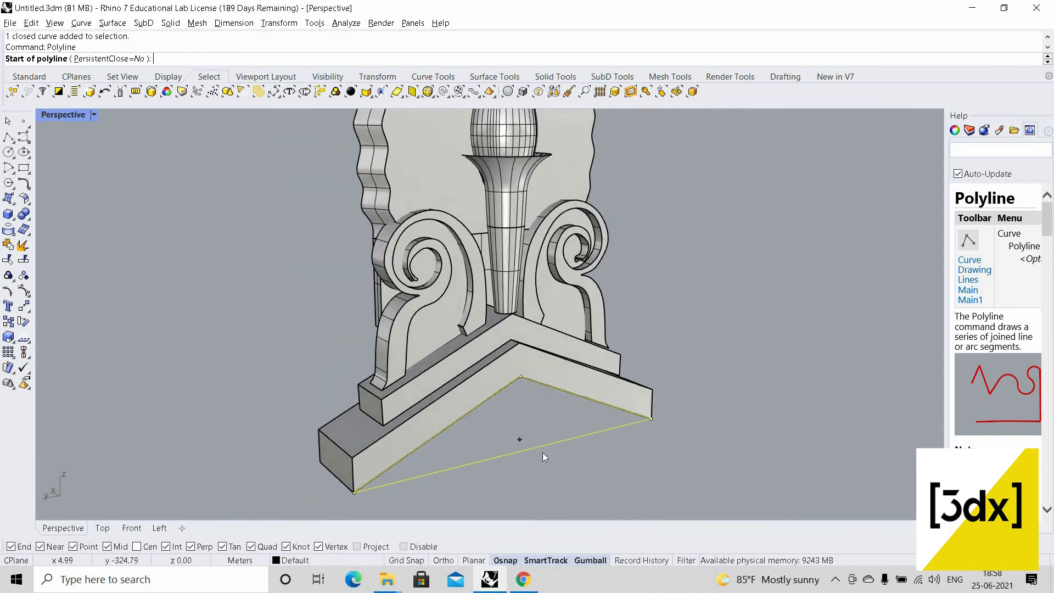
pyautogui.press('Escape')
# - Extrude the triangle as a solid back to the rear corner of the gabled base
pyautogui.write('ExtrudeCrv')
pyautogui.press('Return')
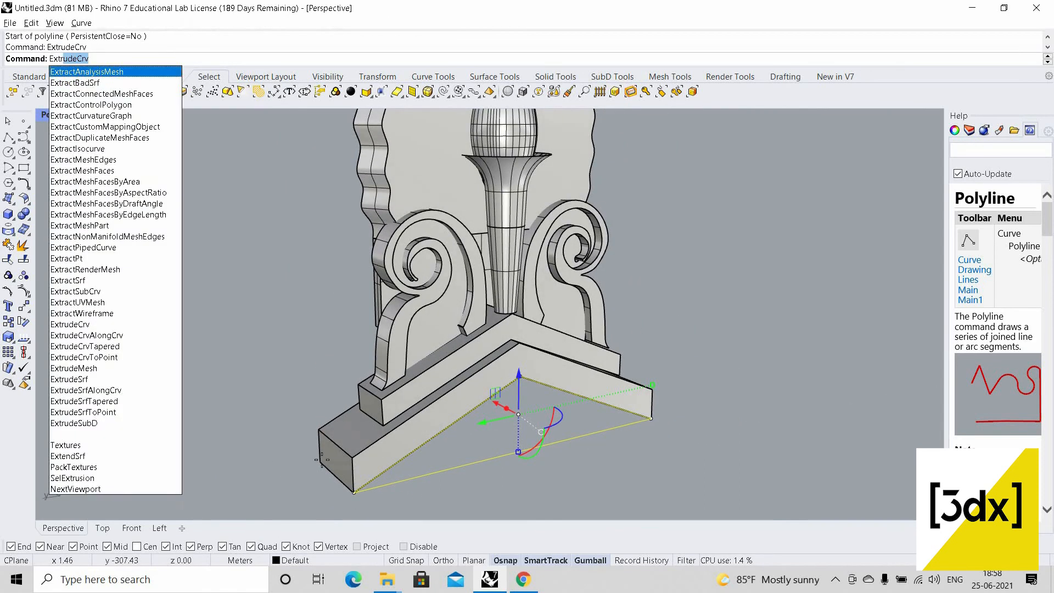
pyautogui.click(320, 463)
pyautogui.click(347, 481)
# - Scale the triangular infill in one direction about its mid-depth so it sits slightly inset from the base's front face
pyautogui.scroll(2, 346, 480)
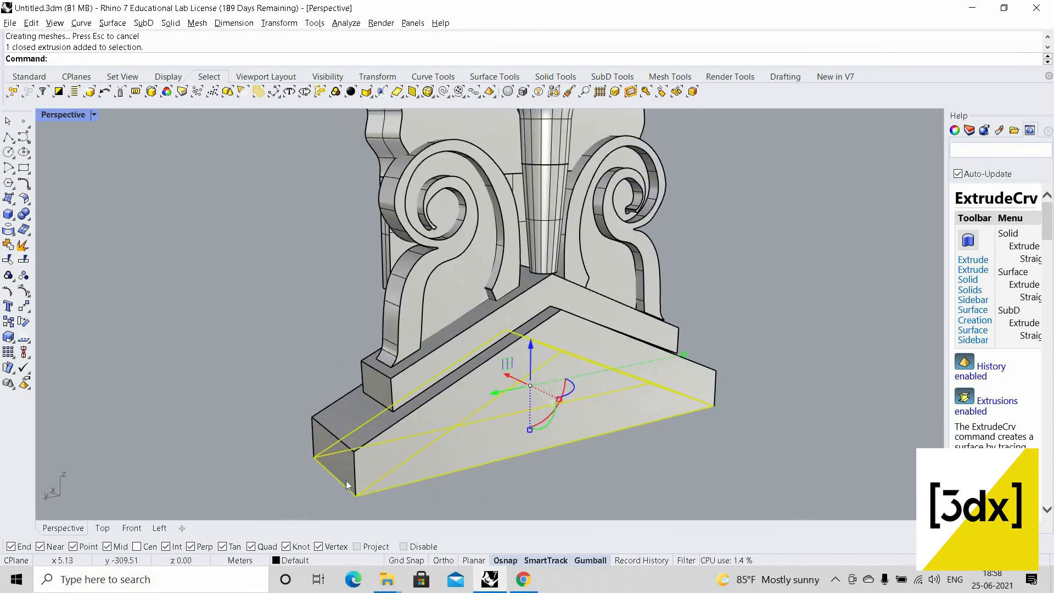
pyautogui.write('Scale1D')
pyautogui.press('Return')
pyautogui.click(334, 476)
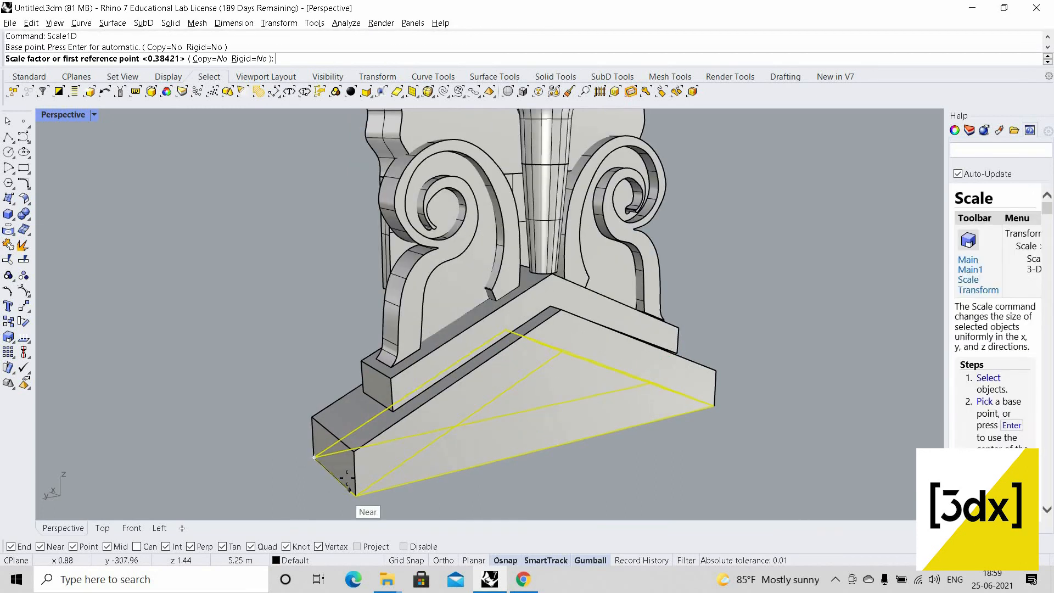
pyautogui.click(346, 482)
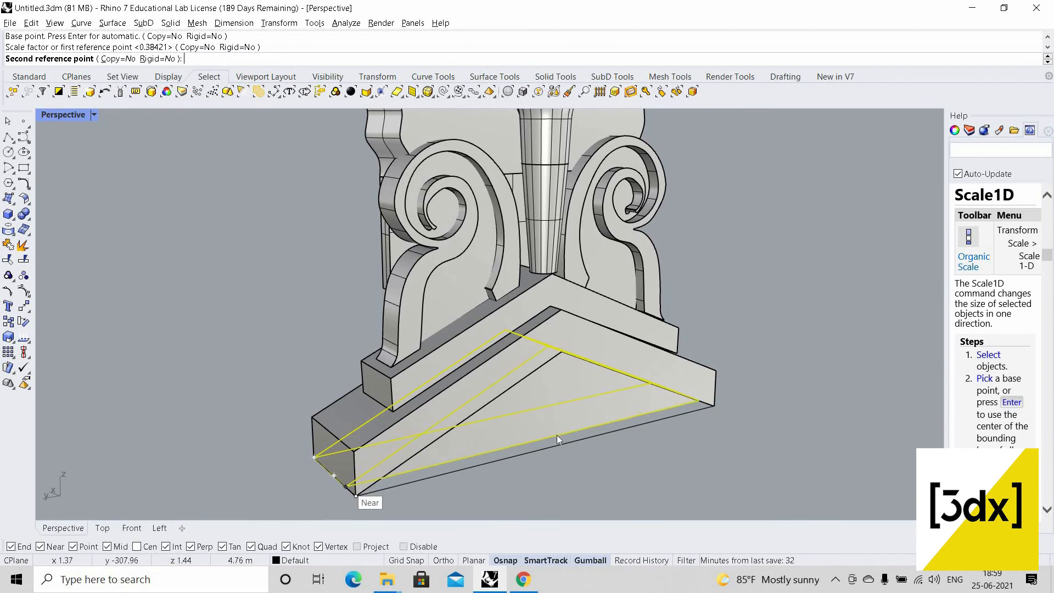
pyautogui.click(356, 497)
pyautogui.moveTo(594, 429); pyautogui.dragTo(577, 426, button='right')
pyautogui.scroll(4, 579, 426)
# - Group the triangular infill with all the other acroterion parts and select the group
pyautogui.click(627, 405)
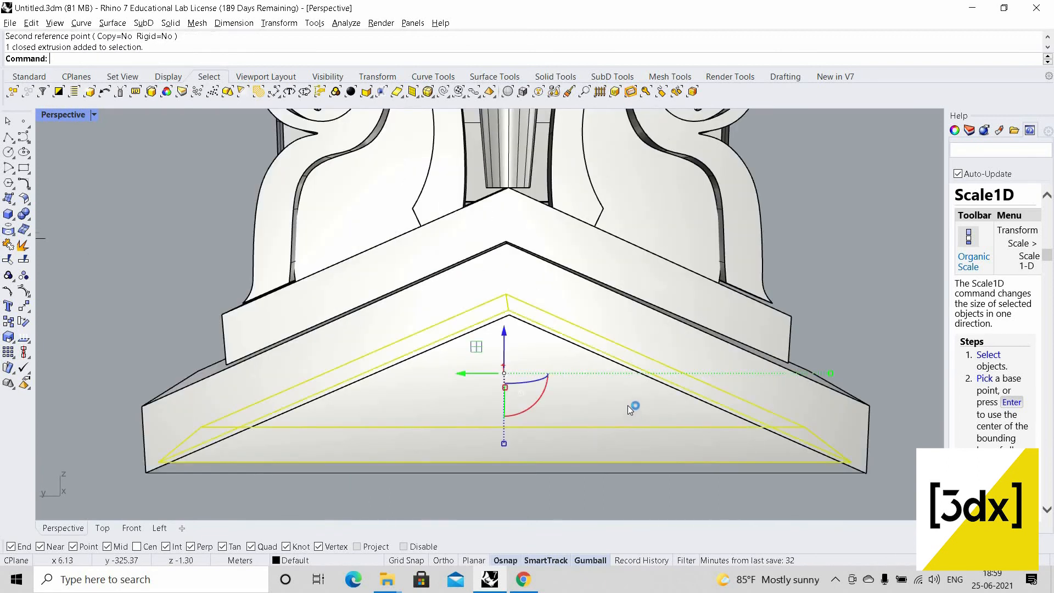
pyautogui.scroll(-6, 639, 390)
pyautogui.hotkey('ctrl', 'a')
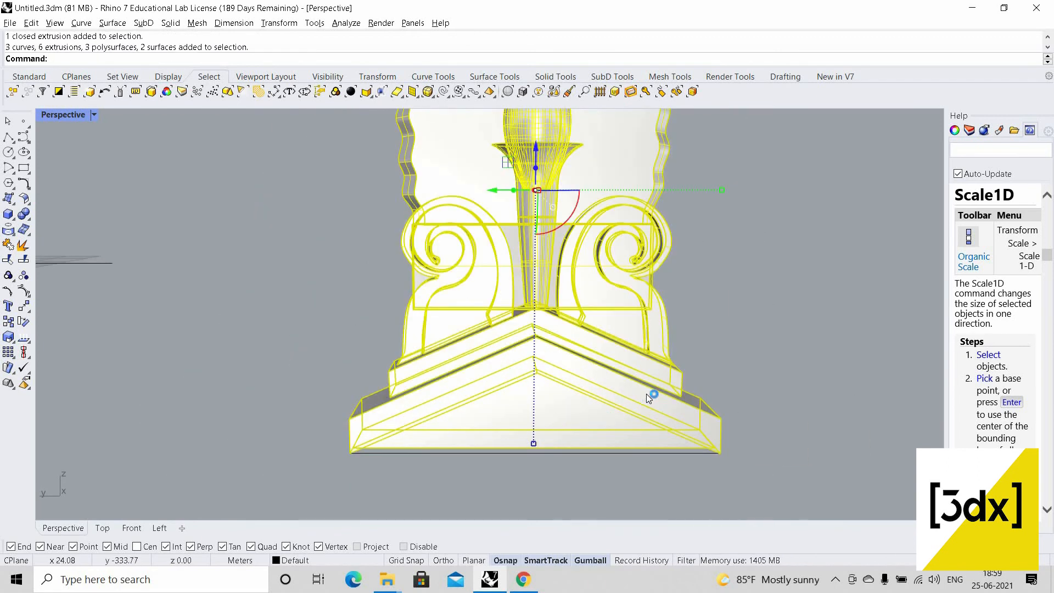
pyautogui.hotkey('ctrl', 'g')
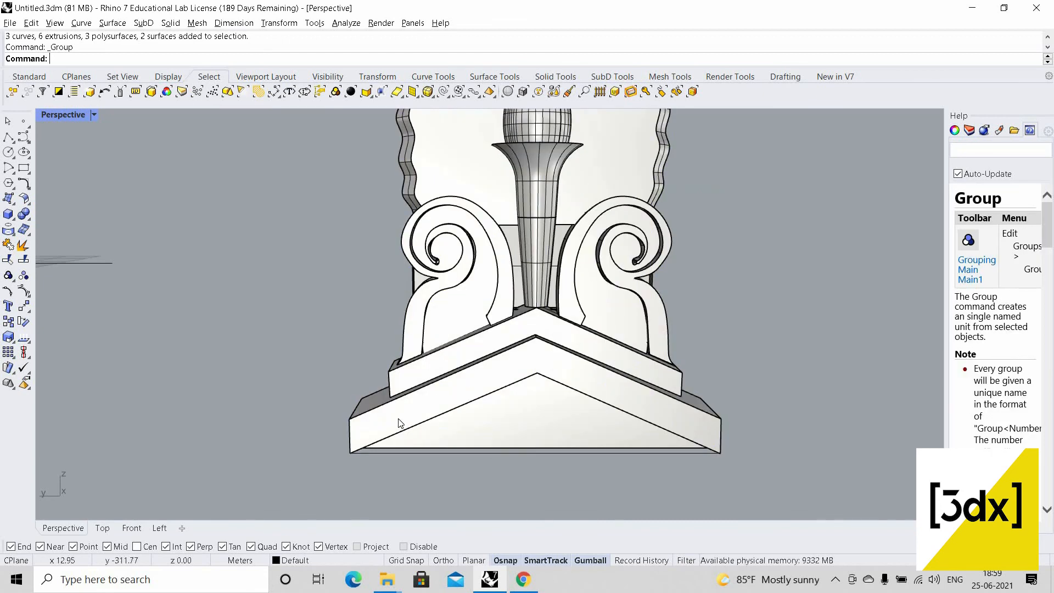
pyautogui.click(433, 450)
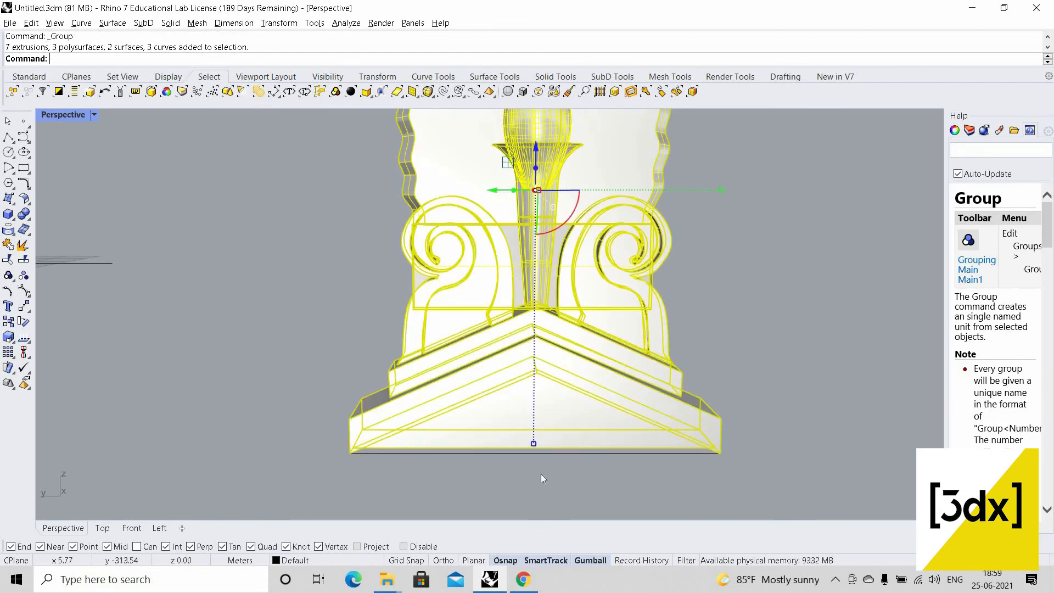
# - Move the acroterion group from the midpoint of its base's lower front edge to the midpoint of the pedestal's upper edge at the pediment apex
pyautogui.write('move')
pyautogui.press('Return')
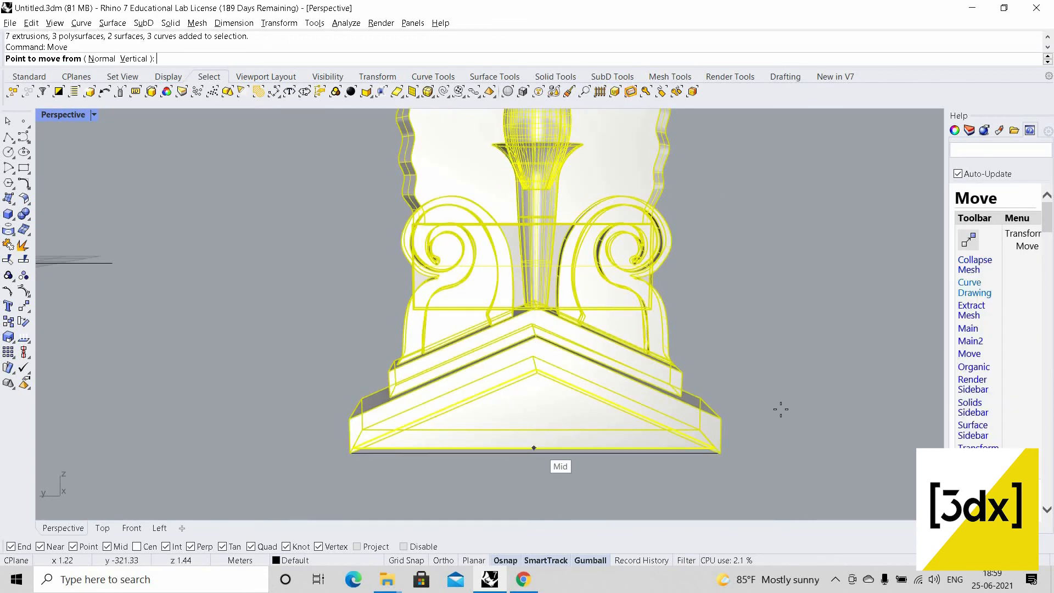
pyautogui.click(533, 448)
pyautogui.scroll(-6, 769, 413)
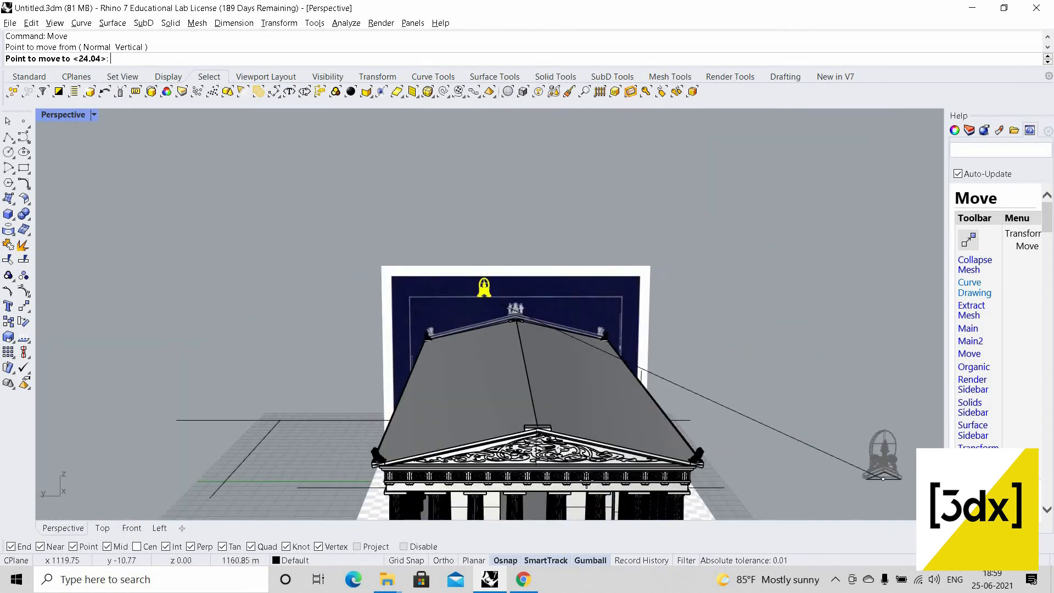
pyautogui.scroll(8, 600, 439)
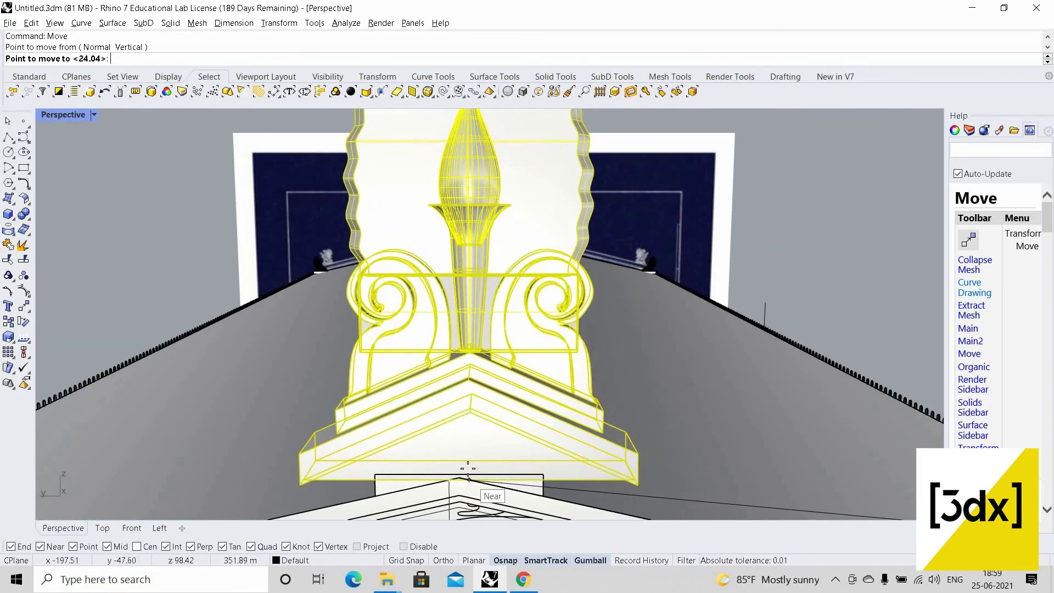
pyautogui.scroll(-5, 471, 473)
pyautogui.scroll(5, 476, 466)
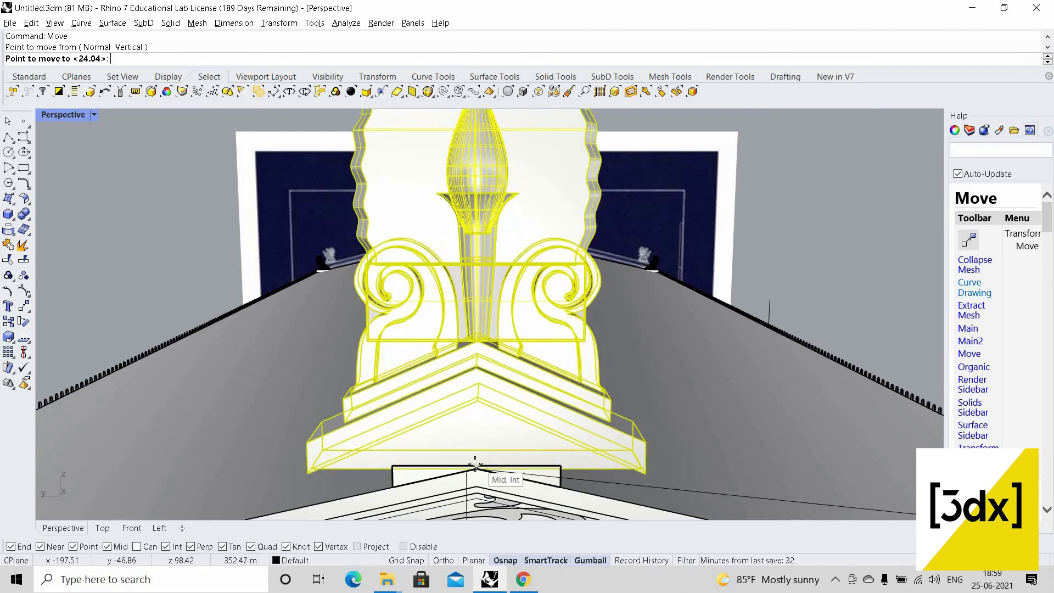
pyautogui.click(508, 459)
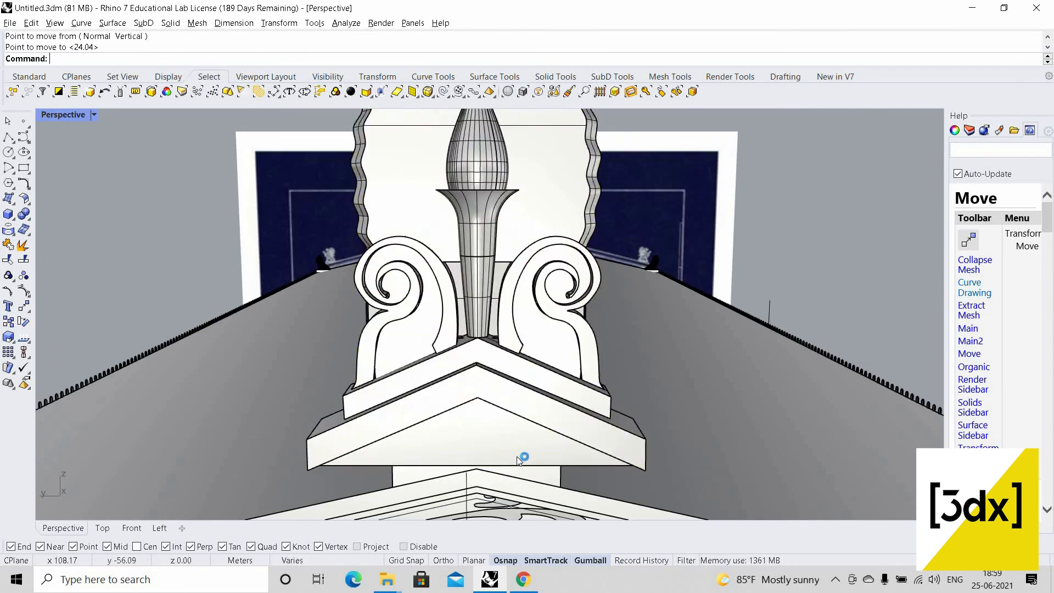
pyautogui.scroll(10, 524, 452)
pyautogui.scroll(-10, 522, 450)
pyautogui.write('Scale1D')
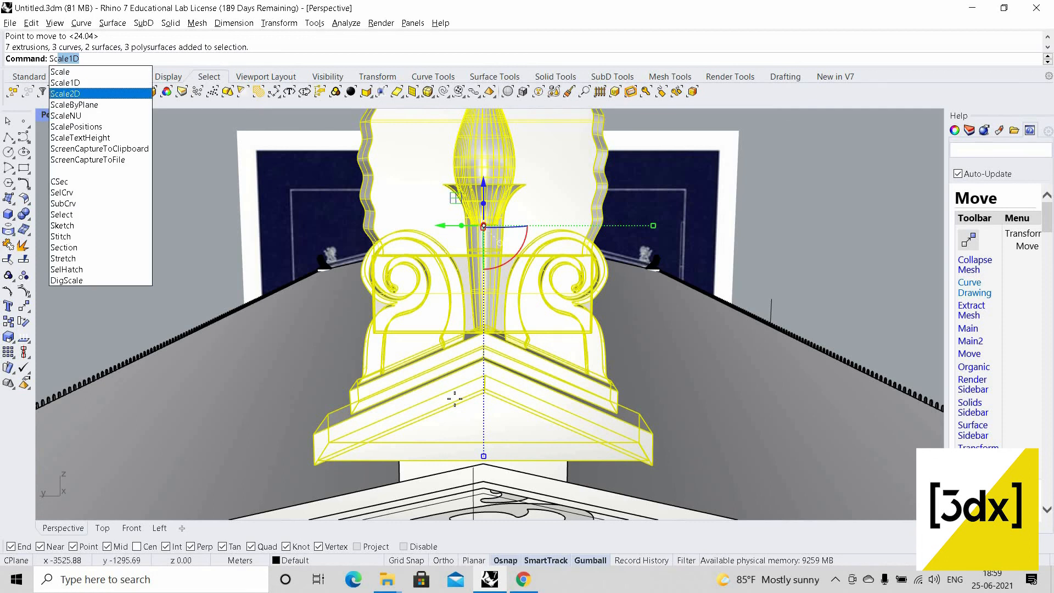
pyautogui.click(57, 93)
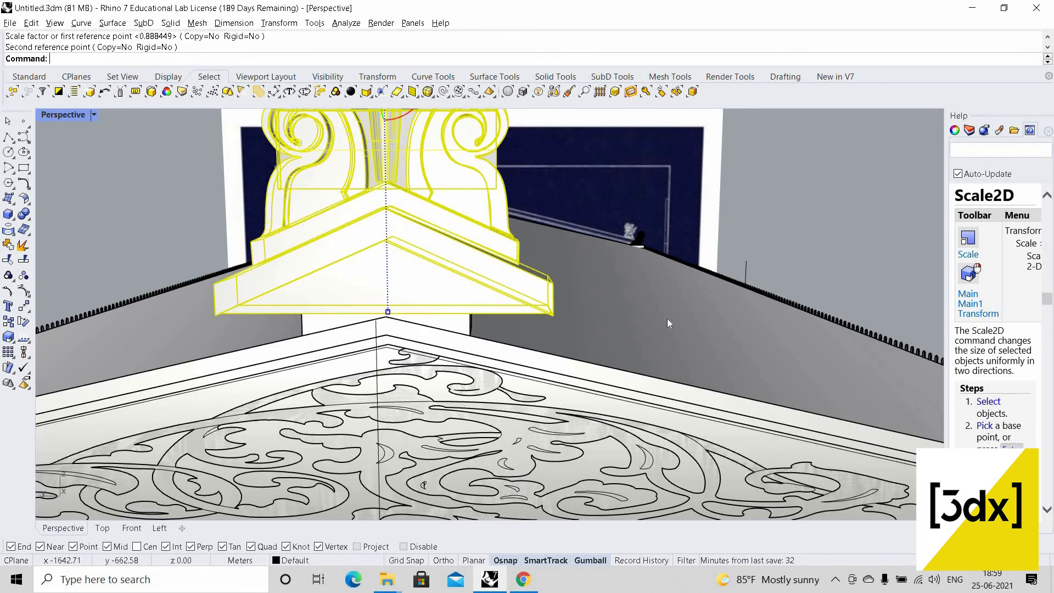
# - Hide the blueprint reference image behind the temple in the Left view
pyautogui.hotkey('ctrl', 'm')
pyautogui.moveTo(714, 408); pyautogui.dragTo(637, 314, button='right')
pyautogui.scroll(-11, 605, 393)
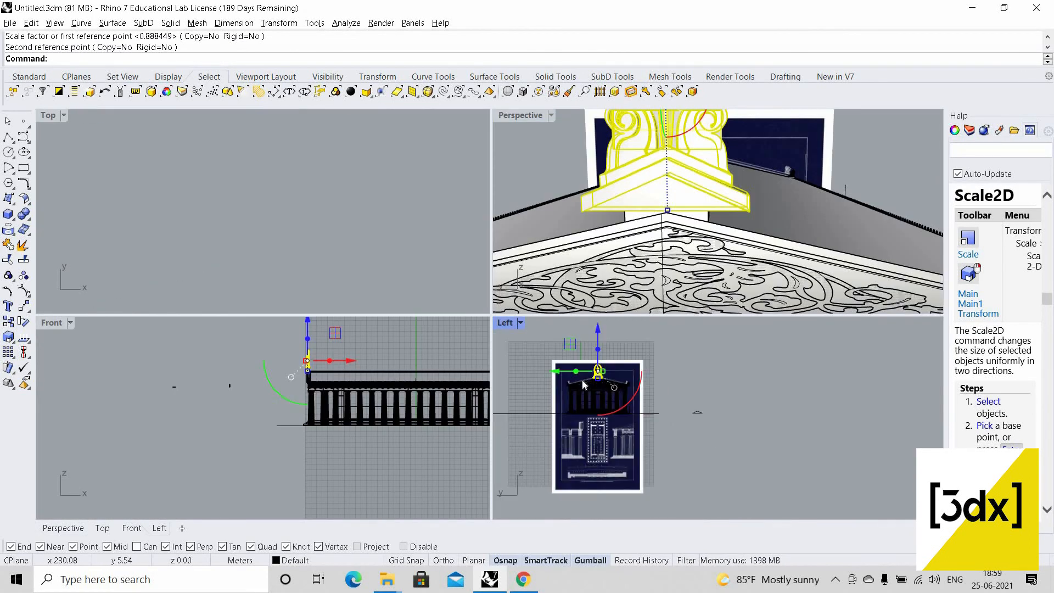
pyautogui.scroll(5, 582, 379)
pyautogui.scroll(6, 604, 379)
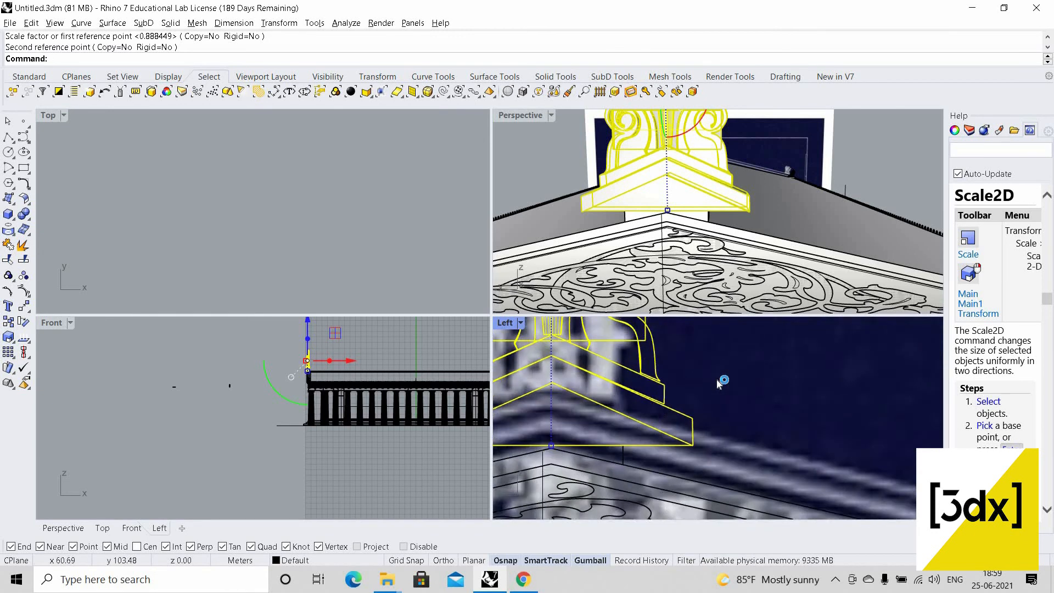
pyautogui.scroll(-4, 722, 381)
pyautogui.scroll(-4, 768, 365)
pyautogui.click(768, 365)
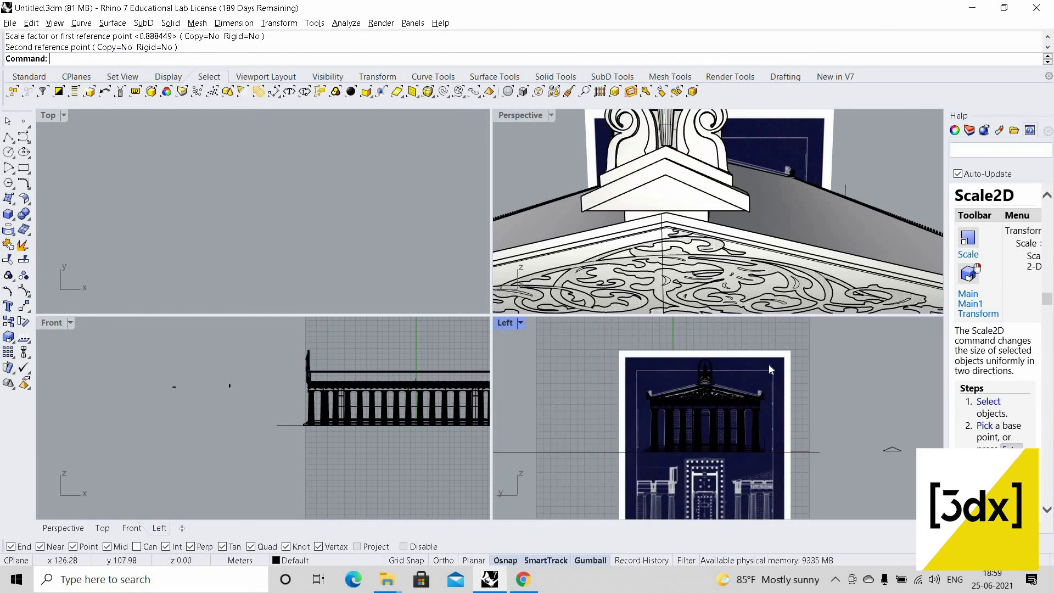
pyautogui.middleClick(719, 360)
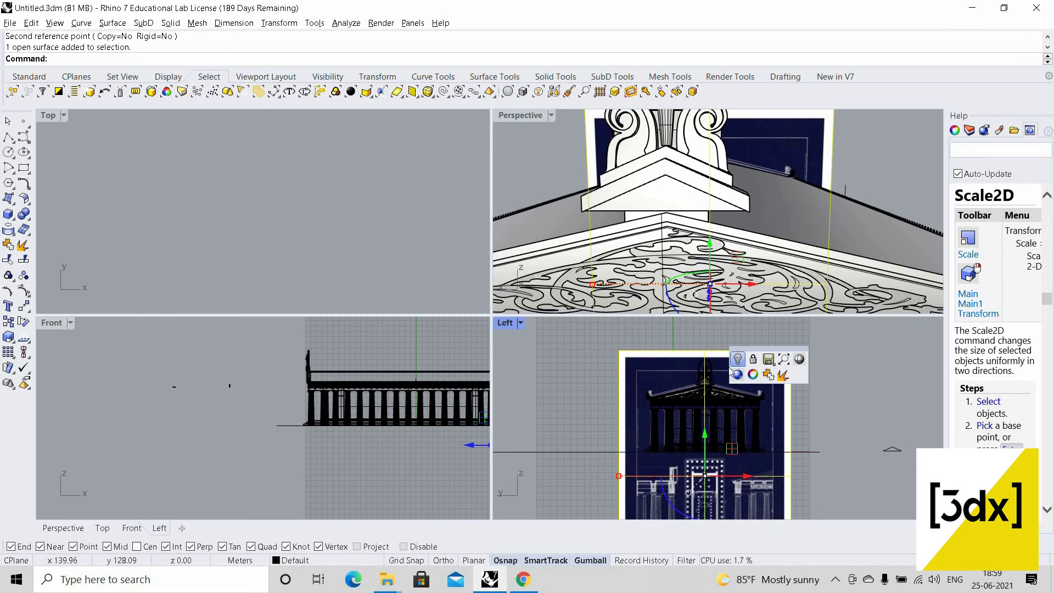
pyautogui.click(735, 362)
# - Scale the acroterion in two directions in the Left view about its base midpoint so its base width matches the pedestal
pyautogui.scroll(4, 790, 398)
pyautogui.scroll(12, 730, 385)
pyautogui.moveTo(759, 403); pyautogui.dragTo(690, 407, button='right')
pyautogui.moveTo(692, 410); pyautogui.dragTo(512, 332)
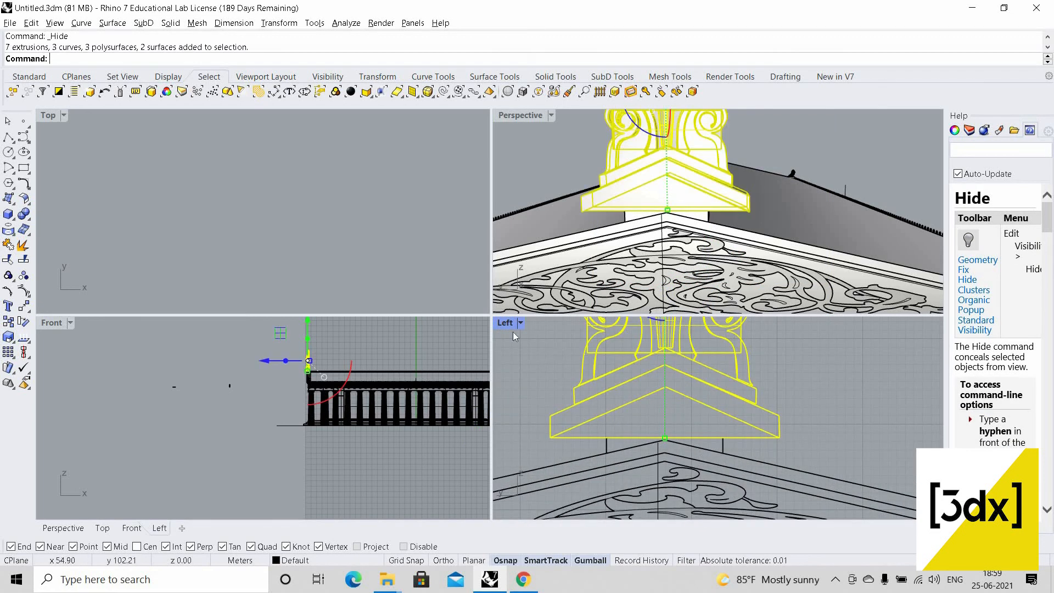
pyautogui.scroll(-4, 510, 329)
pyautogui.hotkey('ctrl', 'm')
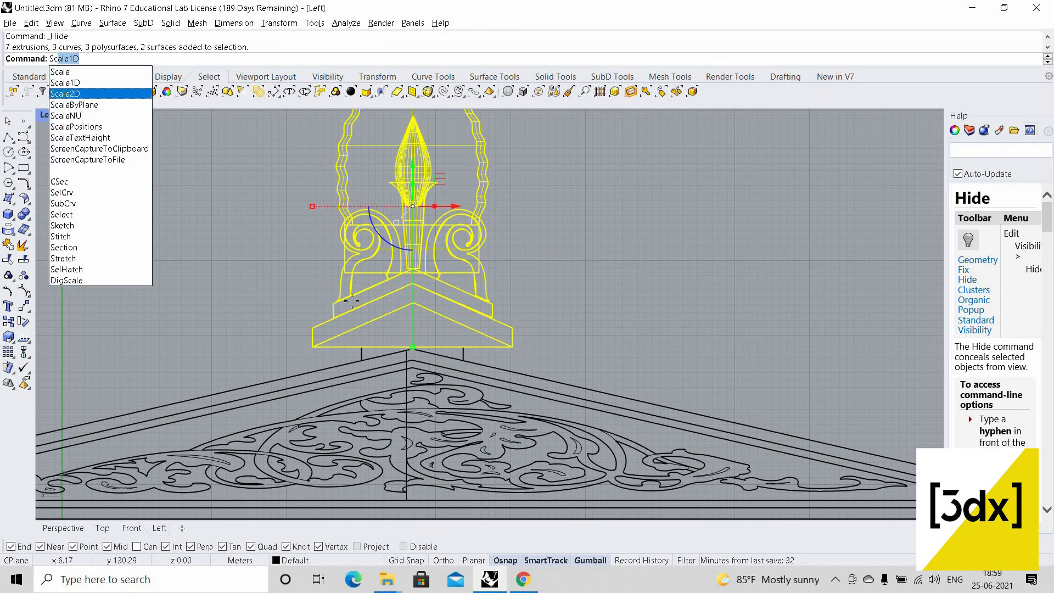
pyautogui.click(76, 94)
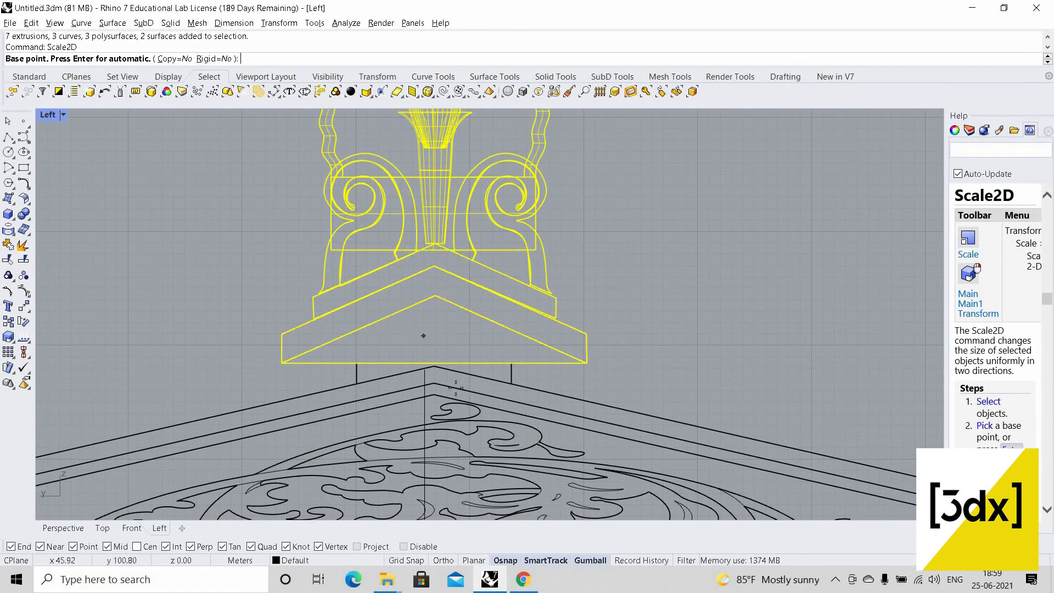
pyautogui.scroll(5, 431, 345)
pyautogui.click(444, 386)
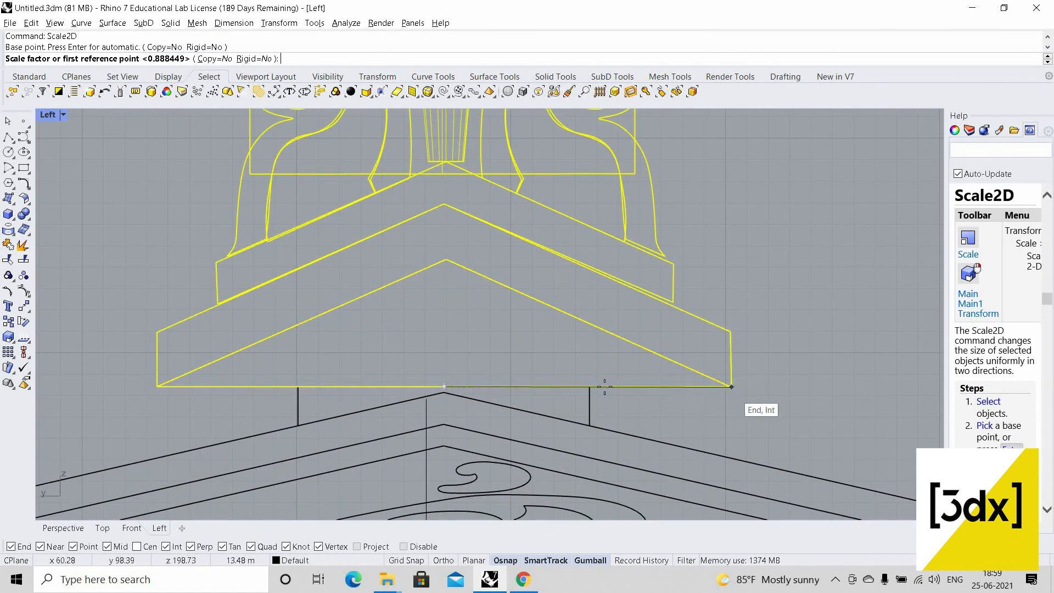
pyautogui.click(731, 387)
pyautogui.click(590, 386)
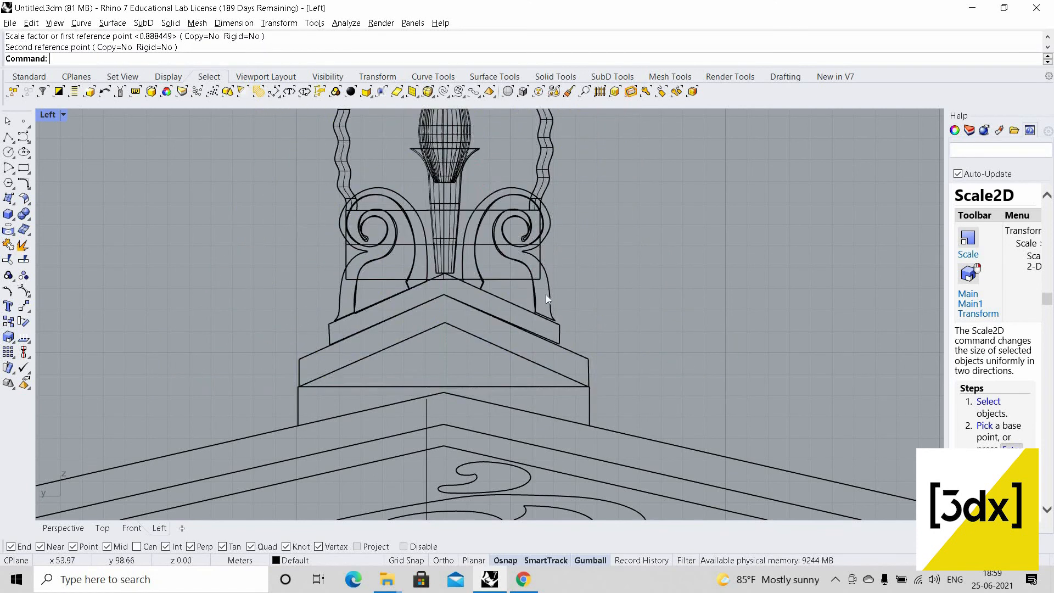
# - Try to move the acroterion from its base's lower front corner to the pedestal's upper front corner, and undo the move
pyautogui.scroll(-4, 545, 294)
pyautogui.doubleClick(45, 115)
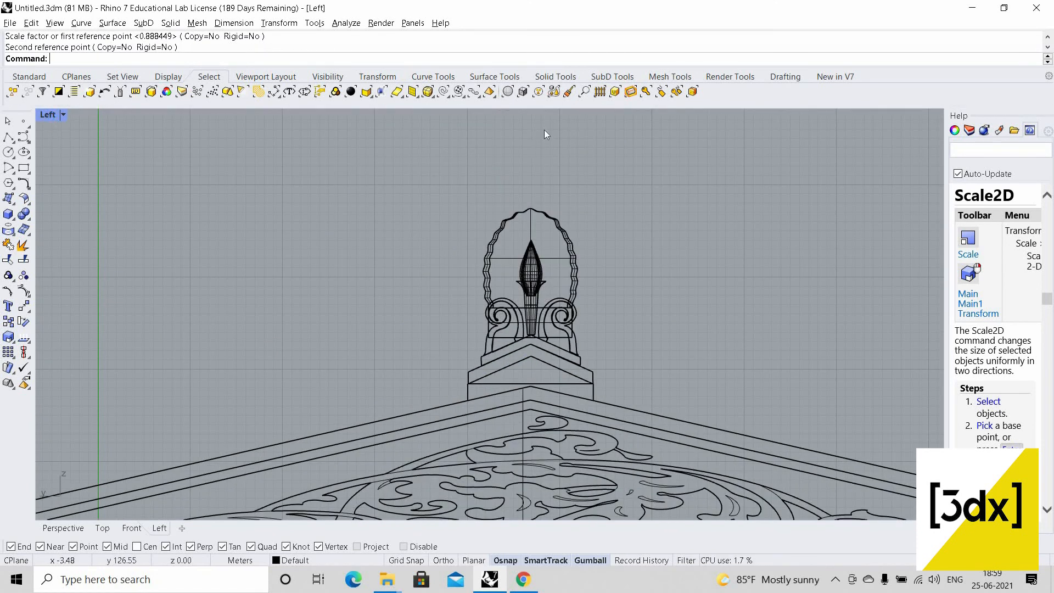
pyautogui.doubleClick(531, 114)
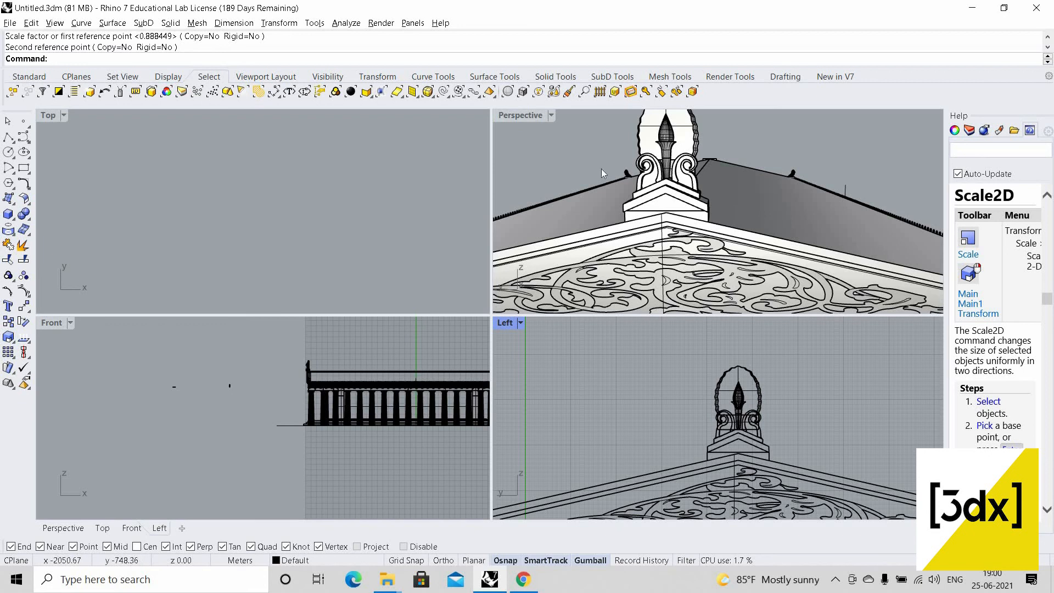
pyautogui.scroll(-5, 626, 220)
pyautogui.moveTo(650, 265); pyautogui.dragTo(707, 264, button='right')
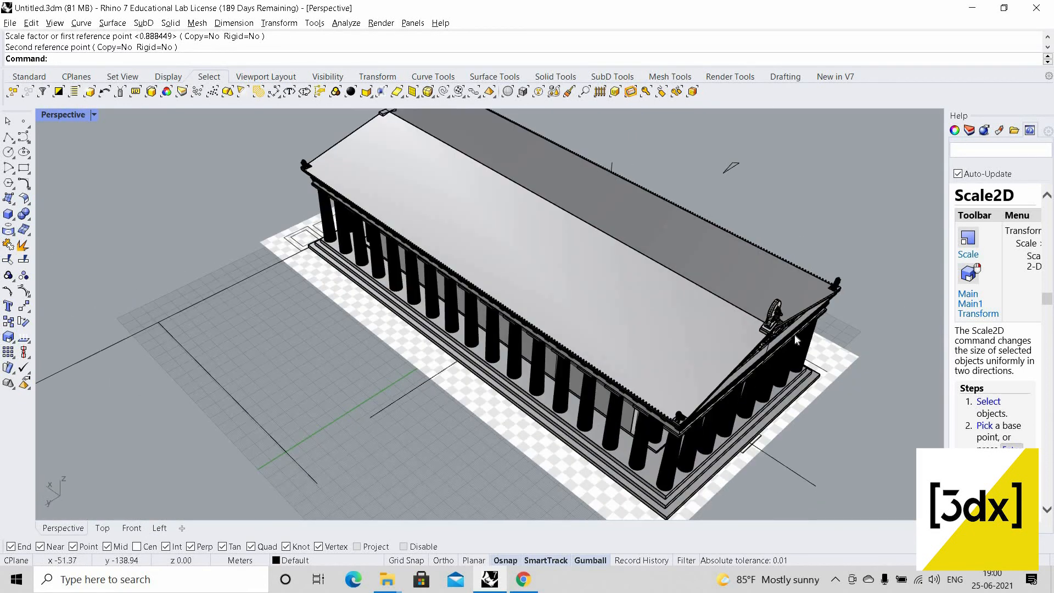
pyautogui.scroll(8, 686, 289)
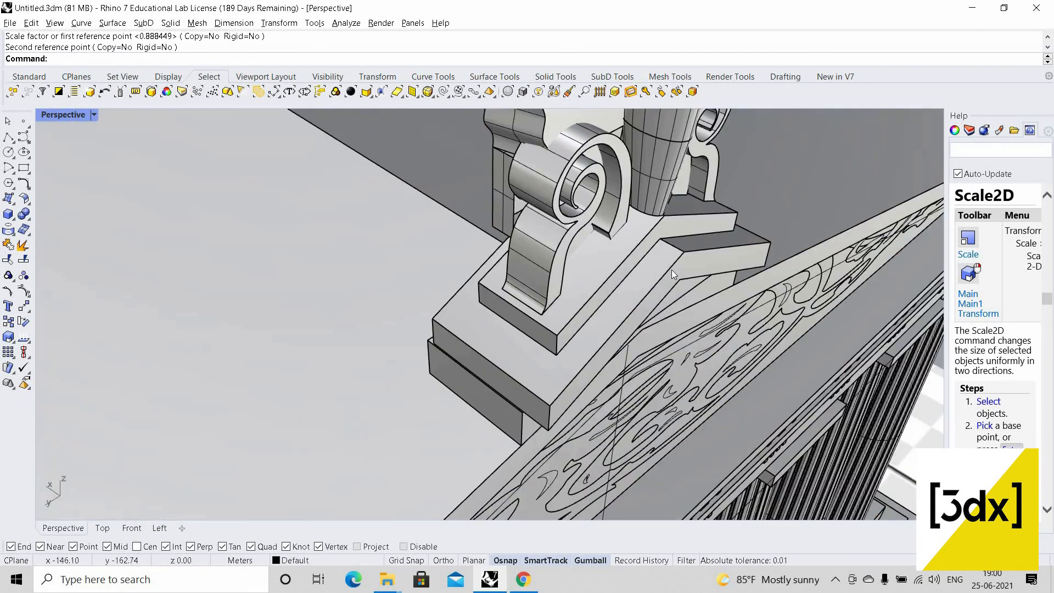
pyautogui.click(555, 414)
pyautogui.scroll(5, 555, 415)
pyautogui.scroll(-2, 557, 416)
pyautogui.write('M')
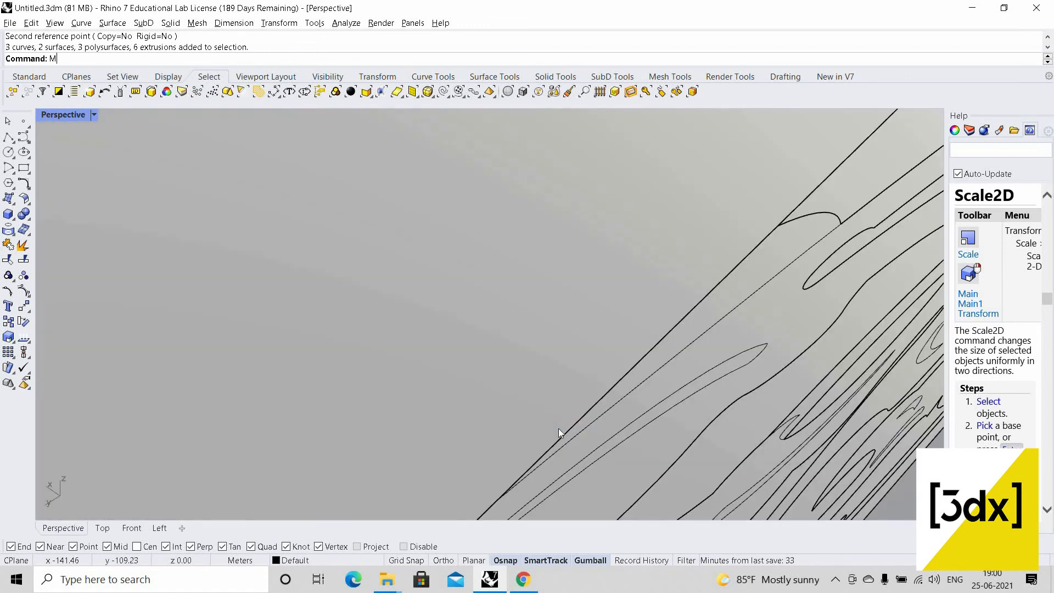
pyautogui.scroll(-5, 558, 428)
pyautogui.scroll(5, 559, 429)
pyautogui.press('Return')
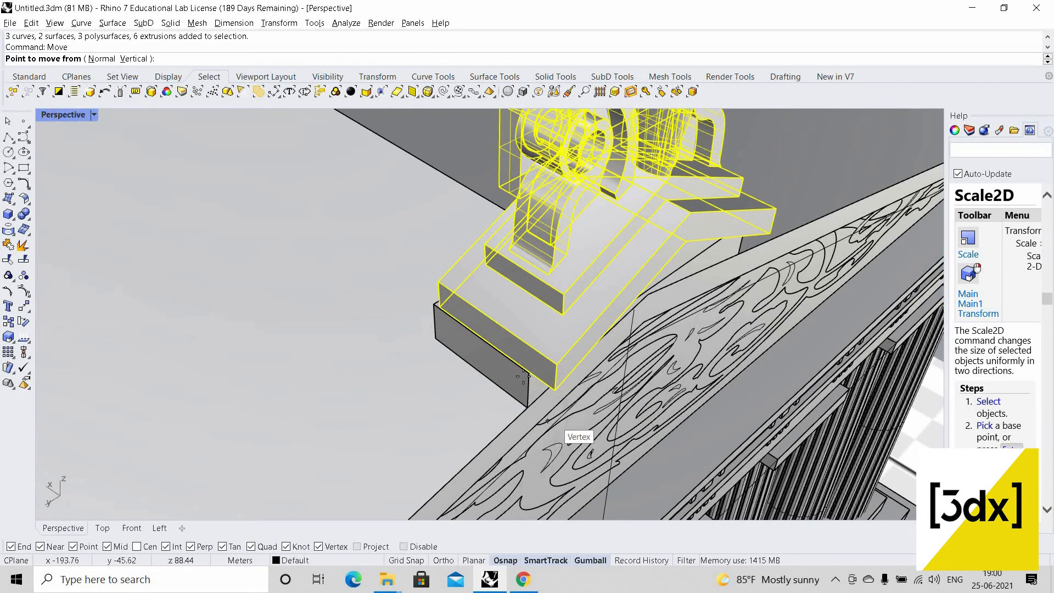
pyautogui.click(522, 376)
pyautogui.click(529, 372)
pyautogui.press('Return')
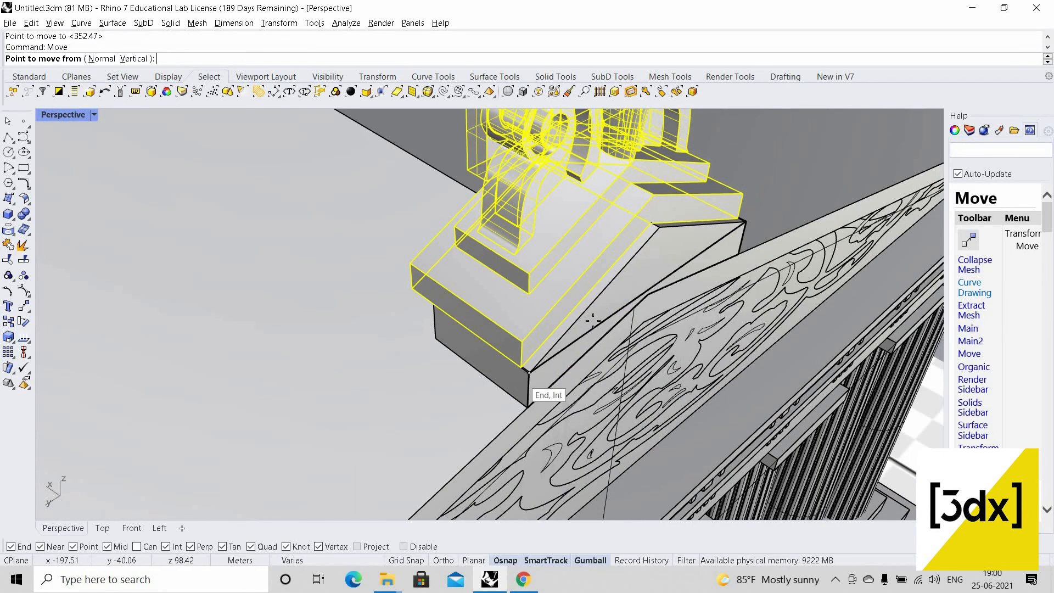
pyautogui.press('Escape')
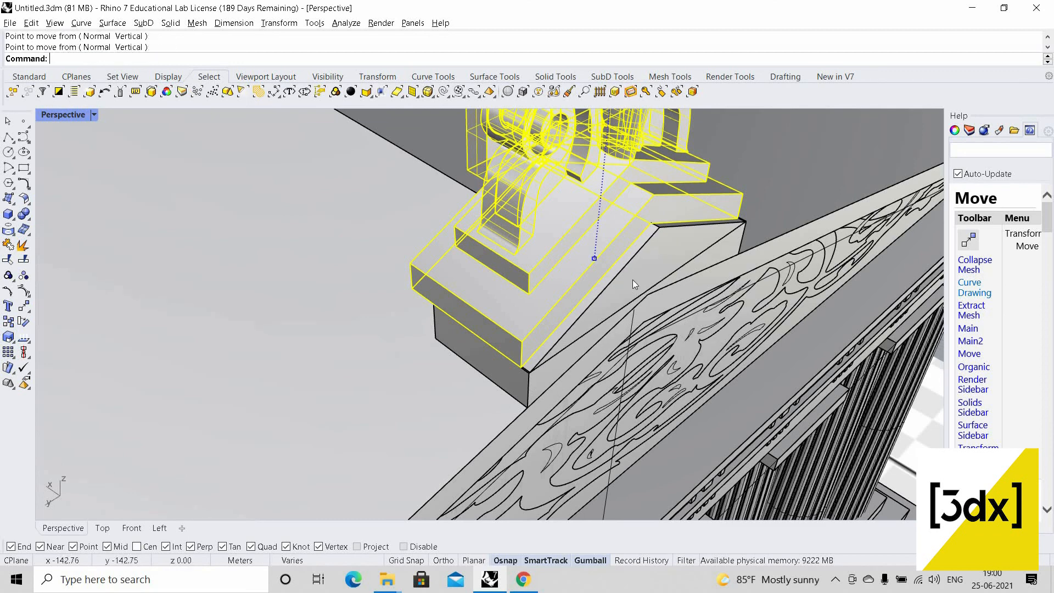
pyautogui.hotkey('ctrl', 'z')
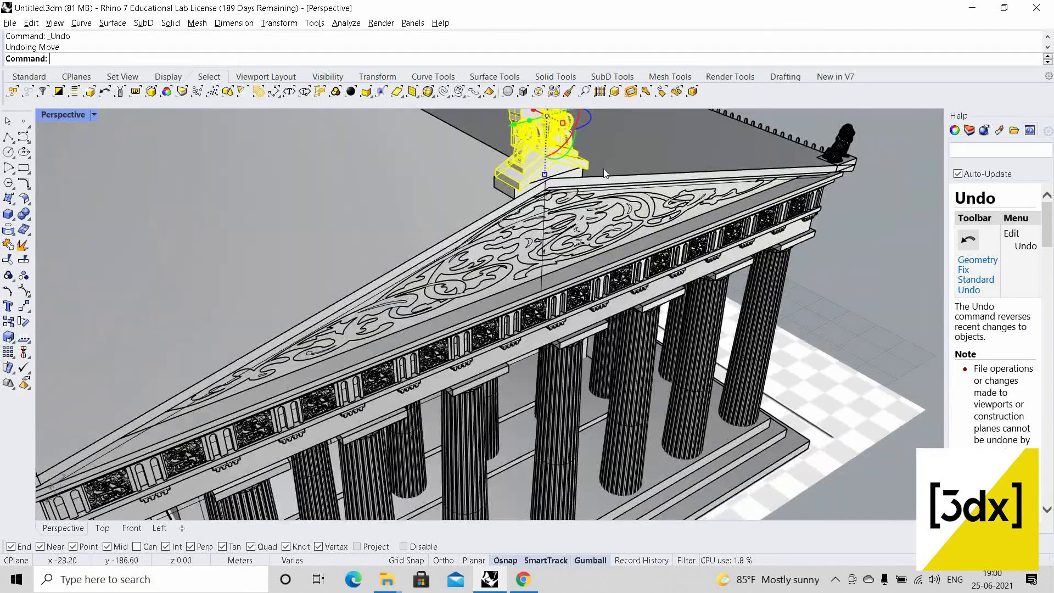
# - Move the whole acroterion group, including the triangular infill, from its base's lower front corner onto the pedestal's upper front corner
pyautogui.scroll(5, 604, 169)
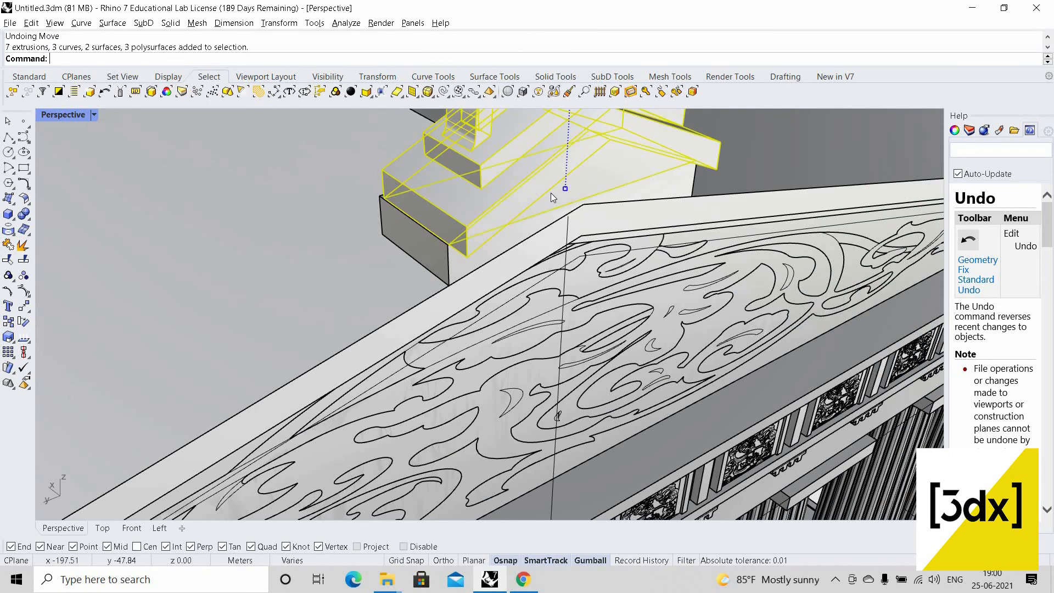
pyautogui.write('move')
pyautogui.press('Return')
pyautogui.scroll(3, 506, 236)
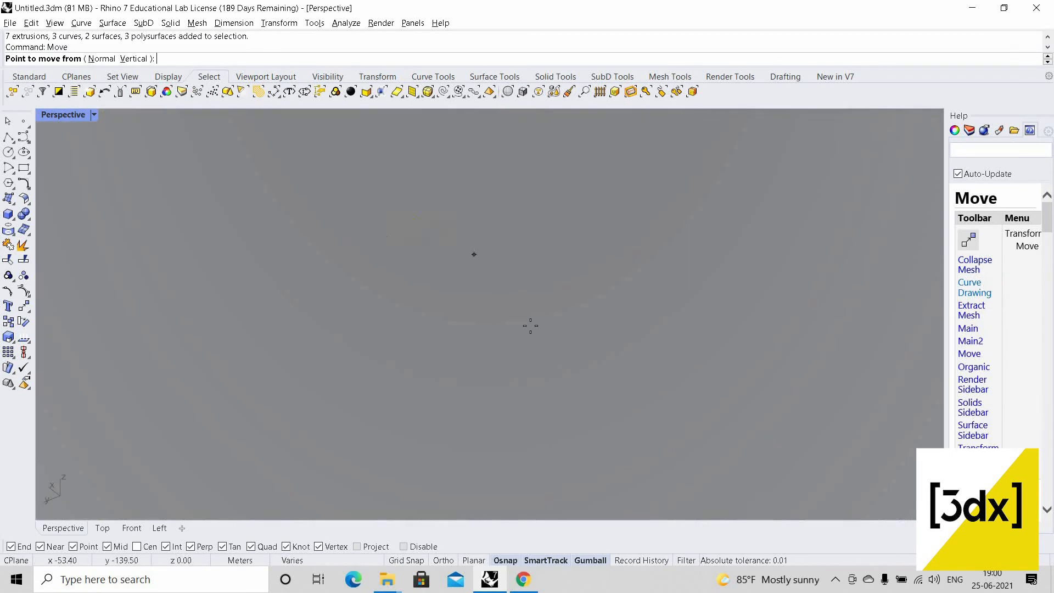
pyautogui.click(551, 348)
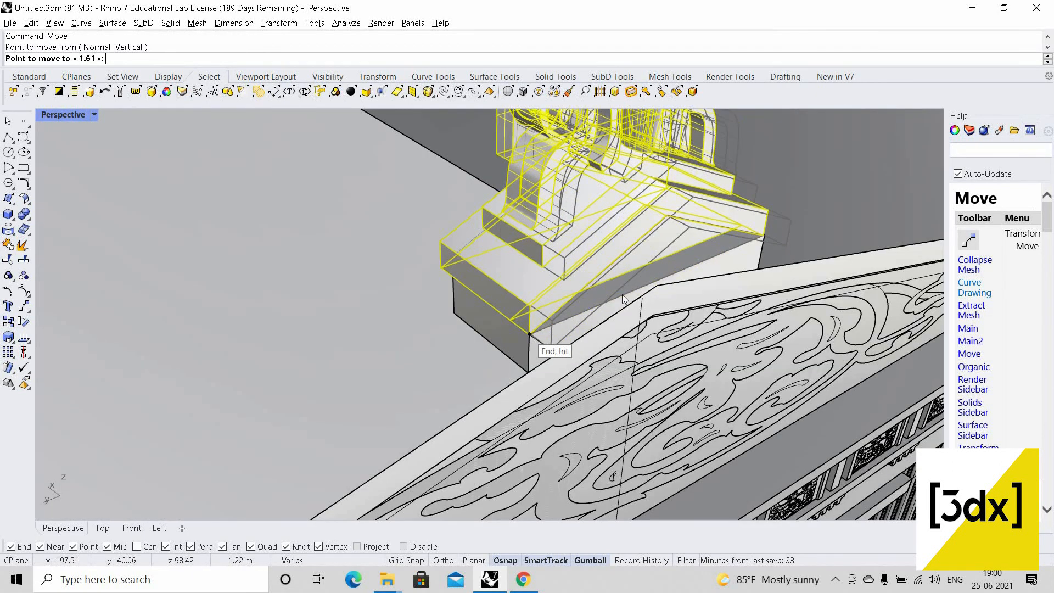
pyautogui.click(530, 333)
pyautogui.scroll(-5, 708, 245)
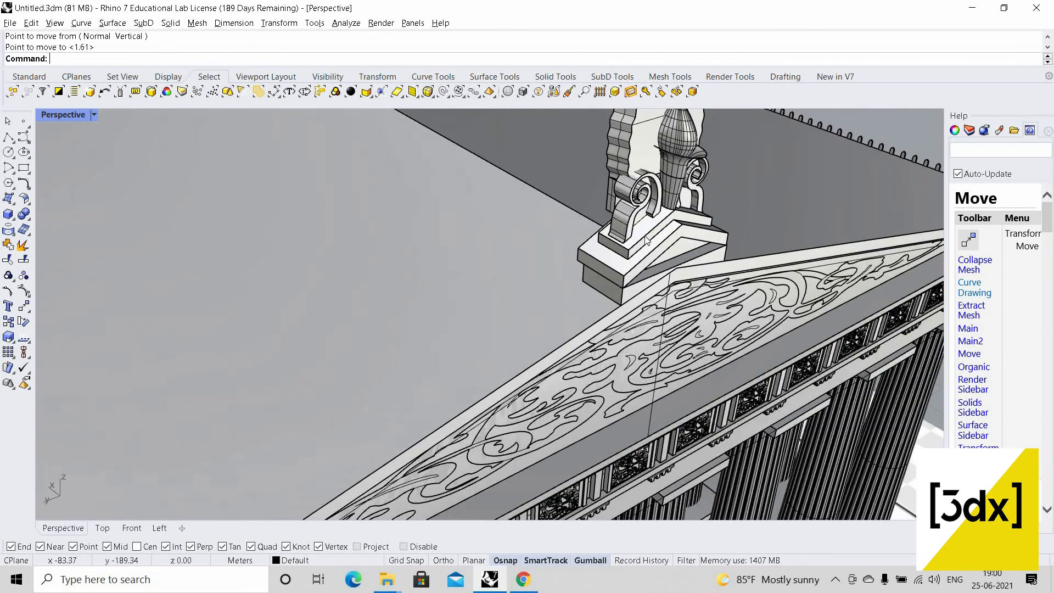
pyautogui.scroll(5, 658, 246)
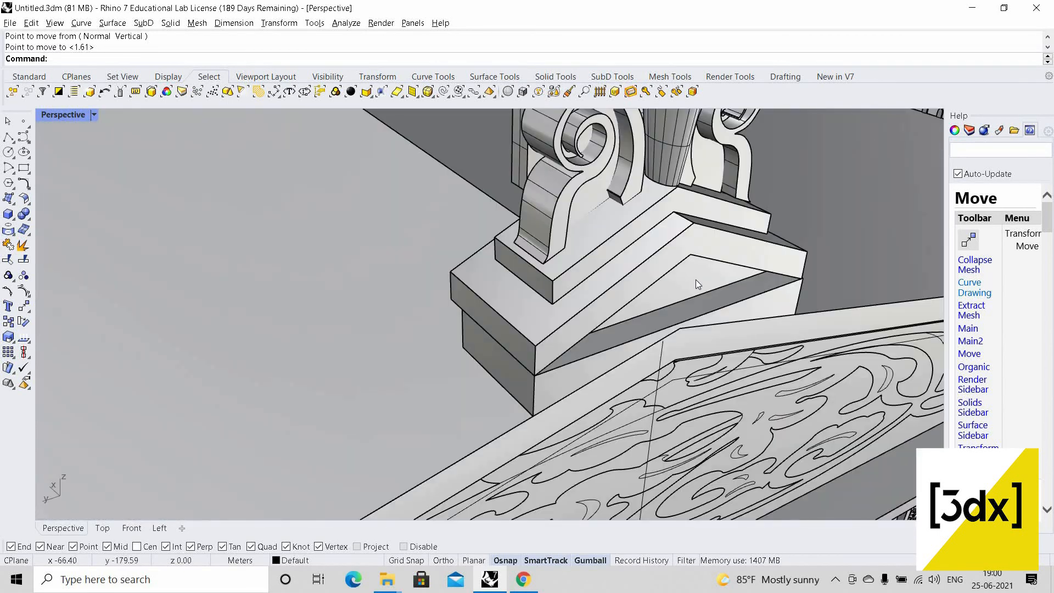
# - Examine which parts are selected together at the acroterion's triangular infill and the pedestal below it
pyautogui.click(696, 278)
pyautogui.click(697, 277)
pyautogui.scroll(-5, 687, 278)
pyautogui.scroll(5, 686, 281)
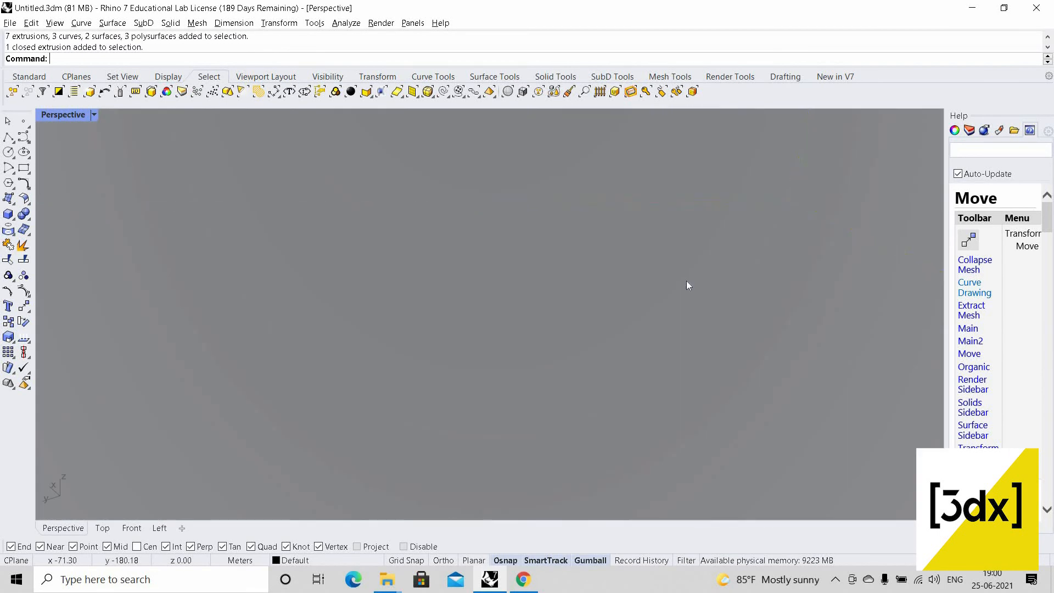
pyautogui.scroll(-7, 702, 283)
pyautogui.scroll(7, 692, 290)
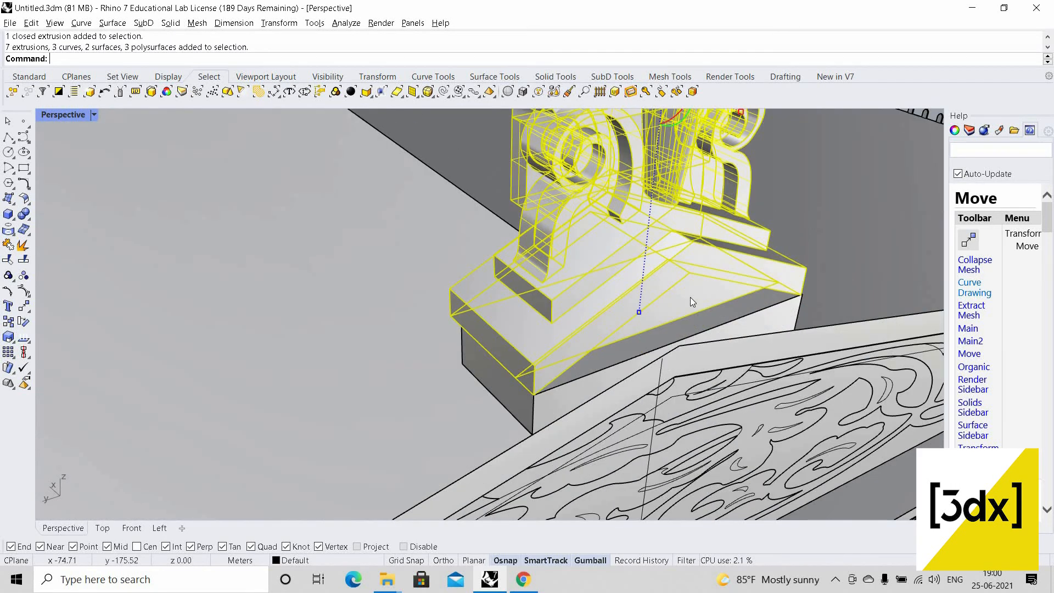
pyautogui.keyDown('shift'); pyautogui.click(690, 297); pyautogui.keyUp('shift')
pyautogui.scroll(-7, 692, 297)
pyautogui.scroll(-7, 691, 297)
pyautogui.scroll(10, 692, 299)
pyautogui.click(752, 300)
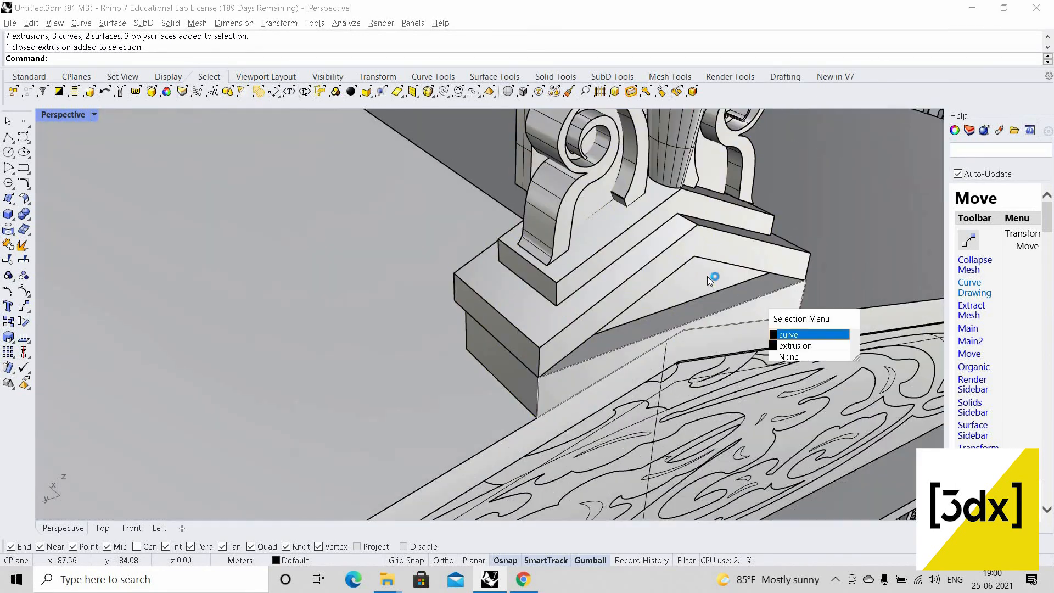
# - Mirror a copy of the acroterion group to the opposite end of the roof ridge, using the temple's central guide line in the Top view
pyautogui.click(719, 269)
pyautogui.scroll(-10, 542, 271)
pyautogui.moveTo(541, 272); pyautogui.dragTo(21, 132, button='right')
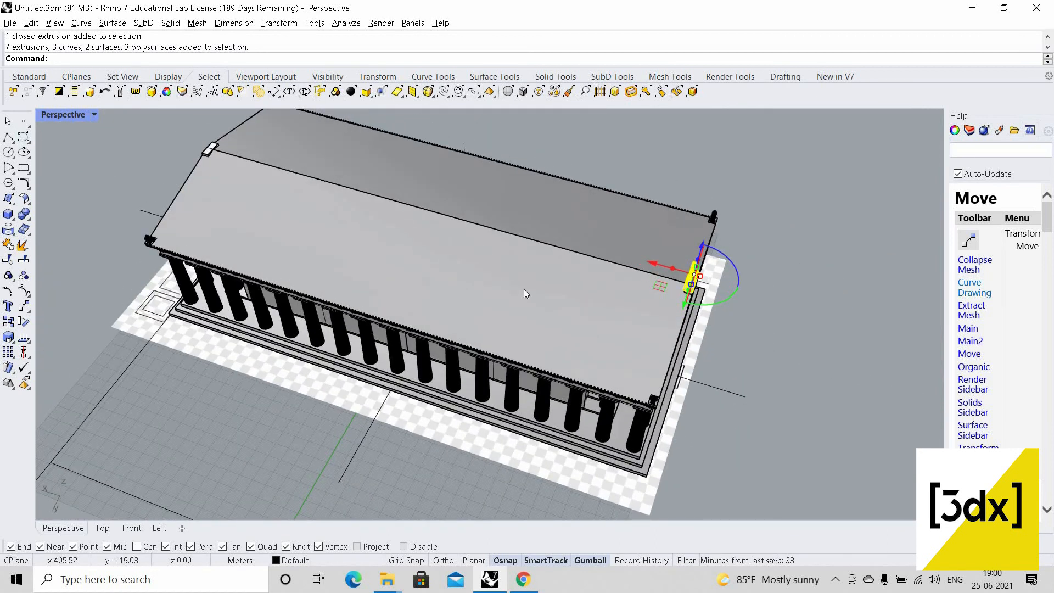
pyautogui.scroll(-10, 333, 199)
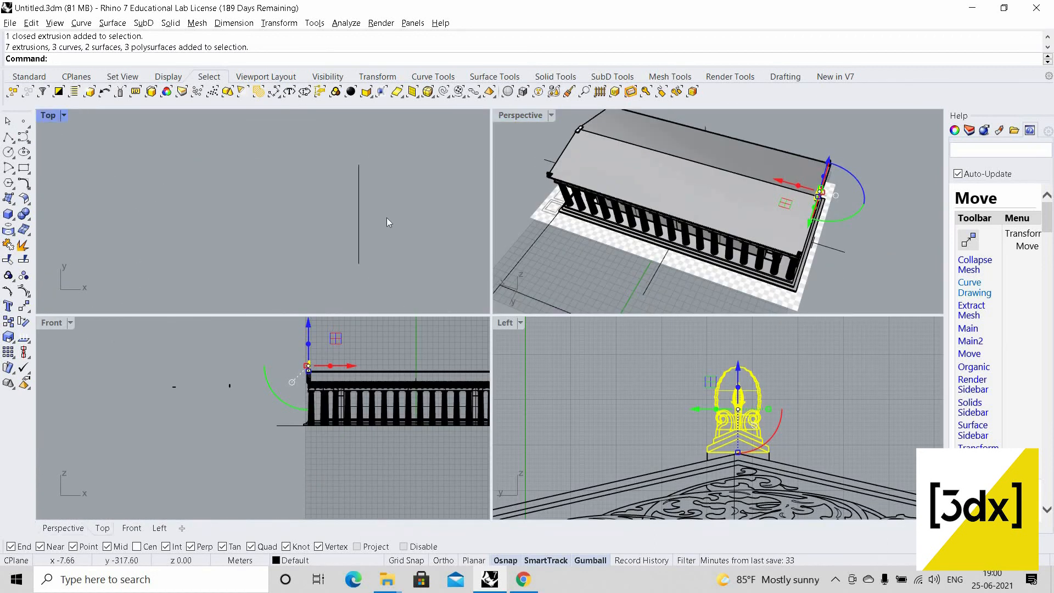
pyautogui.scroll(10, 385, 150)
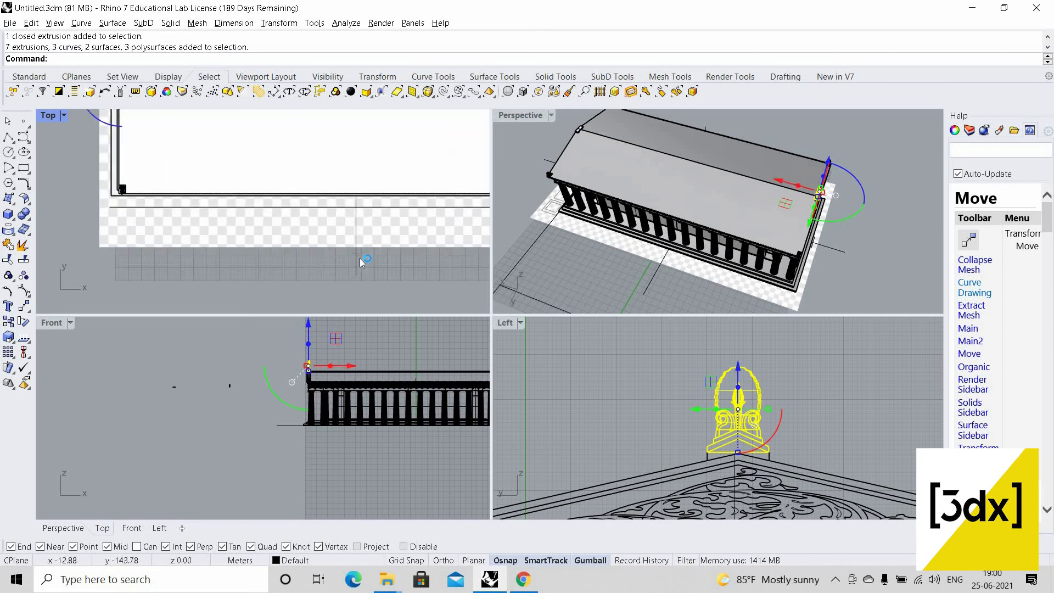
pyautogui.write('mirror')
pyautogui.press('Return')
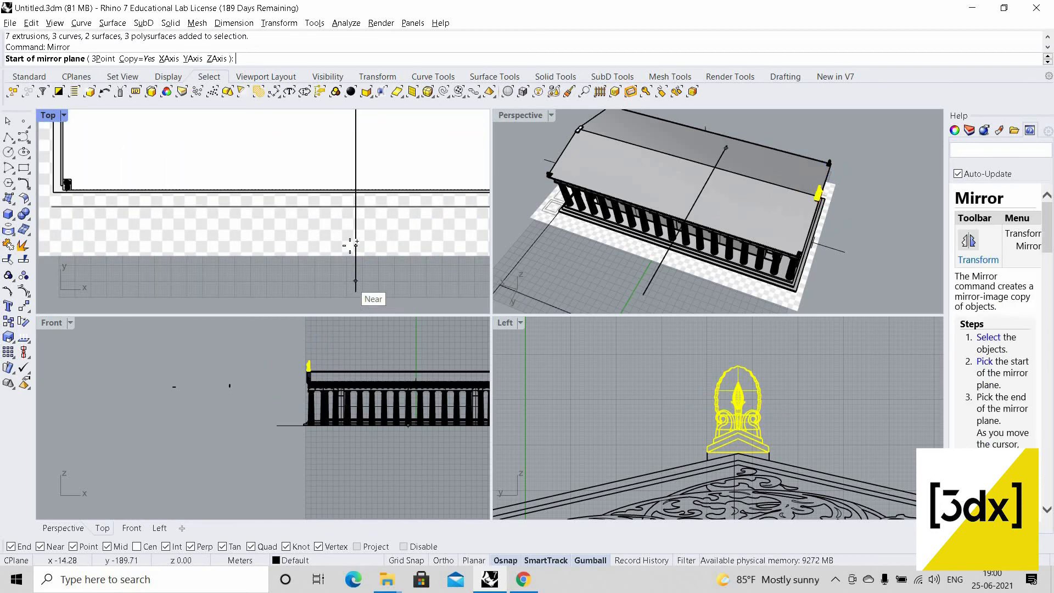
pyautogui.click(356, 280)
pyautogui.click(355, 240)
pyautogui.scroll(-8, 332, 263)
pyautogui.press('Escape')
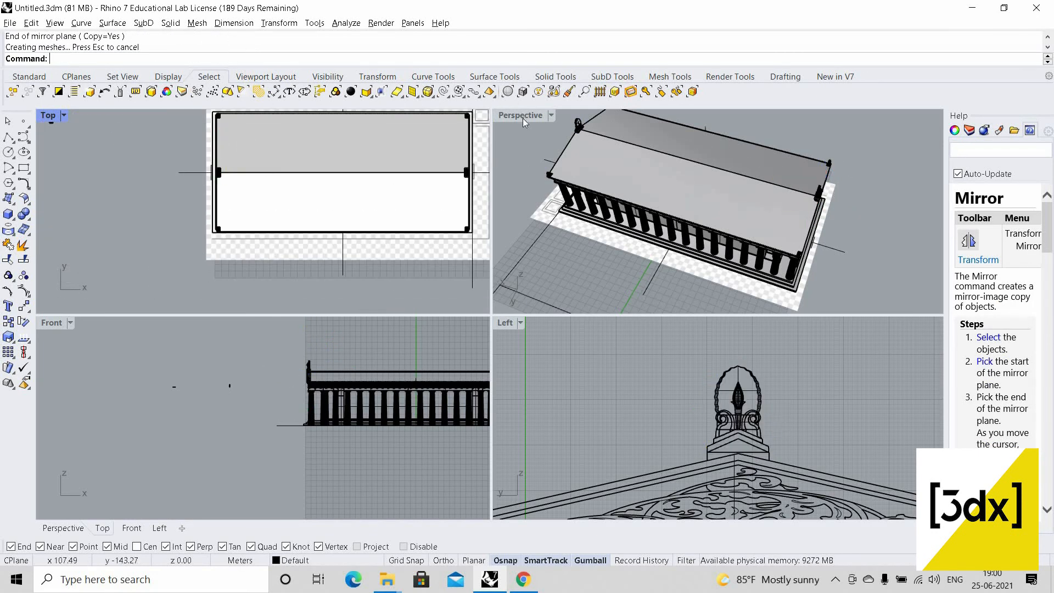
# - Examine in the Perspective view how the mirrored acroterion group sits on the pedestal at the far end of the ridge
pyautogui.doubleClick(522, 117)
pyautogui.scroll(5, 242, 150)
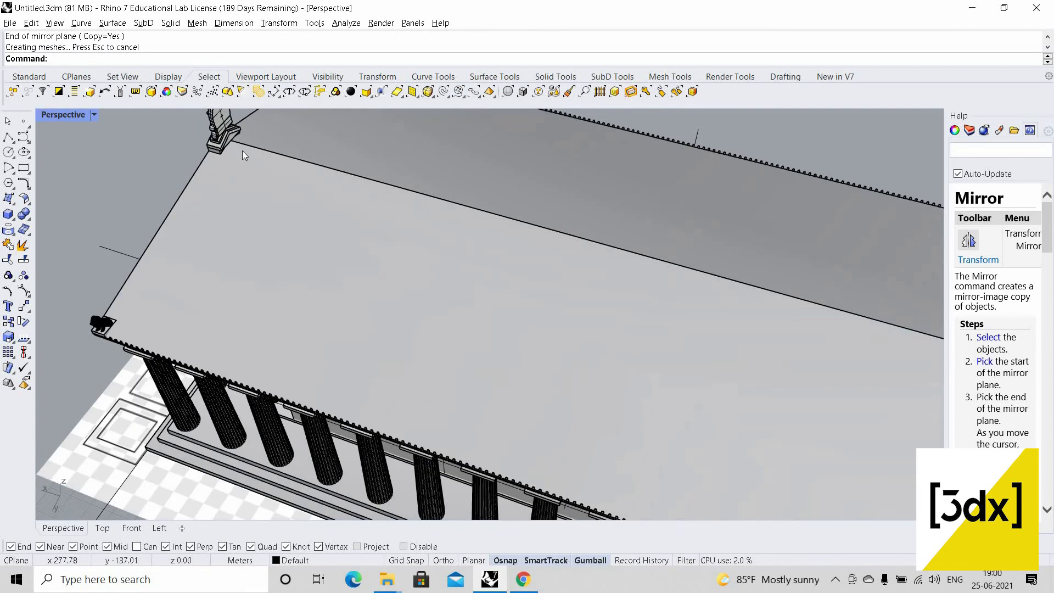
pyautogui.scroll(-5, 233, 133)
pyautogui.scroll(8, 377, 297)
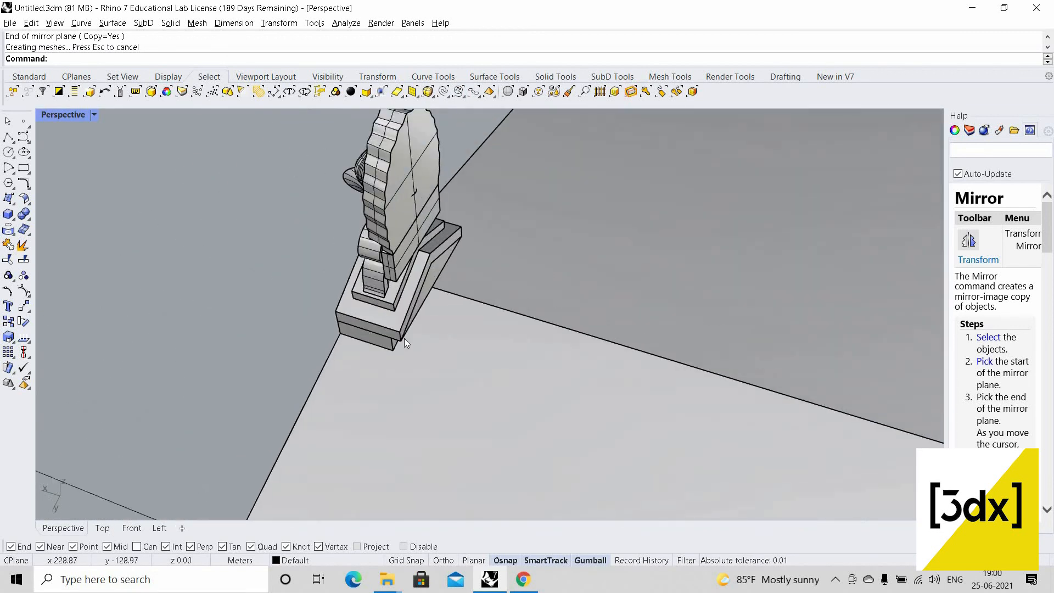
pyautogui.scroll(2, 440, 357)
pyautogui.click(439, 357)
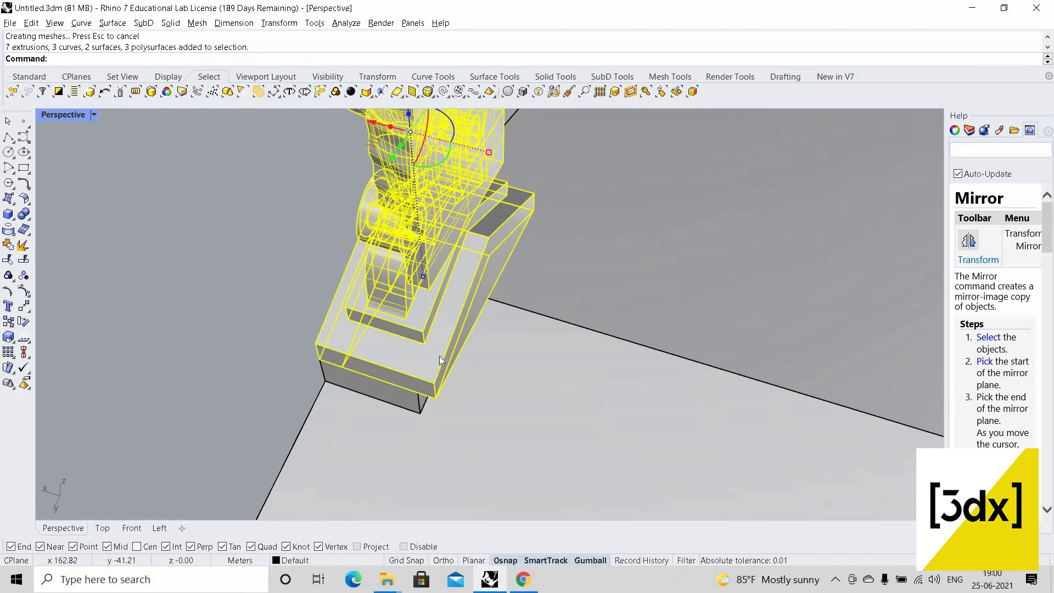
pyautogui.write('e')
pyautogui.press('Escape')
pyautogui.scroll(-10, 373, 315)
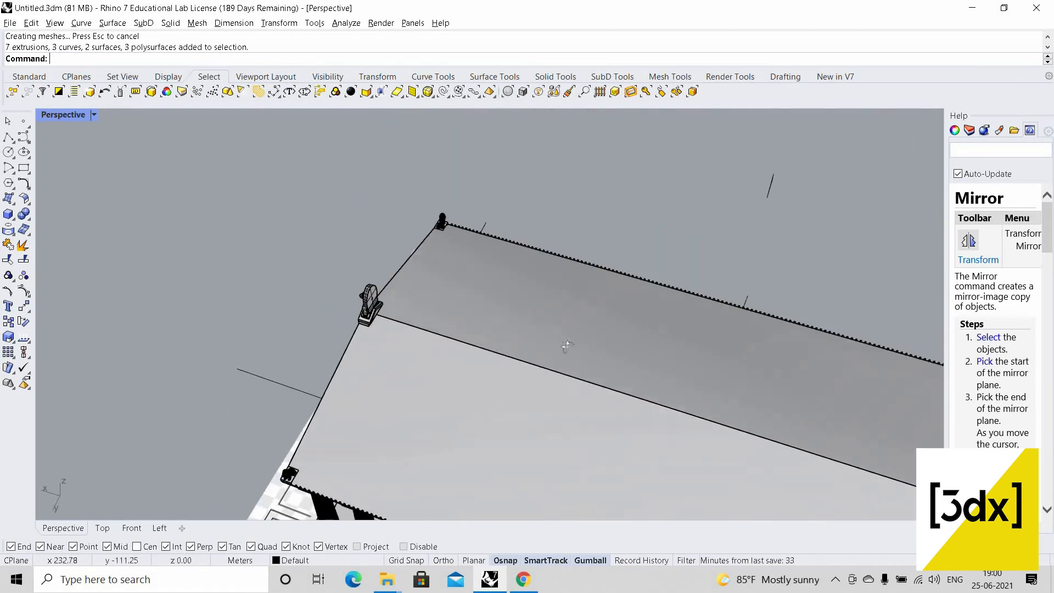